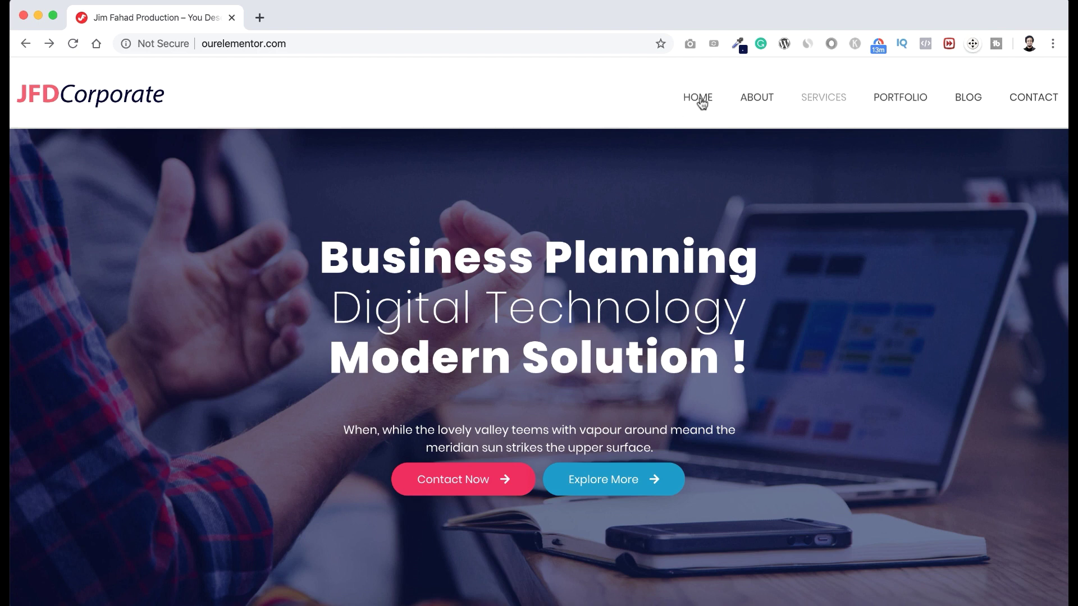
# Step: Scroll past the What We Do cards and Grow Your Business banner to the Latest Work portfolio
pyautogui.scroll(-1, 671, 252)
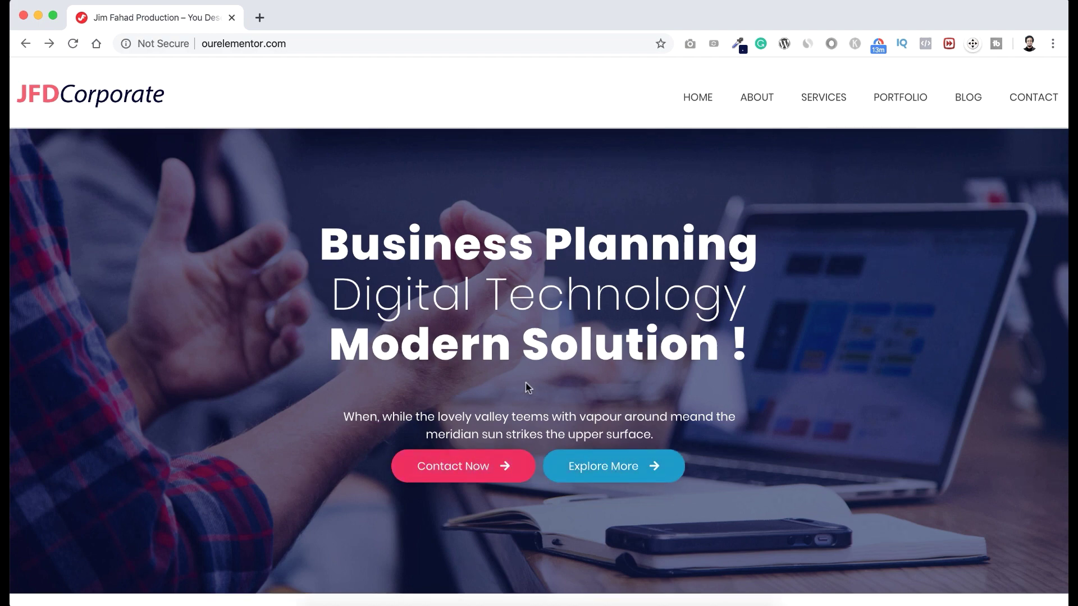
pyautogui.scroll(-10, 526, 386)
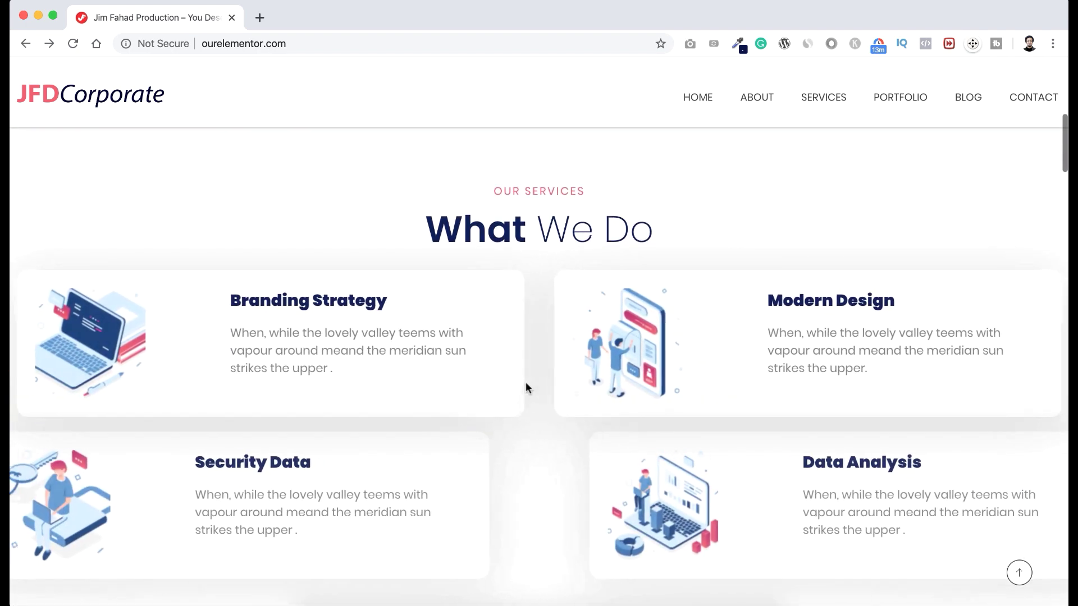
pyautogui.scroll(-1, 538, 365)
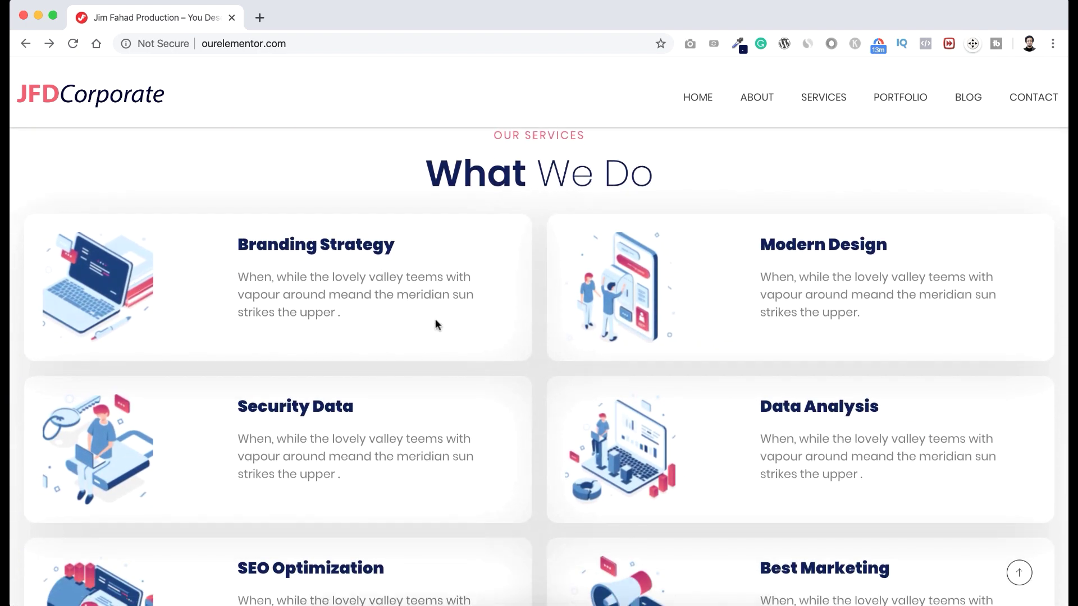
pyautogui.scroll(-1, 471, 286)
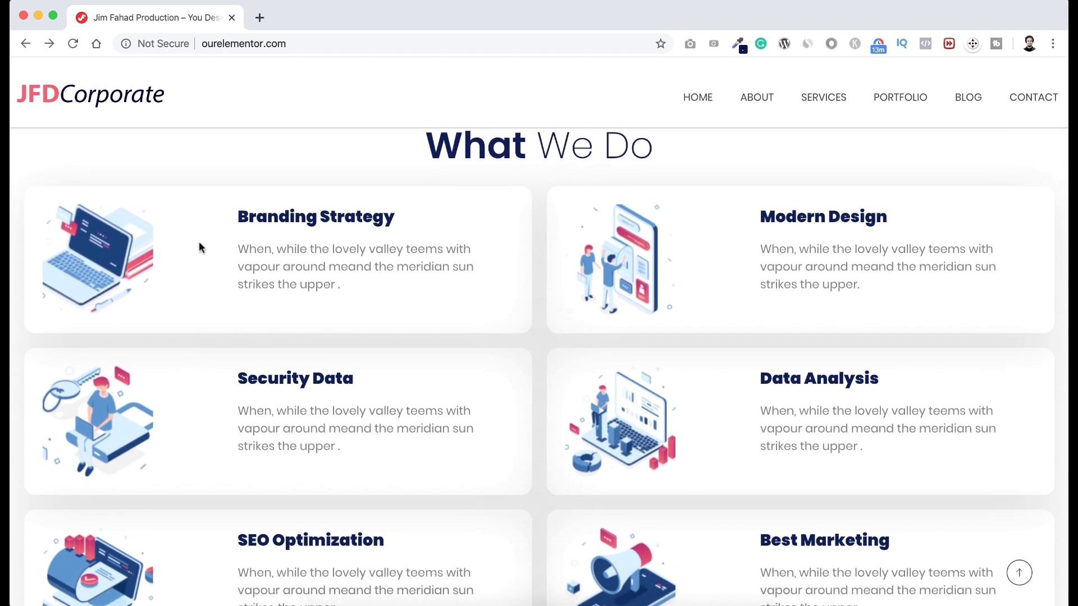
pyautogui.scroll(-1, 197, 248)
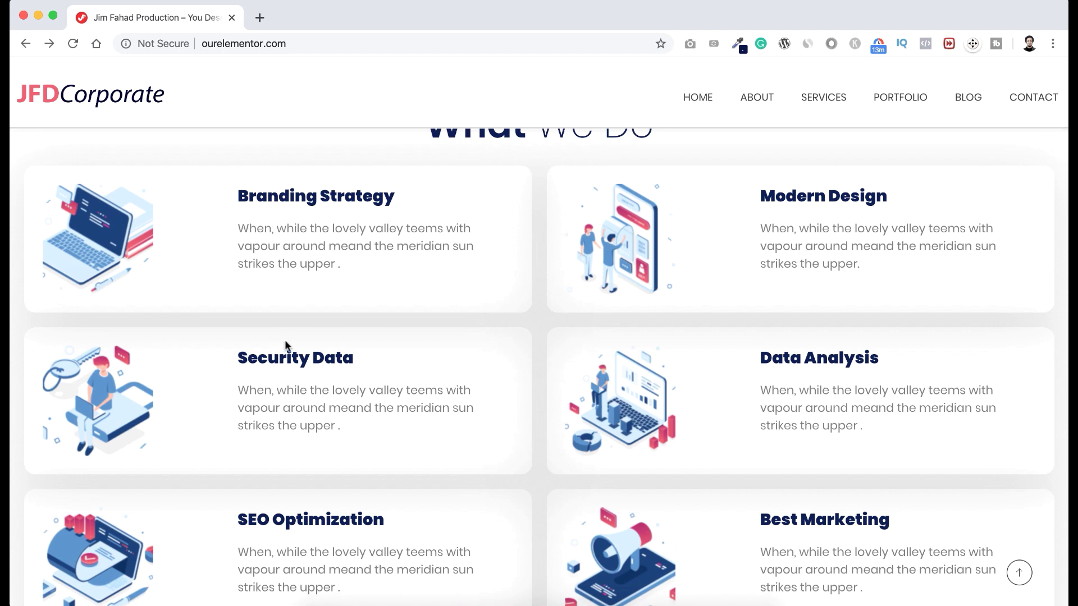
pyautogui.scroll(-10, 343, 373)
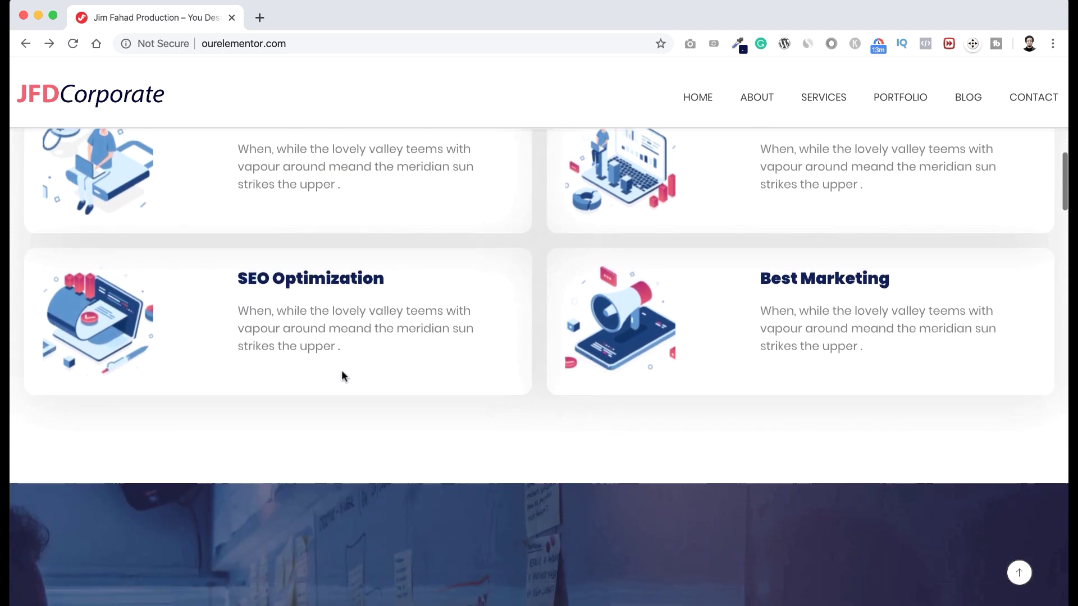
pyautogui.scroll(-2, 344, 375)
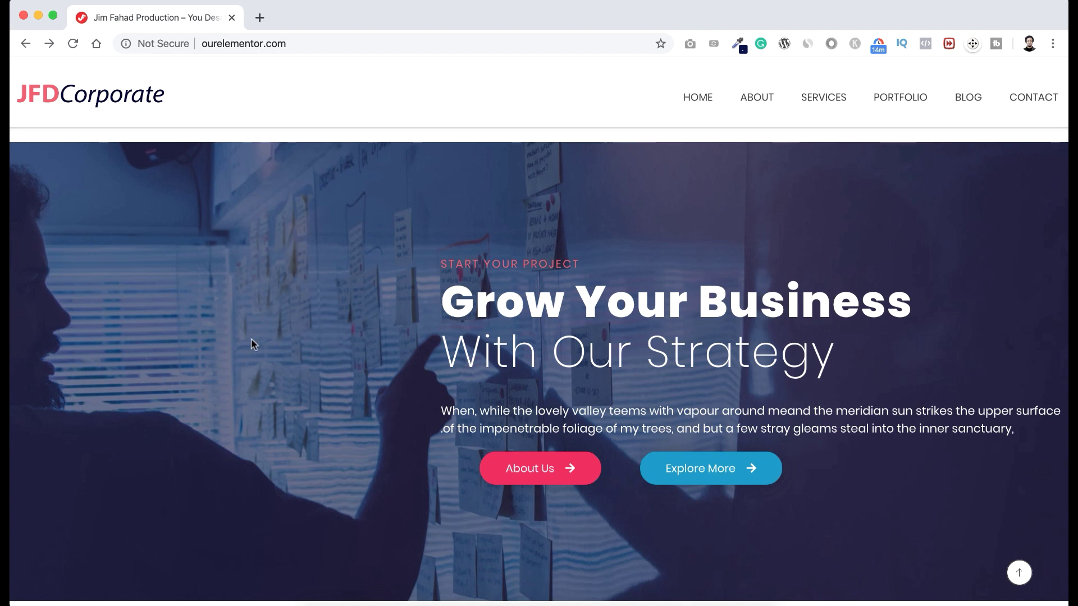
pyautogui.scroll(-1, 288, 335)
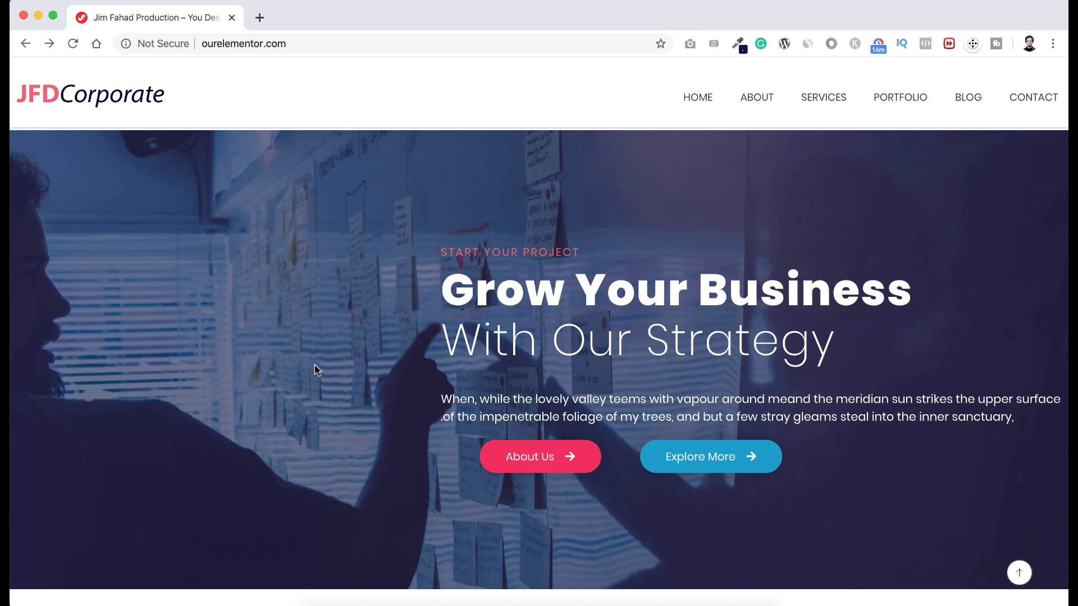
pyautogui.scroll(-6, 316, 369)
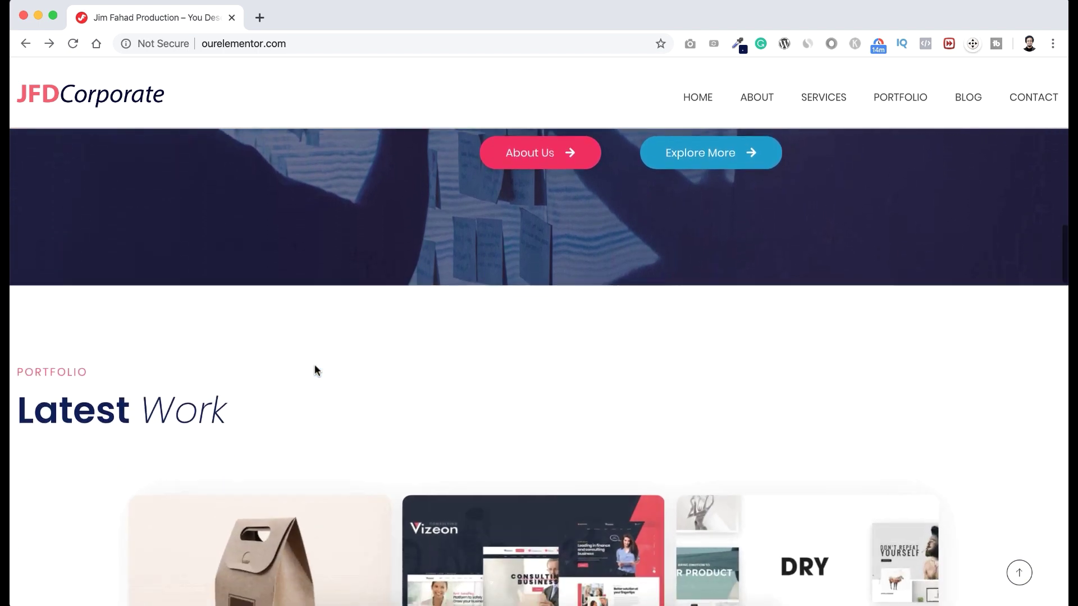
pyautogui.scroll(-2, 314, 365)
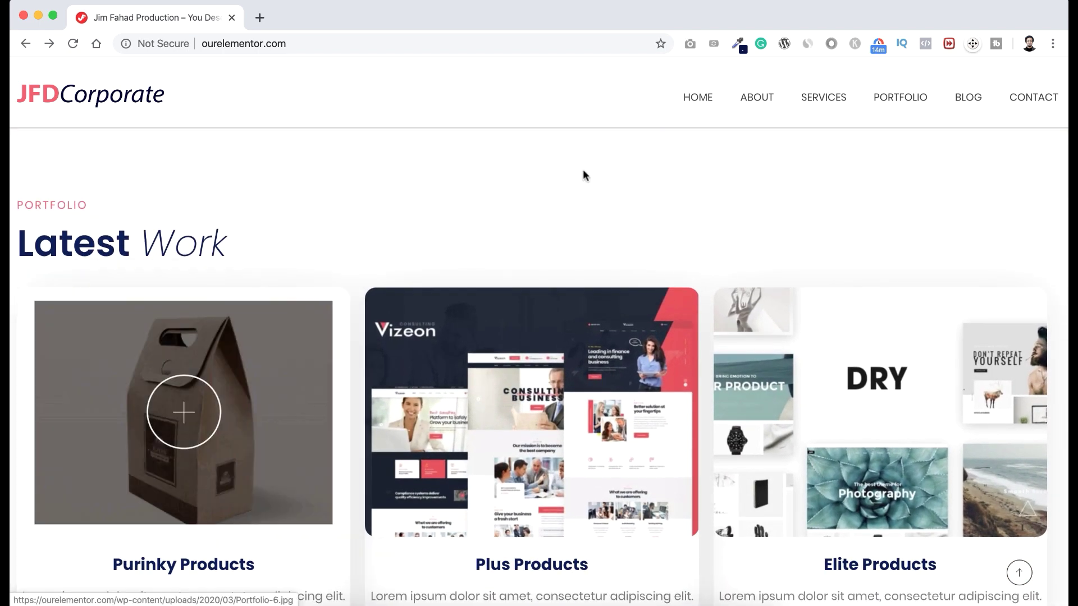
pyautogui.scroll(-1, 541, 255)
pyautogui.scroll(-1, 541, 255)
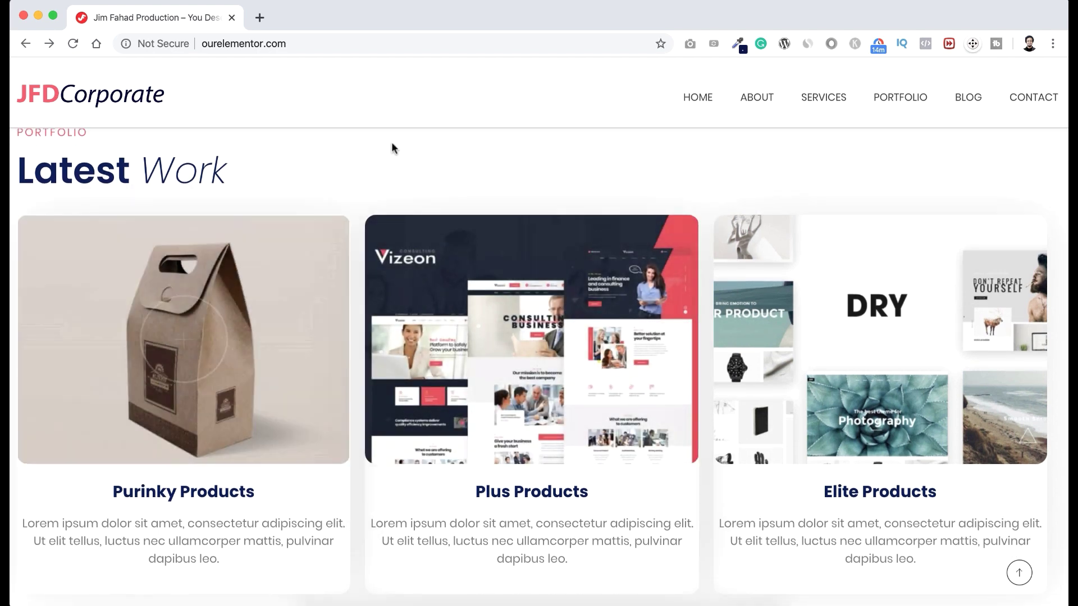
pyautogui.scroll(-1, 381, 150)
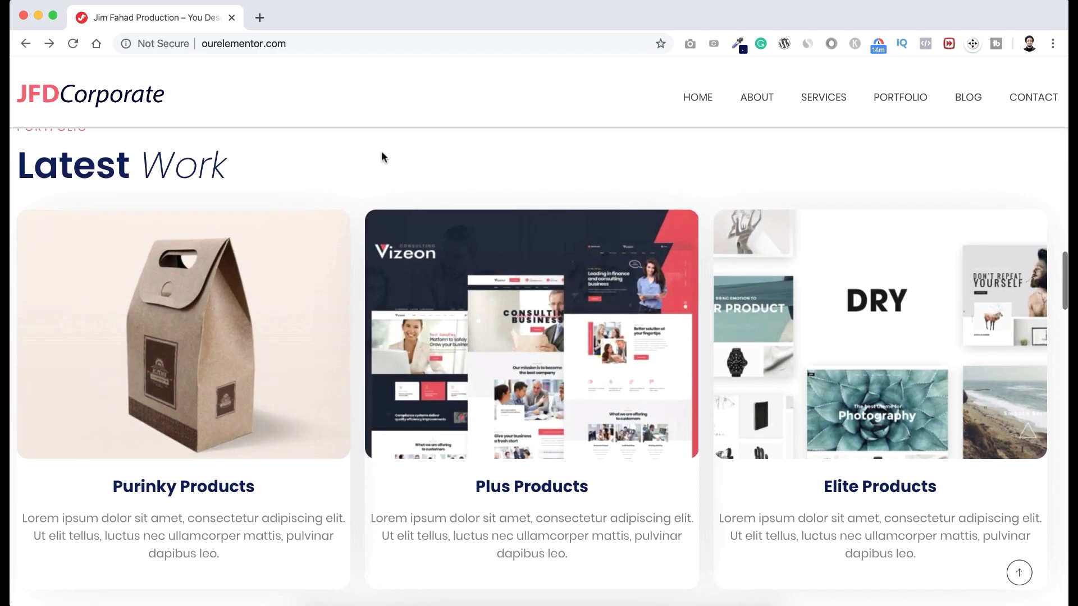
pyautogui.scroll(-1, 381, 150)
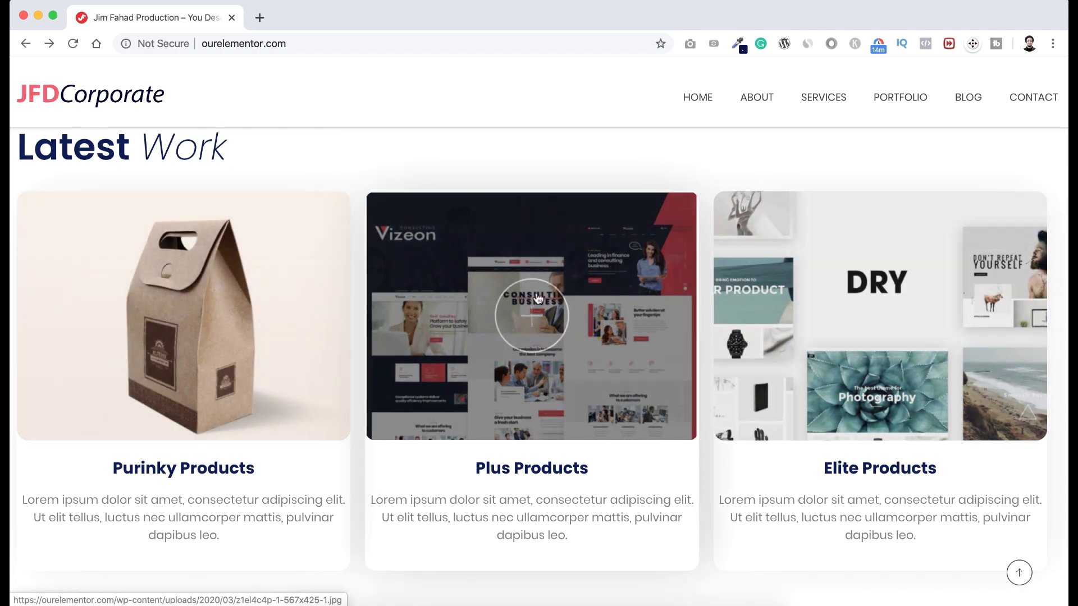
# Step: Preview the Plus Products portfolio image in its lightbox, then close it
pyautogui.scroll(-1, 555, 275)
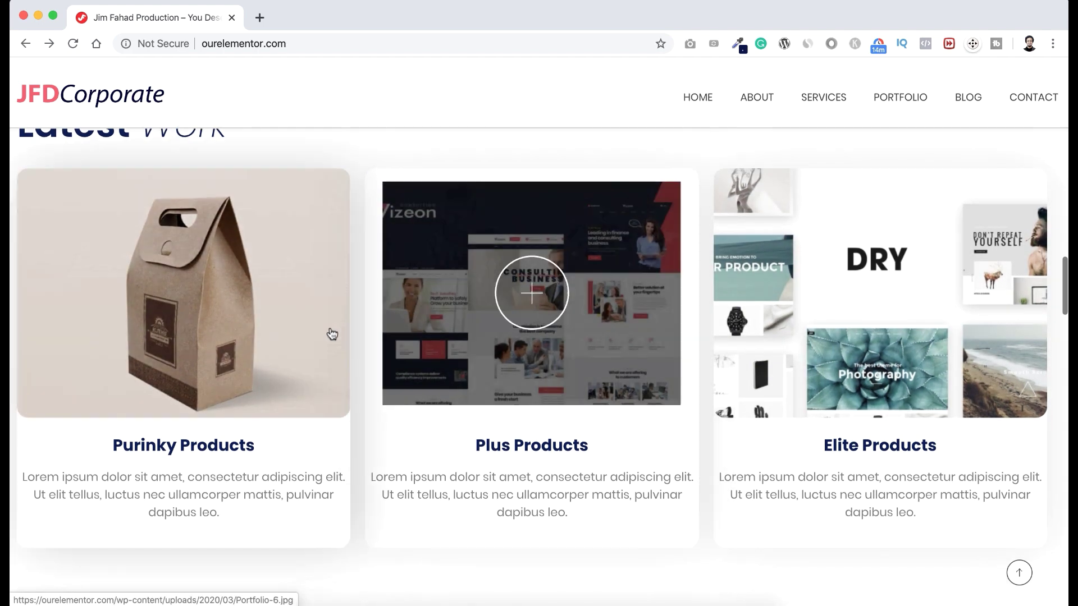
pyautogui.click(538, 304)
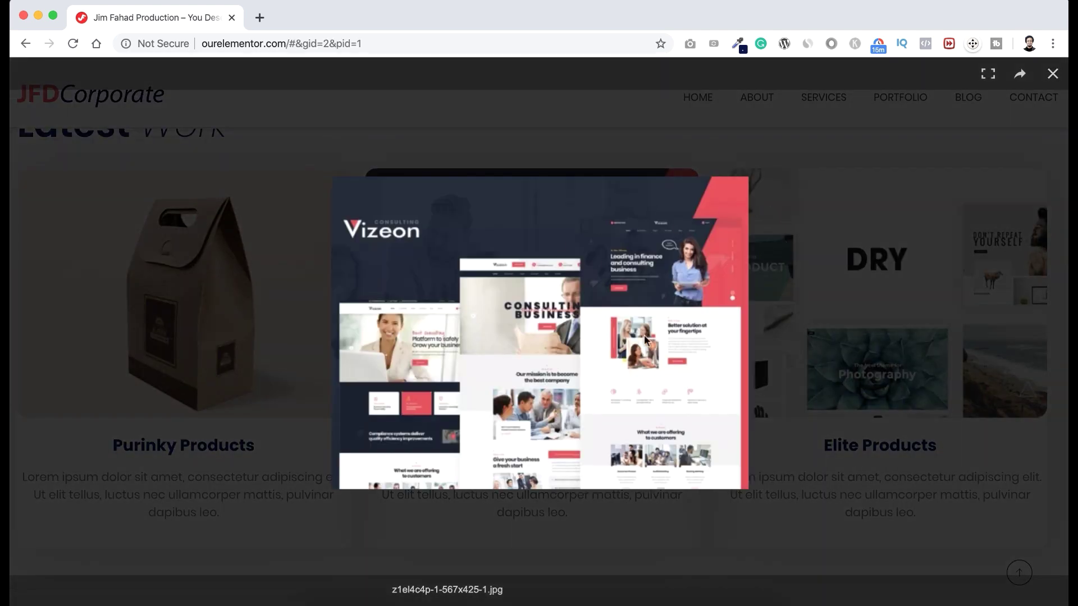
pyautogui.click(918, 163)
# Step: Scroll through the Our Pricing plans ($40, $60, $80 monthly) toward the blog section
pyautogui.scroll(-5, 751, 289)
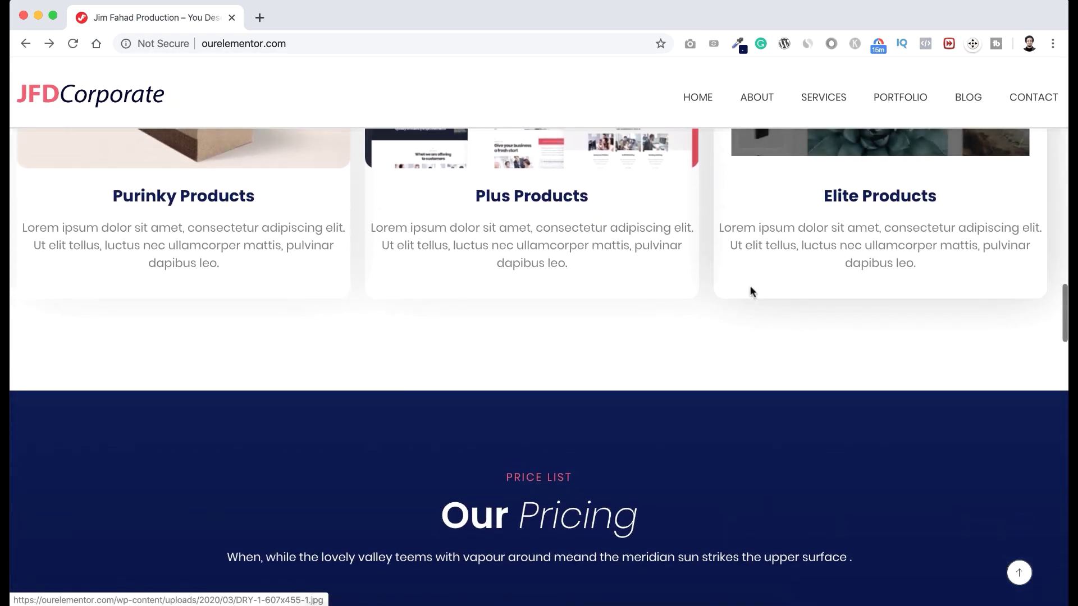
pyautogui.scroll(-6, 750, 288)
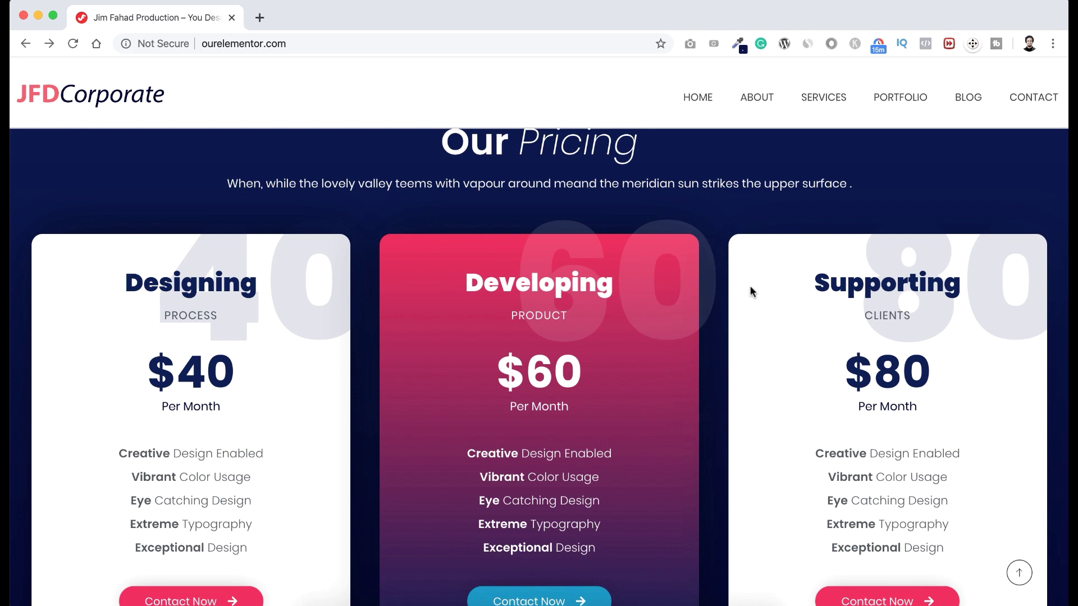
pyautogui.scroll(-3, 750, 290)
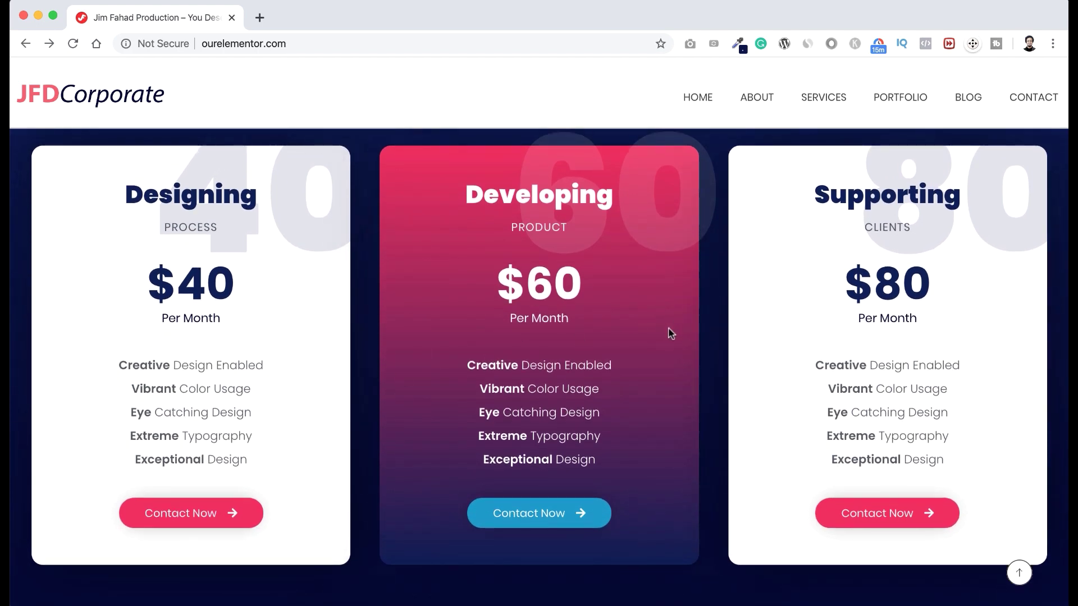
pyautogui.scroll(-1, 443, 506)
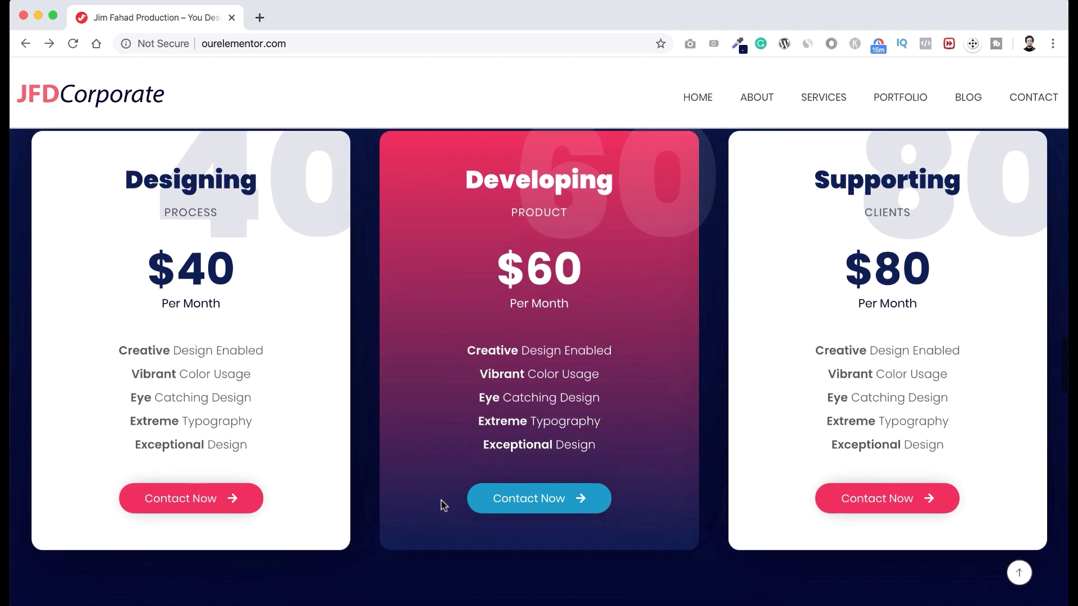
pyautogui.scroll(-15, 444, 505)
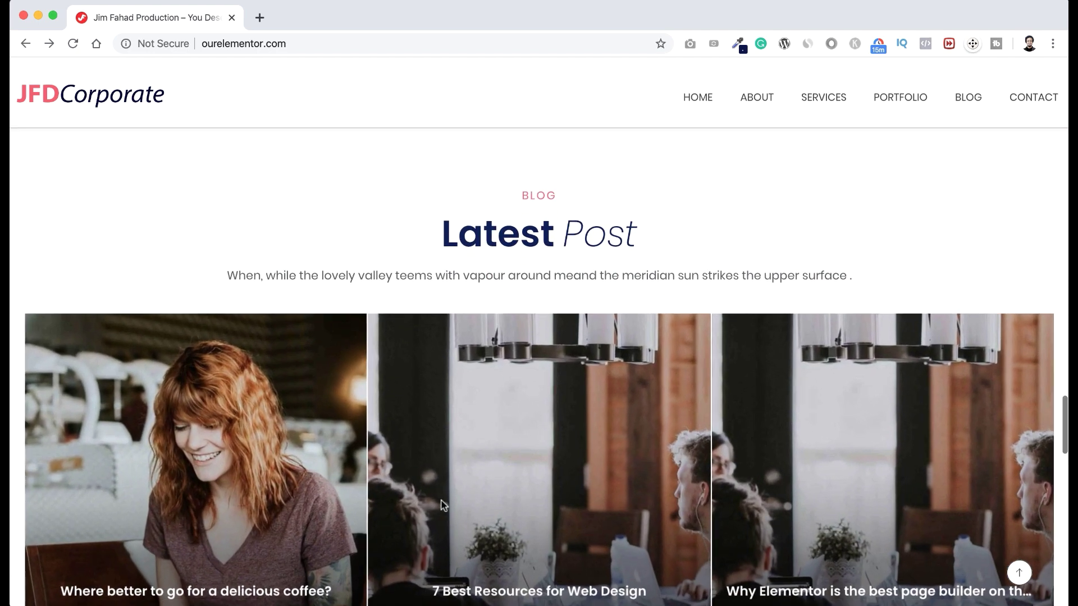
# Step: Scroll past the Latest Post cards and 4.5/5 What People Say testimonials to the client logos
pyautogui.scroll(-3, 444, 505)
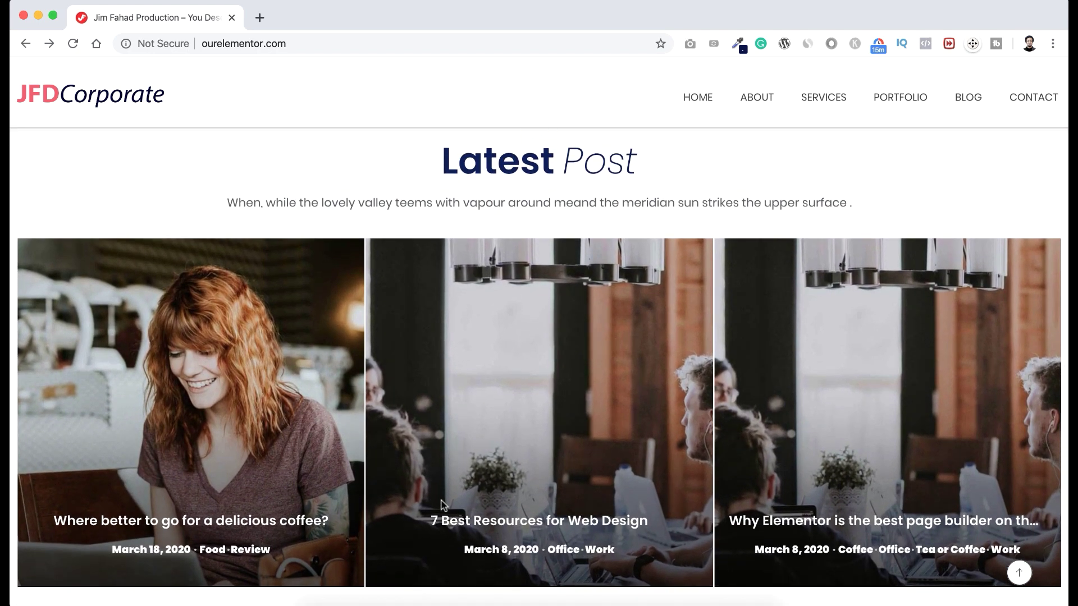
pyautogui.scroll(-1, 442, 505)
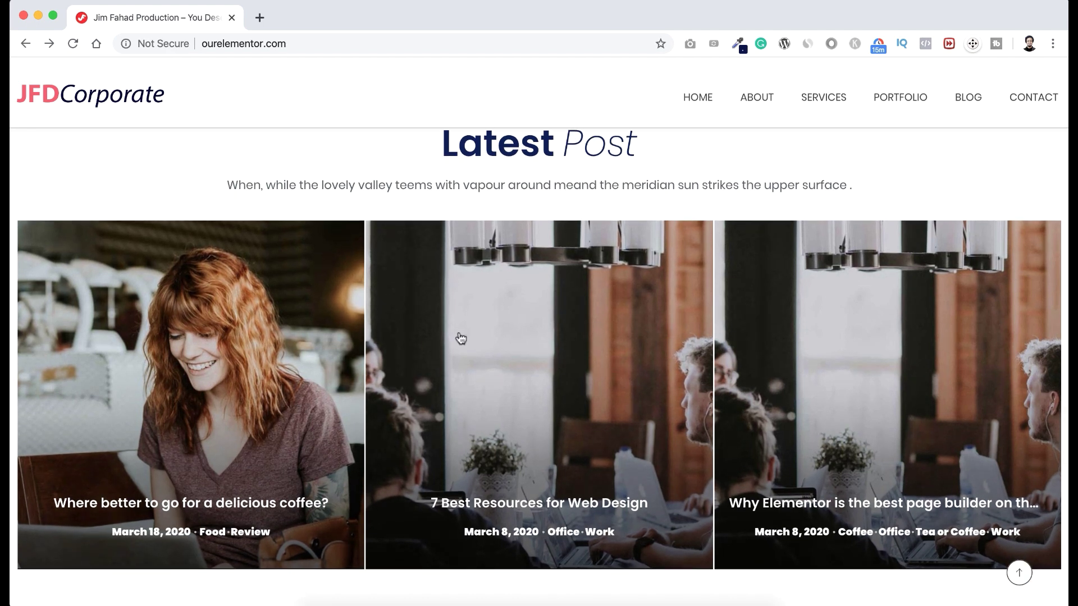
pyautogui.scroll(-10, 551, 359)
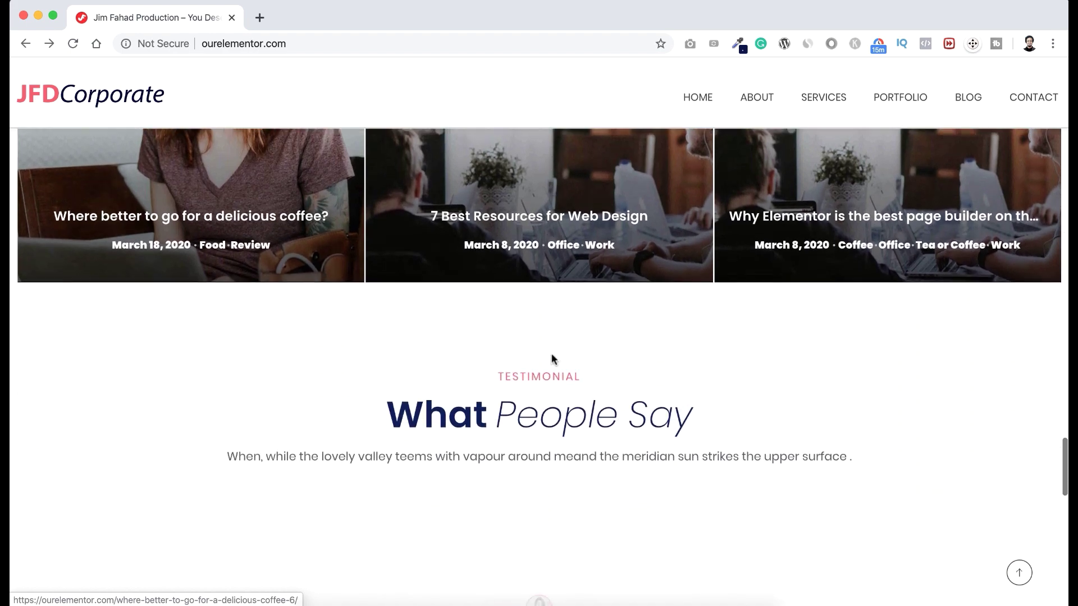
pyautogui.scroll(-2, 551, 359)
pyautogui.scroll(2, 551, 359)
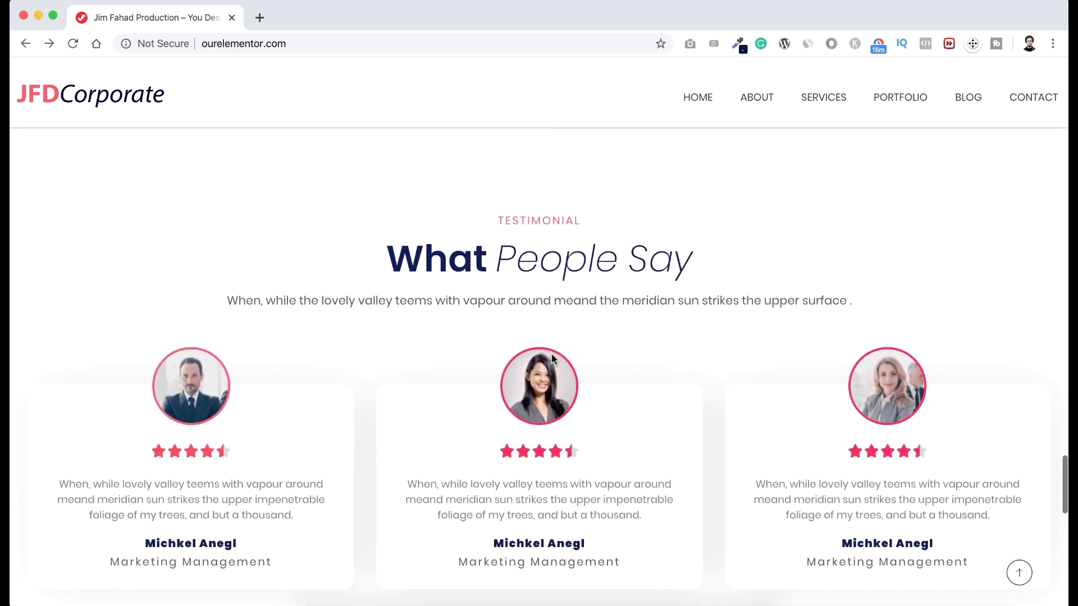
pyautogui.scroll(-1, 784, 243)
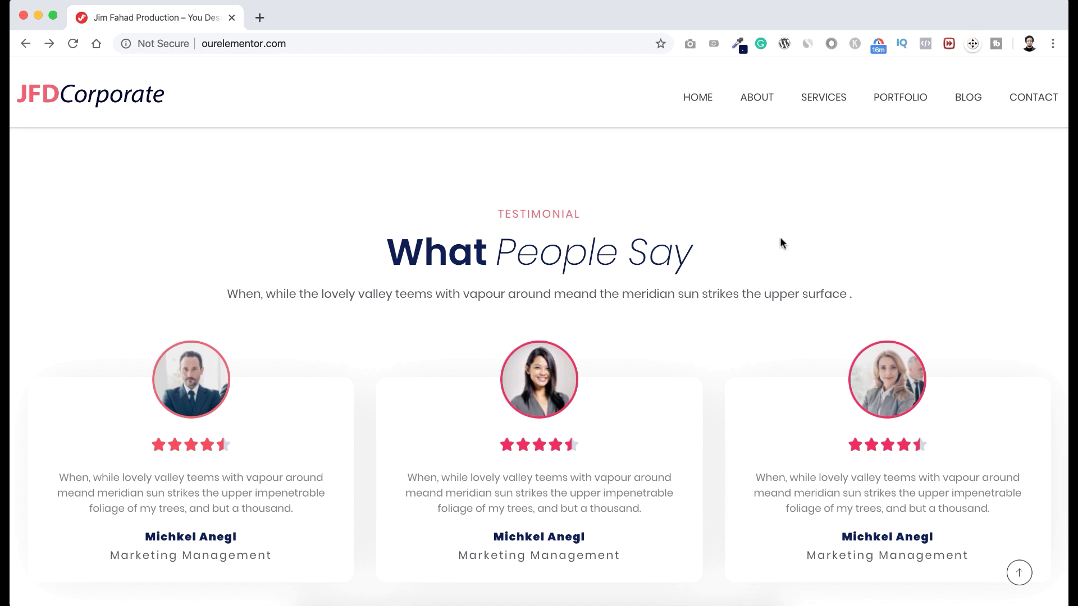
pyautogui.scroll(-2, 784, 243)
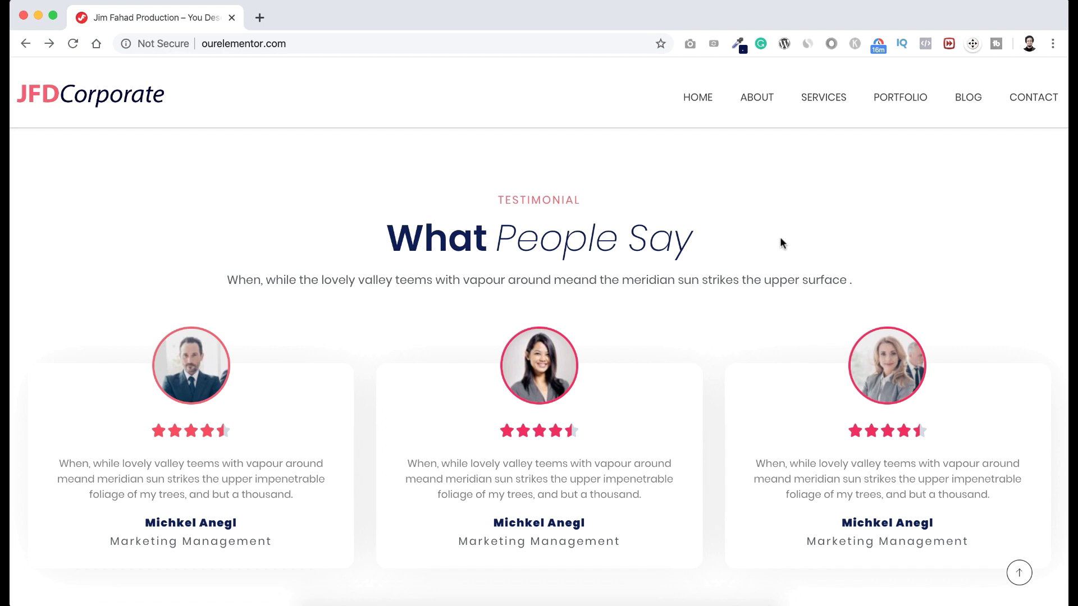
pyautogui.scroll(-3, 781, 241)
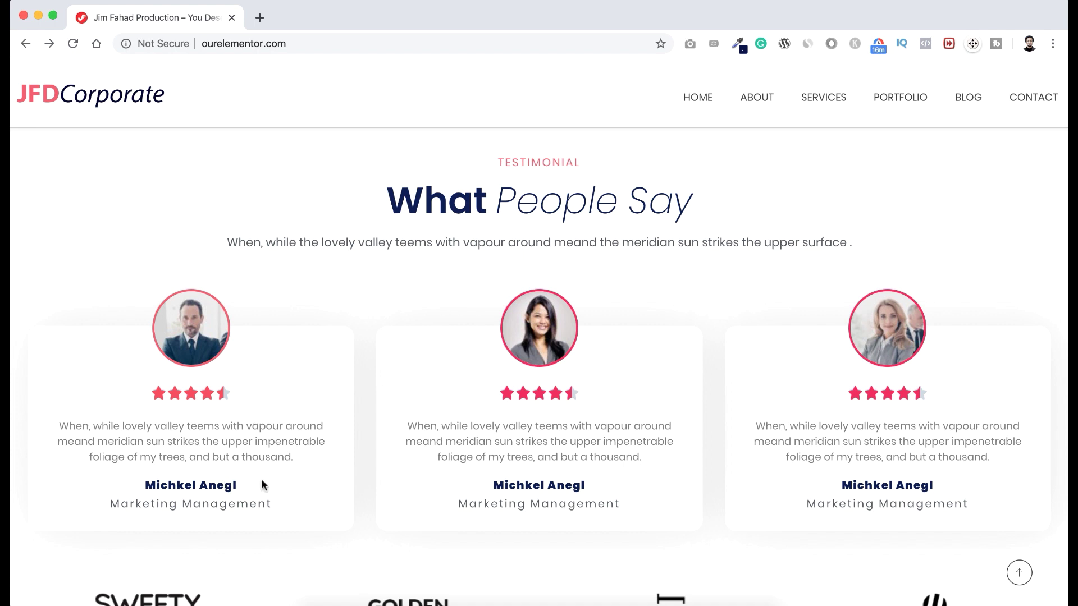
pyautogui.scroll(-4, 322, 472)
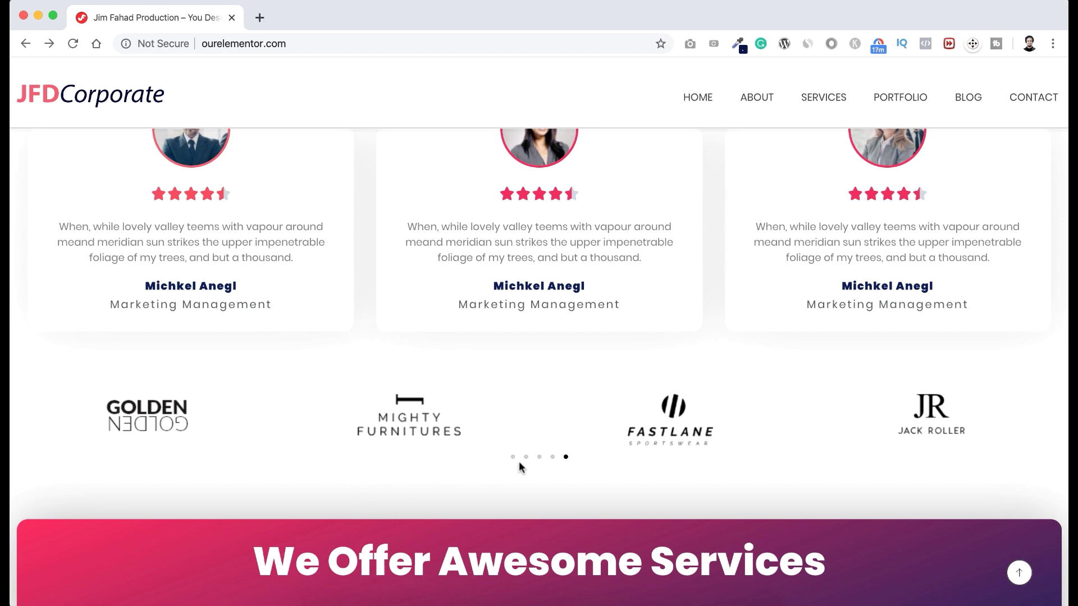
# Step: Highlight the services banner text, then continue to the footer with Quick Contact, Instagram and Facebook
pyautogui.scroll(-3, 432, 490)
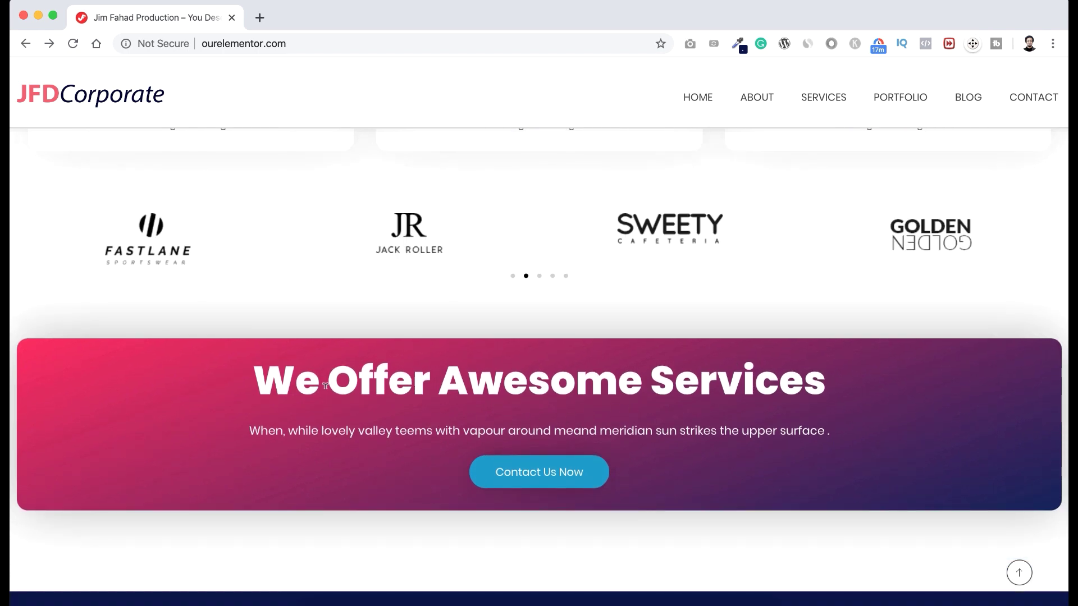
pyautogui.moveTo(272, 374); pyautogui.dragTo(727, 469)
pyautogui.click(727, 469)
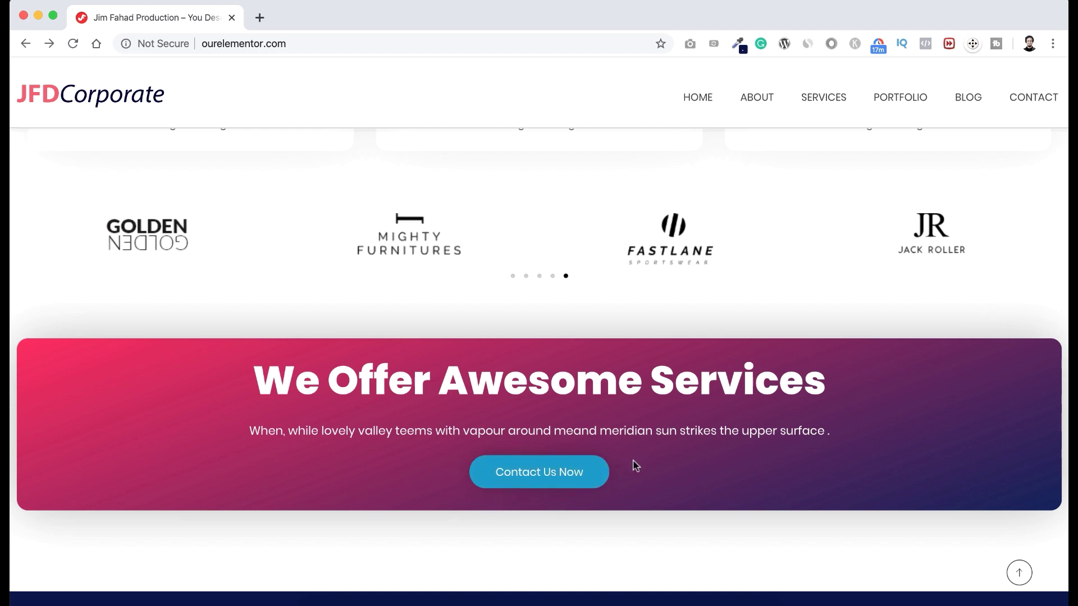
pyautogui.scroll(-7, 634, 465)
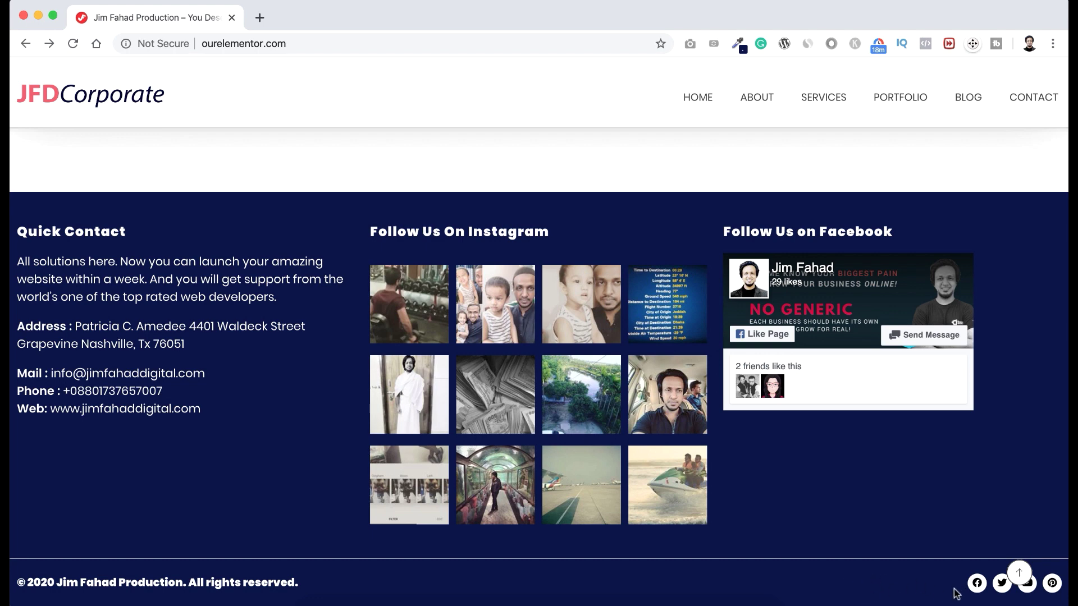
pyautogui.scroll(2, 877, 516)
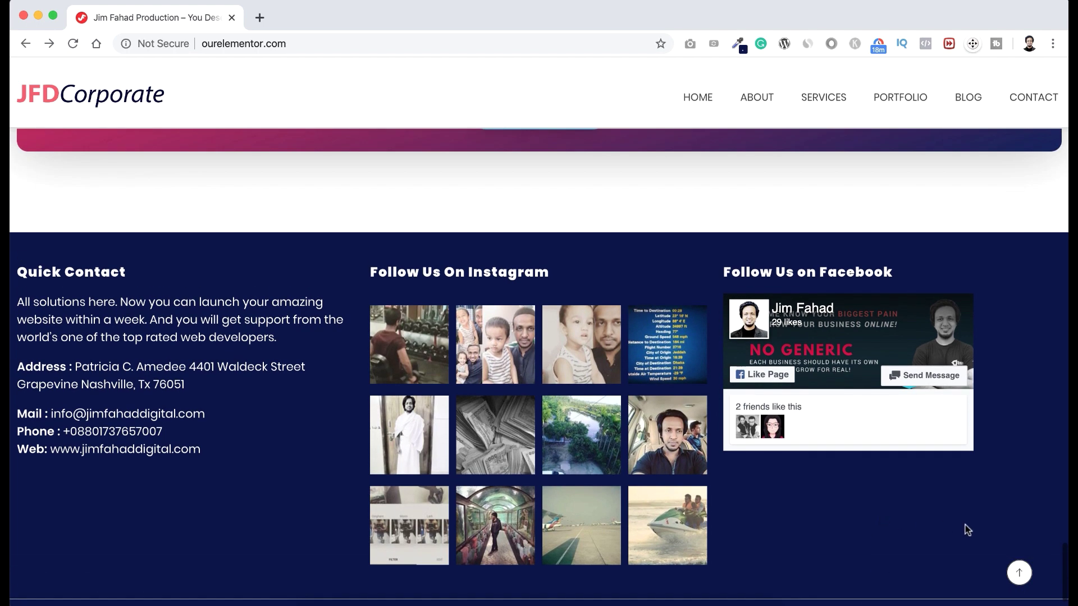
# Step: Return to the top of the home page with the back-to-top button
pyautogui.click(1020, 573)
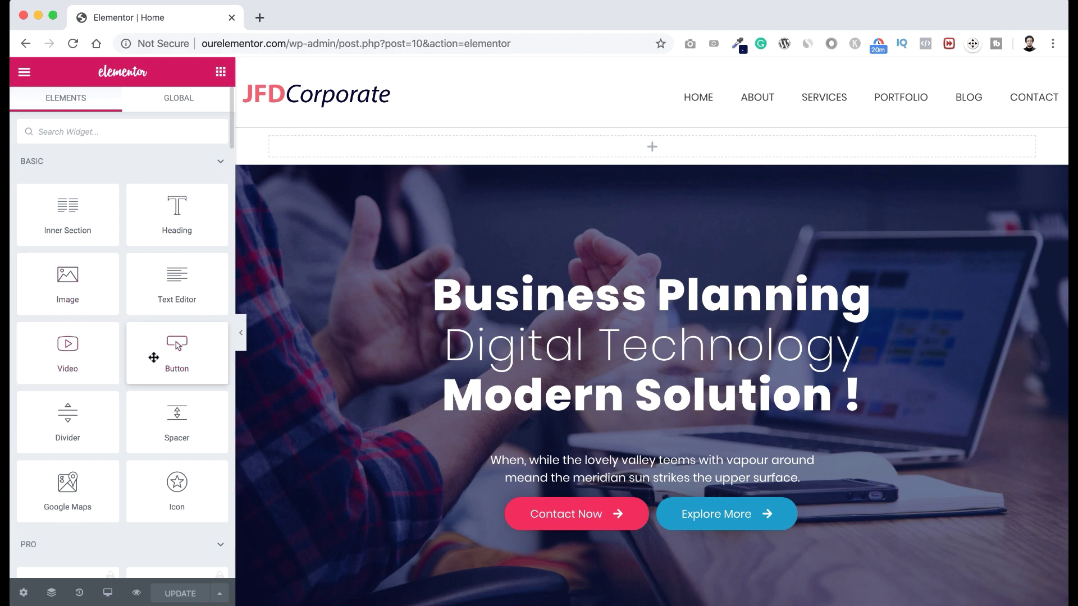
# Step: Try adding an Inner Section above the hero, then select the Business Planning heading text
pyautogui.scroll(-14, 128, 399)
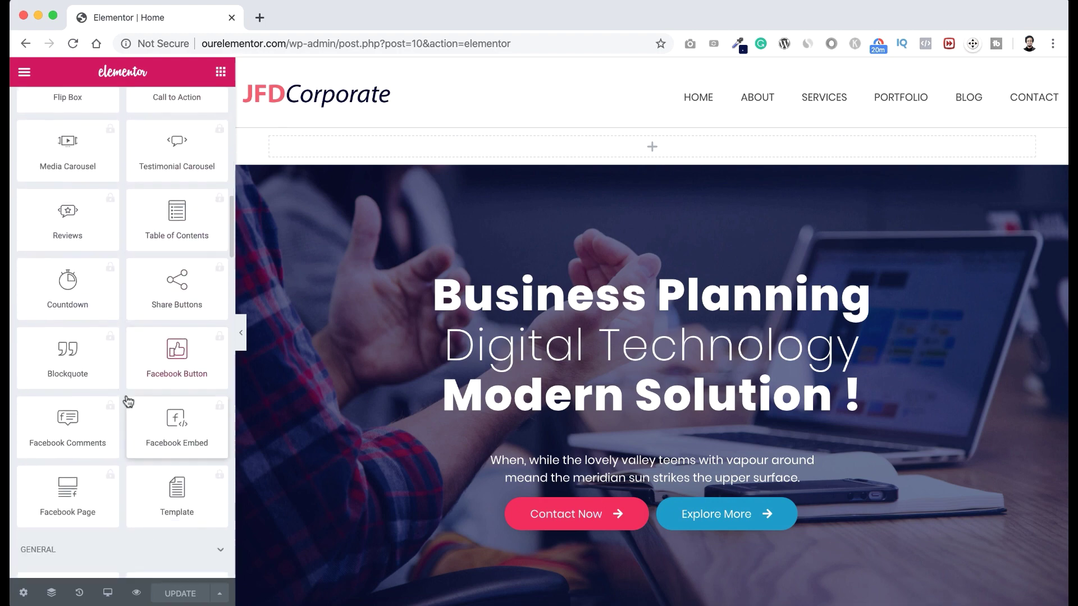
pyautogui.scroll(-15, 128, 400)
pyautogui.scroll(10, 127, 397)
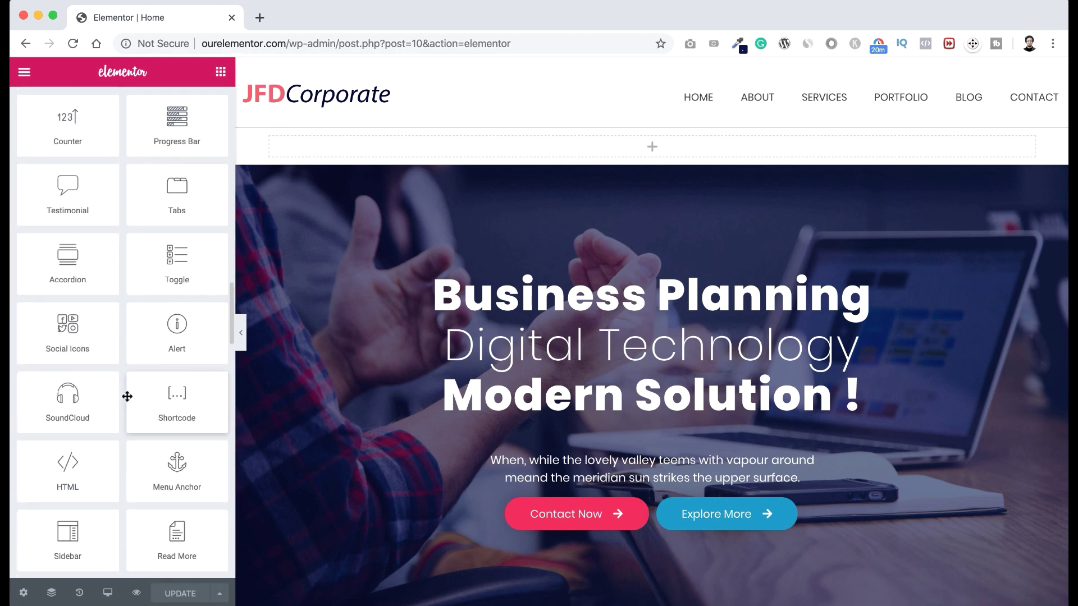
pyautogui.scroll(15, 126, 397)
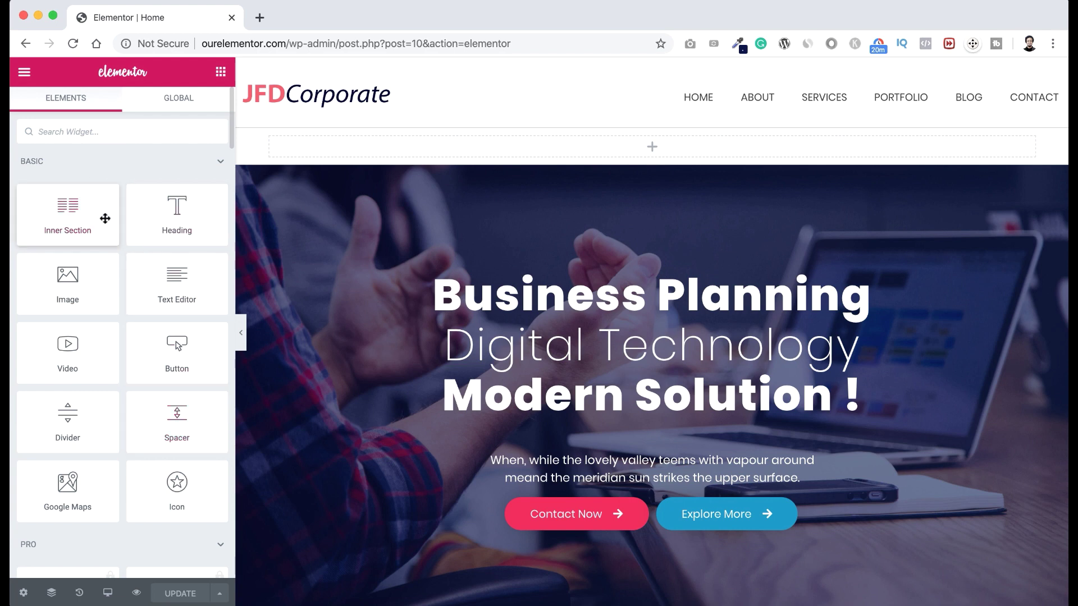
pyautogui.moveTo(72, 224); pyautogui.dragTo(102, 210)
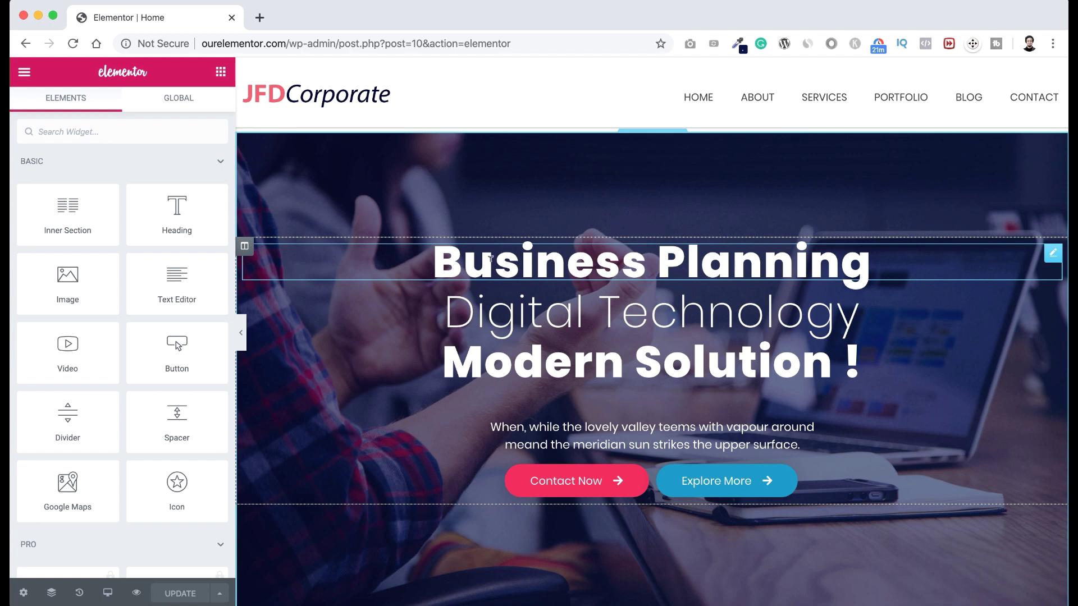
pyautogui.moveTo(436, 256); pyautogui.dragTo(867, 268)
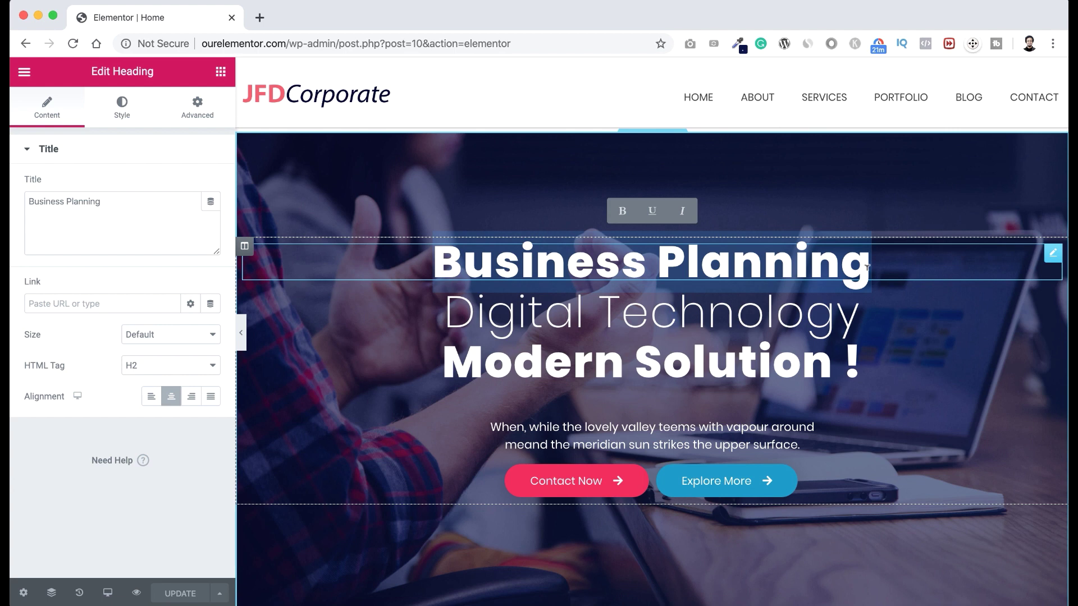
# Step: Replace the heading text with 'Jim Fahad Digital Agency', fixing the mistyped capital G
pyautogui.write('Jim Fa')
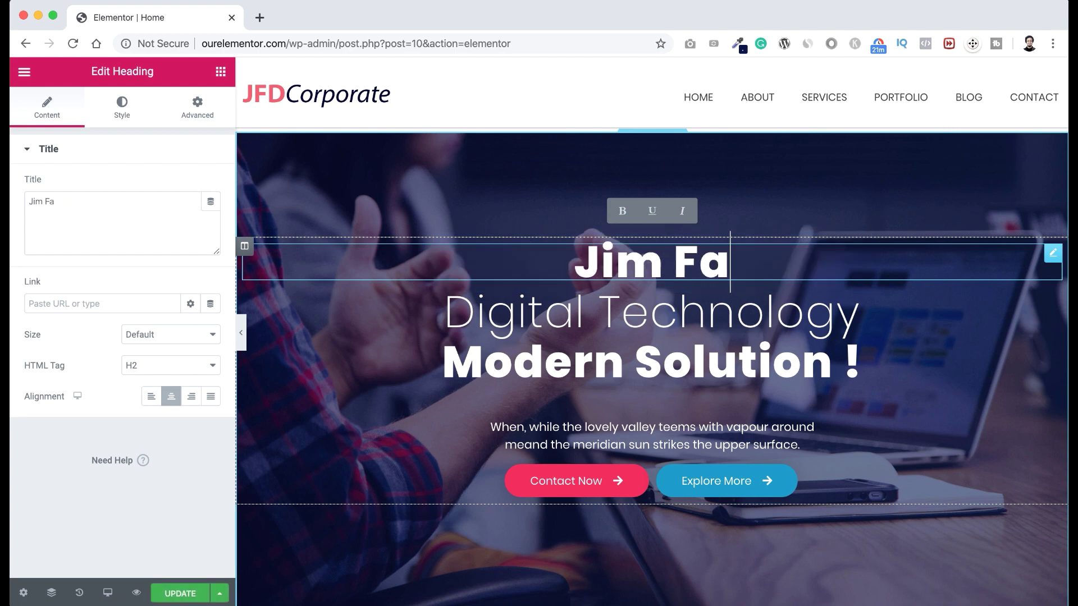
pyautogui.write('had Digital AG')
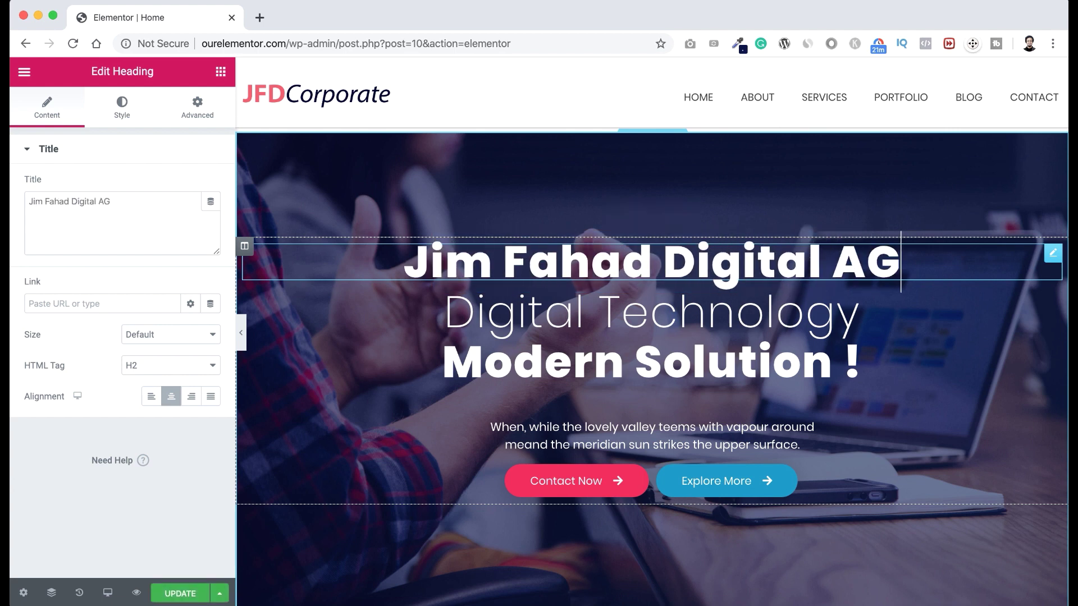
pyautogui.press('BackSpace')
pyautogui.write('gency')
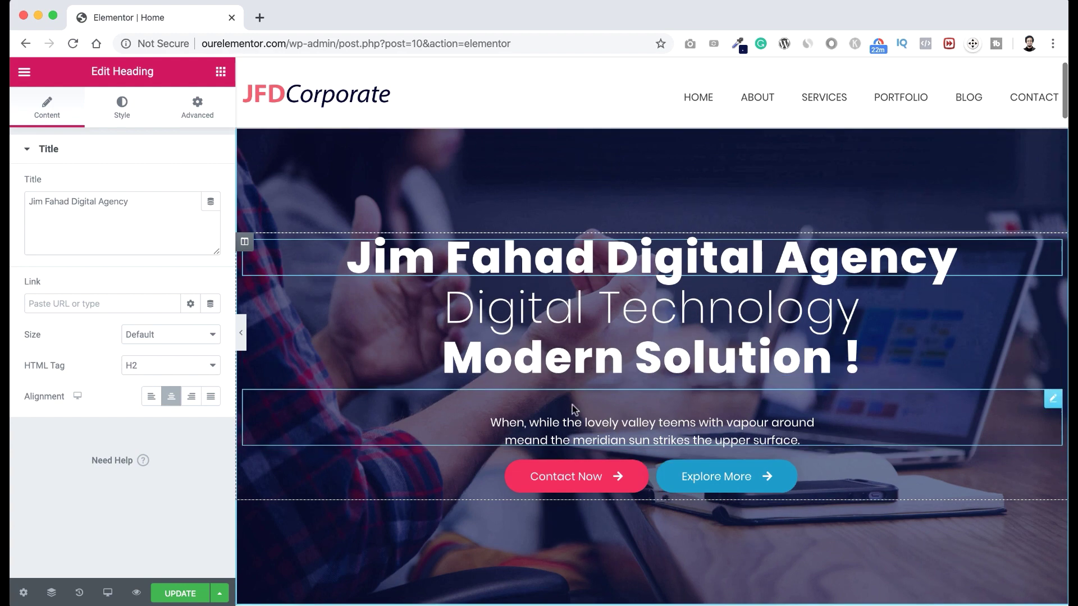
pyautogui.scroll(-2, 571, 405)
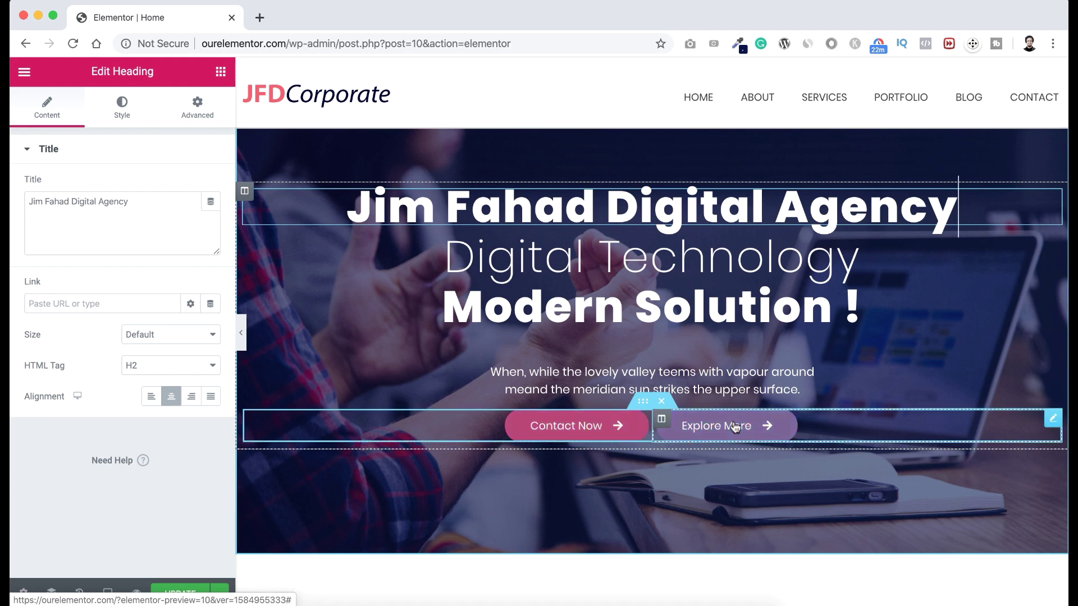
pyautogui.rightClick(663, 425)
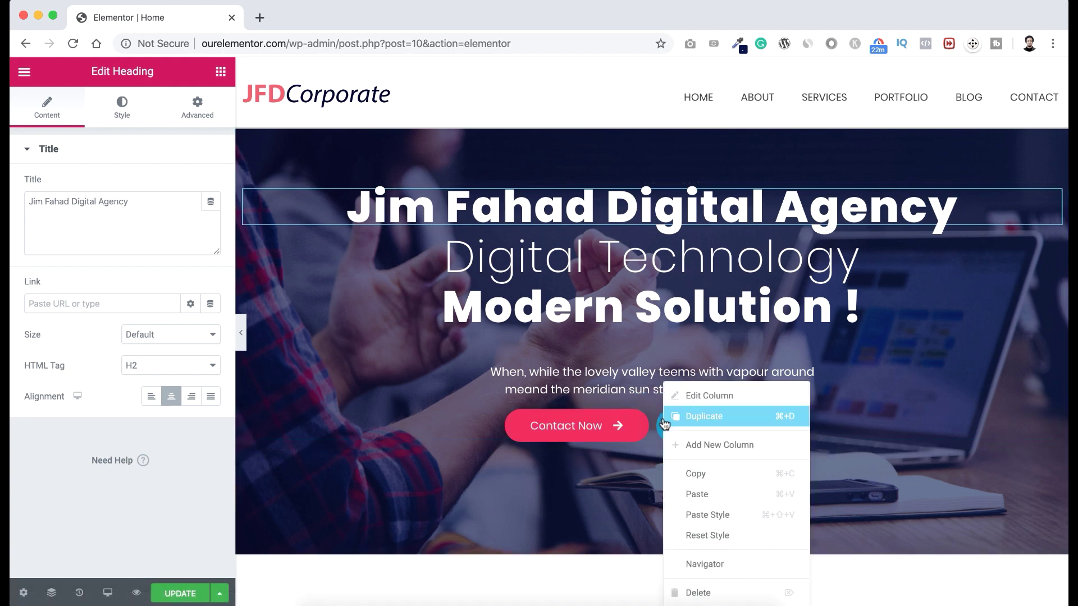
pyautogui.click(694, 422)
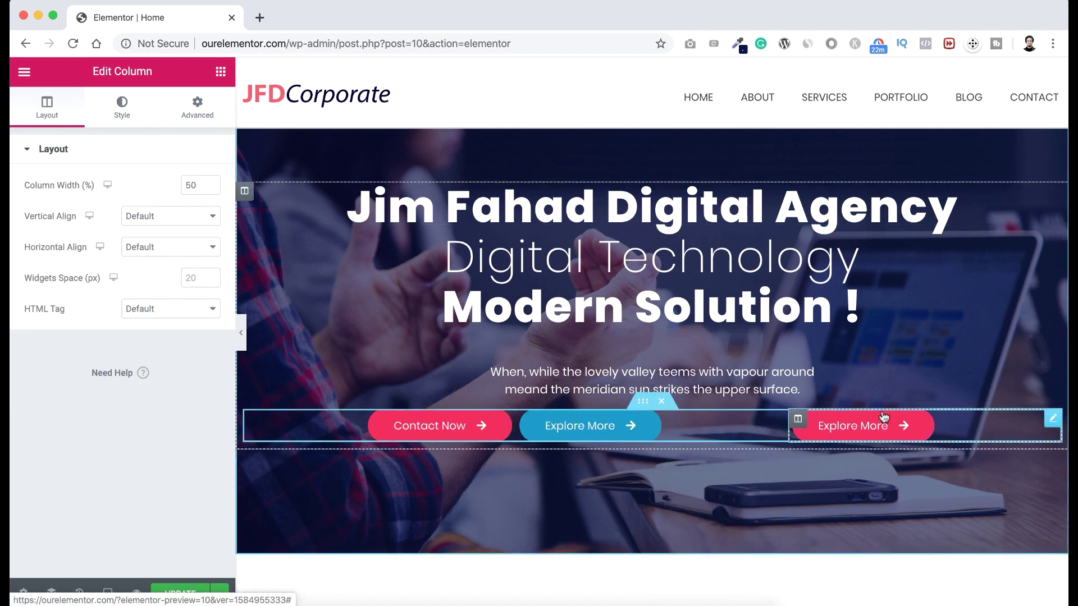
pyautogui.rightClick(800, 421)
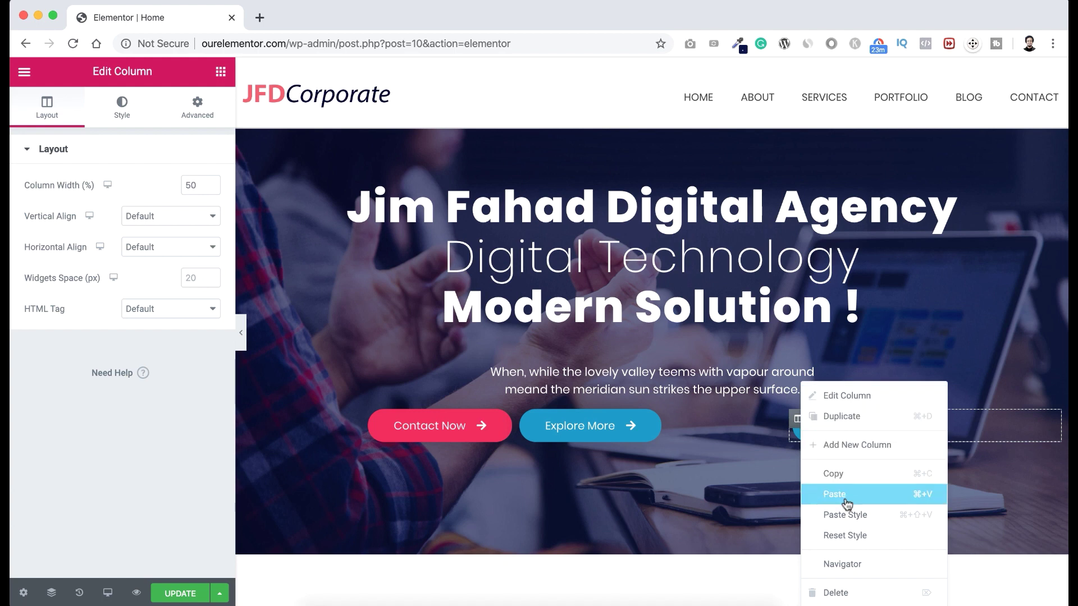
pyautogui.click(839, 593)
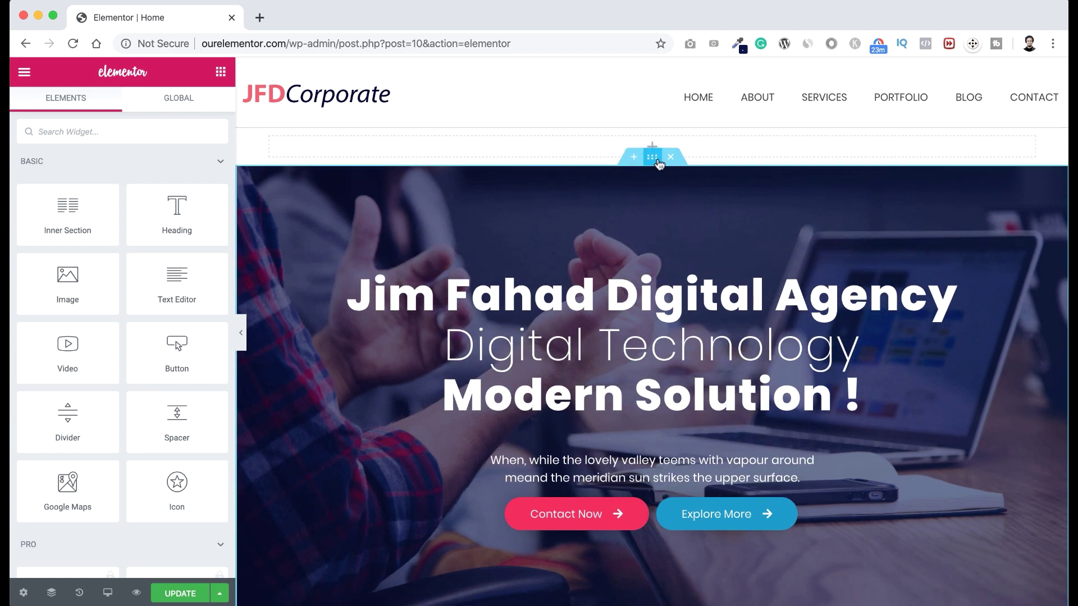
# Step: Set the hero section's Minimum Height to 550 px
pyautogui.click(653, 163)
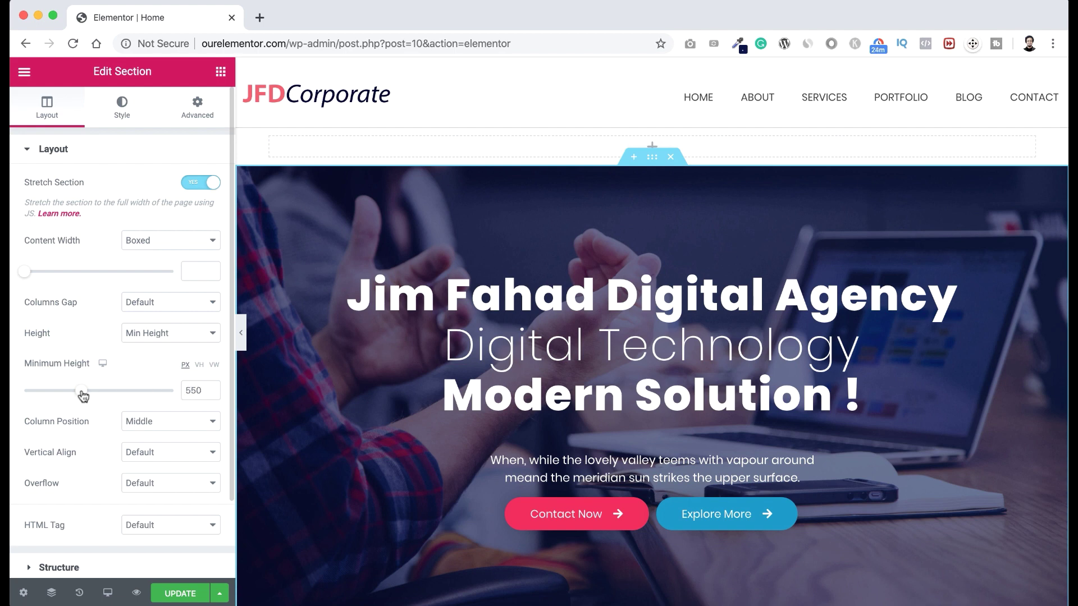
pyautogui.moveTo(82, 396)
pyautogui.mouseDown()
pyautogui.moveTo(63, 397)
pyautogui.moveTo(102, 397)
pyautogui.mouseUp()
pyautogui.doubleClick(198, 390)
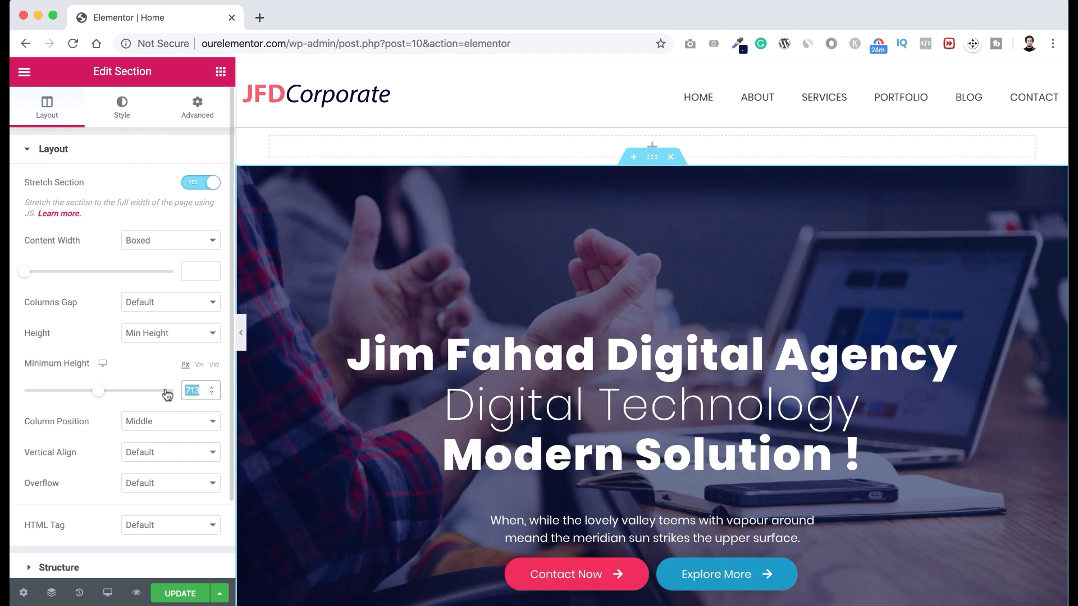
pyautogui.write('550')
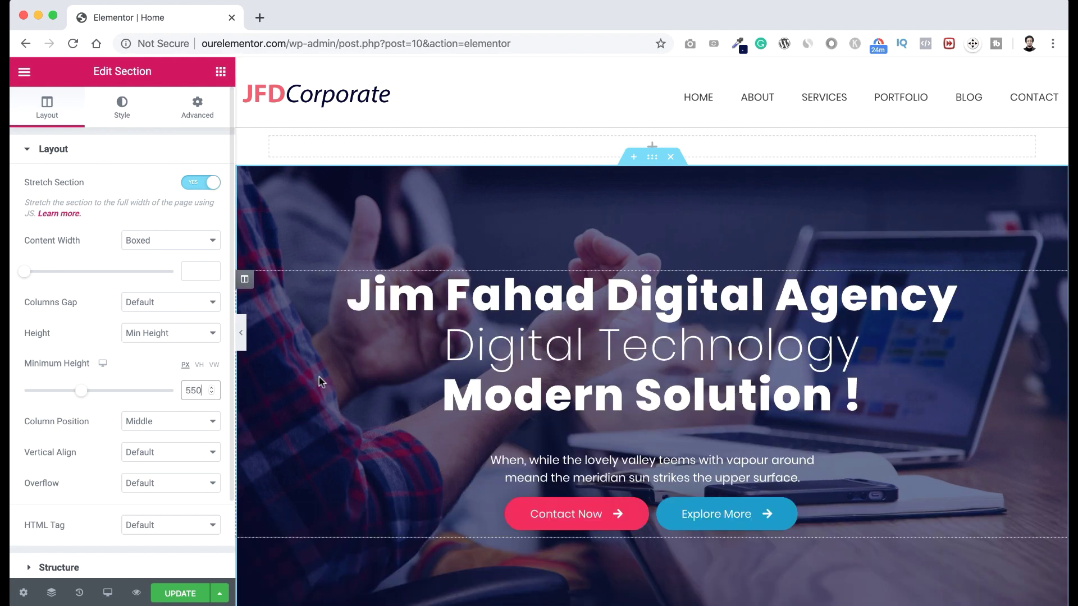
pyautogui.scroll(-3, 393, 411)
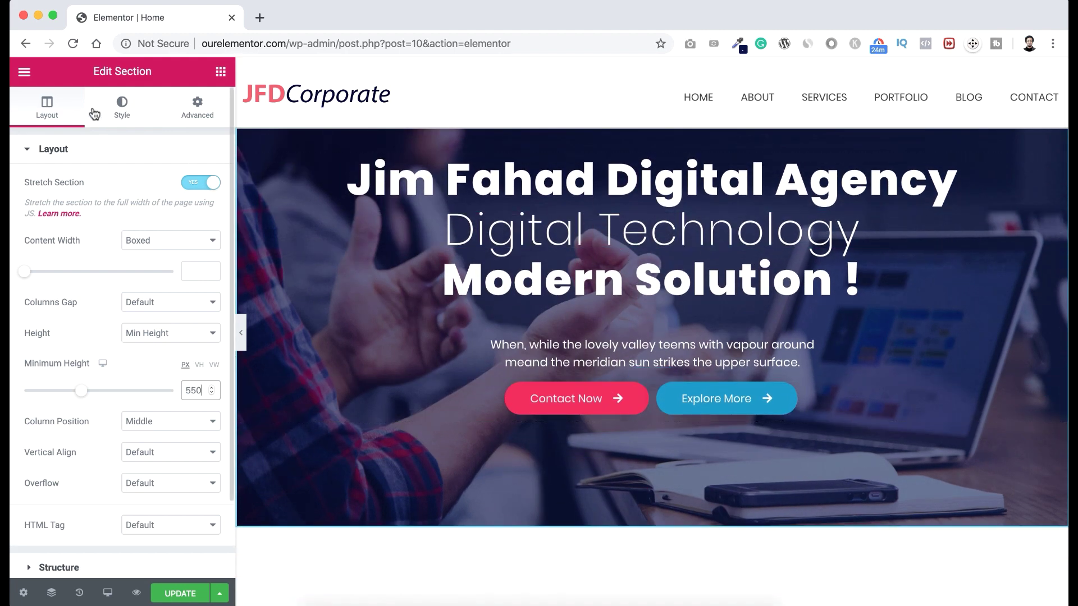
# Step: Add a Mountains shape divider to the hero section's bottom edge in the Style settings
pyautogui.click(127, 109)
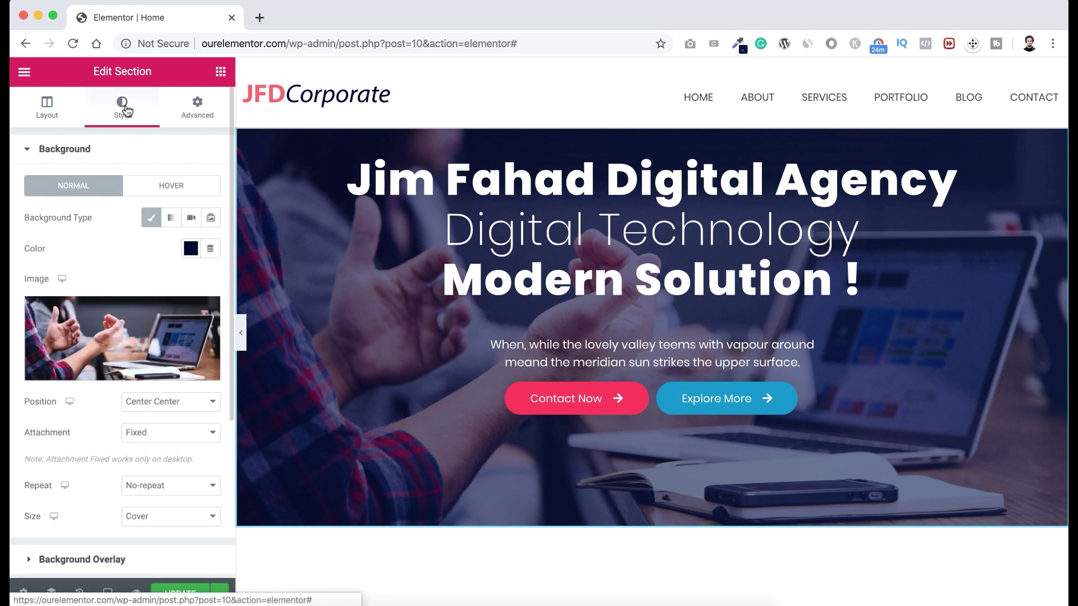
pyautogui.scroll(-5, 133, 365)
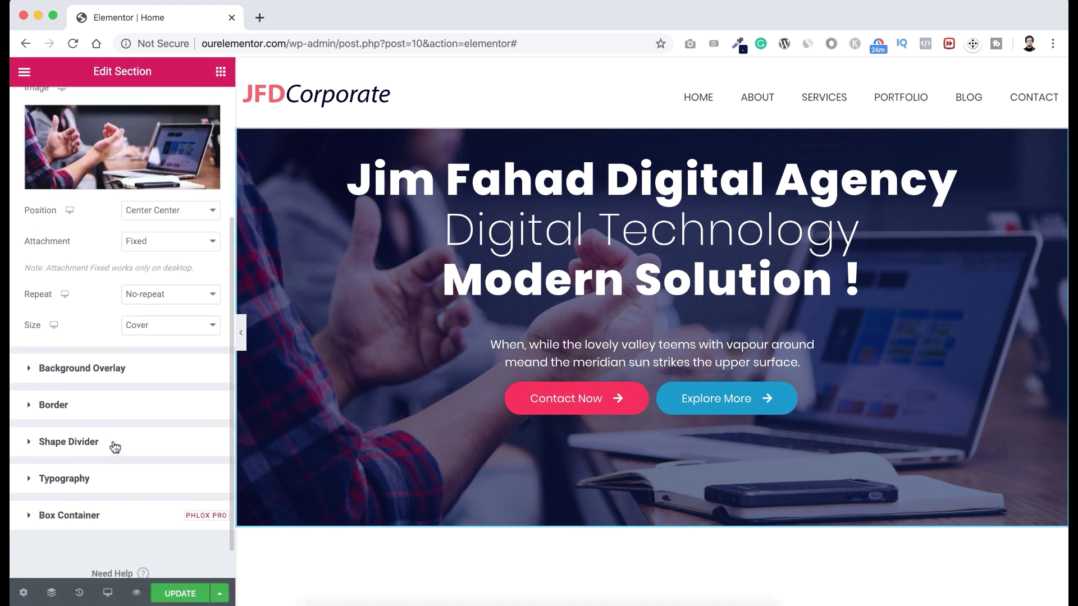
pyautogui.click(113, 446)
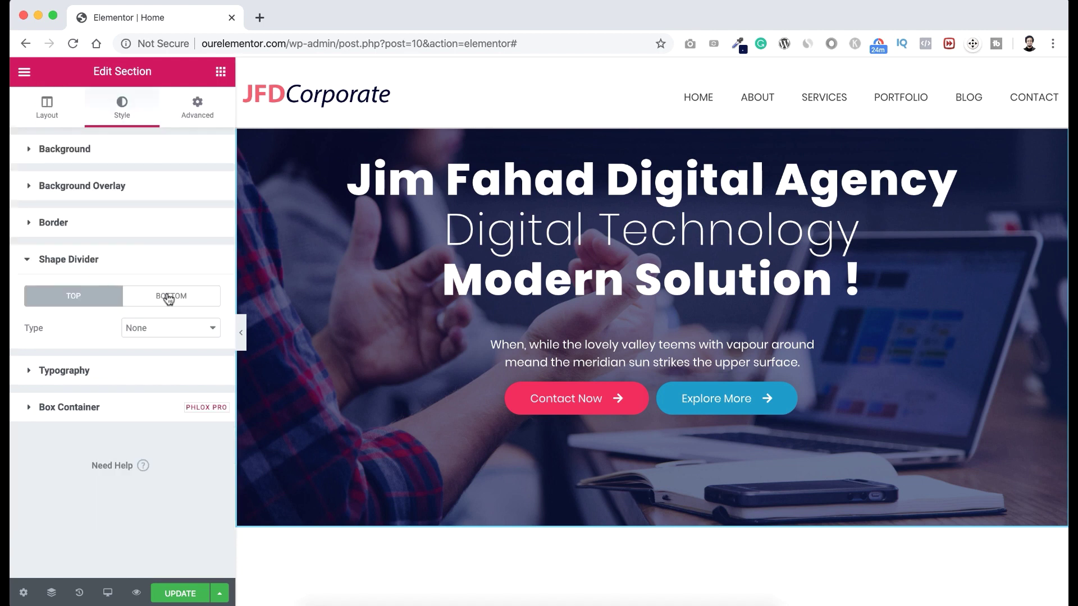
pyautogui.click(168, 298)
pyautogui.click(131, 337)
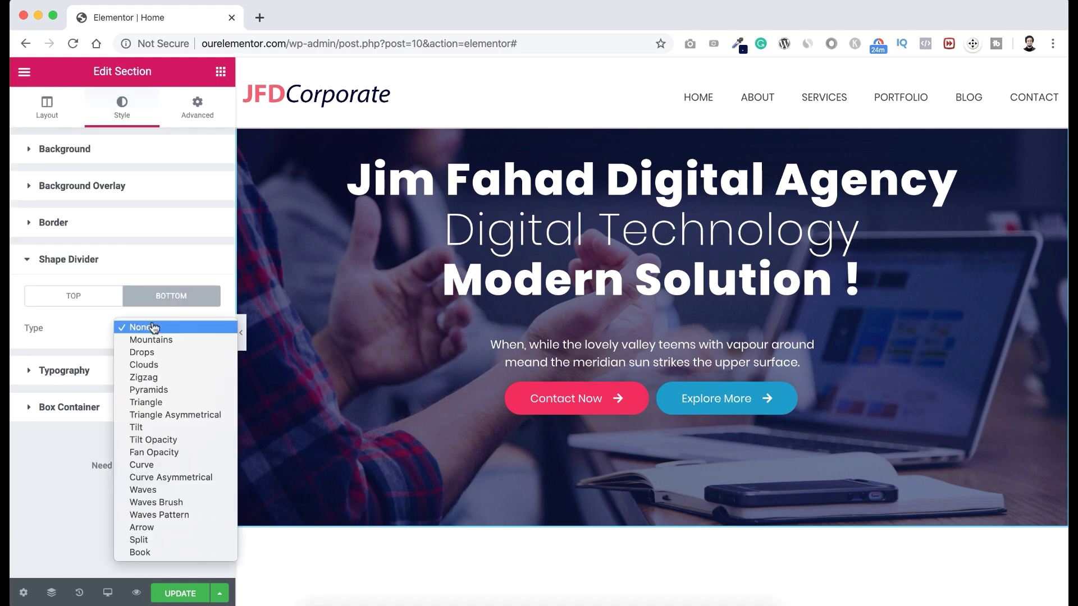
pyautogui.click(154, 341)
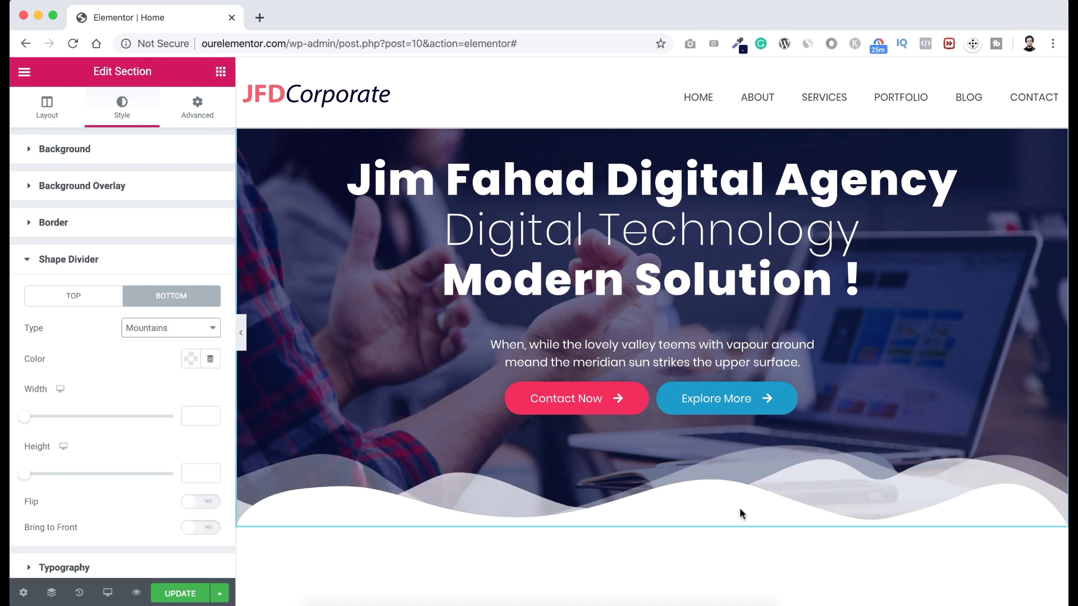
# Step: Widen the bottom Mountains divider, raise its height to 118 and flip it
pyautogui.scroll(-1, 741, 512)
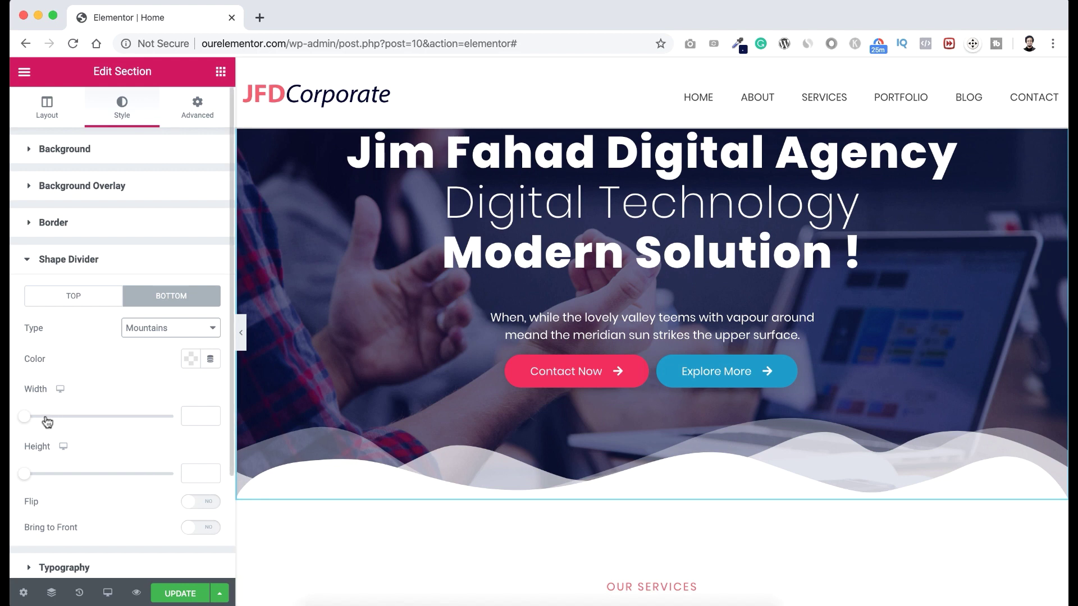
pyautogui.moveTo(25, 421)
pyautogui.mouseDown()
pyautogui.moveTo(64, 424)
pyautogui.moveTo(28, 428)
pyautogui.mouseUp()
pyautogui.moveTo(25, 479); pyautogui.dragTo(60, 481)
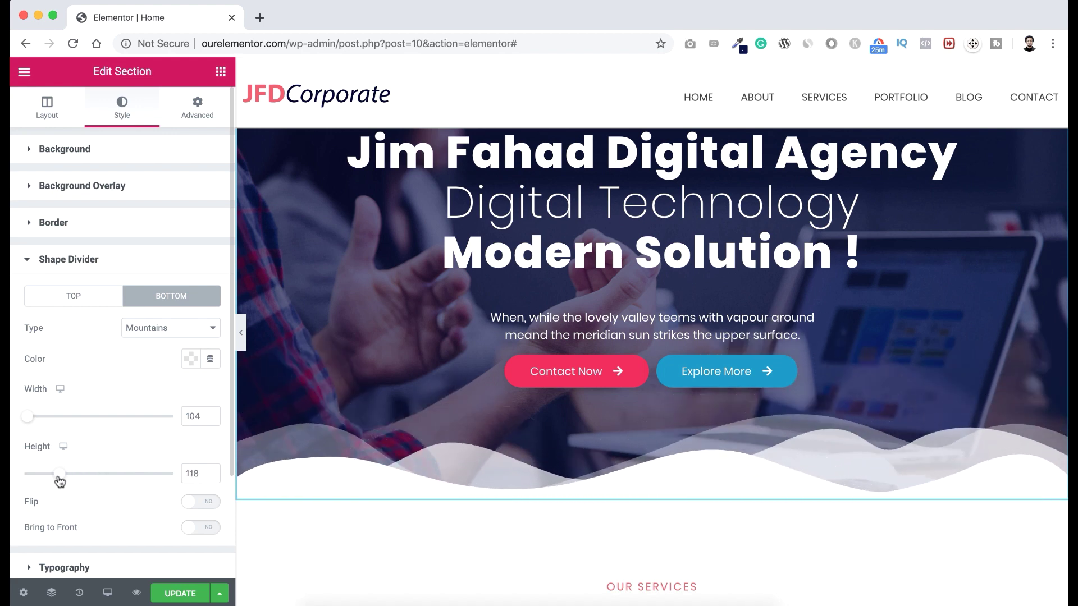
pyautogui.click(206, 504)
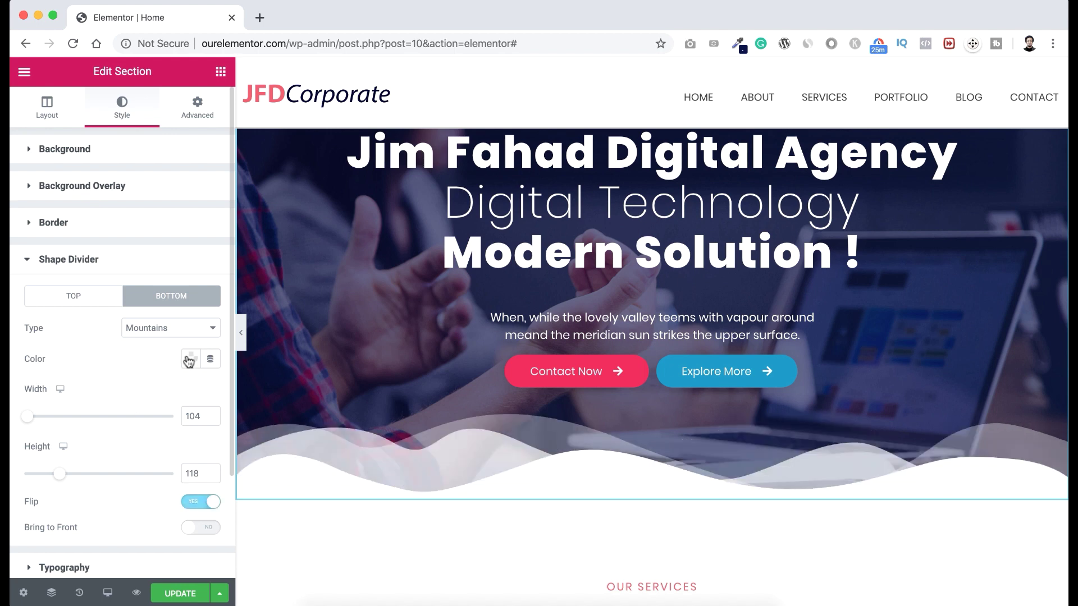
# Step: Change the bottom Mountains divider's colour to white
pyautogui.click(190, 359)
pyautogui.click(201, 211)
pyautogui.moveTo(200, 211)
pyautogui.mouseDown()
pyautogui.moveTo(272, 160)
pyautogui.moveTo(224, 275)
pyautogui.moveTo(201, 266)
pyautogui.mouseUp()
pyautogui.moveTo(134, 179); pyautogui.dragTo(116, 152)
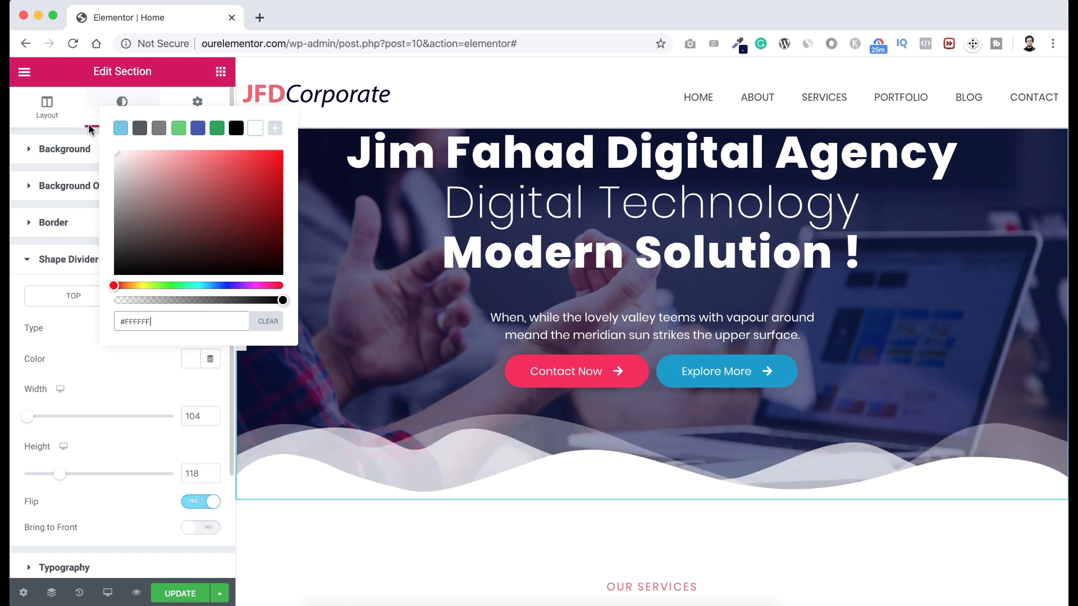
pyautogui.click(88, 393)
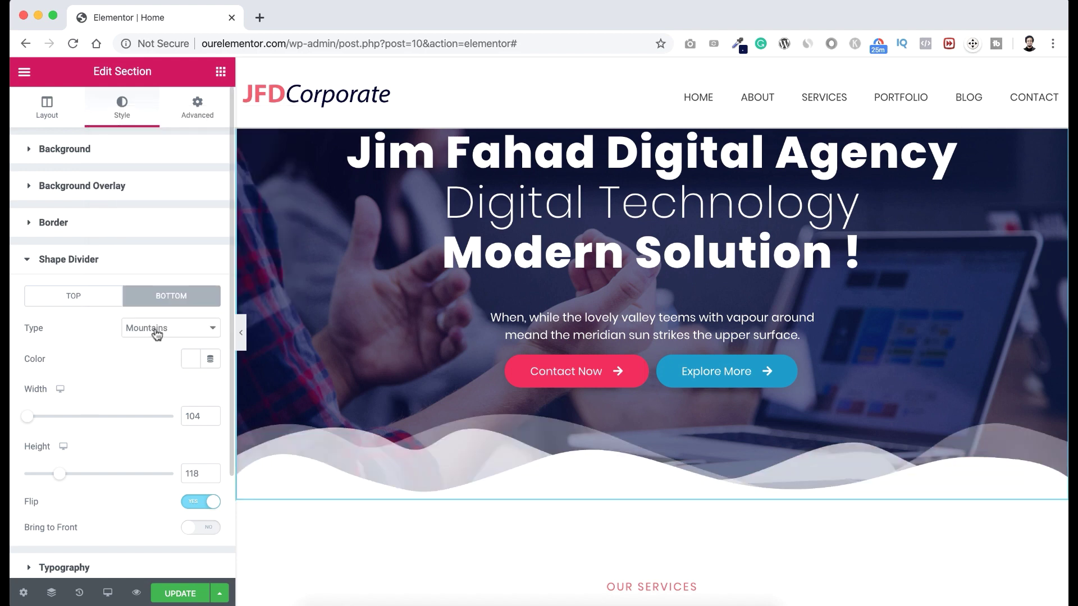
pyautogui.click(167, 329)
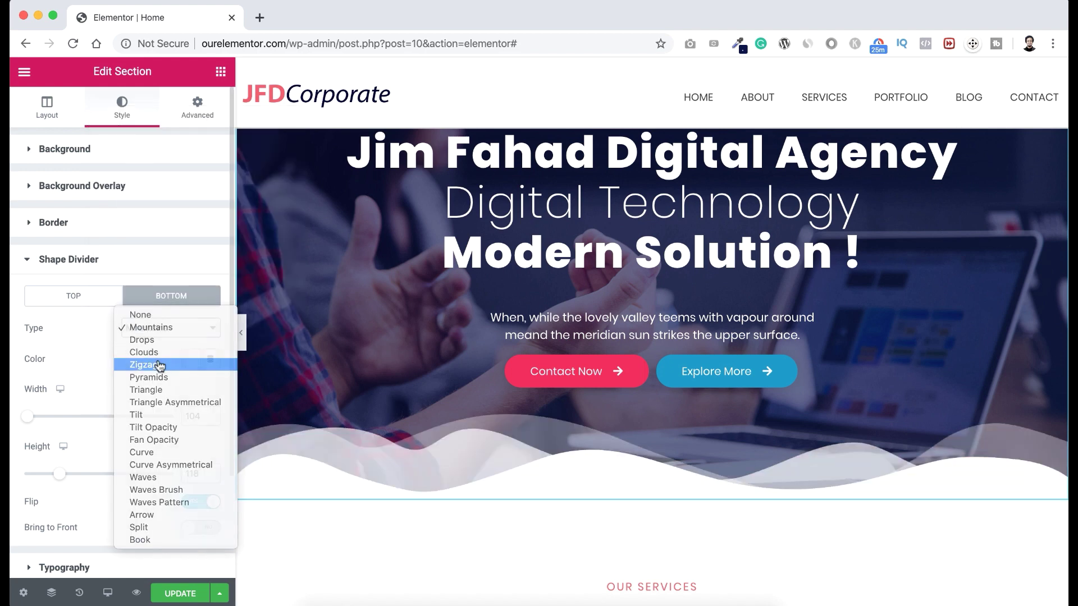
# Step: Try Zigzag, Tilt and Waves Brush for the hero's bottom shape divider, then set it to None
pyautogui.click(159, 363)
pyautogui.click(155, 333)
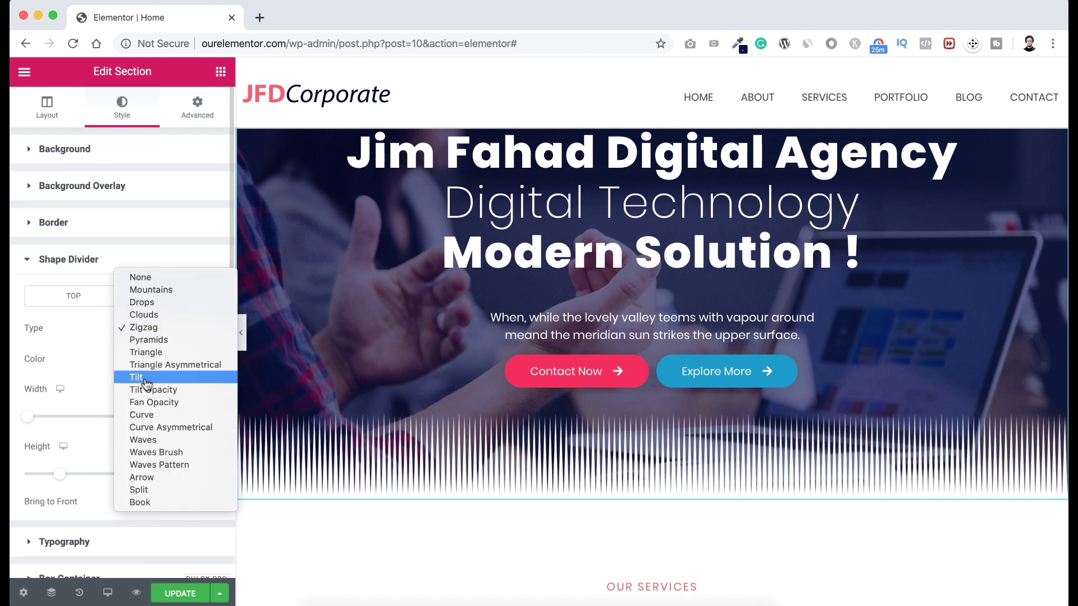
pyautogui.click(144, 377)
pyautogui.click(144, 332)
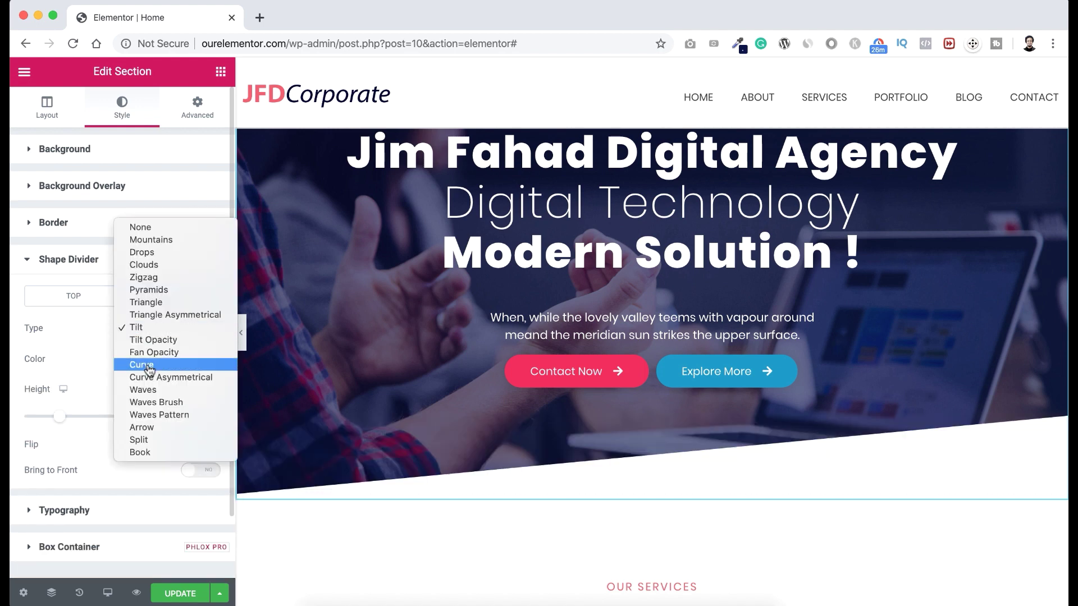
pyautogui.click(150, 403)
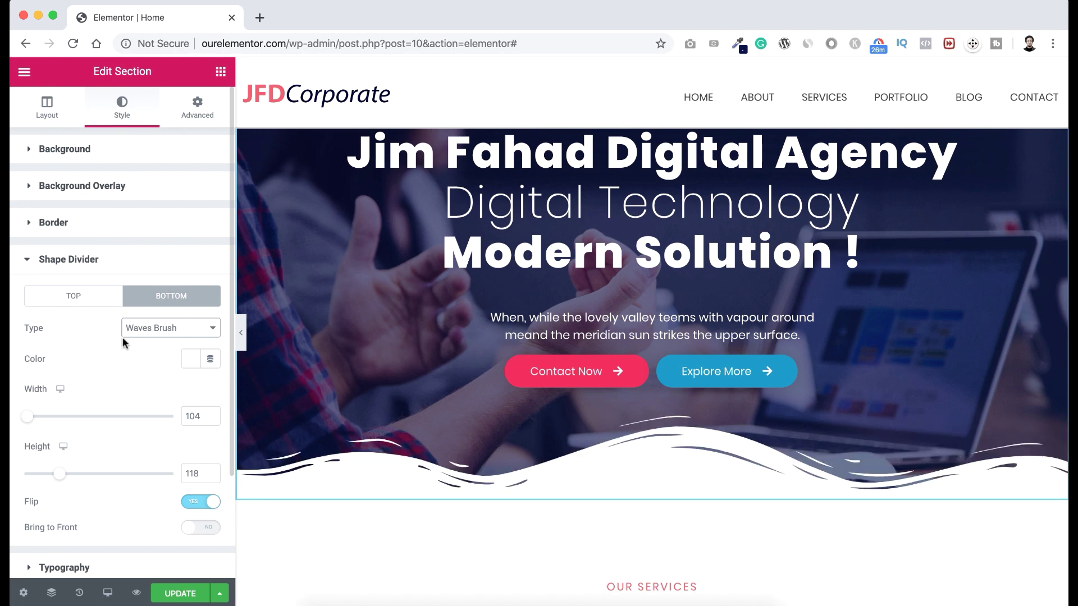
pyautogui.click(154, 332)
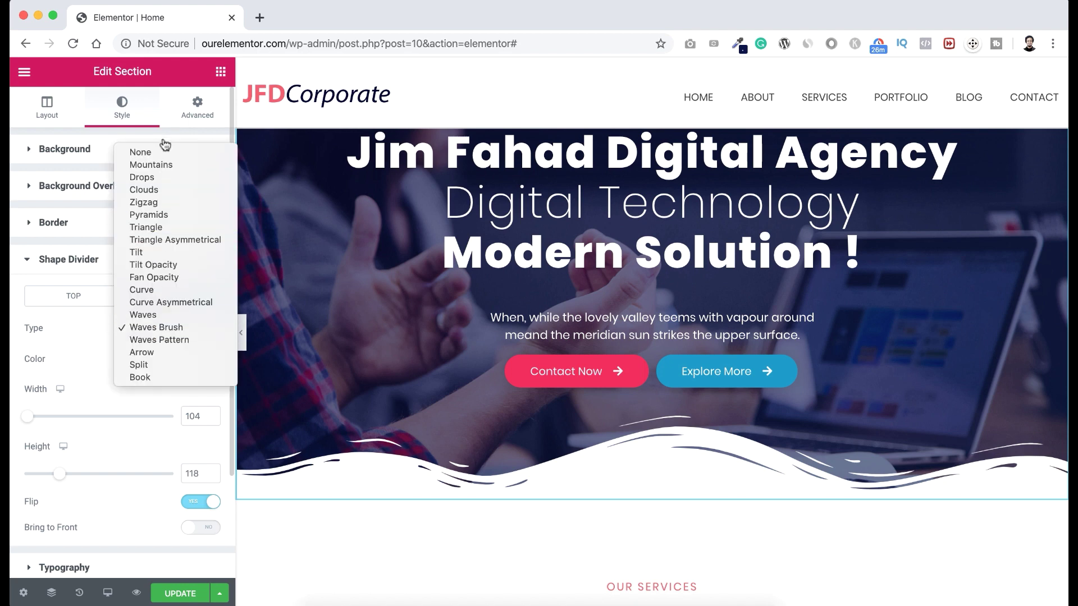
pyautogui.click(163, 152)
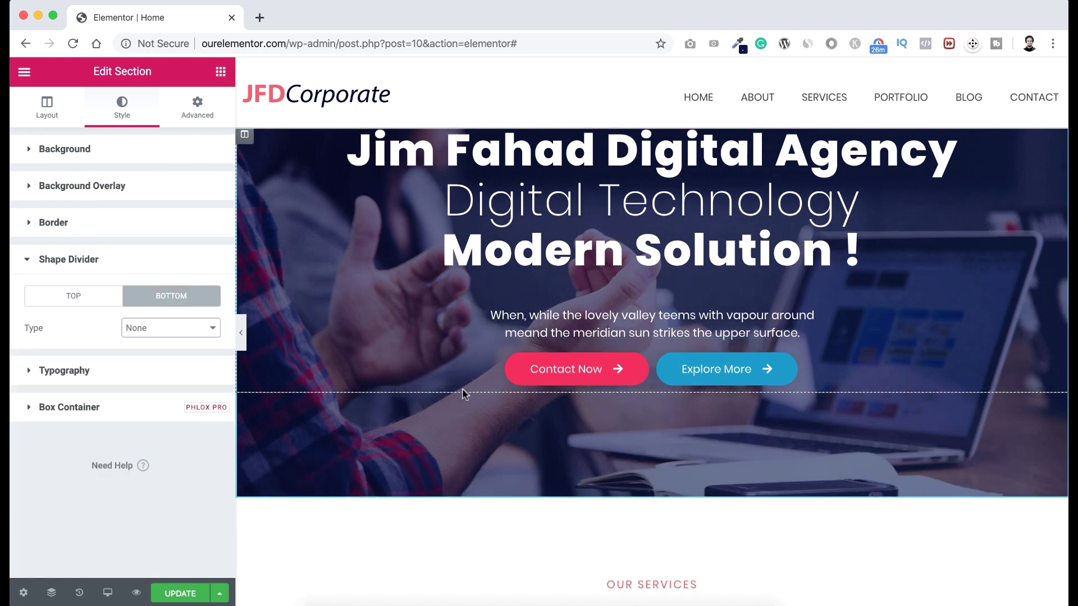
pyautogui.scroll(-6, 464, 391)
pyautogui.scroll(-10, 463, 387)
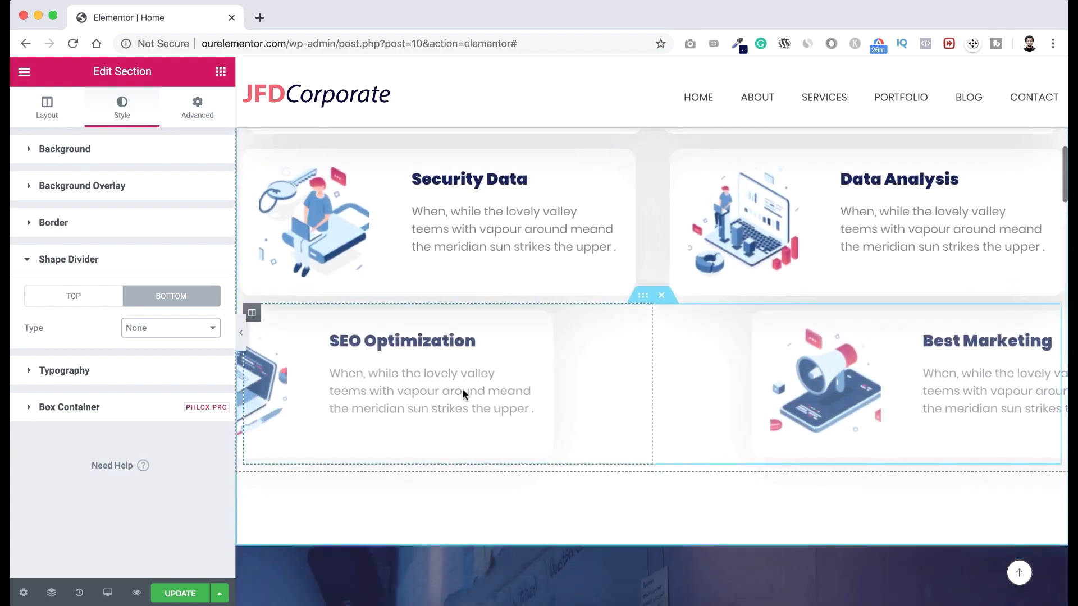
pyautogui.scroll(-10, 464, 393)
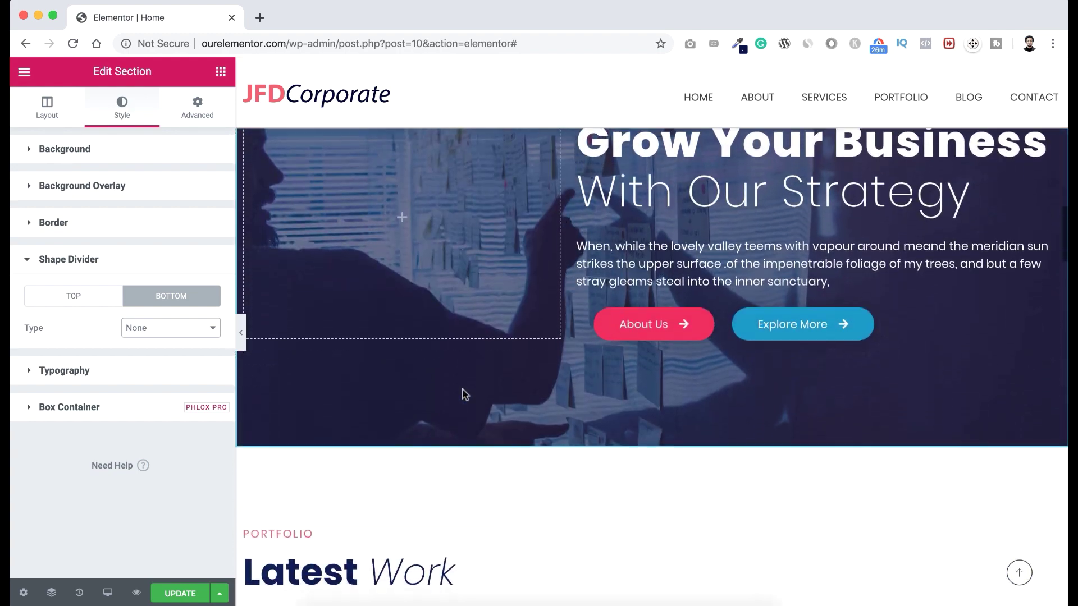
pyautogui.scroll(-7, 462, 387)
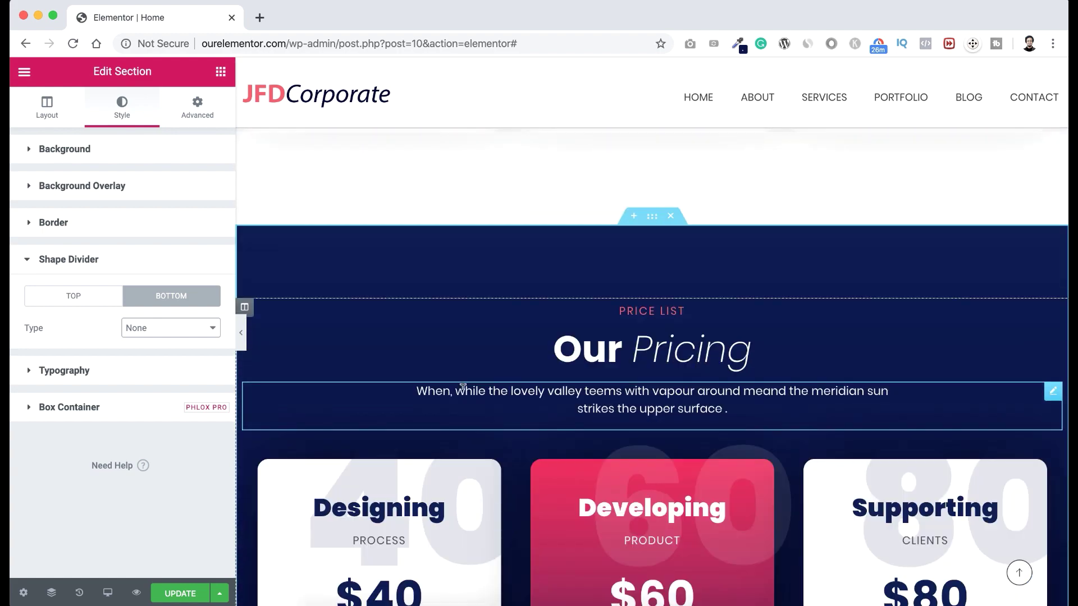
pyautogui.scroll(-10, 464, 387)
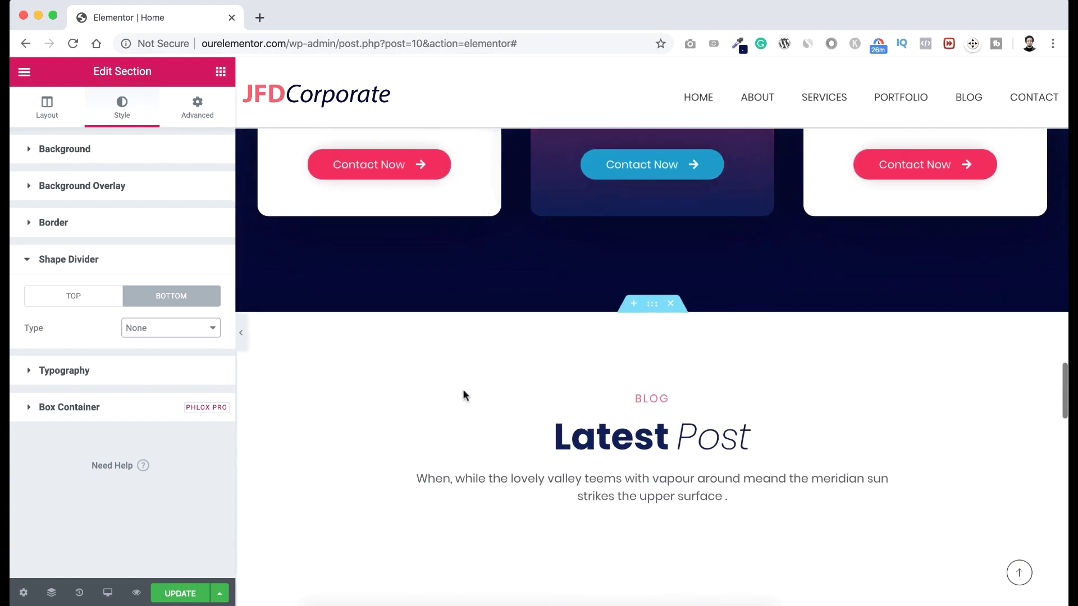
pyautogui.scroll(-10, 463, 394)
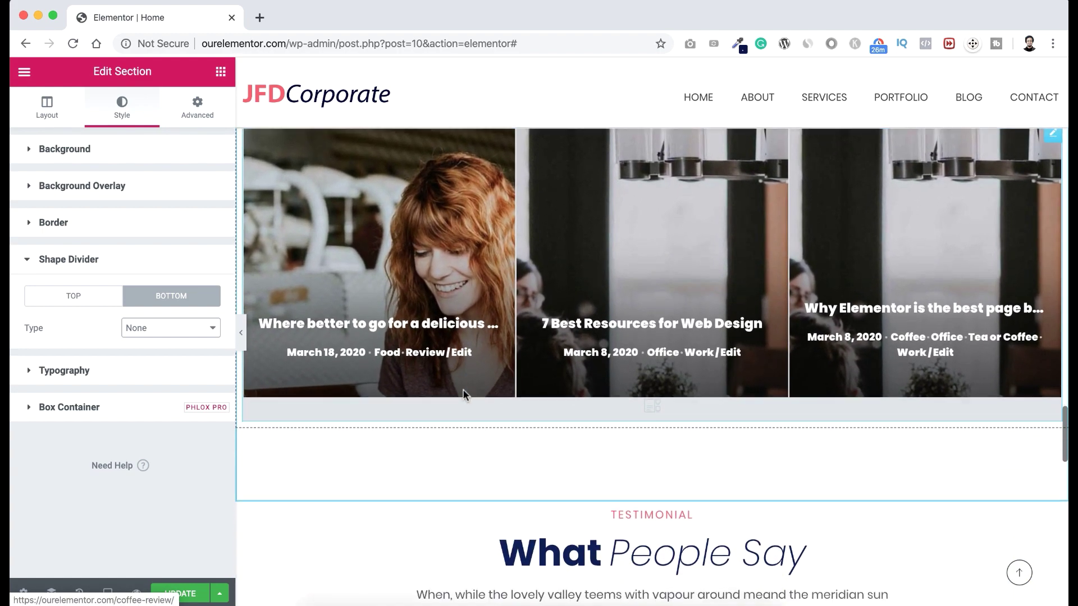
pyautogui.scroll(-8, 464, 395)
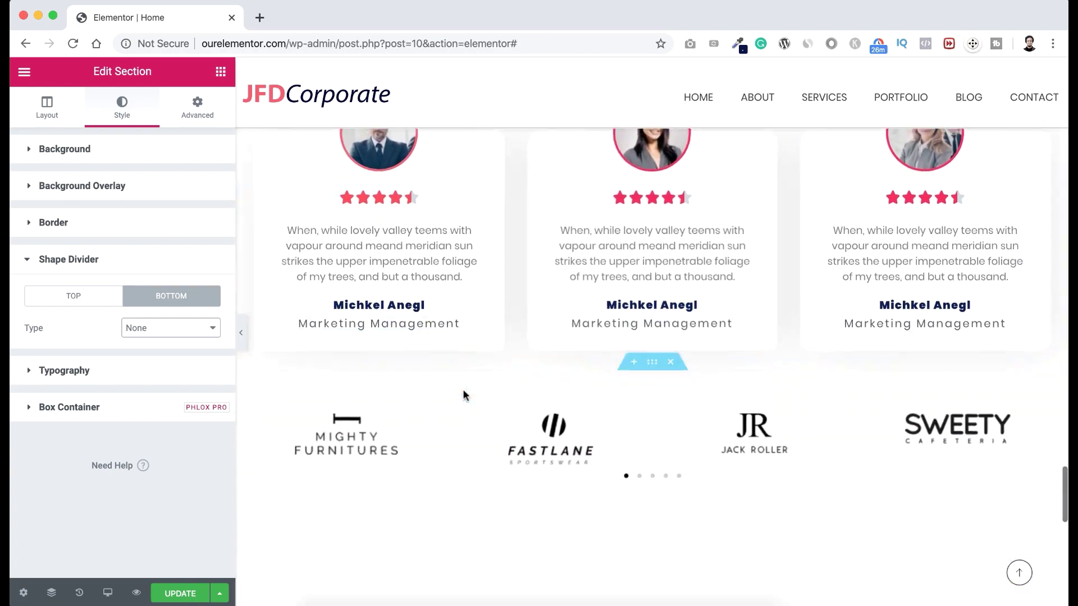
pyautogui.scroll(-10, 463, 394)
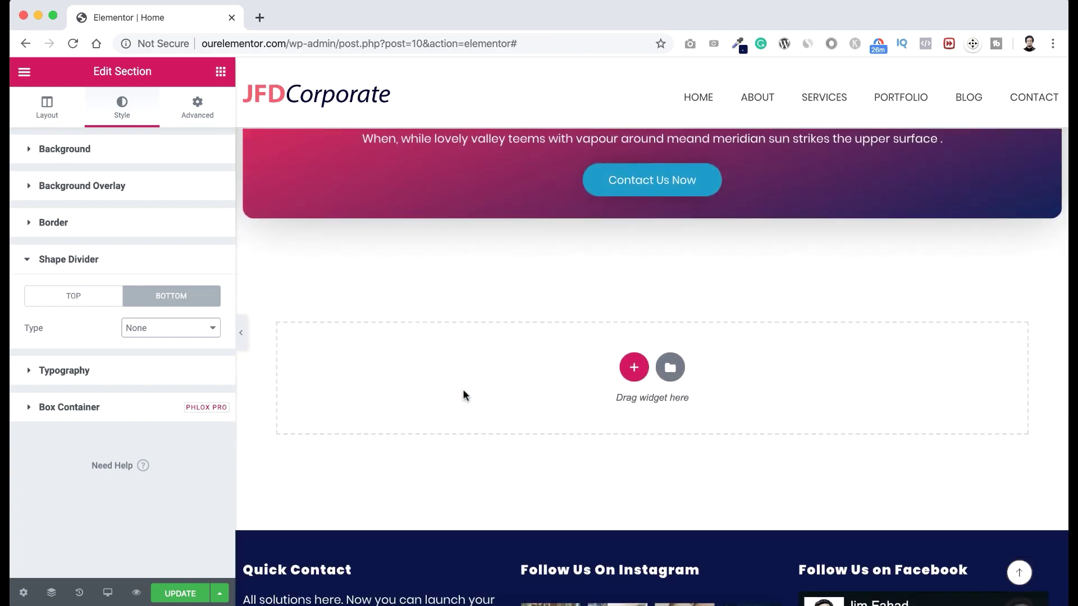
pyautogui.scroll(20, 465, 395)
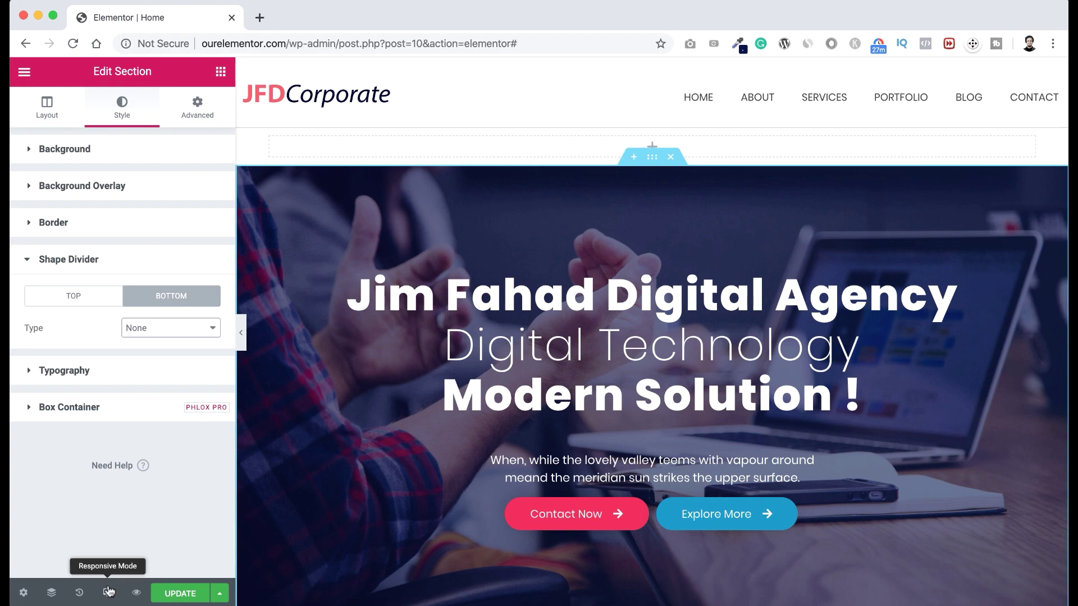
# Step: Switch the Elementor preview to Tablet width and scroll the homepage
pyautogui.click(108, 591)
pyautogui.click(106, 531)
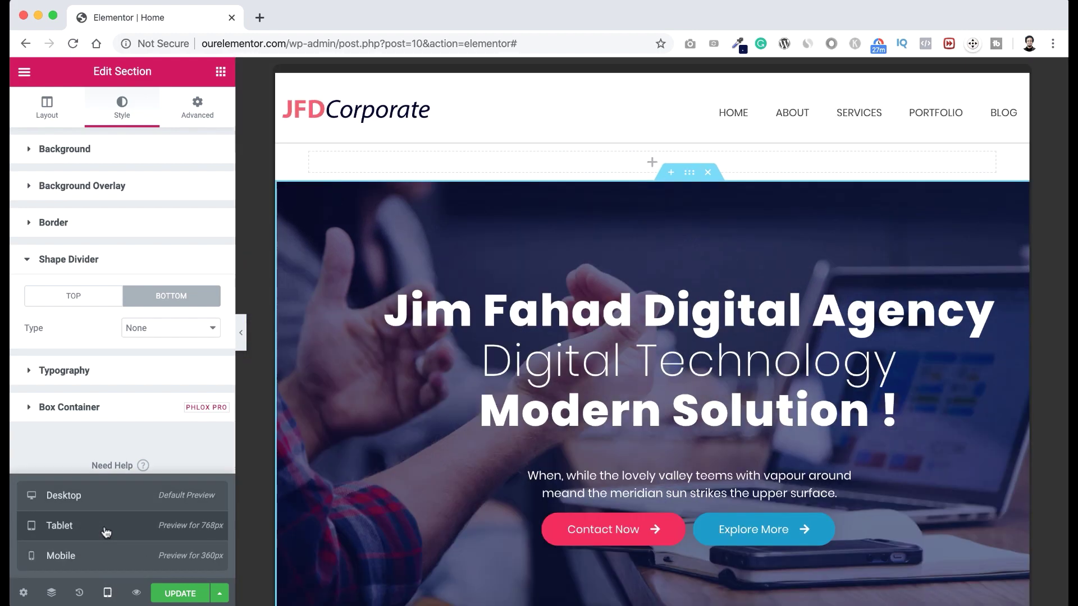
pyautogui.scroll(-2, 545, 387)
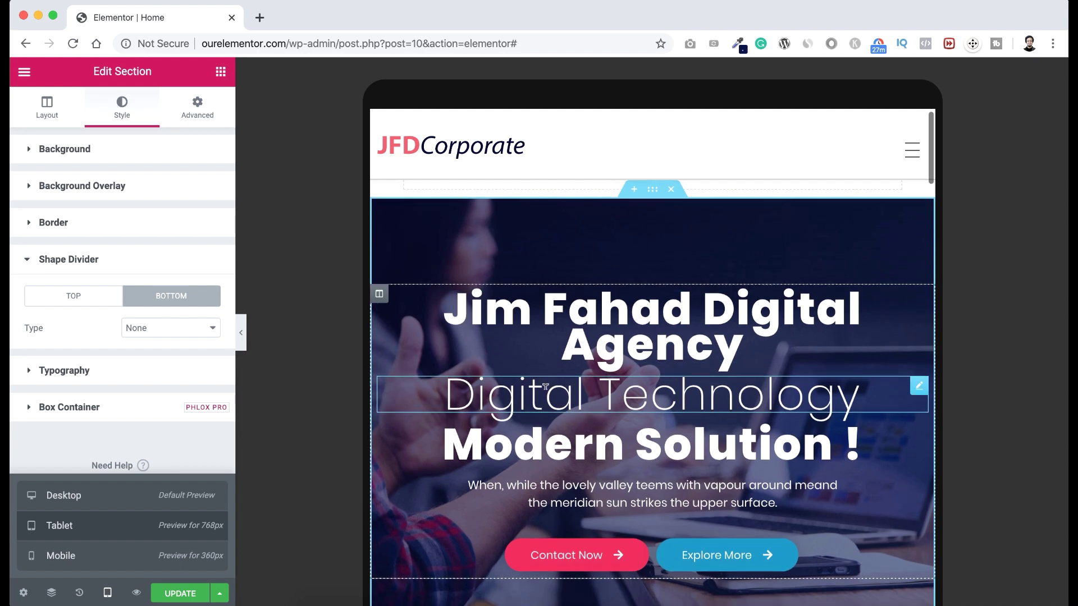
pyautogui.scroll(1, 545, 387)
pyautogui.scroll(-1, 545, 386)
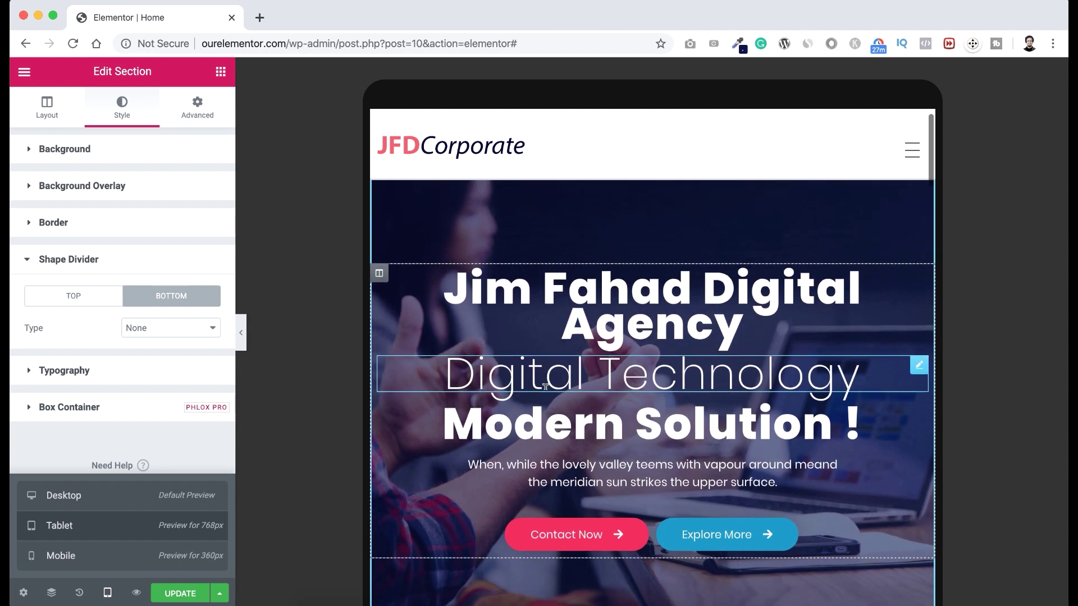
pyautogui.click(708, 145)
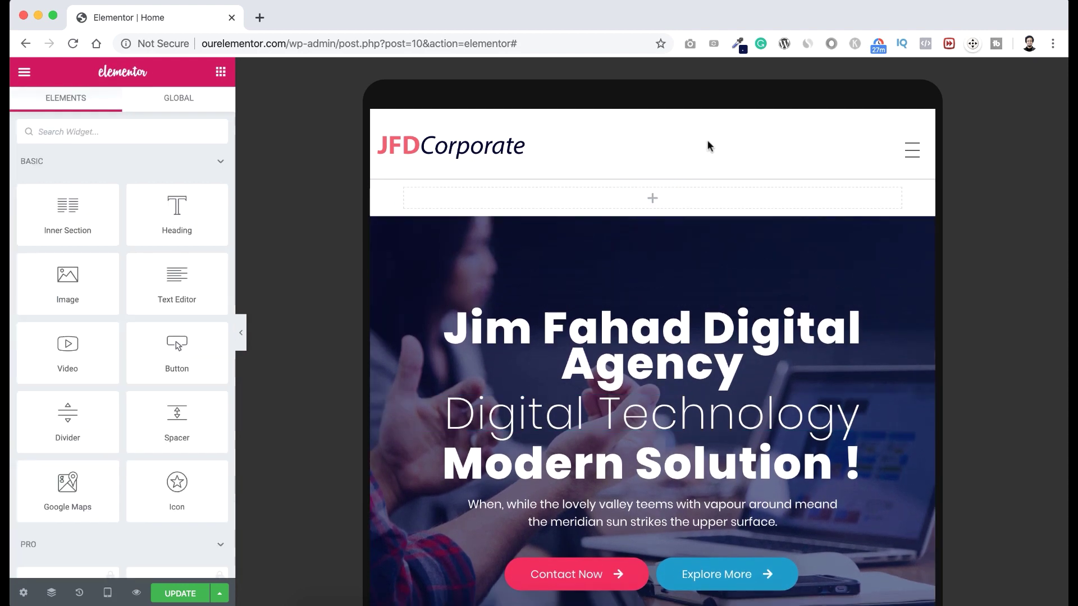
# Step: Open and close the site's hamburger navigation menu in the tablet preview
pyautogui.click(913, 154)
pyautogui.scroll(-5, 1010, 342)
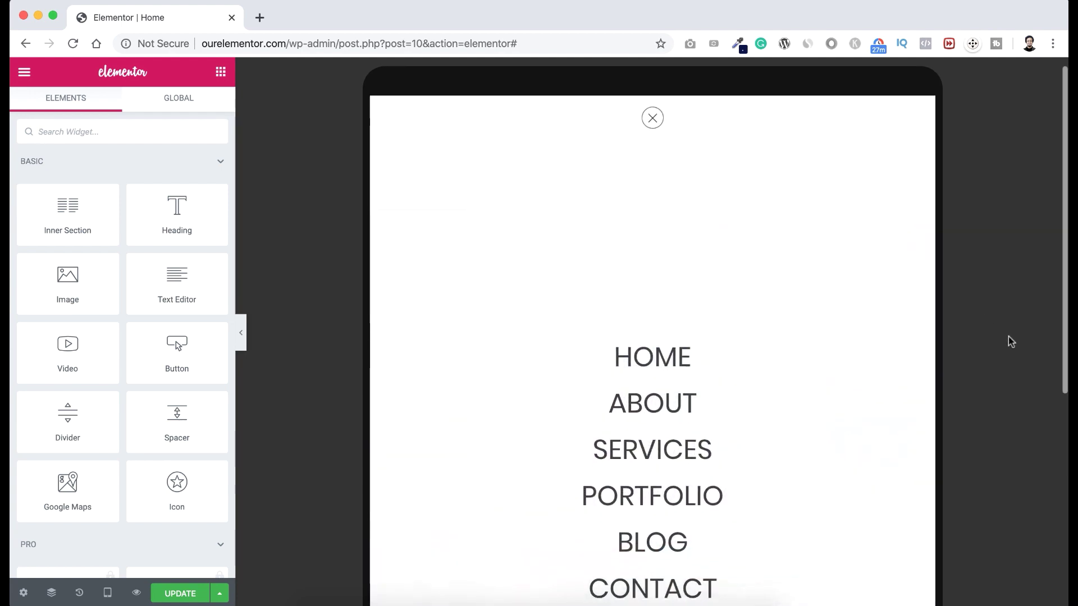
pyautogui.scroll(5, 1011, 341)
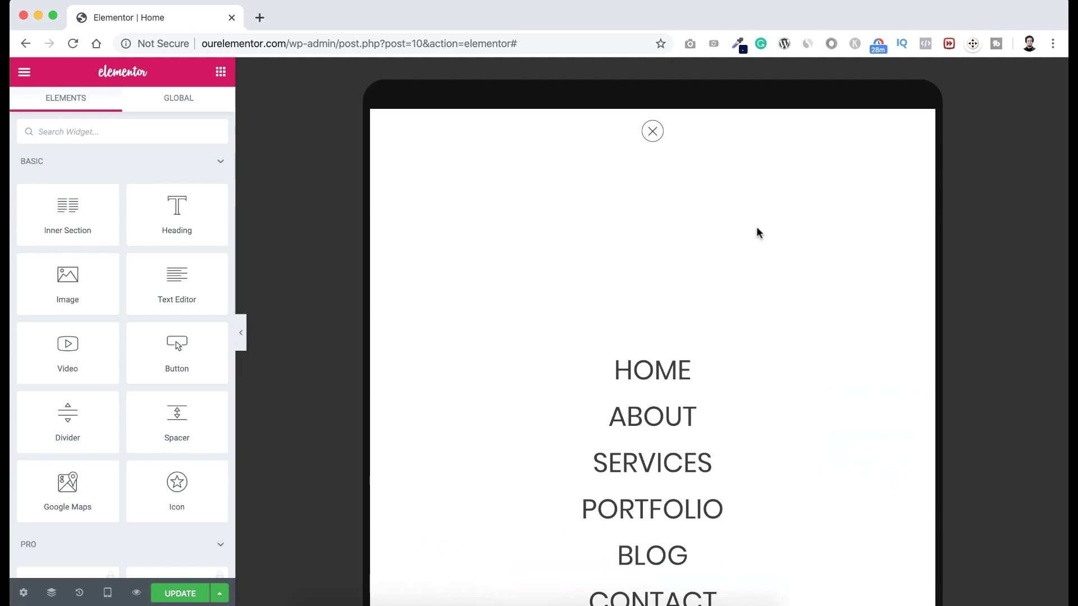
pyautogui.click(652, 131)
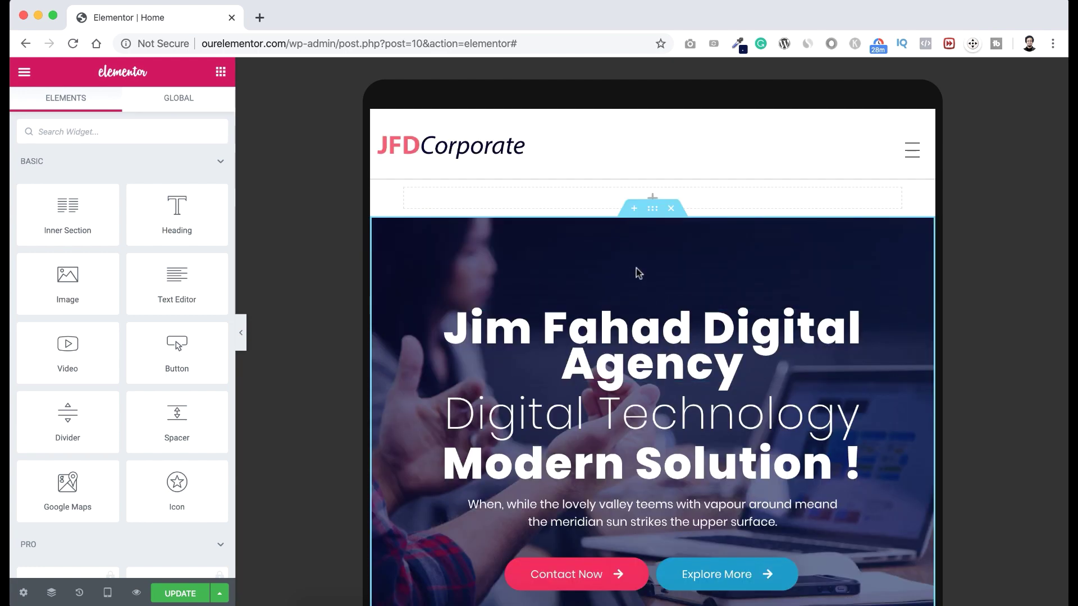
# Step: Scroll through the sections below the hero in the tablet preview
pyautogui.scroll(-15, 691, 404)
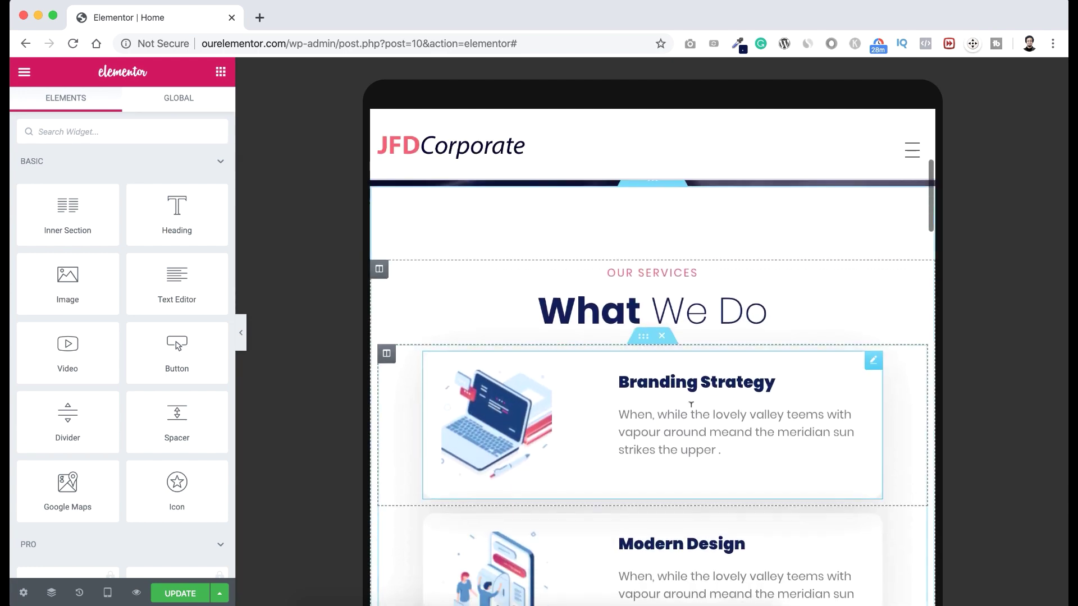
pyautogui.scroll(-15, 692, 413)
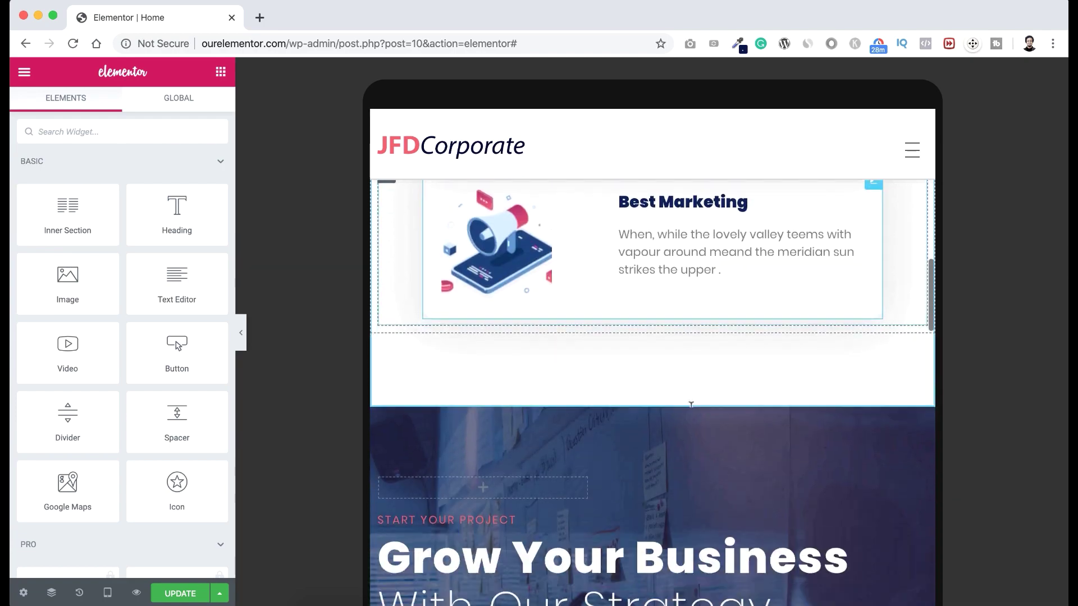
pyautogui.scroll(-15, 693, 412)
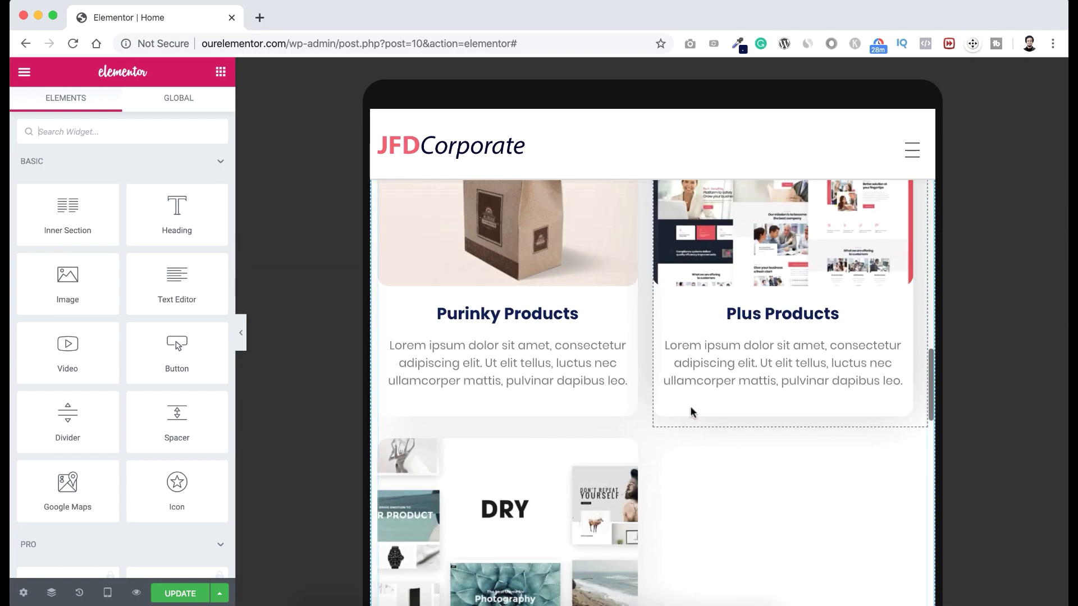
pyautogui.scroll(20, 690, 412)
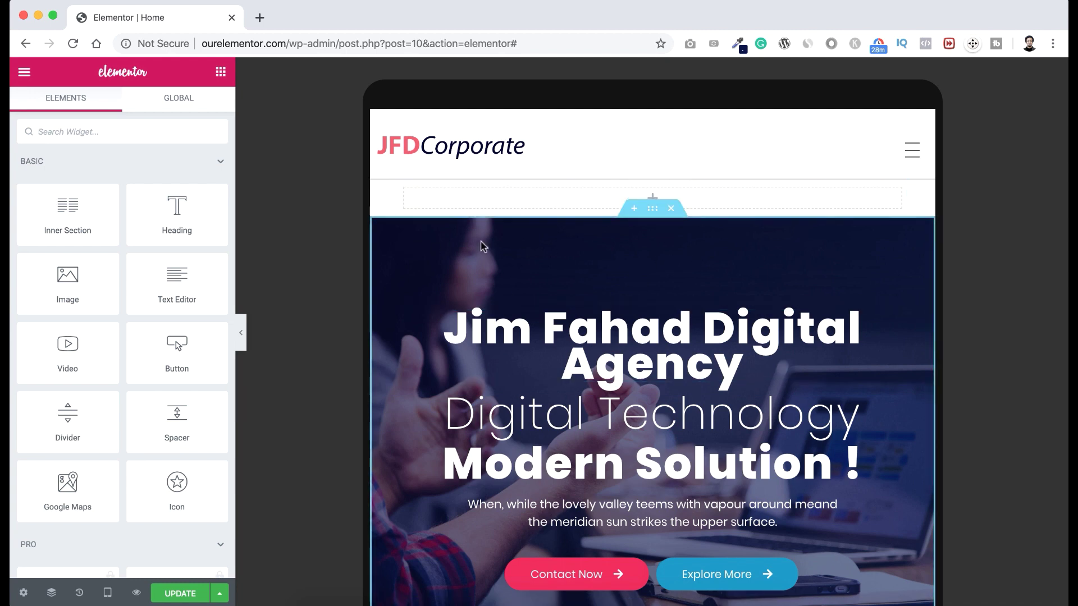
pyautogui.click(108, 592)
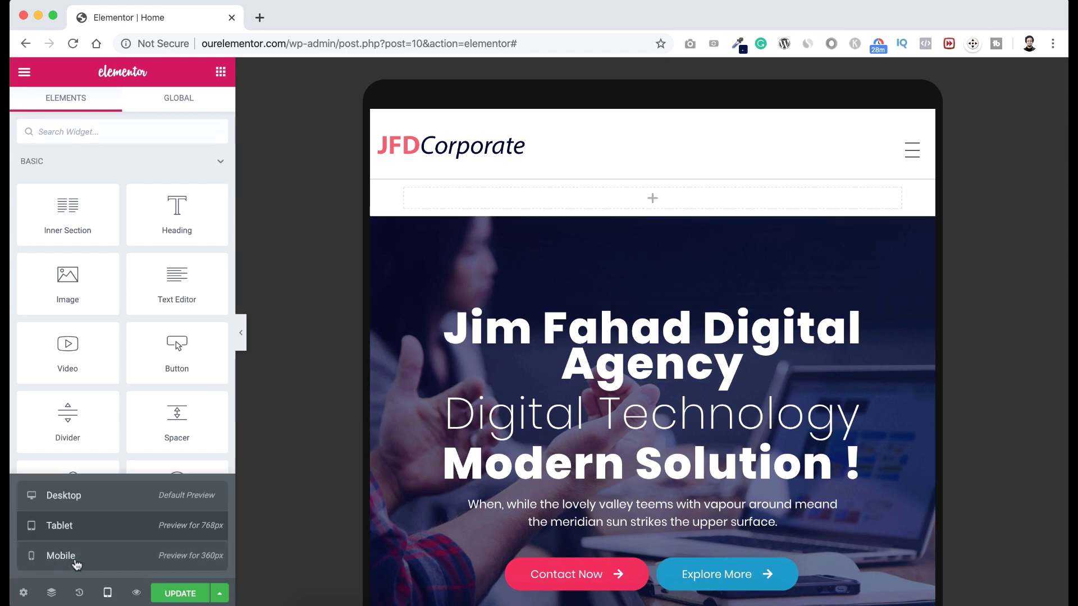
# Step: Switch the preview to Mobile width and scroll the phone view of the hero
pyautogui.click(114, 562)
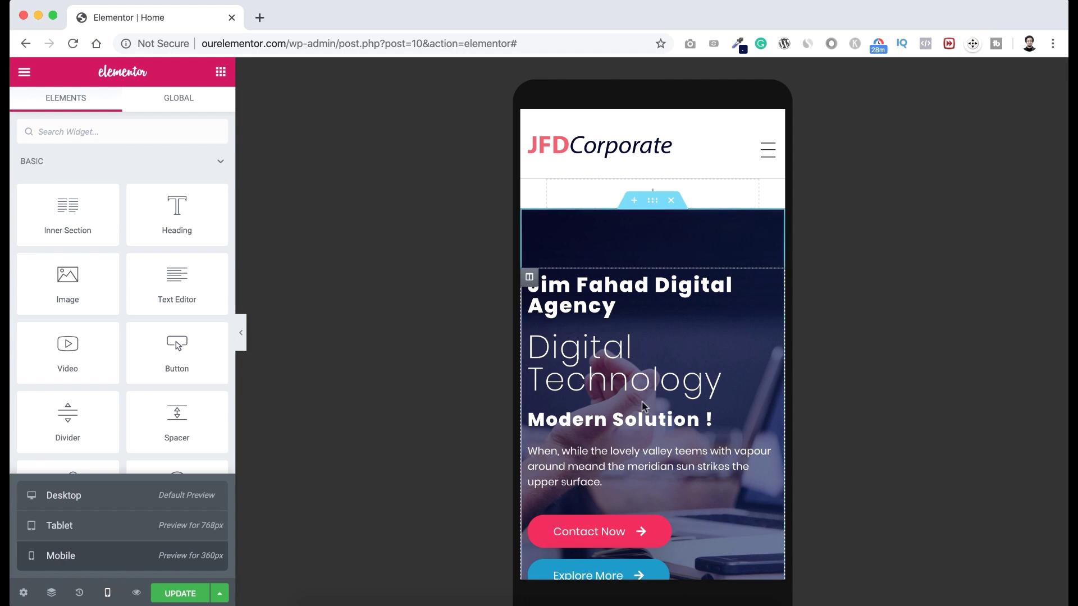
pyautogui.scroll(-1, 643, 399)
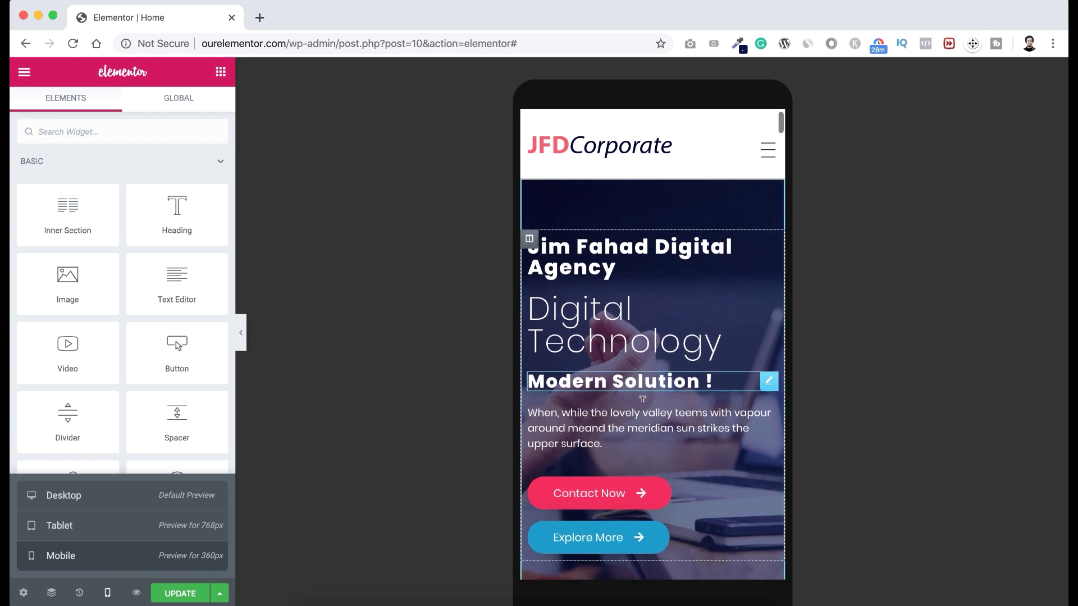
pyautogui.scroll(-2, 640, 410)
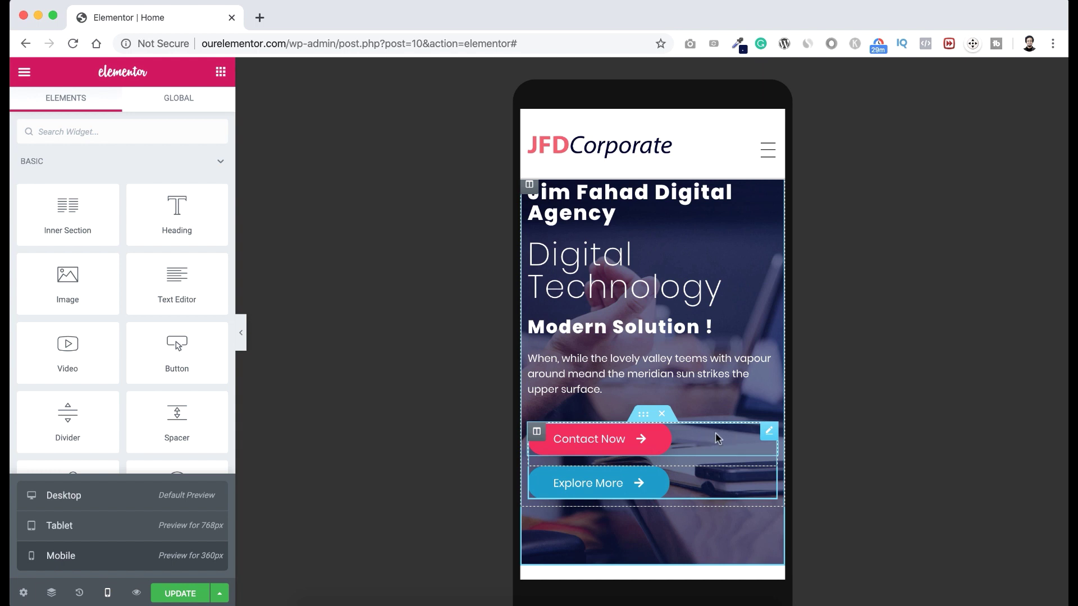
# Step: Set the Contact Now button's mobile Alignment to Center
pyautogui.click(769, 434)
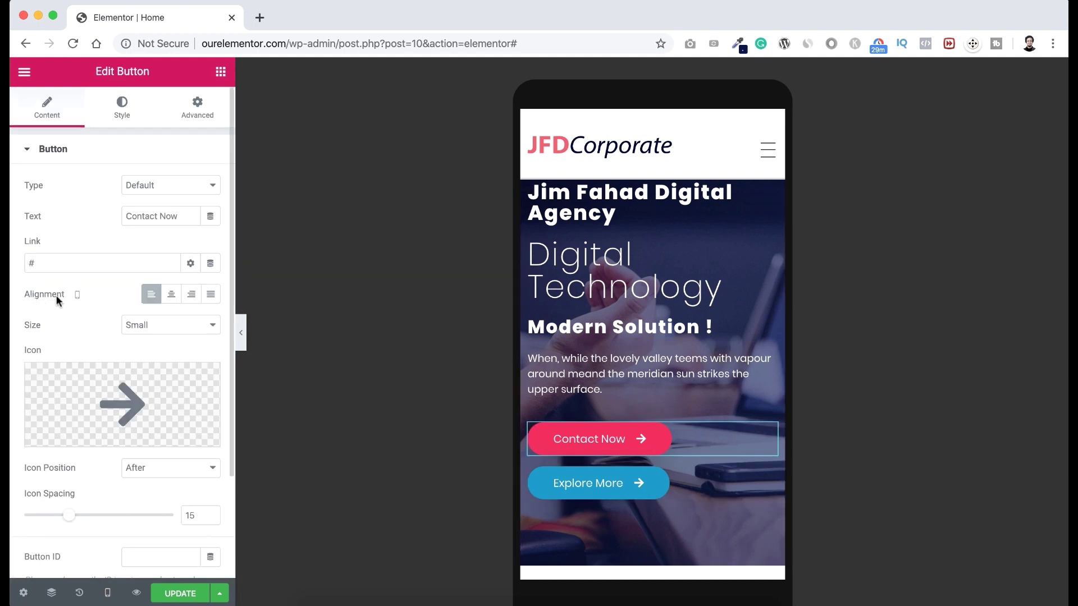
pyautogui.click(144, 294)
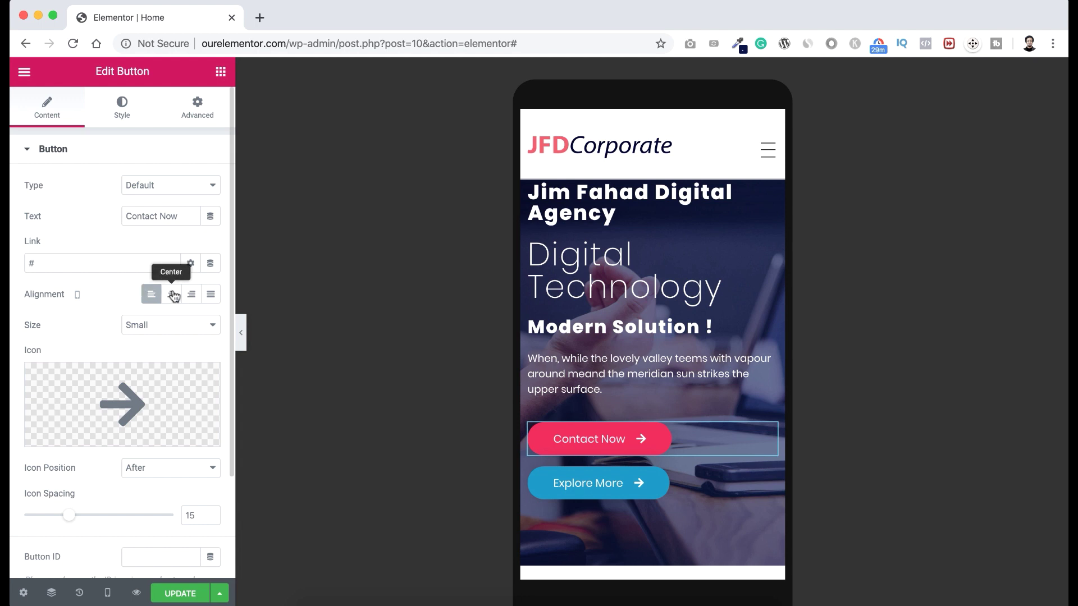
pyautogui.click(171, 295)
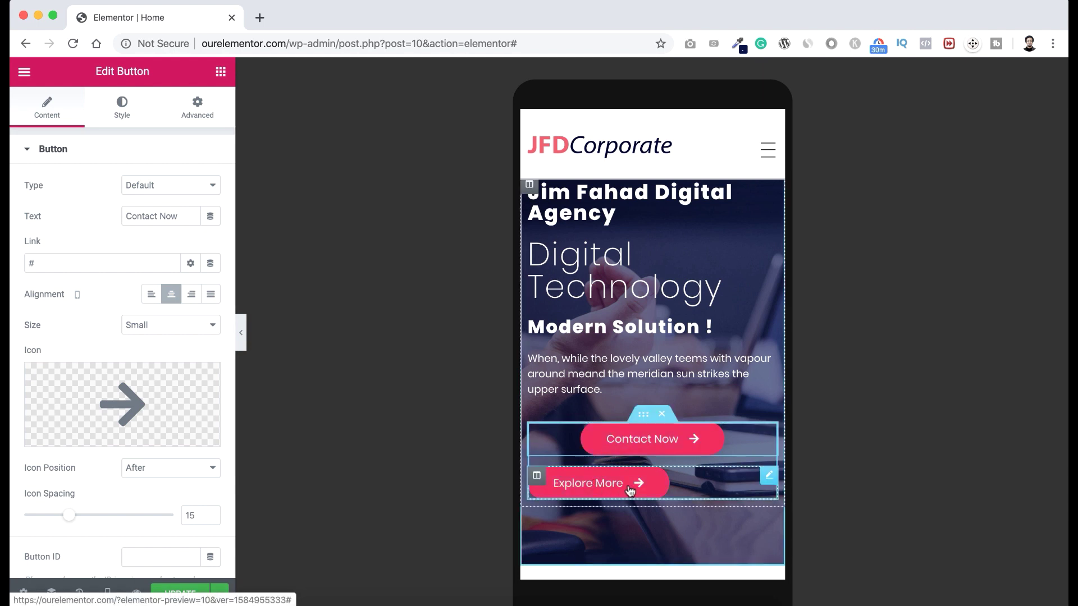
# Step: Set the Explore More button's mobile Alignment to Center and scroll the mobile preview to check
pyautogui.click(769, 478)
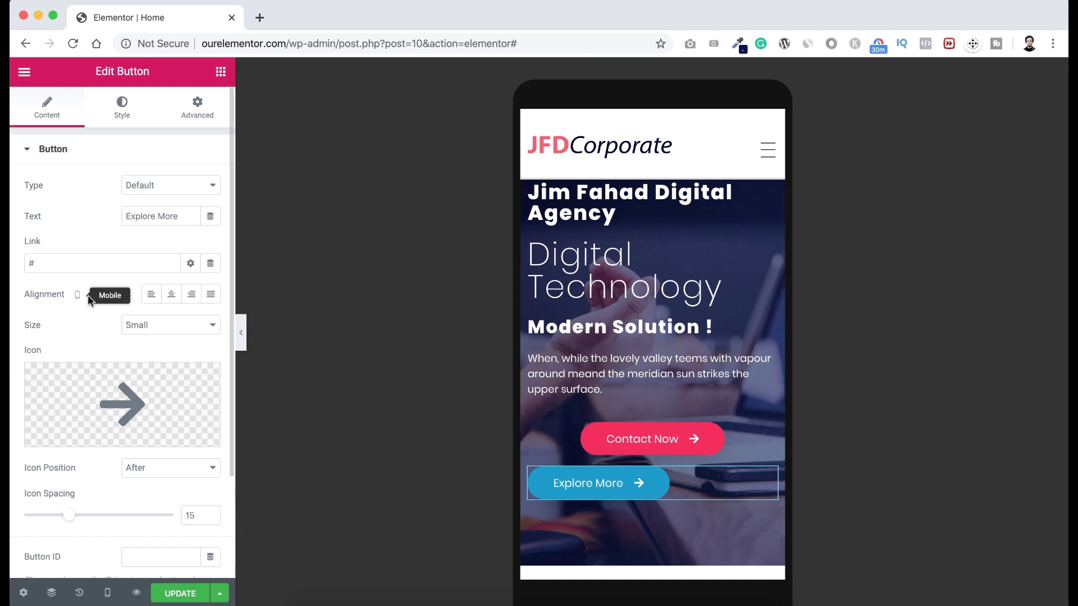
pyautogui.click(173, 296)
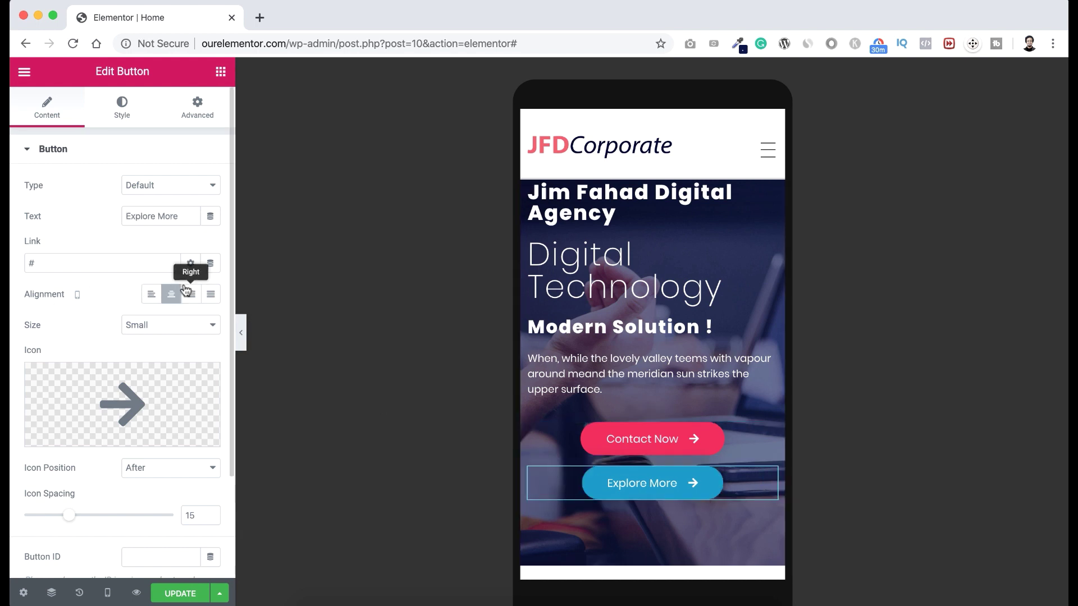
pyautogui.scroll(-10, 593, 357)
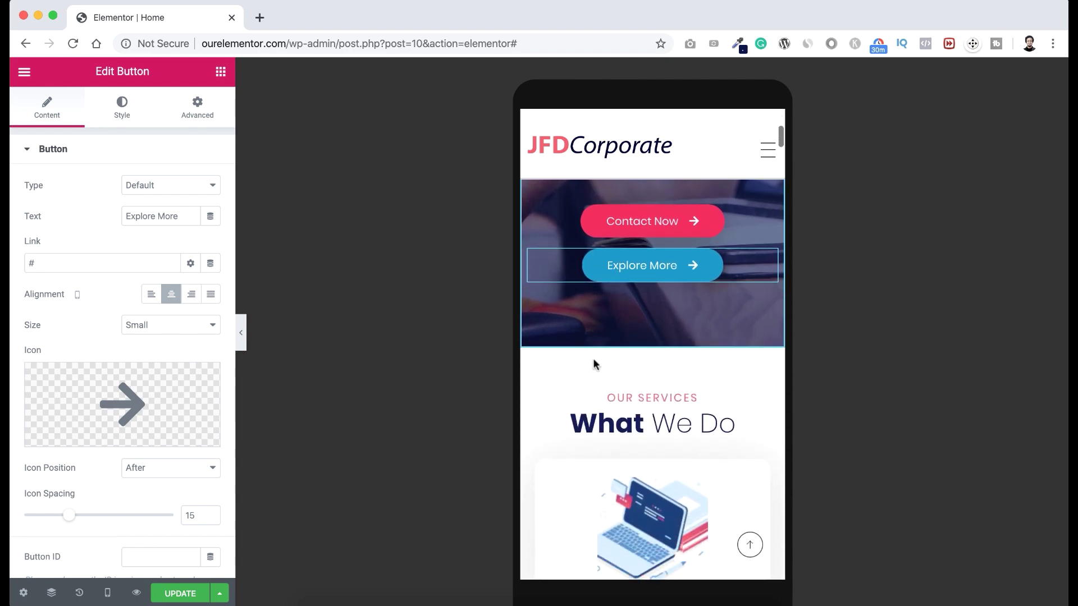
pyautogui.scroll(-15, 593, 360)
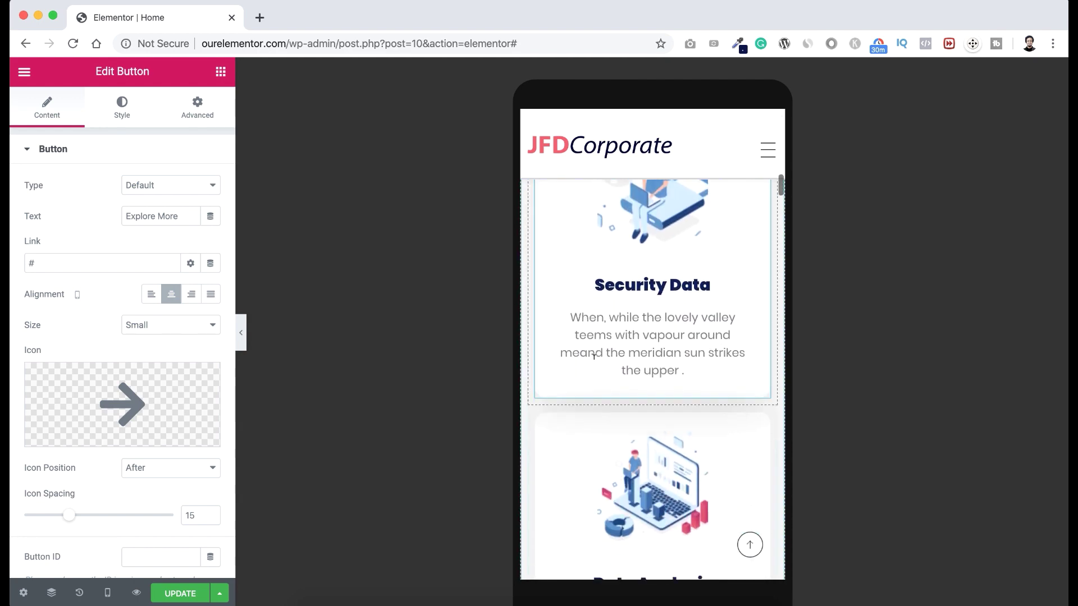
pyautogui.scroll(-15, 593, 362)
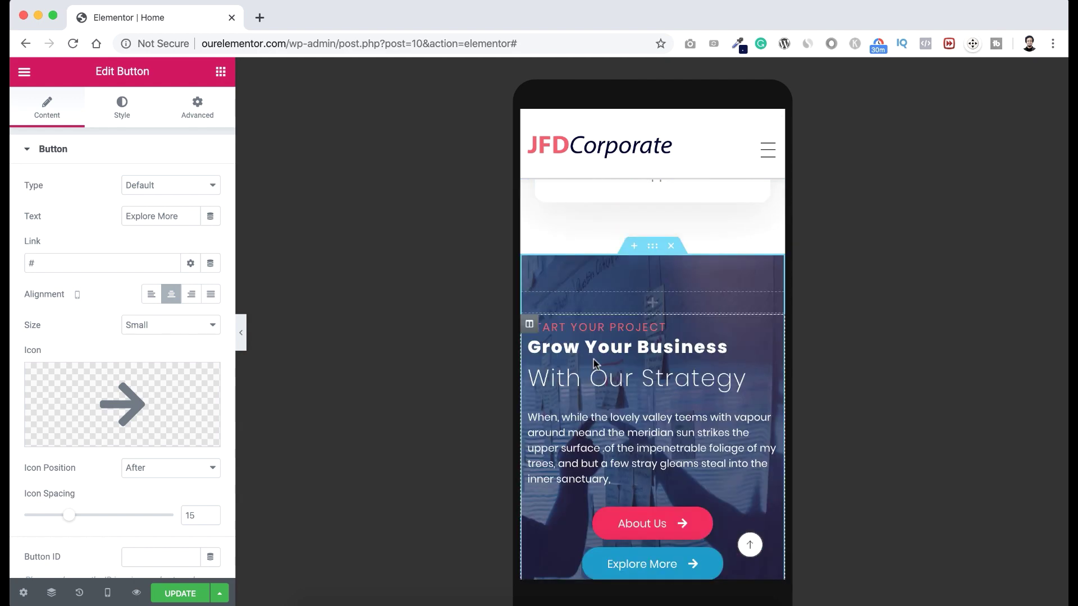
pyautogui.scroll(-10, 594, 362)
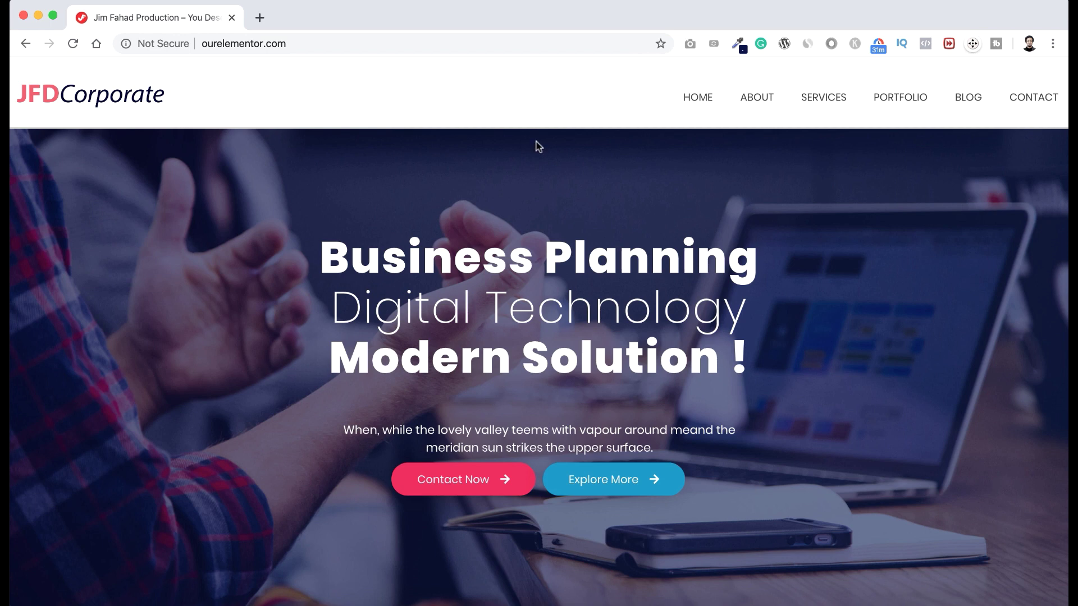
# Step: Open the live About page and scroll through its values, video, team and footer sections
pyautogui.click(762, 100)
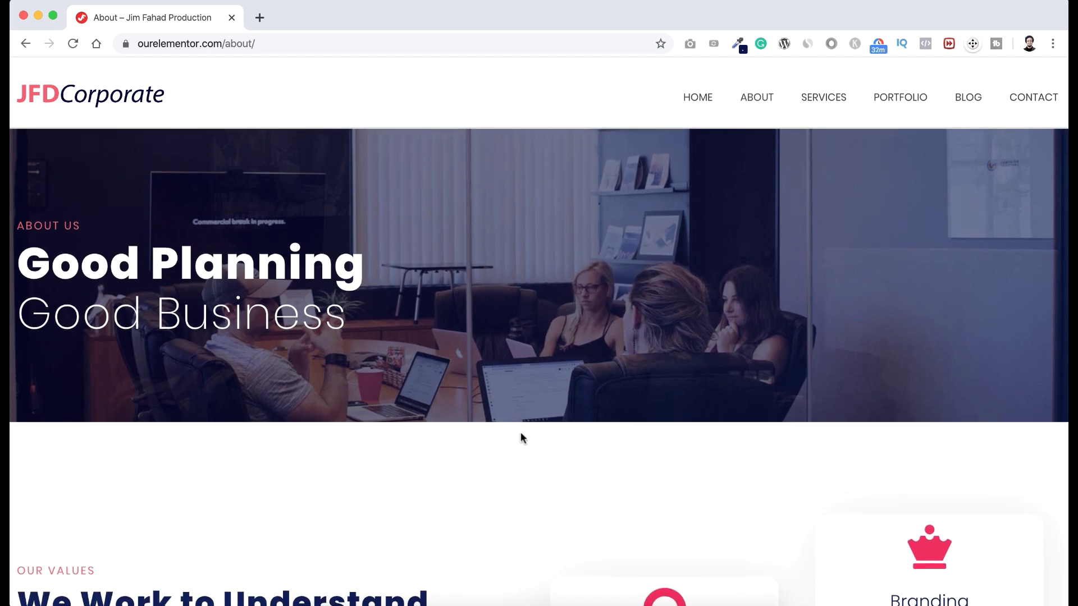
pyautogui.scroll(-7, 521, 434)
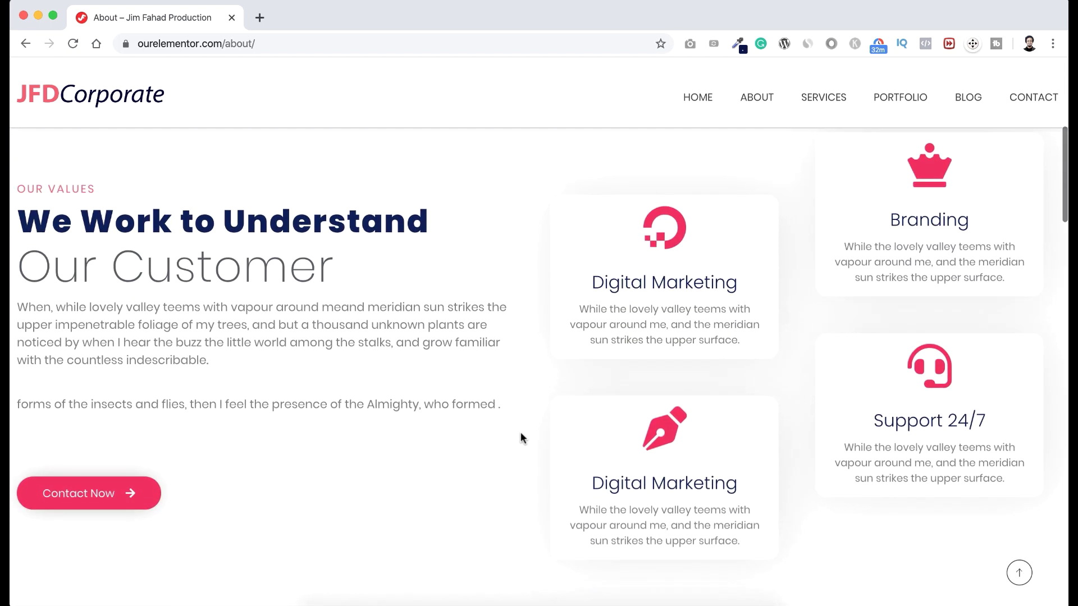
pyautogui.scroll(1, 509, 459)
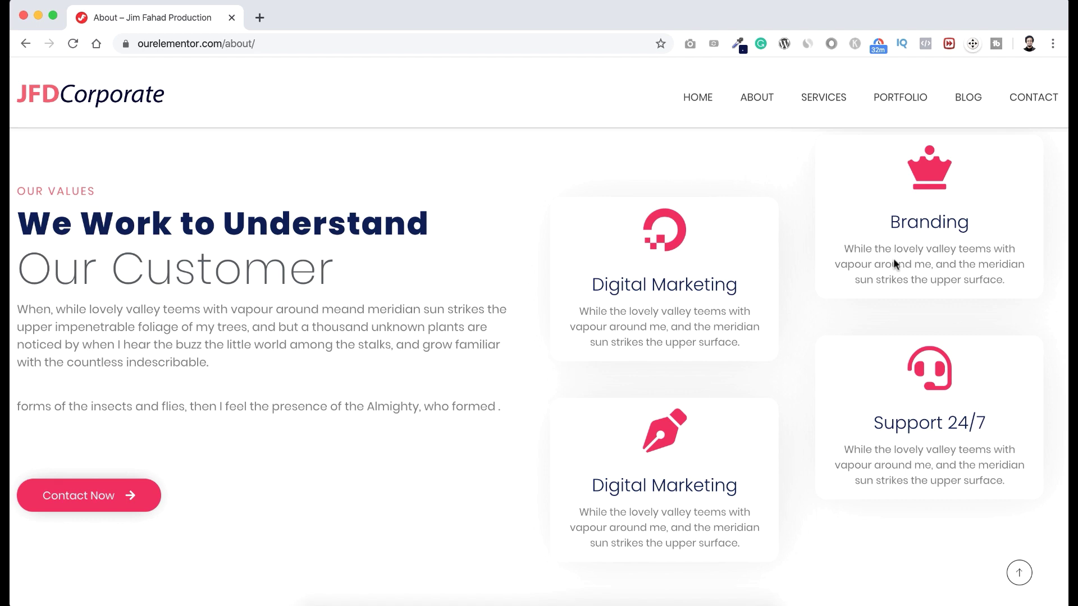
pyautogui.scroll(-10, 486, 500)
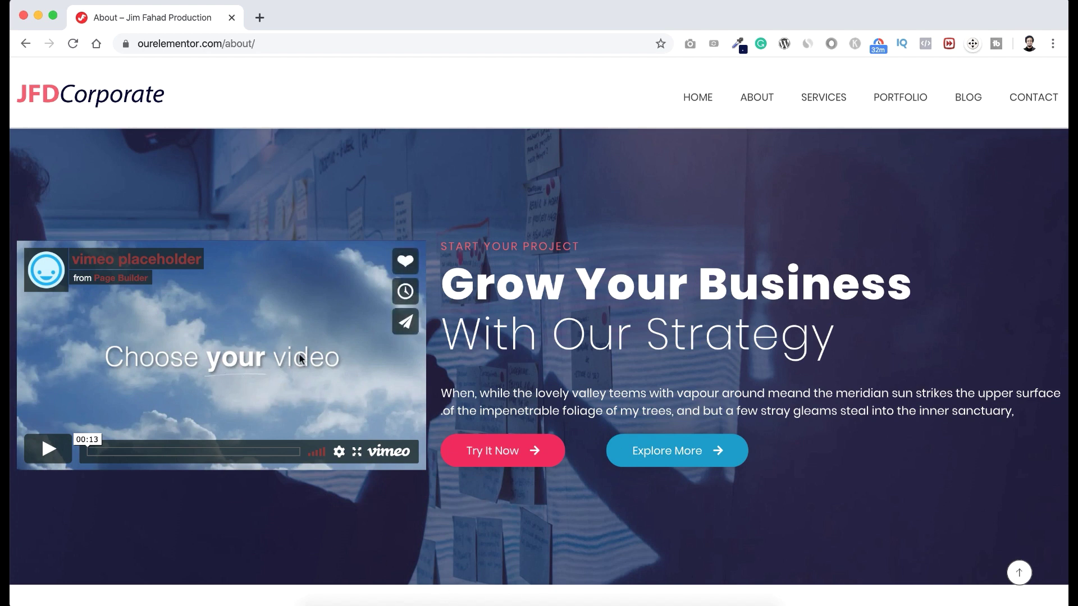
pyautogui.scroll(-10, 632, 515)
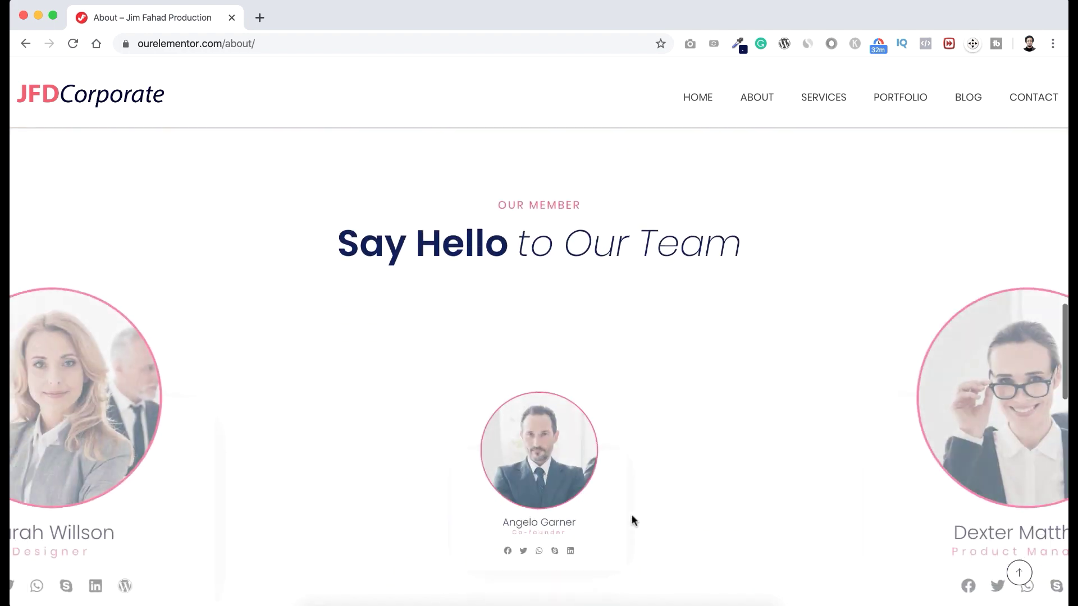
pyautogui.scroll(-3, 631, 514)
pyautogui.scroll(4, 631, 514)
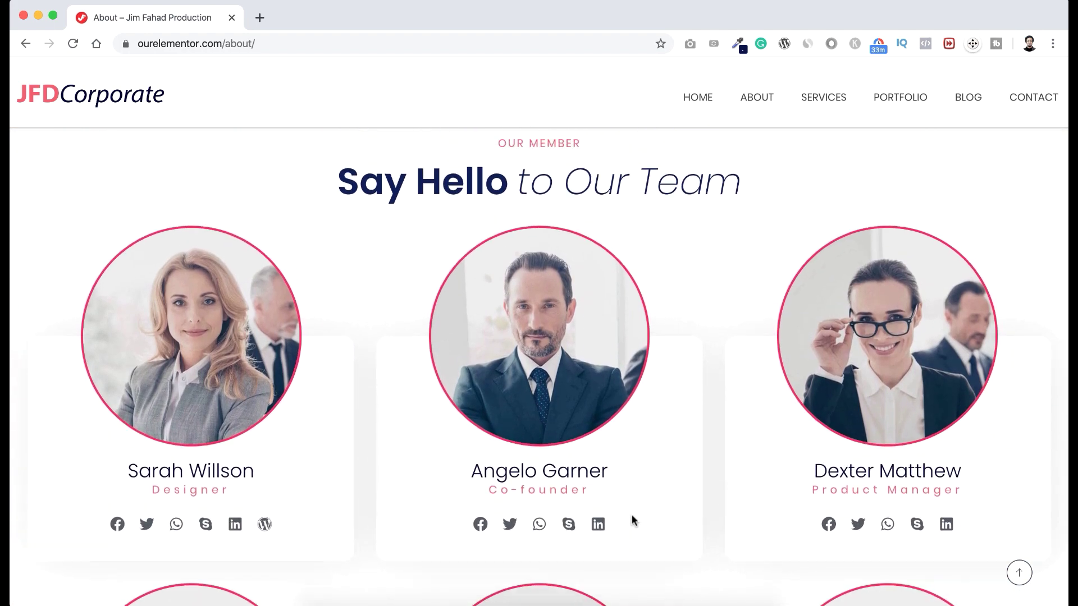
pyautogui.scroll(-1, 631, 513)
pyautogui.scroll(-2, 631, 514)
pyautogui.scroll(3, 665, 453)
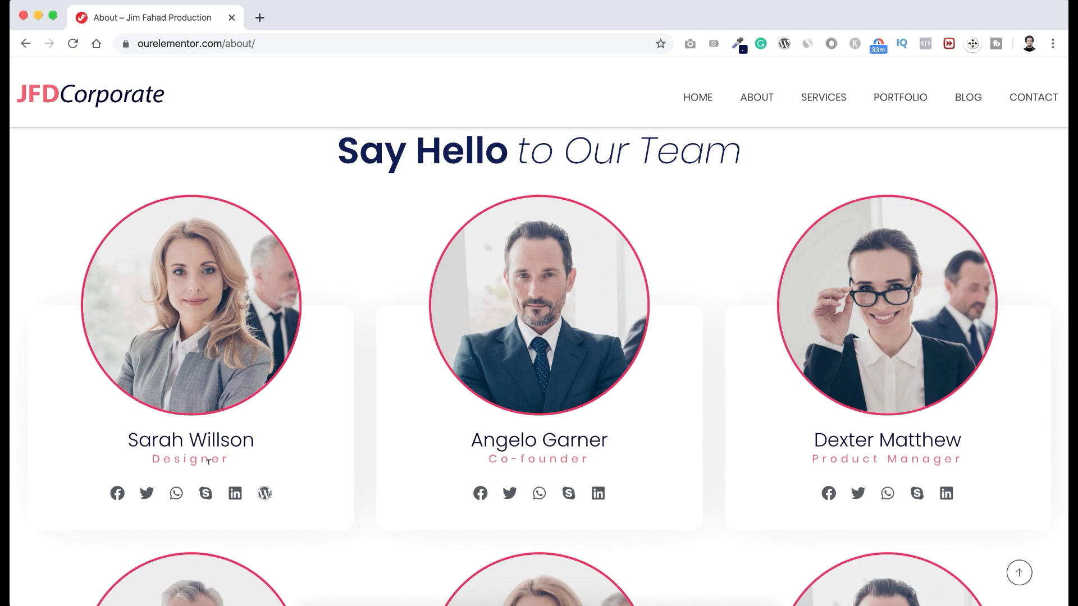
pyautogui.scroll(-15, 349, 476)
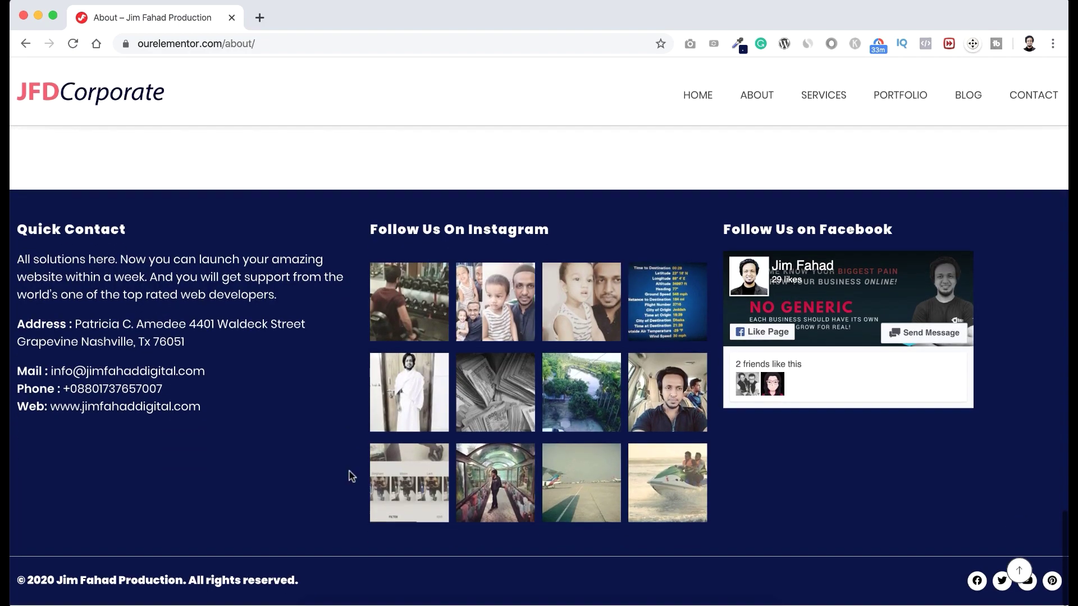
pyautogui.scroll(8, 349, 476)
pyautogui.scroll(15, 744, 281)
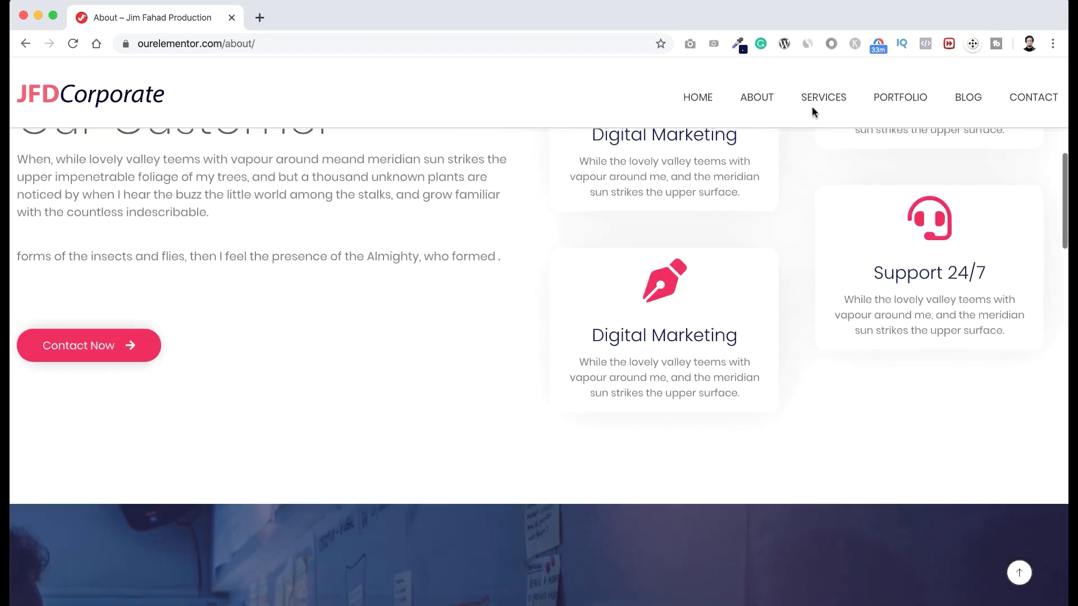
# Step: Open the live Services page and scroll through its services, pricing, testimonials and client logos
pyautogui.click(823, 101)
pyautogui.scroll(-10, 528, 442)
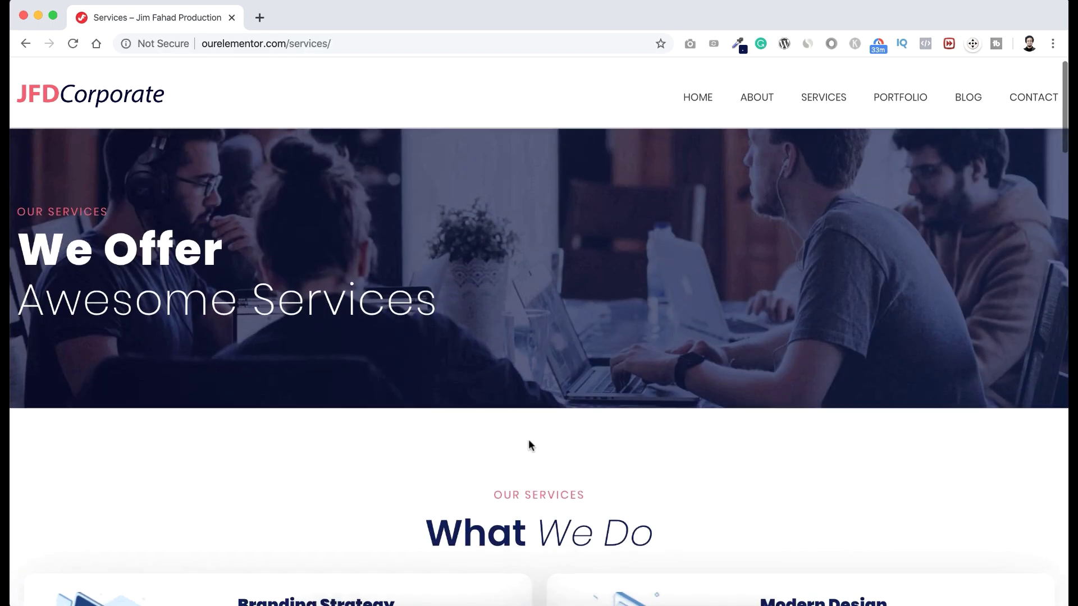
pyautogui.scroll(-12, 529, 446)
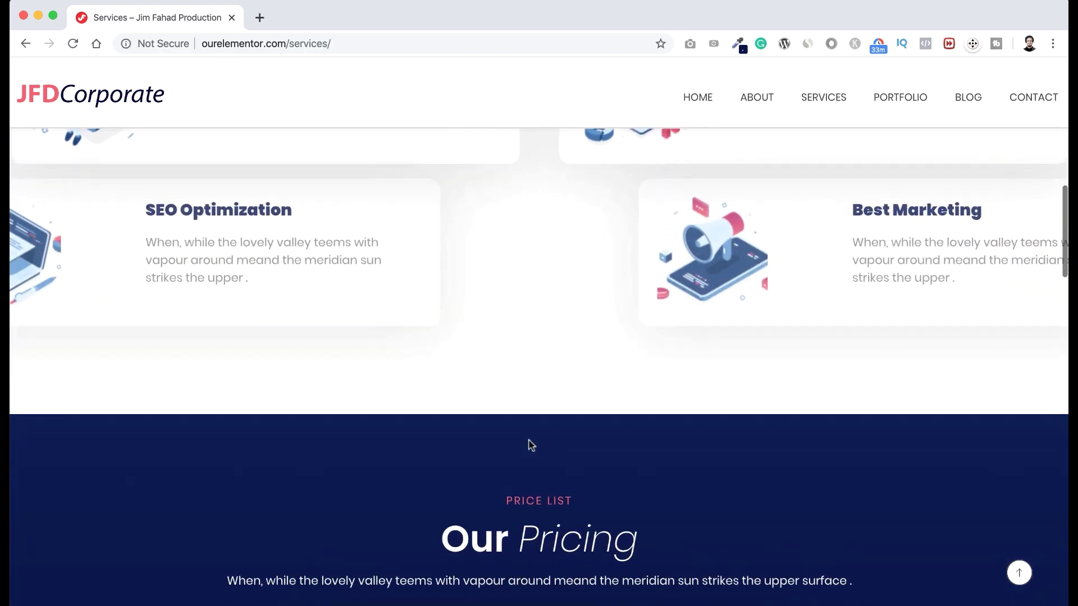
pyautogui.scroll(-10, 531, 445)
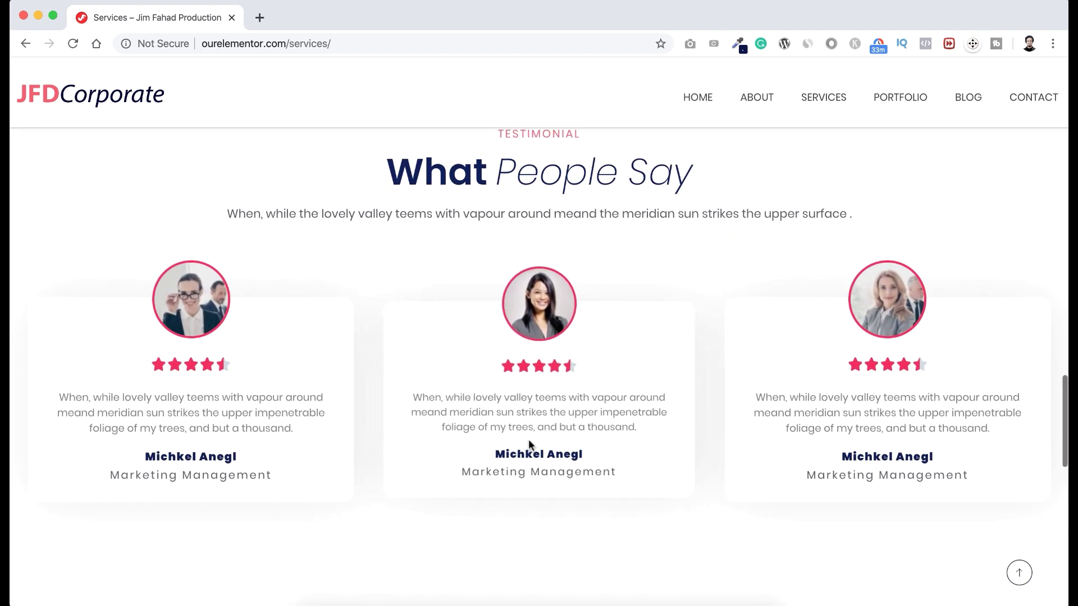
pyautogui.scroll(-5, 530, 445)
pyautogui.scroll(-10, 531, 445)
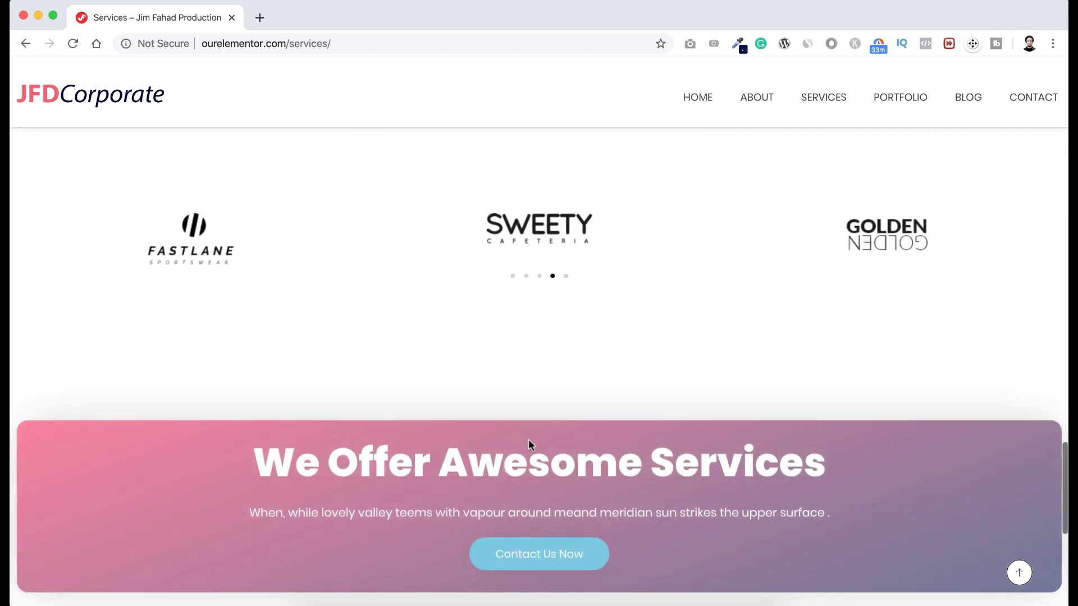
pyautogui.scroll(15, 657, 362)
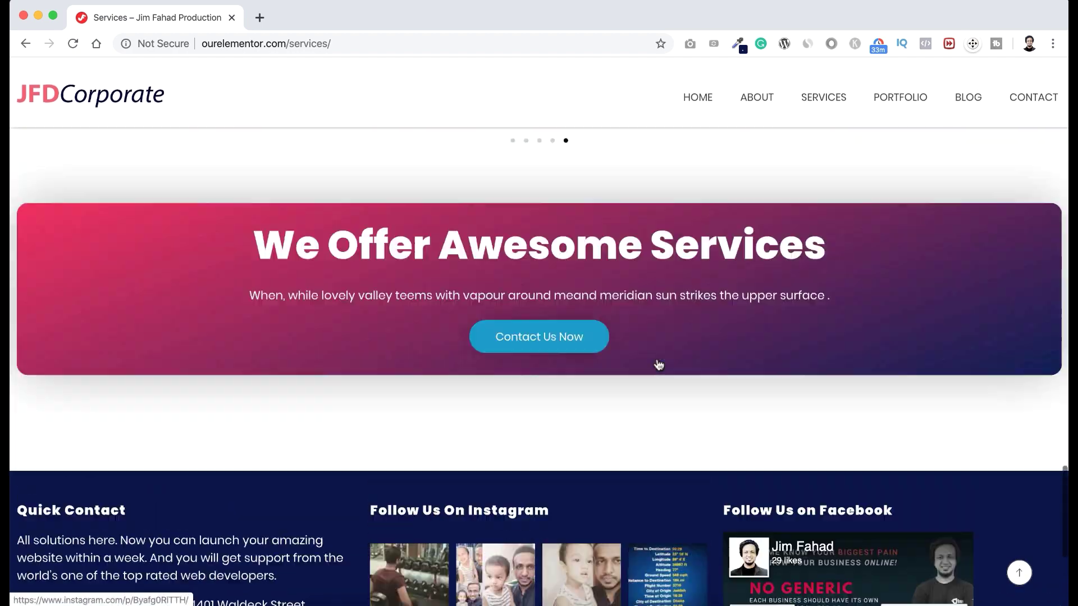
pyautogui.scroll(14, 658, 364)
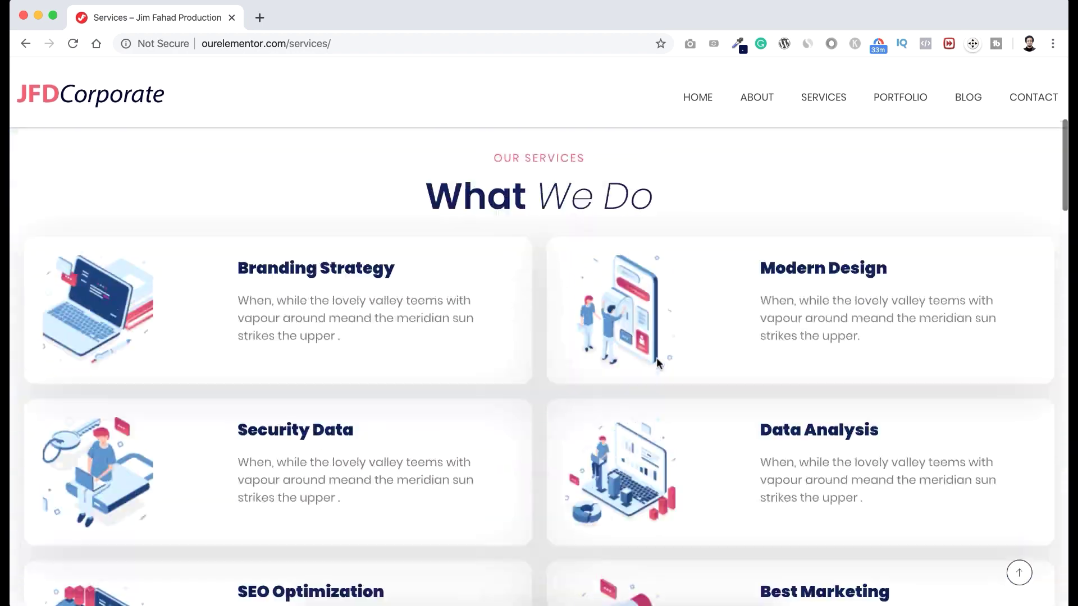
pyautogui.scroll(-5, 658, 363)
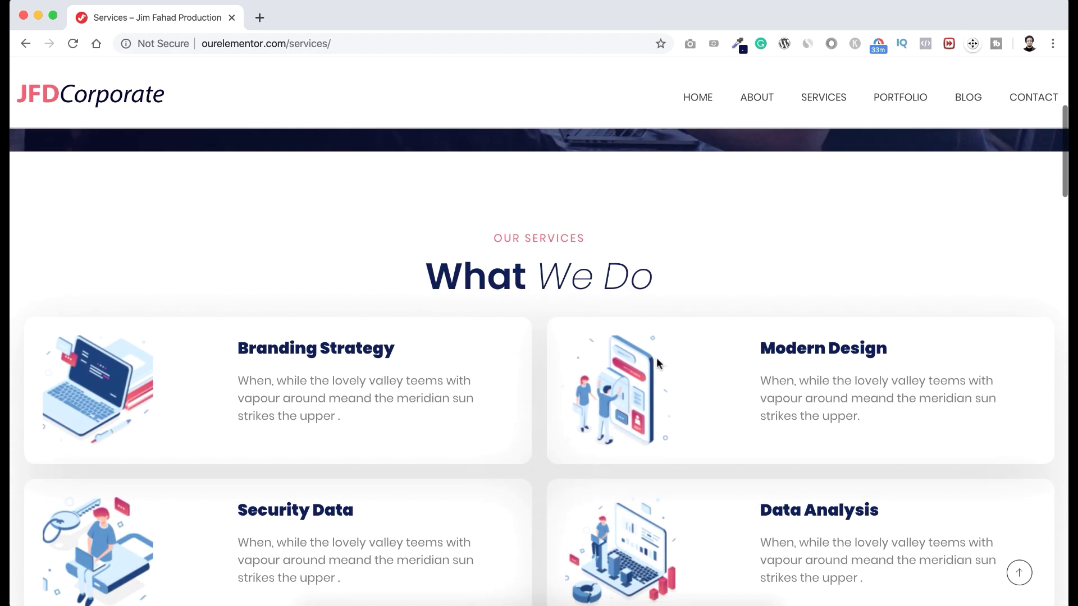
pyautogui.scroll(-4, 669, 426)
pyautogui.scroll(3, 668, 426)
pyautogui.scroll(5, 668, 427)
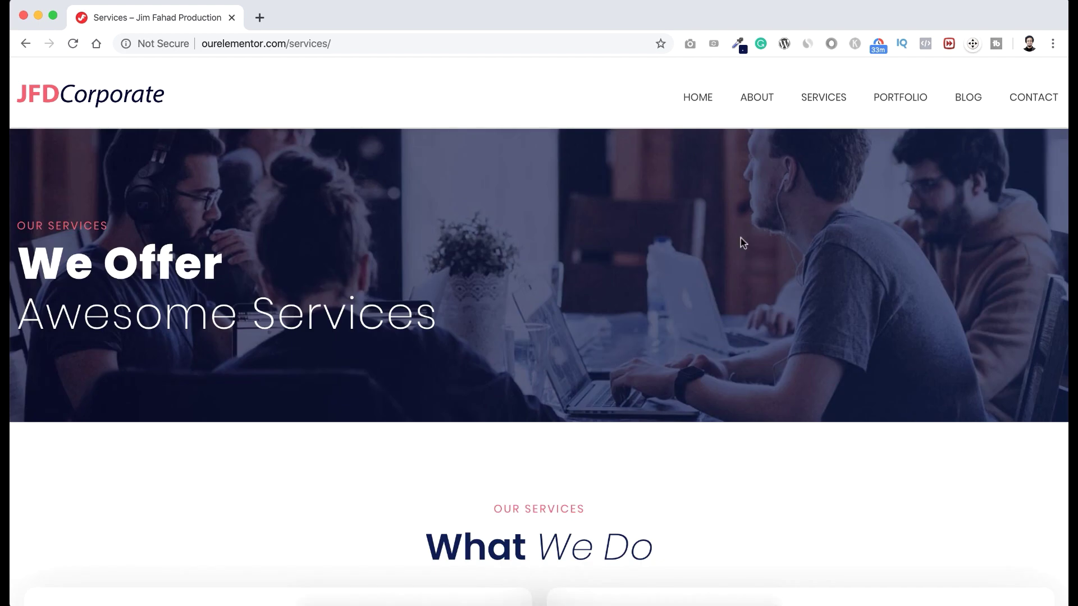
# Step: Open the live Portfolio page and scroll through its projects
pyautogui.click(905, 98)
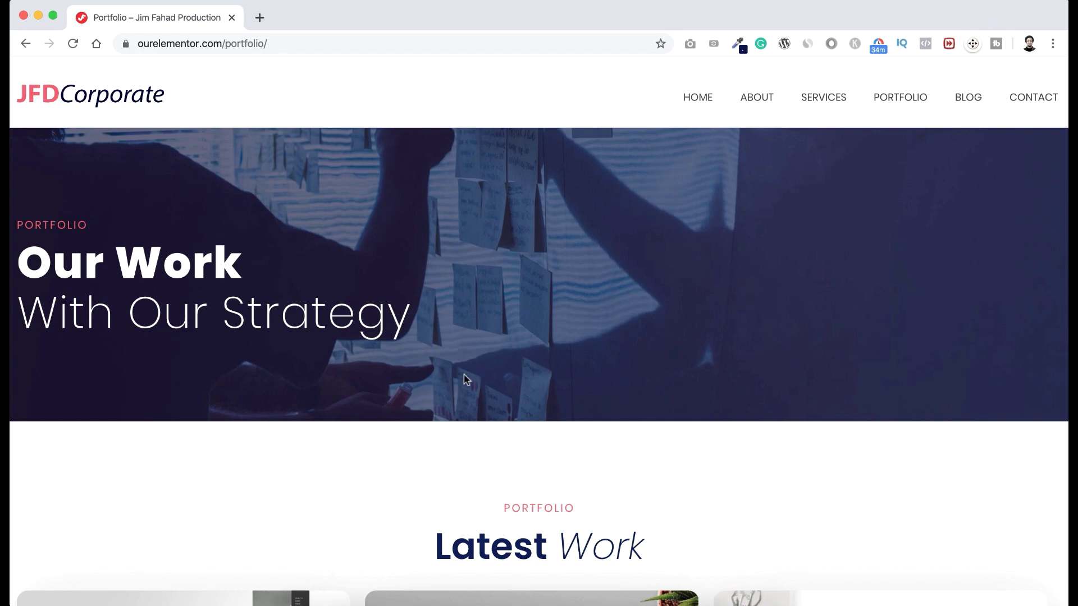
pyautogui.scroll(-10, 502, 438)
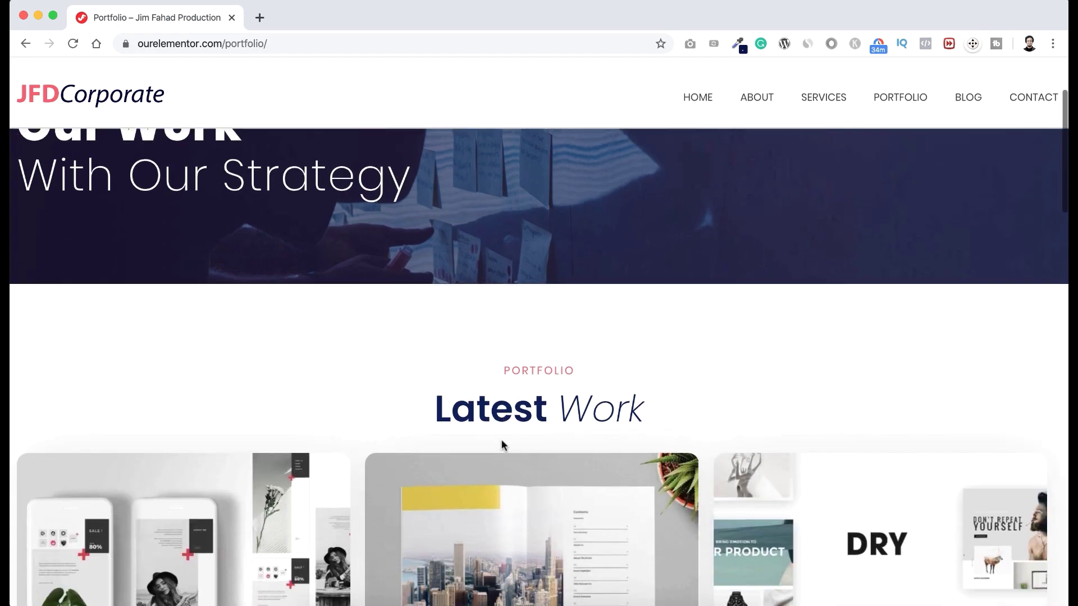
pyautogui.scroll(-6, 502, 444)
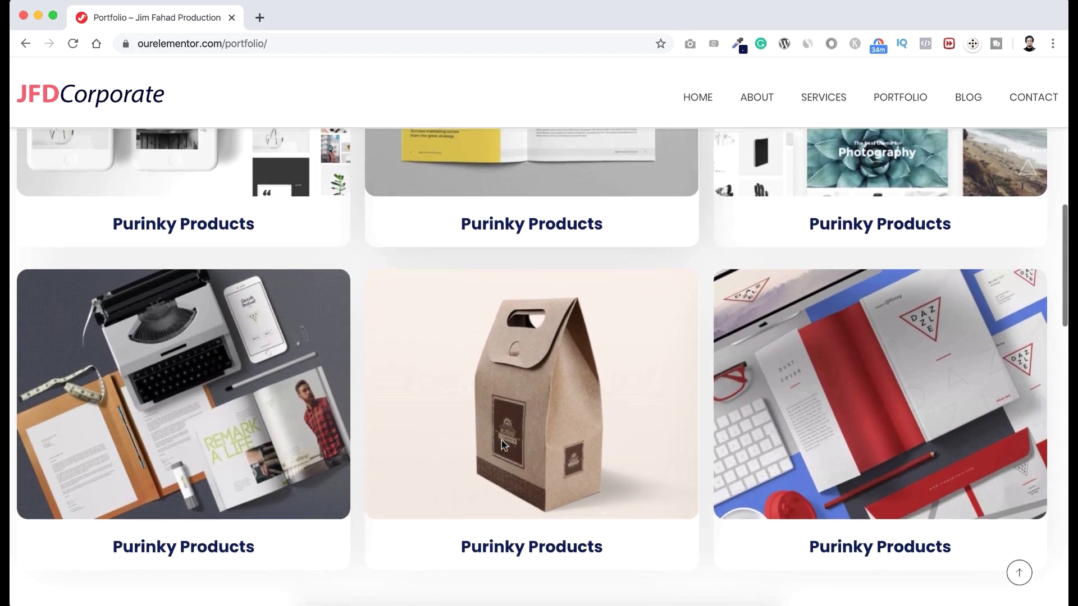
pyautogui.scroll(-7, 502, 447)
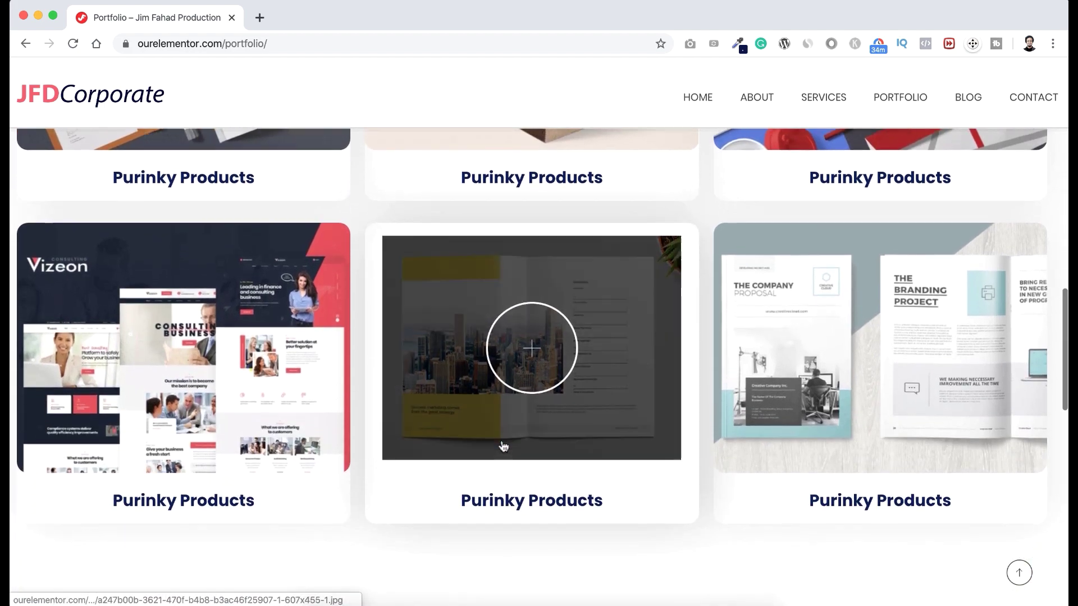
pyautogui.scroll(-10, 501, 440)
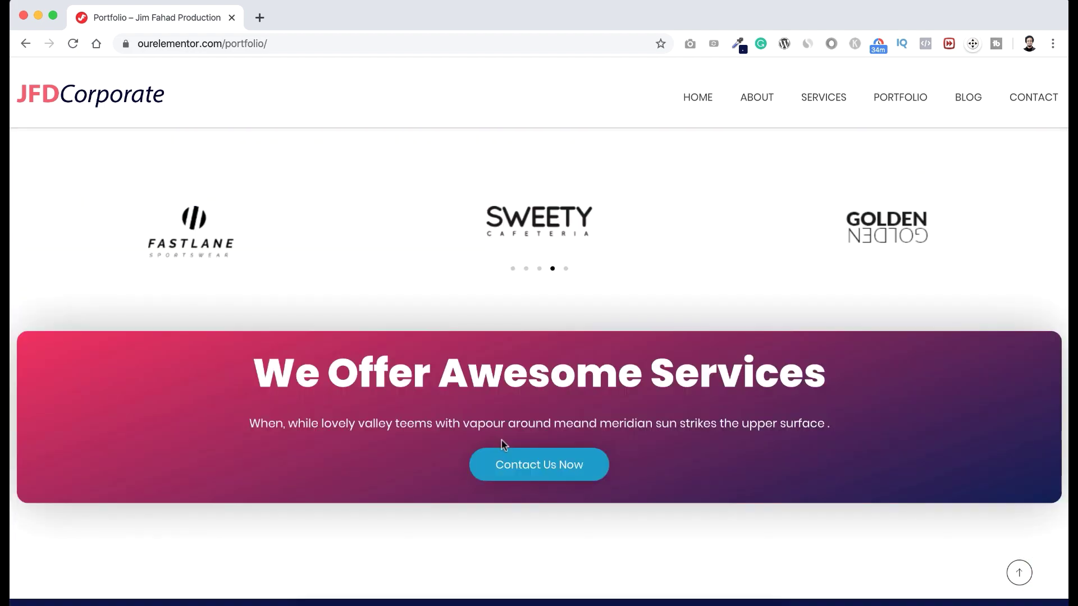
# Step: Go to the Blog listing and open the 'Where better to go for a delicious coffee?' post
pyautogui.click(969, 101)
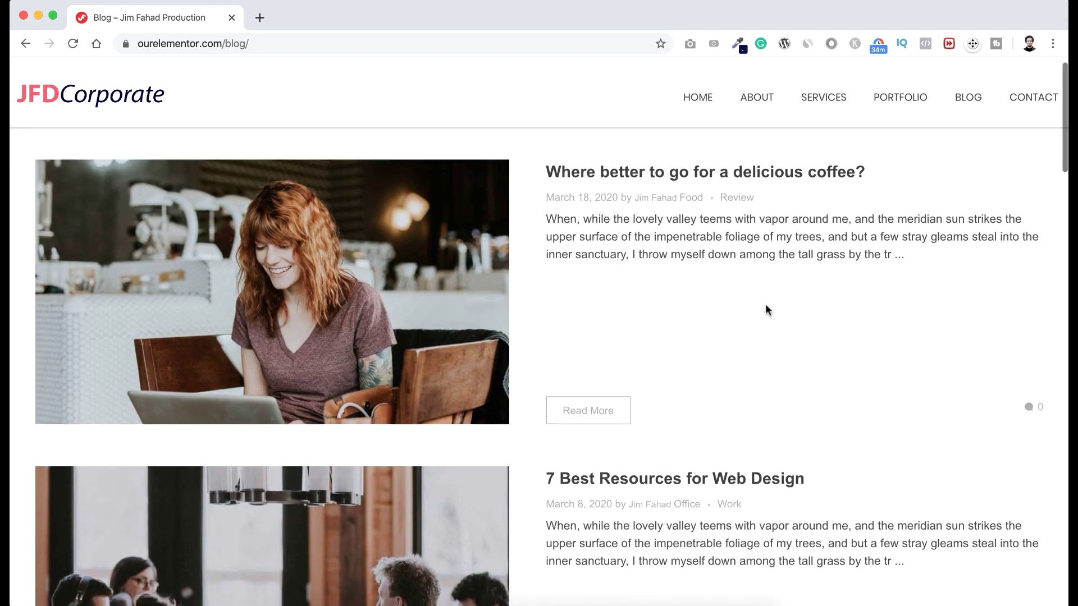
pyautogui.scroll(-7, 766, 306)
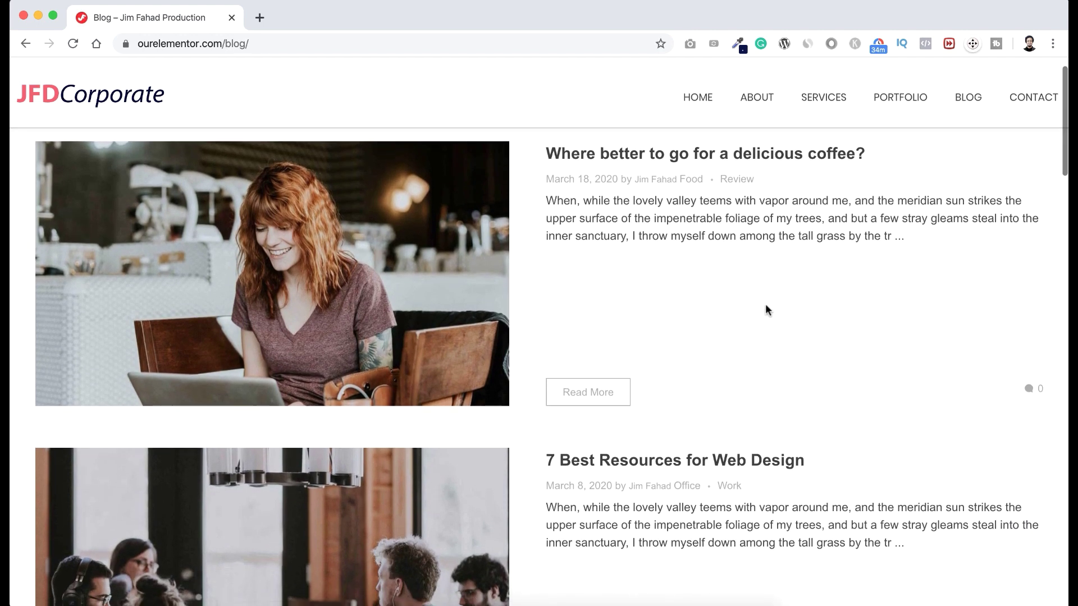
pyautogui.scroll(-2, 766, 304)
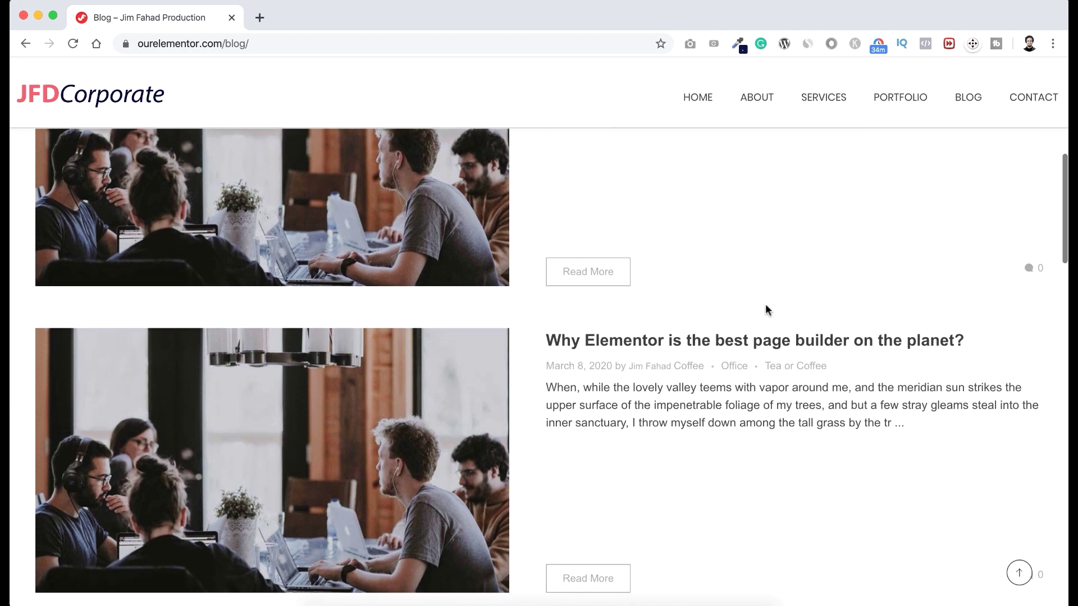
pyautogui.scroll(10, 766, 304)
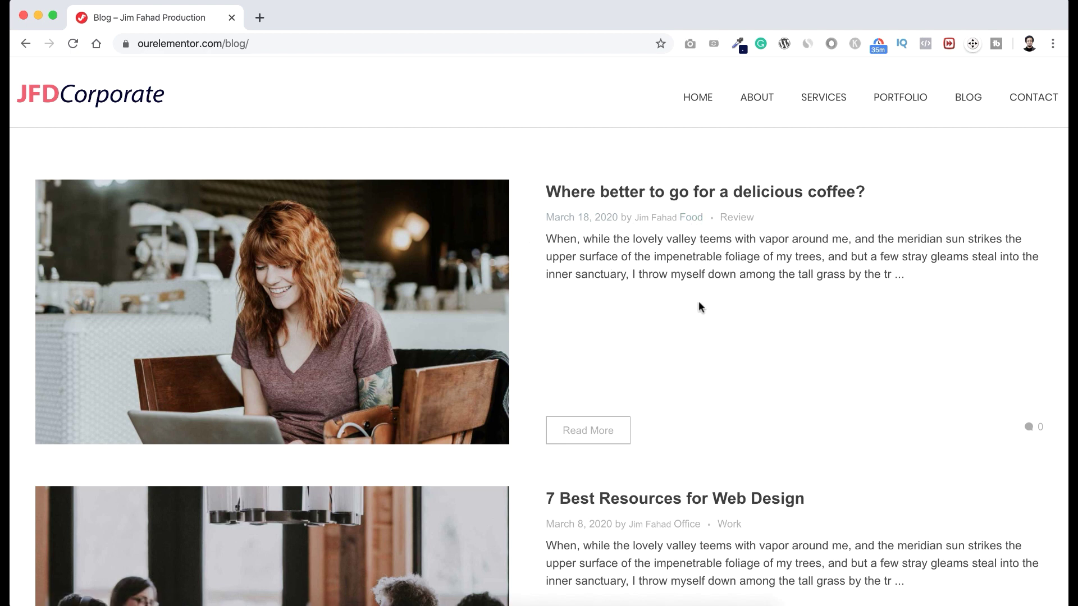
pyautogui.click(596, 437)
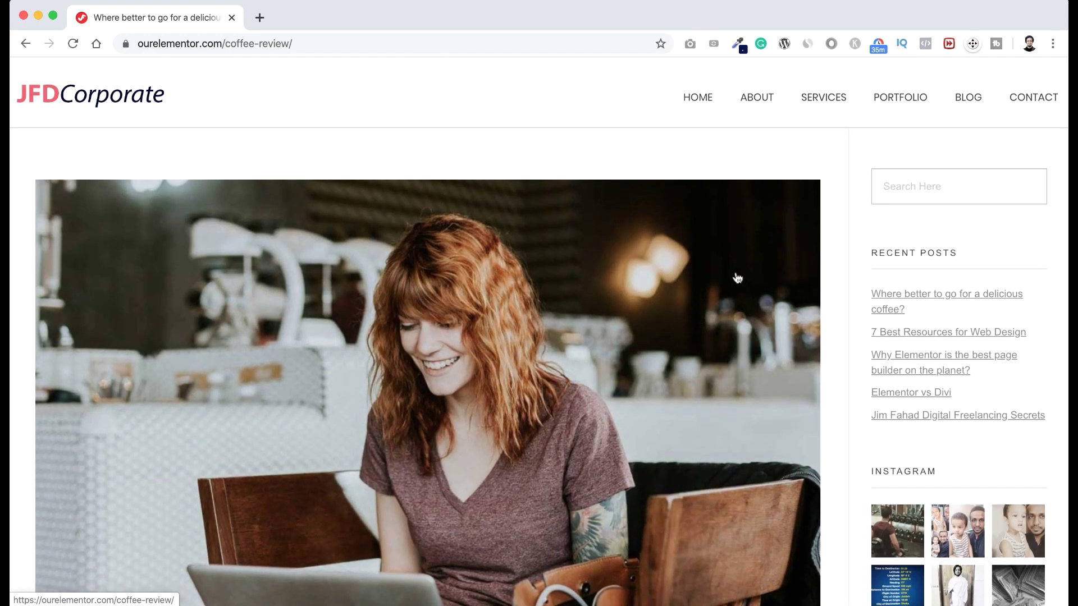
# Step: Try the sidebar Search Here box without searching, then scroll down the coffee post
pyautogui.click(957, 185)
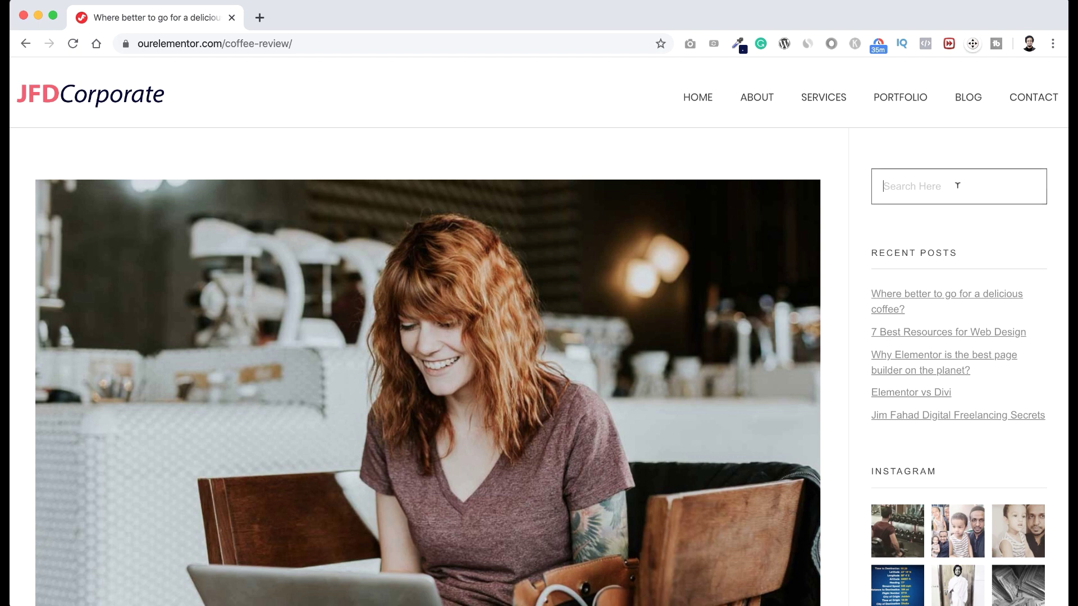
pyautogui.click(845, 241)
pyautogui.scroll(-3, 843, 419)
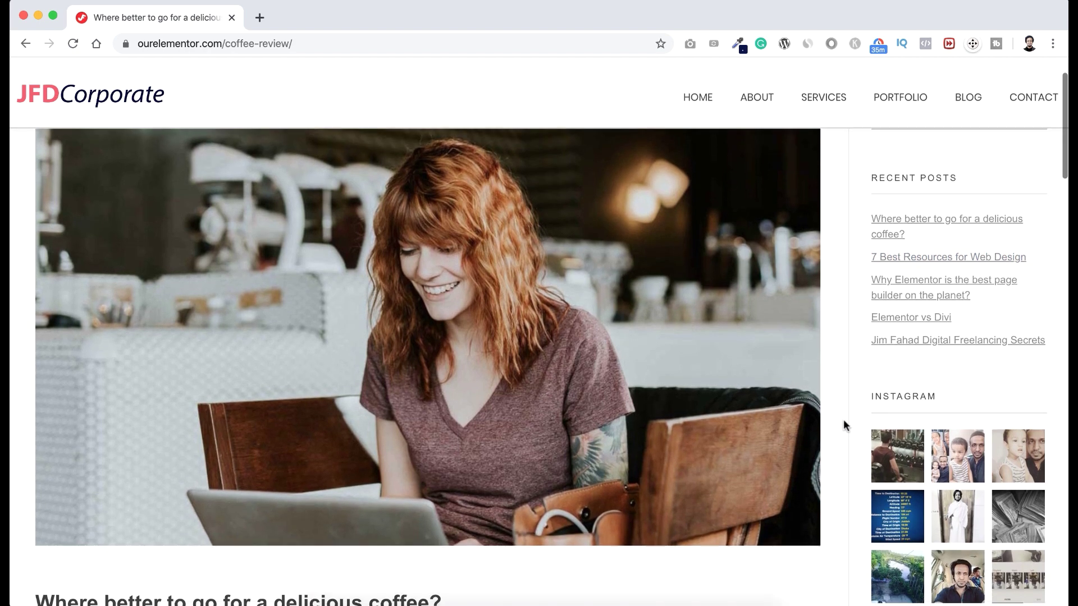
pyautogui.scroll(-1, 847, 393)
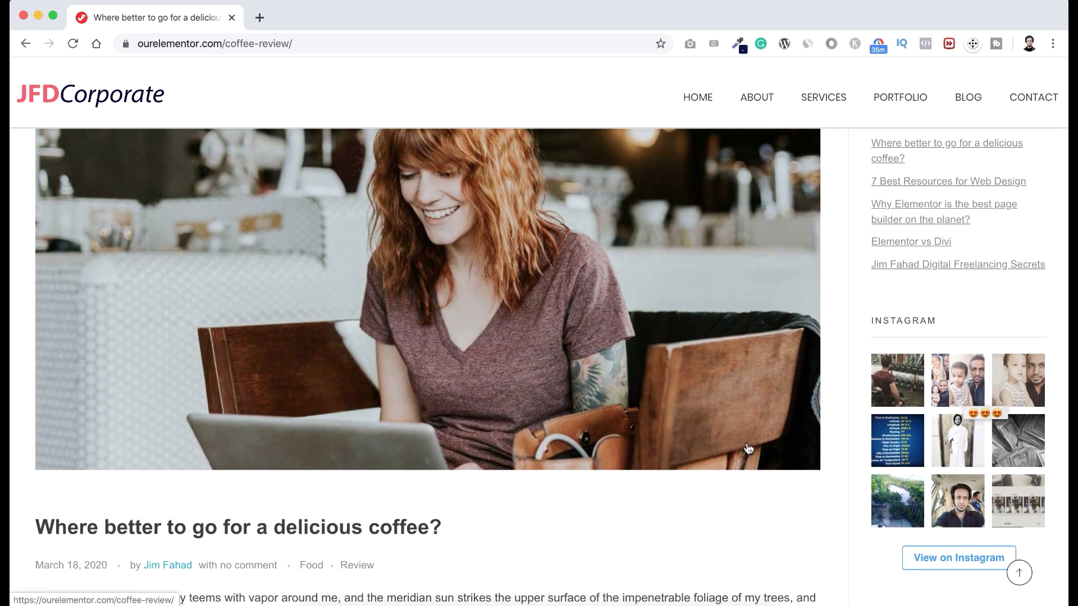
pyautogui.scroll(-6, 746, 448)
pyautogui.scroll(-15, 677, 409)
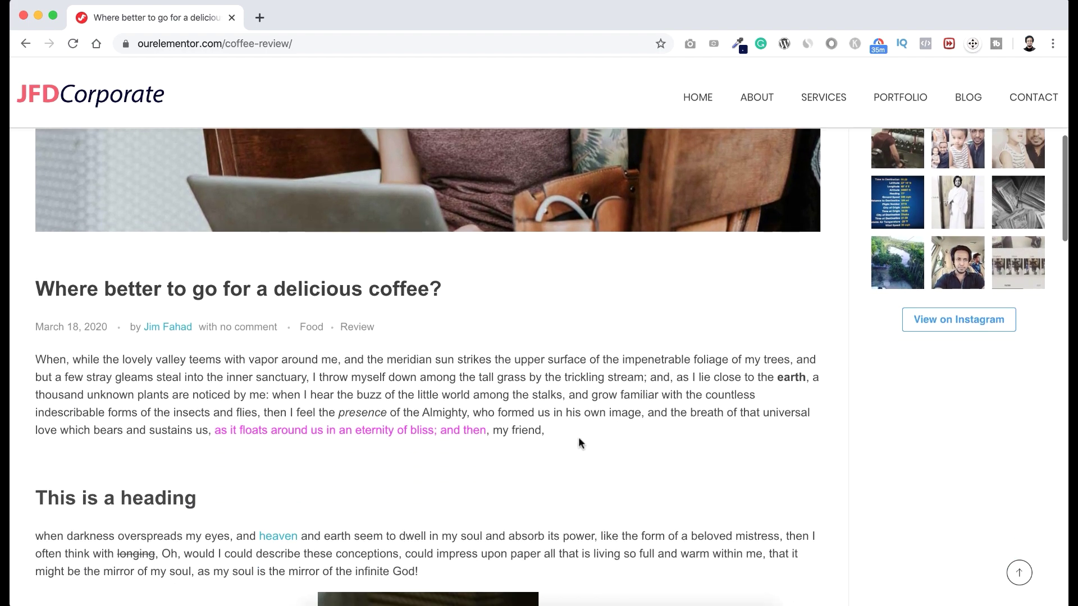
pyautogui.scroll(-10, 677, 405)
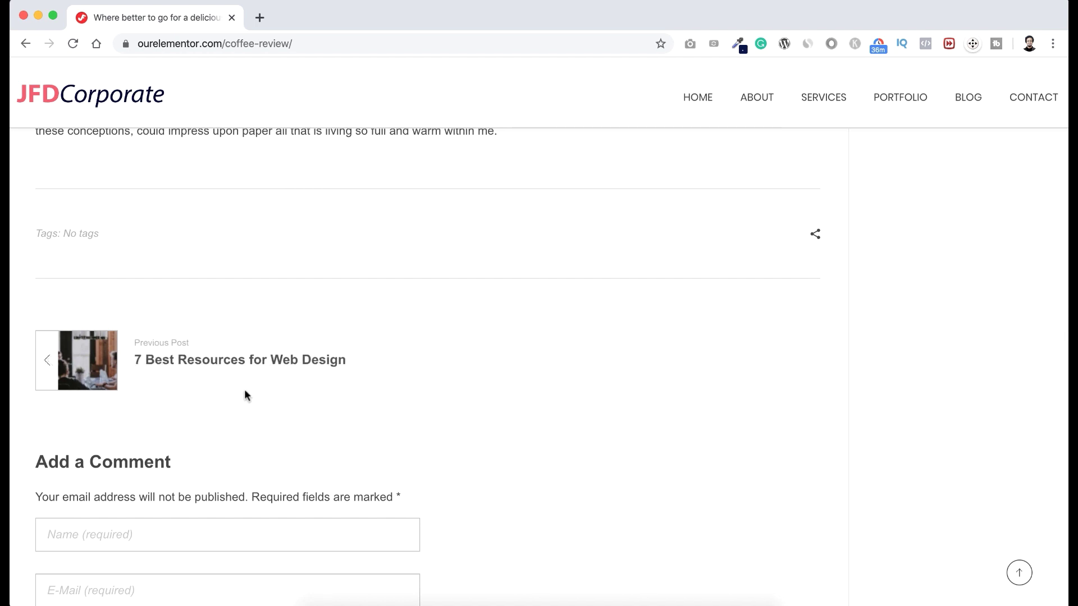
# Step: Scroll down to the post's comment form, back up, and go to the Contact page
pyautogui.scroll(-3, 255, 414)
pyautogui.scroll(-5, 254, 409)
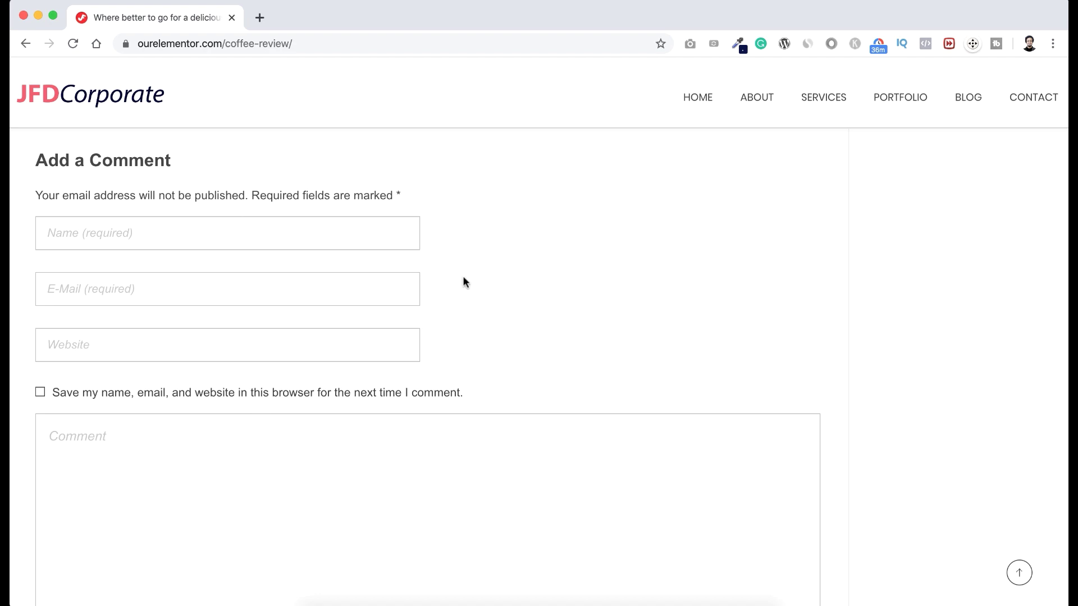
pyautogui.scroll(-6, 537, 360)
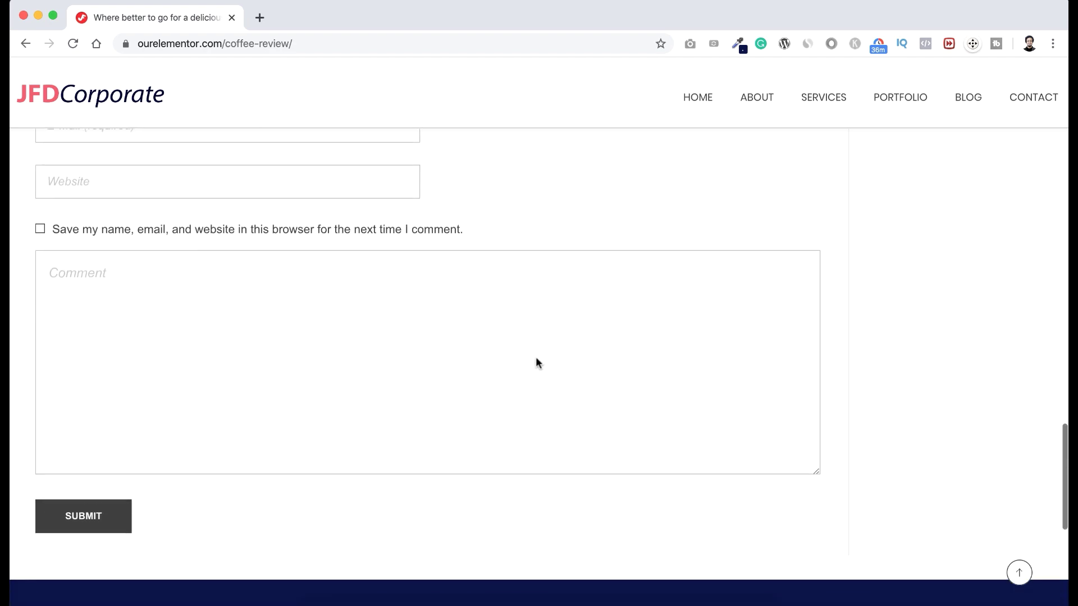
pyautogui.scroll(-4, 537, 355)
pyautogui.scroll(20, 535, 356)
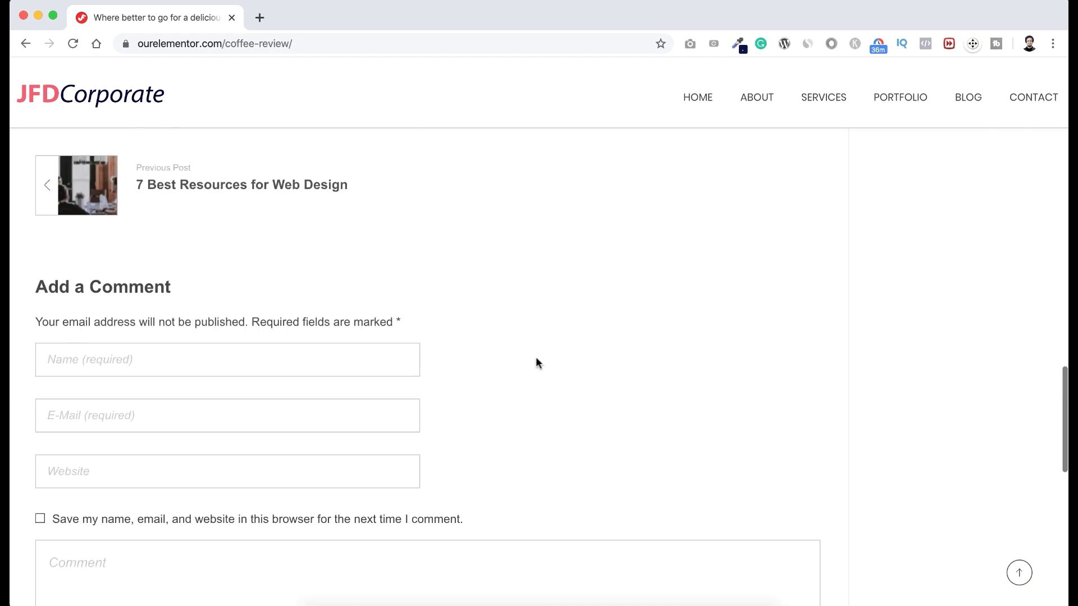
pyautogui.scroll(7, 536, 362)
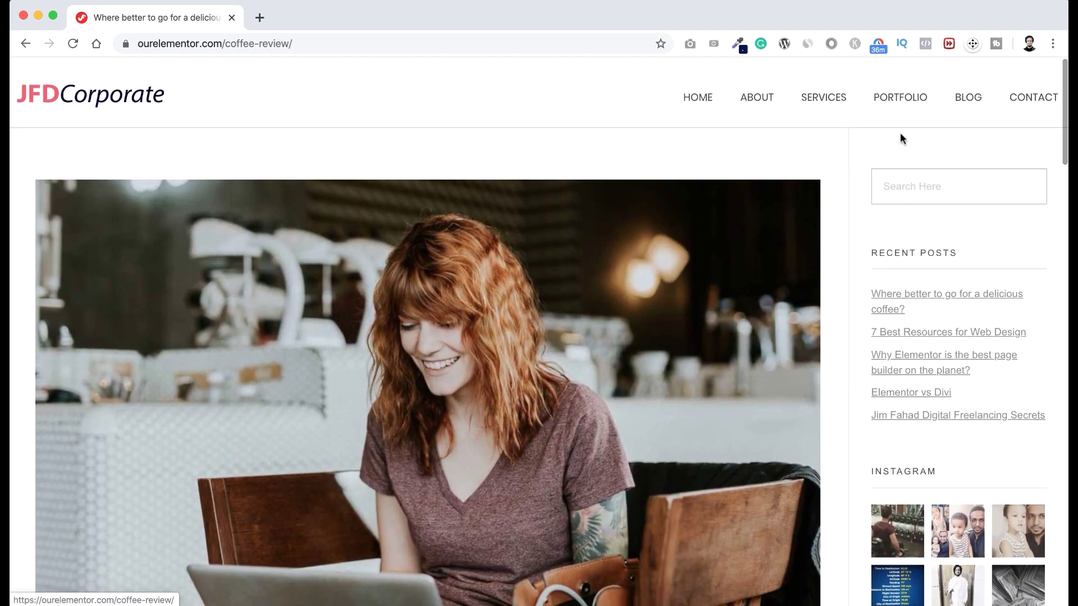
pyautogui.click(1029, 102)
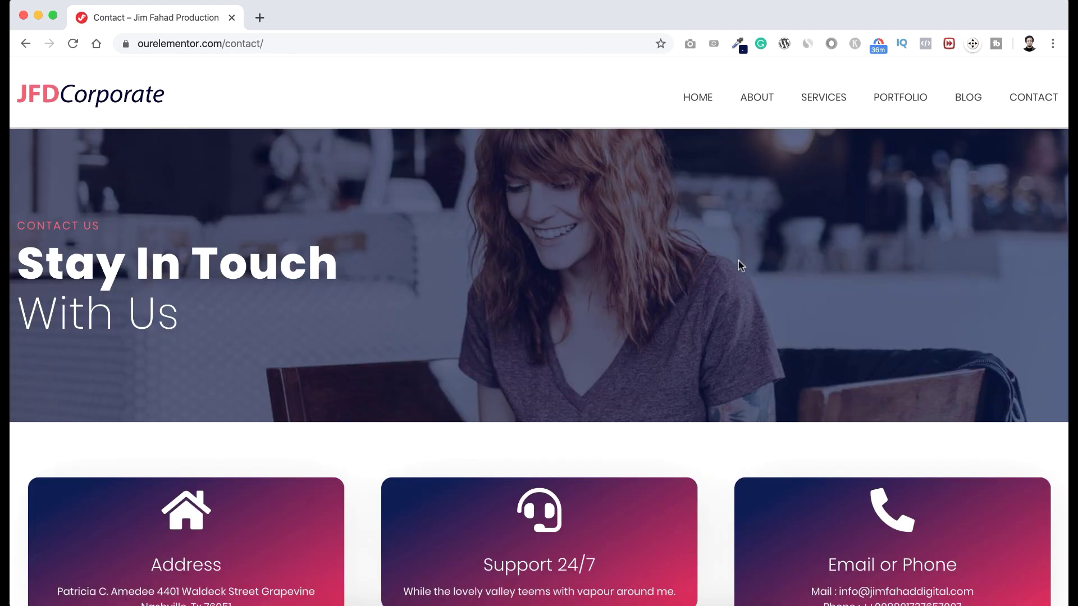
pyautogui.scroll(-4, 710, 331)
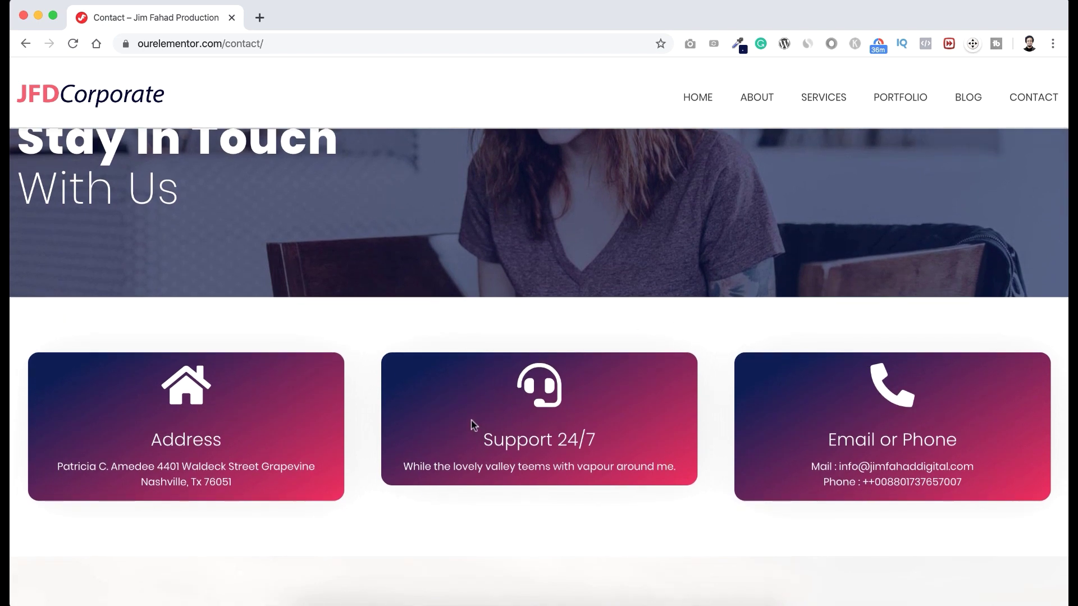
pyautogui.scroll(-1, 471, 420)
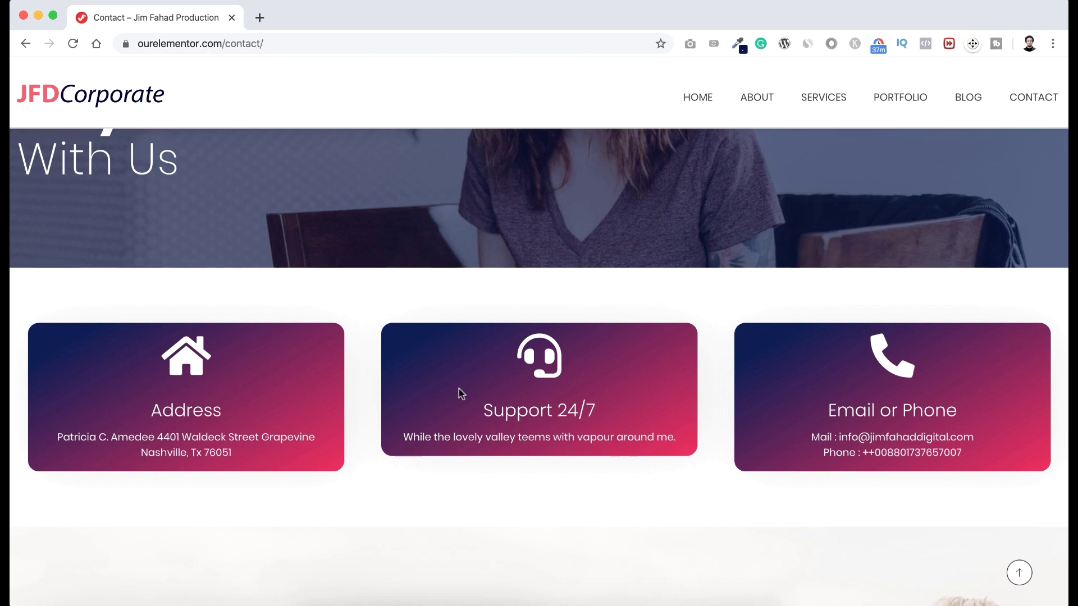
pyautogui.scroll(-10, 585, 493)
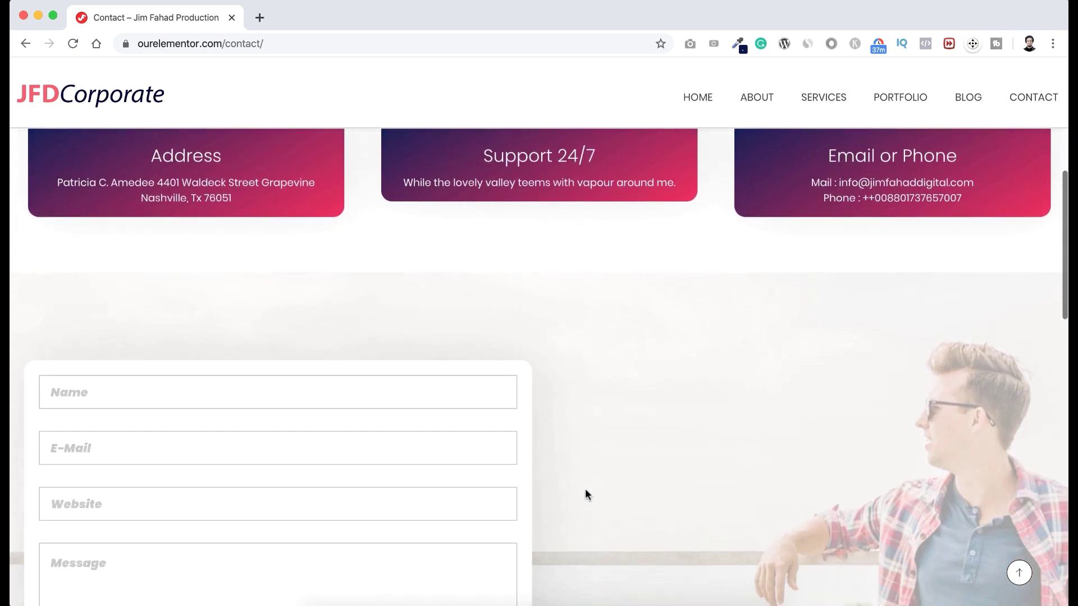
pyautogui.scroll(-5, 585, 492)
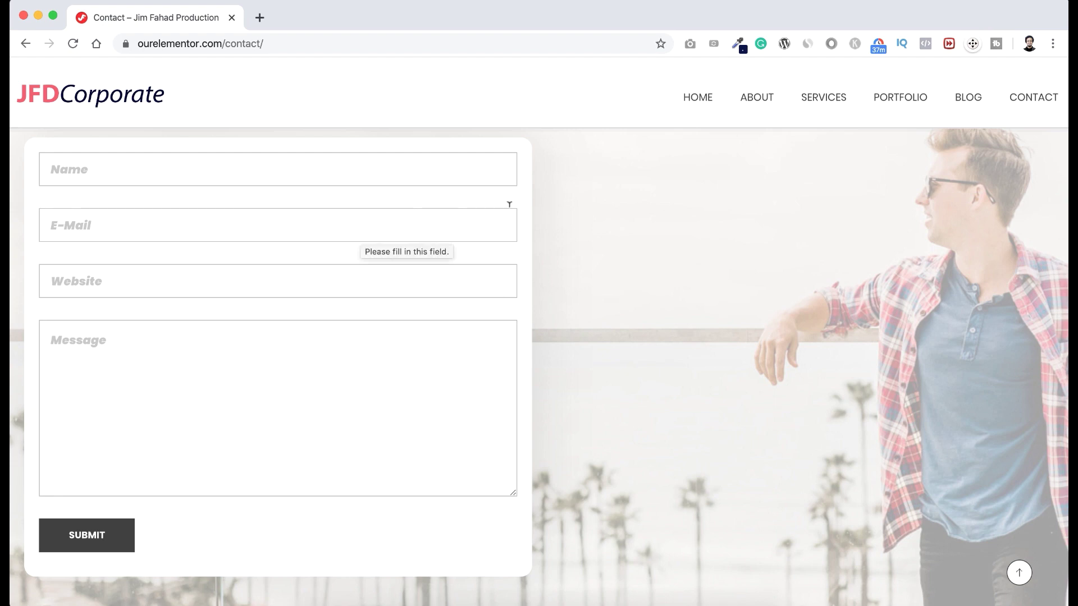
pyautogui.scroll(-10, 656, 369)
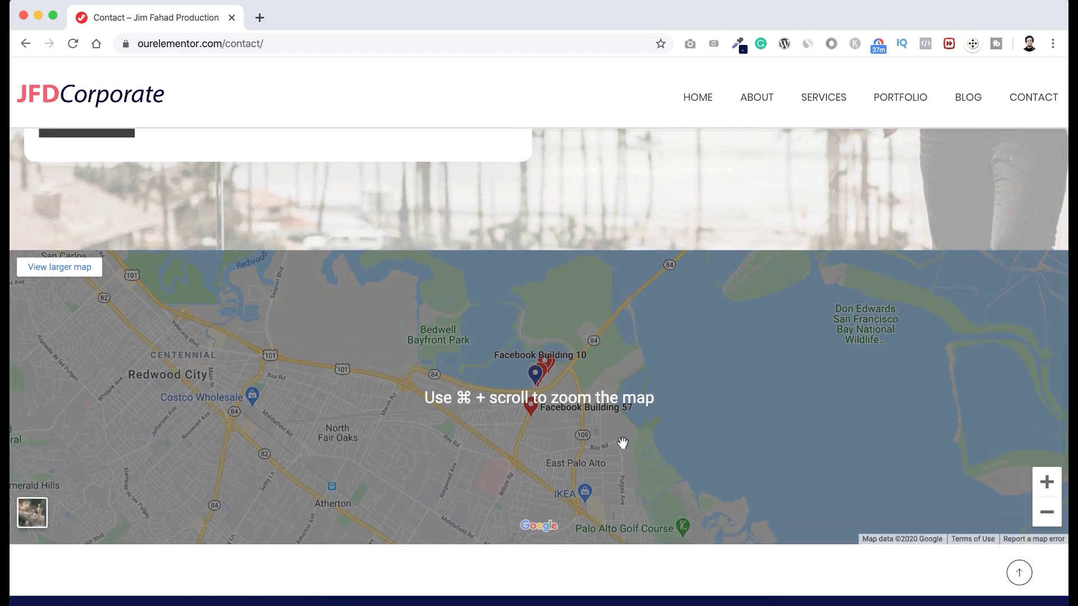
pyautogui.scroll(-1, 479, 419)
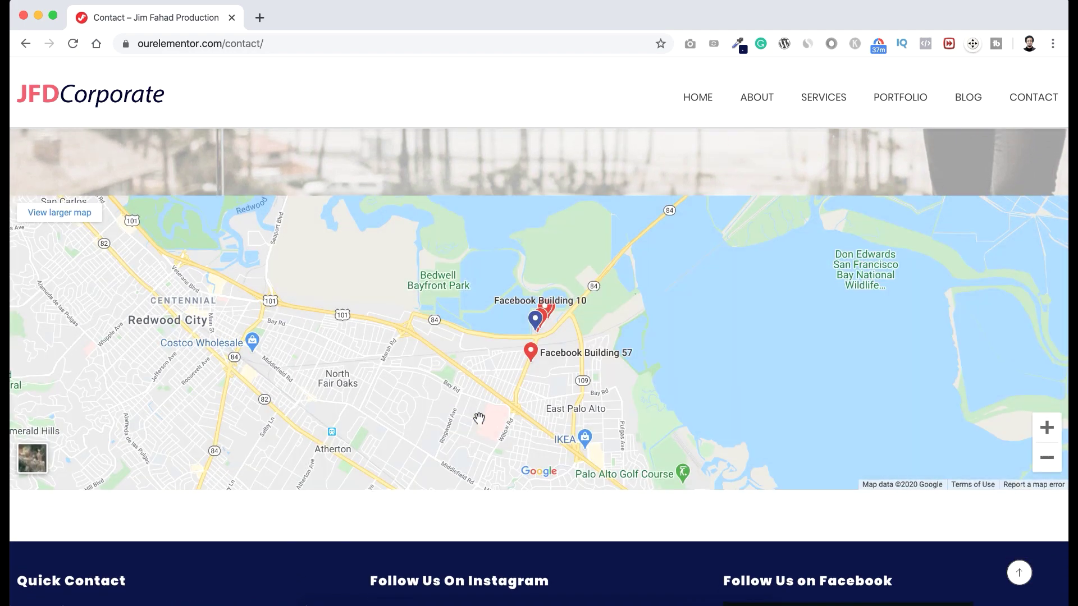
pyautogui.scroll(-6, 479, 418)
pyautogui.scroll(14, 482, 393)
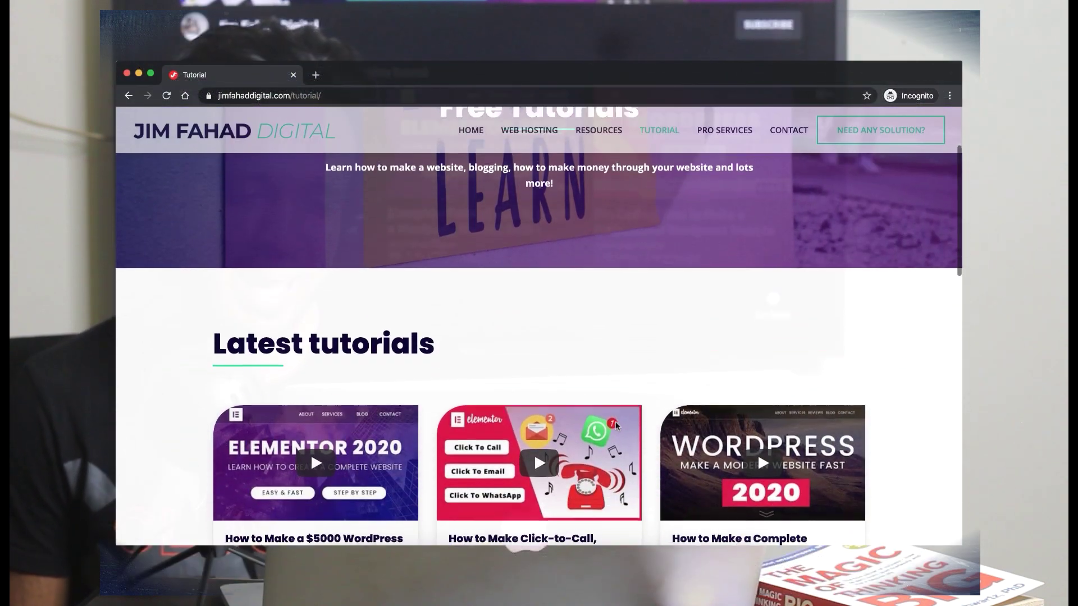
# Step: Open the '$5000 WordPress Website 2020' tutorial post and scroll to its Future Update section
pyautogui.scroll(-5, 615, 425)
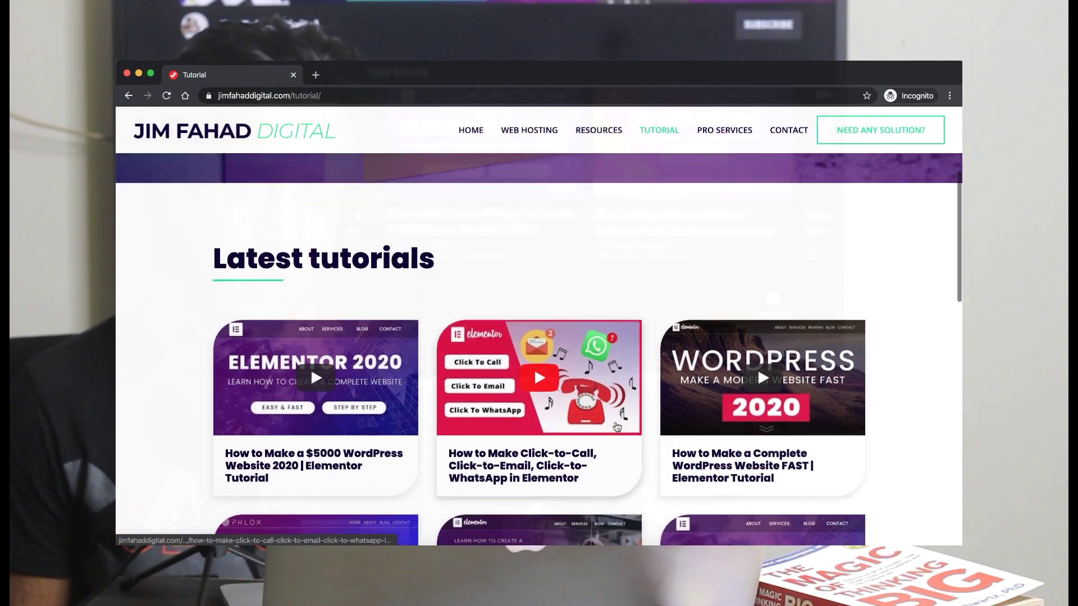
pyautogui.click(318, 400)
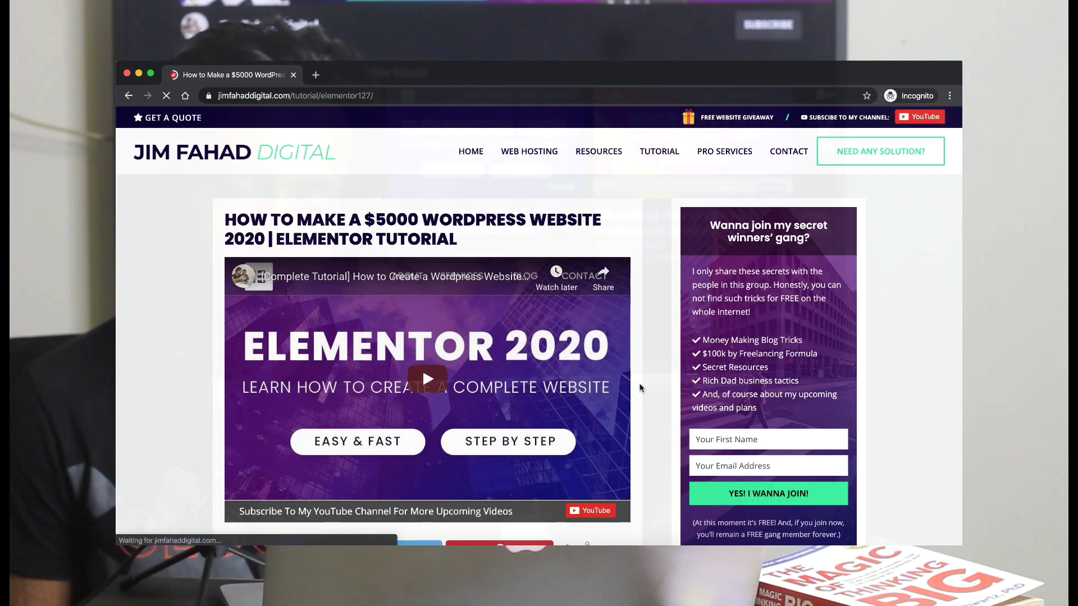
pyautogui.scroll(-3, 659, 436)
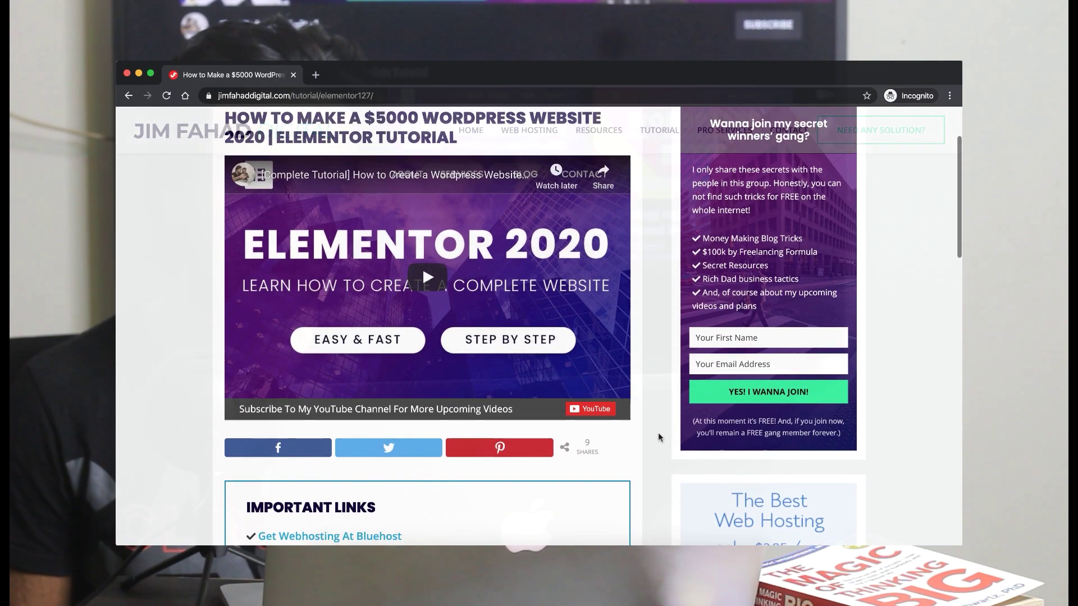
pyautogui.scroll(-6, 659, 437)
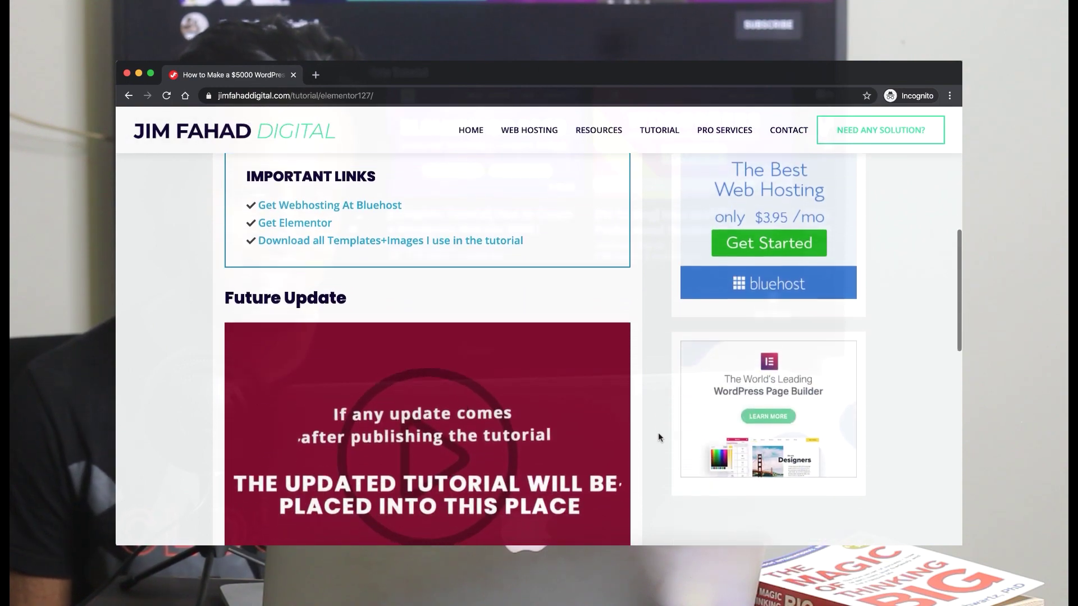
pyautogui.scroll(-3, 658, 437)
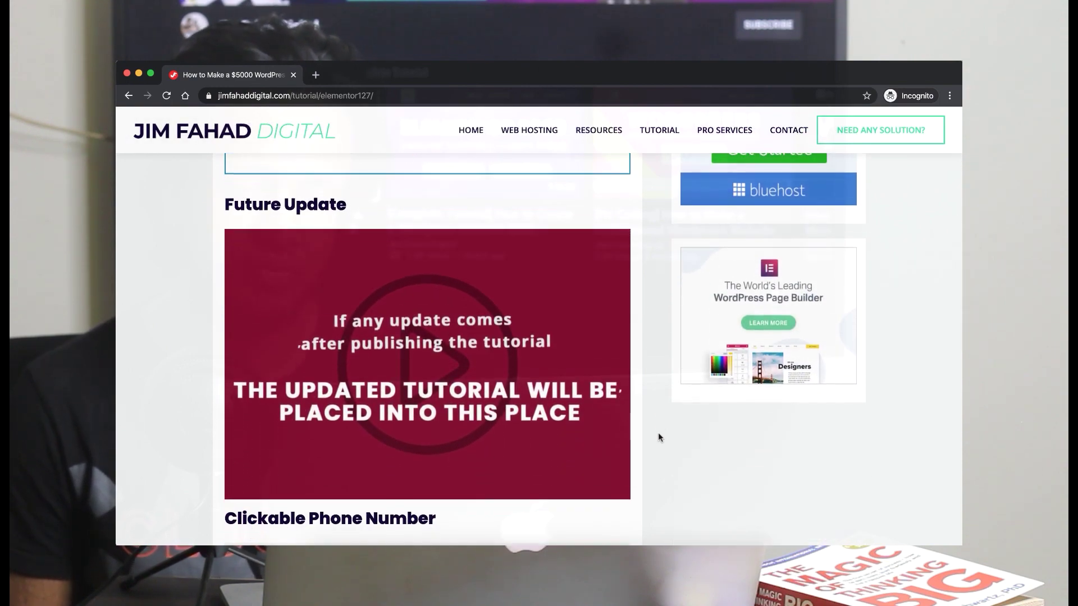
pyautogui.scroll(1, 658, 434)
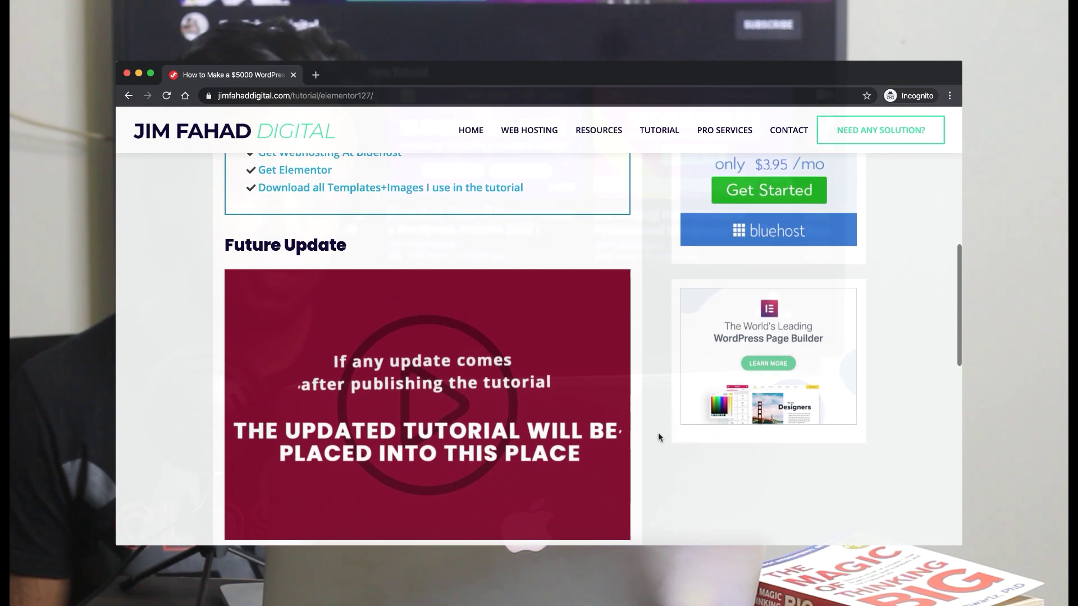
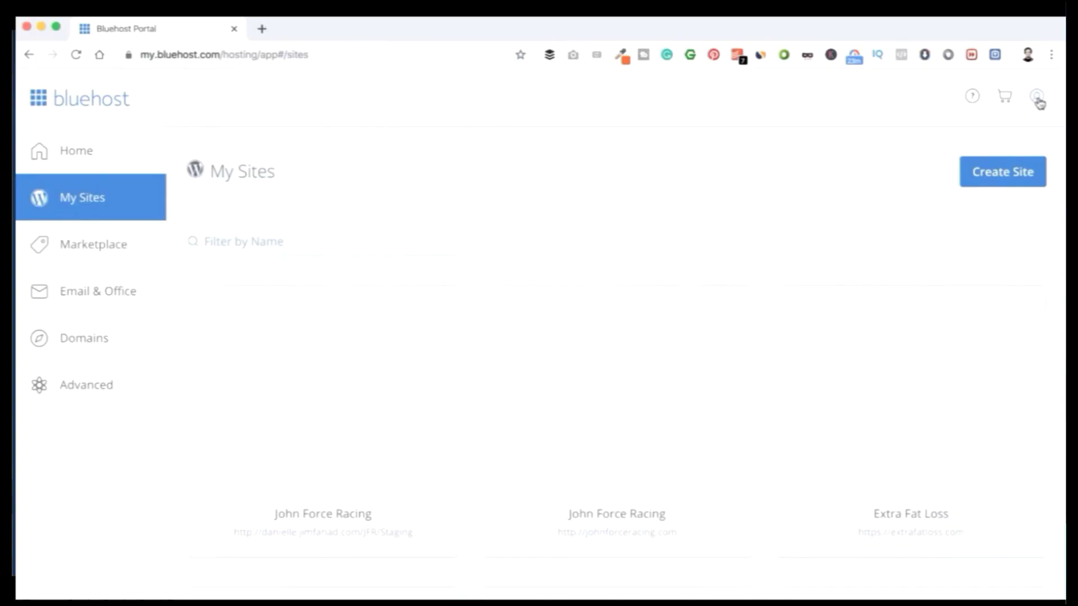
# Step: Scroll through the Bluehost home page to review its hosting offer
pyautogui.click(1038, 98)
pyautogui.moveTo(742, 328)
pyautogui.scroll(-20, 742, 328)
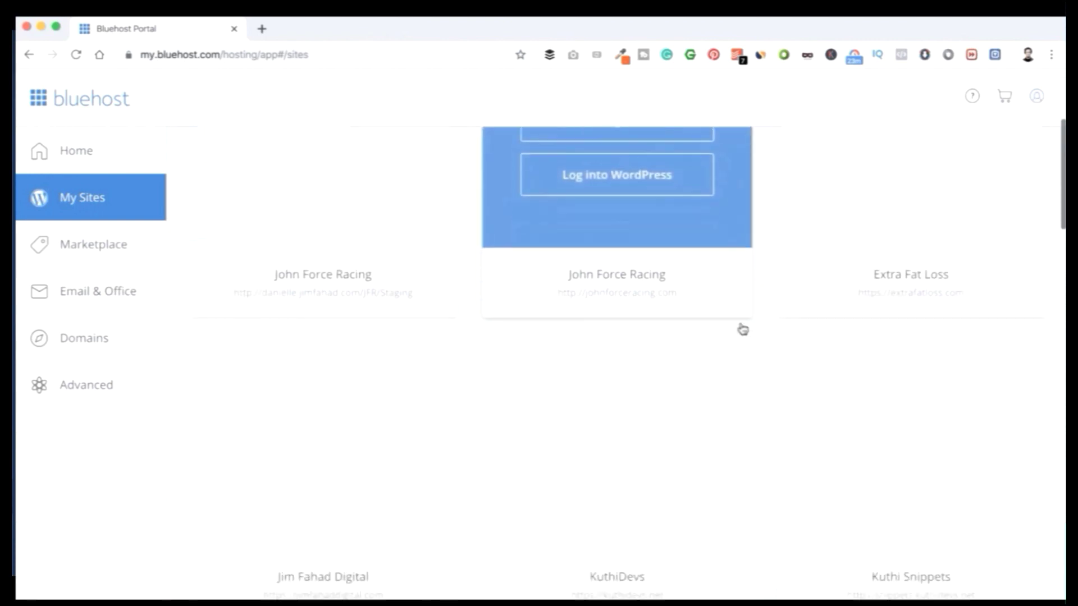
pyautogui.scroll(-10, 742, 328)
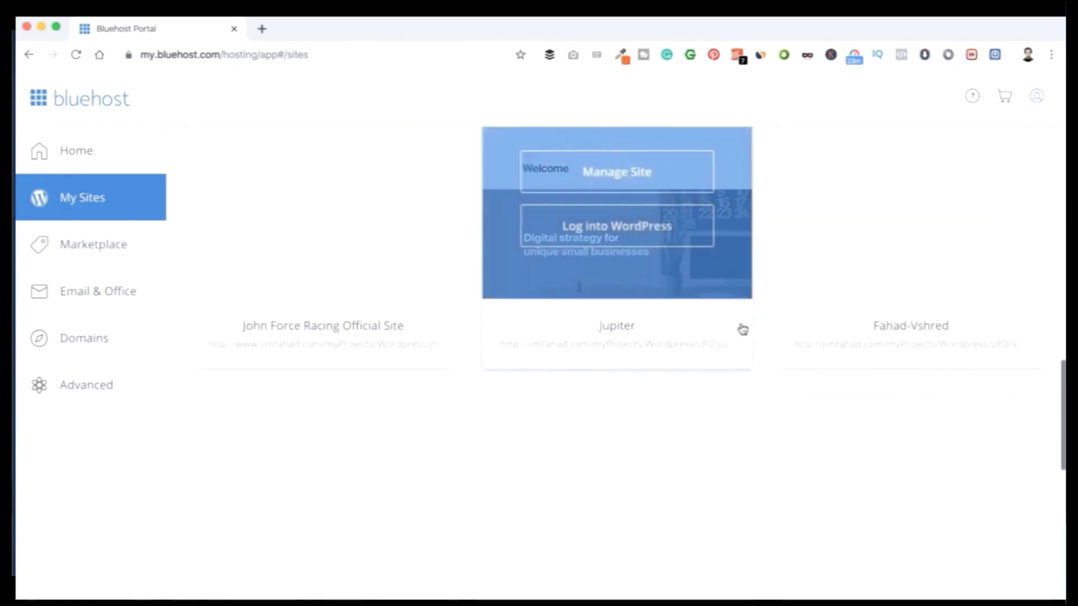
pyautogui.scroll(15, 742, 328)
pyautogui.scroll(15, 742, 328)
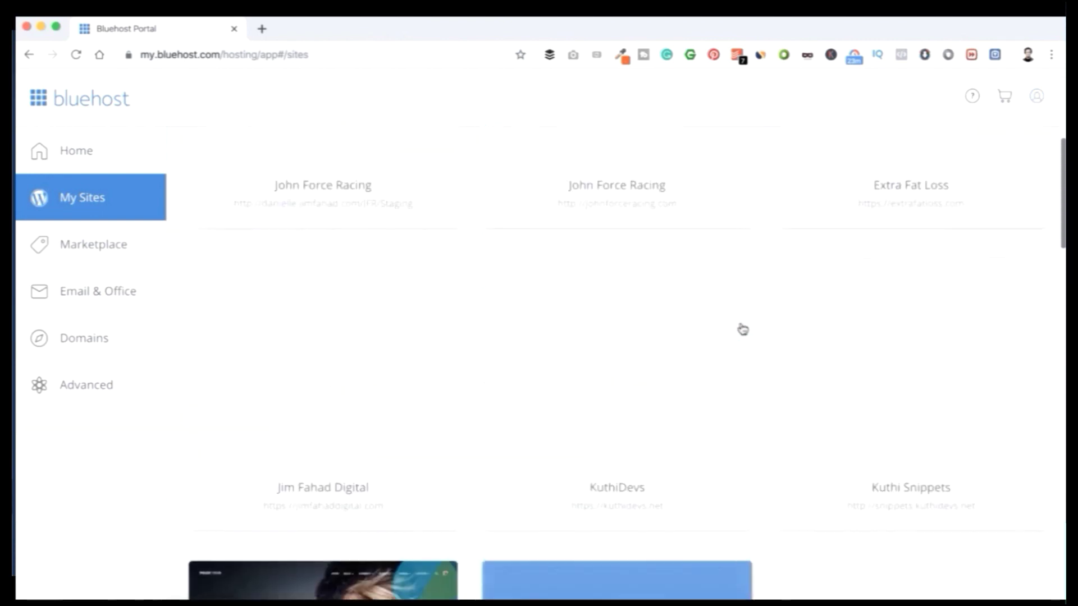
pyautogui.scroll(-7, 743, 328)
pyautogui.scroll(-15, 742, 328)
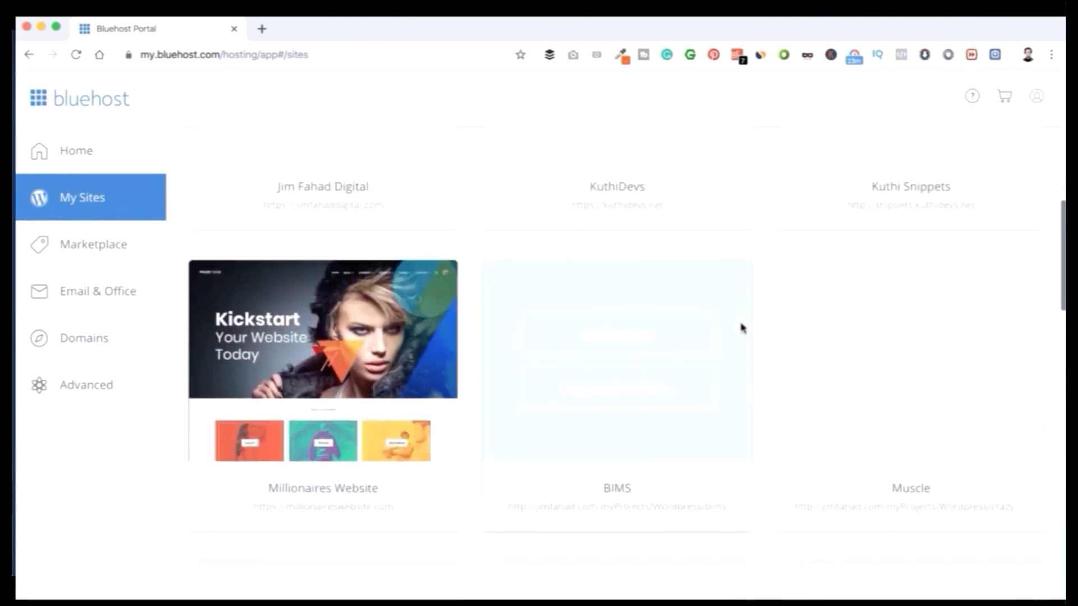
pyautogui.scroll(10, 742, 328)
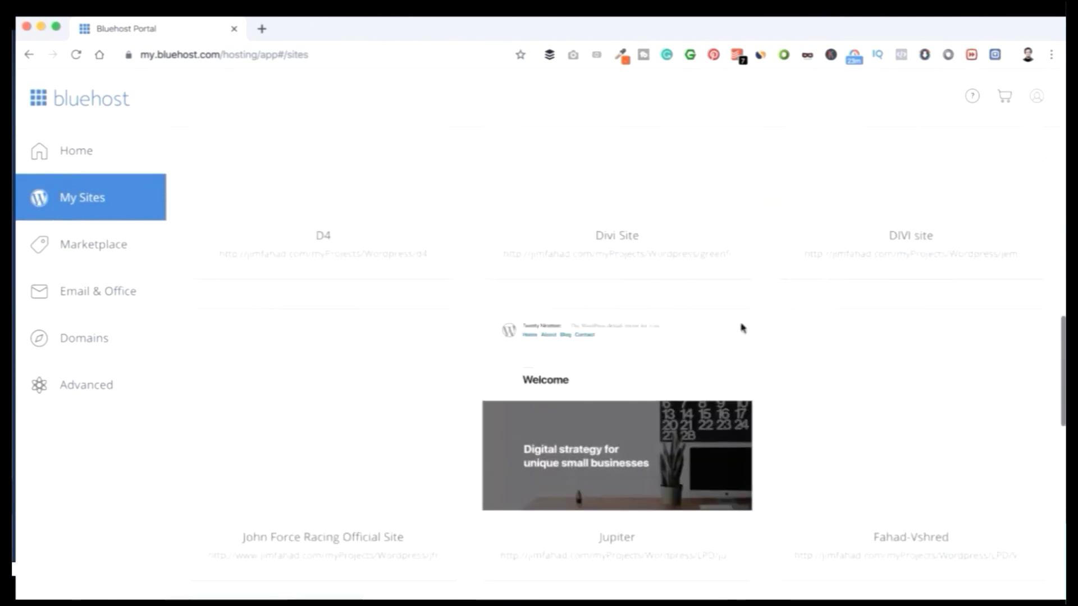
# Step: Start the Bluehost signup and select the Basic $3.95/mo hosting plan
pyautogui.scroll(-12, 743, 328)
pyautogui.scroll(-4, 742, 329)
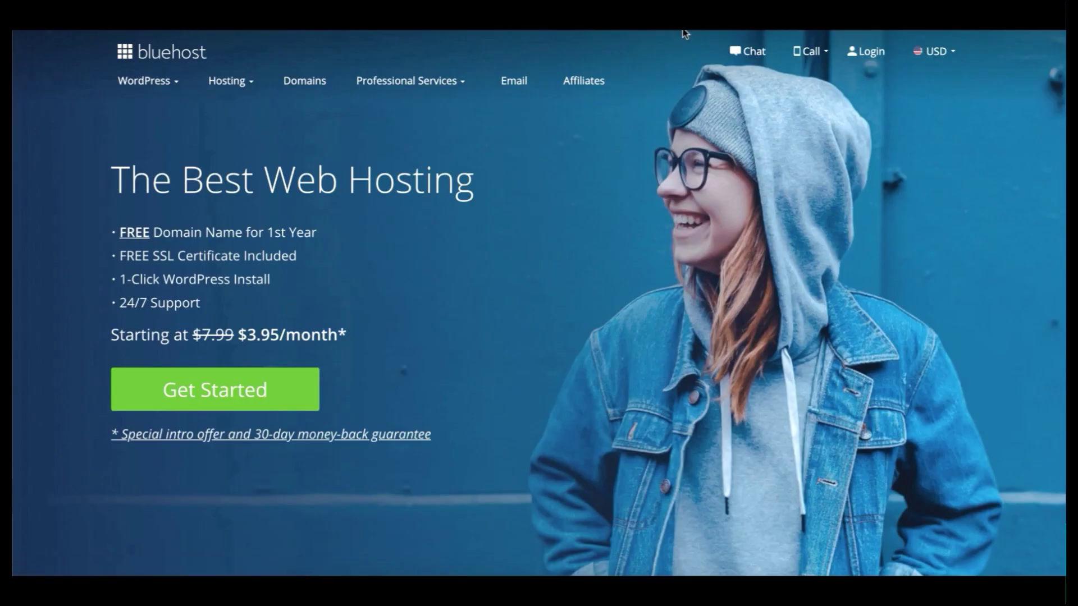
pyautogui.click(270, 389)
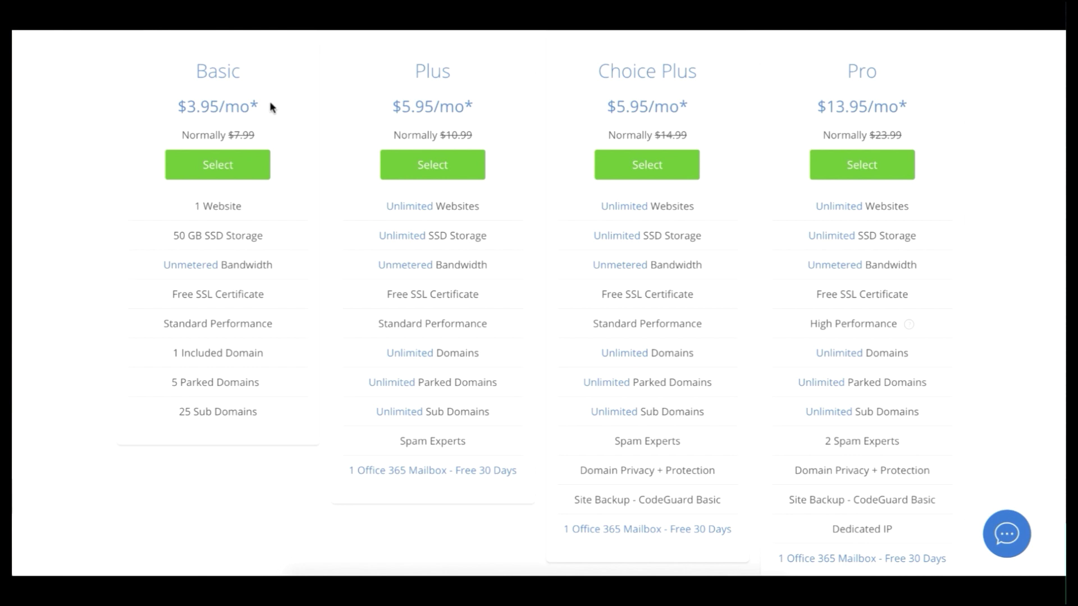
pyautogui.click(230, 167)
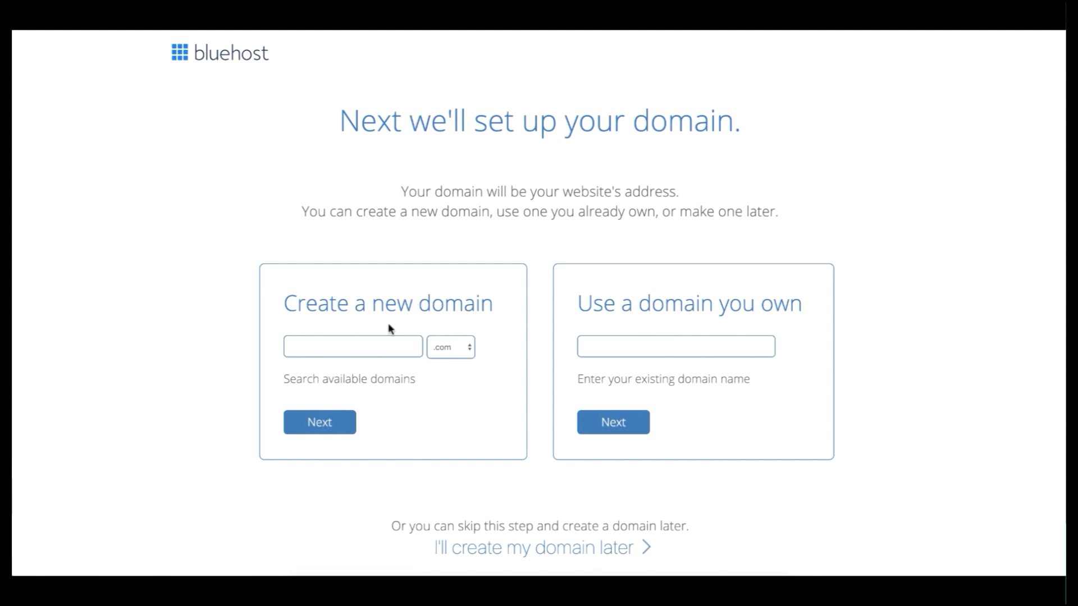
# Step: Try registering the new domain apple.com
pyautogui.click(350, 345)
pyautogui.write('apple')
pyautogui.click(332, 424)
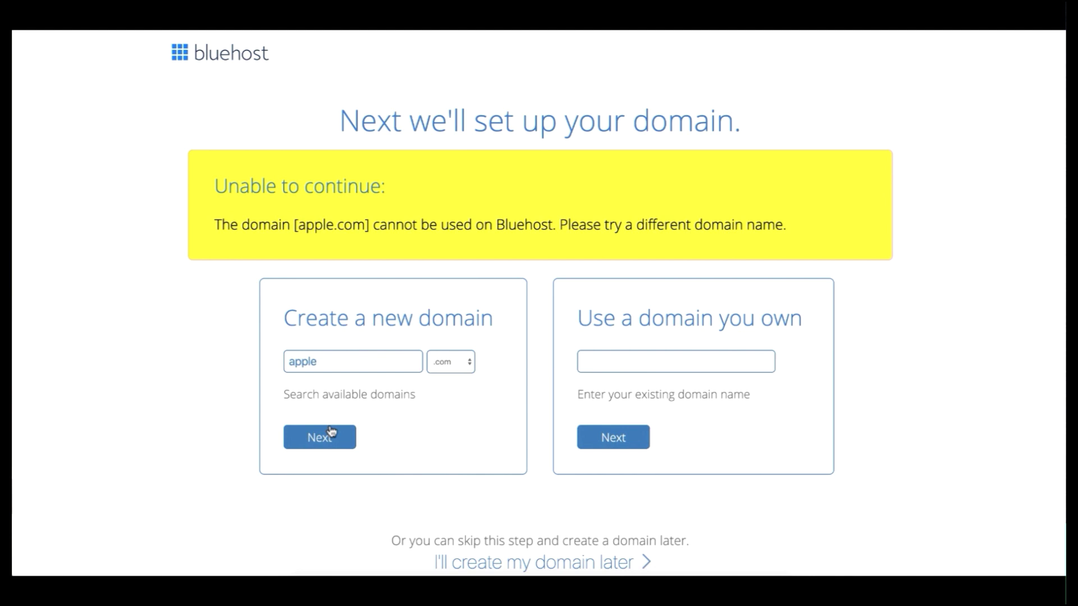
# Step: Replace the name with ourelementor, keep .com, and continue to account creation
pyautogui.moveTo(318, 361); pyautogui.dragTo(284, 362)
pyautogui.click(449, 363)
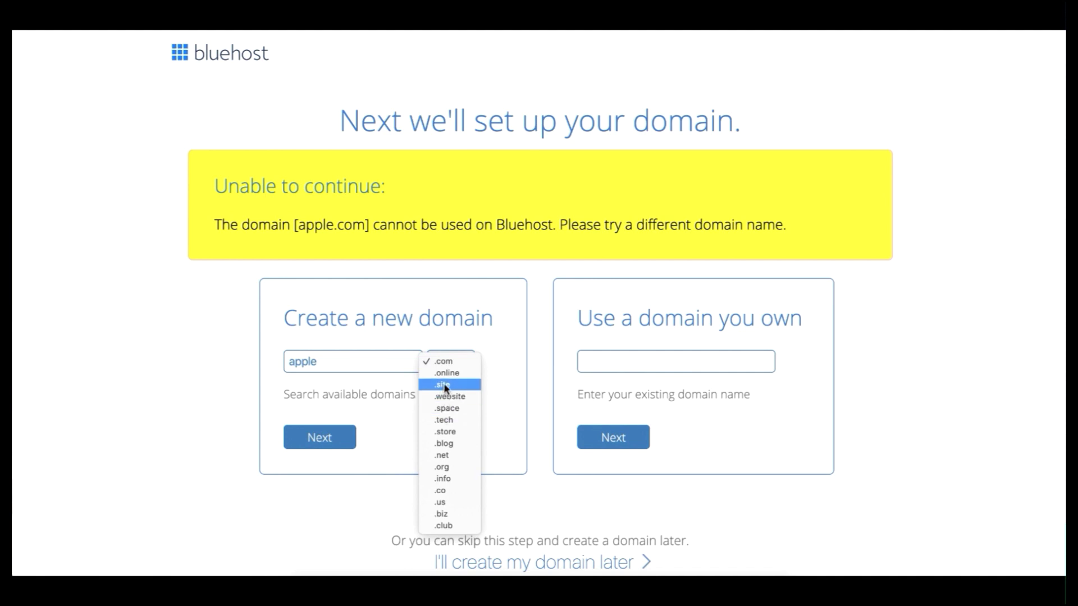
pyautogui.click(448, 362)
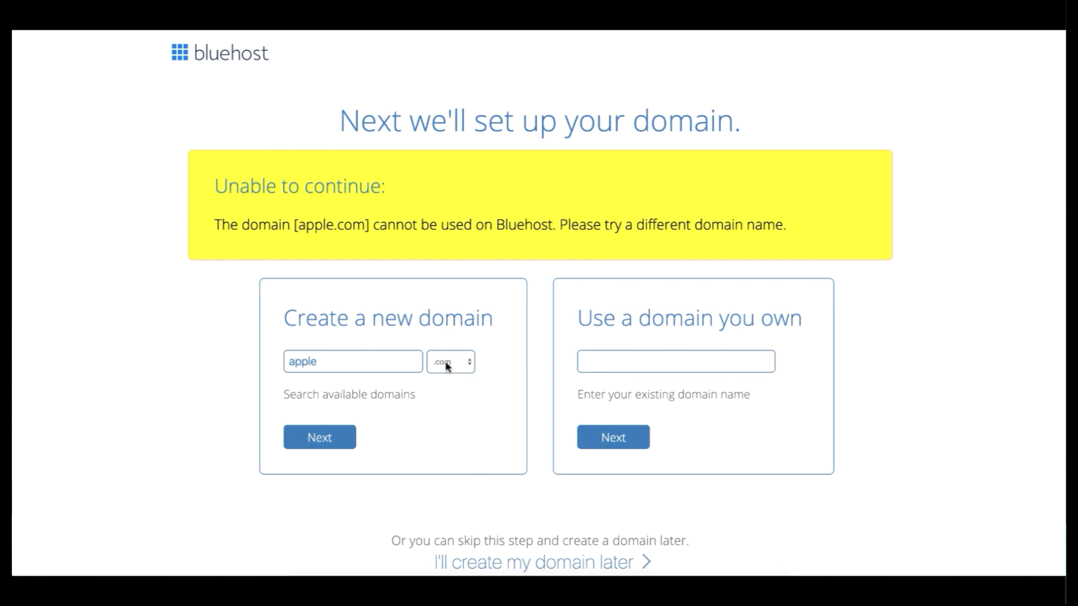
pyautogui.click(354, 362)
pyautogui.doubleClick(354, 361)
pyautogui.write('o')
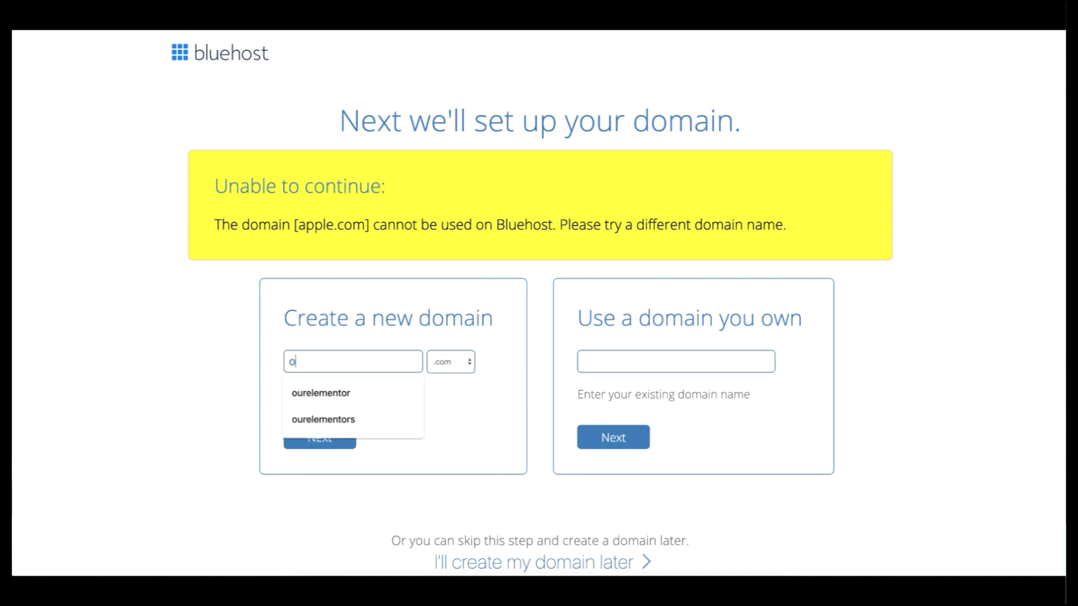
pyautogui.write('urelementor')
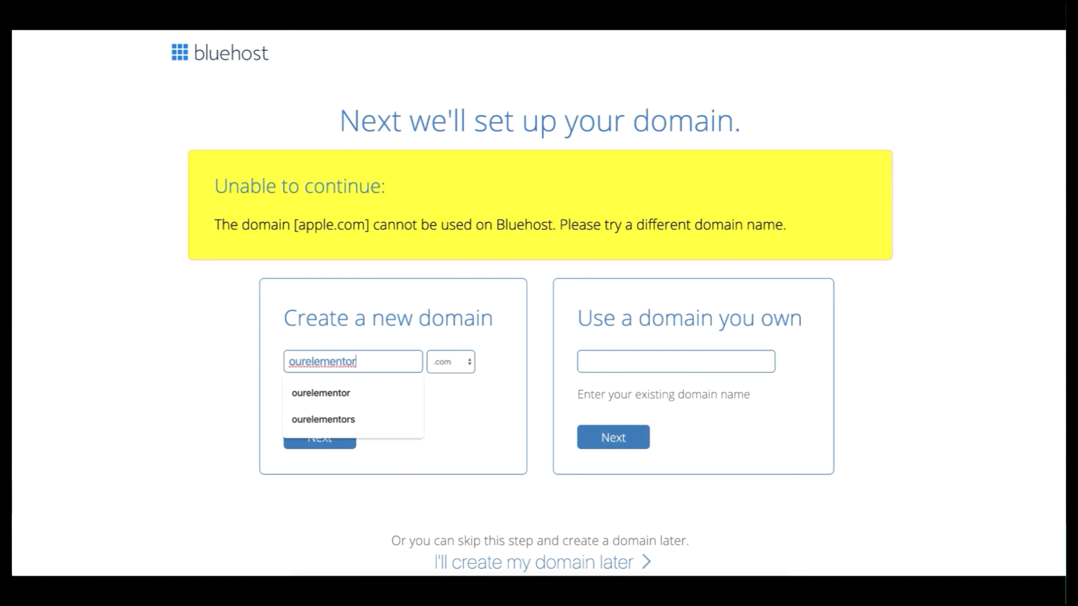
pyautogui.click(257, 391)
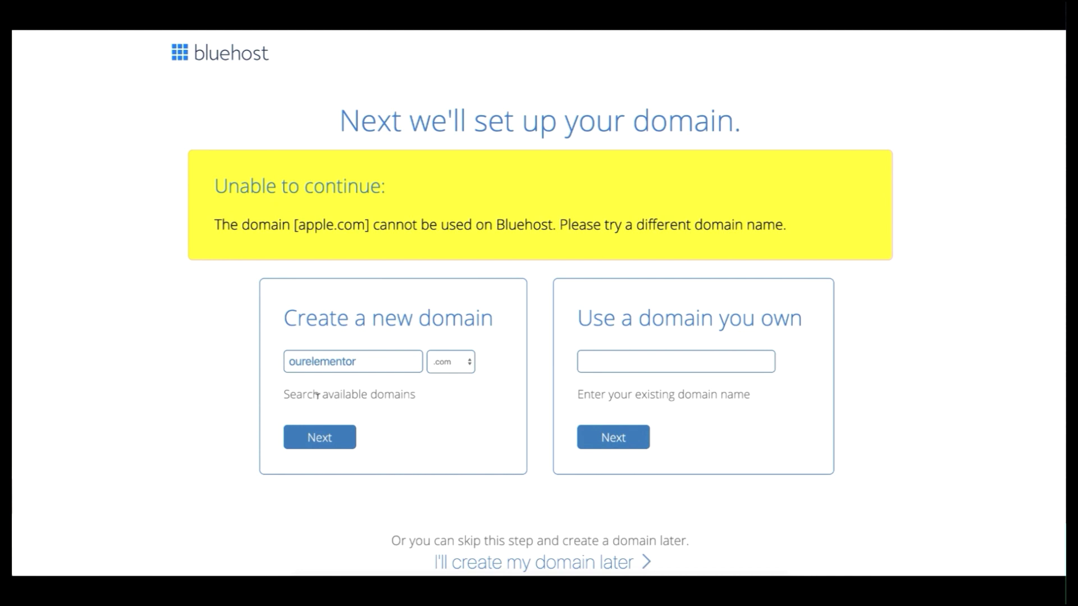
pyautogui.click(322, 437)
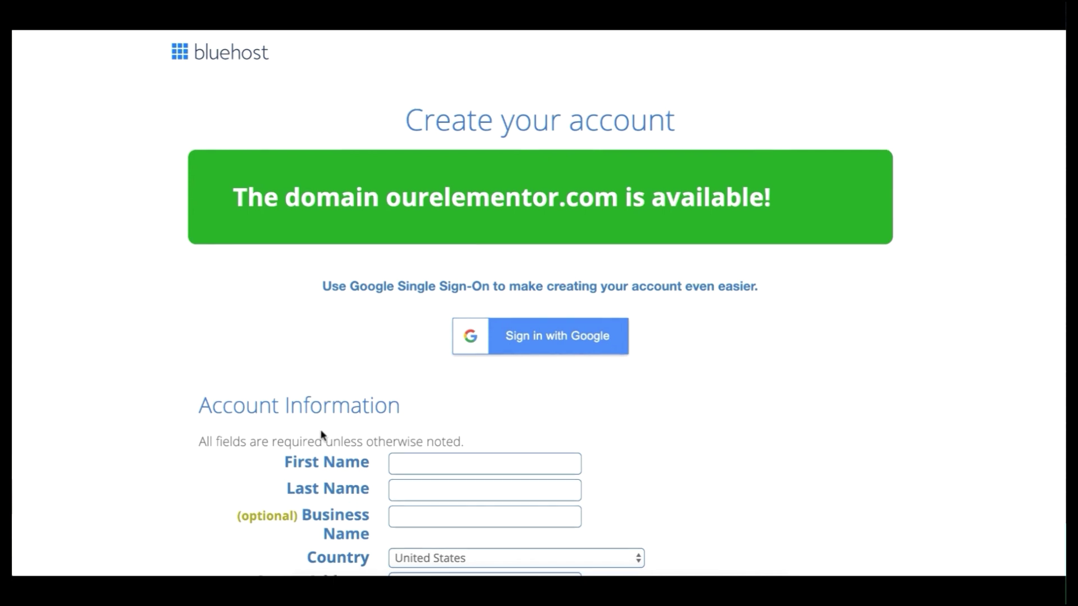
# Step: Enter the account holder's first name, last name and business name
pyautogui.scroll(-4, 321, 435)
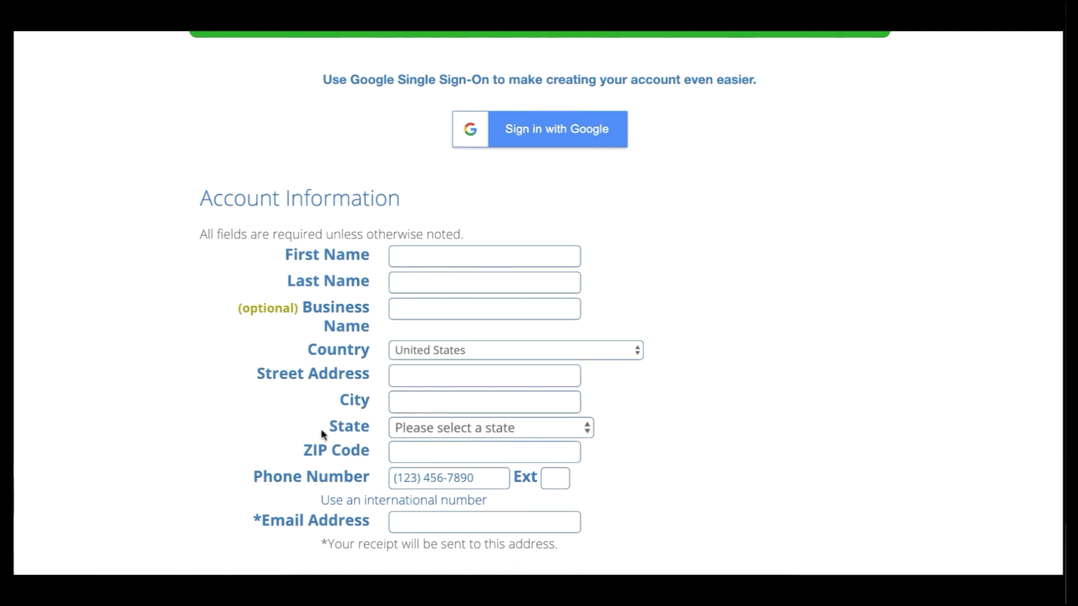
pyautogui.write('Jim')
pyautogui.press('Tab')
pyautogui.write('Fahad')
pyautogui.press('Tab')
pyautogui.write('Jim Fahad Digital')
# Step: Autofill the address, phone number and e-mail from a saved entry, then check the form
pyautogui.click(515, 350)
pyautogui.click(426, 258)
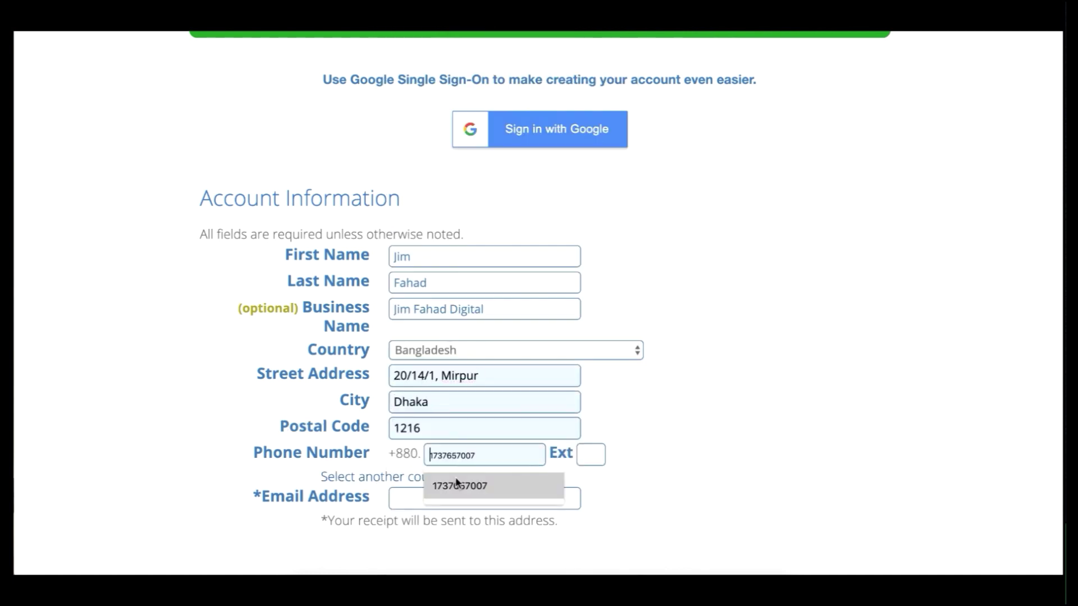
pyautogui.click(460, 485)
pyautogui.moveTo(486, 310); pyautogui.dragTo(387, 305)
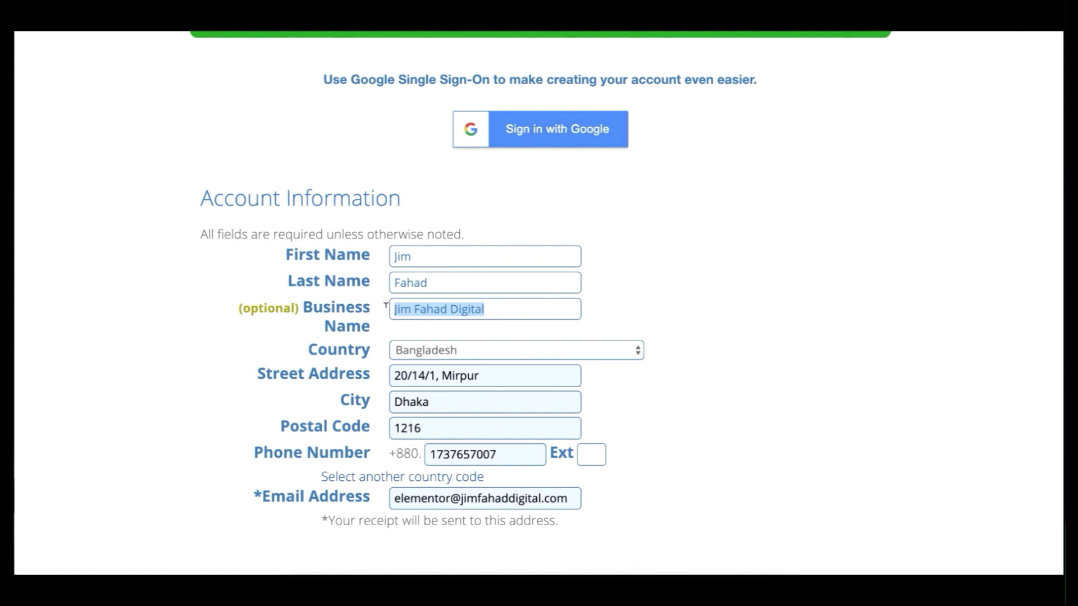
pyautogui.moveTo(410, 499); pyautogui.dragTo(477, 498)
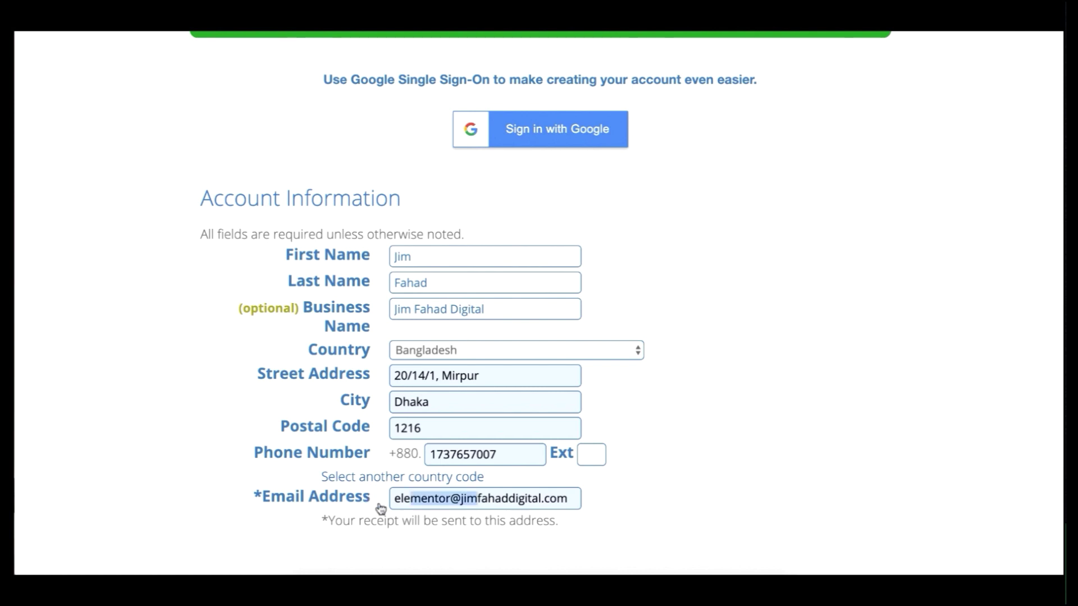
pyautogui.click(446, 498)
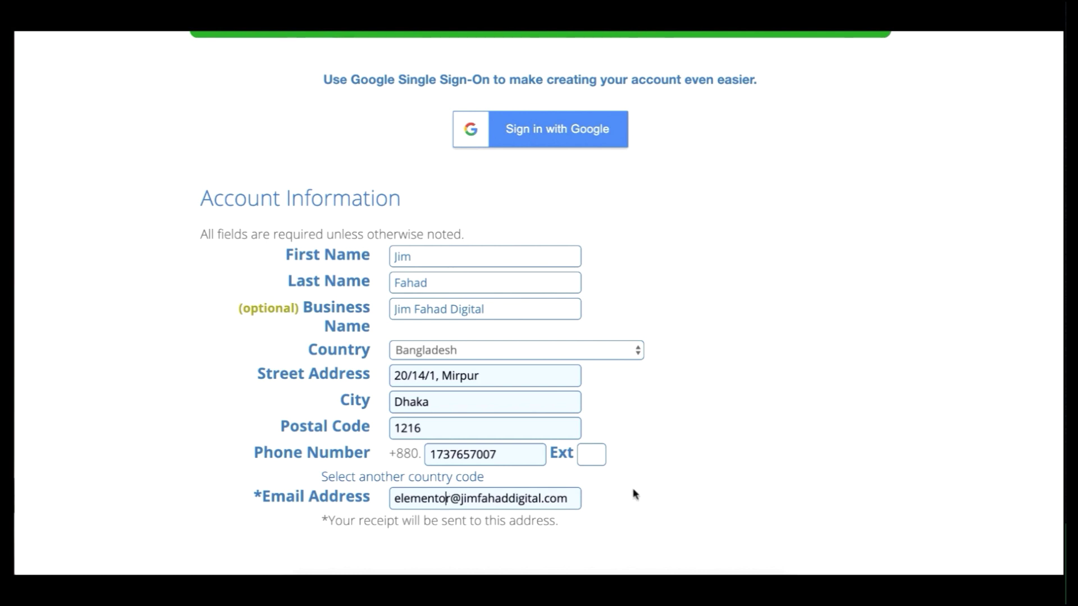
pyautogui.scroll(-4, 634, 494)
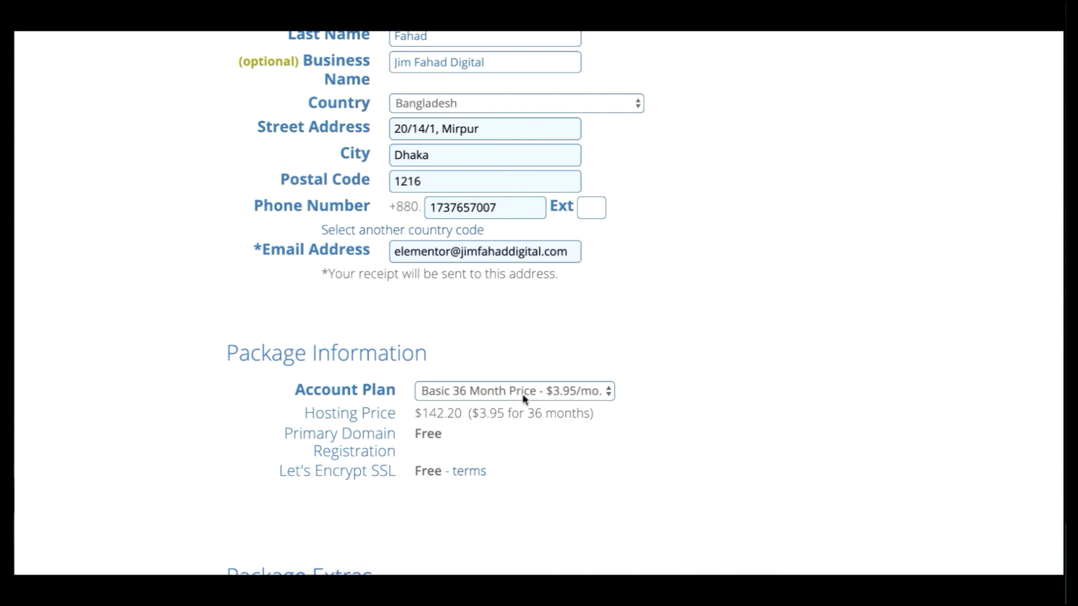
# Step: Change the account plan term to Basic 12 Month at $5.95/mo
pyautogui.click(504, 395)
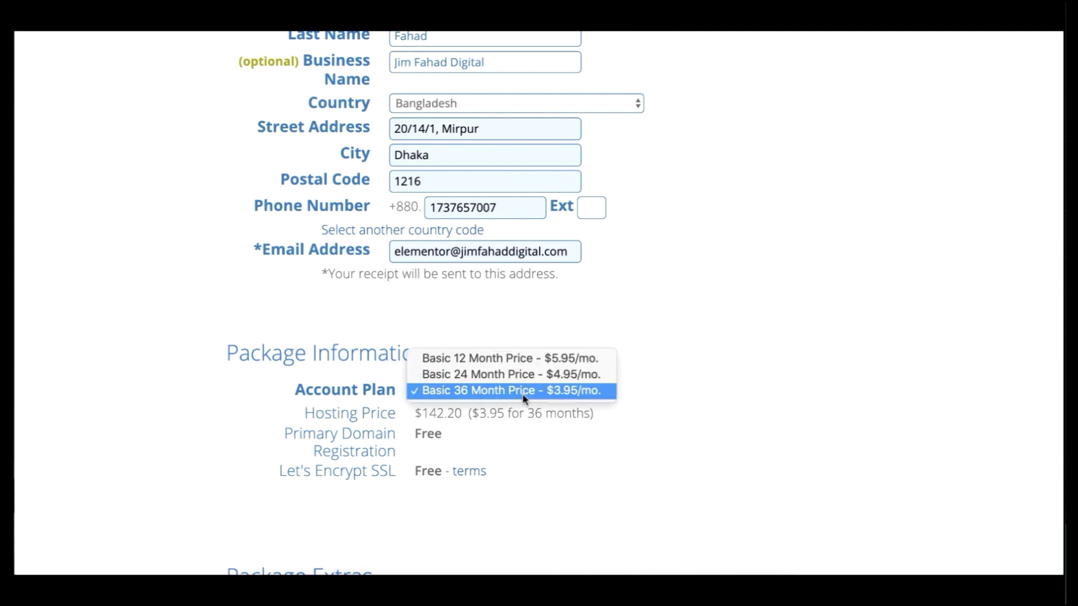
pyautogui.click(522, 359)
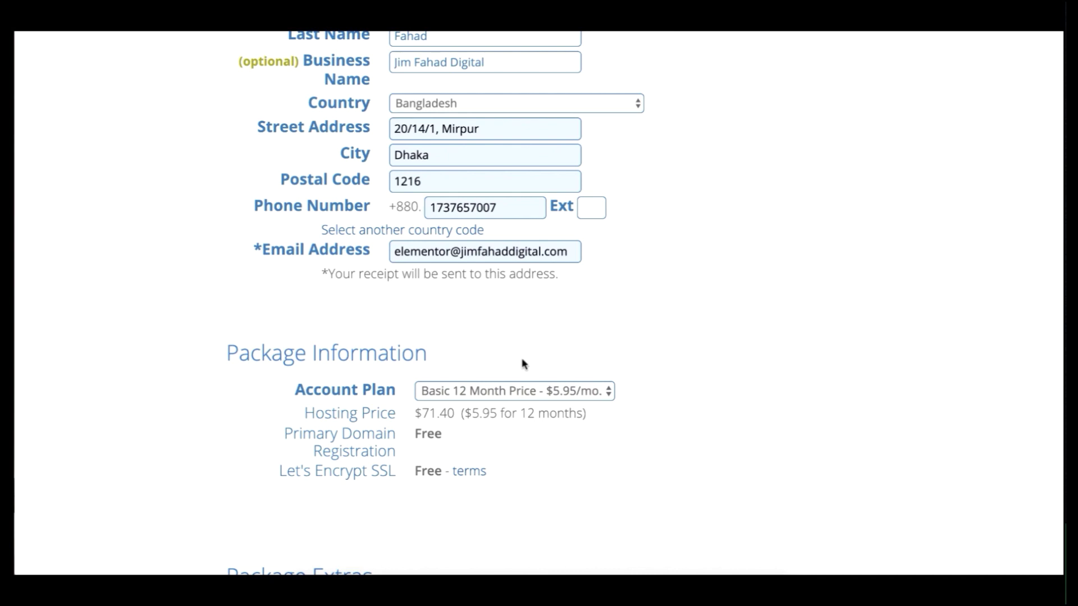
pyautogui.scroll(-5, 522, 364)
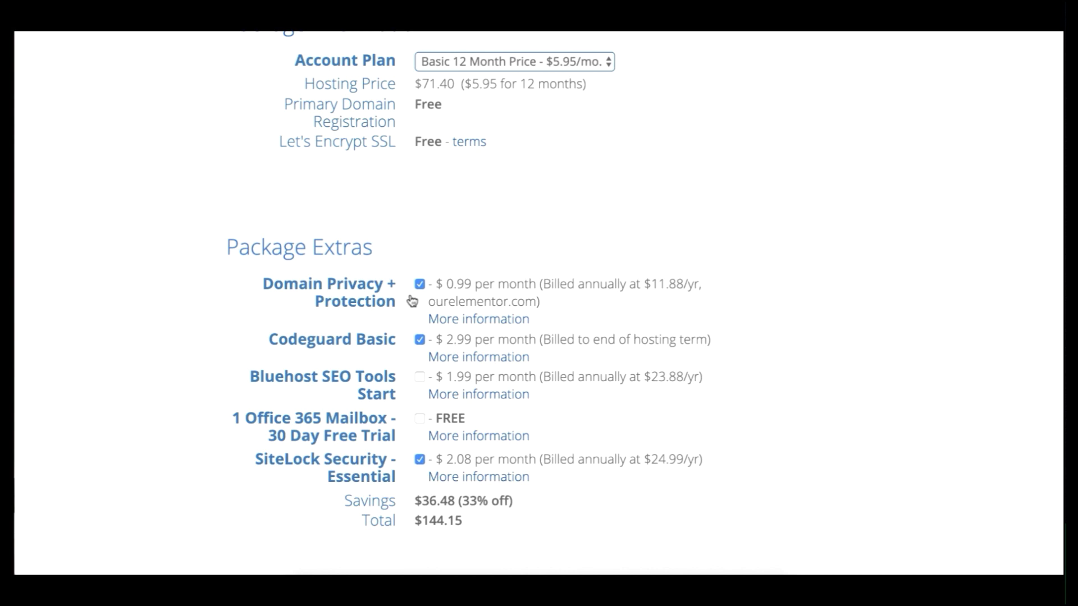
# Step: Uncheck Domain Privacy + Protection, Codeguard Basic and SiteLock Security
pyautogui.click(419, 285)
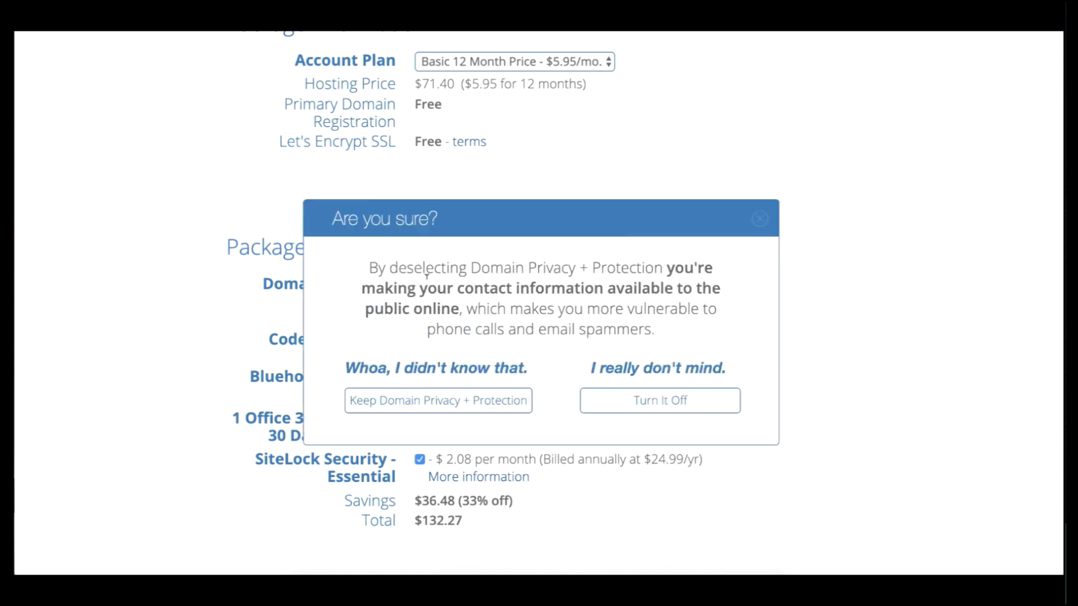
pyautogui.click(636, 401)
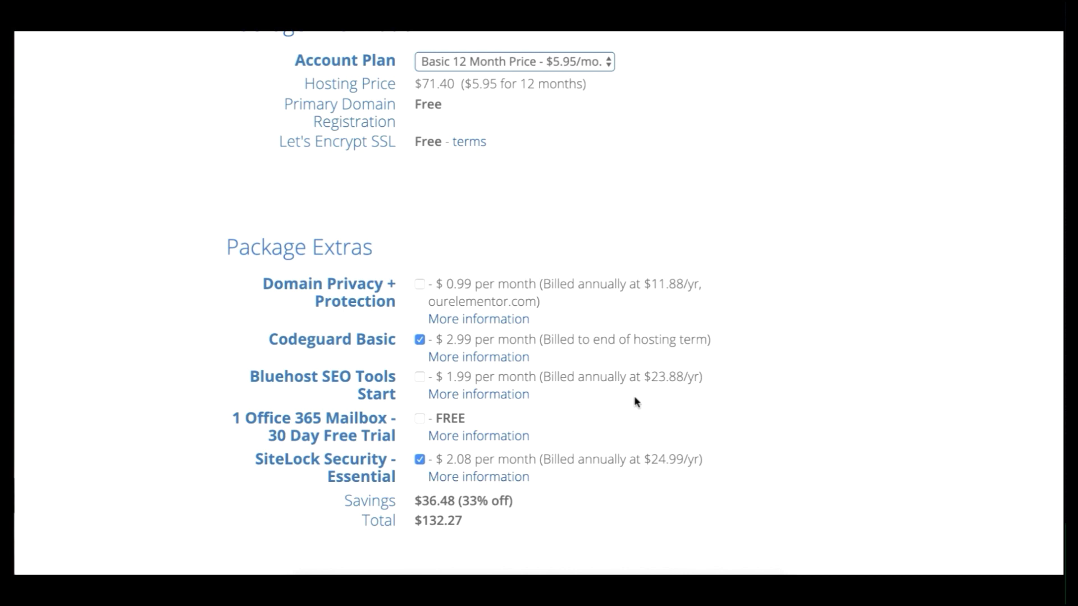
pyautogui.click(420, 340)
pyautogui.click(418, 459)
# Step: Autofill the saved credit card, accept the Terms of Service and submit the order
pyautogui.scroll(-7, 461, 524)
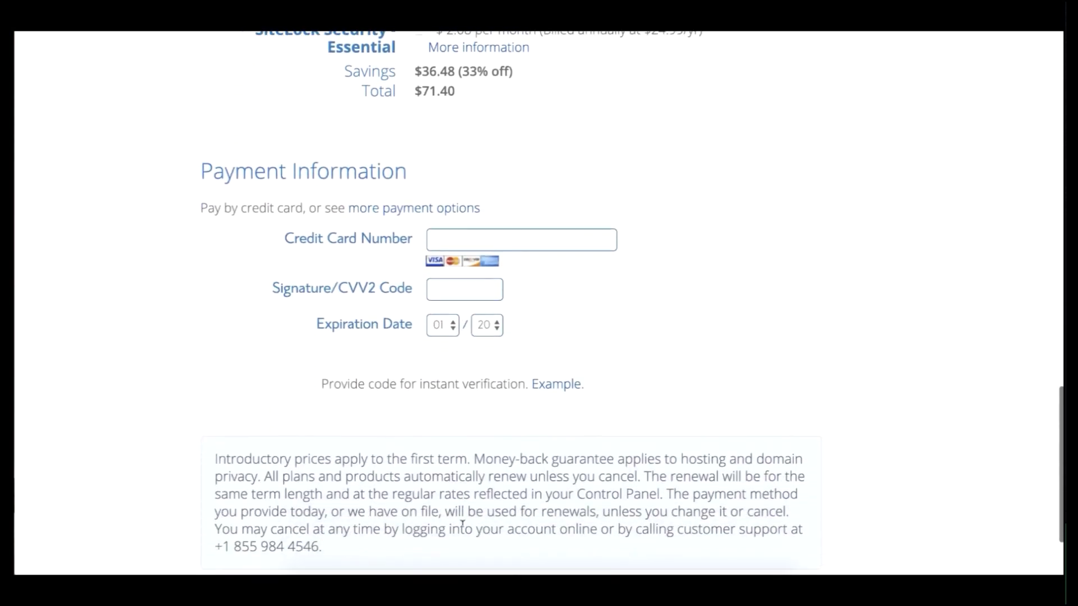
pyautogui.scroll(-2, 461, 524)
pyautogui.click(564, 130)
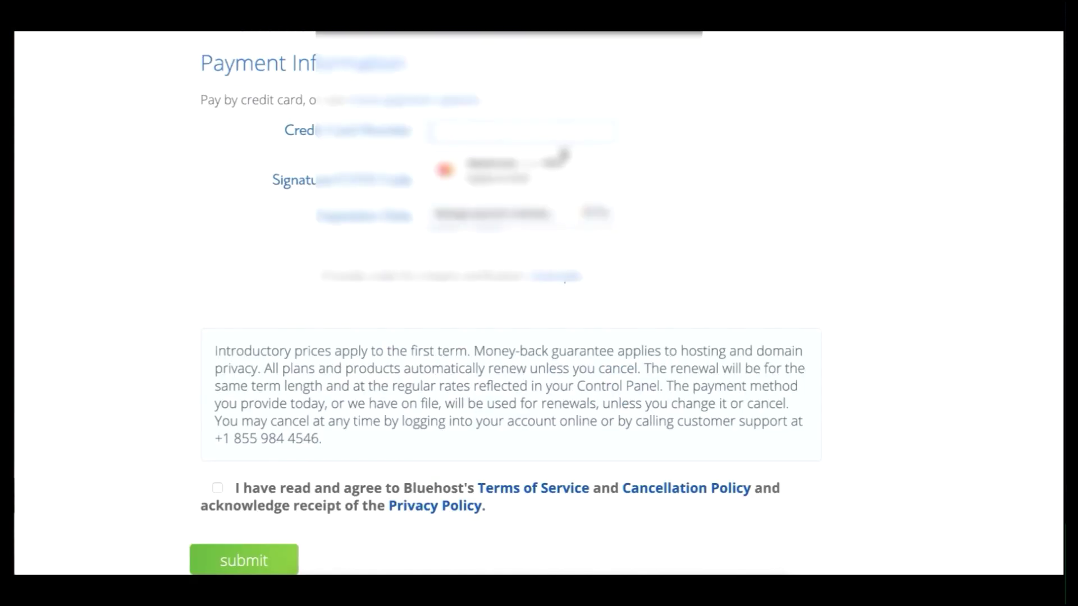
pyautogui.click(562, 156)
pyautogui.click(661, 155)
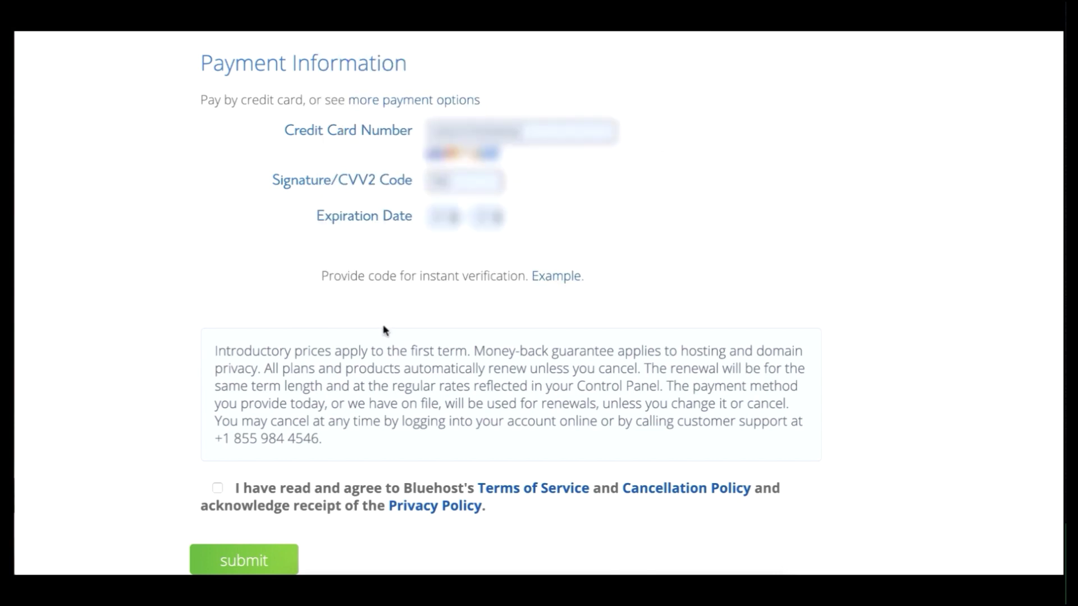
pyautogui.click(217, 487)
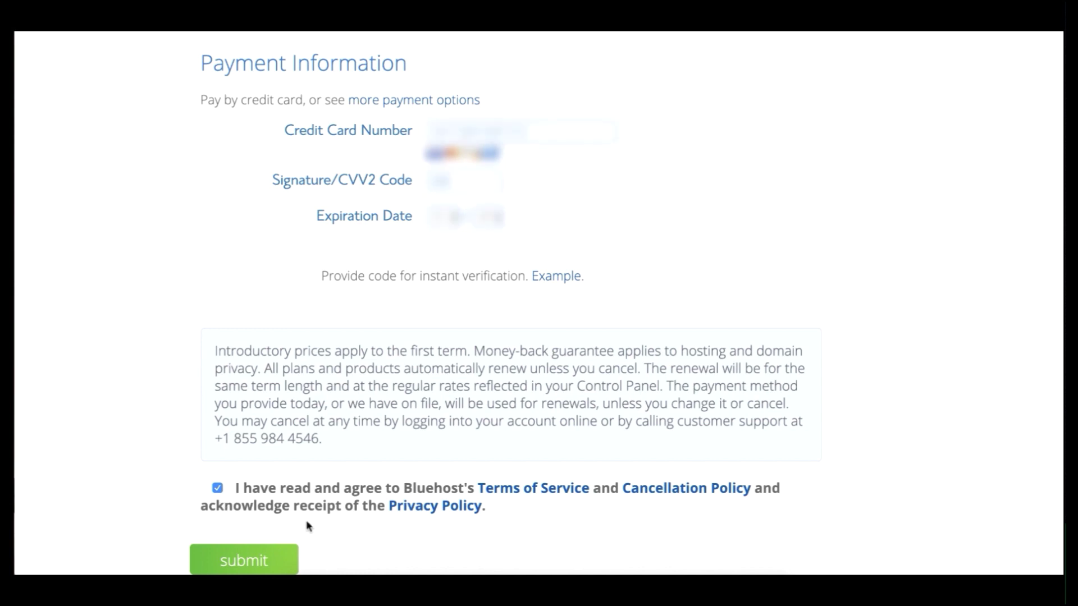
pyautogui.click(259, 556)
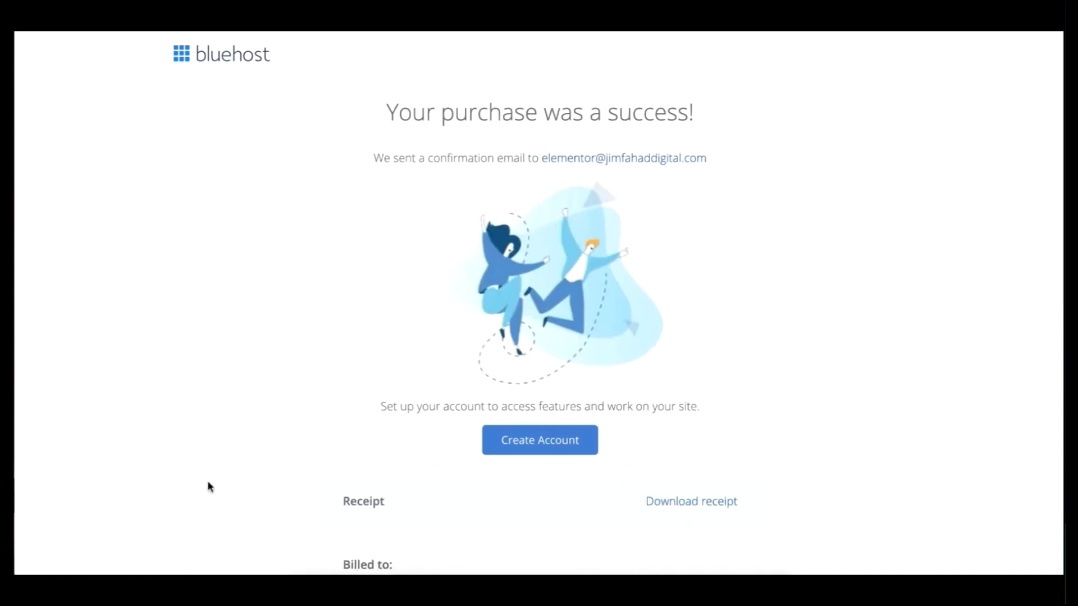
# Step: Review the purchase-success receipt and proceed to Create Account
pyautogui.scroll(-5, 208, 482)
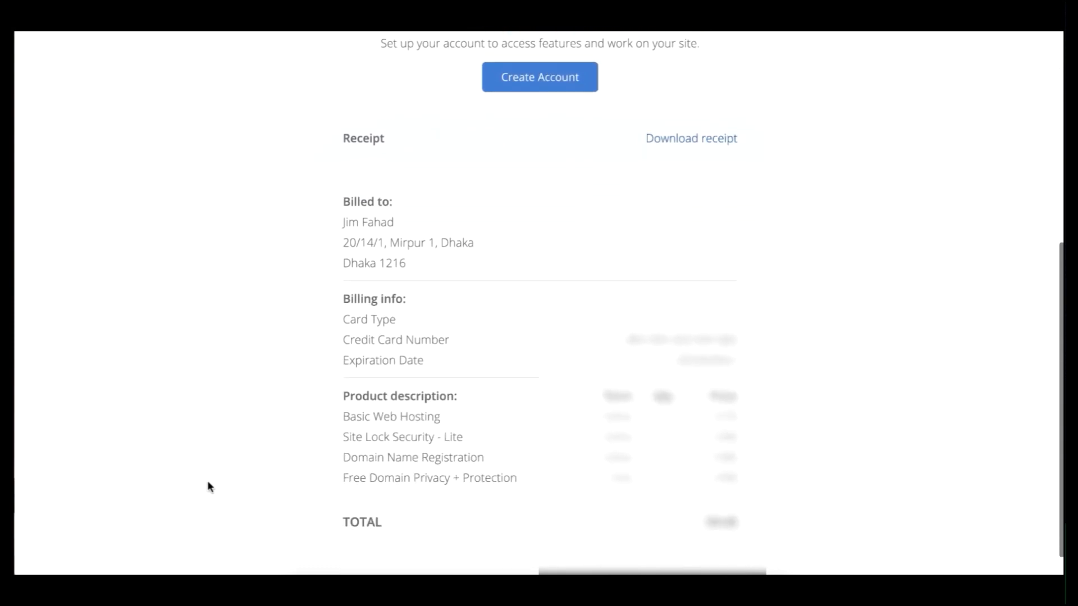
pyautogui.scroll(4, 208, 482)
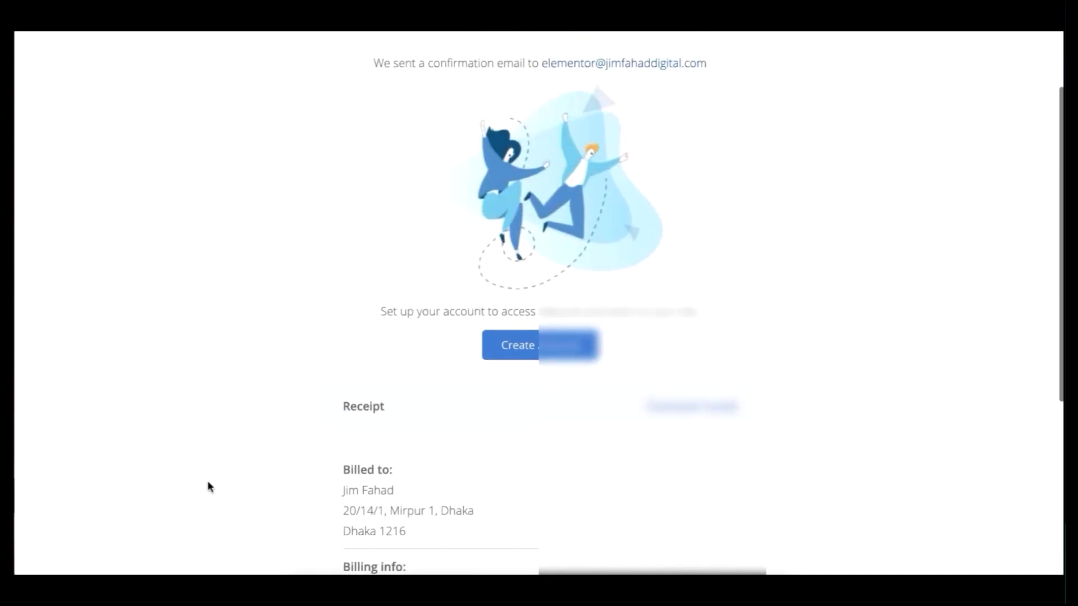
pyautogui.scroll(2, 207, 480)
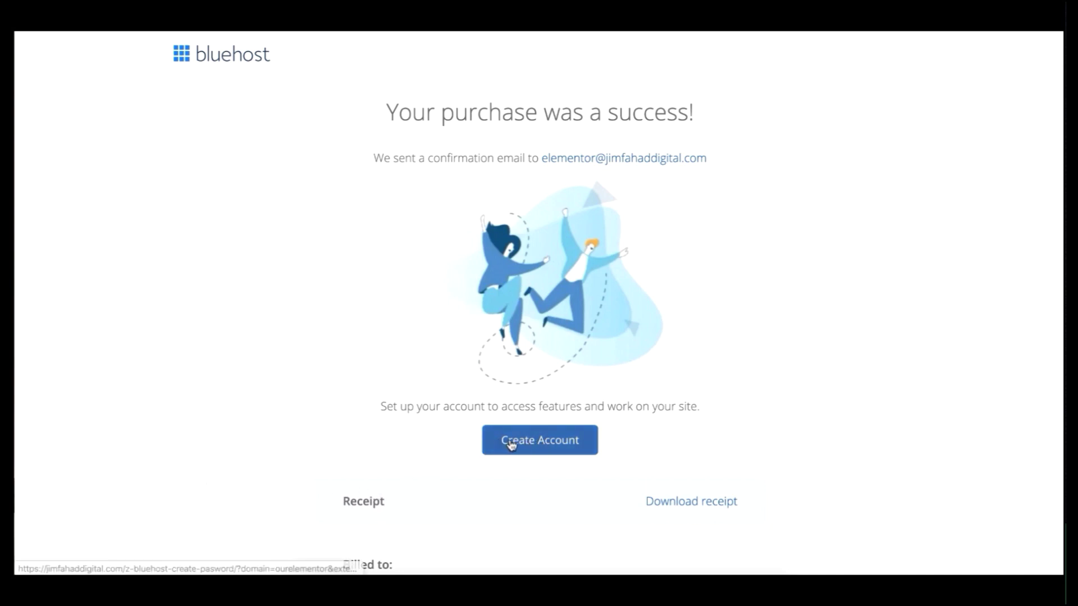
pyautogui.click(539, 442)
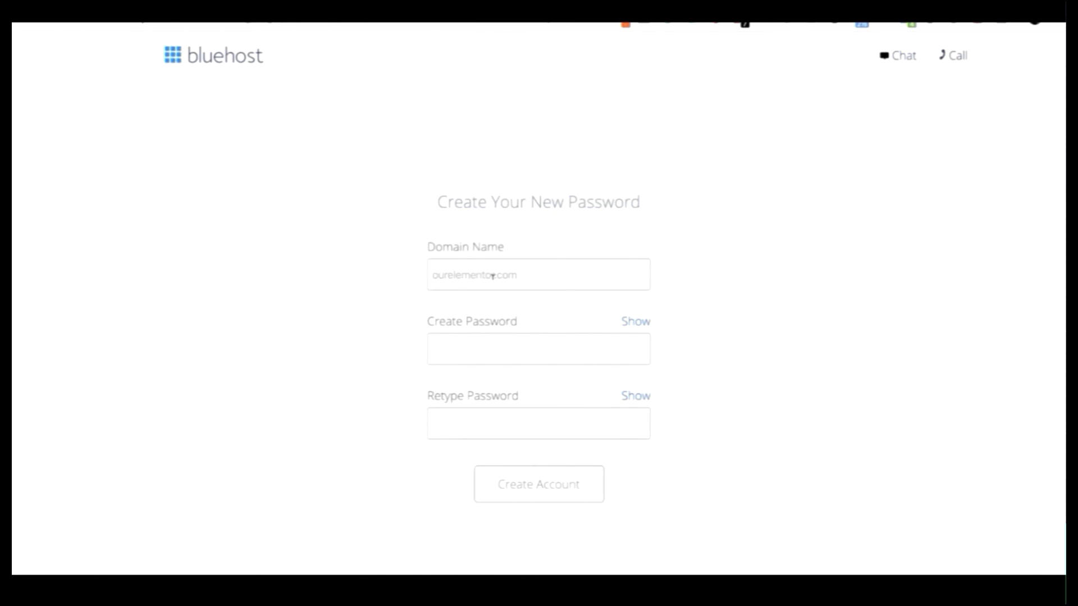
# Step: Enter the new account password in both fields, accept the privacy policy and terms, and submit
pyautogui.click(524, 274)
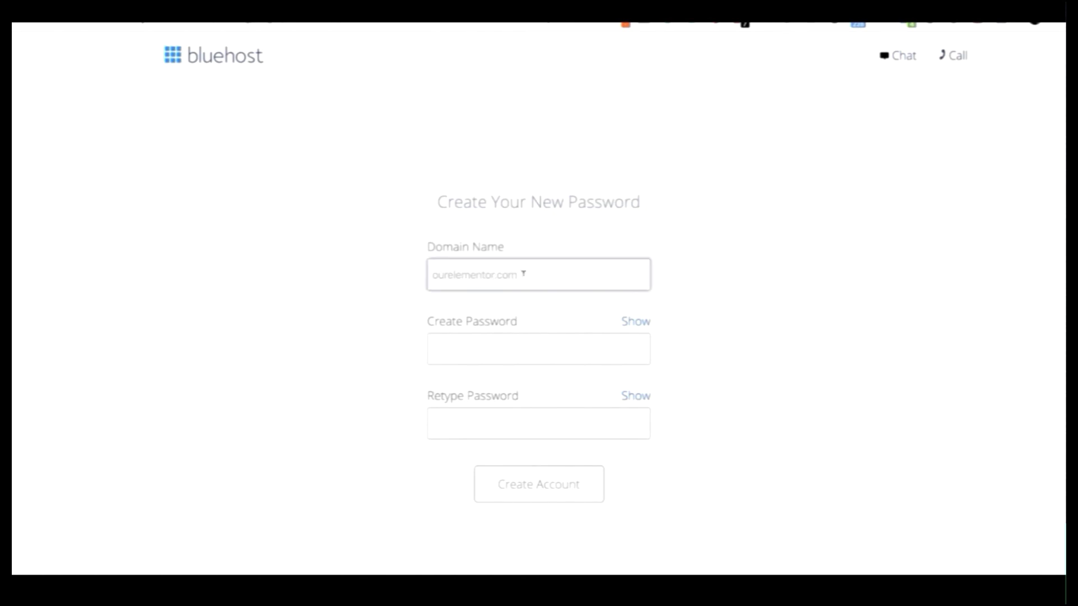
pyautogui.click(460, 348)
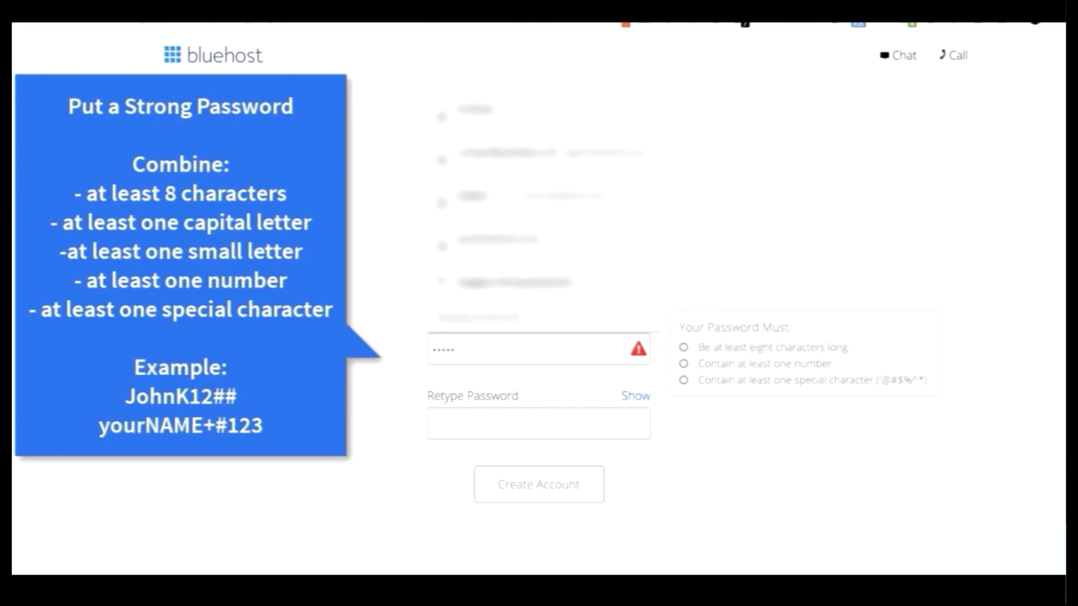
pyautogui.click(466, 409)
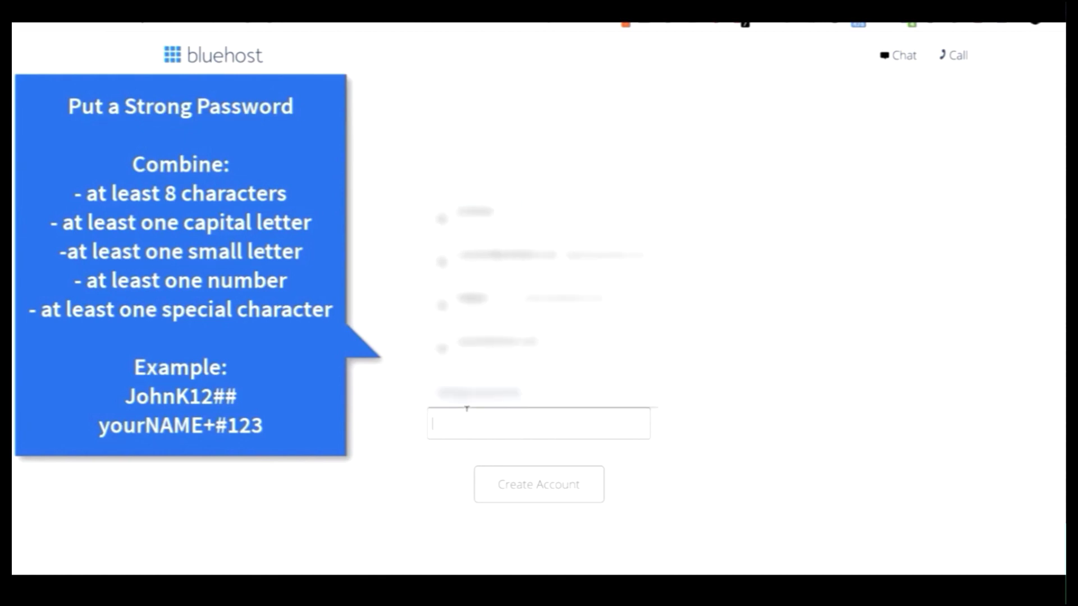
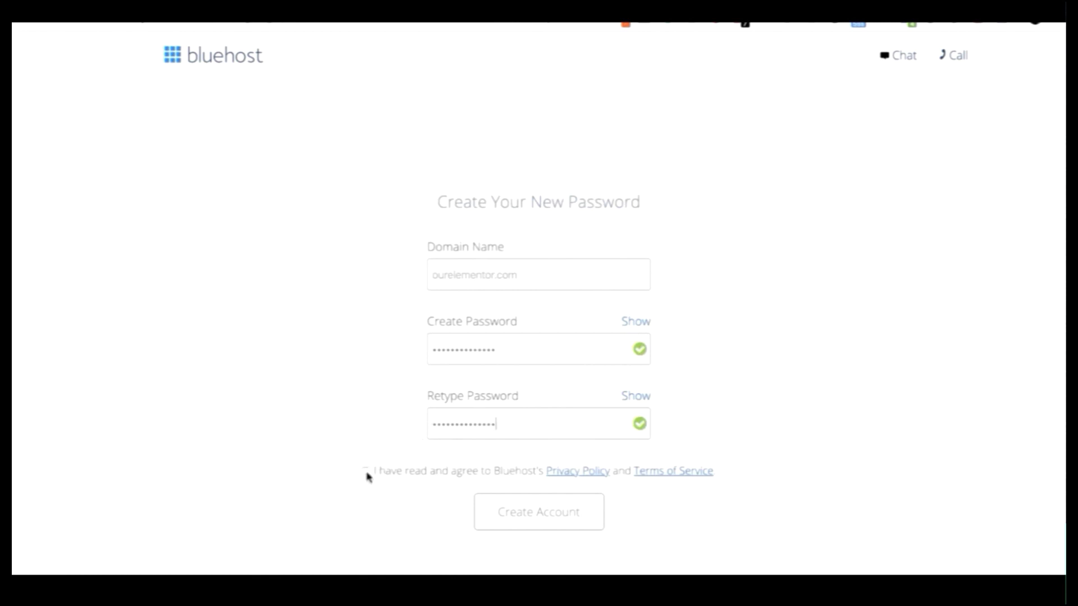
pyautogui.click(366, 473)
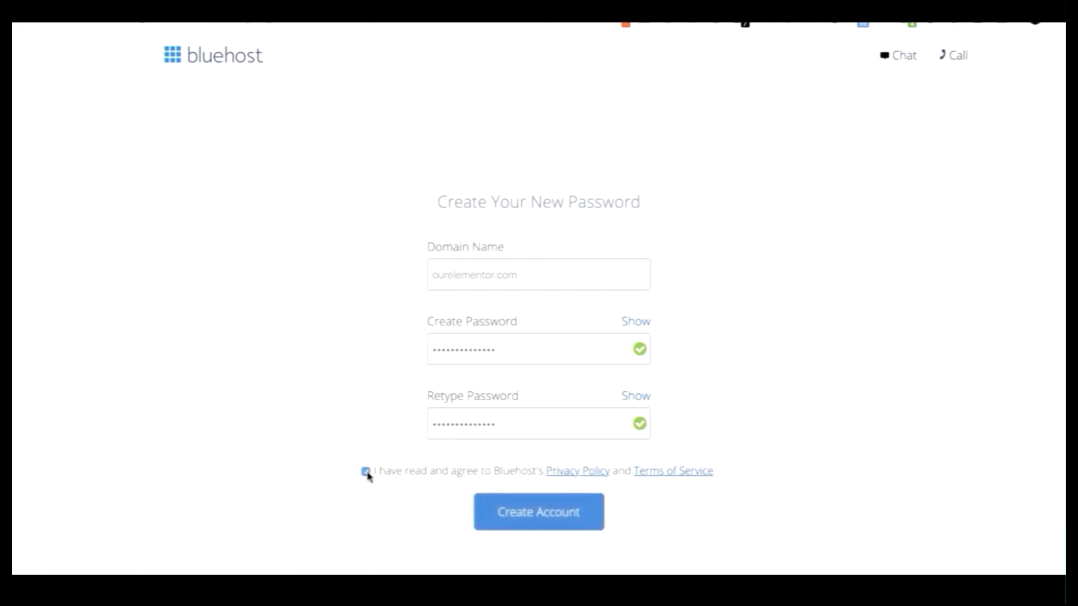
pyautogui.click(500, 512)
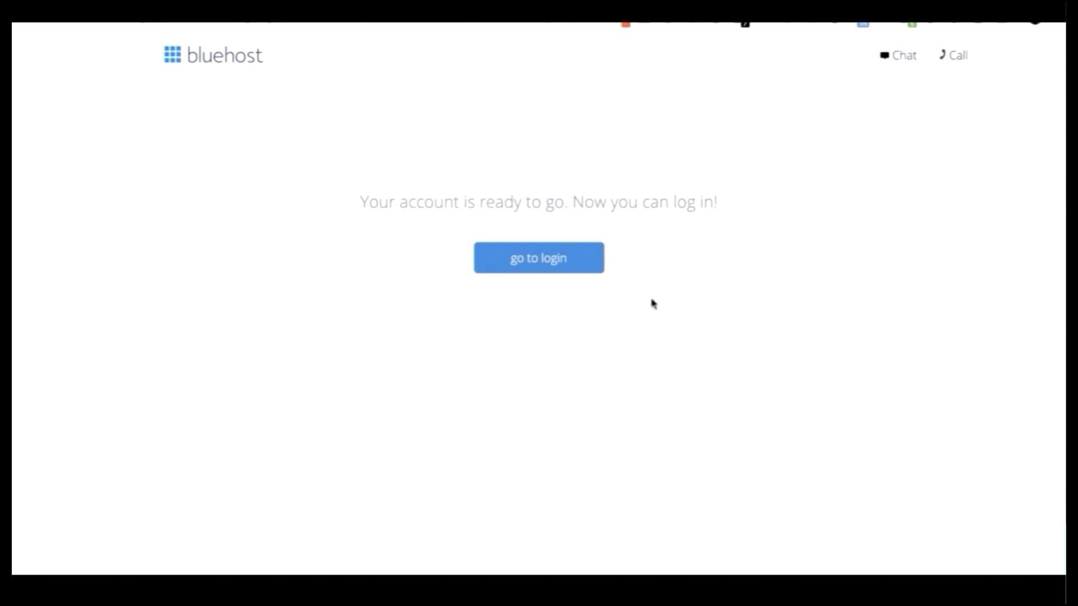
# Step: Verify the ourelementor.com WHOIS contact email, then enter the password on the hosting login
pyautogui.click(553, 266)
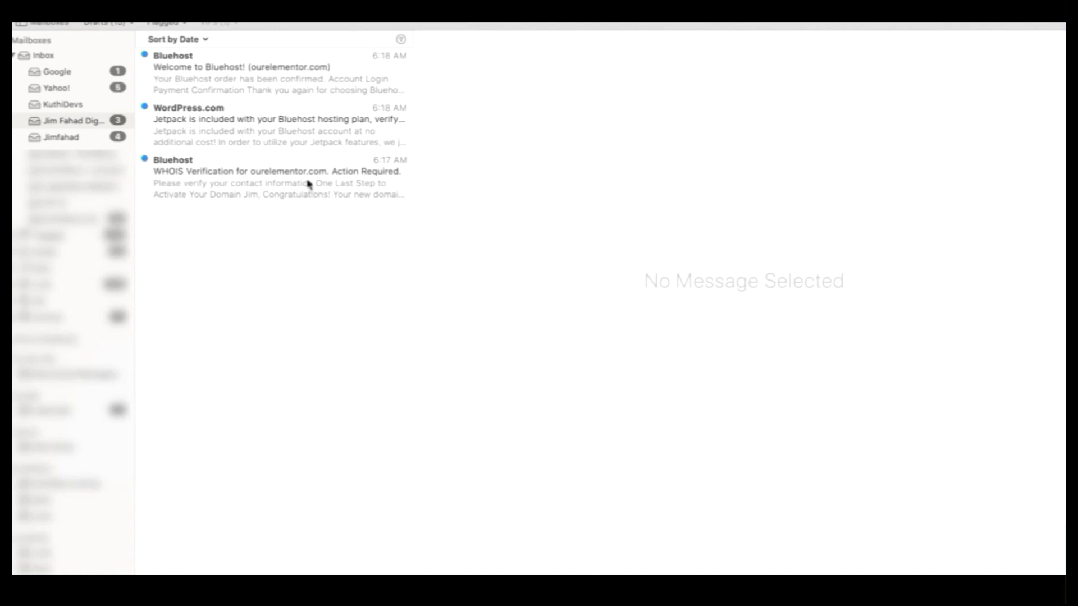
pyautogui.click(308, 184)
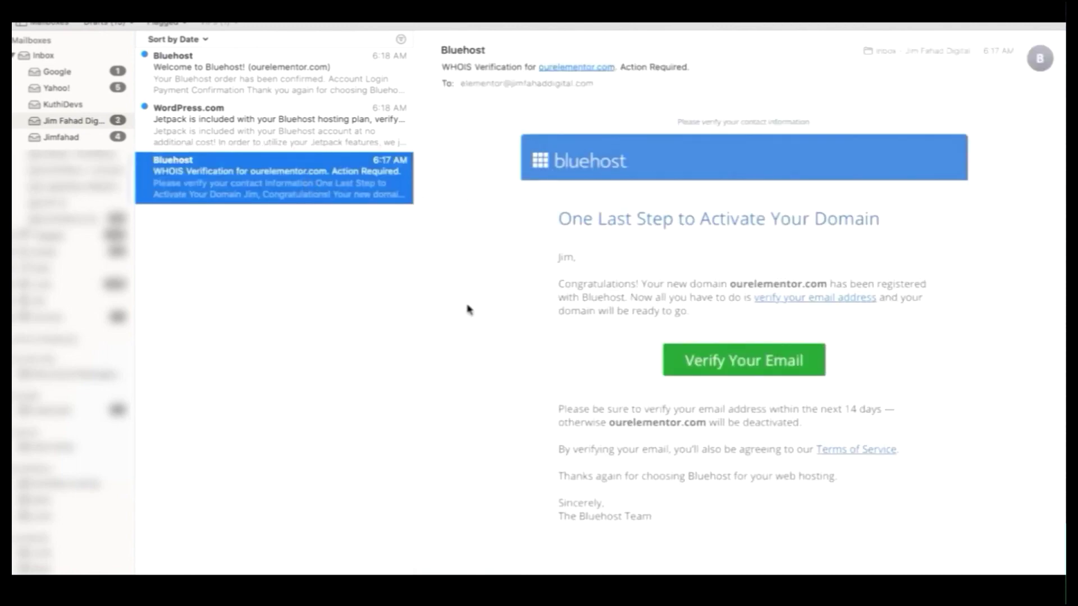
pyautogui.click(719, 365)
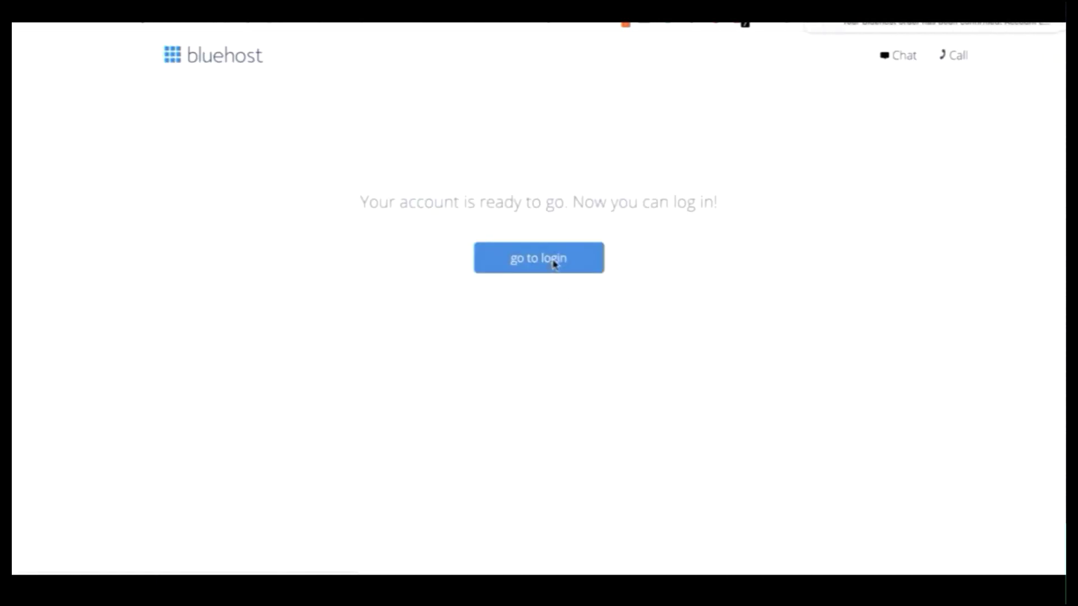
pyautogui.click(553, 261)
pyautogui.write('**************')
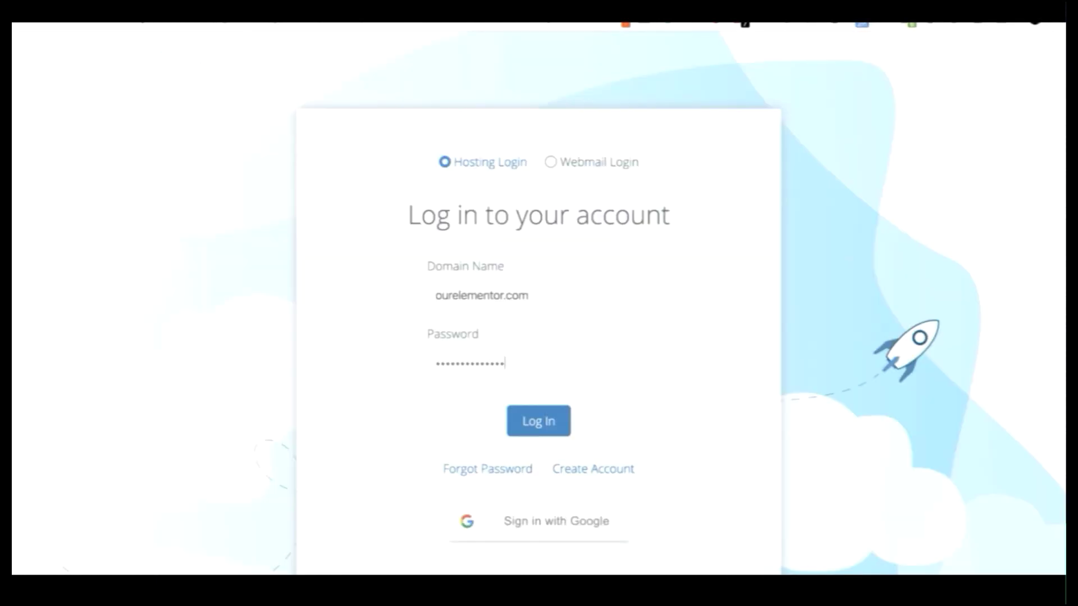
# Step: Log in, skip website creation, and turn off Domain Privacy for ourelementor.com
pyautogui.click(533, 421)
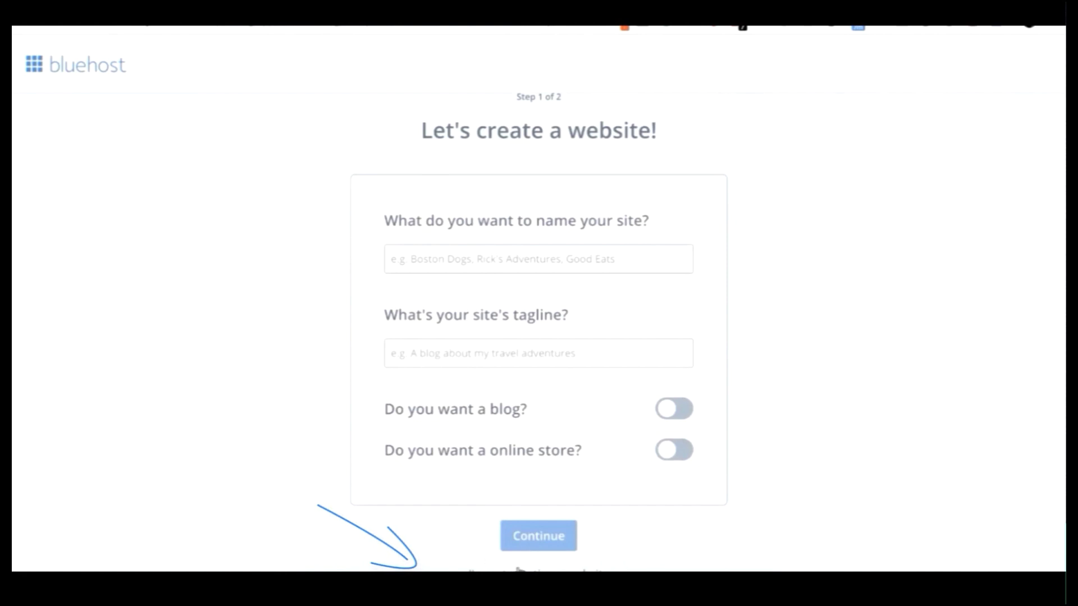
pyautogui.click(520, 570)
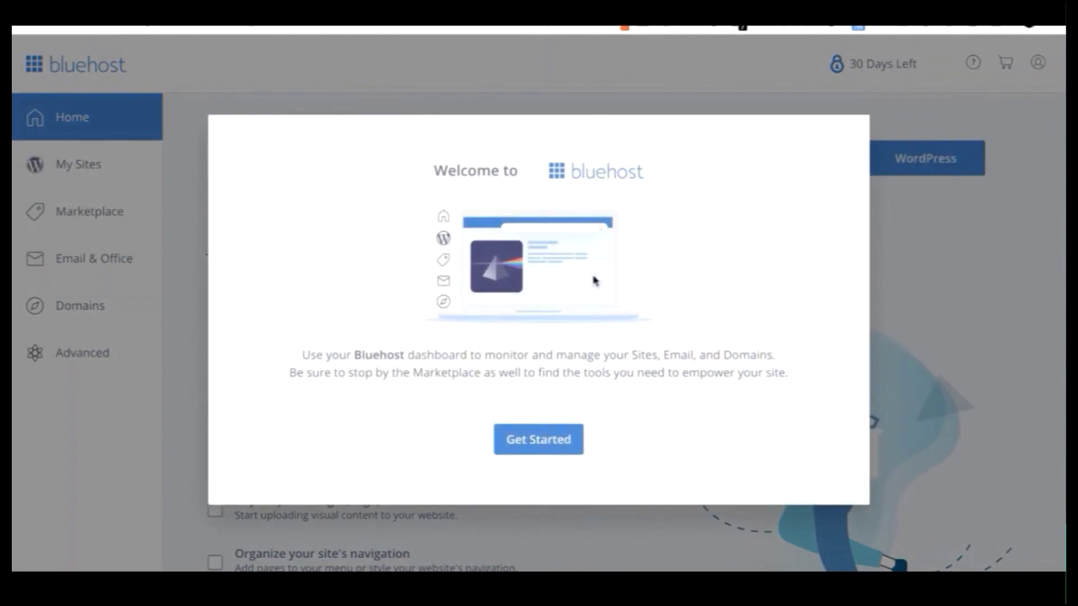
pyautogui.click(525, 447)
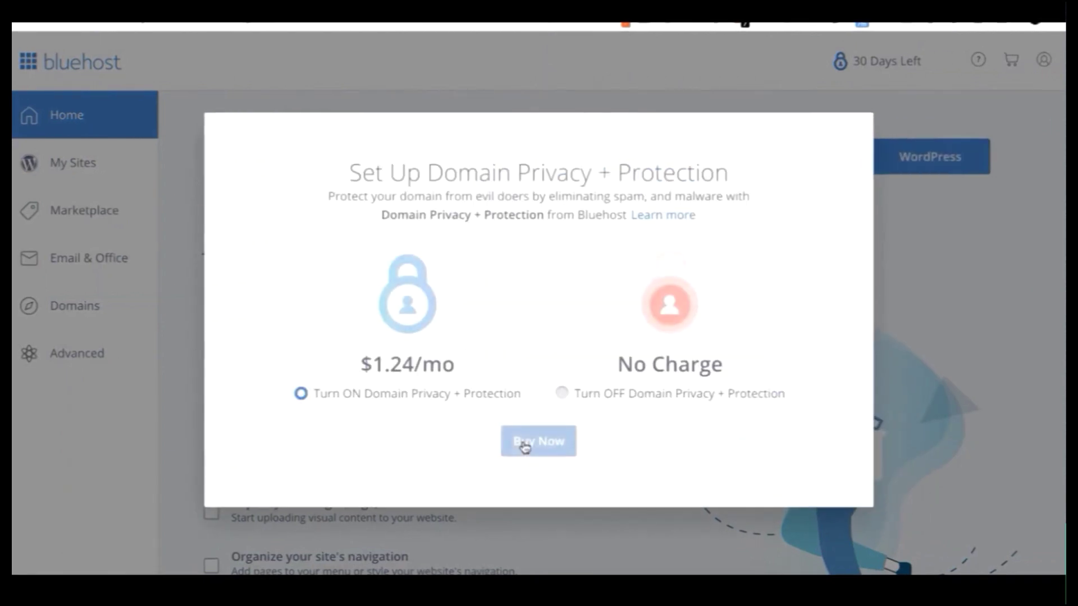
pyautogui.click(562, 393)
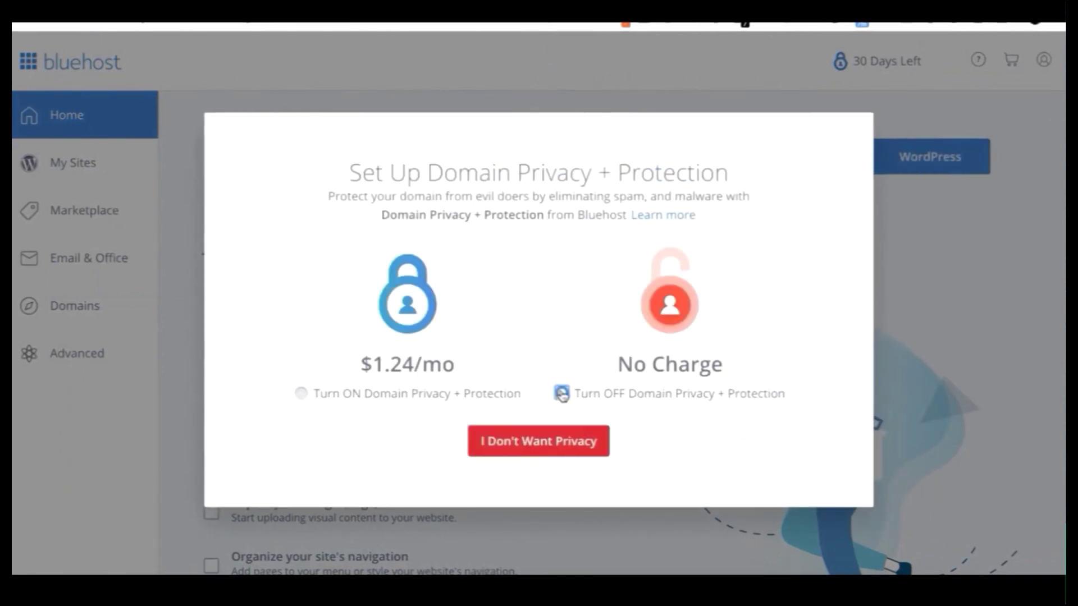
pyautogui.click(559, 443)
pyautogui.click(498, 477)
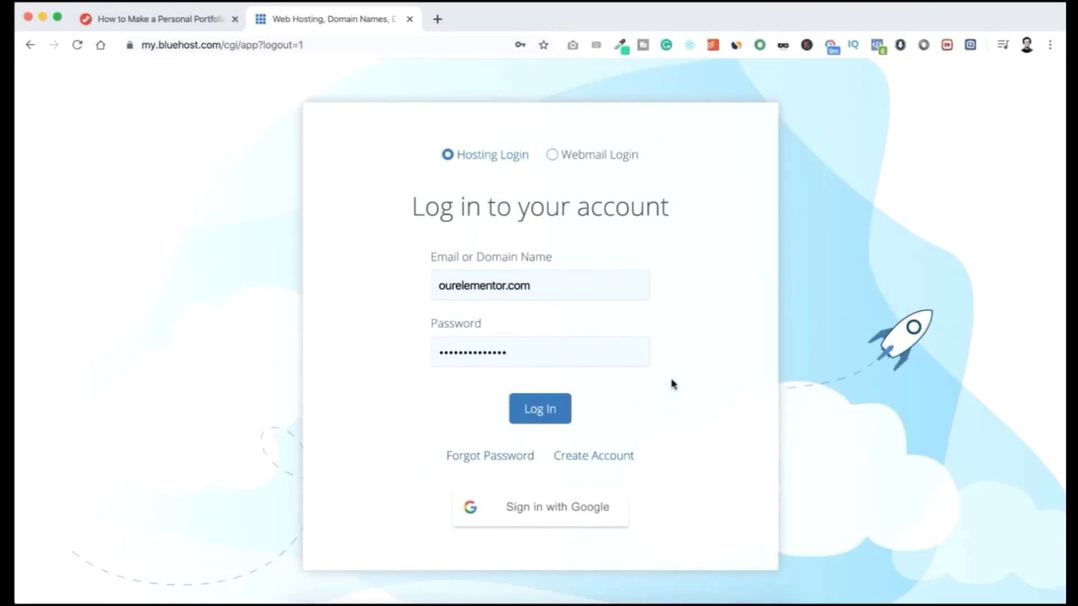
# Step: Log in to Bluehost and open the Create a WordPress Site form from My Sites
pyautogui.click(557, 410)
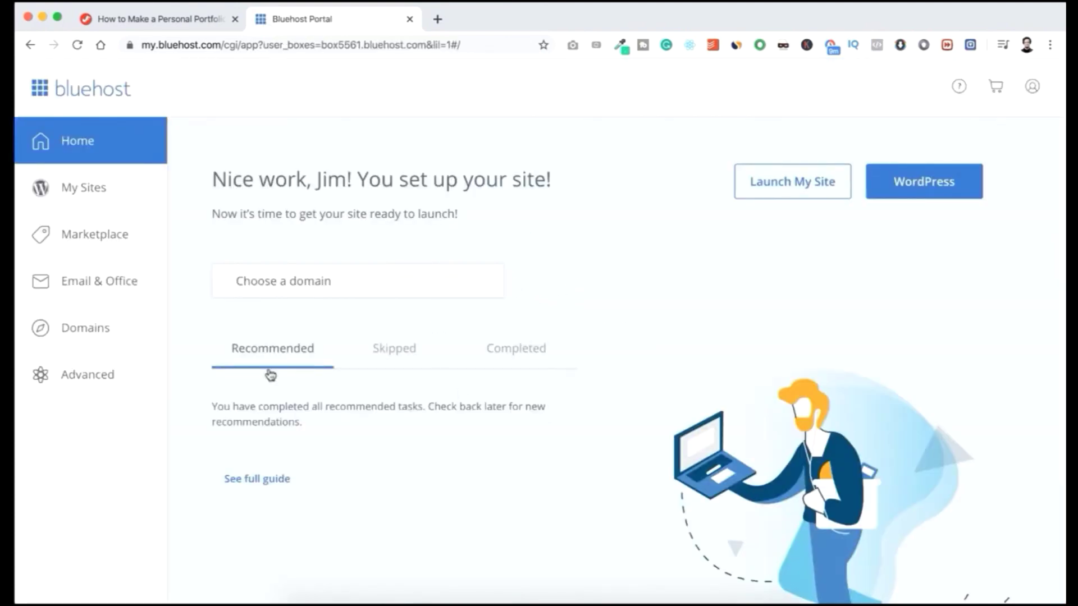
pyautogui.click(93, 190)
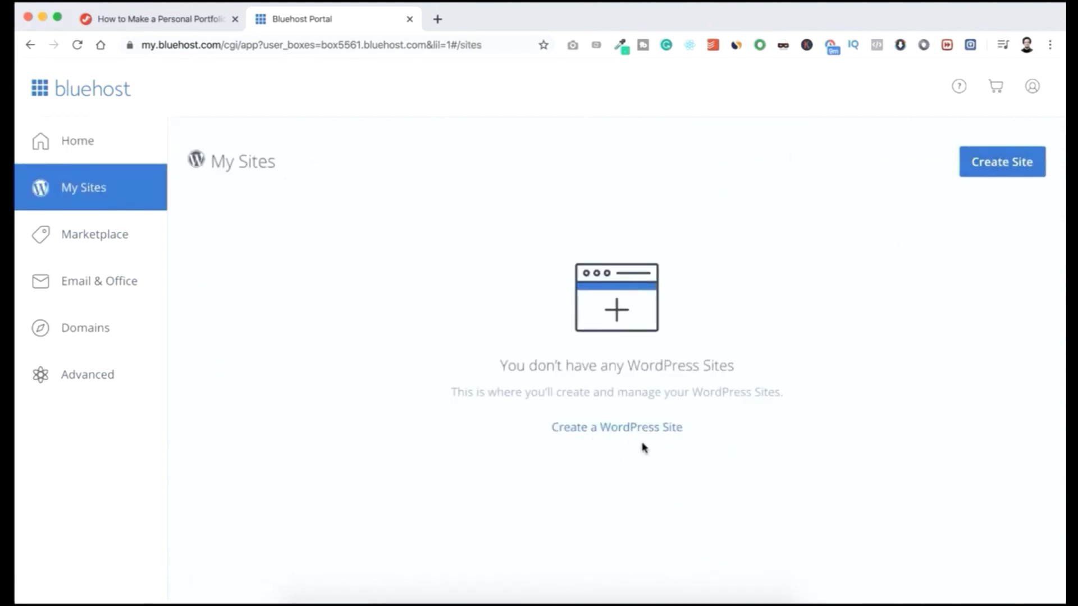
pyautogui.click(623, 430)
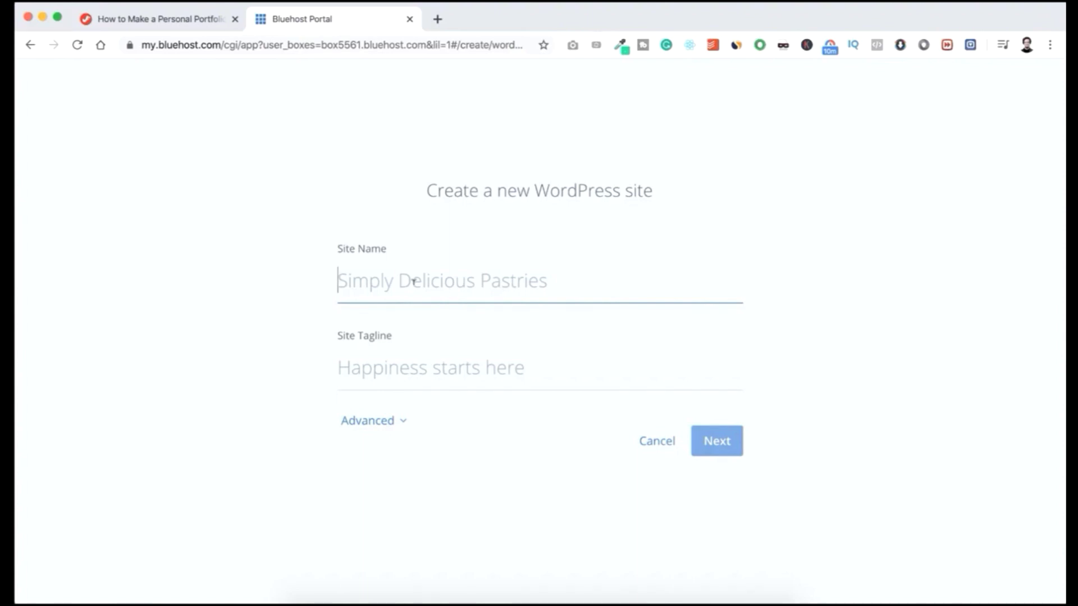
# Step: Enter the site name and the tagline 'You Deserve To Be Seen'
pyautogui.write('Jim ')
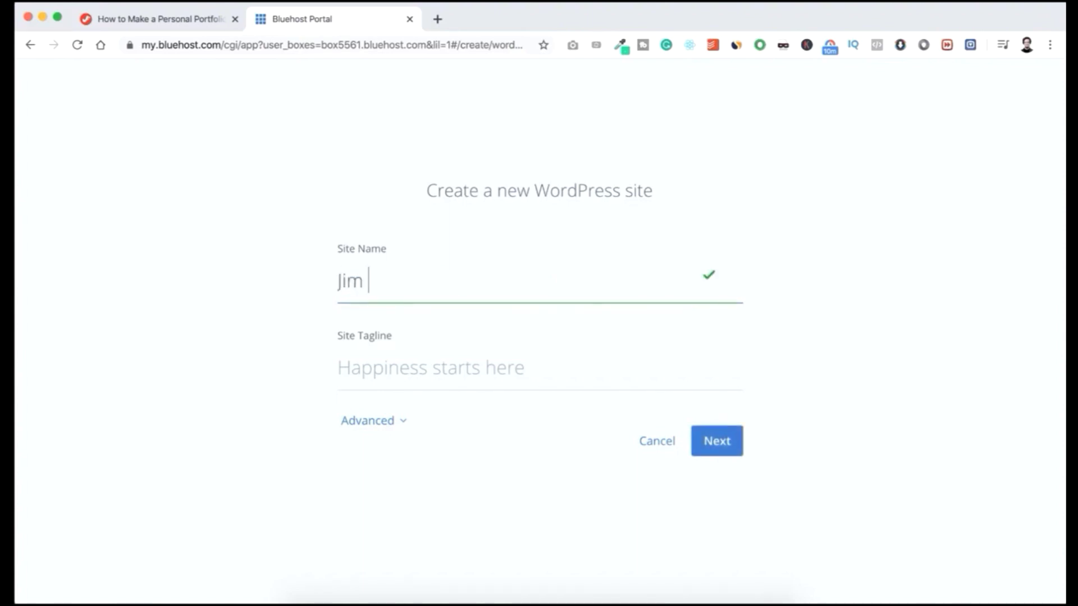
pyautogui.write('Fahad Production')
pyautogui.press('Tab')
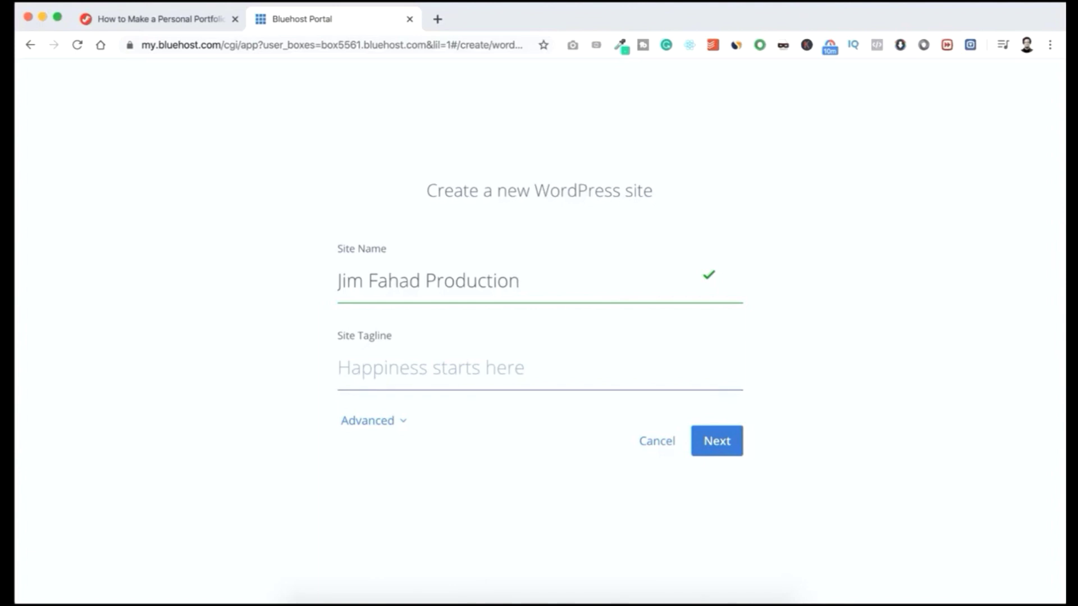
pyautogui.write('You Deserve To Be Seen')
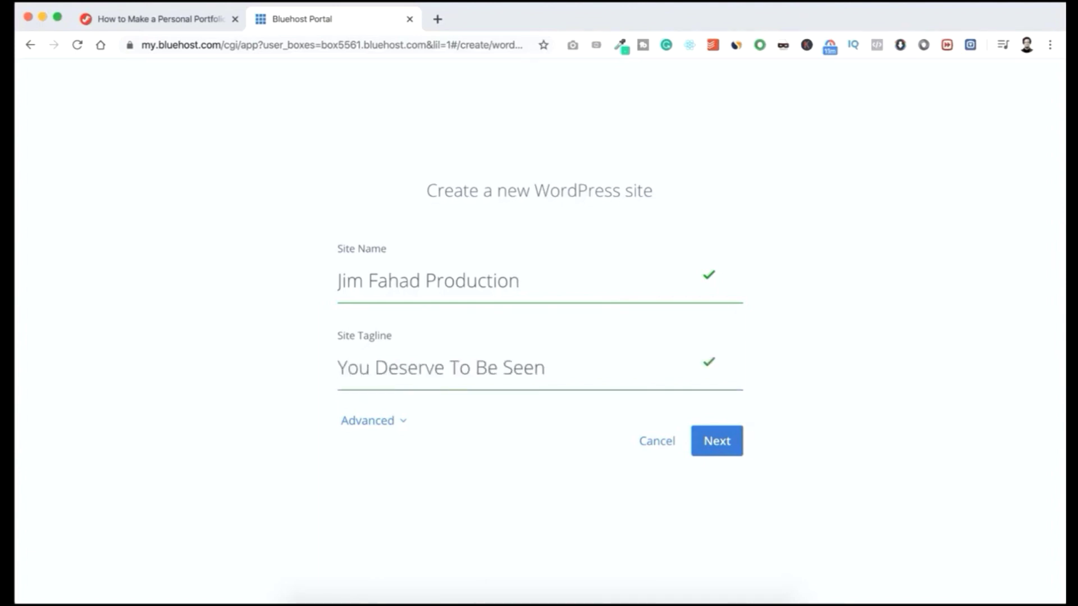
# Step: Under Advanced, fill in the admin e-mail, username and password, then show the password
pyautogui.click(368, 421)
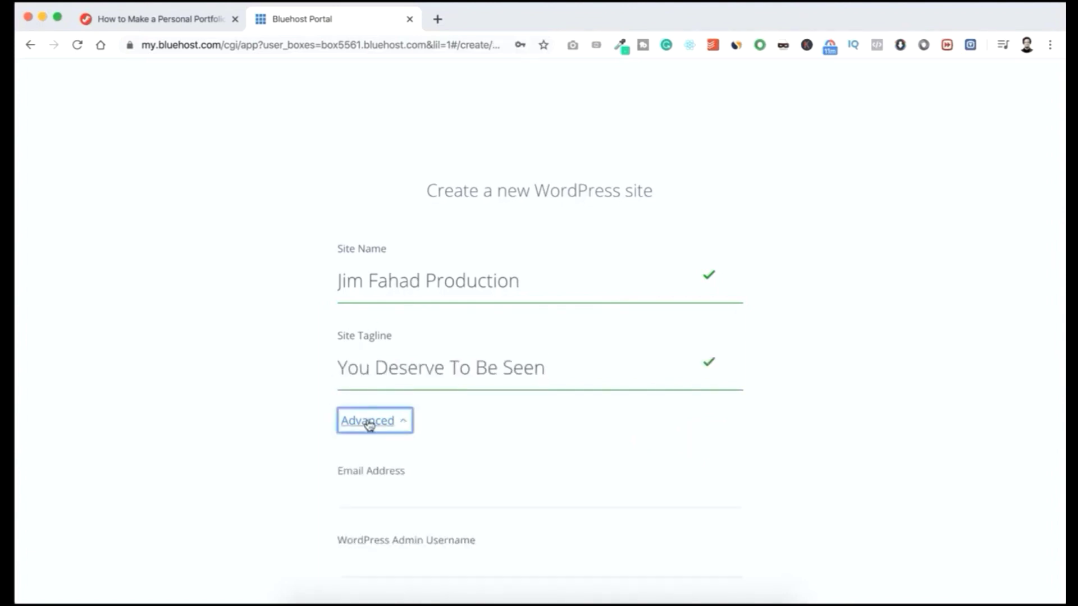
pyautogui.scroll(-3, 304, 467)
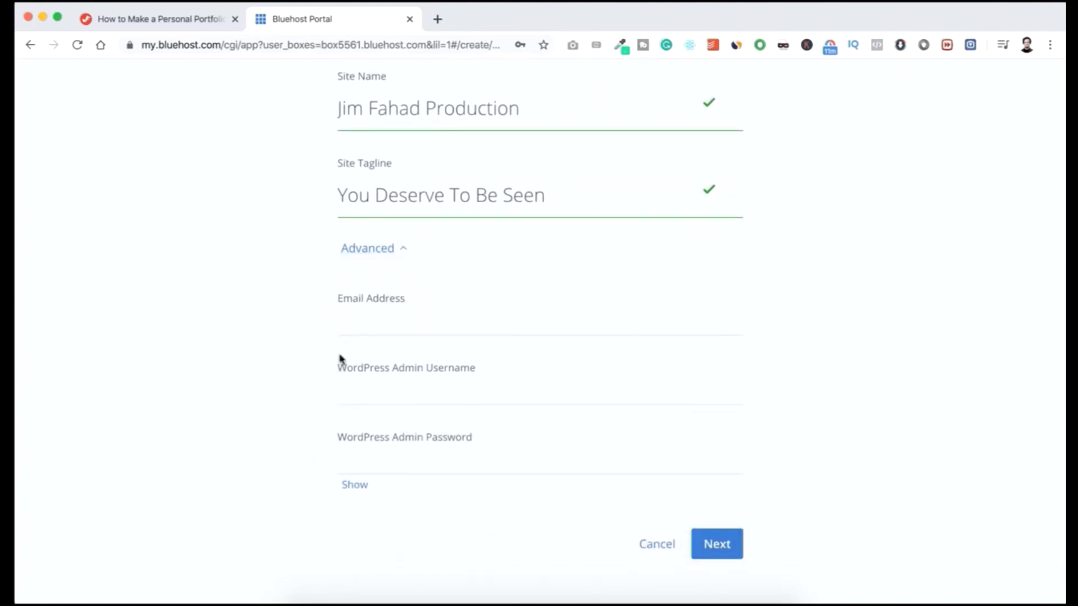
pyautogui.click(372, 321)
pyautogui.press('super+v')
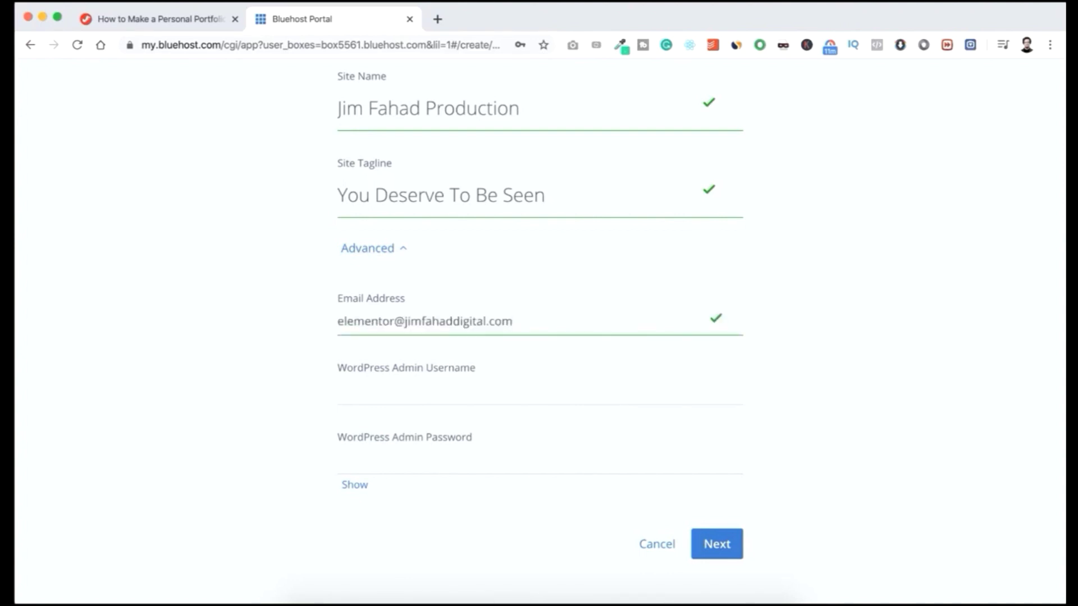
pyautogui.click(366, 387)
pyautogui.write('Jim')
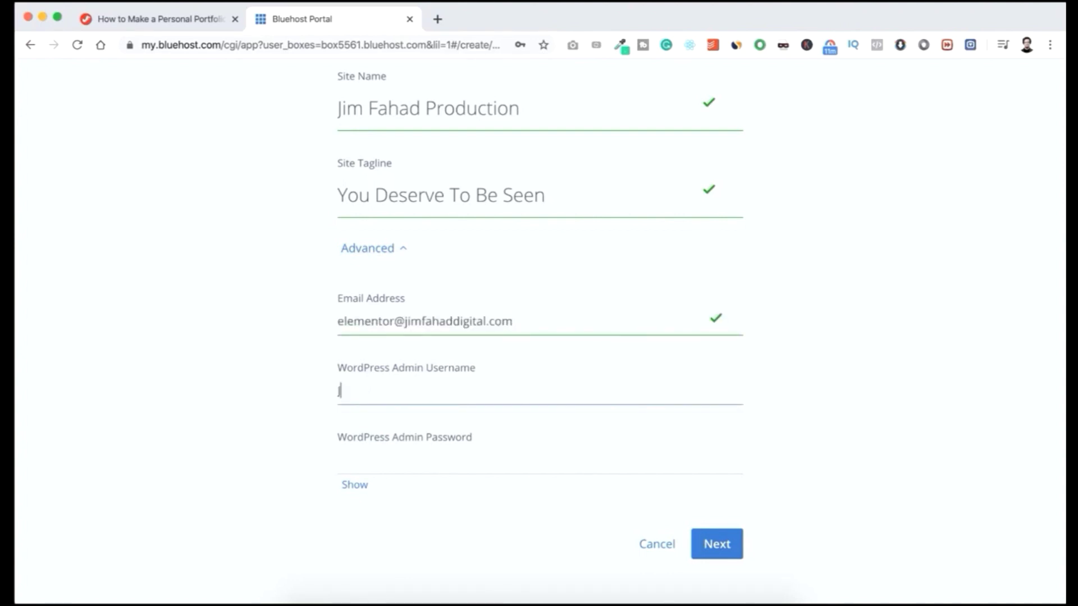
pyautogui.write(' Fahad')
pyautogui.click(360, 455)
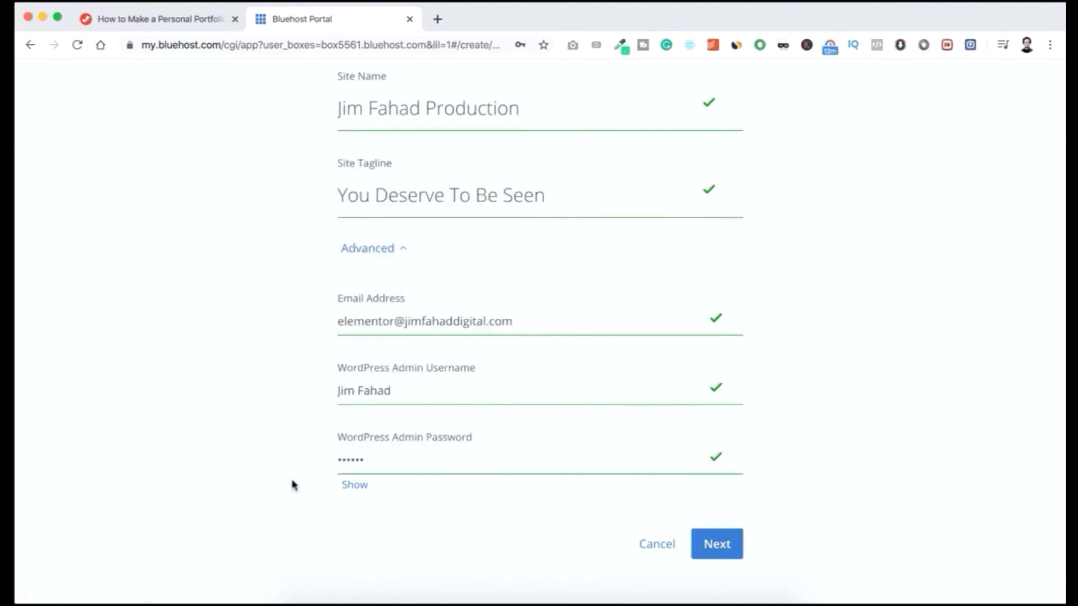
pyautogui.click(351, 487)
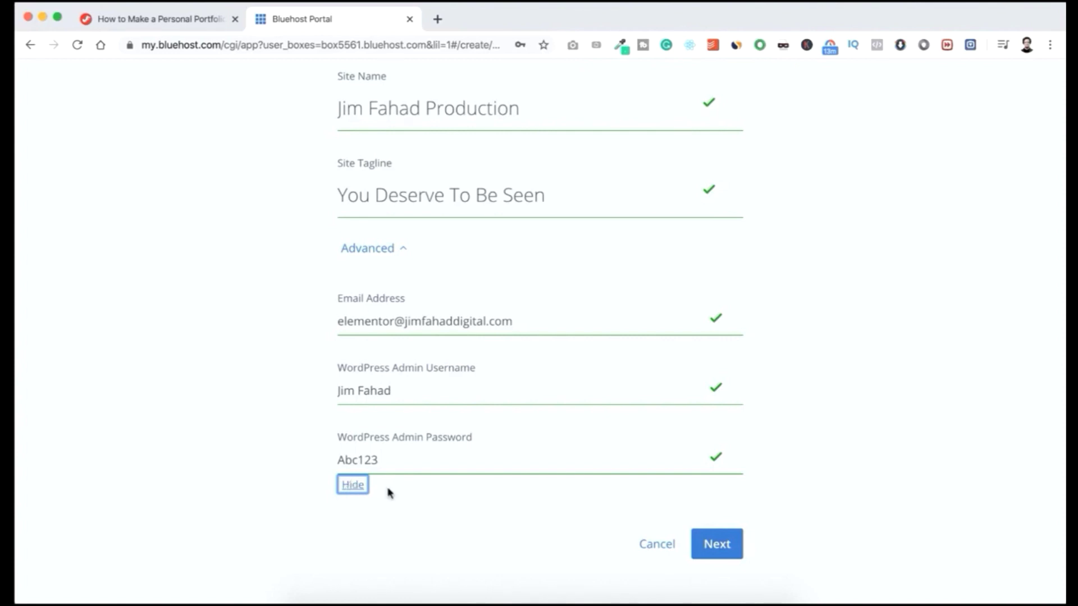
# Step: Dismiss Chrome's password popup and leave the install directory blank for ourelementor.com
pyautogui.click(717, 544)
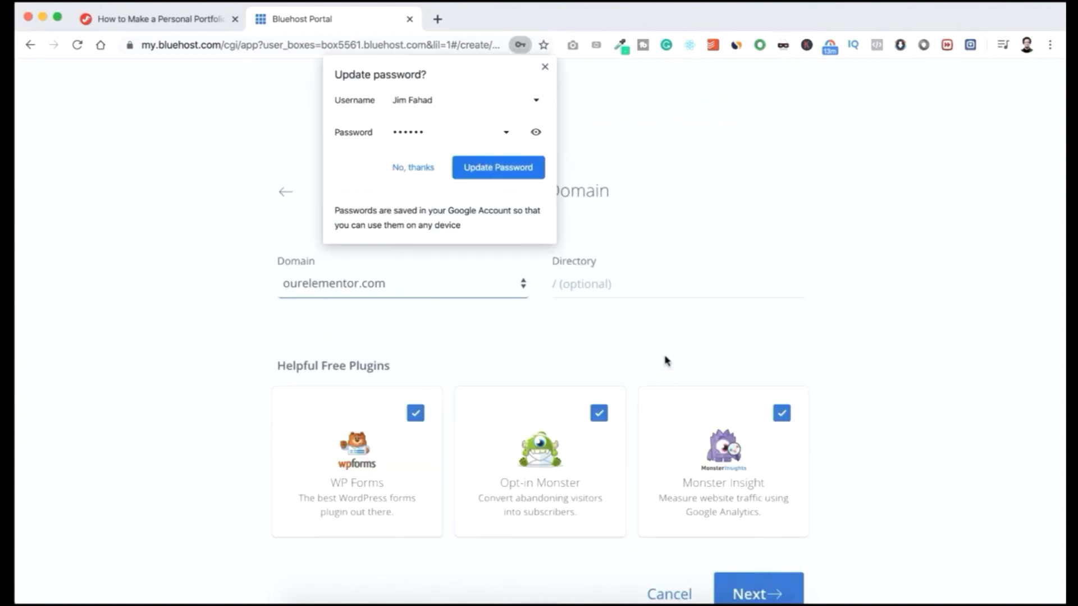
pyautogui.click(544, 69)
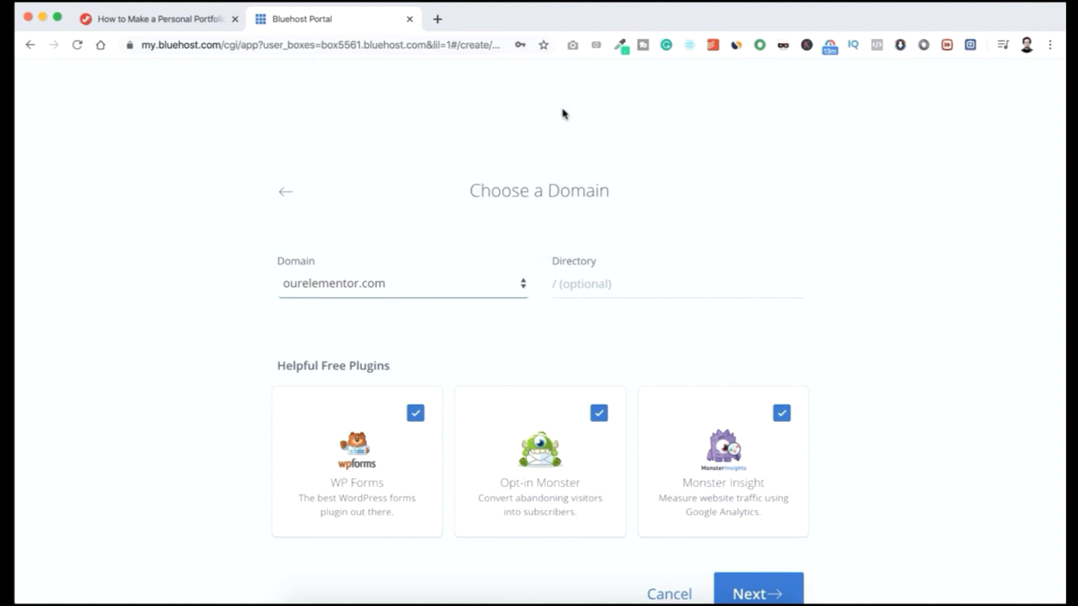
pyautogui.scroll(-1, 563, 111)
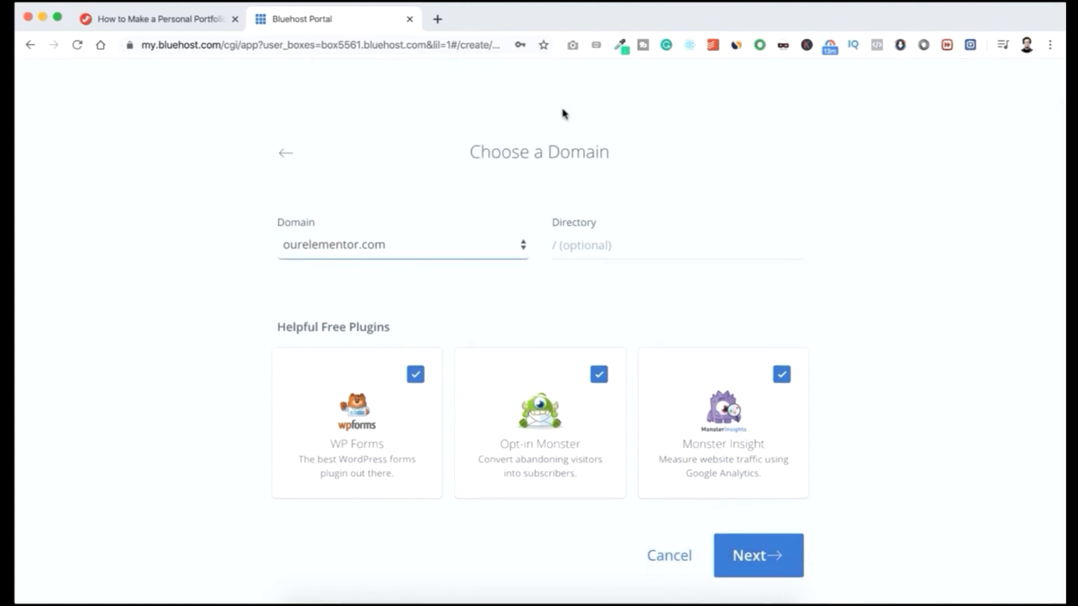
pyautogui.click(569, 242)
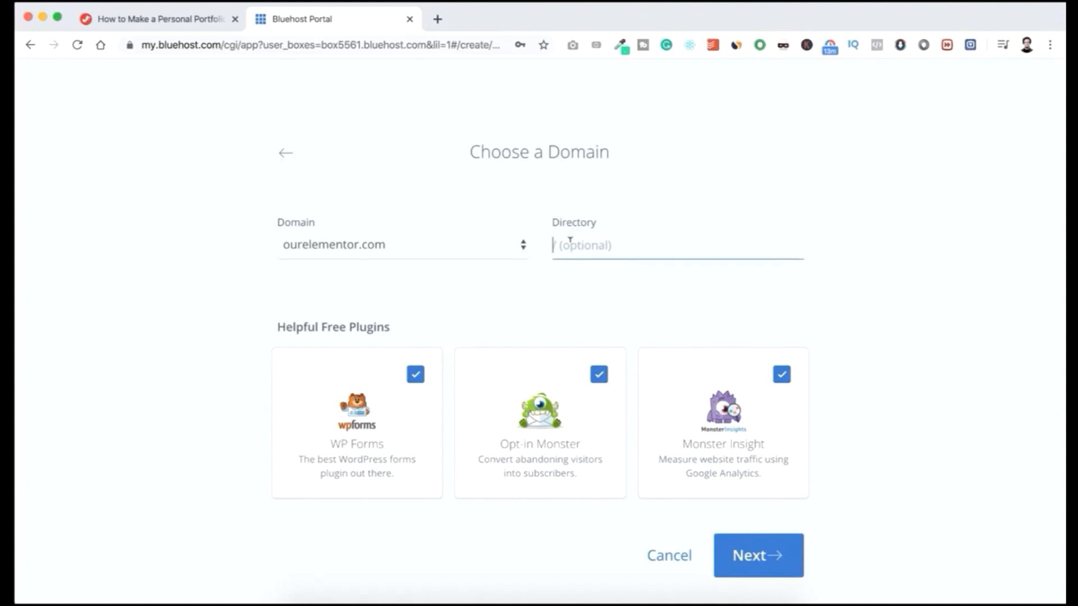
pyautogui.click(569, 266)
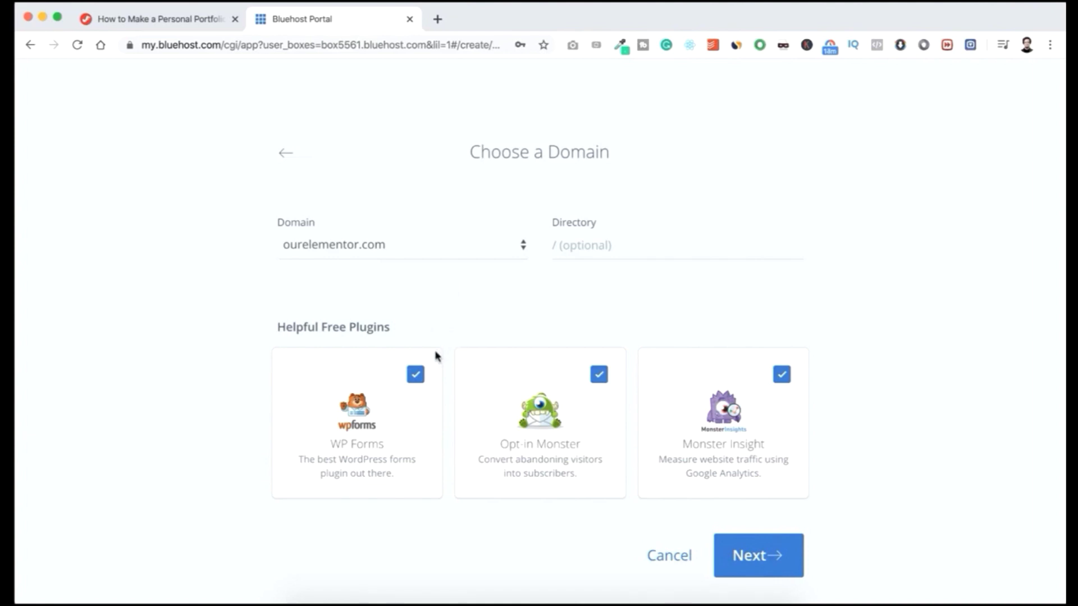
# Step: Uncheck WP Forms, Opt-in Monster and Monster Insight, then install WordPress
pyautogui.click(416, 375)
pyautogui.click(599, 375)
pyautogui.click(782, 374)
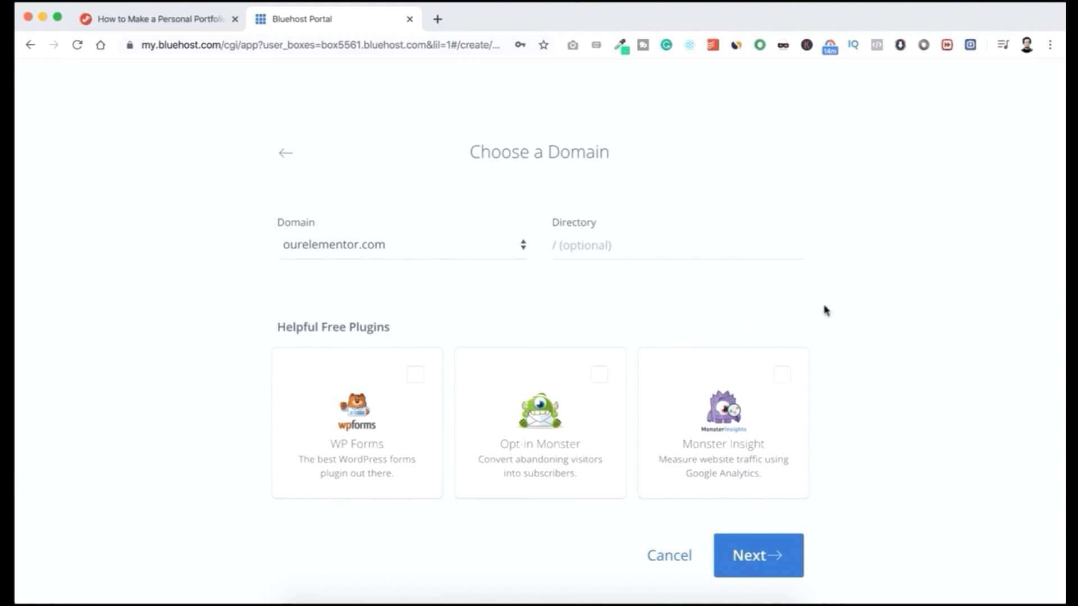
pyautogui.click(753, 555)
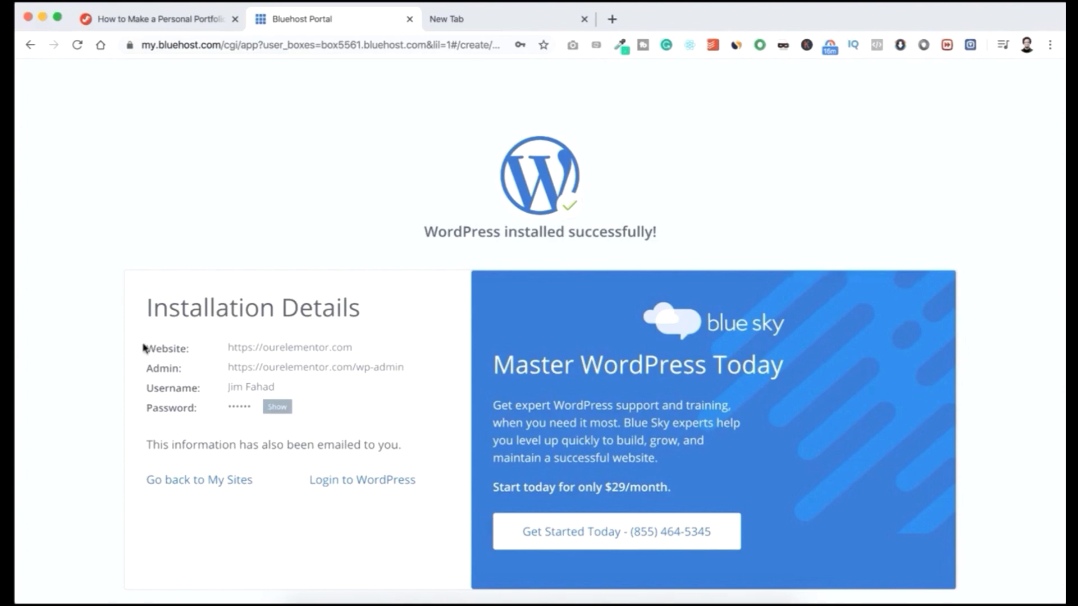
# Step: Reveal and copy the installation's admin password, then switch to the empty new browser tab
pyautogui.moveTo(143, 348); pyautogui.dragTo(336, 400)
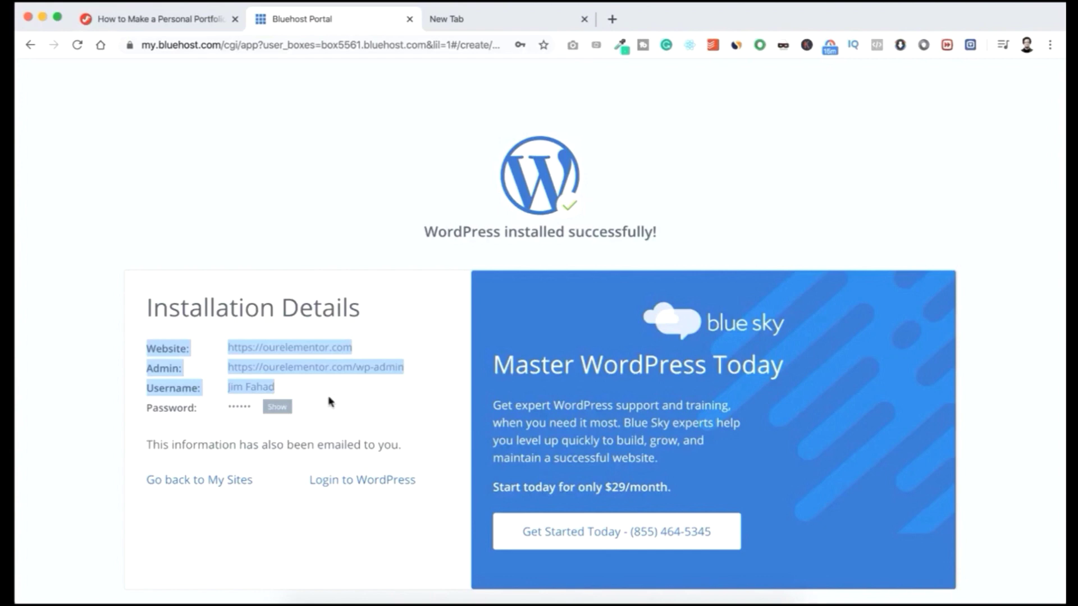
pyautogui.click(281, 407)
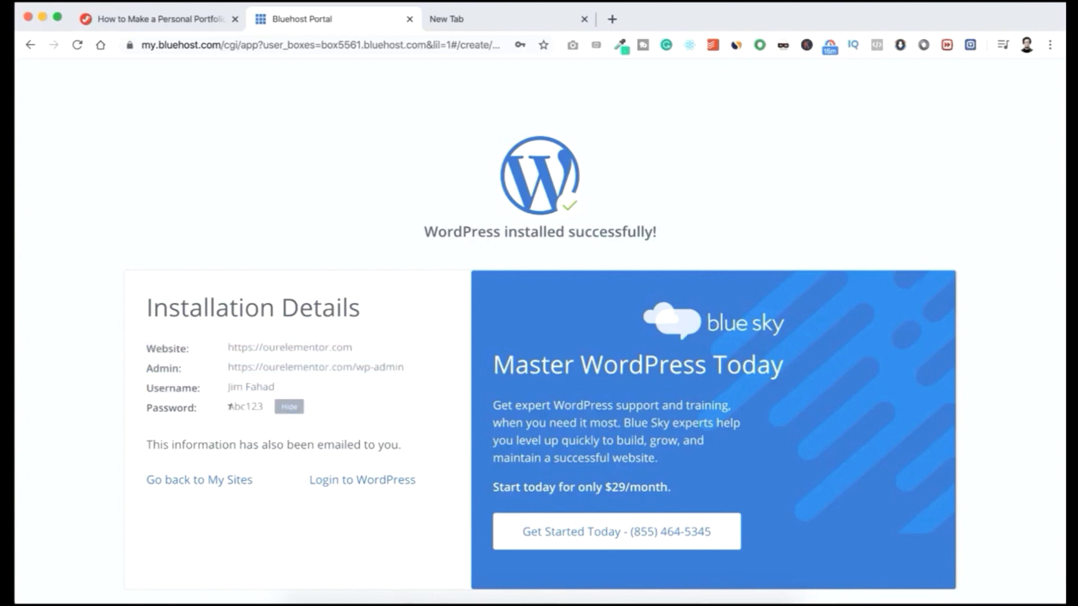
pyautogui.moveTo(228, 407); pyautogui.dragTo(262, 408)
pyautogui.click(316, 405)
pyautogui.click(468, 20)
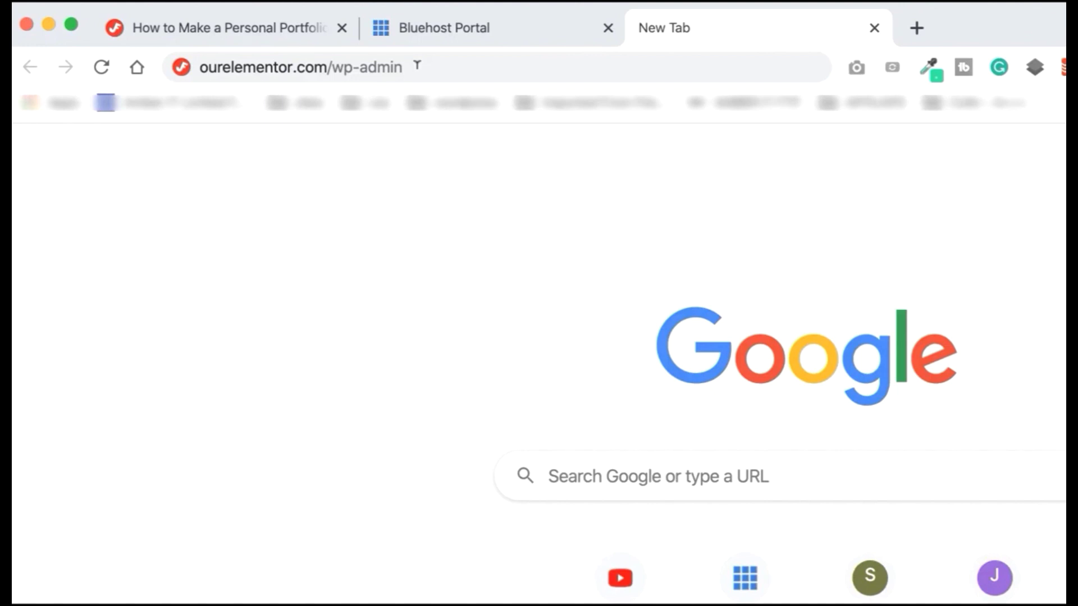
# Step: Load ourelementor.com/wp-admin to reach the WordPress login page
pyautogui.press('Return')
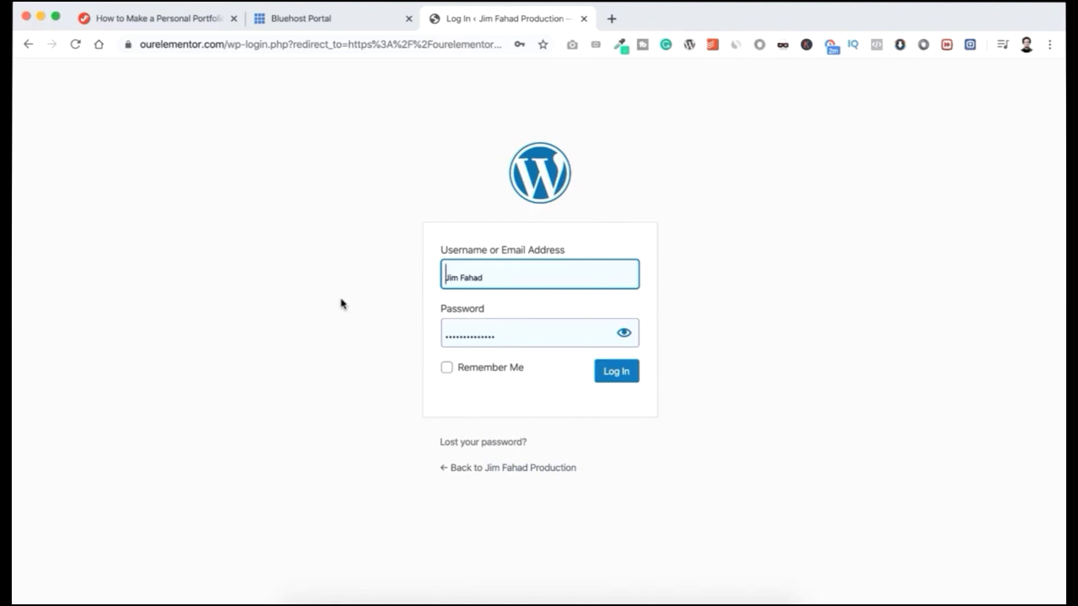
# Step: Sign in with the saved admin username and the retyped installation password
pyautogui.click(494, 274)
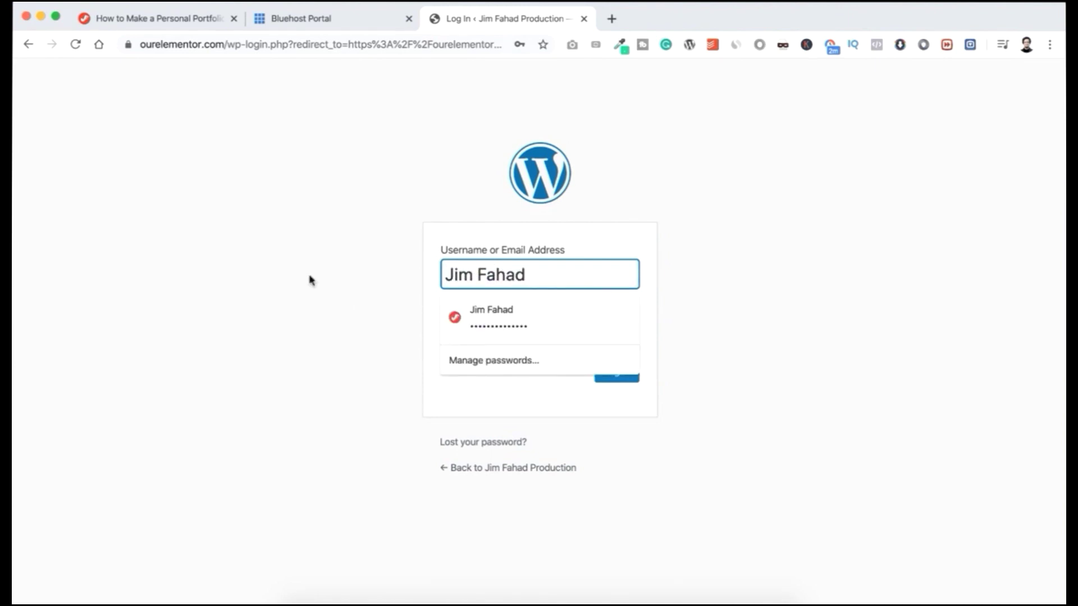
pyautogui.press('Return')
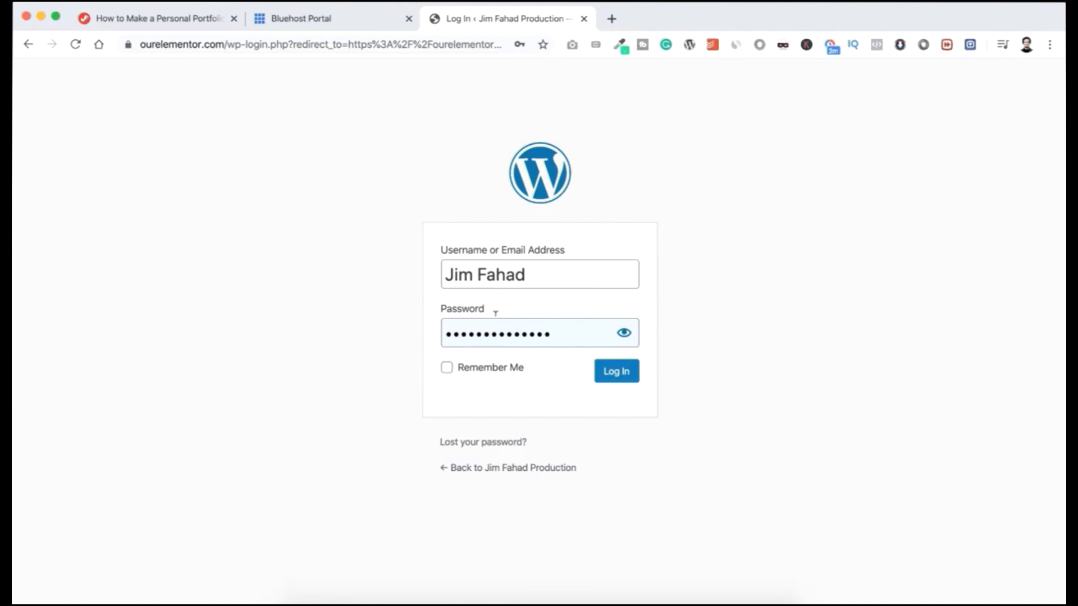
pyautogui.moveTo(557, 327); pyautogui.dragTo(463, 331)
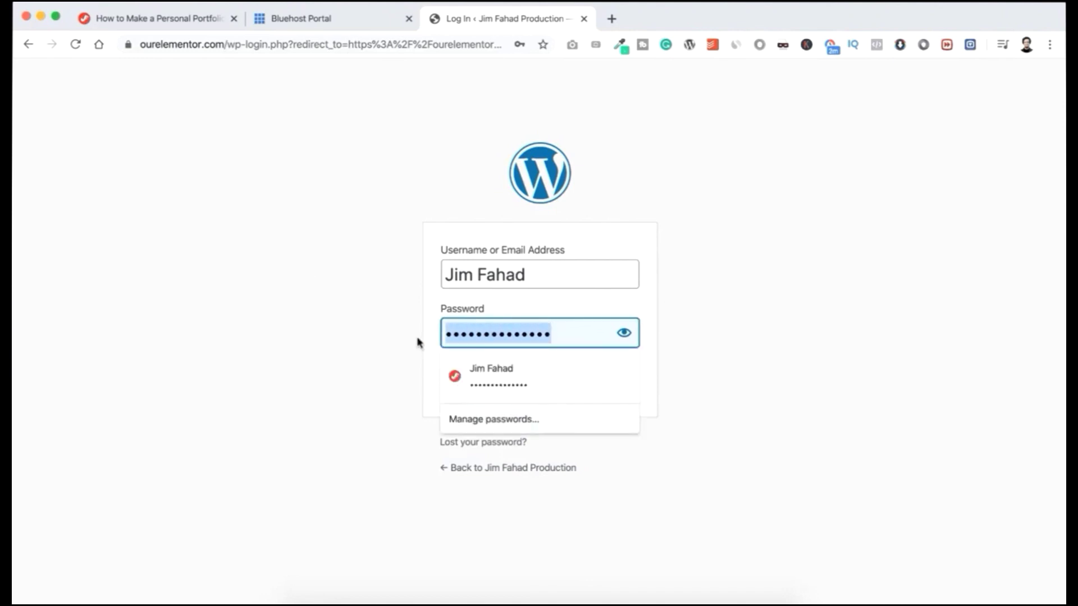
pyautogui.write('******')
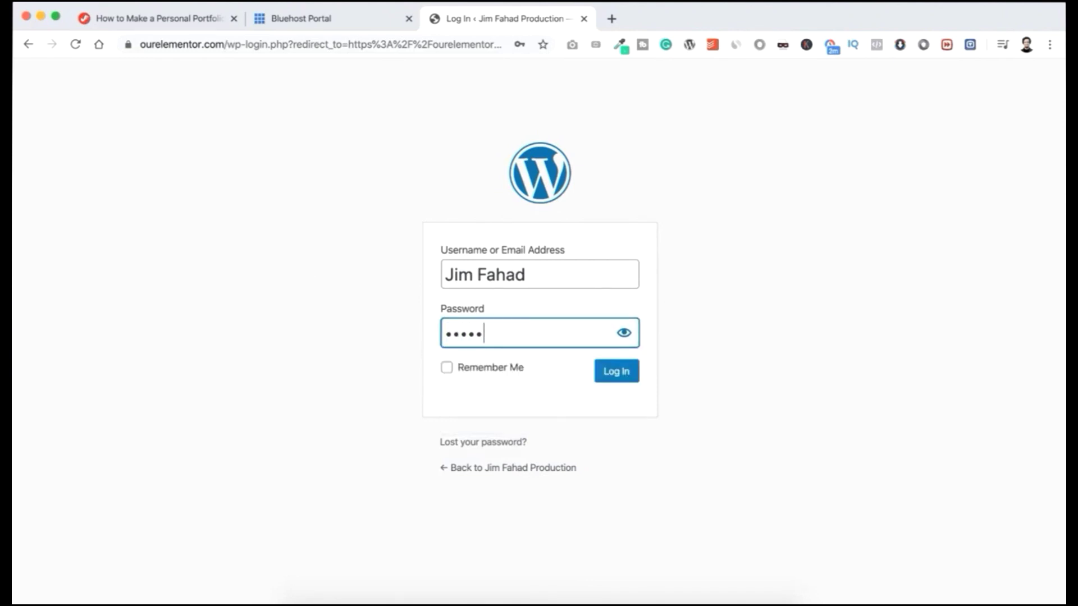
pyautogui.click(621, 335)
pyautogui.click(617, 372)
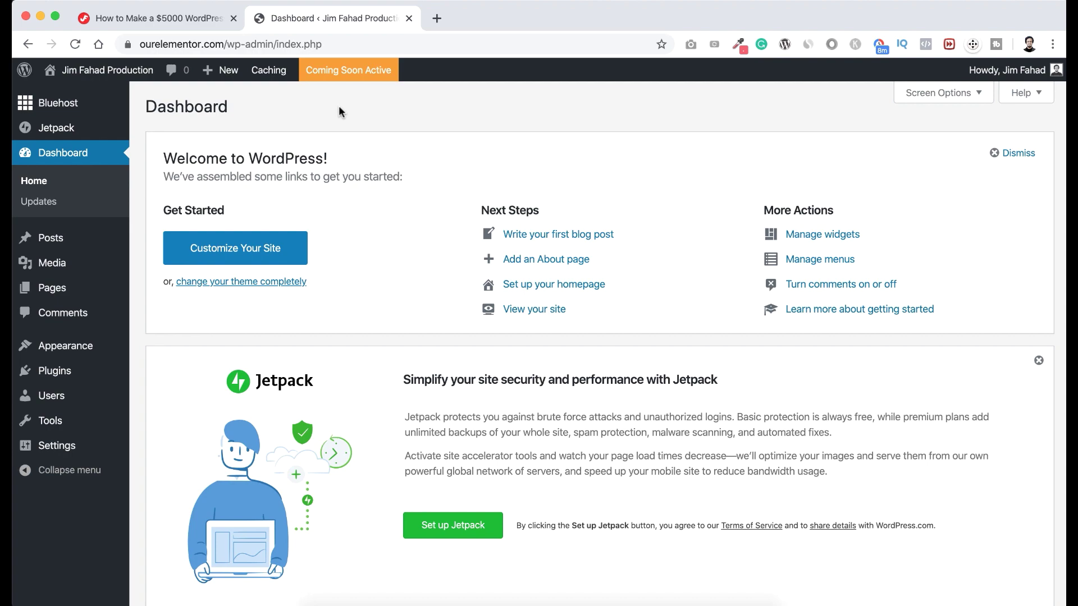
# Step: Open Visit Site from the admin bar's site-name menu in a new browser tab
pyautogui.scroll(-4, 281, 287)
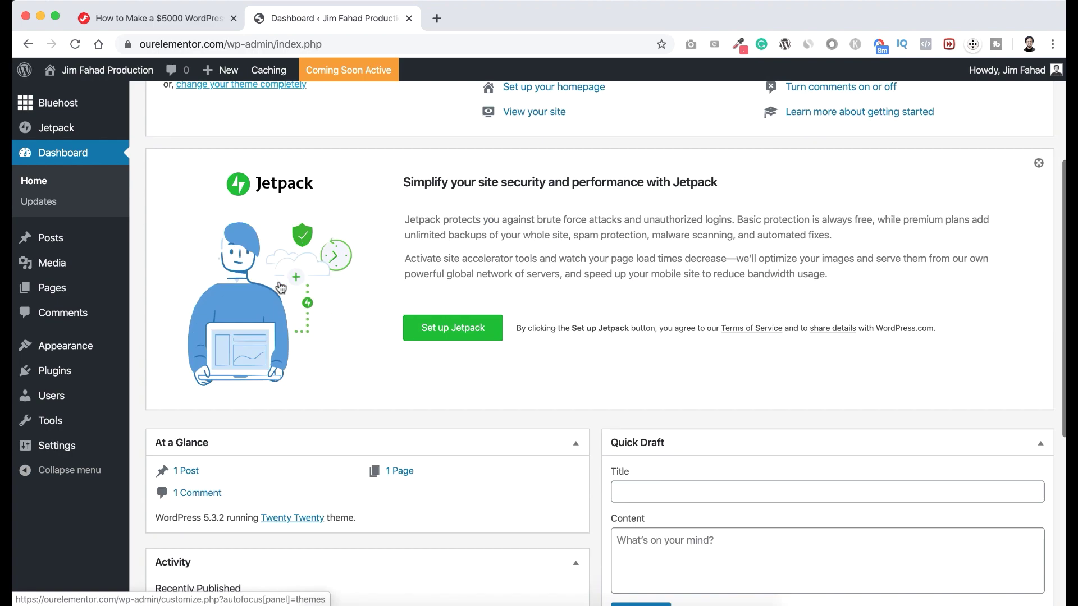
pyautogui.scroll(-5, 281, 288)
pyautogui.scroll(8, 281, 282)
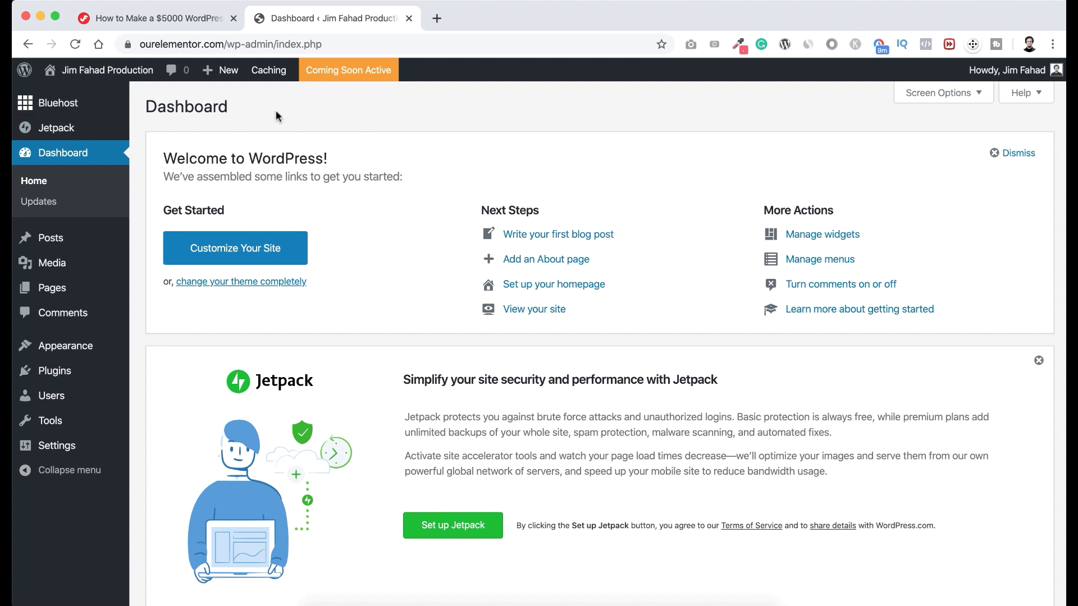
pyautogui.moveTo(87, 72)
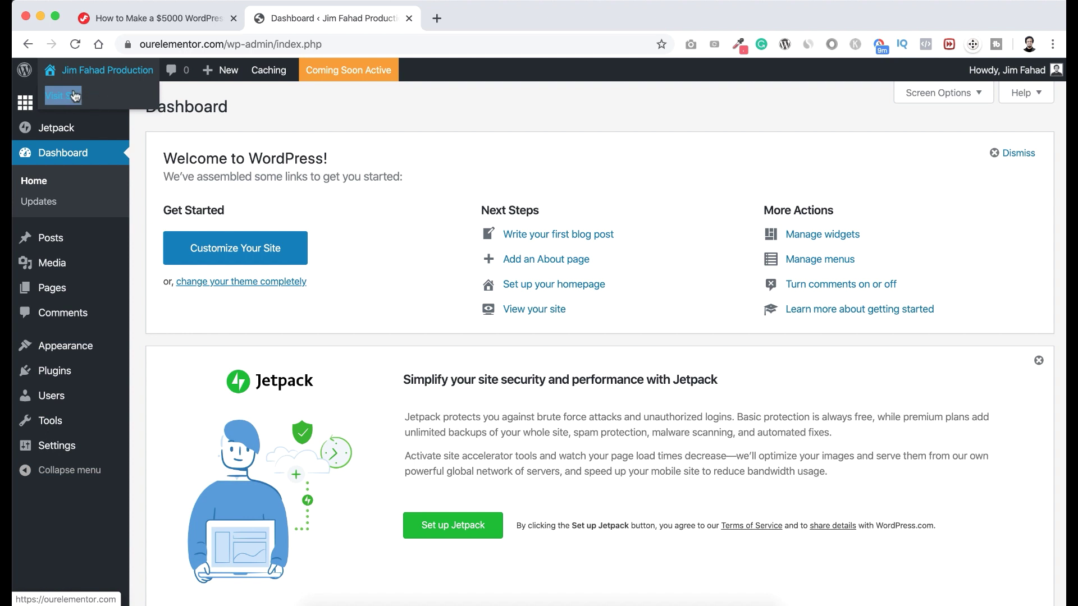
pyautogui.rightClick(75, 94)
pyautogui.click(101, 94)
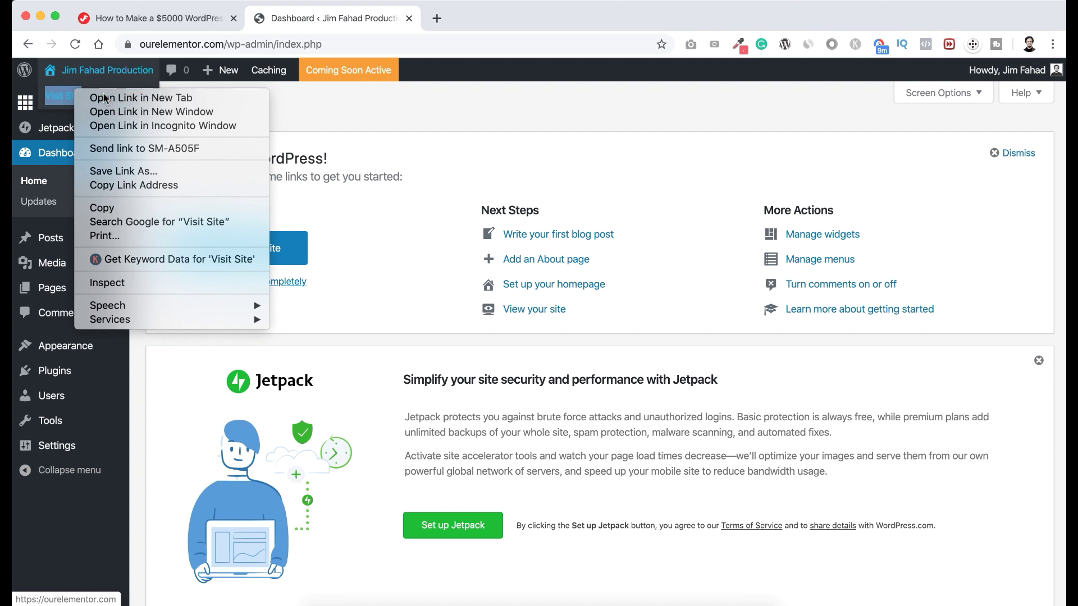
pyautogui.scroll(-10, 343, 204)
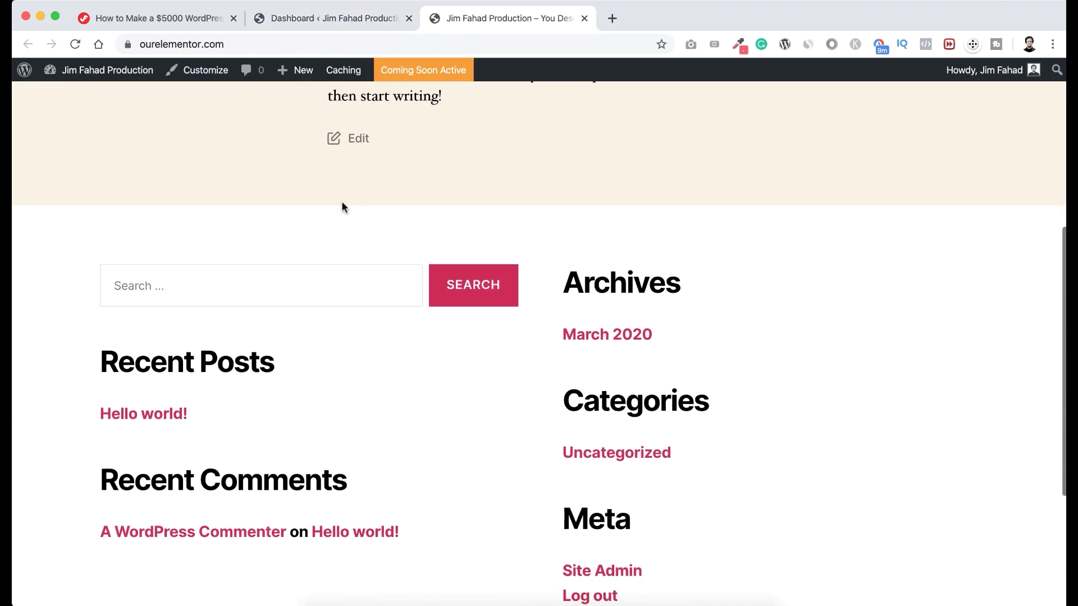
# Step: Scroll through the live homepage's Hello world! post, then return to the Dashboard tab
pyautogui.scroll(10, 343, 204)
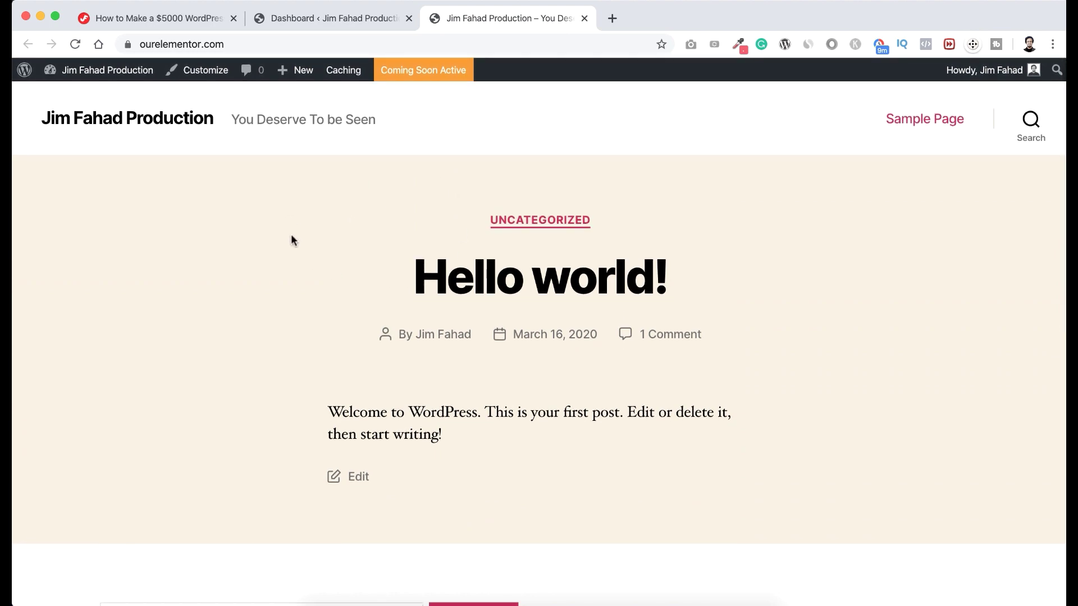
pyautogui.scroll(-10, 291, 236)
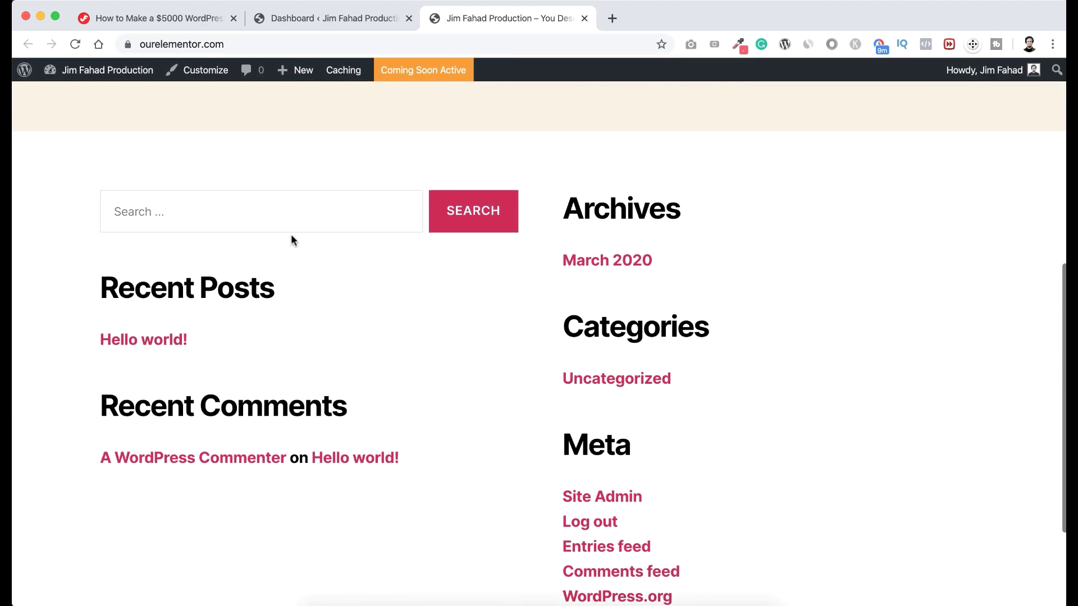
pyautogui.scroll(8, 291, 236)
pyautogui.scroll(2, 291, 236)
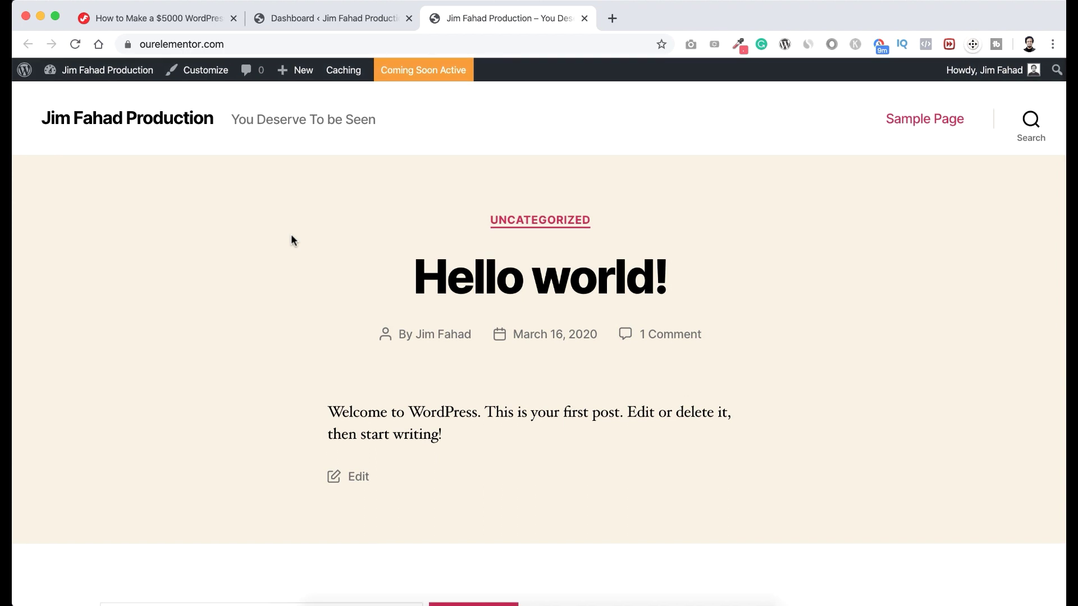
pyautogui.click(344, 18)
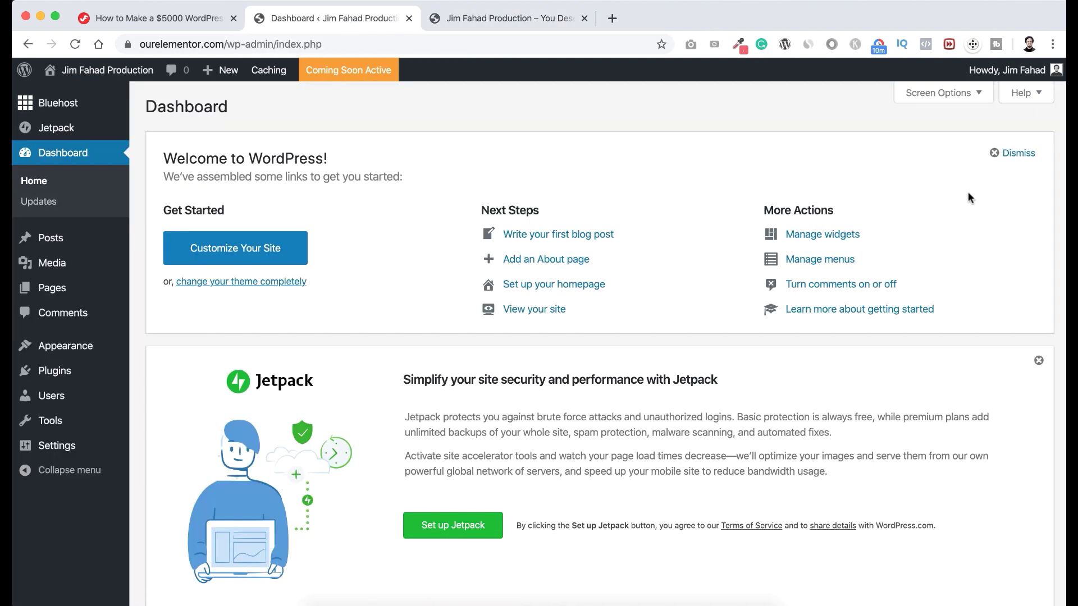
# Step: Dismiss the Welcome and Jetpack panels and collapse At a Glance, Activity, Quick Draft, Events and News
pyautogui.click(998, 157)
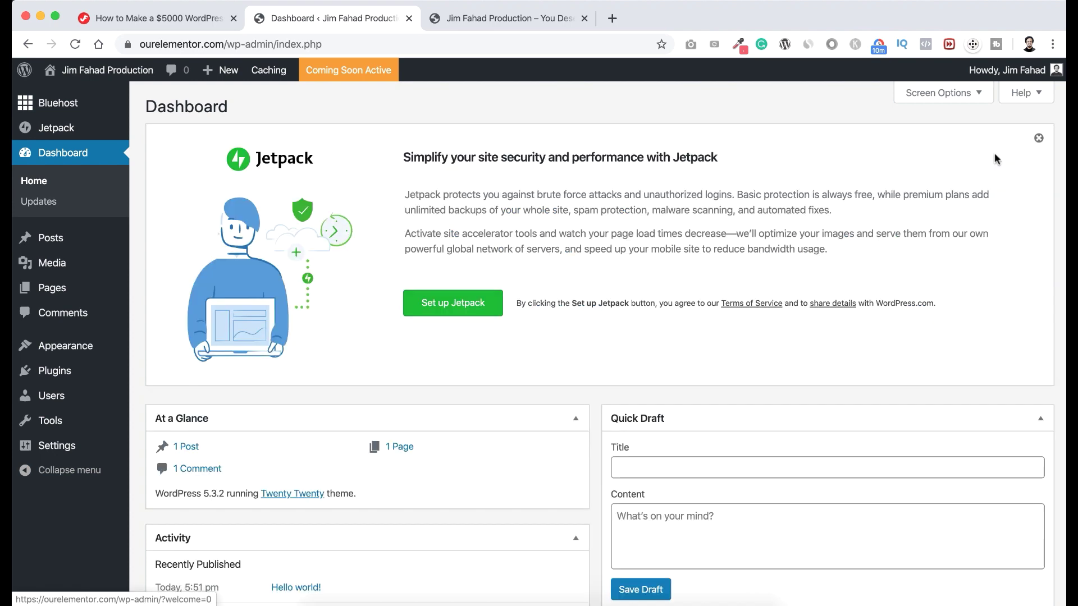
pyautogui.click(1039, 138)
pyautogui.click(575, 142)
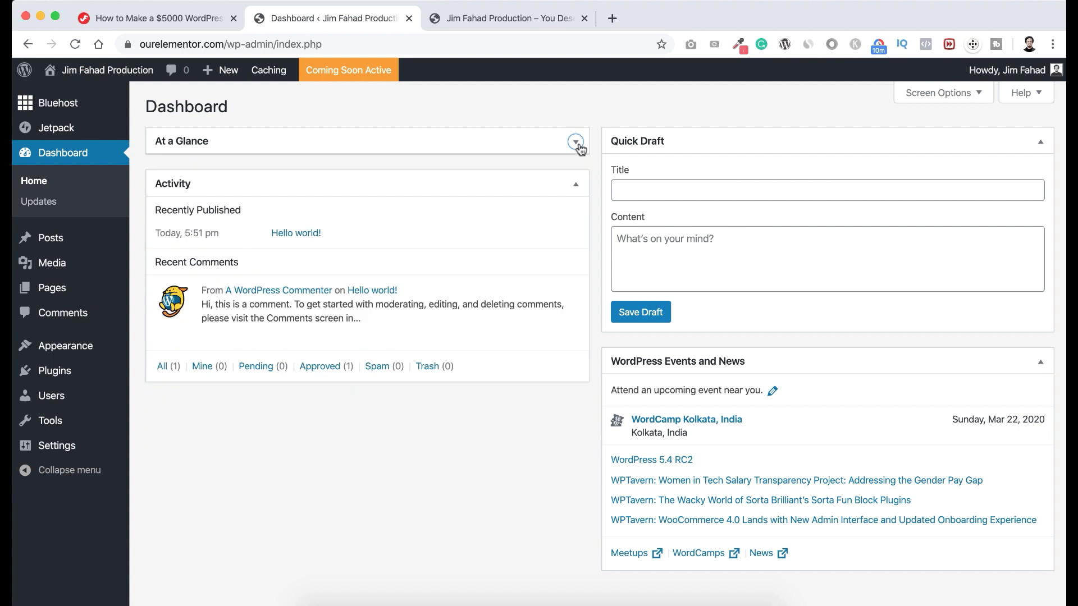
pyautogui.click(575, 184)
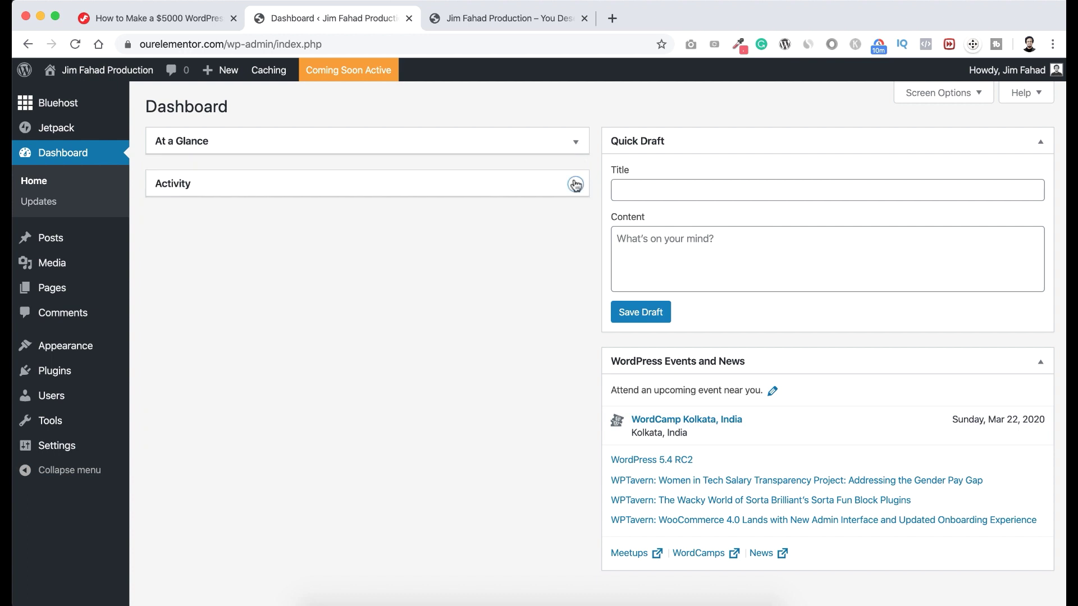
pyautogui.click(1039, 144)
pyautogui.click(1040, 187)
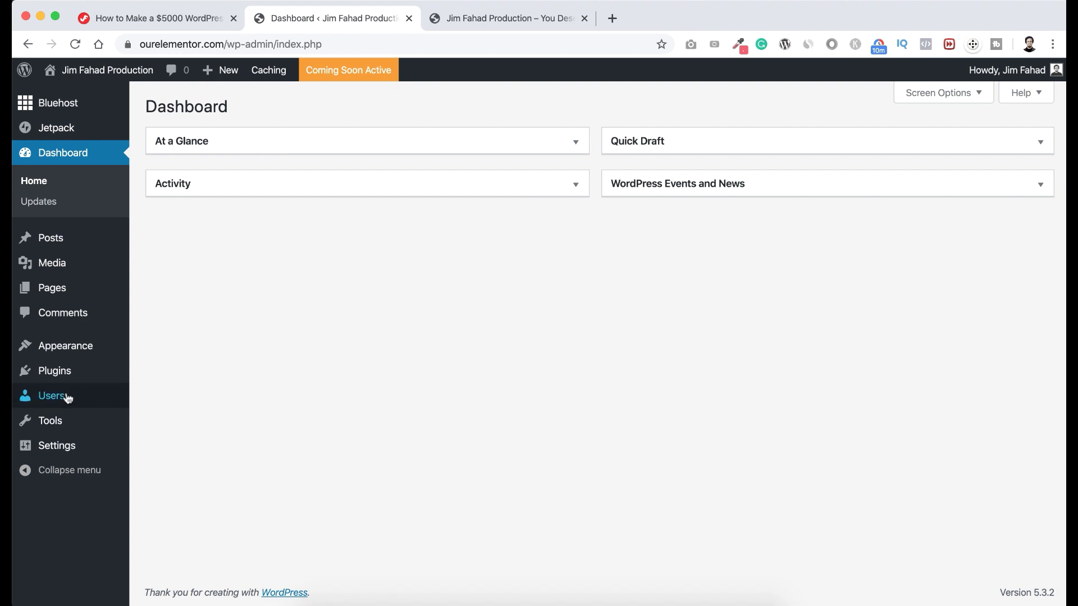
pyautogui.moveTo(83, 399)
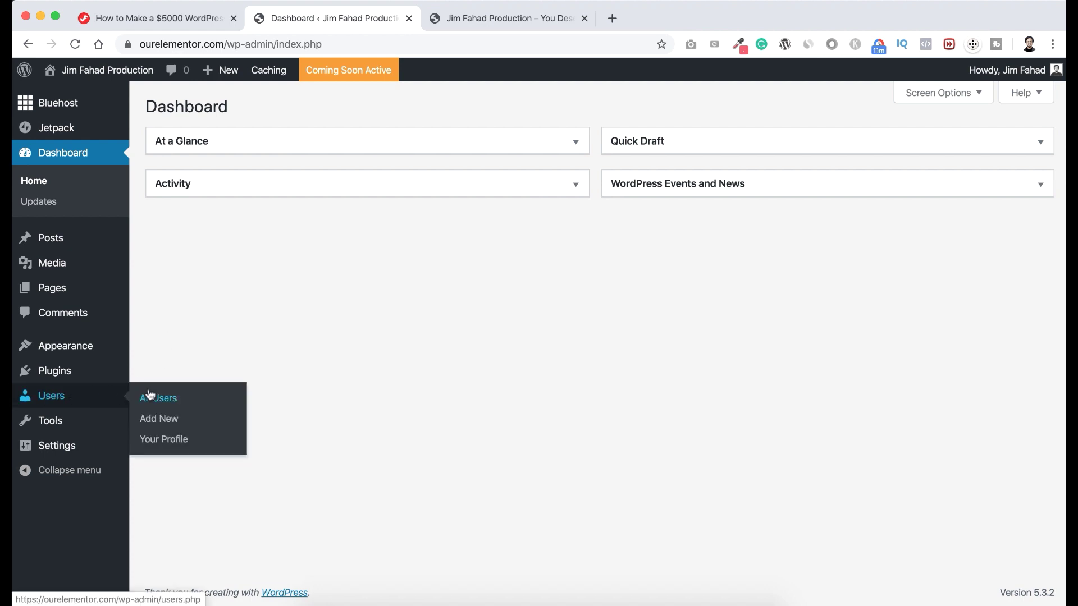
# Step: On the Profile page, preview Light, Midnight and Blue, then set the admin colour scheme to Default
pyautogui.click(172, 442)
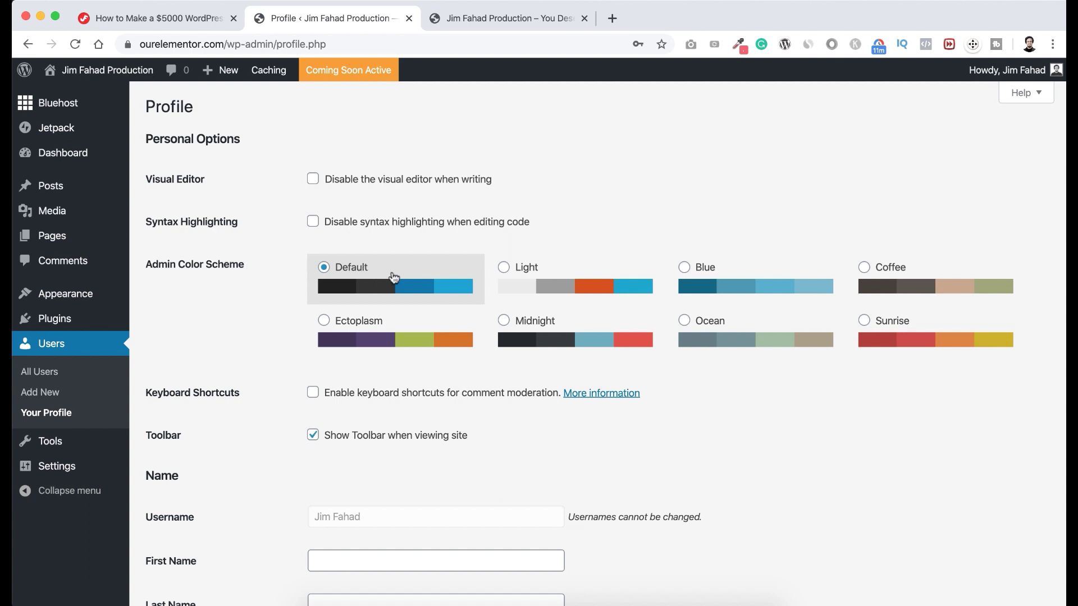
pyautogui.click(565, 273)
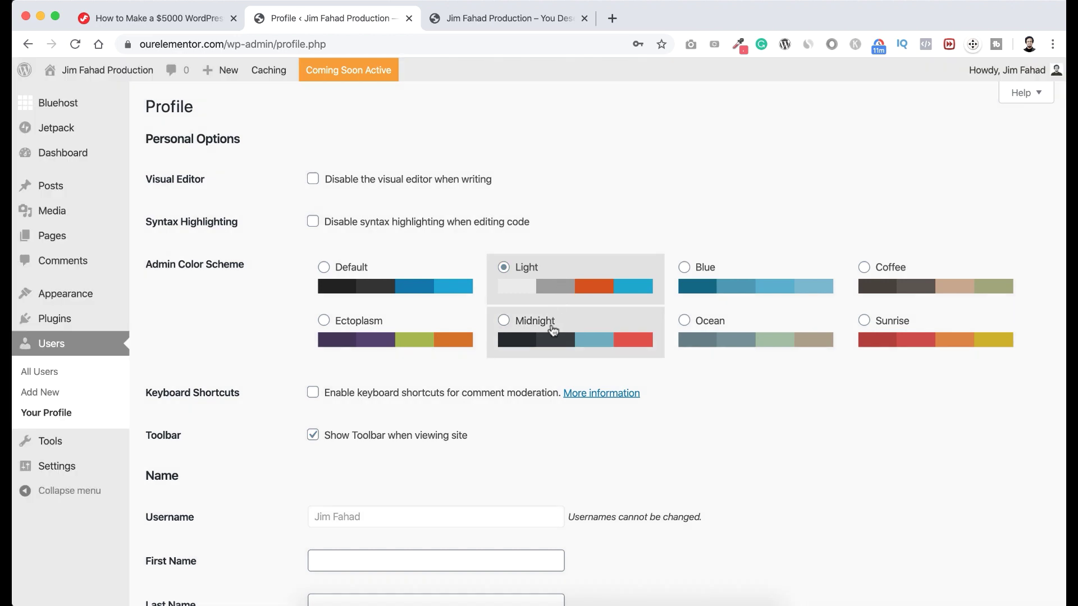
pyautogui.click(553, 330)
pyautogui.click(718, 277)
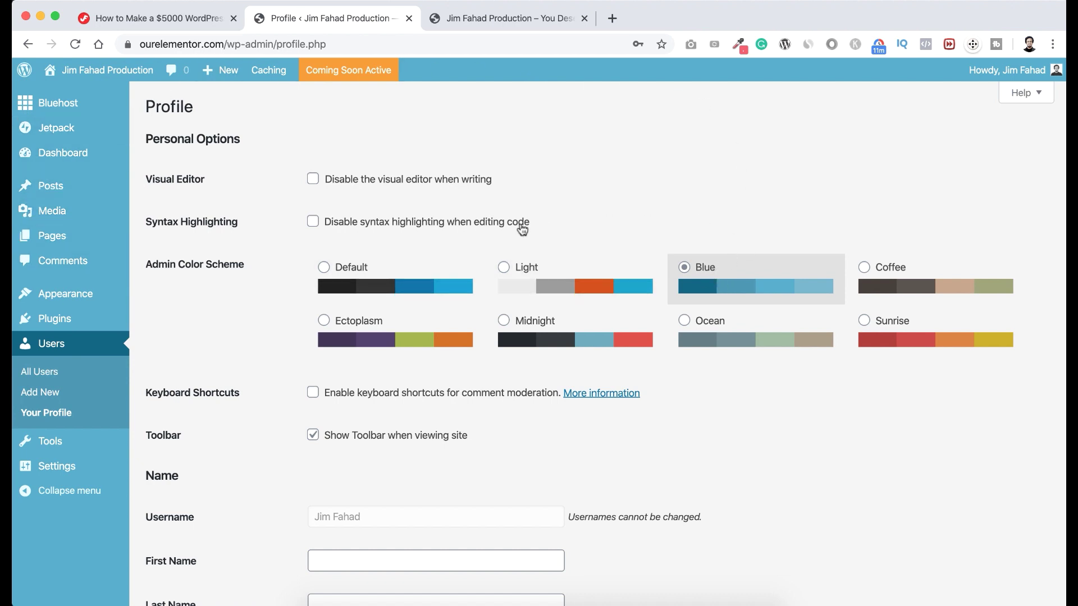
pyautogui.click(372, 274)
pyautogui.scroll(-4, 359, 387)
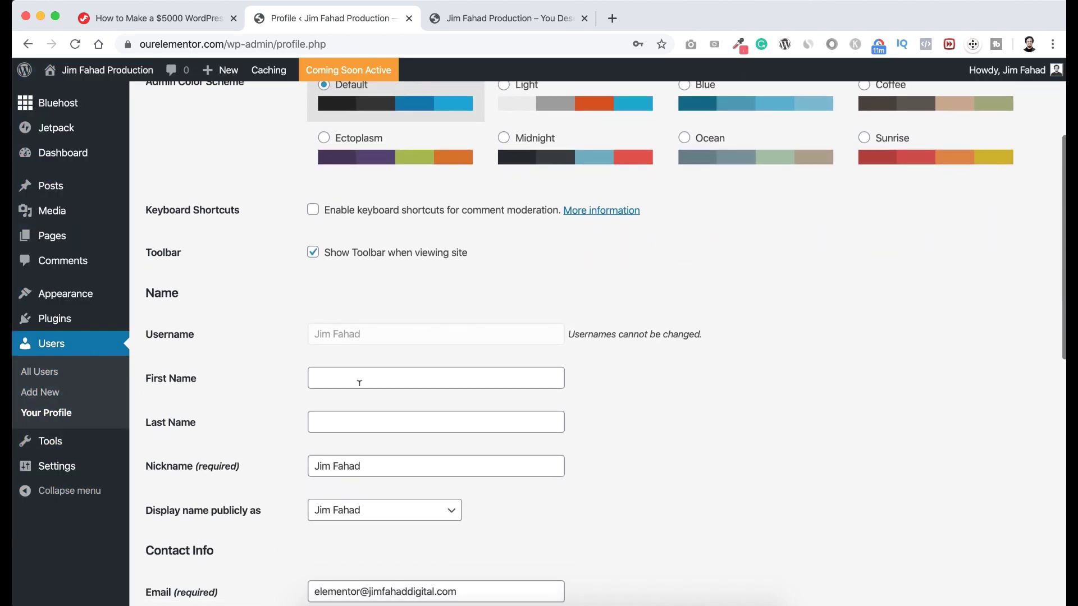
pyautogui.scroll(-2, 360, 383)
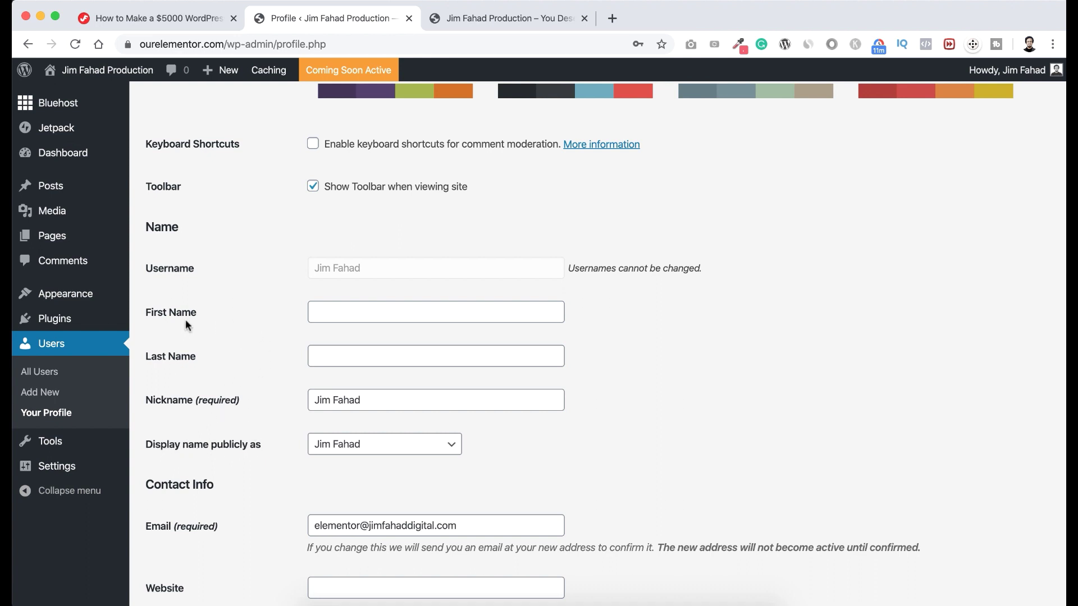
# Step: Enter the user's first name and last name in the profile fields
pyautogui.click(345, 305)
pyautogui.write('Jim')
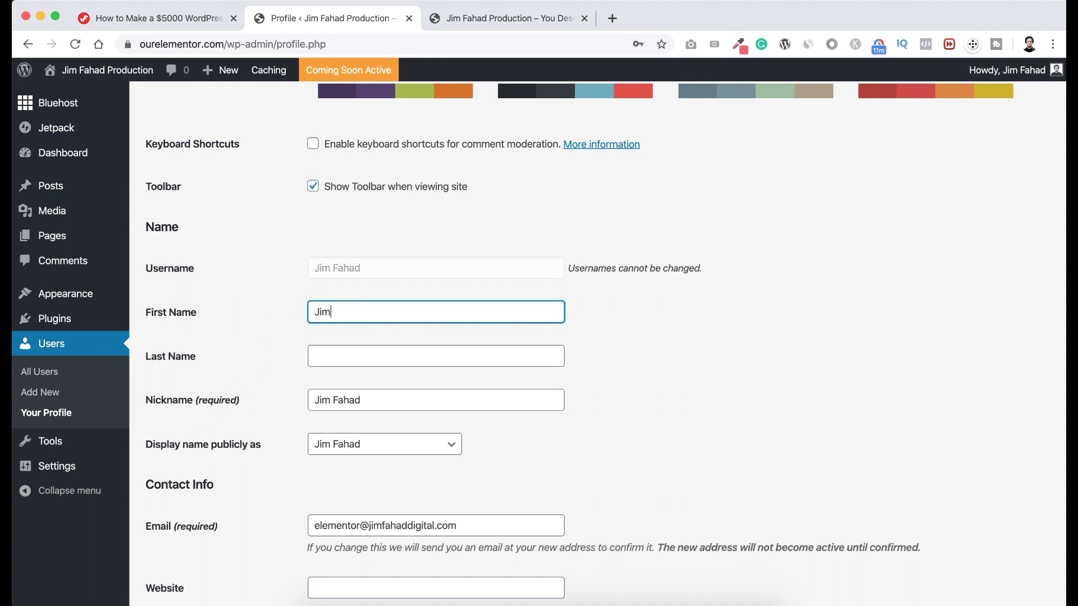
pyautogui.press('Tab')
pyautogui.write('Fahad')
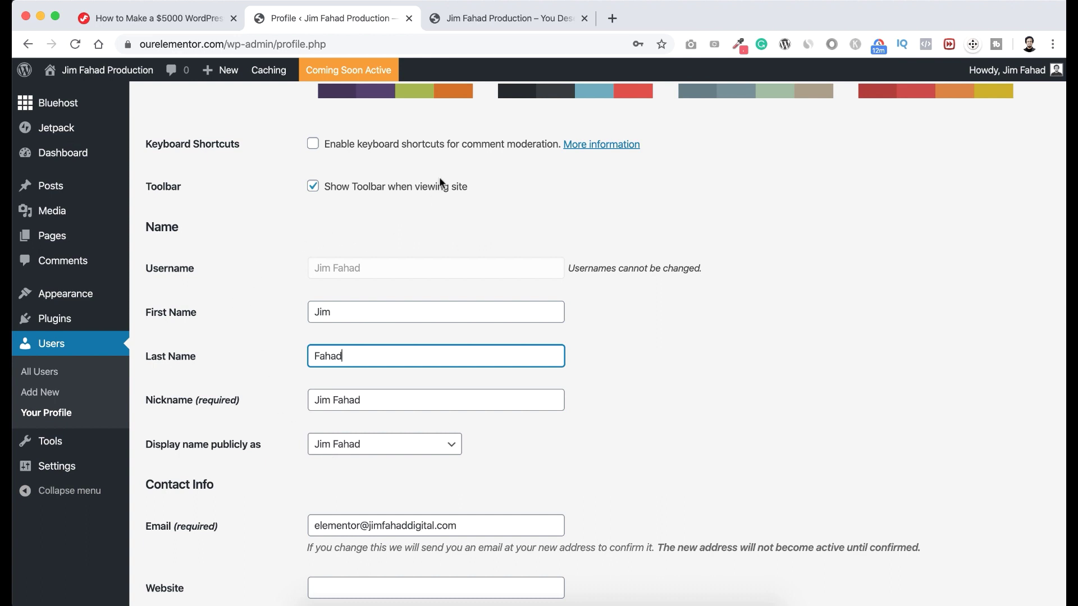
# Step: Make the public display name the last name only, save the profile, and view the site
pyautogui.click(522, 18)
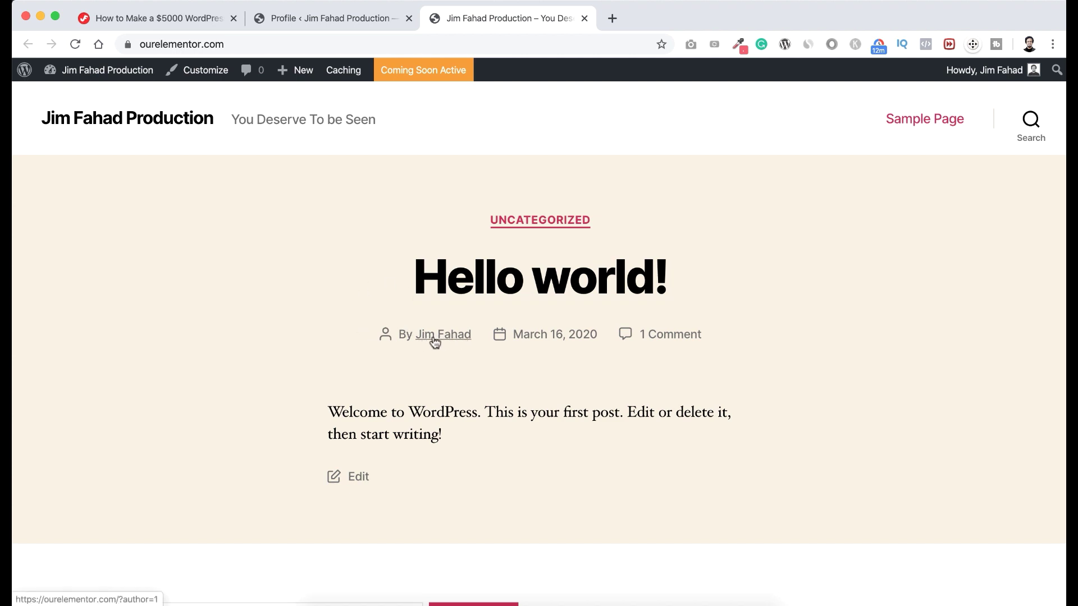
pyautogui.click(367, 26)
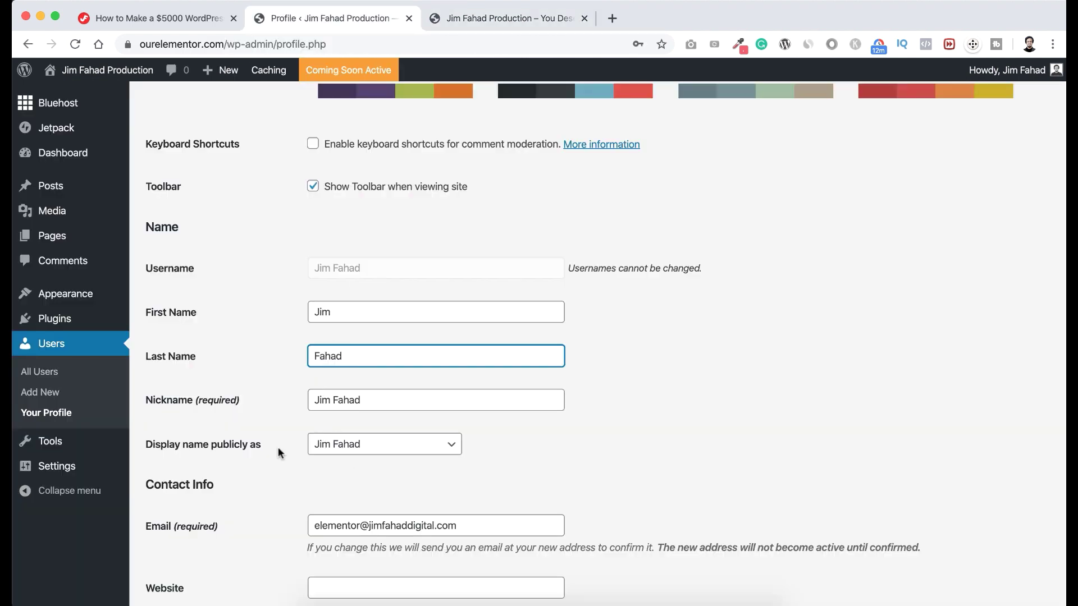
pyautogui.click(357, 446)
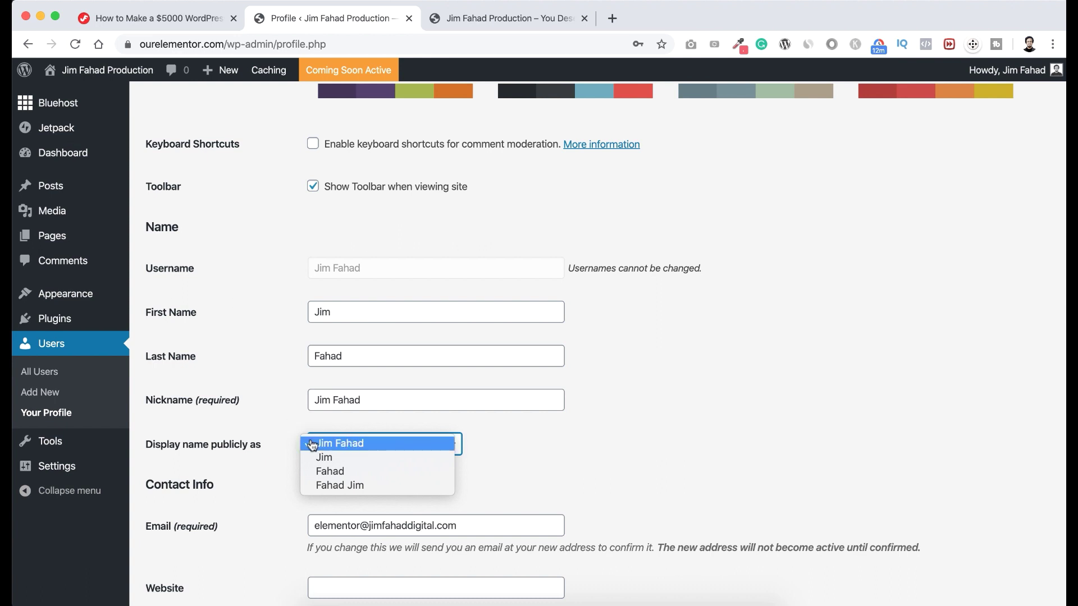
pyautogui.click(351, 473)
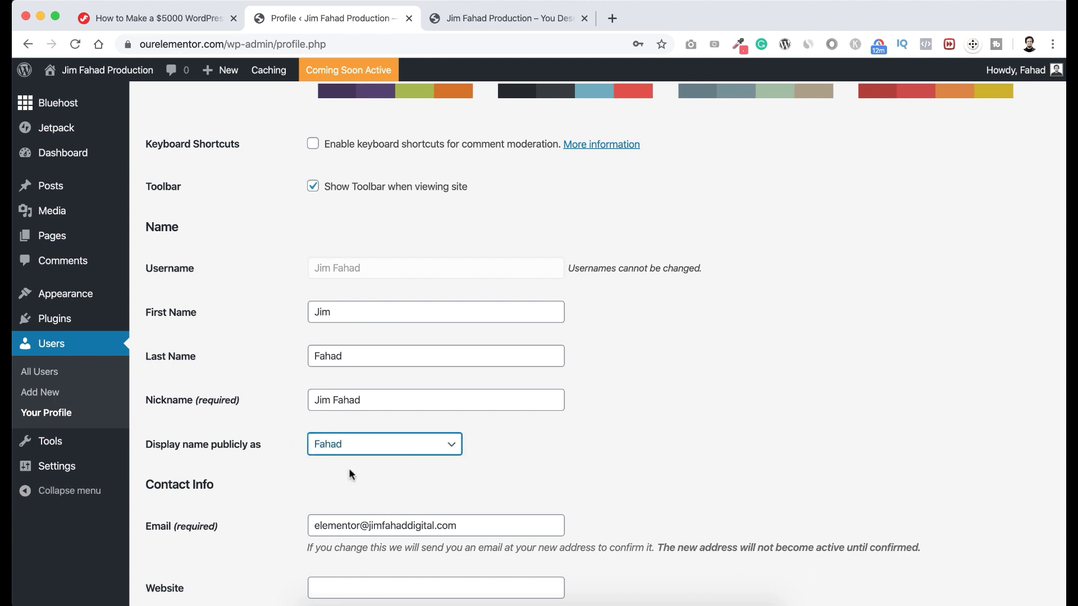
pyautogui.scroll(-10, 351, 474)
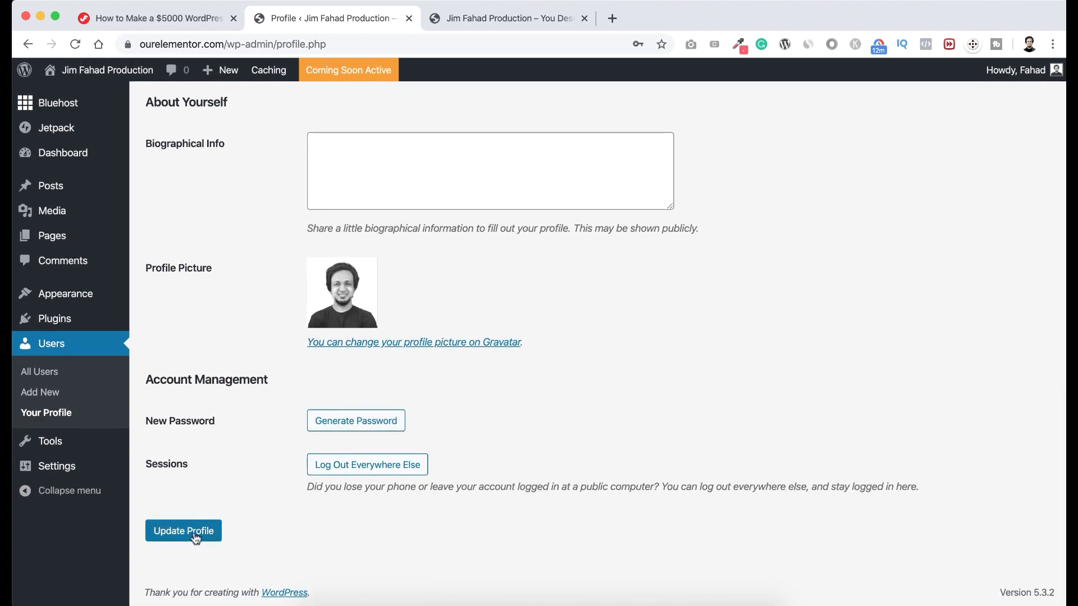
pyautogui.click(196, 537)
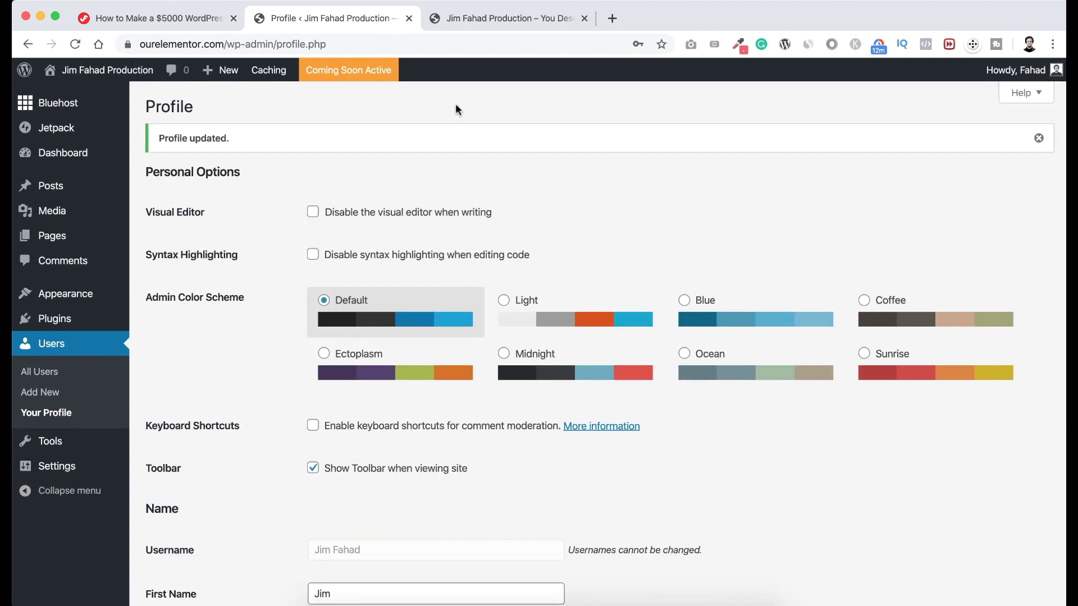
pyautogui.click(503, 19)
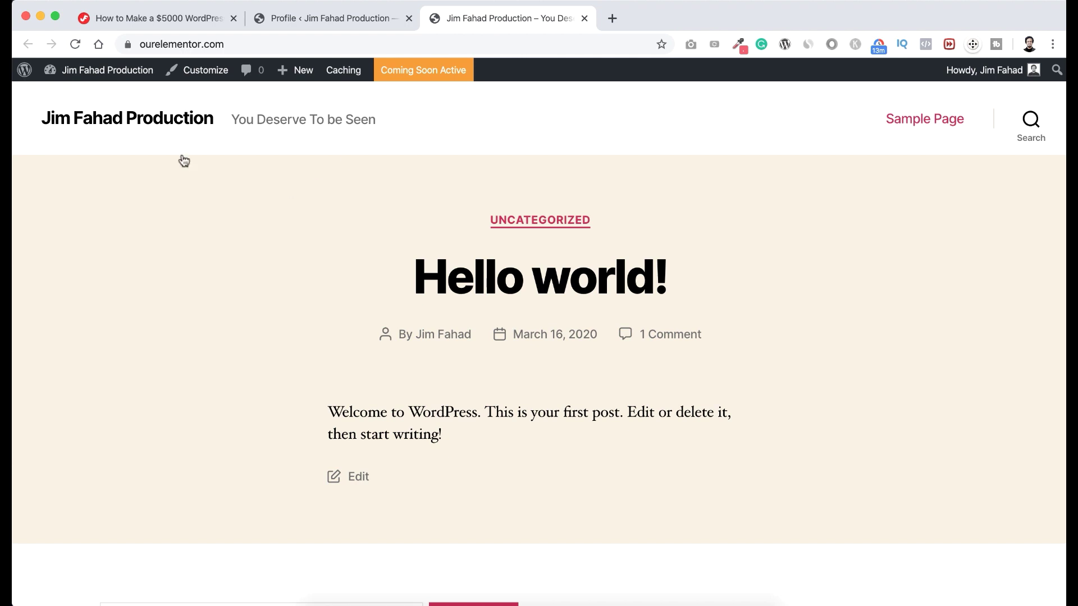
# Step: Reload the site to confirm the post credits only the last name
pyautogui.click(78, 47)
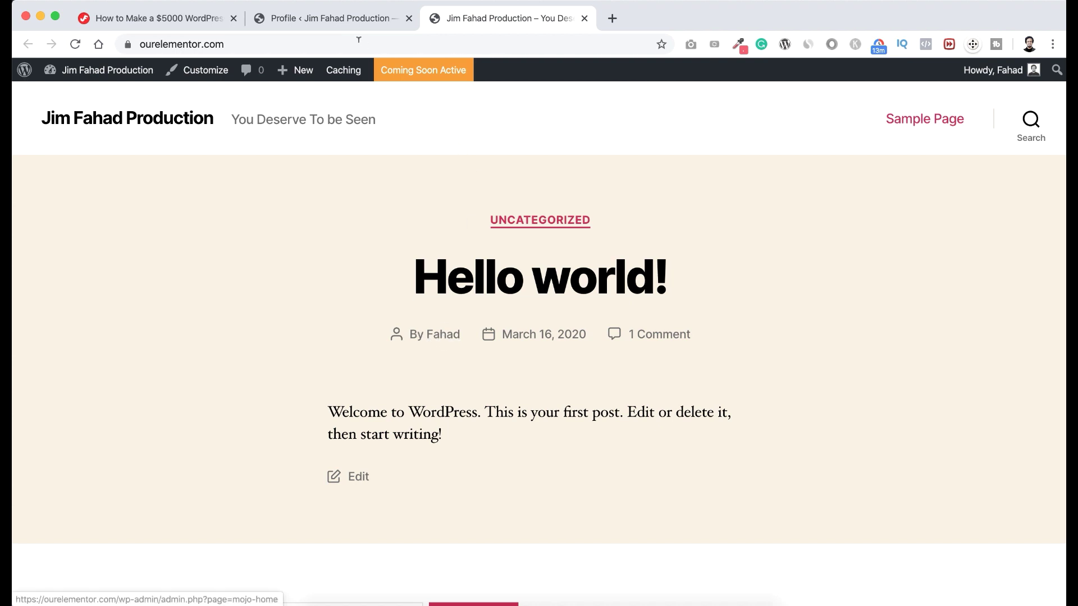
pyautogui.click(336, 18)
pyautogui.scroll(-2, 290, 394)
pyautogui.scroll(-6, 291, 394)
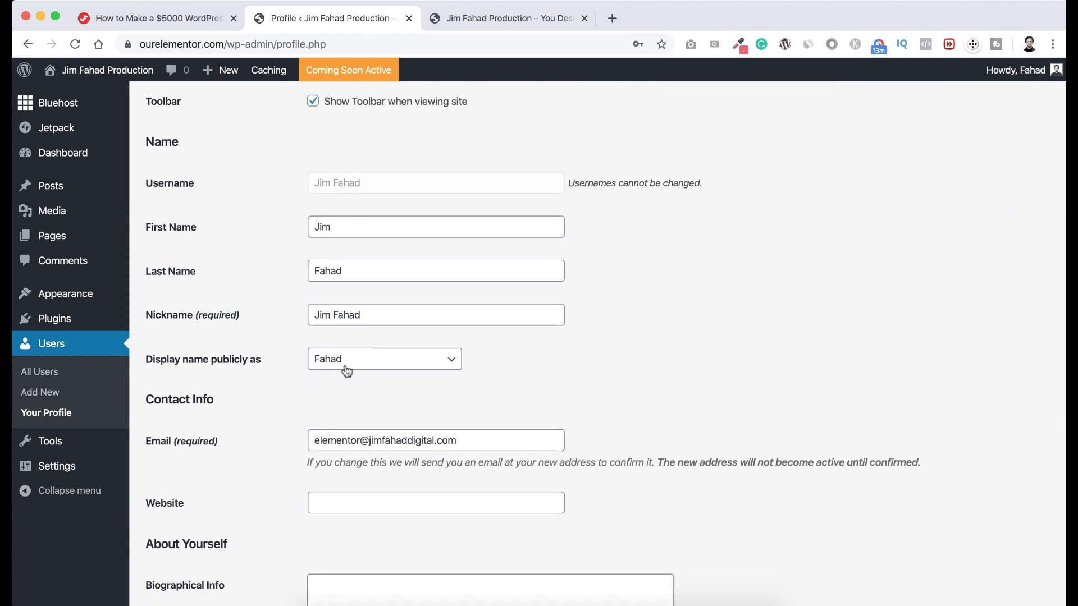
# Step: Set the public display name back to the full name and scroll to Account Management
pyautogui.click(347, 365)
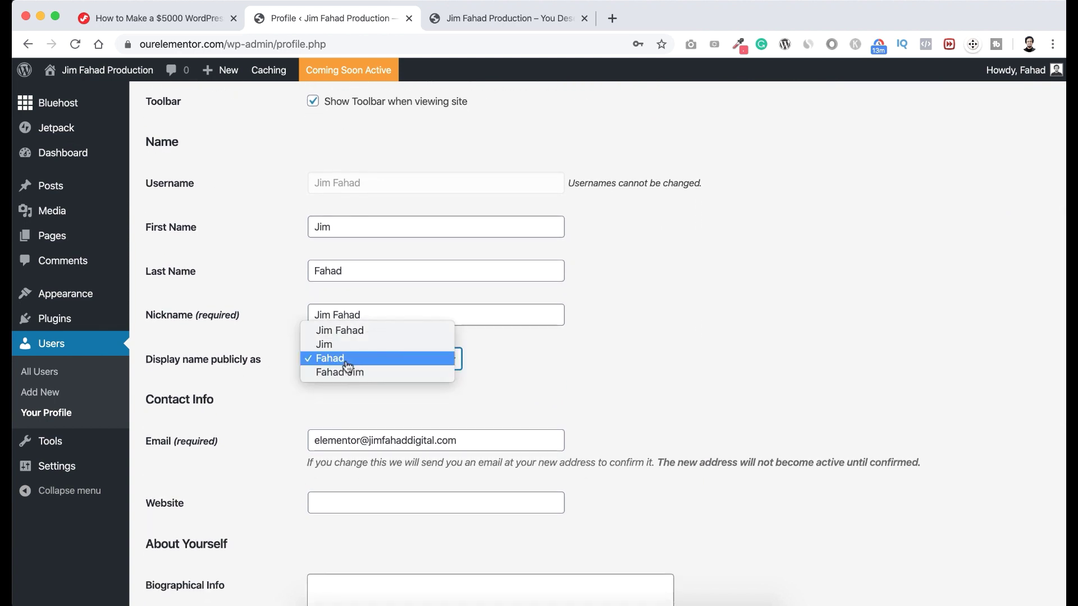
pyautogui.click(347, 334)
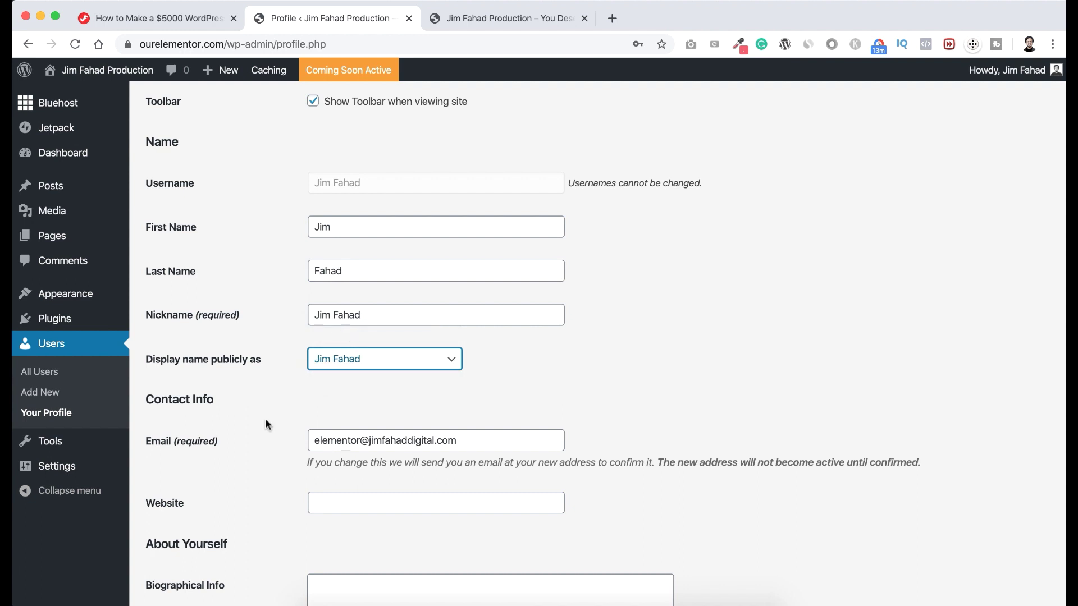
pyautogui.scroll(-3, 261, 447)
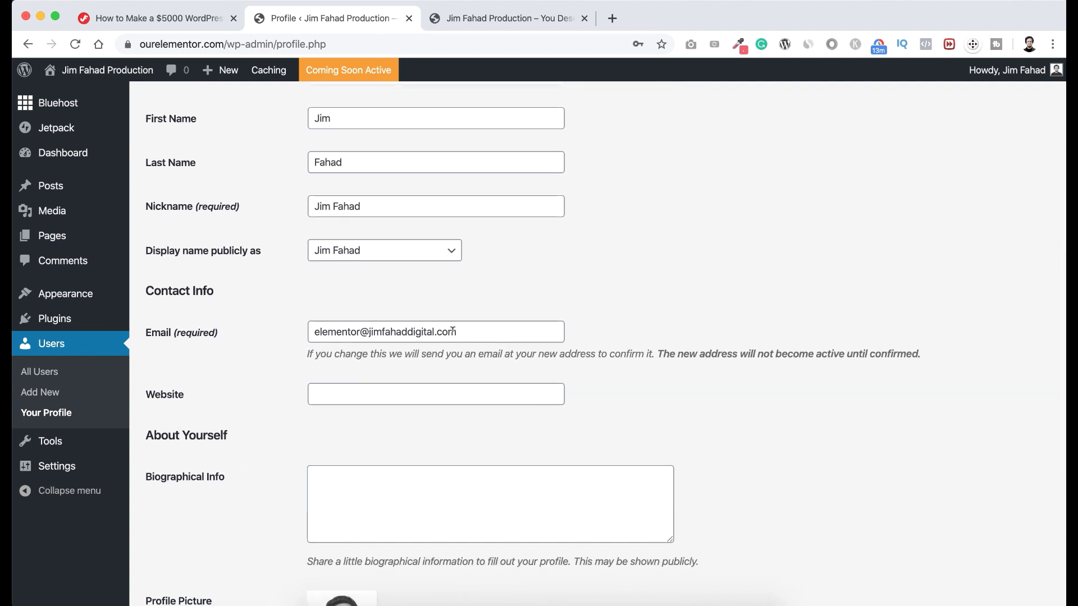
pyautogui.scroll(-2, 258, 369)
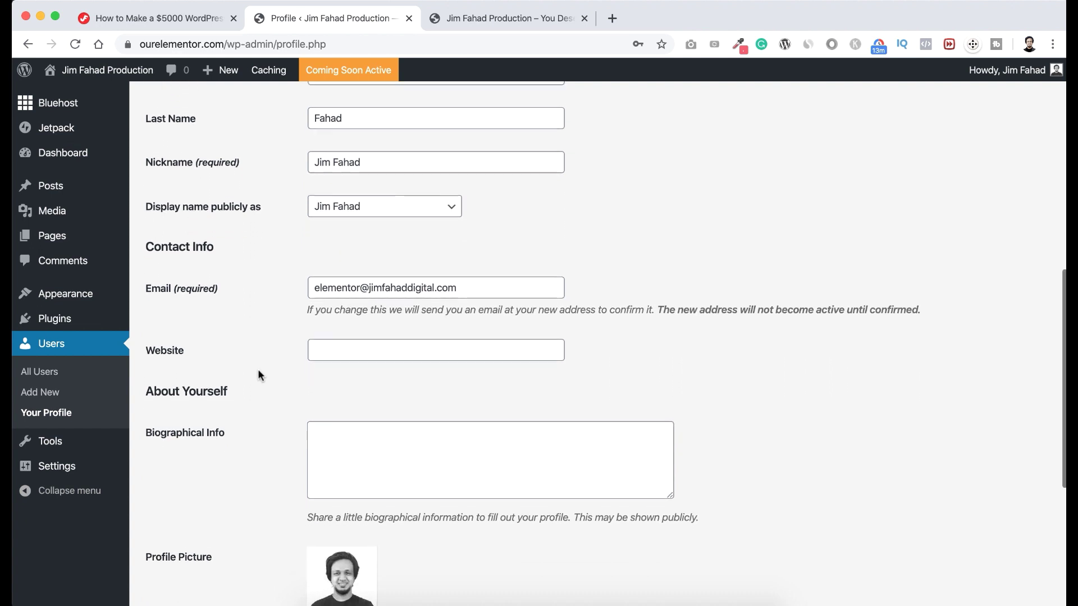
pyautogui.scroll(-2, 269, 377)
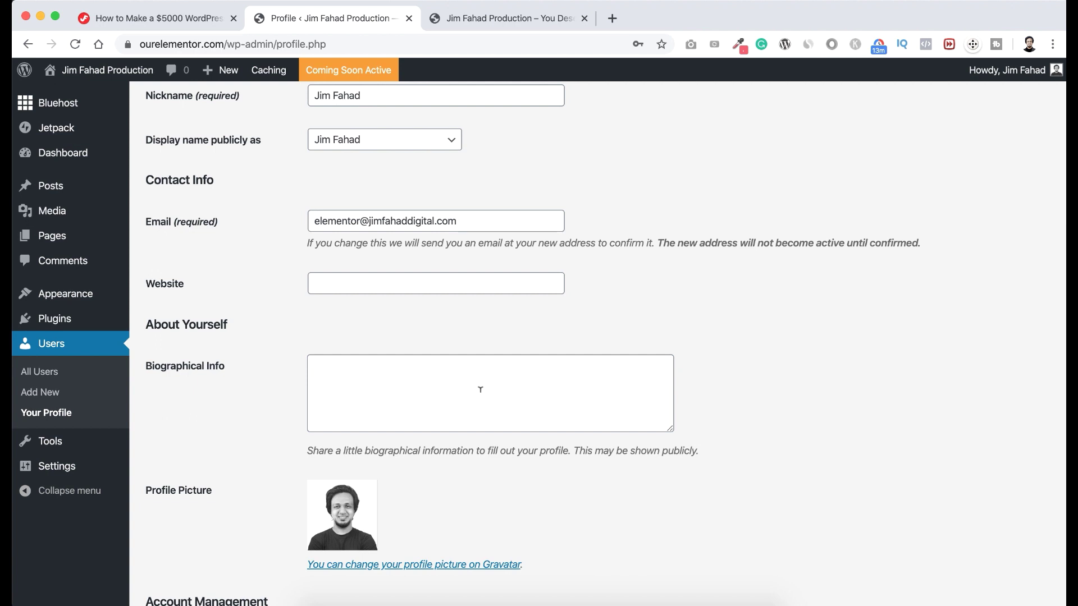
pyautogui.scroll(-4, 479, 390)
pyautogui.scroll(-1, 236, 427)
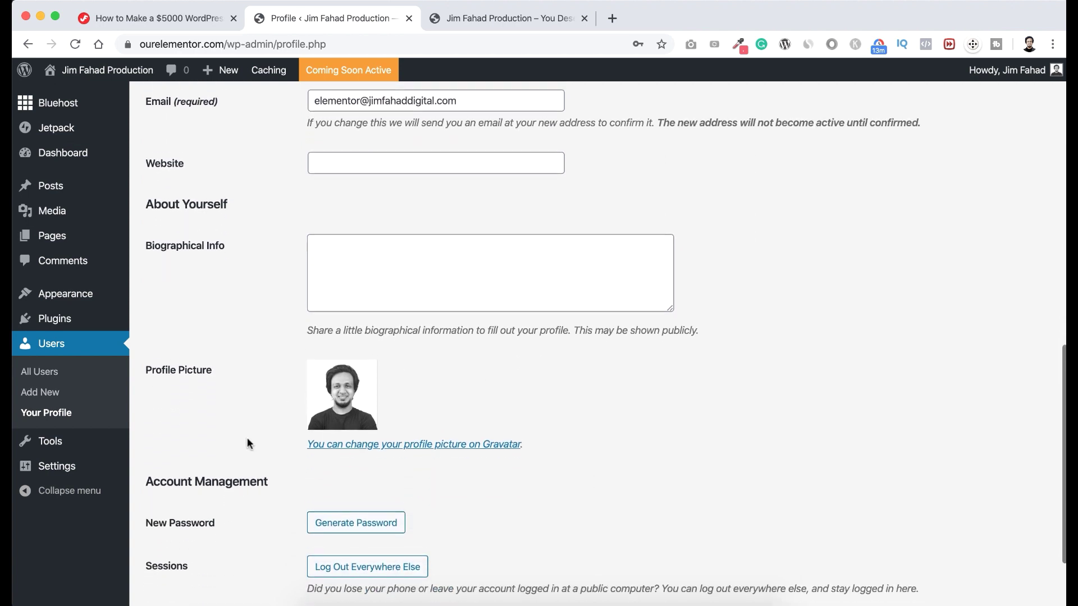
pyautogui.scroll(-3, 226, 408)
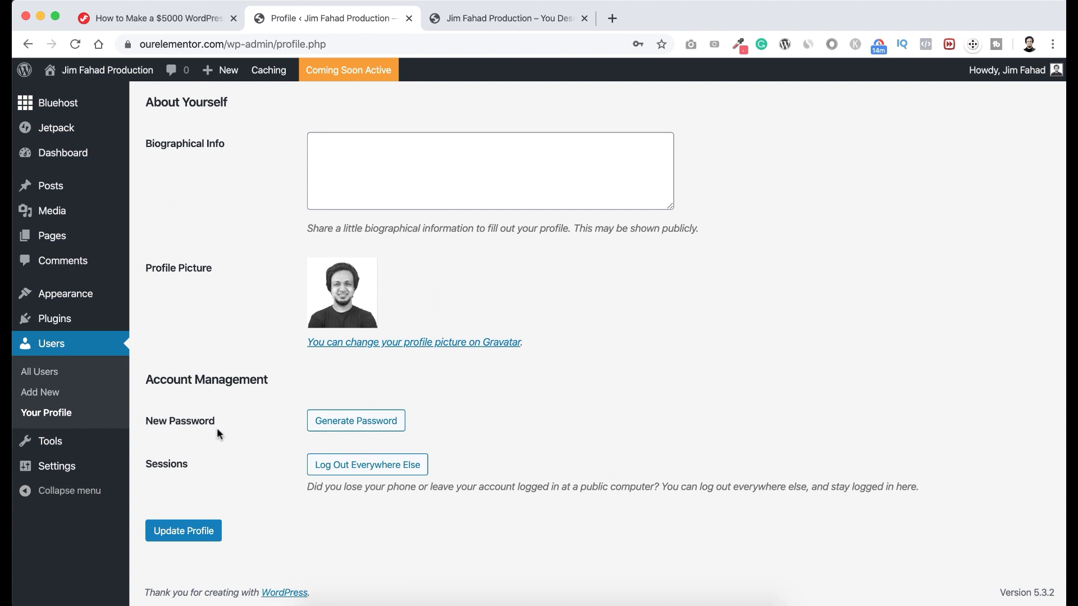
# Step: Replace the generated password with a new masked password typed by hand
pyautogui.click(387, 422)
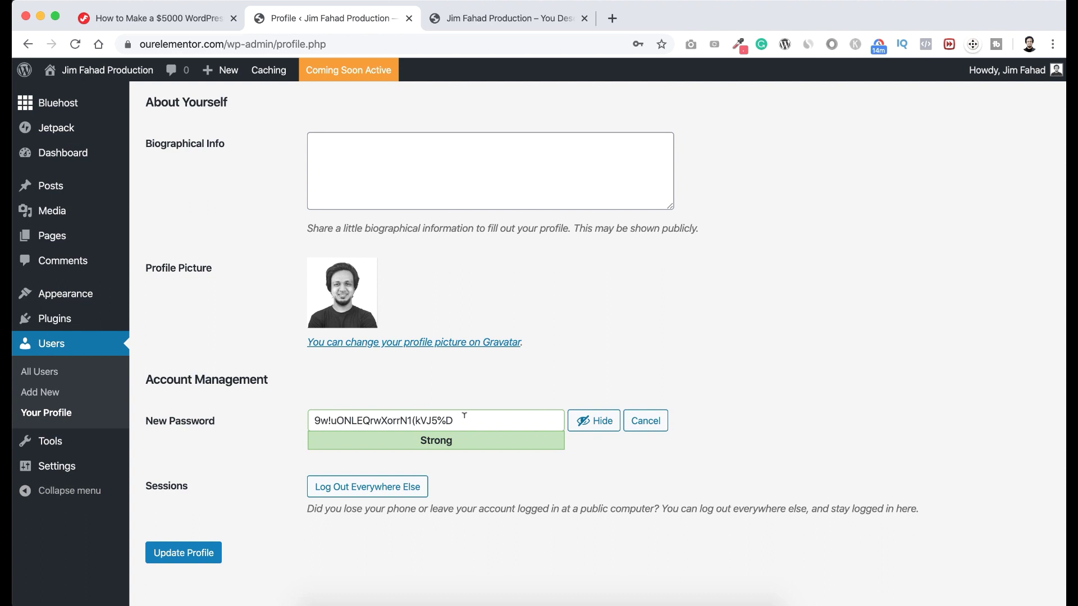
pyautogui.moveTo(464, 415); pyautogui.dragTo(310, 413)
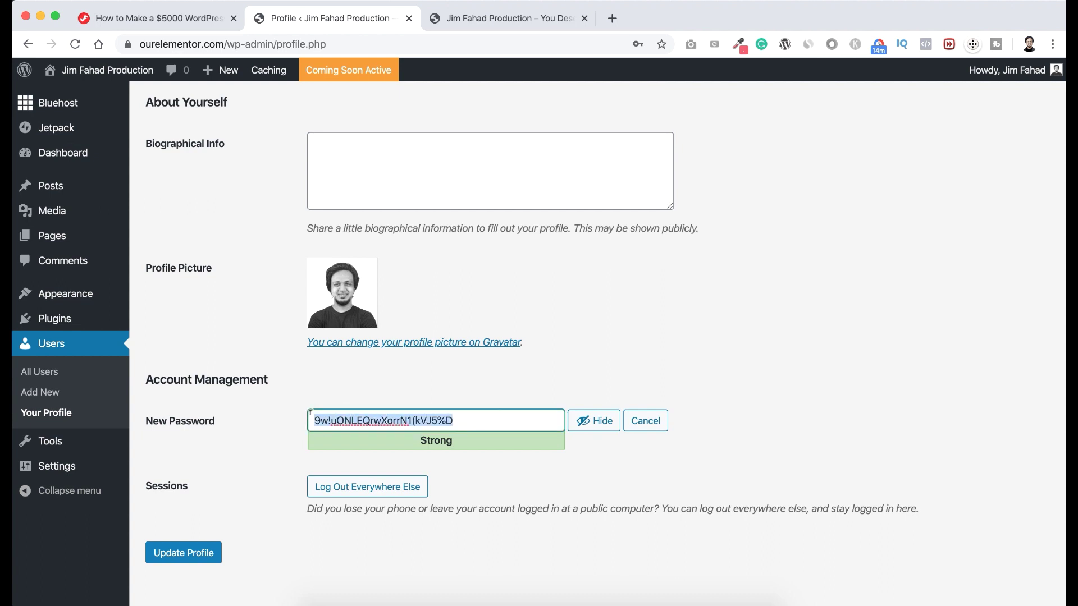
pyautogui.click(326, 388)
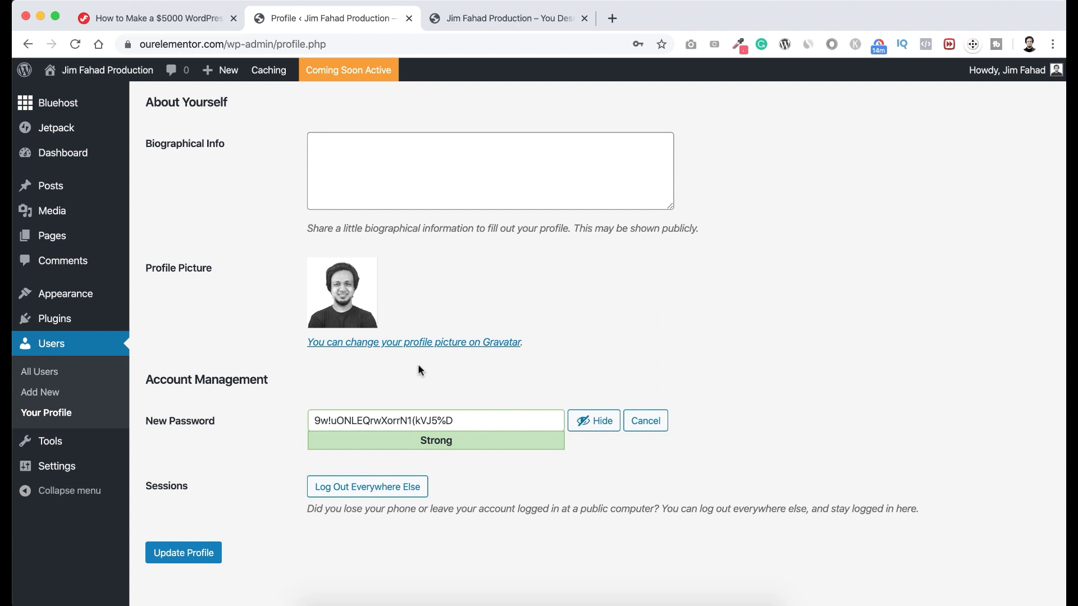
pyautogui.click(584, 419)
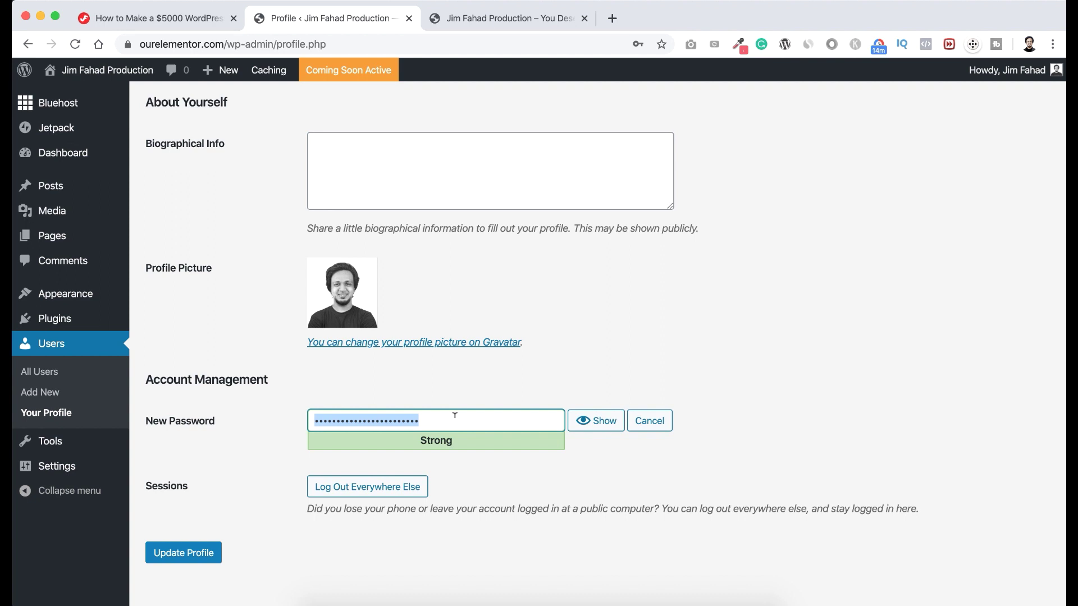
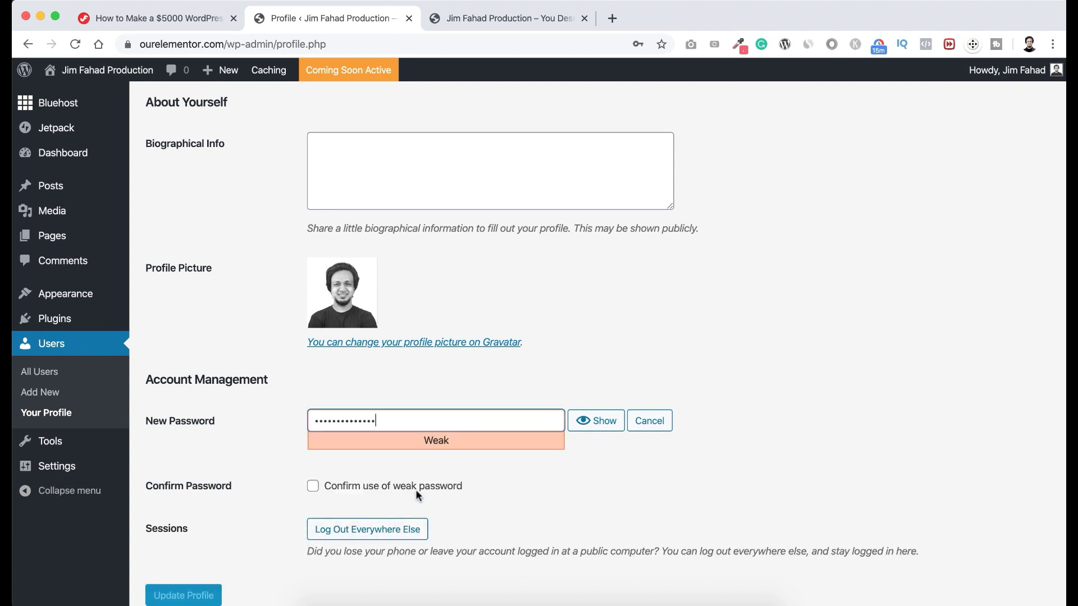
# Step: Confirm use of the weak password and save the profile
pyautogui.scroll(-3, 483, 468)
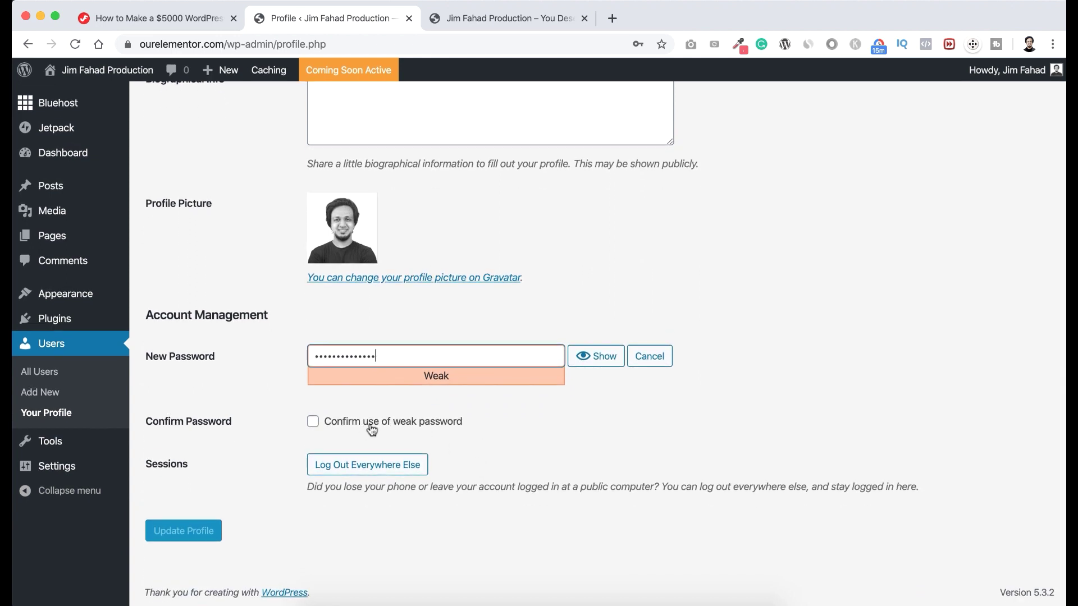
pyautogui.click(313, 422)
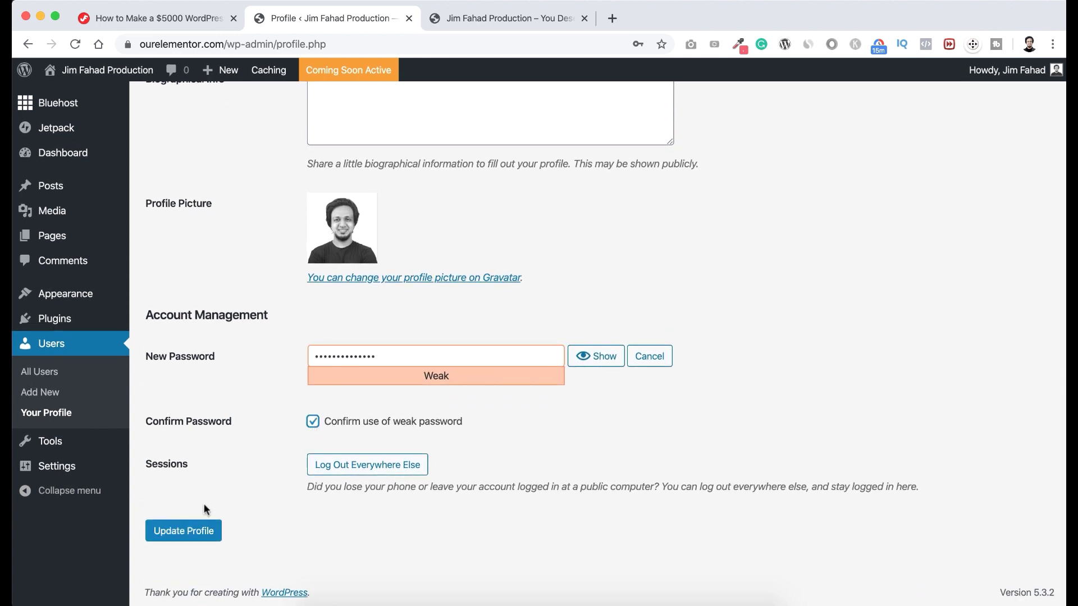
pyautogui.click(185, 531)
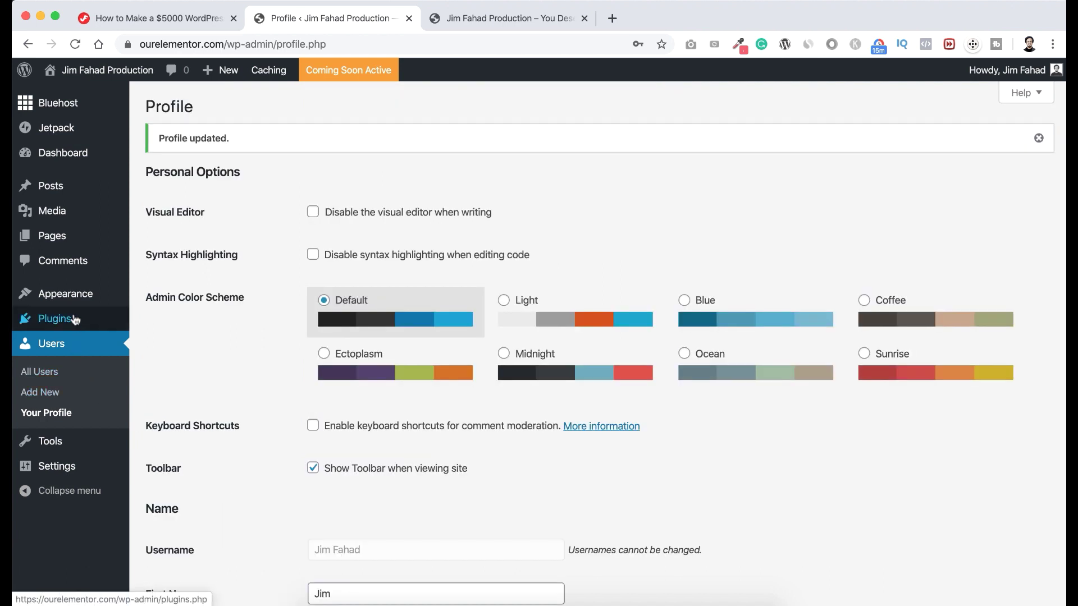
pyautogui.moveTo(79, 319)
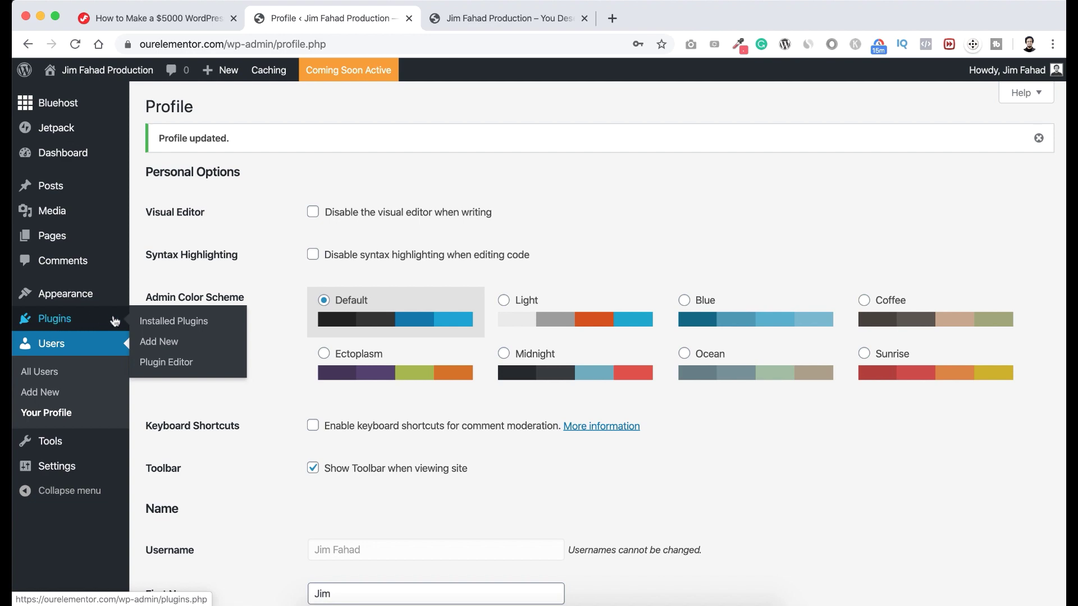
# Step: Select all four installed plugins, Jetpack included, and bulk-deactivate them
pyautogui.click(170, 323)
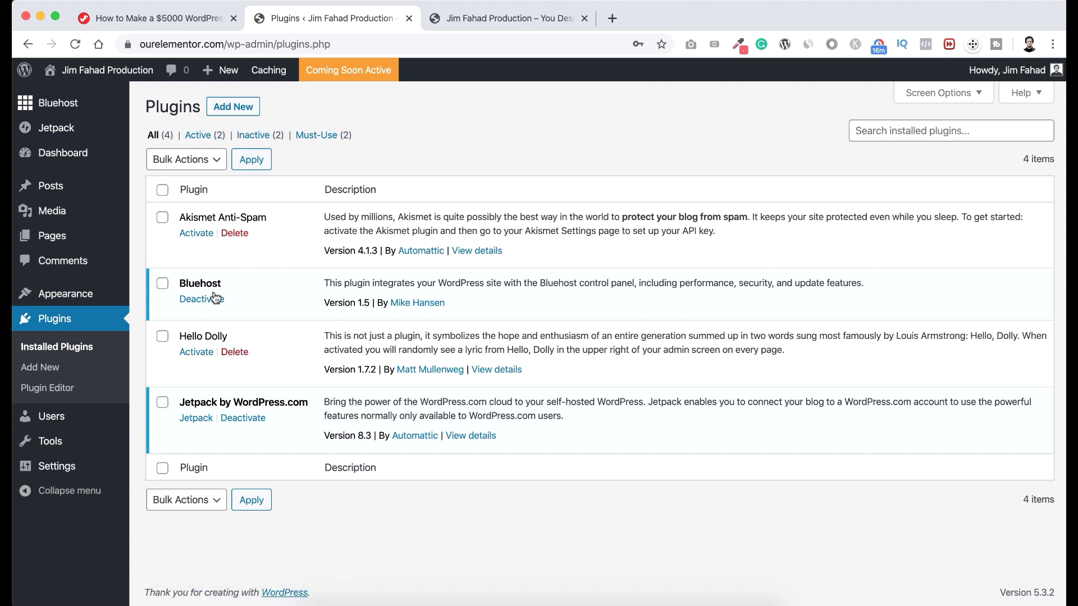
pyautogui.click(163, 191)
pyautogui.click(186, 163)
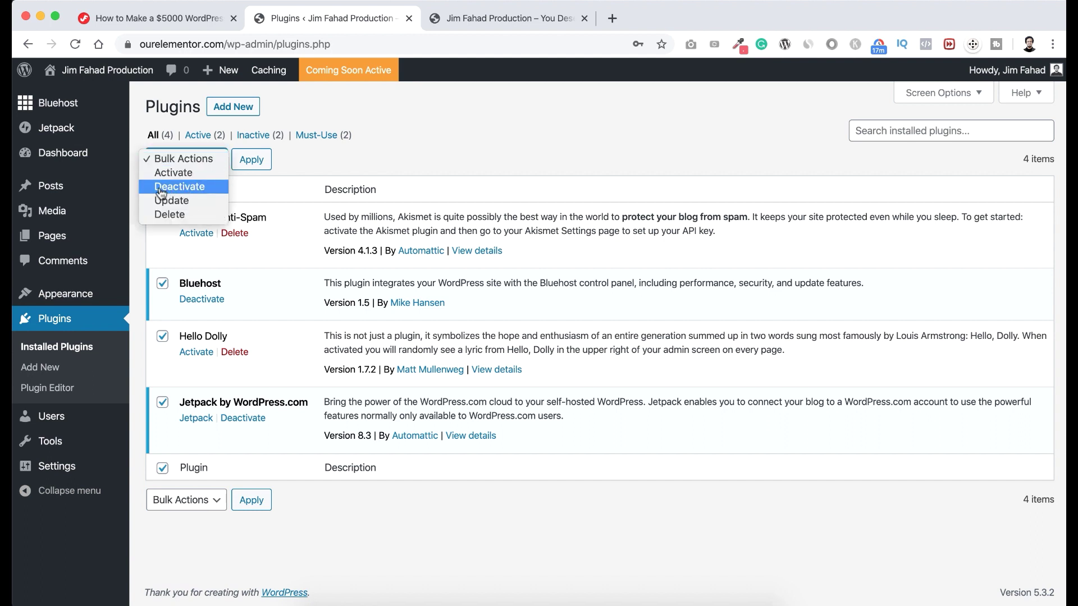
pyautogui.click(191, 188)
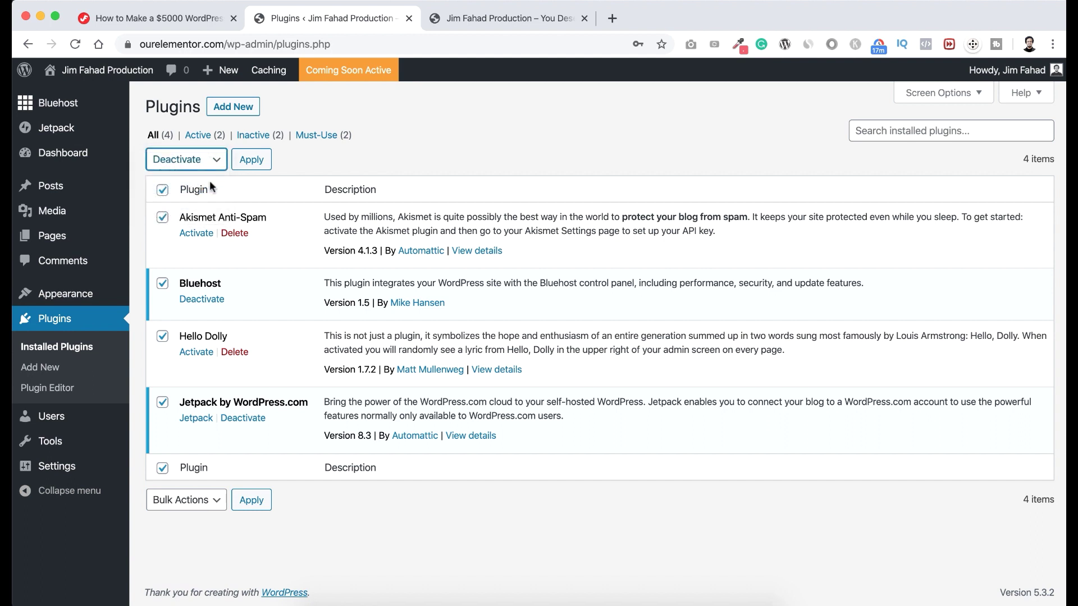
pyautogui.click(252, 161)
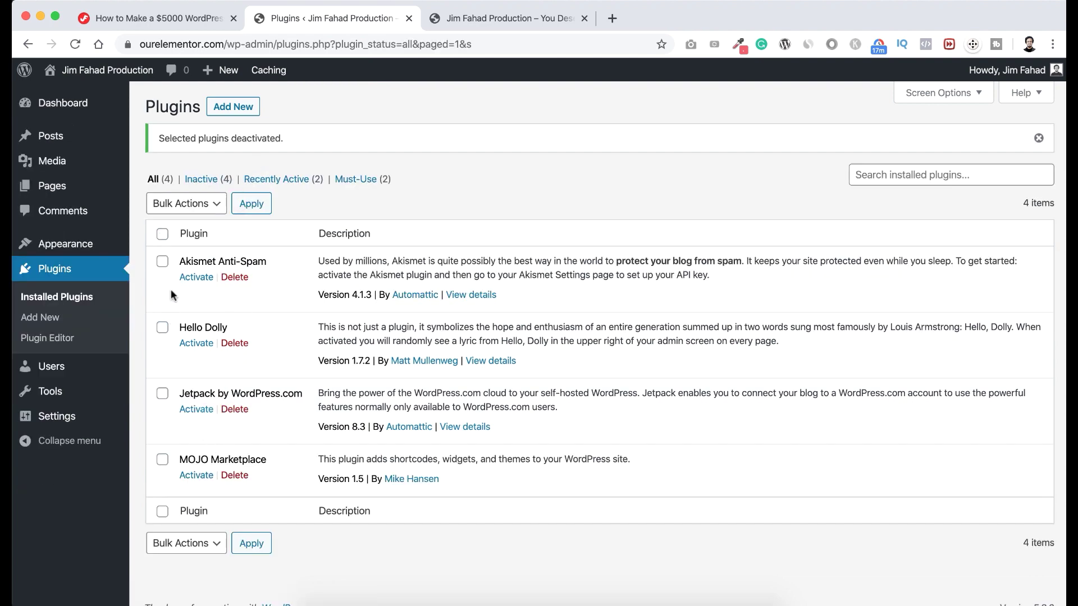
# Step: Bulk-delete Akismet Anti-Spam, Hello Dolly, Jetpack and MOJO Marketplace, confirming the deletion
pyautogui.click(162, 234)
pyautogui.click(185, 204)
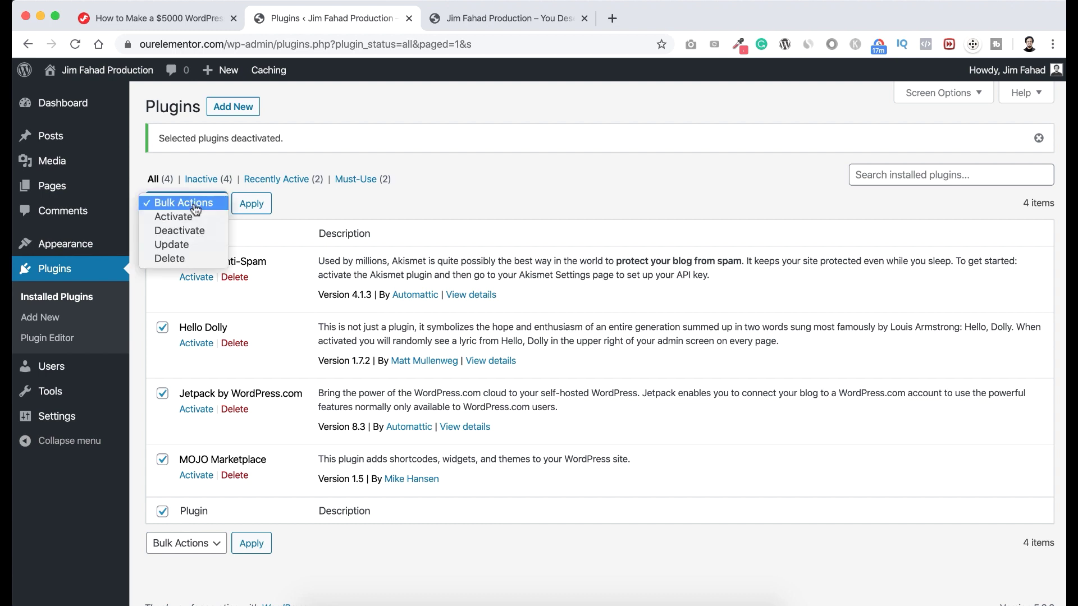
pyautogui.click(170, 259)
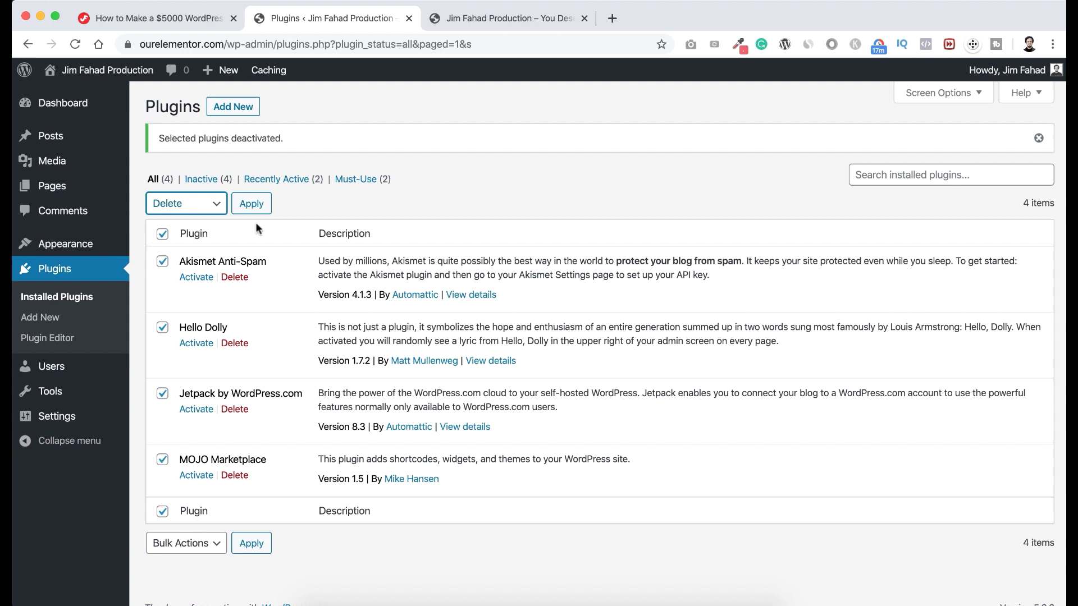
pyautogui.click(255, 205)
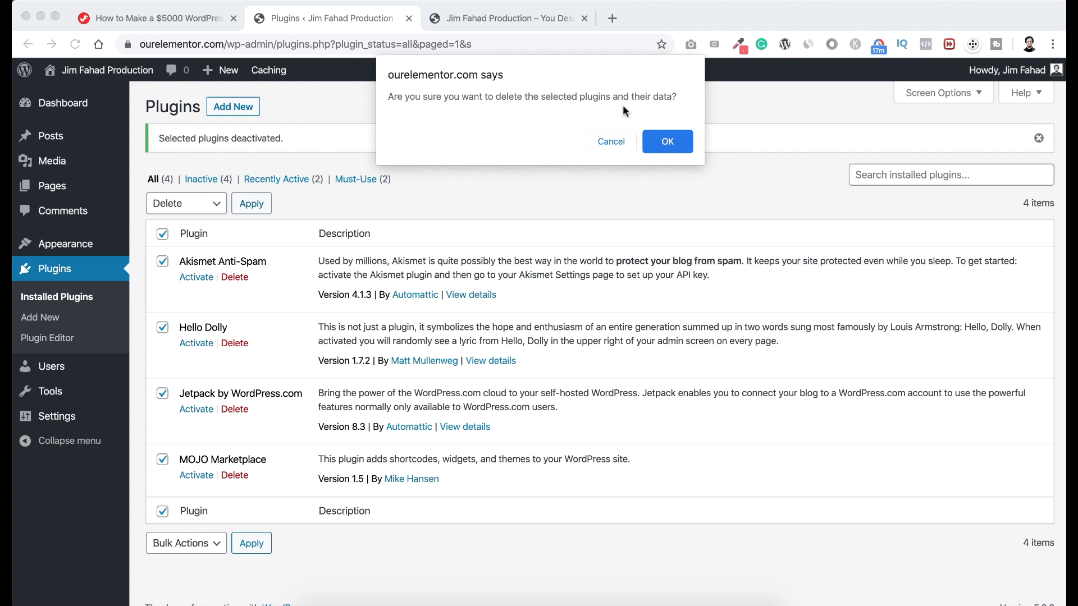
pyautogui.click(668, 142)
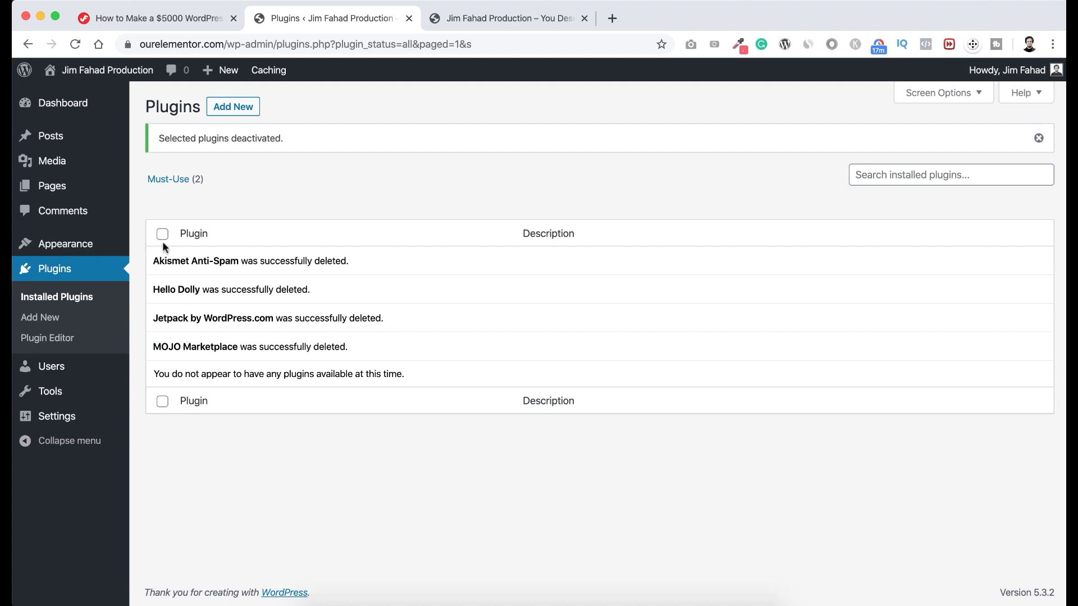
pyautogui.moveTo(56, 416)
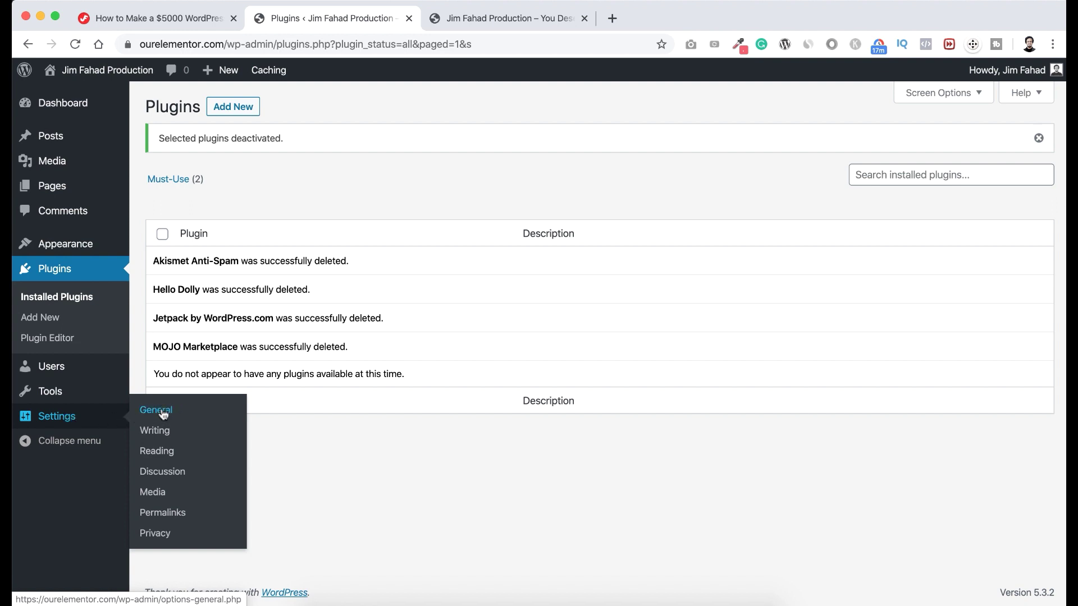
# Step: Review General Settings with tagline 'You Deserve To be Seen' and save the changes
pyautogui.click(164, 413)
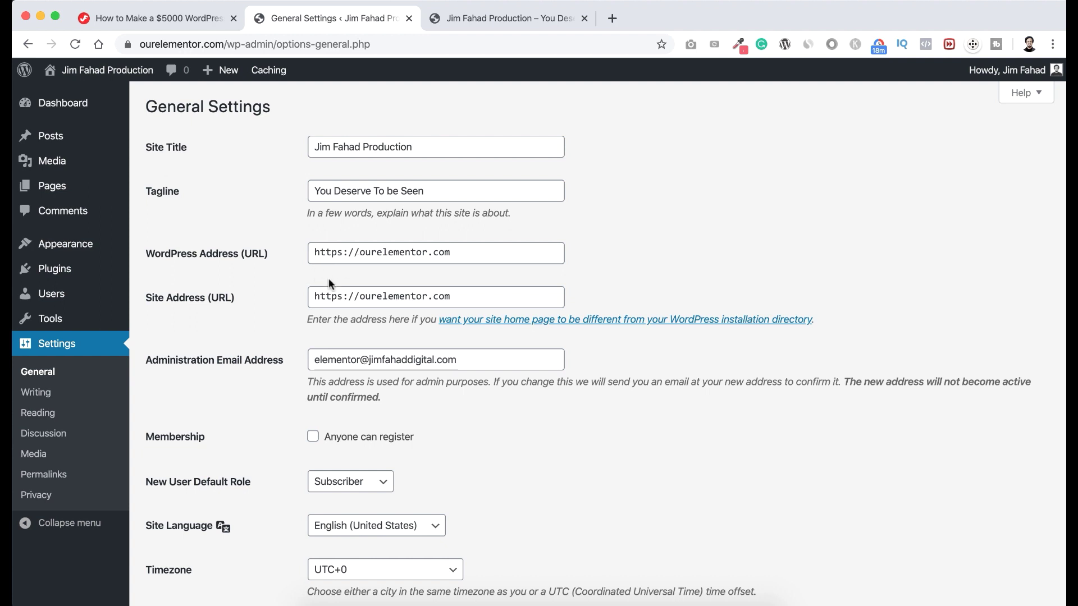
pyautogui.scroll(-1, 284, 301)
pyautogui.scroll(-2, 284, 302)
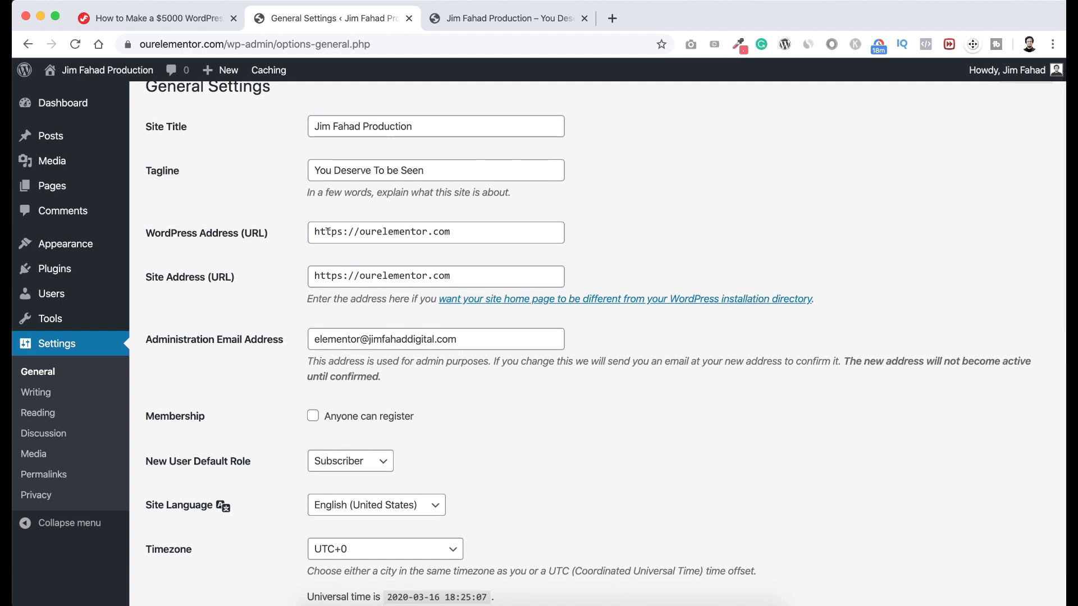
pyautogui.scroll(-5, 333, 277)
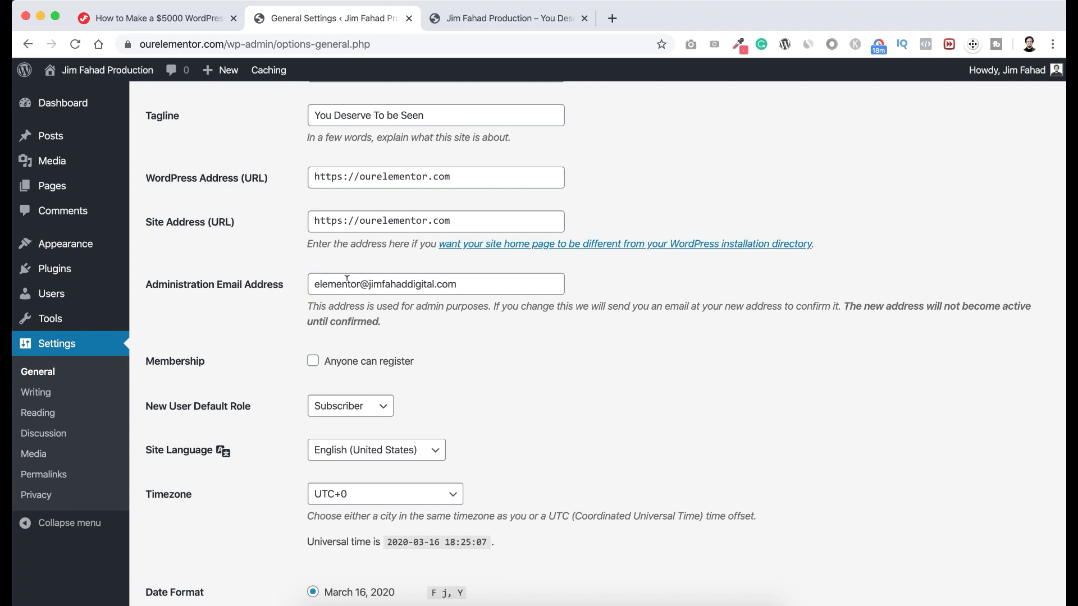
pyautogui.scroll(-10, 234, 334)
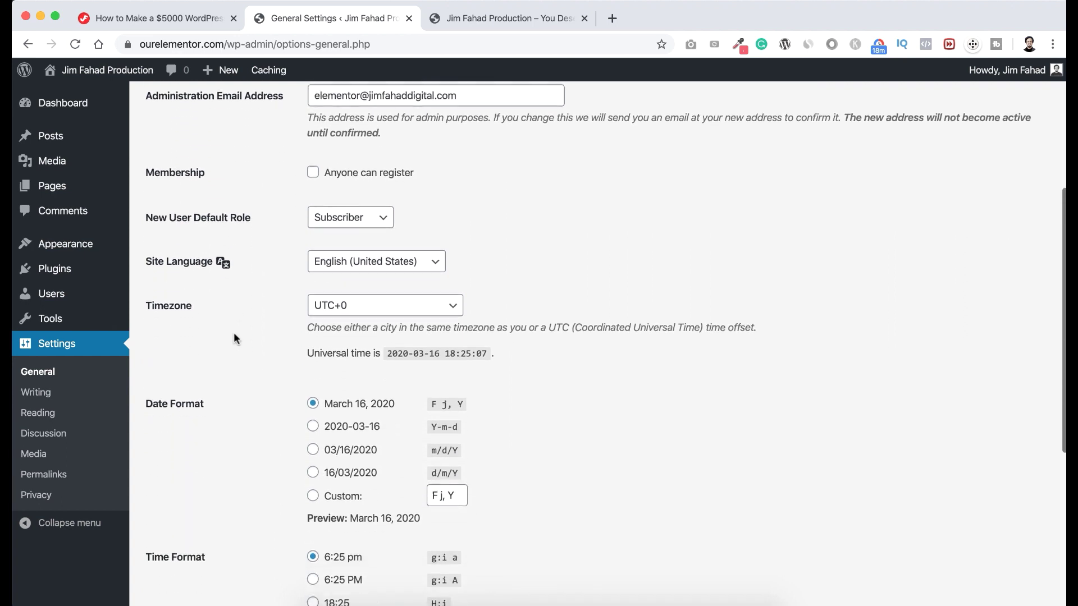
pyautogui.scroll(-5, 234, 334)
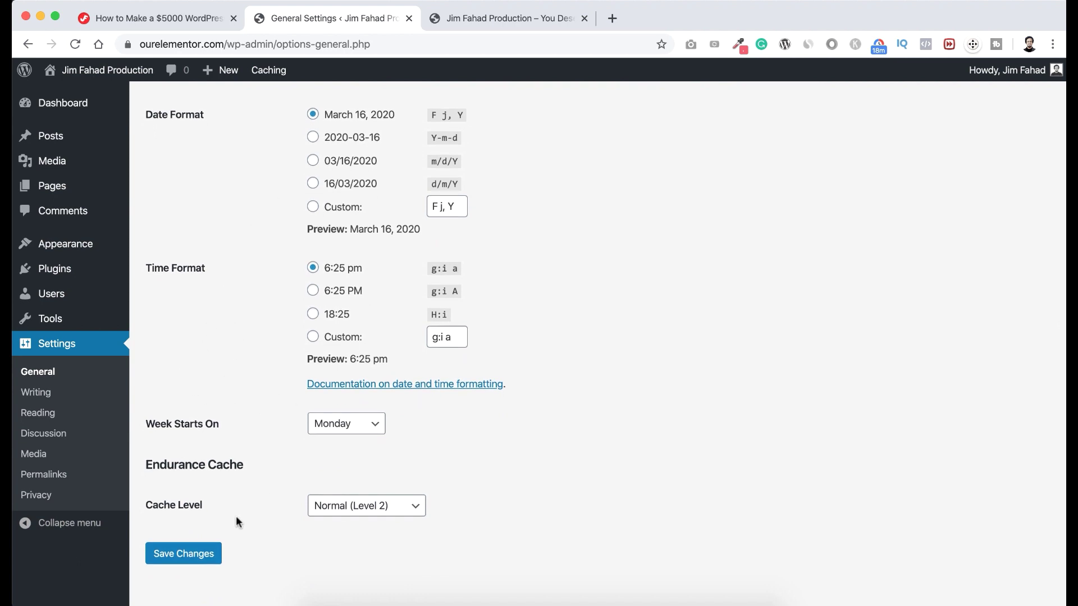
pyautogui.click(194, 555)
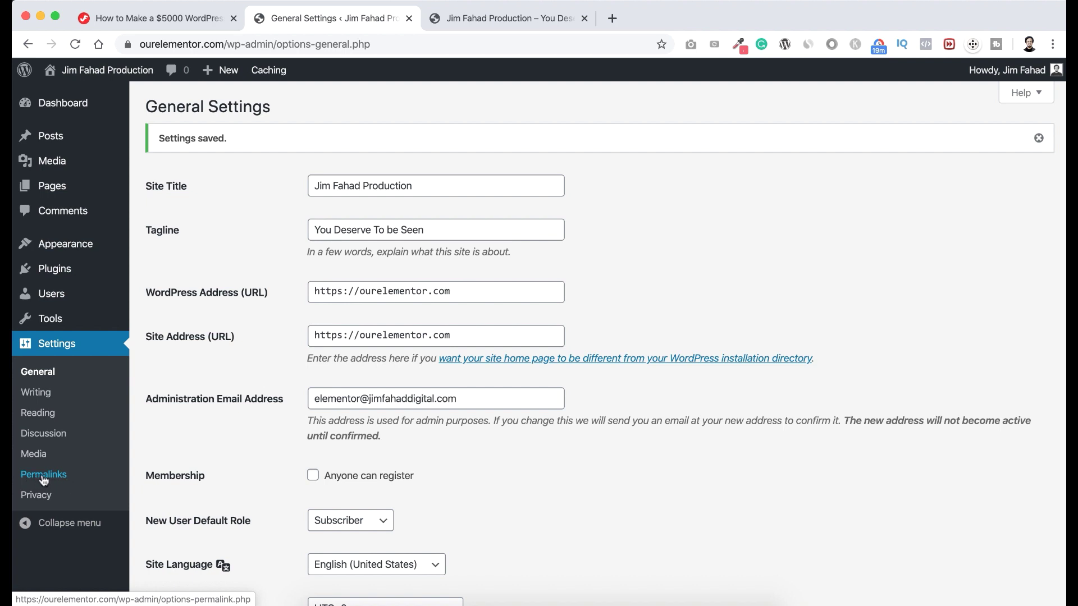
# Step: Open Permalink Settings and verify the Hello world! post uses the plain ?p=1 address
pyautogui.click(44, 475)
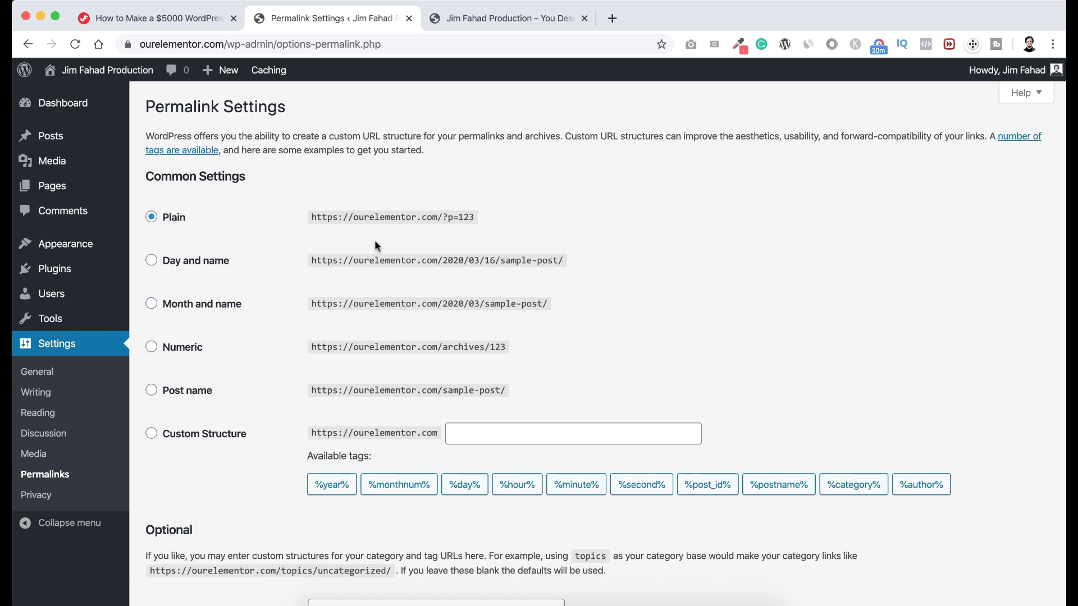
pyautogui.click(503, 18)
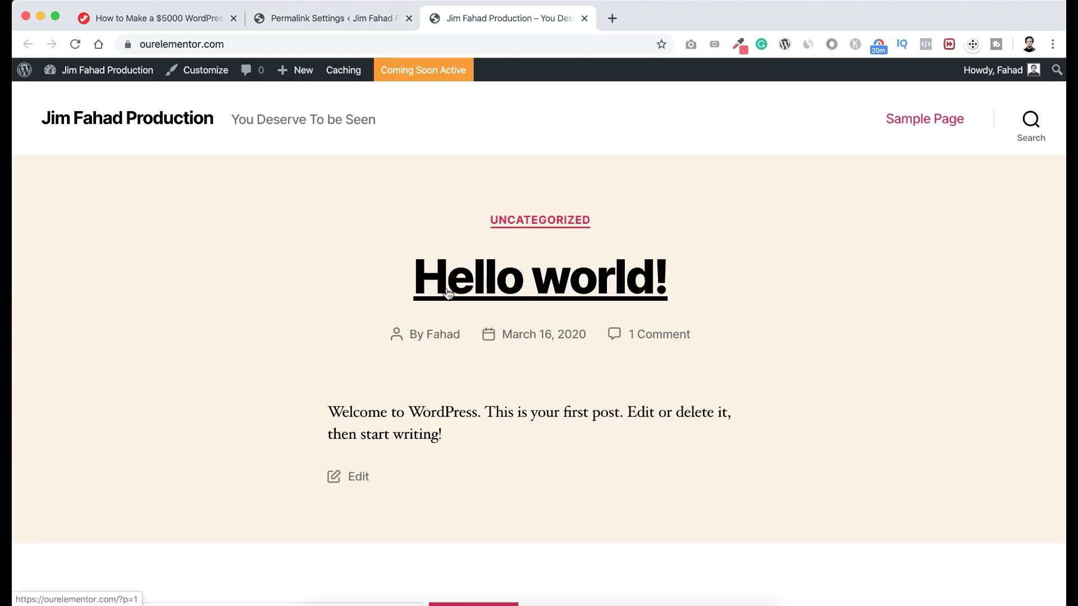
pyautogui.click(494, 288)
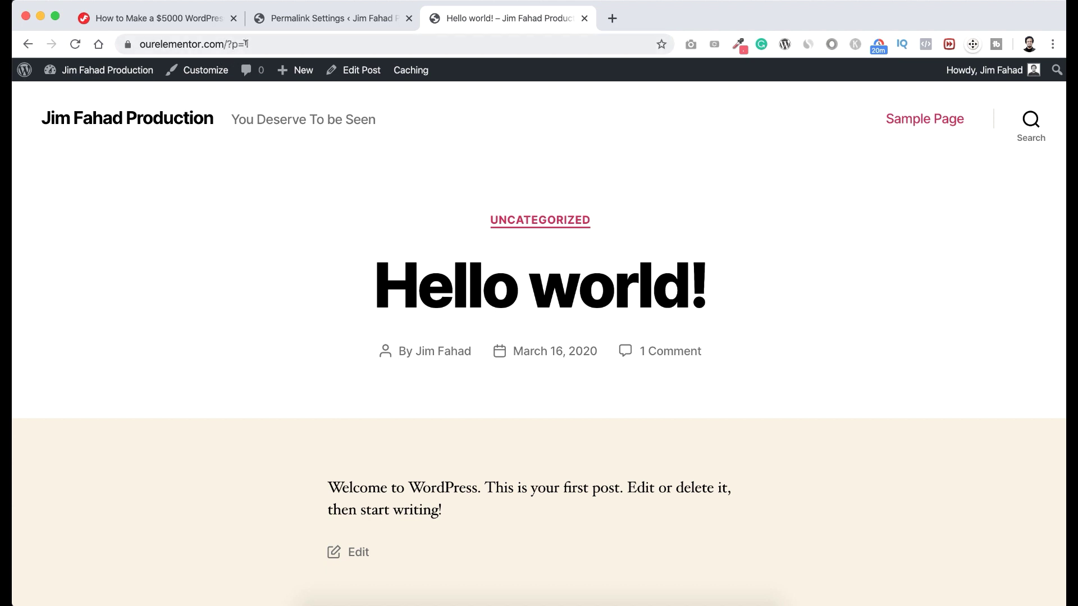
pyautogui.click(323, 18)
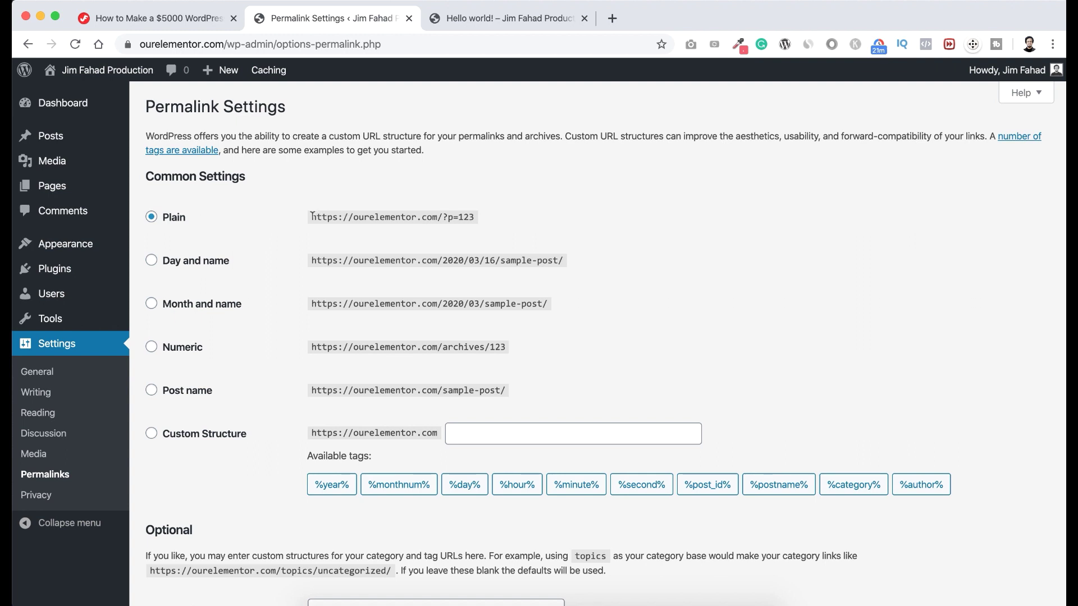
pyautogui.moveTo(313, 216); pyautogui.dragTo(441, 217)
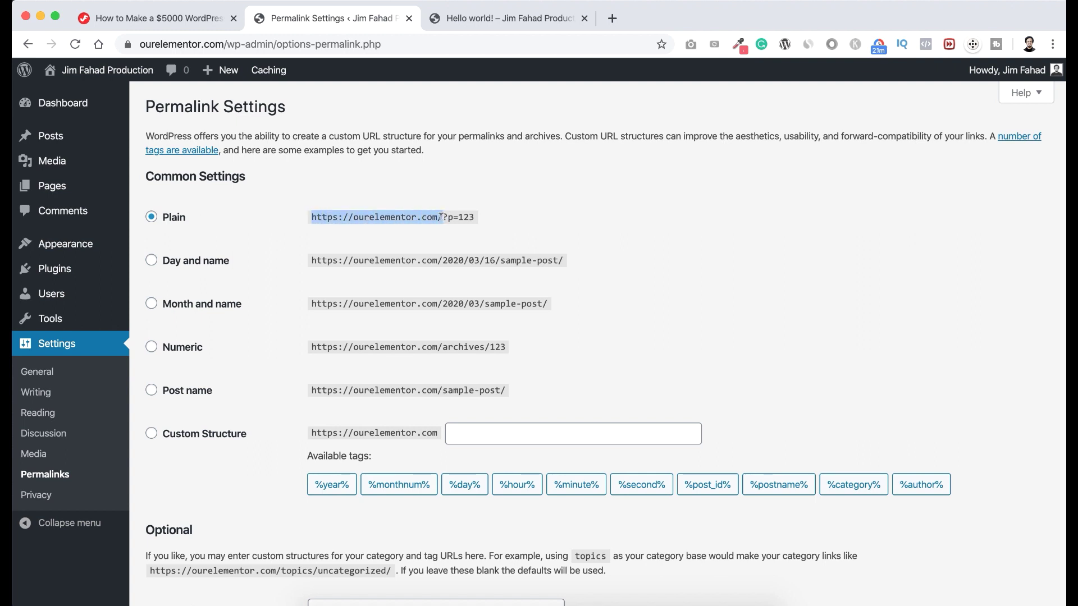
# Step: Save the Post name permalink structure and reload Hello world! to confirm /hello-world/
pyautogui.click(449, 218)
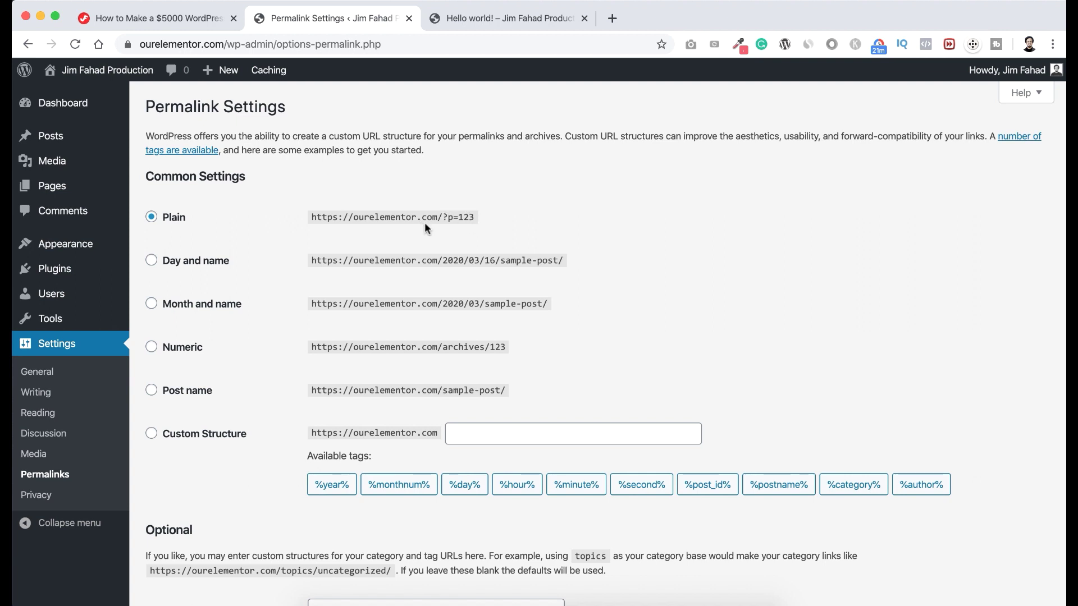
pyautogui.click(184, 393)
pyautogui.scroll(-3, 226, 383)
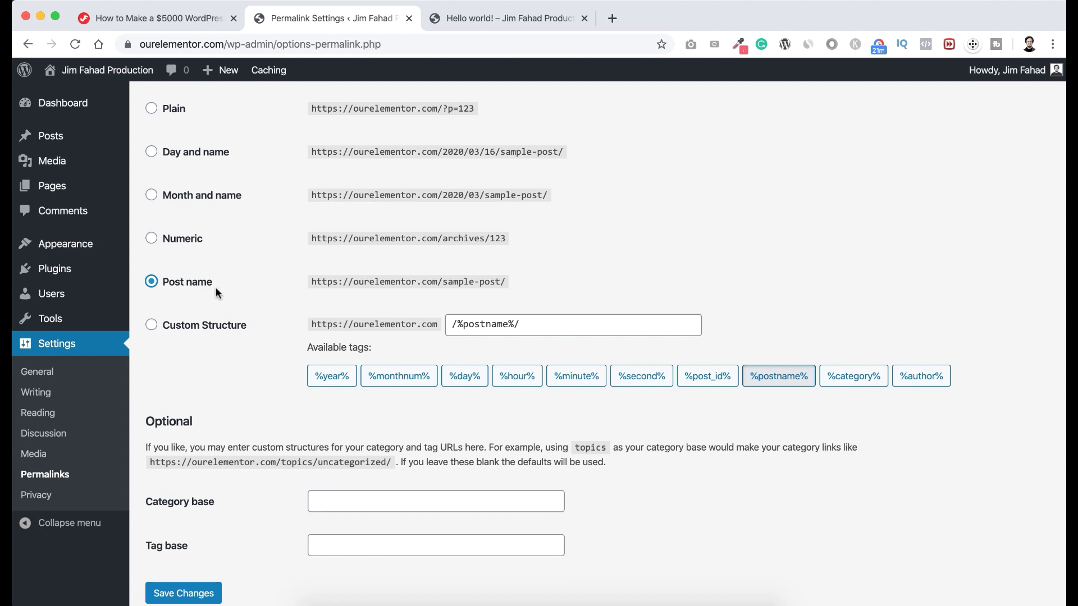
pyautogui.scroll(-2, 258, 399)
pyautogui.click(190, 549)
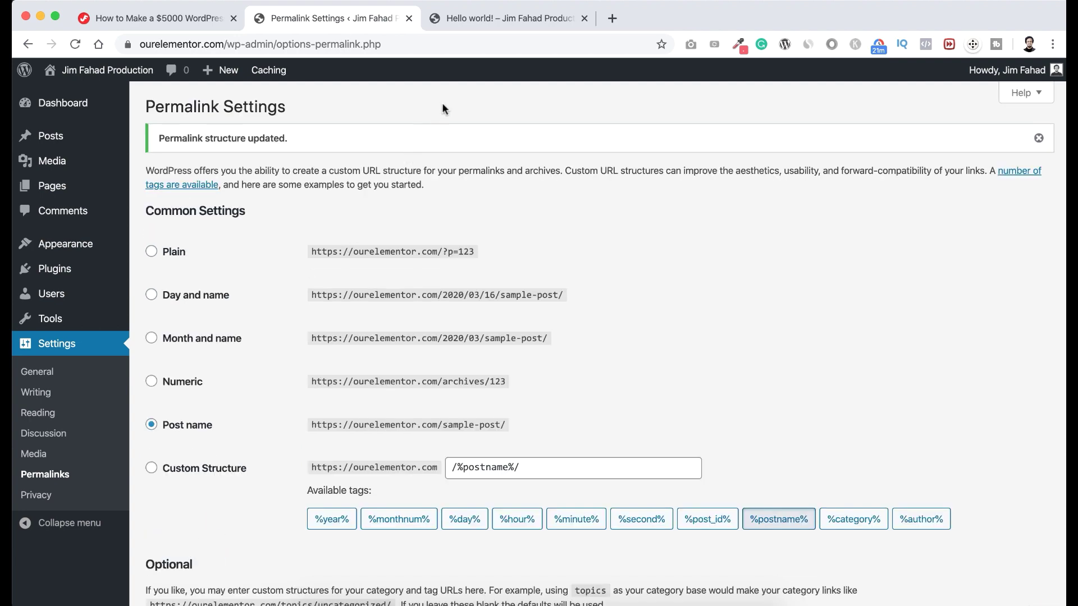
pyautogui.click(483, 20)
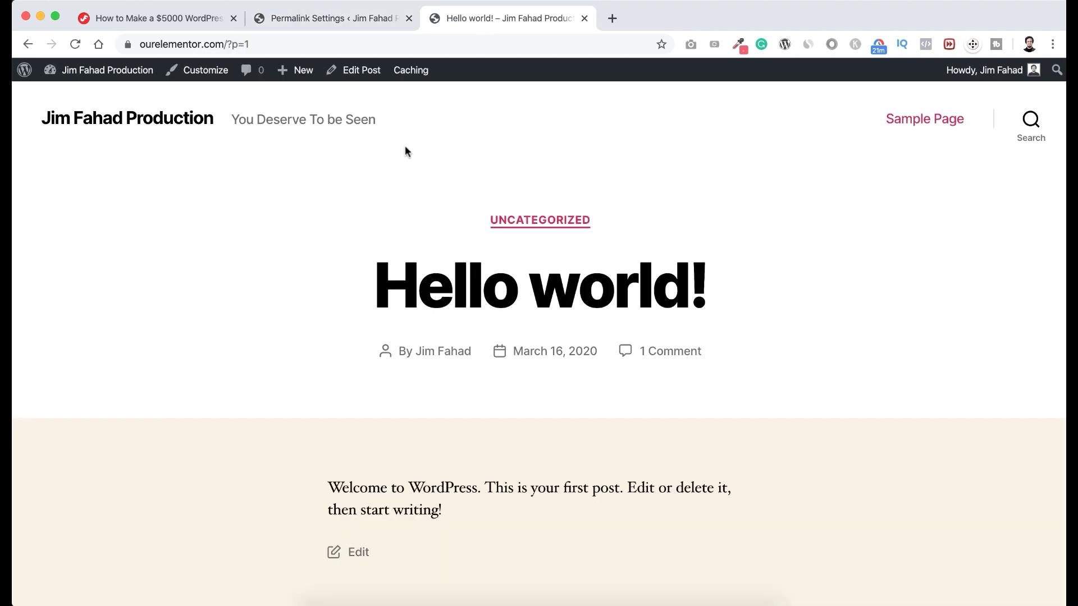
pyautogui.click(74, 44)
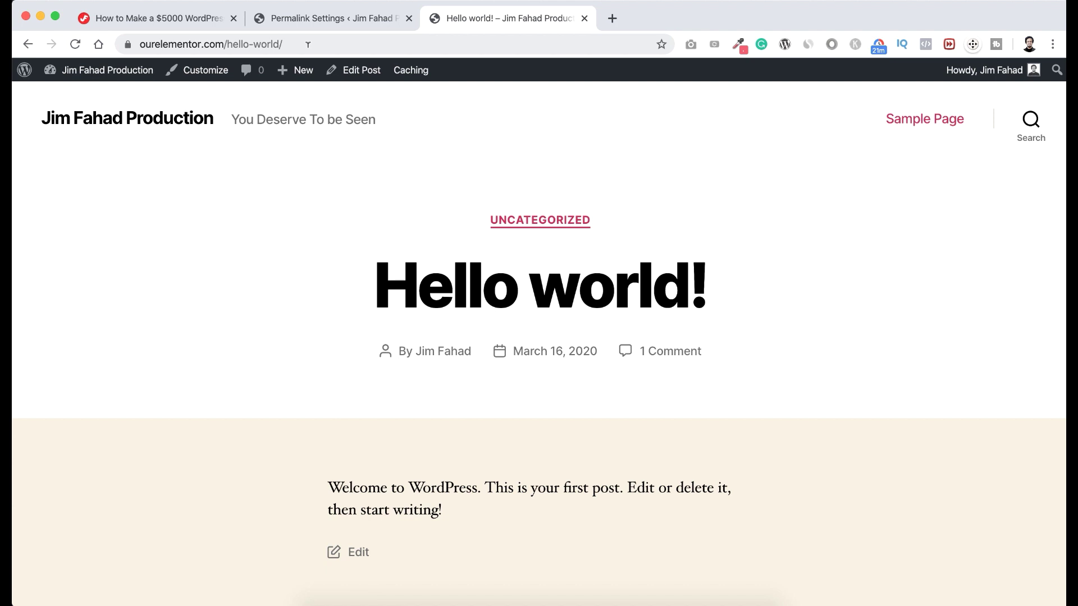
pyautogui.click(331, 18)
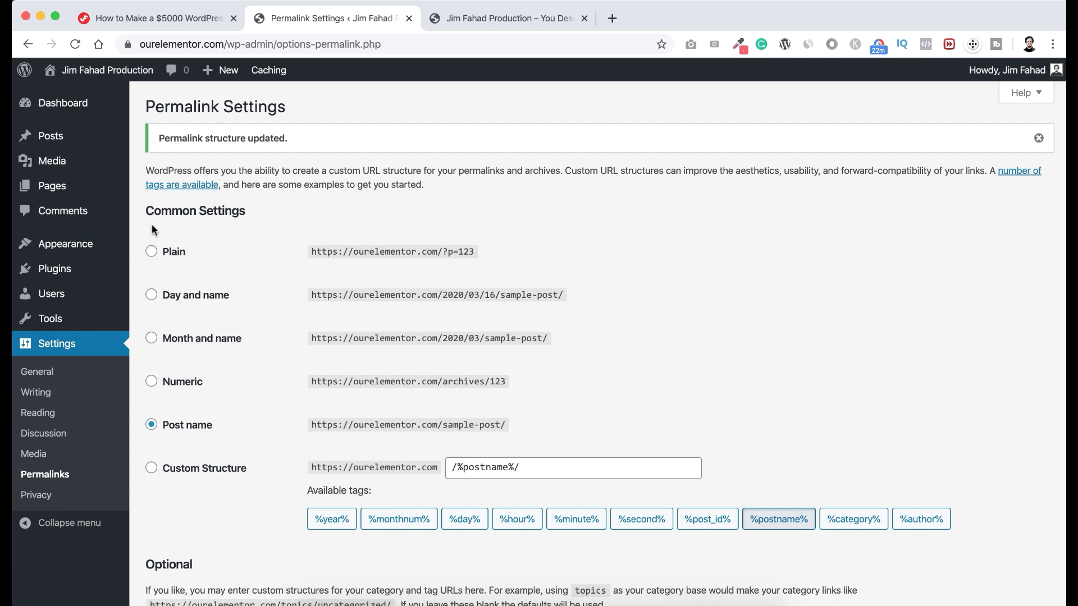
pyautogui.moveTo(70, 244)
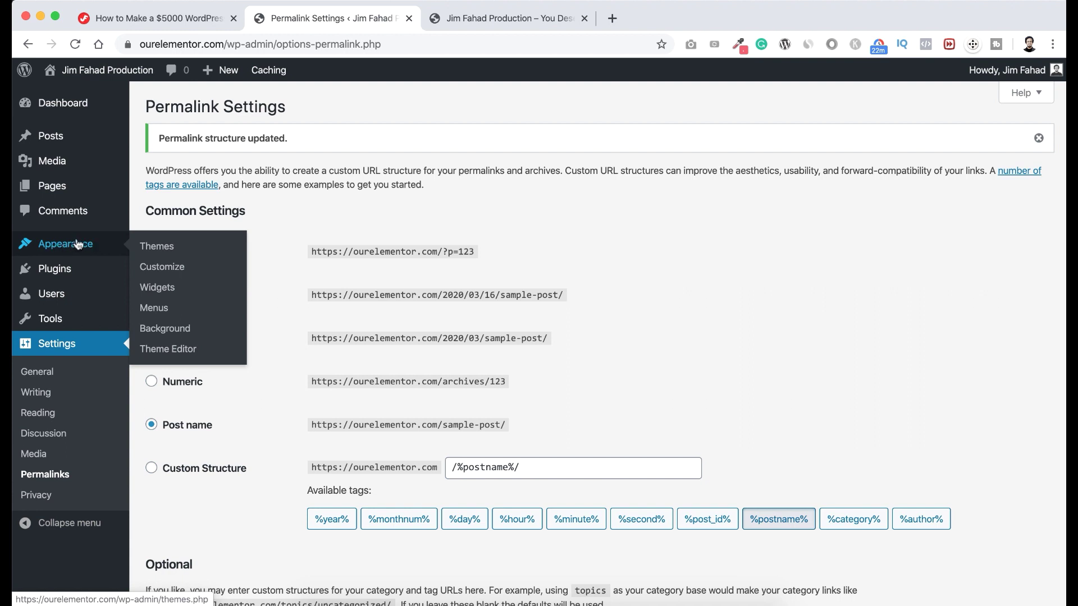
pyautogui.click(162, 251)
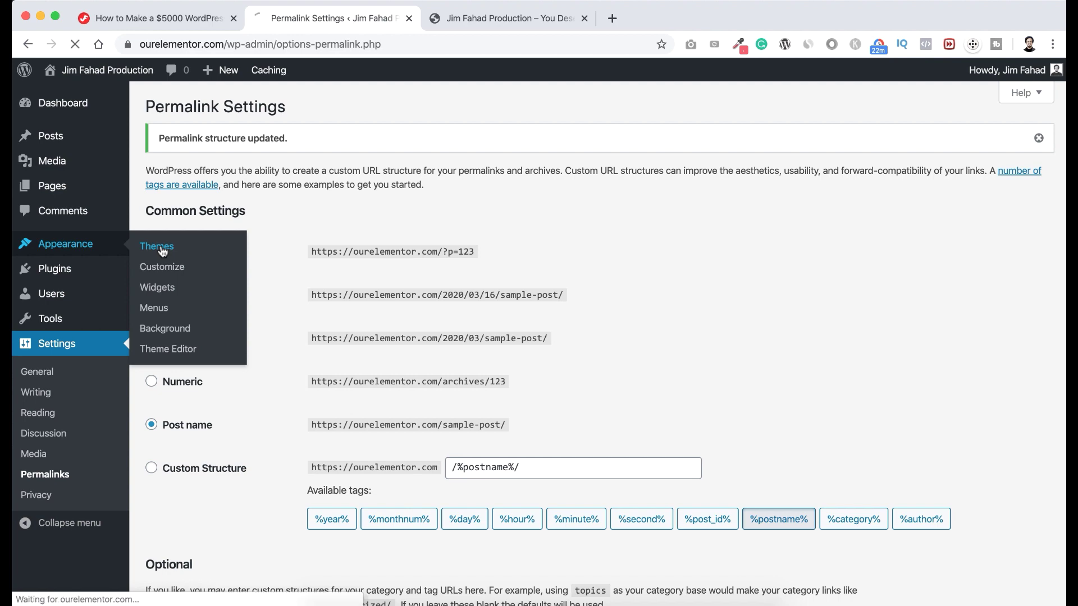
pyautogui.scroll(-3, 135, 248)
pyautogui.scroll(2, 136, 248)
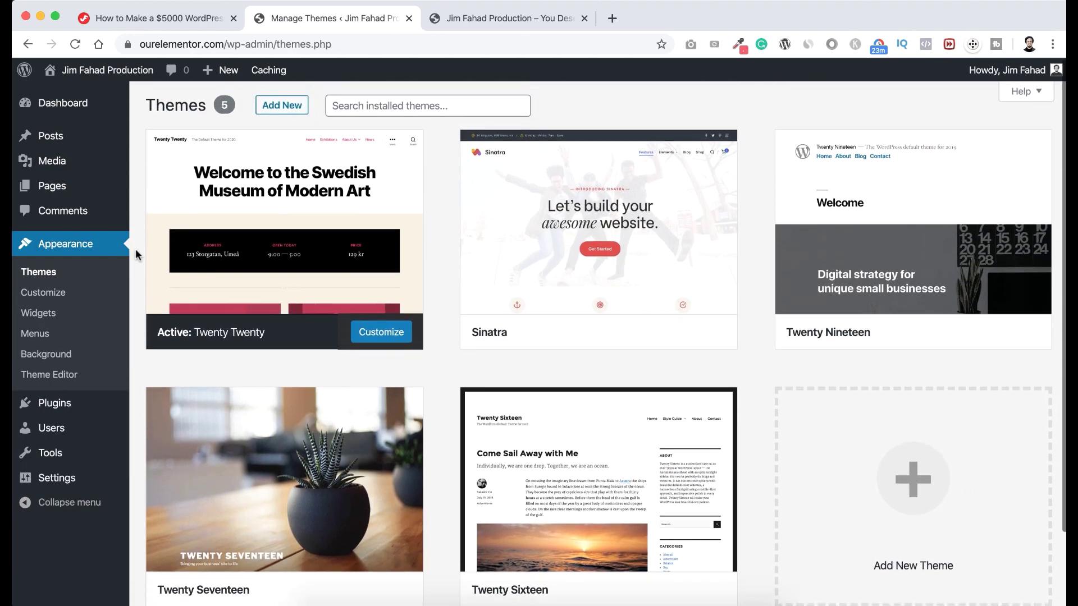
pyautogui.scroll(-1, 136, 248)
pyautogui.scroll(1, 136, 248)
pyautogui.scroll(-1, 136, 249)
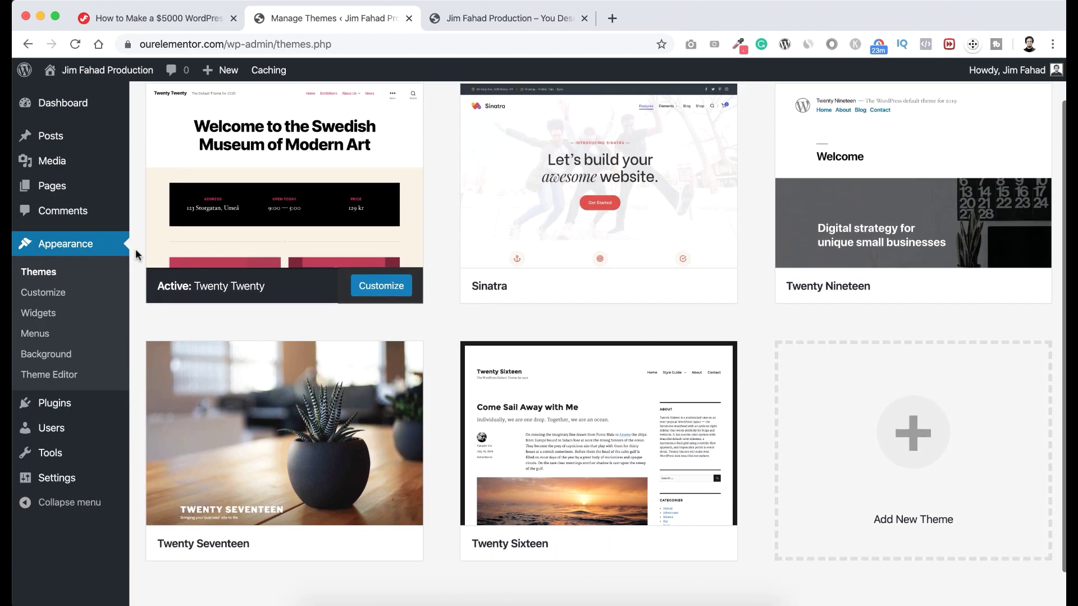
pyautogui.scroll(1, 136, 248)
pyautogui.scroll(-1, 135, 248)
pyautogui.scroll(1, 136, 249)
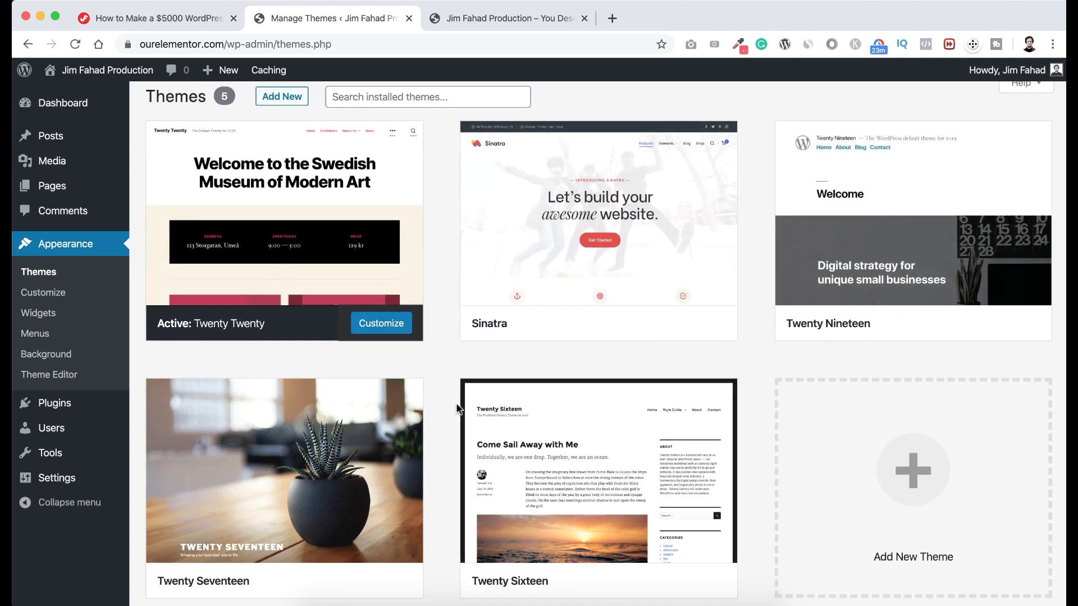
pyautogui.scroll(-1, 280, 427)
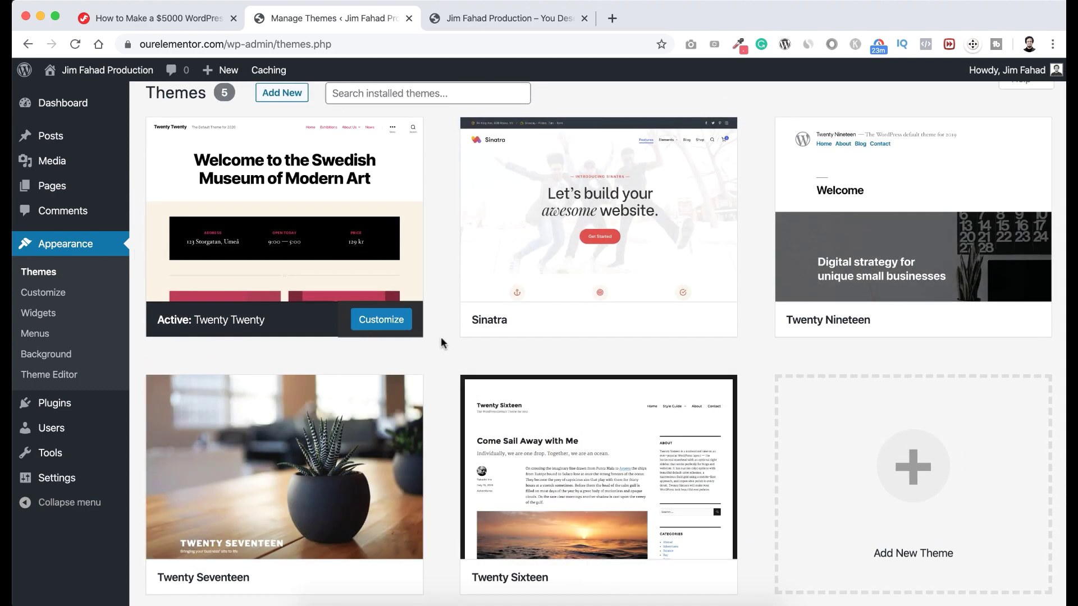
pyautogui.scroll(1, 441, 338)
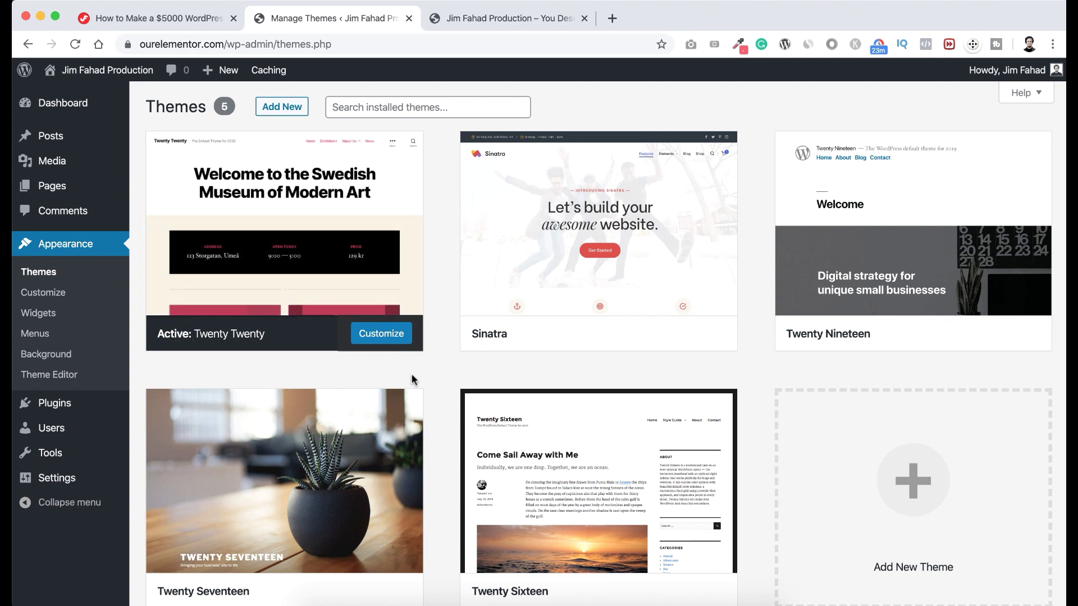
pyautogui.scroll(-3, 411, 372)
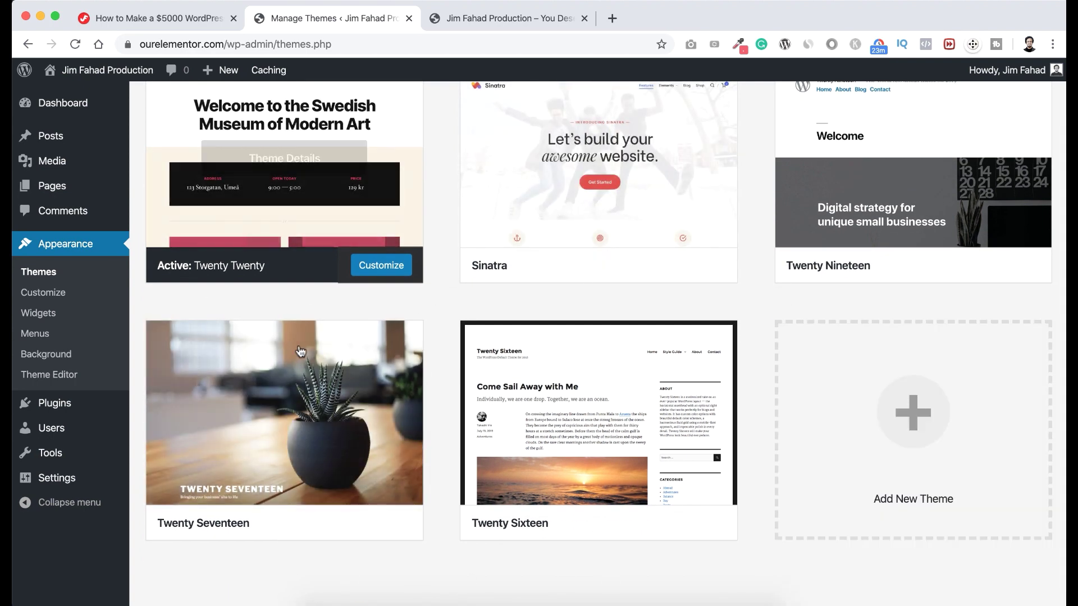
pyautogui.scroll(3, 298, 357)
pyautogui.scroll(-3, 432, 360)
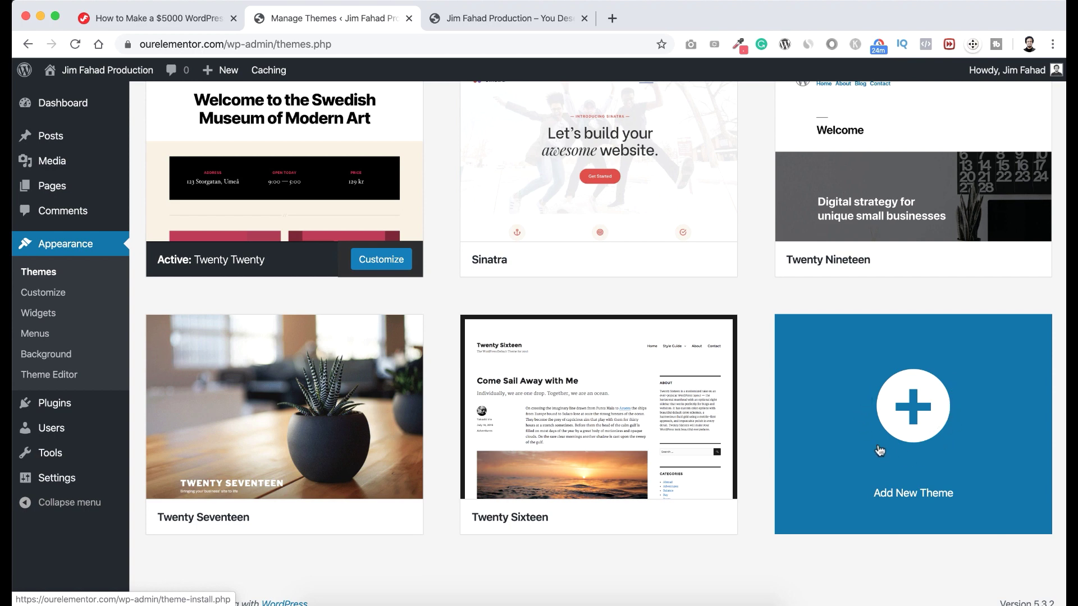
# Step: Browse the 15 Featured themes on the Add Themes page, Twenty Twenty already installed
pyautogui.click(918, 408)
pyautogui.scroll(-8, 745, 415)
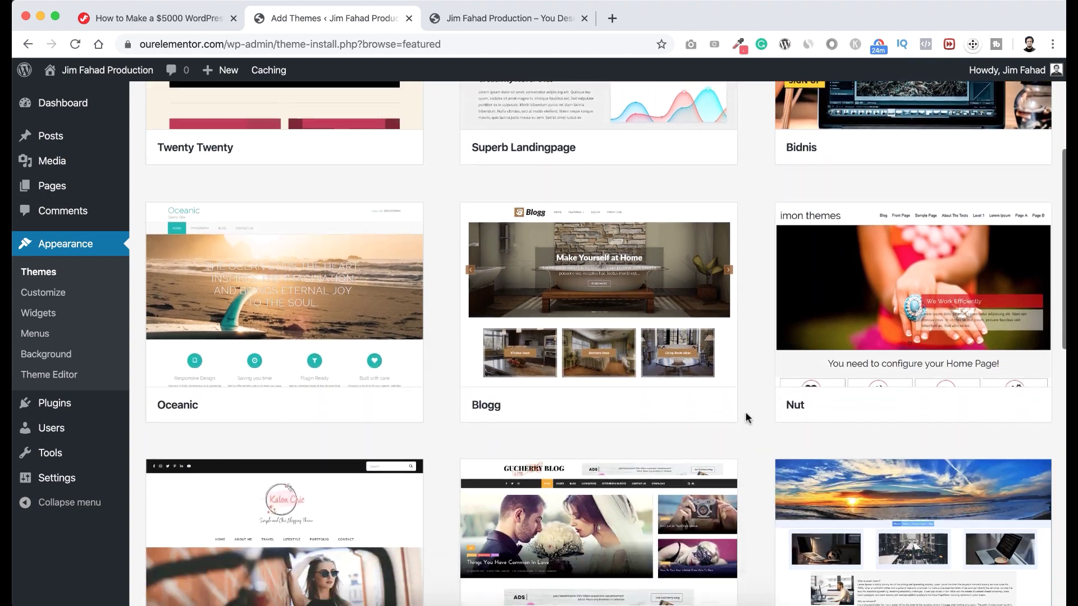
pyautogui.scroll(-4, 746, 415)
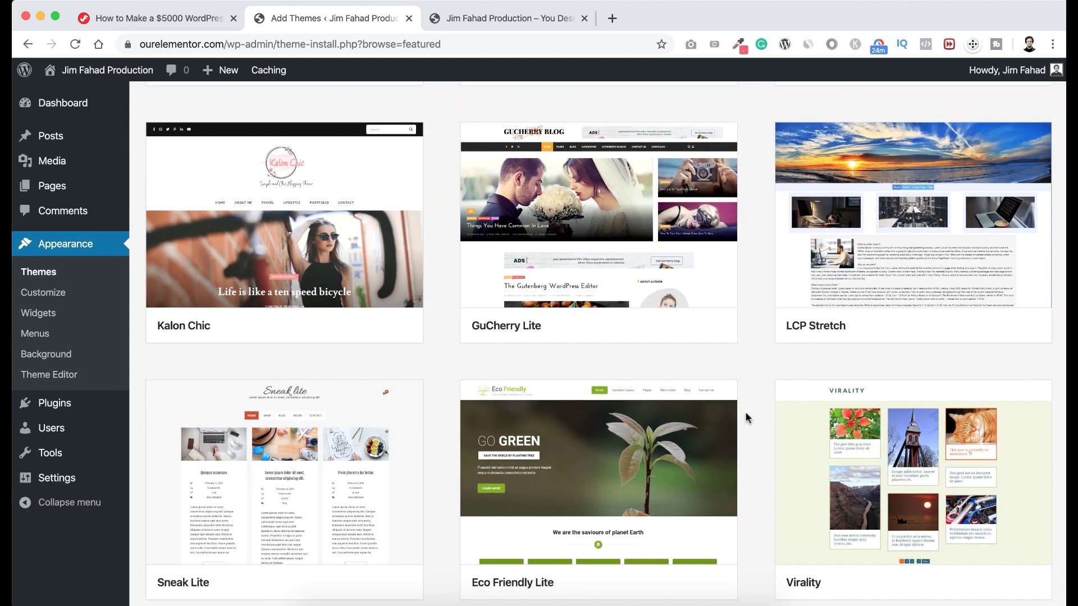
pyautogui.scroll(-6, 745, 417)
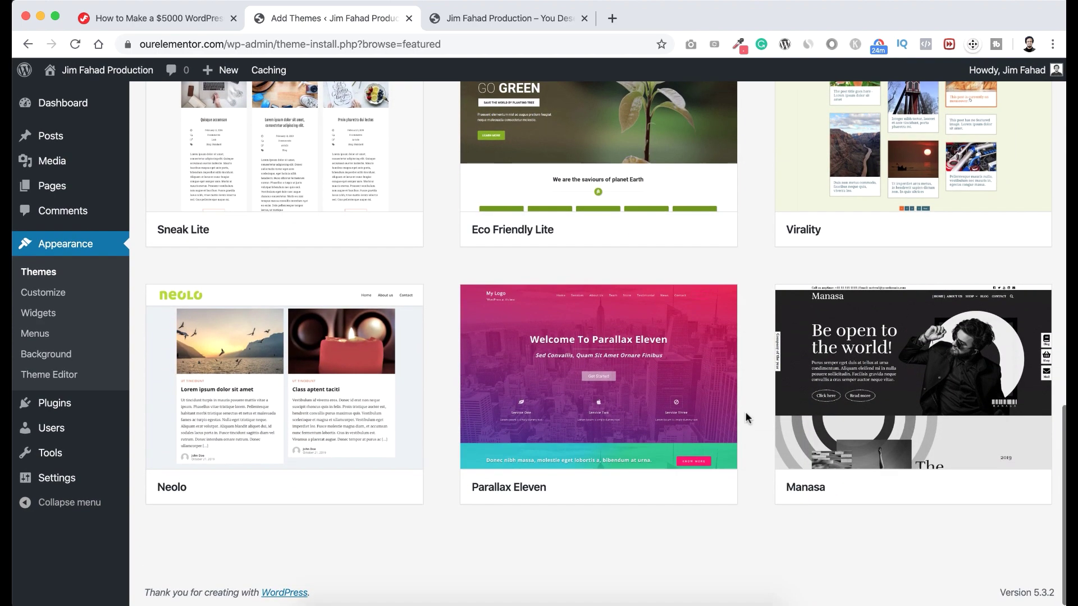
pyautogui.scroll(15, 745, 415)
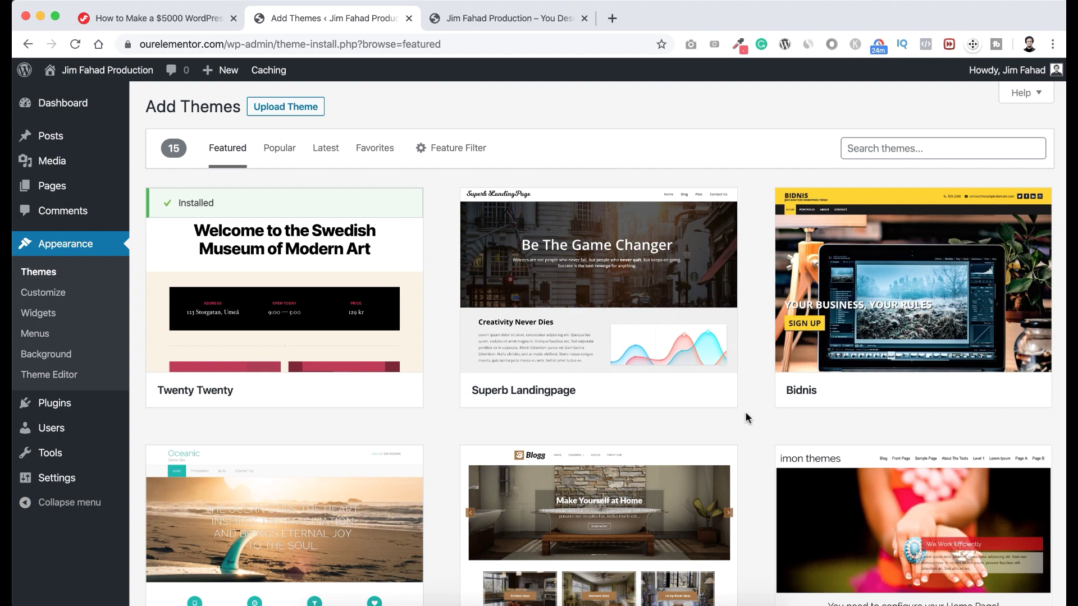
pyautogui.scroll(-4, 745, 413)
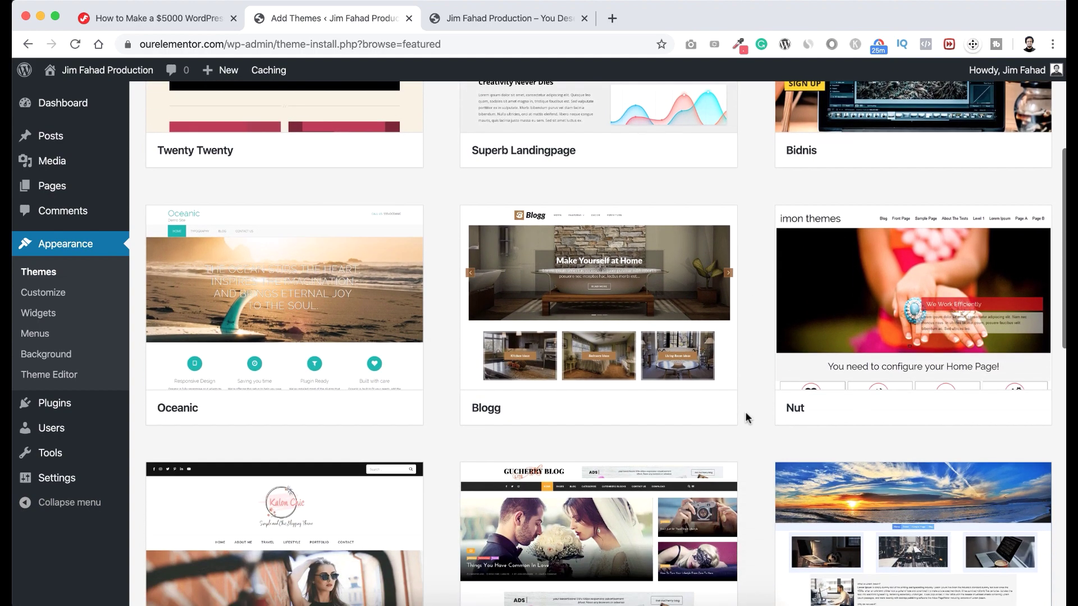
pyautogui.scroll(-3, 745, 418)
pyautogui.scroll(-3, 746, 417)
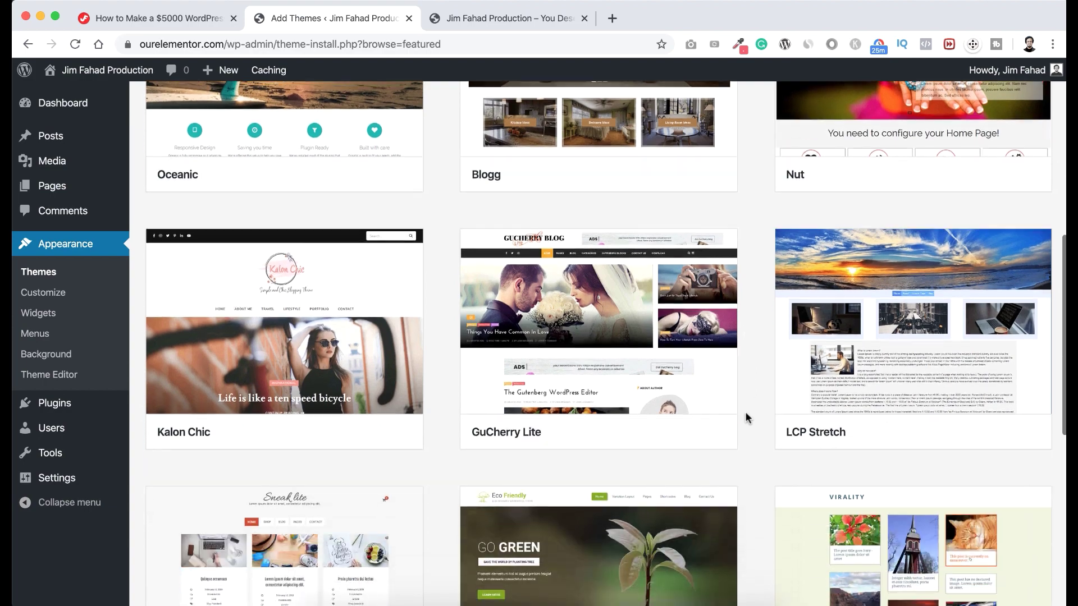
pyautogui.scroll(10, 745, 415)
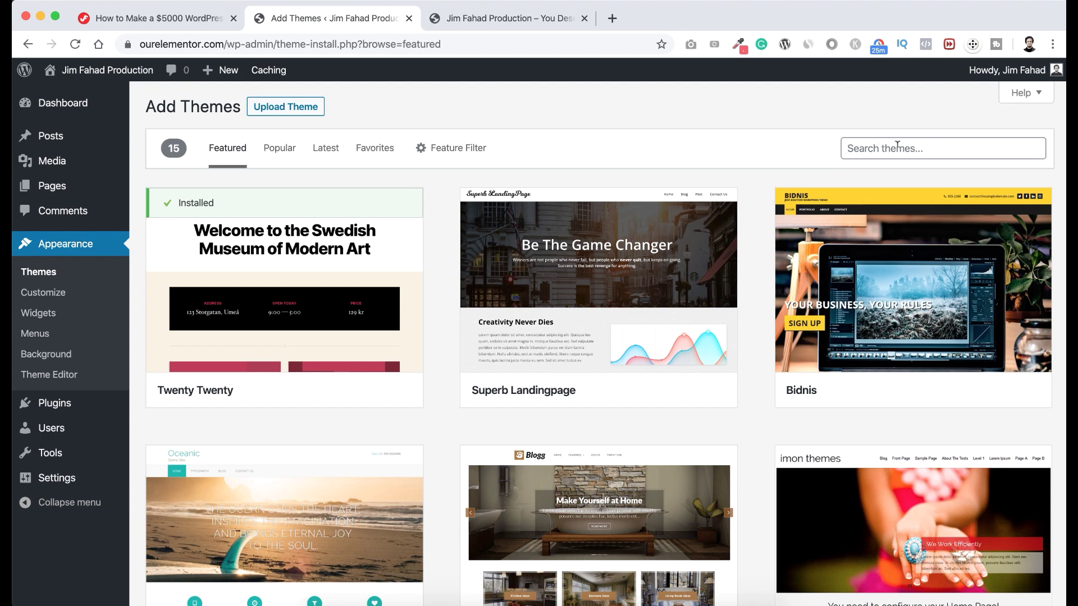
# Step: Search themes for 'Ph', then install and activate the PHLOX theme
pyautogui.click(896, 144)
pyautogui.write('Phlox')
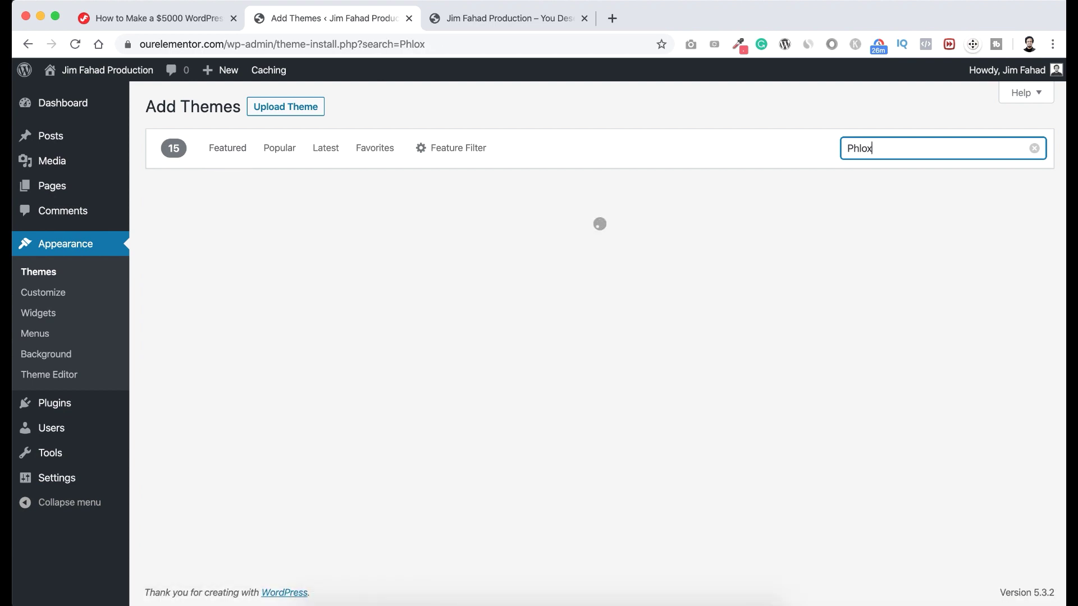
pyautogui.moveTo(401, 258)
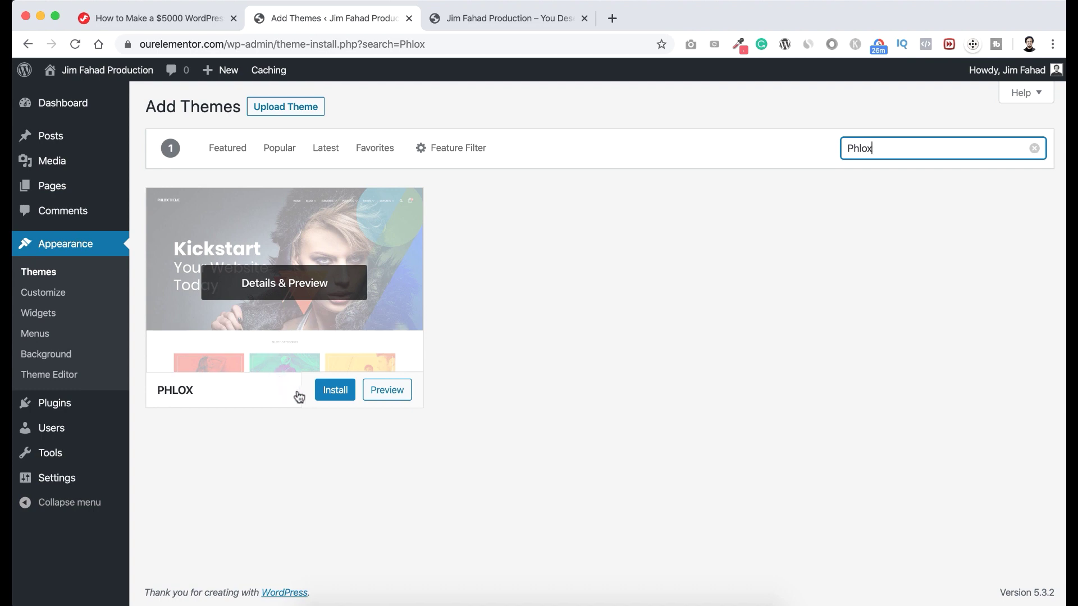
pyautogui.click(330, 395)
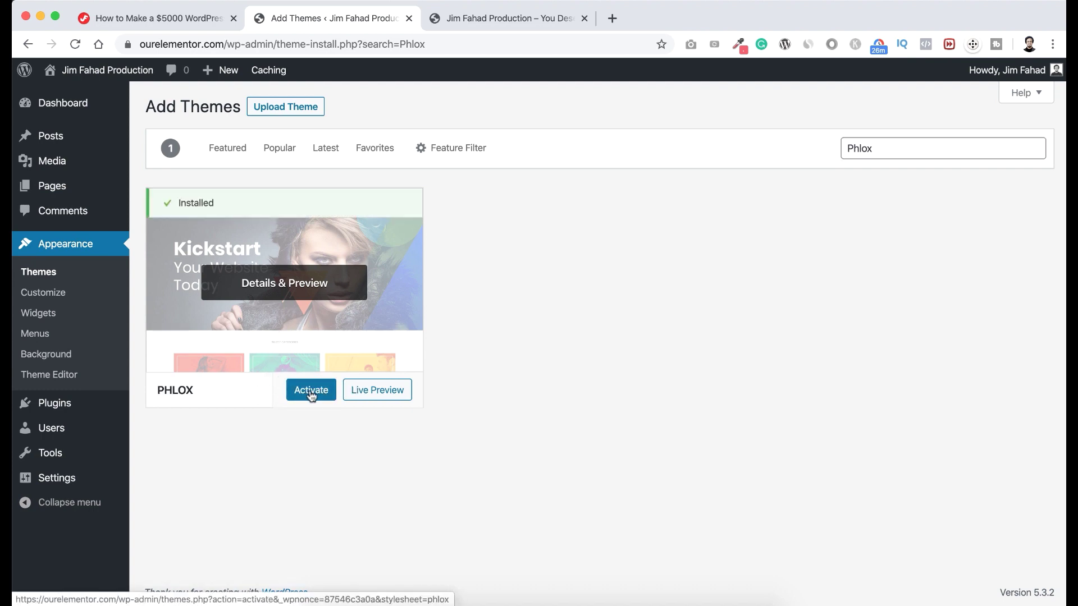
pyautogui.click(313, 392)
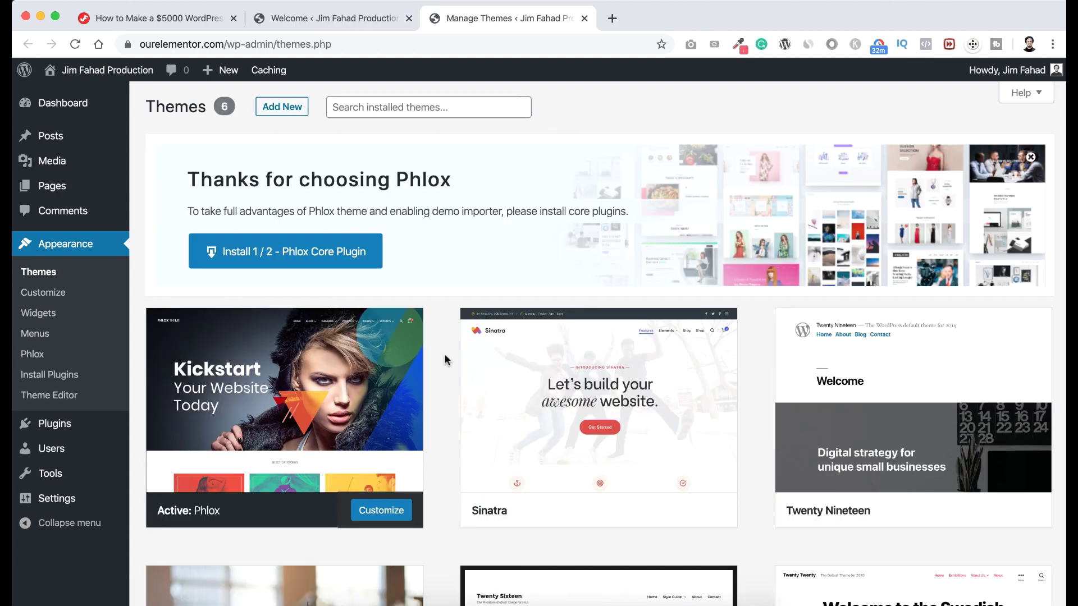
# Step: Search the plugin directory for 'Phlox core', then install and activate Phlox Core Elements
pyautogui.scroll(-5, 445, 360)
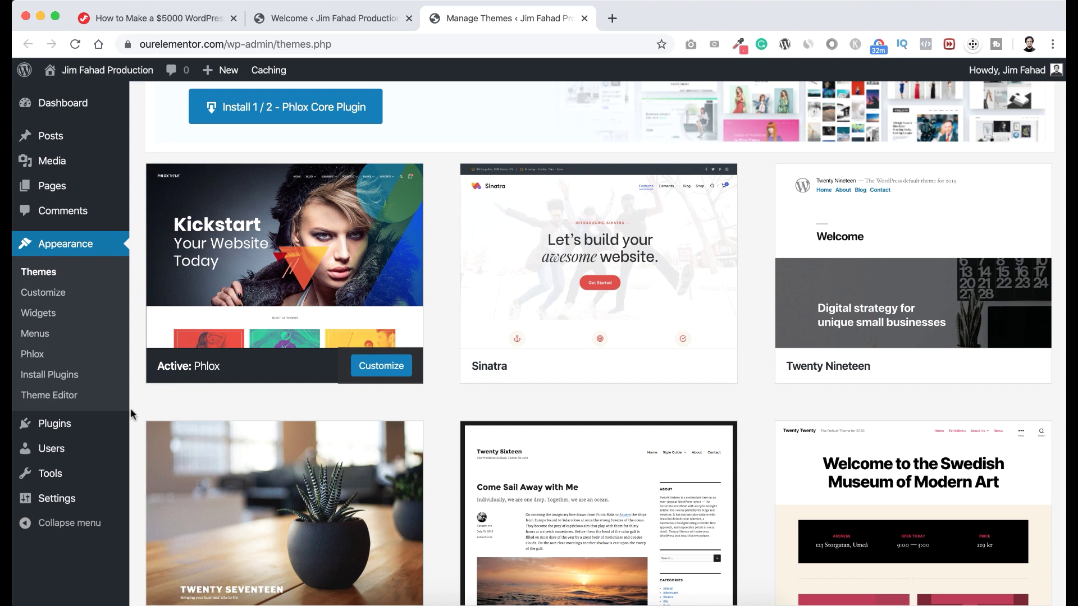
pyautogui.moveTo(62, 430)
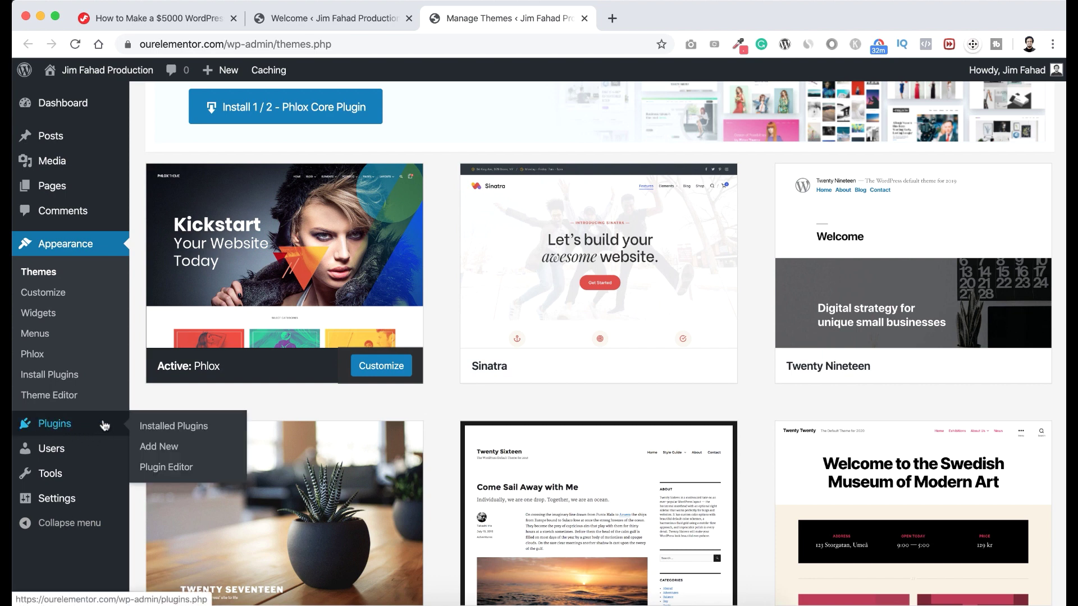
pyautogui.click(167, 449)
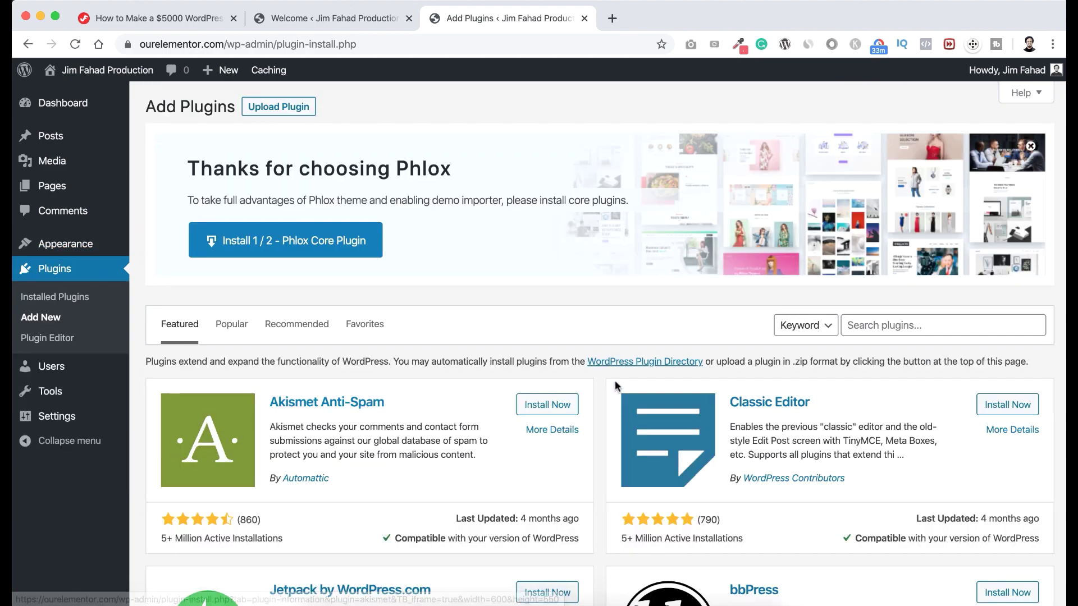
pyautogui.scroll(-1, 816, 352)
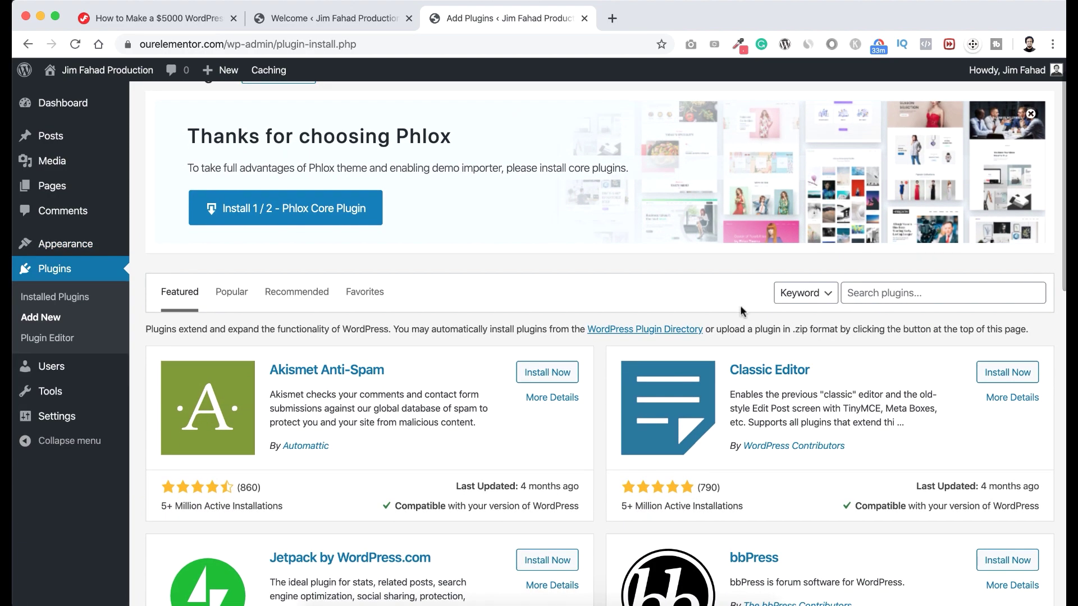
pyautogui.click(884, 290)
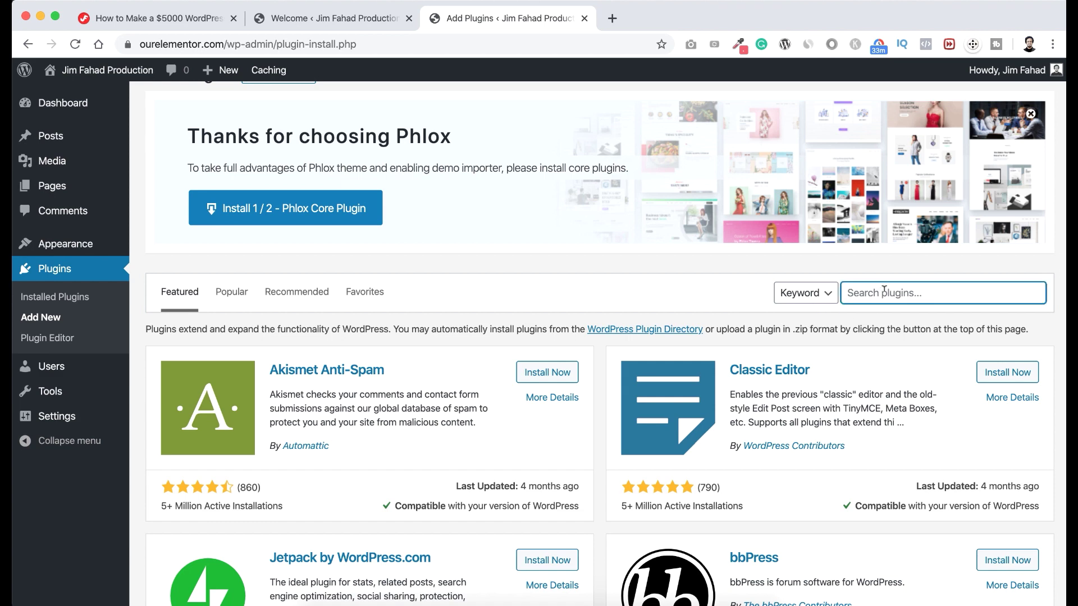
pyautogui.write('Phlox core')
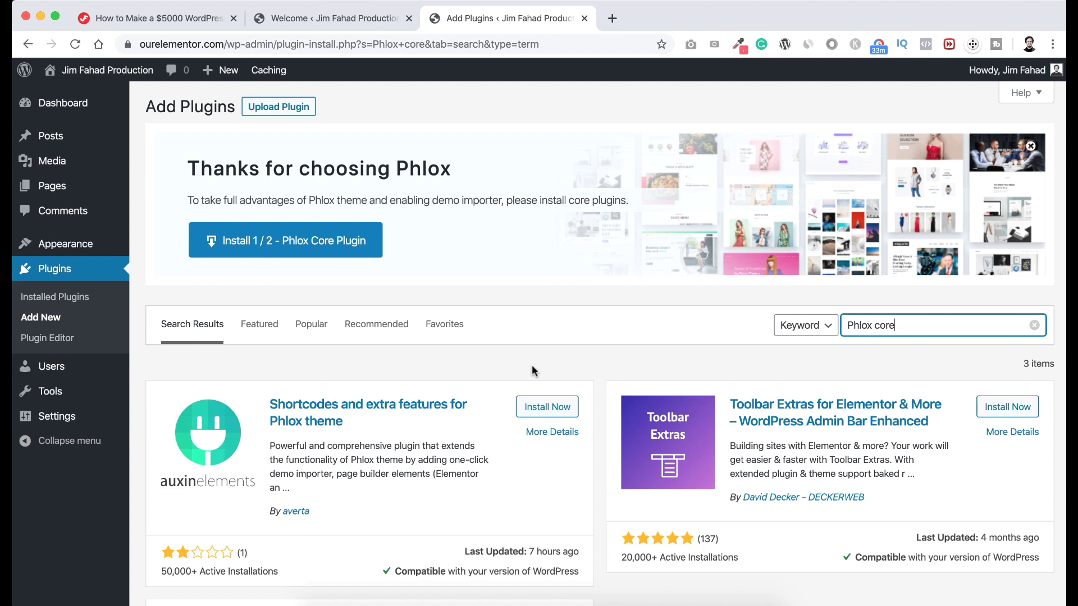
pyautogui.scroll(-1, 532, 370)
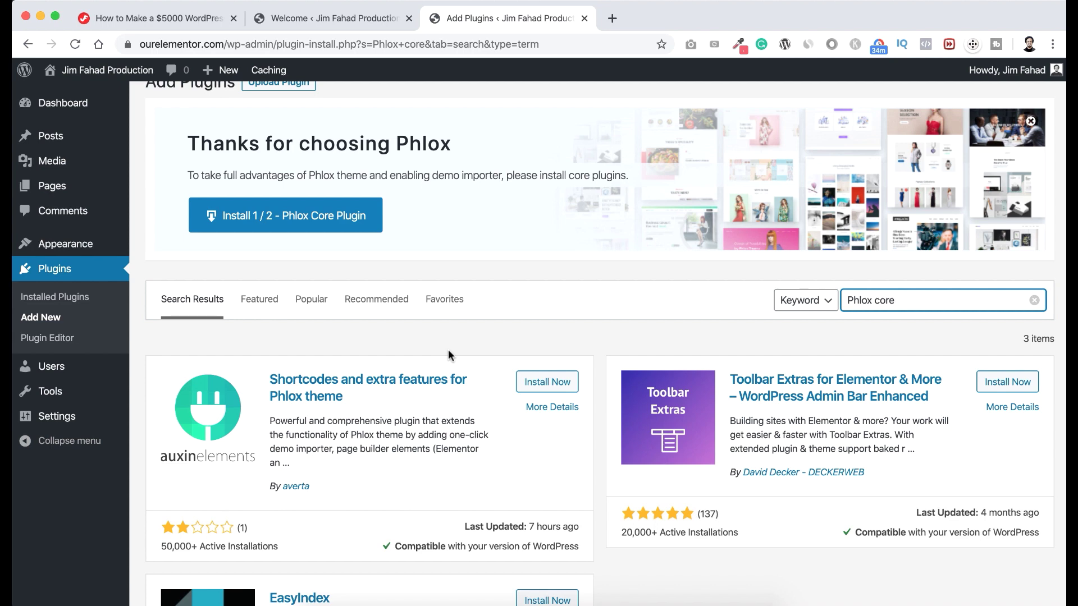
pyautogui.click(536, 384)
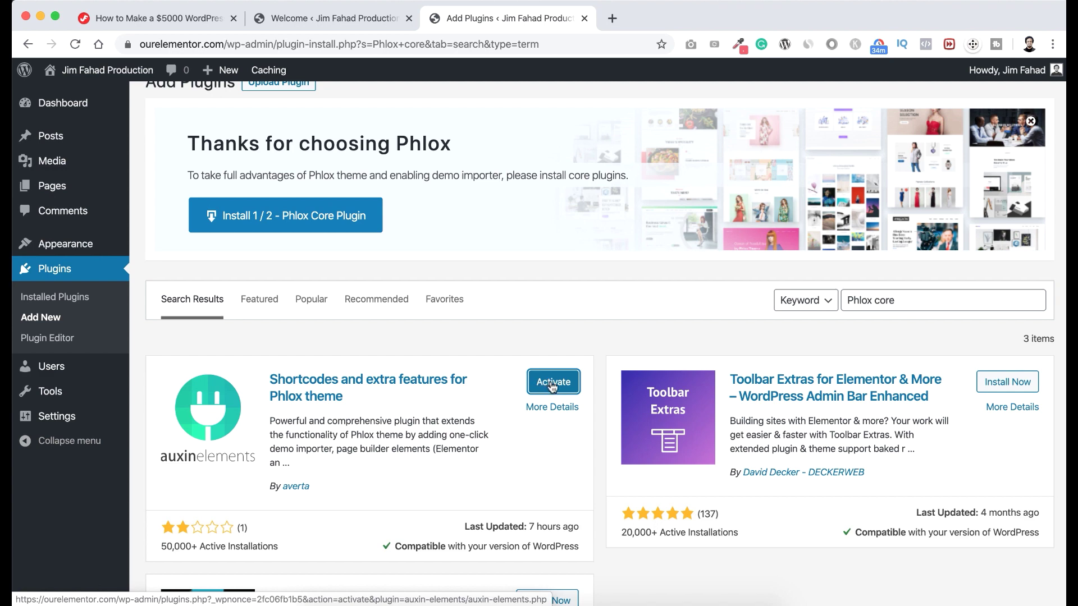
pyautogui.click(541, 386)
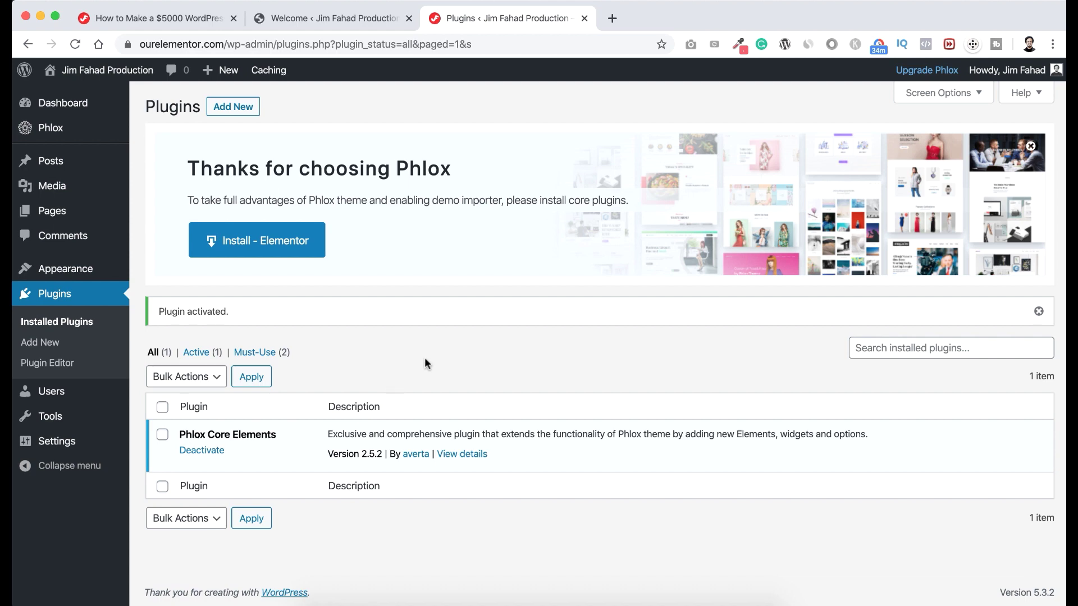
# Step: Follow the tutorial article's Get Elementor link to the Elementor website
pyautogui.click(180, 18)
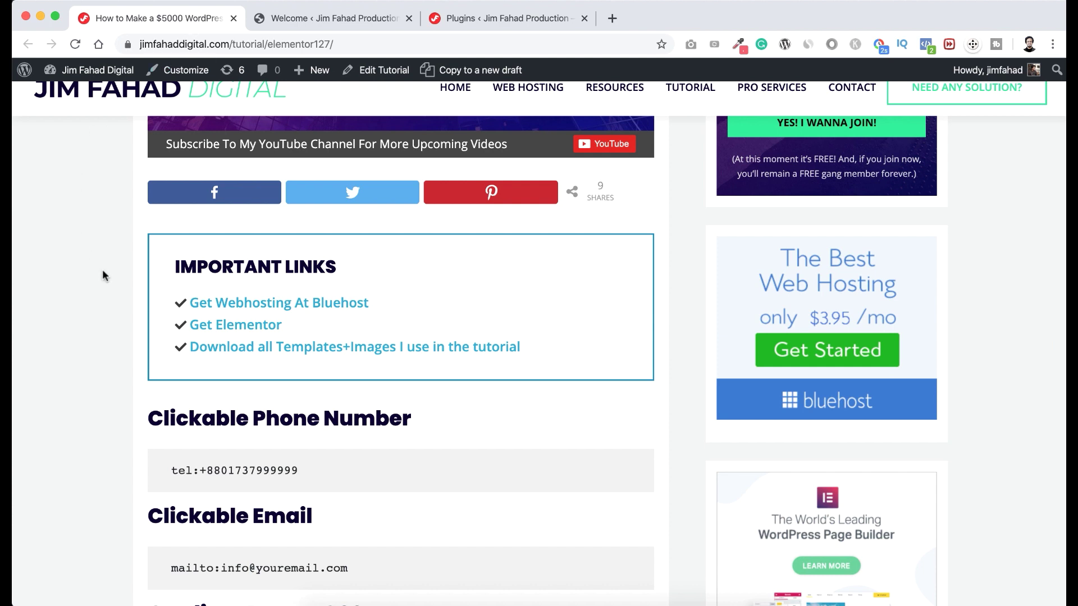
pyautogui.scroll(-1, 102, 269)
pyautogui.scroll(1, 102, 269)
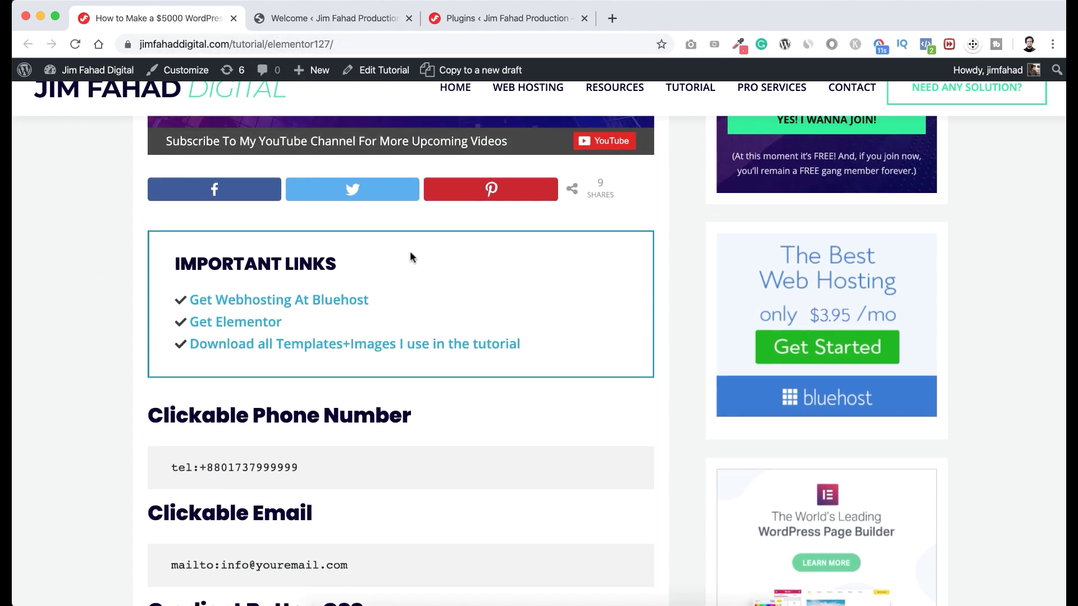
pyautogui.scroll(1, 123, 233)
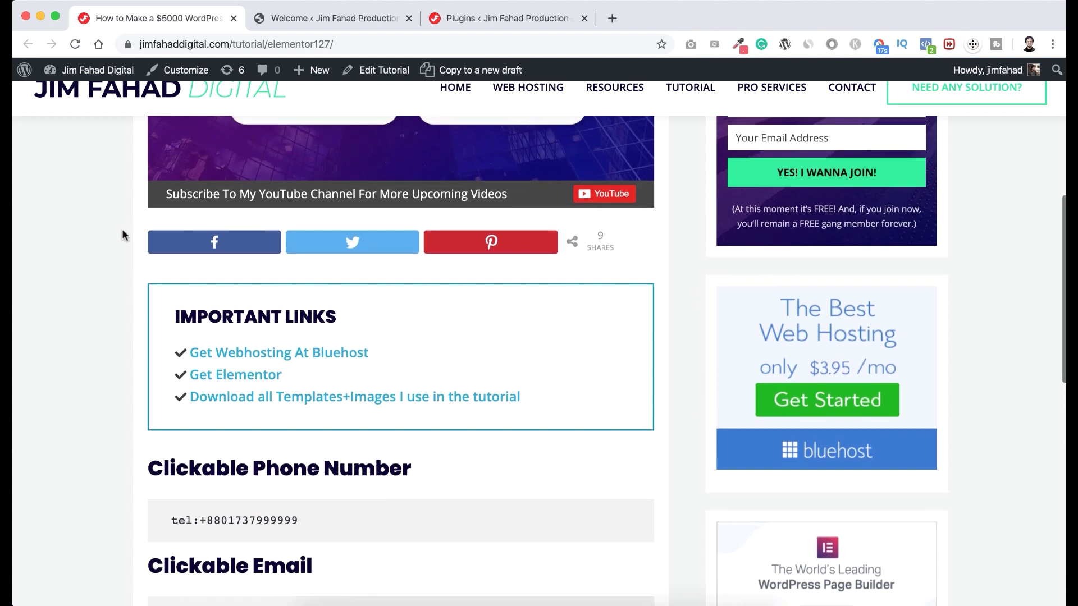
pyautogui.scroll(-2, 123, 234)
pyautogui.scroll(-1, 123, 234)
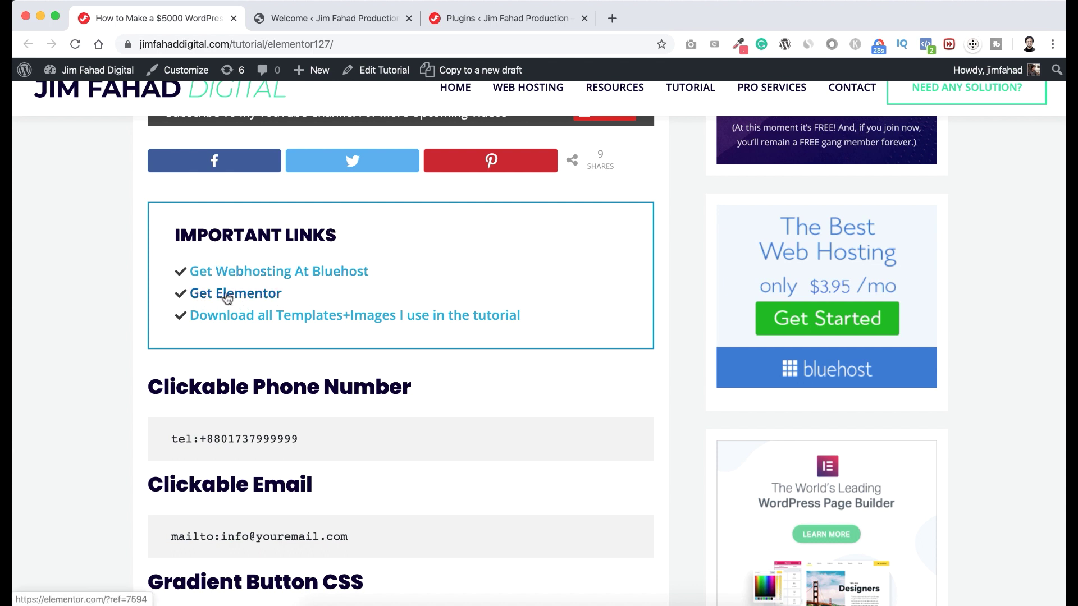
pyautogui.click(248, 295)
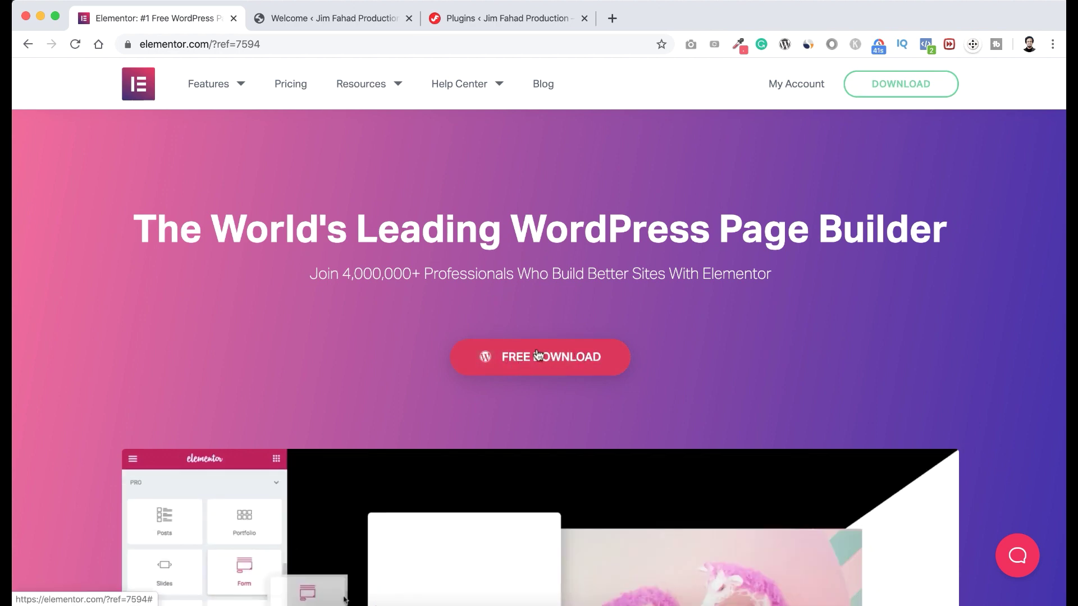
# Step: Request the free Elementor download with an e-mail address, saving elementor.2.9.6.zip
pyautogui.click(549, 354)
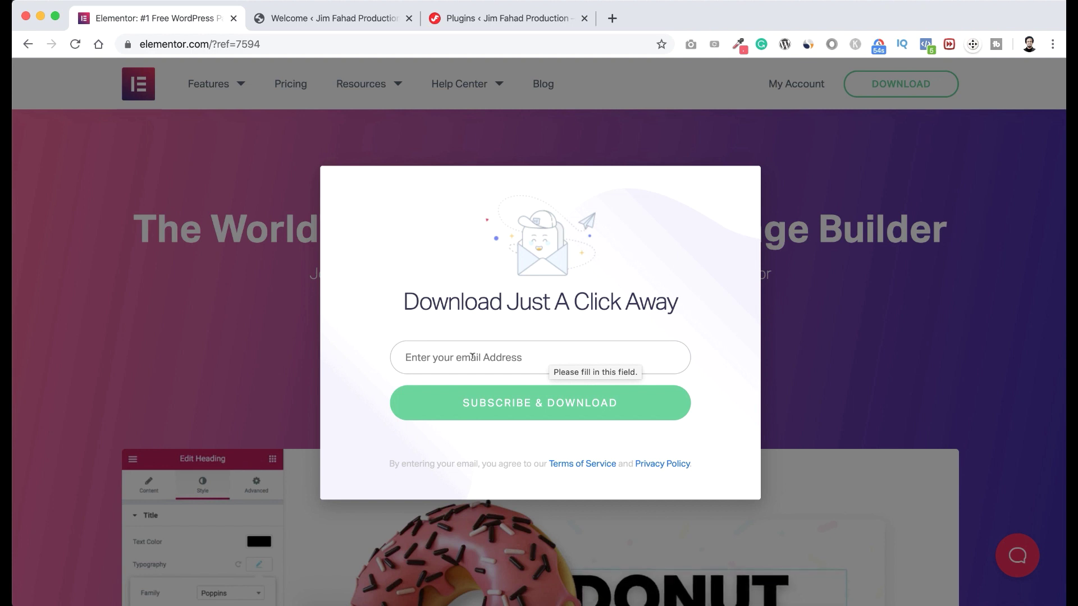
pyautogui.click(471, 357)
pyautogui.click(468, 387)
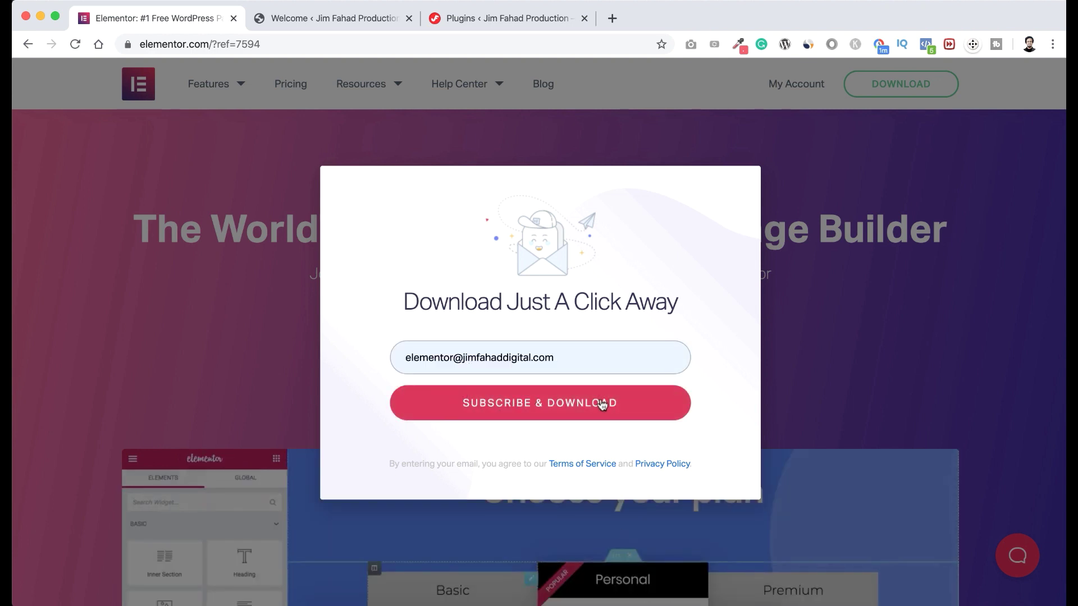
pyautogui.click(536, 408)
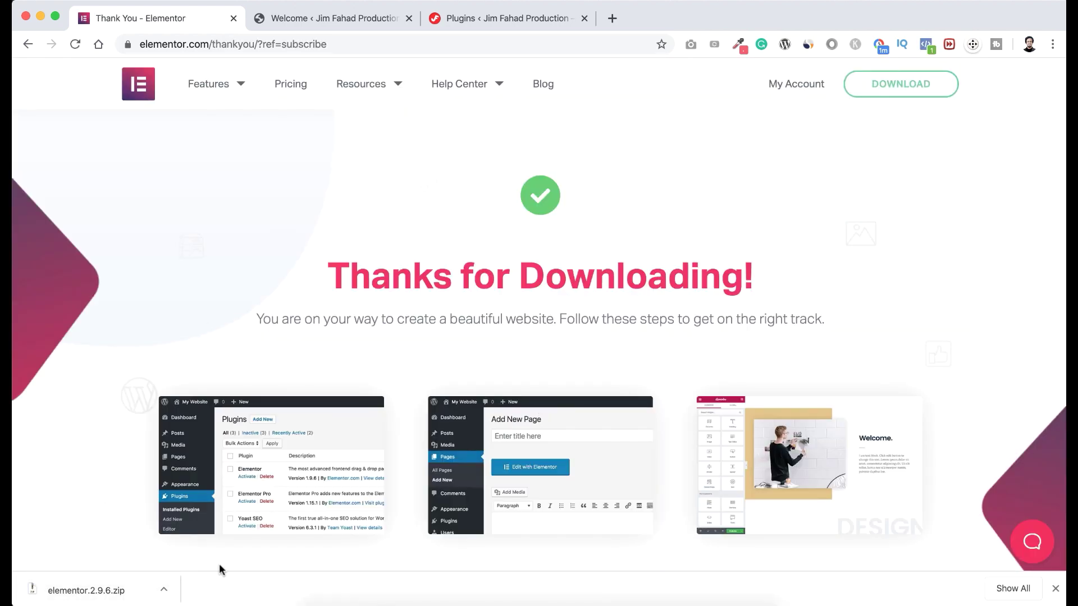
pyautogui.click(1055, 589)
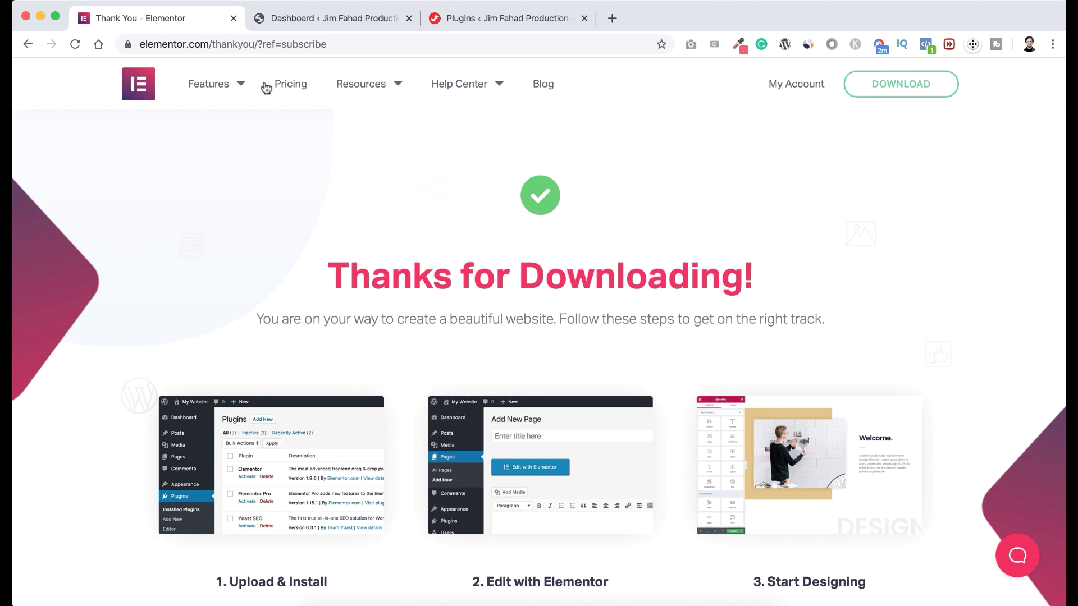
# Step: Upload elementor.2.9.6.zip as a new plugin, install it and activate Elementor
pyautogui.click(301, 20)
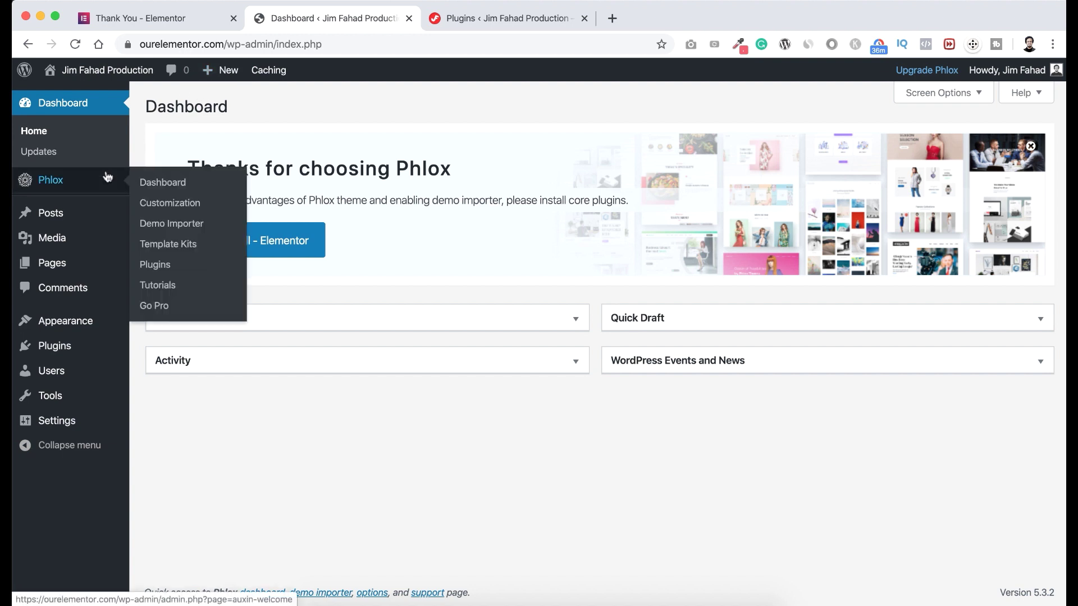
pyautogui.moveTo(46, 356)
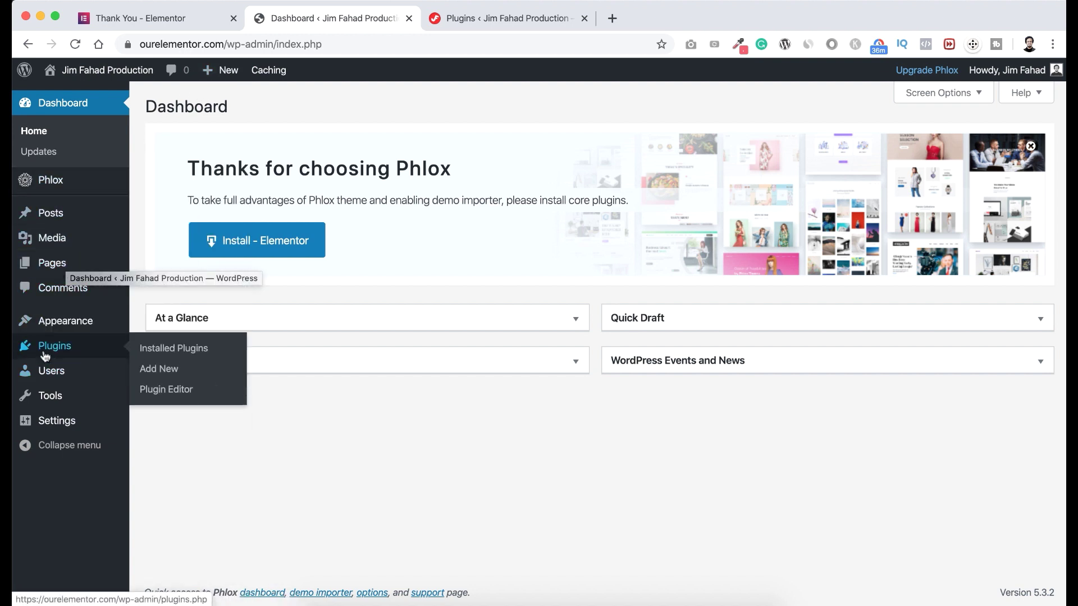
pyautogui.click(160, 368)
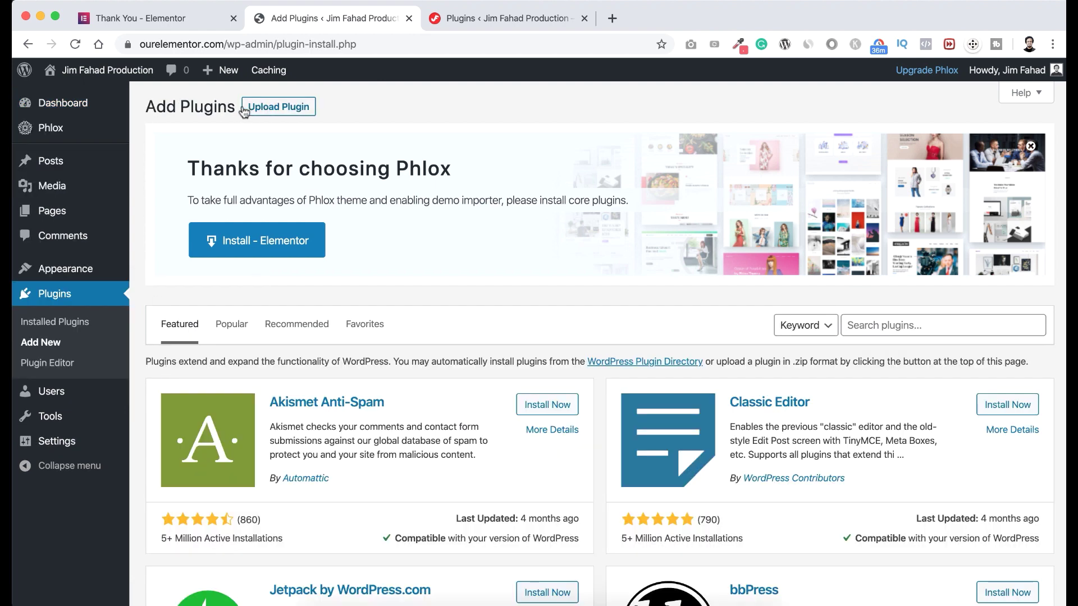
pyautogui.click(285, 107)
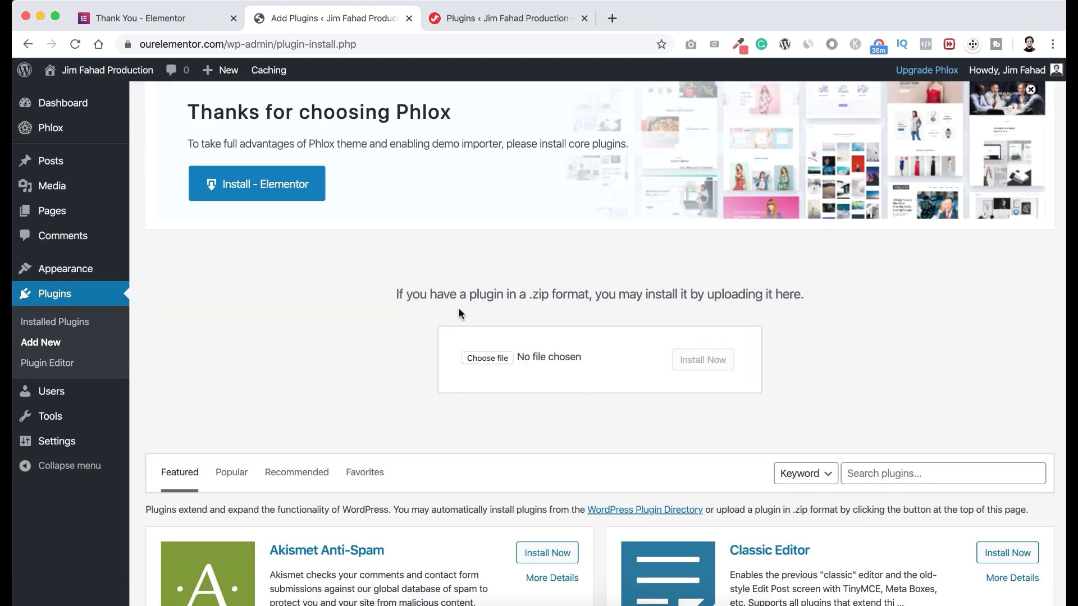
pyautogui.click(502, 360)
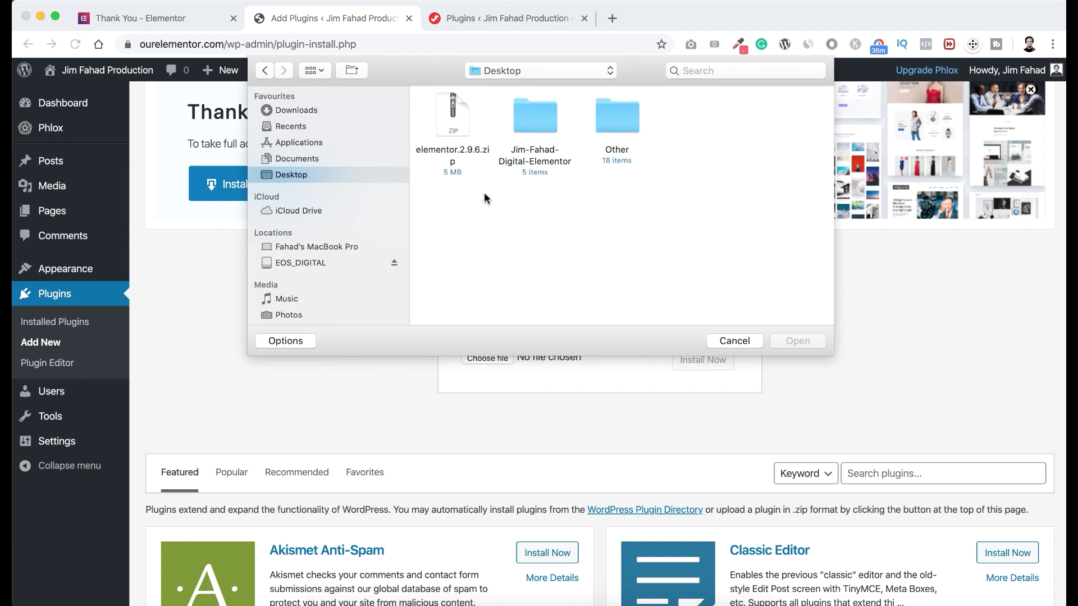
pyautogui.click(453, 128)
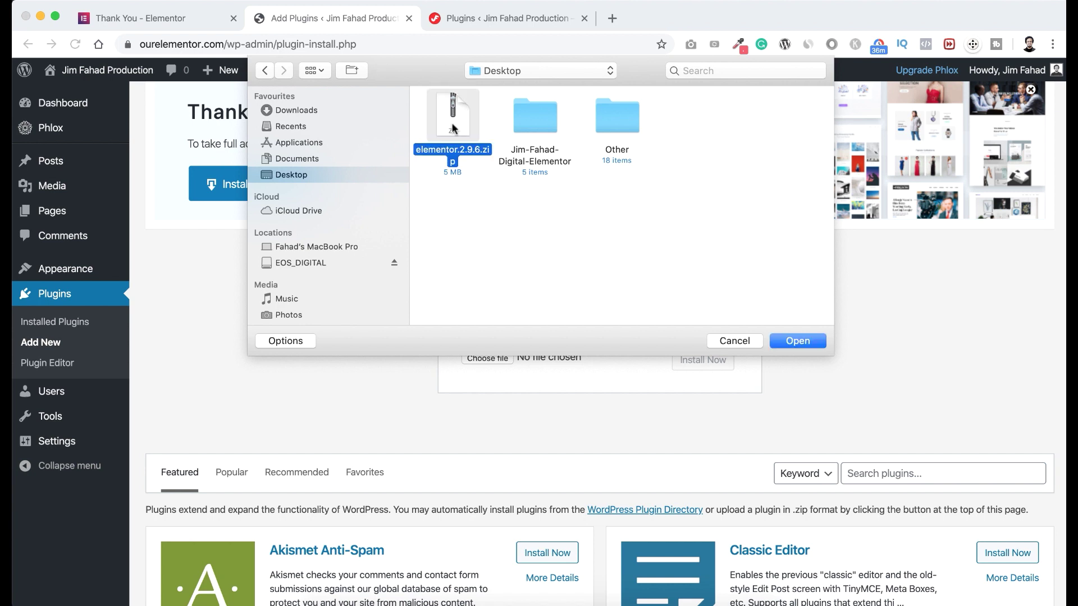
pyautogui.click(807, 342)
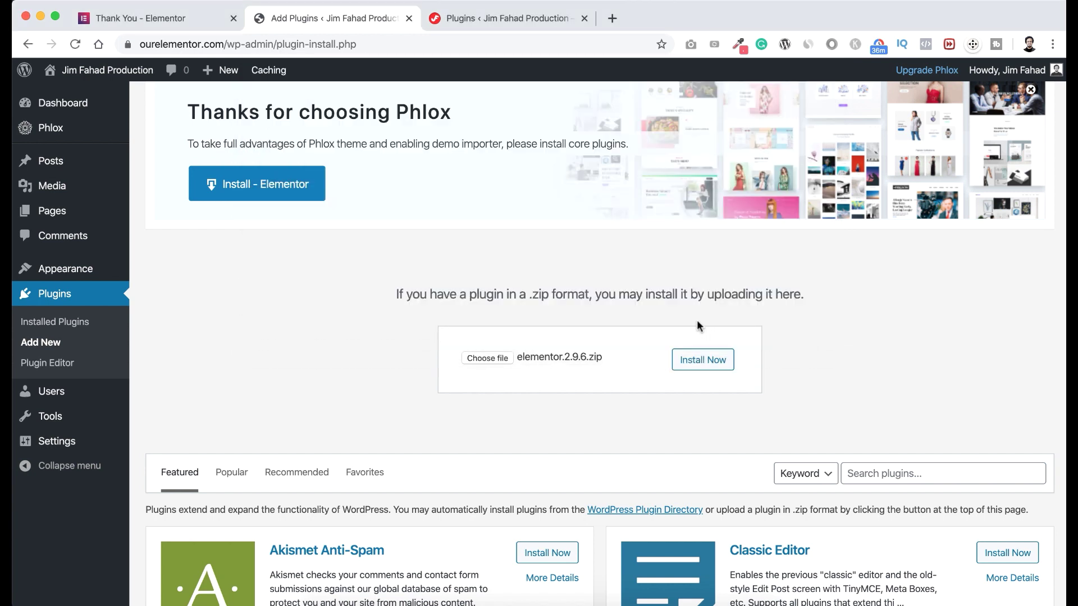
pyautogui.click(703, 360)
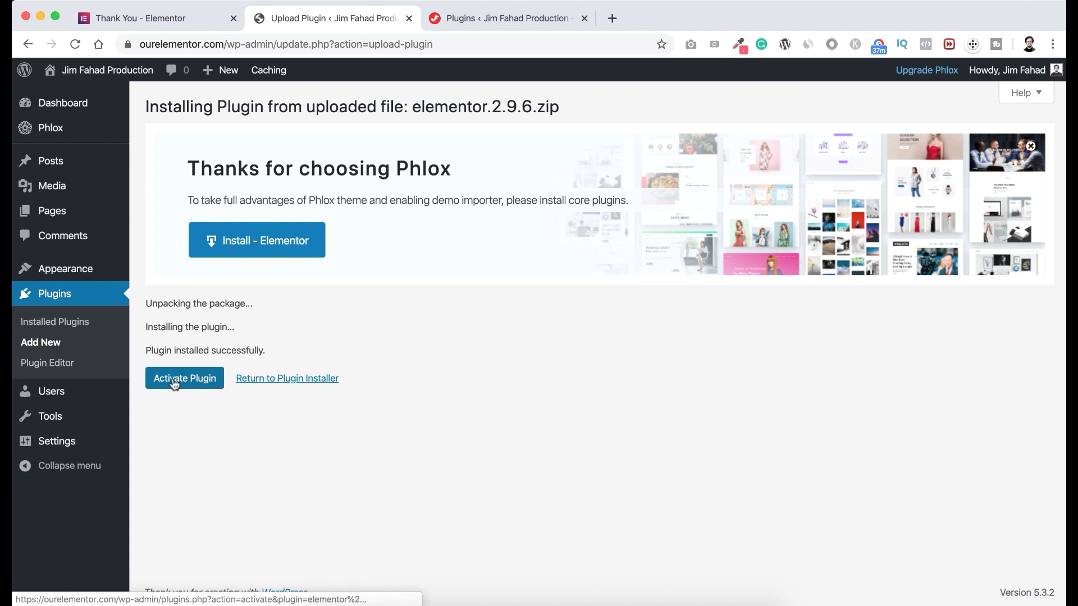
pyautogui.click(186, 380)
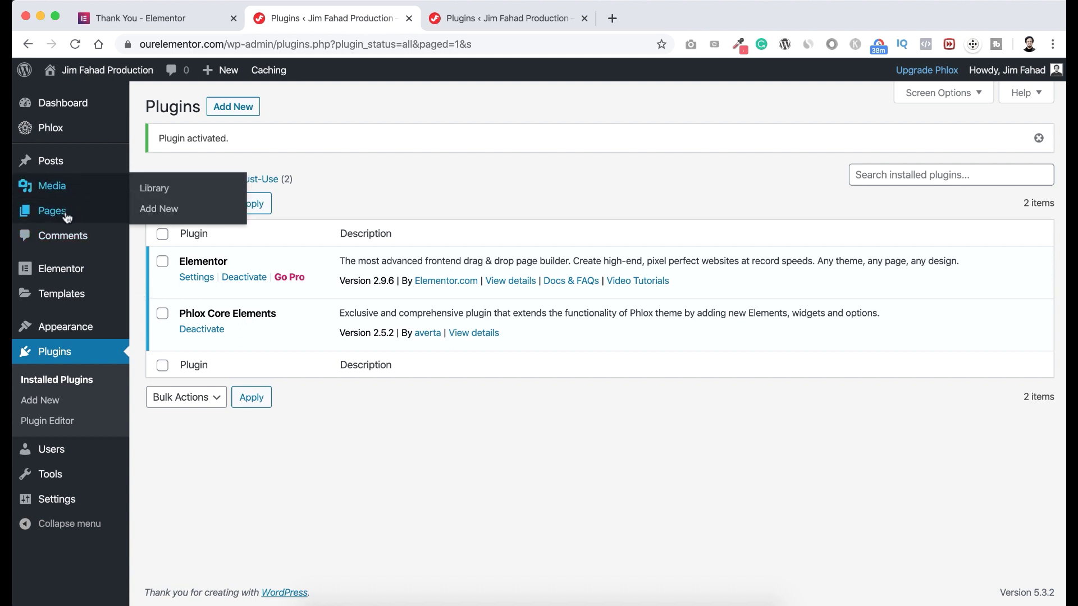
pyautogui.moveTo(59, 215)
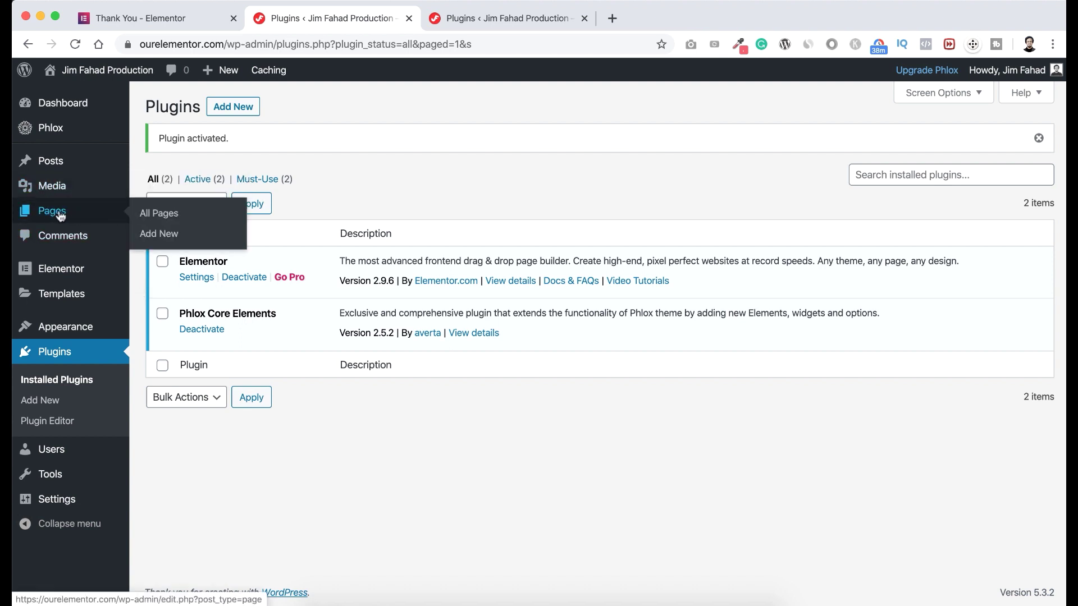
# Step: Move the Privacy Policy and Sample Page pages to the trash with a bulk action
pyautogui.click(166, 215)
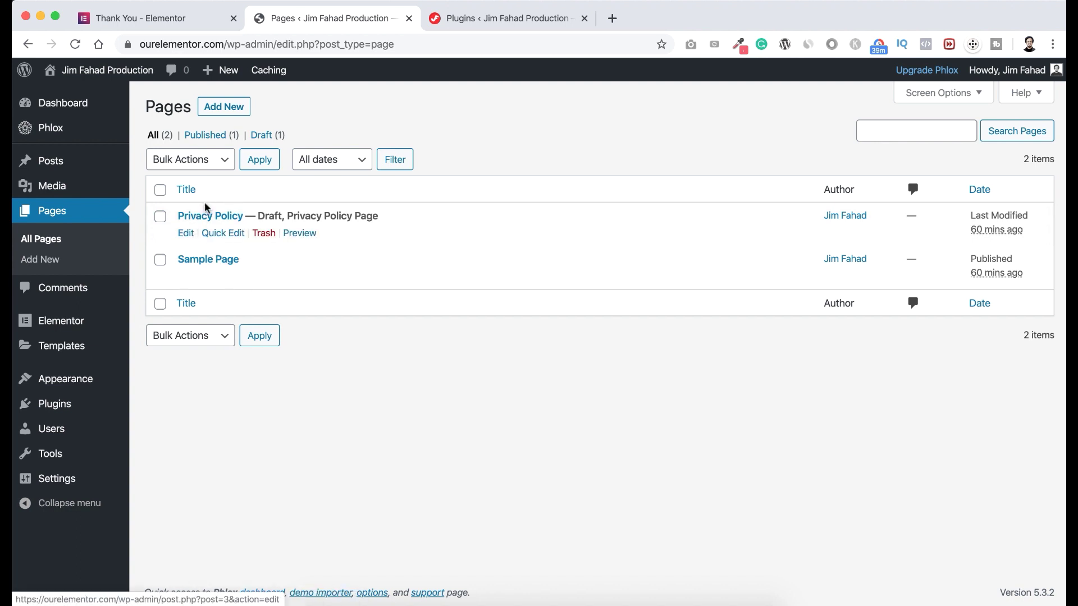
pyautogui.click(161, 191)
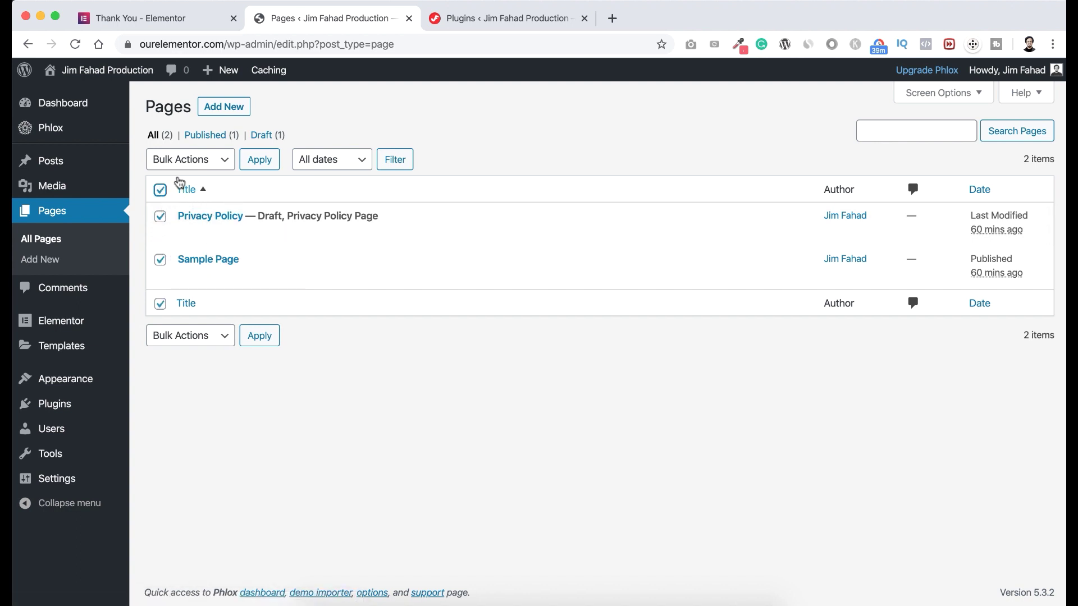
pyautogui.click(191, 161)
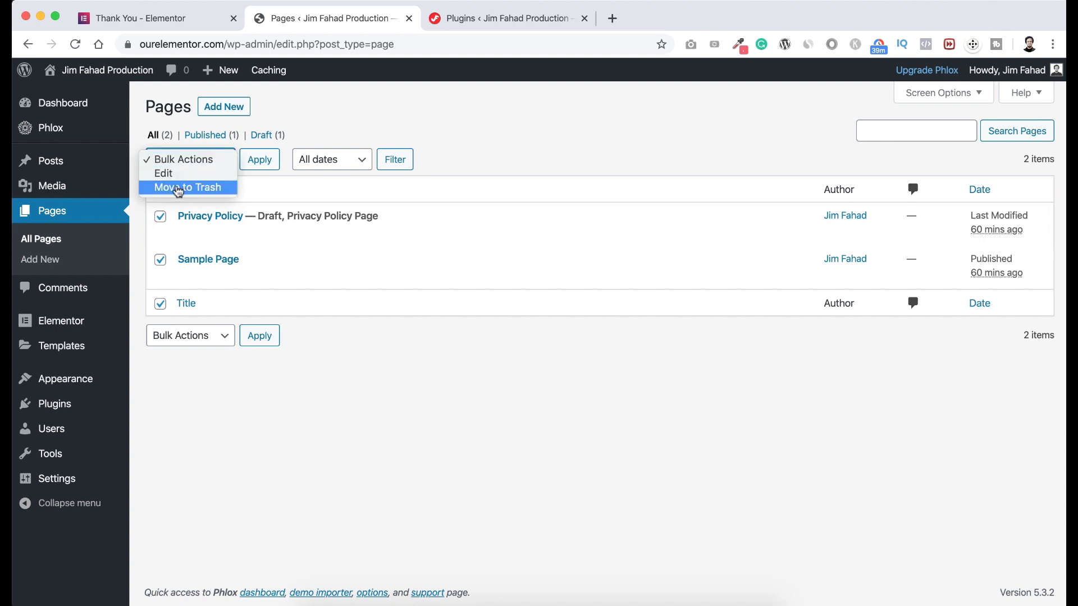
pyautogui.click(196, 189)
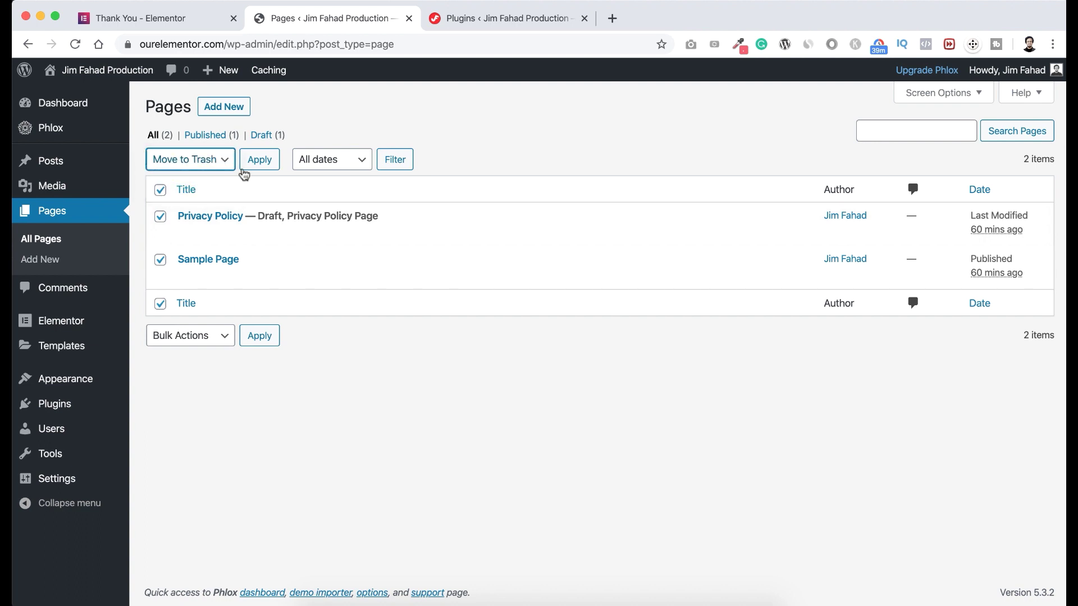
pyautogui.click(259, 160)
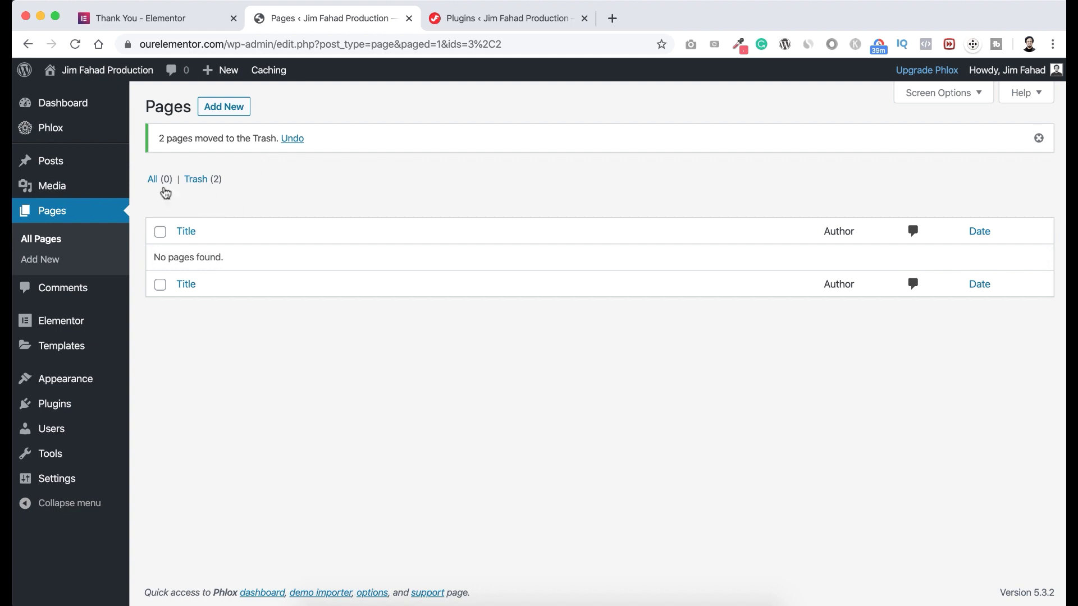
# Step: Permanently delete both pages from the Pages trash
pyautogui.click(203, 181)
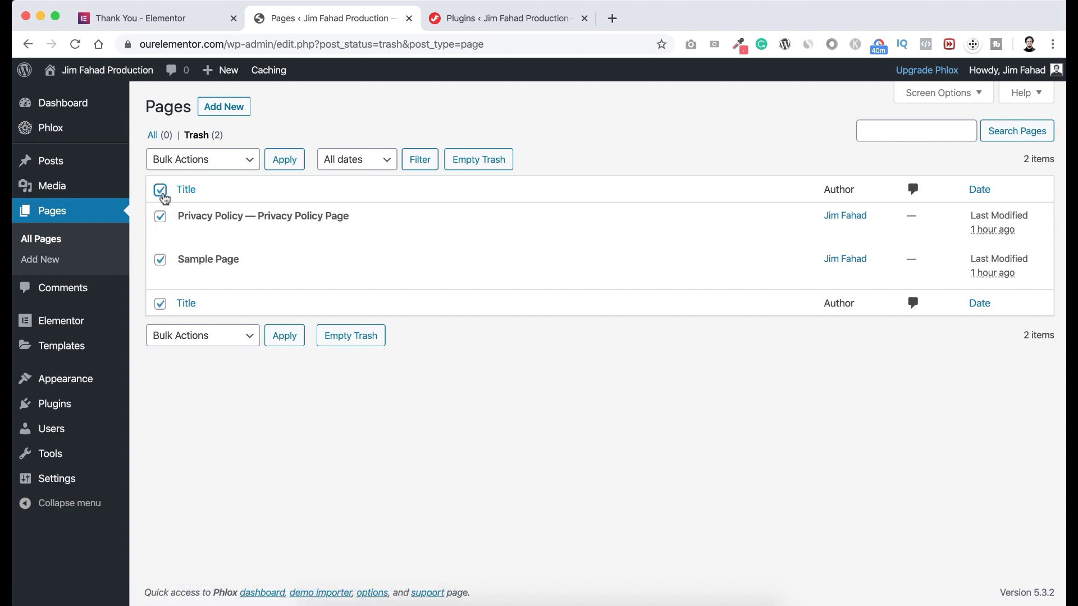
pyautogui.click(207, 161)
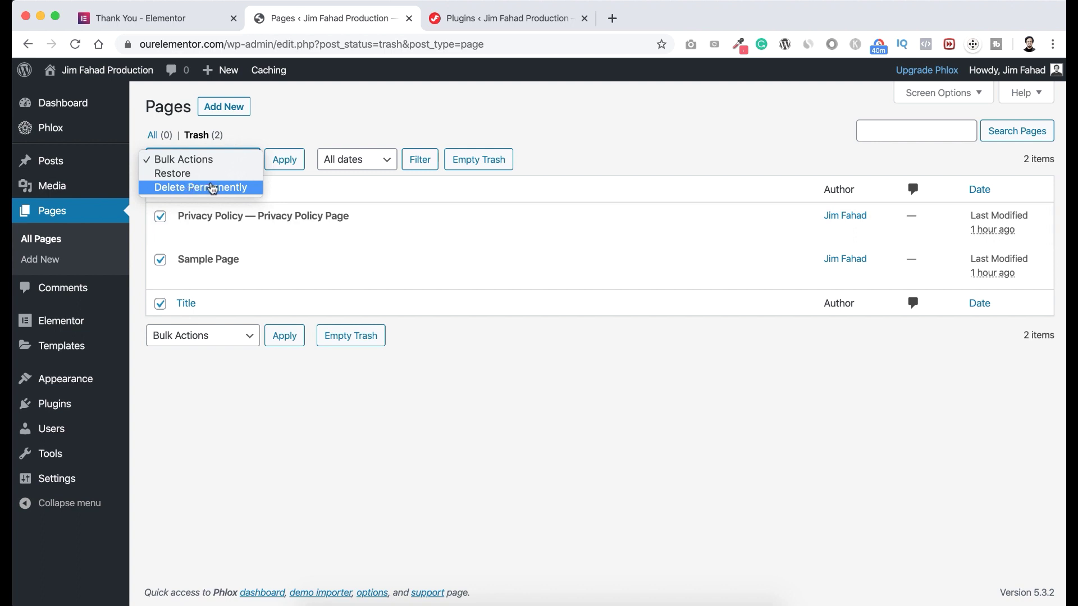
pyautogui.click(212, 188)
pyautogui.click(285, 160)
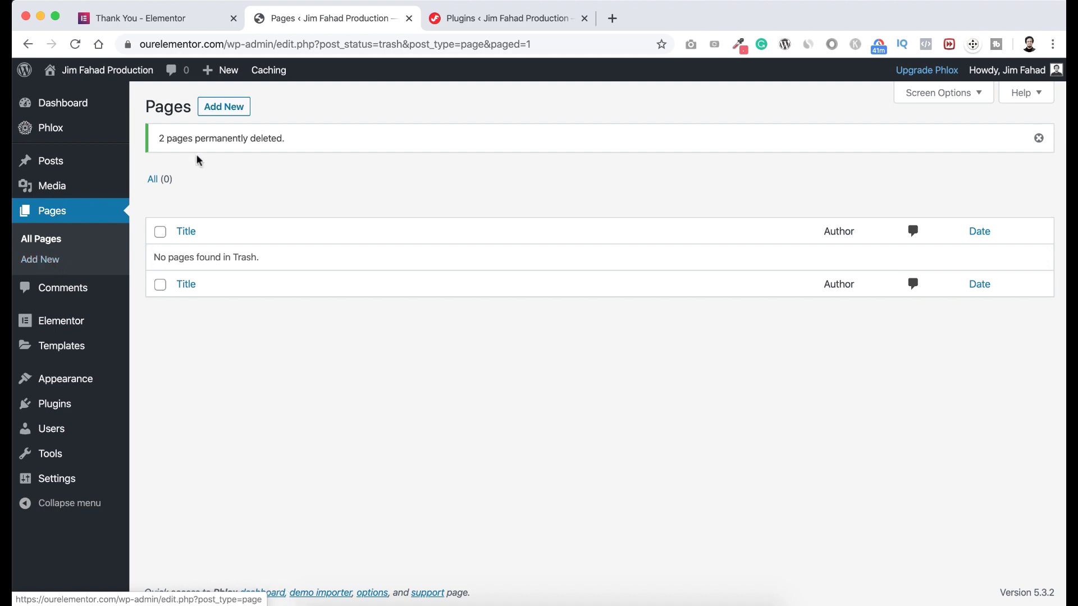
# Step: Start a new blank page from the Pages screen's Add New button
pyautogui.click(224, 107)
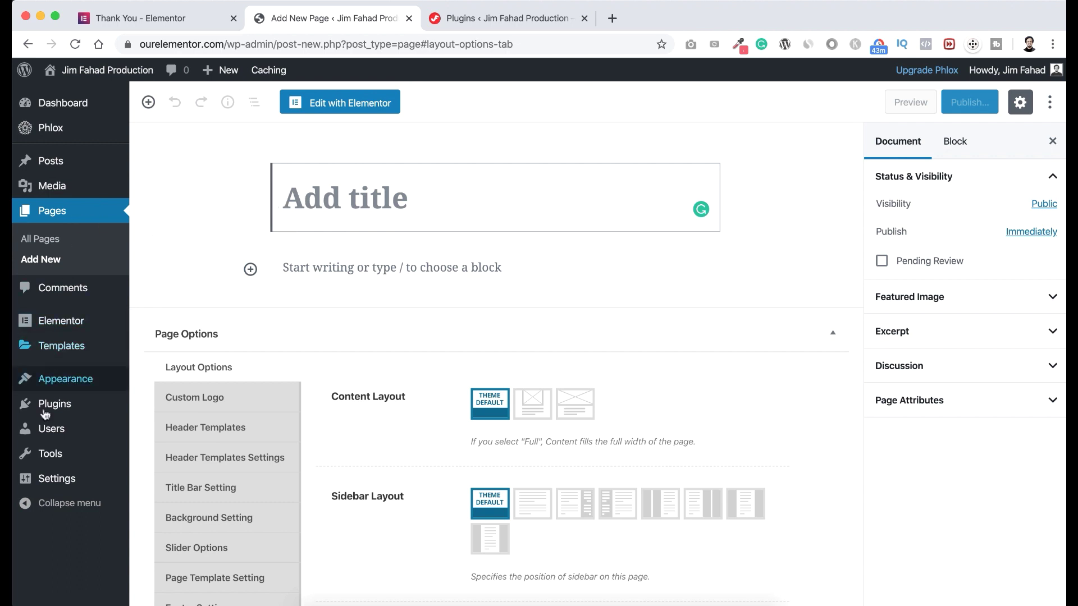
pyautogui.moveTo(66, 408)
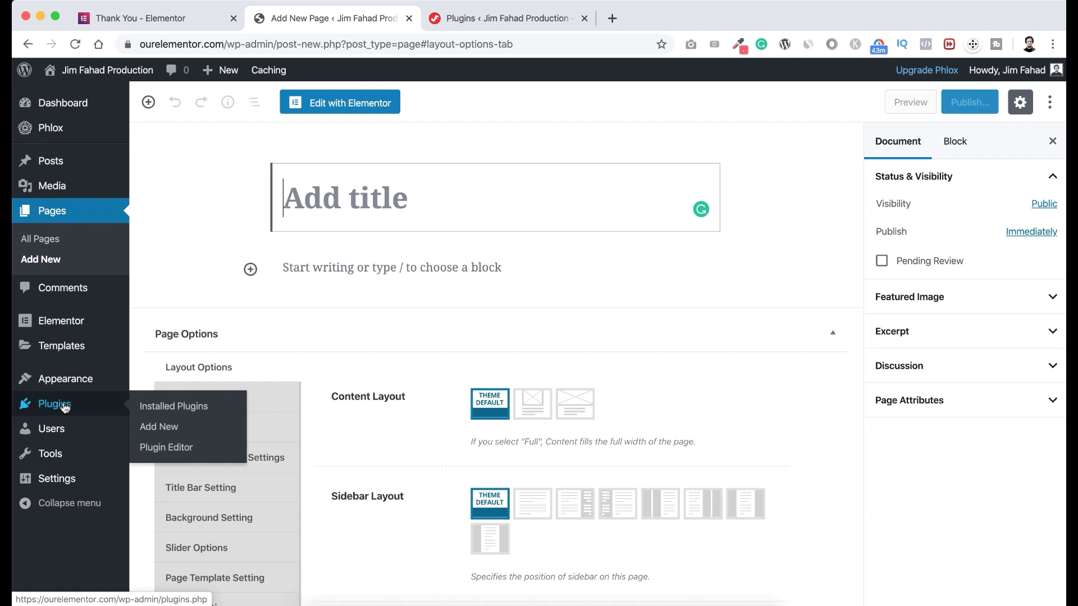
# Step: Search plugins for 'classic', then install and activate Classic Editor
pyautogui.click(160, 427)
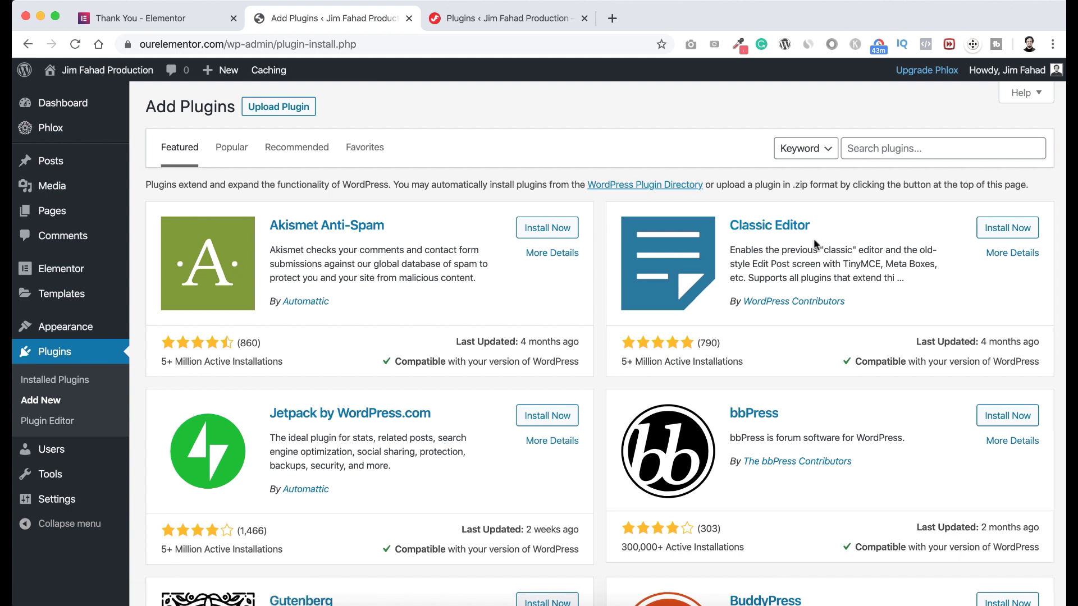
pyautogui.click(880, 150)
pyautogui.write('c')
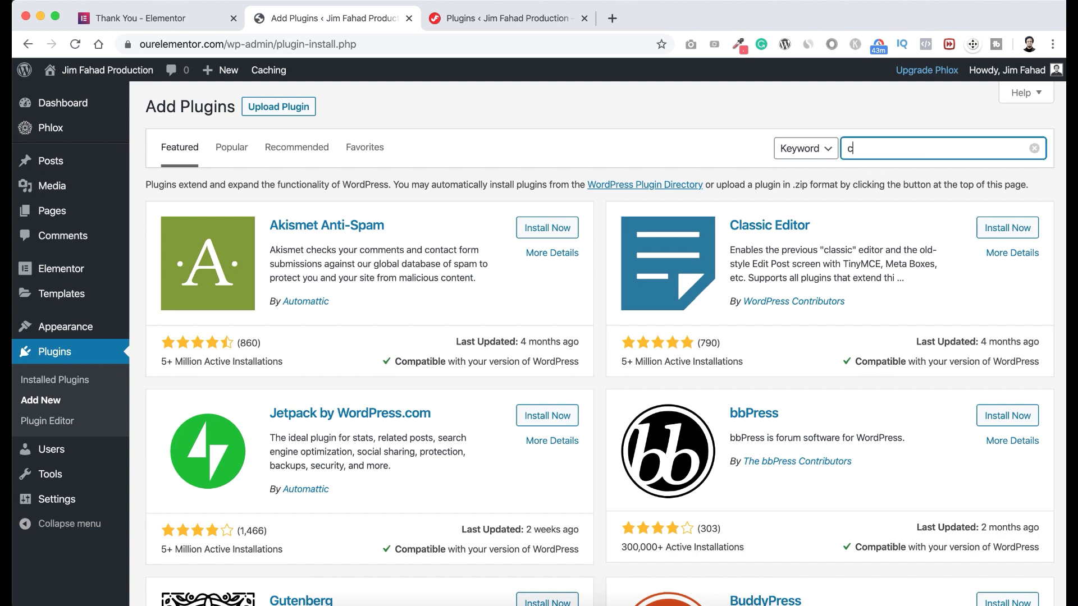
pyautogui.write('lassic')
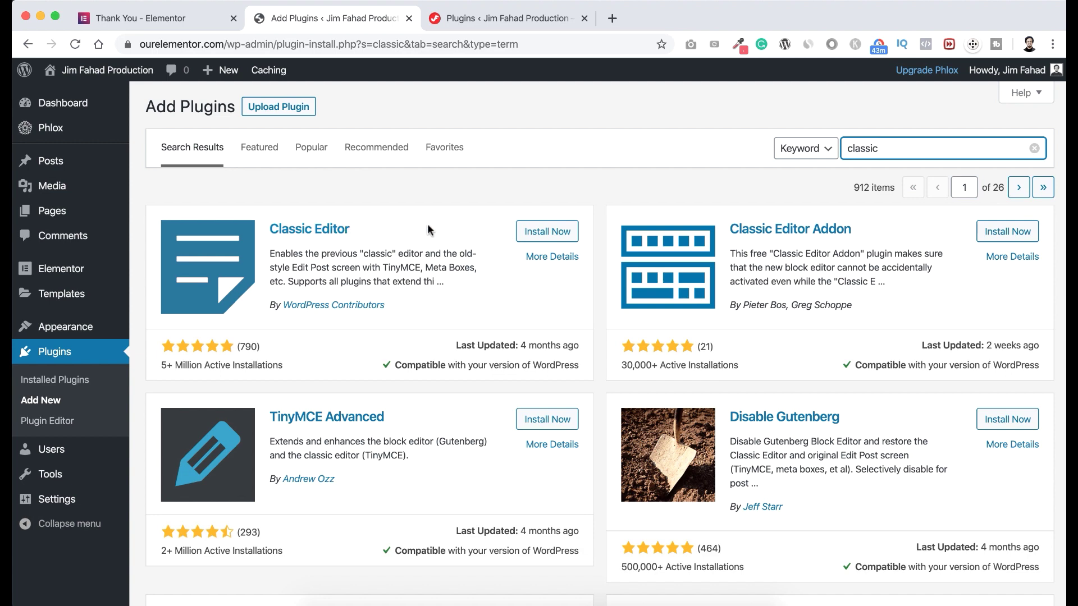
pyautogui.click(545, 233)
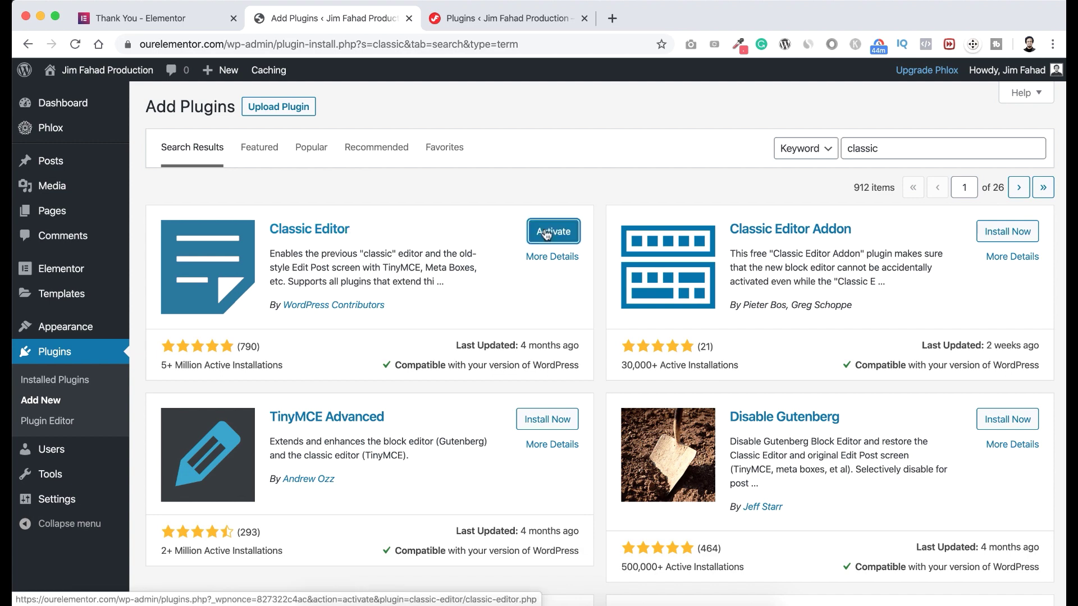
pyautogui.click(531, 232)
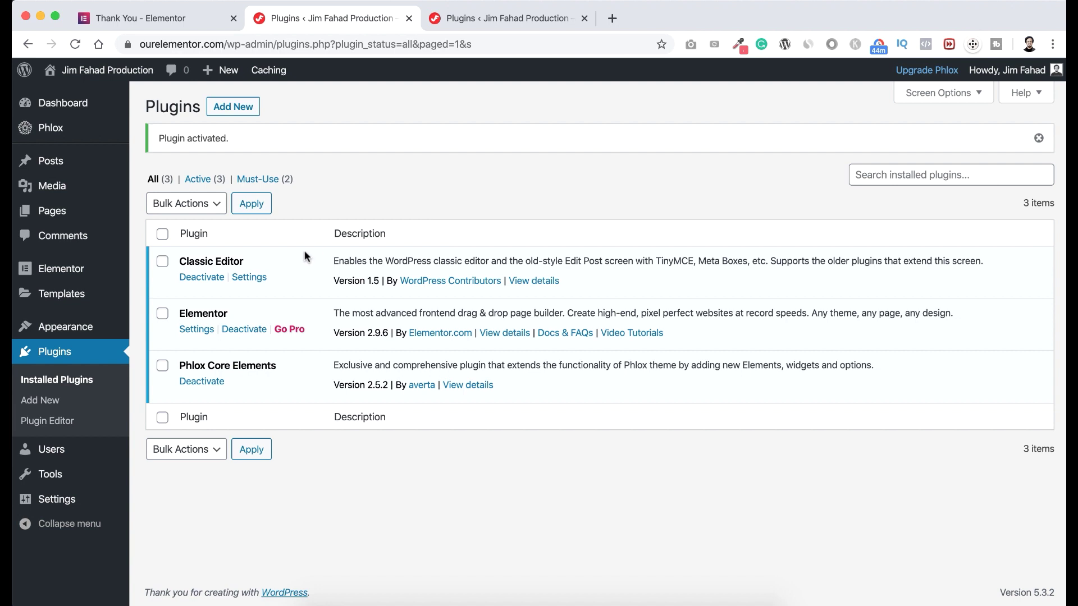
pyautogui.moveTo(44, 213)
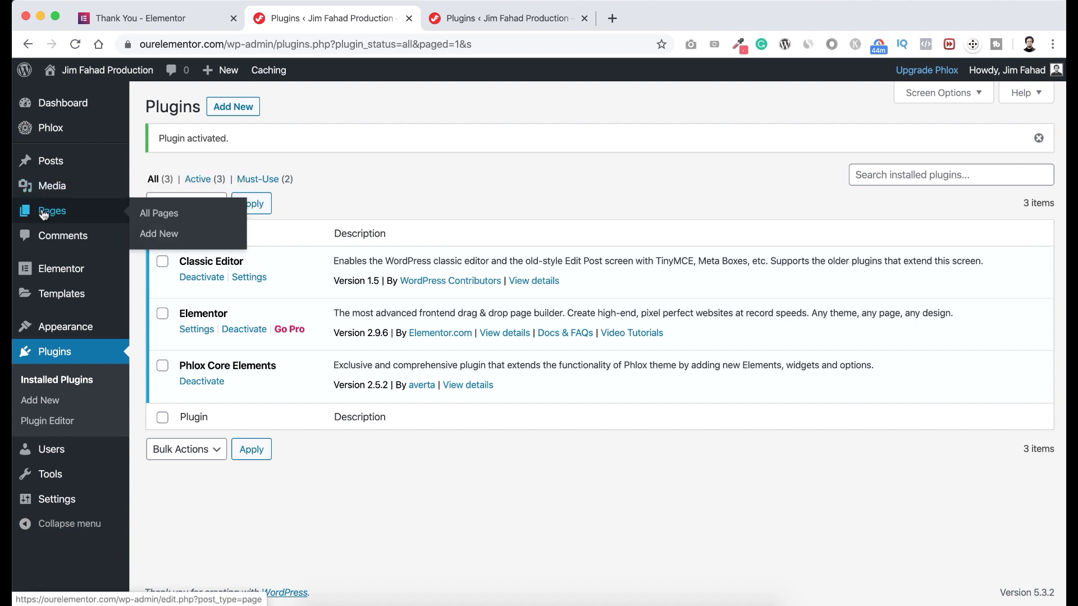
# Step: Create a new page titled 'Home' and publish it
pyautogui.click(160, 235)
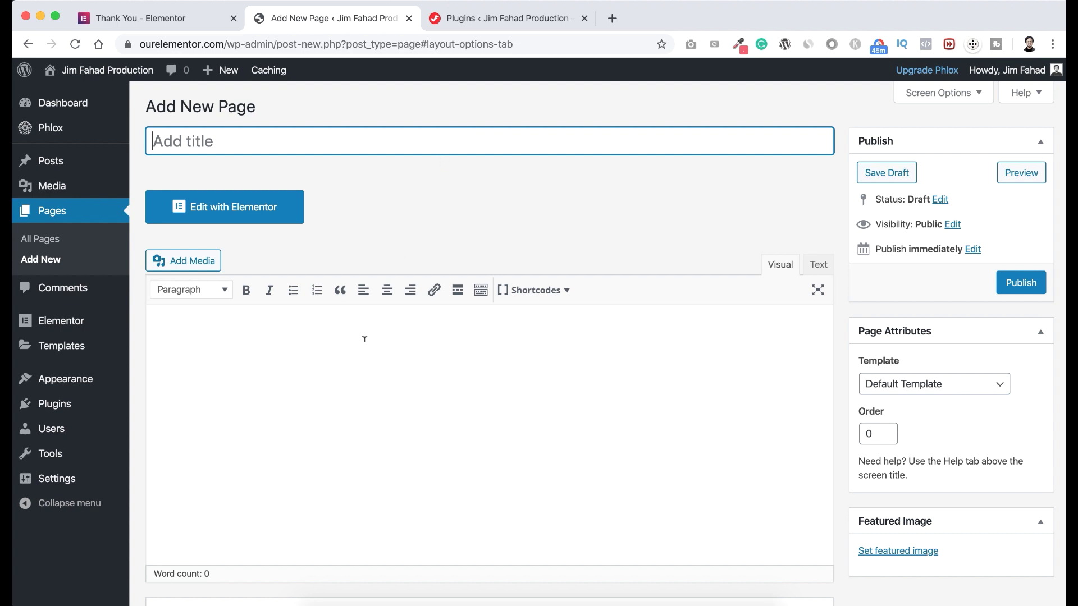
pyautogui.click(265, 350)
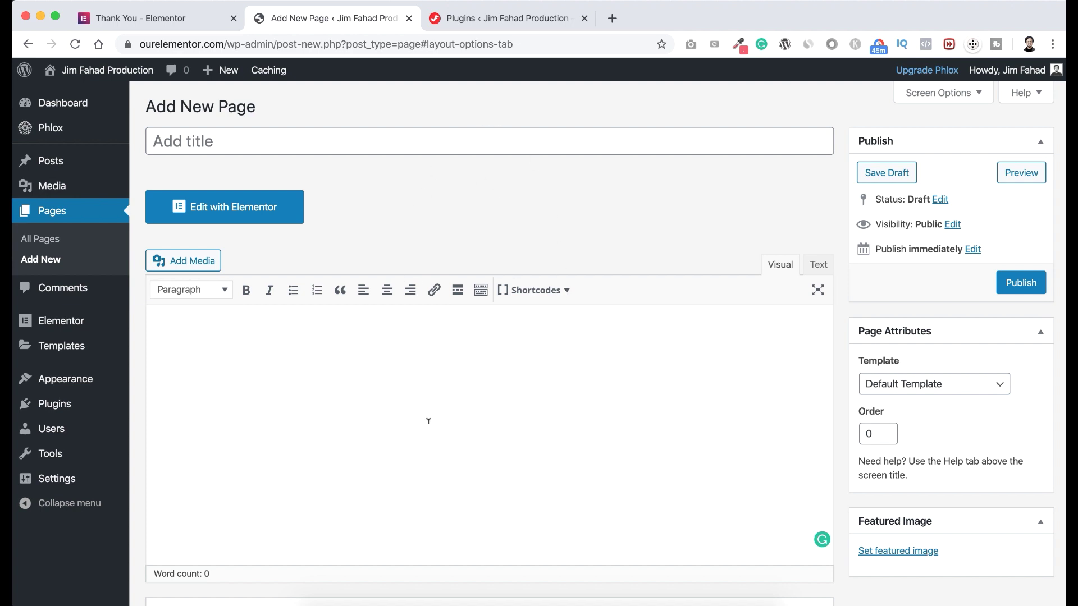
pyautogui.click(363, 139)
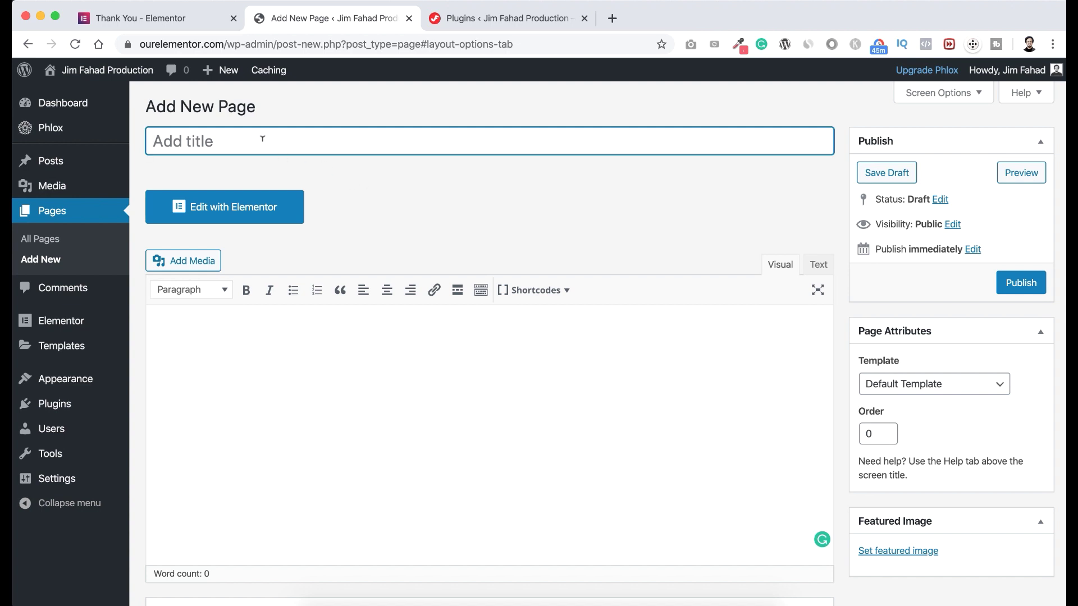
pyautogui.write('Home')
pyautogui.click(251, 336)
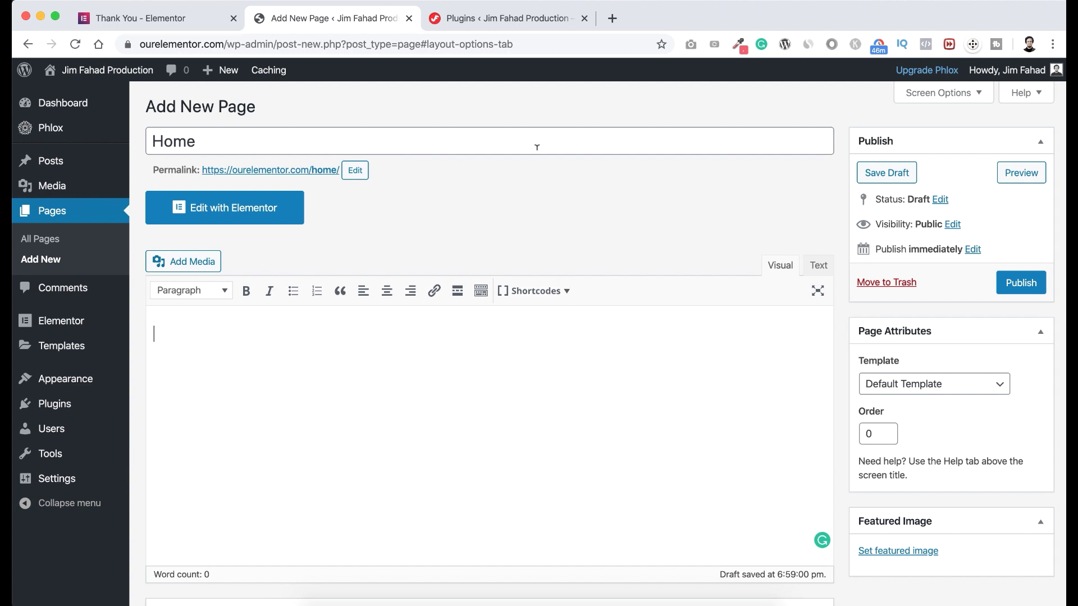
pyautogui.click(1032, 286)
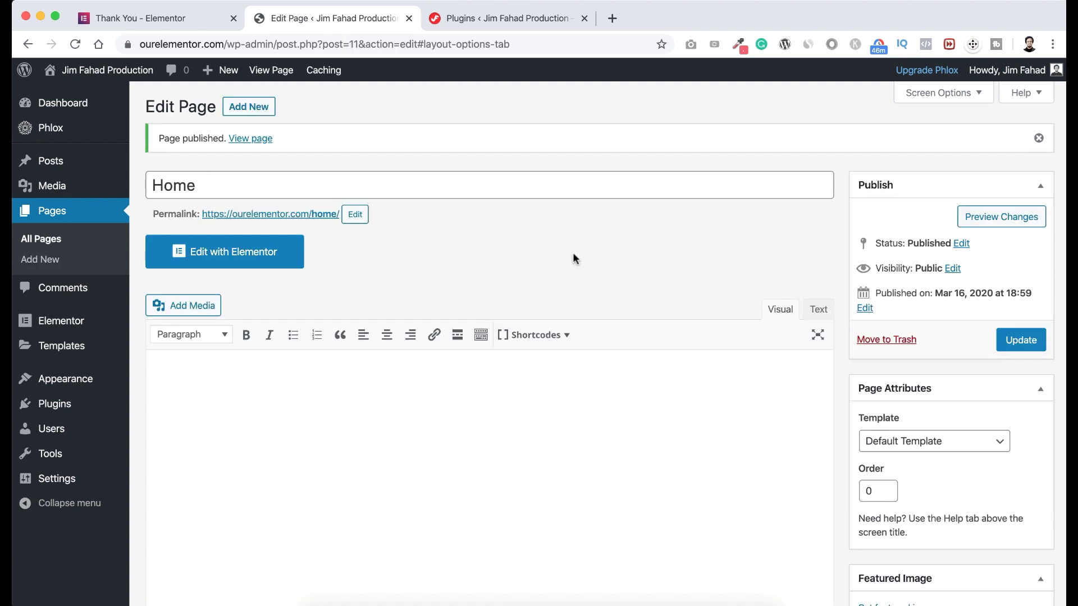
# Step: Create and publish pages titled 'About', 'Services' and 'Portfolio'
pyautogui.click(245, 109)
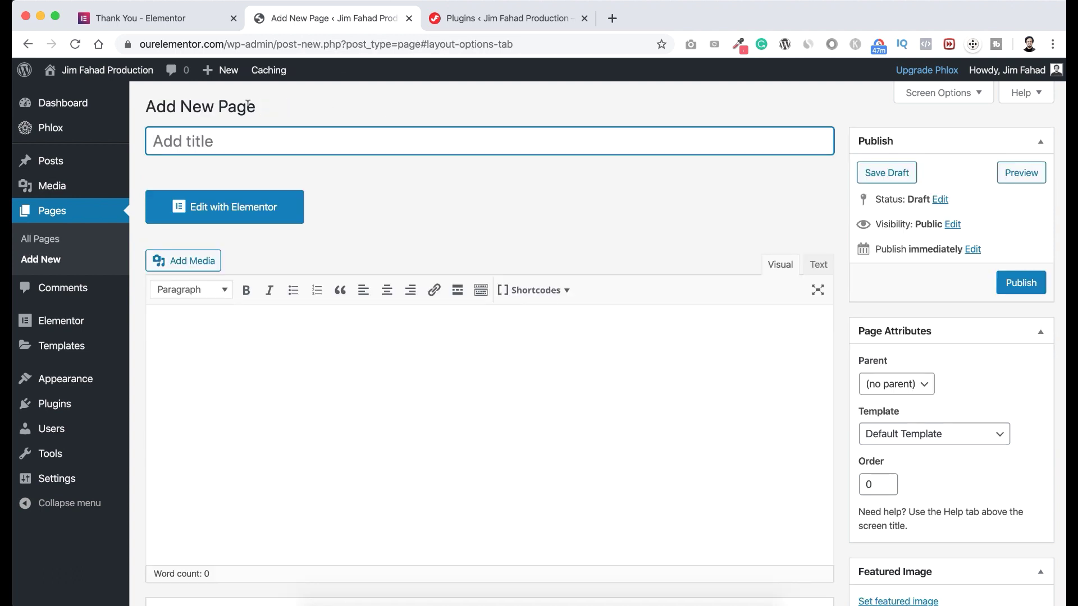
pyautogui.write('About')
pyautogui.click(1024, 282)
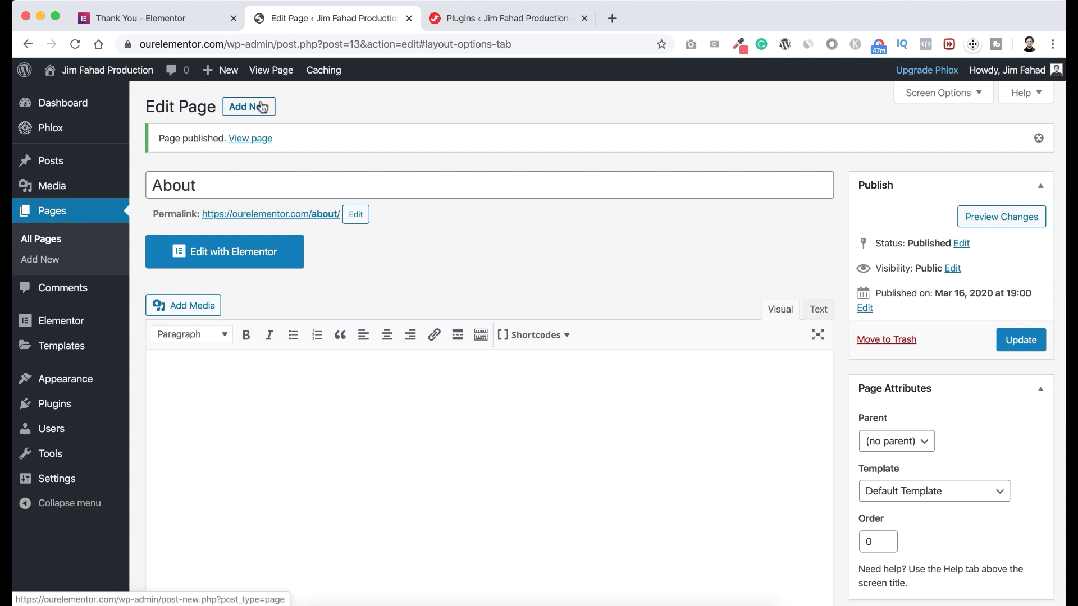
pyautogui.click(263, 107)
pyautogui.write('Services')
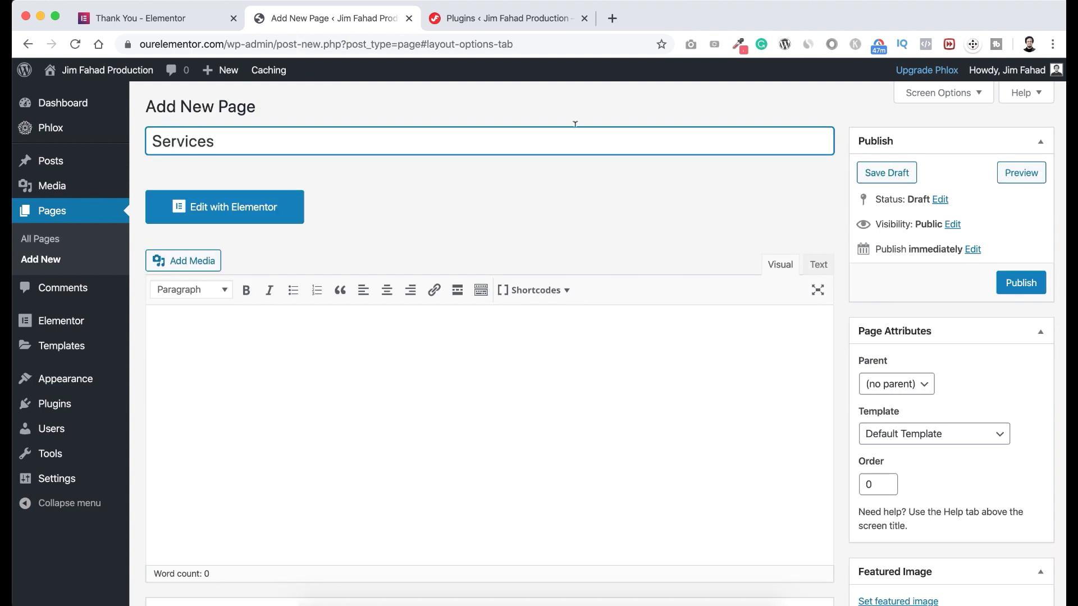
pyautogui.click(1010, 285)
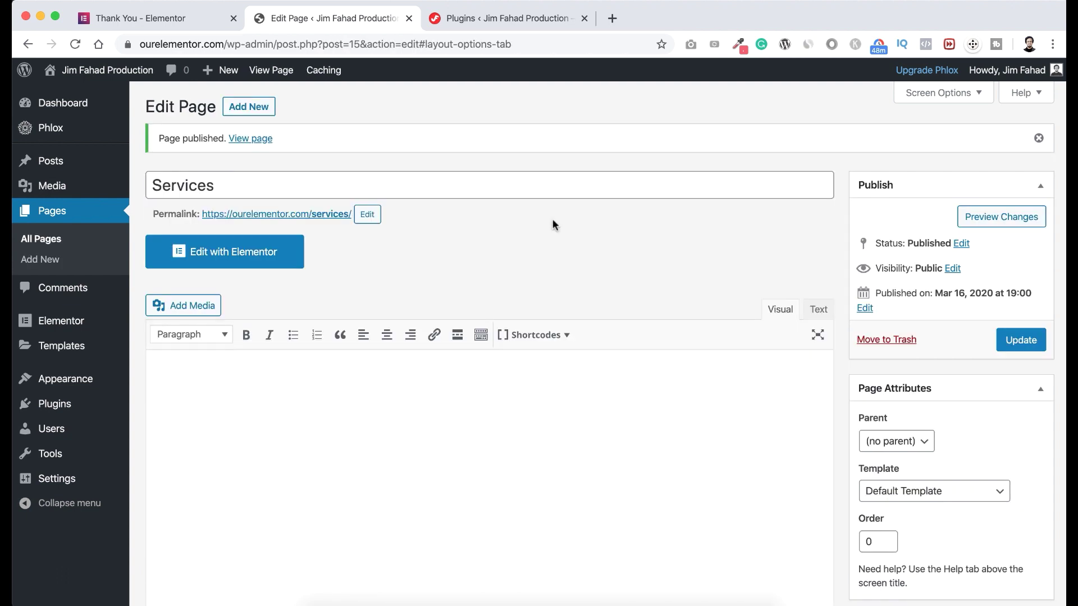
pyautogui.click(272, 106)
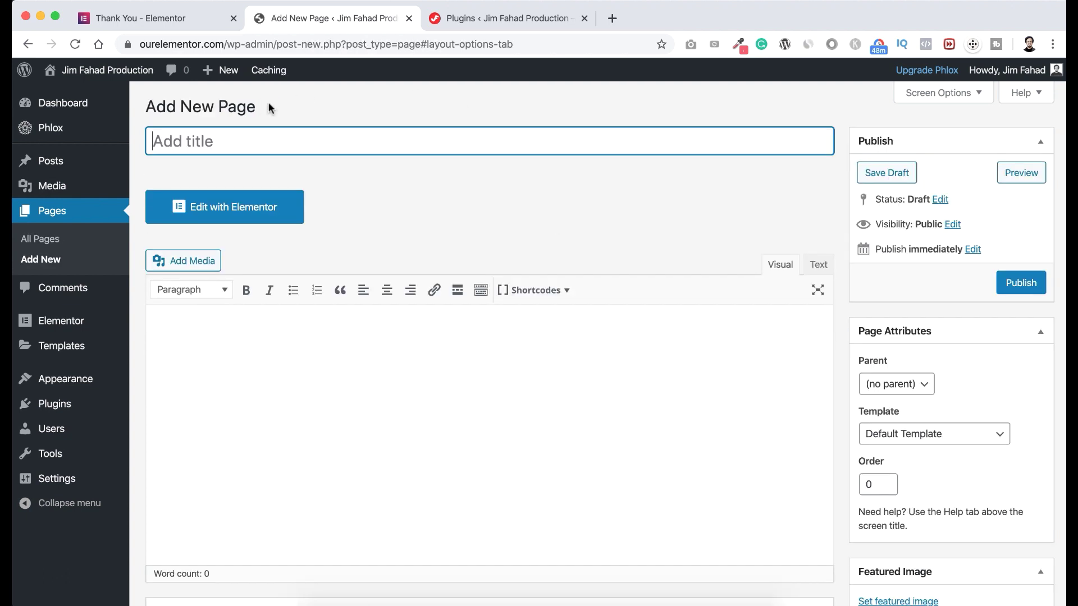
pyautogui.write('Portfoli')
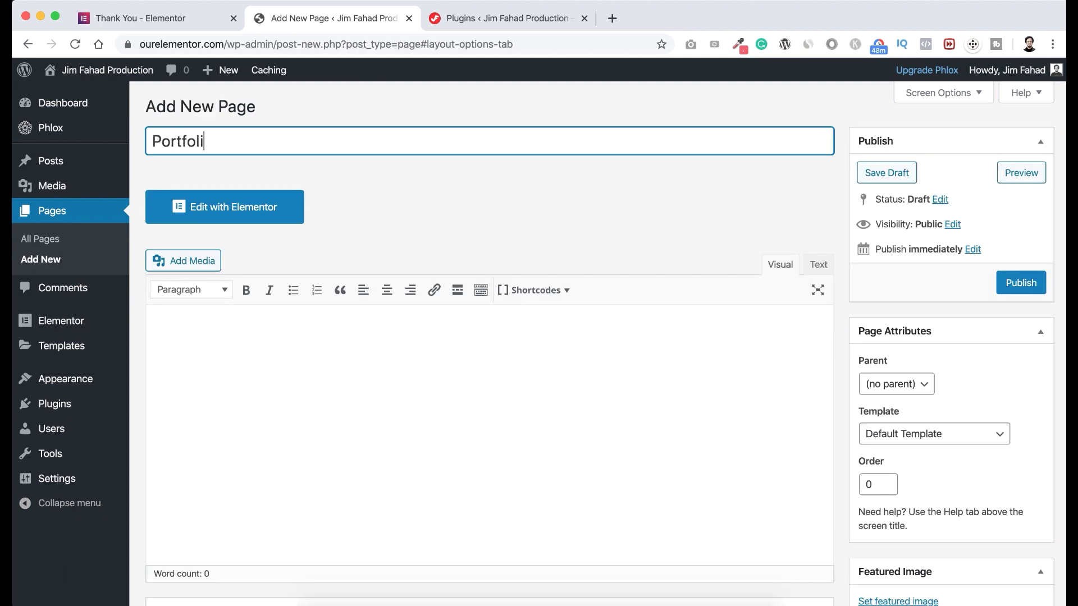
pyautogui.write('o')
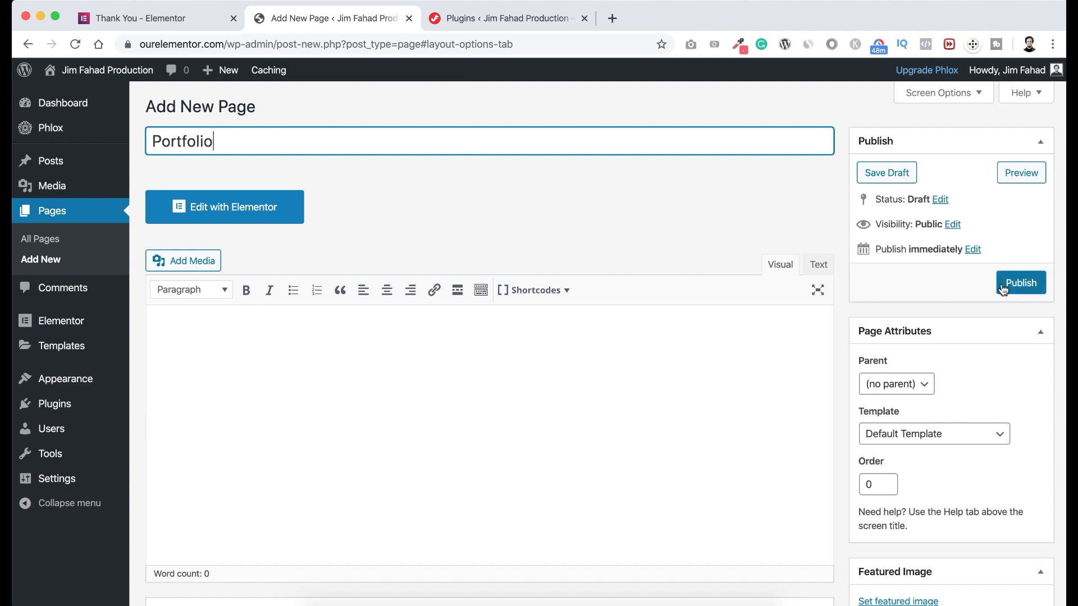
pyautogui.click(1003, 288)
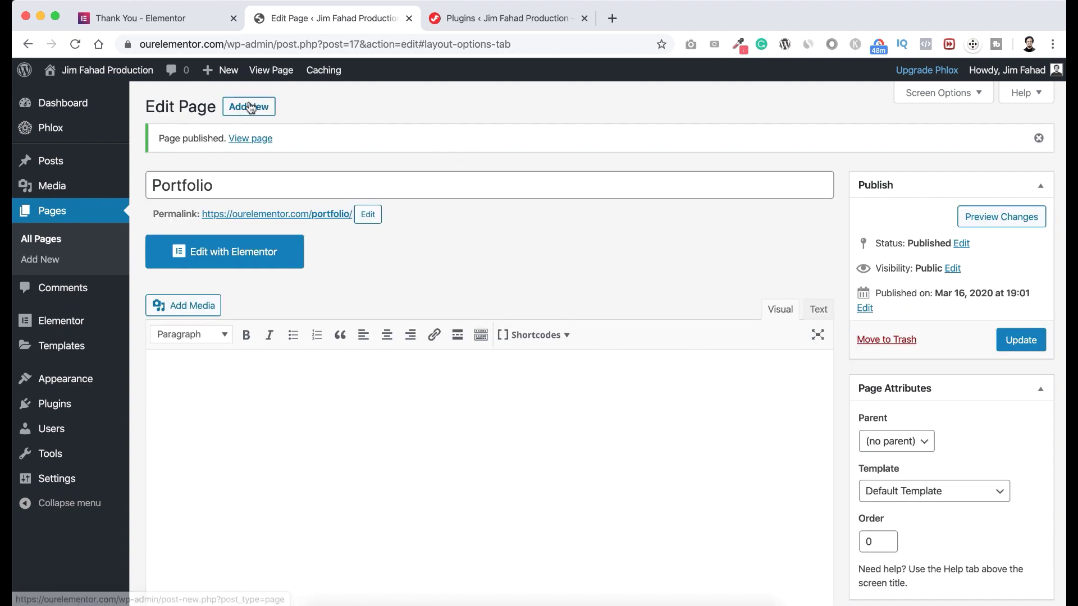
# Step: Publish a 'Blog' page, moving the word mistakenly typed in the body into the title
pyautogui.click(250, 108)
pyautogui.write('Bl')
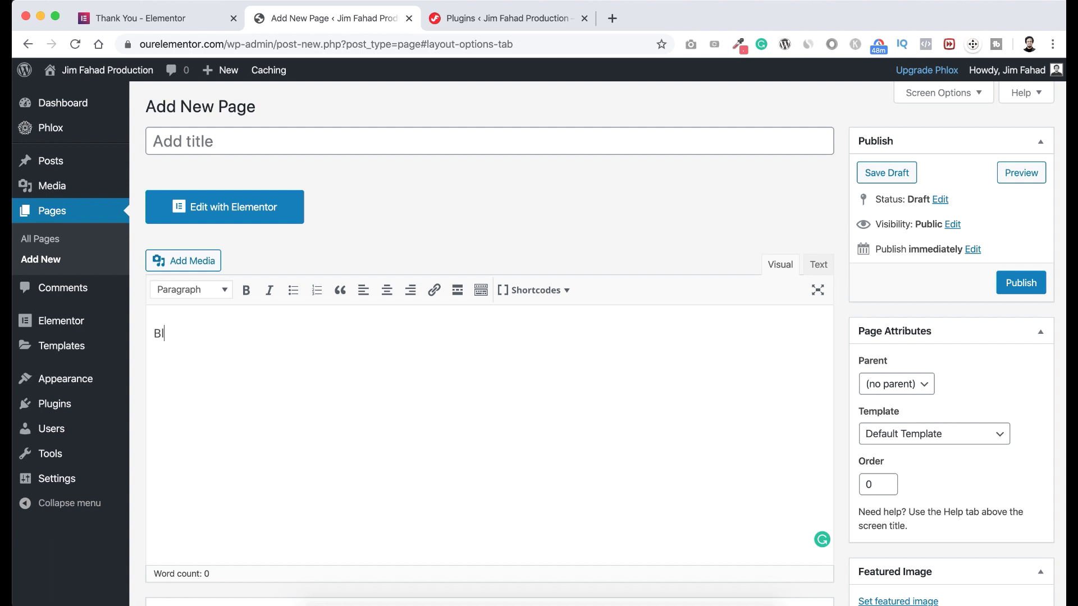
pyautogui.write('og')
pyautogui.moveTo(223, 335); pyautogui.dragTo(141, 331)
pyautogui.hotkey('ctrl', 'x')
pyautogui.click(191, 141)
pyautogui.hotkey('ctrl', 'v')
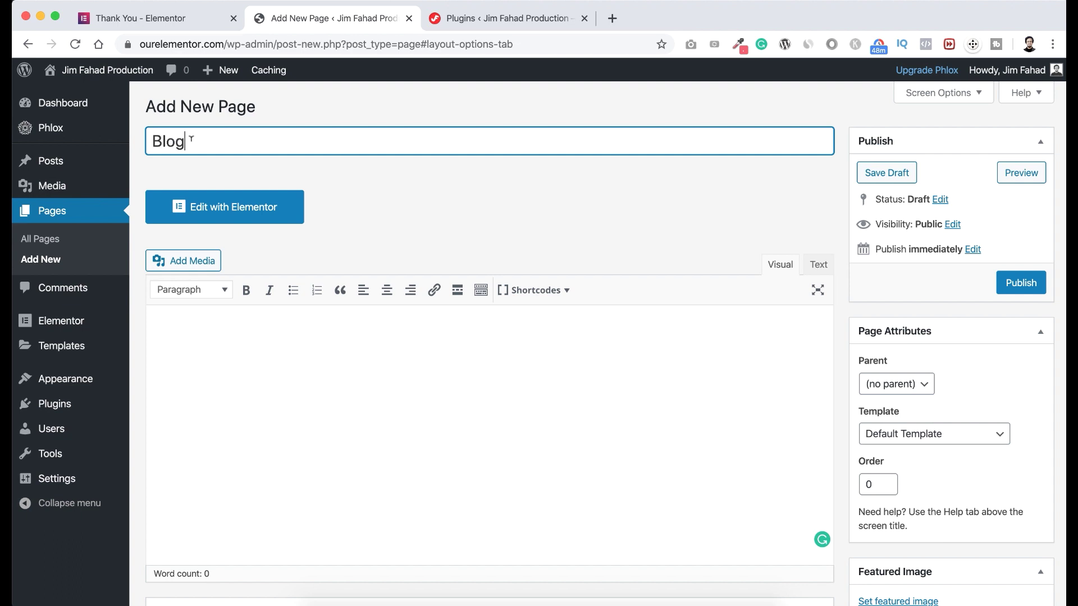
pyautogui.click(1027, 283)
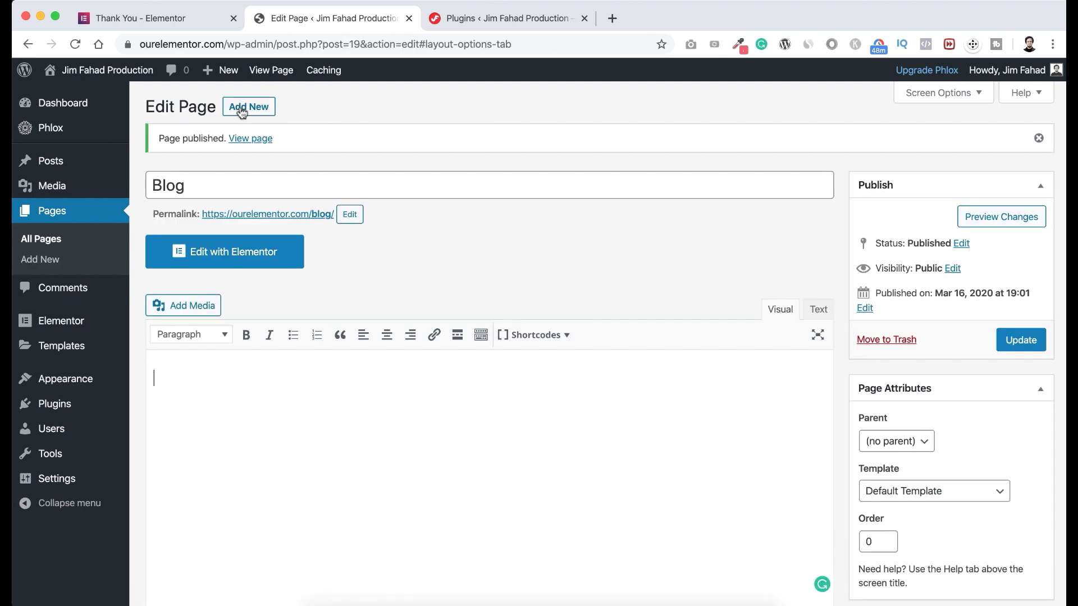
# Step: Create and publish a page titled 'Contact'
pyautogui.click(259, 108)
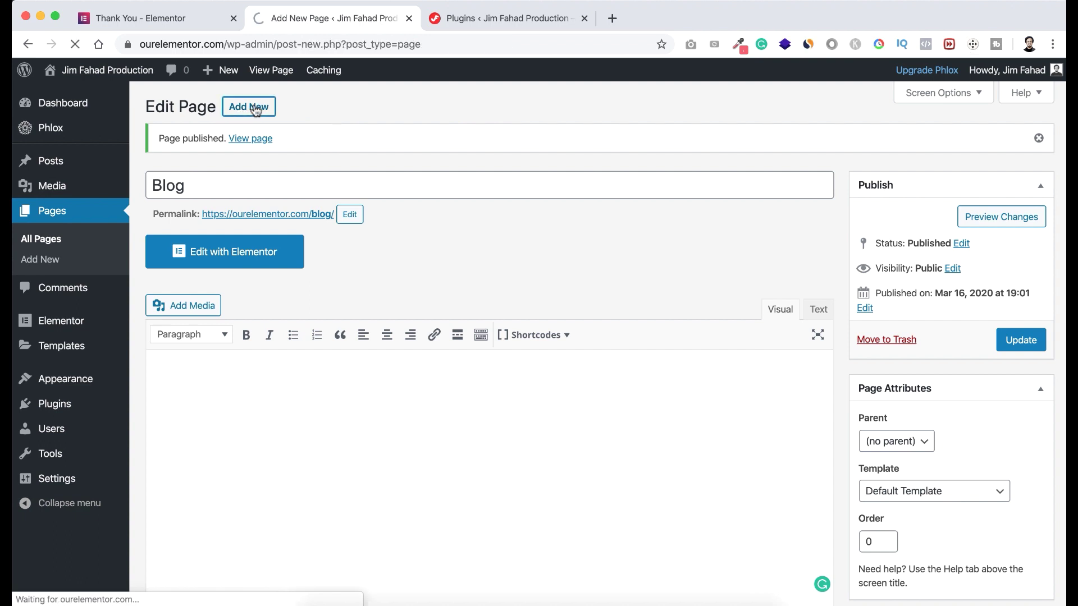
pyautogui.click(212, 141)
pyautogui.write('Con')
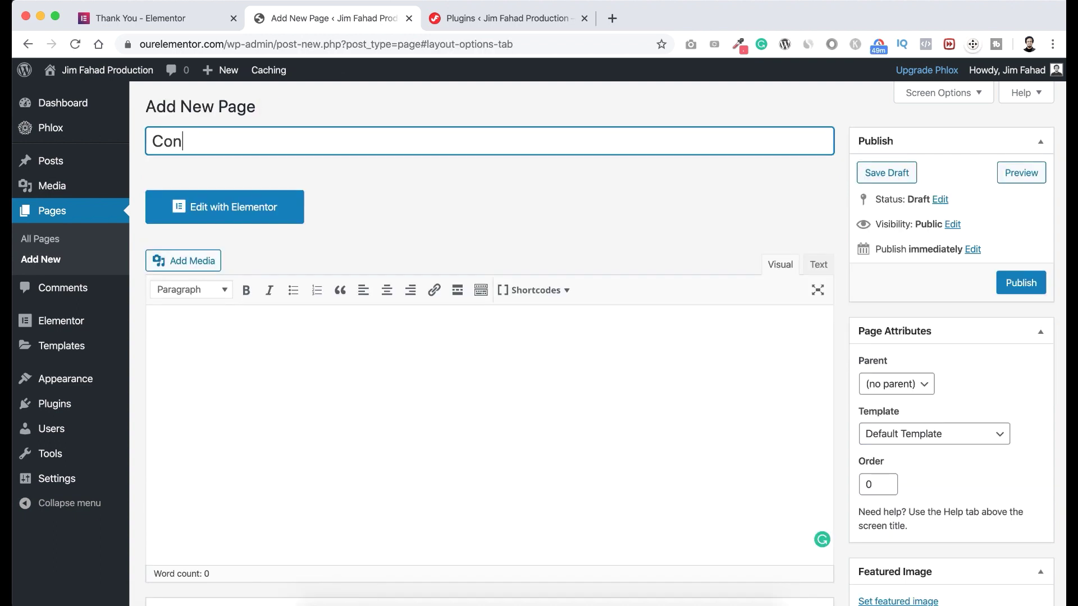
pyautogui.write('tact')
pyautogui.click(1018, 284)
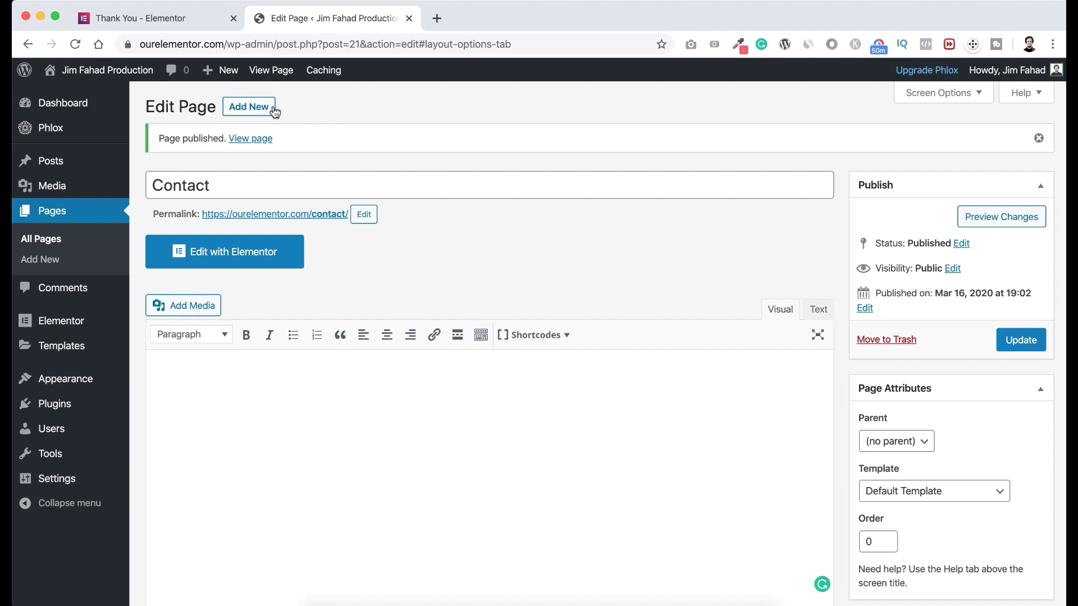
# Step: View the live homepage in a new tab via Visit Site, then return to the Contact editor
pyautogui.moveTo(128, 93)
pyautogui.moveTo(112, 76)
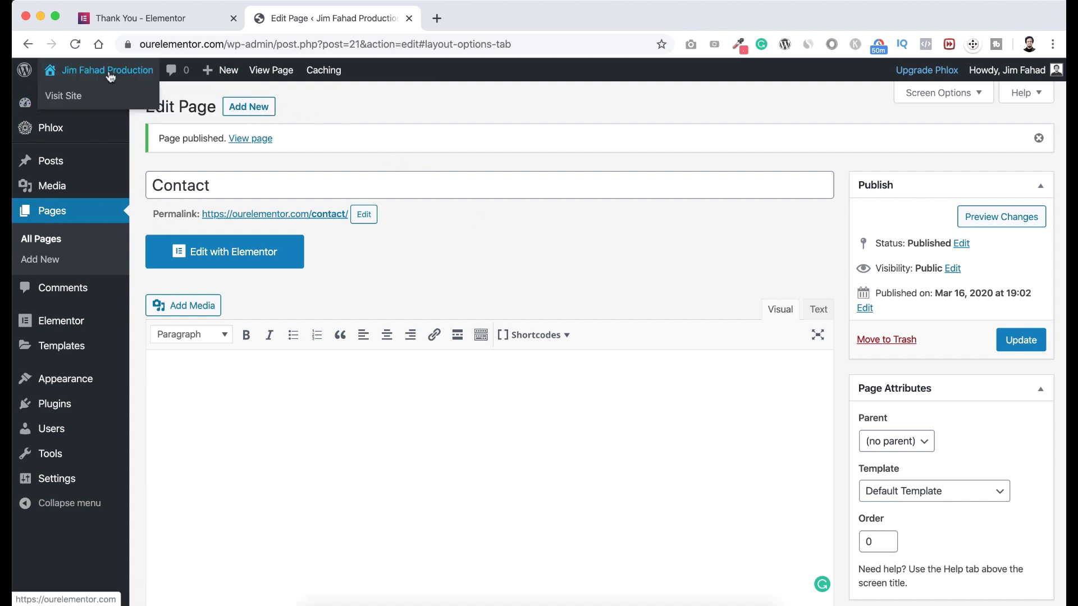
pyautogui.rightClick(80, 97)
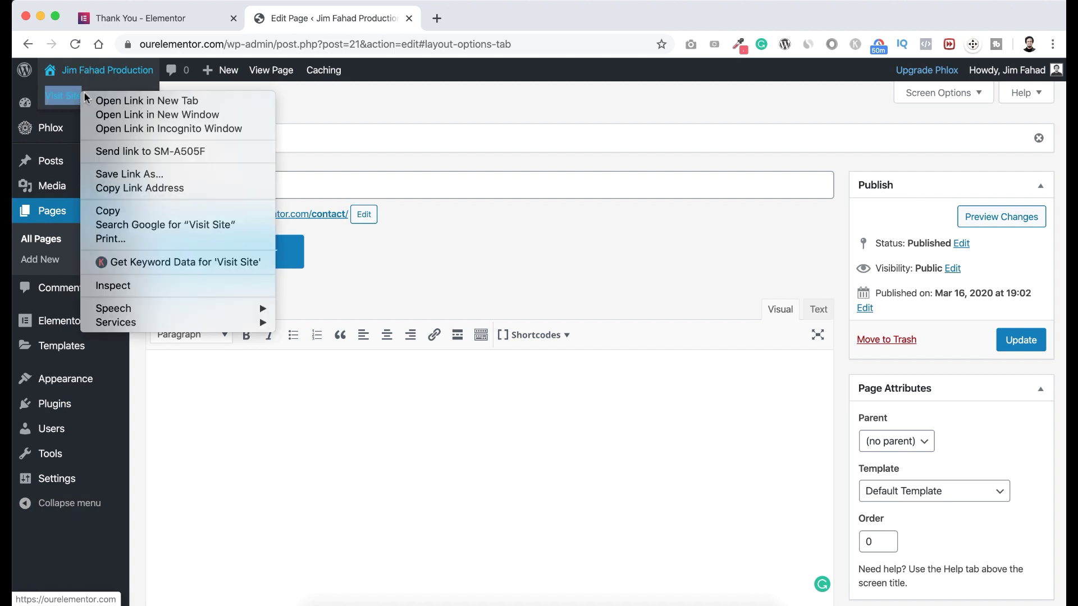
pyautogui.click(120, 100)
pyautogui.click(506, 18)
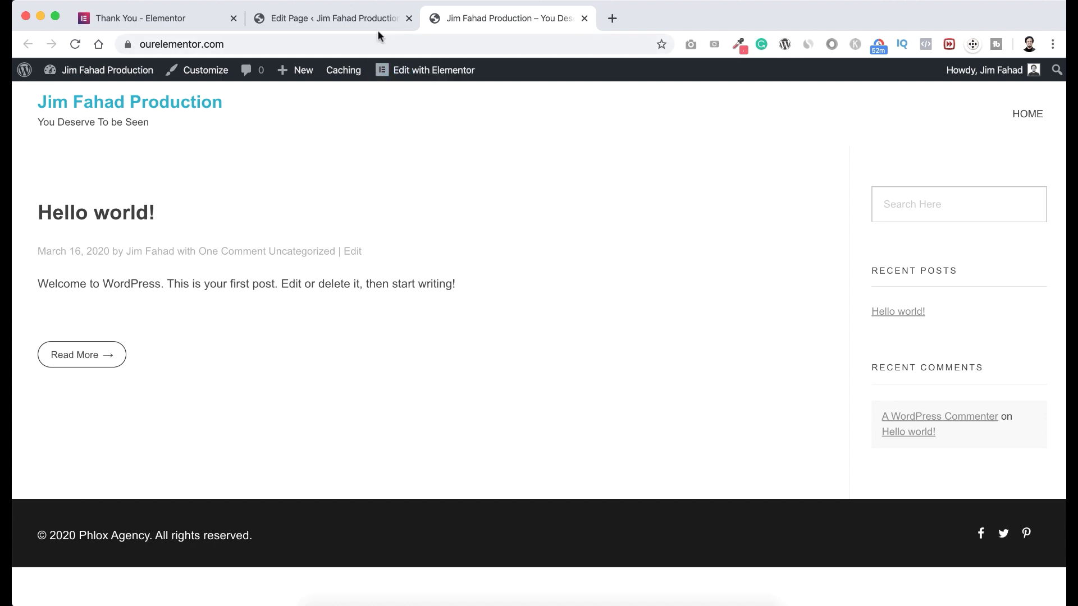
pyautogui.click(354, 18)
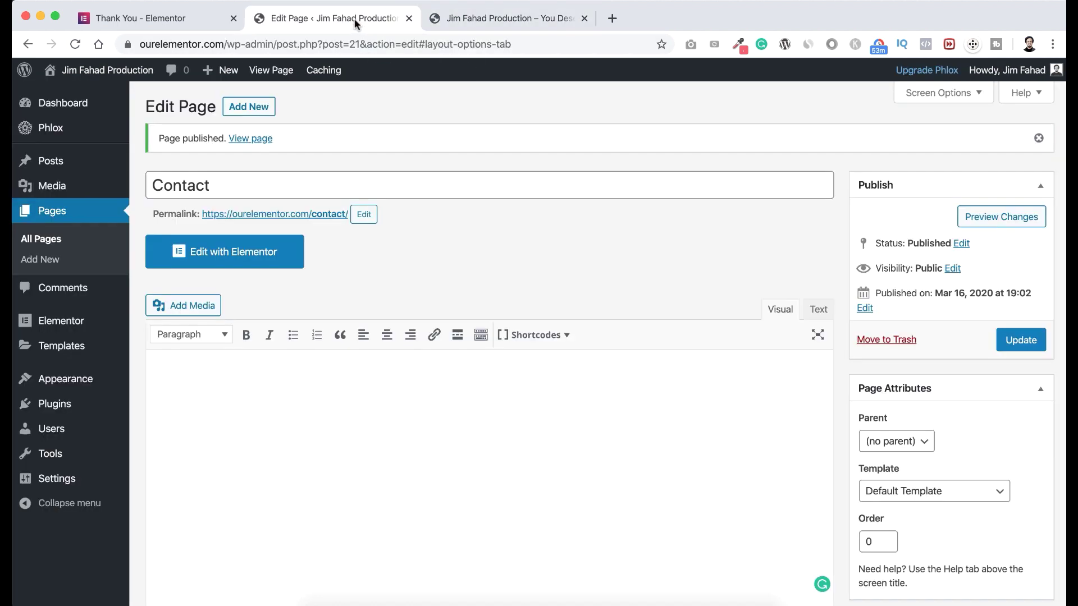
# Step: Set Reading to a static homepage 'Home' and posts page 'Blog', save, and reload the live site
pyautogui.moveTo(50, 481)
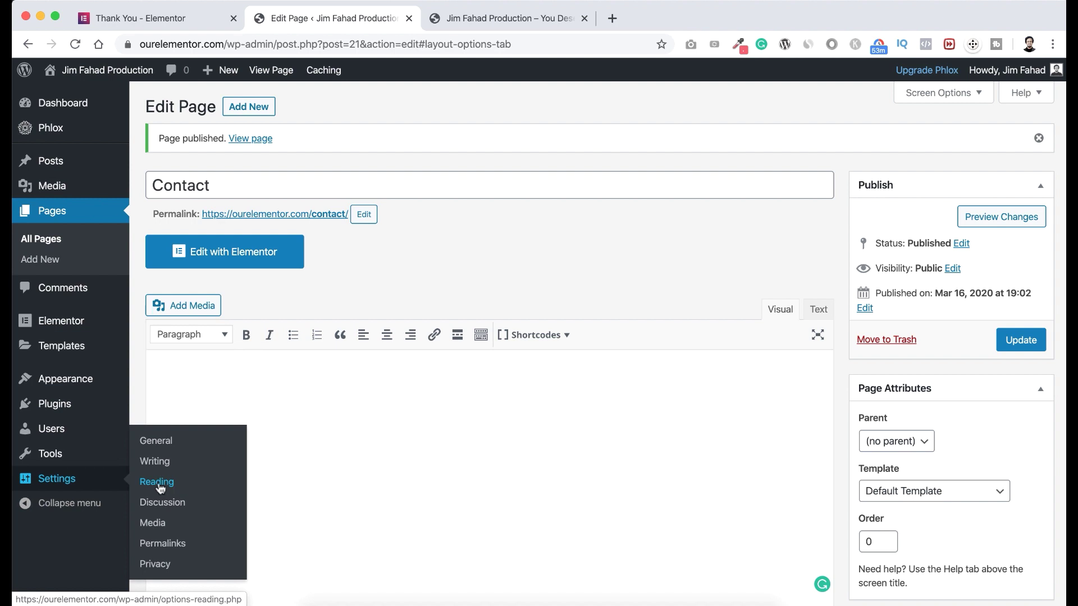
pyautogui.click(159, 483)
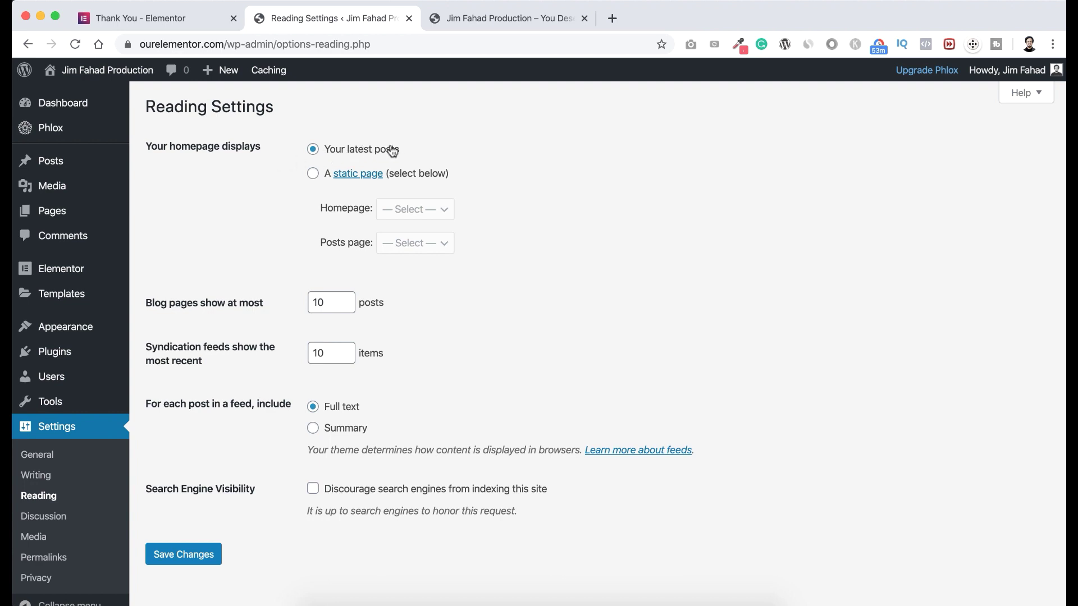
pyautogui.click(314, 177)
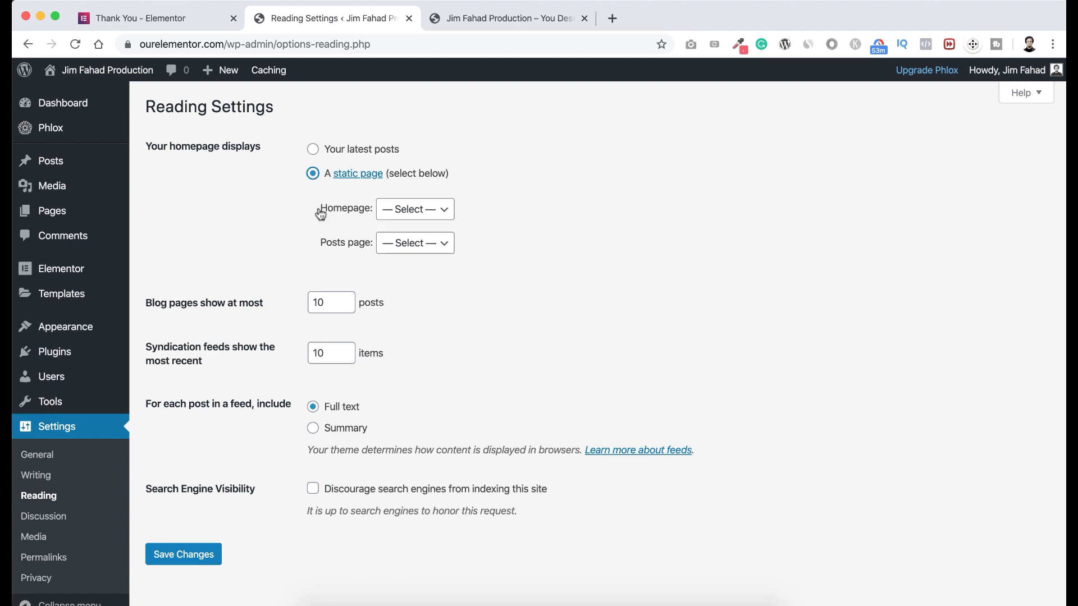
pyautogui.click(422, 212)
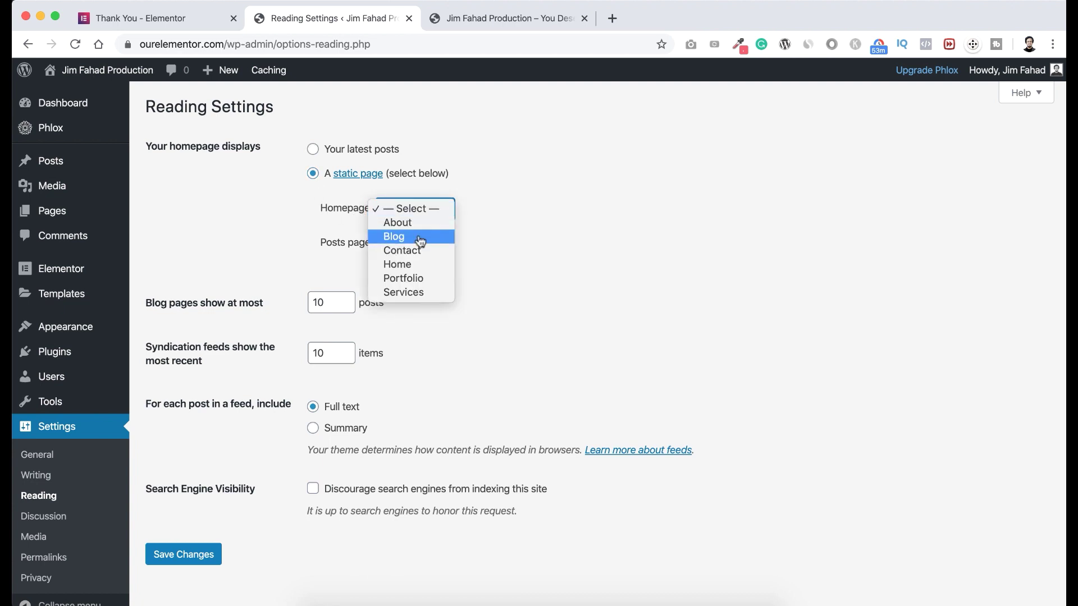
pyautogui.click(416, 267)
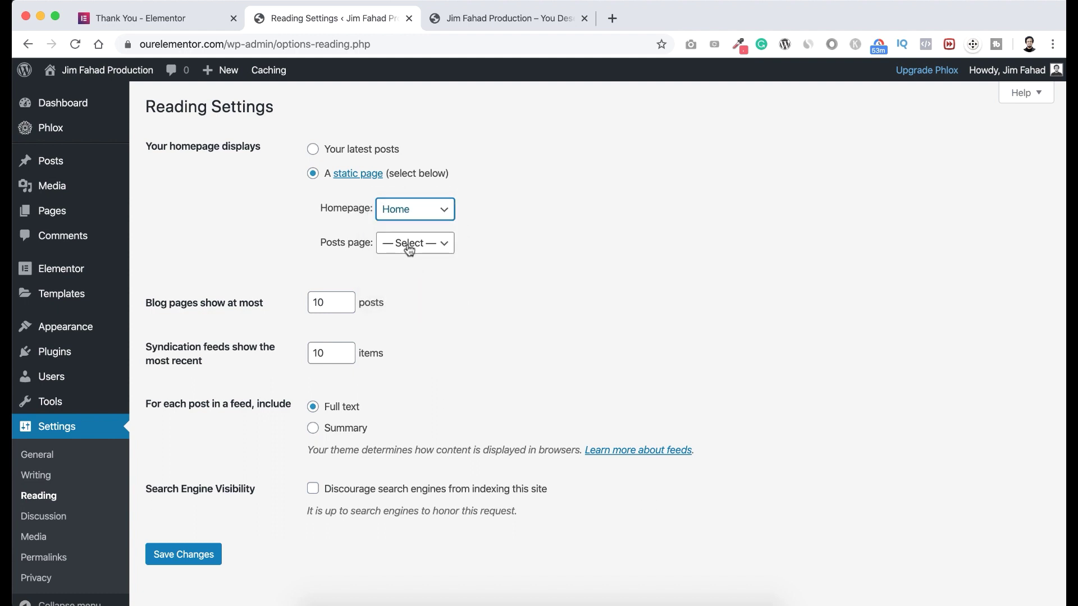
pyautogui.click(410, 246)
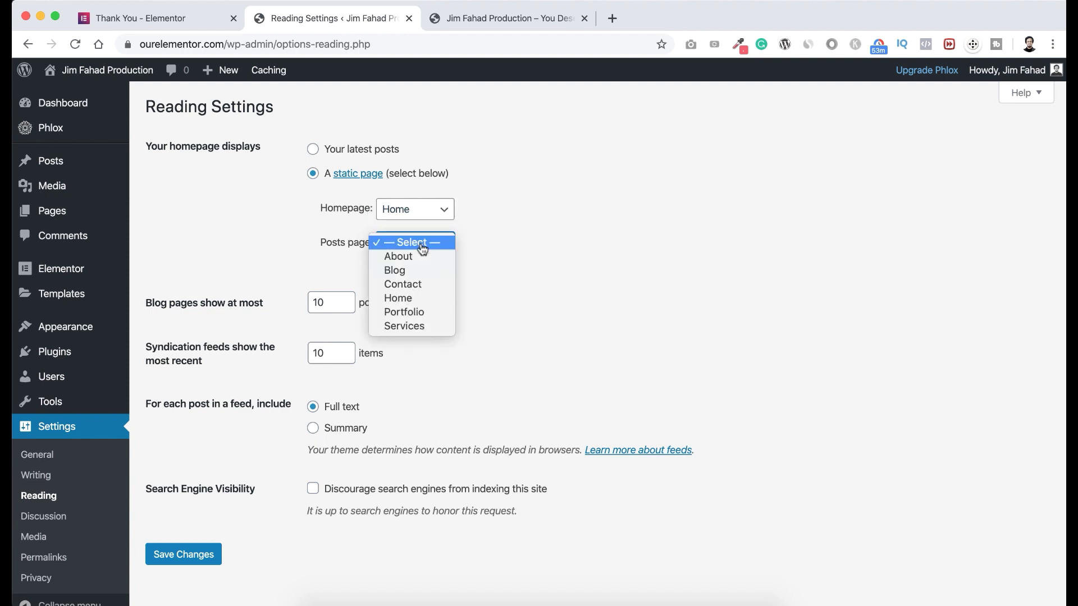
pyautogui.click(396, 271)
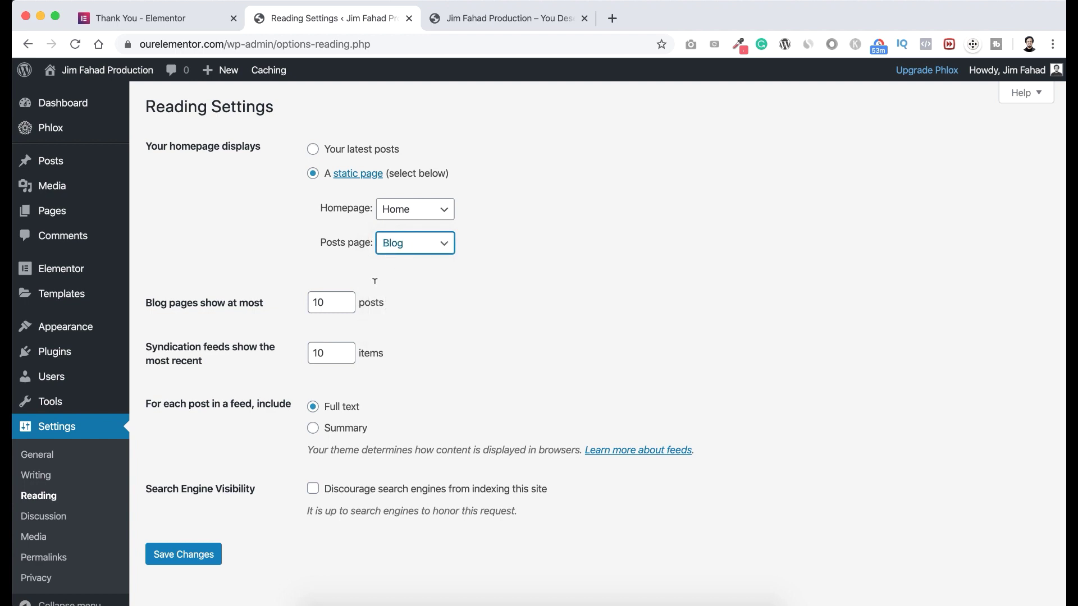
pyautogui.click(185, 555)
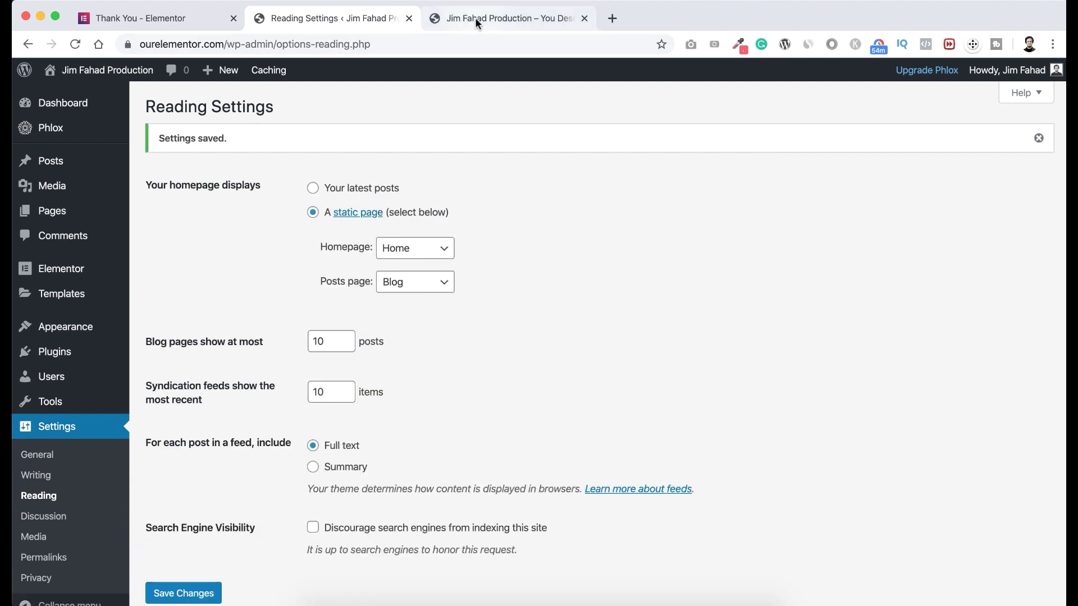
pyautogui.click(474, 18)
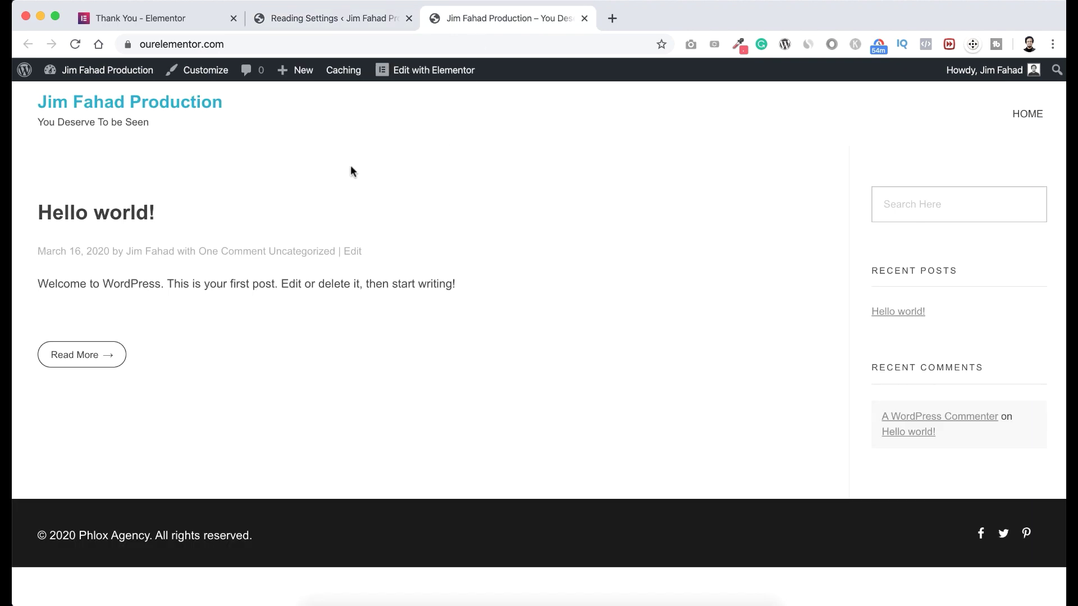
pyautogui.press('super+r')
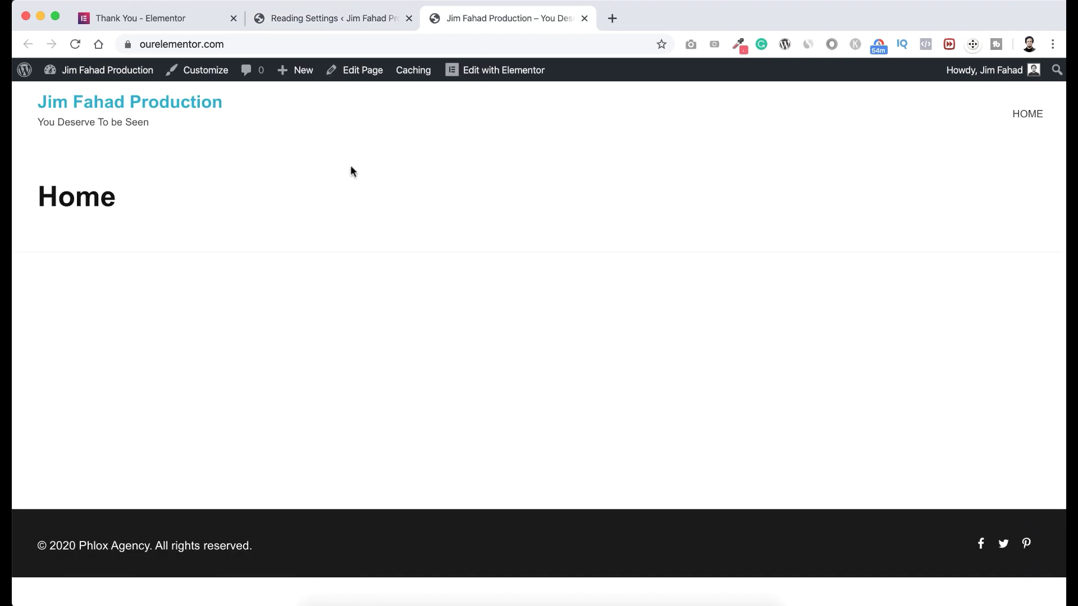
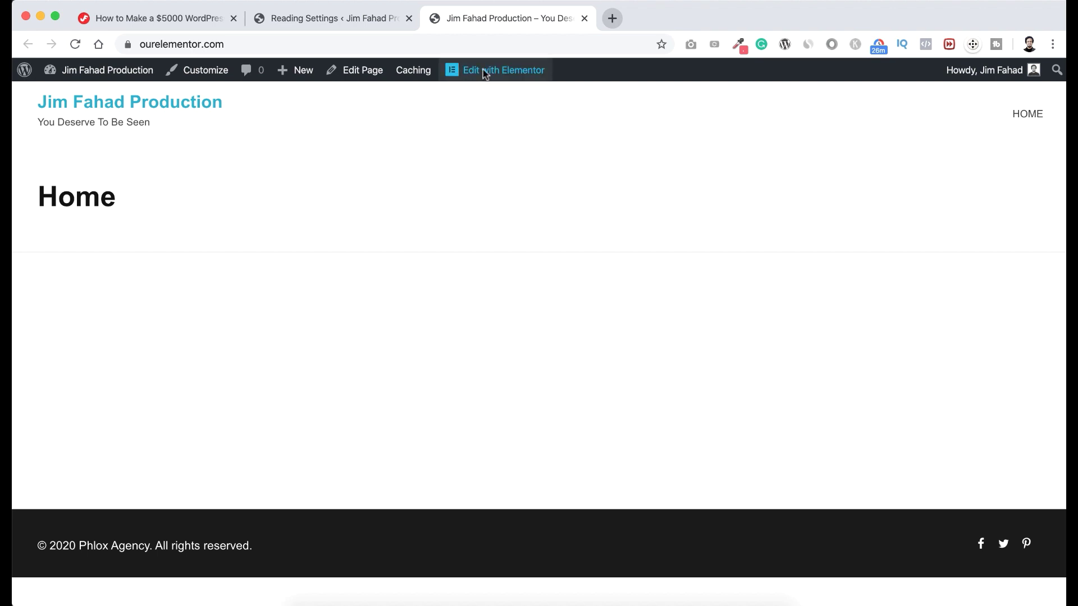
# Step: Go from Dashboard through Pages > All Pages to open the Home page in Elementor
pyautogui.moveTo(488, 70)
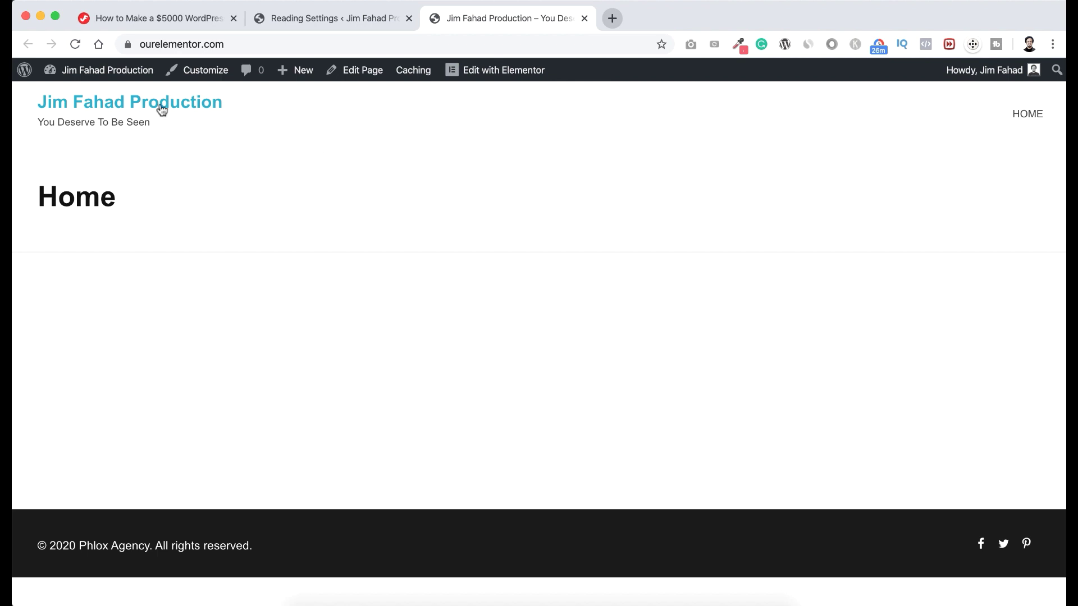
pyautogui.moveTo(107, 70)
pyautogui.click(74, 99)
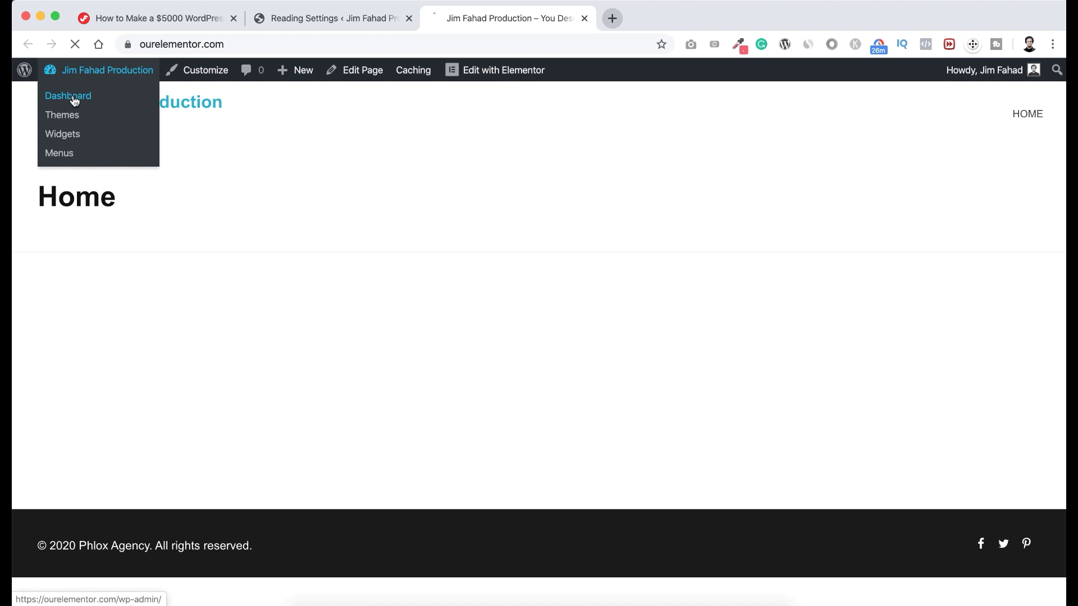
pyautogui.moveTo(66, 241)
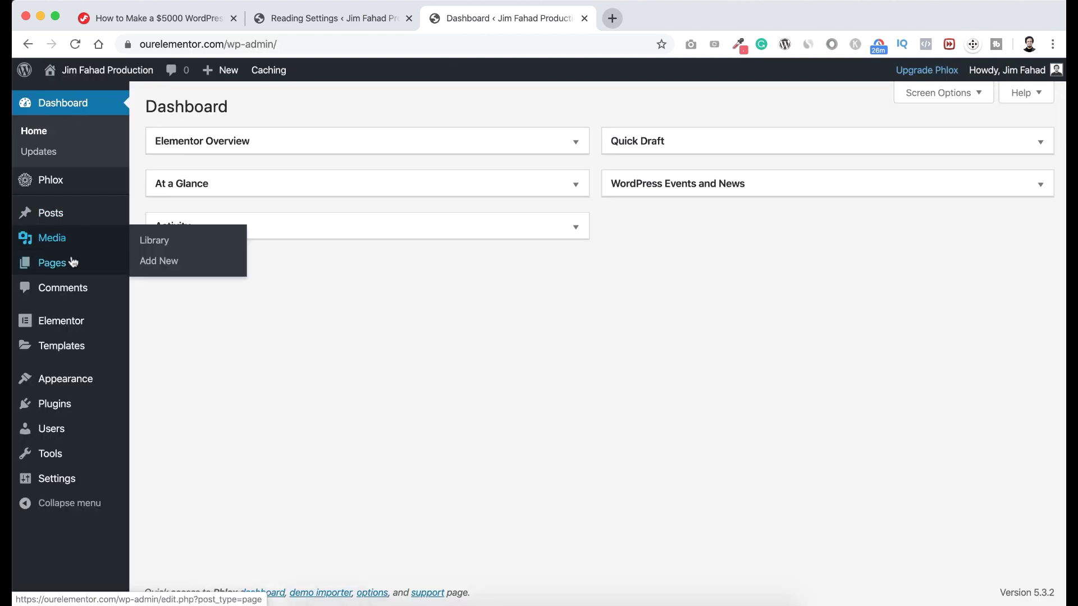
pyautogui.moveTo(67, 264)
pyautogui.click(158, 267)
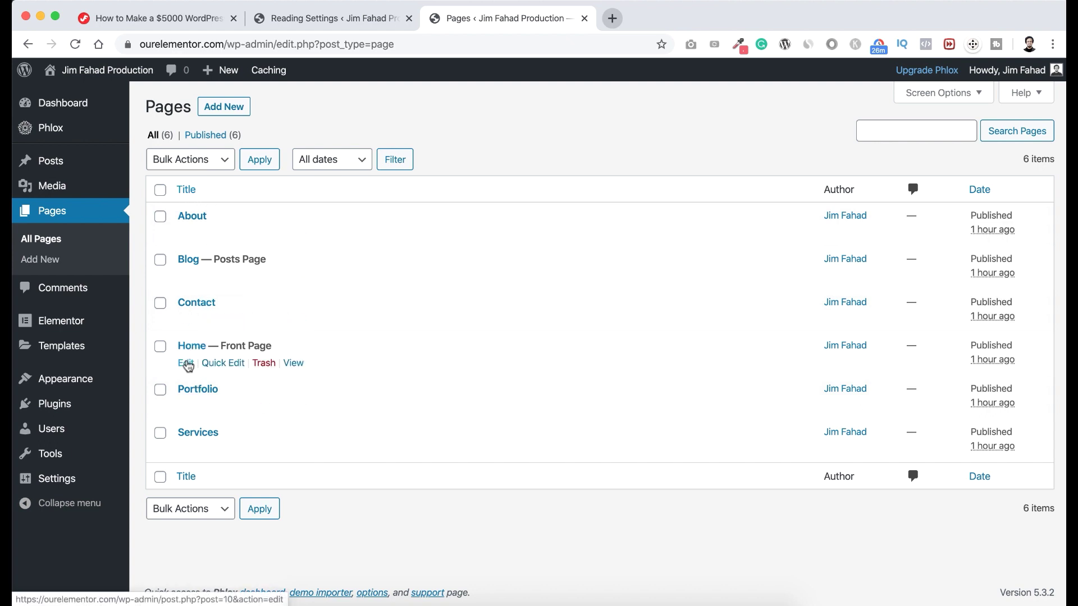
pyautogui.click(186, 365)
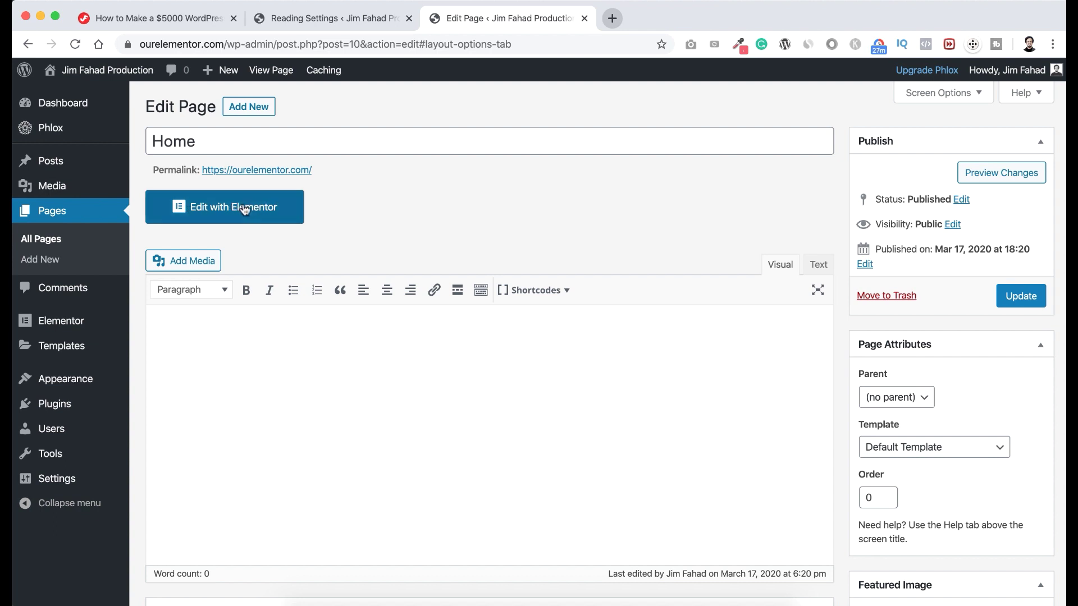
pyautogui.click(244, 209)
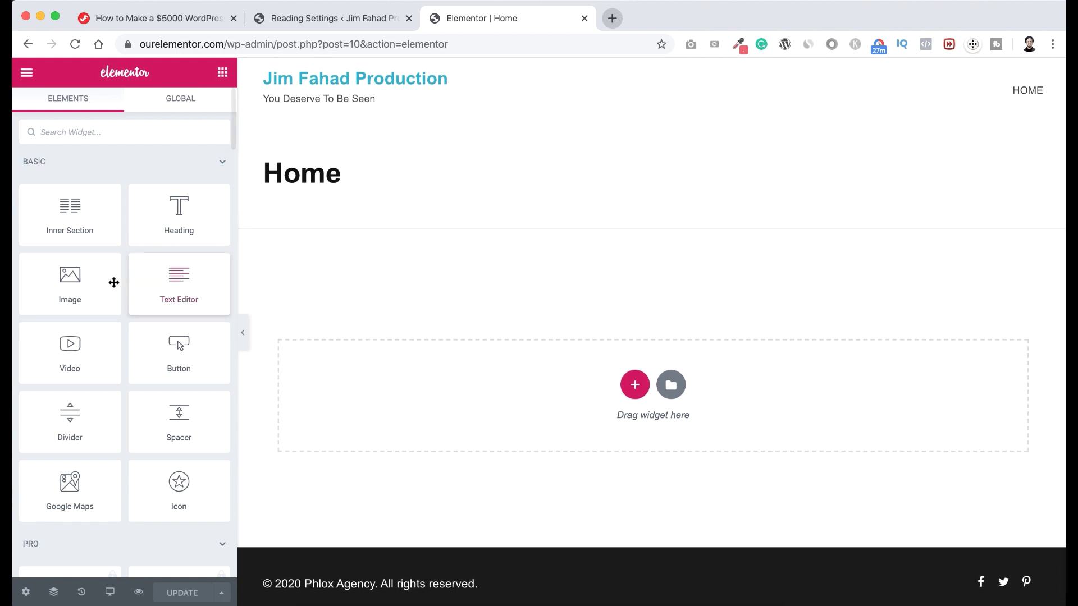
# Step: Demonstrate dragging an Image widget into the empty drop area, then show the Photoshop section-column diagram
pyautogui.scroll(-6, 151, 421)
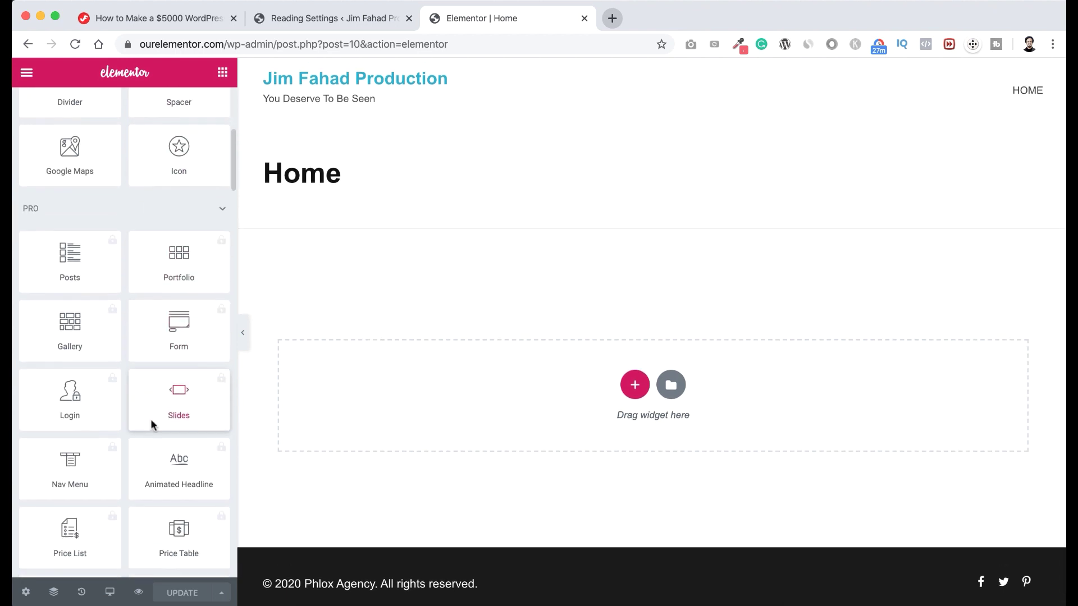
pyautogui.scroll(-20, 151, 419)
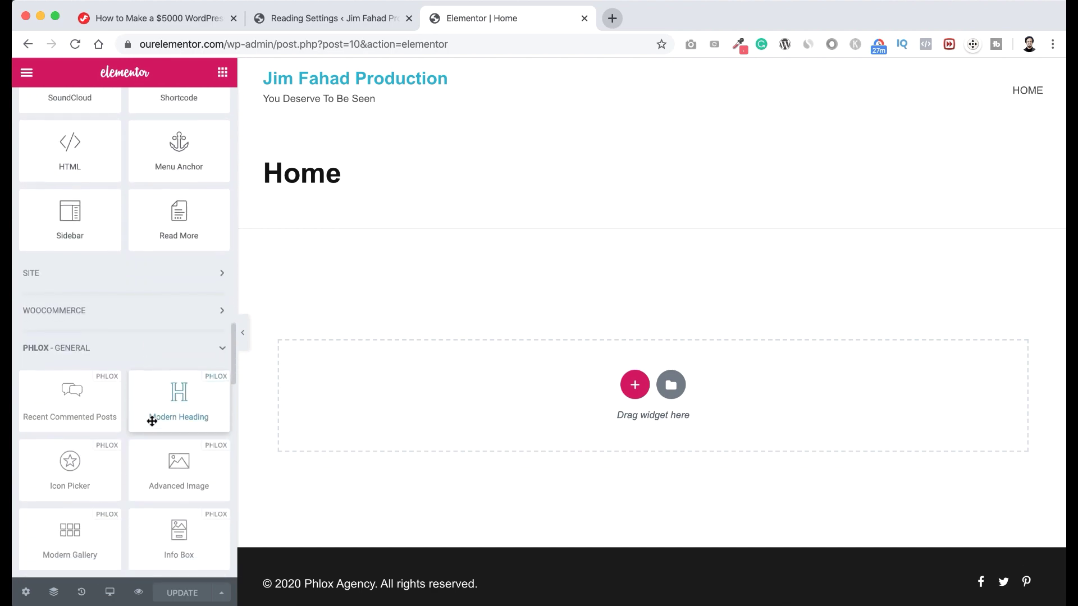
pyautogui.scroll(20, 150, 360)
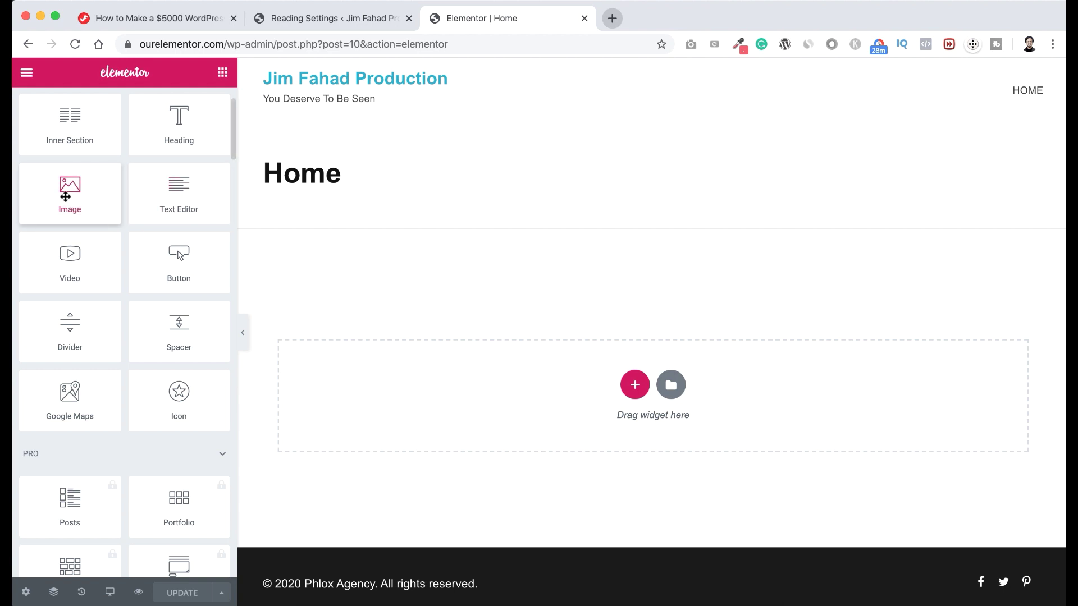
pyautogui.moveTo(66, 196); pyautogui.dragTo(567, 322)
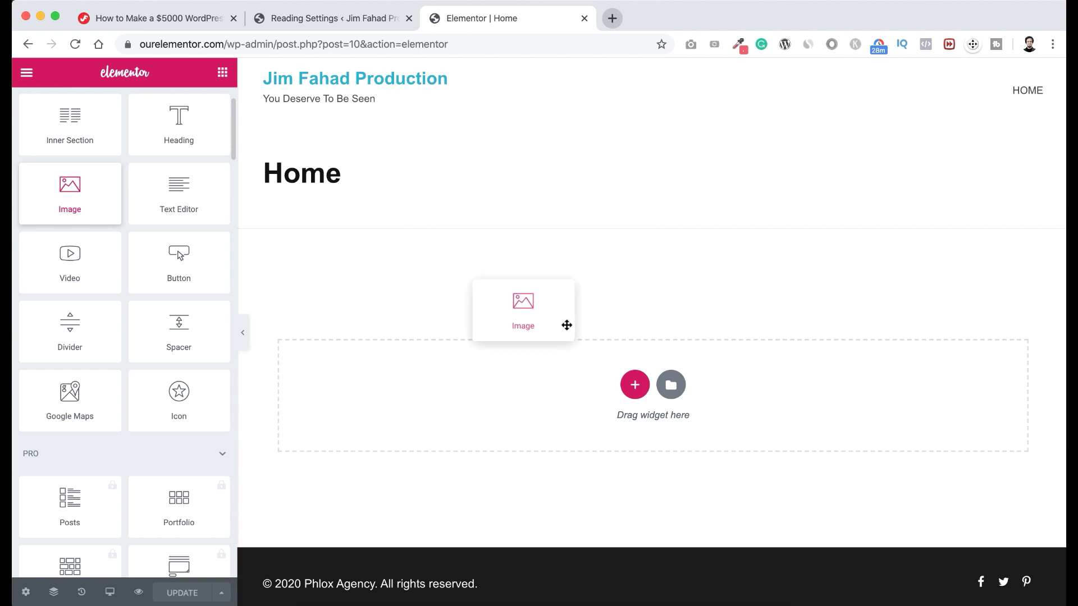
pyautogui.scroll(3, 149, 237)
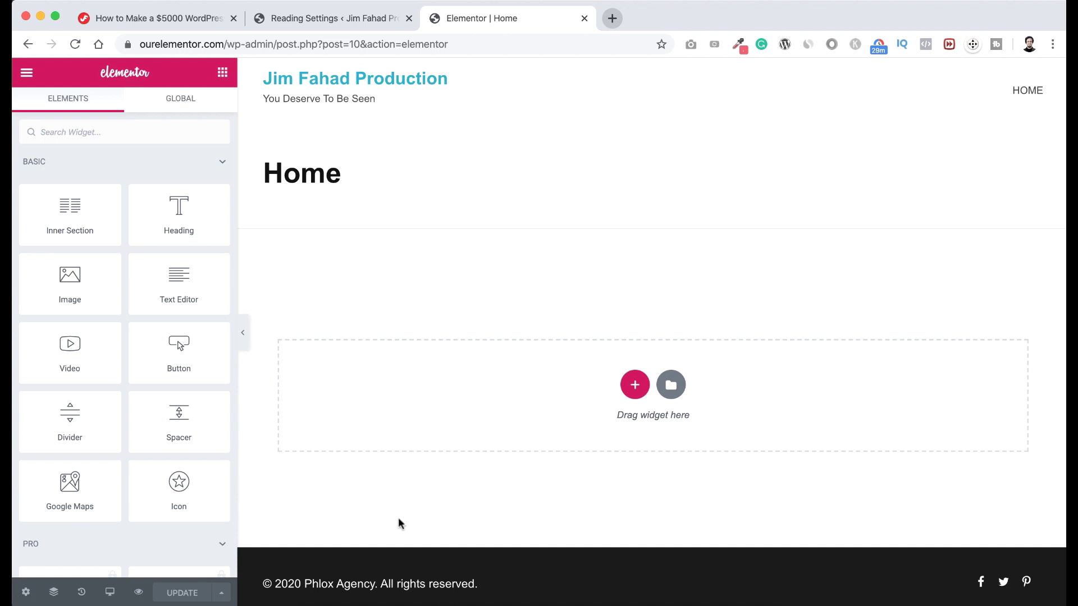
pyautogui.click(394, 604)
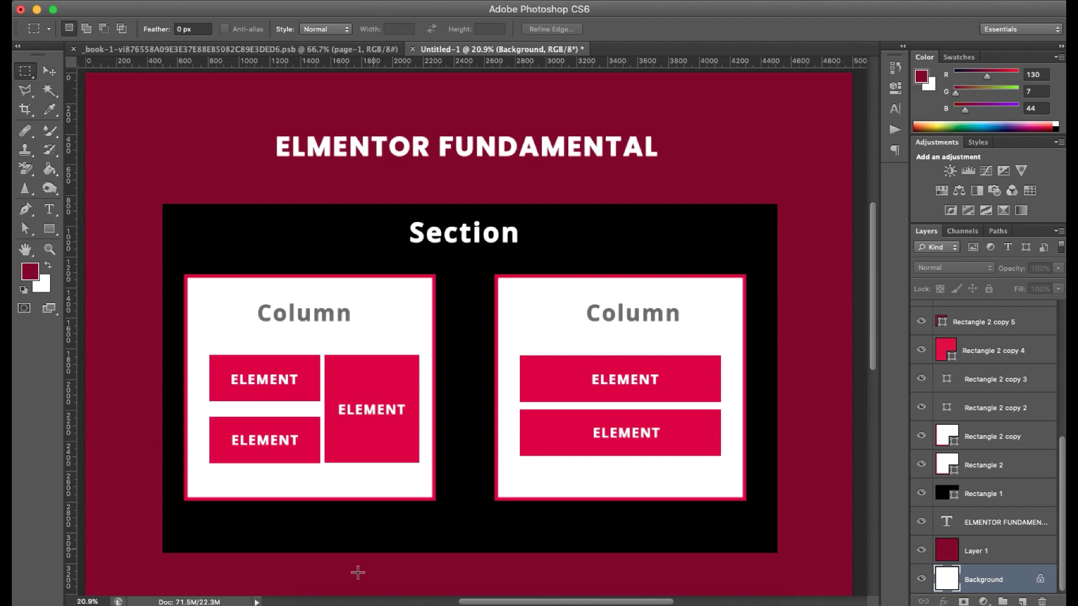
# Step: Switch back to the Home page editor in Chrome and scroll through the widget panel
pyautogui.click(337, 602)
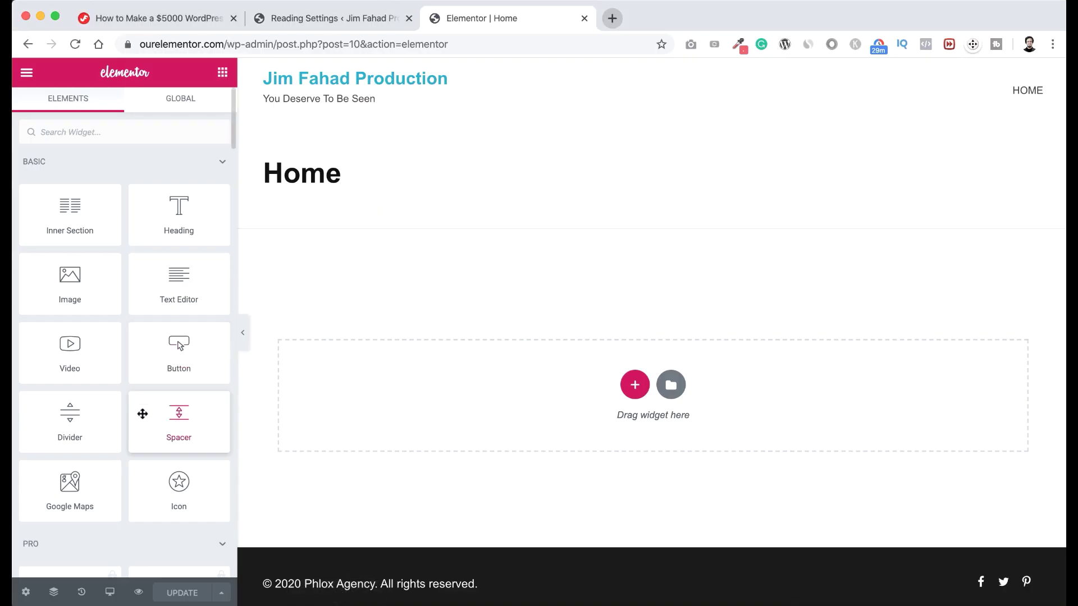
pyautogui.scroll(-1, 141, 413)
pyautogui.scroll(1, 140, 414)
pyautogui.scroll(-20, 142, 413)
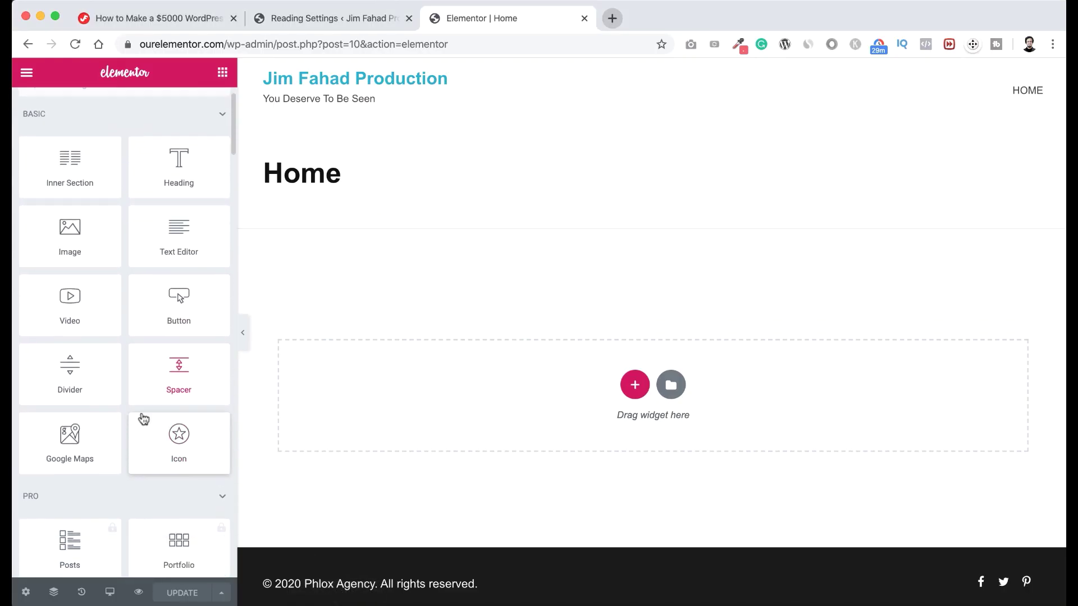
pyautogui.scroll(-3, 143, 414)
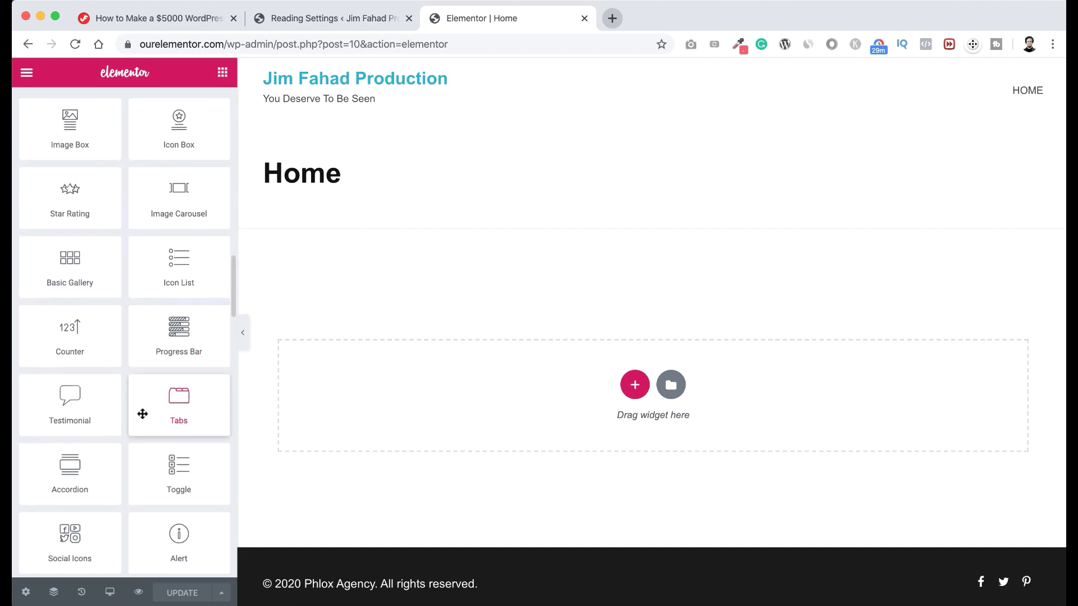
pyautogui.scroll(10, 128, 325)
pyautogui.scroll(10, 128, 324)
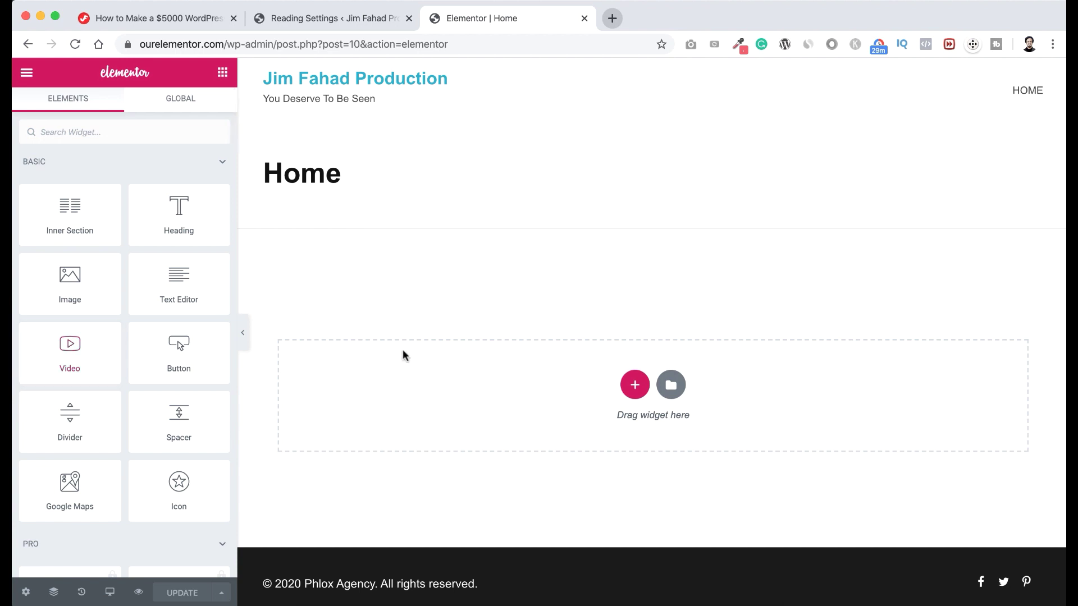
pyautogui.scroll(-1, 403, 353)
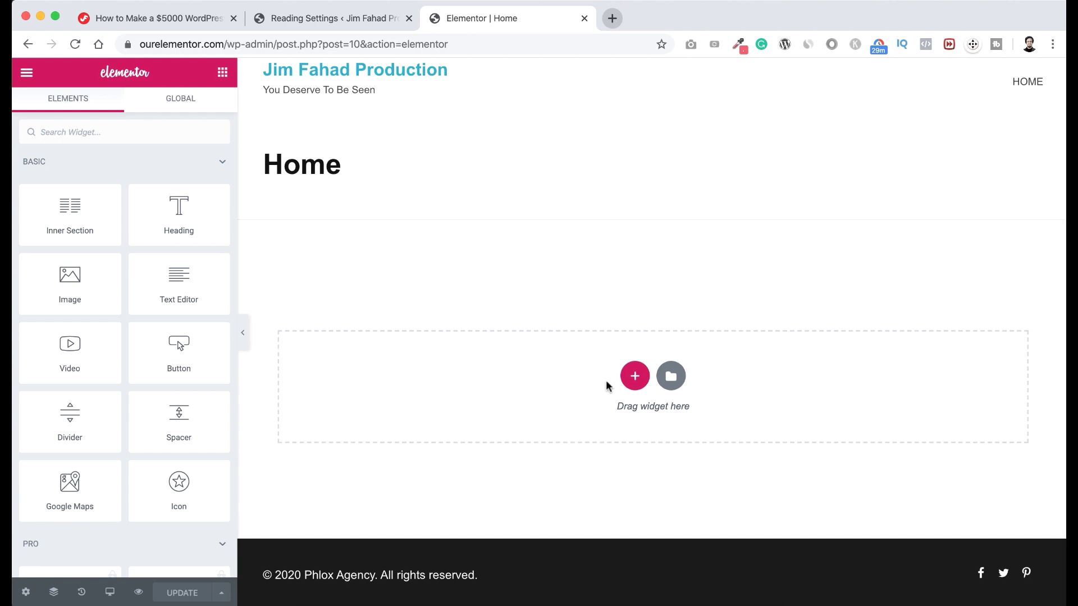
# Step: Add a new one-column section to the Home page and dismiss the right-click introduction popup
pyautogui.click(636, 382)
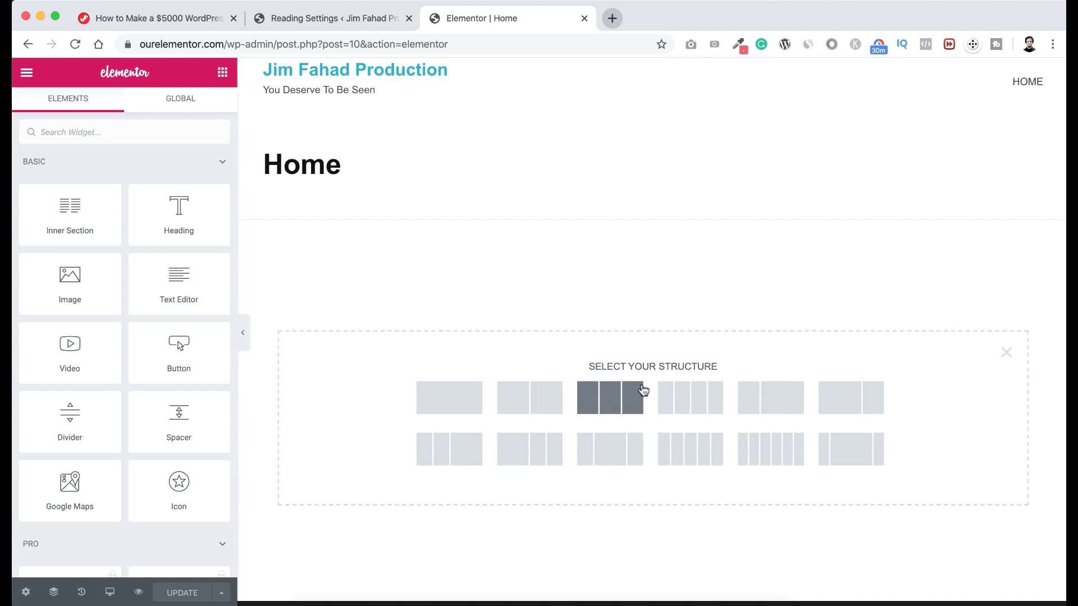
pyautogui.click(457, 403)
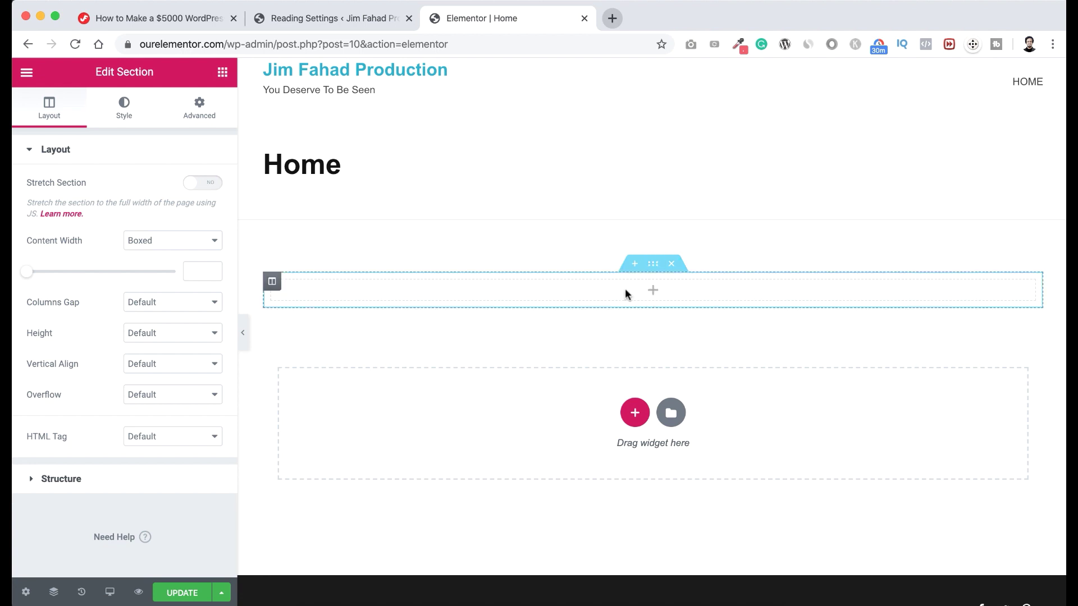
pyautogui.click(652, 266)
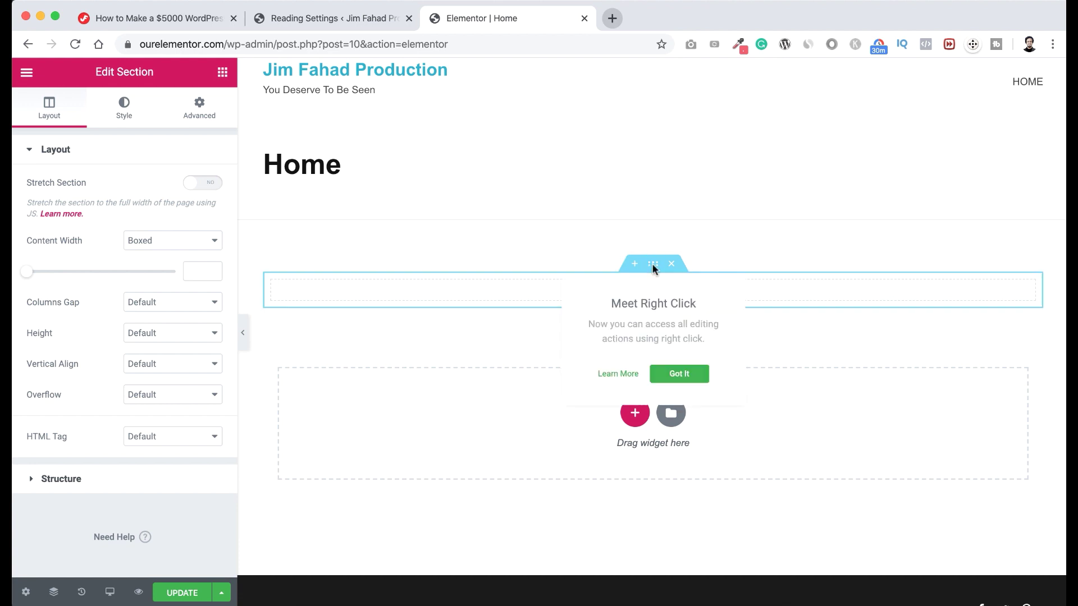
pyautogui.click(679, 374)
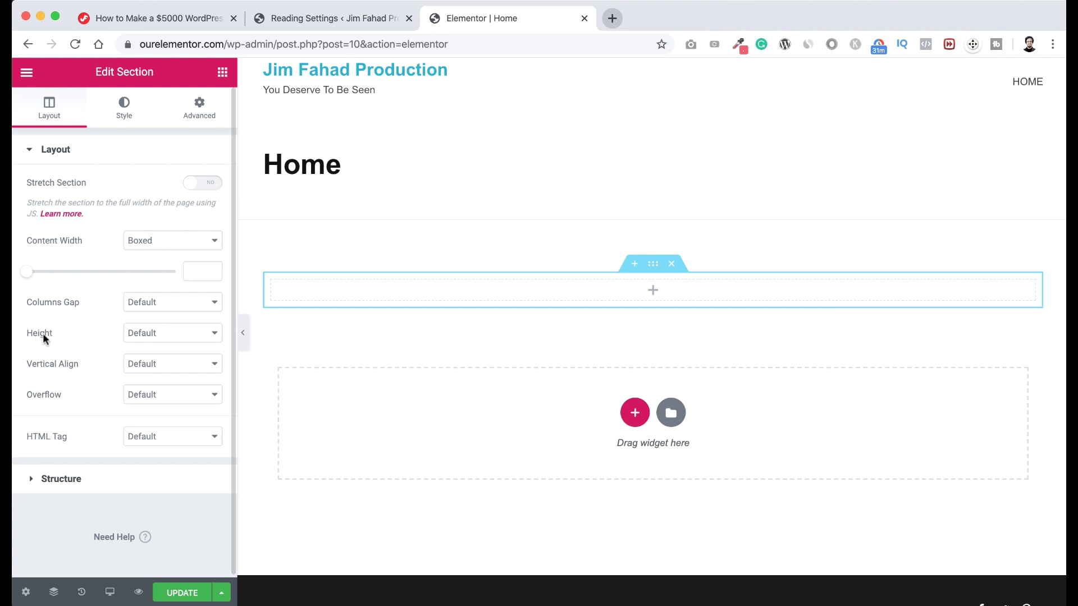
# Step: Give the section a 400 px minimum height, stretch it full width, and keep Content Width Boxed
pyautogui.click(159, 340)
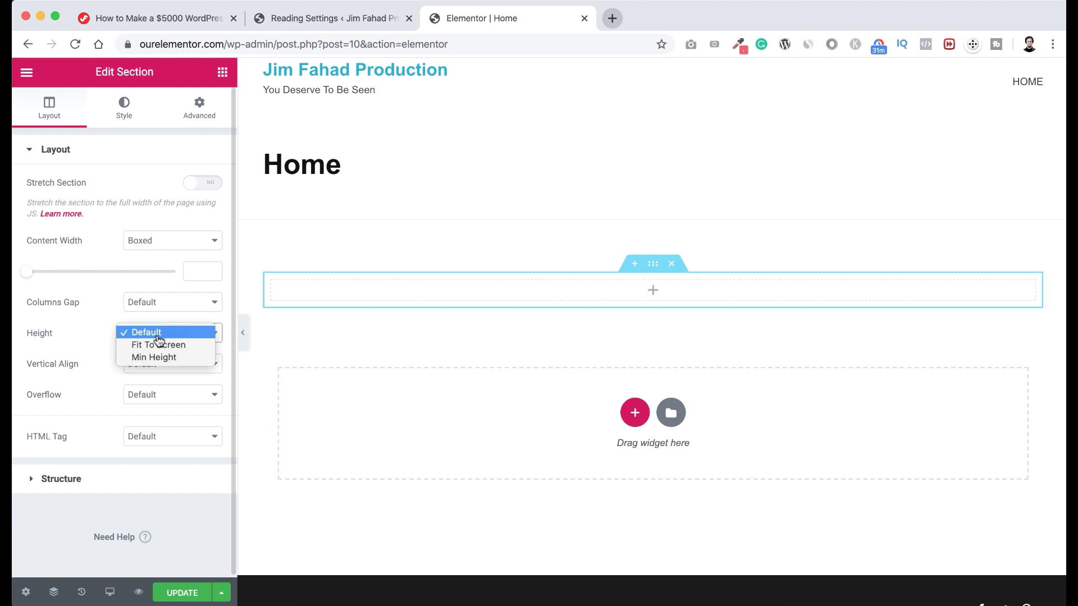
pyautogui.click(148, 358)
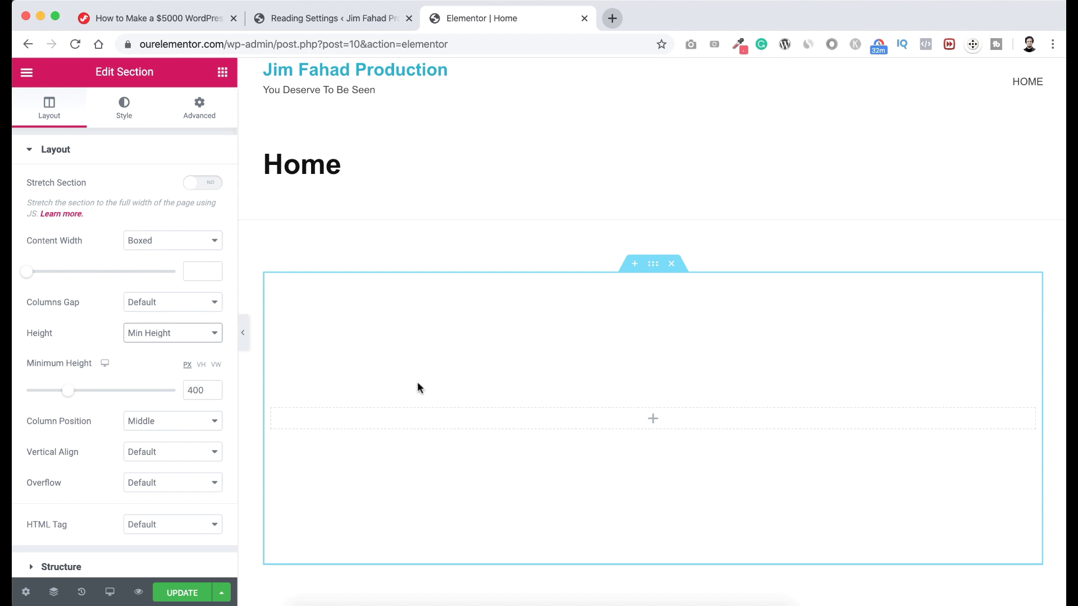
pyautogui.scroll(-2, 418, 387)
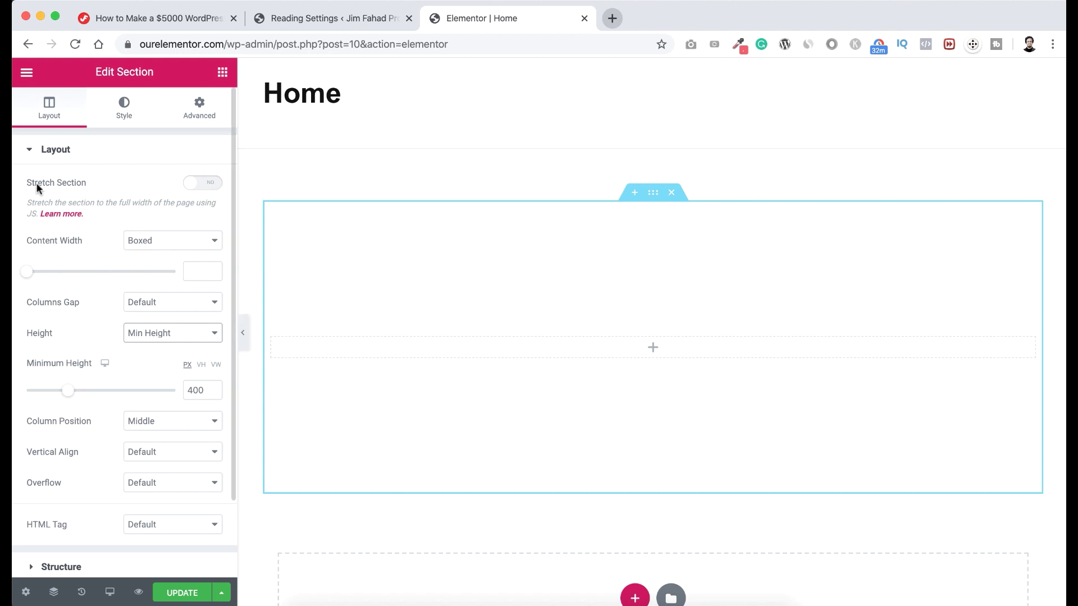
pyautogui.click(209, 184)
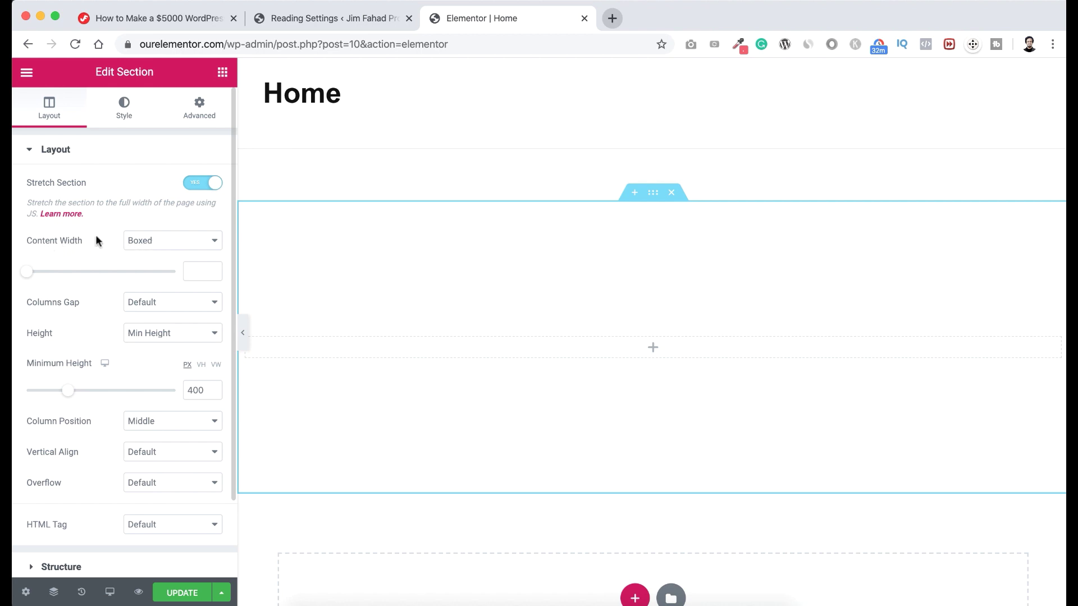
pyautogui.click(152, 242)
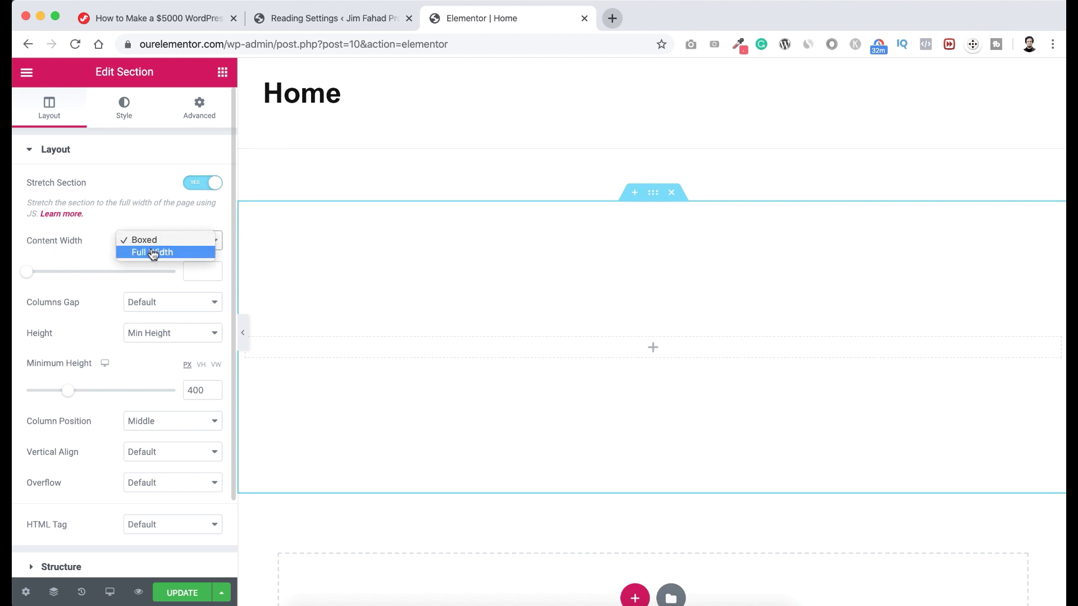
pyautogui.click(151, 252)
pyautogui.click(155, 243)
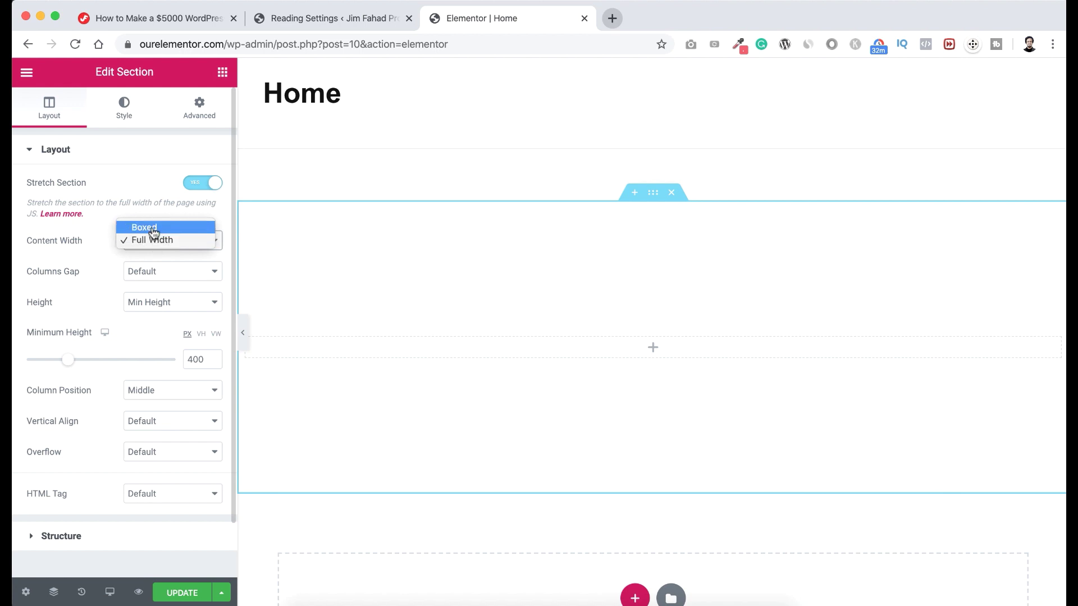
pyautogui.click(152, 228)
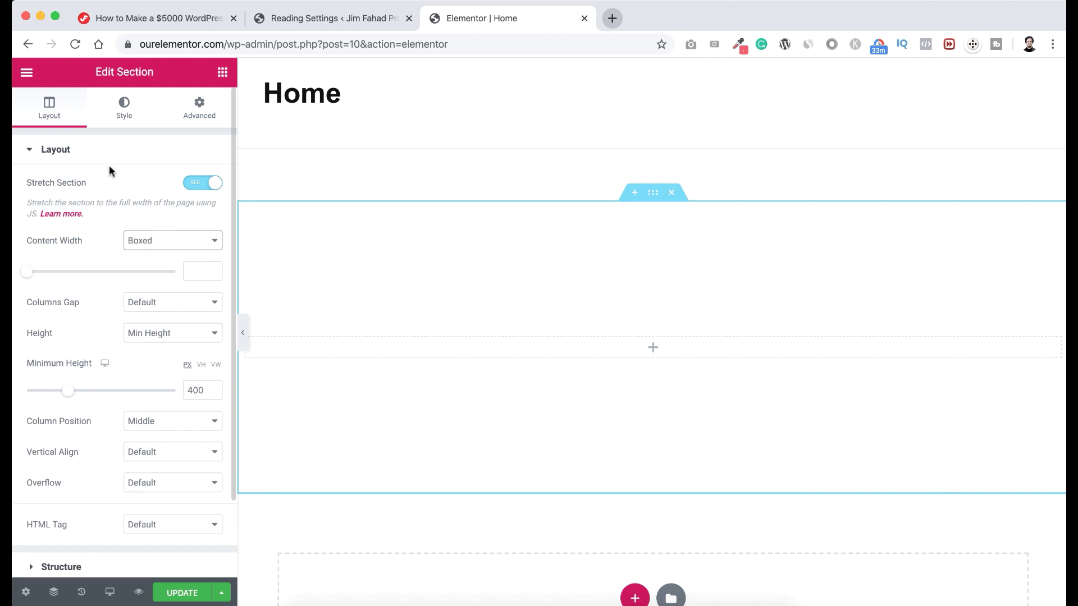
# Step: Set the section's Classic background colour to light grey #DBDBDB
pyautogui.click(124, 110)
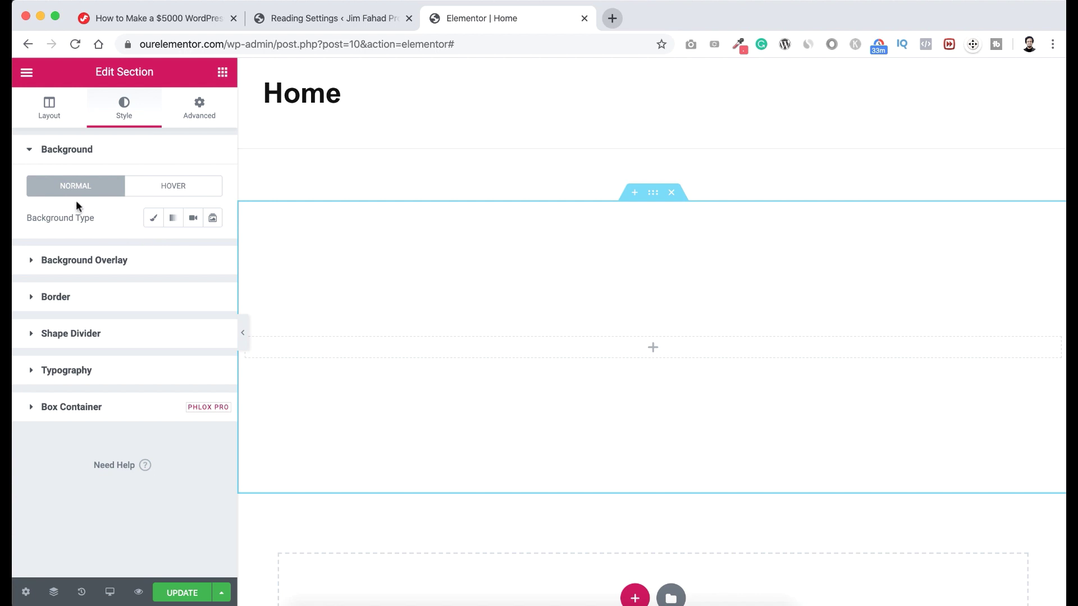
pyautogui.click(153, 223)
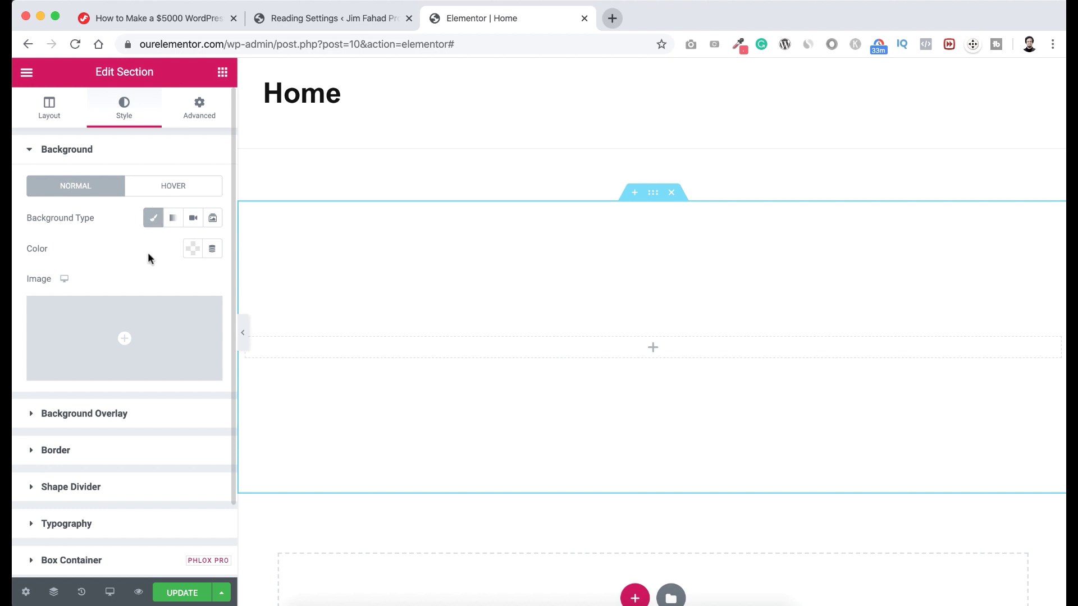
pyautogui.click(192, 251)
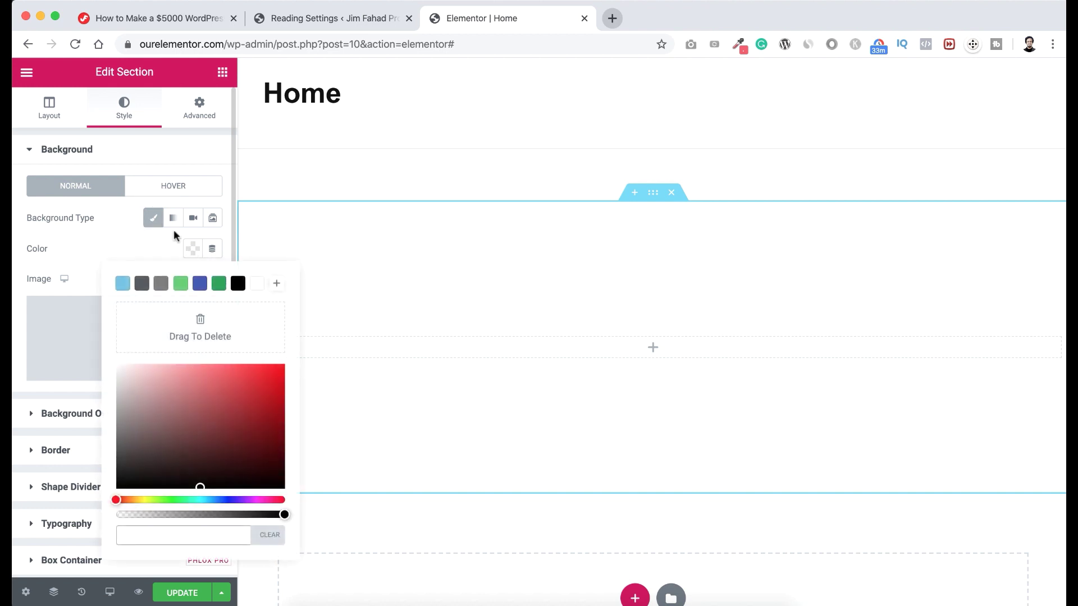
pyautogui.click(159, 419)
pyautogui.moveTo(159, 420); pyautogui.dragTo(110, 379)
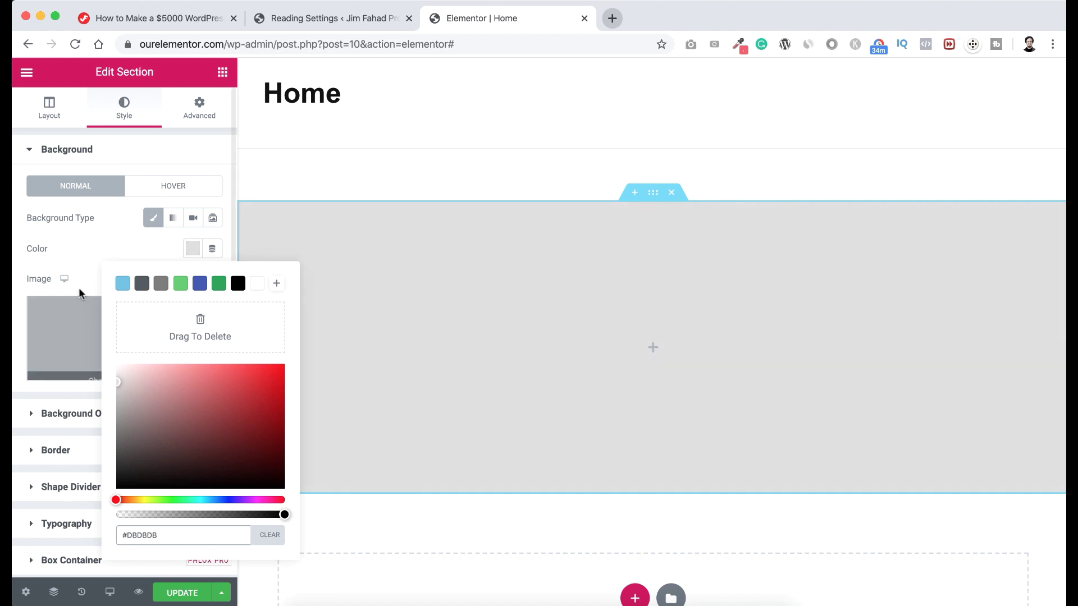
pyautogui.click(75, 254)
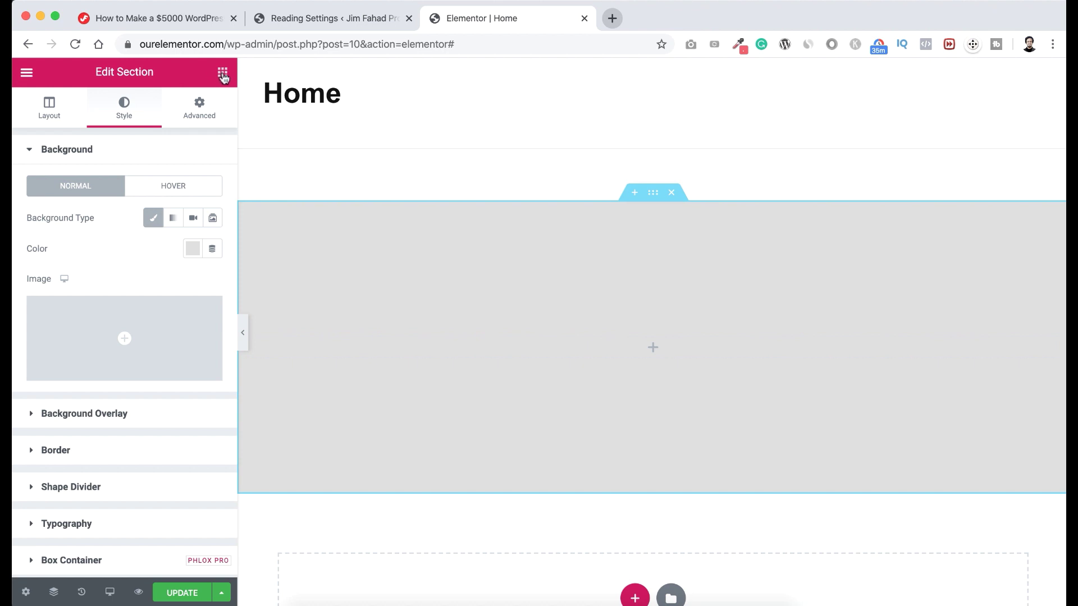
# Step: Drop a Heading widget into the grey section and change its text to 'Business Planning'
pyautogui.click(223, 73)
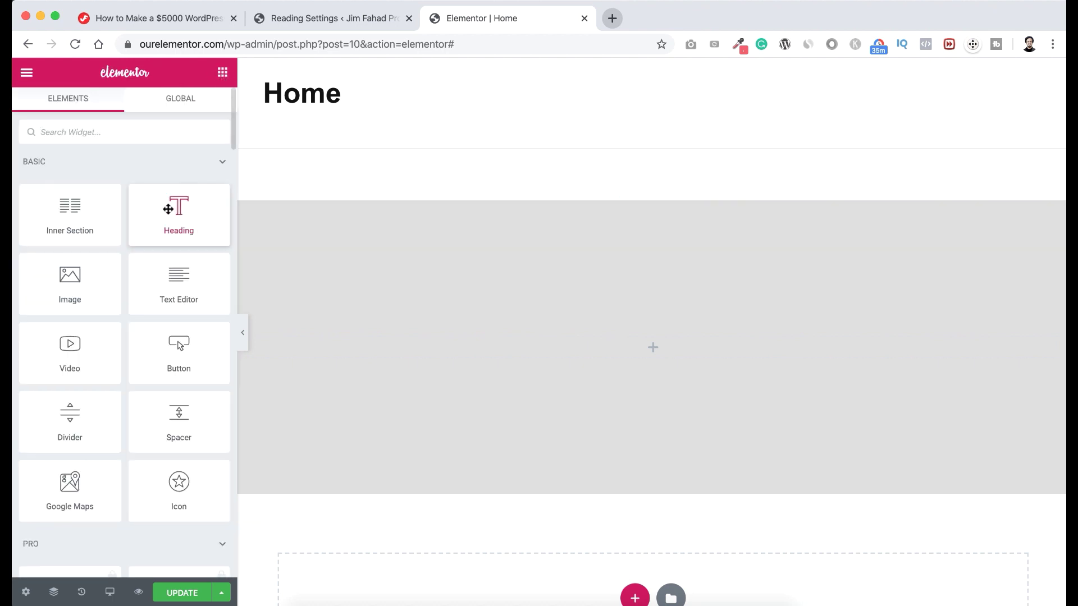
pyautogui.moveTo(171, 208); pyautogui.dragTo(648, 338)
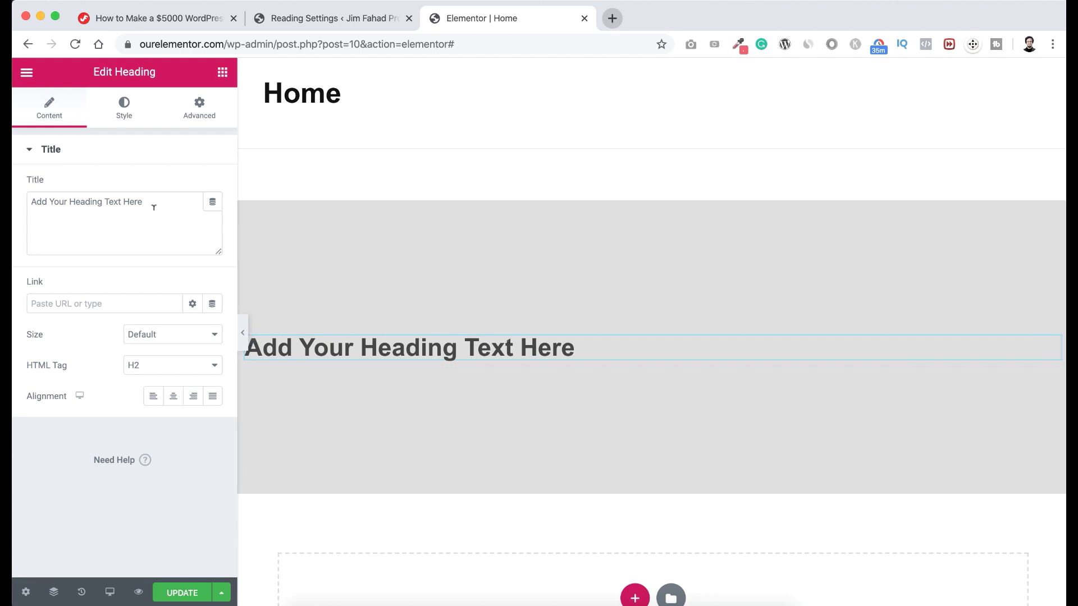
pyautogui.moveTo(154, 207); pyautogui.dragTo(28, 200)
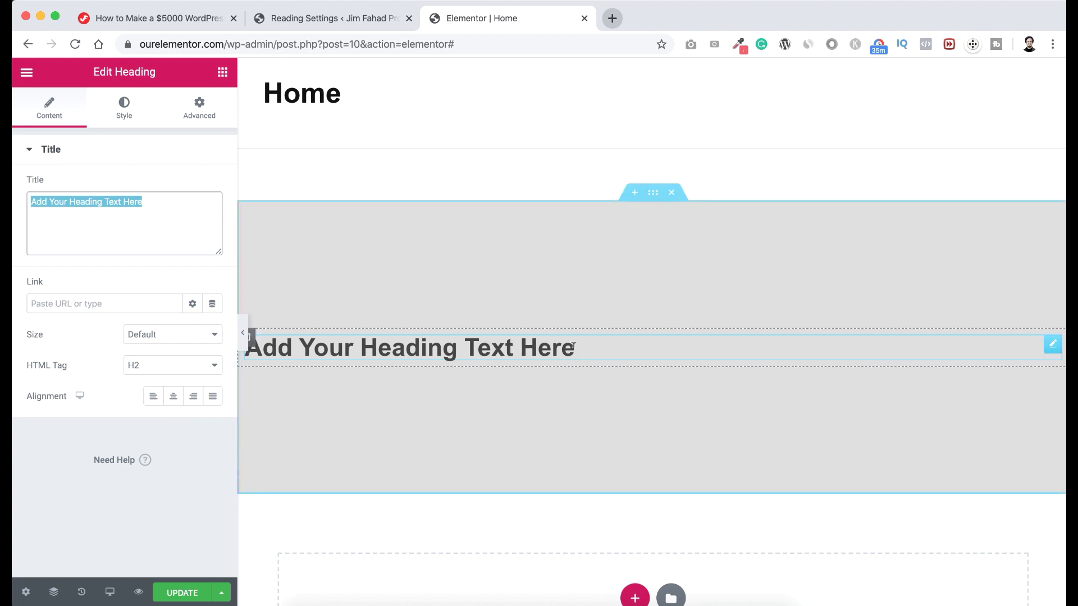
pyautogui.moveTo(577, 349); pyautogui.dragTo(249, 345)
pyautogui.press('Right')
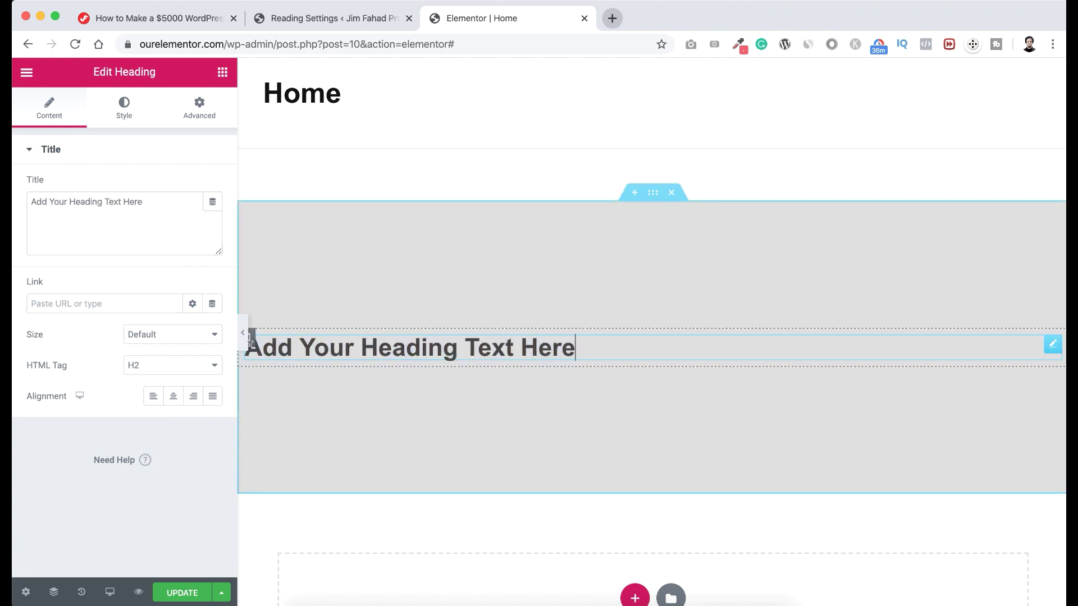
pyautogui.press('super+a')
pyautogui.write('Bu')
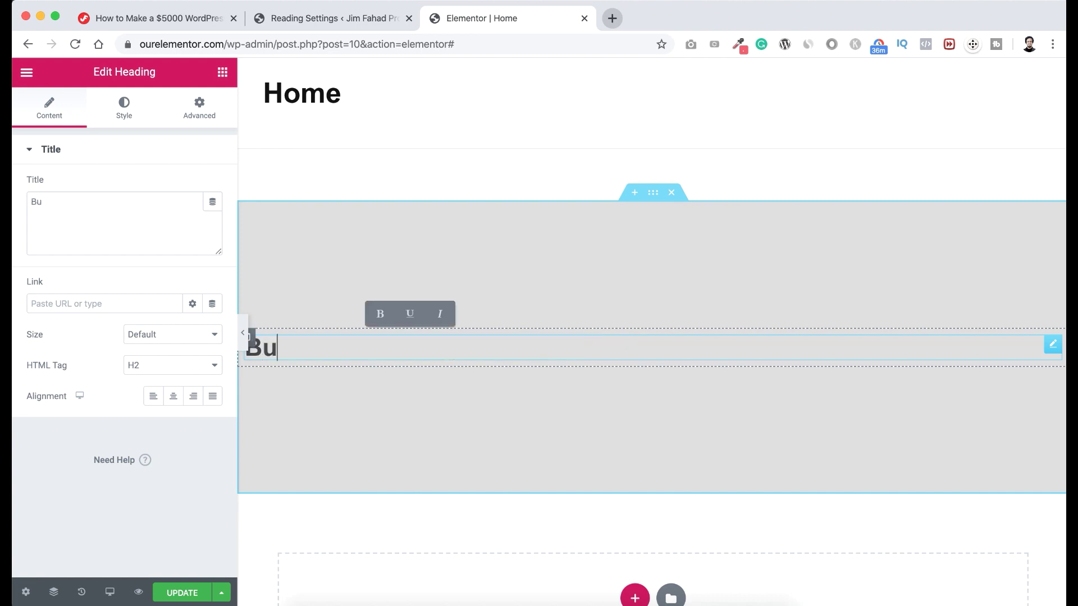
pyautogui.write('siness Planning')
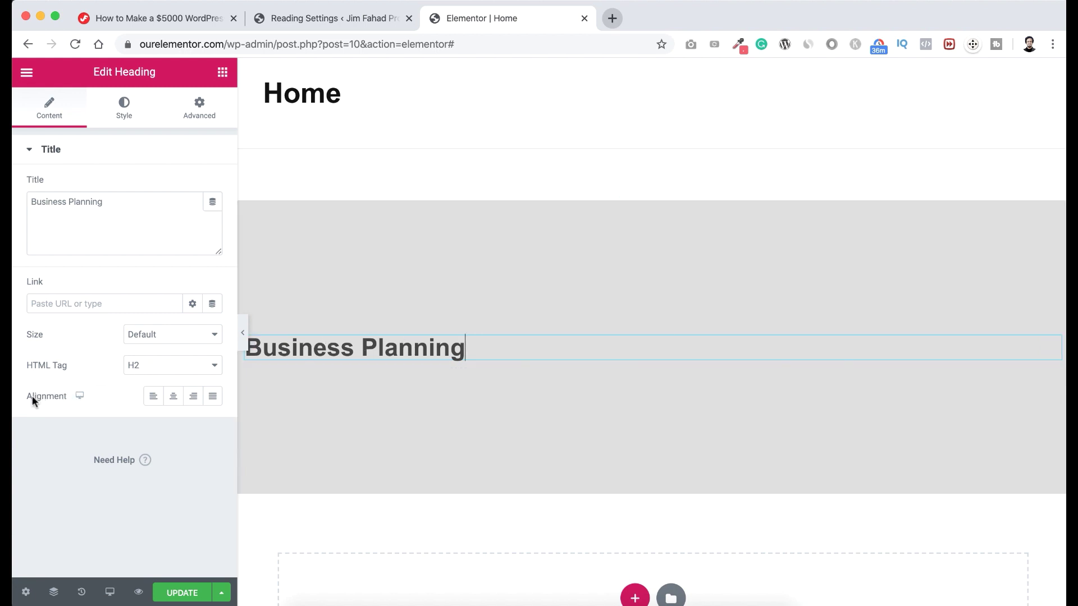
# Step: Centre-align the heading and set its HTML tag to H2 after trying H3 and H4
pyautogui.click(174, 397)
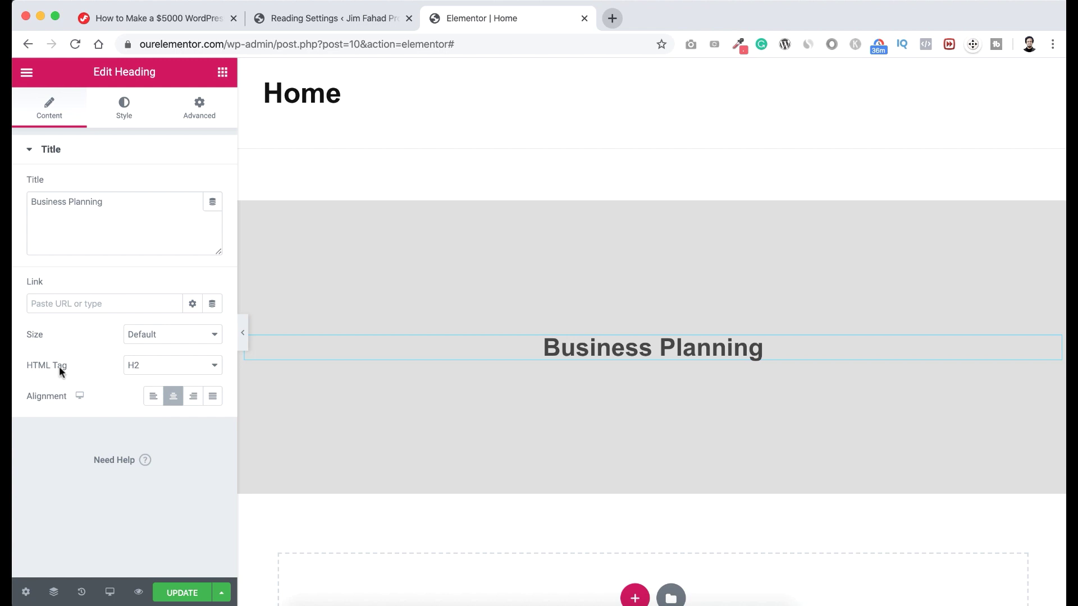
pyautogui.click(160, 369)
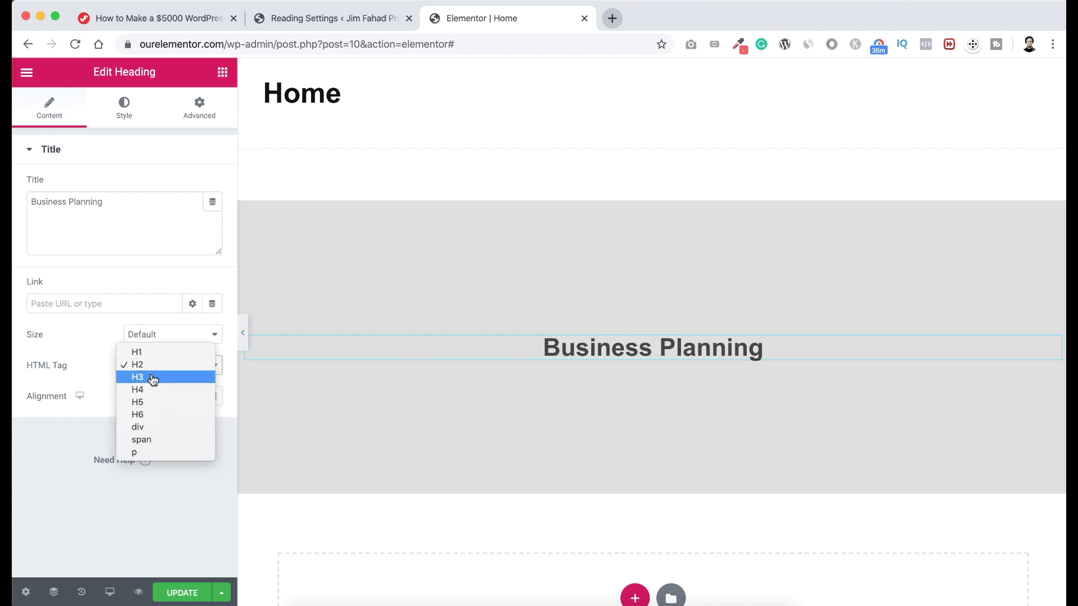
pyautogui.click(153, 377)
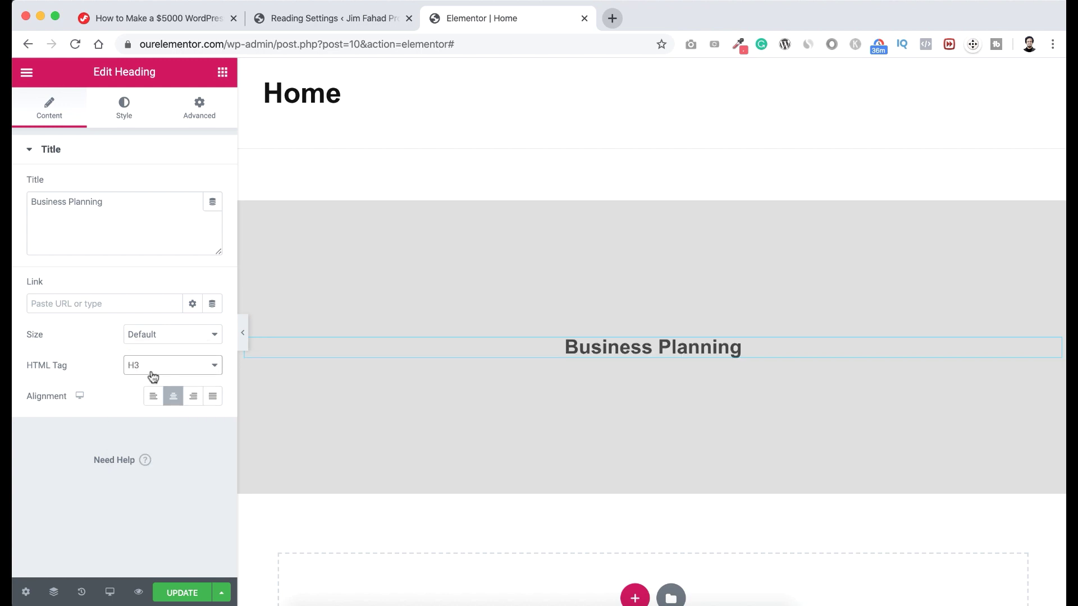
pyautogui.click(151, 374)
pyautogui.click(152, 380)
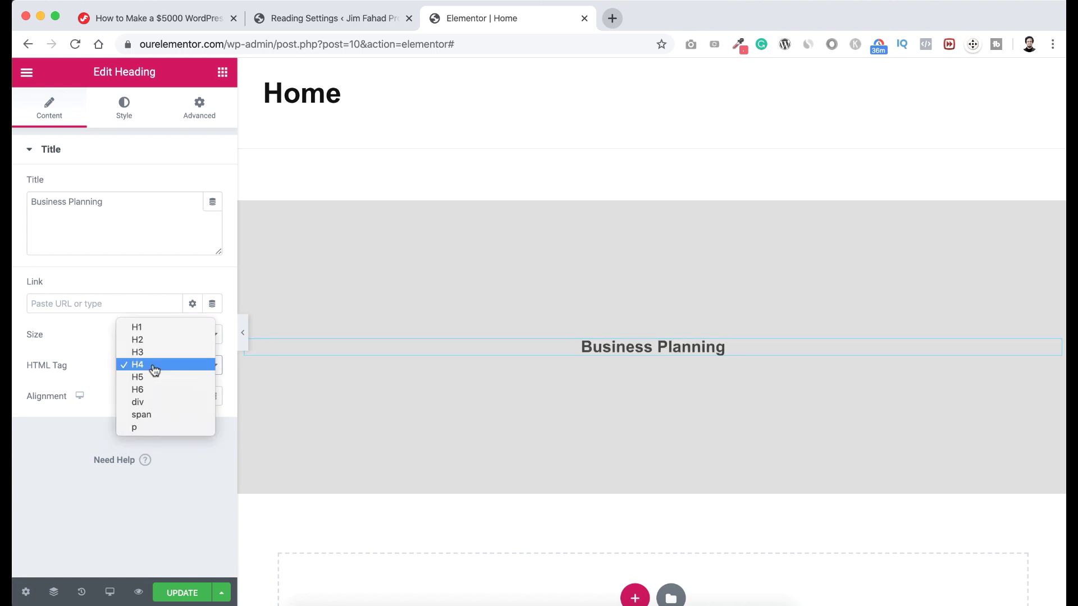
pyautogui.click(152, 369)
pyautogui.click(154, 348)
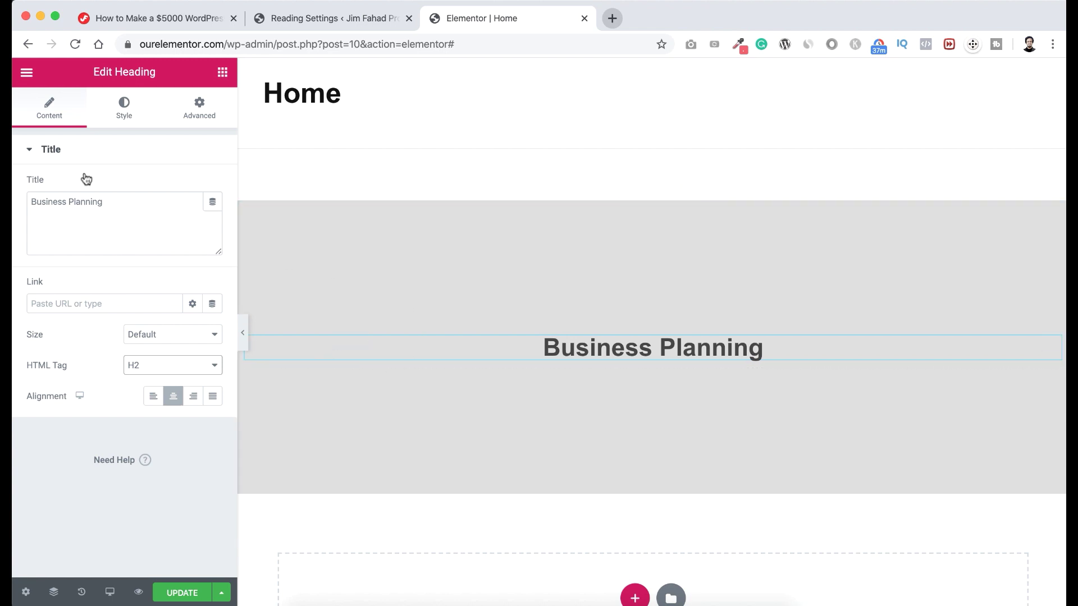
# Step: Set the heading's Text Color to black, #000000, in the Style tab
pyautogui.click(127, 117)
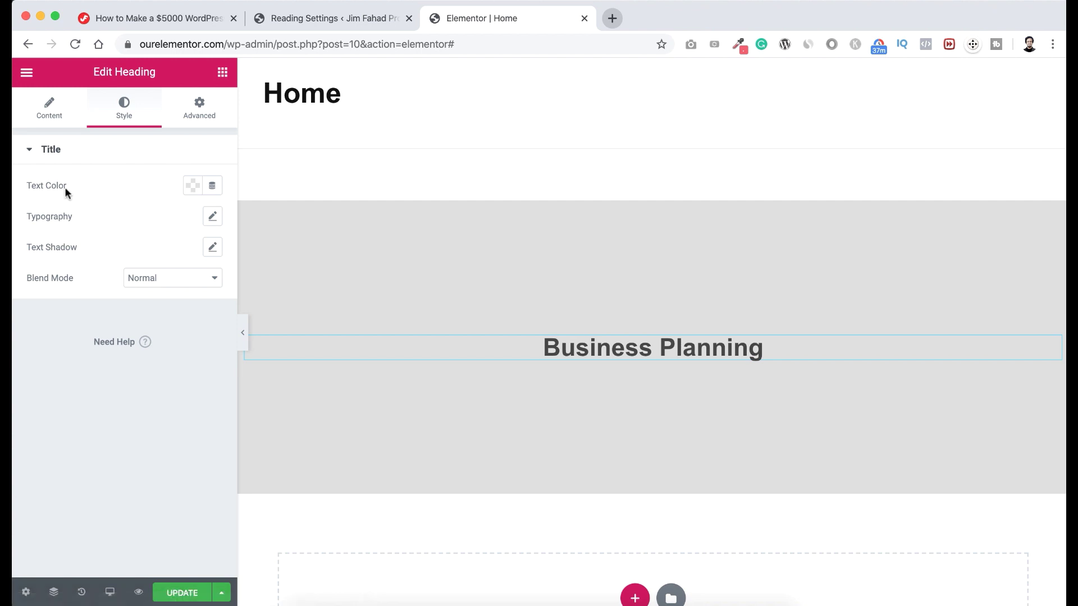
pyautogui.click(193, 188)
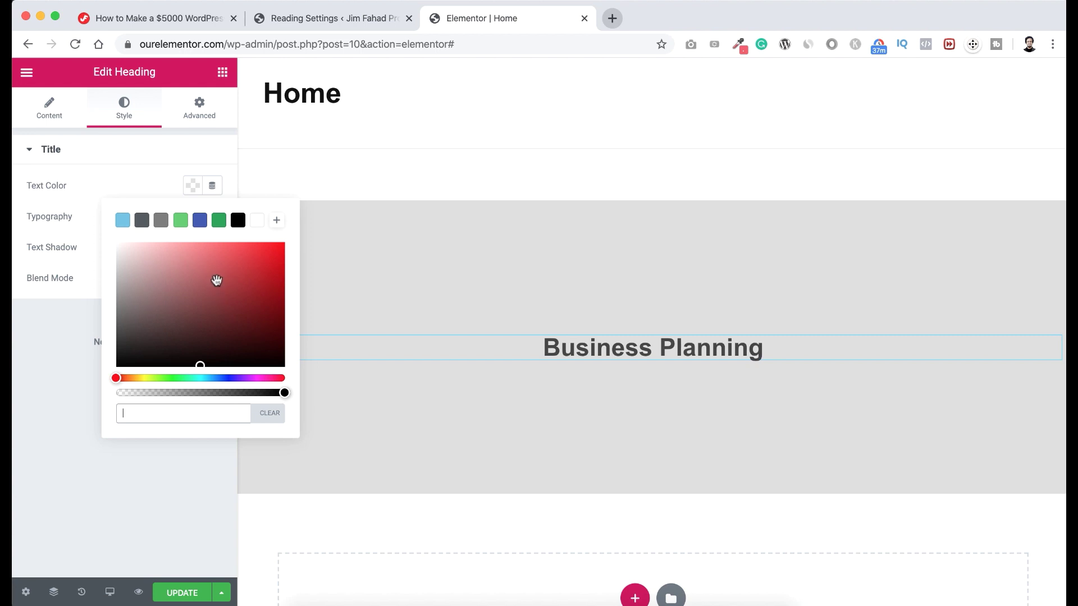
pyautogui.moveTo(217, 281); pyautogui.dragTo(217, 372)
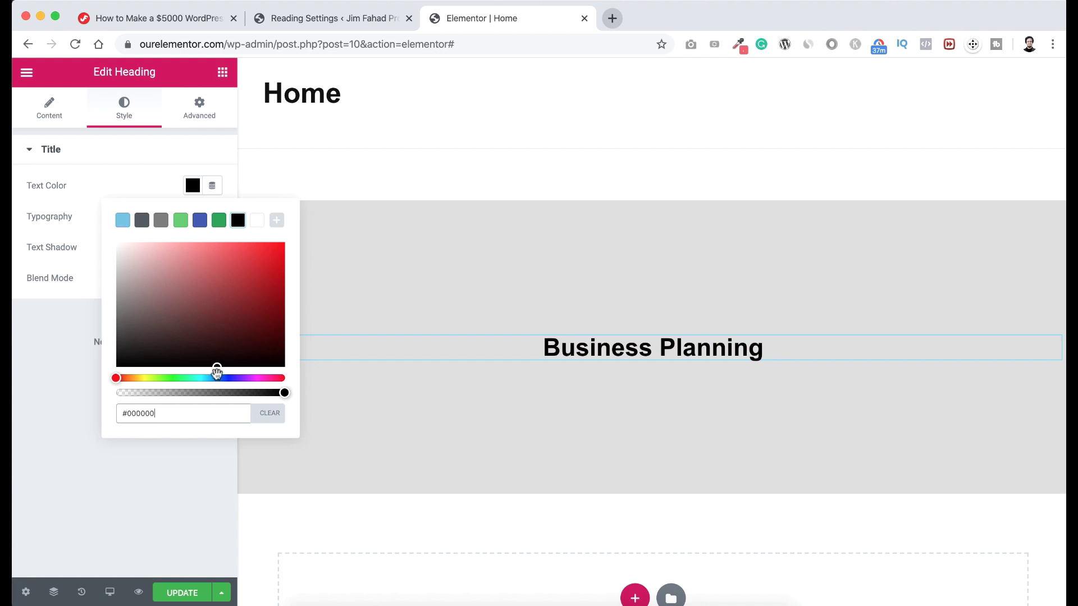
pyautogui.click(136, 177)
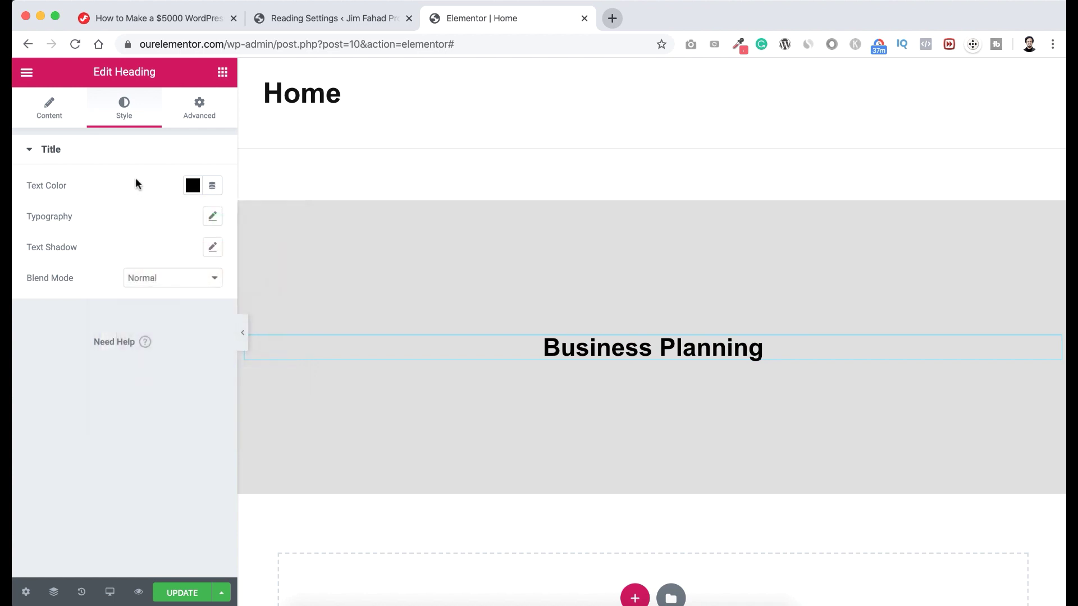
# Step: Set the heading's typography to font size 50 px and font family Poppins
pyautogui.click(213, 219)
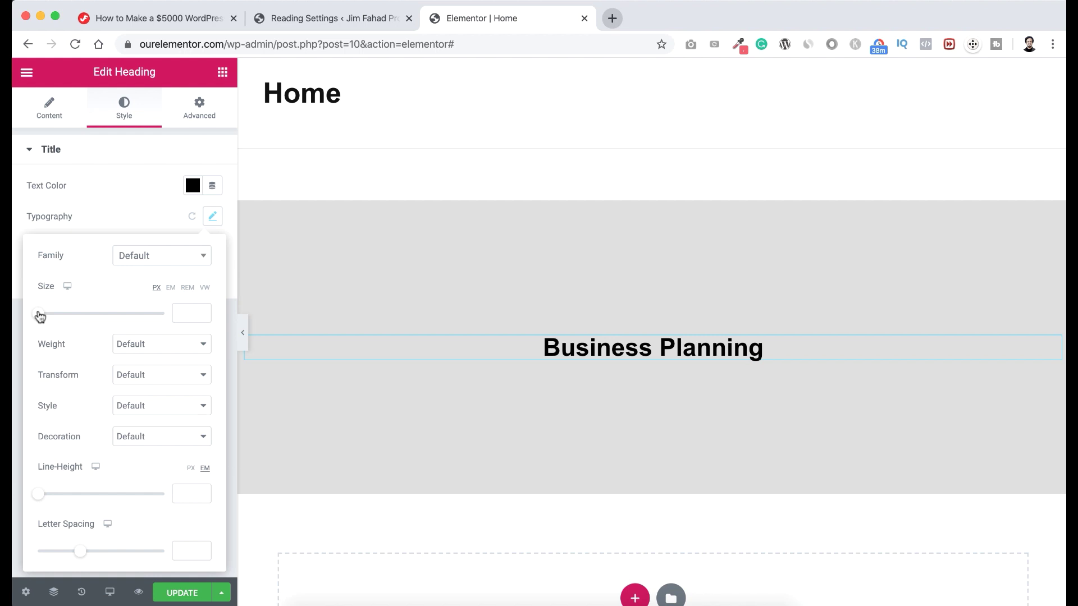
pyautogui.moveTo(40, 316); pyautogui.dragTo(70, 312)
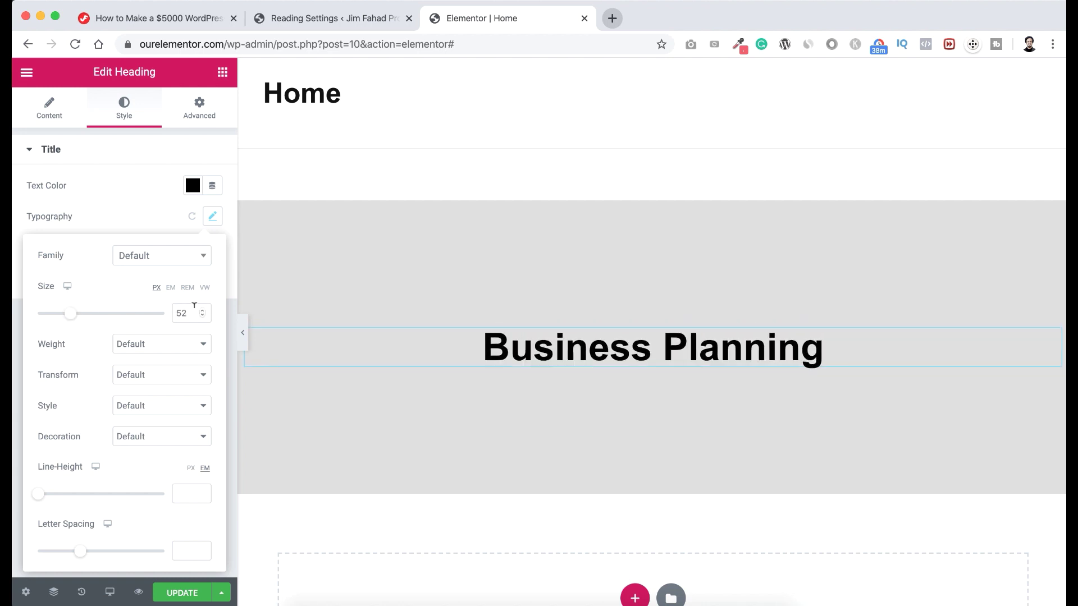
pyautogui.moveTo(194, 307); pyautogui.dragTo(164, 313)
pyautogui.write('42')
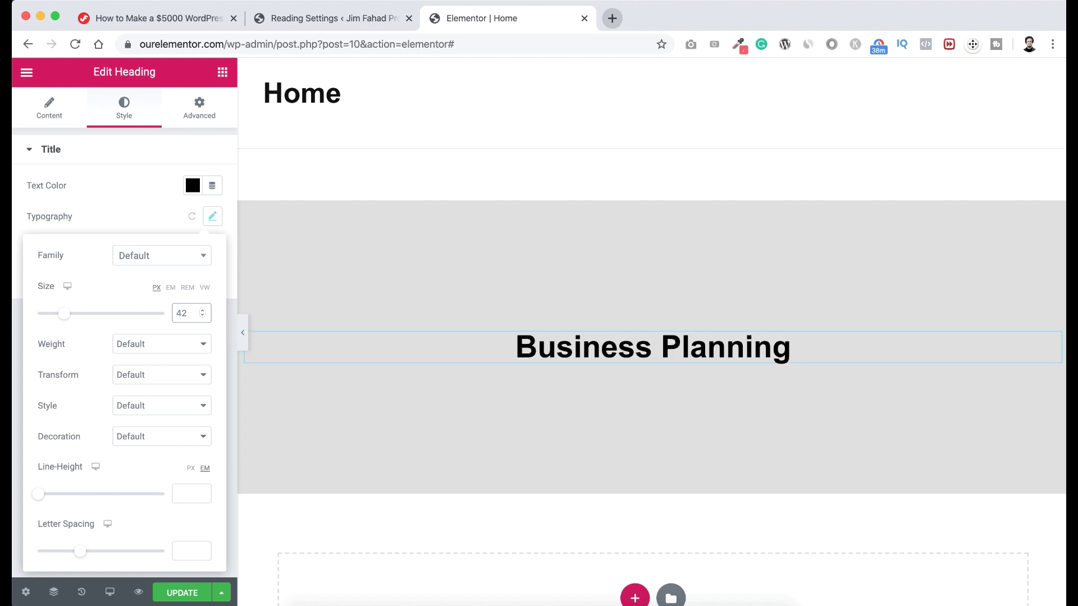
pyautogui.press('BackSpace')
pyautogui.press('BackSpace')
pyautogui.write('50')
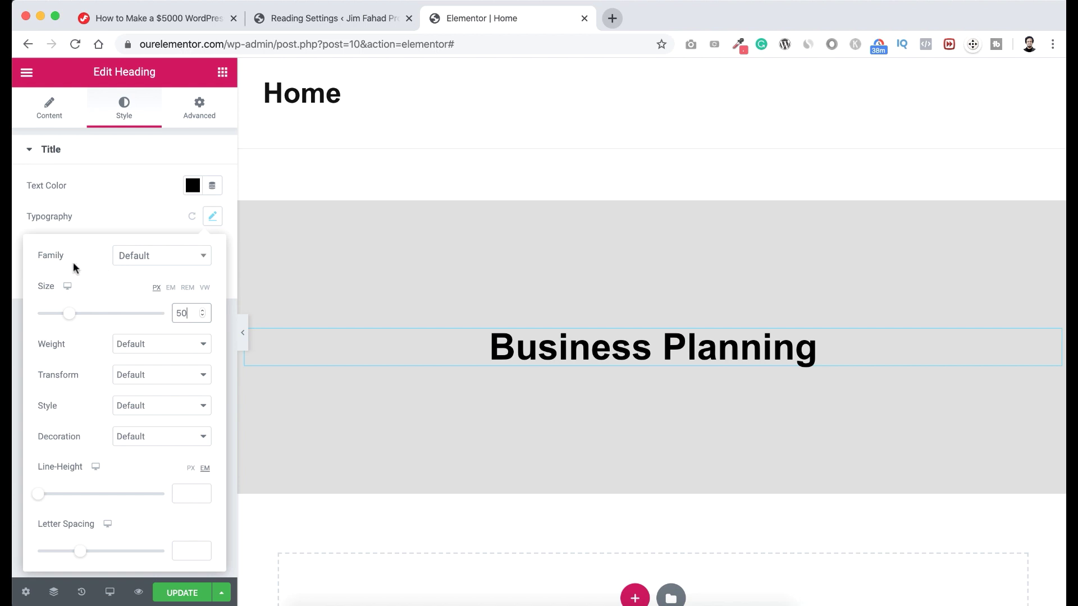
pyautogui.click(162, 257)
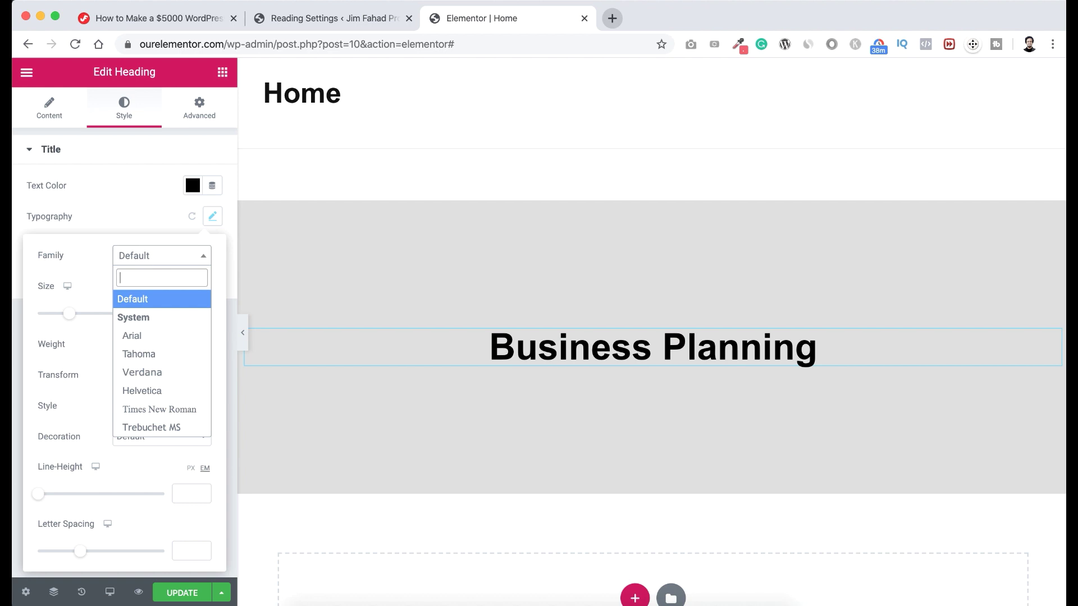
pyautogui.write('poppi')
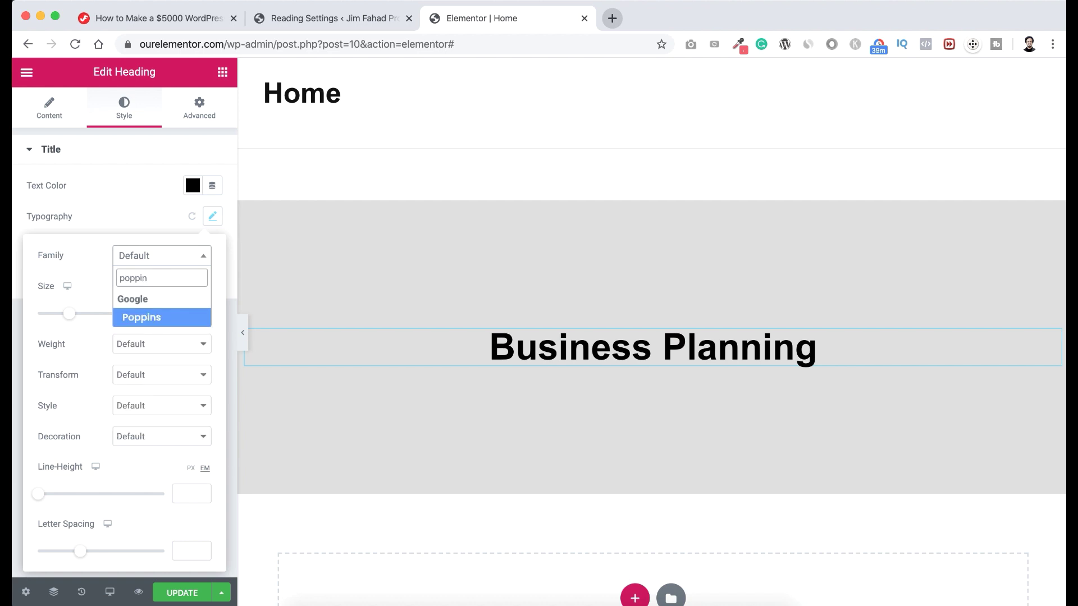
pyautogui.write('n')
pyautogui.click(150, 316)
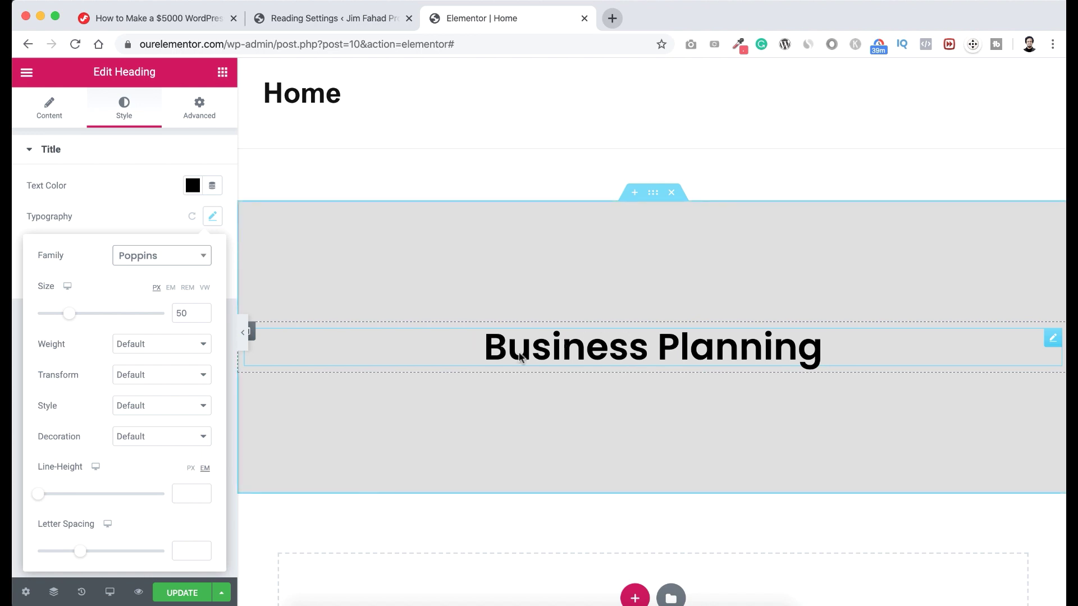
# Step: Make the heading bold and uppercase after briefly trying lowercase
pyautogui.click(130, 347)
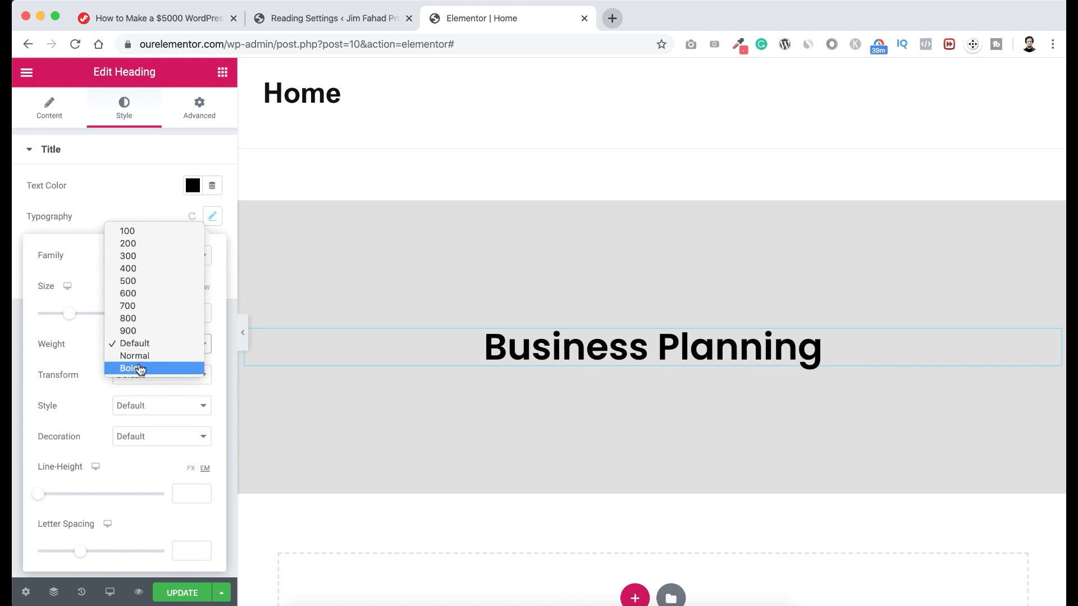
pyautogui.click(140, 369)
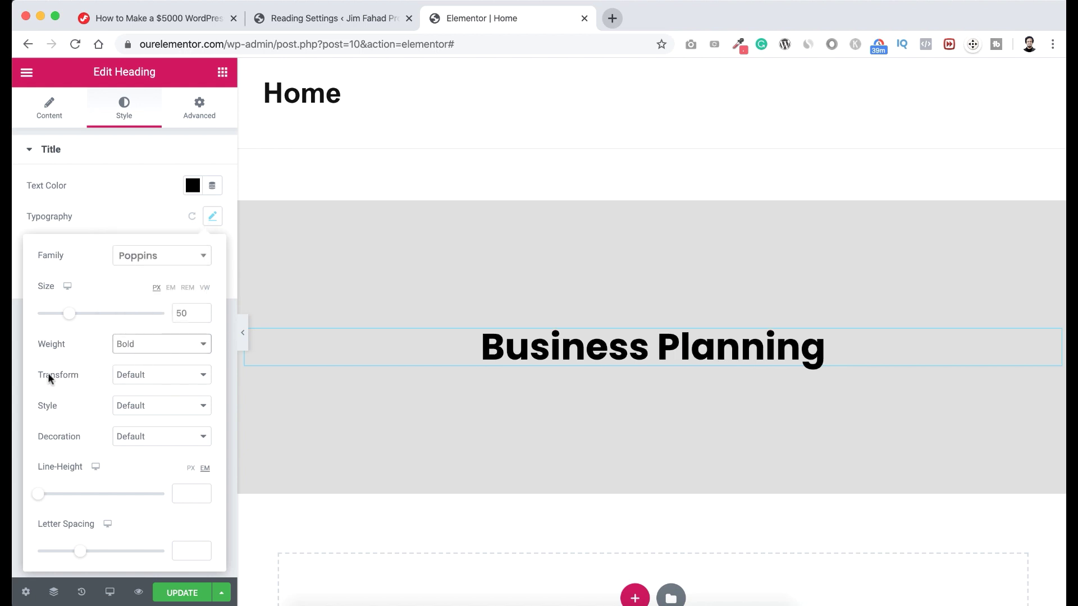
pyautogui.click(142, 376)
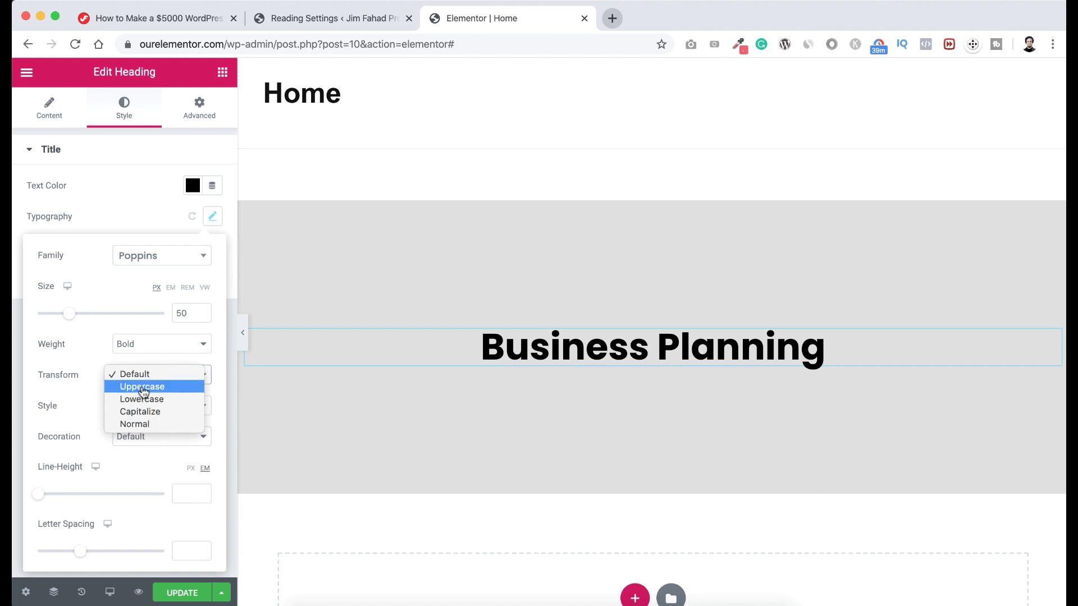
pyautogui.click(142, 387)
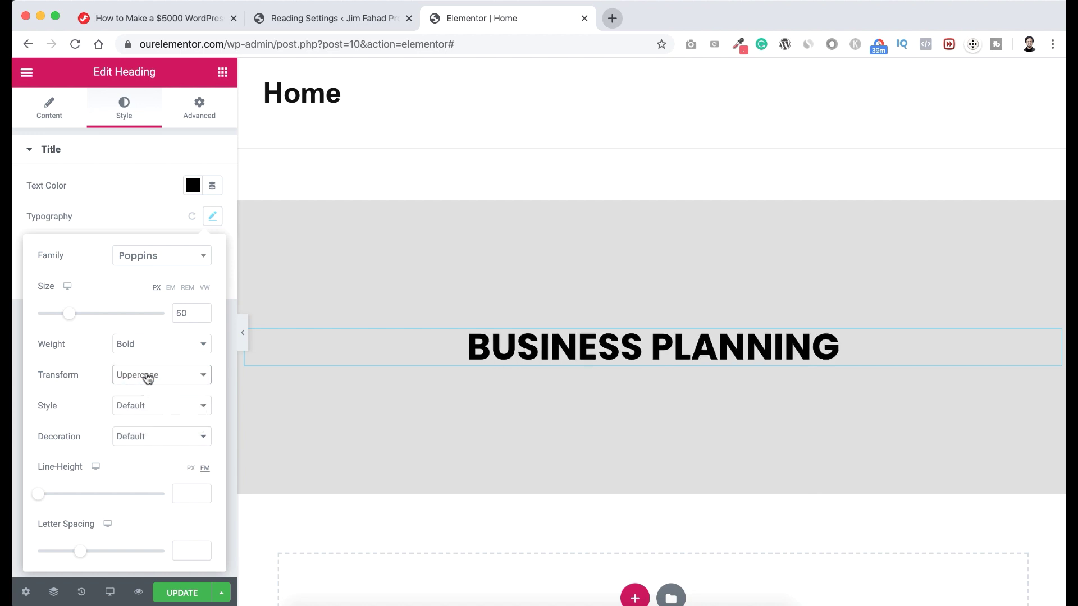
pyautogui.click(148, 378)
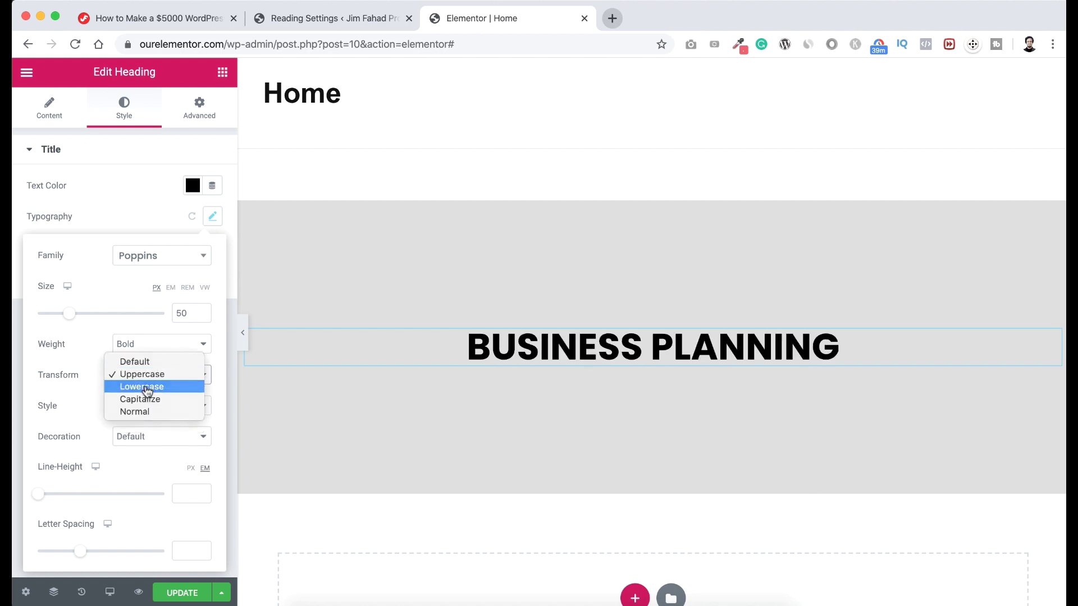
pyautogui.click(147, 387)
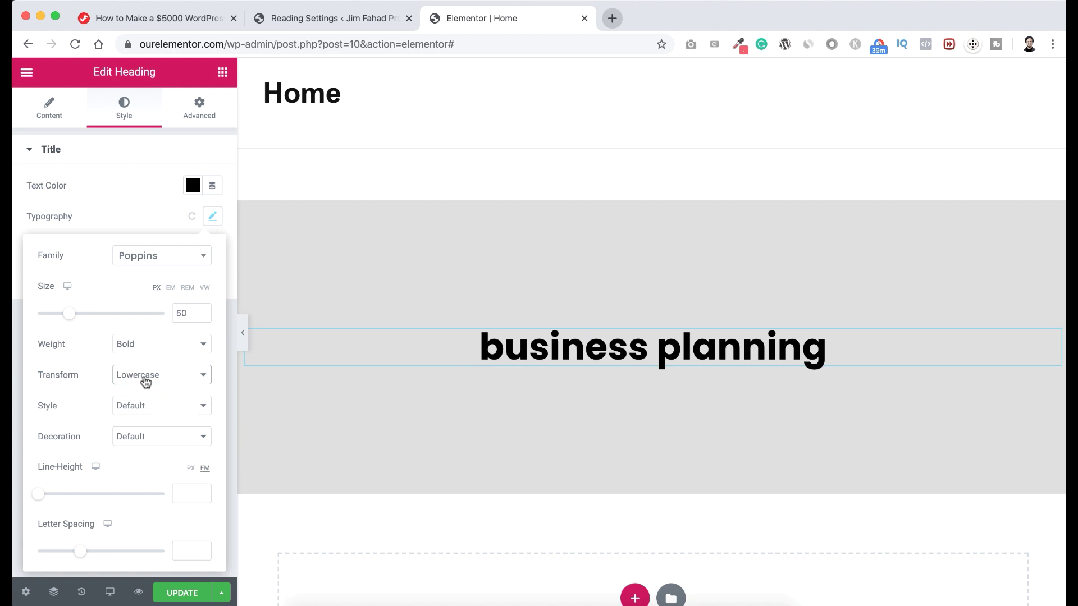
pyautogui.click(145, 379)
pyautogui.click(144, 364)
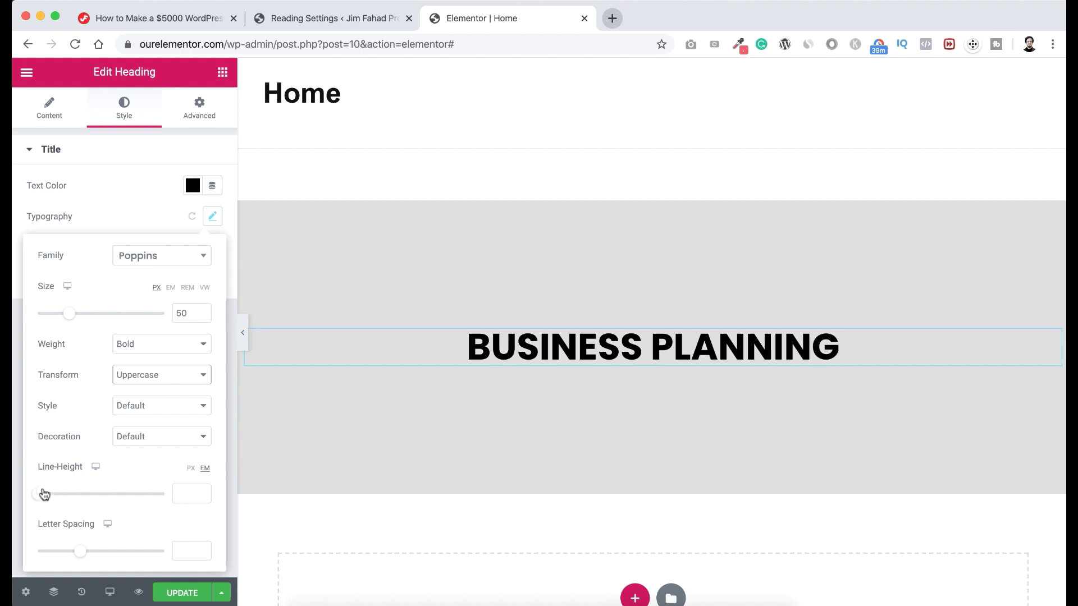
# Step: Test line height and letter spacing, then reset both to their defaults
pyautogui.moveTo(39, 496)
pyautogui.mouseDown()
pyautogui.moveTo(80, 499)
pyautogui.moveTo(28, 494)
pyautogui.mouseUp()
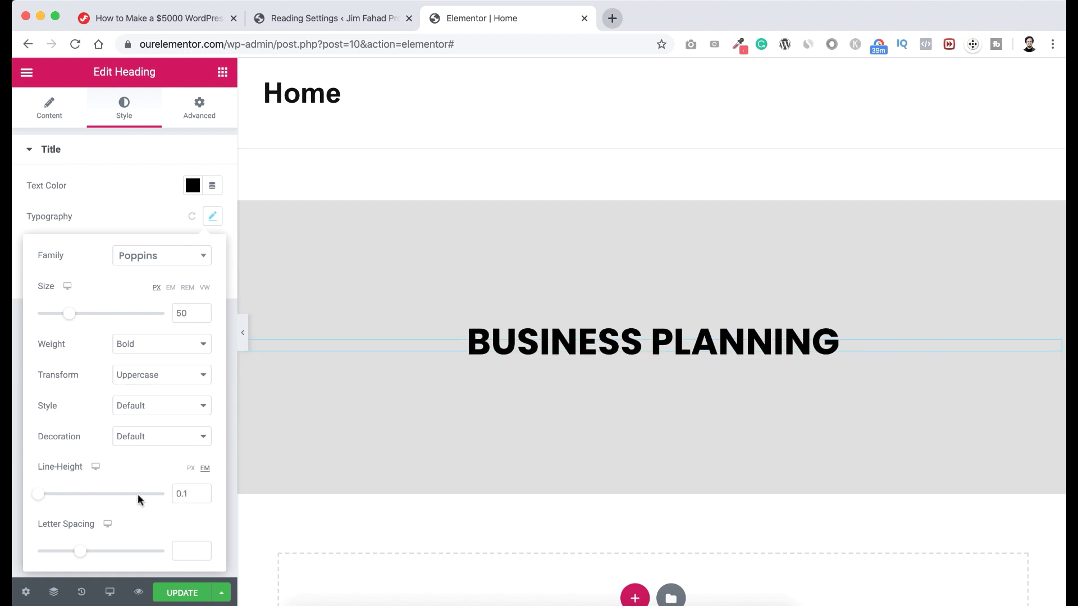
pyautogui.doubleClick(185, 492)
pyautogui.press('BackSpace')
pyautogui.click(49, 522)
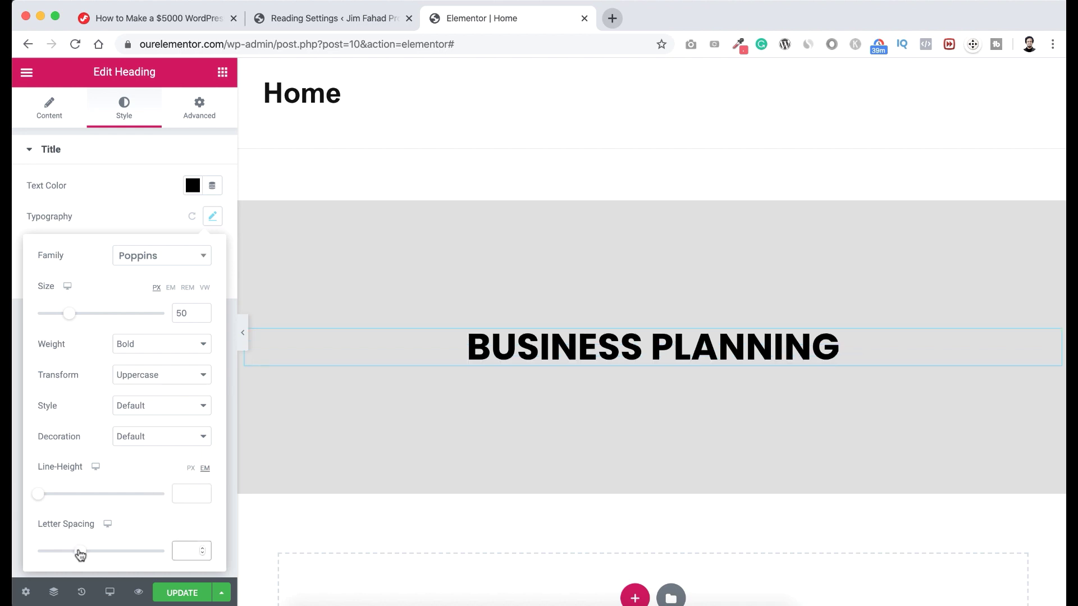
pyautogui.moveTo(80, 551)
pyautogui.mouseDown()
pyautogui.moveTo(163, 554)
pyautogui.moveTo(60, 554)
pyautogui.mouseUp()
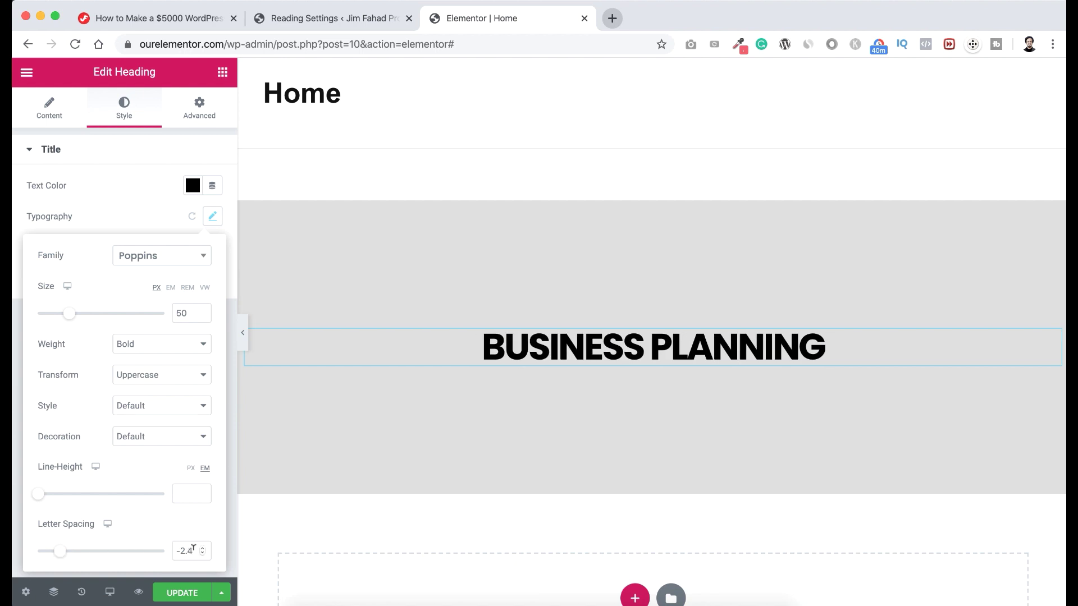
pyautogui.press('BackSpace')
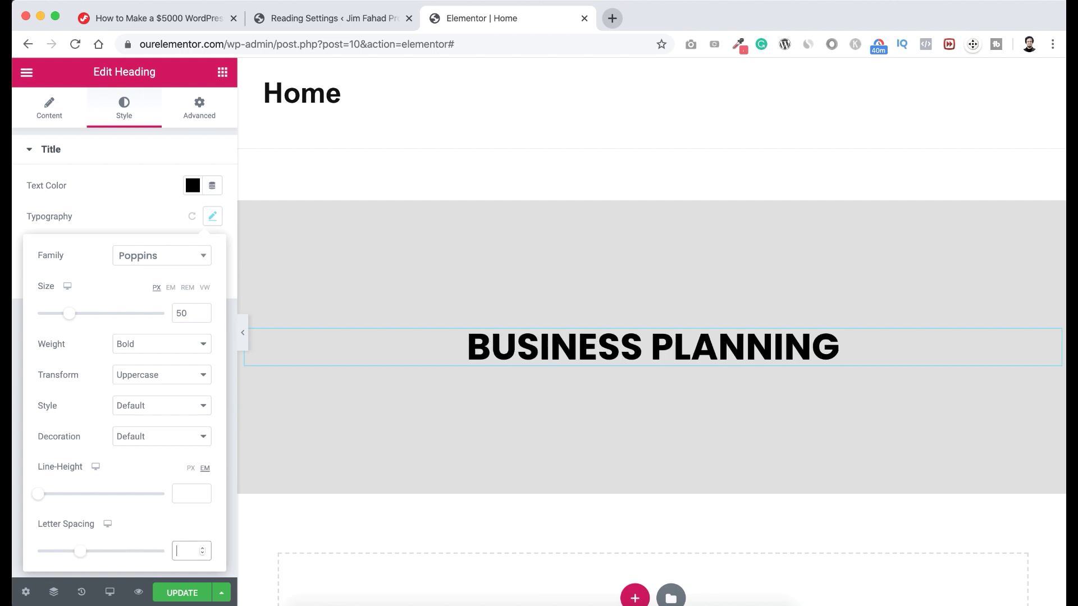
pyautogui.click(141, 211)
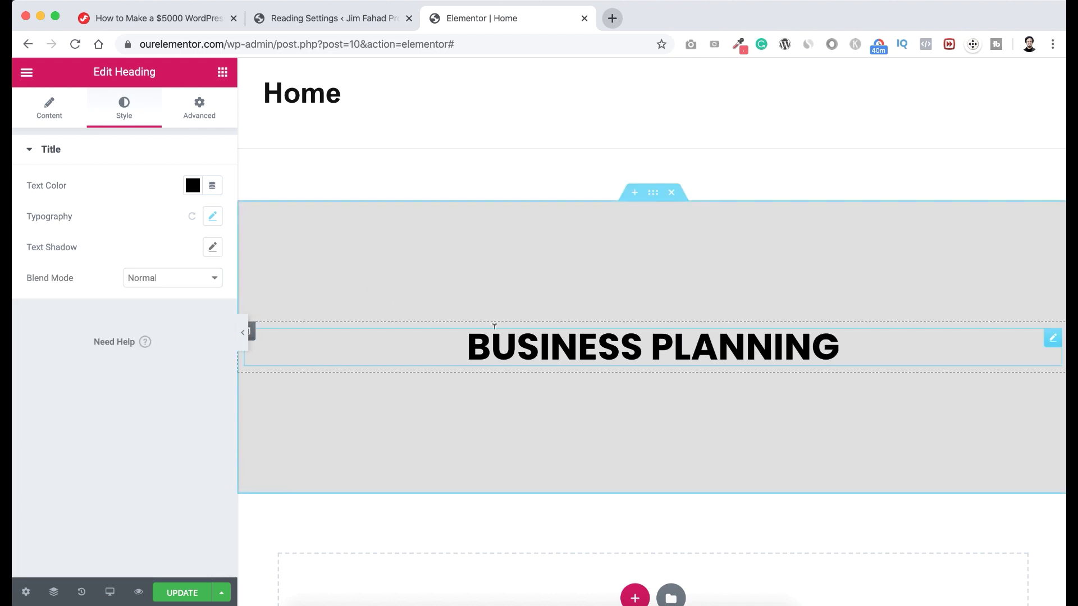
# Step: Add a placeholder Heading widget below BUSINESS PLANNING, then delete it through the right-click menu
pyautogui.scroll(-1, 505, 337)
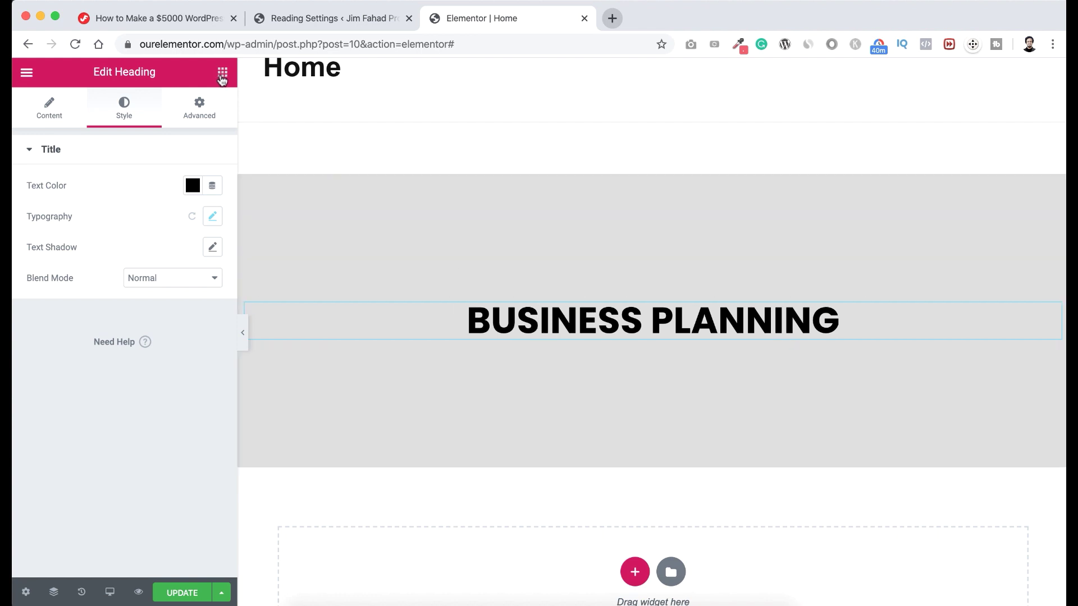
pyautogui.click(223, 77)
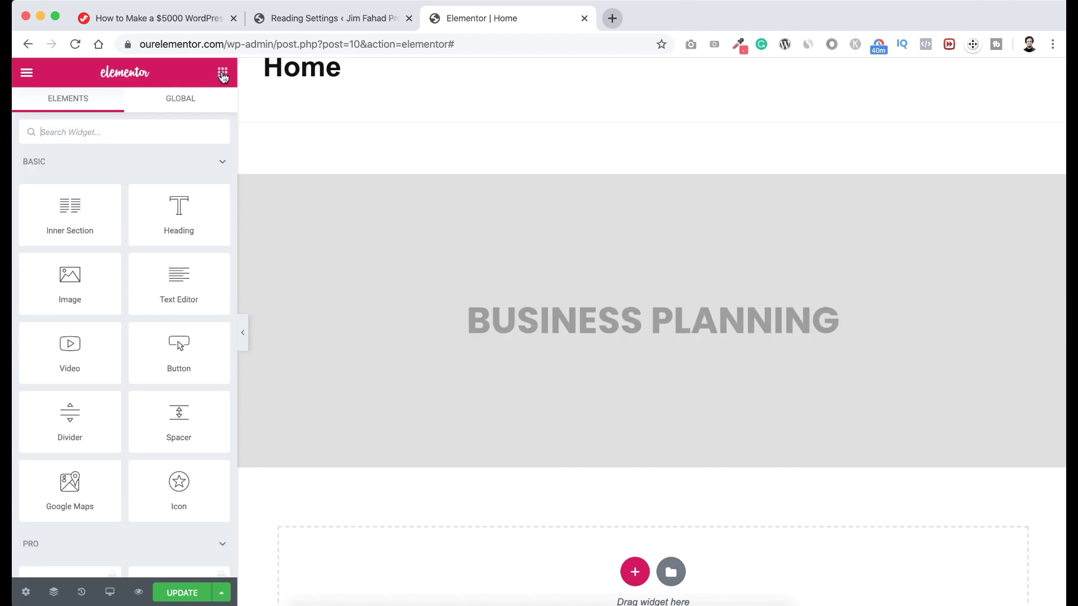
pyautogui.moveTo(174, 210); pyautogui.dragTo(626, 340)
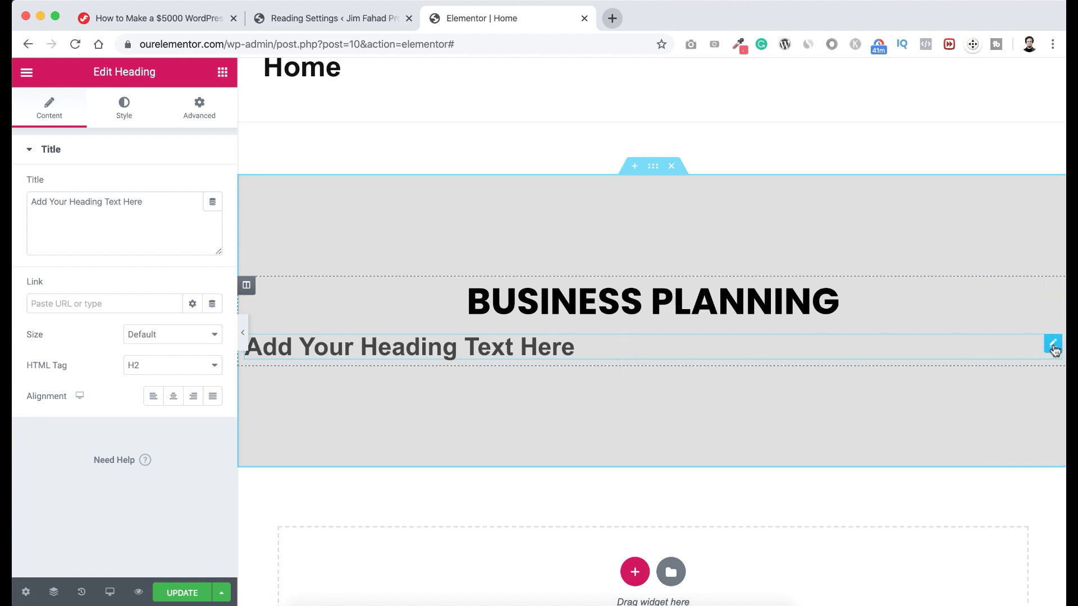
pyautogui.rightClick(1053, 349)
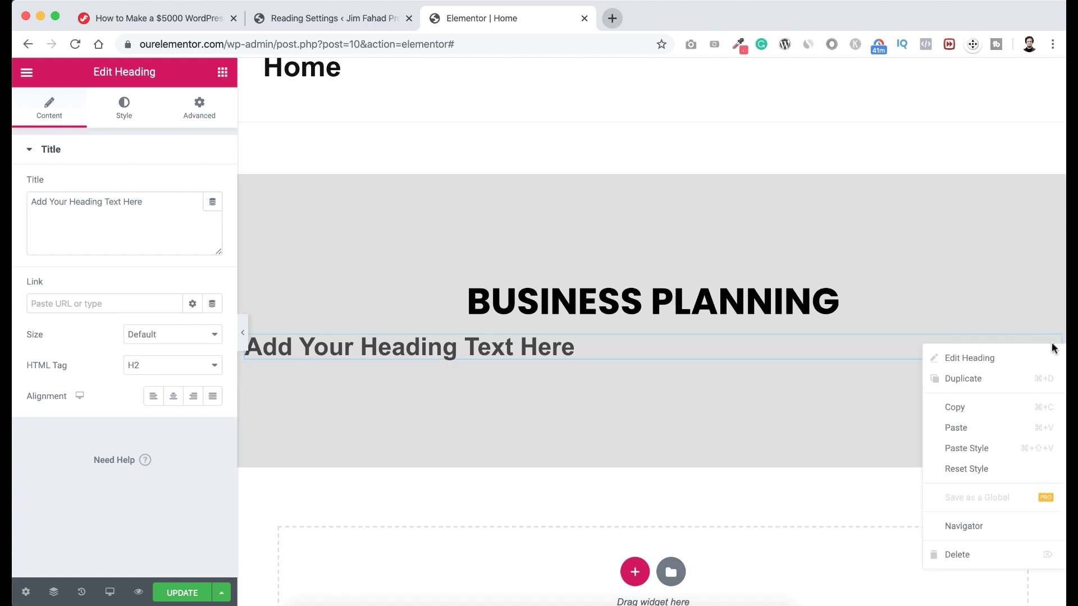
pyautogui.click(973, 555)
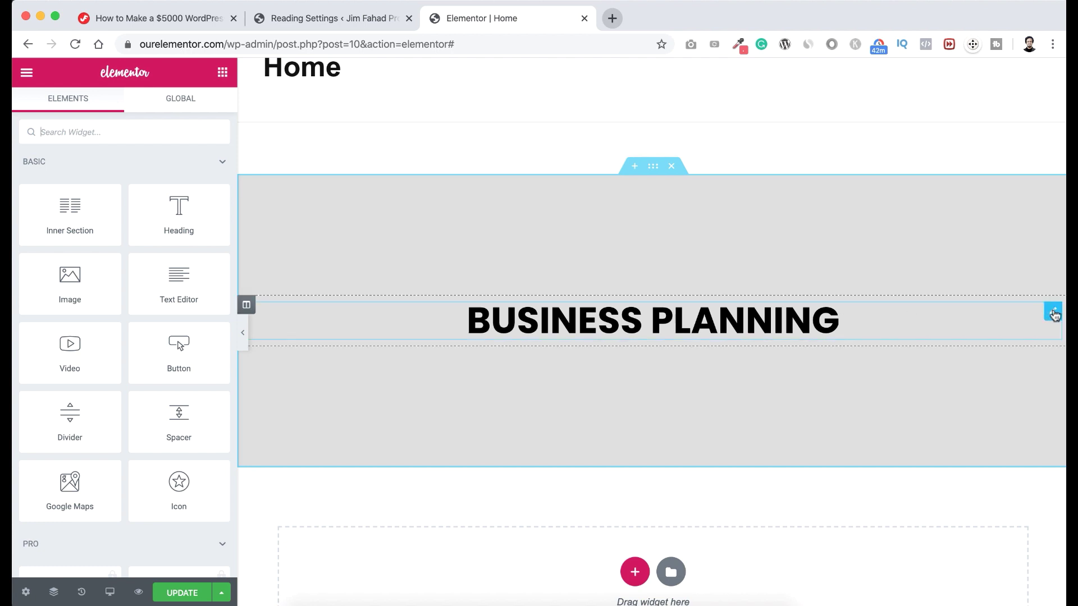
# Step: Duplicate the BUSINESS PLANNING heading and retype the copy as 'Modern Solution'
pyautogui.rightClick(1051, 313)
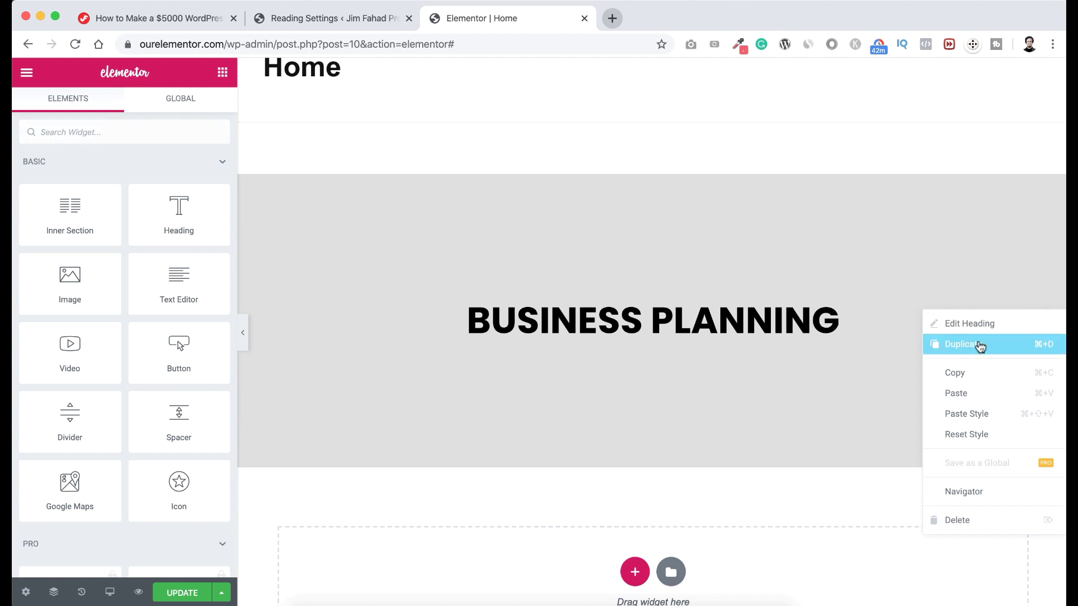
pyautogui.click(967, 345)
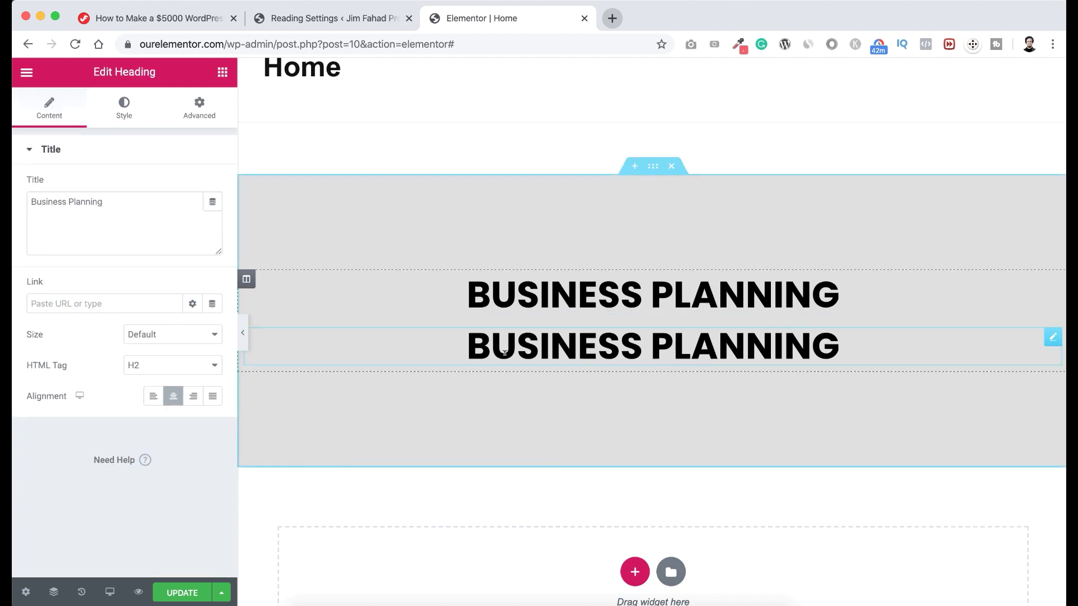
pyautogui.moveTo(473, 345); pyautogui.dragTo(829, 355)
pyautogui.click(829, 355)
pyautogui.tripleClick(830, 355)
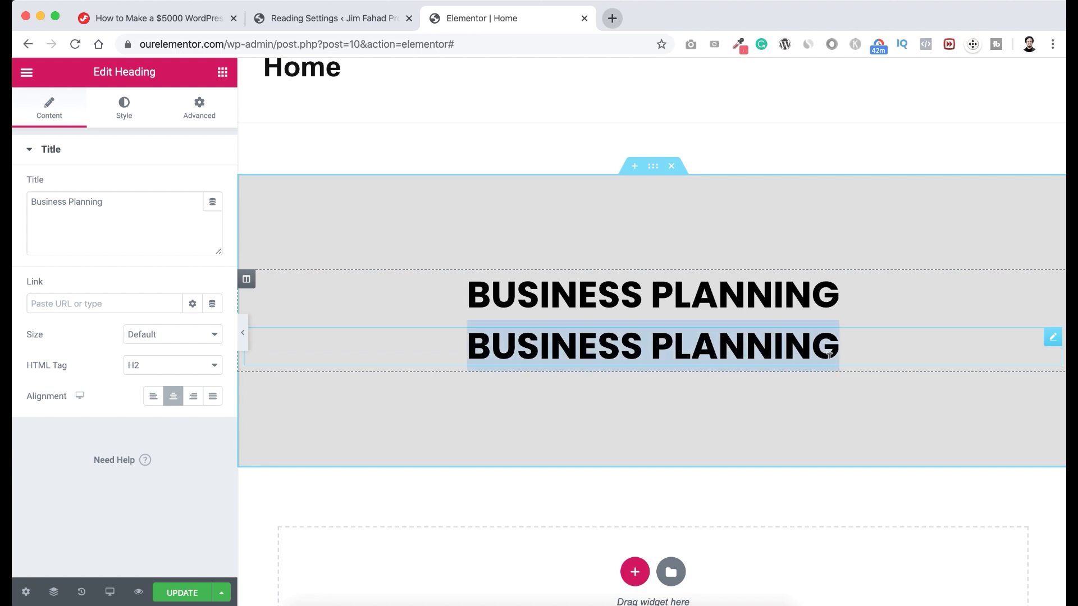
pyautogui.write('Modetn')
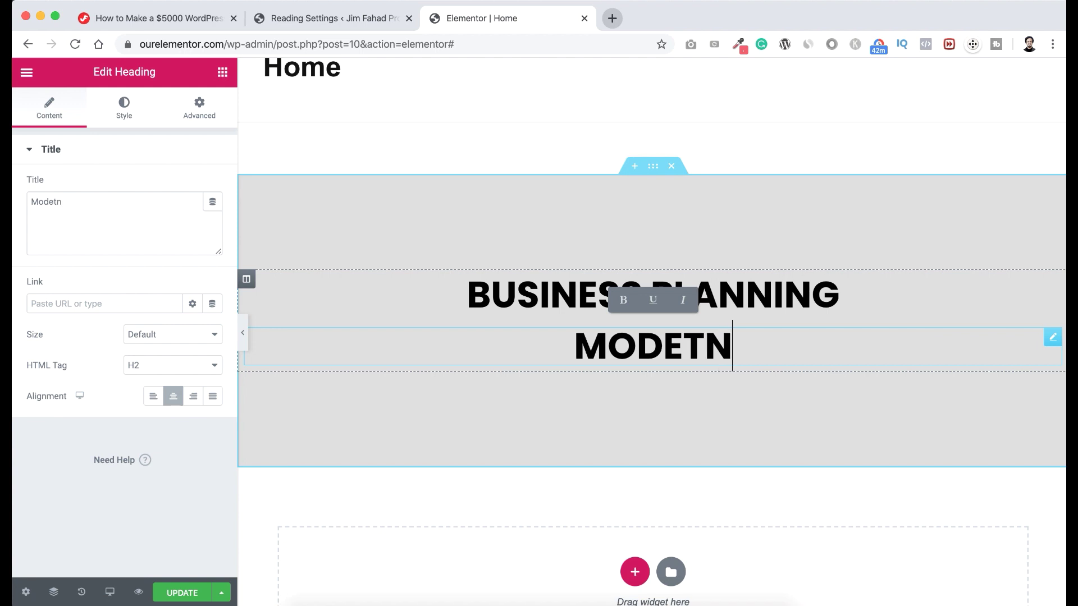
pyautogui.press('BackSpace')
pyautogui.press('BackSpace')
pyautogui.write('rn Solution')
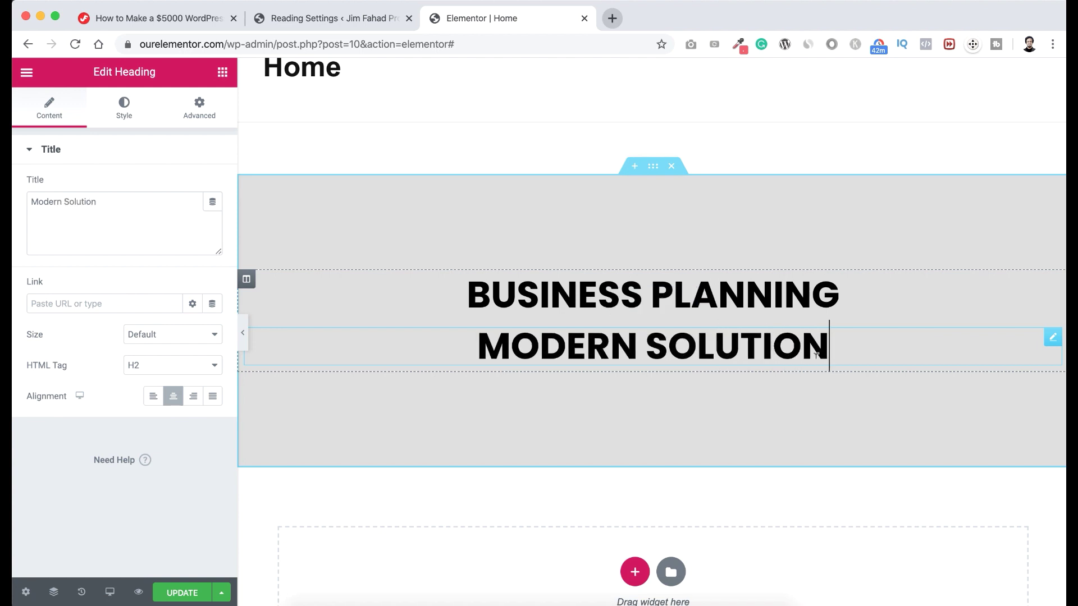
# Step: Italicize SOLUTION and underline MODERN in the new heading
pyautogui.moveTo(649, 342); pyautogui.dragTo(822, 336)
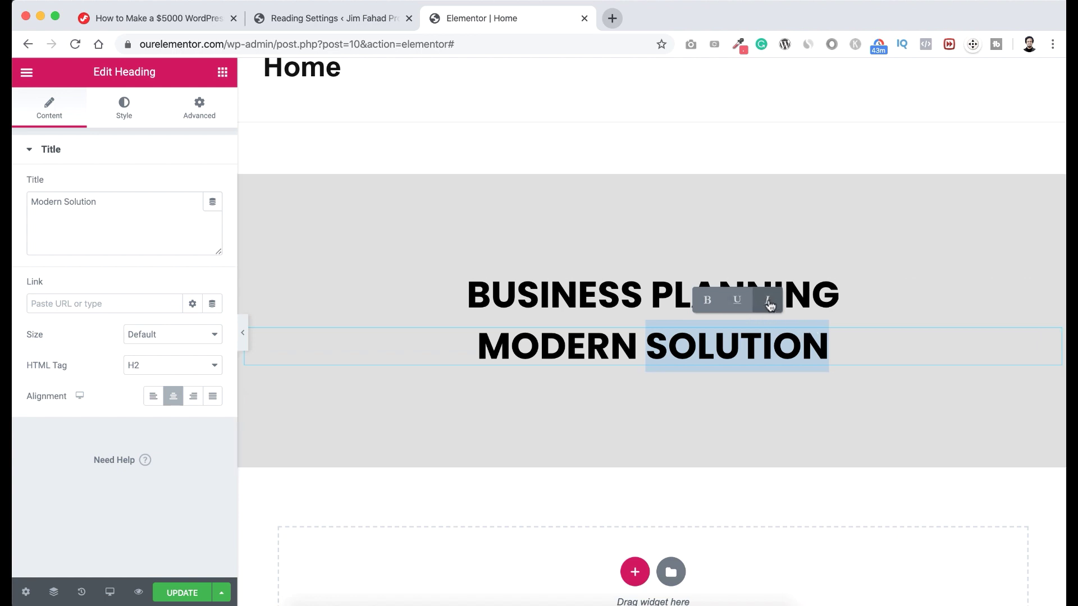
pyautogui.click(768, 304)
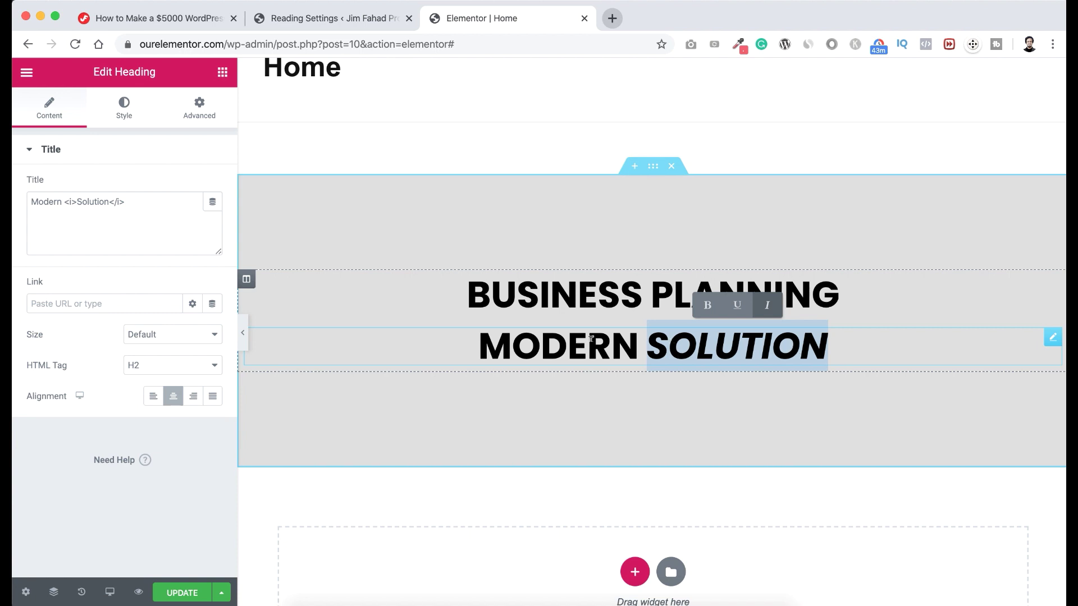
pyautogui.click(592, 337)
pyautogui.moveTo(479, 340); pyautogui.dragTo(633, 340)
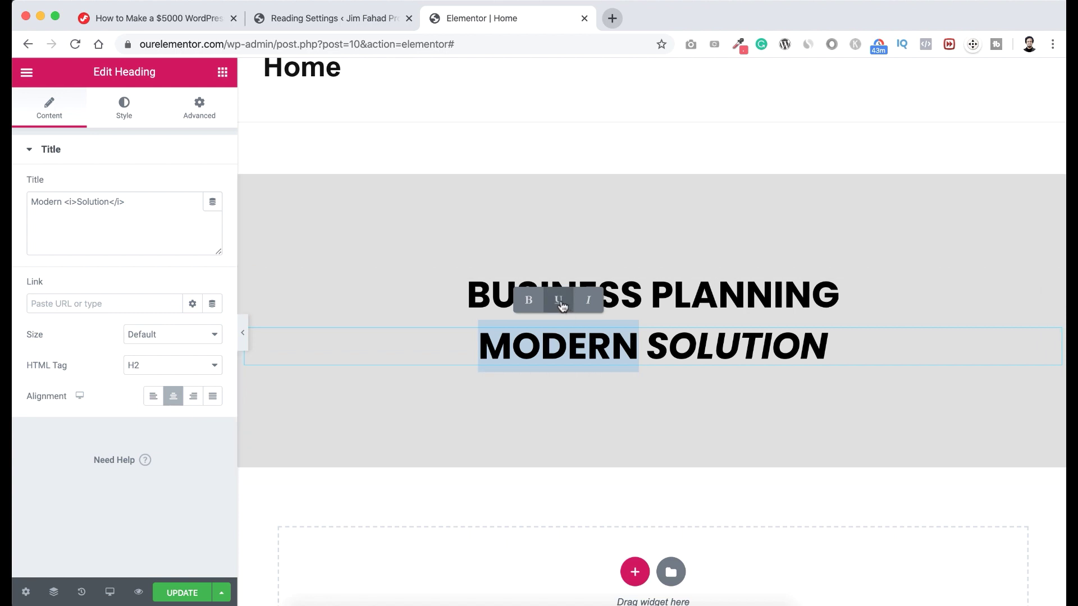
pyautogui.click(559, 303)
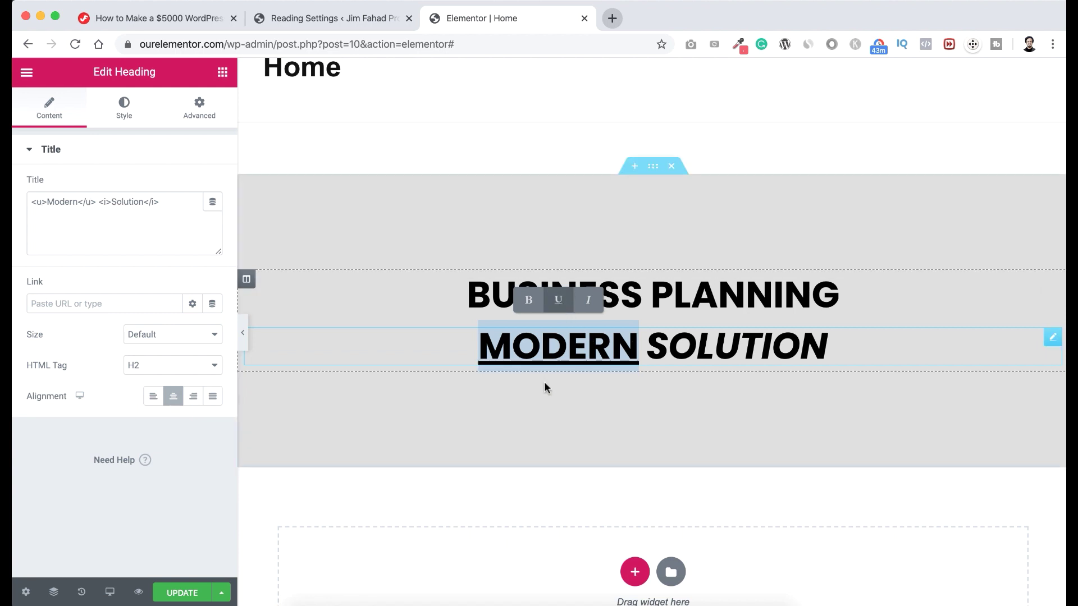
pyautogui.click(544, 401)
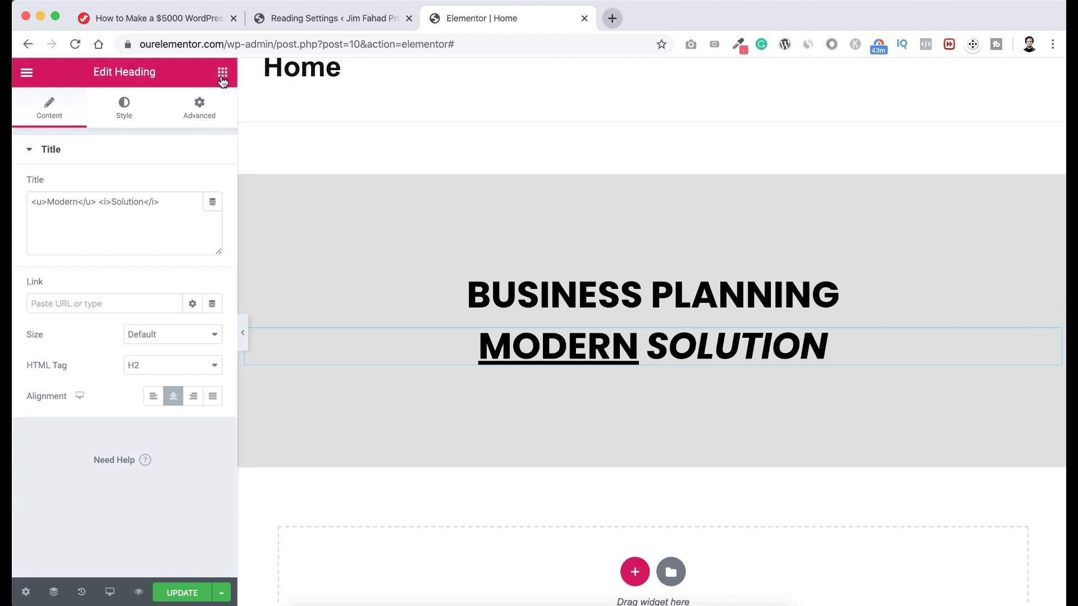
# Step: Add a Text Editor widget with Lorem ipsum placeholder text below the MODERN SOLUTION heading
pyautogui.click(222, 73)
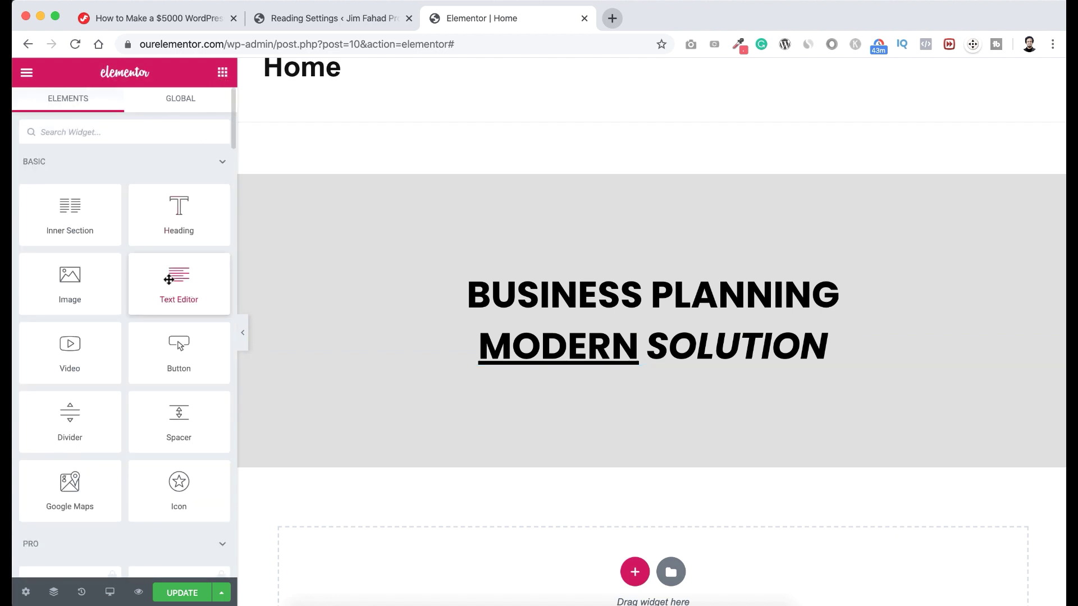
pyautogui.moveTo(169, 279); pyautogui.dragTo(618, 364)
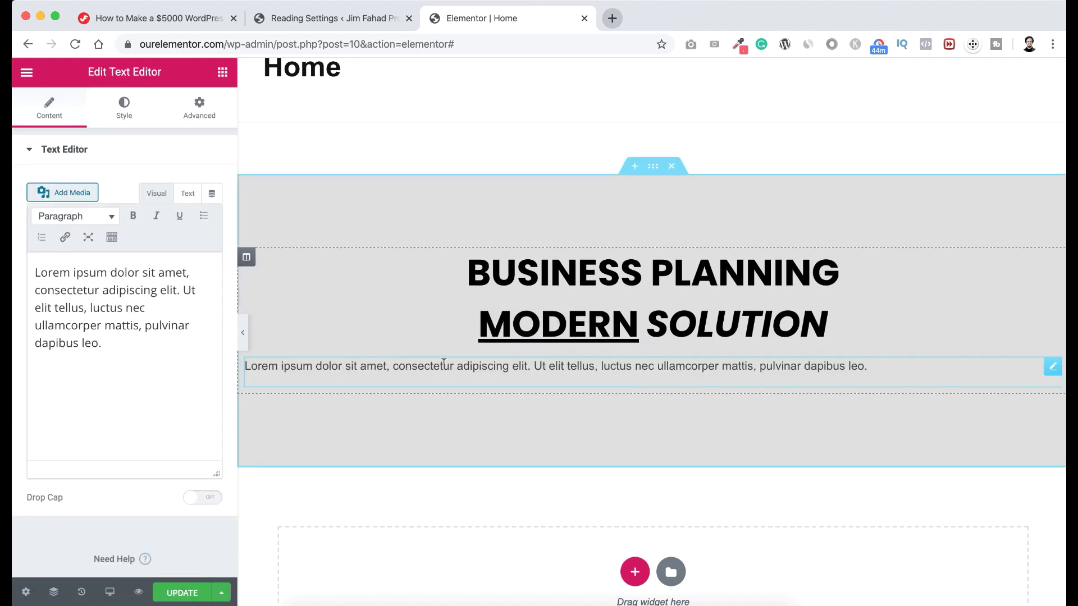
pyautogui.click(104, 344)
pyautogui.moveTo(104, 343); pyautogui.dragTo(44, 270)
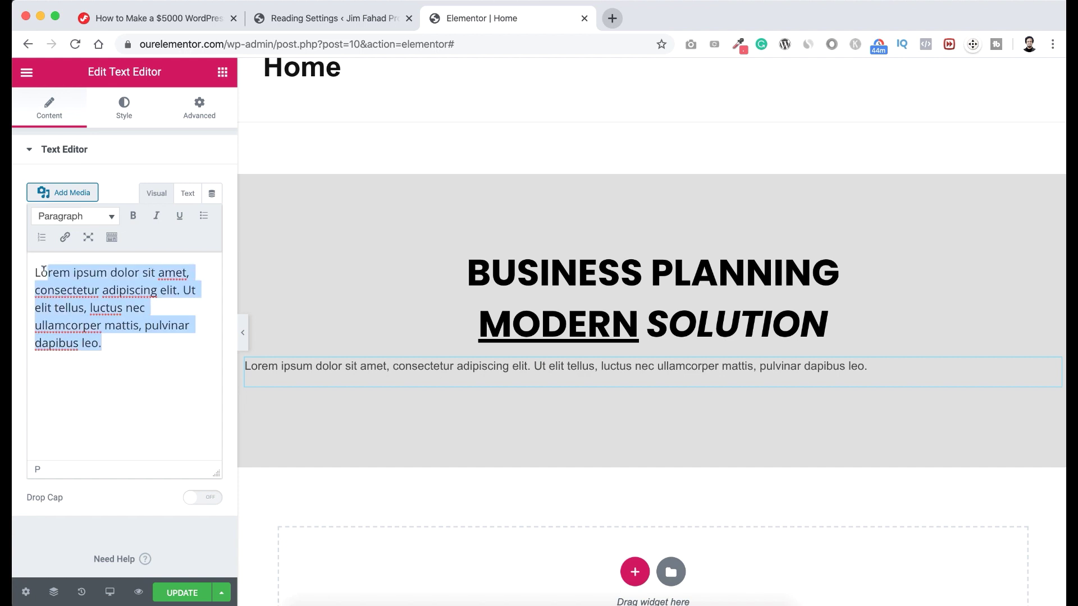
pyautogui.click(357, 366)
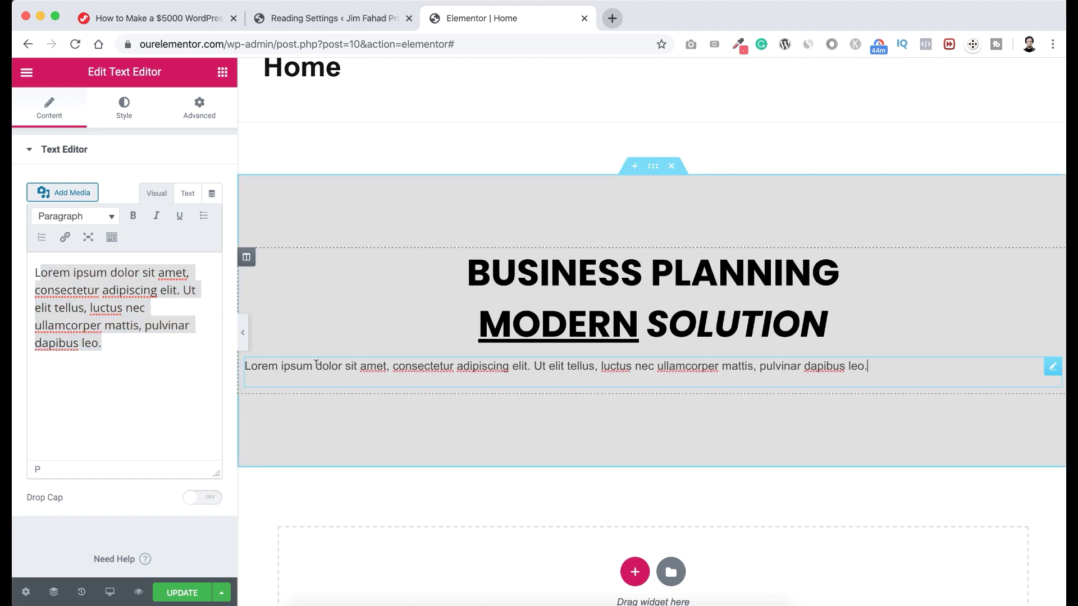
pyautogui.moveTo(315, 365); pyautogui.dragTo(470, 366)
pyautogui.click(459, 366)
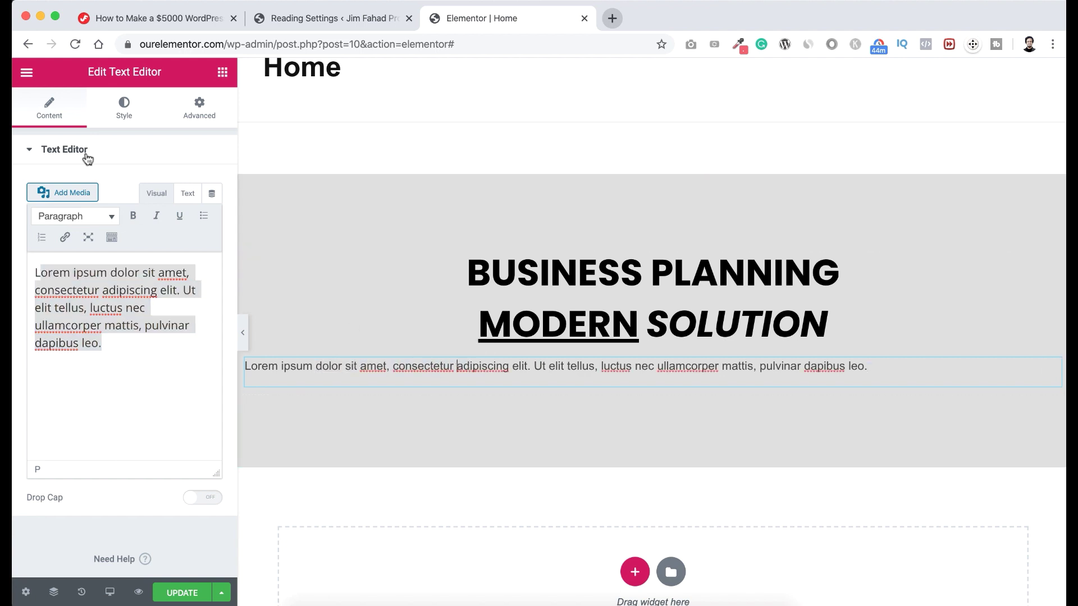
# Step: Center the Lorem ipsum paragraph and set its text colour to black, #000000
pyautogui.click(124, 109)
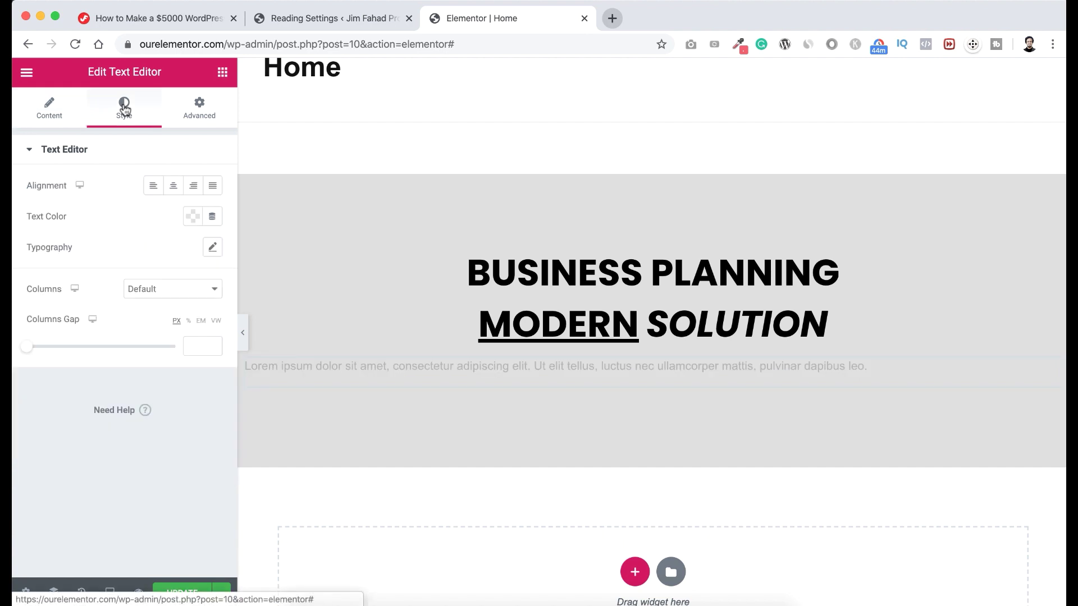
pyautogui.click(172, 187)
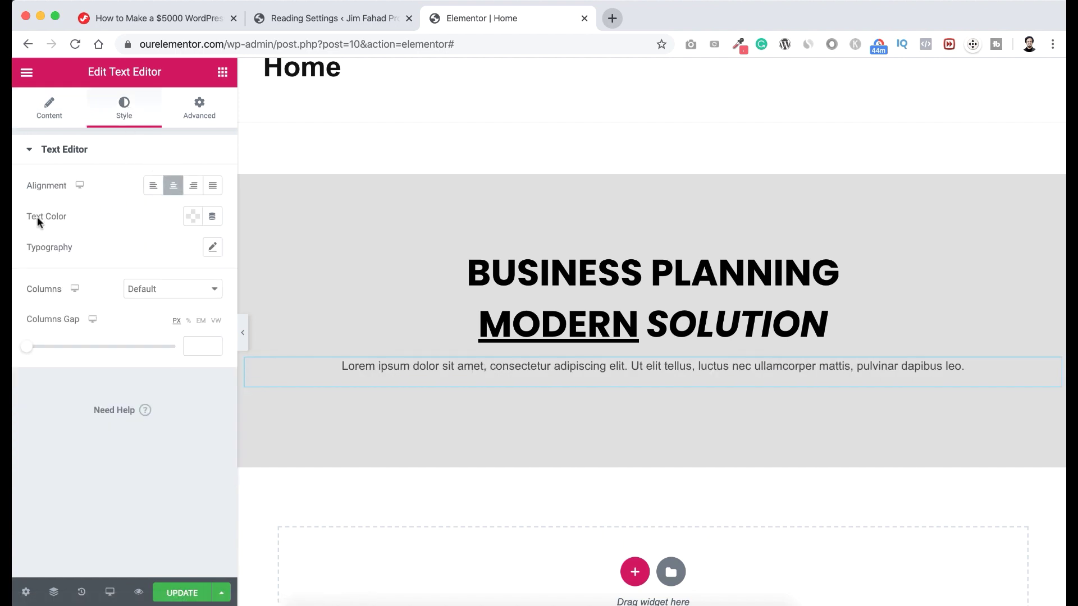
pyautogui.click(192, 216)
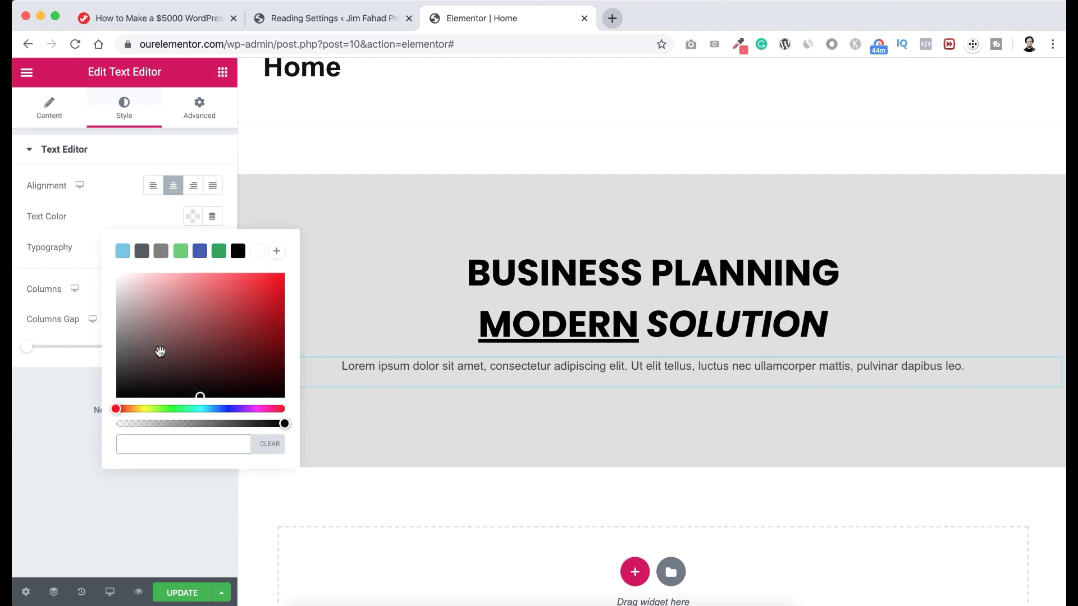
pyautogui.click(167, 372)
pyautogui.click(182, 304)
pyautogui.moveTo(232, 285); pyautogui.dragTo(251, 399)
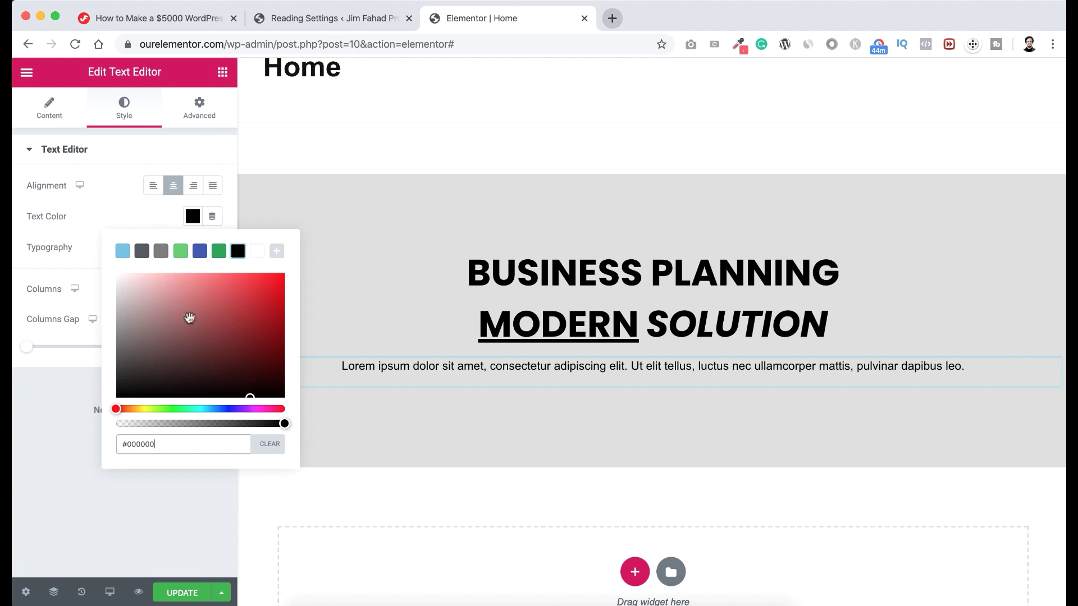
pyautogui.click(100, 216)
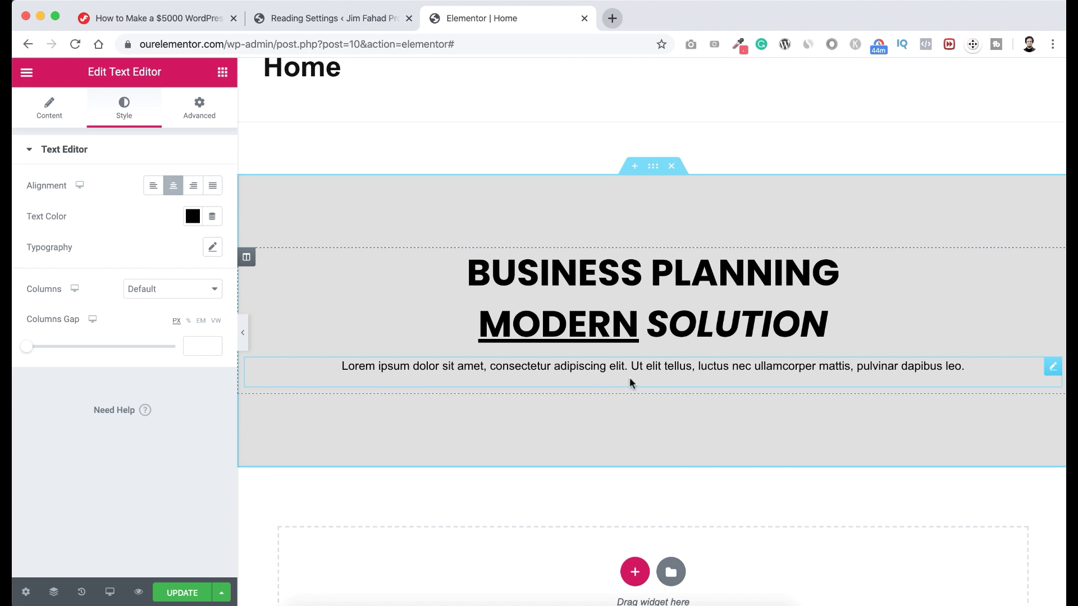
pyautogui.click(222, 73)
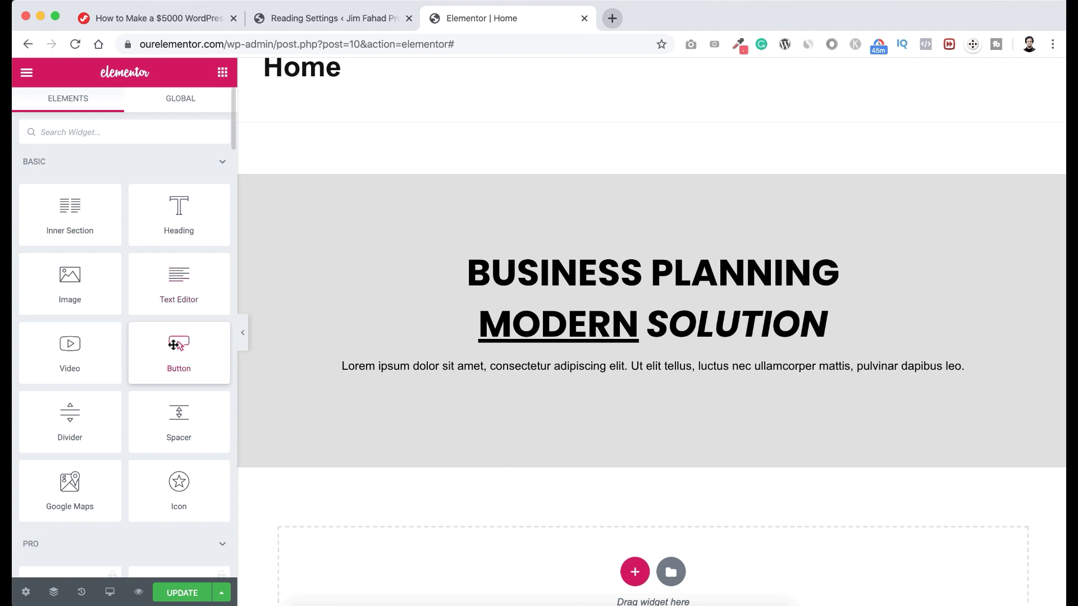
# Step: Add a Button widget below the paragraph labelled 'Contact Us', linking to /contact
pyautogui.moveTo(174, 345); pyautogui.dragTo(642, 388)
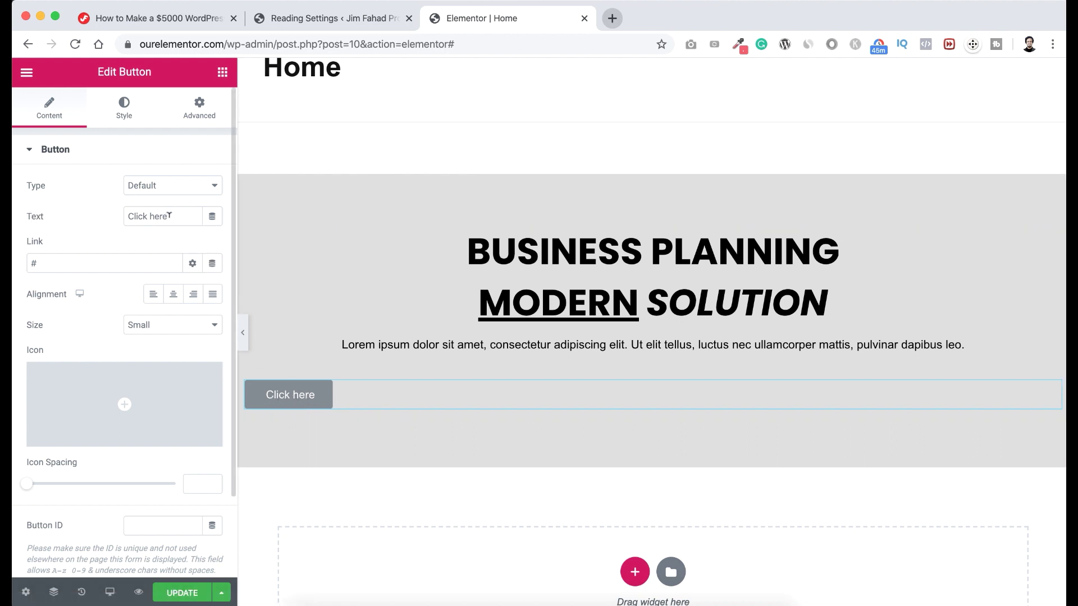
pyautogui.moveTo(169, 215); pyautogui.dragTo(123, 214)
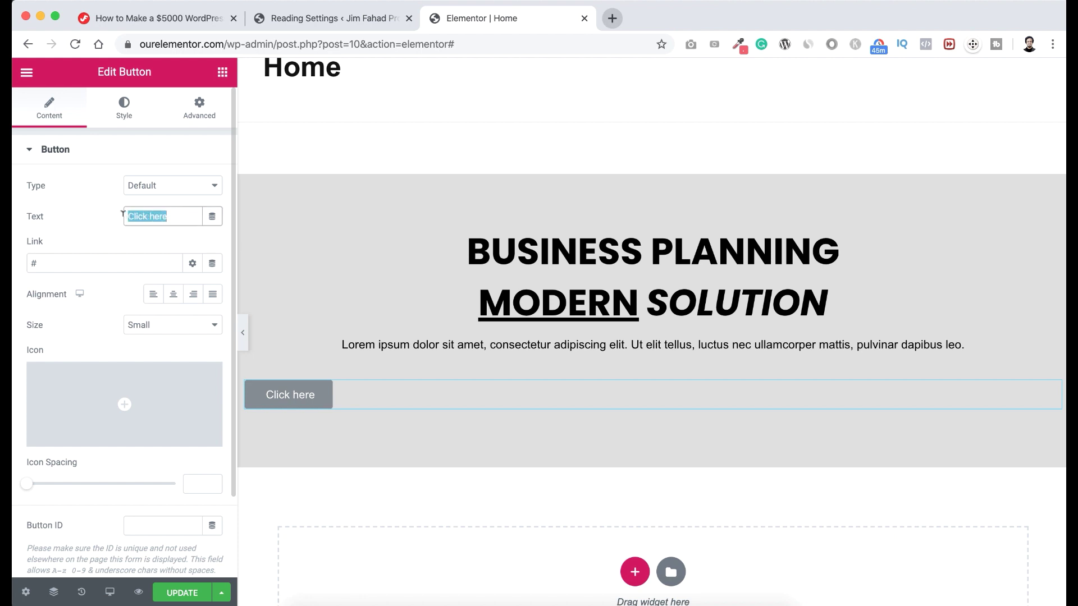
pyautogui.write('Cont')
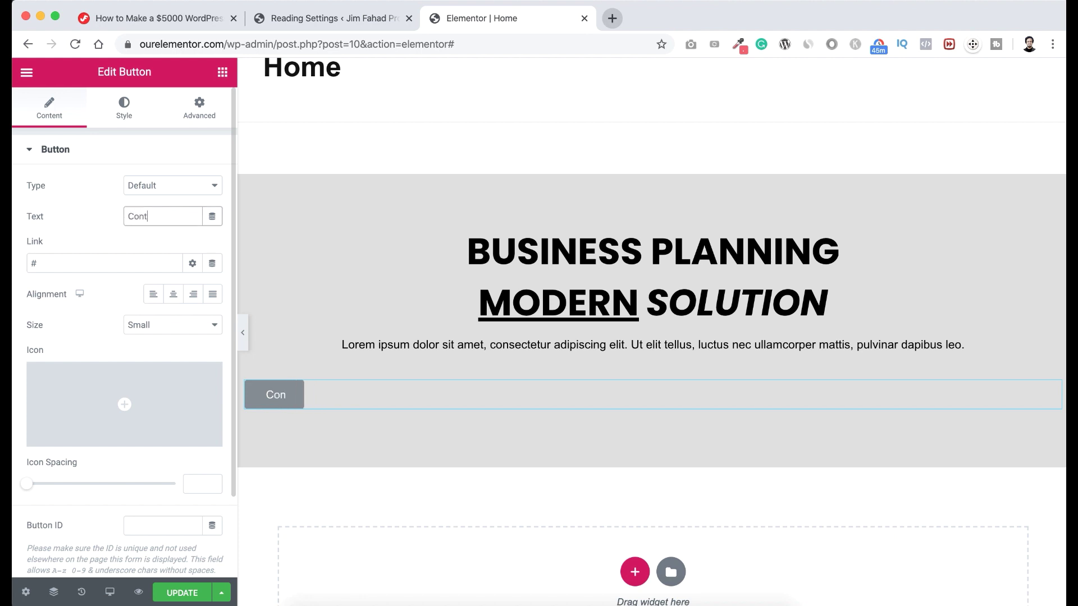
pyautogui.write('act Us')
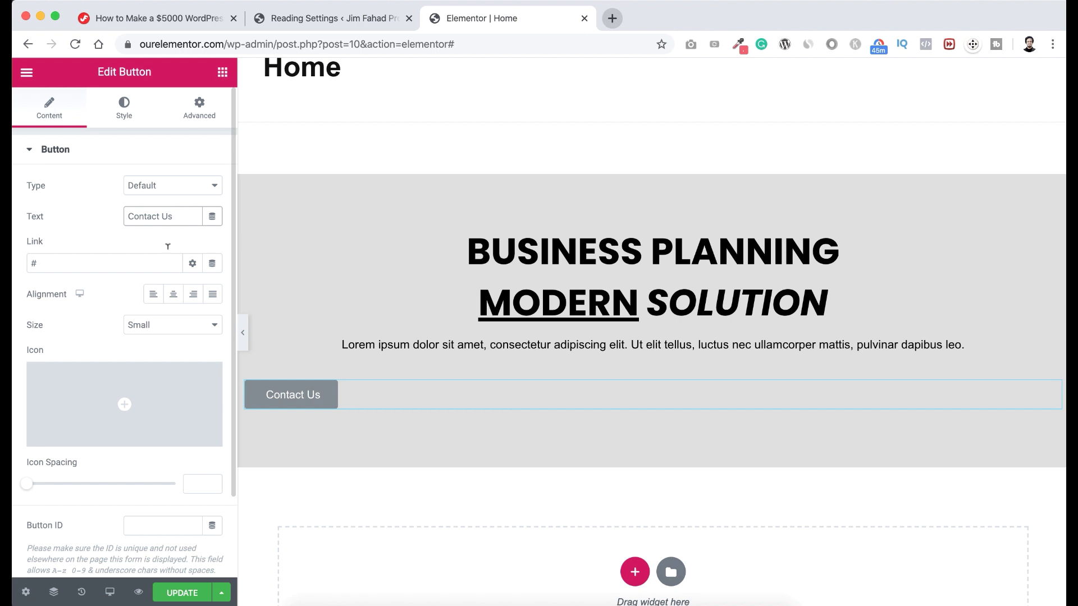
pyautogui.click(35, 261)
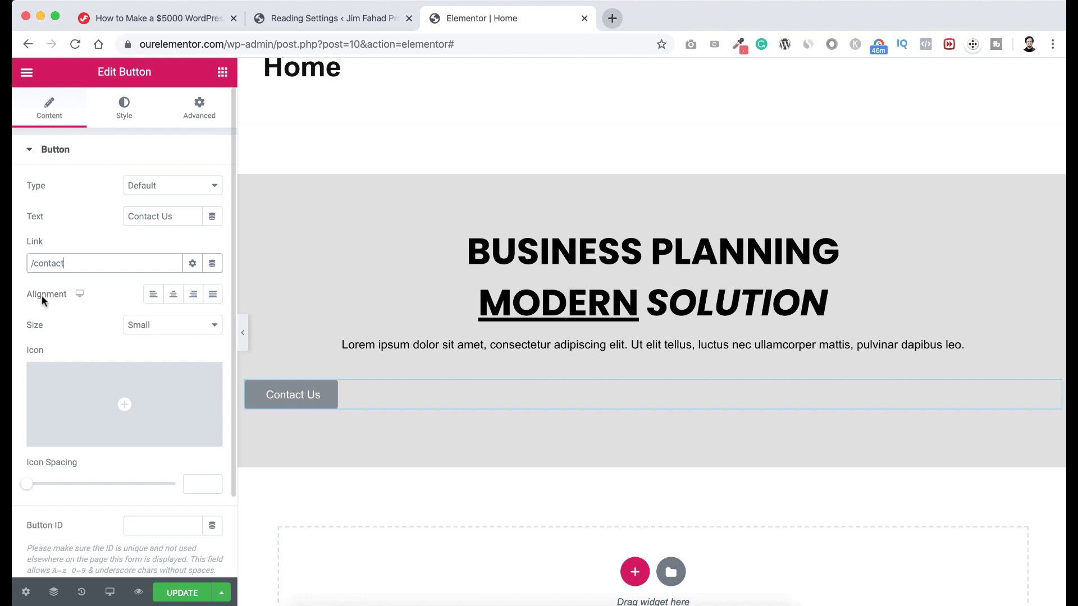
# Step: Center the Contact Us button and set its size to Medium
pyautogui.click(152, 294)
pyautogui.click(174, 297)
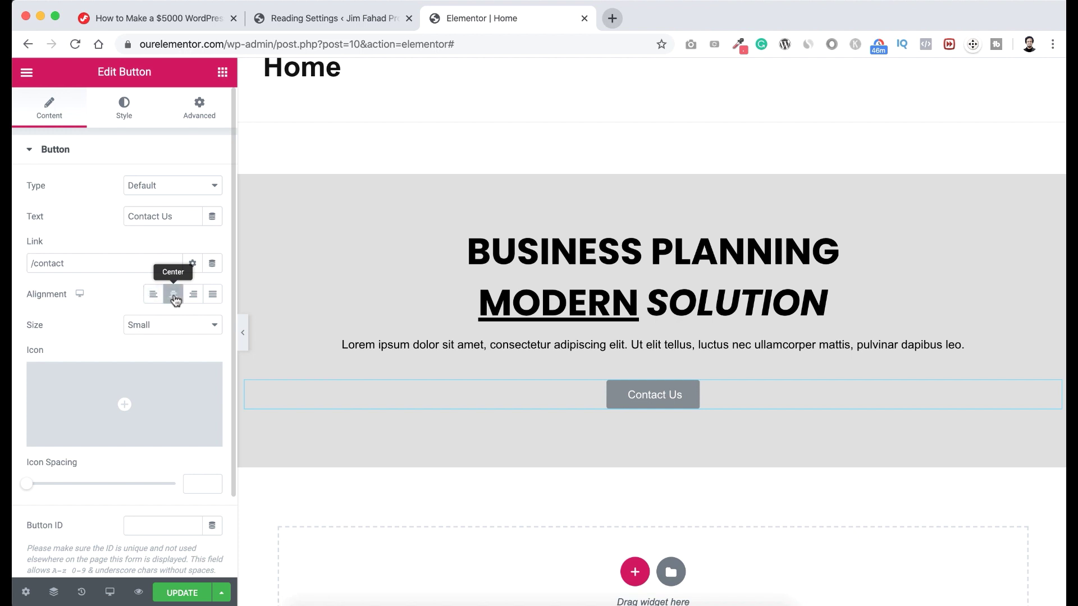
pyautogui.click(193, 296)
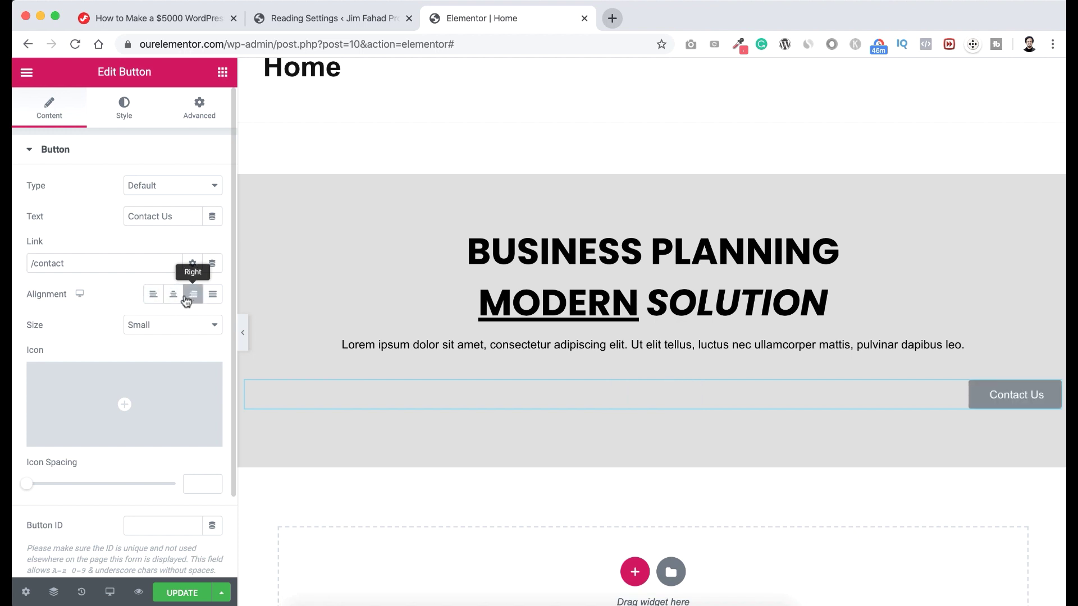
pyautogui.click(175, 300)
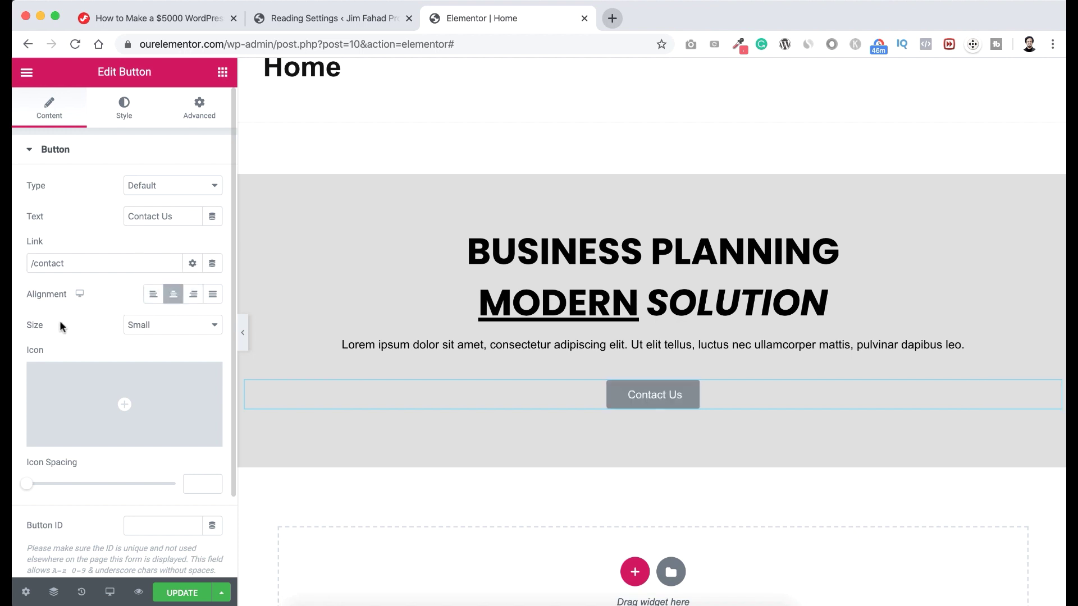
pyautogui.click(159, 331)
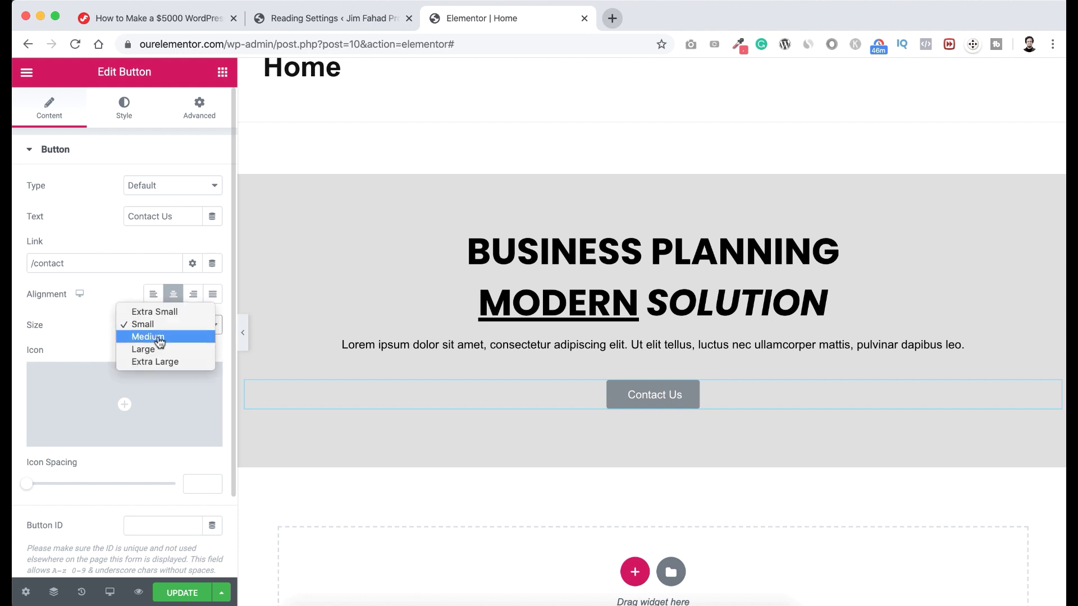
pyautogui.click(159, 341)
pyautogui.click(154, 329)
pyautogui.click(156, 337)
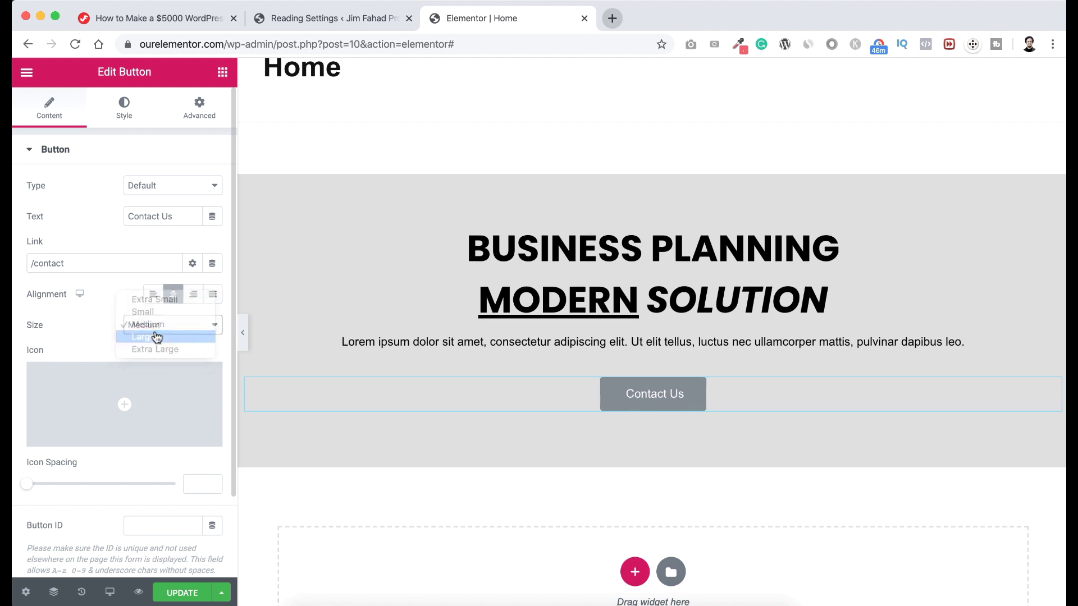
pyautogui.click(156, 336)
pyautogui.click(156, 335)
pyautogui.click(157, 333)
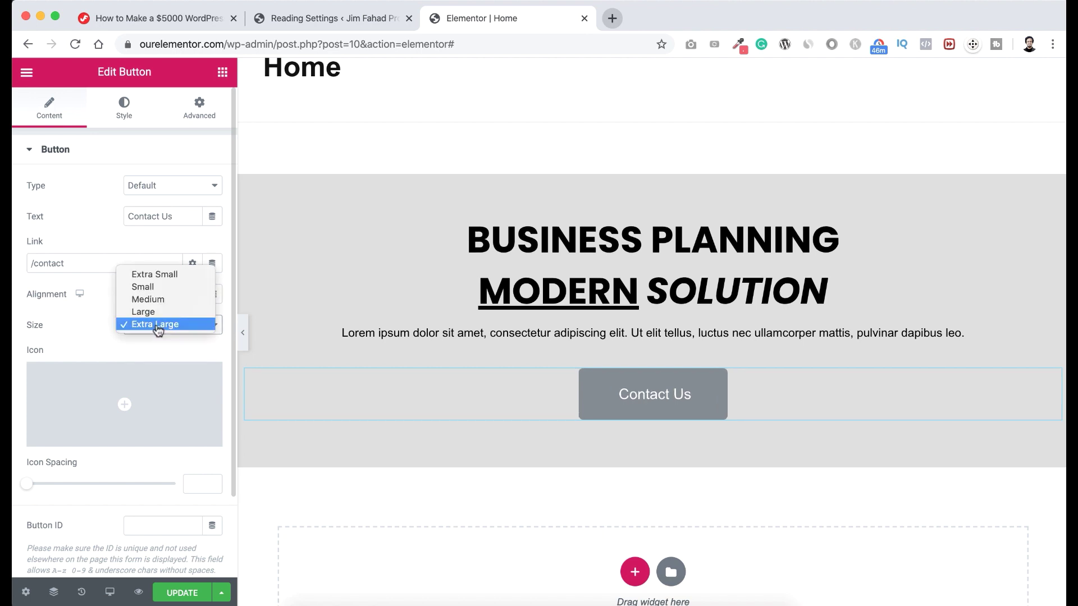
pyautogui.click(155, 299)
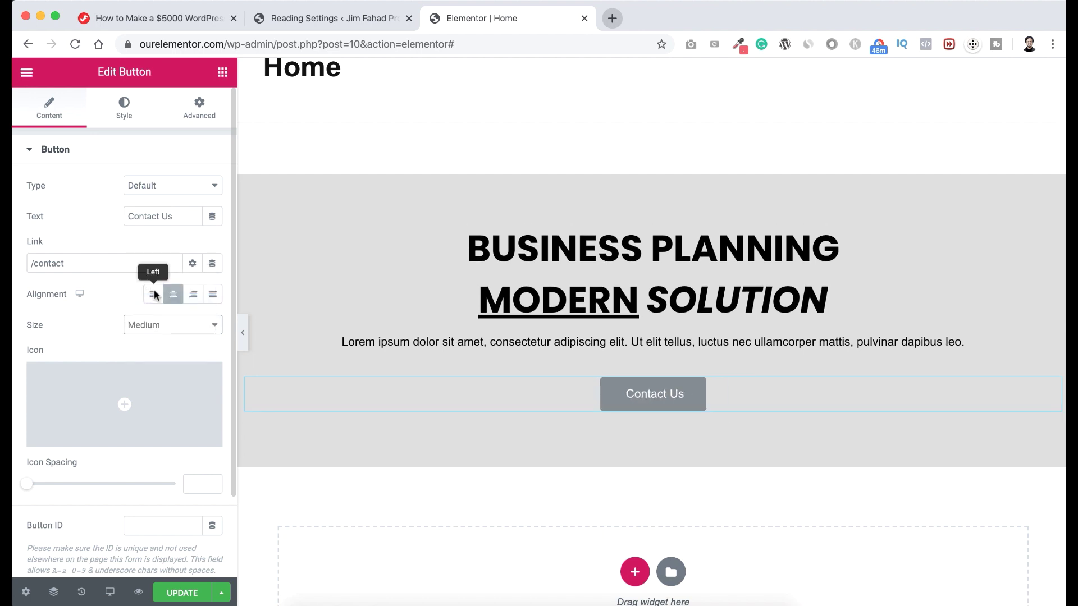
# Step: Give the Contact Us button a green background from the preset swatches
pyautogui.click(124, 109)
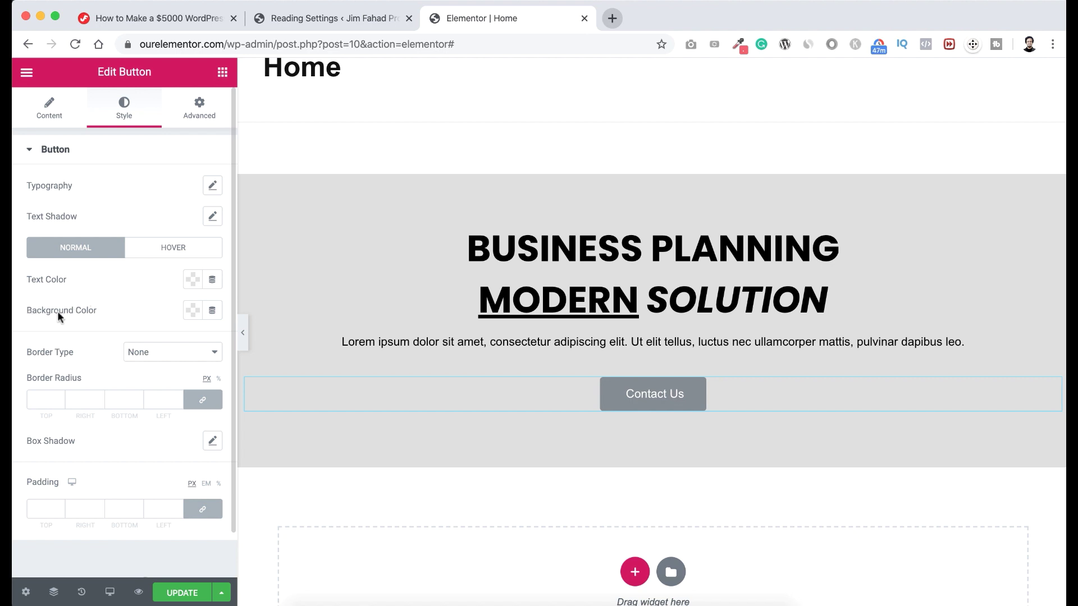
pyautogui.click(190, 312)
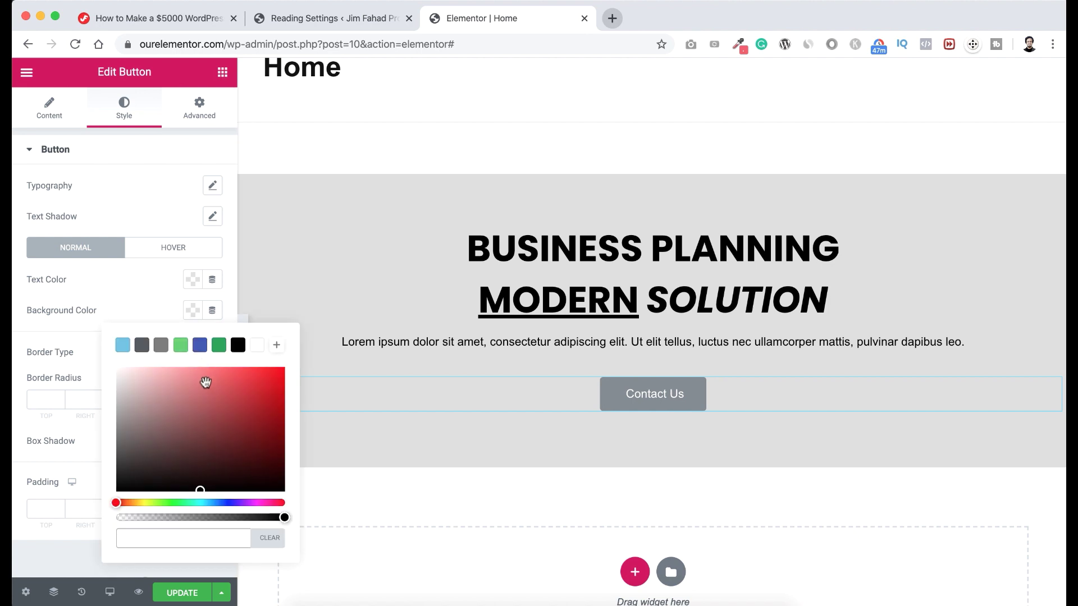
pyautogui.click(220, 345)
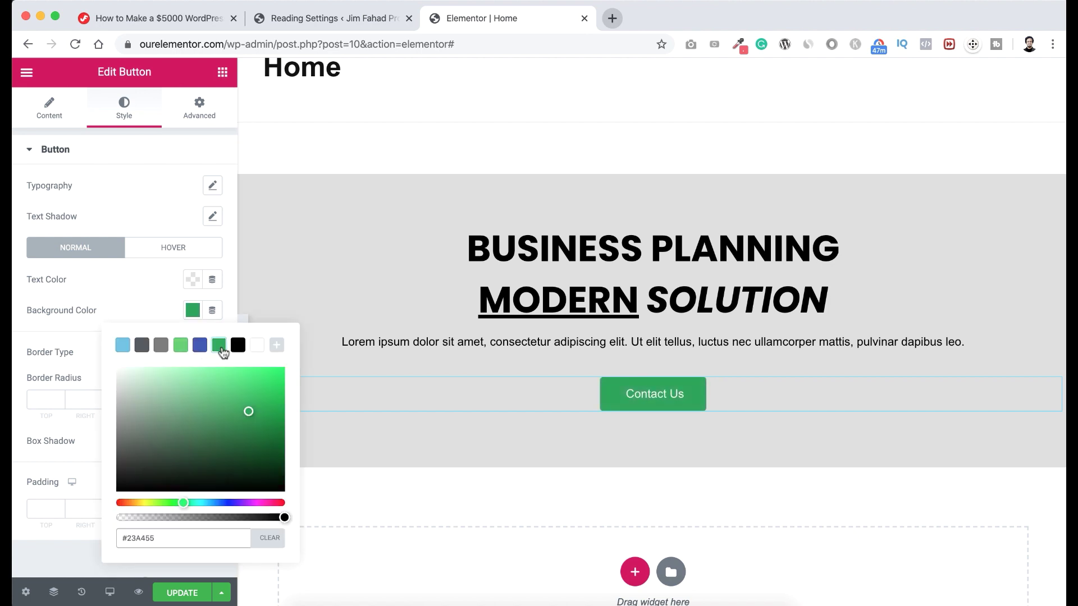
pyautogui.click(141, 303)
# Step: Round the button's corners with a border radius of 20 px
pyautogui.scroll(-1, 140, 297)
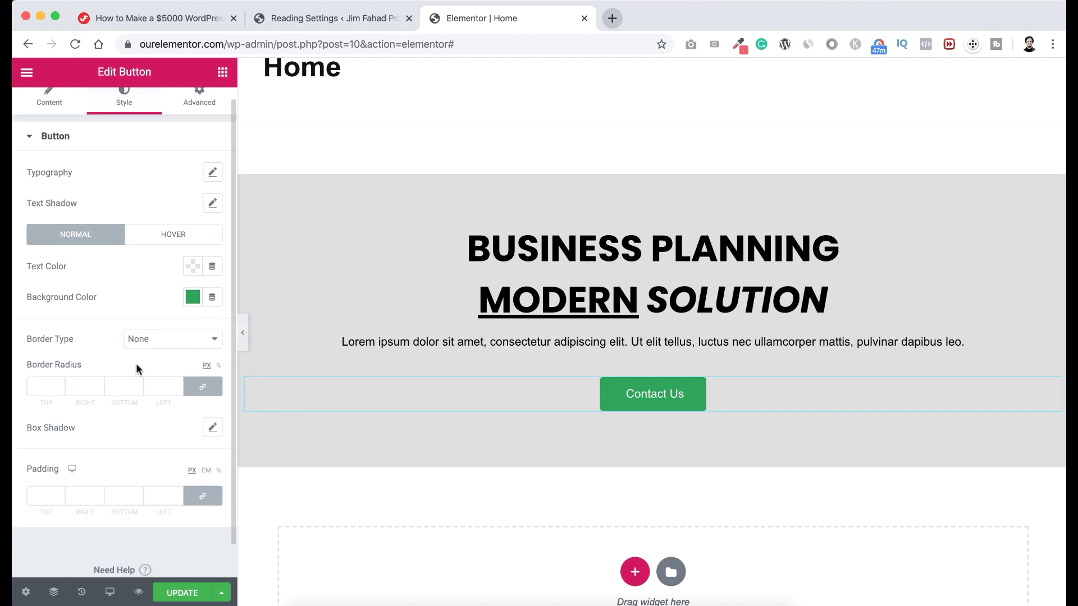
pyautogui.click(46, 385)
pyautogui.write('25')
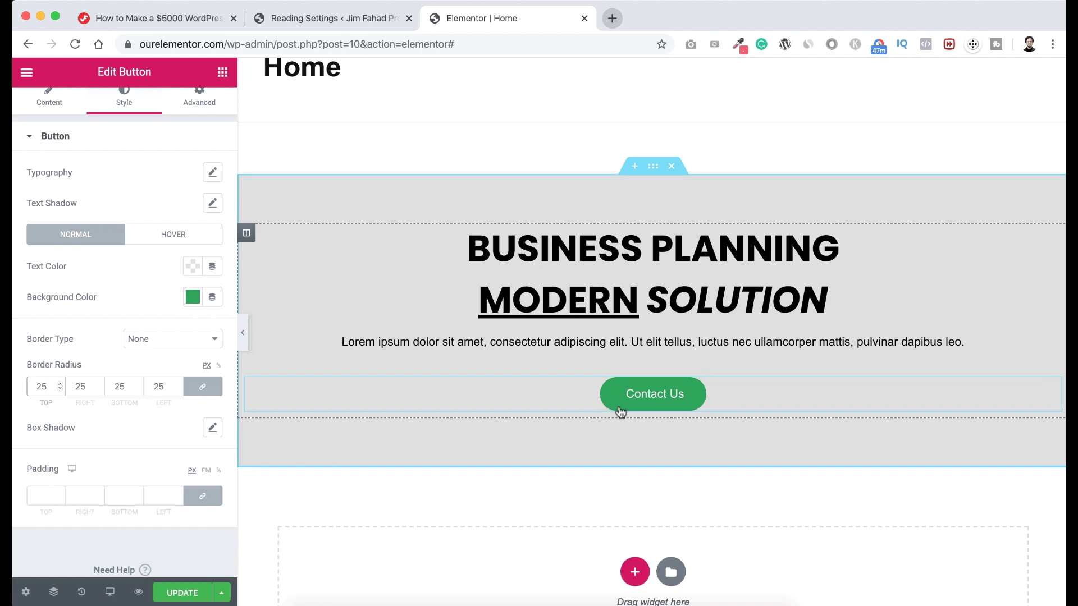
pyautogui.click(43, 377)
pyautogui.press('Down')
pyautogui.press('Down')
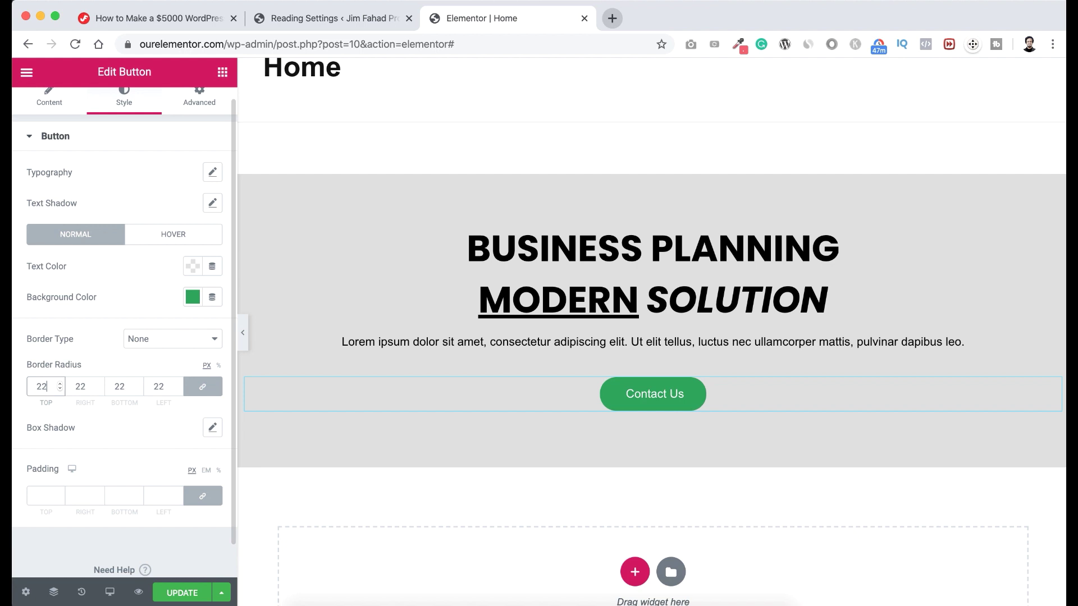
pyautogui.press('Down')
pyautogui.press('Down')
pyautogui.click(38, 264)
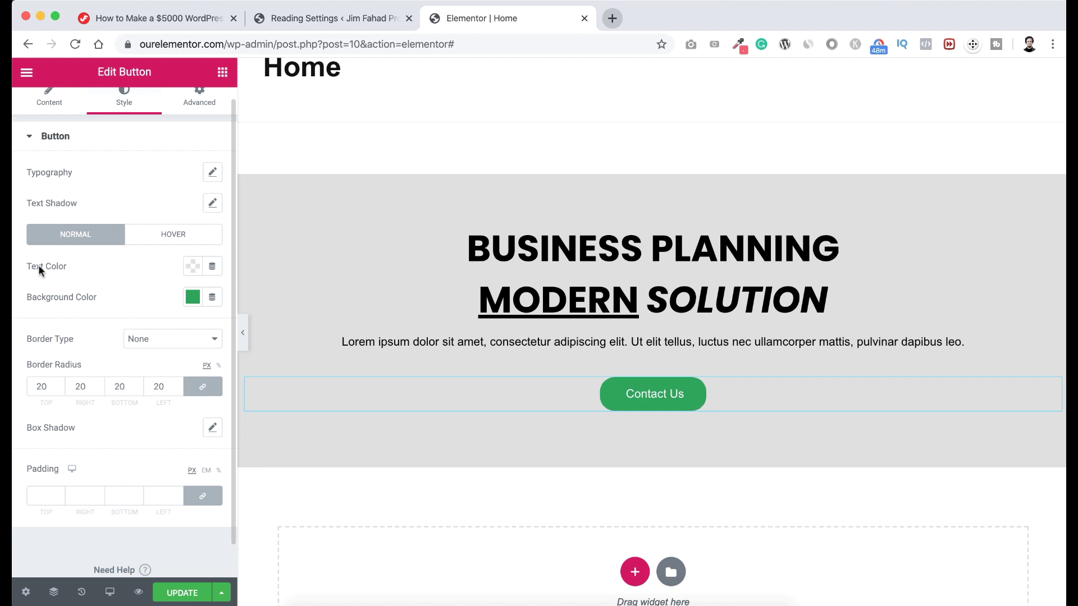
# Step: Set the button's text colour to white, #FFFFFF
pyautogui.click(192, 266)
pyautogui.moveTo(163, 345); pyautogui.dragTo(184, 466)
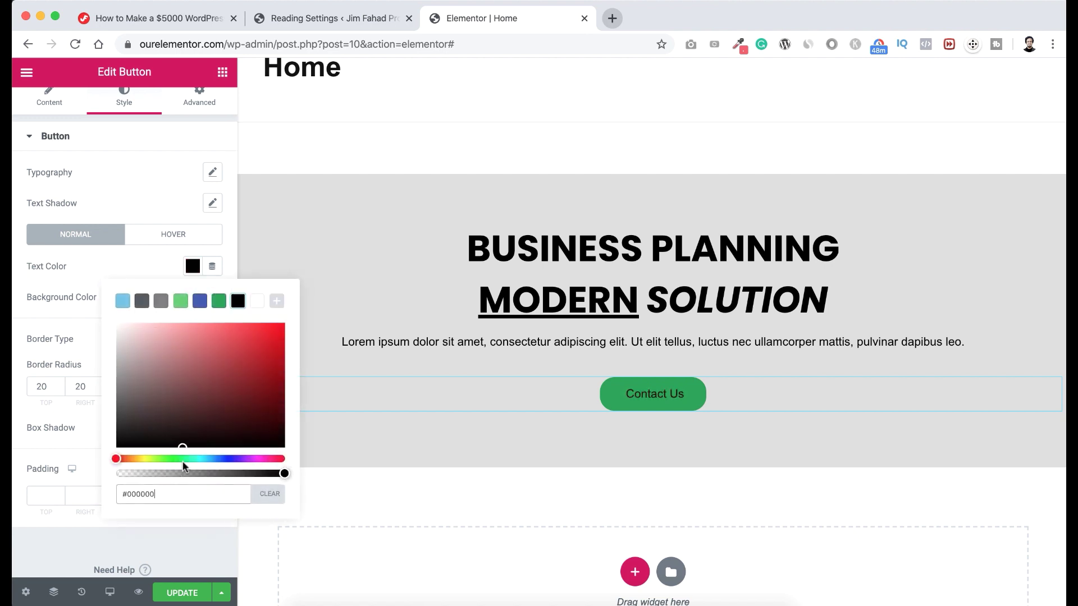
pyautogui.moveTo(258, 388); pyautogui.dragTo(107, 315)
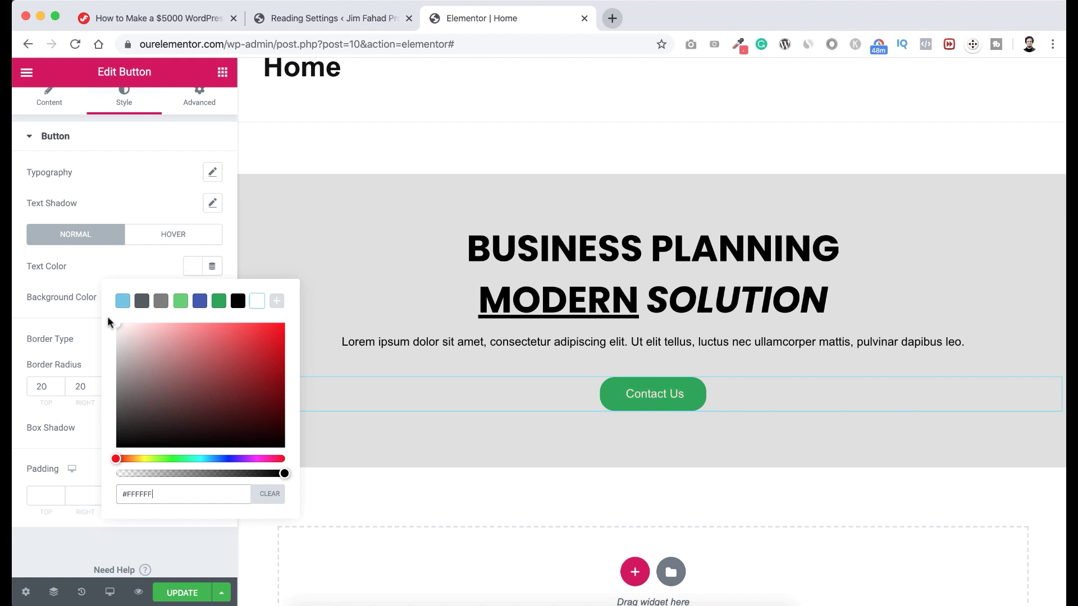
pyautogui.click(100, 262)
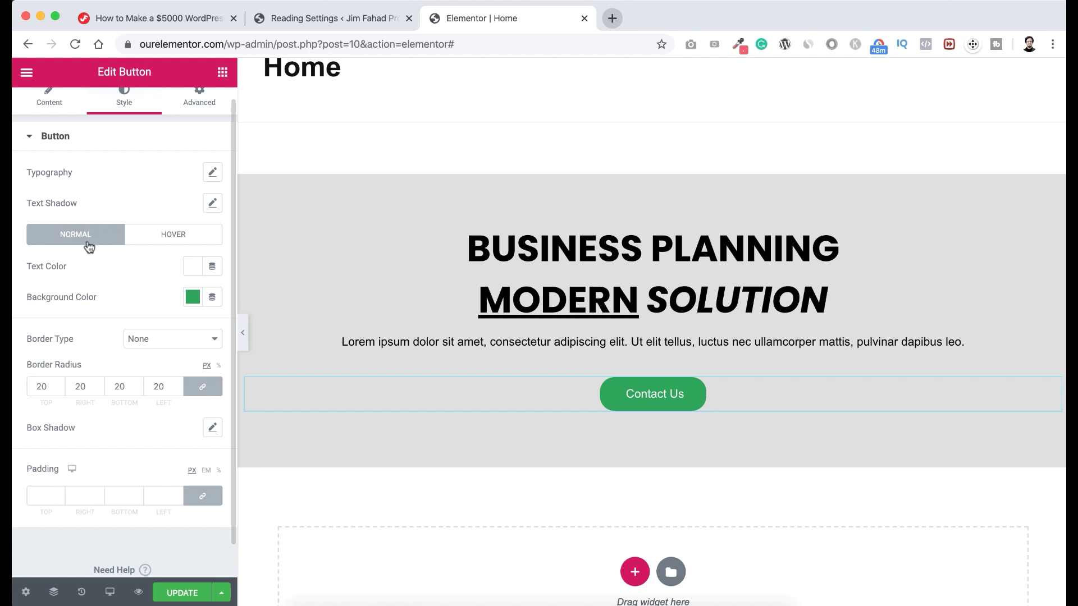
# Step: Make the Contact Us button's hover background black
pyautogui.click(169, 238)
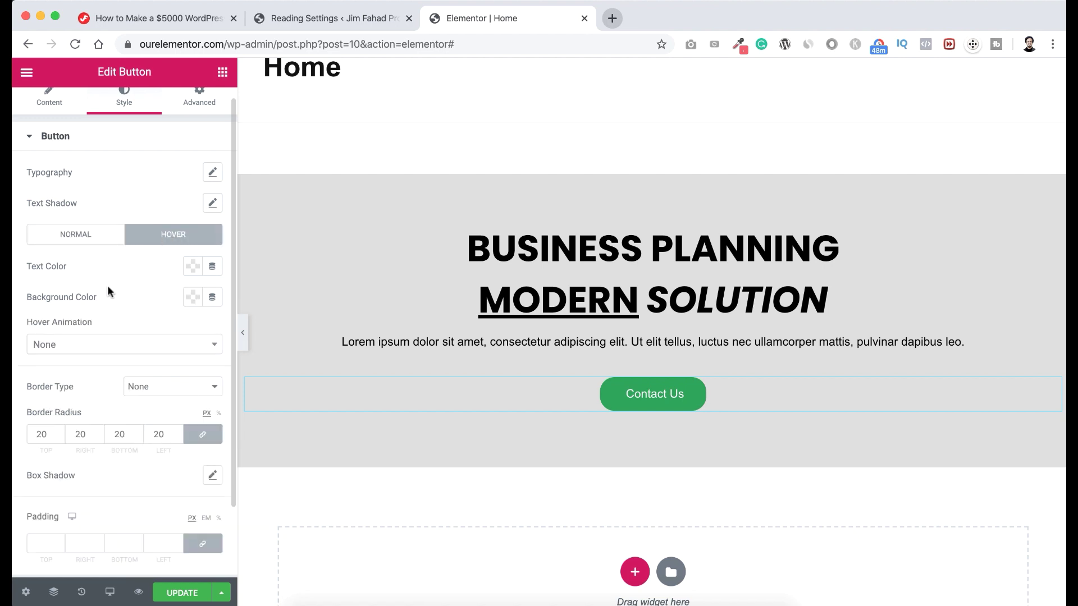
pyautogui.click(191, 299)
pyautogui.click(168, 477)
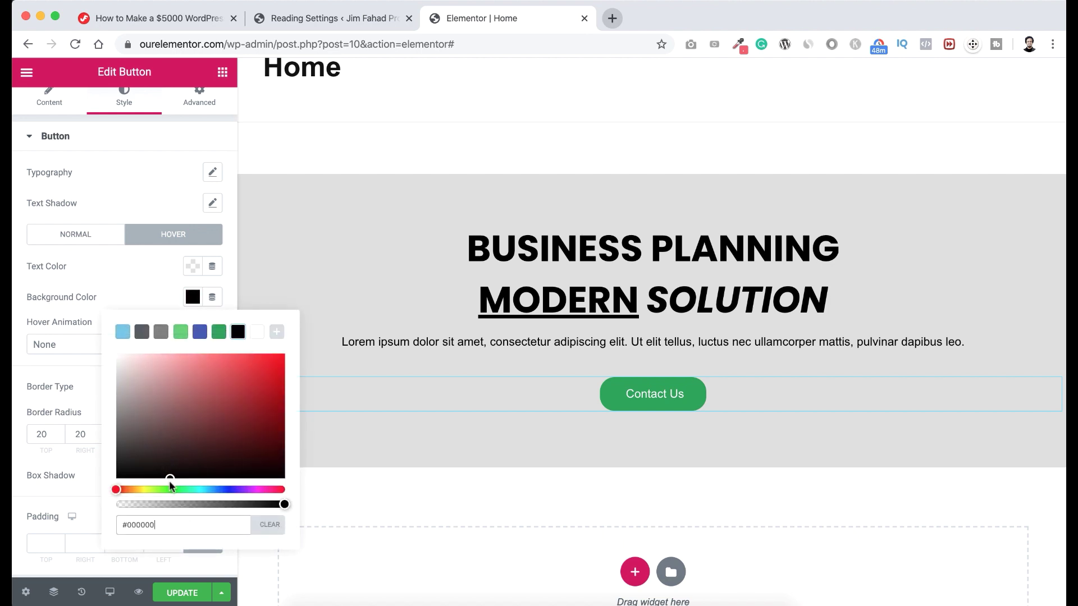
pyautogui.click(136, 302)
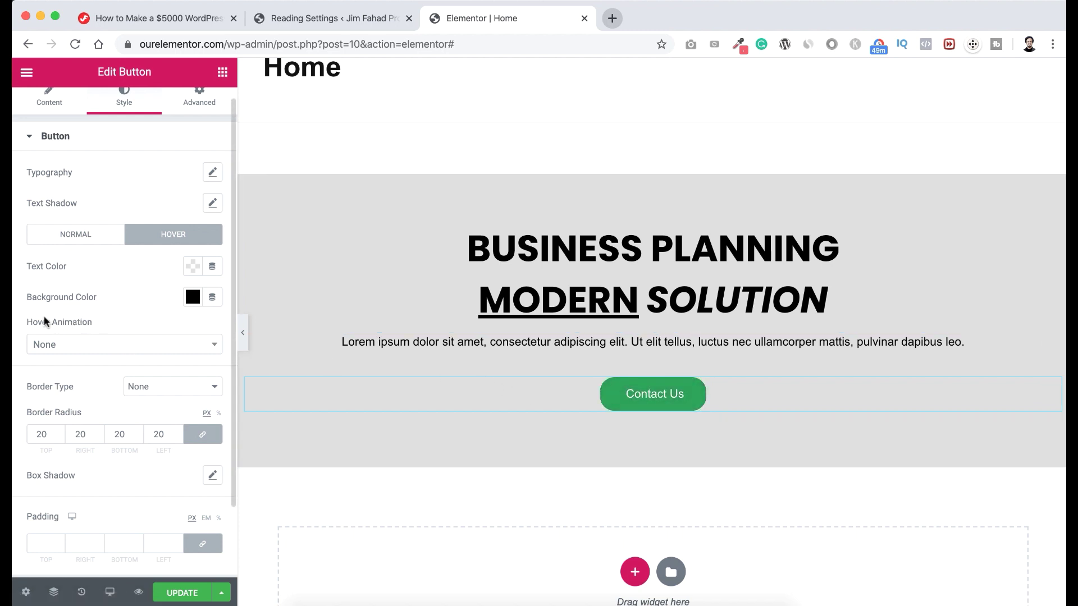
# Step: Set the button's hover animation to Pulse after trying Push
pyautogui.click(106, 345)
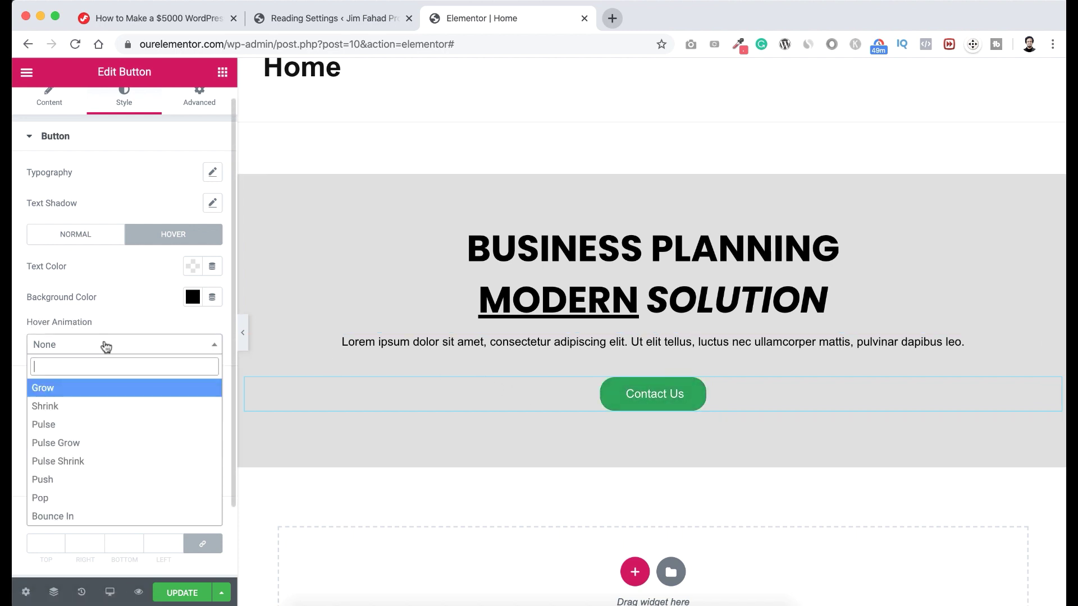
pyautogui.click(78, 425)
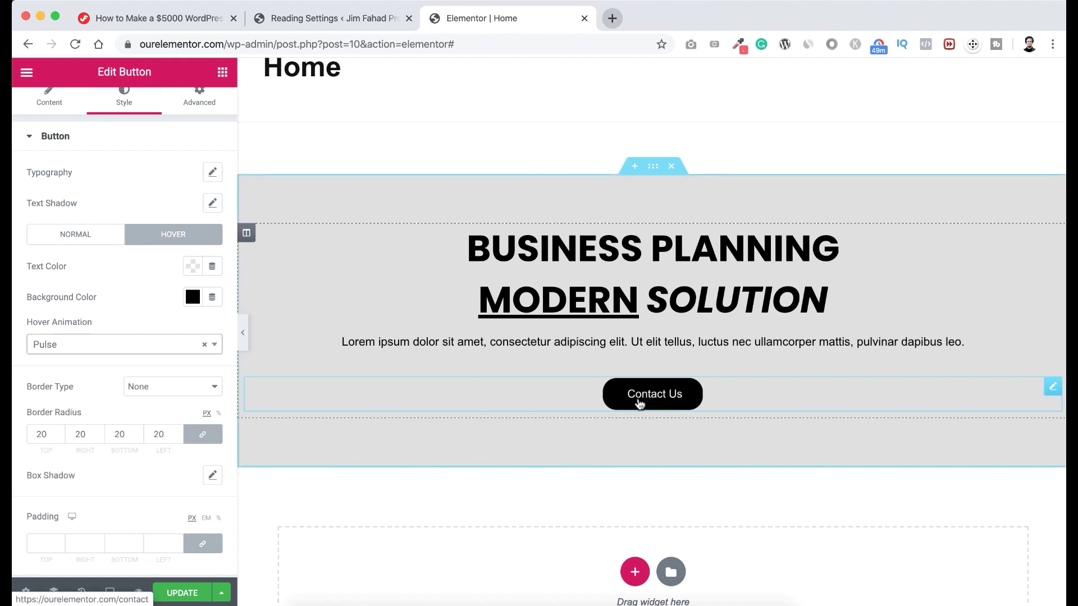
pyautogui.click(153, 345)
pyautogui.scroll(-3, 132, 443)
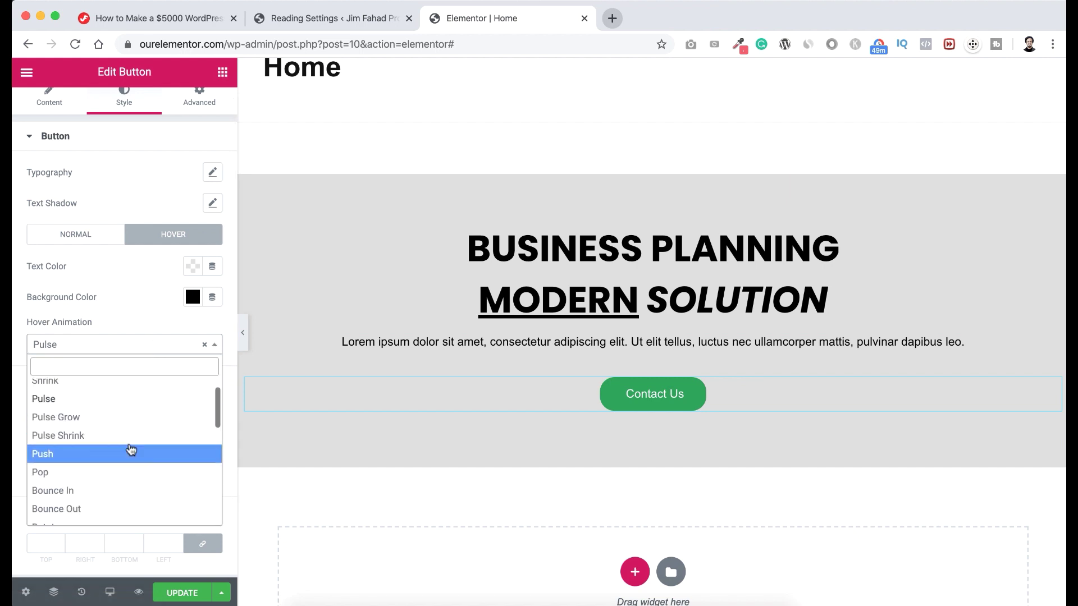
pyautogui.click(130, 443)
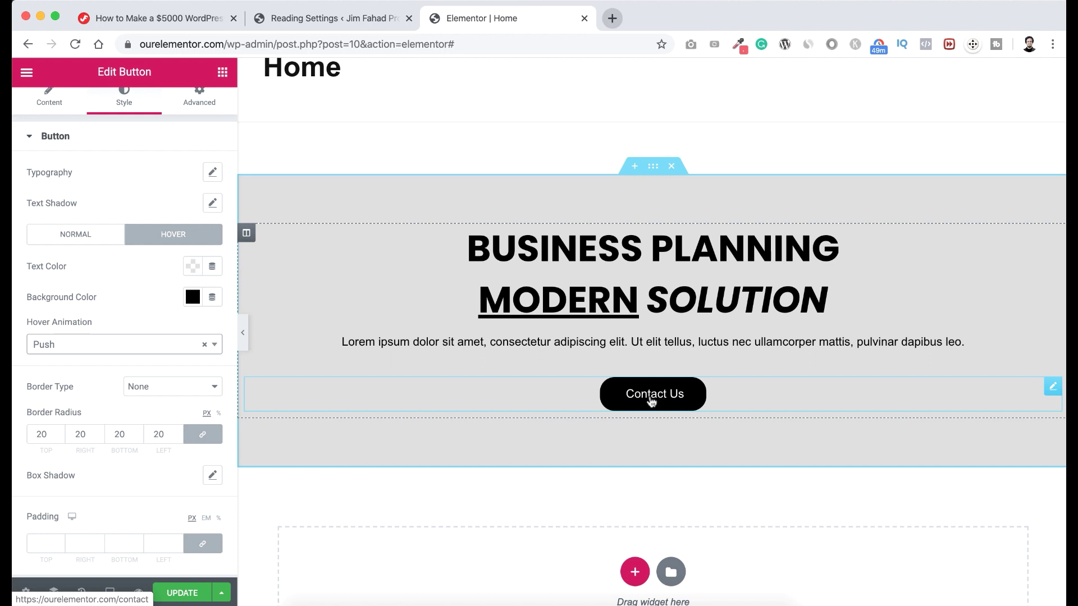
pyautogui.click(142, 345)
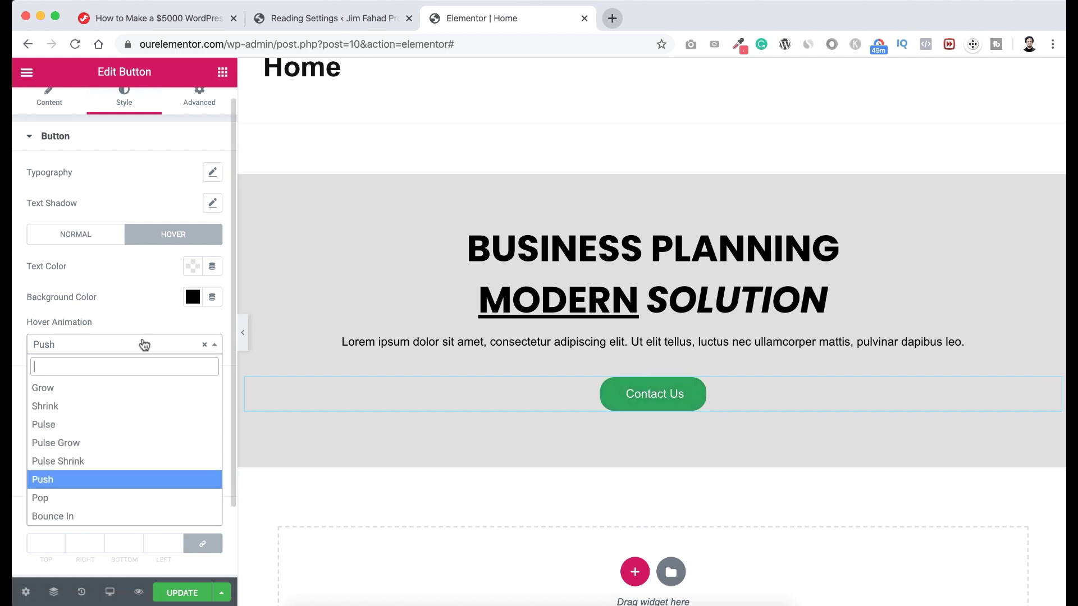
pyautogui.click(128, 424)
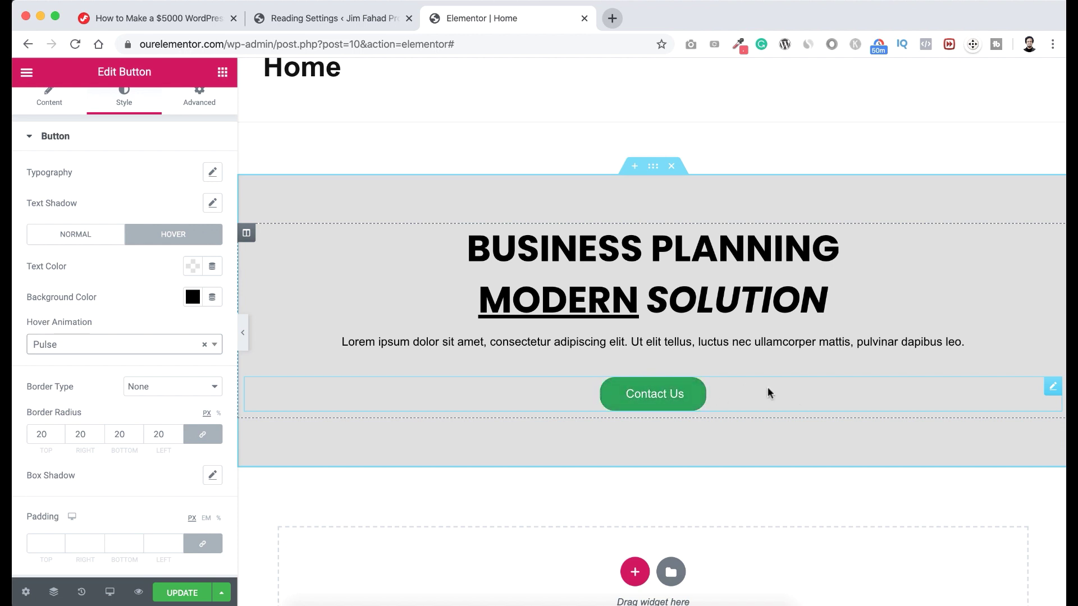
pyautogui.rightClick(1052, 391)
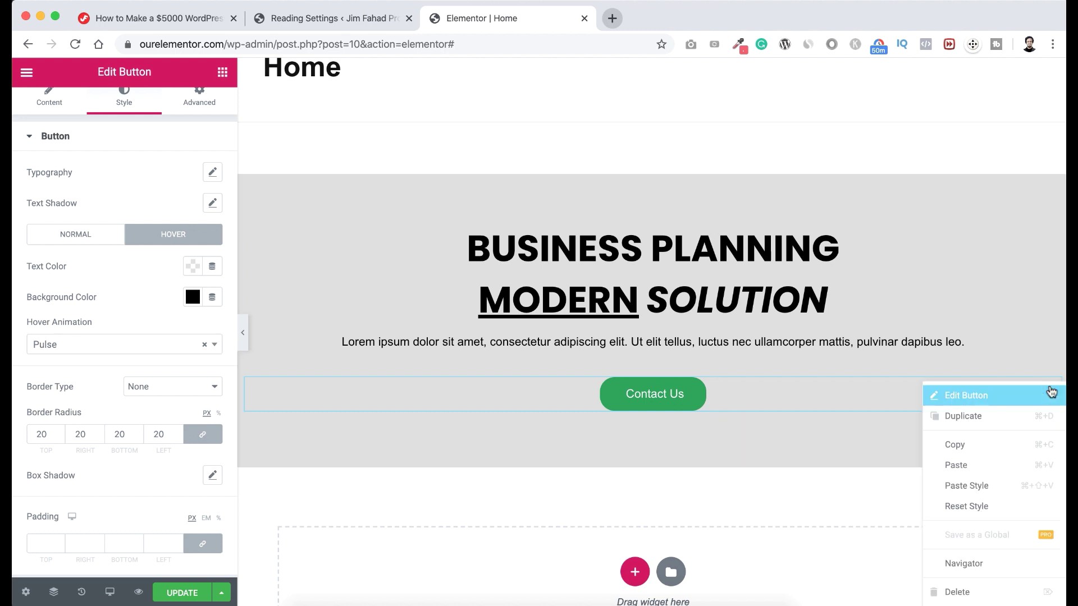
pyautogui.click(984, 418)
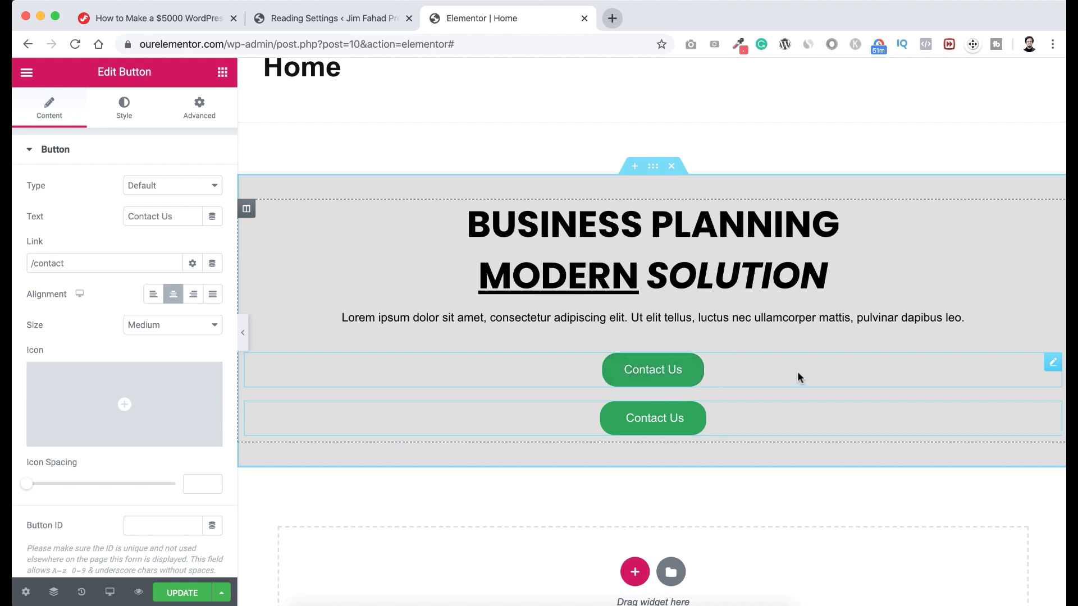
pyautogui.rightClick(1054, 414)
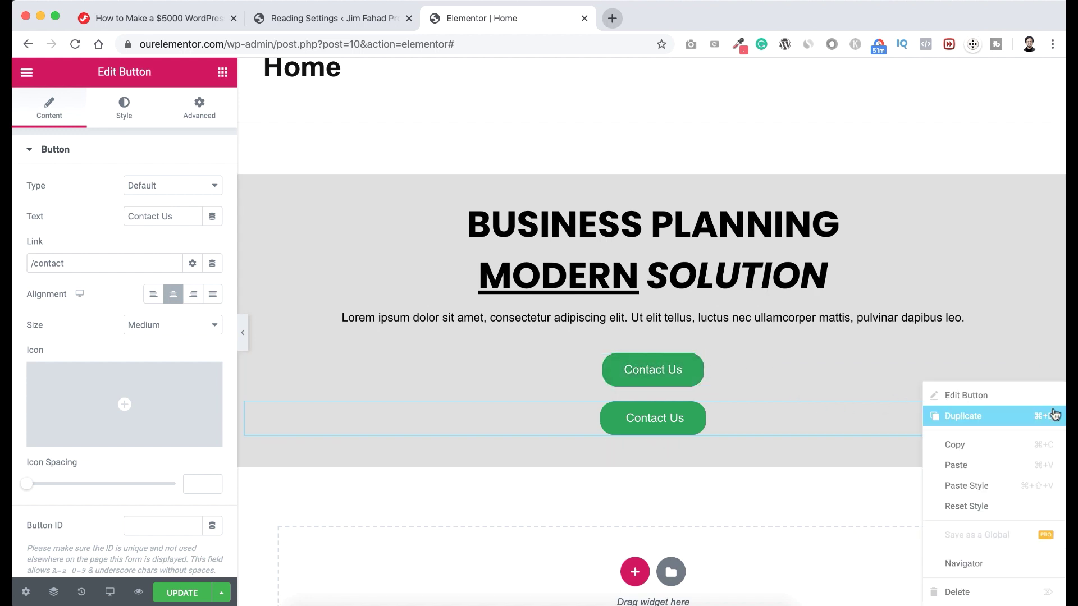
pyautogui.click(961, 591)
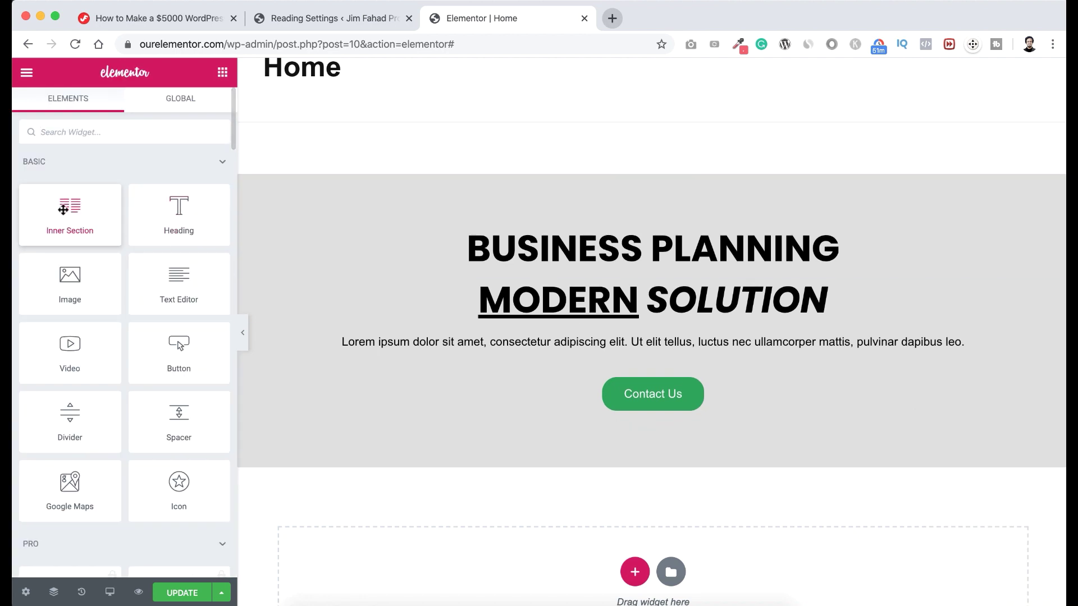
# Step: Add a two-column Inner Section below the button and paste a Contact Us copy into its left column
pyautogui.moveTo(63, 210); pyautogui.dragTo(620, 411)
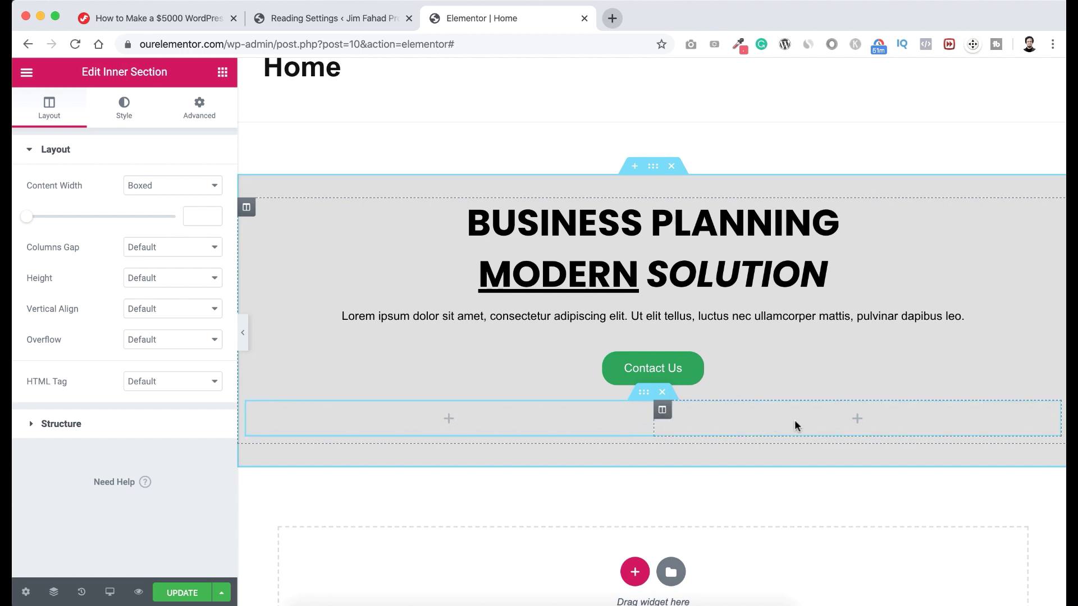
pyautogui.scroll(-1, 793, 419)
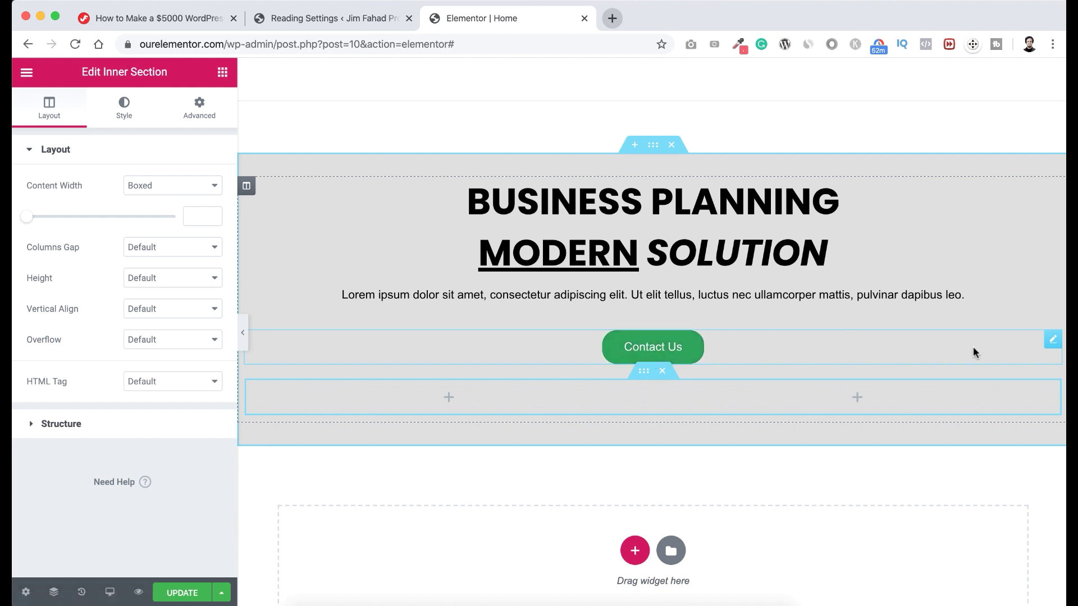
pyautogui.rightClick(1052, 344)
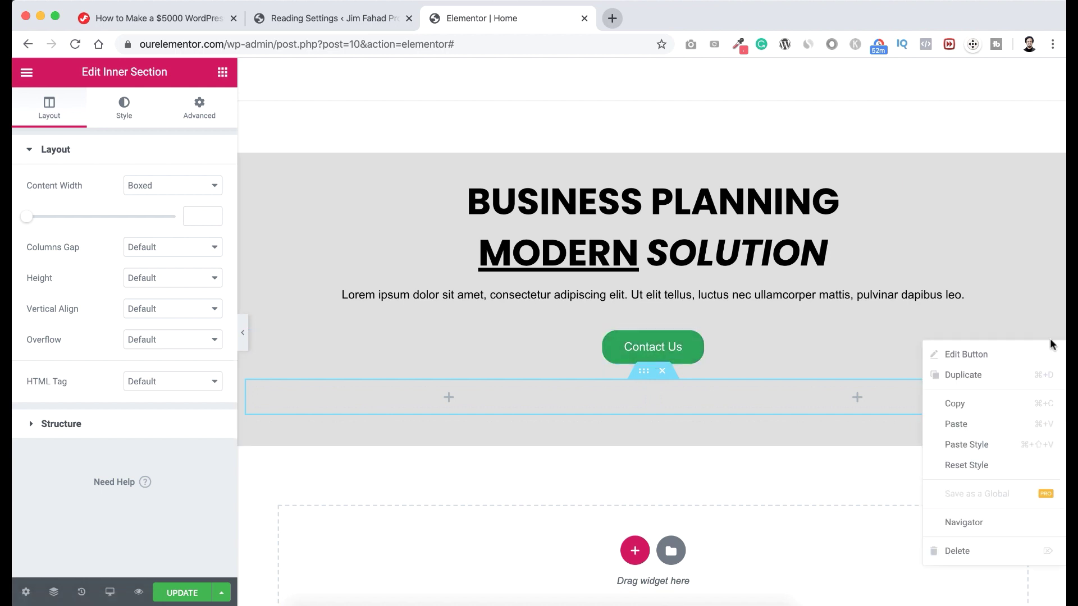
pyautogui.click(970, 403)
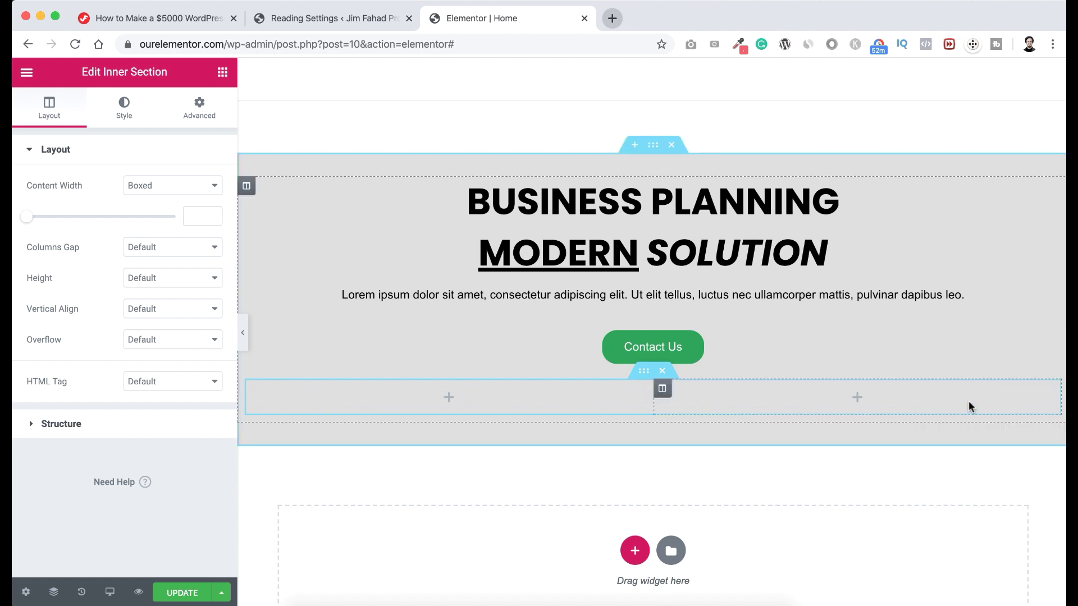
pyautogui.rightClick(451, 403)
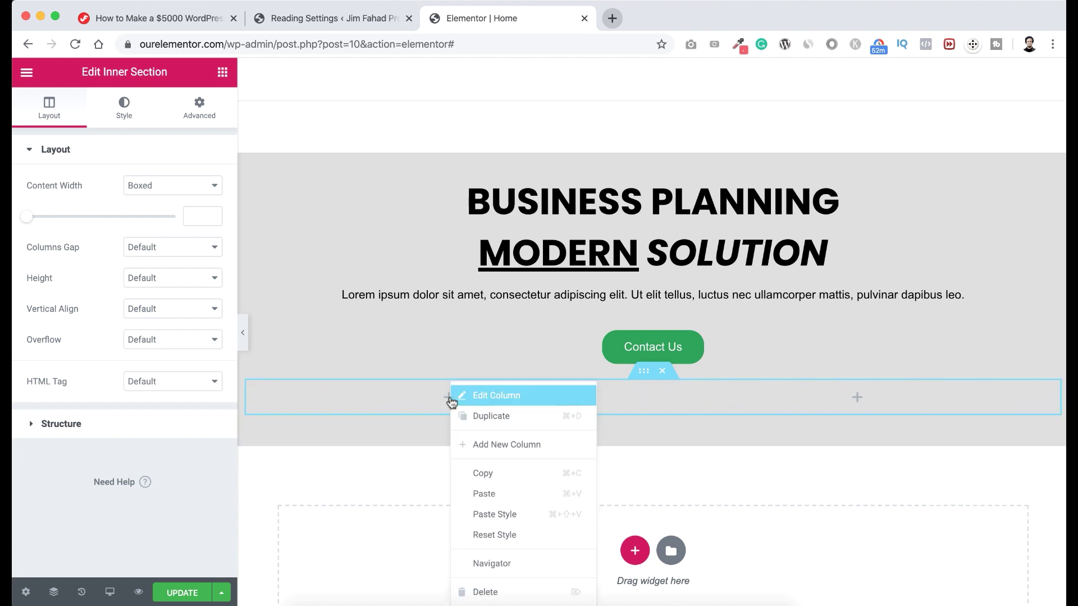
pyautogui.click(490, 494)
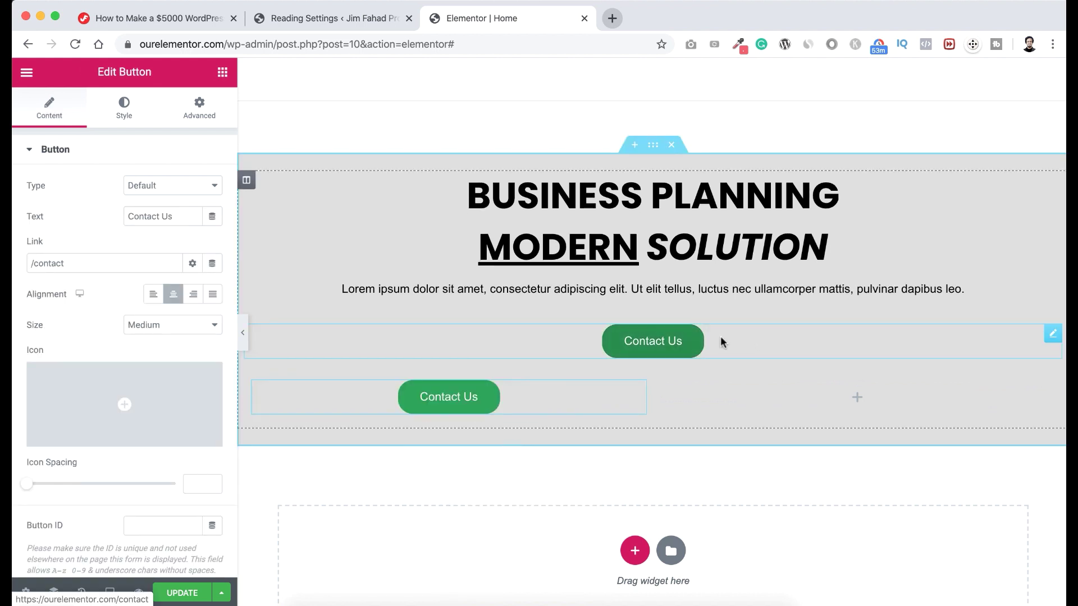
# Step: Delete the original Contact Us button, duplicate the left column, and remove the empty third column
pyautogui.rightClick(1054, 335)
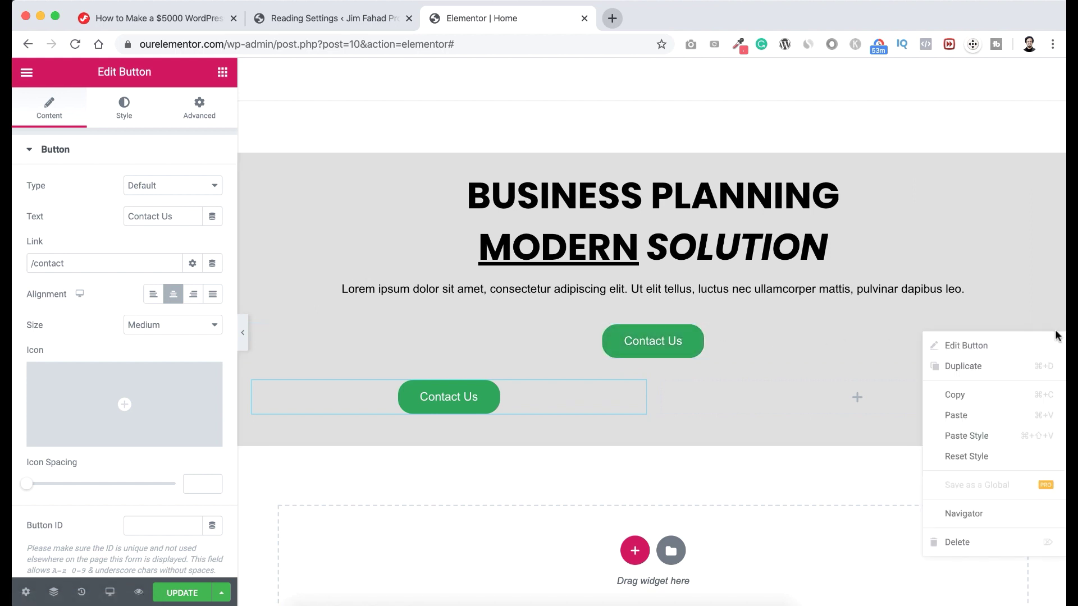
pyautogui.click(967, 540)
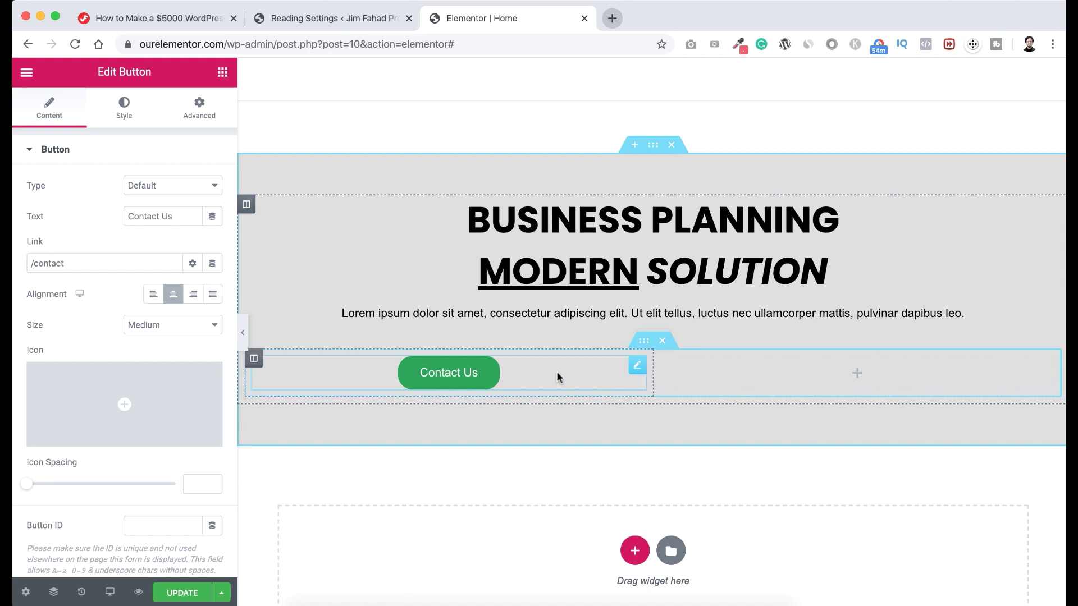
pyautogui.rightClick(254, 361)
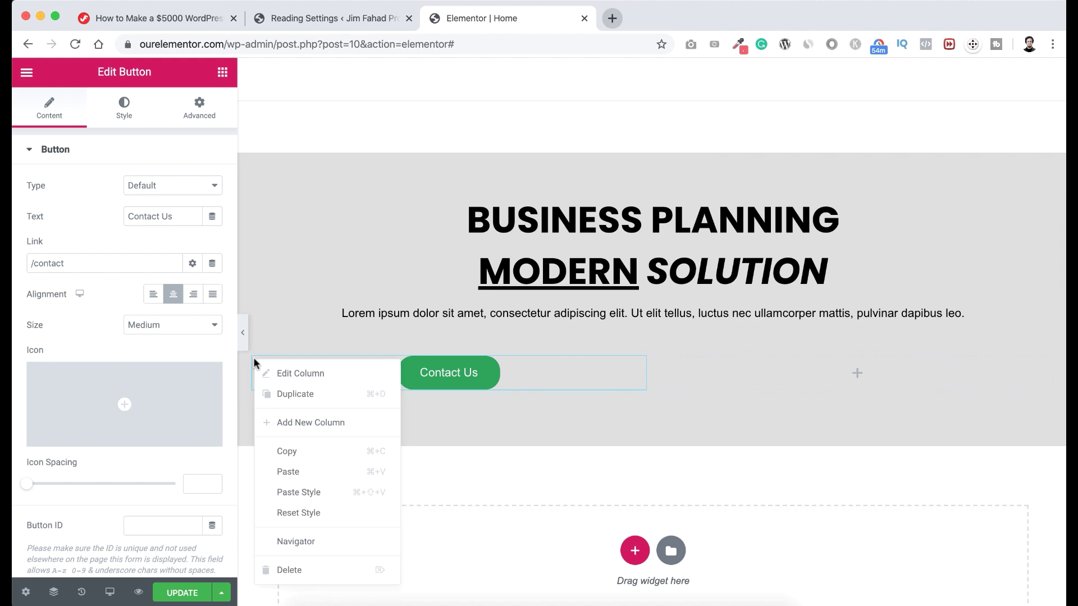
pyautogui.click(283, 395)
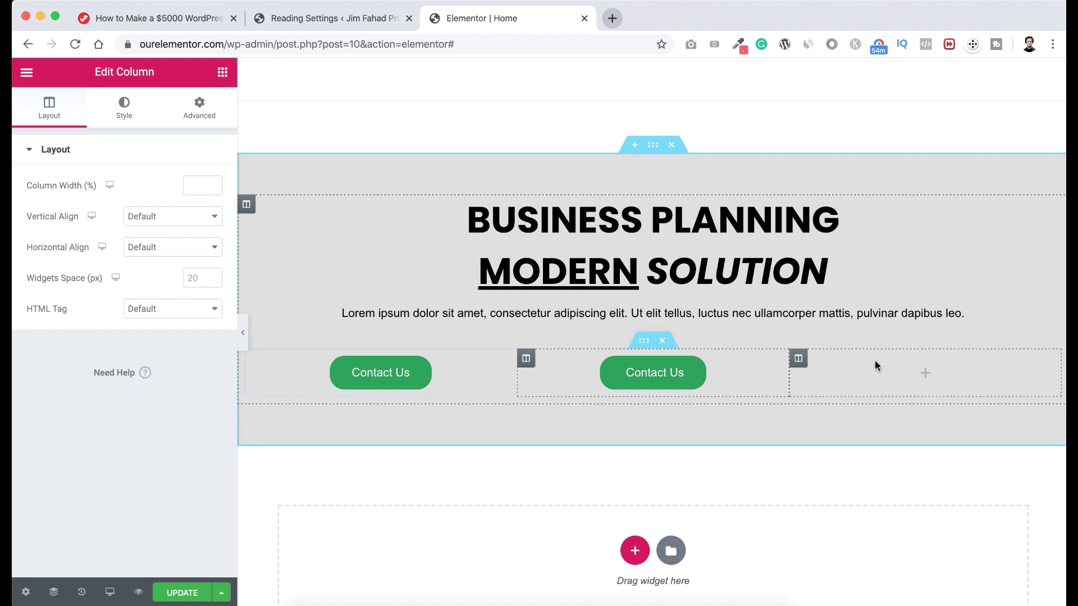
pyautogui.rightClick(800, 362)
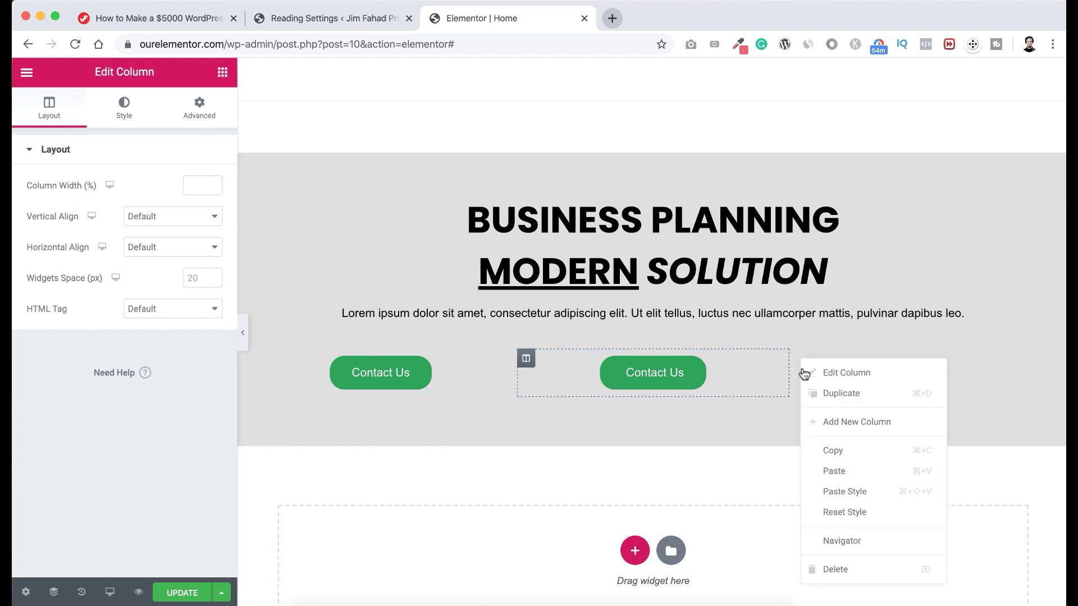
pyautogui.click(834, 567)
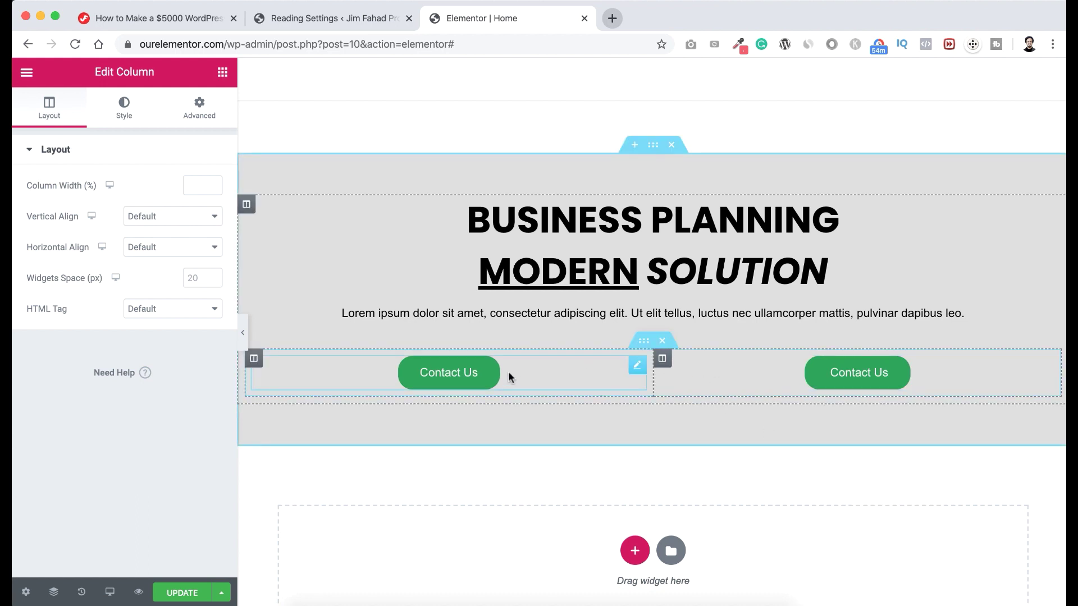
# Step: Align the left button Right and the right button Left, relabelling the right one 'See Portfolio'
pyautogui.click(638, 368)
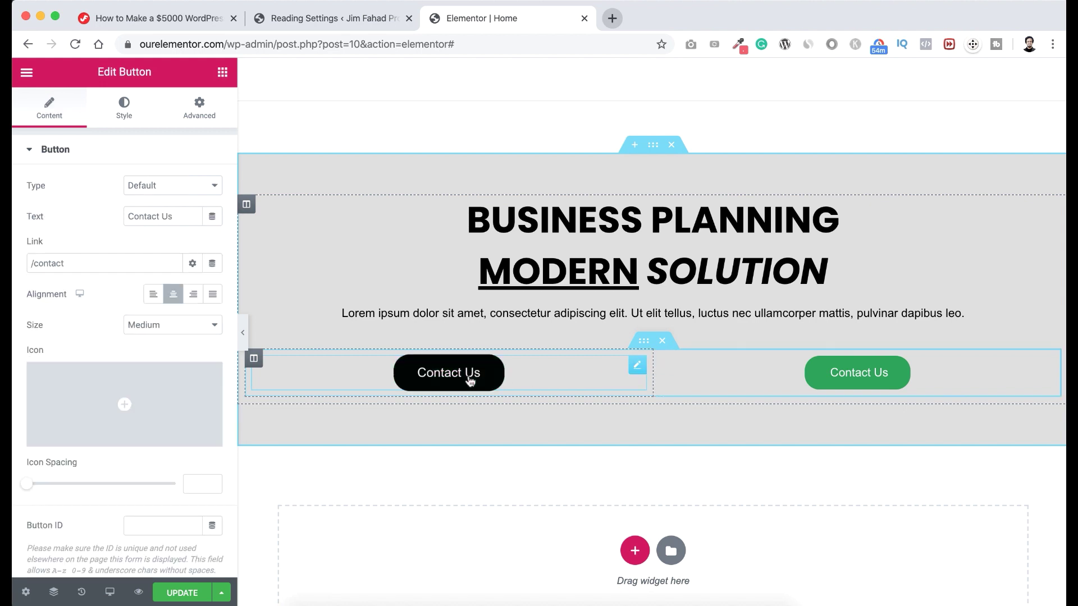
pyautogui.click(194, 295)
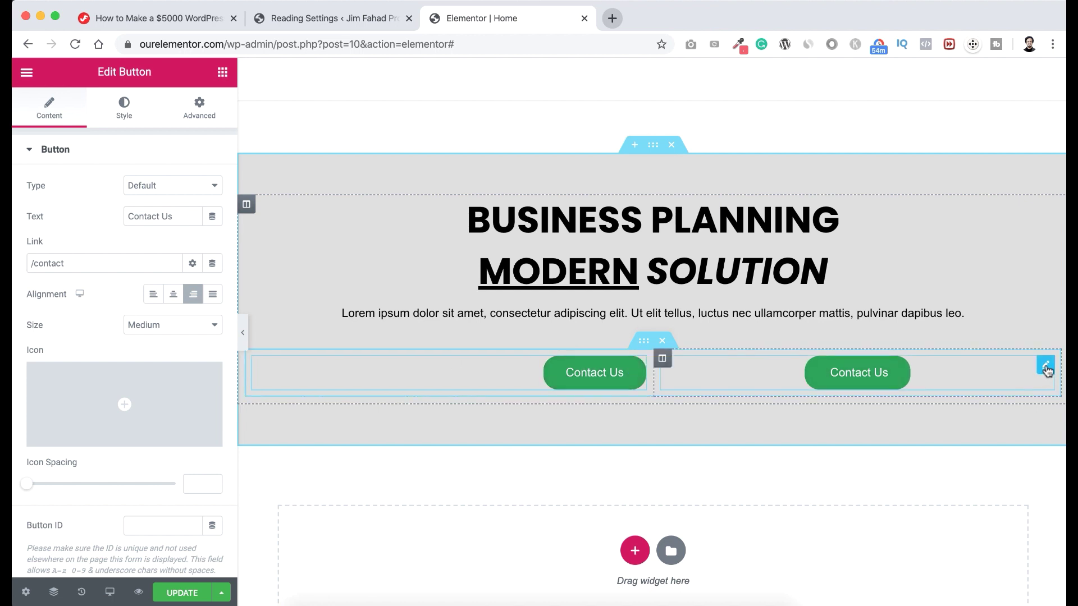
pyautogui.click(847, 373)
pyautogui.click(153, 295)
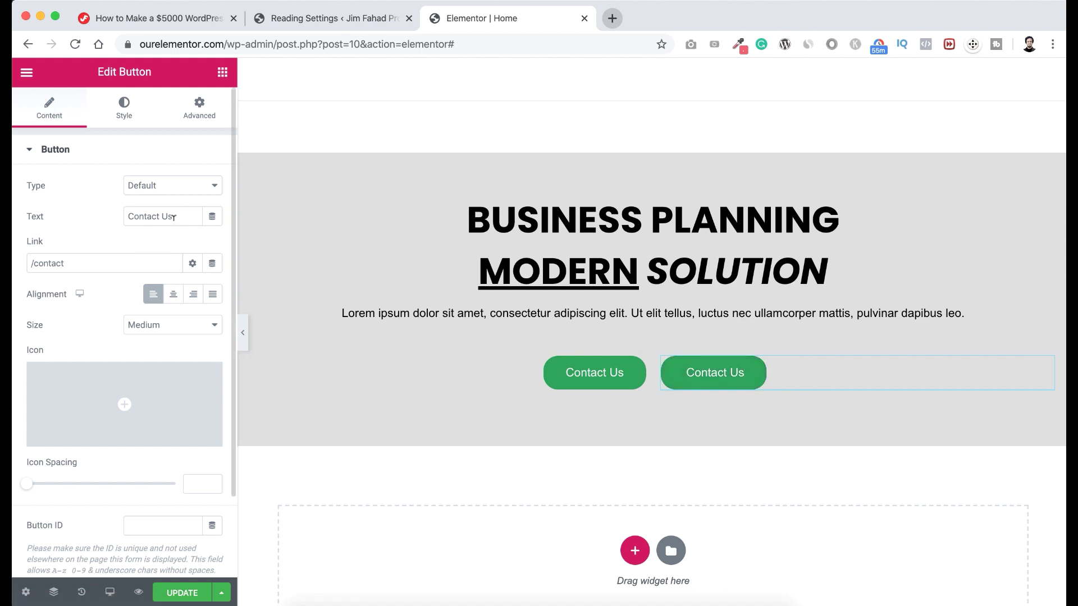
pyautogui.moveTo(173, 217); pyautogui.dragTo(100, 222)
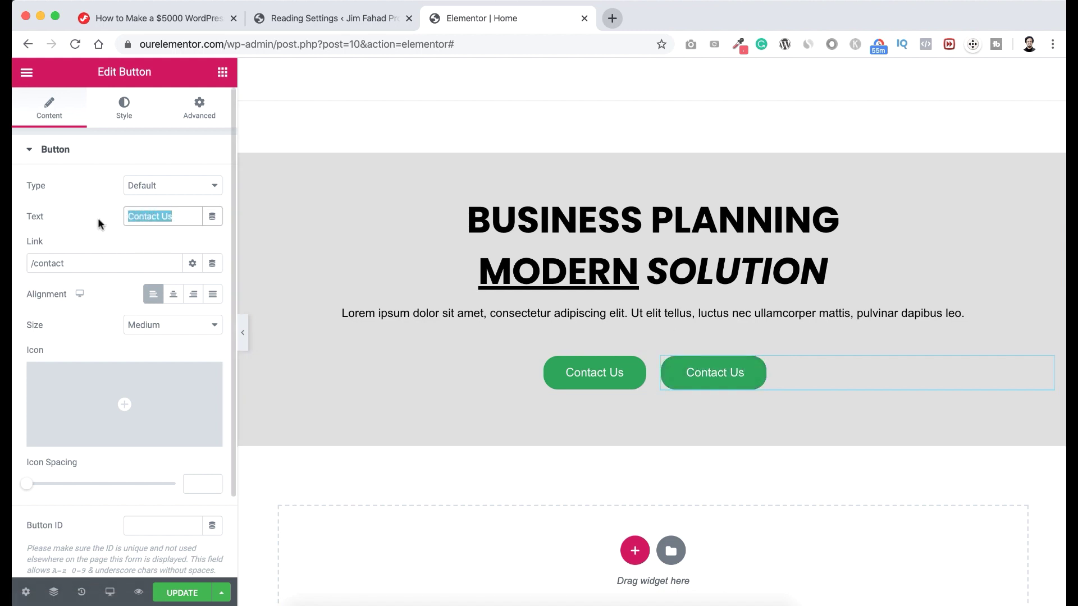
pyautogui.write('See Portfolio')
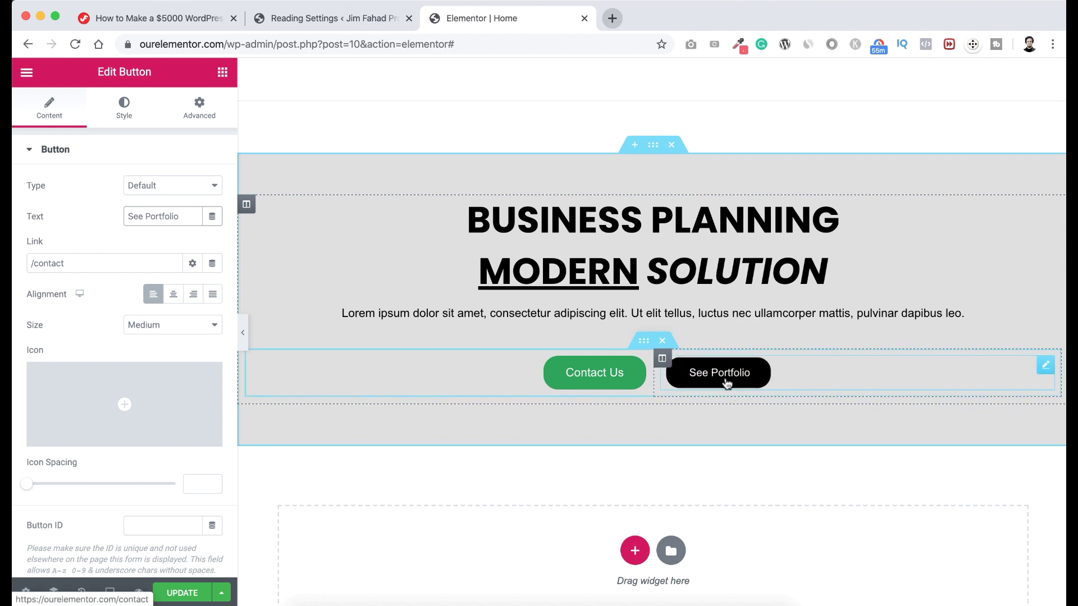
# Step: Change the See Portfolio button's background colour to the blue preset swatch
pyautogui.click(124, 106)
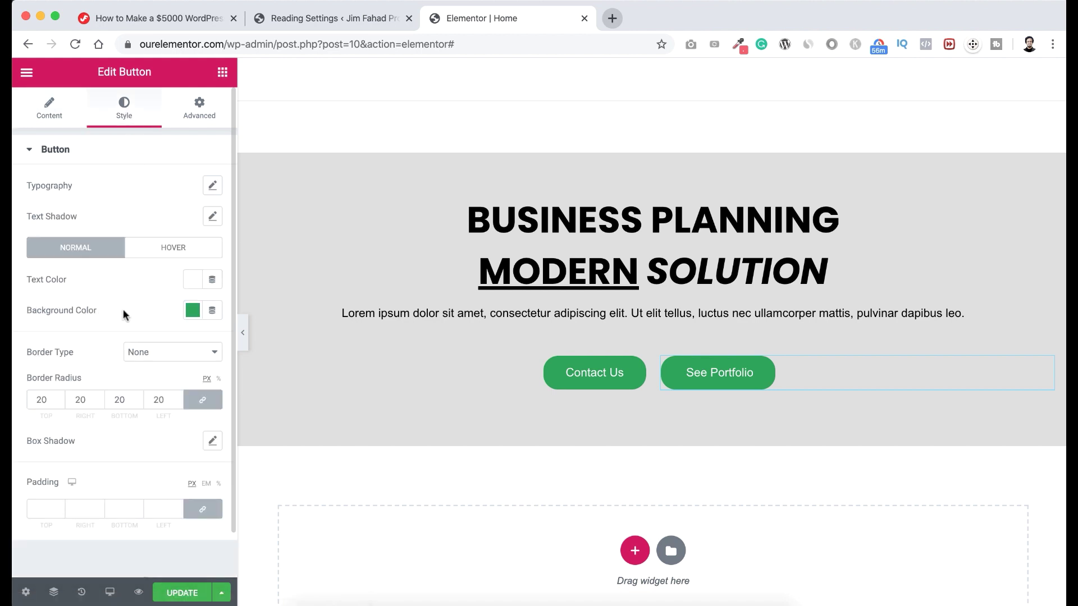
pyautogui.click(192, 312)
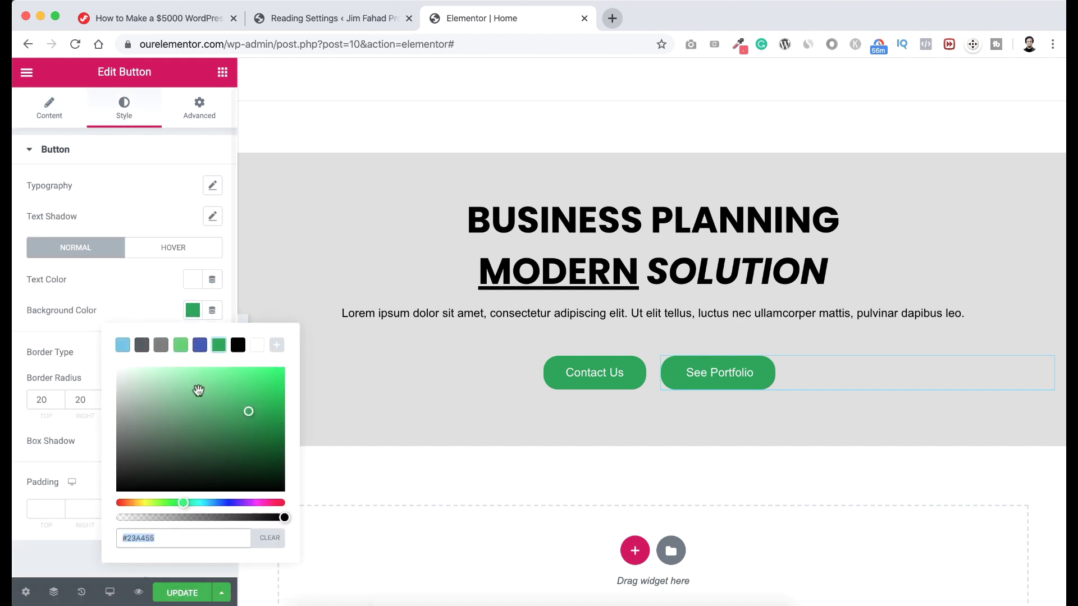
pyautogui.click(200, 345)
pyautogui.click(134, 289)
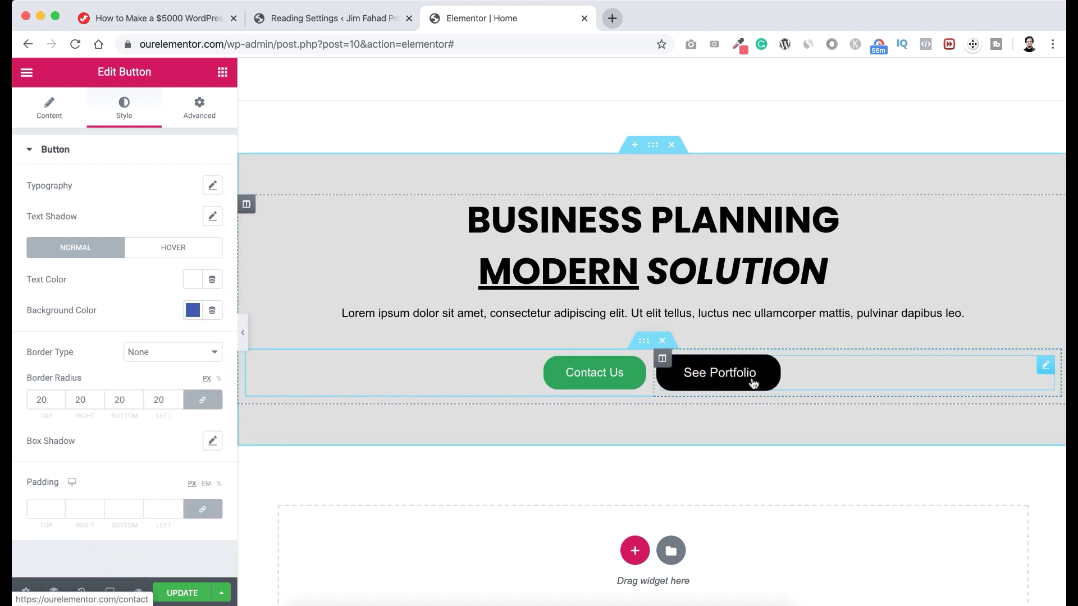
pyautogui.click(49, 121)
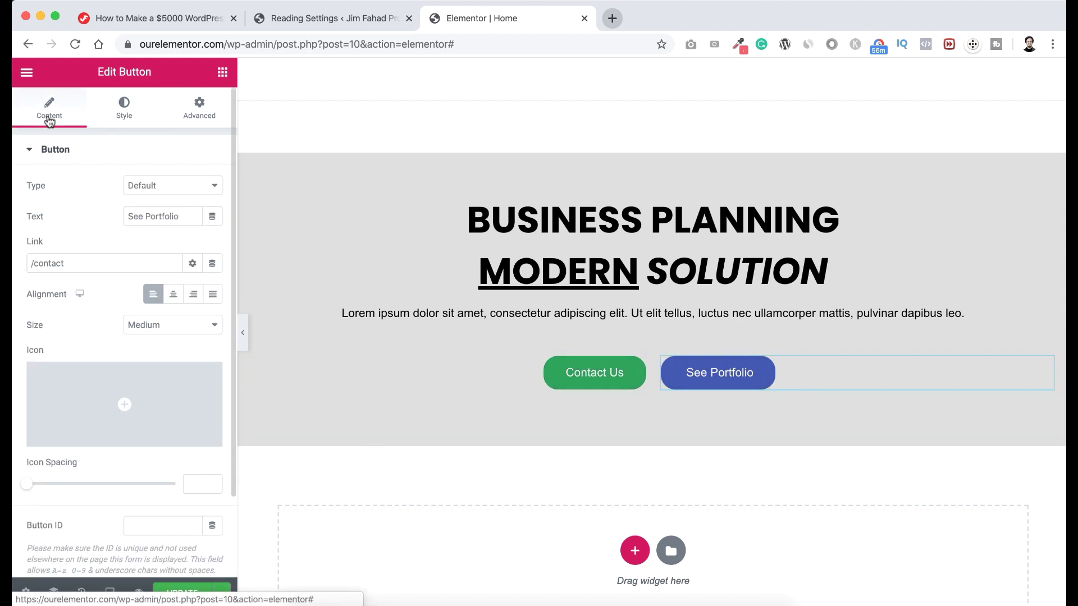
pyautogui.scroll(-2, 113, 346)
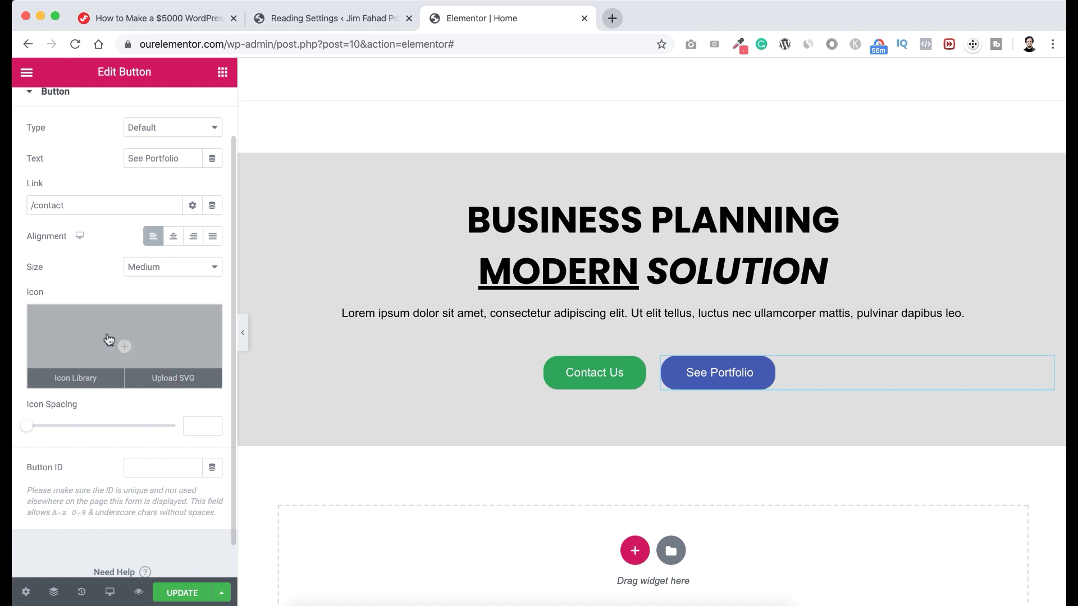
# Step: Insert the right-arrow icon from the Icon Library into See Portfolio, positioned after the text
pyautogui.click(125, 345)
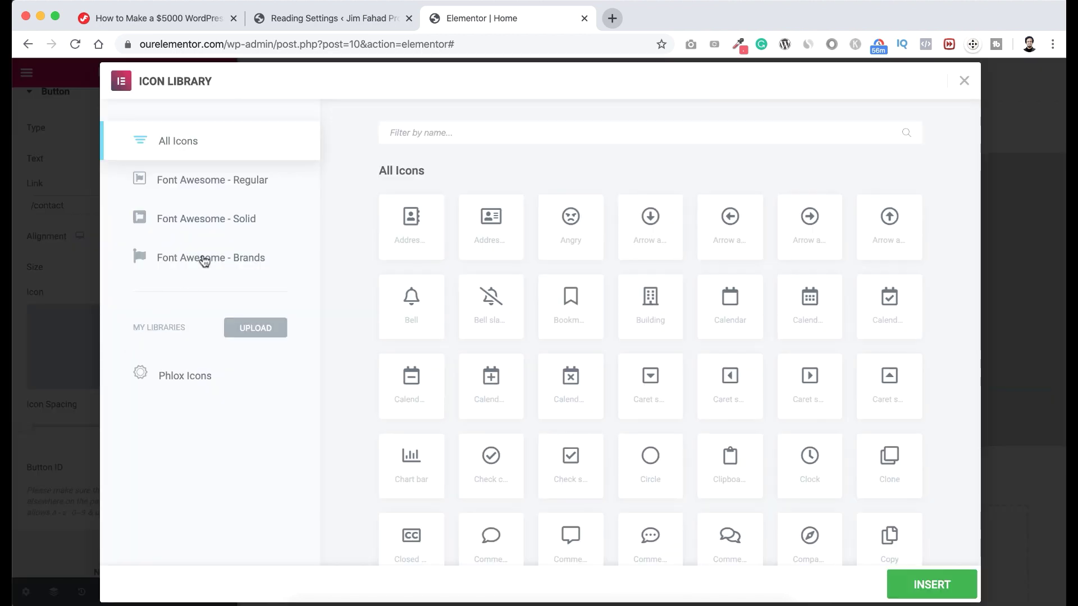
pyautogui.scroll(-2, 657, 382)
pyautogui.scroll(-6, 658, 383)
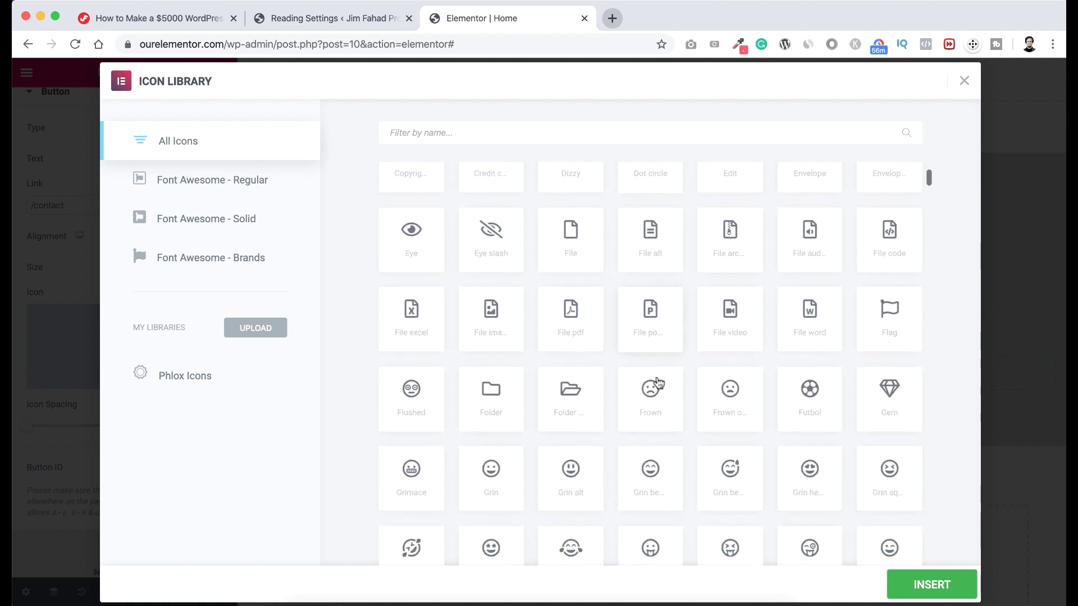
pyautogui.scroll(7, 658, 383)
pyautogui.scroll(1, 659, 383)
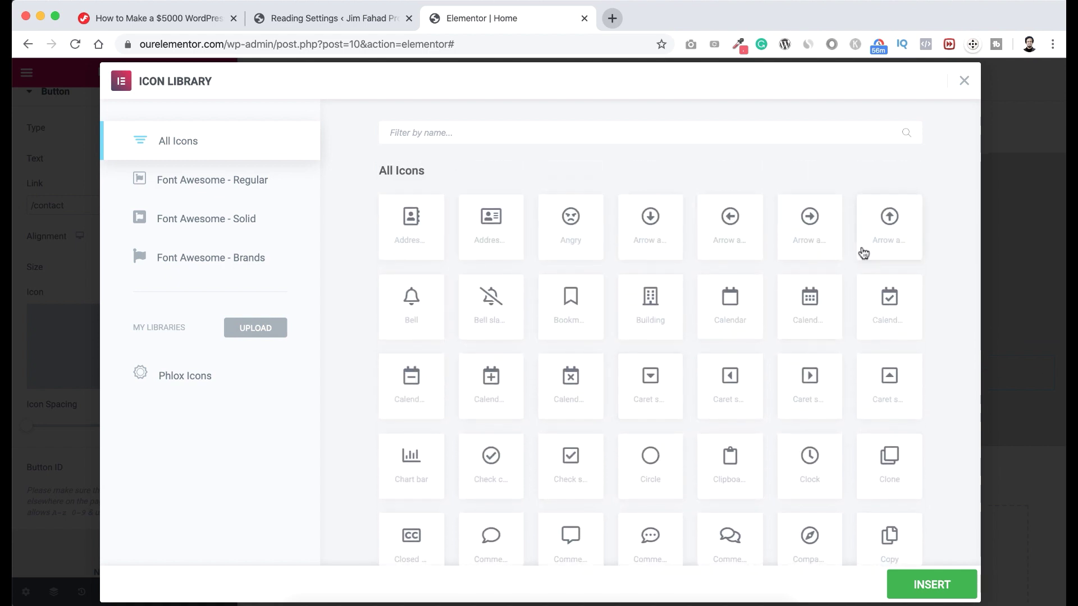
pyautogui.click(812, 226)
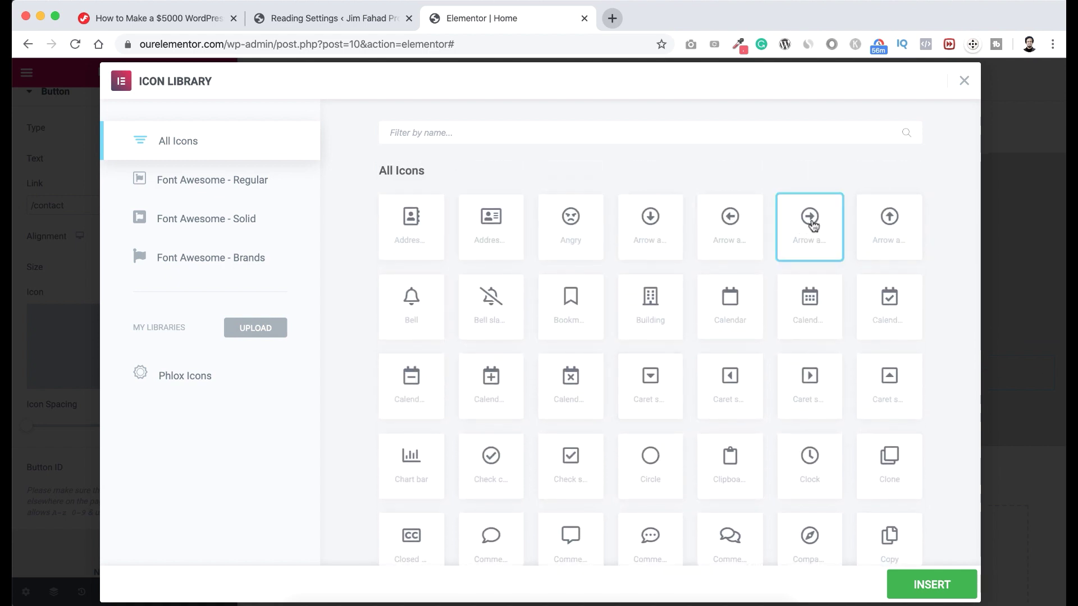
pyautogui.click(924, 585)
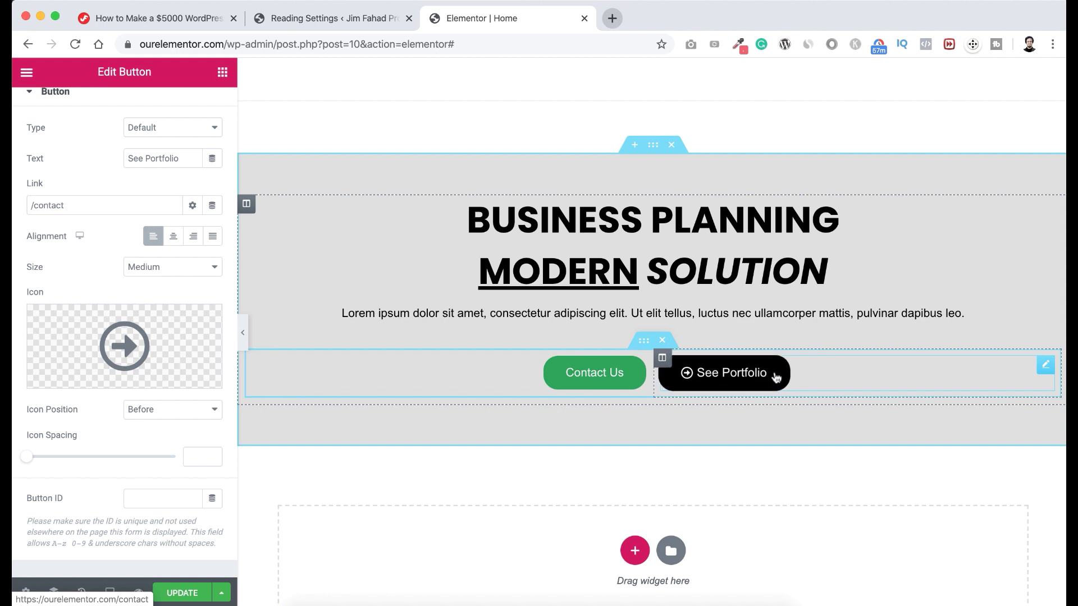
pyautogui.click(170, 409)
pyautogui.click(165, 425)
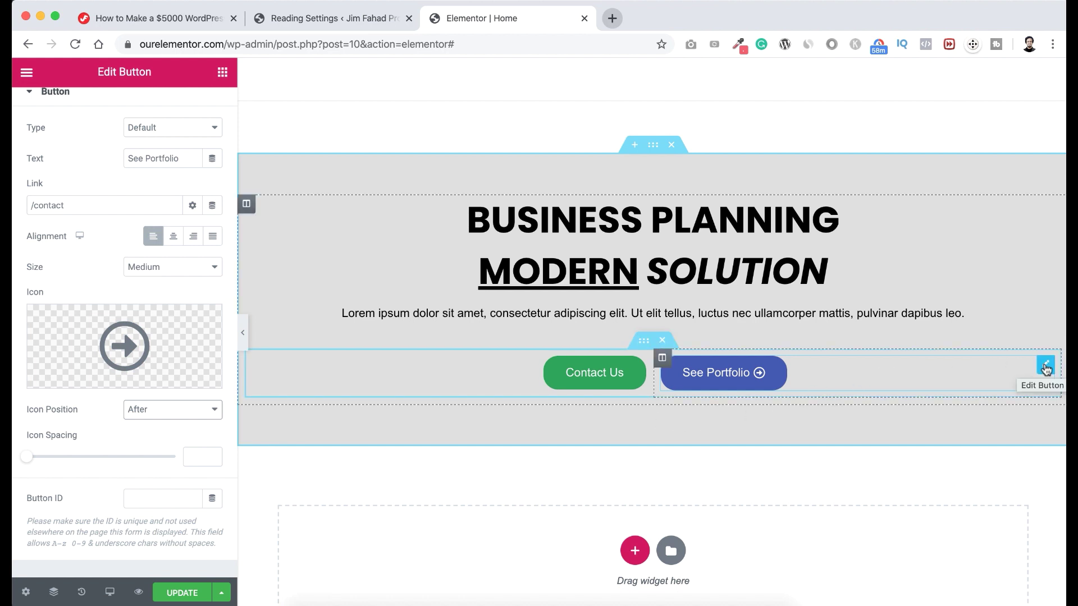
# Step: Copy See Portfolio's style onto Contact Us and set Contact Us alignment to Right
pyautogui.rightClick(1045, 369)
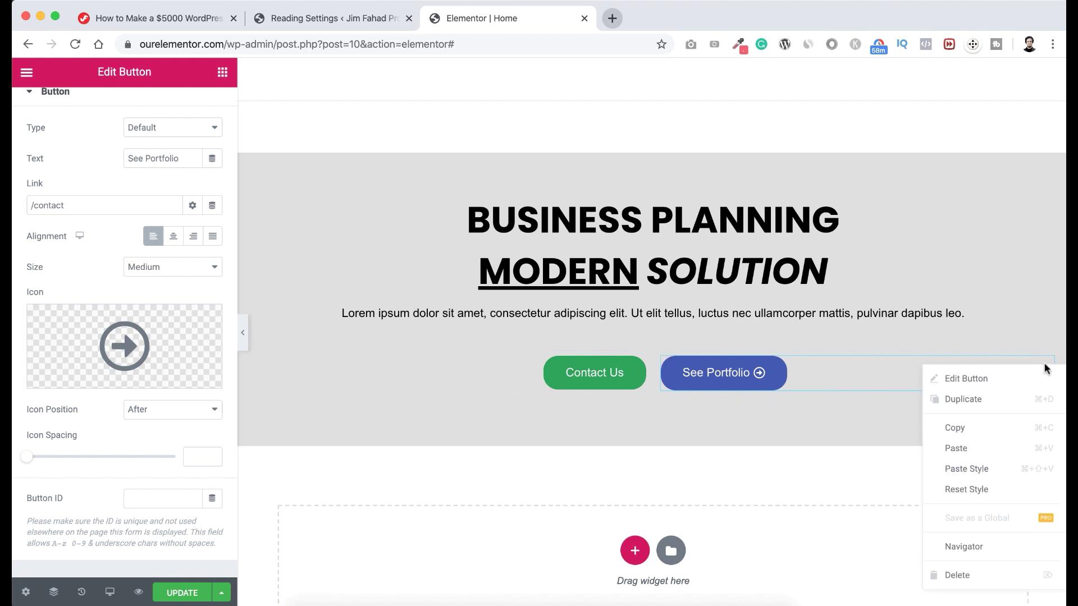
pyautogui.click(968, 429)
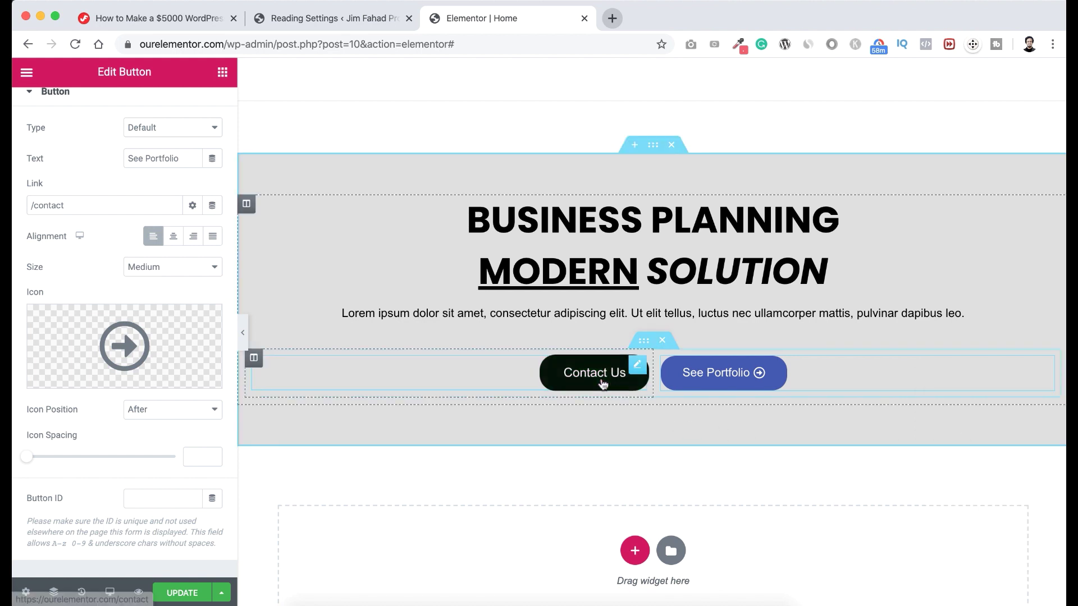
pyautogui.rightClick(637, 366)
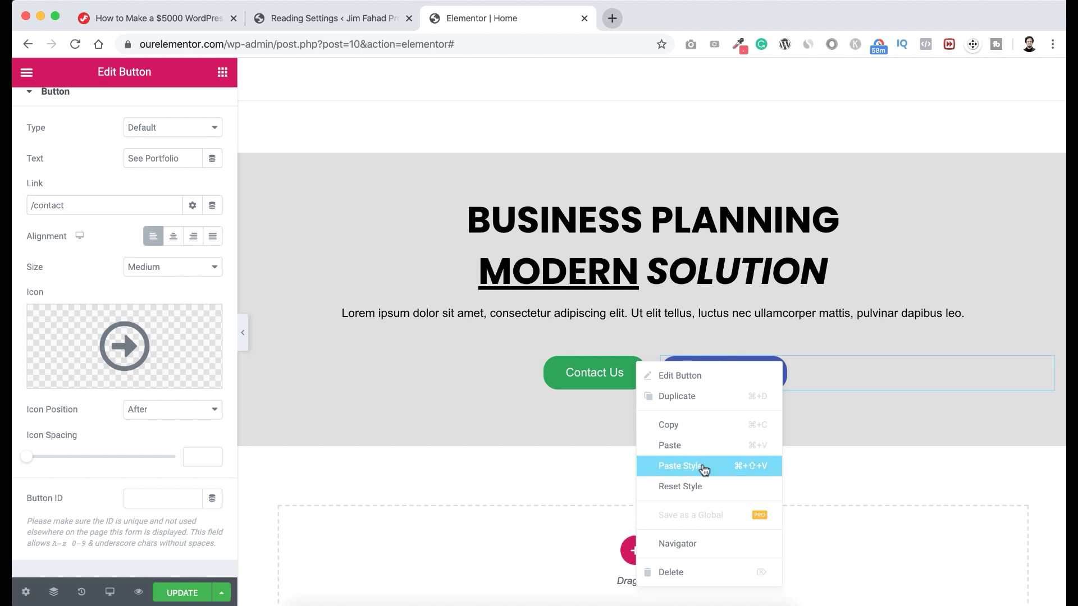
pyautogui.click(703, 467)
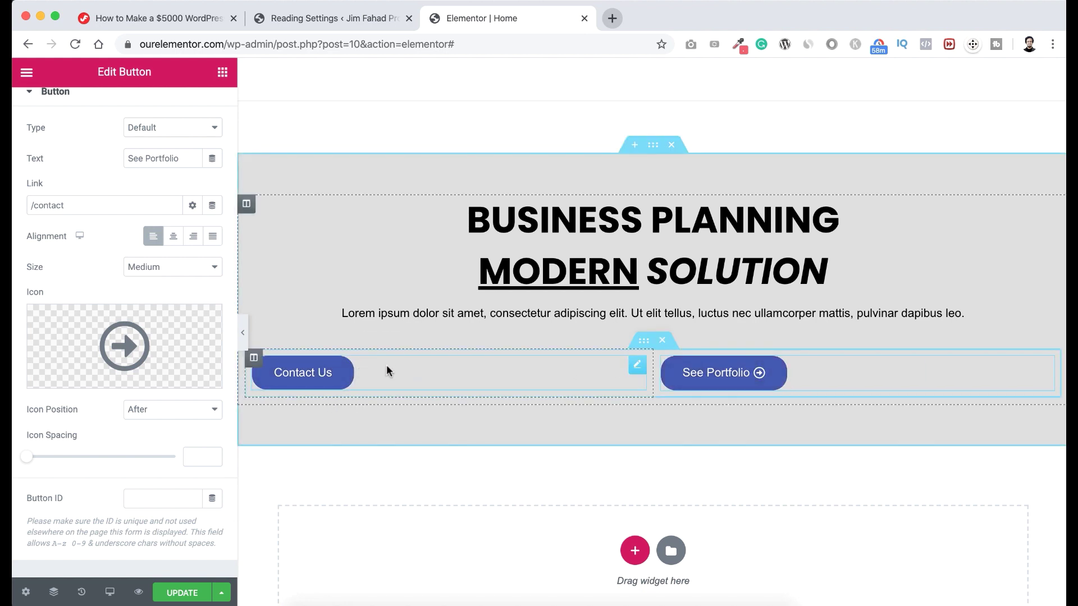
pyautogui.moveTo(387, 366); pyautogui.dragTo(394, 369)
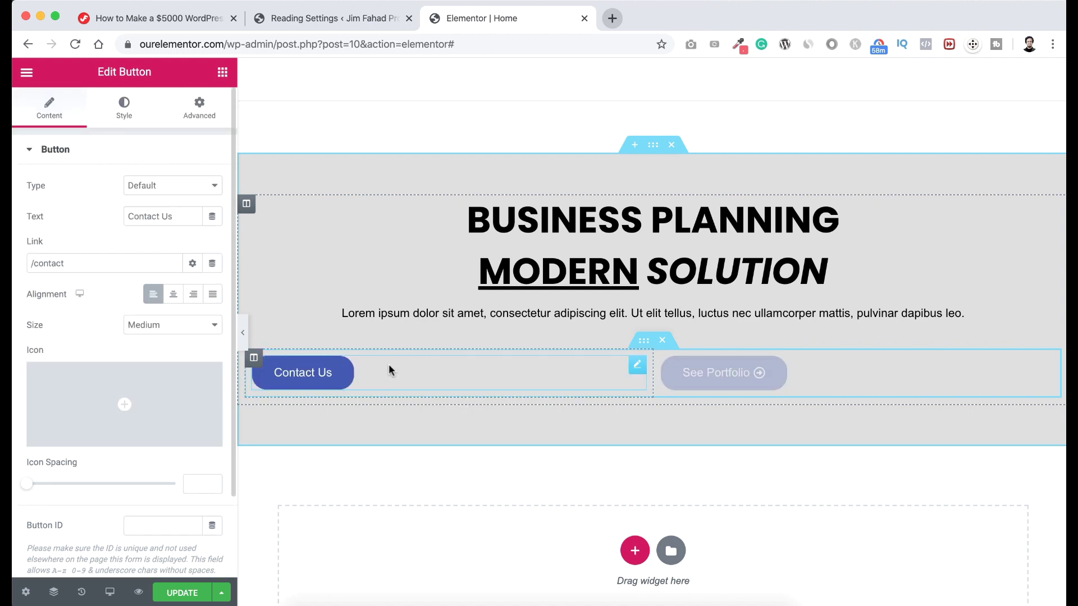
pyautogui.click(191, 295)
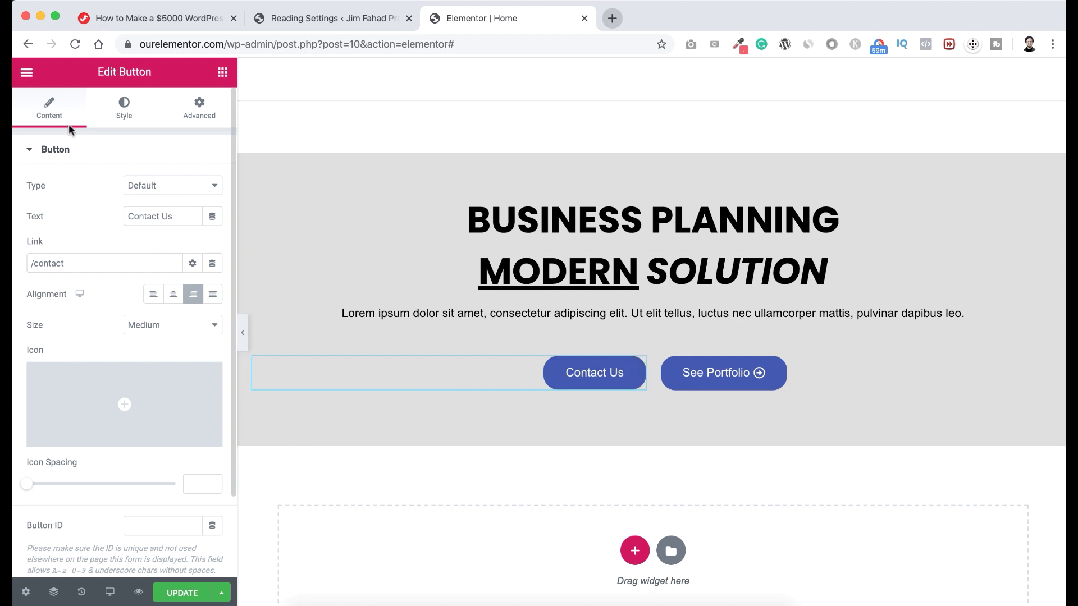
# Step: Select the hero section and show its Style > Background settings
pyautogui.click(129, 115)
pyautogui.click(199, 115)
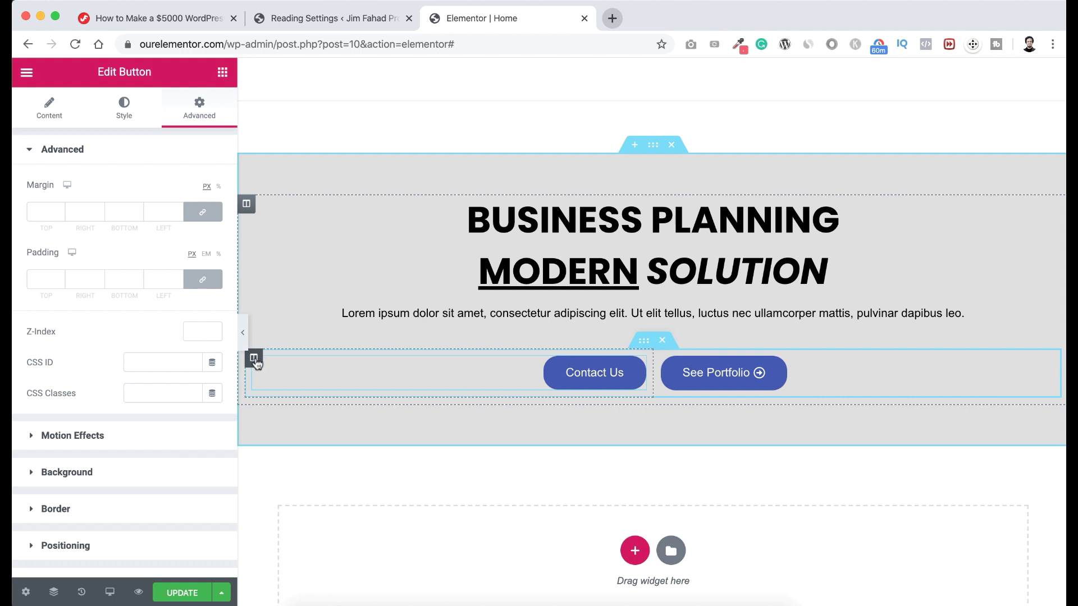
pyautogui.click(254, 360)
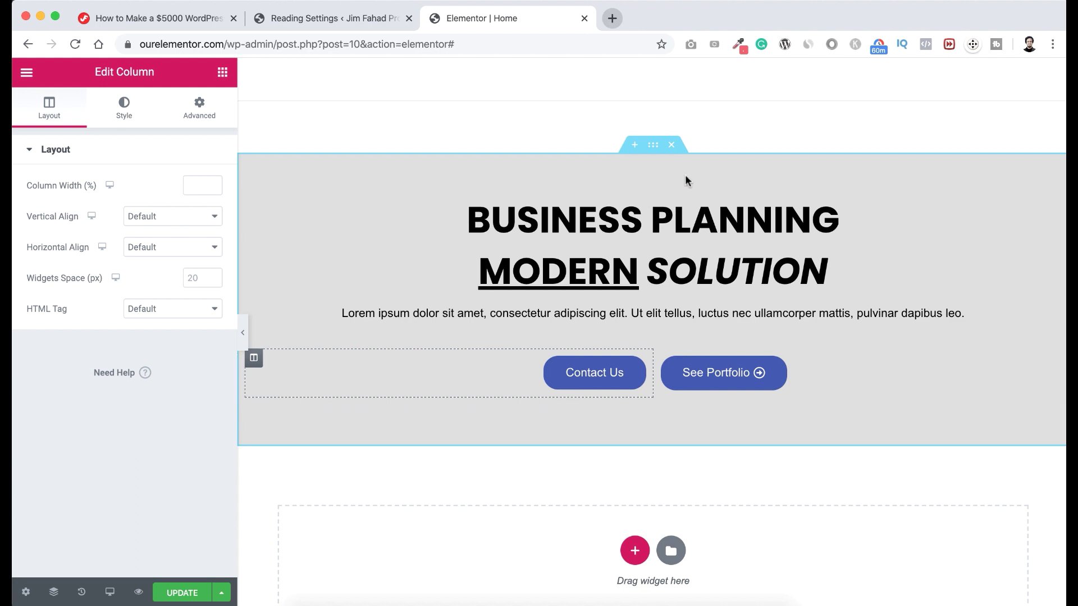
pyautogui.click(653, 146)
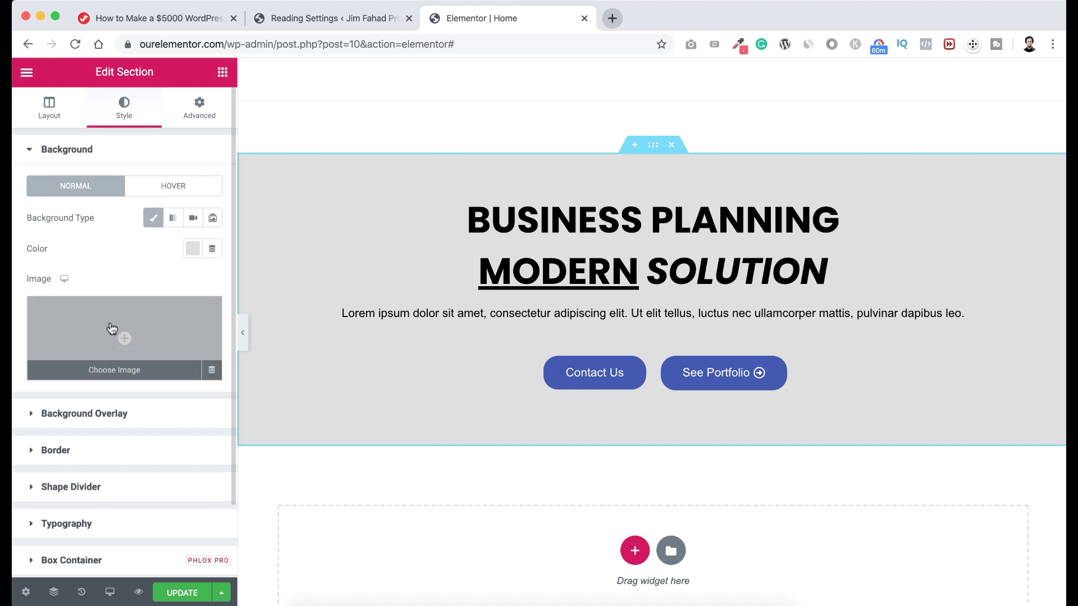
# Step: Upload bg-1.jpg from the IMAGES/Backgrounds folder and insert it as the hero background image
pyautogui.click(132, 338)
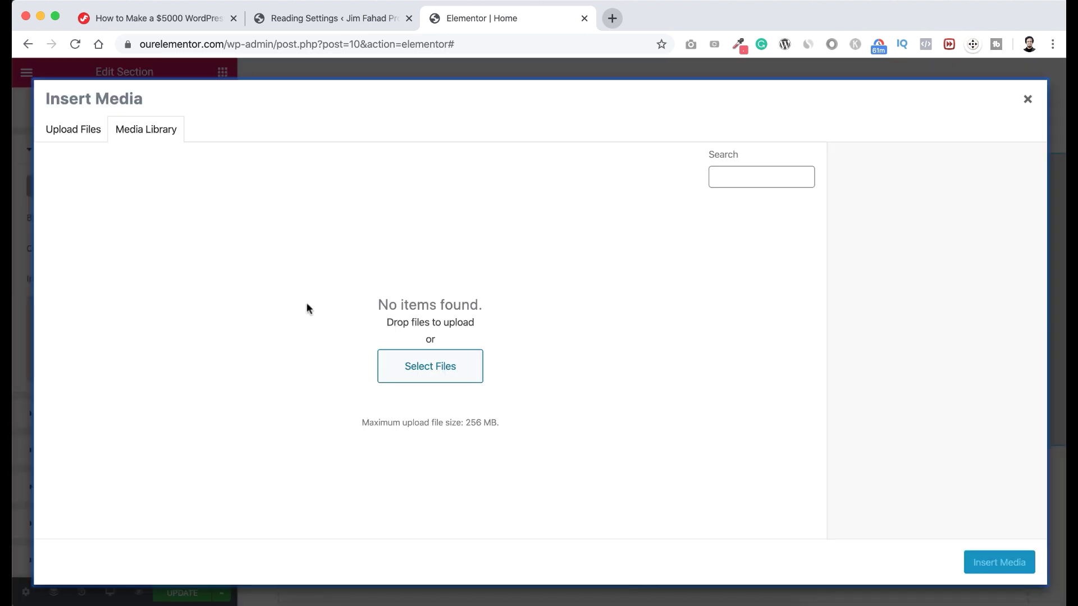
pyautogui.click(71, 133)
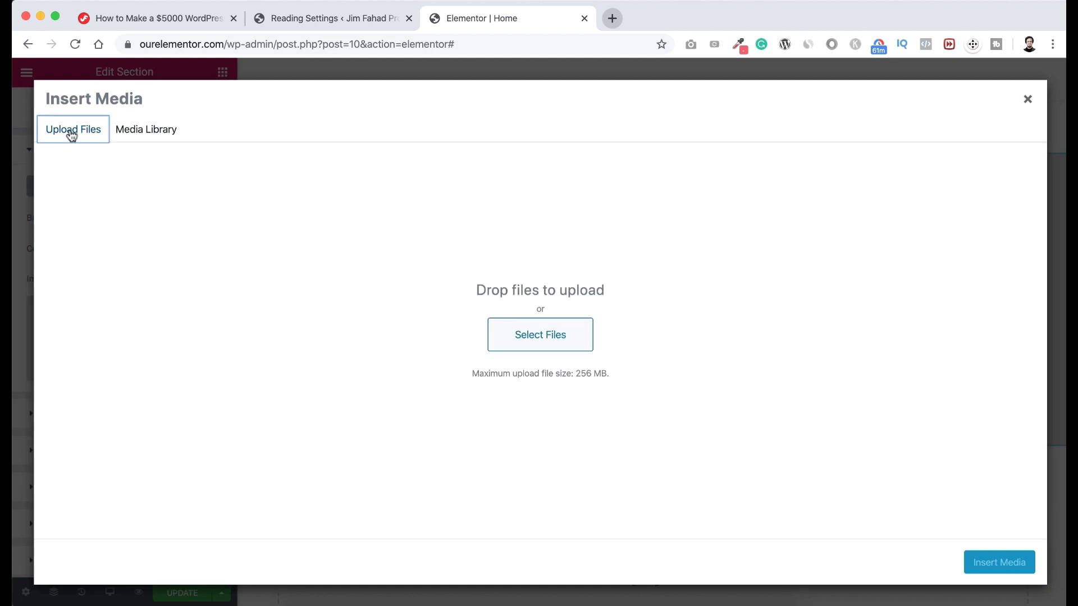
pyautogui.click(507, 335)
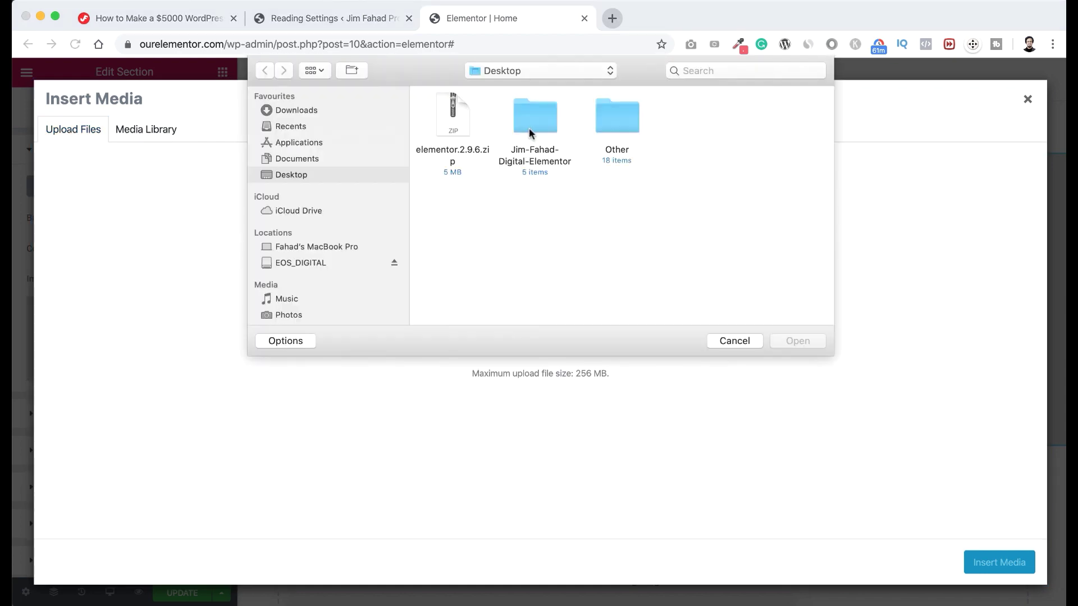
pyautogui.doubleClick(529, 124)
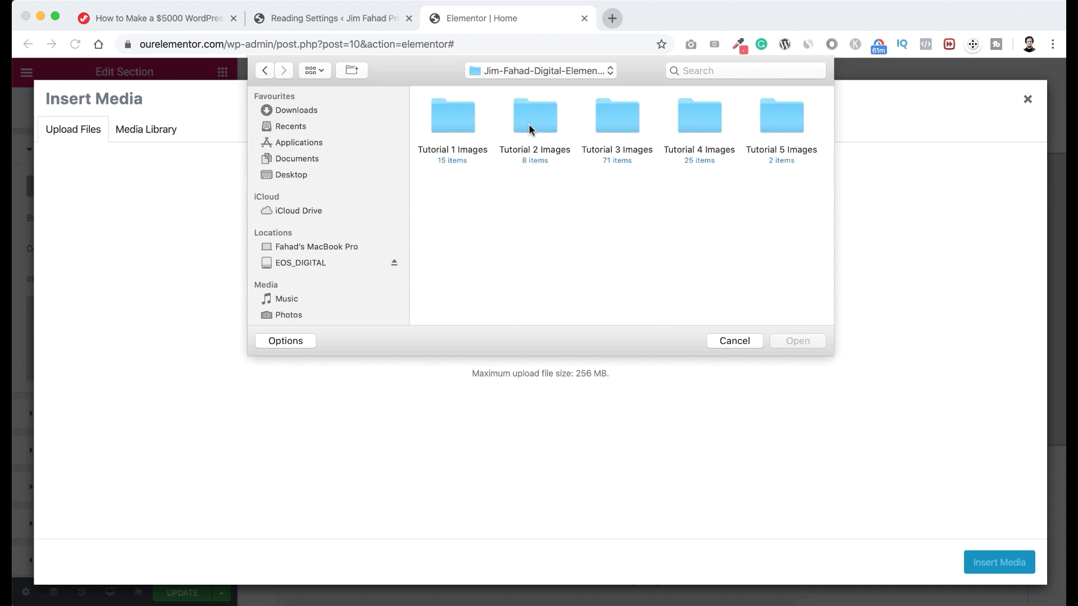
pyautogui.doubleClick(778, 114)
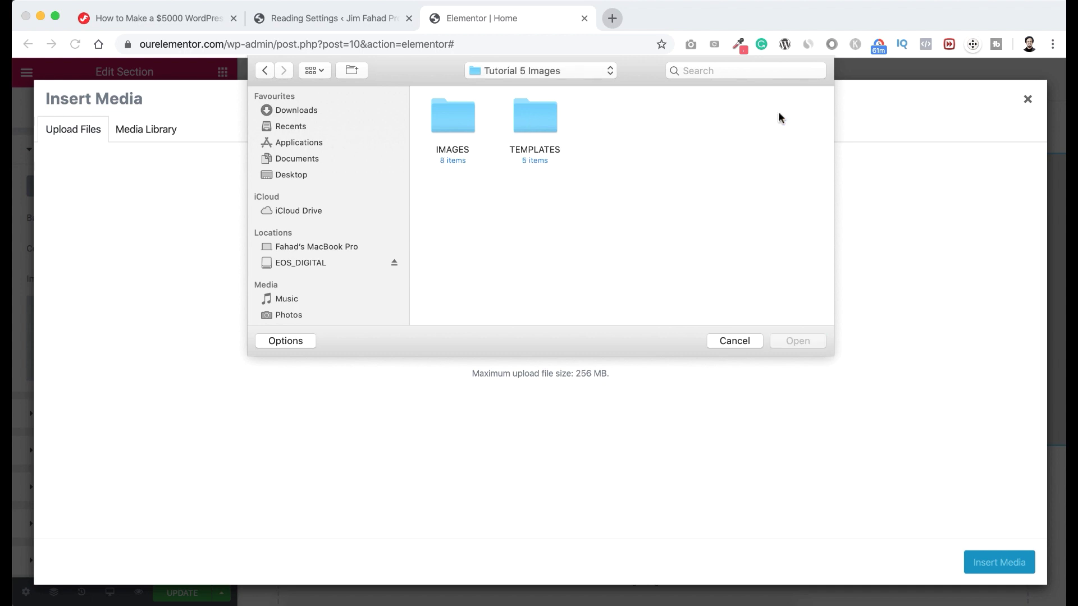
pyautogui.doubleClick(457, 117)
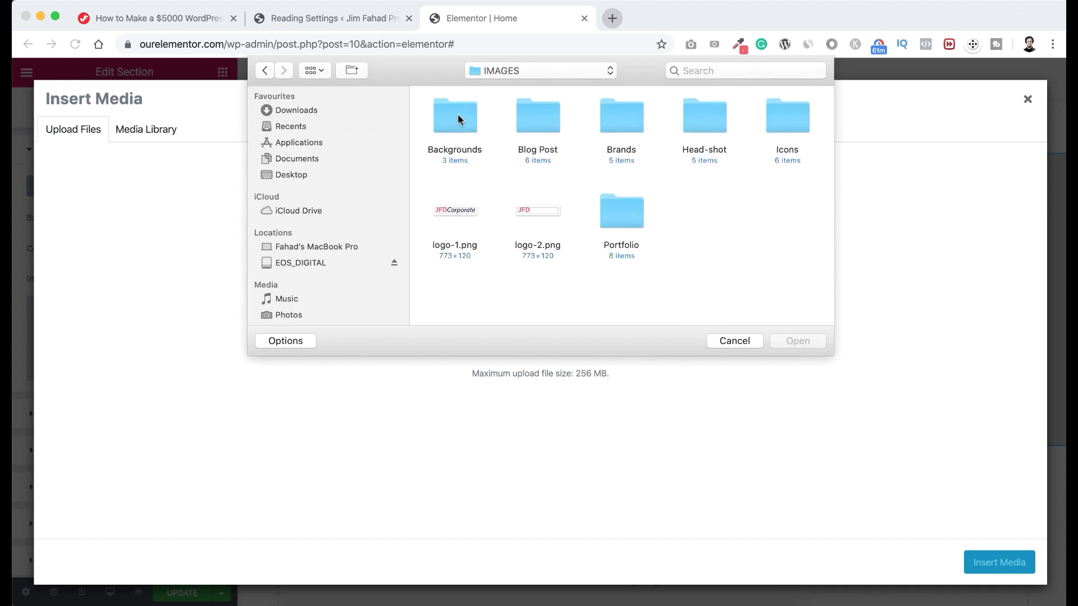
pyautogui.doubleClick(457, 114)
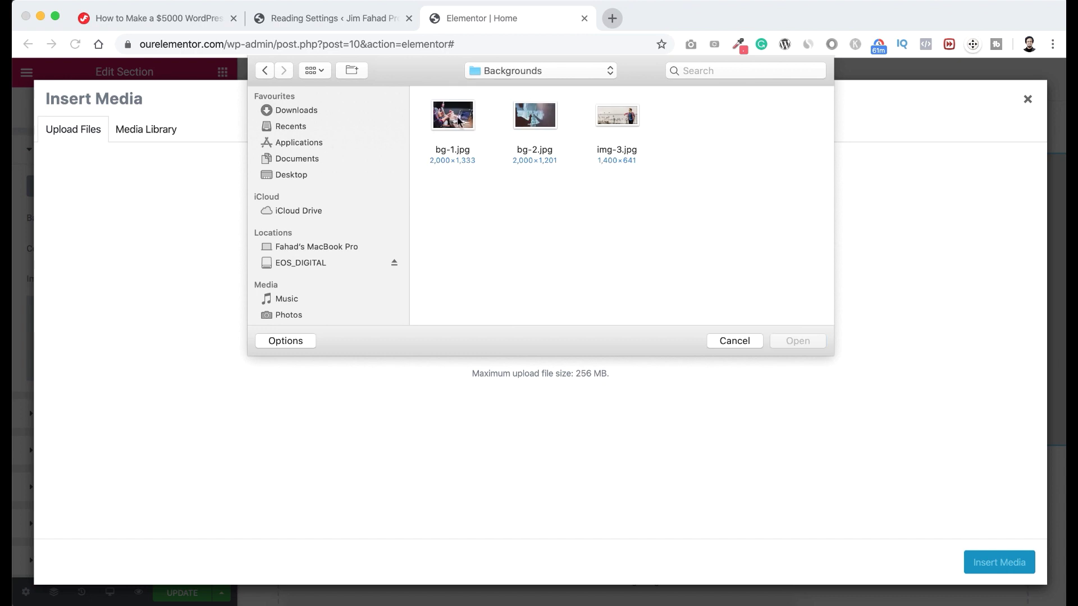
pyautogui.click(458, 120)
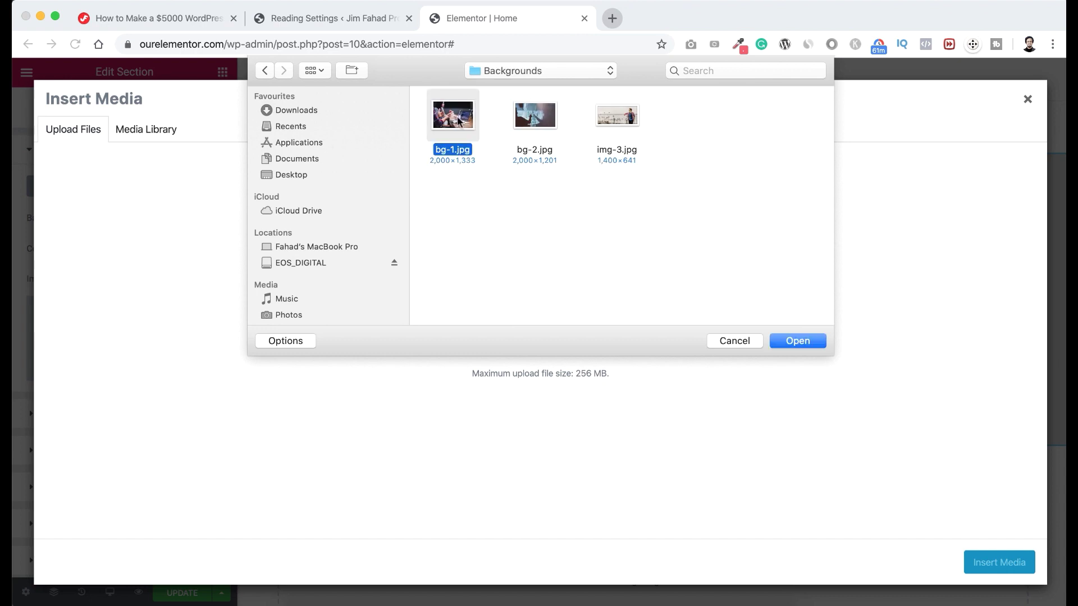
pyautogui.click(802, 342)
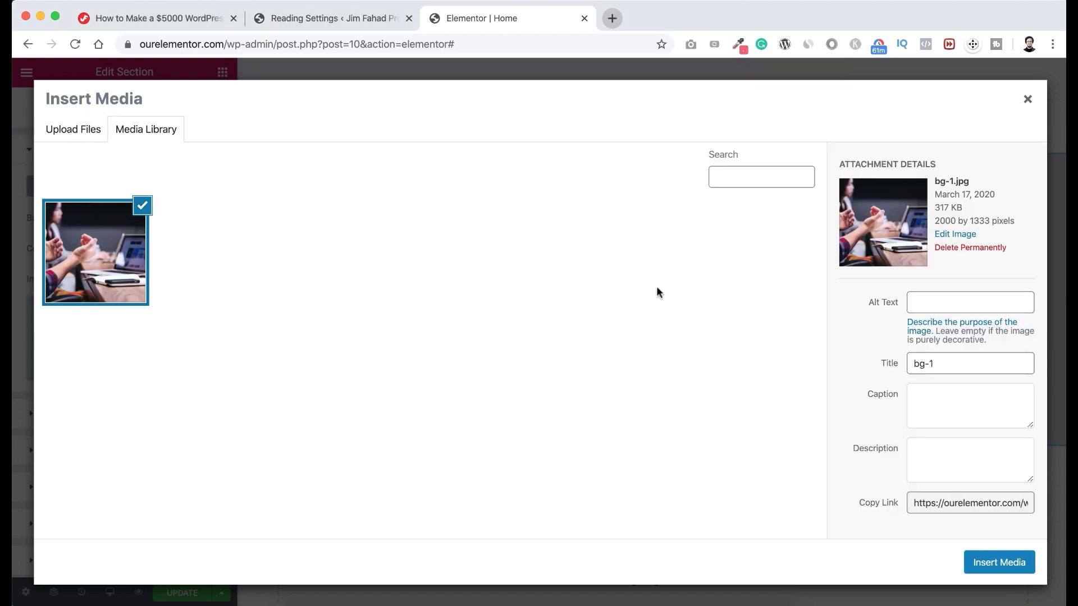
pyautogui.click(982, 567)
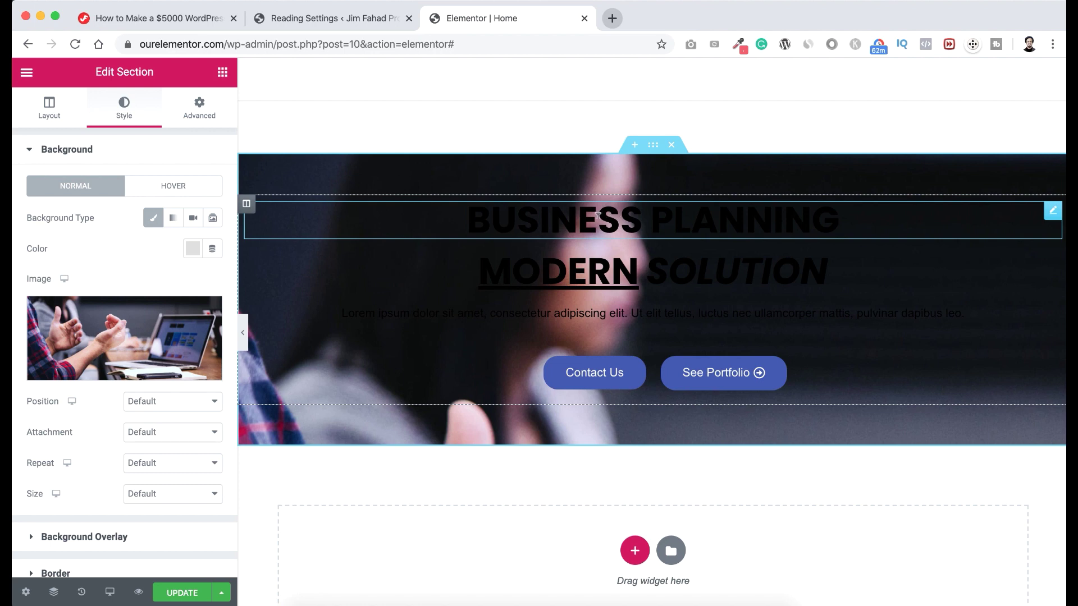
# Step: Set the BUSINESS PLANNING and MODERN SOLUTION headings' text colour to white (#FFFFFF)
pyautogui.click(598, 215)
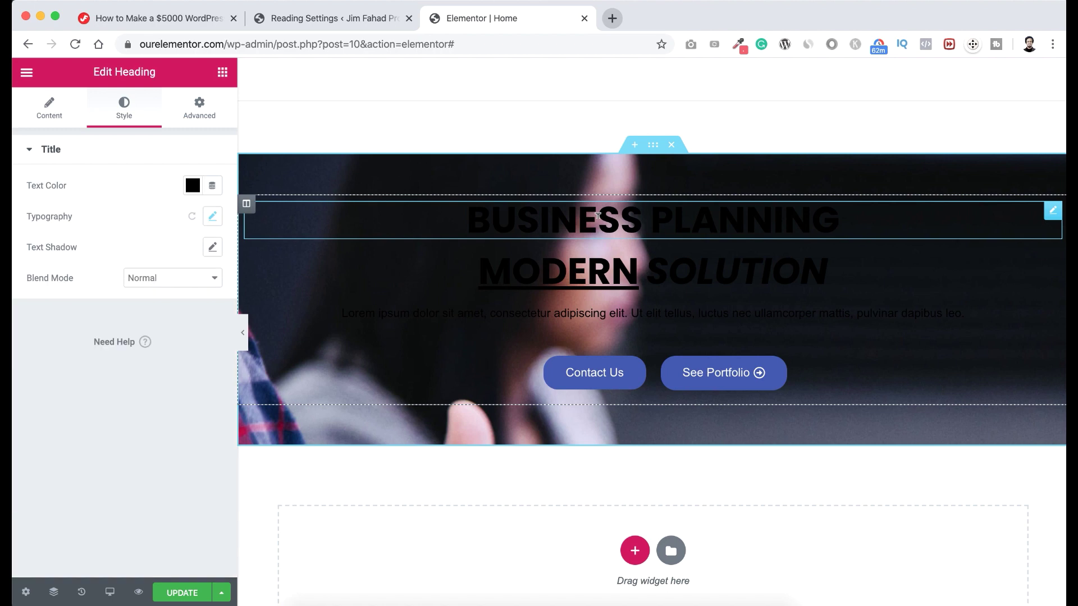
pyautogui.click(192, 187)
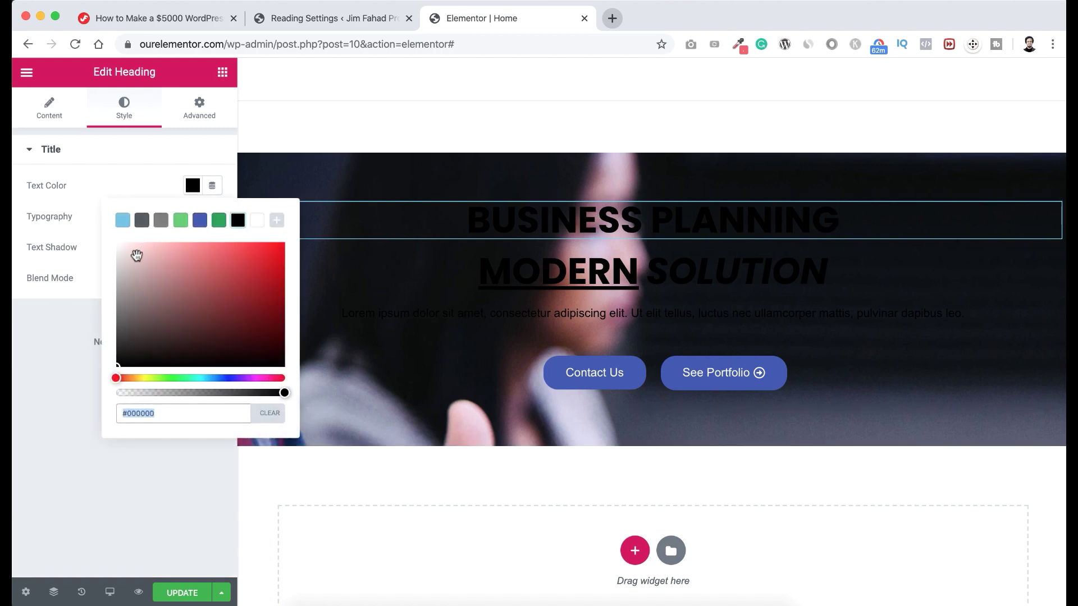
pyautogui.moveTo(137, 255); pyautogui.dragTo(104, 233)
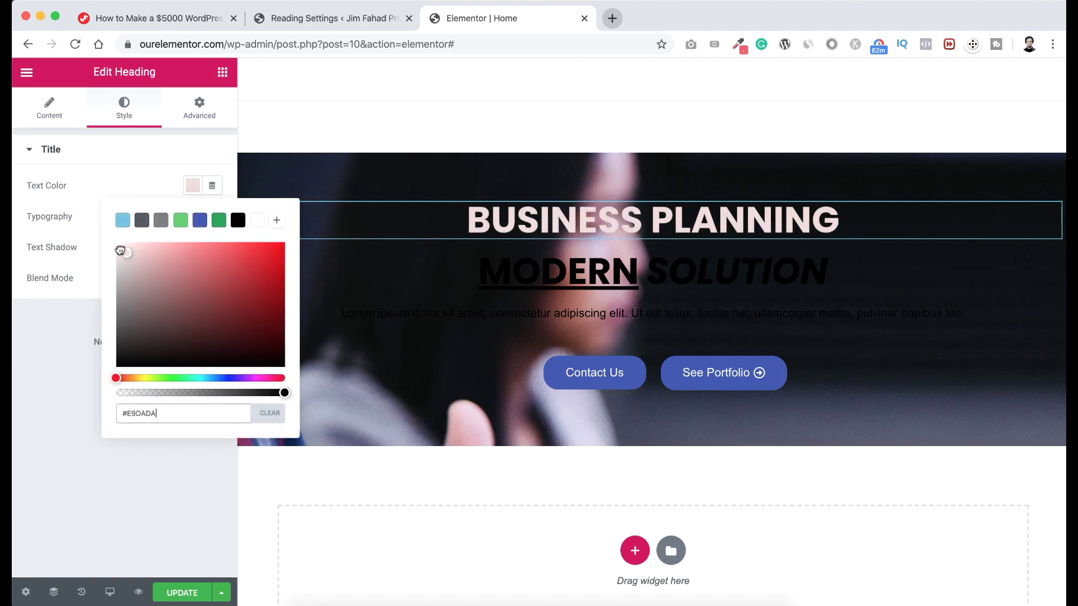
pyautogui.click(544, 269)
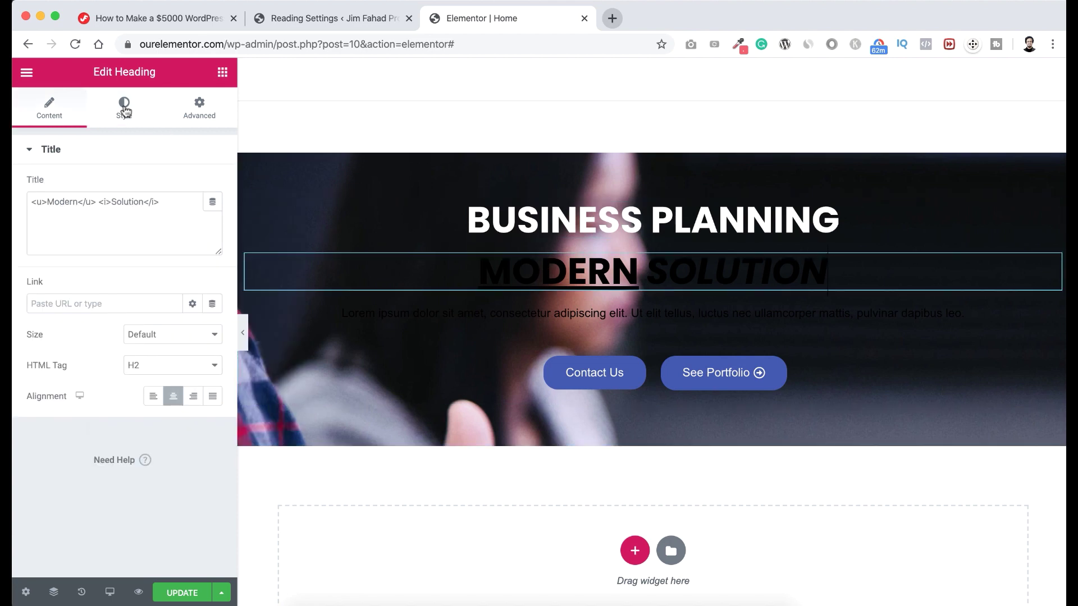
pyautogui.click(134, 128)
pyautogui.click(191, 185)
pyautogui.moveTo(138, 248); pyautogui.dragTo(115, 241)
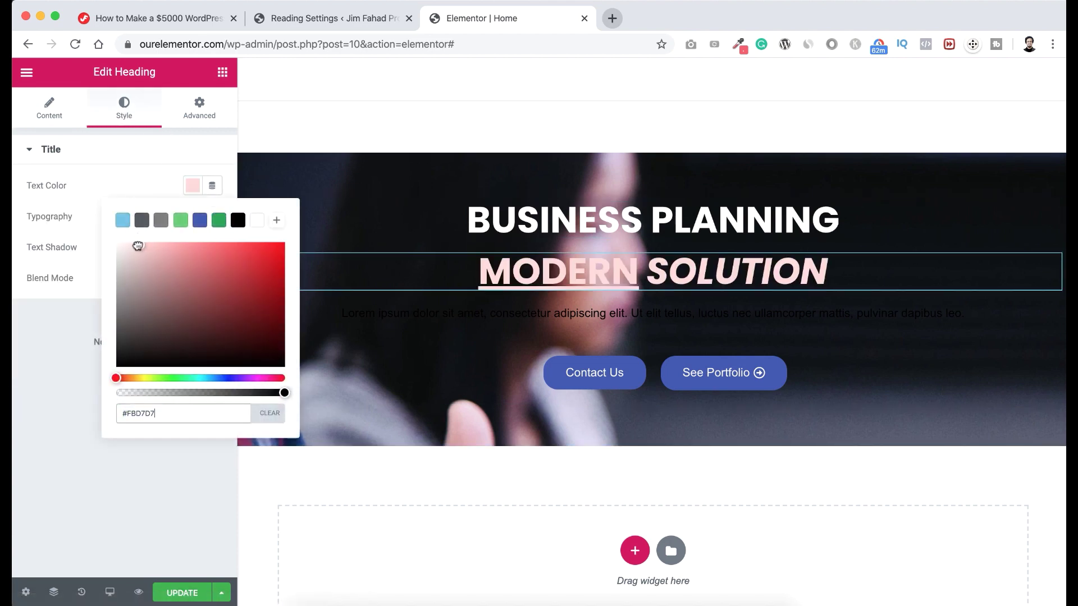
pyautogui.click(85, 234)
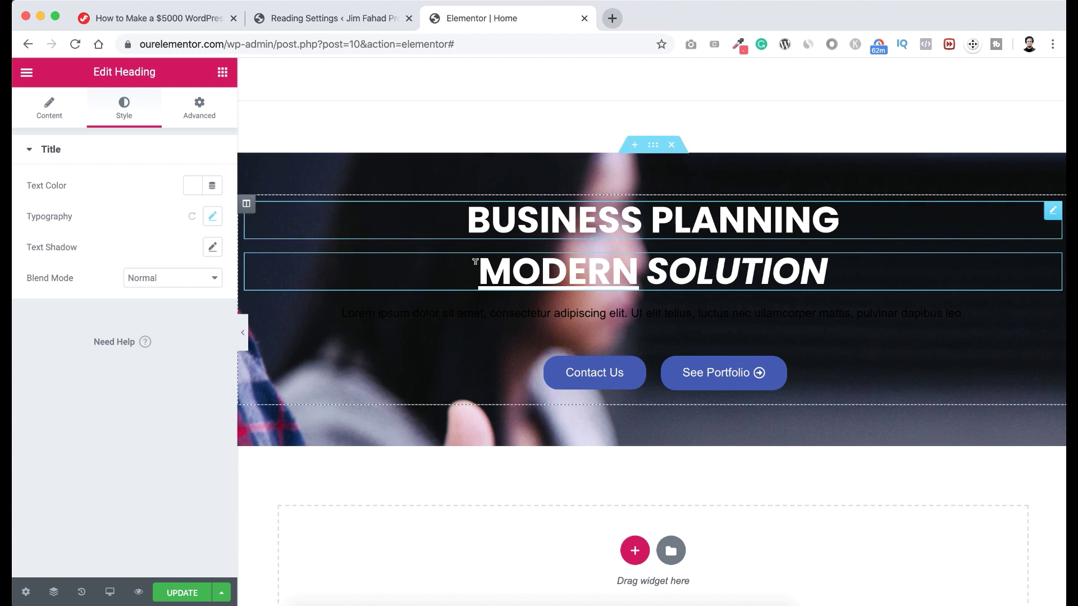
# Step: Set the Lorem ipsum paragraph's text colour to white (#FFFFFF)
pyautogui.click(570, 306)
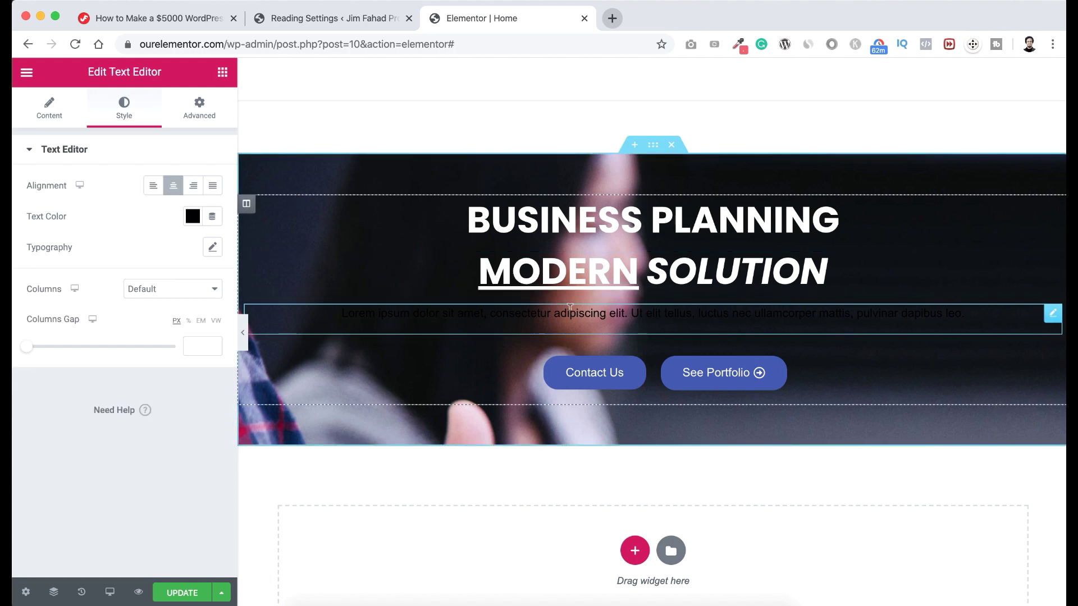
pyautogui.click(191, 218)
pyautogui.moveTo(130, 293); pyautogui.dragTo(106, 261)
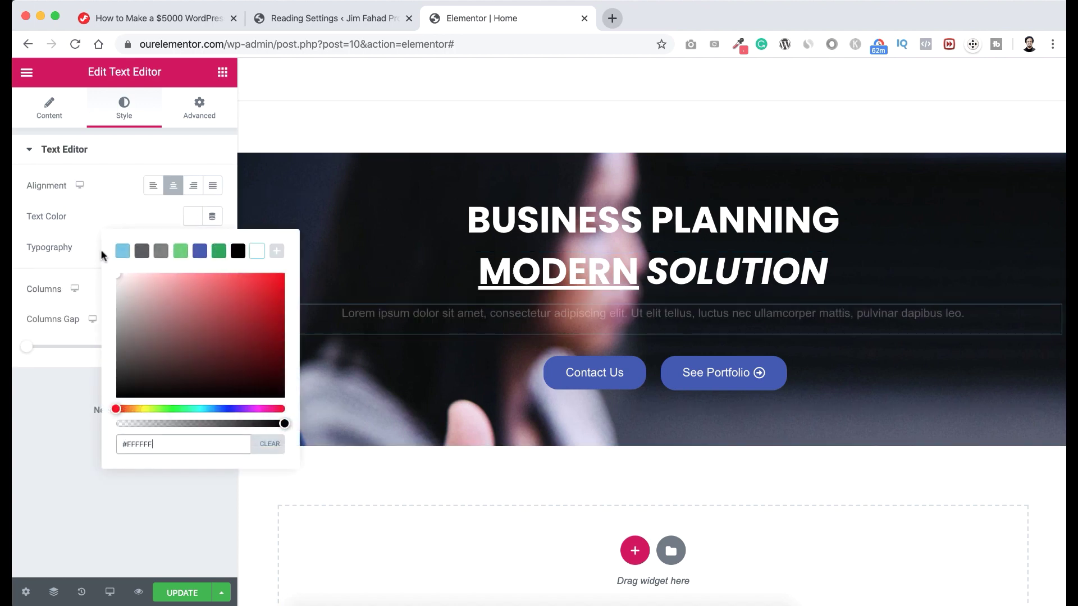
pyautogui.click(96, 213)
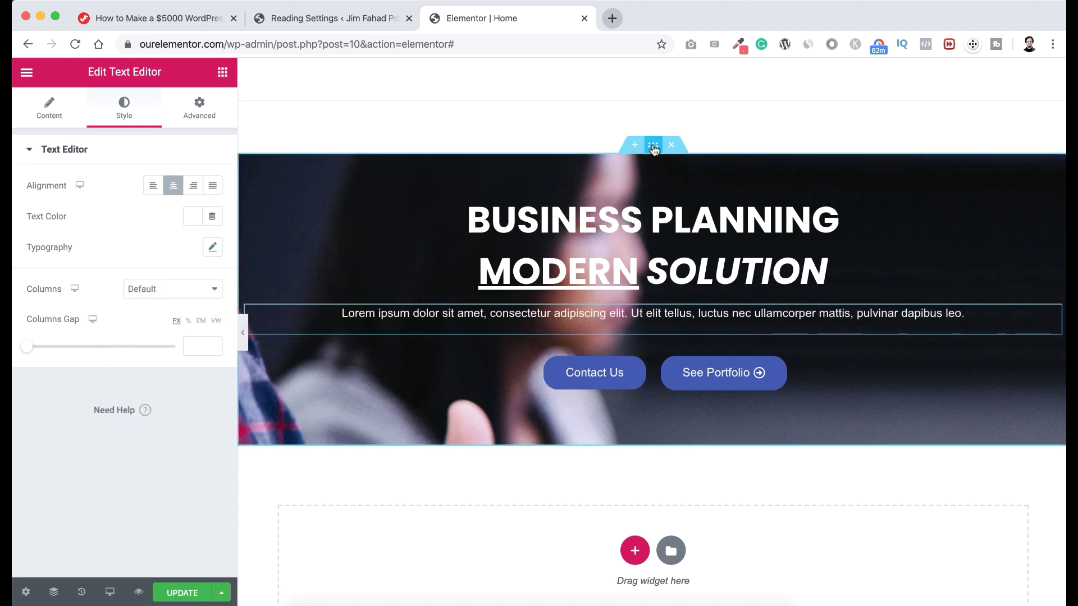
# Step: Set the hero background to Center Center position, Scroll attachment, No-repeat and Cover size
pyautogui.click(652, 146)
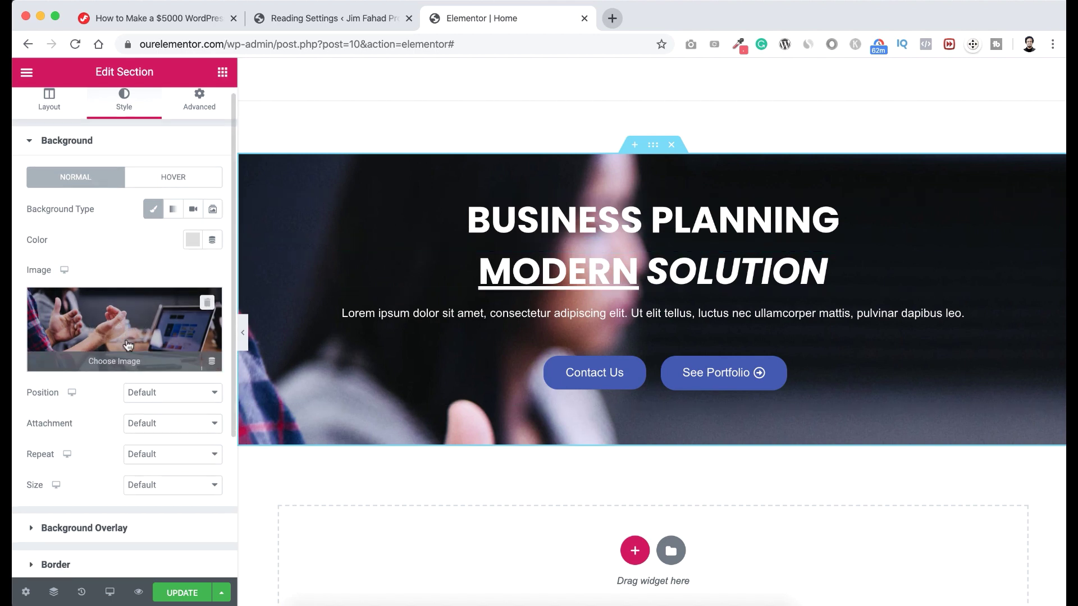
pyautogui.scroll(-1, 113, 355)
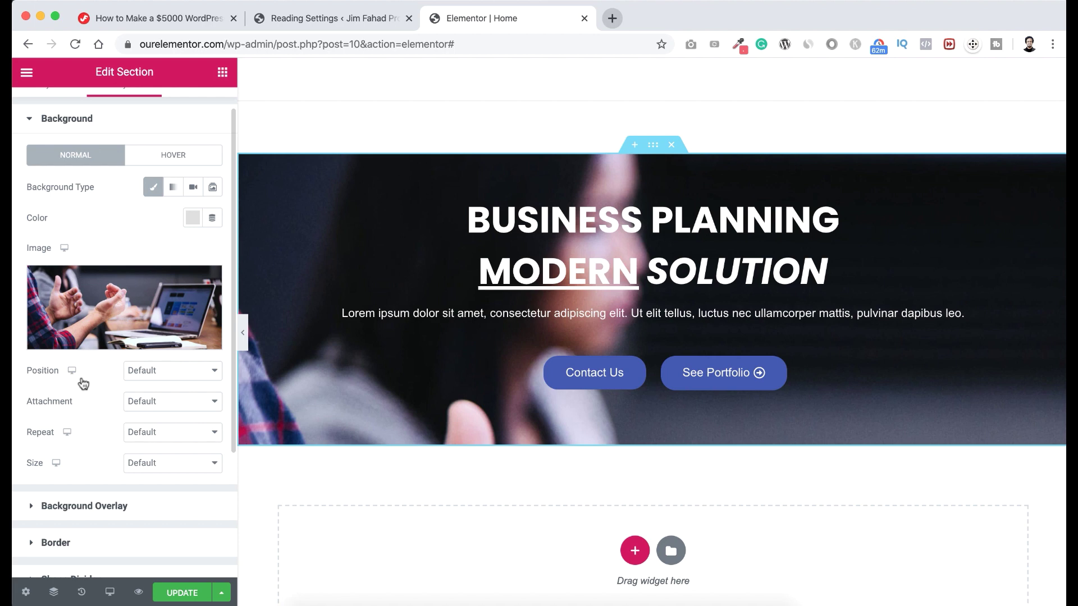
pyautogui.click(171, 375)
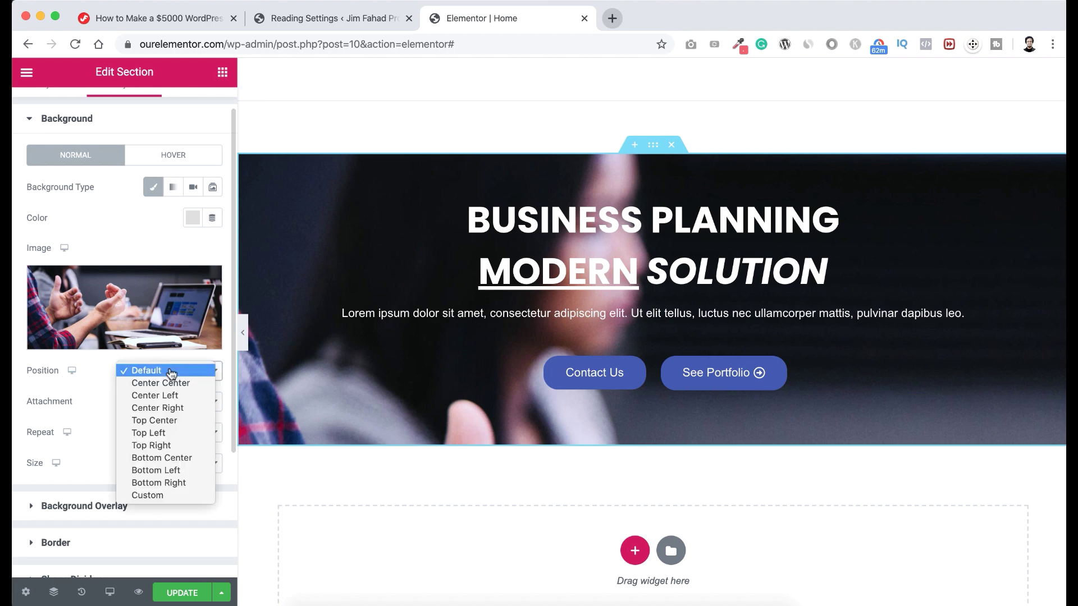
pyautogui.click(169, 384)
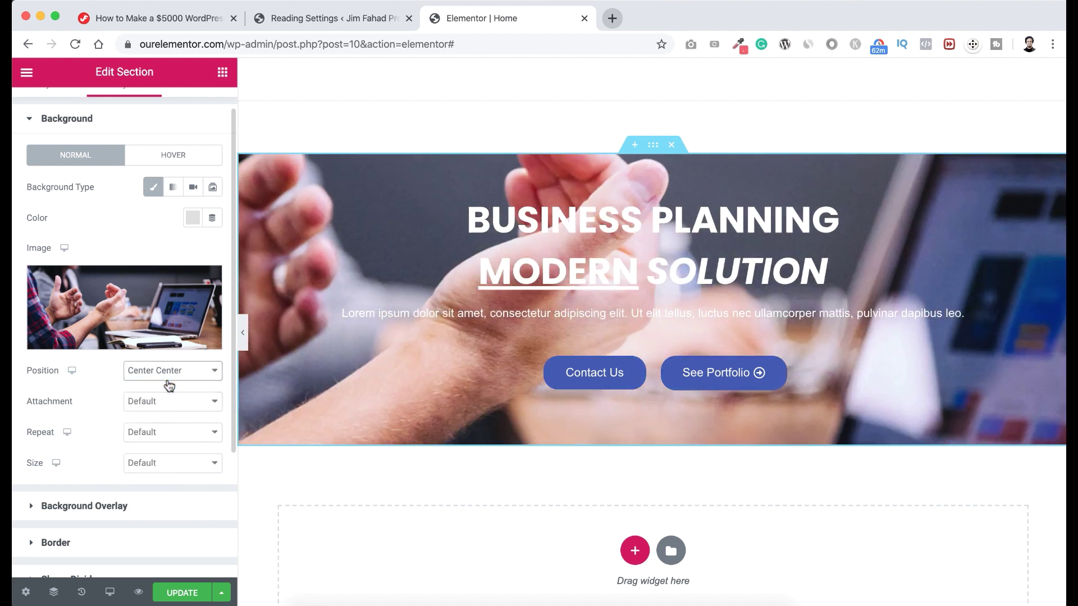
pyautogui.click(146, 407)
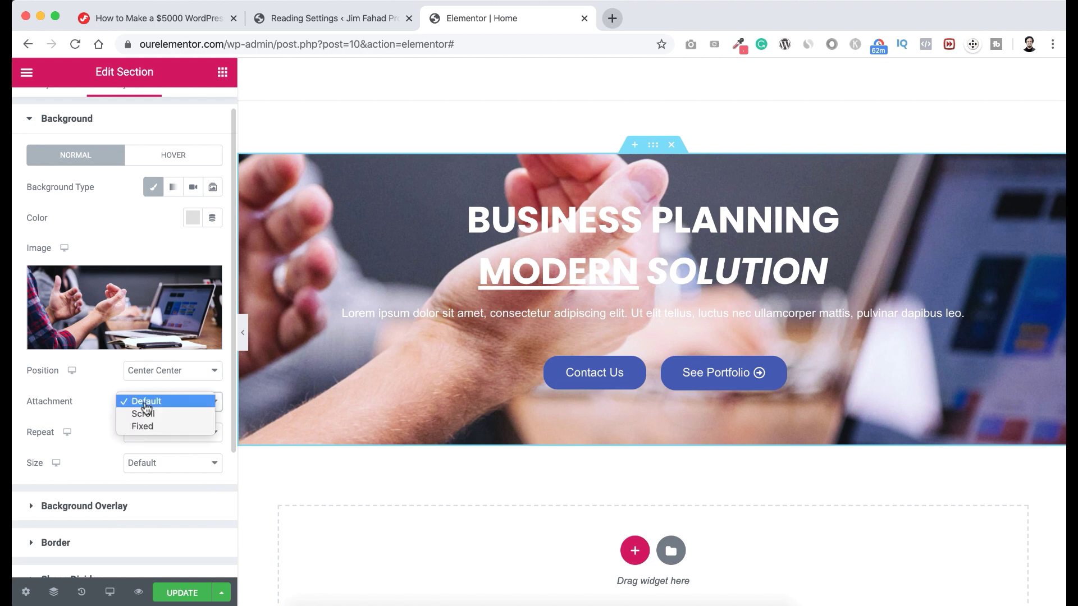
pyautogui.click(153, 417)
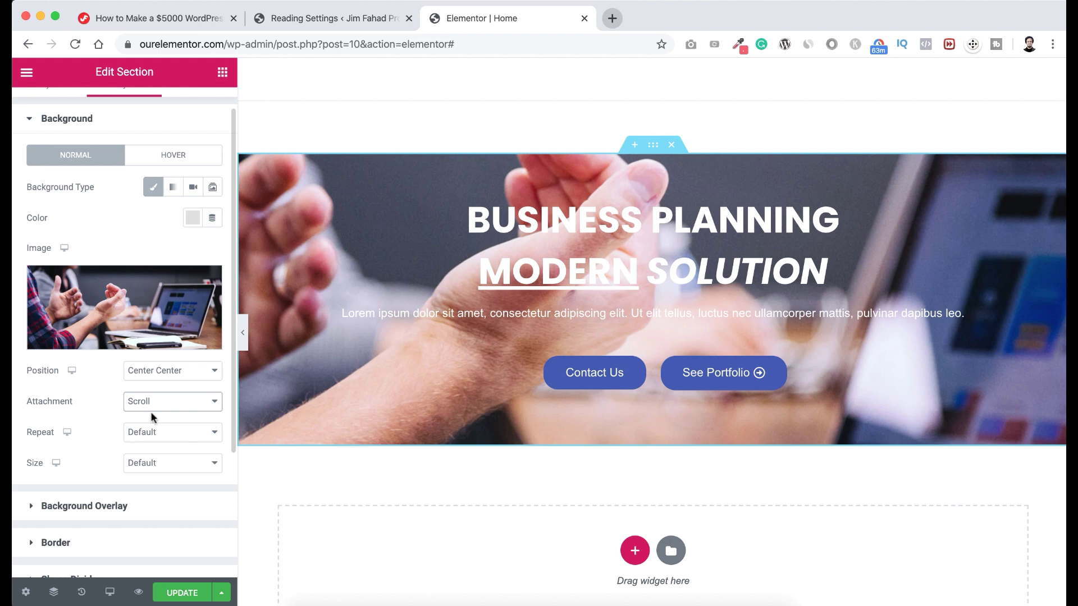
pyautogui.click(148, 435)
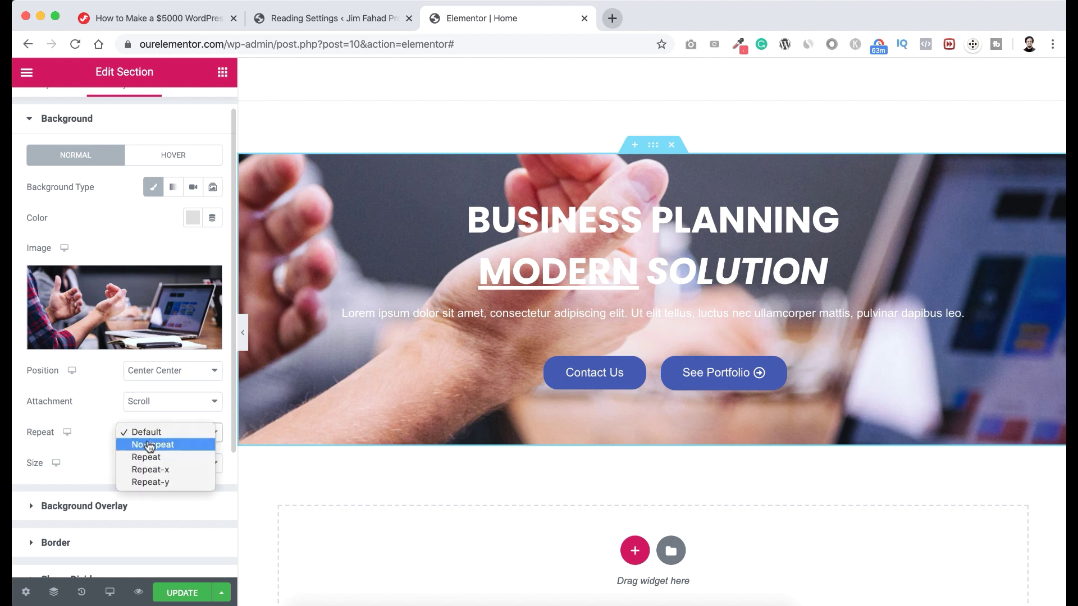
pyautogui.click(150, 446)
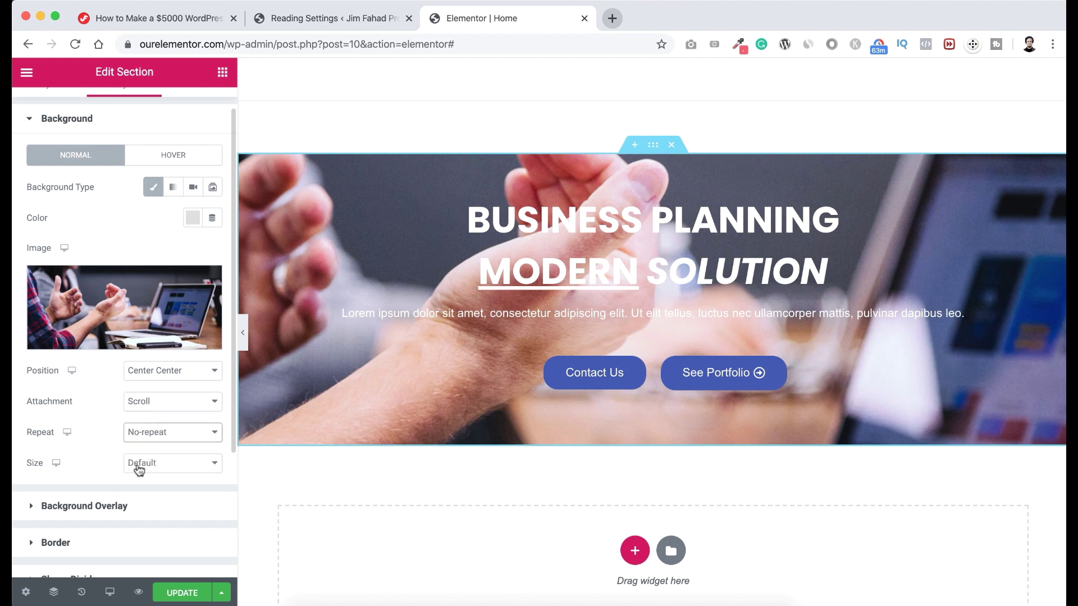
pyautogui.click(139, 466)
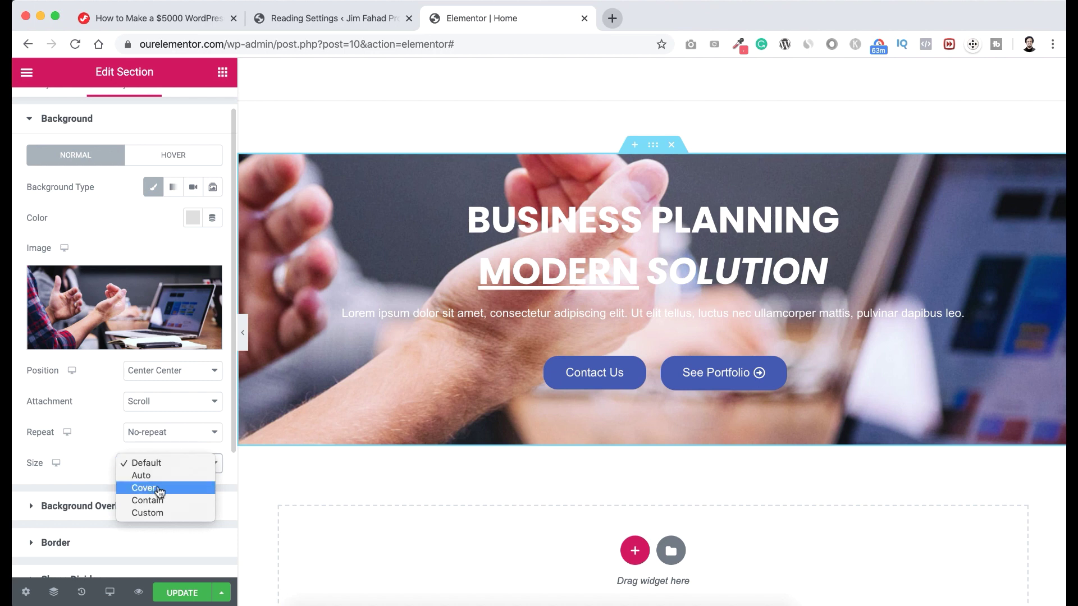
pyautogui.click(145, 488)
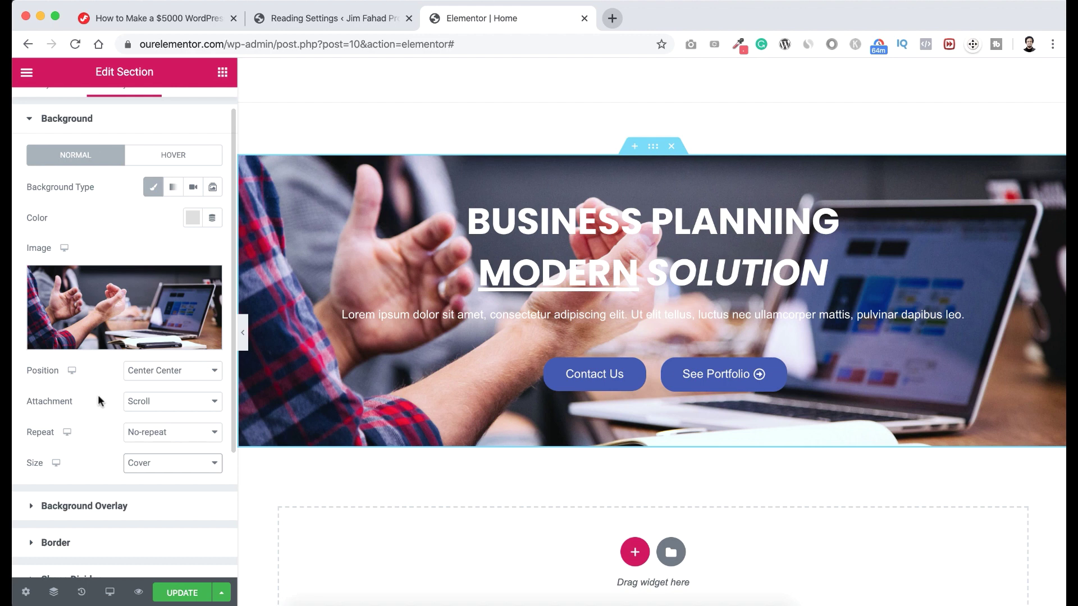
pyautogui.scroll(-3, 98, 401)
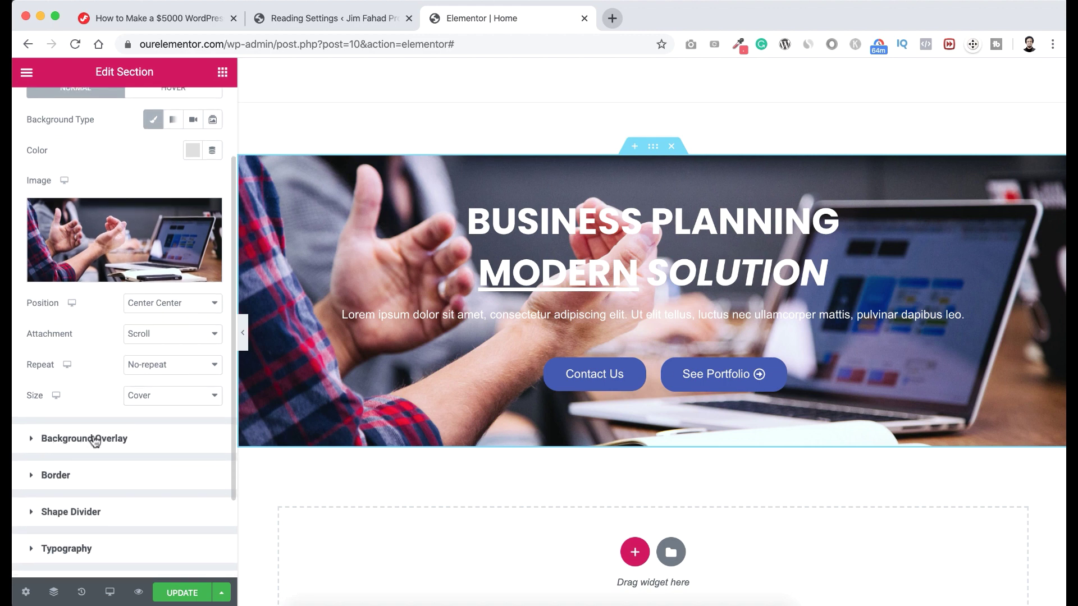
# Step: Add a Classic black (#000000) background overlay at 0.54 opacity to the hero section
pyautogui.click(94, 439)
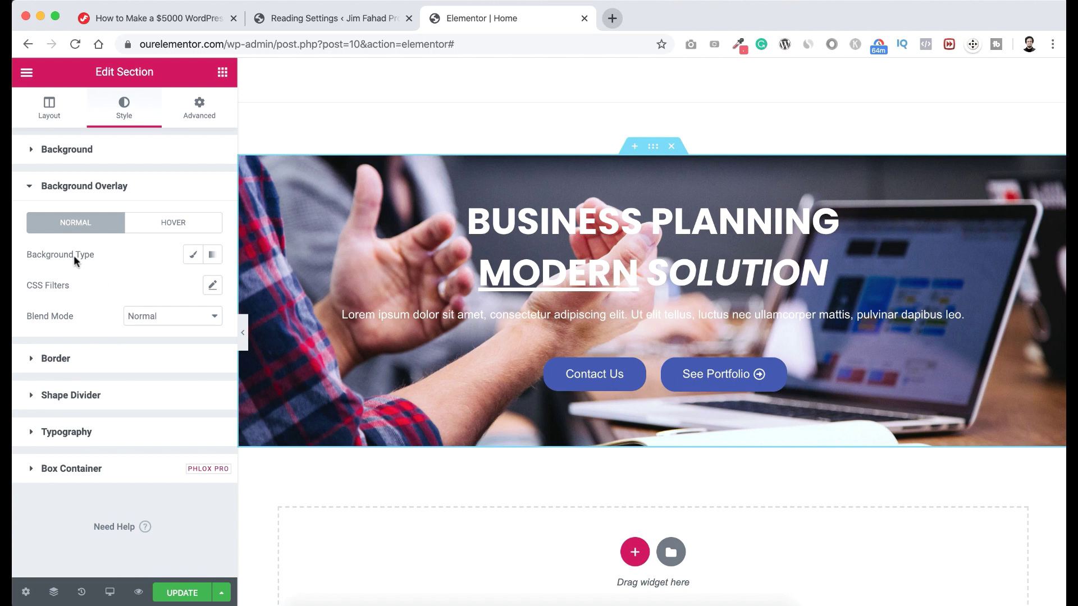
pyautogui.click(192, 256)
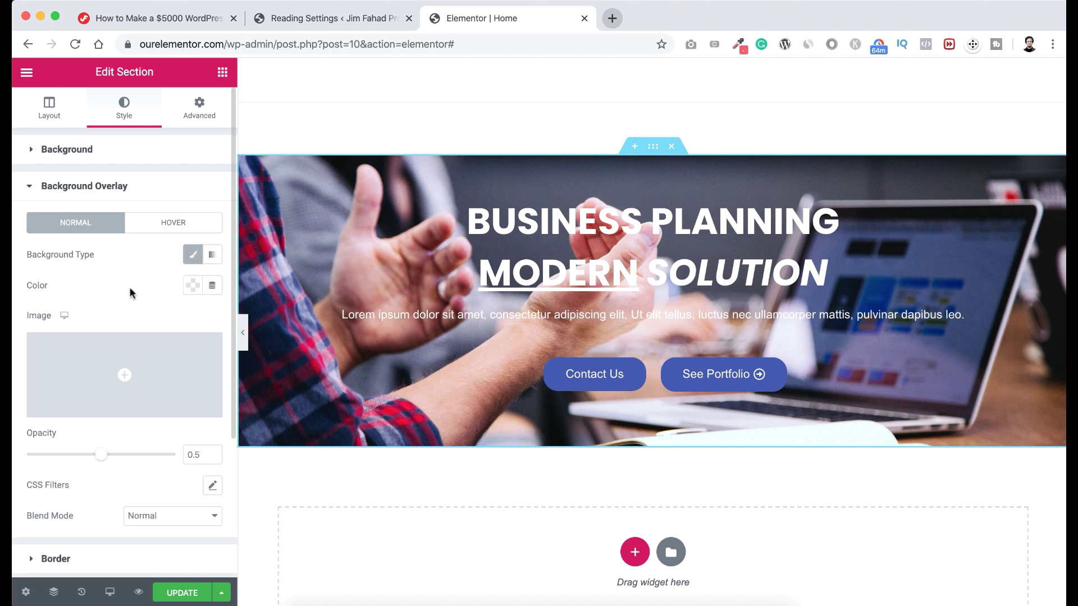
pyautogui.click(193, 286)
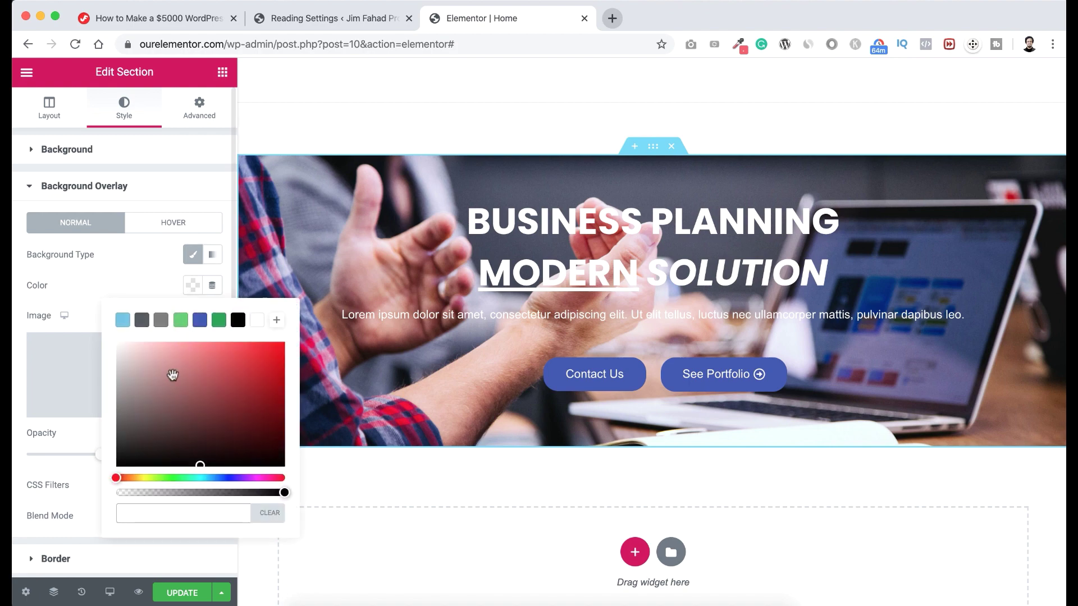
pyautogui.moveTo(173, 376)
pyautogui.mouseDown()
pyautogui.moveTo(163, 414)
pyautogui.moveTo(171, 487)
pyautogui.mouseUp()
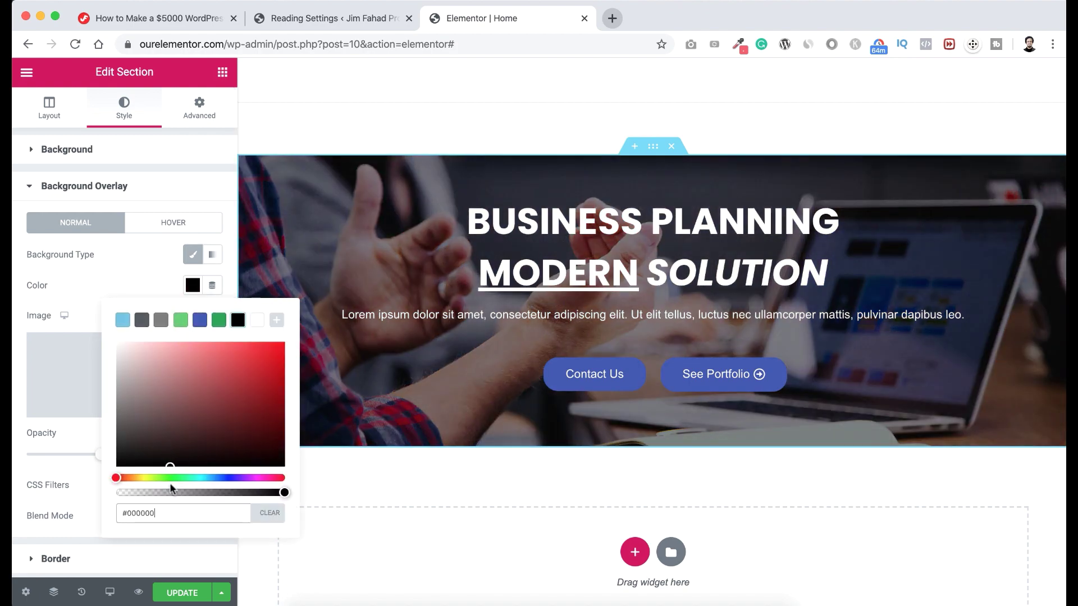
pyautogui.click(78, 287)
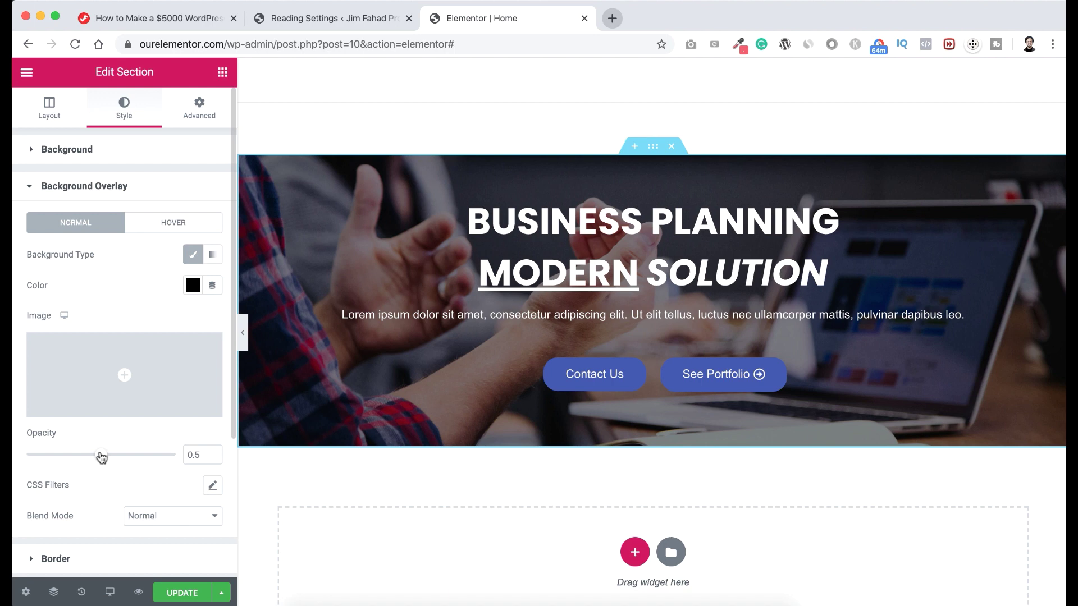
pyautogui.moveTo(101, 458); pyautogui.dragTo(50, 453)
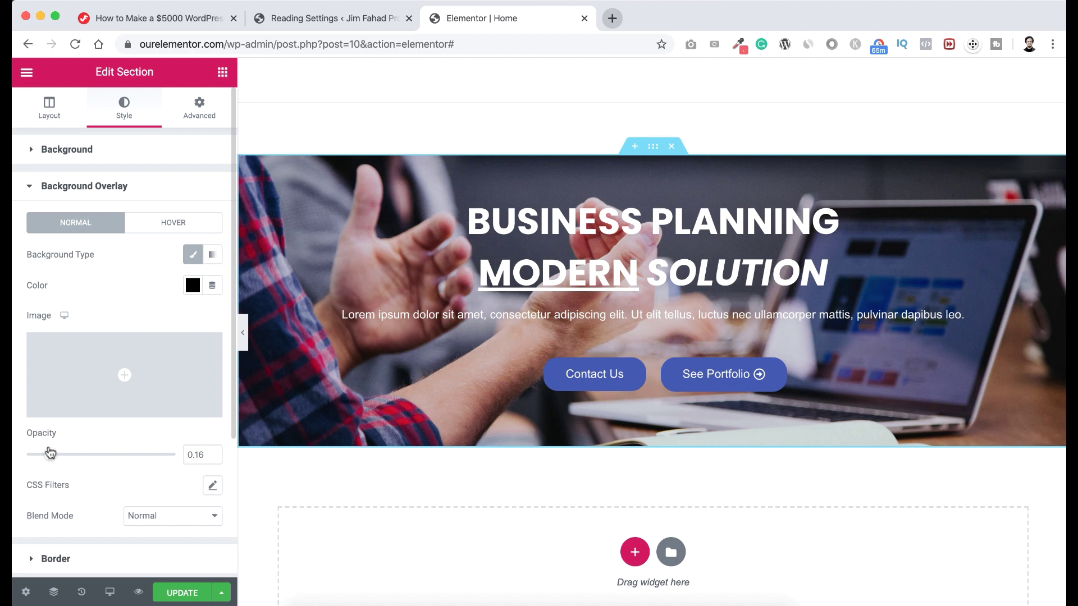
pyautogui.moveTo(51, 453); pyautogui.dragTo(108, 453)
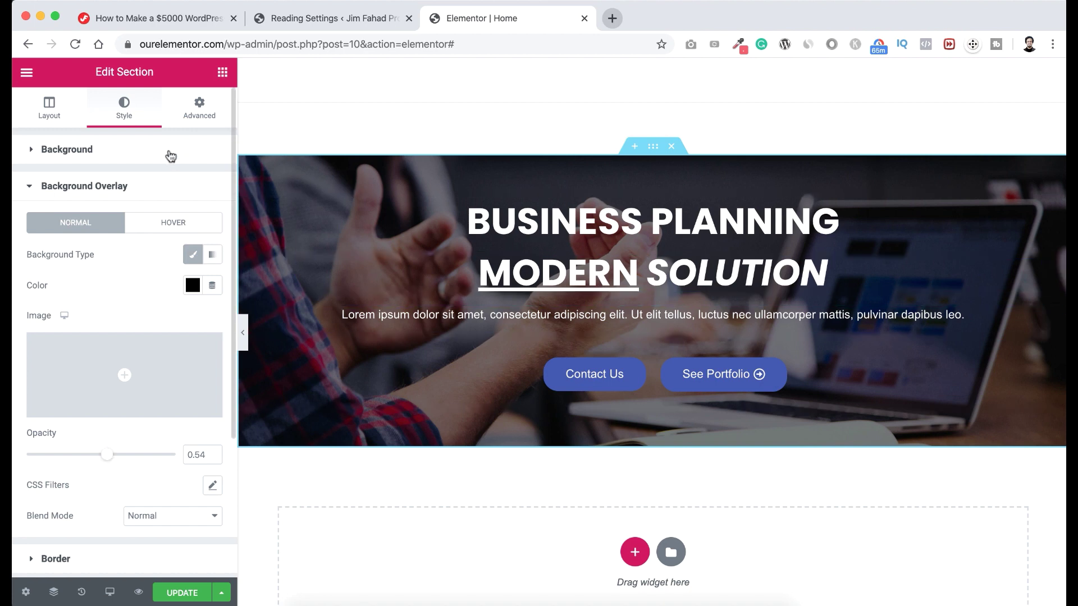
pyautogui.click(201, 114)
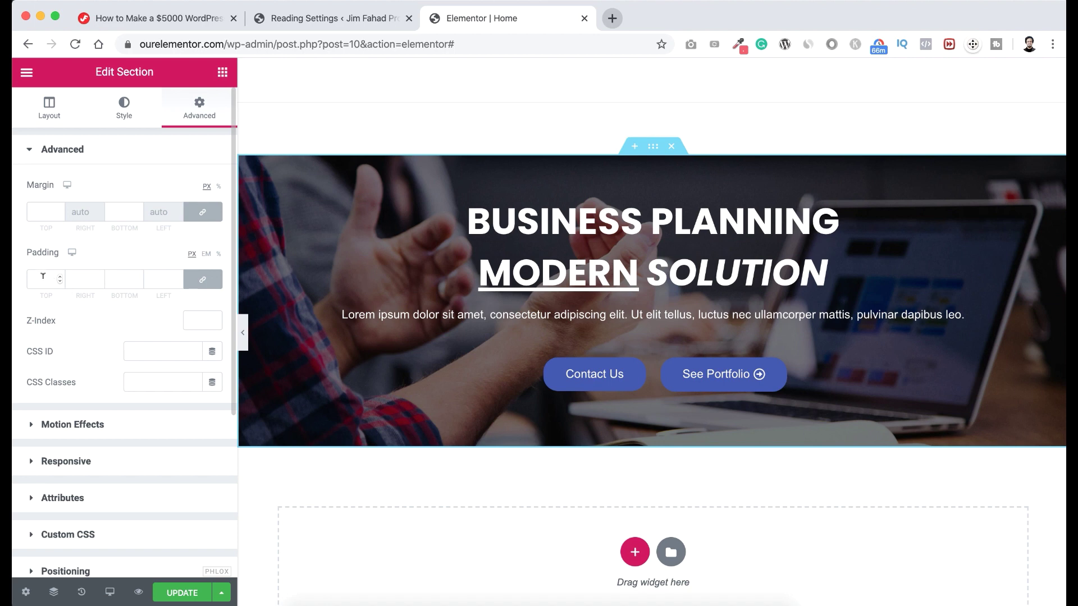
# Step: Unlink the hero padding and set it to 50 top and bottom, 0 left and right
pyautogui.click(42, 277)
pyautogui.write('50')
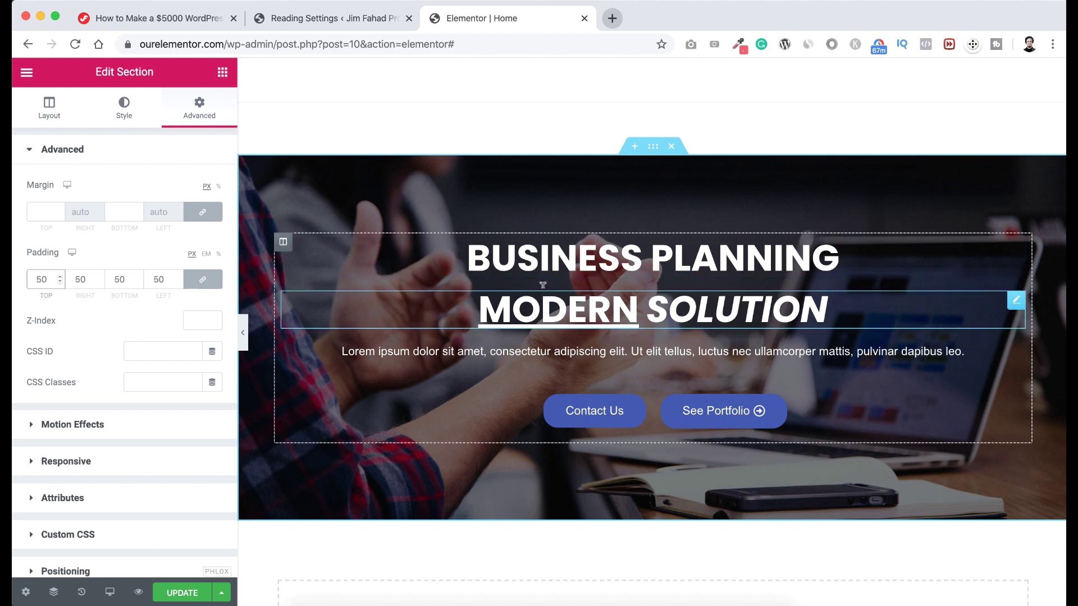
pyautogui.click(204, 282)
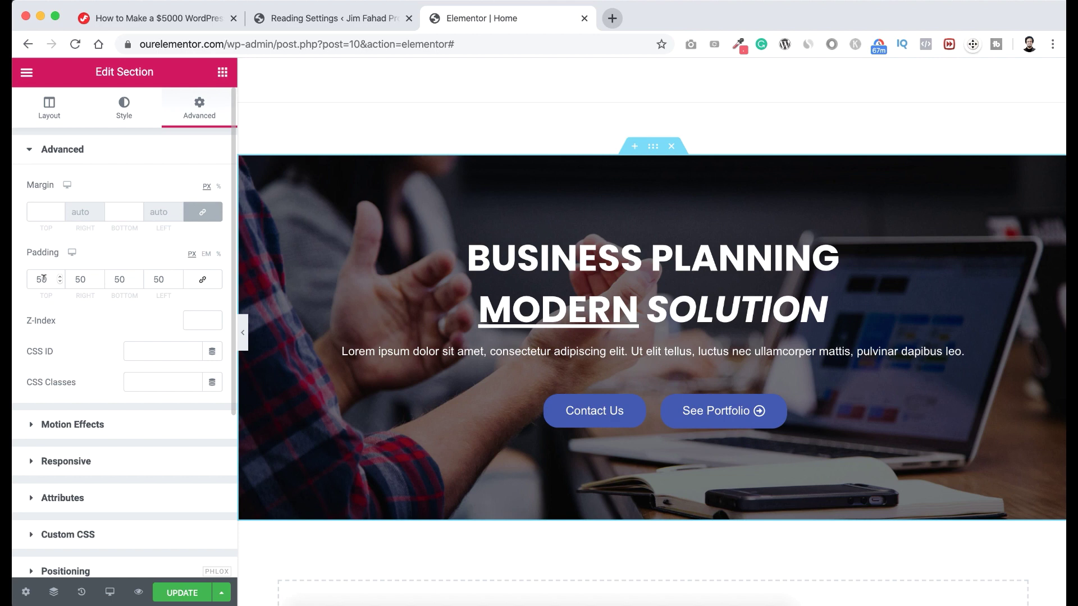
pyautogui.click(74, 279)
pyautogui.moveTo(74, 279); pyautogui.dragTo(87, 277)
pyautogui.write('0')
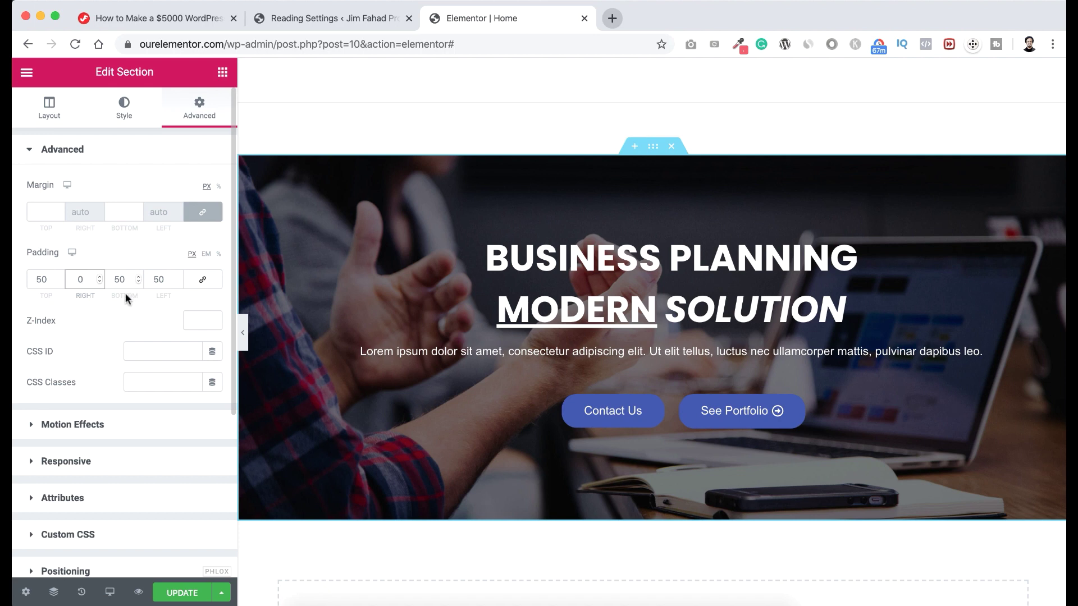
pyautogui.click(156, 279)
pyautogui.moveTo(156, 279); pyautogui.dragTo(173, 284)
pyautogui.write('0')
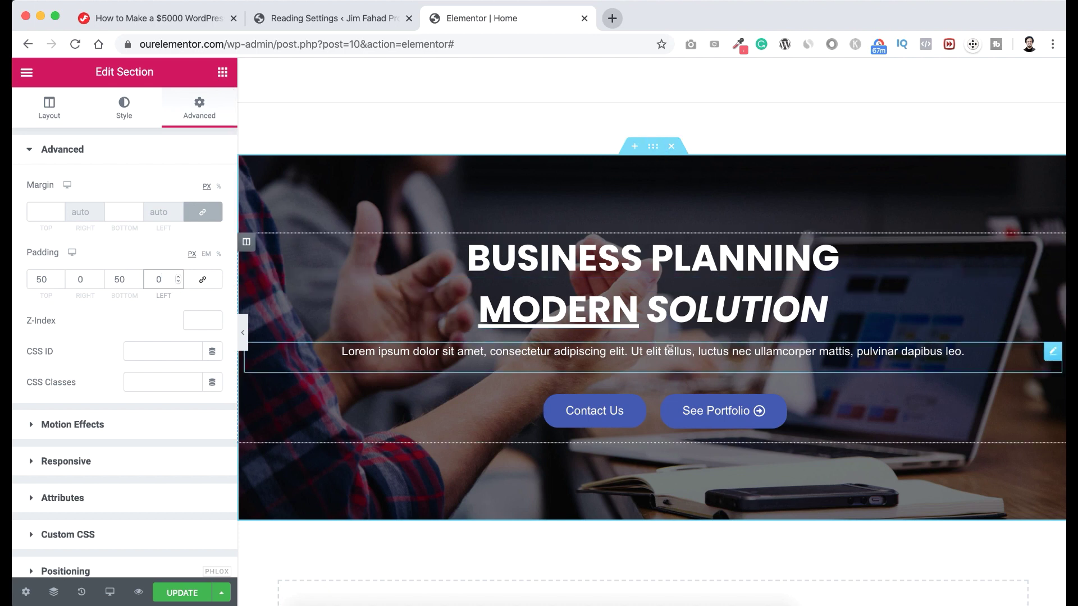
# Step: Give the Lorem ipsum paragraph an unlinked 20 px top margin and update the page
pyautogui.click(670, 348)
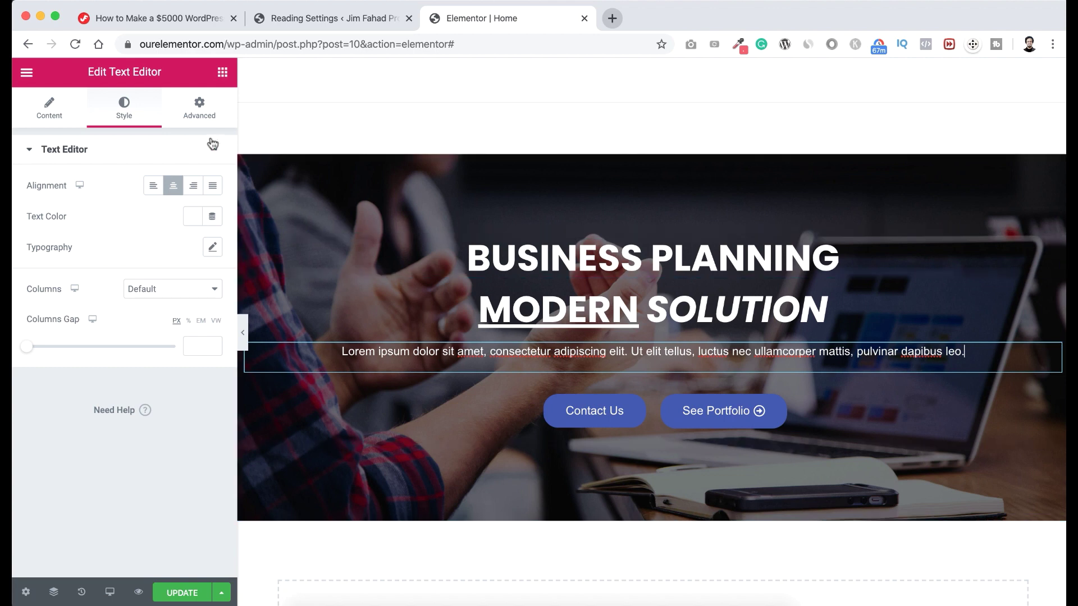
pyautogui.click(200, 108)
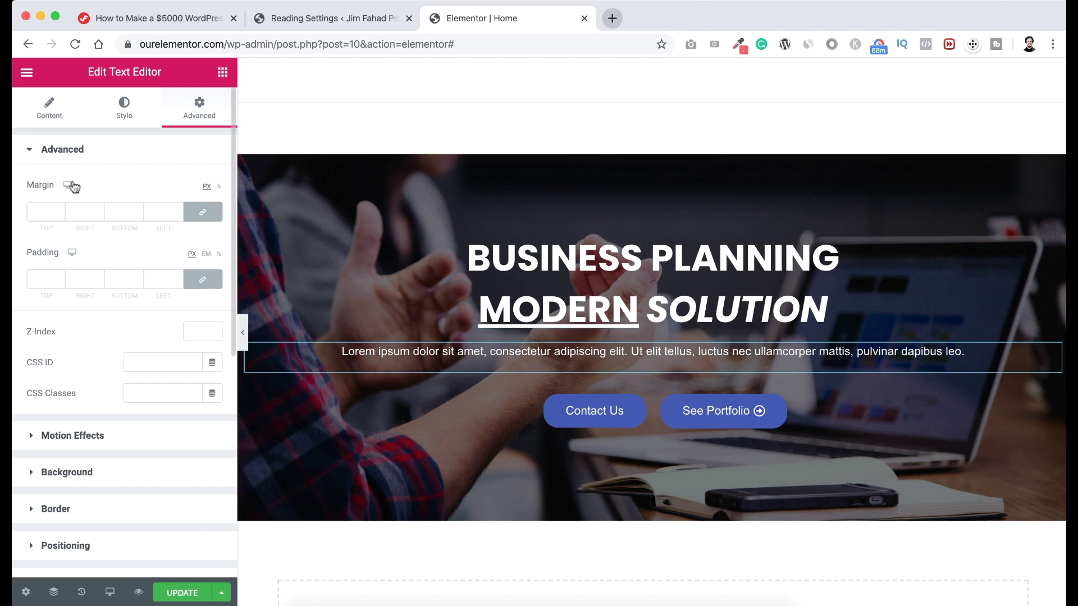
pyautogui.click(205, 213)
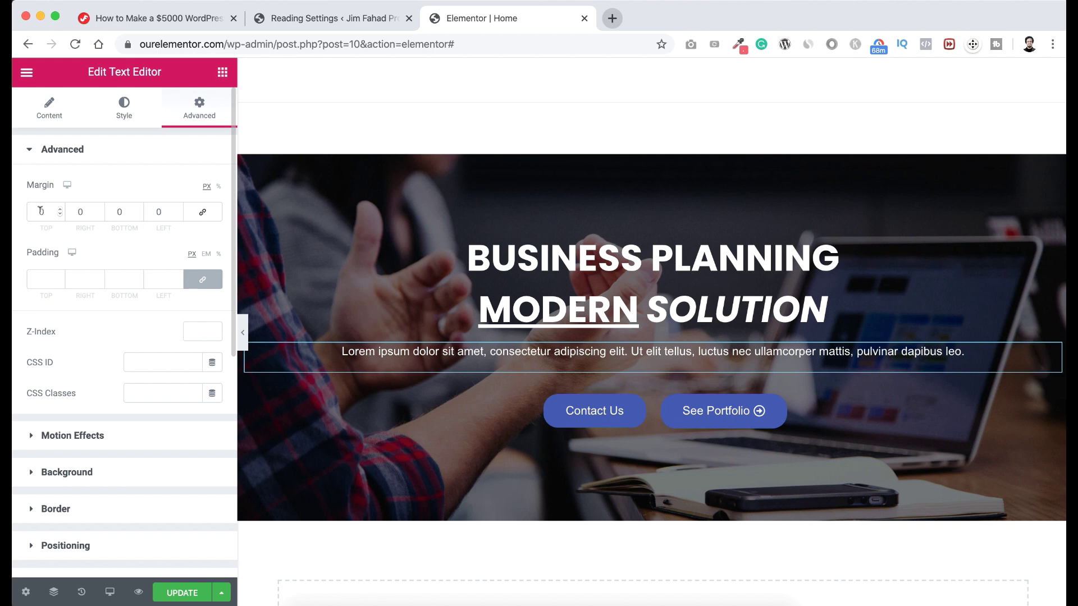
pyautogui.click(41, 211)
pyautogui.write('100')
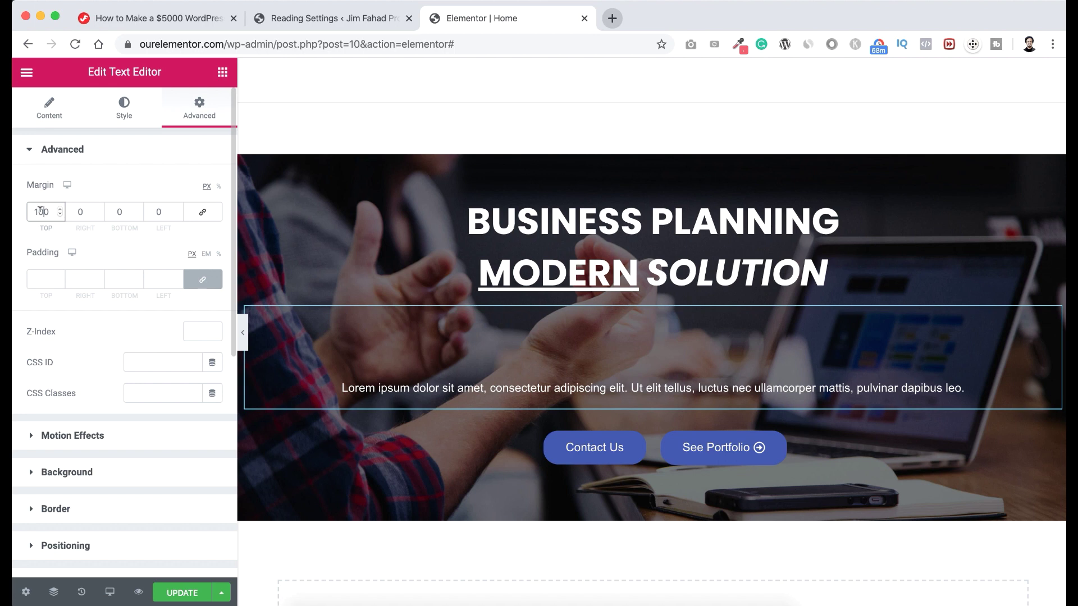
pyautogui.press('BackSpace')
pyautogui.press('BackSpace')
pyautogui.write('20')
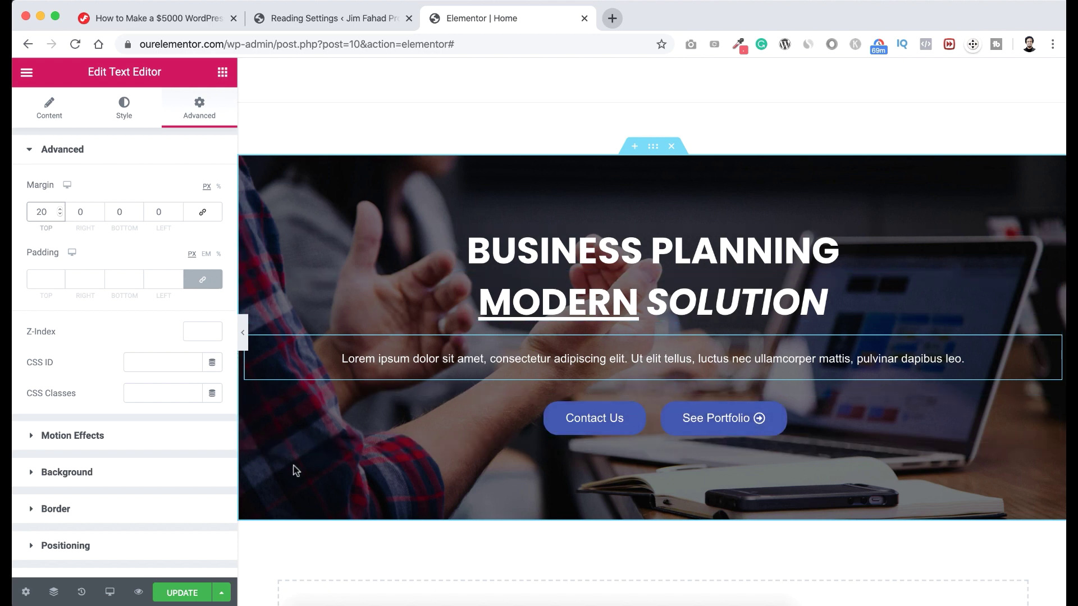
pyautogui.click(177, 594)
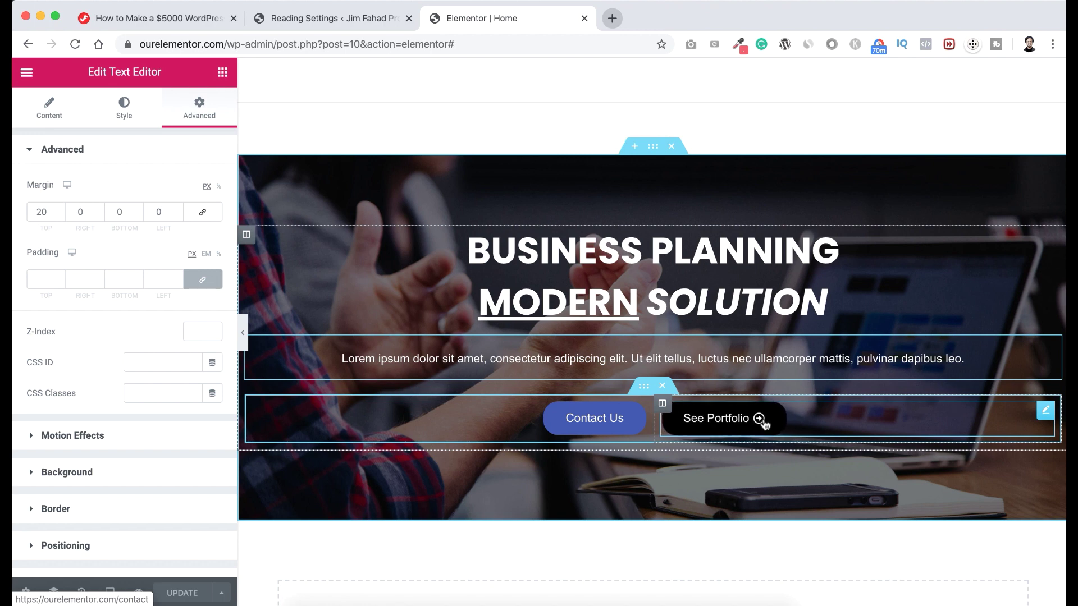
# Step: Select the See Portfolio button and remove its arrow icon with the Icon preview's trash button
pyautogui.click(784, 426)
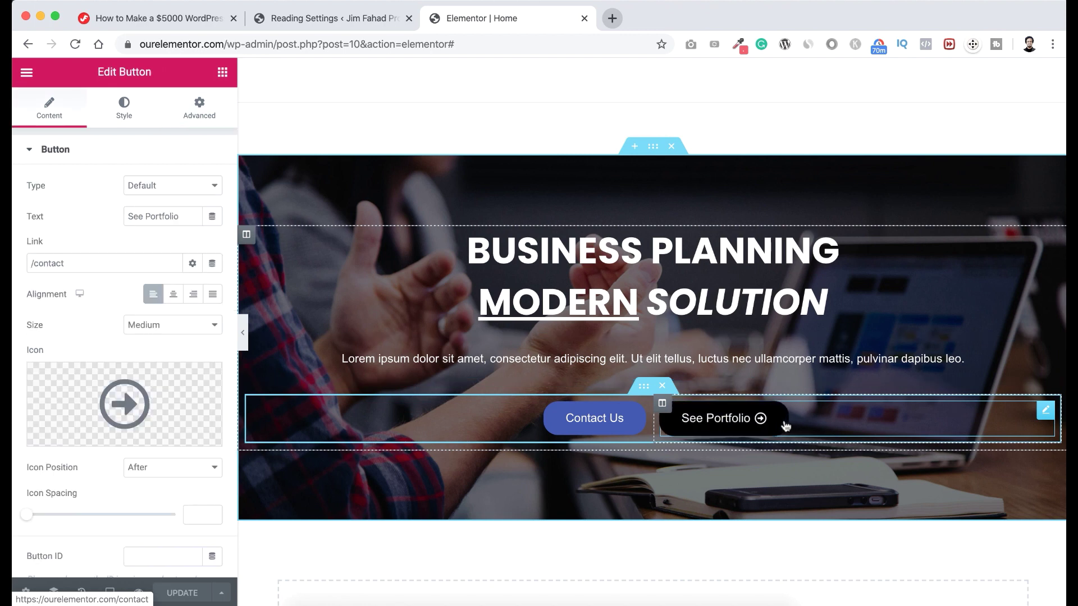
pyautogui.moveTo(129, 406)
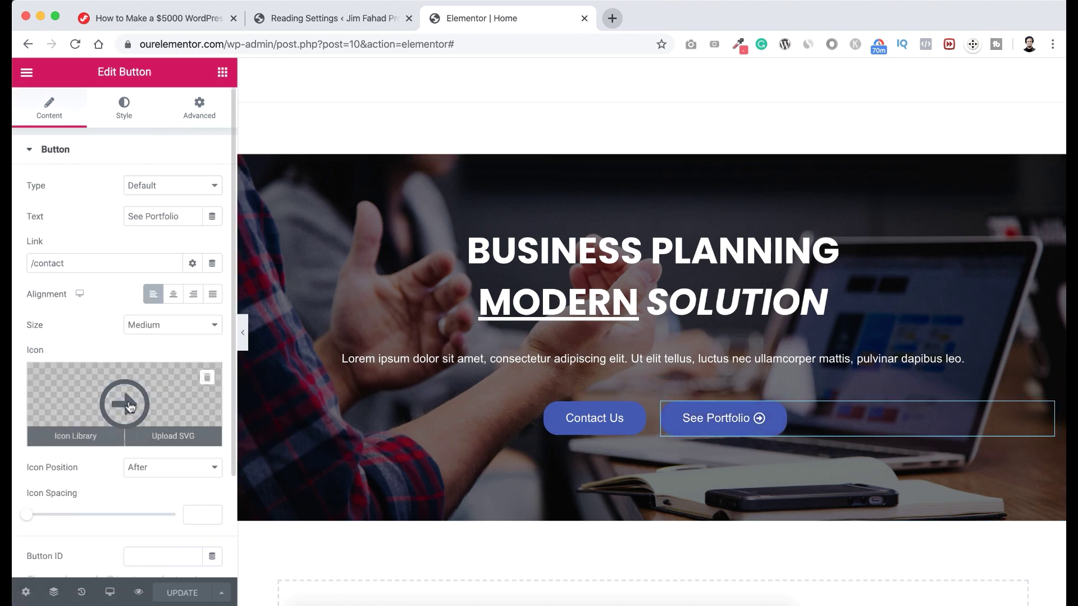
pyautogui.click(207, 379)
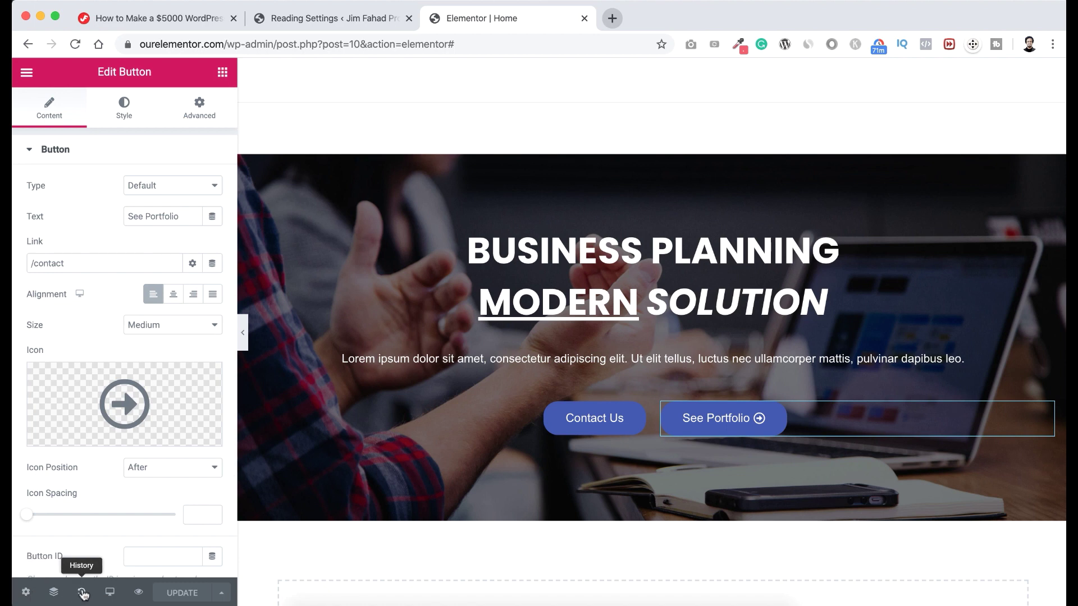
# Step: Show the History panel and look through the page's past edit actions
pyautogui.click(82, 593)
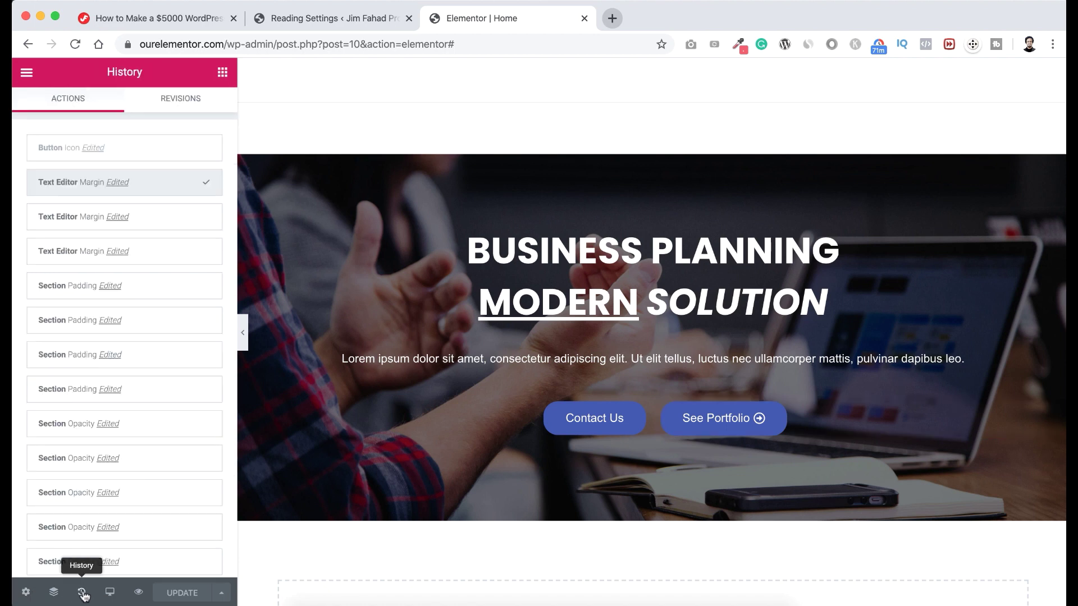
pyautogui.scroll(-5, 169, 470)
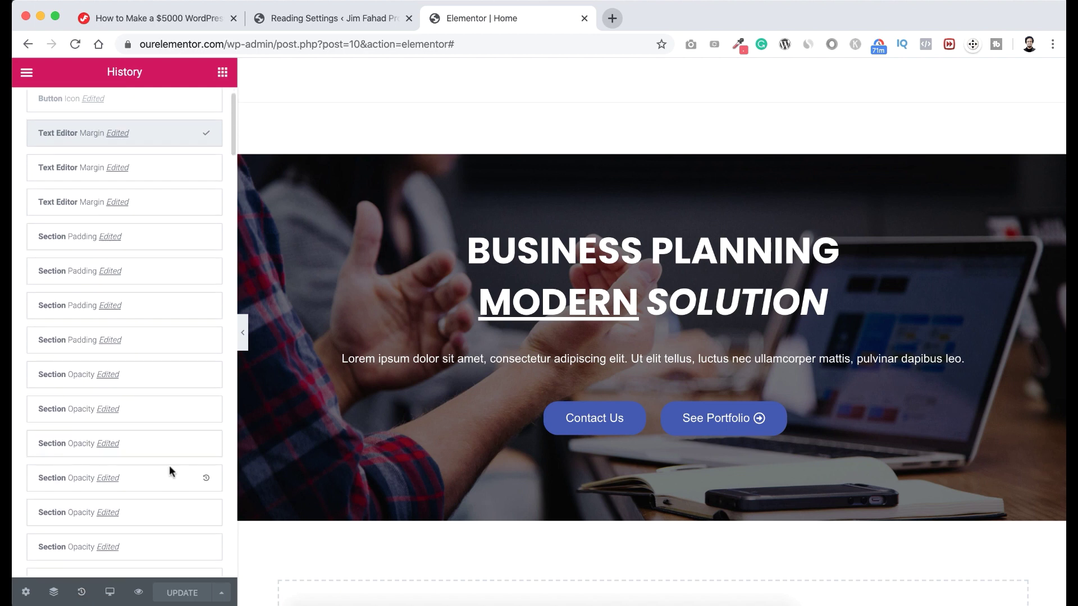
pyautogui.scroll(5, 170, 471)
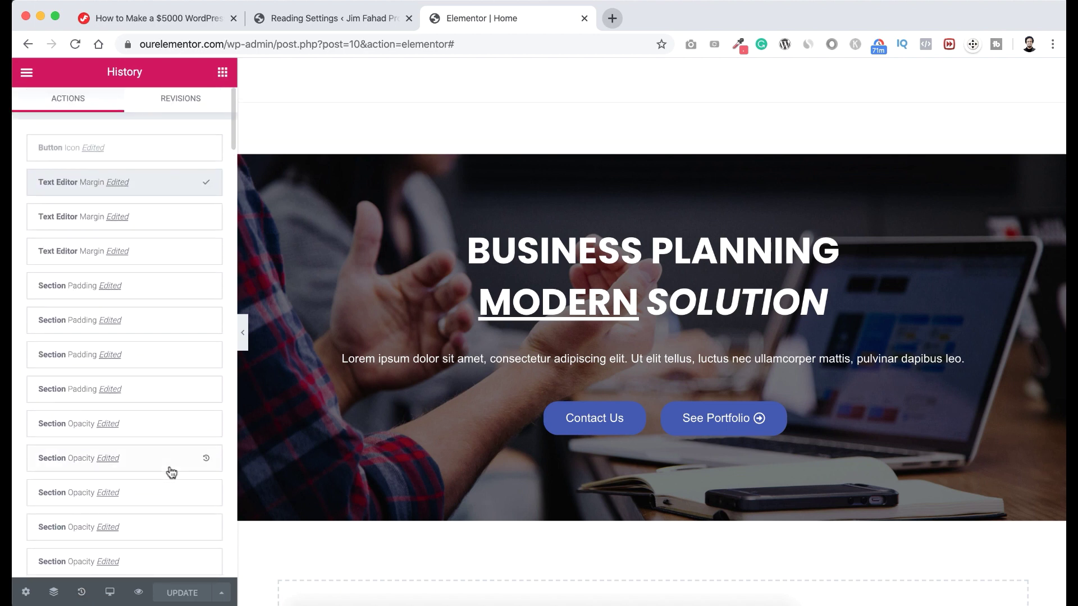
pyautogui.scroll(-3, 191, 409)
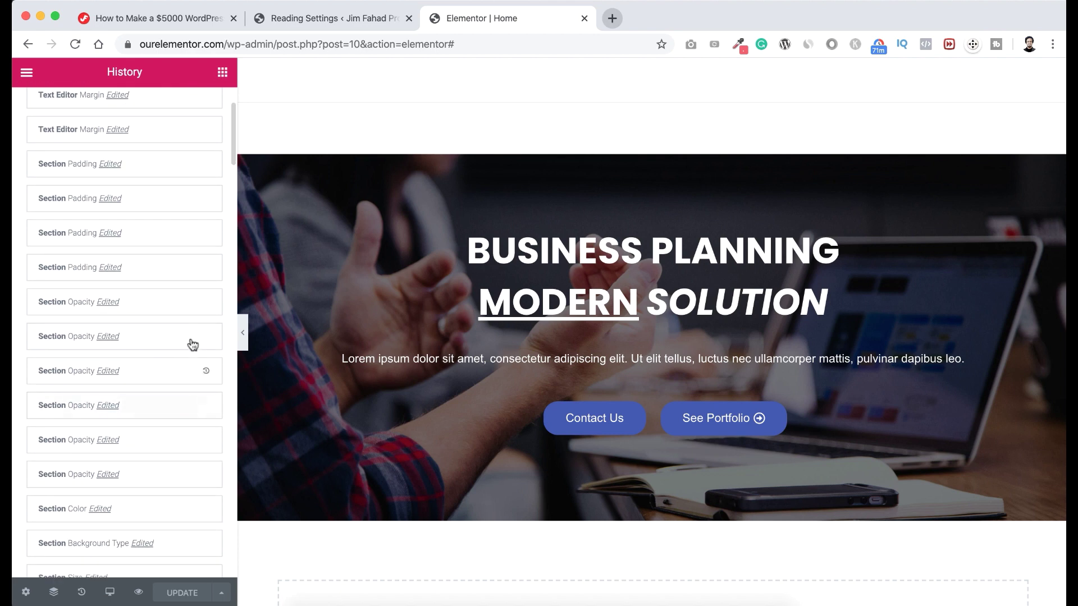
pyautogui.scroll(3, 193, 340)
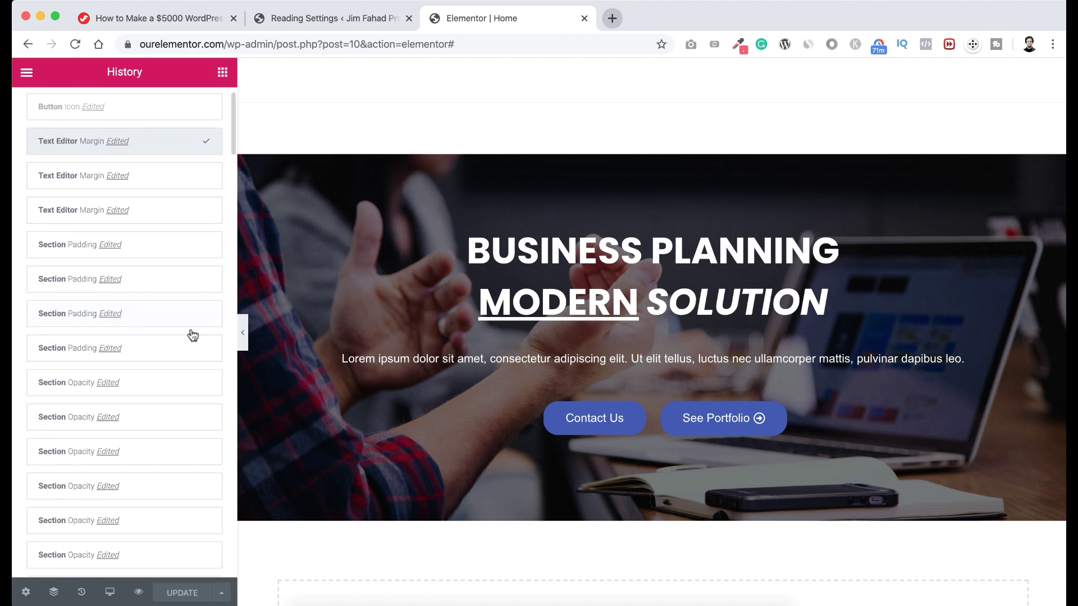
pyautogui.scroll(-3, 193, 335)
pyautogui.scroll(4, 192, 335)
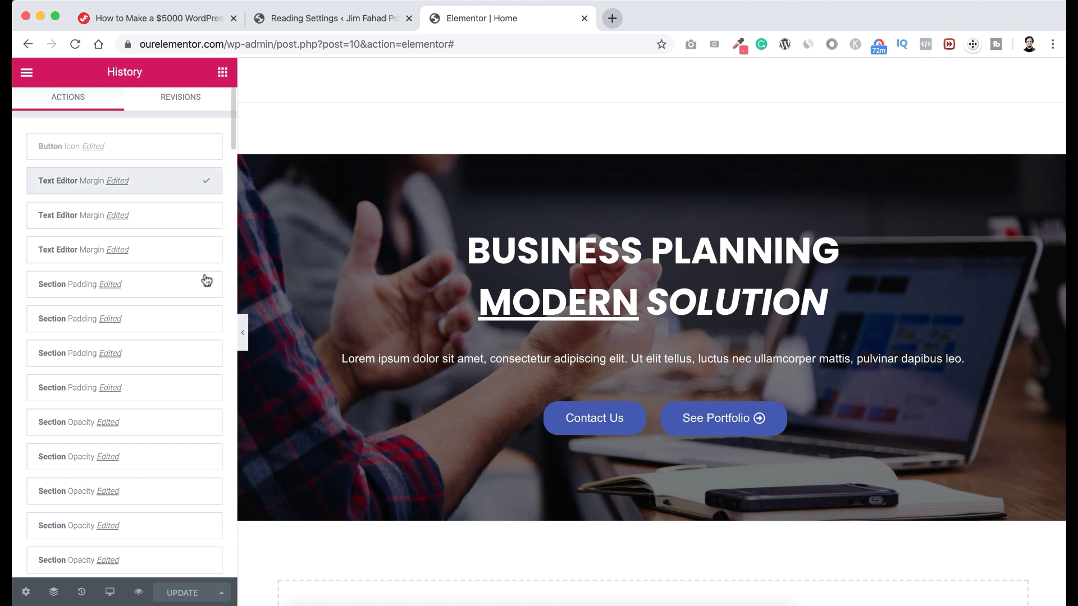
# Step: Try the earlier padding and lighter hero versions, then restore the latest Text Editor Margin state
pyautogui.click(207, 355)
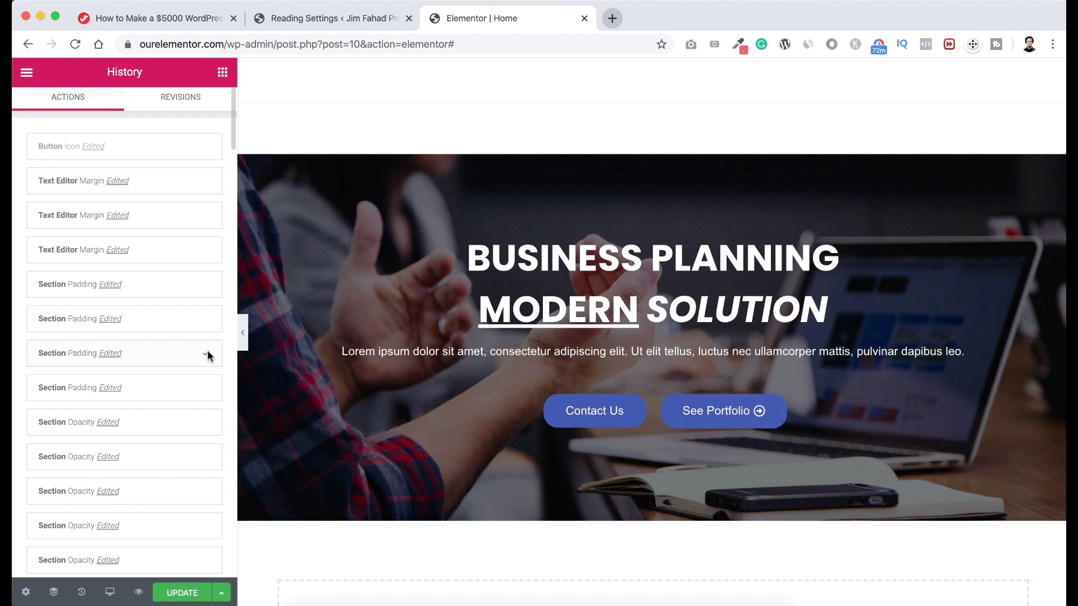
pyautogui.scroll(-5, 199, 404)
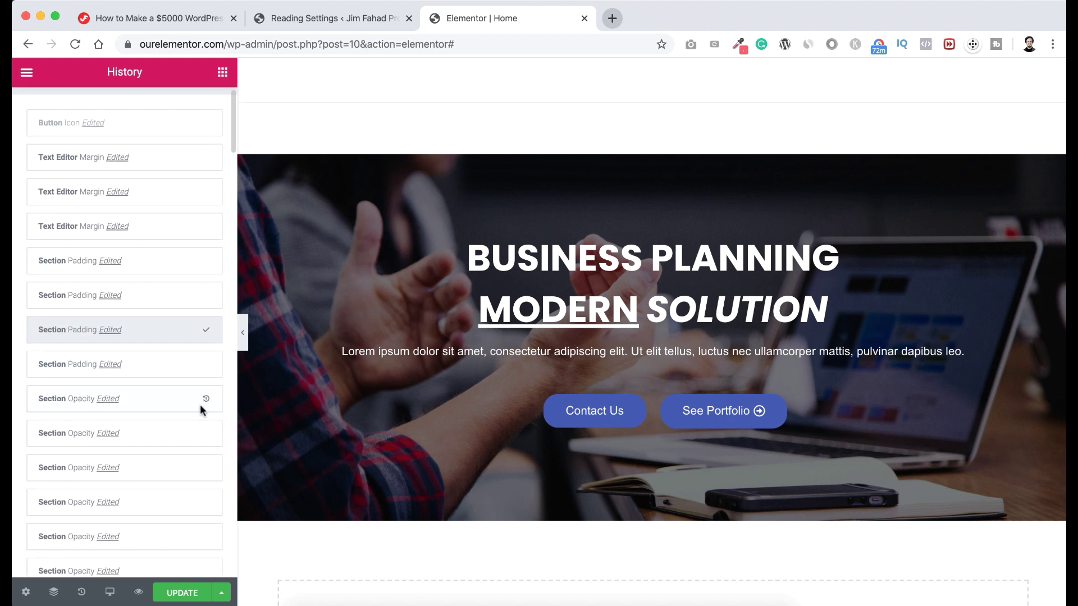
pyautogui.scroll(-1, 202, 412)
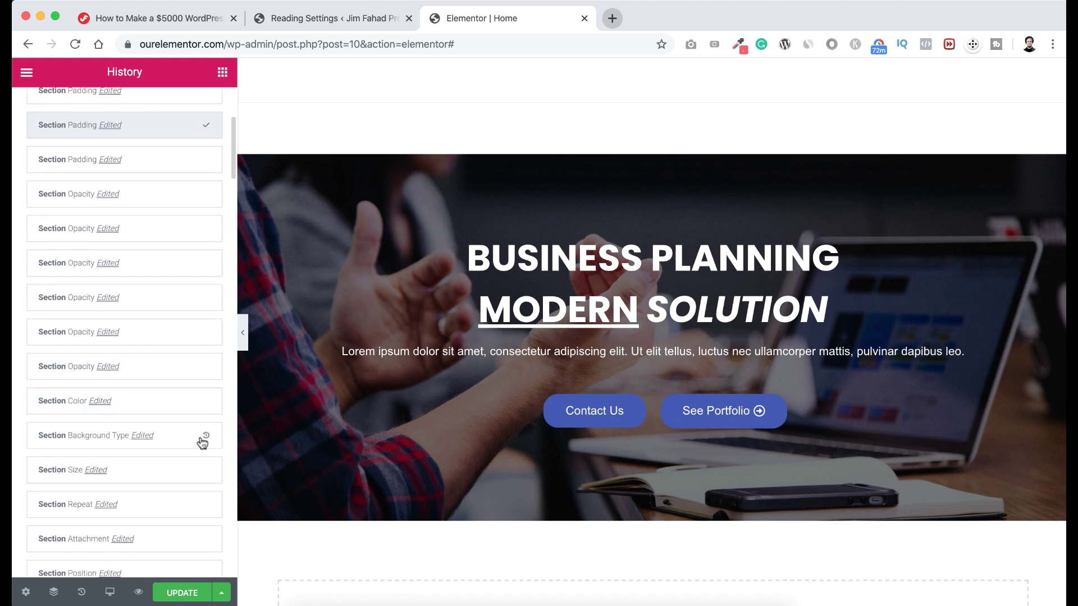
pyautogui.click(208, 472)
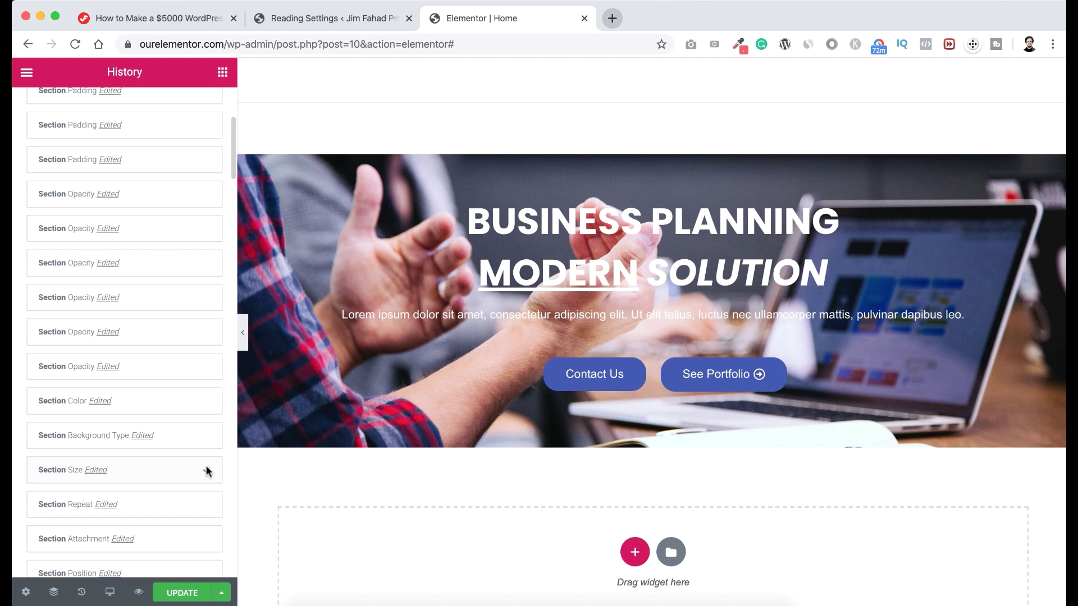
pyautogui.scroll(7, 201, 258)
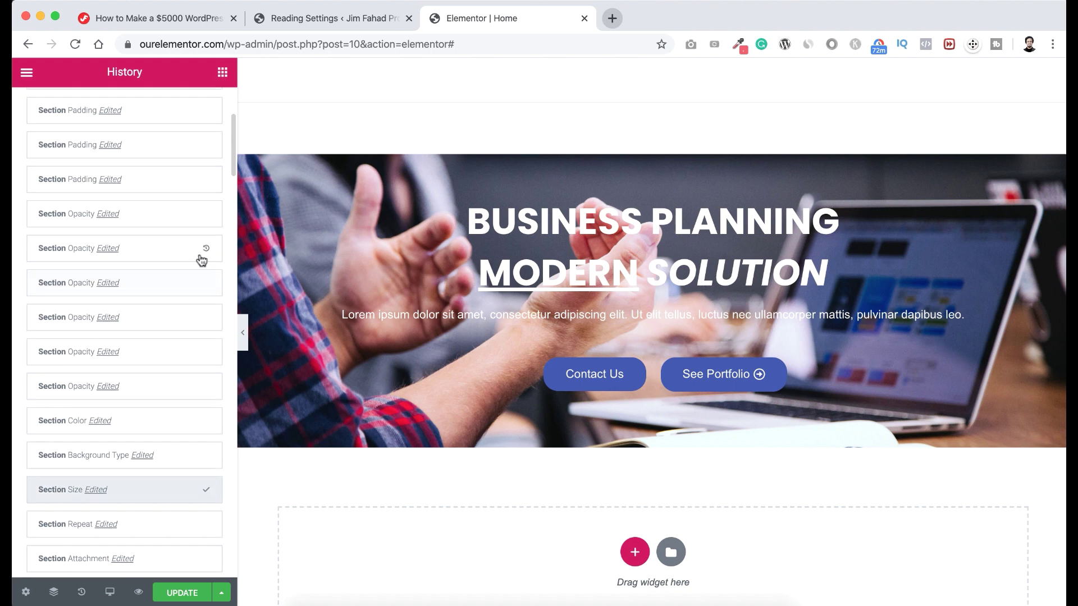
pyautogui.click(207, 184)
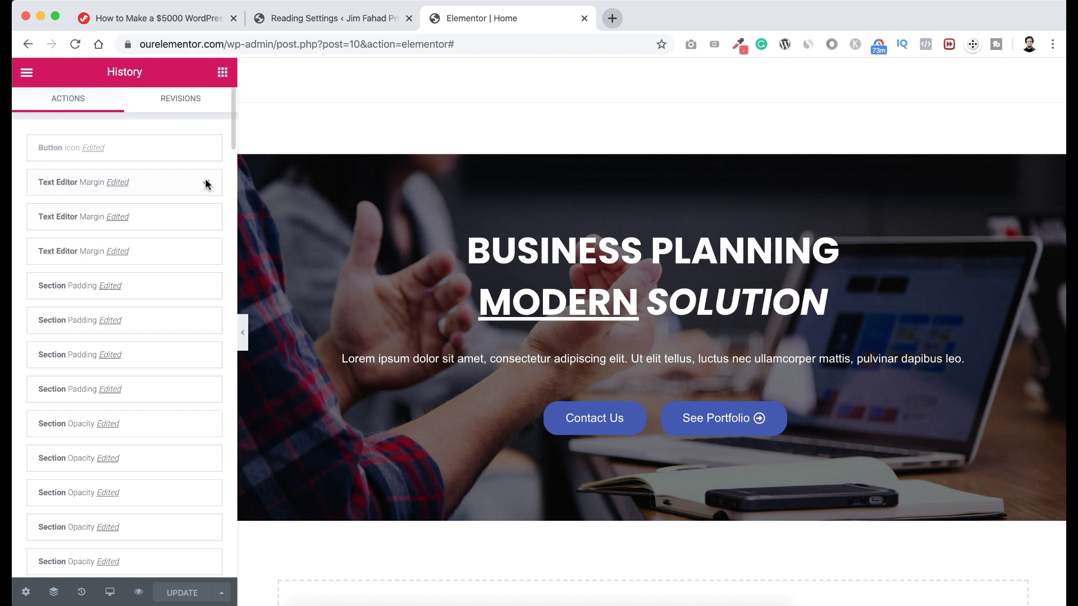
pyautogui.click(207, 183)
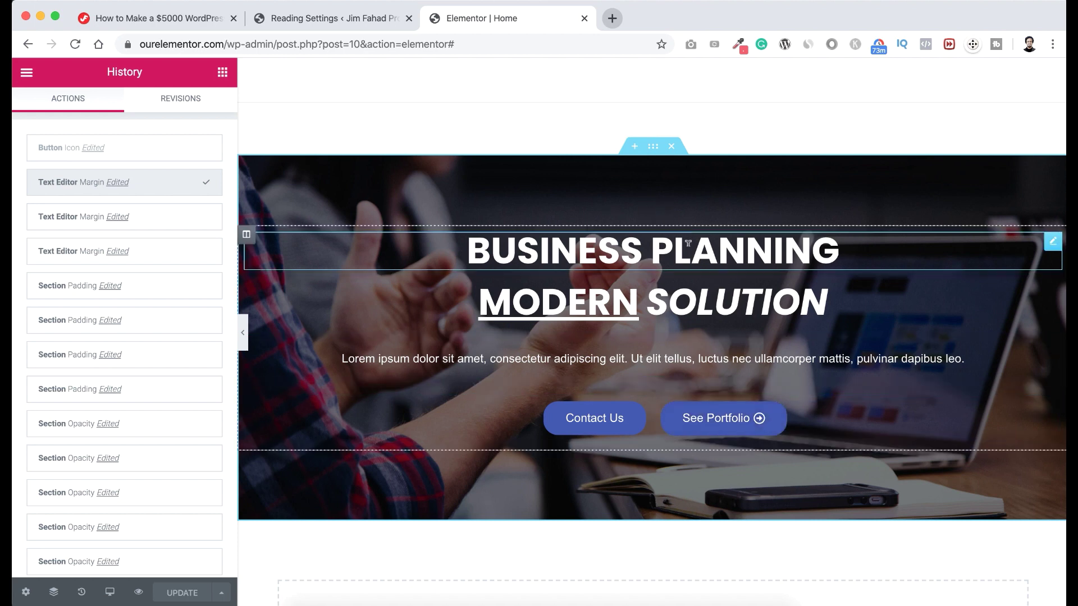
# Step: Remove the dark hero section from the Home page
pyautogui.click(674, 148)
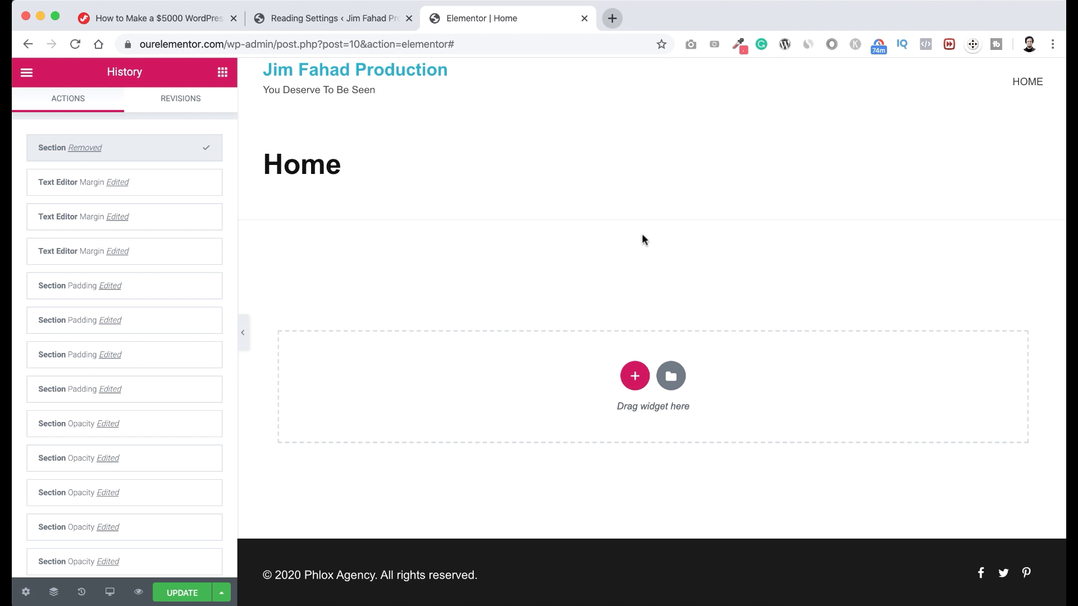
pyautogui.click(678, 379)
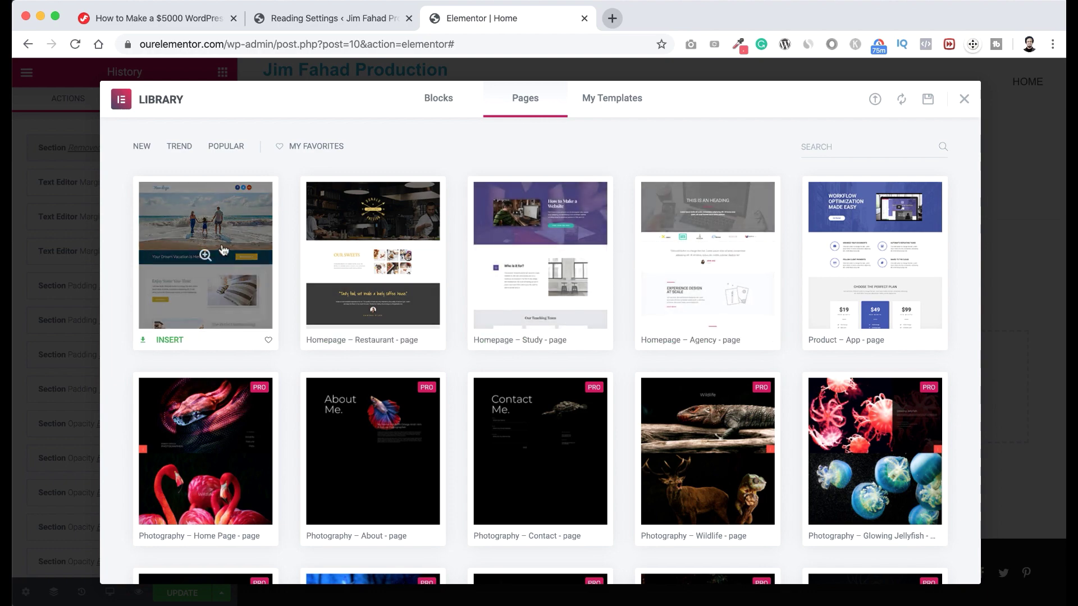
pyautogui.scroll(-3, 497, 371)
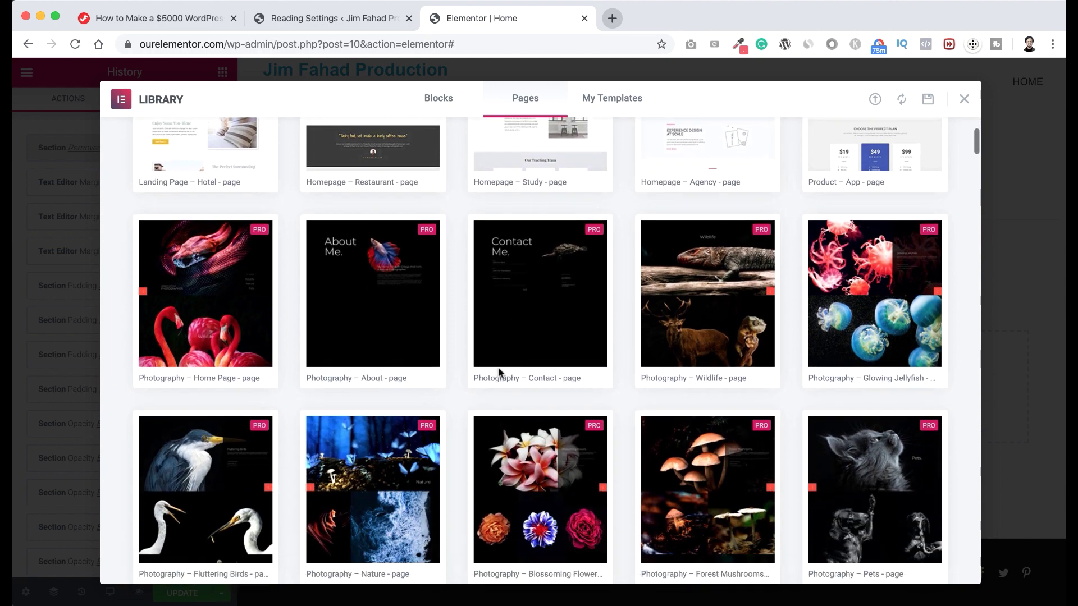
pyautogui.scroll(-6, 499, 371)
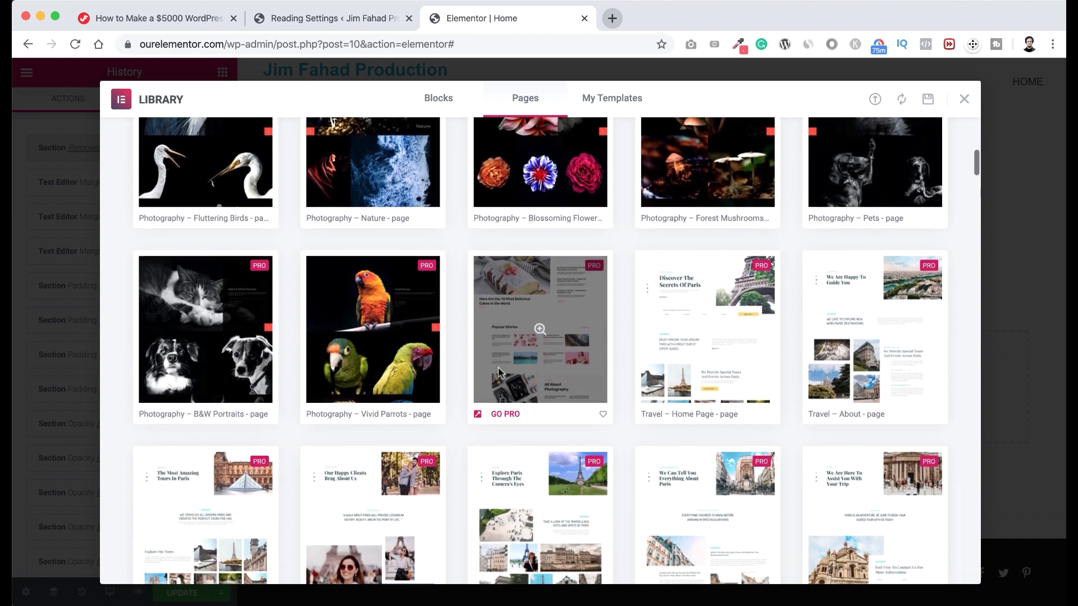
pyautogui.scroll(9, 499, 371)
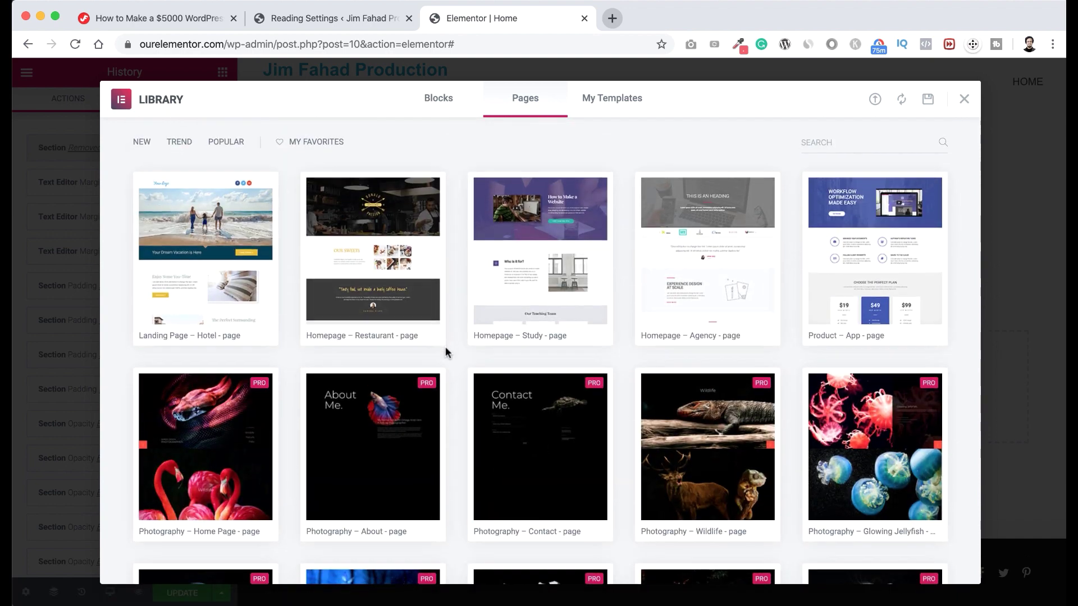
pyautogui.scroll(-5, 446, 350)
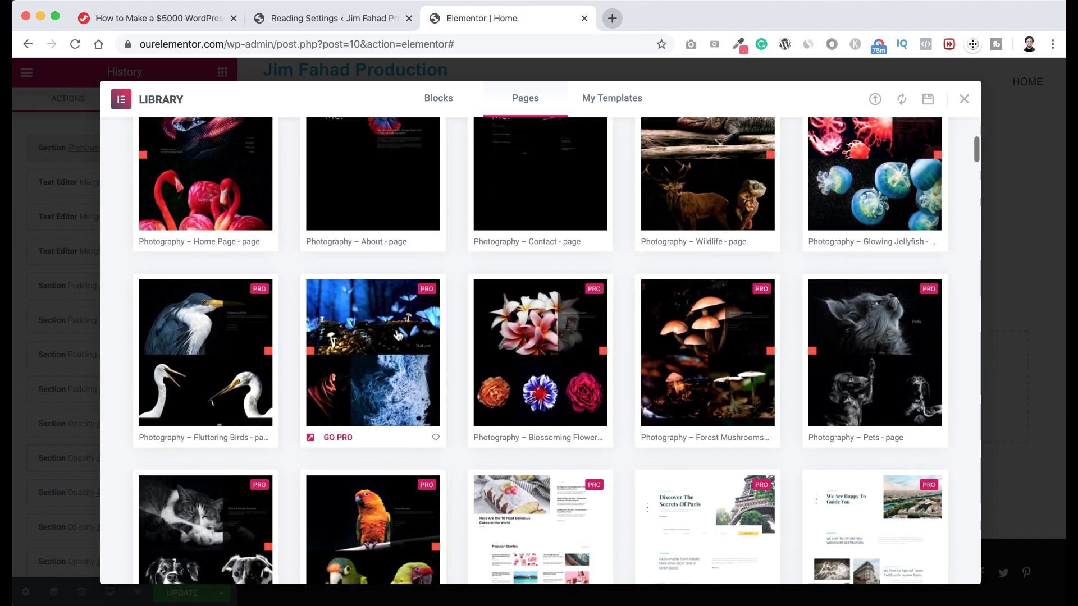
pyautogui.scroll(5, 460, 264)
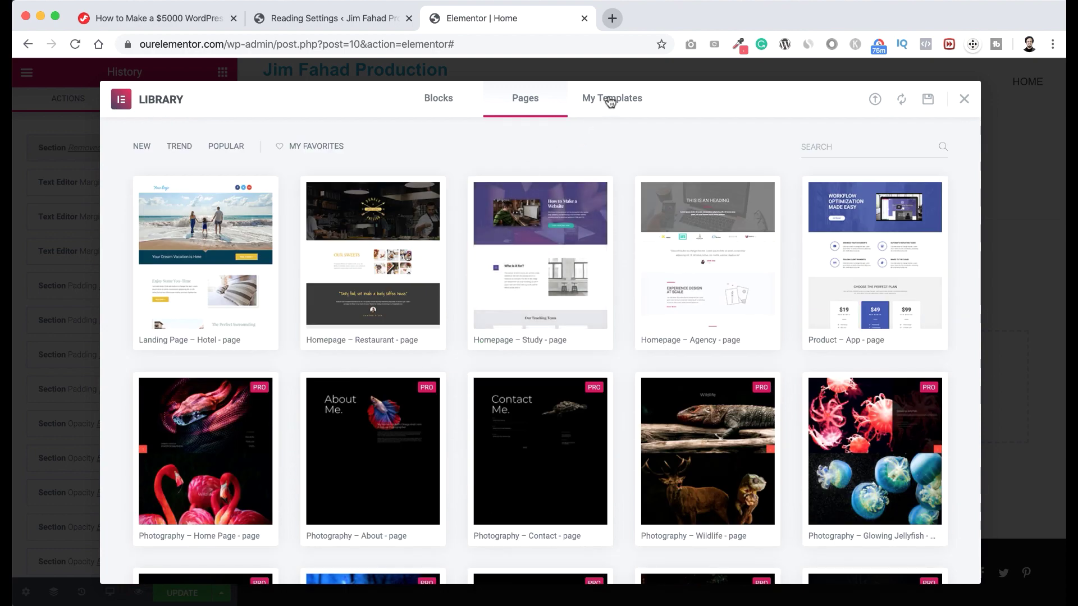
# Step: Import JFD-Corporate-HOME.json from the TEMPLATES folder into My Templates
pyautogui.click(611, 101)
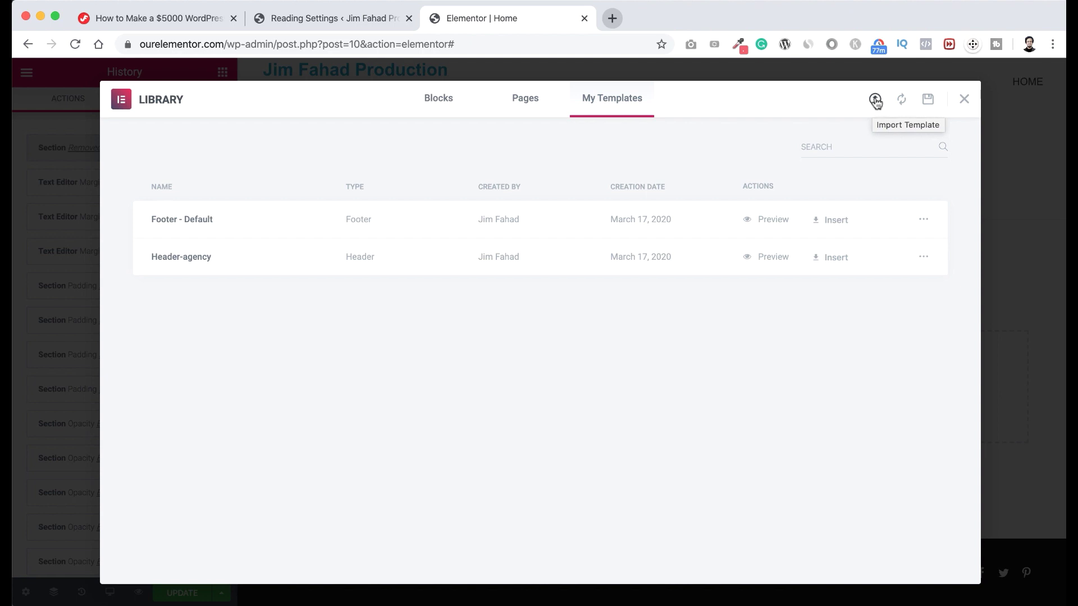
pyautogui.click(876, 100)
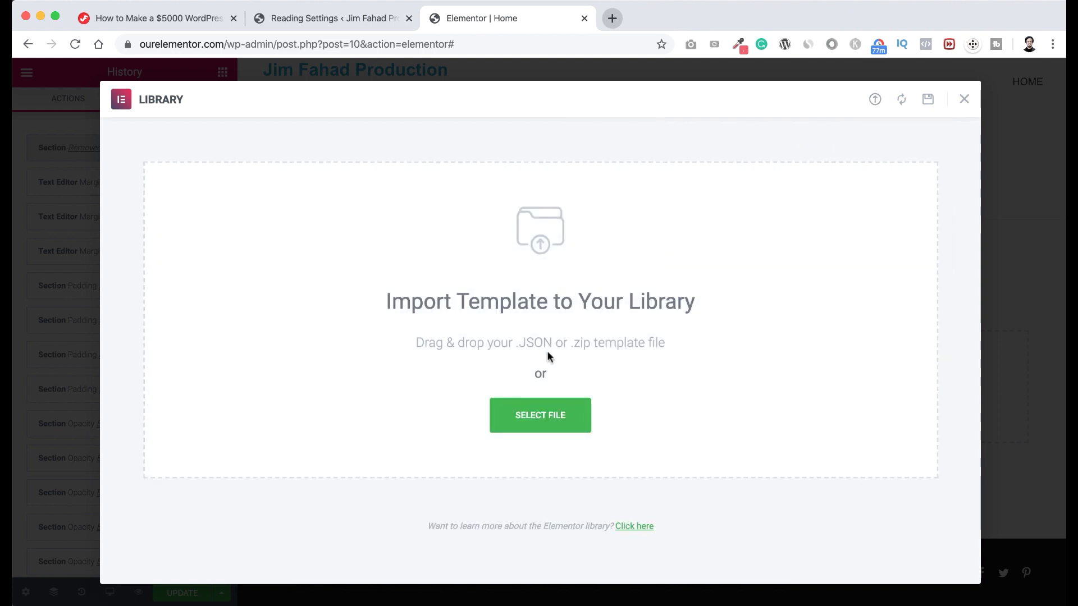
pyautogui.click(541, 418)
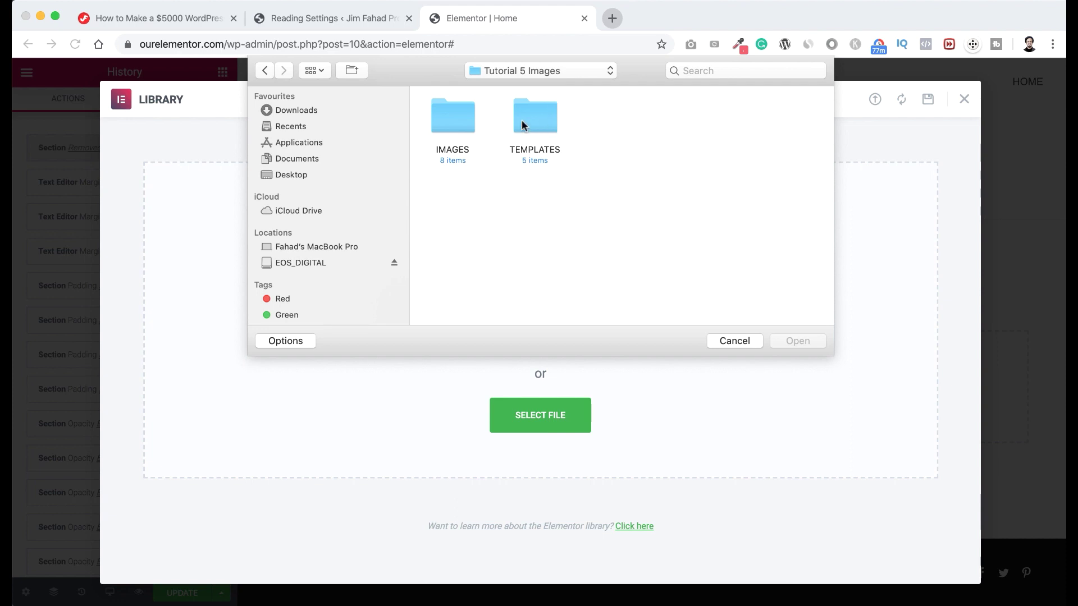
pyautogui.doubleClick(534, 116)
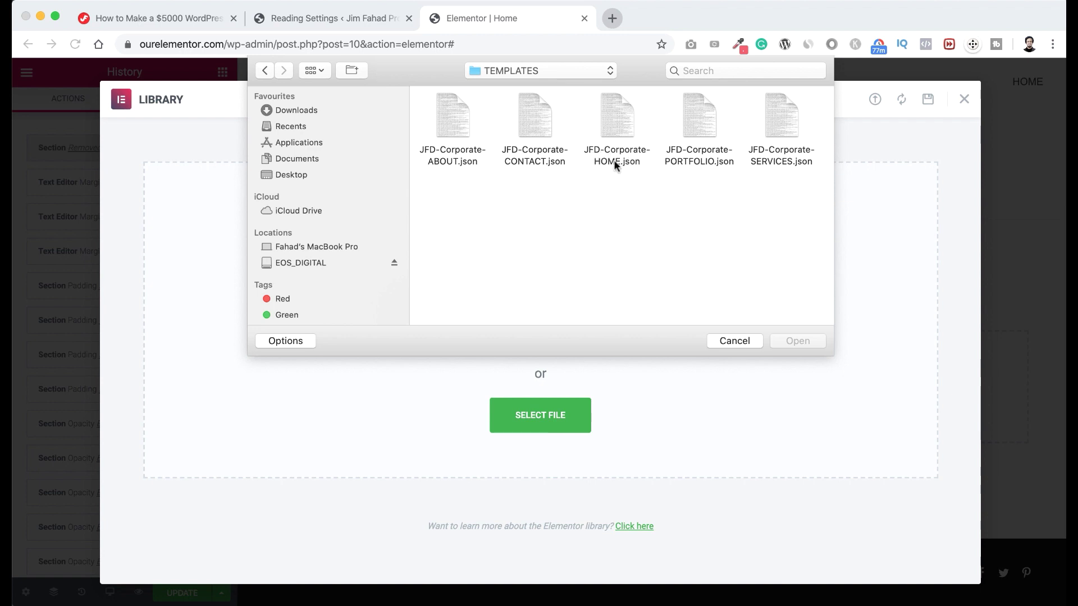
pyautogui.click(618, 116)
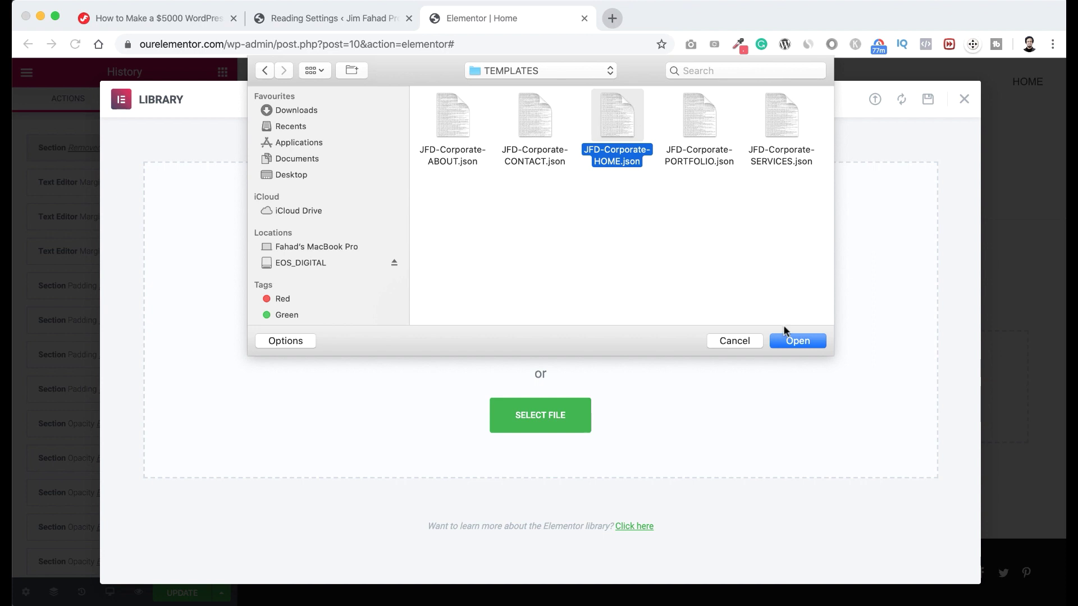
pyautogui.click(788, 340)
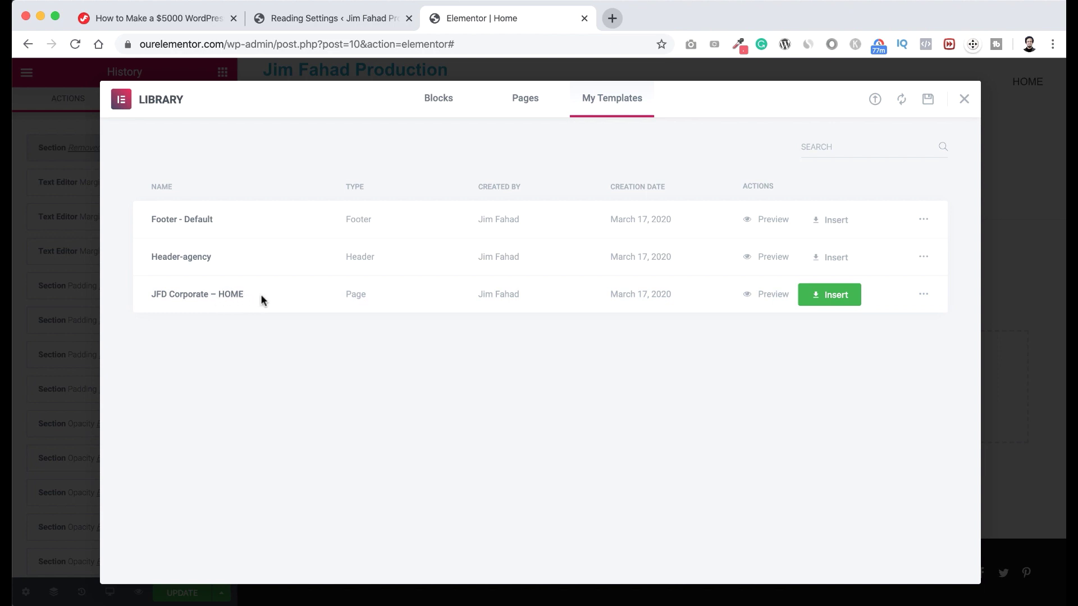
# Step: Insert the JFD Corporate – HOME template into the Home page and review its sections
pyautogui.click(840, 297)
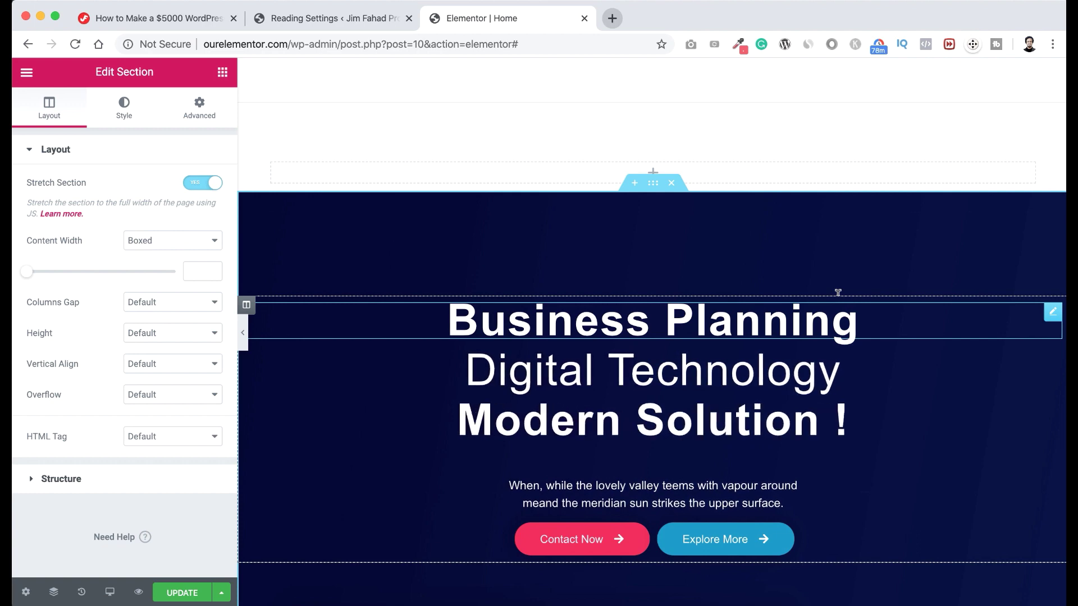
pyautogui.scroll(-8, 838, 293)
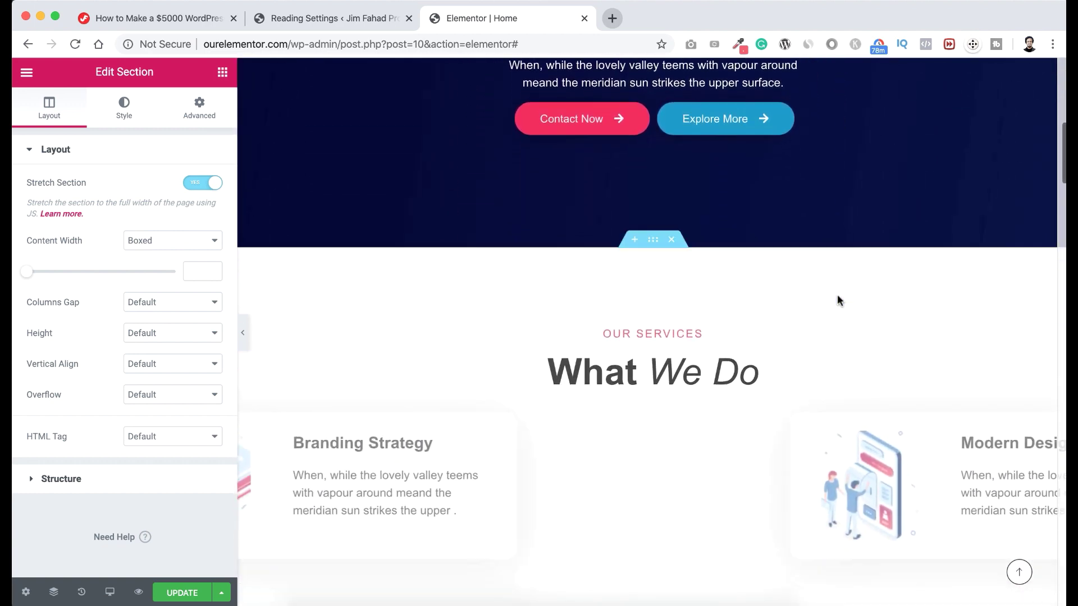
pyautogui.scroll(-3, 837, 300)
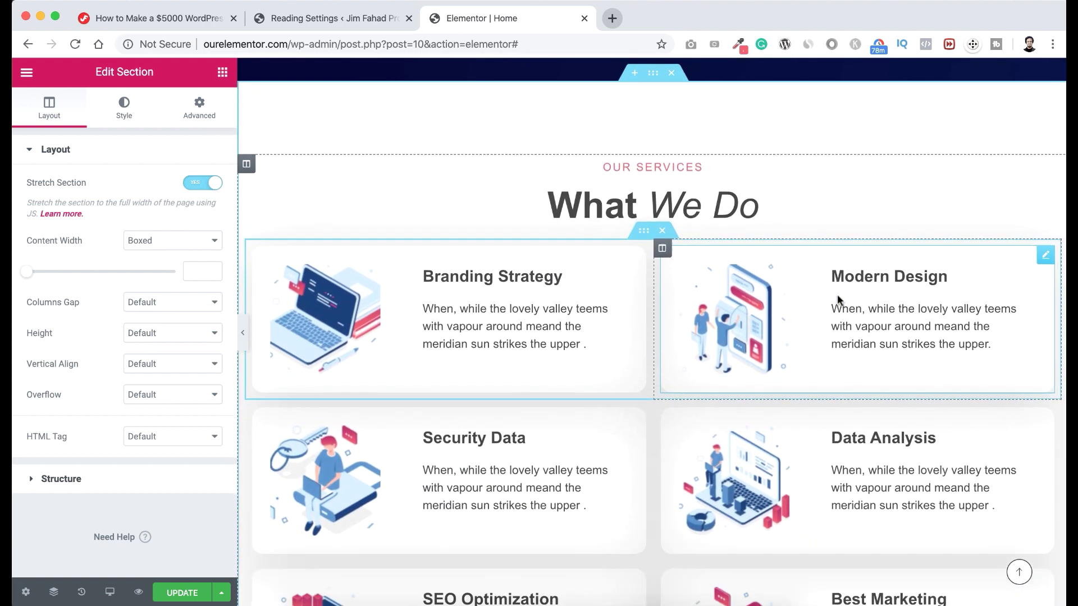
pyautogui.scroll(-8, 837, 294)
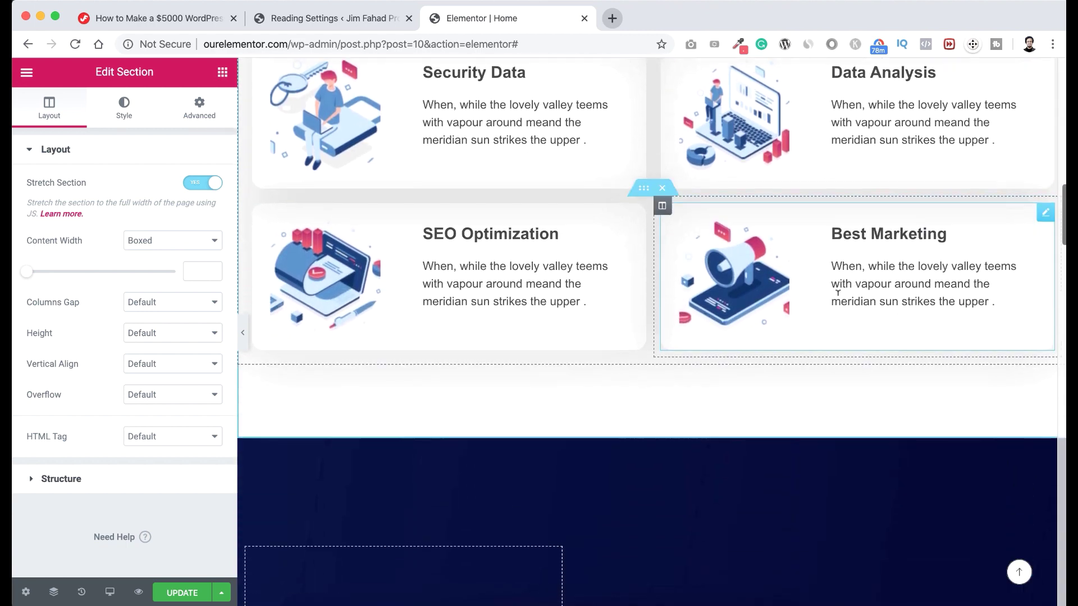
pyautogui.scroll(-7, 837, 294)
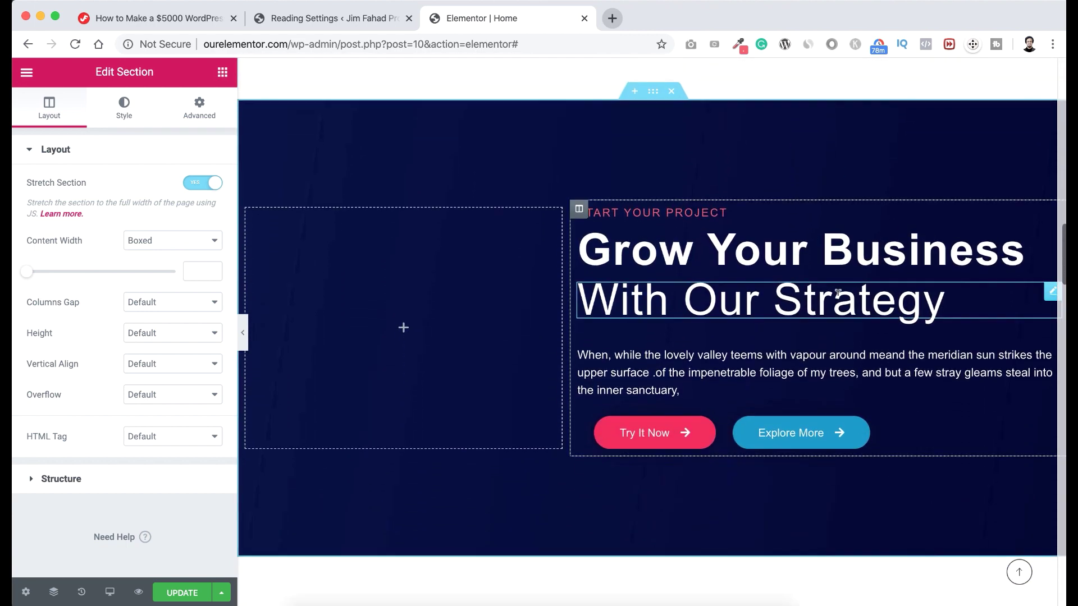
pyautogui.scroll(-8, 840, 300)
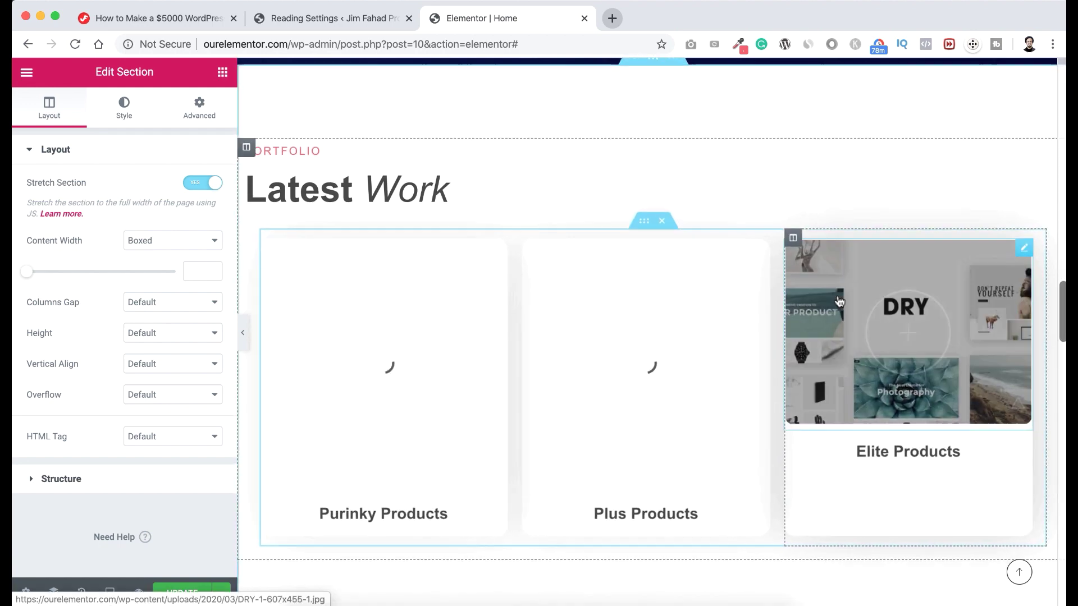
pyautogui.scroll(-10, 840, 302)
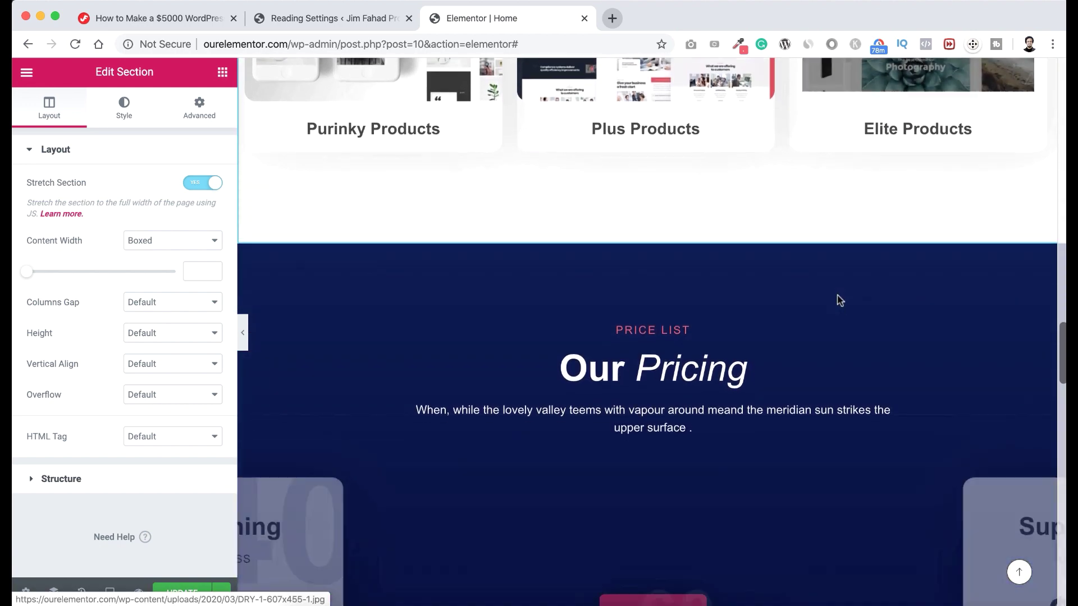
pyautogui.scroll(-8, 837, 295)
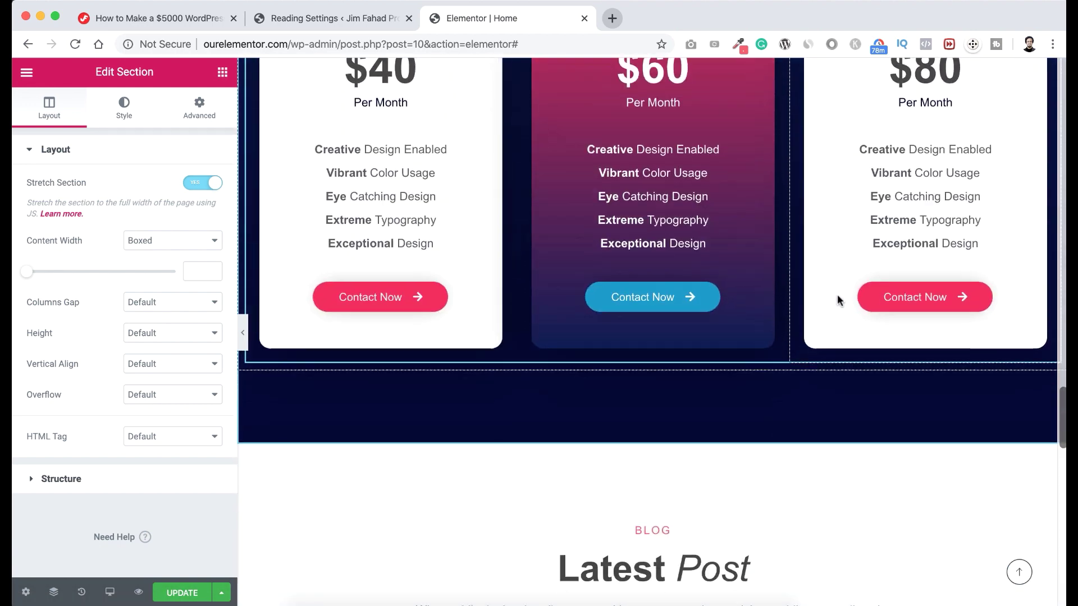
pyautogui.scroll(-3, 837, 296)
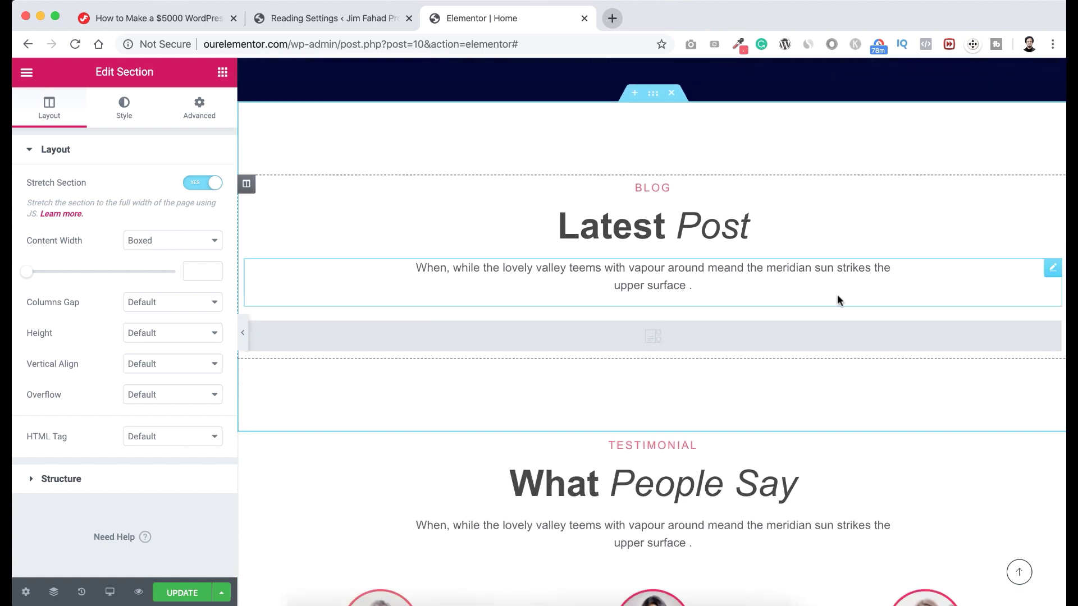
pyautogui.scroll(-6, 837, 300)
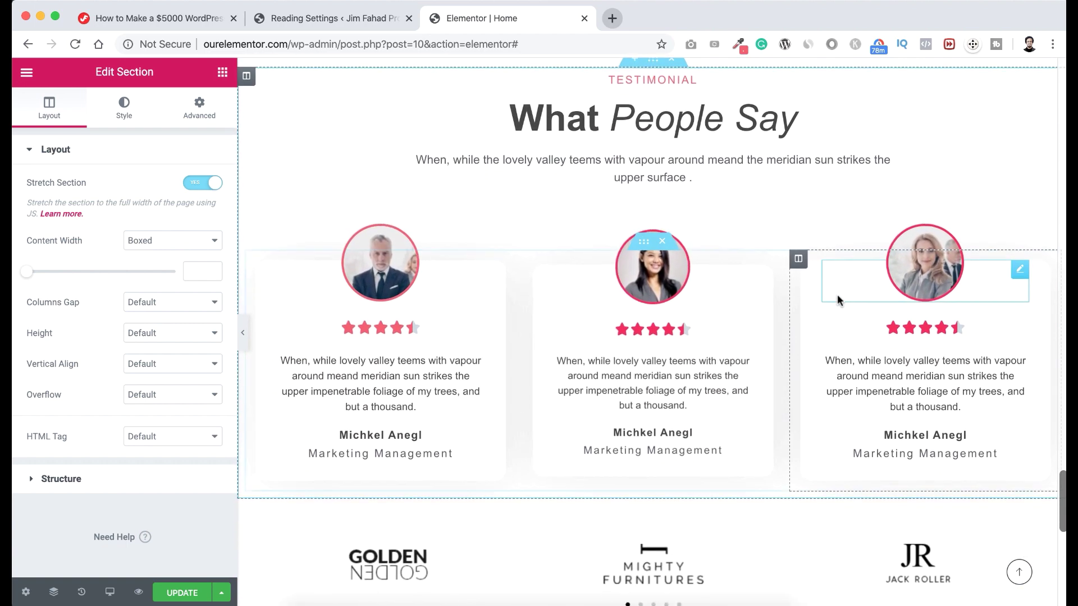
pyautogui.scroll(-3, 837, 294)
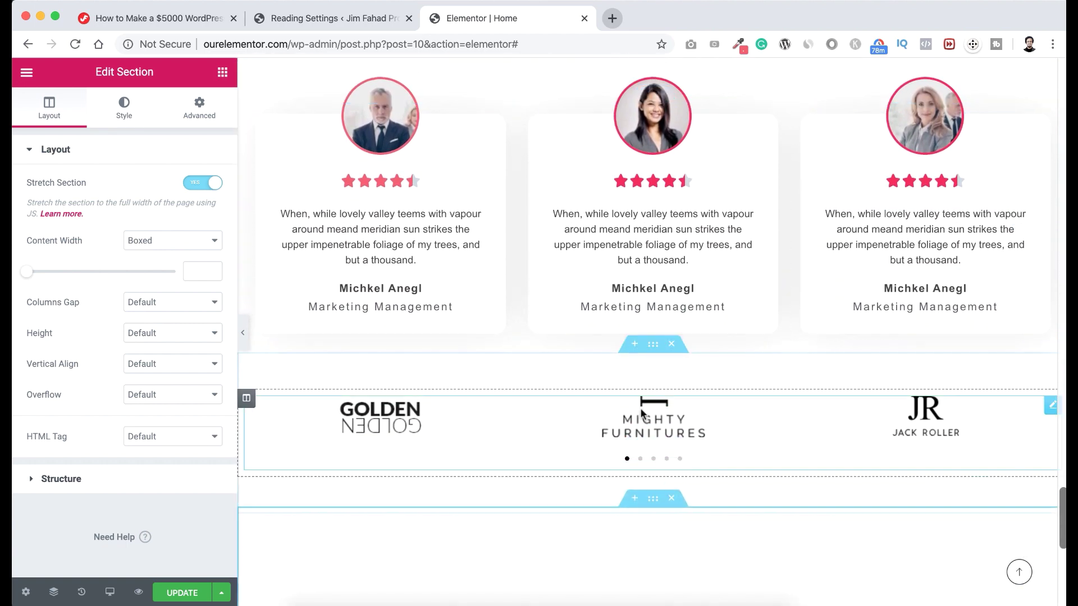
pyautogui.scroll(-2, 695, 433)
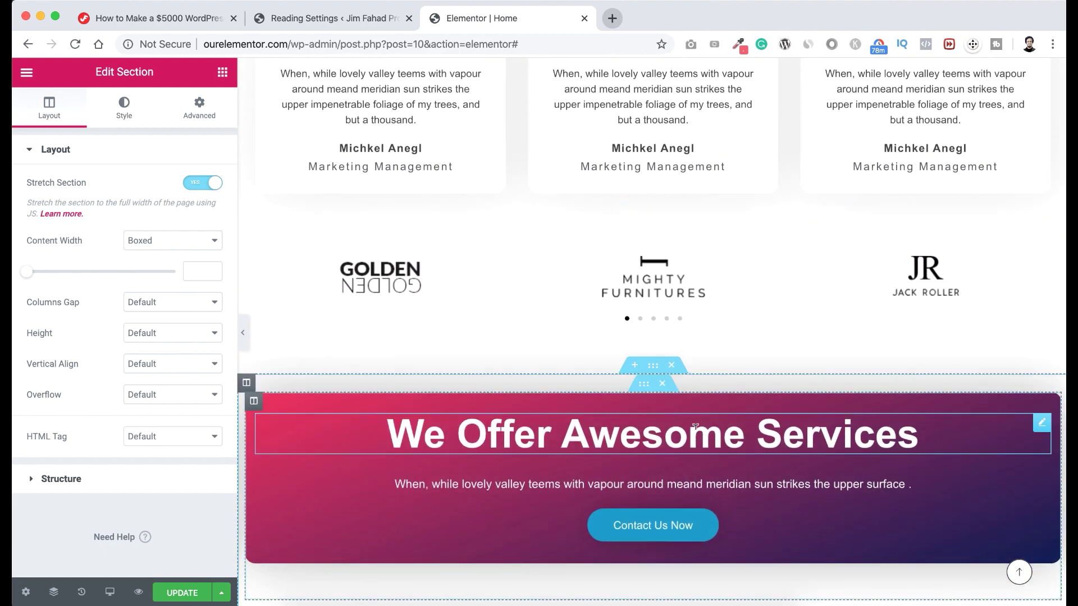
pyautogui.scroll(-1, 695, 433)
pyautogui.scroll(-1, 673, 433)
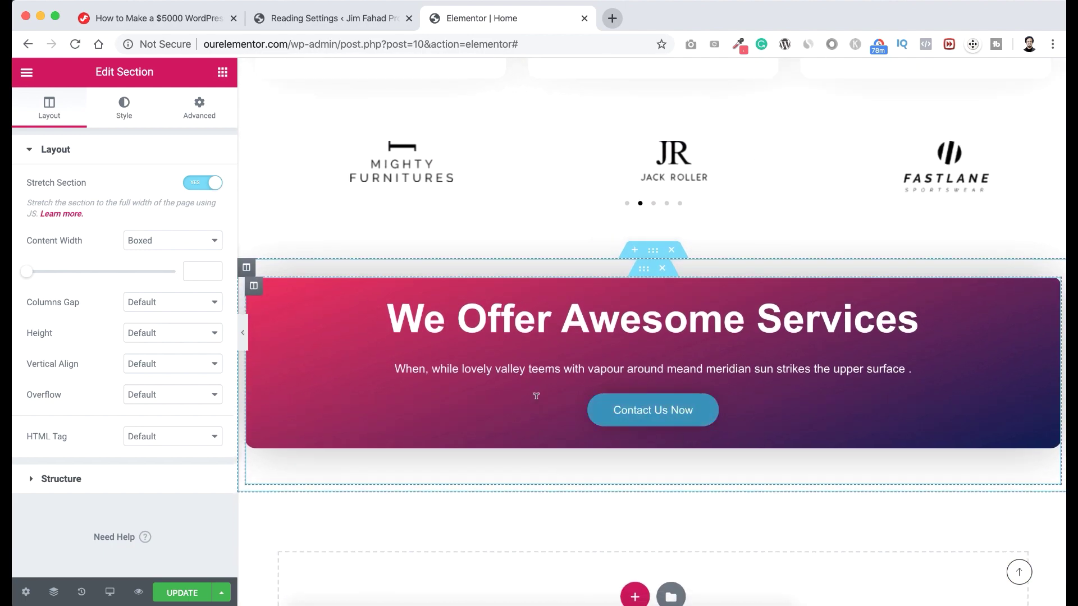
pyautogui.scroll(20, 679, 335)
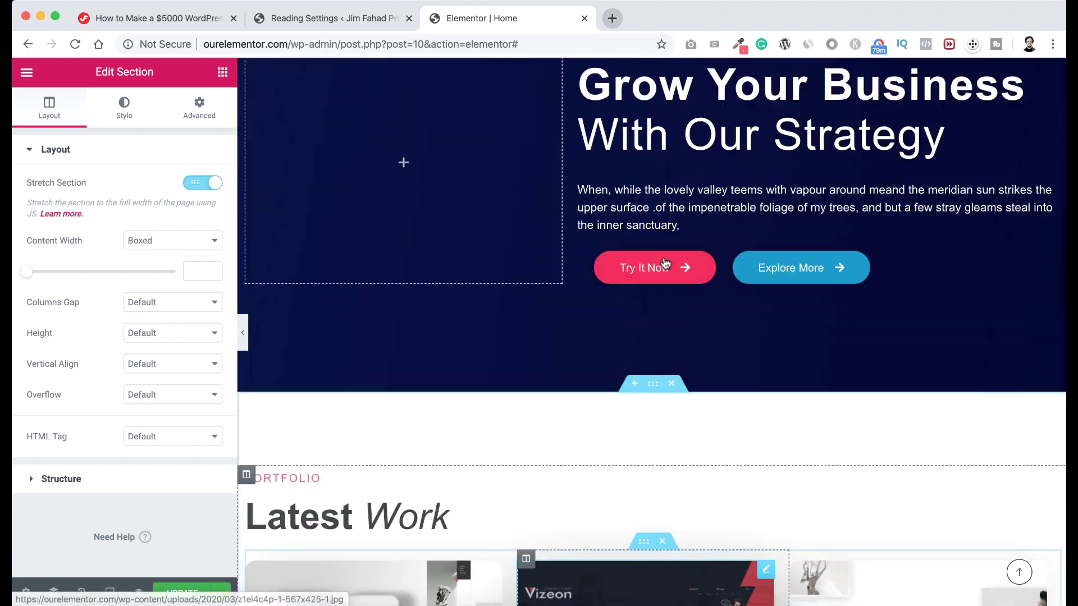
pyautogui.scroll(10, 663, 256)
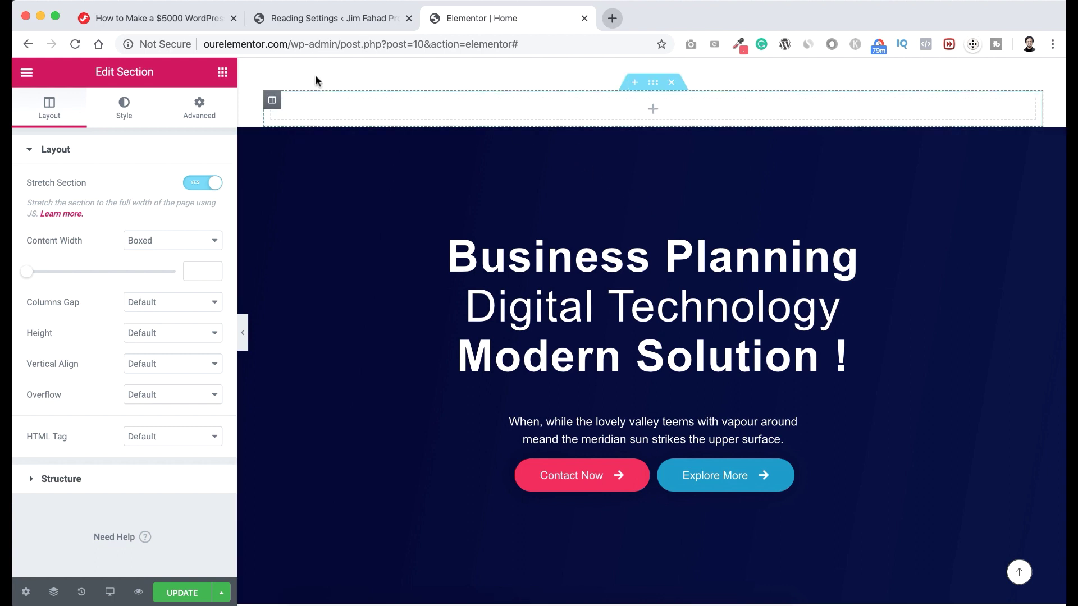
pyautogui.click(172, 15)
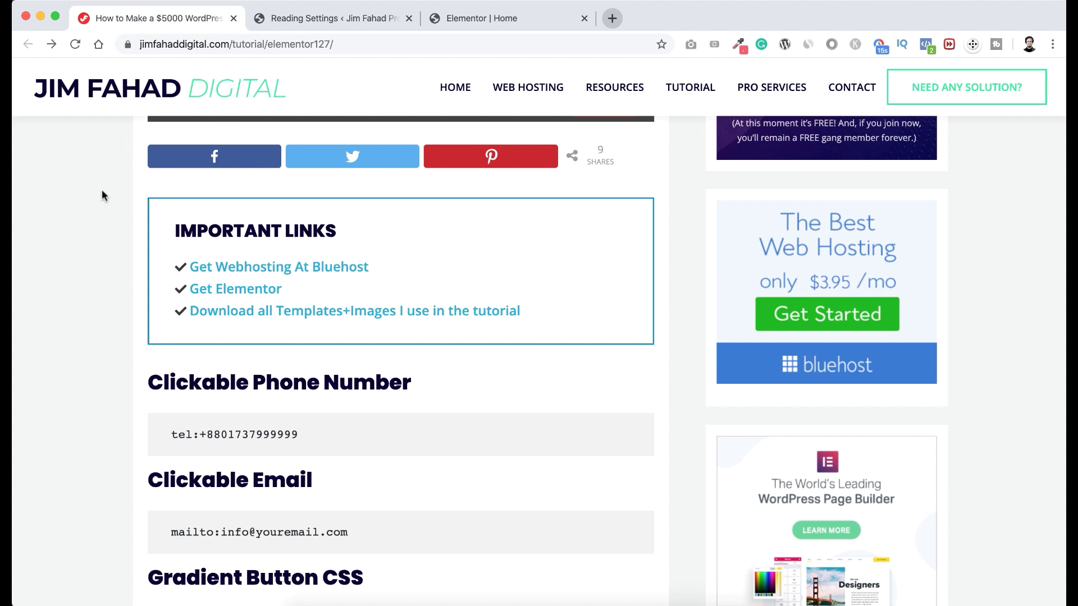
pyautogui.scroll(2, 103, 190)
pyautogui.scroll(-3, 103, 190)
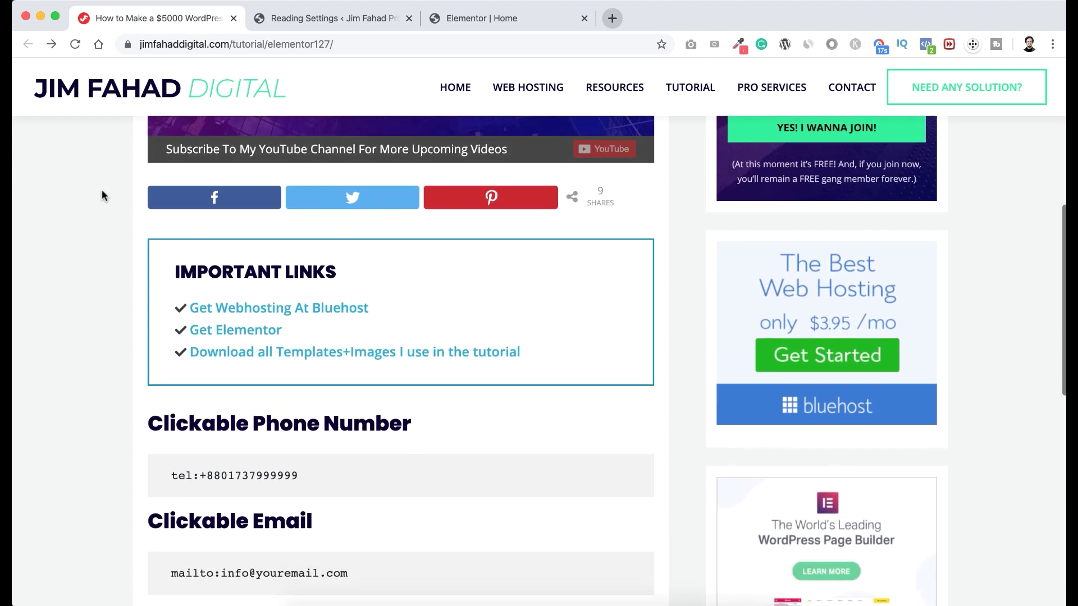
pyautogui.scroll(-1, 102, 190)
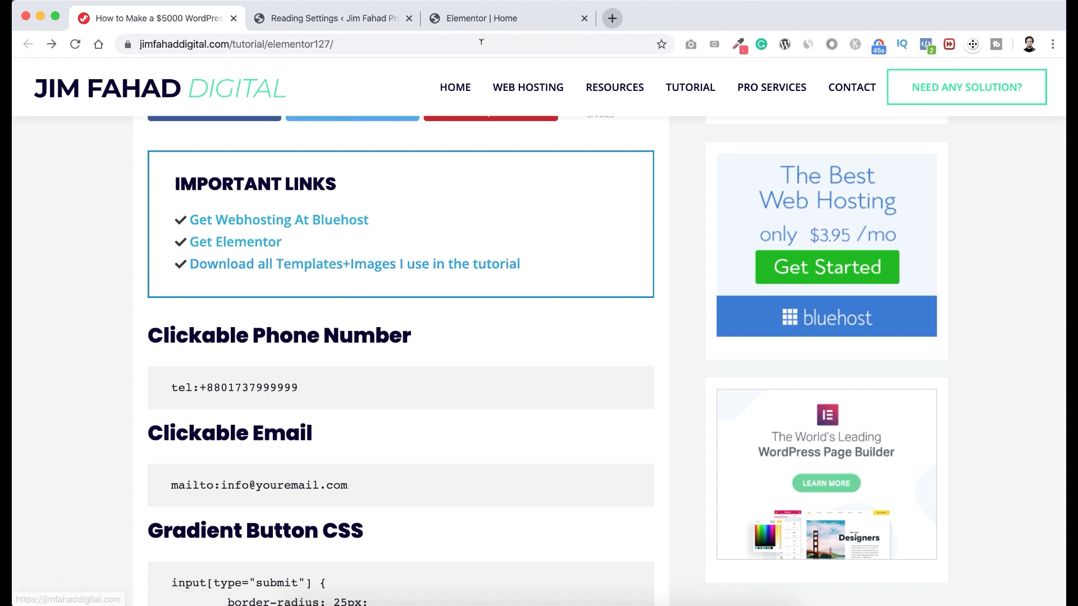
pyautogui.click(484, 19)
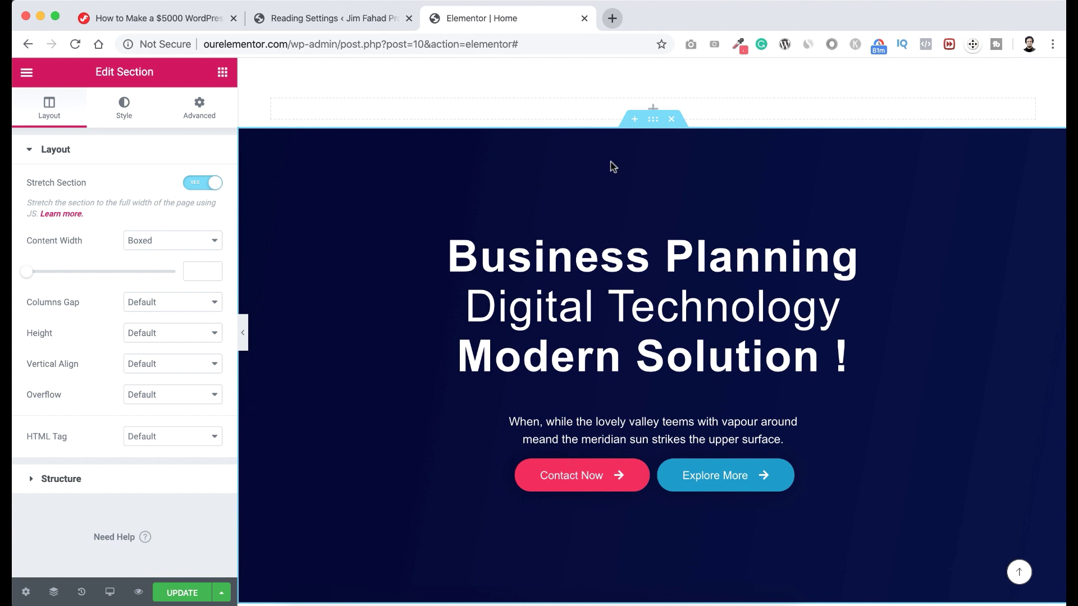
# Step: Give the hero section a 550 px minimum height with middle-aligned columns
pyautogui.scroll(-1, 604, 241)
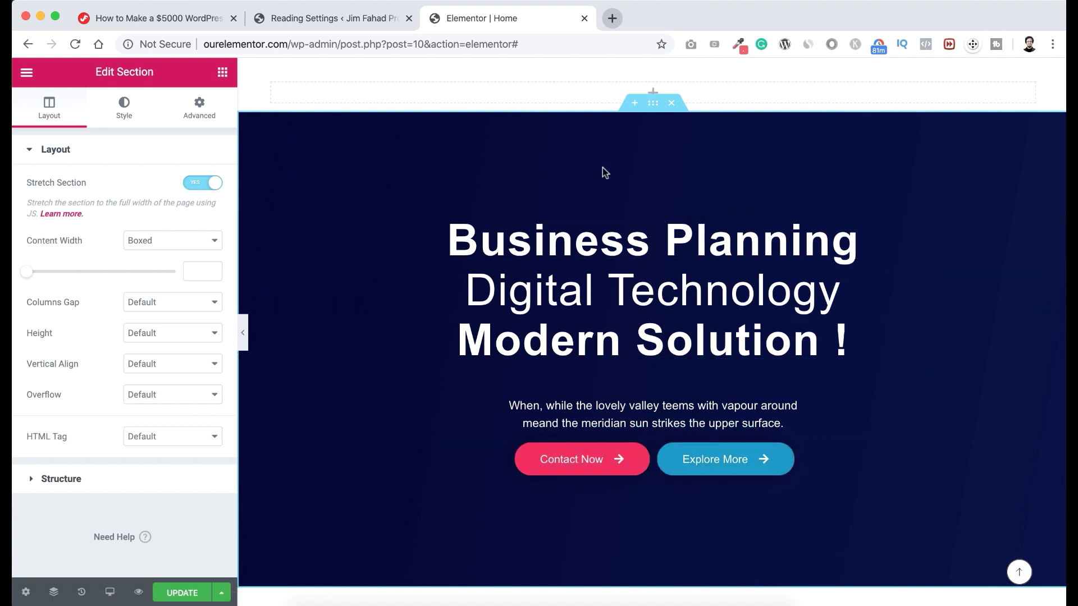
pyautogui.click(653, 106)
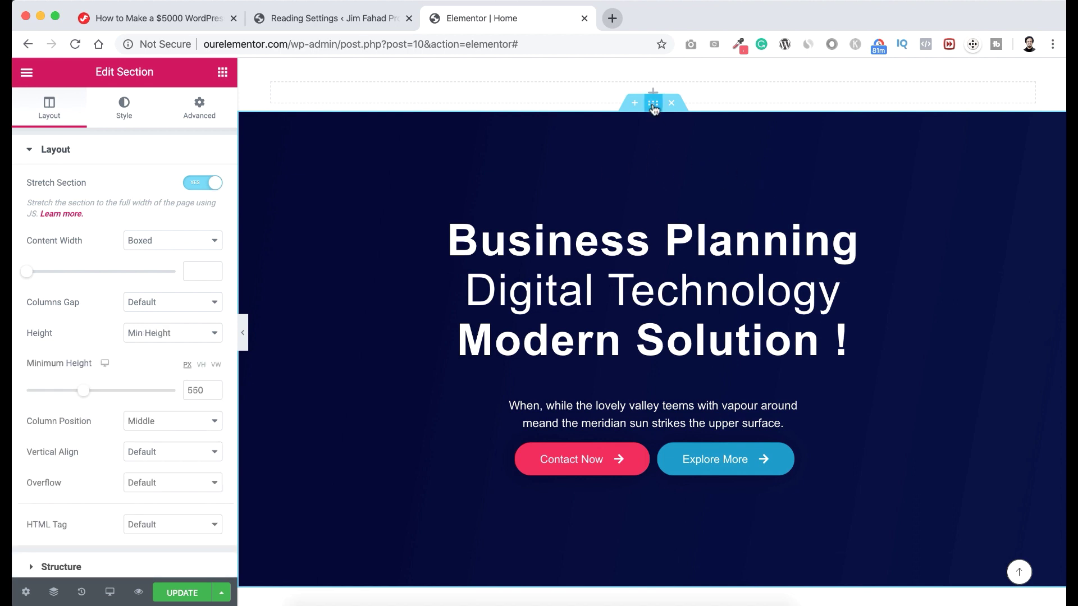
pyautogui.click(134, 106)
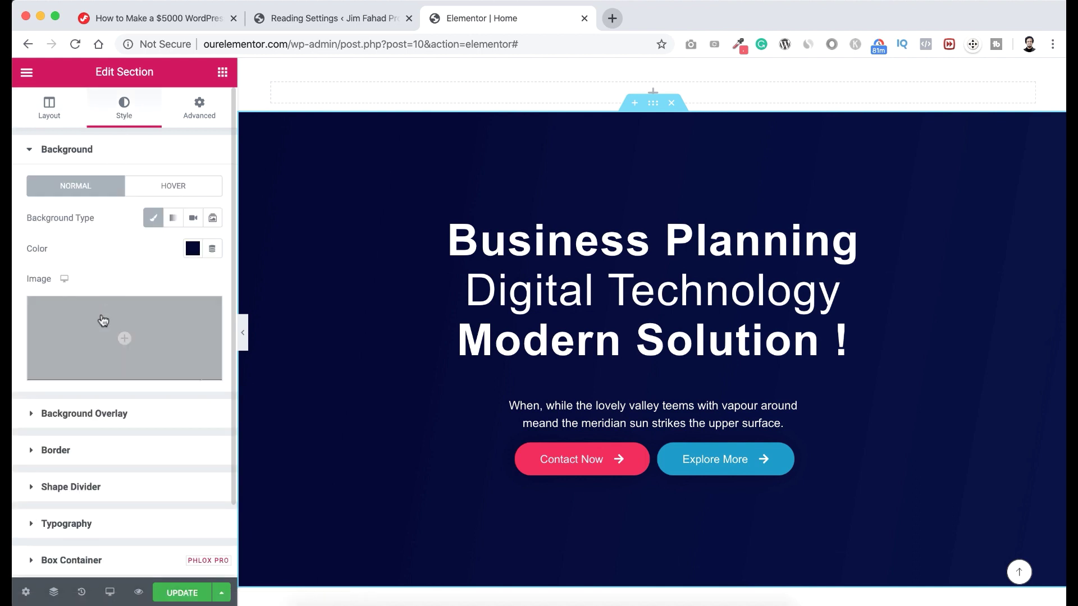
# Step: Upload bg-1.jpg from IMAGES/Backgrounds and set it as the hero section's background image
pyautogui.click(125, 333)
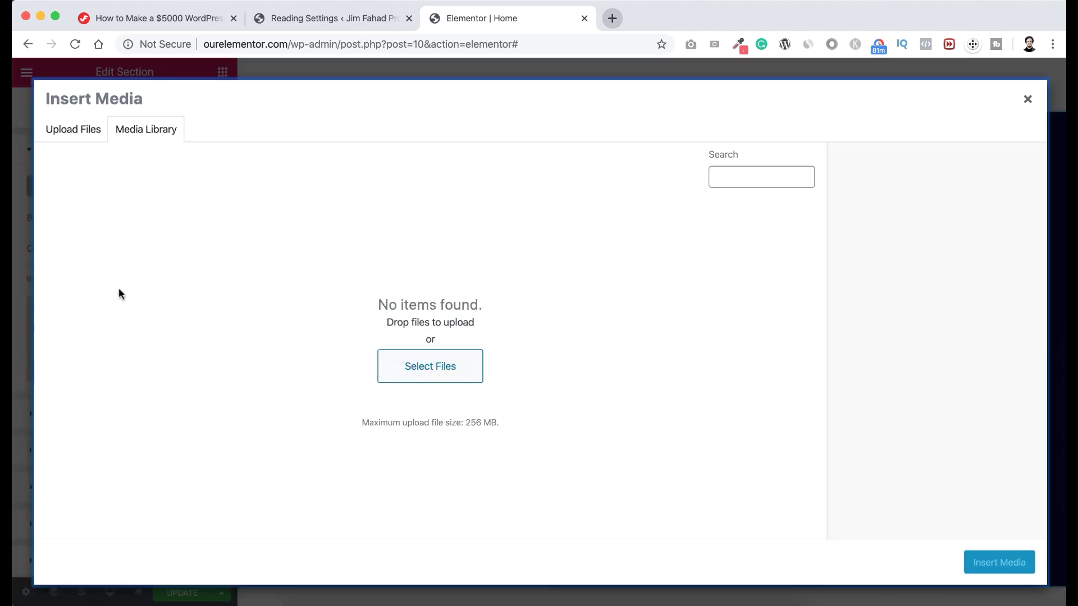
pyautogui.click(74, 131)
pyautogui.click(532, 344)
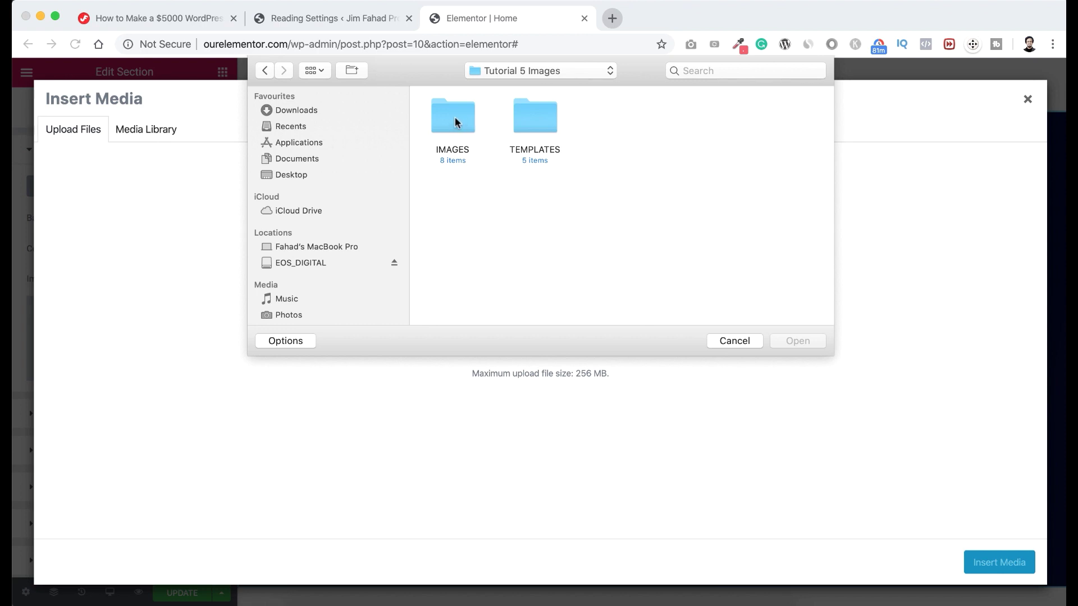
pyautogui.doubleClick(454, 116)
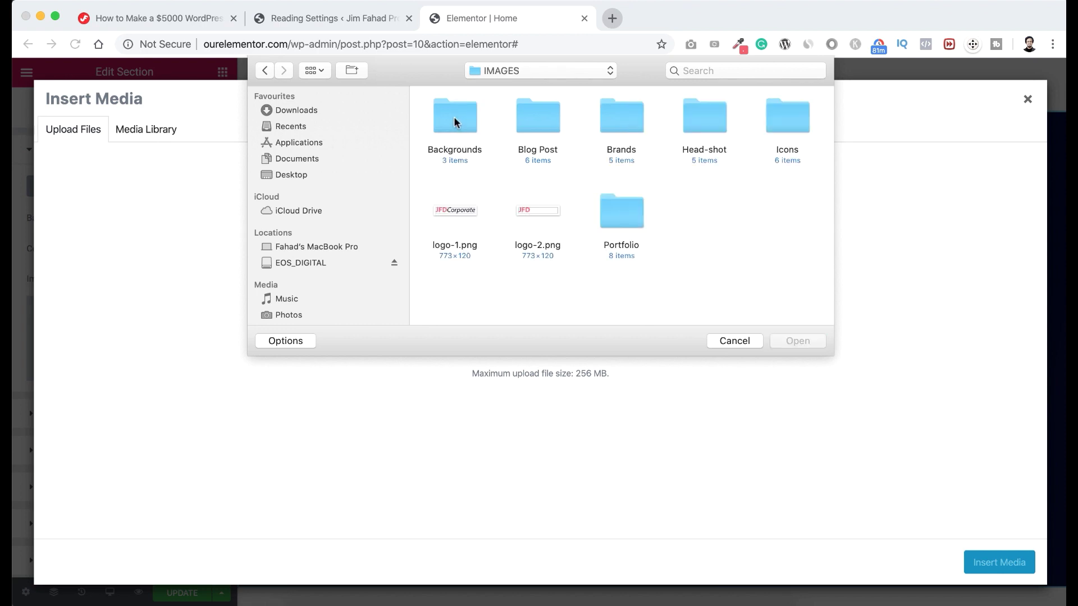
pyautogui.doubleClick(455, 120)
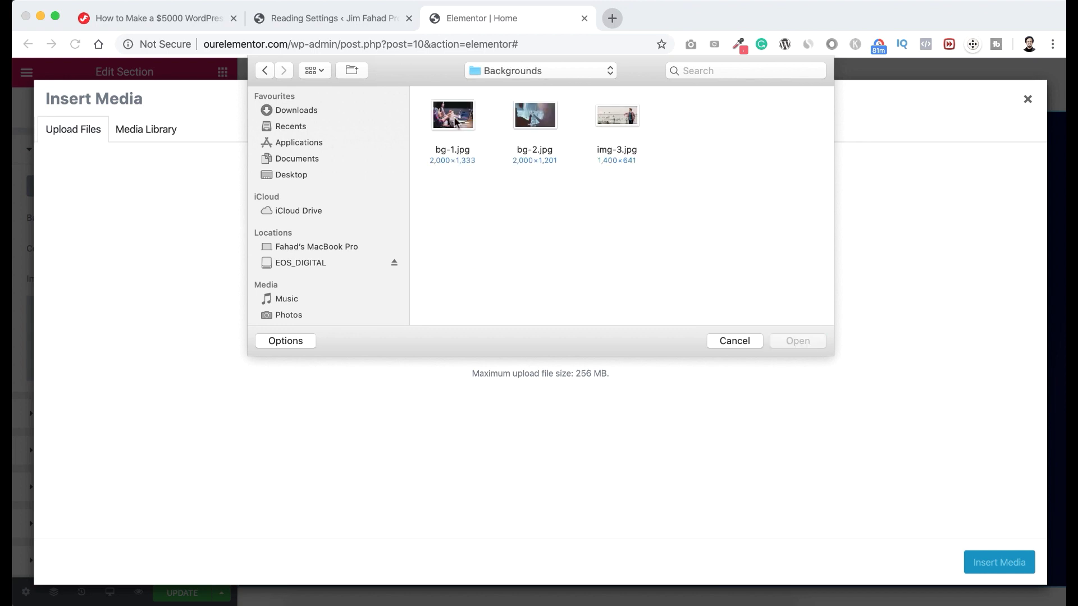
pyautogui.click(459, 119)
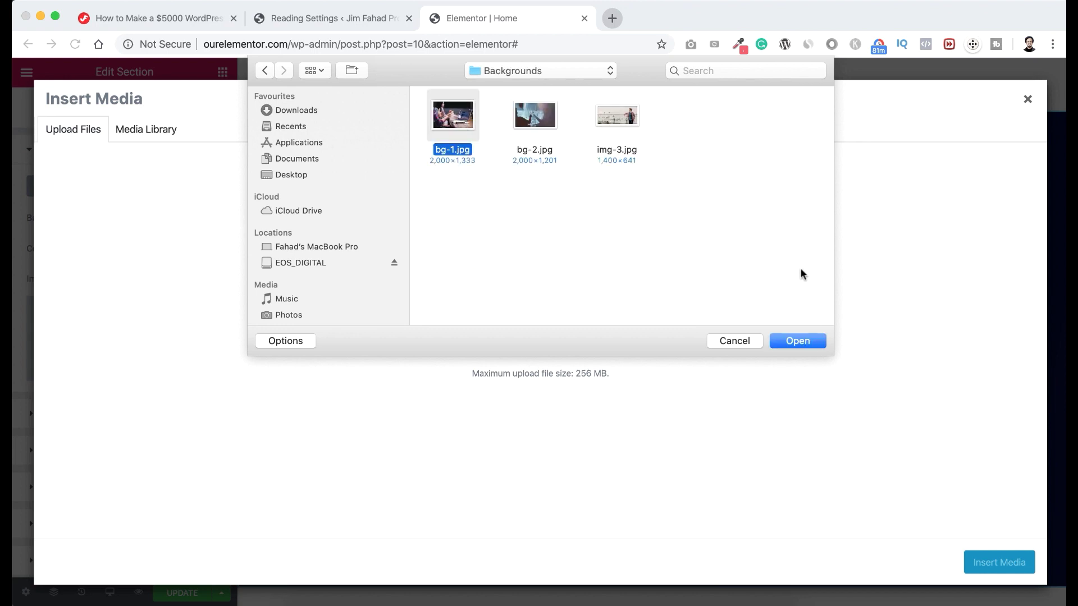
pyautogui.click(798, 341)
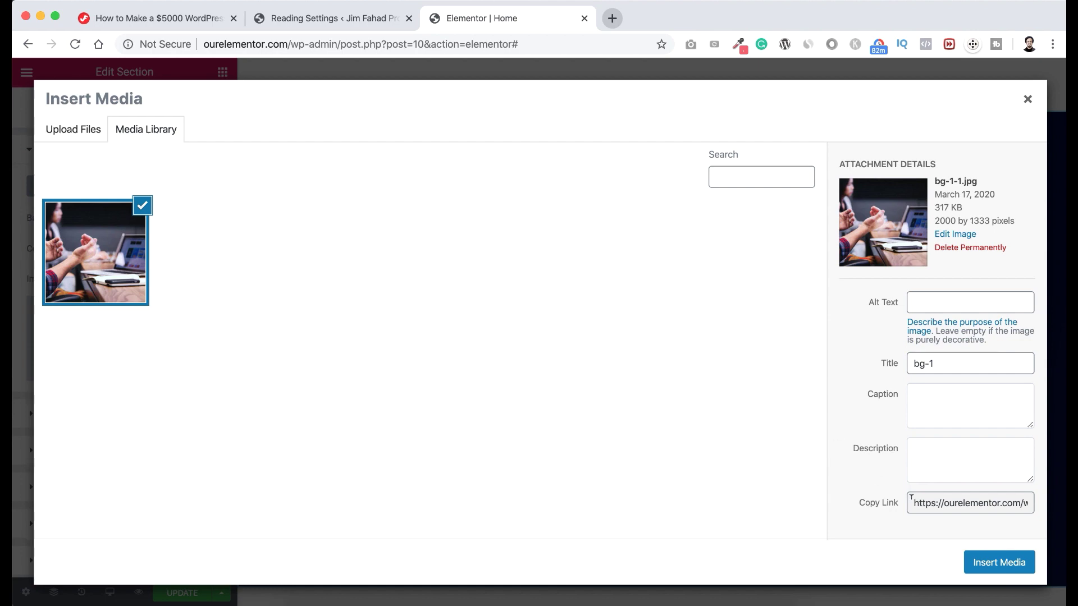
pyautogui.click(981, 563)
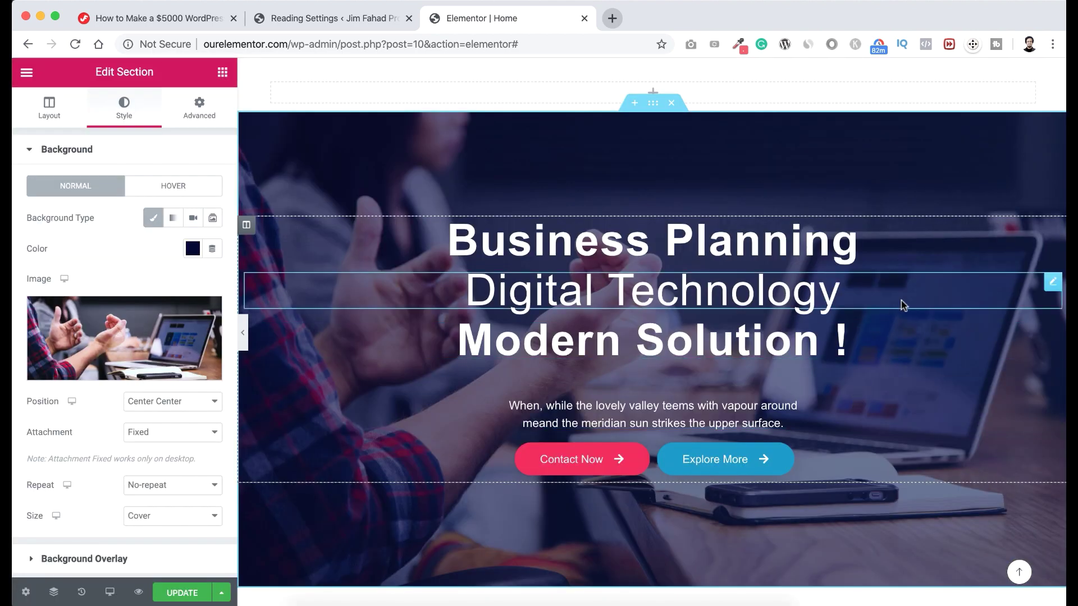
# Step: Check the OUR SERVICES heading's typography in its Style settings
pyautogui.scroll(-6, 911, 307)
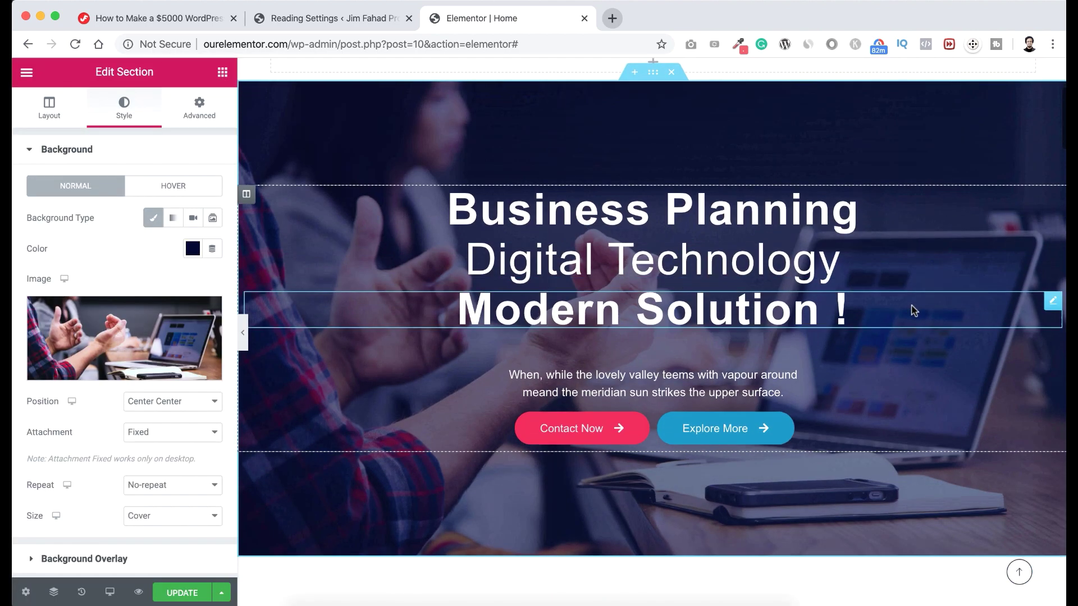
pyautogui.scroll(-3, 911, 305)
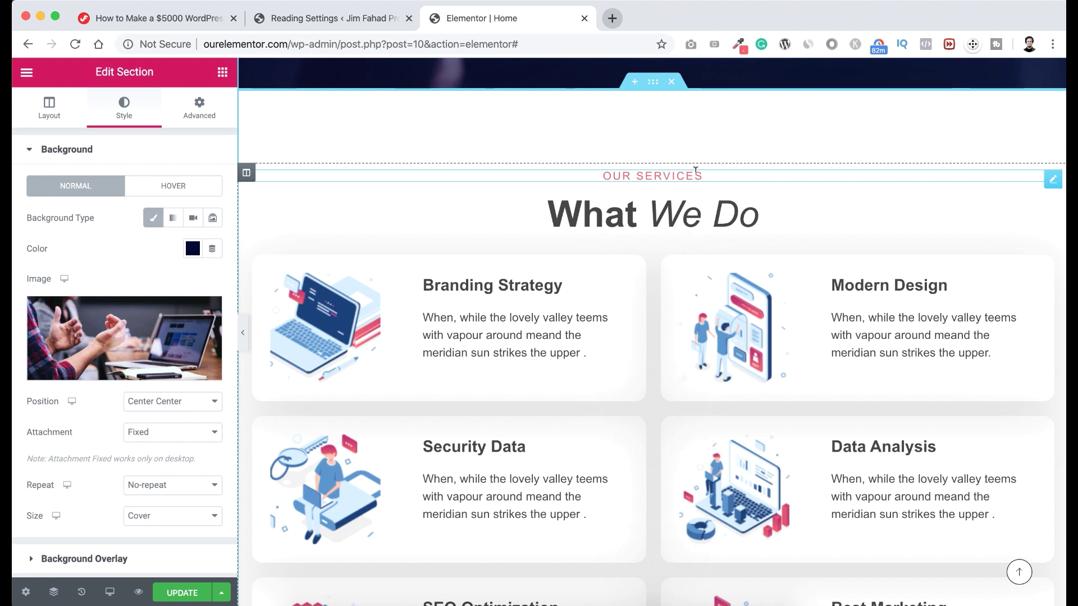
pyautogui.click(694, 172)
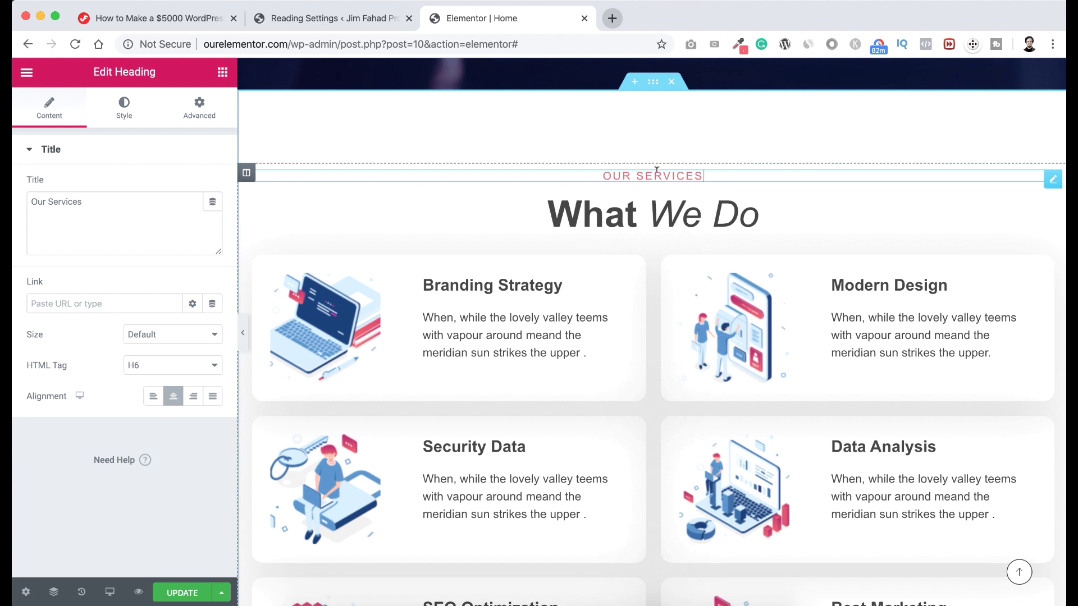
pyautogui.click(124, 107)
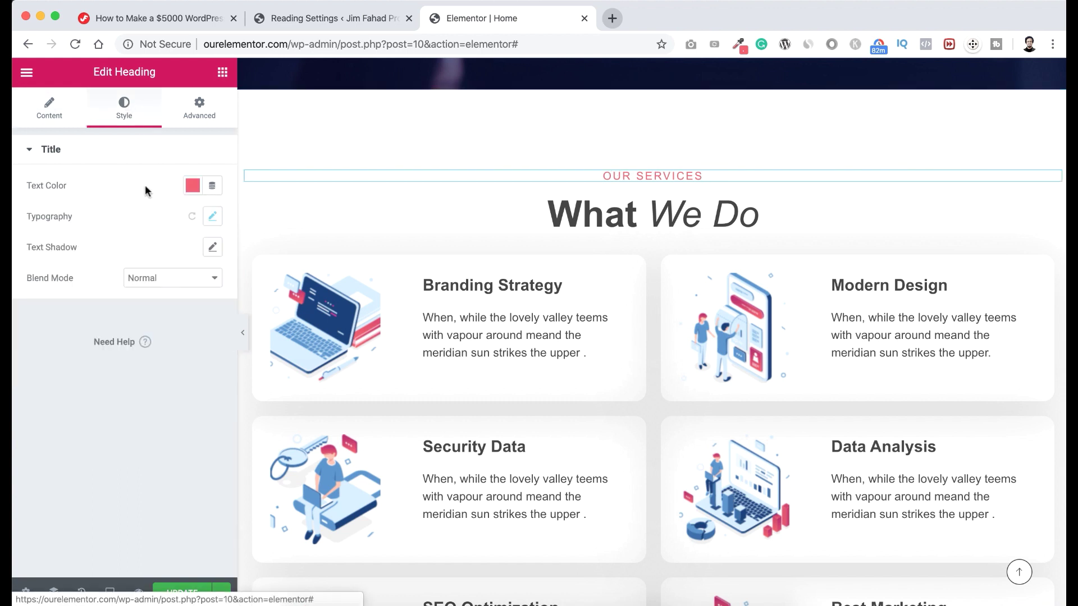
pyautogui.click(213, 217)
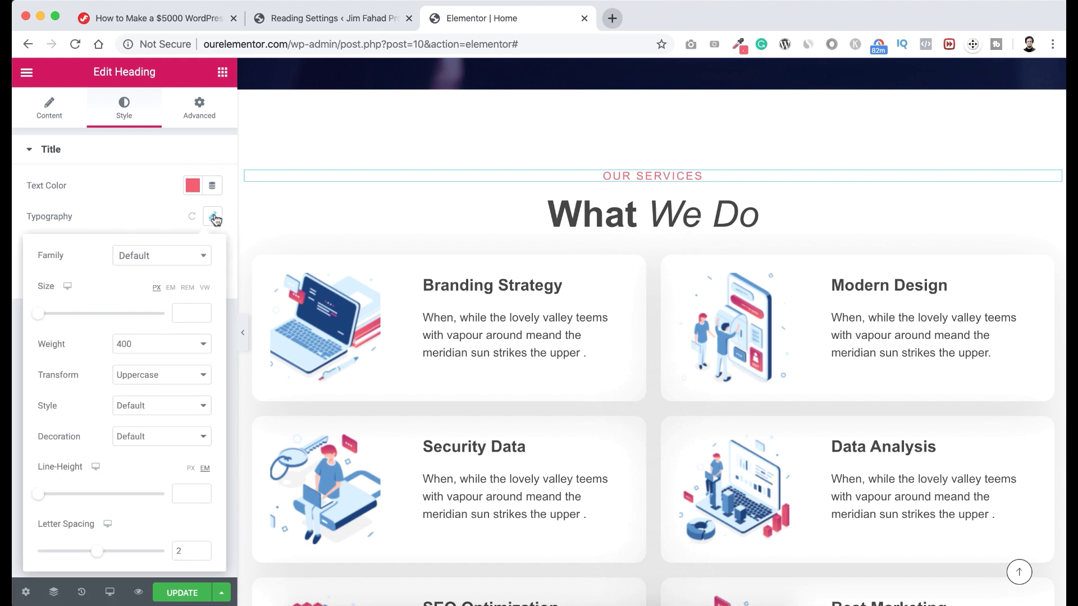
pyautogui.click(131, 195)
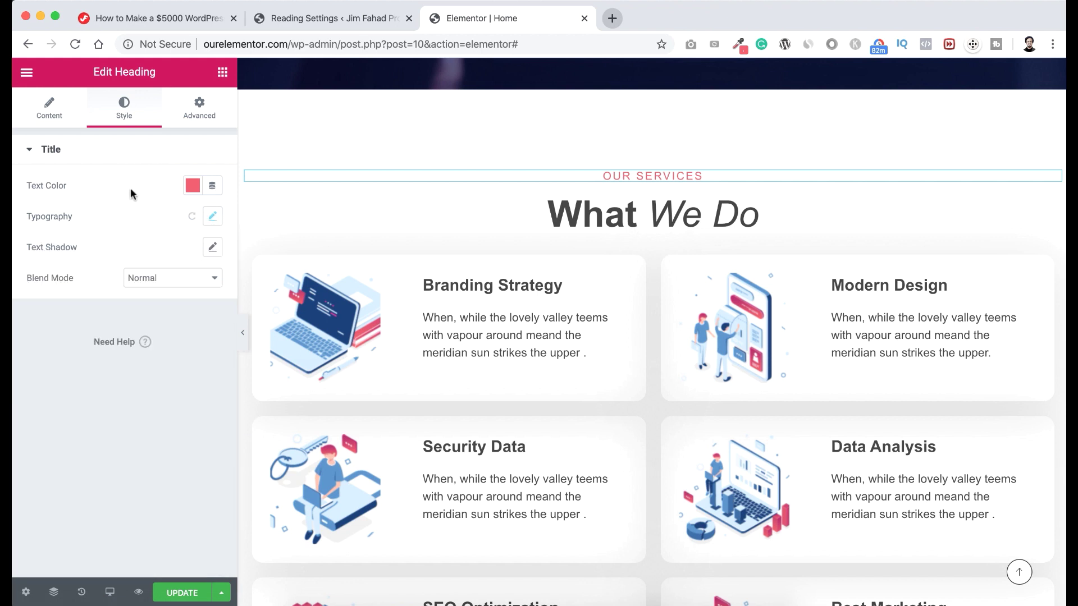
# Step: Select 'We Do' in the What We Do heading and toggle its italics off and back on
pyautogui.click(611, 206)
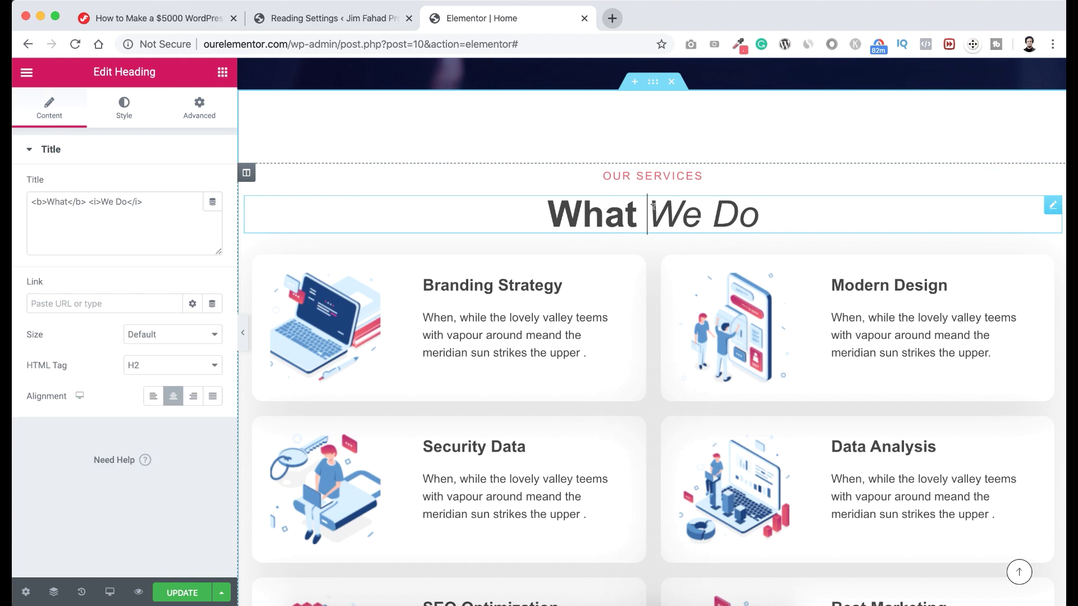
pyautogui.moveTo(652, 206); pyautogui.dragTo(757, 214)
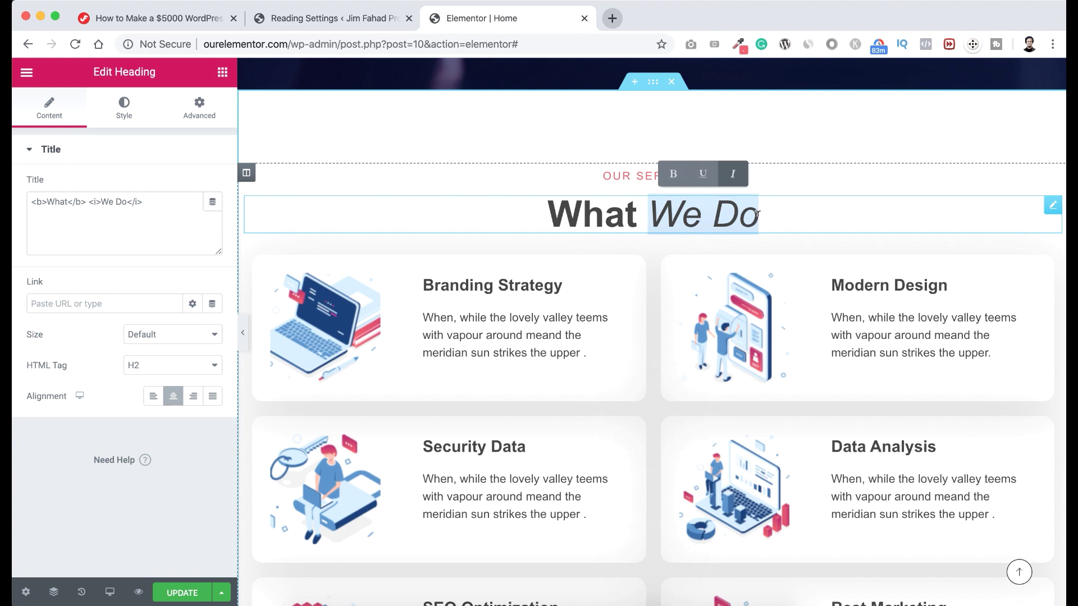
pyautogui.click(734, 176)
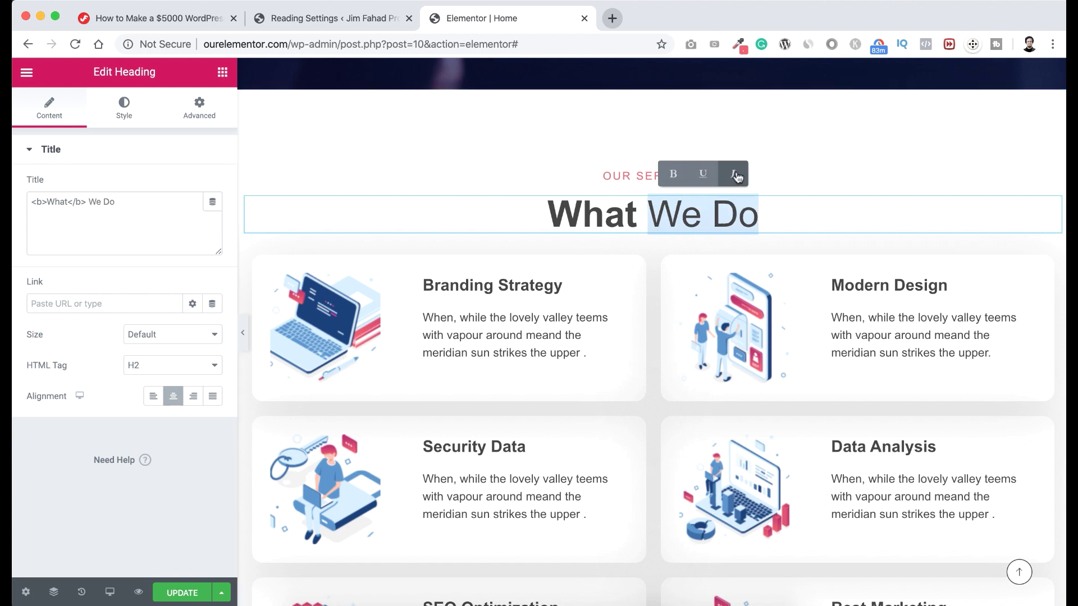
pyautogui.click(735, 176)
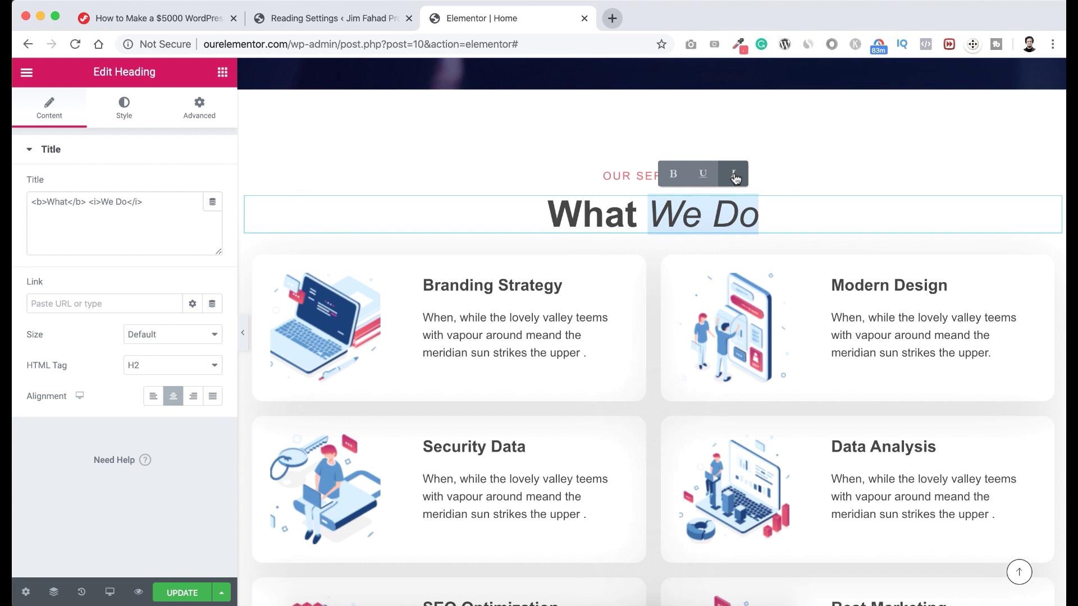
pyautogui.scroll(-2, 816, 256)
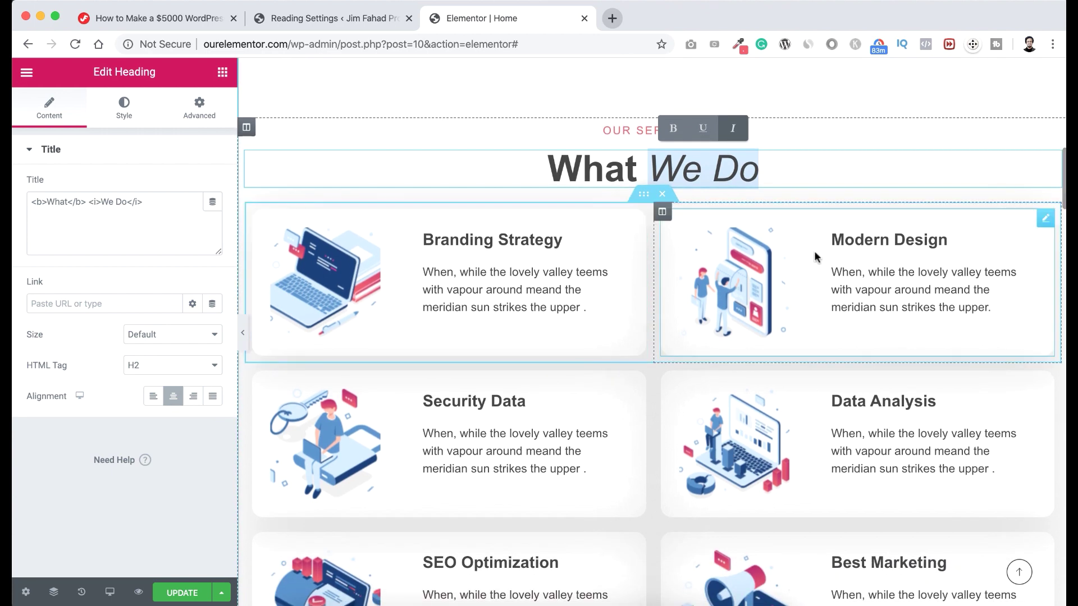
pyautogui.scroll(-1, 625, 304)
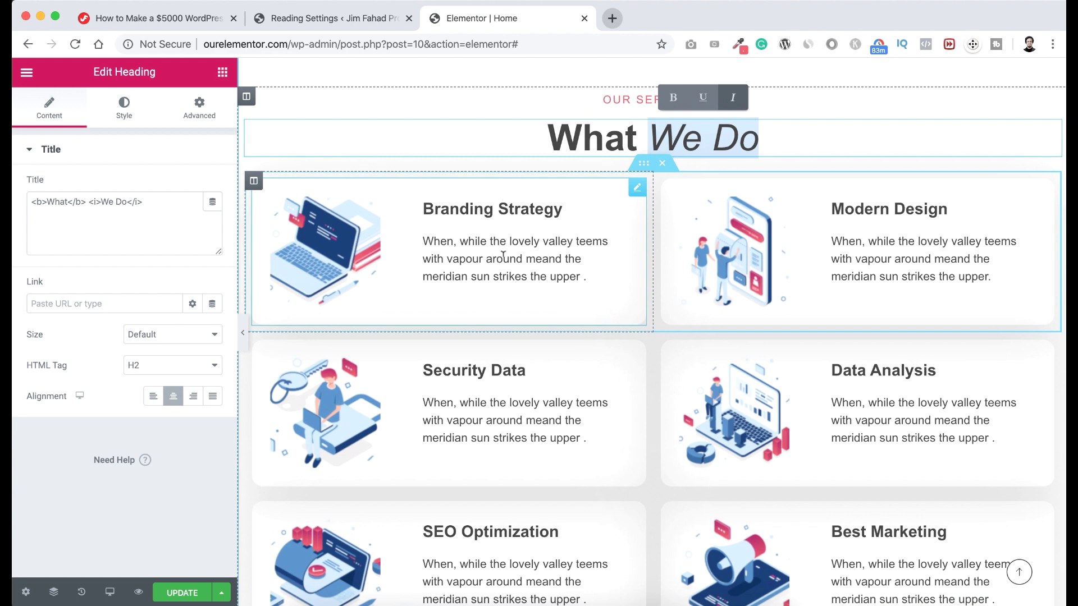
# Step: Review the Branding Strategy image box's title and description, then start uploading a replacement image
pyautogui.click(473, 209)
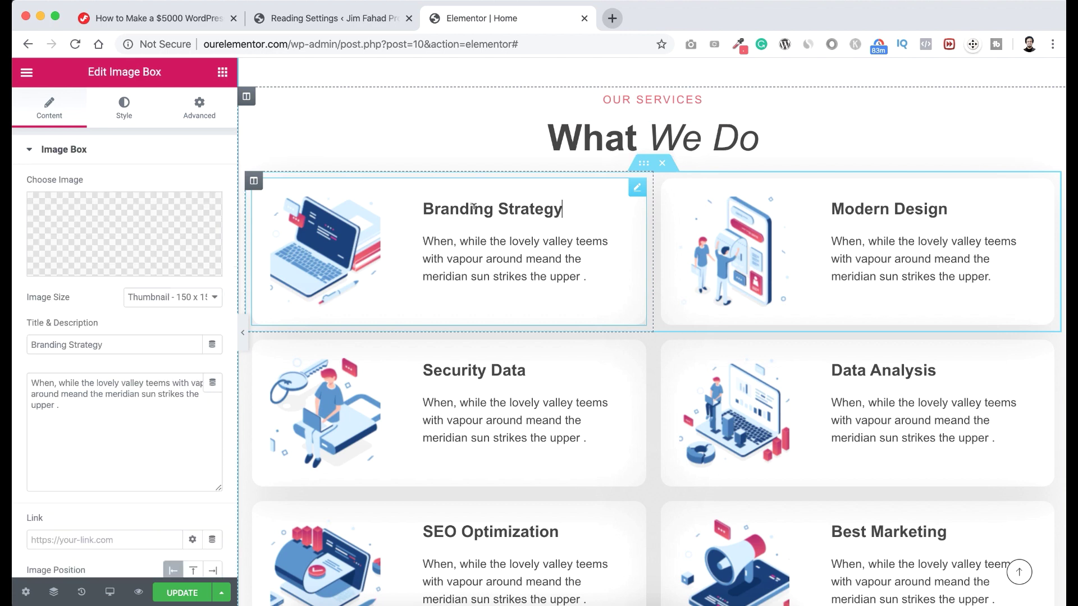
pyautogui.scroll(-3, 141, 359)
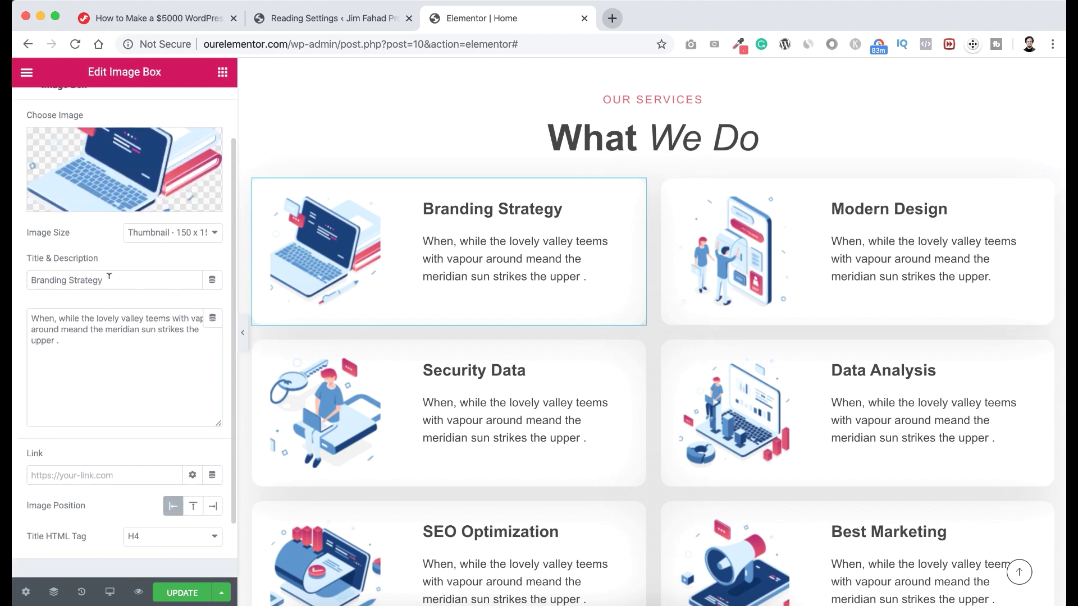
pyautogui.moveTo(109, 276); pyautogui.dragTo(40, 278)
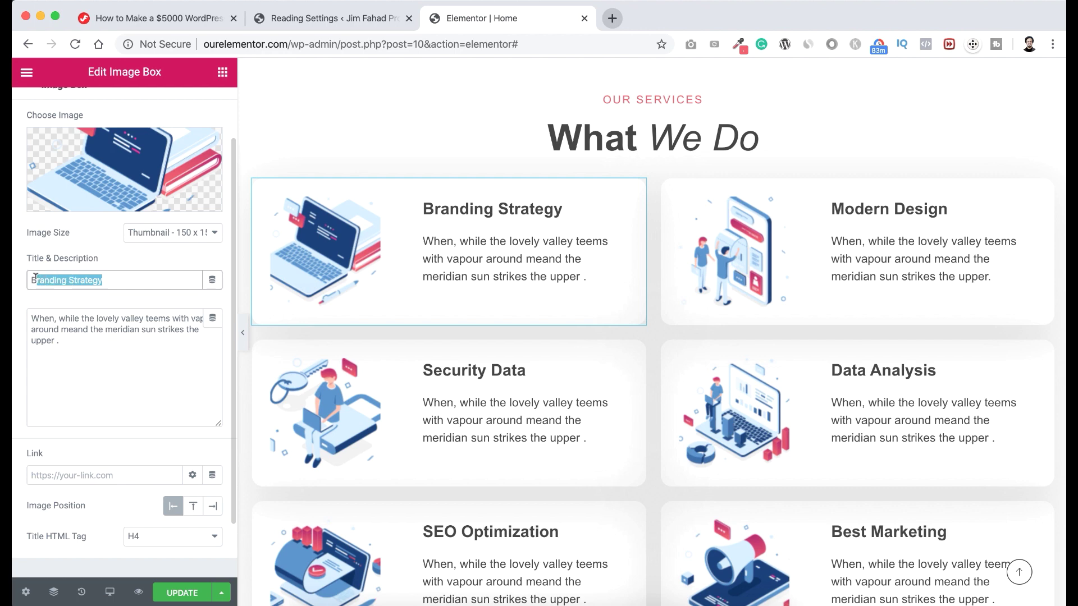
pyautogui.click(73, 279)
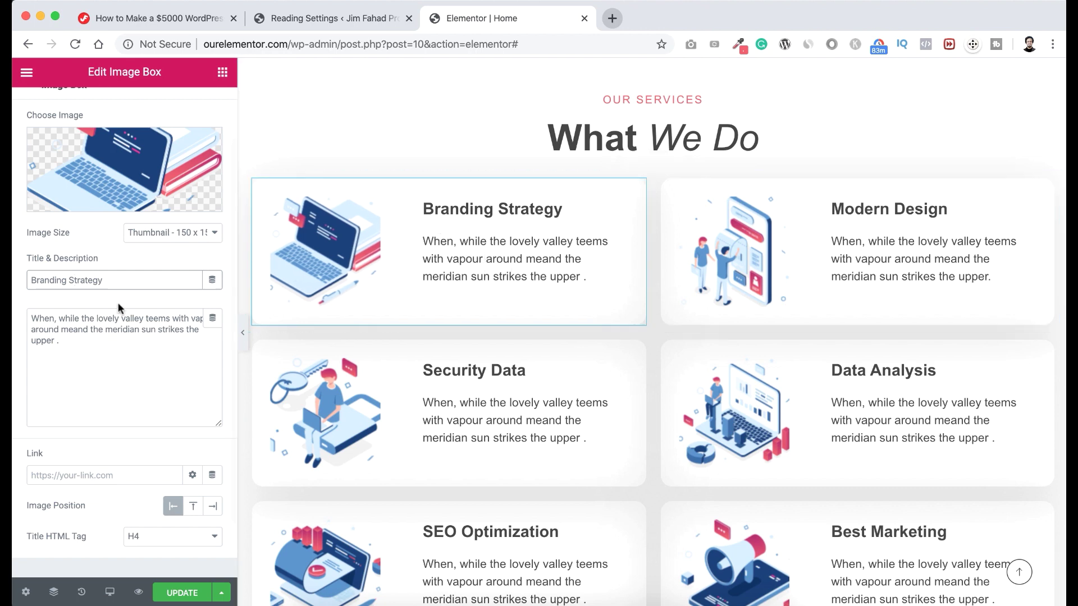
pyautogui.moveTo(59, 342); pyautogui.dragTo(77, 313)
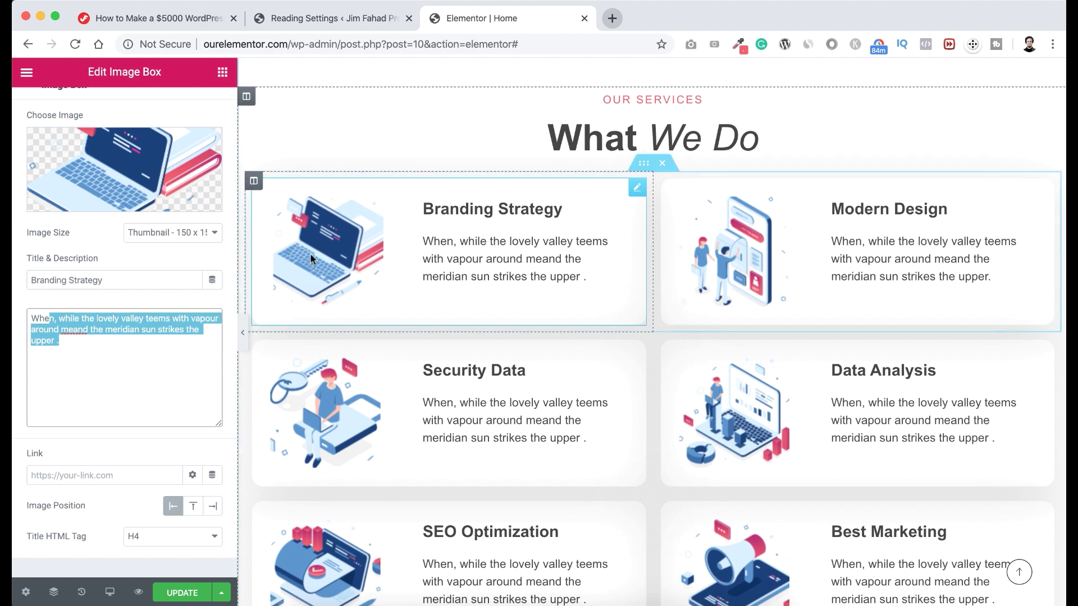
pyautogui.scroll(2, 174, 273)
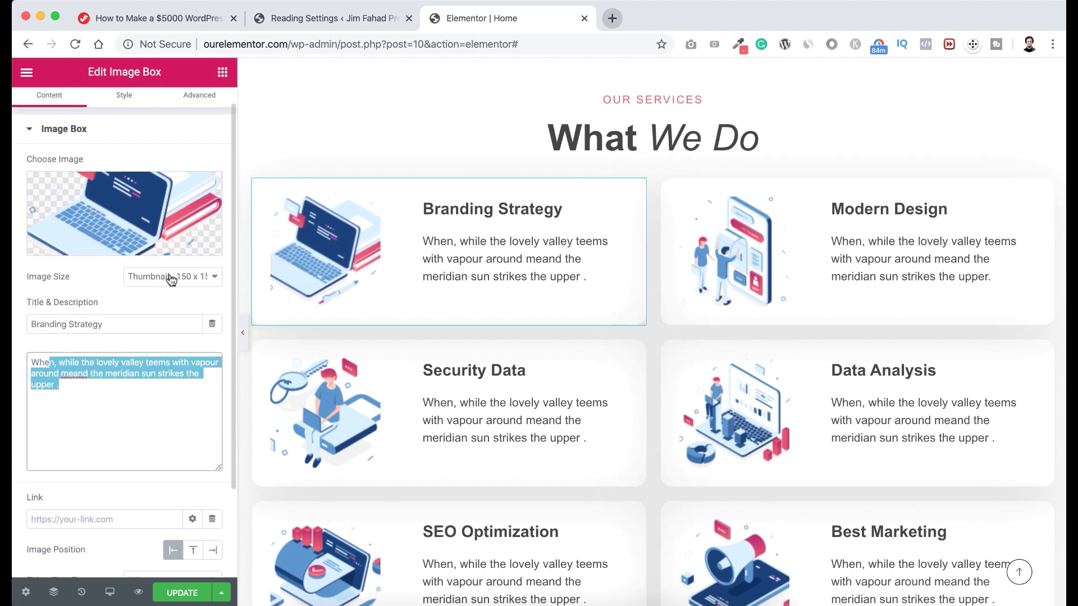
pyautogui.click(117, 216)
pyautogui.click(87, 135)
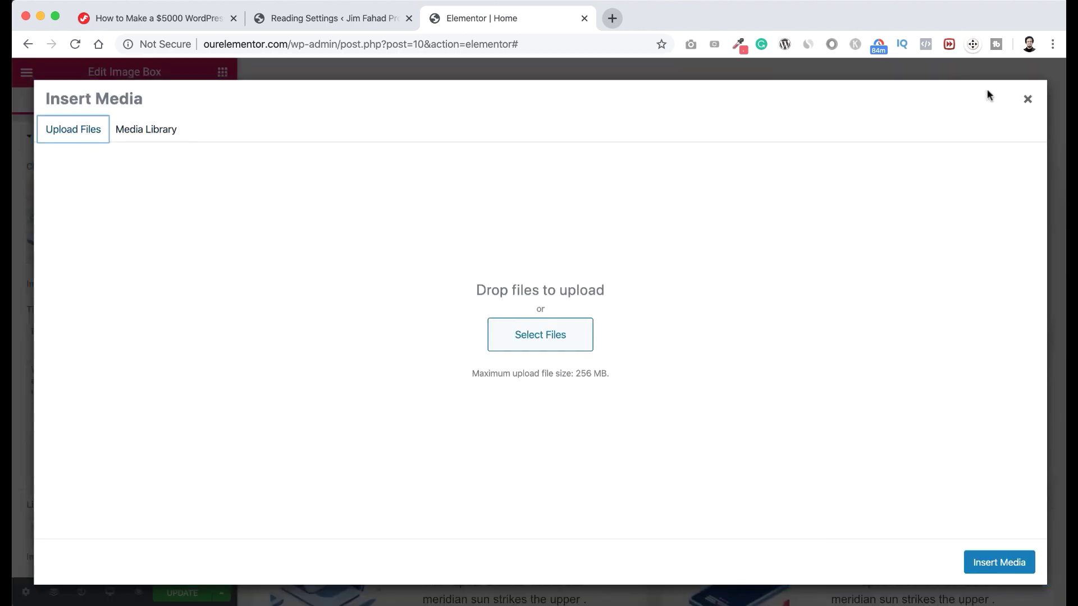
# Step: Upload Group-183.png from IMAGES > Icons and insert it as the Branding Strategy card's image
pyautogui.click(532, 343)
pyautogui.press('super+Up')
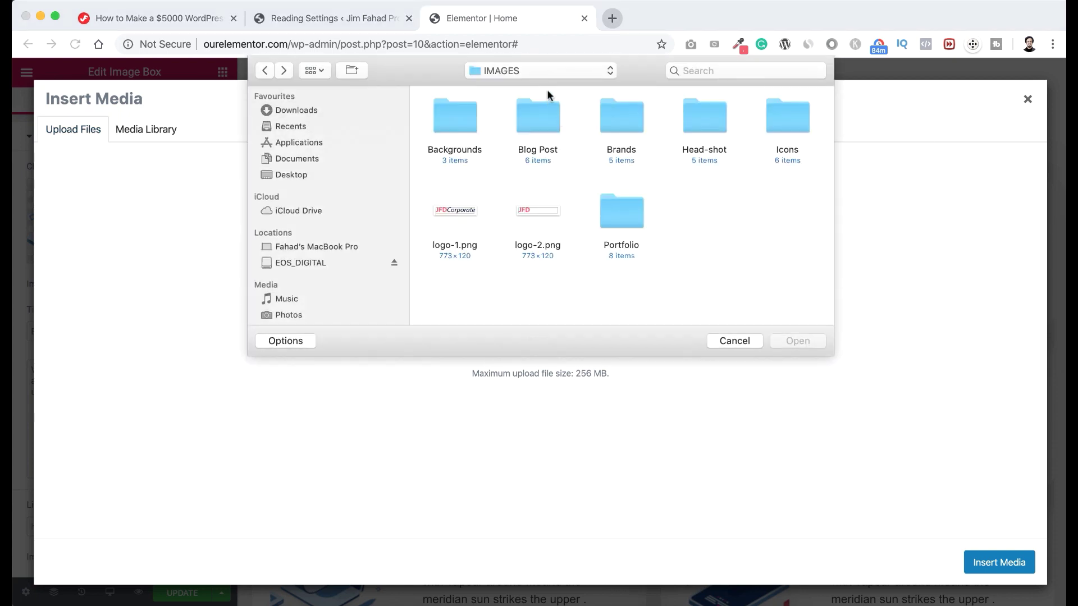
pyautogui.doubleClick(787, 121)
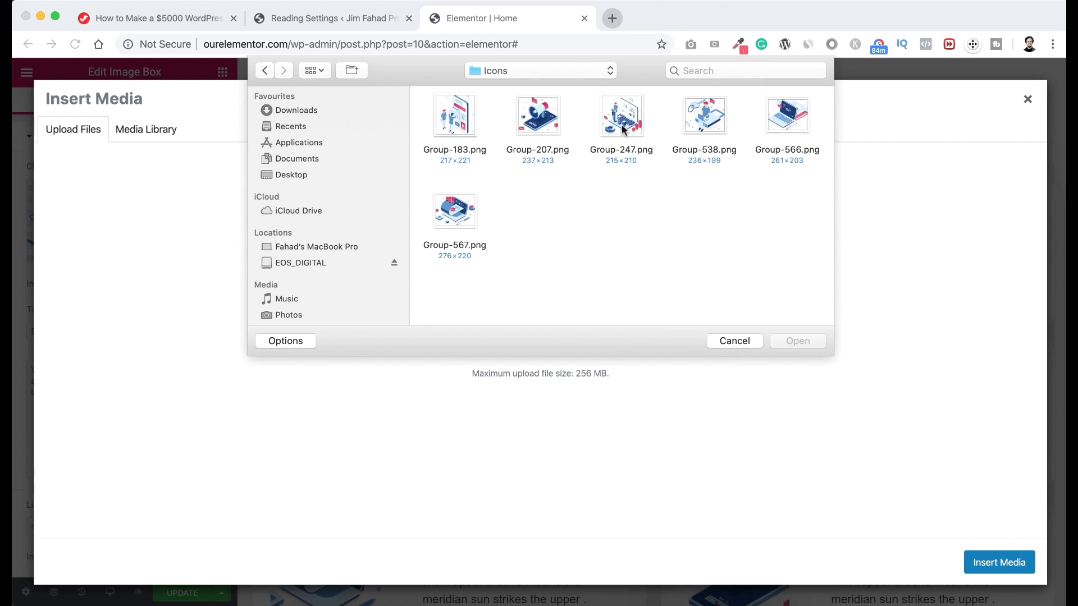
pyautogui.click(458, 125)
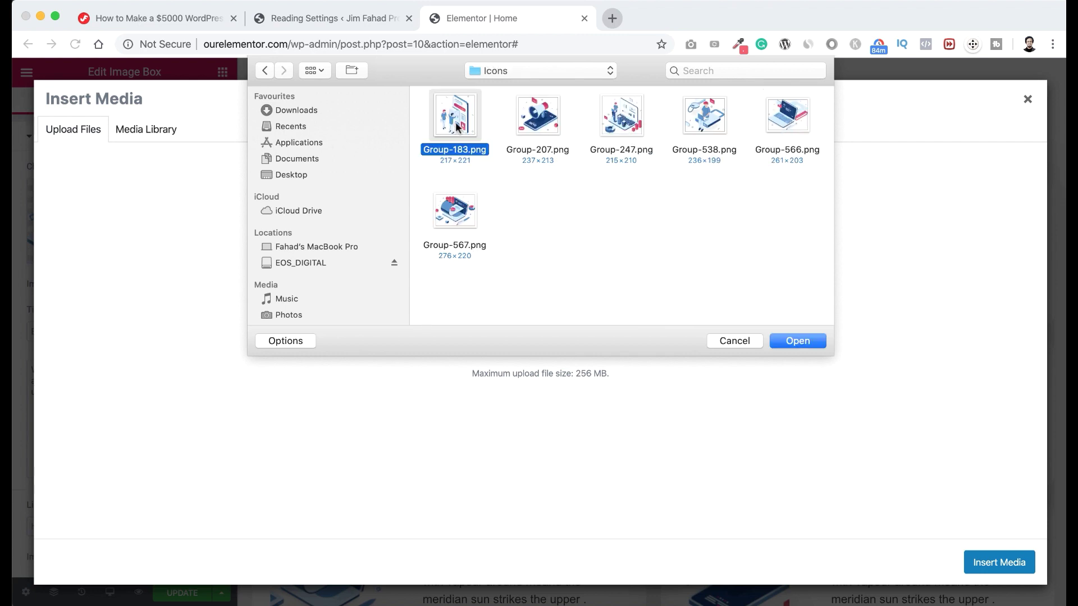
pyautogui.click(793, 342)
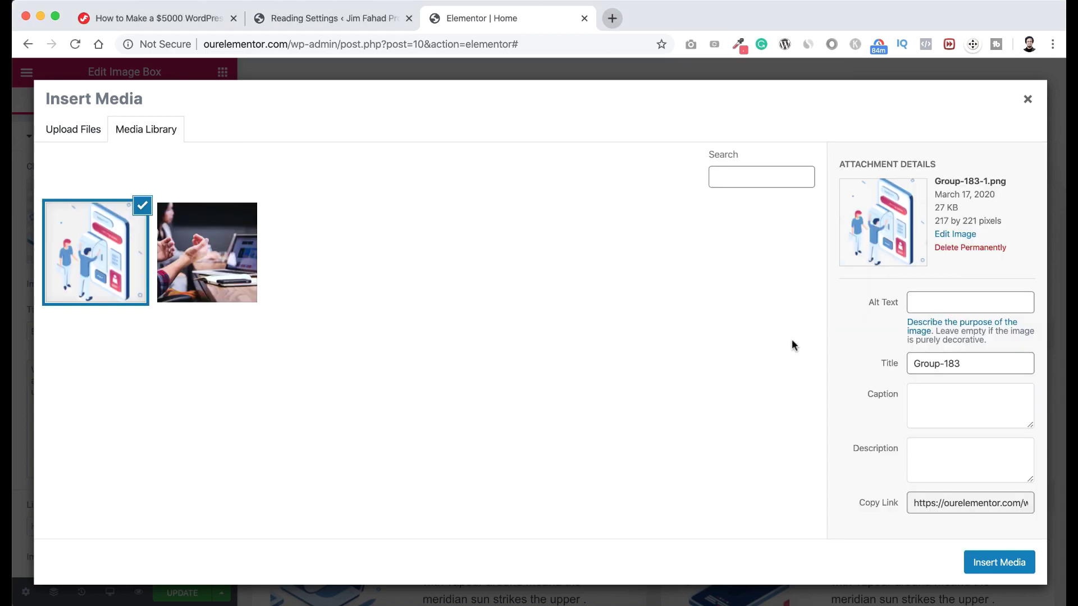
pyautogui.click(979, 564)
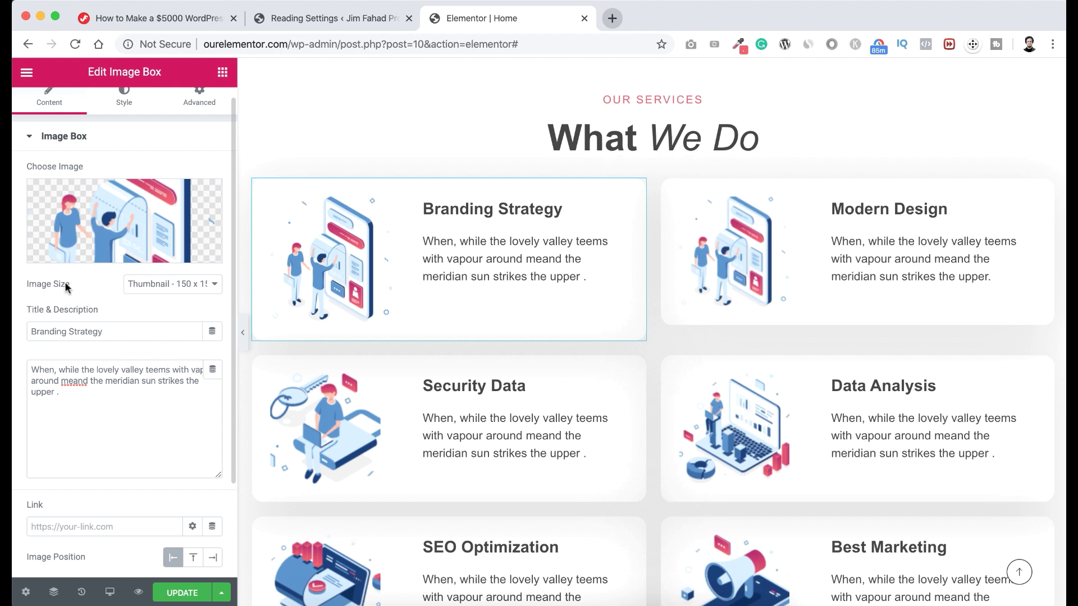
pyautogui.click(145, 284)
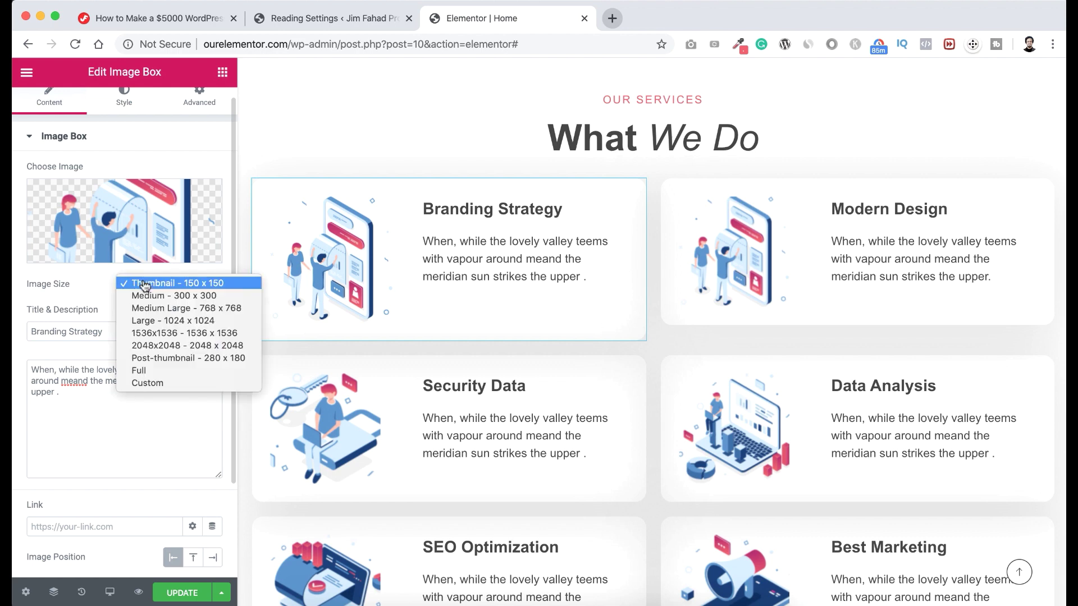
pyautogui.click(145, 325)
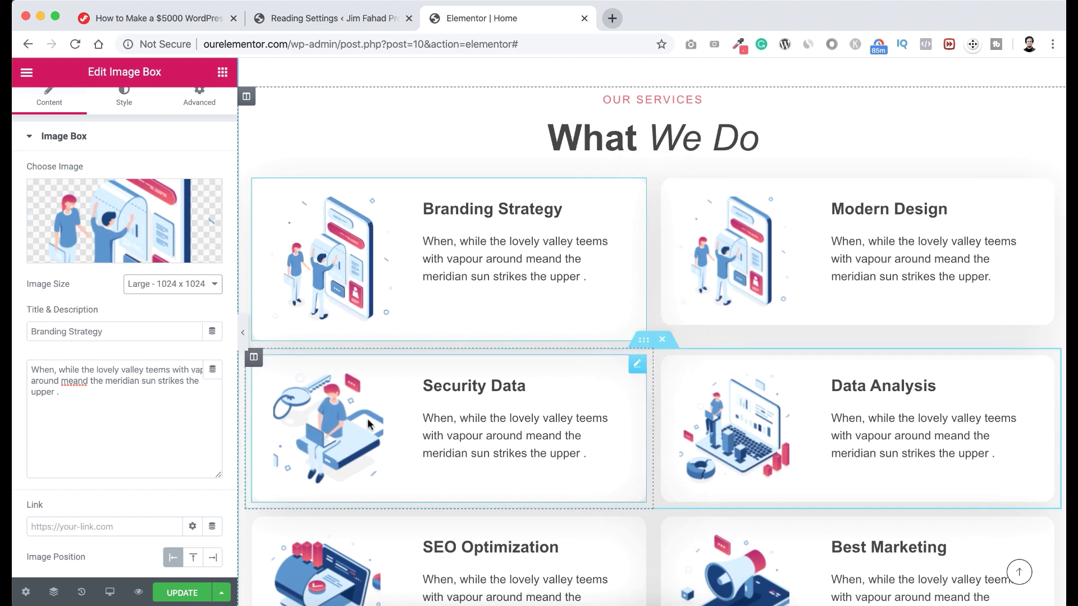
pyautogui.click(188, 287)
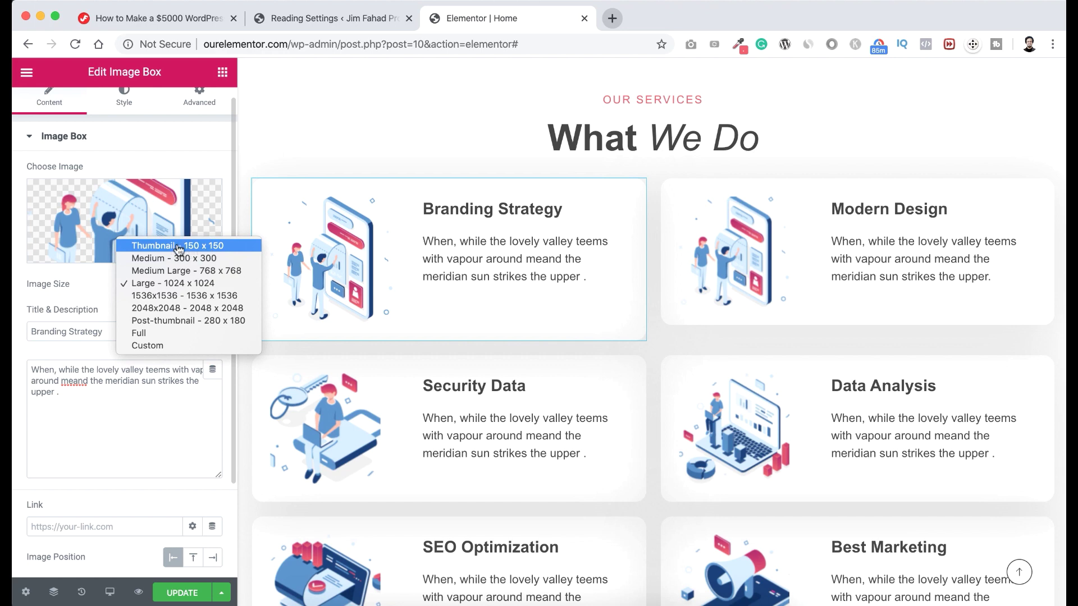
pyautogui.click(179, 249)
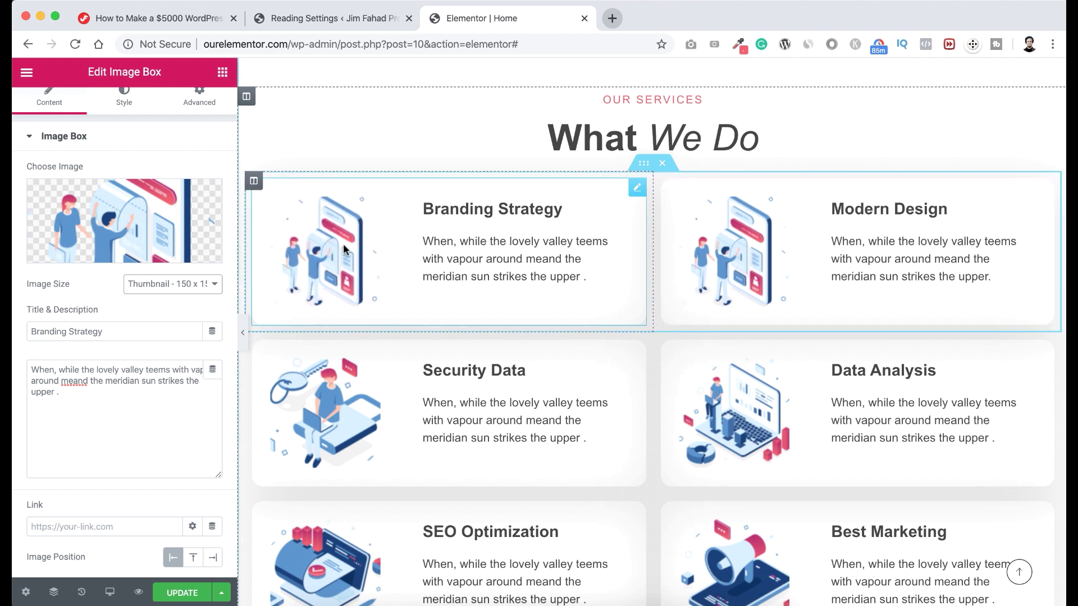
# Step: Step back in History to before the image replacement, restoring the laptop illustration
pyautogui.click(81, 593)
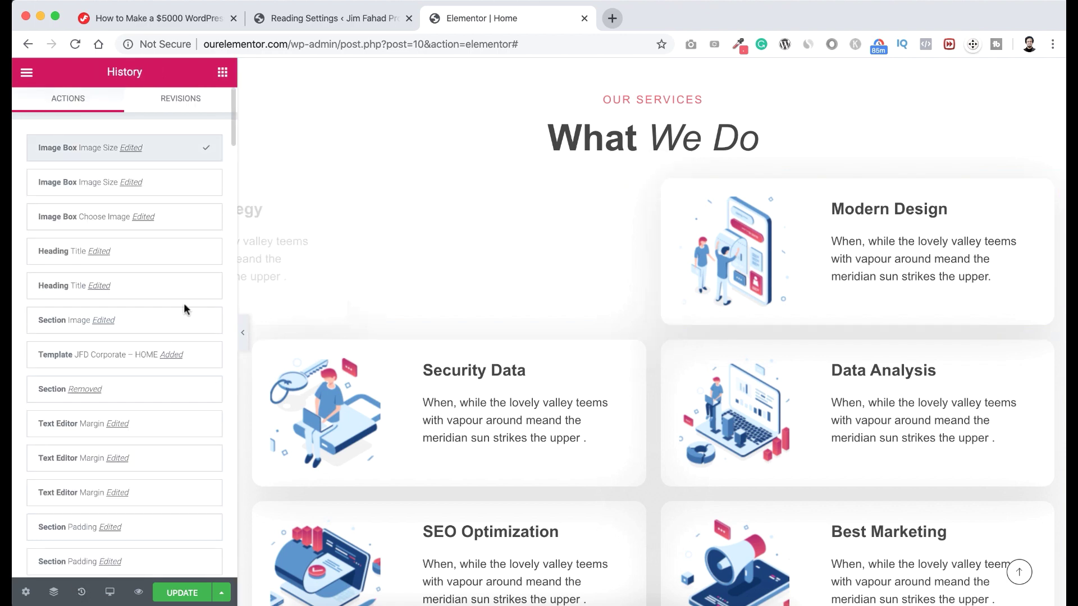
pyautogui.click(206, 185)
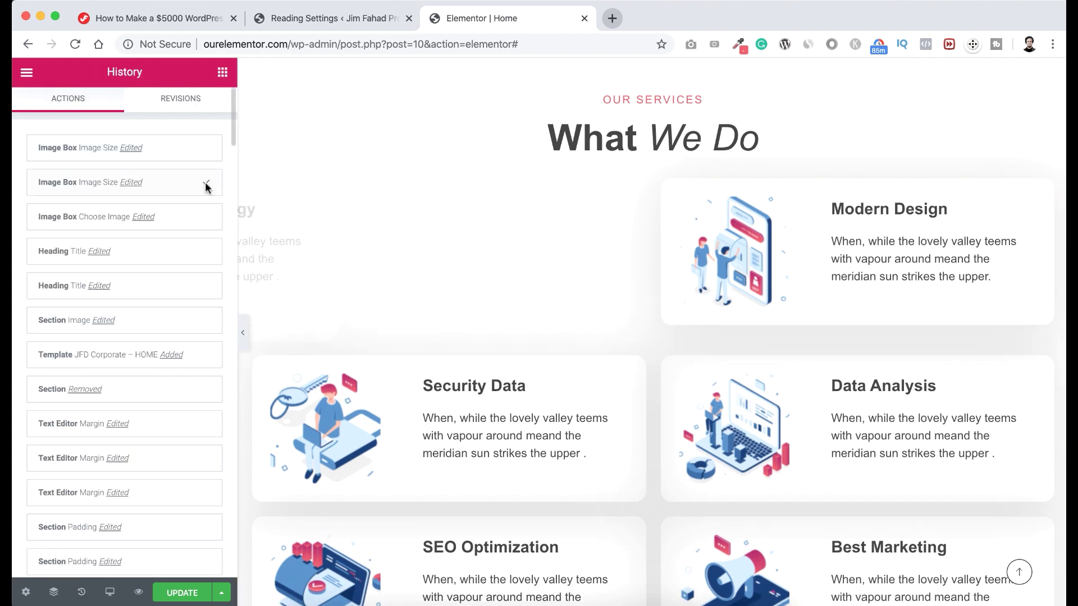
pyautogui.click(206, 219)
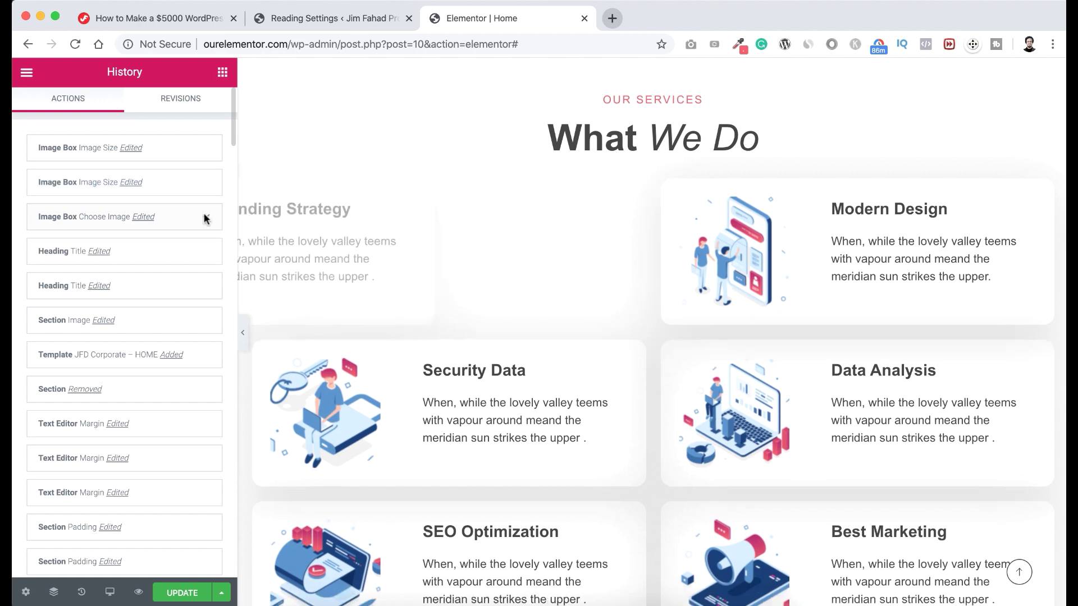
pyautogui.click(206, 251)
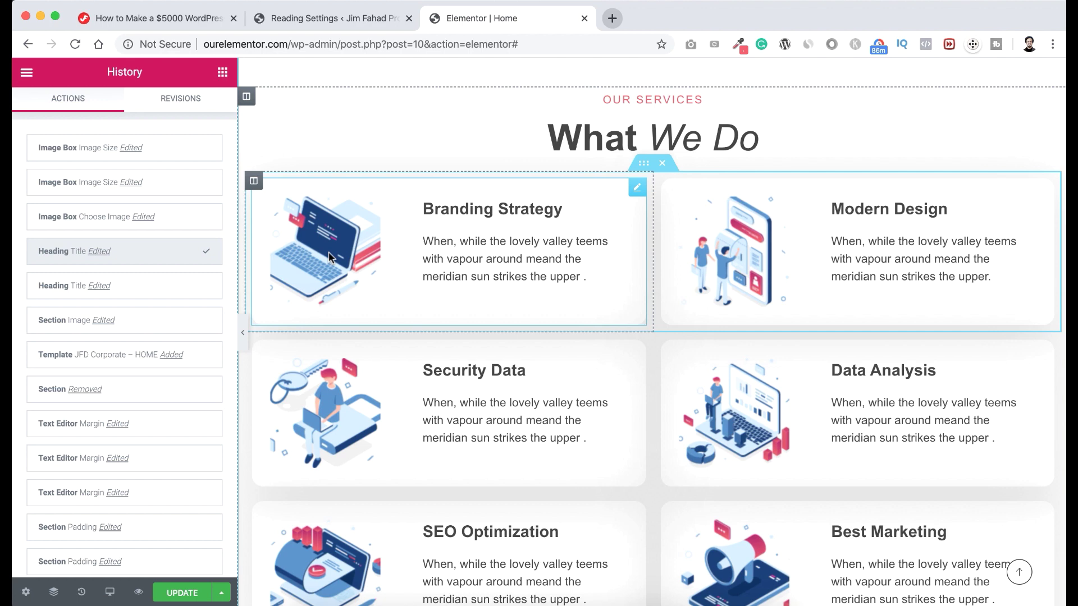
# Step: Save the page with UPDATE and scroll through the six service cards
pyautogui.click(181, 594)
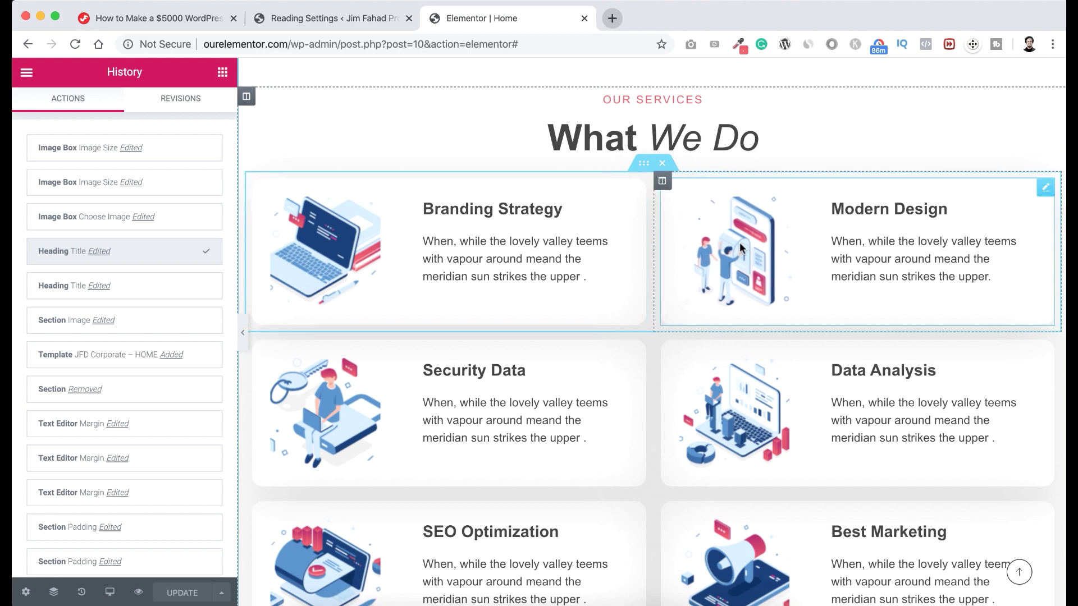
pyautogui.scroll(-1, 745, 246)
pyautogui.scroll(-2, 745, 246)
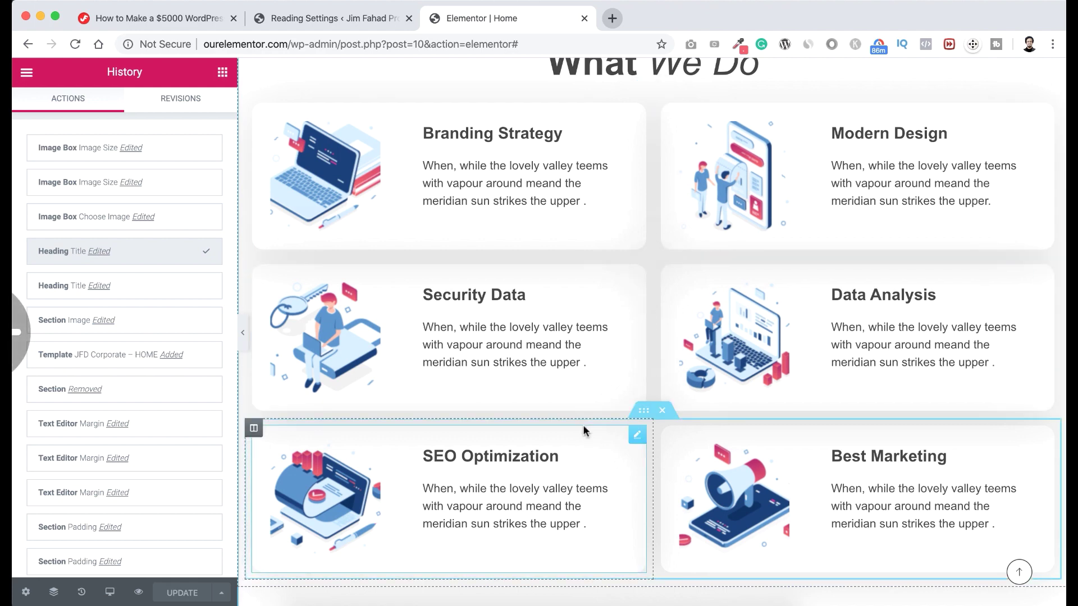
pyautogui.scroll(-2, 582, 424)
pyautogui.scroll(-1, 570, 459)
pyautogui.scroll(3, 571, 460)
pyautogui.scroll(-3, 571, 459)
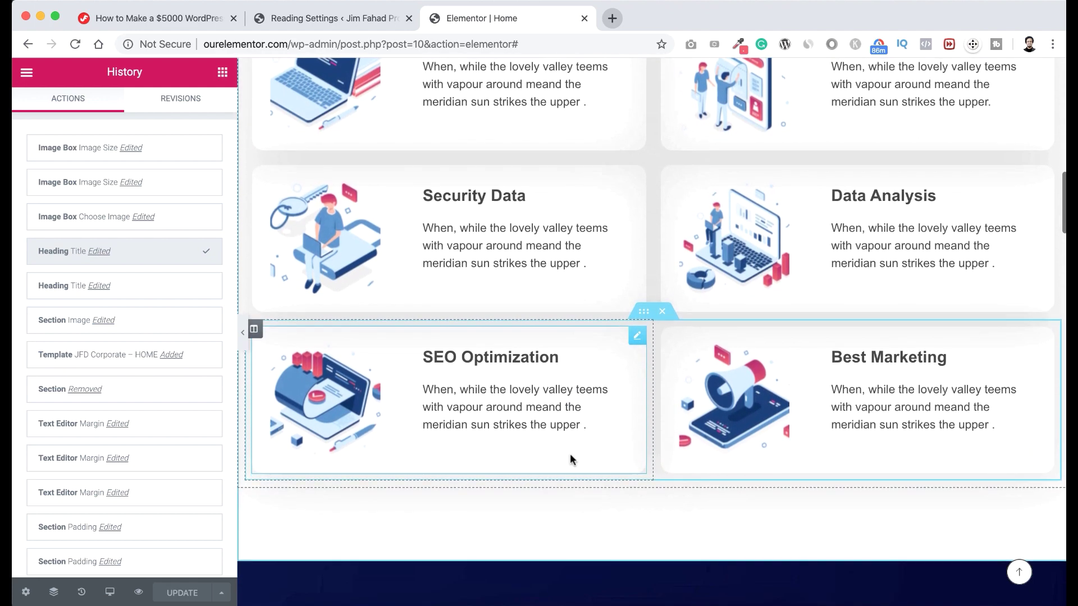
pyautogui.scroll(1, 571, 459)
pyautogui.scroll(-1, 570, 454)
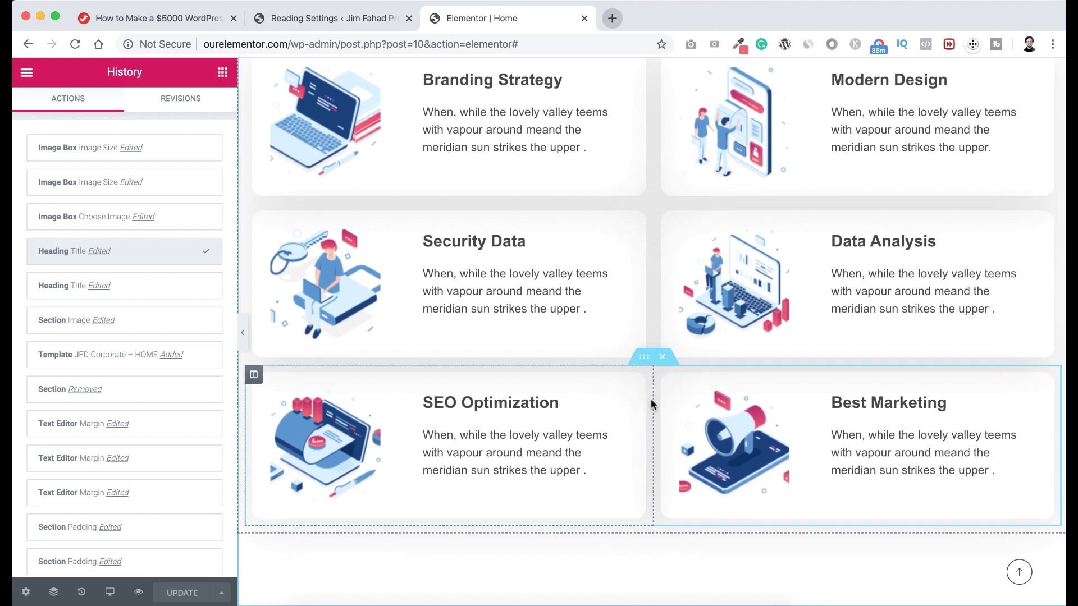
pyautogui.scroll(1, 651, 400)
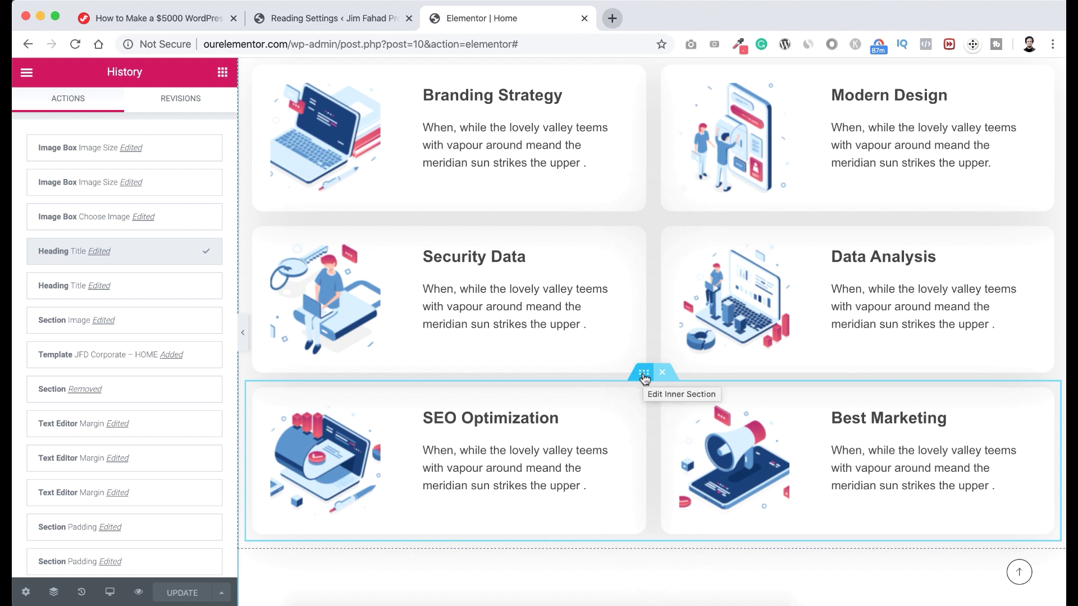
# Step: Duplicate the SEO Optimization and Best Marketing row, inspect the copy's texts, then delete it
pyautogui.rightClick(644, 377)
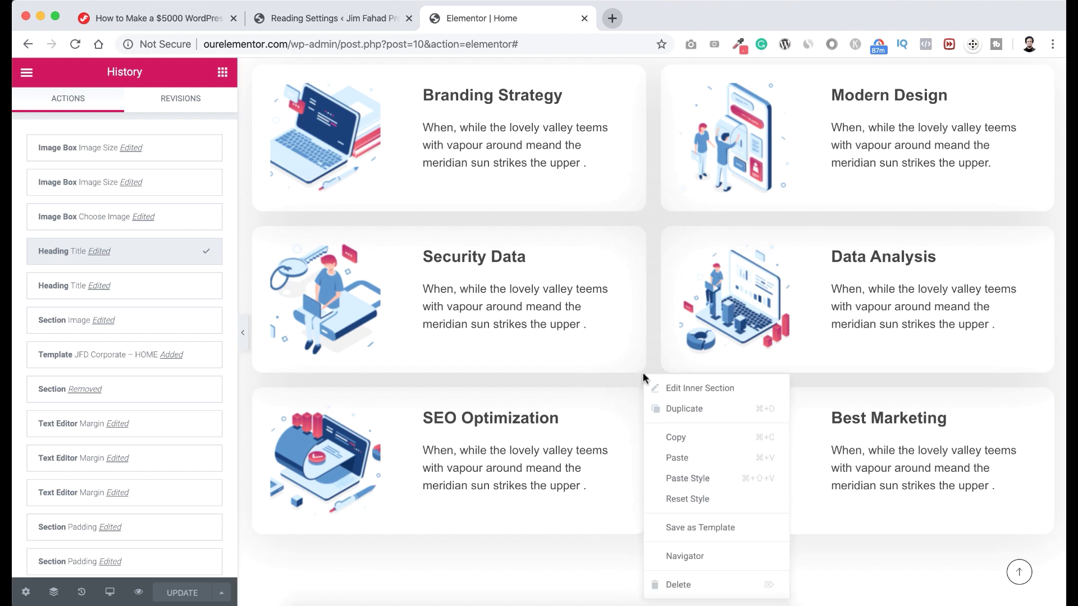
pyautogui.click(672, 410)
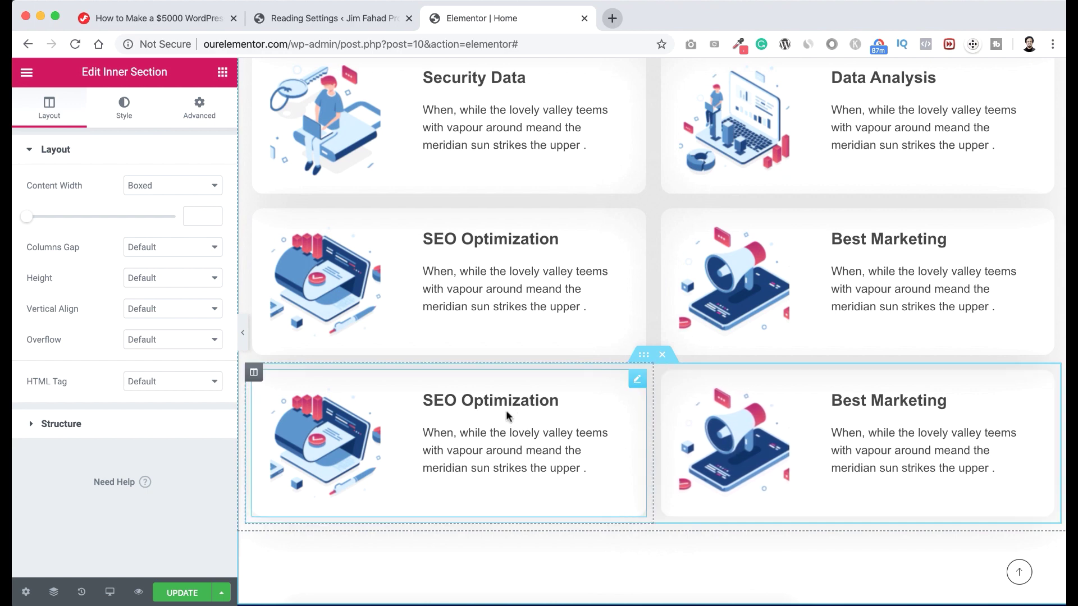
pyautogui.click(494, 398)
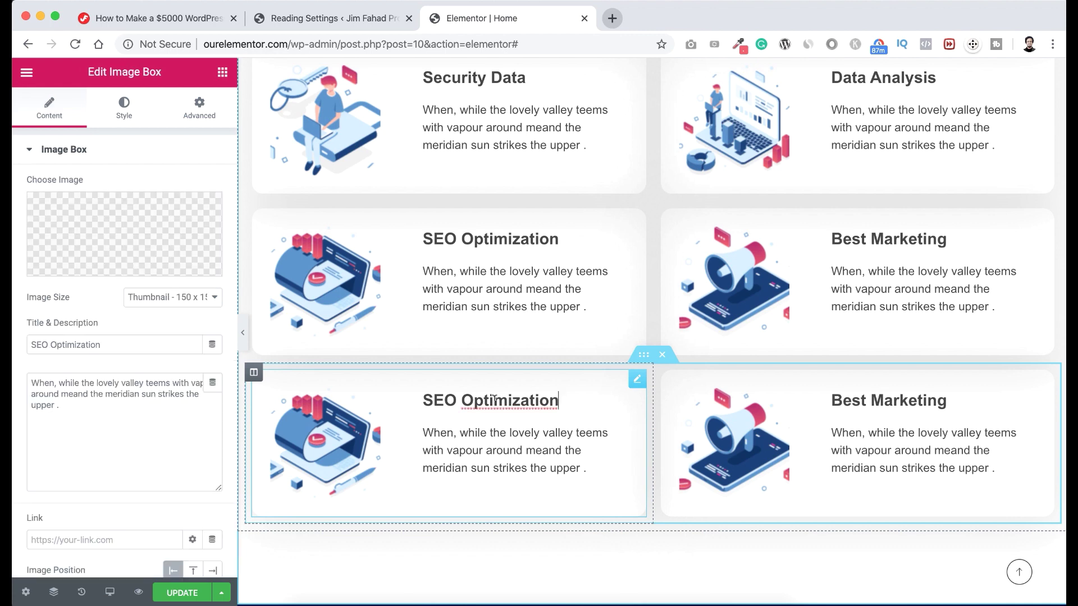
pyautogui.click(480, 448)
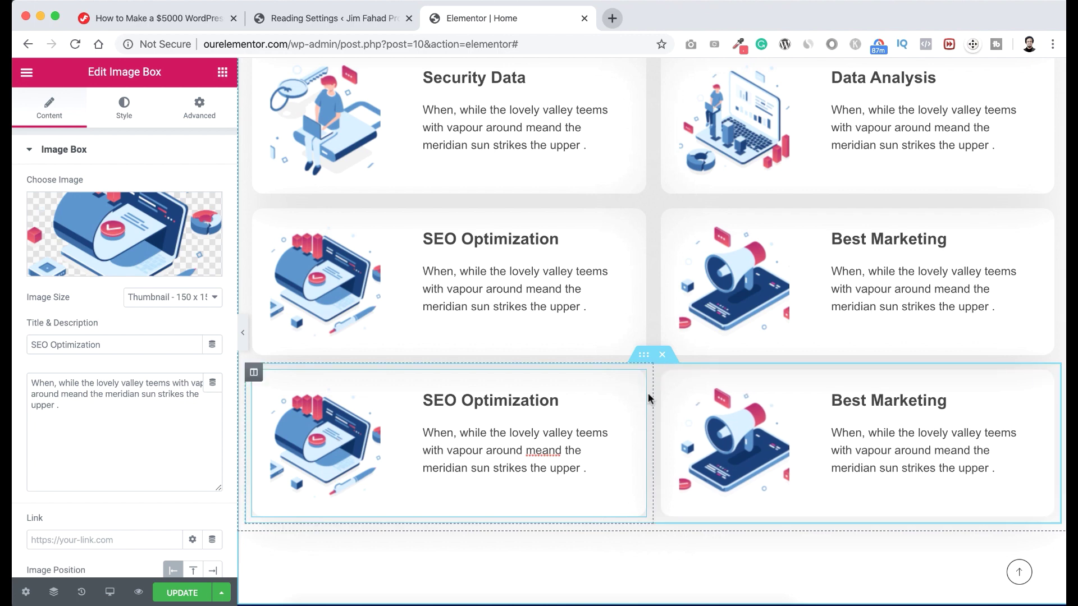
pyautogui.click(663, 355)
# Step: Delete the Branding Strategy image box and drop an Icon Box widget into the emptied column
pyautogui.scroll(3, 655, 362)
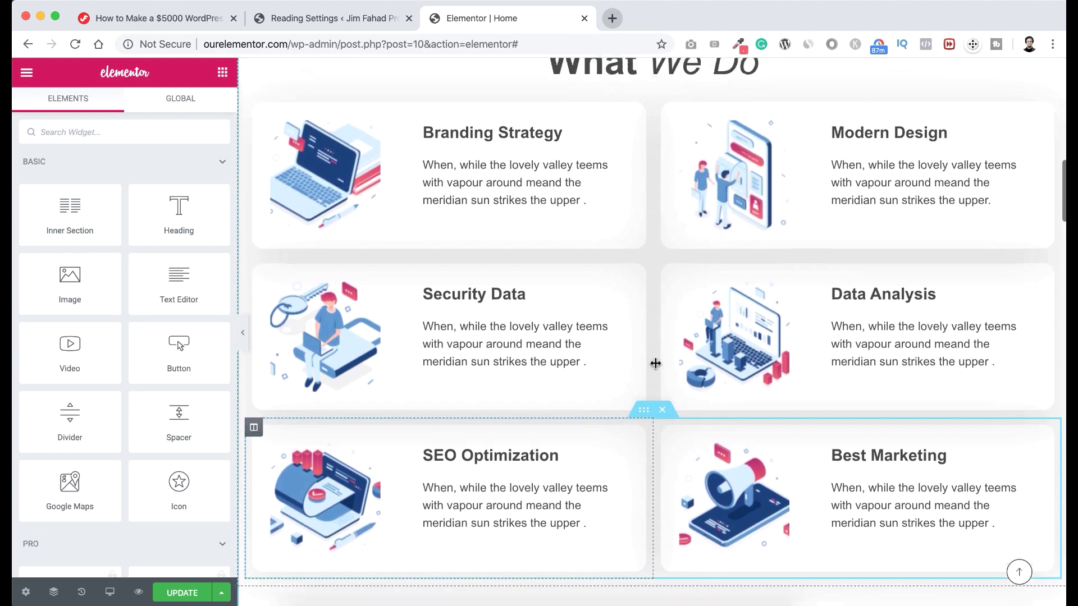
pyautogui.scroll(1, 655, 364)
pyautogui.scroll(-2, 655, 363)
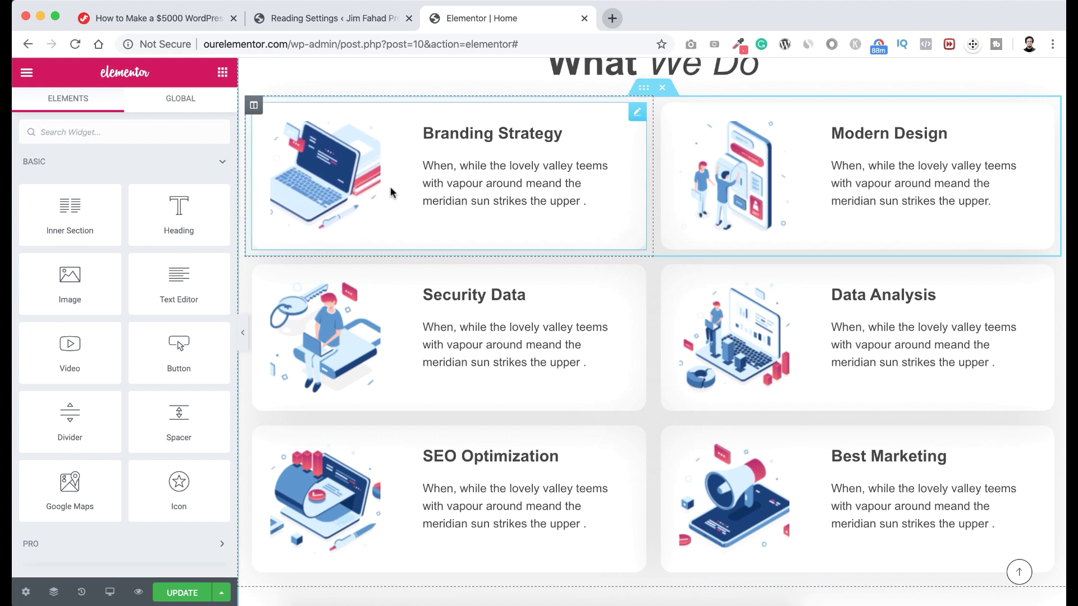
pyautogui.scroll(-5, 150, 421)
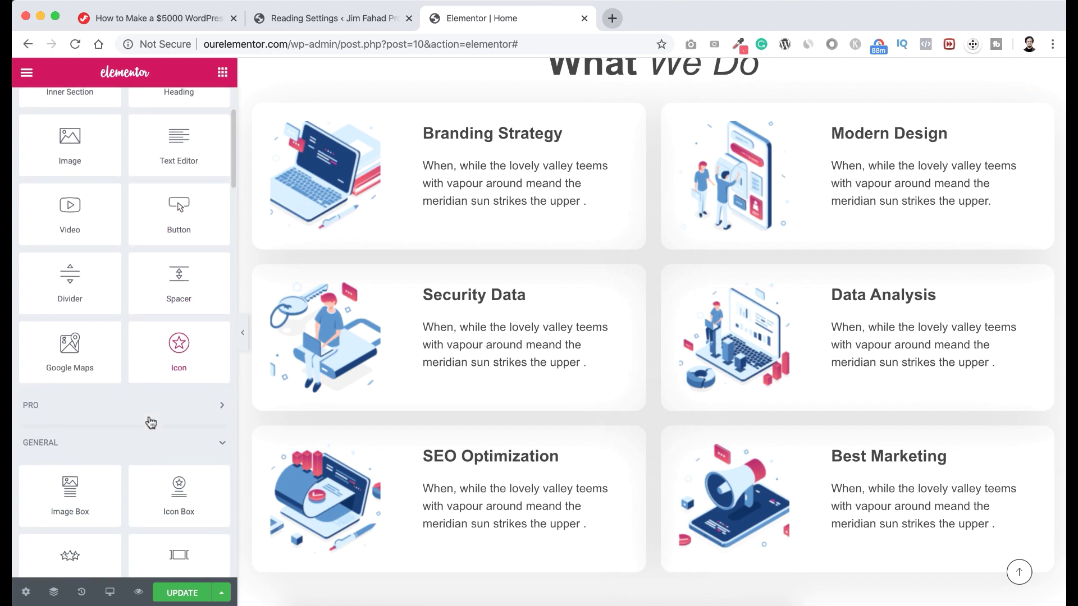
pyautogui.scroll(-1, 149, 421)
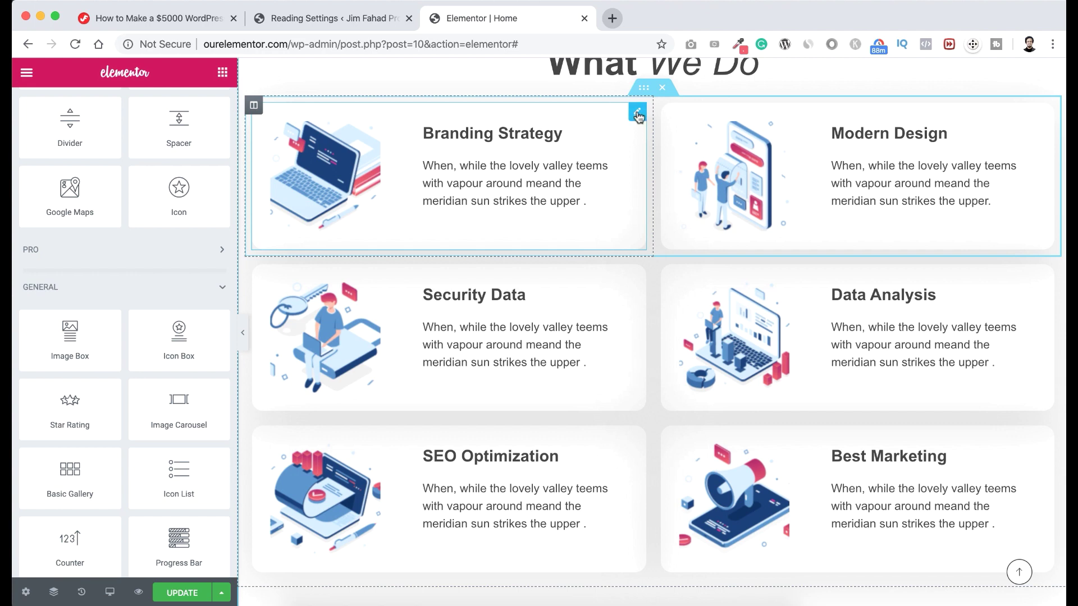
pyautogui.rightClick(638, 115)
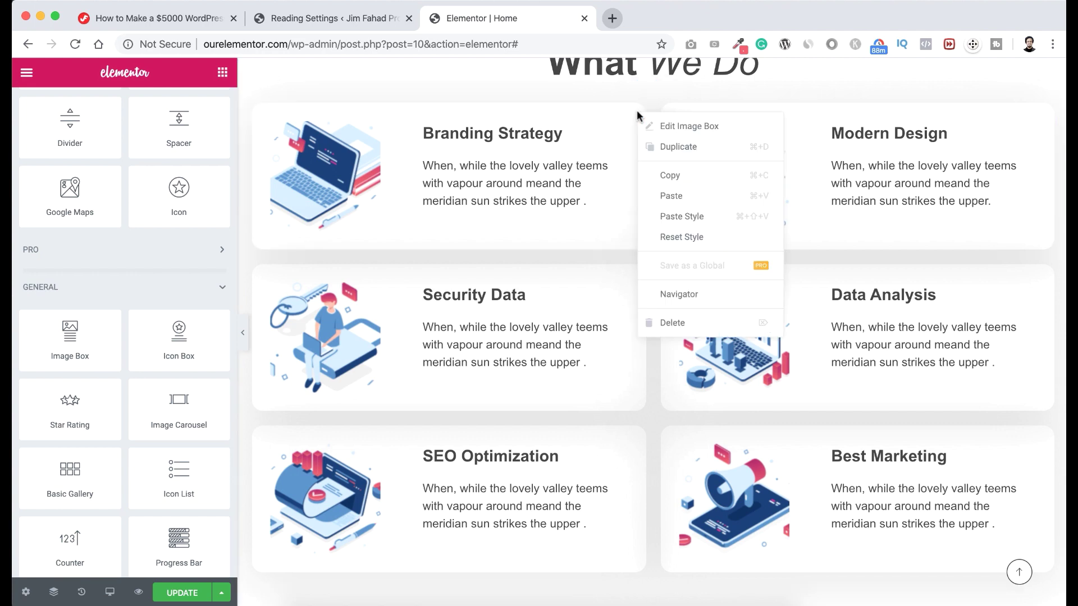
pyautogui.click(667, 322)
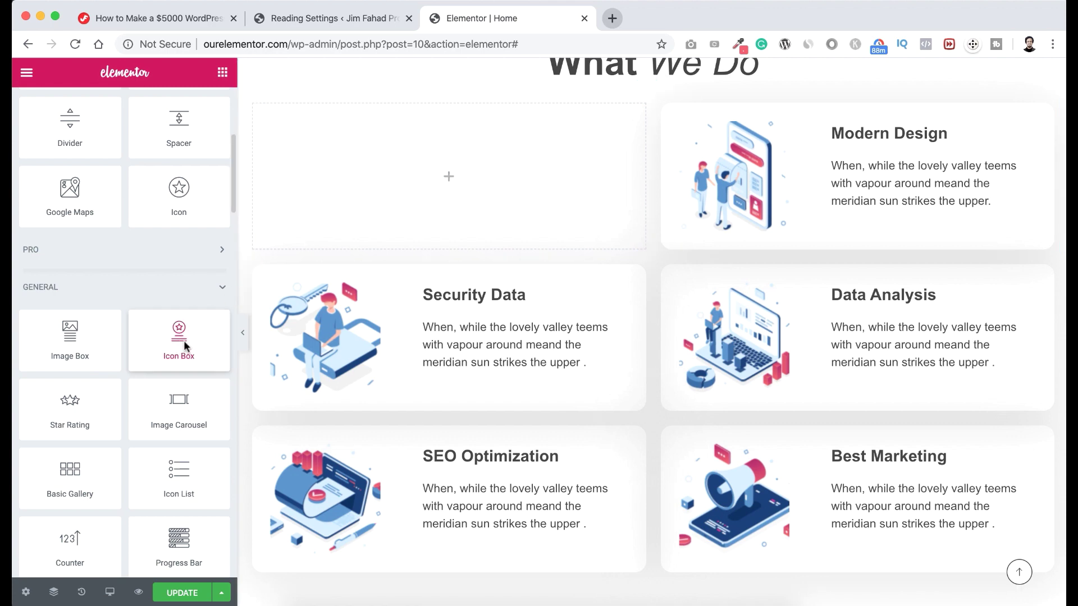
pyautogui.moveTo(185, 347); pyautogui.dragTo(454, 182)
pyautogui.scroll(-1, 454, 177)
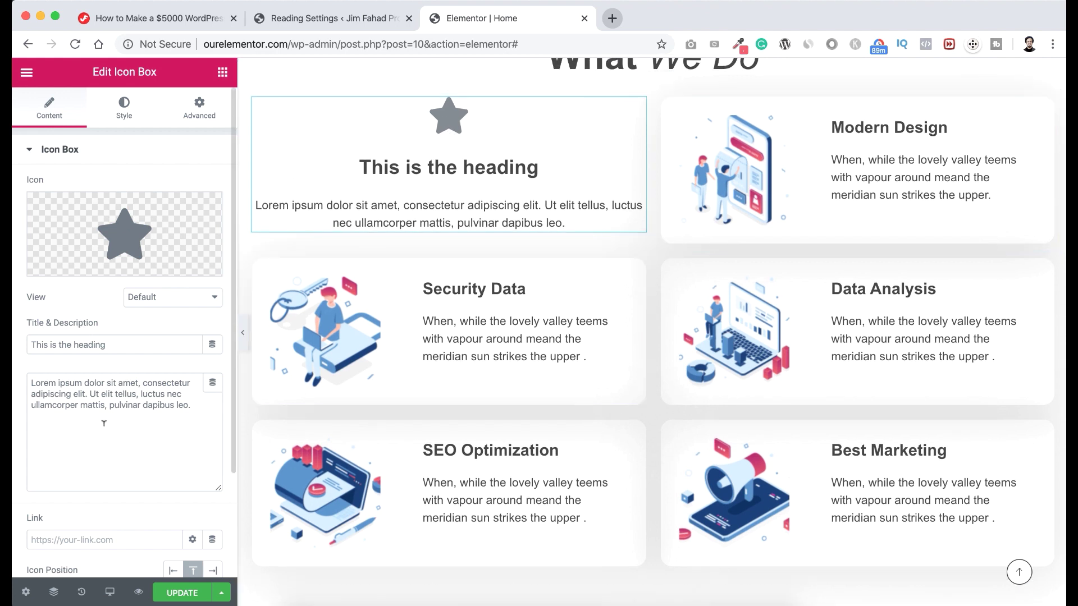
# Step: Position the icon box's icon left of the heading and make the title an H4
pyautogui.scroll(-3, 104, 423)
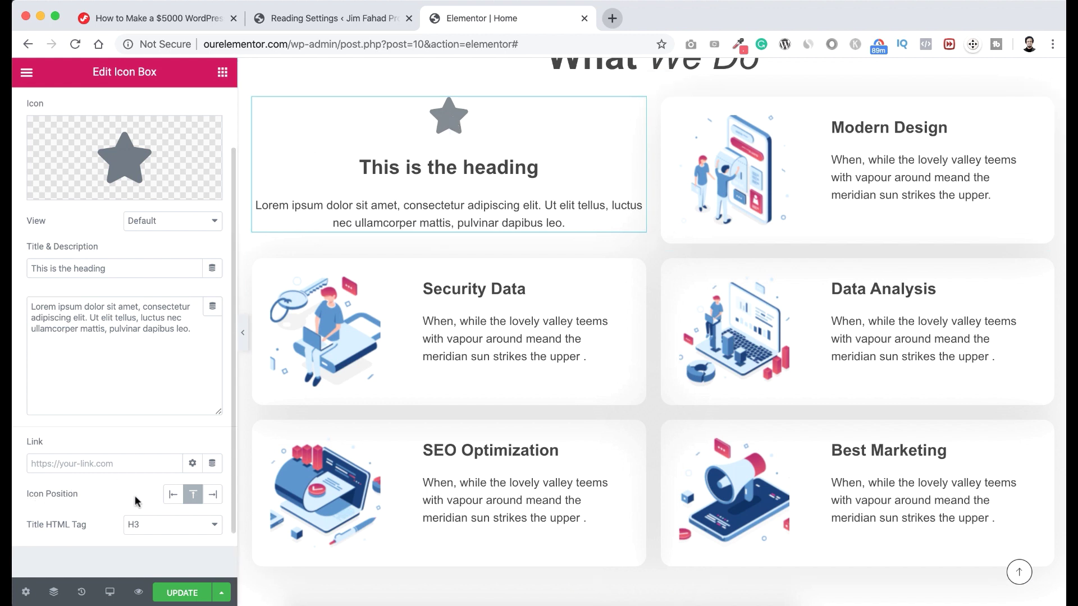
pyautogui.click(172, 498)
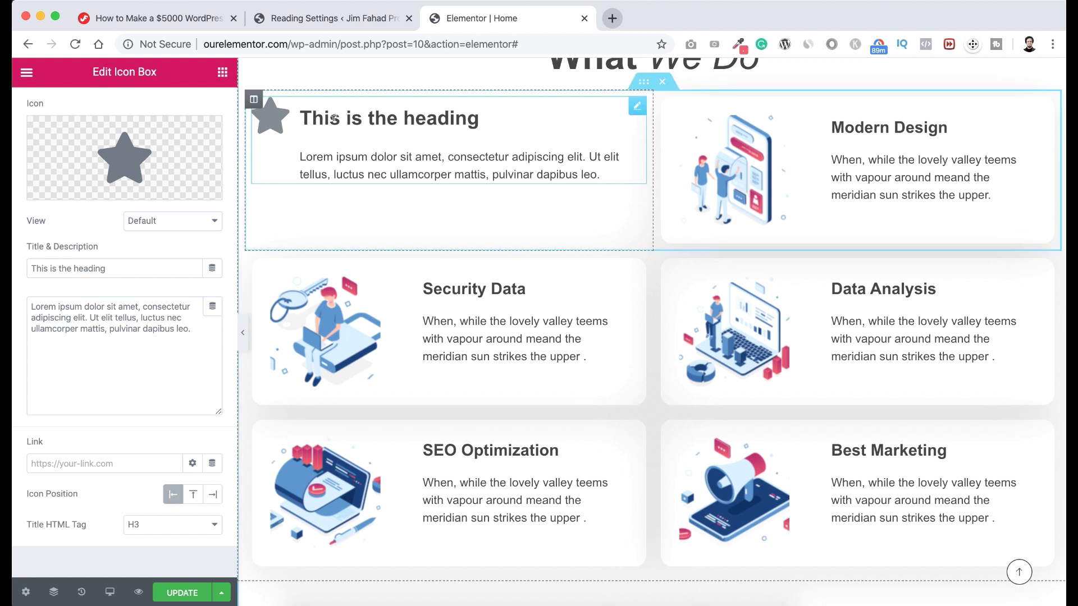
pyautogui.click(145, 528)
pyautogui.click(142, 539)
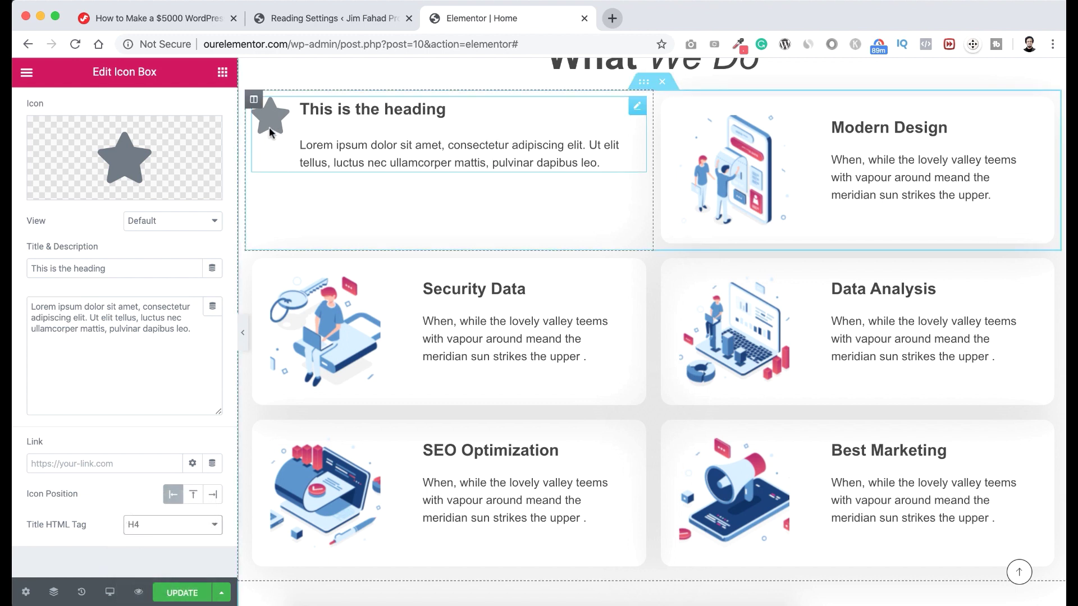
# Step: Replace the star with the Tachometer icon from the Icon Library
pyautogui.moveTo(126, 160)
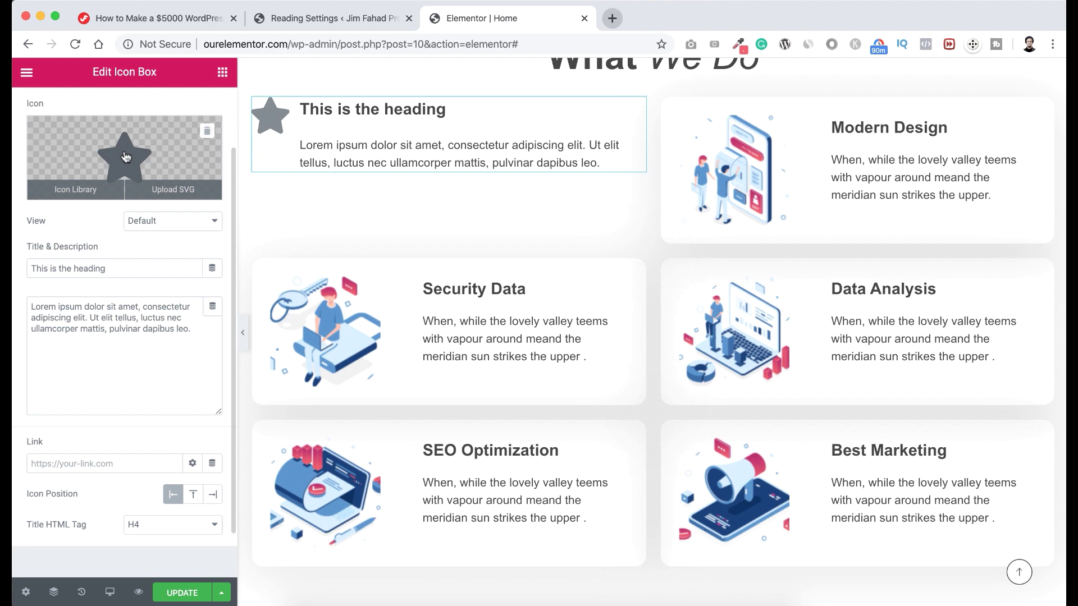
pyautogui.click(125, 157)
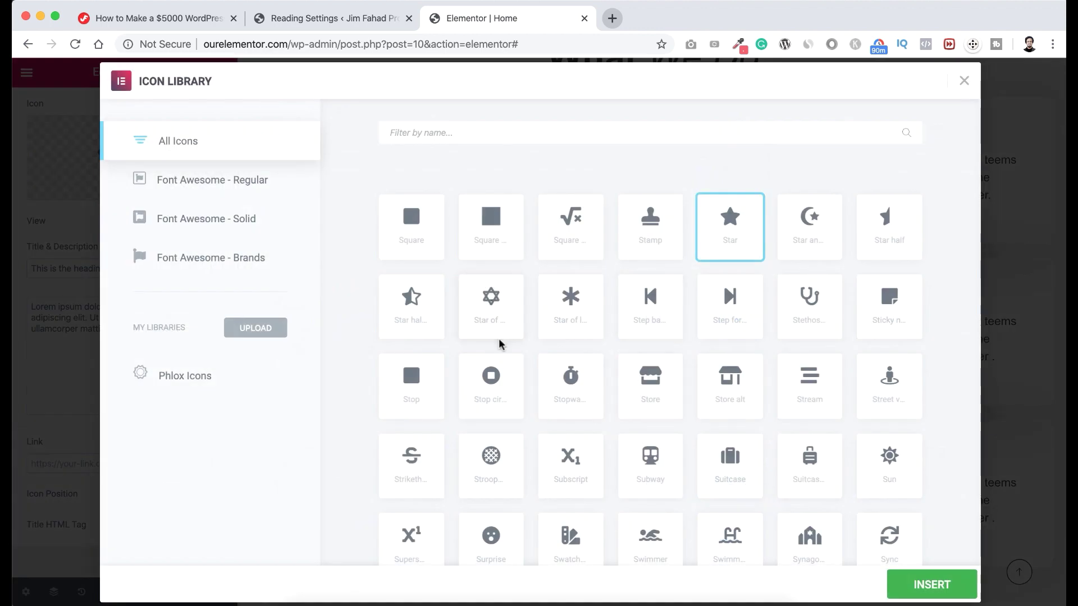
pyautogui.scroll(-2, 618, 264)
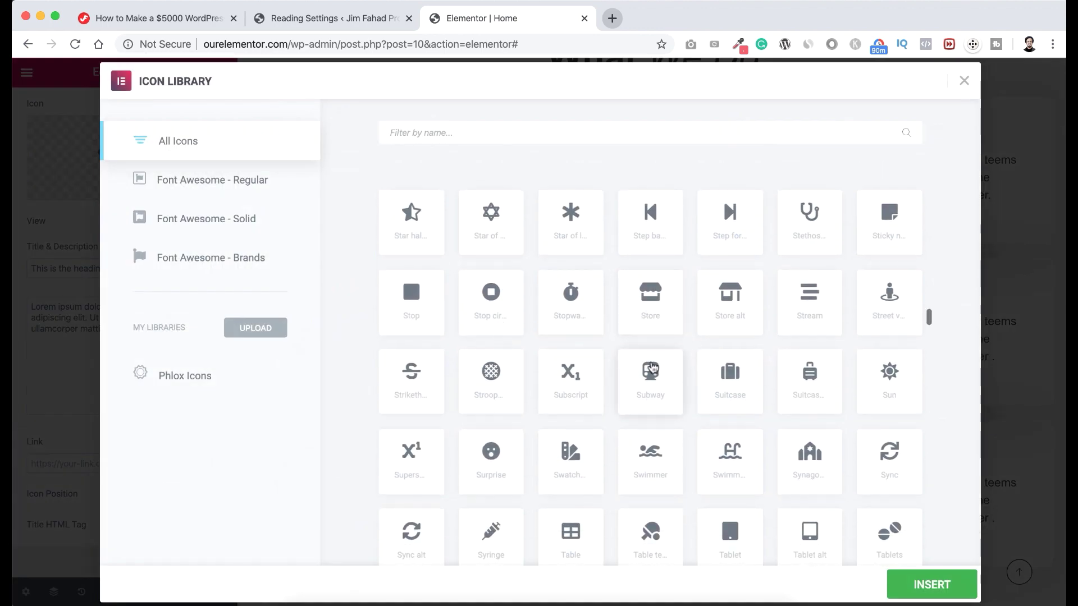
pyautogui.scroll(-10, 589, 424)
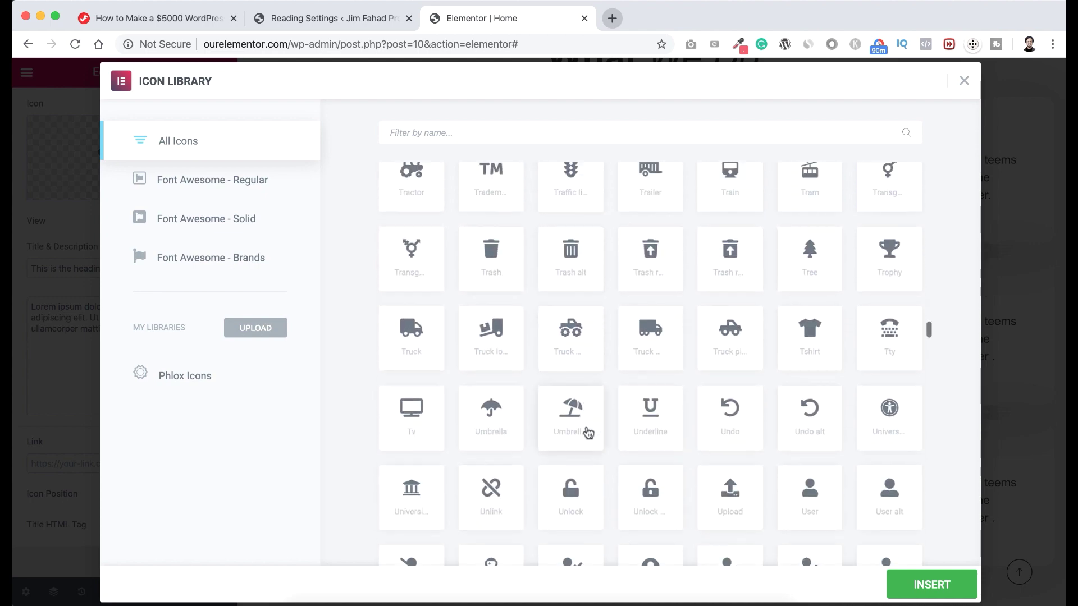
pyautogui.scroll(8, 587, 432)
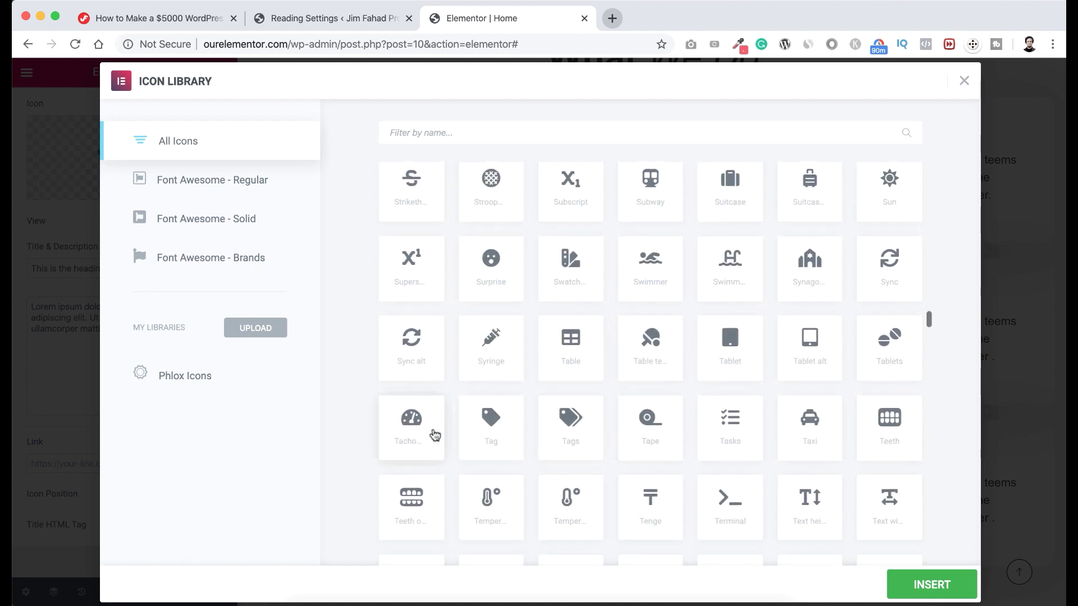
pyautogui.click(424, 431)
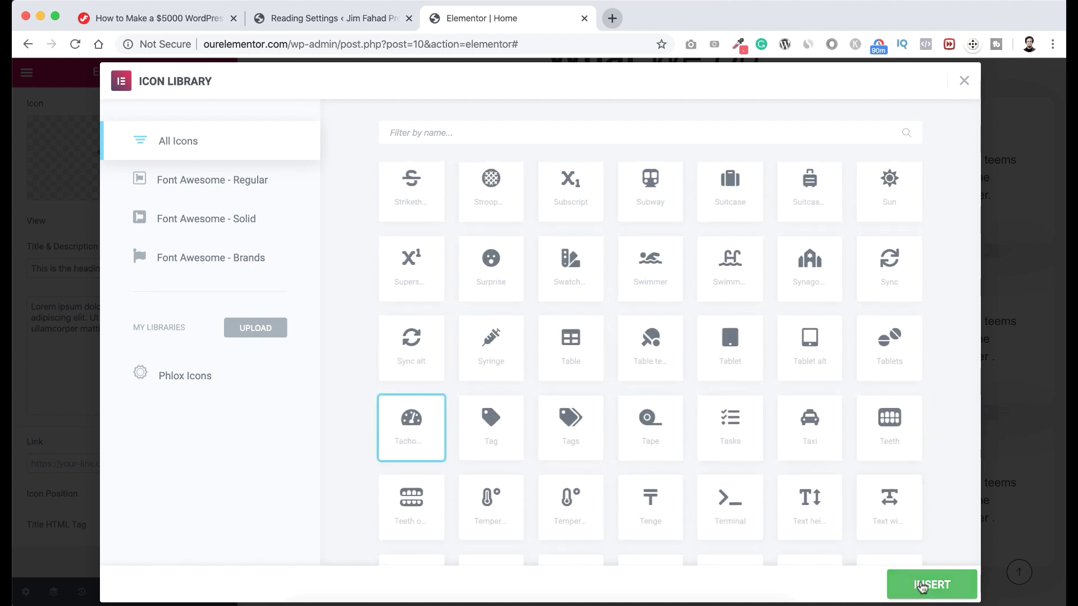
pyautogui.click(922, 587)
pyautogui.scroll(2, 560, 364)
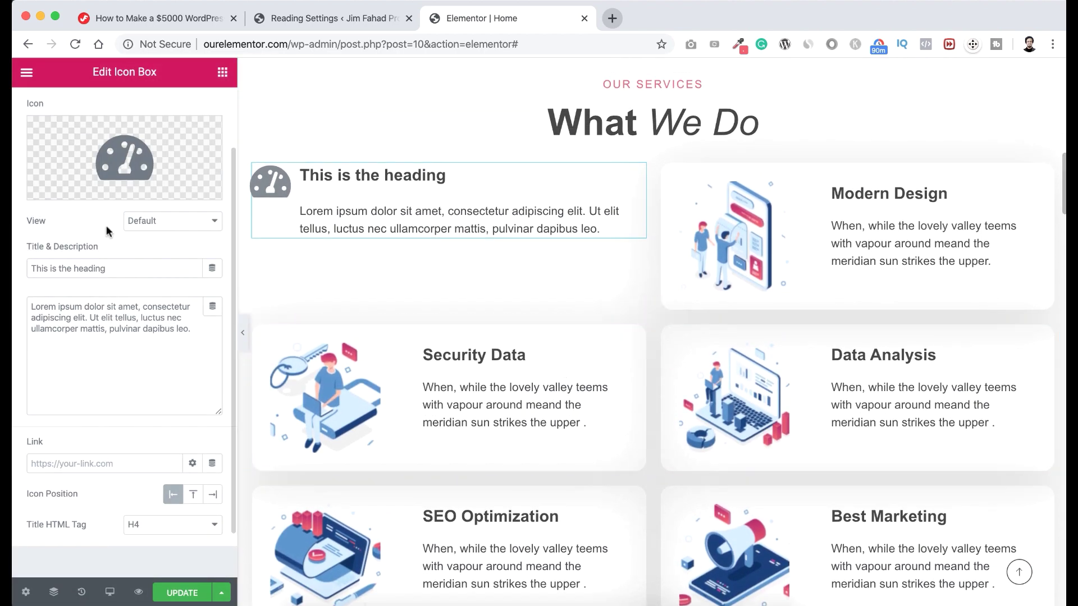
# Step: Make the gauge icon light red, size 89 and spacing 61, with rotation cleared back to 0
pyautogui.scroll(2, 106, 225)
pyautogui.click(127, 108)
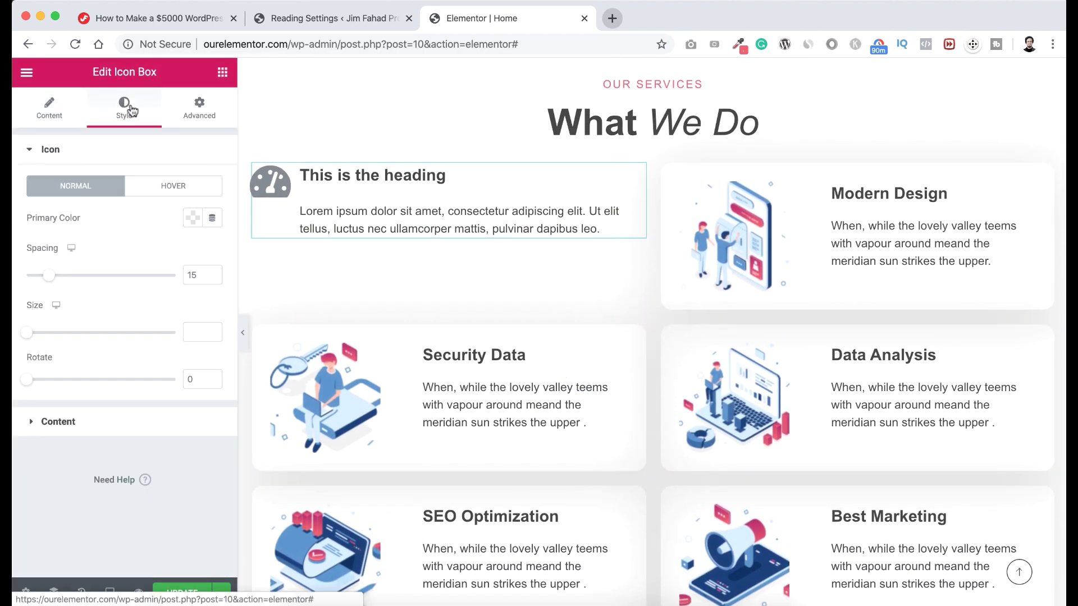
pyautogui.click(191, 220)
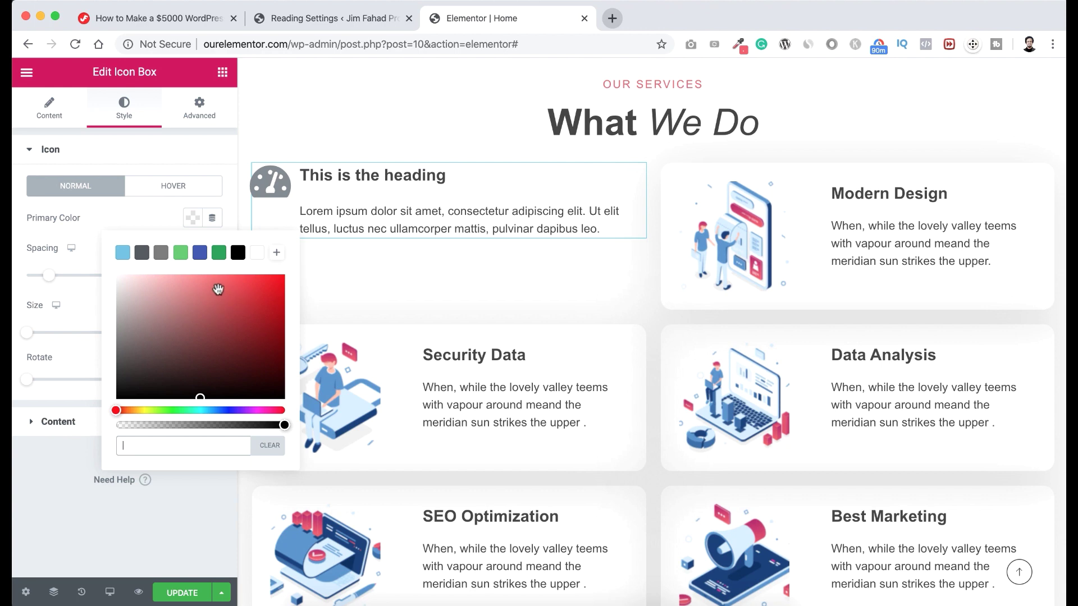
pyautogui.moveTo(221, 292); pyautogui.dragTo(231, 276)
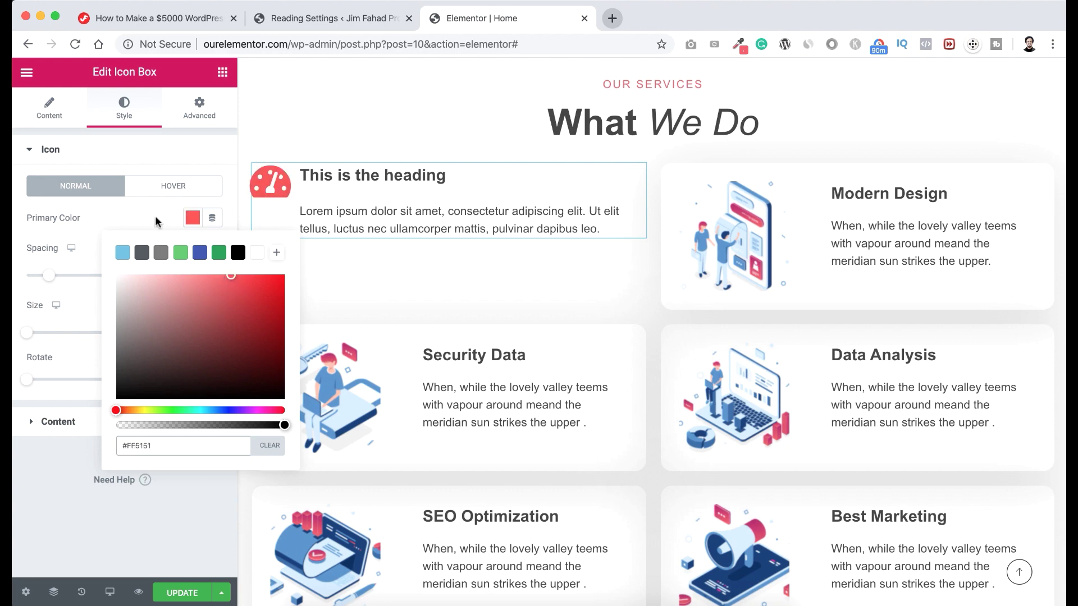
pyautogui.click(140, 205)
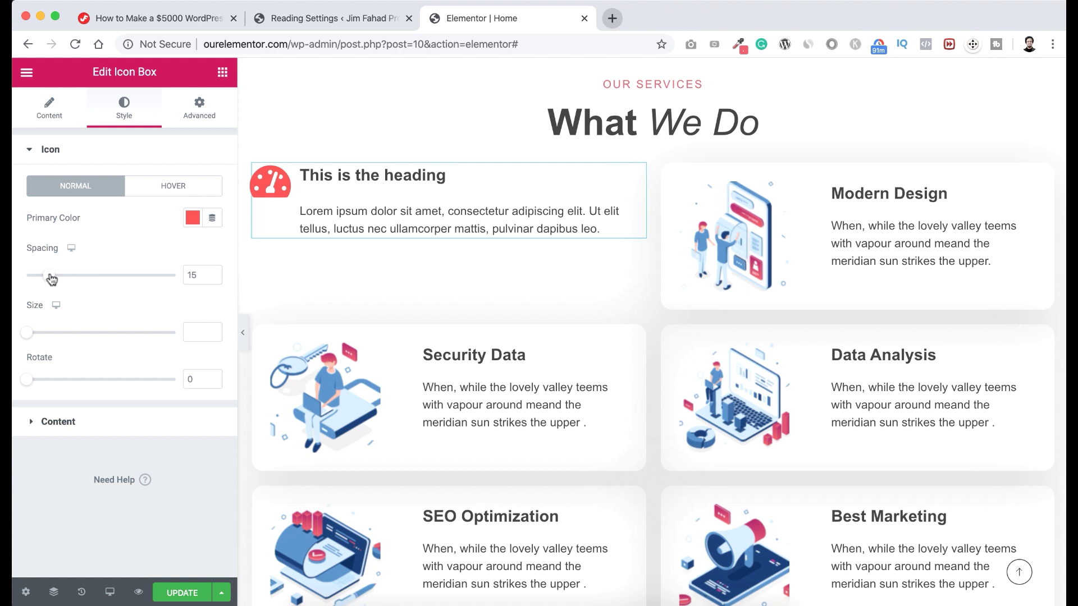
pyautogui.moveTo(53, 278); pyautogui.dragTo(117, 275)
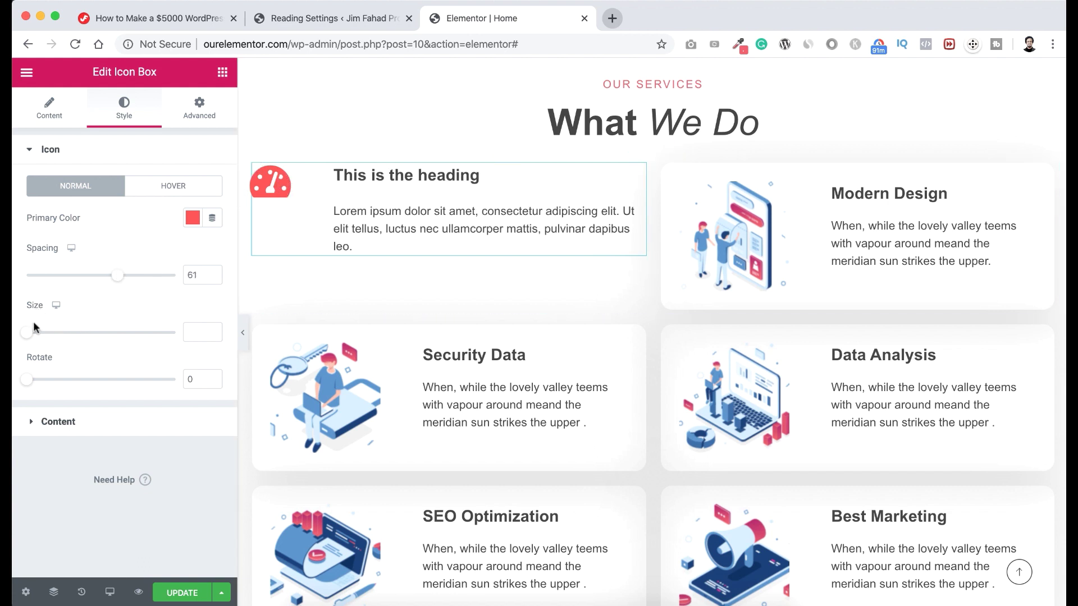
pyautogui.moveTo(28, 335); pyautogui.dragTo(71, 335)
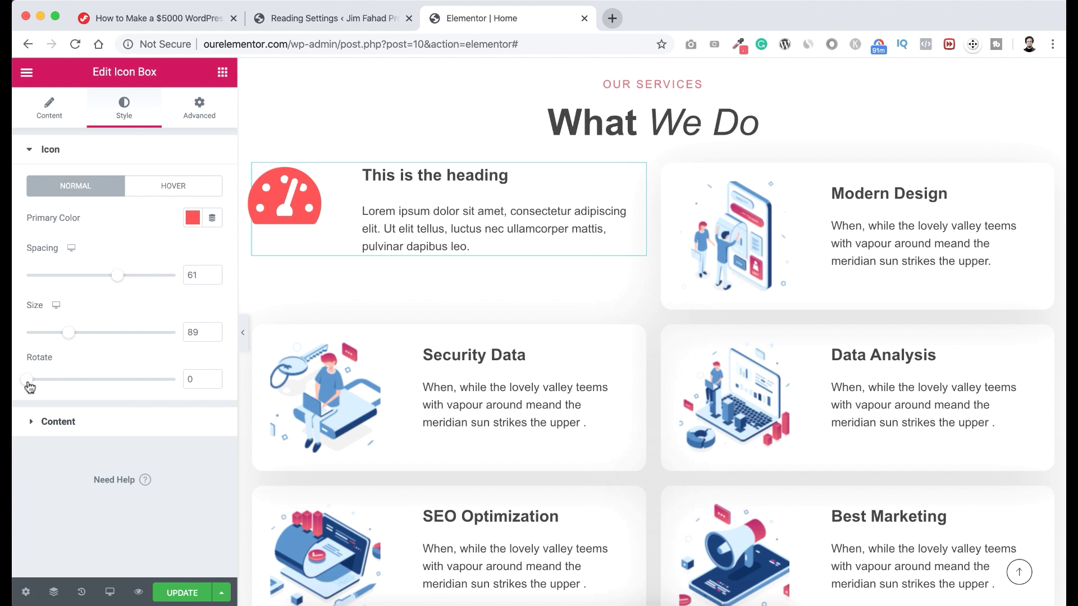
pyautogui.moveTo(29, 383); pyautogui.dragTo(184, 380)
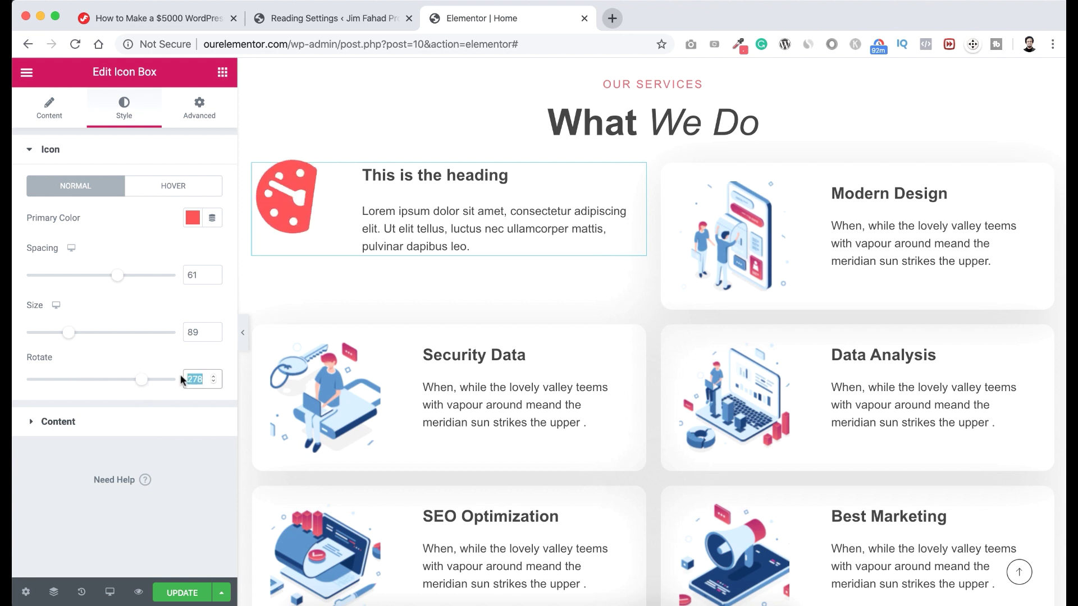
pyautogui.press('BackSpace')
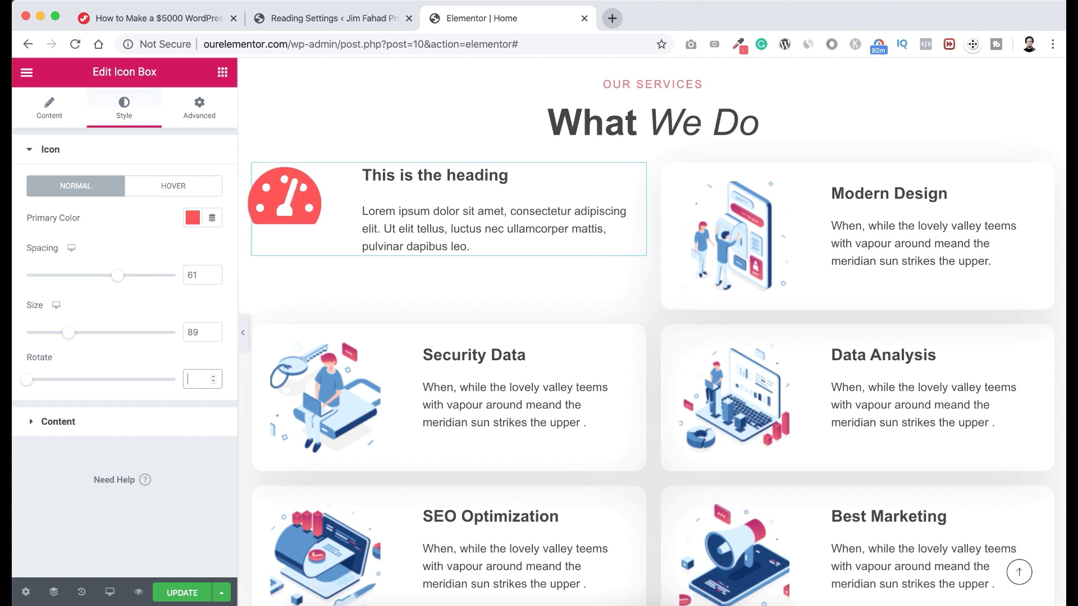
pyautogui.click(82, 150)
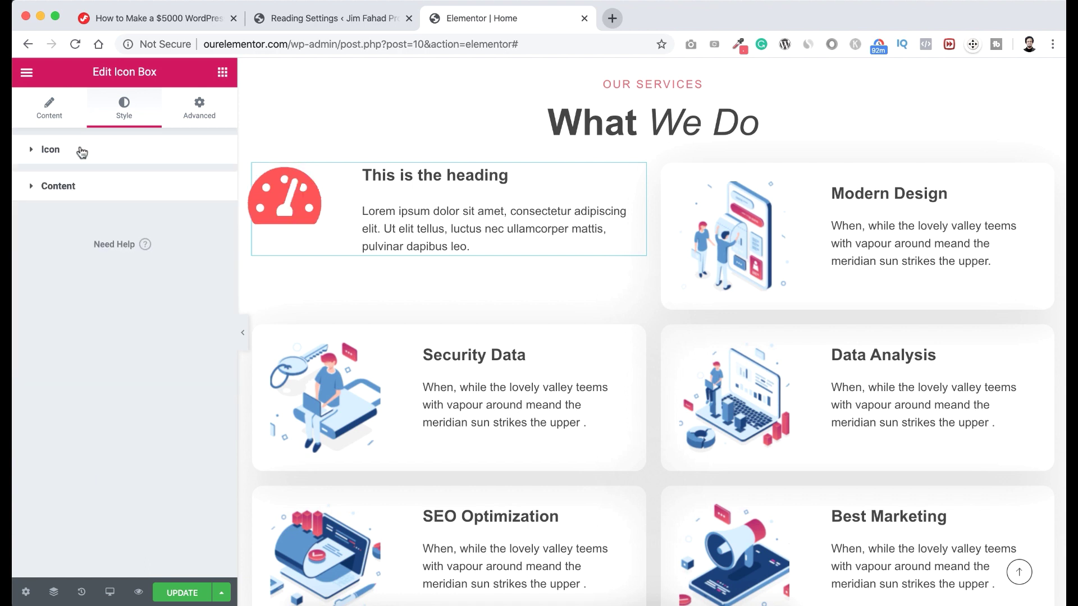
# Step: Left-align the icon box text and vertically center it with the icon (Middle)
pyautogui.click(80, 191)
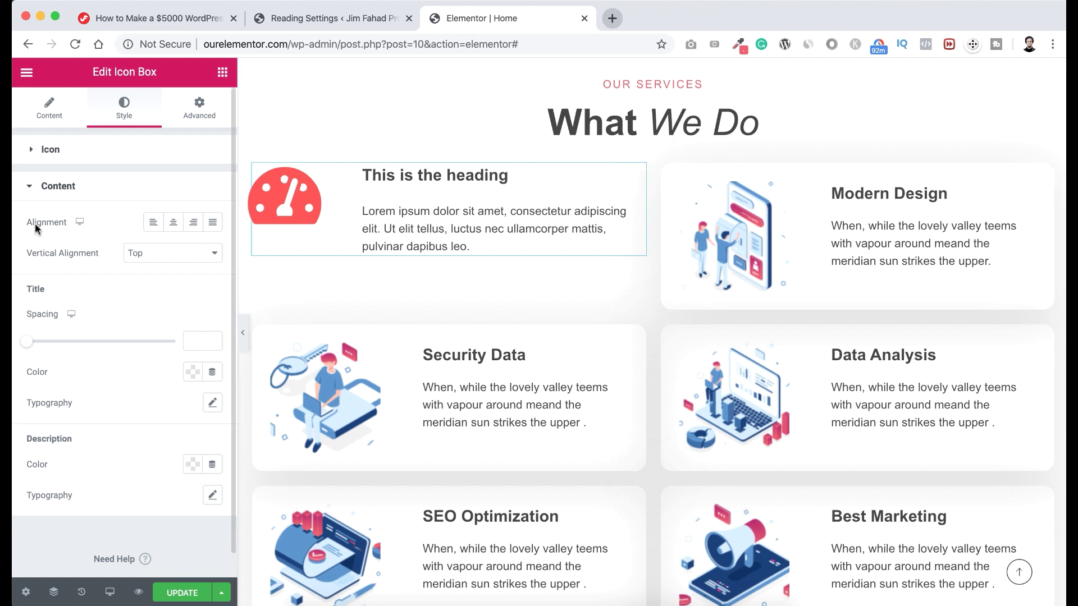
pyautogui.click(173, 225)
pyautogui.click(192, 224)
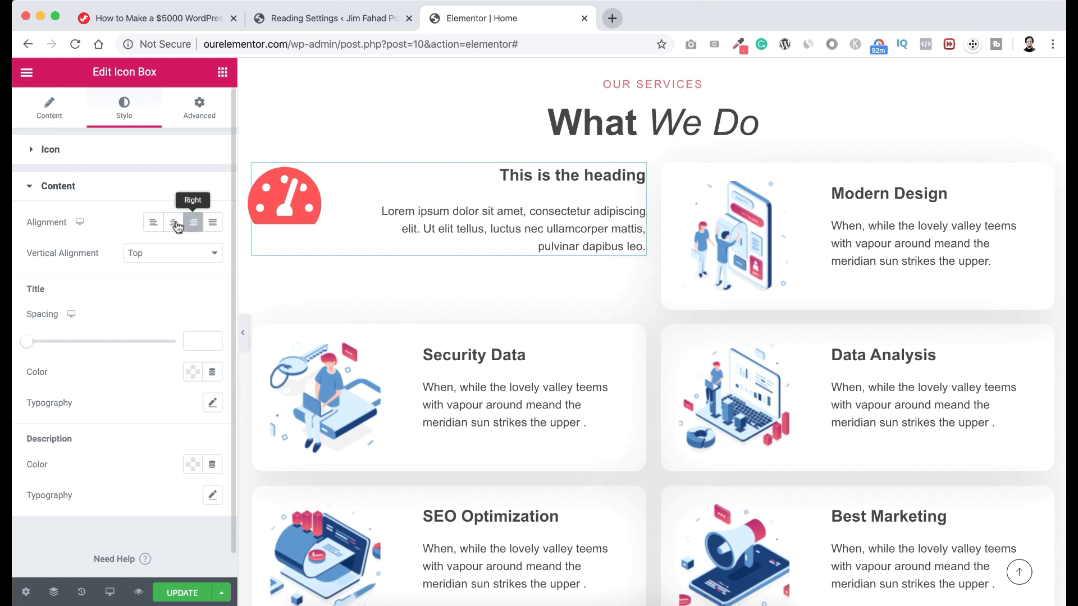
pyautogui.click(157, 224)
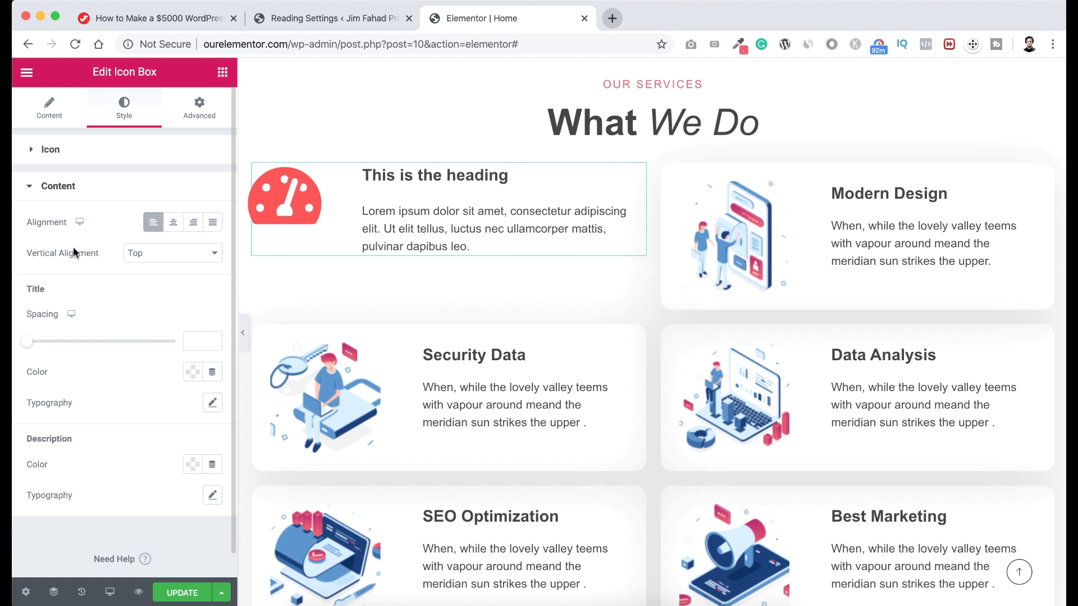
pyautogui.click(155, 254)
pyautogui.click(156, 266)
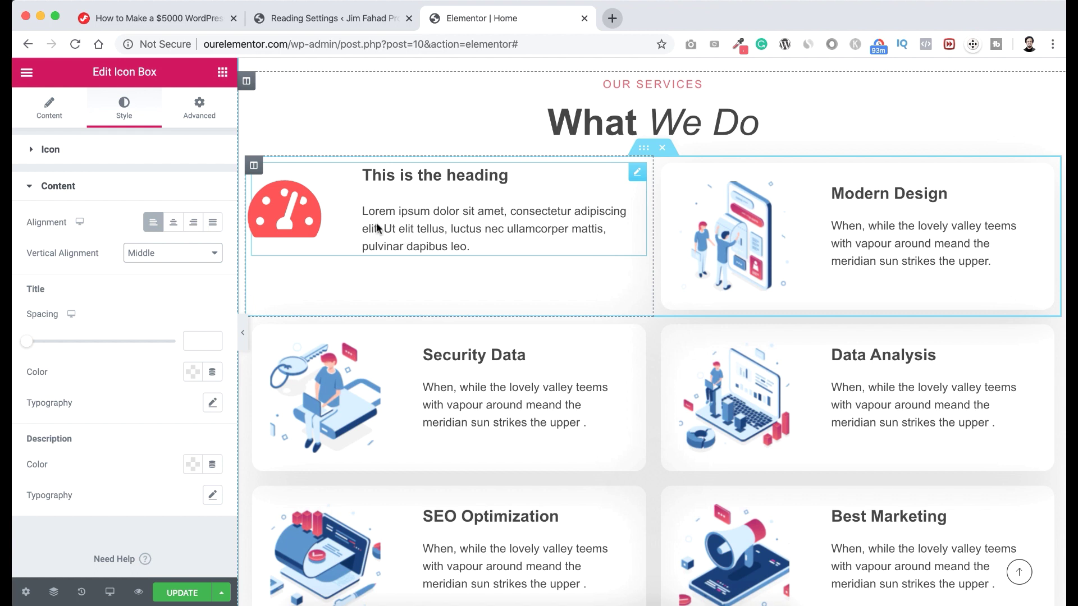
# Step: Set title spacing to 11, the heading colour to #FB4F4F and the description colour to dark red
pyautogui.moveTo(28, 344)
pyautogui.mouseDown()
pyautogui.moveTo(67, 346)
pyautogui.moveTo(44, 344)
pyautogui.mouseUp()
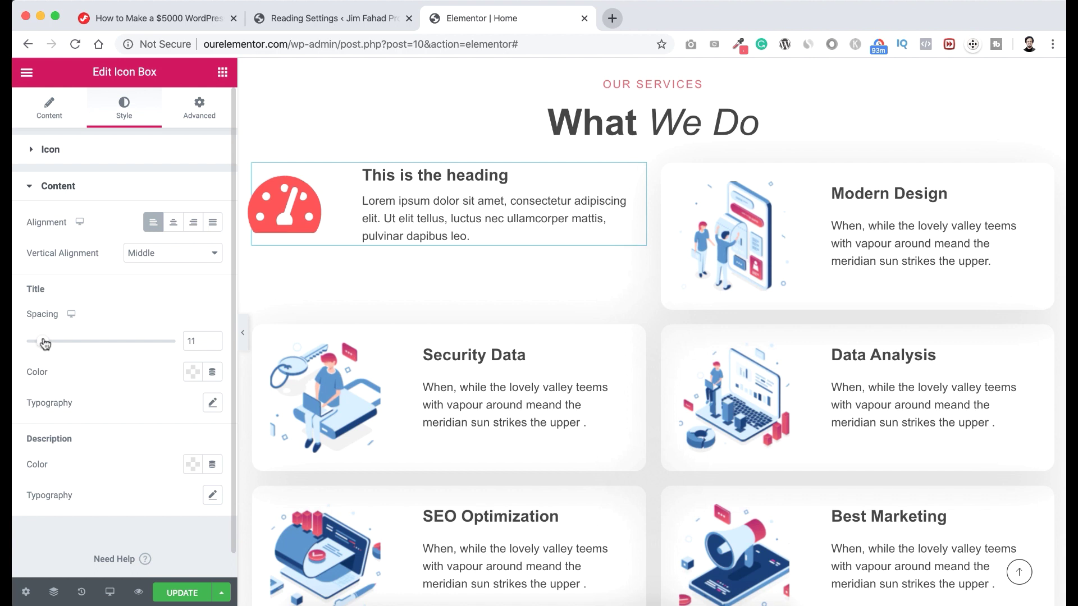
pyautogui.click(192, 374)
pyautogui.moveTo(183, 231); pyautogui.dragTo(232, 167)
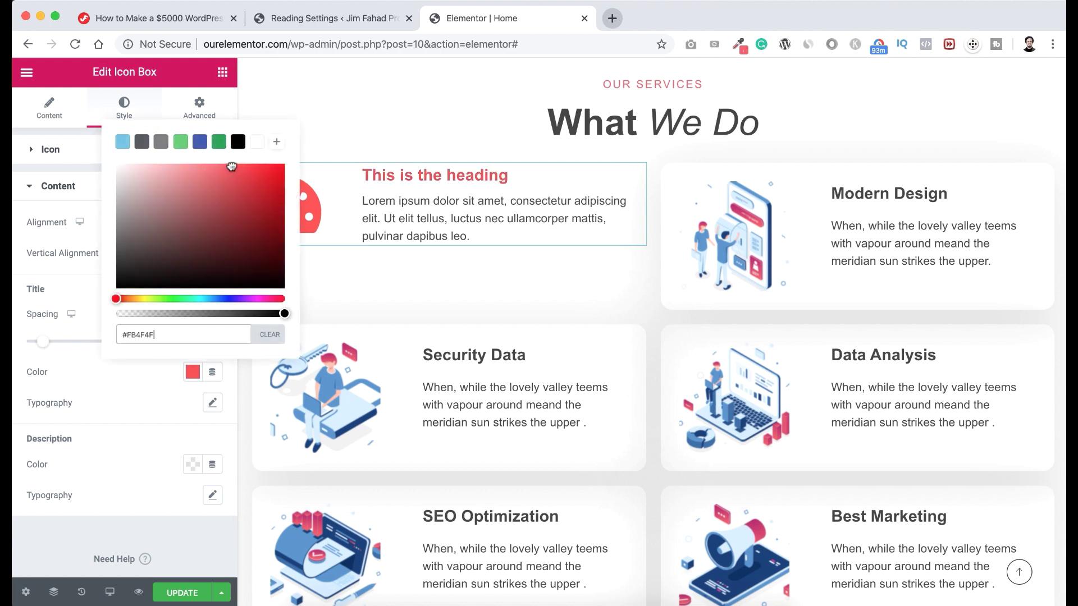
pyautogui.click(102, 391)
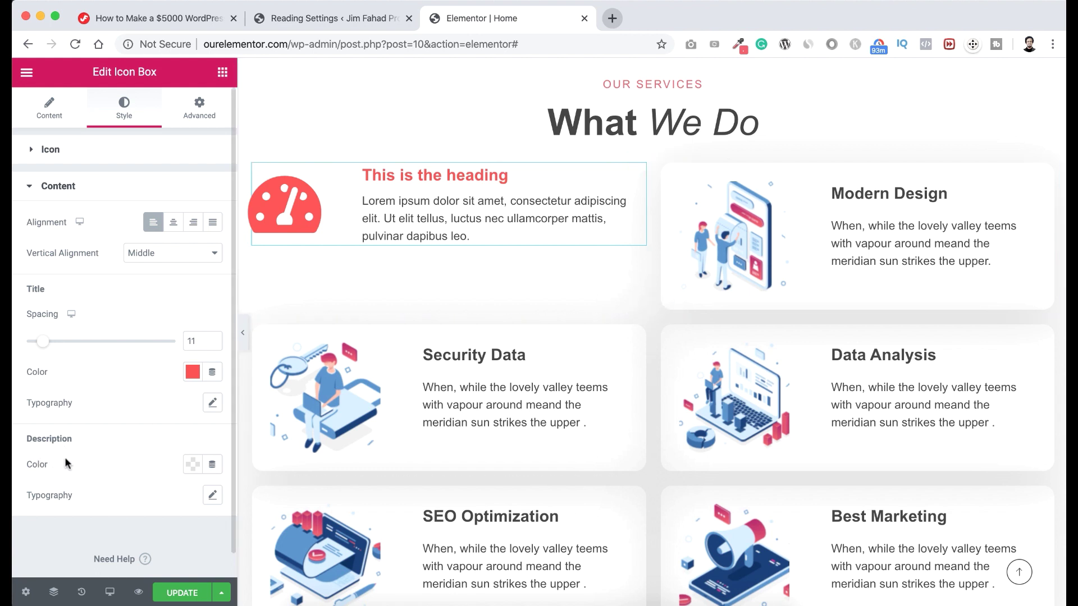
pyautogui.click(195, 466)
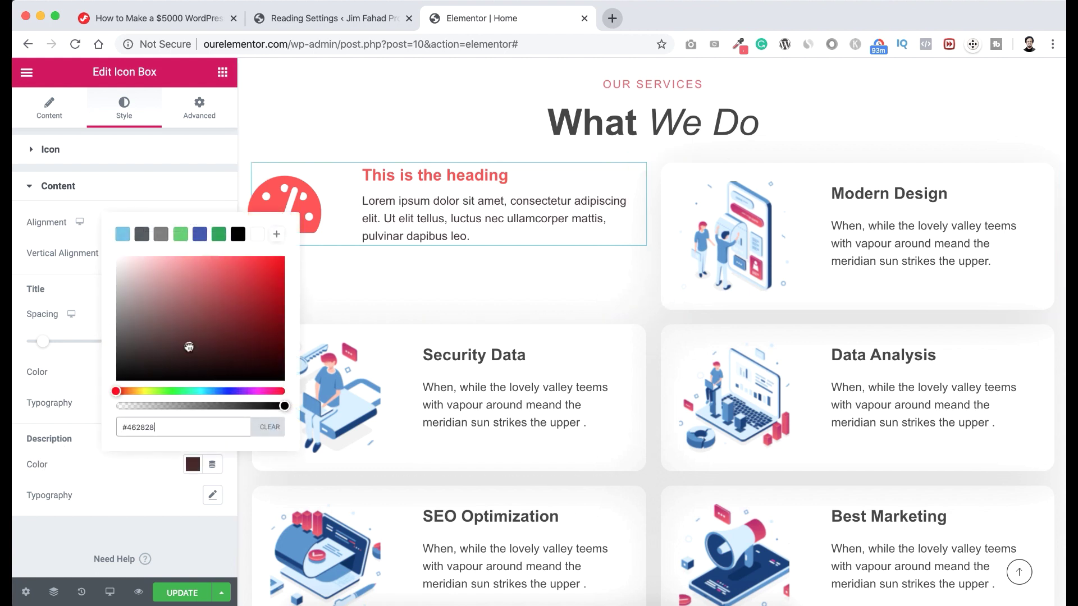
pyautogui.moveTo(189, 348); pyautogui.dragTo(252, 332)
pyautogui.click(59, 376)
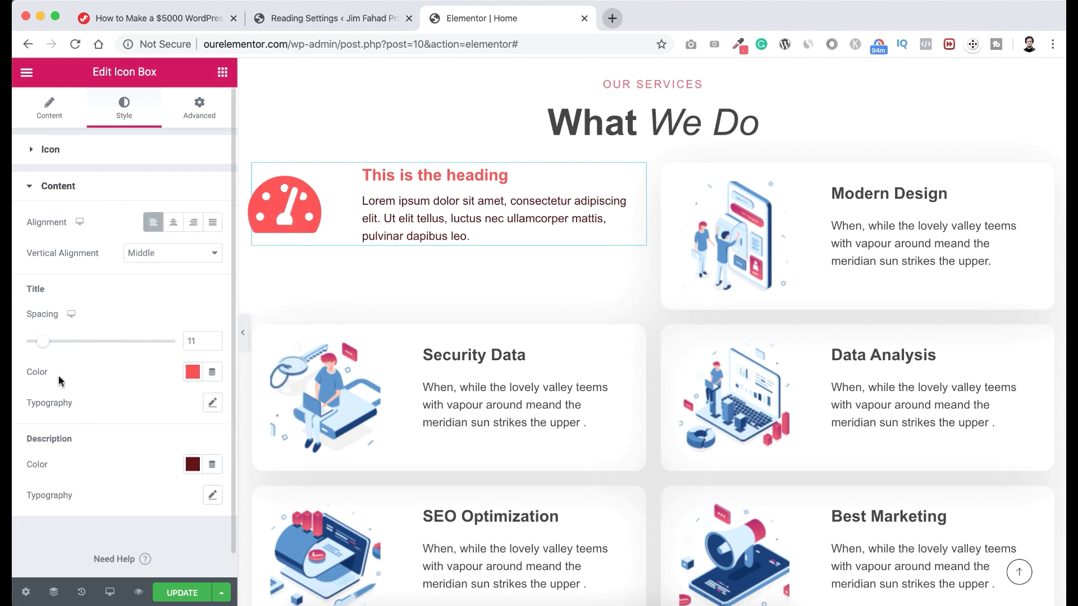
# Step: Enter 20 in the linked Padding field of the icon box's Advanced settings
pyautogui.click(198, 114)
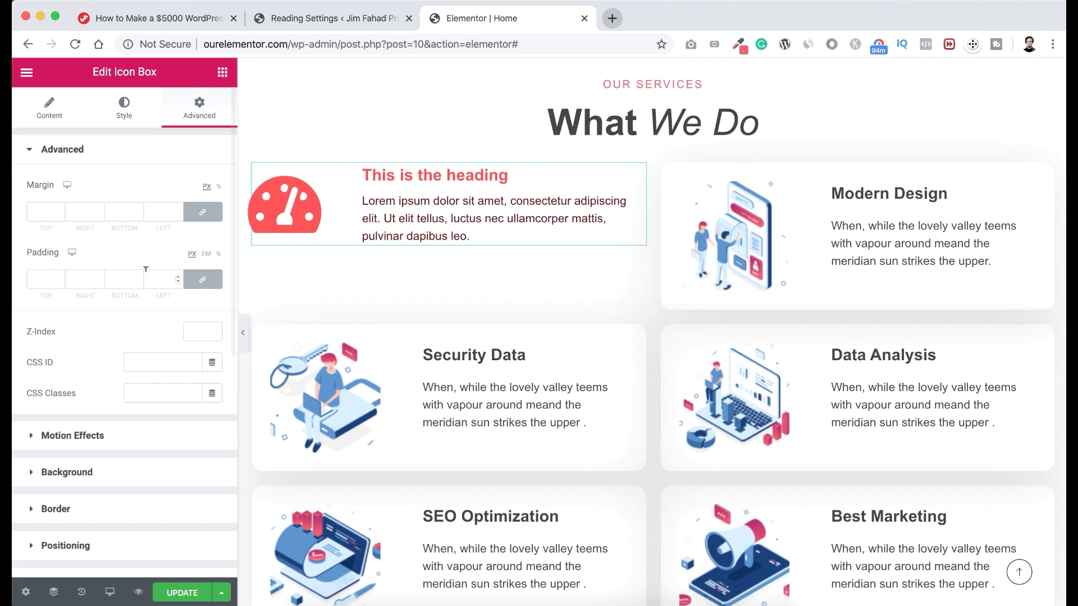
pyautogui.click(48, 277)
pyautogui.write('20')
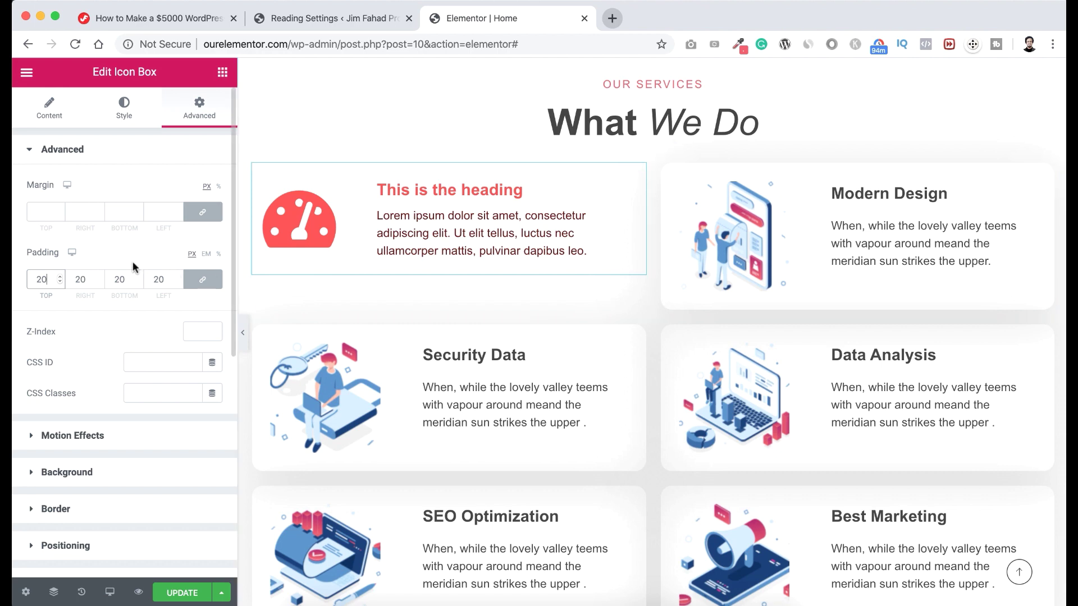
pyautogui.scroll(-3, 130, 243)
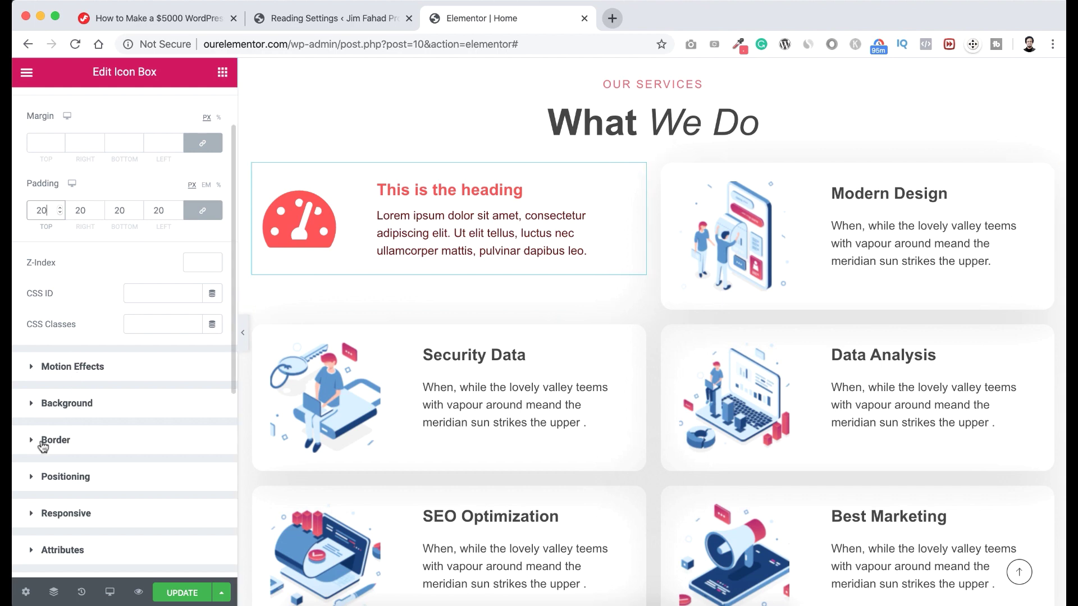
# Step: Try Solid and Double border types, settling on a Dashed border for the icon box
pyautogui.click(72, 443)
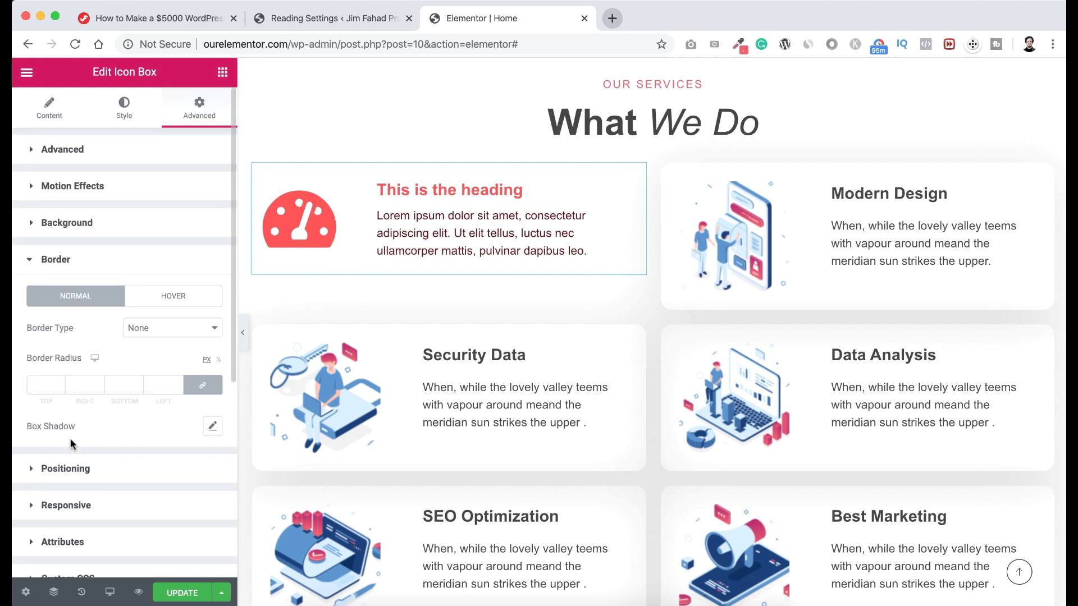
pyautogui.click(169, 330)
pyautogui.click(163, 340)
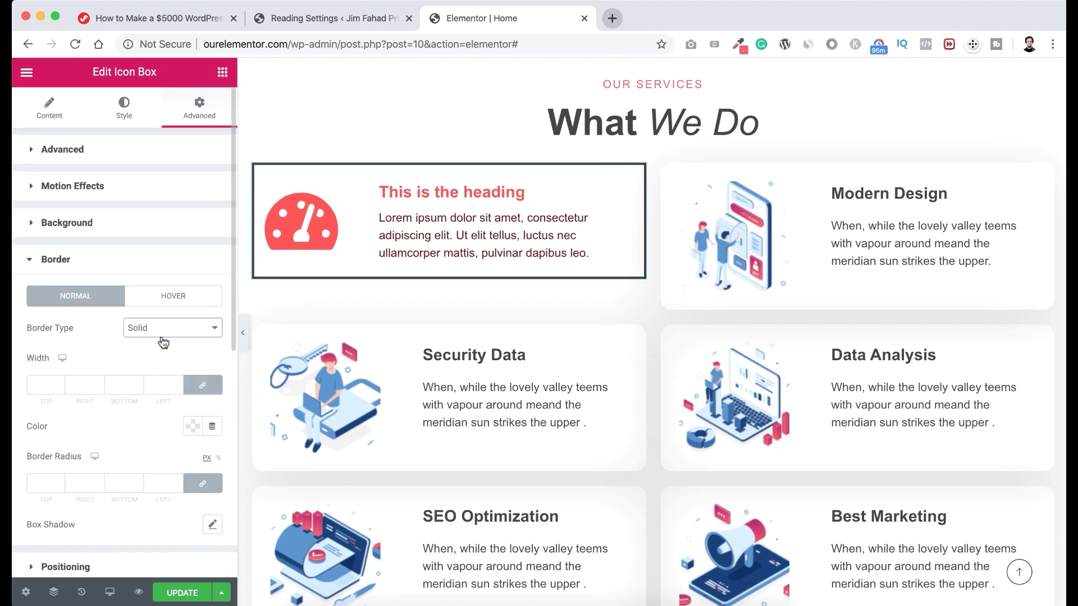
pyautogui.click(160, 330)
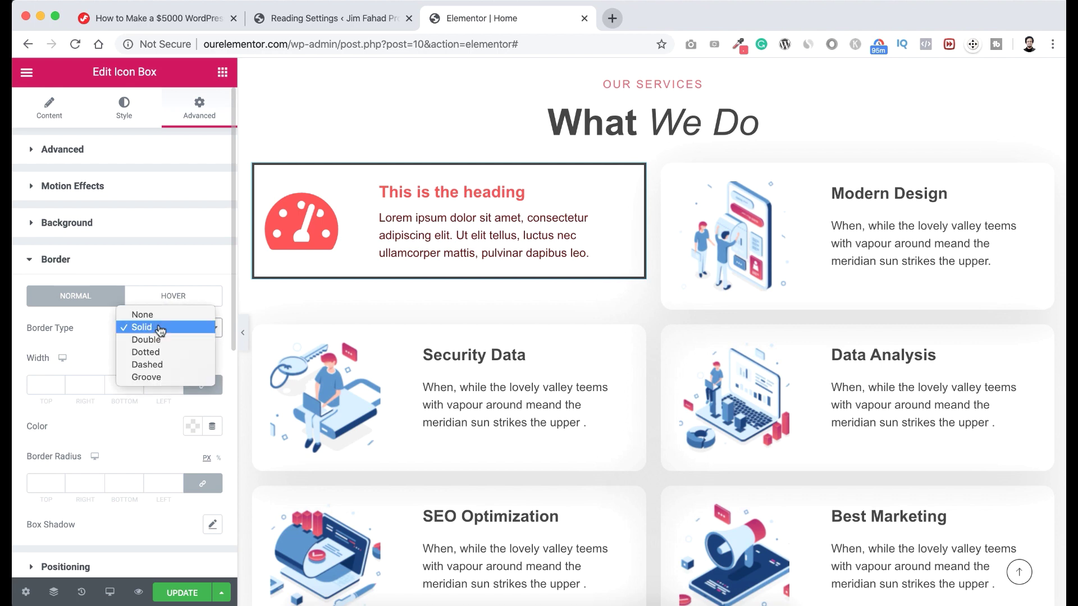
pyautogui.click(159, 341)
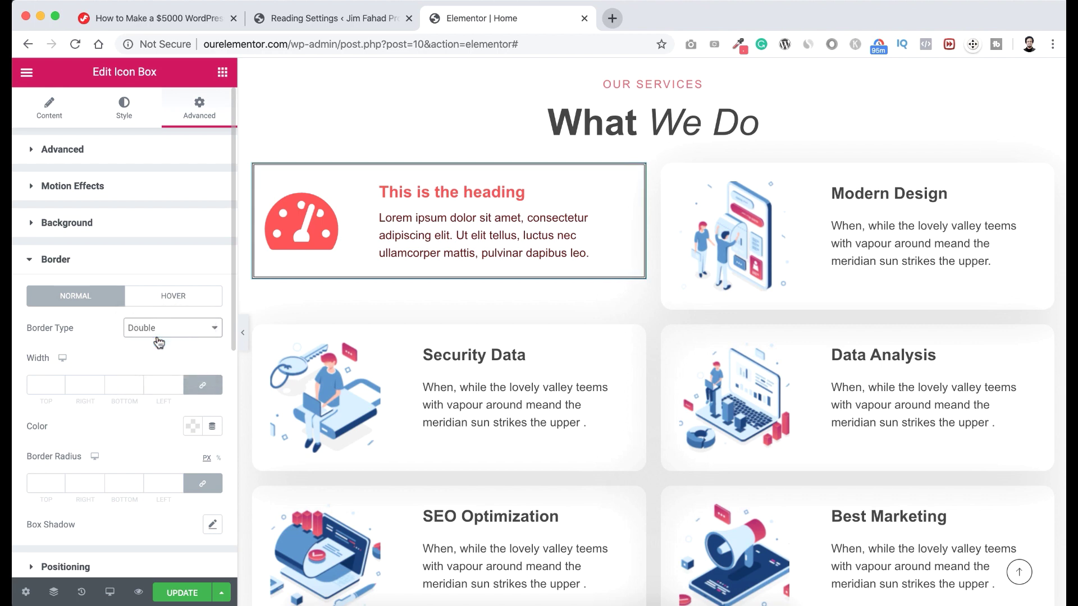
pyautogui.click(157, 327)
pyautogui.click(155, 352)
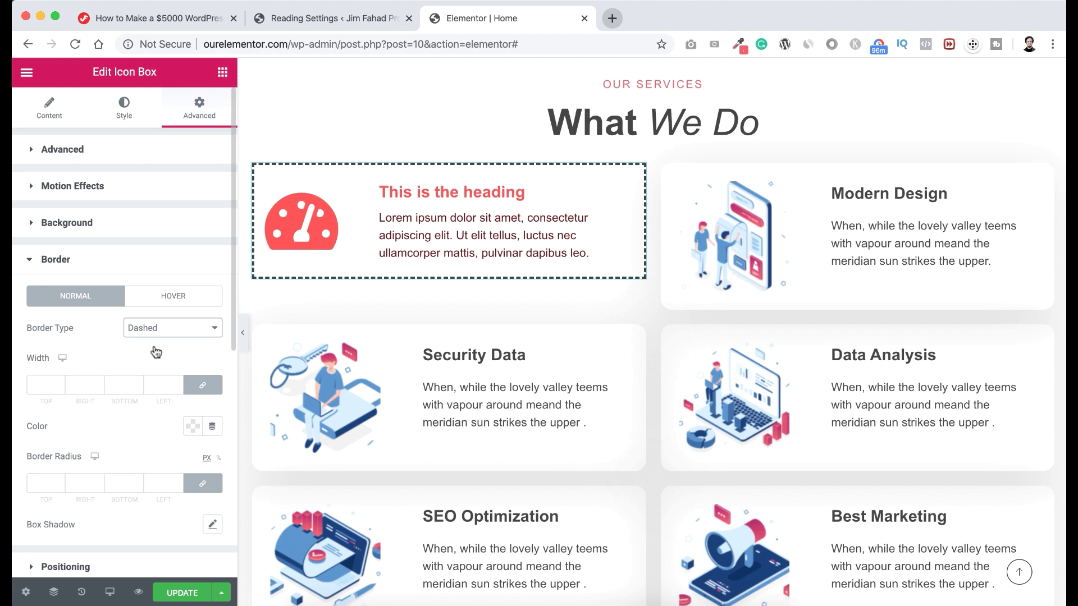
# Step: Give the icon box a Classic background coloured #FFD8D8
pyautogui.click(75, 222)
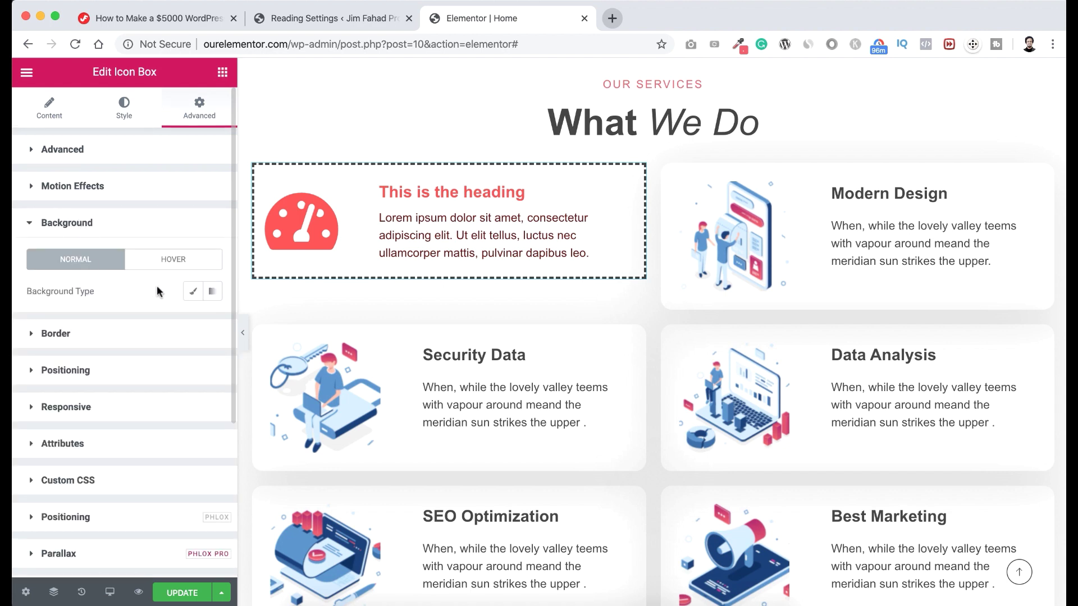
pyautogui.click(190, 293)
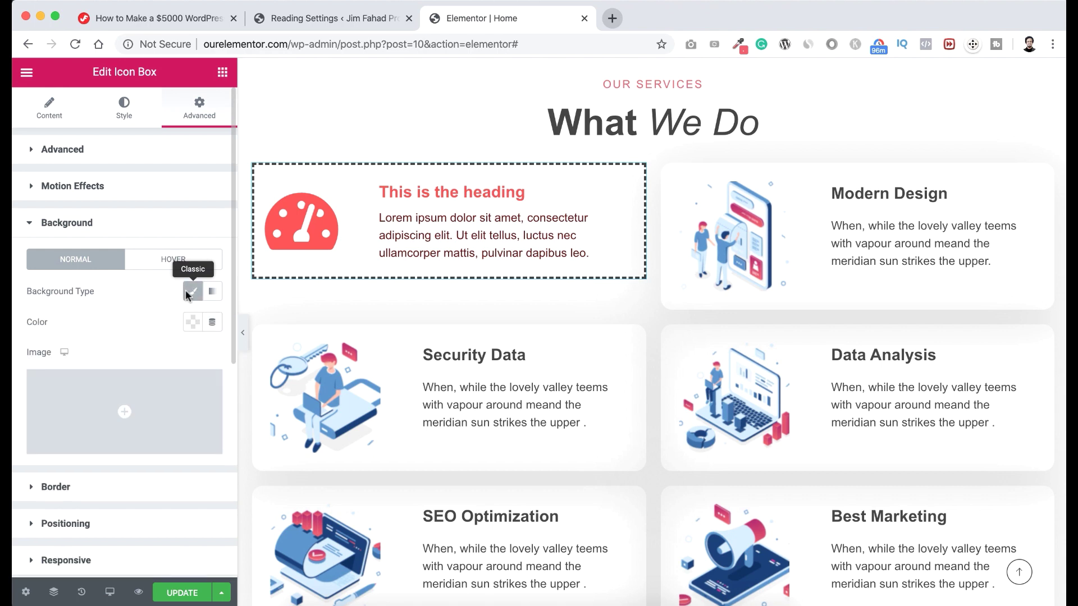
pyautogui.click(192, 321)
pyautogui.click(163, 426)
pyautogui.moveTo(163, 426)
pyautogui.mouseDown()
pyautogui.moveTo(105, 375)
pyautogui.moveTo(113, 395)
pyautogui.moveTo(140, 364)
pyautogui.mouseUp()
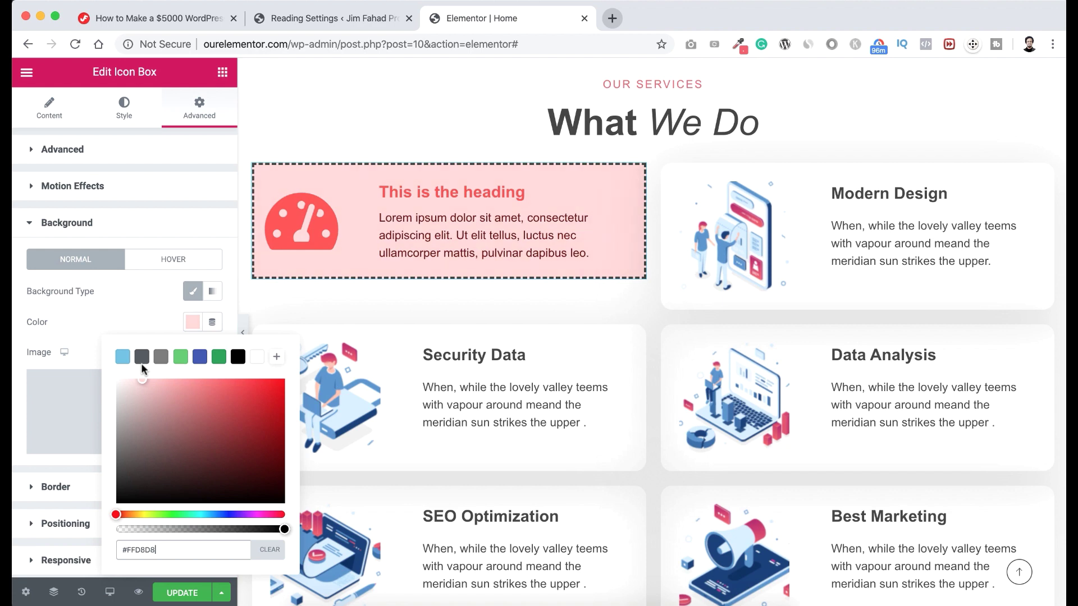
pyautogui.click(126, 292)
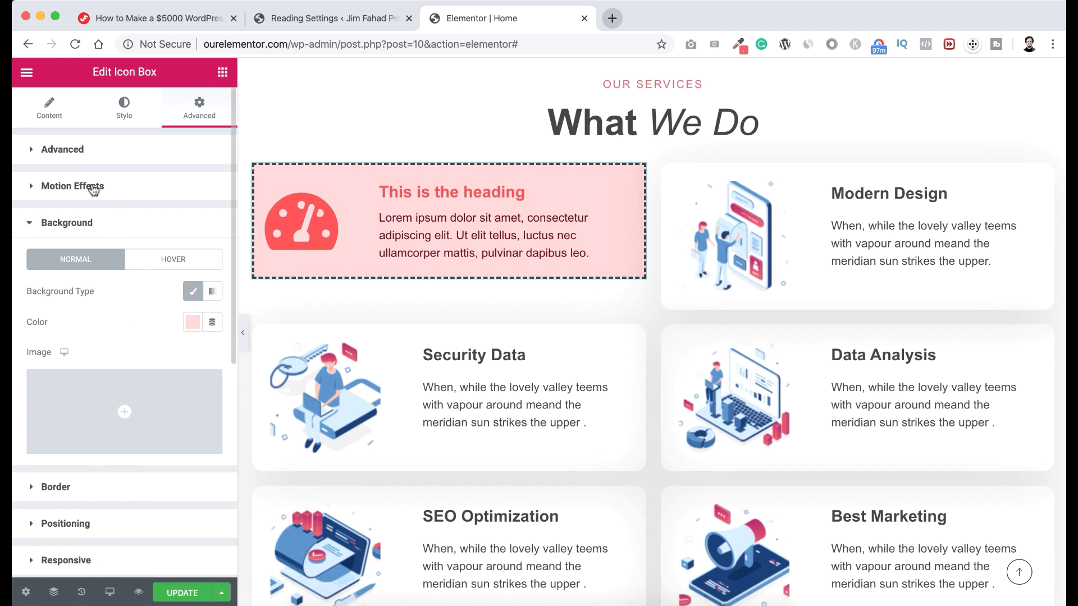
pyautogui.click(93, 190)
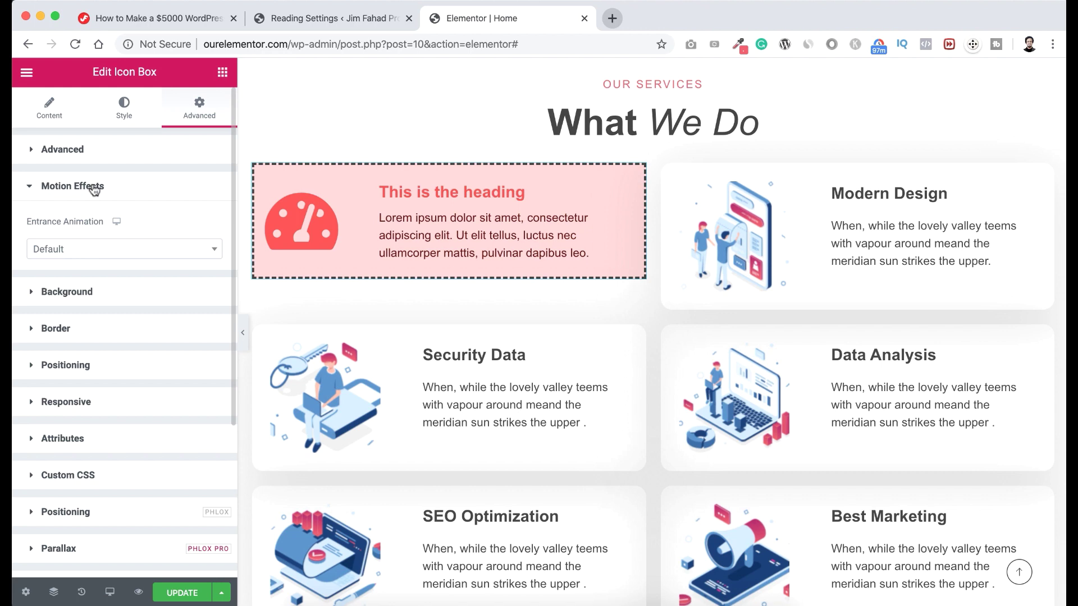
# Step: Set a Slow Fade In entrance with a 1000 ms delay, then change it to Fade In Left
pyautogui.click(90, 248)
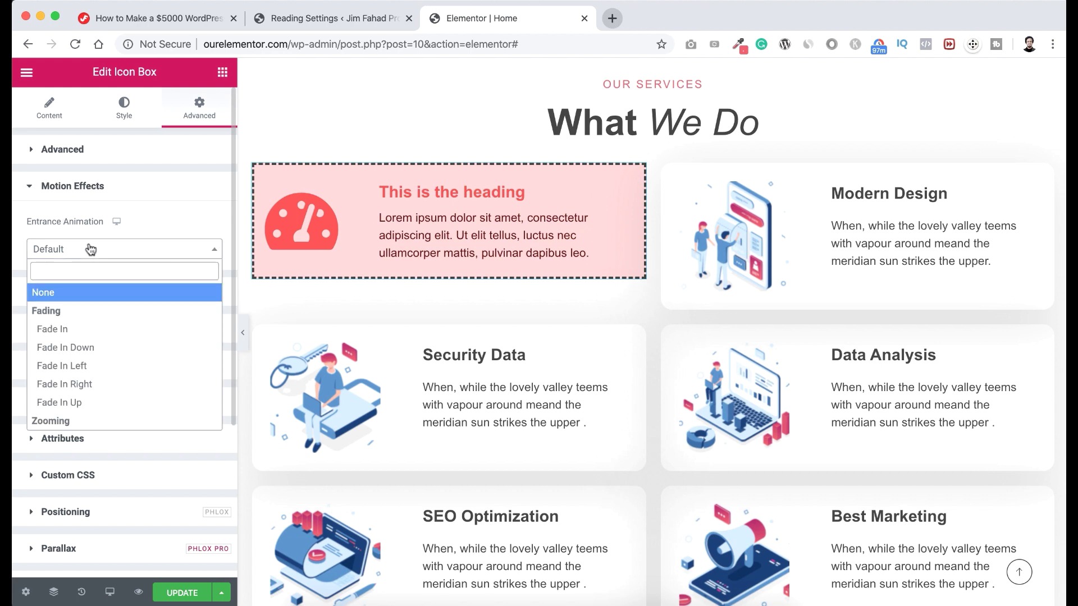
pyautogui.click(85, 330)
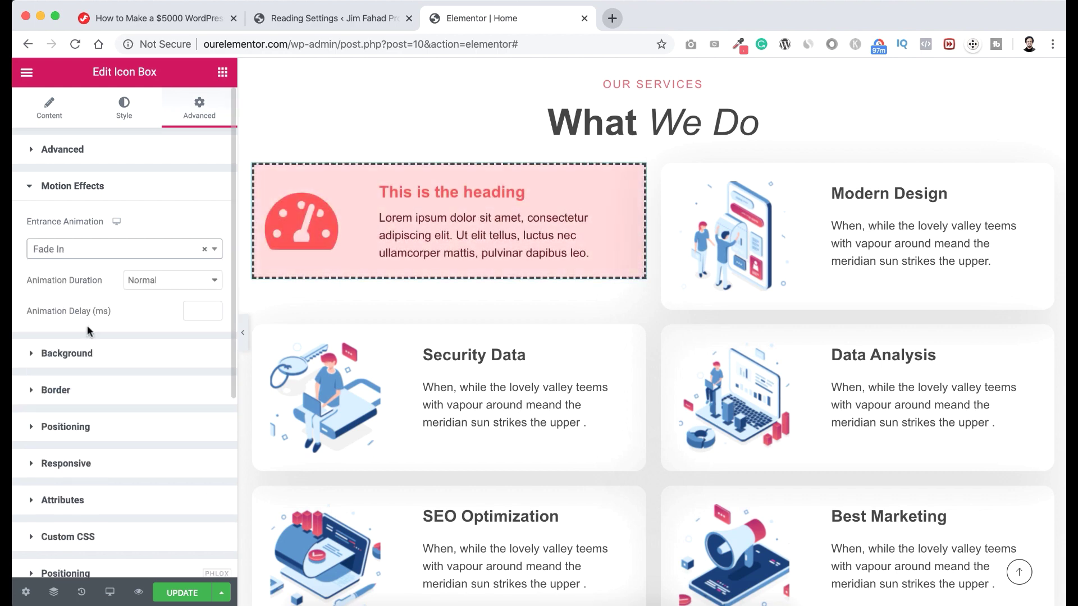
pyautogui.click(150, 279)
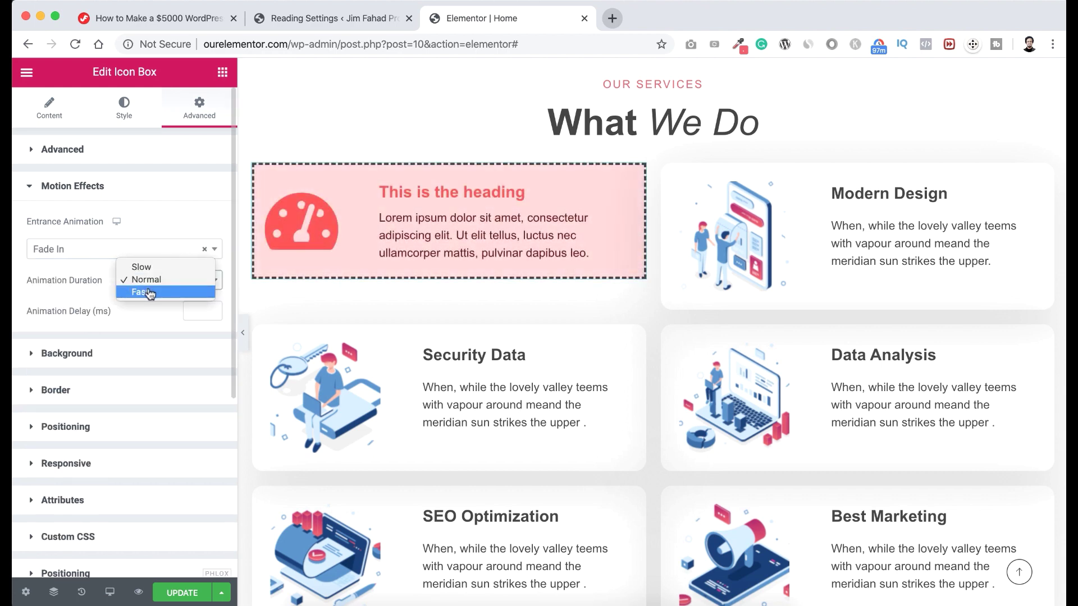
pyautogui.click(151, 268)
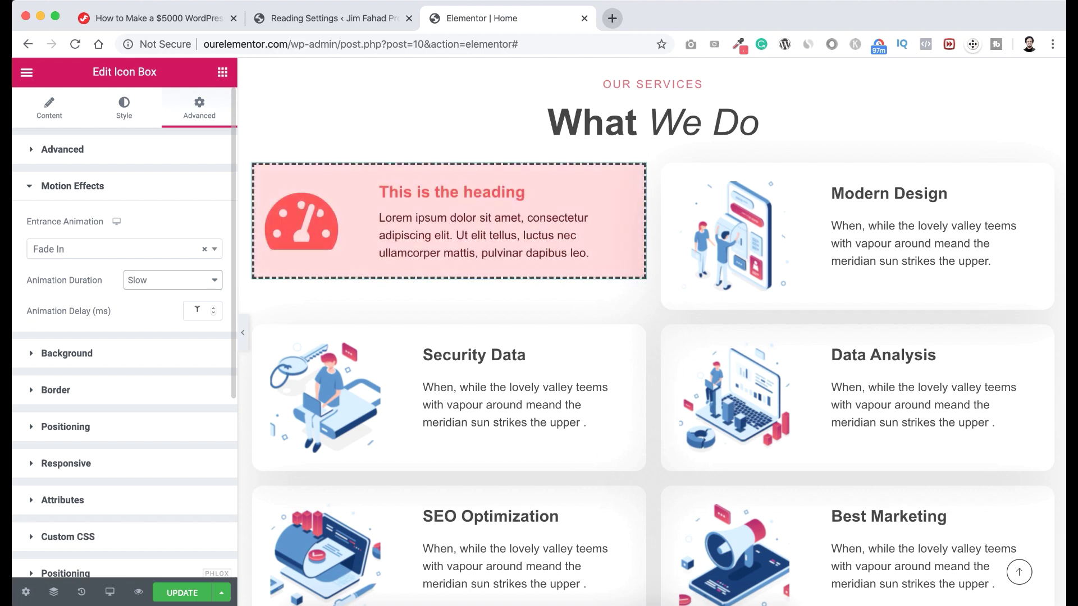
pyautogui.click(197, 309)
pyautogui.write('1000')
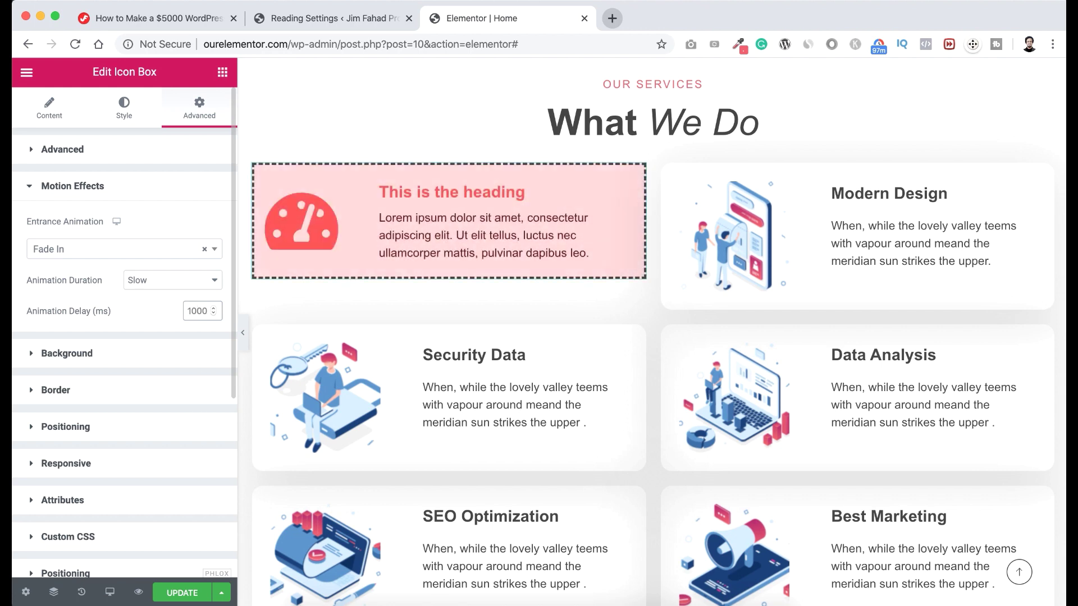
pyautogui.click(90, 254)
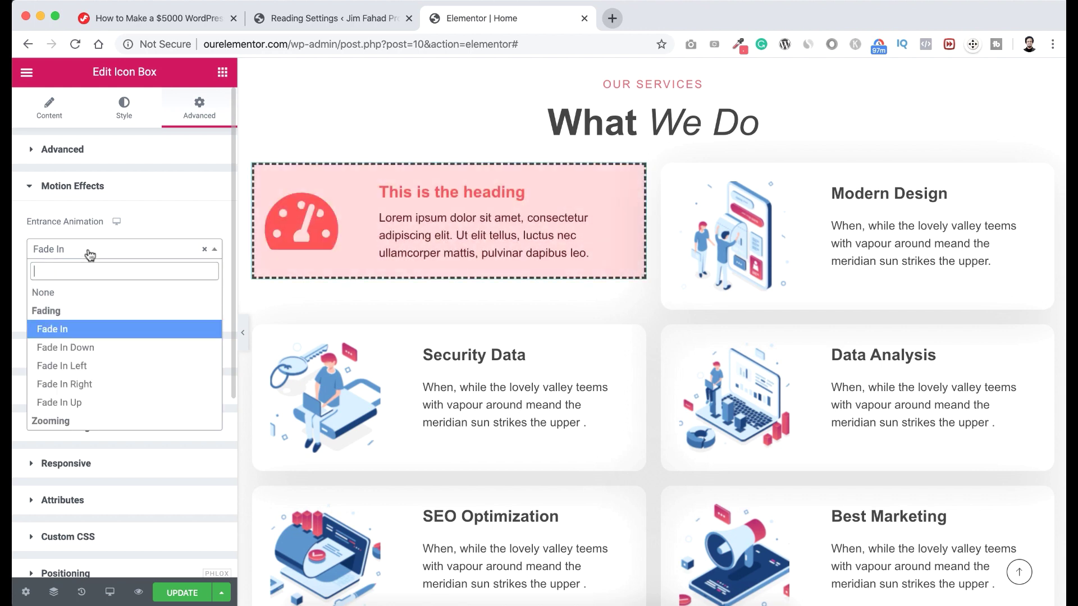
pyautogui.click(85, 366)
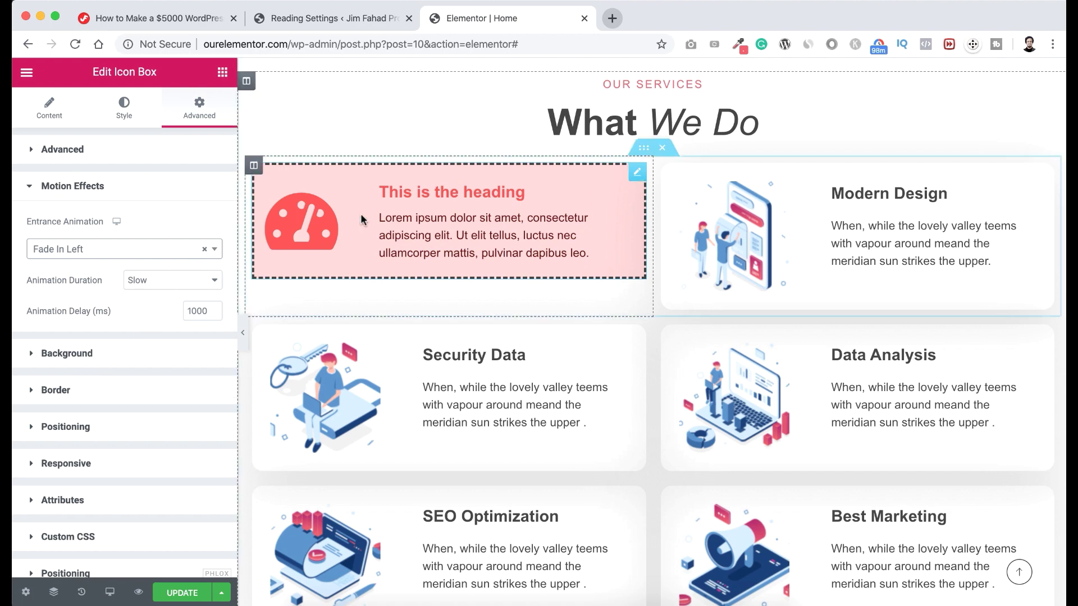
# Step: Duplicate the pink icon box column and delete the Modern Design column
pyautogui.rightClick(255, 169)
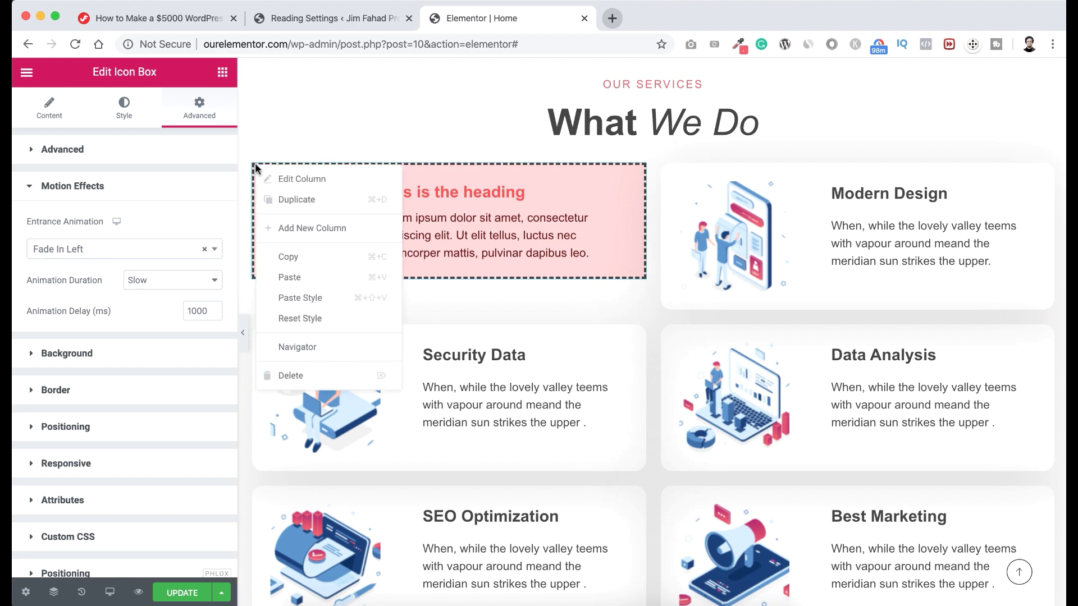
pyautogui.click(286, 200)
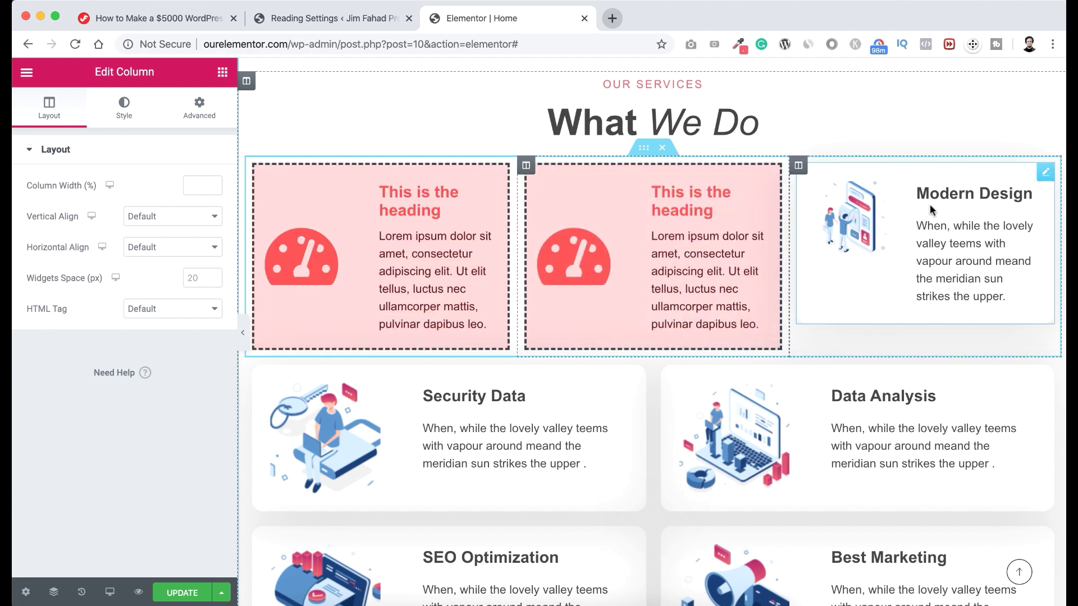
pyautogui.rightClick(798, 167)
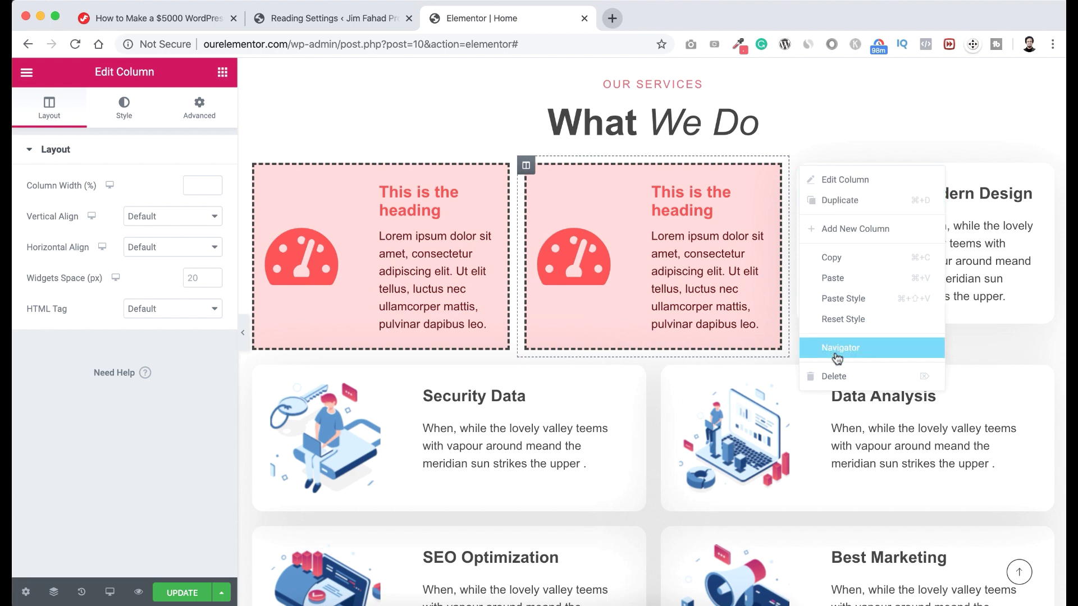
pyautogui.click(836, 376)
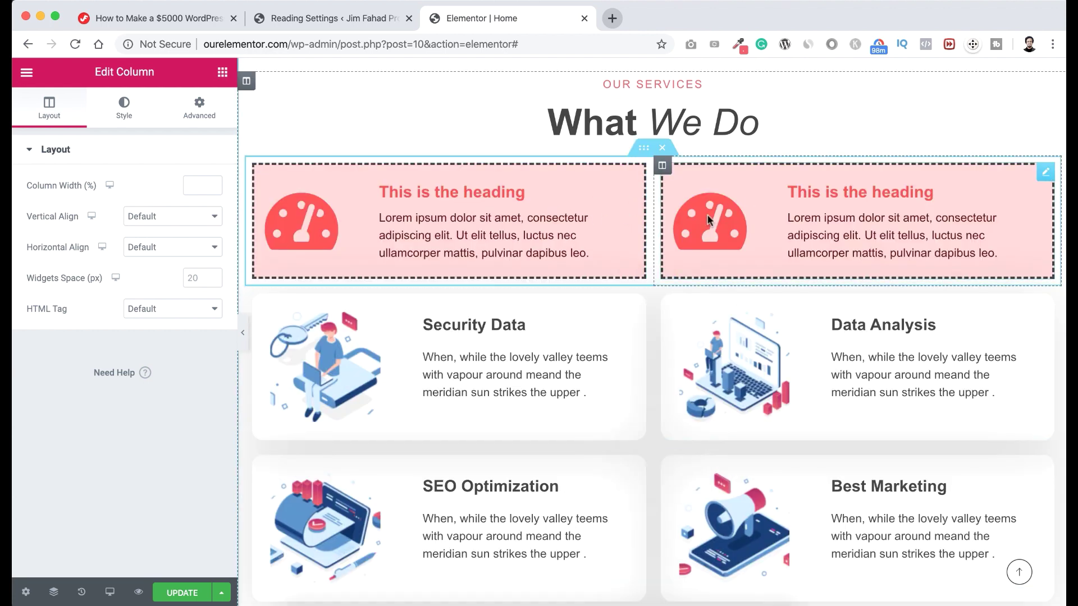
# Step: Duplicate the two-box inner section to form a 2×2 grid of pink icon boxes
pyautogui.rightClick(644, 149)
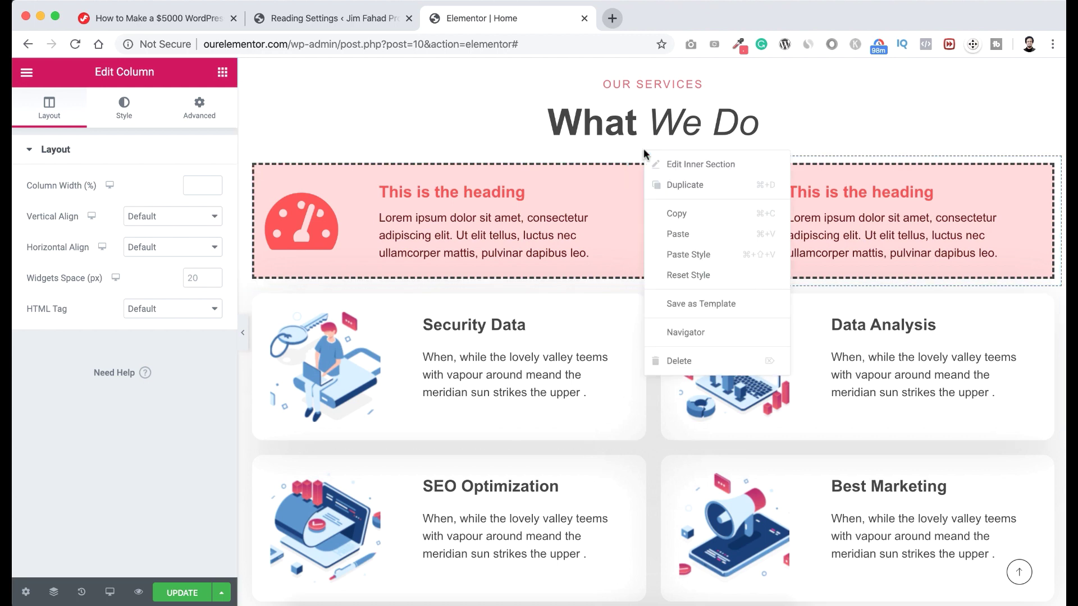
pyautogui.click(658, 186)
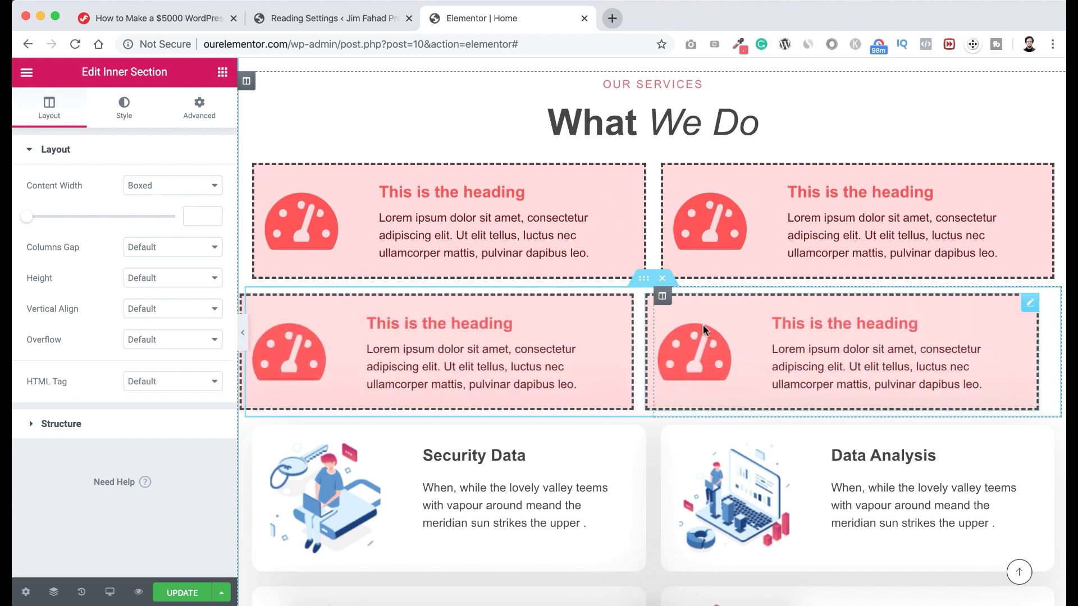
pyautogui.click(717, 222)
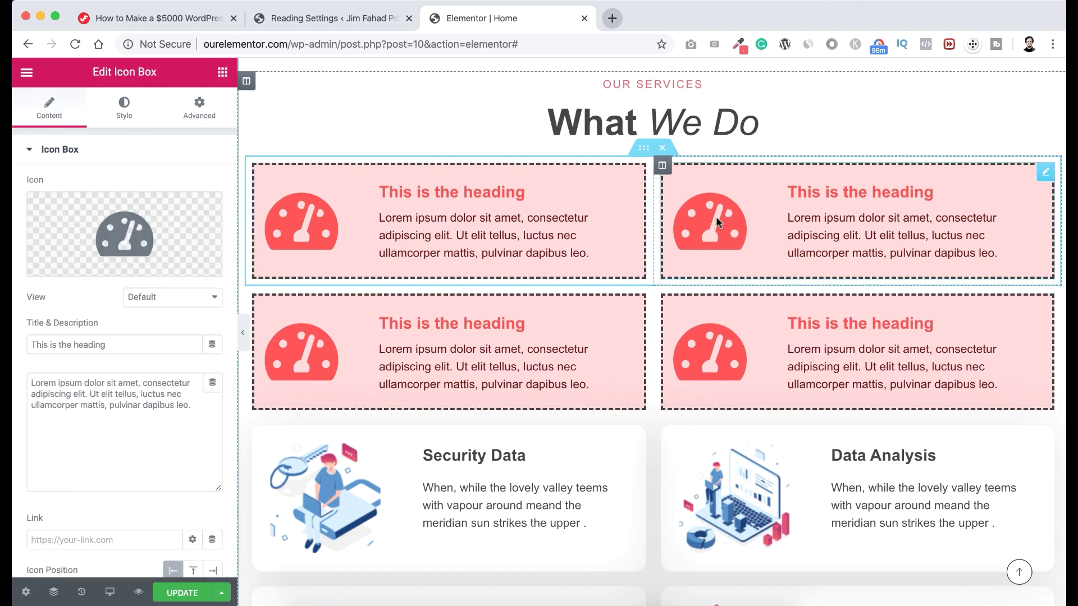
# Step: Replace the upper-right box's gauge with the Tag icon from the Icon Library
pyautogui.click(126, 243)
pyautogui.click(492, 309)
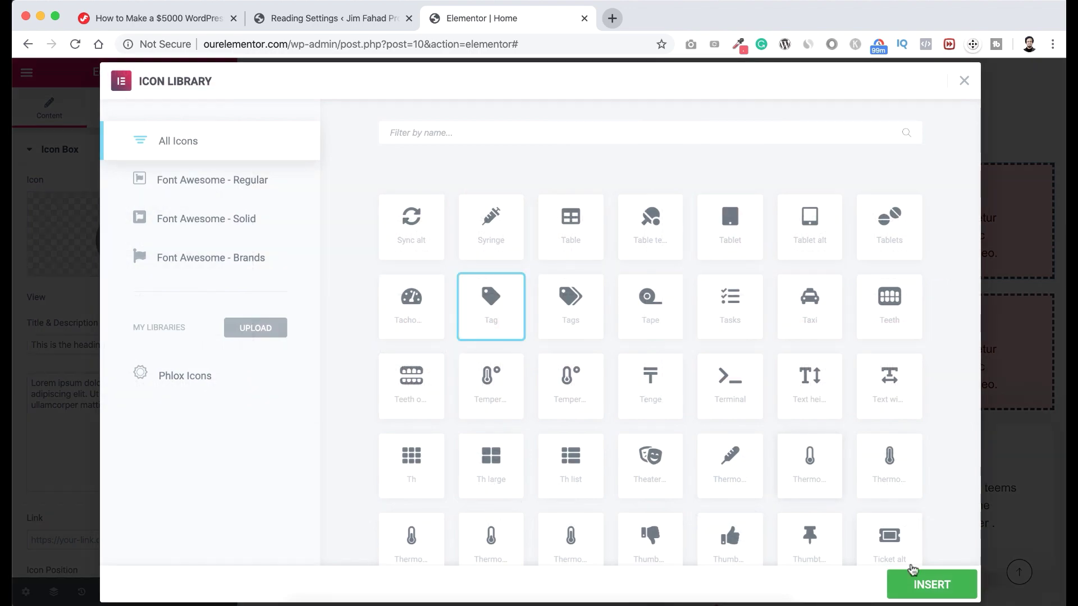
pyautogui.click(919, 586)
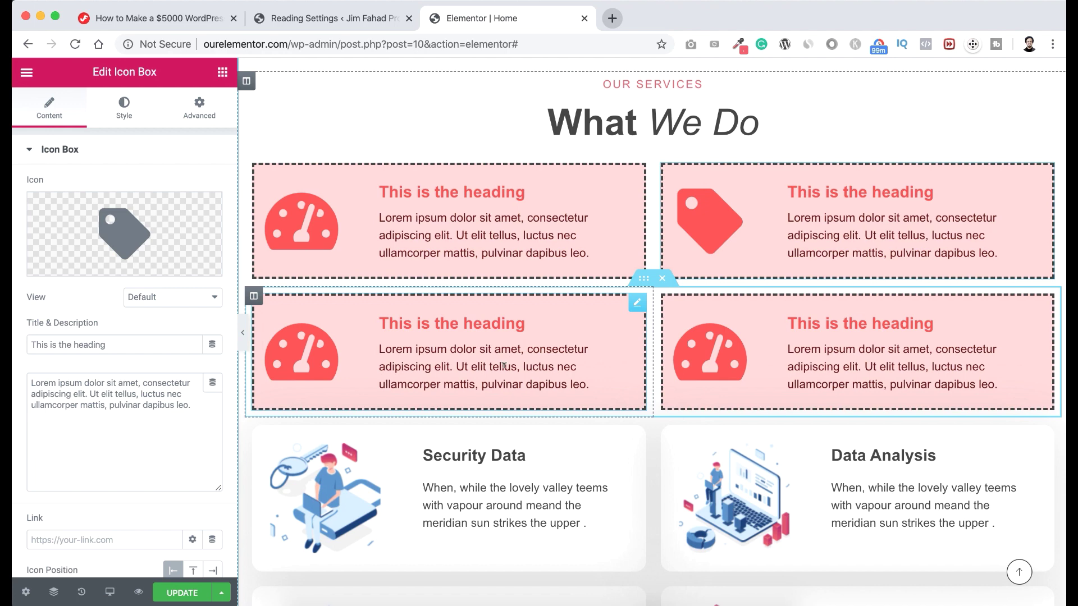
# Step: Undo the last four icon box styling edits
pyautogui.press('super+z')
pyautogui.press('super+z')
pyautogui.press('super+z')
pyautogui.press('super+z')
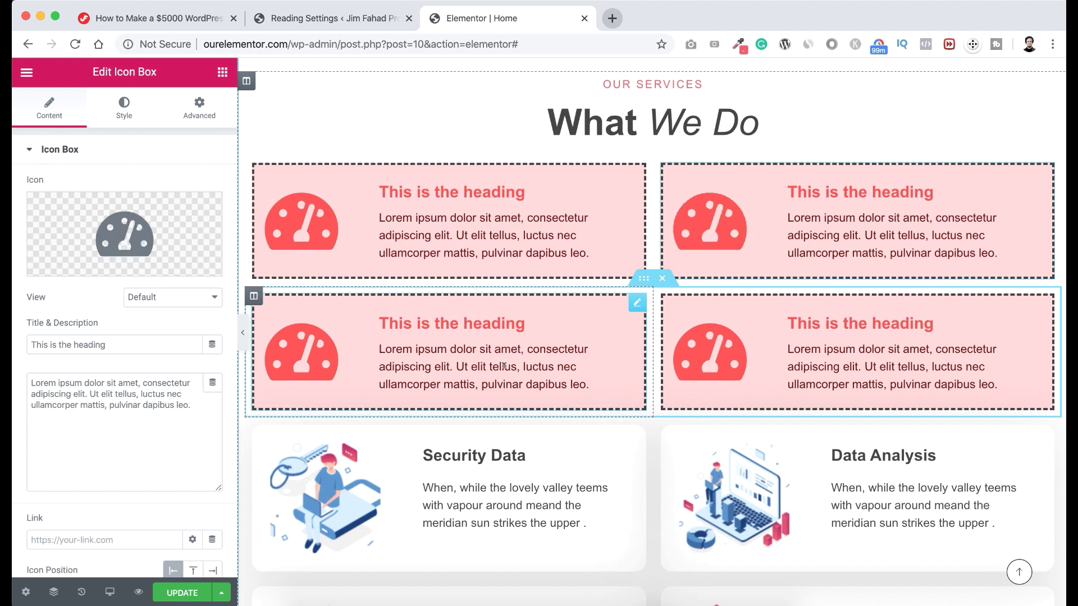
pyautogui.press('super+z')
pyautogui.press('super+z')
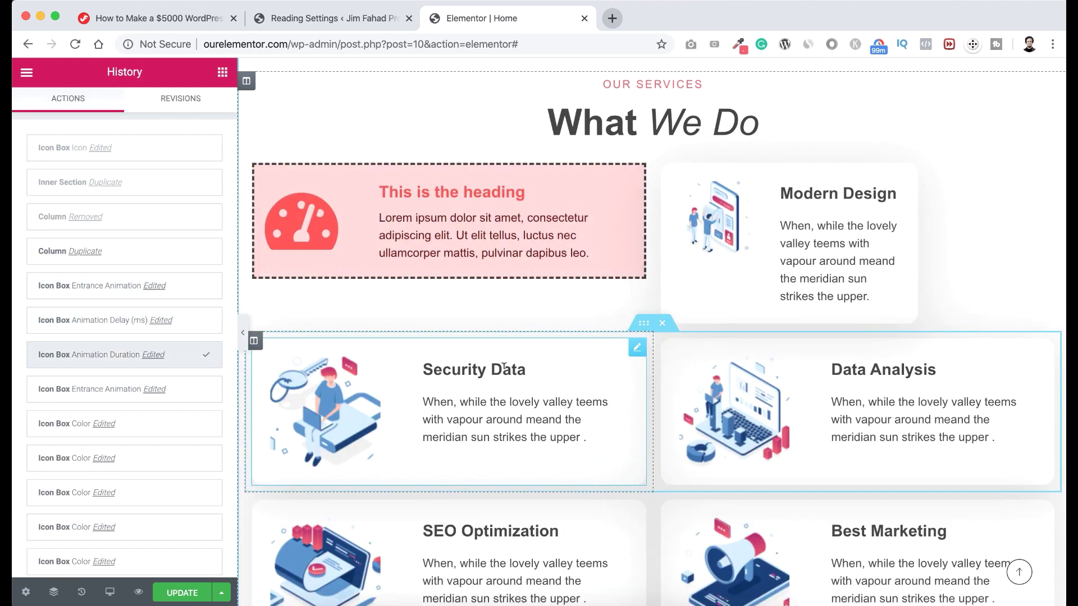
pyautogui.press('super+z')
pyautogui.press('super+z')
pyautogui.press('super+z')
pyautogui.press('super+z')
pyautogui.press('super+z')
pyautogui.press('super+z')
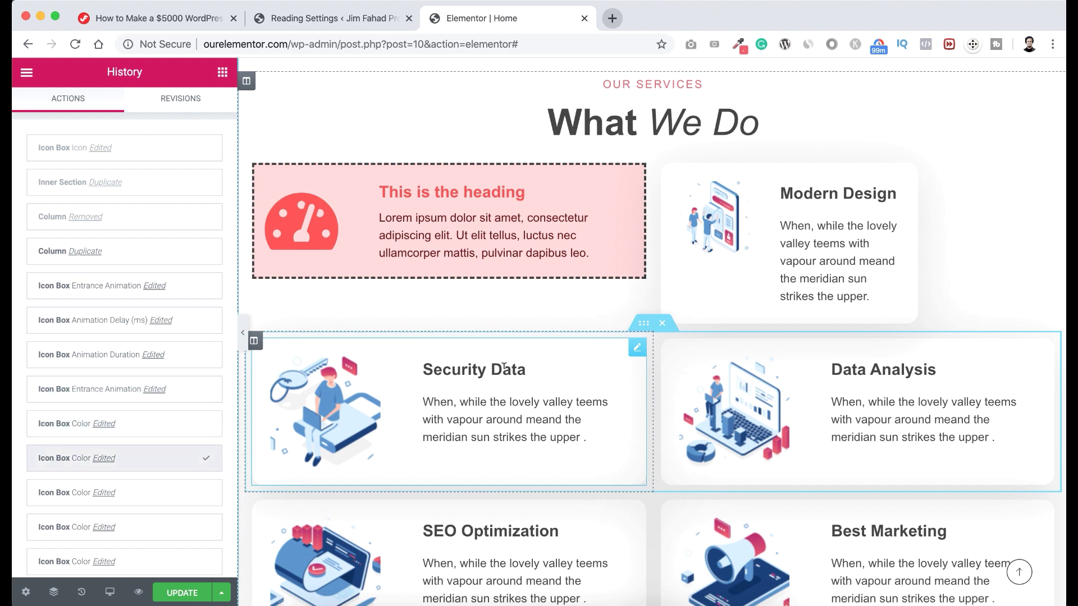
pyautogui.press('super+z')
pyautogui.press('super+z')
pyautogui.press('super+z')
pyautogui.press('super+z')
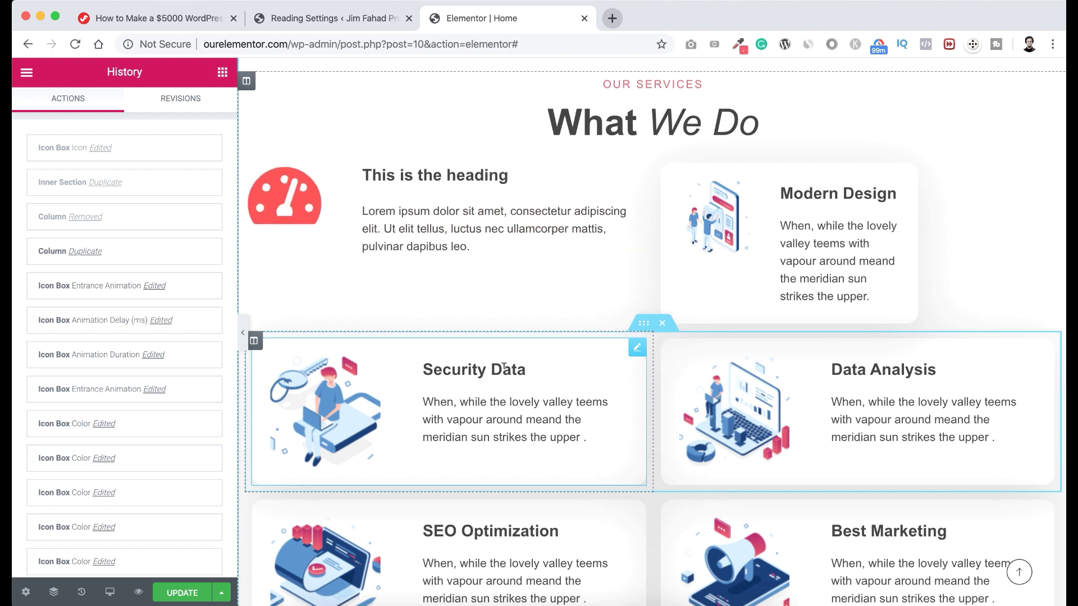
# Step: Scroll down to the navy Grow Your Business section with Try It Now and Explore More
pyautogui.scroll(-5, 583, 296)
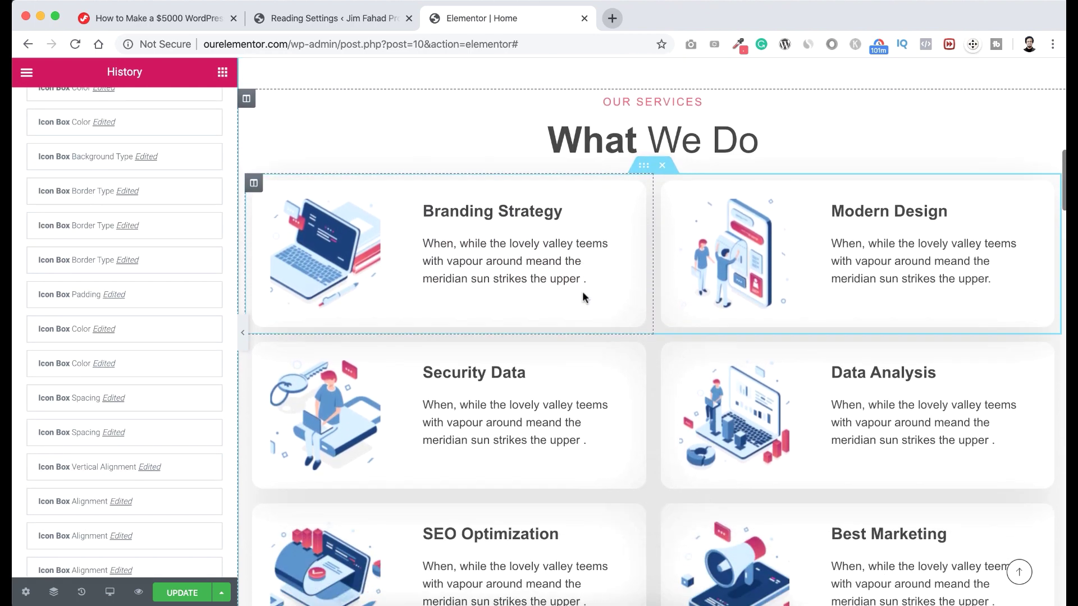
pyautogui.scroll(-4, 581, 297)
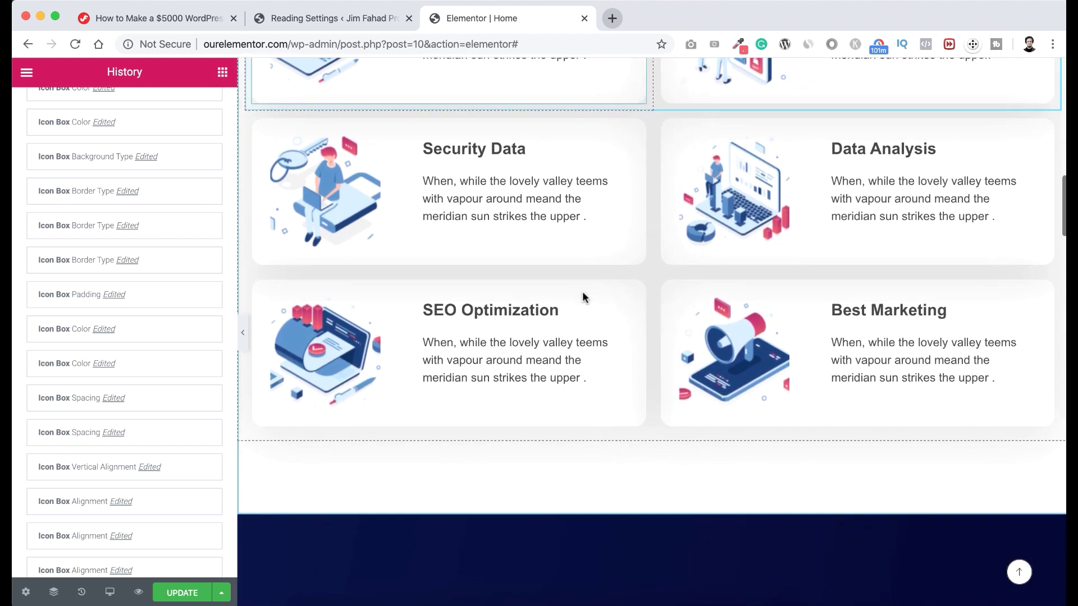
pyautogui.scroll(-5, 581, 291)
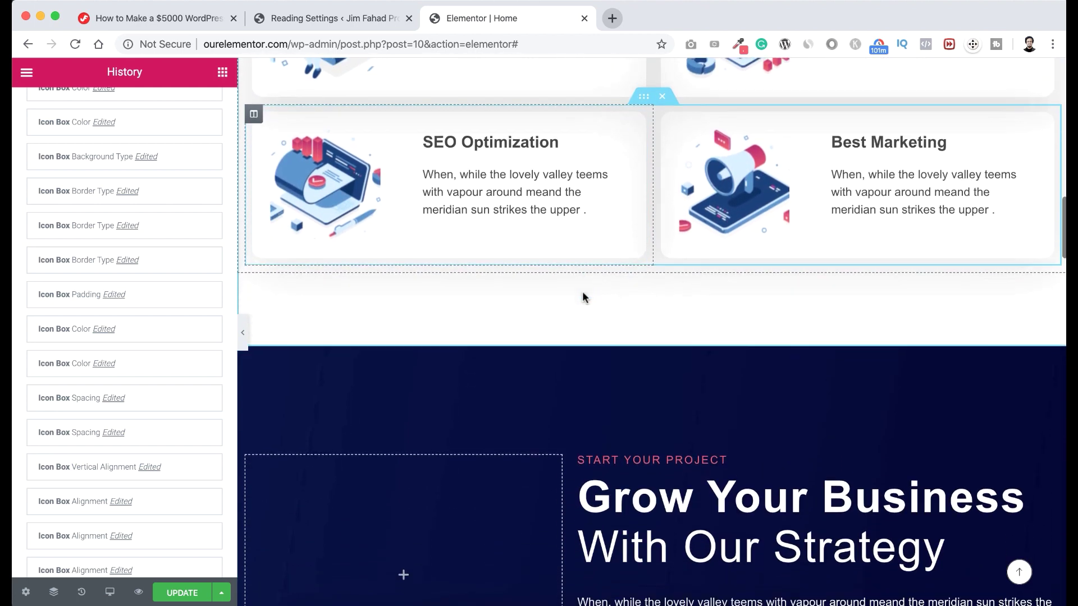
pyautogui.scroll(-1, 583, 289)
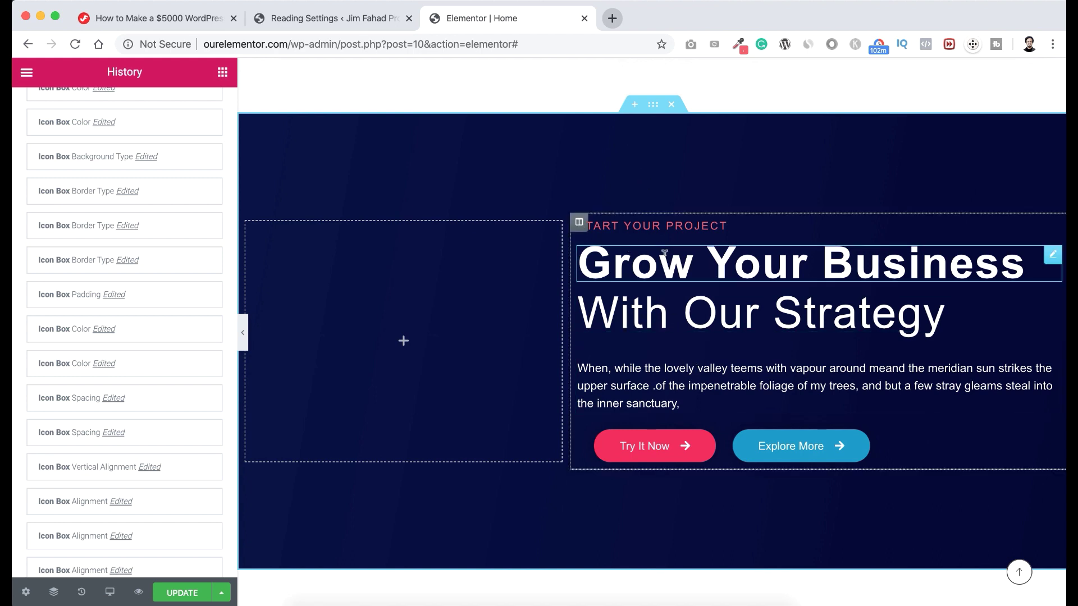
# Step: Change the Try It Now button's label to About Us
pyautogui.click(650, 442)
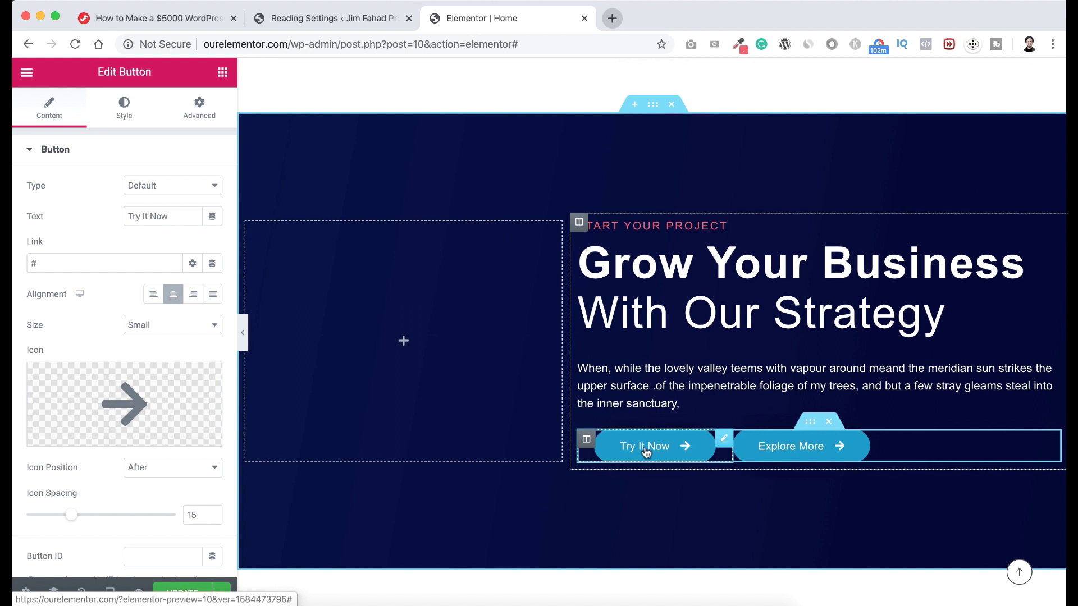
pyautogui.moveTo(178, 217); pyautogui.dragTo(122, 220)
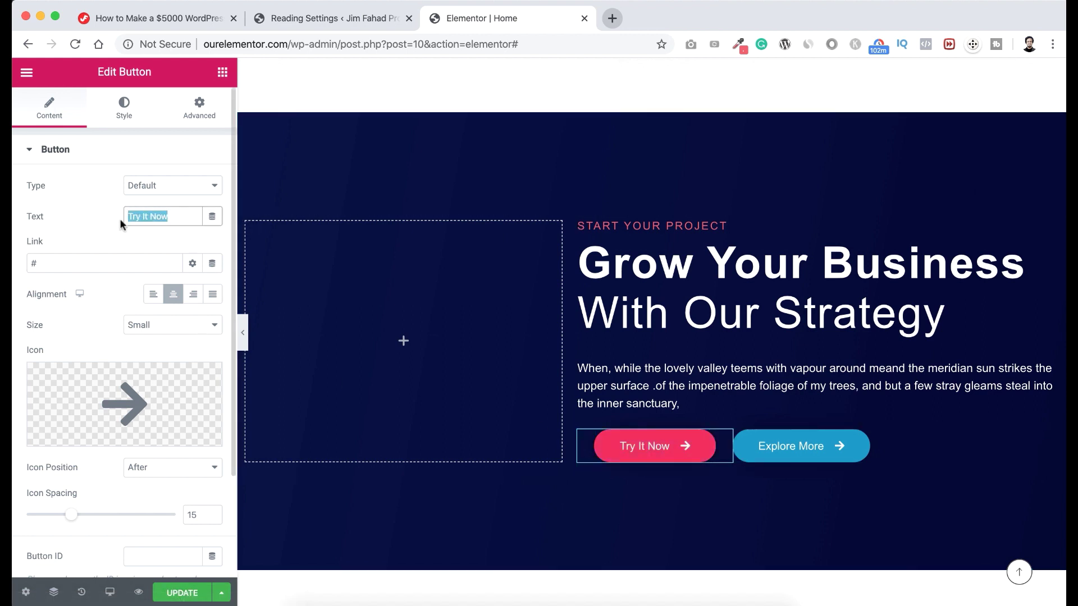
pyautogui.write('About Us')
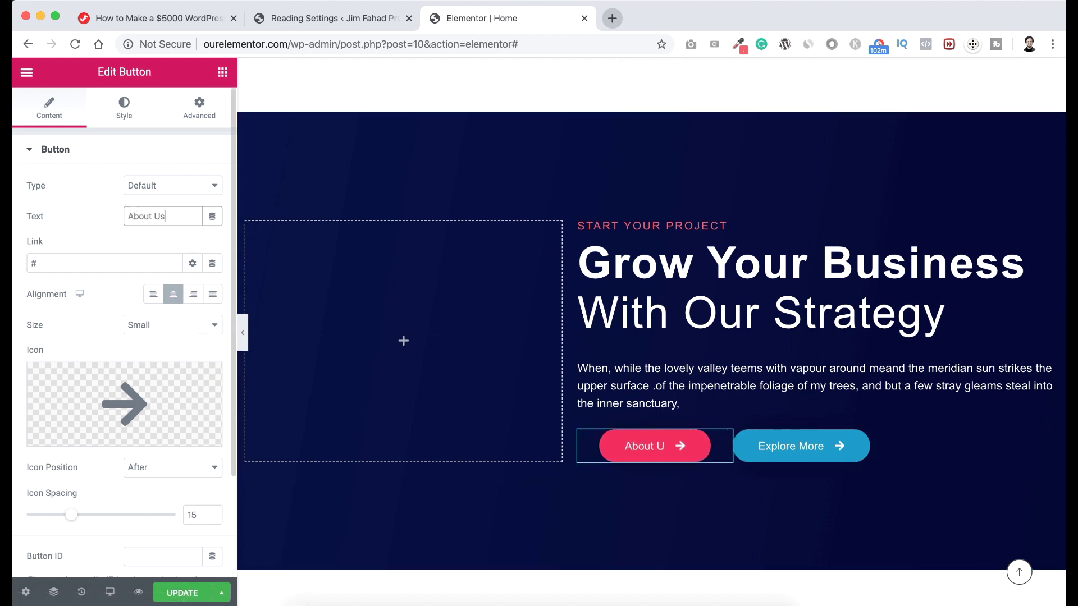
pyautogui.click(63, 241)
# Step: Select the button's placeholder link, then select the section's headings and body paragraph
pyautogui.moveTo(62, 259); pyautogui.dragTo(14, 261)
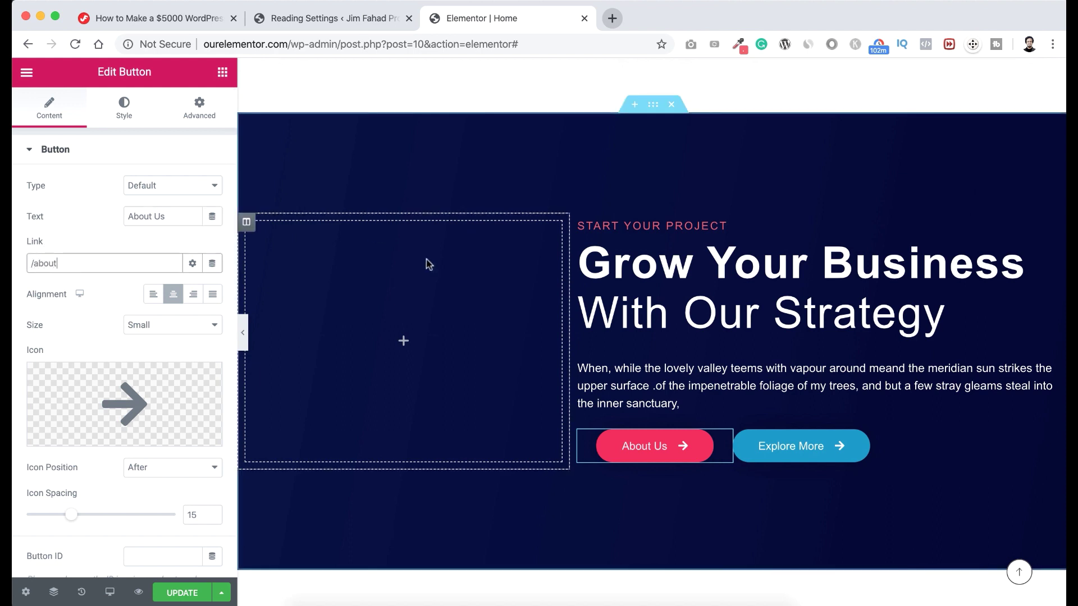
pyautogui.click(644, 220)
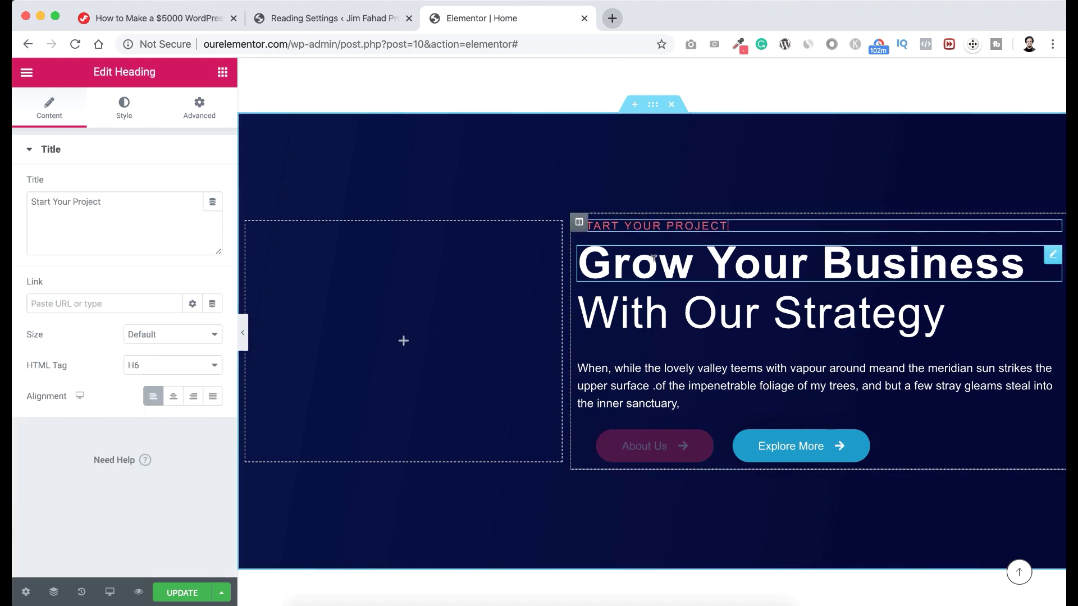
pyautogui.click(1031, 264)
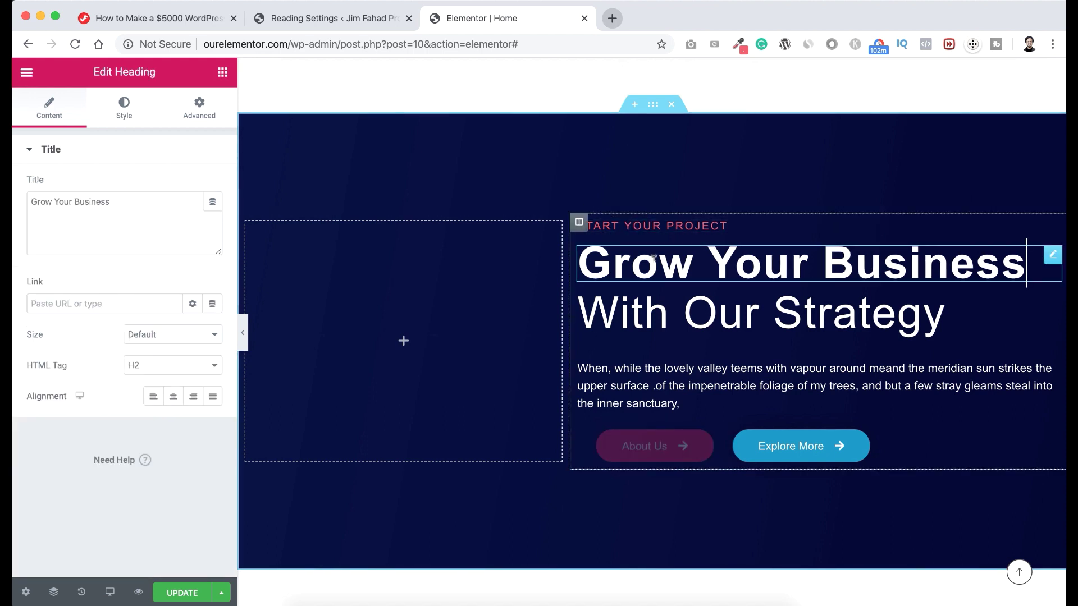
pyautogui.click(674, 369)
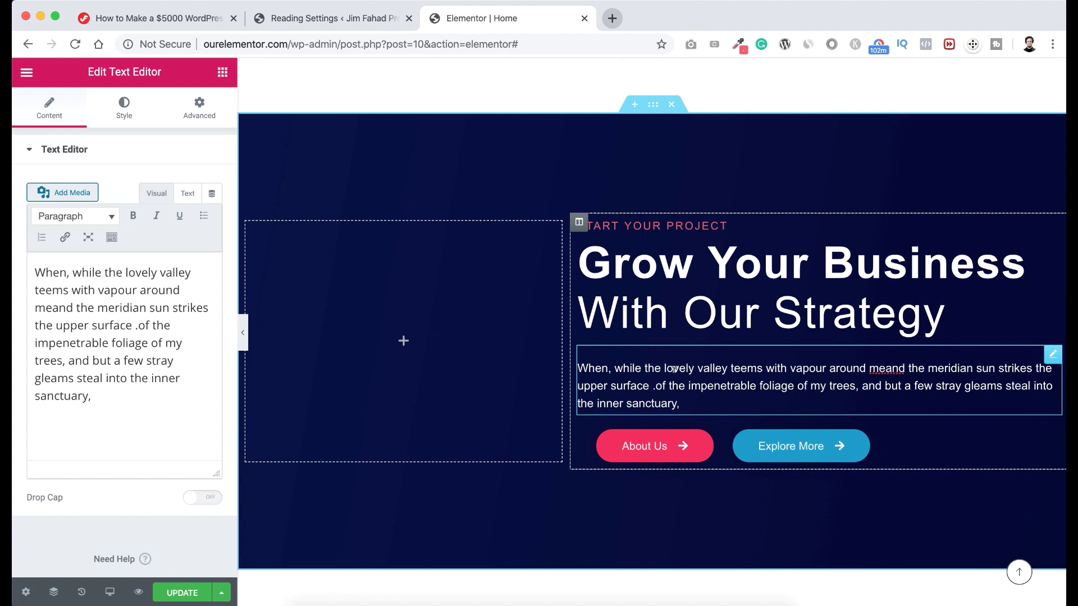
pyautogui.scroll(-1, 642, 183)
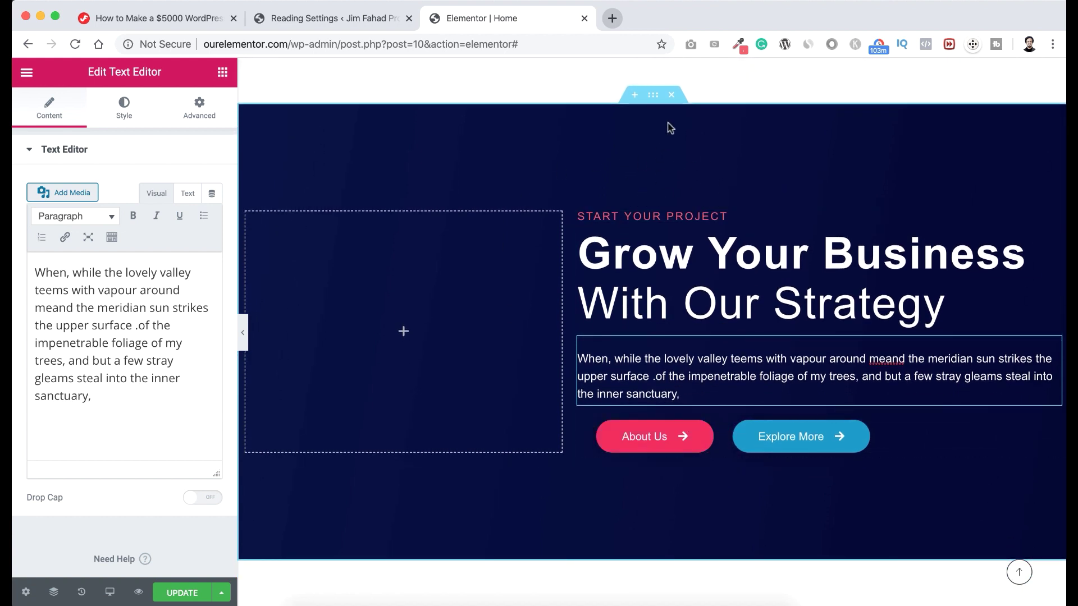
# Step: Upload bg-2.jpg and set it as the Grow Your Business section's background image
pyautogui.click(653, 97)
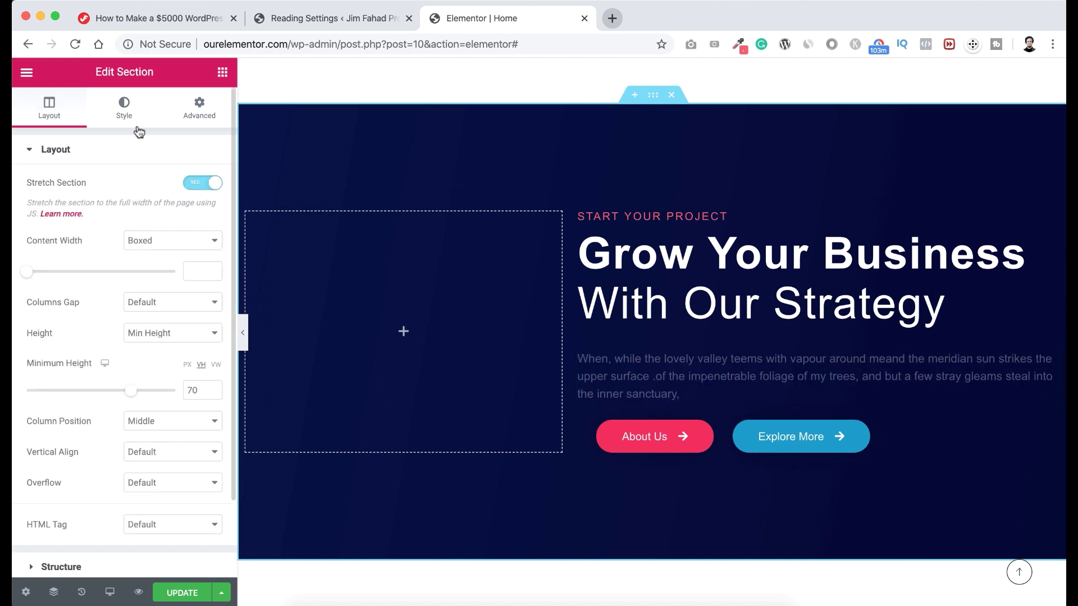
pyautogui.click(124, 116)
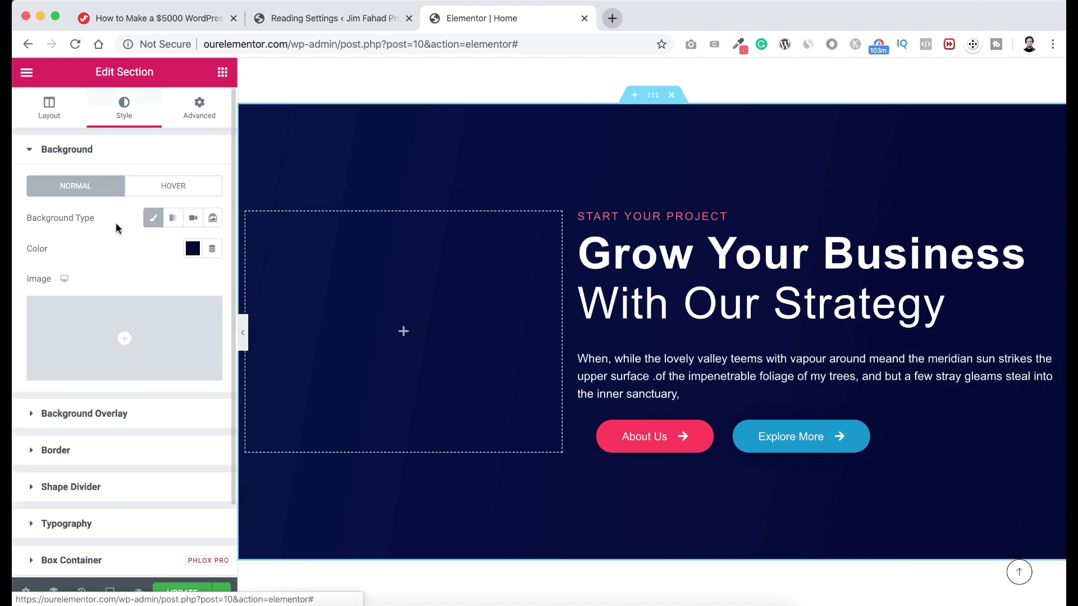
pyautogui.click(119, 328)
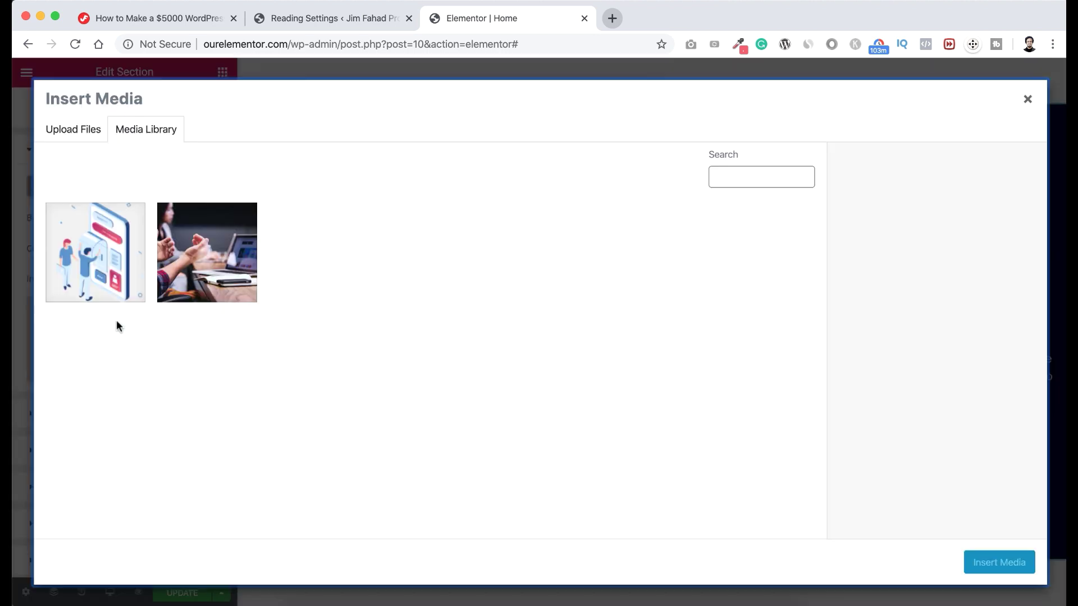
pyautogui.click(78, 140)
pyautogui.click(498, 338)
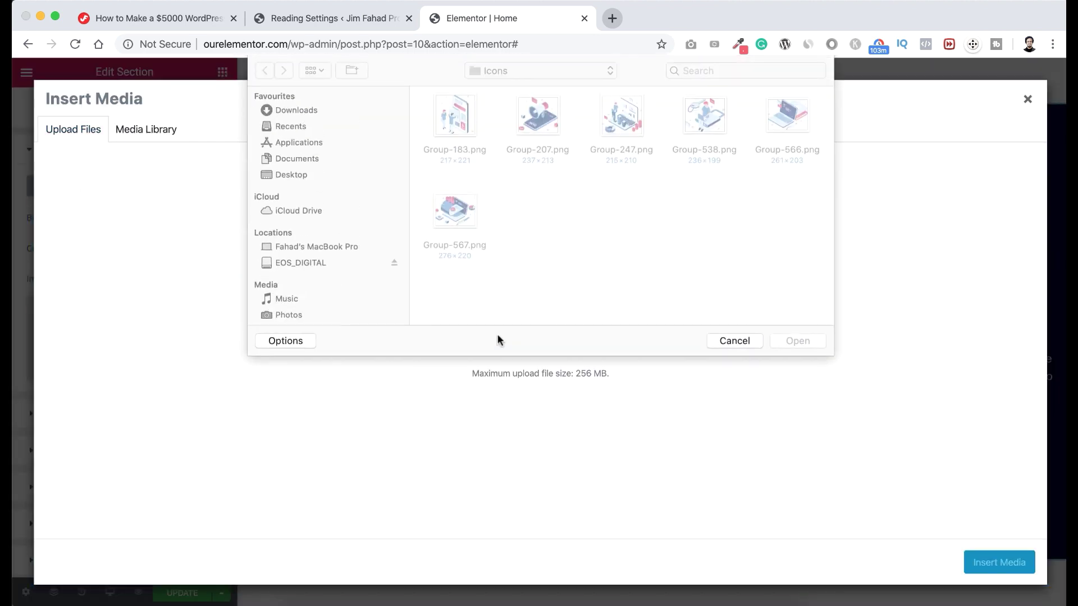
pyautogui.click(533, 121)
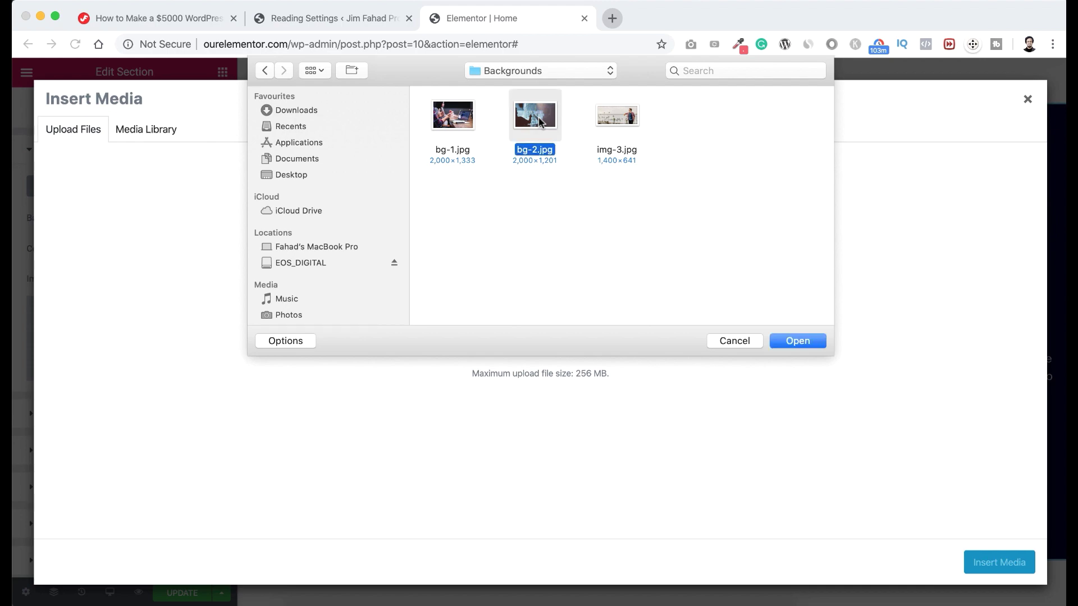
pyautogui.click(796, 342)
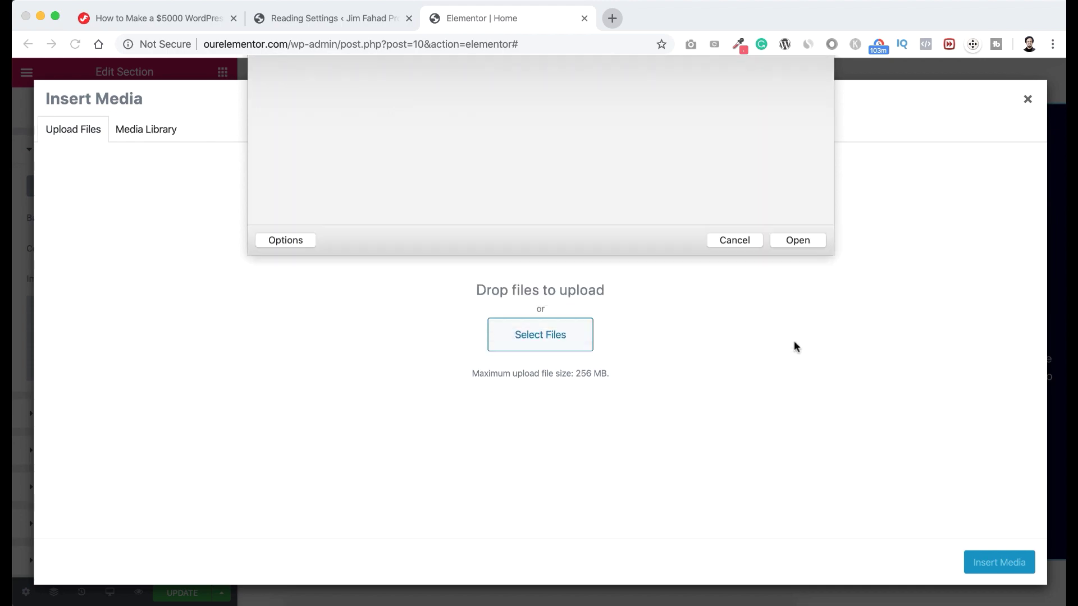
pyautogui.click(983, 567)
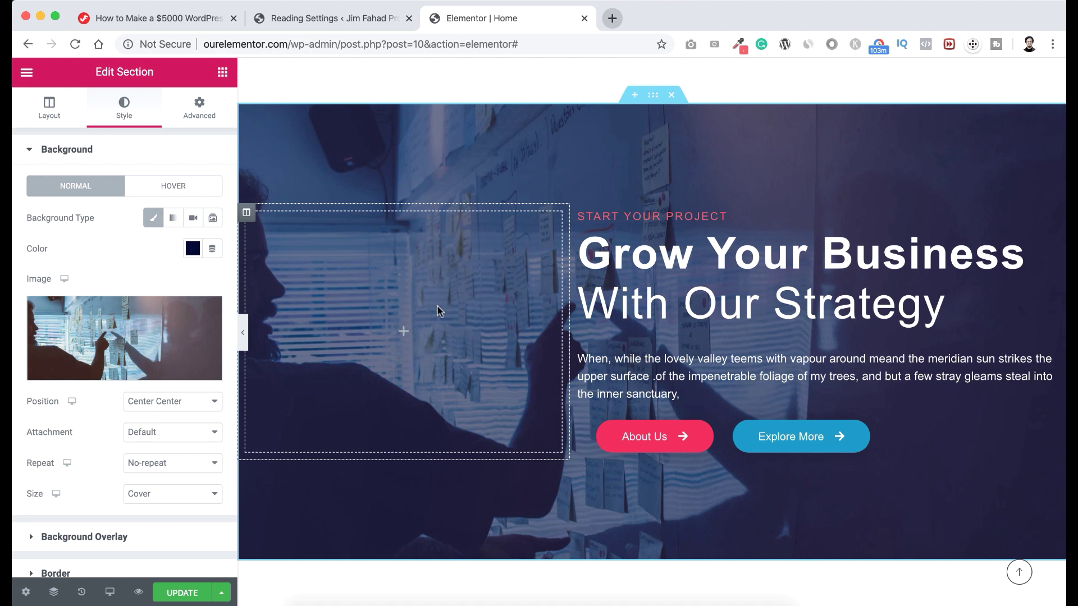
pyautogui.click(404, 334)
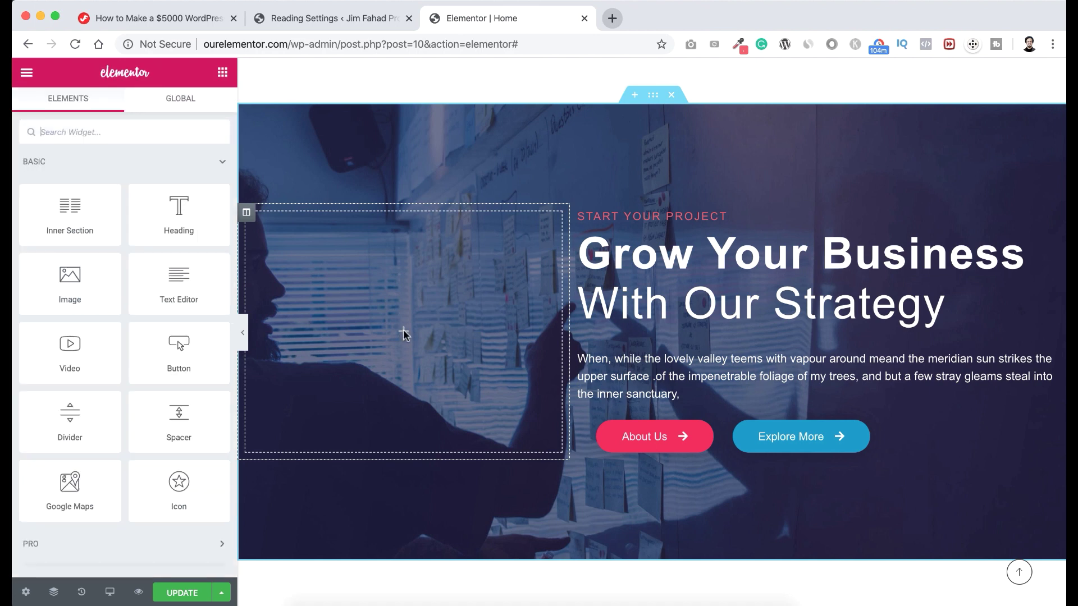
pyautogui.moveTo(72, 283); pyautogui.dragTo(417, 332)
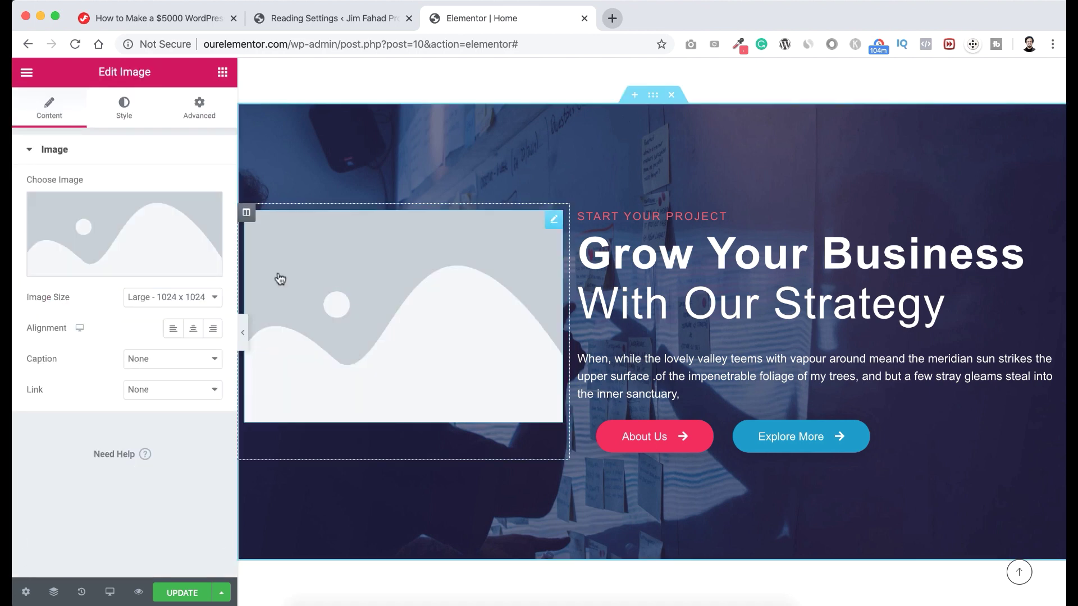
pyautogui.click(127, 229)
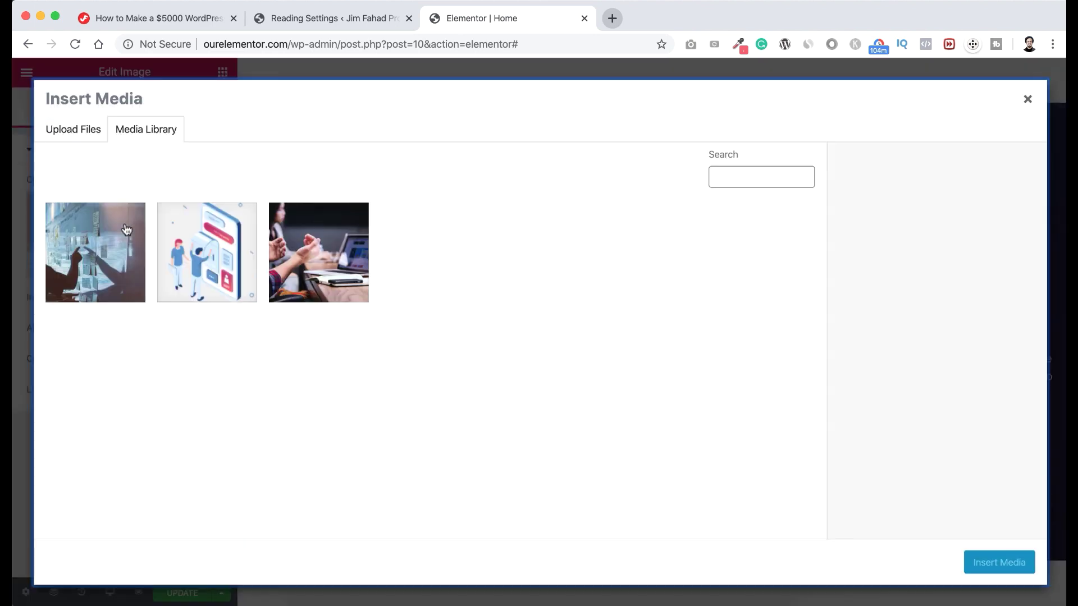
pyautogui.click(323, 257)
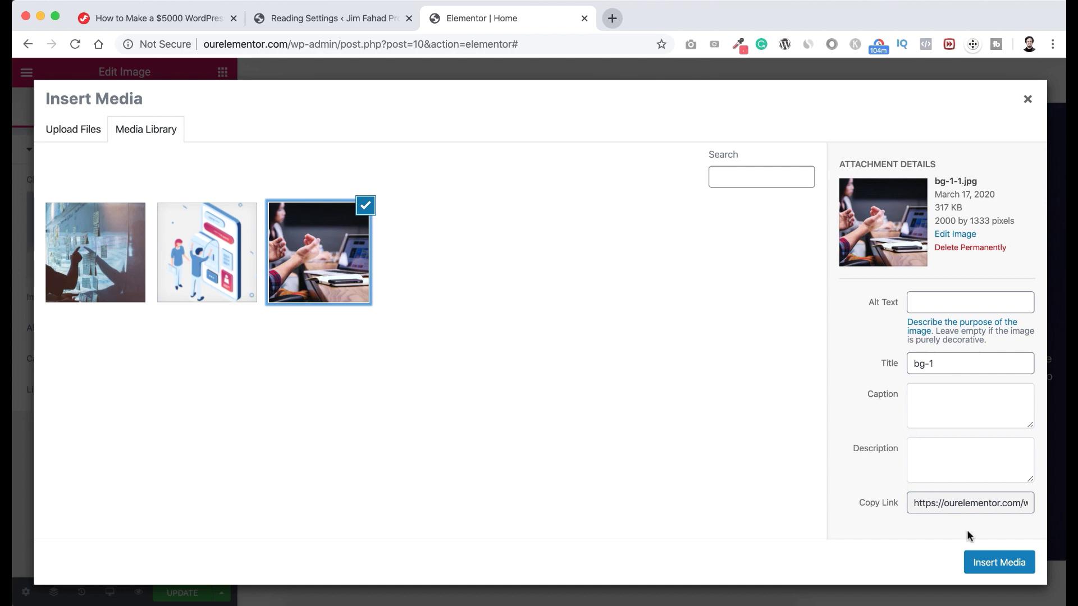
pyautogui.click(993, 563)
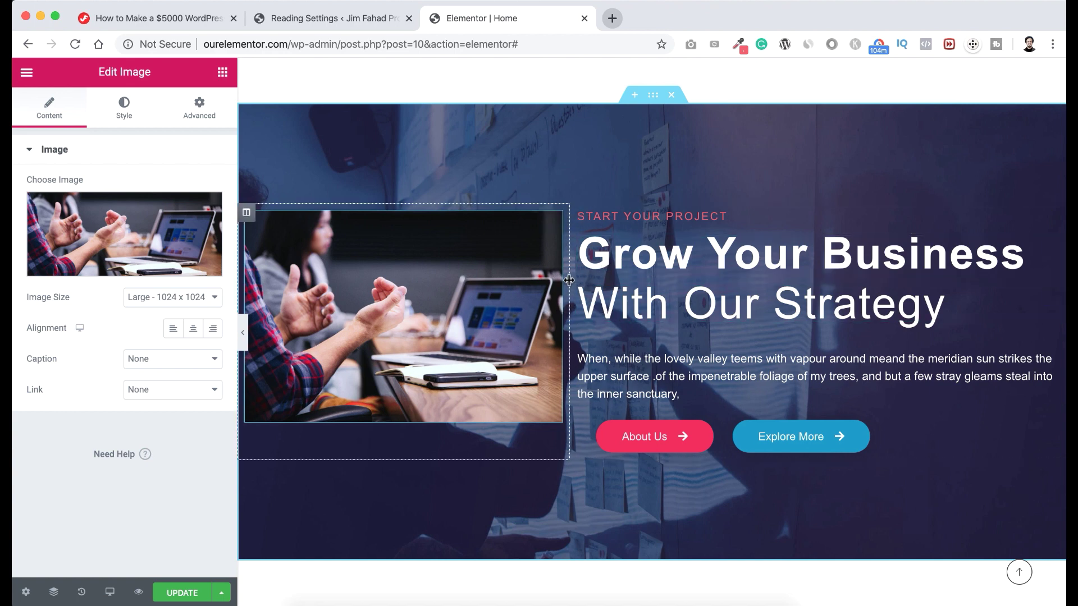
pyautogui.moveTo(569, 281)
pyautogui.mouseDown()
pyautogui.moveTo(684, 276)
pyautogui.moveTo(565, 274)
pyautogui.mouseUp()
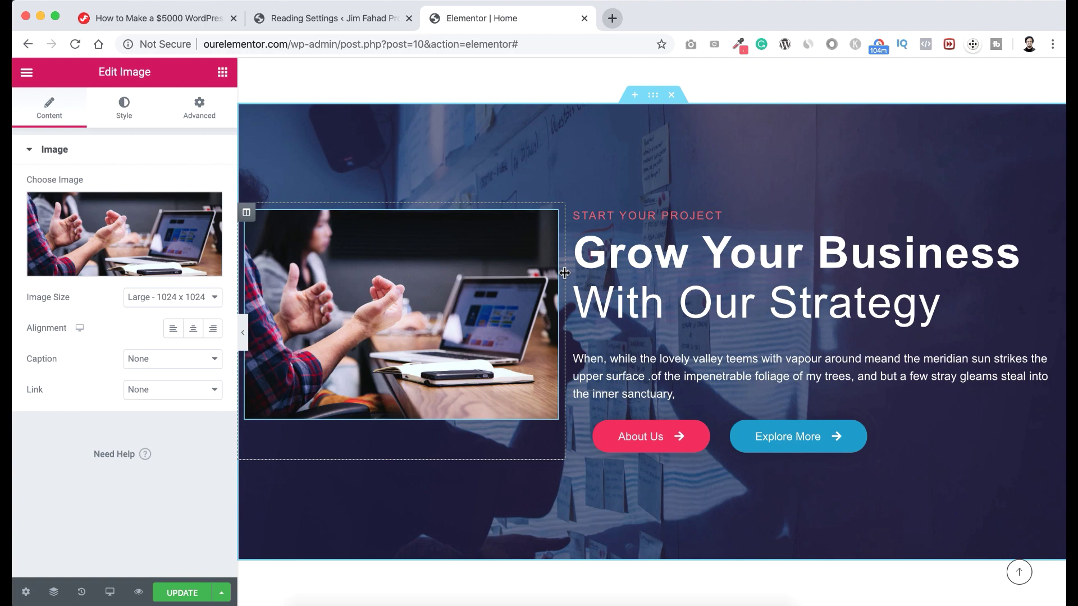
pyautogui.press('super+z')
pyautogui.press('super+z')
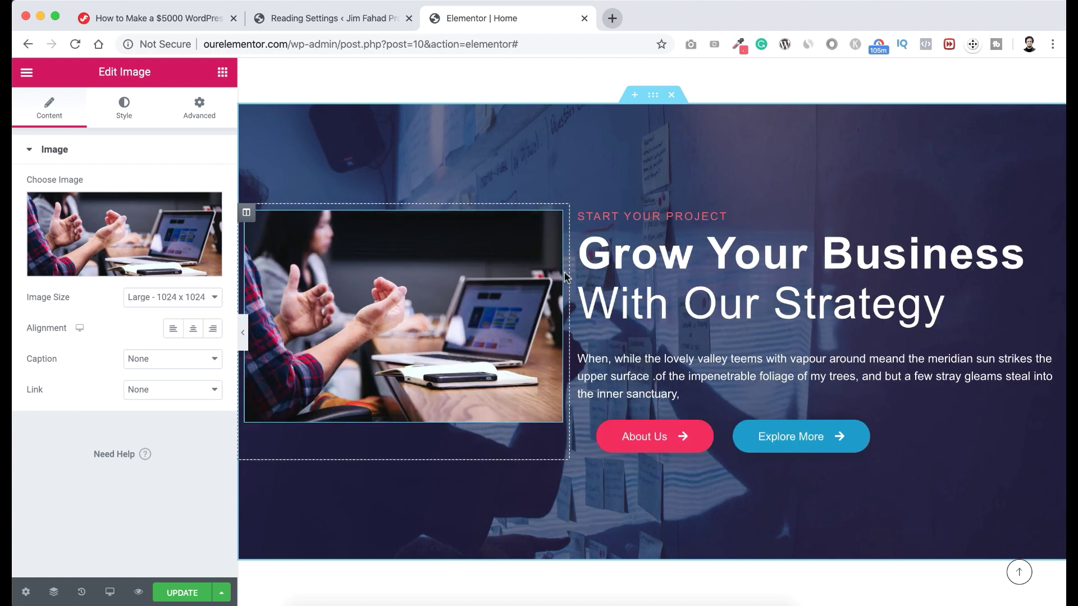
pyautogui.press('super+z')
pyautogui.press('super+z')
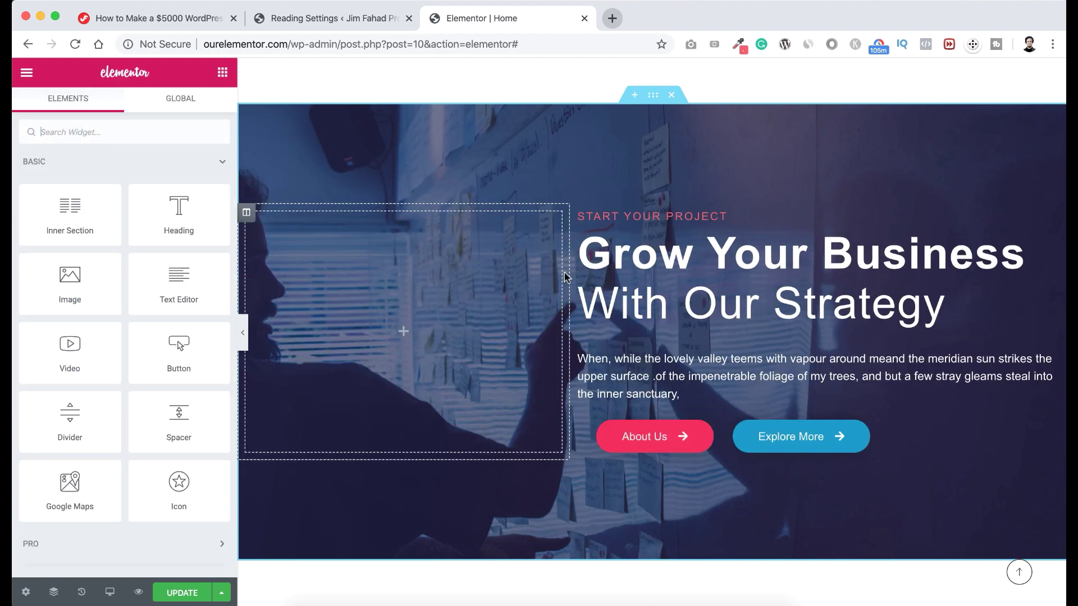
# Step: Scroll down to the Latest Work cards and select the Purinky Products card image
pyautogui.scroll(-5, 564, 275)
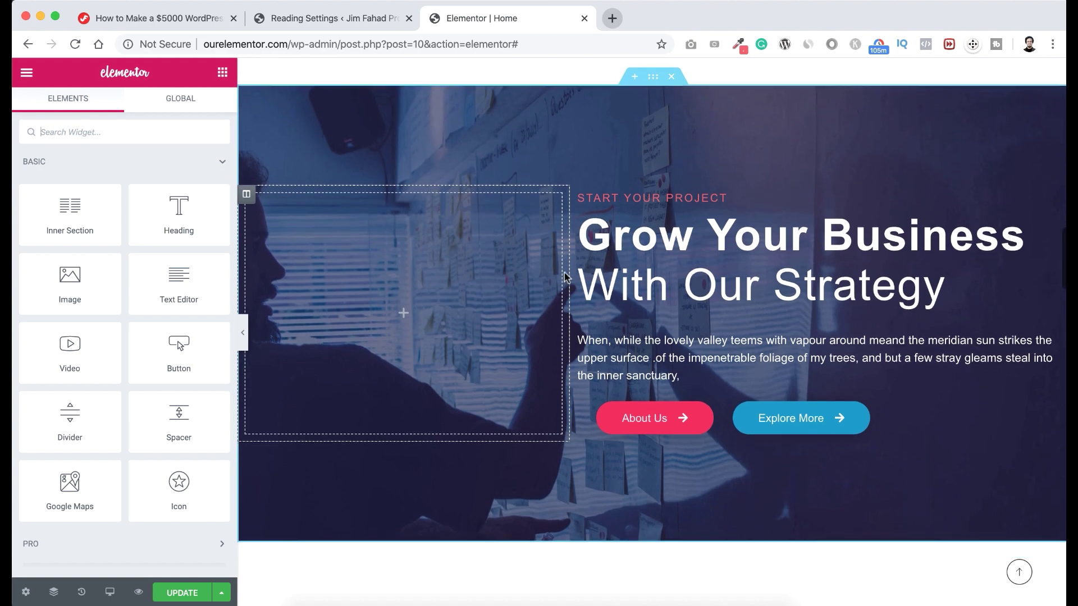
pyautogui.scroll(-3, 564, 277)
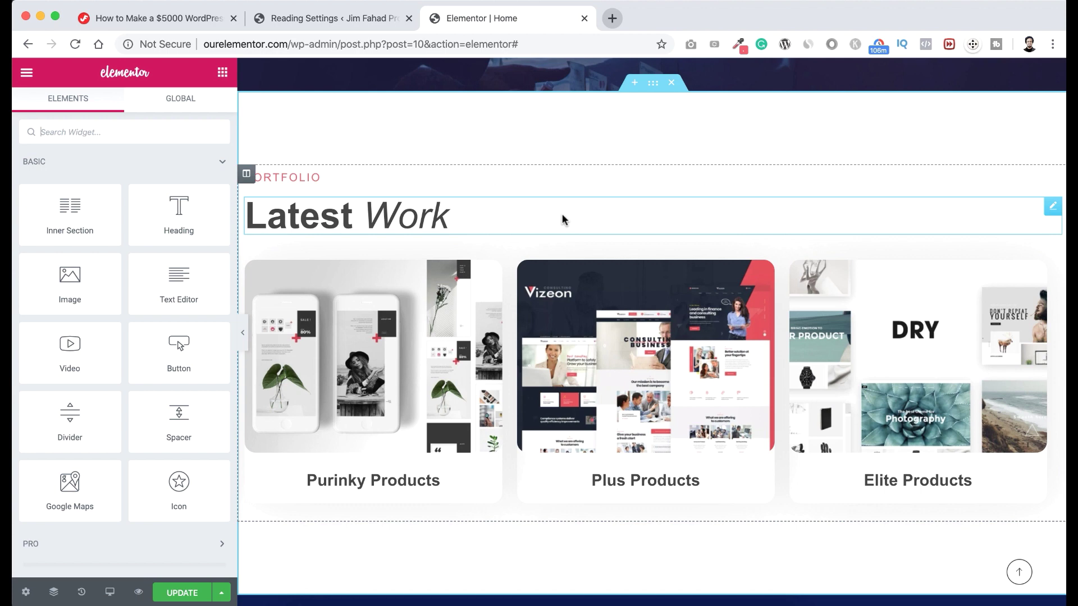
pyautogui.scroll(-1, 373, 337)
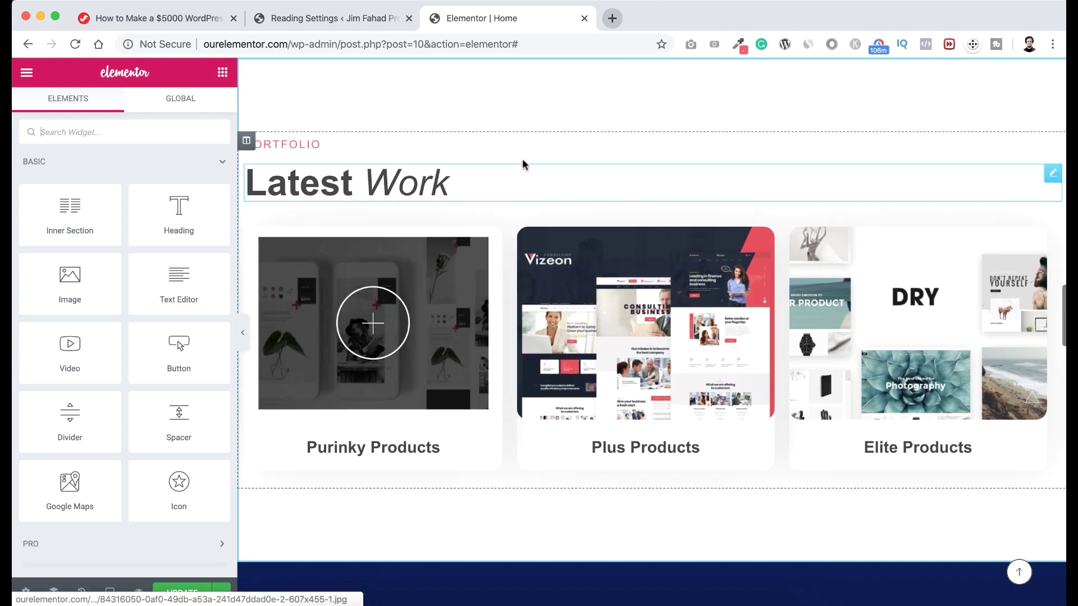
pyautogui.scroll(-1, 481, 168)
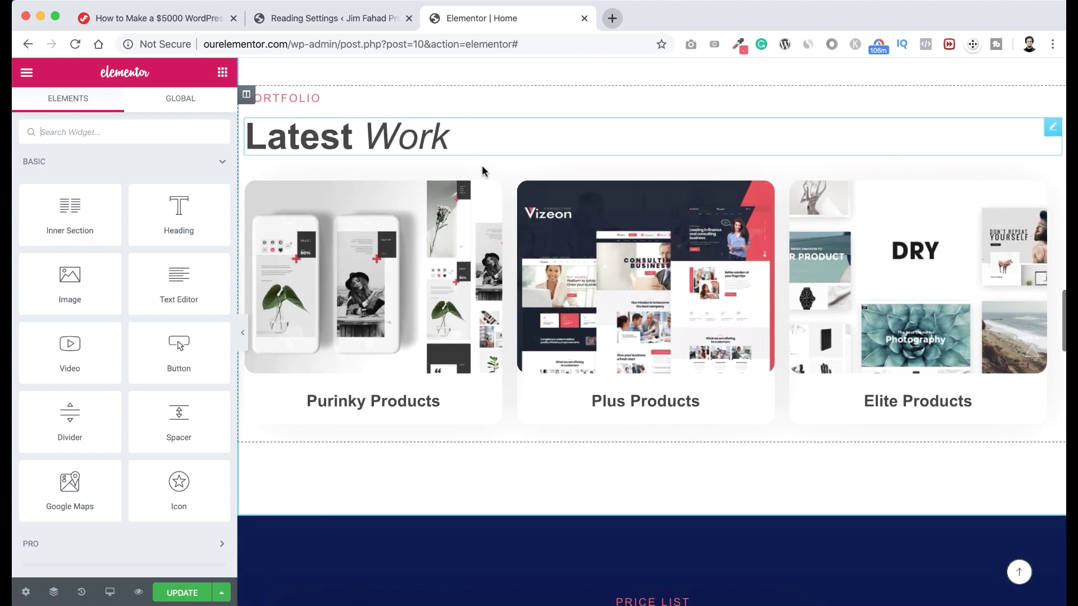
pyautogui.scroll(1, 482, 170)
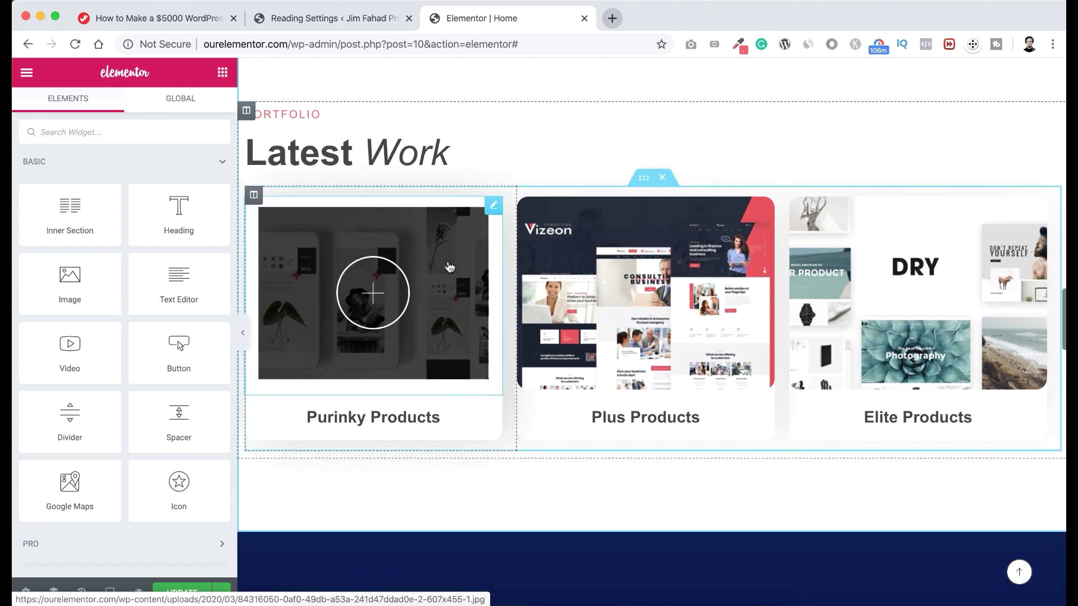
pyautogui.scroll(1, 450, 267)
pyautogui.scroll(-1, 450, 266)
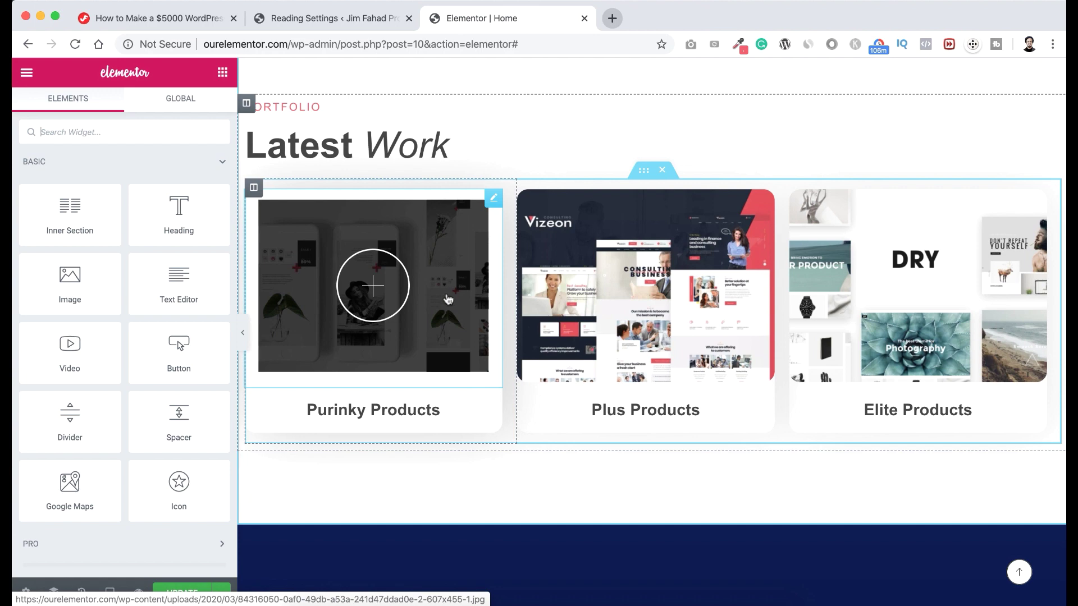
pyautogui.click(449, 299)
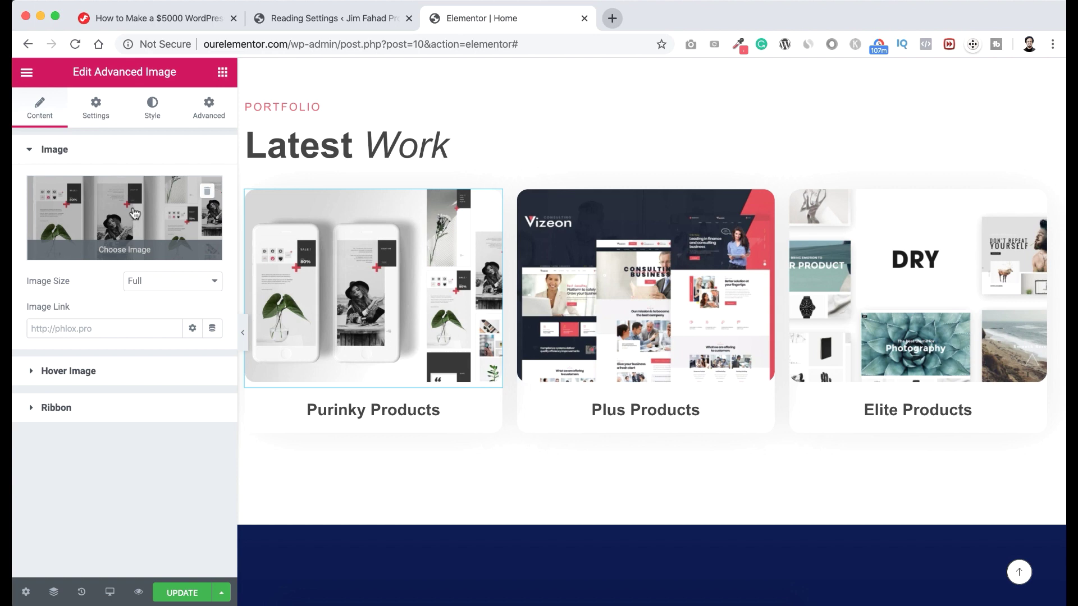
# Step: Upload Portfolio-6.jpg from the Portfolio folder and insert it as the Purinky Products image
pyautogui.click(134, 214)
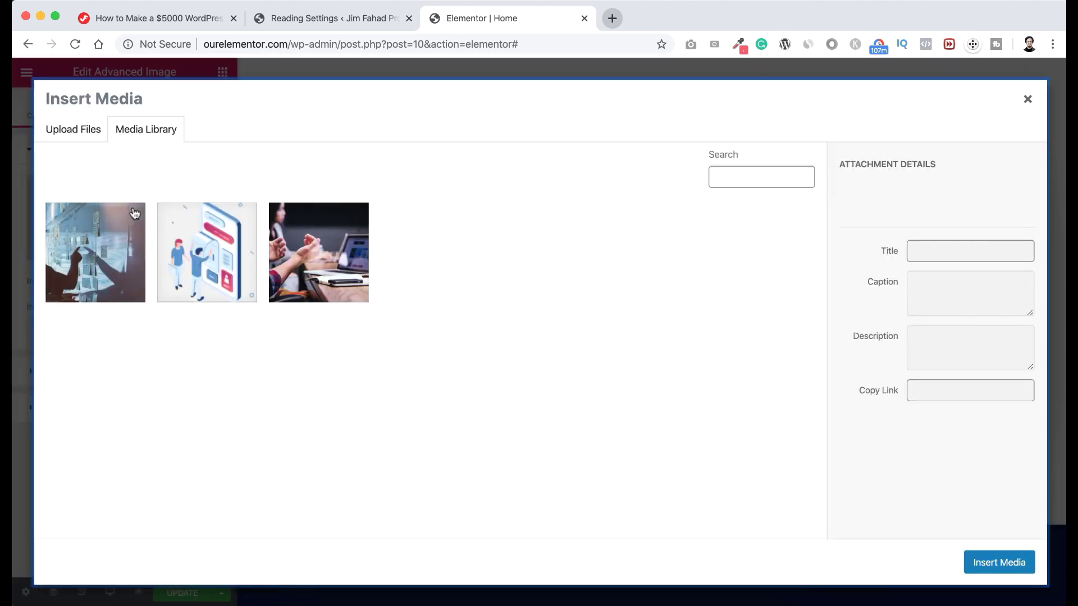
pyautogui.click(87, 133)
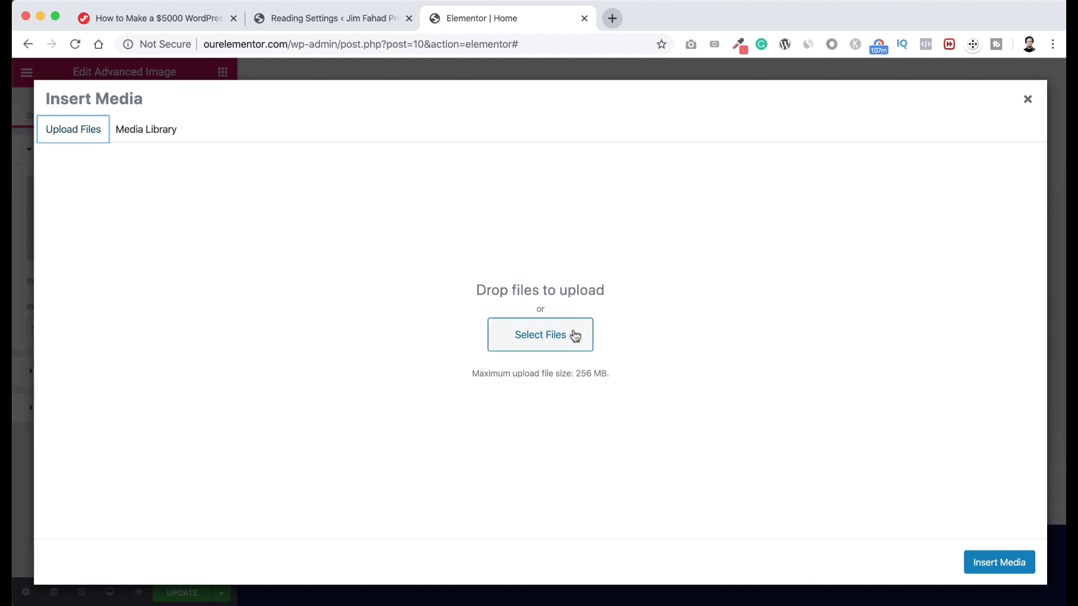
pyautogui.click(540, 337)
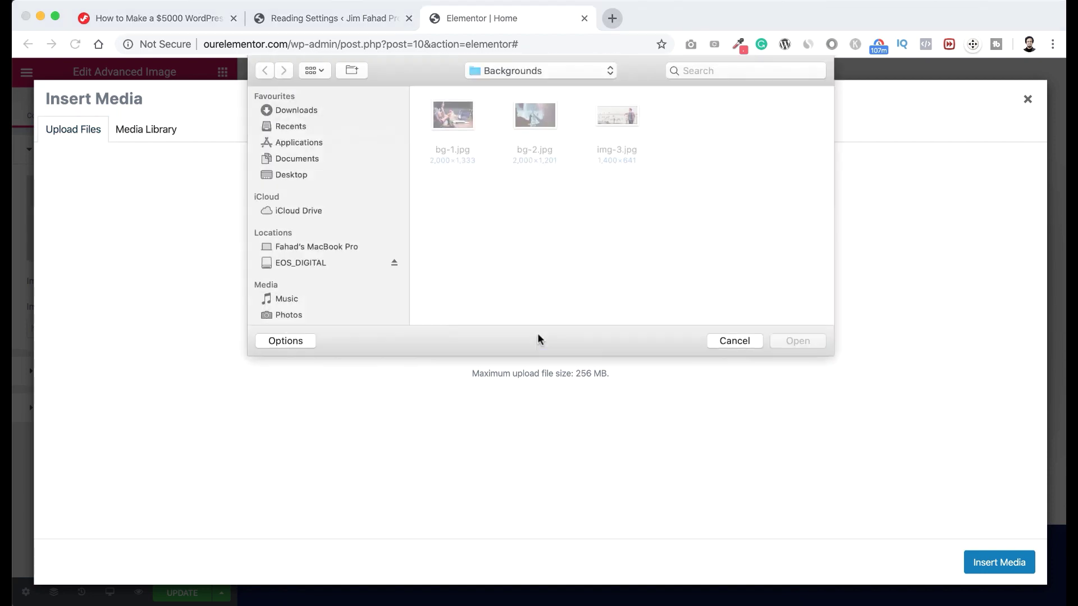
pyautogui.doubleClick(619, 219)
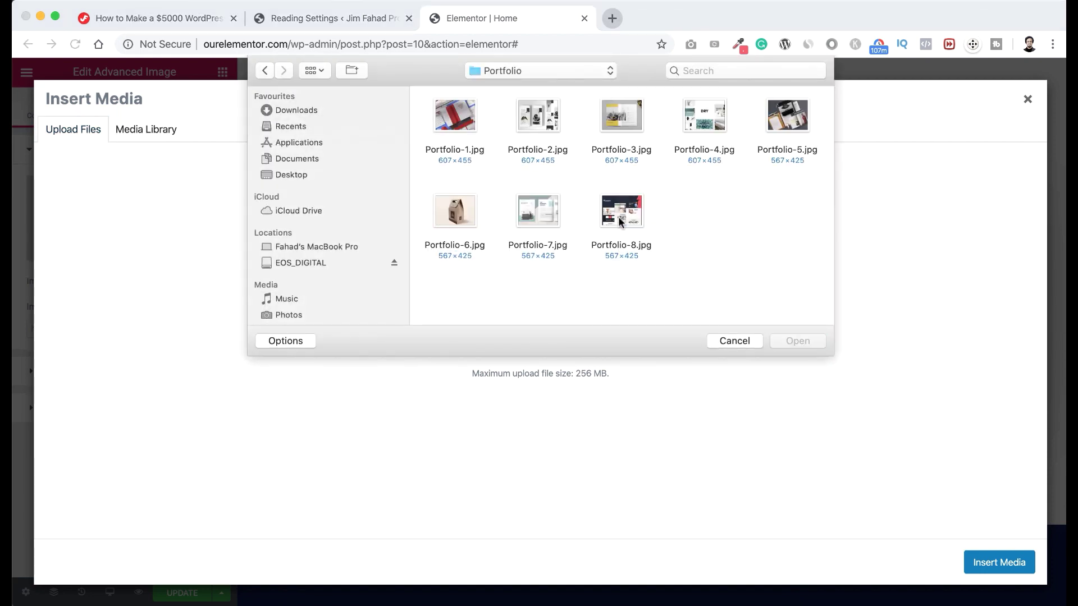
pyautogui.click(464, 217)
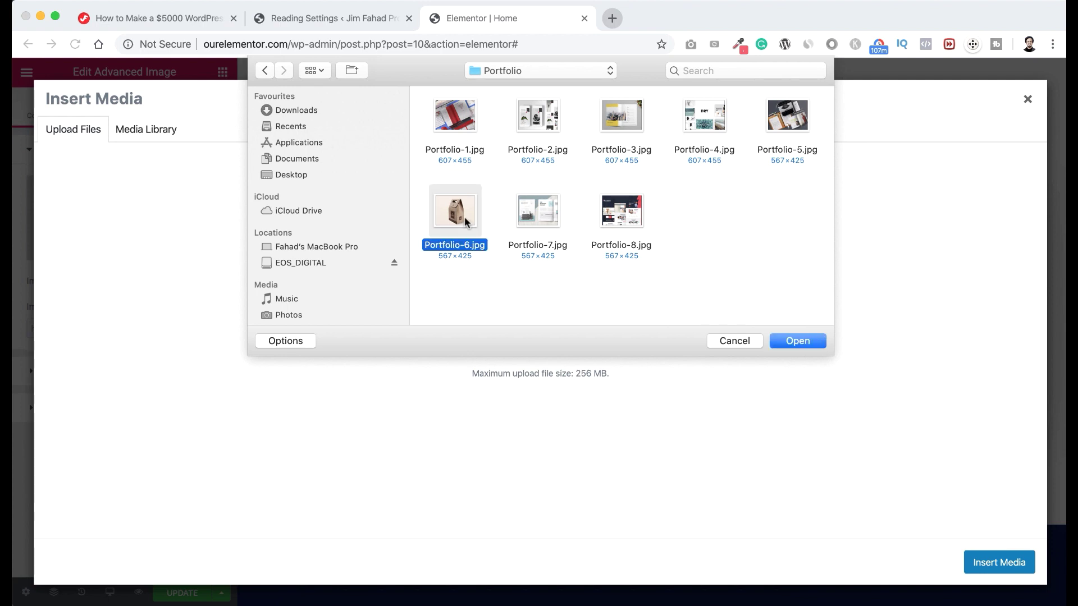
pyautogui.click(811, 342)
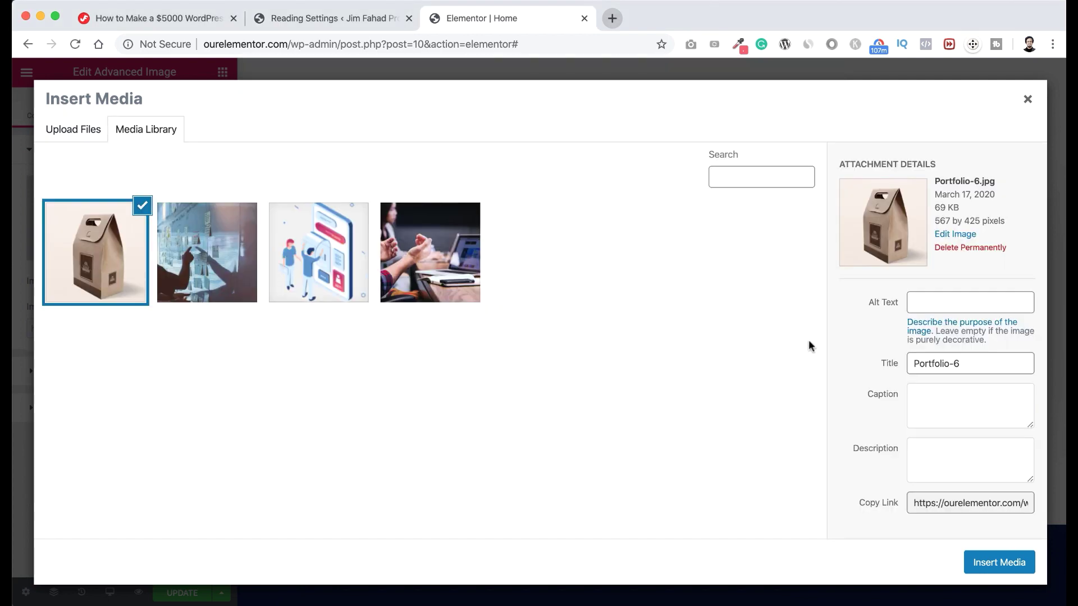
pyautogui.click(999, 562)
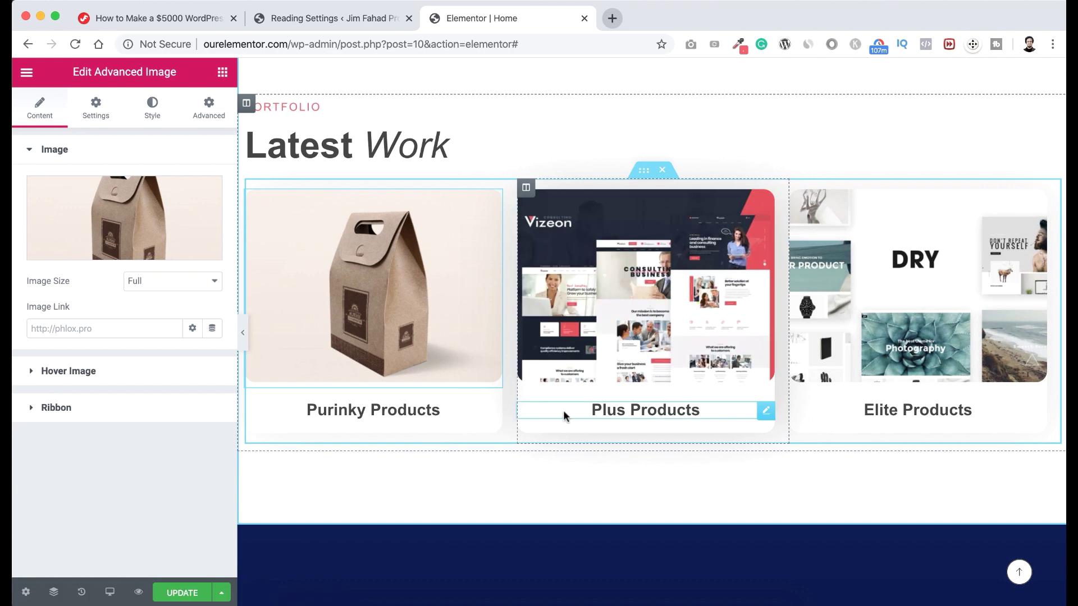
pyautogui.scroll(-1, 563, 410)
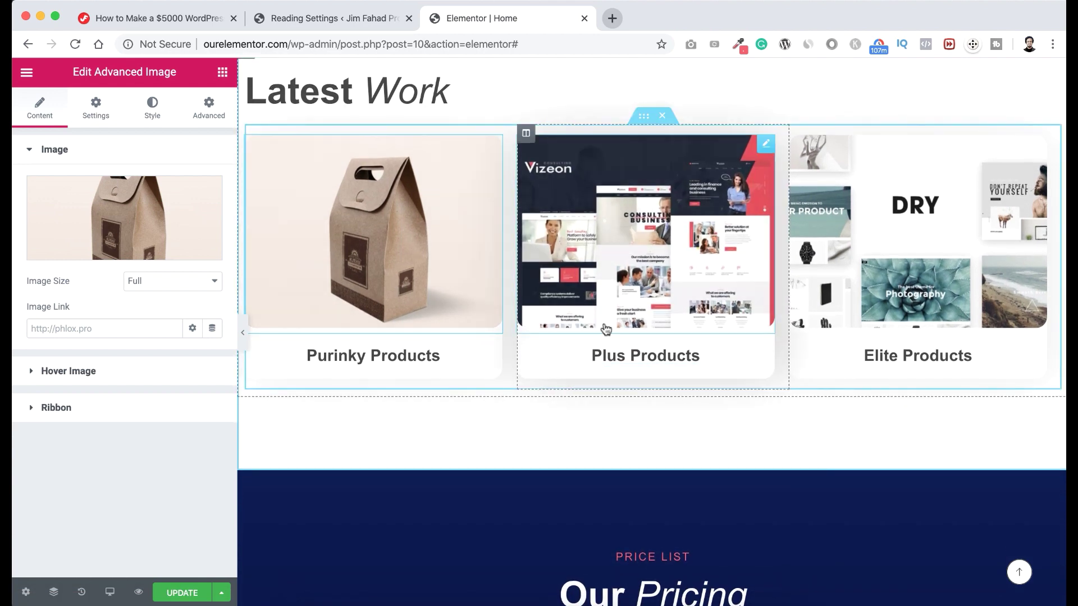
pyautogui.scroll(1, 605, 329)
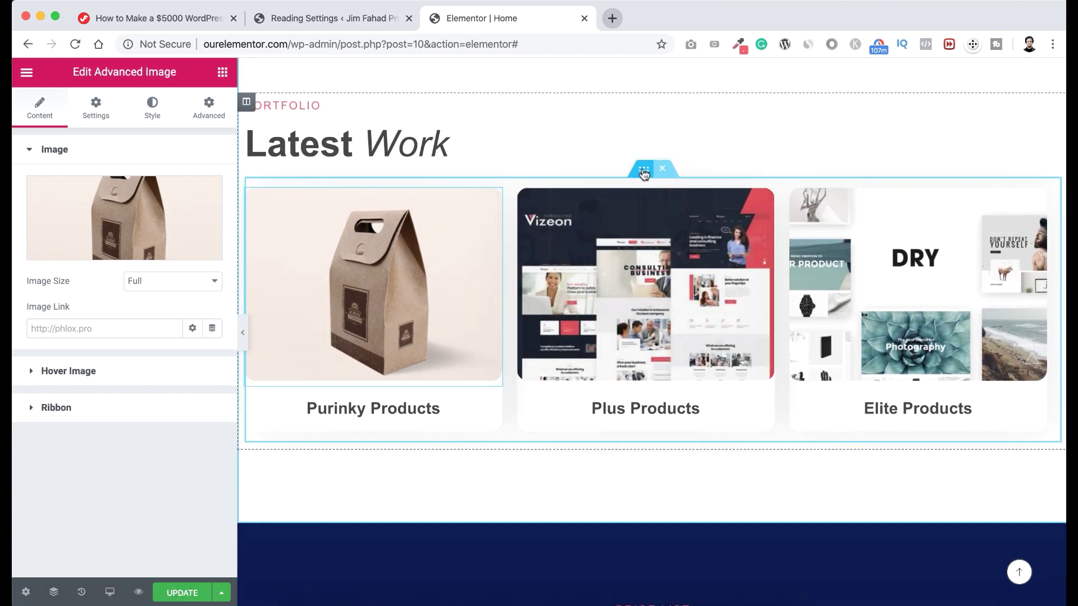
# Step: Duplicate the inner section holding the Purinky, Plus and Elite Products cards
pyautogui.rightClick(644, 173)
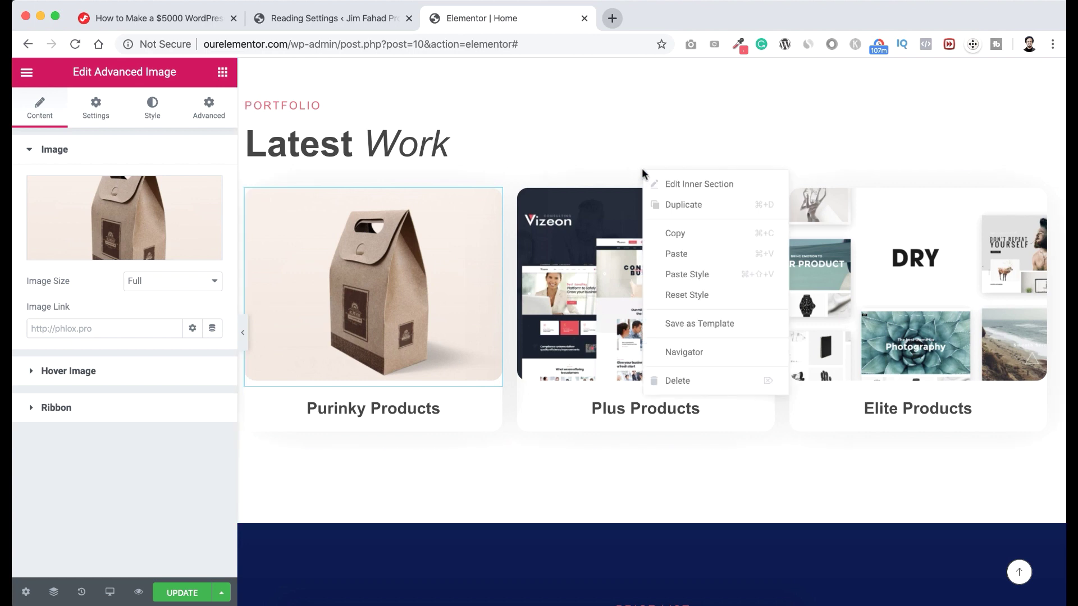
pyautogui.click(664, 204)
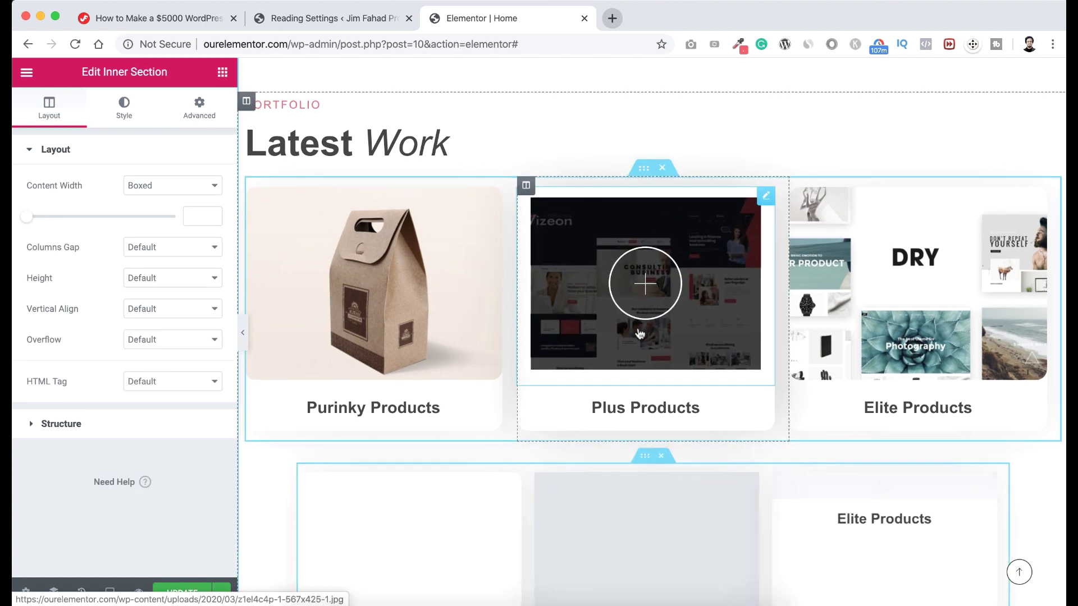
pyautogui.scroll(-3, 644, 320)
pyautogui.scroll(-5, 618, 421)
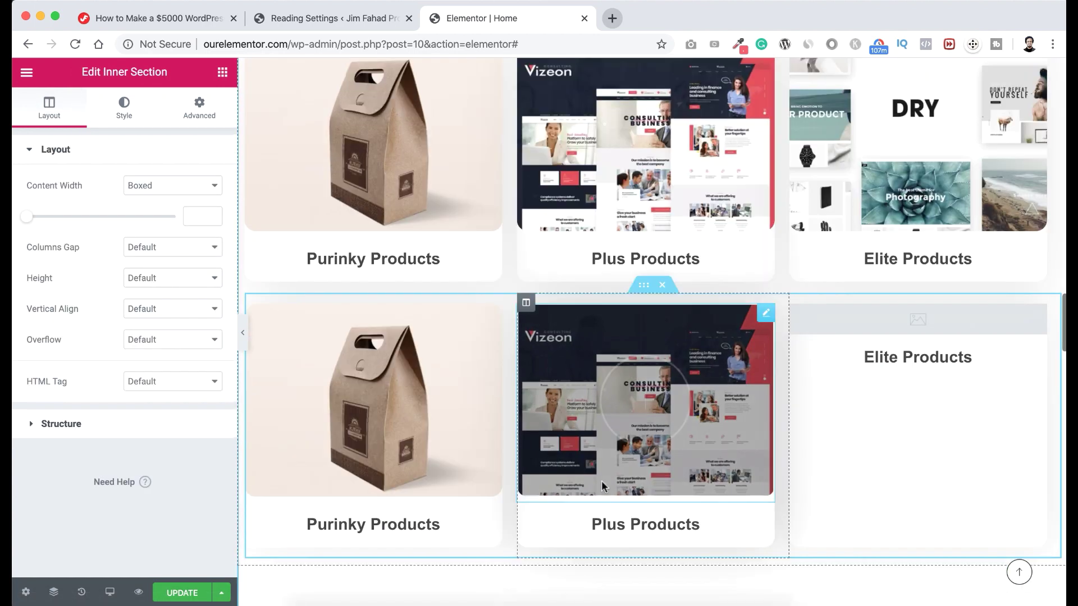
pyautogui.scroll(2, 636, 474)
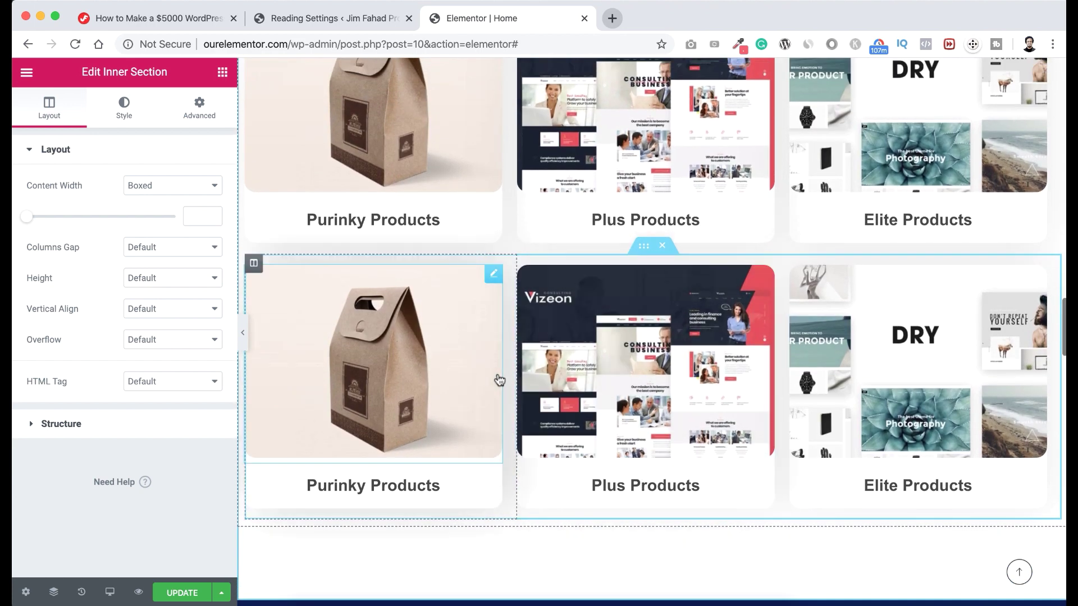
# Step: Select the duplicated row's Purinky and Plus Products images to inspect their settings
pyautogui.click(458, 357)
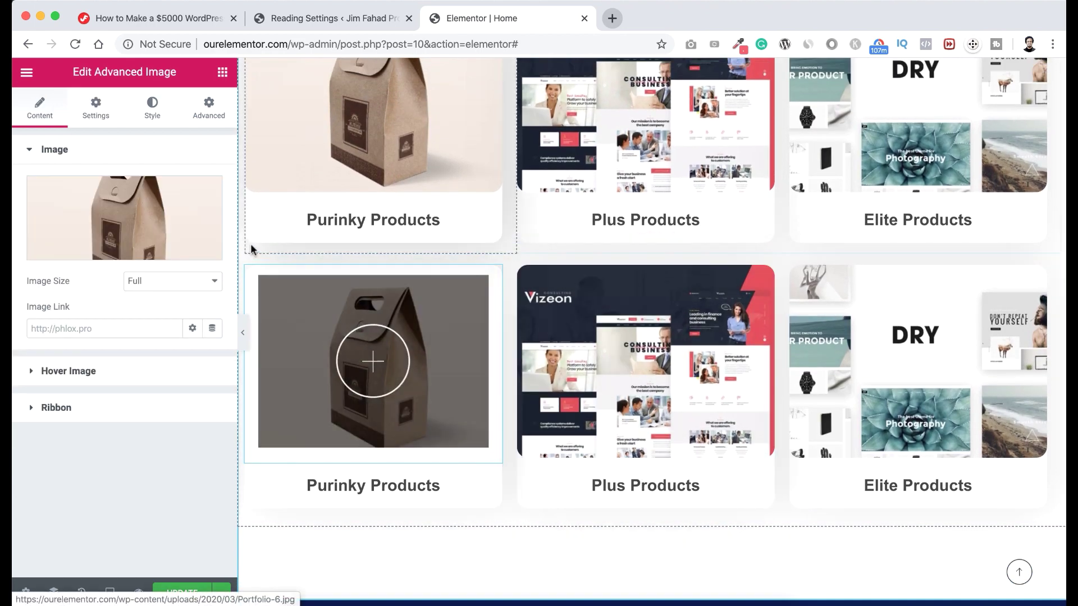
pyautogui.click(722, 398)
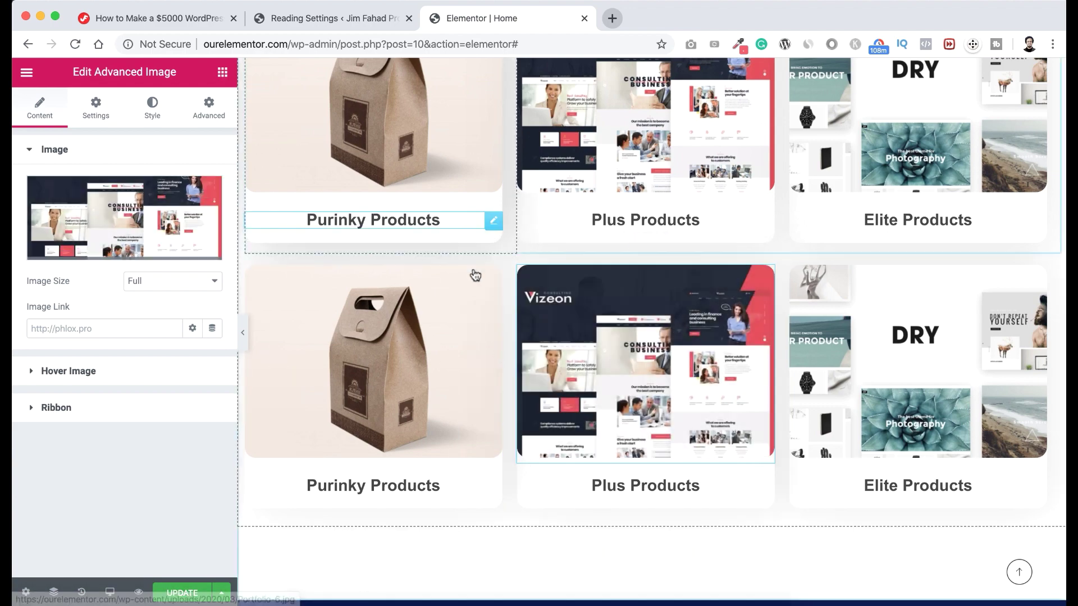
pyautogui.scroll(5, 474, 271)
pyautogui.scroll(-3, 472, 274)
pyautogui.scroll(-3, 473, 274)
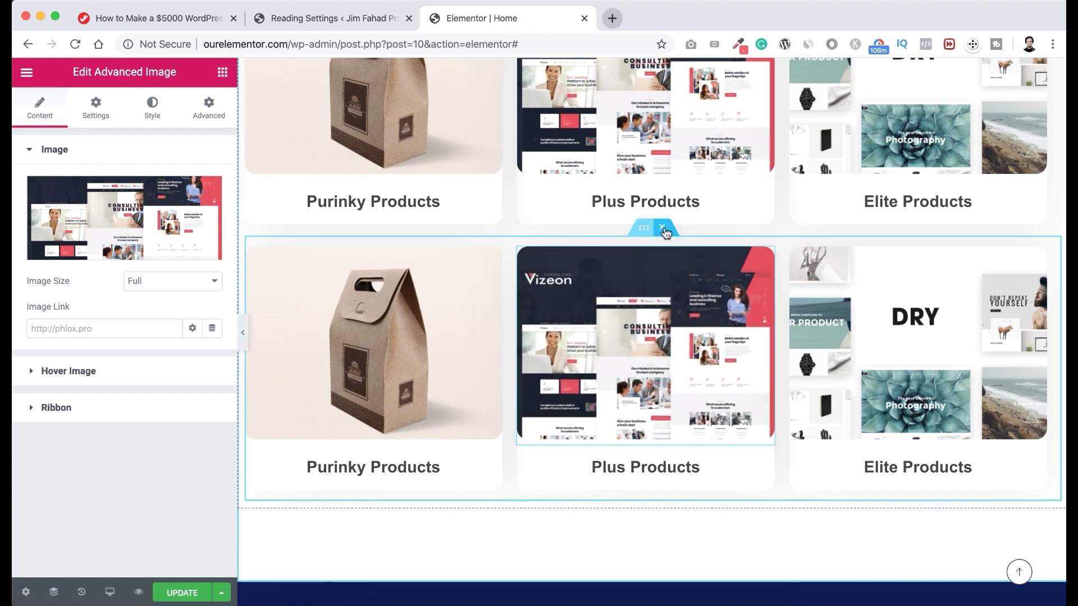
# Step: Undo the duplicated card row and select the Purinky Products heading
pyautogui.hotkey('ctrl', 'z')
pyautogui.scroll(5, 614, 324)
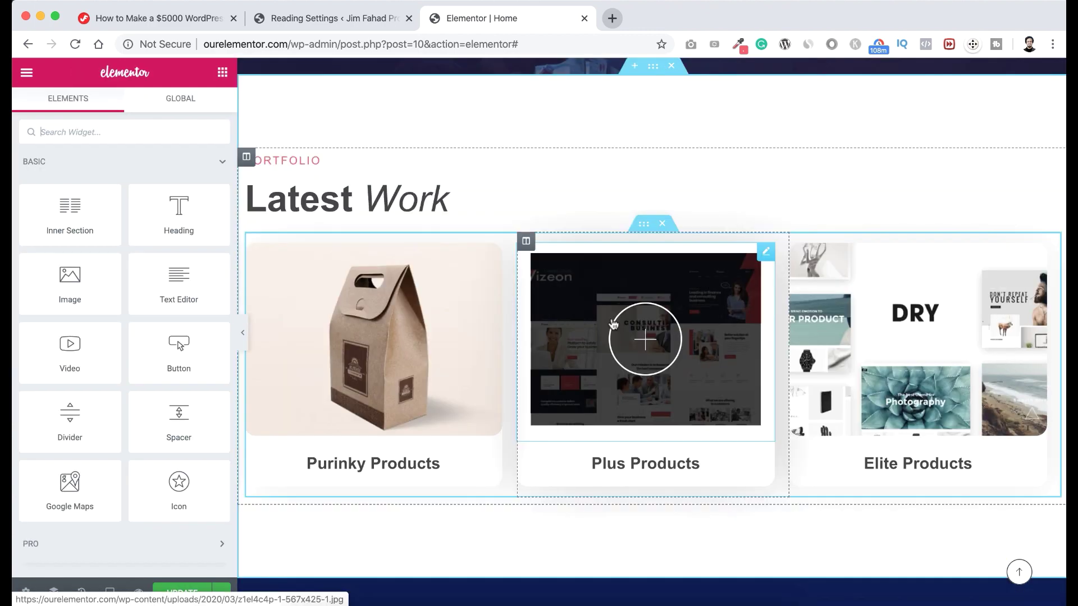
pyautogui.scroll(-1, 614, 324)
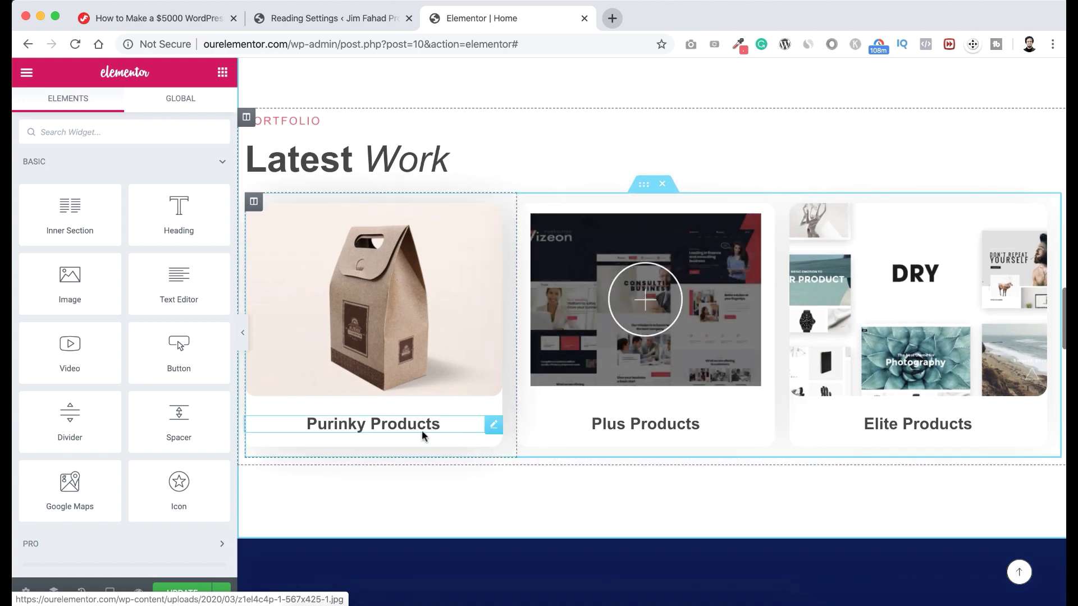
pyautogui.click(409, 423)
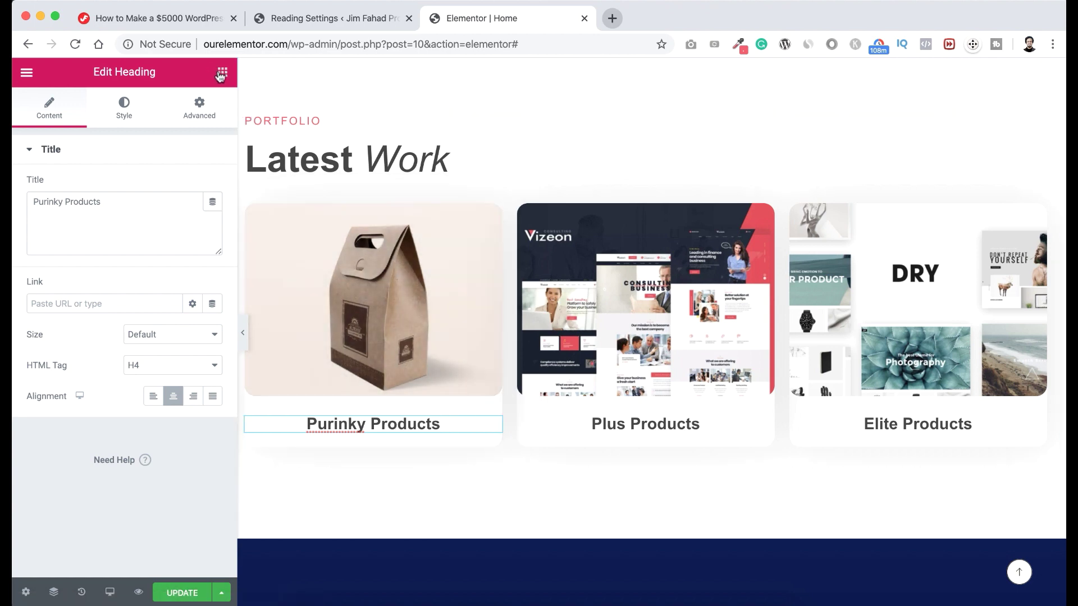
pyautogui.click(222, 73)
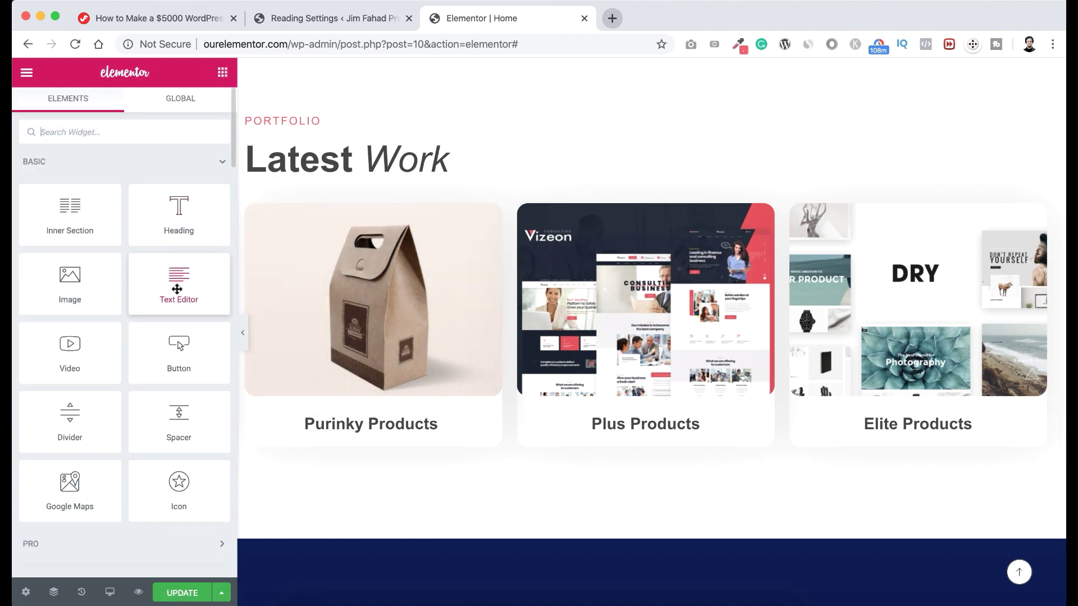
# Step: Add a centre-aligned Text Editor description under the Purinky Products heading
pyautogui.moveTo(177, 289); pyautogui.dragTo(349, 427)
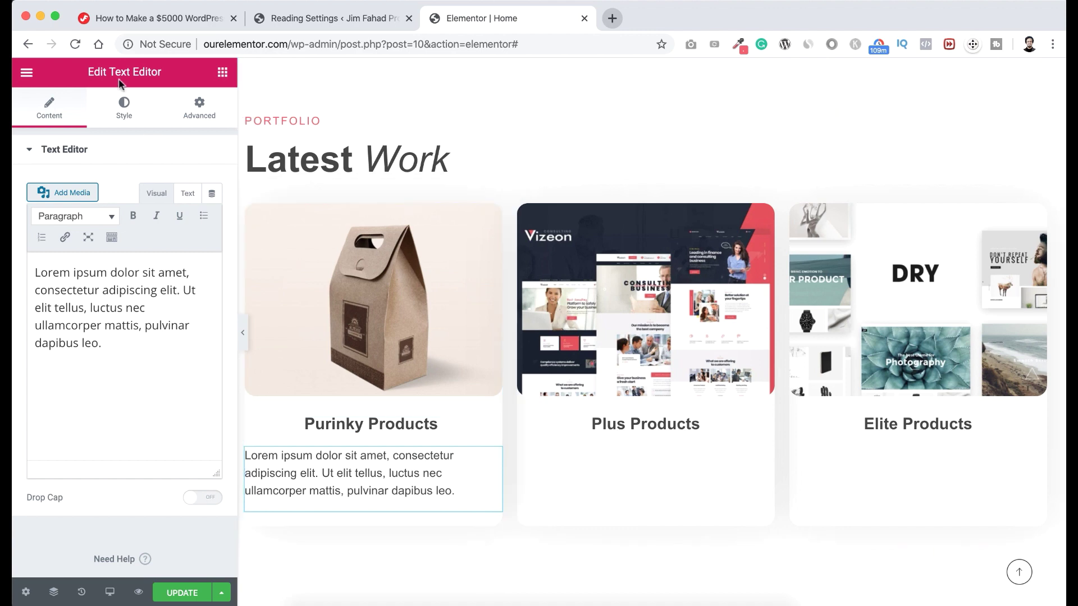
pyautogui.click(124, 110)
pyautogui.click(175, 189)
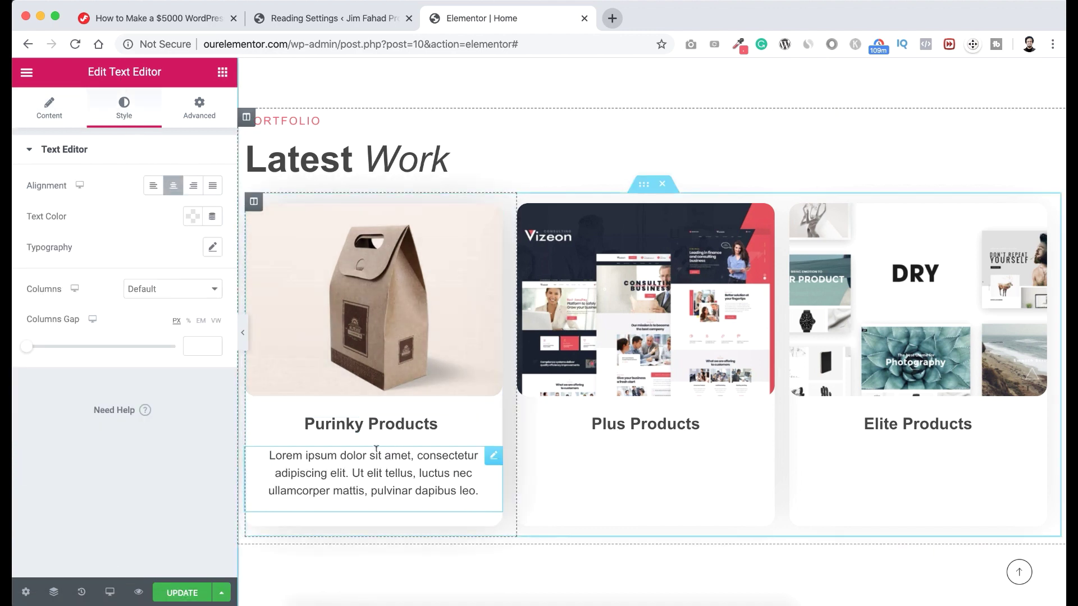
pyautogui.scroll(-2, 375, 446)
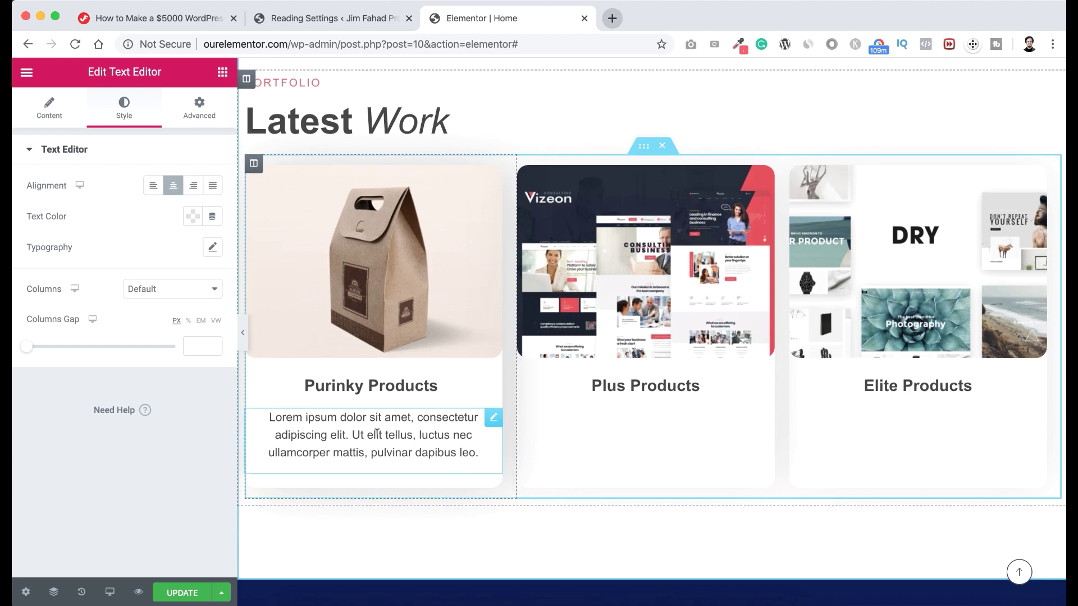
pyautogui.scroll(1, 377, 433)
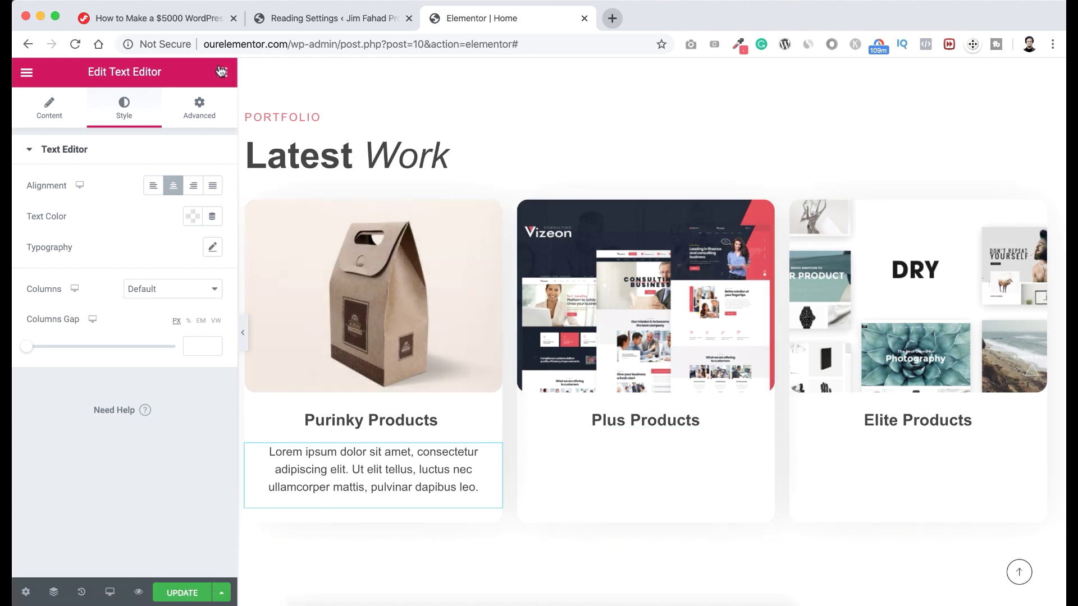
# Step: Add a centre-aligned Text Editor description under the Plus Products heading
pyautogui.click(221, 72)
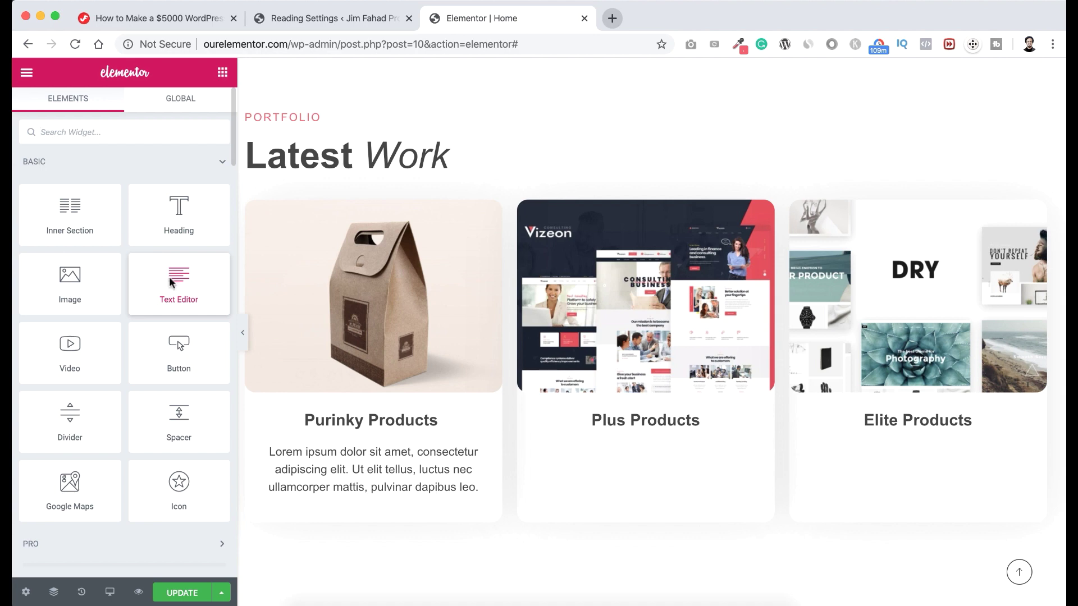
pyautogui.moveTo(170, 276); pyautogui.dragTo(643, 424)
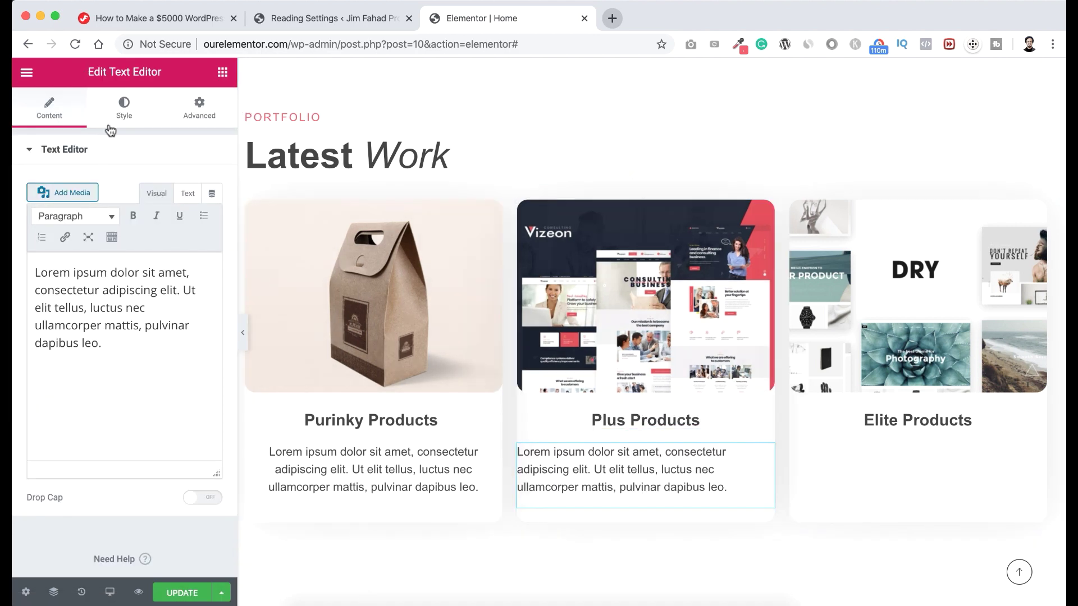
pyautogui.click(125, 112)
pyautogui.click(176, 185)
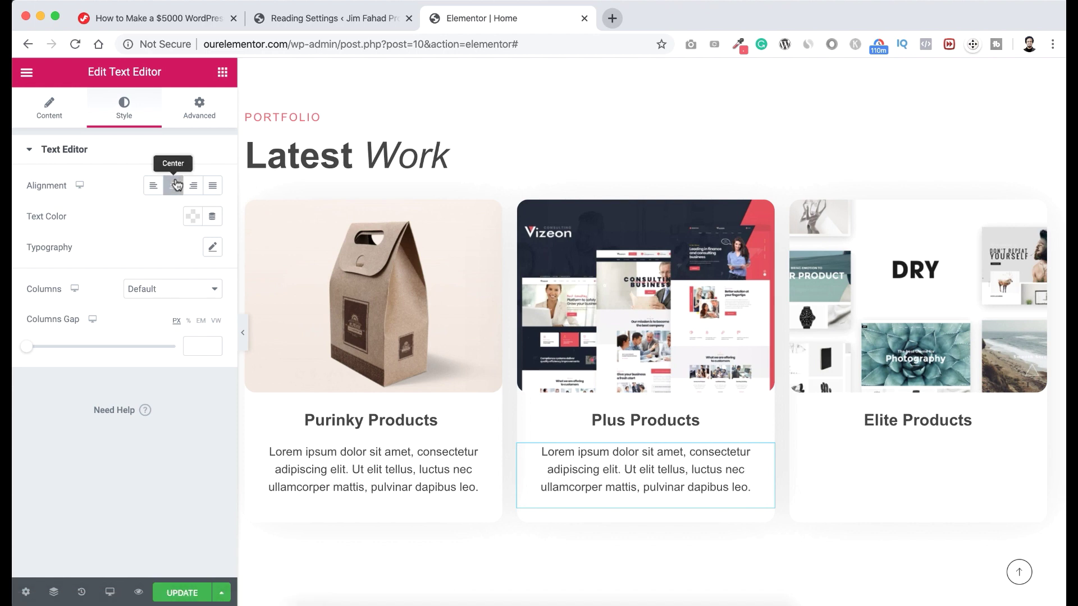
# Step: Add a centre-aligned Text Editor description under the Elite Products heading
pyautogui.click(223, 73)
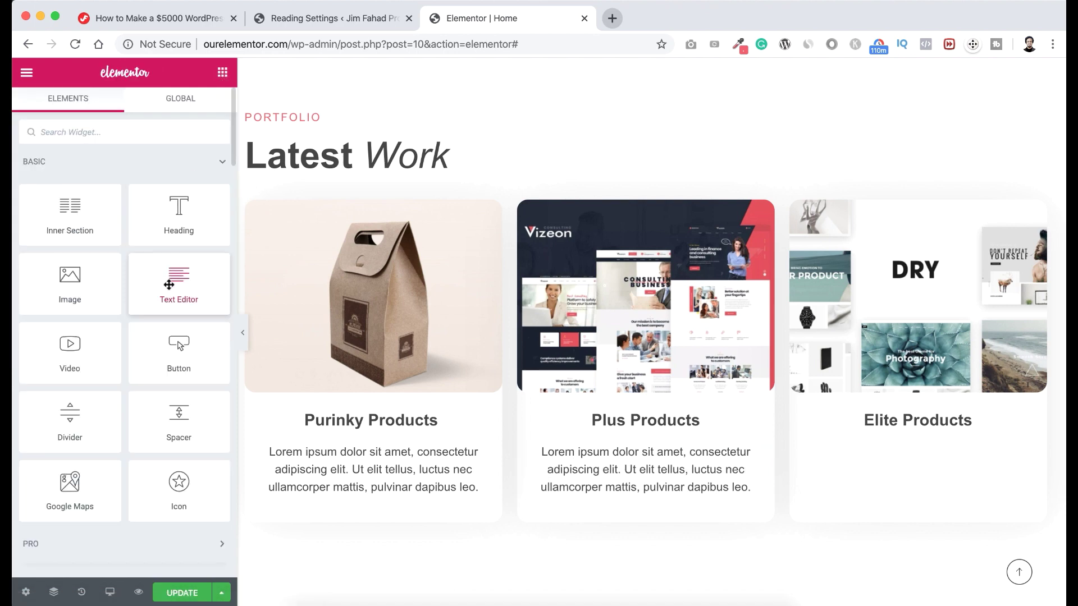
pyautogui.moveTo(169, 285); pyautogui.dragTo(916, 426)
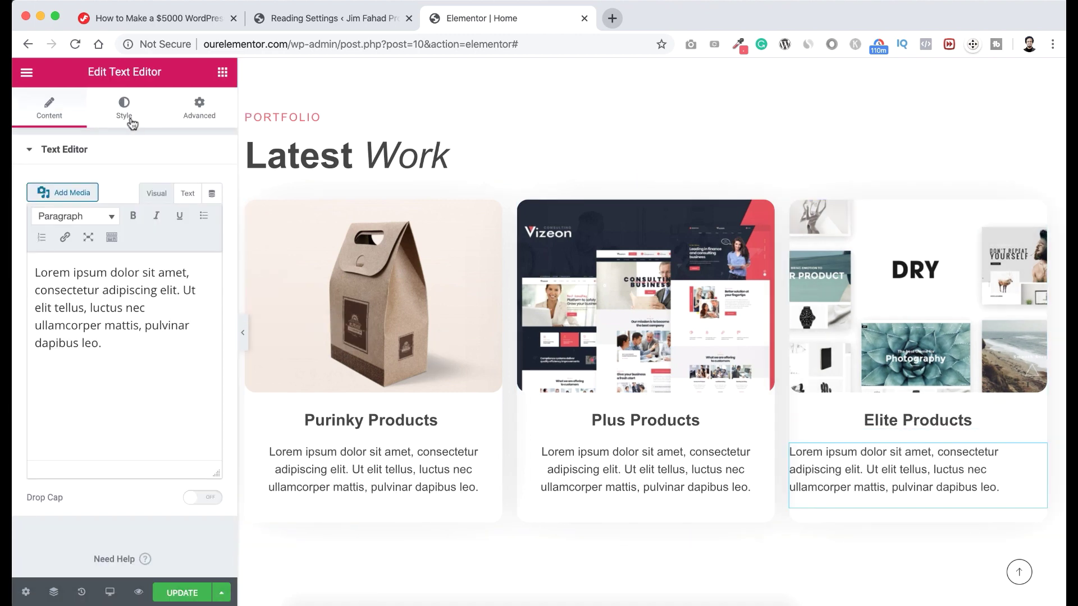
pyautogui.click(128, 118)
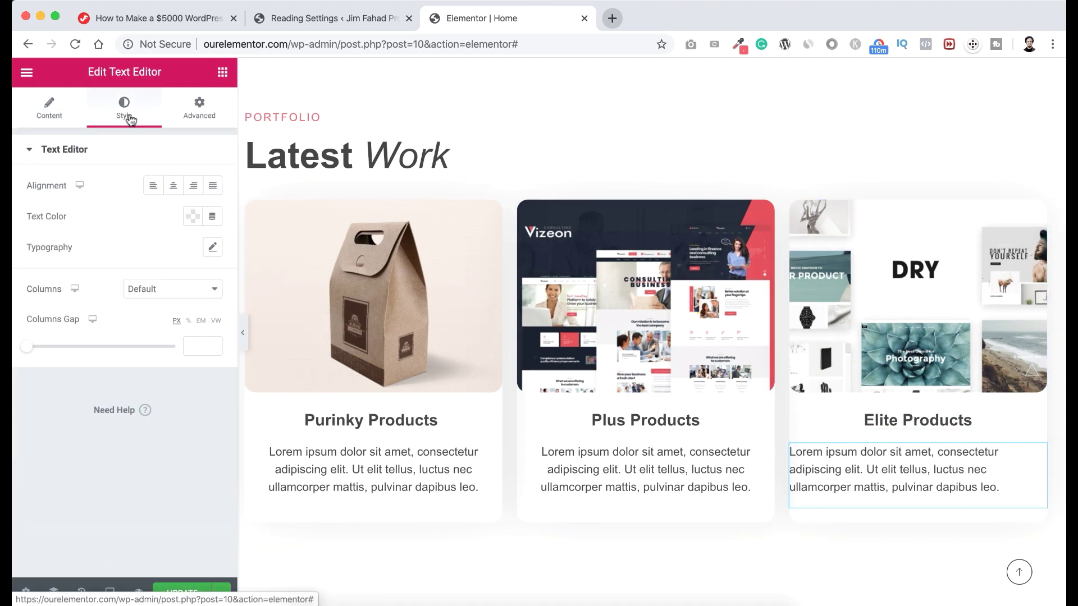
pyautogui.click(174, 186)
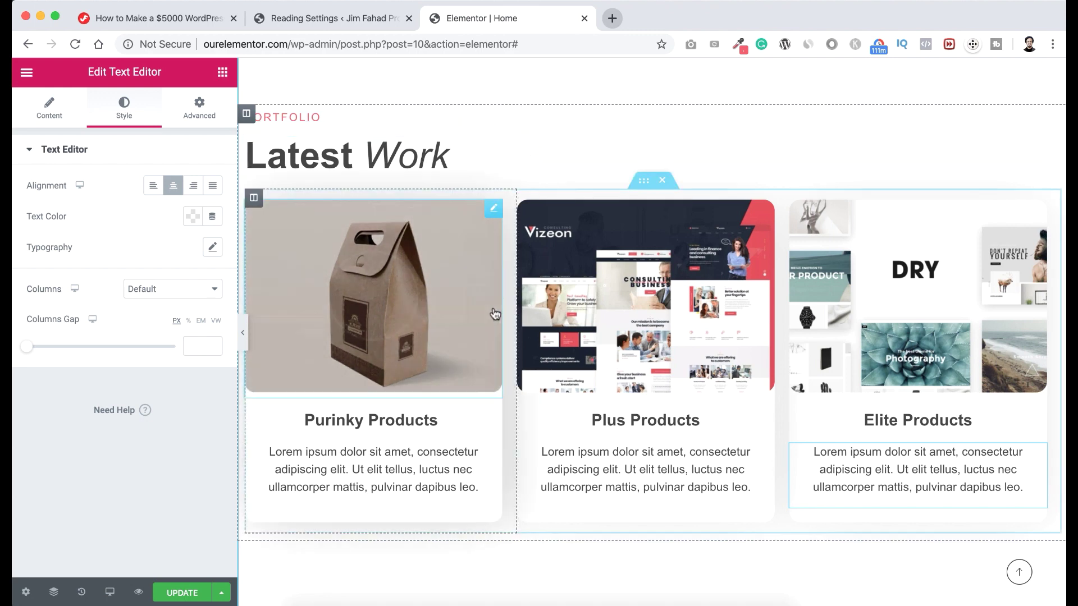
# Step: Scroll down to the pricing cards: Designing $40, Developing $60 and Supporting $80
pyautogui.scroll(-3, 511, 416)
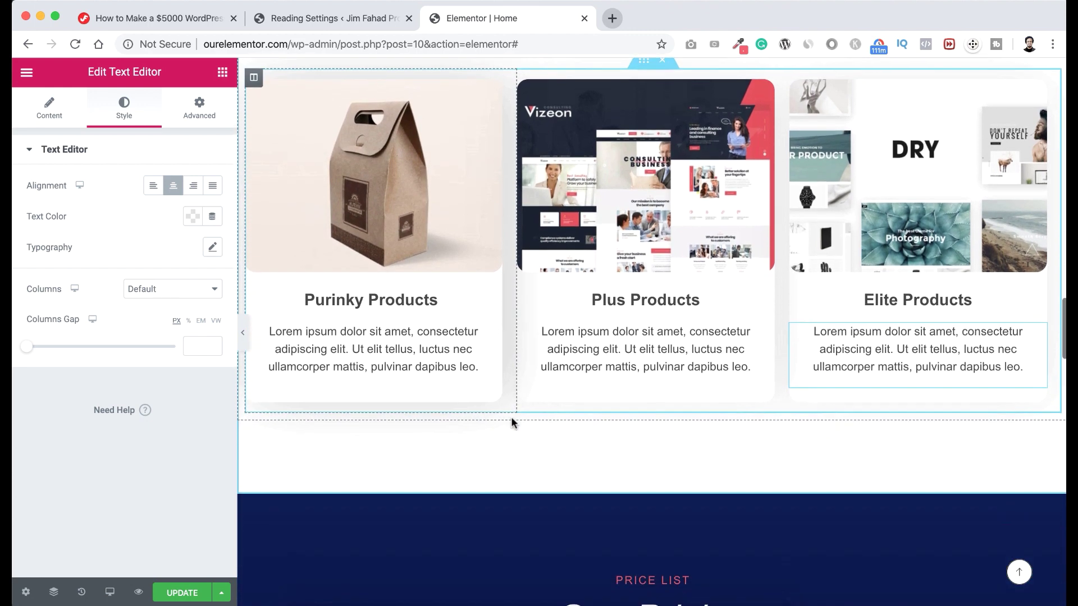
pyautogui.scroll(-5, 511, 418)
pyautogui.scroll(-3, 510, 419)
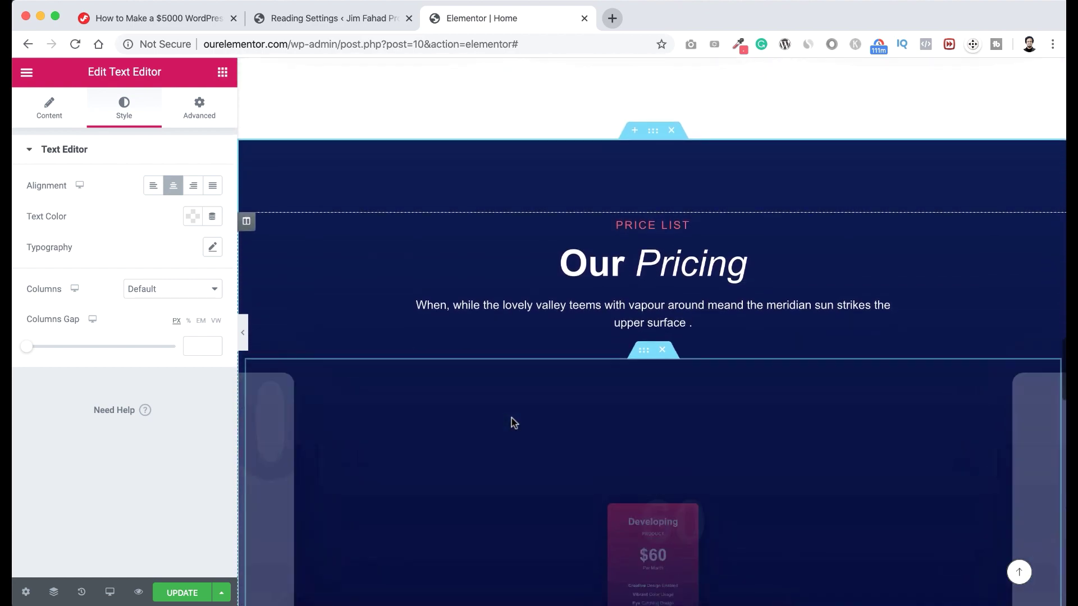
pyautogui.scroll(-3, 511, 417)
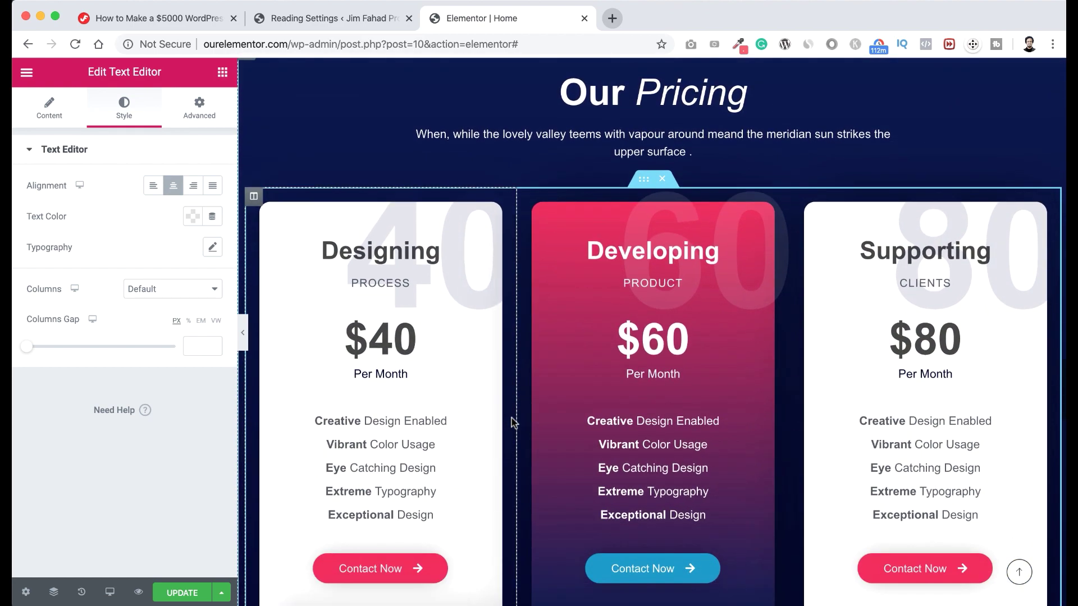
pyautogui.scroll(-1, 512, 422)
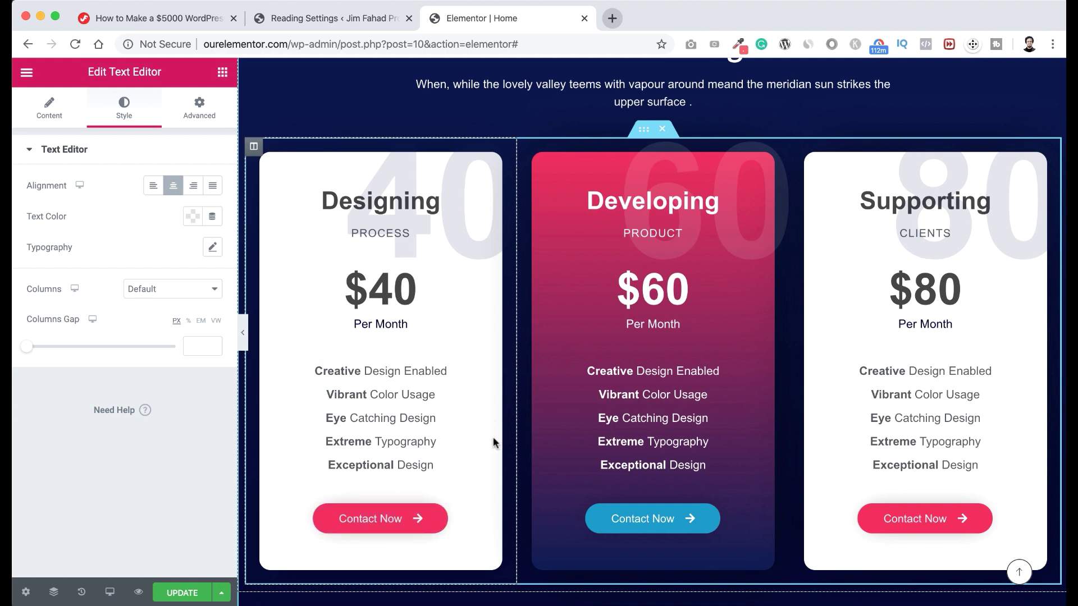
pyautogui.scroll(-1, 493, 444)
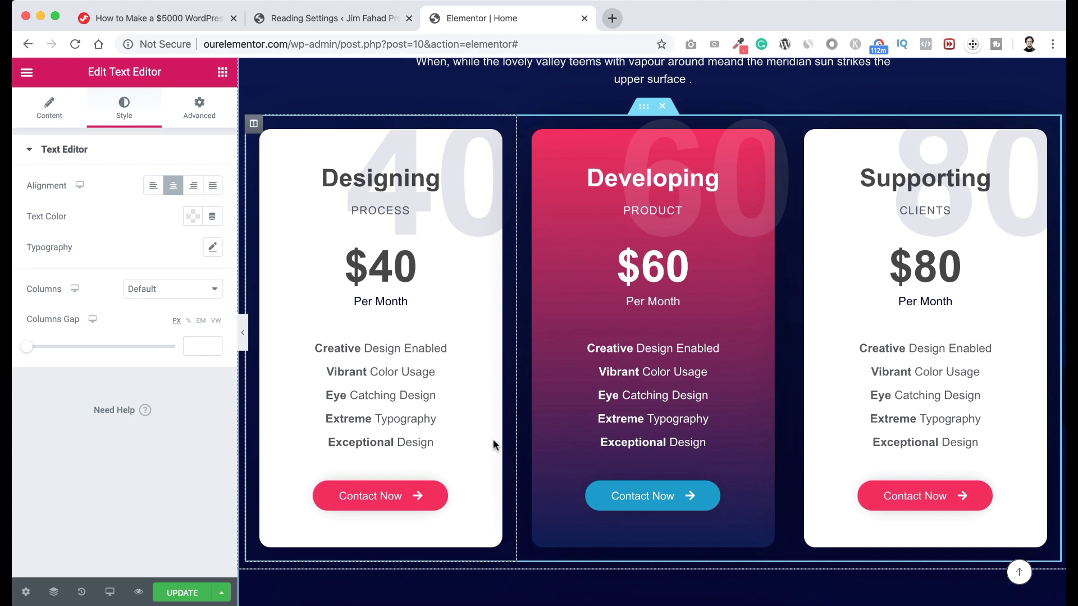
pyautogui.scroll(-1, 493, 440)
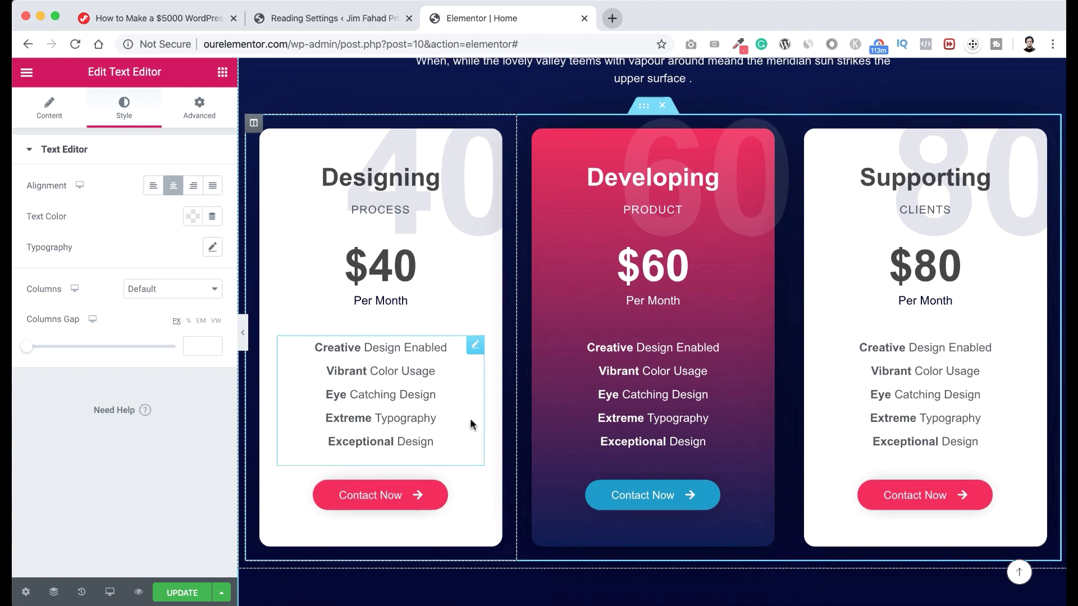
pyautogui.scroll(2, 469, 423)
pyautogui.scroll(-2, 472, 425)
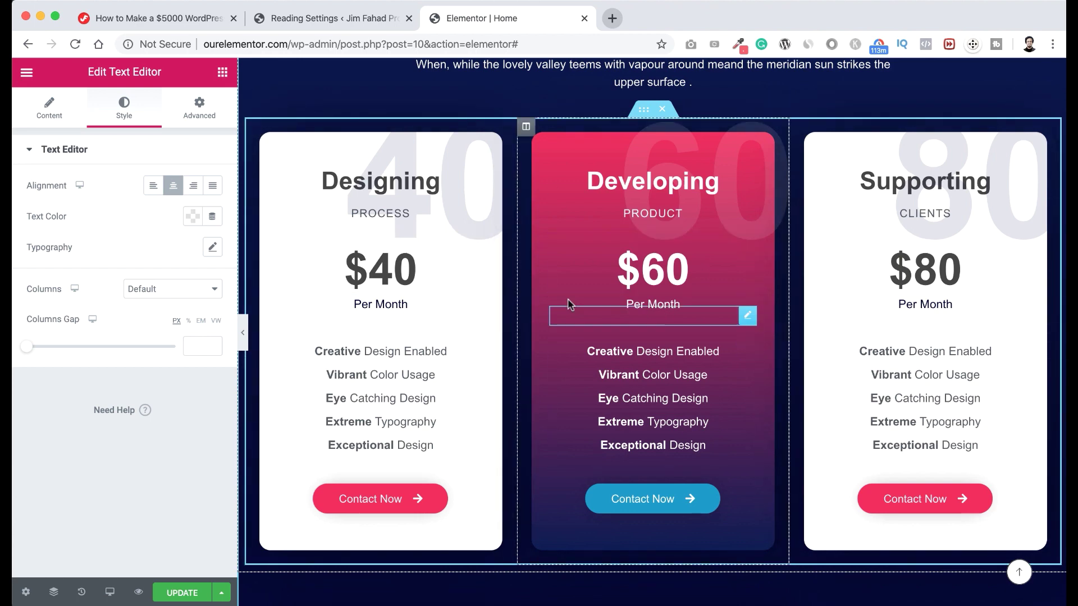
# Step: Select the Designing card's Contact Now button, currently linked to #, for editing
pyautogui.click(392, 501)
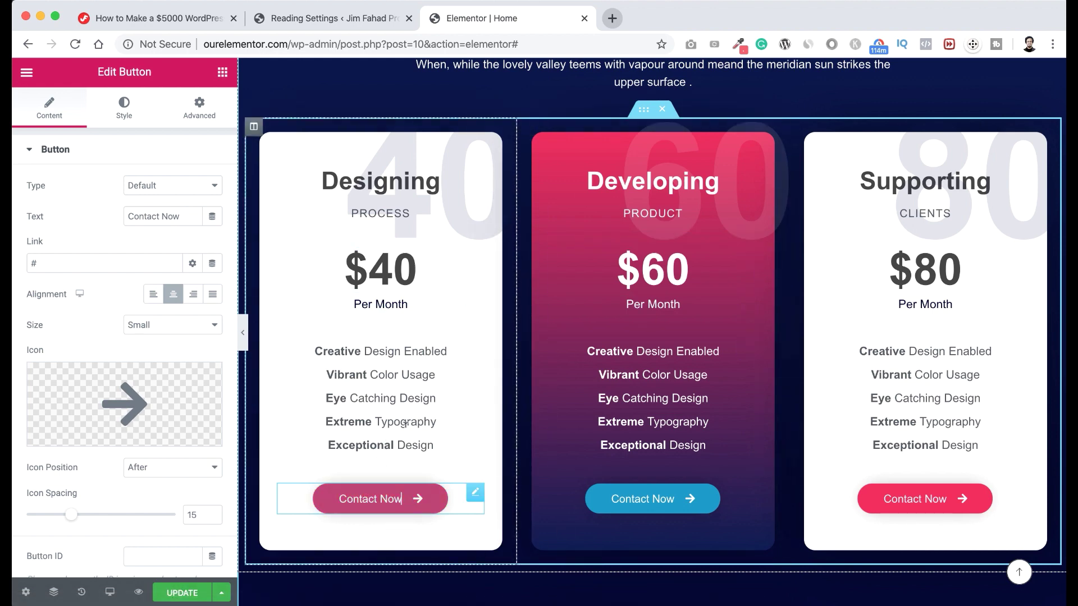
pyautogui.click(393, 496)
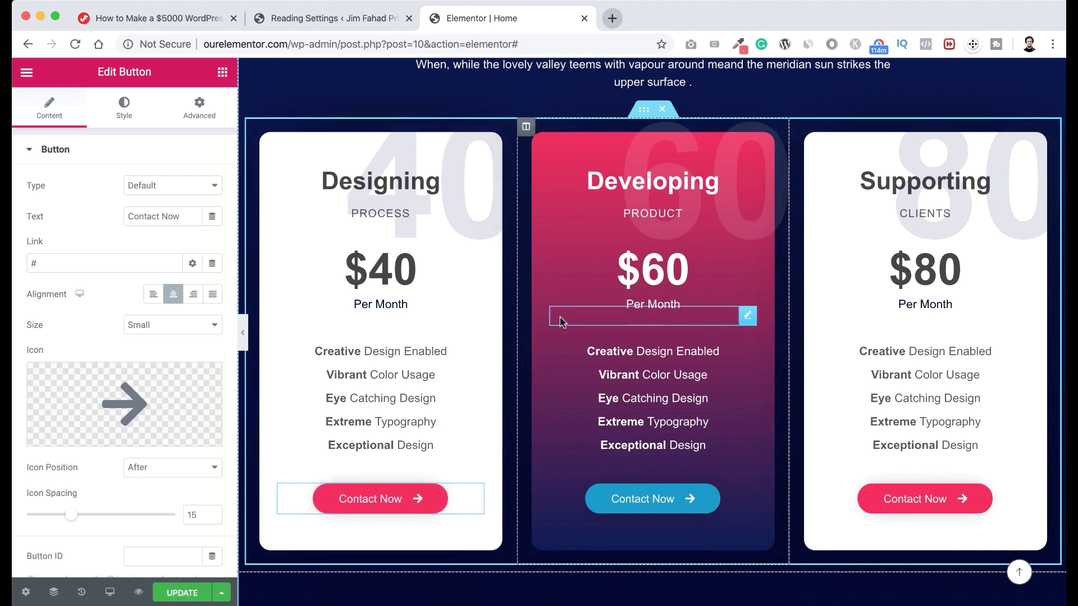
pyautogui.scroll(2, 559, 318)
pyautogui.scroll(-2, 559, 318)
pyautogui.scroll(1, 559, 320)
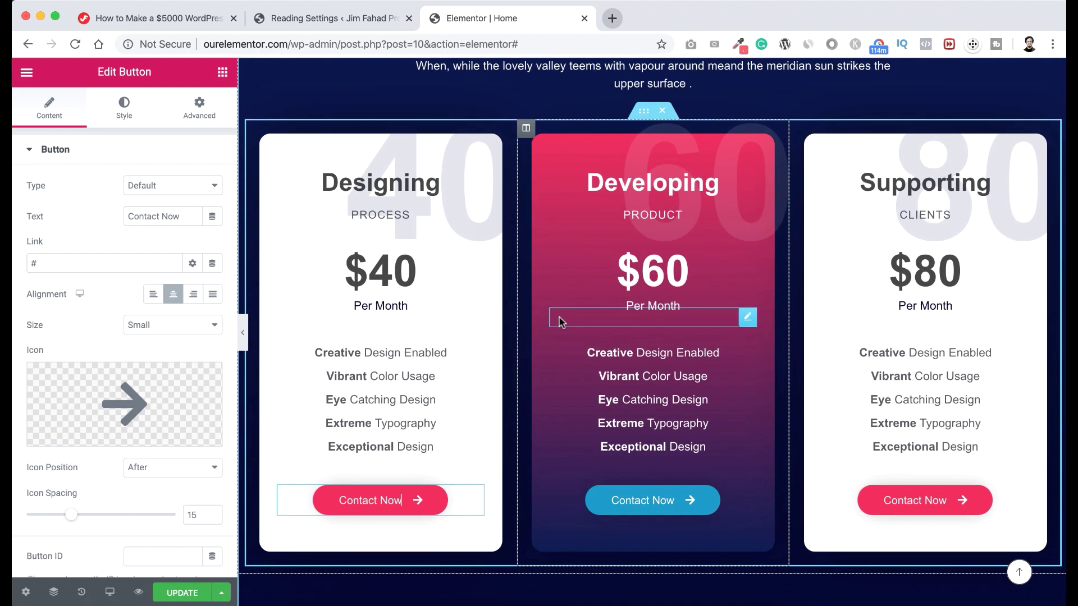
pyautogui.scroll(2, 559, 321)
pyautogui.scroll(-2, 559, 322)
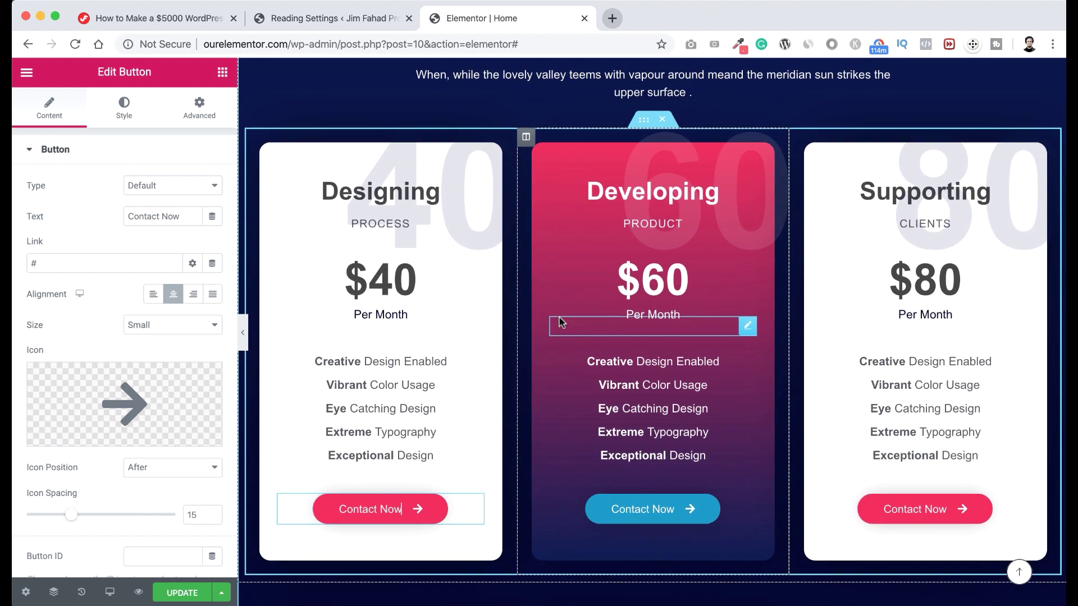
pyautogui.scroll(-1, 559, 318)
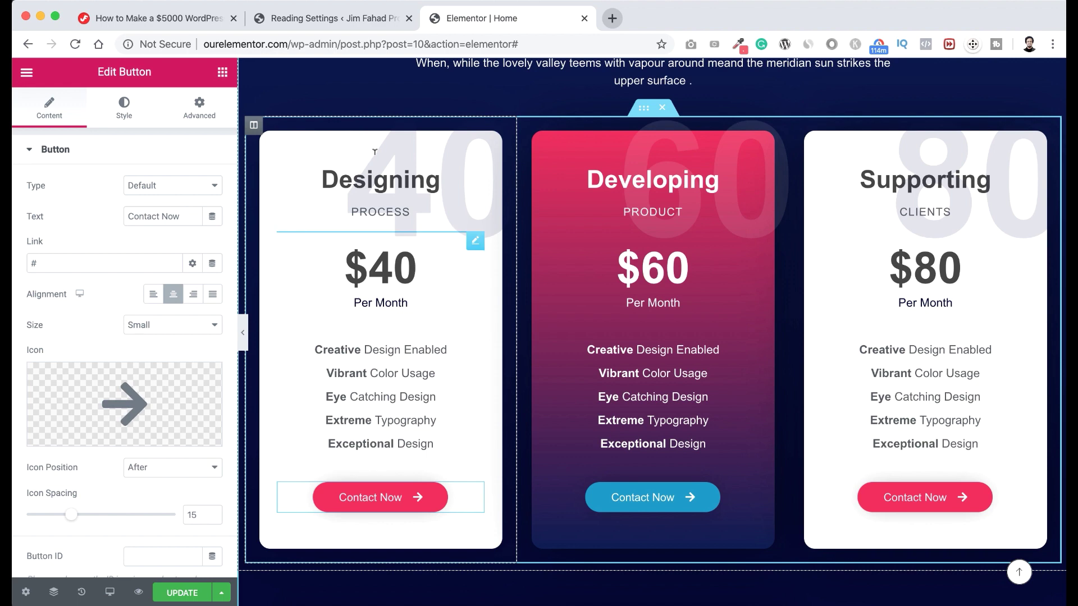
# Step: Step through the Designing heading and $40 price to the card's five-line feature list
pyautogui.click(355, 177)
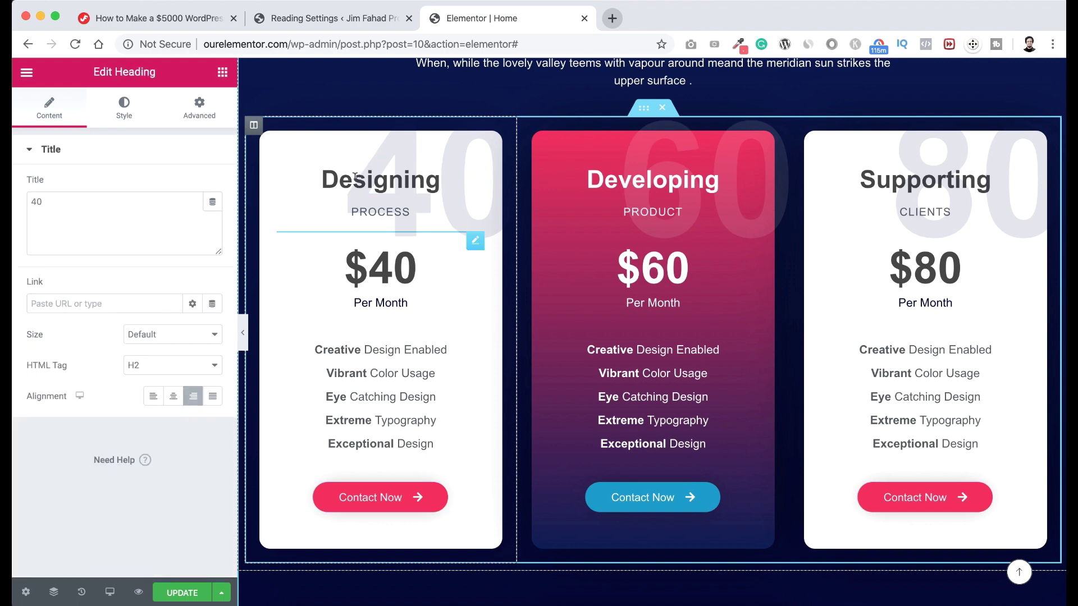
pyautogui.moveTo(121, 199); pyautogui.dragTo(28, 198)
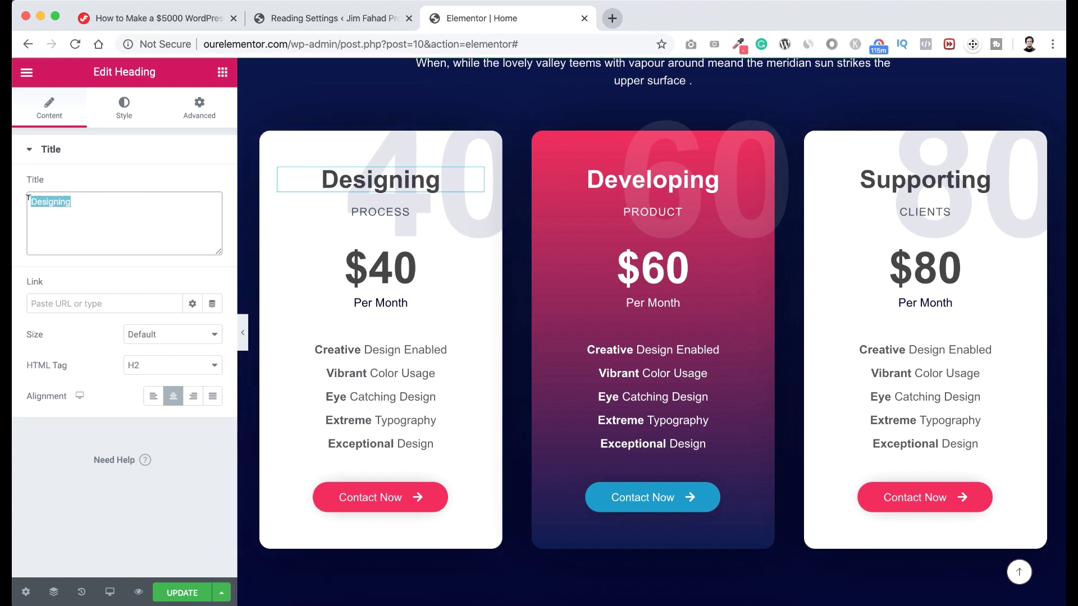
pyautogui.click(381, 259)
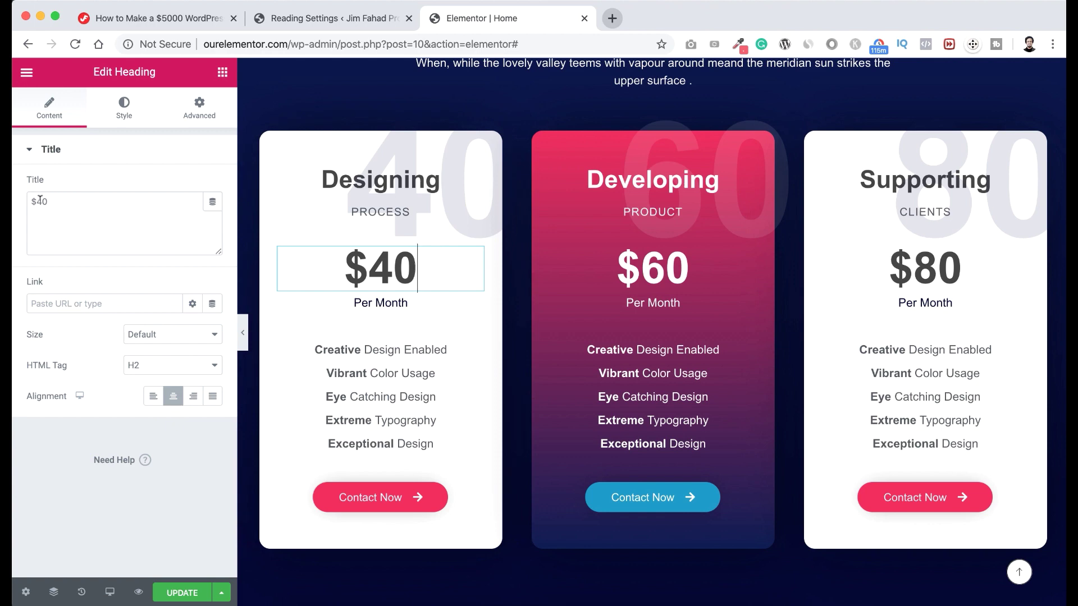
pyautogui.click(382, 369)
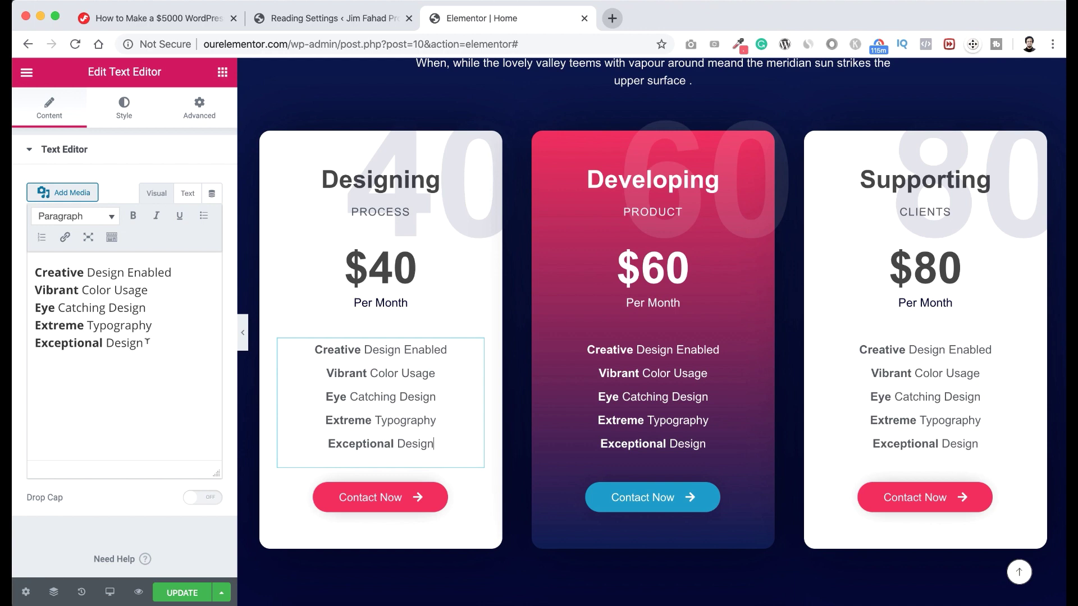
pyautogui.click(147, 341)
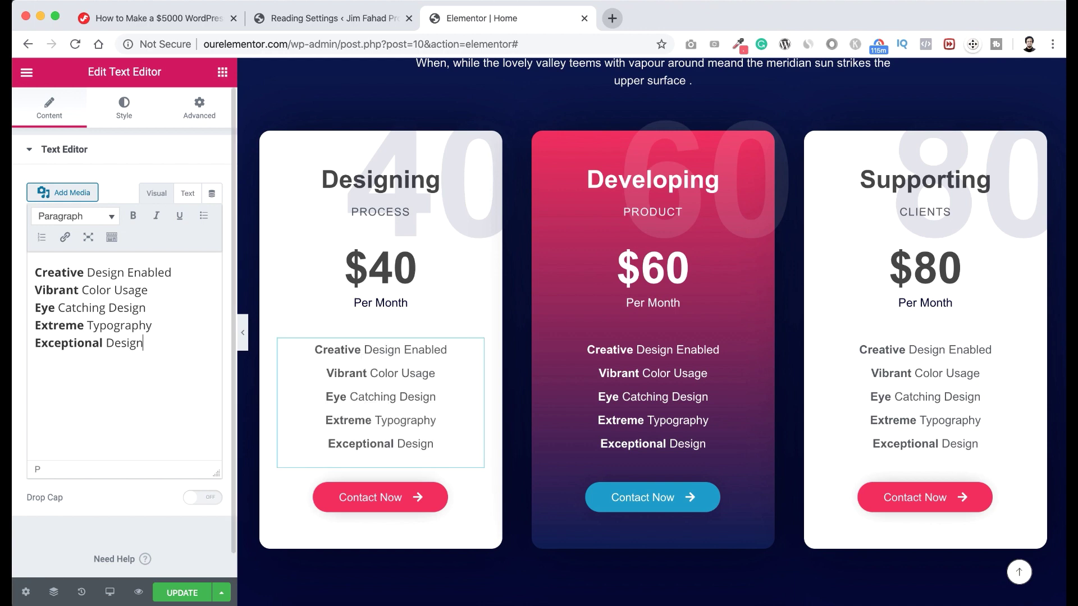
pyautogui.press('Return')
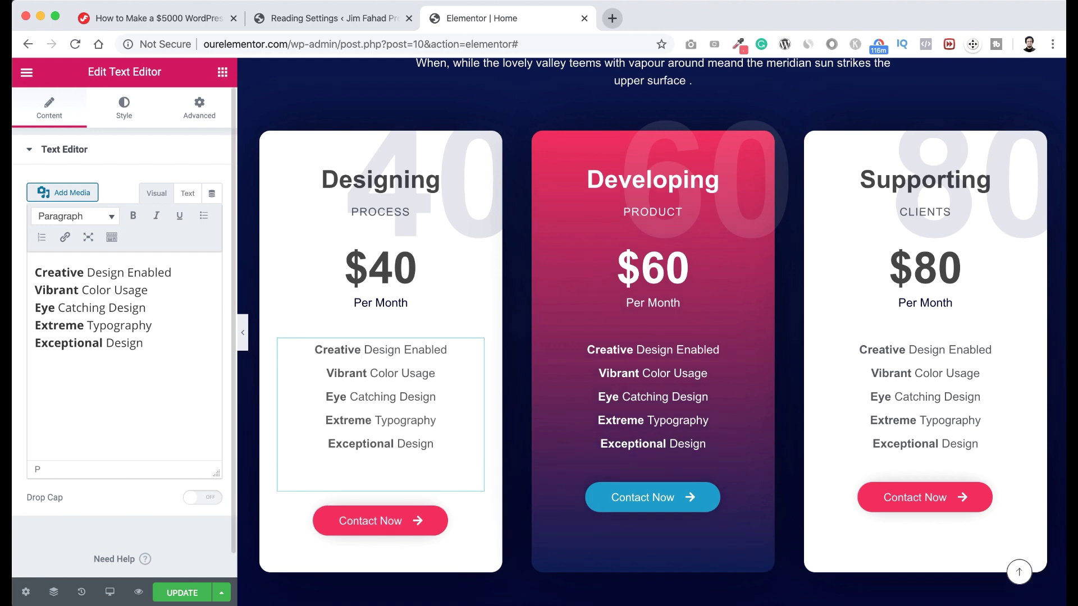
pyautogui.write('Graphic Design')
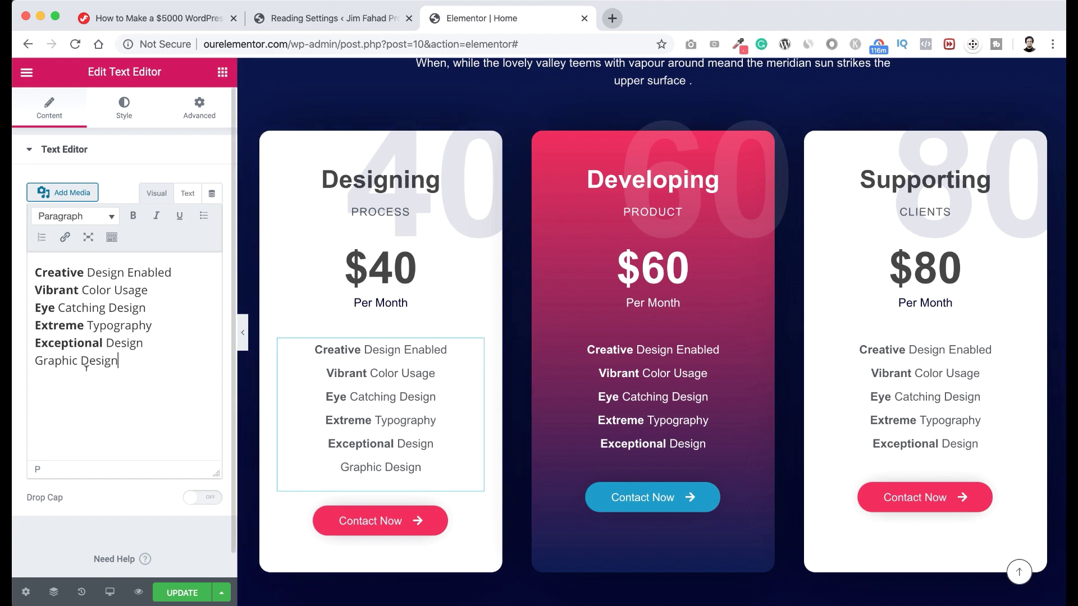
pyautogui.moveTo(78, 362); pyautogui.dragTo(35, 360)
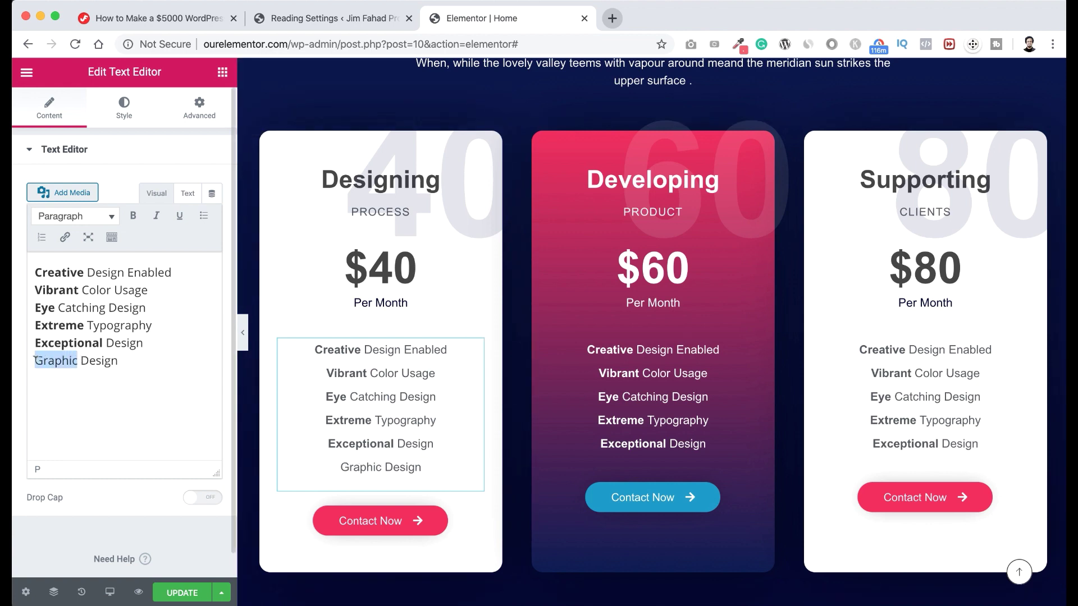
pyautogui.click(133, 217)
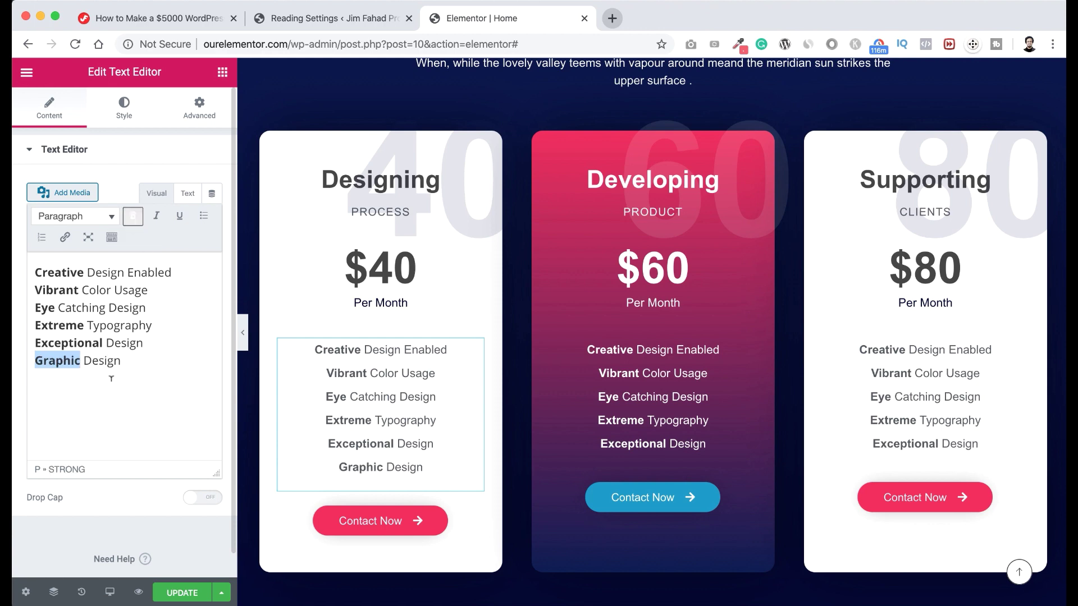
pyautogui.moveTo(130, 359); pyautogui.dragTo(34, 361)
pyautogui.press('BackSpace')
pyautogui.press('BackSpace')
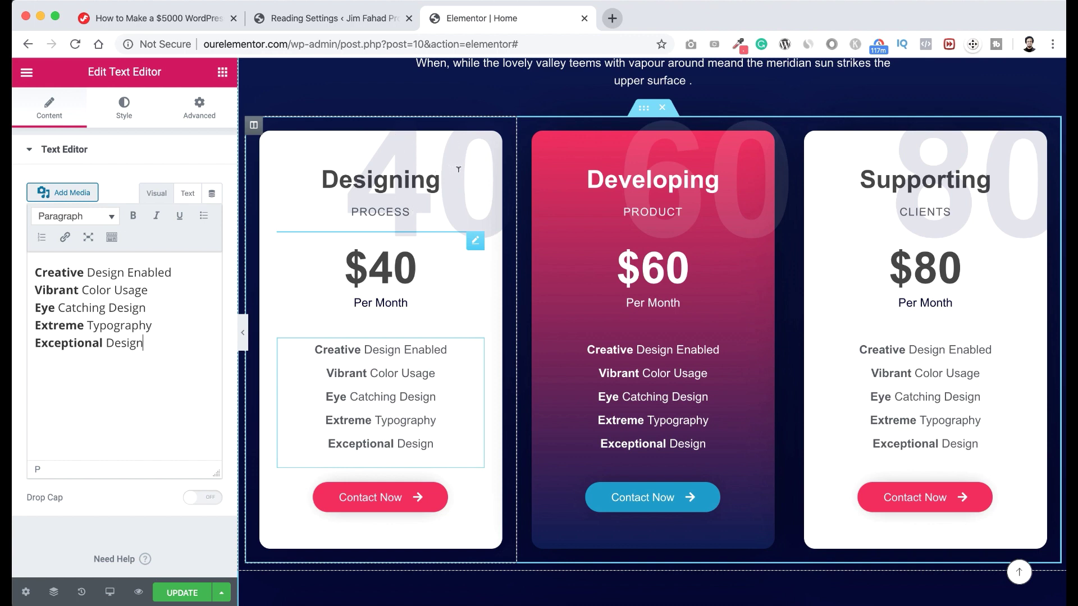
# Step: Select the faded background 40 heading, clear its title, then undo to restore it
pyautogui.click(457, 195)
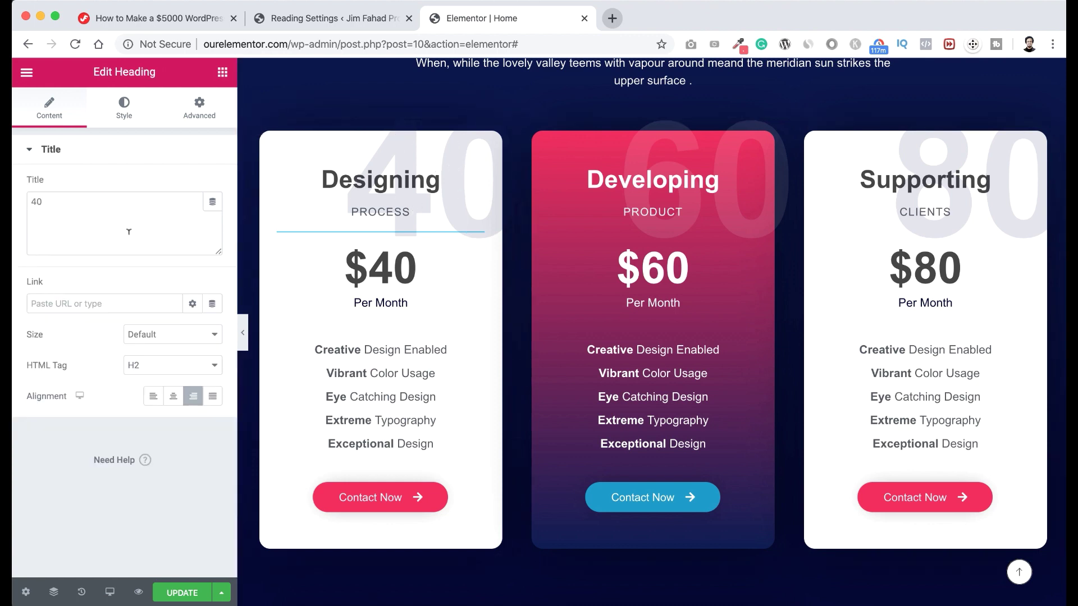
pyautogui.moveTo(54, 200); pyautogui.dragTo(12, 208)
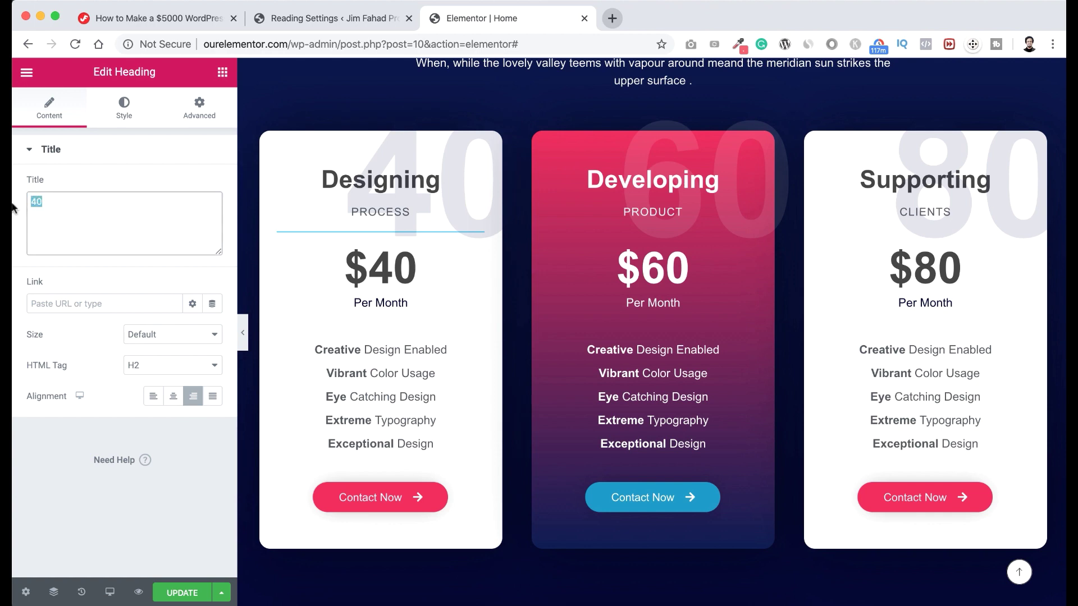
pyautogui.press('BackSpace')
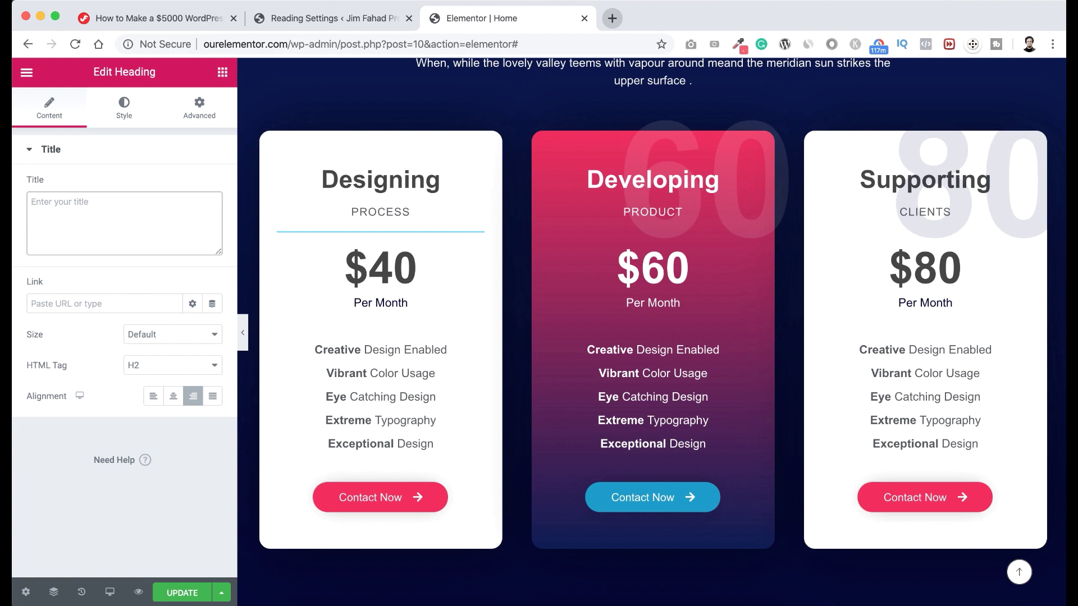
pyautogui.press('super+z')
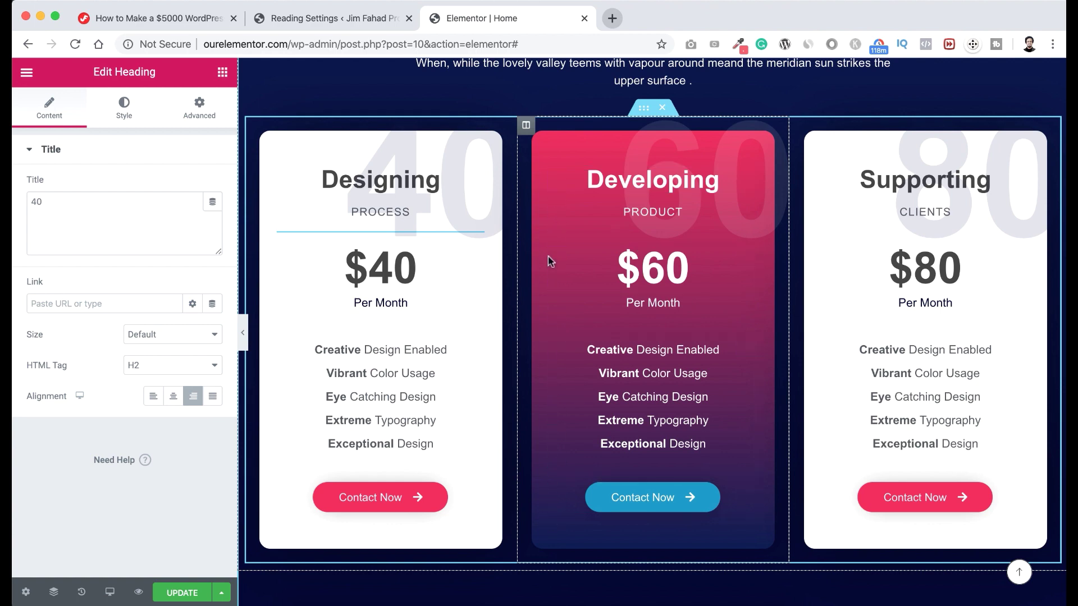
# Step: Inspect the Developing column's linear pink-to-navy #0C1A54 background gradient, including its second colour
pyautogui.click(526, 126)
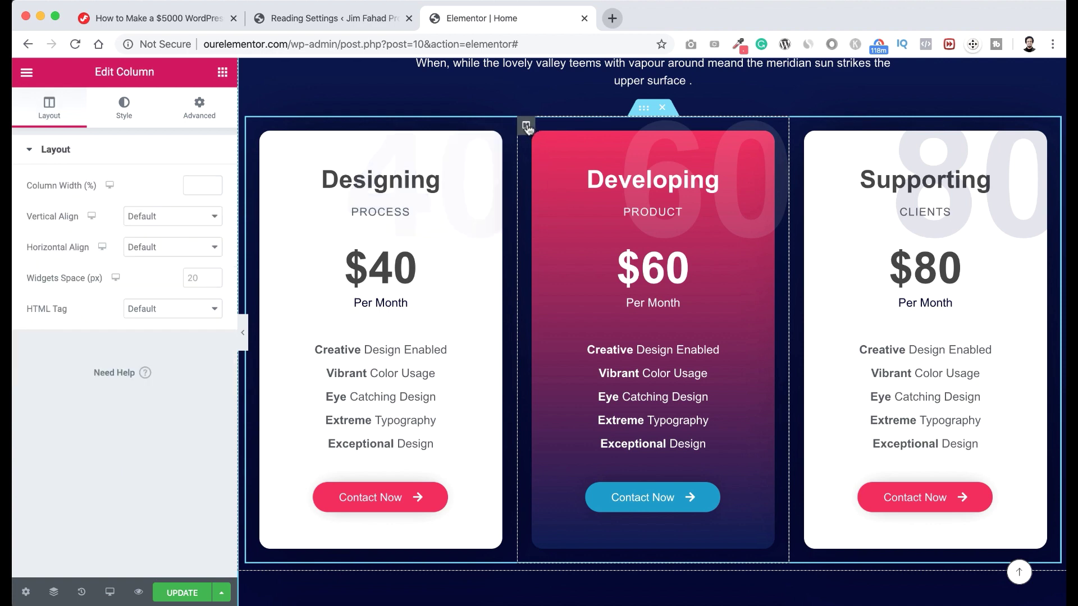
pyautogui.click(130, 115)
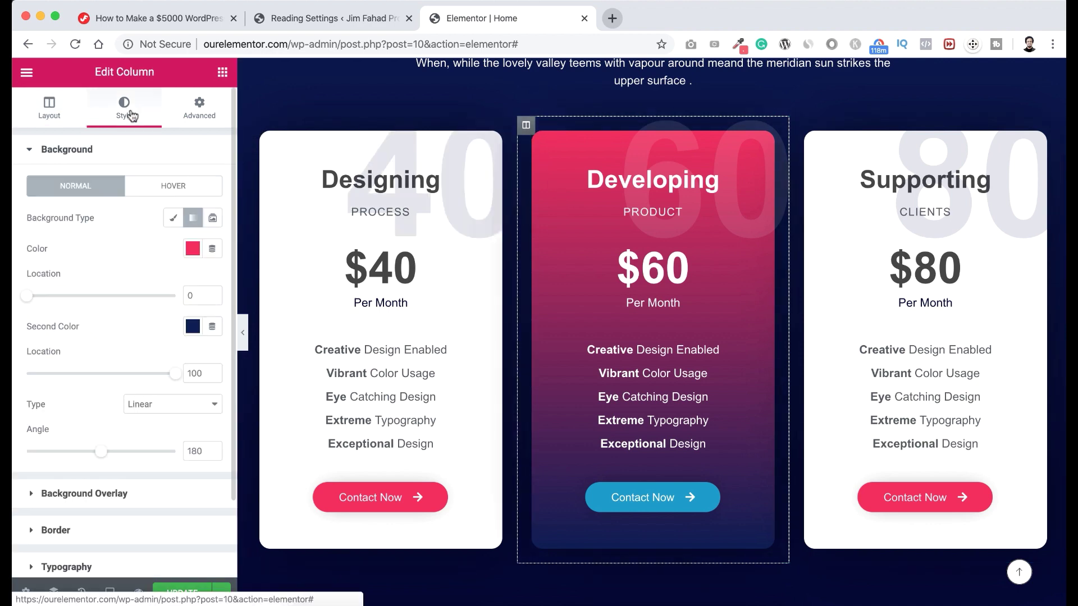
pyautogui.scroll(-2, 114, 254)
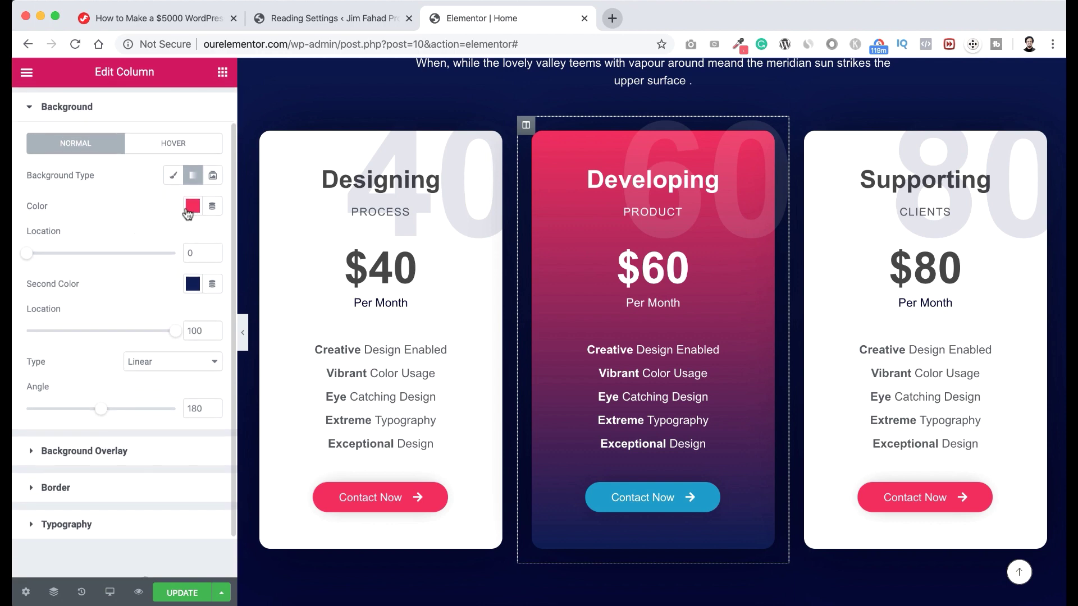
pyautogui.click(187, 284)
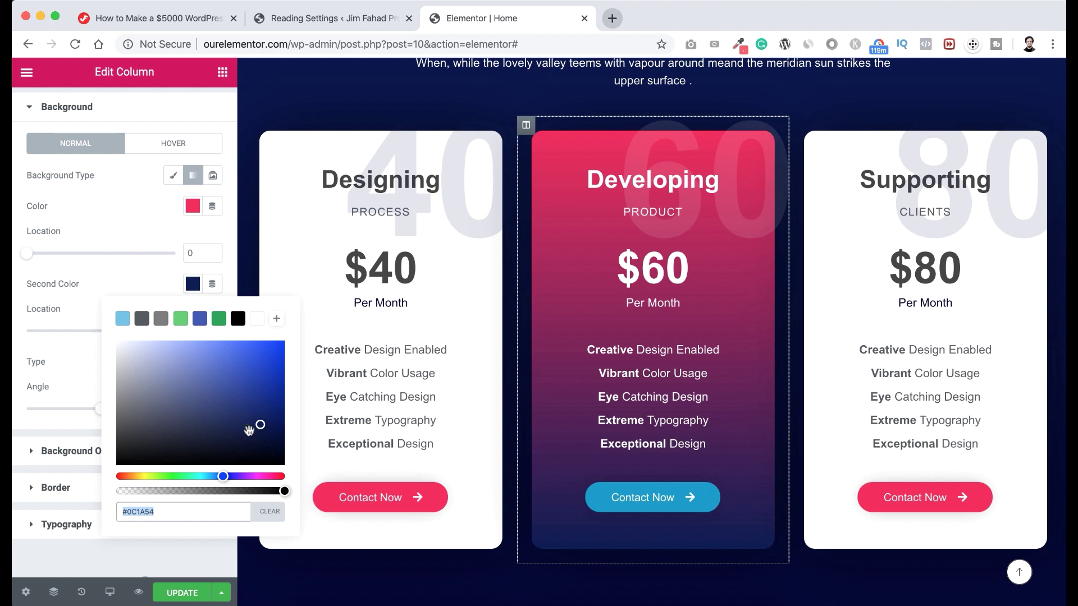
pyautogui.click(145, 272)
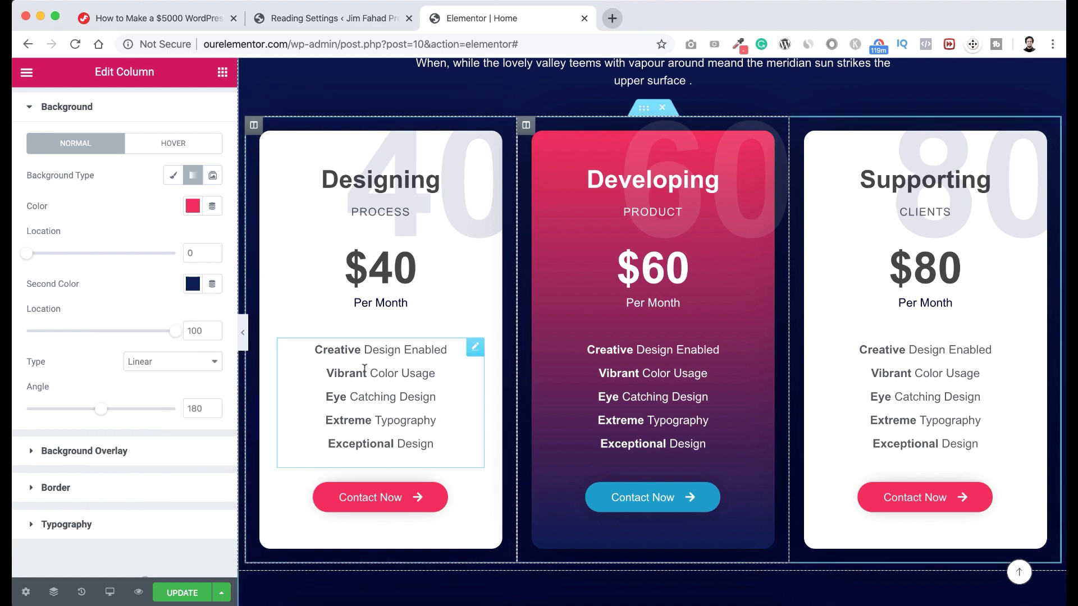
# Step: Scroll past the pricing and Latest Post sections to the three What People Say testimonial cards
pyautogui.scroll(-3, 365, 368)
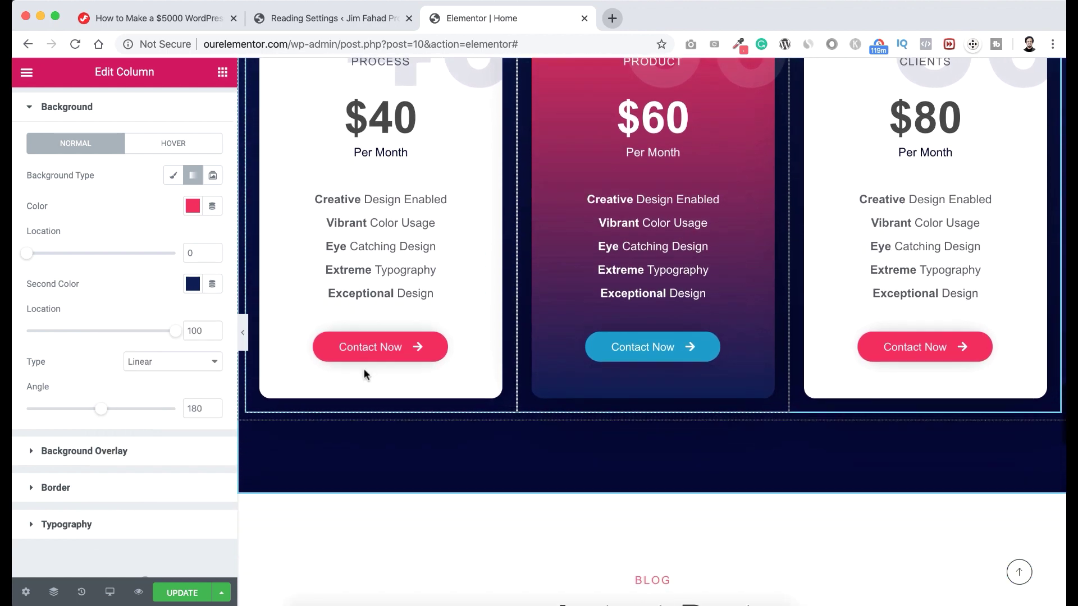
pyautogui.scroll(-3, 364, 368)
pyautogui.scroll(-3, 364, 375)
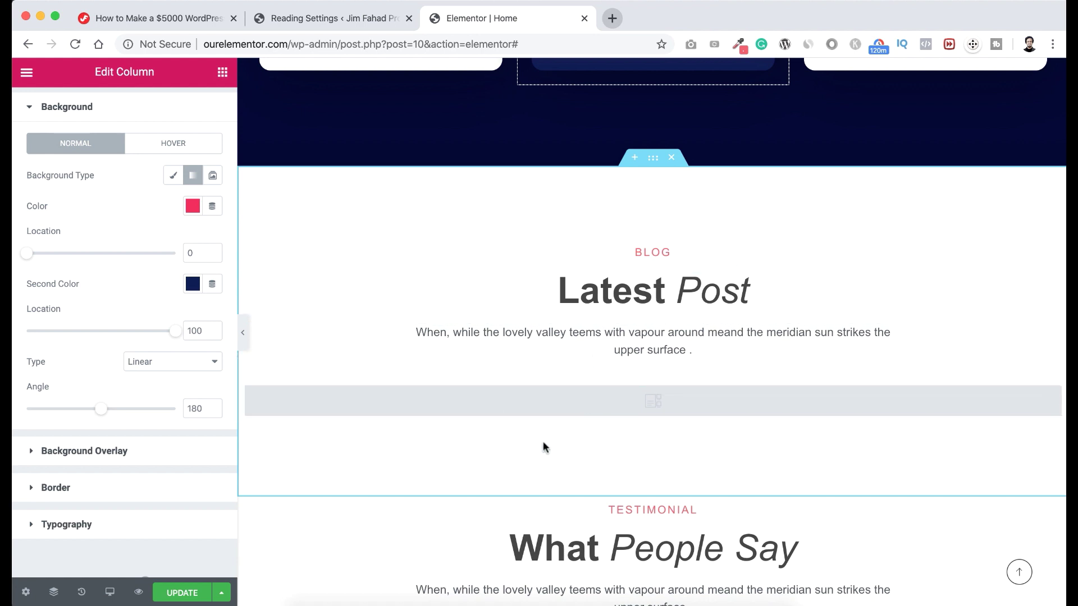
pyautogui.scroll(-5, 543, 440)
pyautogui.scroll(-3, 542, 440)
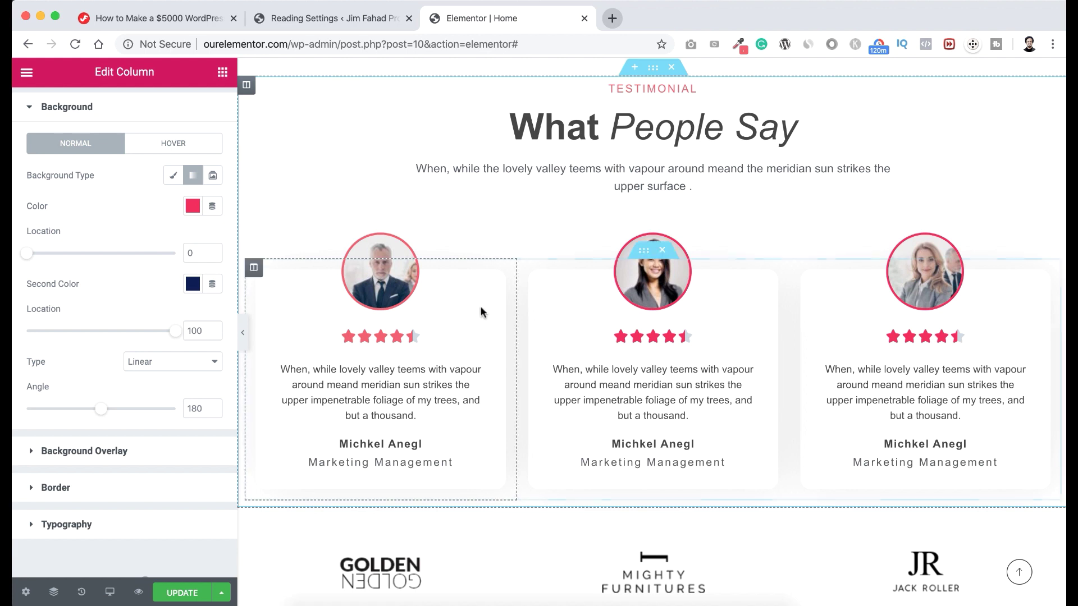
pyautogui.scroll(-1, 480, 306)
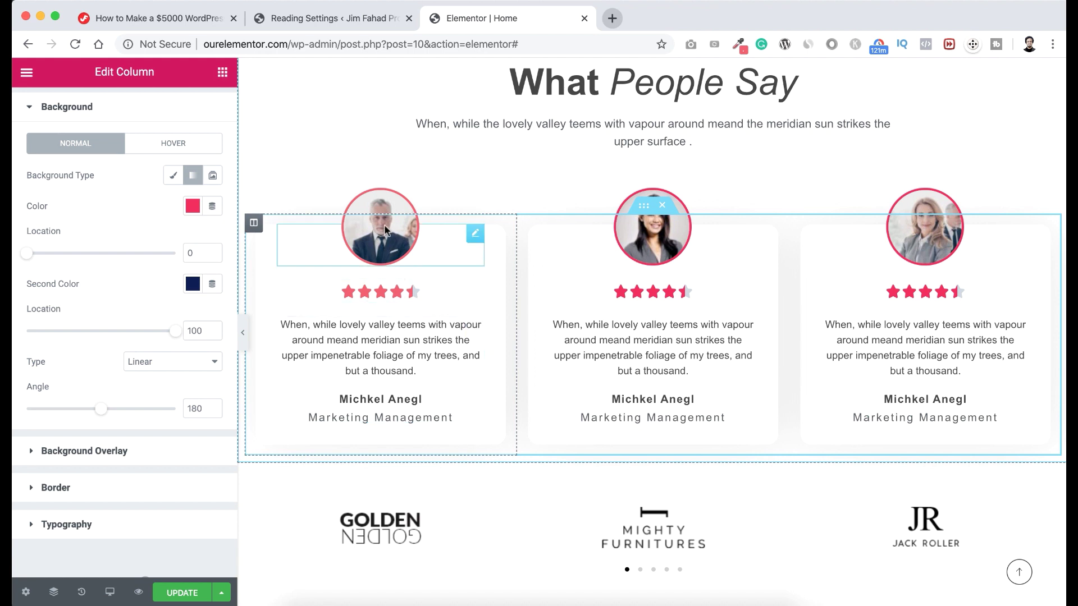
pyautogui.scroll(1, 389, 233)
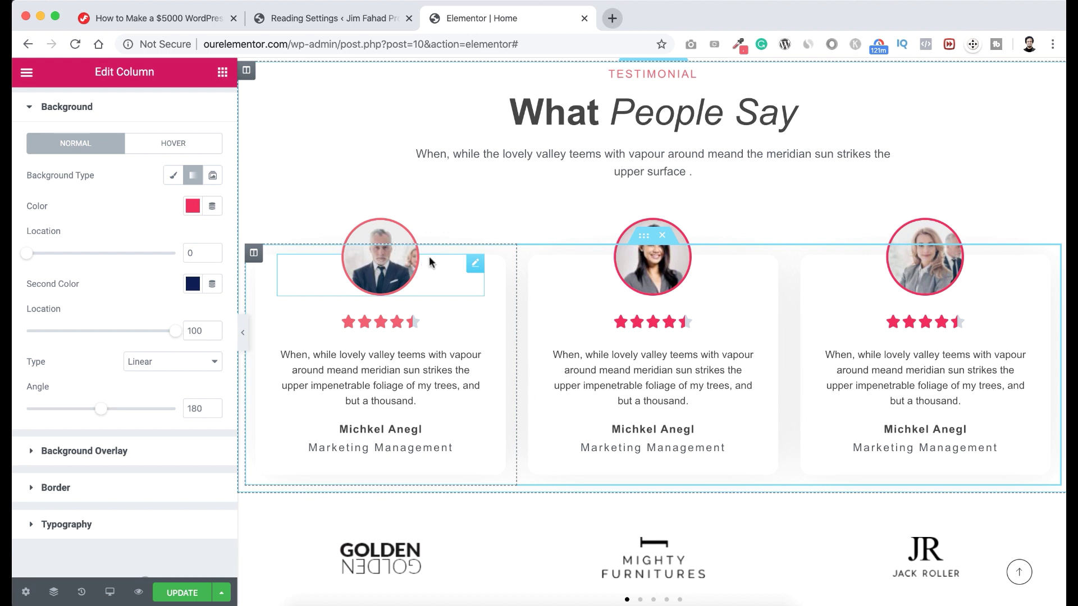
# Step: Upload the suited businessman headshot from the Head-shot folder and insert it as the first testimonial photo
pyautogui.click(475, 267)
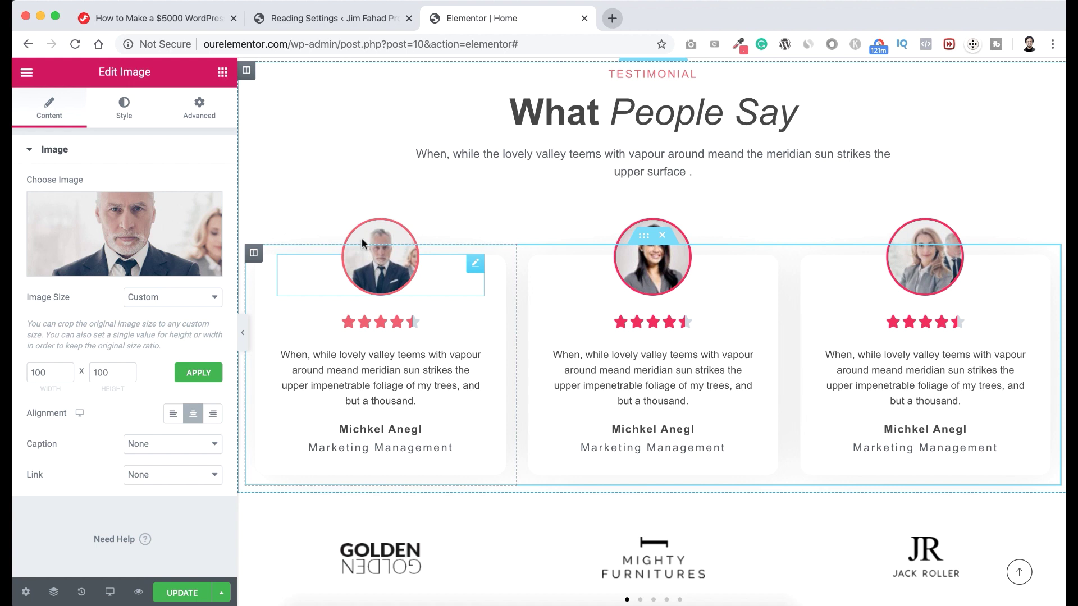
pyautogui.moveTo(133, 237)
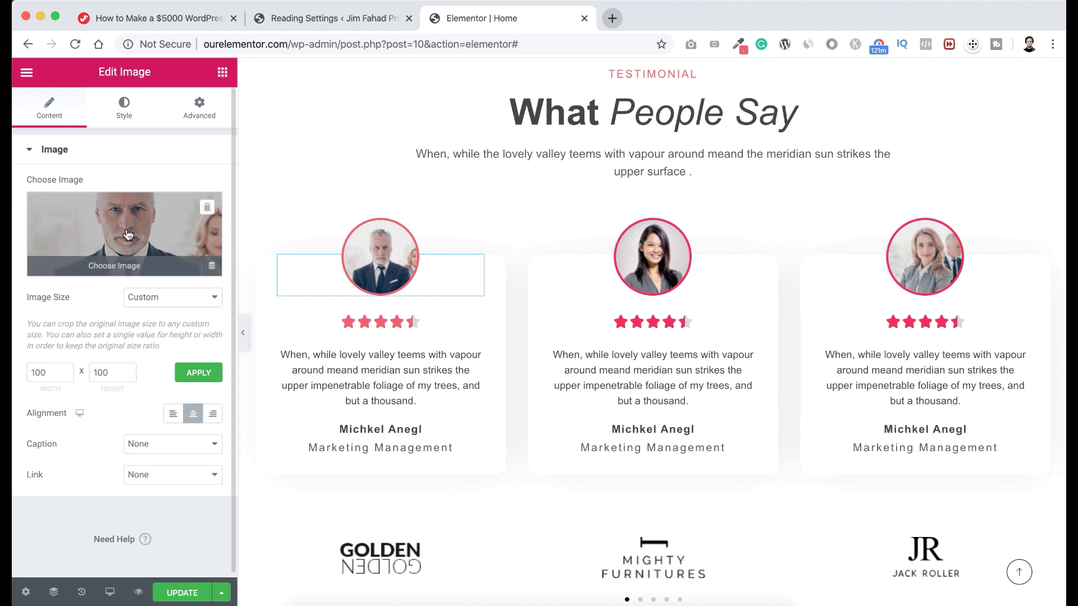
pyautogui.click(128, 235)
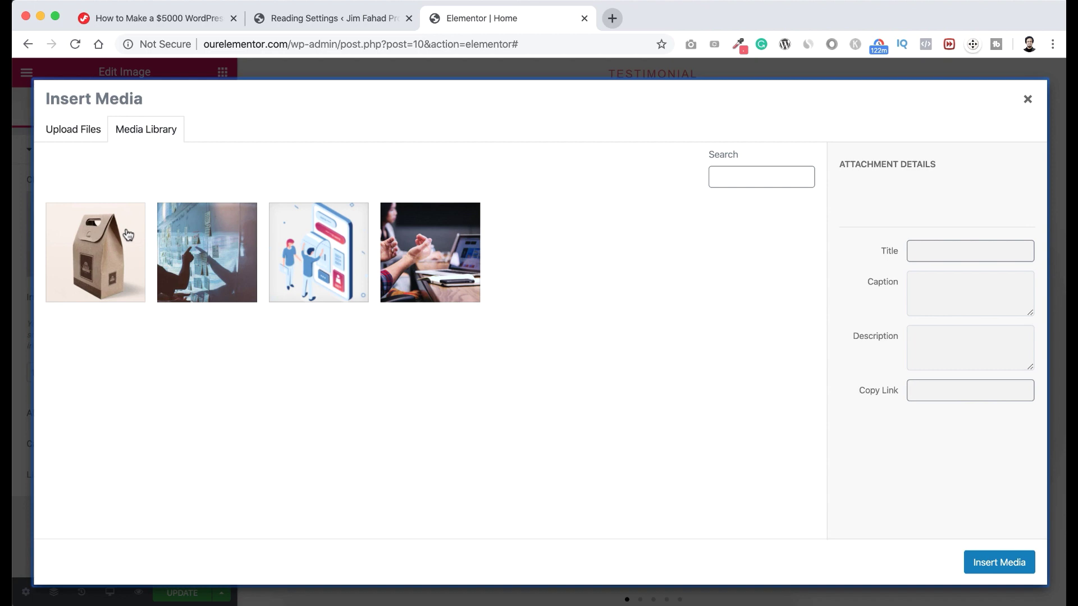
pyautogui.click(84, 138)
pyautogui.click(511, 348)
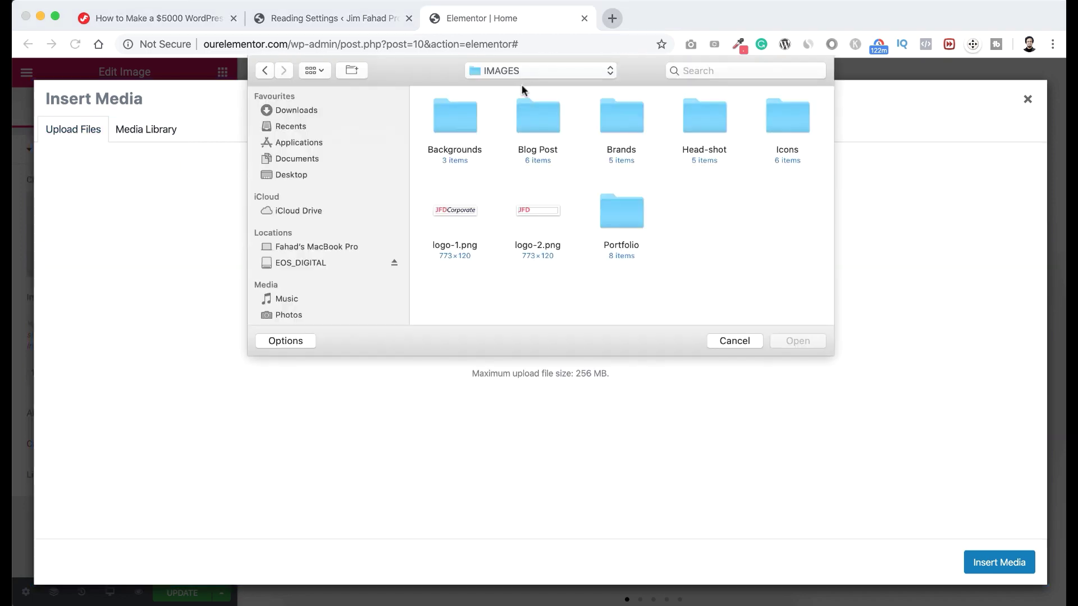
pyautogui.doubleClick(708, 114)
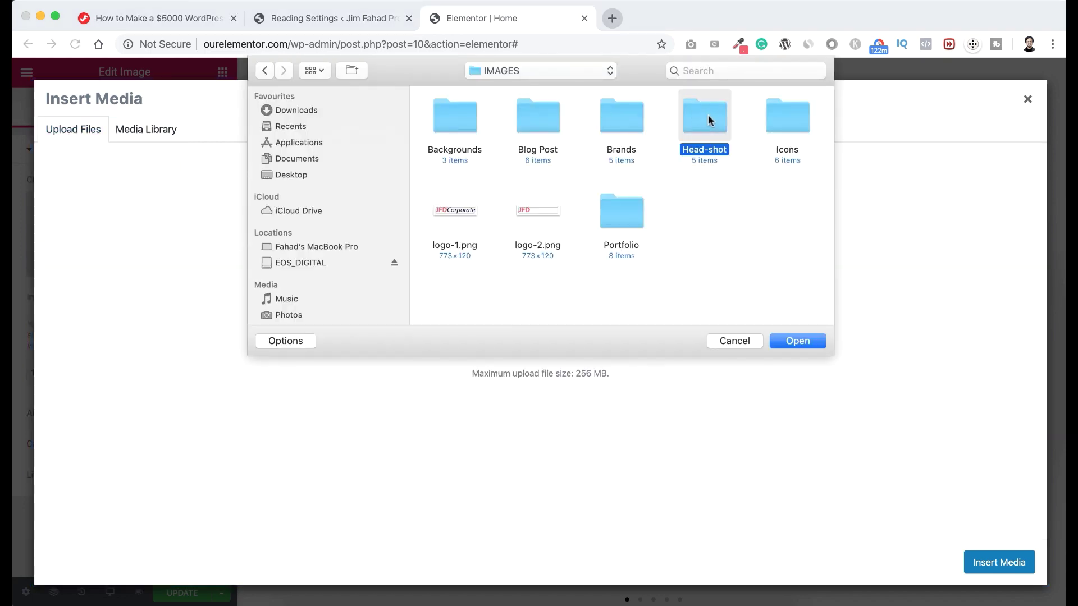
pyautogui.click(530, 112)
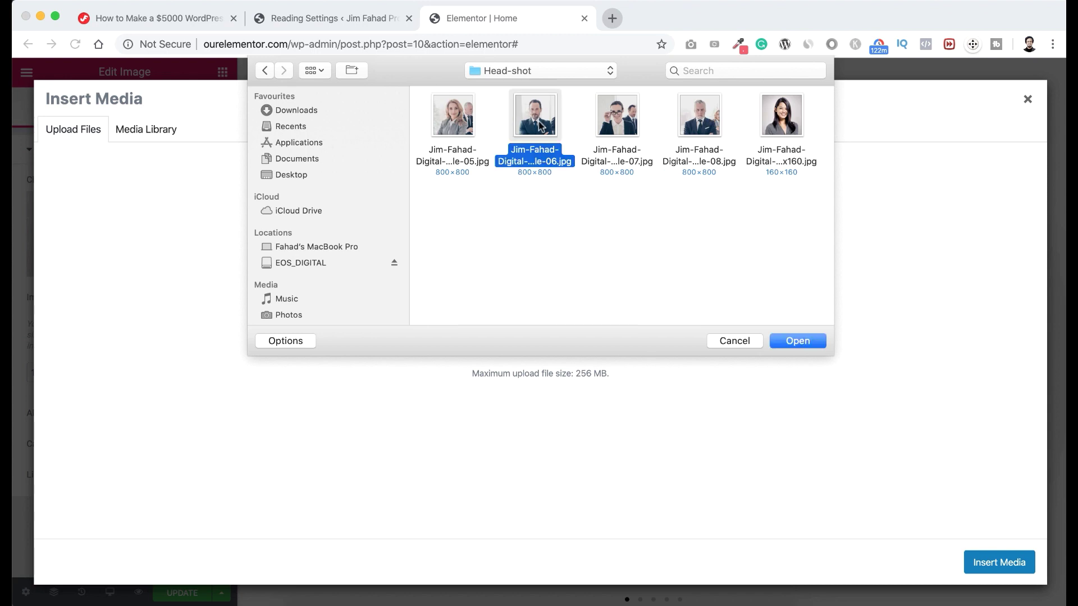
pyautogui.click(814, 340)
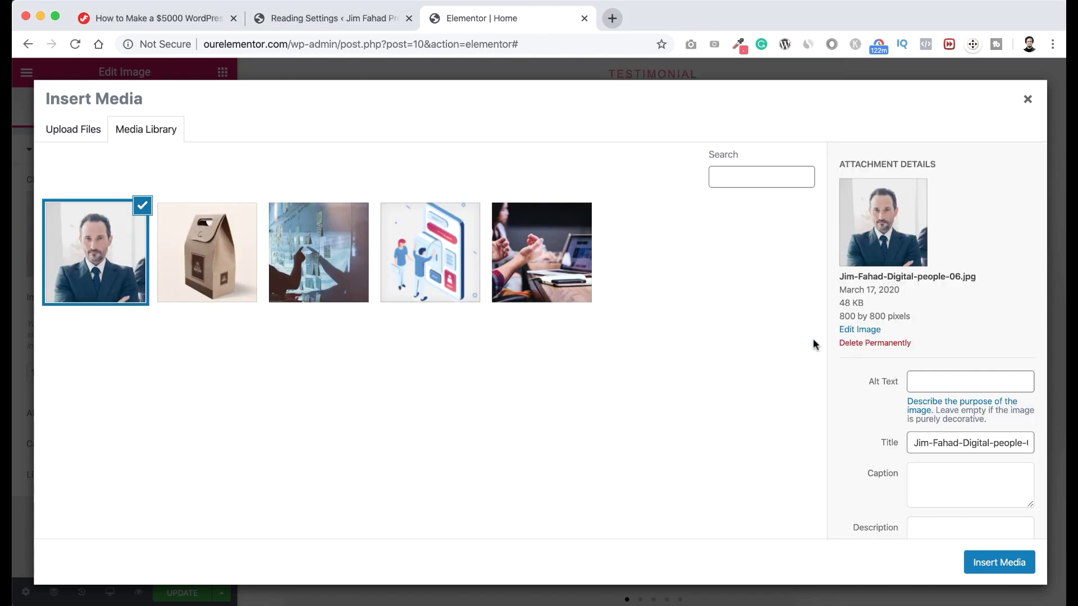
pyautogui.click(991, 564)
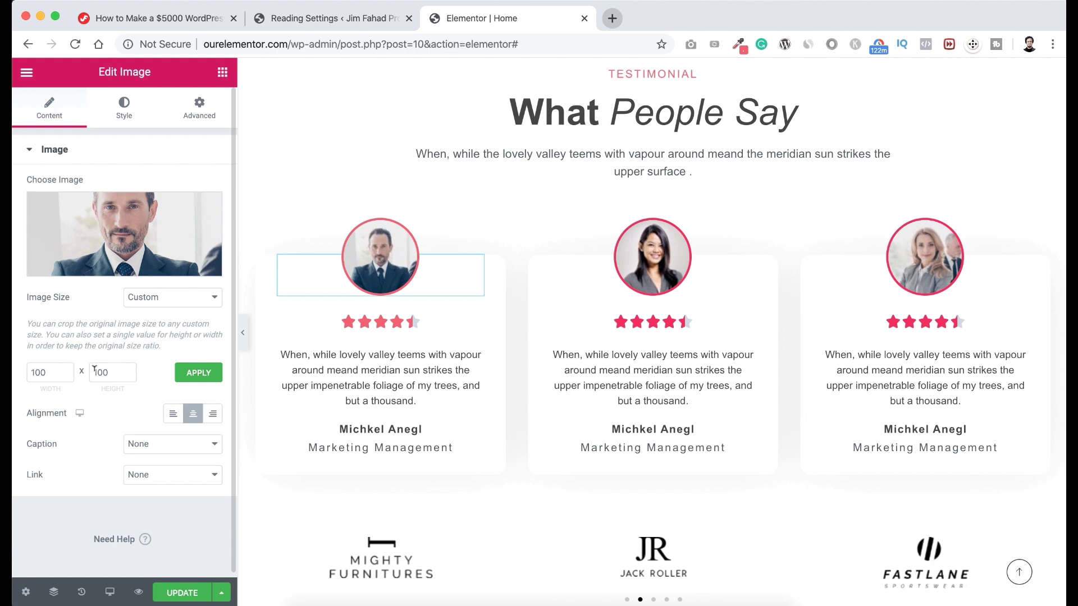
pyautogui.click(34, 371)
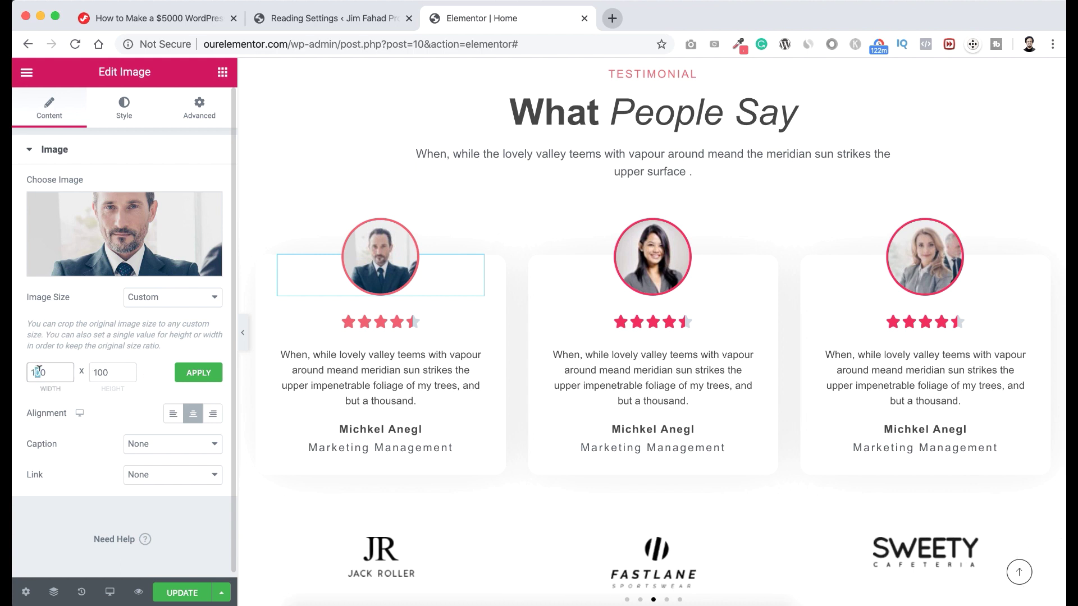
pyautogui.doubleClick(99, 371)
pyautogui.write('15')
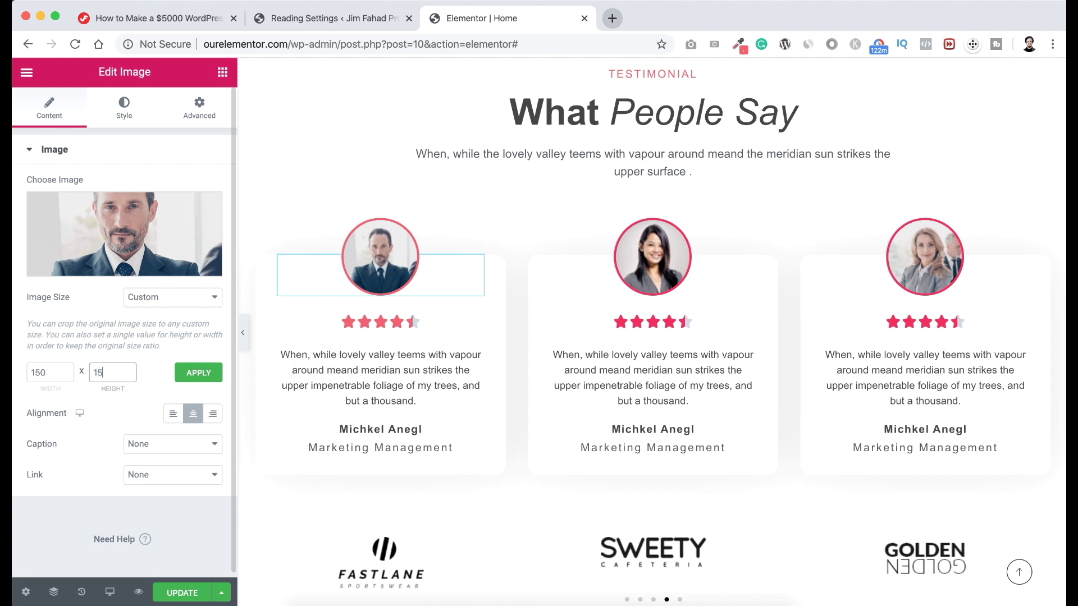
pyautogui.write('0')
pyautogui.click(198, 372)
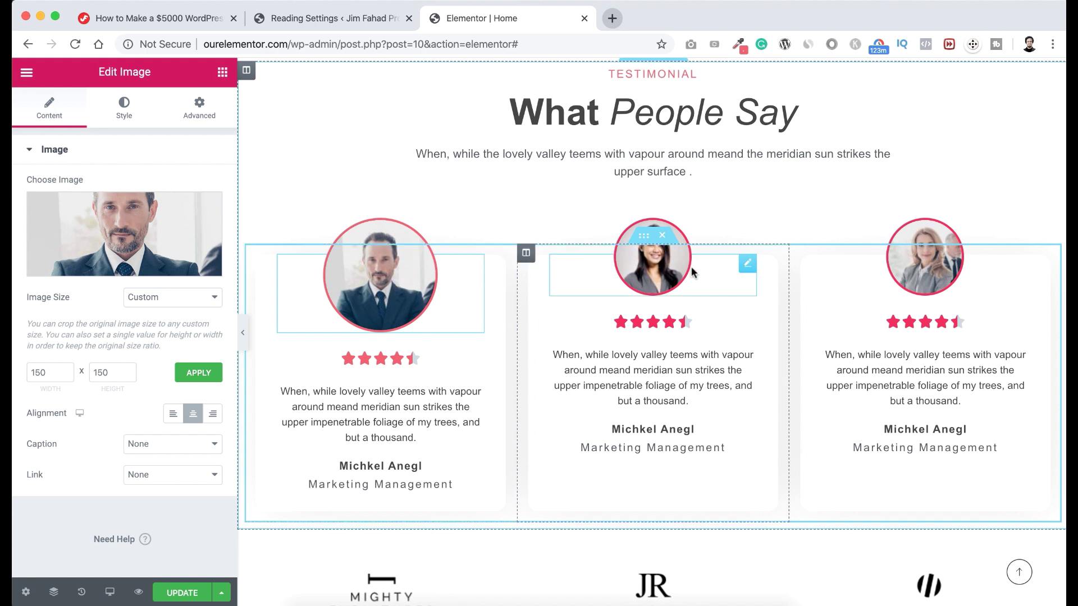
pyautogui.click(746, 264)
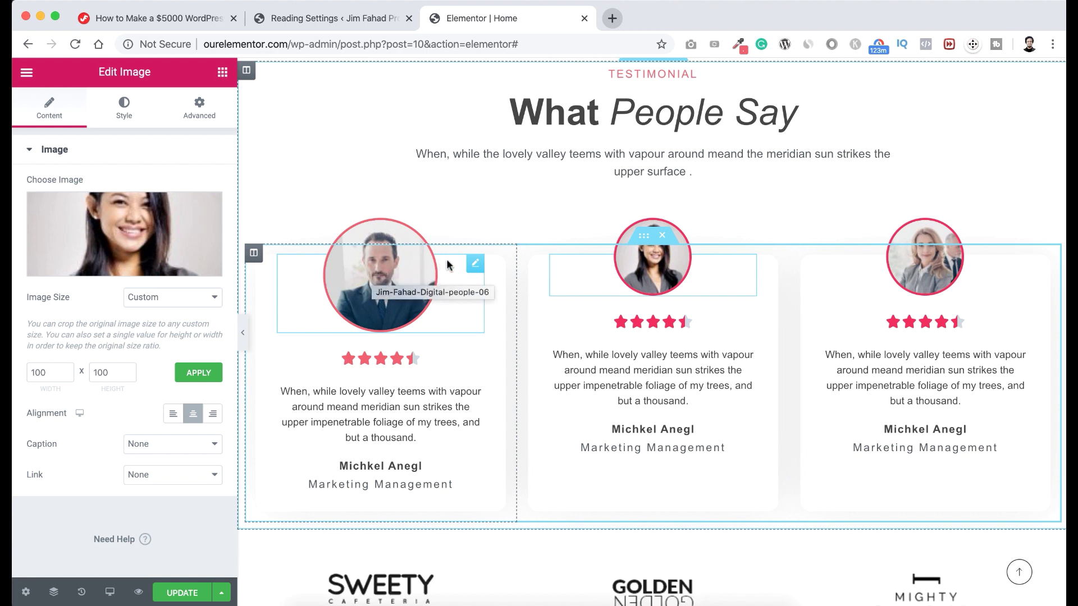
pyautogui.click(475, 266)
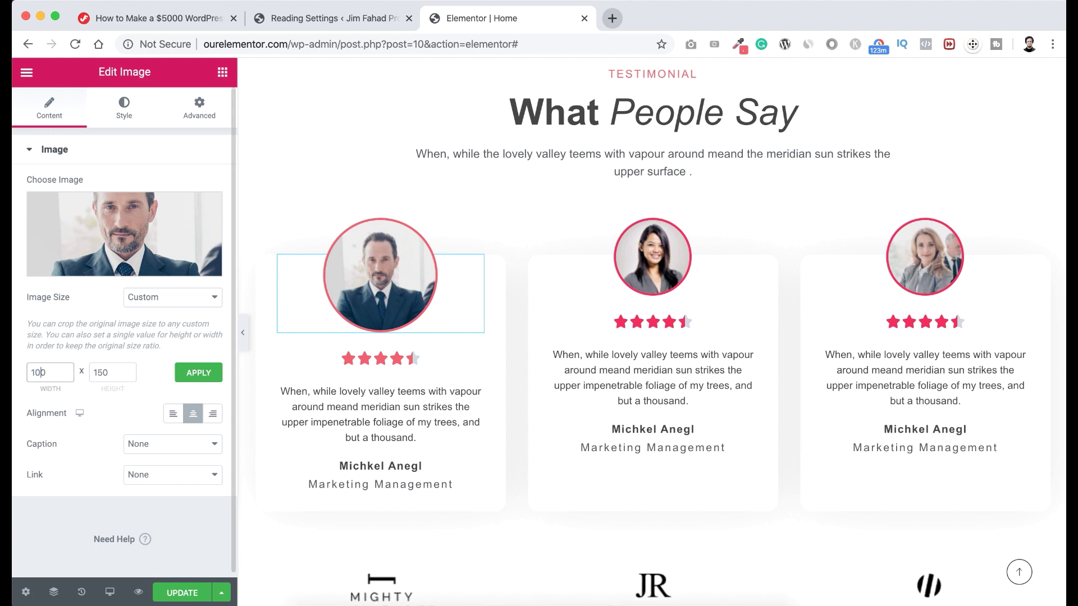
pyautogui.click(99, 370)
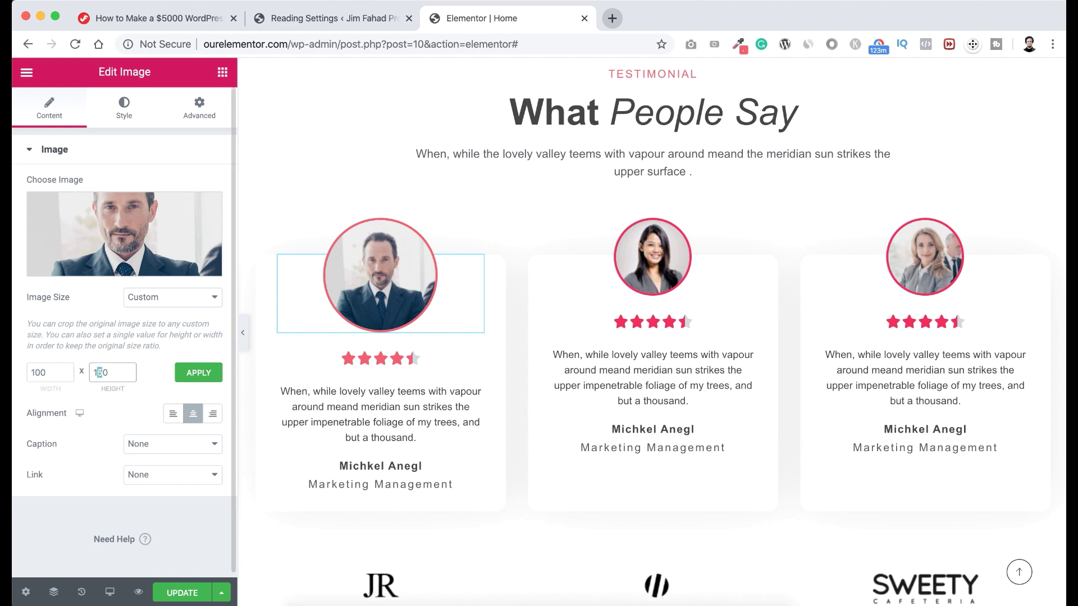
pyautogui.click(184, 373)
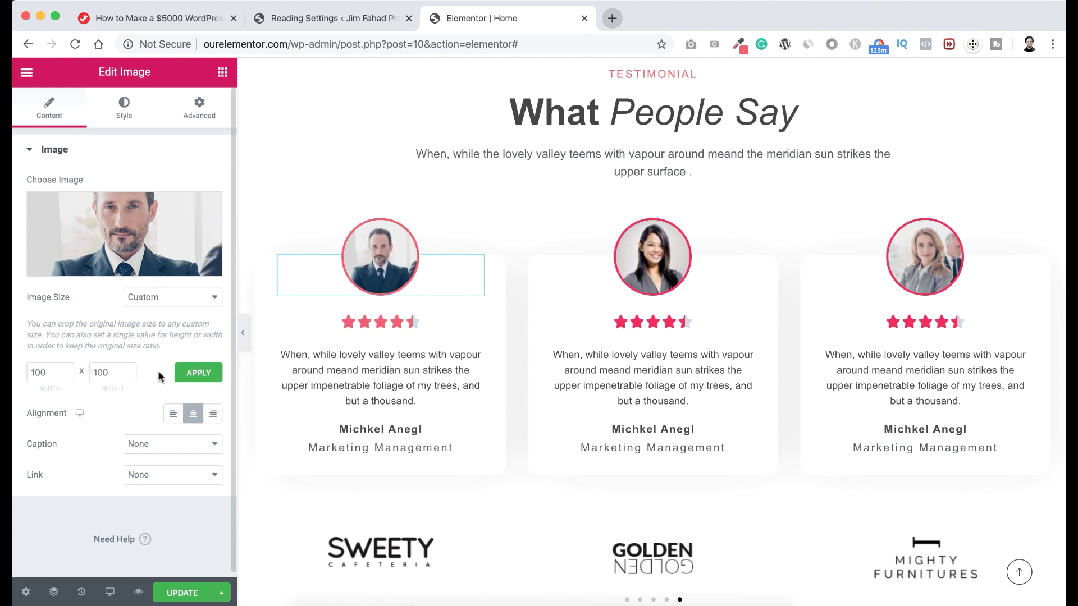
pyautogui.click(172, 416)
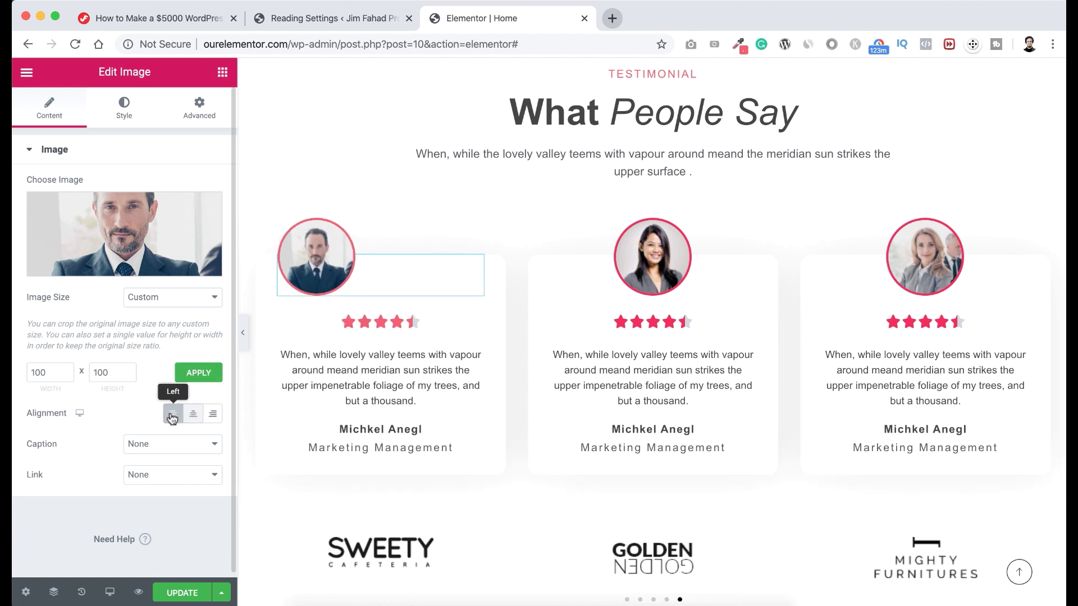
pyautogui.click(211, 415)
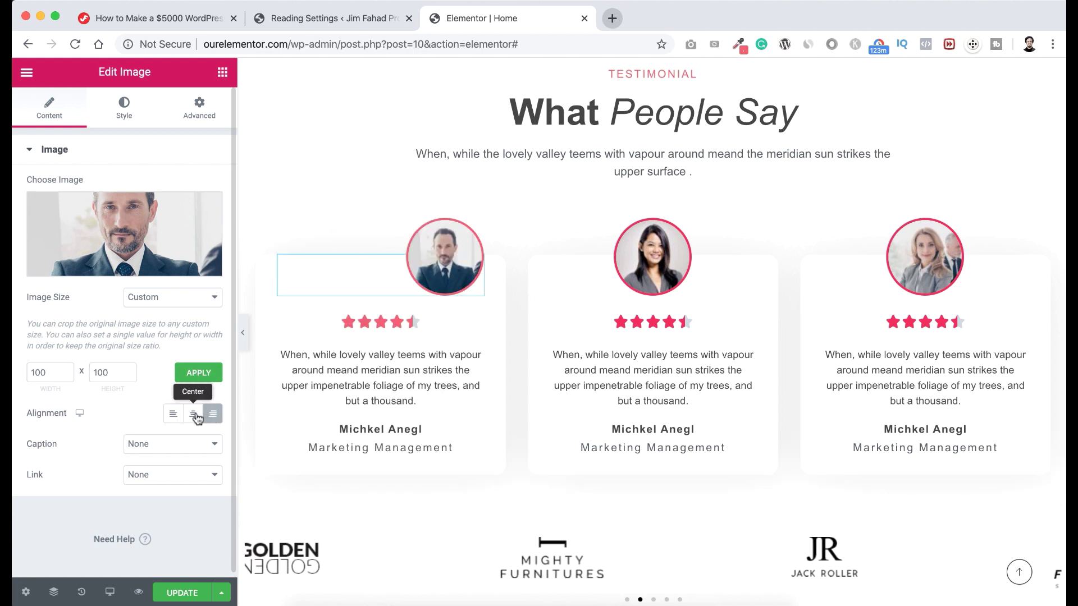
pyautogui.click(194, 416)
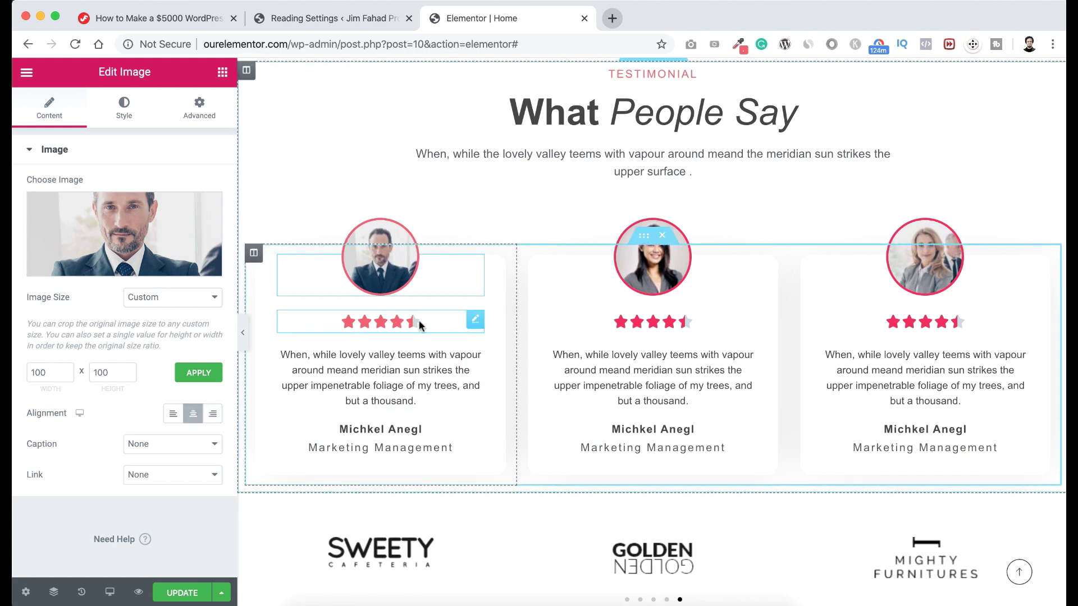
# Step: Switch the first card's star rating to a 0-10 scale and set it to 9
pyautogui.click(432, 316)
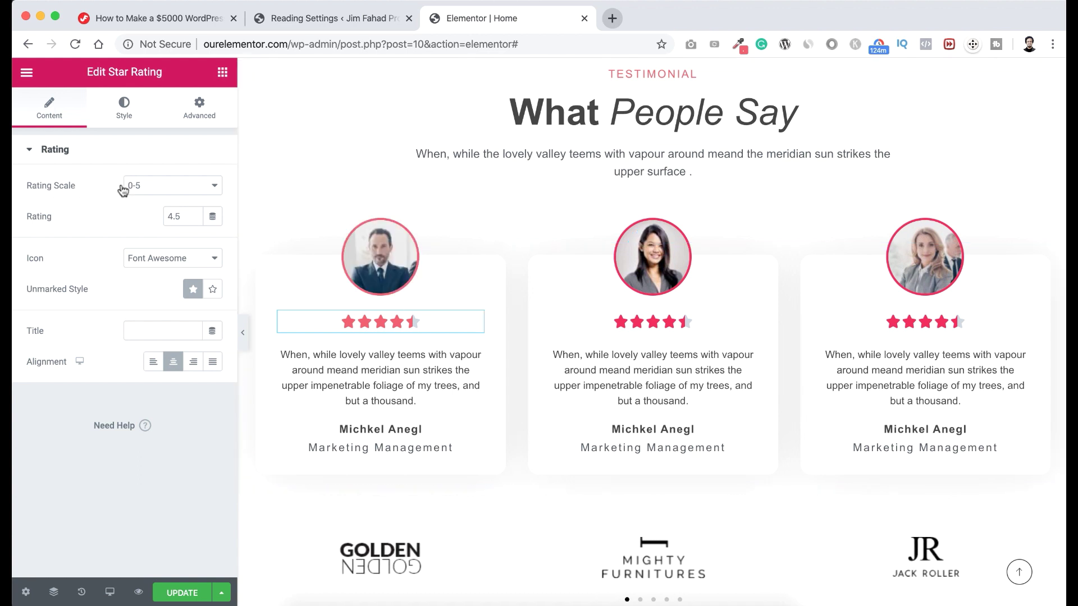
pyautogui.click(160, 188)
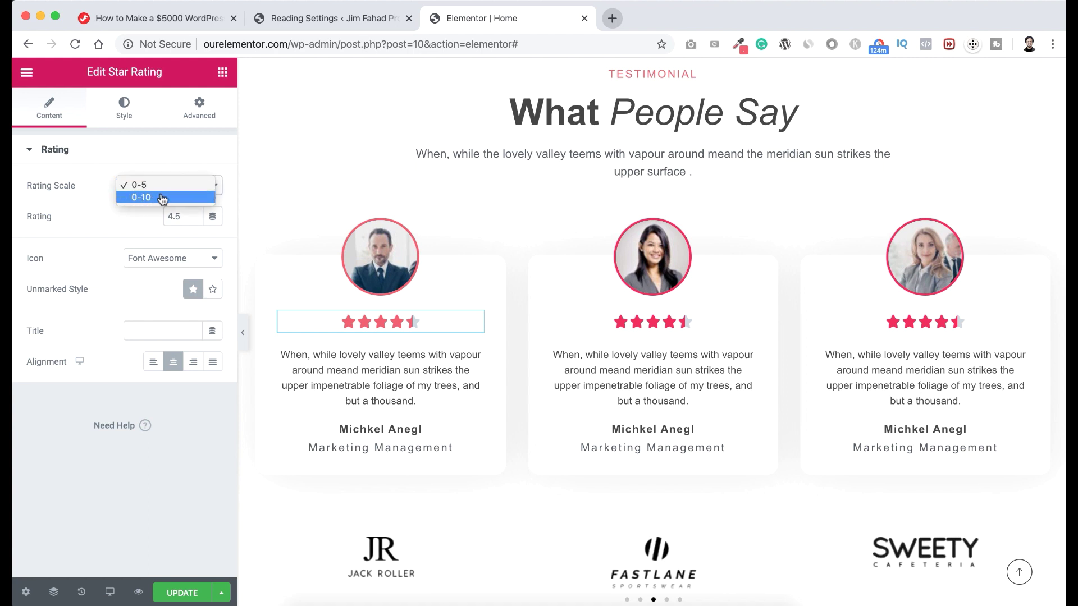
pyautogui.click(167, 197)
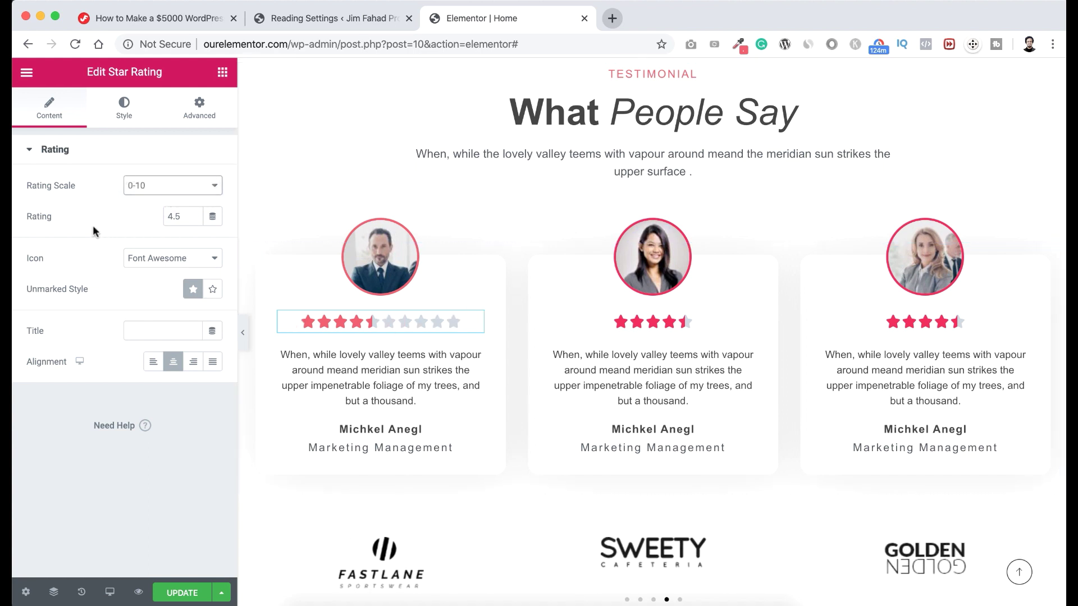
pyautogui.doubleClick(176, 216)
pyautogui.press('BackSpace')
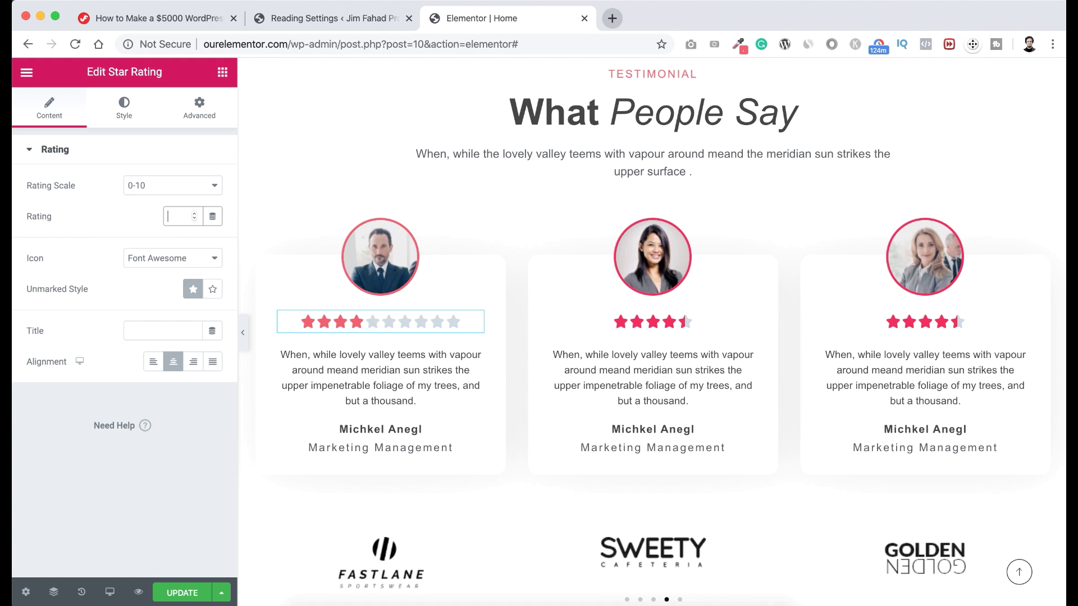
pyautogui.write('9')
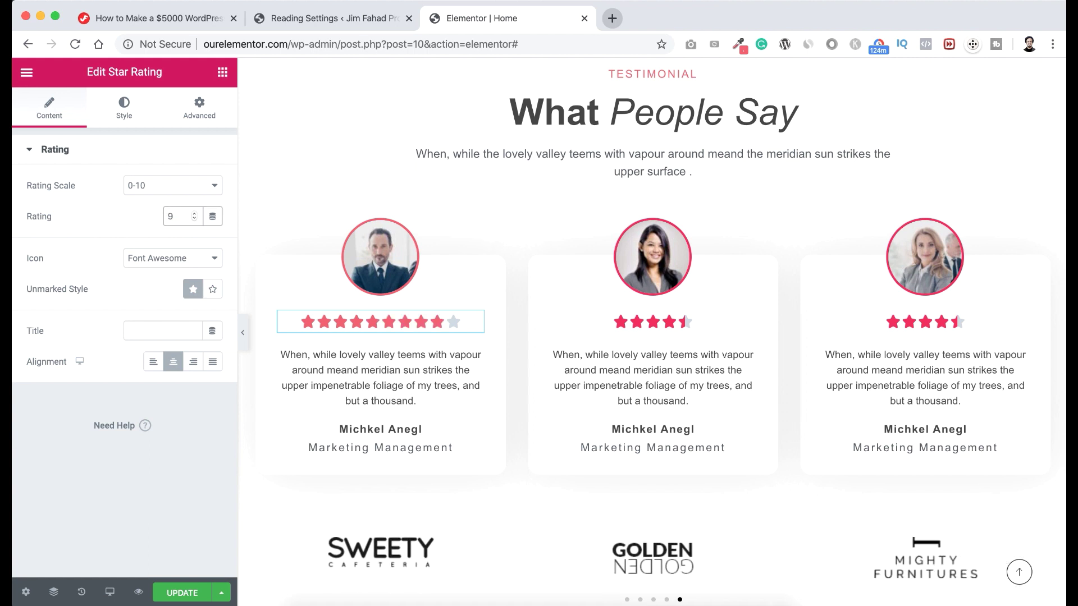
# Step: Try larger stars, then set the star size back to 20 and adjust the spacing
pyautogui.click(126, 106)
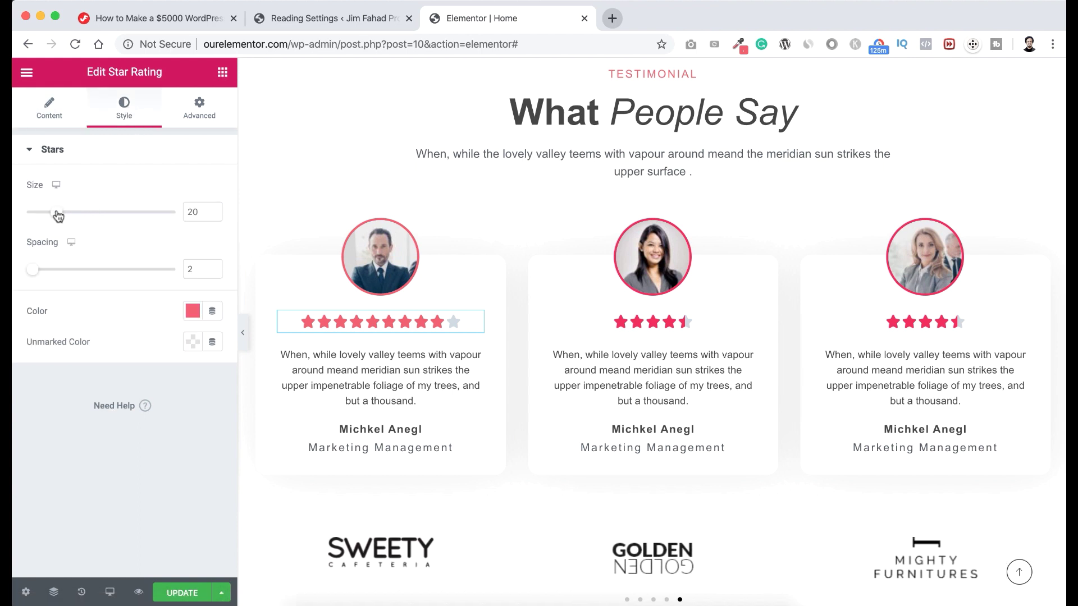
pyautogui.moveTo(59, 215); pyautogui.dragTo(99, 218)
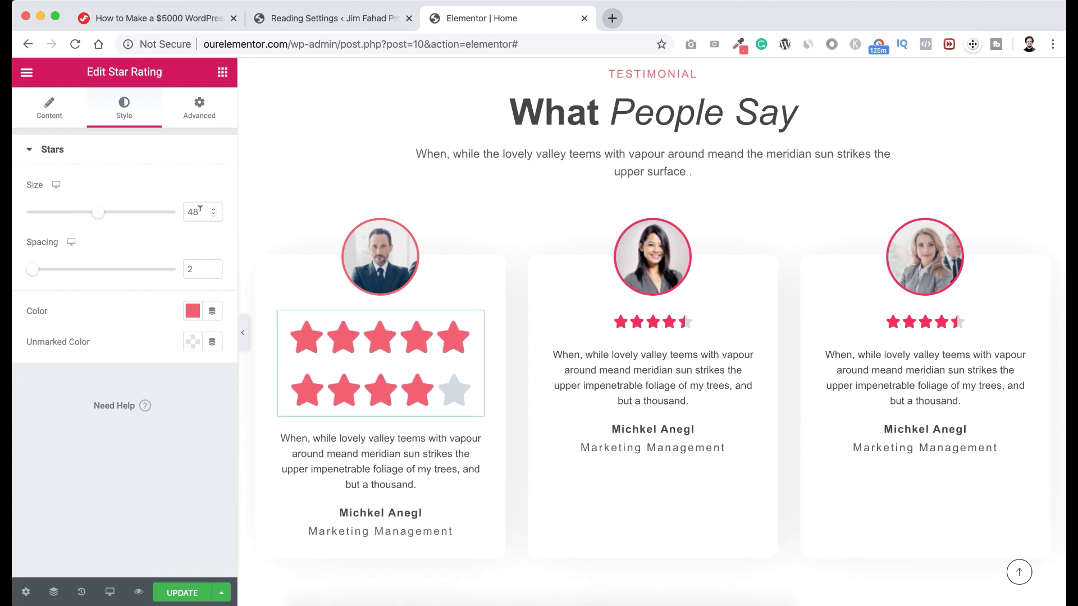
pyautogui.doubleClick(198, 212)
pyautogui.write('20')
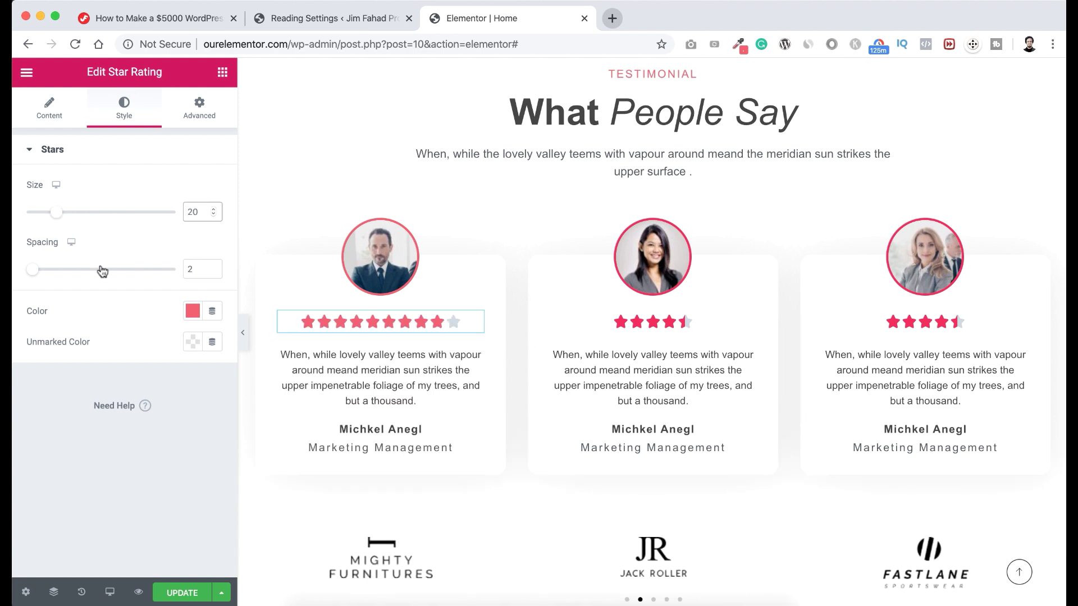
pyautogui.moveTo(36, 271)
pyautogui.mouseDown()
pyautogui.moveTo(54, 269)
pyautogui.moveTo(36, 271)
pyautogui.mouseUp()
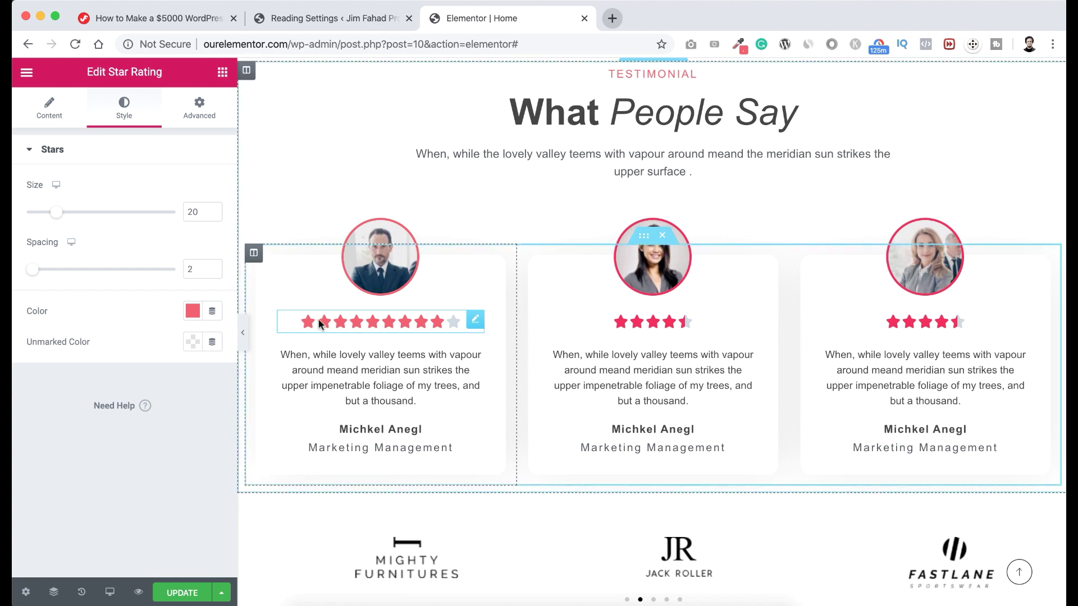
# Step: Change the first card's star colour to a softer red
pyautogui.click(192, 313)
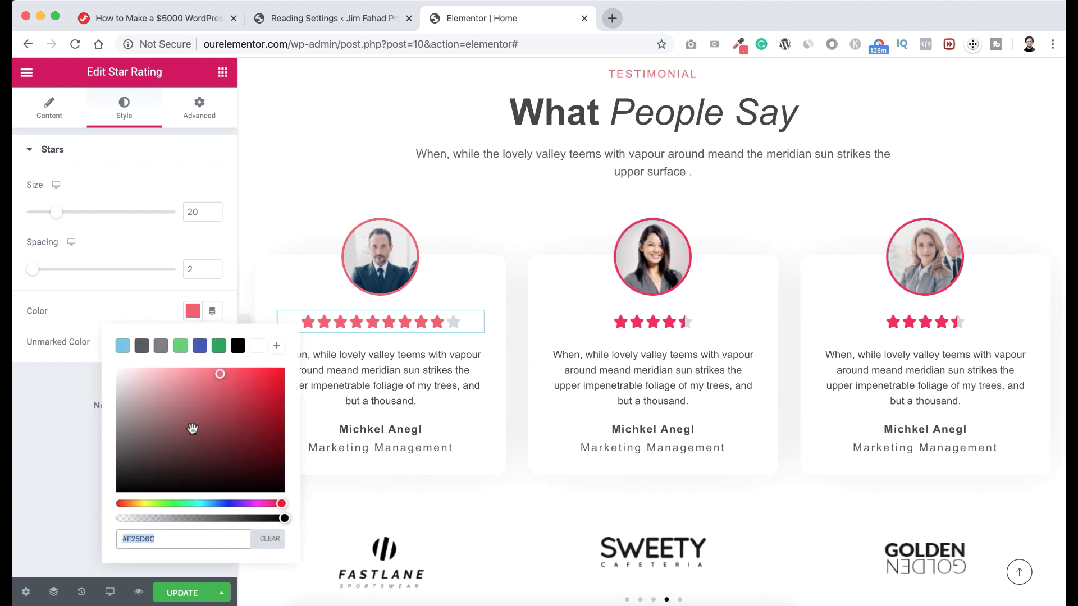
pyautogui.moveTo(212, 421); pyautogui.dragTo(237, 375)
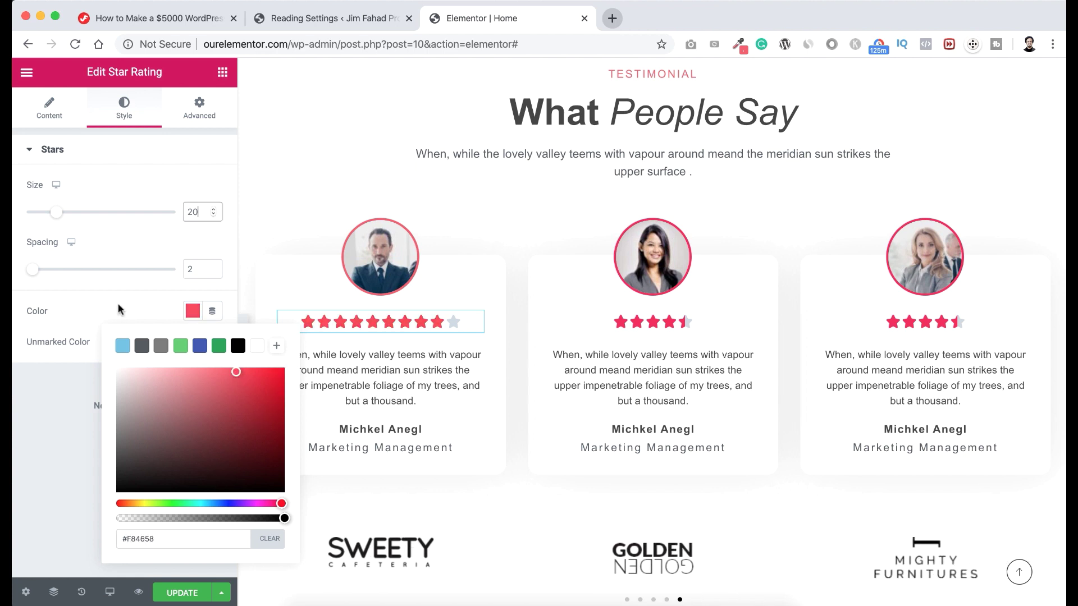
pyautogui.click(116, 302)
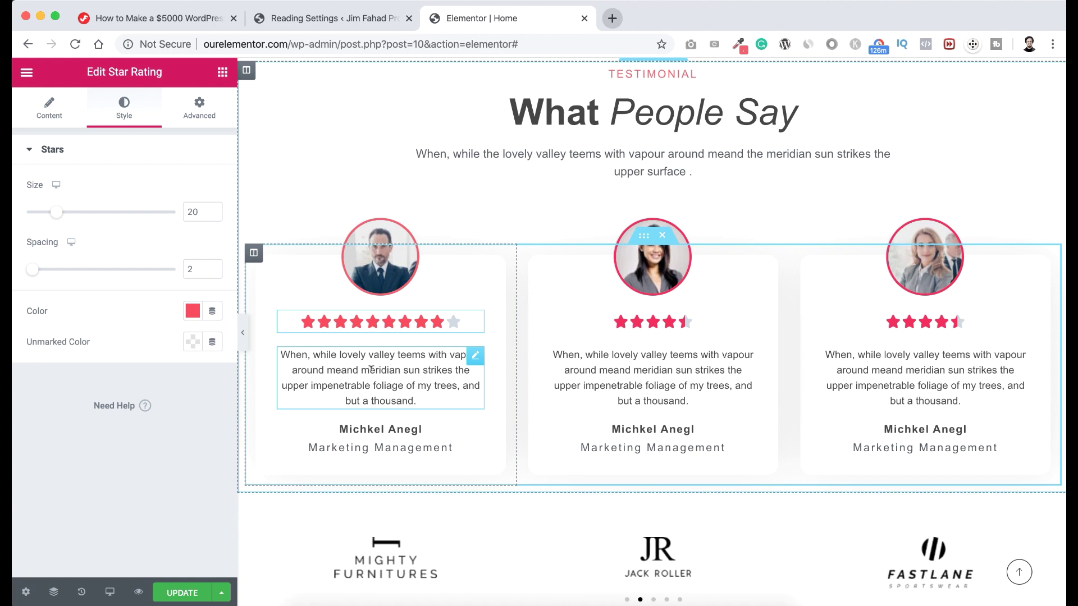
# Step: Review the first card's review text, name heading and Marketing Management job-title settings
pyautogui.click(385, 369)
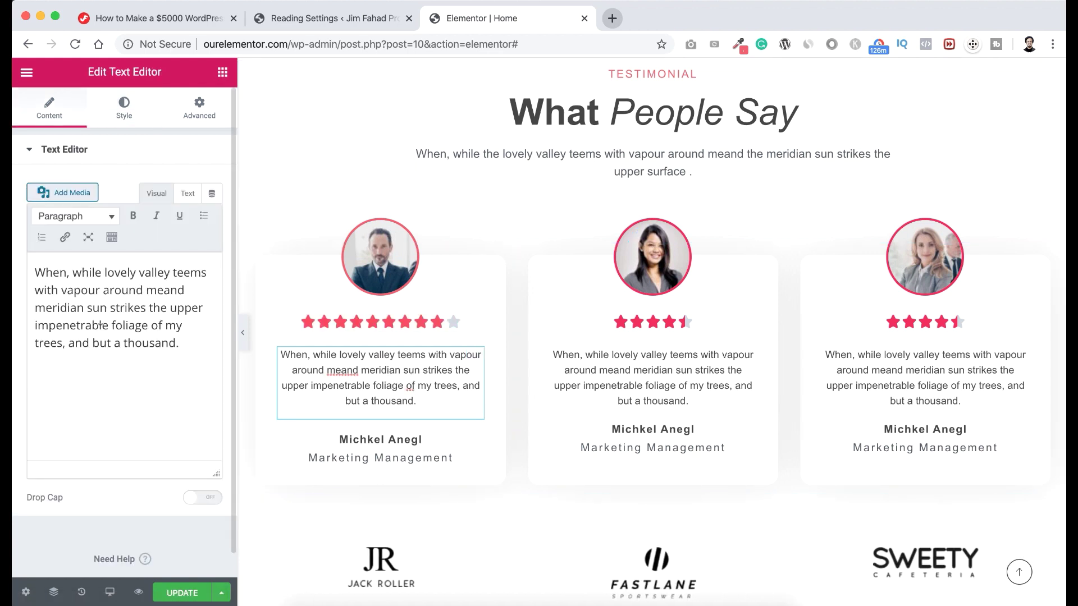
pyautogui.click(369, 437)
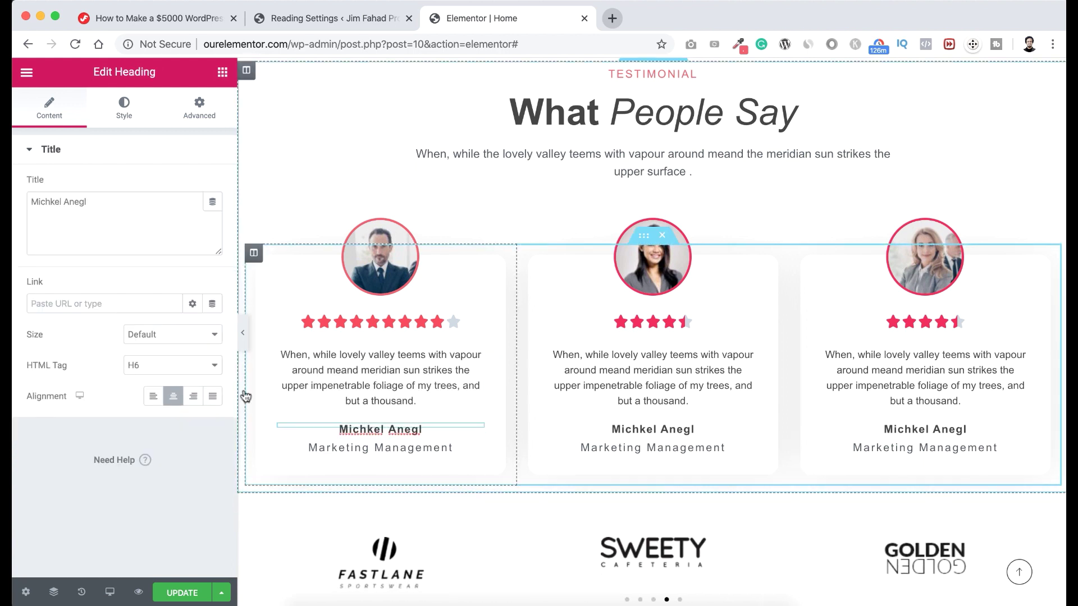
pyautogui.moveTo(97, 200); pyautogui.dragTo(26, 195)
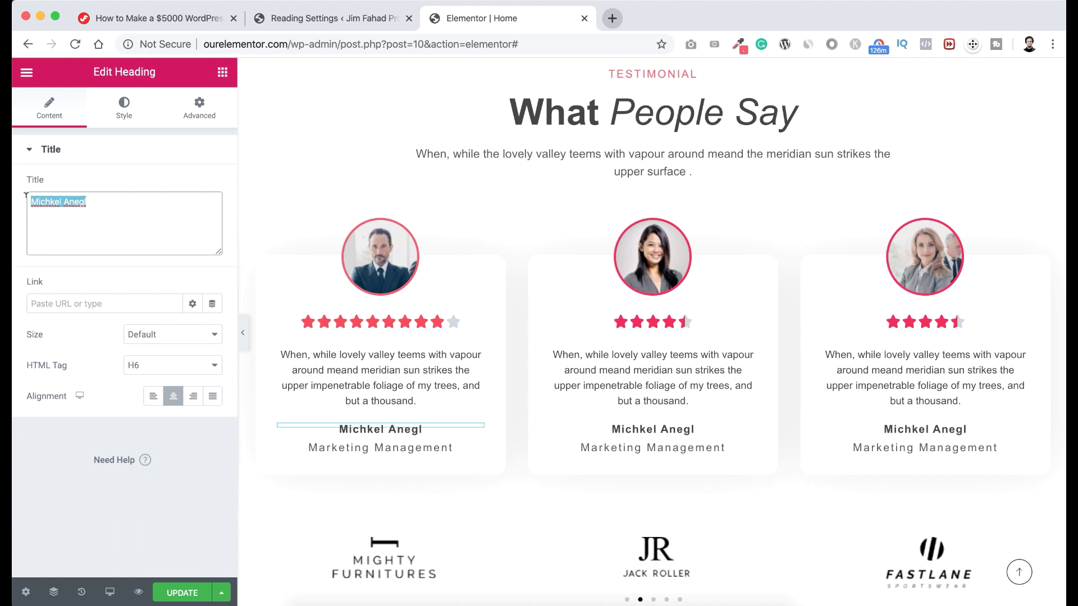
pyautogui.click(351, 443)
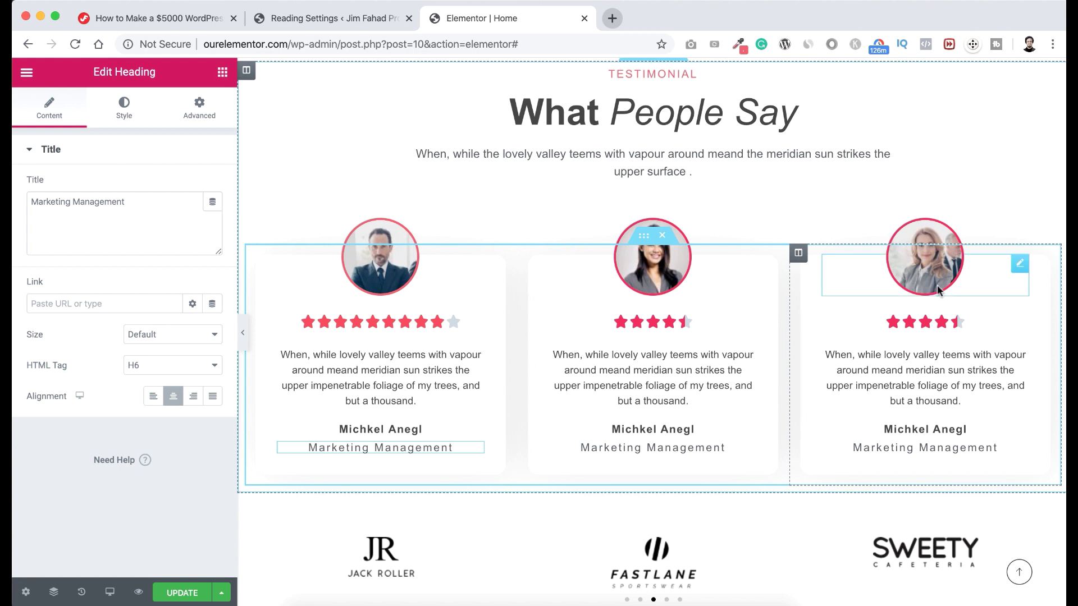
pyautogui.rightClick(800, 255)
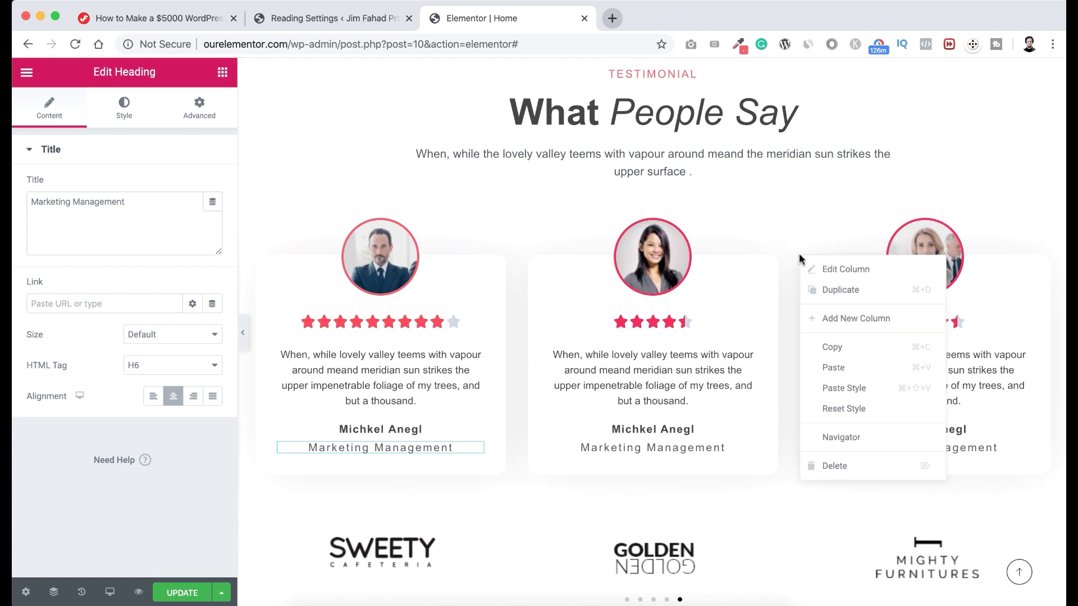
pyautogui.click(815, 289)
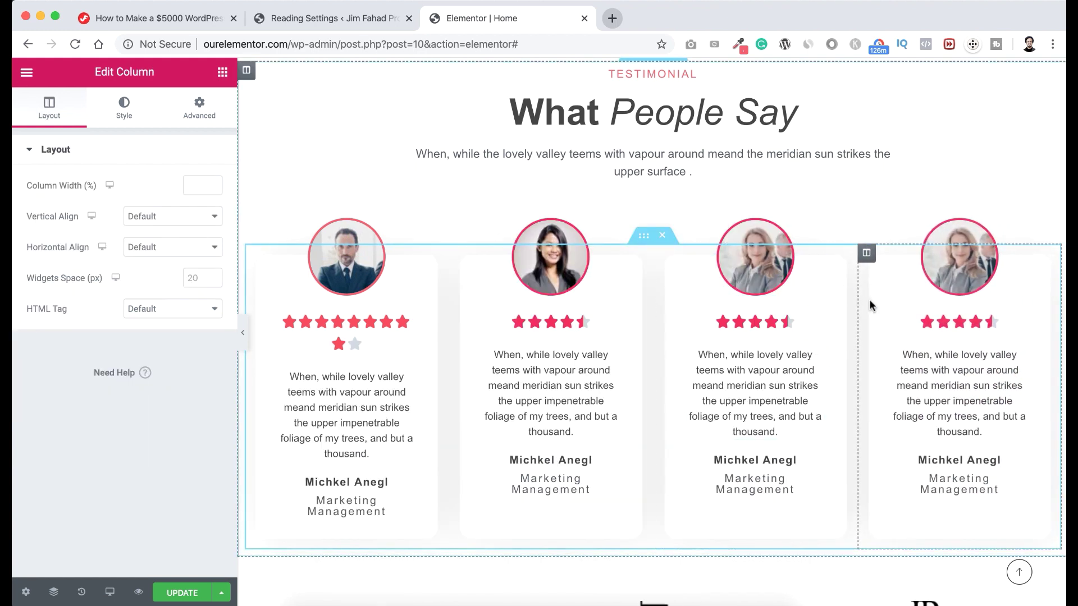
pyautogui.rightClick(866, 255)
pyautogui.click(882, 467)
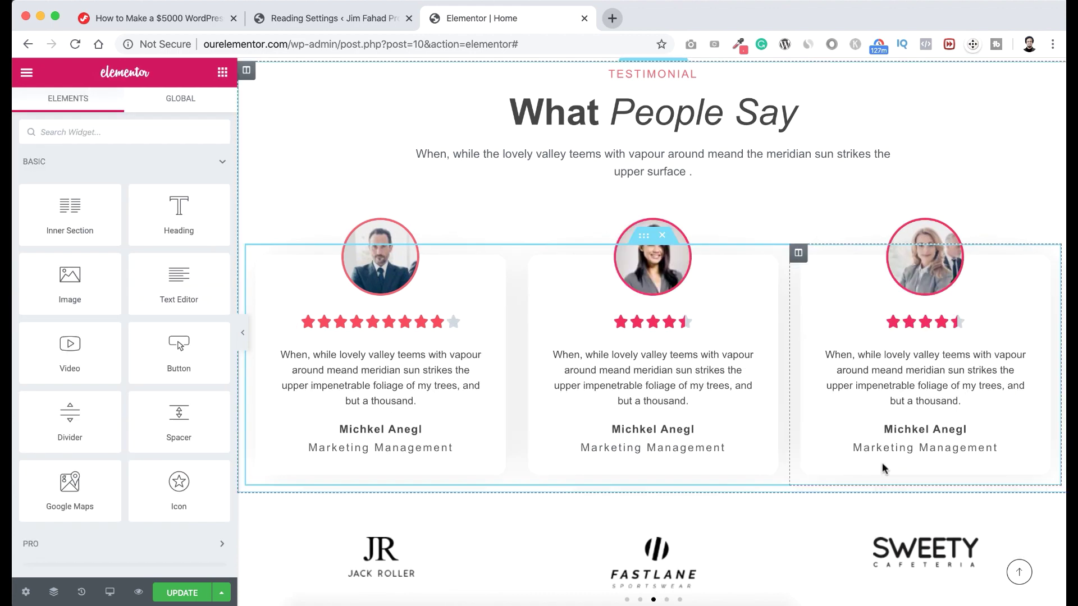
pyautogui.scroll(-2, 885, 464)
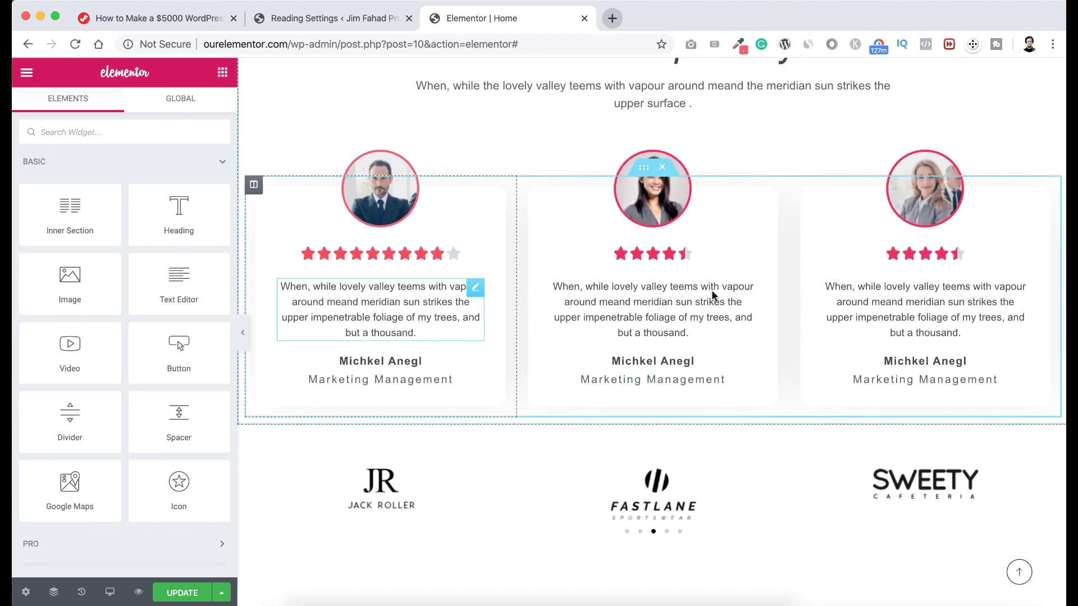
pyautogui.rightClick(644, 172)
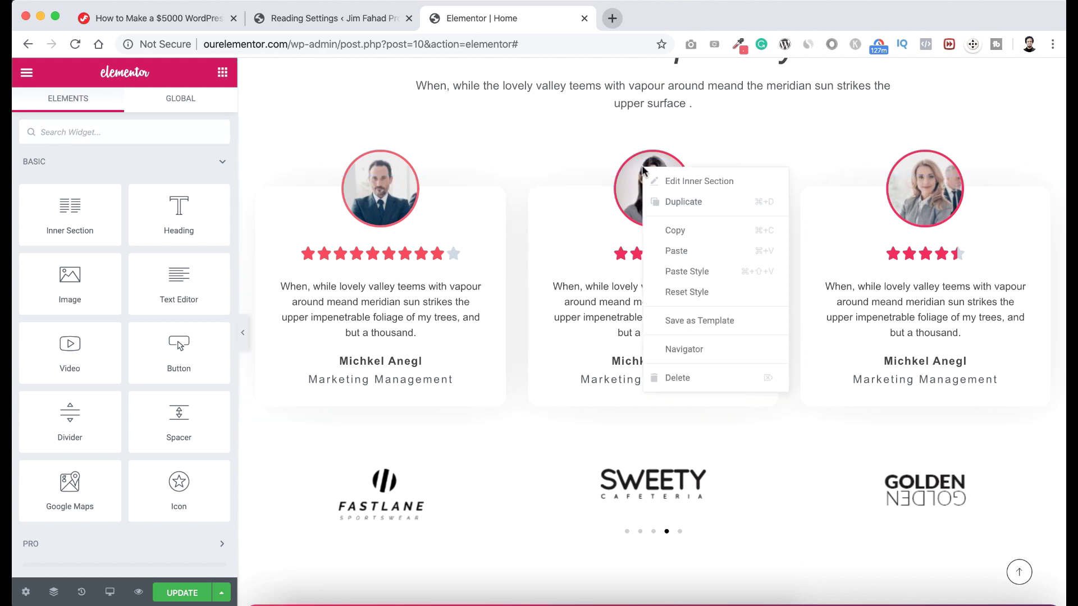
pyautogui.click(660, 202)
pyautogui.scroll(-2, 664, 199)
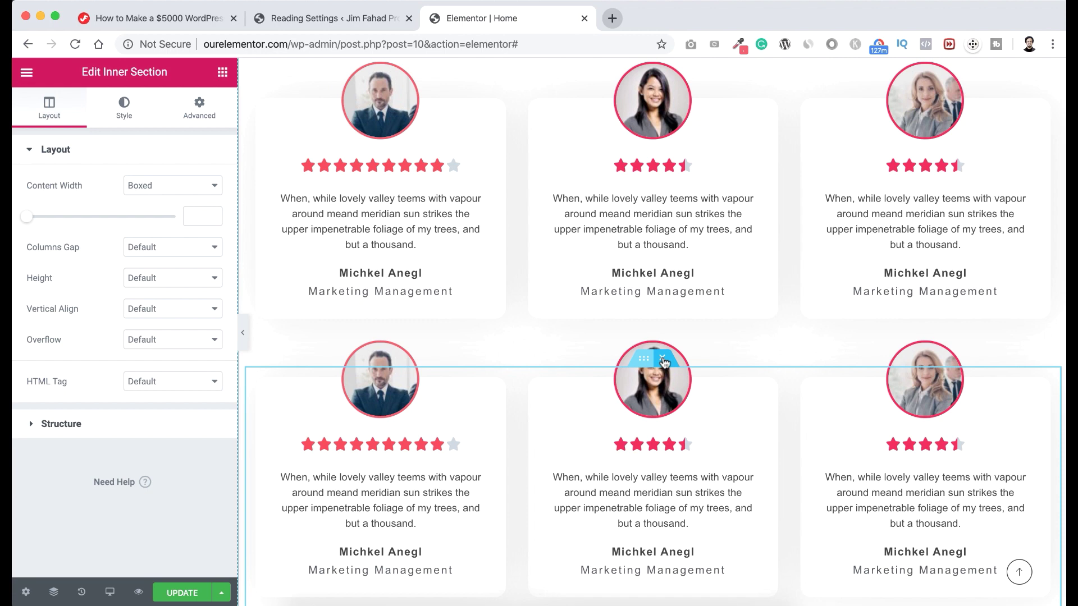
pyautogui.click(663, 360)
pyautogui.scroll(5, 668, 314)
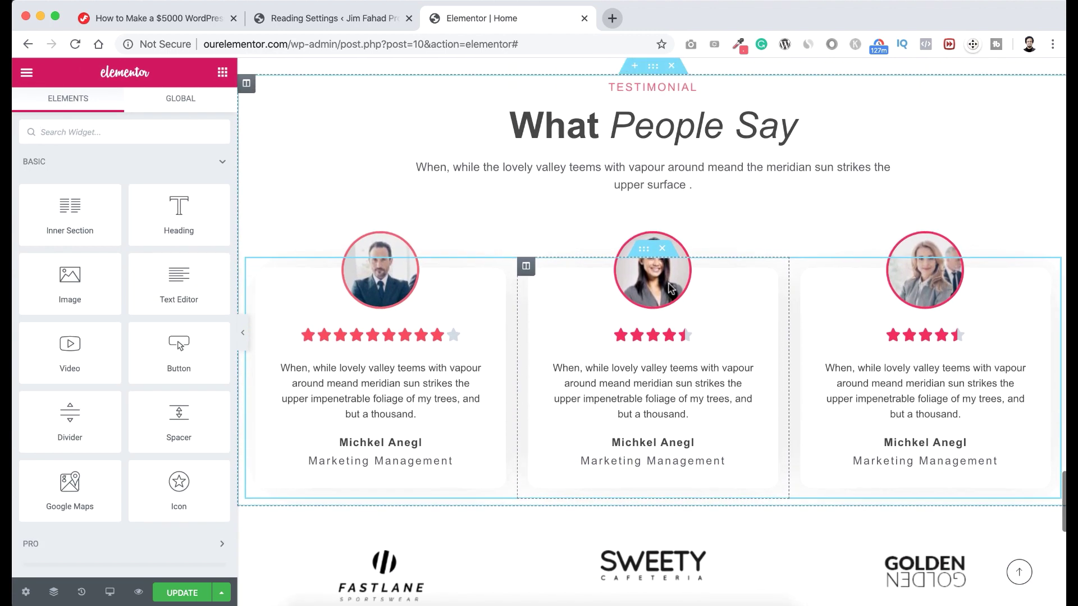
# Step: Reset the logo Image Carousel's gallery, deleting all five existing logos
pyautogui.scroll(-3, 669, 288)
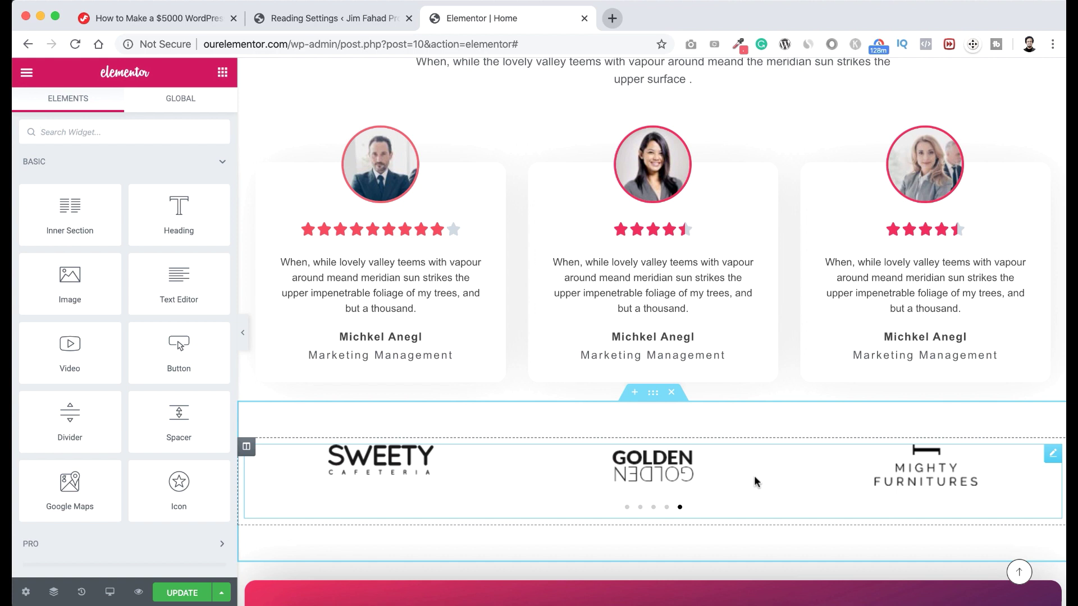
pyautogui.click(1053, 454)
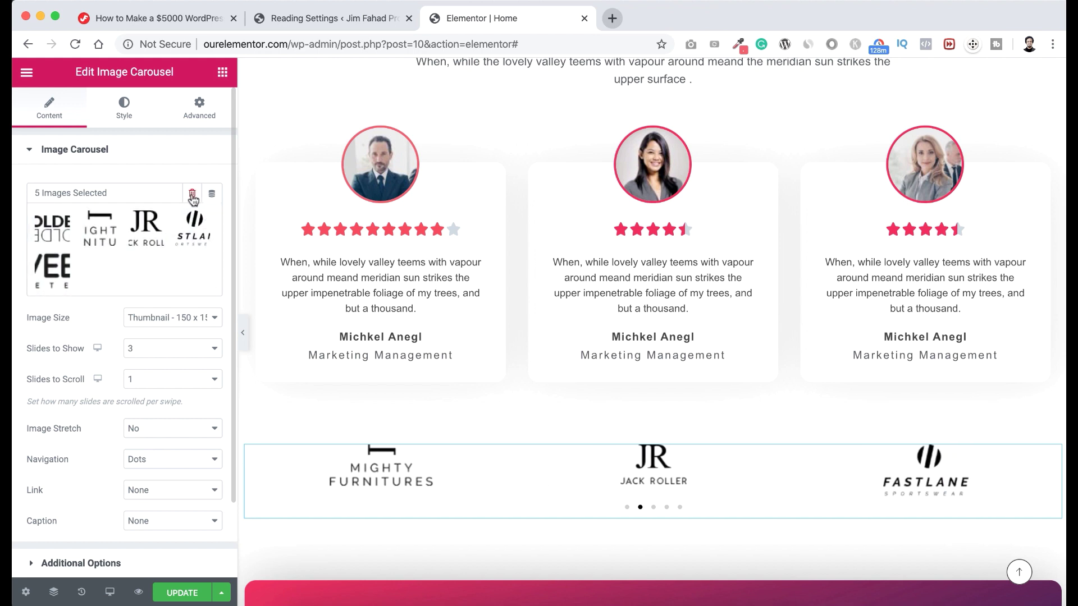
pyautogui.click(192, 195)
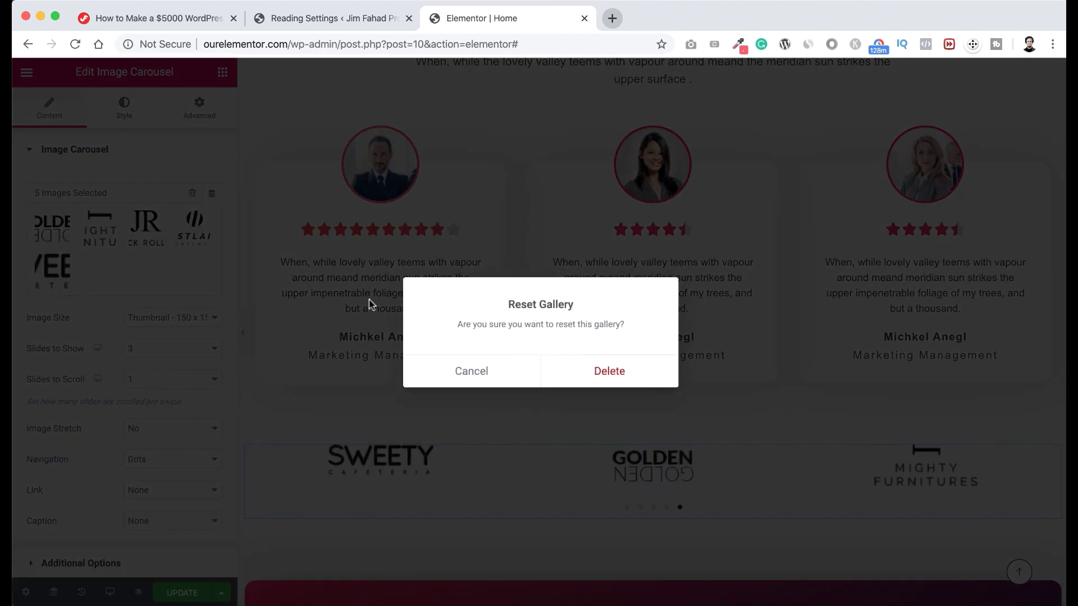
pyautogui.click(607, 373)
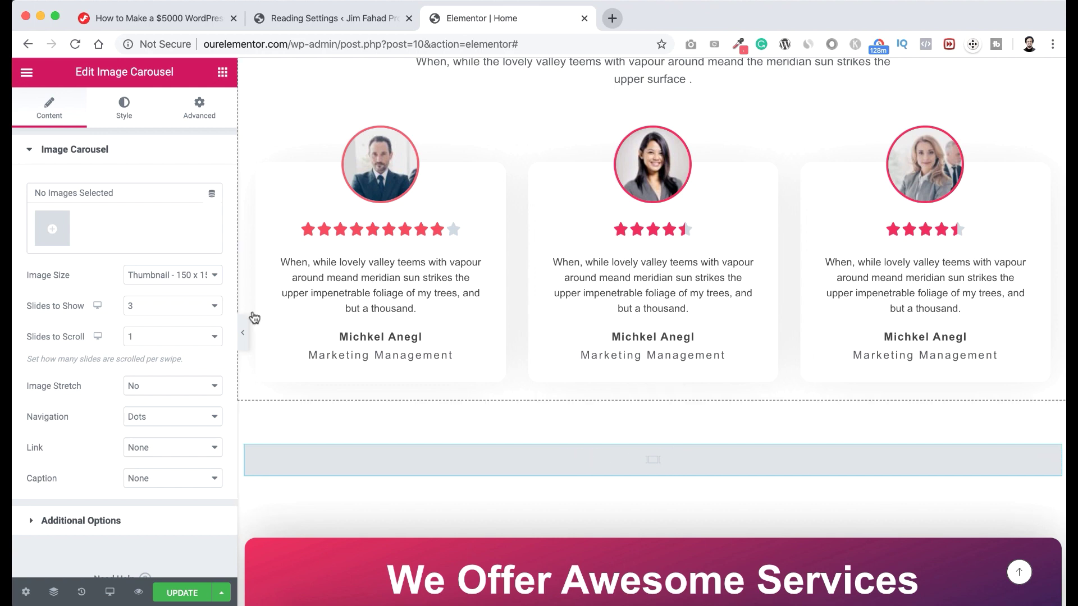
# Step: Upload all five brand logo files from the IMAGES > Brands folder
pyautogui.click(54, 232)
pyautogui.click(222, 131)
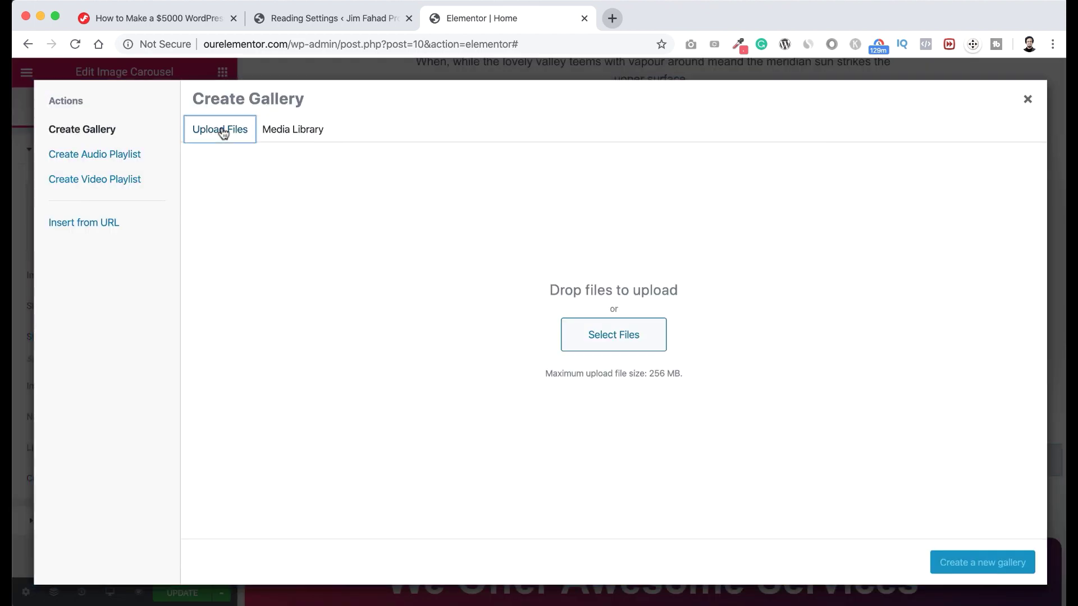
pyautogui.click(590, 343)
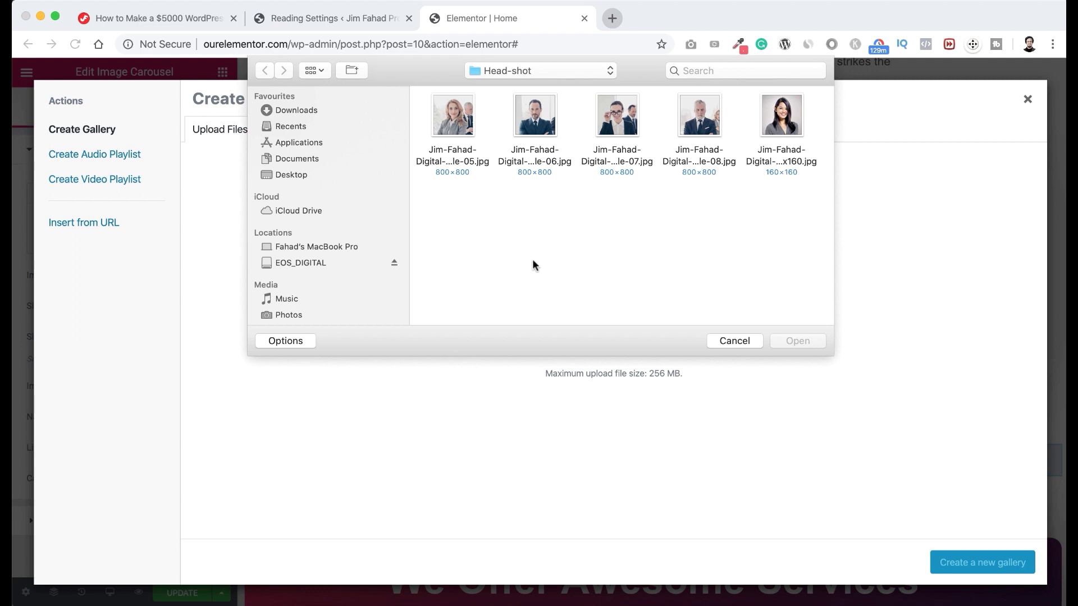
pyautogui.click(526, 71)
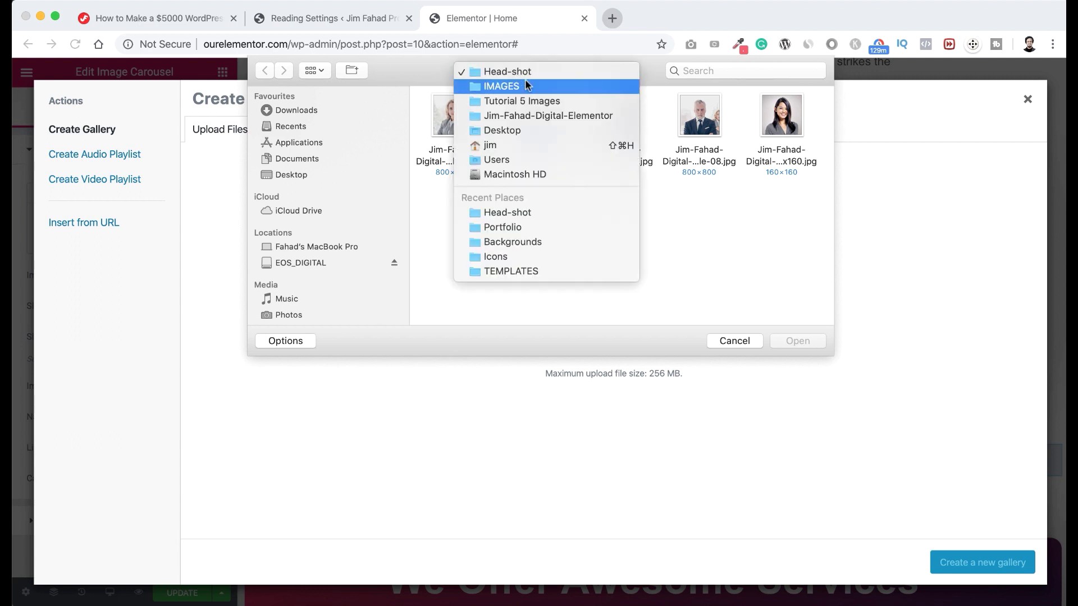
pyautogui.click(526, 84)
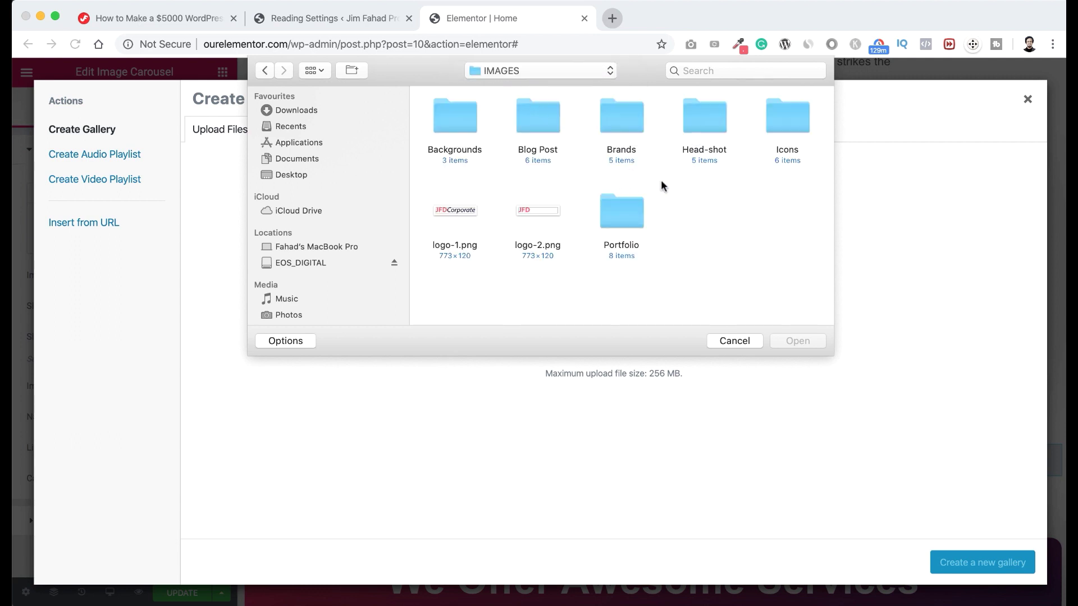
pyautogui.doubleClick(624, 116)
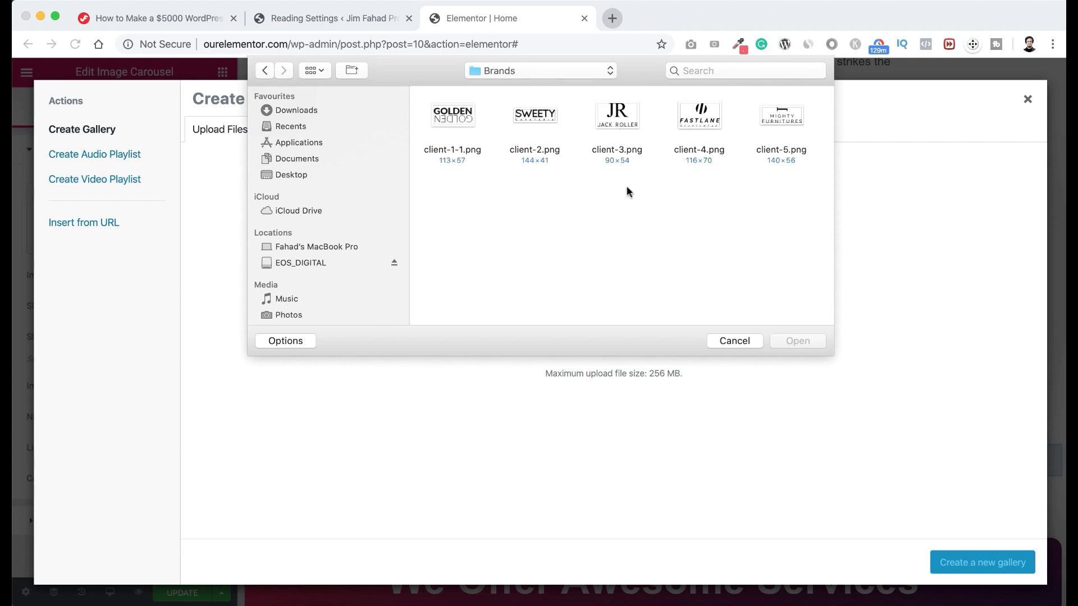
pyautogui.press('super+a')
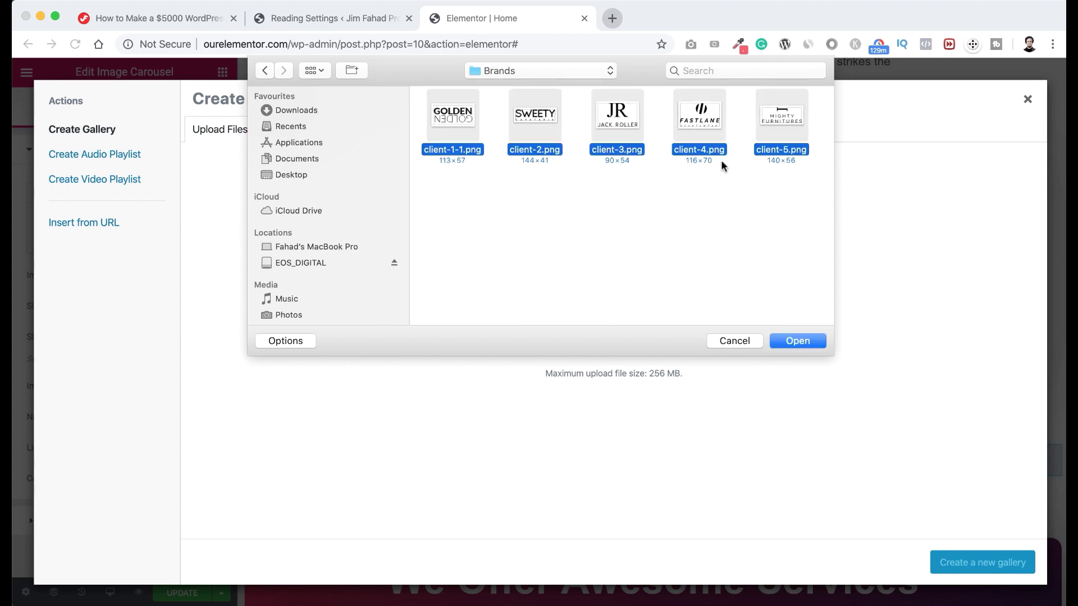
pyautogui.click(798, 341)
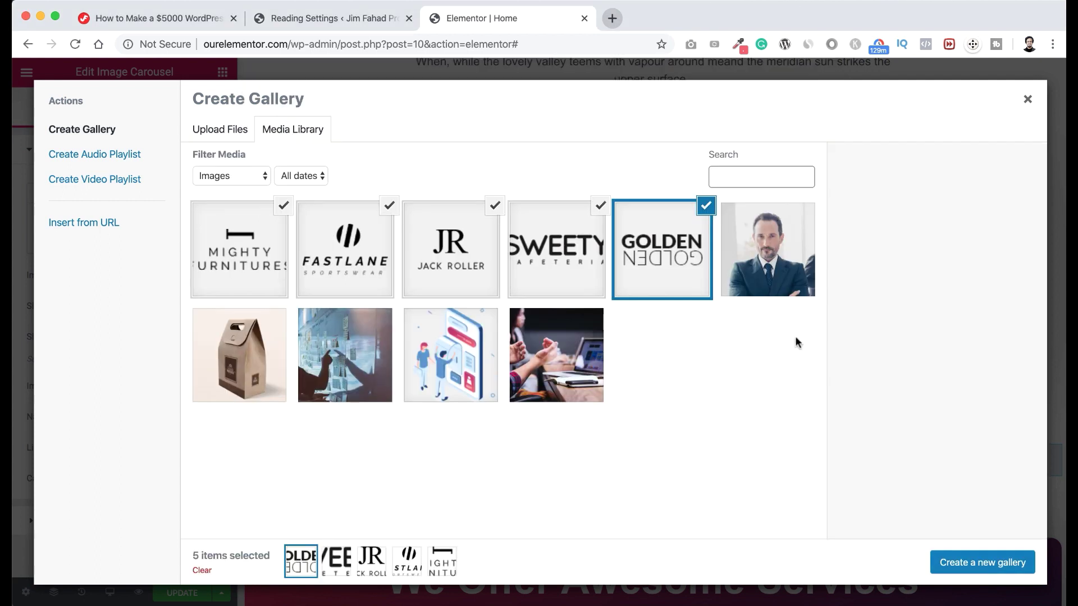
# Step: Create the gallery ordered Mighty Furnitures, Fastlane, Jack Roller, Sweety, Golden and insert it
pyautogui.click(977, 567)
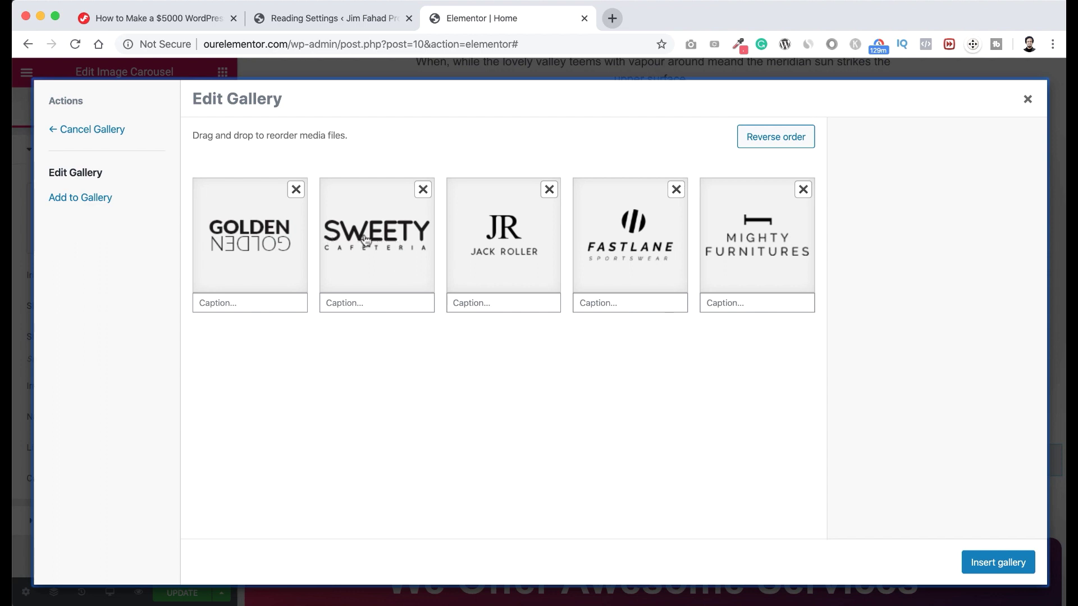
pyautogui.moveTo(366, 240); pyautogui.dragTo(490, 238)
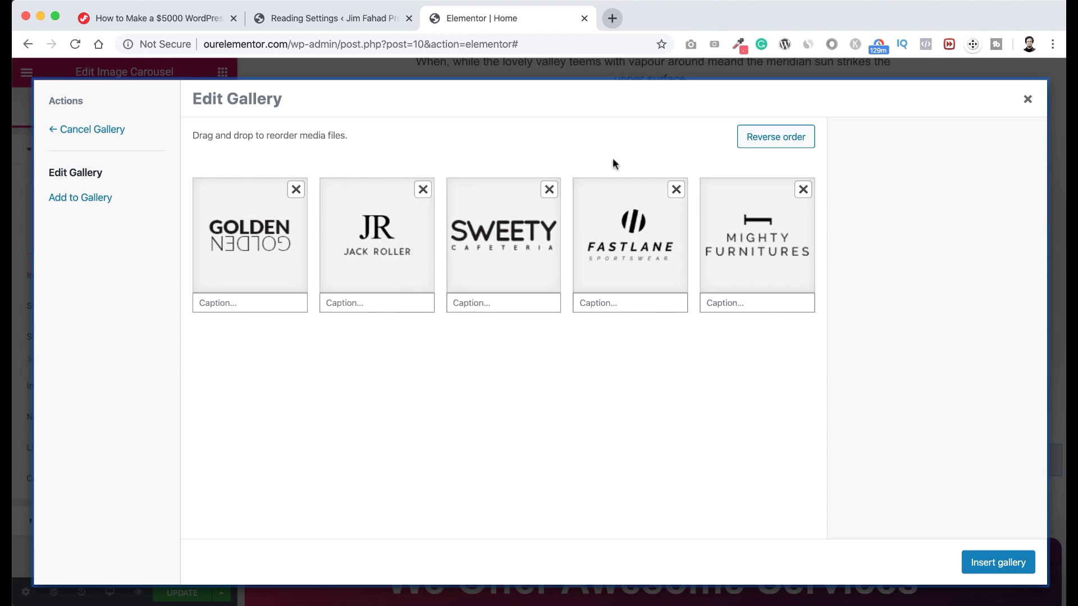
pyautogui.click(784, 143)
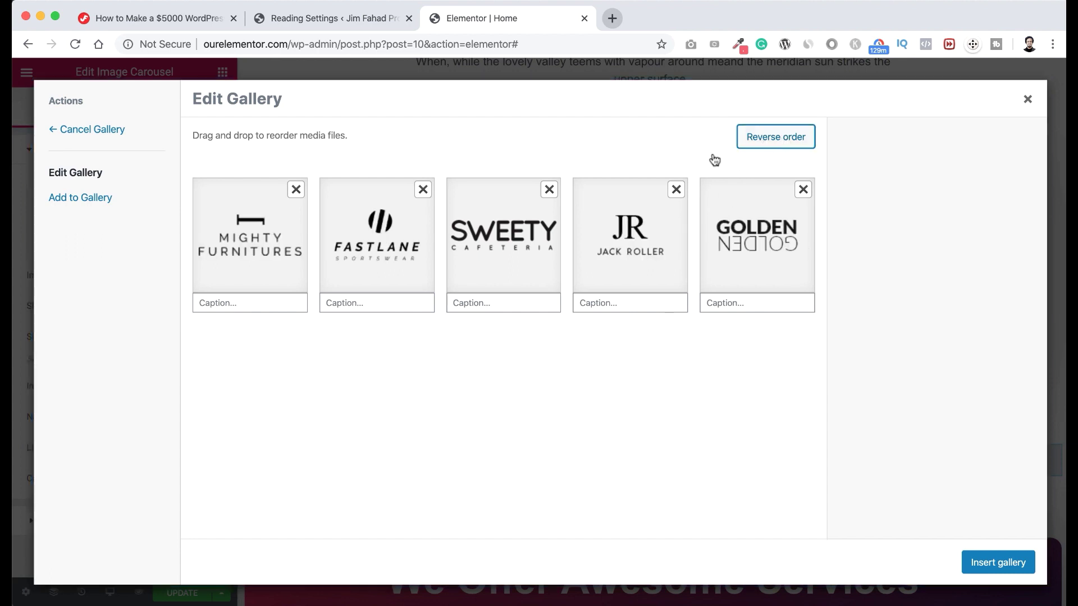
pyautogui.moveTo(503, 244); pyautogui.dragTo(640, 250)
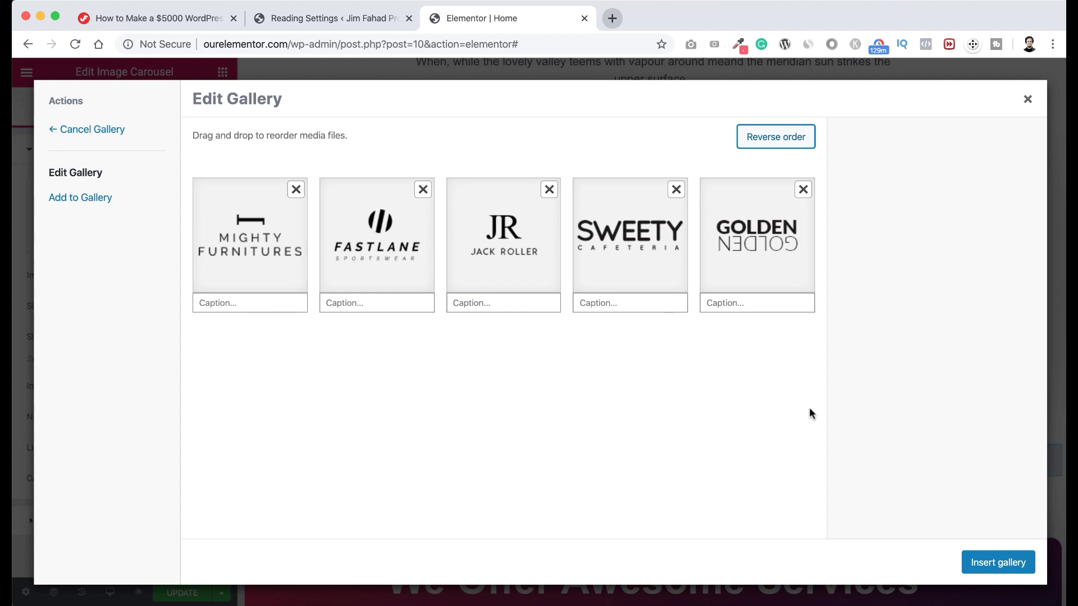
pyautogui.click(999, 564)
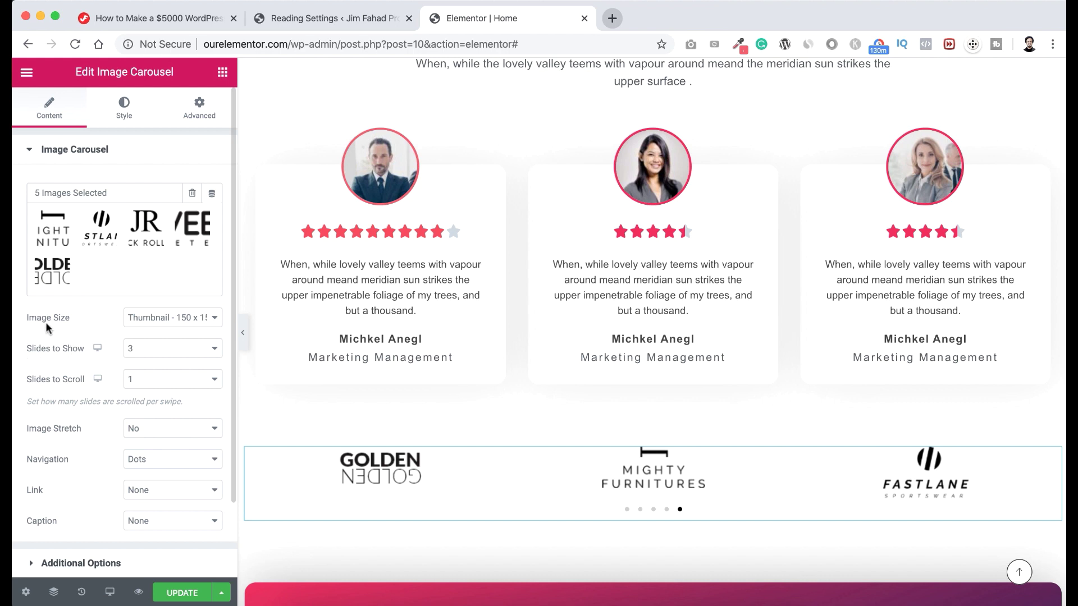
# Step: Set the carousel Image Size to Full and Slides to Show to 4
pyautogui.click(168, 318)
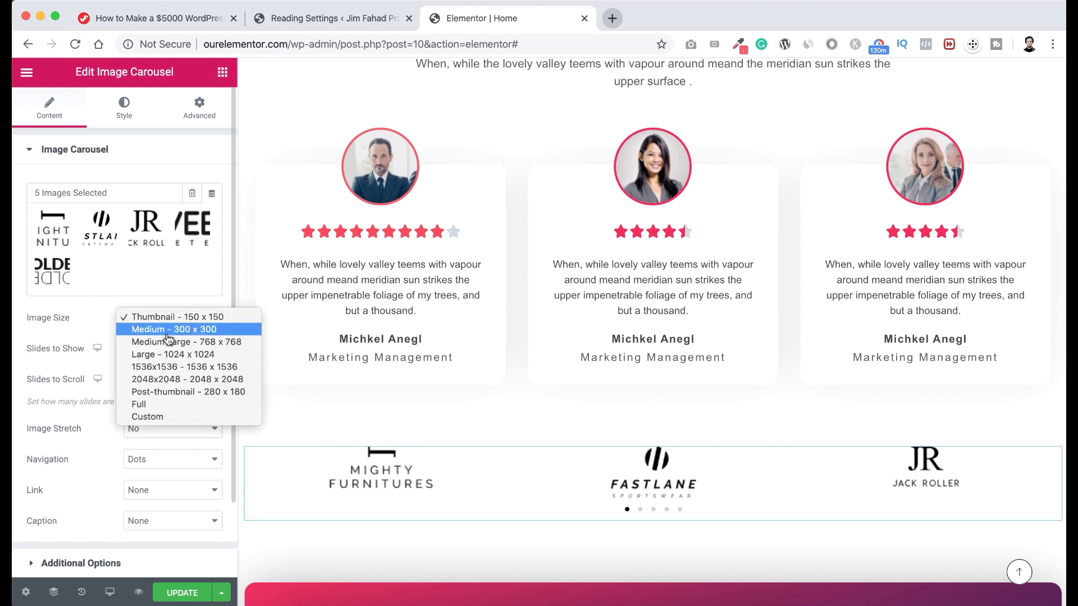
pyautogui.click(158, 405)
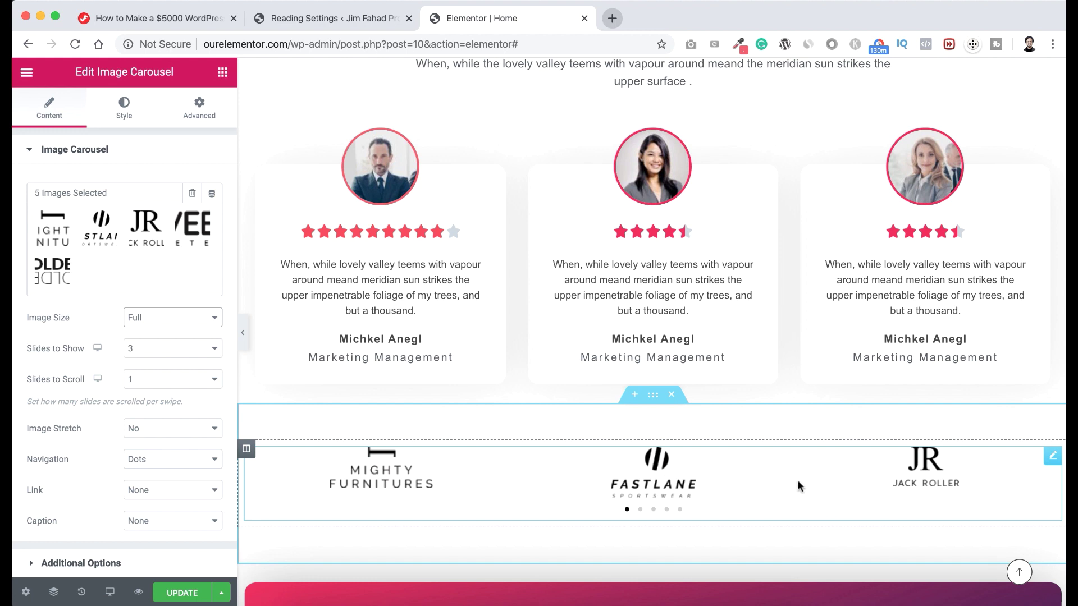
pyautogui.click(178, 351)
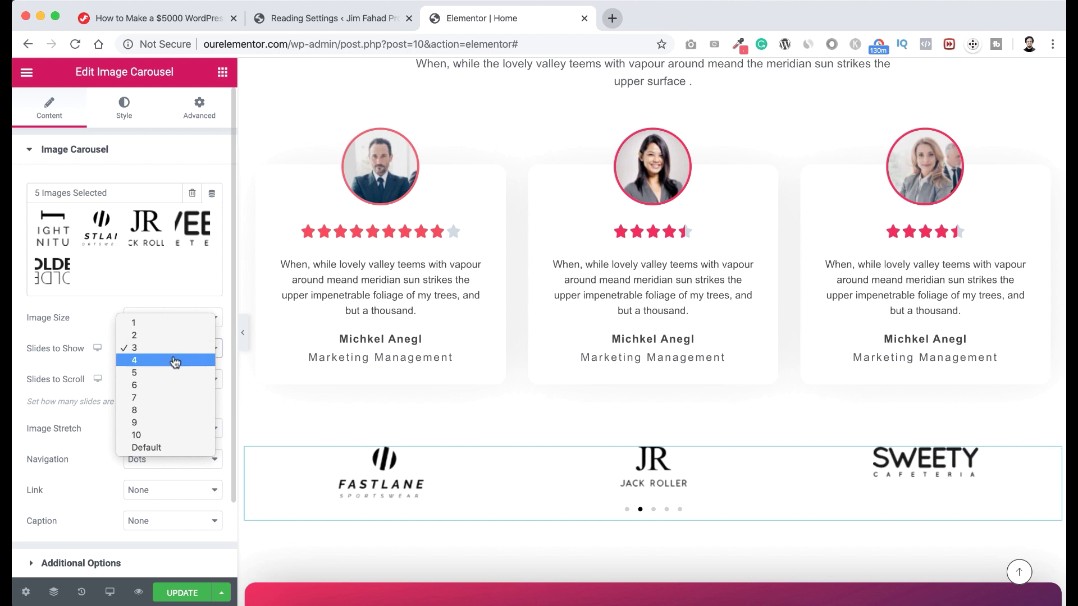
pyautogui.click(175, 359)
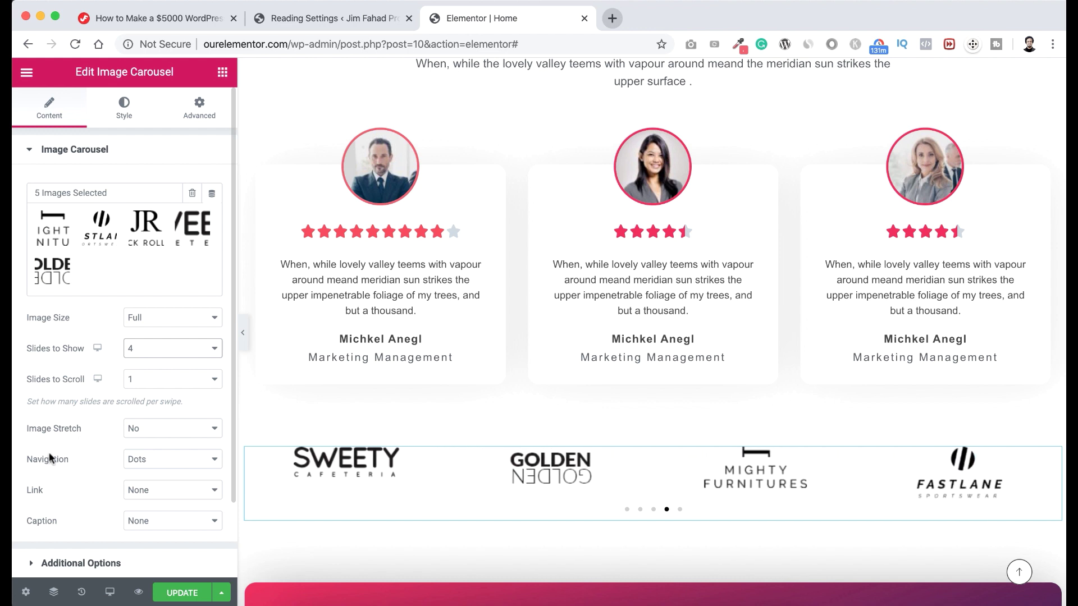
# Step: Test Arrows and Dots navigation by stepping through slides, then revert navigation to Dots only
pyautogui.click(164, 464)
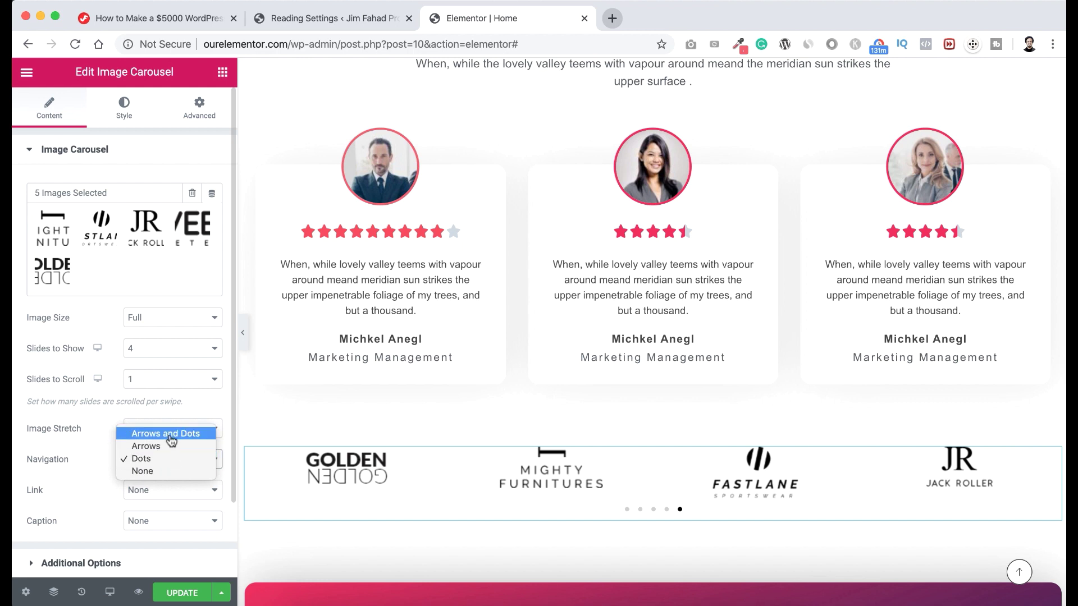
pyautogui.click(190, 435)
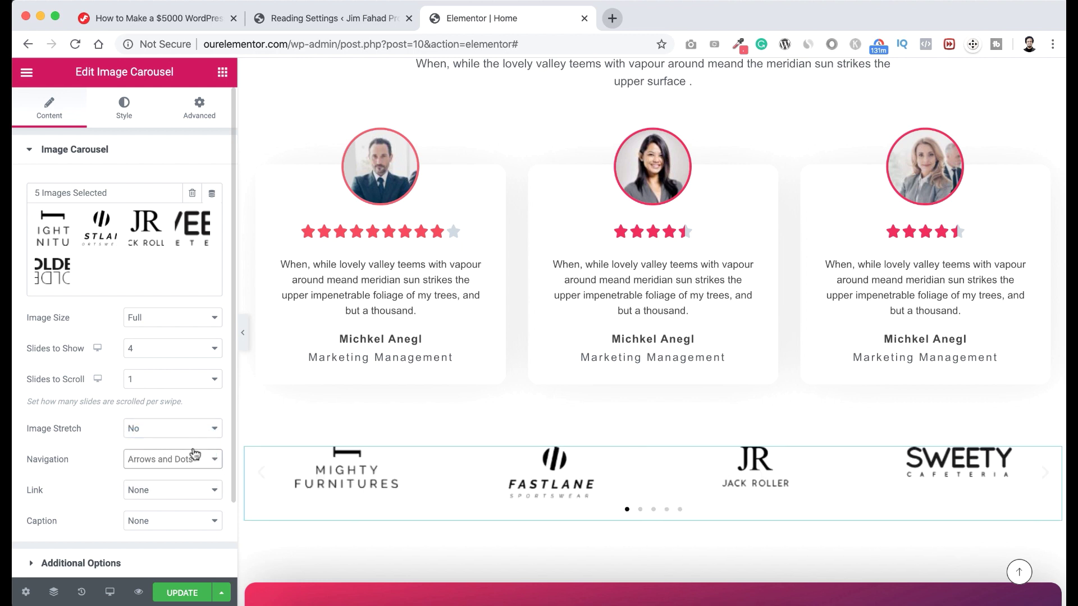
pyautogui.click(263, 478)
pyautogui.click(263, 478)
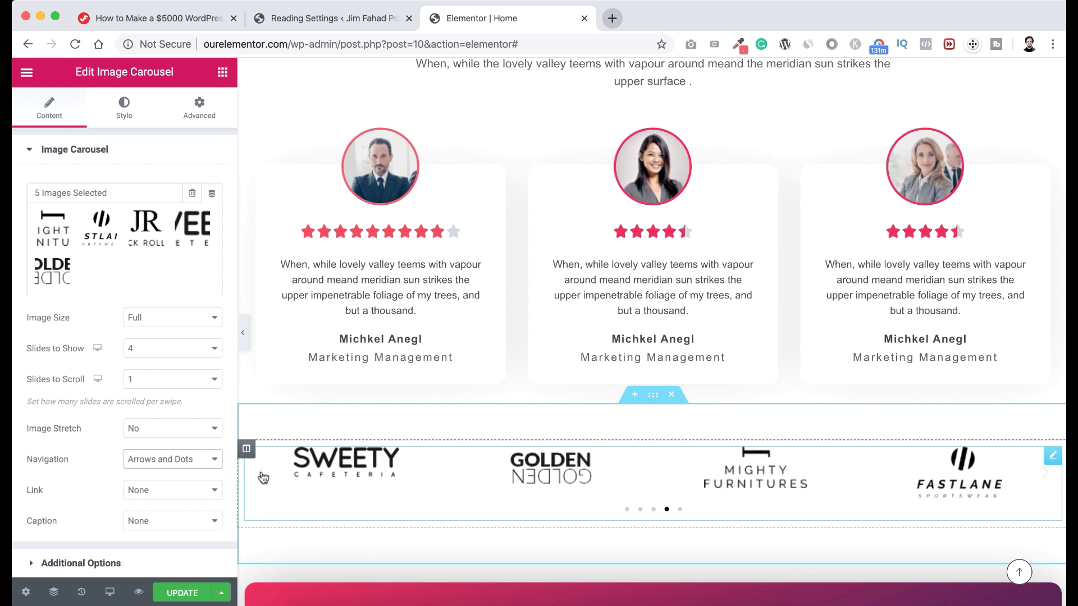
pyautogui.click(640, 510)
pyautogui.click(627, 510)
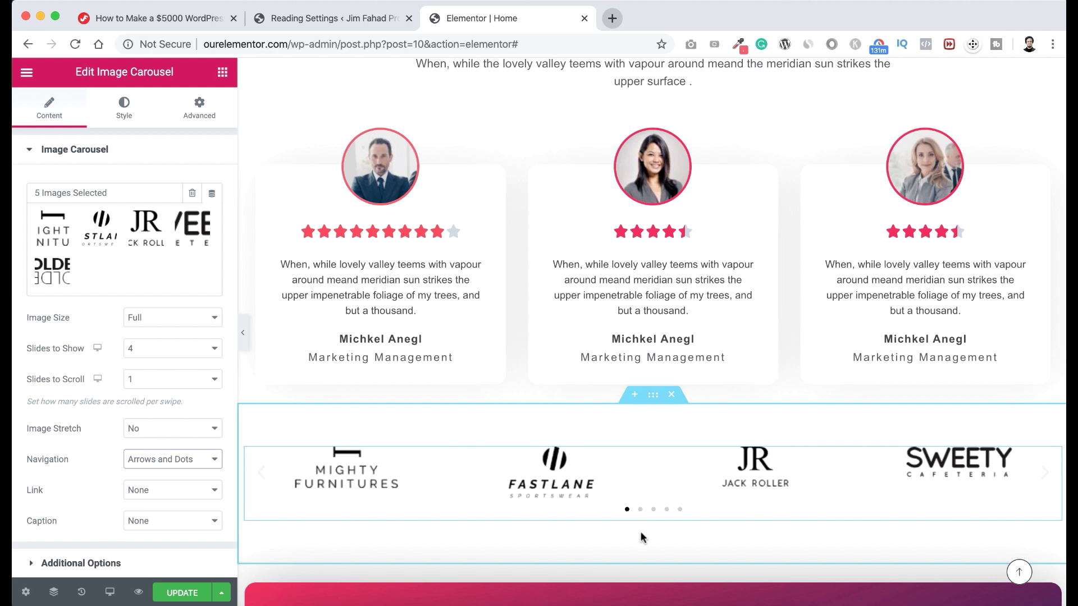
pyautogui.click(182, 461)
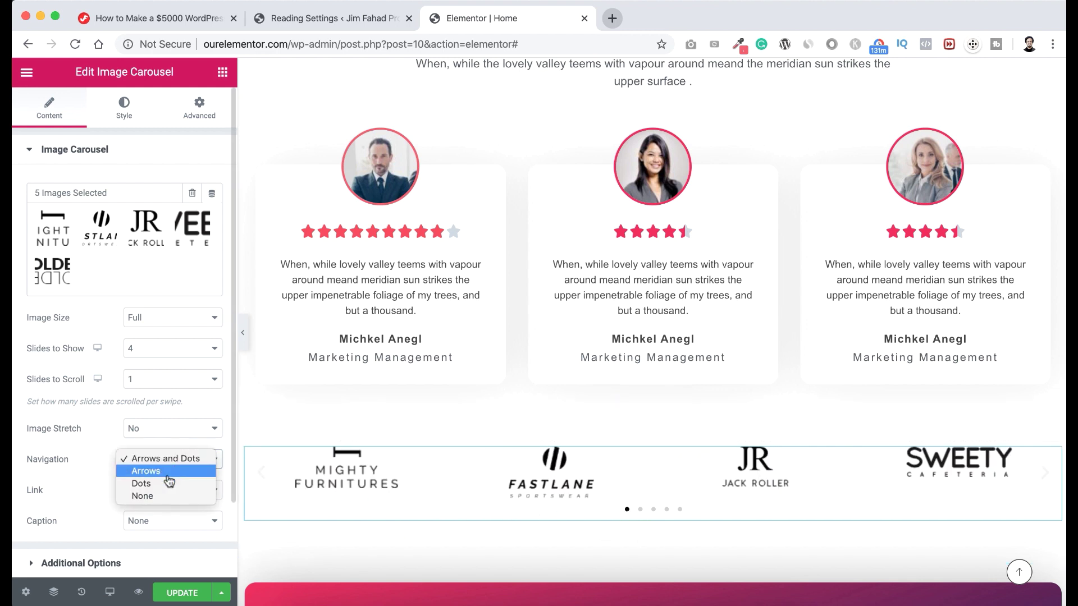
pyautogui.click(166, 481)
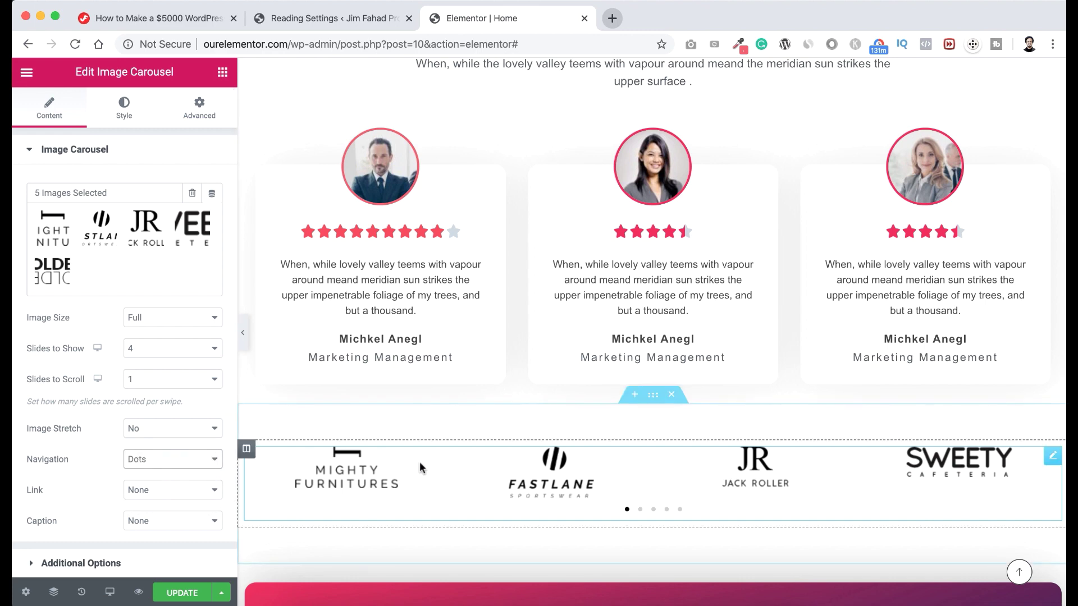
pyautogui.scroll(-3, 454, 480)
pyautogui.scroll(-2, 454, 482)
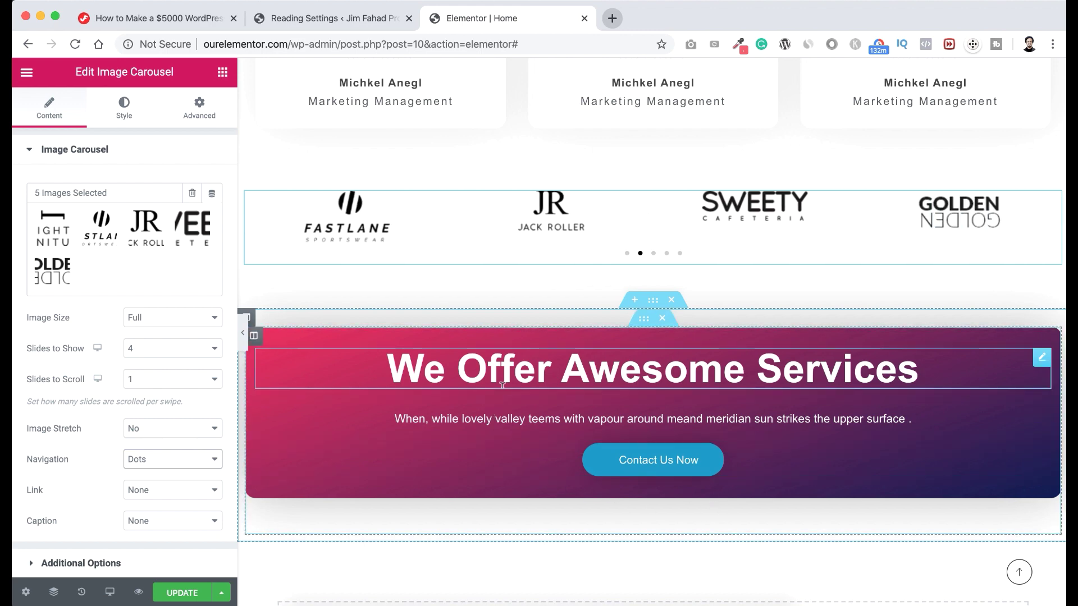
# Step: Replace the Contact Us Now button's # link with /contact
pyautogui.click(533, 361)
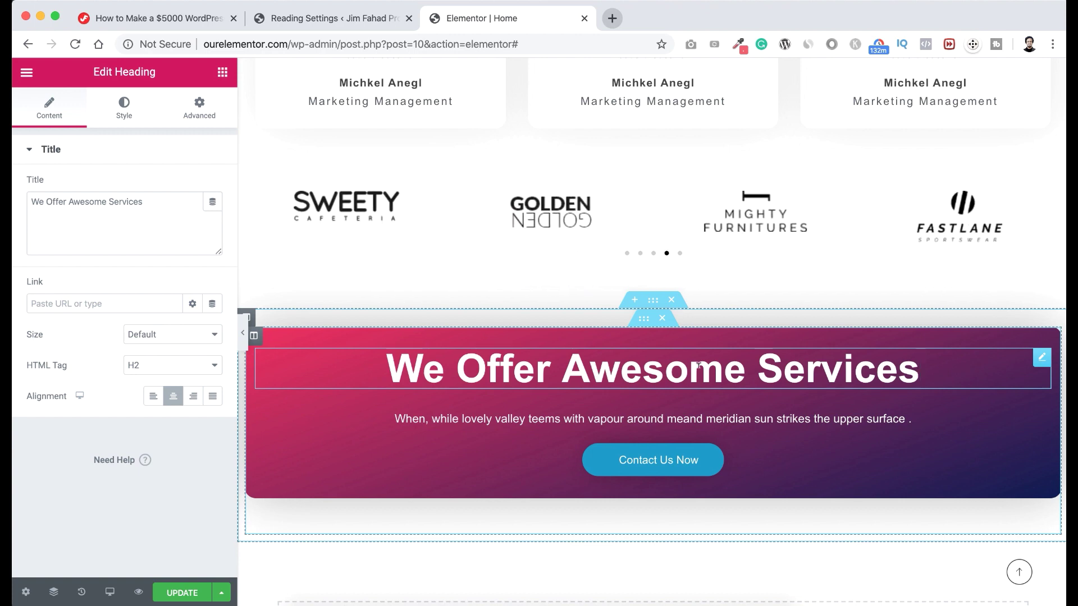
pyautogui.scroll(-1, 699, 365)
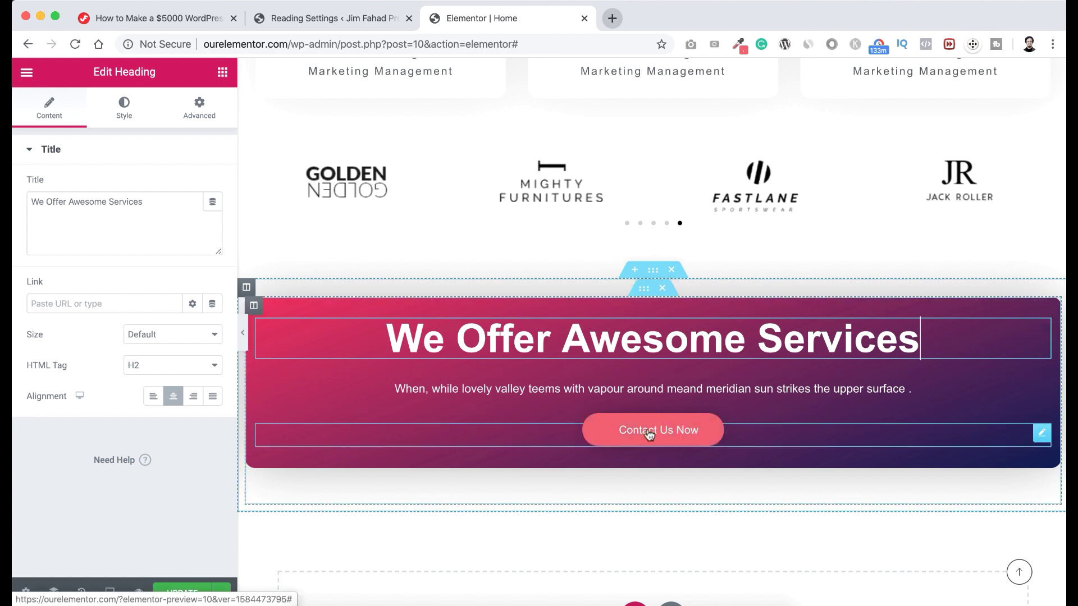
pyautogui.click(616, 432)
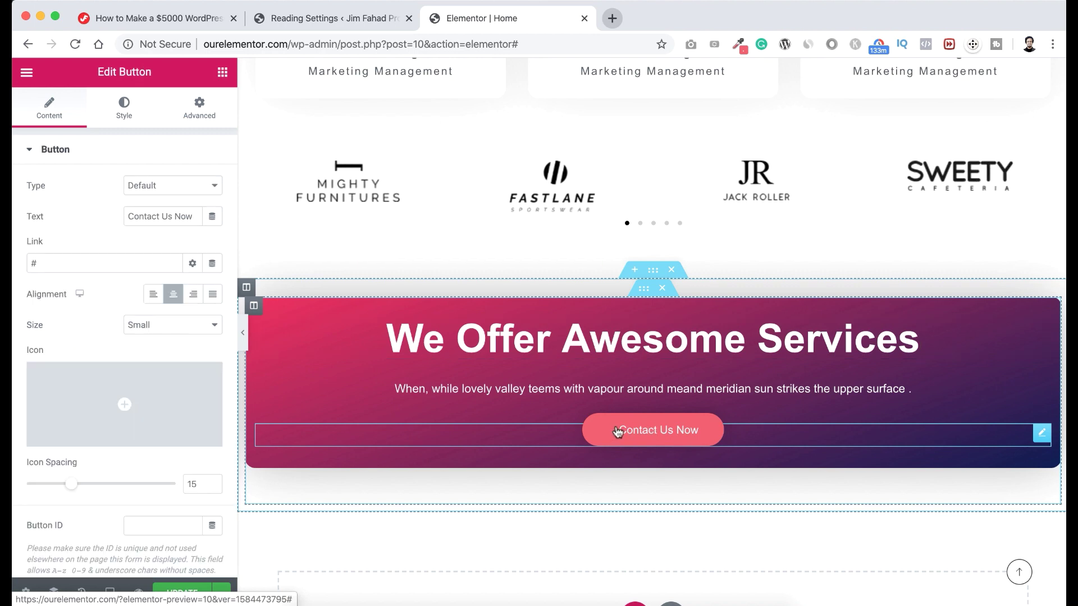
pyautogui.click(53, 262)
pyautogui.write('/')
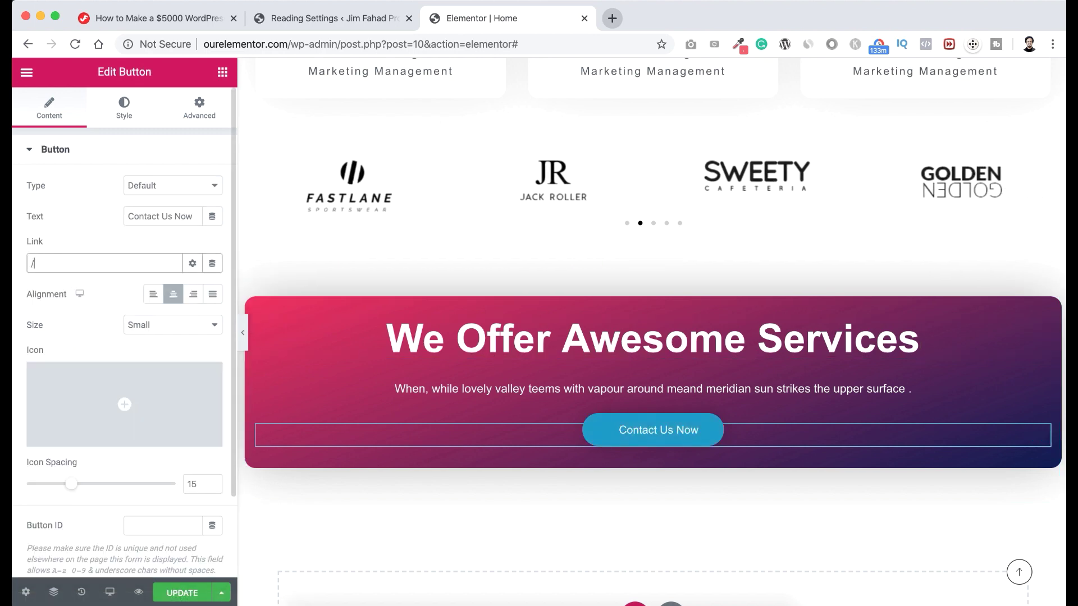
pyautogui.write('contact')
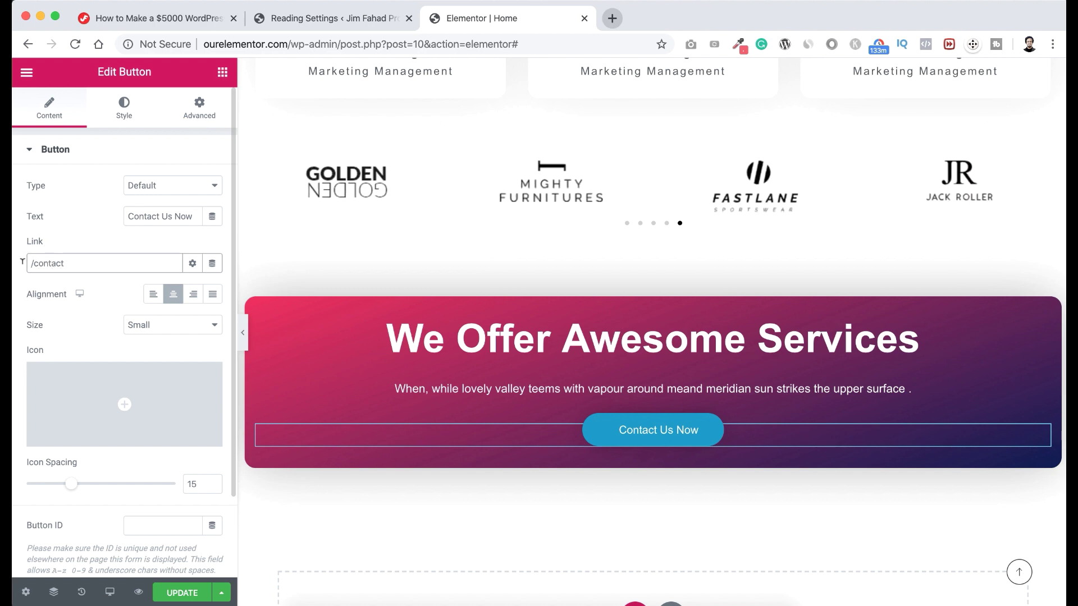
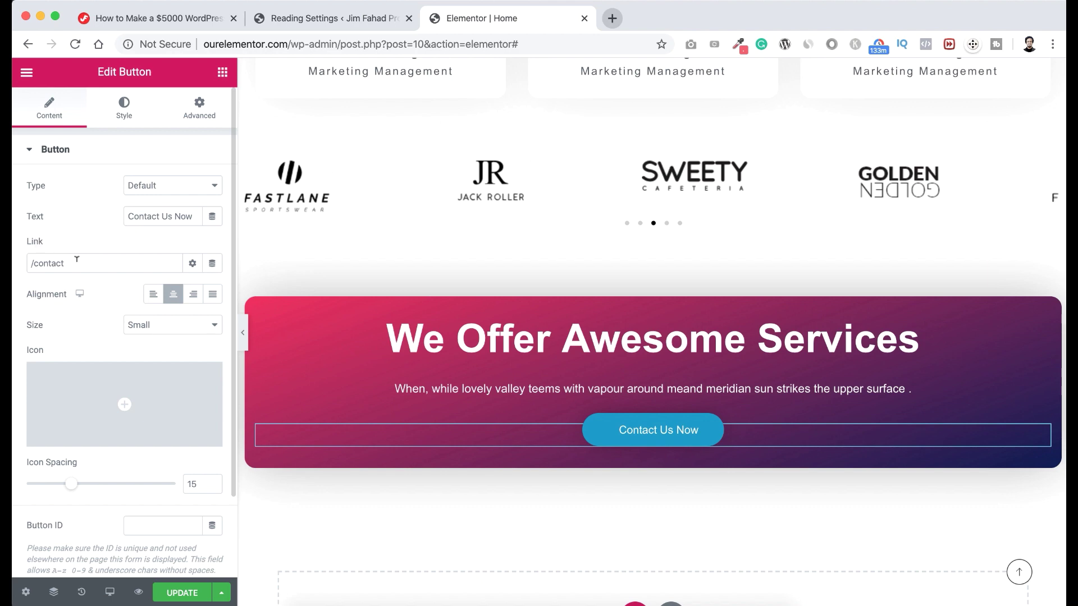
# Step: Re-select the Contact Us Now button's /contact link to confirm it is set
pyautogui.moveTo(77, 260); pyautogui.dragTo(20, 268)
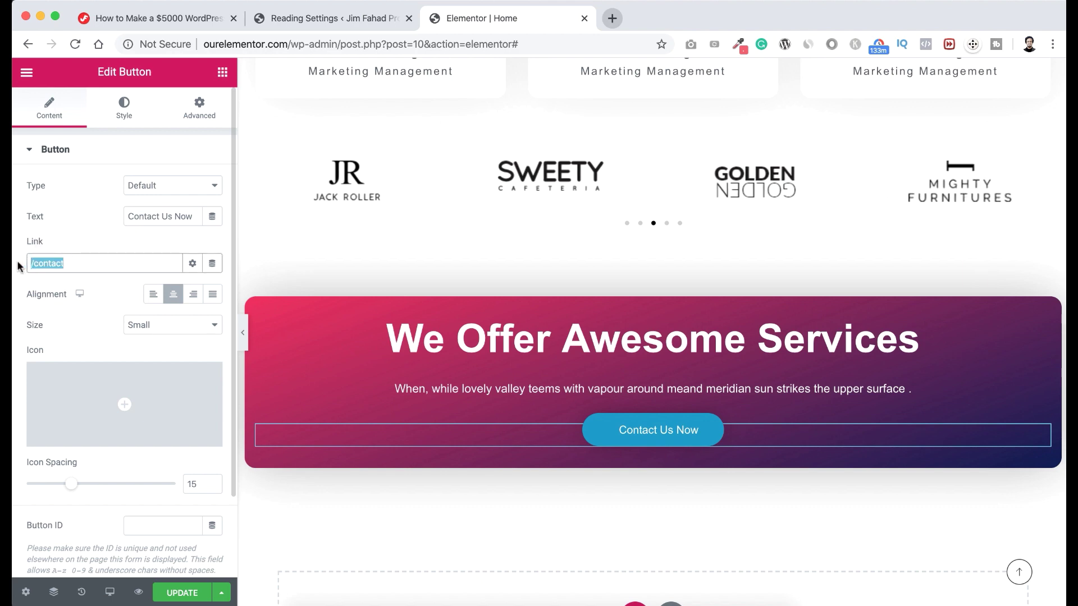
pyautogui.click(89, 239)
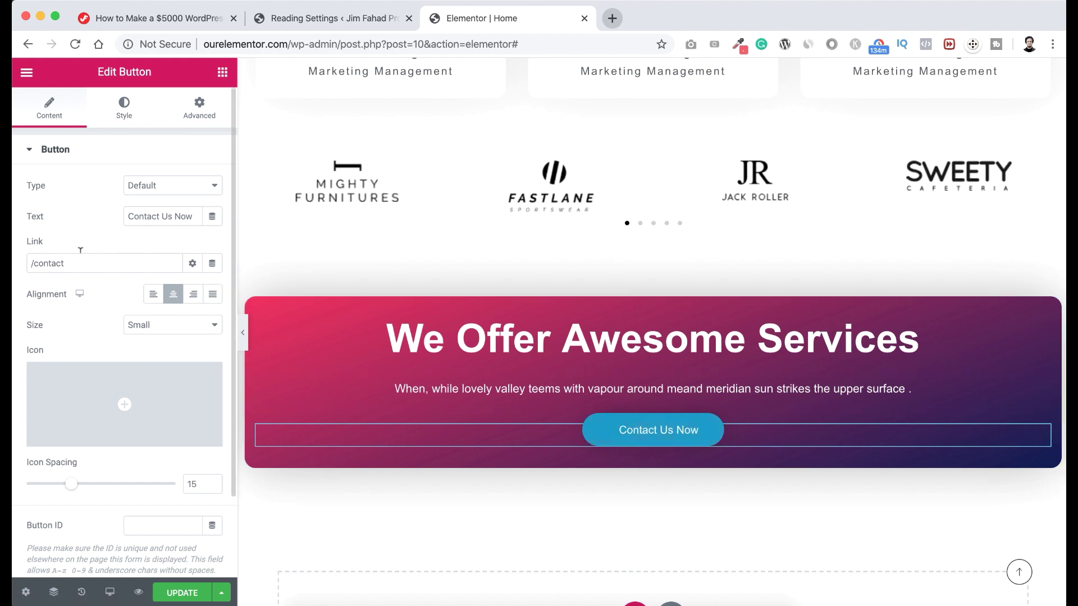
pyautogui.moveTo(80, 261); pyautogui.dragTo(14, 262)
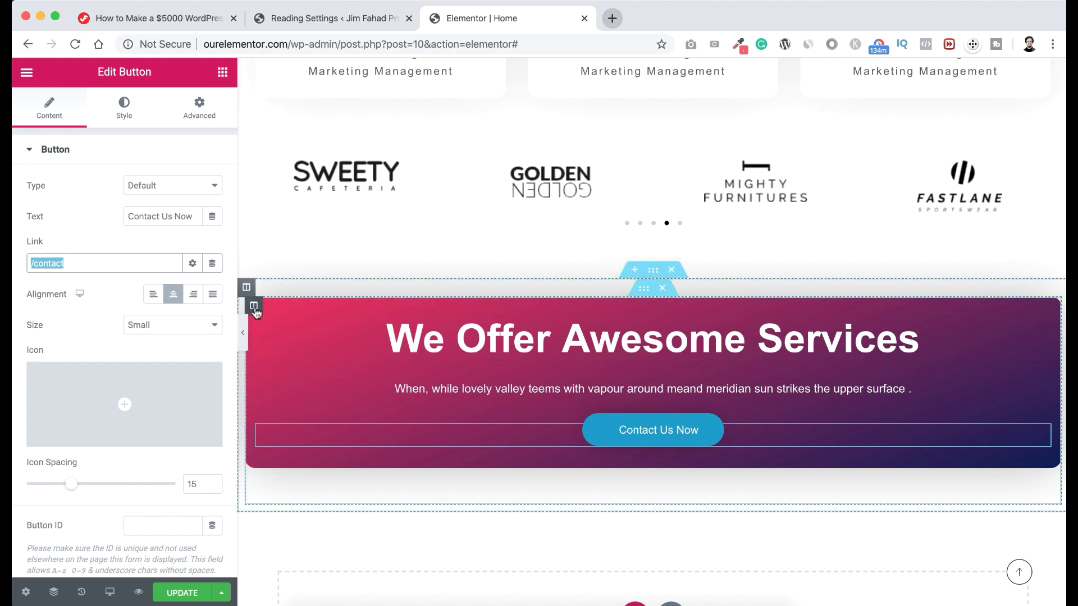
# Step: Darken the services banner column's first gradient colour to deep navy
pyautogui.click(253, 307)
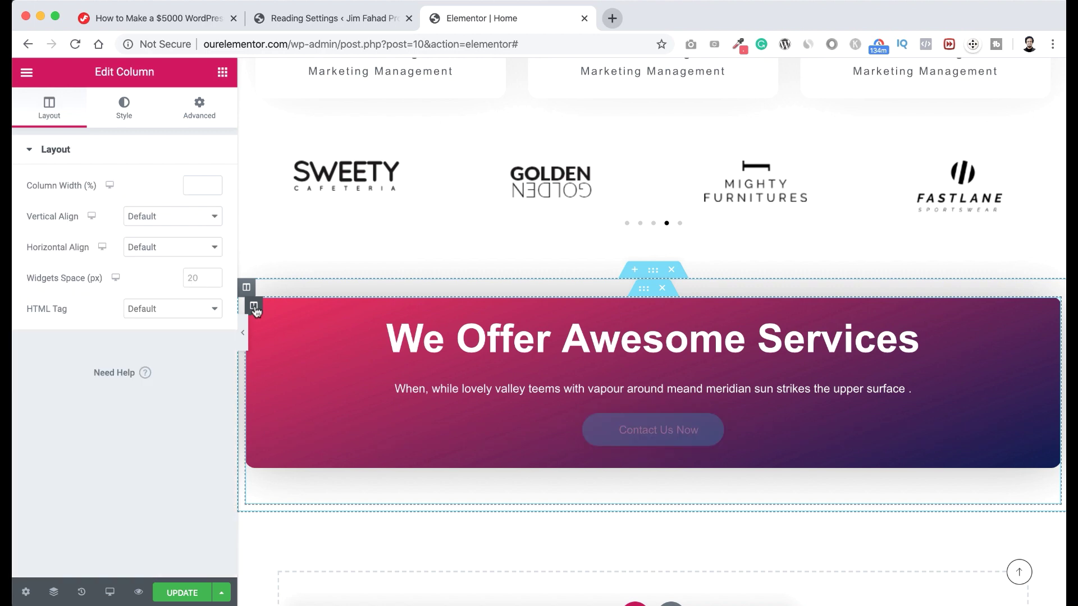
pyautogui.click(128, 115)
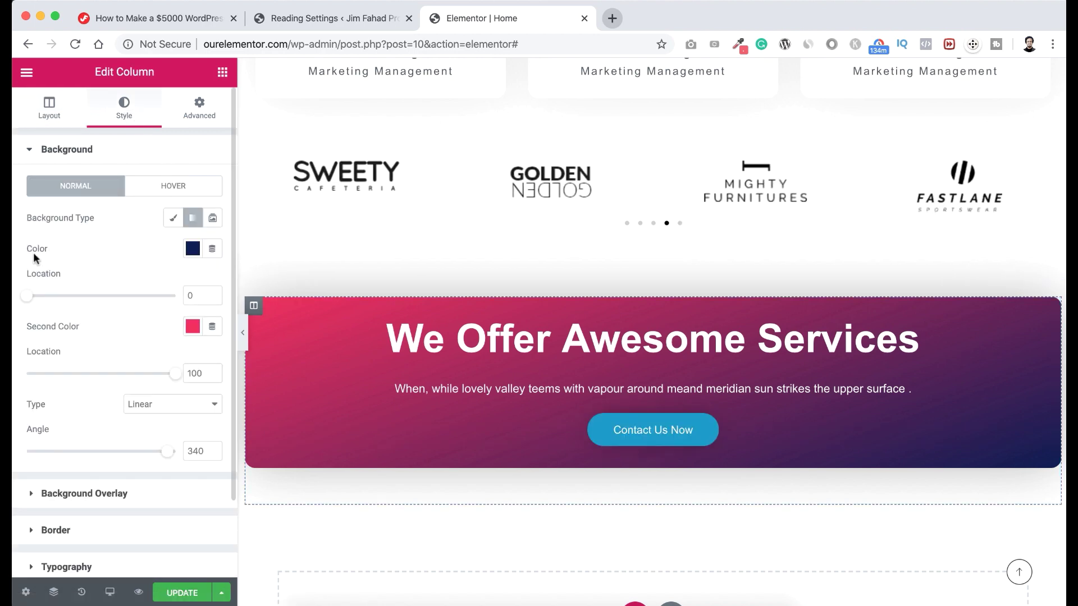
pyautogui.click(193, 249)
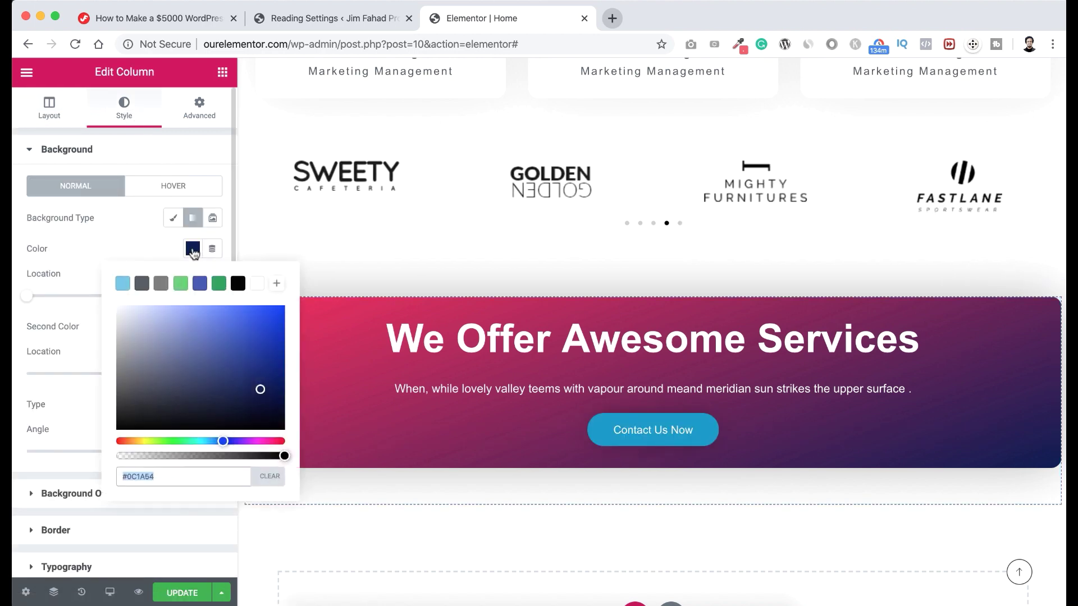
pyautogui.write('#dee5ff')
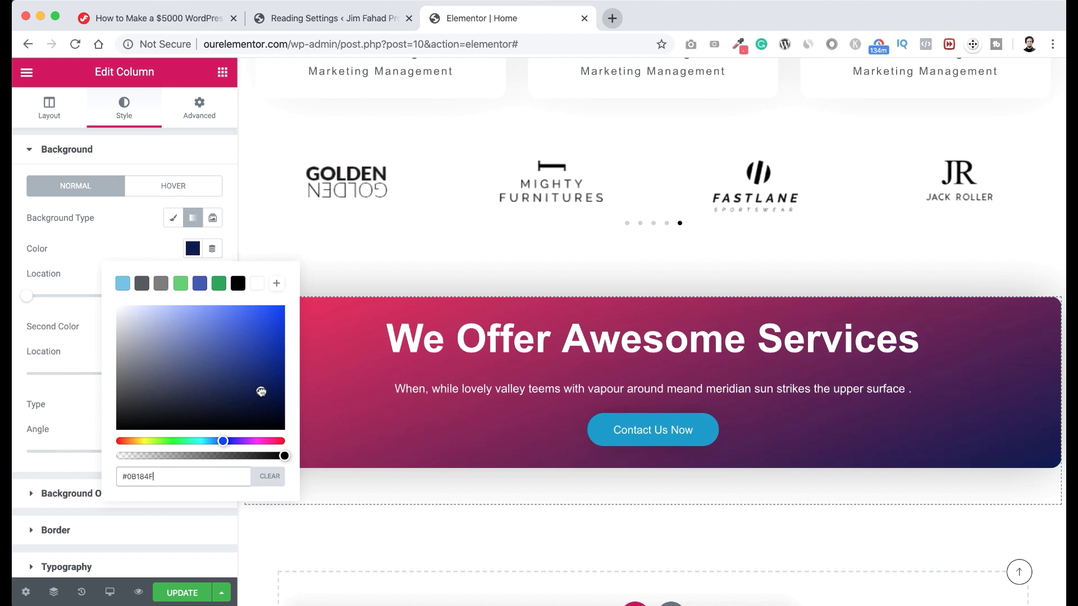
pyautogui.moveTo(138, 297)
pyautogui.mouseDown()
pyautogui.moveTo(297, 449)
pyautogui.moveTo(256, 388)
pyautogui.mouseUp()
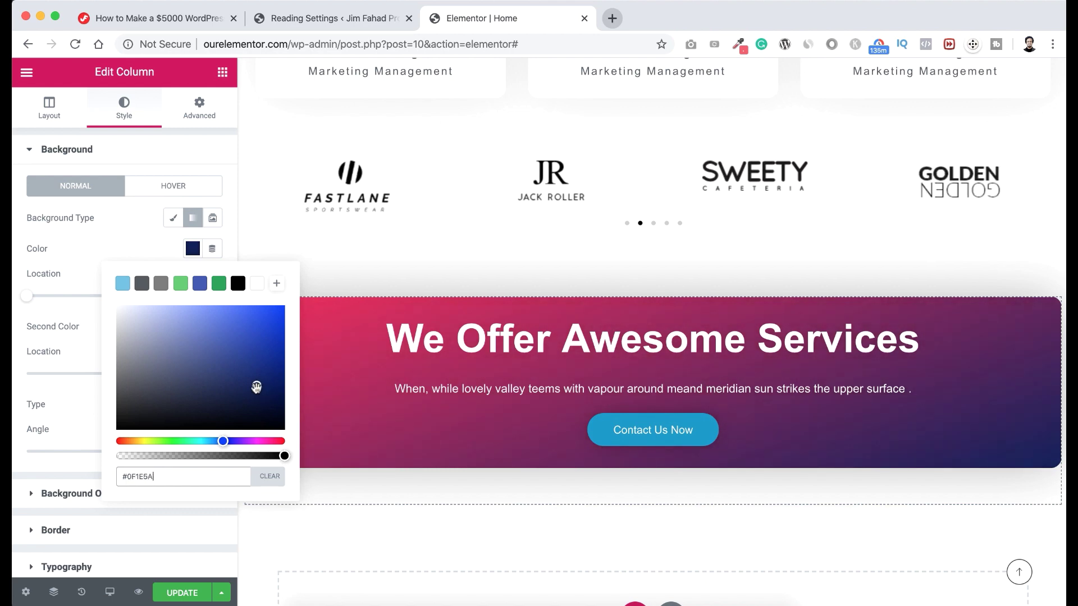
pyautogui.click(84, 245)
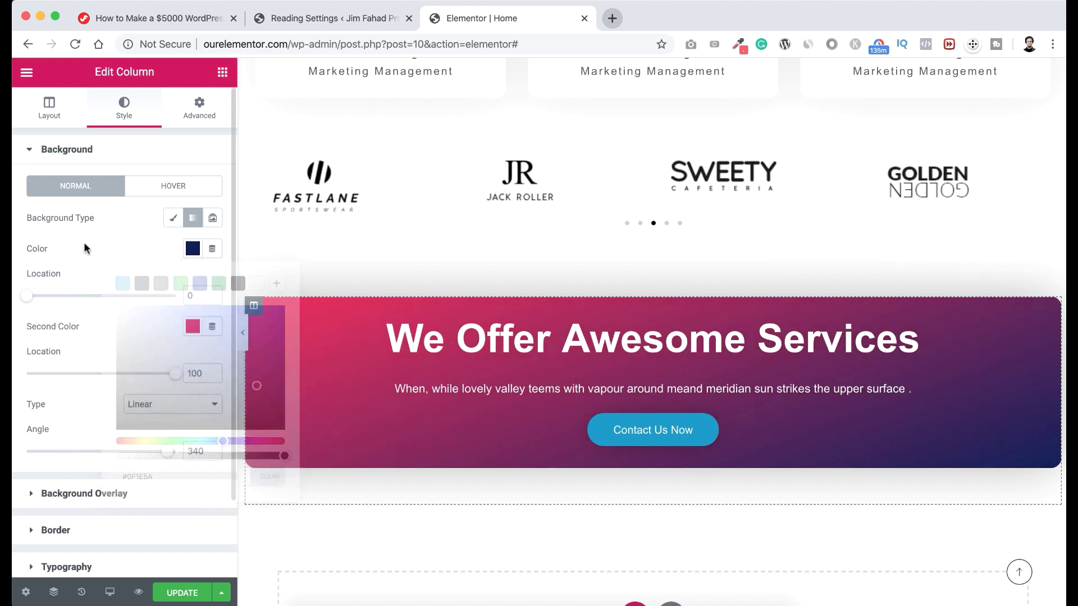
# Step: Adjust the shade of the banner's second gradient colour
pyautogui.click(193, 328)
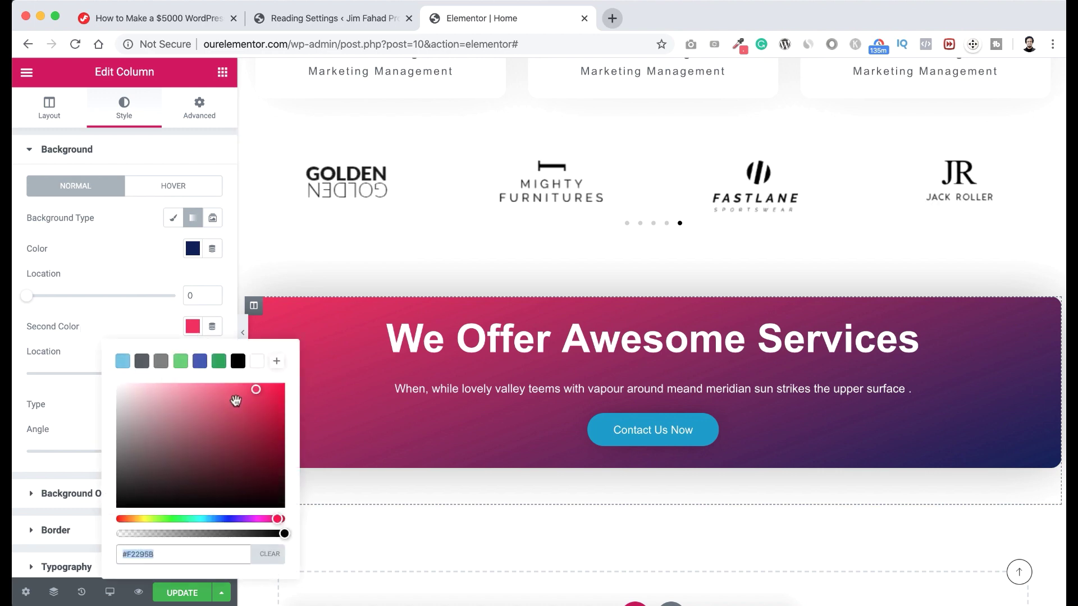
pyautogui.click(194, 431)
pyautogui.moveTo(179, 432); pyautogui.dragTo(261, 384)
pyautogui.click(144, 272)
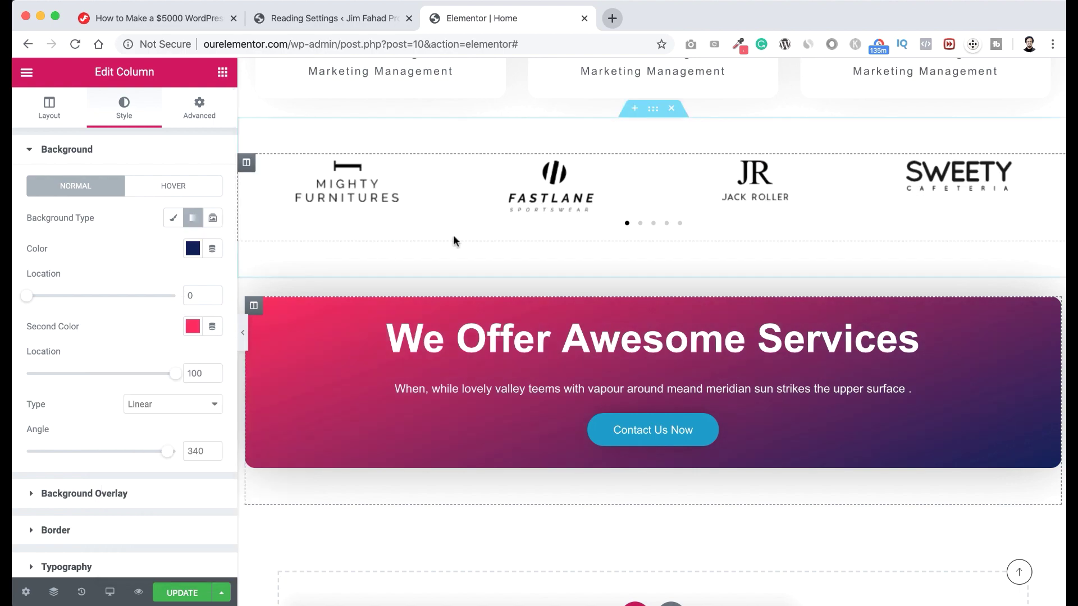
# Step: Save the page with UPDATE to store the gradient and link changes
pyautogui.scroll(-5, 482, 233)
pyautogui.scroll(10, 482, 233)
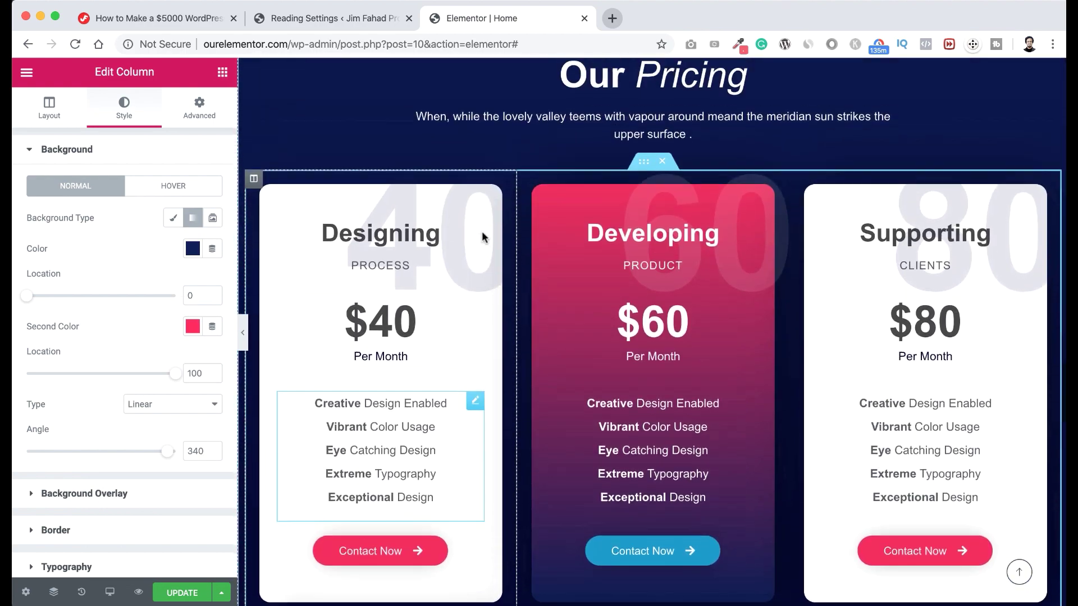
pyautogui.scroll(-5, 482, 233)
pyautogui.scroll(-5, 482, 233)
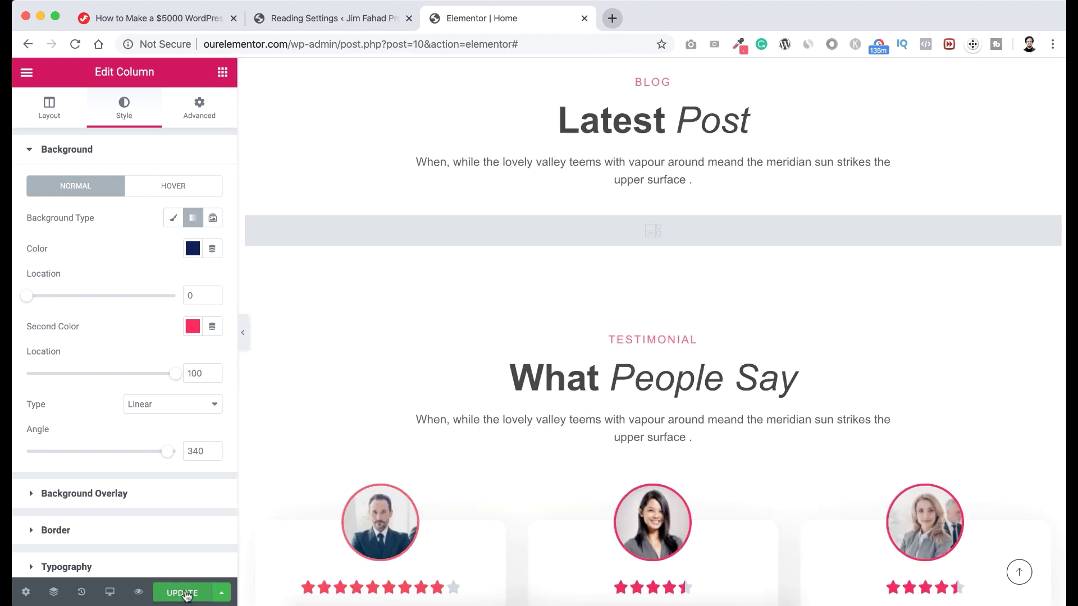
pyautogui.click(186, 594)
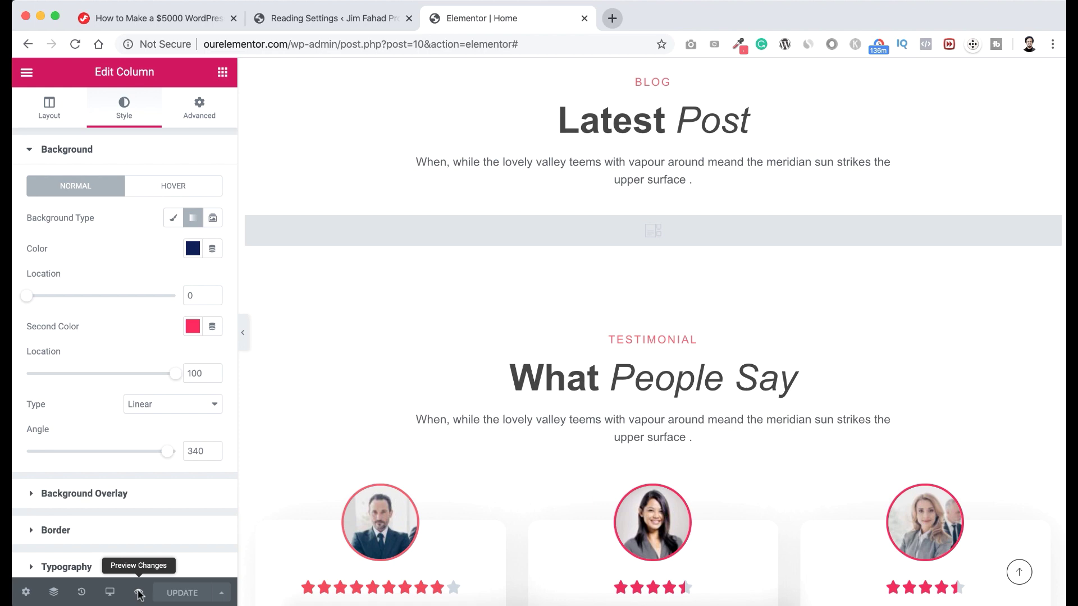
# Step: Preview the saved home page in a new tab and scroll down through its sections
pyautogui.click(138, 593)
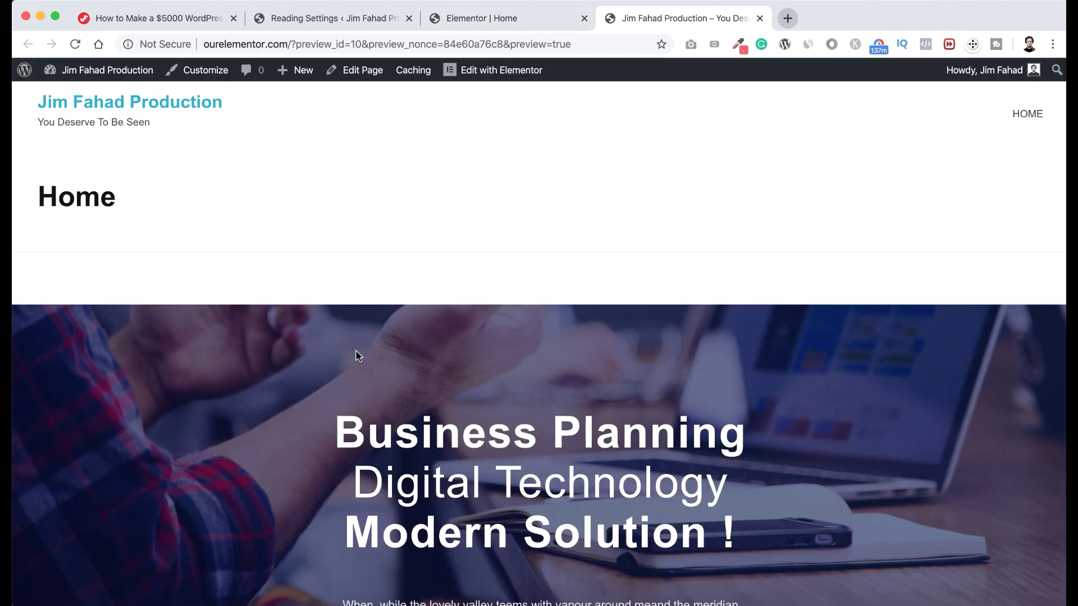
pyautogui.scroll(-4, 355, 349)
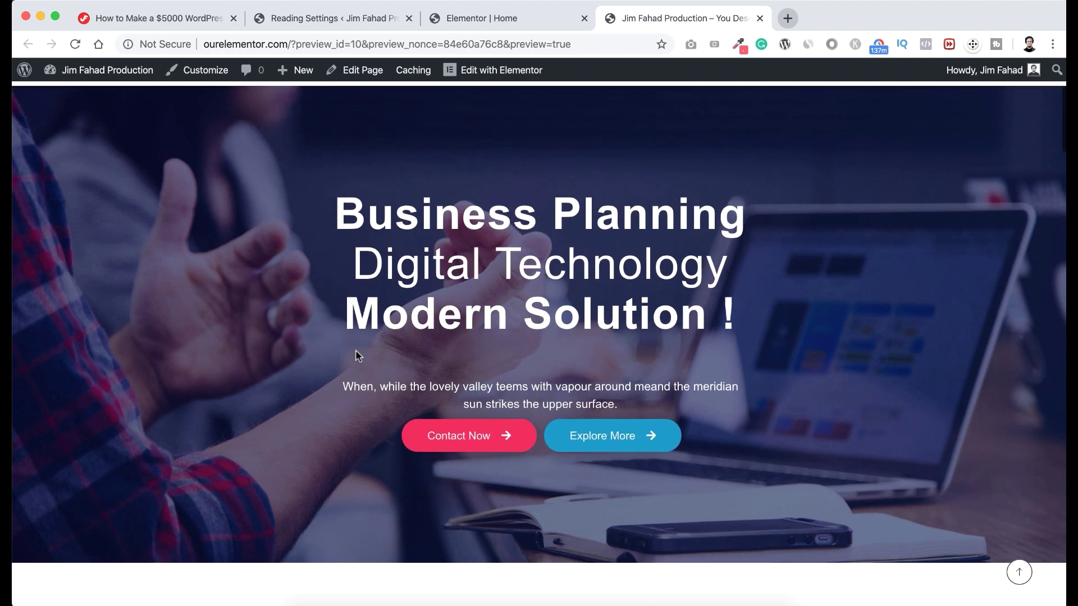
pyautogui.scroll(-4, 357, 355)
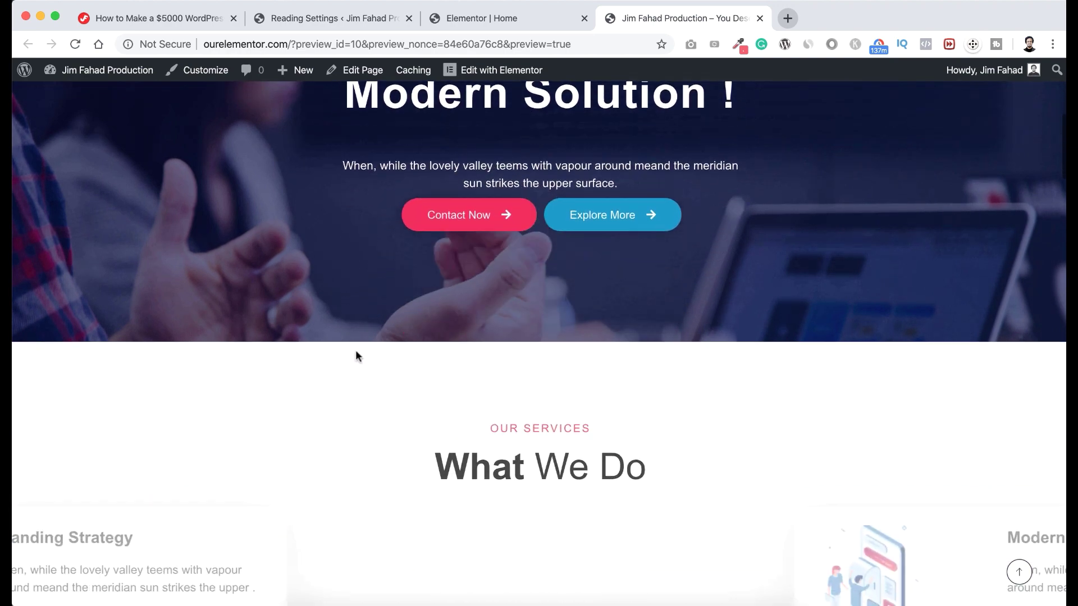
pyautogui.scroll(-4, 356, 354)
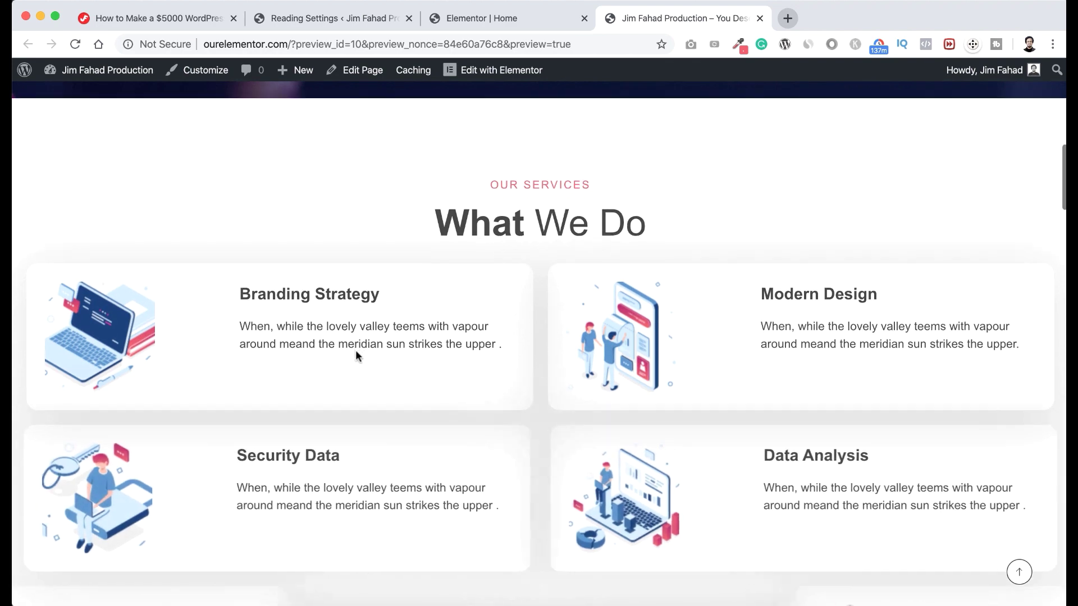
pyautogui.scroll(-4, 356, 352)
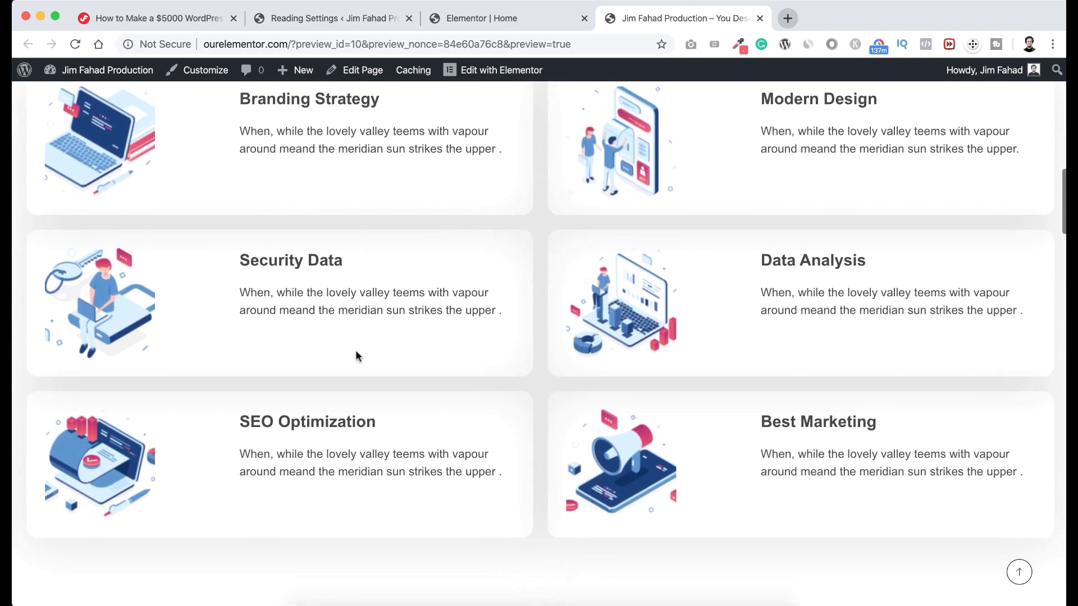
pyautogui.scroll(-5, 357, 355)
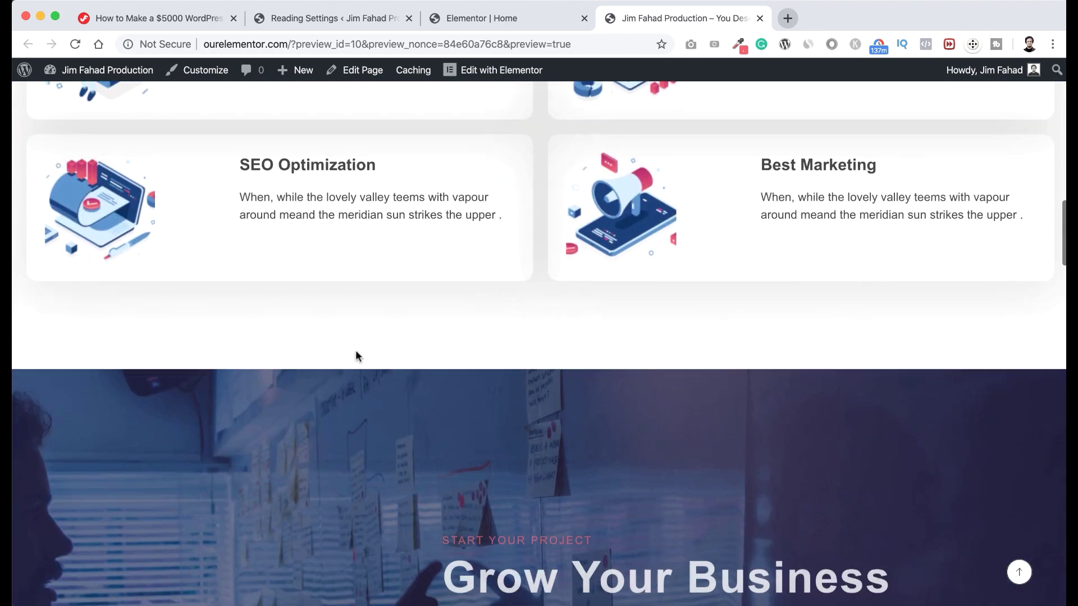
pyautogui.scroll(-4, 356, 352)
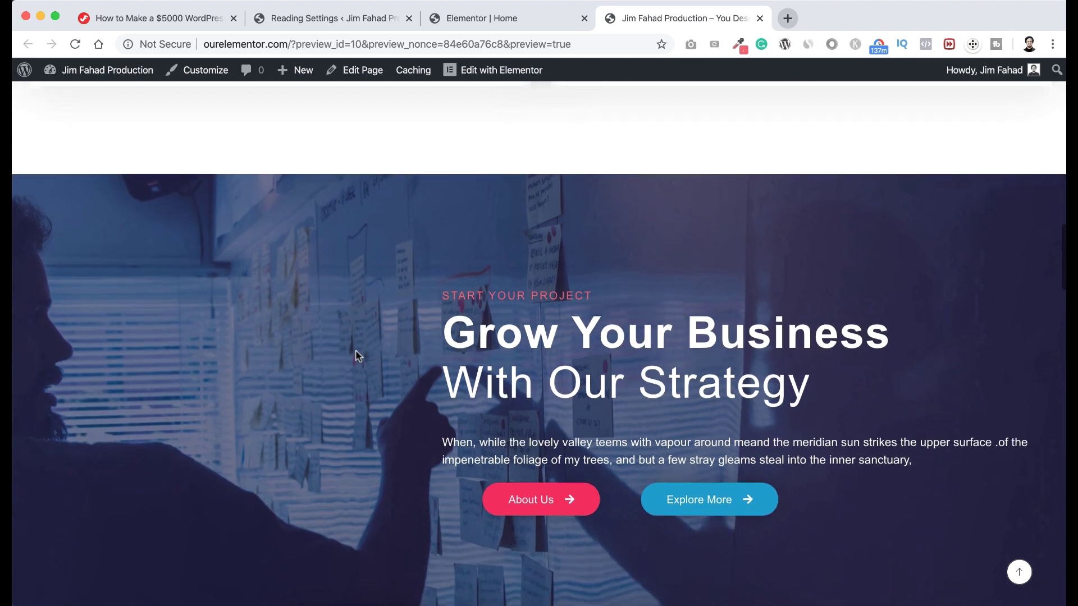
pyautogui.scroll(-1, 358, 355)
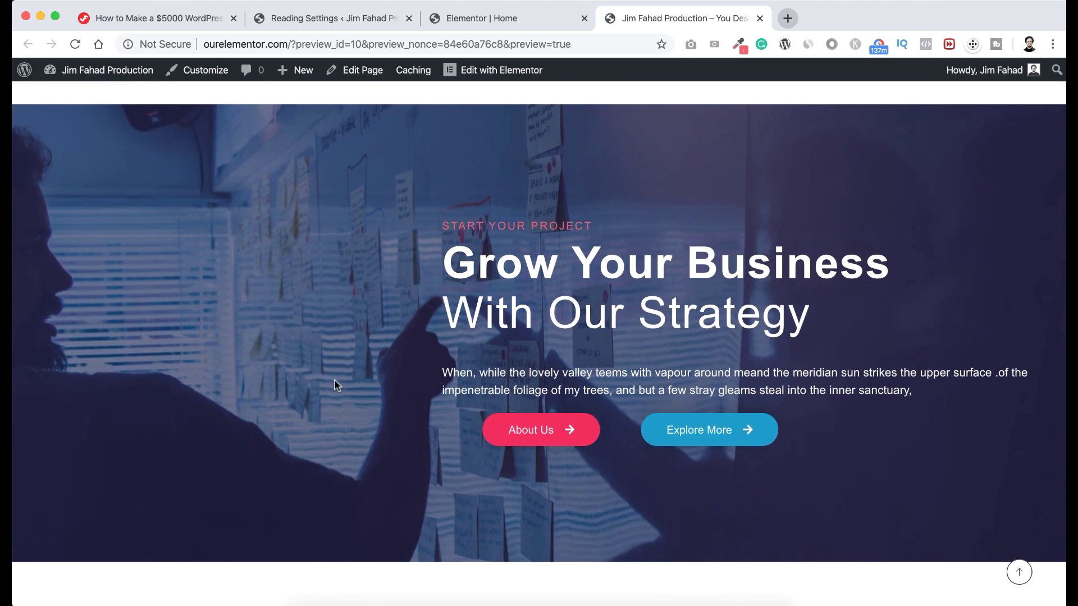
pyautogui.scroll(-5, 335, 385)
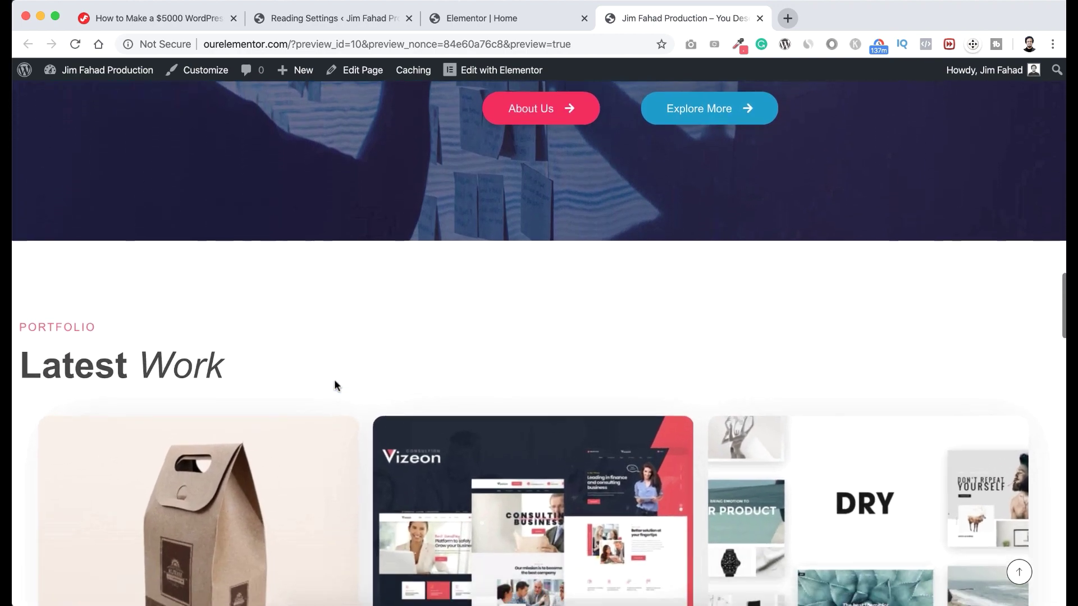
pyautogui.scroll(-2, 335, 385)
pyautogui.scroll(-3, 335, 385)
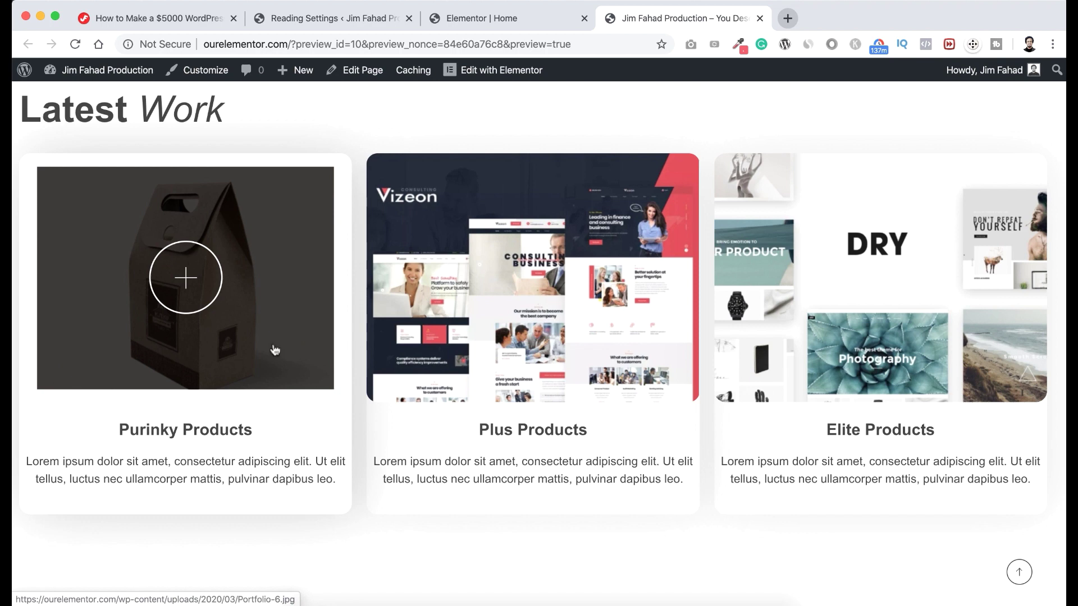
# Step: Enlarge and close the Purinky Products image, then continue past Our Pricing
pyautogui.click(268, 313)
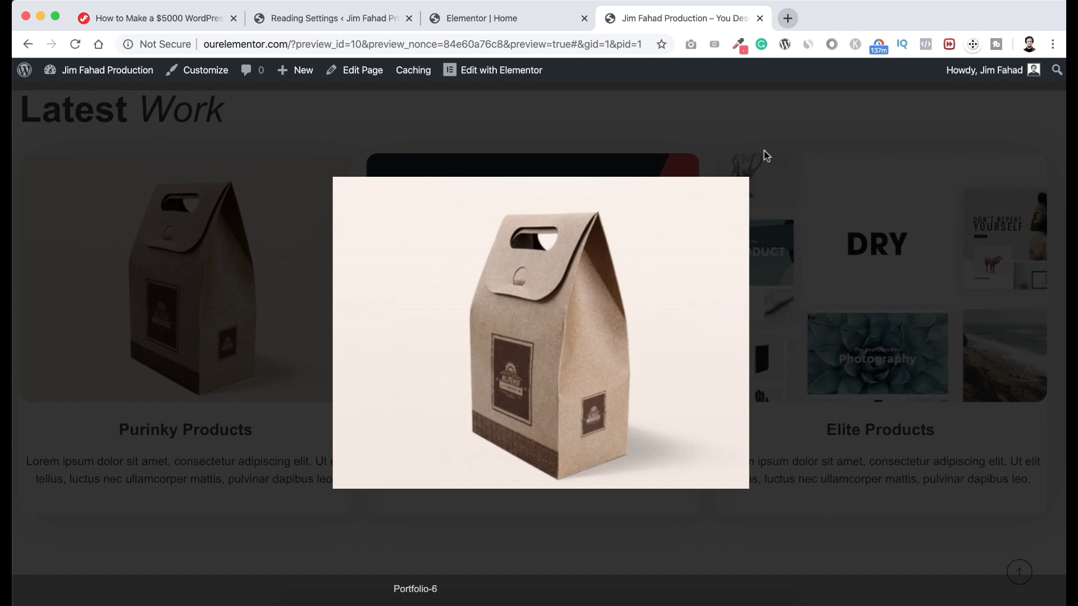
pyautogui.click(838, 139)
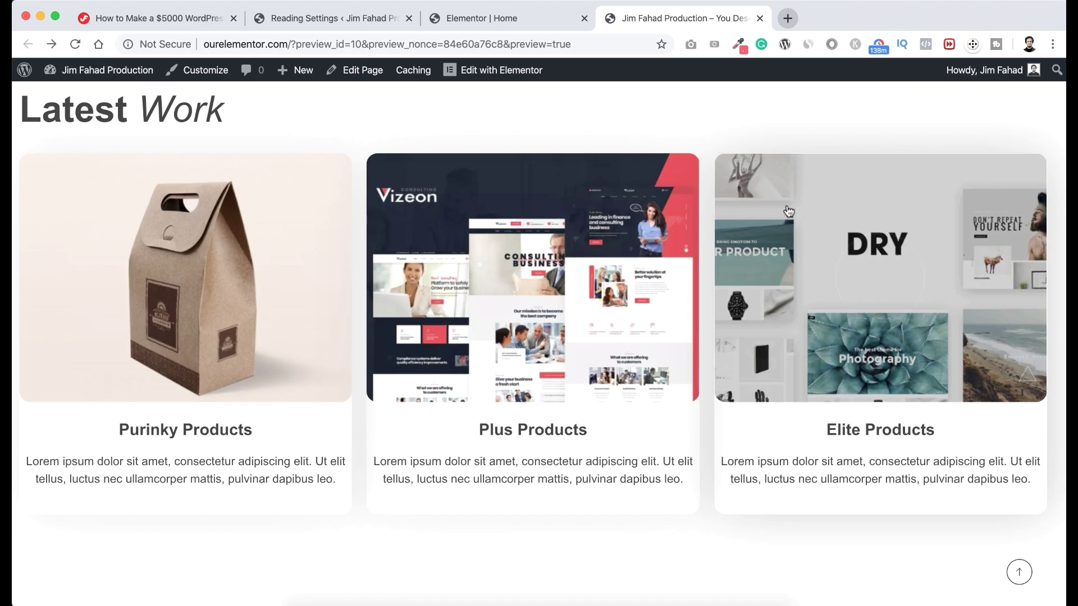
pyautogui.scroll(-2, 639, 443)
pyautogui.scroll(-6, 639, 443)
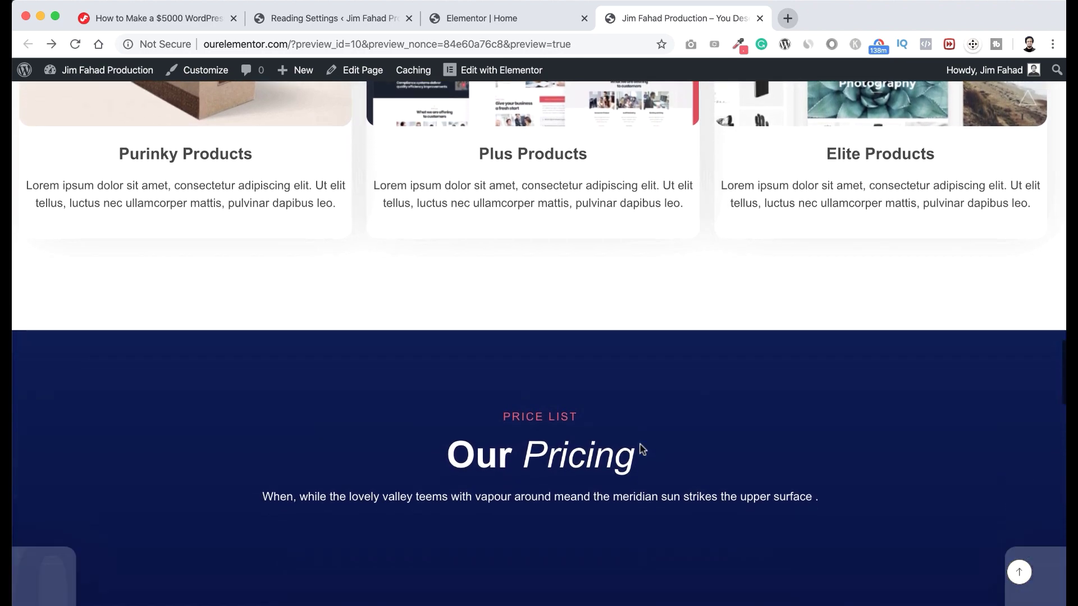
pyautogui.scroll(-4, 640, 441)
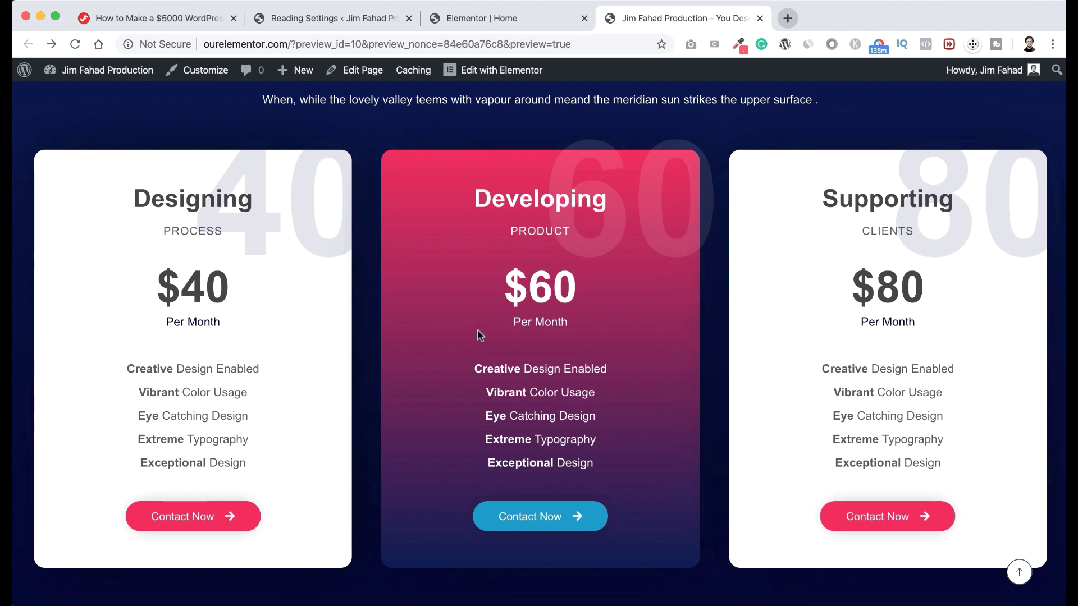
pyautogui.scroll(-7, 459, 354)
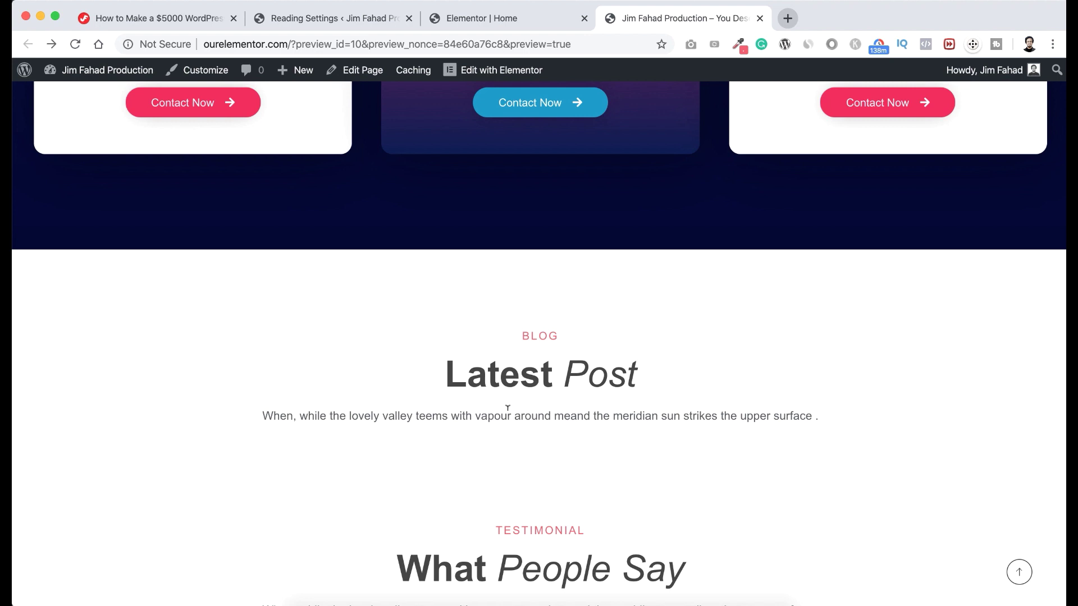
# Step: Scroll to the bottom of the preview, jump back to the top, and close the preview tab
pyautogui.scroll(-7, 507, 409)
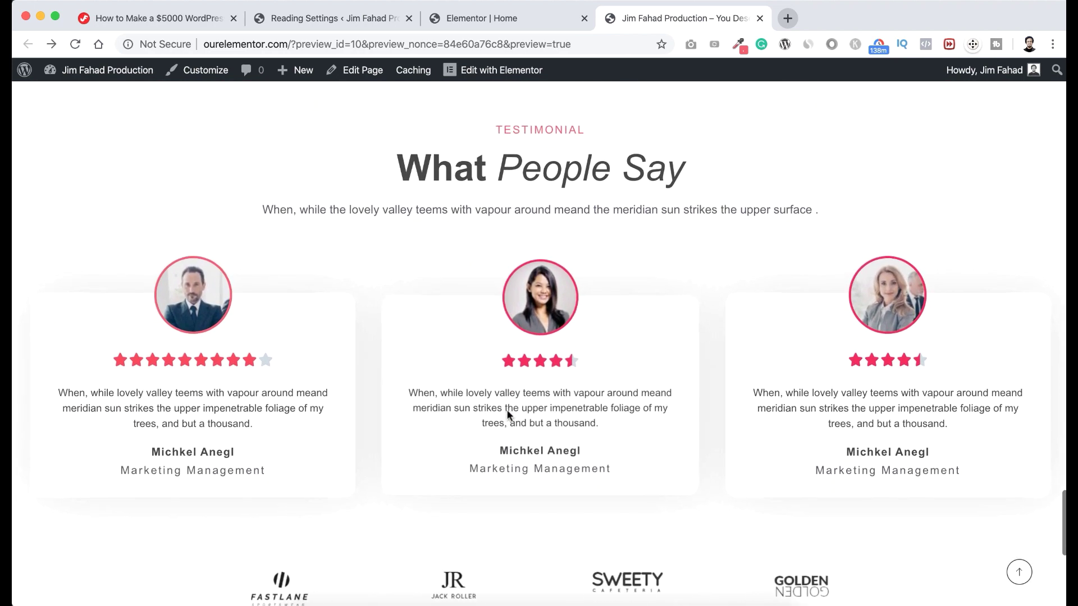
pyautogui.scroll(-2, 507, 414)
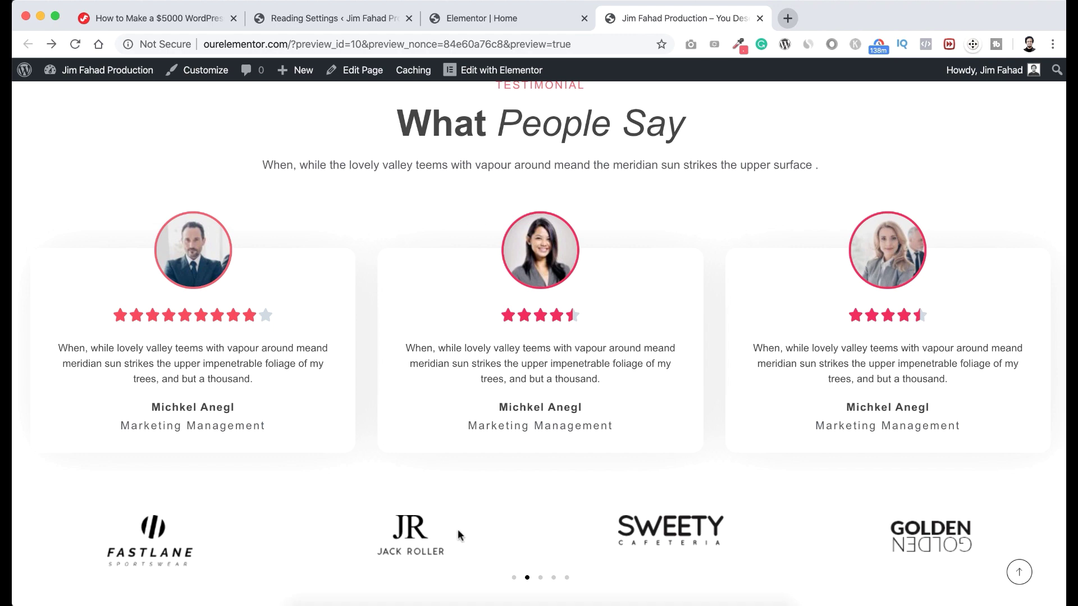
pyautogui.scroll(-6, 454, 538)
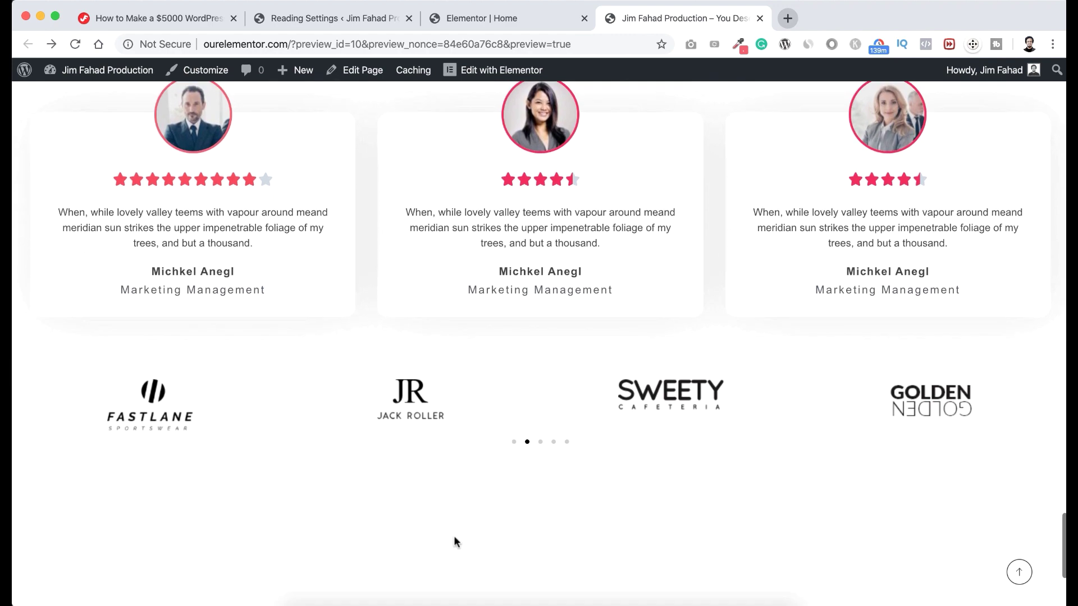
pyautogui.scroll(-1, 453, 541)
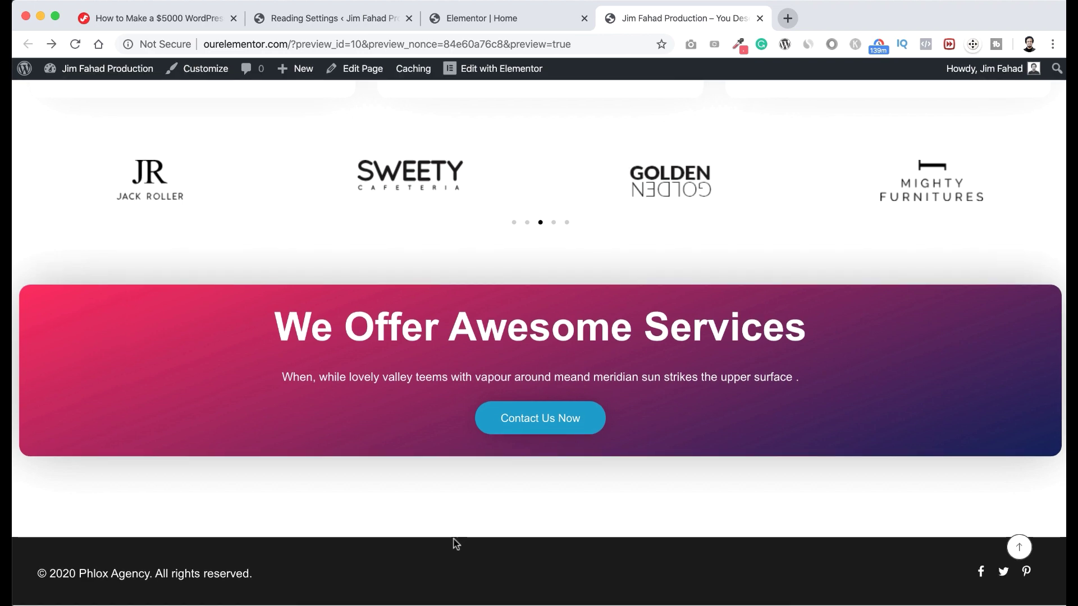
pyautogui.press('Home')
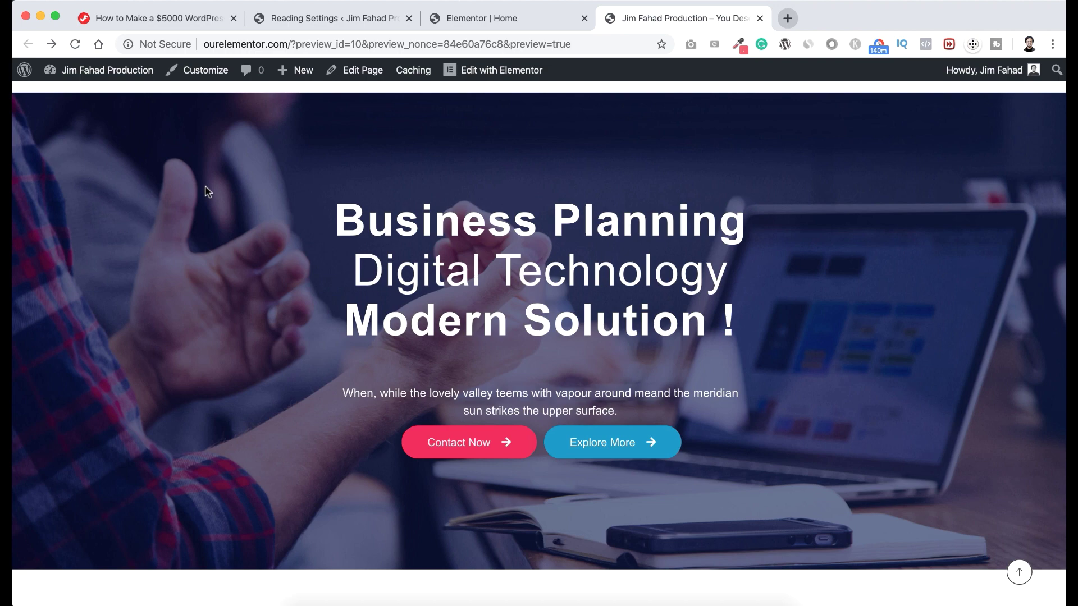
pyautogui.scroll(5, 207, 192)
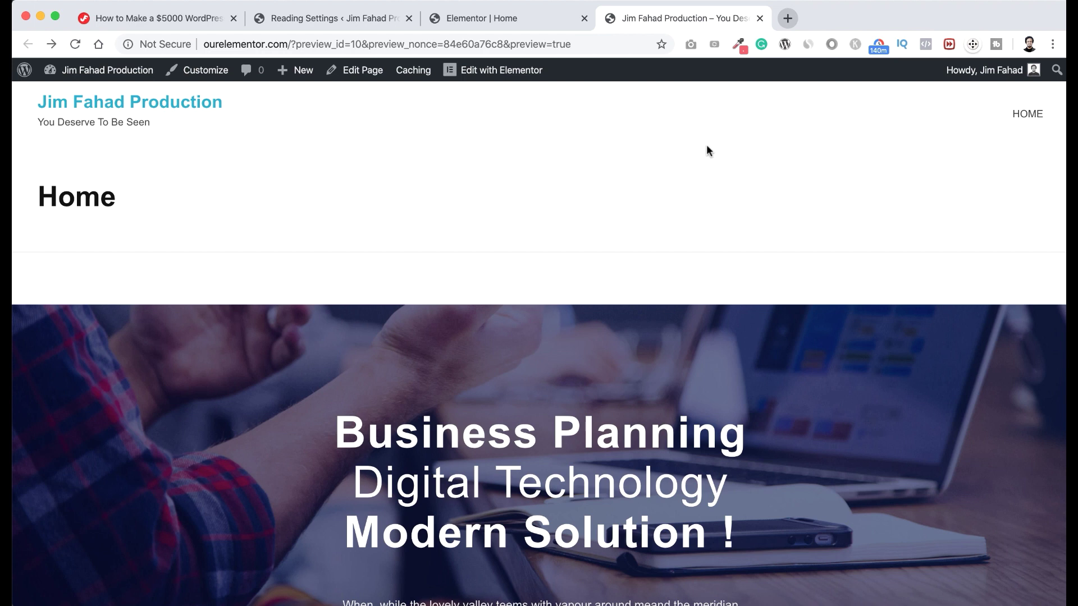
pyautogui.press('super+w')
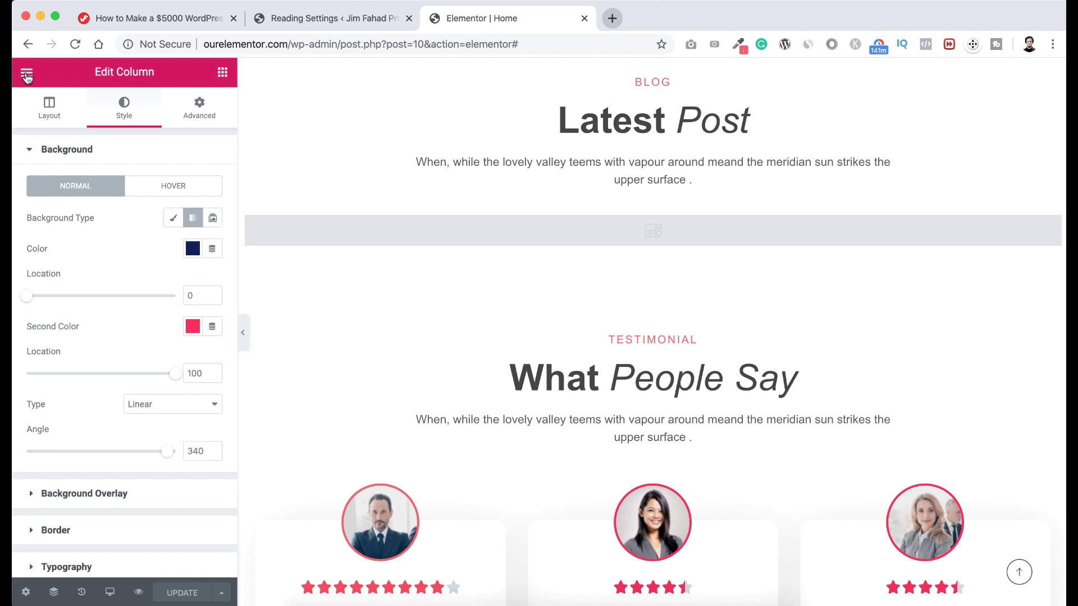
# Step: Exit Elementor to the WordPress dashboard and go to Appearance > Menus
pyautogui.click(27, 74)
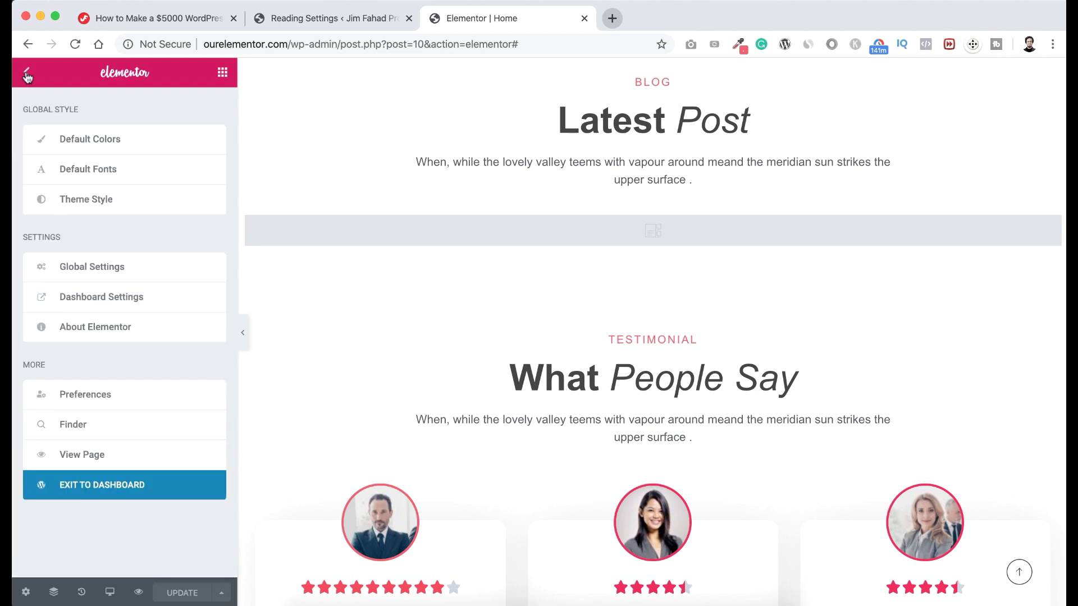
pyautogui.click(111, 491)
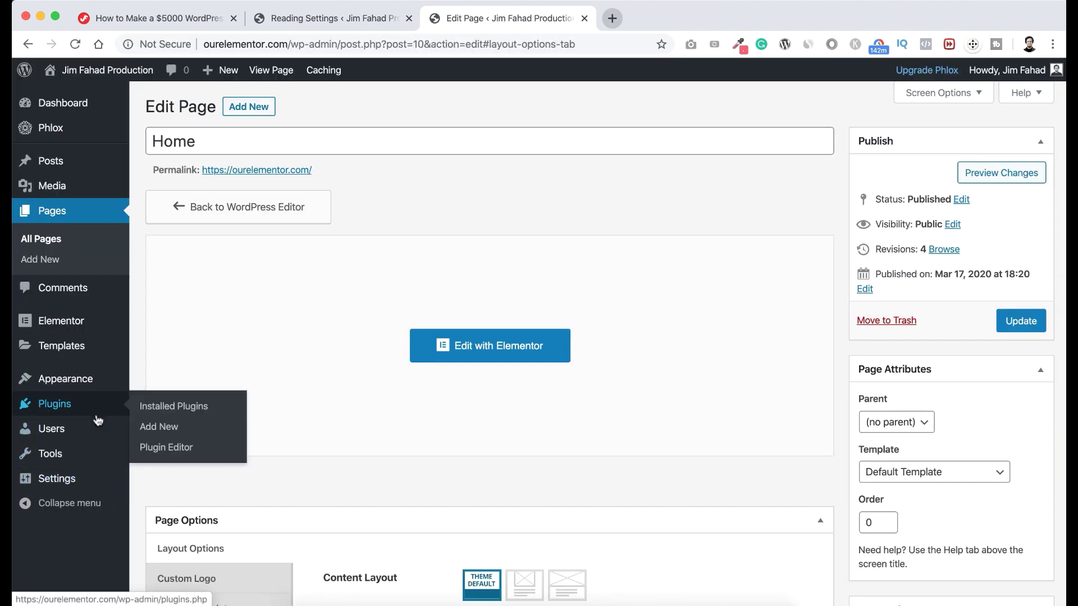
pyautogui.moveTo(83, 387)
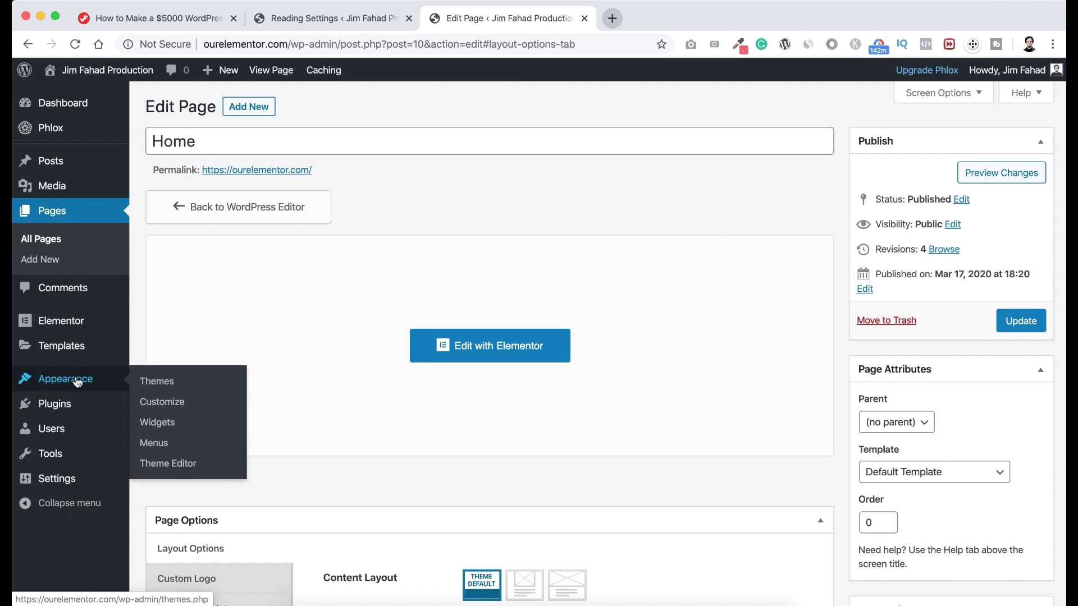
pyautogui.click(154, 443)
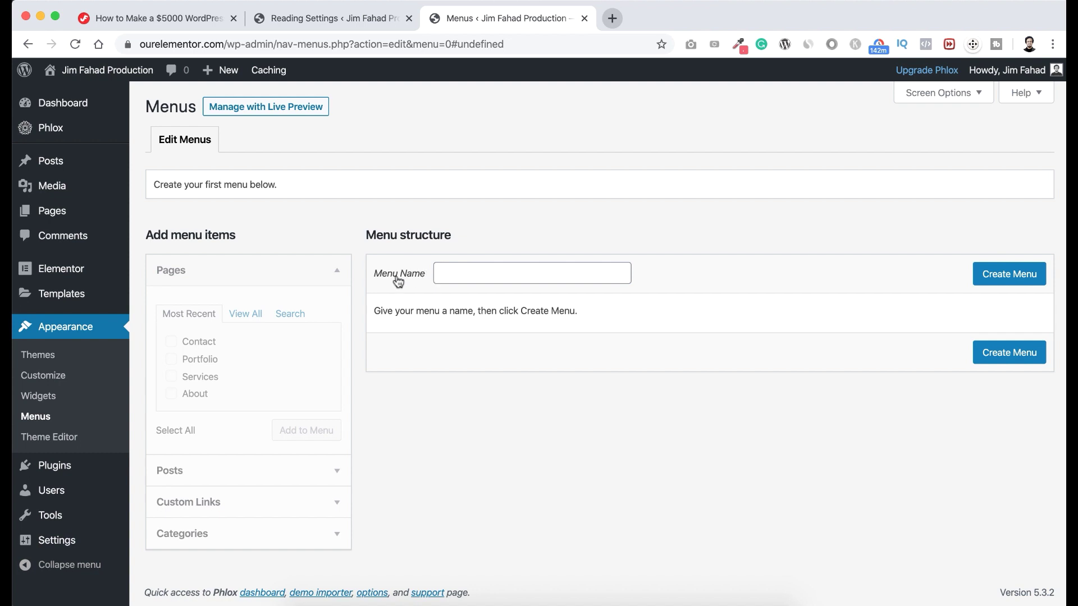
# Step: Create a new menu named main_menu
pyautogui.click(463, 270)
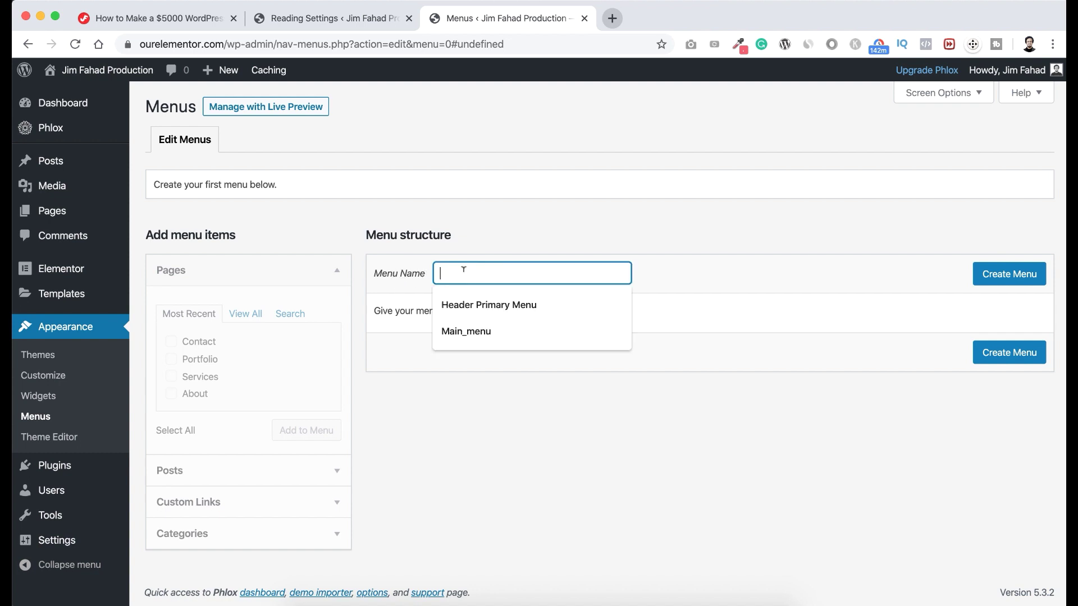
pyautogui.write('main_menu')
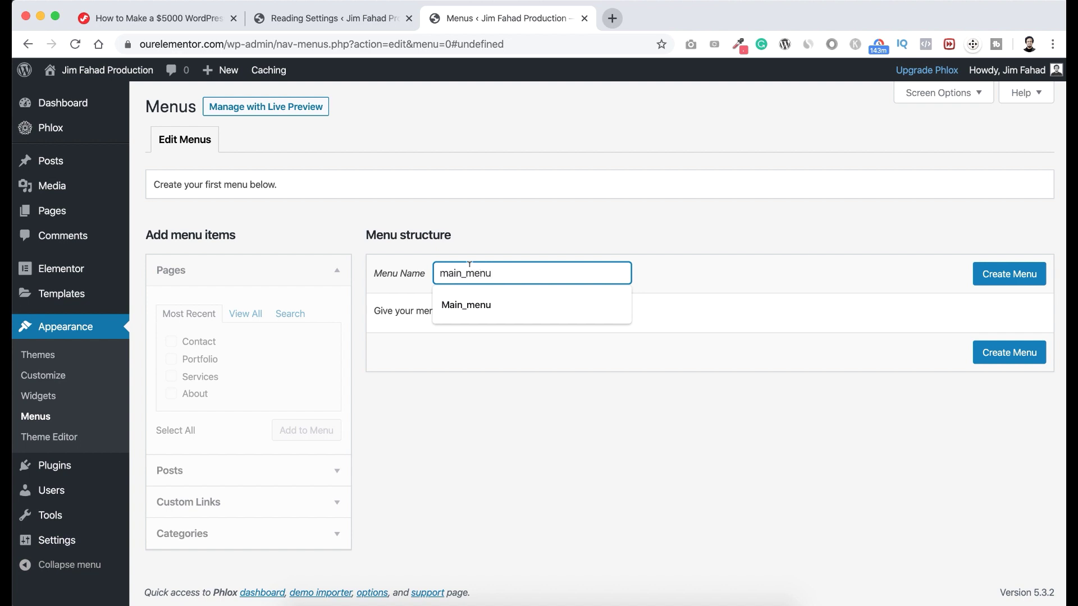
pyautogui.click(489, 247)
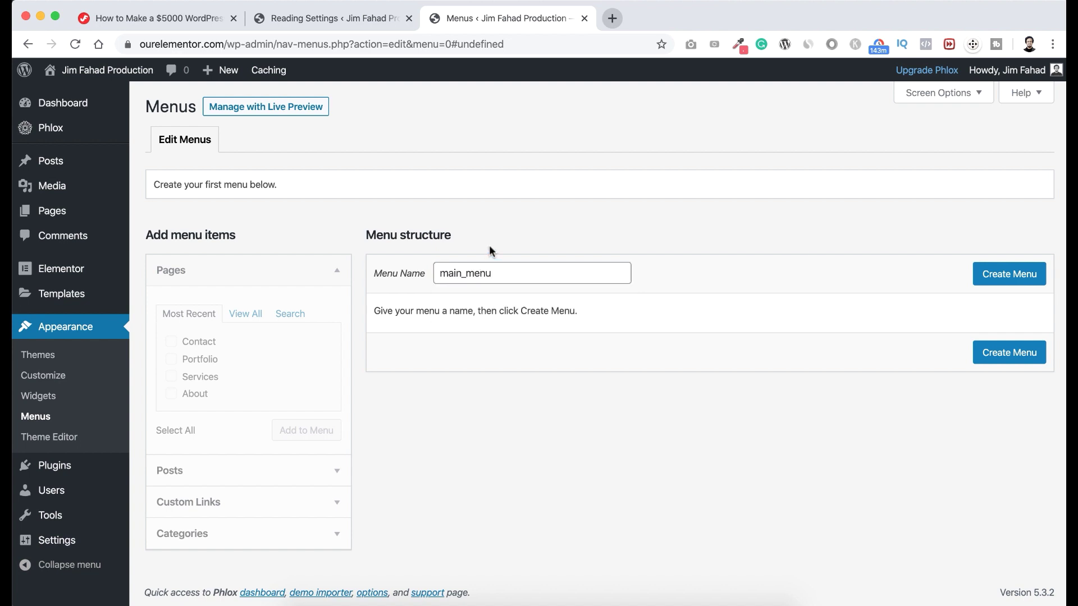
pyautogui.click(1010, 275)
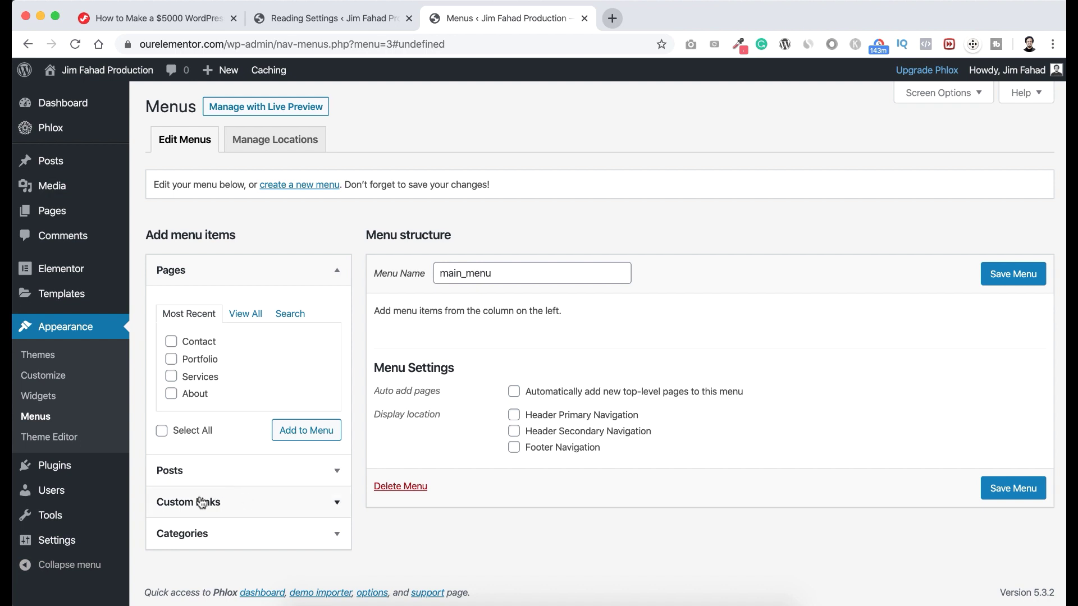
# Step: After glancing at Custom Links, list all site pages under Pages > View All
pyautogui.click(233, 507)
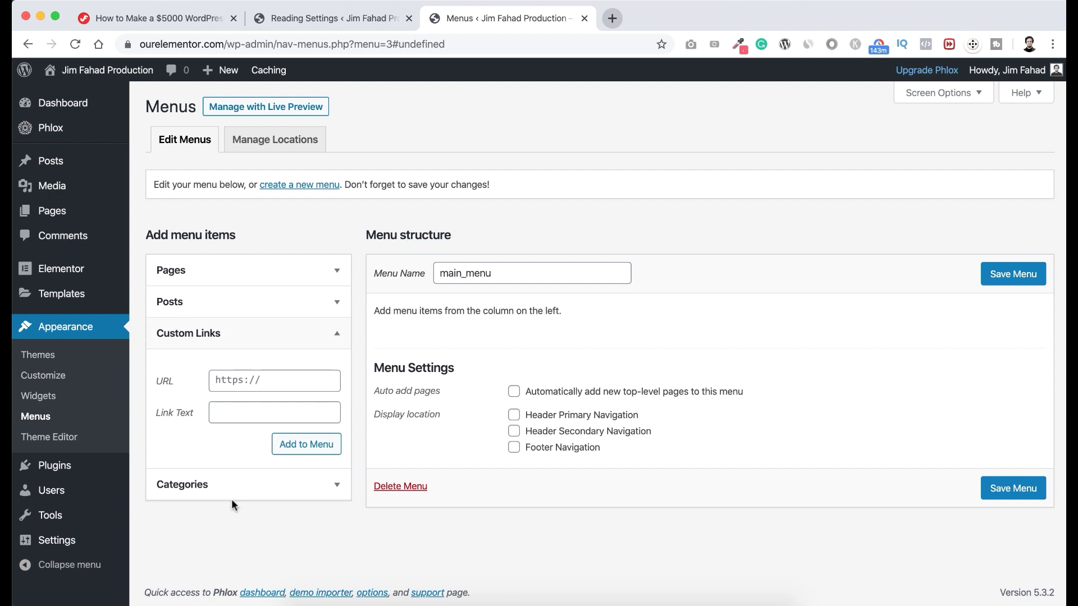
pyautogui.click(240, 378)
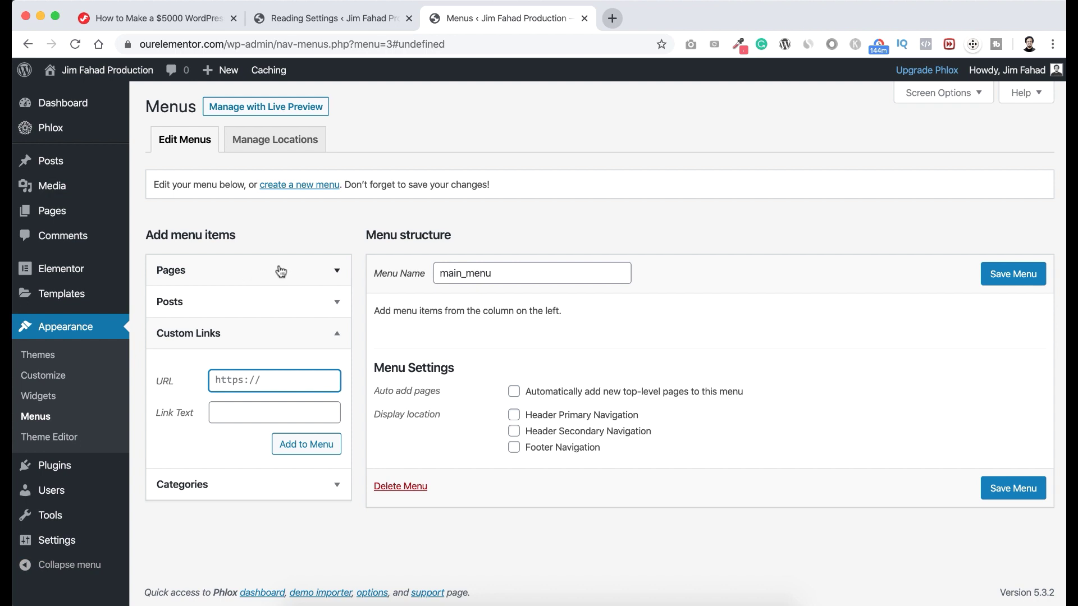
pyautogui.click(257, 274)
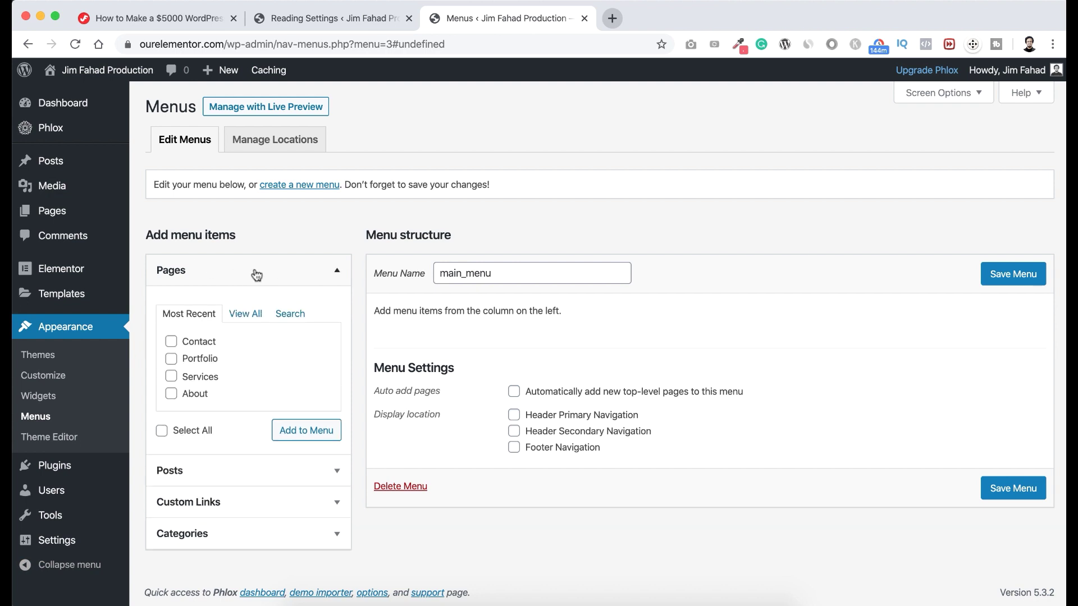
pyautogui.click(243, 318)
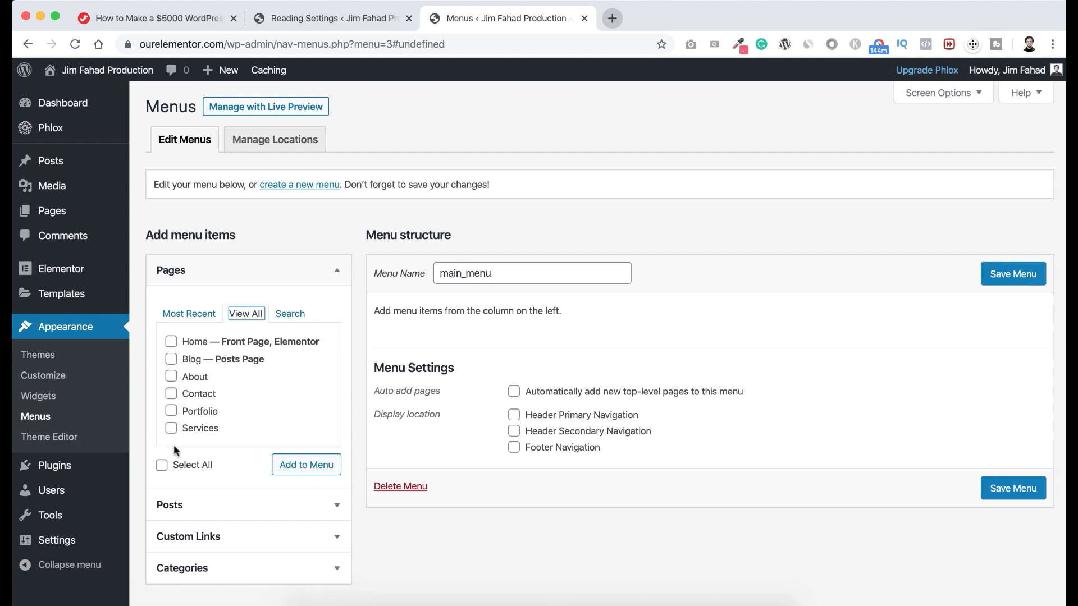
# Step: Add all six site pages to main_menu at once
pyautogui.click(163, 466)
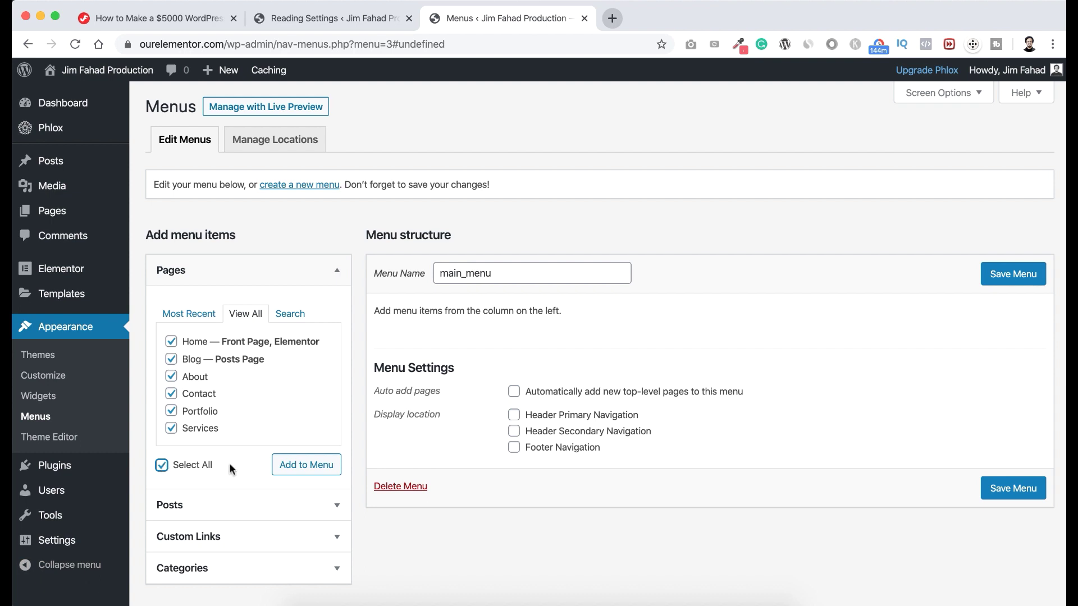
pyautogui.click(297, 468)
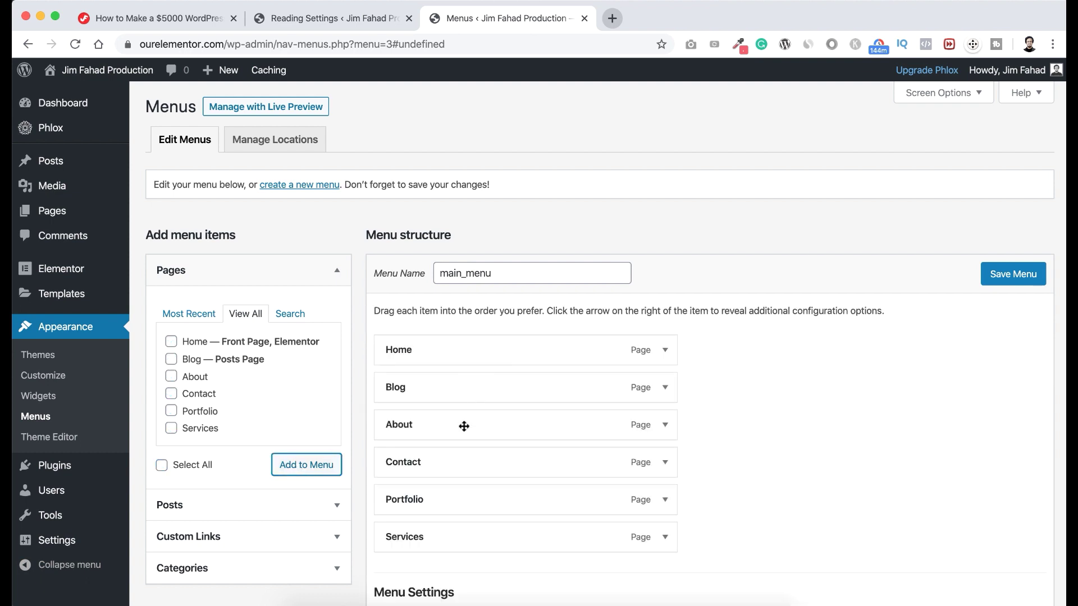
pyautogui.scroll(-1, 441, 404)
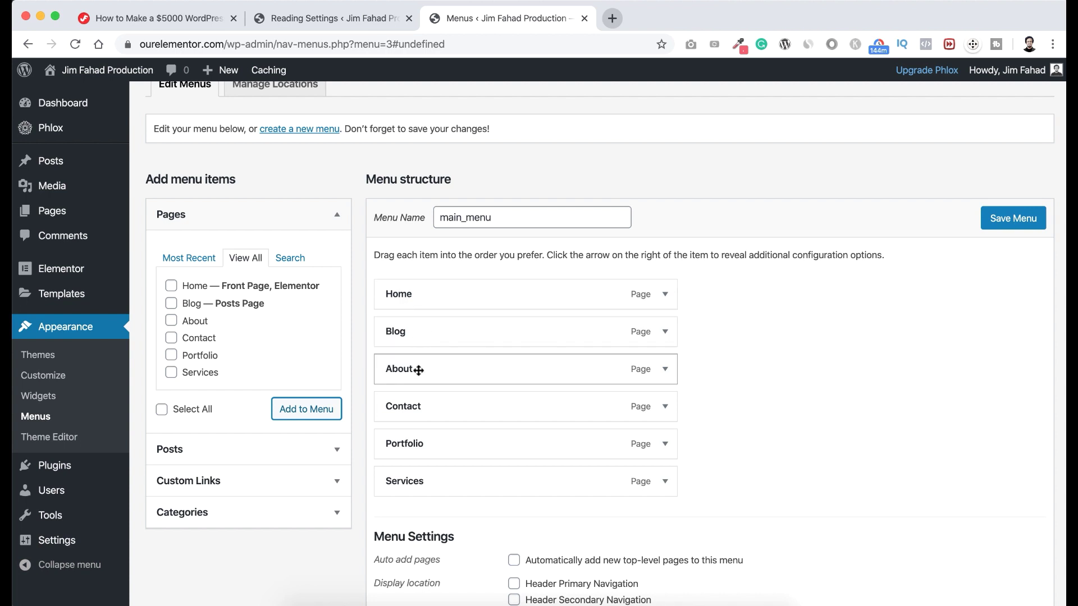
# Step: Reorder the menu items to Home, About, Services, Portfolio, Blog, Contact
pyautogui.moveTo(420, 371); pyautogui.dragTo(418, 331)
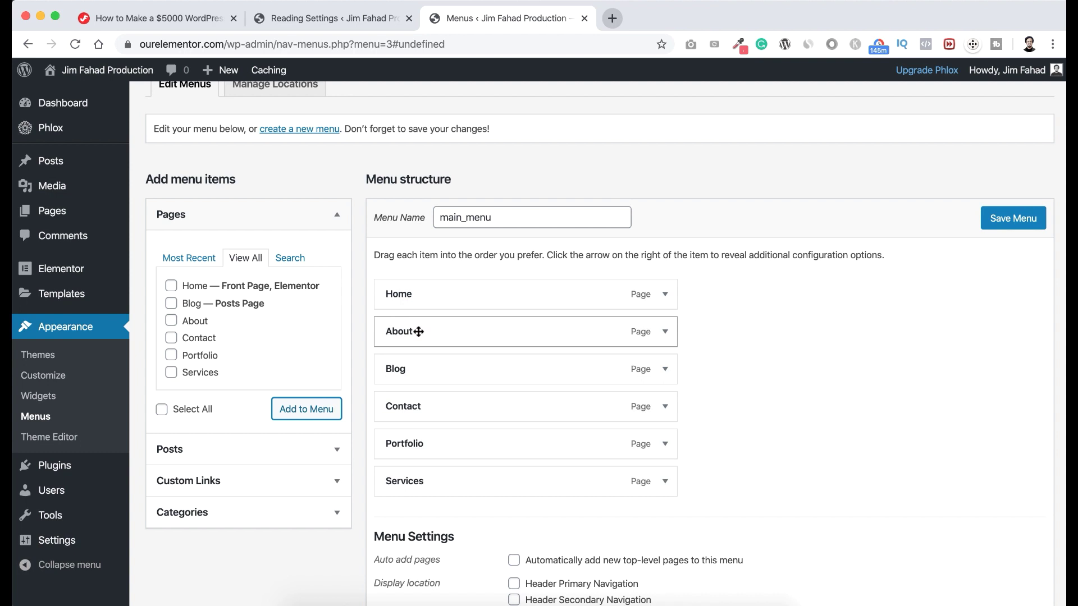
pyautogui.moveTo(411, 485); pyautogui.dragTo(409, 369)
pyautogui.moveTo(406, 466); pyautogui.dragTo(402, 406)
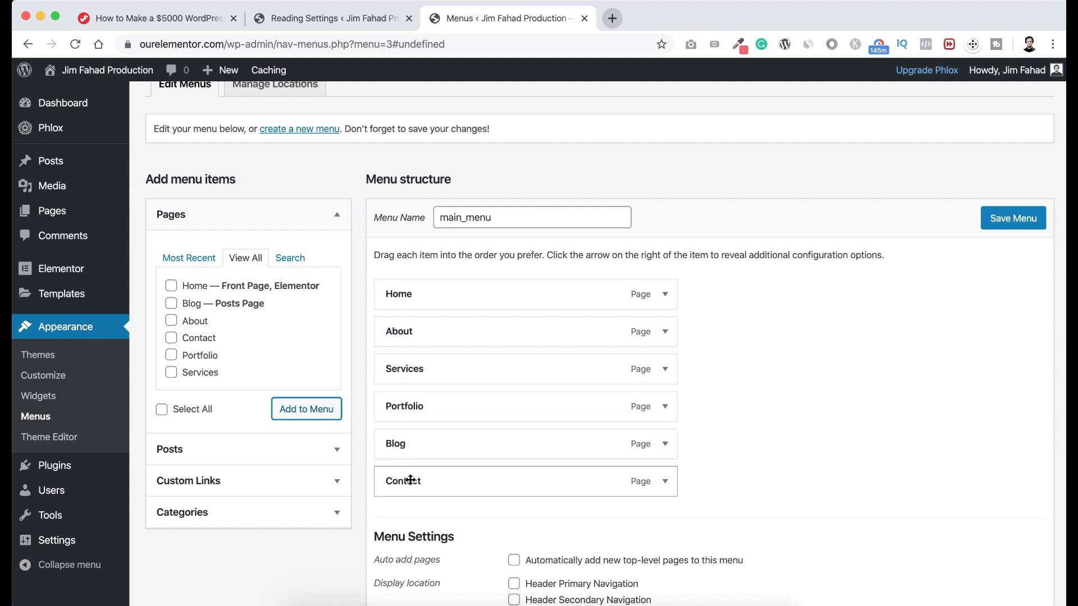
pyautogui.scroll(-4, 410, 480)
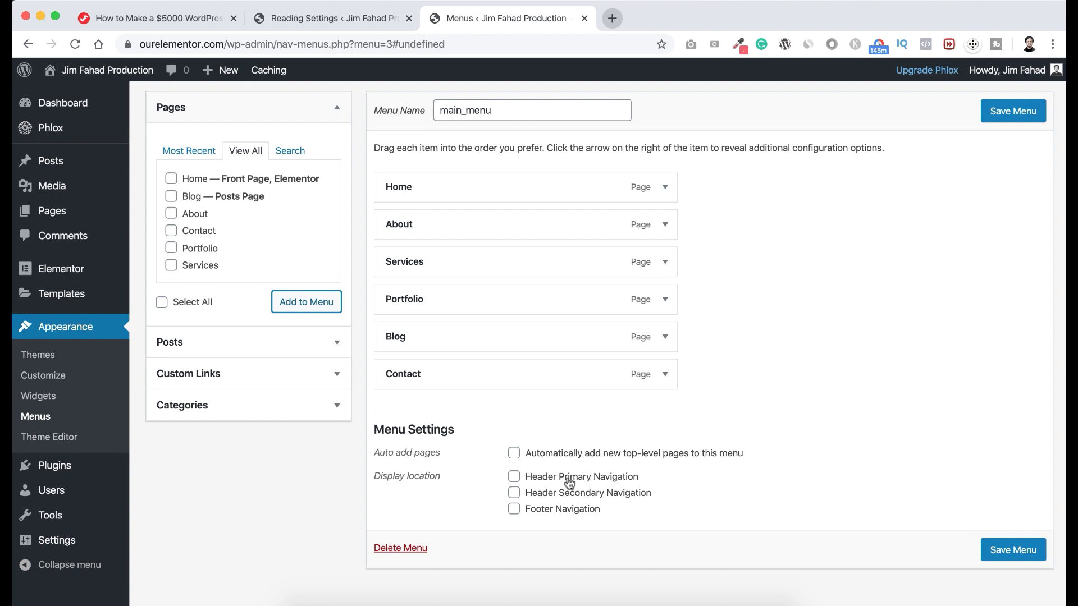
# Step: Assign main_menu to Header Primary Navigation, save it, and open the live site in a new tab
pyautogui.click(515, 477)
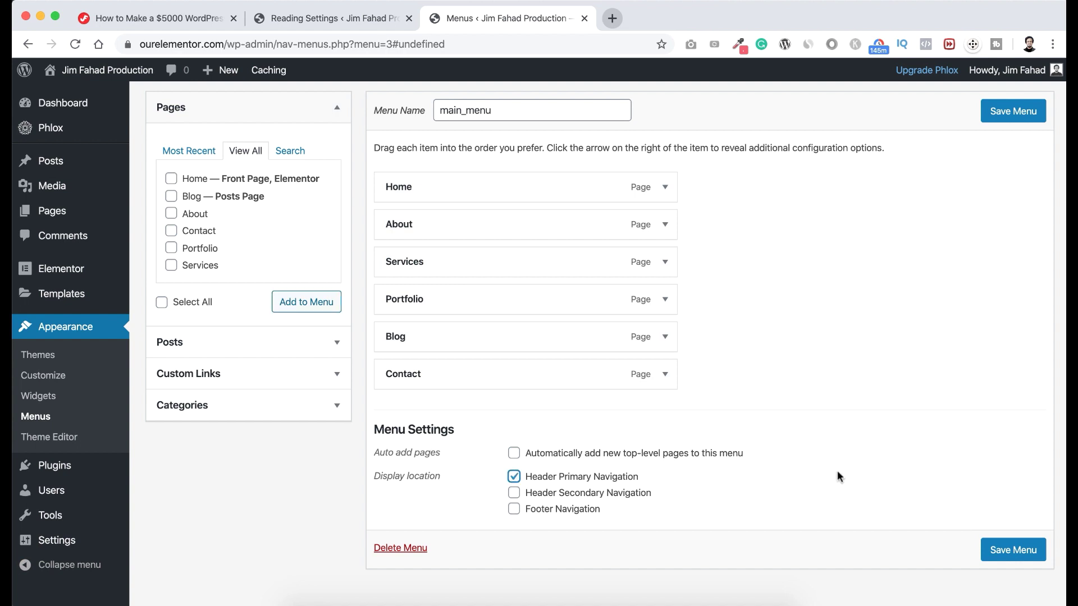
pyautogui.click(1007, 551)
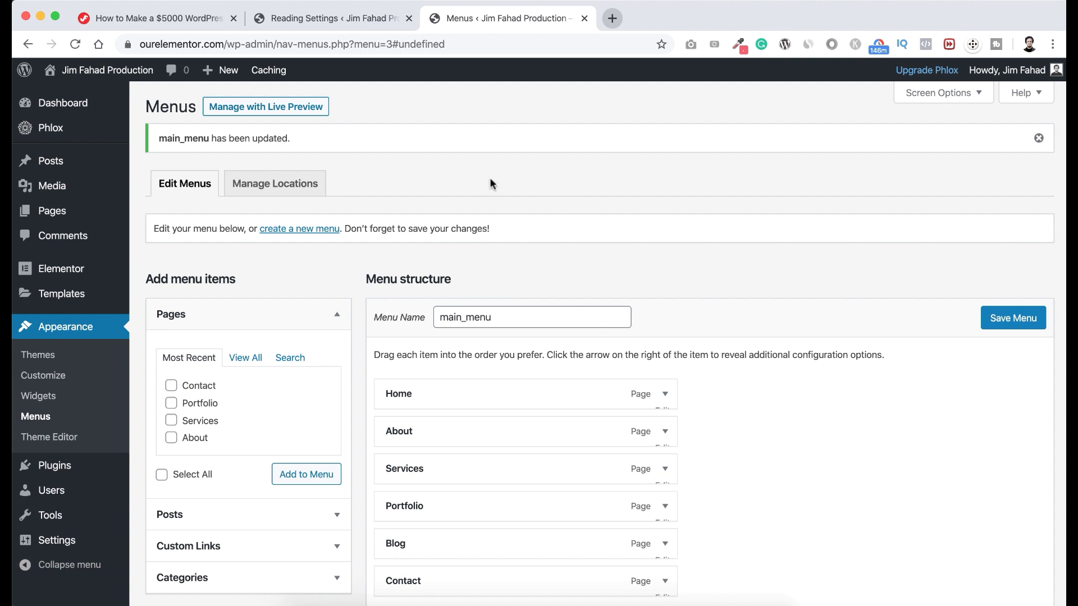
pyautogui.moveTo(133, 70)
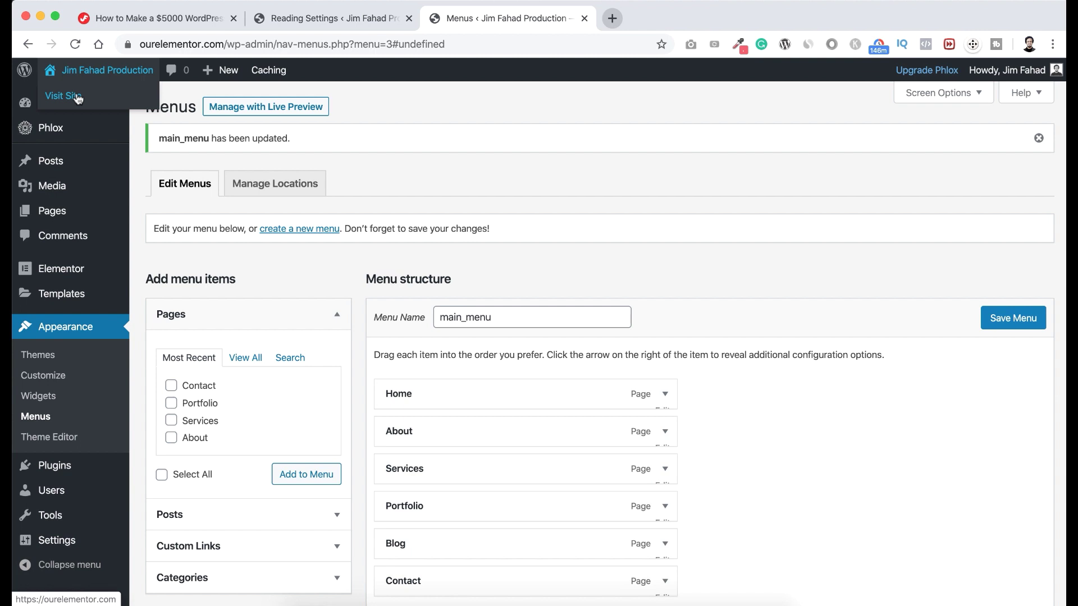
pyautogui.rightClick(77, 98)
pyautogui.click(98, 100)
# Step: Compare the live site's header with the Menus admin page, ending on the front page
pyautogui.click(662, 23)
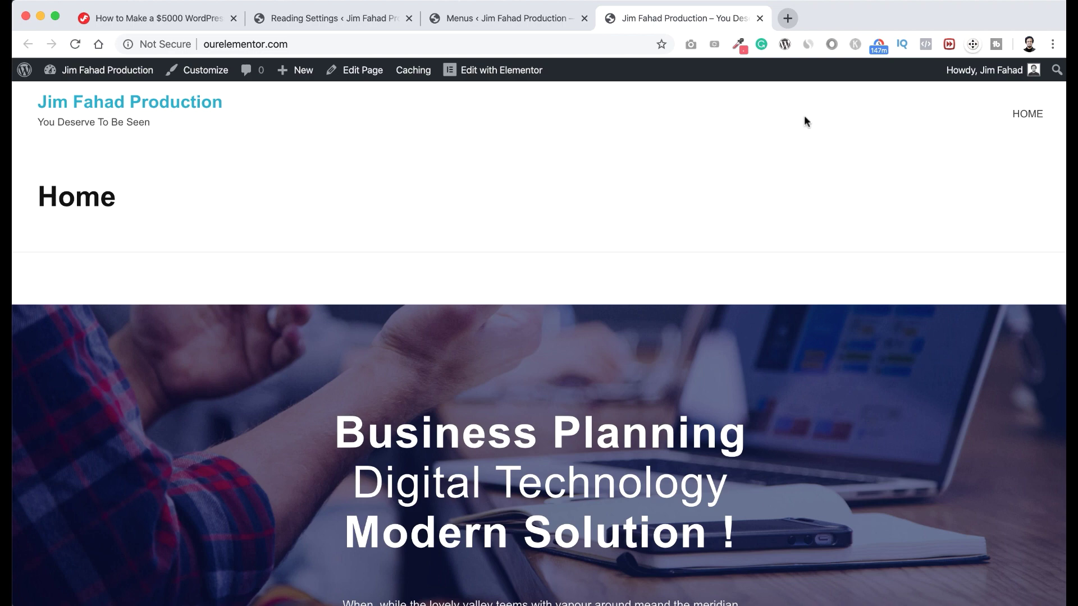
pyautogui.click(499, 18)
pyautogui.scroll(-2, 466, 418)
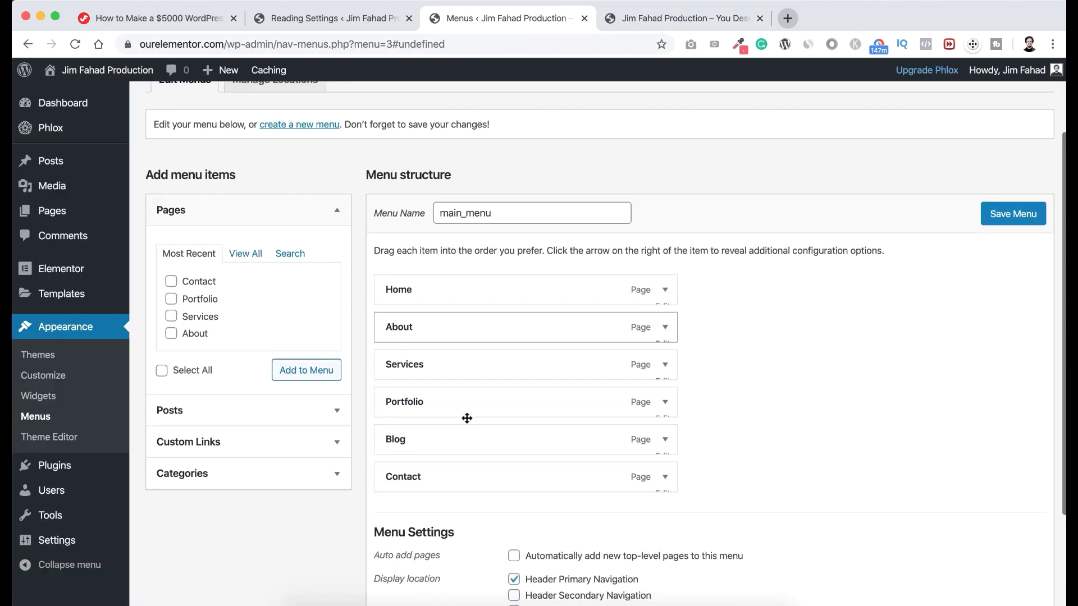
pyautogui.scroll(-3, 467, 418)
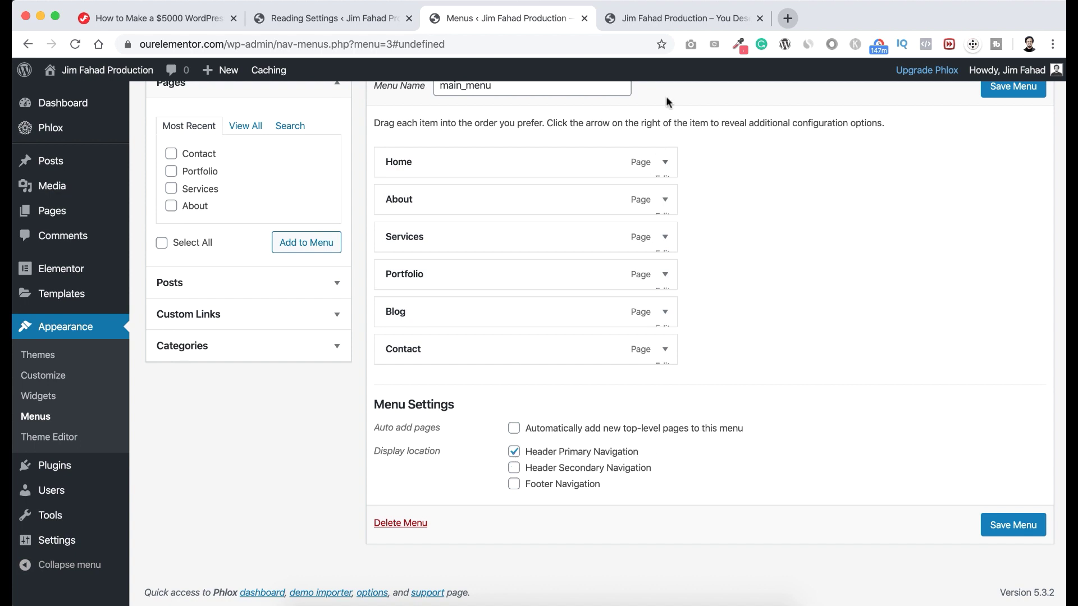
pyautogui.click(675, 21)
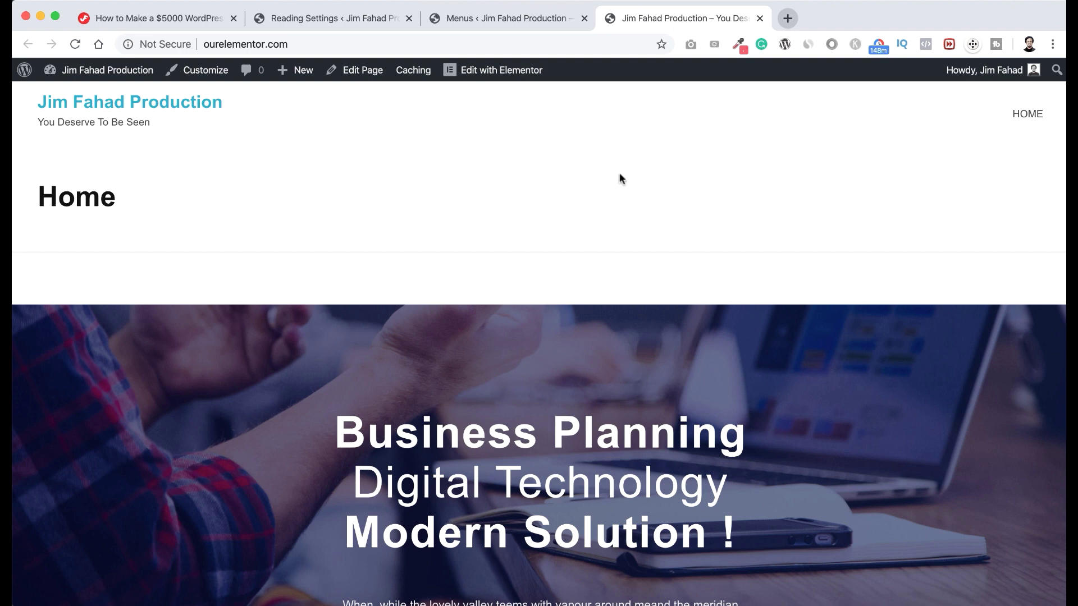
pyautogui.click(198, 73)
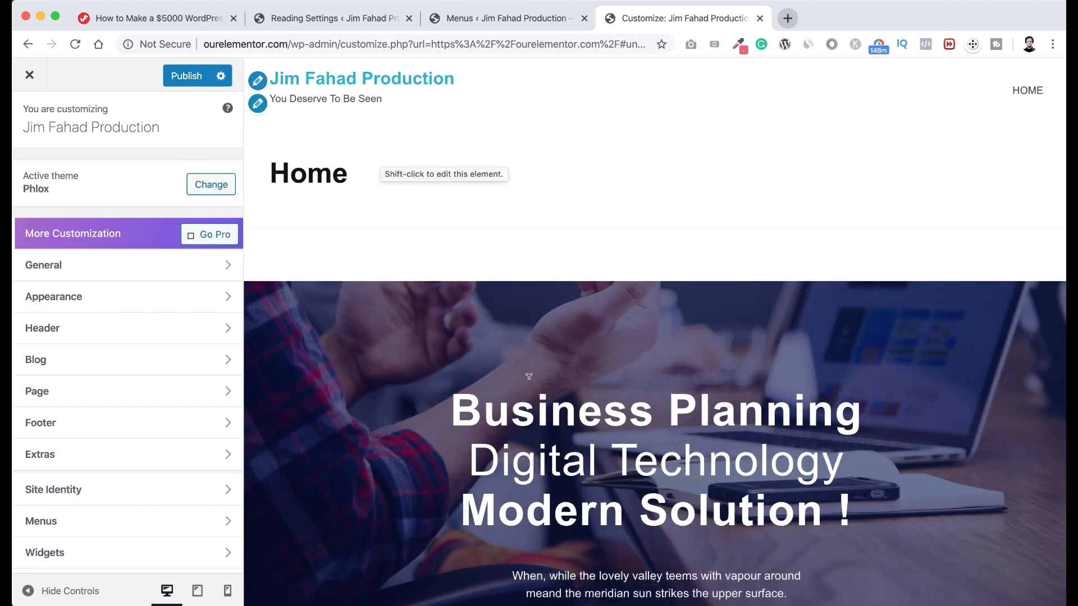
pyautogui.scroll(-6, 515, 393)
pyautogui.scroll(-18, 516, 394)
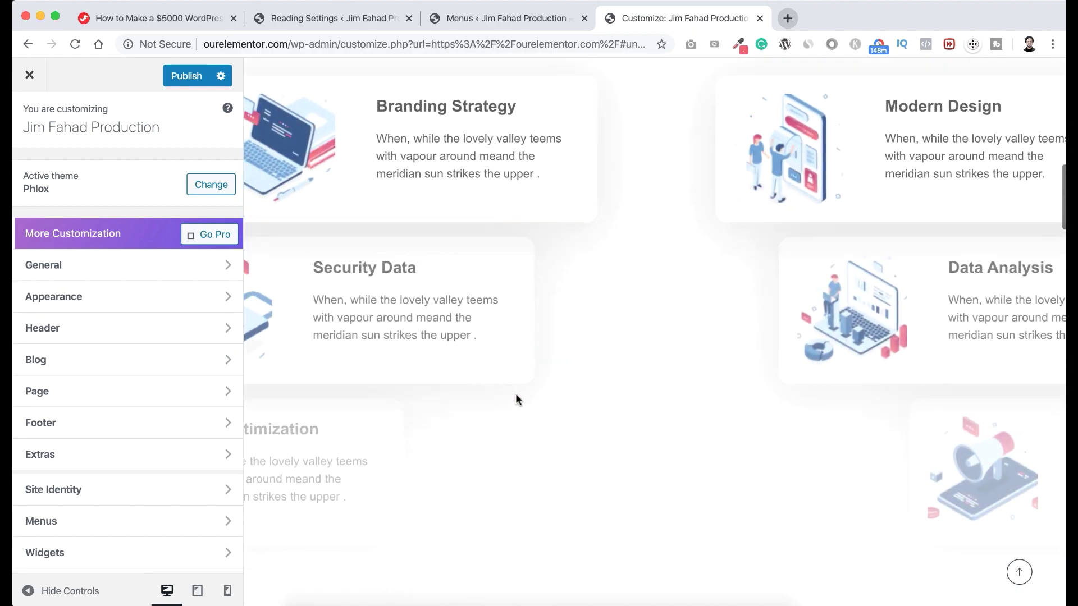
pyautogui.scroll(-7, 516, 394)
pyautogui.scroll(20, 516, 395)
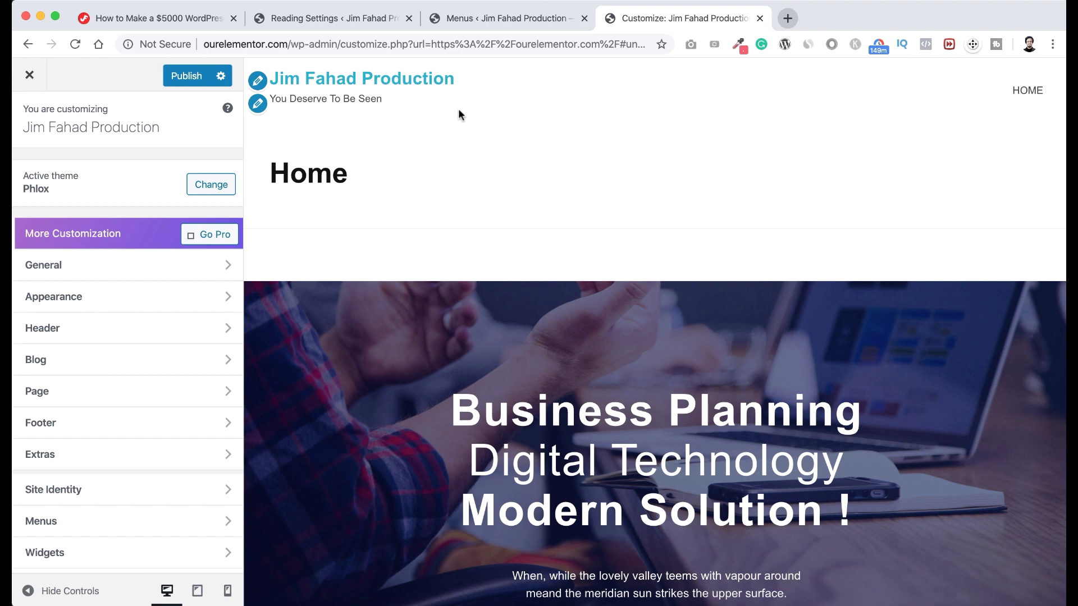
pyautogui.scroll(-2, 437, 171)
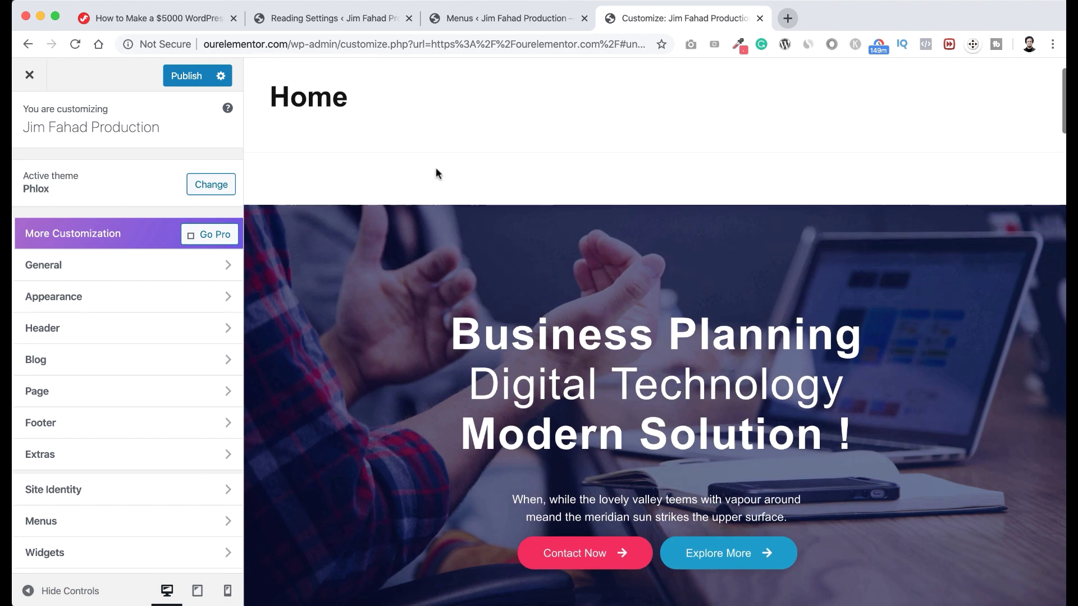
pyautogui.scroll(2, 436, 167)
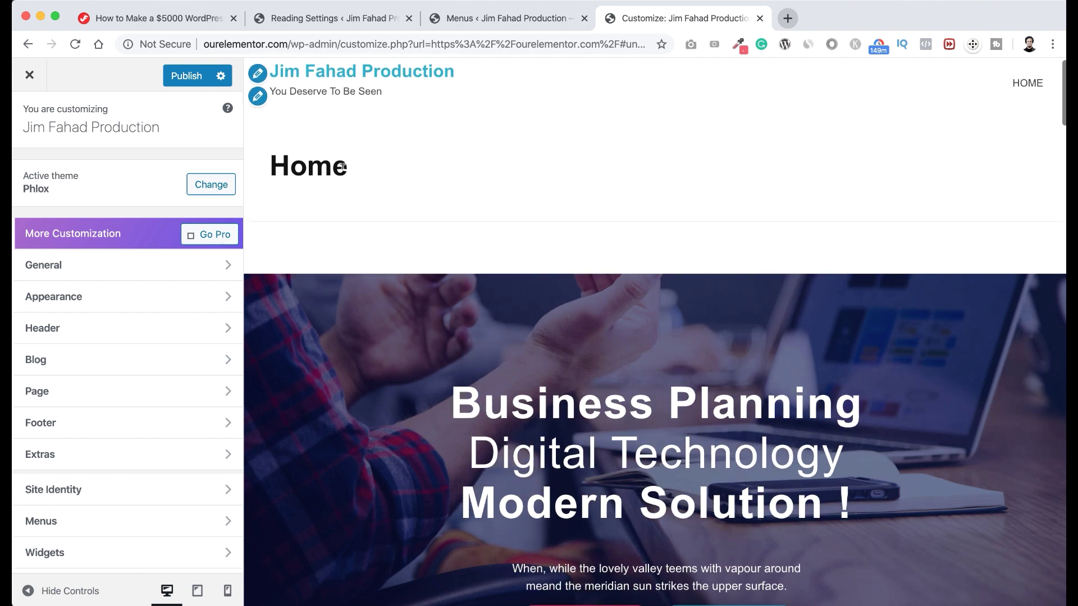
pyautogui.scroll(-1, 365, 168)
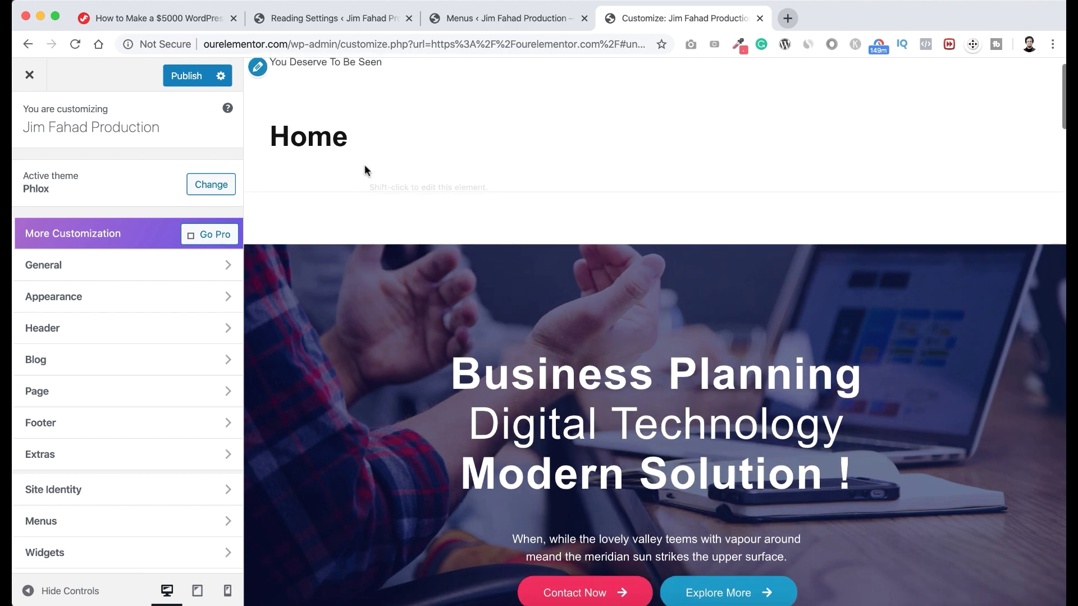
pyautogui.scroll(1, 365, 168)
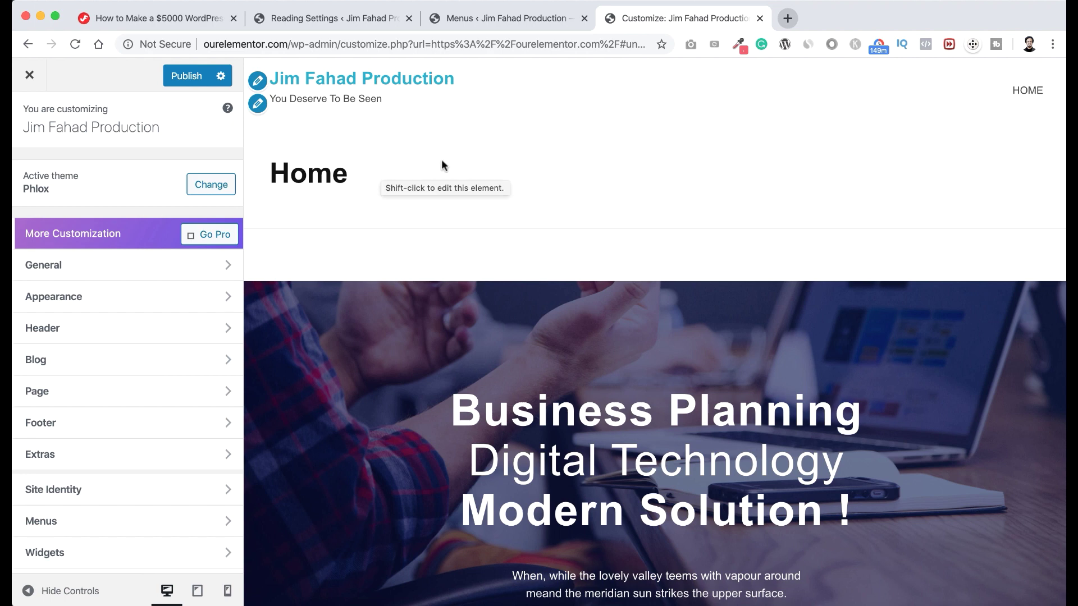
# Step: Turn off Display Title Bar Section under Page > Page Title
pyautogui.click(106, 397)
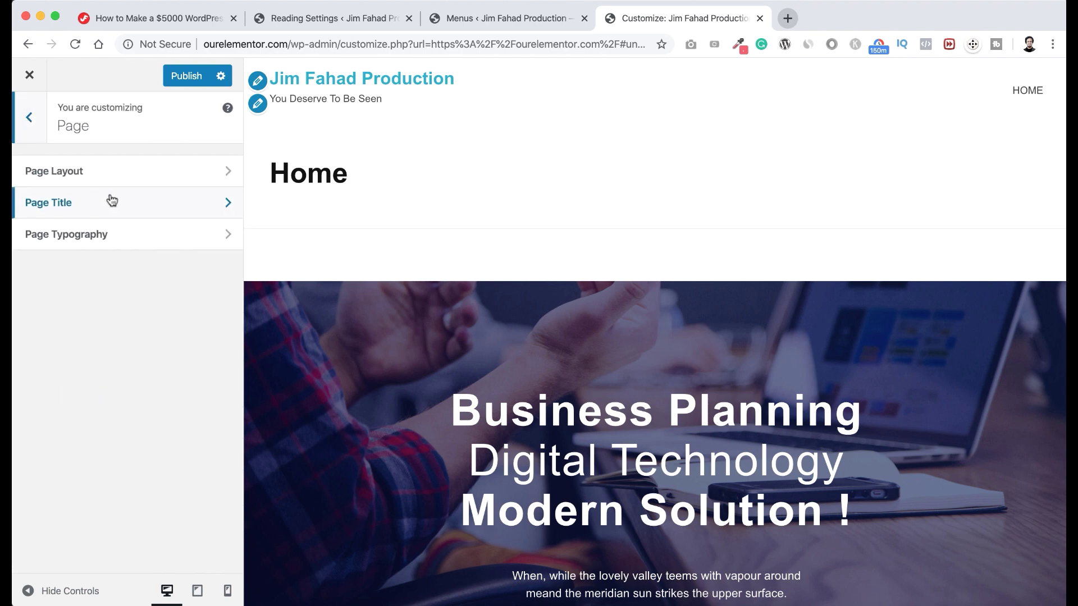
pyautogui.click(130, 204)
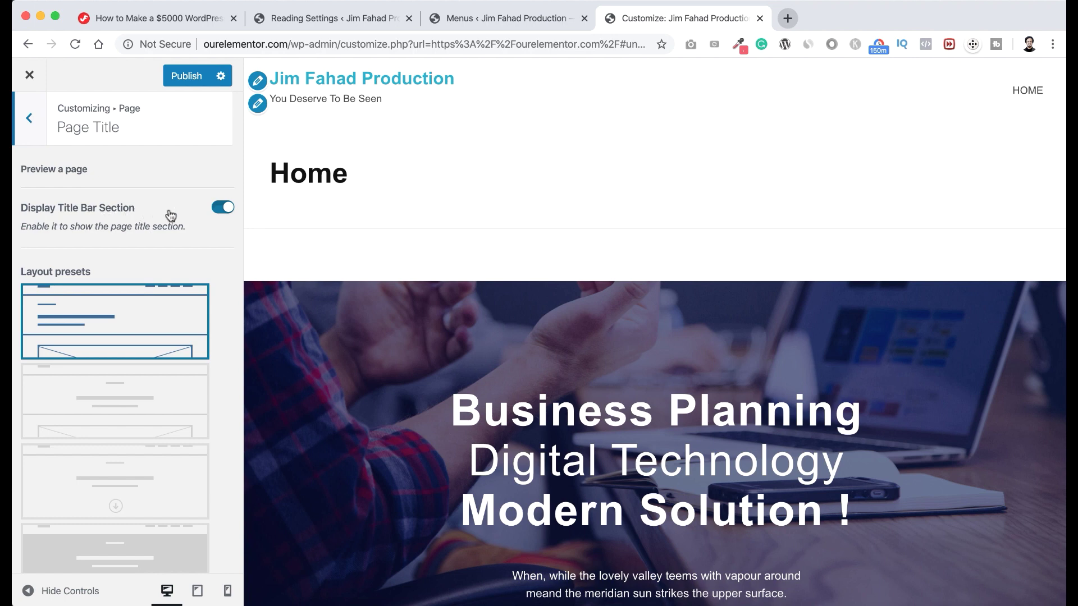
pyautogui.click(223, 208)
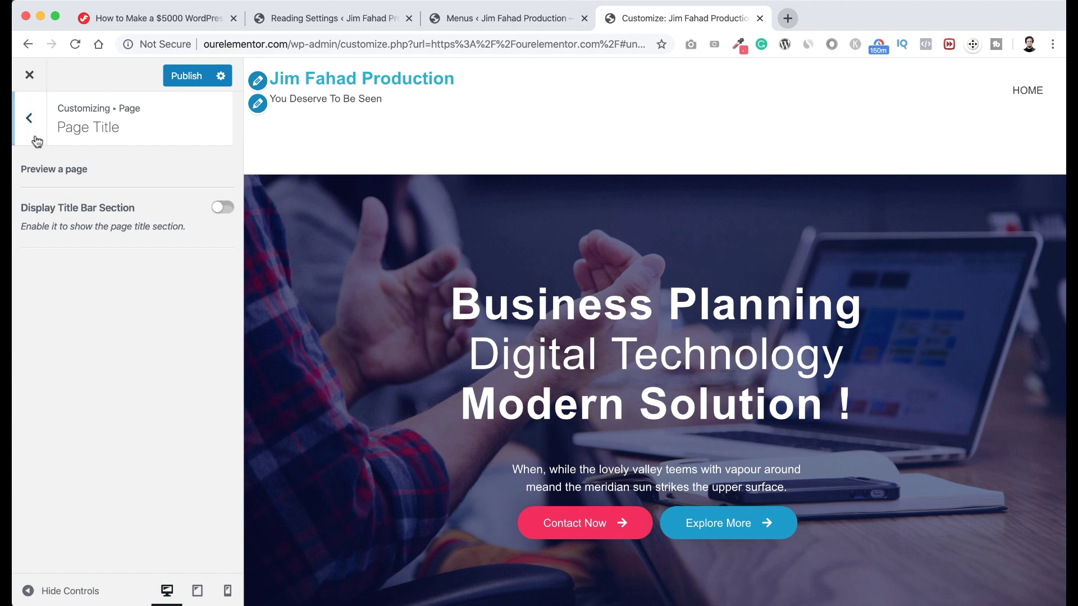
# Step: Turn off Display Content Top Margin under Page Layout and return to the main Customizer list
pyautogui.click(29, 119)
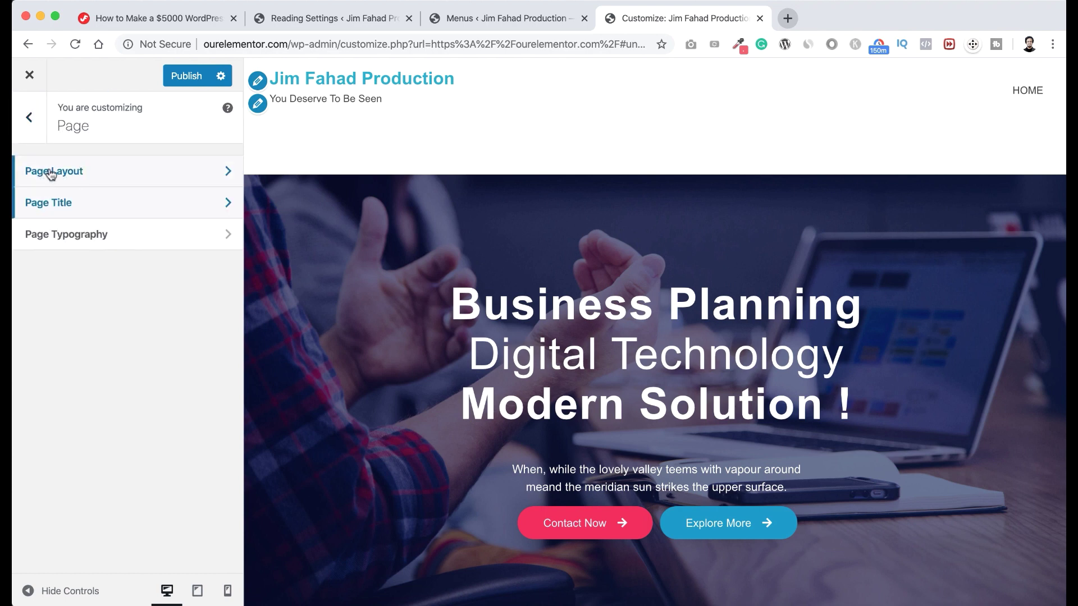
pyautogui.click(88, 174)
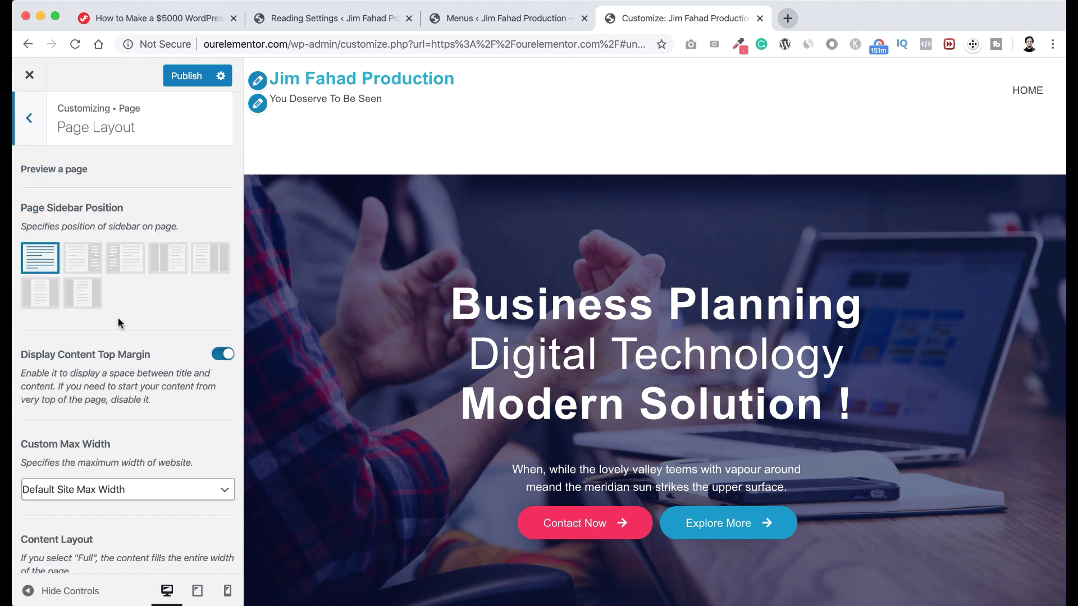
pyautogui.scroll(-1, 118, 321)
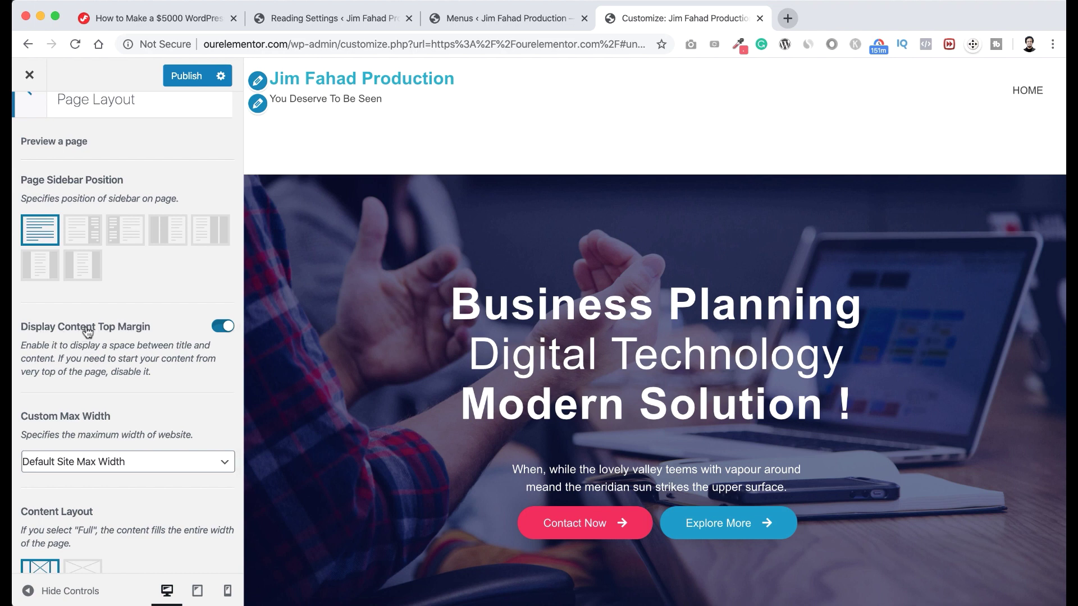
pyautogui.scroll(1, 163, 328)
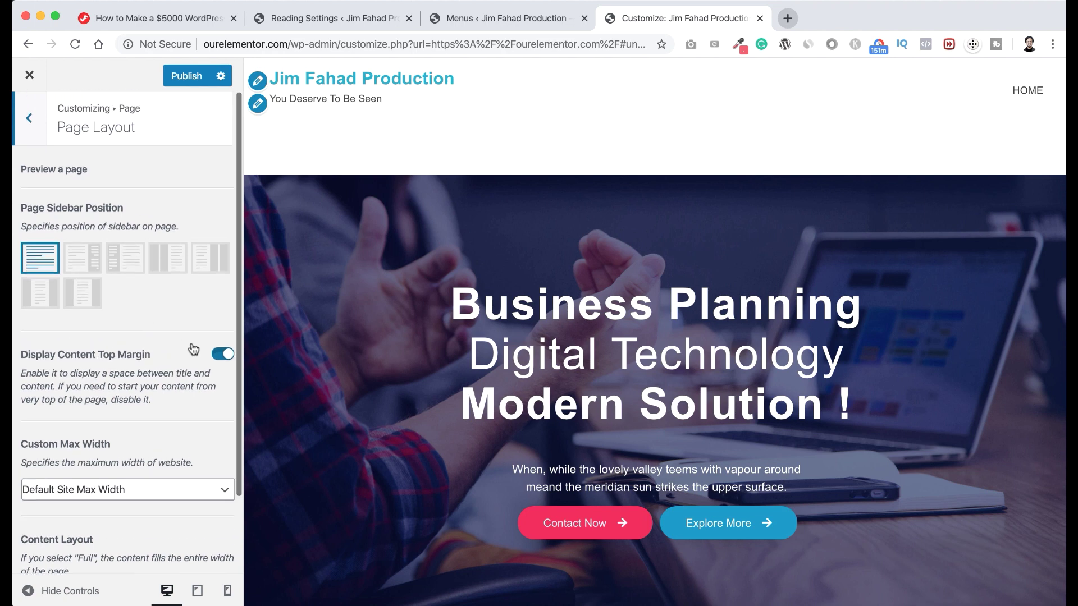
pyautogui.click(222, 355)
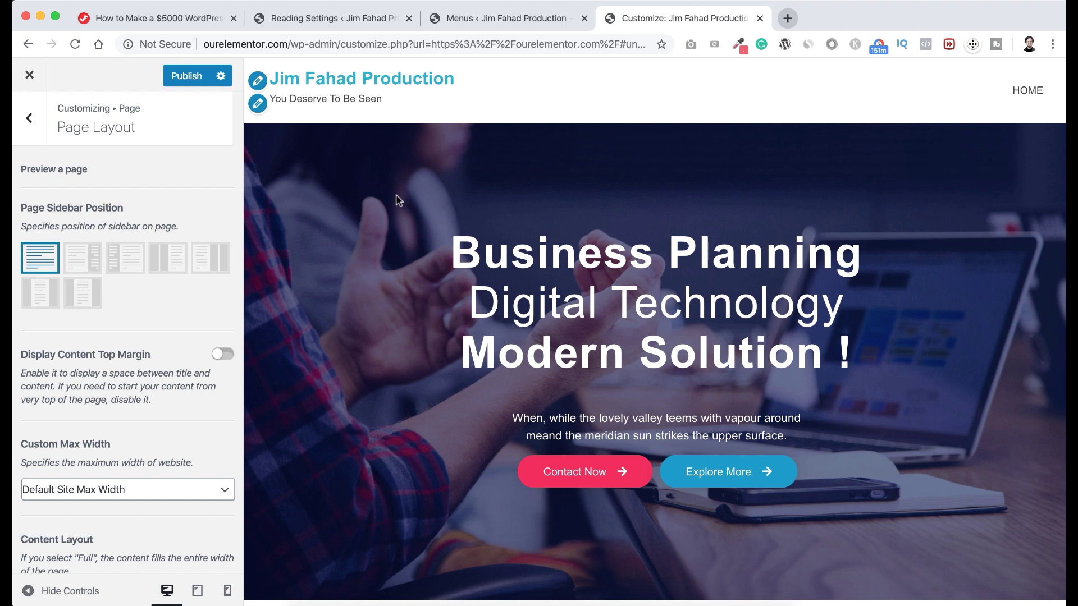
pyautogui.click(31, 119)
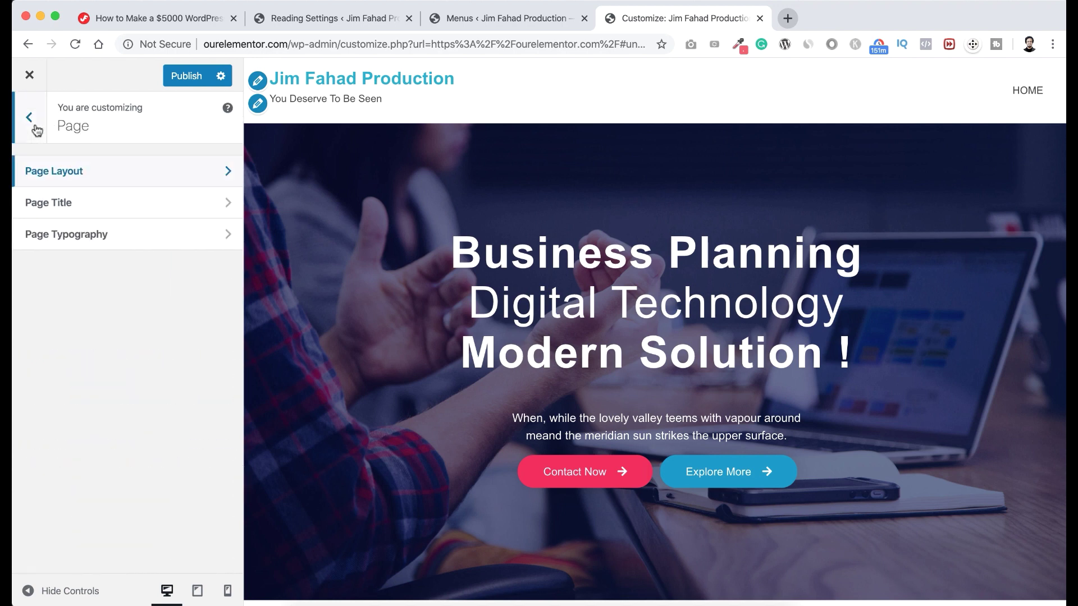
pyautogui.click(33, 125)
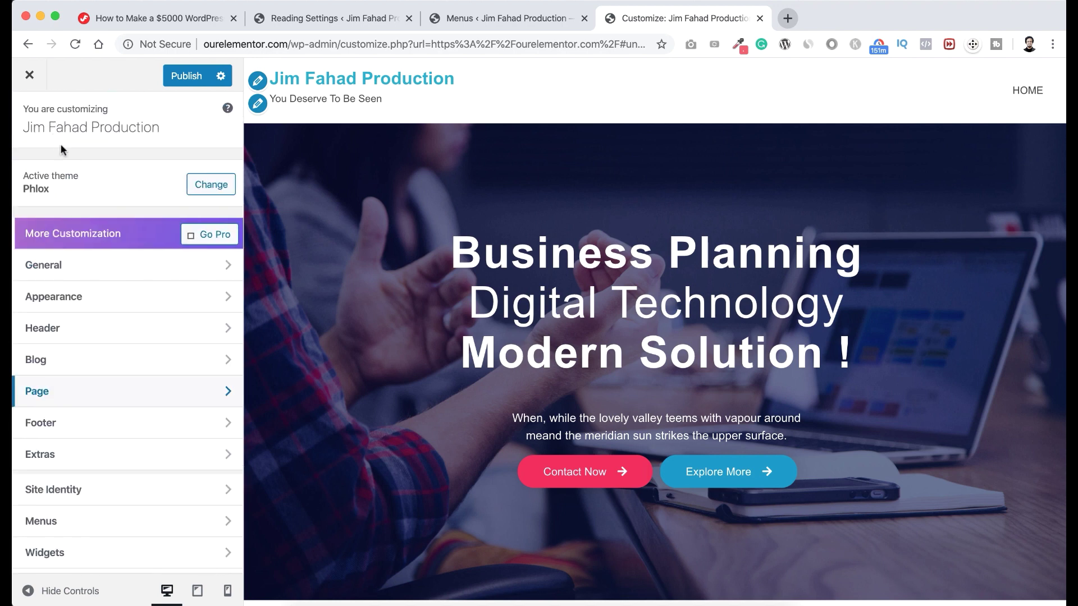
# Step: In General Layout, try a Boxed website layout with a 1000 Pixels site max width
pyautogui.click(109, 270)
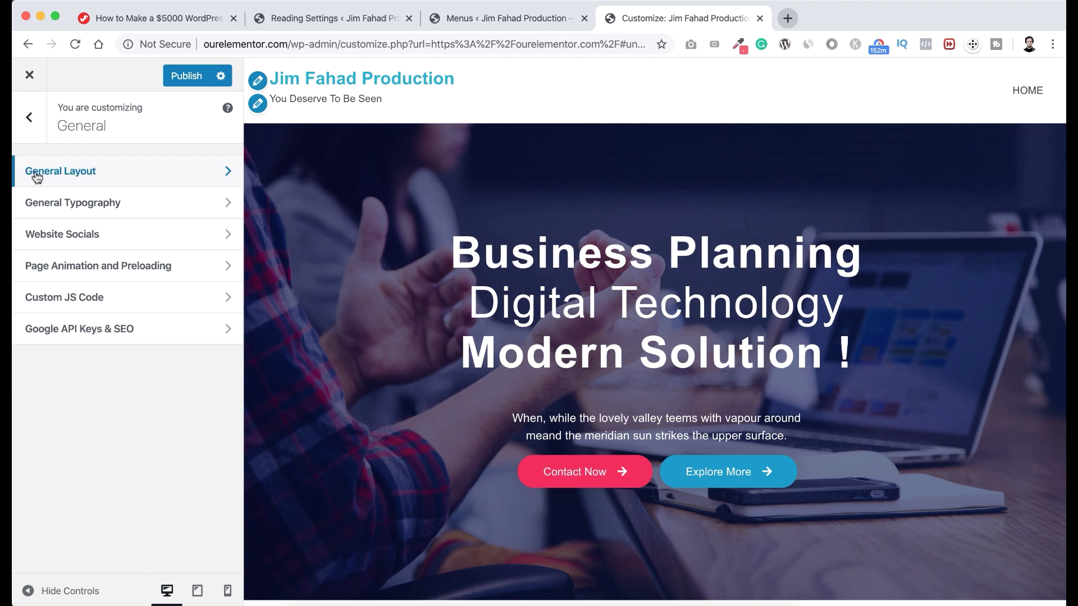
pyautogui.click(93, 176)
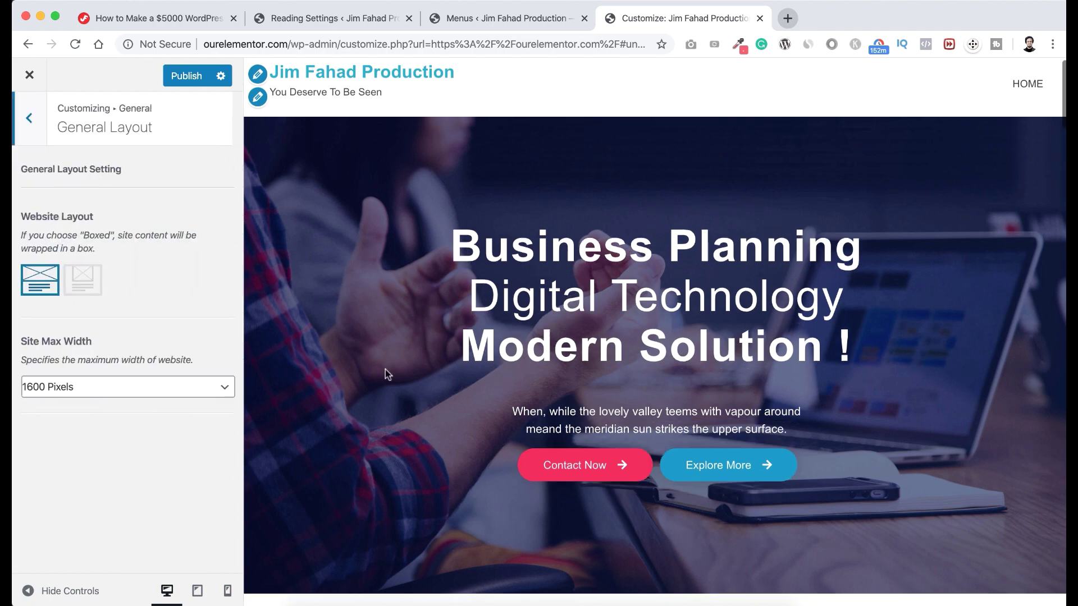
pyautogui.scroll(-5, 385, 369)
pyautogui.scroll(-3, 385, 373)
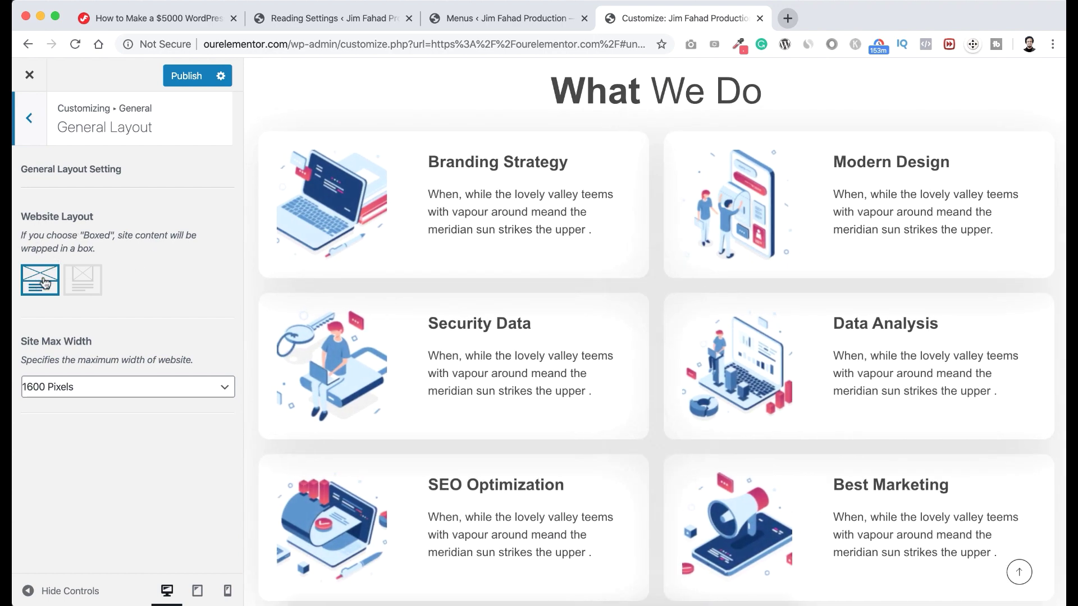
pyautogui.click(83, 285)
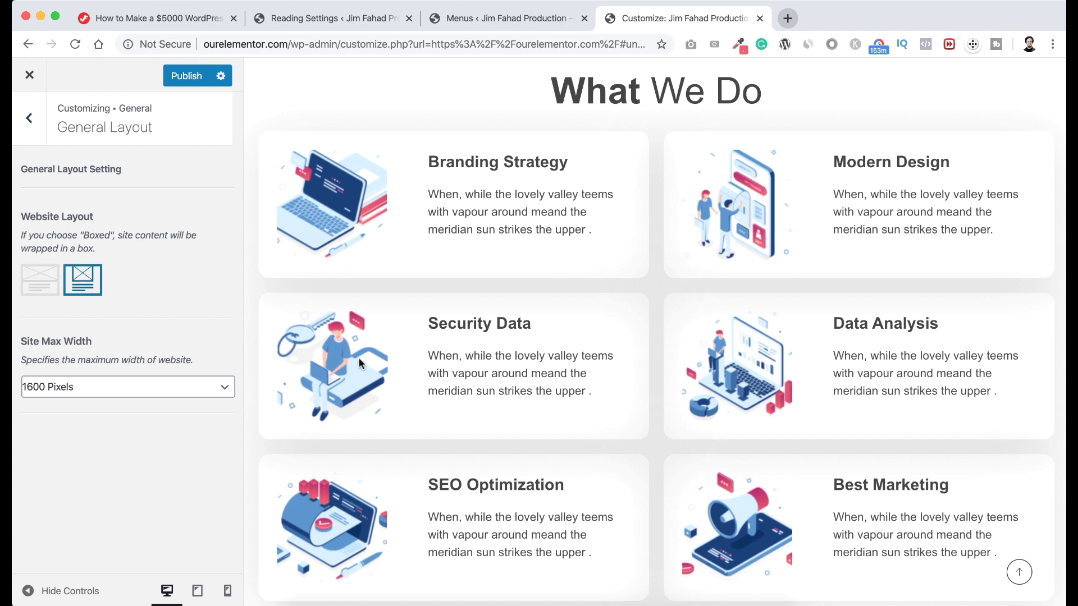
pyautogui.scroll(-6, 358, 353)
pyautogui.scroll(-2, 358, 352)
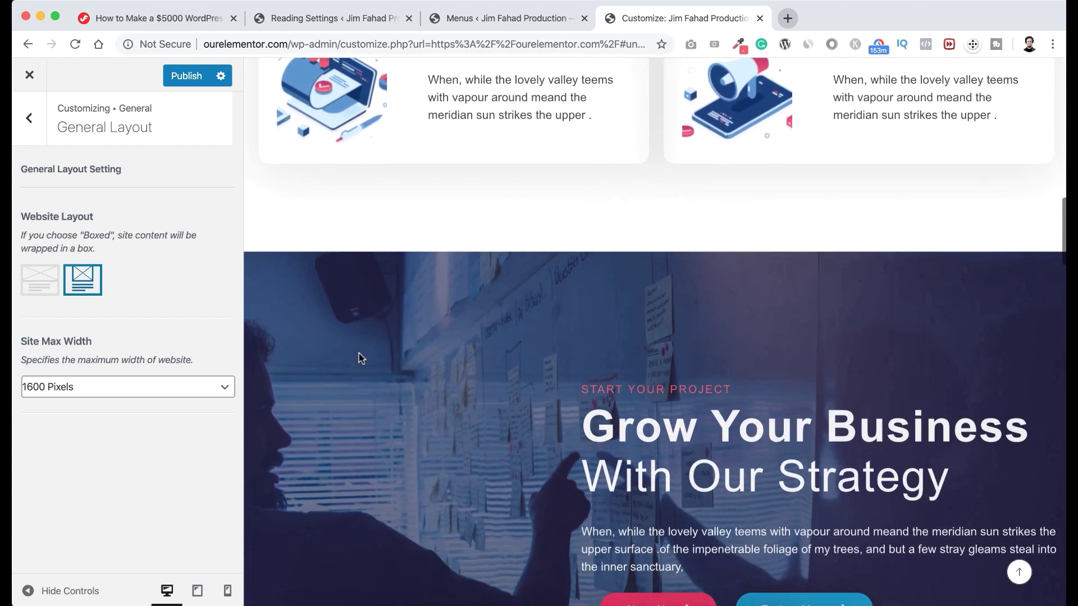
pyautogui.scroll(6, 359, 353)
pyautogui.scroll(4, 358, 352)
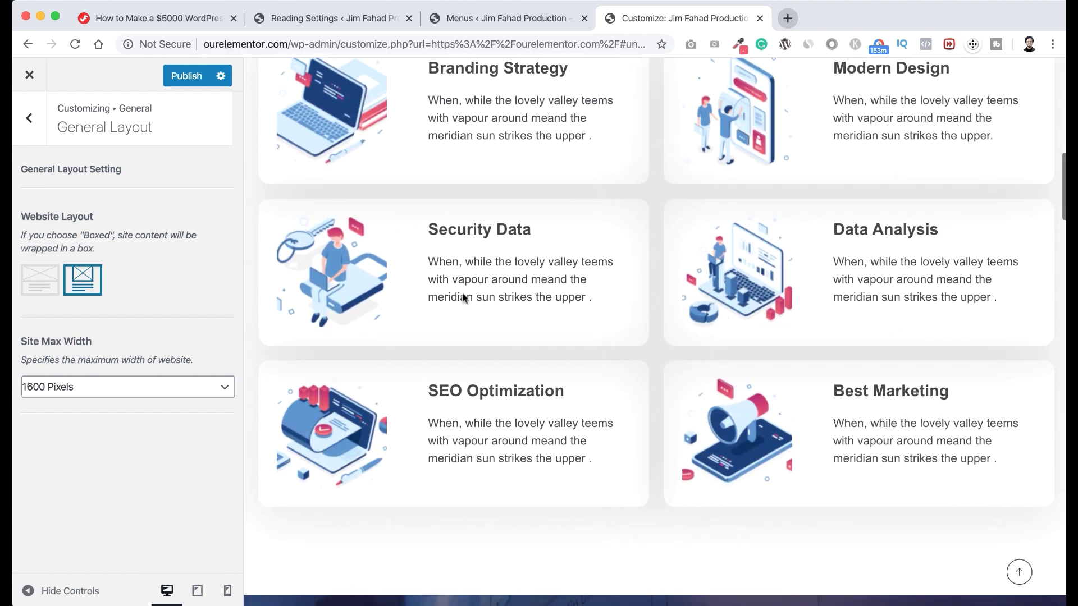
pyautogui.scroll(-1, 445, 278)
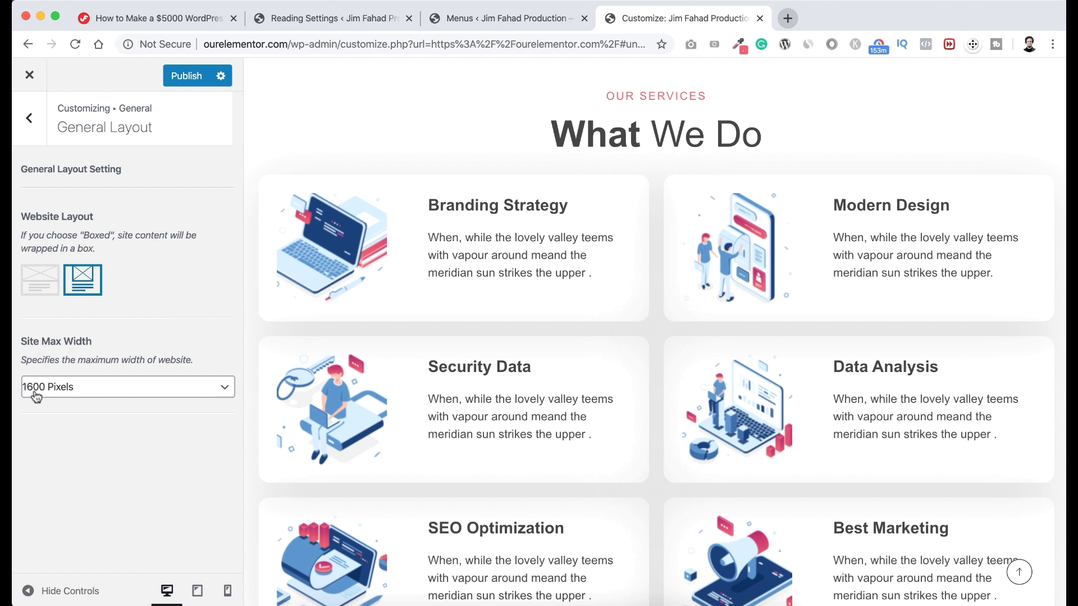
pyautogui.click(62, 394)
pyautogui.click(64, 344)
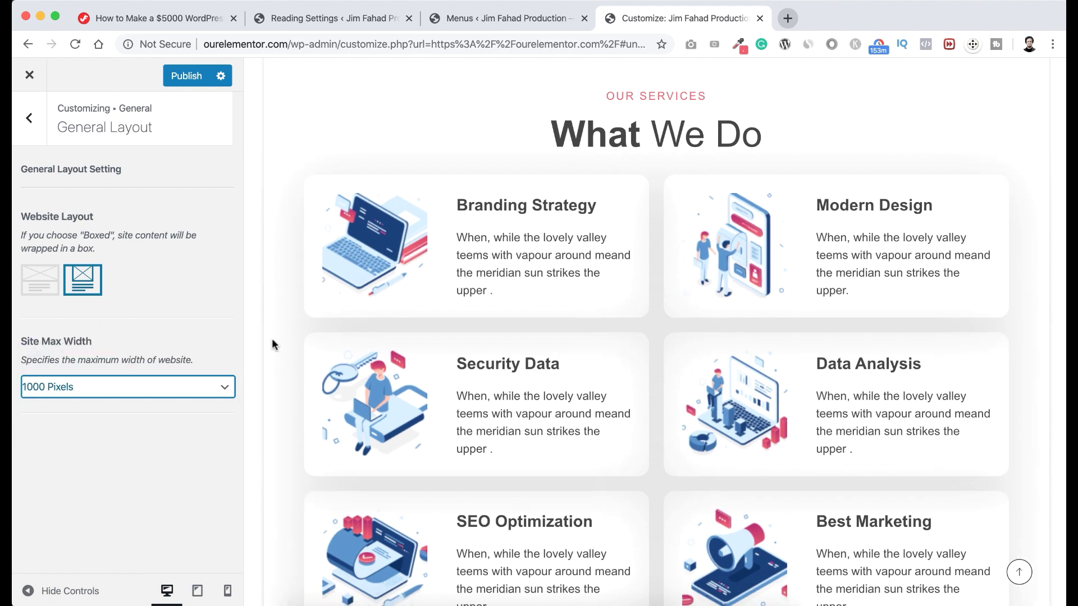
# Step: Revert to the full-width layout with a 1600 Pixels site max width
pyautogui.scroll(-1, 270, 292)
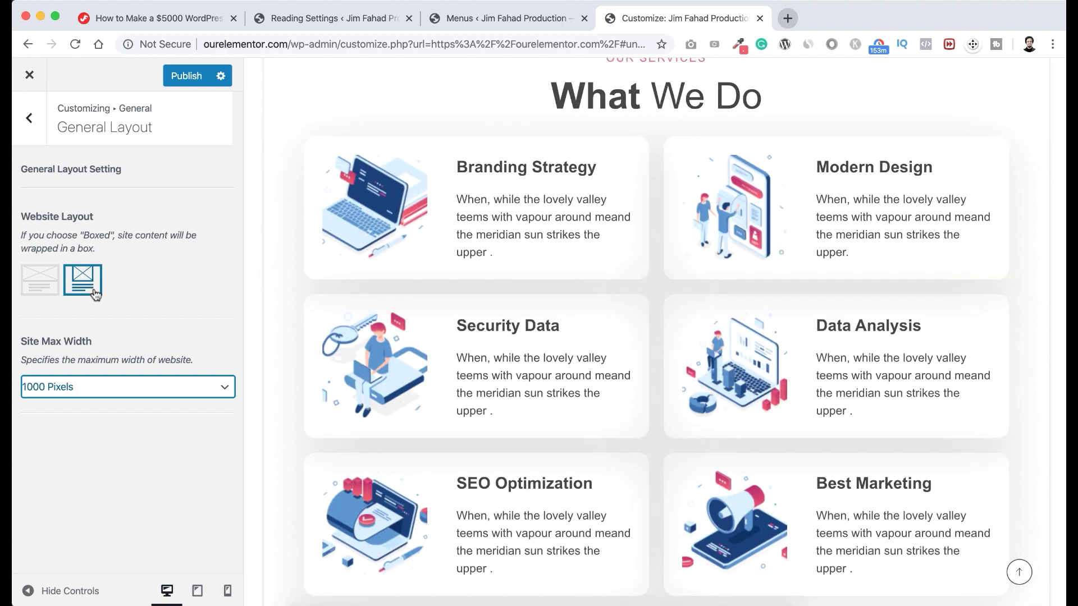
pyautogui.click(39, 285)
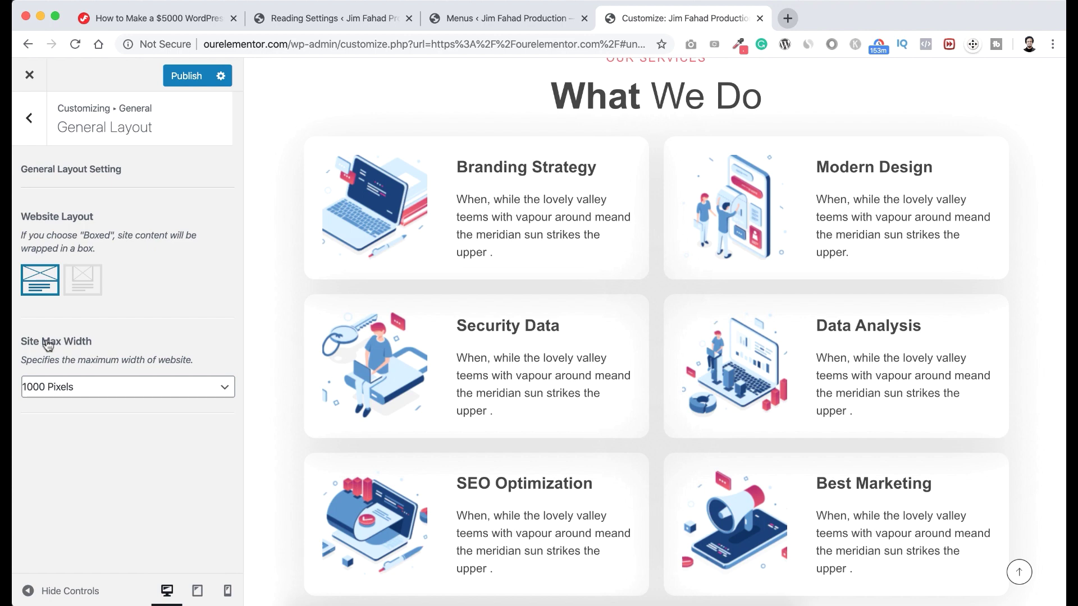
pyautogui.click(85, 388)
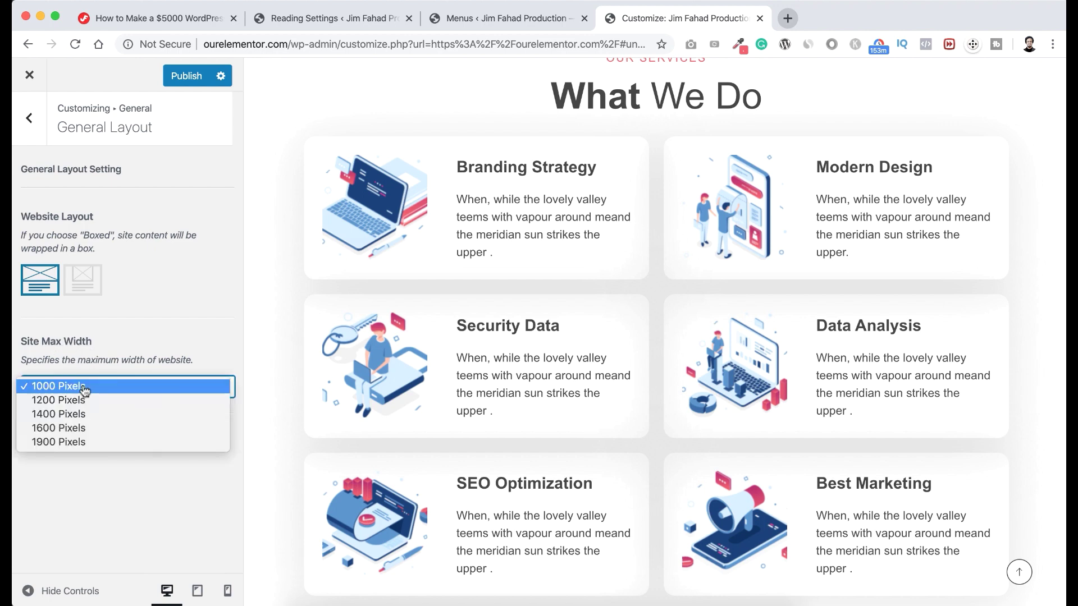
pyautogui.click(76, 428)
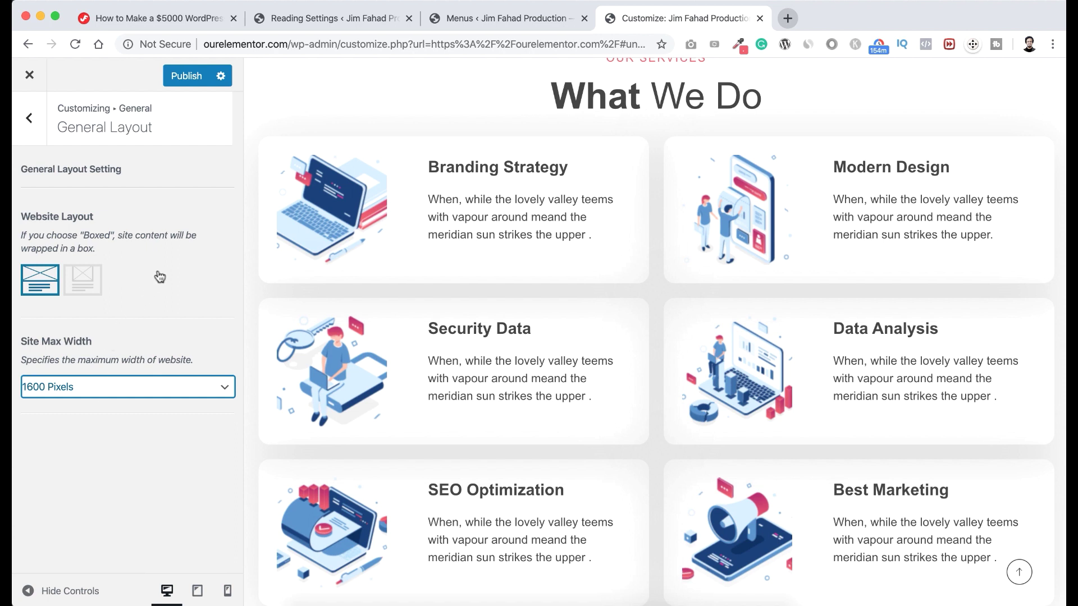
pyautogui.click(32, 124)
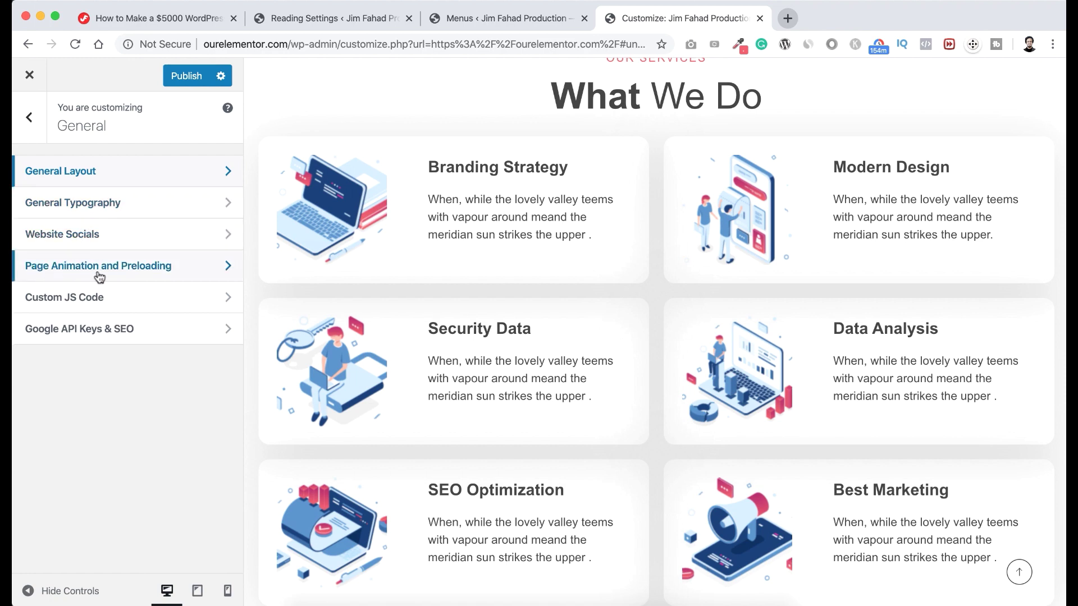
# Step: Enable page animation and try the Cover animation type
pyautogui.click(152, 273)
pyautogui.scroll(-6, 291, 372)
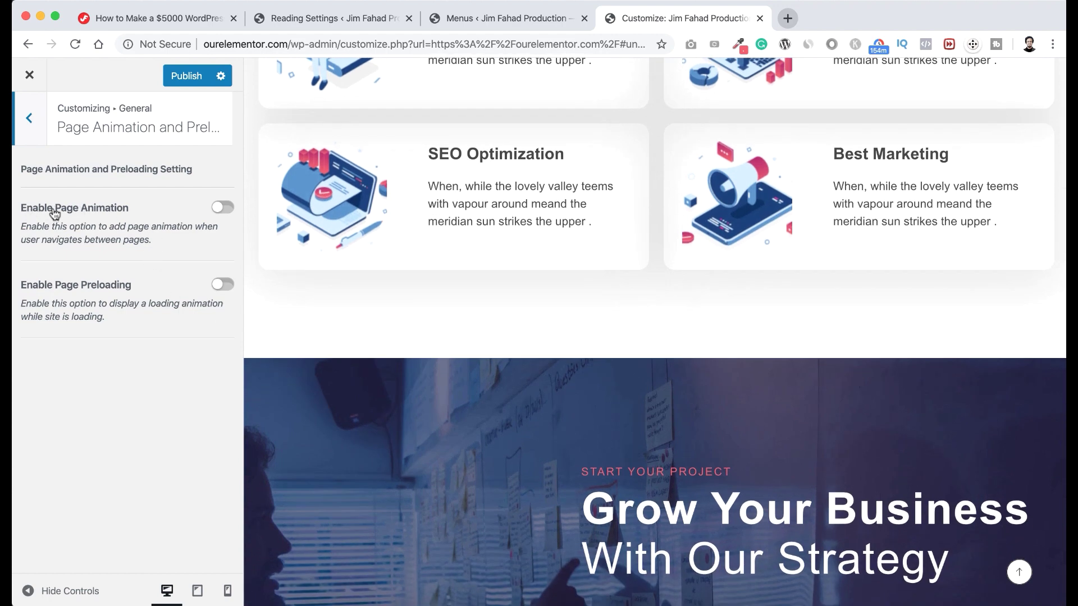
pyautogui.click(224, 208)
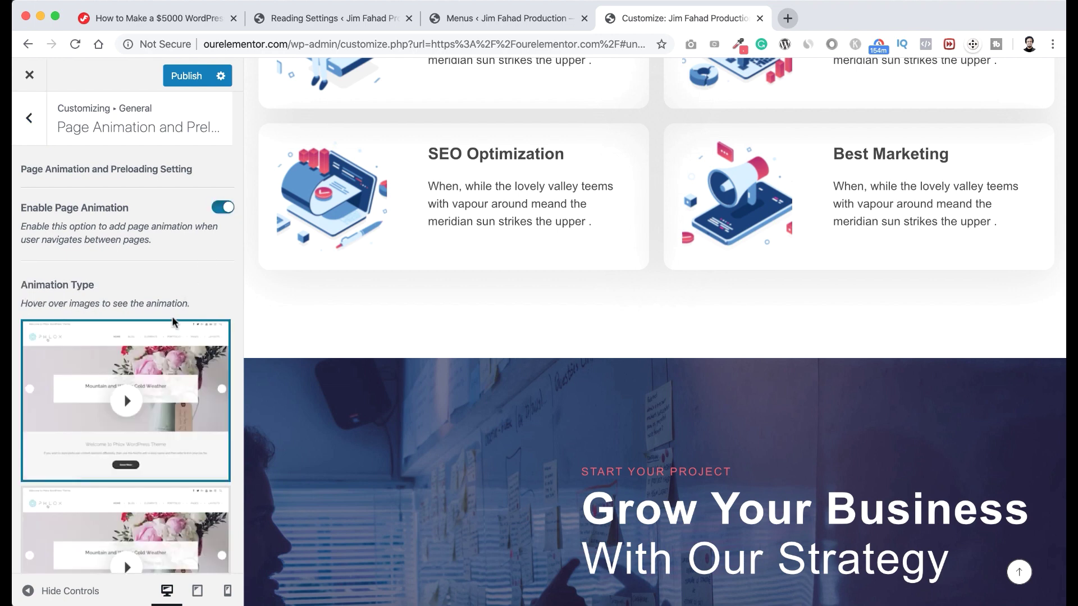
pyautogui.scroll(-2, 172, 322)
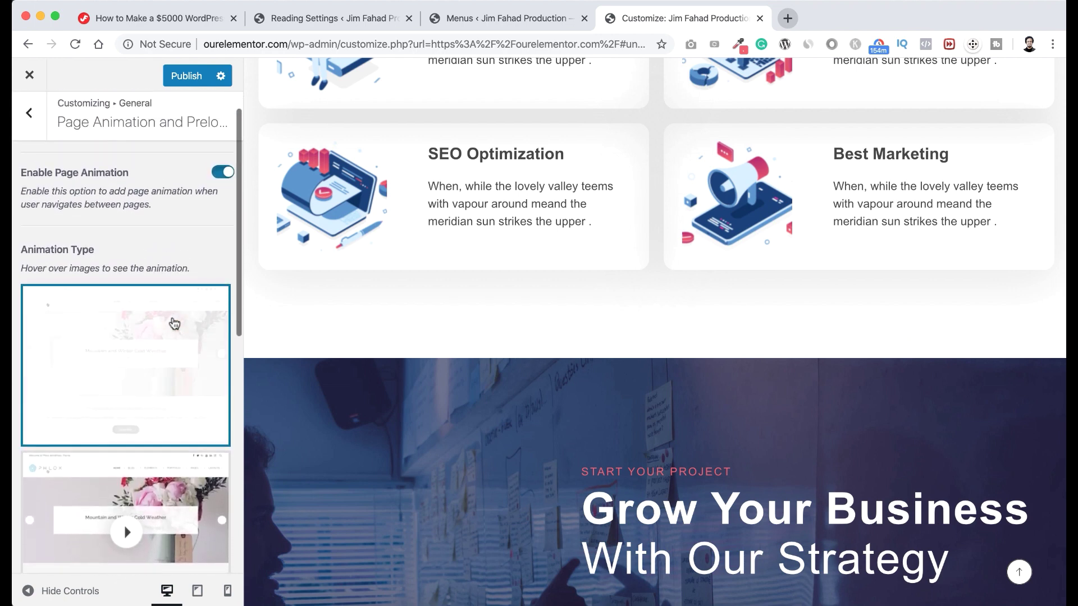
pyautogui.scroll(-5, 173, 321)
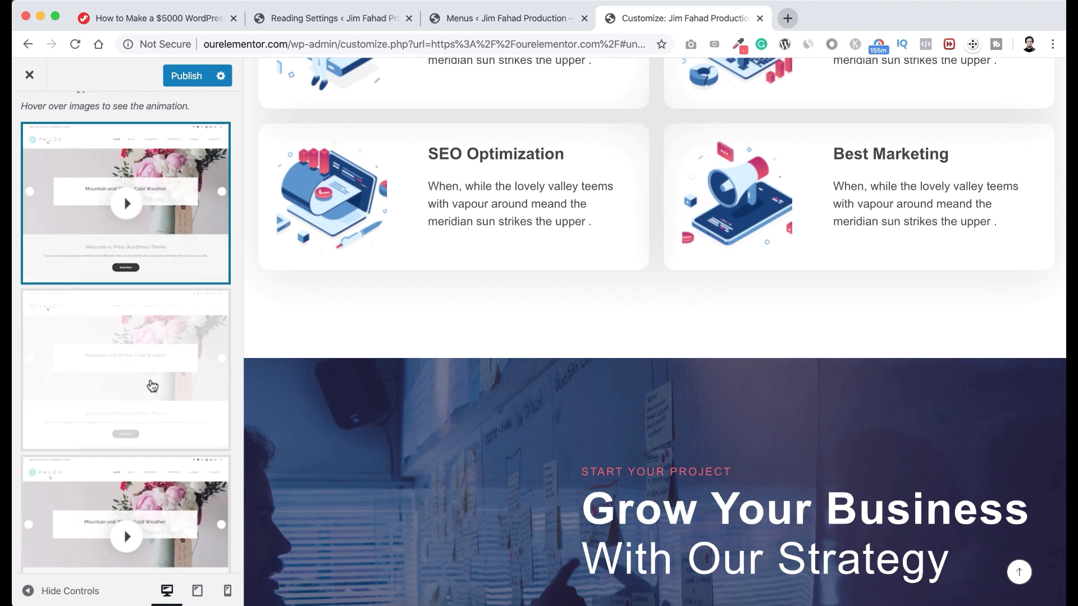
pyautogui.scroll(-2, 143, 389)
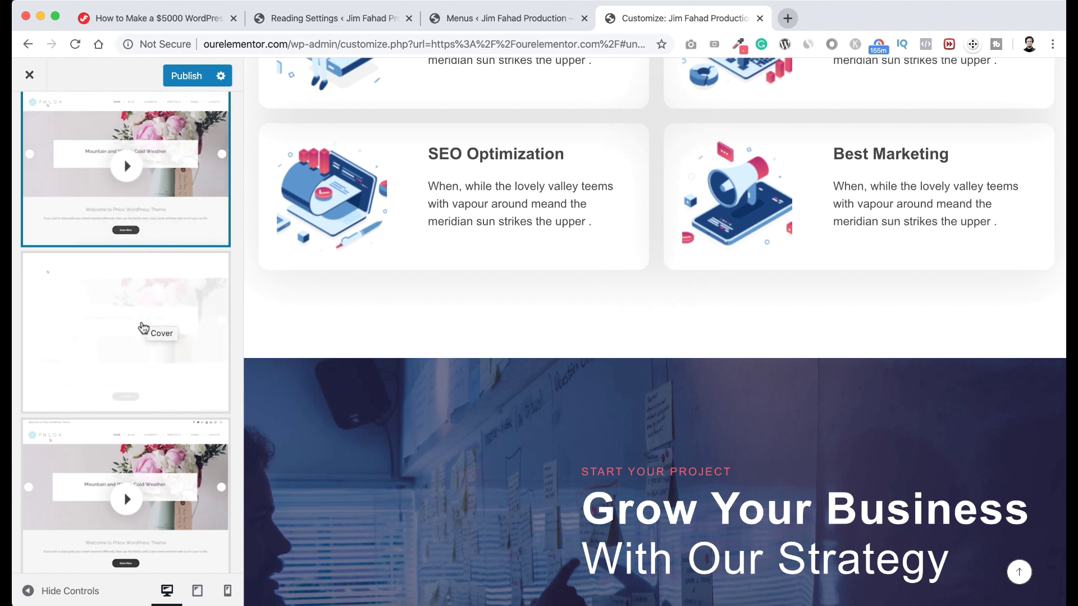
pyautogui.click(145, 344)
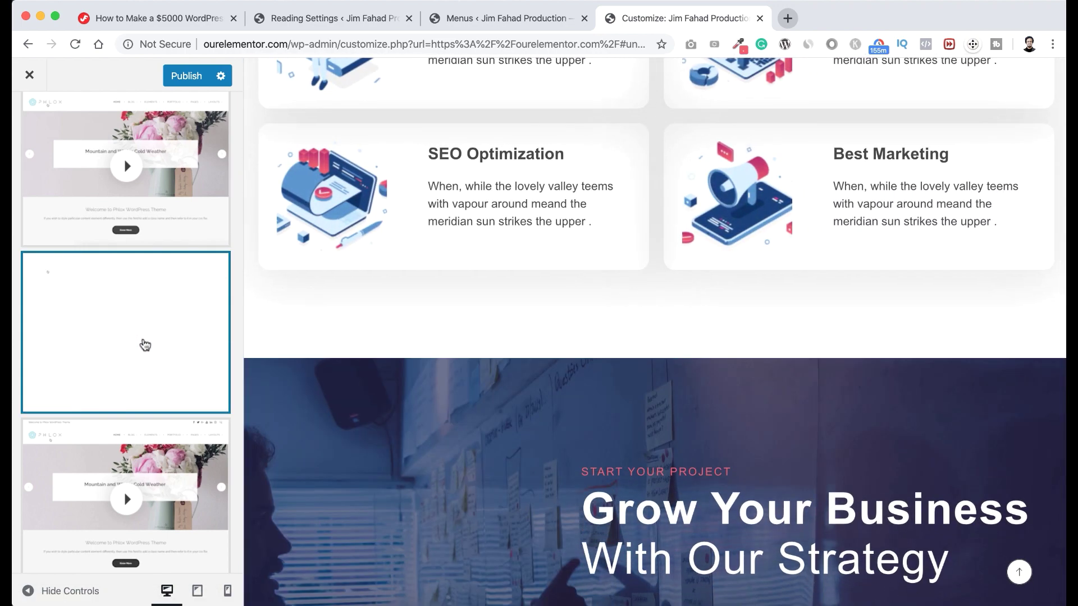
# Step: Switch Enable Page Animation back off
pyautogui.scroll(-5, 145, 344)
pyautogui.scroll(10, 144, 344)
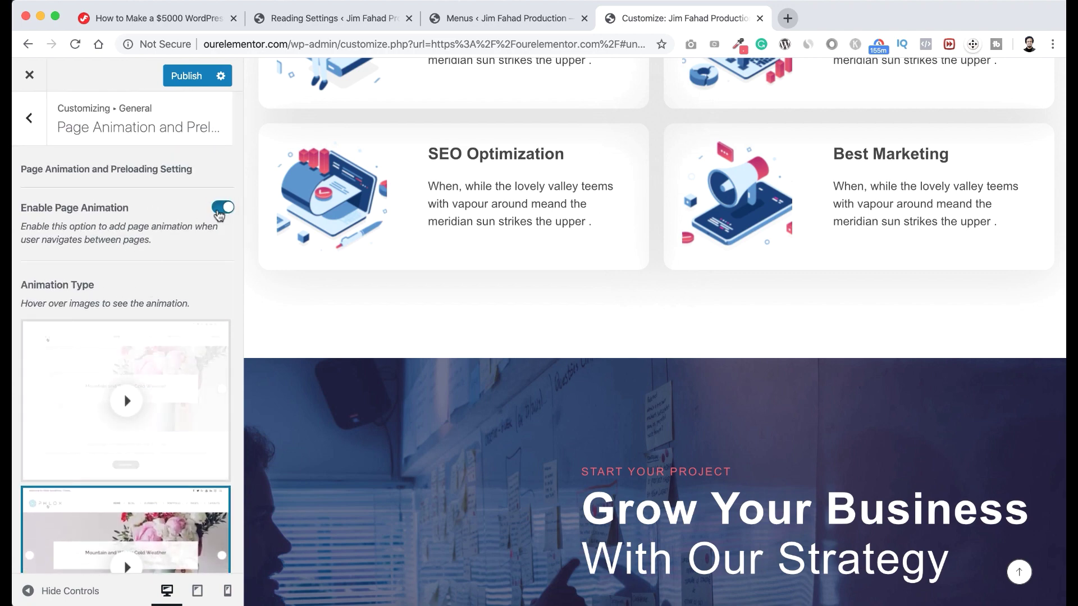
pyautogui.click(220, 207)
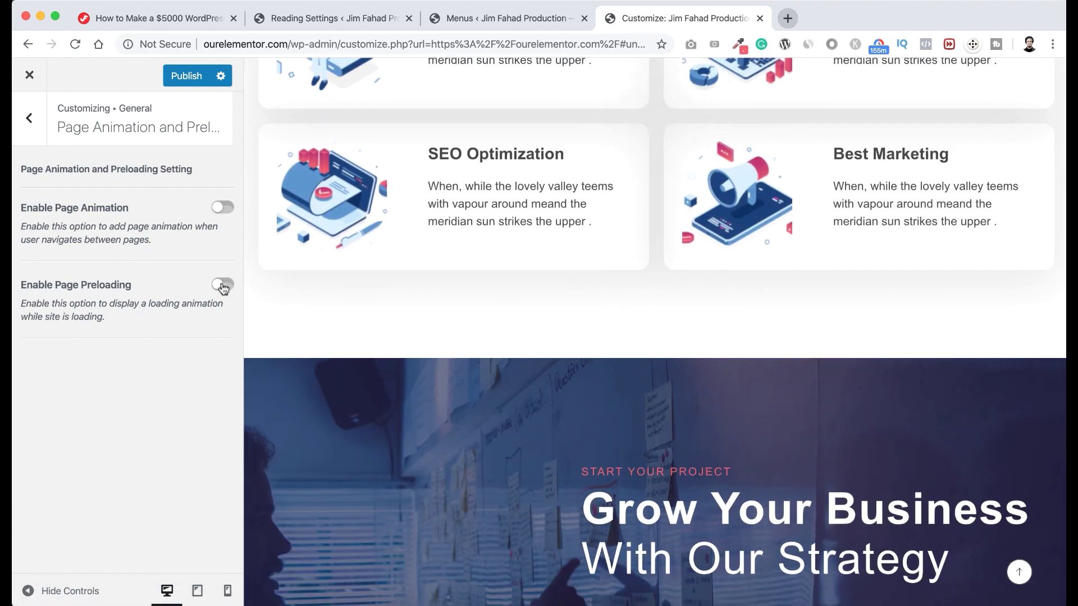
# Step: Enable page preloading with a red #ff5858 progress bar colour
pyautogui.click(223, 285)
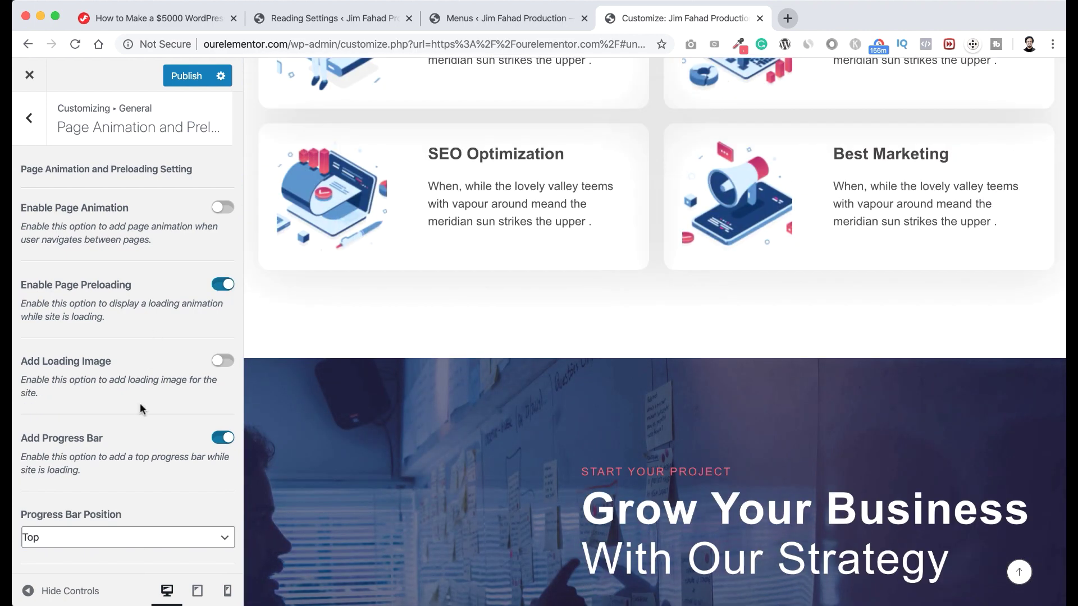
pyautogui.scroll(-2, 140, 402)
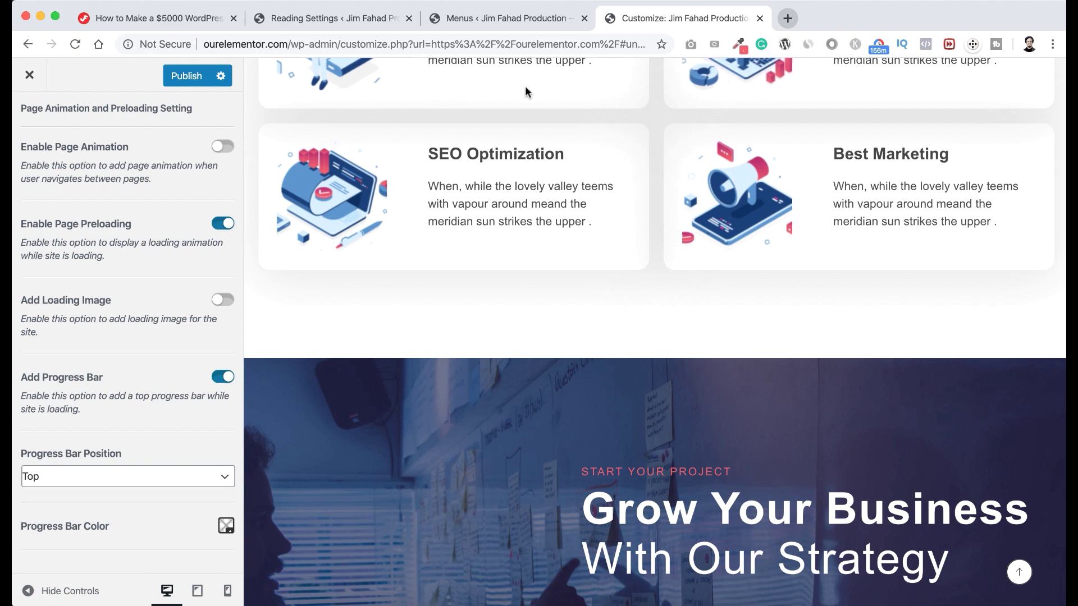
pyautogui.click(226, 527)
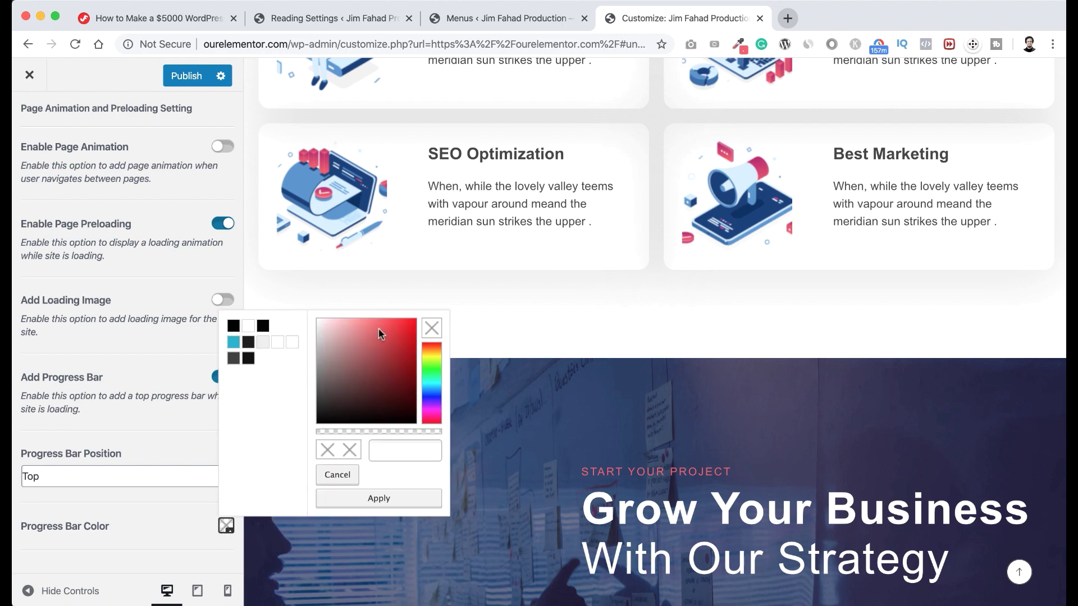
pyautogui.moveTo(378, 329); pyautogui.dragTo(380, 314)
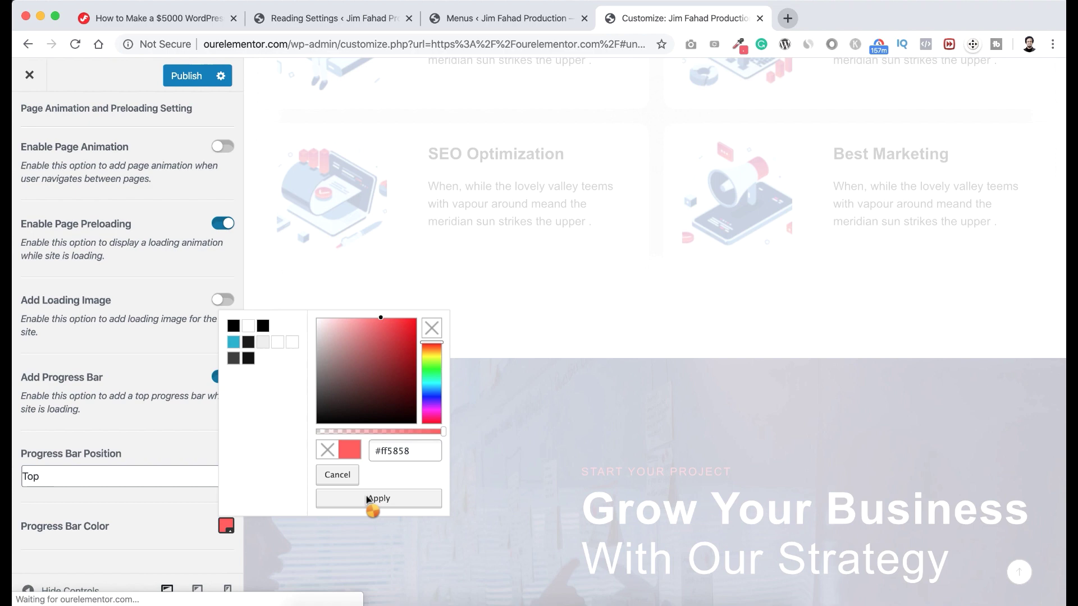
pyautogui.click(373, 504)
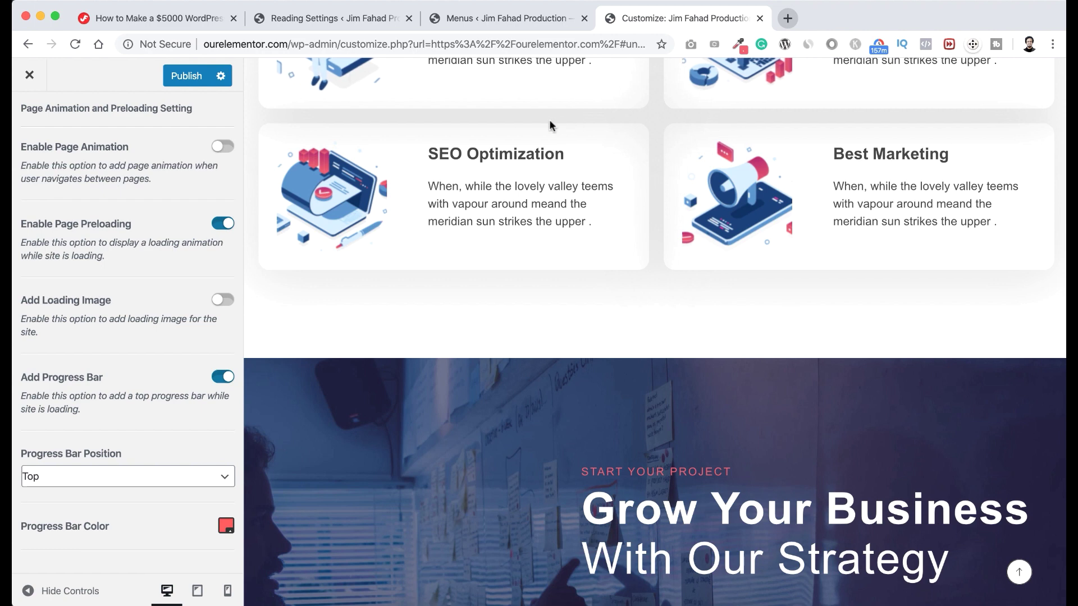
# Step: Keep the progress bar position at Top and publish the preloading settings
pyautogui.click(123, 477)
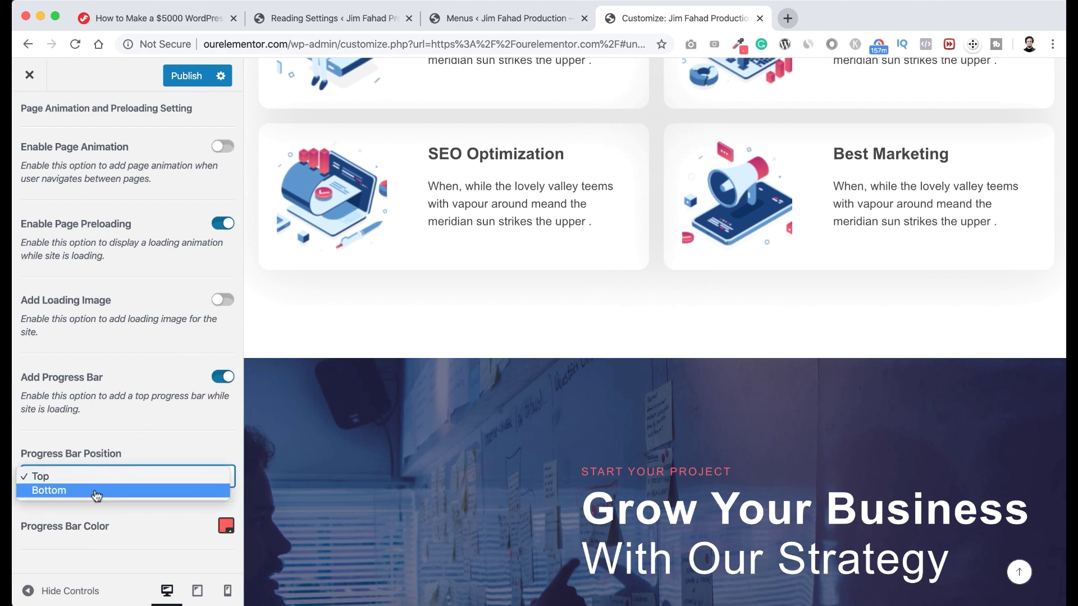
pyautogui.click(110, 491)
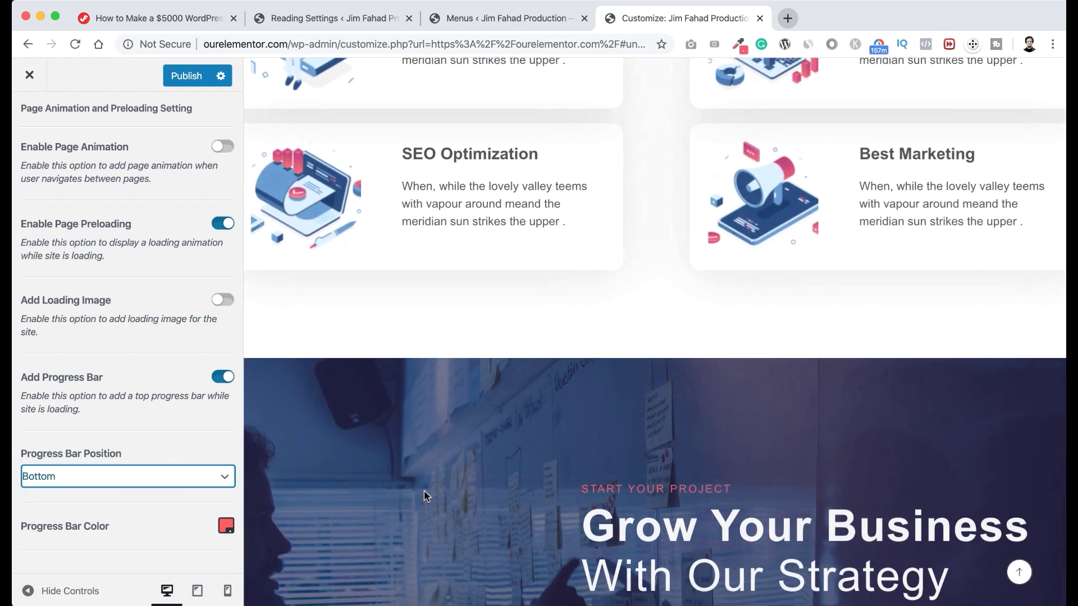
pyautogui.click(175, 483)
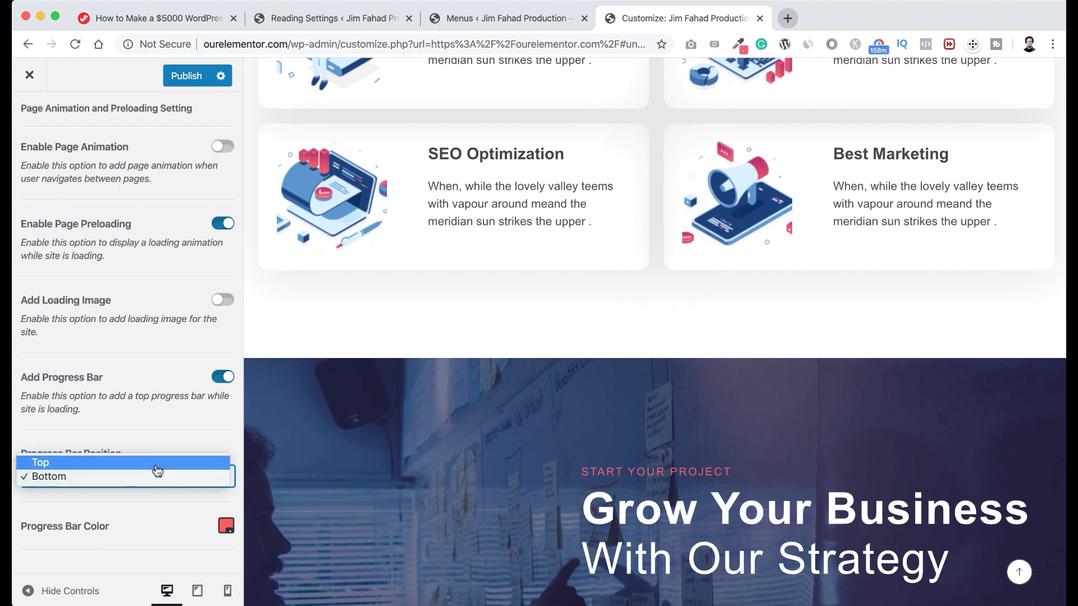
pyautogui.click(154, 468)
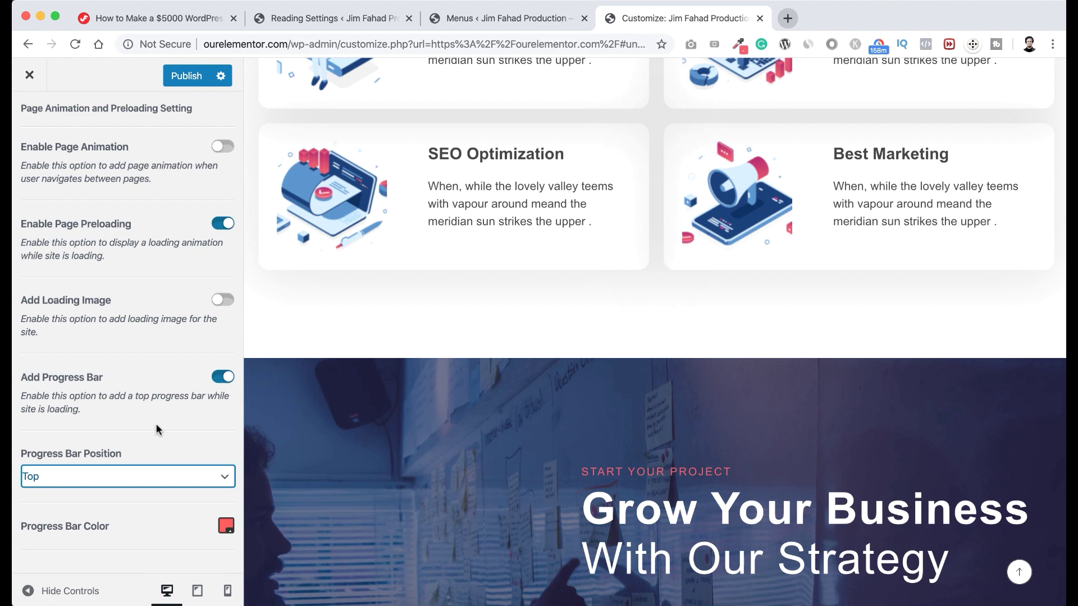
pyautogui.scroll(2, 168, 281)
pyautogui.scroll(1, 168, 282)
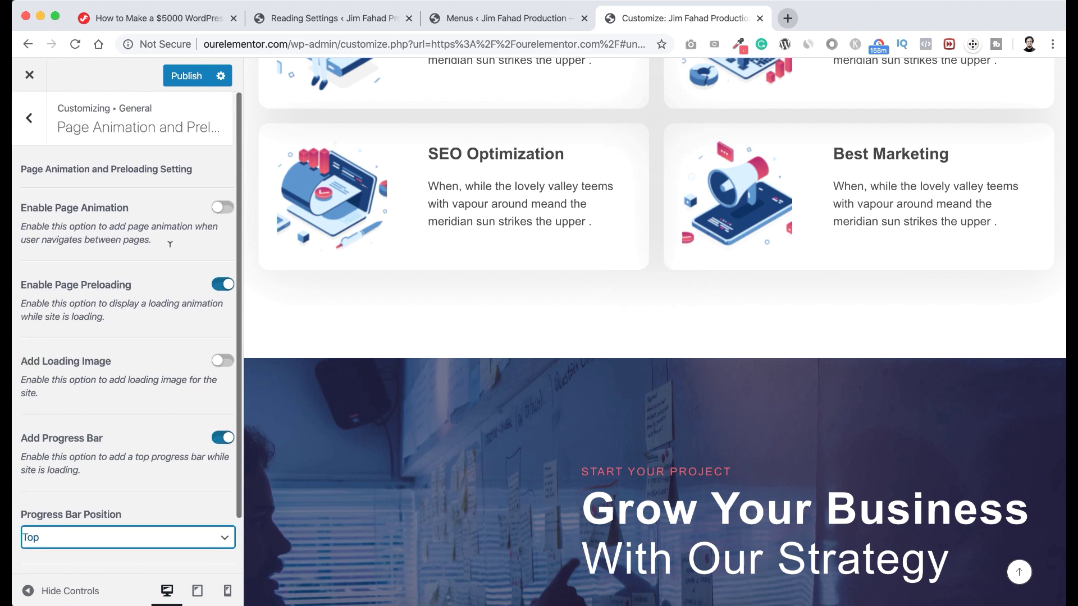
pyautogui.click(183, 82)
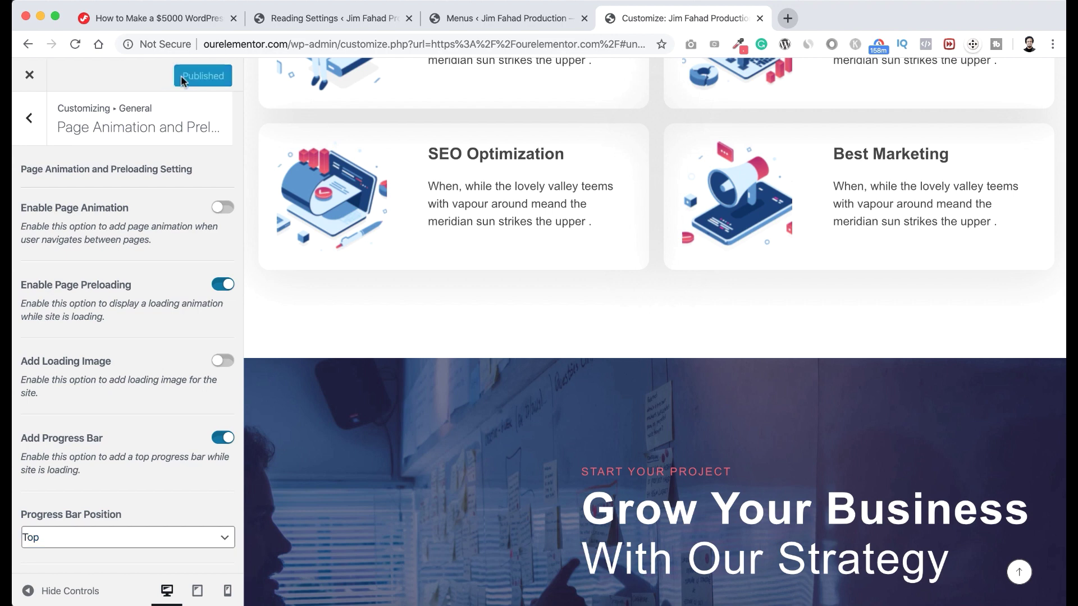
# Step: Check the empty Custom JS Code panel, then bring up the Google API Keys & SEO settings
pyautogui.click(30, 118)
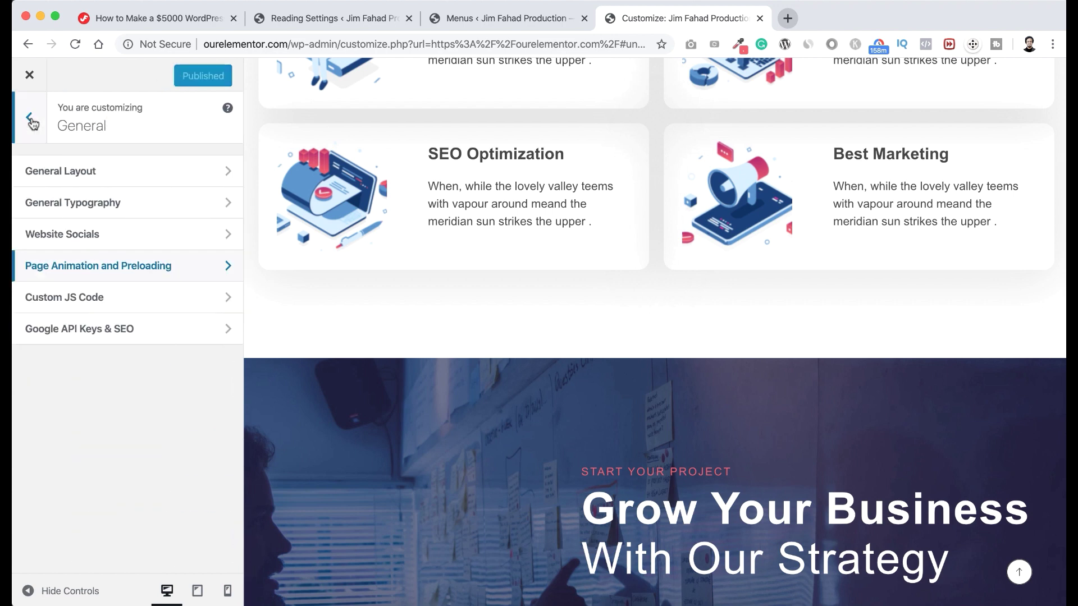
pyautogui.click(101, 300)
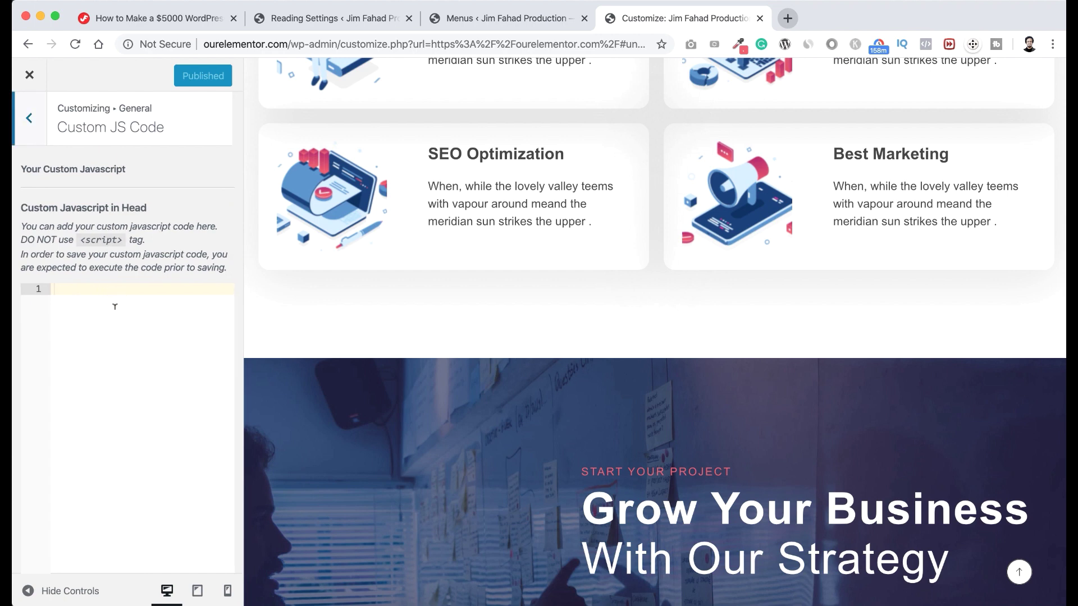
pyautogui.click(95, 291)
pyautogui.click(29, 117)
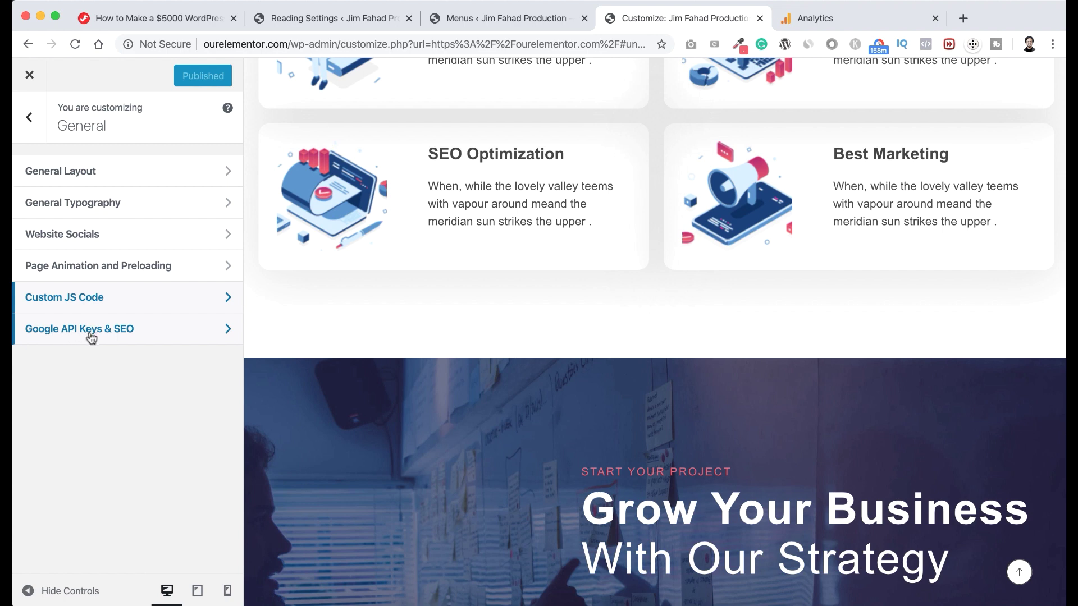
pyautogui.click(148, 333)
pyautogui.scroll(-1, 147, 331)
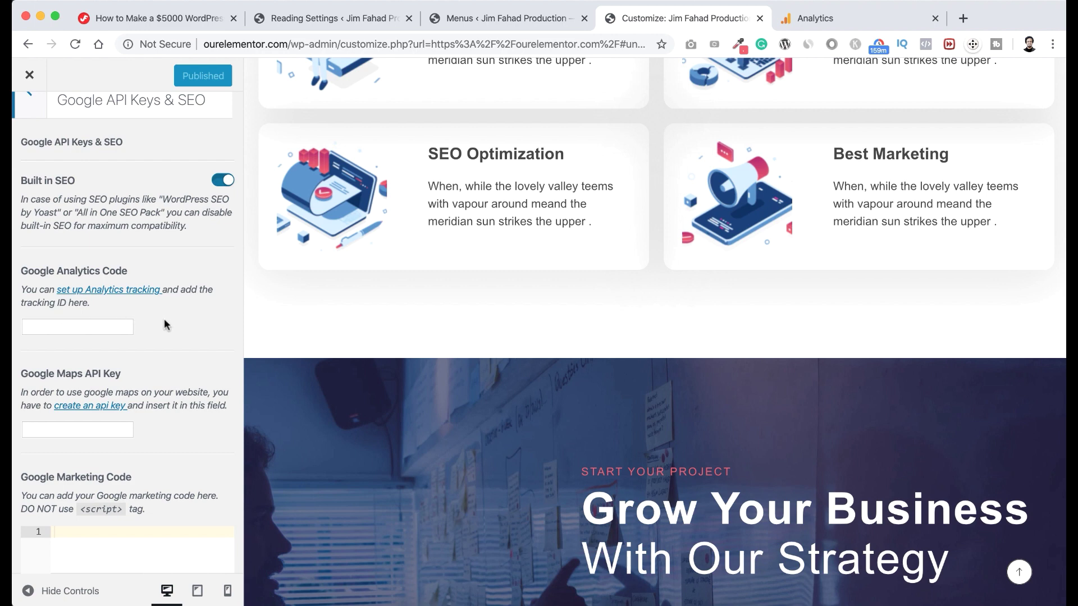
# Step: Copy the property's UA tracking ID from Google Analytics' Tracking Info > Tracking Code page
pyautogui.click(846, 22)
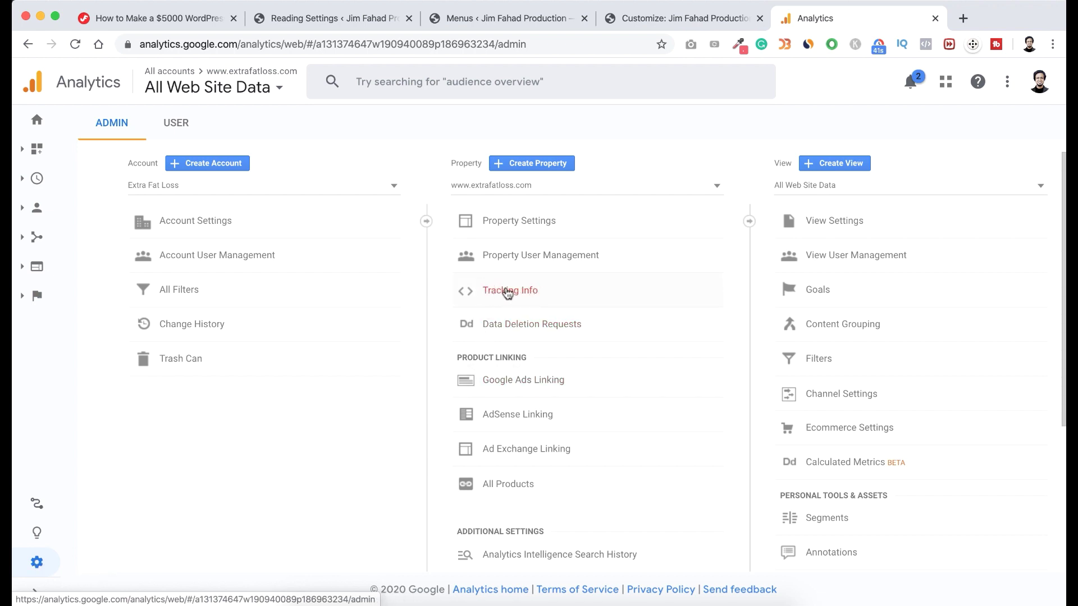
pyautogui.click(475, 293)
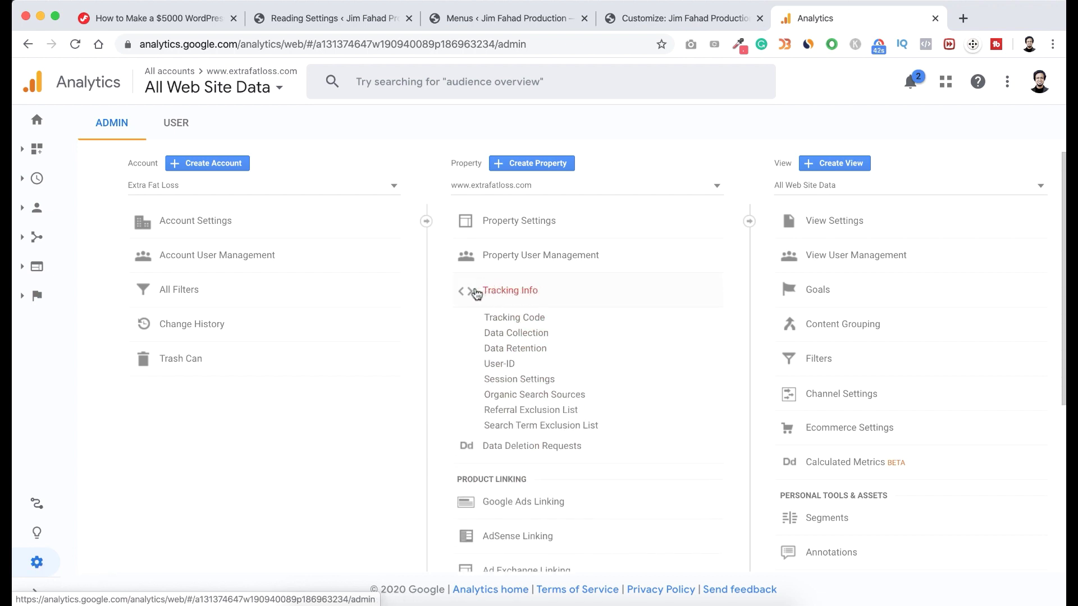
pyautogui.click(503, 316)
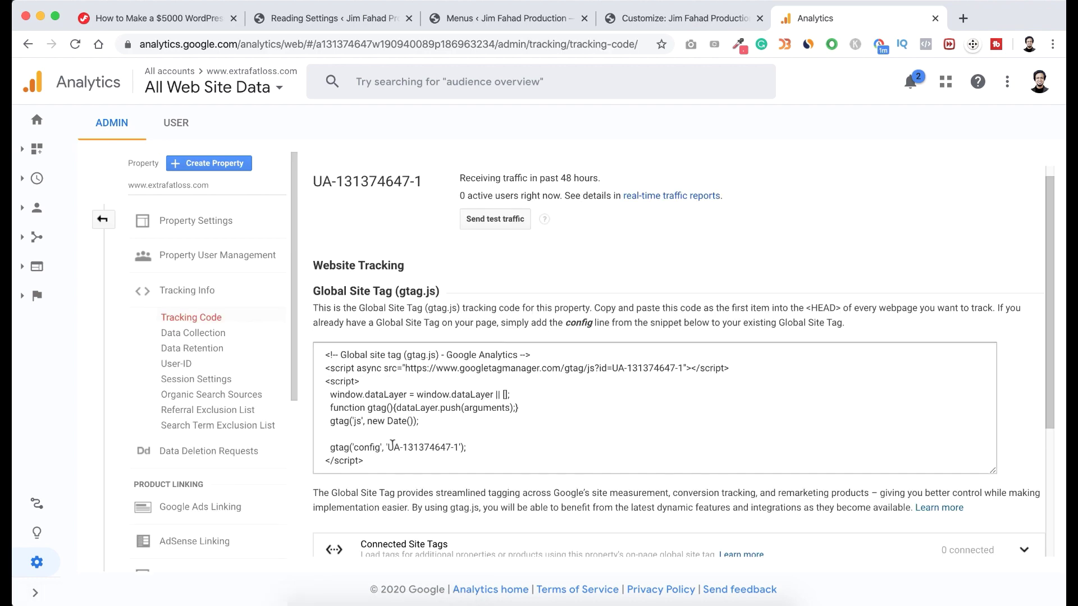
pyautogui.click(388, 444)
pyautogui.moveTo(395, 445); pyautogui.dragTo(449, 446)
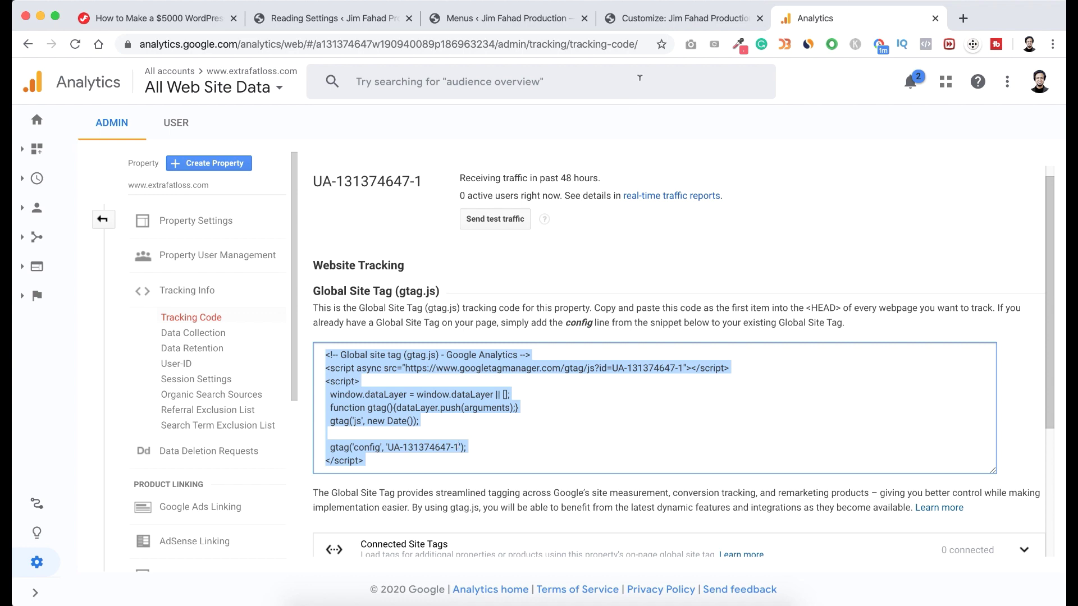
pyautogui.click(651, 27)
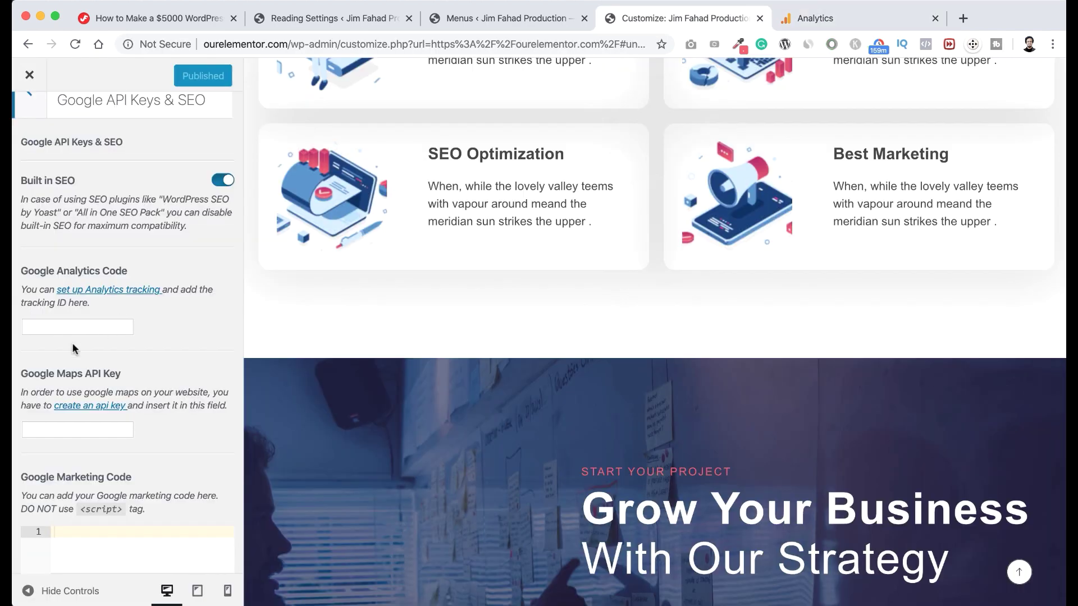
# Step: Paste the tracking ID into the Google Analytics Code field and publish it
pyautogui.click(58, 327)
pyautogui.press('super+v')
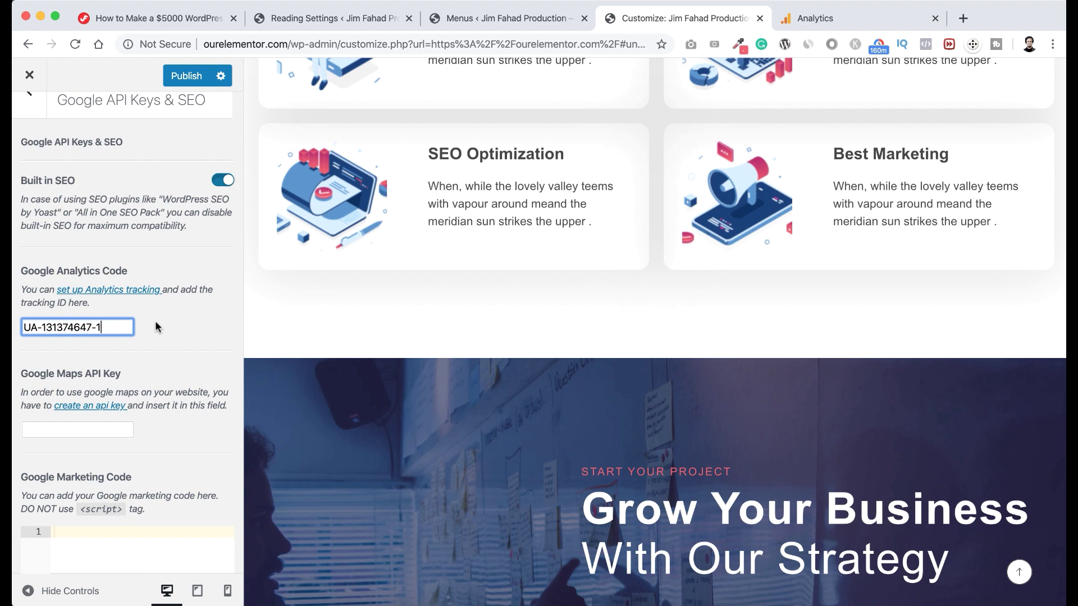
pyautogui.click(178, 75)
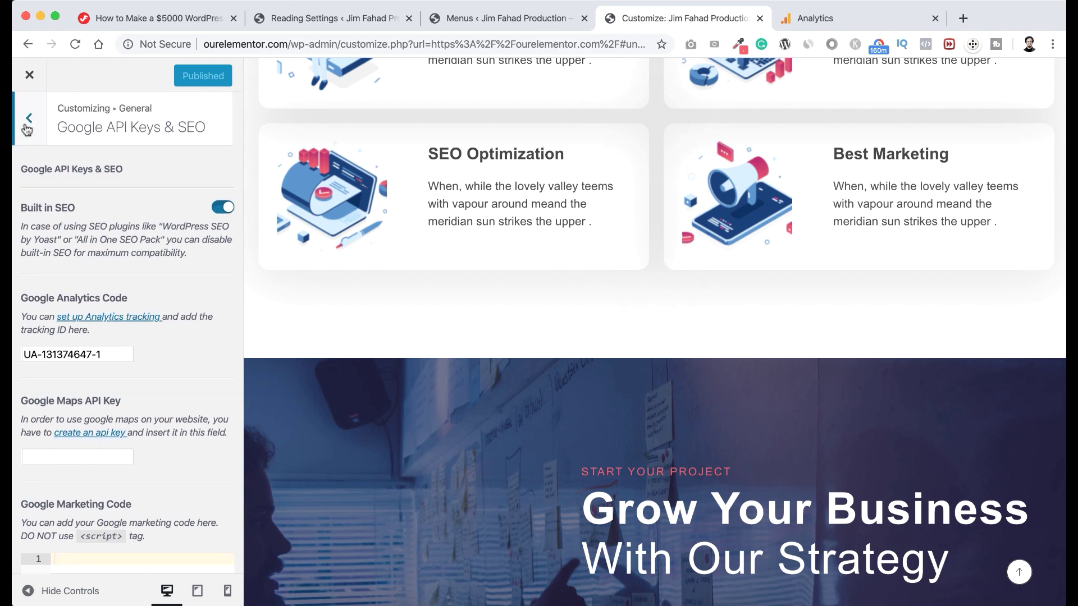
pyautogui.click(29, 119)
pyautogui.click(29, 124)
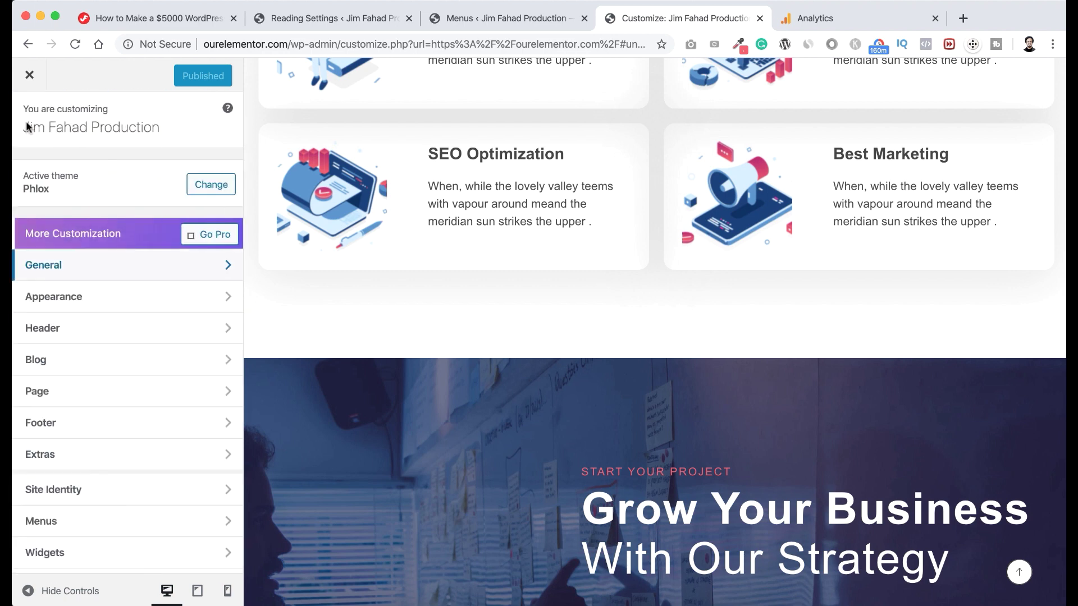
# Step: Look through the Appearance group's Skin options, then return to the Appearance list
pyautogui.click(75, 303)
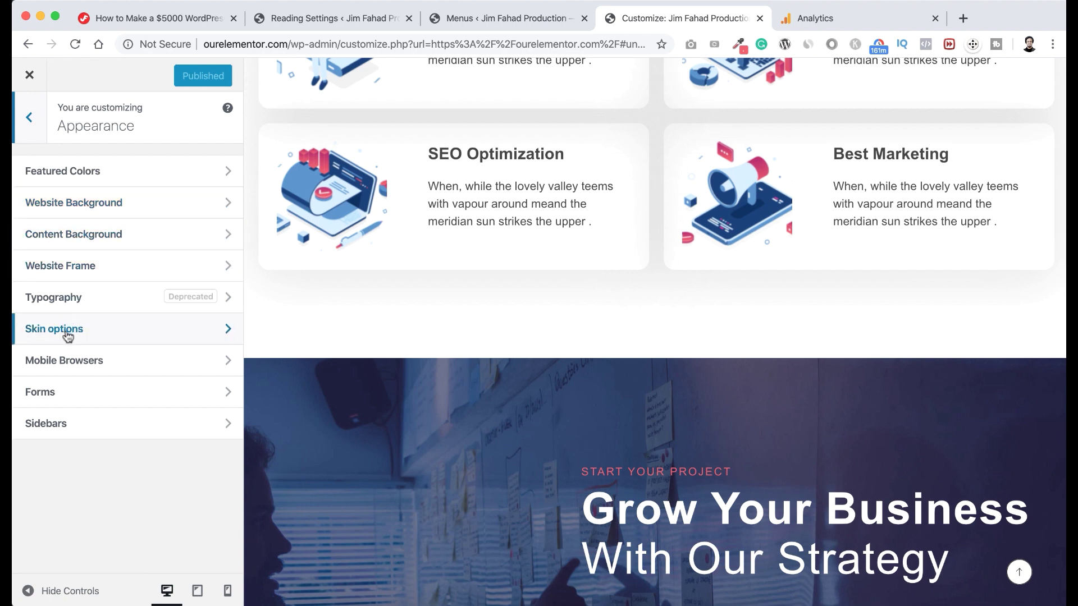
pyautogui.click(90, 336)
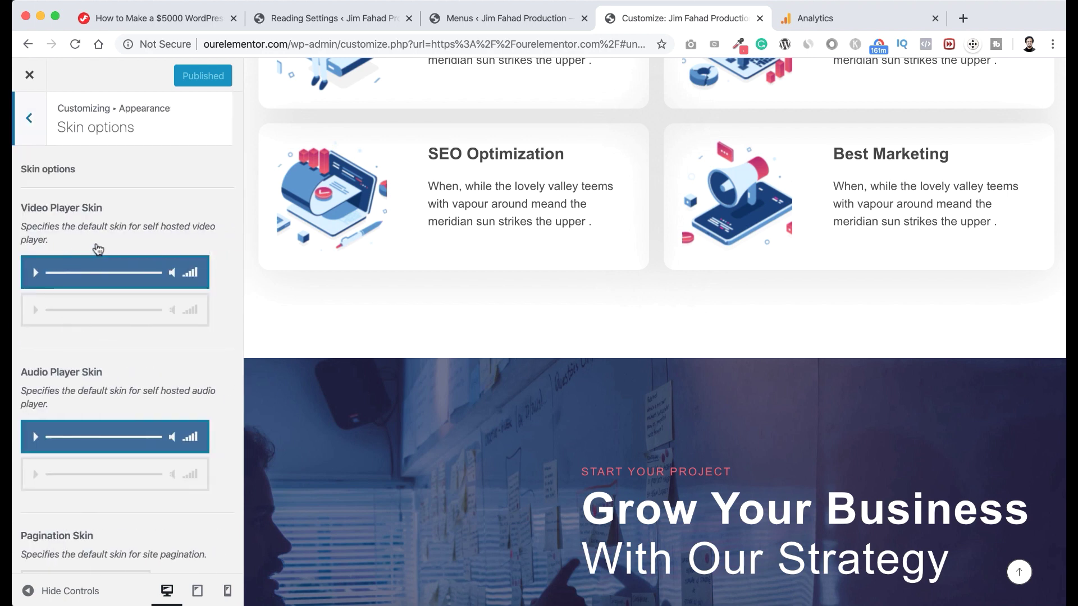
pyautogui.scroll(-2, 95, 336)
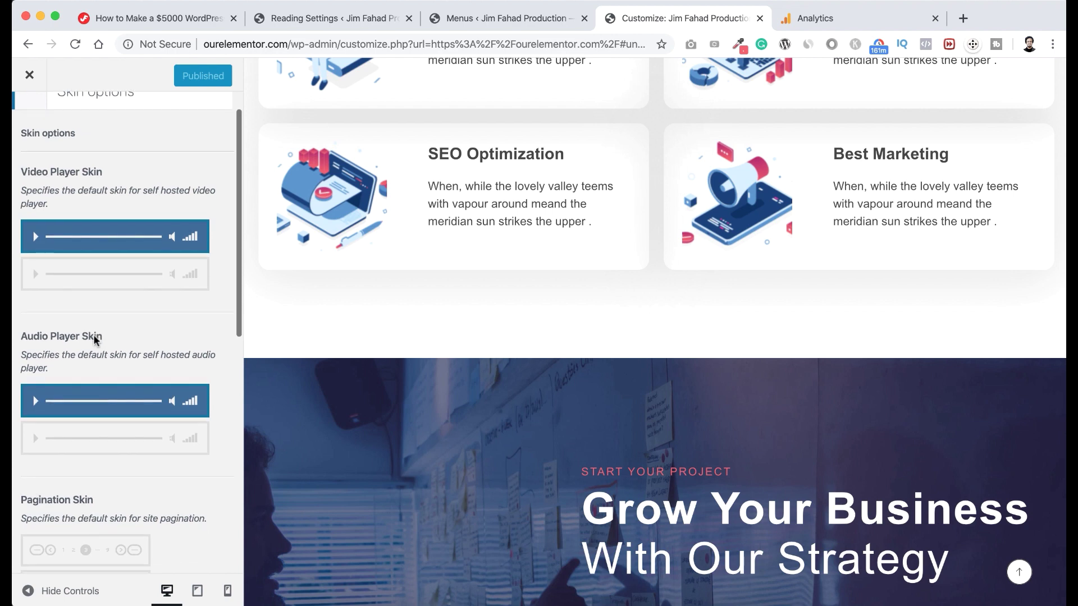
pyautogui.scroll(2, 93, 335)
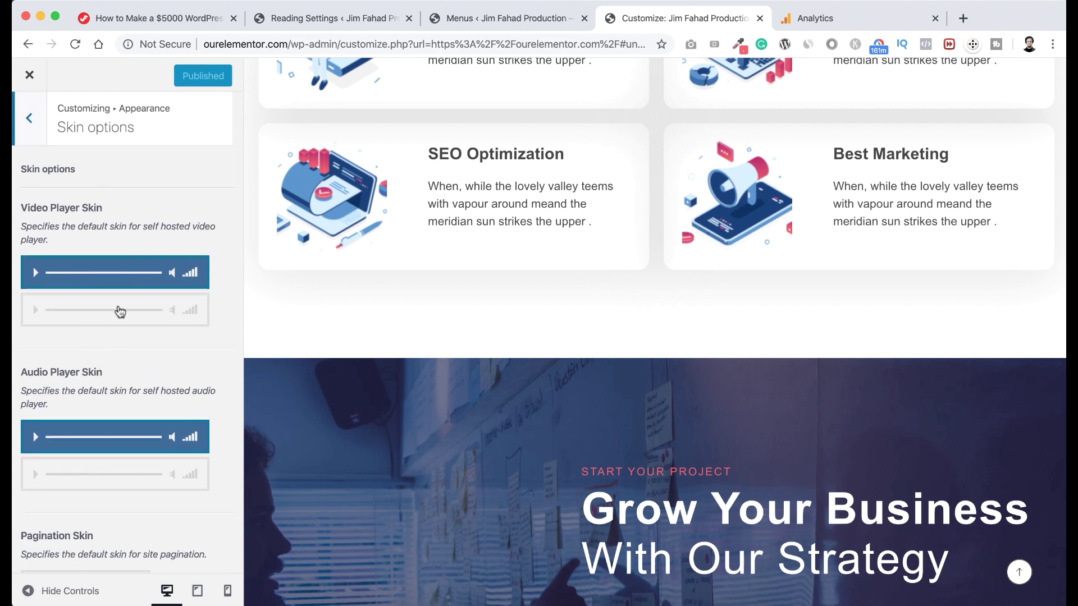
pyautogui.scroll(-1, 140, 238)
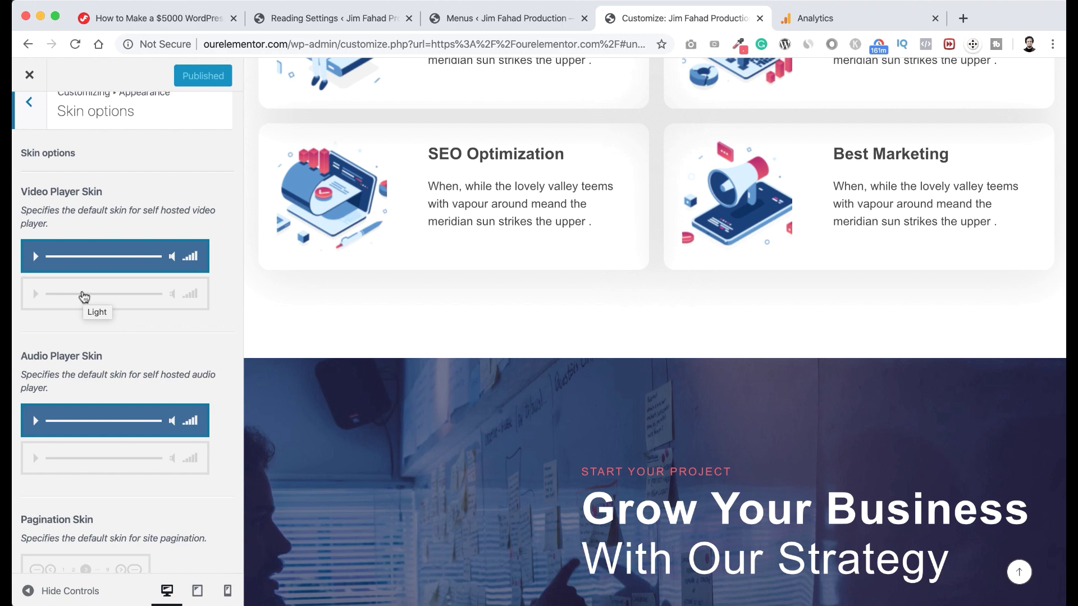
pyautogui.scroll(-3, 91, 338)
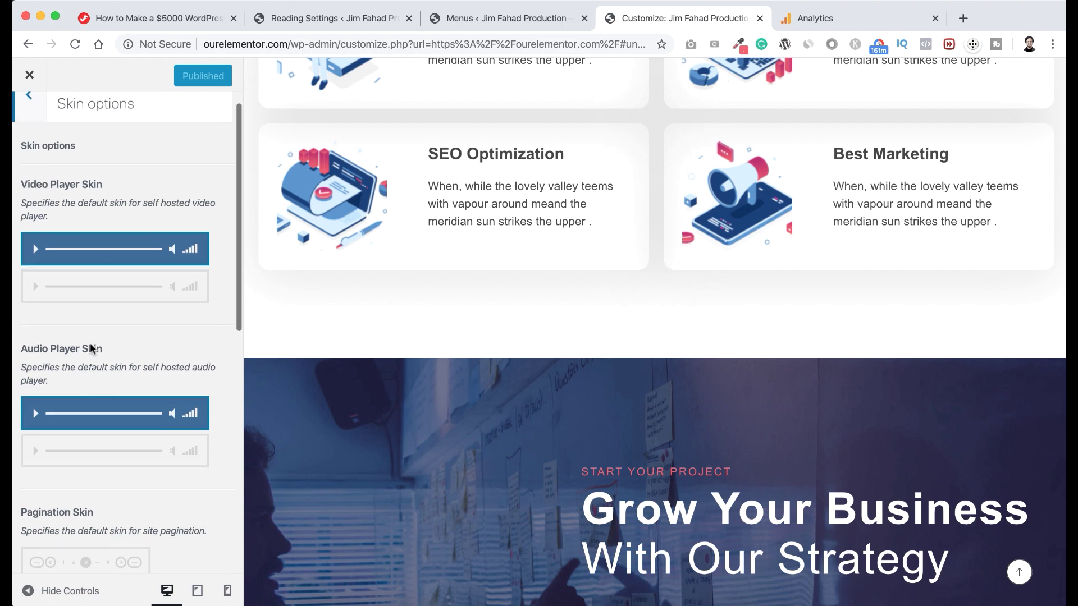
pyautogui.scroll(-5, 90, 344)
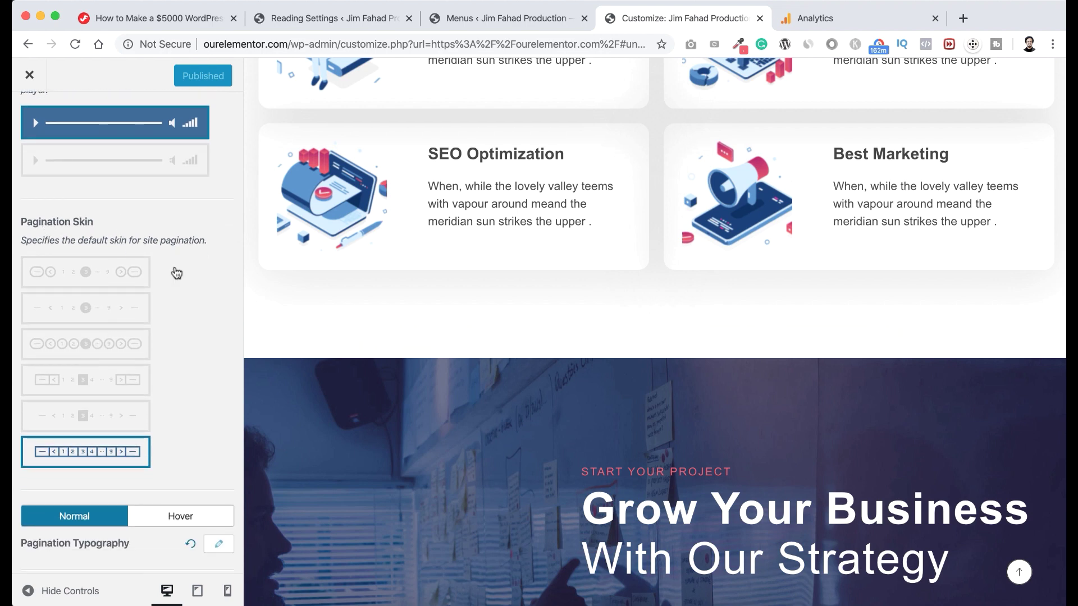
pyautogui.scroll(-1, 177, 273)
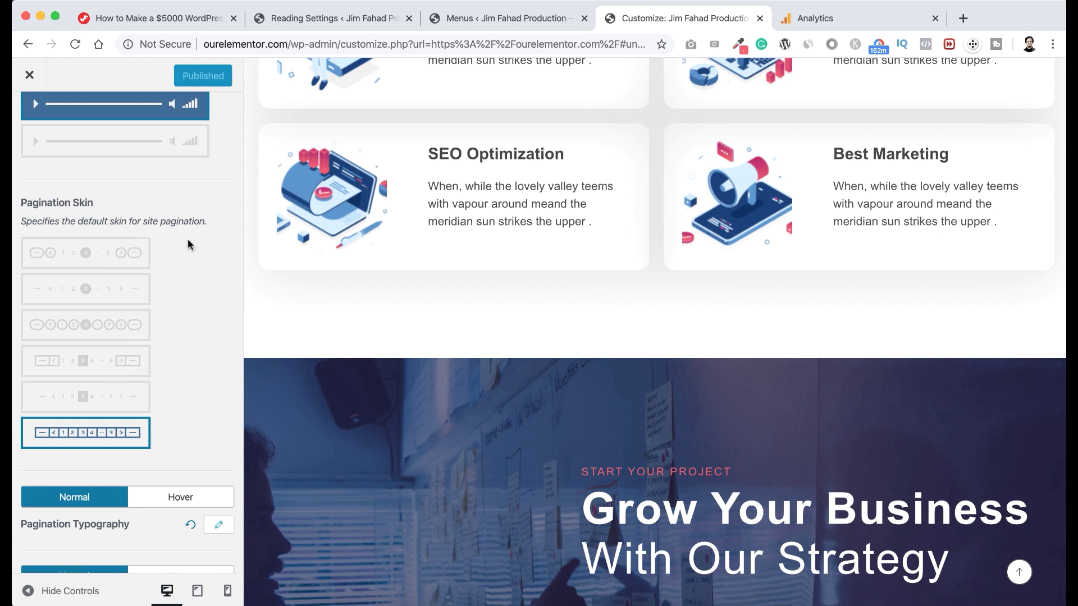
pyautogui.scroll(6, 147, 192)
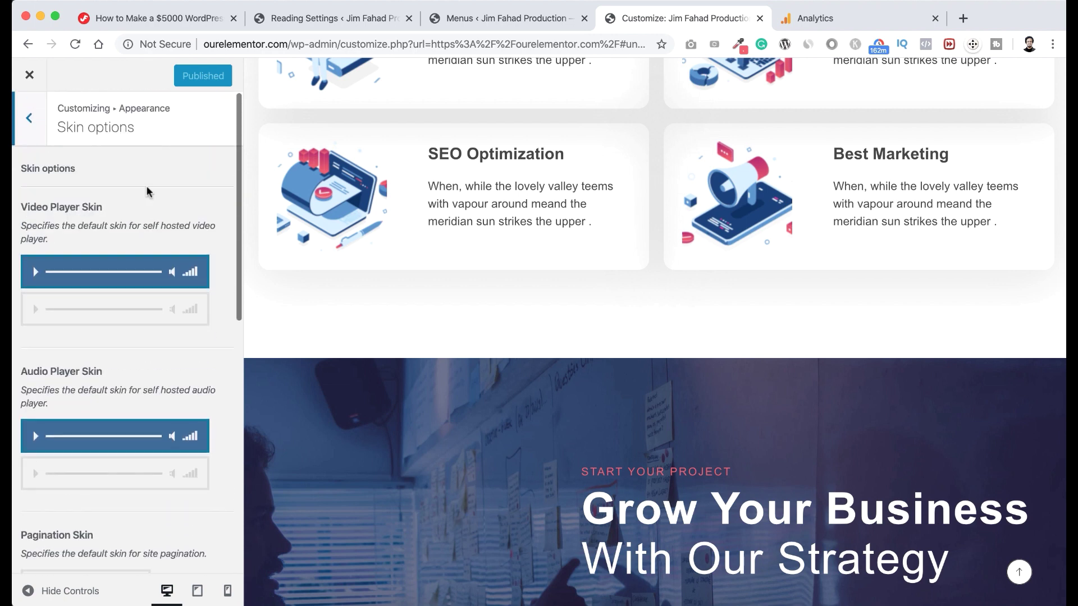
pyautogui.click(33, 122)
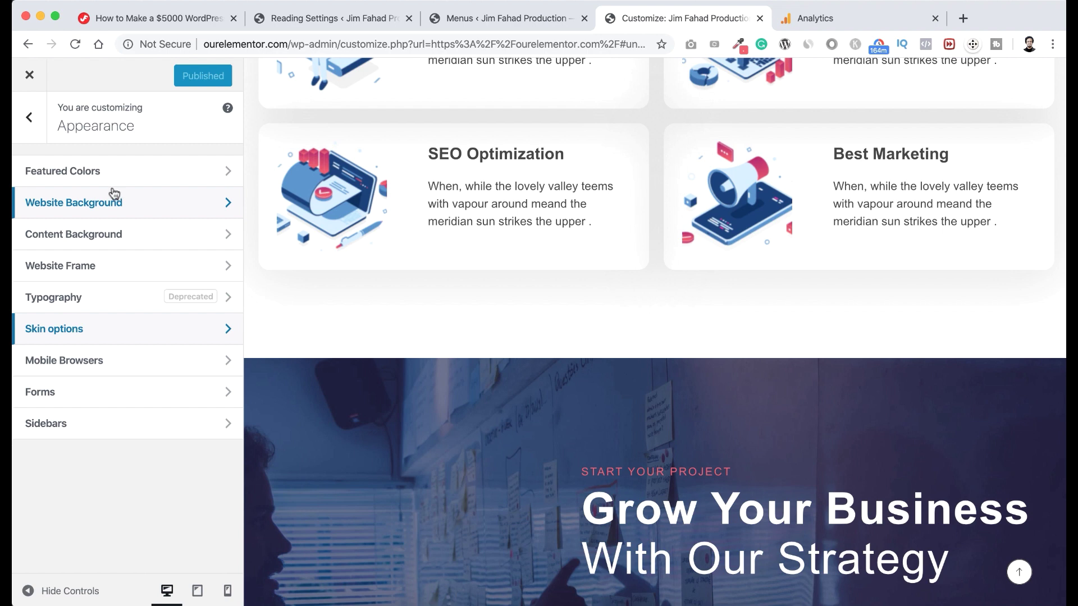
# Step: Open Site Identity and review the site title and tagline fields
pyautogui.click(29, 118)
pyautogui.scroll(-2, 98, 361)
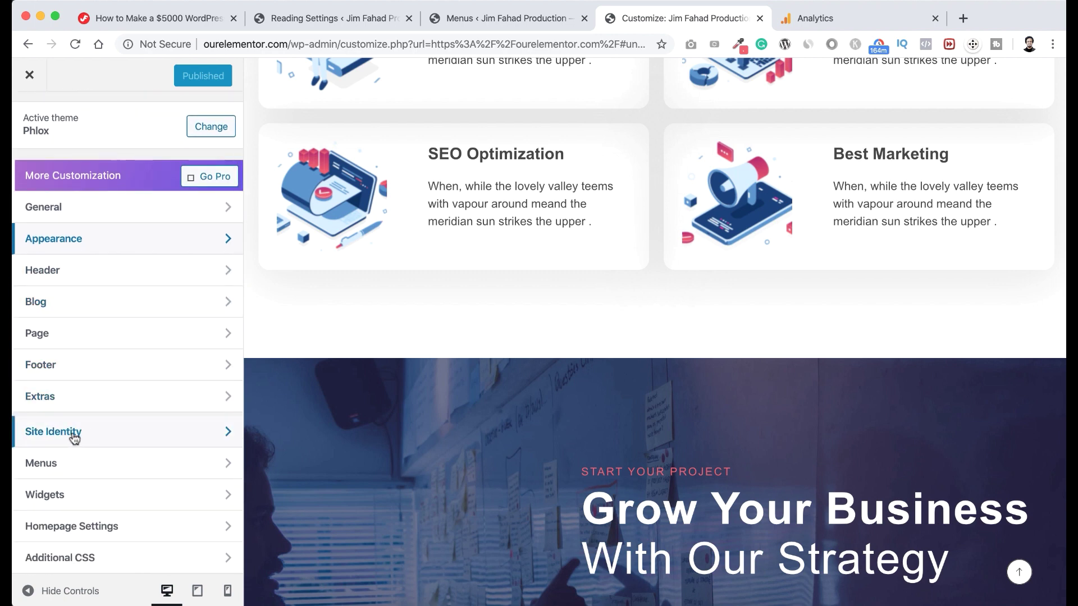
pyautogui.click(106, 438)
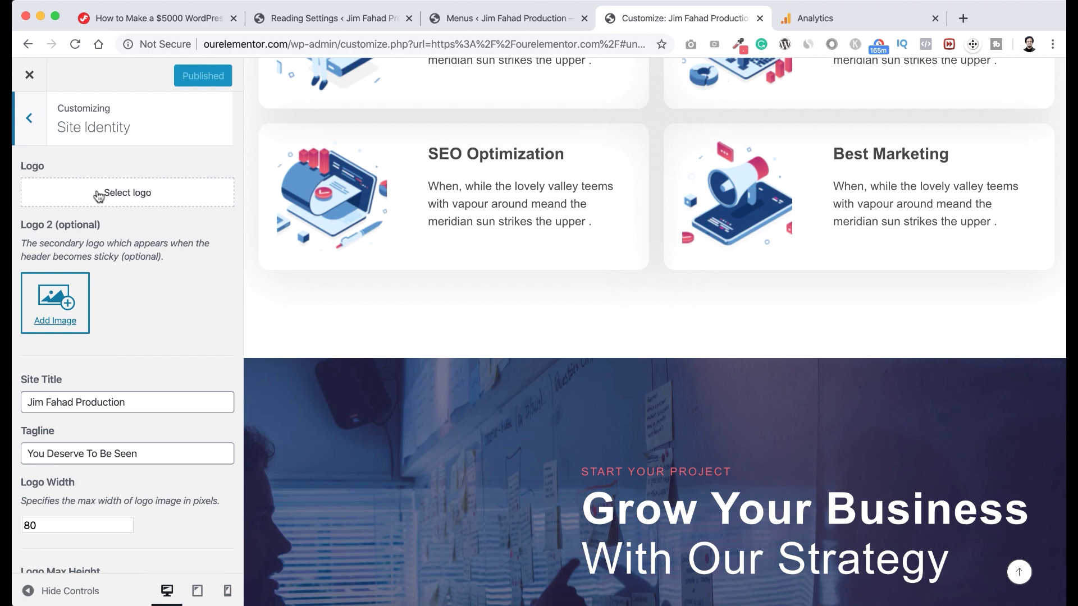
pyautogui.scroll(15, 382, 219)
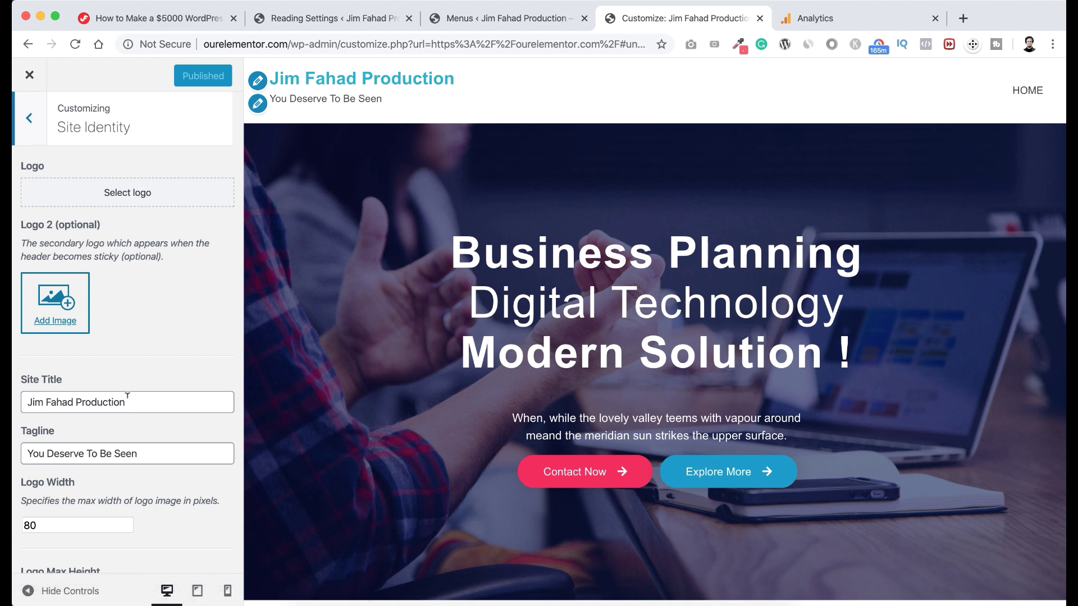
pyautogui.moveTo(128, 401); pyautogui.dragTo(17, 406)
pyautogui.moveTo(144, 455); pyautogui.dragTo(67, 456)
pyautogui.click(109, 359)
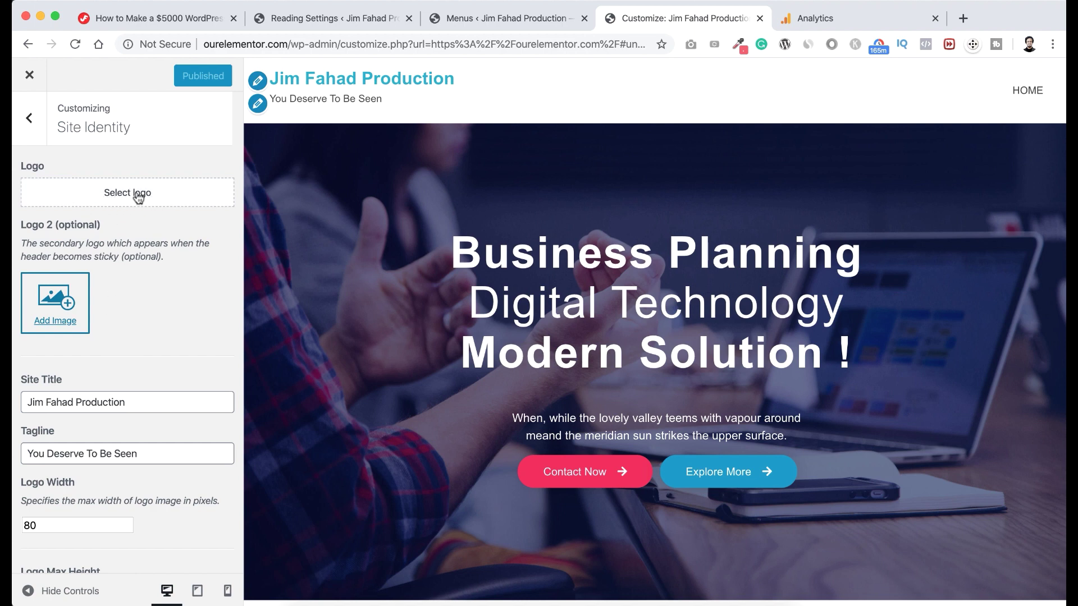
# Step: Upload logo-1.png and set it as the site logo, skipping cropping
pyautogui.click(138, 195)
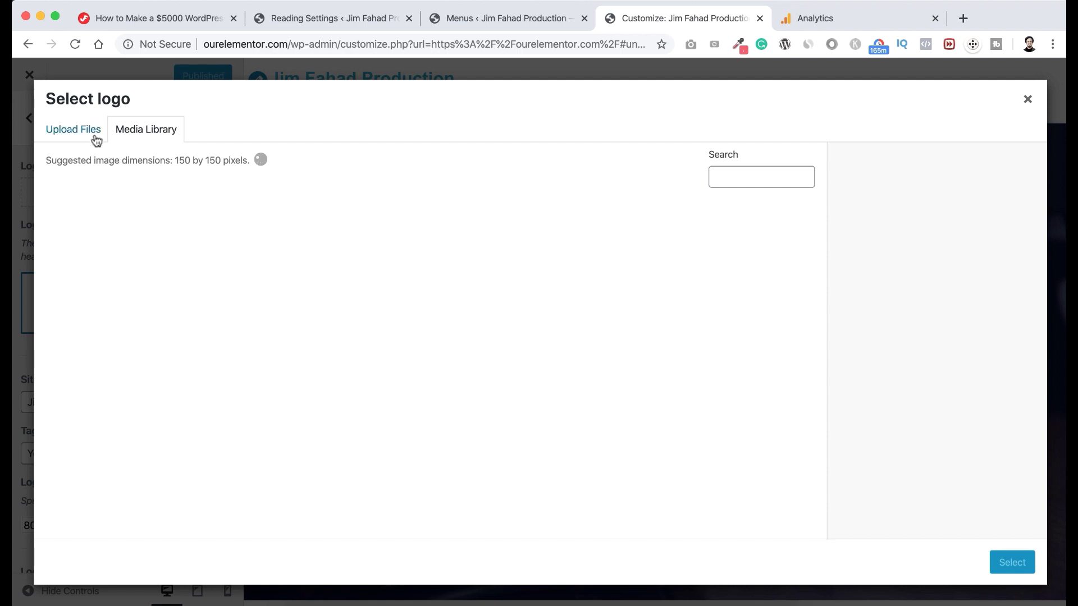
pyautogui.click(92, 135)
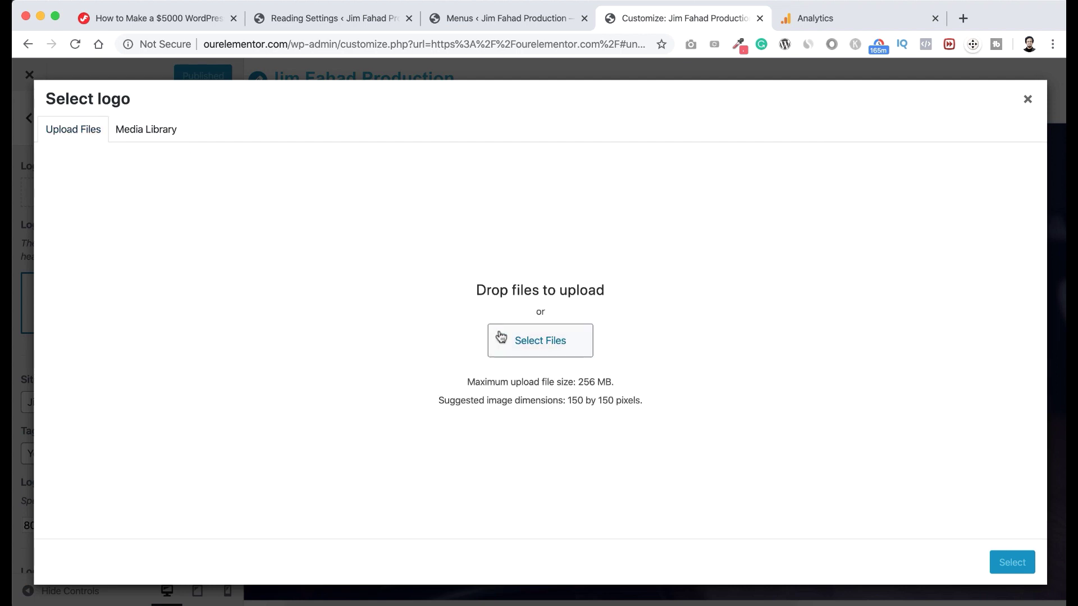
pyautogui.click(498, 338)
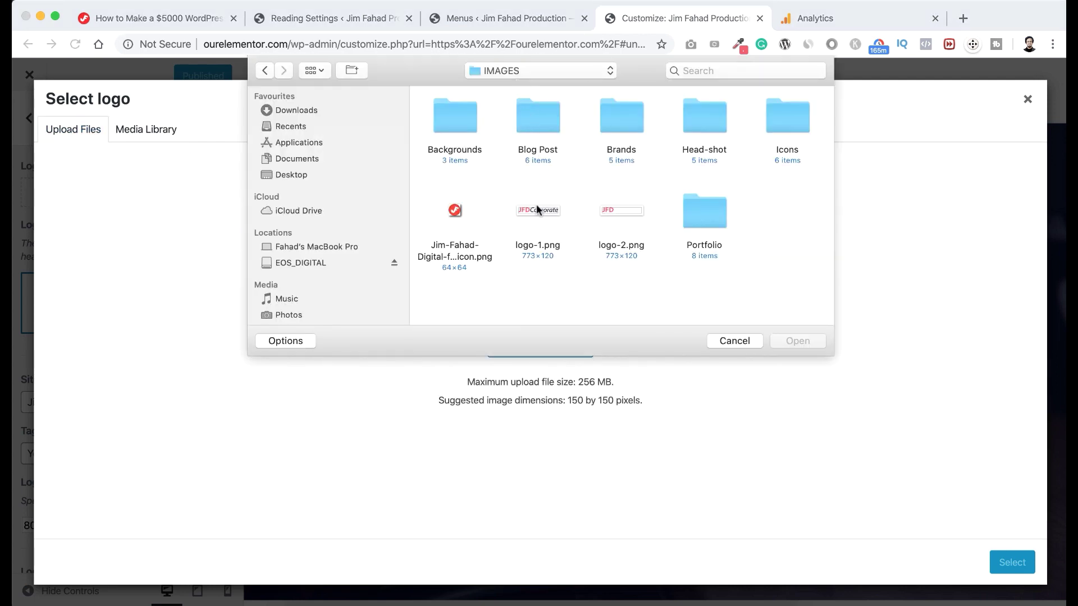
pyautogui.click(537, 214)
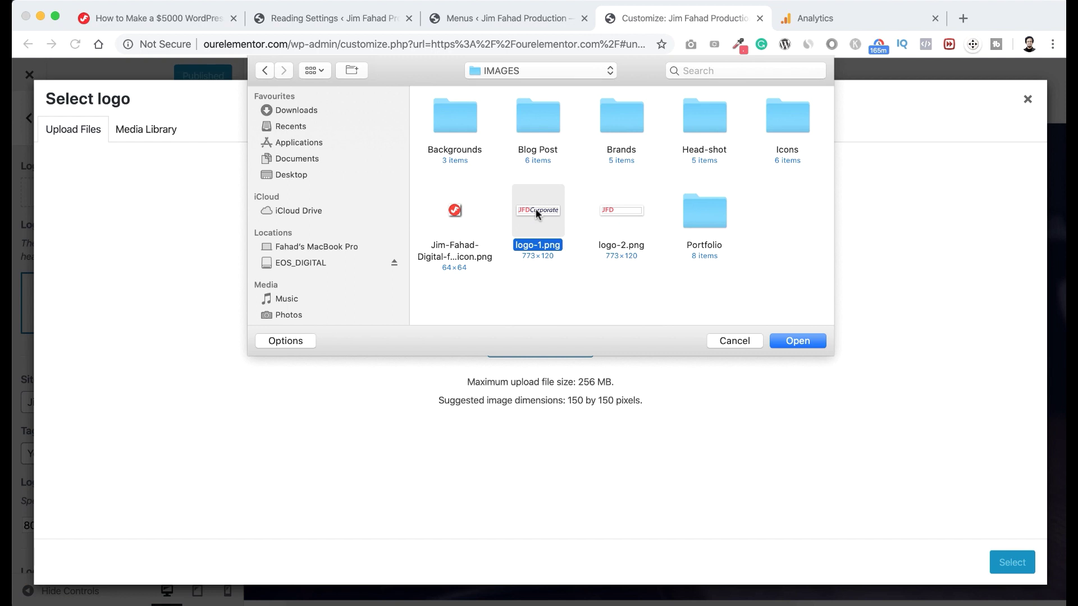
pyautogui.click(793, 342)
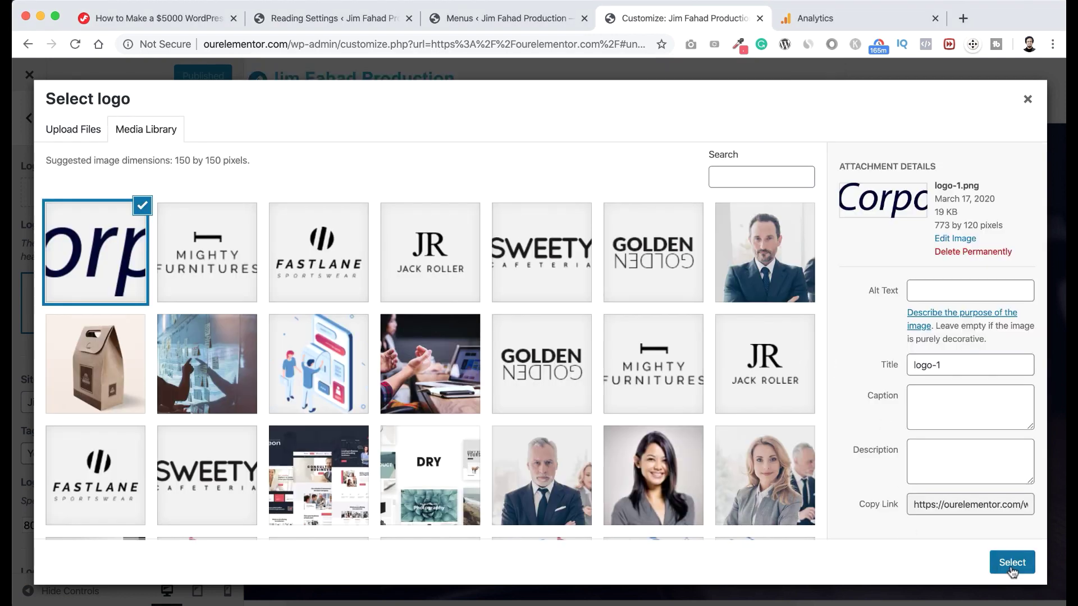
pyautogui.click(1012, 563)
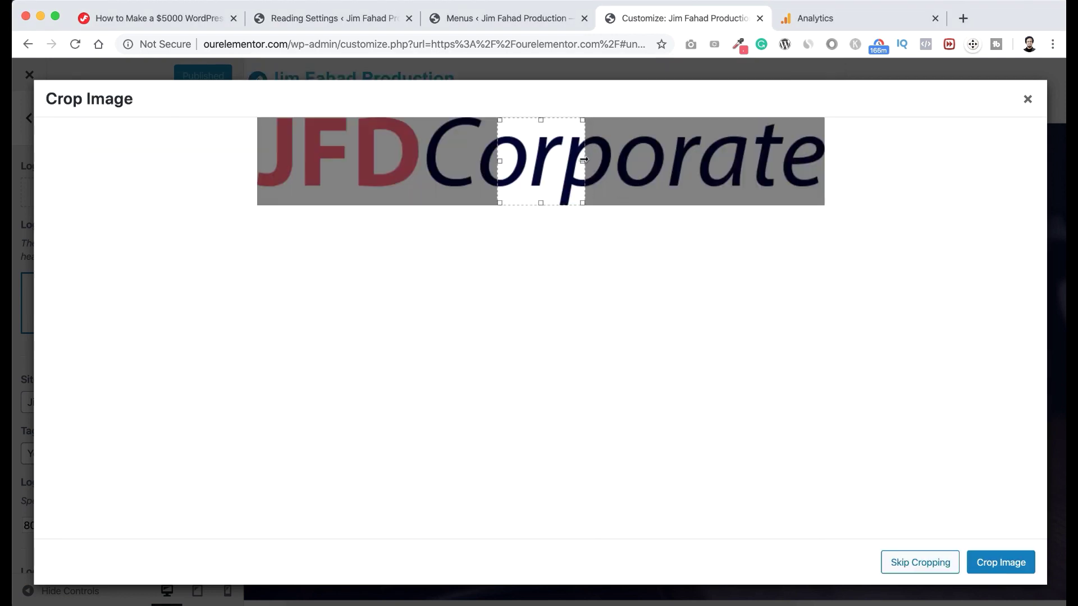
pyautogui.moveTo(584, 160); pyautogui.dragTo(660, 161)
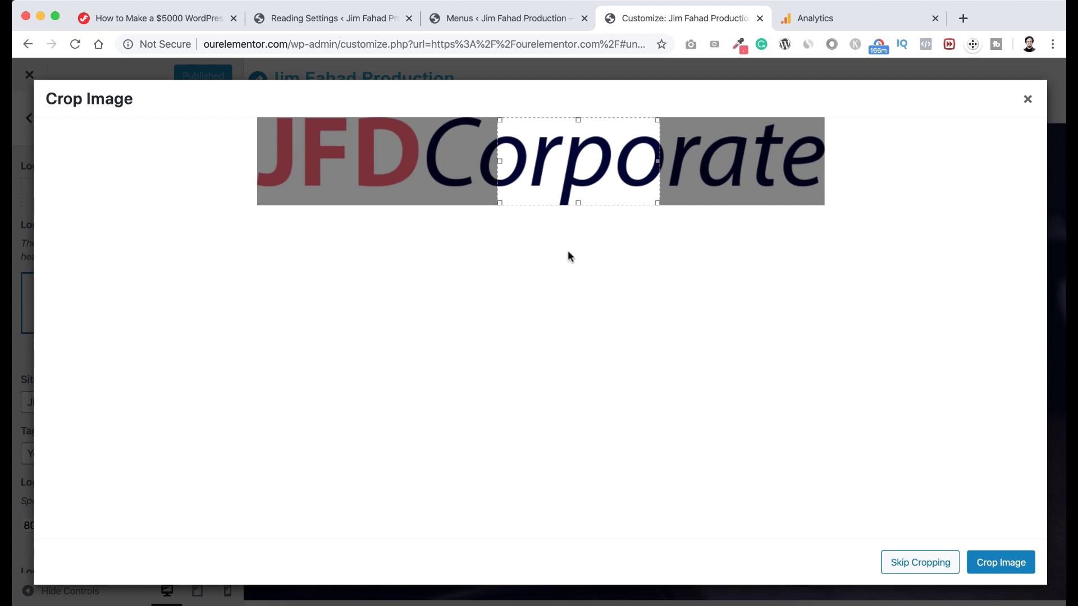
pyautogui.click(903, 568)
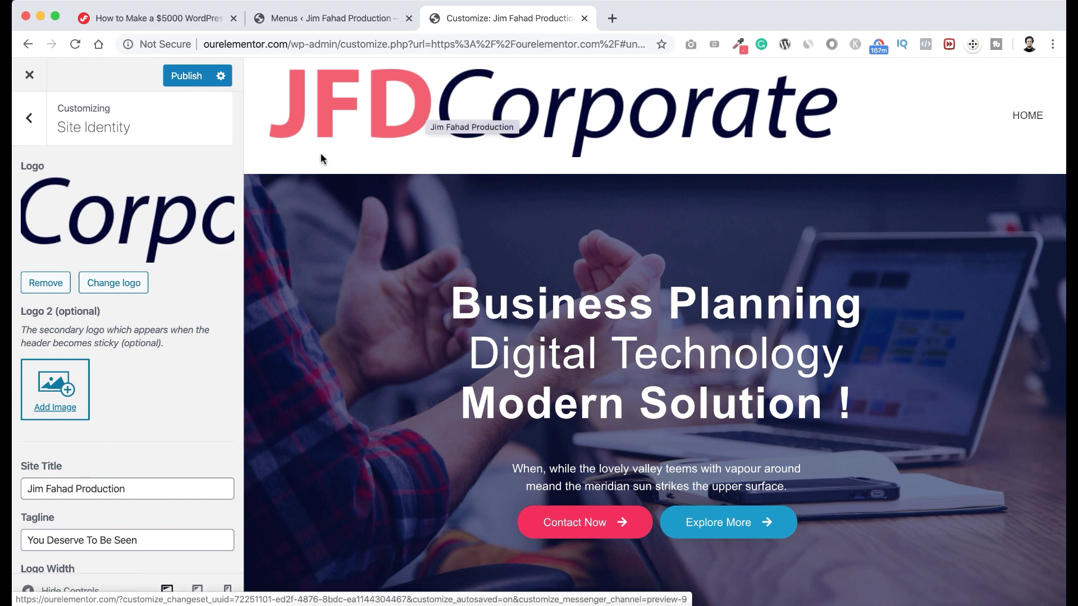
pyautogui.scroll(-3, 161, 440)
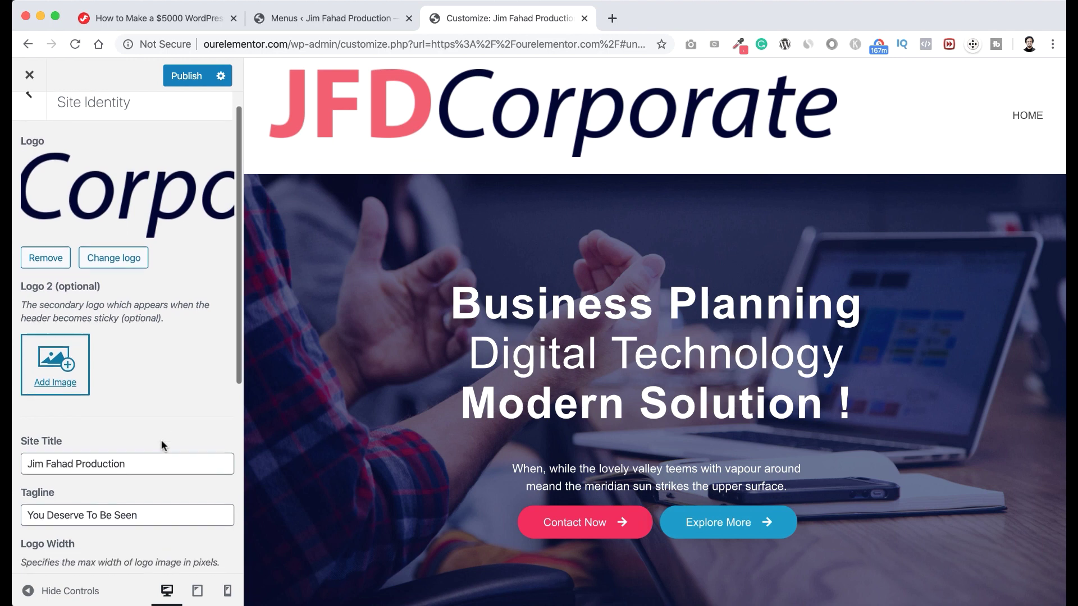
pyautogui.scroll(-4, 161, 439)
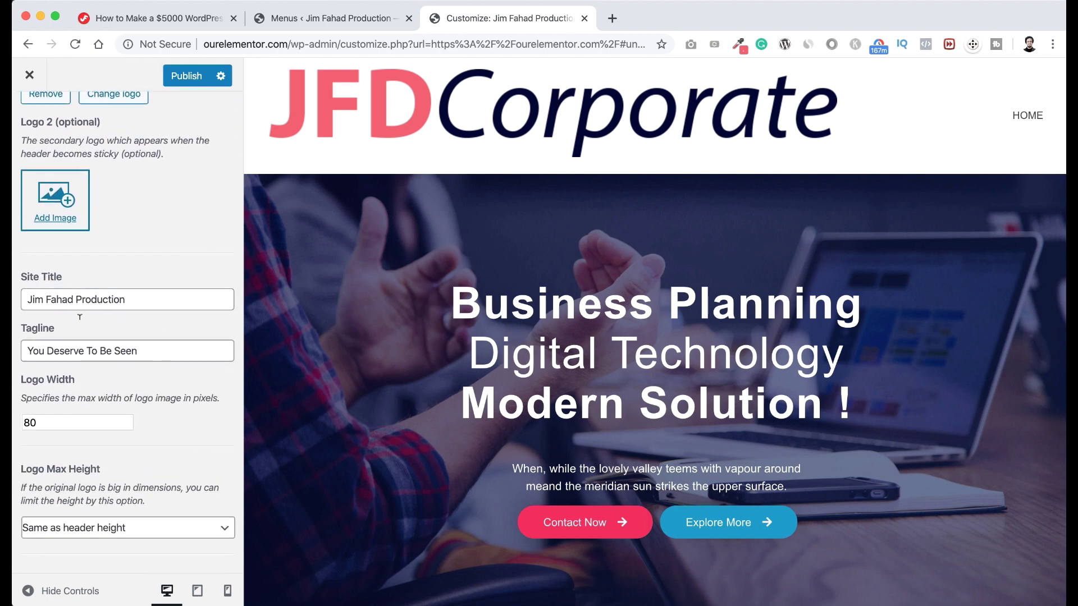
pyautogui.scroll(-2, 112, 393)
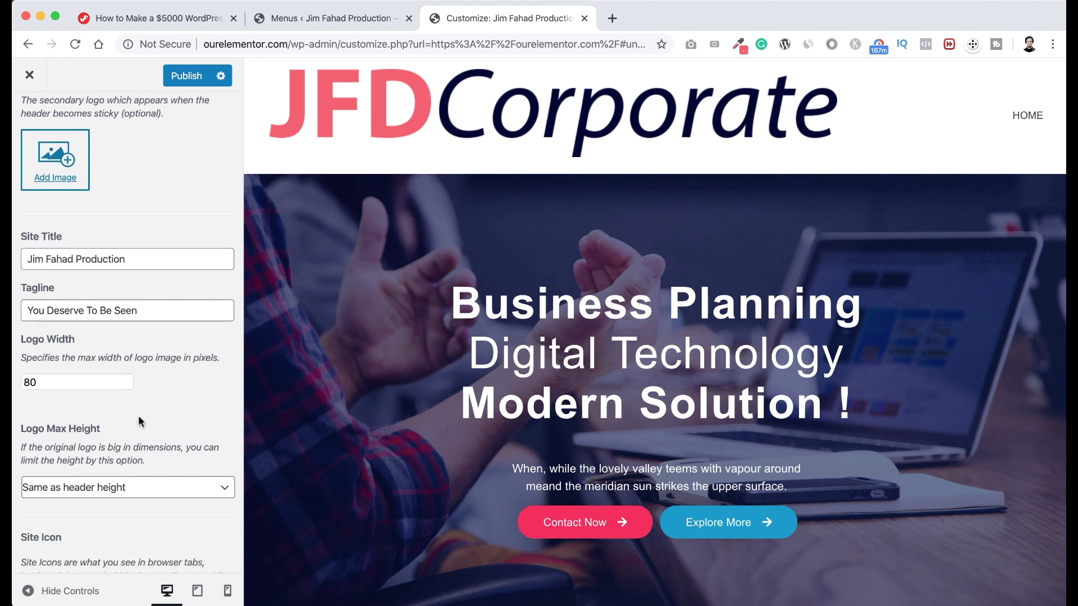
pyautogui.scroll(-4, 139, 419)
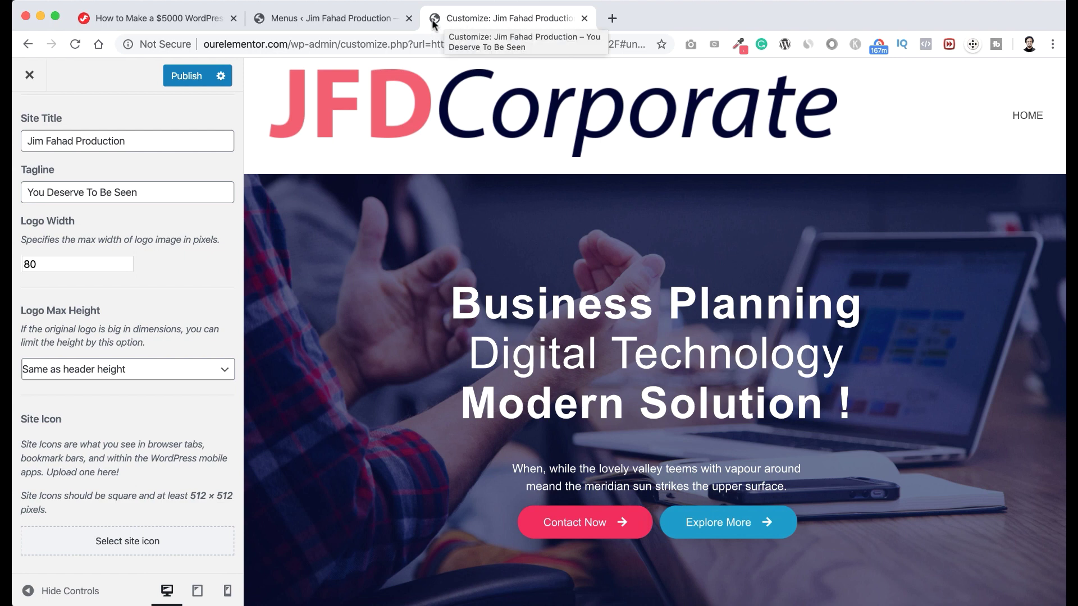
pyautogui.click(160, 21)
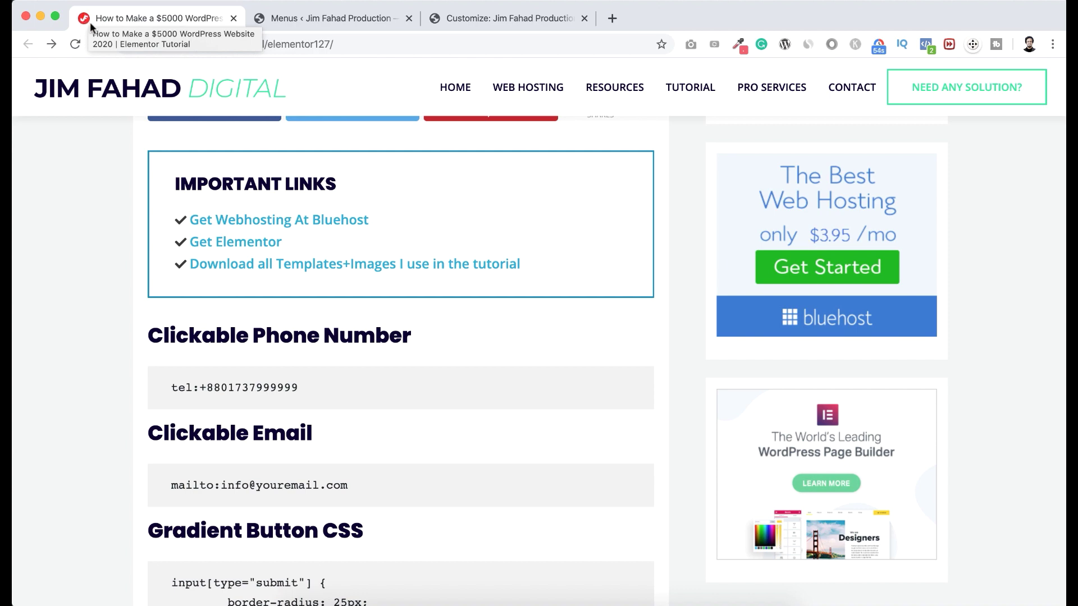
pyautogui.click(494, 18)
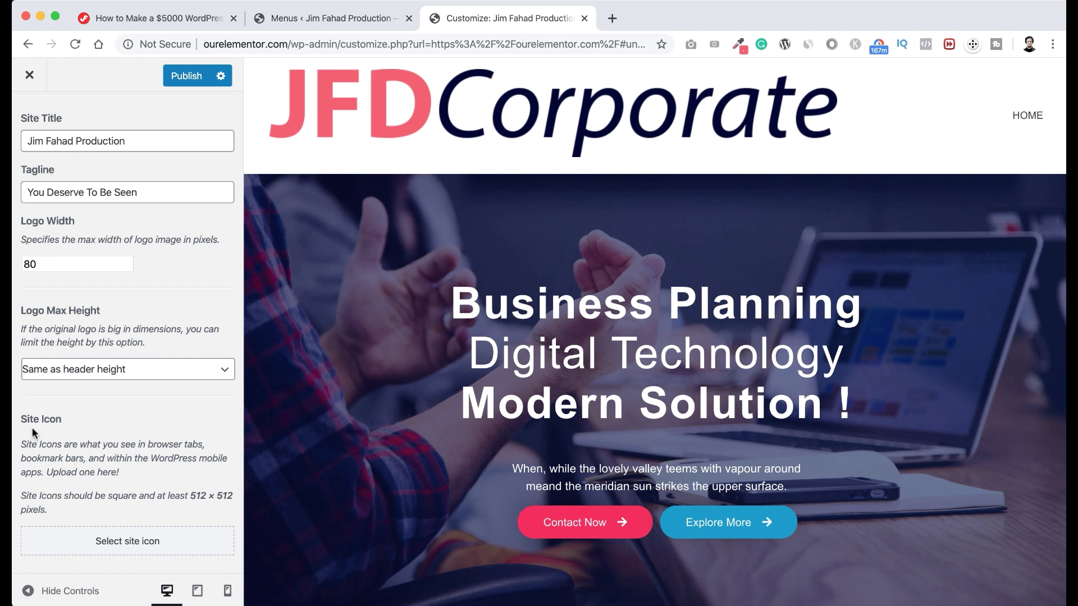
# Step: Upload the red JF favicon PNG and set it as the uncropped site icon
pyautogui.click(124, 540)
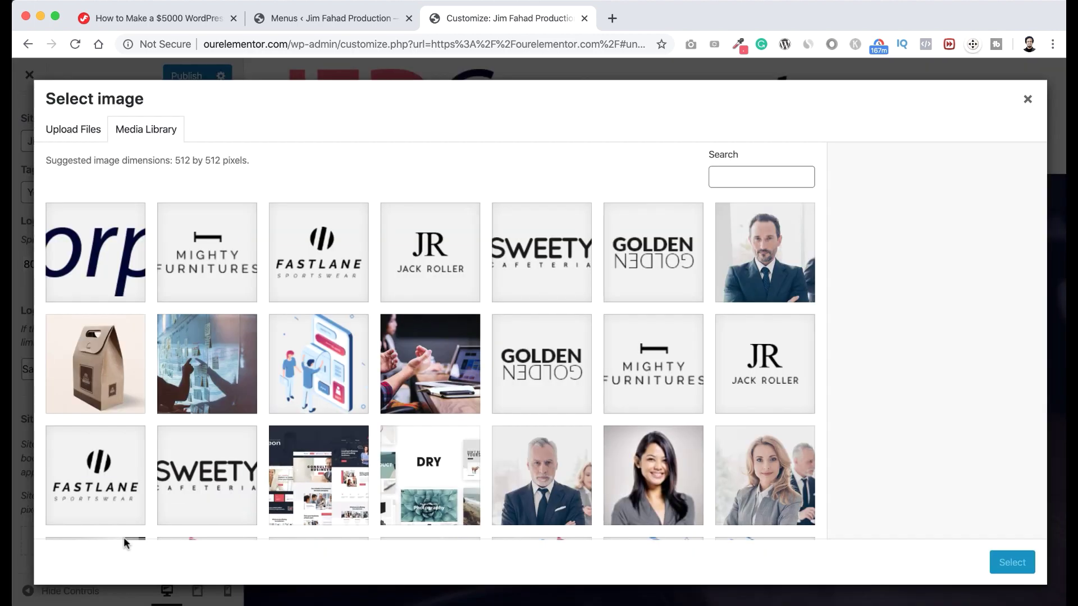
pyautogui.click(75, 139)
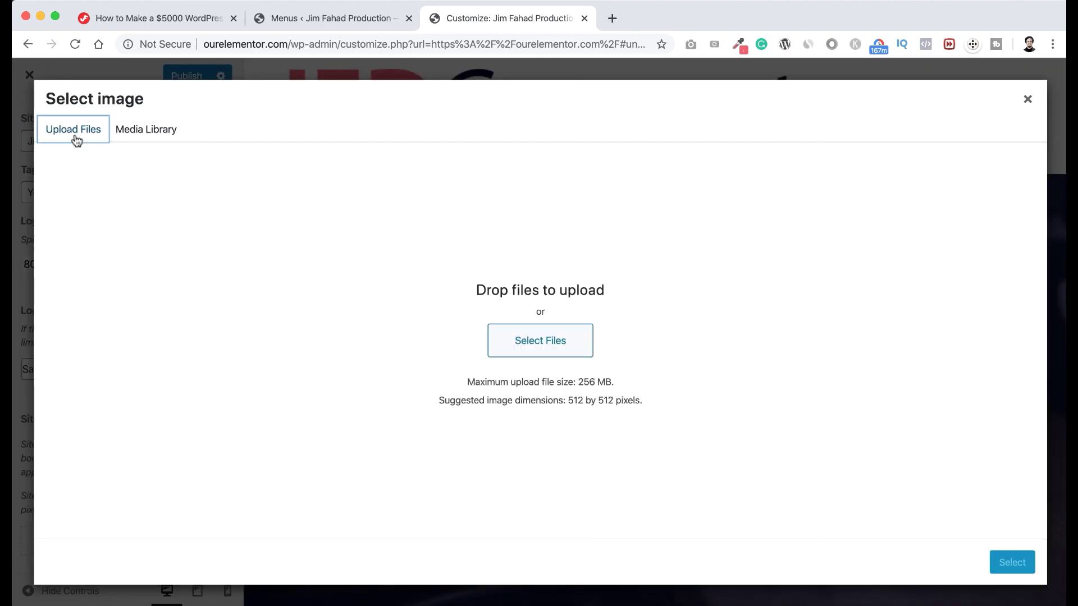
pyautogui.click(534, 349)
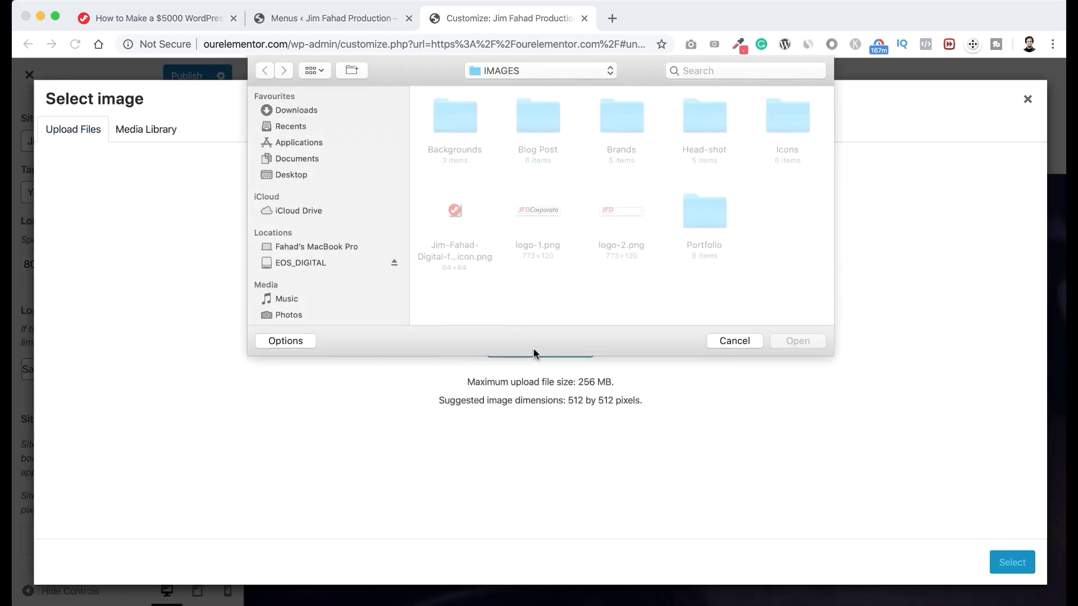
pyautogui.click(459, 251)
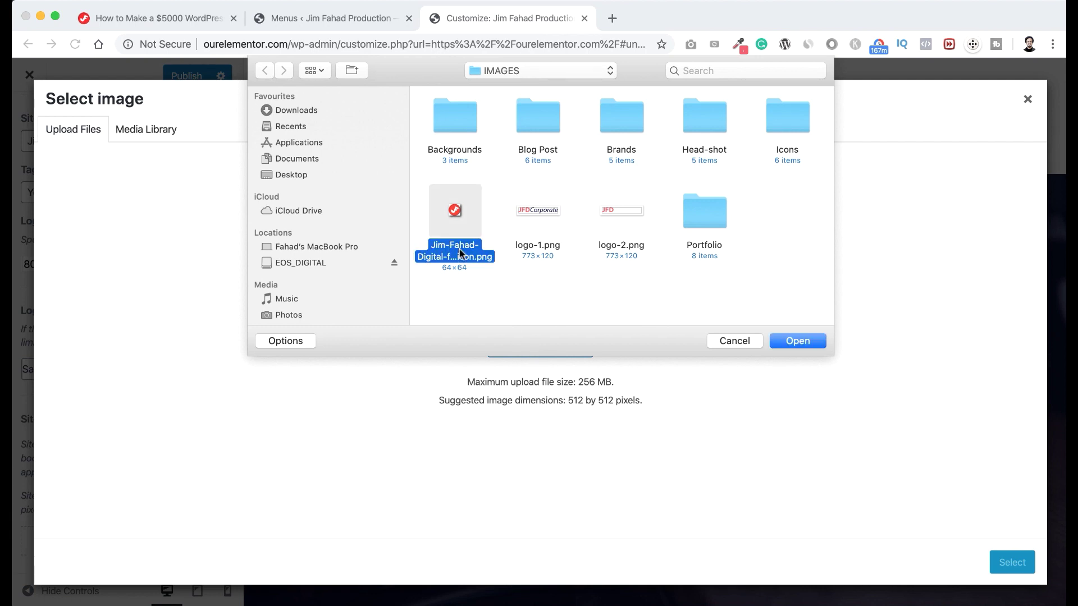
pyautogui.click(788, 339)
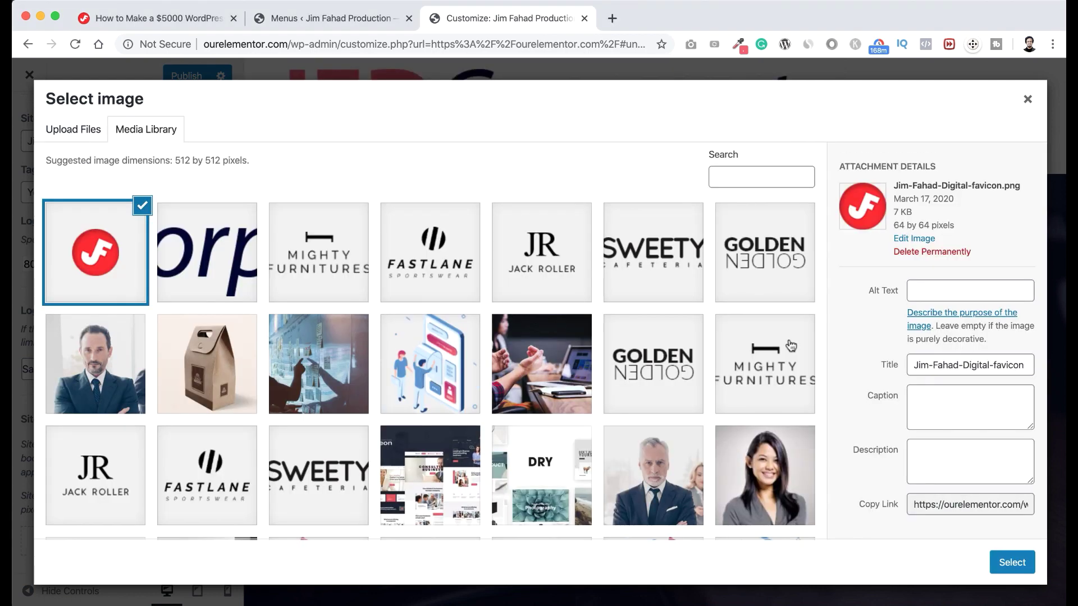
pyautogui.click(992, 563)
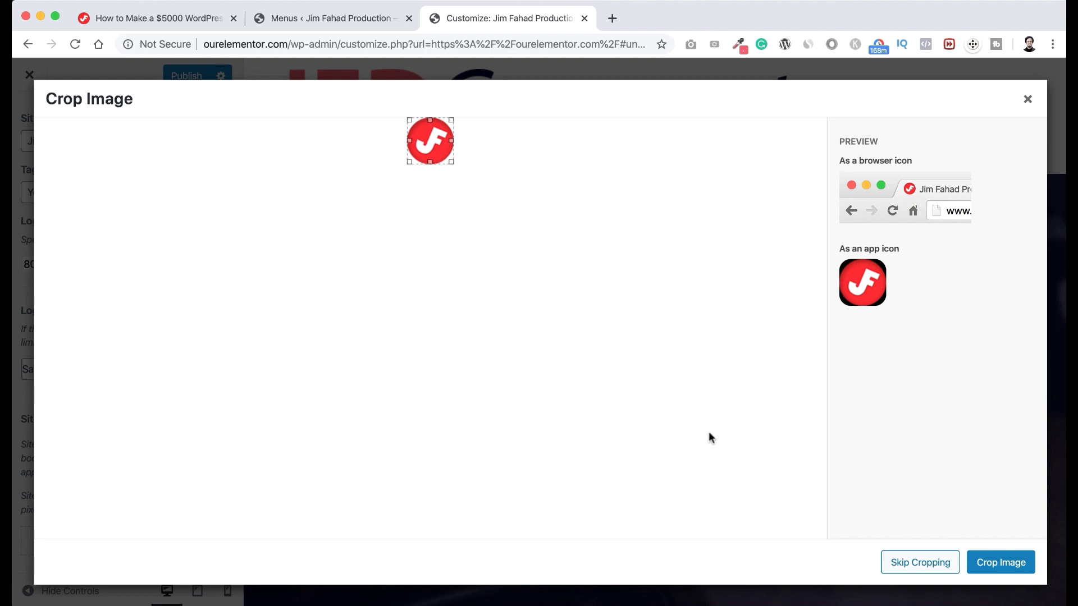
pyautogui.click(906, 566)
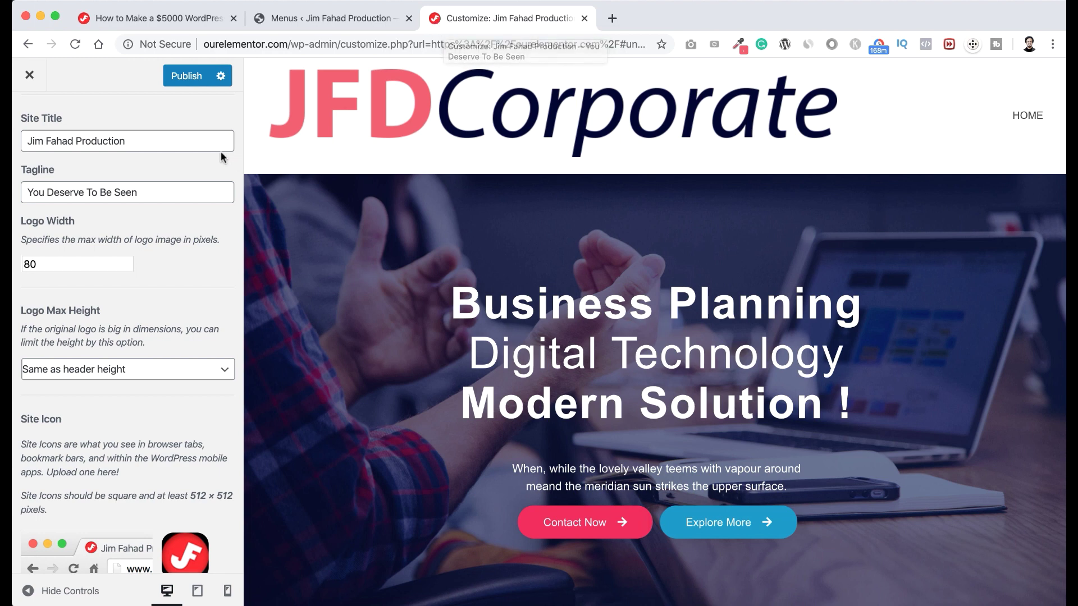
pyautogui.scroll(6, 221, 154)
# Step: Publish the new logo and site icon, glance at Blog settings, and close the Customizer
pyautogui.click(185, 78)
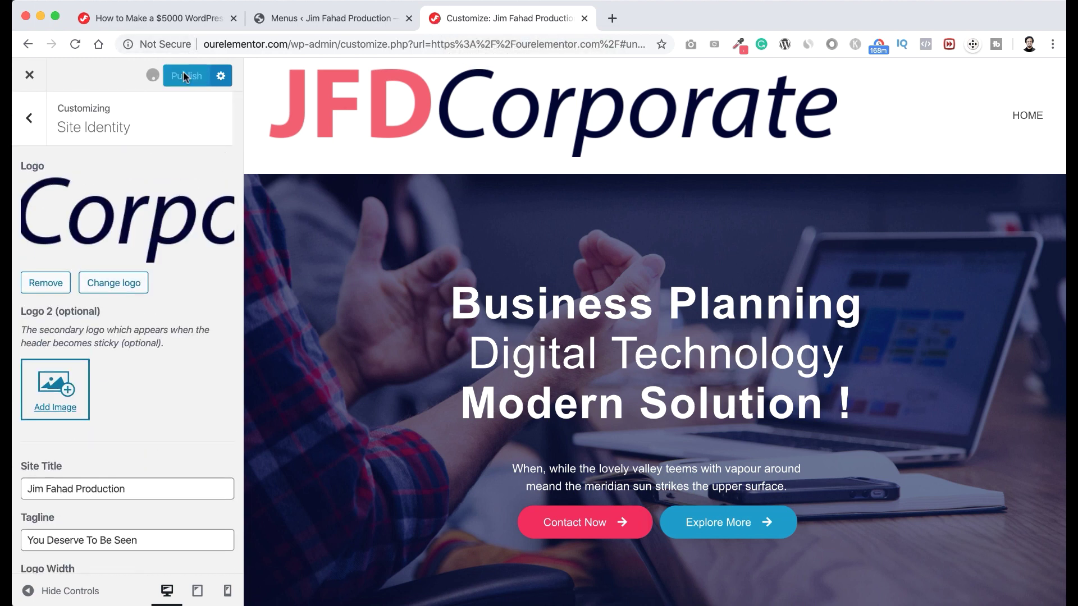
pyautogui.click(31, 121)
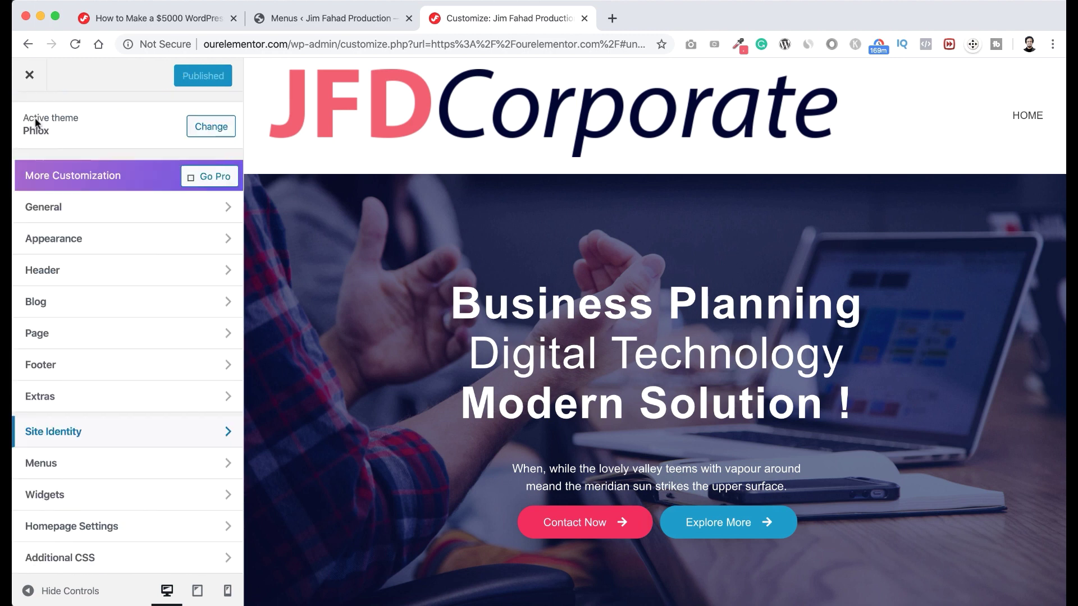
pyautogui.click(69, 305)
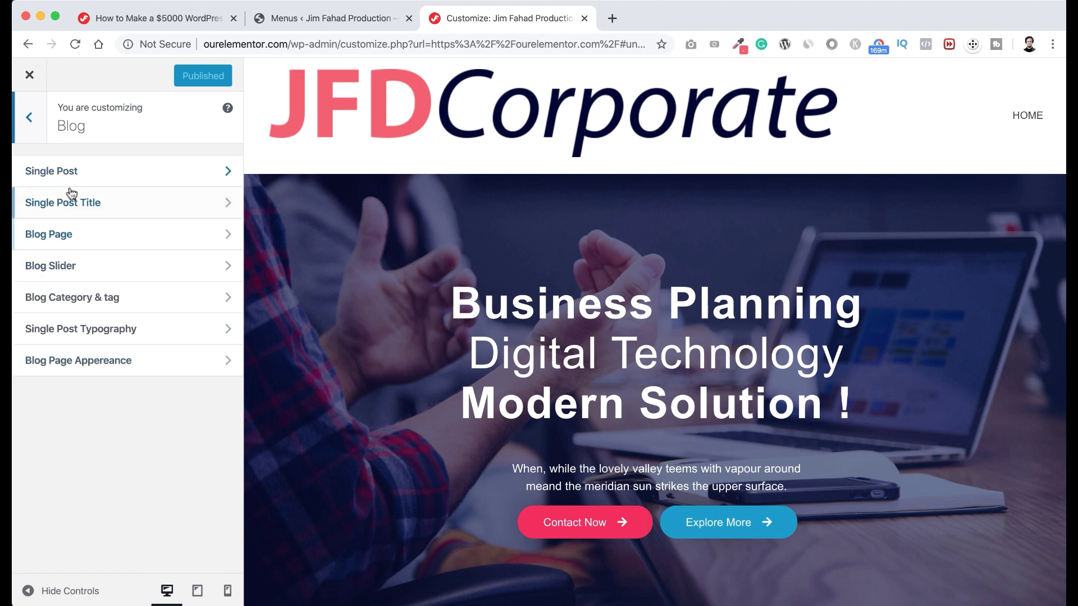
pyautogui.click(29, 118)
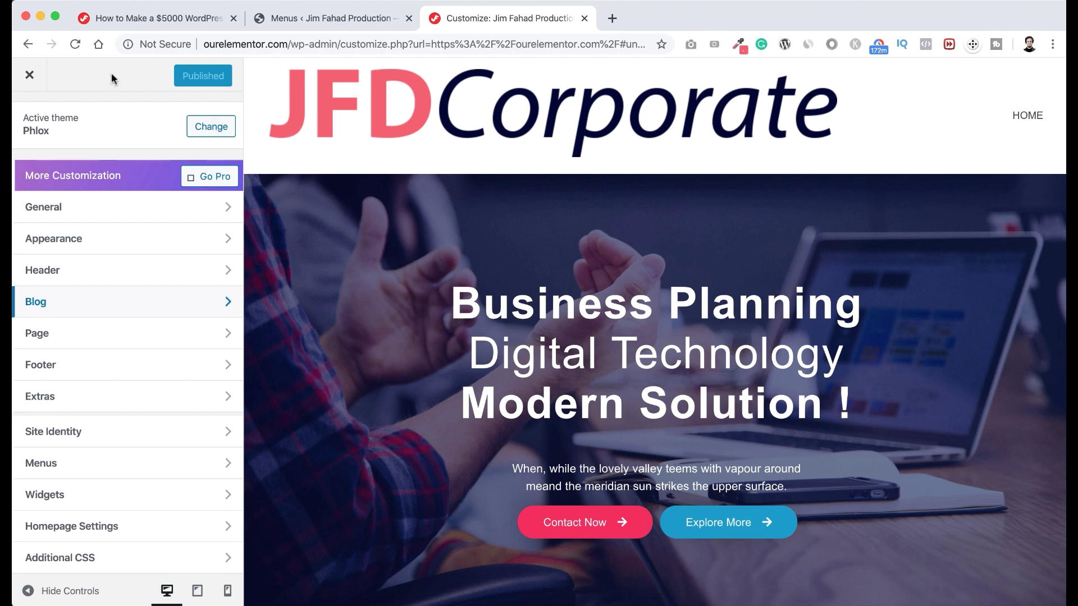
pyautogui.click(30, 77)
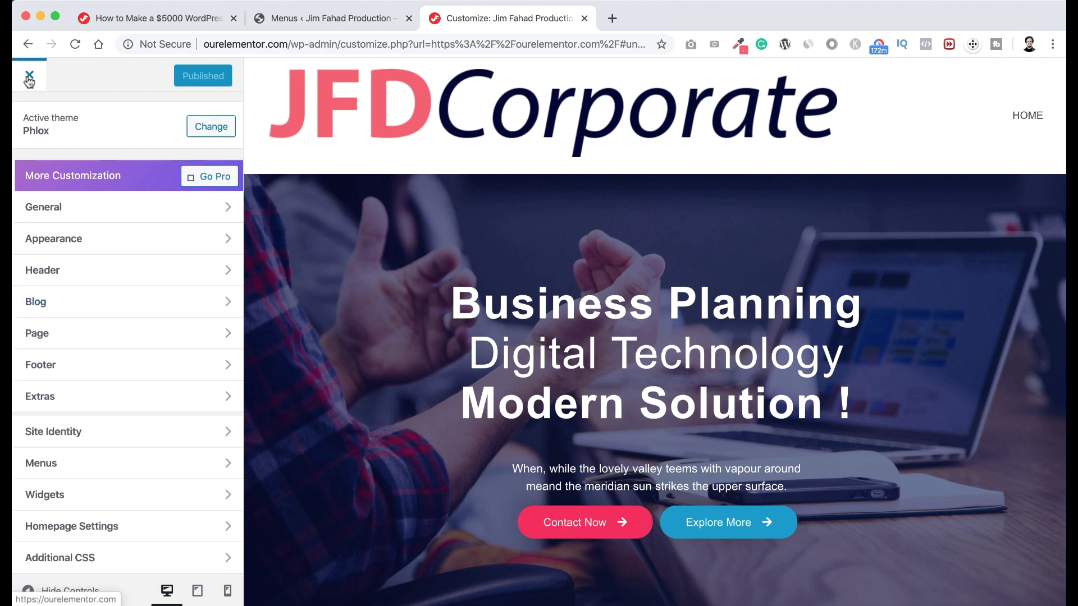
# Step: Create a new Elementor Header template named 'Header 1'
pyautogui.moveTo(87, 79)
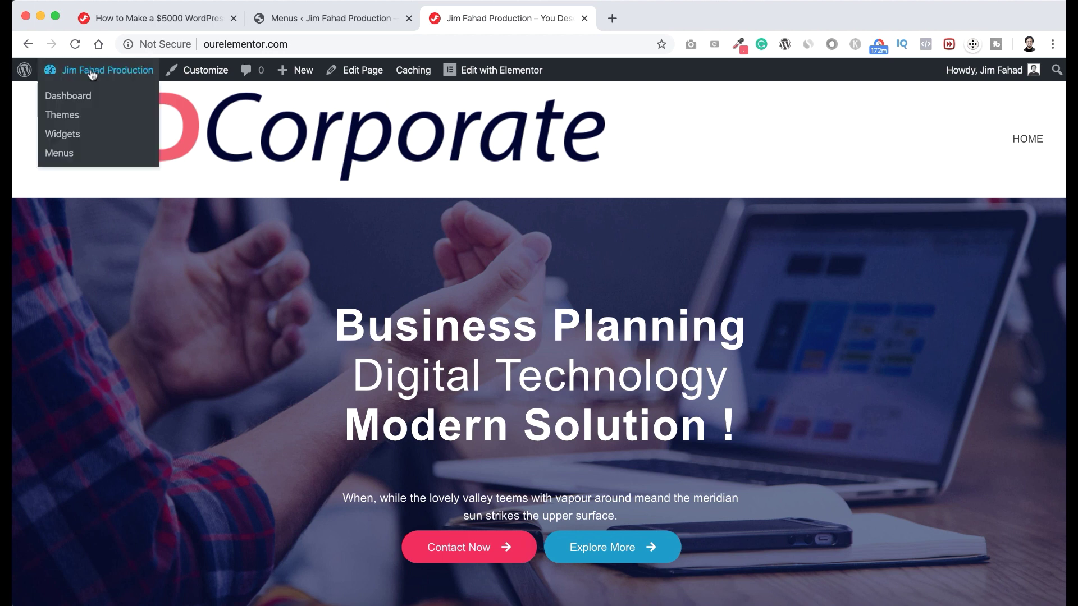
pyautogui.click(73, 97)
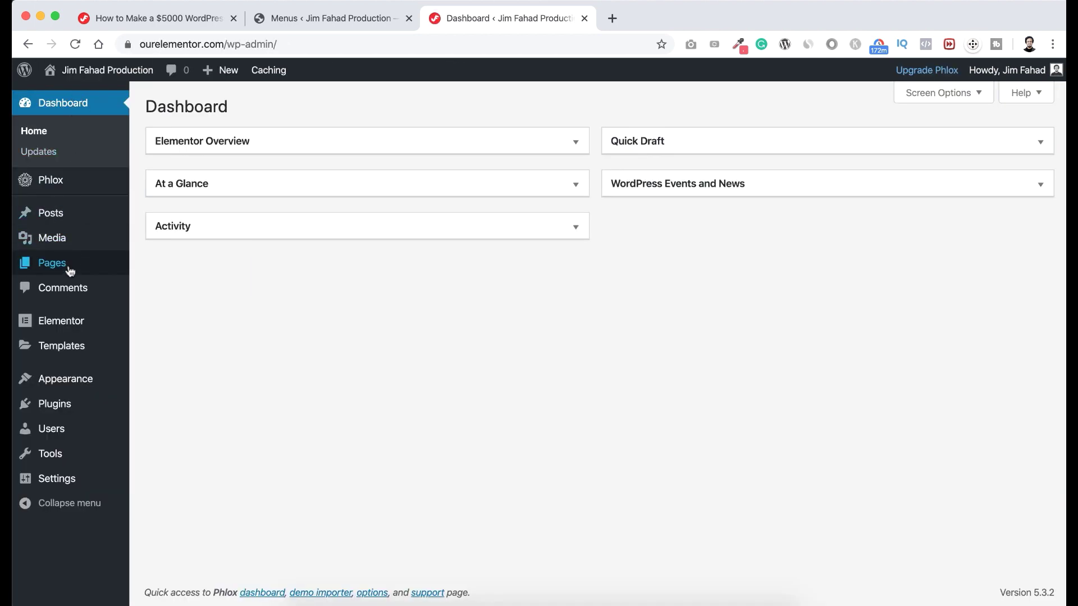
pyautogui.moveTo(63, 324)
pyautogui.moveTo(63, 346)
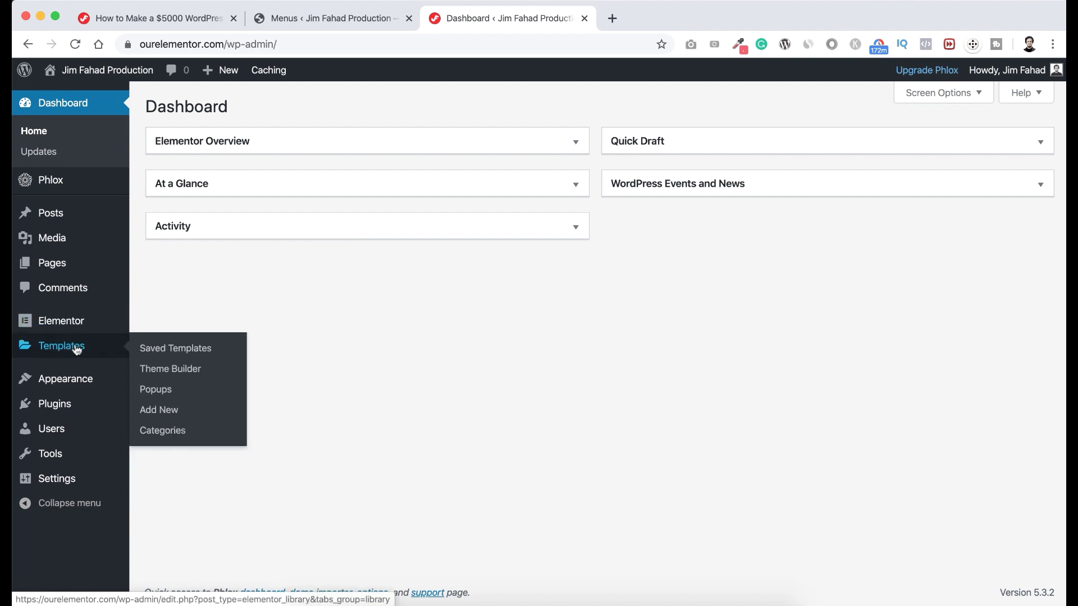
pyautogui.click(160, 410)
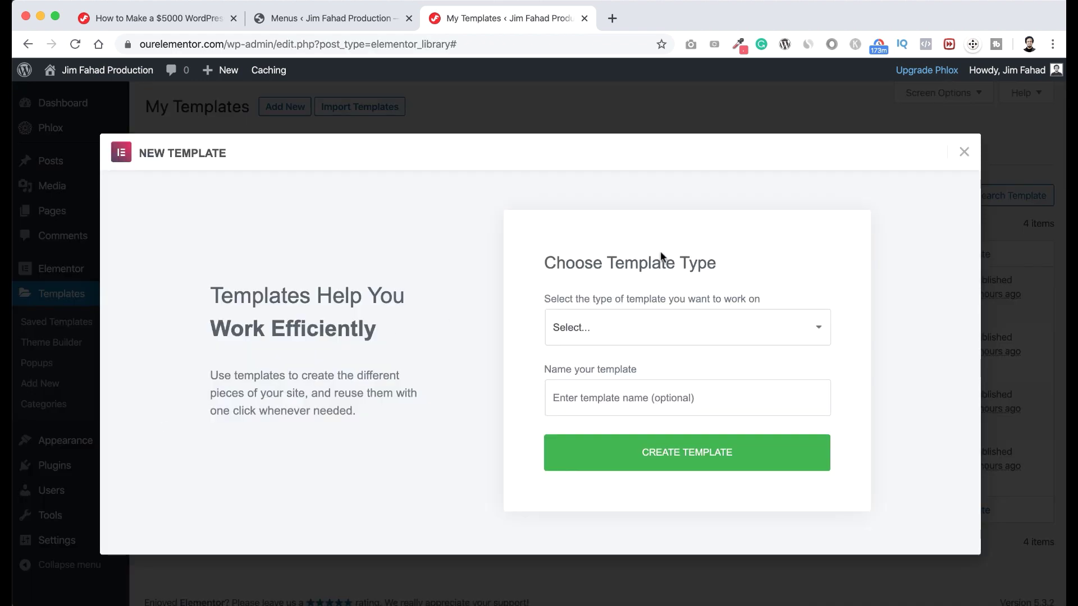
pyautogui.click(617, 325)
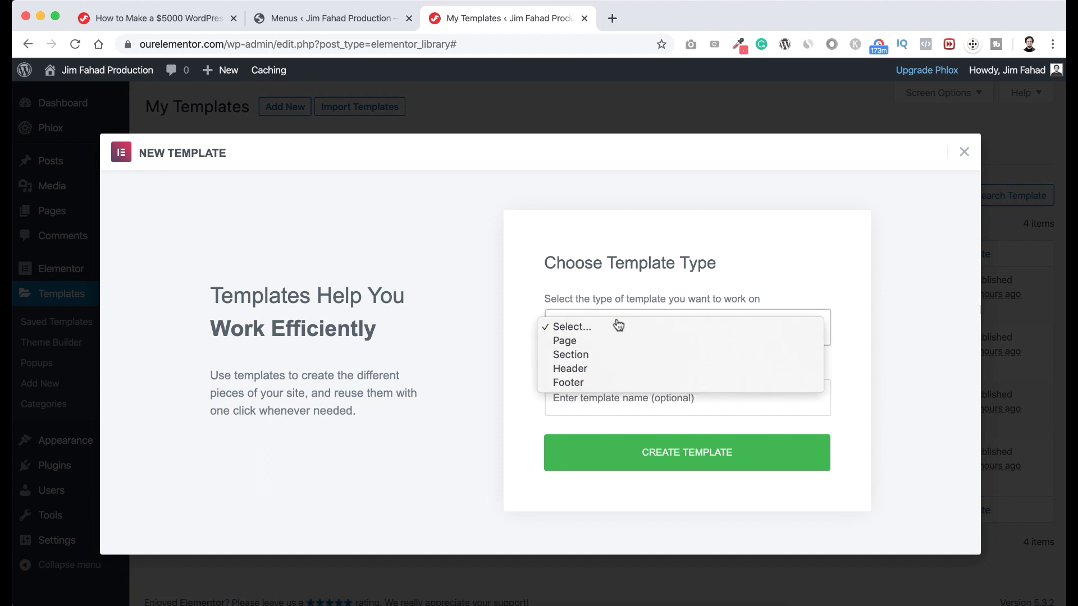
pyautogui.click(587, 370)
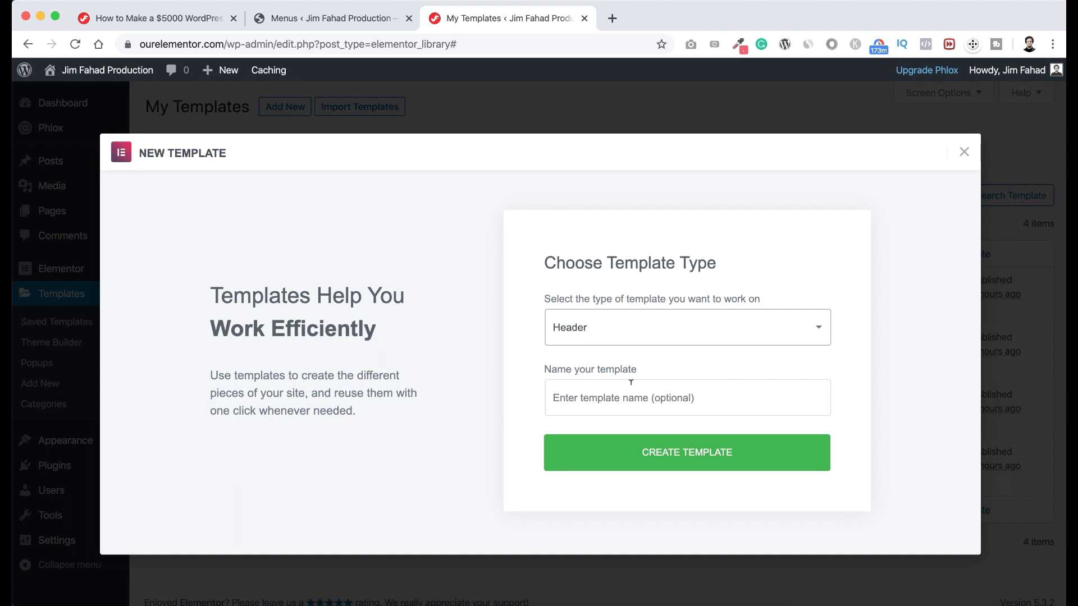
pyautogui.click(597, 398)
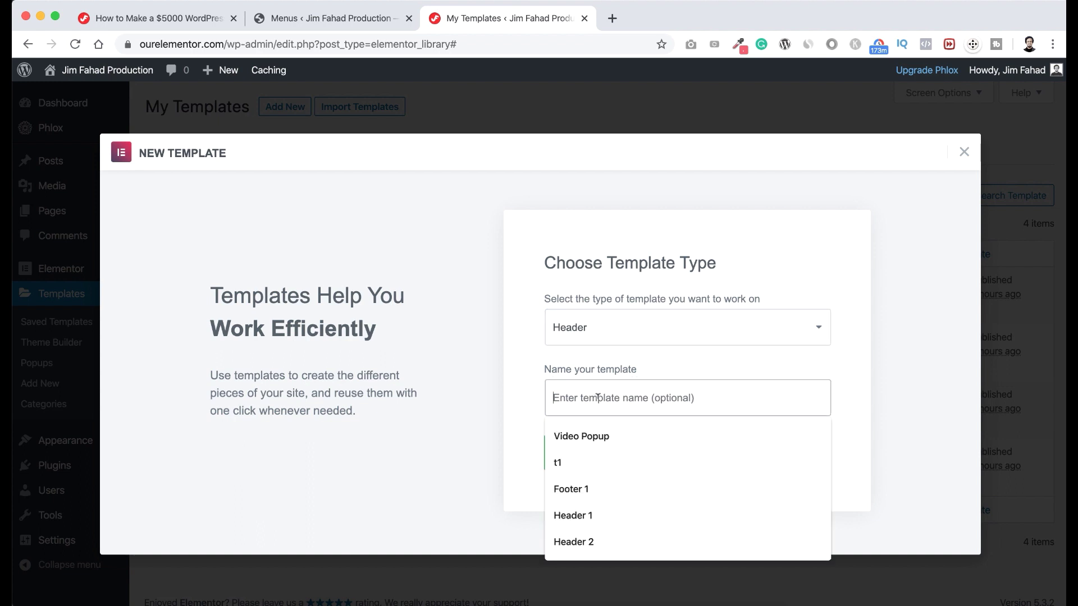
pyautogui.write('Header')
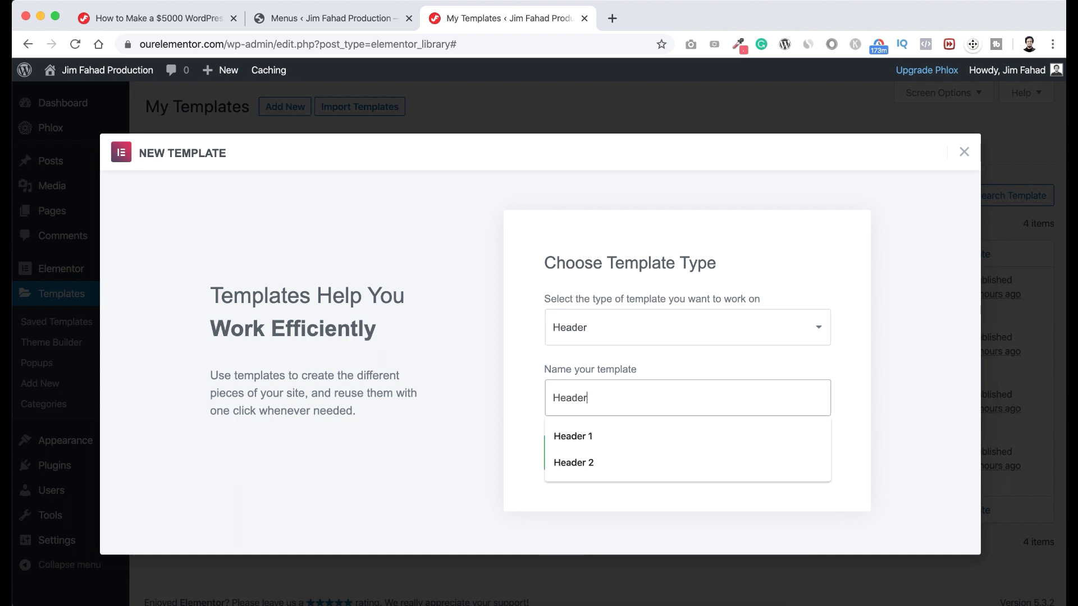
pyautogui.write(' 1')
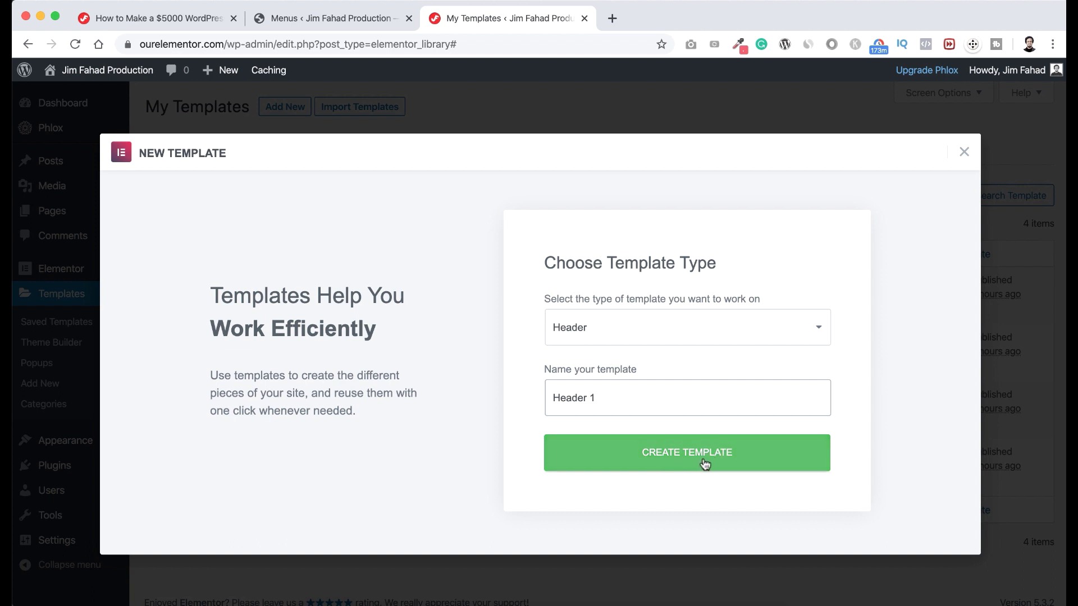
pyautogui.click(696, 459)
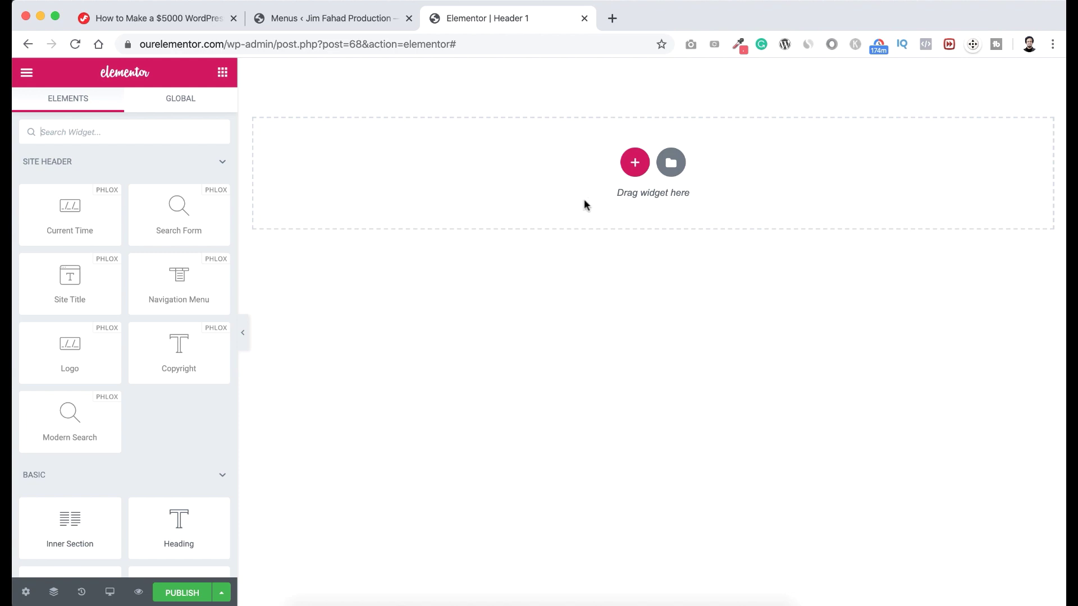
# Step: Add an empty two-column section to the Header 1 template
pyautogui.click(636, 164)
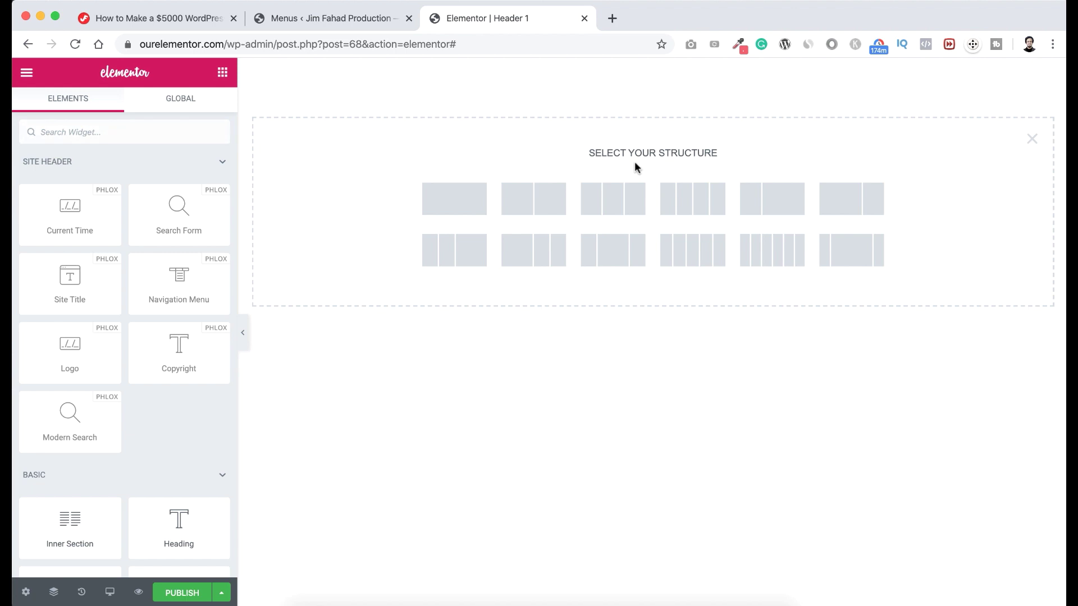
pyautogui.click(779, 204)
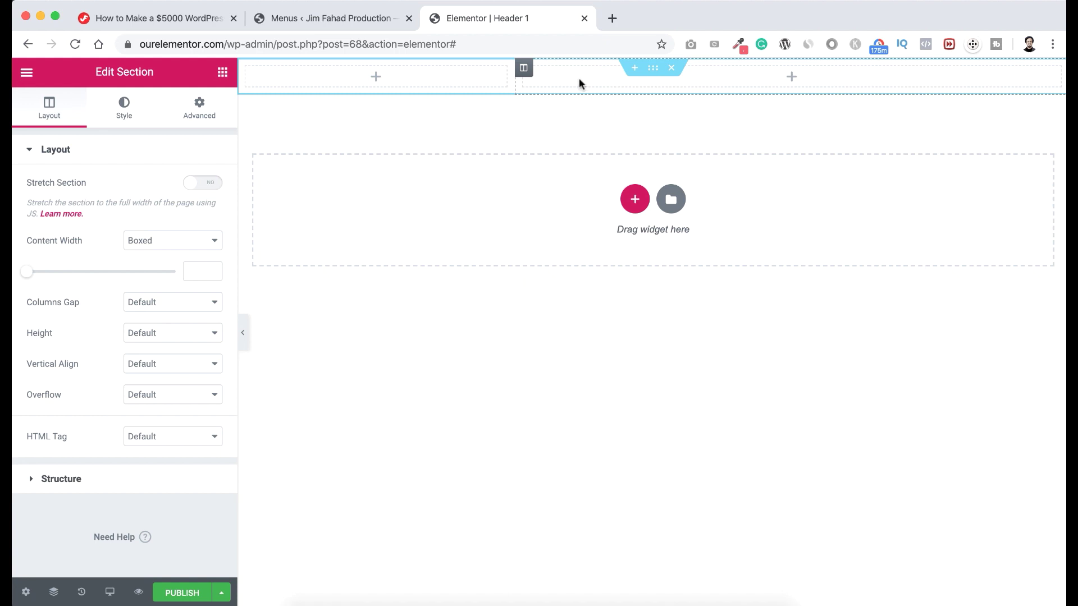
pyautogui.click(375, 79)
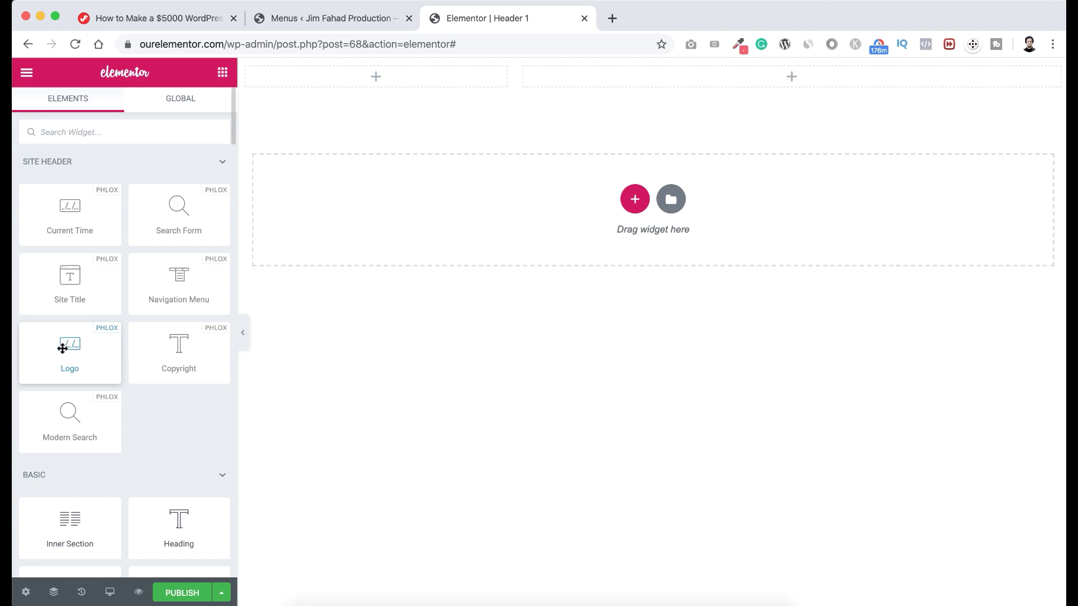
# Step: Drop the Logo widget into the header's left column, keeping the image size at Full
pyautogui.moveTo(66, 347); pyautogui.dragTo(372, 76)
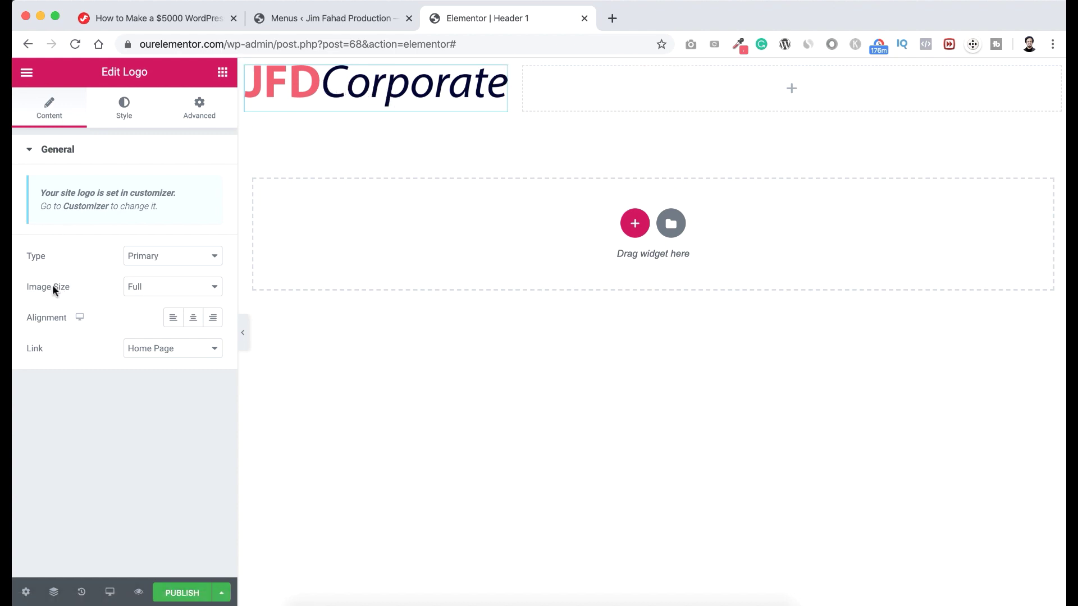
pyautogui.click(160, 287)
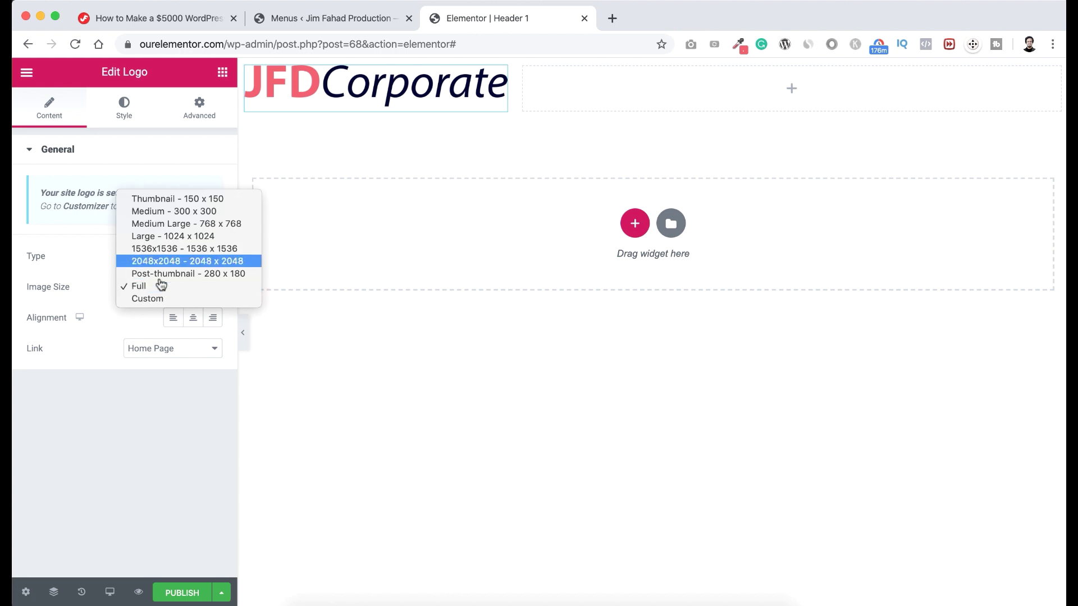
pyautogui.click(169, 200)
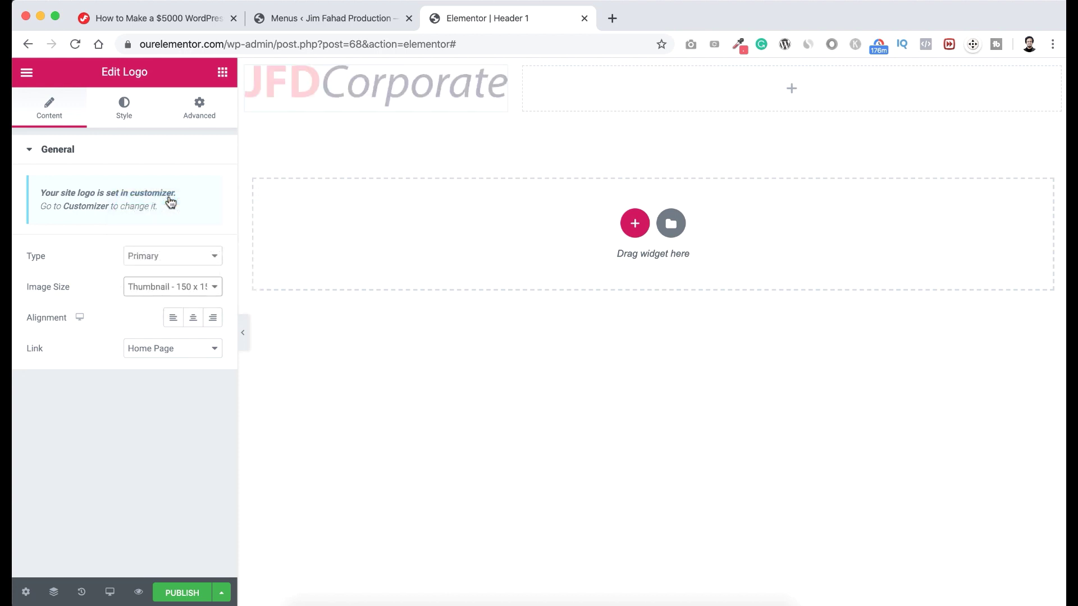
pyautogui.click(149, 290)
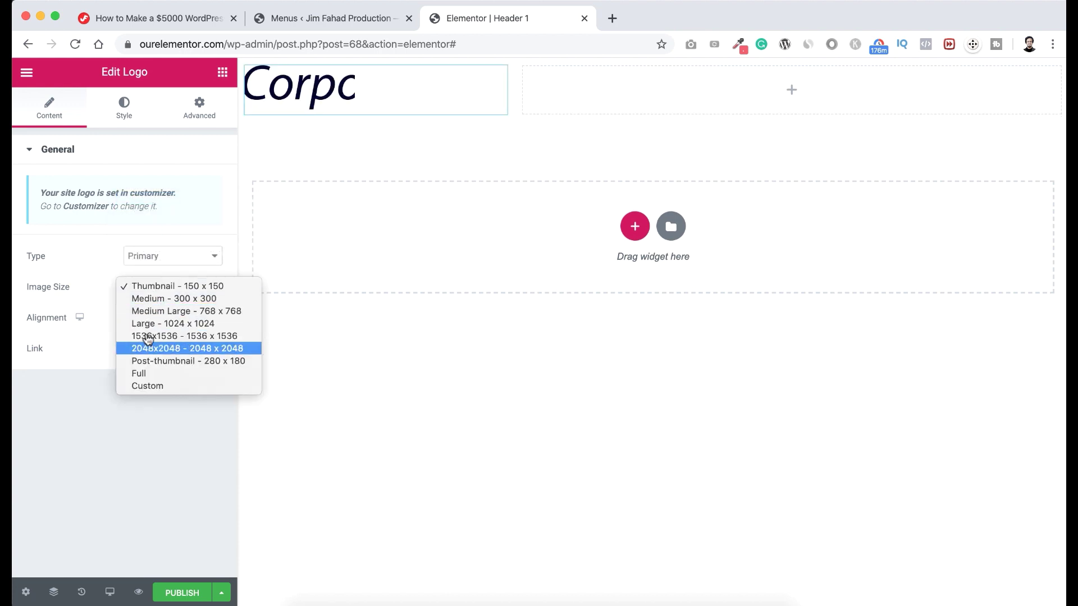
pyautogui.click(151, 374)
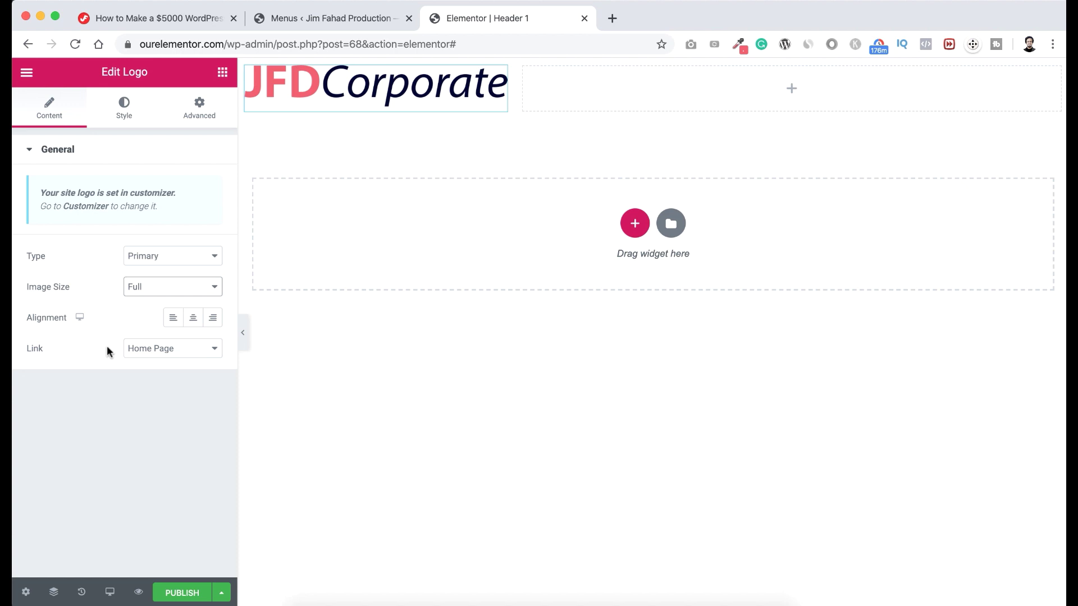
# Step: Set the logo's Style width to 200 px
pyautogui.click(126, 115)
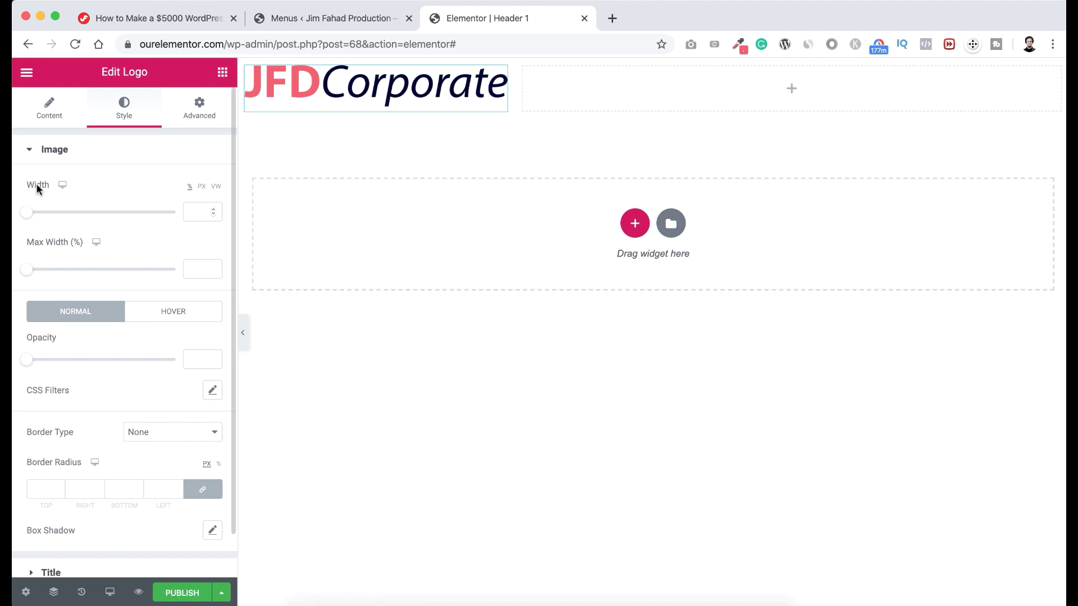
pyautogui.click(202, 187)
pyautogui.moveTo(29, 213); pyautogui.dragTo(59, 216)
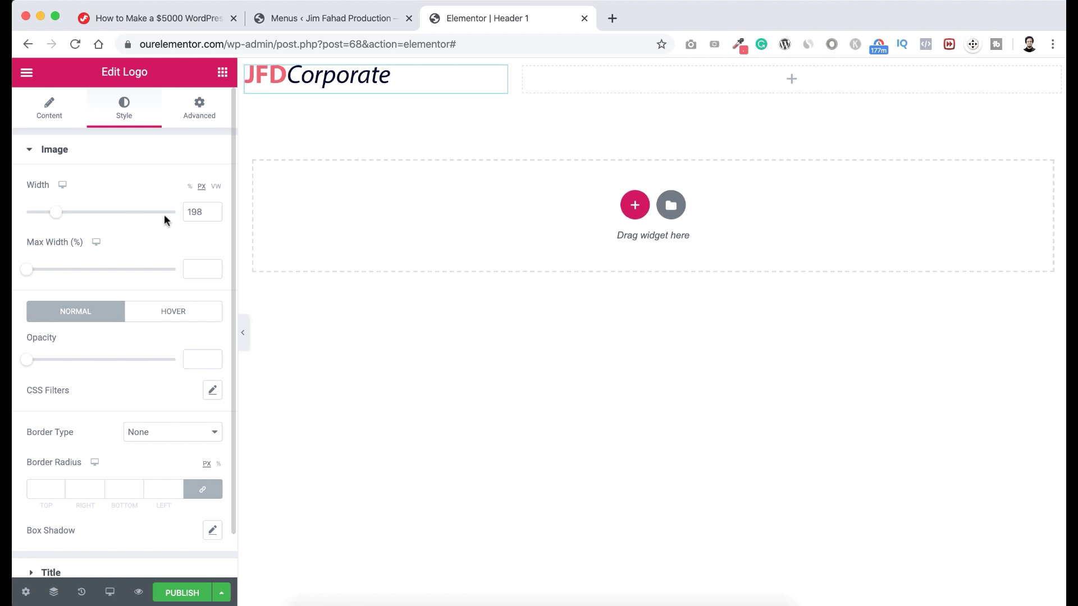
pyautogui.click(202, 211)
pyautogui.press('Up')
pyautogui.press('Up')
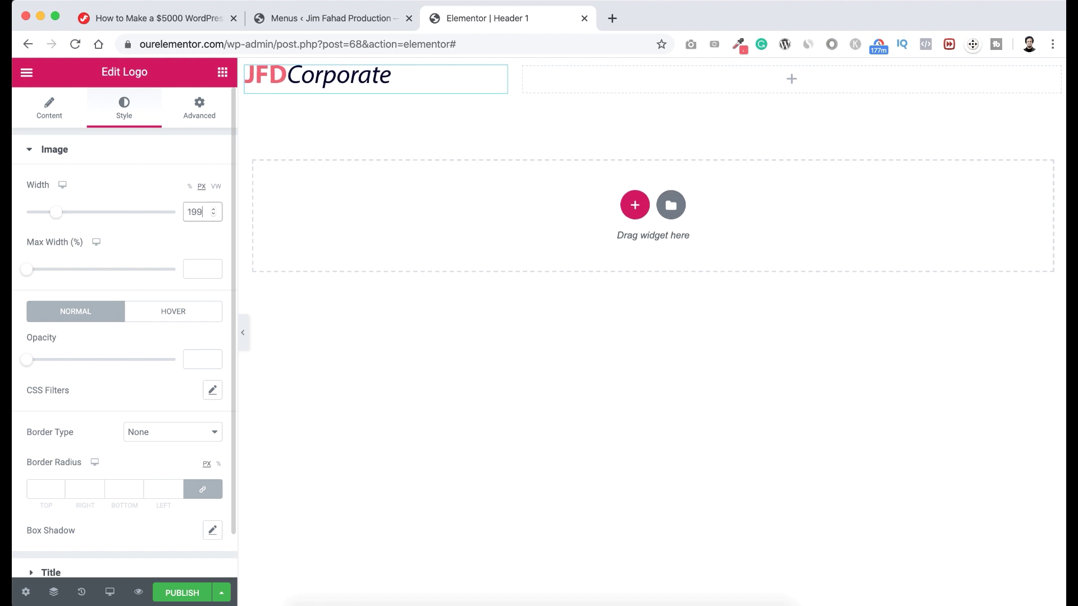
pyautogui.click(150, 183)
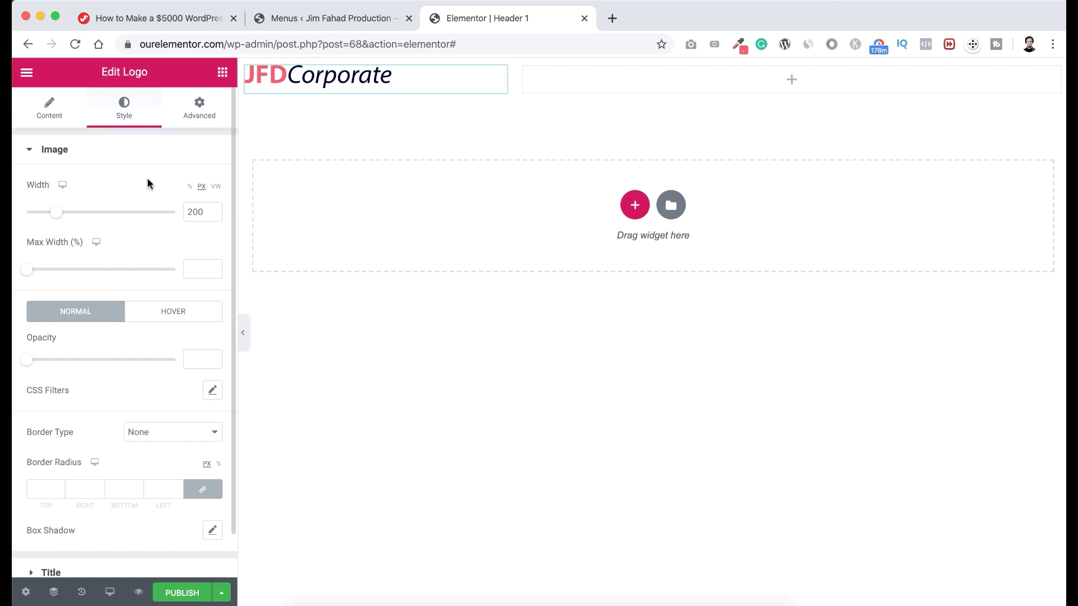
pyautogui.click(793, 81)
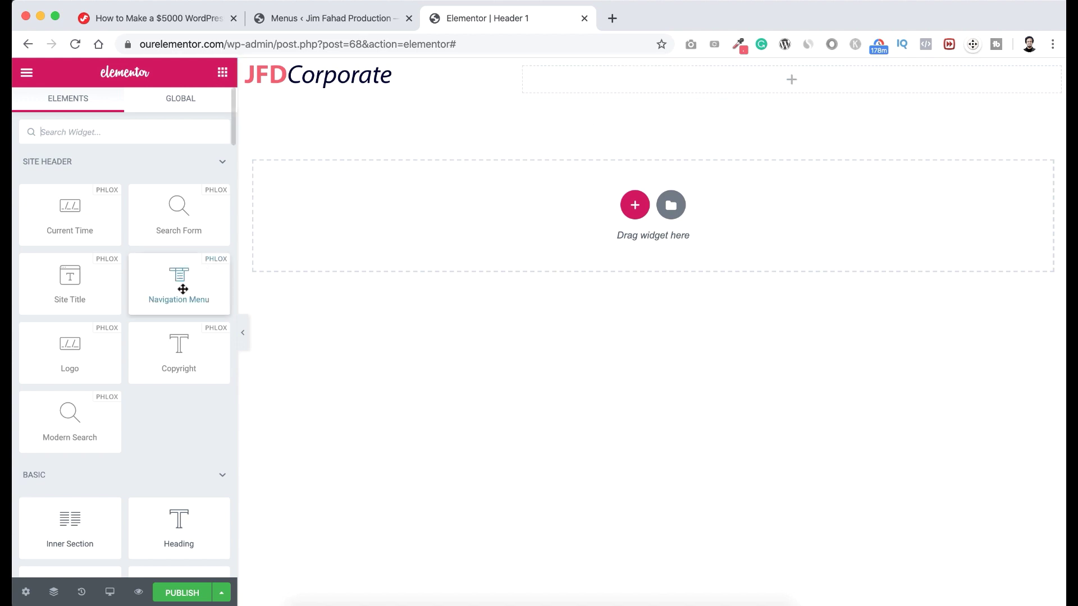
# Step: Add a Navigation Menu widget using main_menu to the right column, with Text Align set to Right
pyautogui.moveTo(176, 283); pyautogui.dragTo(764, 80)
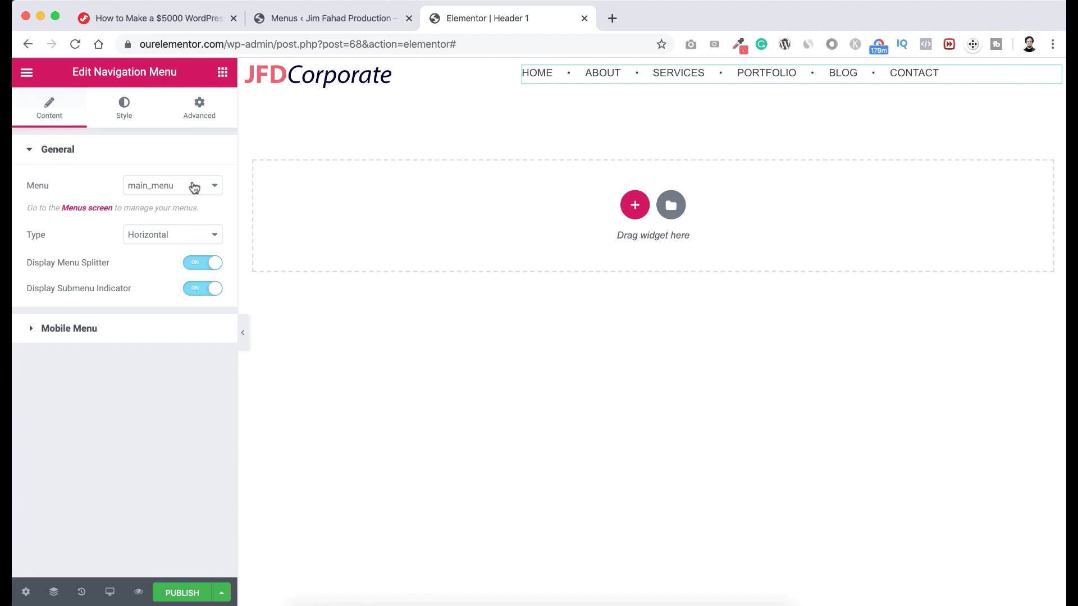
pyautogui.click(196, 187)
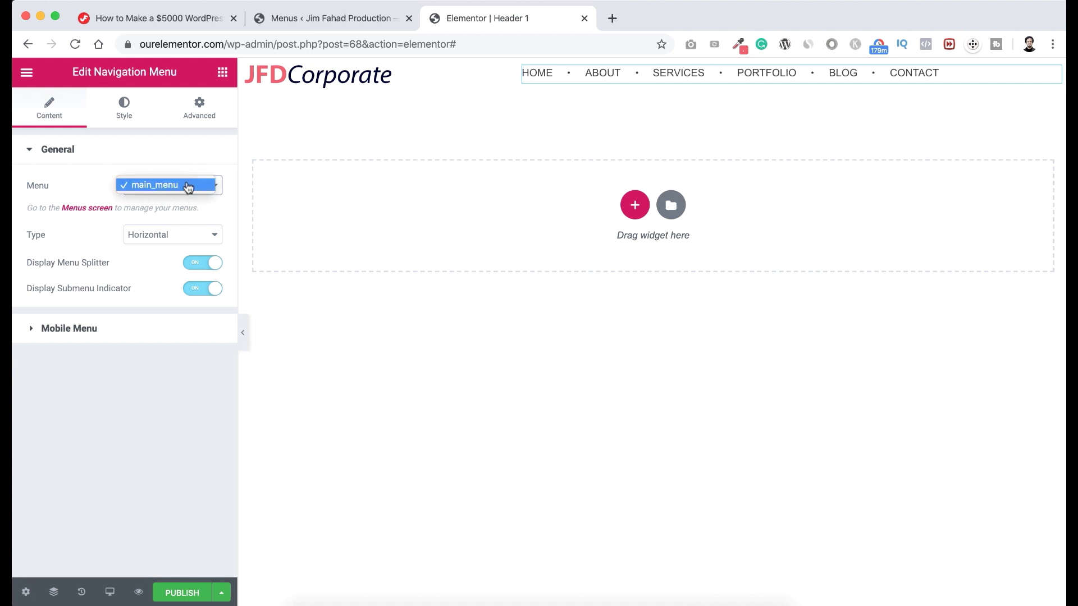
pyautogui.click(168, 185)
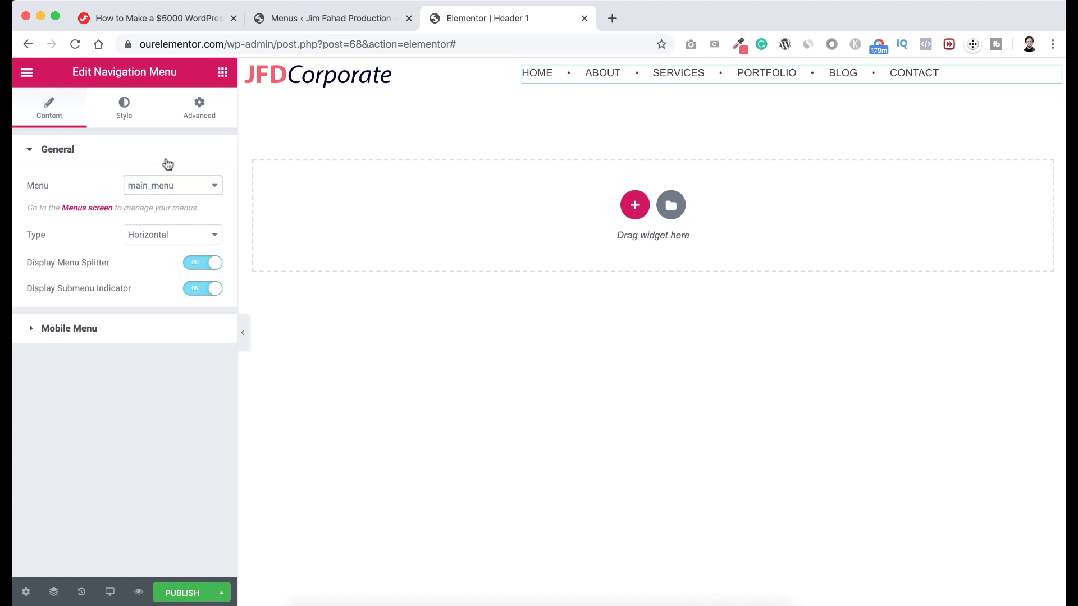
pyautogui.click(124, 106)
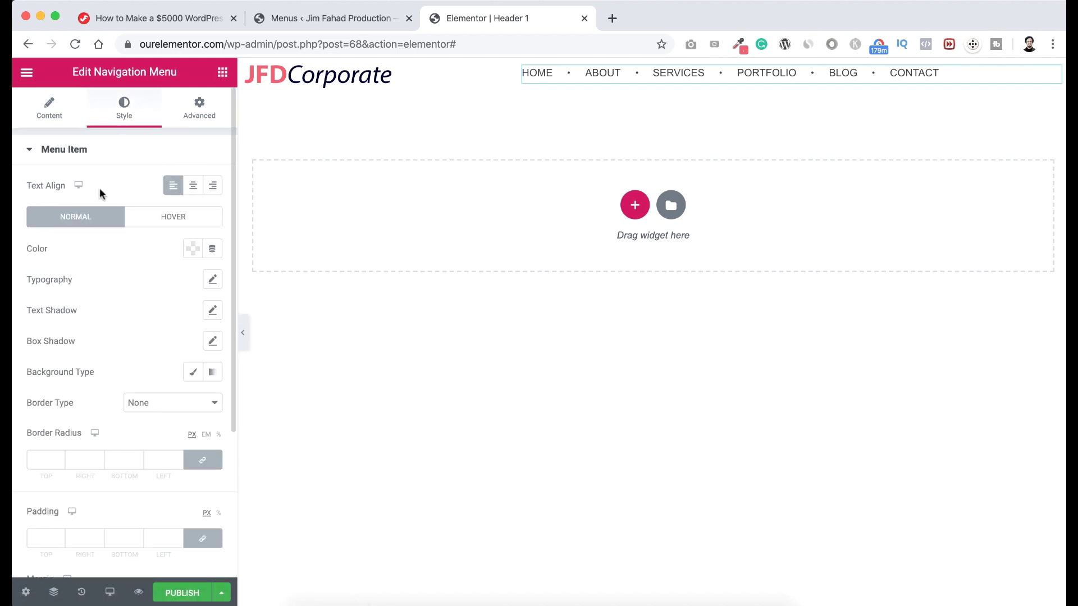
pyautogui.click(213, 187)
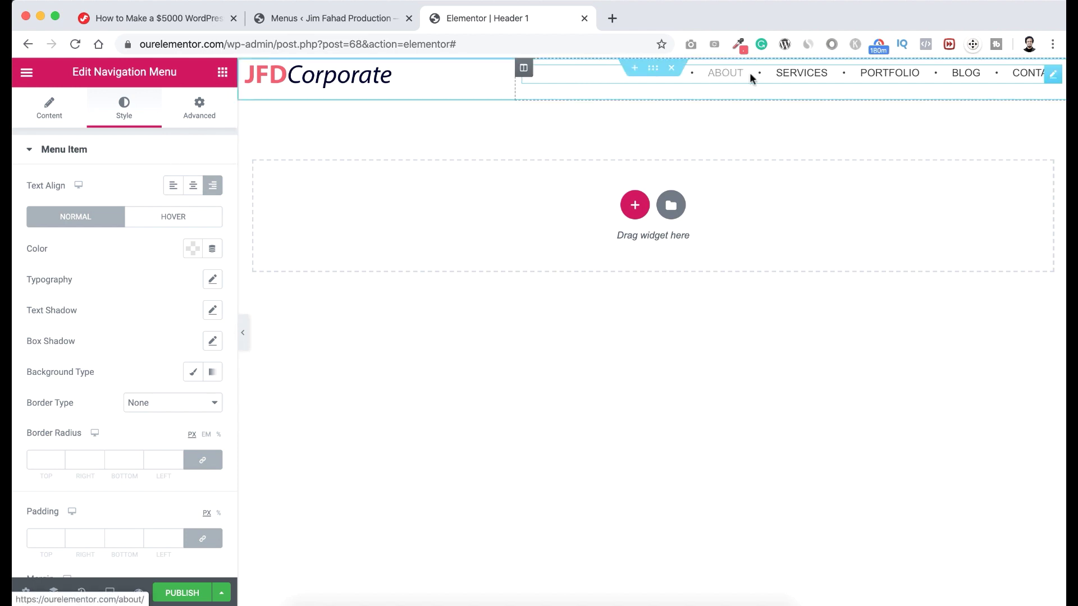
pyautogui.click(523, 68)
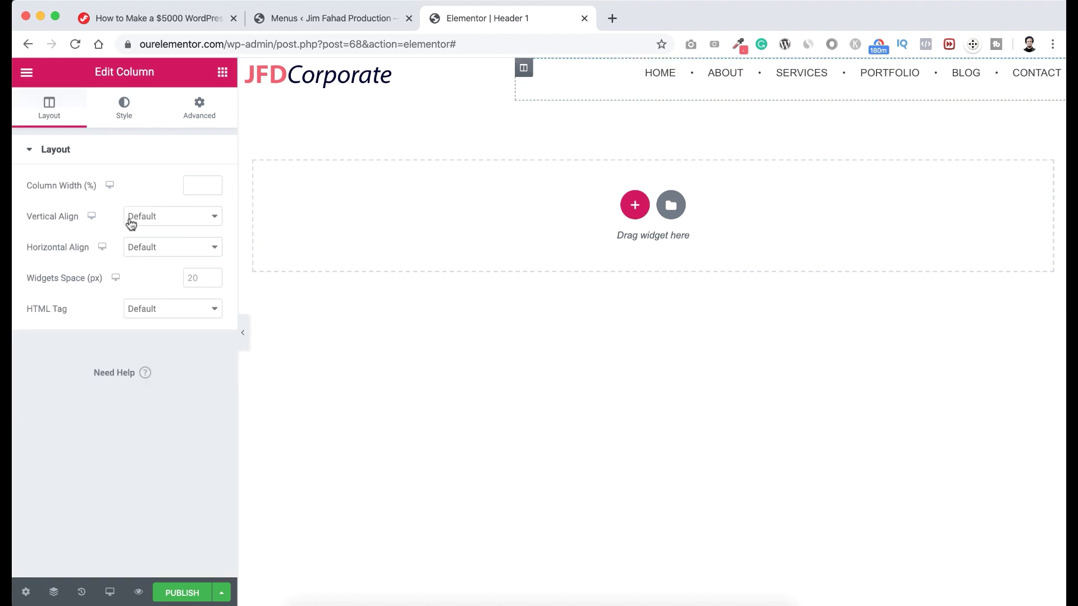
# Step: Set the right column's Vertical Align to Middle, then select the whole header section
pyautogui.click(159, 218)
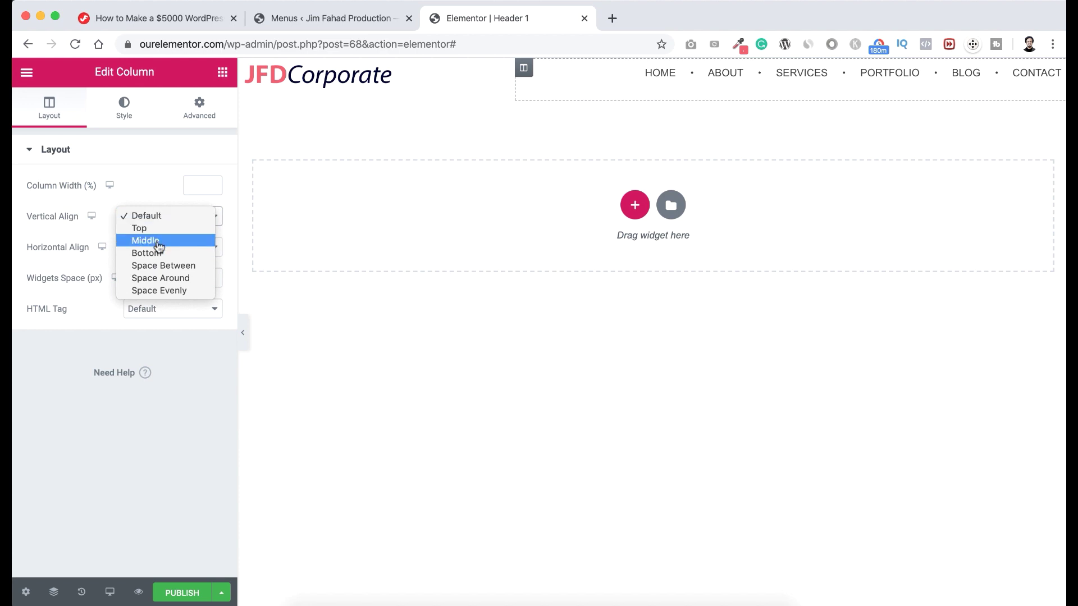
pyautogui.click(158, 242)
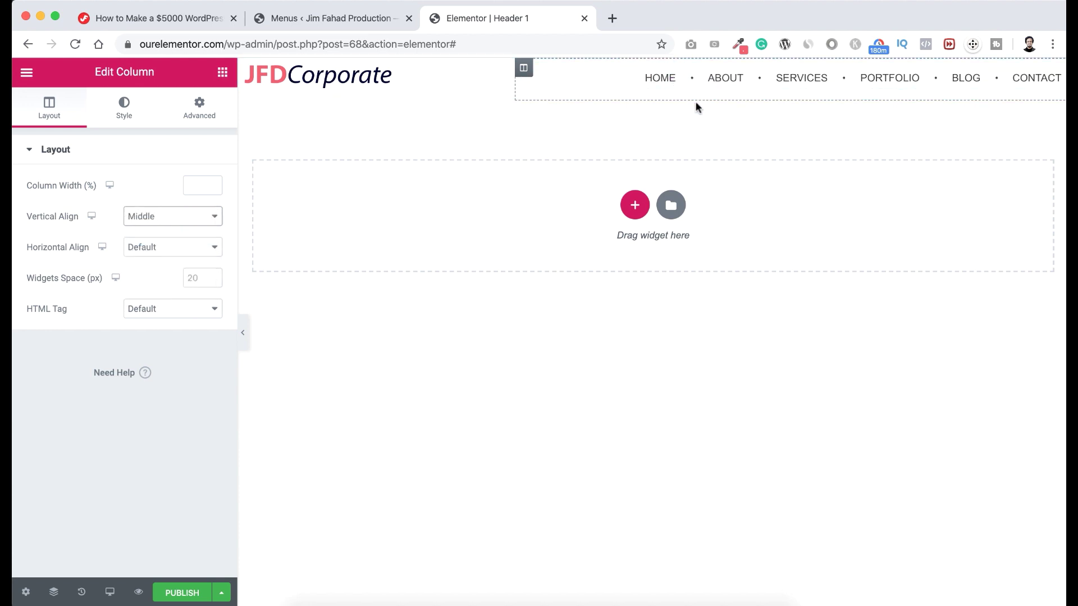
pyautogui.click(150, 168)
pyautogui.click(150, 168)
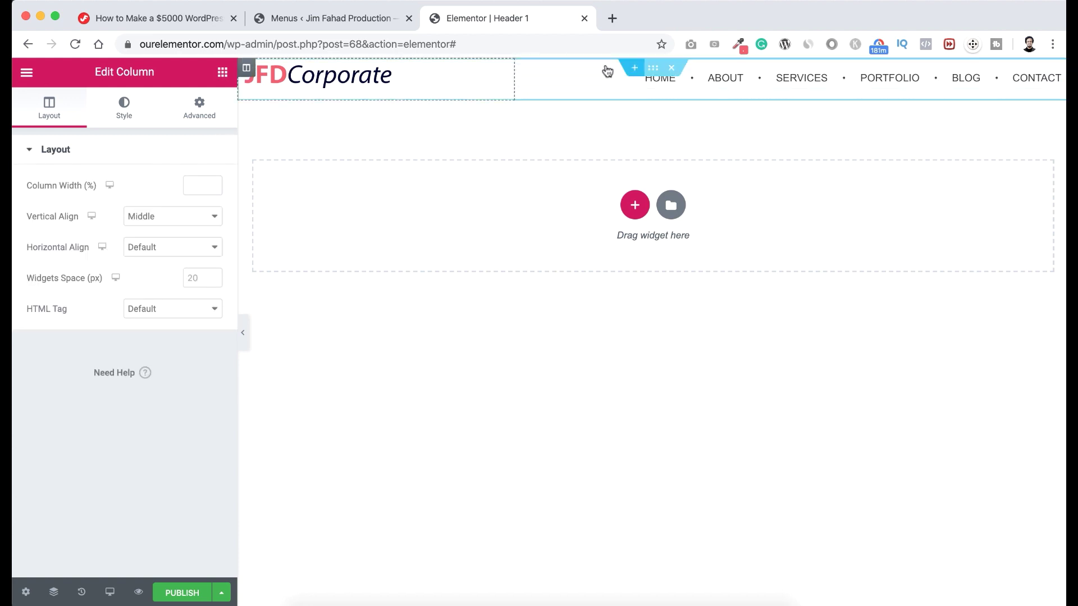
pyautogui.click(654, 69)
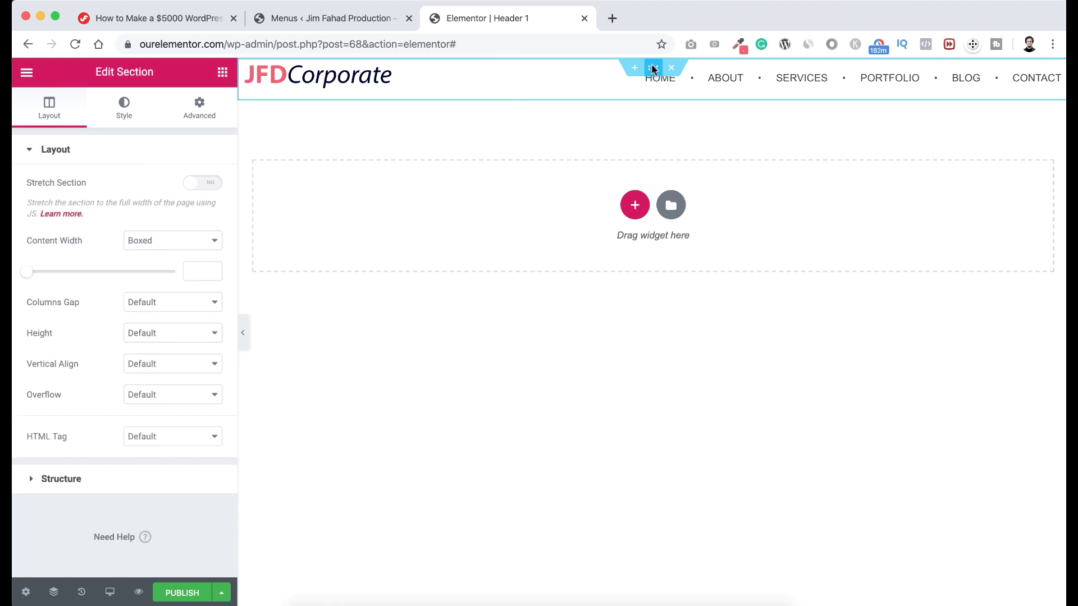
# Step: Enable Stretch Section and give the section a classic #FFFFFF background
pyautogui.click(206, 183)
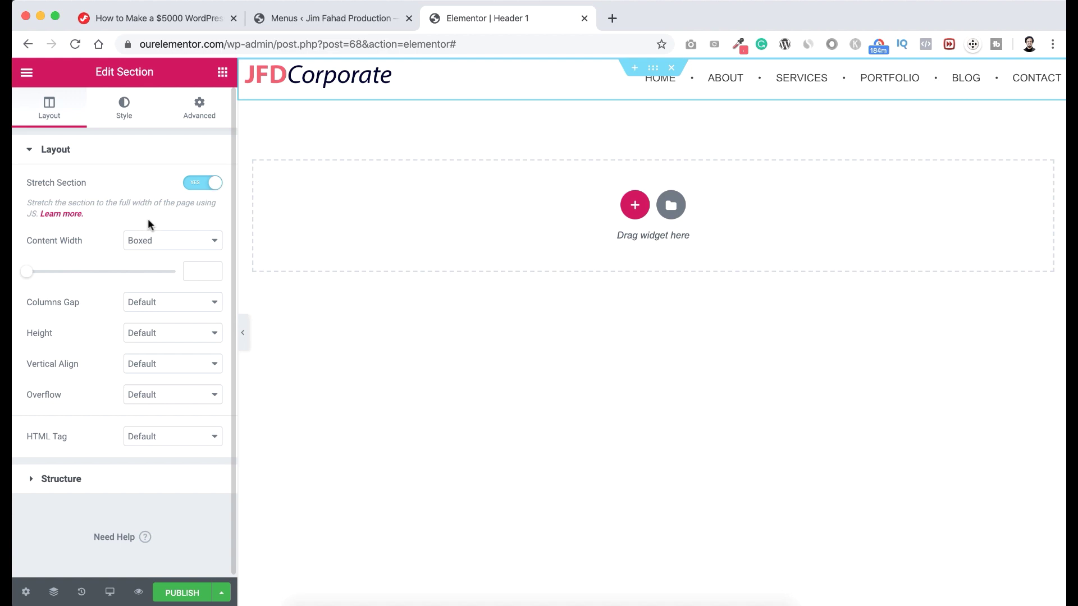
pyautogui.click(124, 110)
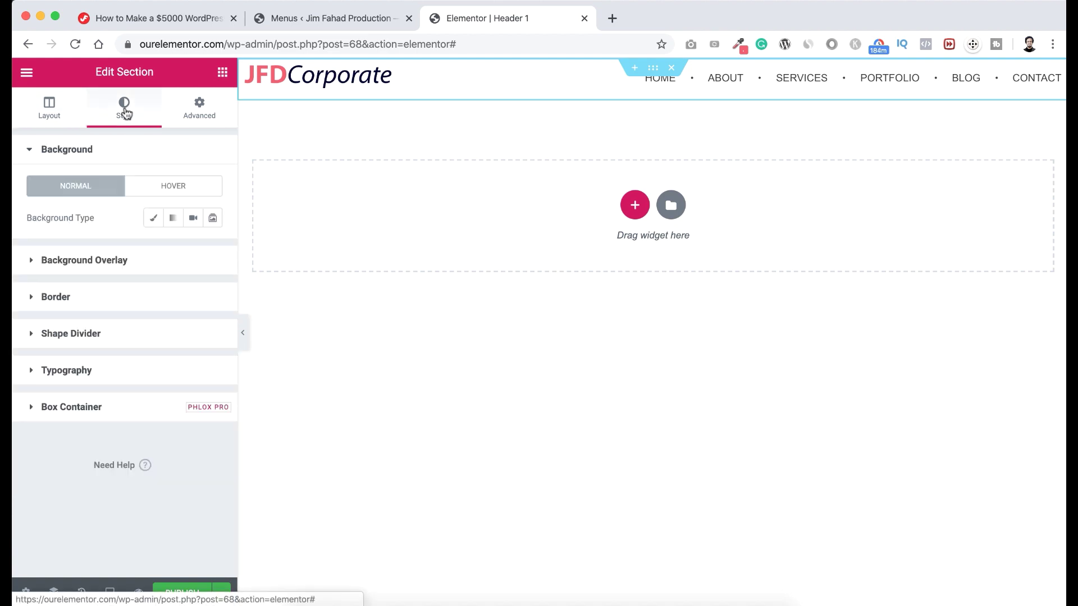
pyautogui.click(153, 220)
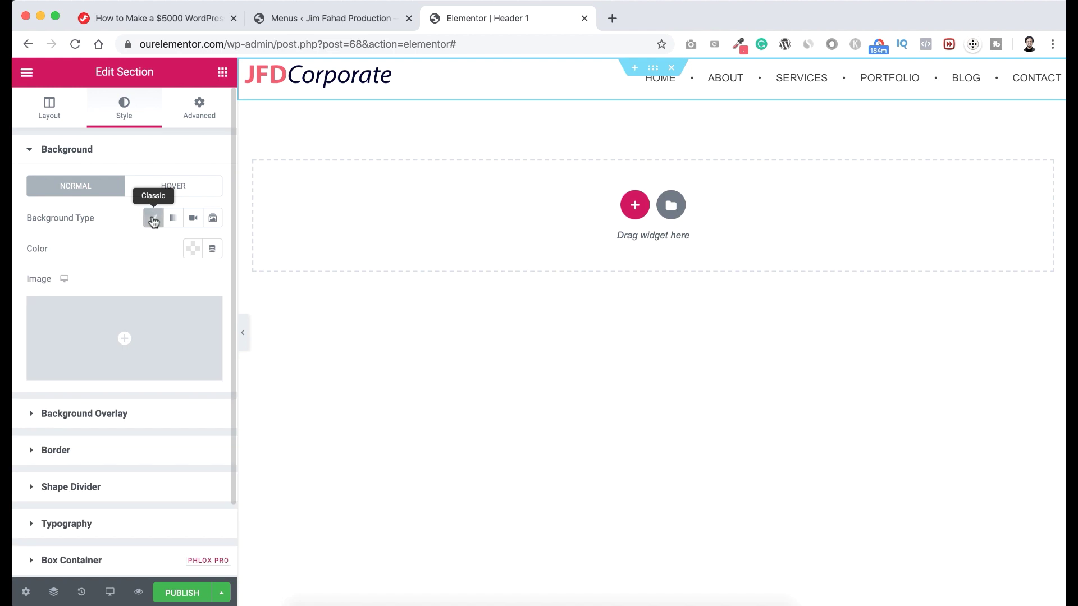
pyautogui.click(193, 253)
pyautogui.write('#FFFFFF')
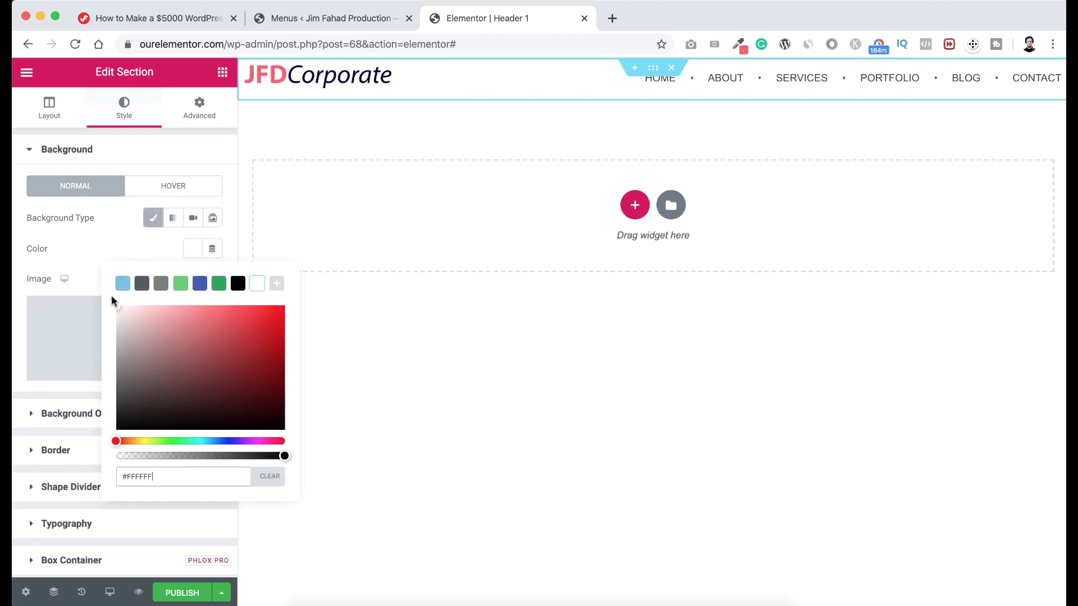
pyautogui.click(87, 268)
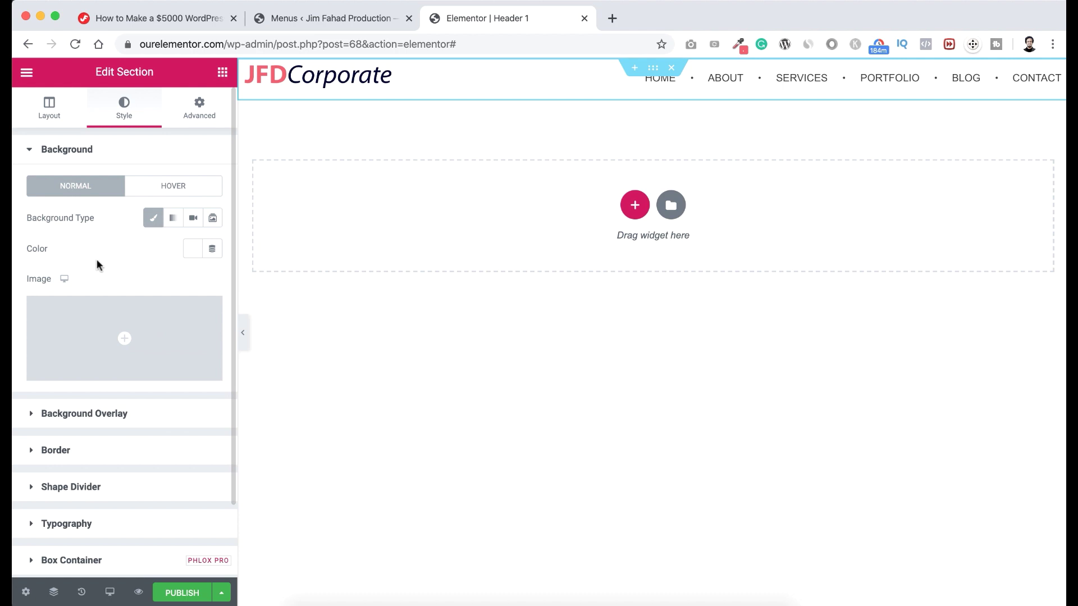
# Step: Add a solid 1 px bottom border in light grey #CDCDCD to the section
pyautogui.click(79, 453)
pyautogui.click(152, 293)
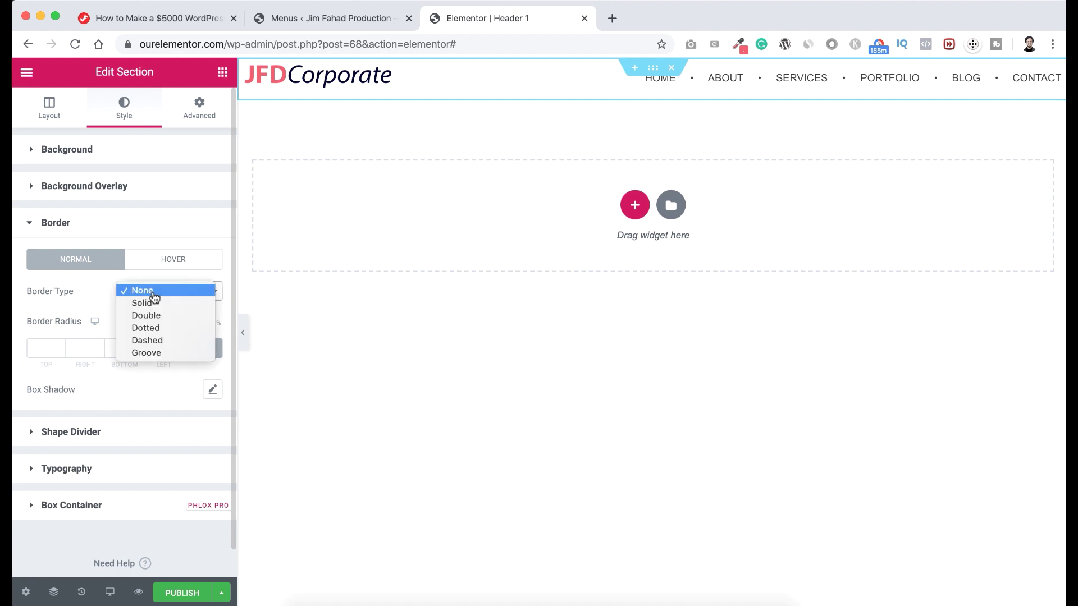
pyautogui.click(154, 305)
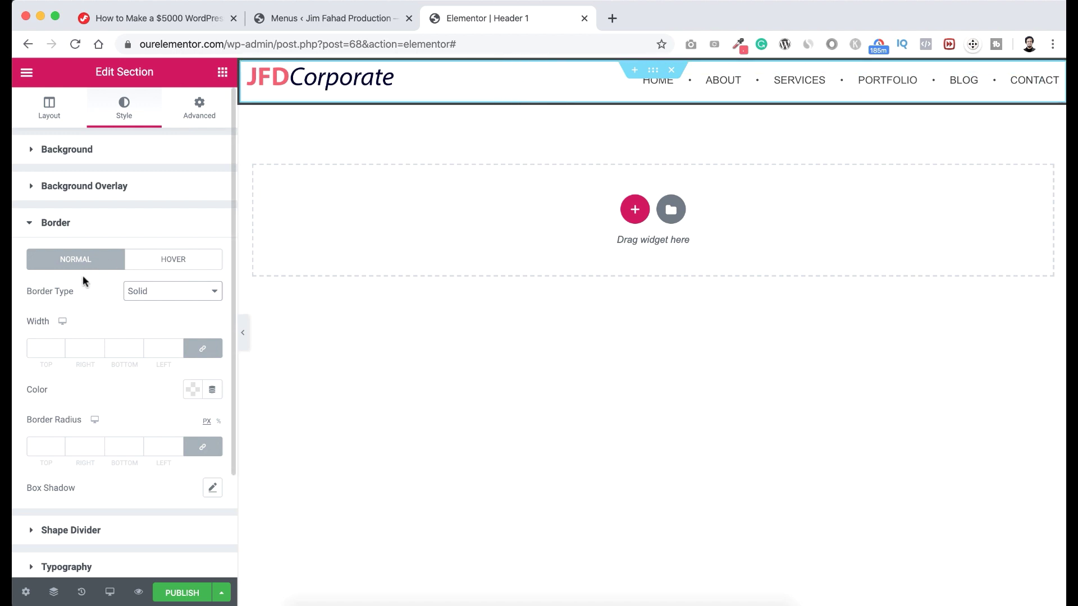
pyautogui.click(199, 350)
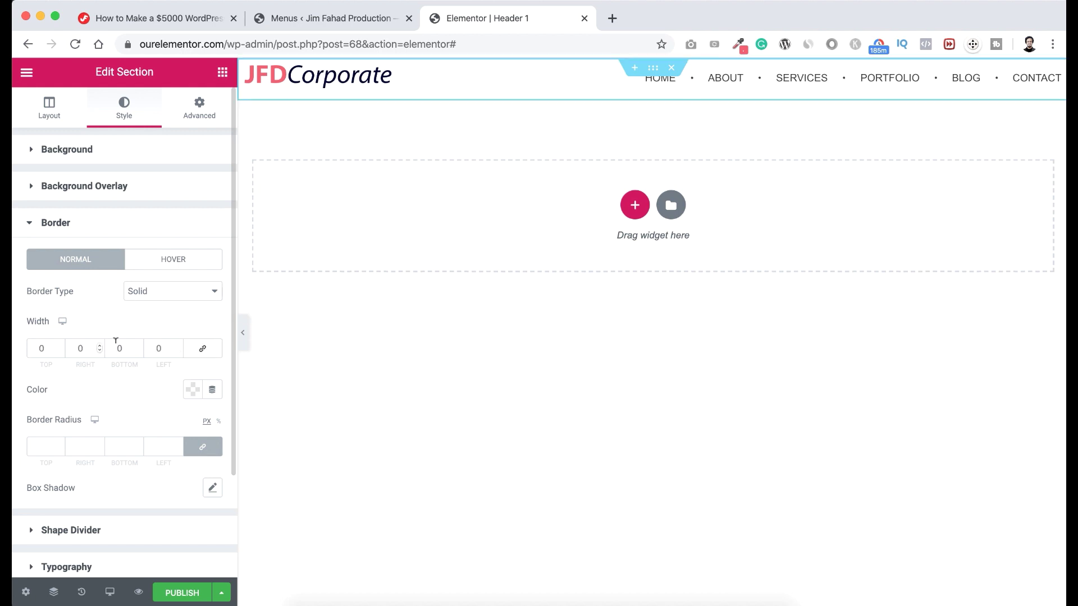
pyautogui.click(41, 346)
pyautogui.write('1')
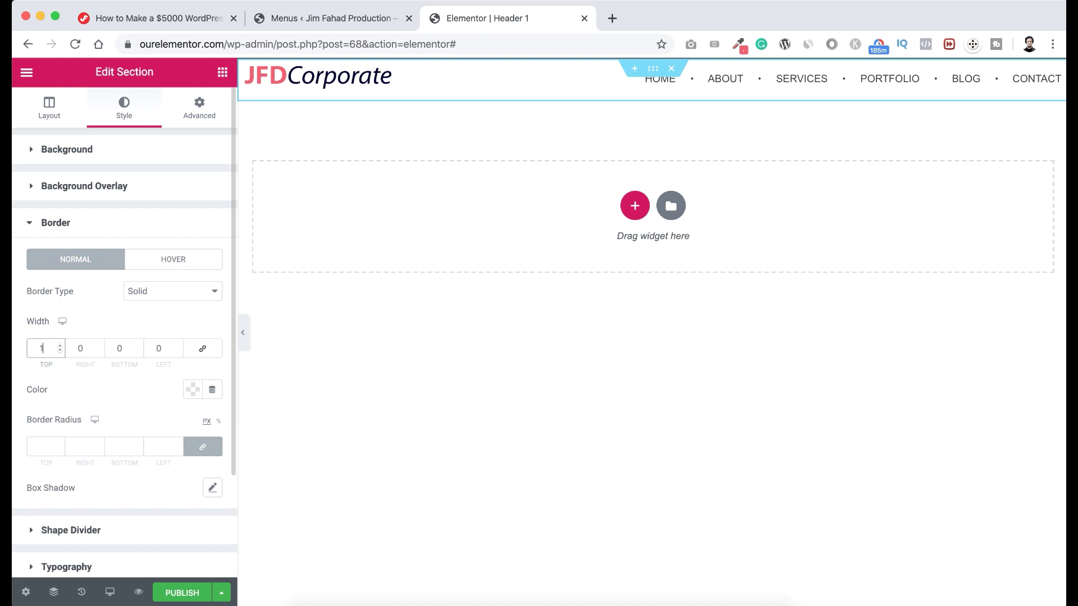
pyautogui.click(114, 348)
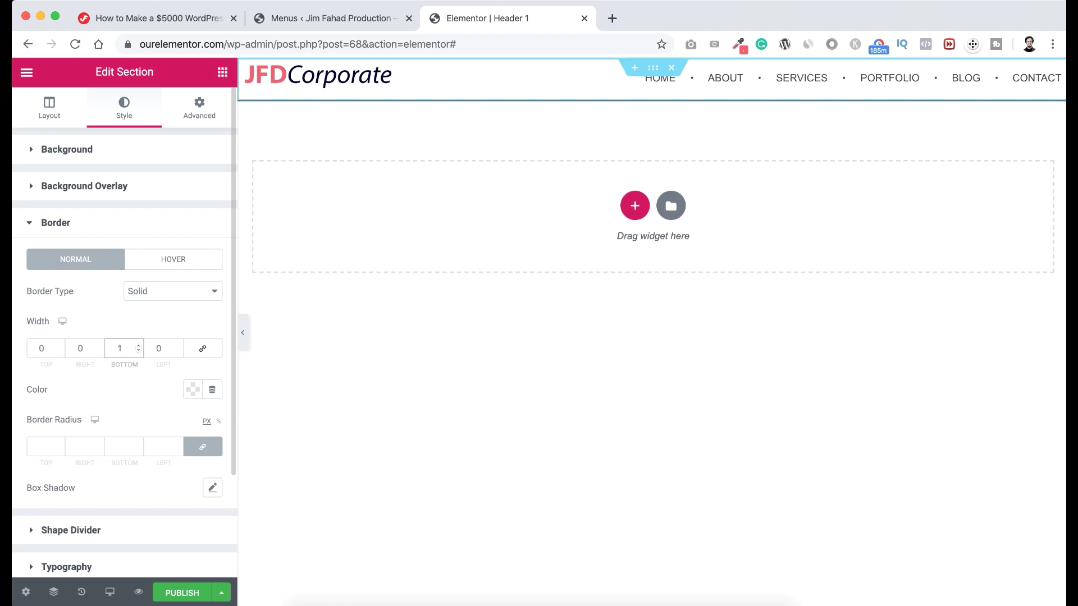
pyautogui.click(191, 393)
pyautogui.moveTo(140, 295); pyautogui.dragTo(118, 212)
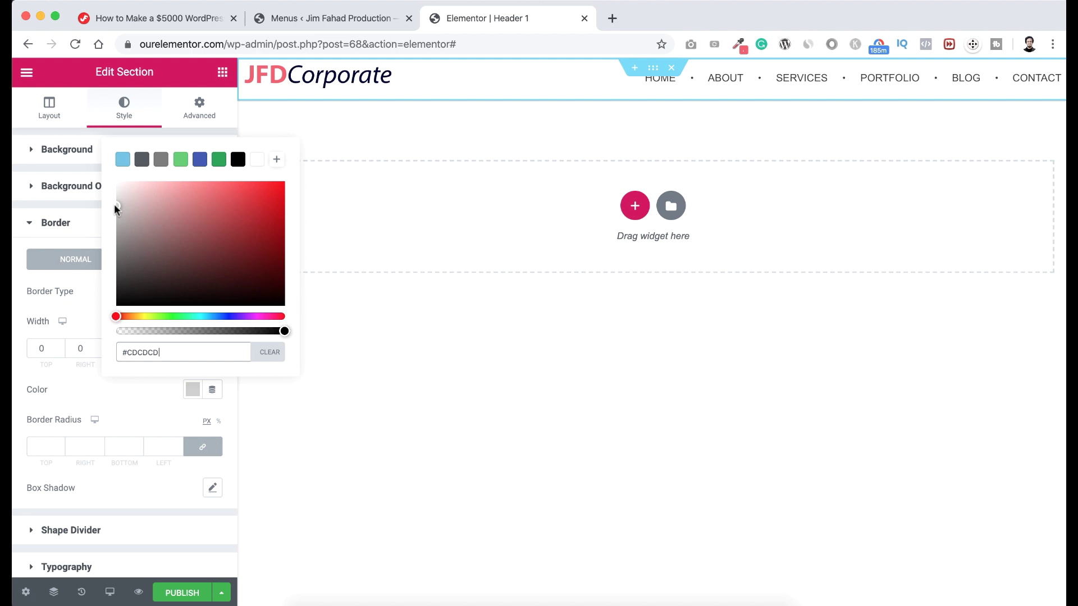
pyautogui.click(79, 303)
pyautogui.click(275, 330)
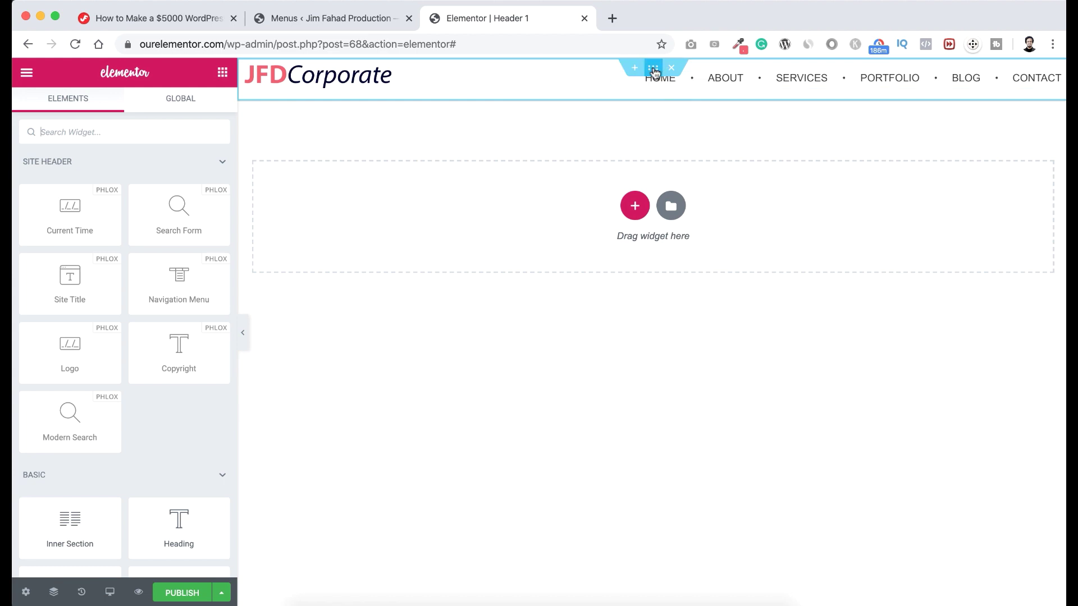
# Step: Set the header section's padding to 15 px top and 10 px bottom
pyautogui.click(653, 69)
pyautogui.click(203, 112)
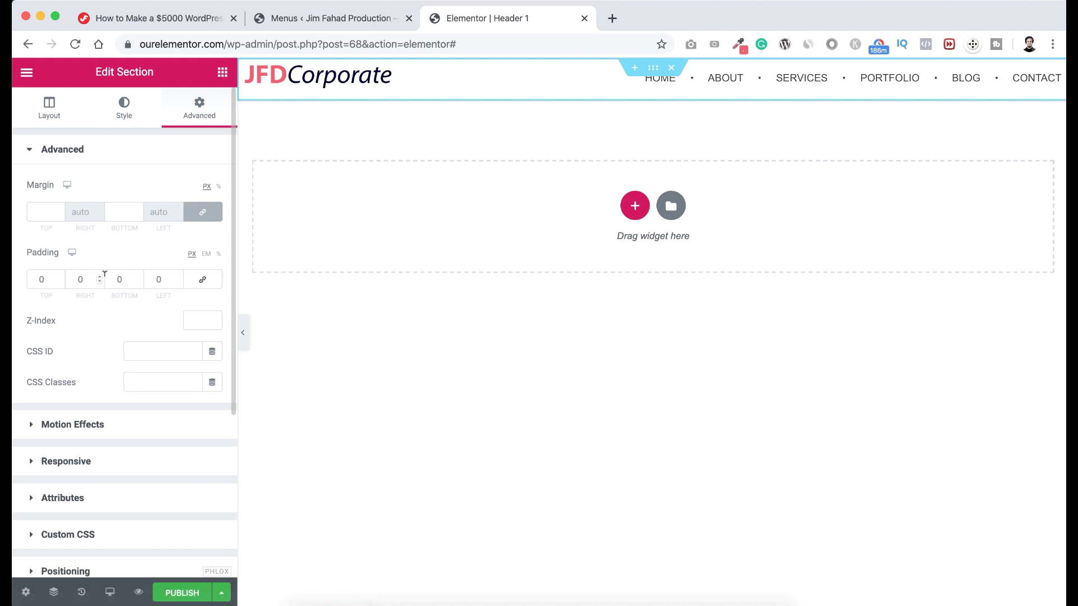
pyautogui.click(41, 278)
pyautogui.write('1')
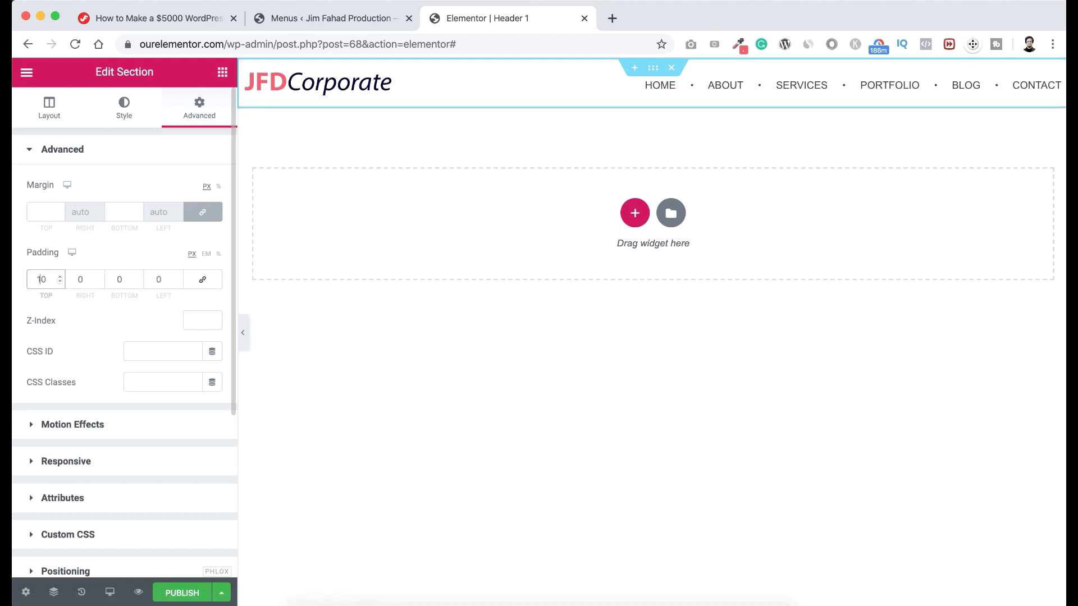
pyautogui.click(111, 279)
pyautogui.write('1')
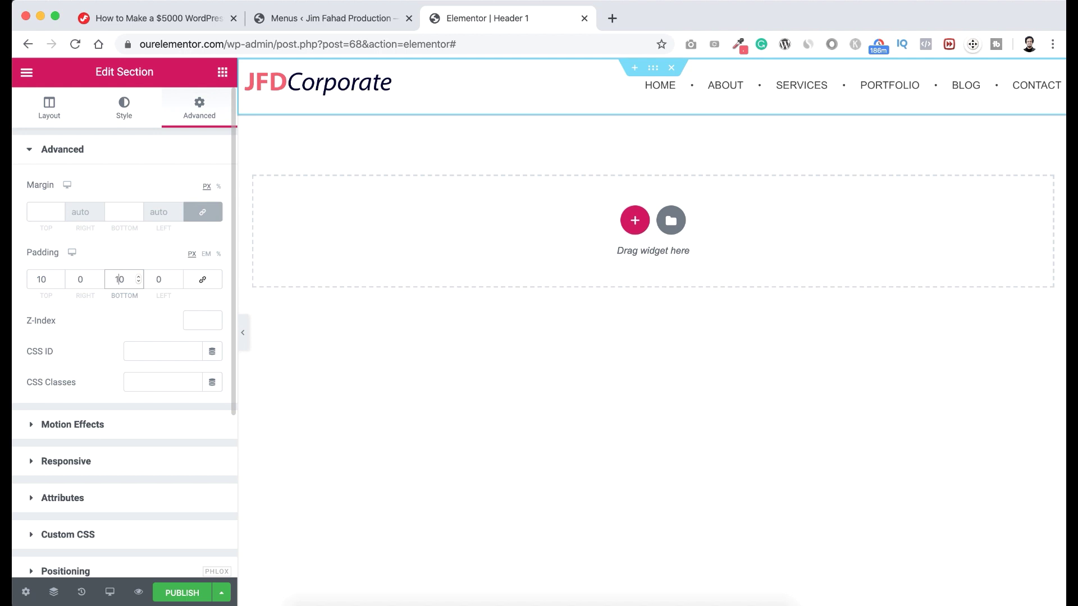
pyautogui.click(42, 279)
pyautogui.press('BackSpace')
pyautogui.write('5')
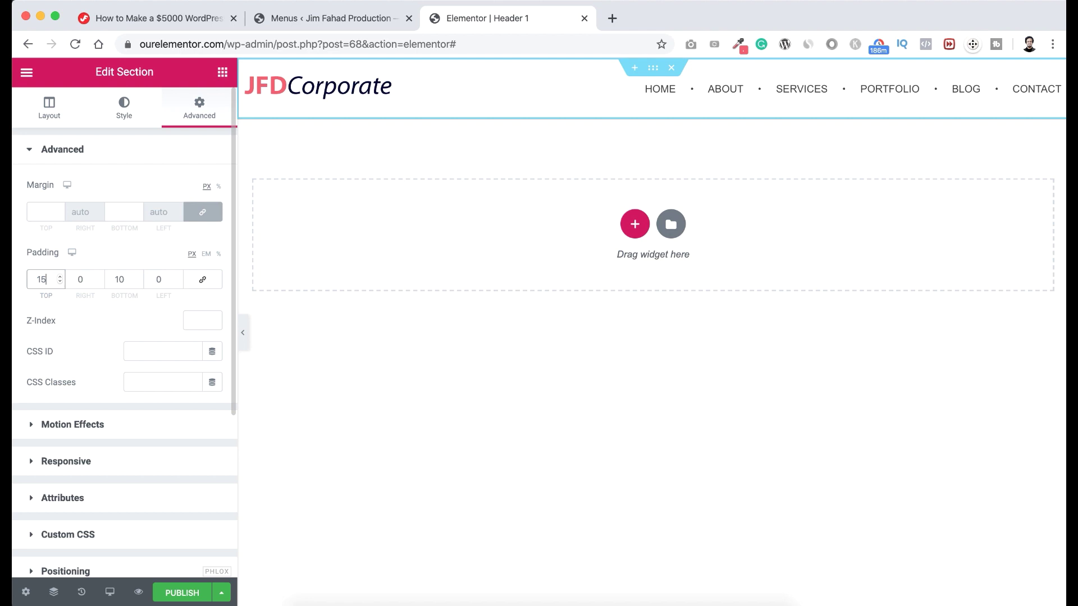
# Step: Publish the updated Header 1 template
pyautogui.click(669, 213)
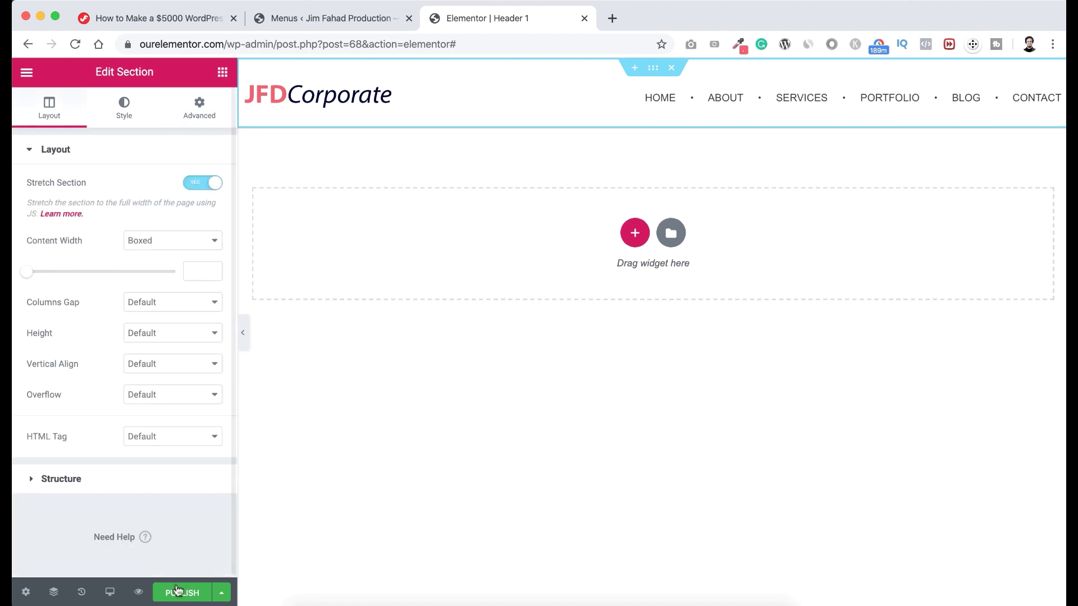
pyautogui.click(182, 594)
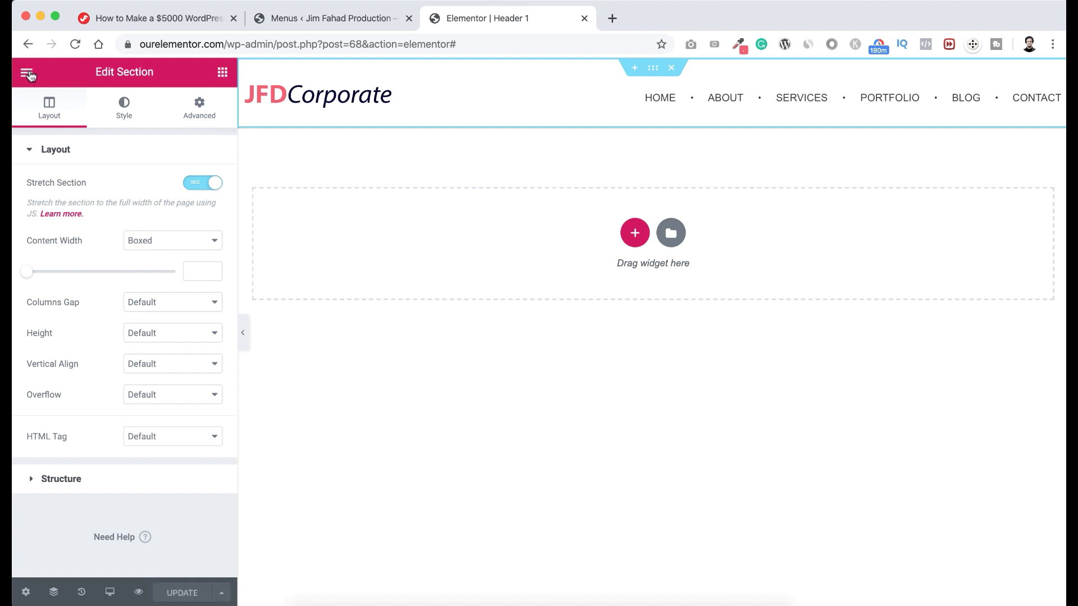
pyautogui.click(26, 72)
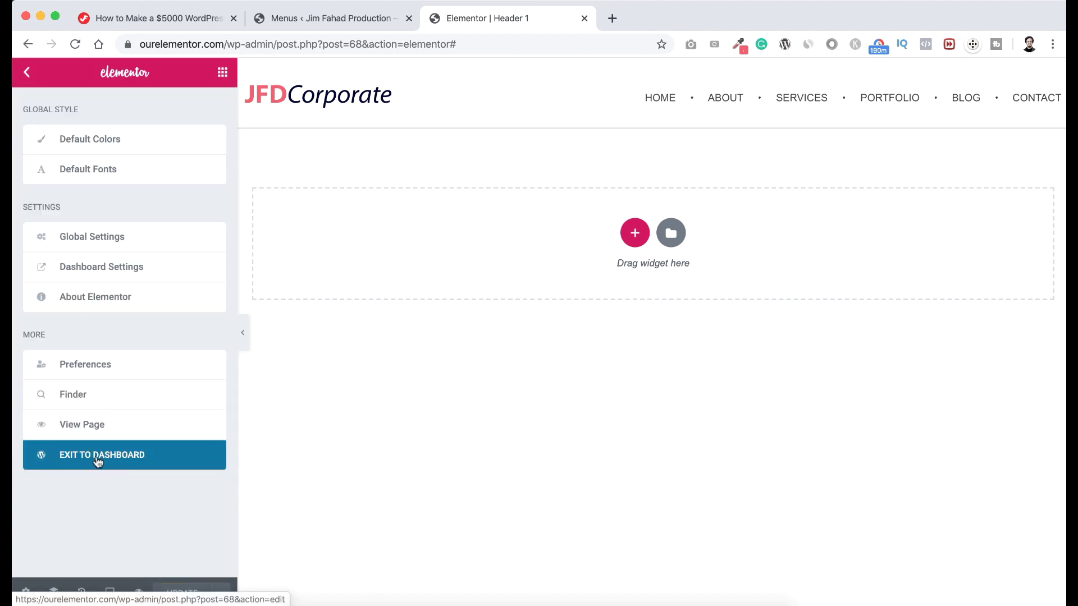
# Step: Exit Elementor to the dashboard and visit the live site's home page
pyautogui.click(128, 457)
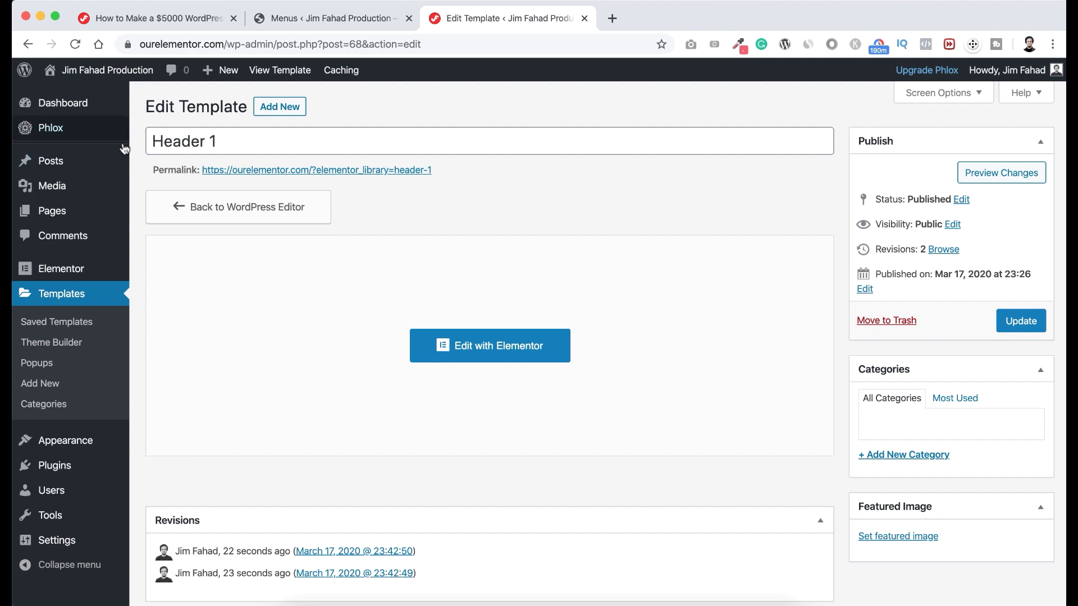
pyautogui.moveTo(137, 71)
pyautogui.click(72, 96)
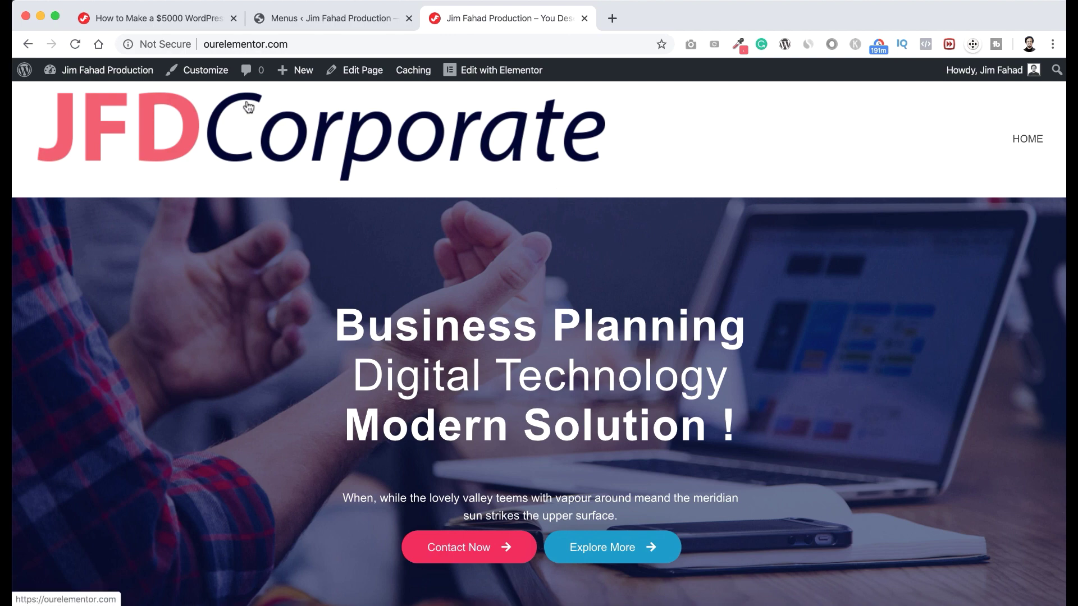
pyautogui.click(209, 75)
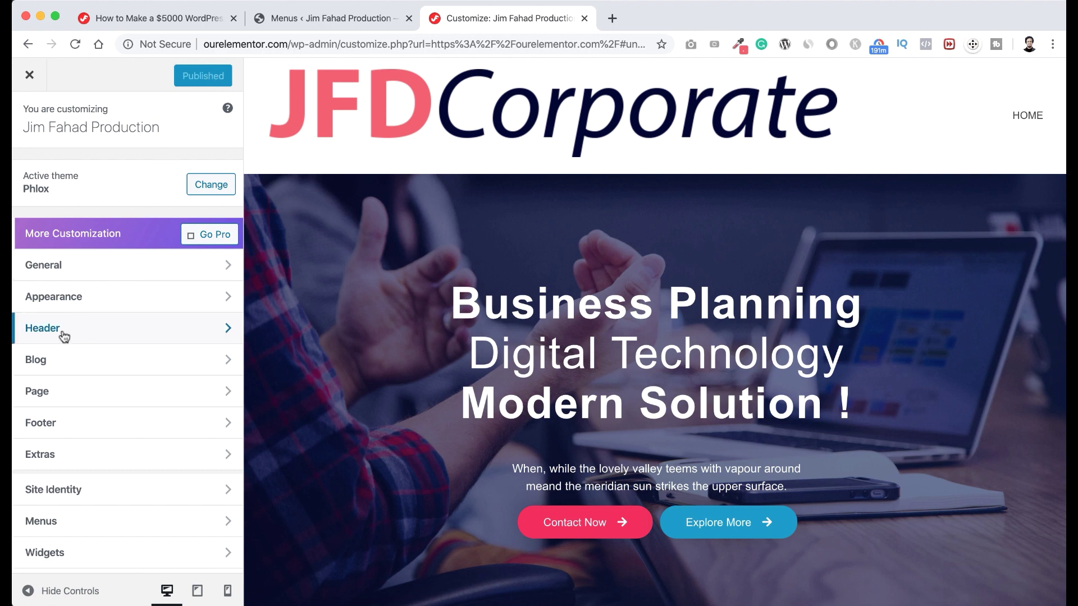
# Step: Under Header > Header Templates, pick Header 1 from Your Headers as the current header
pyautogui.click(107, 335)
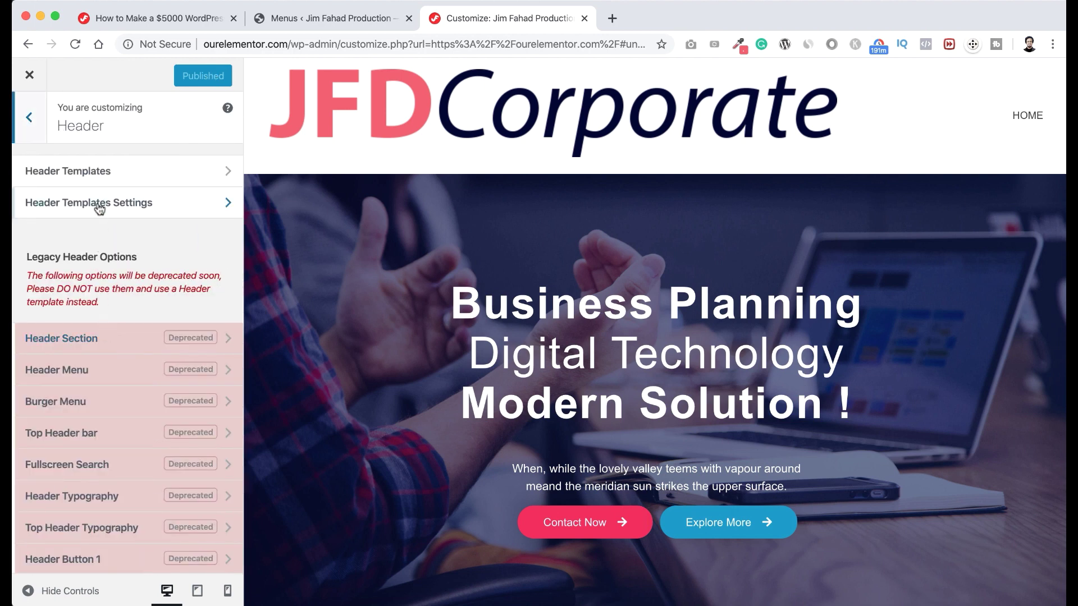
pyautogui.click(128, 179)
pyautogui.scroll(-1, 109, 340)
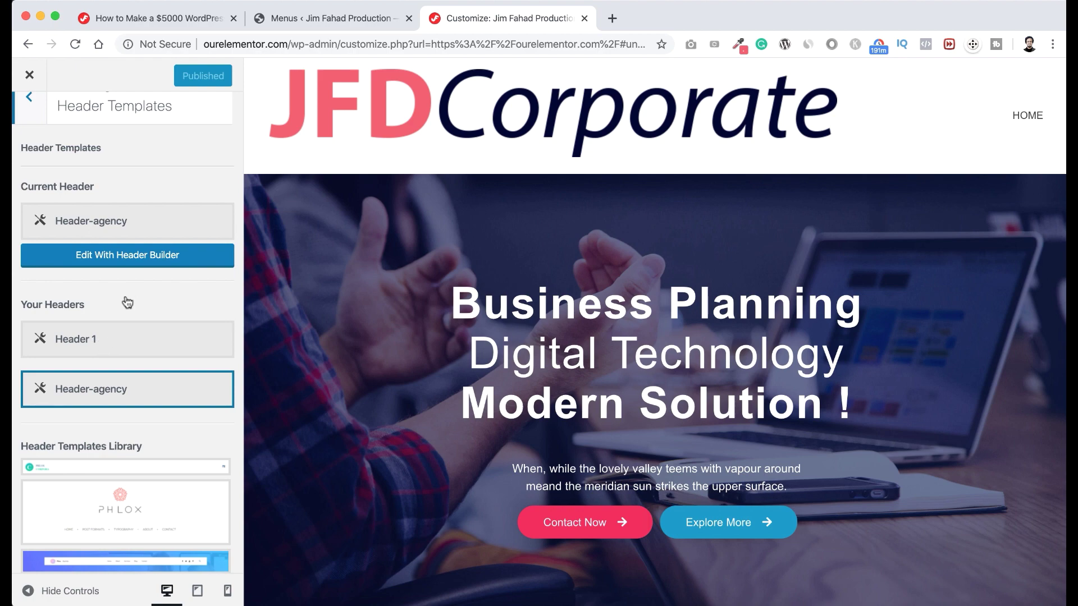
pyautogui.click(120, 343)
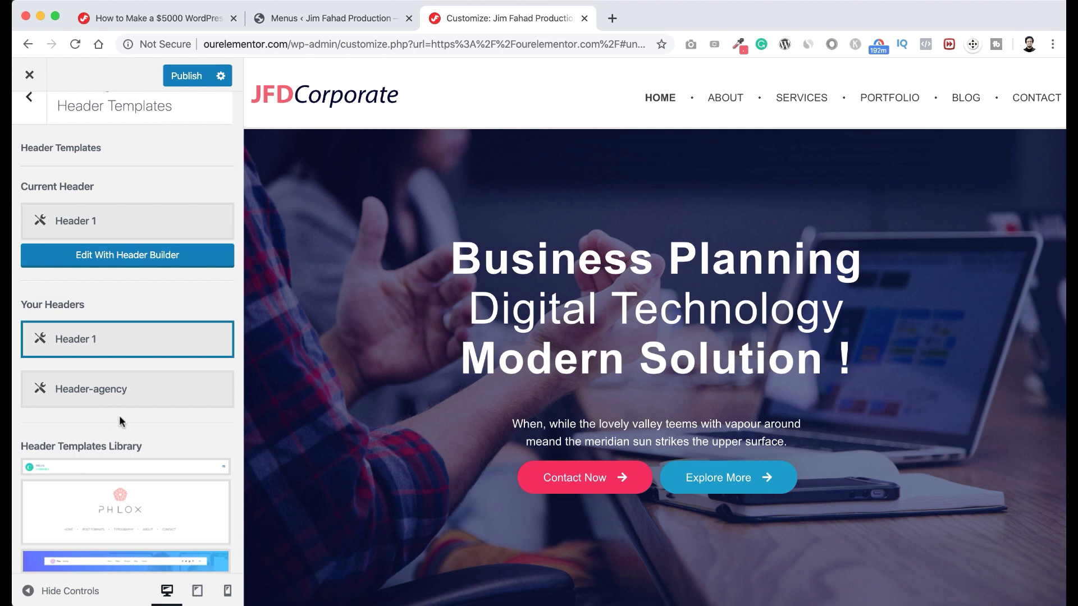
pyautogui.scroll(-10, 121, 422)
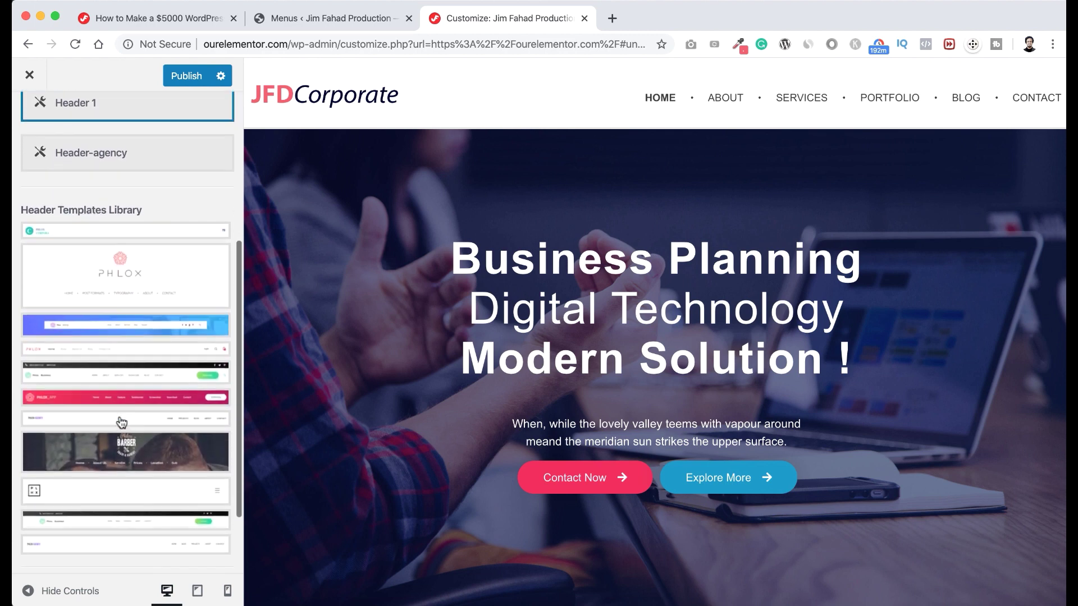
pyautogui.scroll(-3, 121, 422)
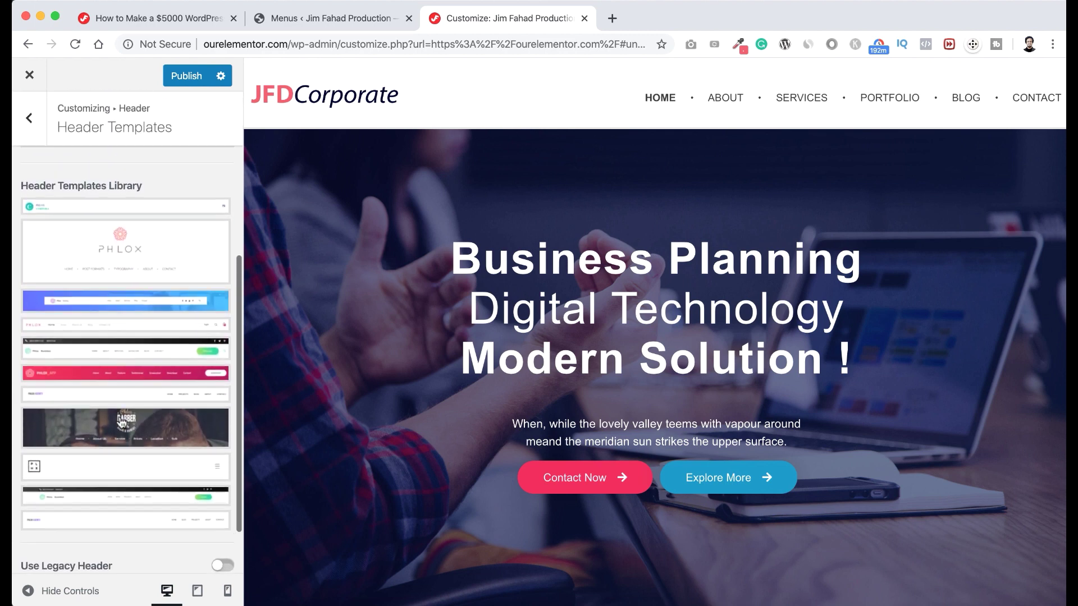
pyautogui.scroll(2, 94, 422)
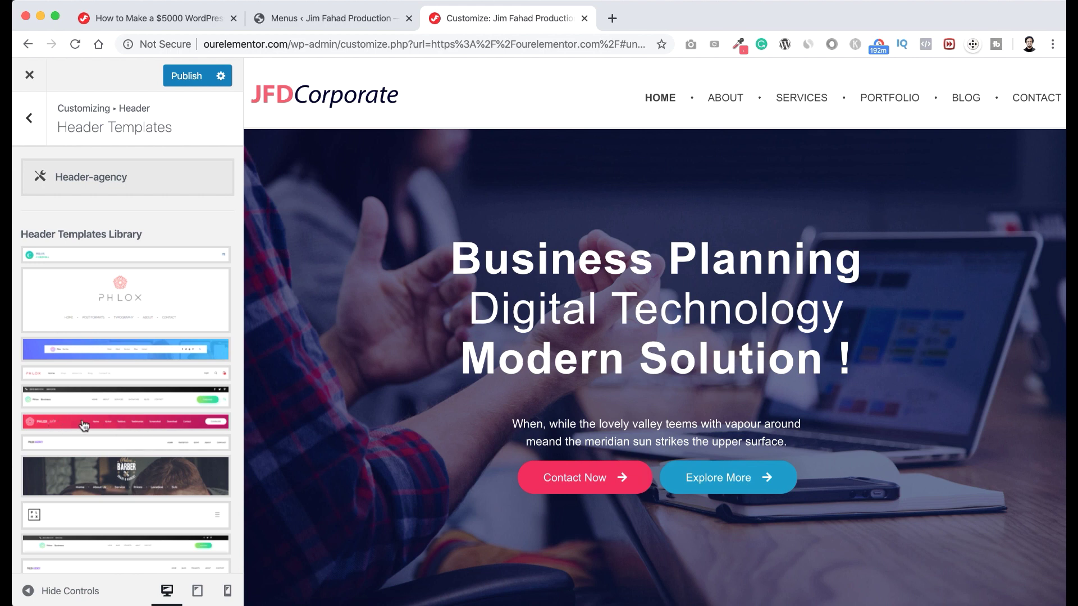
# Step: Import the Header - Startup template from the template library
pyautogui.click(83, 425)
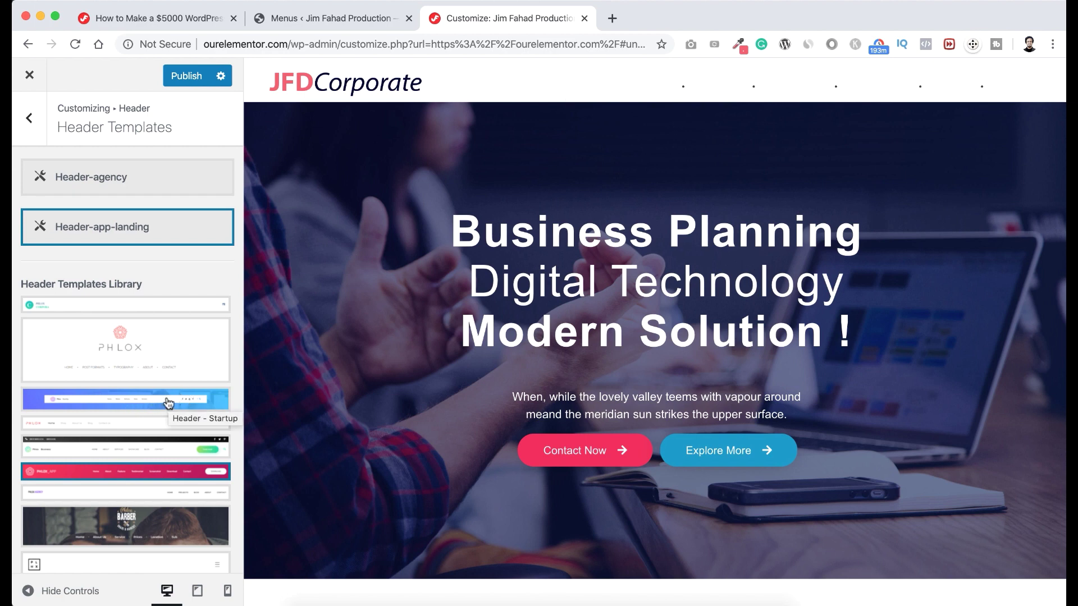
pyautogui.click(132, 406)
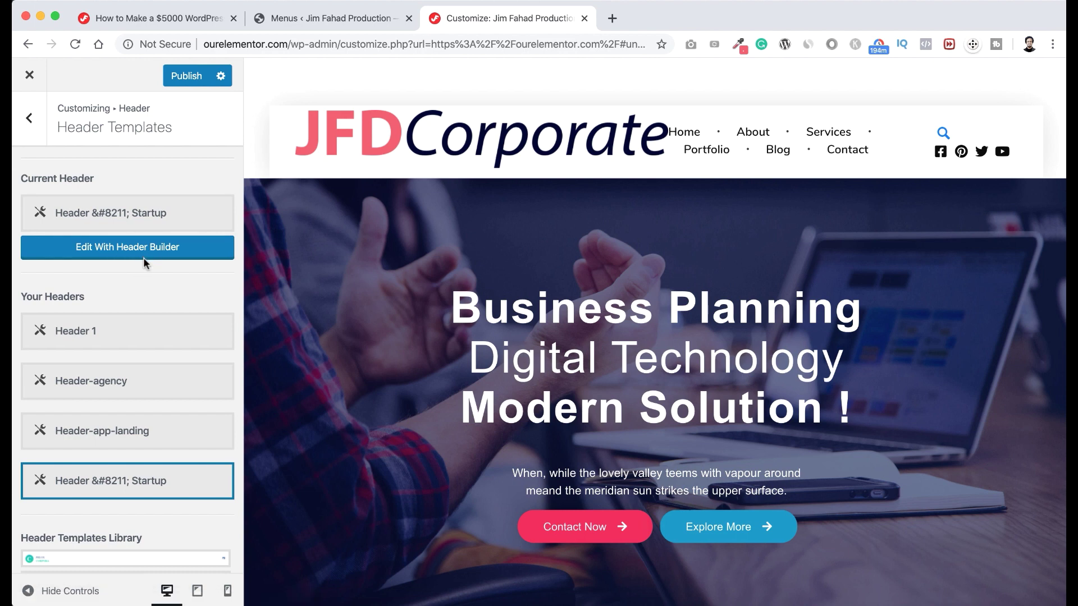
pyautogui.scroll(-5, 129, 298)
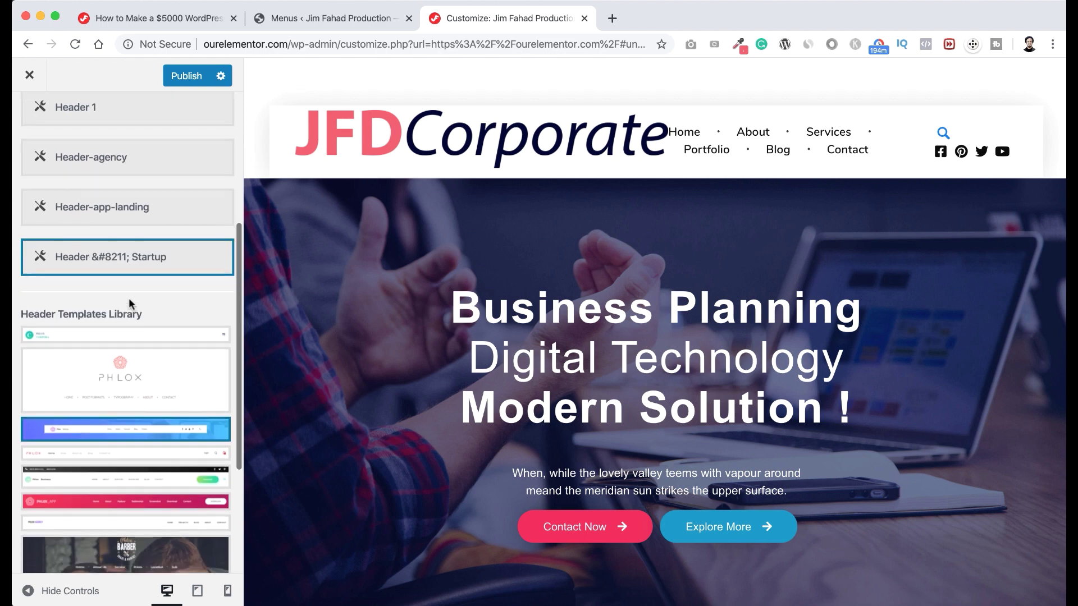
pyautogui.scroll(-2, 129, 304)
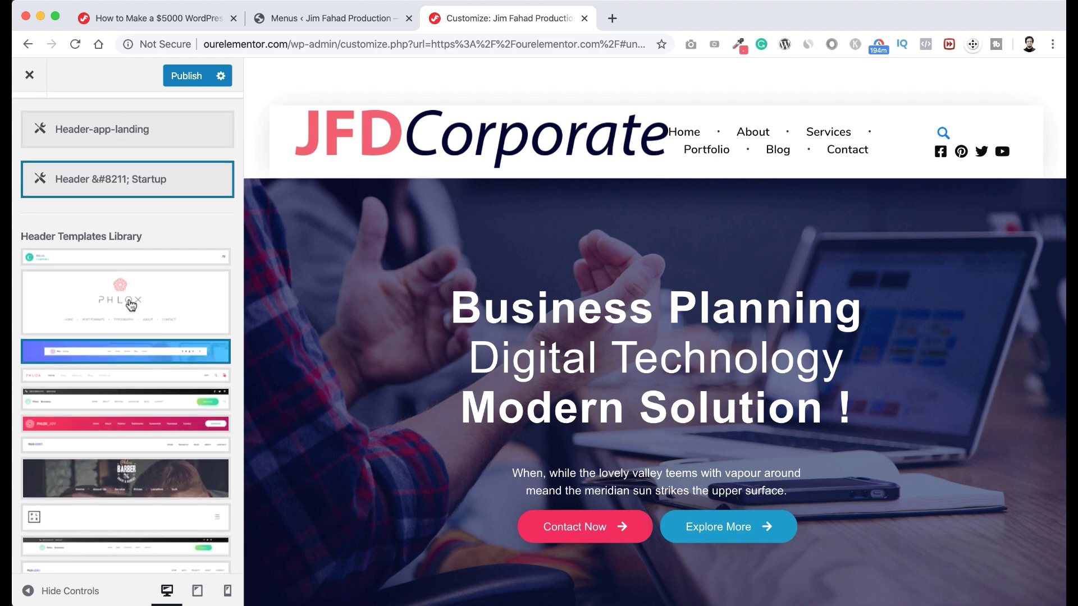
pyautogui.scroll(4, 131, 305)
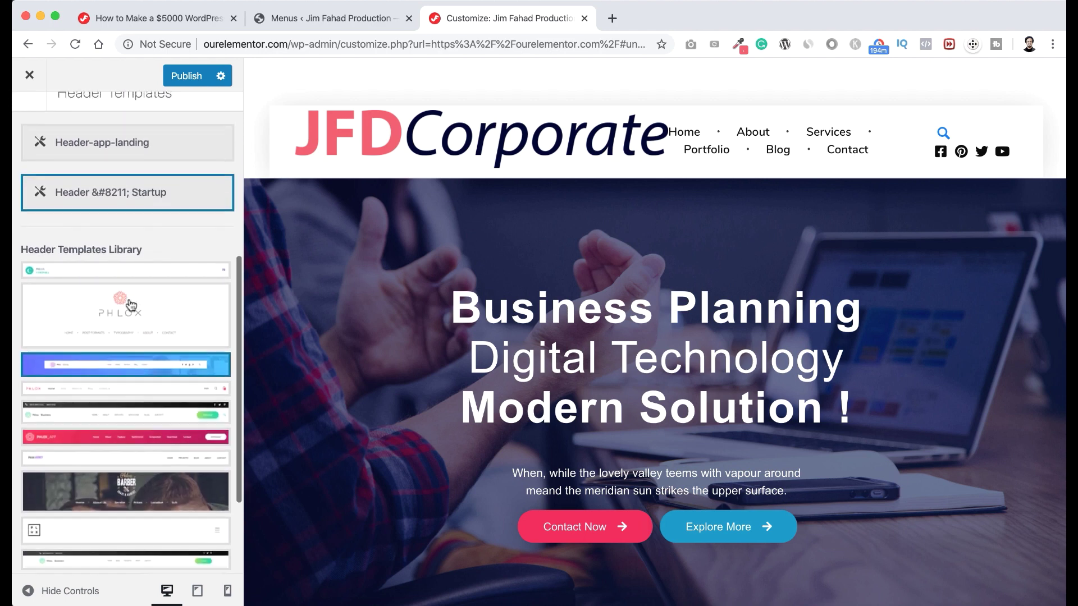
pyautogui.scroll(3, 130, 304)
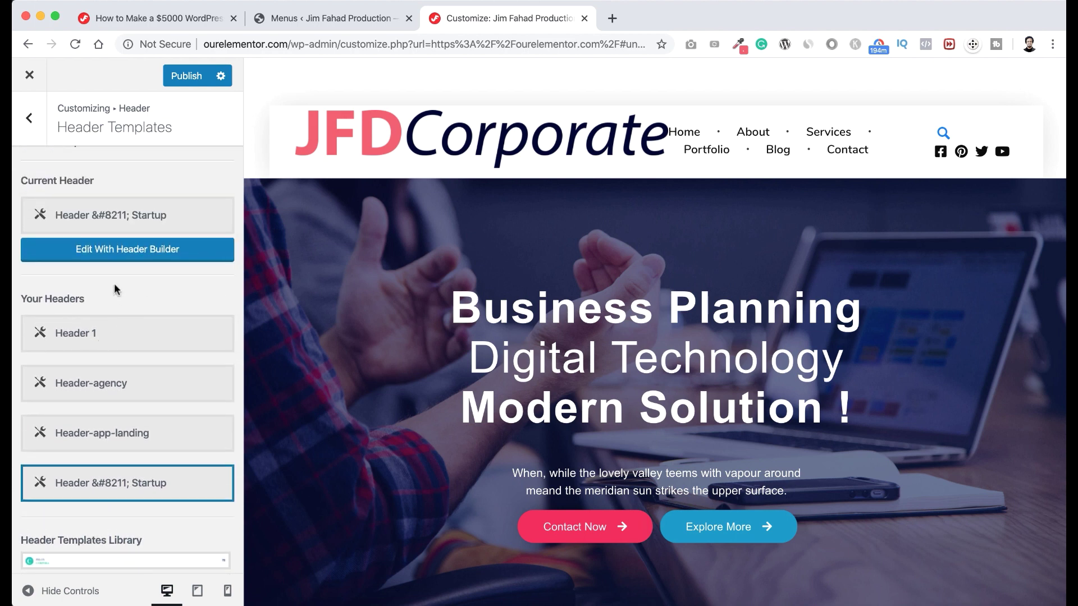
# Step: Select Header 1 as the current header, publish, and close the Customizer
pyautogui.click(131, 340)
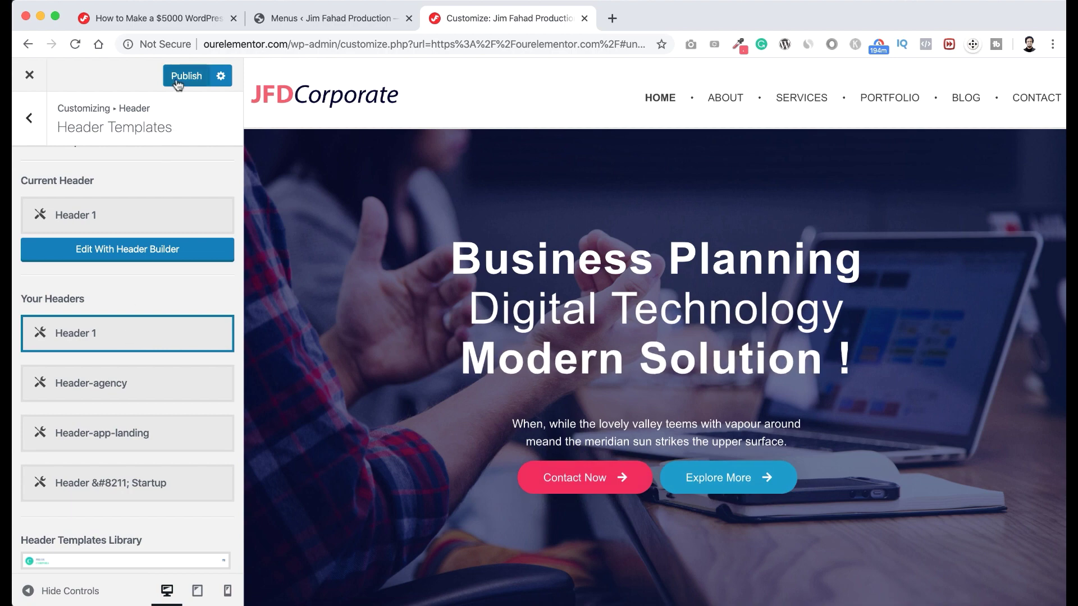
pyautogui.click(179, 79)
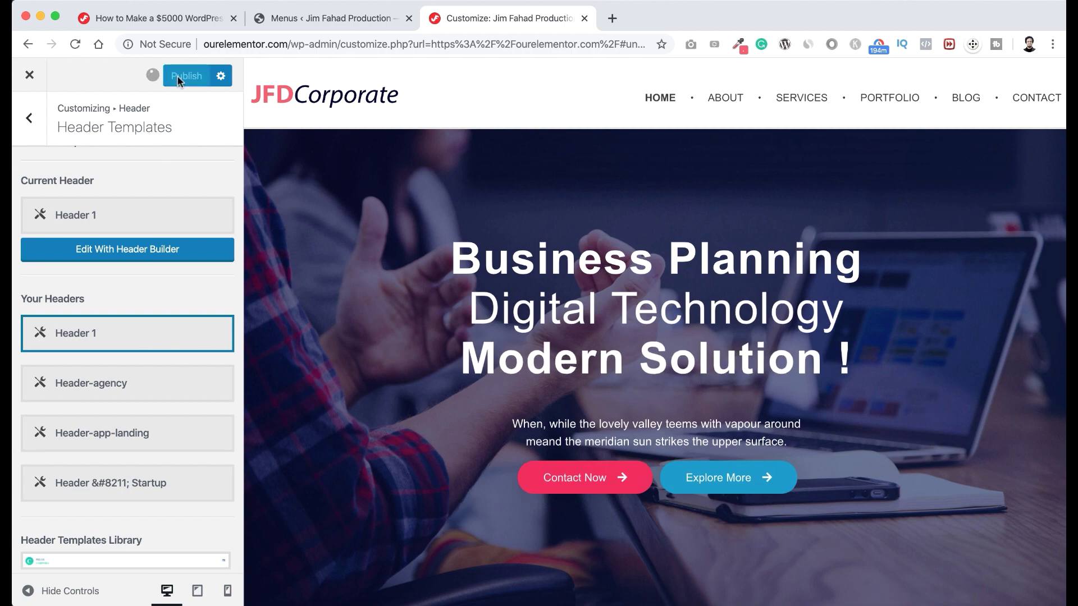
pyautogui.click(30, 78)
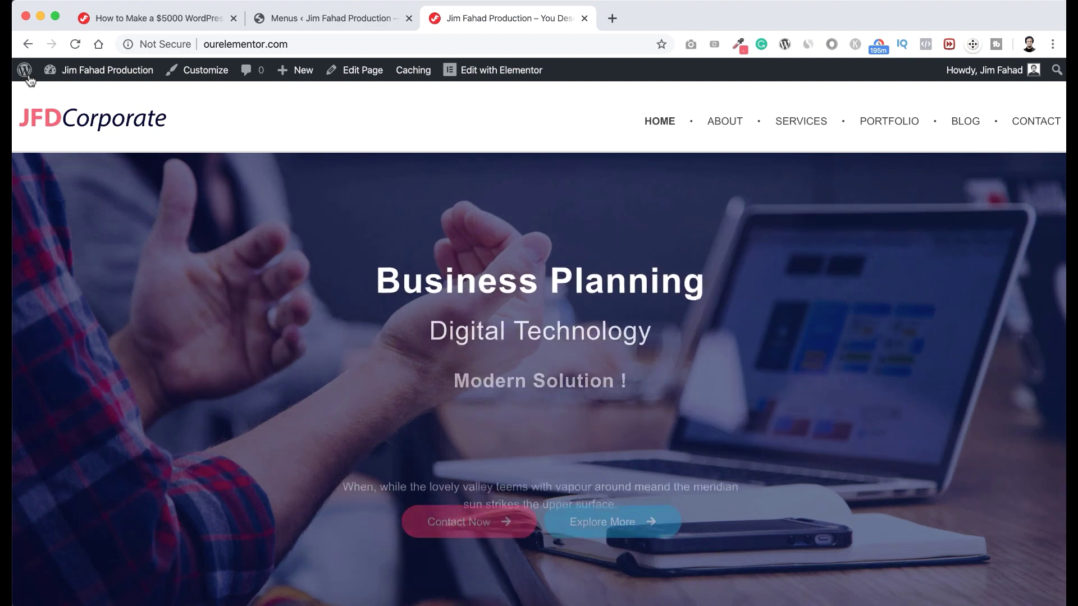
pyautogui.scroll(-3, 380, 243)
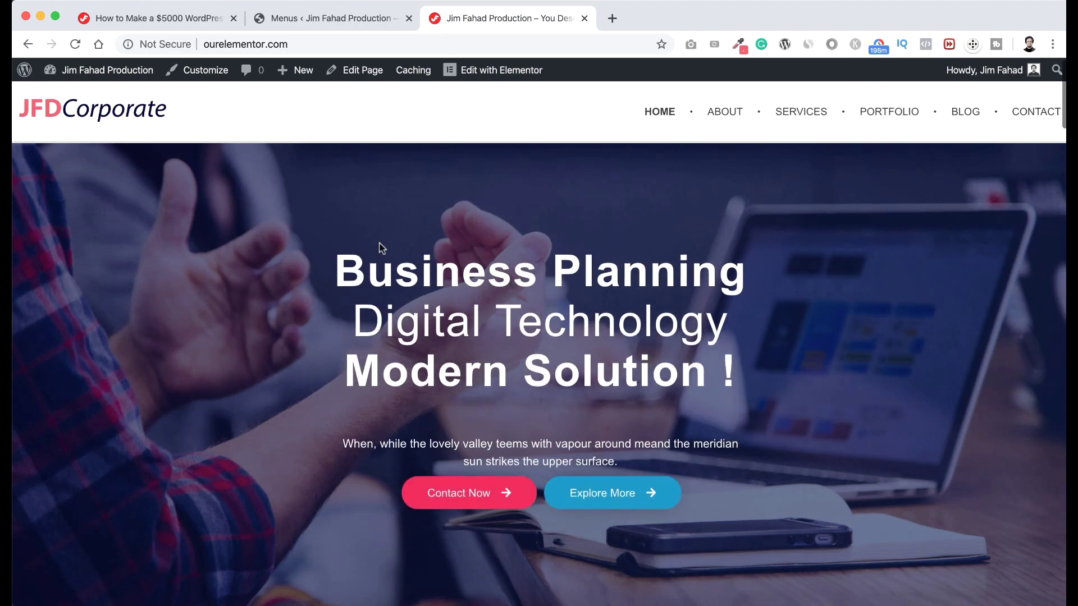
pyautogui.scroll(-2, 380, 247)
pyautogui.scroll(5, 380, 247)
pyautogui.scroll(-2, 381, 247)
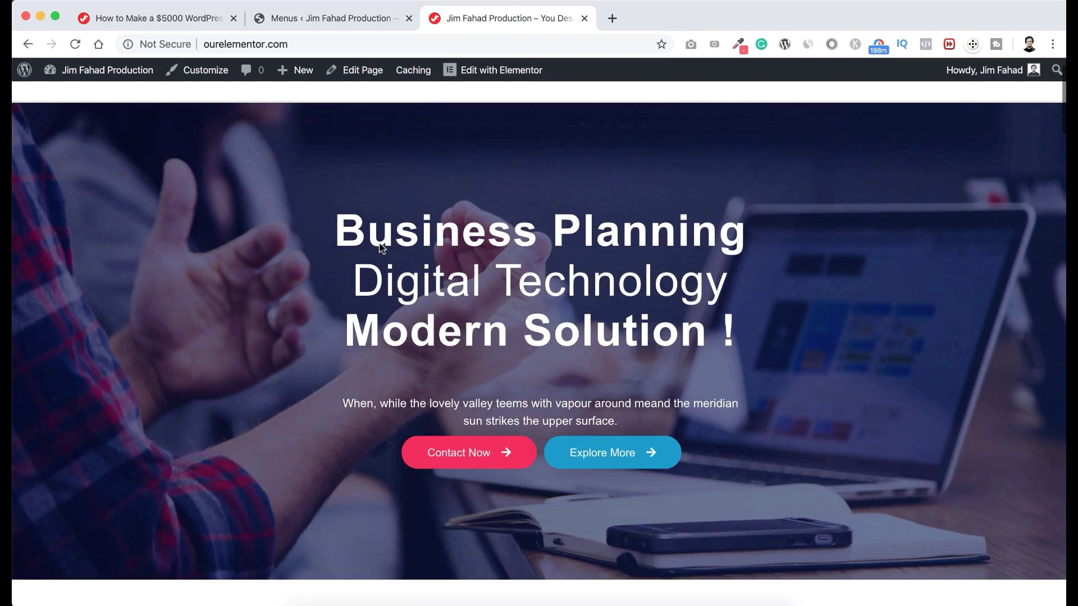
pyautogui.scroll(1, 380, 247)
pyautogui.scroll(-2, 380, 247)
pyautogui.scroll(2, 381, 247)
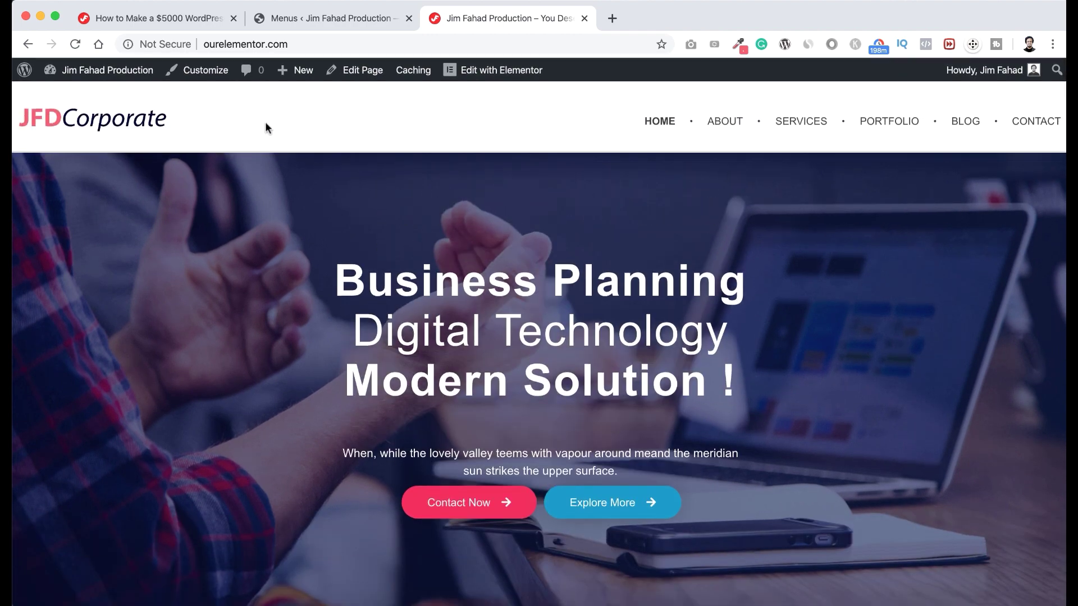
pyautogui.scroll(-8, 346, 314)
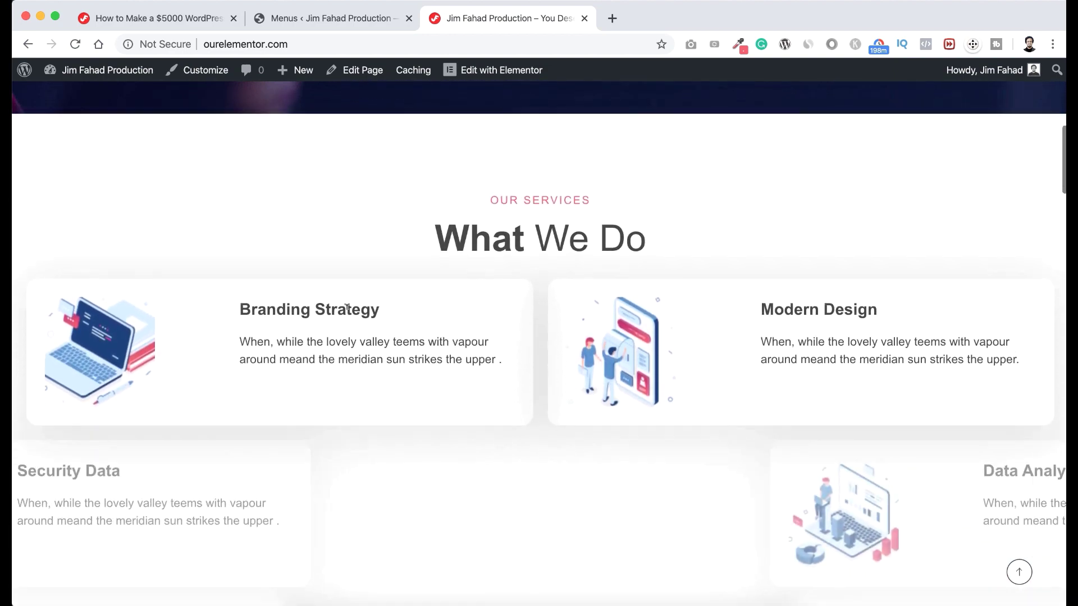
pyautogui.scroll(10, 345, 308)
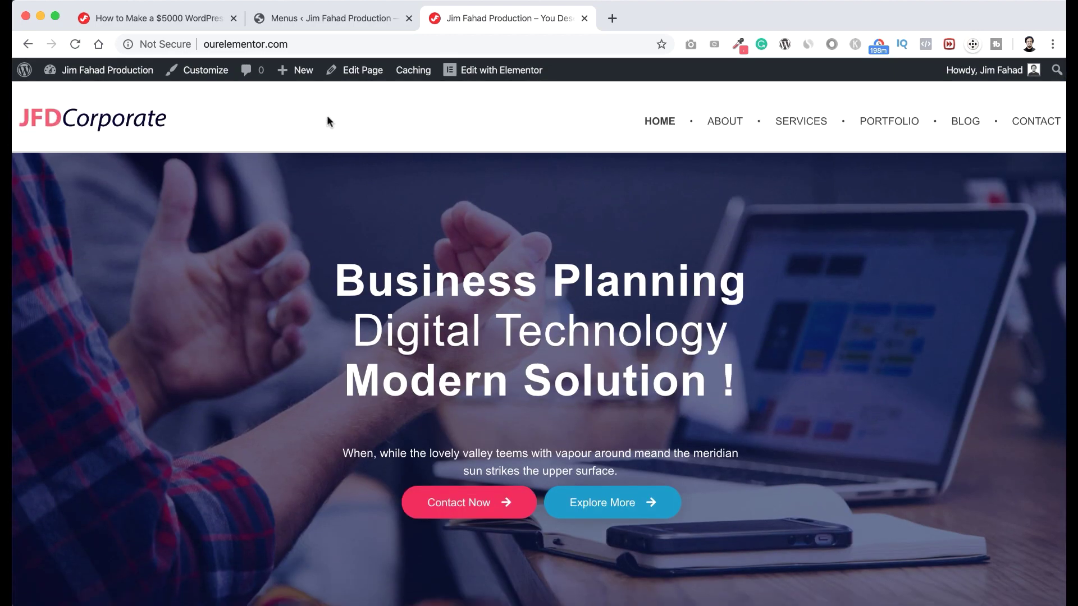
# Step: Switch on Enable Sticky Header in Header Templates Settings and publish the change
pyautogui.click(201, 72)
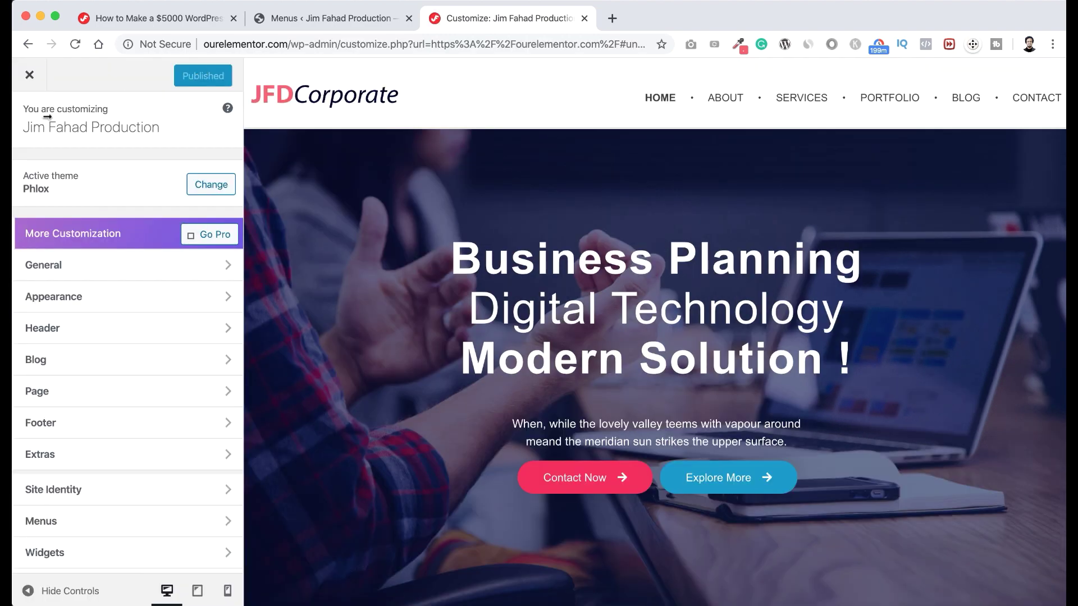
pyautogui.click(71, 331)
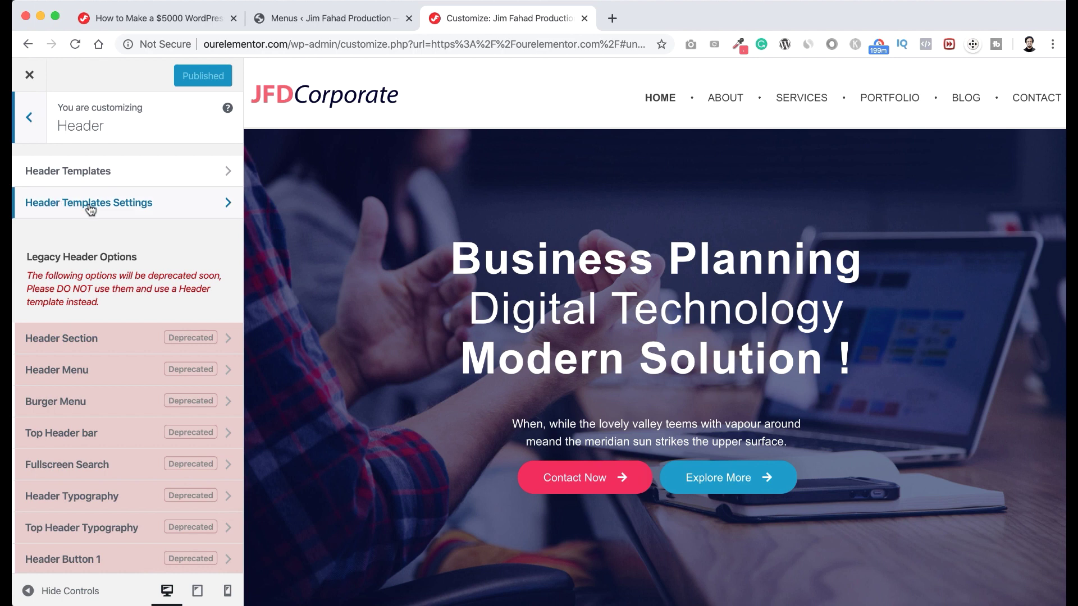
pyautogui.click(134, 204)
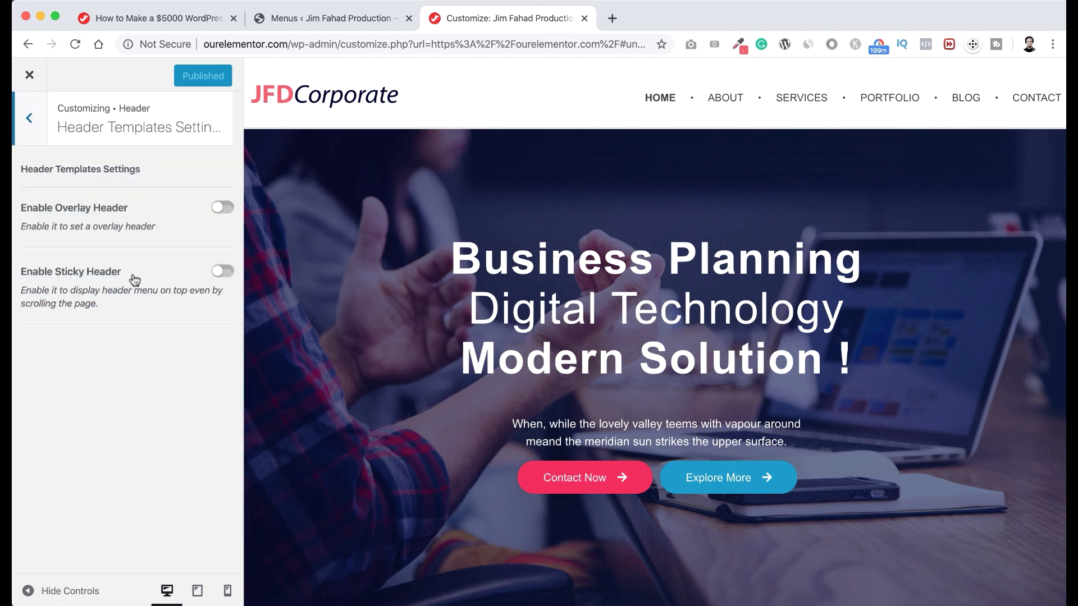
pyautogui.click(224, 273)
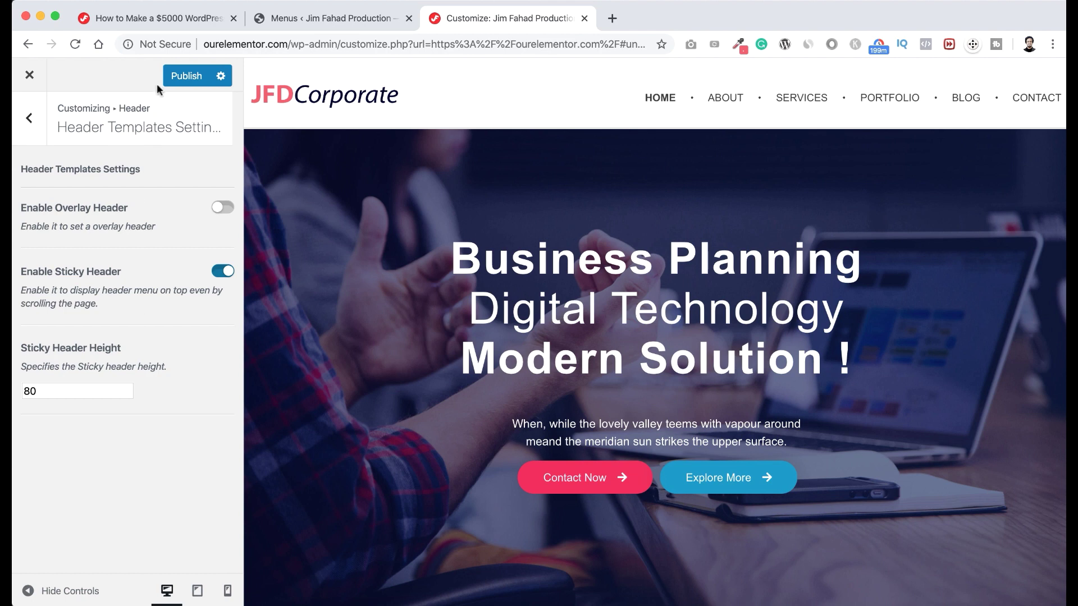
pyautogui.click(176, 73)
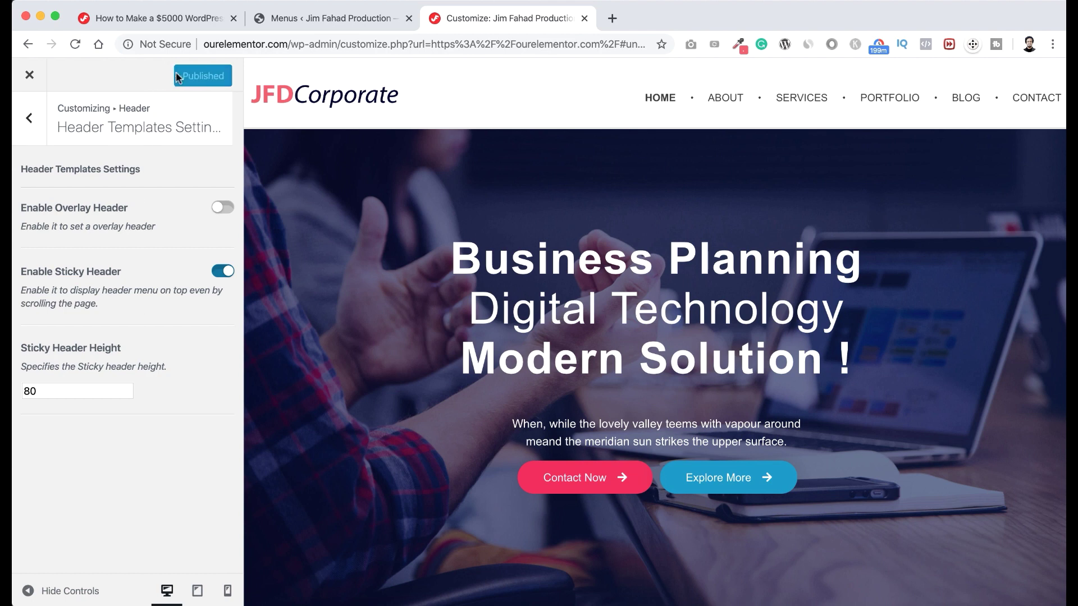
pyautogui.click(30, 76)
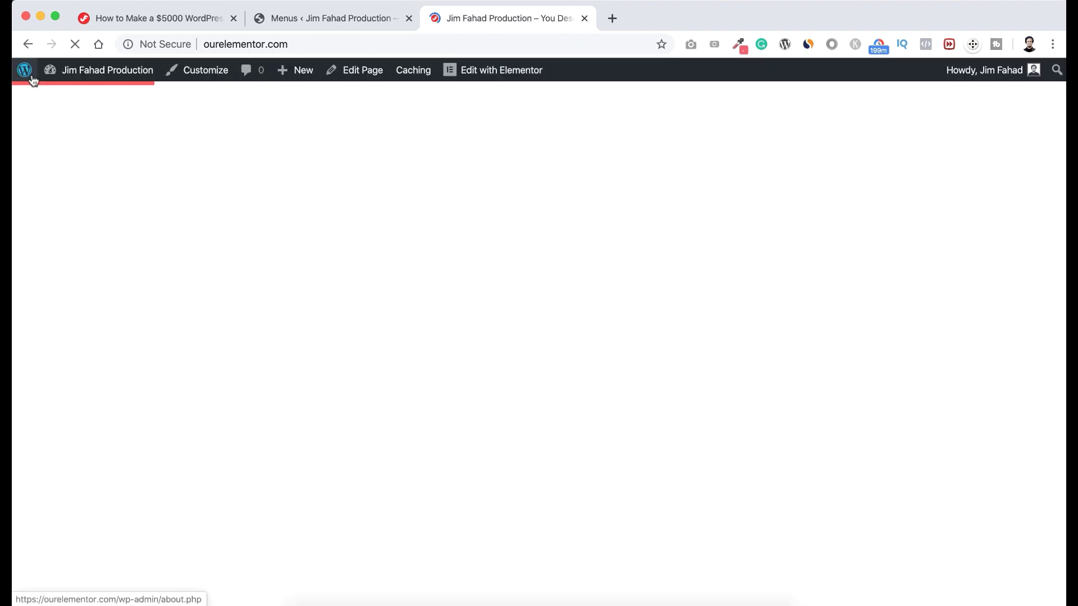
pyautogui.scroll(-5, 153, 321)
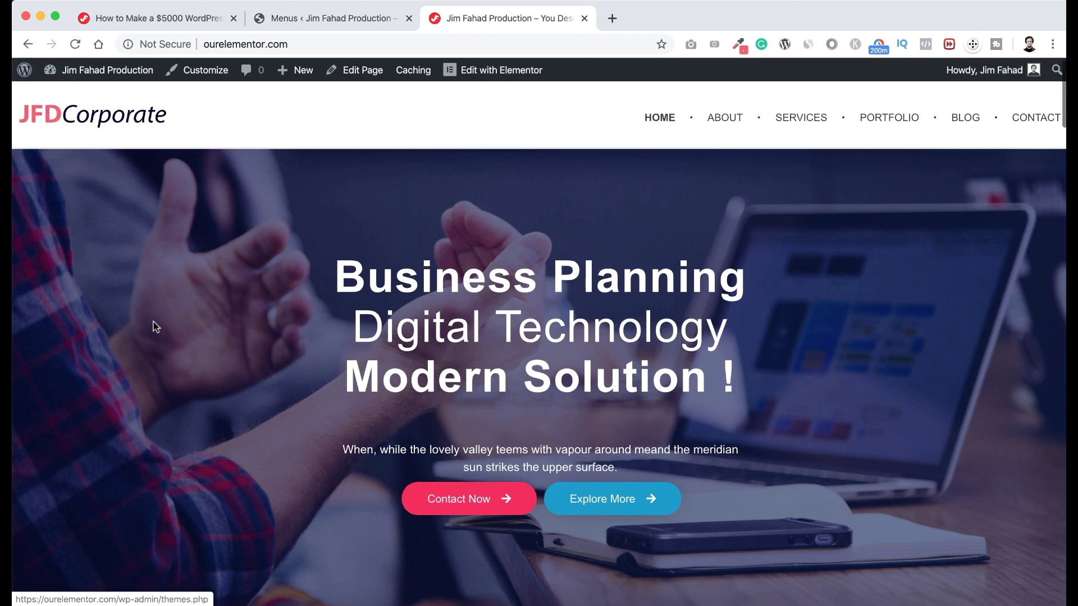
pyautogui.scroll(-5, 153, 323)
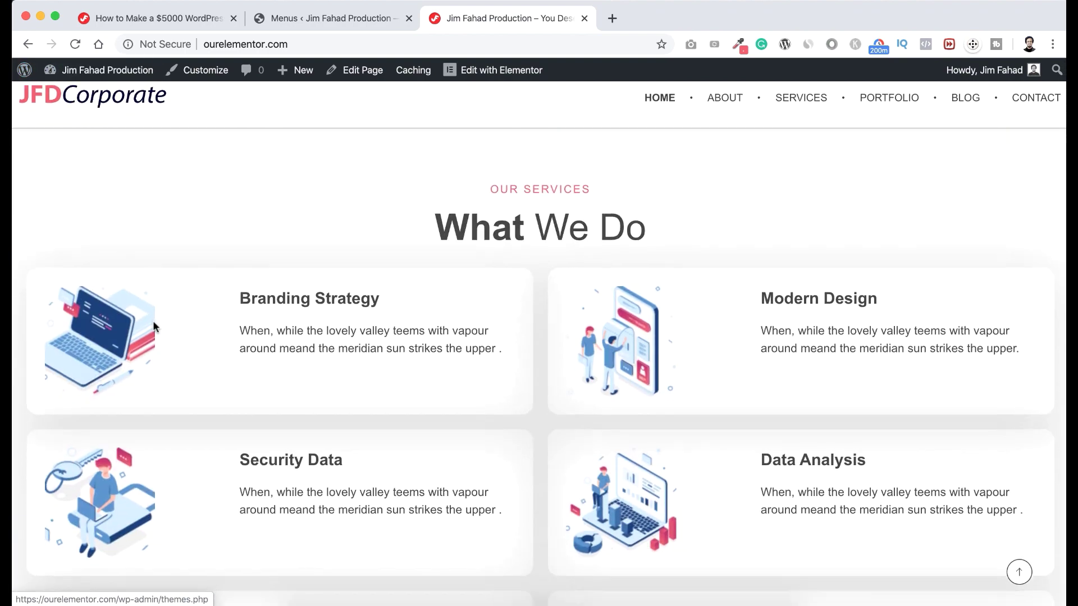
pyautogui.scroll(10, 153, 321)
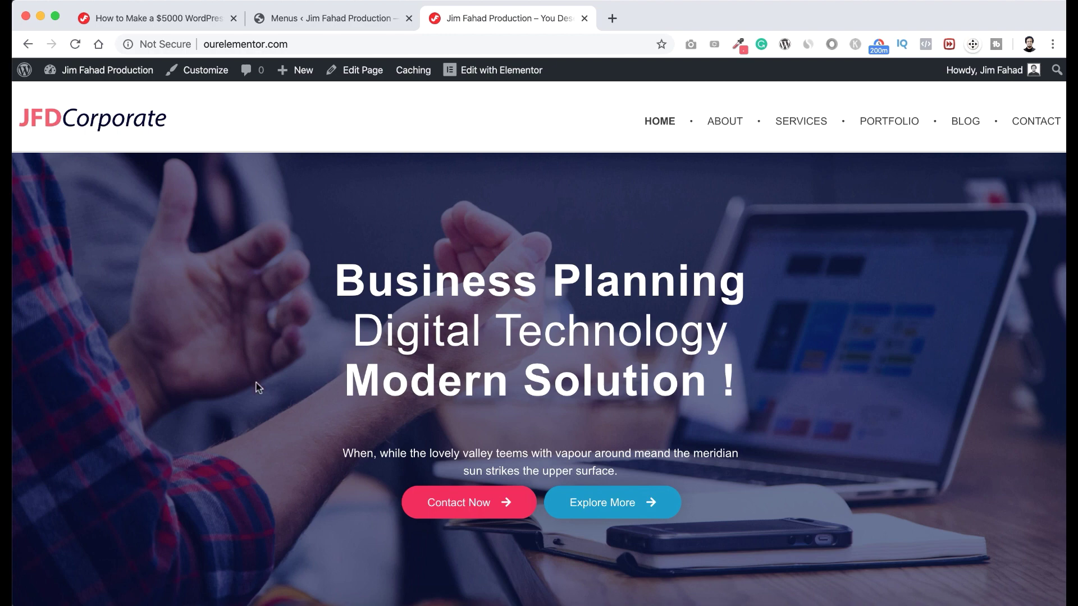
pyautogui.scroll(-3, 258, 388)
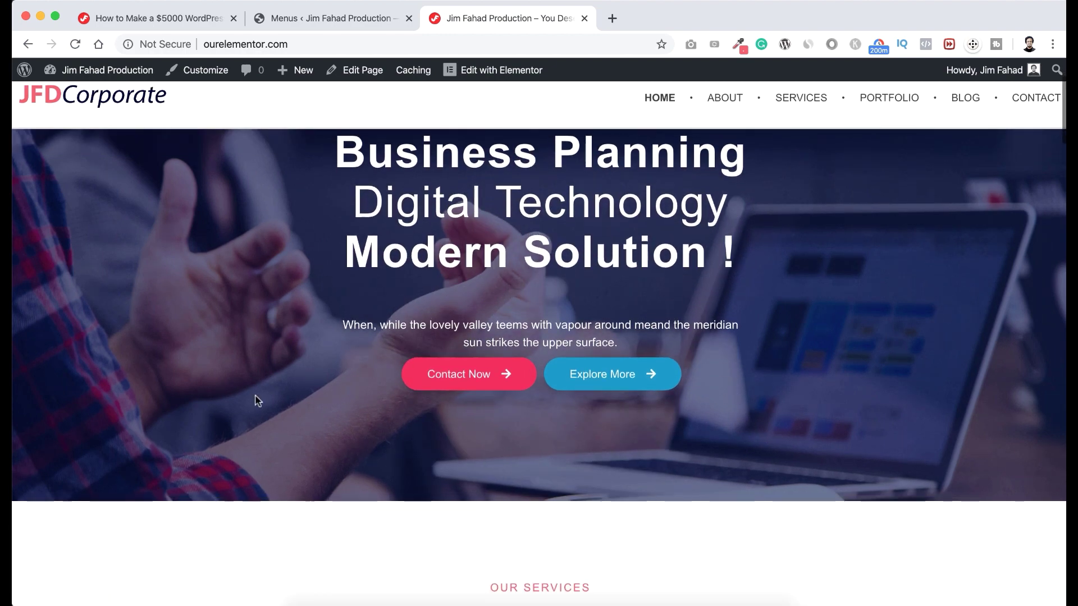
pyautogui.scroll(5, 255, 393)
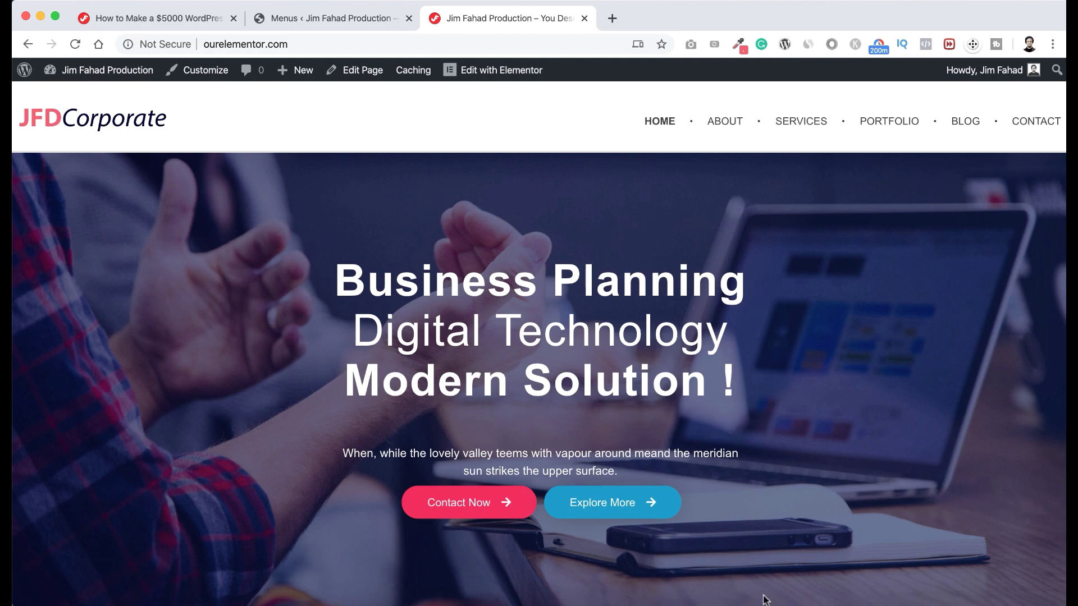
pyautogui.click(729, 595)
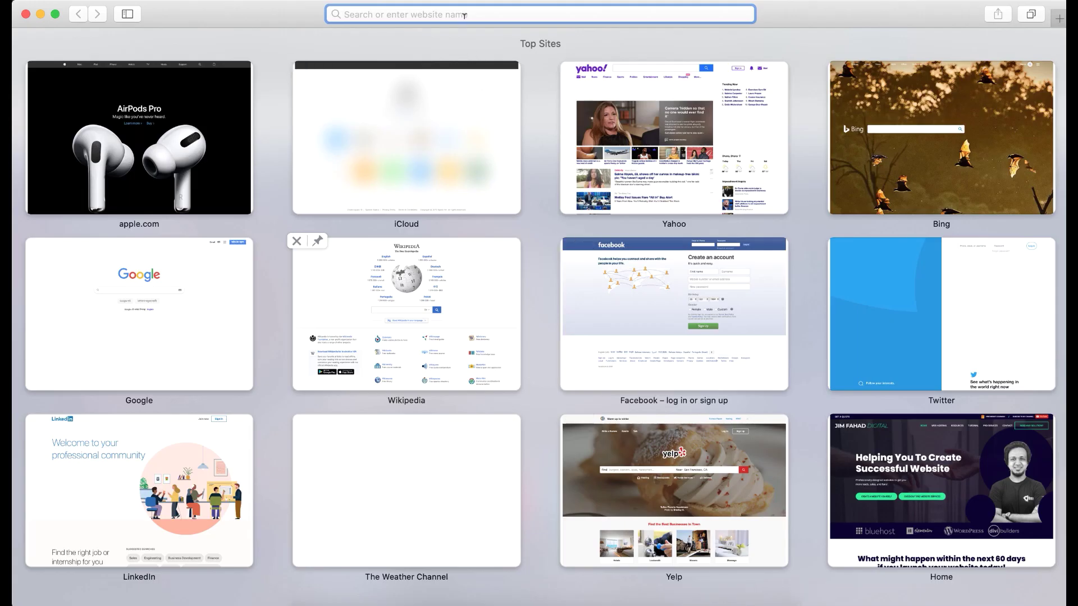
pyautogui.write('https://ourelementor.com/')
pyautogui.press('Return')
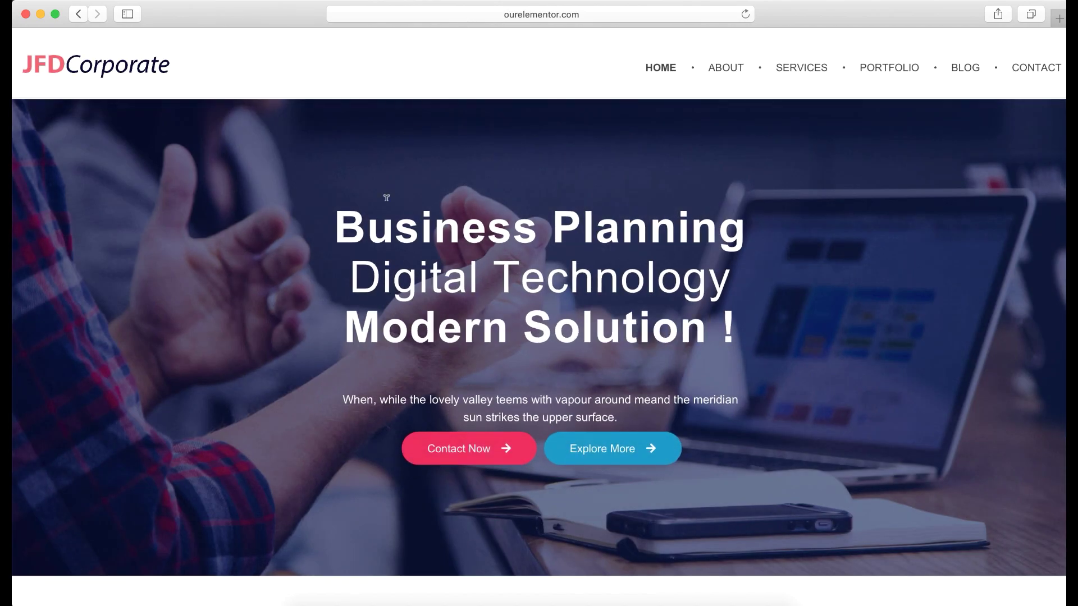
pyautogui.scroll(-7, 352, 366)
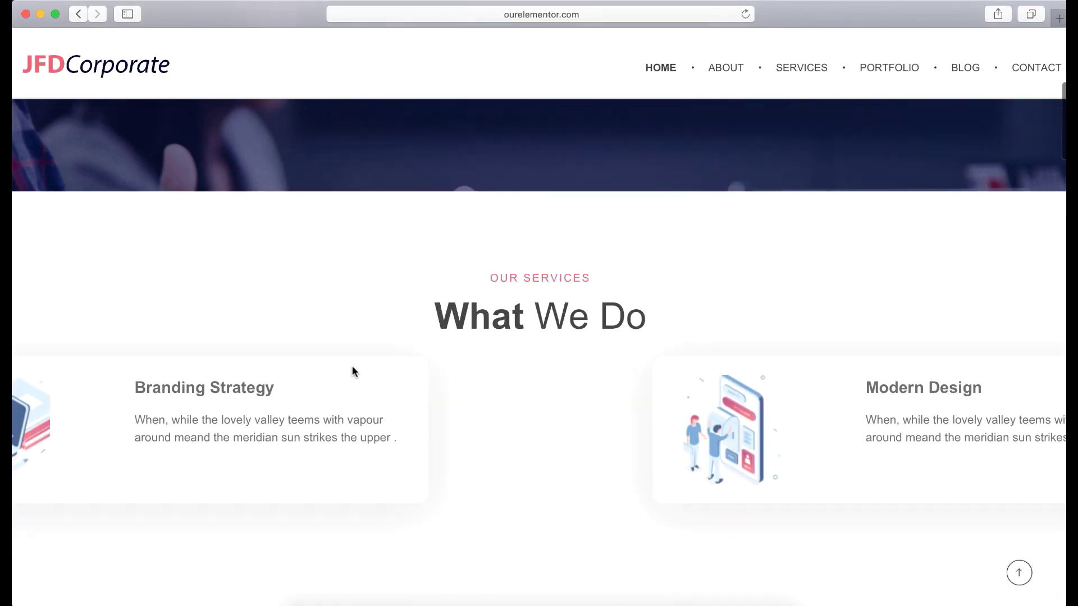
pyautogui.scroll(-8, 352, 368)
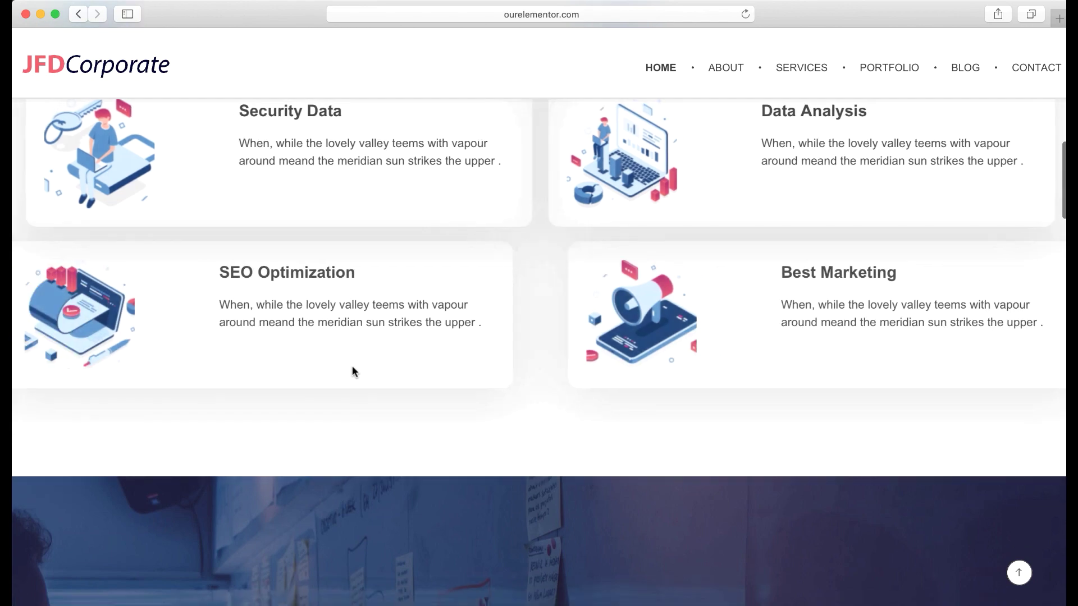
pyautogui.scroll(-10, 352, 367)
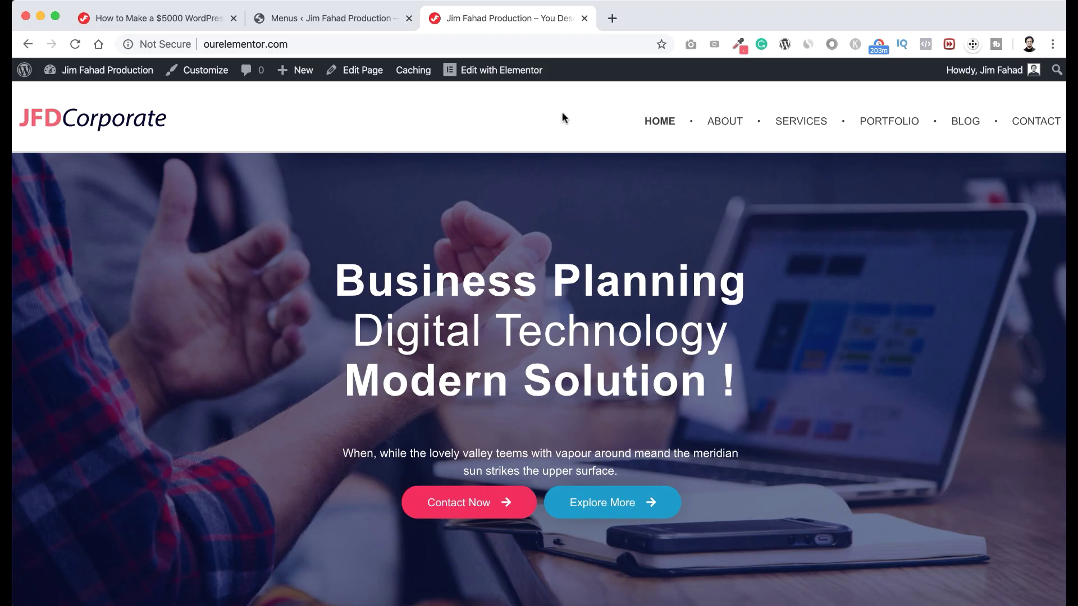
pyautogui.scroll(-15, 563, 116)
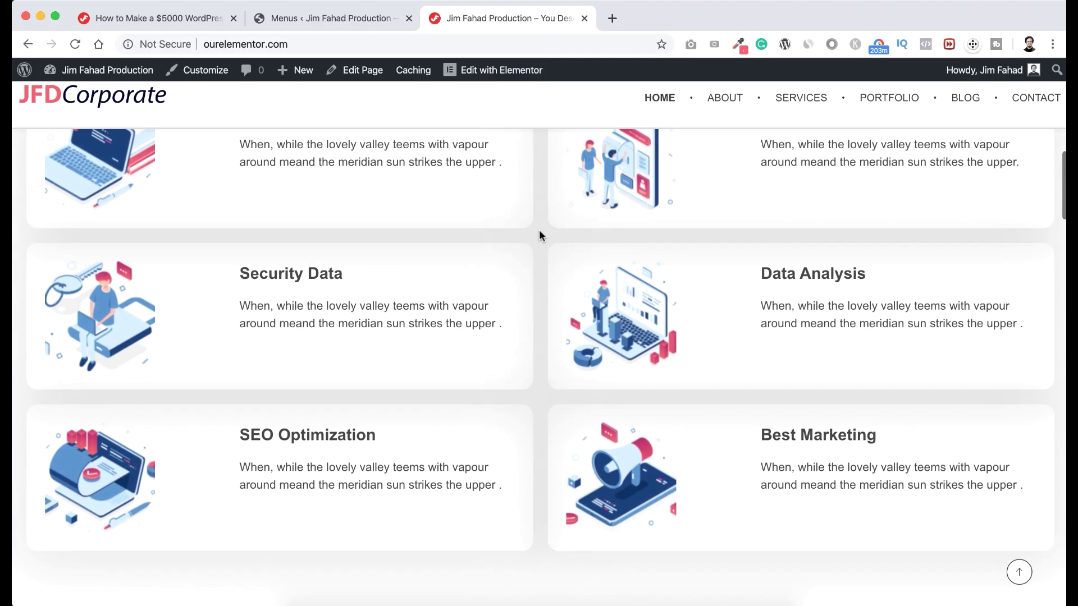
pyautogui.scroll(-20, 507, 416)
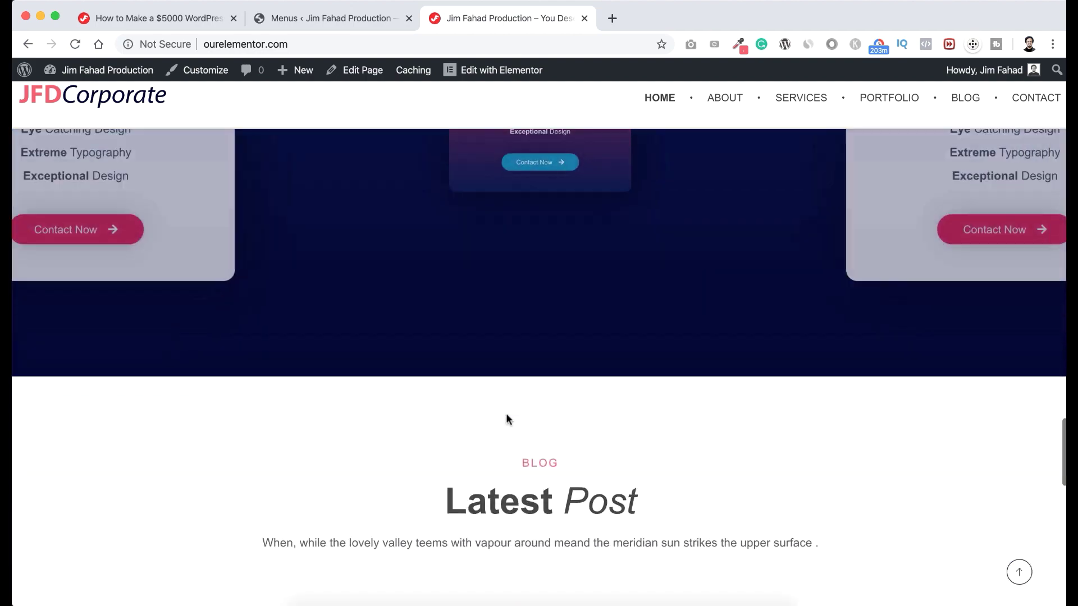
pyautogui.scroll(-5, 506, 420)
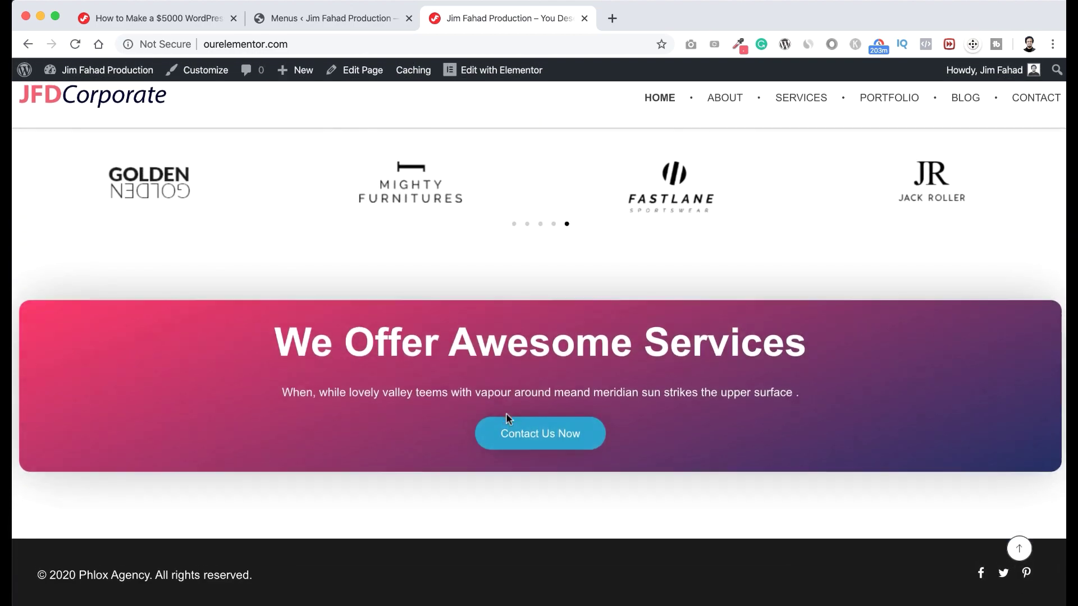
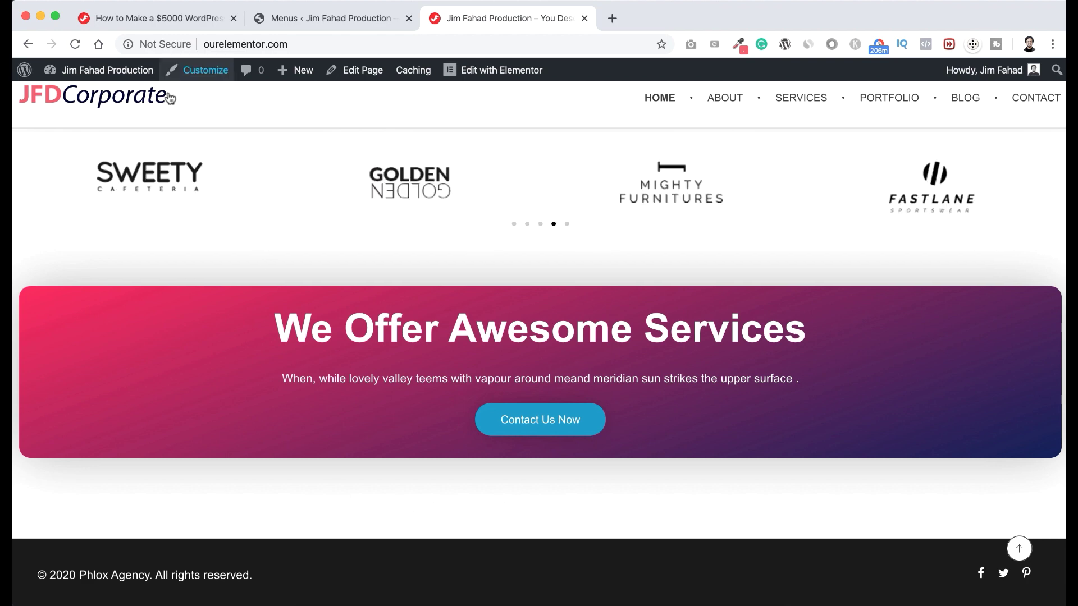
# Step: Go to Plugins > Add New and search the directory for 'facebook likebox'
pyautogui.moveTo(135, 69)
pyautogui.click(86, 98)
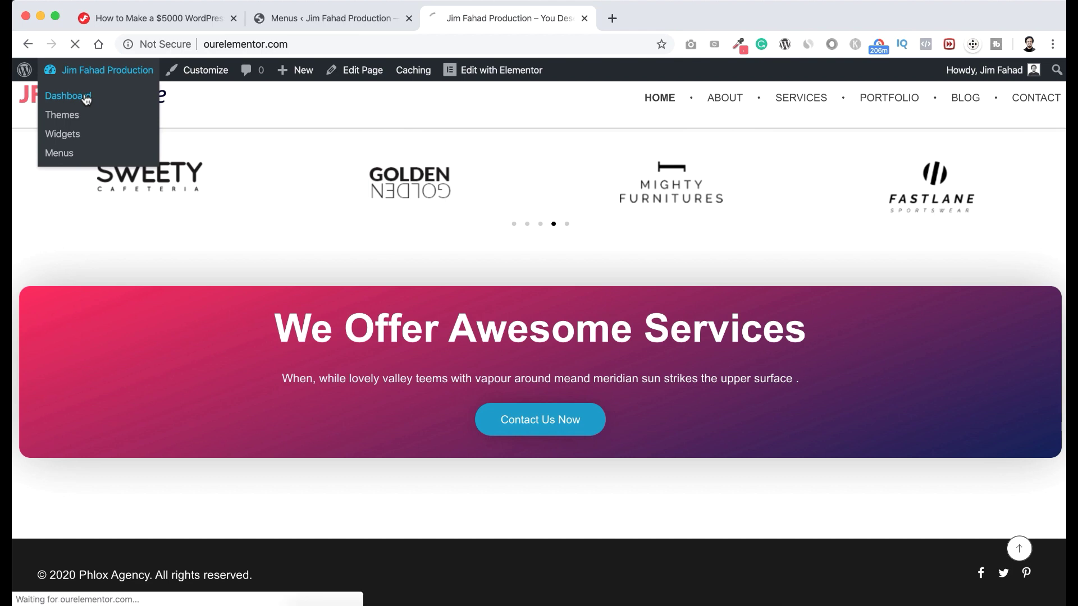
pyautogui.moveTo(66, 404)
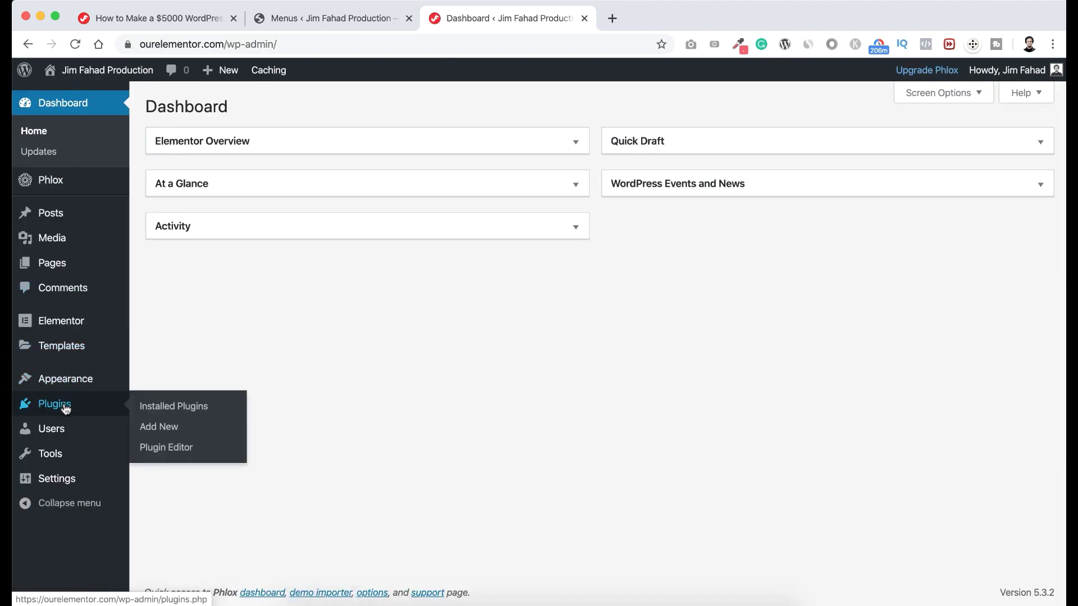
pyautogui.click(163, 428)
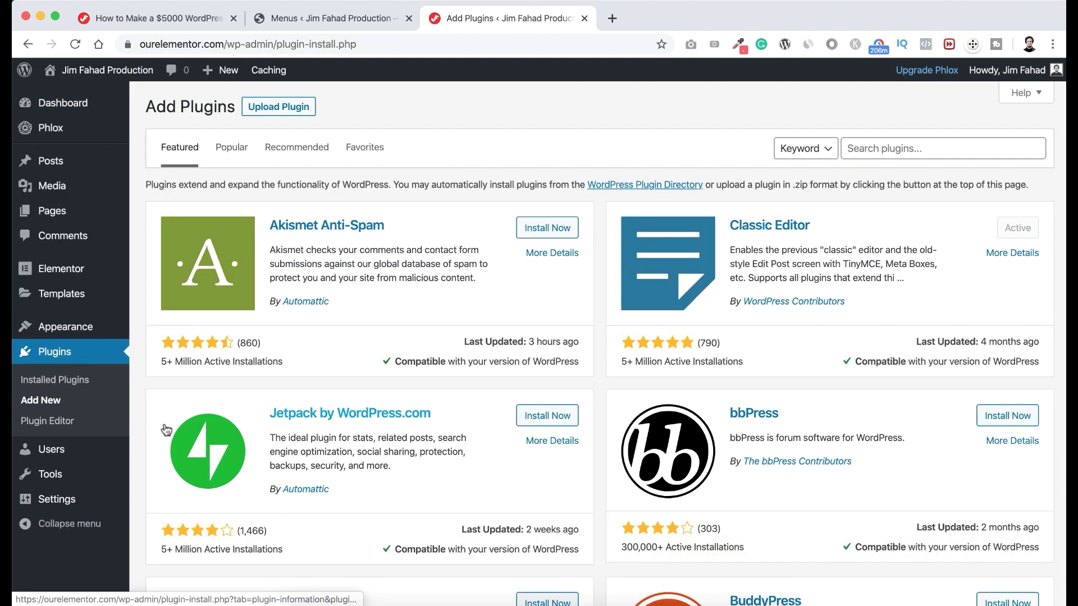
pyautogui.click(883, 147)
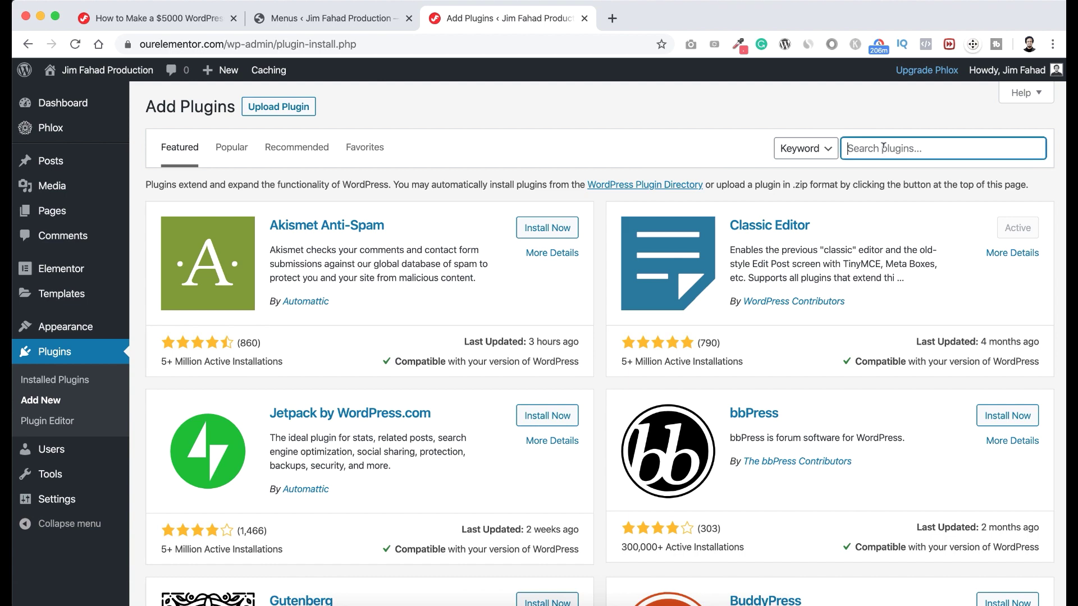
pyautogui.write('facebook likebox')
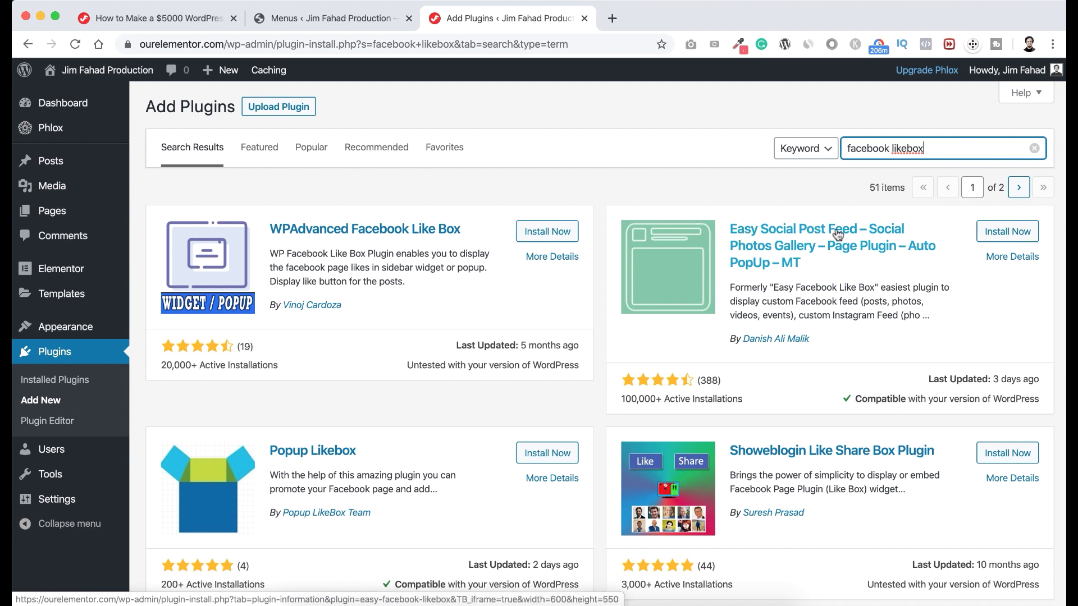
# Step: Install and activate Easy Social Post Feed, then opt in with Allow & Continue
pyautogui.click(999, 231)
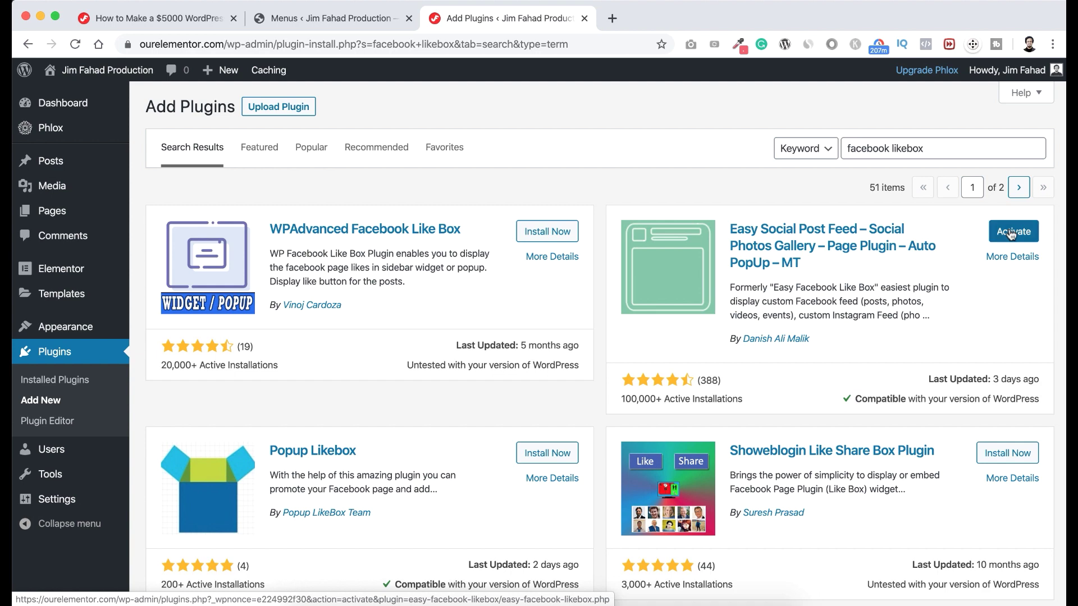
pyautogui.click(1011, 234)
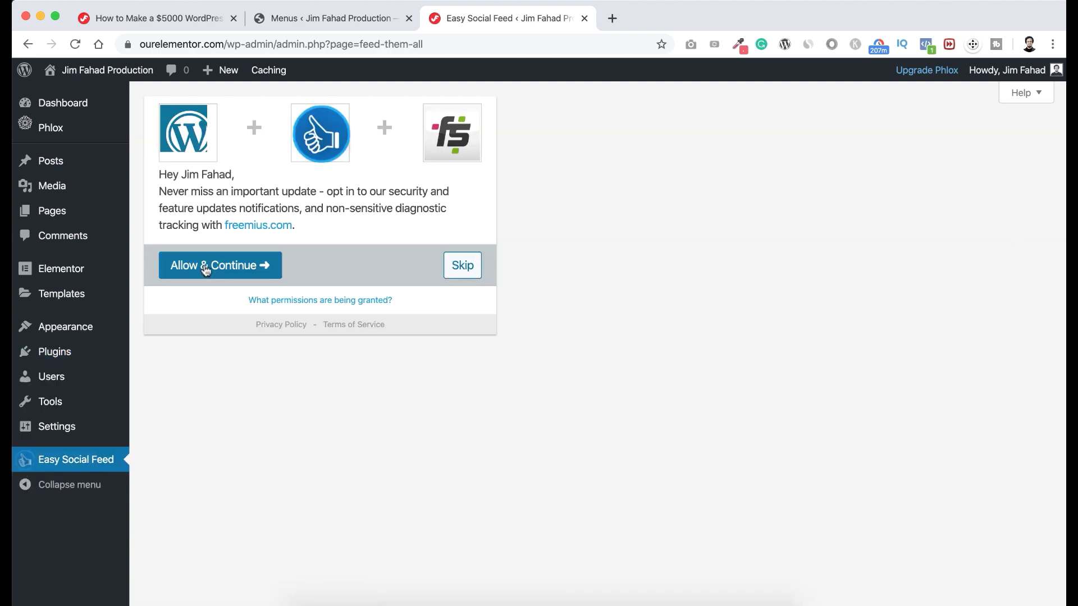
pyautogui.click(231, 265)
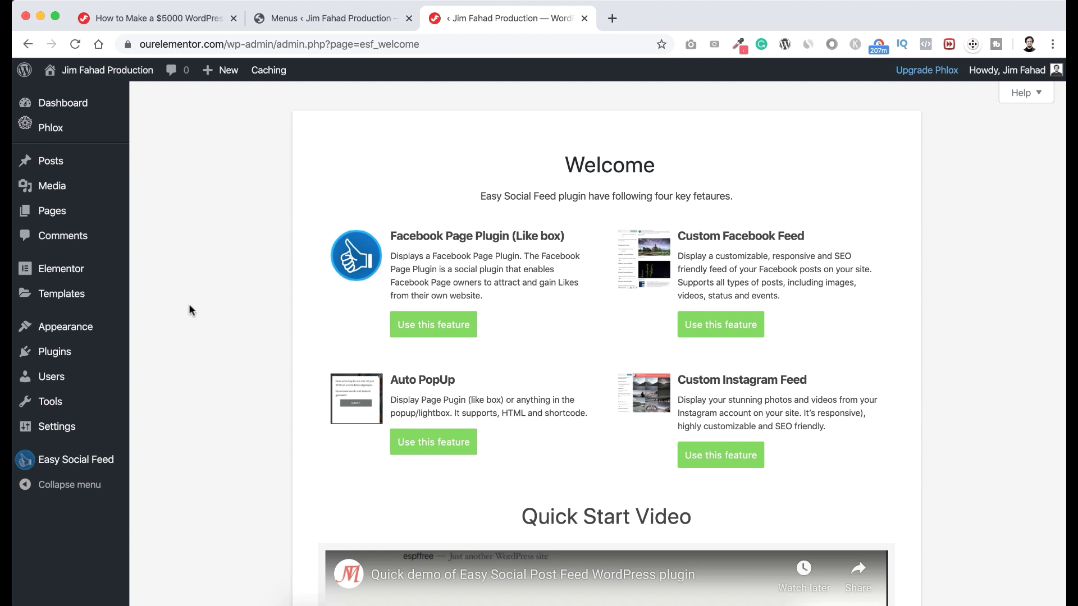
pyautogui.moveTo(50, 356)
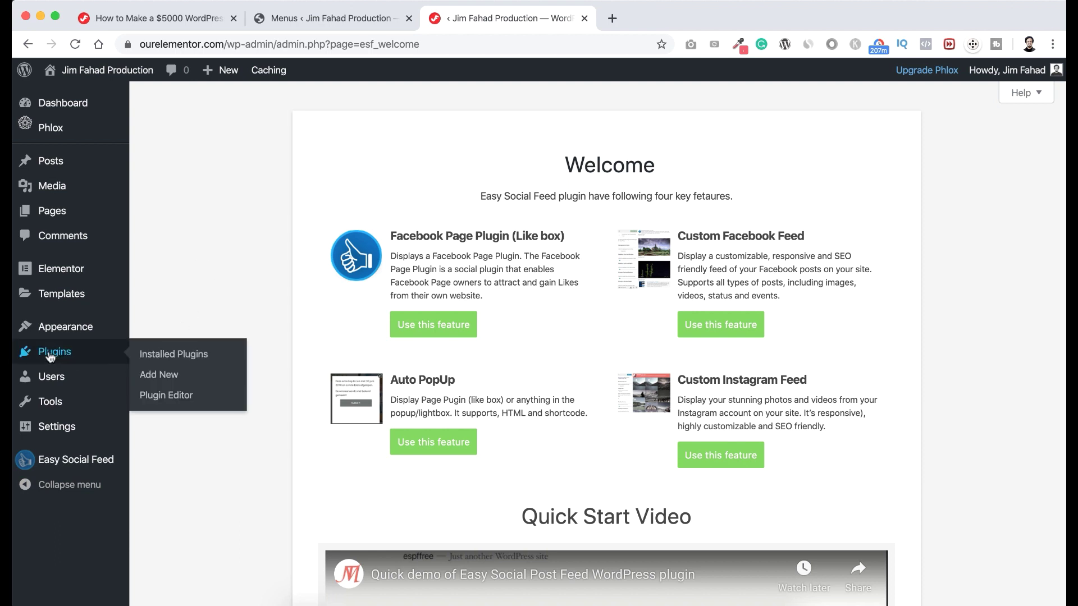
# Step: Search Add New for 'instagram by wpzoom', then install and activate WPZOOM Social Feed Widget
pyautogui.click(164, 376)
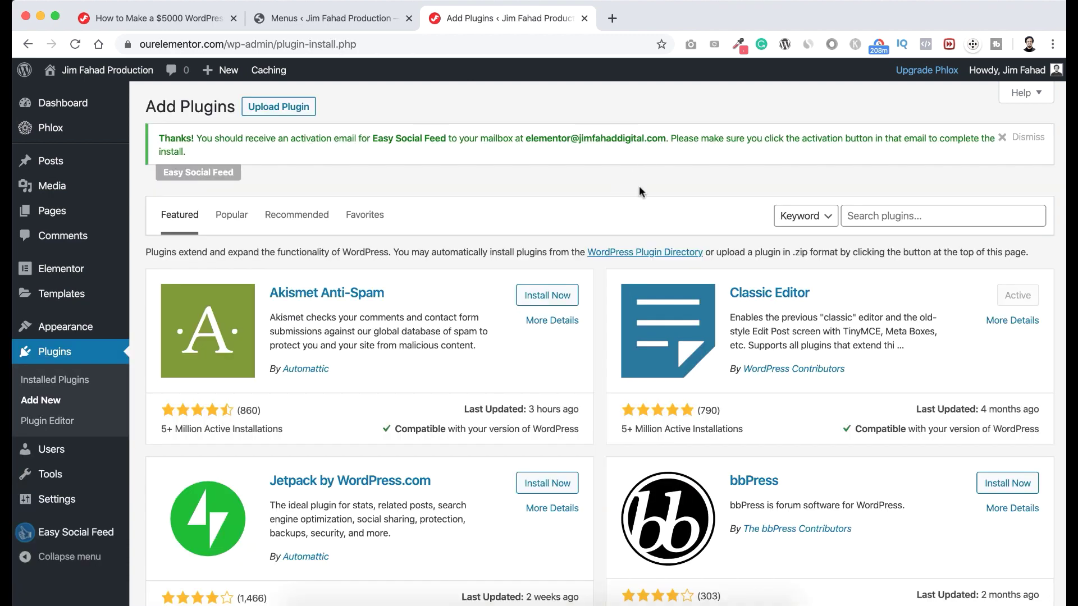
pyautogui.click(874, 213)
pyautogui.write('instagram by wpzoom')
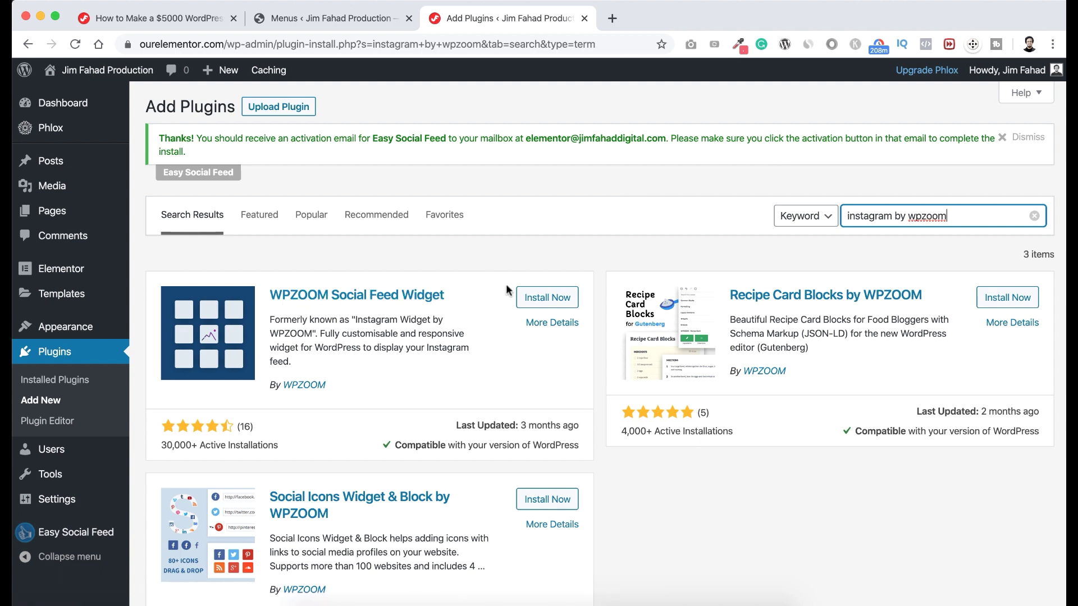
pyautogui.click(556, 298)
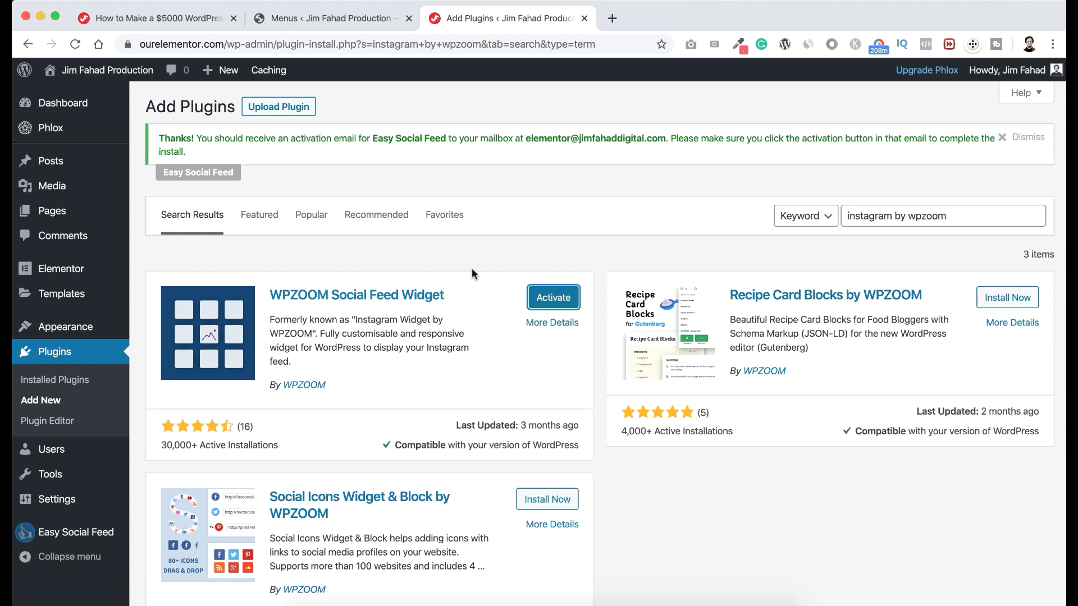
pyautogui.click(549, 301)
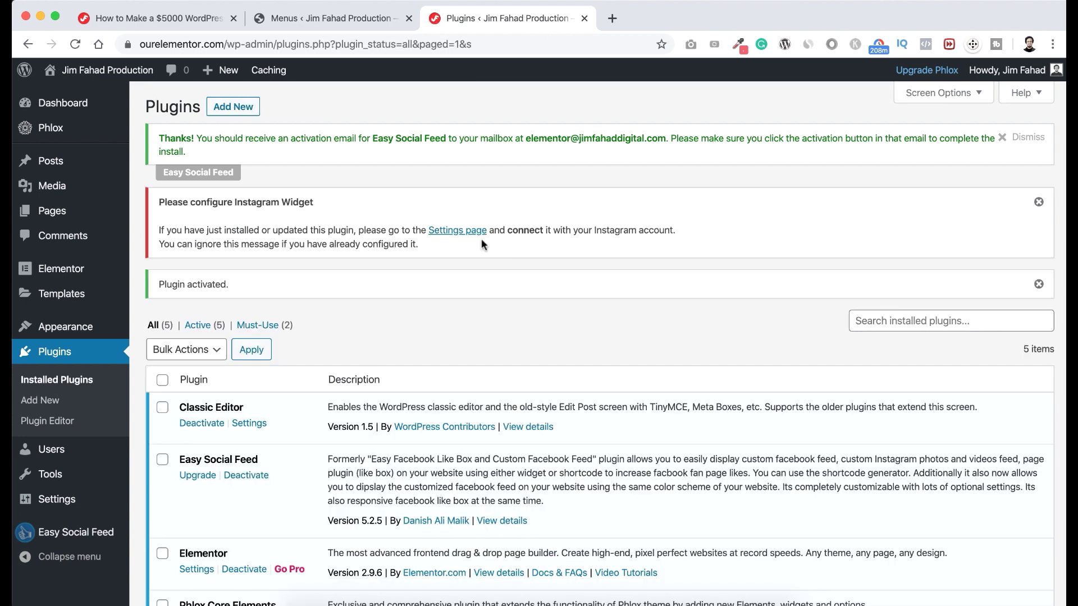
pyautogui.scroll(-5, 460, 306)
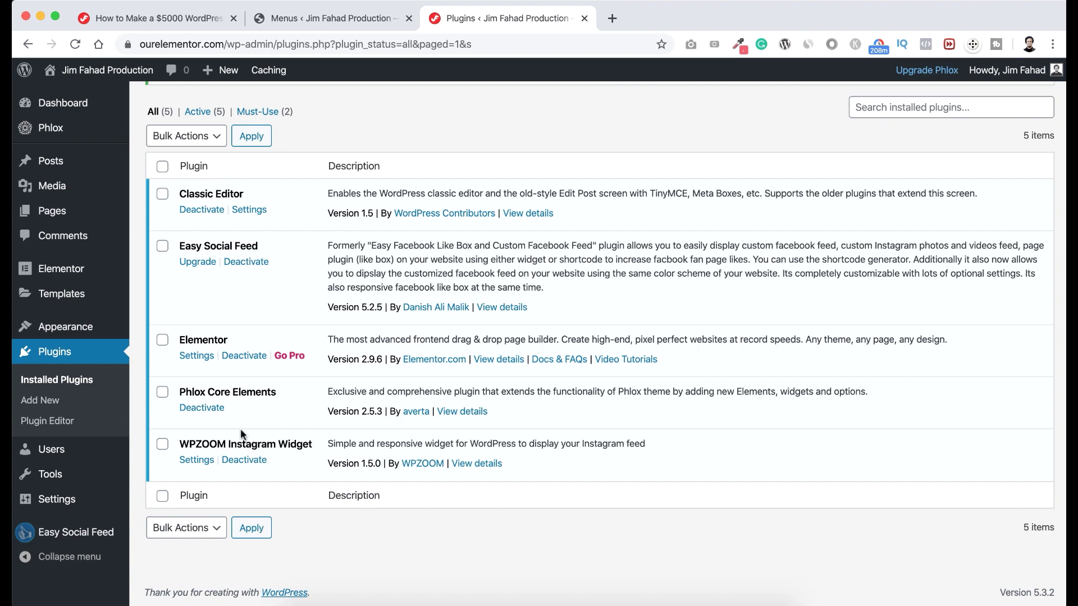
# Step: Open WPZOOM Instagram Widget settings and bring up the Re-connect with Instagram link's context menu
pyautogui.click(195, 461)
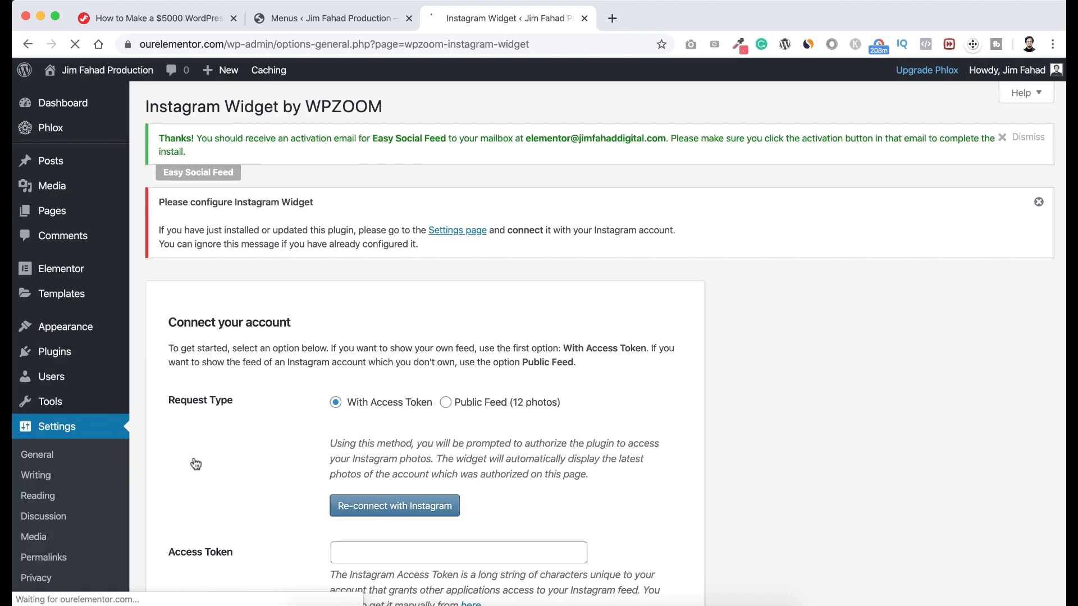
pyautogui.scroll(-5, 241, 453)
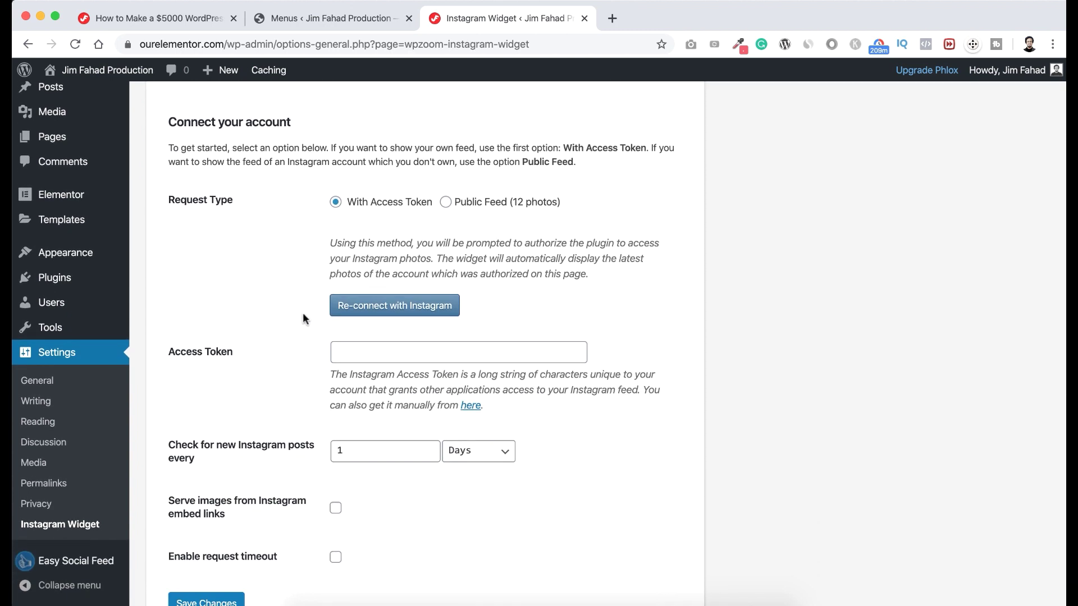
pyautogui.scroll(1, 260, 316)
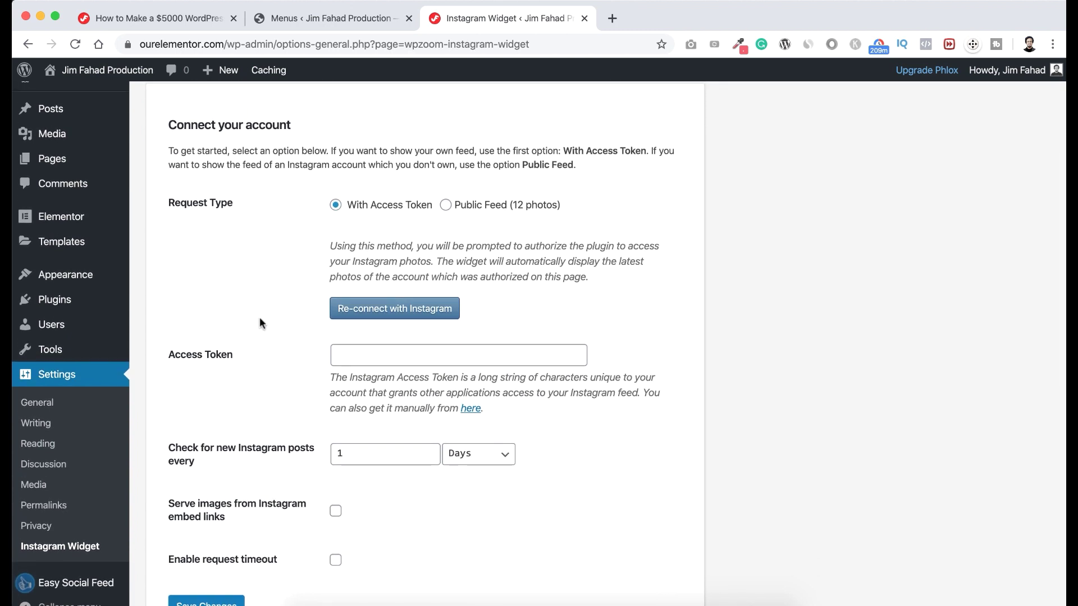
pyautogui.scroll(-1, 260, 318)
pyautogui.scroll(1, 259, 323)
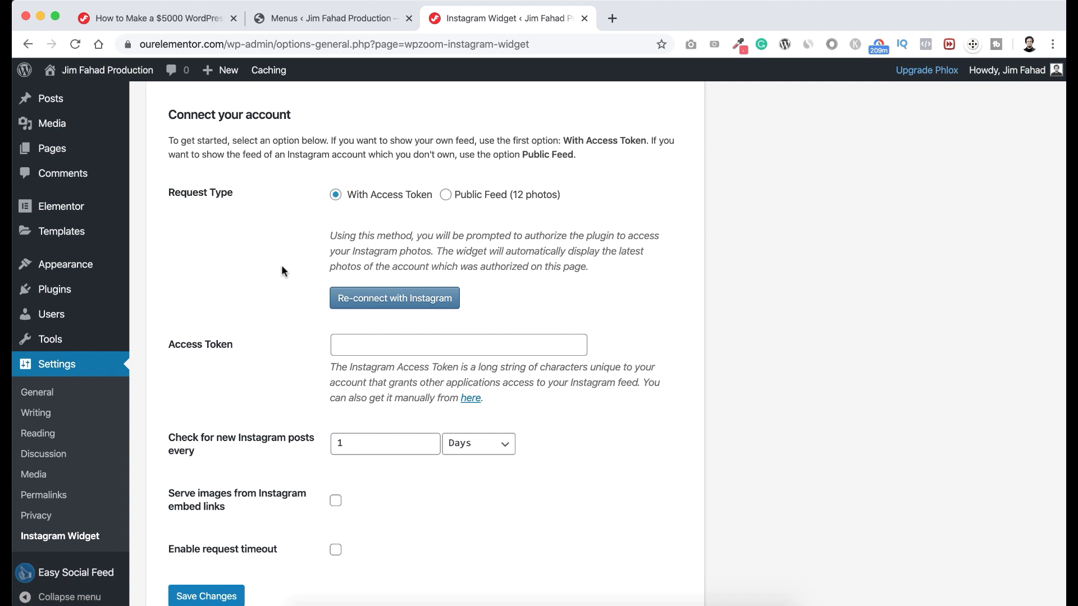
pyautogui.rightClick(396, 298)
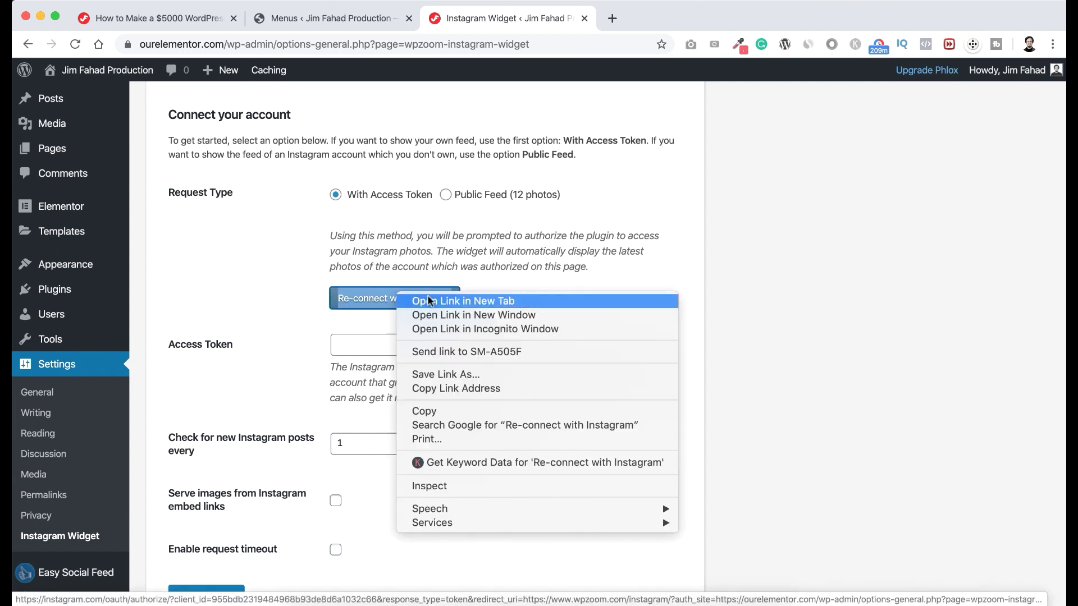
# Step: Authorize Instagram in a new tab, select the generated access token, and return to WordPress
pyautogui.click(430, 300)
pyautogui.click(661, 18)
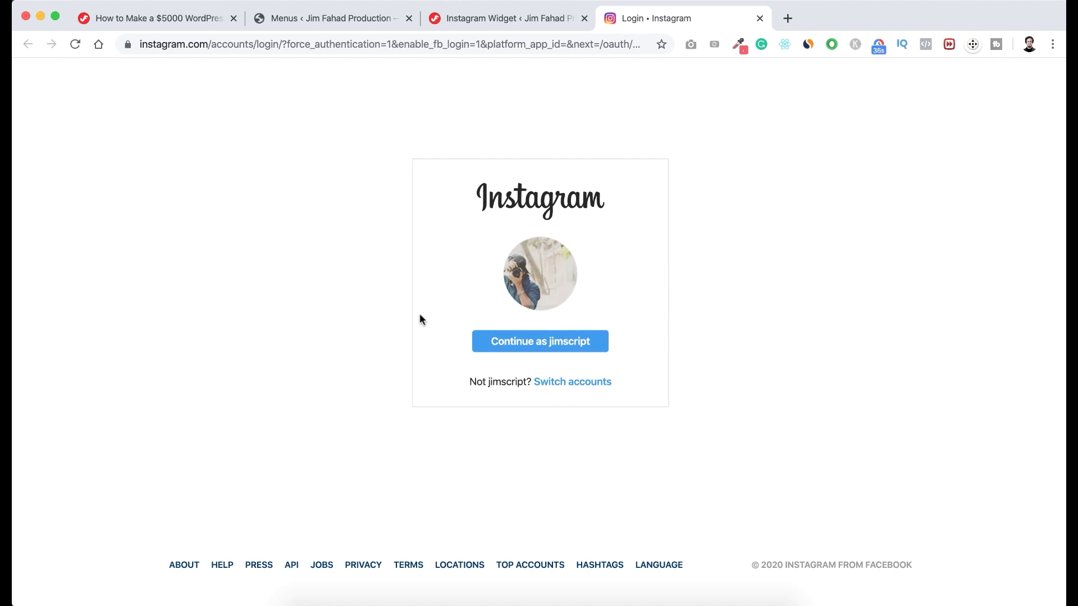
pyautogui.click(555, 344)
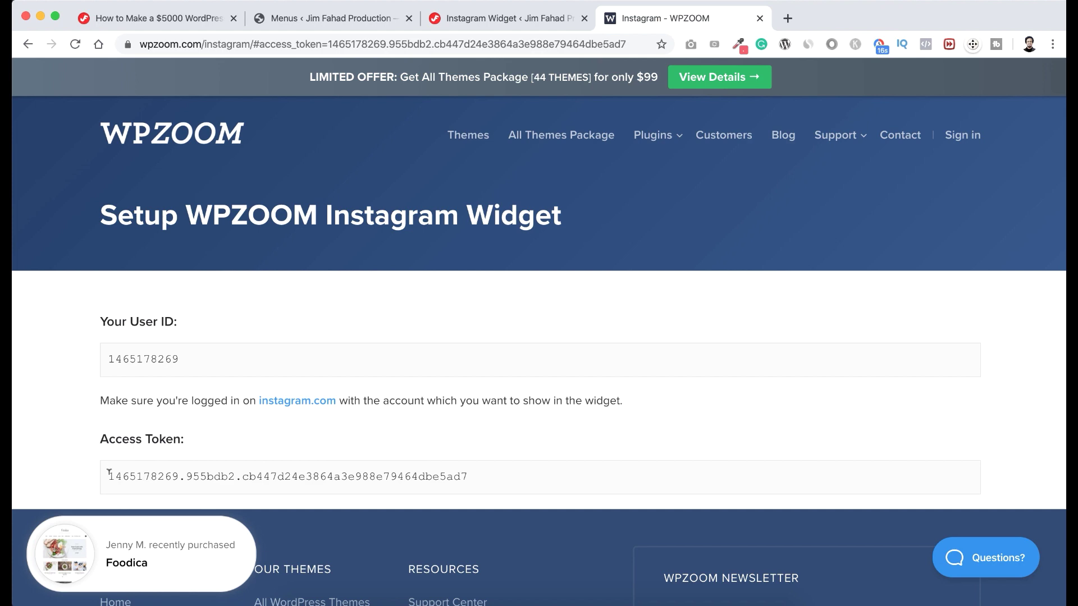
pyautogui.moveTo(109, 473); pyautogui.dragTo(507, 477)
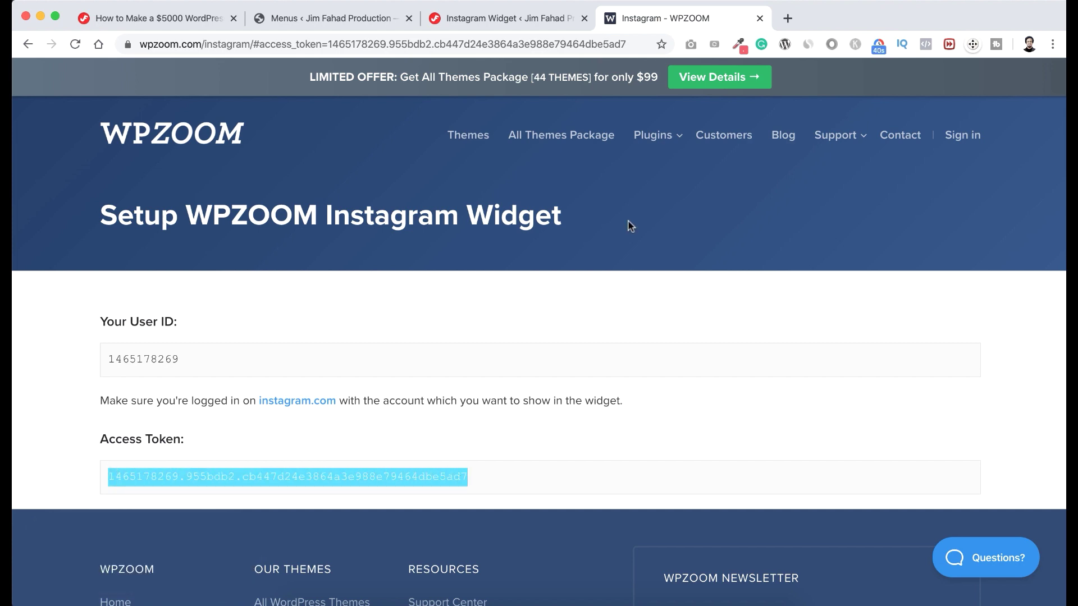
pyautogui.click(530, 21)
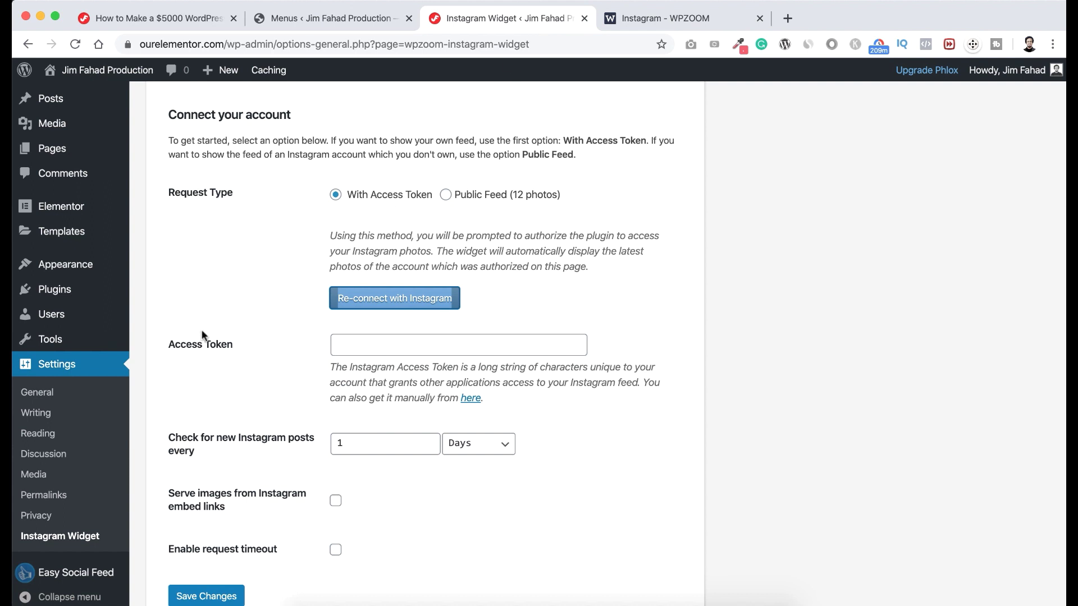
# Step: Autofill the saved token into the Access Token field and save the widget settings
pyautogui.click(362, 343)
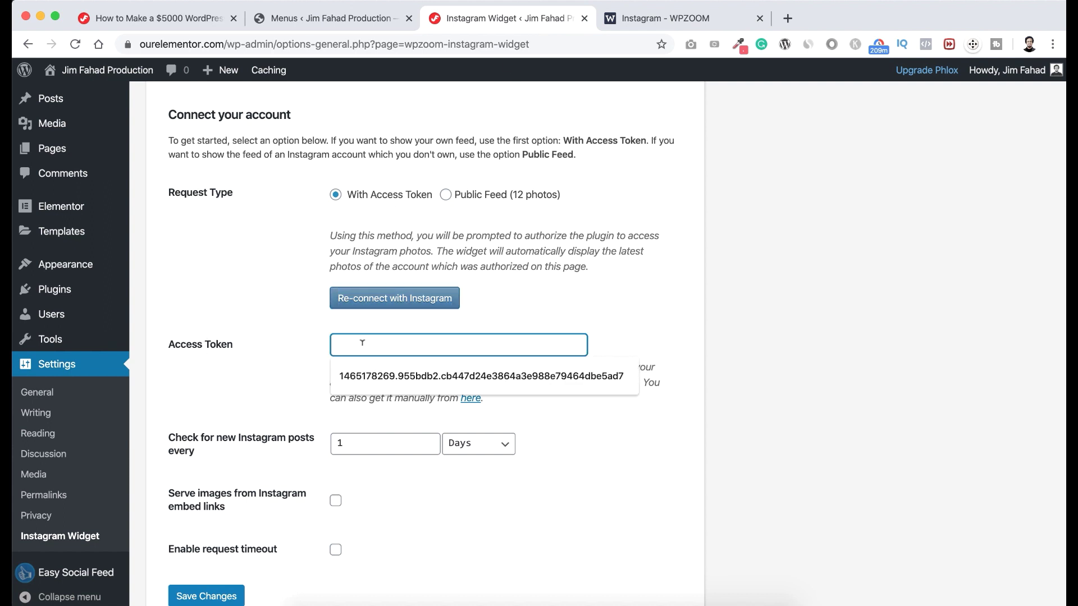
pyautogui.click(371, 376)
pyautogui.scroll(-2, 311, 348)
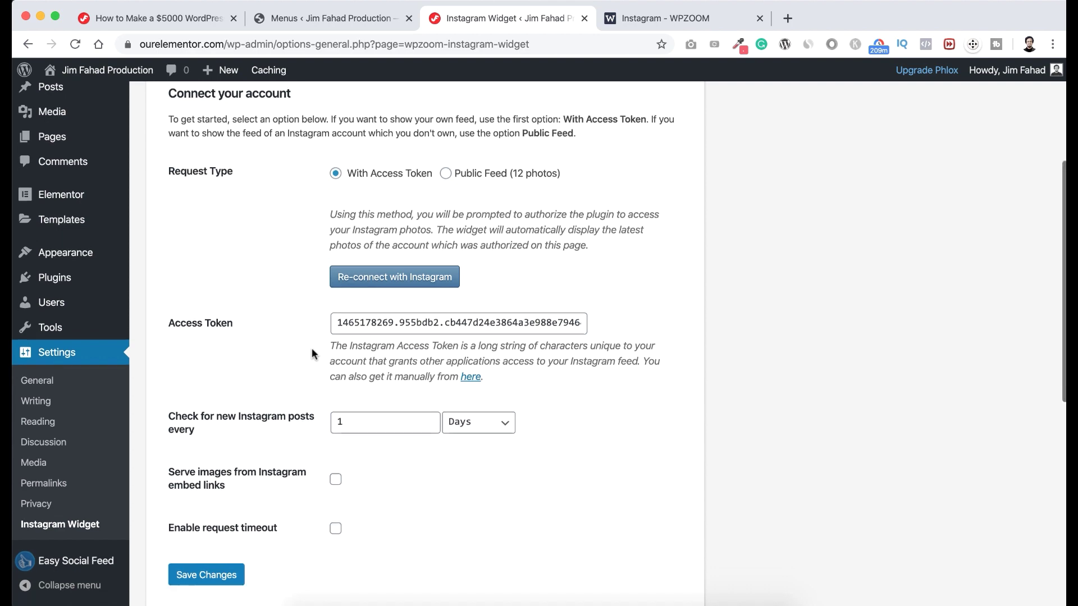
pyautogui.click(213, 552)
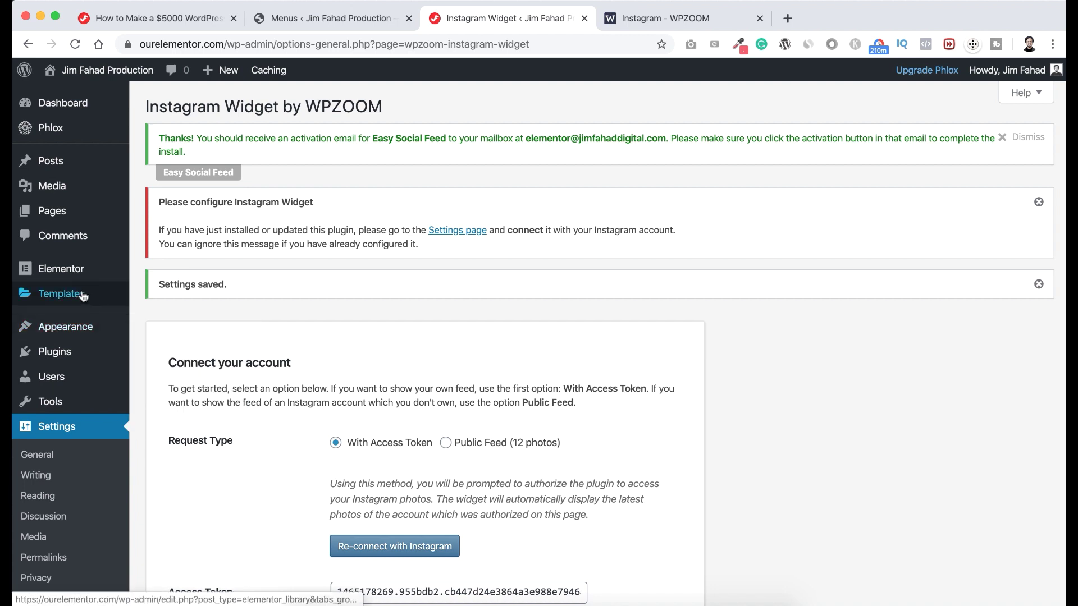
pyautogui.moveTo(93, 296)
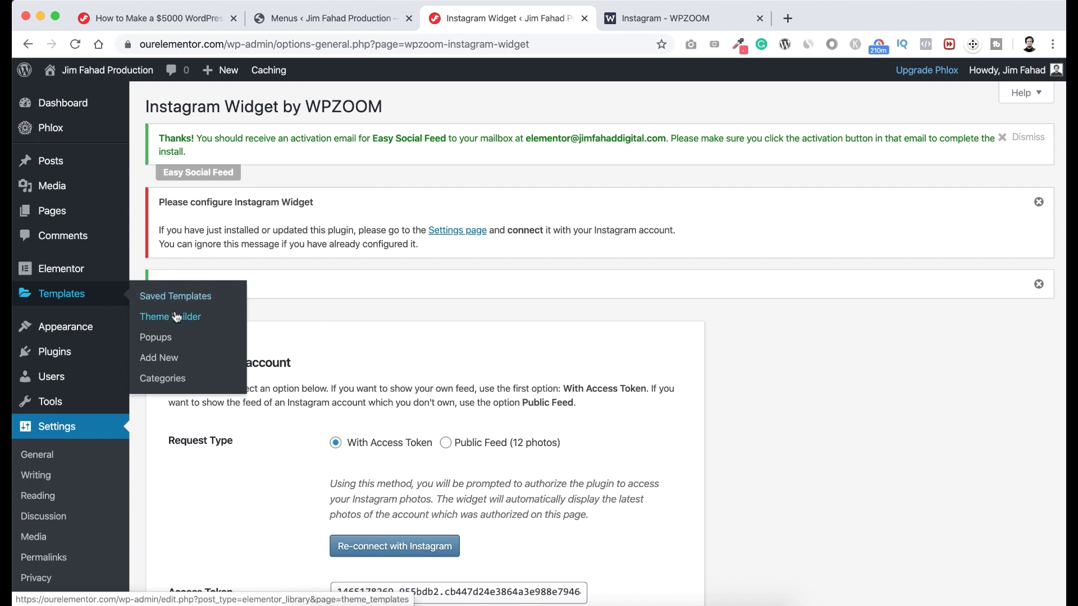
# Step: Add a new template with type Footer, name it 'Footer 1', and create it
pyautogui.click(167, 357)
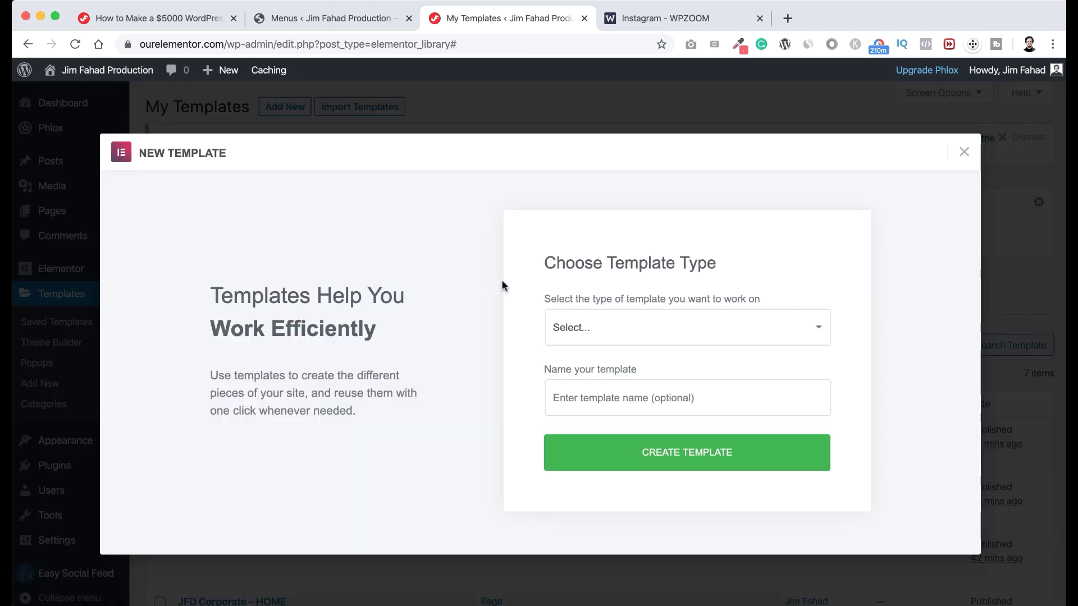
pyautogui.click(585, 329)
pyautogui.click(584, 384)
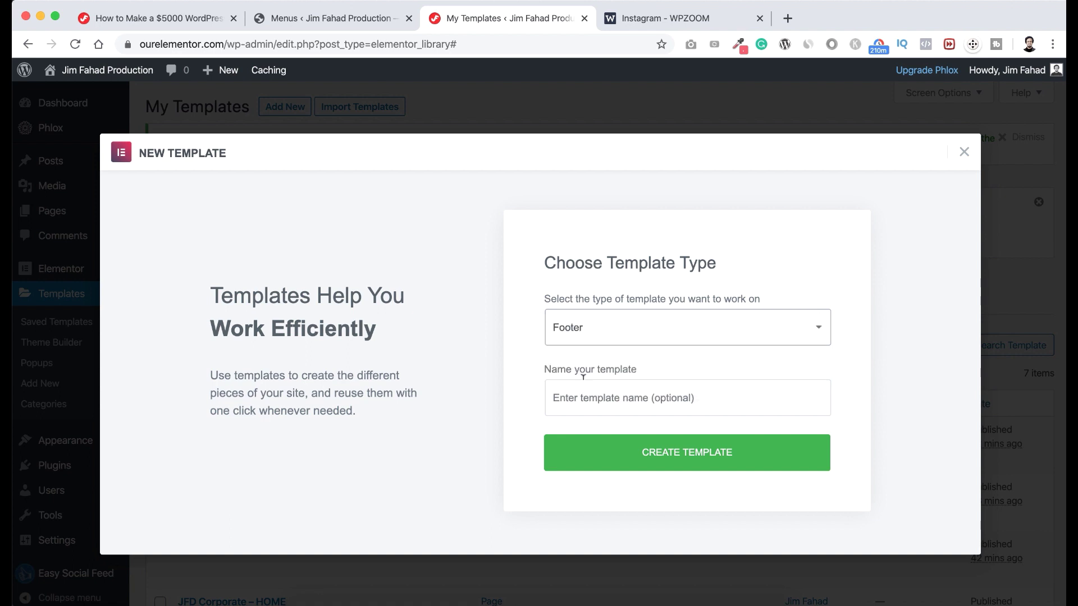
pyautogui.click(583, 397)
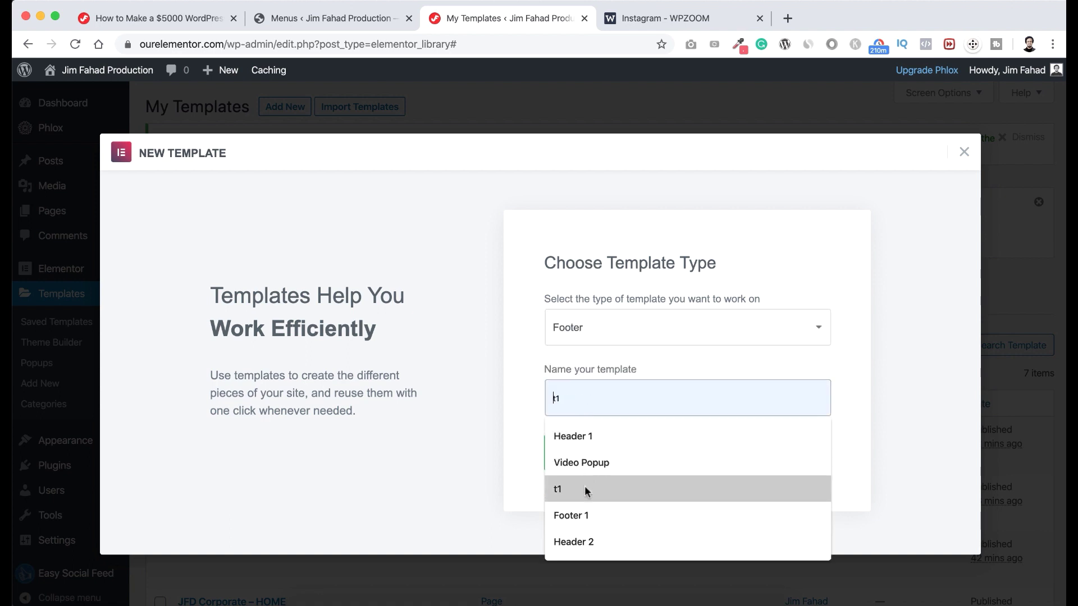
pyautogui.click(584, 516)
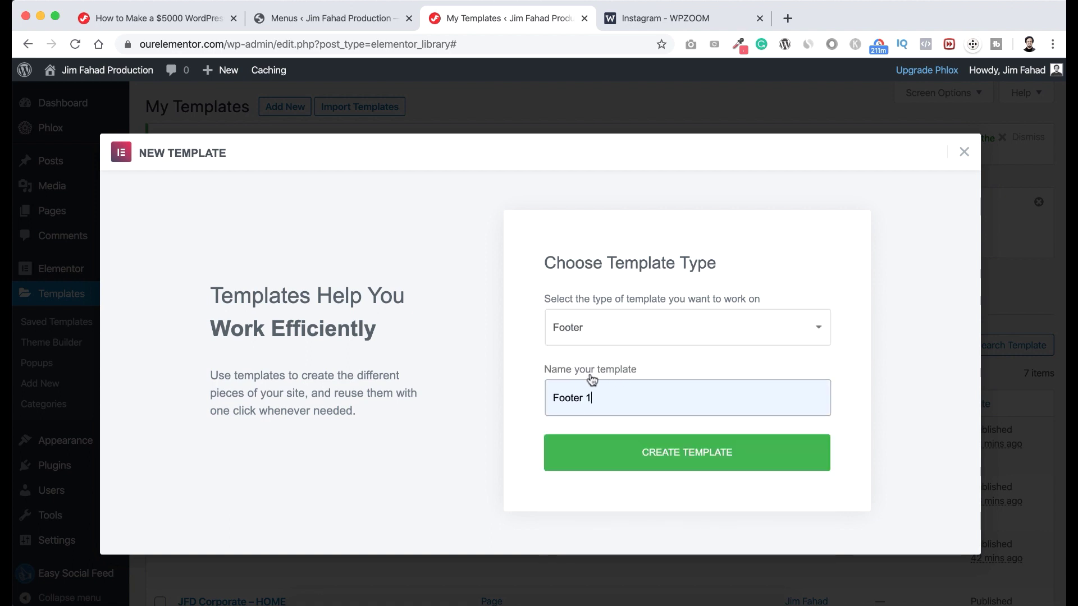
pyautogui.click(674, 458)
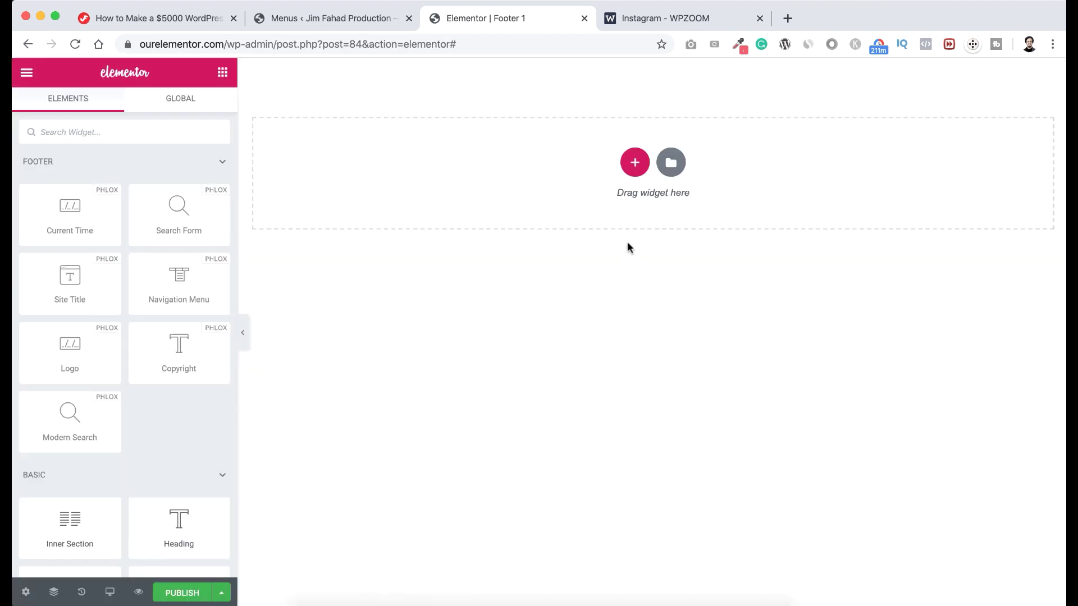
# Step: Insert a new section with the two-column structure into the empty footer
pyautogui.click(636, 165)
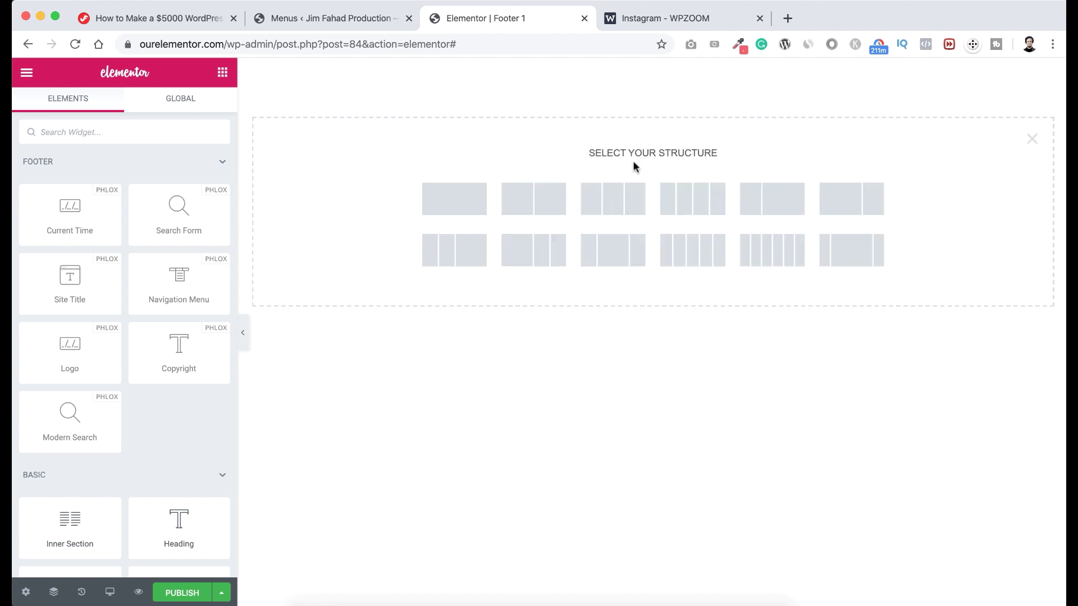
pyautogui.click(548, 201)
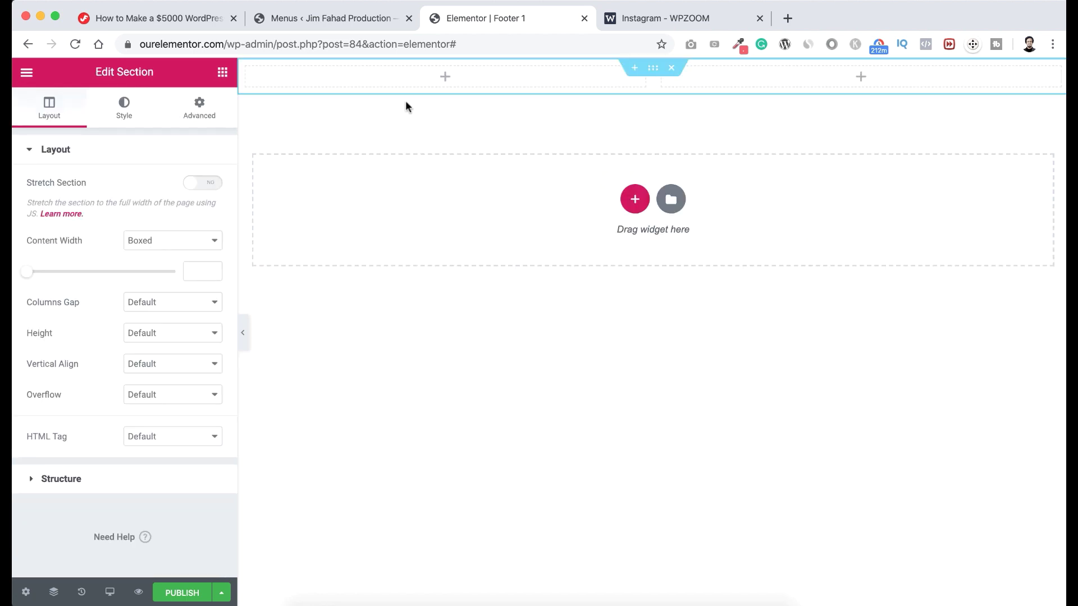
pyautogui.click(223, 72)
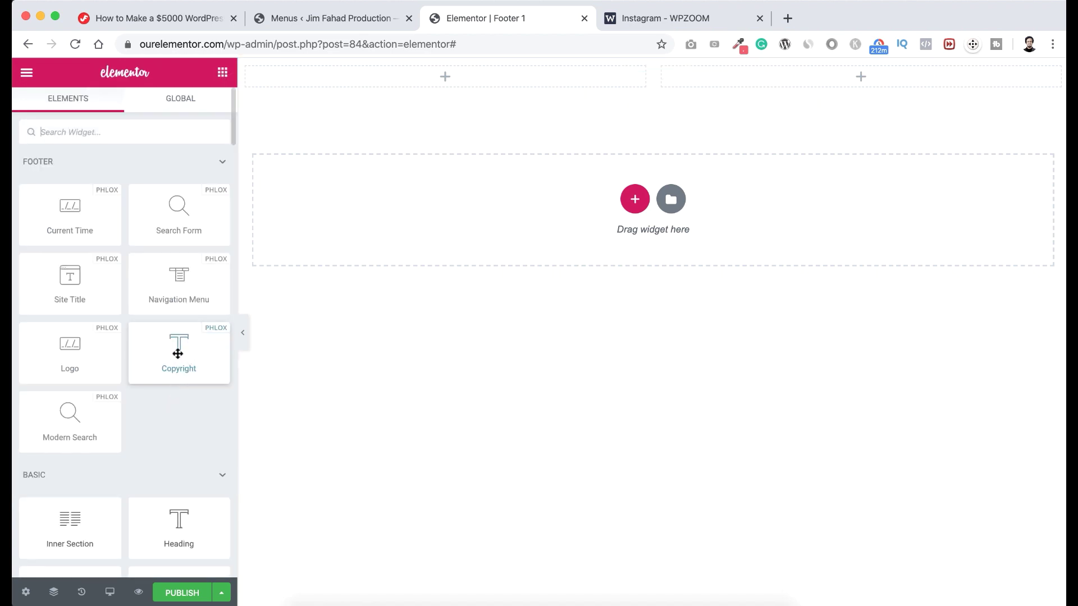
# Step: Drop a Copyright widget into the left column and review its year and site-name text
pyautogui.moveTo(177, 353); pyautogui.dragTo(416, 75)
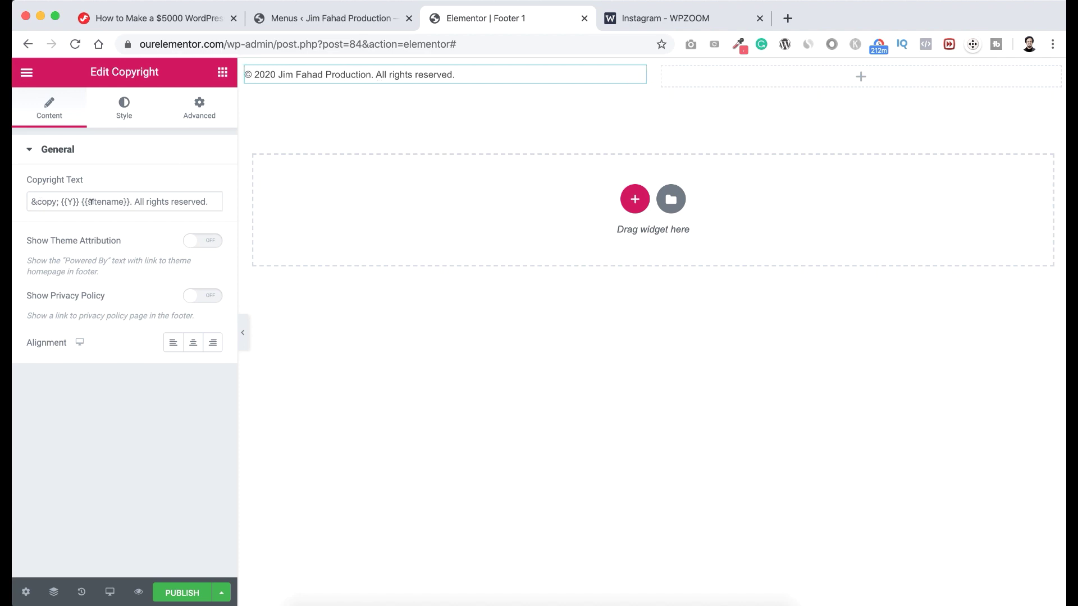
pyautogui.moveTo(62, 199); pyautogui.dragTo(78, 199)
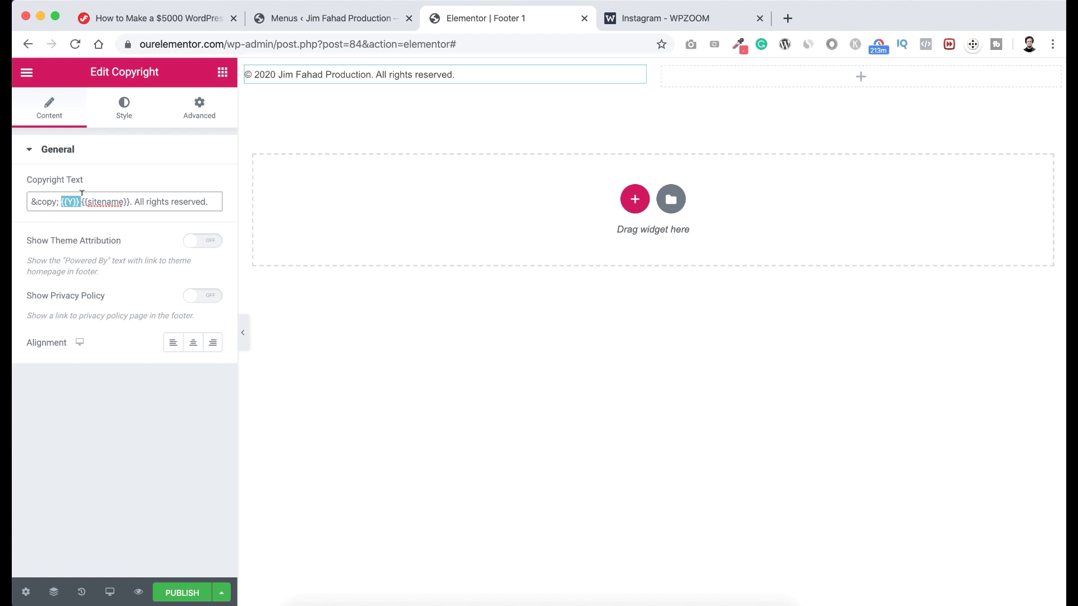
pyautogui.click(103, 200)
pyautogui.moveTo(82, 200); pyautogui.dragTo(132, 199)
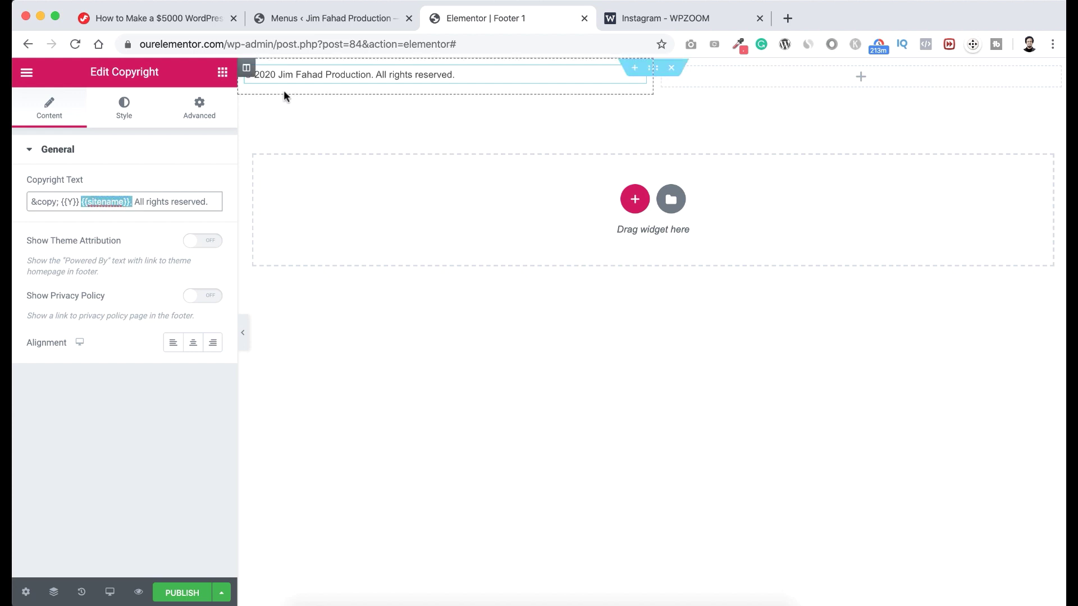
pyautogui.click(301, 115)
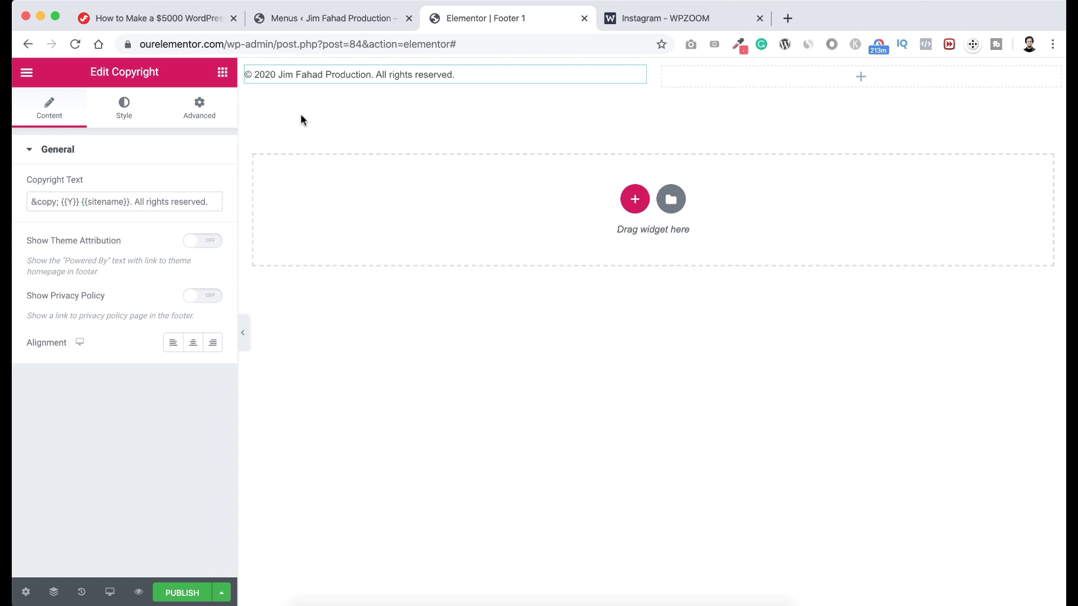
pyautogui.click(209, 200)
pyautogui.moveTo(209, 198); pyautogui.dragTo(26, 198)
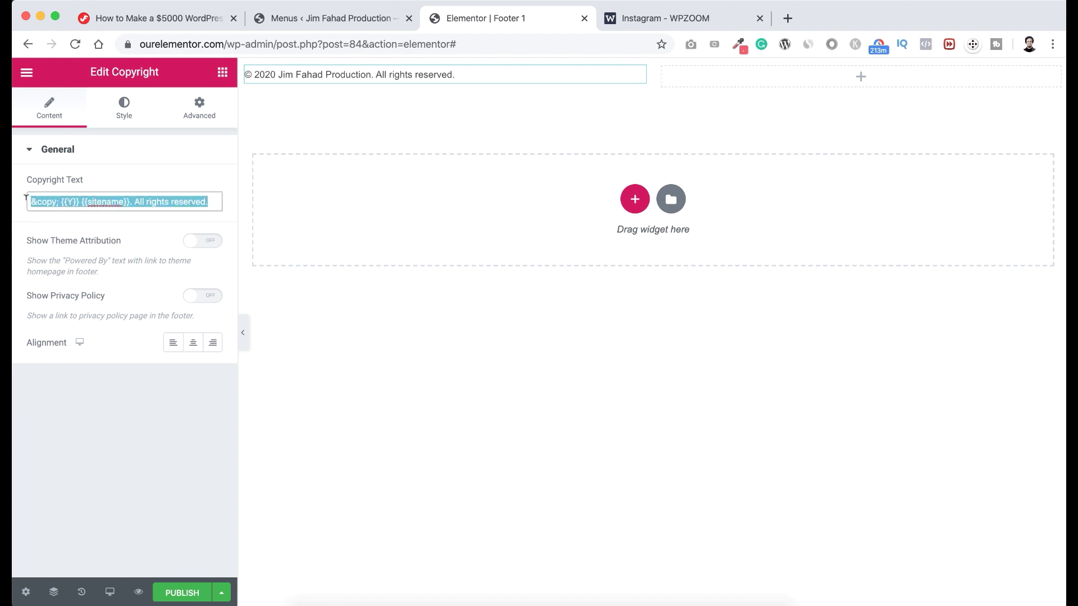
pyautogui.click(328, 112)
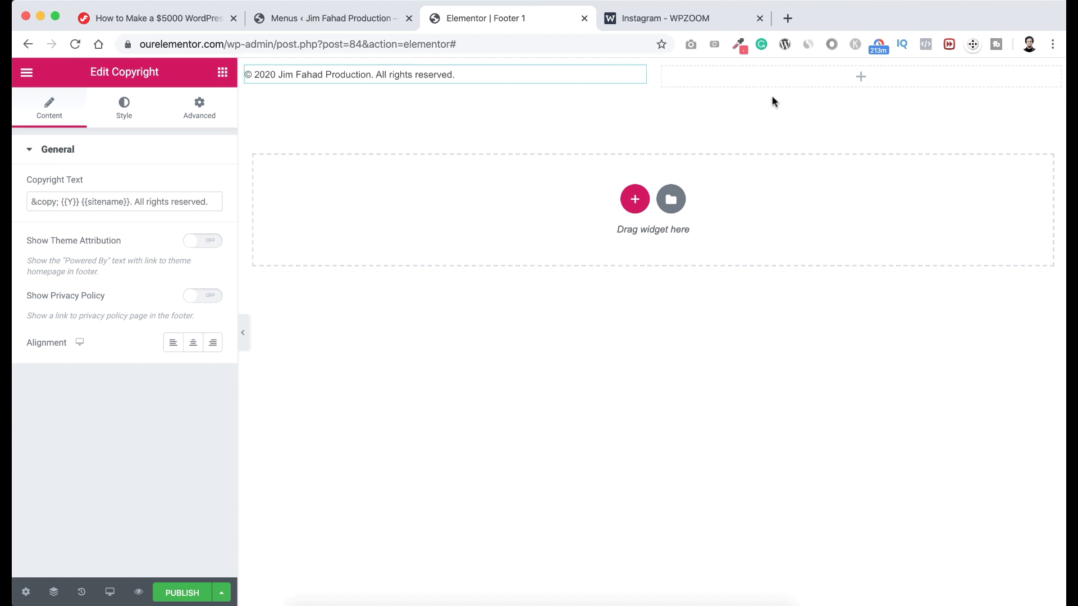
pyautogui.click(862, 79)
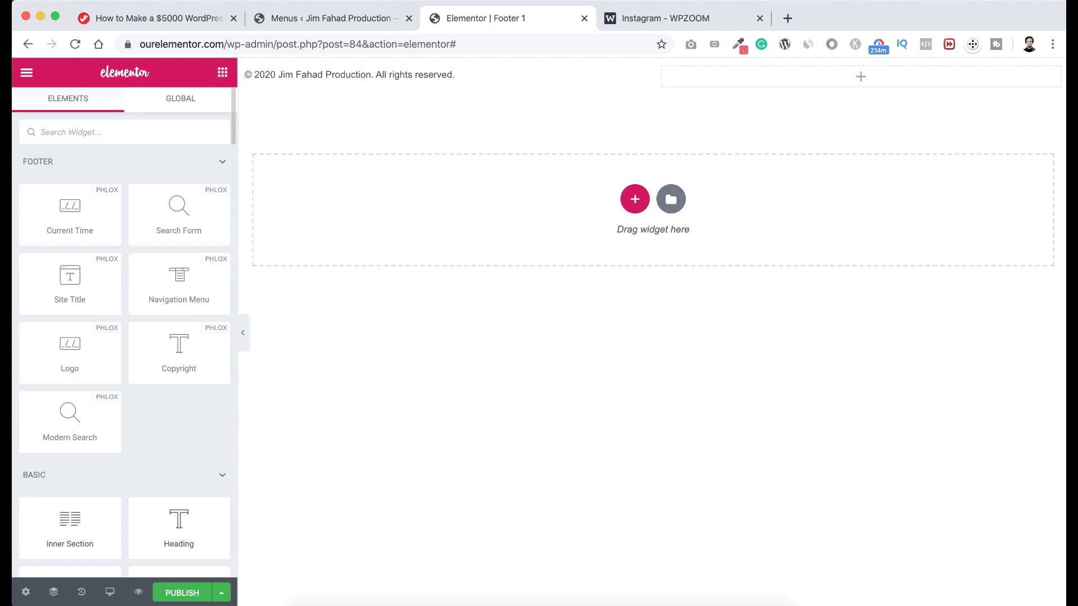
# Step: Drop Social Icons into the right column and add a fourth Pinterest icon
pyautogui.write('social')
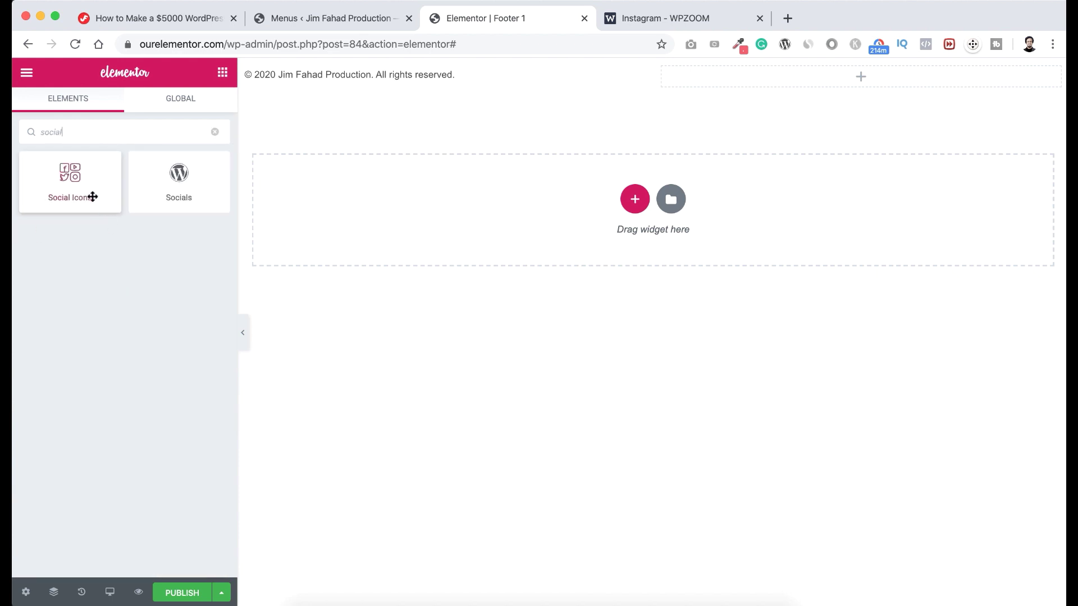
pyautogui.moveTo(70, 183); pyautogui.dragTo(870, 76)
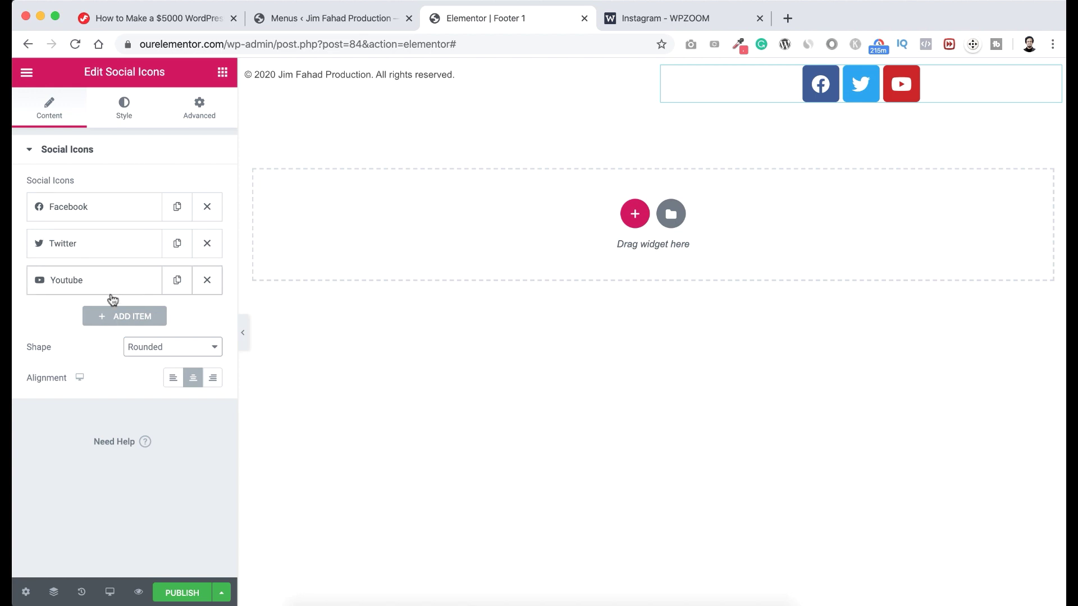
pyautogui.click(119, 318)
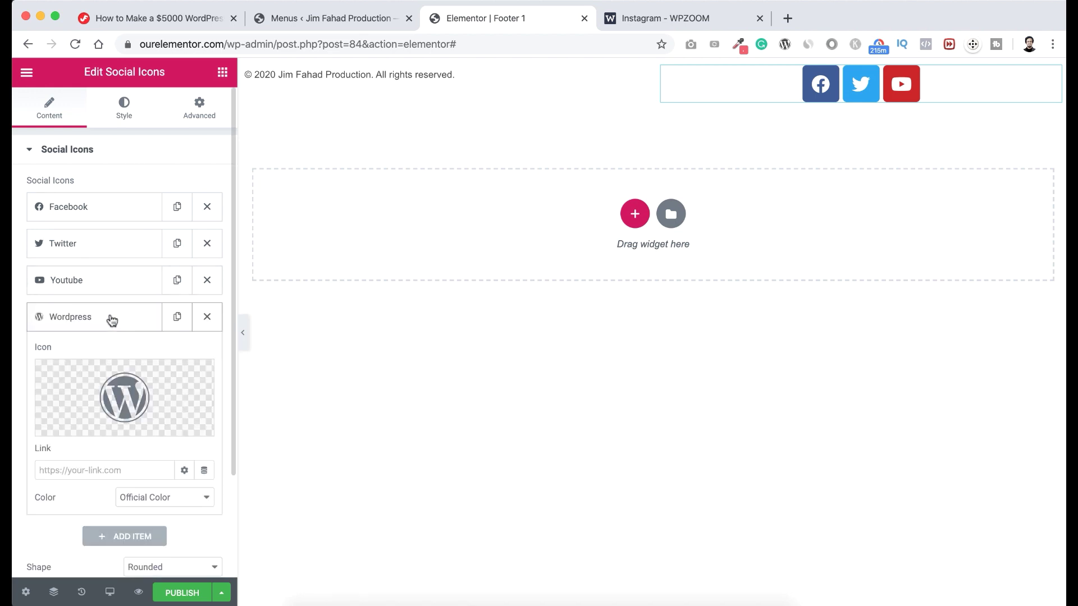
pyautogui.click(123, 395)
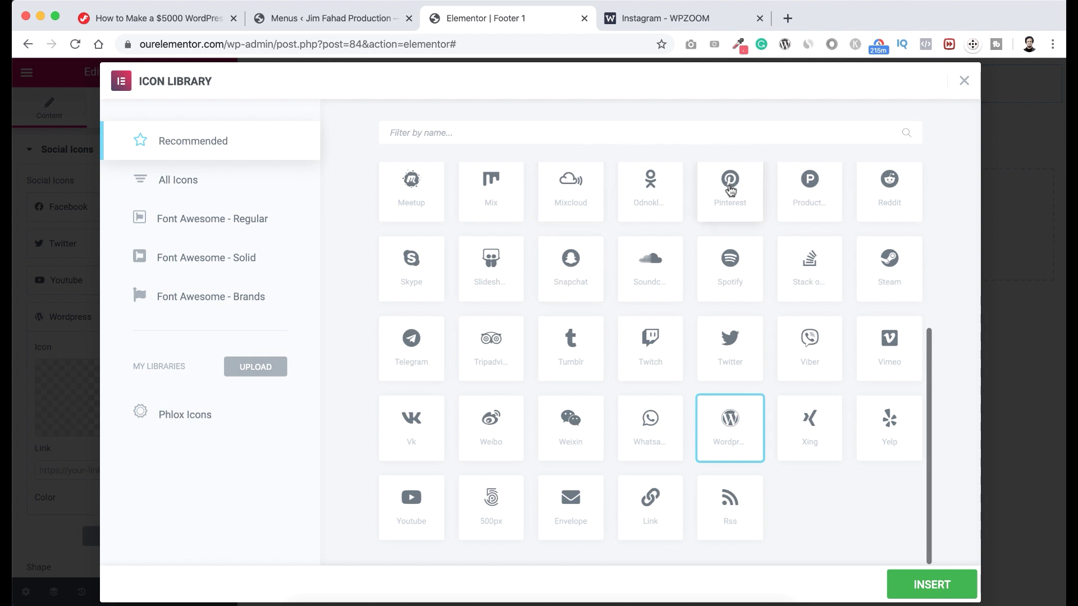
pyautogui.click(730, 185)
pyautogui.click(910, 578)
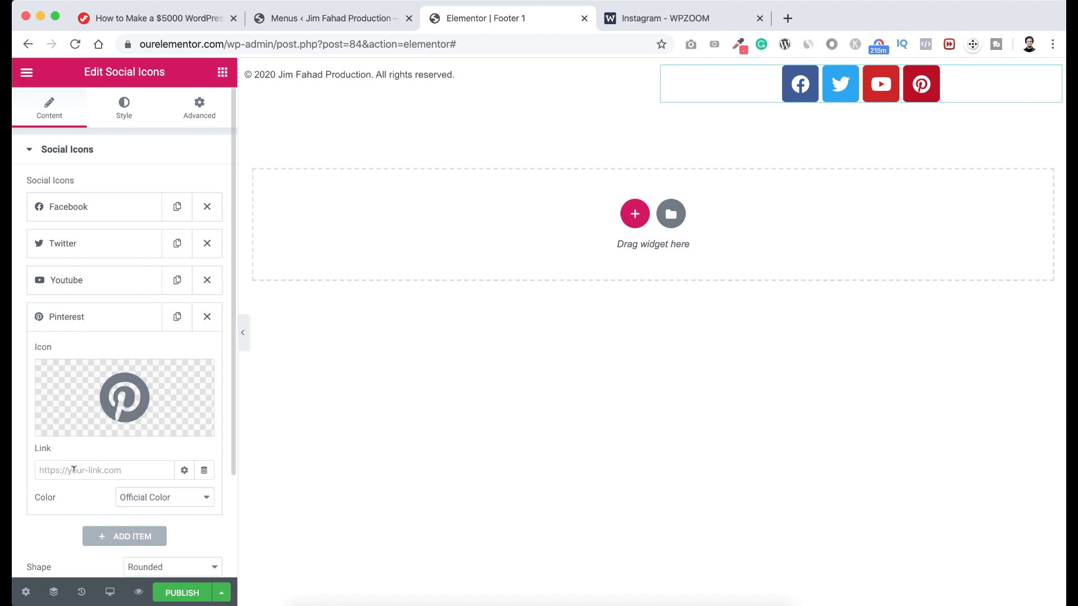
pyautogui.click(66, 470)
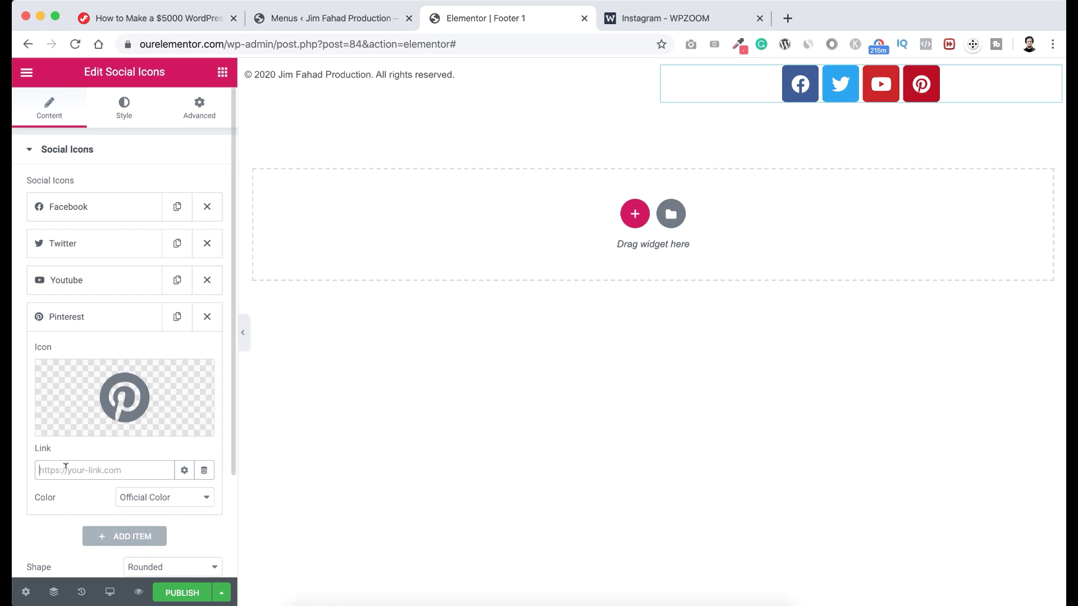
# Step: Expand the Facebook, Twitter and YouTube icon items to check their link fields
pyautogui.click(91, 208)
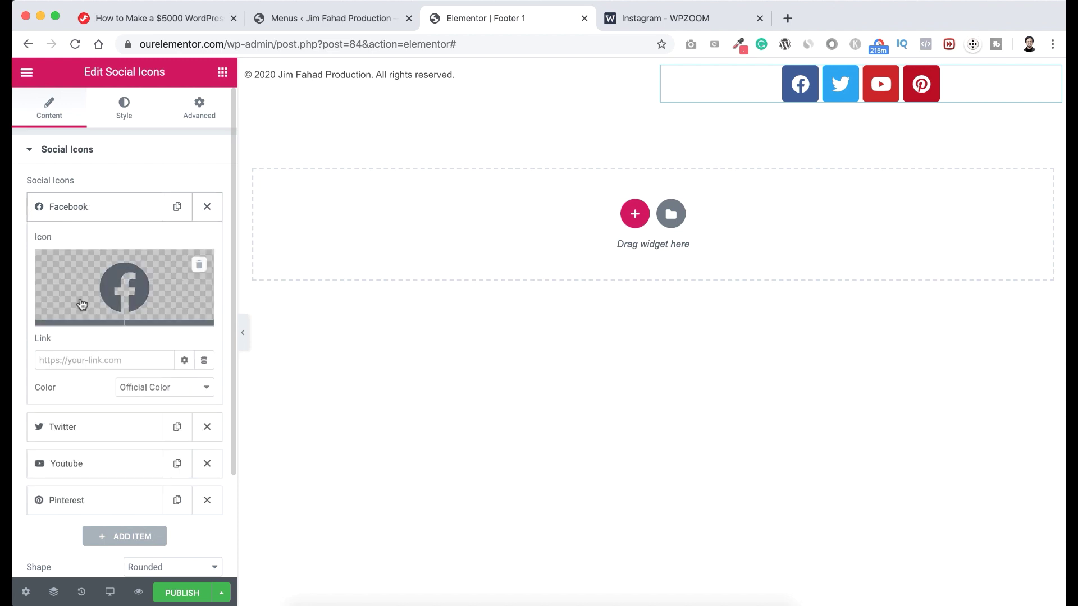
pyautogui.click(64, 358)
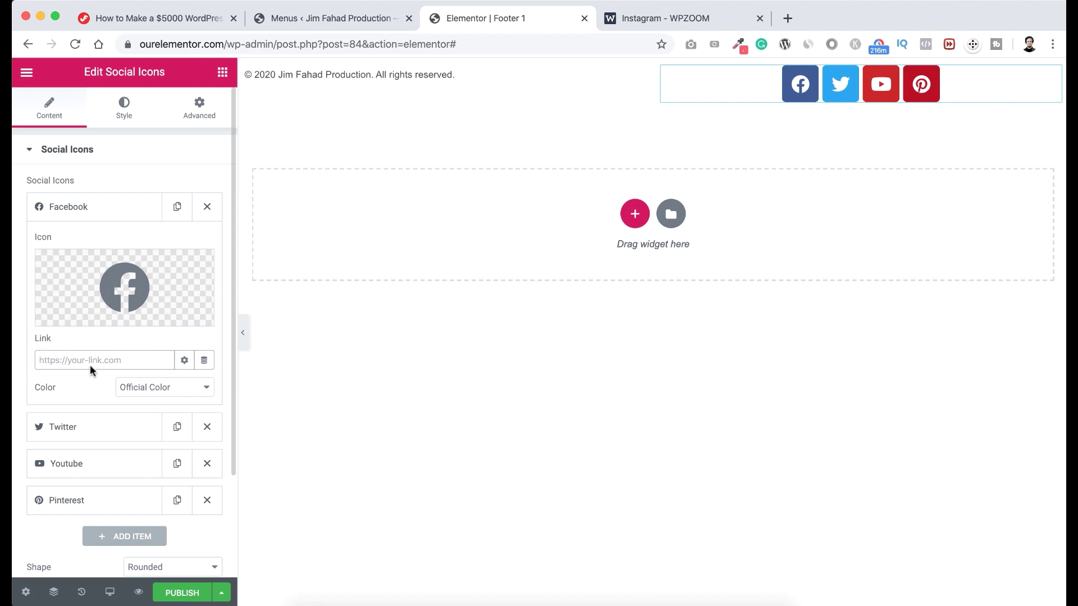
pyautogui.click(88, 432)
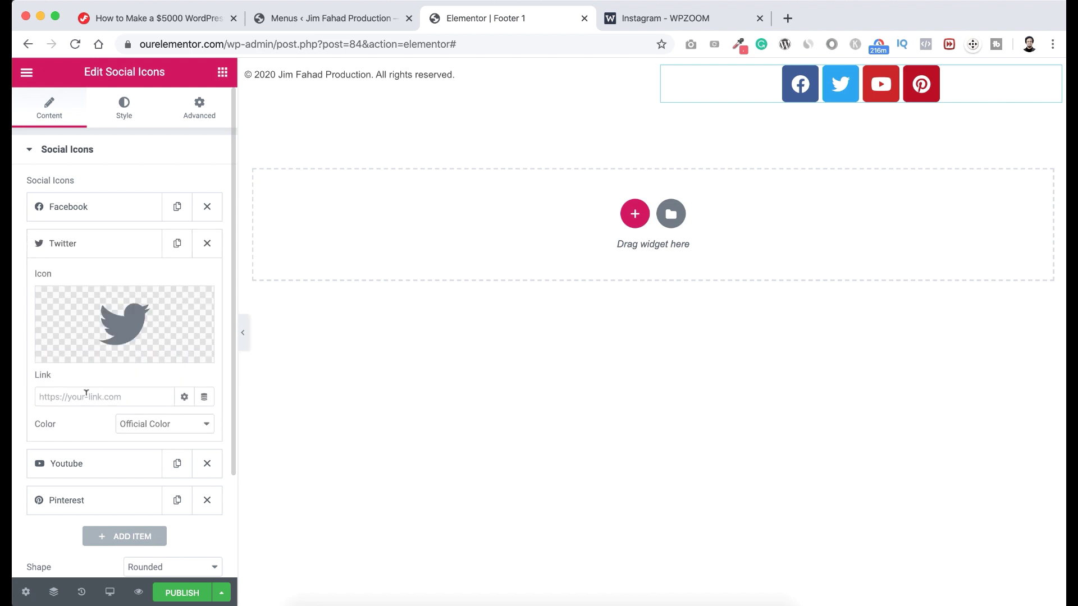
pyautogui.click(81, 465)
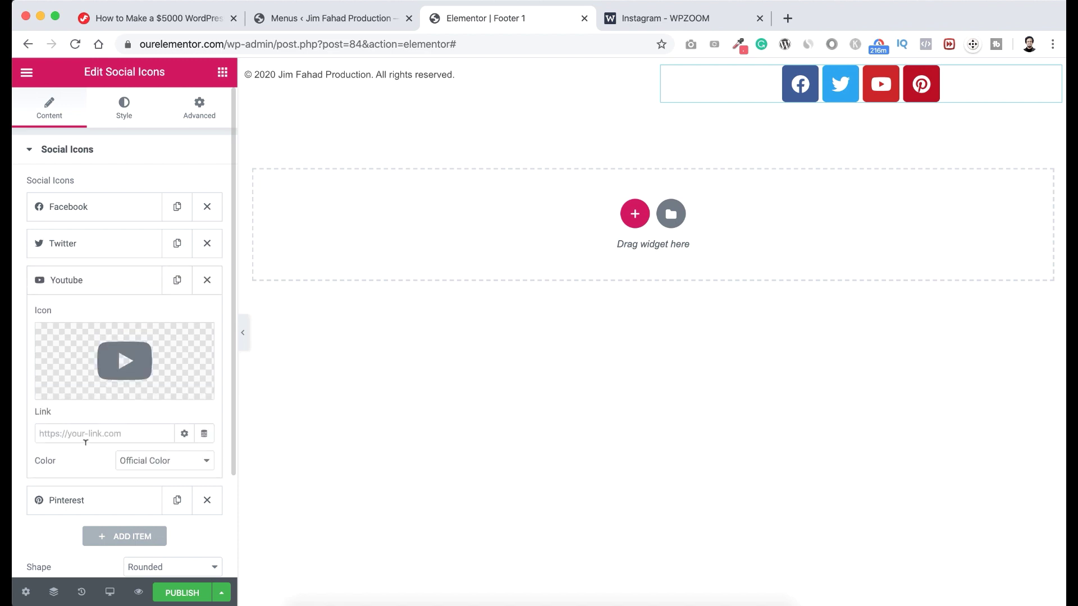
pyautogui.click(78, 430)
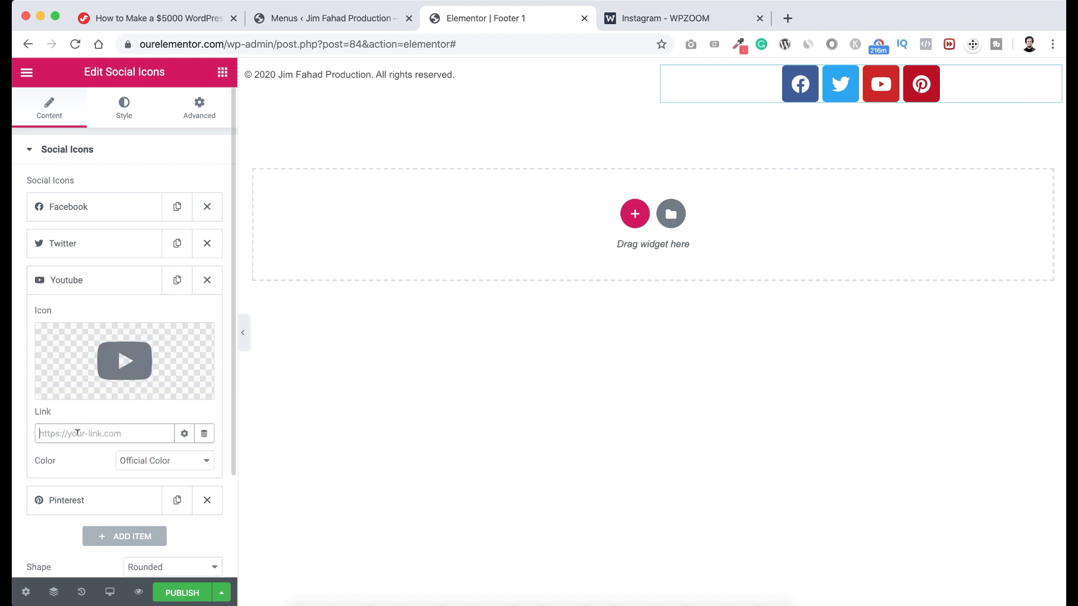
pyautogui.scroll(-4, 82, 462)
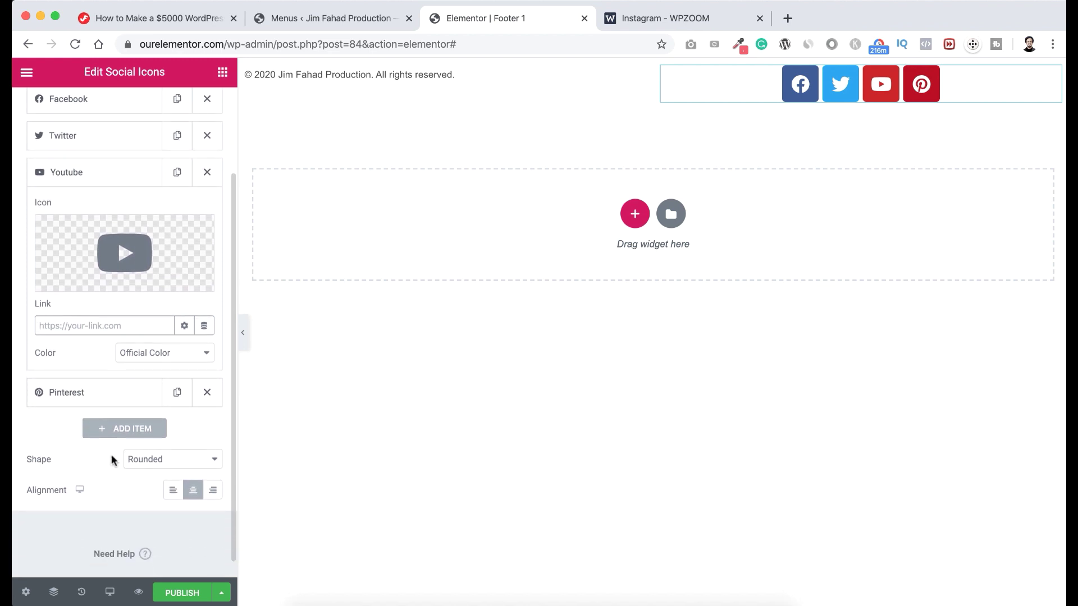
# Step: Set the social icons' shape to Circle and alignment to Right
pyautogui.click(162, 462)
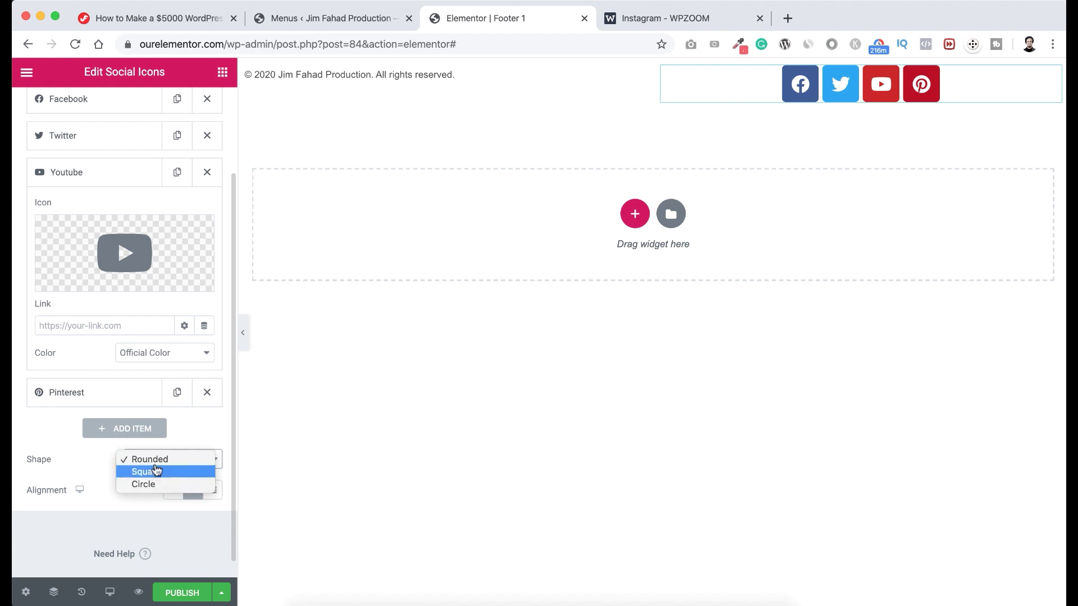
pyautogui.click(158, 484)
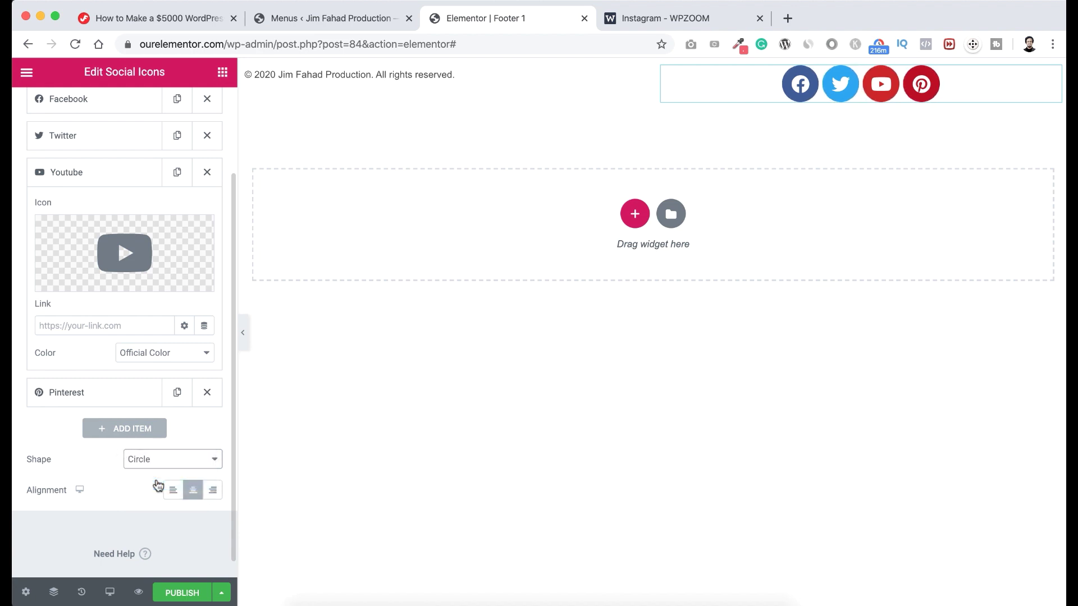
pyautogui.click(214, 491)
pyautogui.scroll(2, 197, 451)
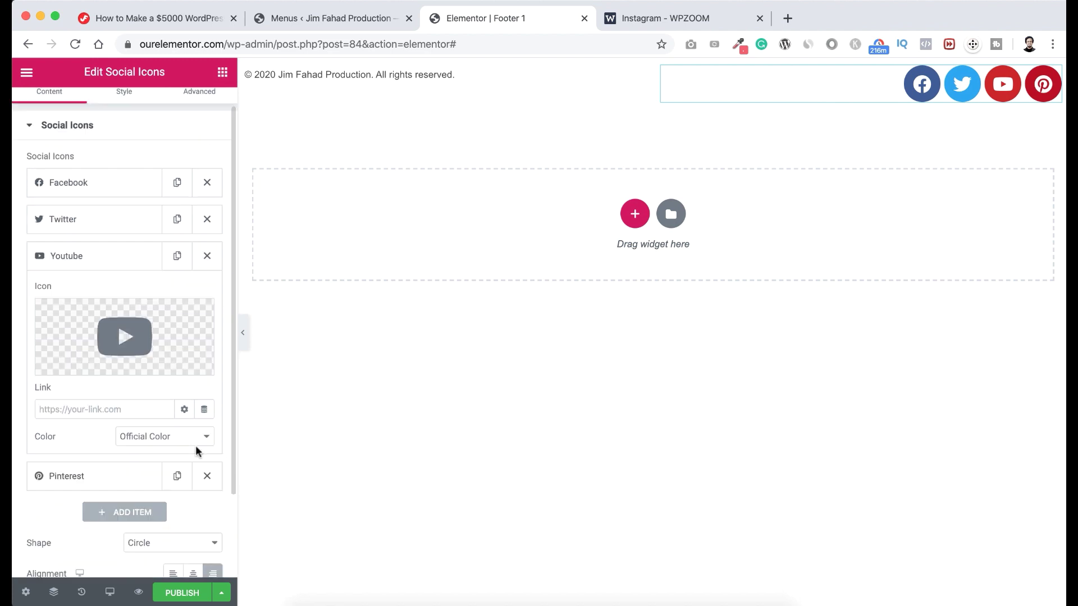
pyautogui.scroll(1, 198, 451)
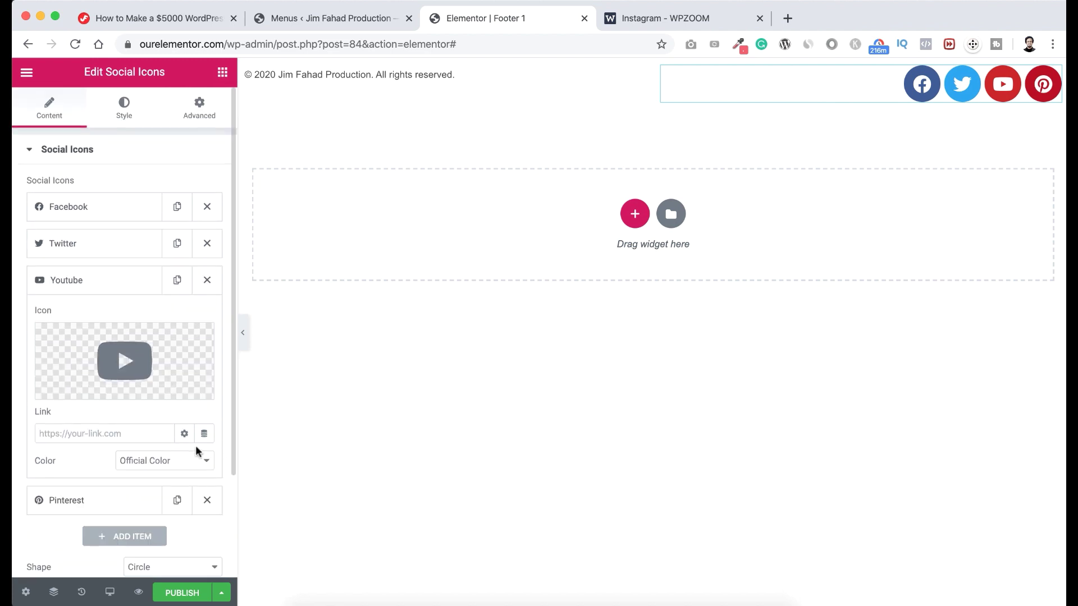
# Step: Switch the social icons to custom colours: primary white, secondary black
pyautogui.click(127, 115)
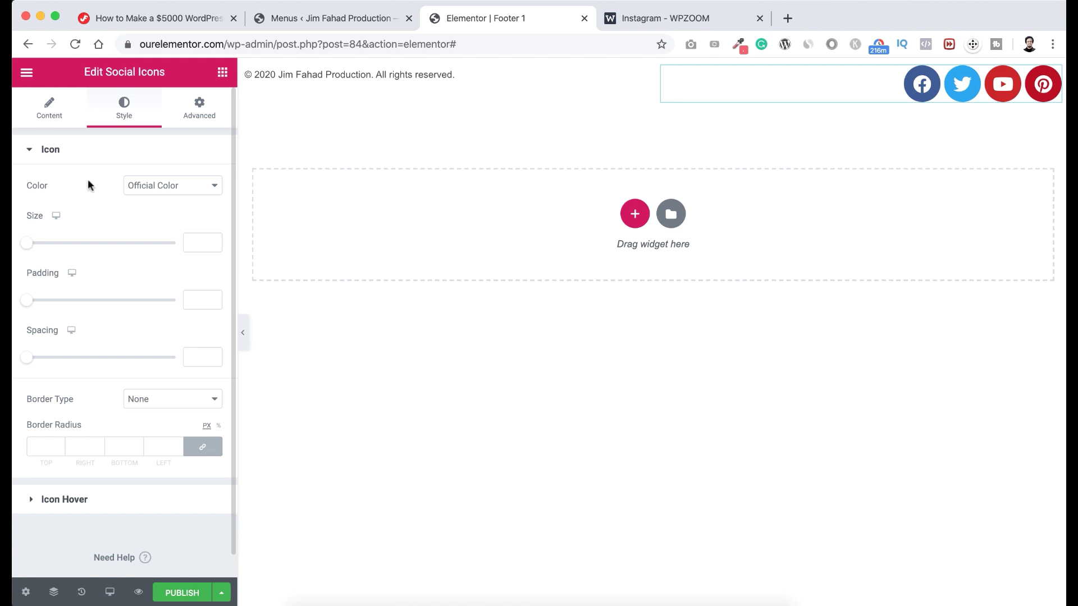
pyautogui.click(145, 185)
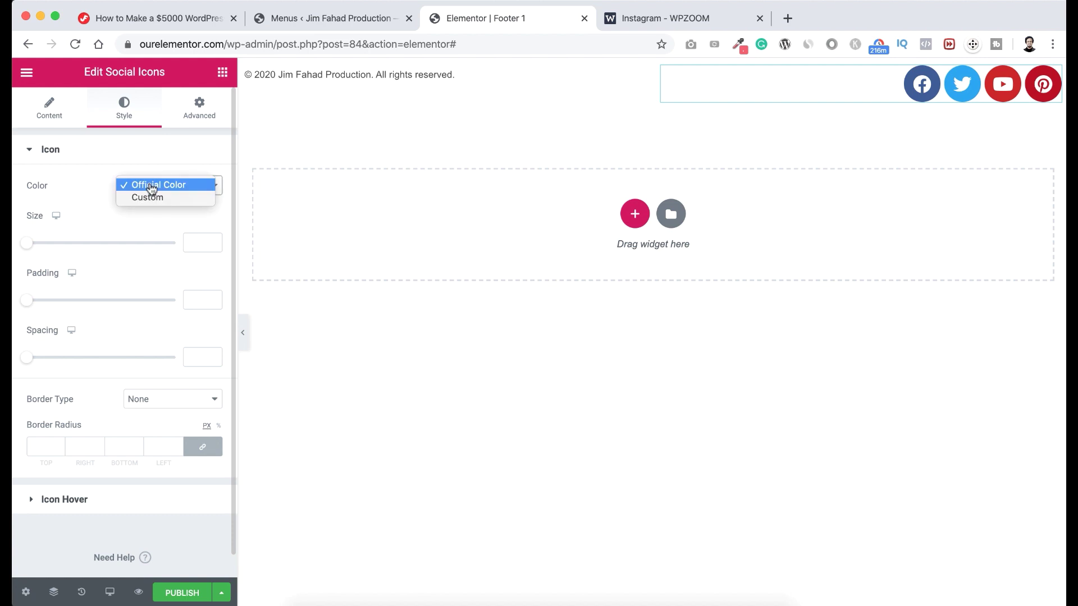
pyautogui.click(151, 198)
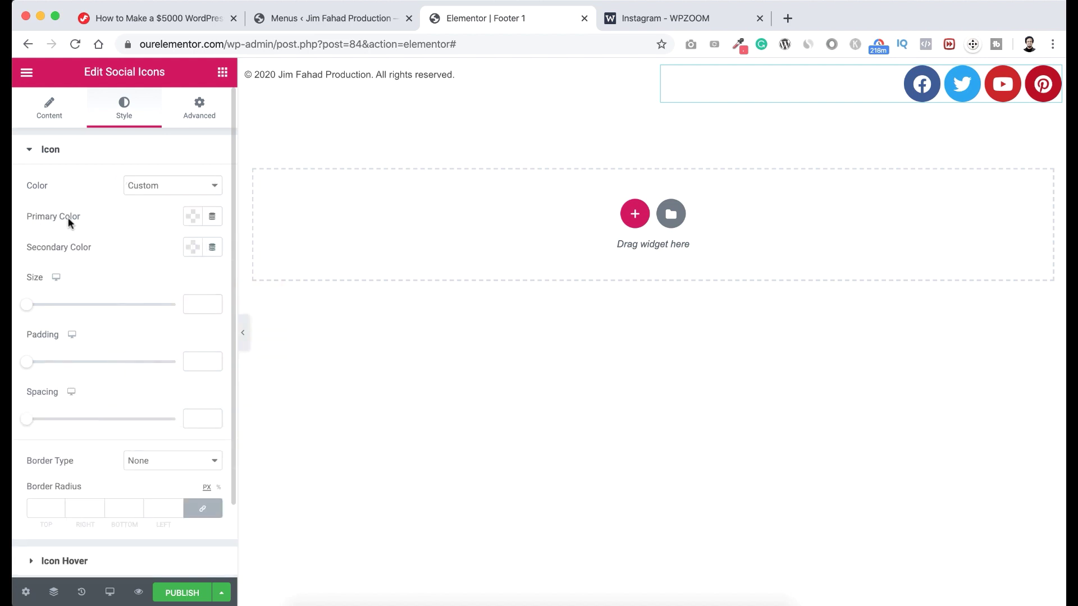
pyautogui.click(200, 220)
pyautogui.moveTo(144, 299); pyautogui.dragTo(88, 233)
pyautogui.click(88, 233)
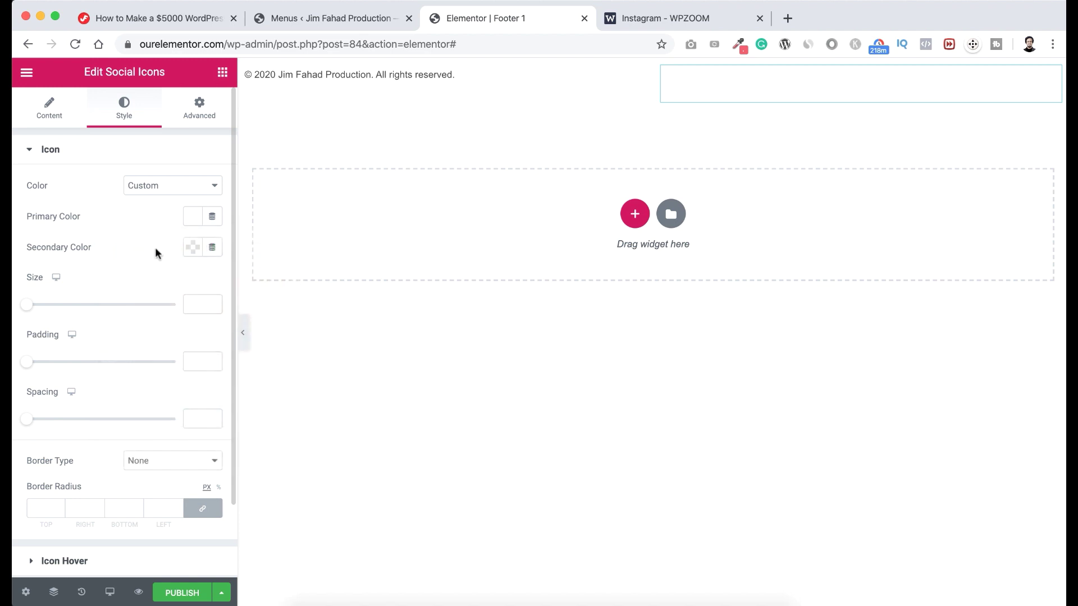
pyautogui.click(194, 248)
pyautogui.moveTo(161, 401); pyautogui.dragTo(163, 436)
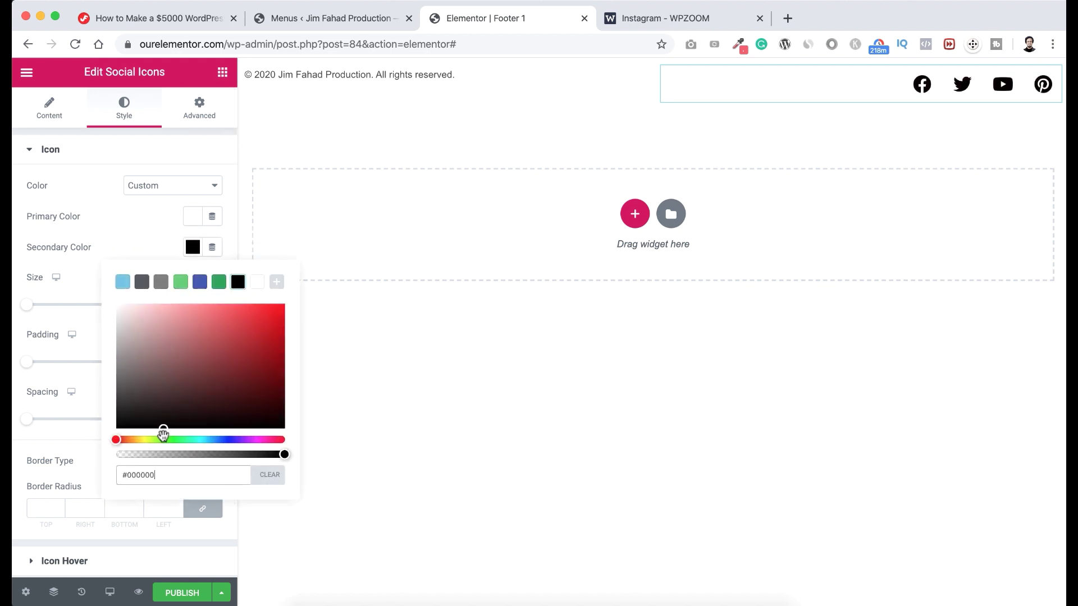
pyautogui.click(105, 232)
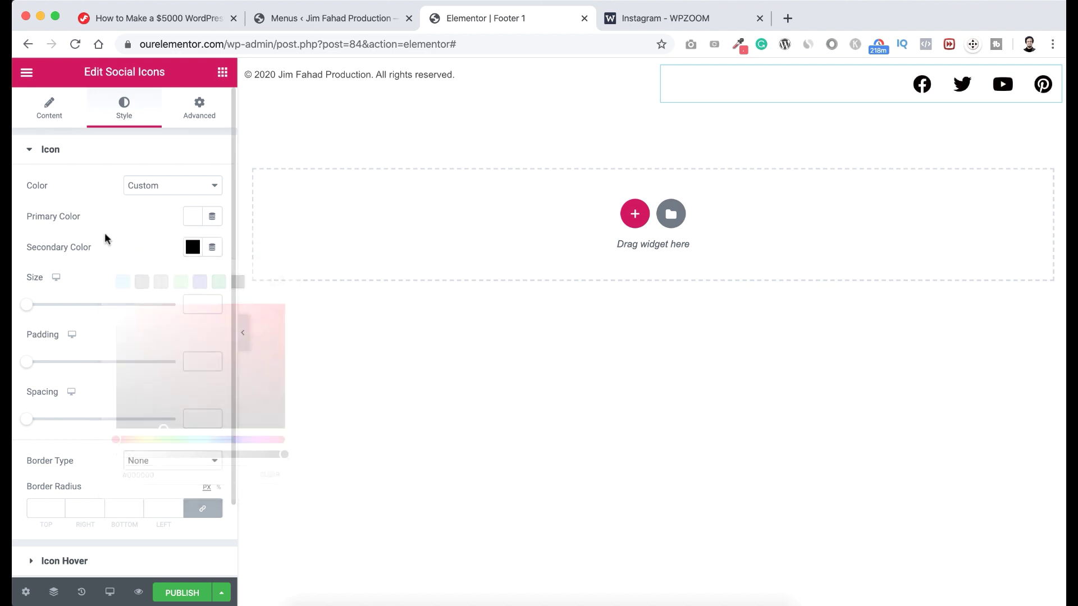
# Step: Set icon size 18, padding 0.5, spacing 0 and border type None
pyautogui.moveTo(29, 310); pyautogui.dragTo(35, 310)
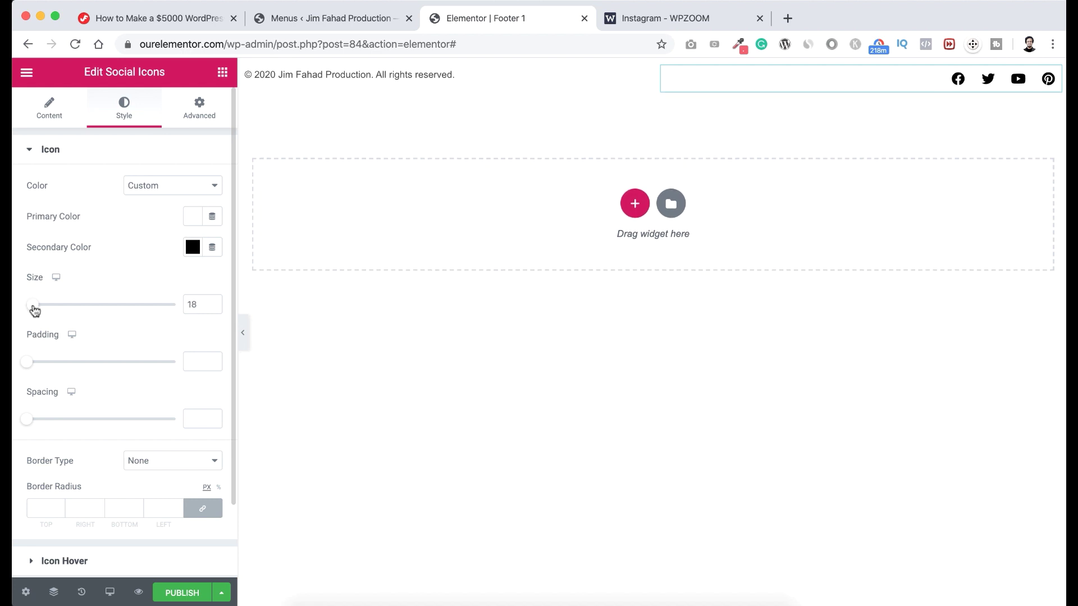
pyautogui.moveTo(28, 366); pyautogui.dragTo(43, 366)
pyautogui.moveTo(28, 423); pyautogui.dragTo(9, 404)
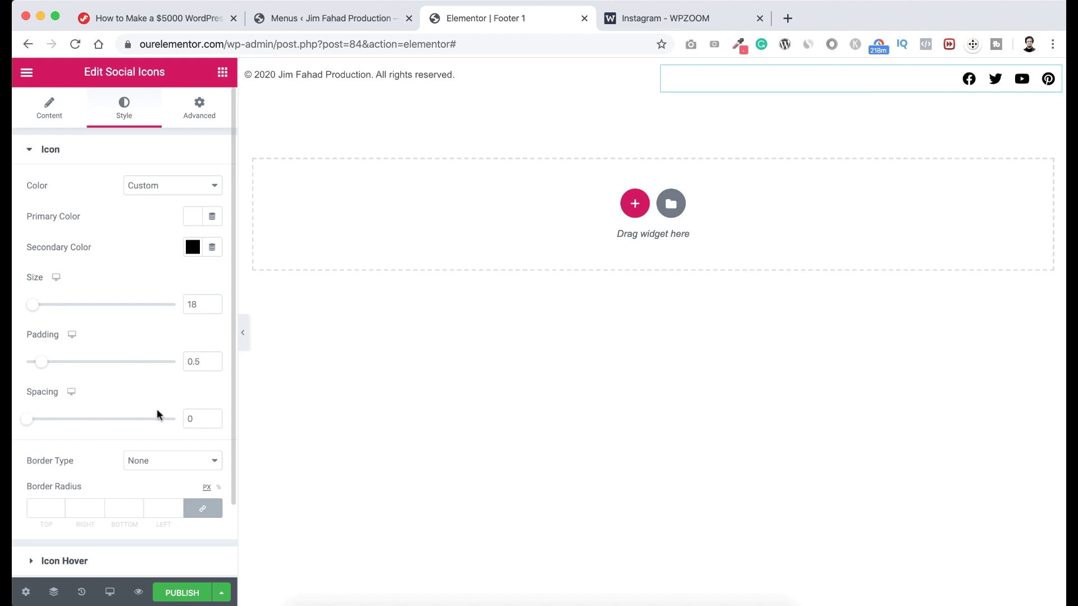
pyautogui.scroll(-2, 147, 390)
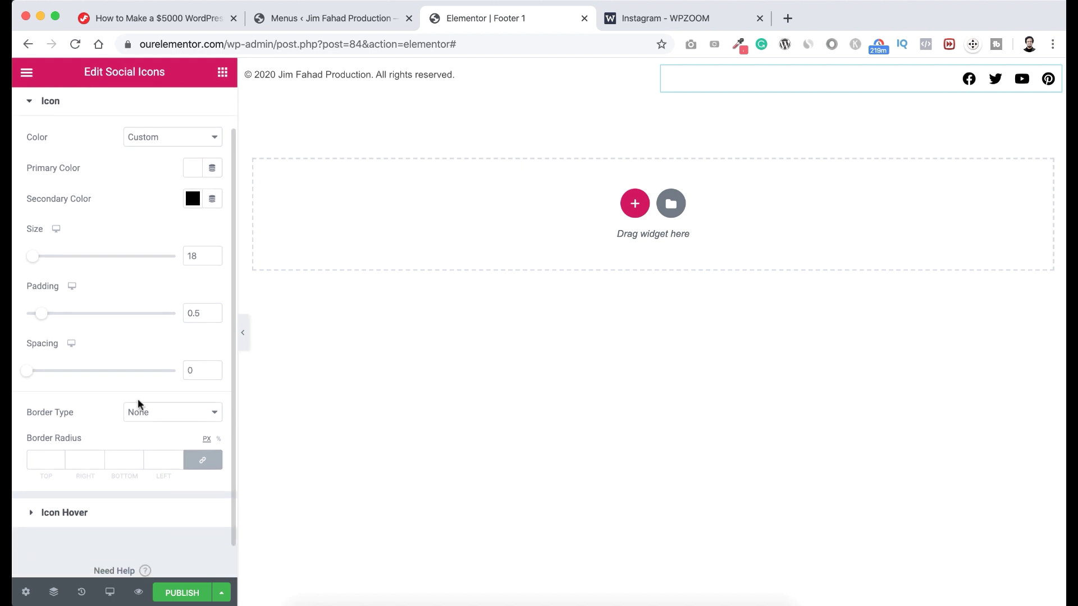
pyautogui.click(153, 416)
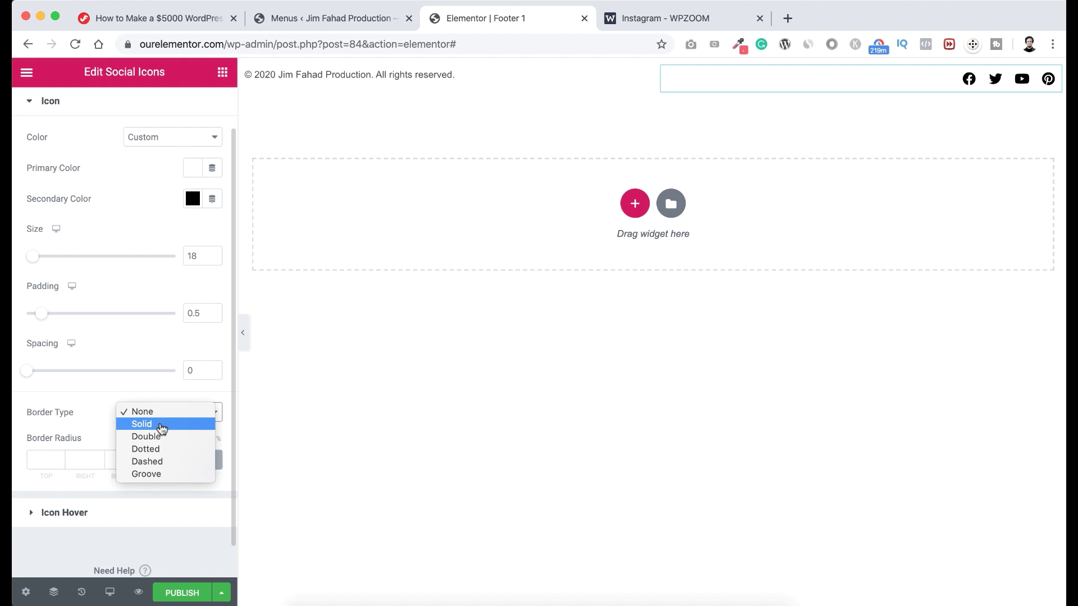
pyautogui.click(161, 427)
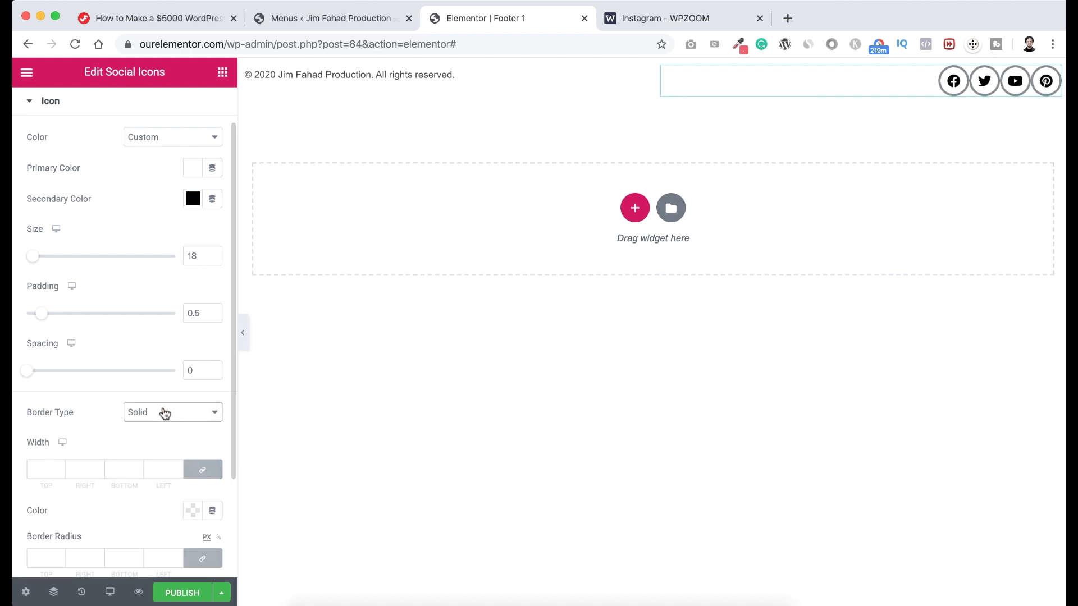
pyautogui.click(161, 413)
pyautogui.click(159, 398)
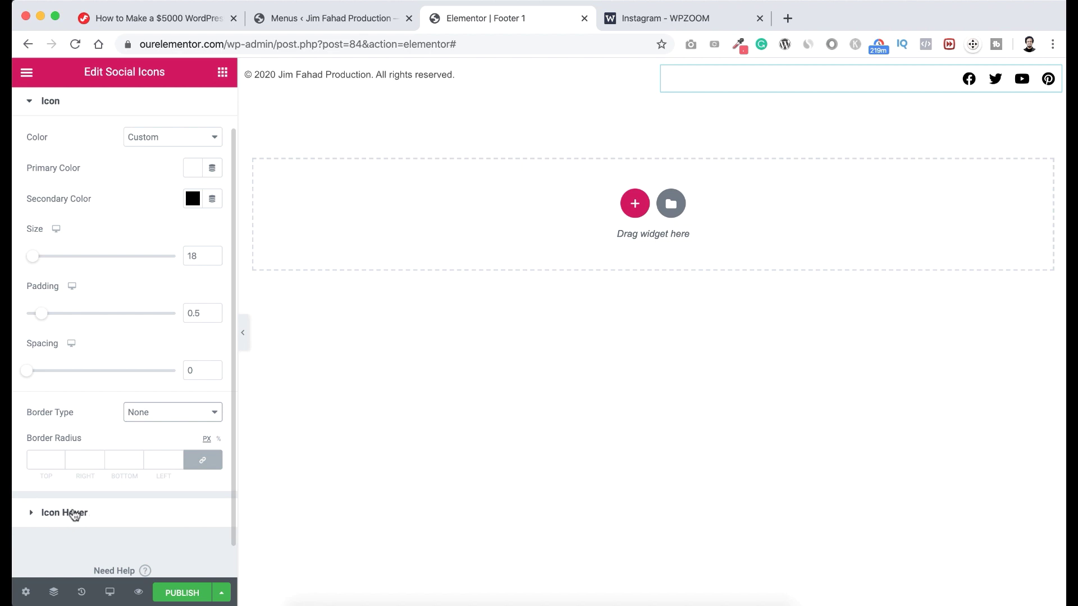
pyautogui.scroll(2, 56, 512)
pyautogui.moveTo(668, 82)
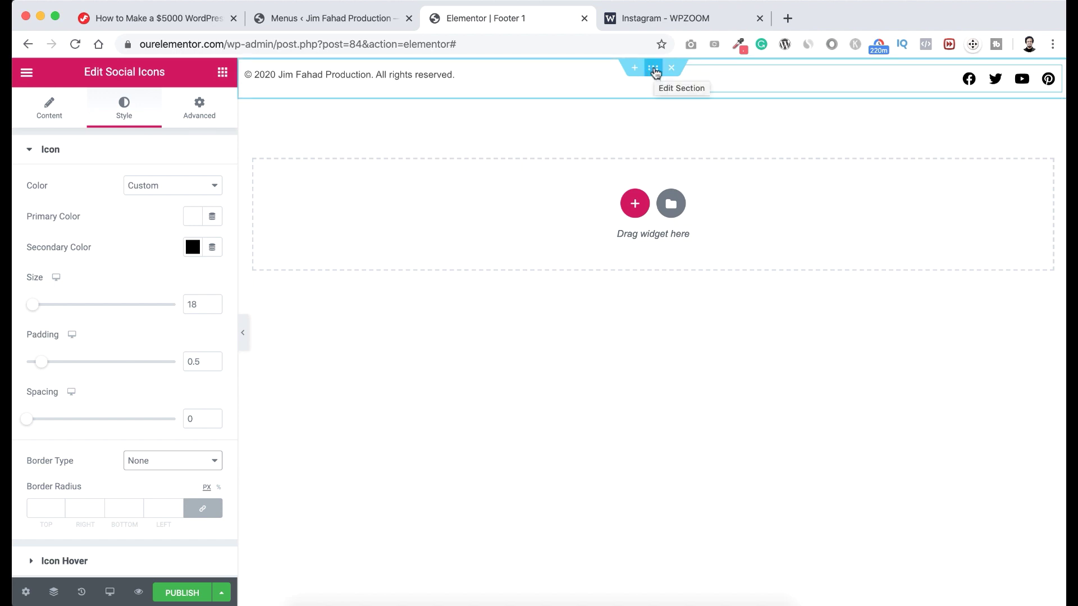
# Step: Give the footer section a classic dark red background colour
pyautogui.click(654, 70)
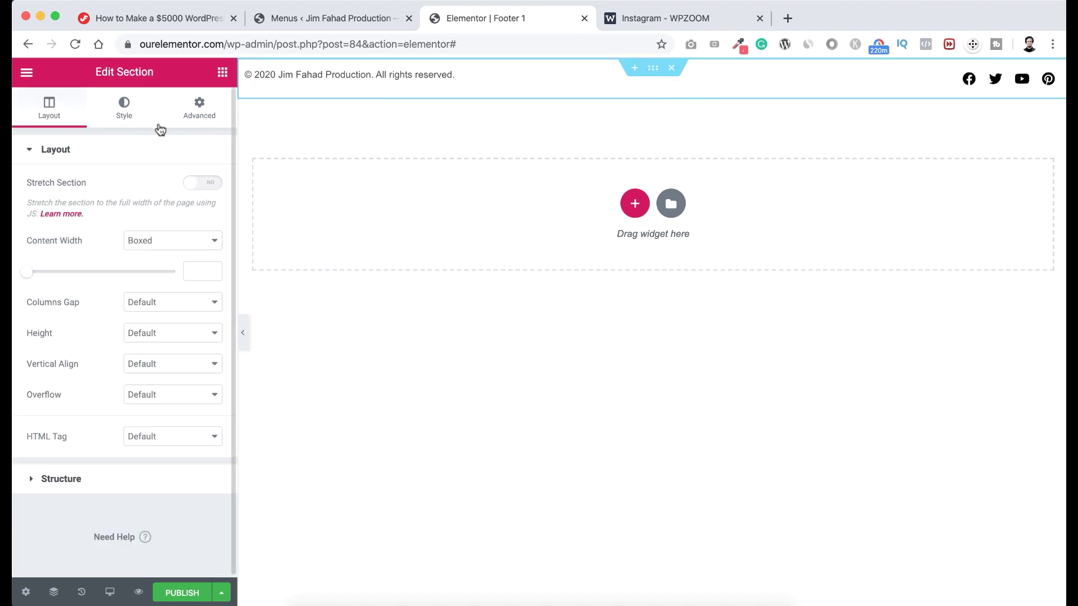
pyautogui.click(126, 117)
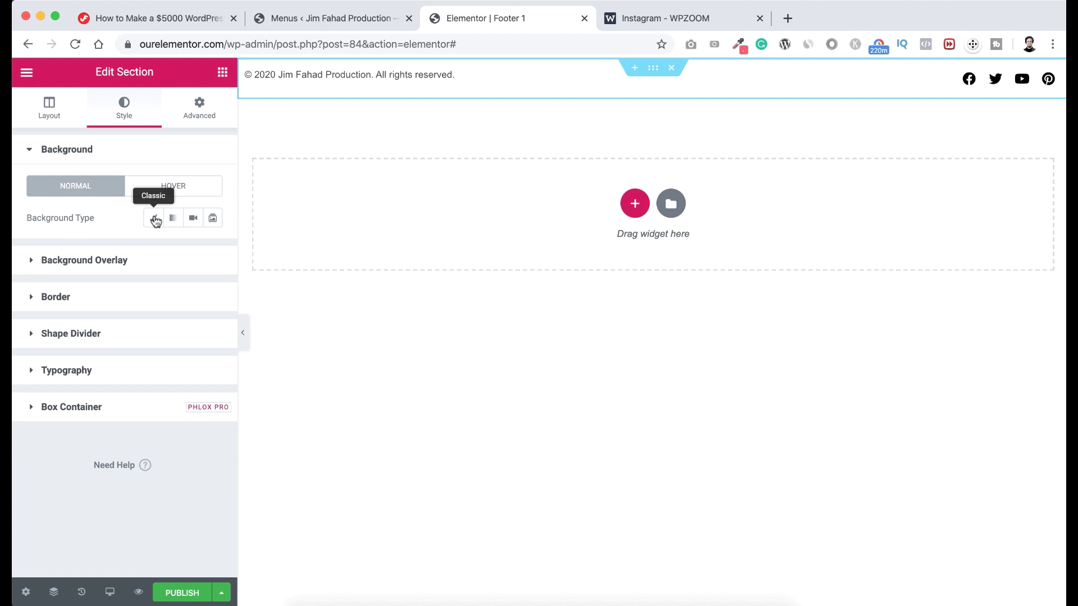
pyautogui.click(154, 219)
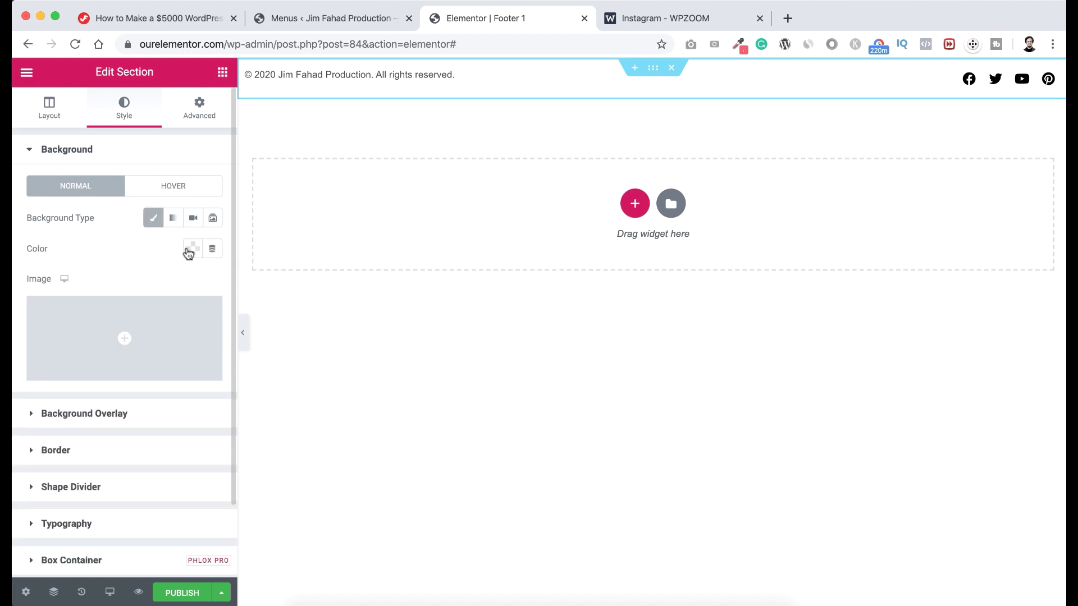
pyautogui.click(191, 249)
pyautogui.moveTo(231, 405); pyautogui.dragTo(288, 402)
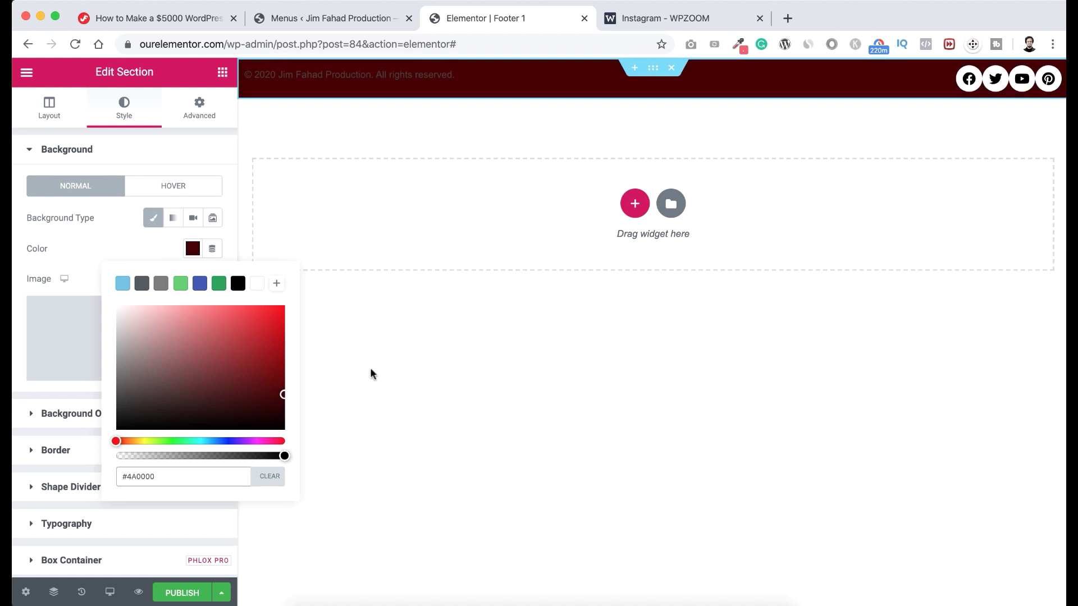
pyautogui.click(373, 372)
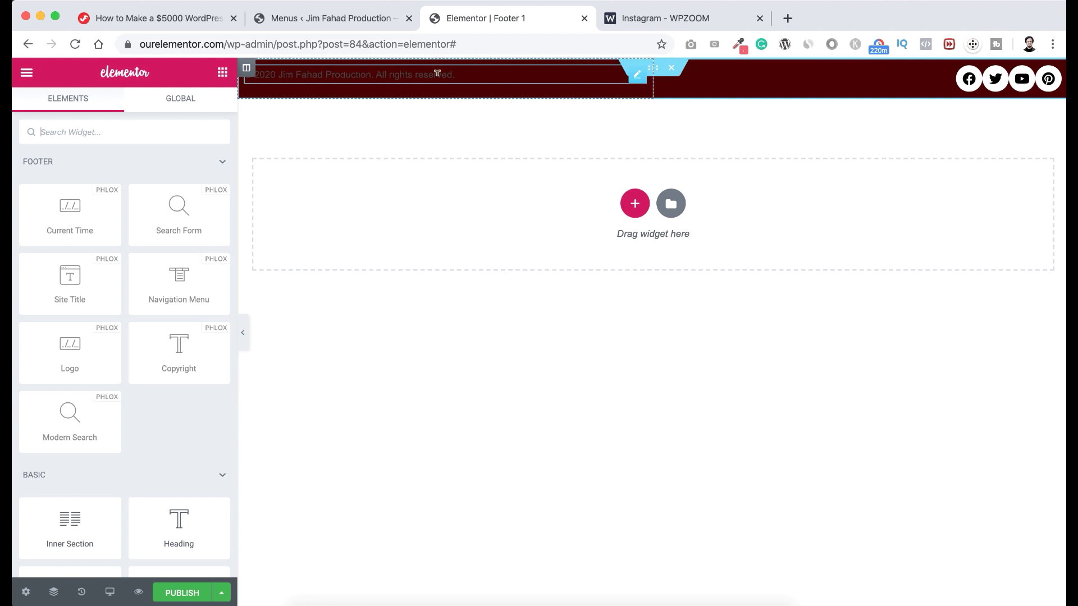
# Step: Make the copyright text white and increase its font size slightly
pyautogui.click(437, 73)
pyautogui.click(124, 106)
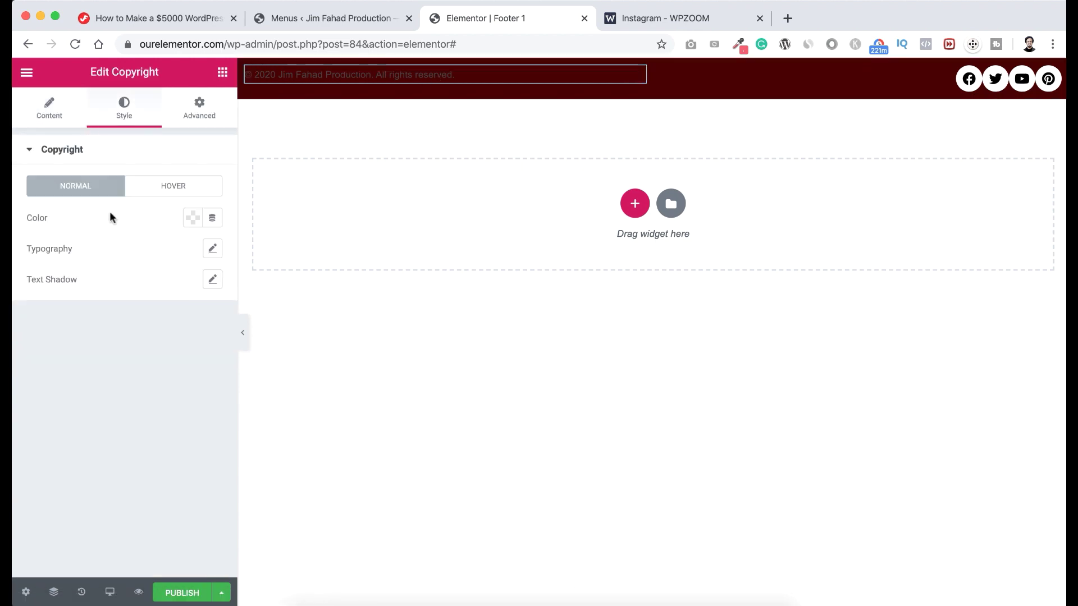
pyautogui.click(192, 219)
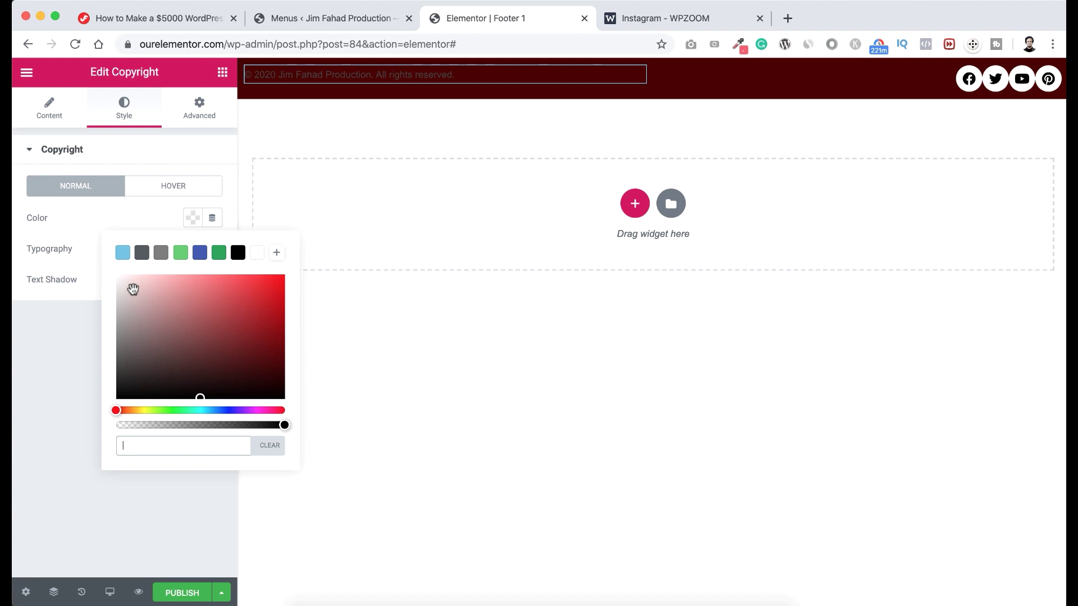
pyautogui.moveTo(133, 289); pyautogui.dragTo(111, 274)
pyautogui.click(82, 218)
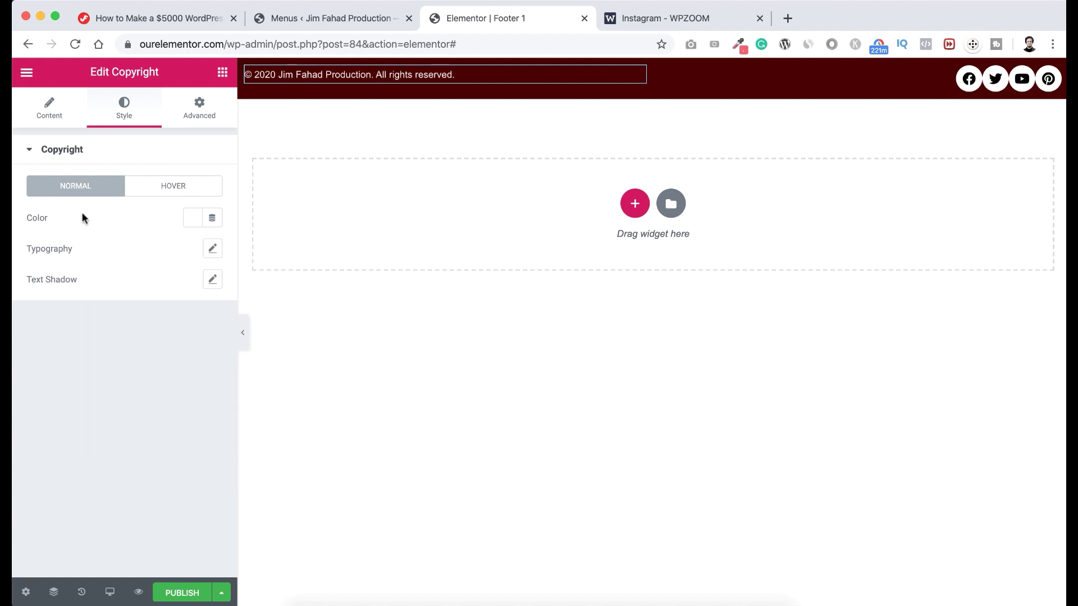
pyautogui.click(212, 249)
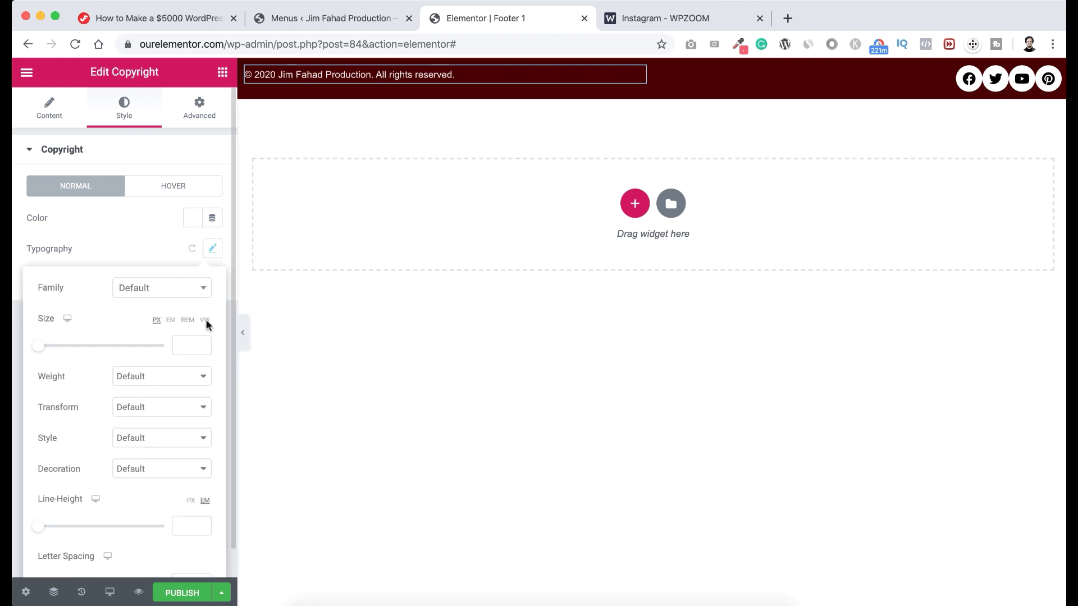
pyautogui.click(188, 346)
pyautogui.write('16')
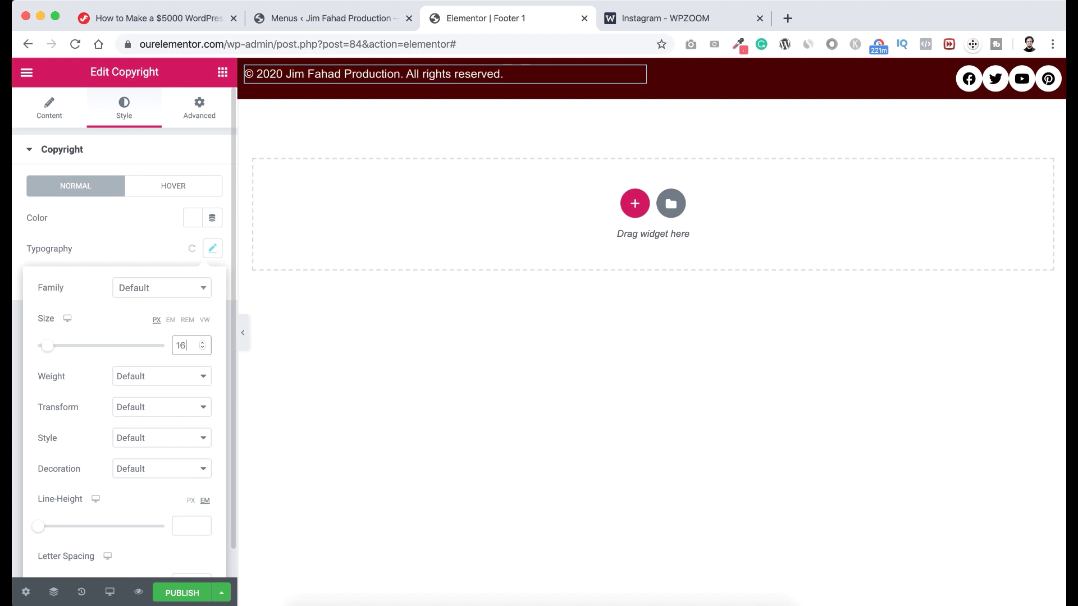
pyautogui.click(156, 233)
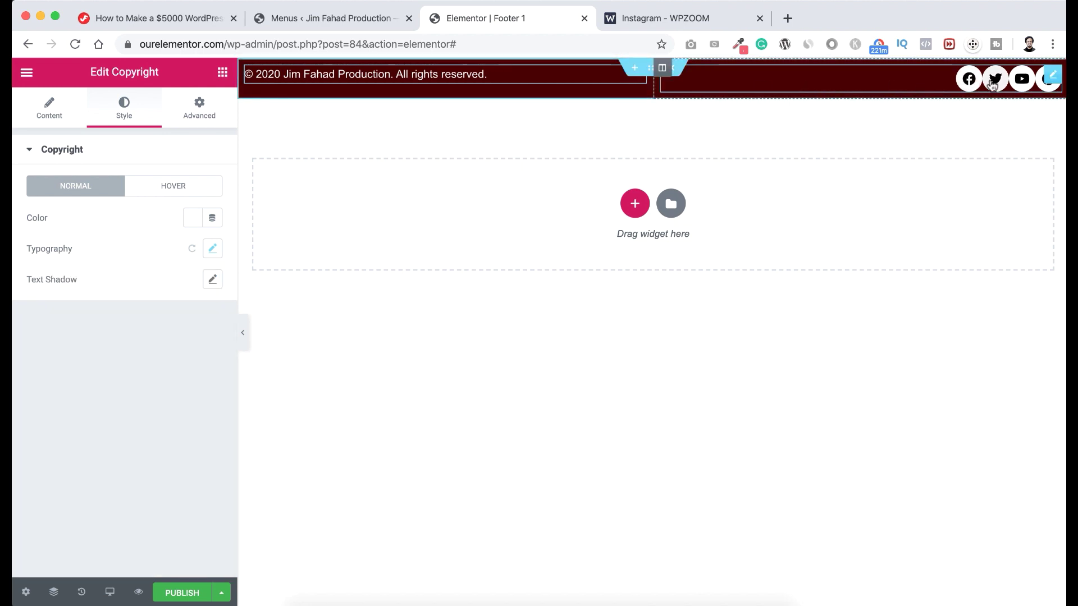
# Step: Reduce the footer social icons to size 13 with spacing 8
pyautogui.click(1054, 79)
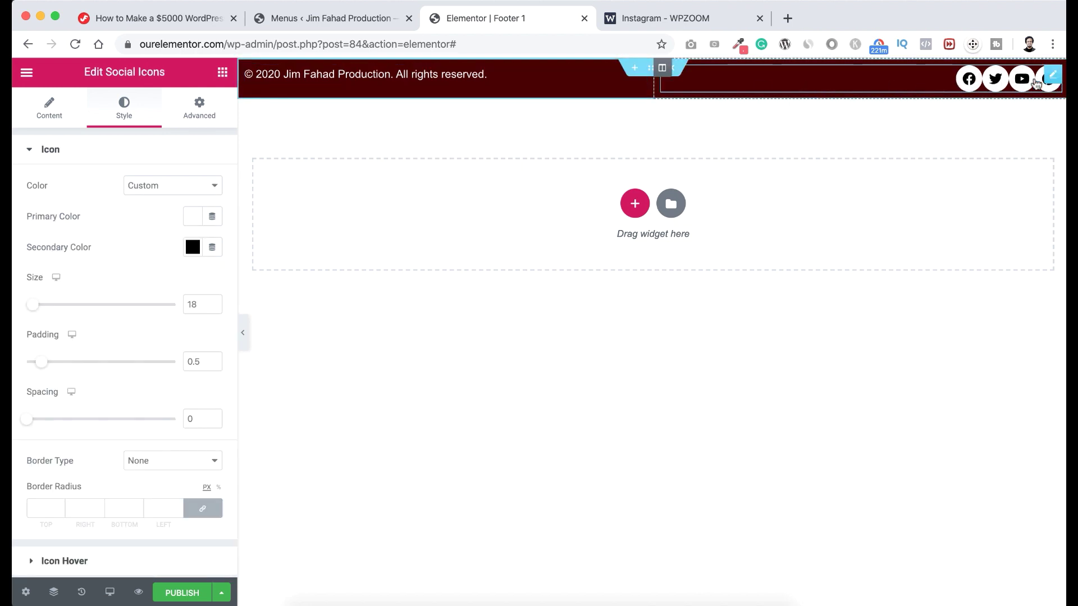
pyautogui.click(202, 303)
pyautogui.press('Down')
pyautogui.press('Down')
pyautogui.press('Down')
pyautogui.press('Down')
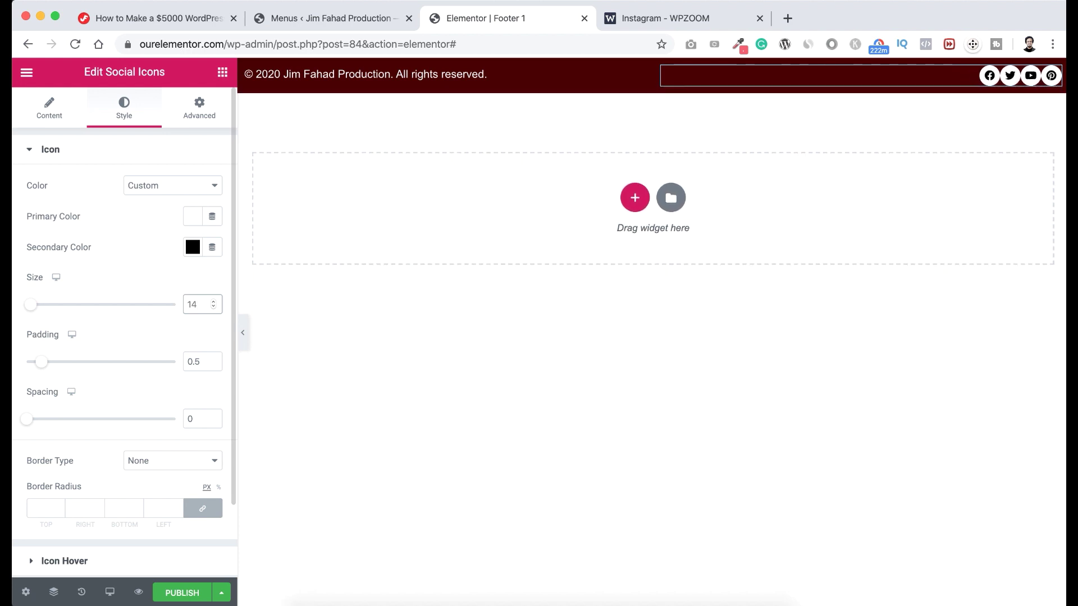
pyautogui.press('Down')
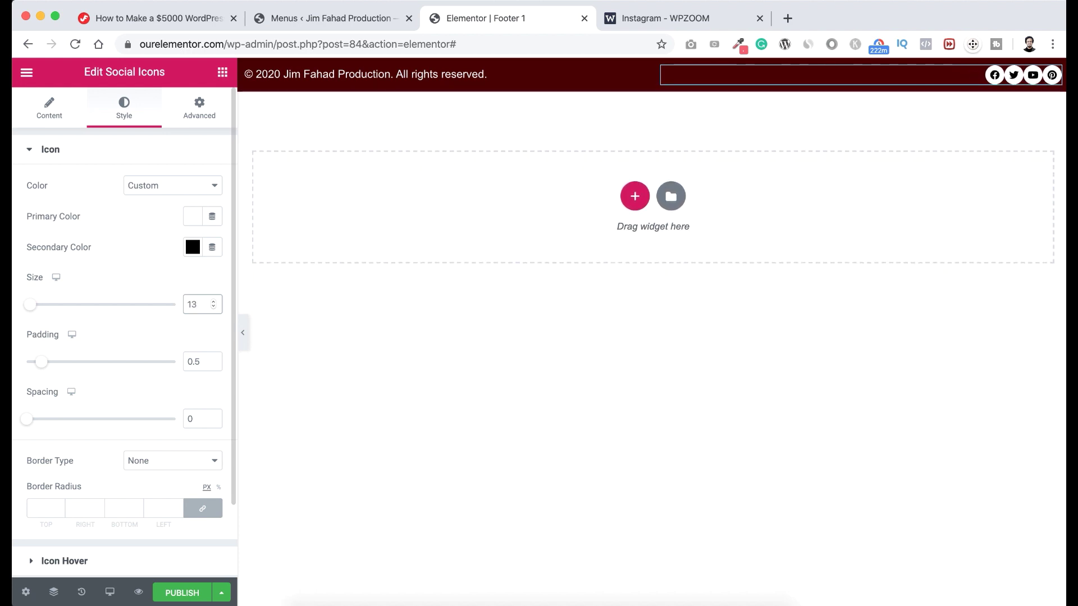
pyautogui.click(198, 417)
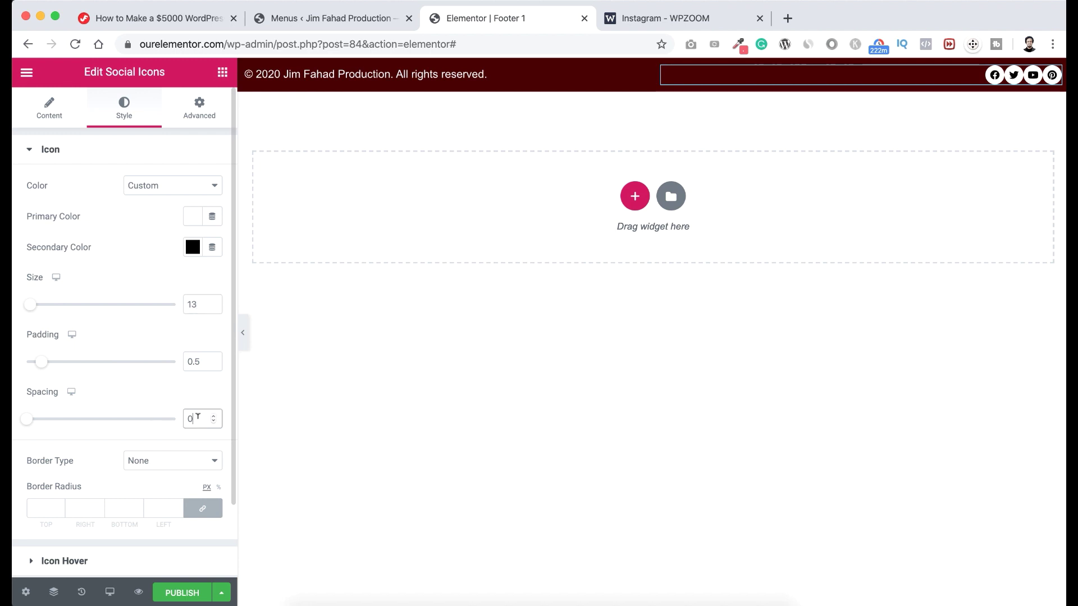
pyautogui.moveTo(27, 425); pyautogui.dragTo(41, 427)
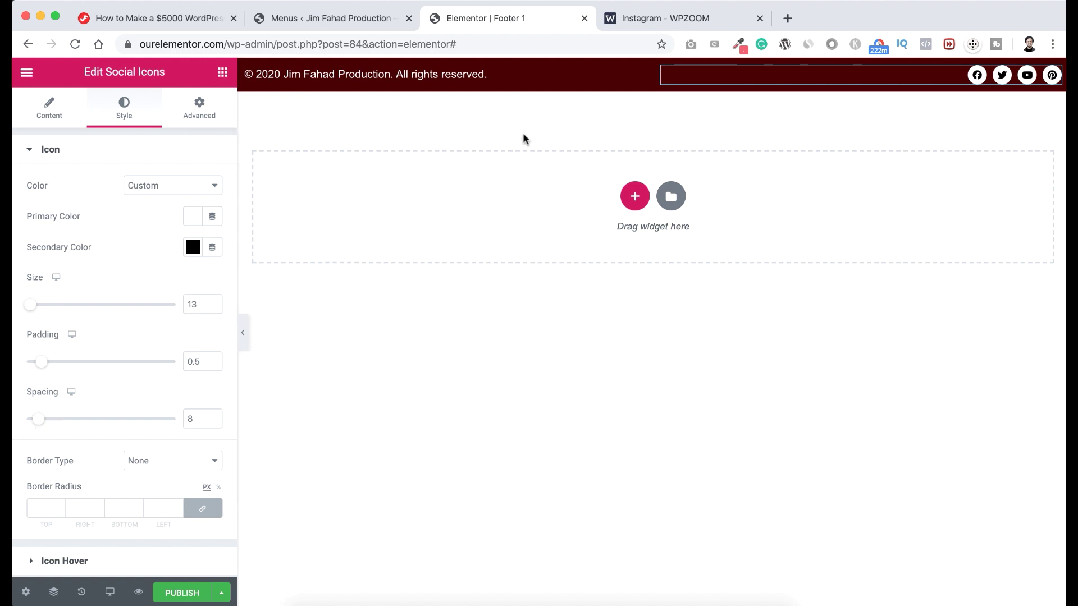
pyautogui.moveTo(652, 70)
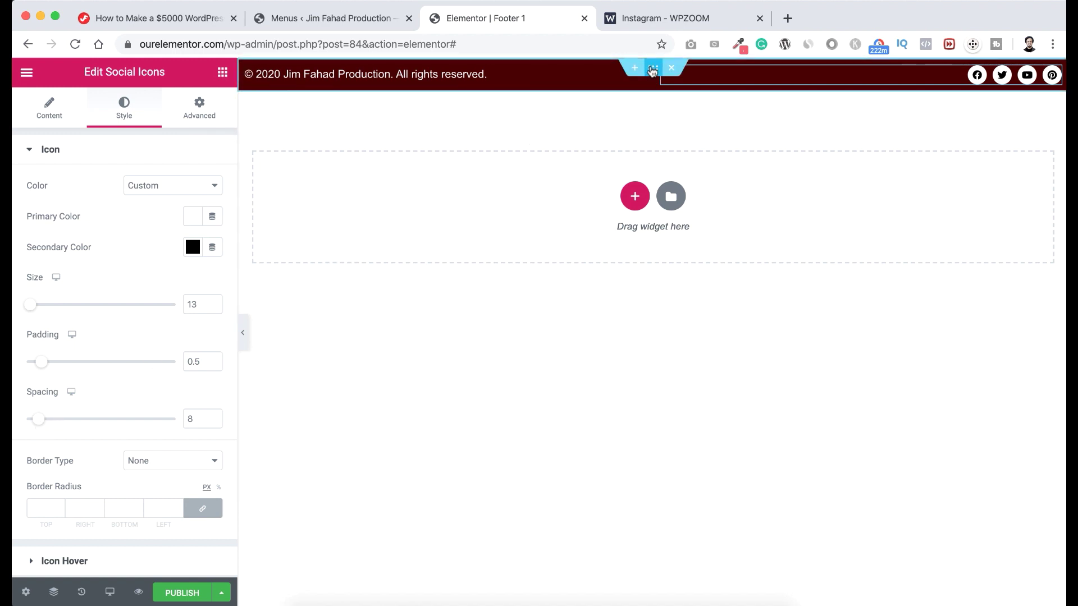
# Step: Unlink the footer section's padding and set top and bottom to 10 px, sides 0
pyautogui.click(653, 70)
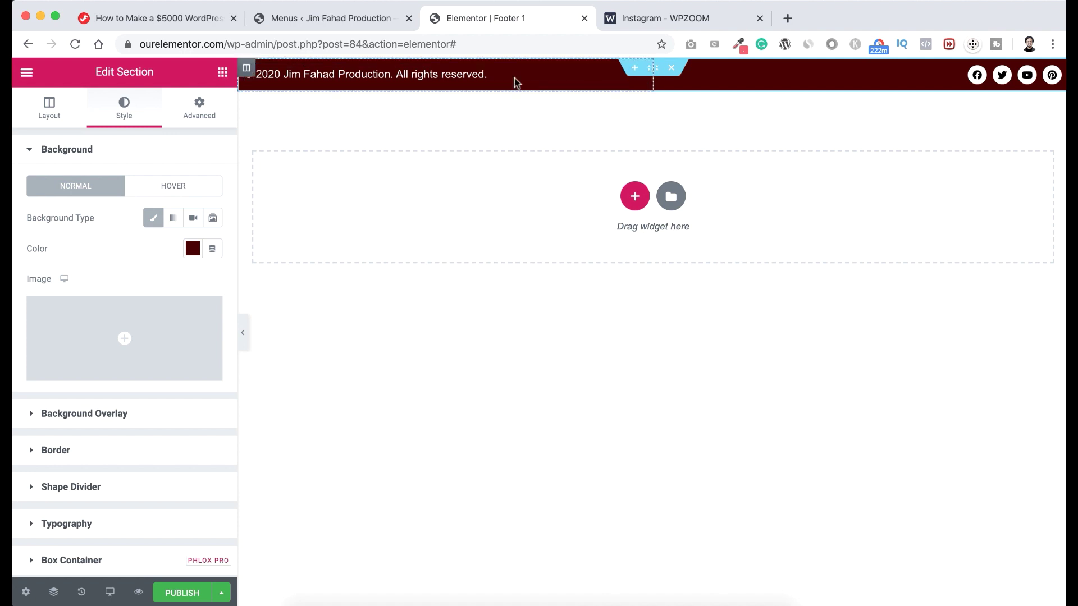
pyautogui.click(198, 108)
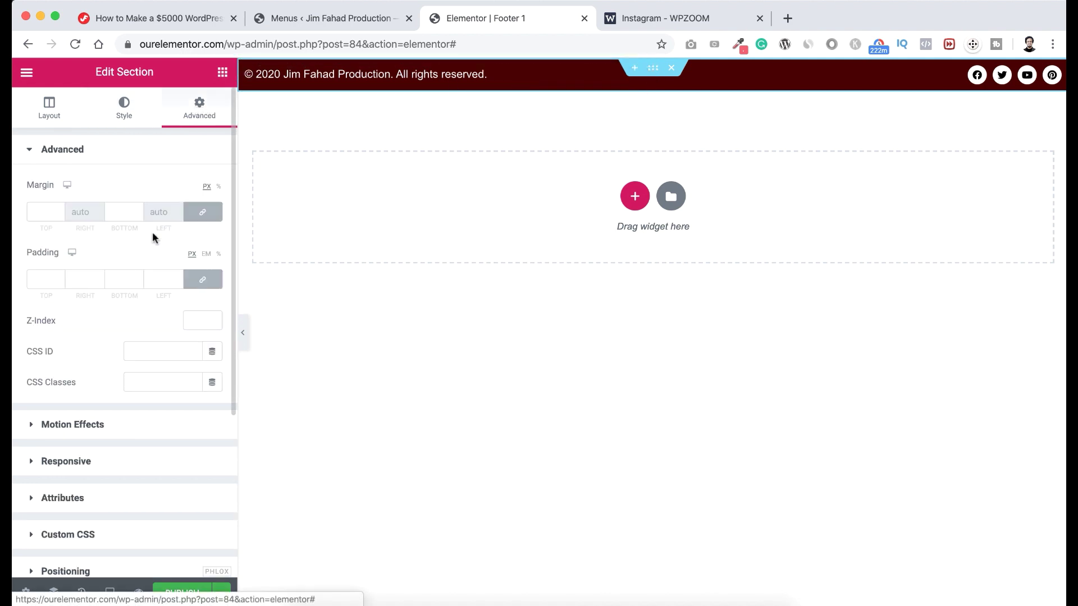
pyautogui.click(202, 280)
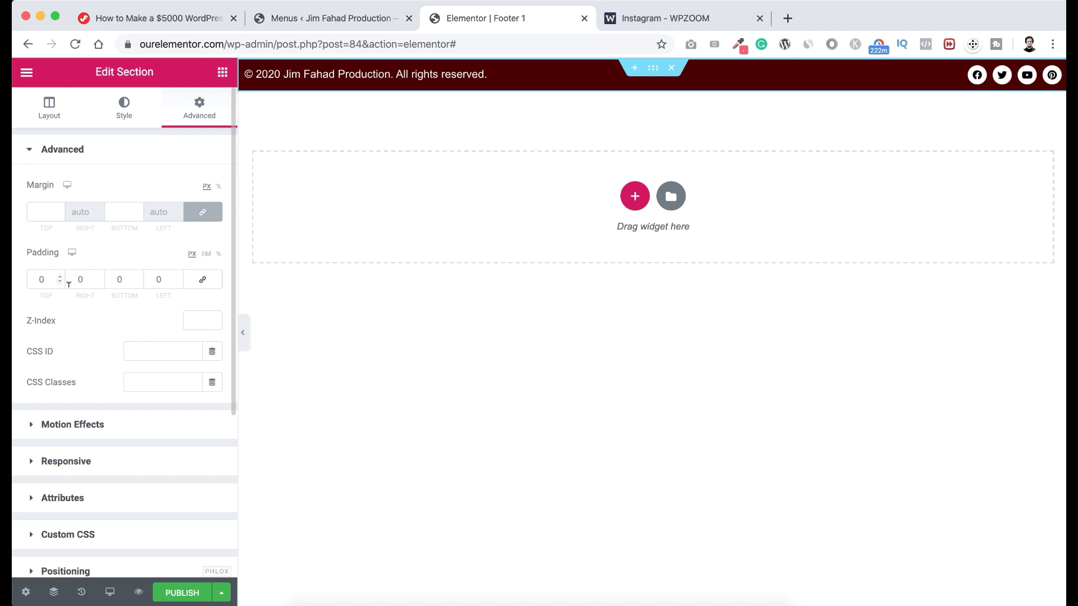
pyautogui.click(37, 278)
pyautogui.write('1')
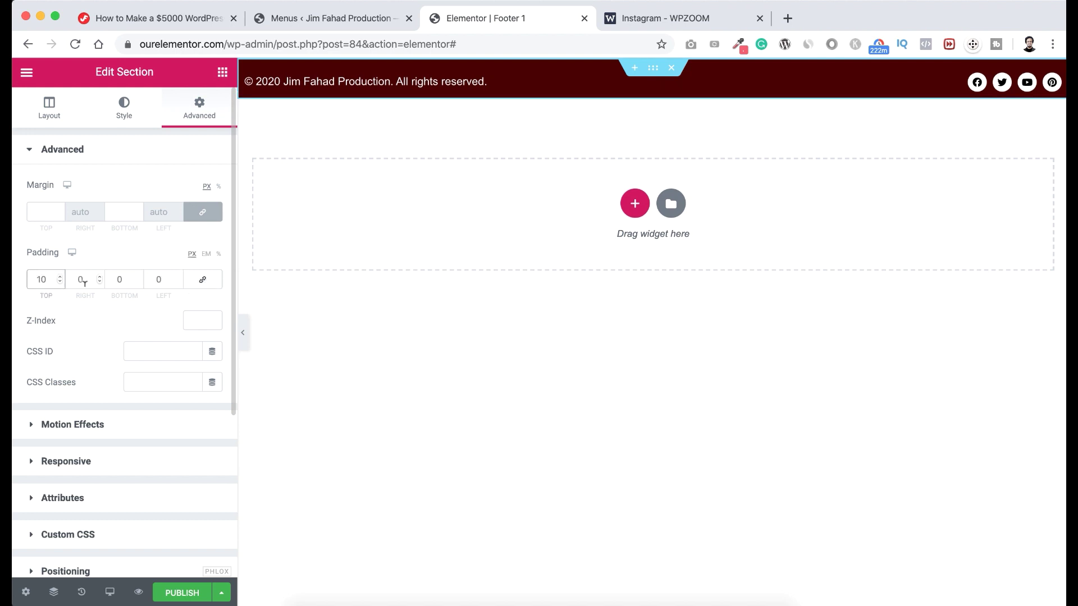
pyautogui.click(118, 279)
pyautogui.write('1')
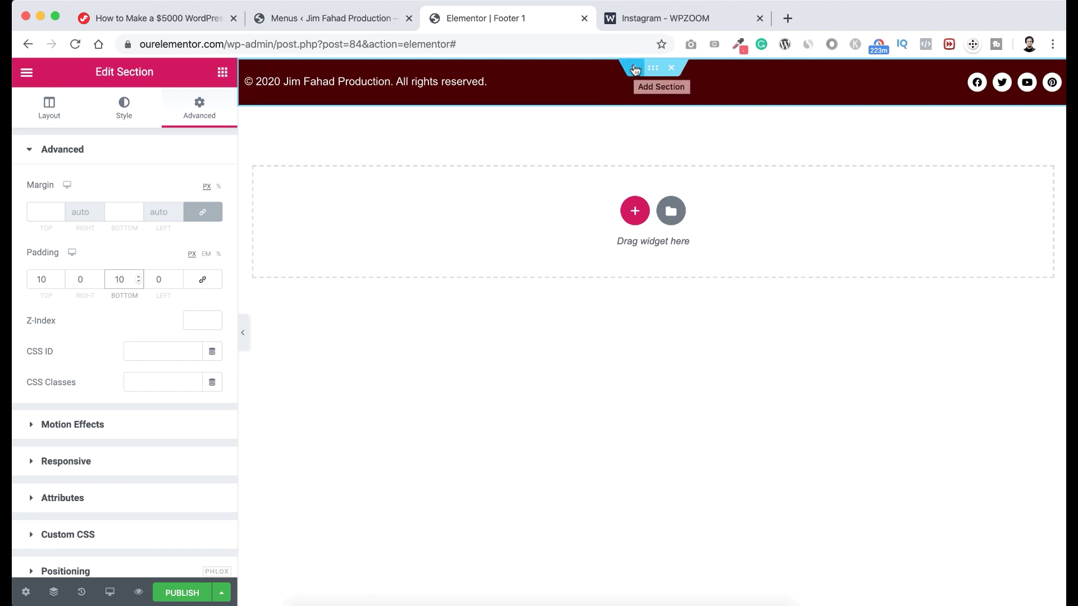
# Step: Insert a three-column section above the maroon footer bar and open the widget list for its first column
pyautogui.click(635, 69)
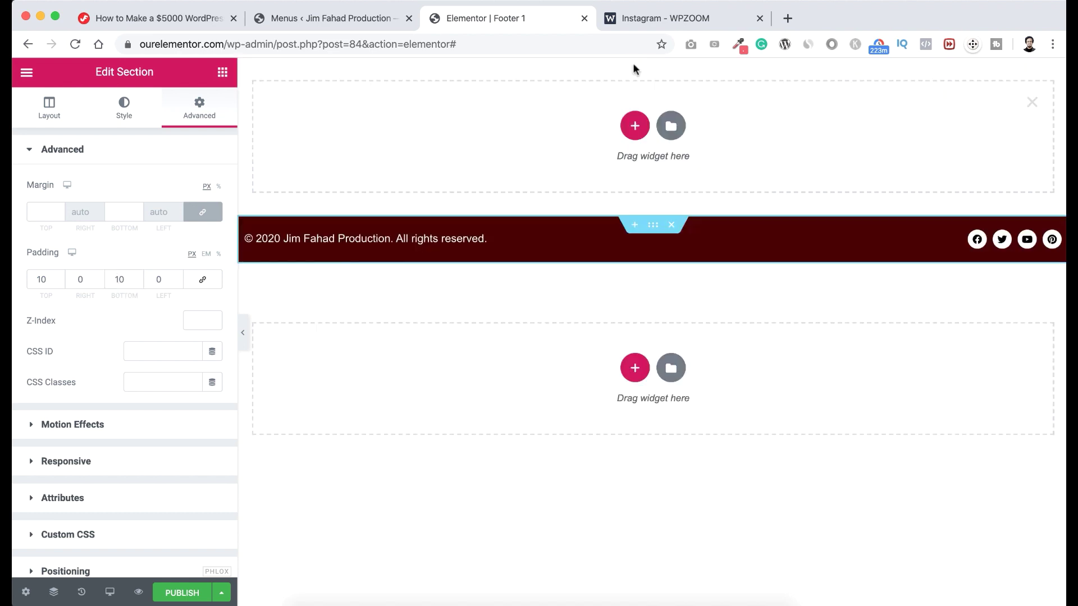
pyautogui.click(635, 127)
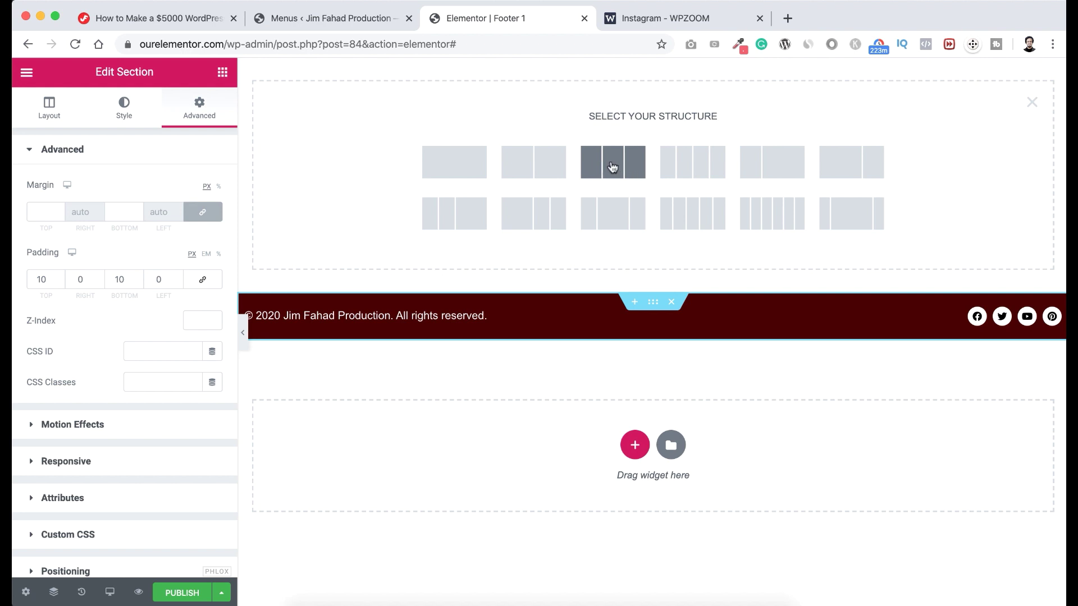
pyautogui.click(612, 167)
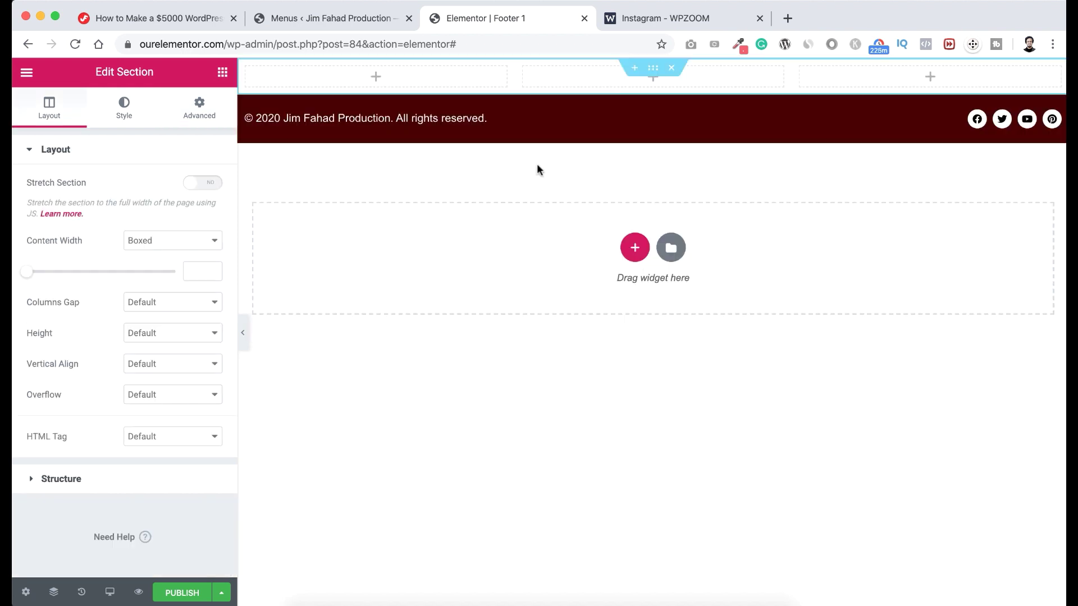
pyautogui.click(380, 78)
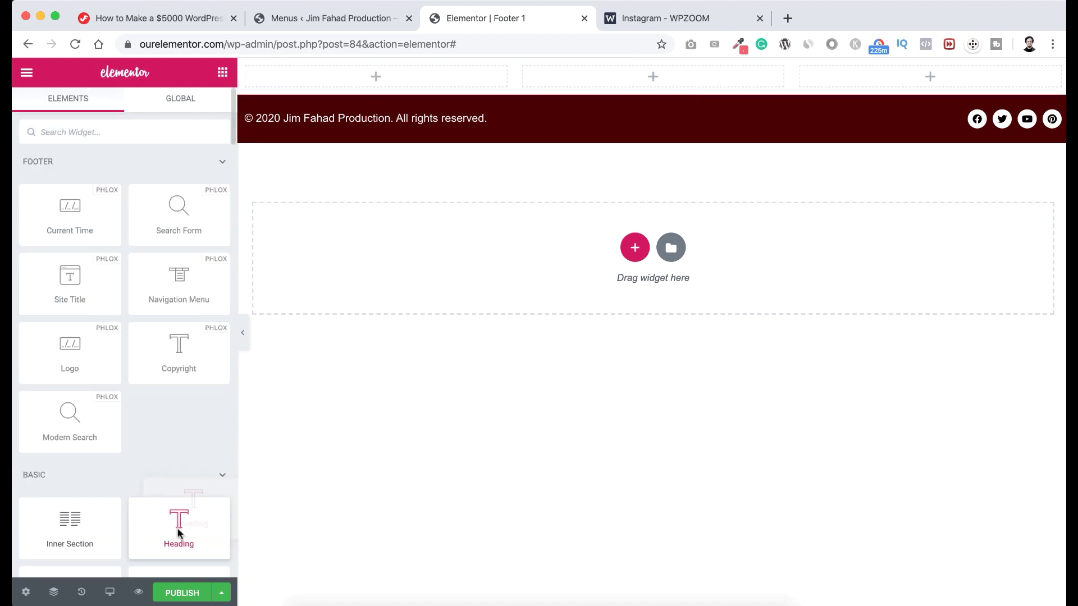
# Step: Add an H5 heading reading 'Quick Contact' to the first column
pyautogui.moveTo(178, 531); pyautogui.dragTo(385, 88)
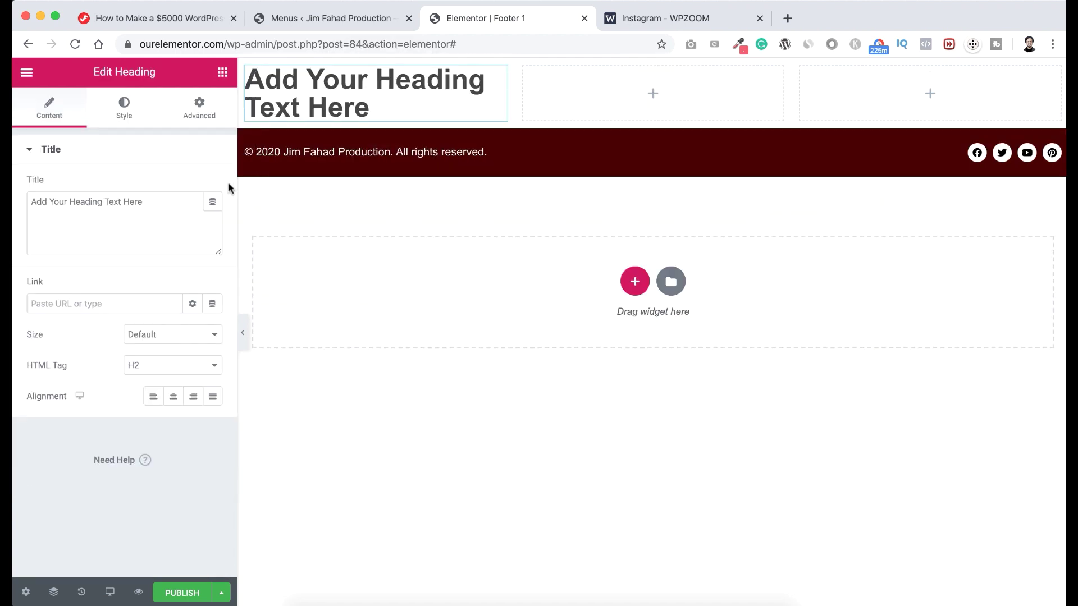
pyautogui.click(169, 199)
pyautogui.press('super+a')
pyautogui.write('Q')
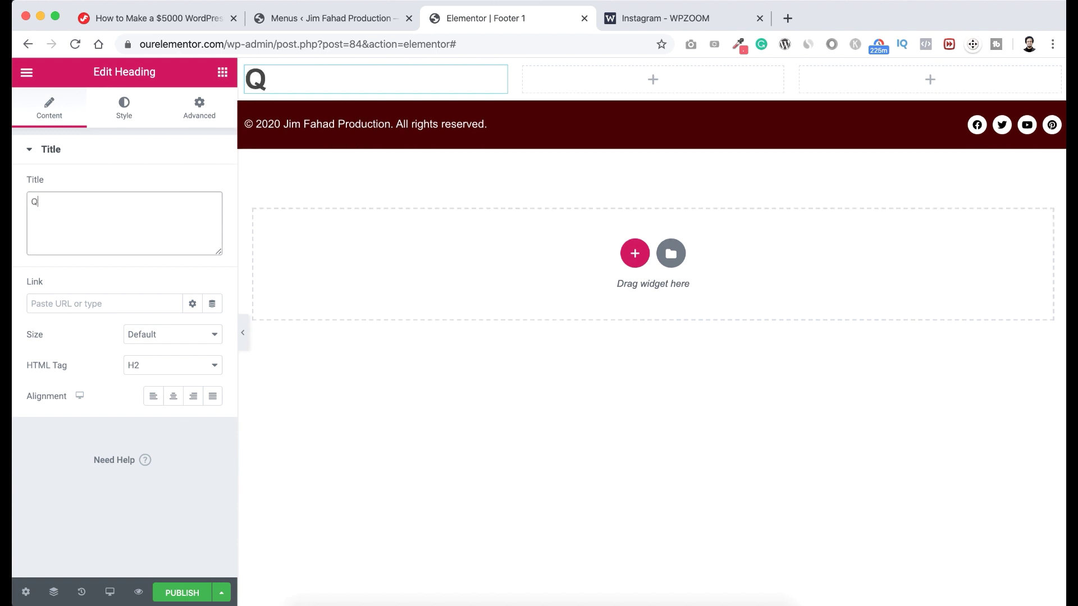
pyautogui.write('uick Contact')
pyautogui.click(169, 363)
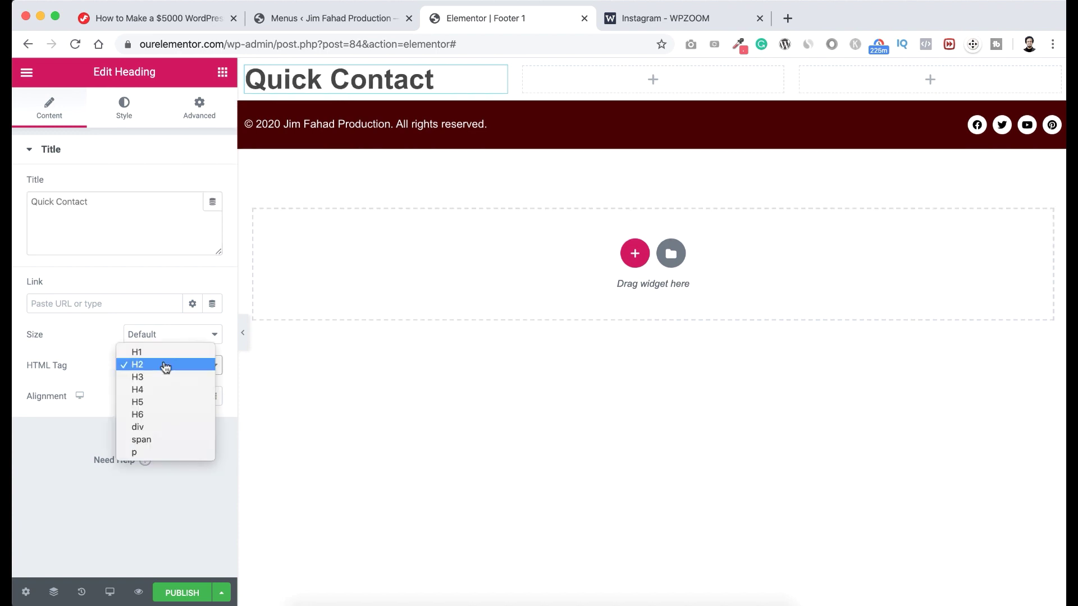
pyautogui.click(162, 402)
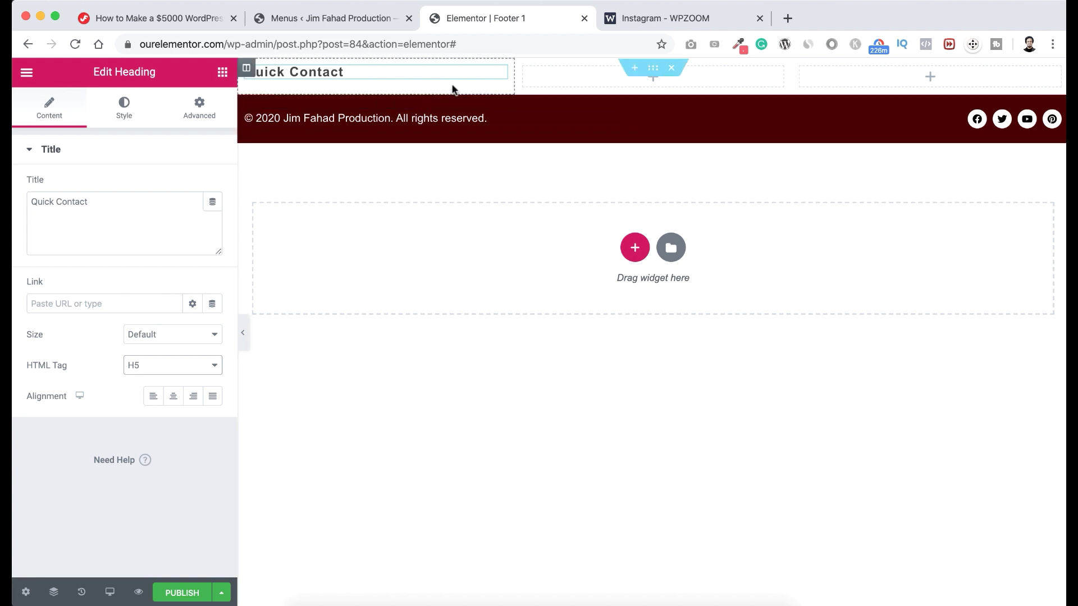
# Step: Duplicate the Quick Contact heading twice and move the copies into the middle and right columns
pyautogui.rightClick(499, 76)
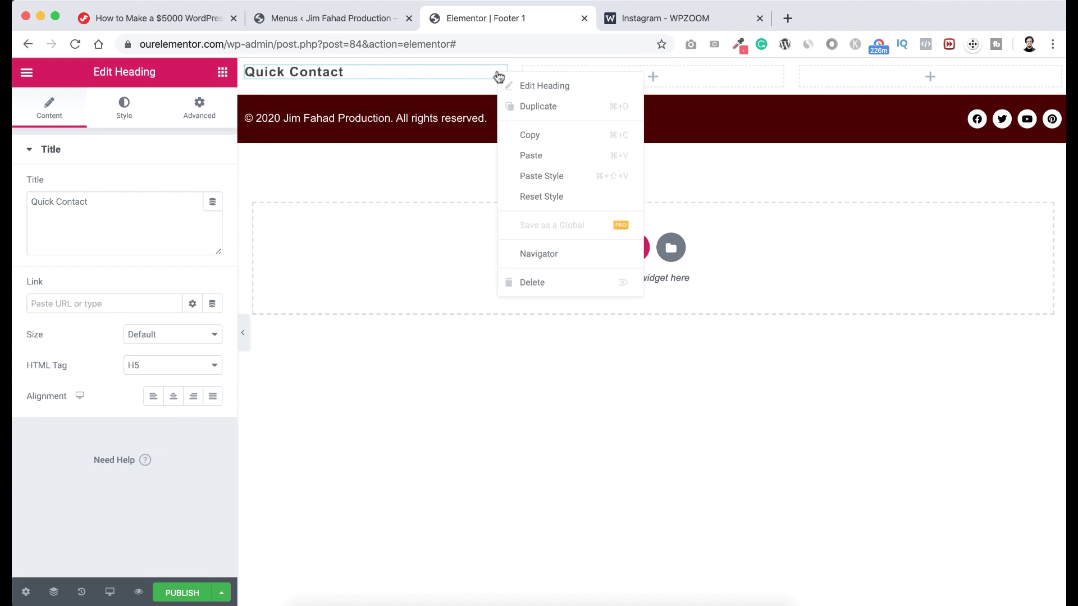
pyautogui.click(527, 107)
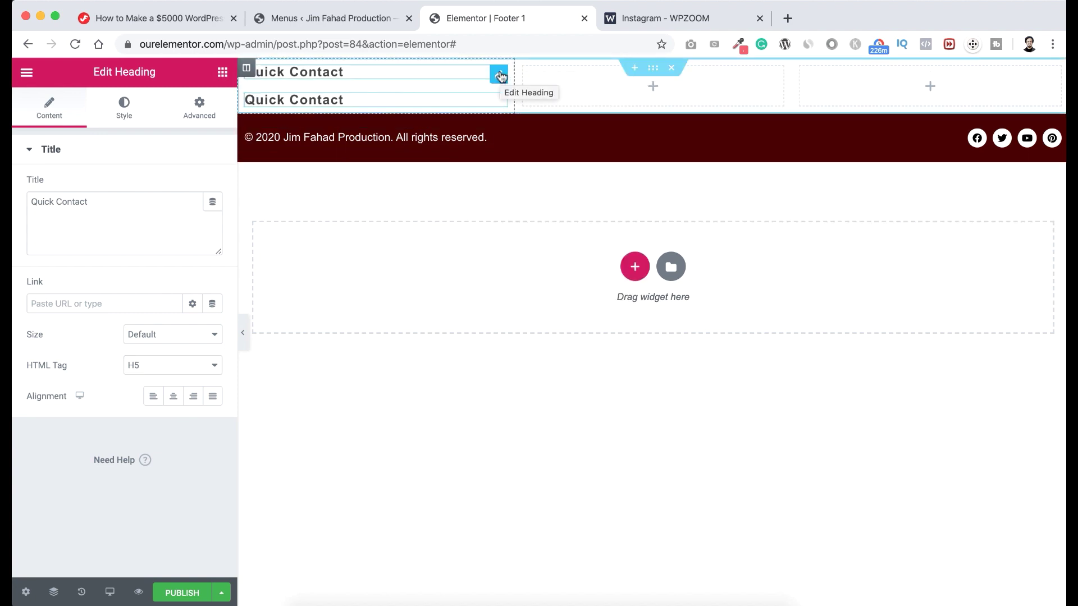
pyautogui.rightClick(500, 76)
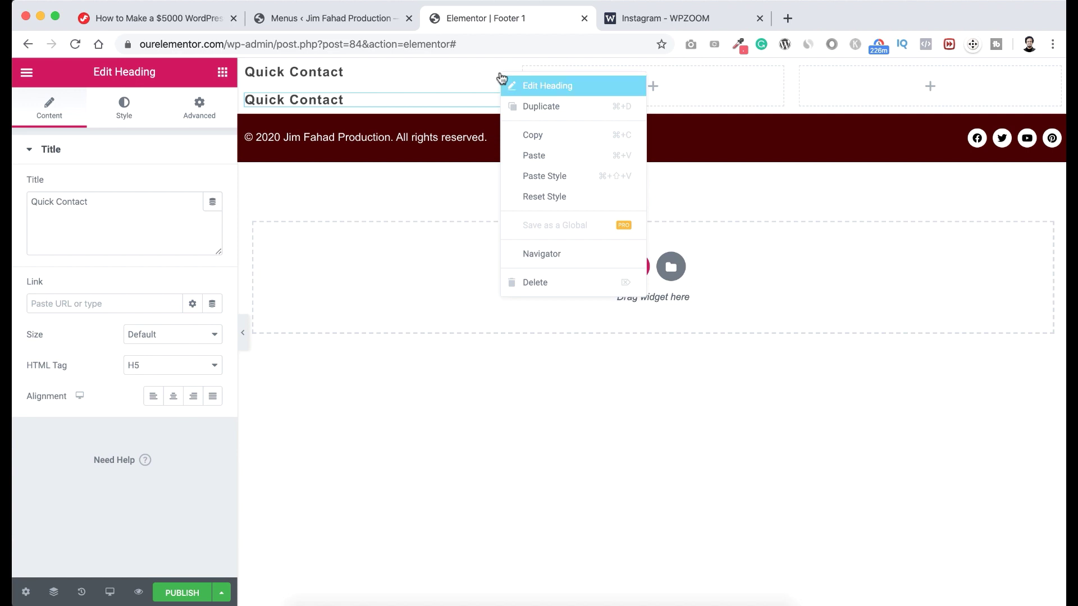
pyautogui.click(523, 109)
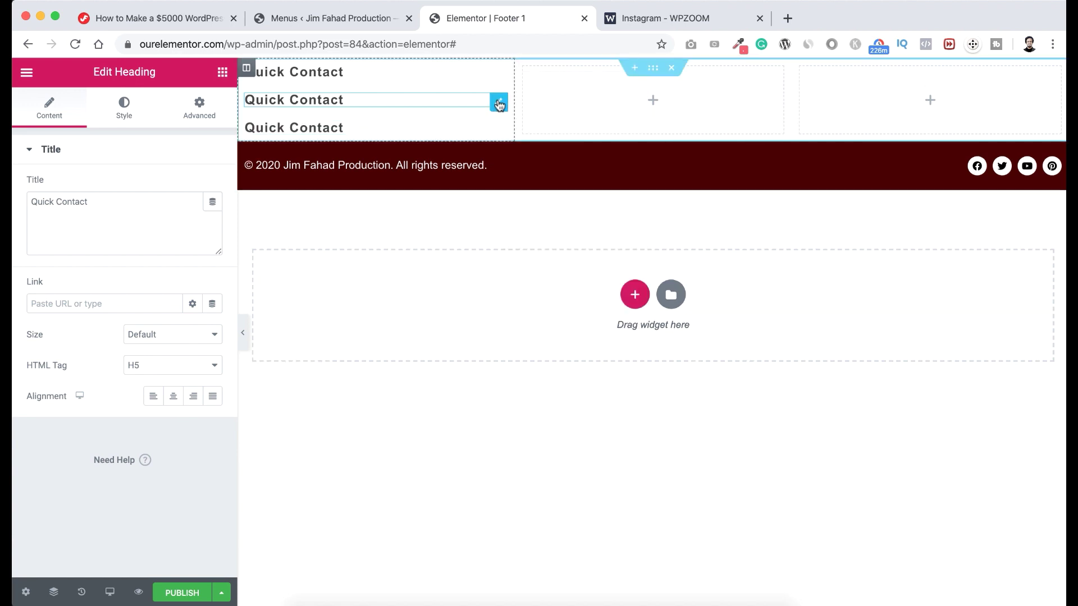
pyautogui.moveTo(499, 104); pyautogui.dragTo(641, 84)
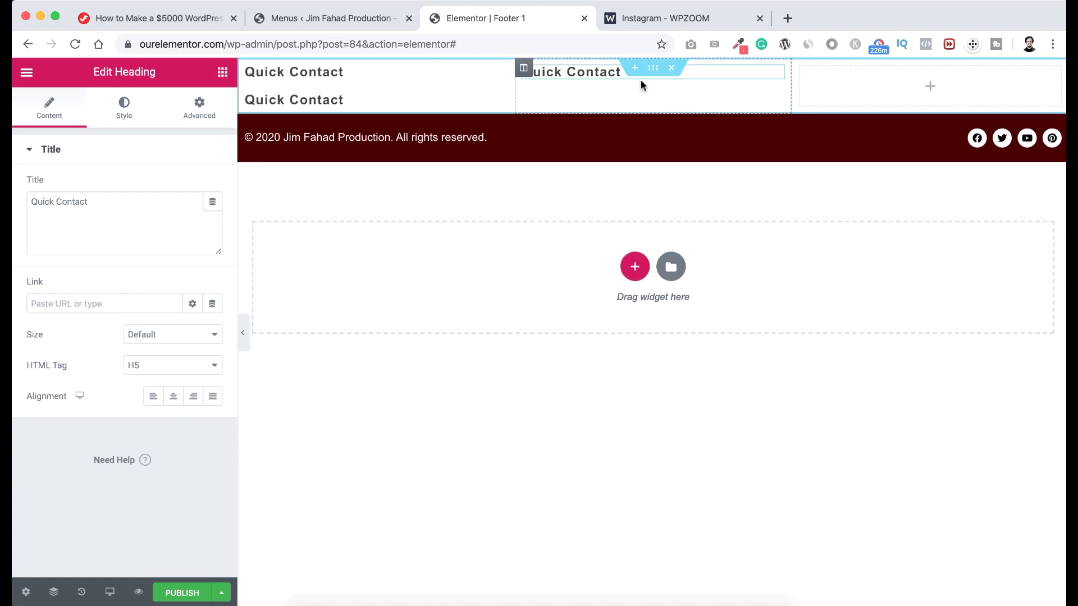
pyautogui.moveTo(499, 105); pyautogui.dragTo(937, 79)
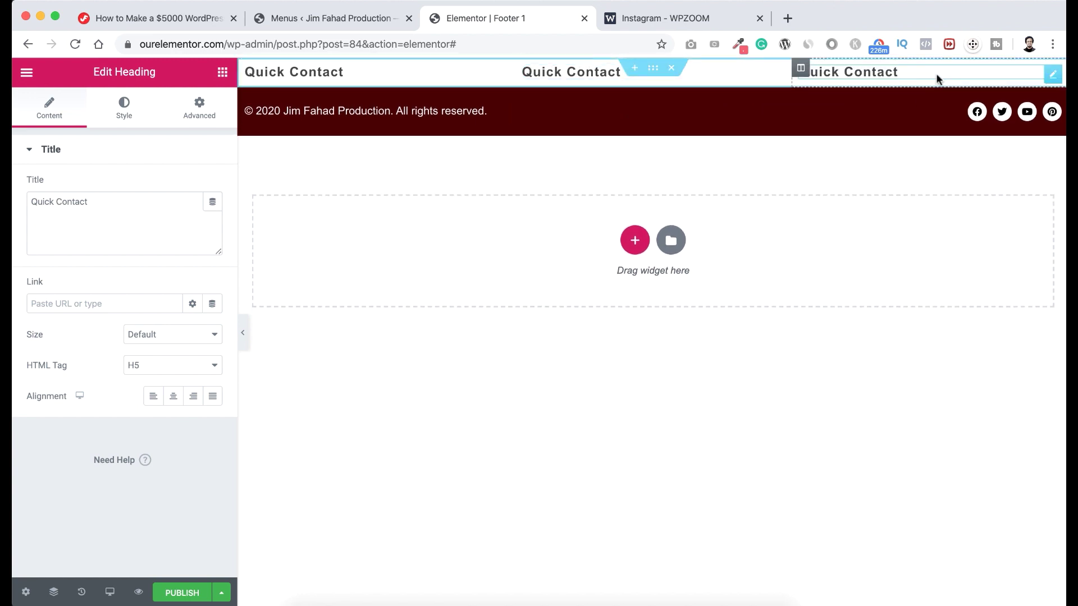
# Step: Retitle the copies 'Follow Us On Instagram' and 'Follow Us on Facebook'
pyautogui.tripleClick(559, 68)
pyautogui.write('Fol')
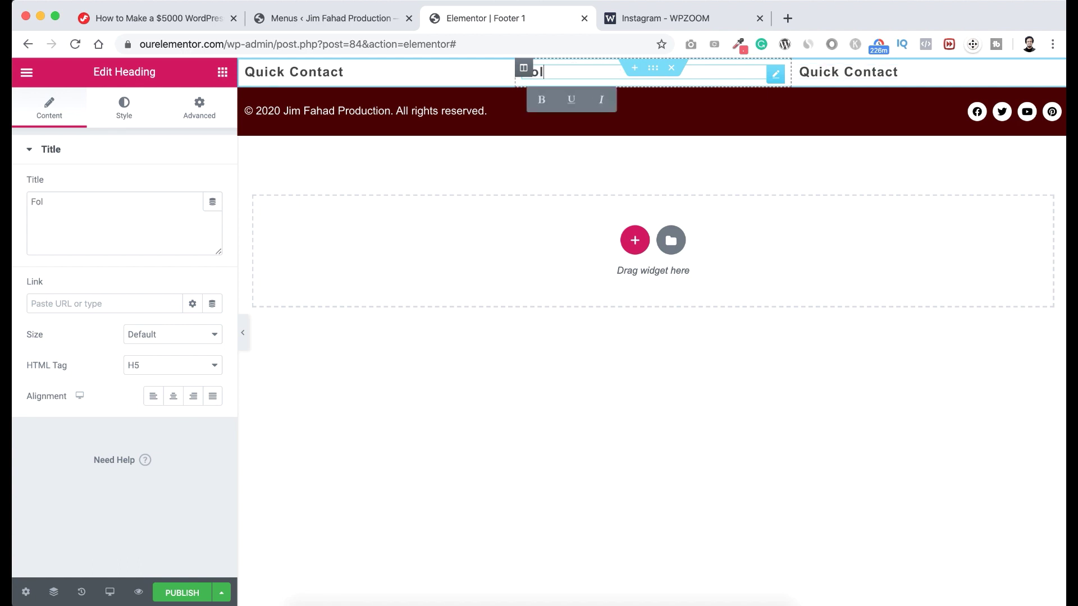
pyautogui.write('low Us On')
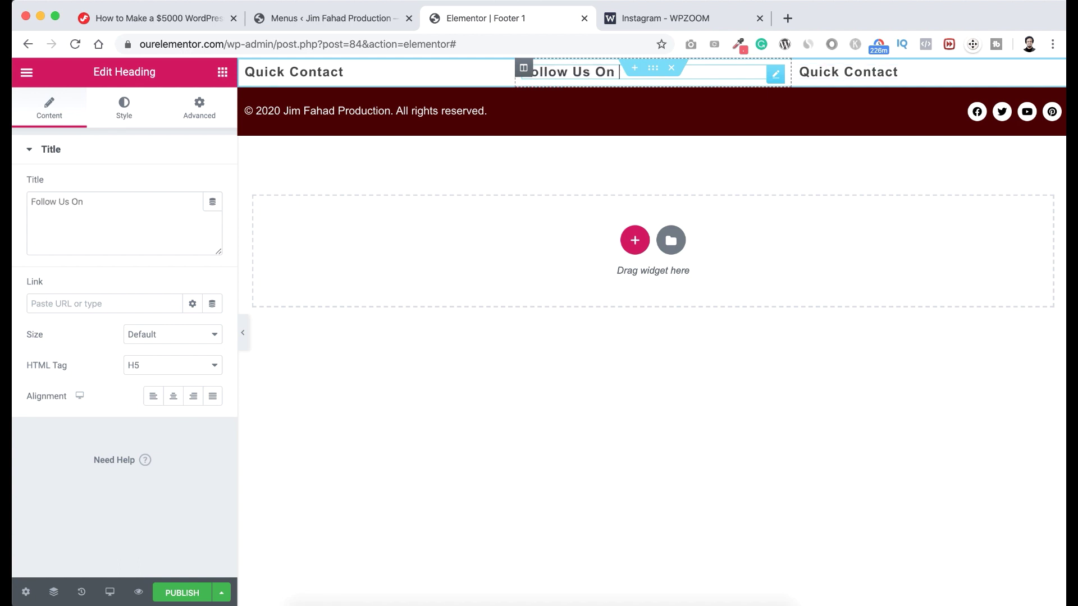
pyautogui.write(' Instagram')
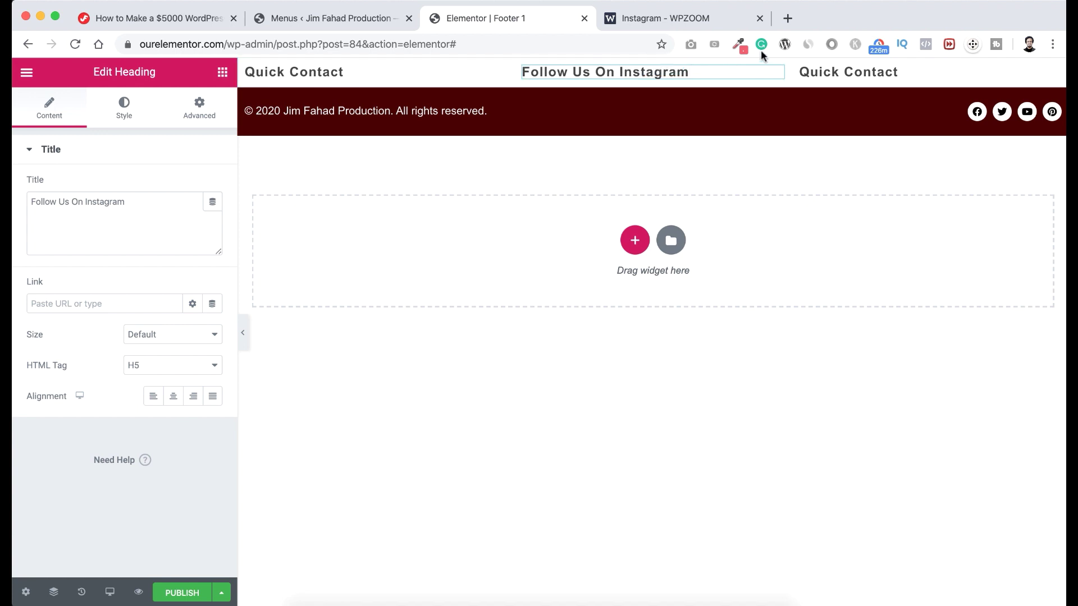
pyautogui.click(841, 68)
pyautogui.press('super+a')
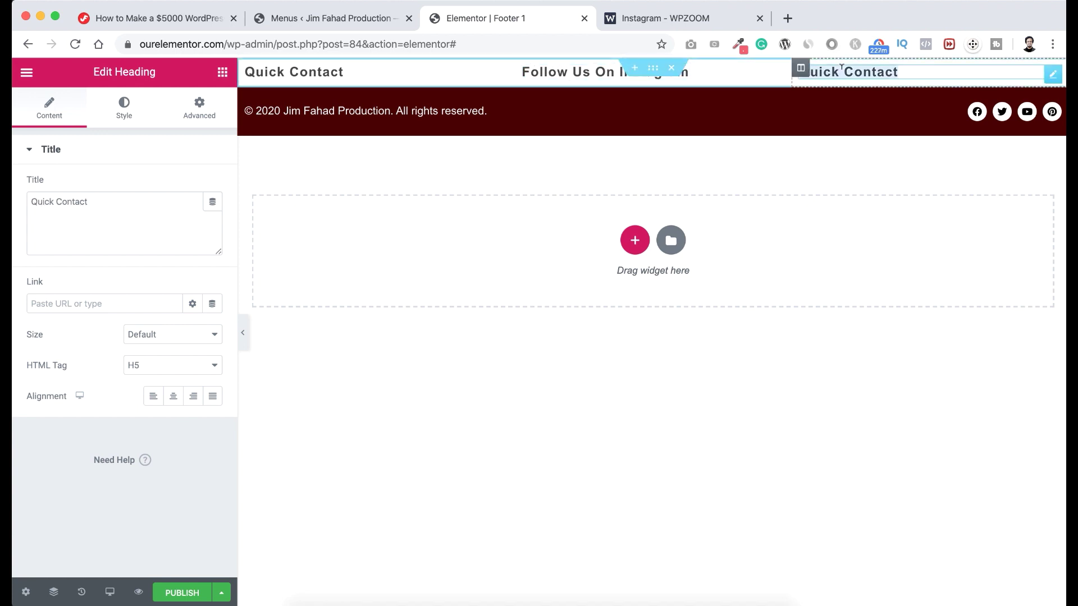
pyautogui.write('Follow Us on Facebook')
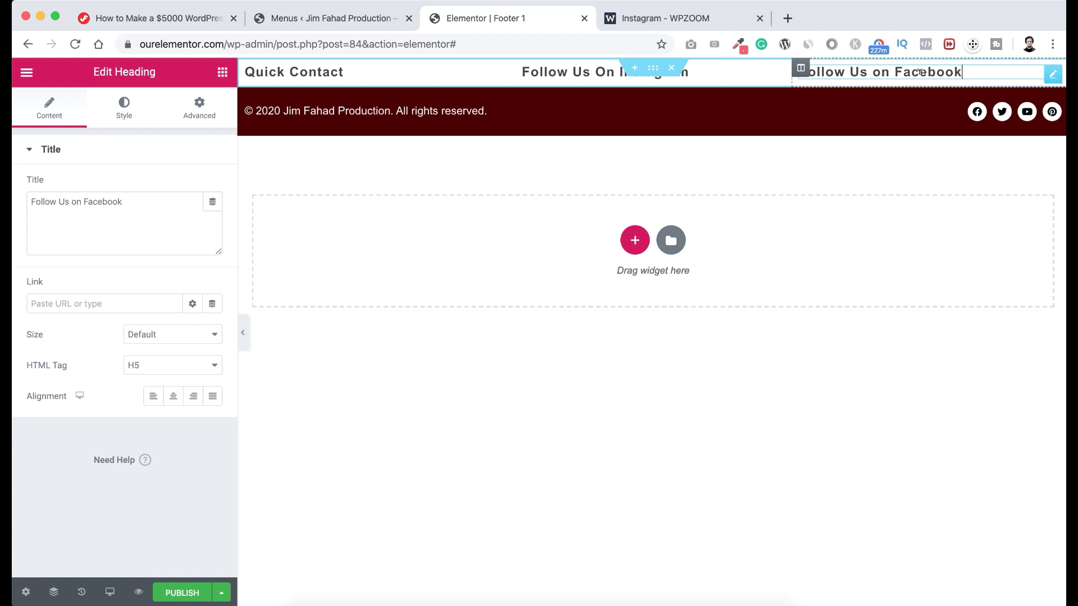
pyautogui.click(222, 73)
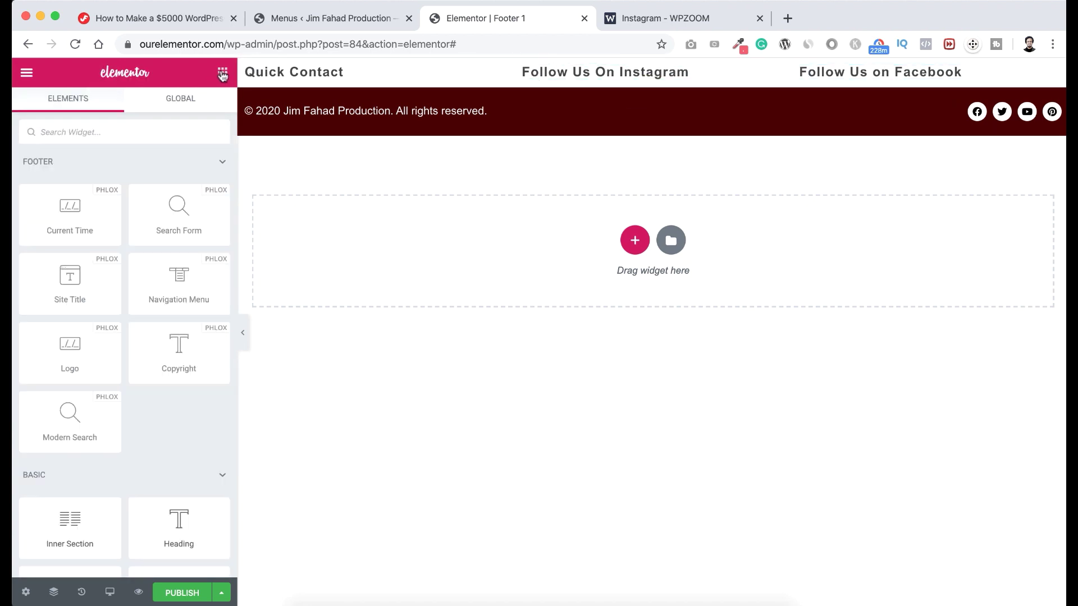
pyautogui.scroll(-8, 109, 449)
pyautogui.scroll(-20, 109, 450)
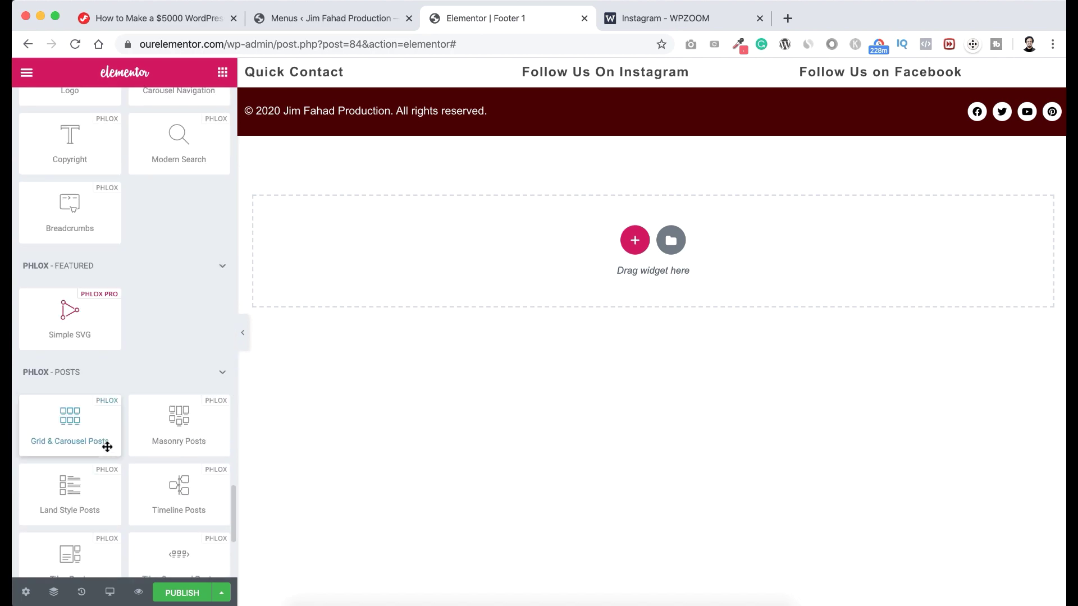
pyautogui.scroll(-5, 107, 447)
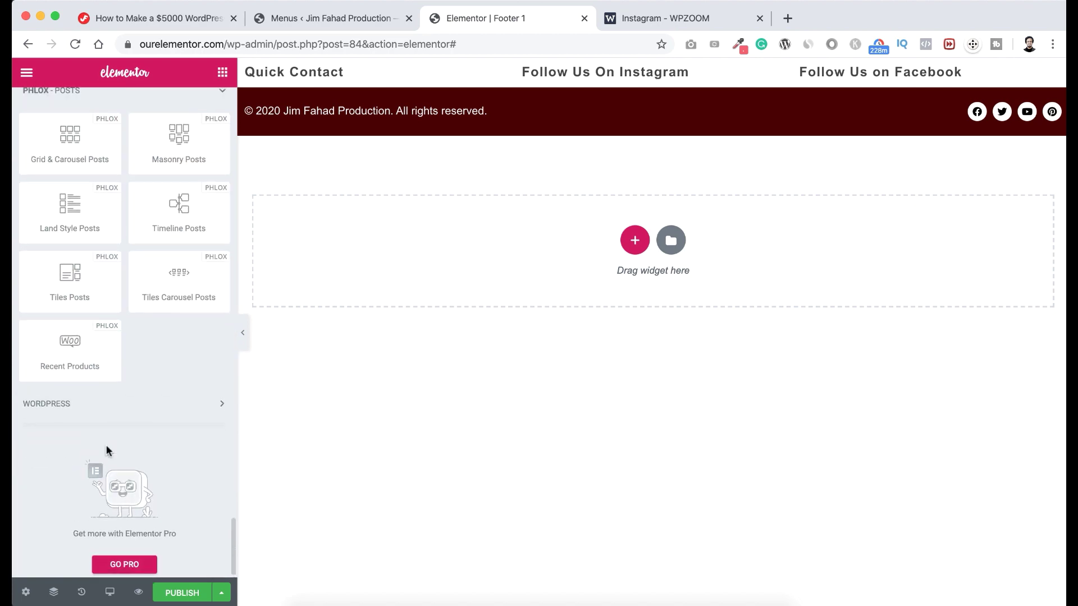
pyautogui.scroll(-2, 106, 445)
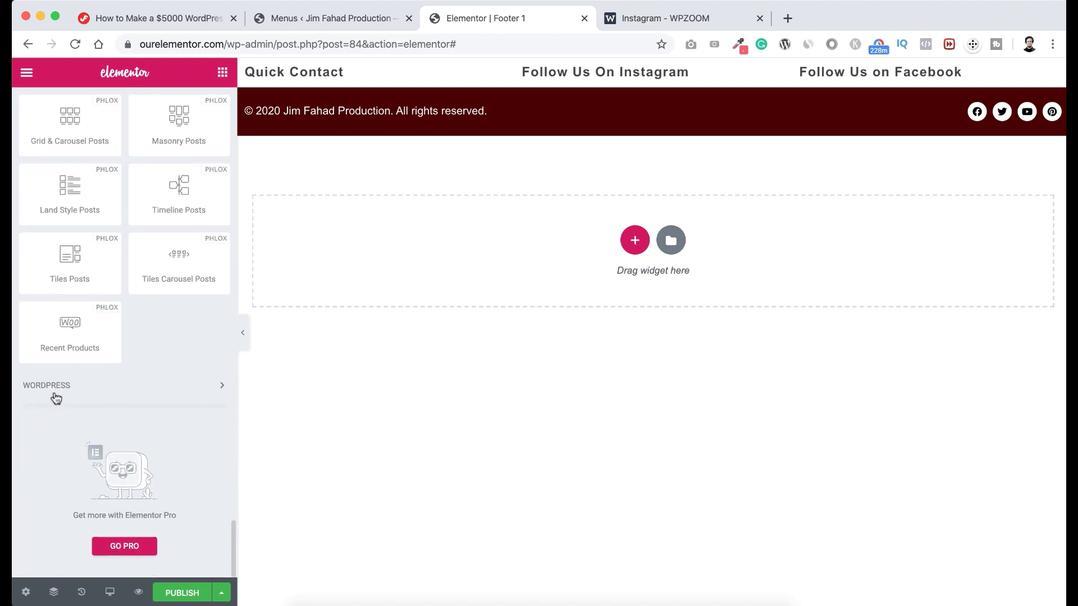
pyautogui.click(129, 387)
pyautogui.scroll(-10, 128, 388)
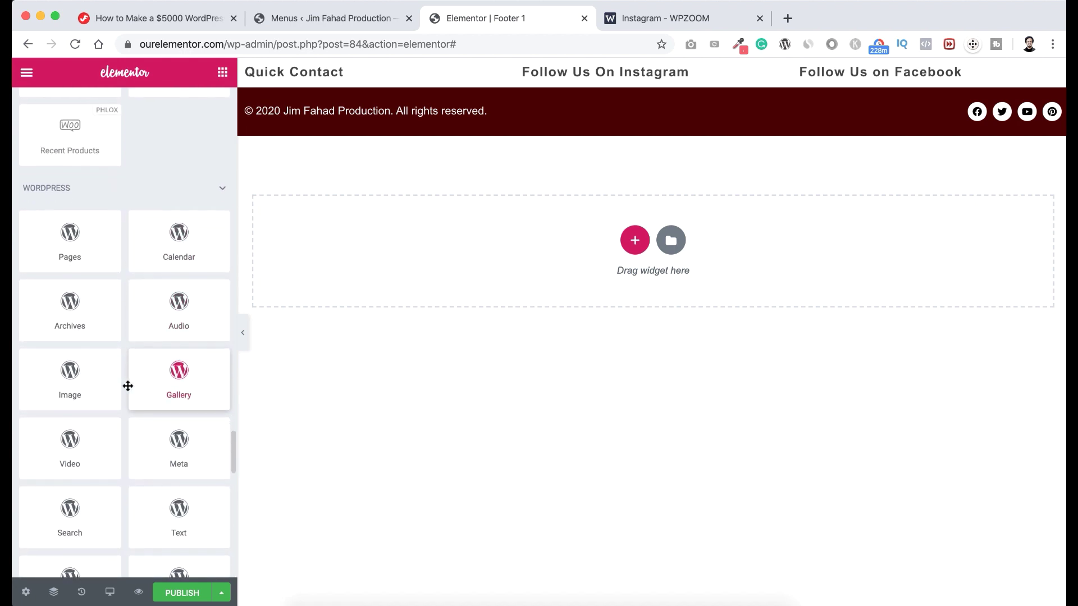
pyautogui.scroll(2, 116, 352)
pyautogui.scroll(-4, 116, 351)
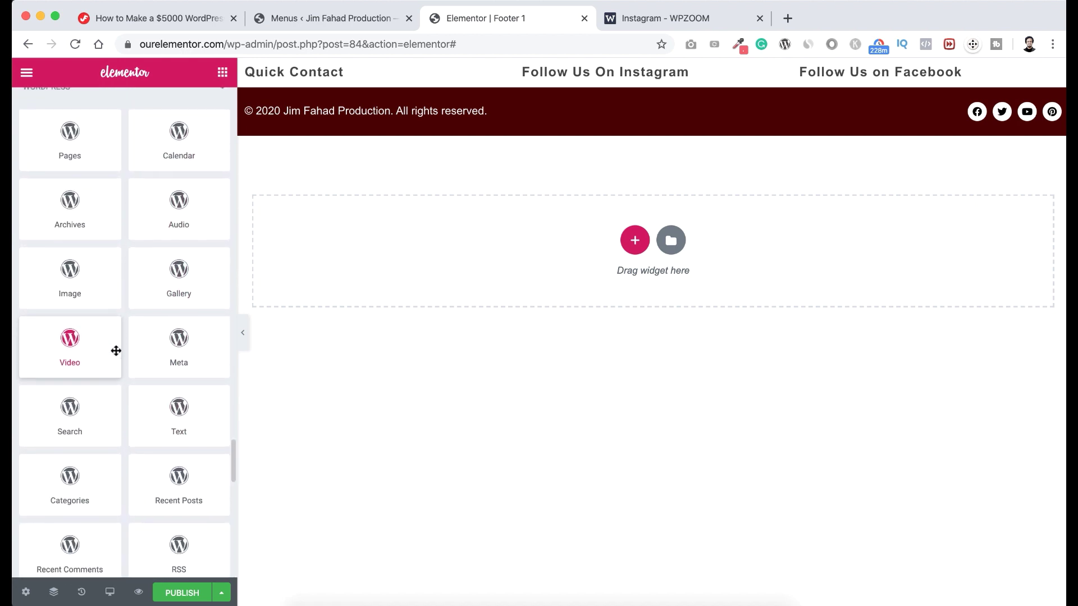
pyautogui.scroll(-3, 116, 352)
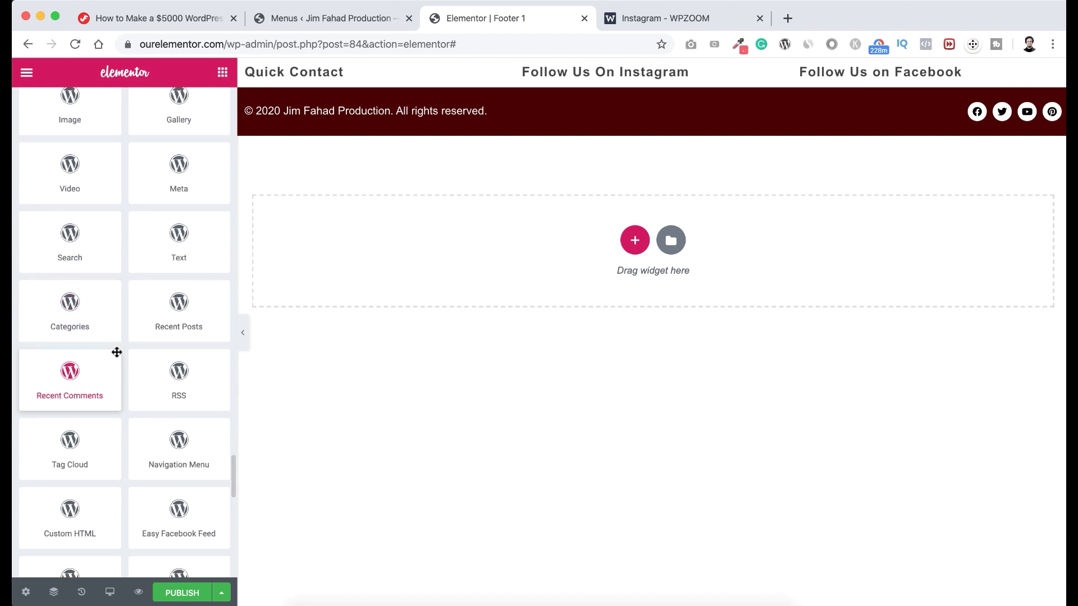
pyautogui.scroll(-5, 128, 413)
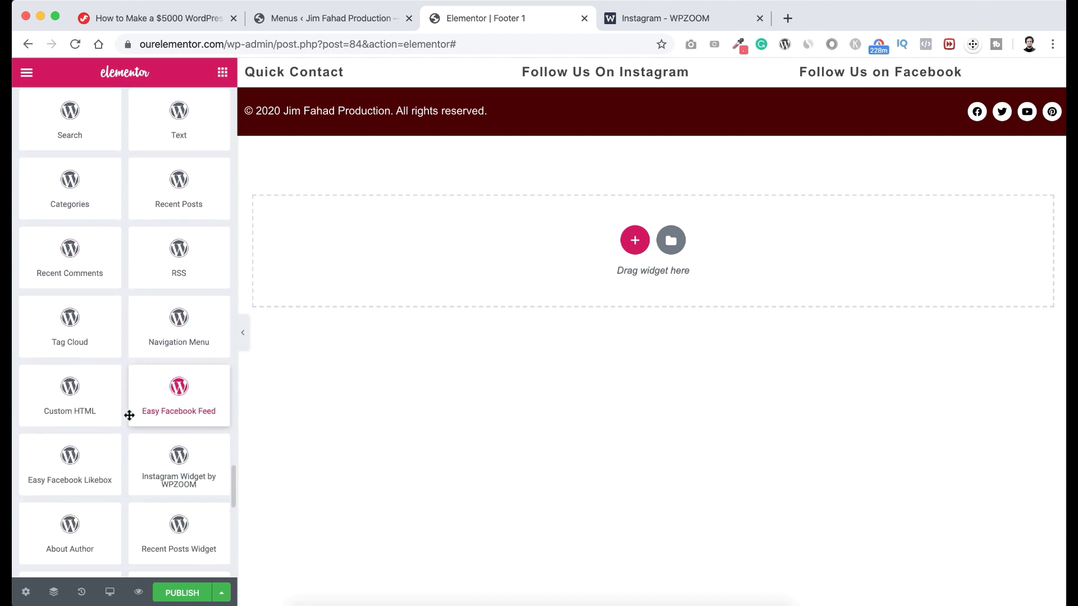
pyautogui.scroll(-1, 129, 415)
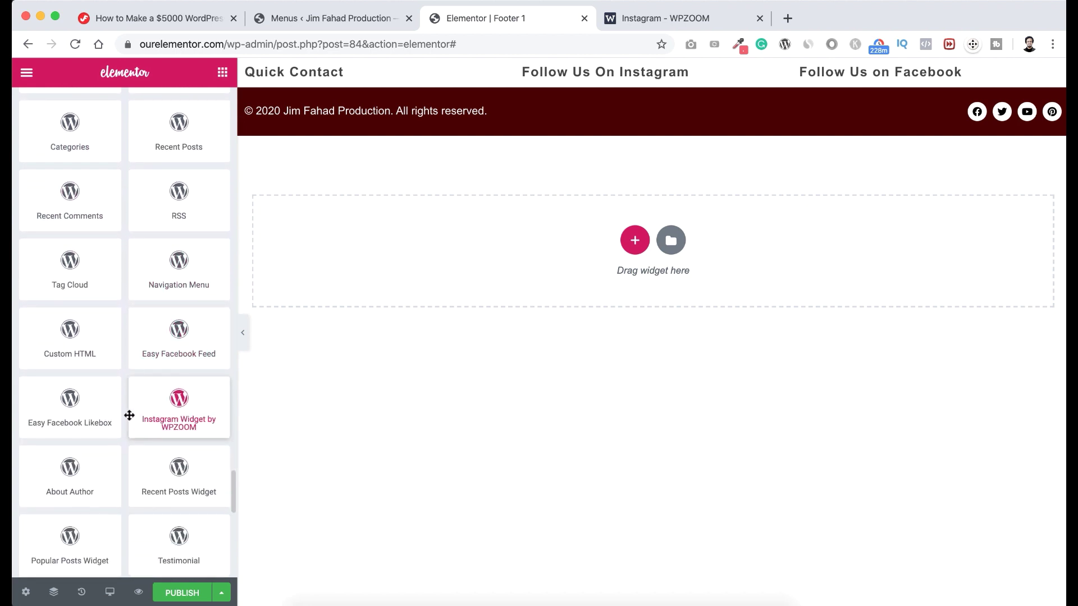
pyautogui.scroll(-2, 128, 414)
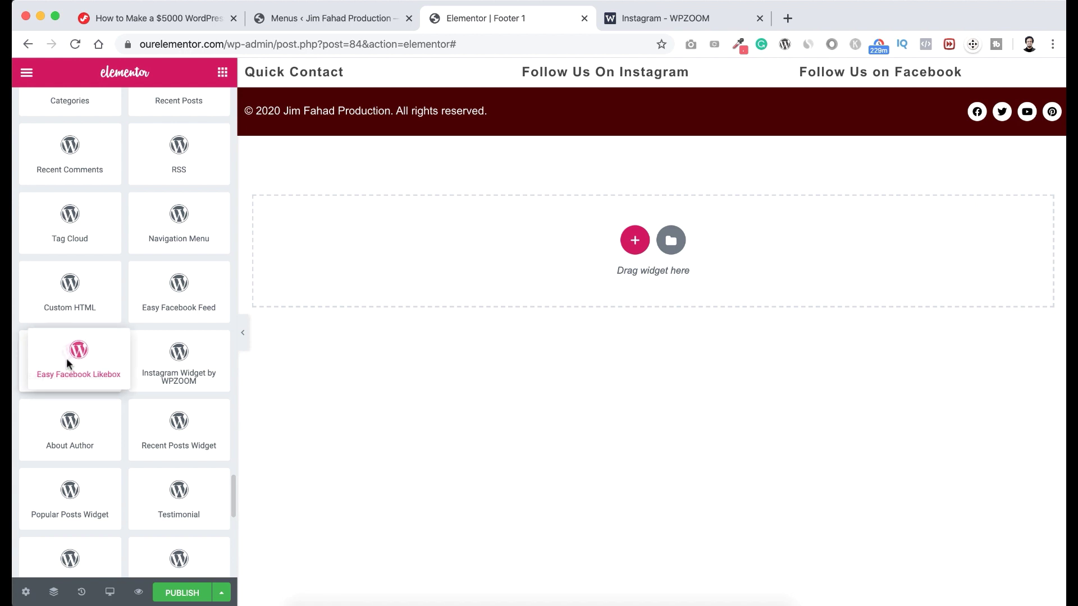
# Step: Add an Easy Facebook Likebox to the Facebook column with the page URL pasted and Responsive enabled
pyautogui.moveTo(66, 358); pyautogui.dragTo(830, 76)
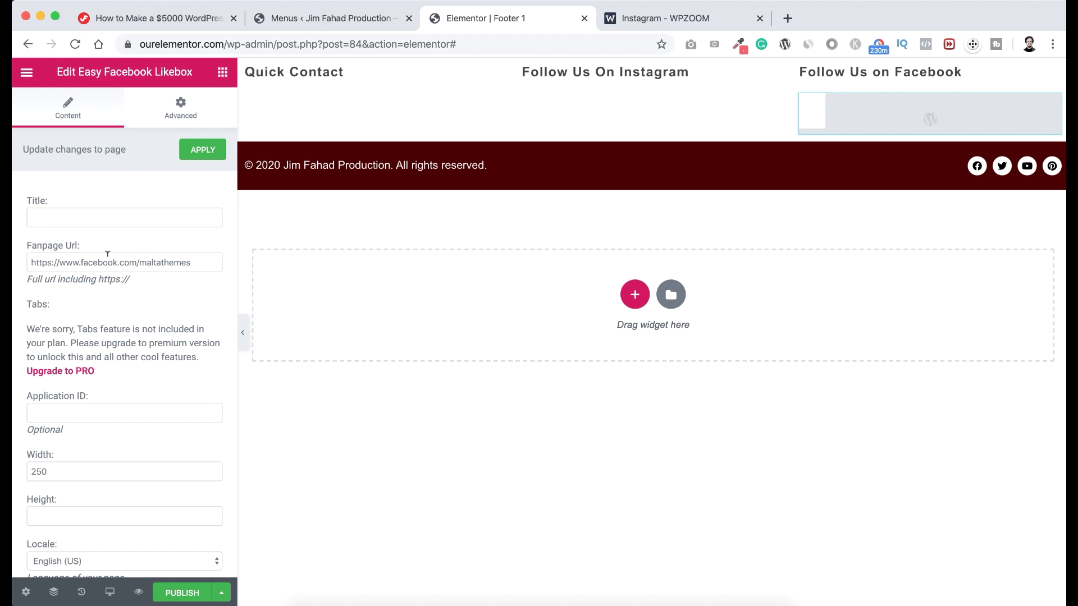
pyautogui.click(121, 262)
pyautogui.tripleClick(122, 261)
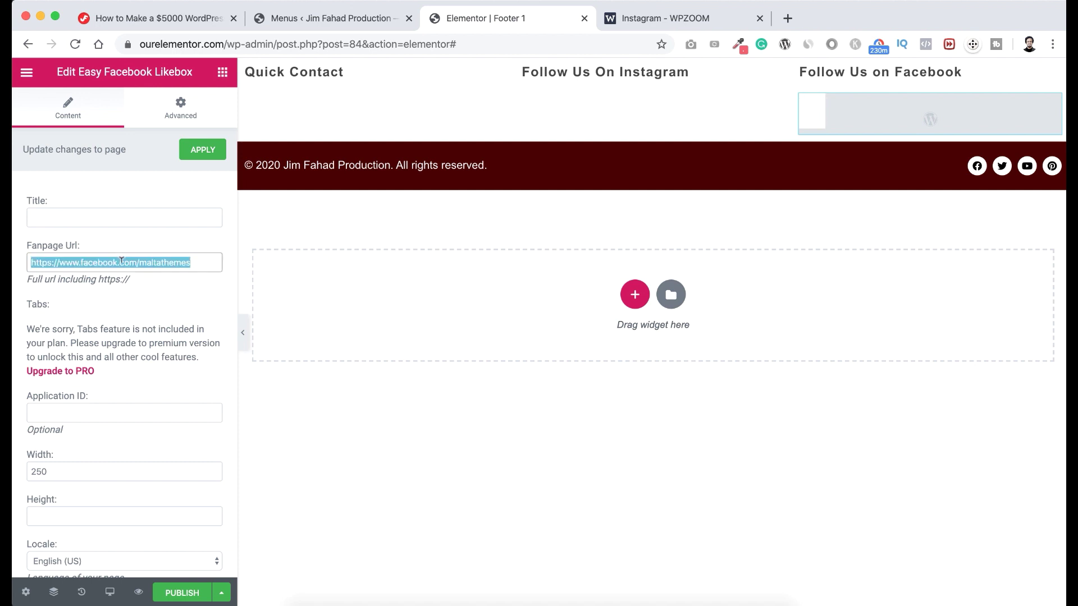
pyautogui.write('https://facebook.com/jimfahad.consultancy')
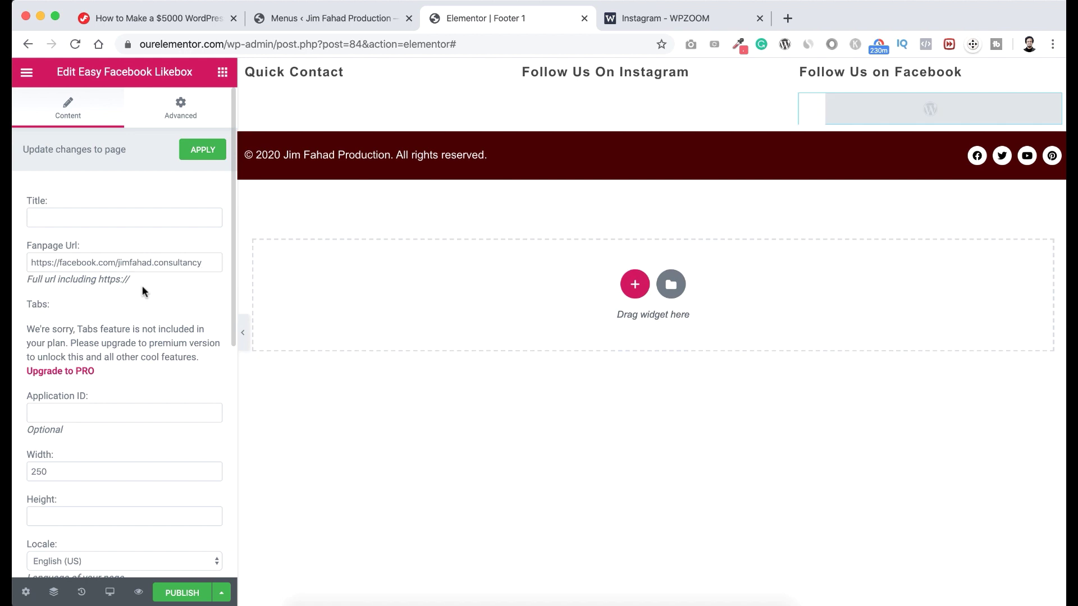
pyautogui.scroll(-7, 144, 291)
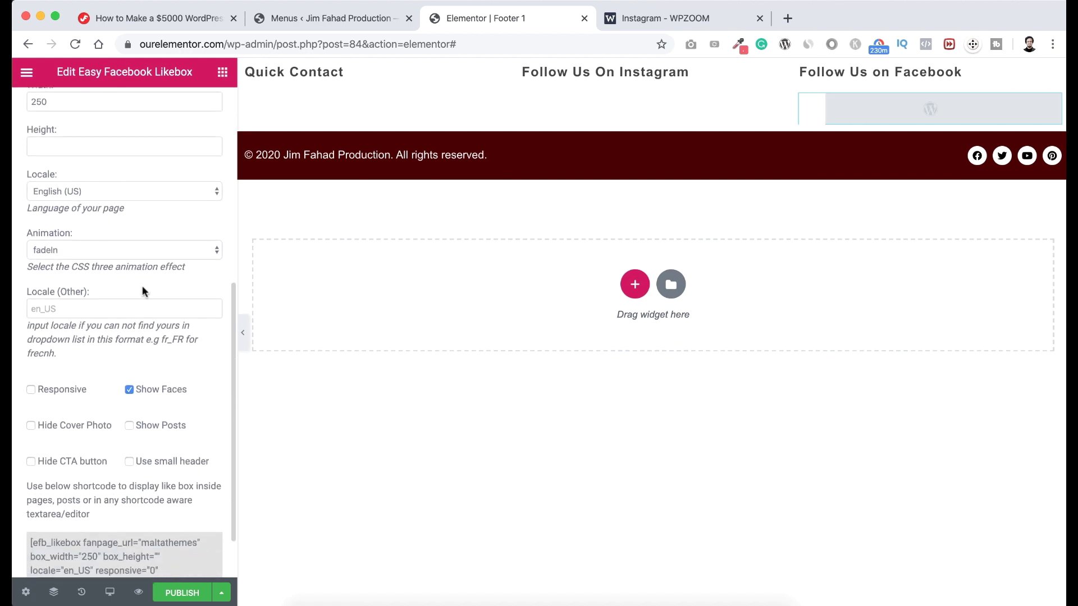
pyautogui.scroll(-1, 143, 291)
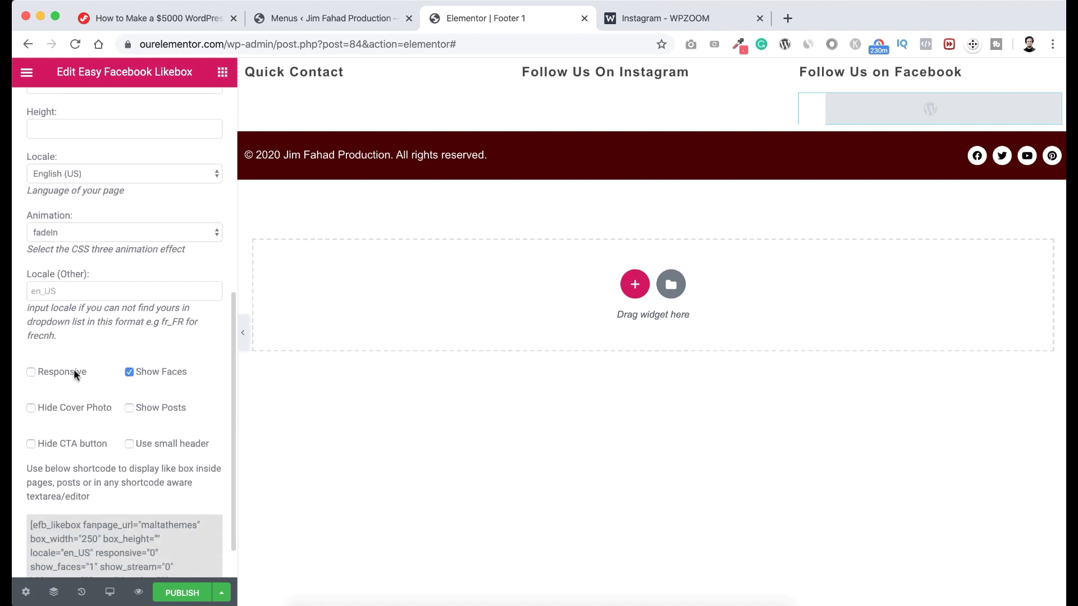
pyautogui.click(32, 372)
pyautogui.scroll(-1, 111, 233)
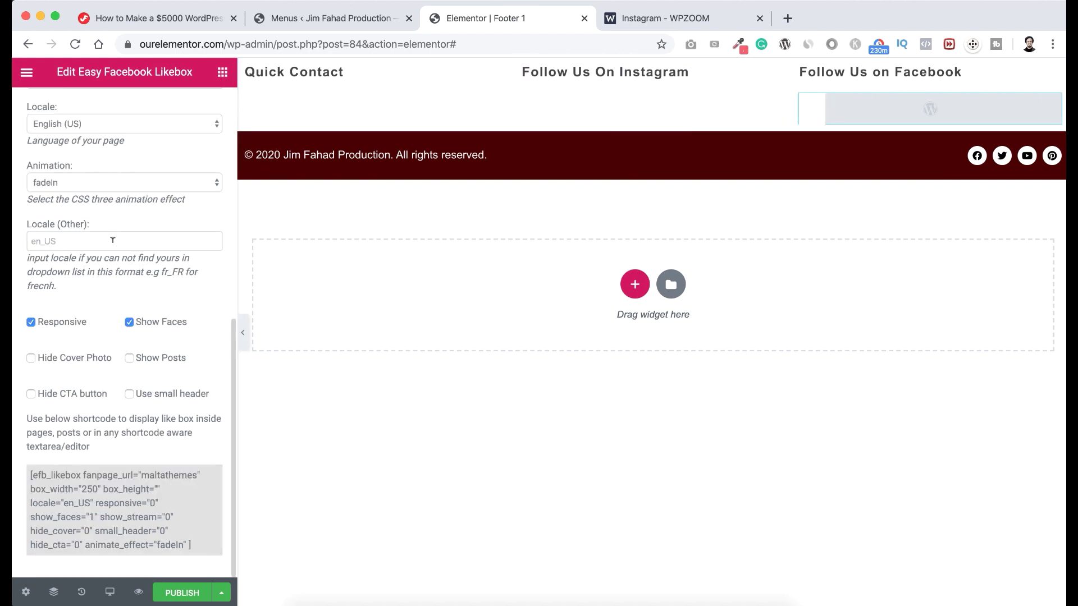
pyautogui.scroll(10, 113, 240)
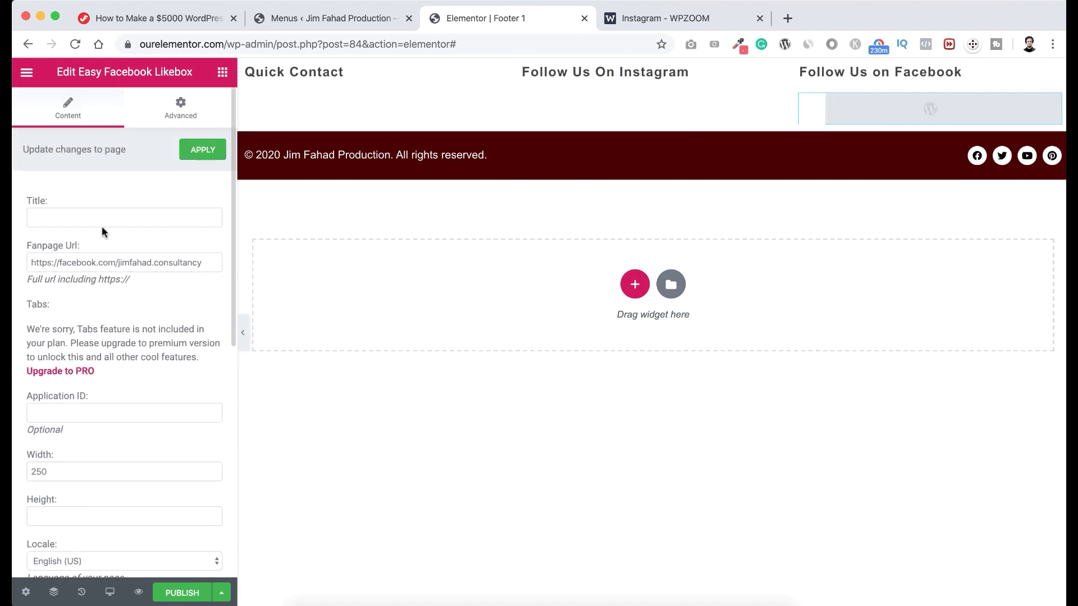
pyautogui.click(200, 149)
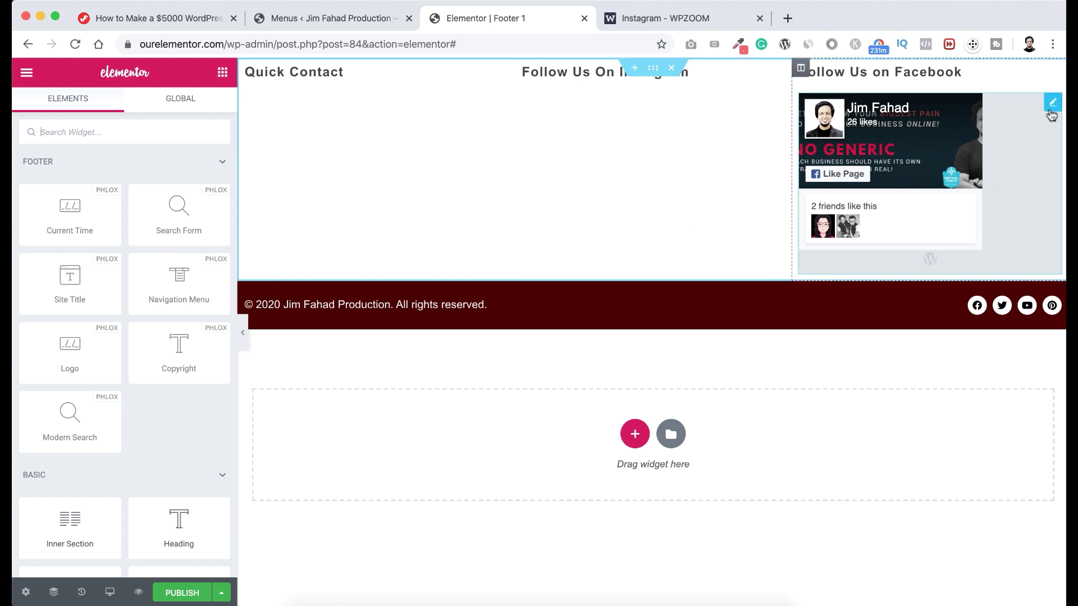
# Step: Clear the likebox's 250 width so it fills the column, and apply
pyautogui.click(1053, 107)
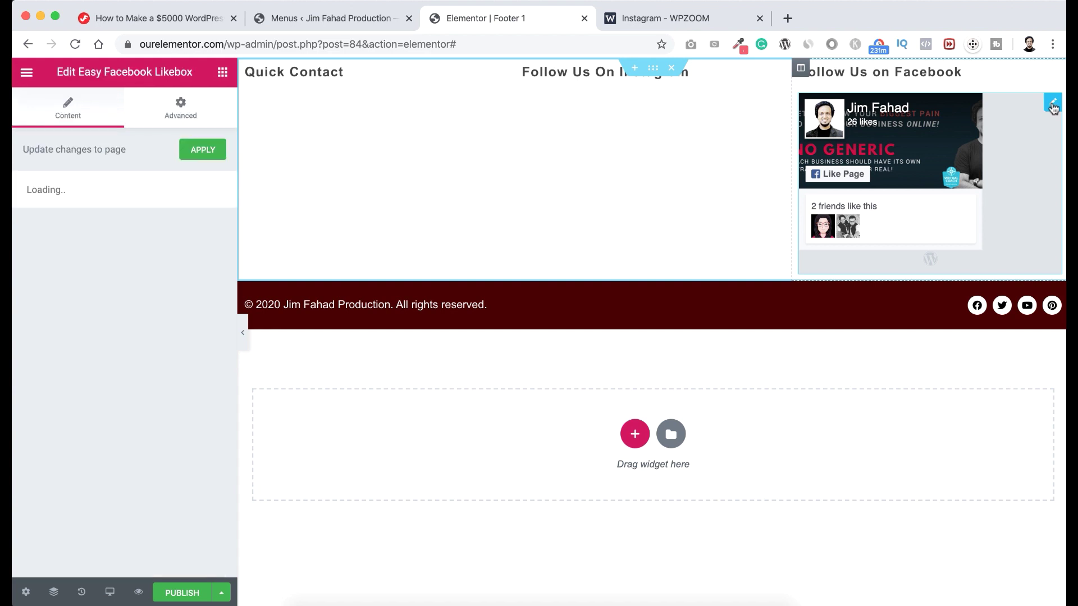
pyautogui.scroll(-1, 109, 451)
pyautogui.scroll(-1, 108, 451)
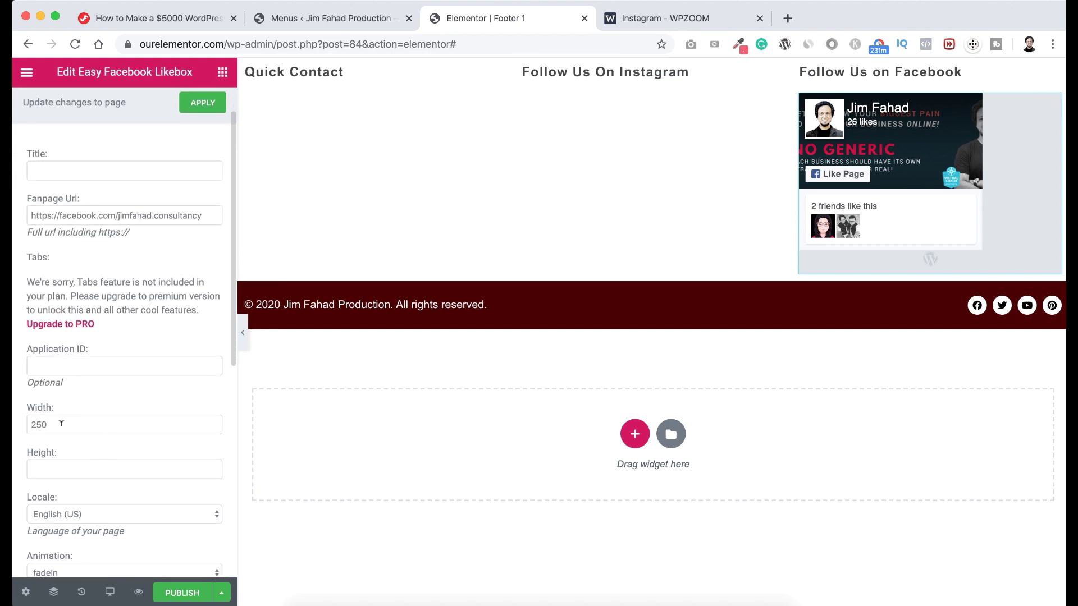
pyautogui.moveTo(58, 423); pyautogui.dragTo(28, 422)
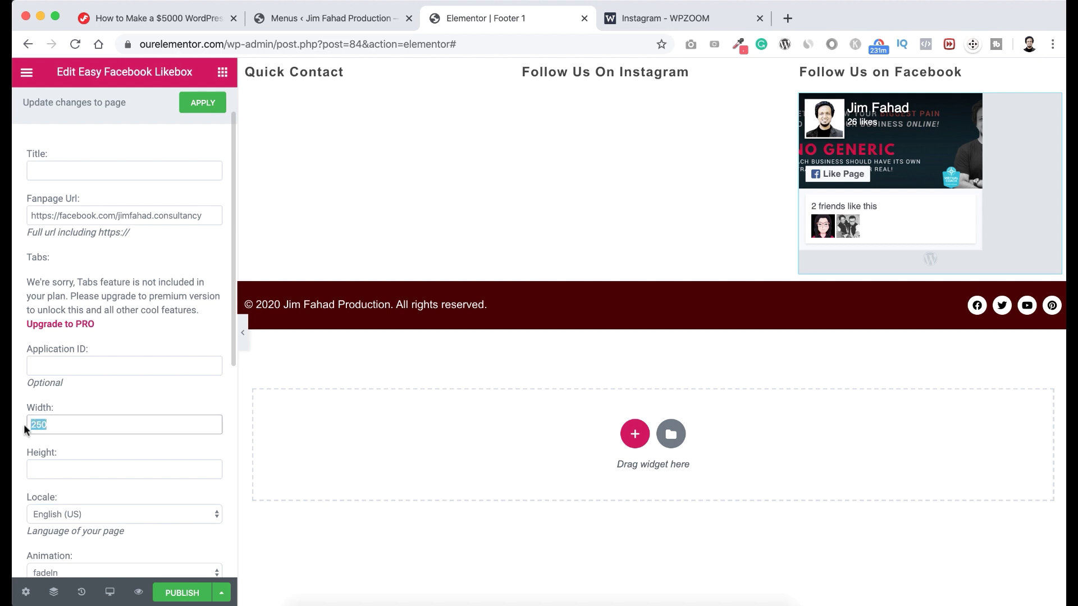
pyautogui.press('BackSpace')
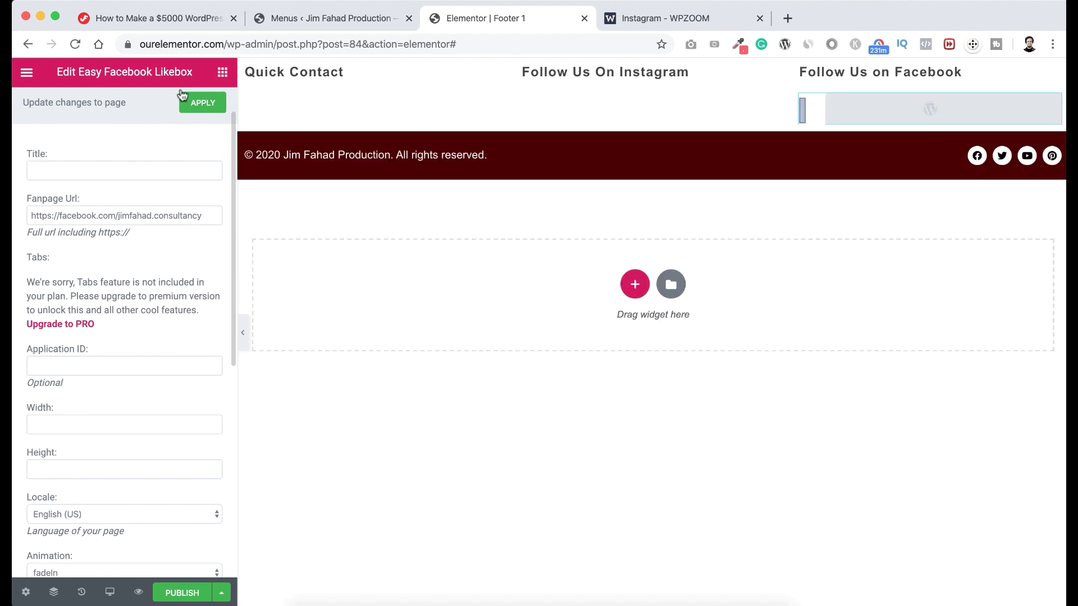
pyautogui.click(184, 99)
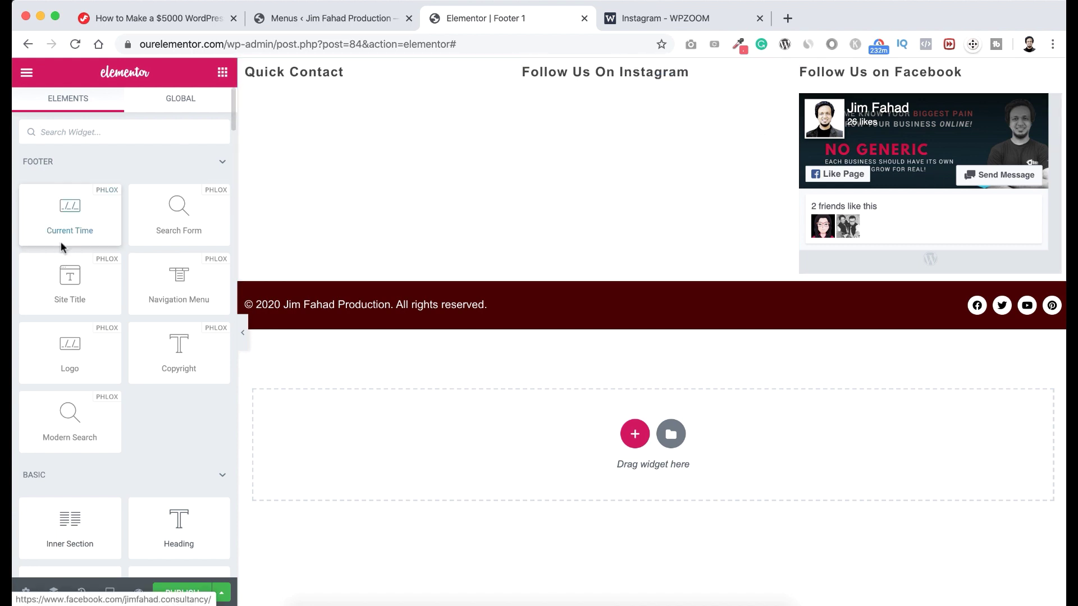
# Step: Search for 'inst' and place Instagram Widget by WPZOOM in the Follow Us On Instagram column
pyautogui.scroll(-2, 98, 389)
pyautogui.scroll(-10, 99, 390)
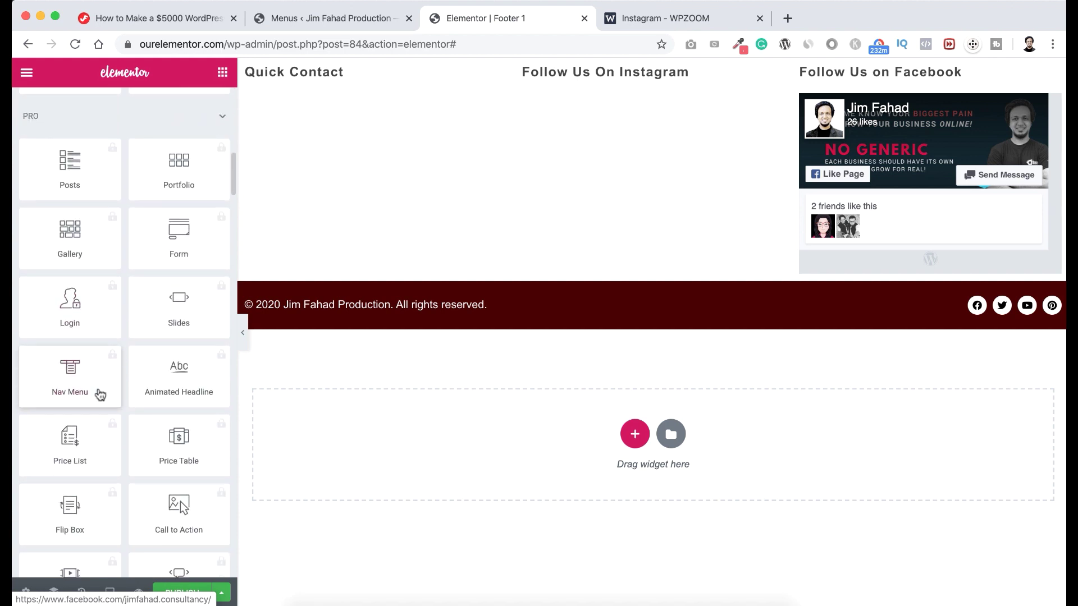
pyautogui.scroll(15, 98, 392)
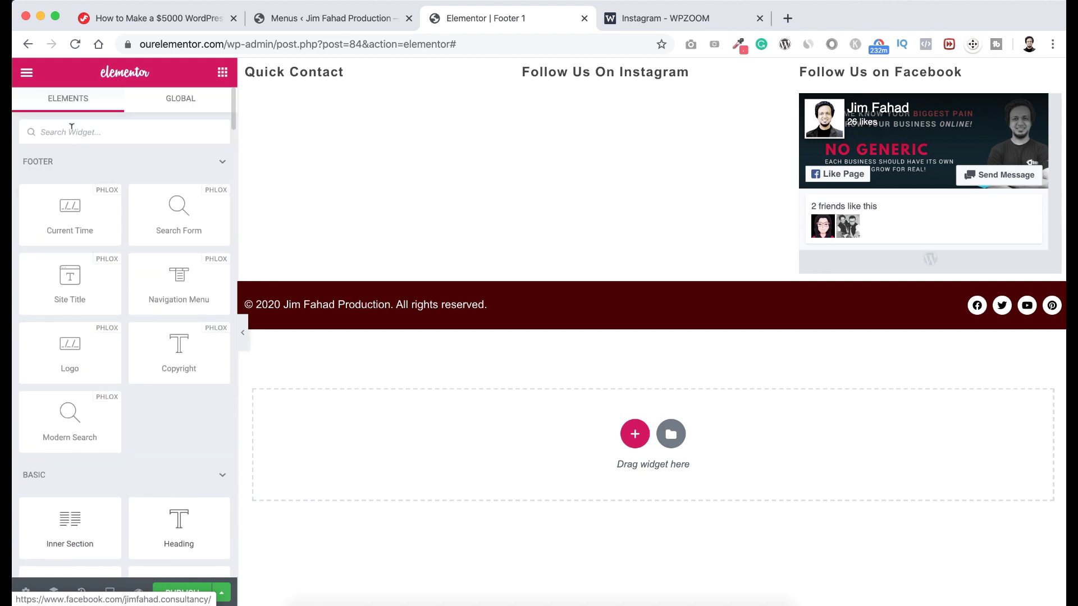
pyautogui.write('insta')
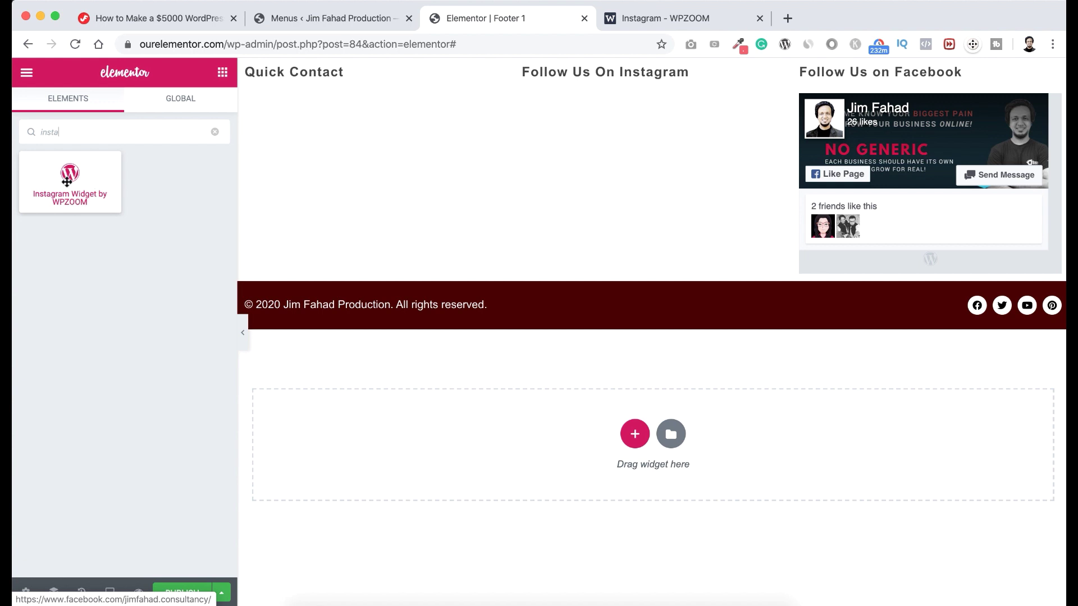
pyautogui.moveTo(67, 182); pyautogui.dragTo(614, 80)
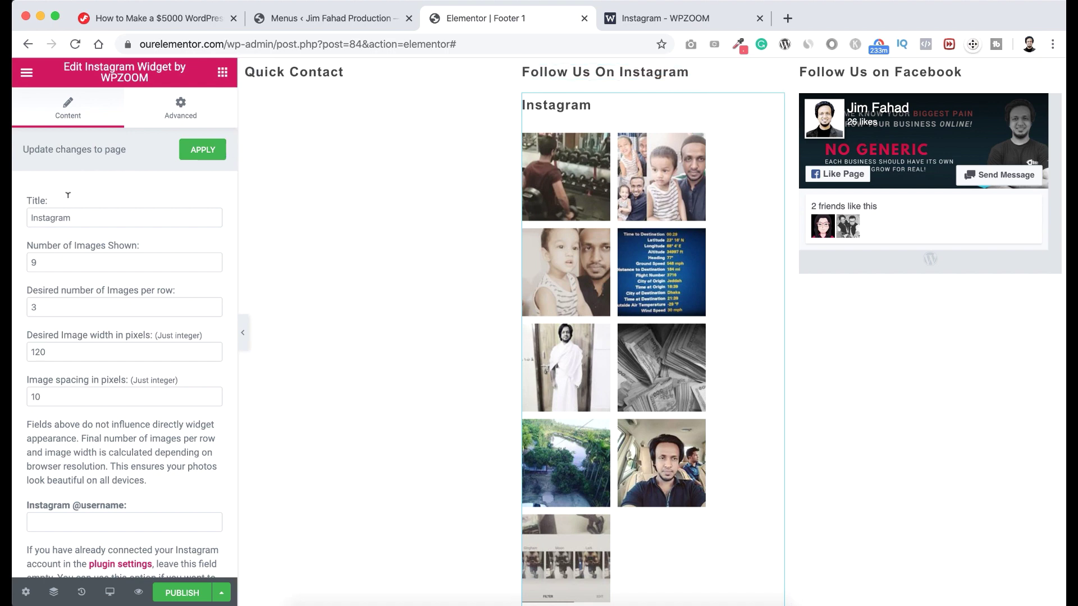
# Step: Remove the Instagram feed's title and set it to 12 images, four per row
pyautogui.moveTo(75, 214); pyautogui.dragTo(14, 218)
pyautogui.press('BackSpace')
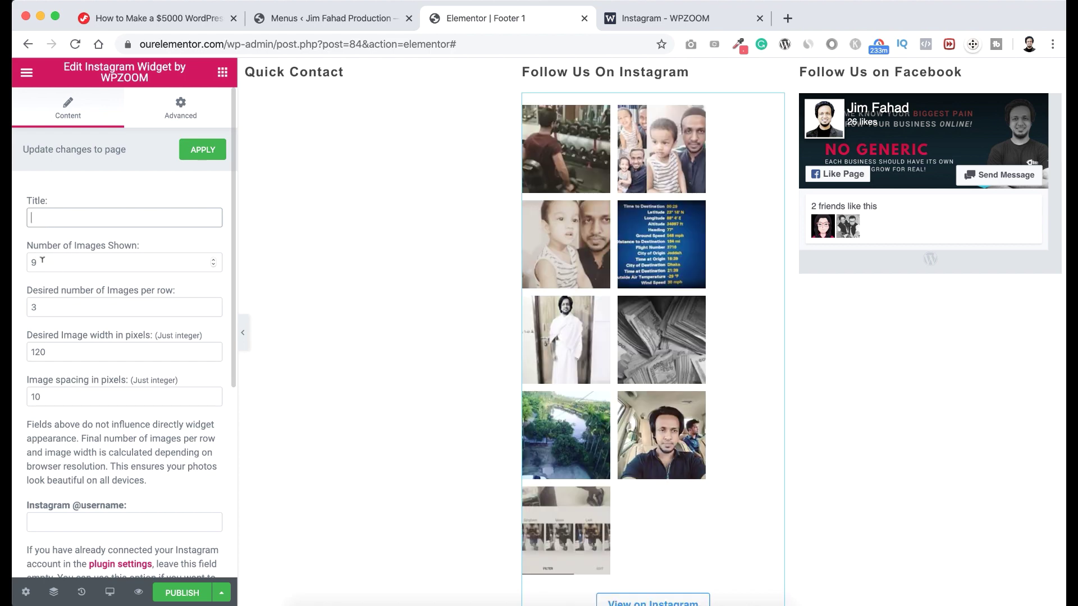
pyautogui.moveTo(41, 260); pyautogui.dragTo(26, 262)
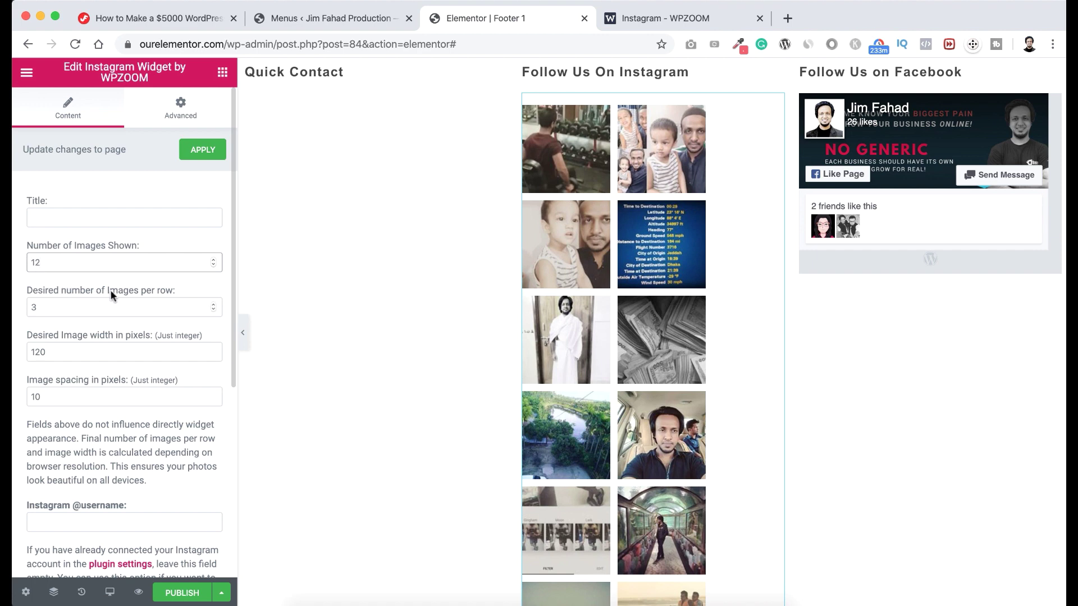
pyautogui.click(44, 306)
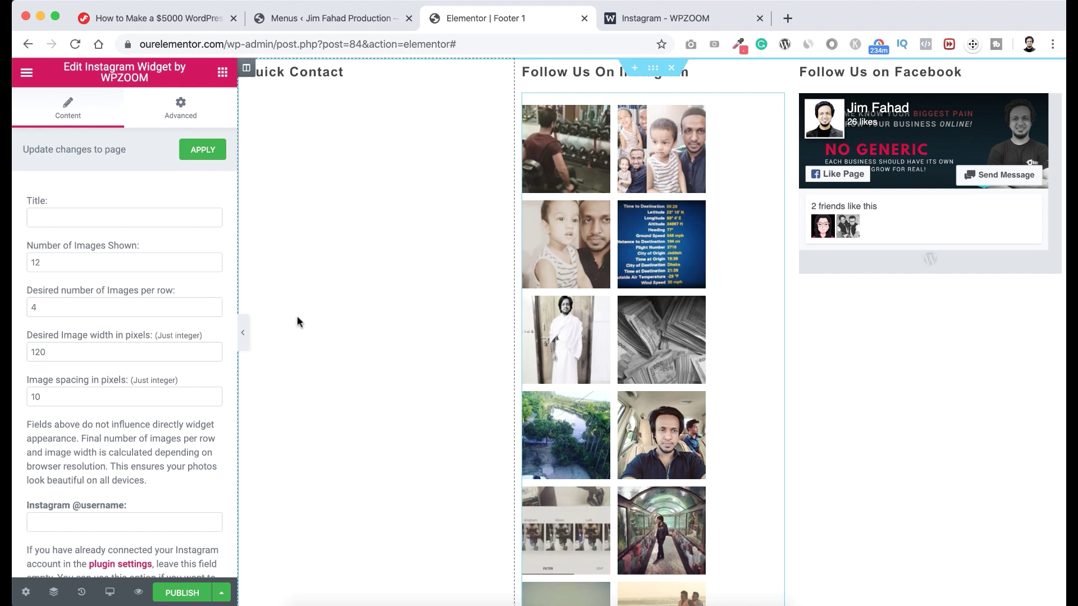
pyautogui.click(244, 336)
pyautogui.click(19, 343)
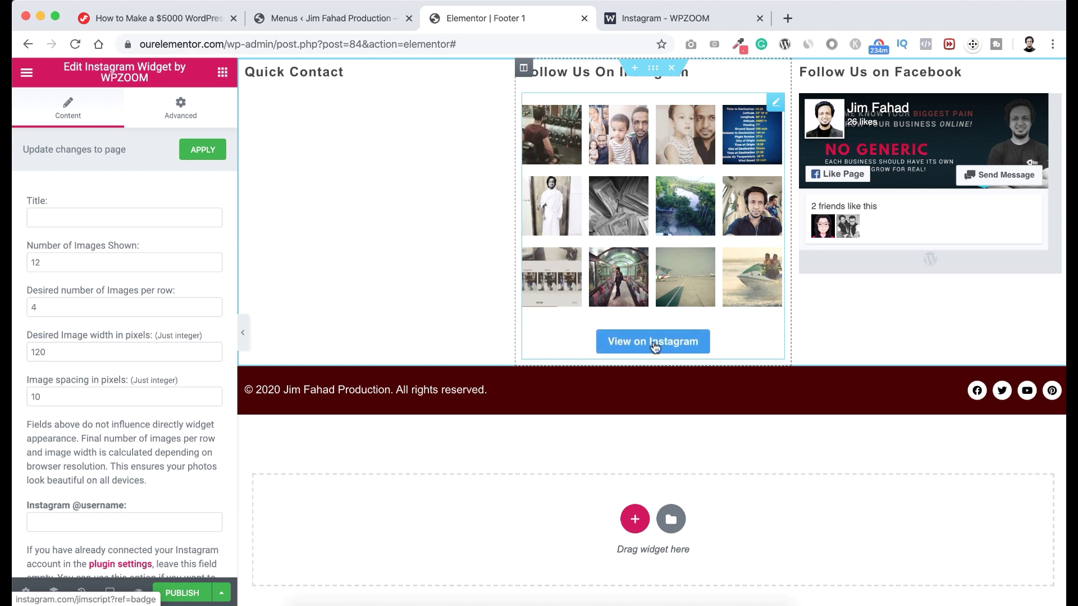
# Step: Turn off the View on Instagram button, apply, and preview the footer at full width
pyautogui.scroll(-8, 140, 446)
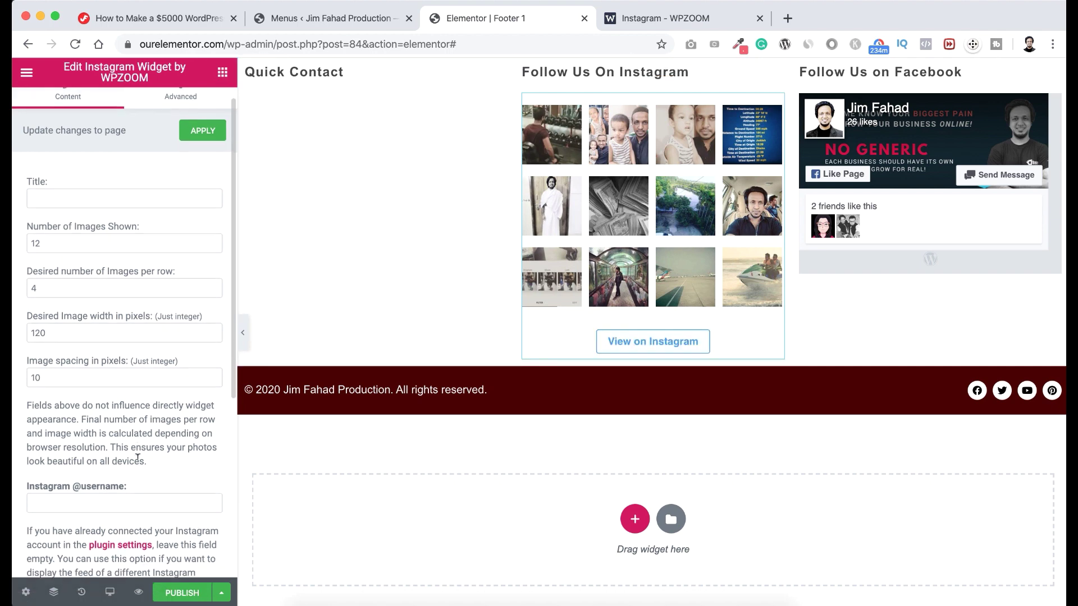
pyautogui.scroll(-2, 140, 463)
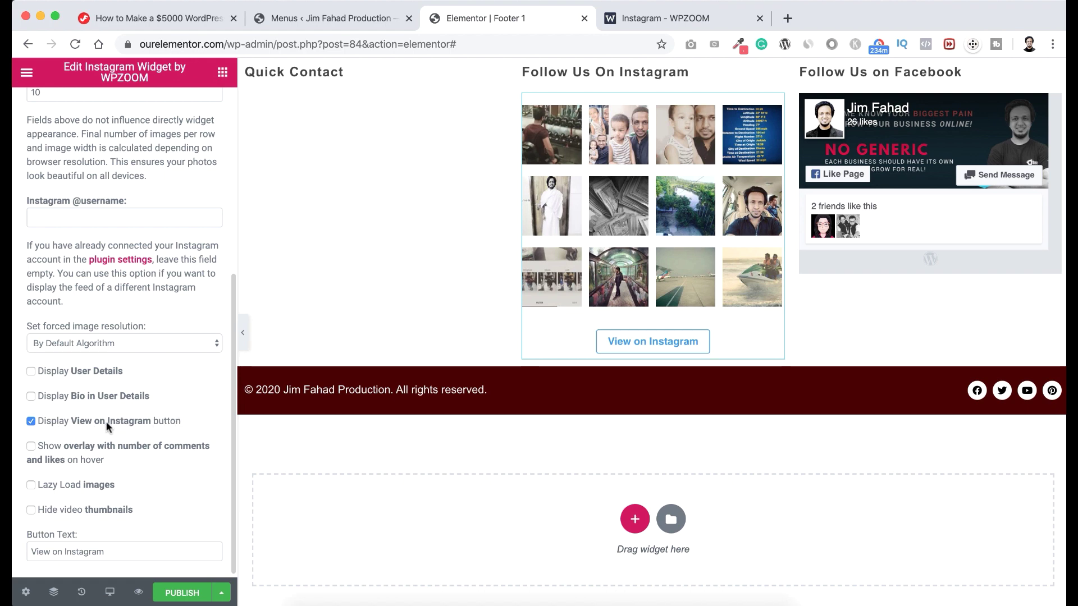
pyautogui.click(31, 422)
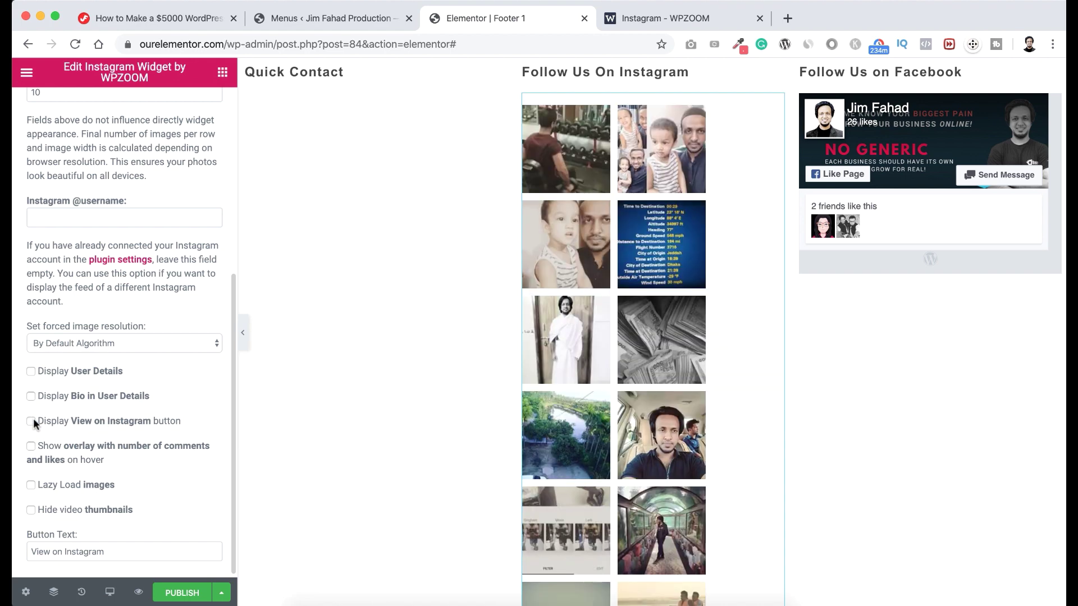
pyautogui.scroll(5, 129, 283)
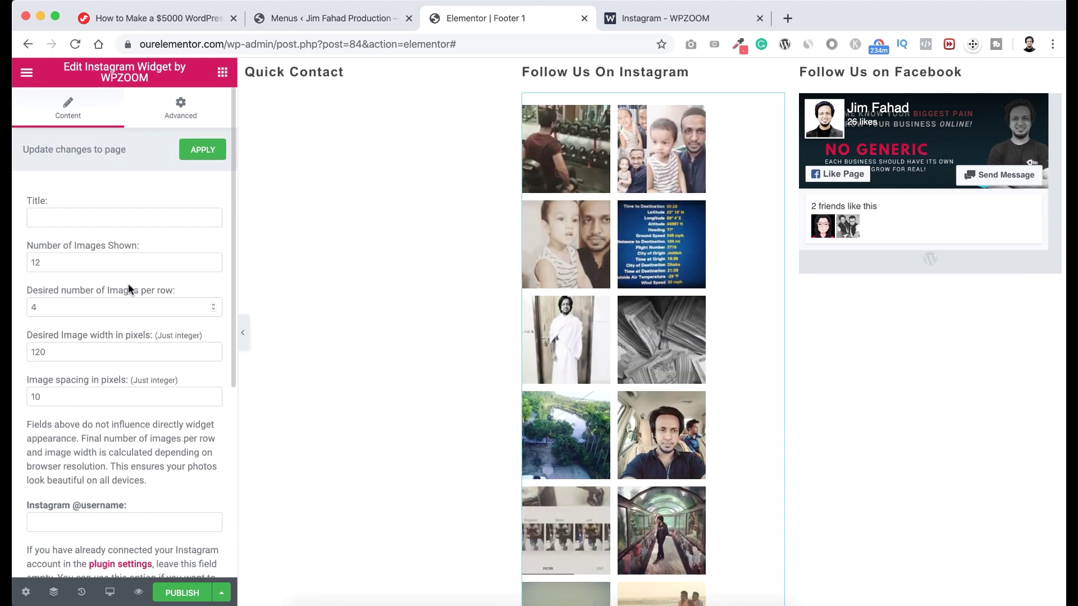
pyautogui.click(194, 151)
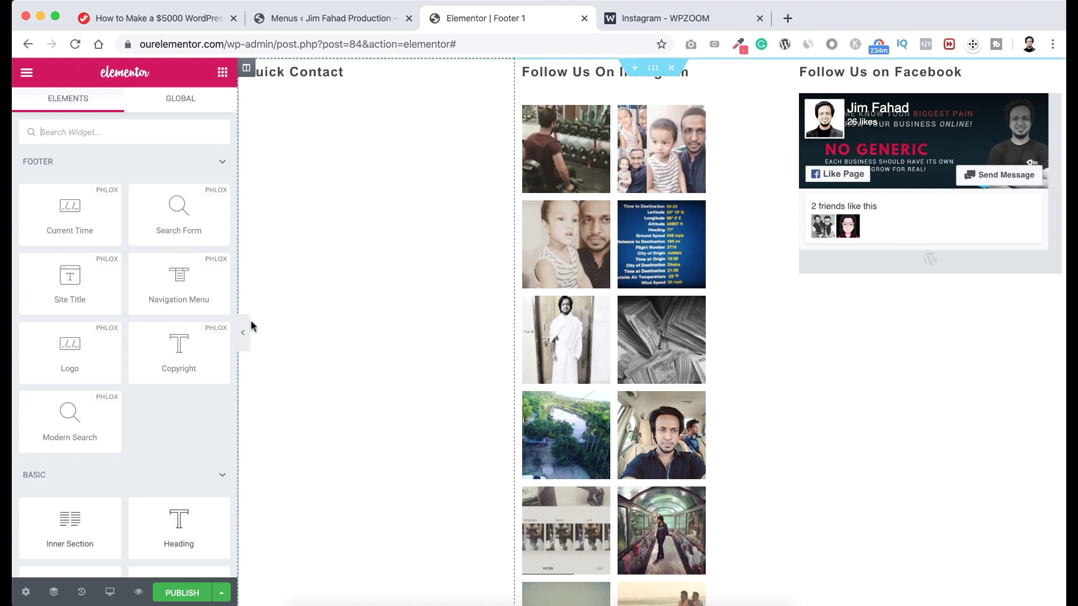
pyautogui.click(243, 333)
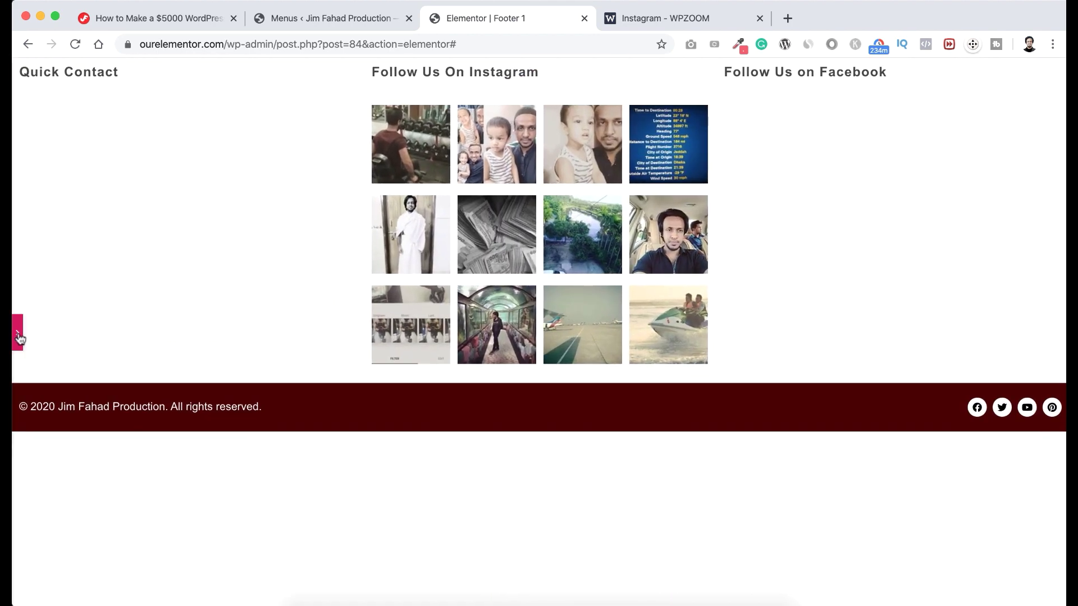
pyautogui.click(18, 335)
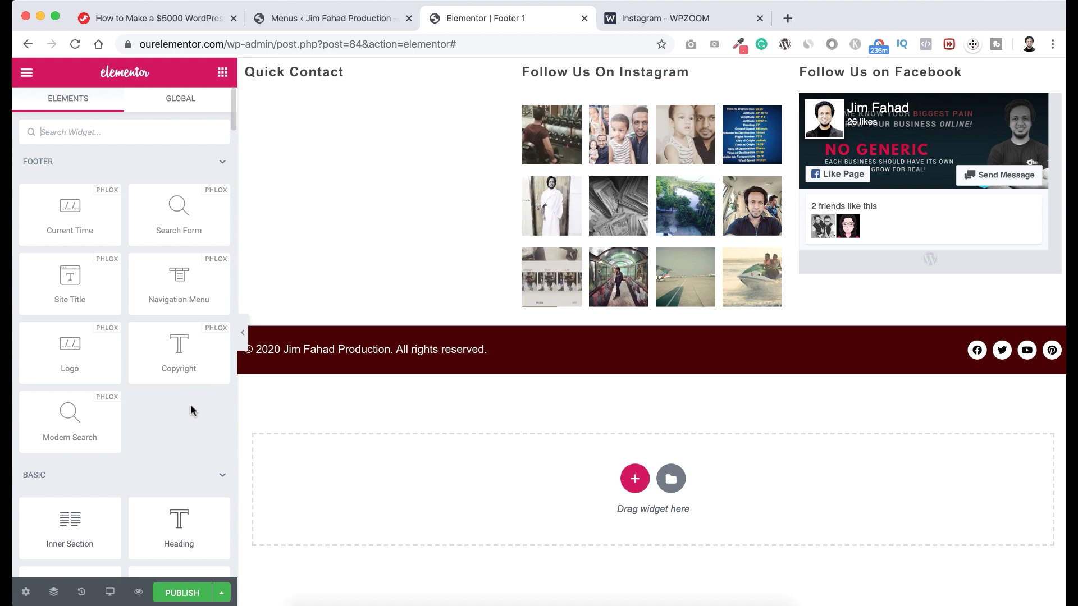
# Step: Add a Text Editor in the Quick Contact column and replace its lorem text with the contact details
pyautogui.scroll(-5, 191, 409)
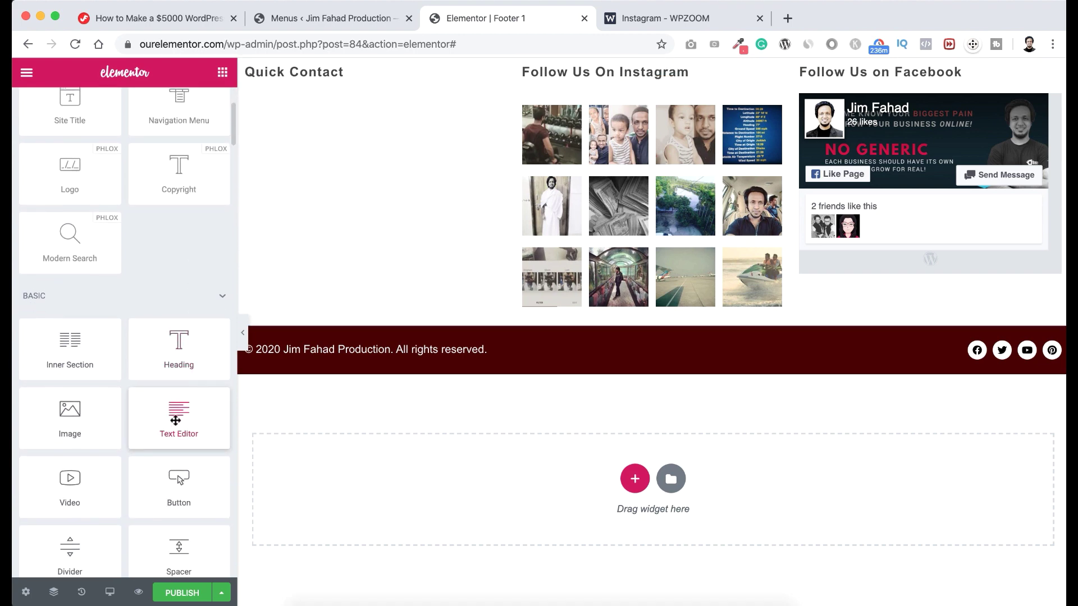
pyautogui.moveTo(175, 421); pyautogui.dragTo(332, 95)
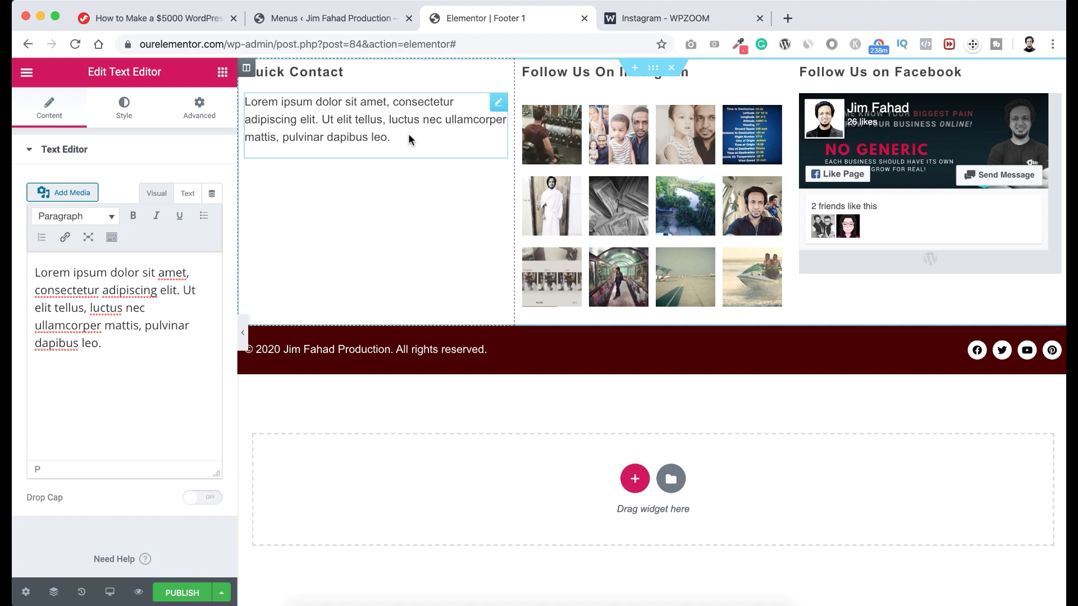
pyautogui.moveTo(115, 342); pyautogui.dragTo(32, 266)
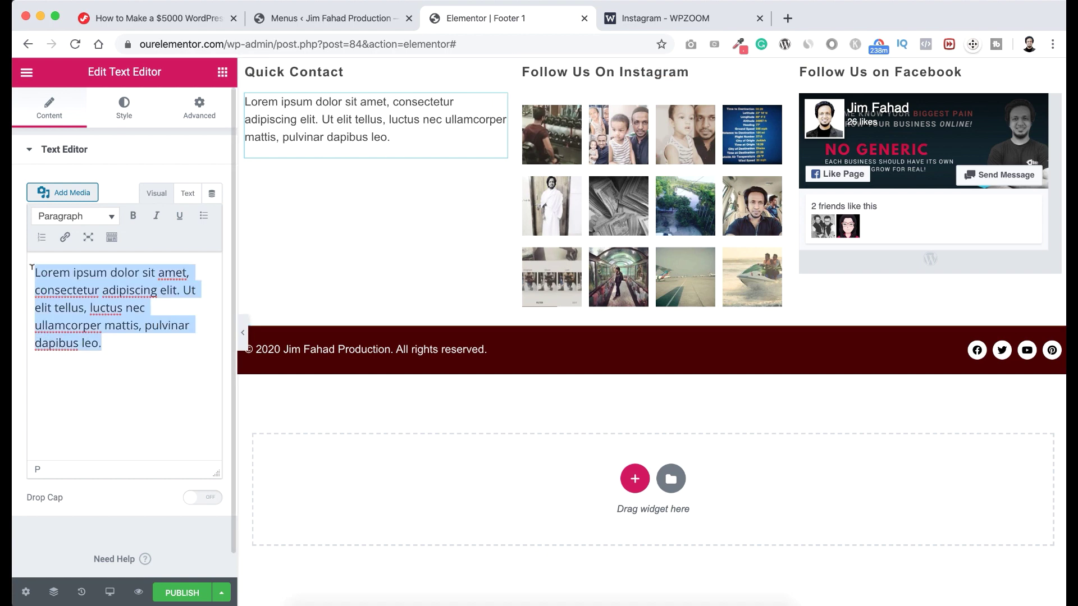
pyautogui.press('super+v')
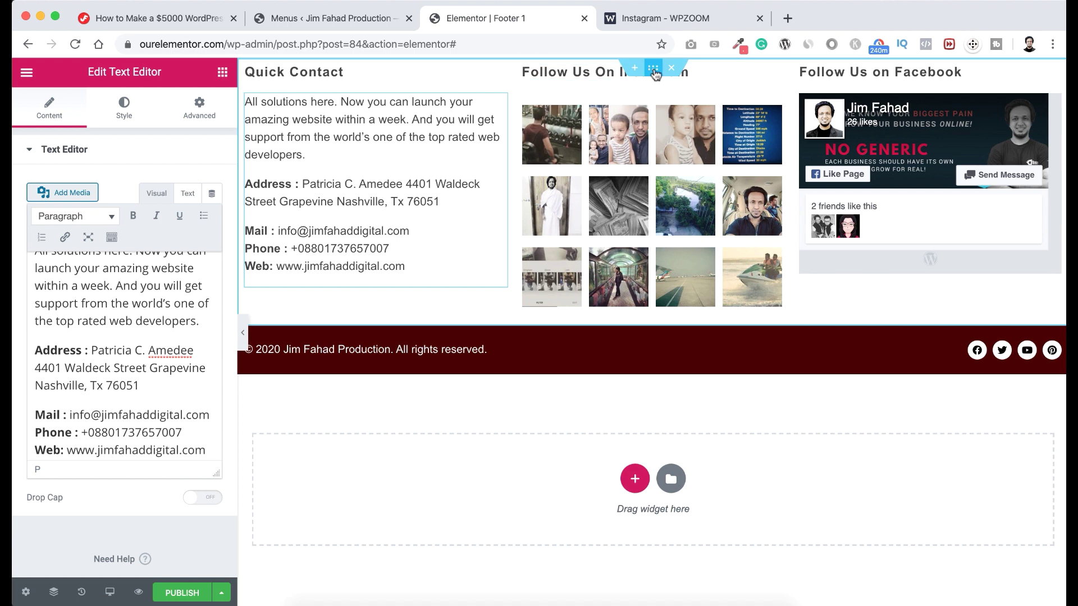
# Step: Give the three-column contact section a classic dark red #2B0000 background
pyautogui.click(654, 72)
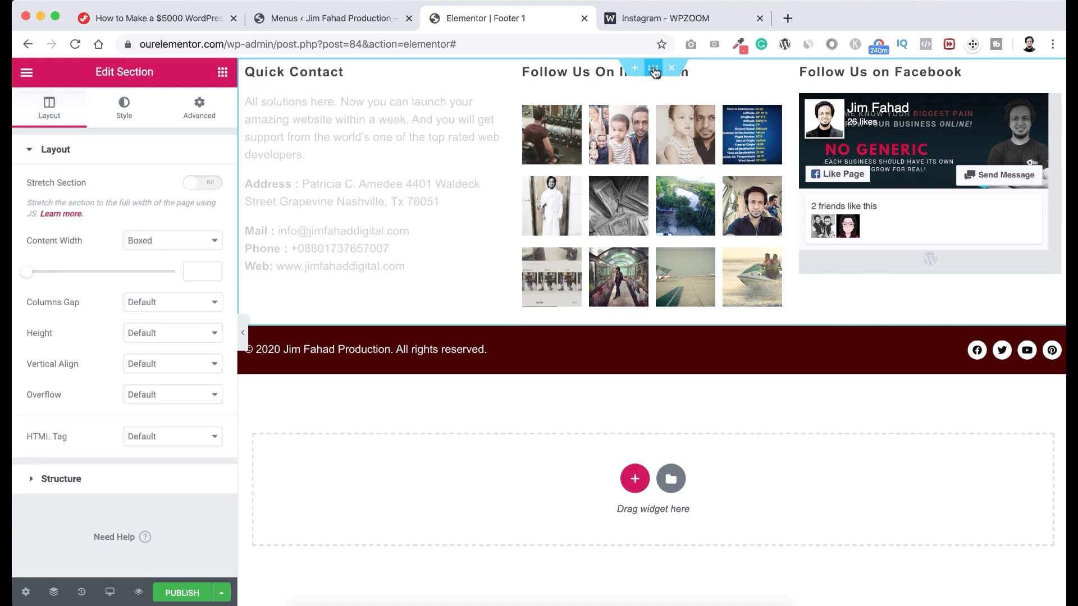
pyautogui.click(125, 106)
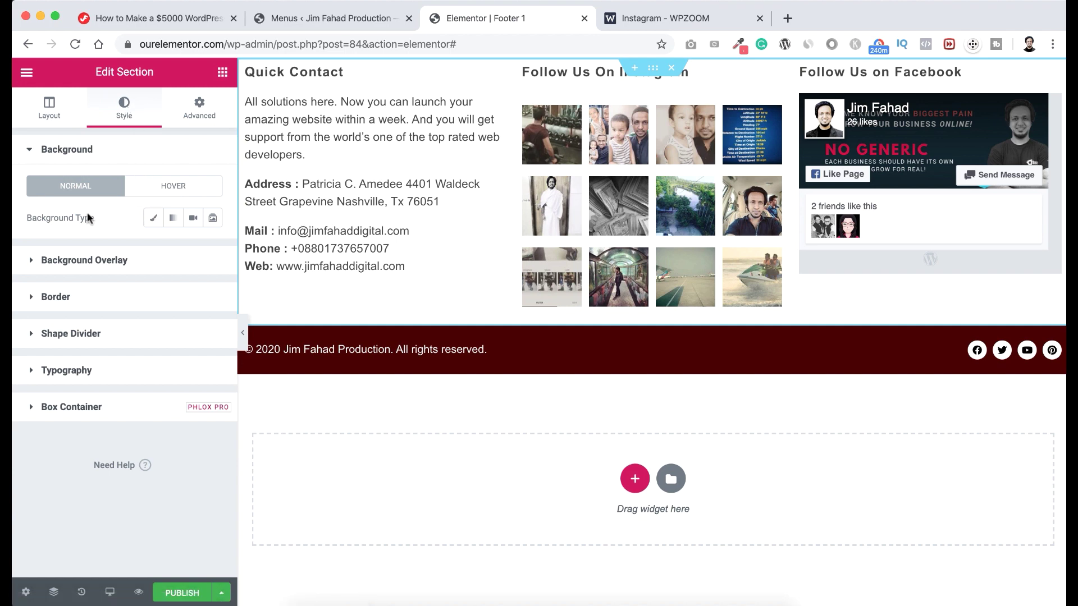
pyautogui.click(154, 220)
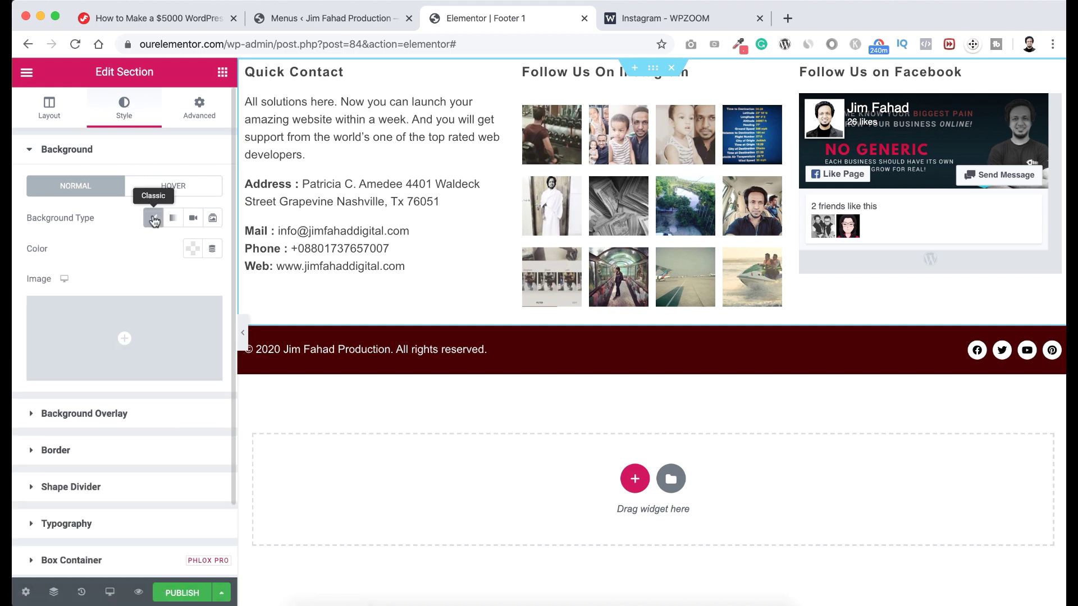
pyautogui.click(192, 250)
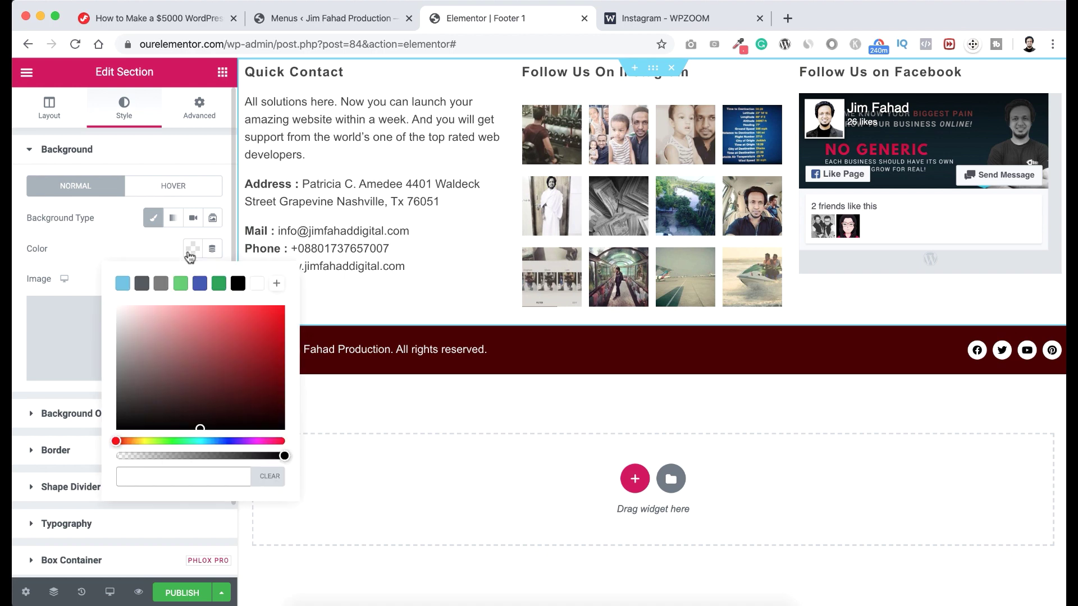
pyautogui.moveTo(260, 390)
pyautogui.mouseDown()
pyautogui.moveTo(284, 413)
pyautogui.moveTo(275, 392)
pyautogui.mouseUp()
pyautogui.click(120, 243)
# Step: Unlink the section's padding and set top to 35 and bottom to 20
pyautogui.click(198, 106)
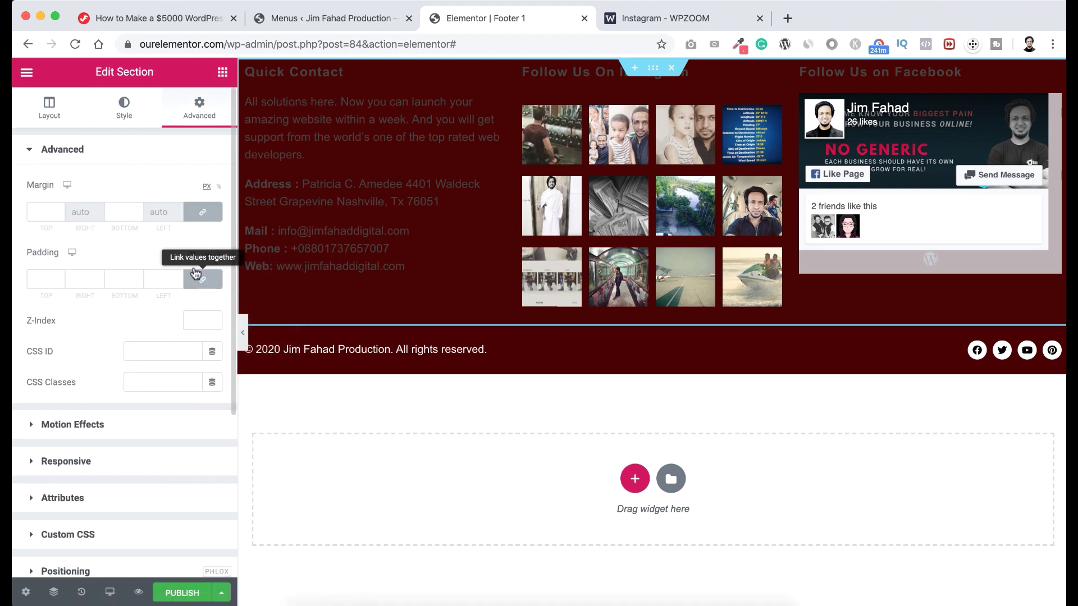
pyautogui.click(200, 279)
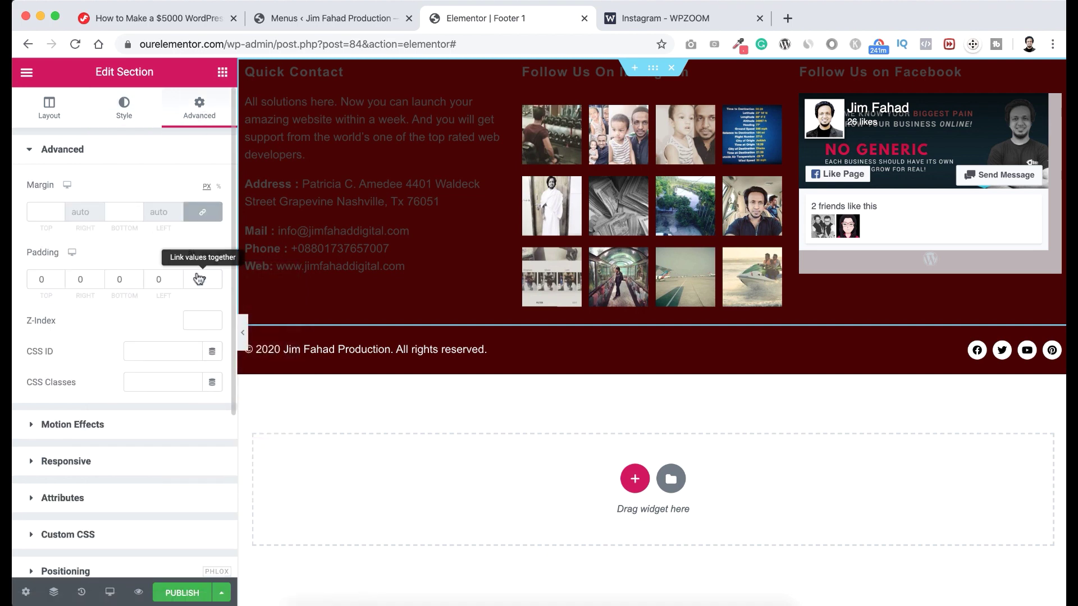
pyautogui.click(35, 277)
pyautogui.write('2')
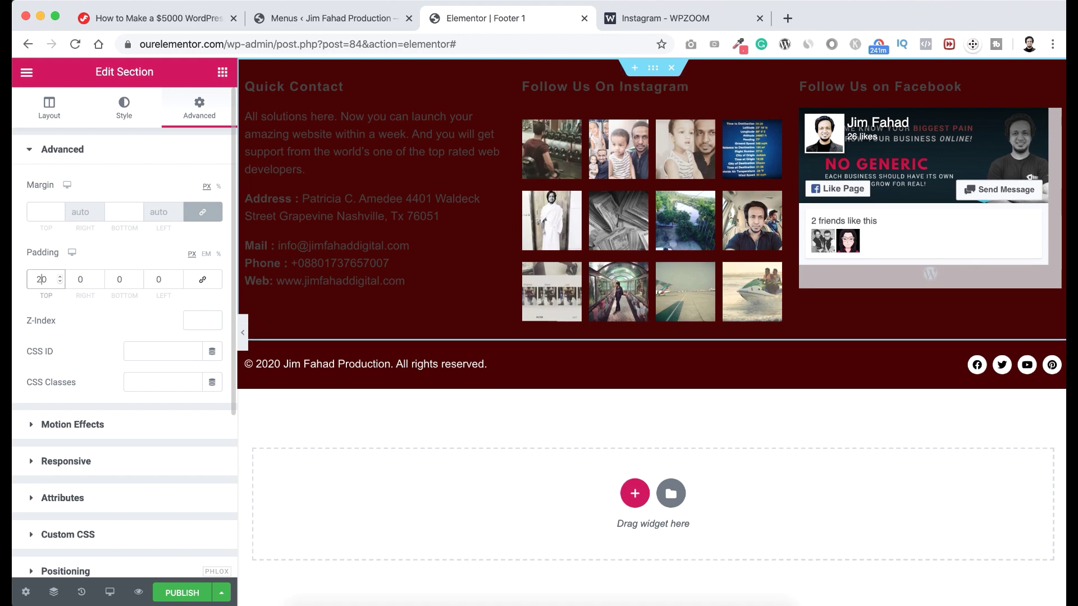
pyautogui.press('BackSpace')
pyautogui.press('BackSpace')
pyautogui.write('33')
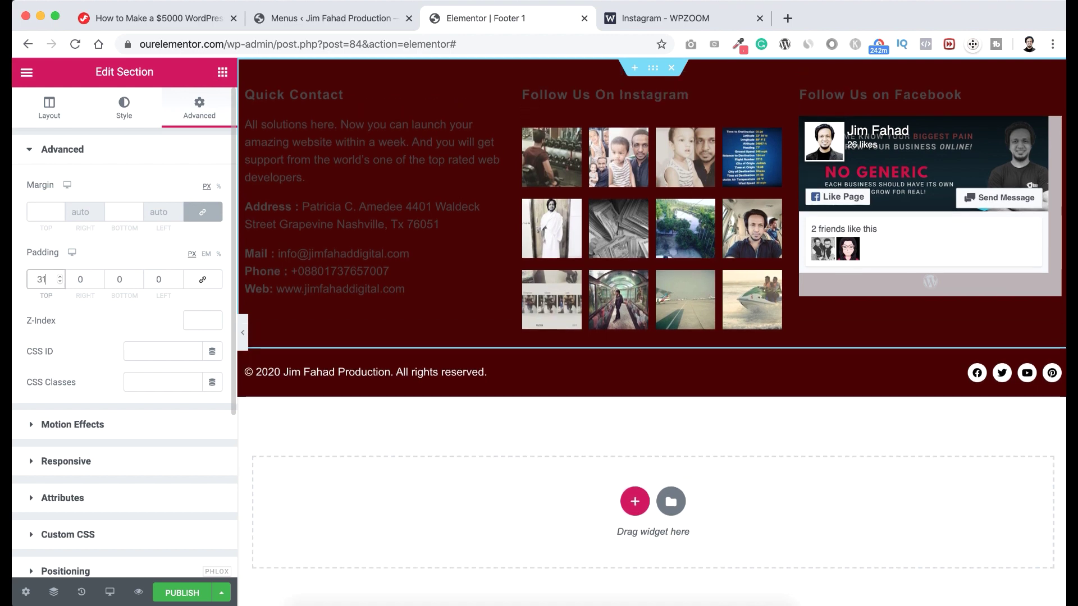
pyautogui.press('Up')
pyautogui.press('Up')
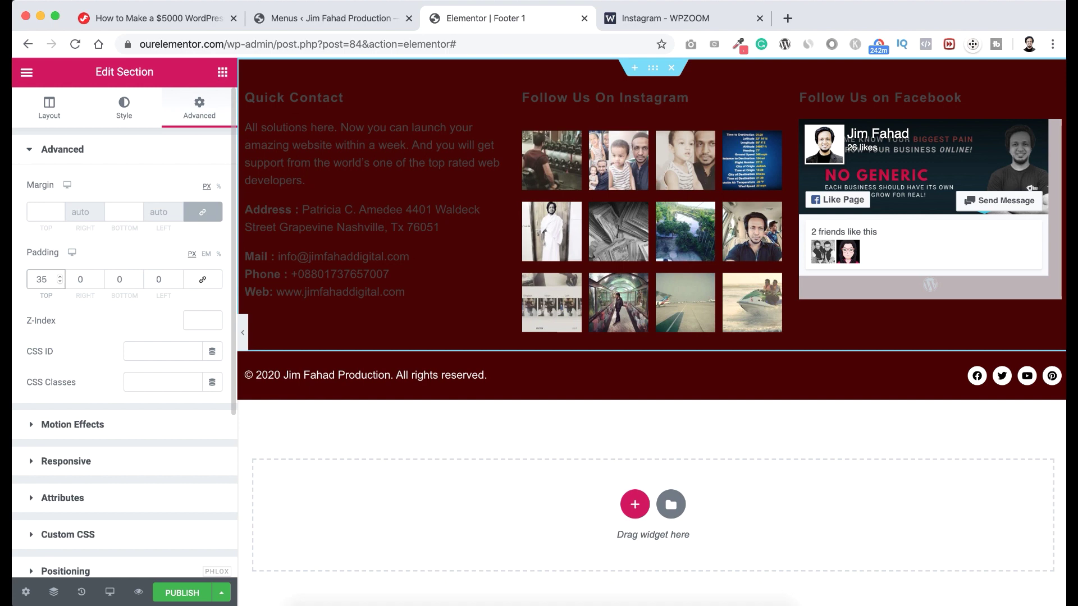
pyautogui.click(119, 279)
pyautogui.write('2')
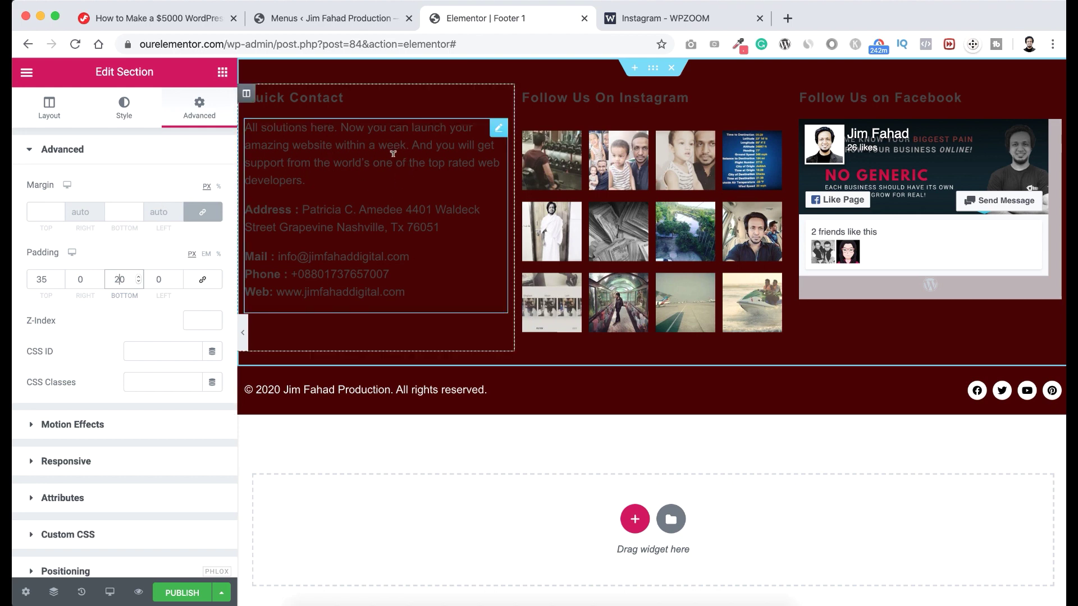
# Step: Turn the Quick Contact, Follow Us On Instagram and Follow Us on Facebook headings white (#FFFFFF)
pyautogui.click(247, 98)
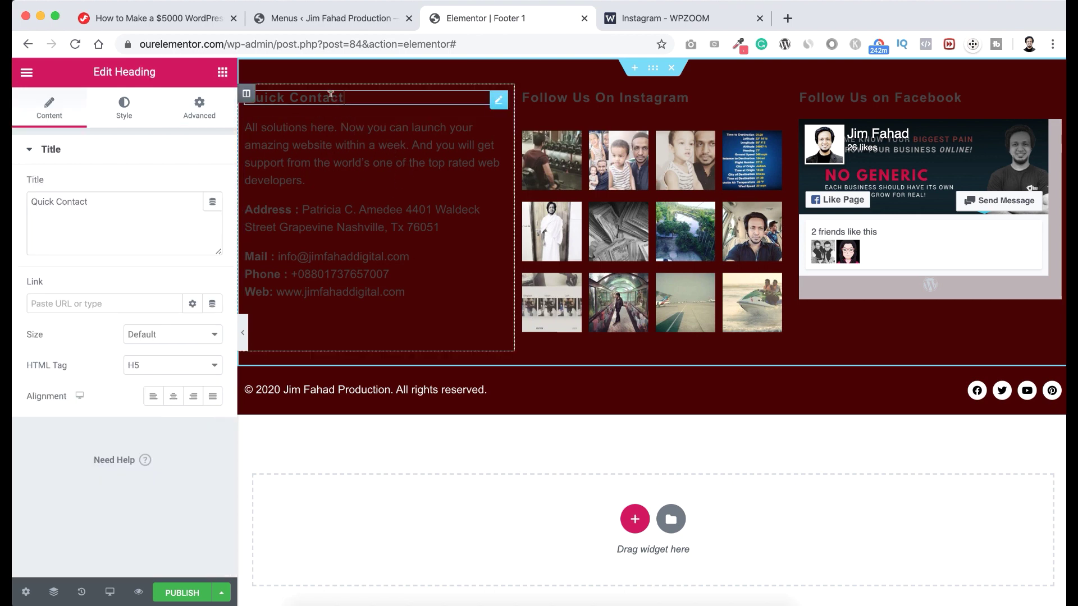
pyautogui.click(126, 110)
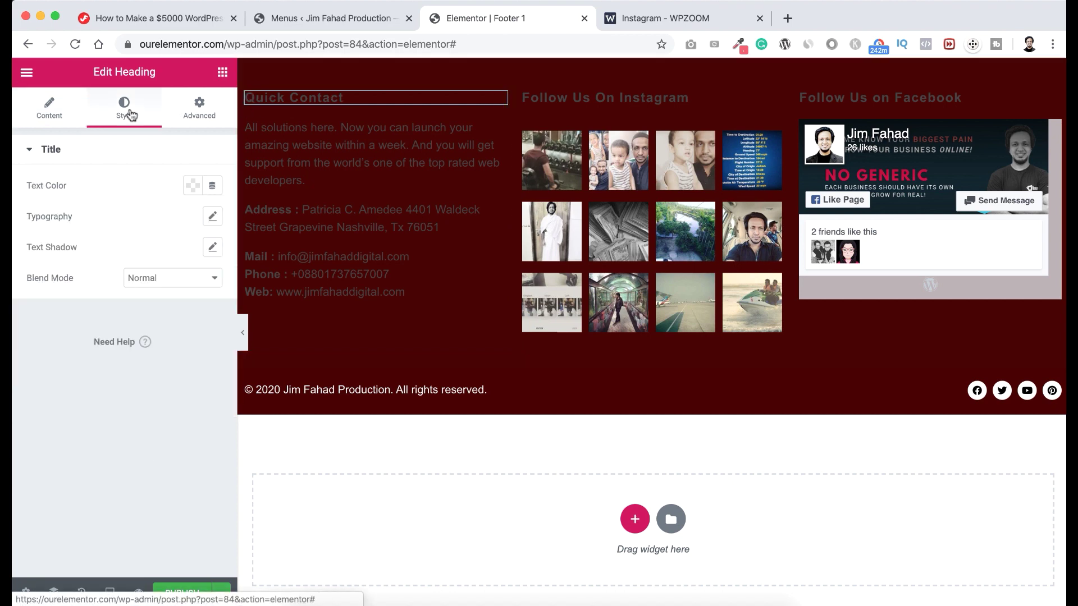
pyautogui.click(192, 187)
pyautogui.moveTo(153, 272); pyautogui.dragTo(114, 241)
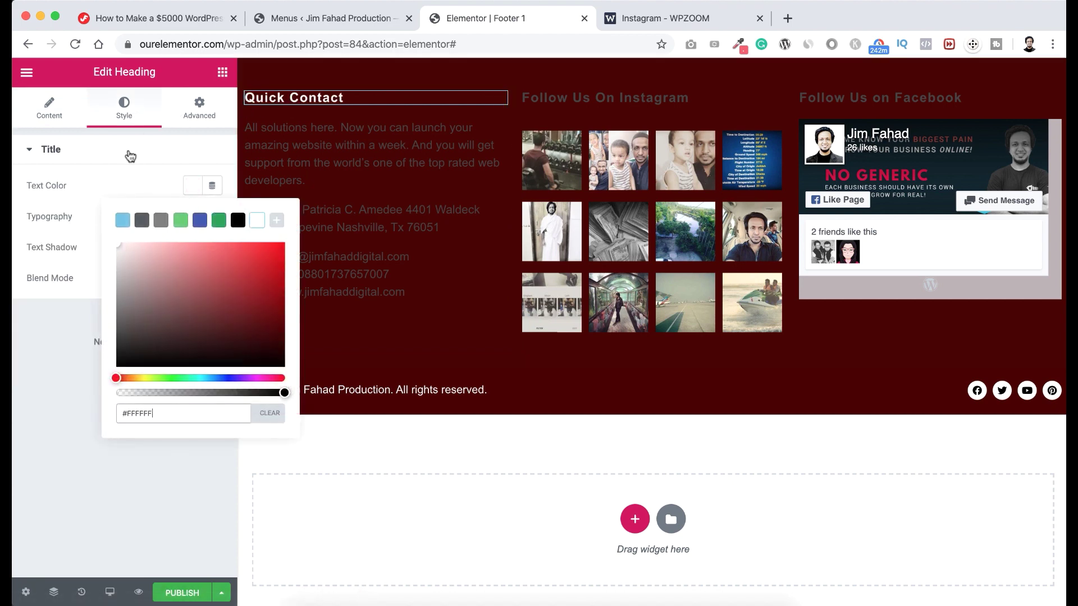
pyautogui.click(579, 97)
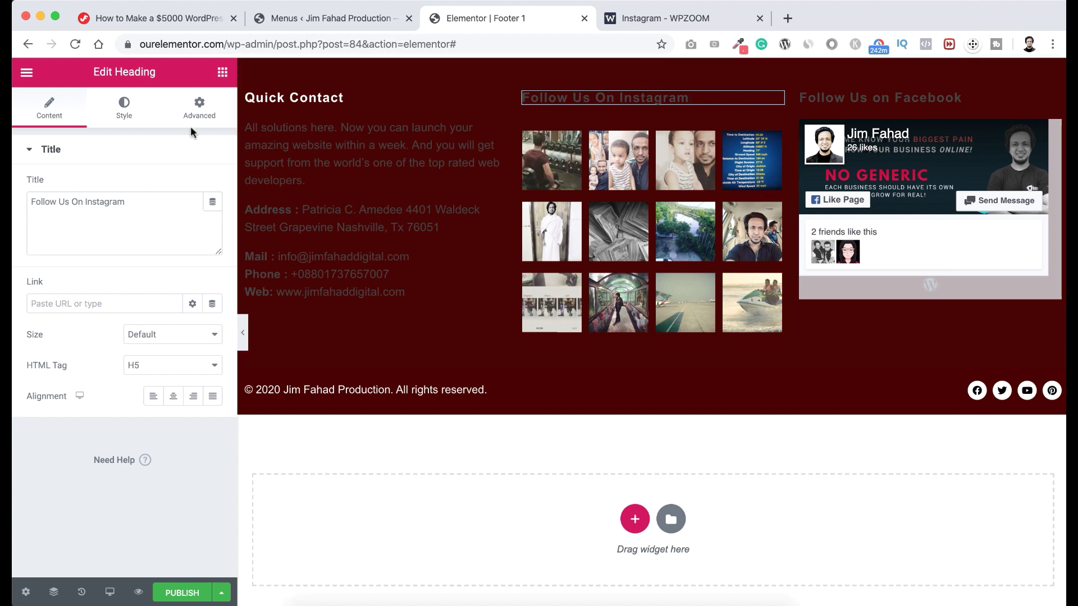
pyautogui.click(124, 108)
pyautogui.click(193, 186)
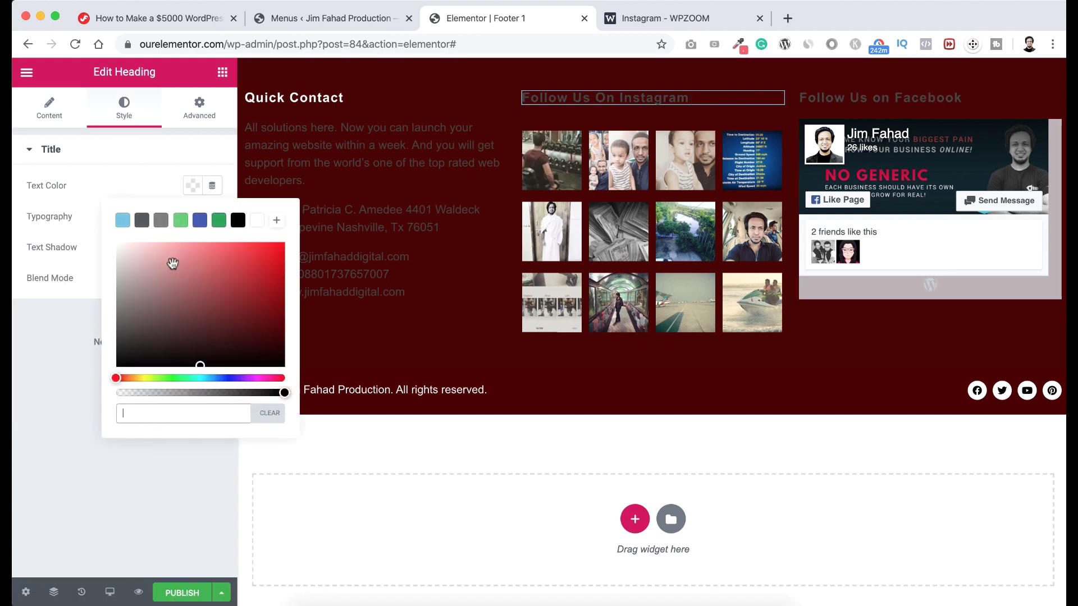
pyautogui.click(257, 220)
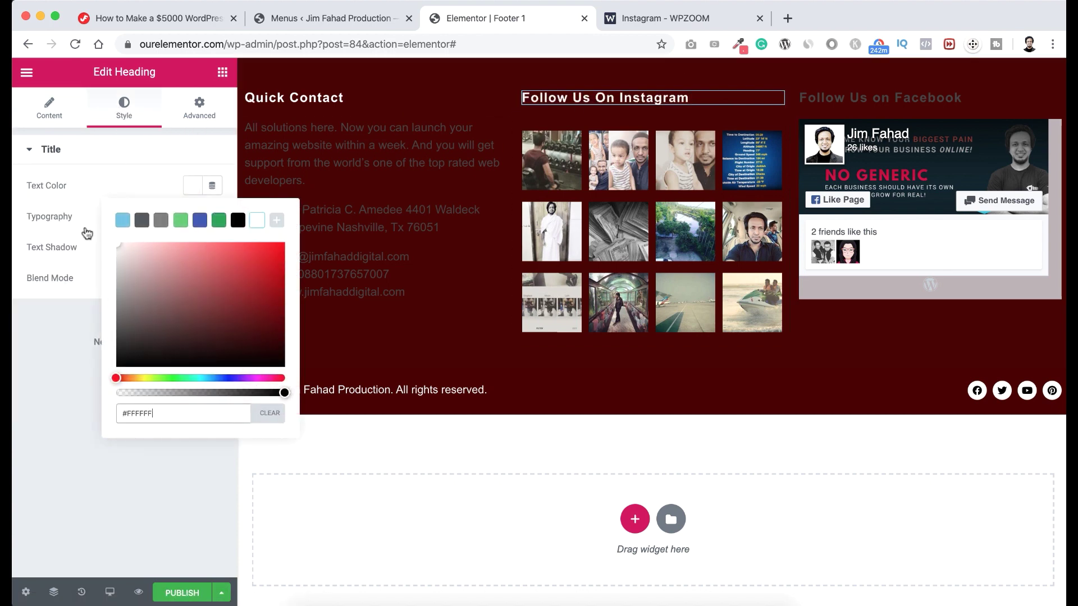
pyautogui.click(865, 96)
pyautogui.click(124, 108)
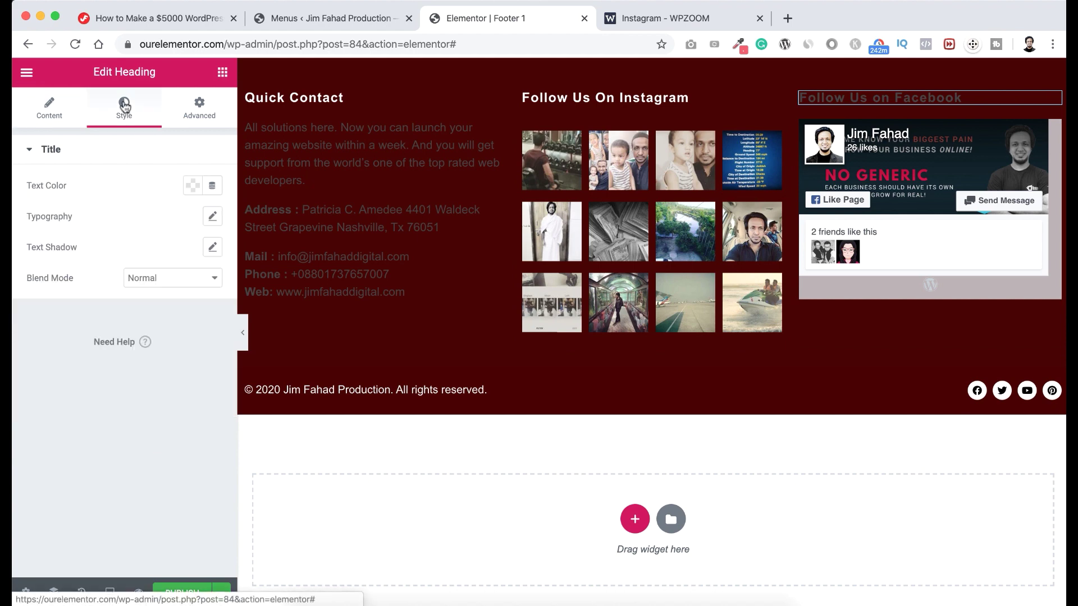
pyautogui.click(191, 191)
pyautogui.moveTo(157, 268); pyautogui.dragTo(94, 238)
pyautogui.click(105, 153)
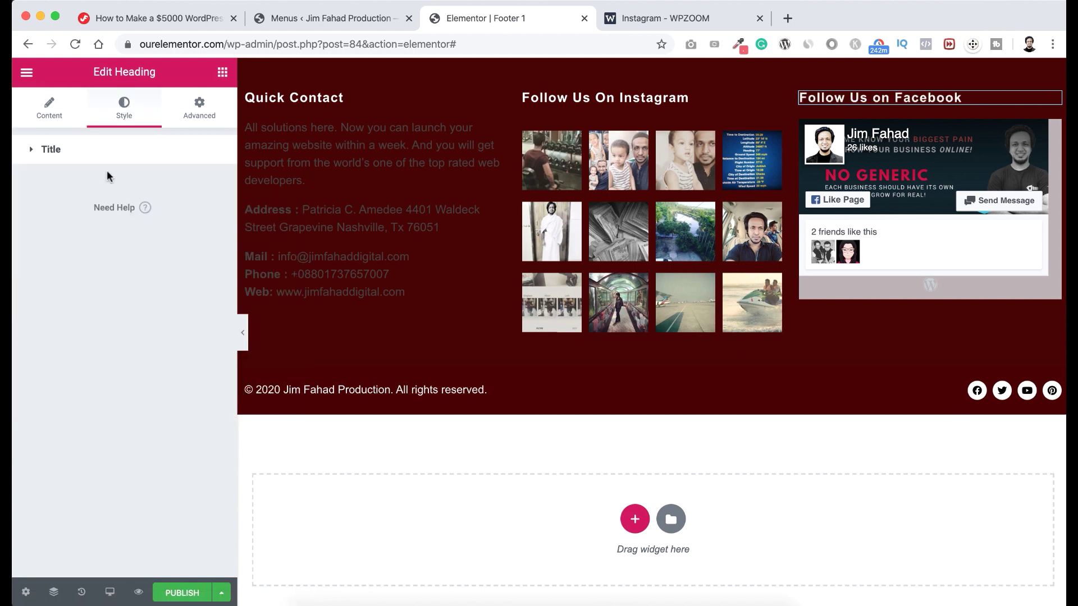
# Step: Make the Quick Contact text block white and publish the footer template
pyautogui.click(302, 152)
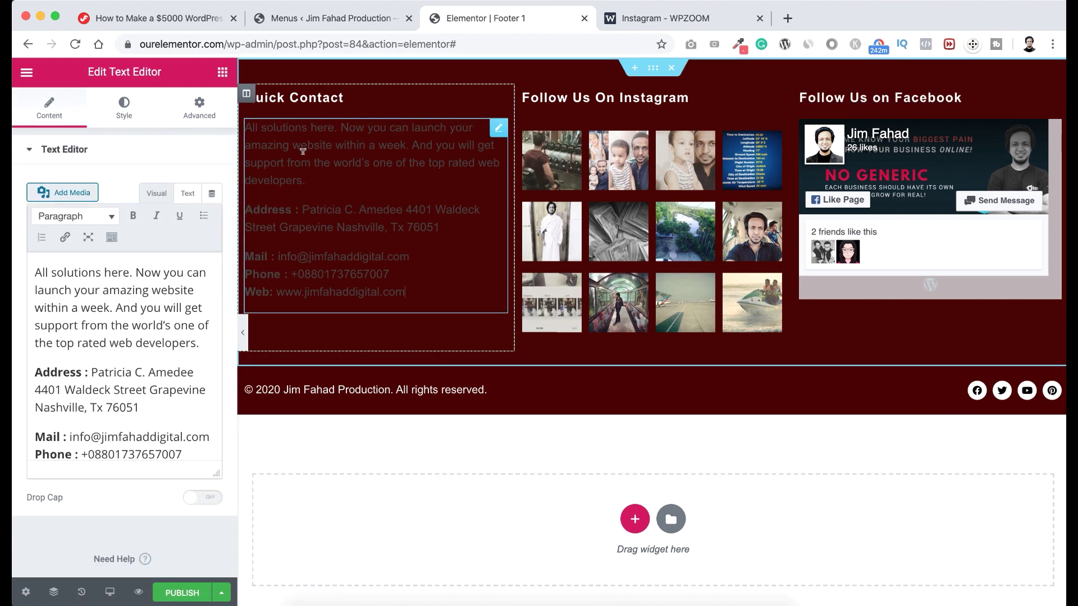
pyautogui.click(124, 108)
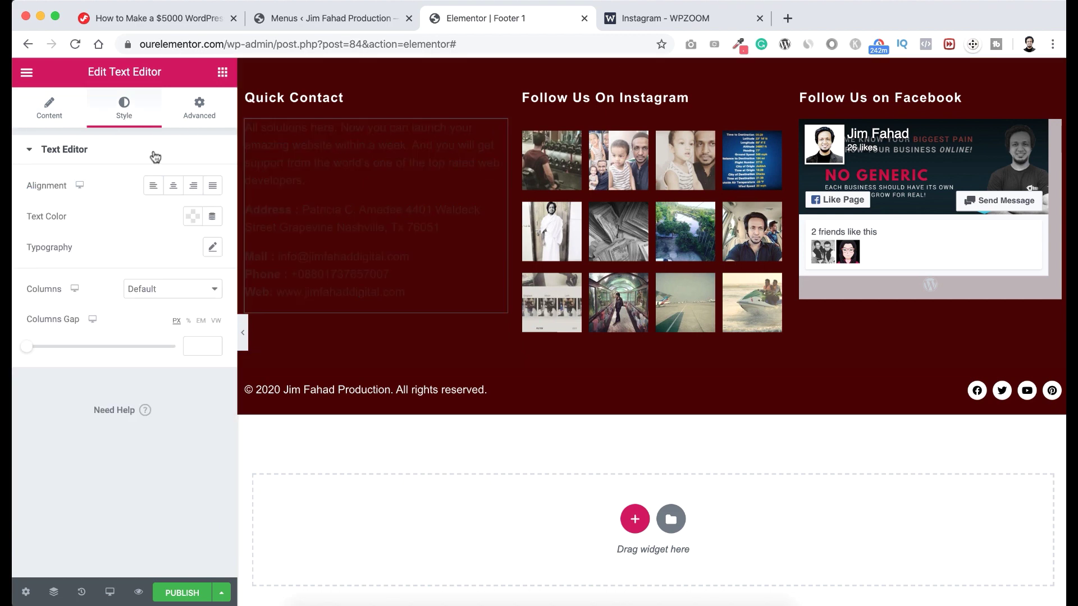
pyautogui.click(188, 218)
pyautogui.moveTo(147, 304); pyautogui.dragTo(97, 252)
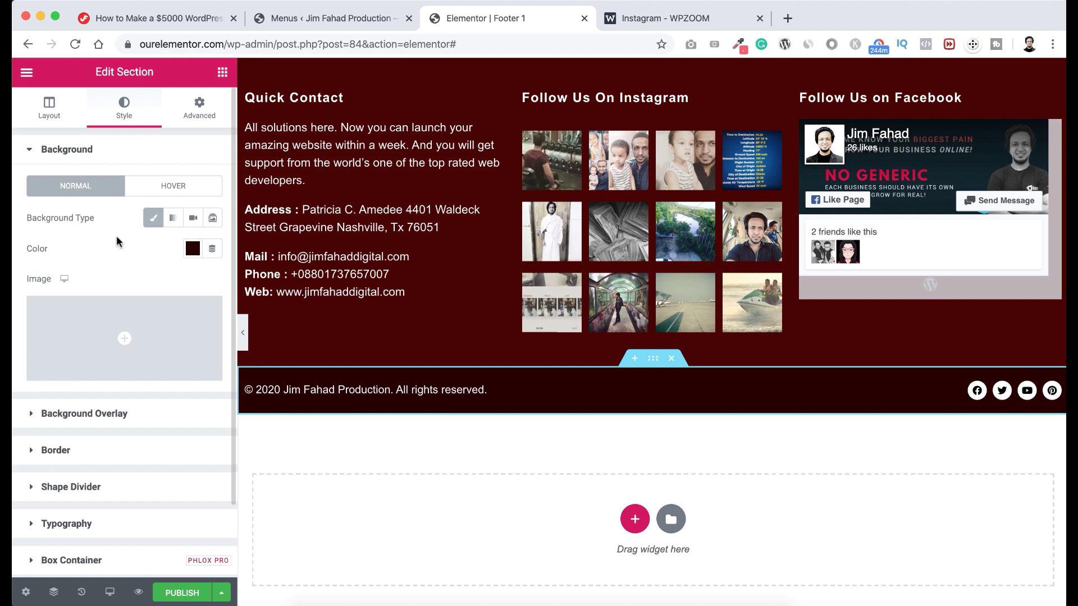
pyautogui.click(179, 593)
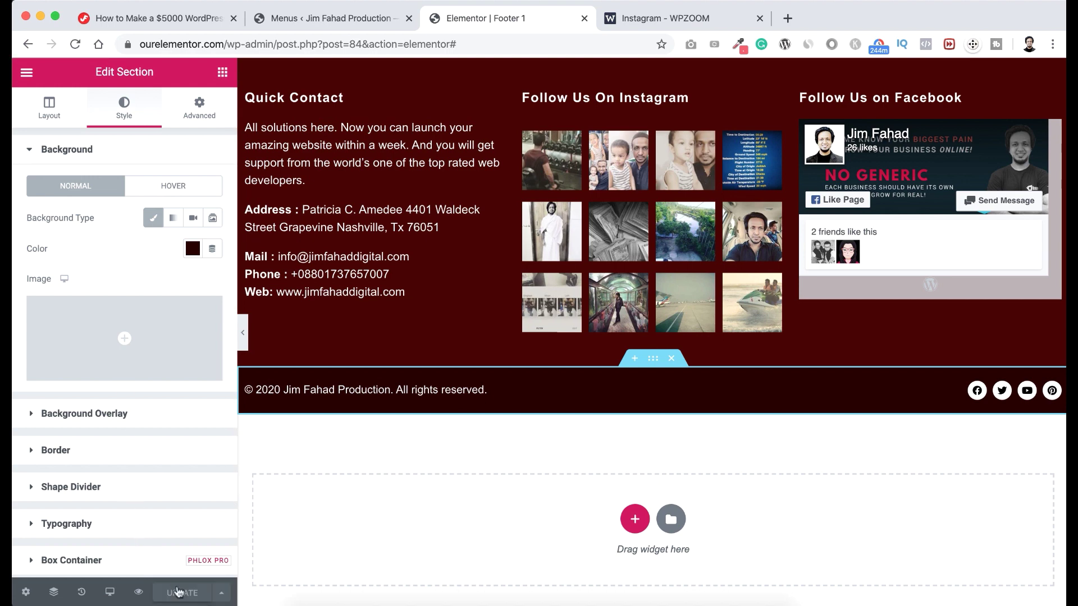
# Step: Exit to the dashboard and scroll the live home page down to the '© 2020 Phlox Agency' footer
pyautogui.click(26, 72)
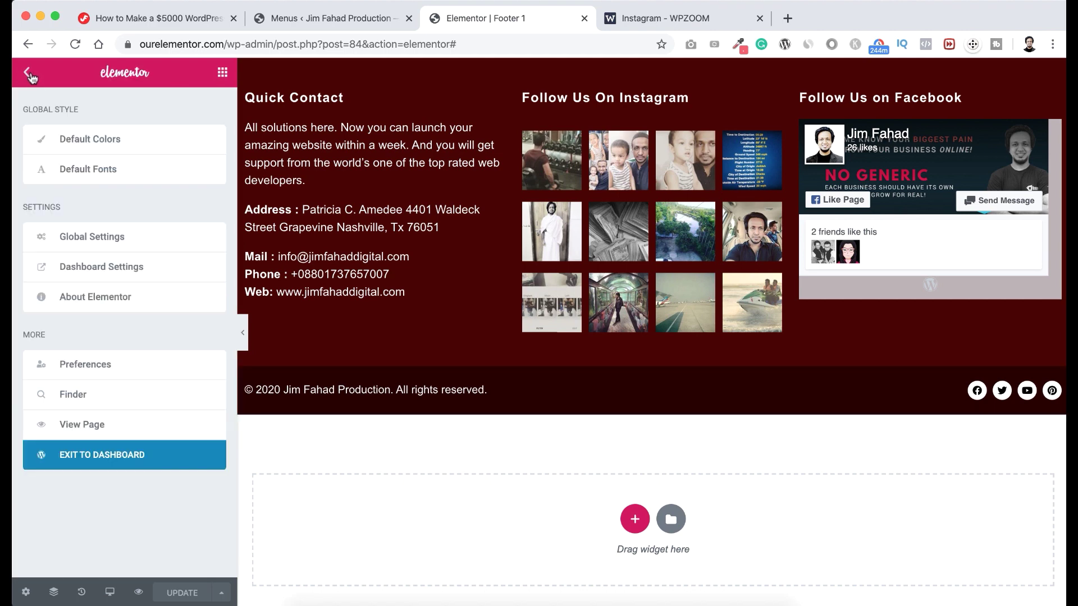
pyautogui.click(85, 459)
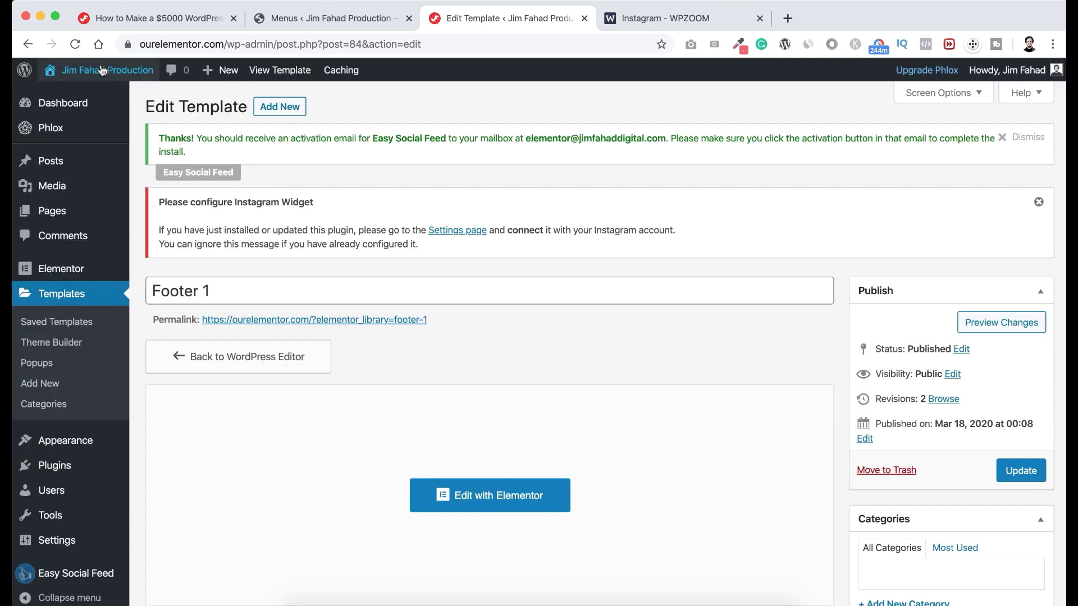
pyautogui.moveTo(101, 71)
pyautogui.click(79, 97)
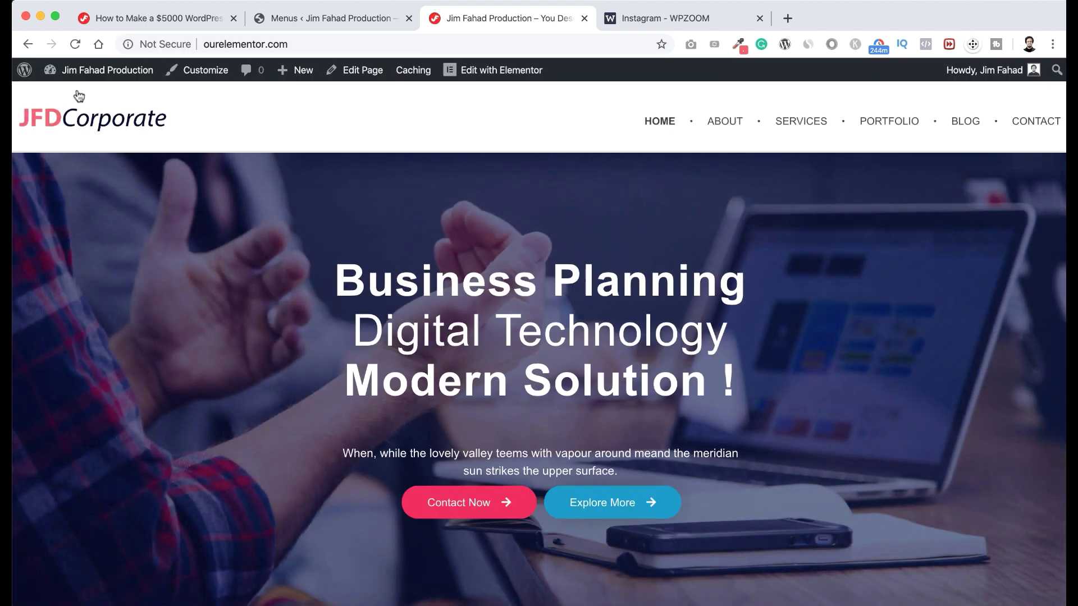
pyautogui.scroll(-20, 115, 281)
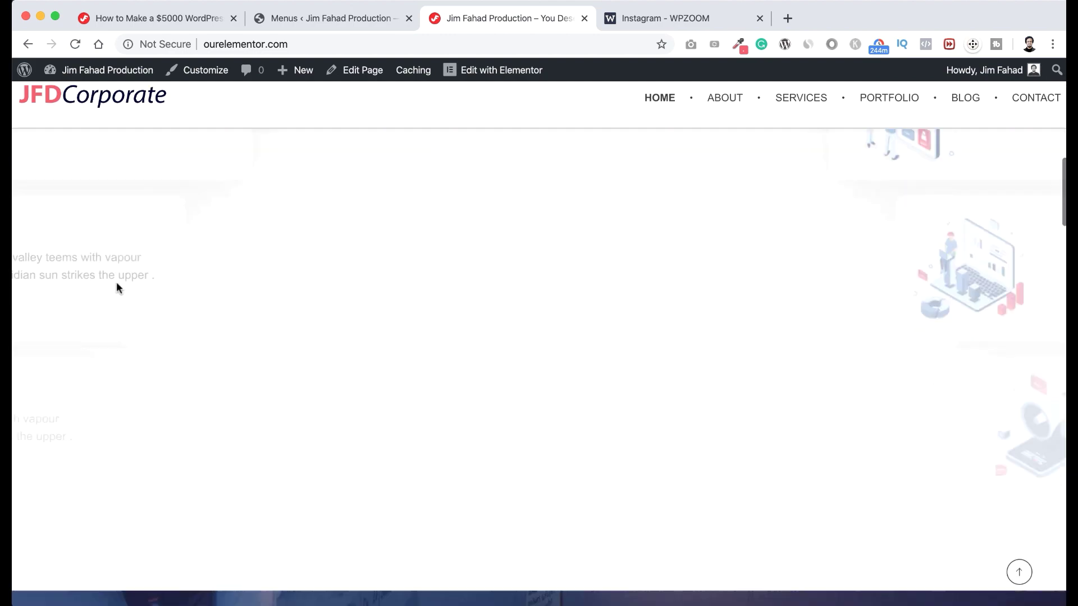
pyautogui.scroll(-10, 119, 288)
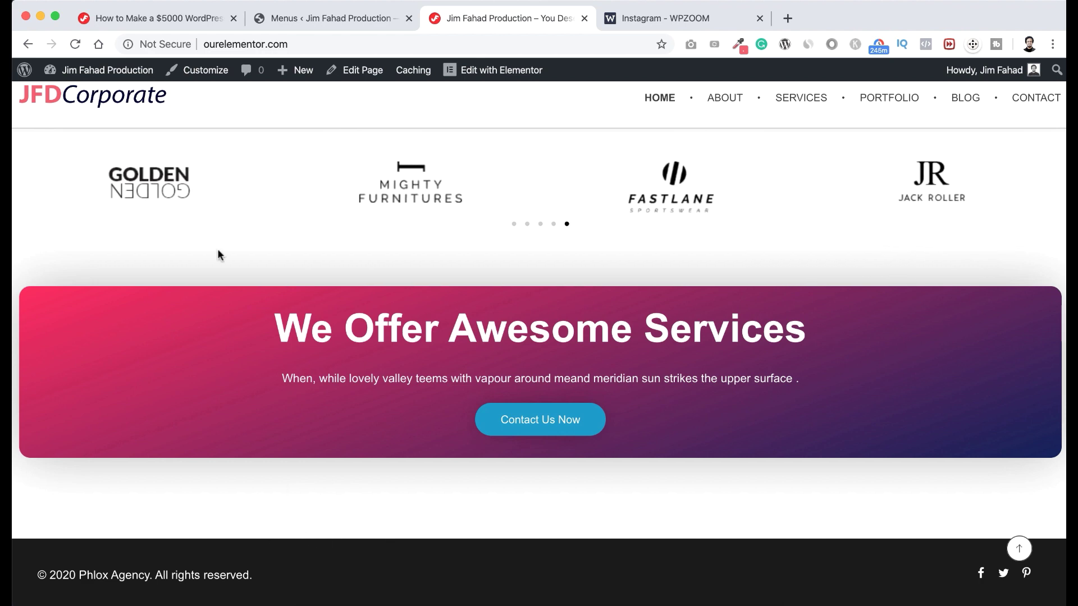
# Step: Choose Footer 1 under Footer Templates in the Customizer, publish it and close the Customizer
pyautogui.click(206, 70)
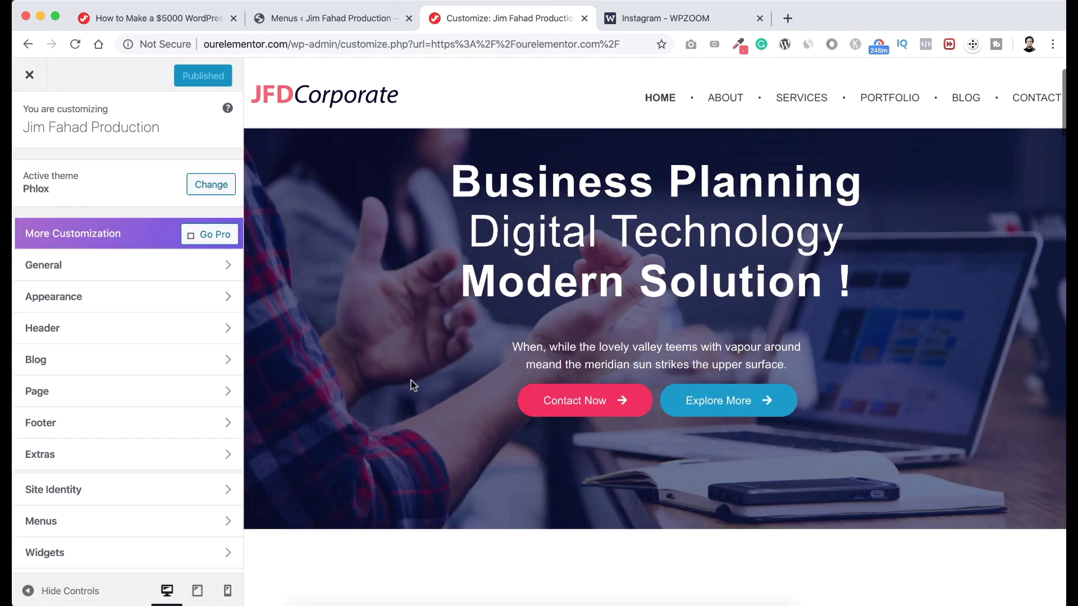
pyautogui.scroll(-20, 413, 385)
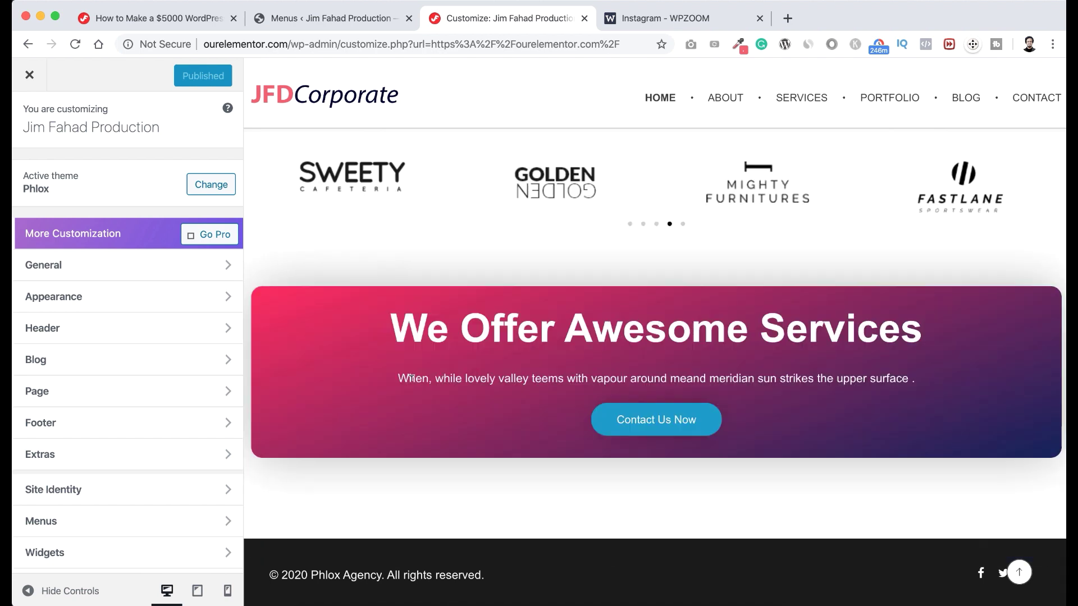
pyautogui.click(115, 429)
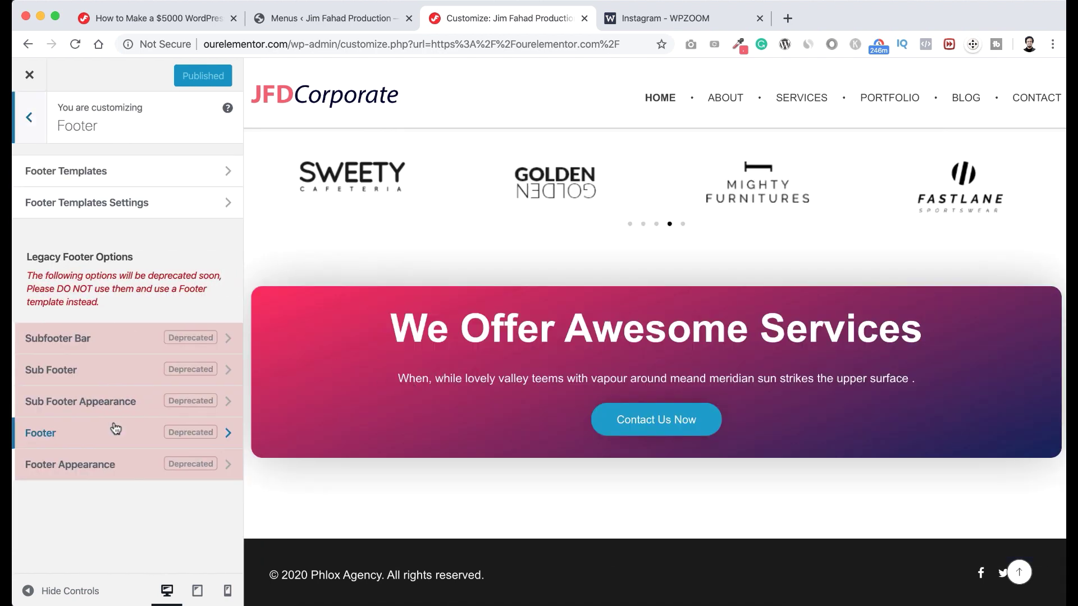
pyautogui.click(80, 178)
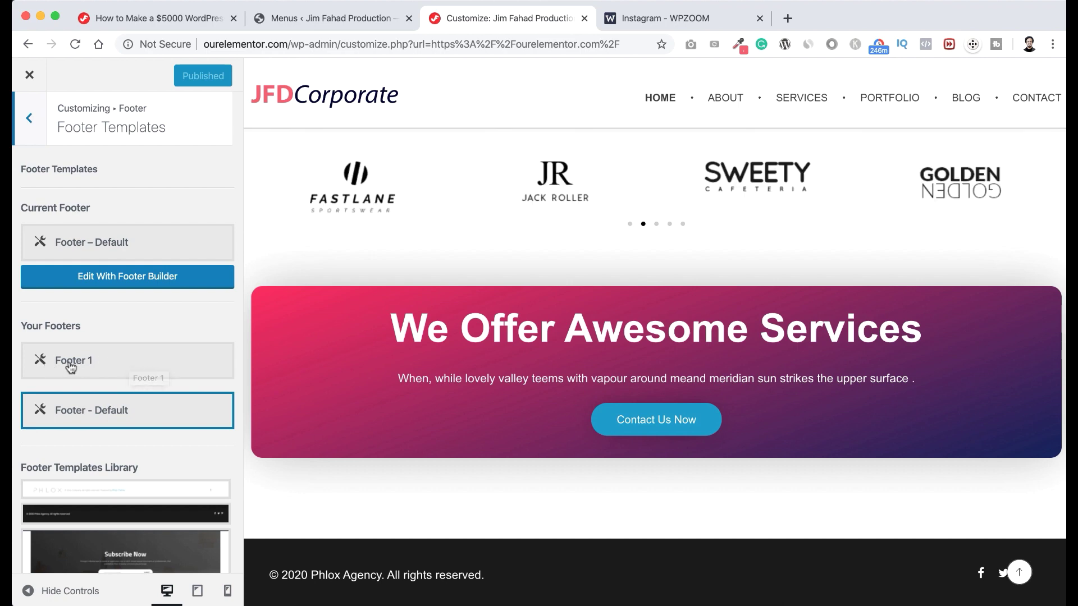
pyautogui.click(92, 365)
pyautogui.scroll(-5, 360, 481)
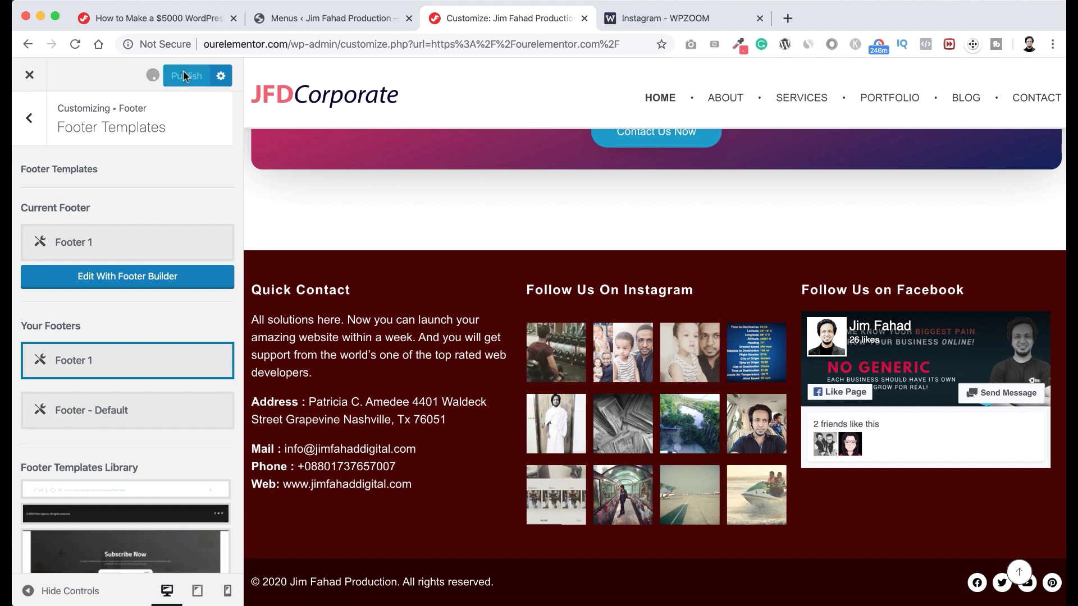
pyautogui.click(31, 76)
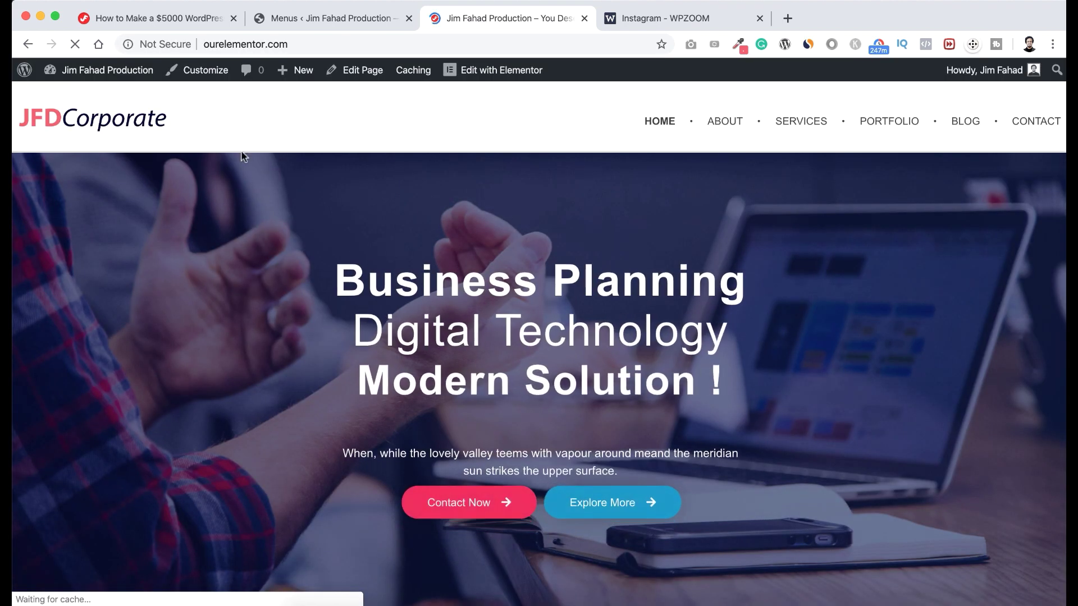
pyautogui.scroll(-15, 288, 469)
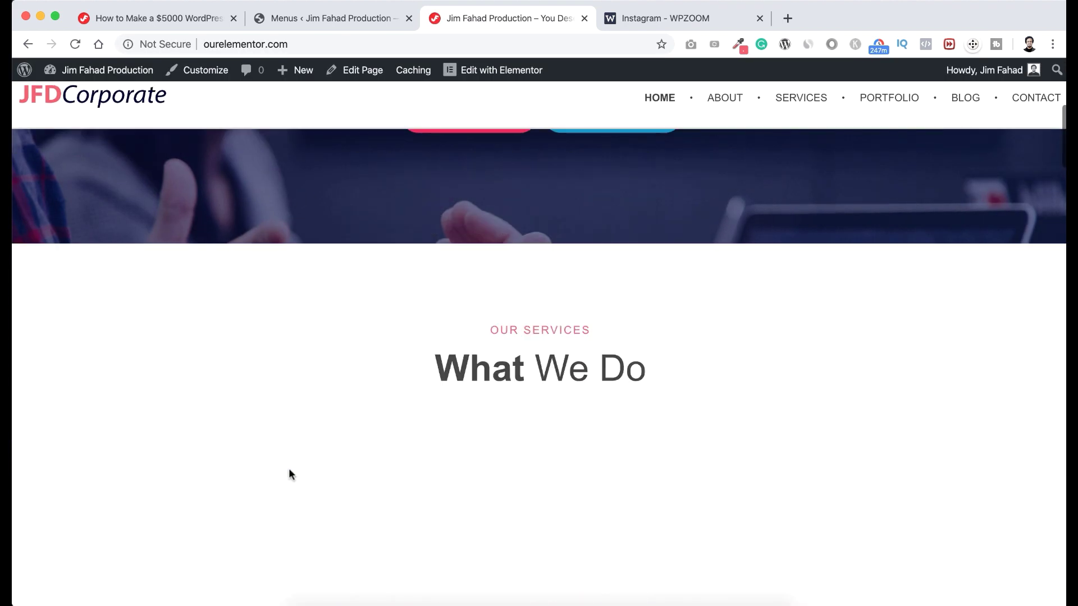
pyautogui.scroll(-10, 288, 469)
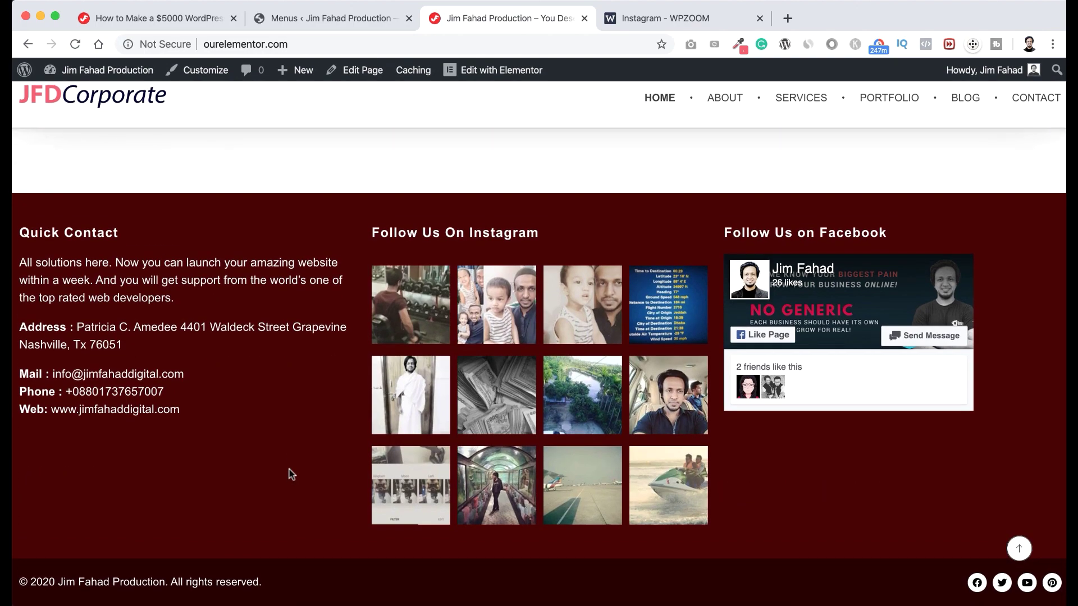
pyautogui.click(1019, 549)
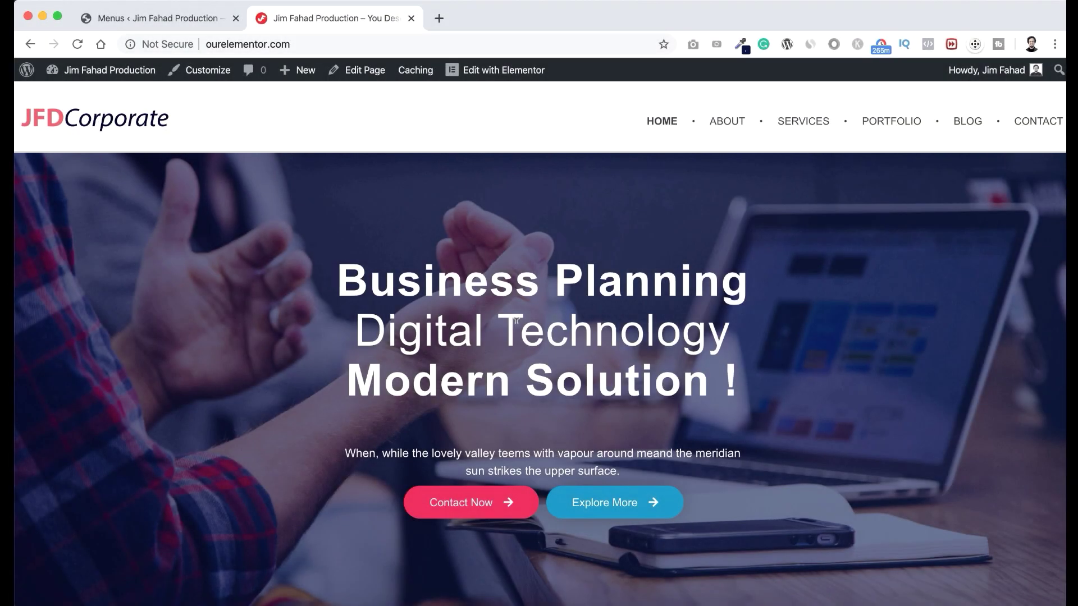
pyautogui.scroll(-5, 515, 320)
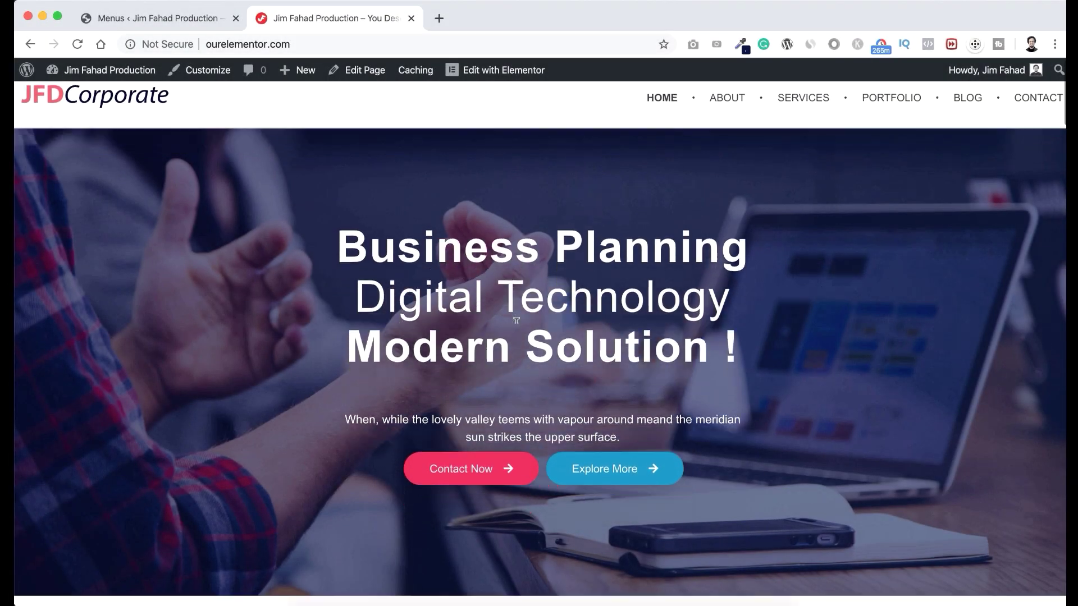
pyautogui.scroll(-4, 516, 329)
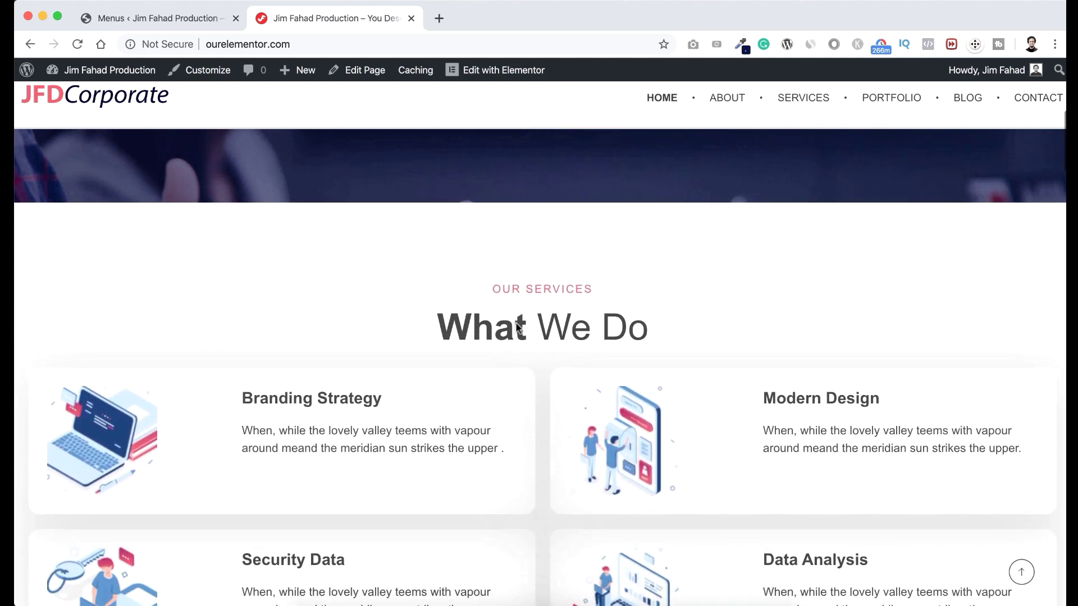
pyautogui.scroll(8, 515, 326)
pyautogui.scroll(2, 516, 321)
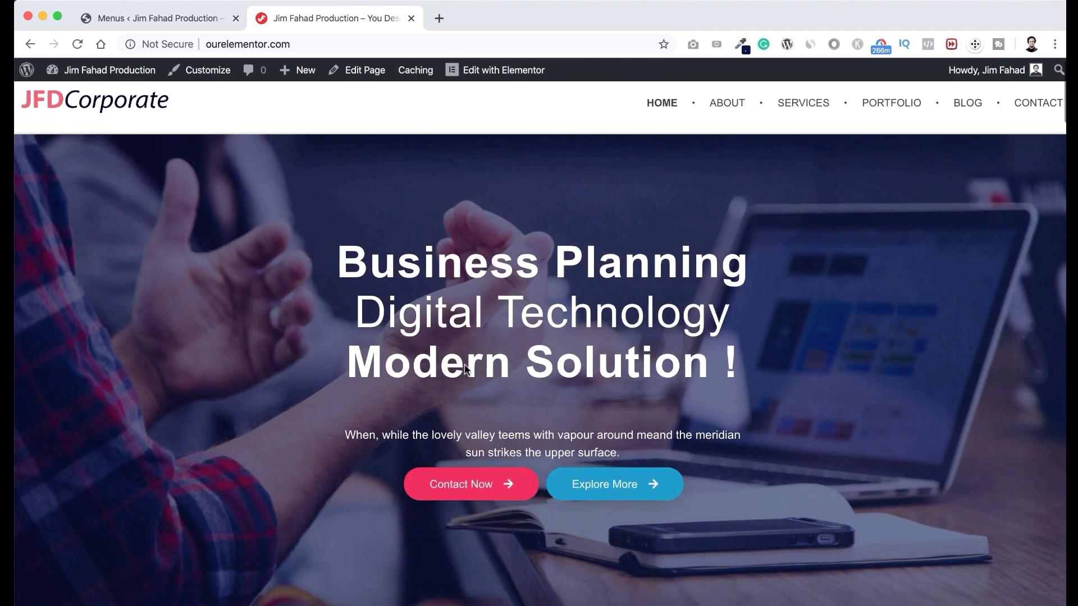
pyautogui.scroll(-5, 477, 337)
pyautogui.scroll(-8, 465, 364)
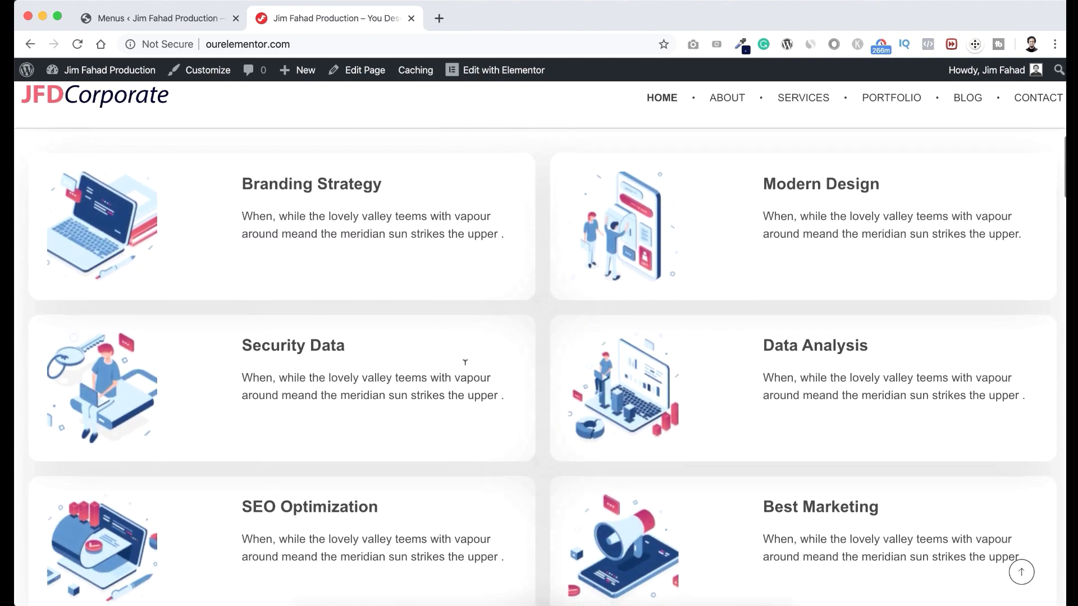
pyautogui.scroll(-5, 465, 365)
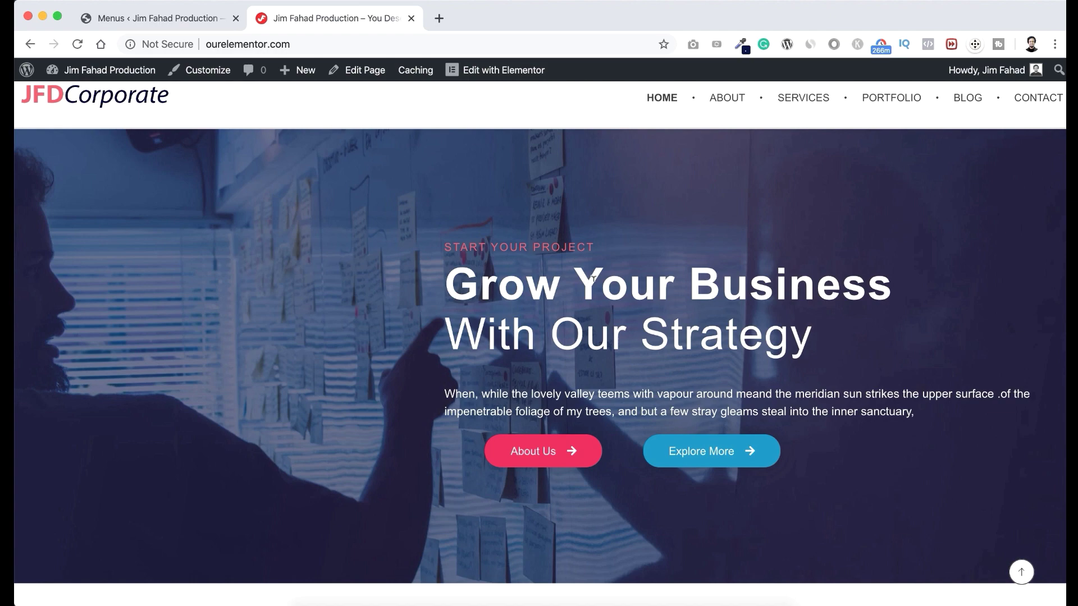
pyautogui.scroll(-3, 593, 278)
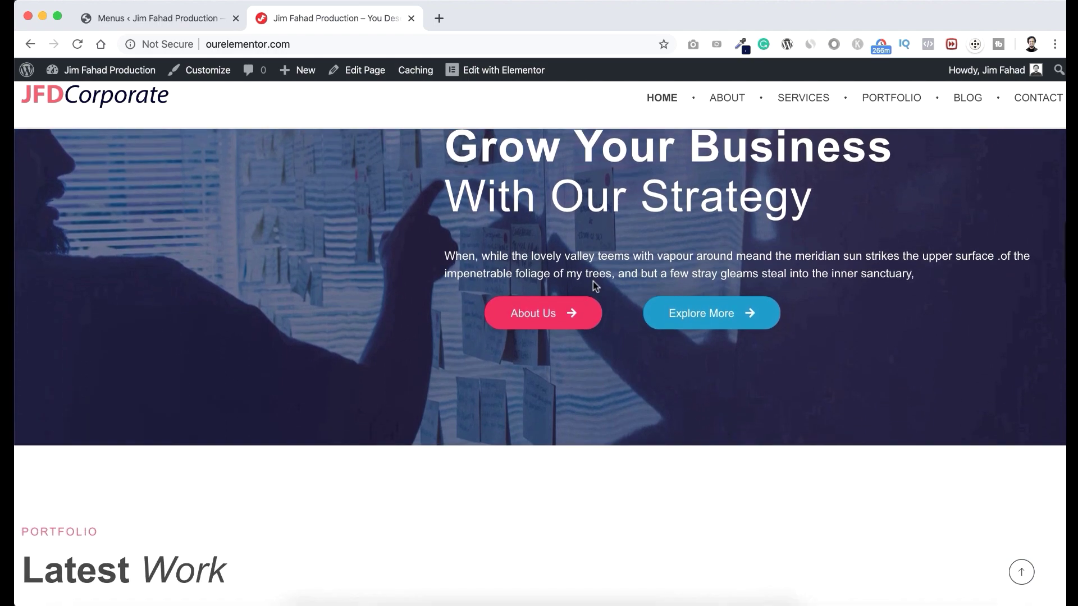
pyautogui.scroll(20, 594, 278)
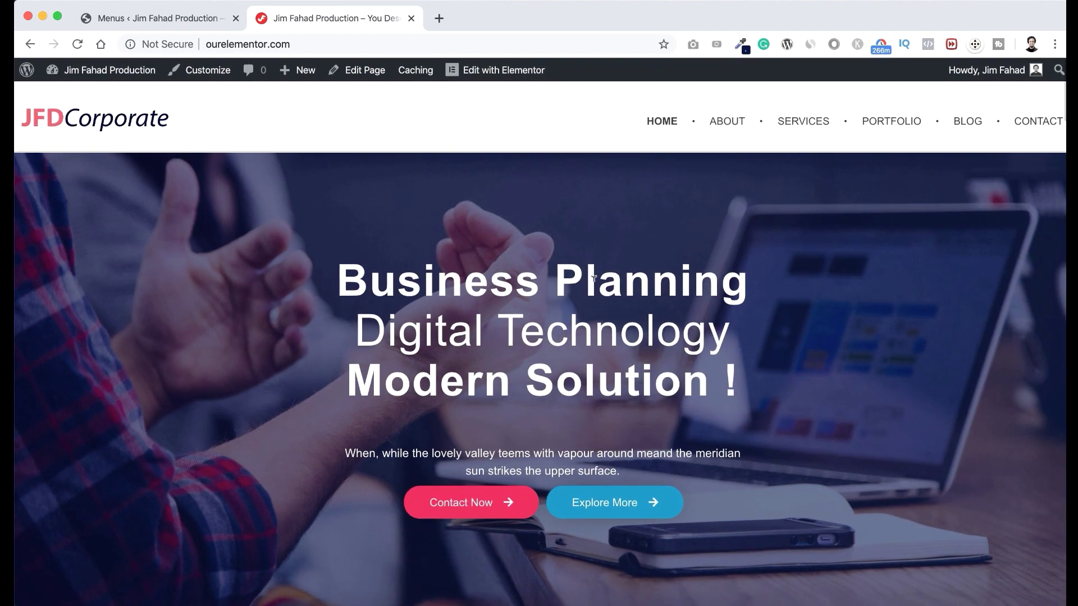
pyautogui.scroll(-10, 594, 278)
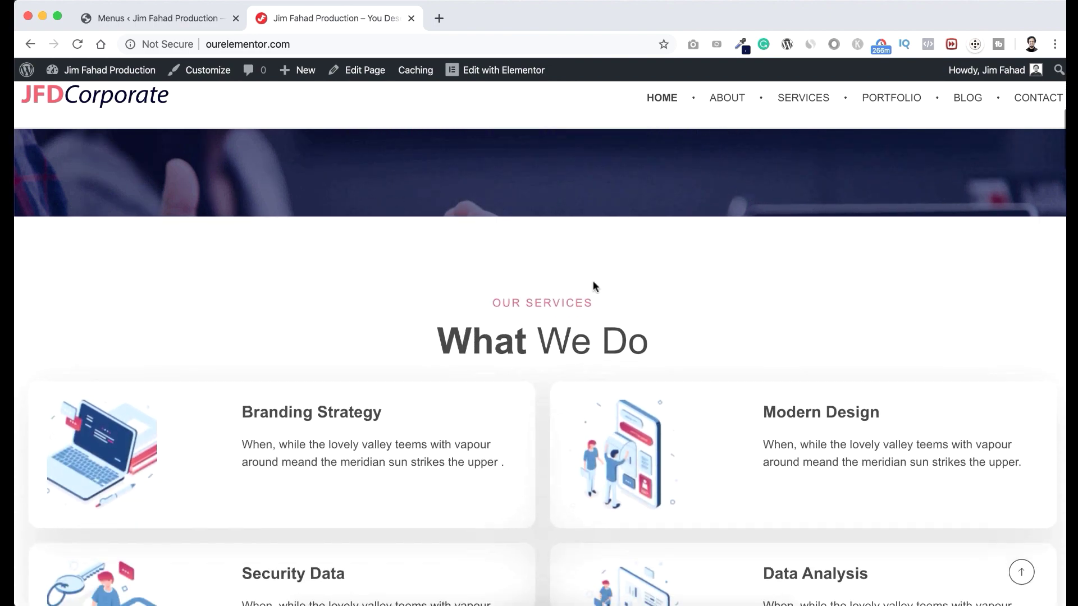
pyautogui.scroll(-2, 593, 280)
pyautogui.scroll(15, 593, 281)
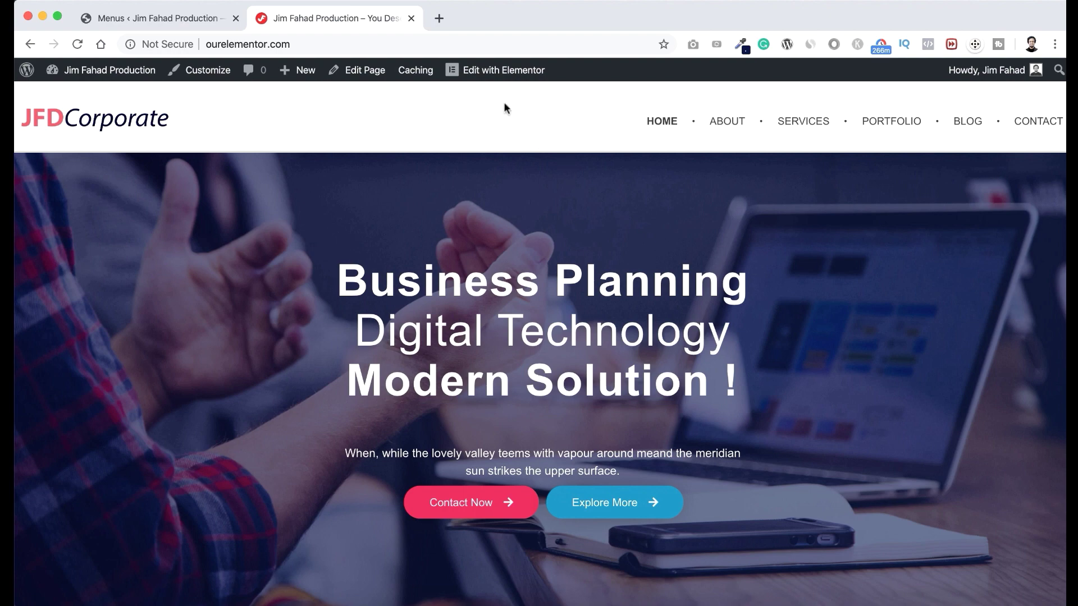
# Step: Edit the Home page with Elementor and view its Default Fonts section, which shows fonts disabled
pyautogui.click(500, 72)
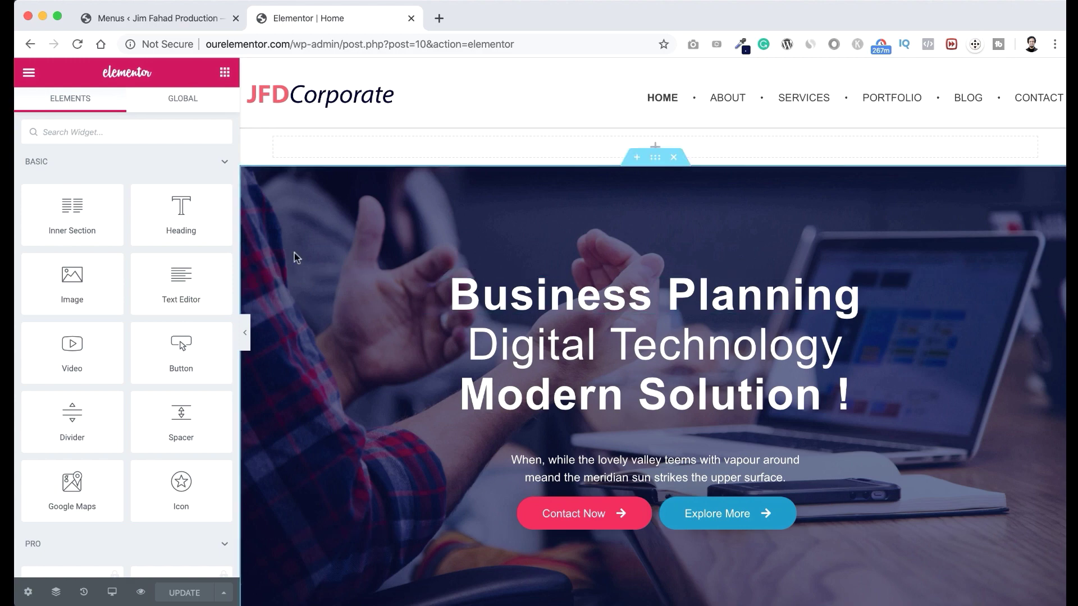
pyautogui.scroll(-1, 338, 277)
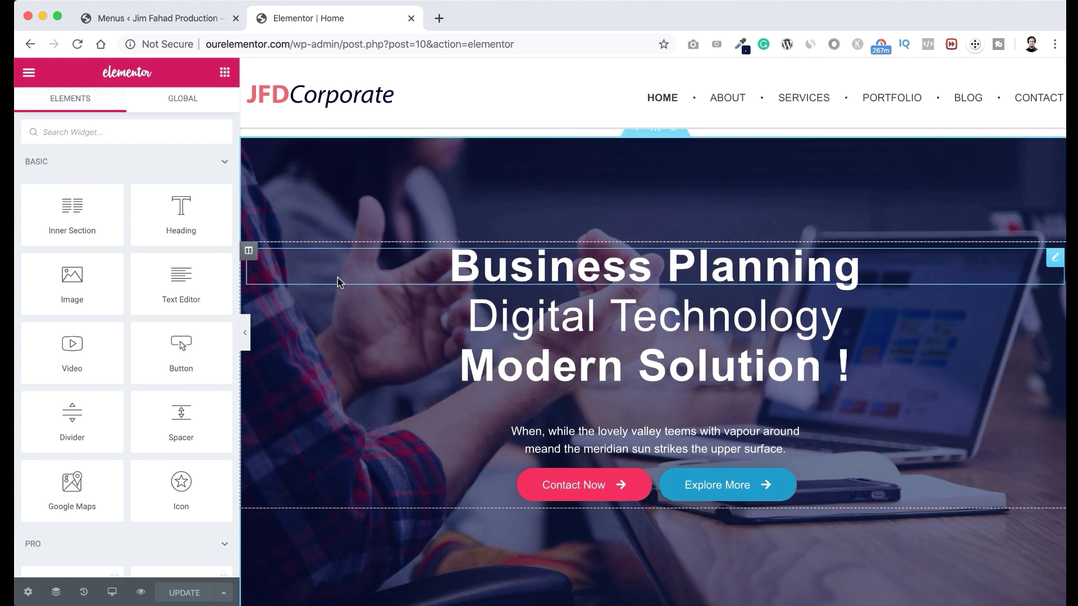
pyautogui.click(29, 73)
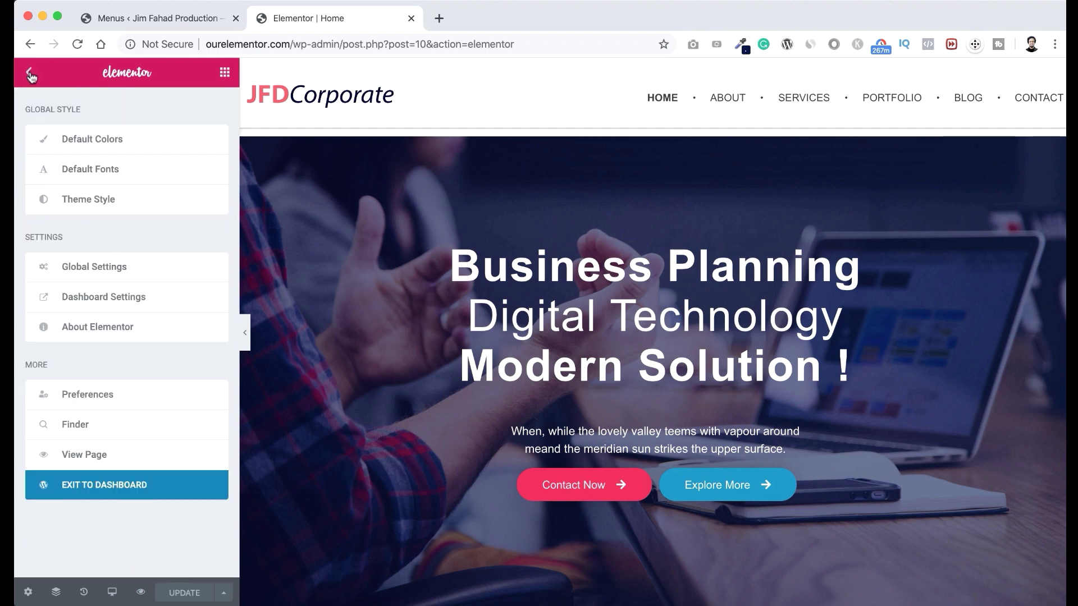
pyautogui.click(117, 172)
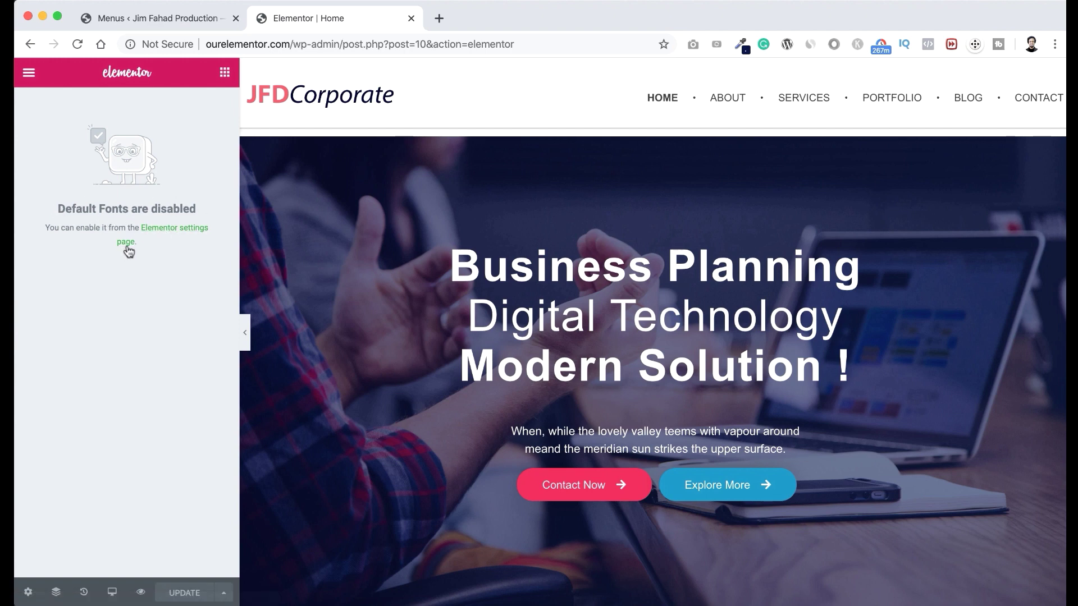
# Step: Uncheck Disable Default Colors and Disable Default Fonts in Elementor settings and save changes
pyautogui.click(172, 233)
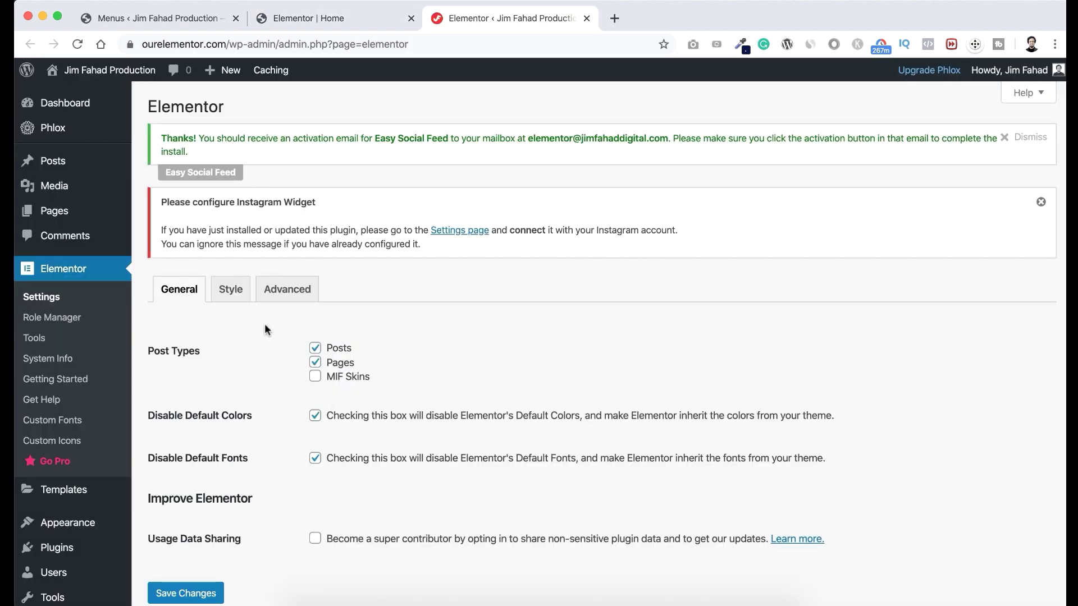
pyautogui.scroll(-2, 266, 330)
pyautogui.scroll(2, 266, 330)
pyautogui.scroll(-1, 267, 330)
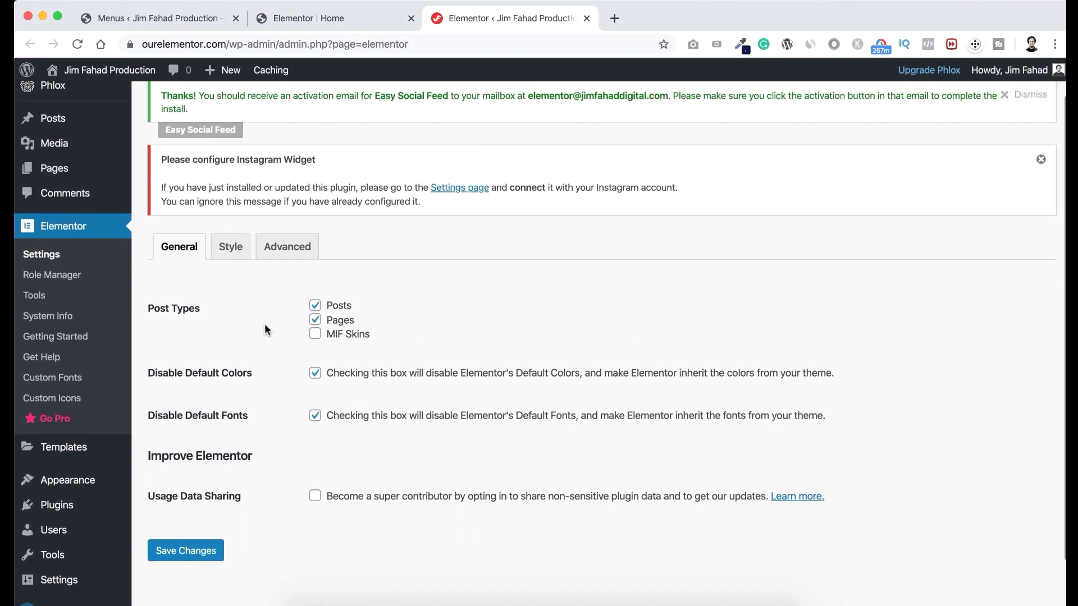
pyautogui.scroll(-2, 265, 330)
pyautogui.scroll(1, 264, 330)
pyautogui.scroll(-1, 264, 330)
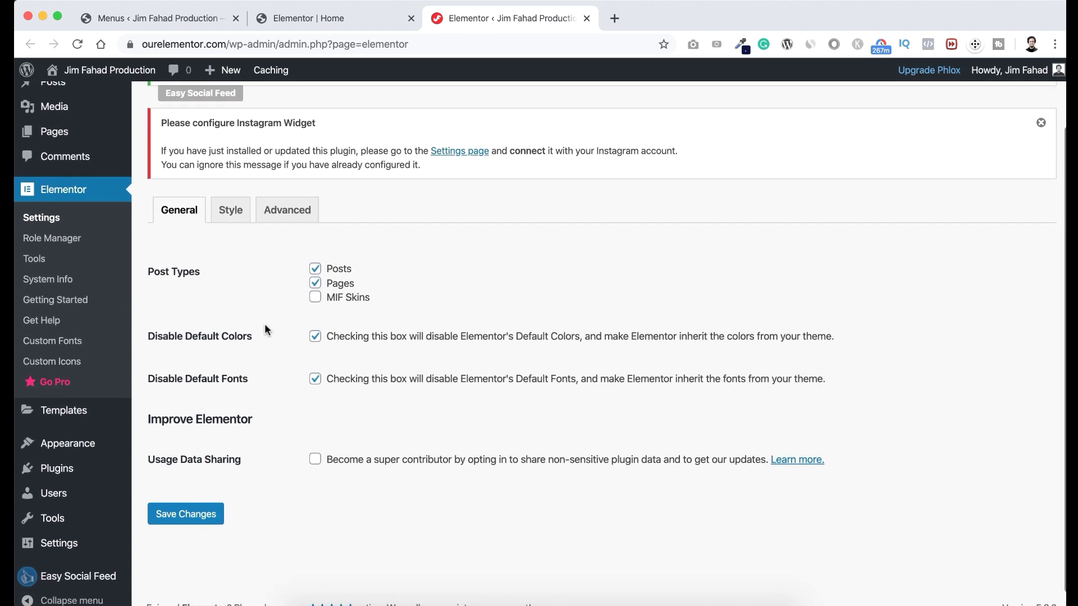
pyautogui.scroll(3, 264, 324)
pyautogui.scroll(-1, 243, 288)
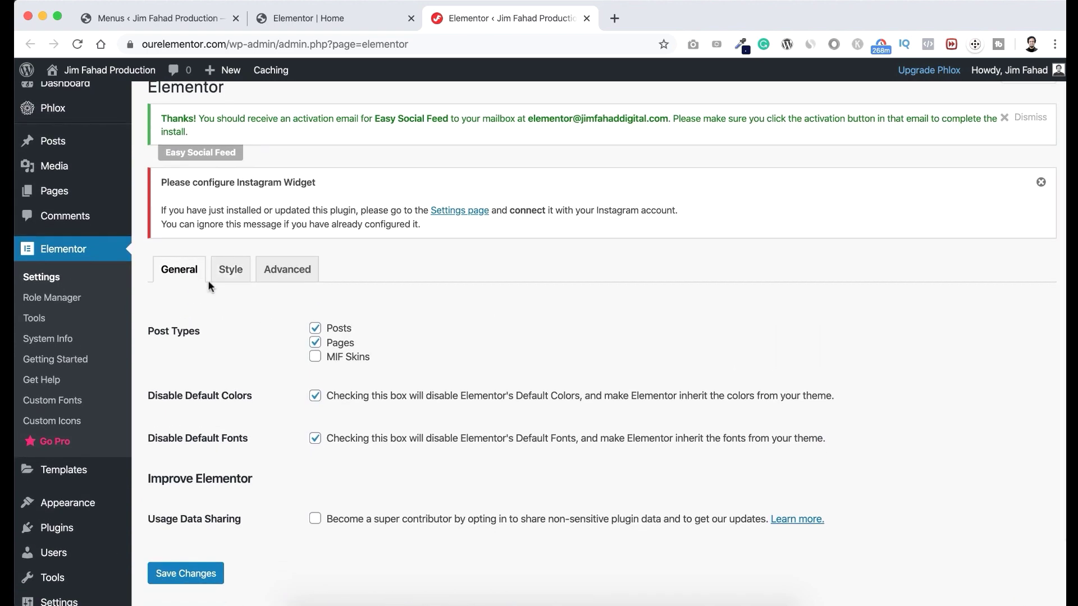
pyautogui.scroll(-2, 238, 338)
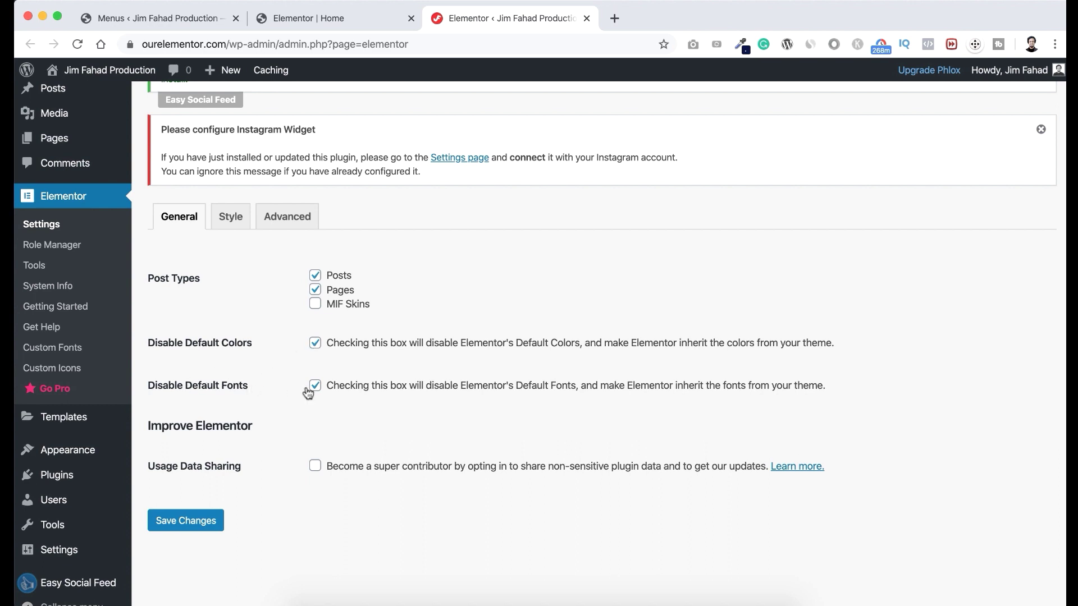
pyautogui.click(316, 344)
pyautogui.click(194, 524)
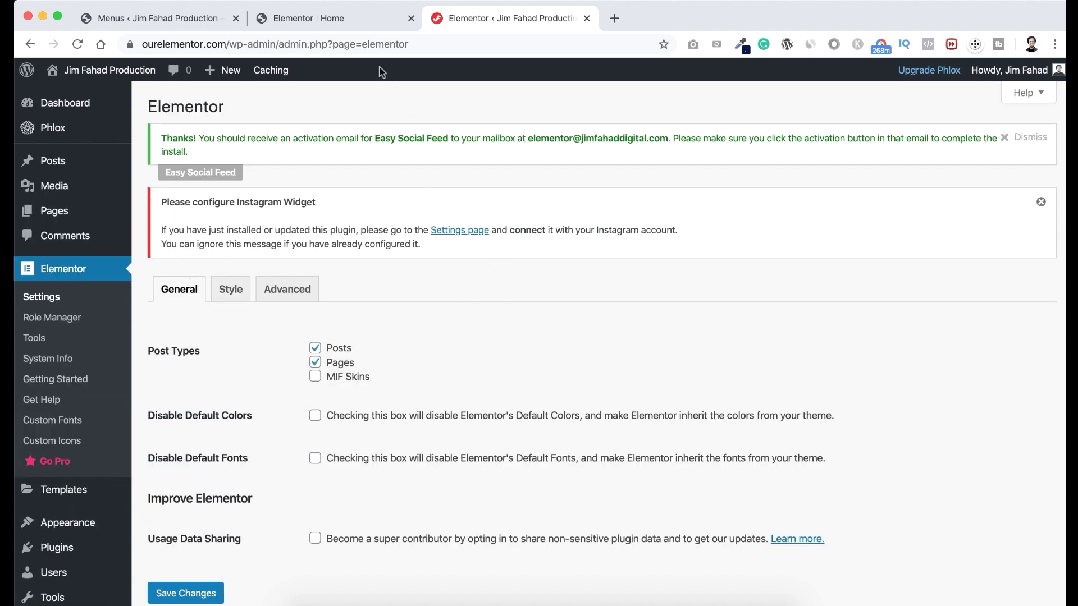
pyautogui.click(314, 18)
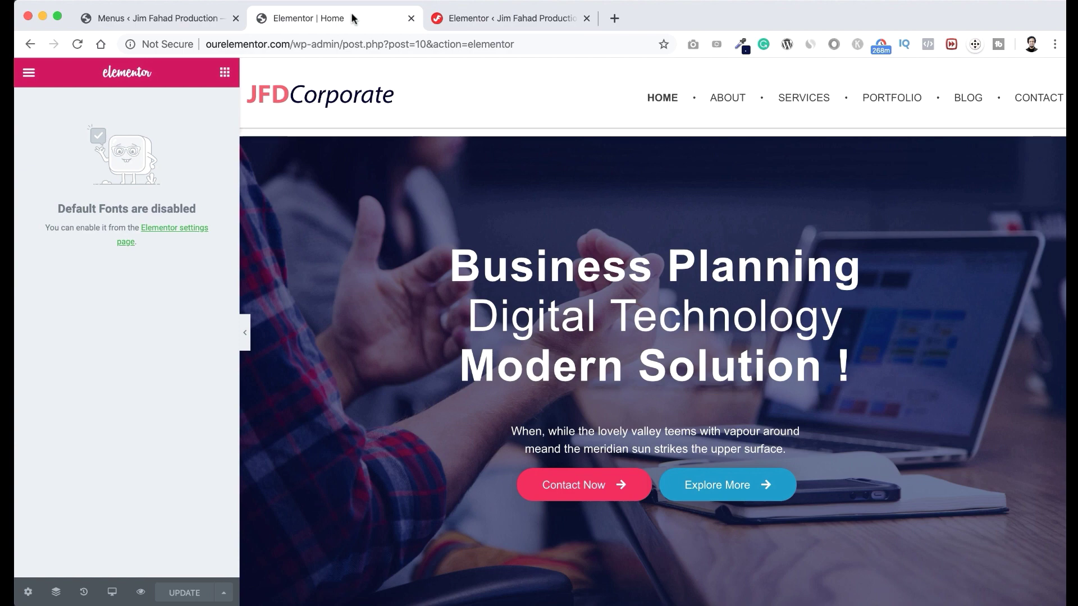
# Step: Reload the editor and set the Primary Headline default font to Poppins, weight 900
pyautogui.click(78, 45)
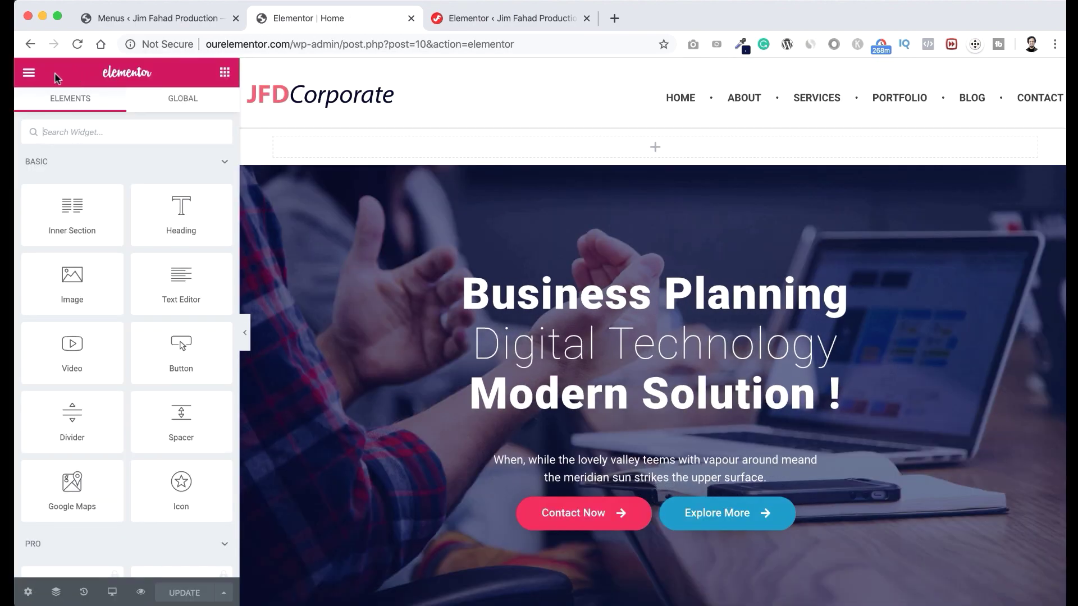
pyautogui.click(29, 74)
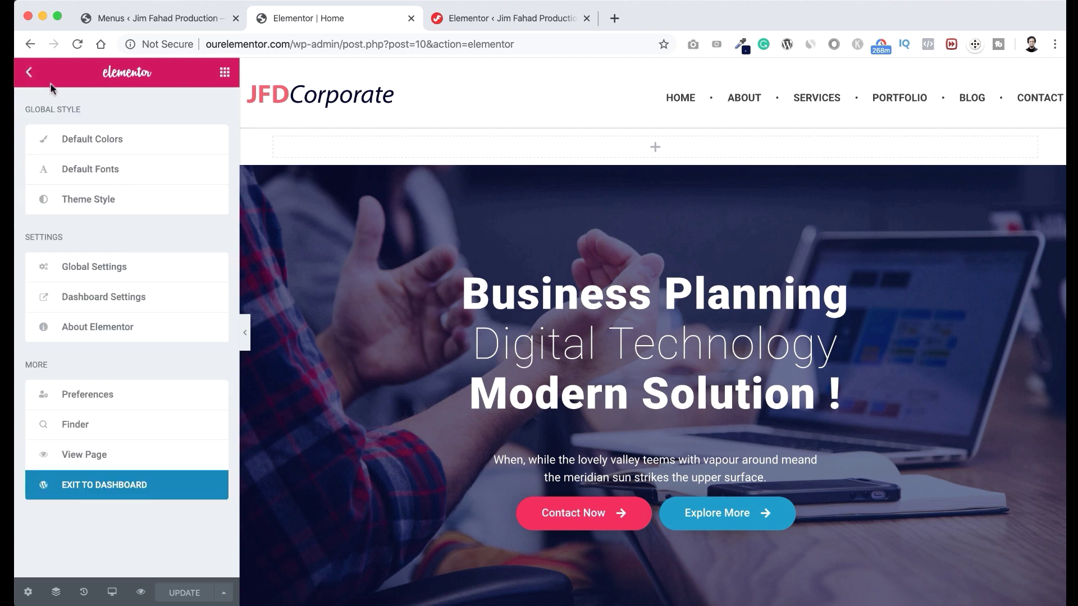
pyautogui.click(93, 174)
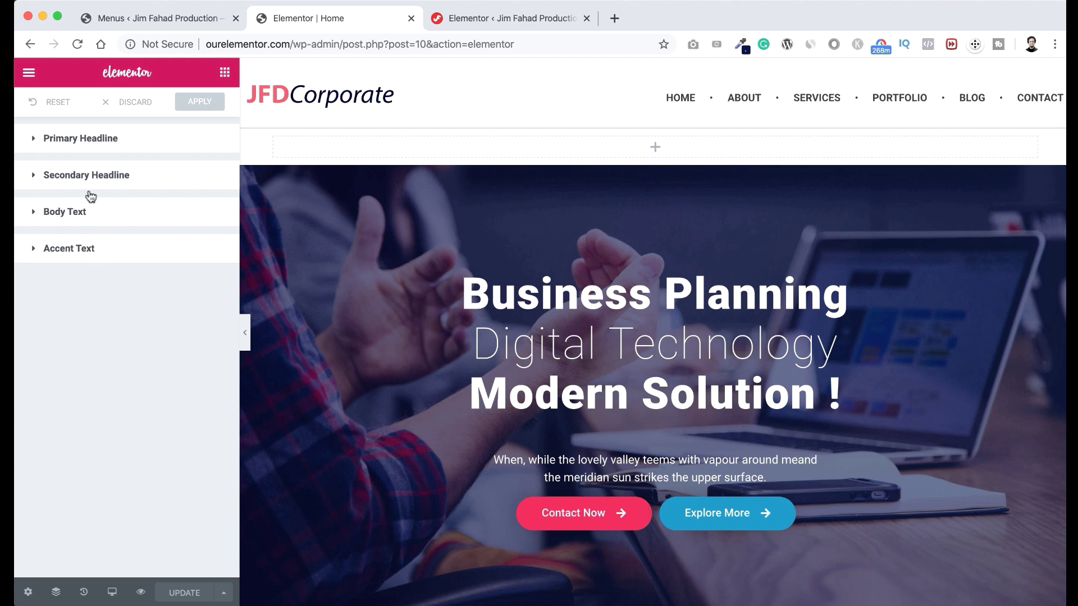
pyautogui.click(72, 144)
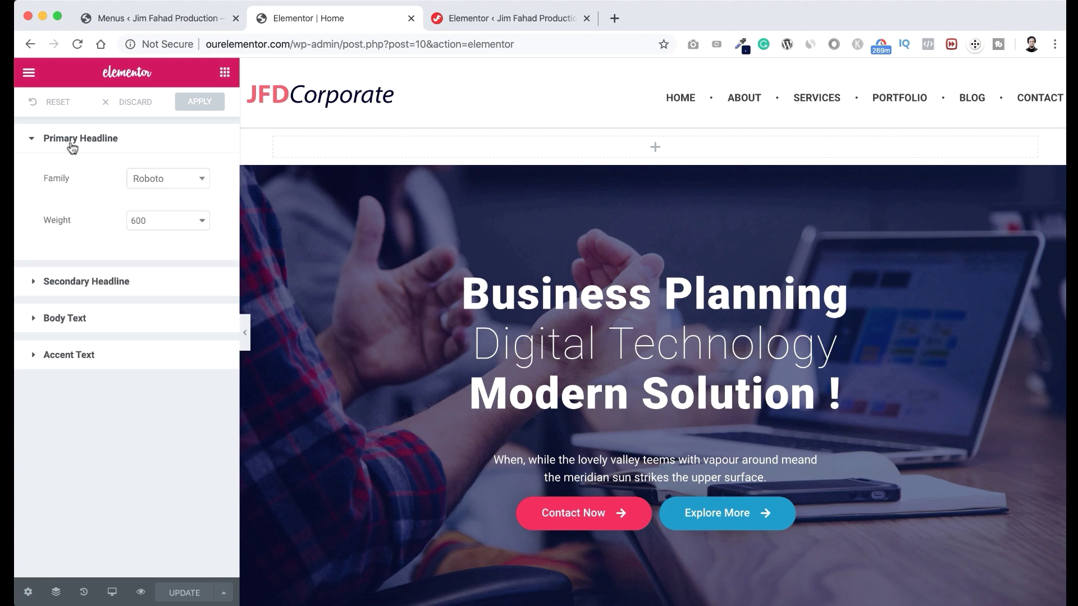
pyautogui.click(163, 183)
pyautogui.write('poppin')
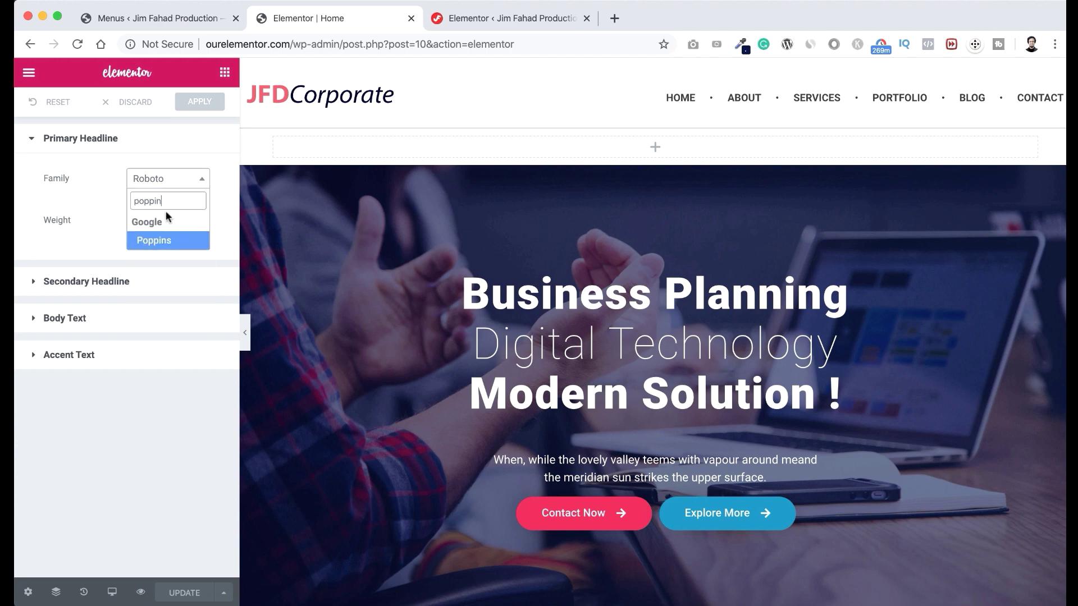
pyautogui.click(162, 242)
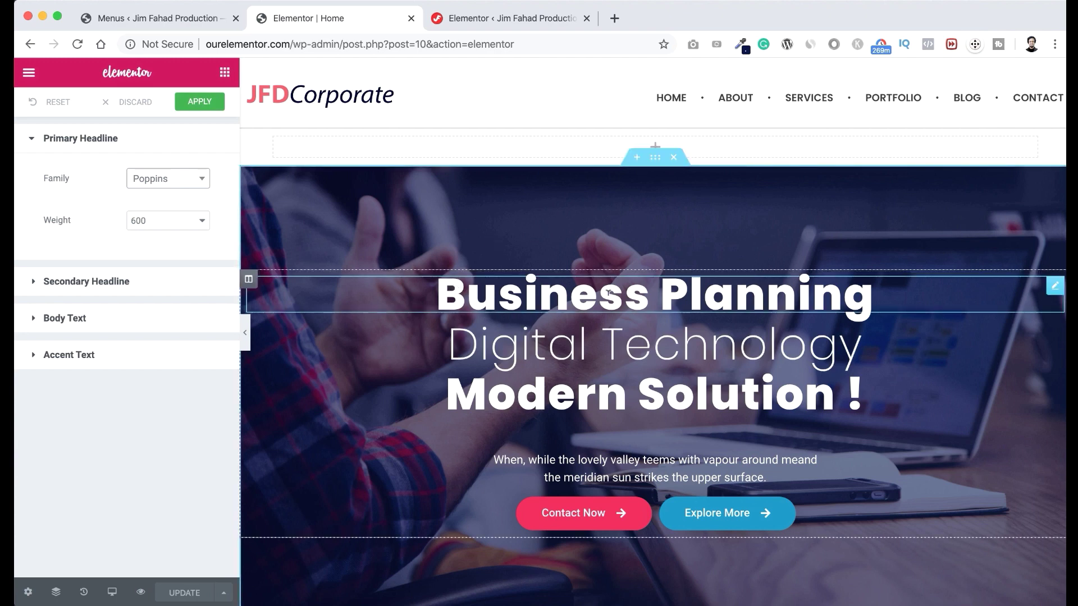
pyautogui.click(185, 224)
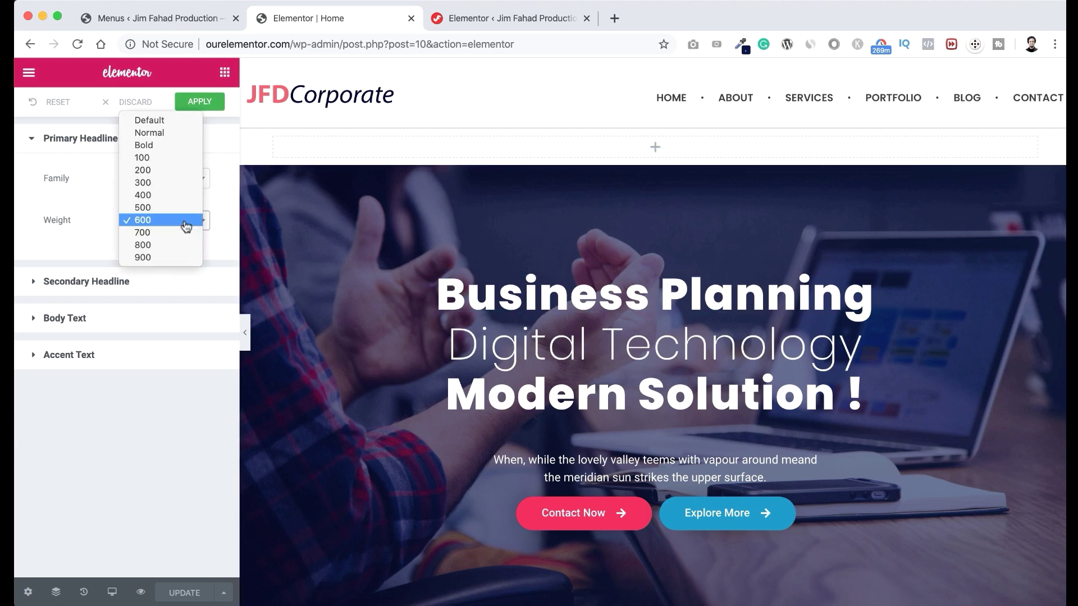
pyautogui.click(170, 258)
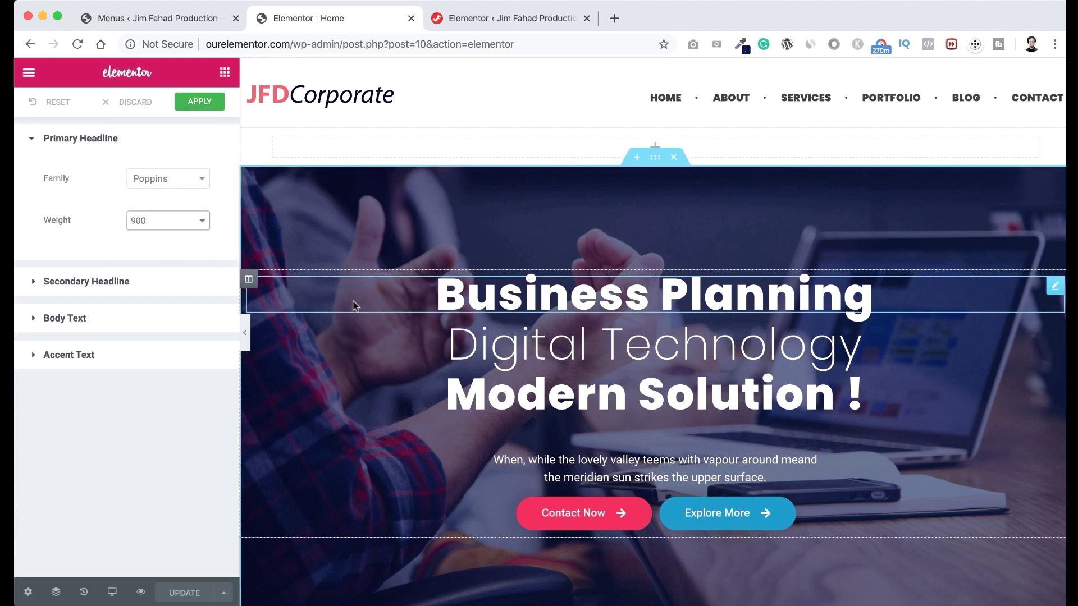
# Step: Set Secondary Headline to Poppins weight 900 and Body Text to Poppins
pyautogui.click(72, 285)
pyautogui.click(153, 322)
pyautogui.write('poppins')
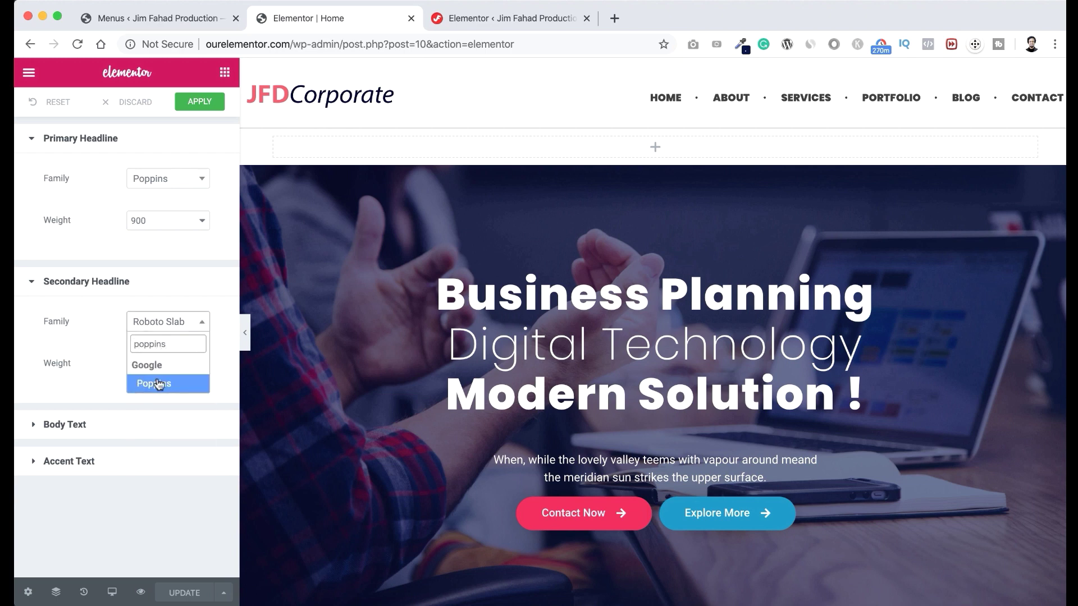
pyautogui.click(158, 384)
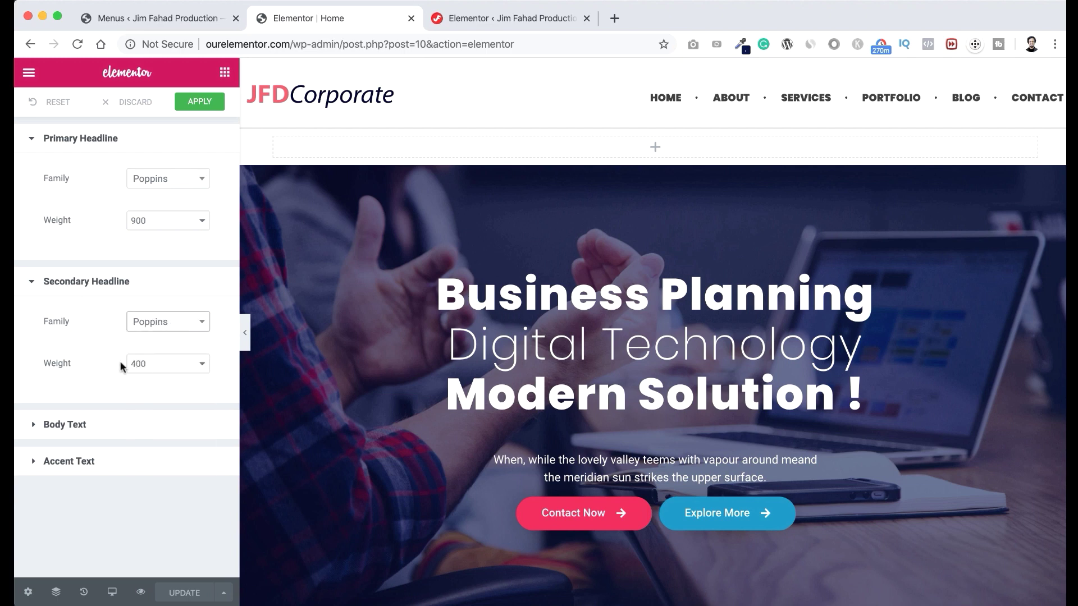
pyautogui.click(156, 368)
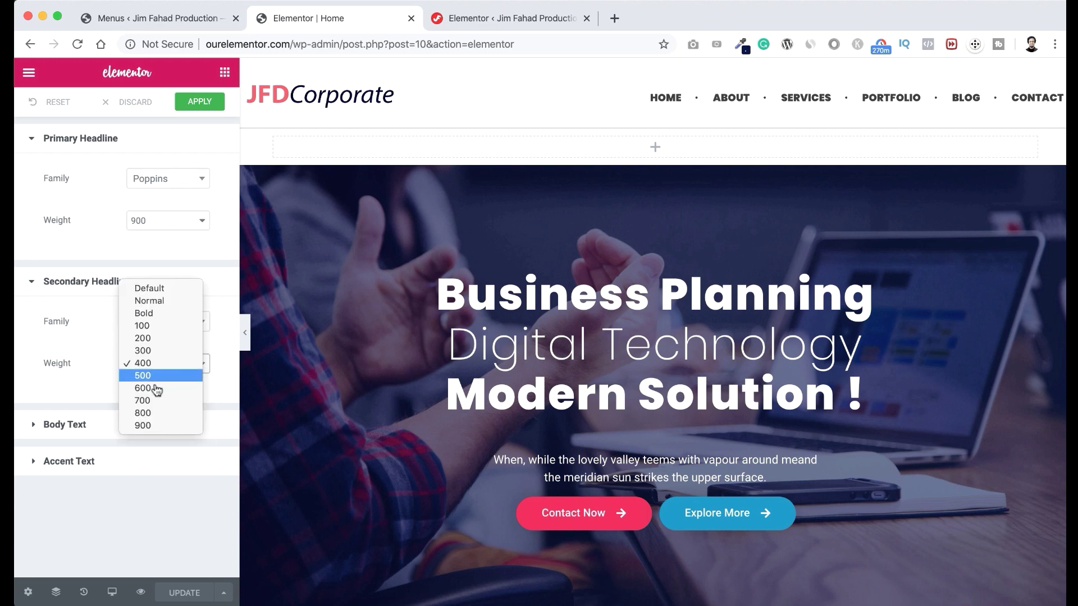
pyautogui.click(159, 426)
pyautogui.click(149, 429)
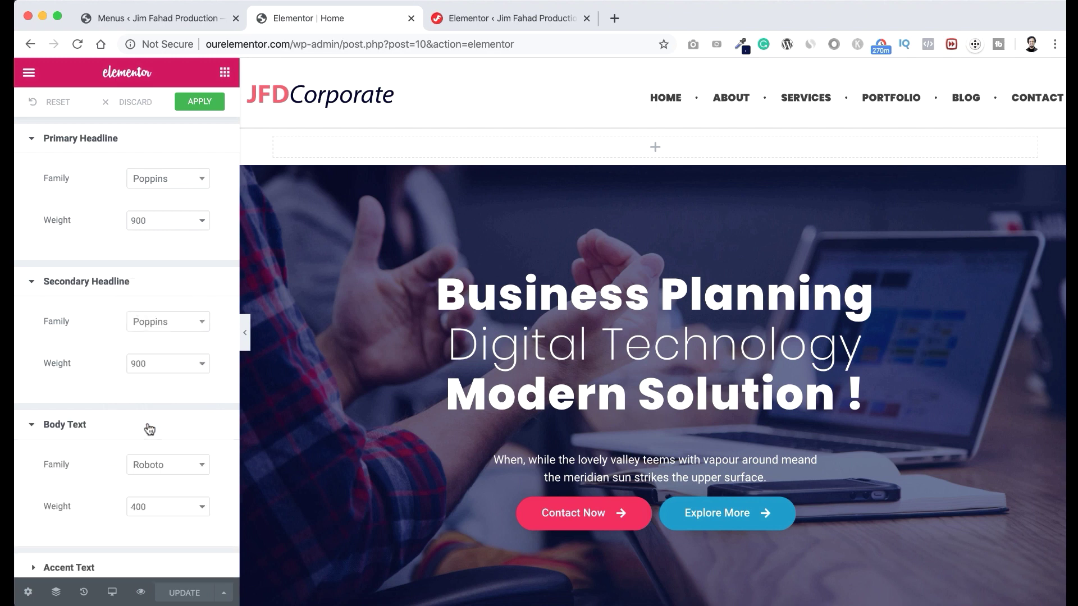
pyautogui.click(168, 465)
pyautogui.write('poppins')
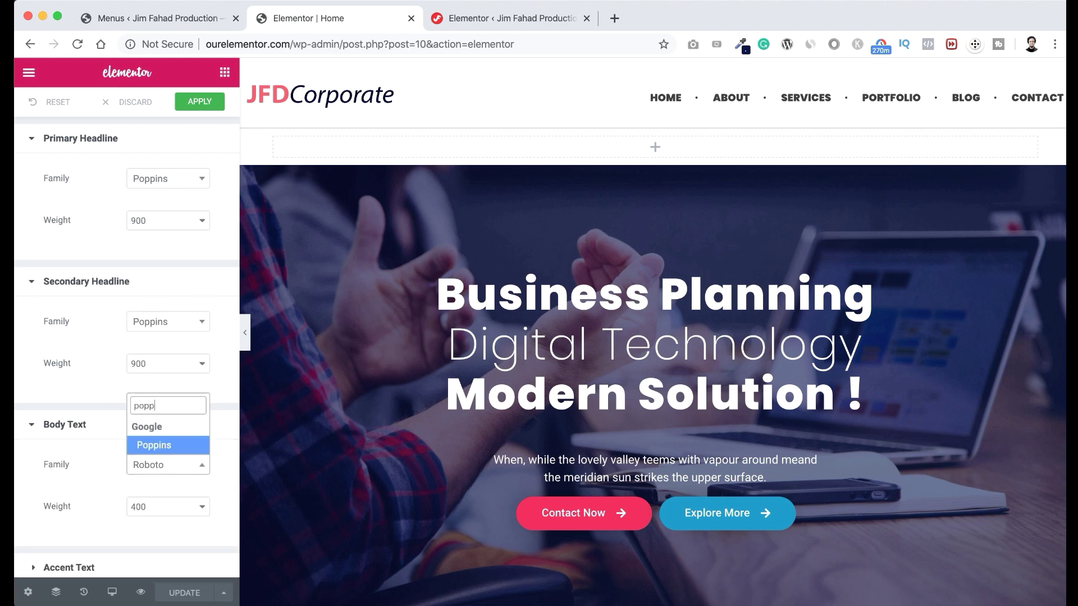
pyautogui.press('Return')
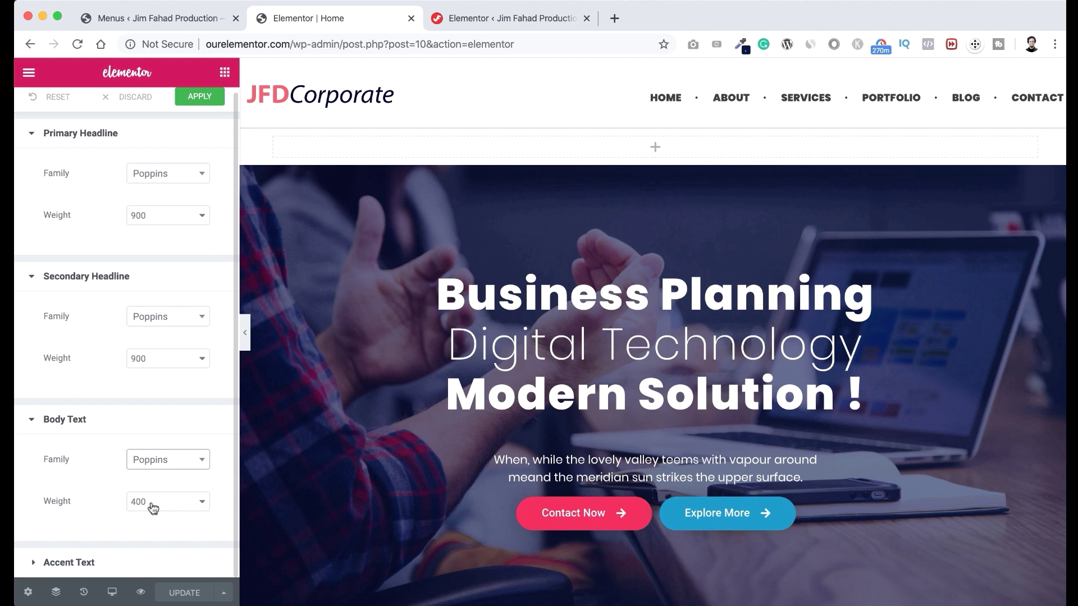
# Step: Set the Accent Text default font to Poppins, weight 400
pyautogui.click(116, 563)
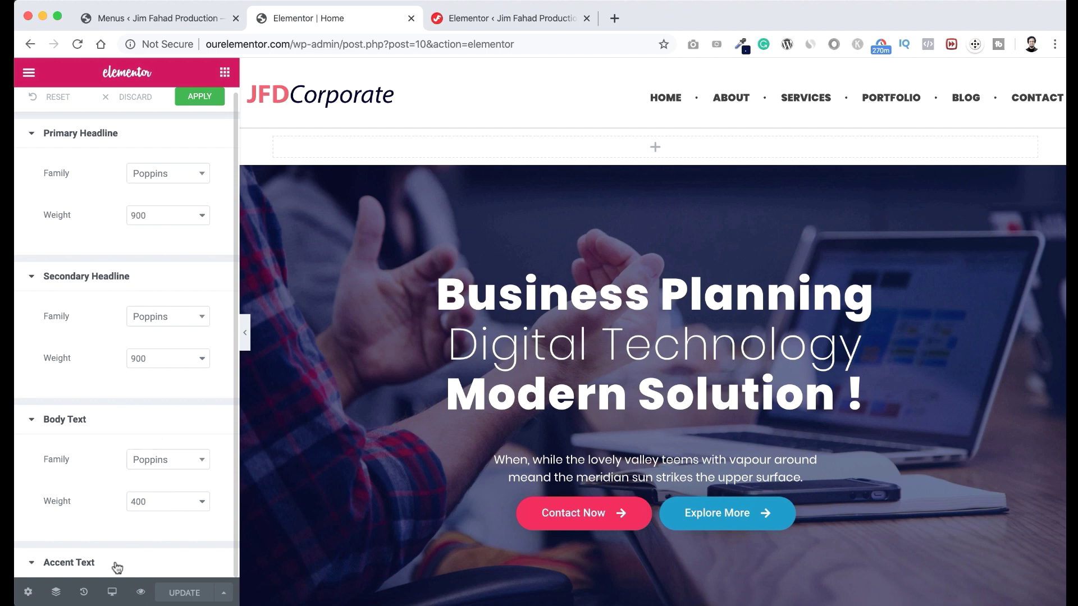
pyautogui.scroll(-3, 120, 510)
pyautogui.click(150, 497)
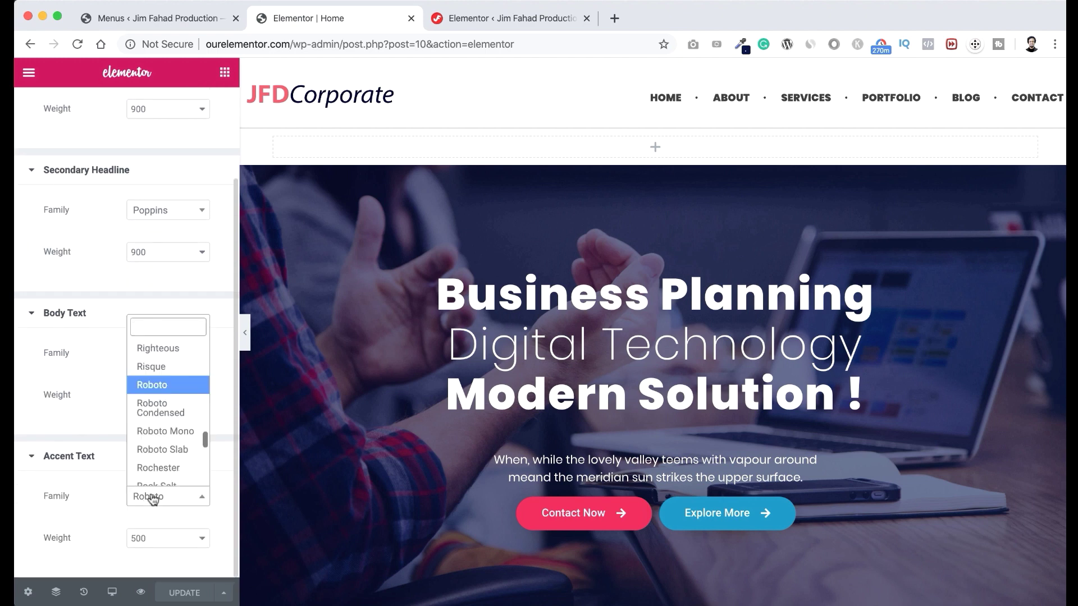
pyautogui.write('popp')
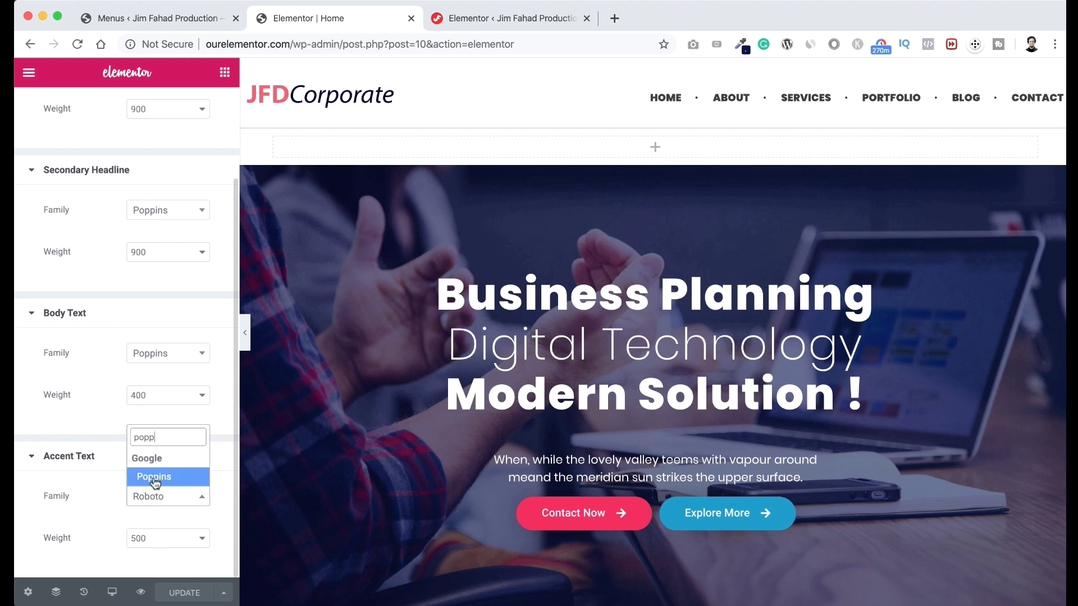
pyautogui.click(154, 476)
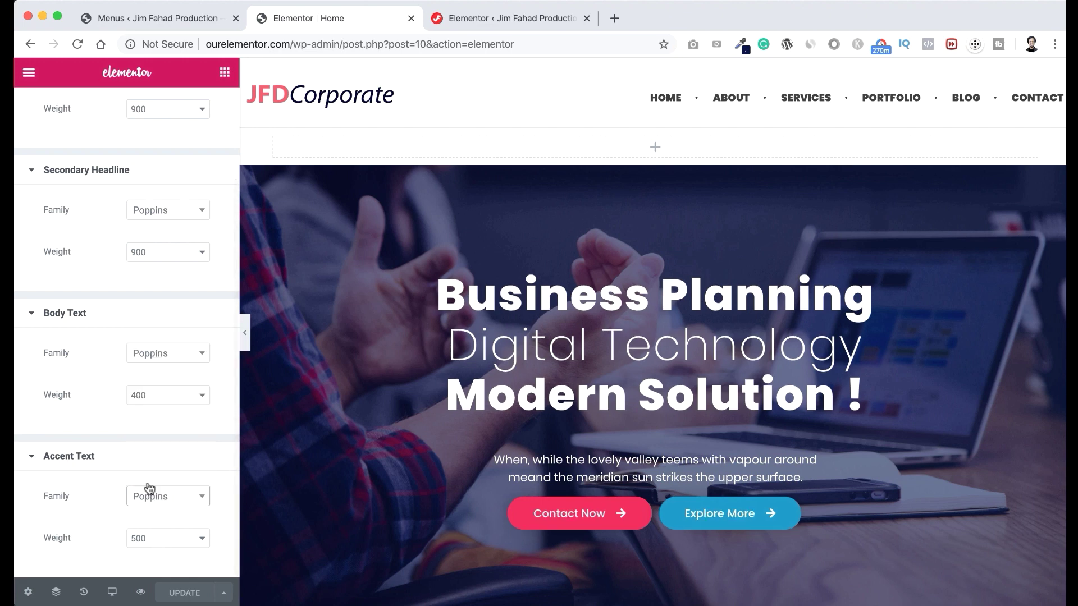
pyautogui.click(137, 540)
pyautogui.click(147, 525)
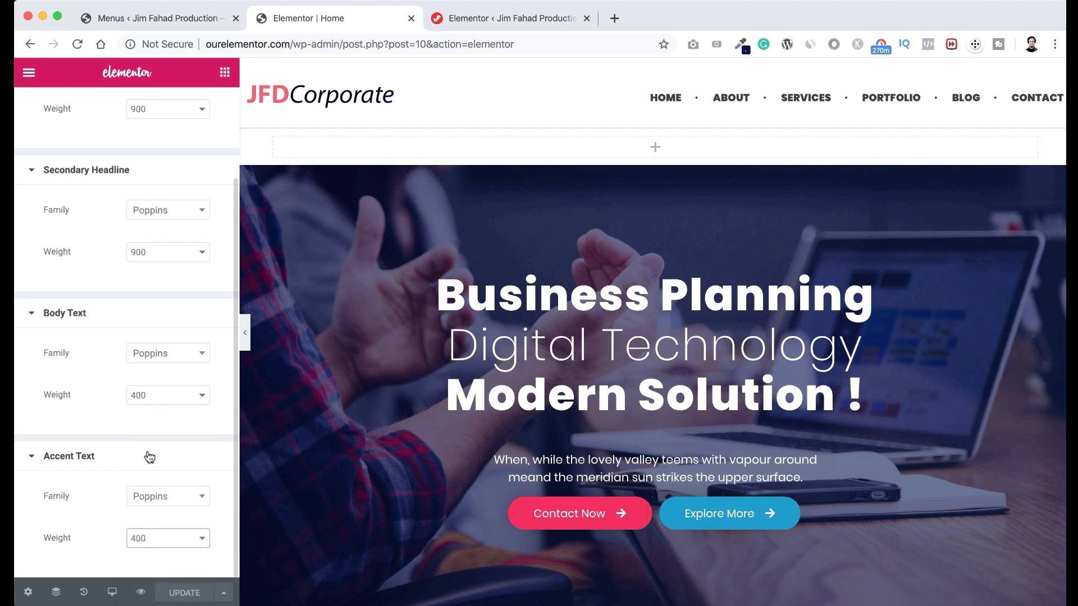
# Step: Apply the Poppins default fonts and scroll the page to check them
pyautogui.scroll(3, 141, 429)
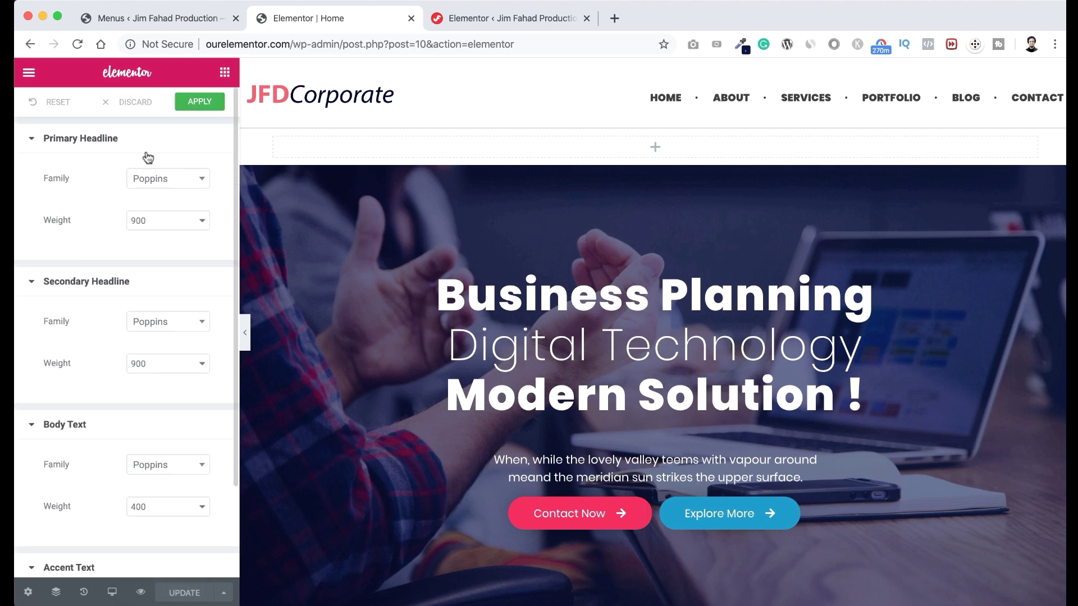
pyautogui.click(200, 102)
pyautogui.scroll(-8, 510, 337)
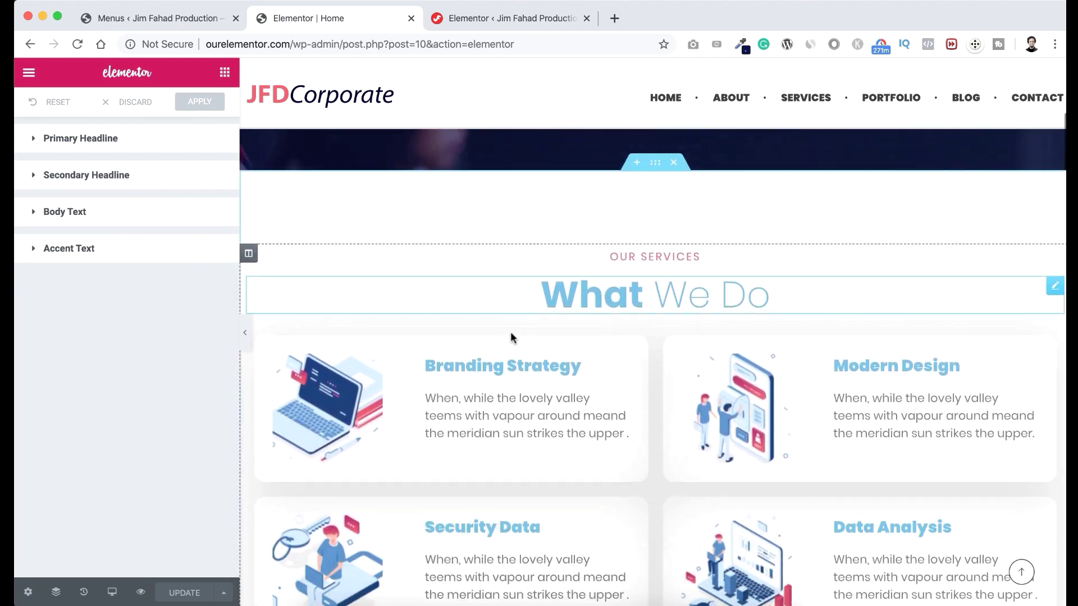
pyautogui.scroll(-2, 512, 359)
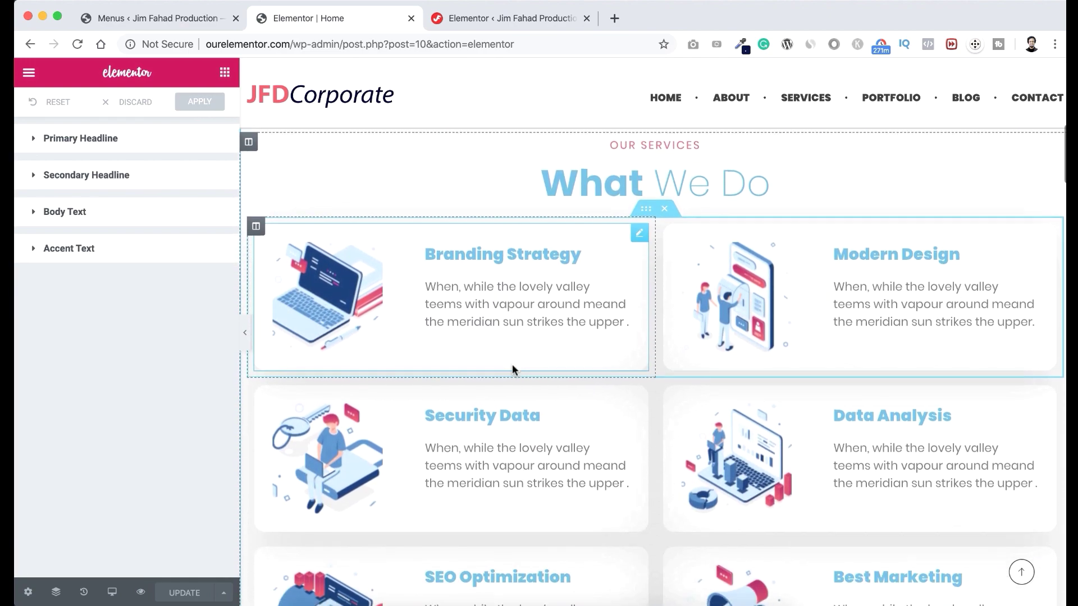
pyautogui.scroll(-4, 512, 369)
pyautogui.scroll(6, 512, 362)
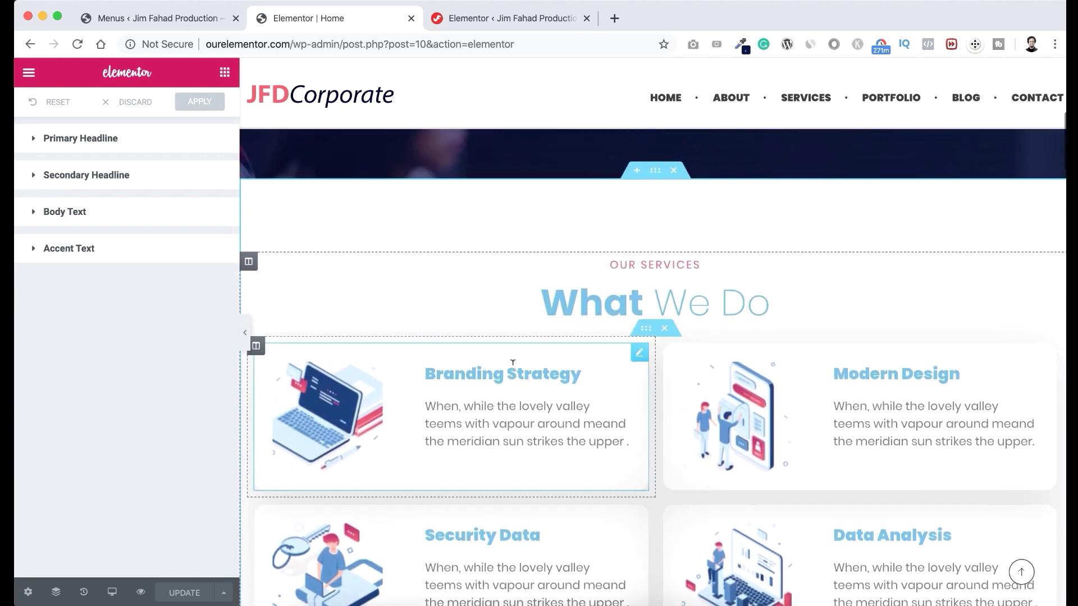
pyautogui.scroll(3, 512, 365)
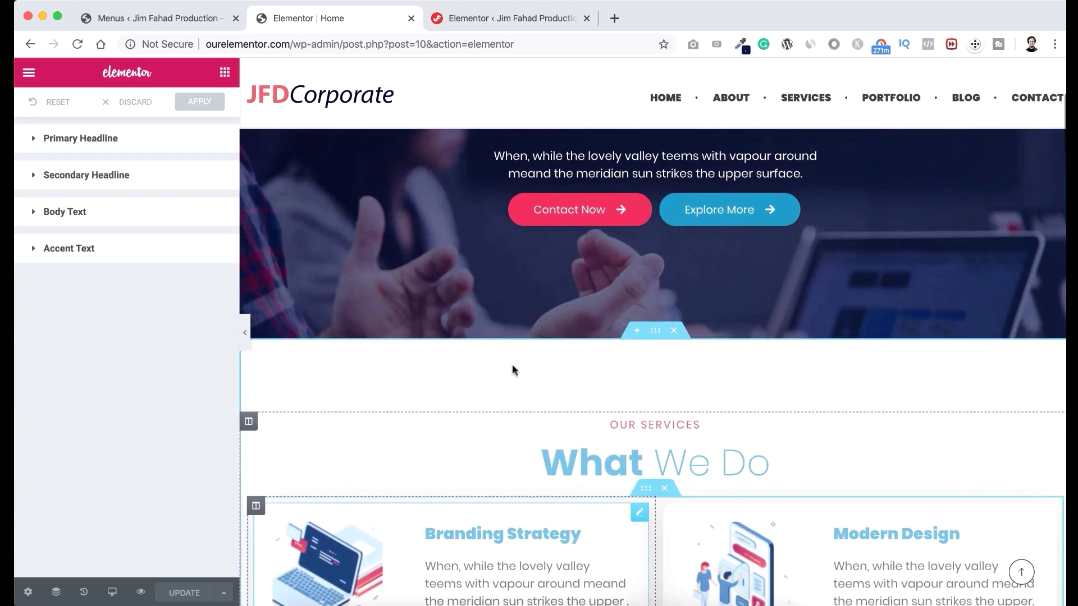
# Step: Open the Default Colors settings and pick the Joker preset palette
pyautogui.click(29, 76)
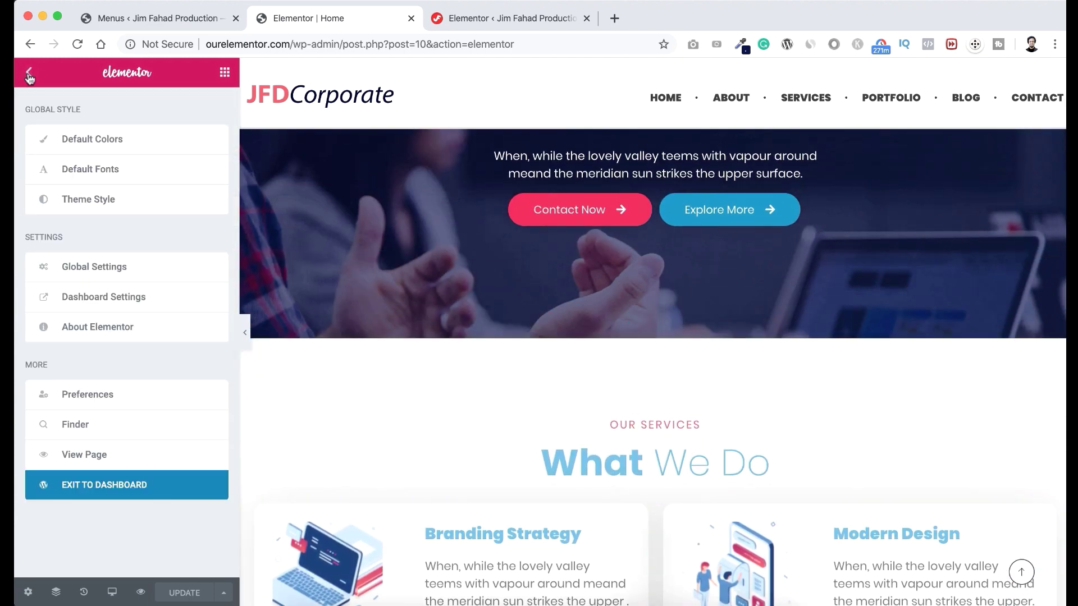
pyautogui.click(101, 144)
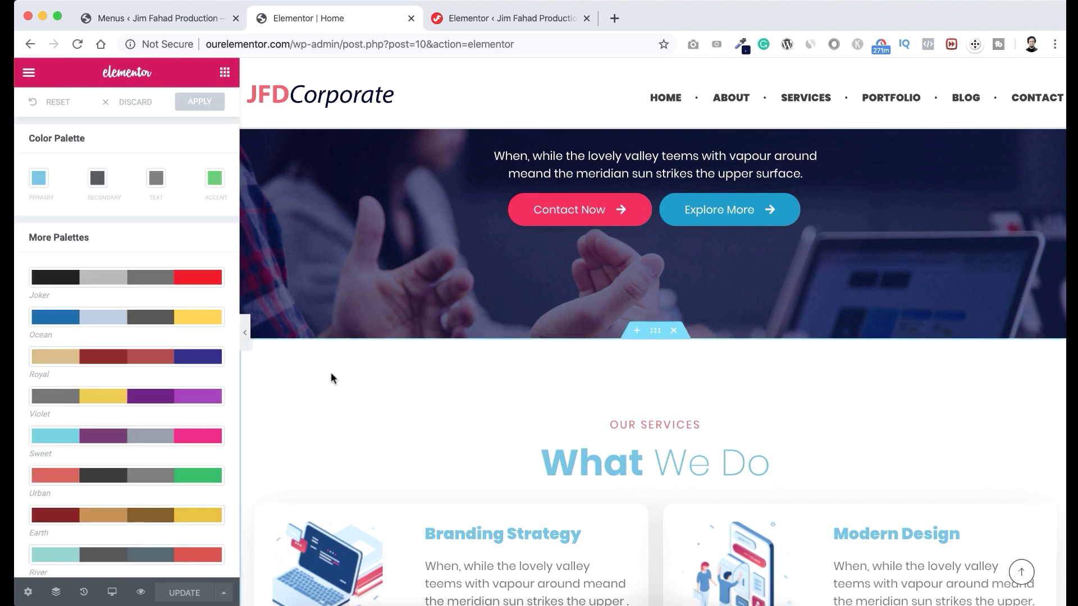
pyautogui.scroll(-2, 473, 440)
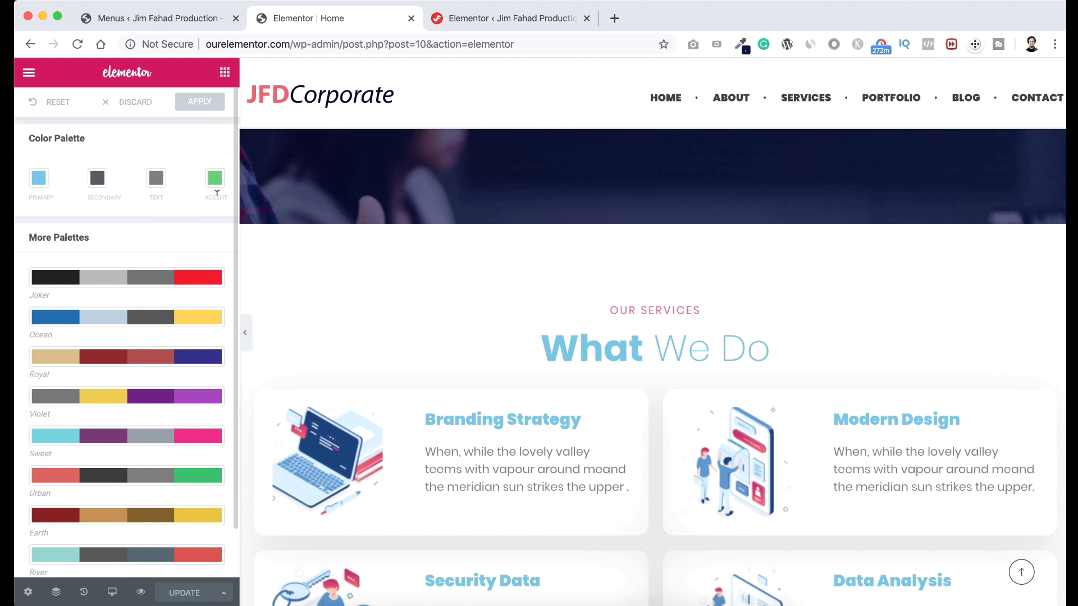
pyautogui.scroll(-2, 301, 281)
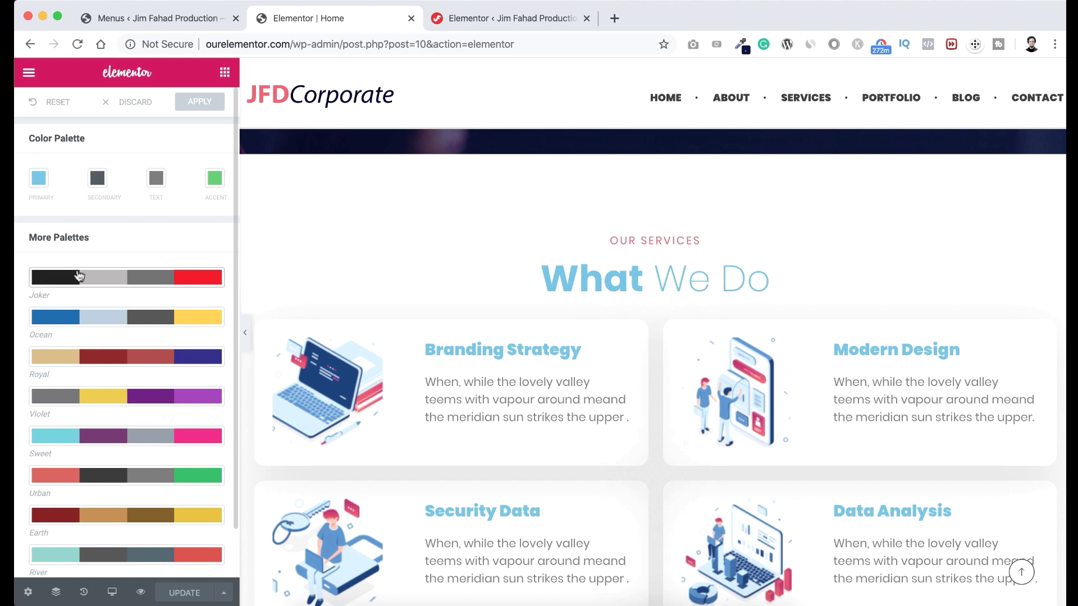
pyautogui.click(71, 279)
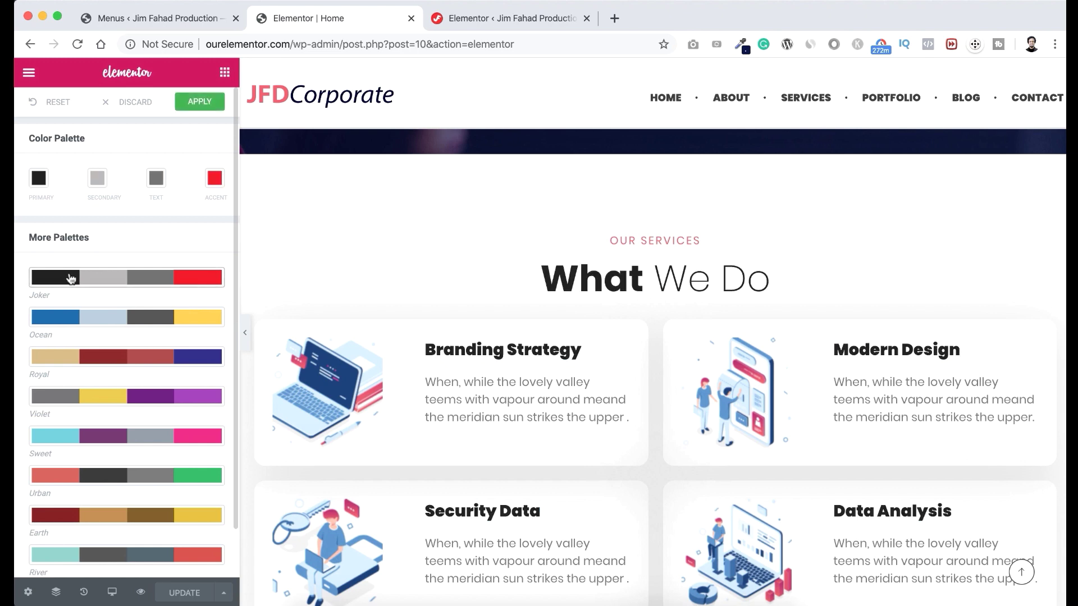
# Step: Try the Violet preset, settle on the Earth palette, and open its primary swatch
pyautogui.click(61, 403)
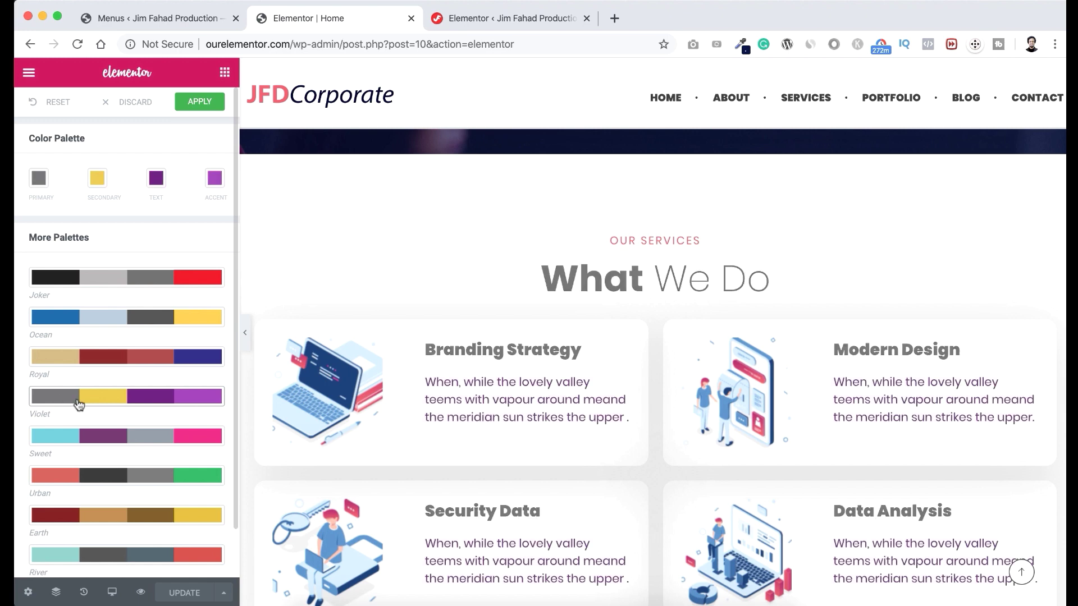
pyautogui.click(96, 516)
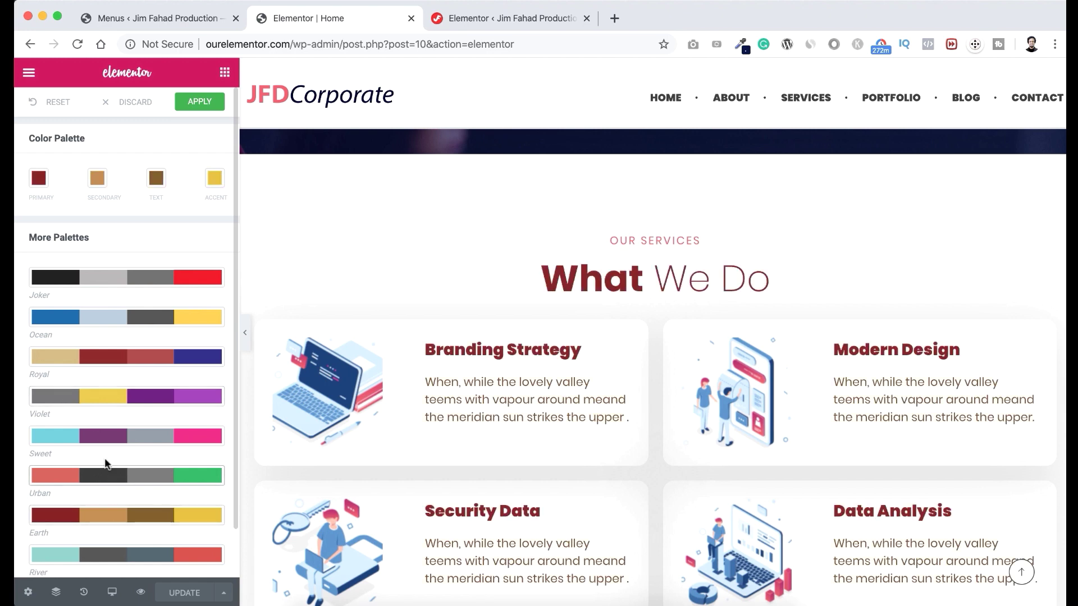
pyautogui.click(39, 179)
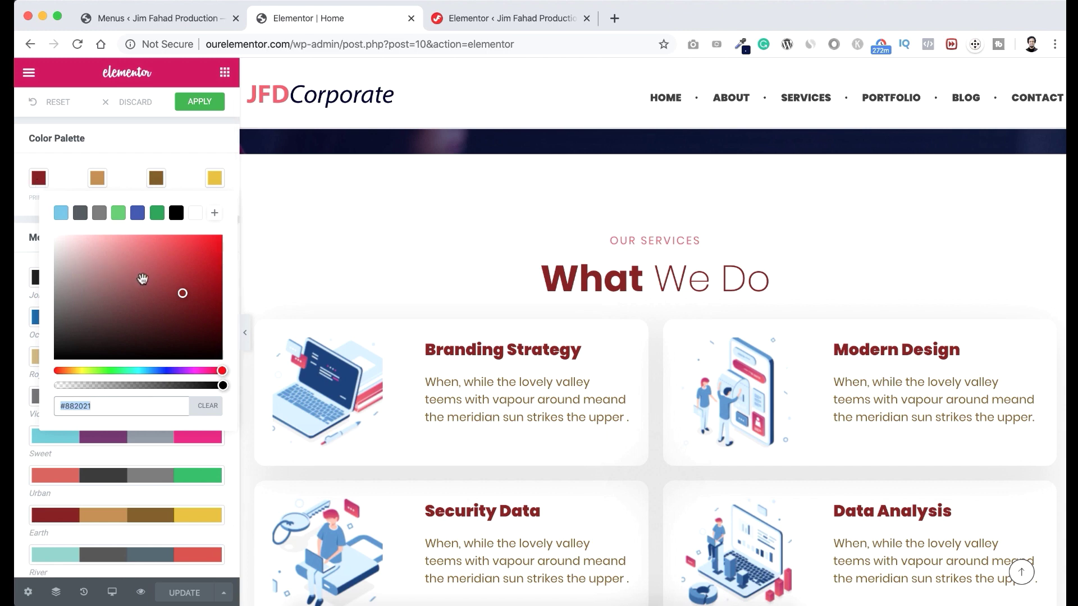
# Step: Change the primary colour to navy #0C1A54
pyautogui.moveTo(170, 294)
pyautogui.mouseDown()
pyautogui.moveTo(186, 265)
pyautogui.moveTo(203, 323)
pyautogui.moveTo(175, 297)
pyautogui.moveTo(214, 306)
pyautogui.moveTo(176, 291)
pyautogui.mouseUp()
pyautogui.scroll(-2, 395, 367)
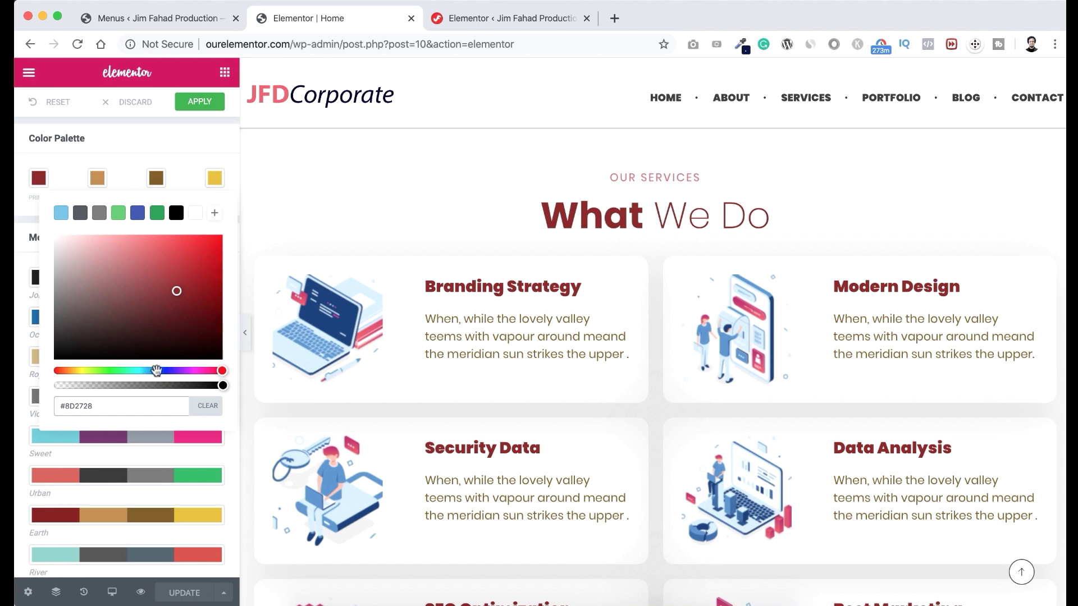
pyautogui.click(160, 371)
pyautogui.click(199, 319)
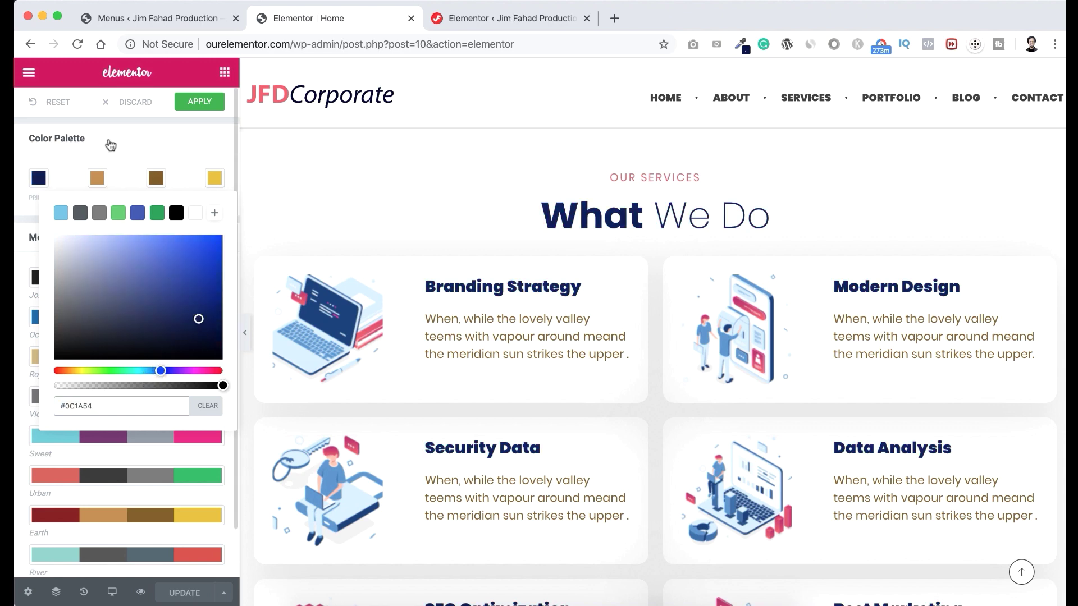
pyautogui.click(108, 178)
# Step: Set the secondary colour to dark grey and the text colour to #7A7A7A
pyautogui.click(98, 179)
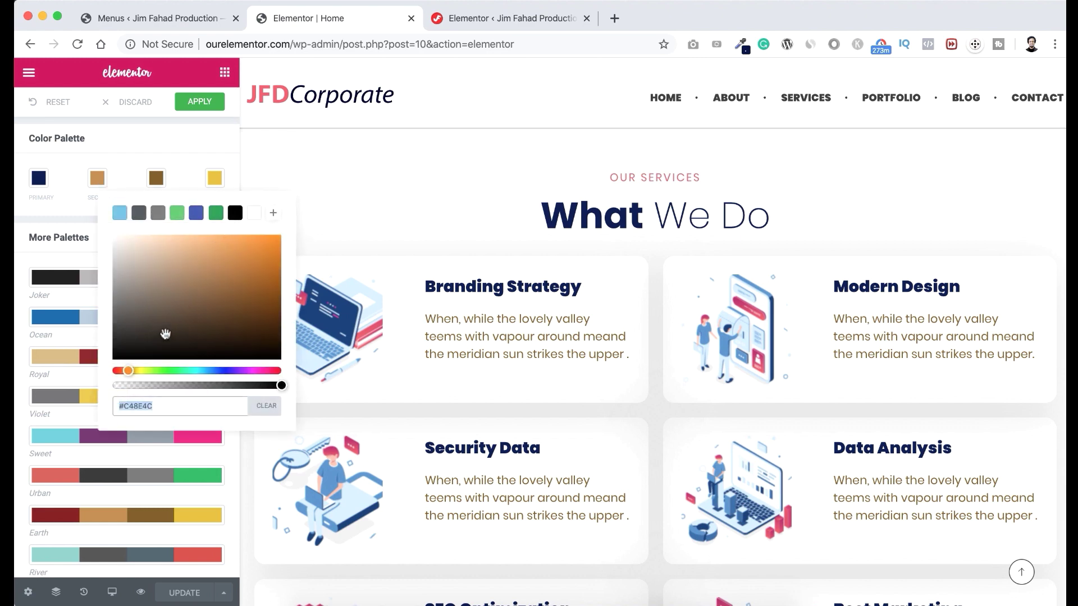
pyautogui.click(138, 213)
pyautogui.click(157, 166)
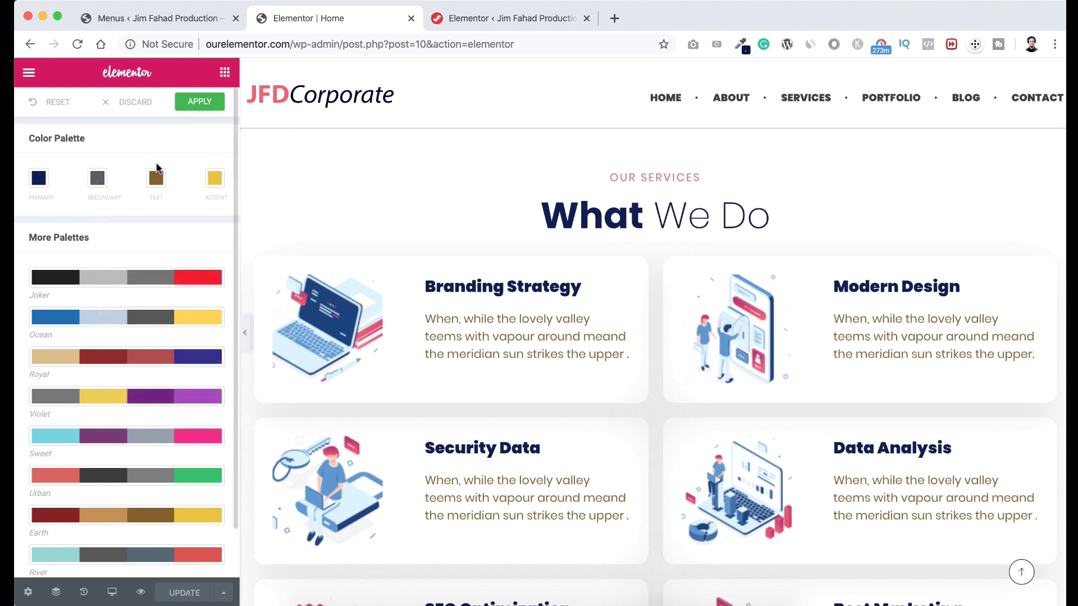
pyautogui.click(157, 180)
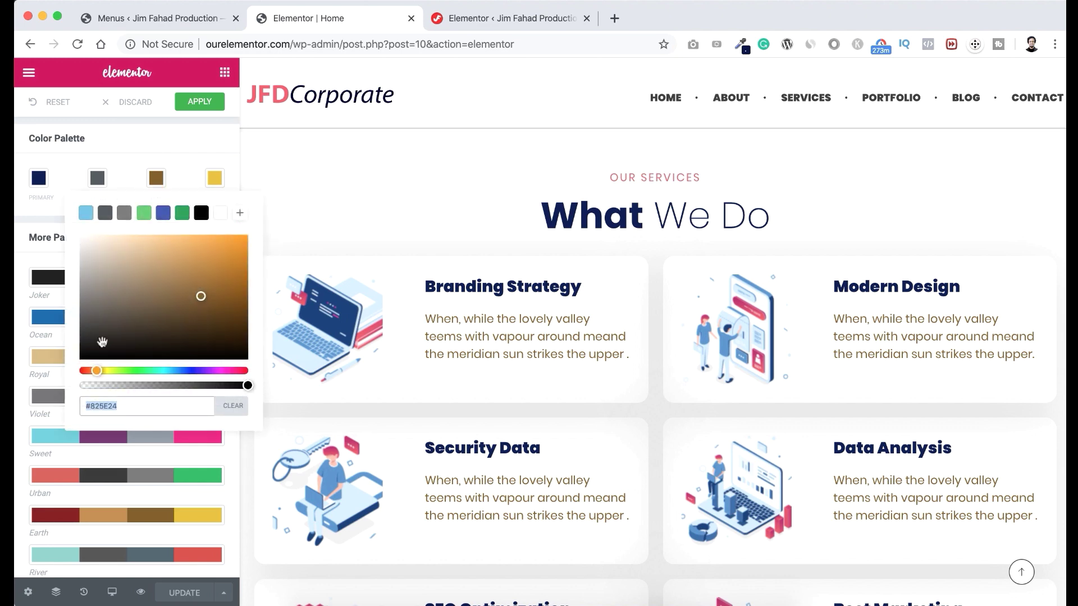
pyautogui.write('#7A7A7A')
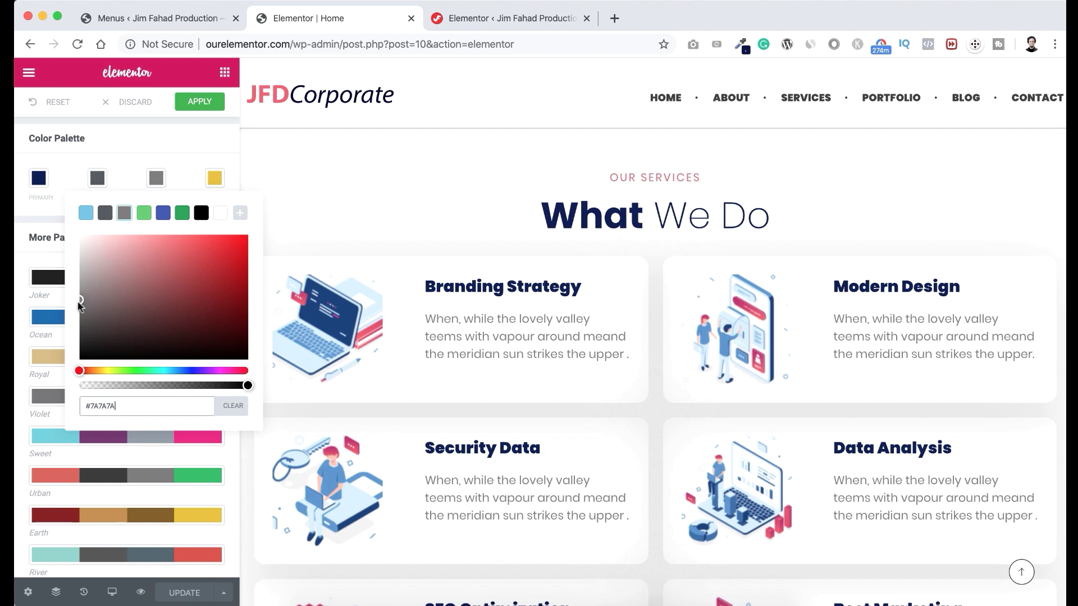
pyautogui.click(160, 153)
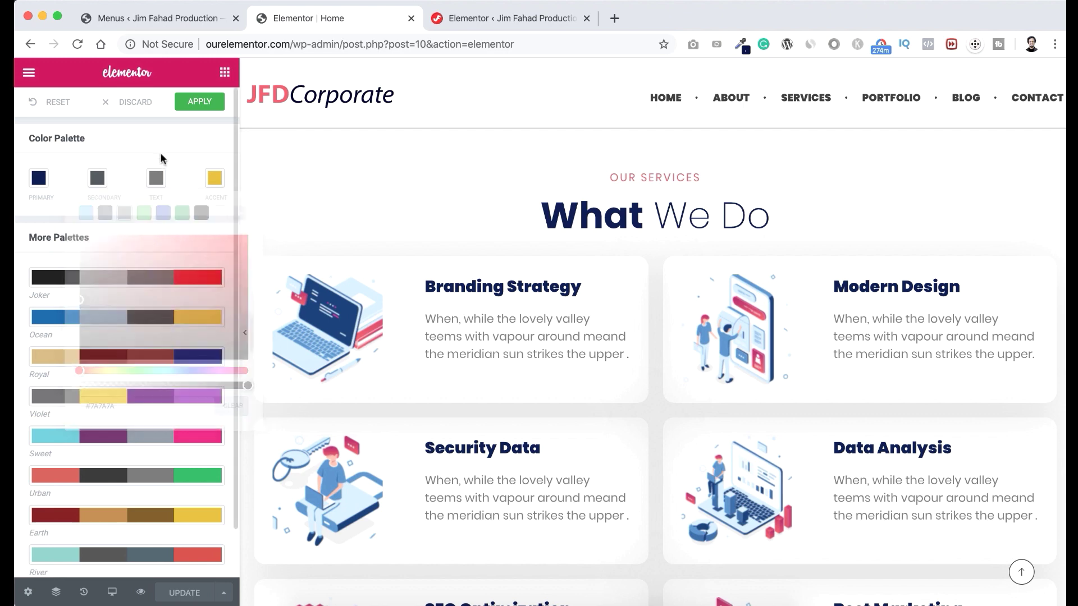
# Step: Paste coral #F25D6C as the accent colour and apply the palette
pyautogui.click(215, 179)
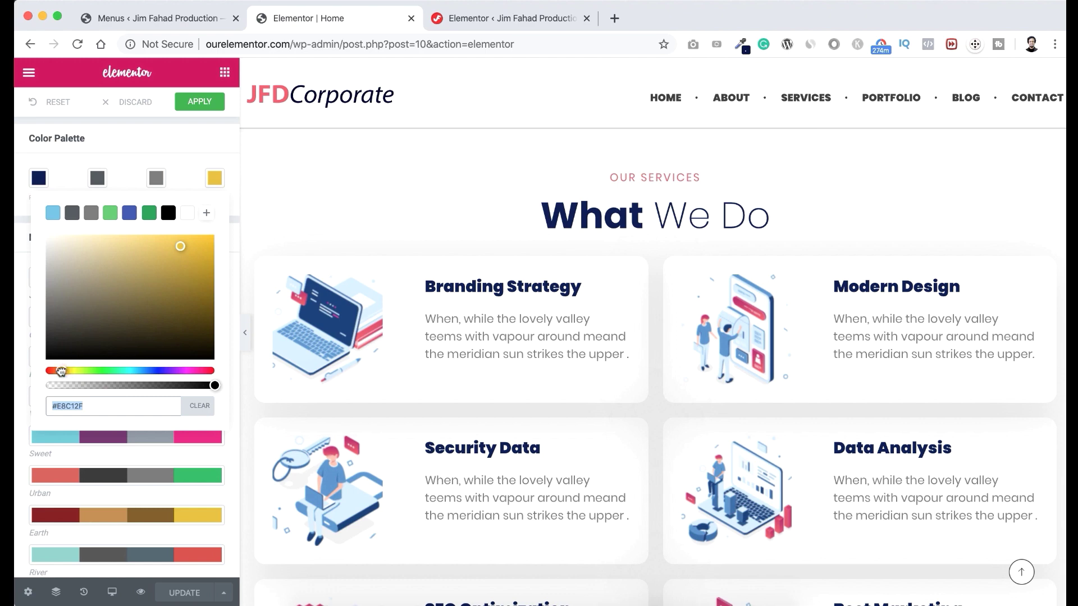
pyautogui.moveTo(61, 371); pyautogui.dragTo(57, 371)
pyautogui.press('super+a')
pyautogui.write('#F25D6C')
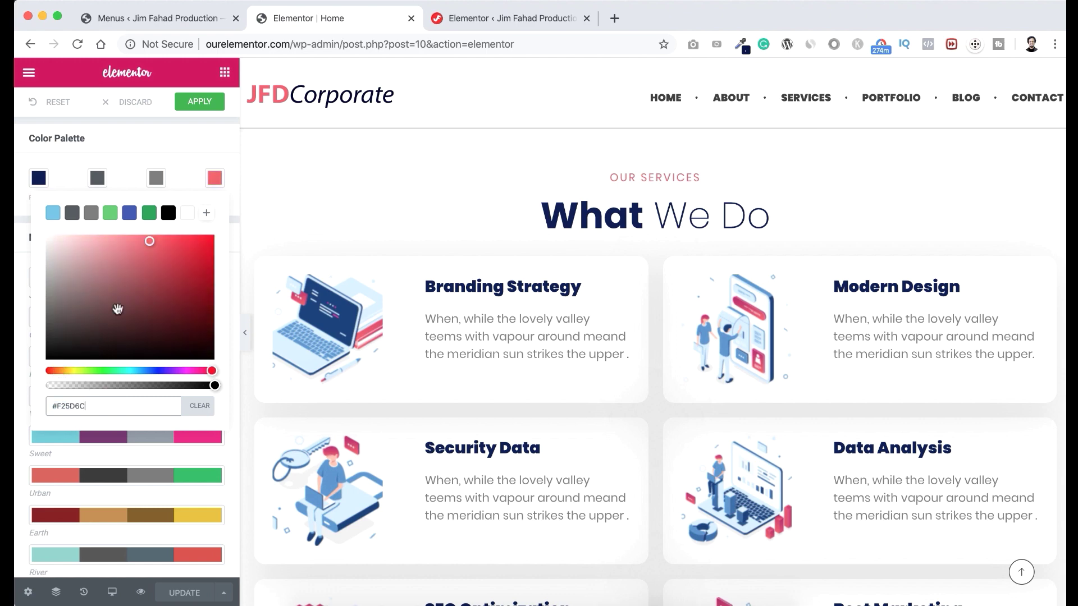
pyautogui.click(174, 158)
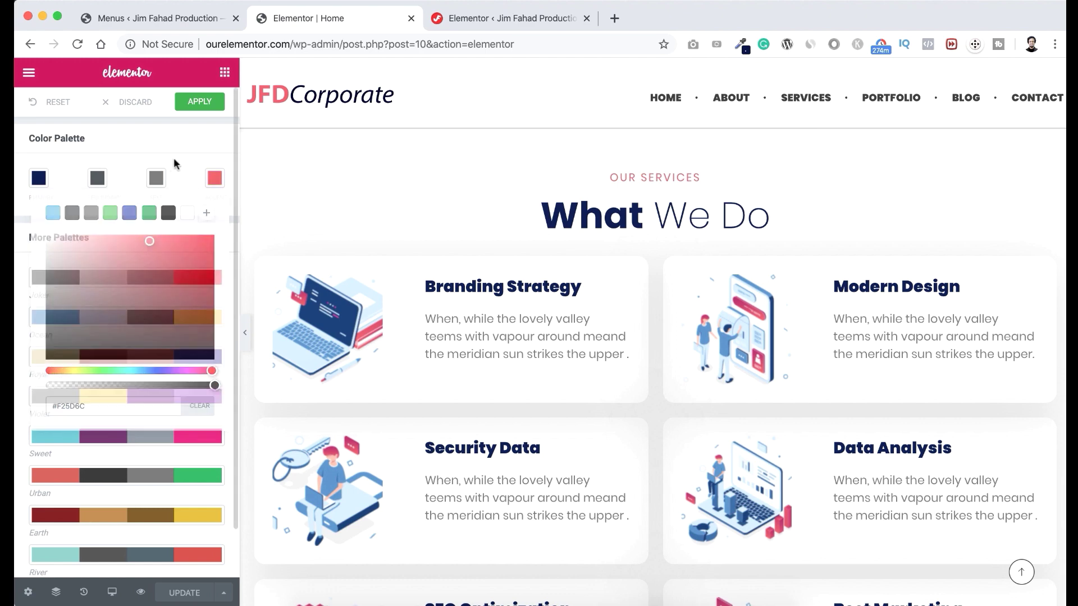
pyautogui.scroll(5, 321, 173)
pyautogui.scroll(-10, 321, 174)
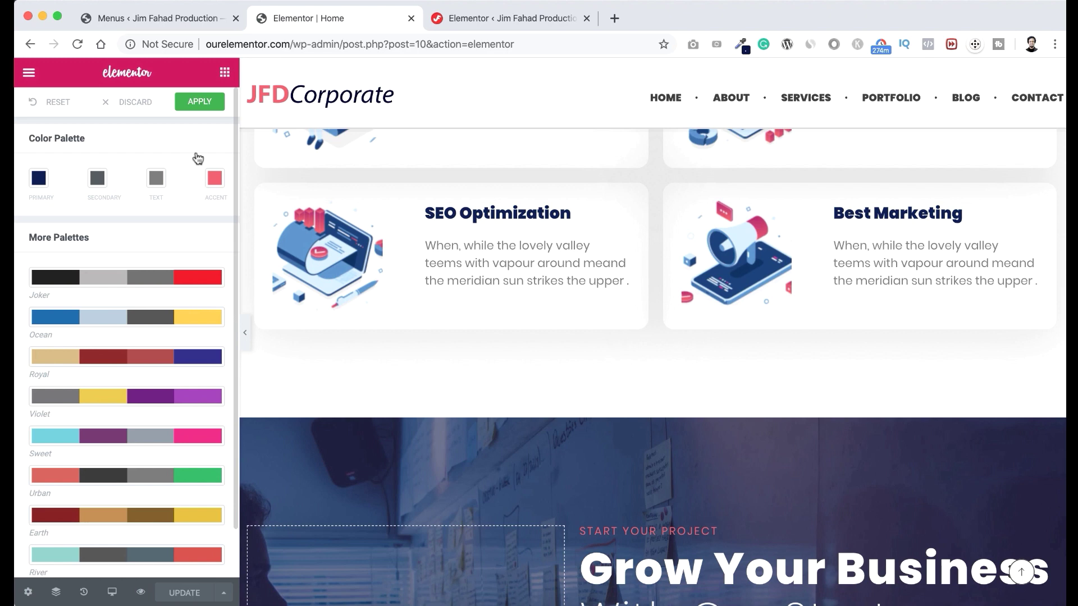
pyautogui.click(201, 105)
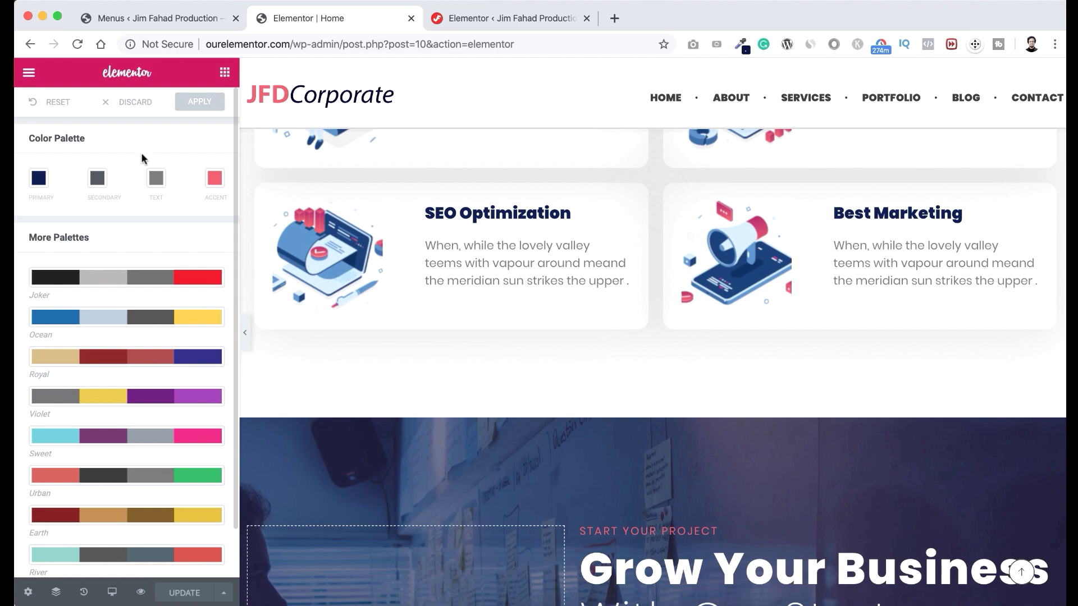
# Step: Scroll through the navy-and-coral home page preview, then exit to the WordPress dashboard
pyautogui.scroll(15, 379, 284)
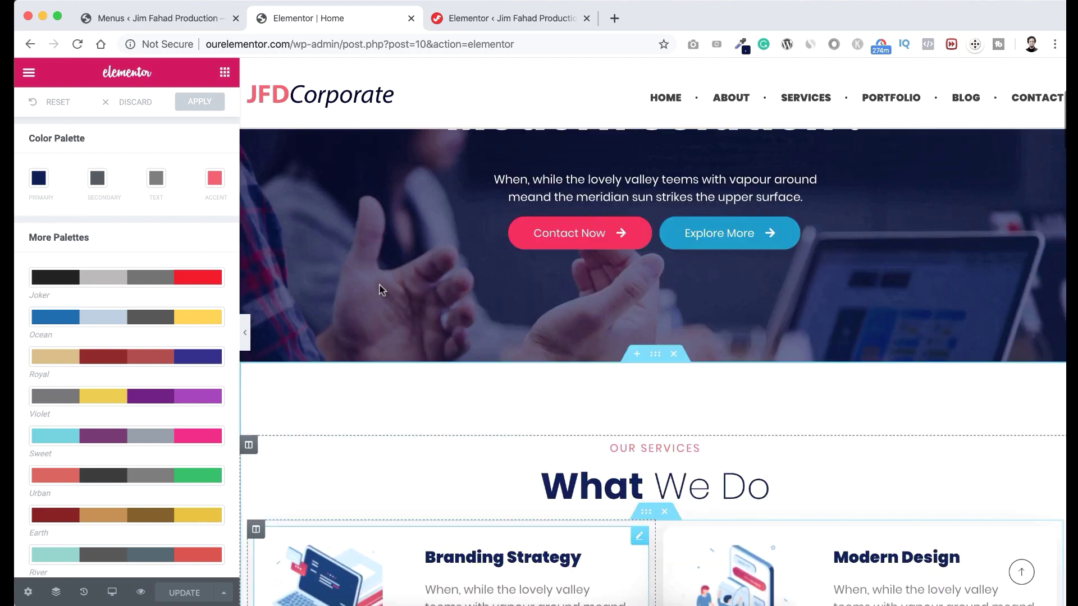
pyautogui.scroll(-15, 380, 288)
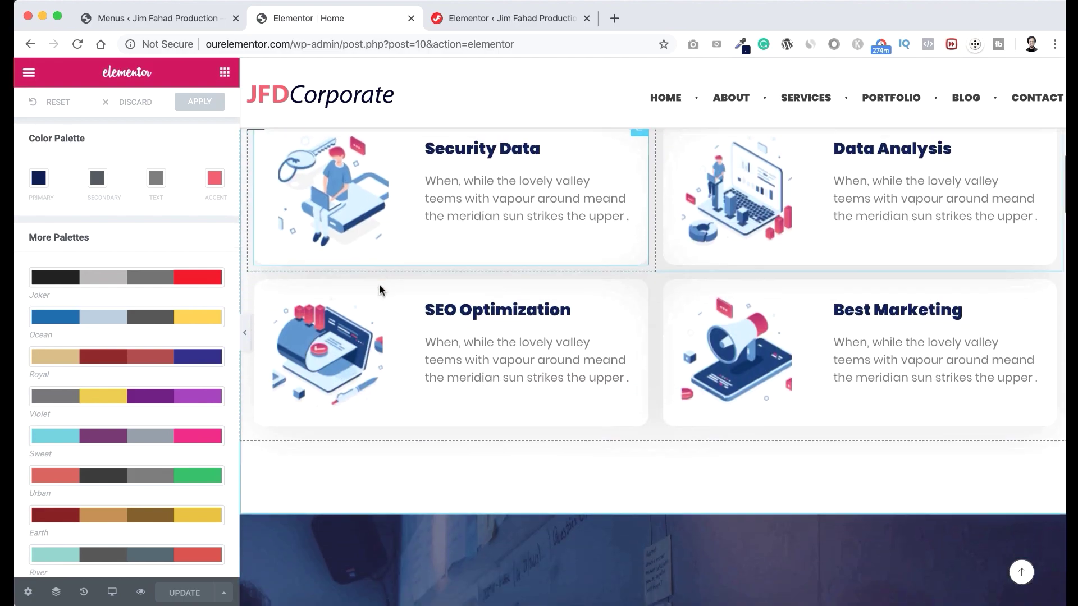
pyautogui.scroll(-5, 380, 288)
pyautogui.scroll(10, 380, 288)
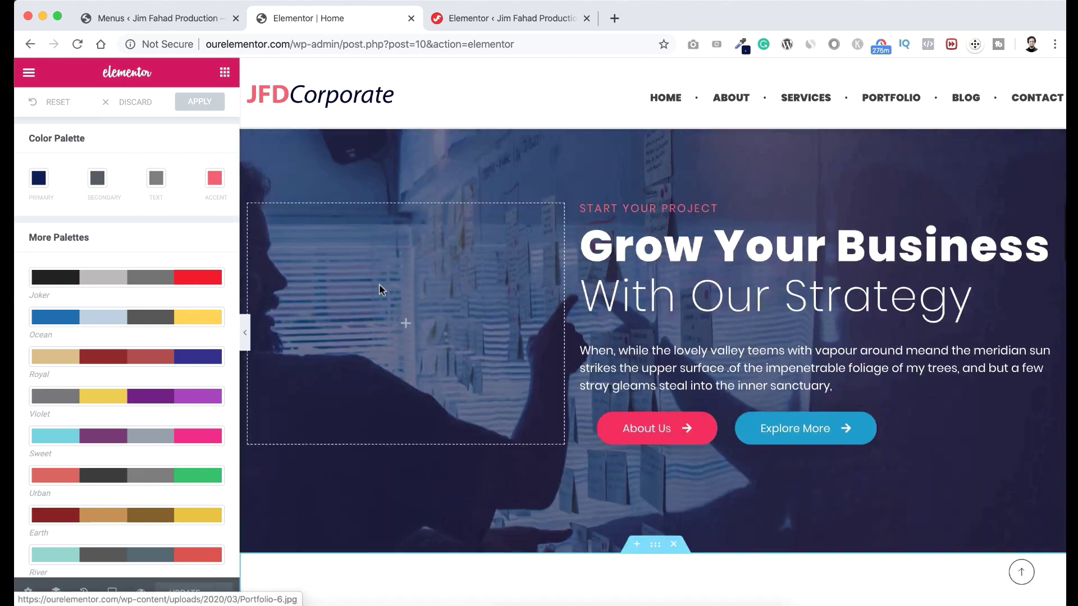
pyautogui.scroll(10, 378, 287)
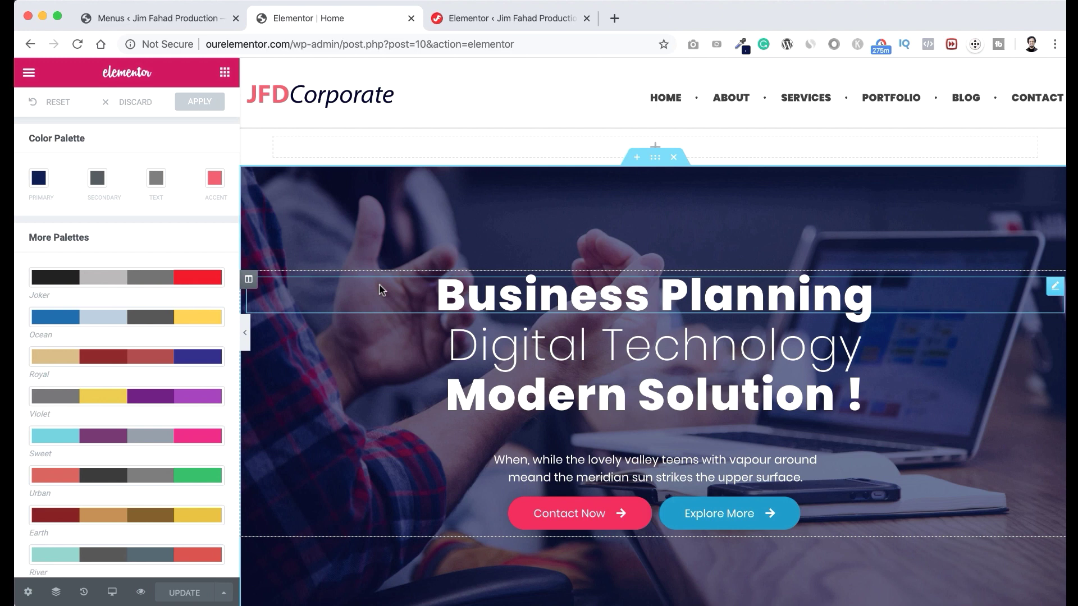
pyautogui.click(29, 72)
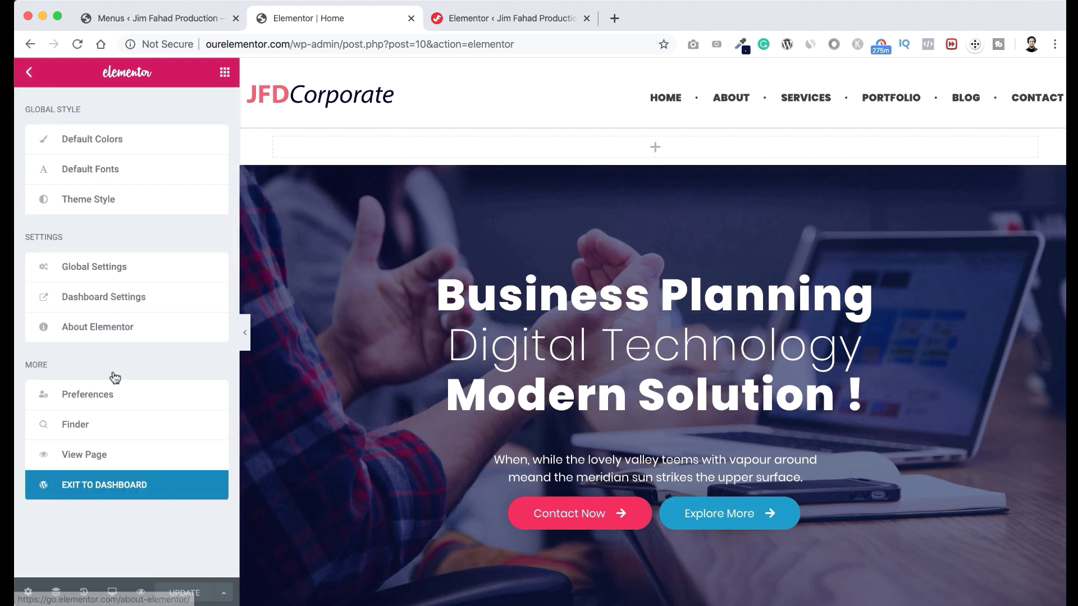
pyautogui.click(112, 484)
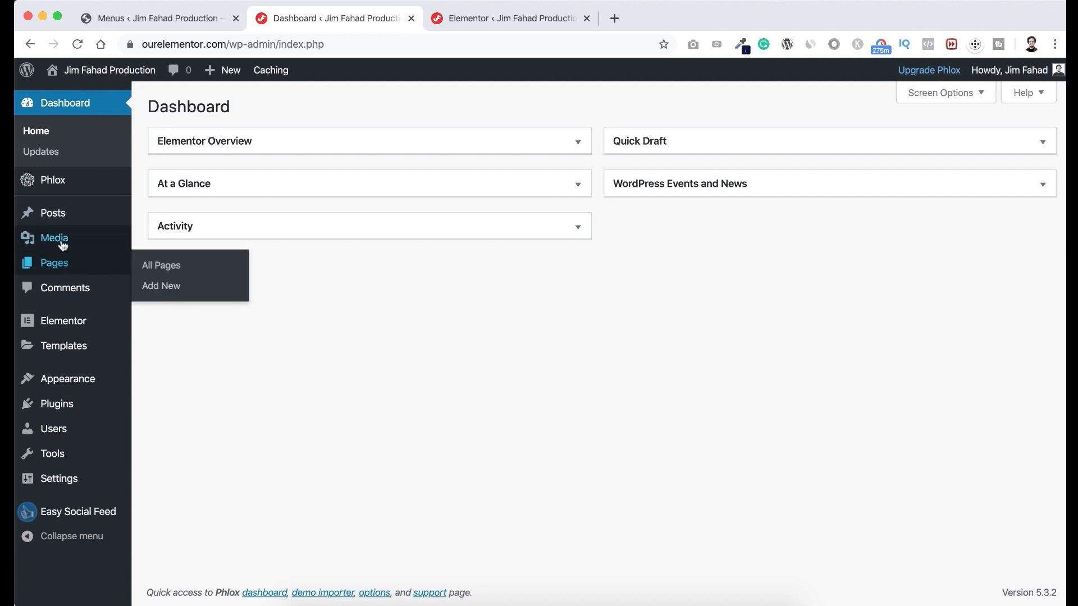
# Step: From All Pages, edit the About page and launch it with Elementor
pyautogui.click(166, 269)
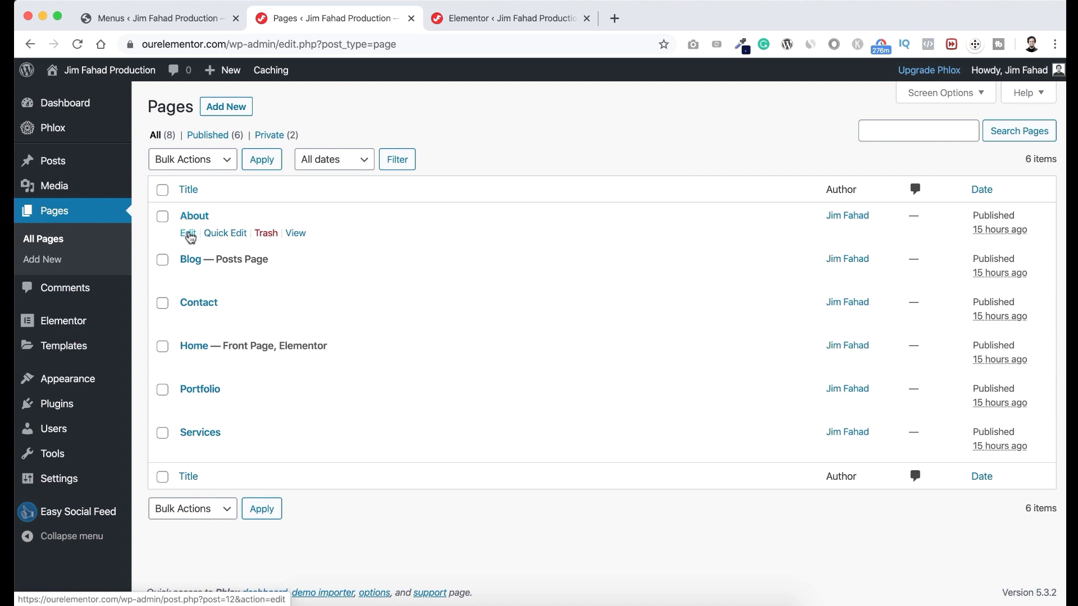
pyautogui.click(190, 234)
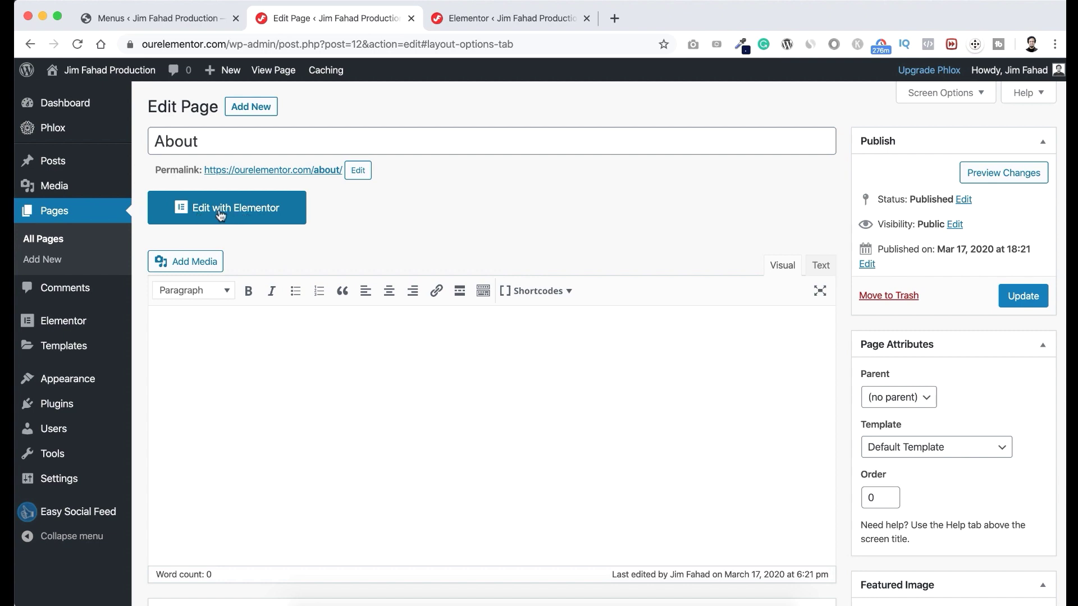
pyautogui.click(242, 211)
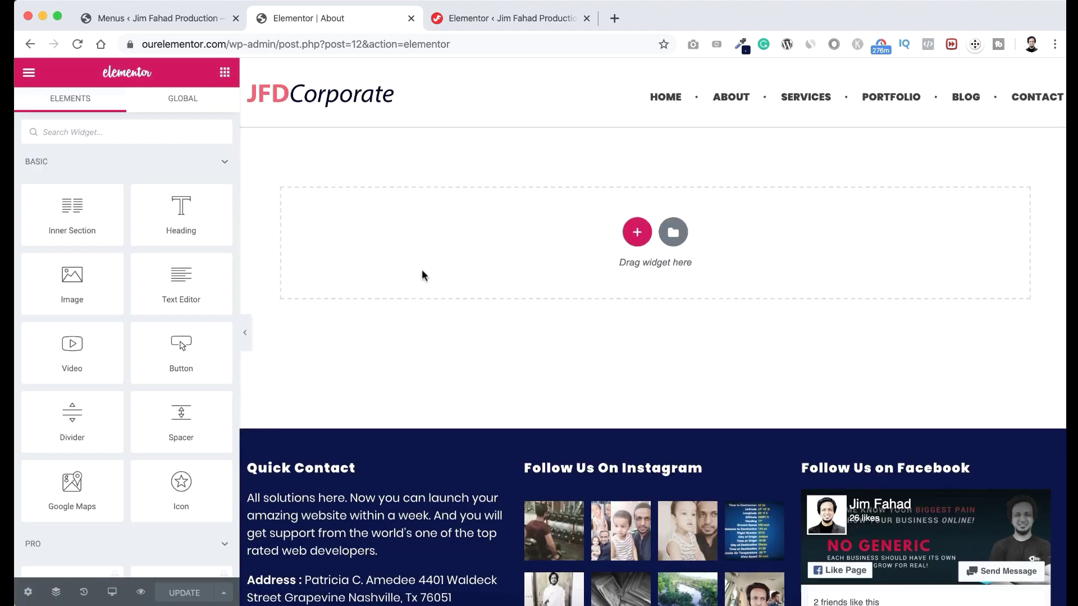
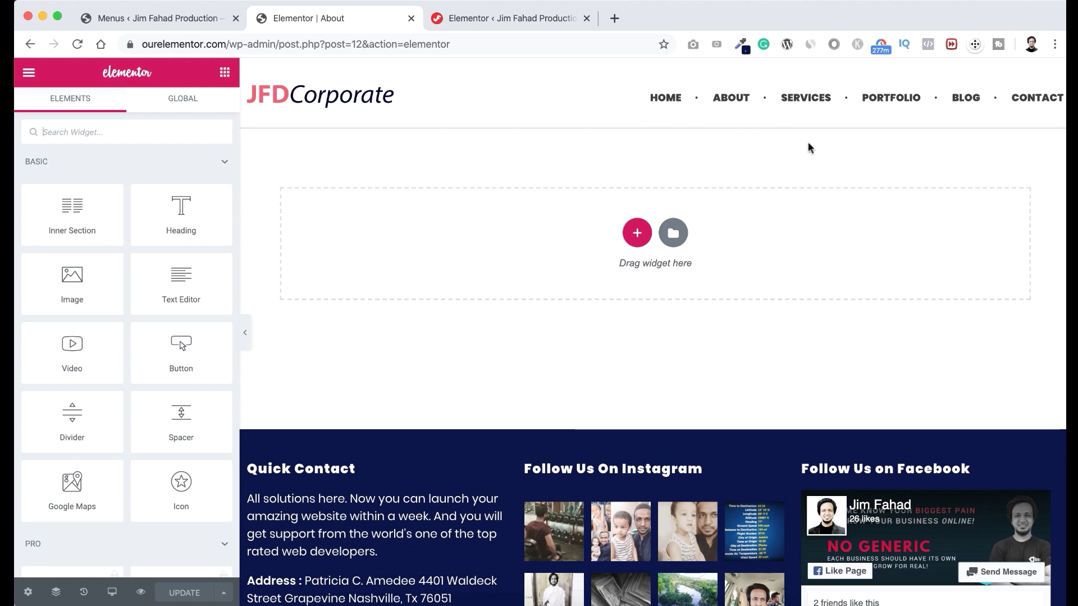
# Step: Scroll over the empty About page content area between header and footer
pyautogui.scroll(-3, 574, 294)
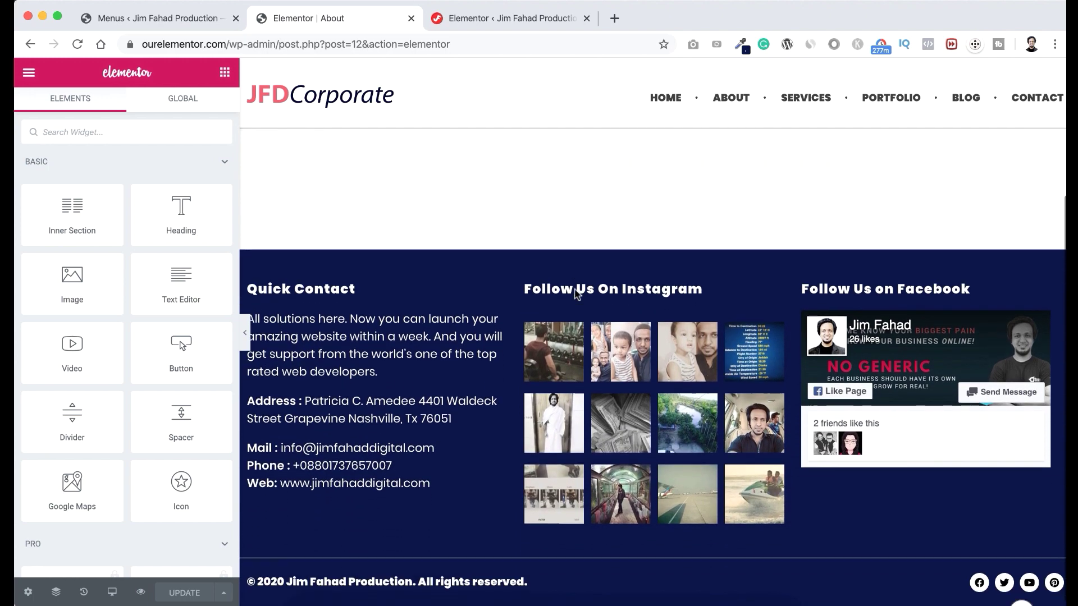
pyautogui.scroll(3, 574, 291)
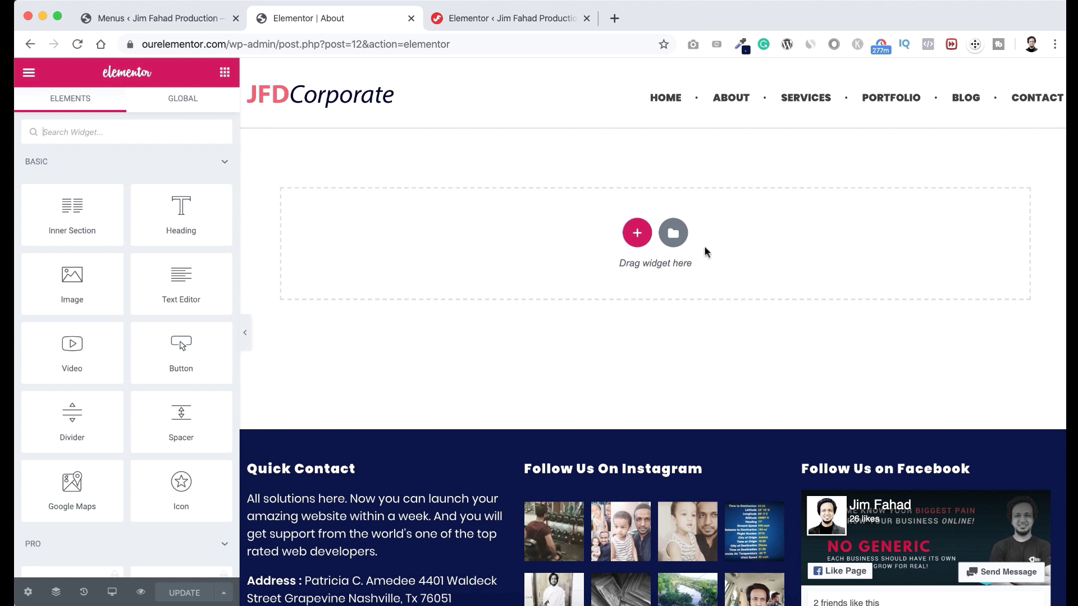
# Step: Import JFD-Corporate-ABOUT.json from the TEMPLATES folder and insert it into the About page
pyautogui.click(674, 234)
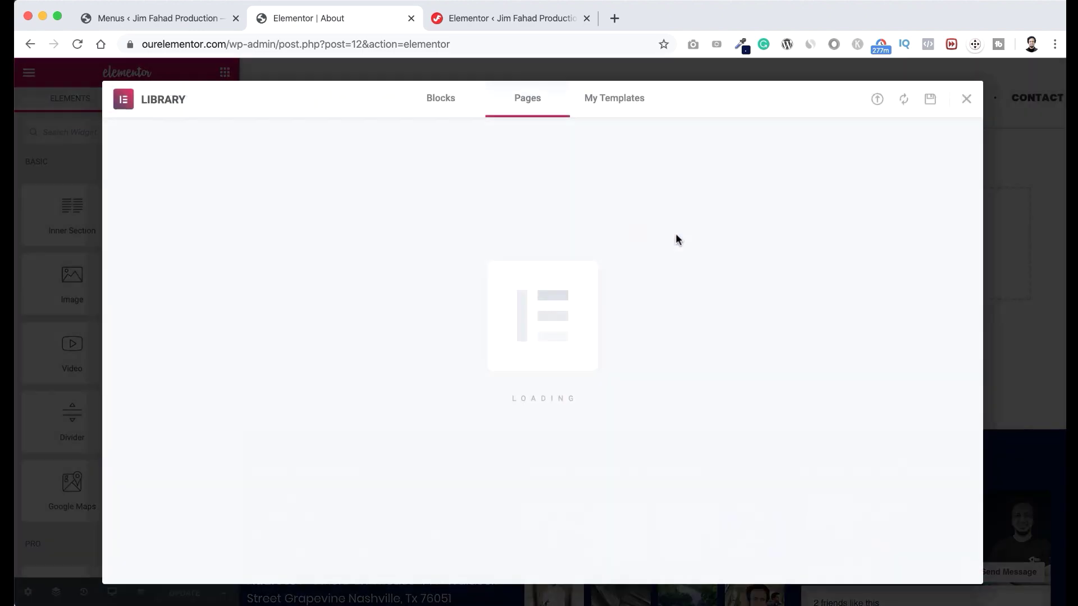
pyautogui.click(619, 101)
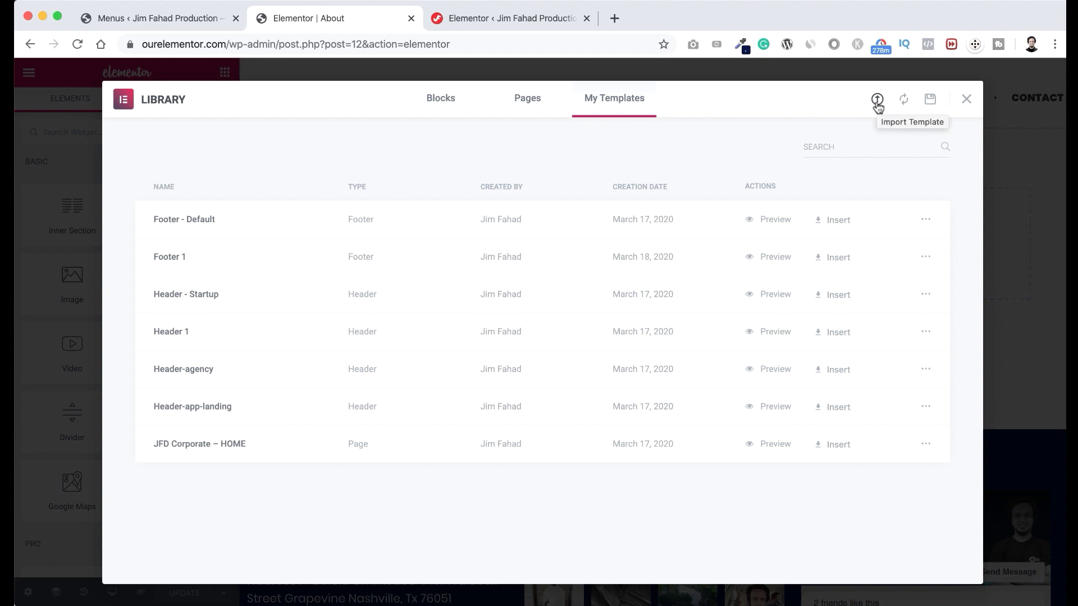
pyautogui.click(878, 104)
pyautogui.click(570, 408)
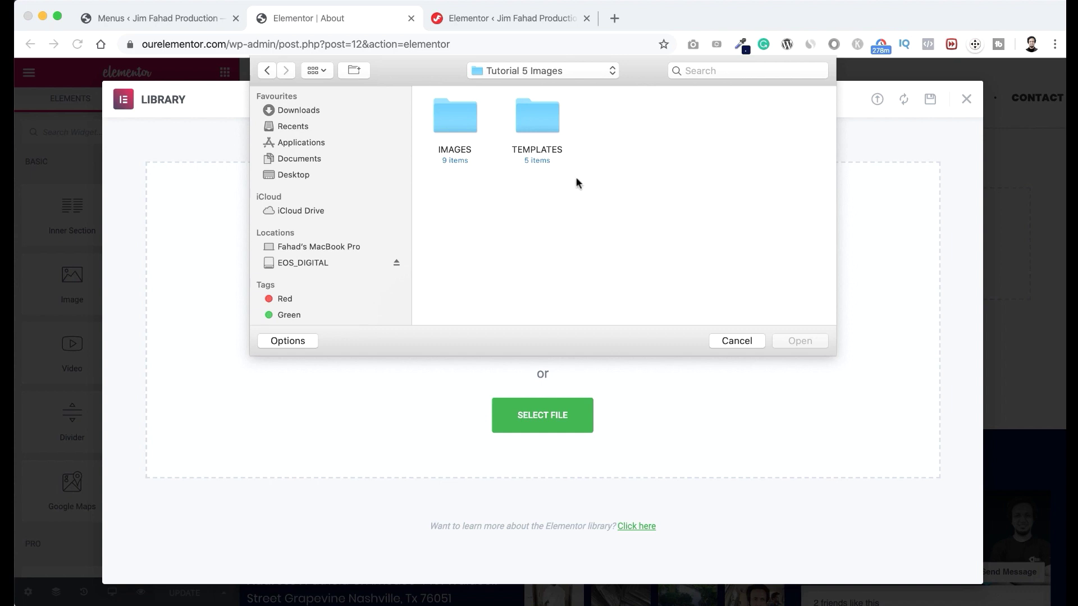
pyautogui.doubleClick(538, 118)
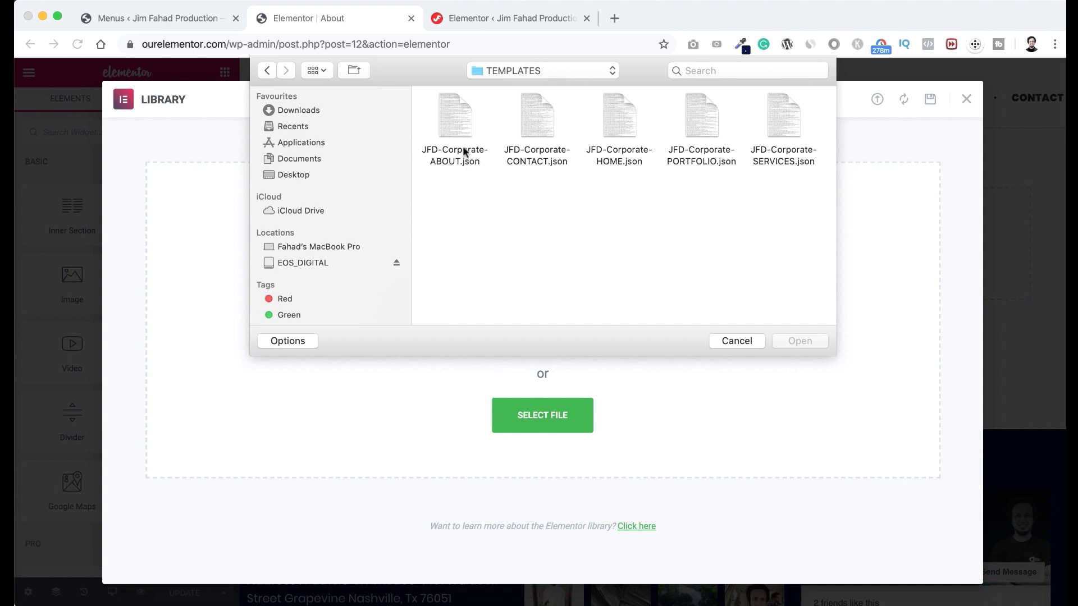
pyautogui.click(459, 123)
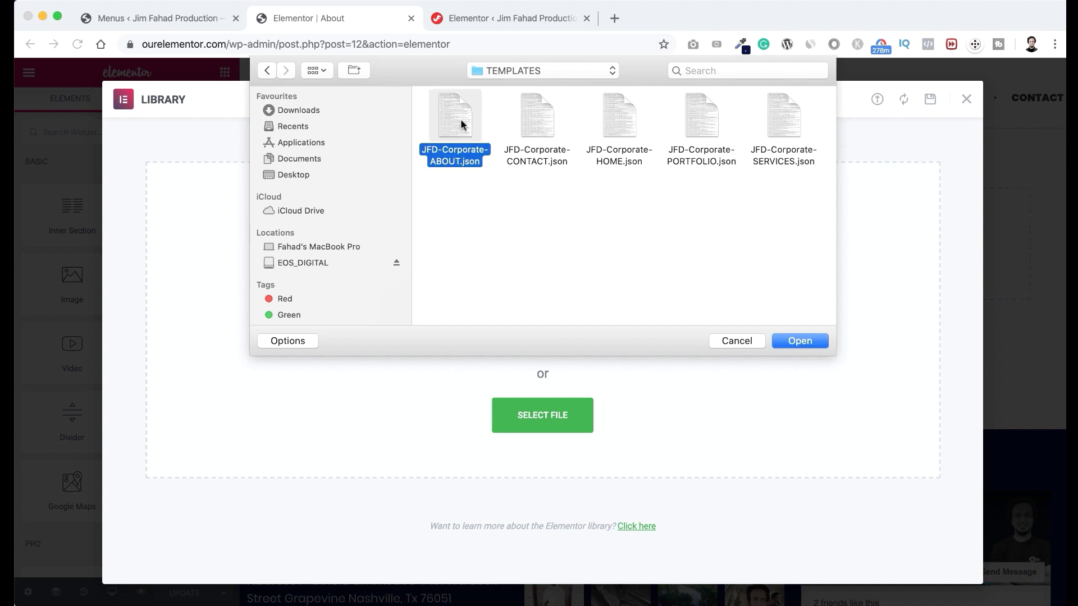
pyautogui.click(791, 341)
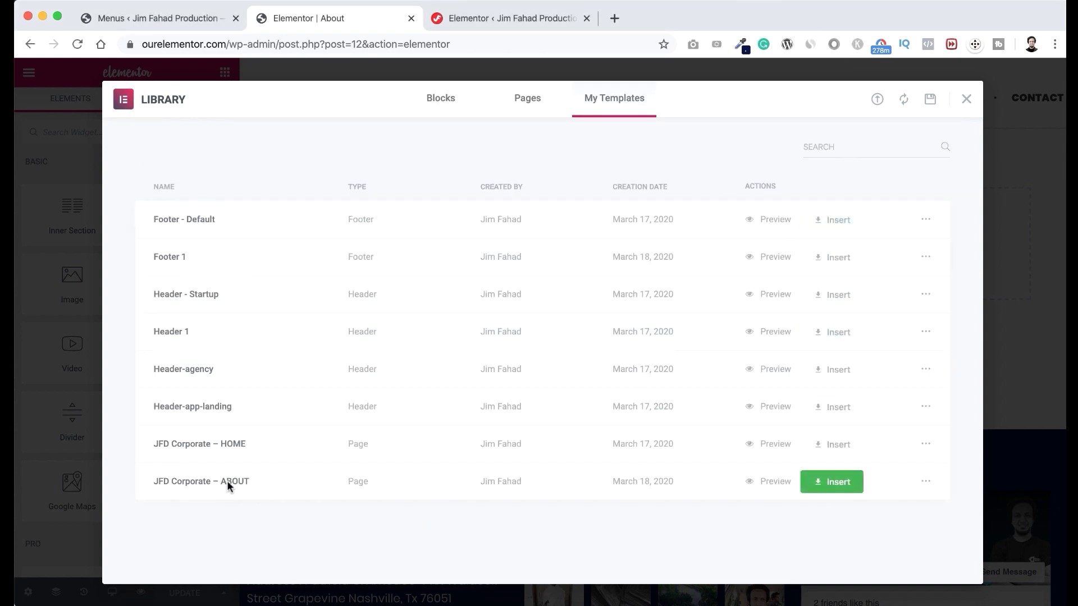
pyautogui.click(836, 484)
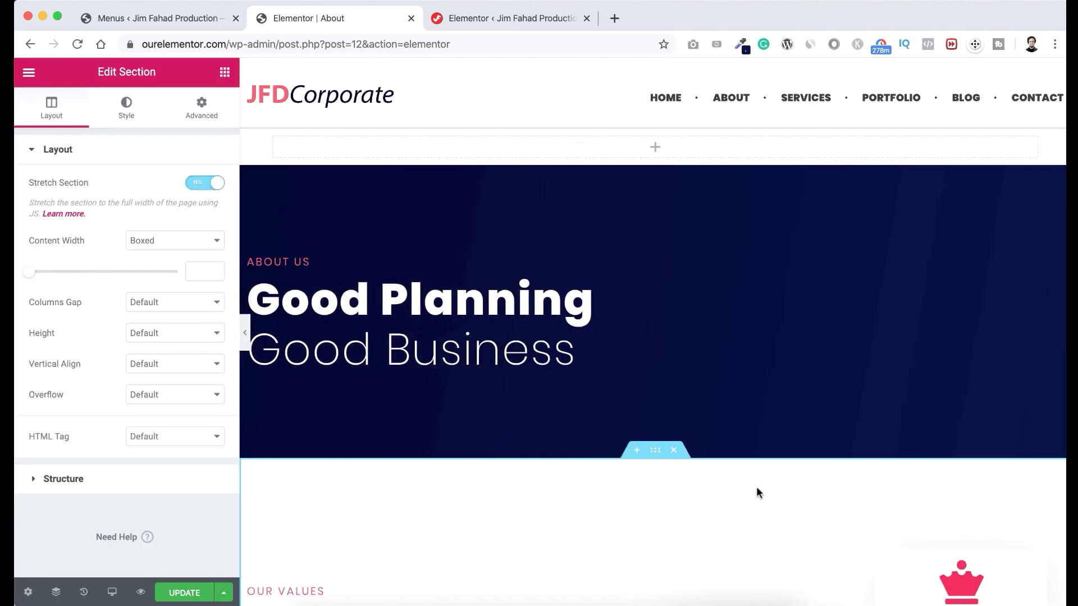
pyautogui.scroll(-7, 757, 493)
pyautogui.scroll(-9, 756, 485)
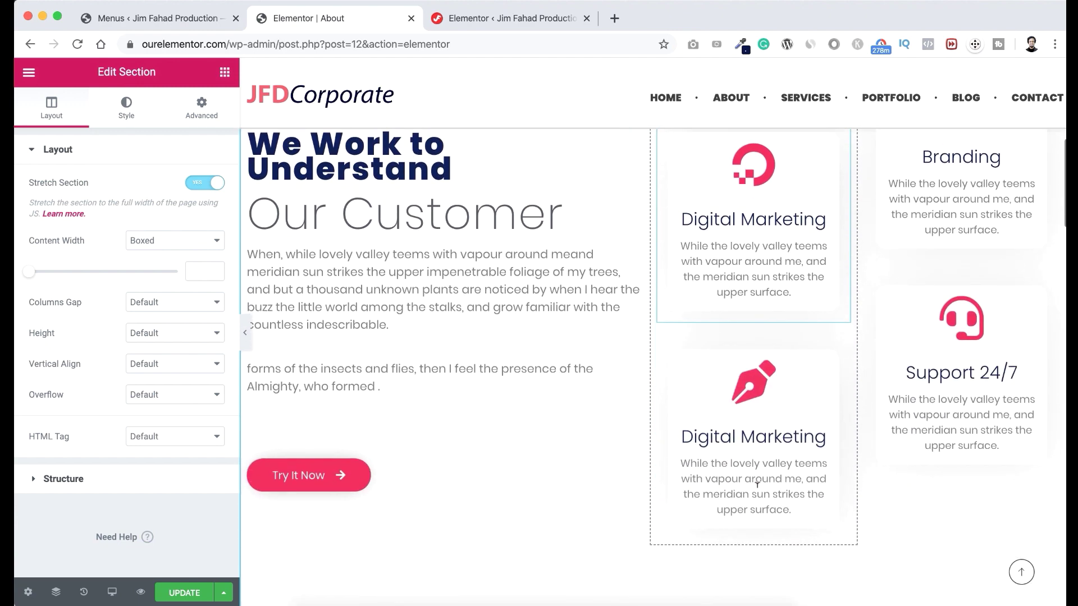
pyautogui.scroll(-8, 756, 488)
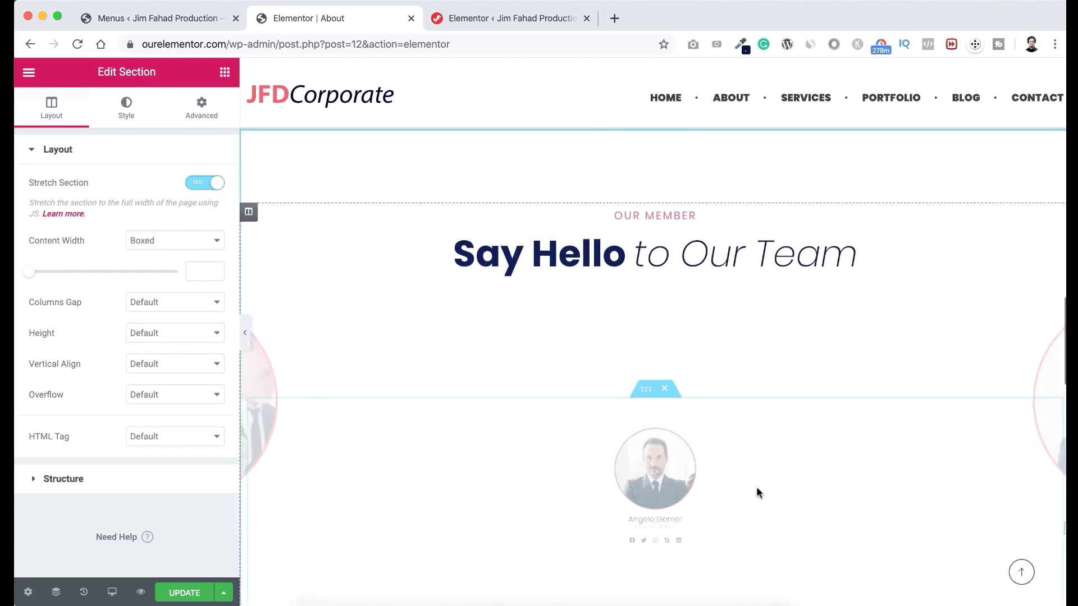
pyautogui.scroll(-10, 756, 486)
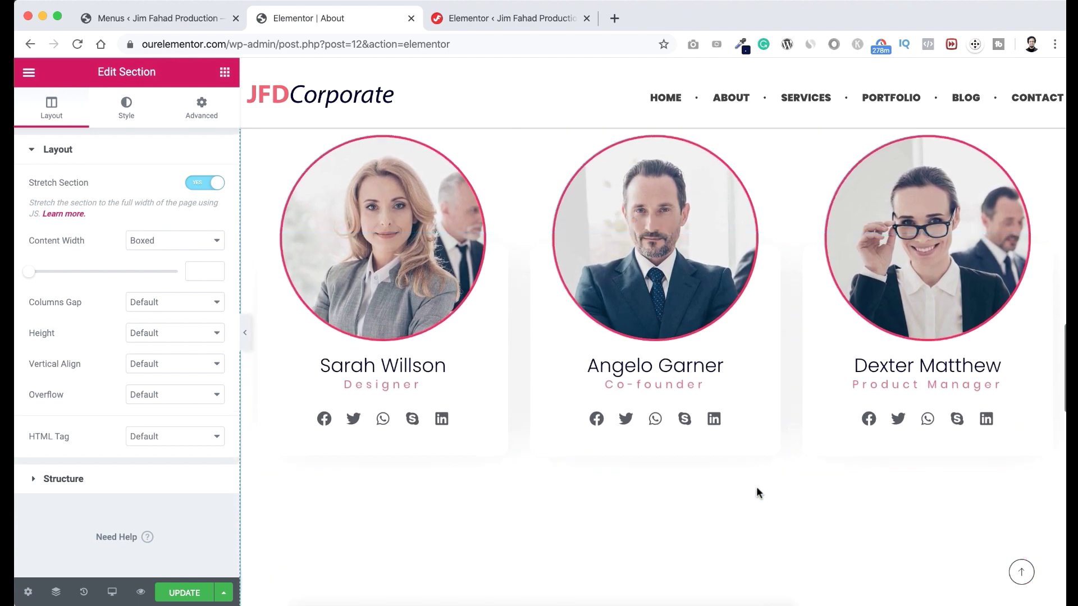
pyautogui.scroll(-4, 757, 485)
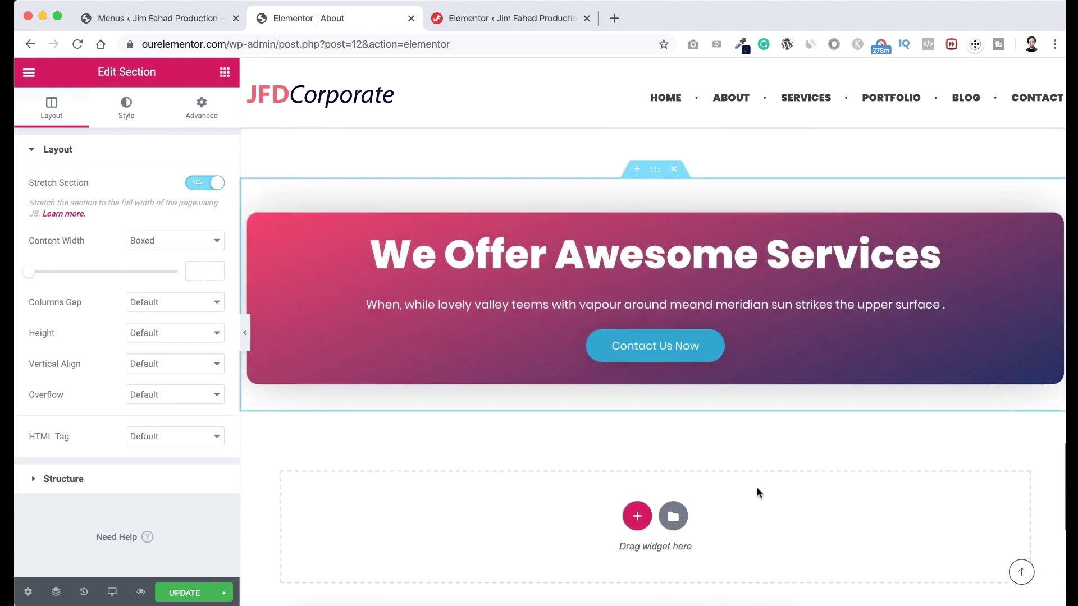
pyautogui.scroll(-6, 757, 487)
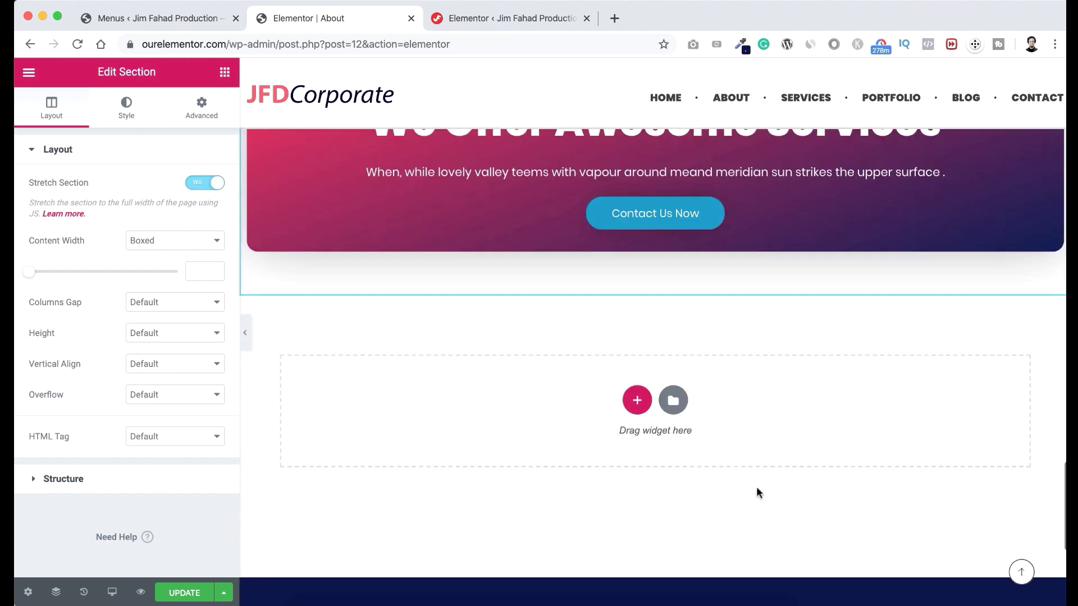
pyautogui.scroll(10, 756, 485)
pyautogui.scroll(15, 757, 485)
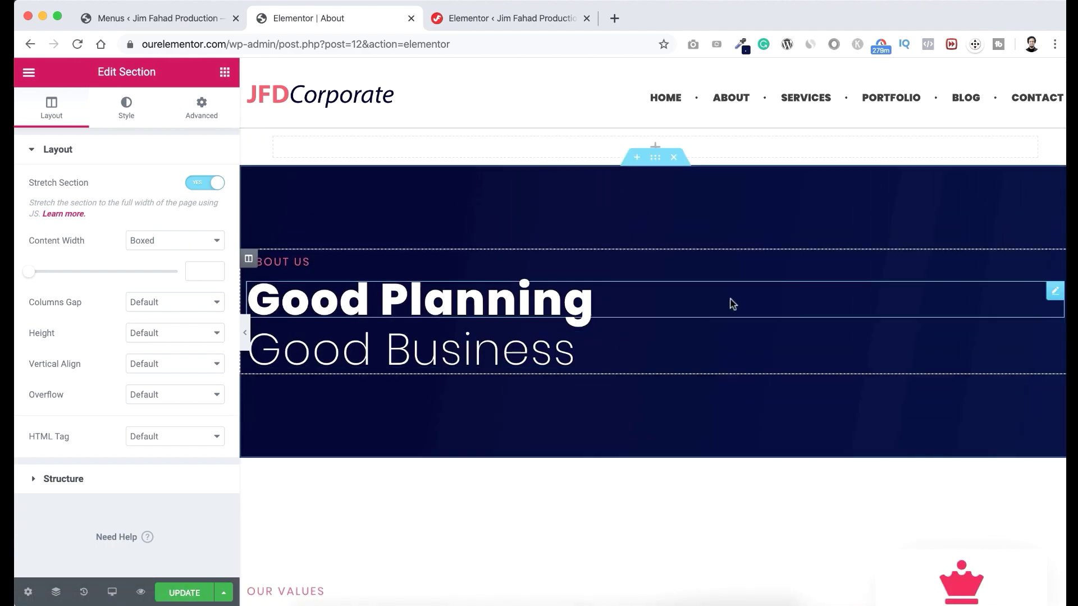
pyautogui.scroll(-1, 732, 302)
pyautogui.scroll(1, 724, 321)
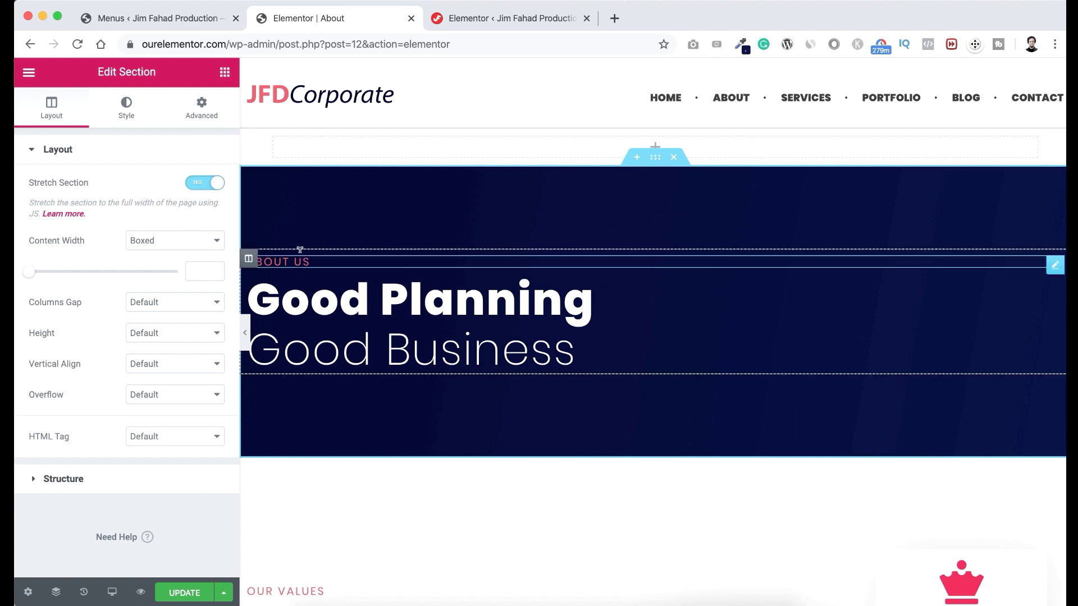
# Step: Inspect the About Us, Good Planning and Good Business headings, then select the hero section
pyautogui.click(291, 257)
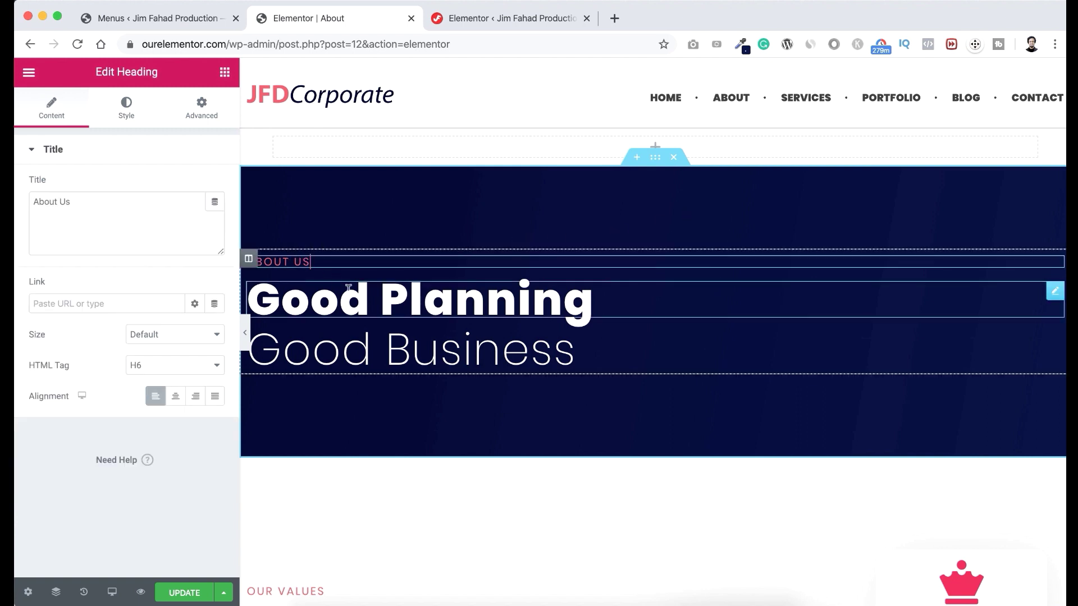
pyautogui.click(357, 299)
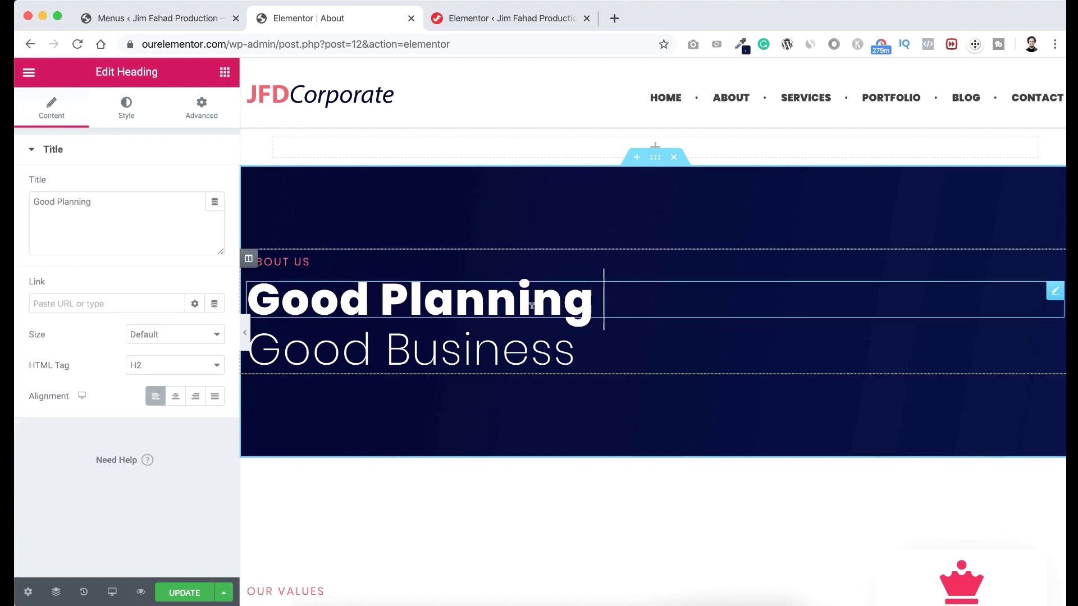
pyautogui.click(590, 353)
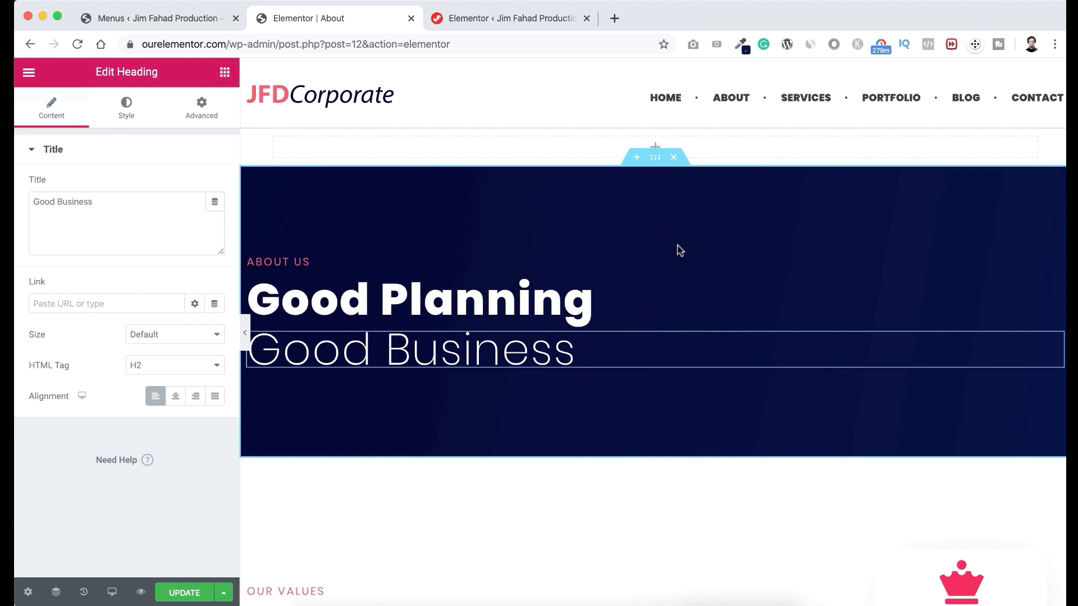
pyautogui.click(655, 158)
# Step: Upload bp-4.jpg from IMAGES/Blog Post and set it as the hero's background image
pyautogui.click(133, 115)
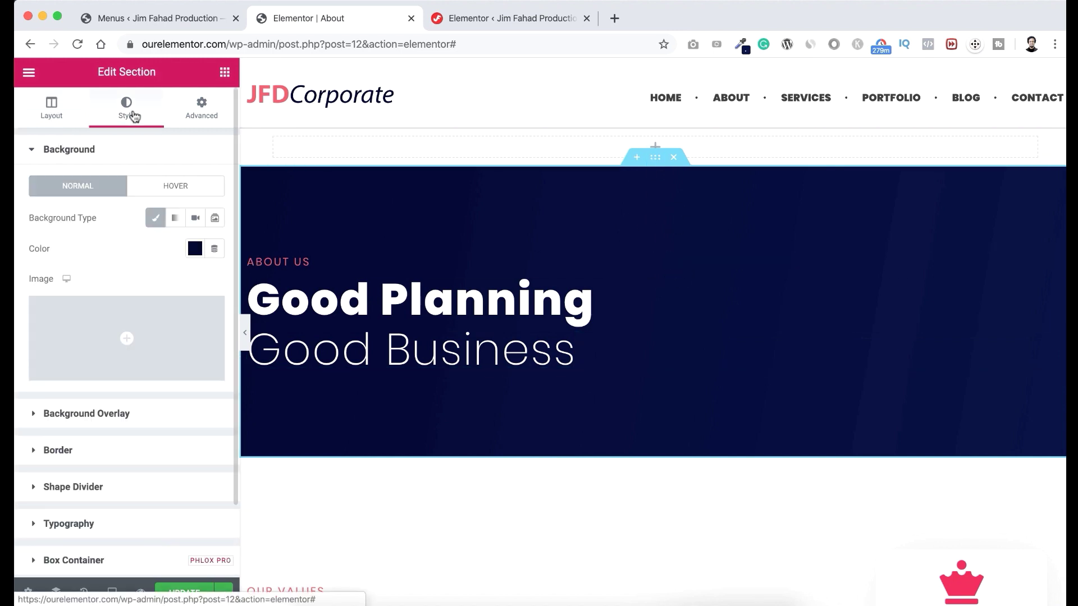
pyautogui.click(132, 333)
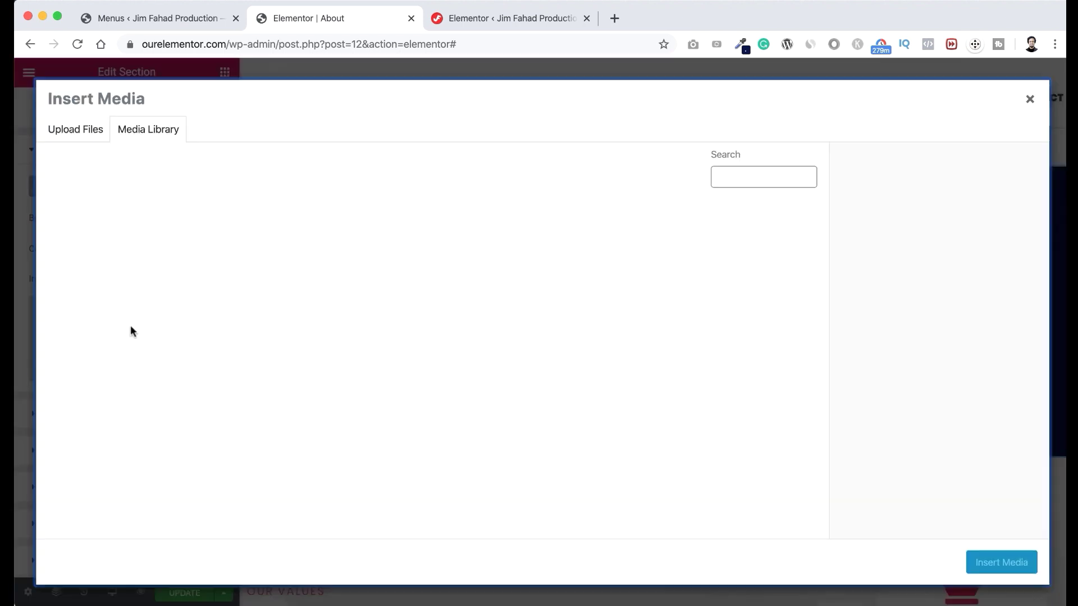
pyautogui.click(87, 131)
pyautogui.click(548, 344)
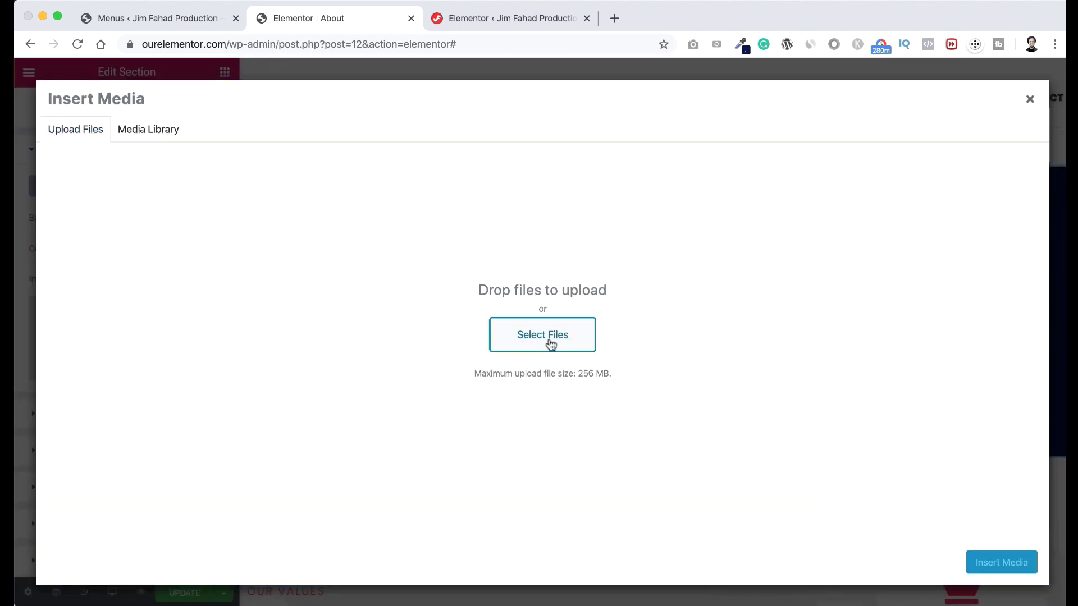
pyautogui.doubleClick(455, 118)
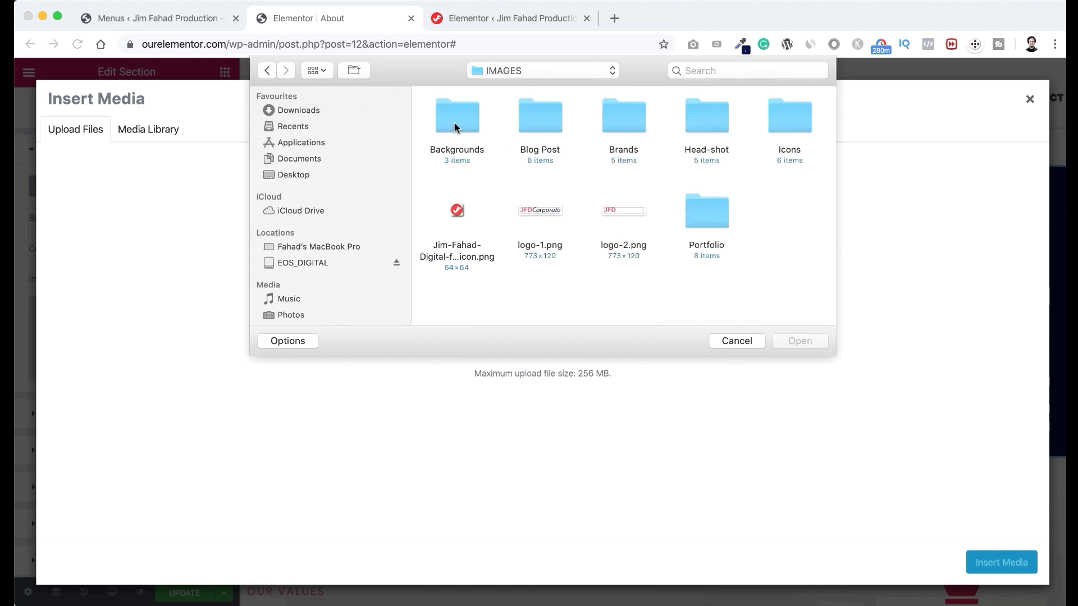
pyautogui.doubleClick(538, 122)
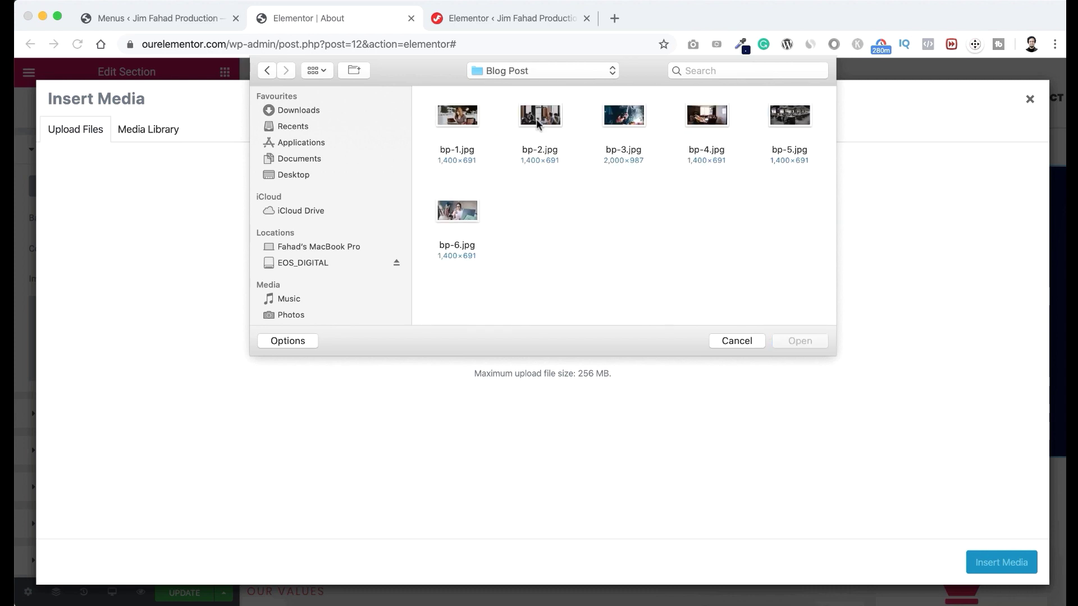
pyautogui.click(719, 115)
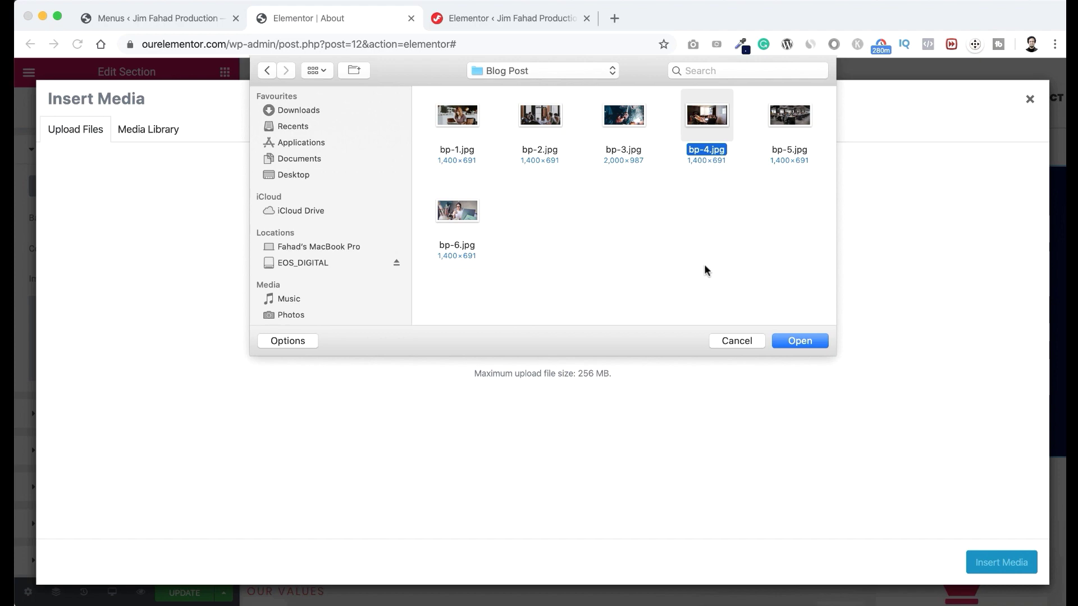
pyautogui.click(807, 342)
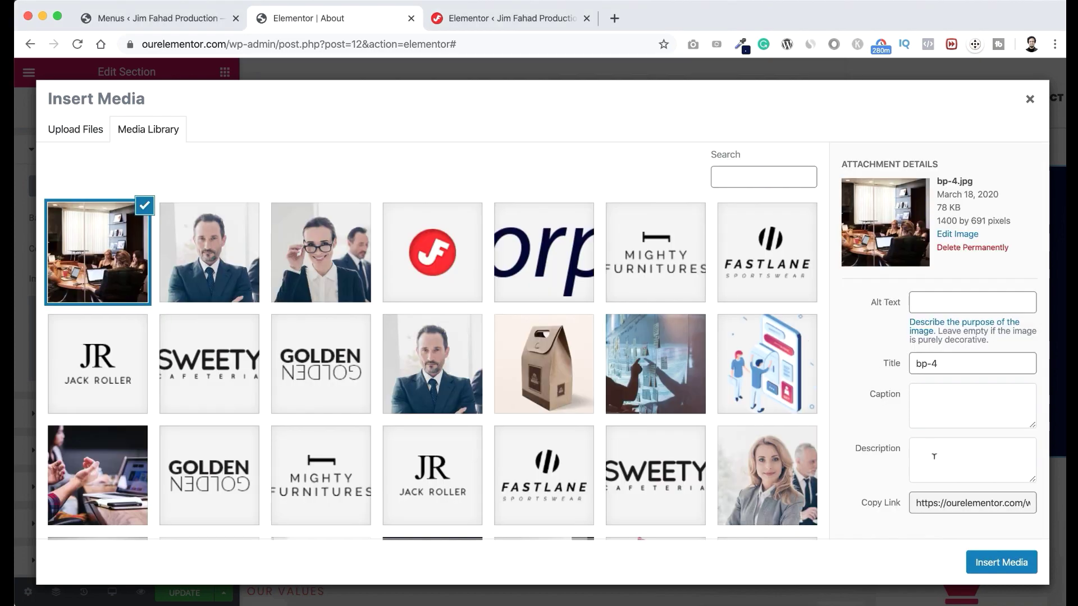
pyautogui.click(992, 563)
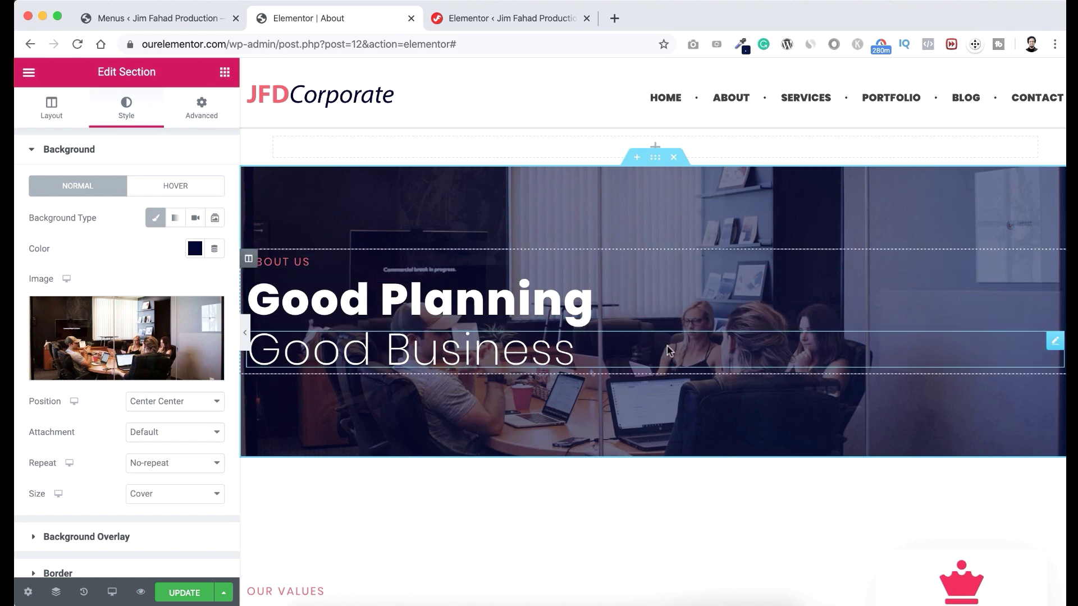
# Step: Change the Try It Now button label to 'Contact Now'
pyautogui.scroll(-2, 683, 430)
pyautogui.scroll(-6, 684, 434)
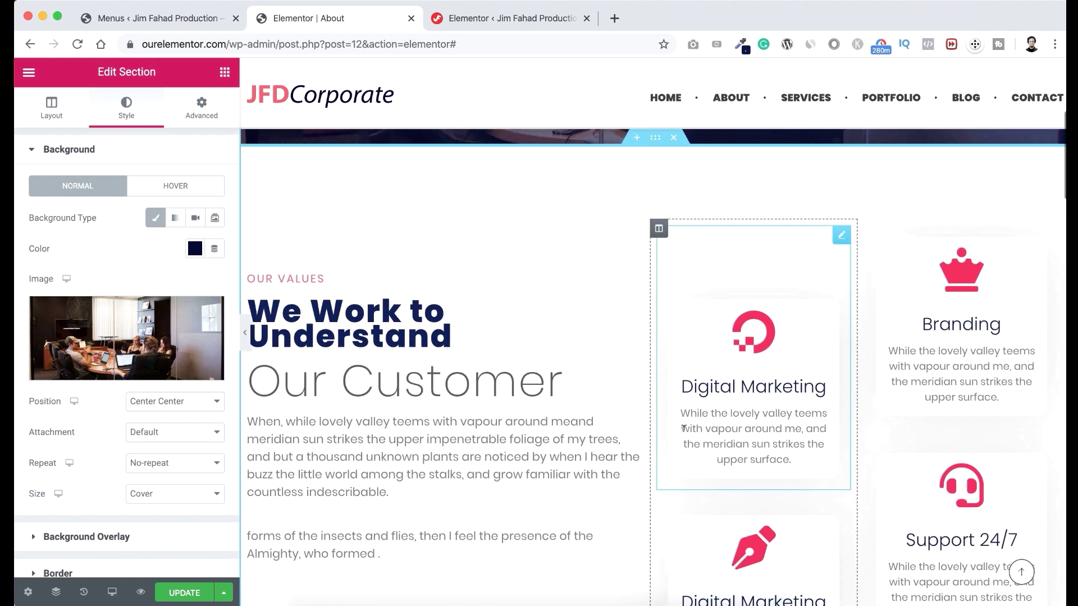
pyautogui.scroll(-2, 683, 429)
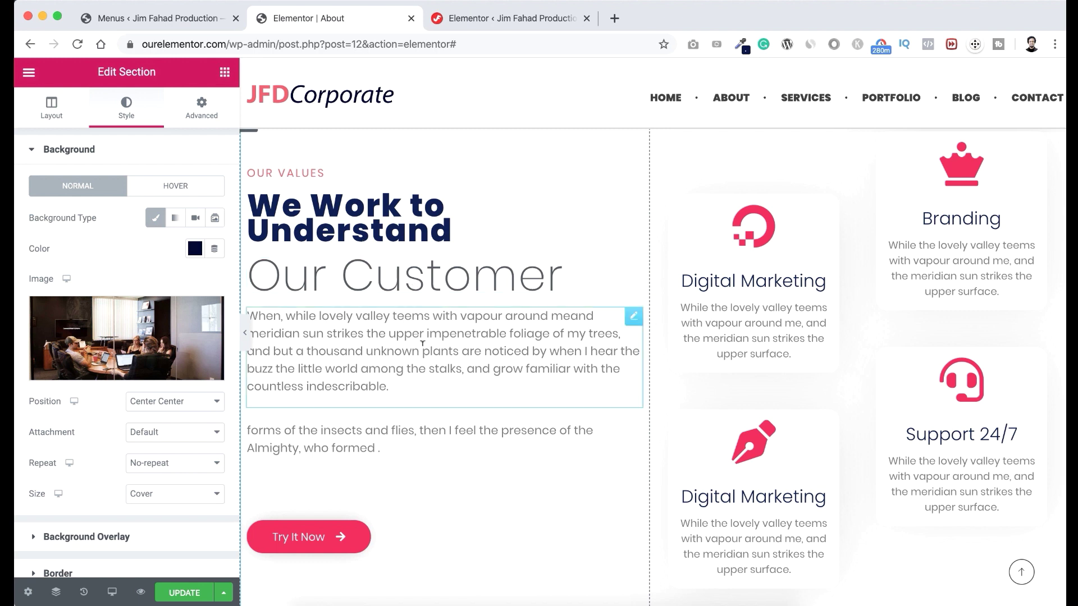
pyautogui.scroll(-1, 428, 336)
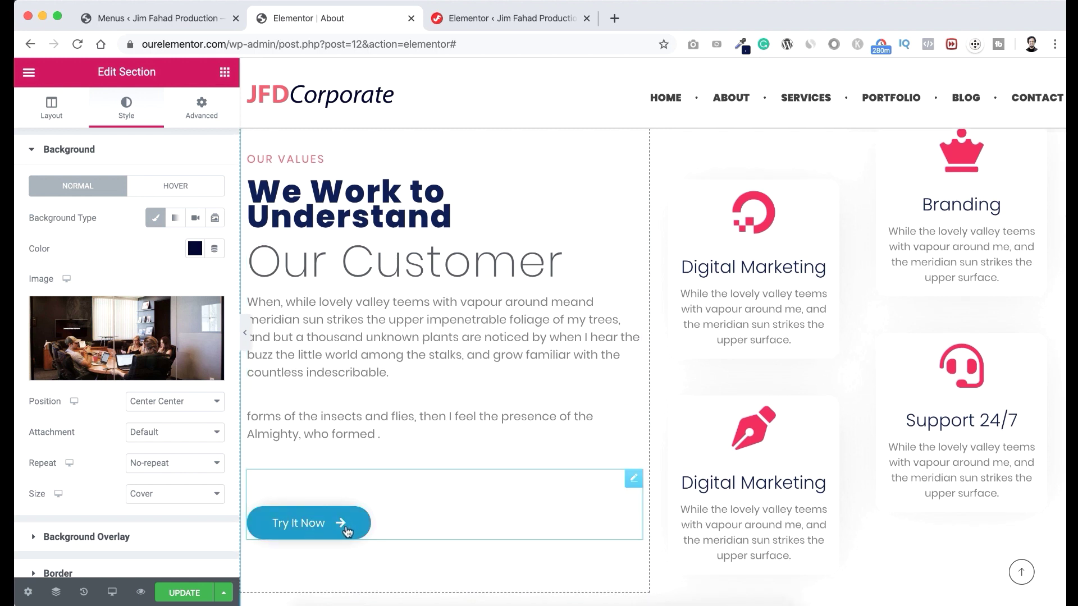
pyautogui.click(288, 530)
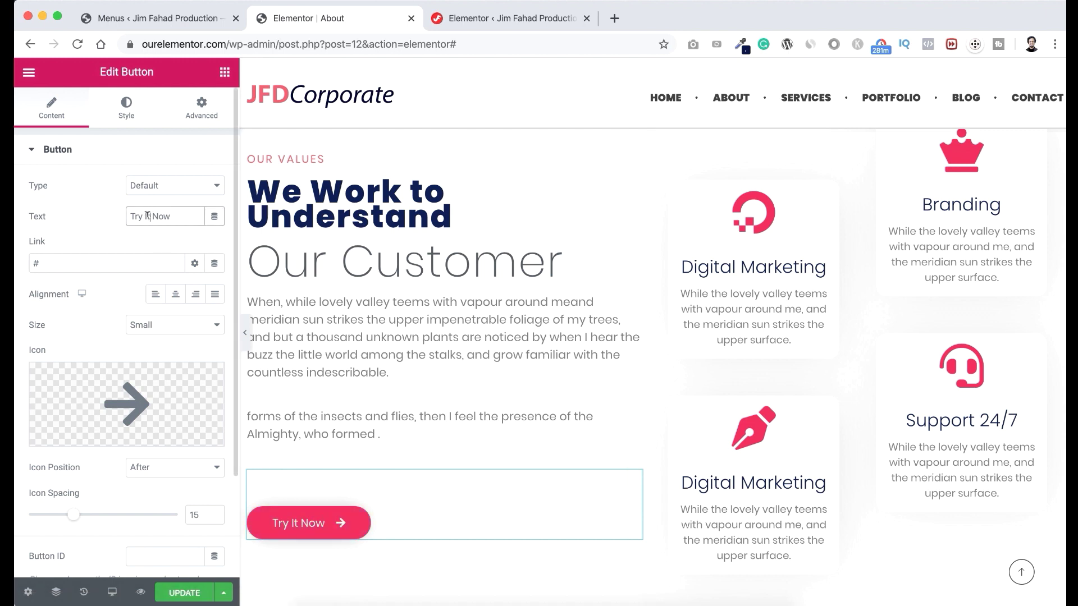
pyautogui.moveTo(147, 216); pyautogui.dragTo(109, 216)
pyautogui.write('Contact')
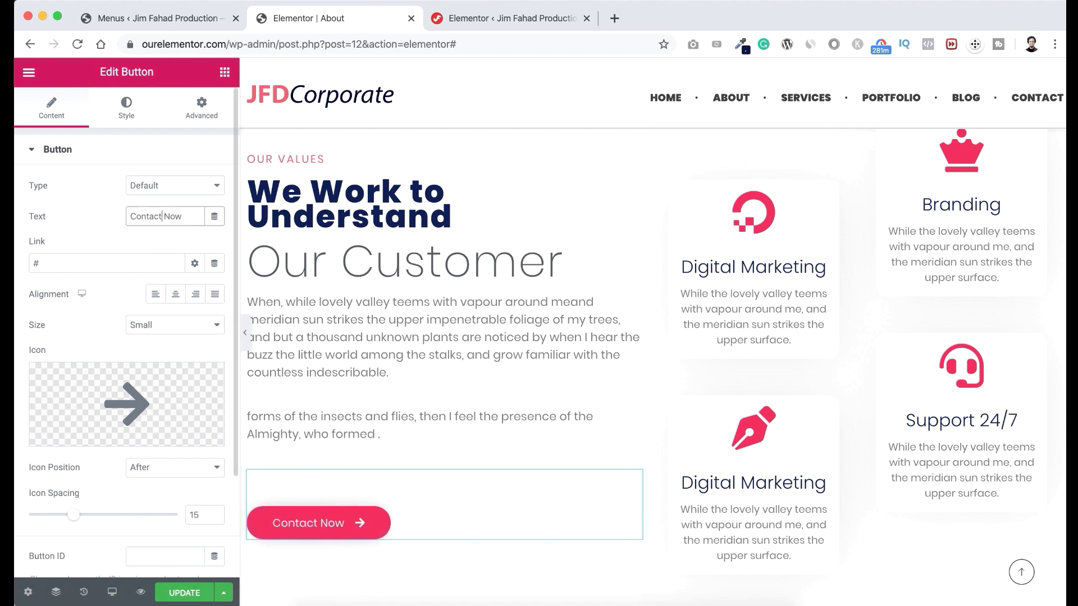
# Step: Set the button's link to /contact
pyautogui.click(36, 262)
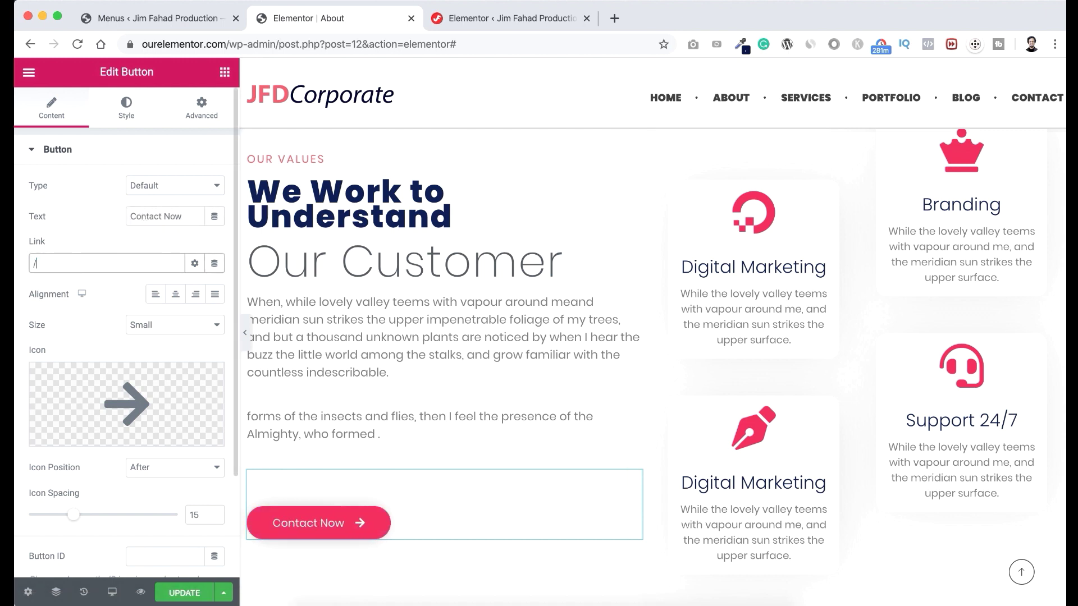
pyautogui.write('/contact')
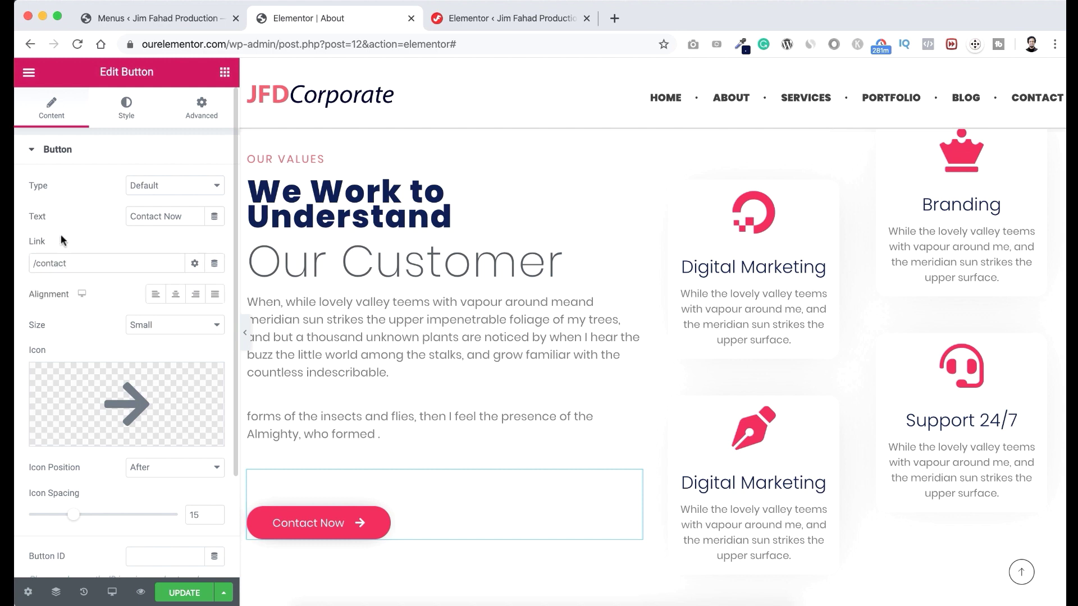
pyautogui.scroll(2, 760, 265)
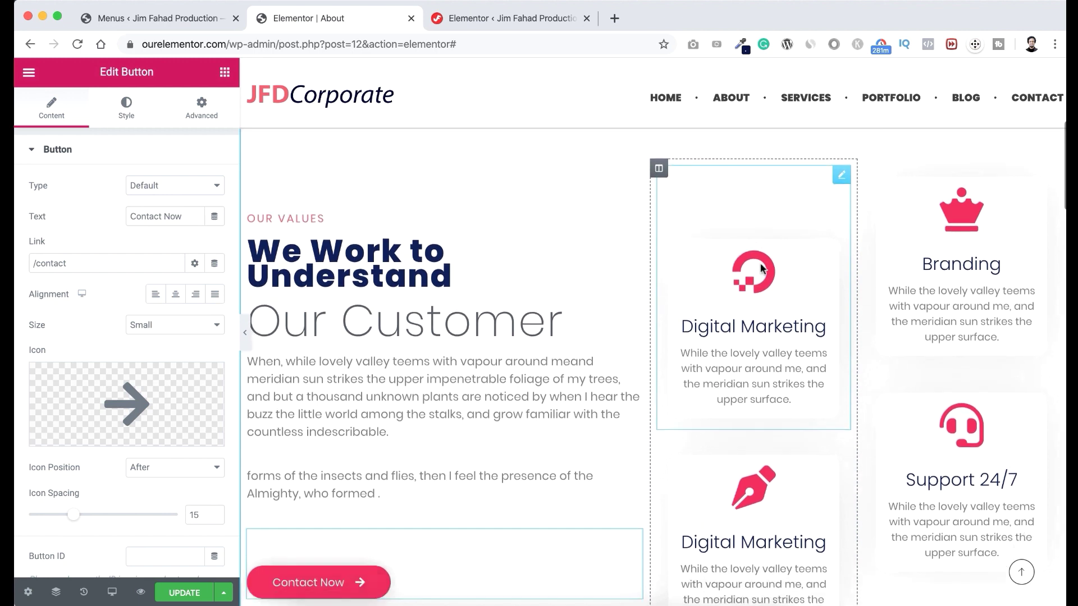
pyautogui.scroll(-1, 761, 268)
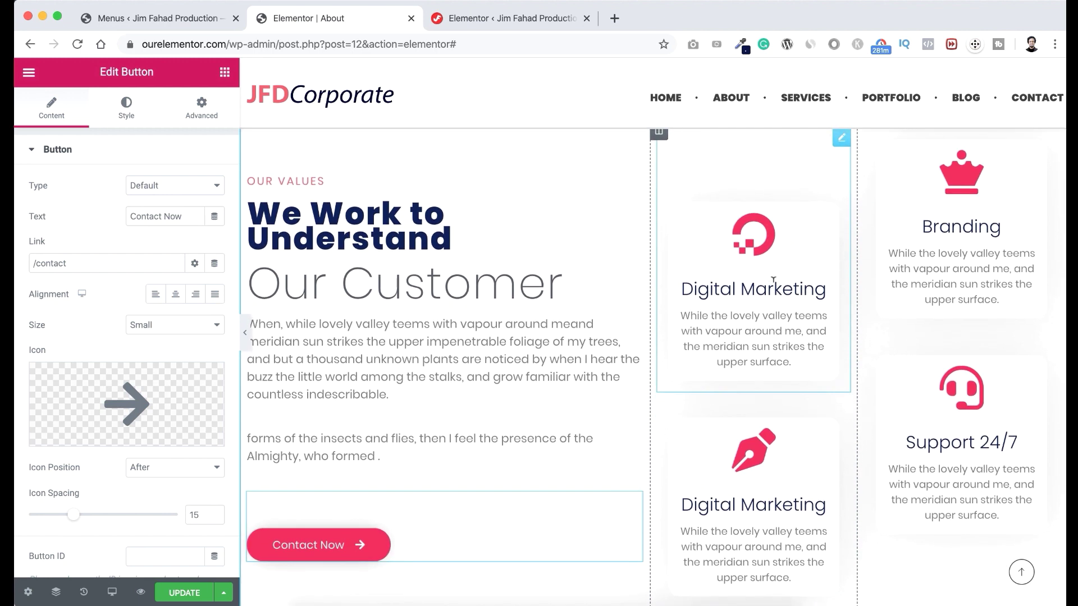
pyautogui.scroll(2, 775, 275)
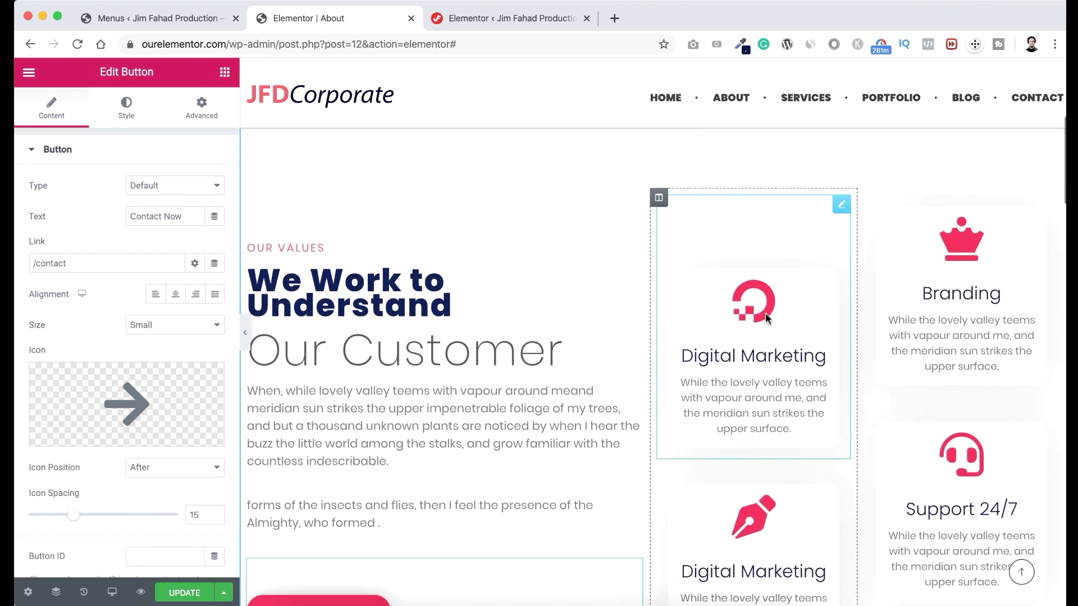
pyautogui.scroll(-1, 769, 351)
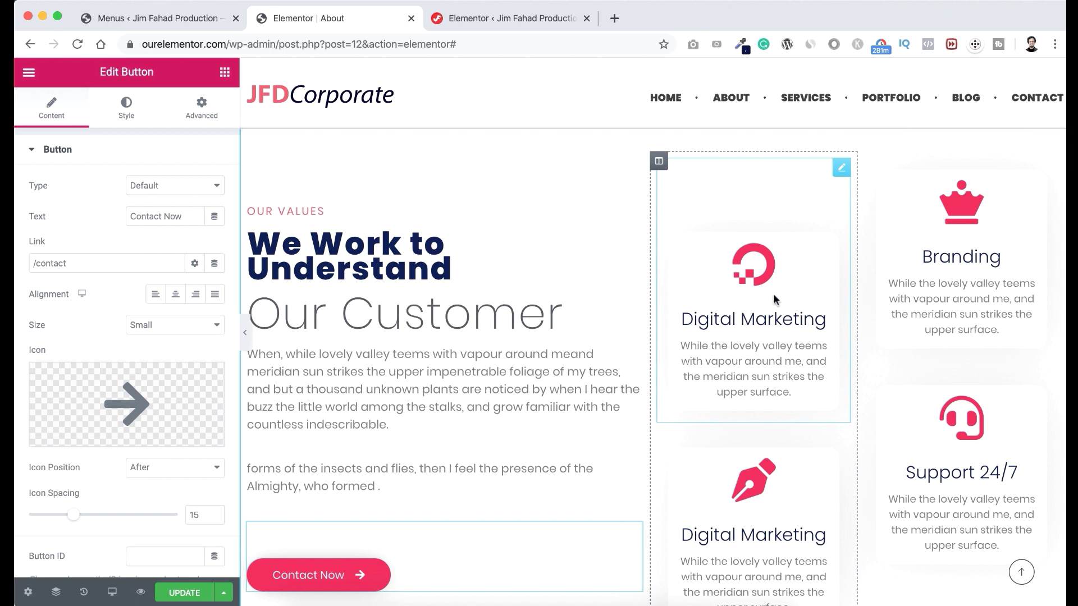
# Step: Try Left and Right icon positions on the Digital Marketing card, then keep it Top
pyautogui.click(842, 171)
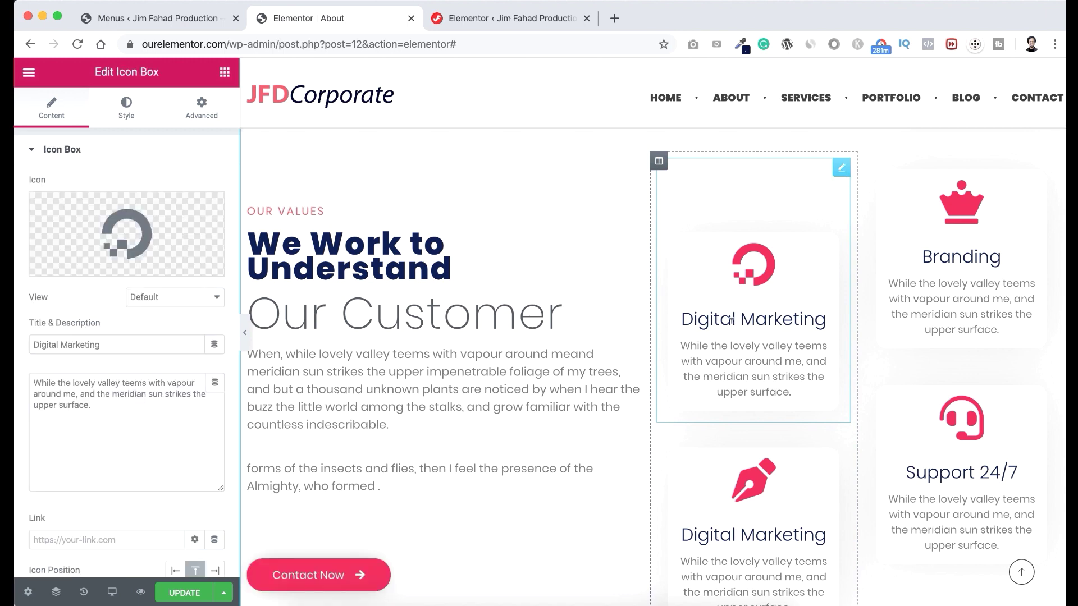
pyautogui.click(77, 260)
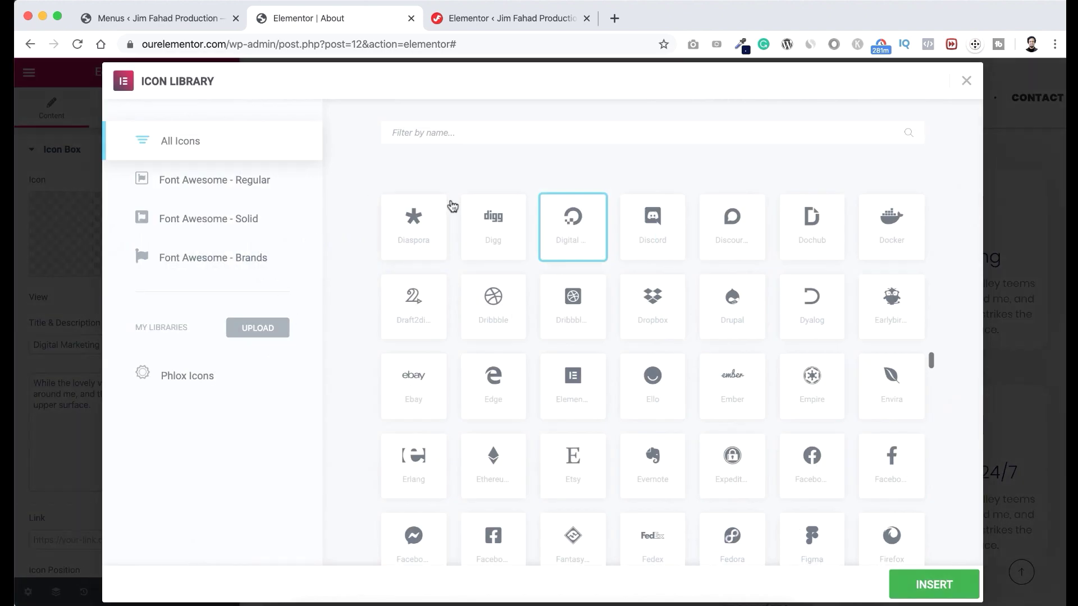
pyautogui.click(966, 81)
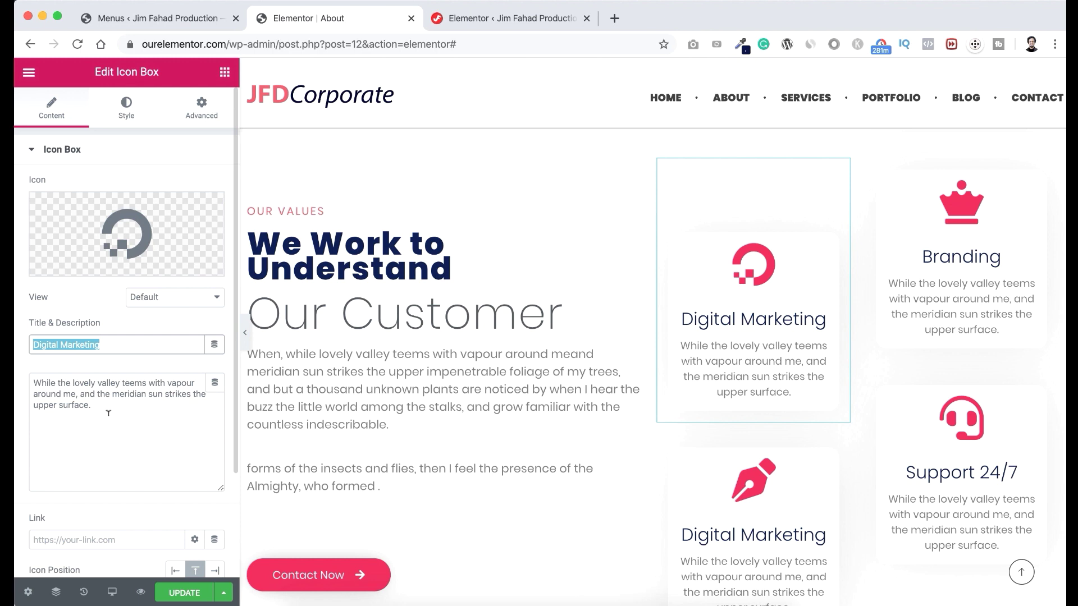
pyautogui.moveTo(113, 407); pyautogui.dragTo(42, 383)
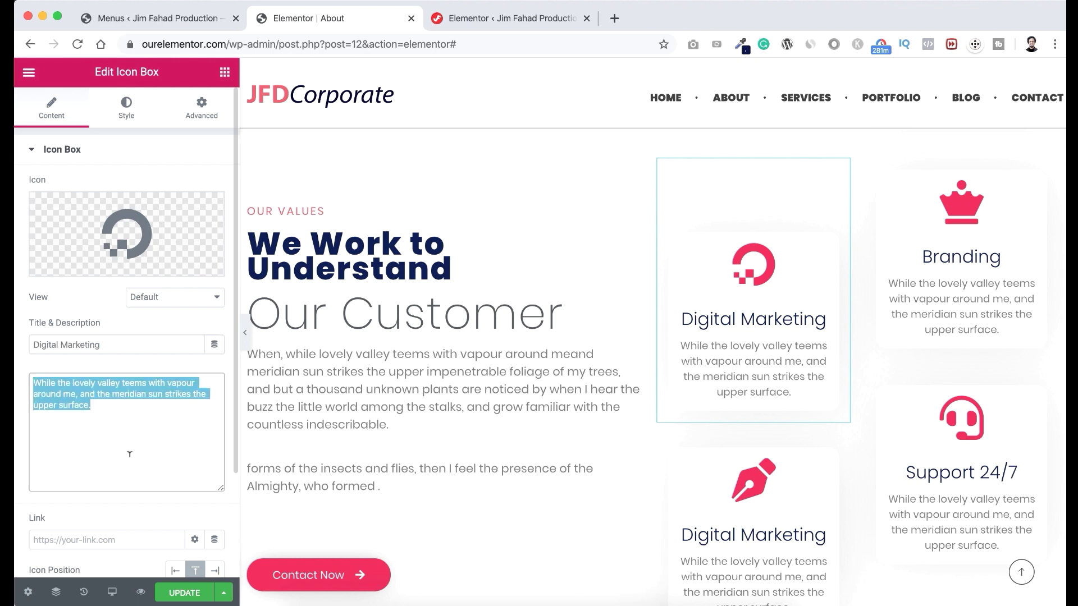
pyautogui.scroll(-3, 129, 454)
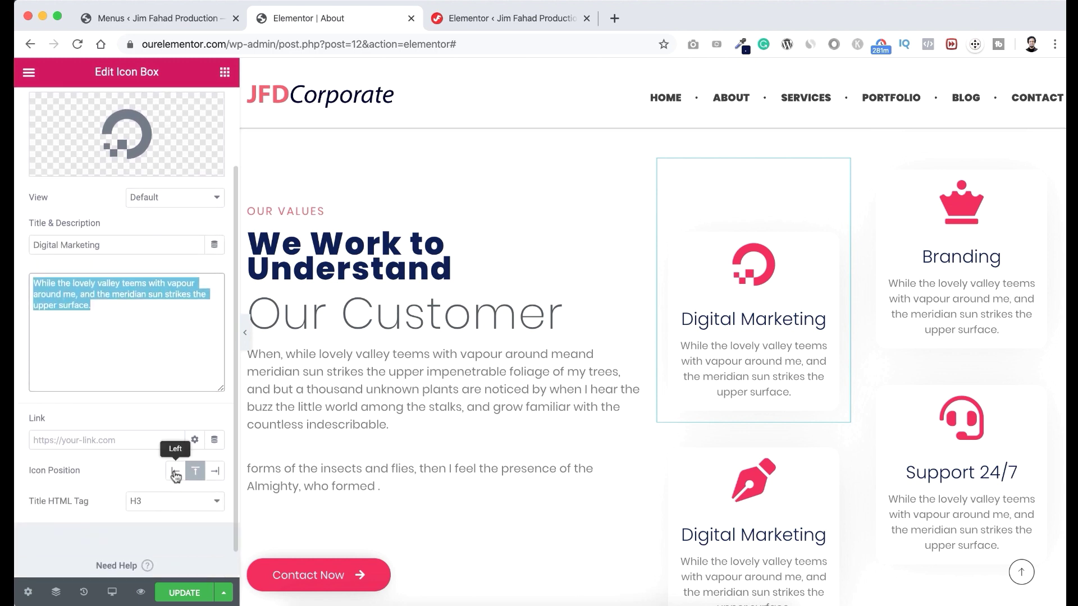
pyautogui.click(176, 477)
pyautogui.click(213, 475)
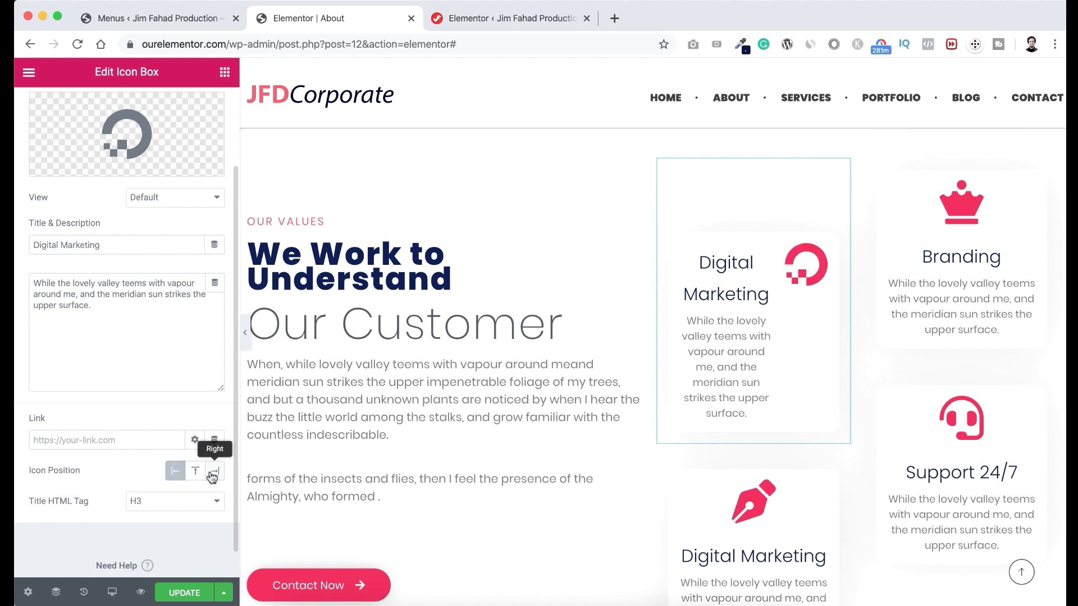
pyautogui.click(196, 472)
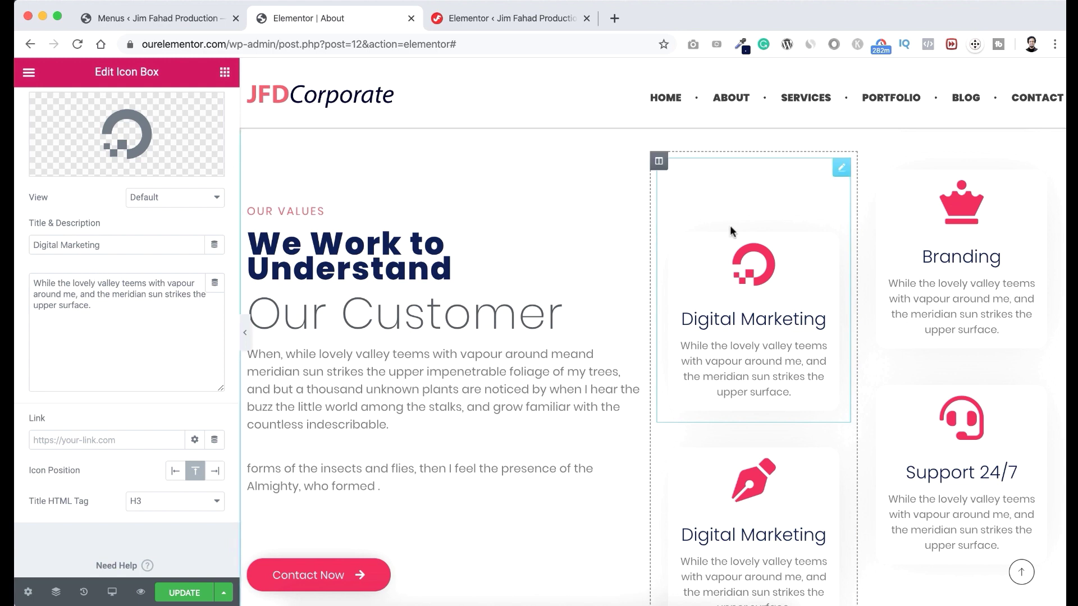
# Step: Bring up the context menu of the lower pen-icon Digital Marketing card
pyautogui.scroll(1, 775, 270)
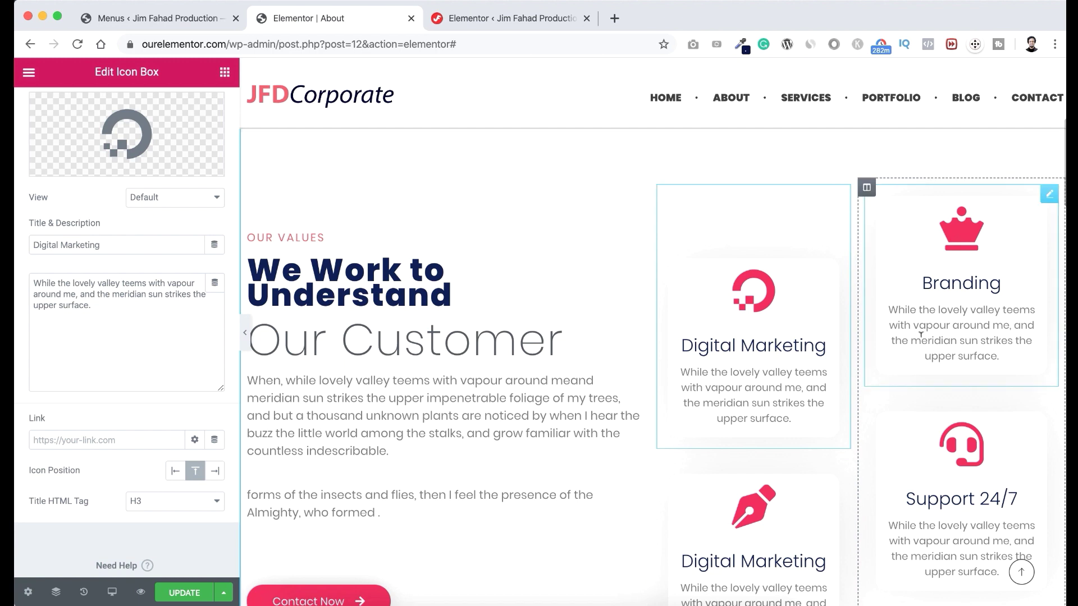
pyautogui.scroll(-2, 908, 352)
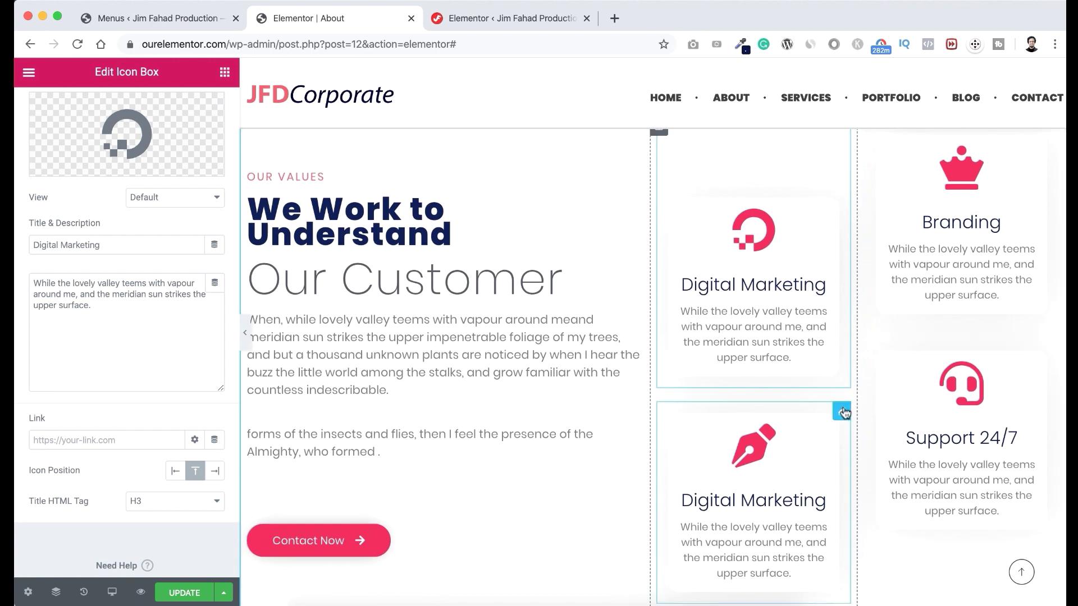
pyautogui.rightClick(844, 414)
# Step: Delete the lower pen-icon Digital Marketing card
pyautogui.click(881, 591)
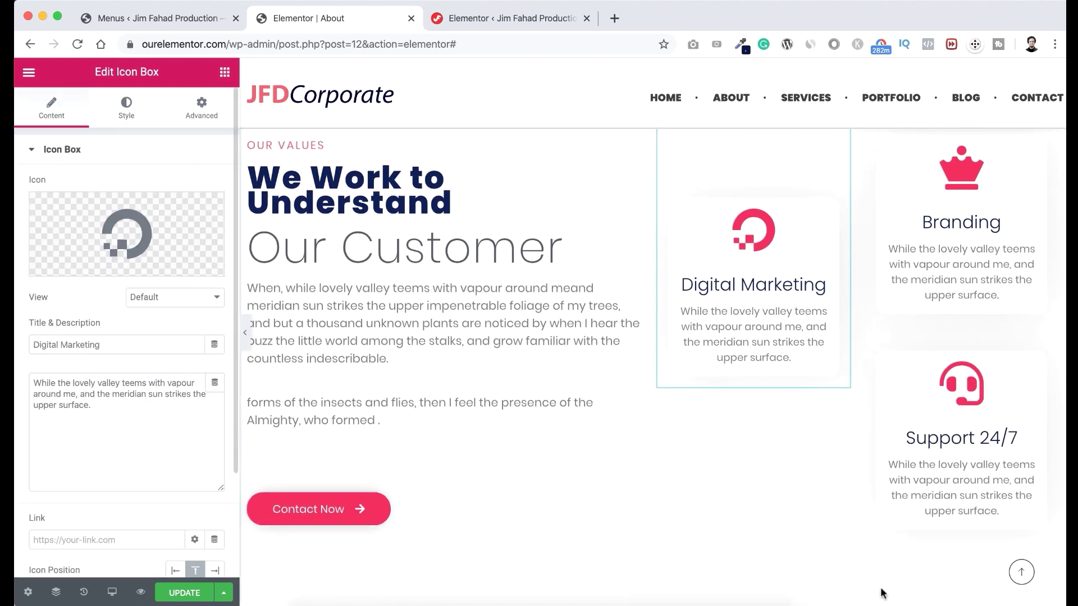
pyautogui.scroll(2, 811, 468)
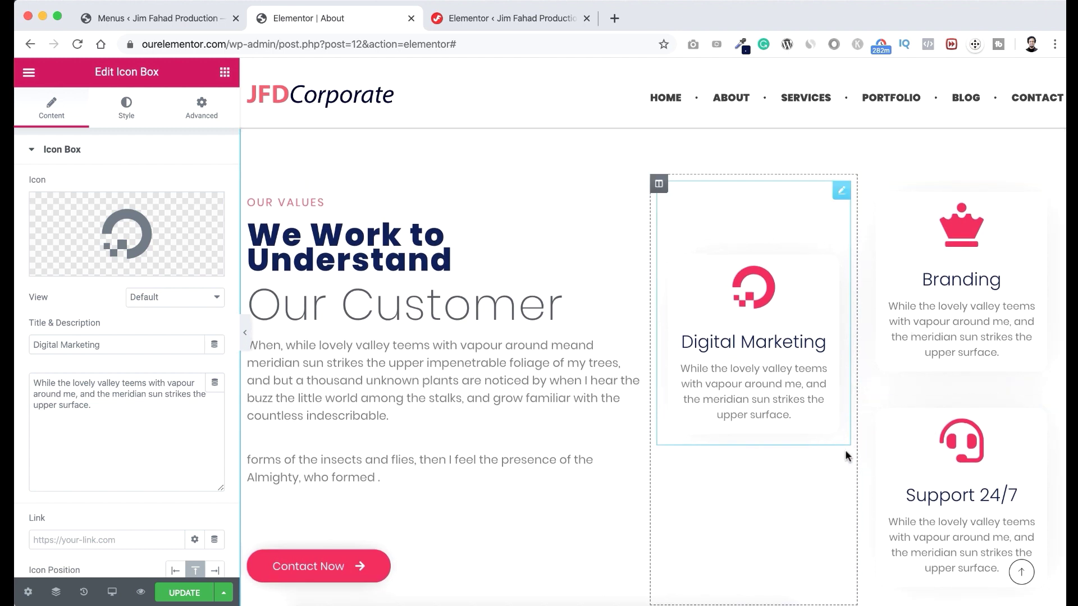
pyautogui.scroll(-1, 725, 496)
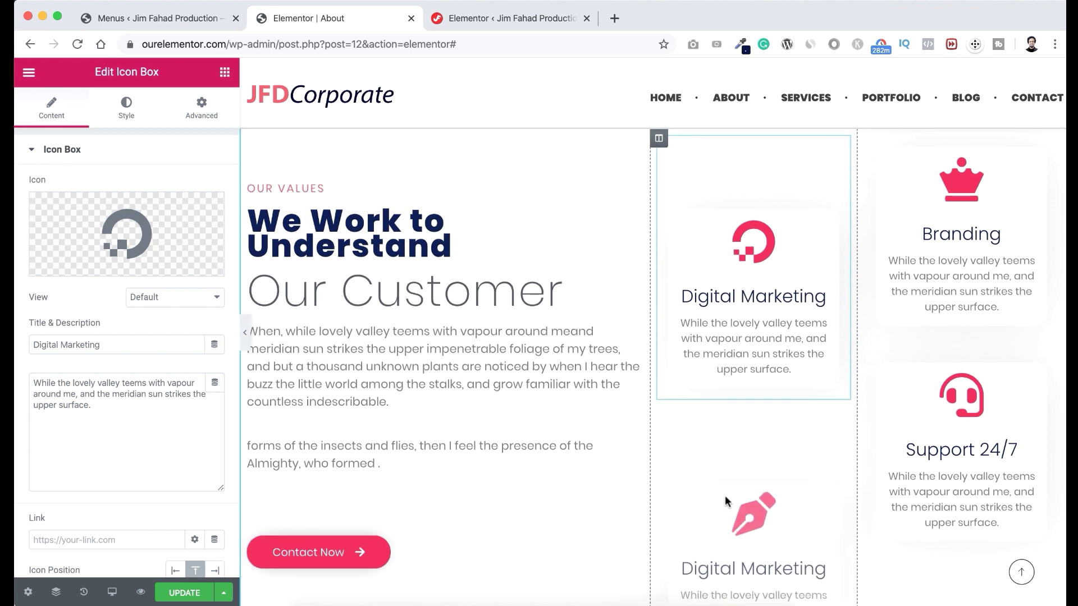
pyautogui.scroll(1, 704, 440)
pyautogui.scroll(-1, 704, 440)
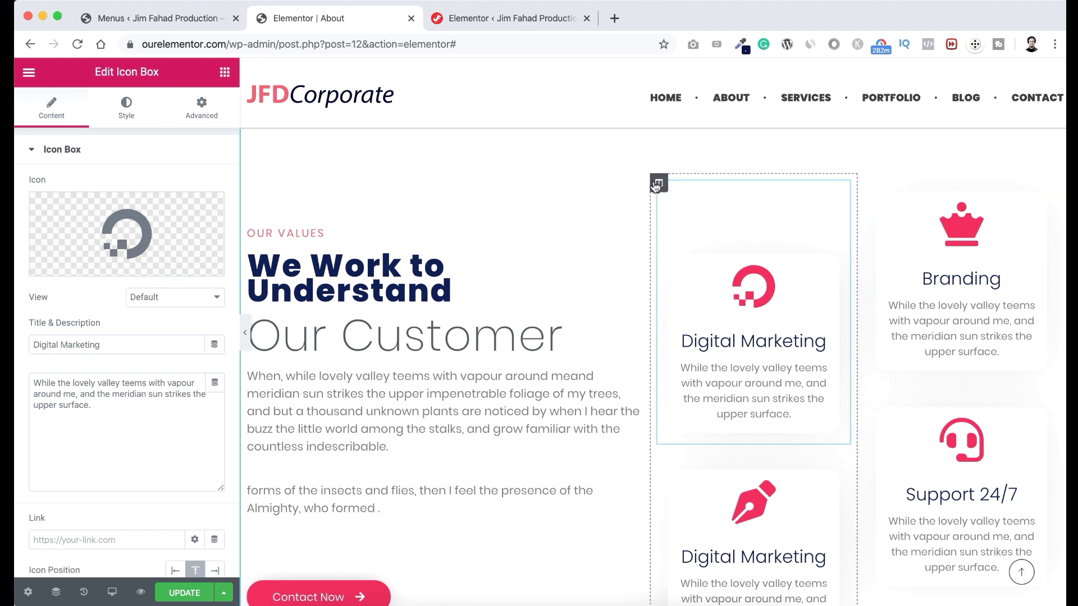
# Step: Move the Digital Marketing column to the far right, then back beside the text column
pyautogui.moveTo(659, 185); pyautogui.dragTo(883, 200)
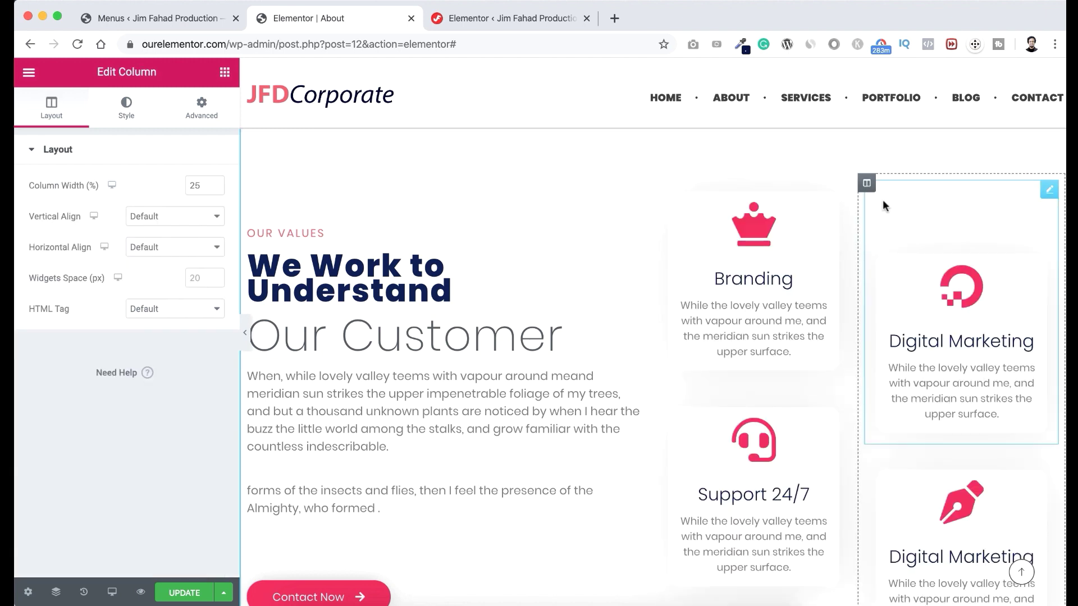
pyautogui.scroll(-2, 883, 200)
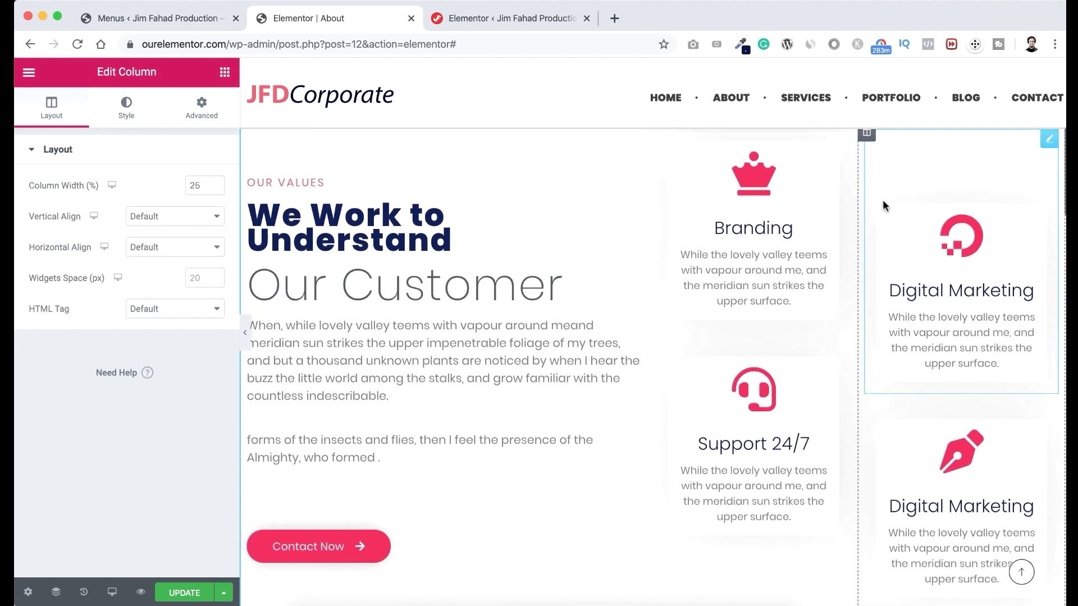
pyautogui.scroll(1, 883, 200)
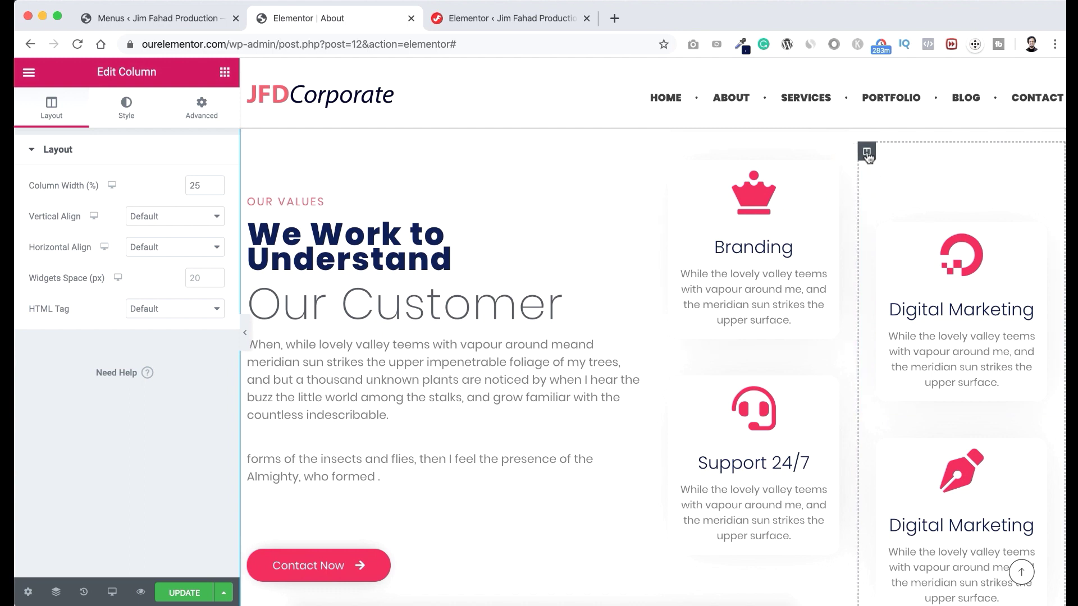
pyautogui.moveTo(868, 153); pyautogui.dragTo(692, 182)
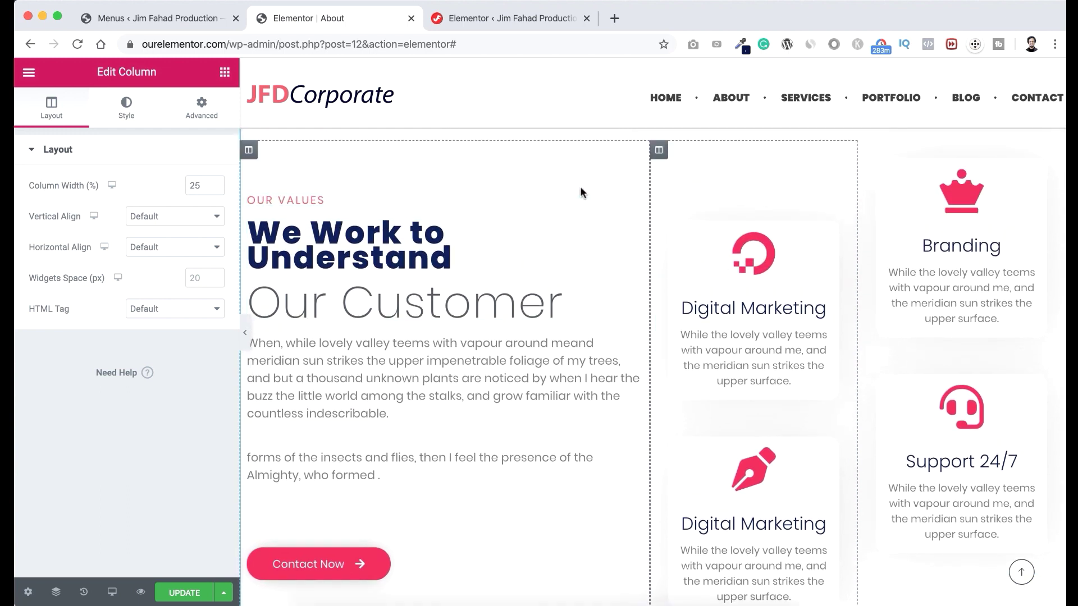
pyautogui.scroll(4, 605, 178)
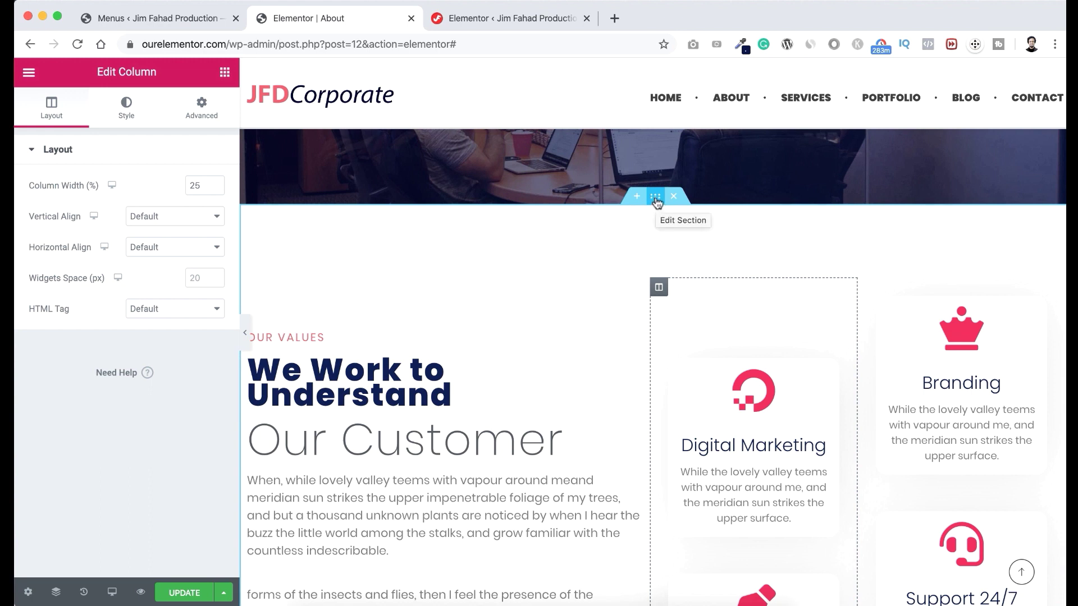
pyautogui.rightClick(655, 196)
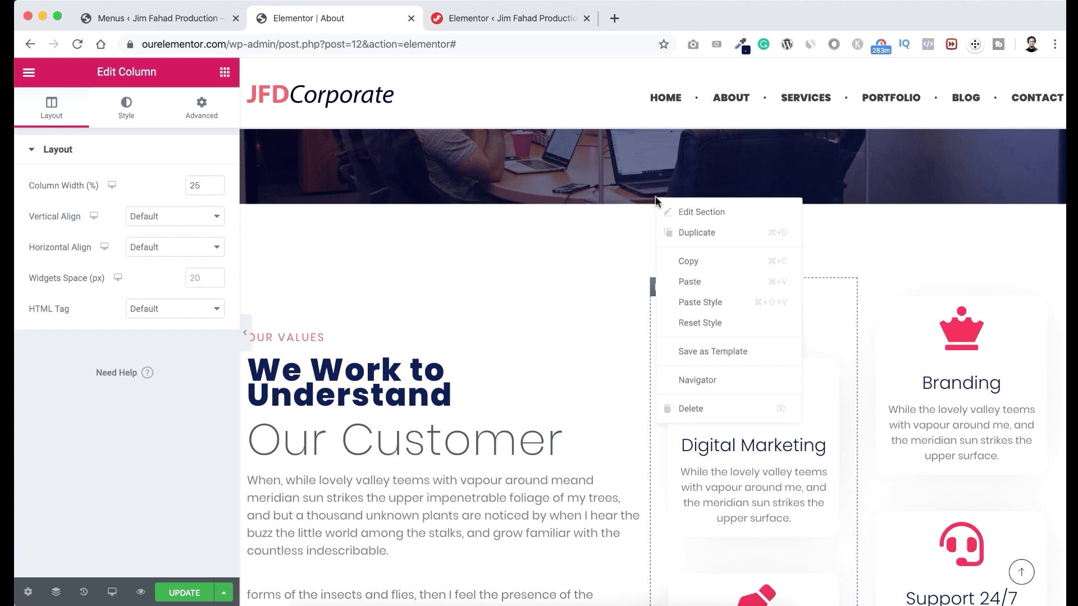
pyautogui.click(694, 234)
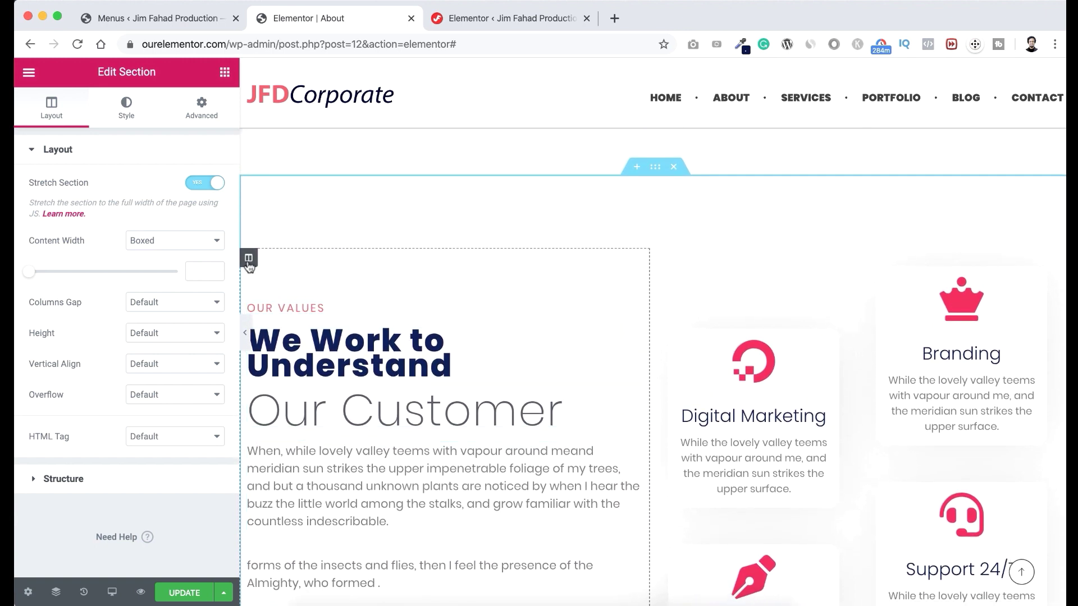
pyautogui.moveTo(248, 261); pyautogui.dragTo(884, 292)
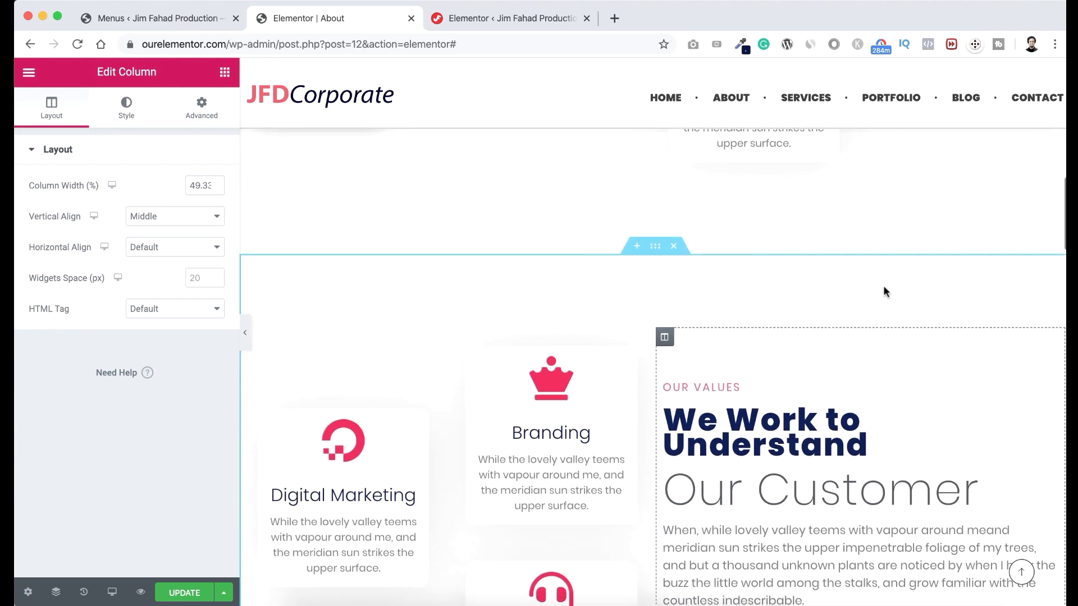
pyautogui.click(674, 247)
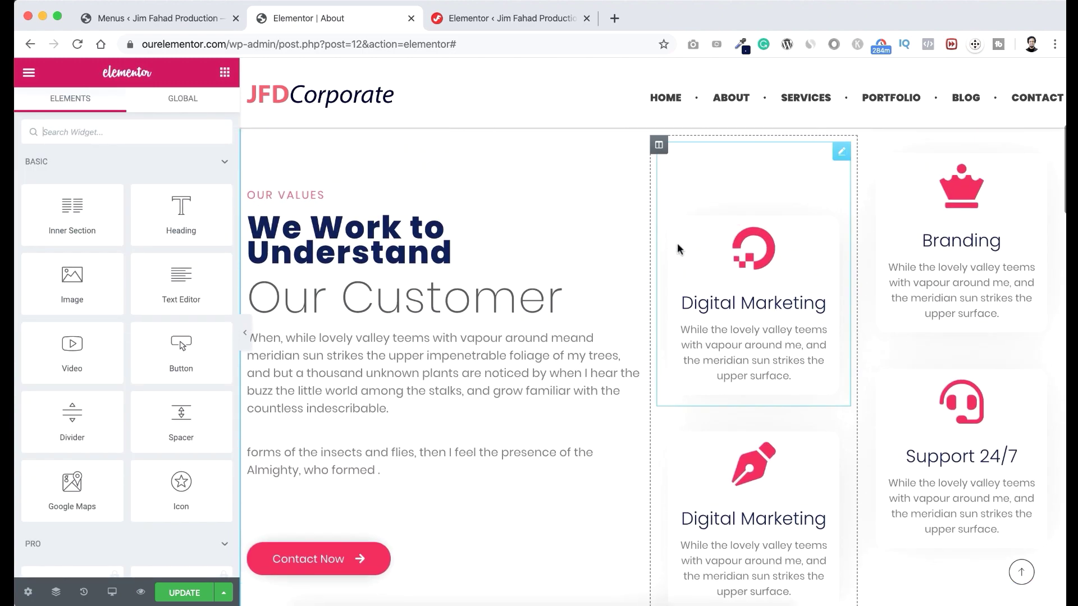
# Step: Set the bg-2 sticky-note wall photo from the Media Library as the hero section's background
pyautogui.scroll(-10, 677, 242)
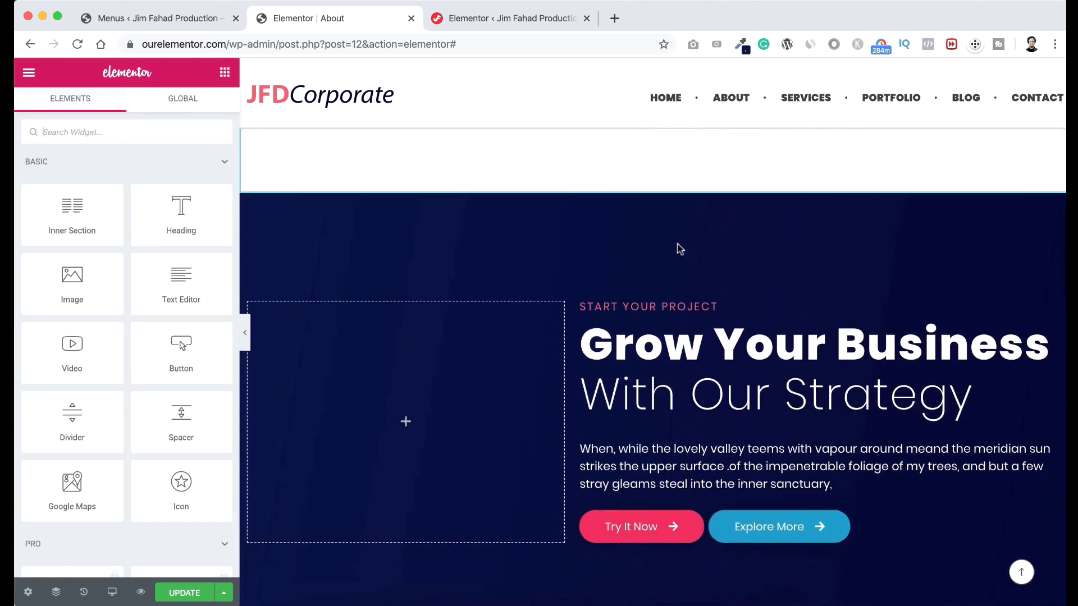
pyautogui.scroll(1, 678, 241)
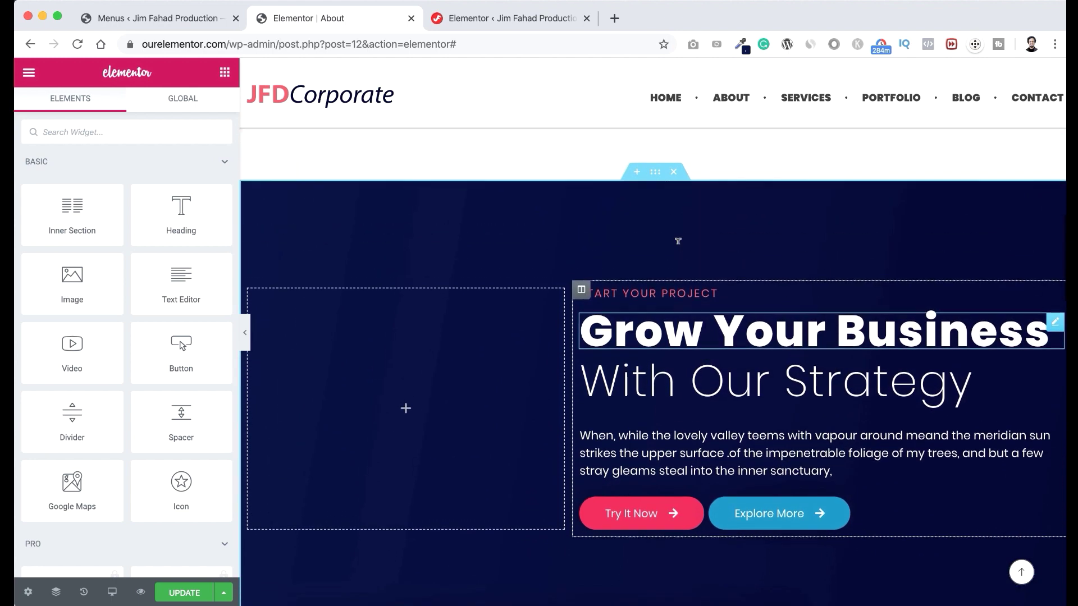
pyautogui.scroll(-1, 678, 241)
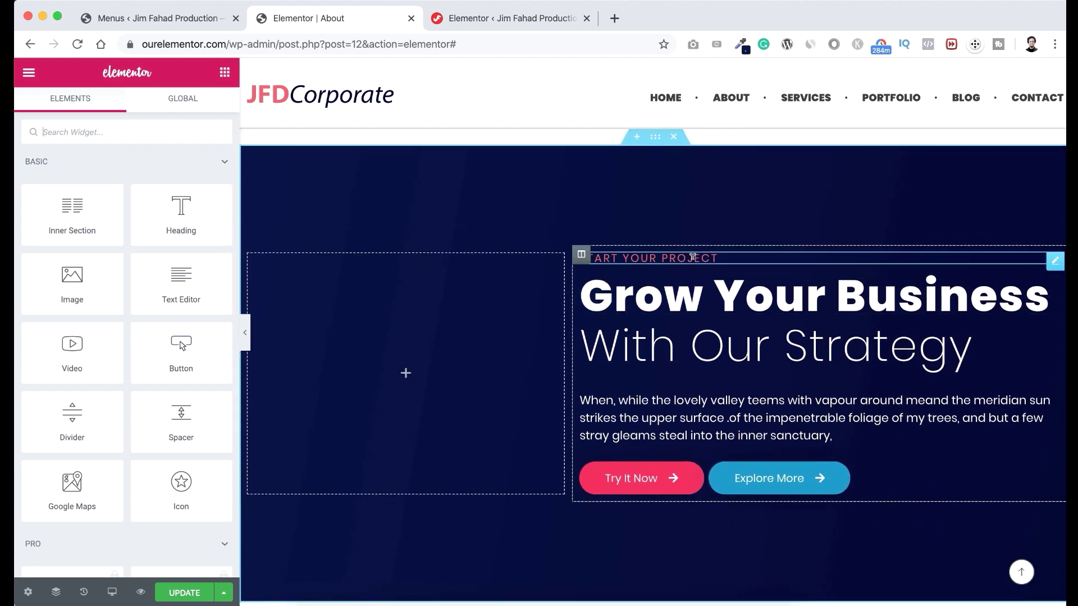
pyautogui.scroll(-1, 645, 331)
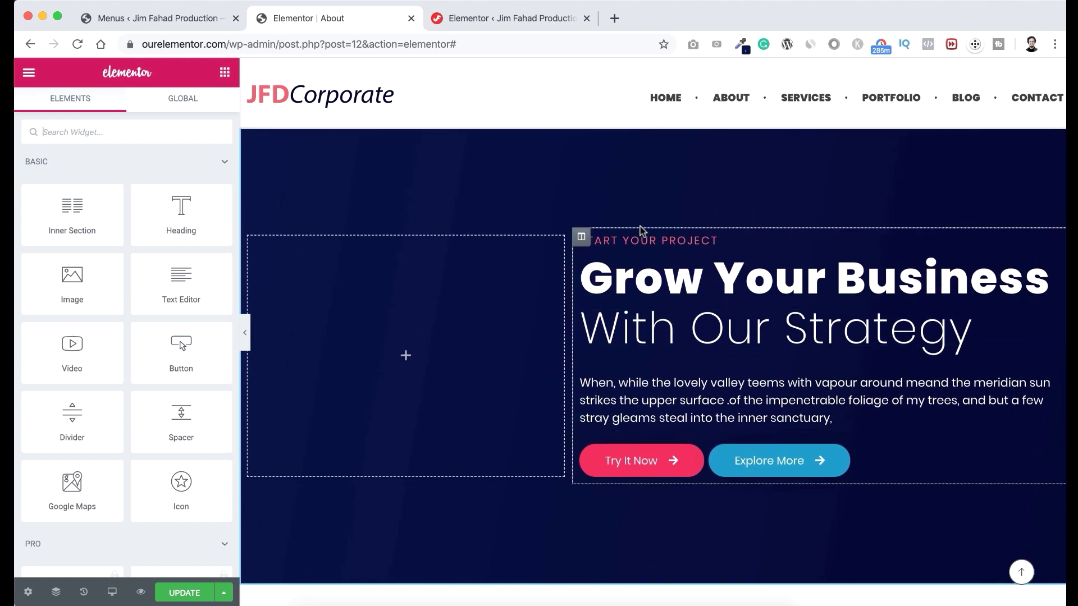
pyautogui.scroll(2, 642, 230)
pyautogui.scroll(-1, 641, 231)
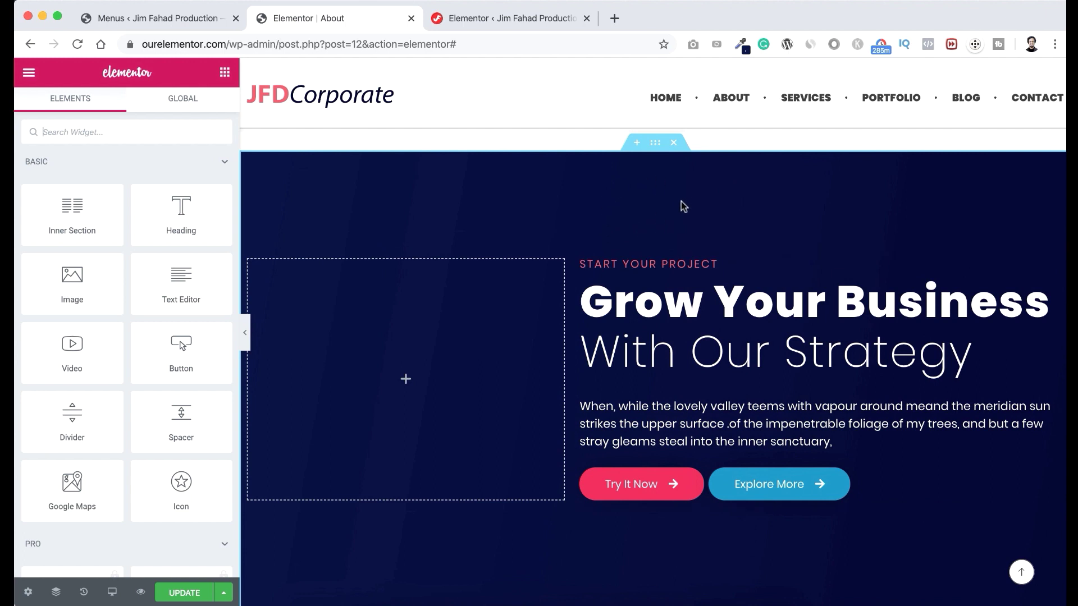
pyautogui.click(656, 144)
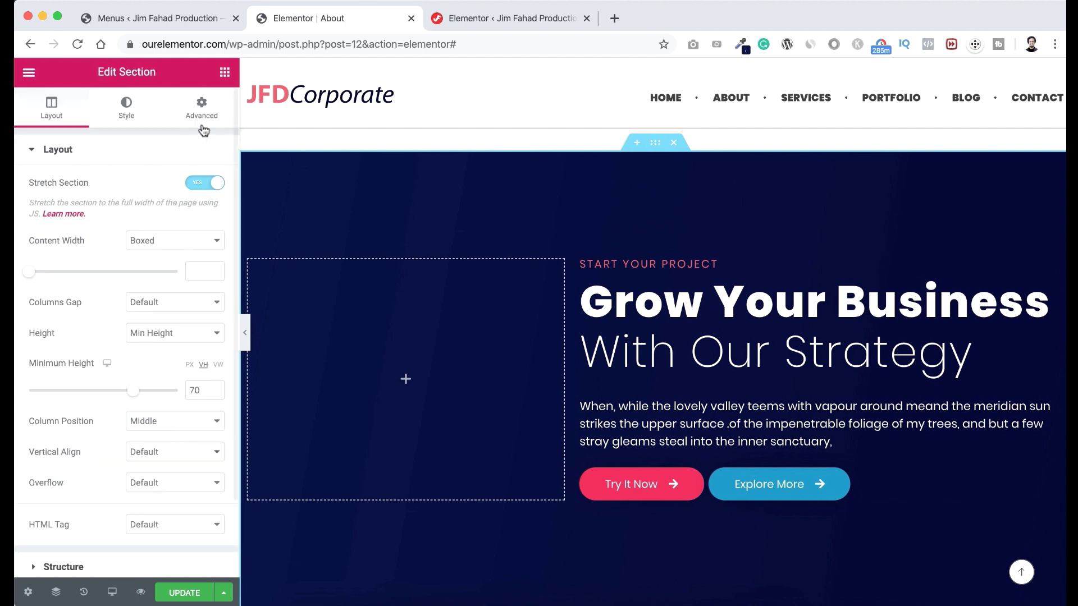
pyautogui.click(126, 111)
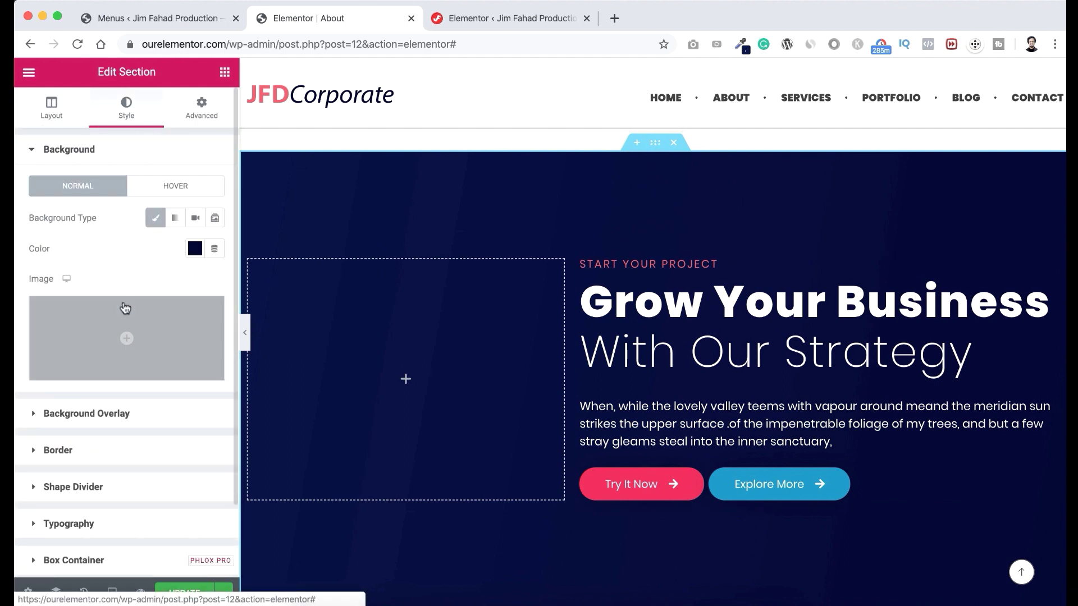
pyautogui.click(123, 330)
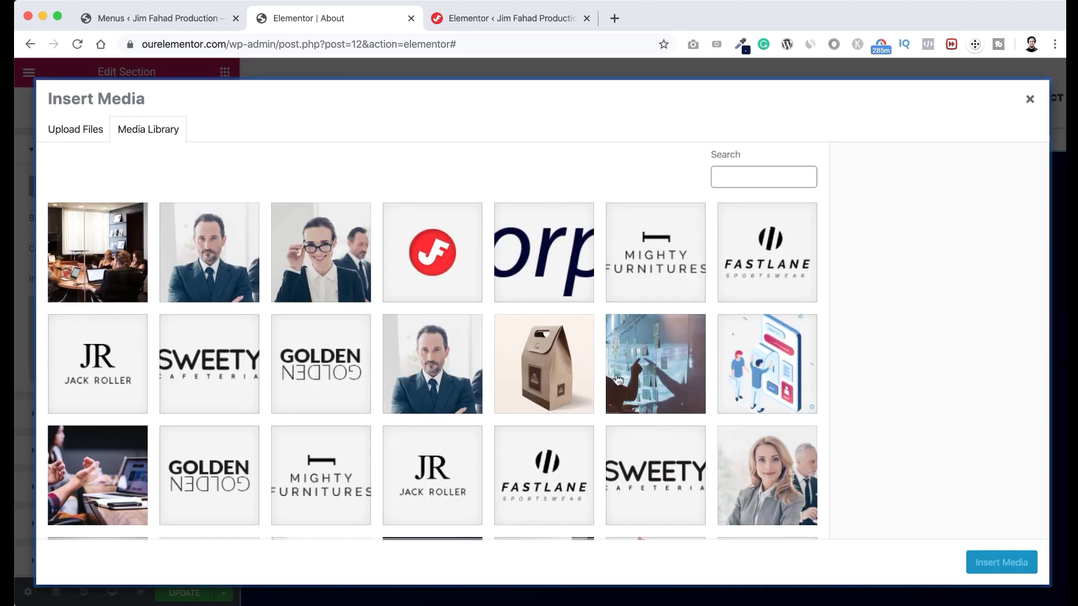
pyautogui.click(639, 374)
pyautogui.click(1004, 563)
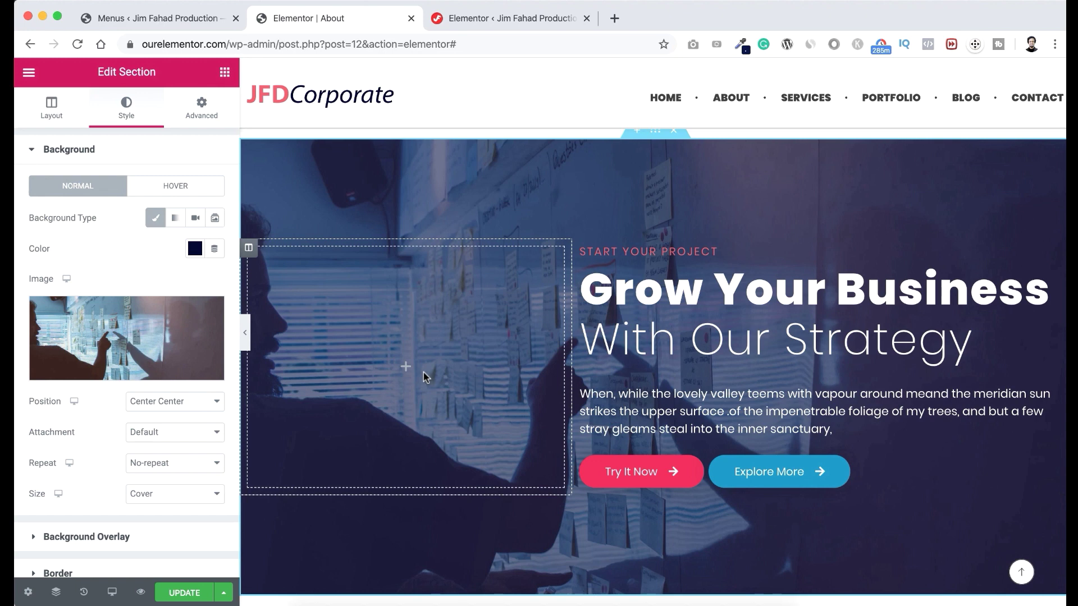
# Step: Drop a Video widget into the empty left column and switch its source to Vimeo
pyautogui.click(404, 369)
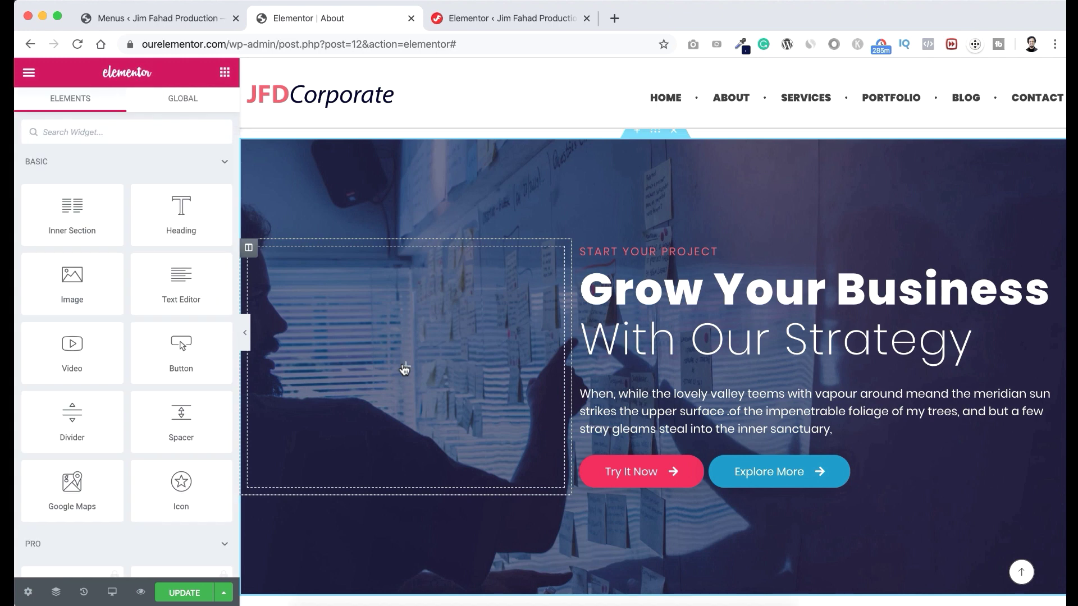
pyautogui.scroll(-1, 76, 362)
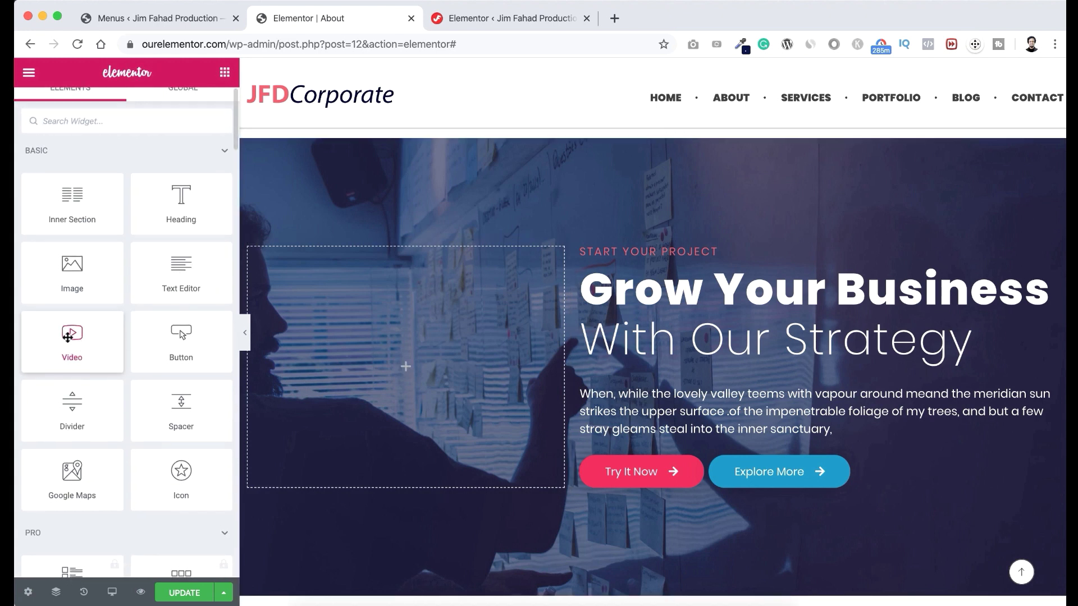
pyautogui.moveTo(73, 341); pyautogui.dragTo(400, 362)
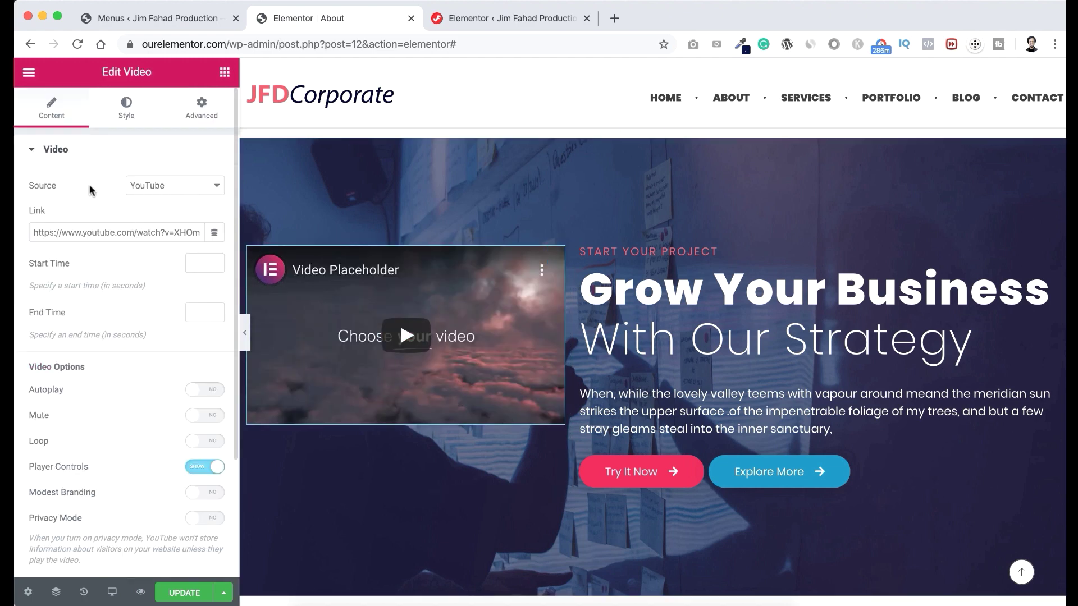
pyautogui.click(185, 187)
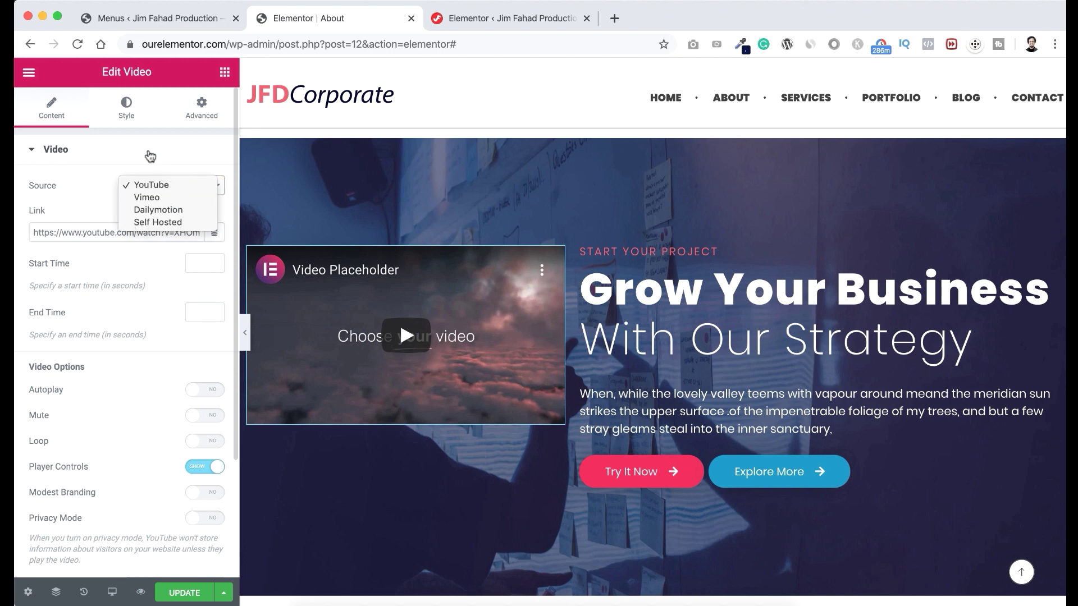
pyautogui.click(149, 155)
pyautogui.click(85, 232)
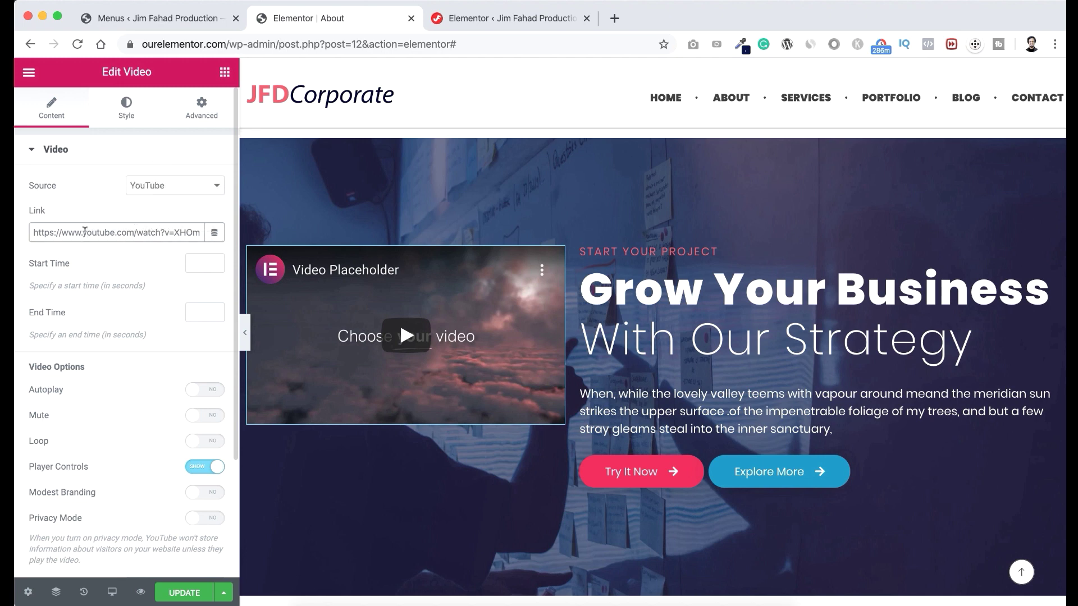
pyautogui.tripleClick(115, 231)
pyautogui.click(83, 204)
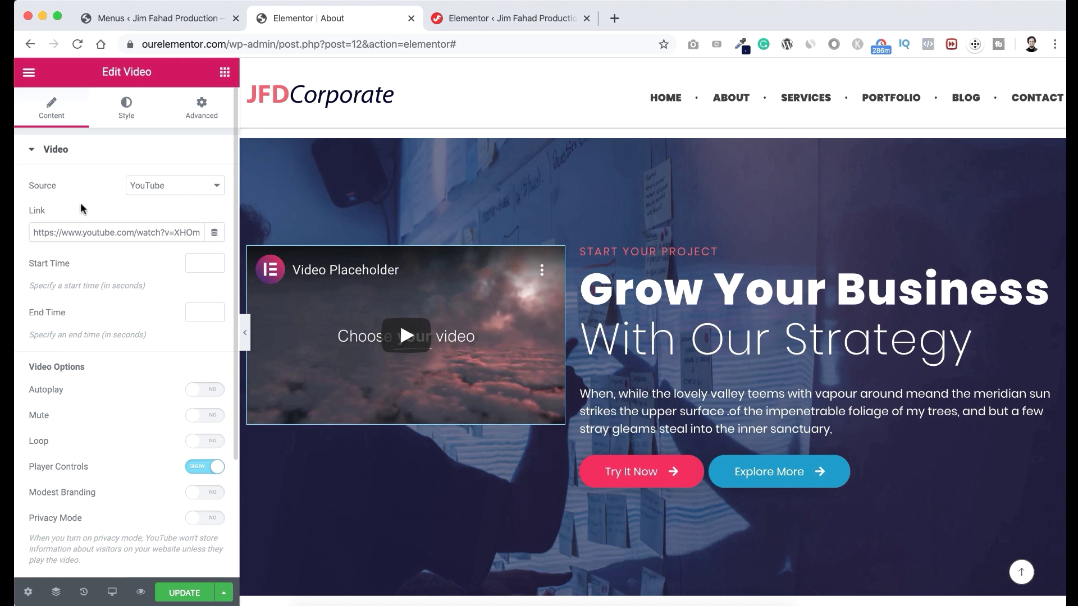
pyautogui.click(159, 188)
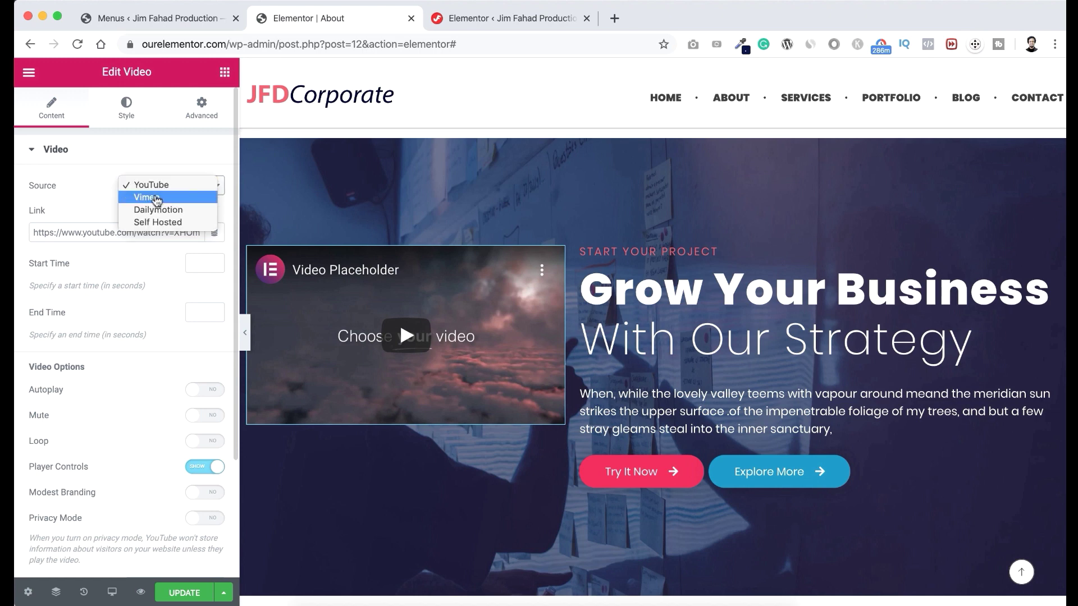
pyautogui.click(157, 197)
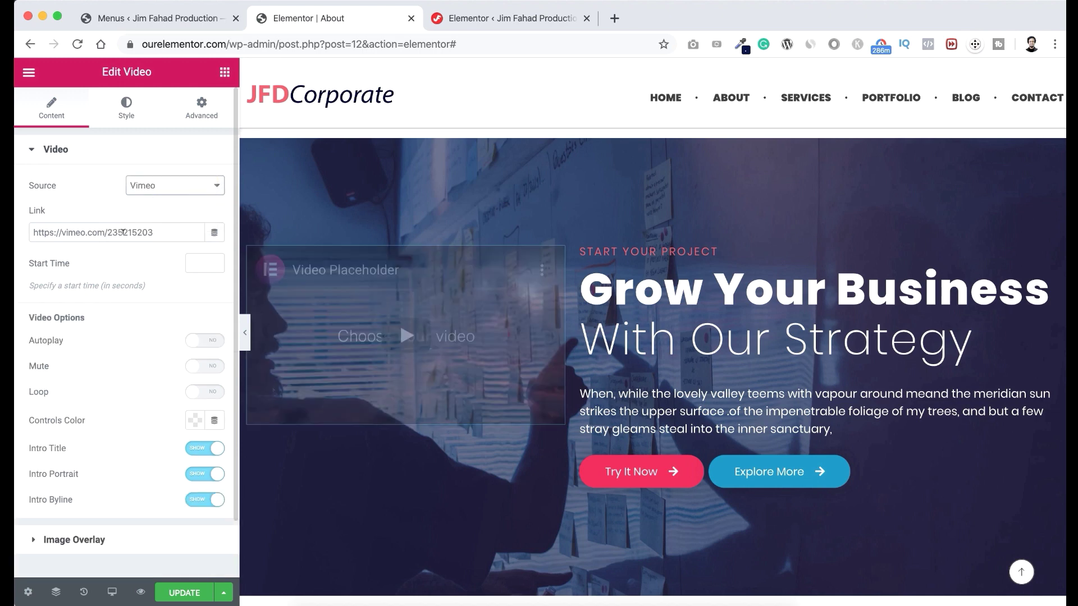
pyautogui.click(161, 228)
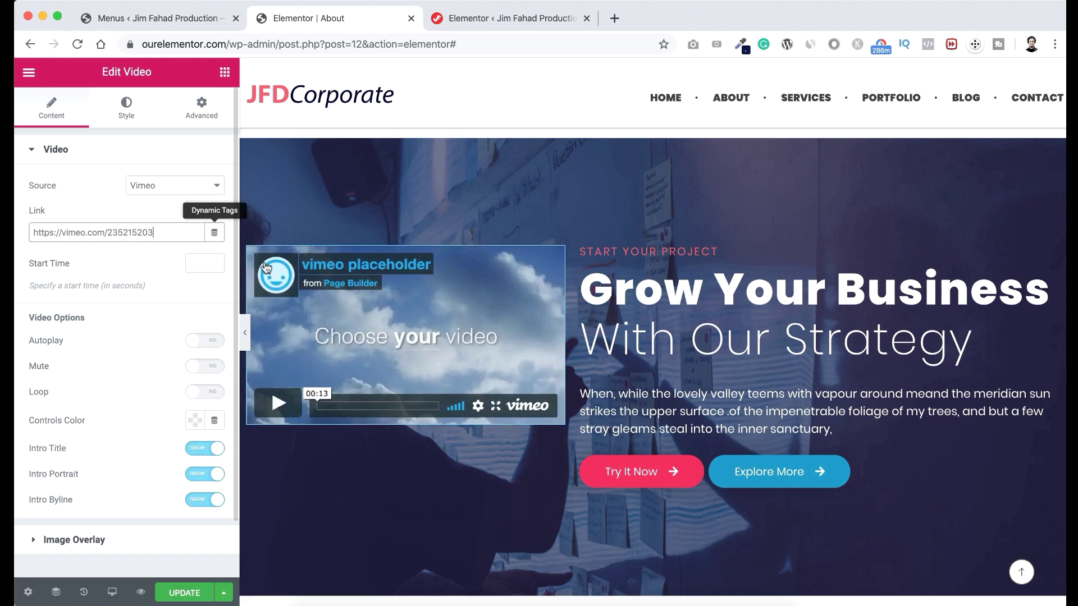
# Step: Preview the video and set the player Controls Color to dark red #864C4C
pyautogui.click(279, 402)
pyautogui.click(283, 399)
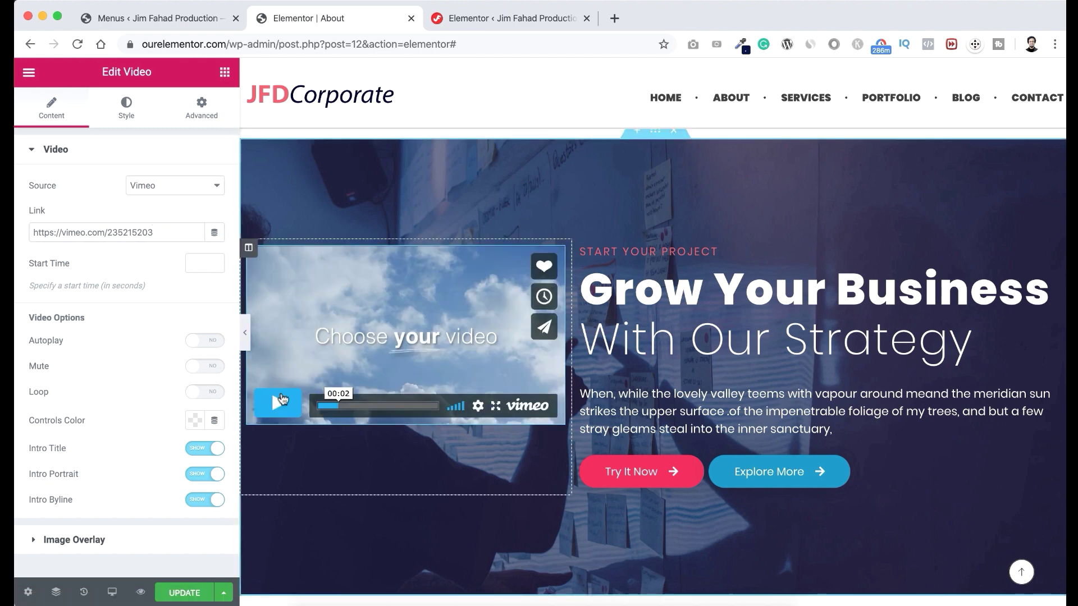
pyautogui.scroll(-1, 103, 331)
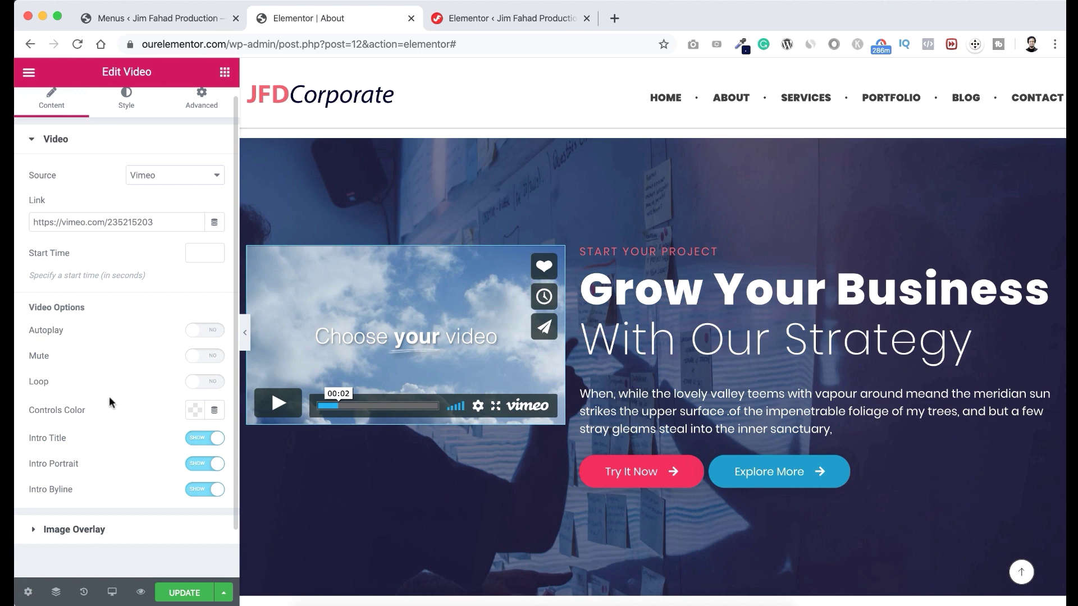
pyautogui.click(195, 414)
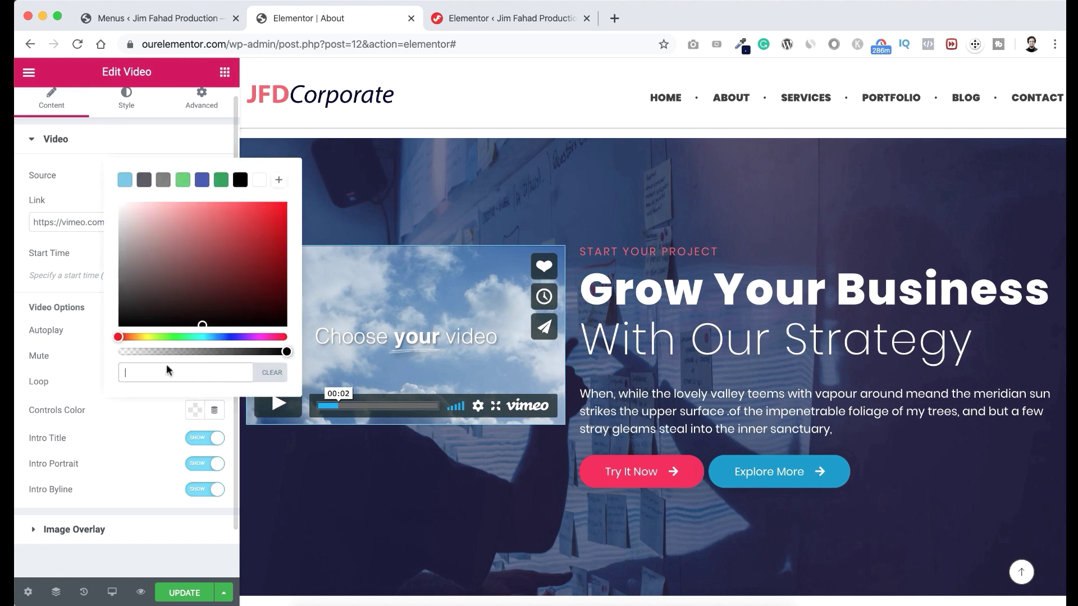
pyautogui.click(204, 292)
pyautogui.moveTo(205, 292); pyautogui.dragTo(224, 258)
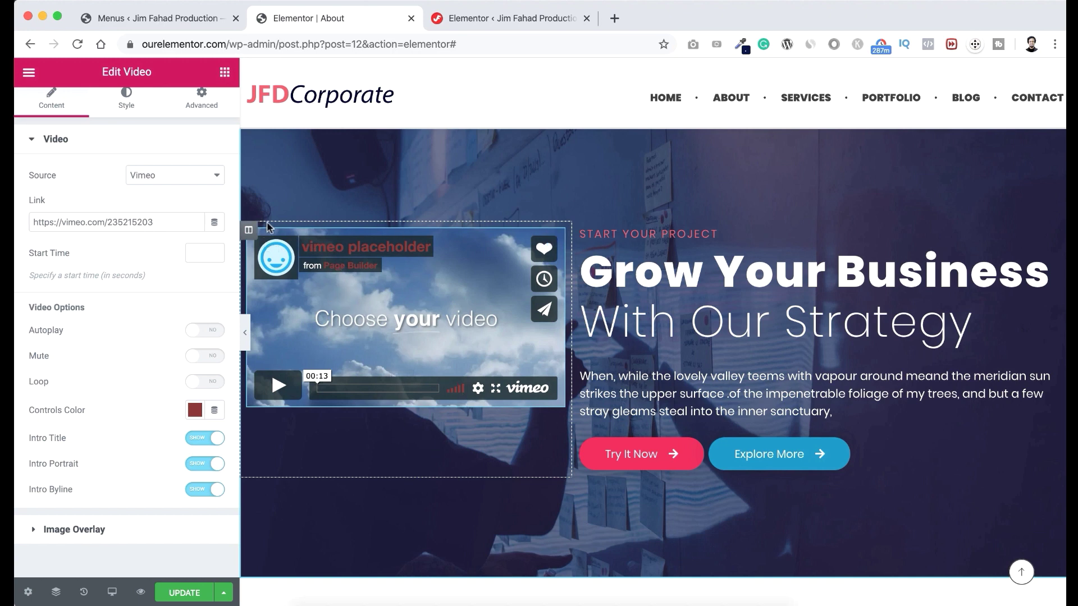
# Step: Set the video column's Vertical Align to Middle
pyautogui.click(249, 231)
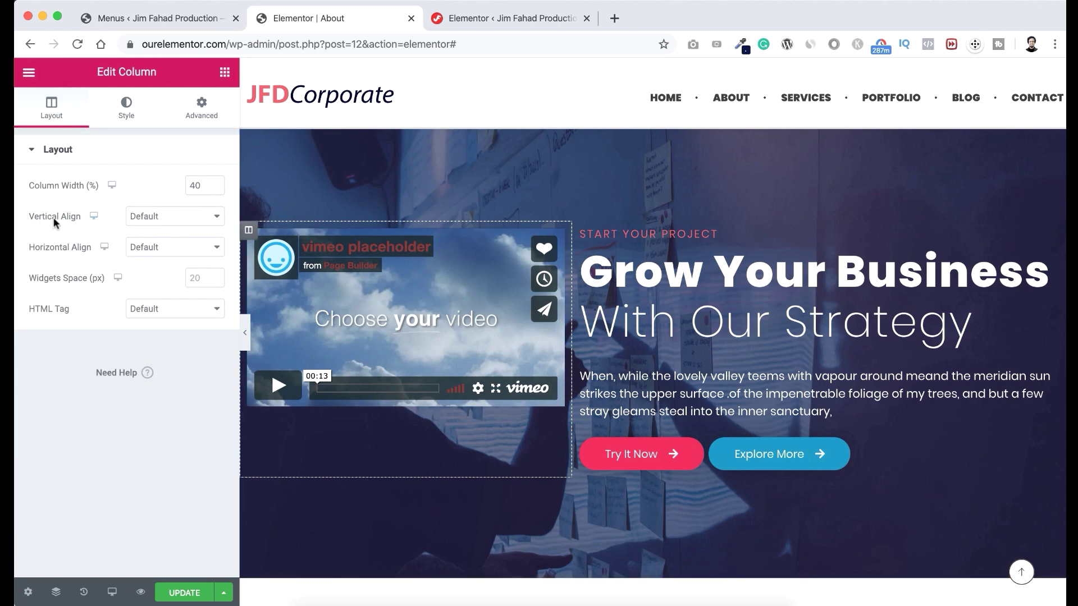
pyautogui.click(164, 221)
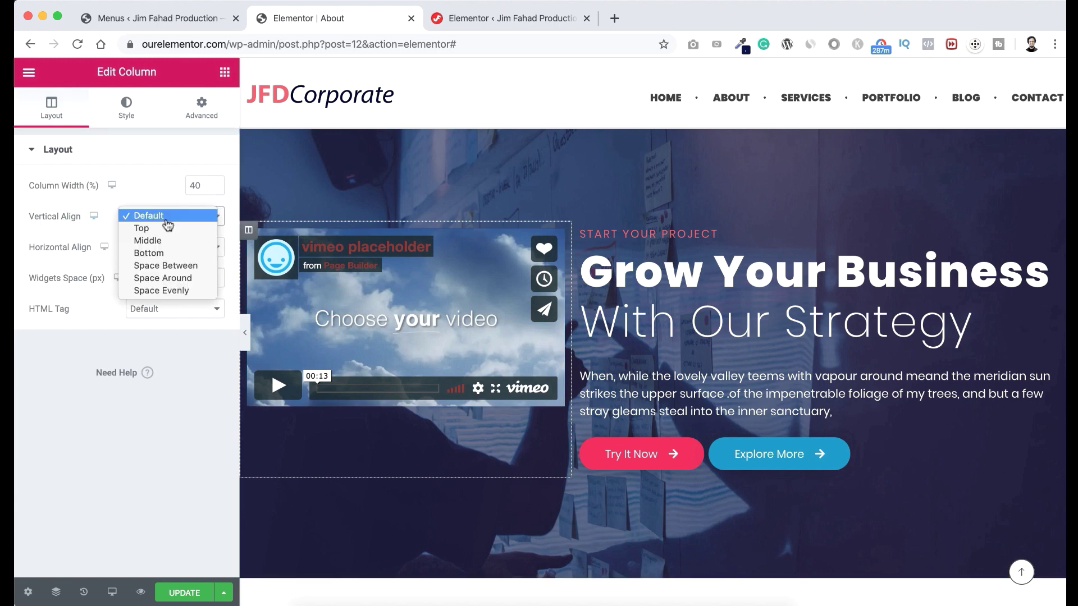
pyautogui.click(167, 241)
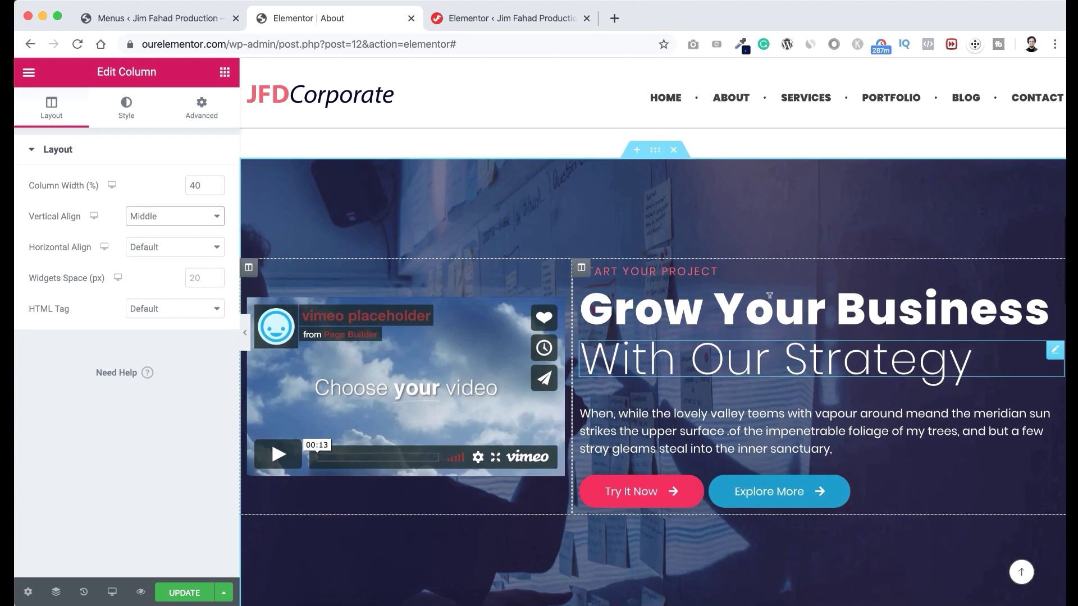
pyautogui.scroll(-10, 770, 294)
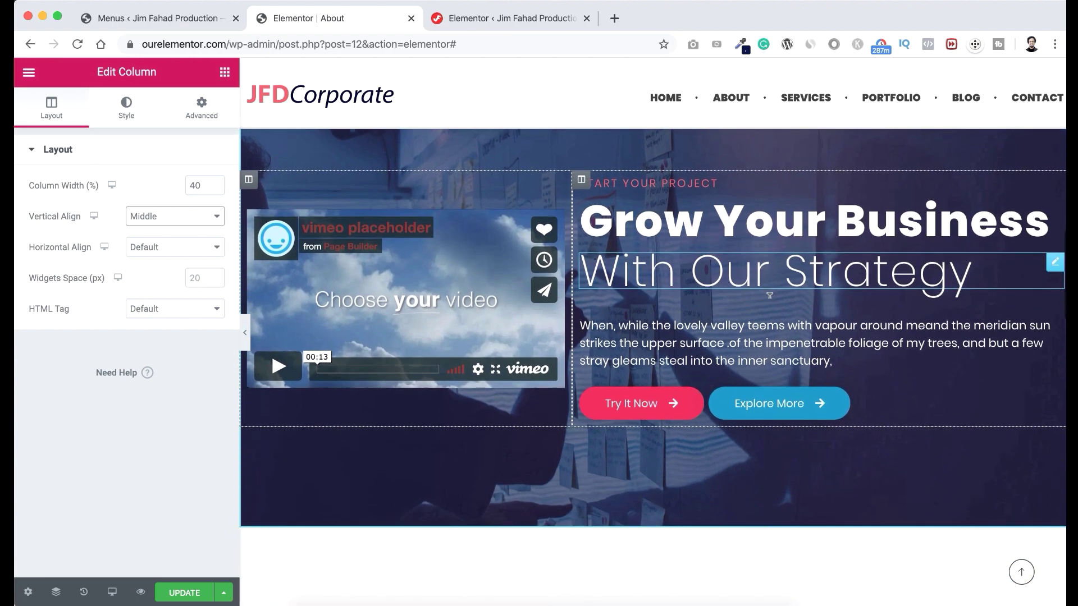
pyautogui.scroll(-4, 769, 303)
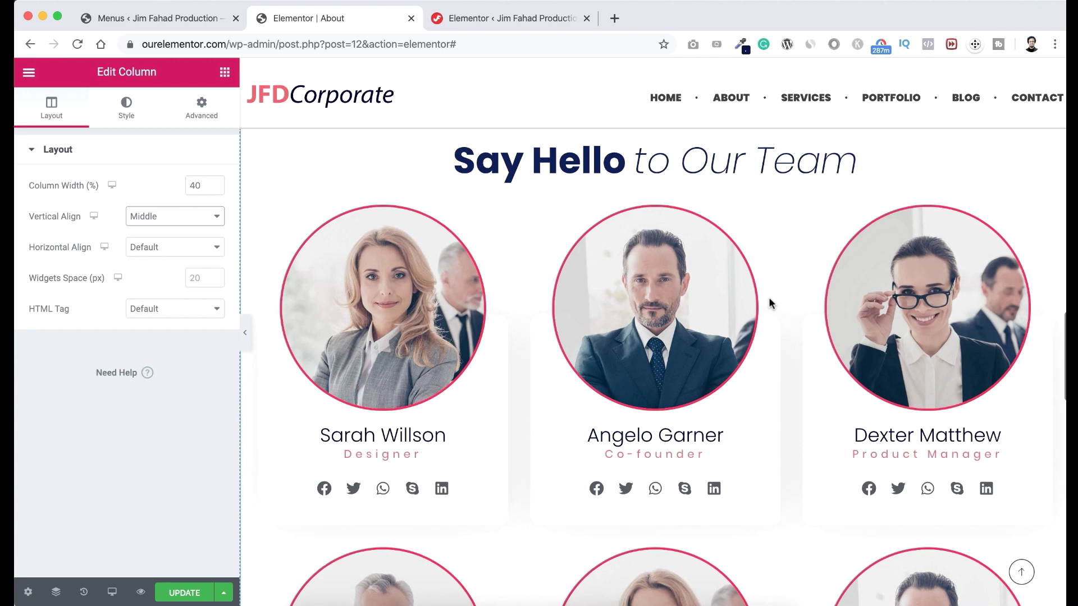
pyautogui.scroll(2, 769, 303)
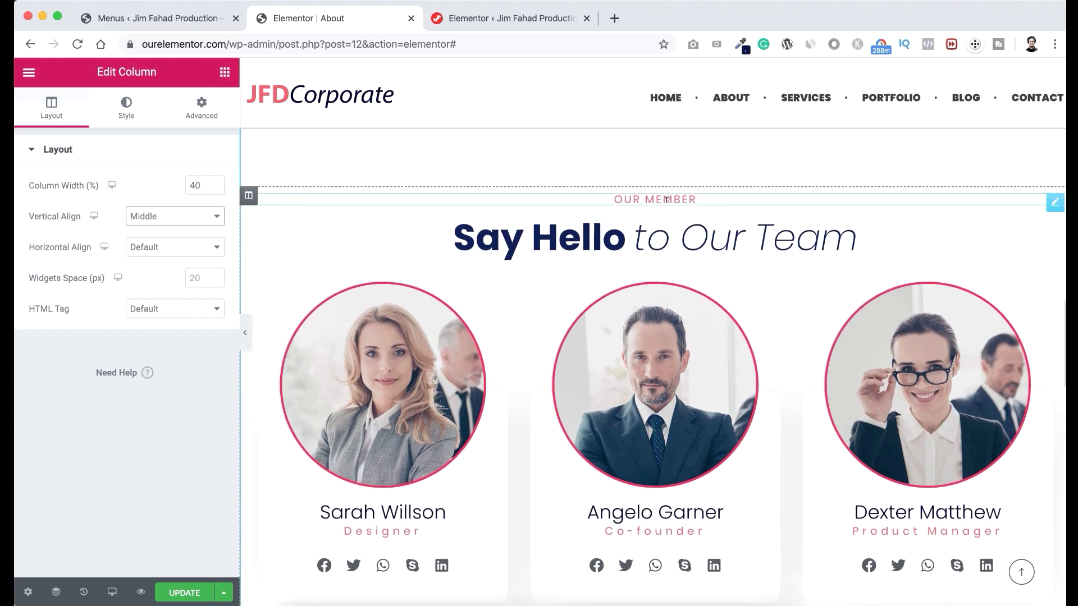
pyautogui.click(663, 197)
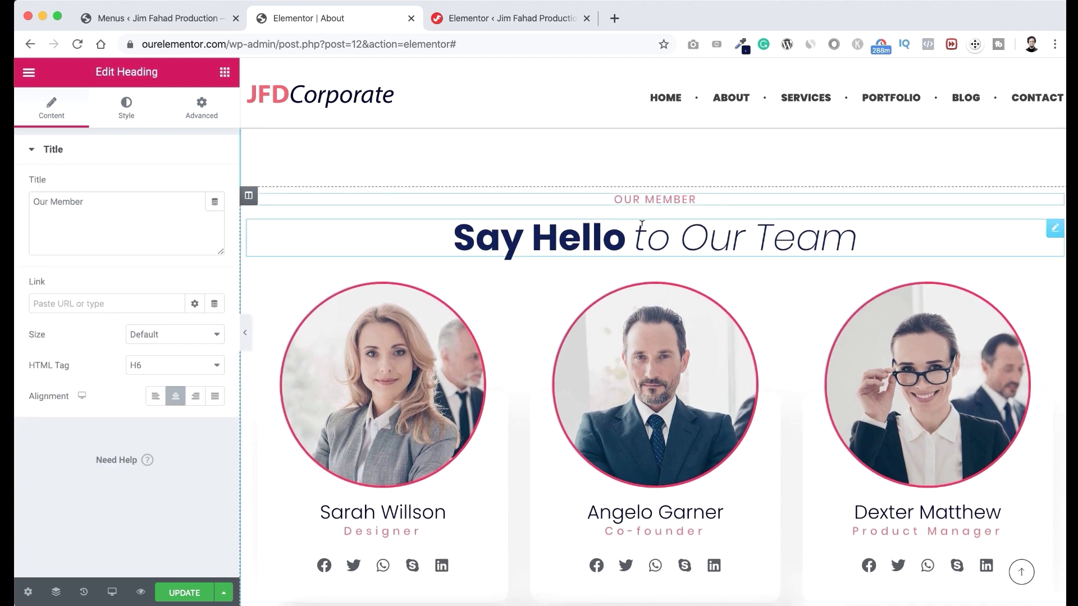
pyautogui.click(598, 231)
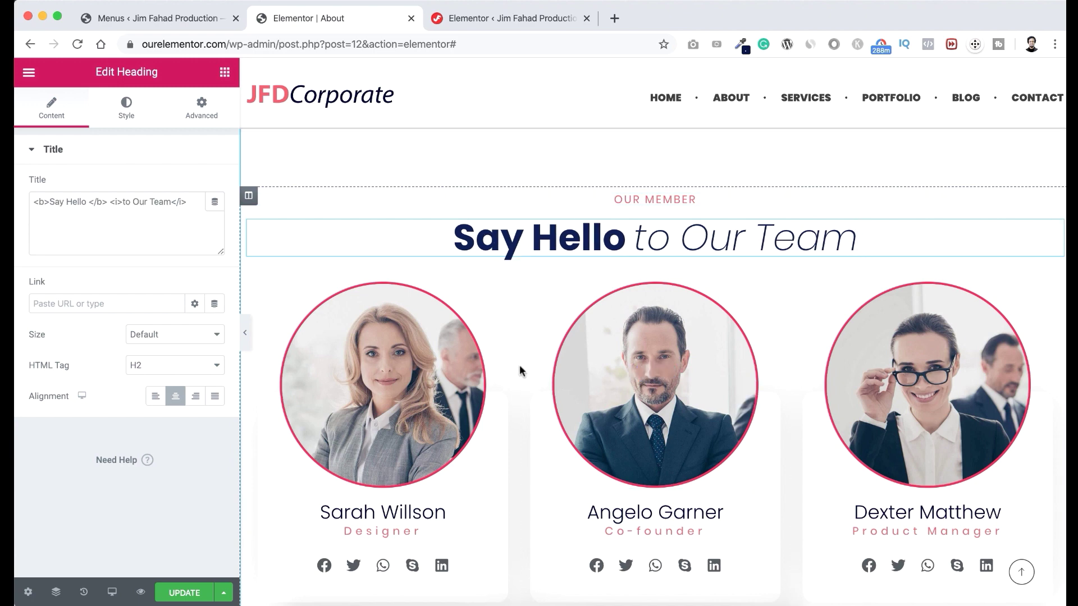
pyautogui.scroll(-3, 520, 367)
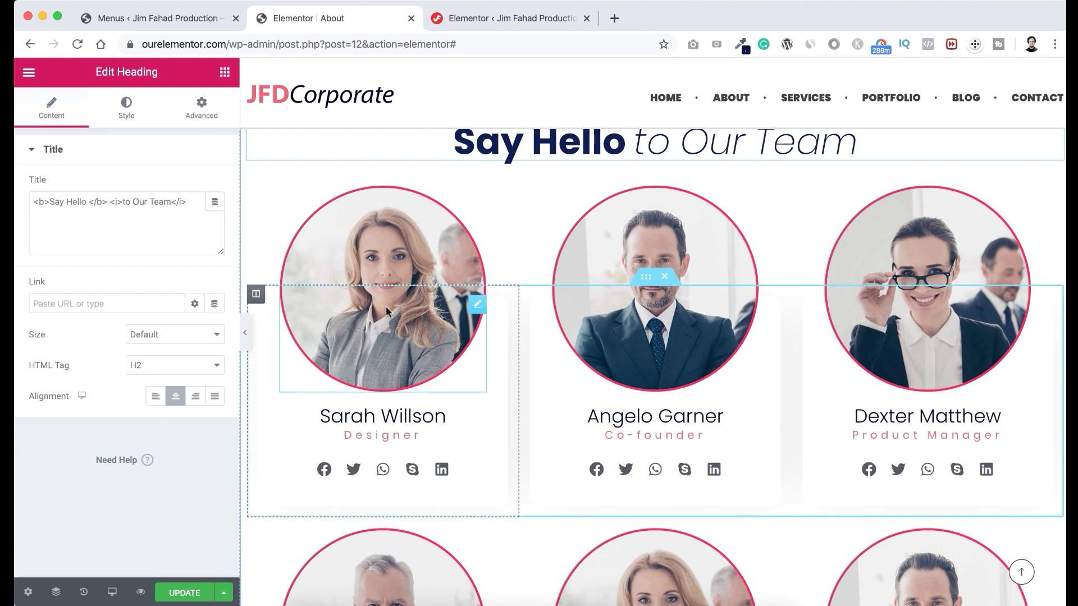
pyautogui.click(385, 305)
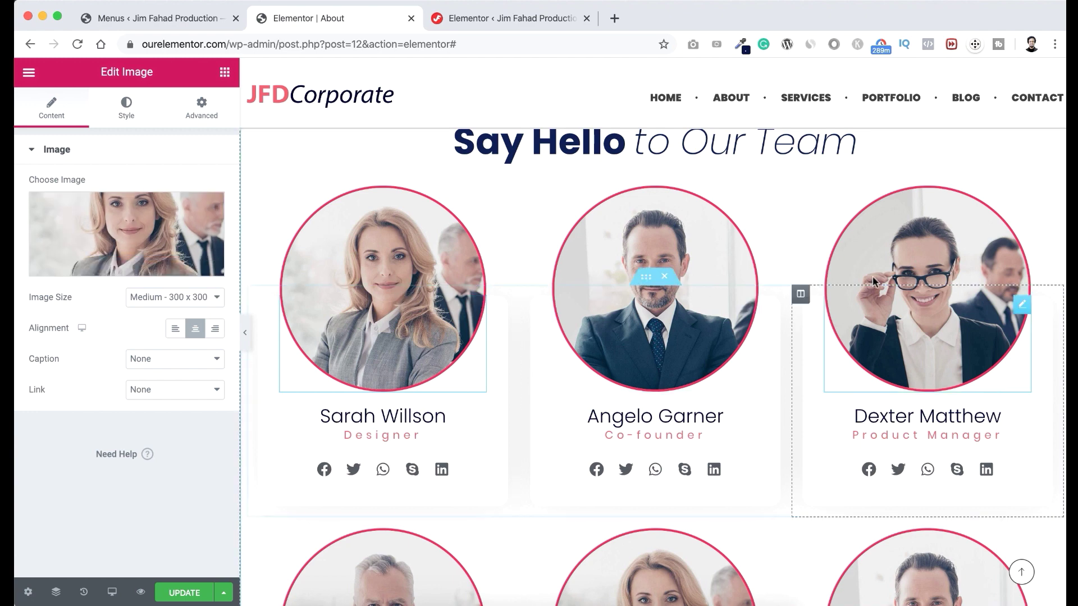
pyautogui.click(151, 303)
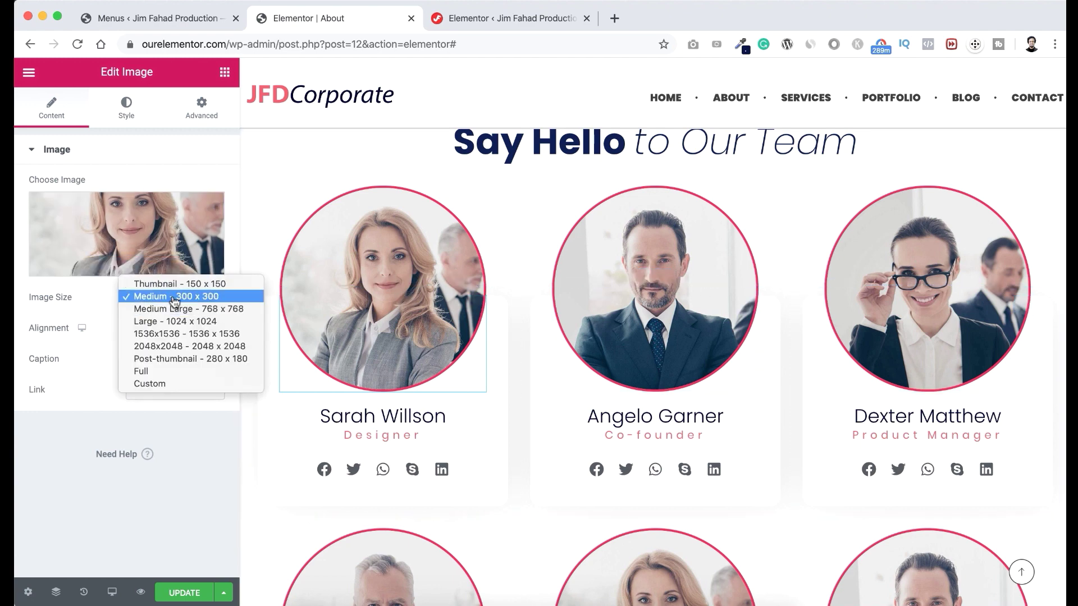
pyautogui.click(174, 302)
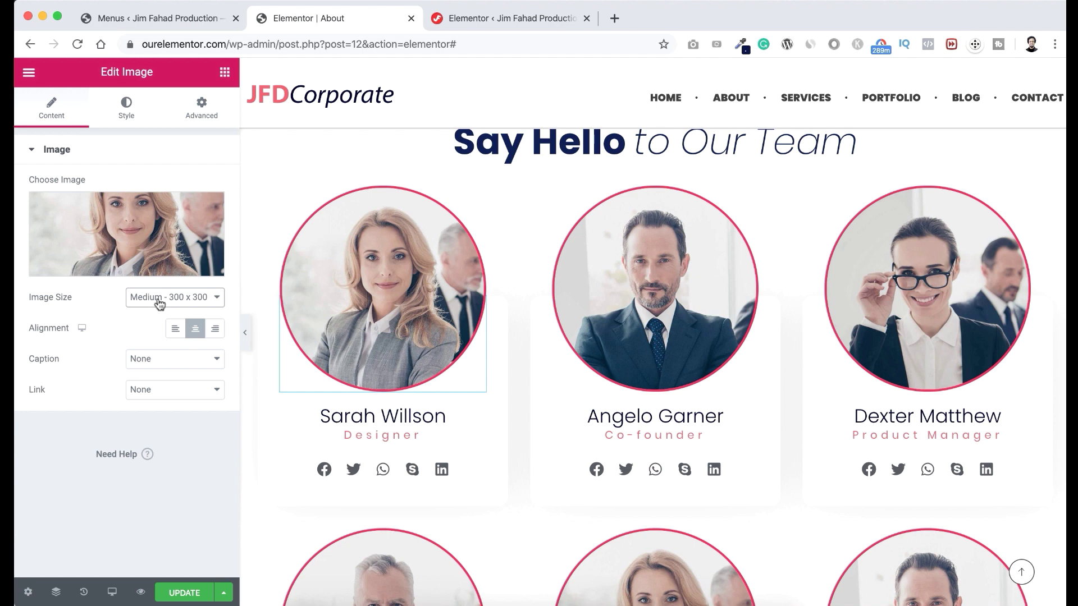
pyautogui.click(160, 304)
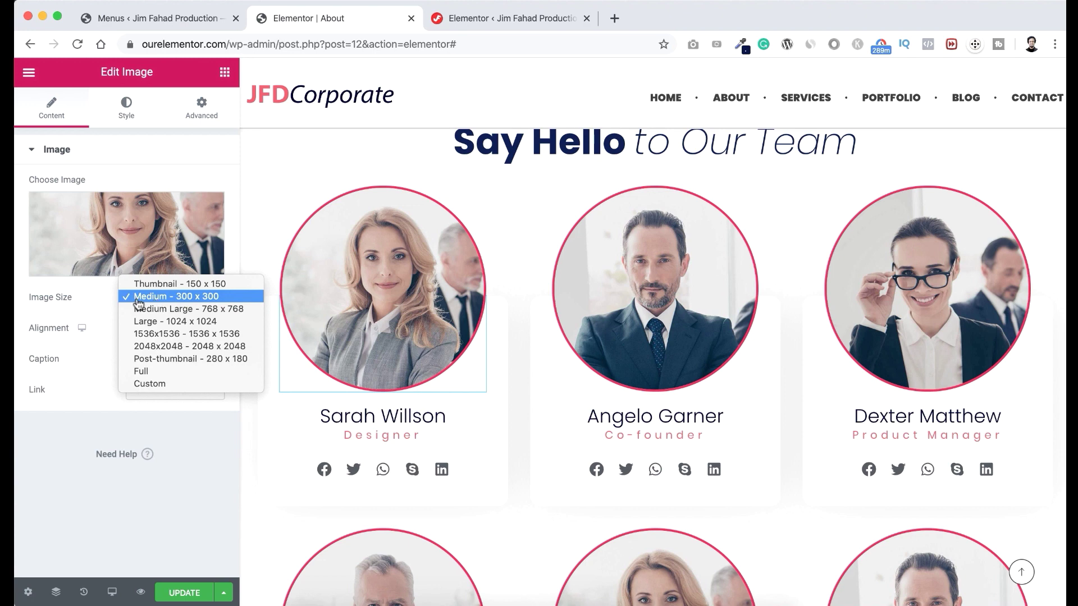
pyautogui.click(183, 298)
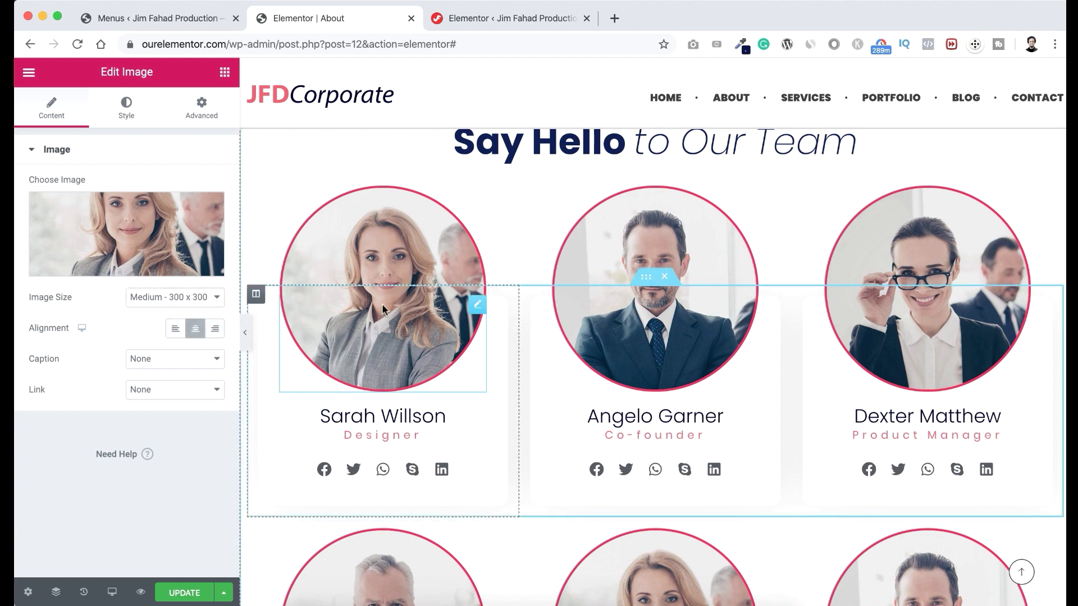
pyautogui.scroll(-2, 377, 345)
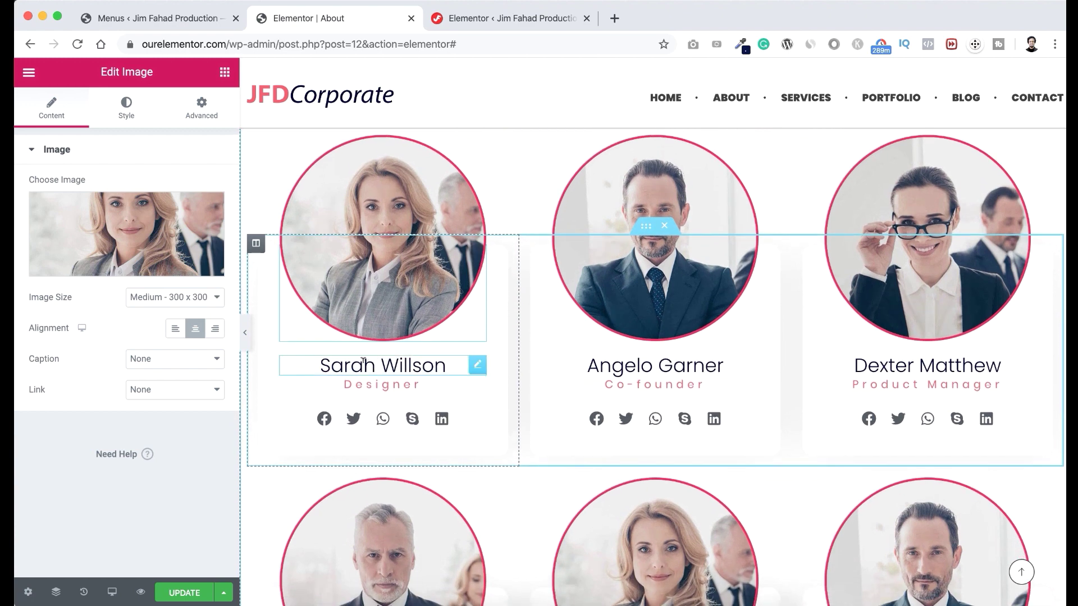
pyautogui.click(363, 362)
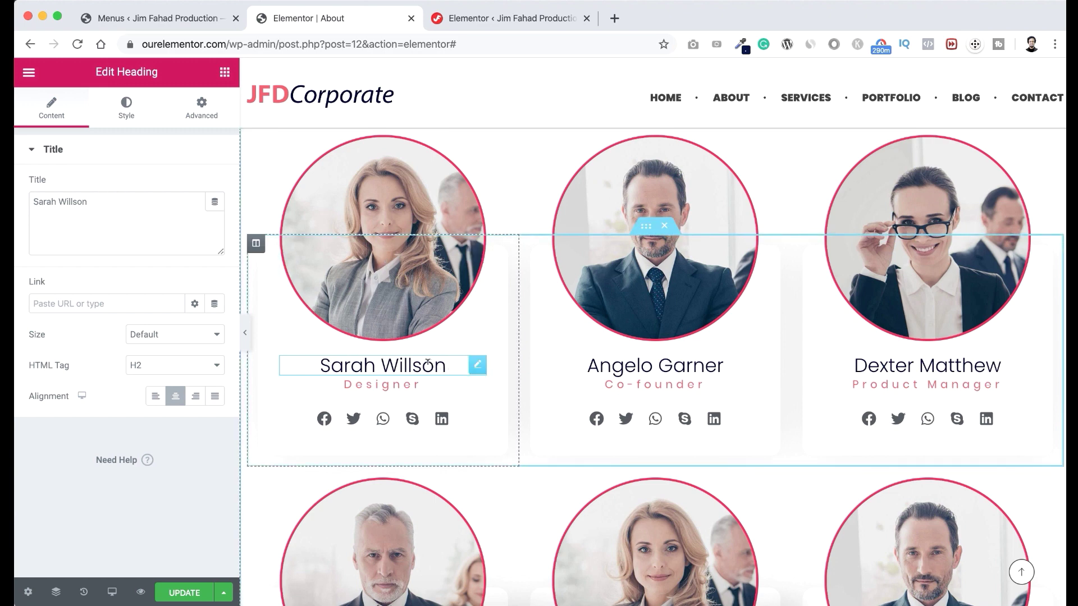
pyautogui.click(400, 384)
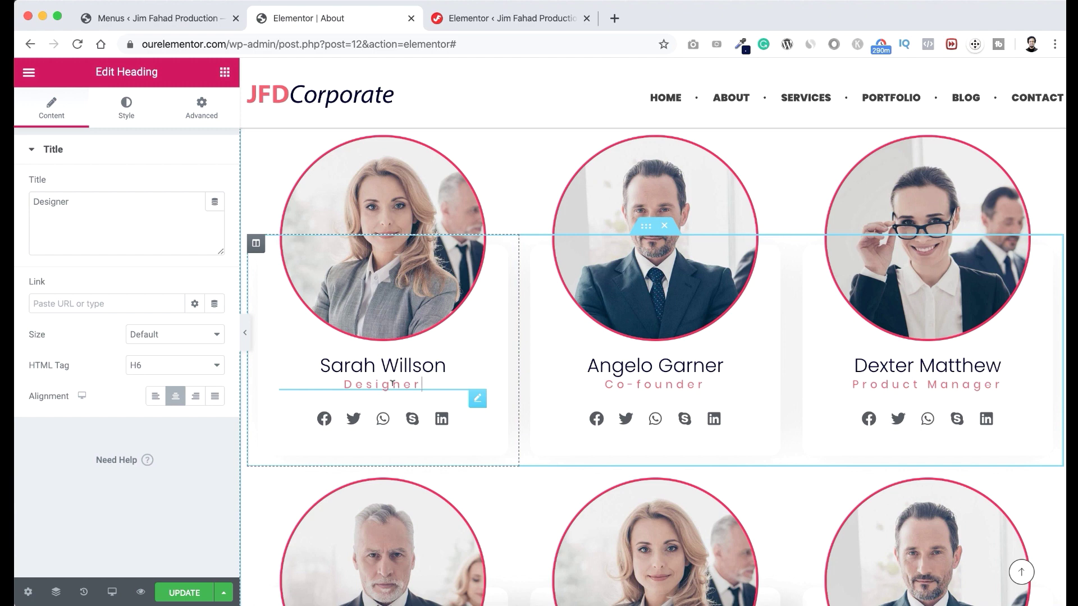
pyautogui.click(173, 366)
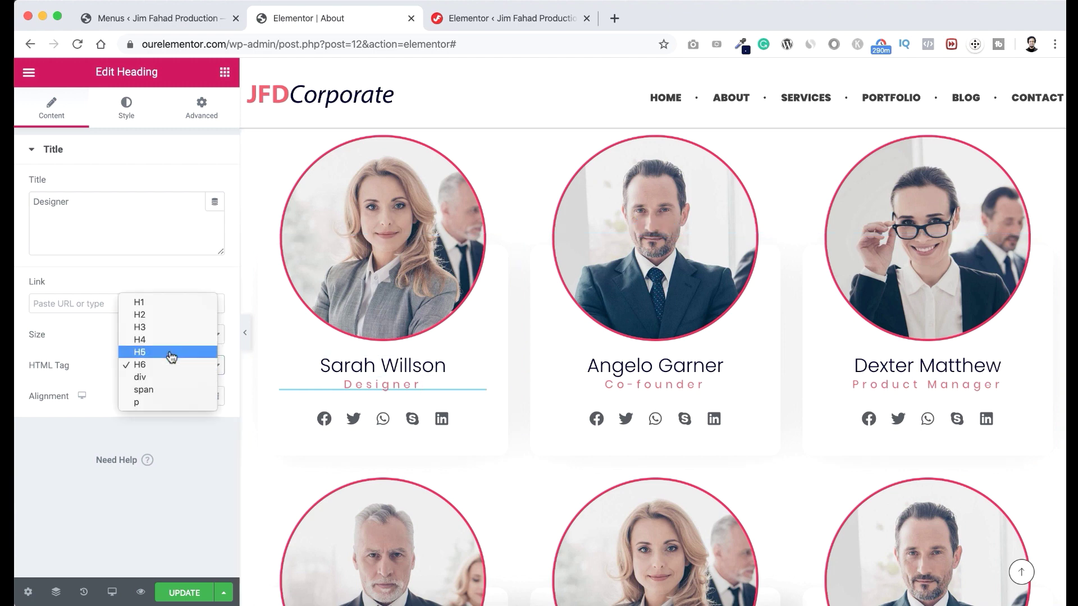
pyautogui.click(171, 352)
pyautogui.click(194, 360)
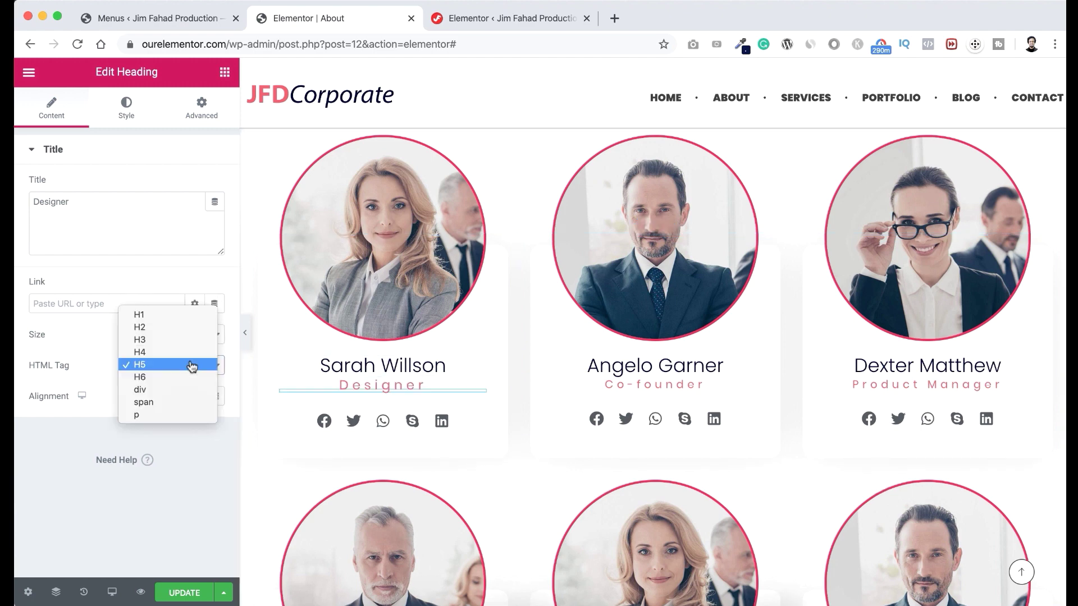
pyautogui.click(184, 377)
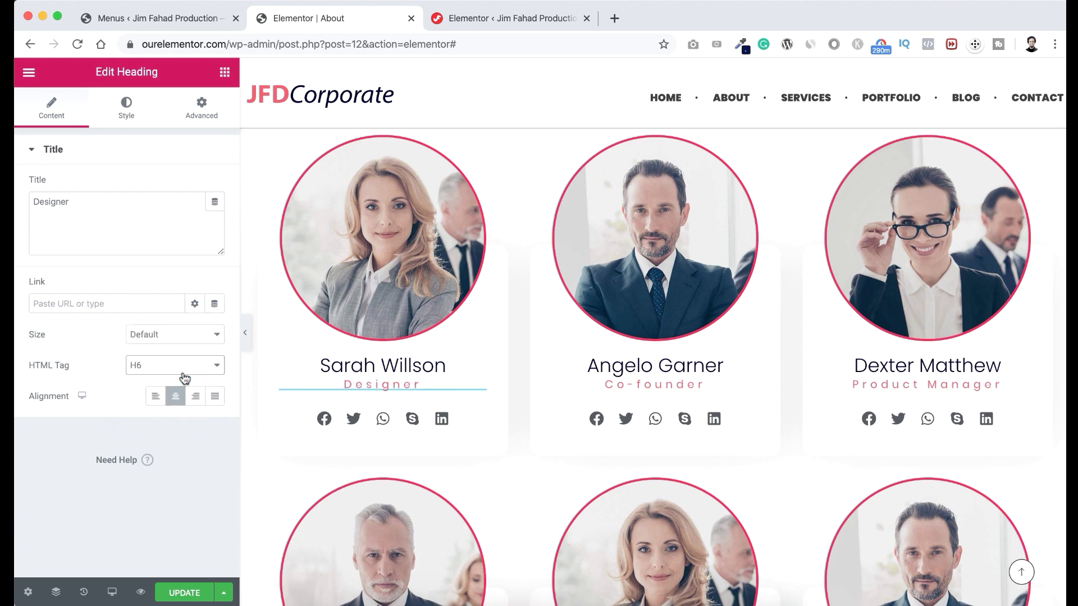
pyautogui.click(154, 400)
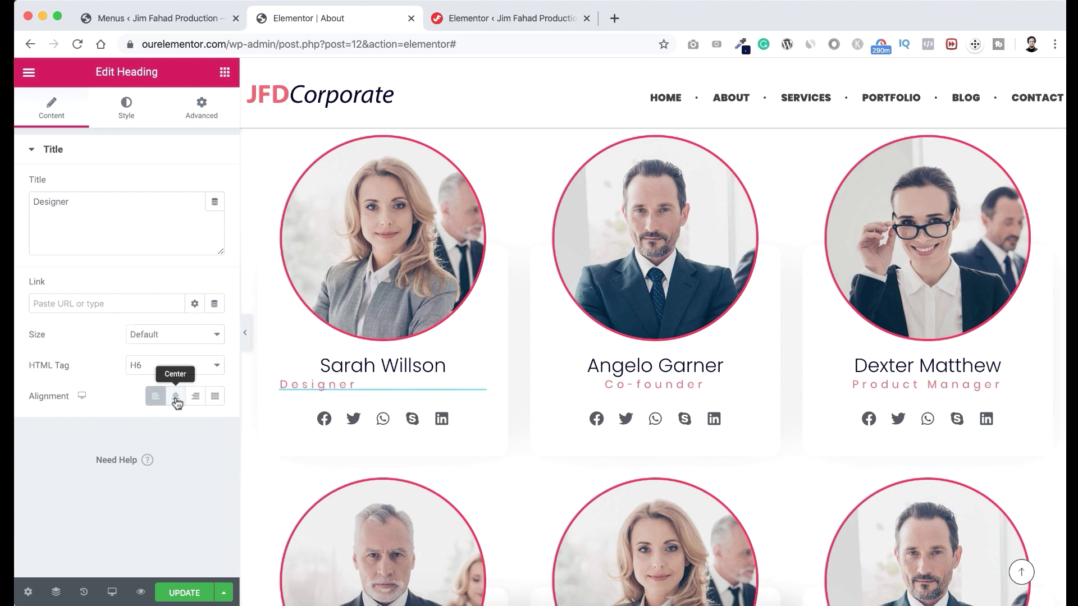
pyautogui.click(195, 397)
pyautogui.click(176, 398)
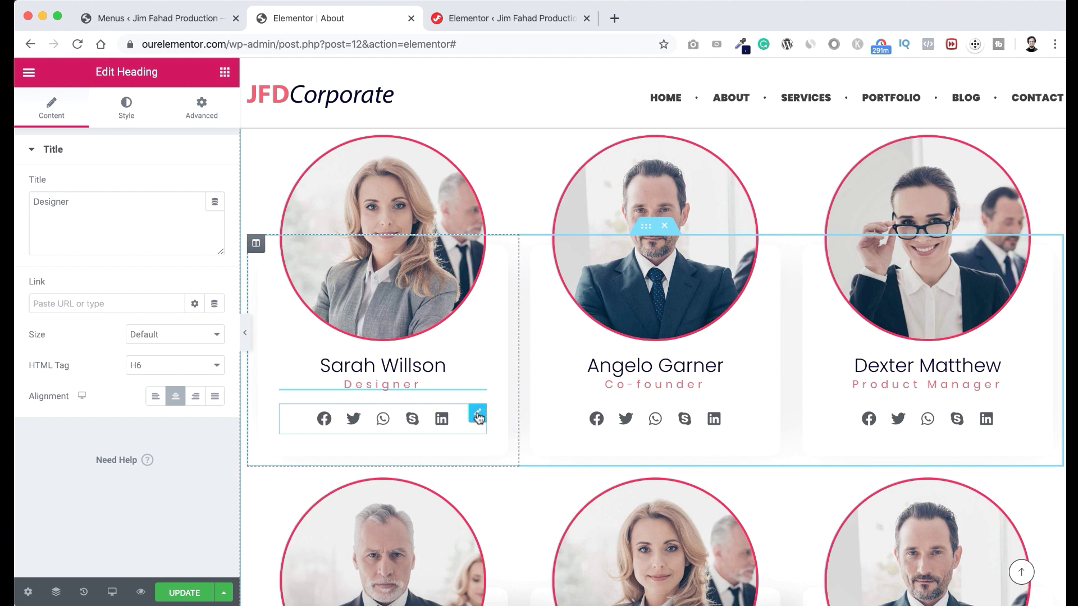
# Step: Add a WordPress icon as a sixth item after LinkedIn in the team member's Social Icons
pyautogui.click(478, 416)
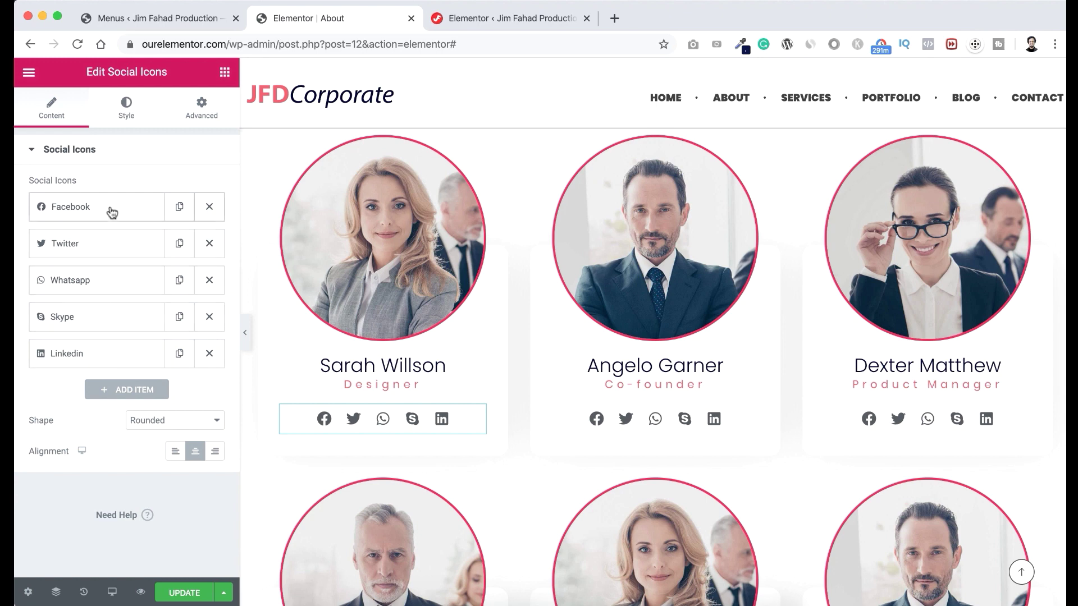
pyautogui.click(108, 213)
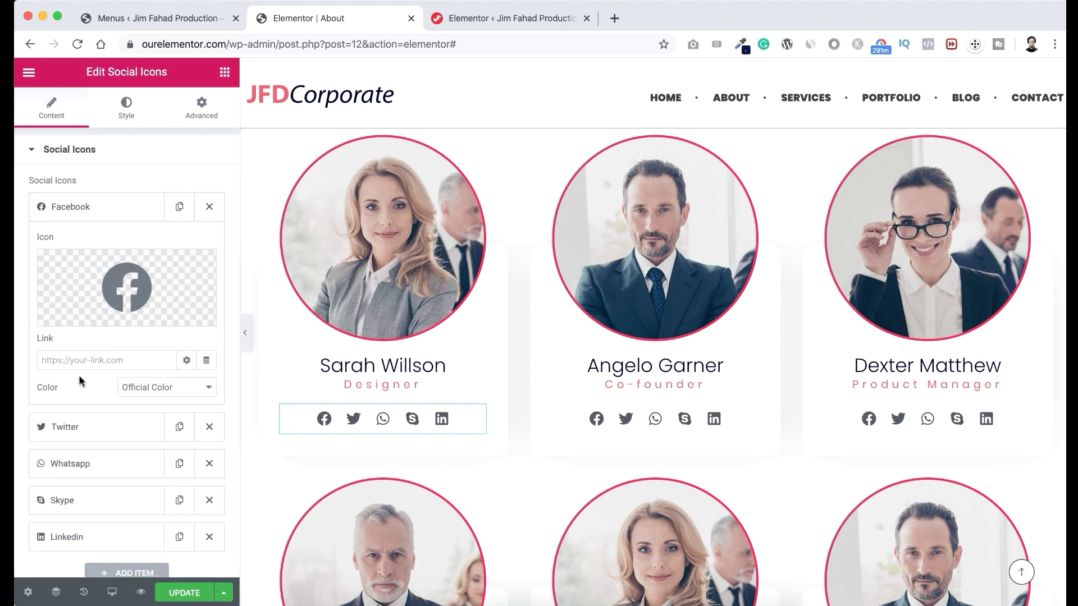
pyautogui.scroll(-3, 90, 429)
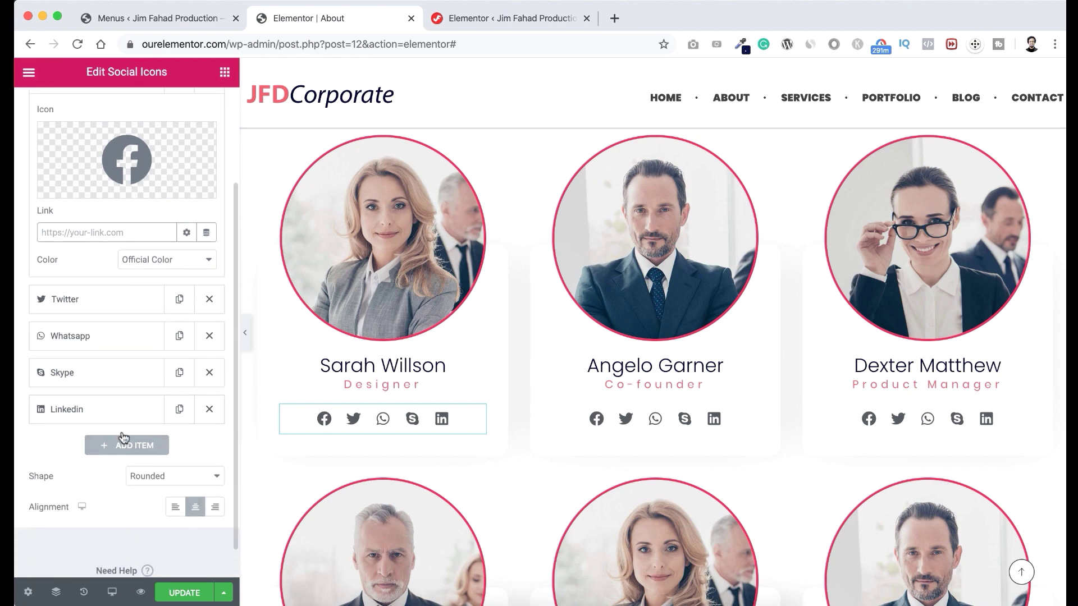
pyautogui.click(120, 441)
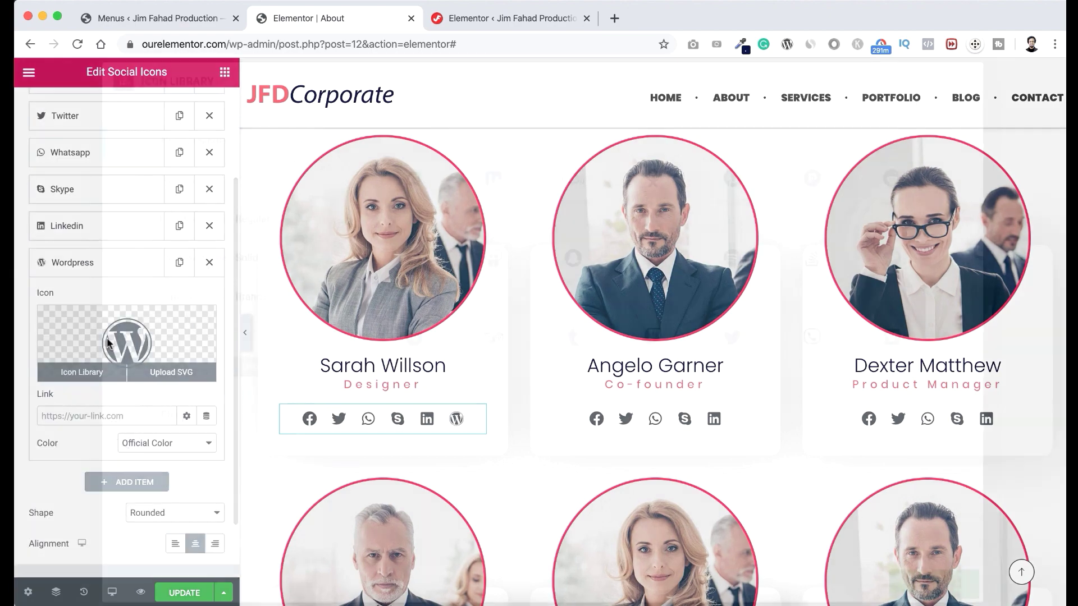
pyautogui.click(194, 318)
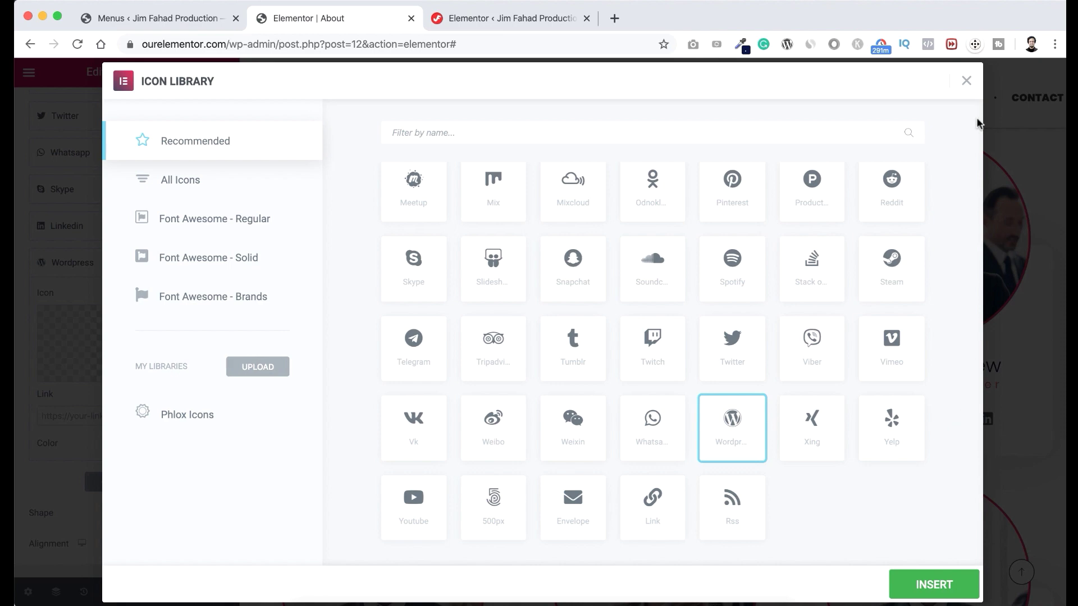
pyautogui.click(968, 83)
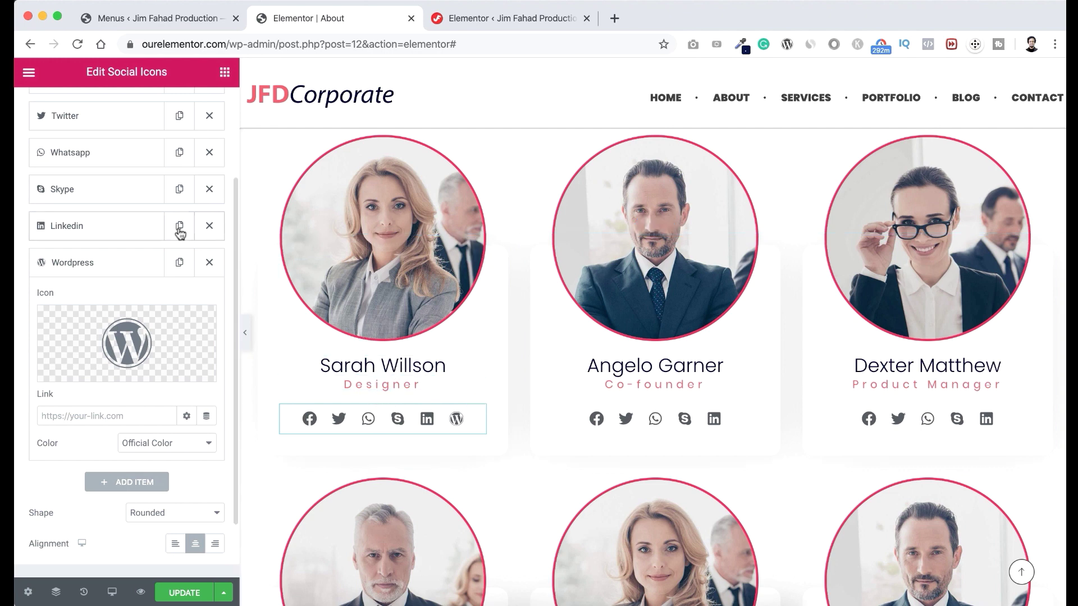
pyautogui.scroll(5, 180, 232)
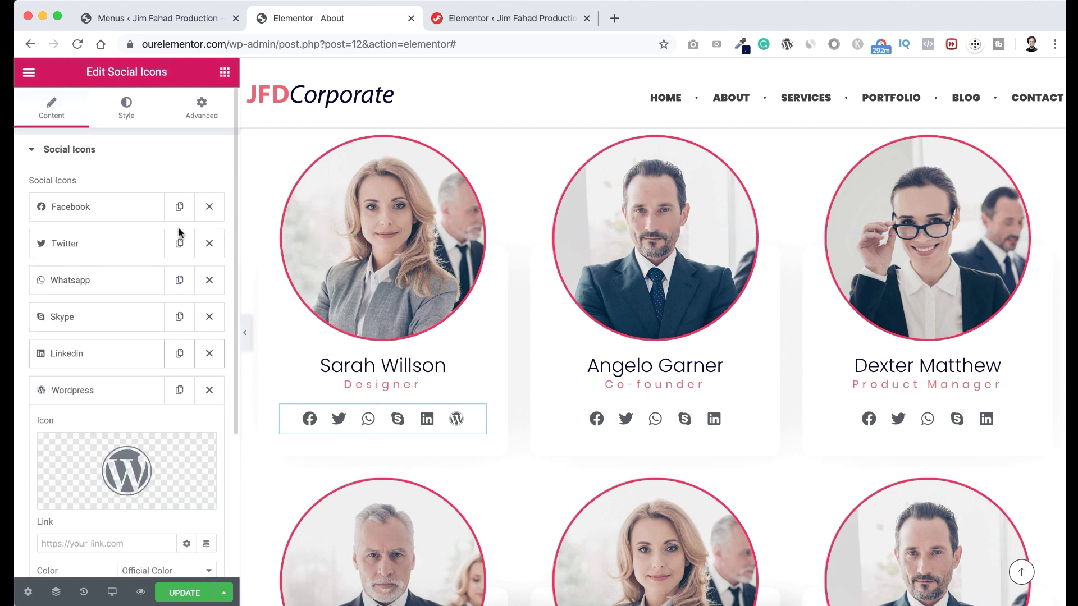
pyautogui.click(225, 73)
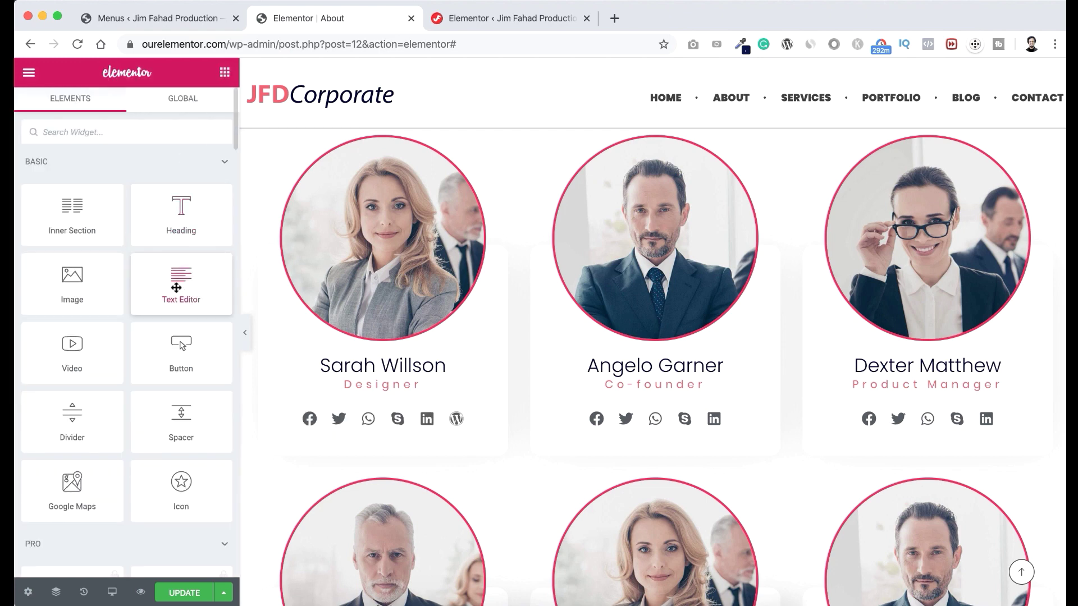
pyautogui.moveTo(177, 288); pyautogui.dragTo(379, 433)
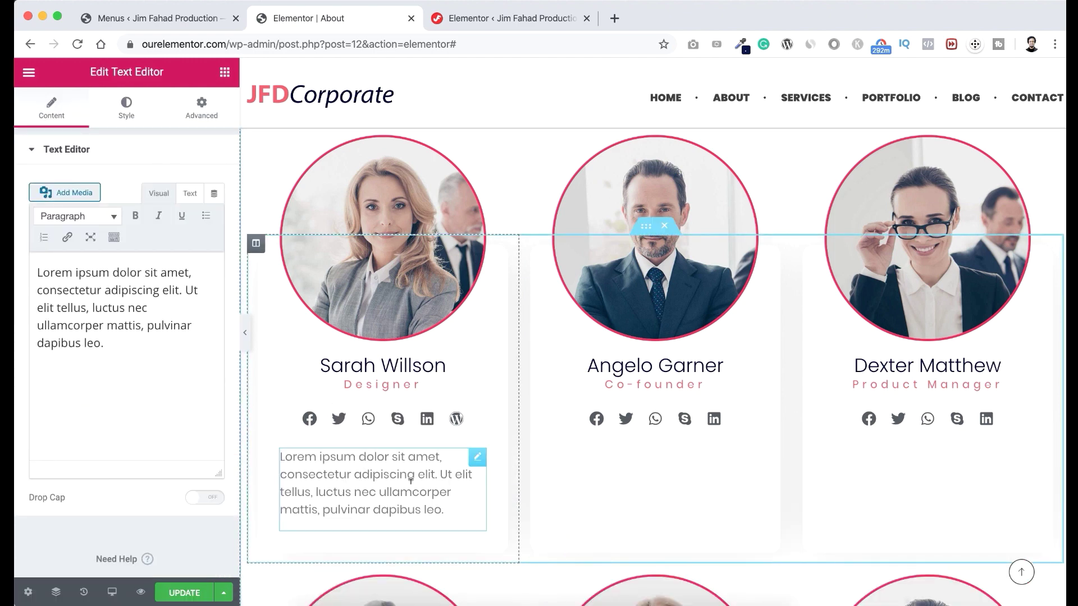
pyautogui.scroll(-1, 410, 480)
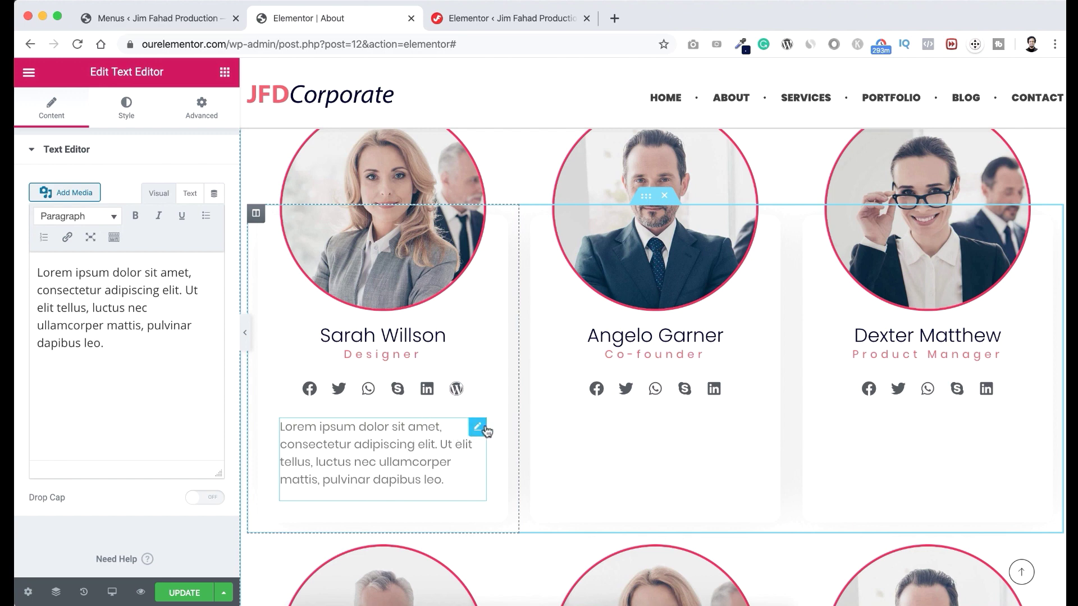
pyautogui.moveTo(478, 427)
pyautogui.mouseDown()
pyautogui.moveTo(466, 386)
pyautogui.moveTo(432, 377)
pyautogui.moveTo(420, 386)
pyautogui.mouseUp()
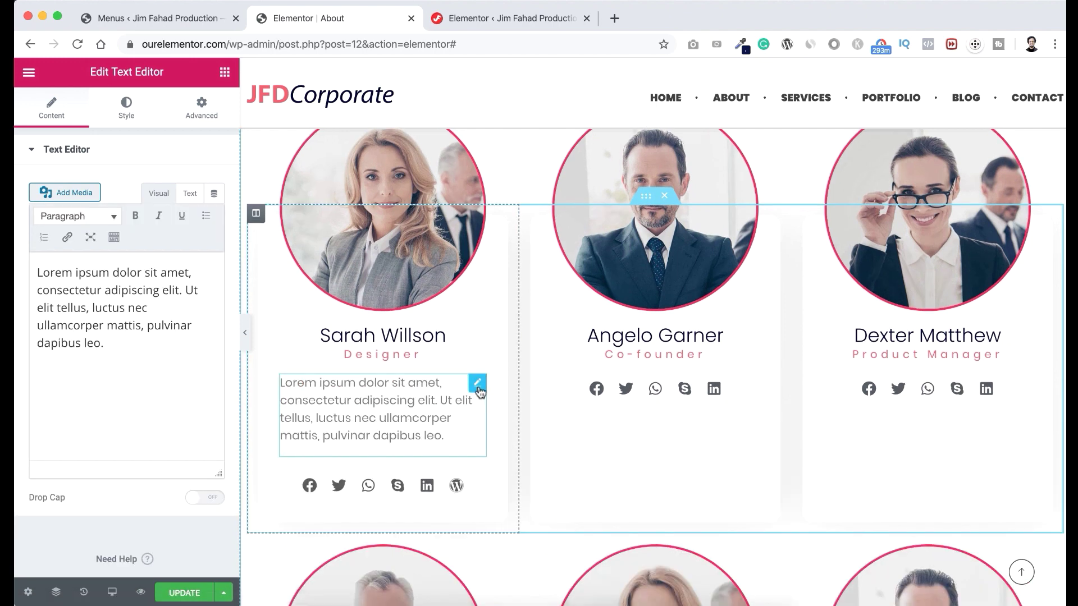
pyautogui.rightClick(478, 386)
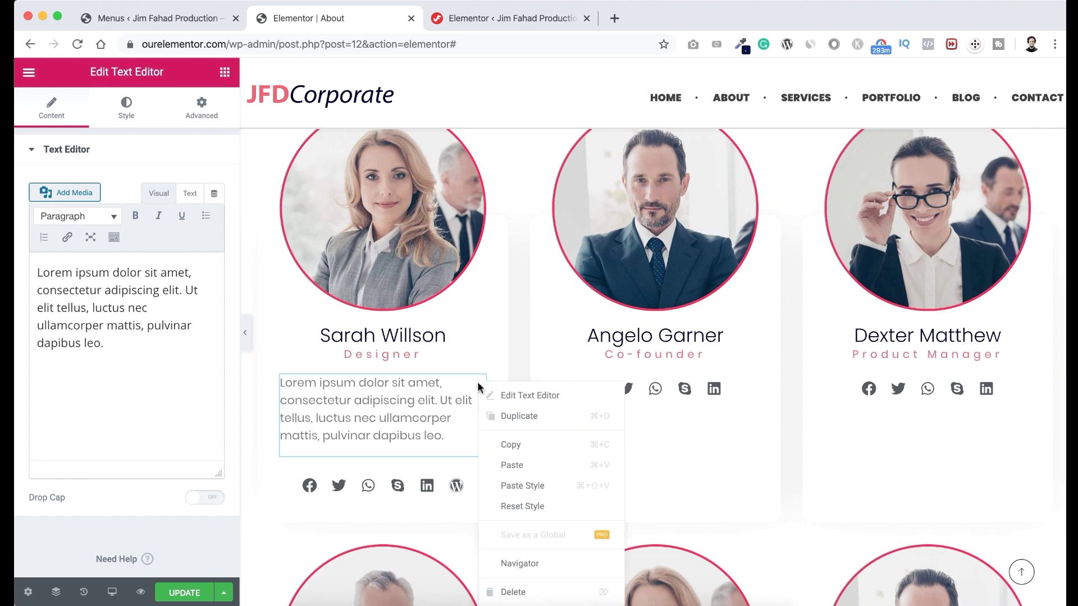
pyautogui.click(508, 592)
pyautogui.scroll(3, 530, 331)
pyautogui.scroll(-5, 530, 331)
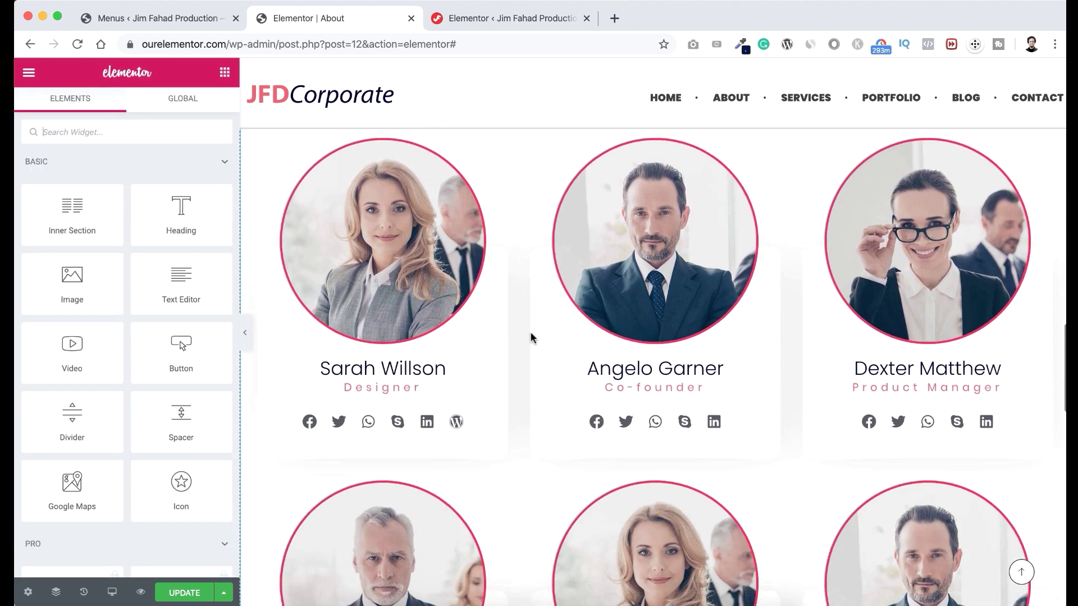
pyautogui.scroll(-4, 530, 331)
pyautogui.scroll(5, 530, 331)
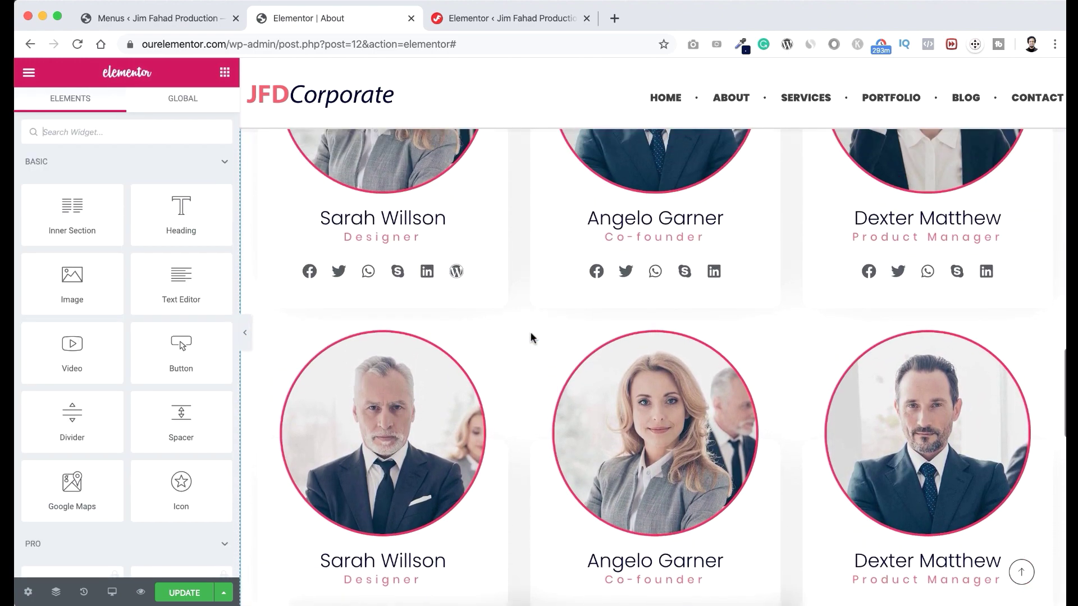
pyautogui.scroll(2, 530, 331)
pyautogui.scroll(-5, 530, 331)
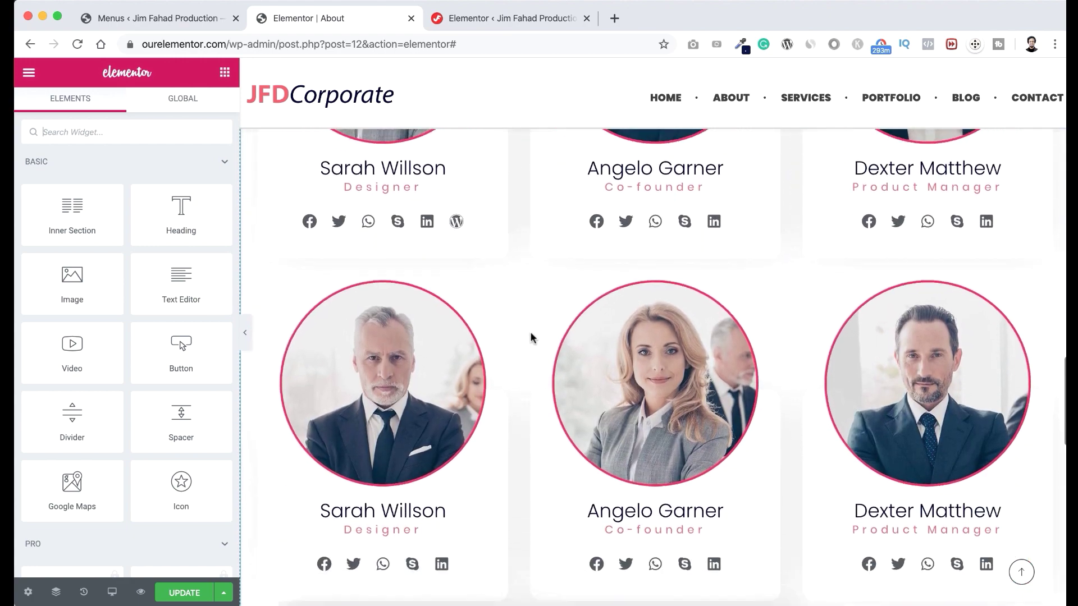
pyautogui.scroll(4, 530, 331)
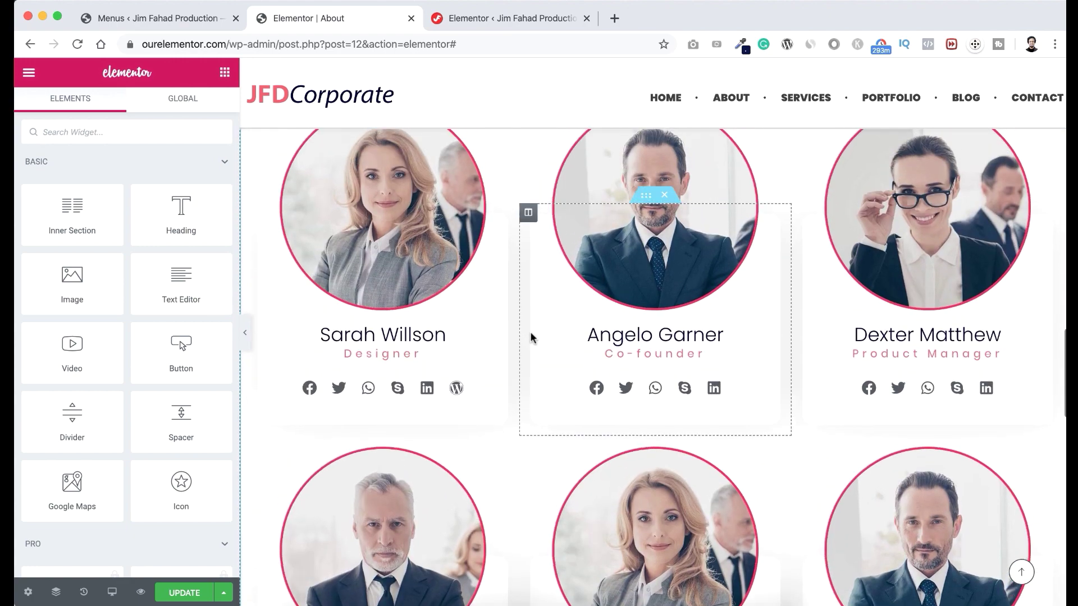
pyautogui.scroll(-5, 531, 333)
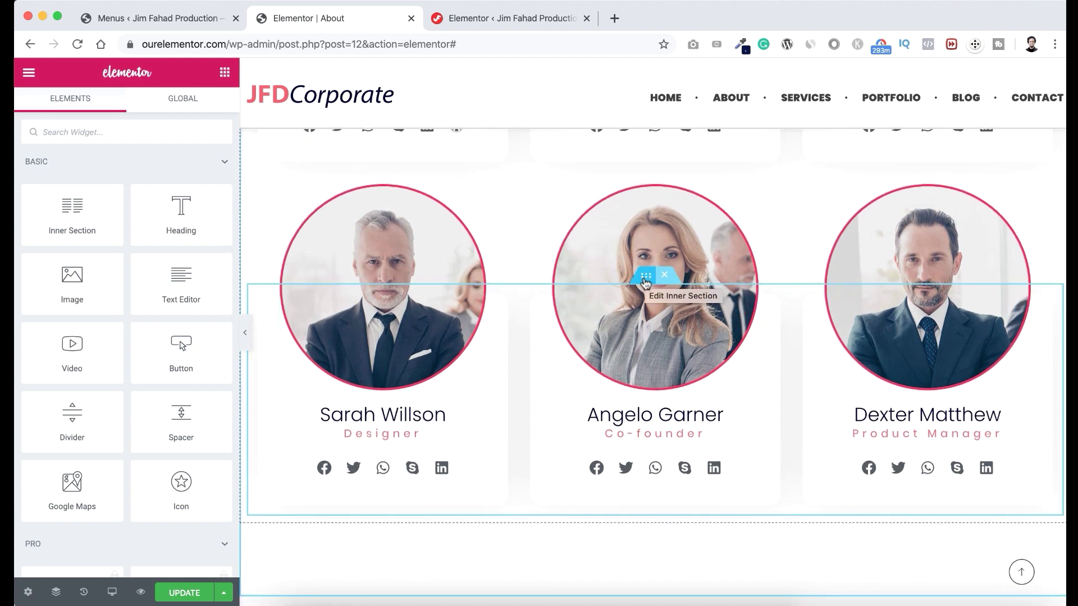
pyautogui.rightClick(645, 281)
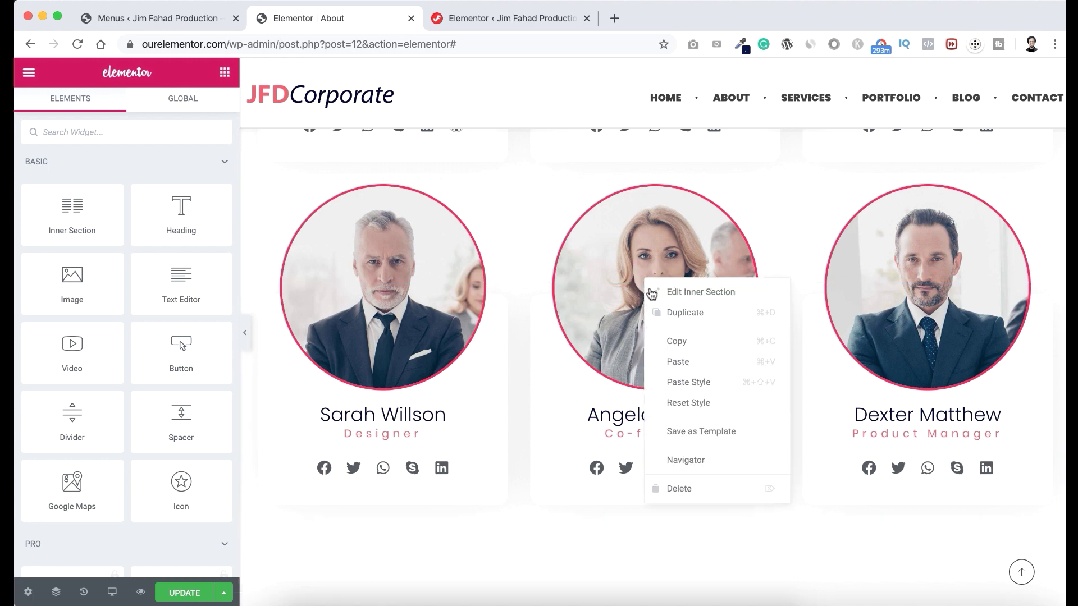
pyautogui.click(683, 318)
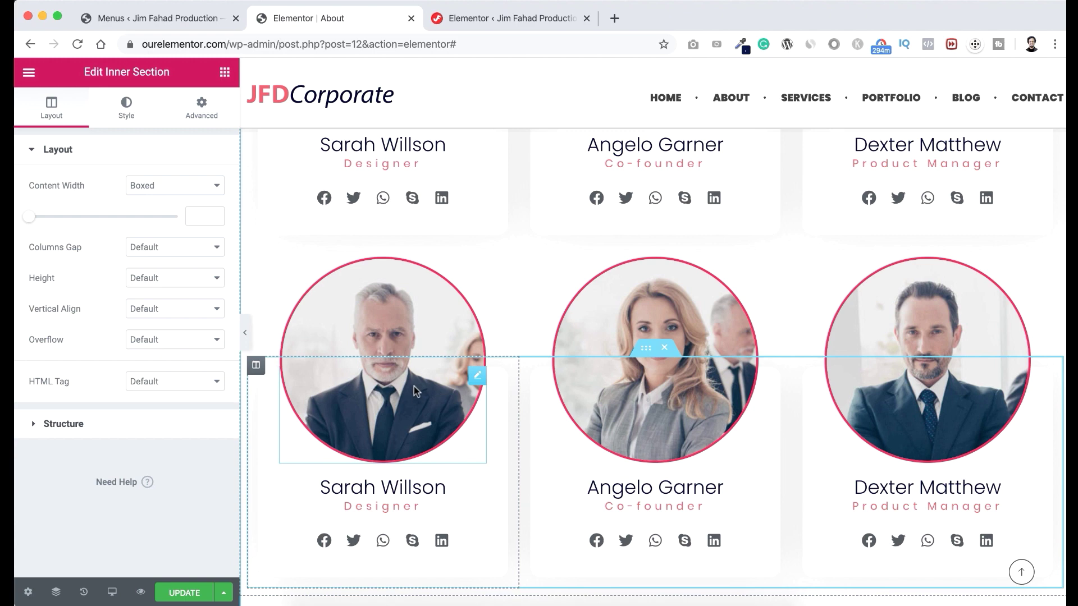
pyautogui.scroll(-2, 413, 386)
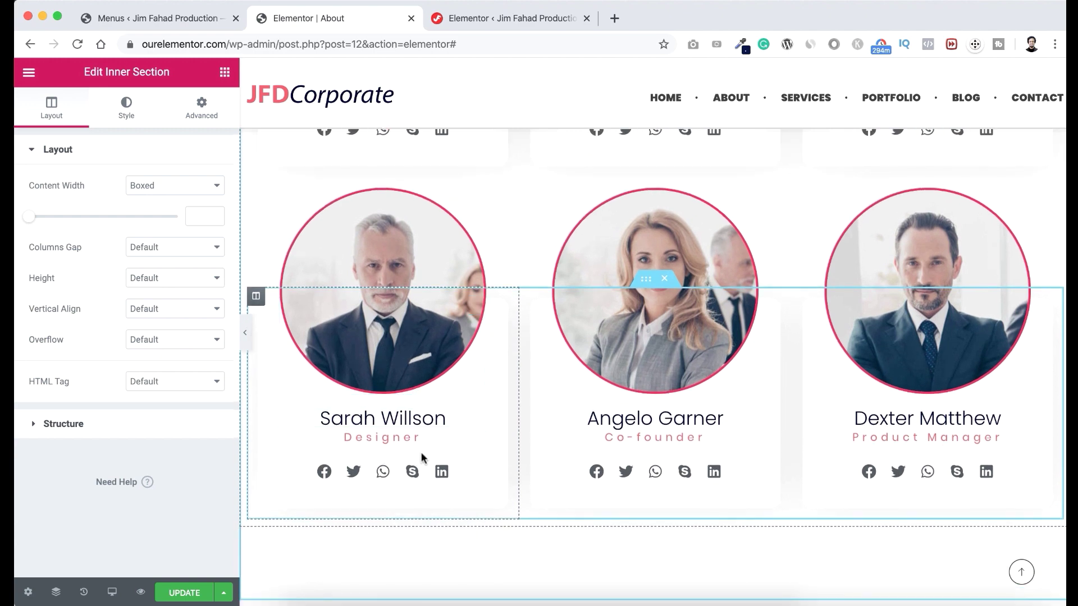
pyautogui.scroll(2, 463, 348)
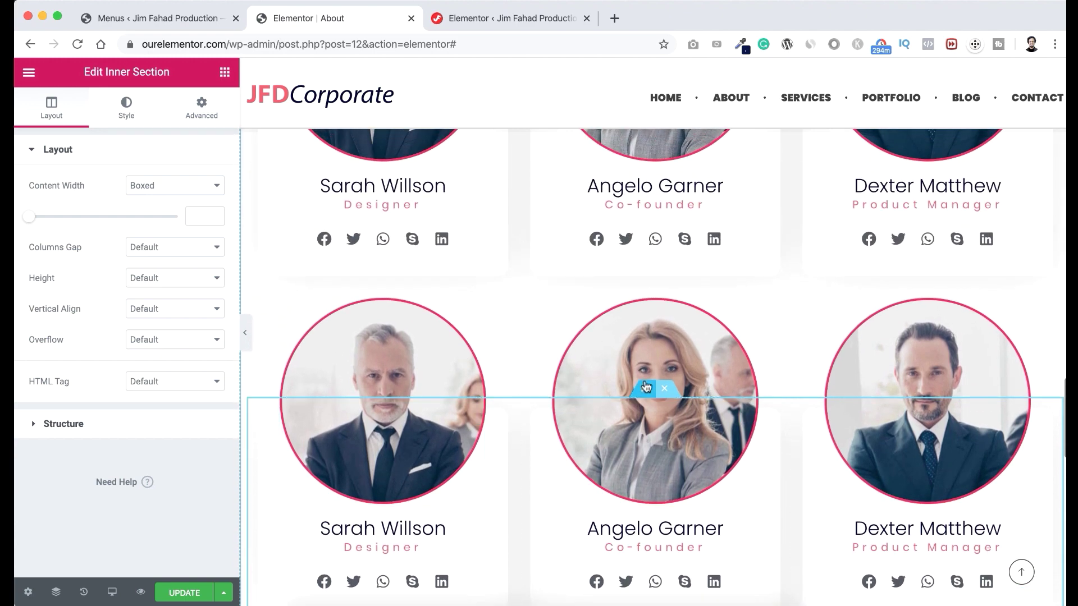
pyautogui.click(667, 389)
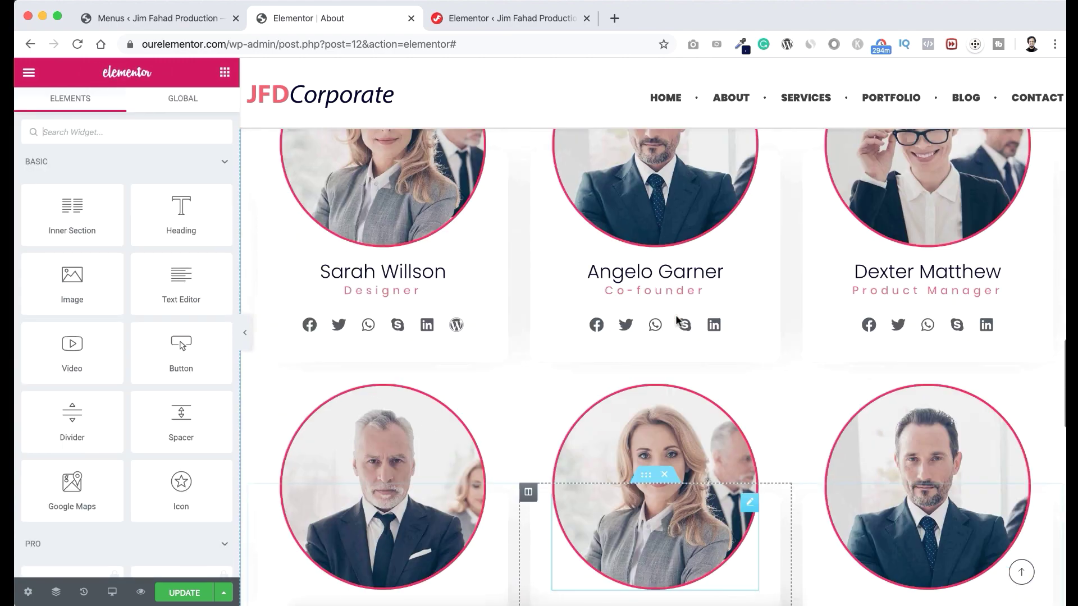
pyautogui.scroll(-8, 675, 316)
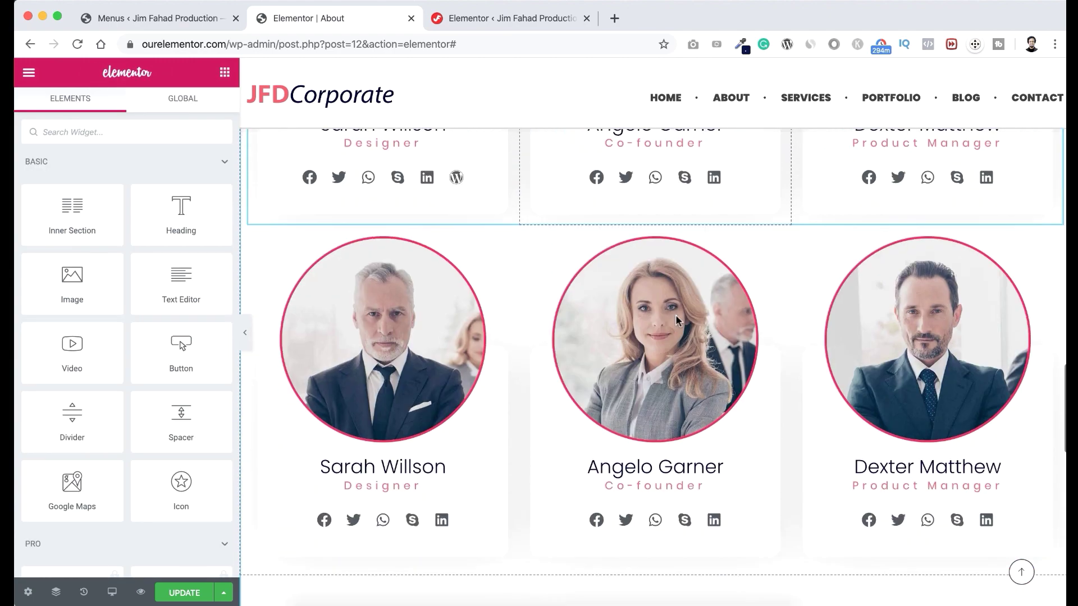
pyautogui.scroll(-3, 676, 319)
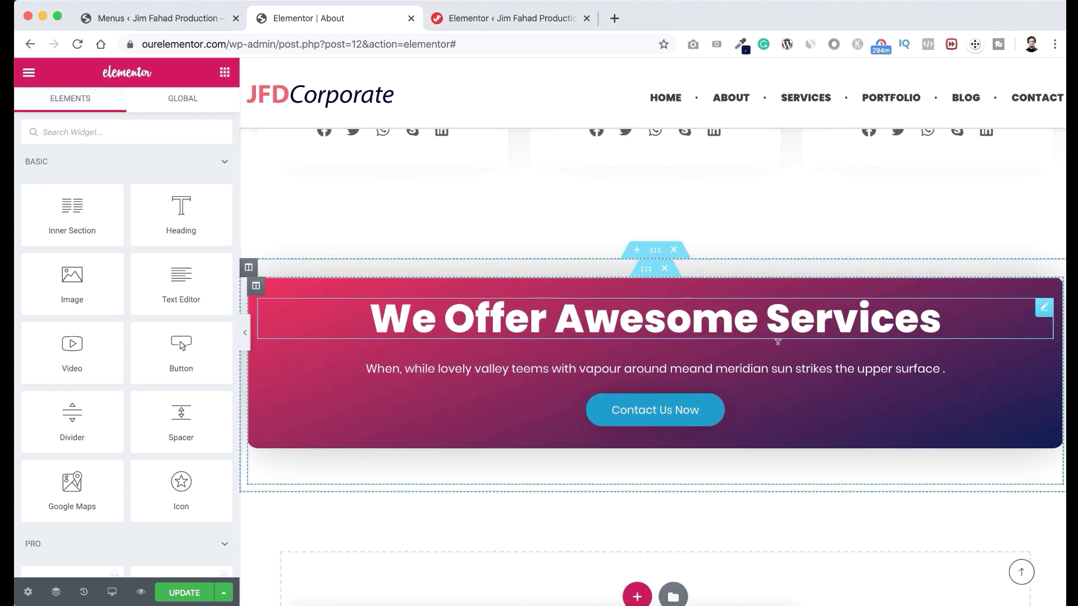
# Step: Select the We Offer Awesome Services heading, its subtitle and the Contact Us Now button in turn
pyautogui.scroll(-1, 778, 341)
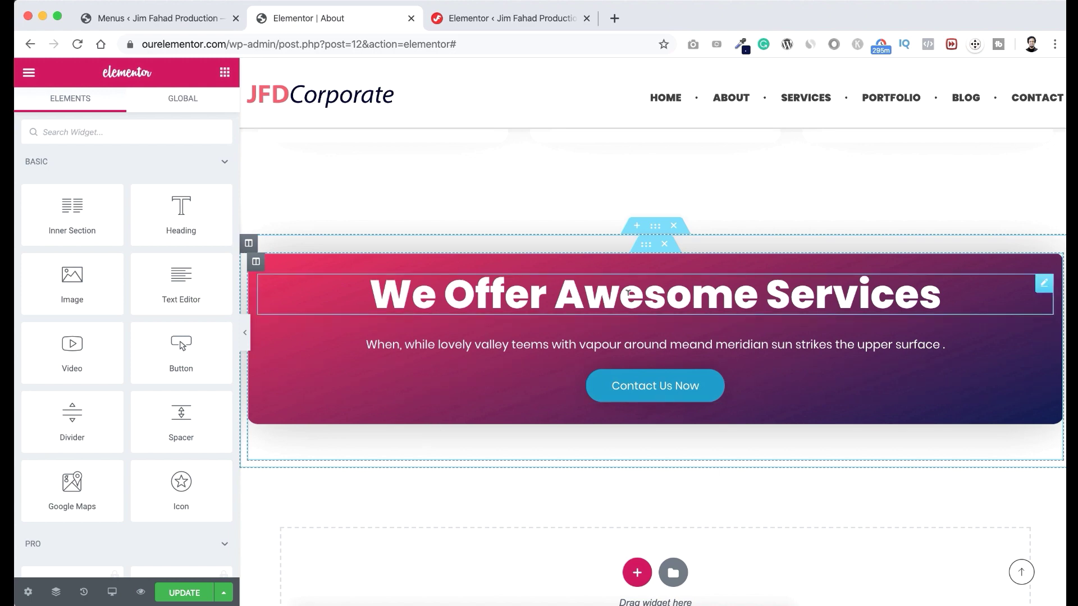
pyautogui.scroll(-1, 618, 289)
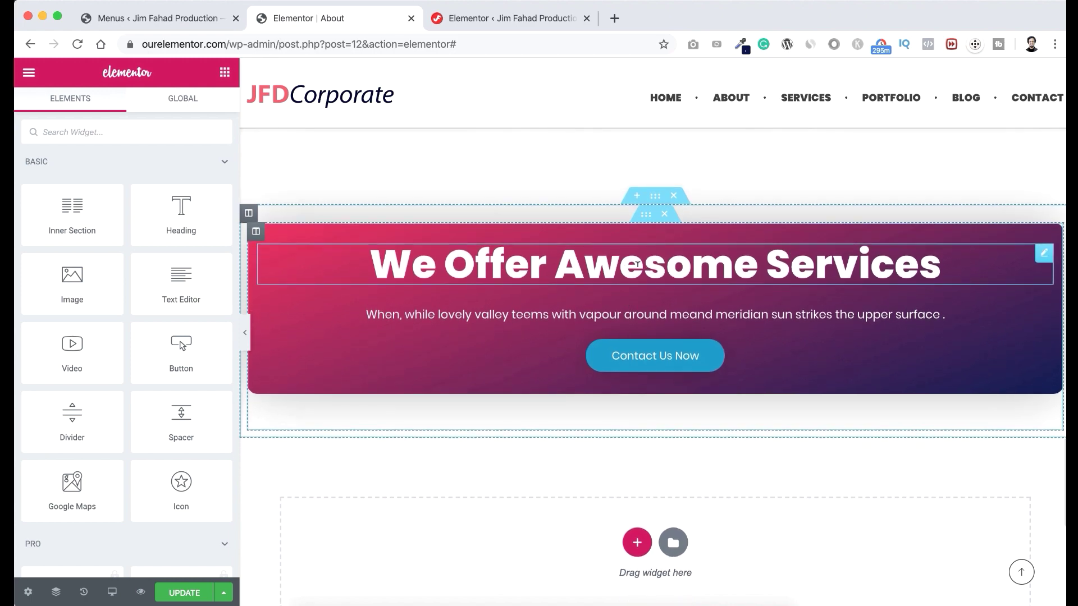
pyautogui.click(627, 261)
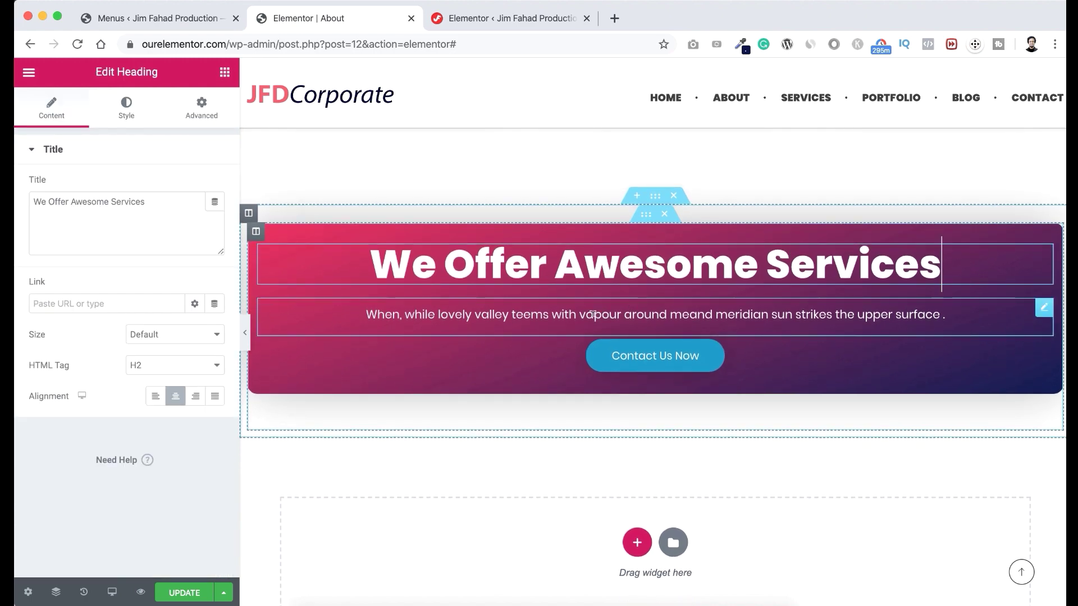
pyautogui.click(638, 316)
pyautogui.click(638, 362)
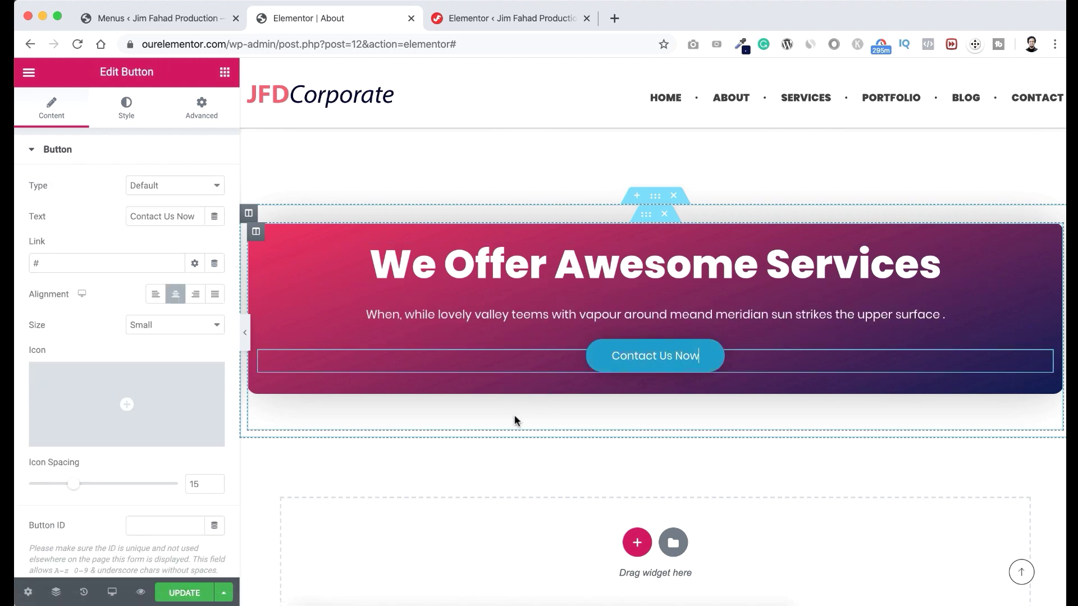
# Step: Show the column-structure choices for a new section beneath the services banner
pyautogui.scroll(-1, 524, 437)
pyautogui.scroll(-10, 524, 439)
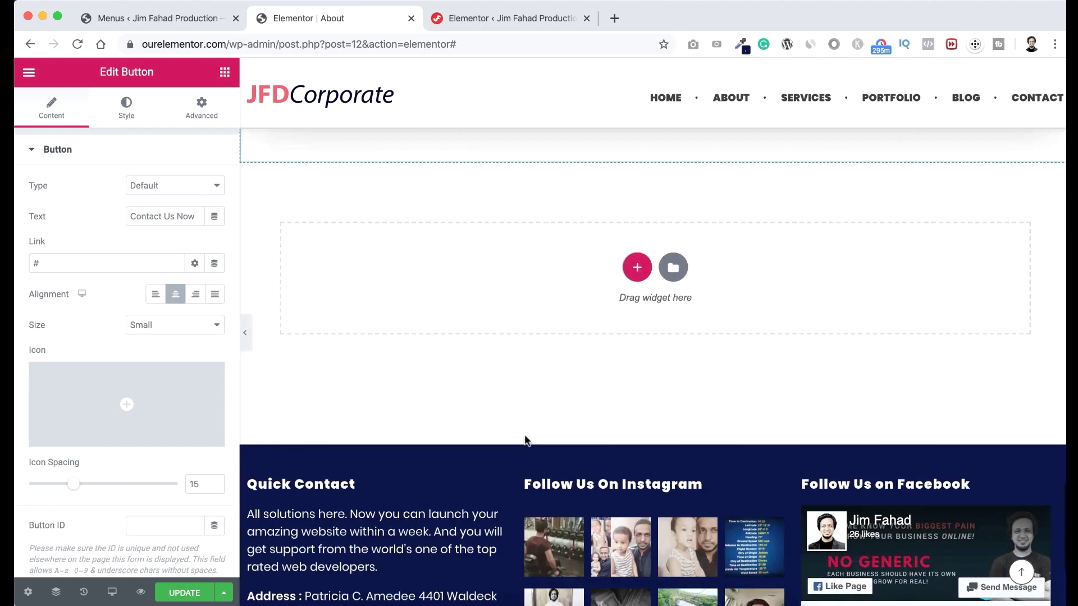
pyautogui.scroll(7, 524, 439)
pyautogui.scroll(-3, 524, 440)
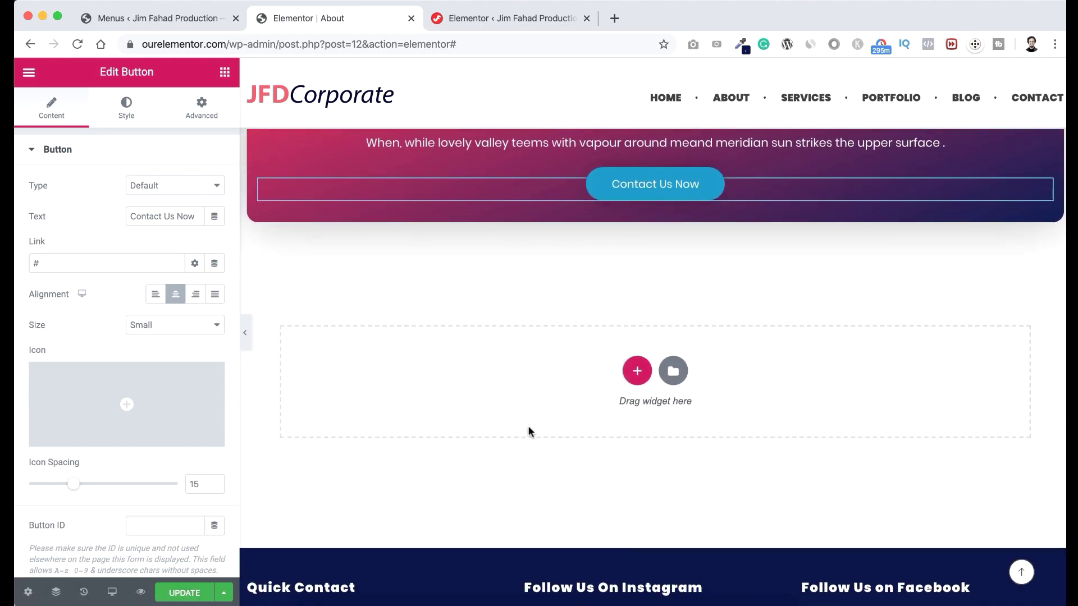
pyautogui.click(637, 370)
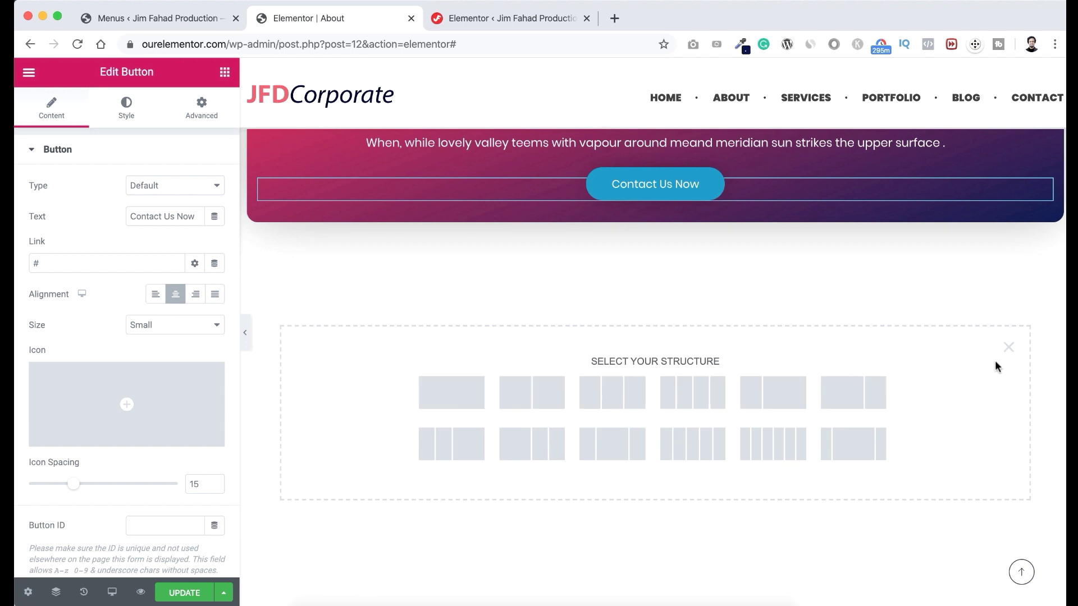
# Step: Dismiss the column-structure picker without choosing a layout
pyautogui.click(1008, 348)
pyautogui.scroll(4, 889, 340)
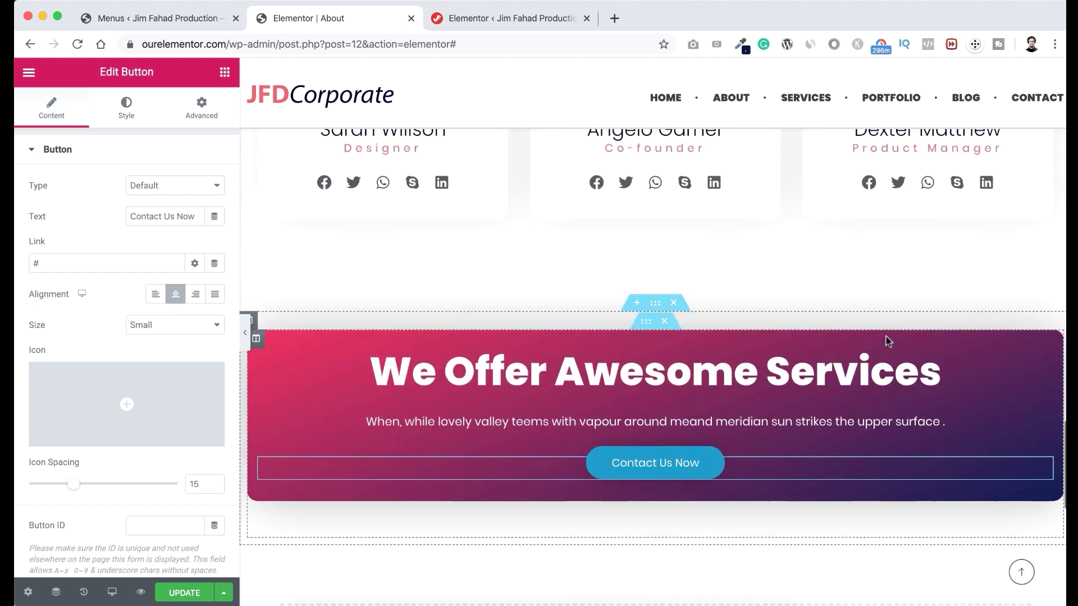
pyautogui.scroll(-2, 889, 340)
pyautogui.scroll(-1, 859, 414)
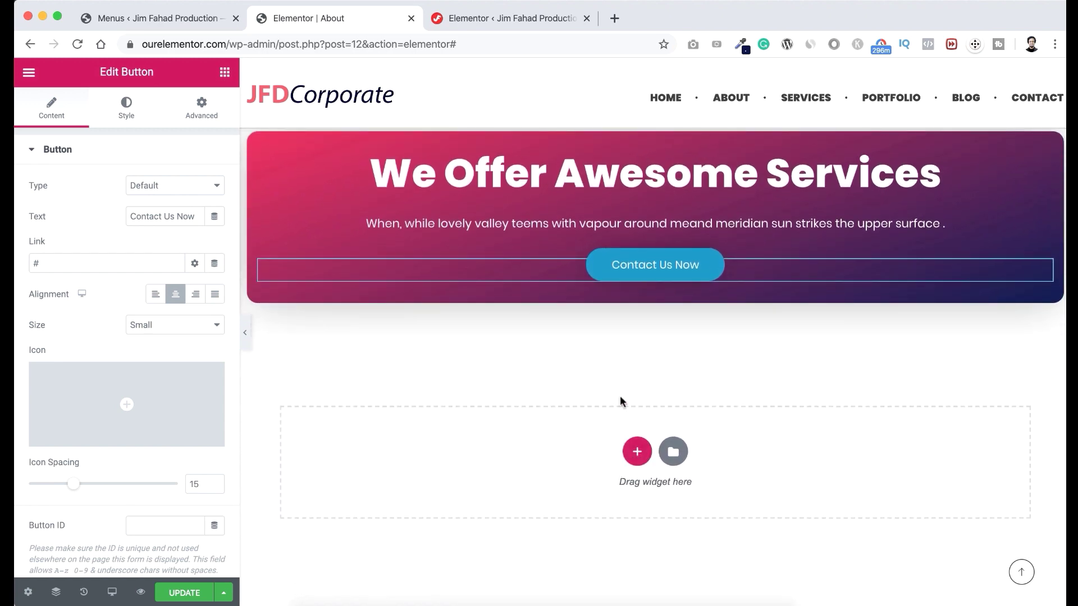
pyautogui.scroll(5, 640, 350)
pyautogui.scroll(8, 640, 351)
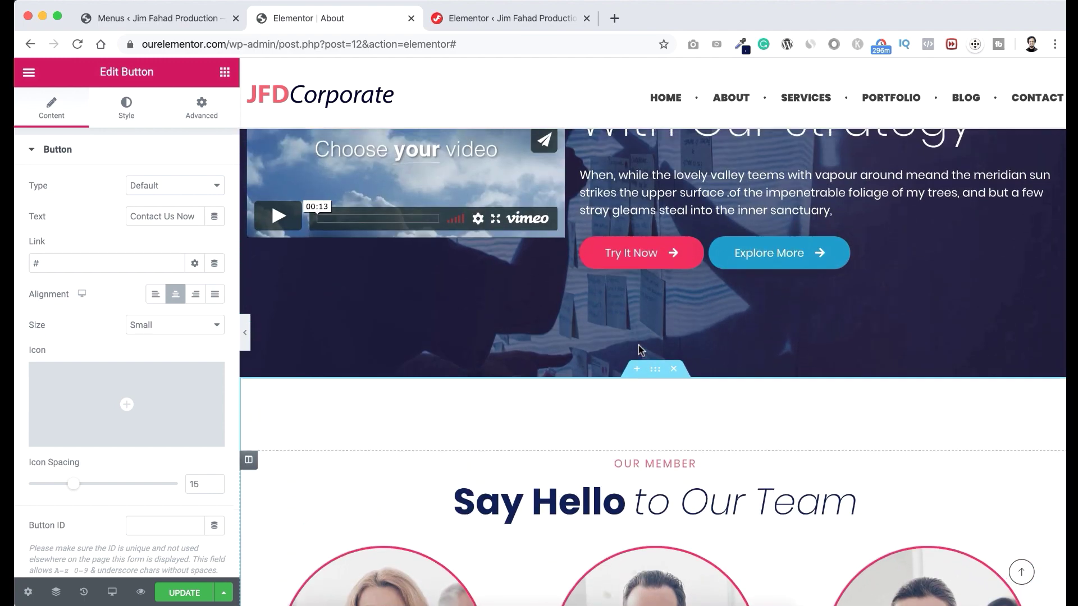
pyautogui.scroll(1, 640, 349)
pyautogui.scroll(-2, 640, 349)
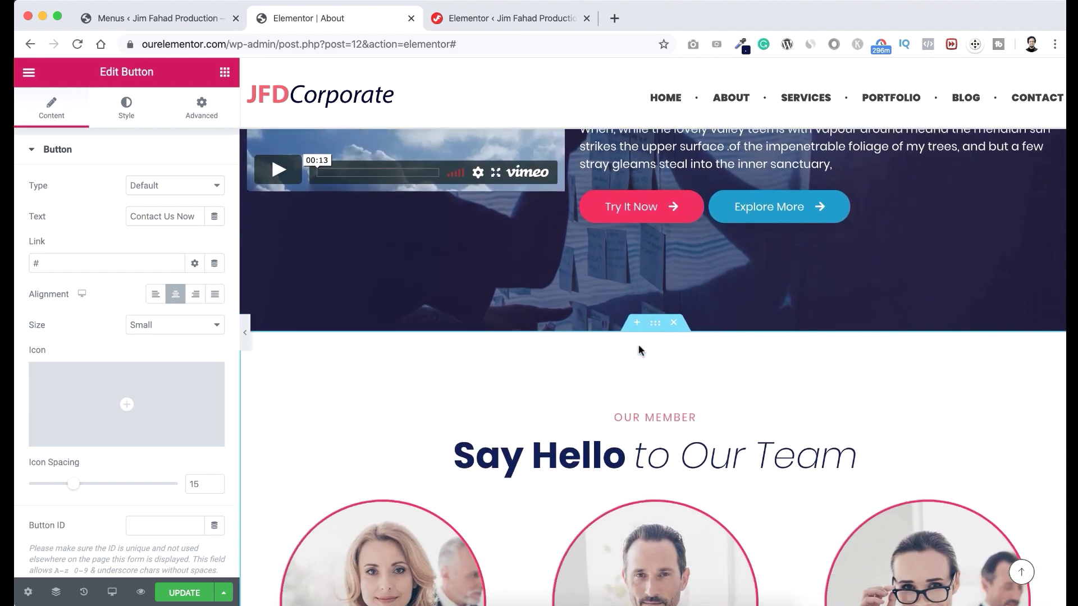
pyautogui.scroll(5, 639, 350)
pyautogui.scroll(-2, 638, 345)
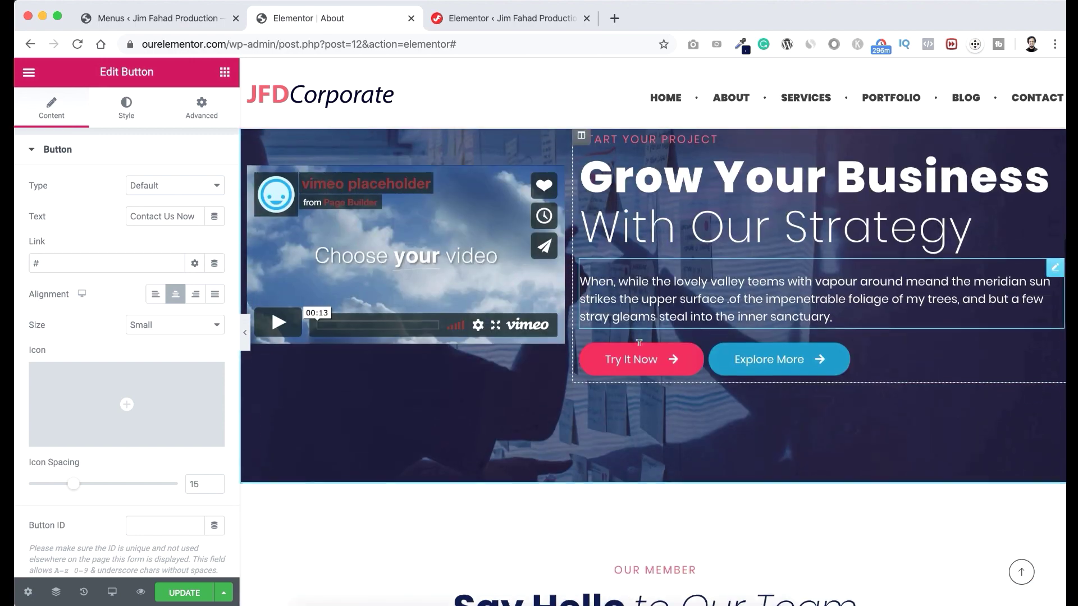
pyautogui.scroll(-1, 639, 342)
pyautogui.scroll(-3, 682, 423)
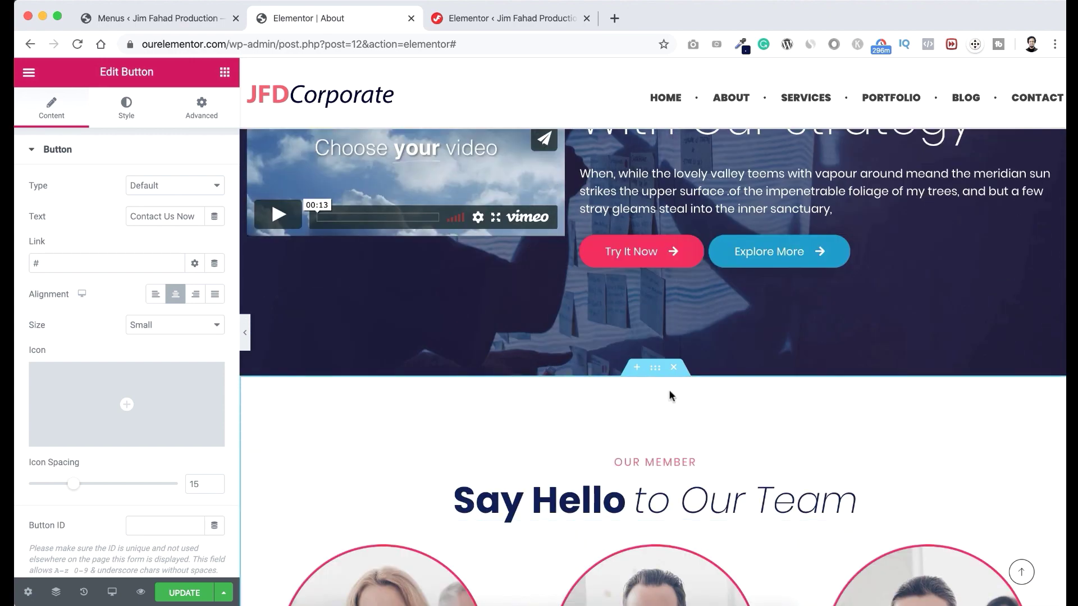
# Step: Add an empty section below the video section, then remove it again
pyautogui.click(637, 369)
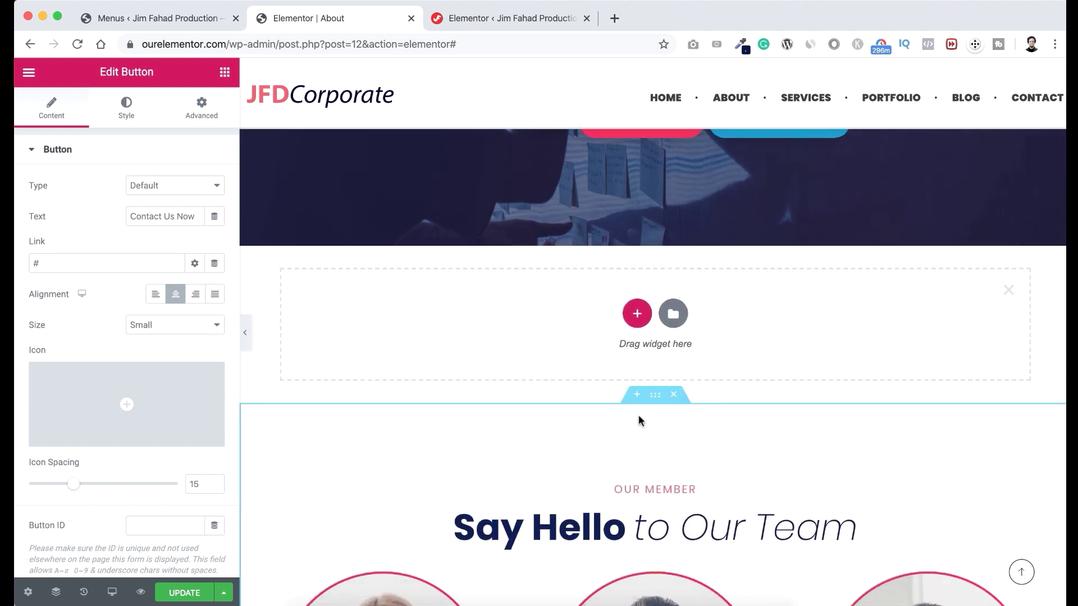
pyautogui.click(638, 319)
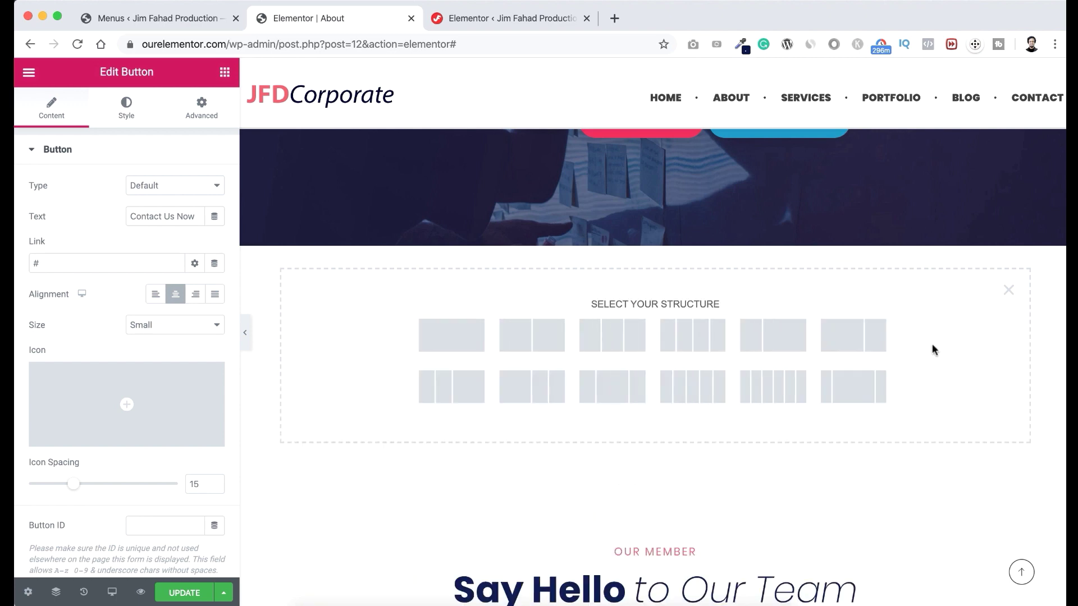
pyautogui.click(1009, 292)
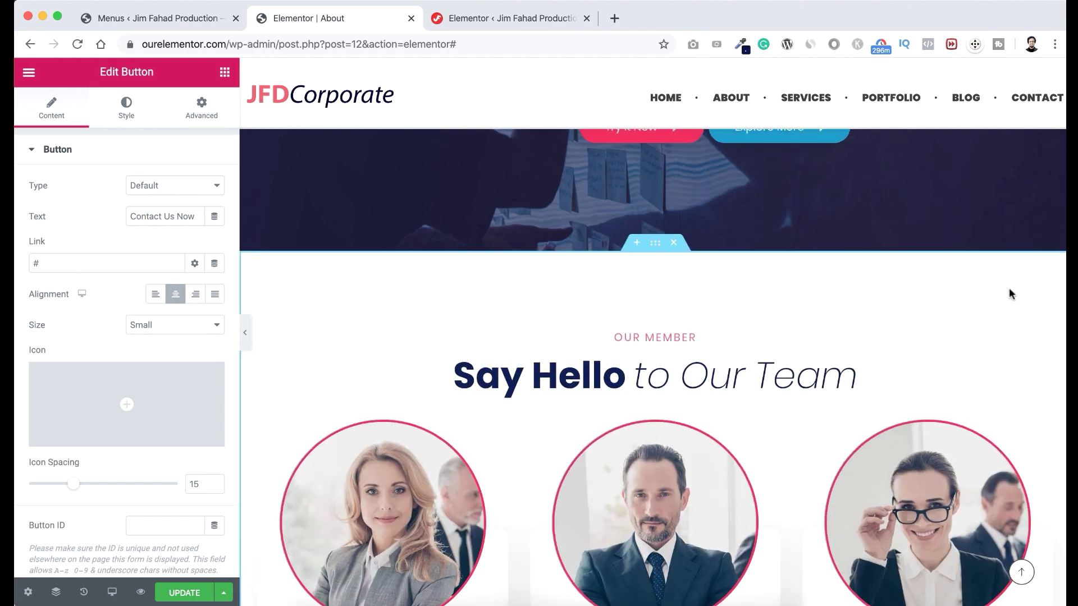
# Step: Save the About page changes with UPDATE
pyautogui.scroll(10, 1009, 291)
pyautogui.scroll(5, 1009, 287)
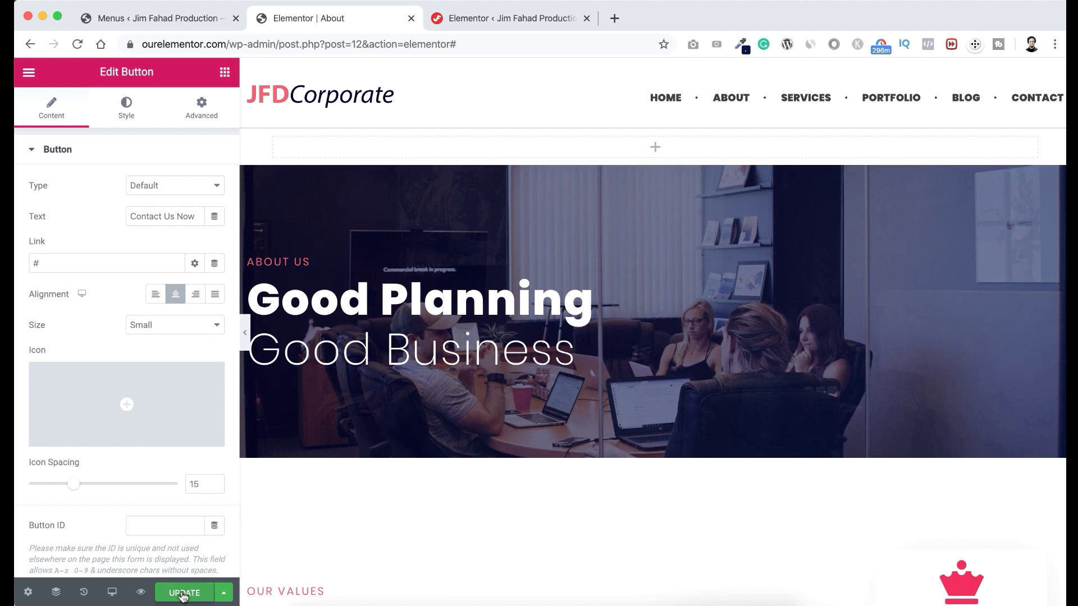
pyautogui.click(183, 594)
pyautogui.scroll(-8, 634, 492)
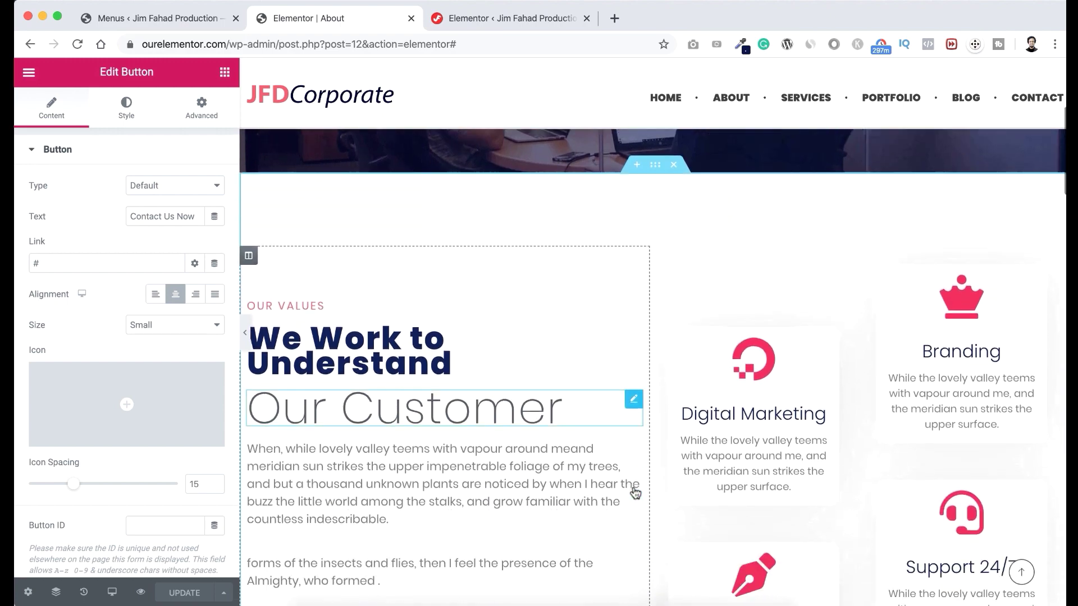
pyautogui.scroll(-2, 632, 486)
pyautogui.scroll(10, 632, 487)
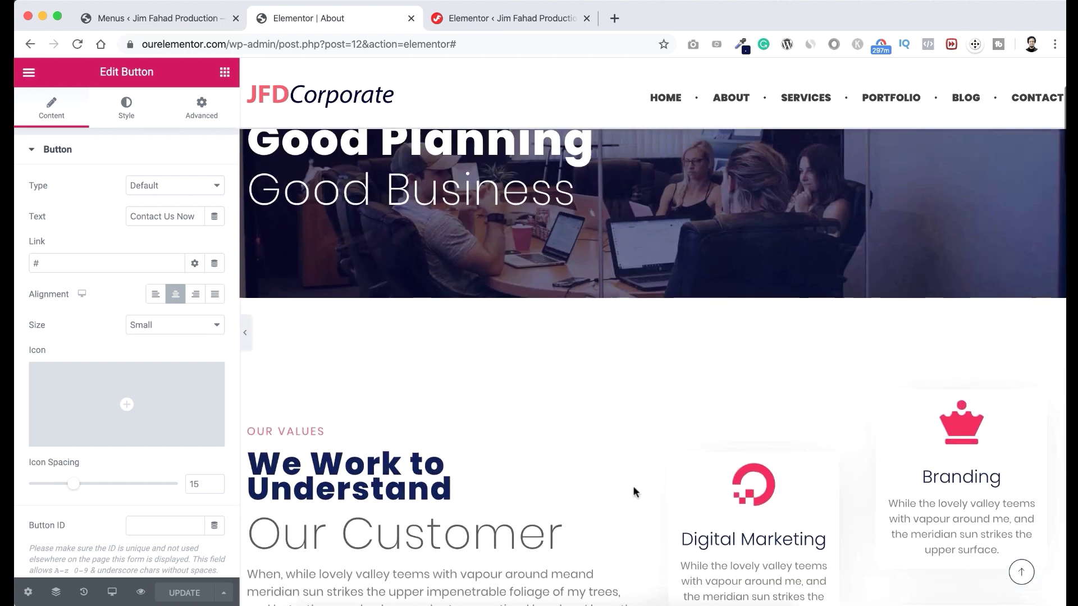
pyautogui.click(29, 72)
# Step: Exit to the dashboard and open the Services page in Elementor from All Pages
pyautogui.click(116, 484)
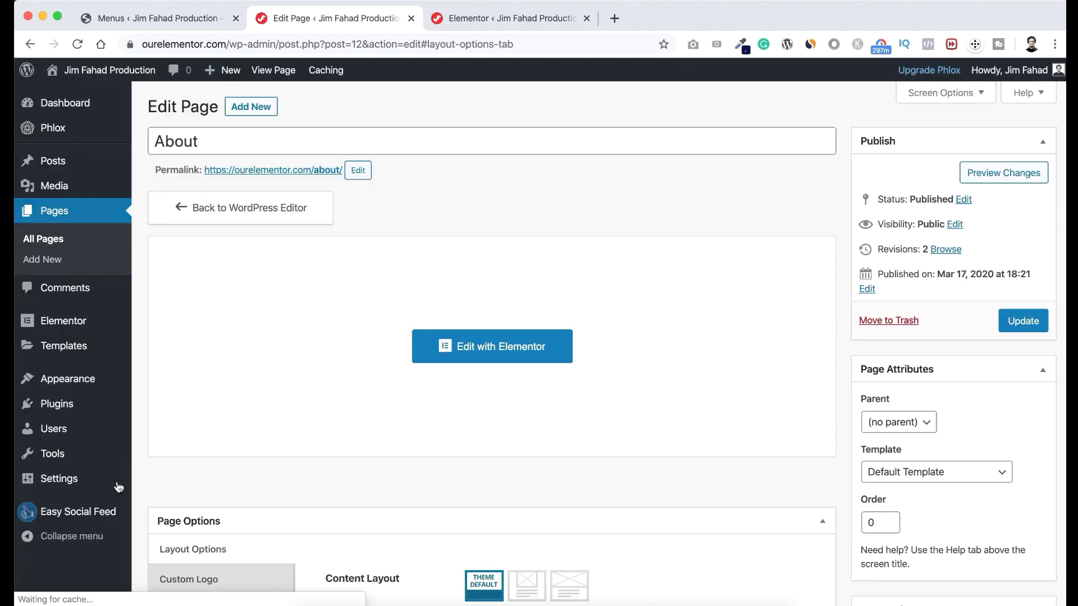
pyautogui.click(55, 243)
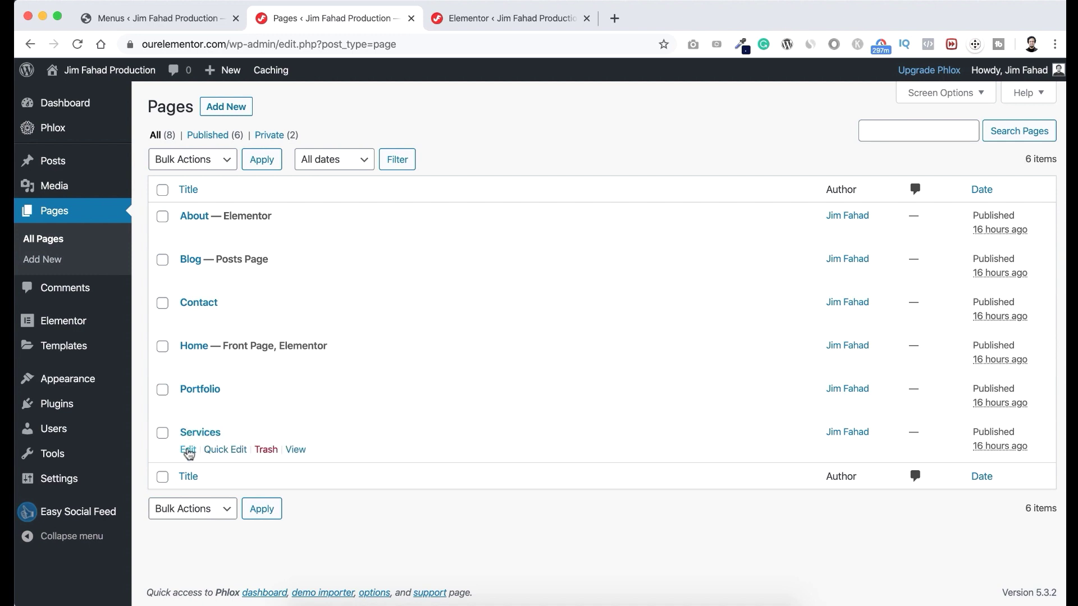
pyautogui.click(188, 450)
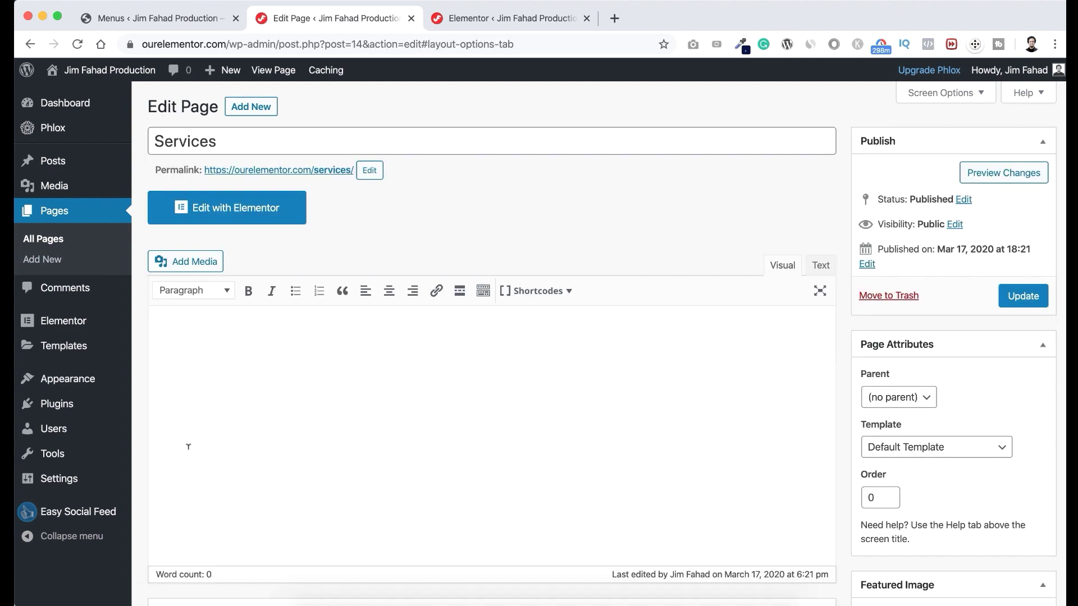
pyautogui.click(258, 210)
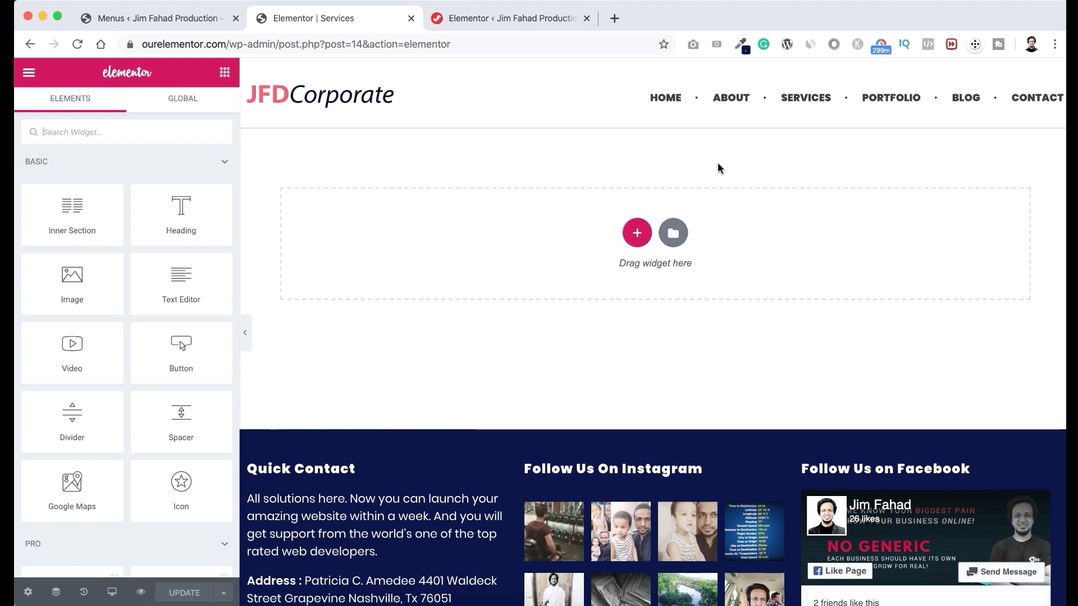
# Step: Import JFD-Corporate-SERVICES.json from the TEMPLATES folder into My Templates and insert it on the page
pyautogui.click(674, 233)
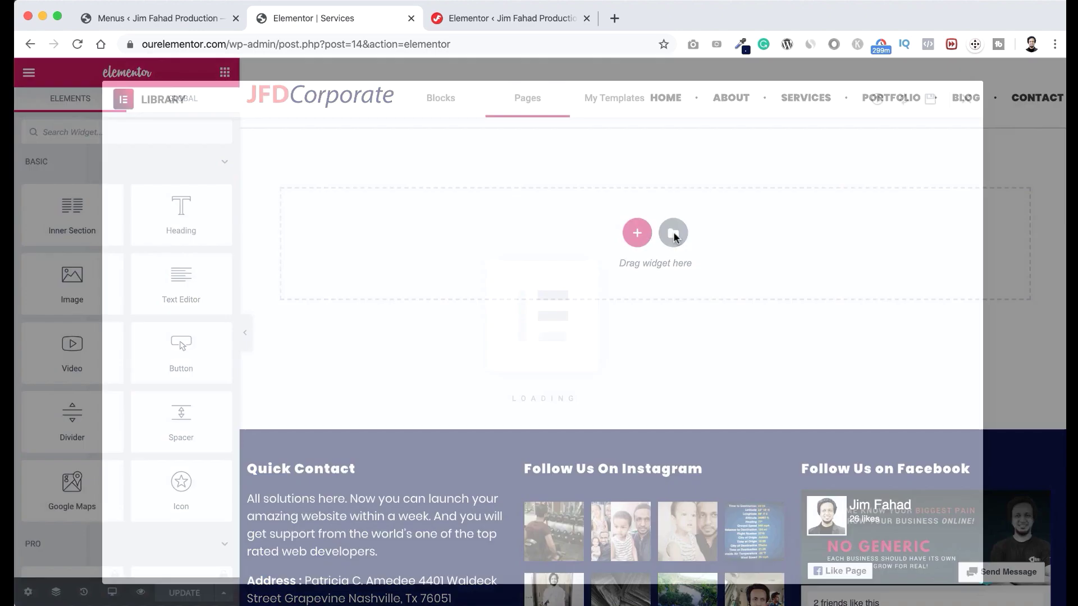
pyautogui.click(624, 109)
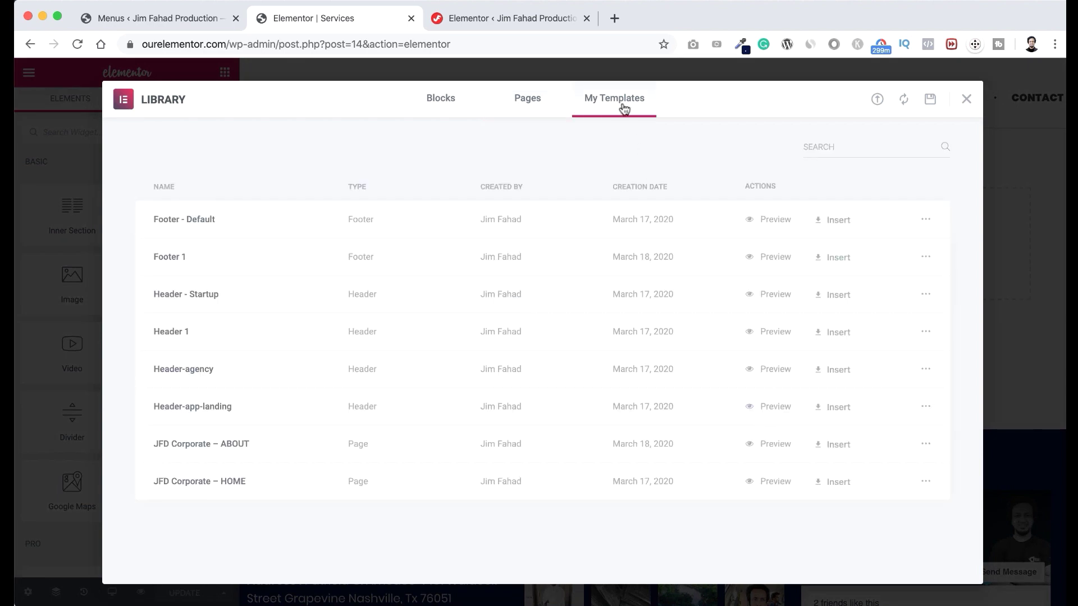
pyautogui.click(877, 101)
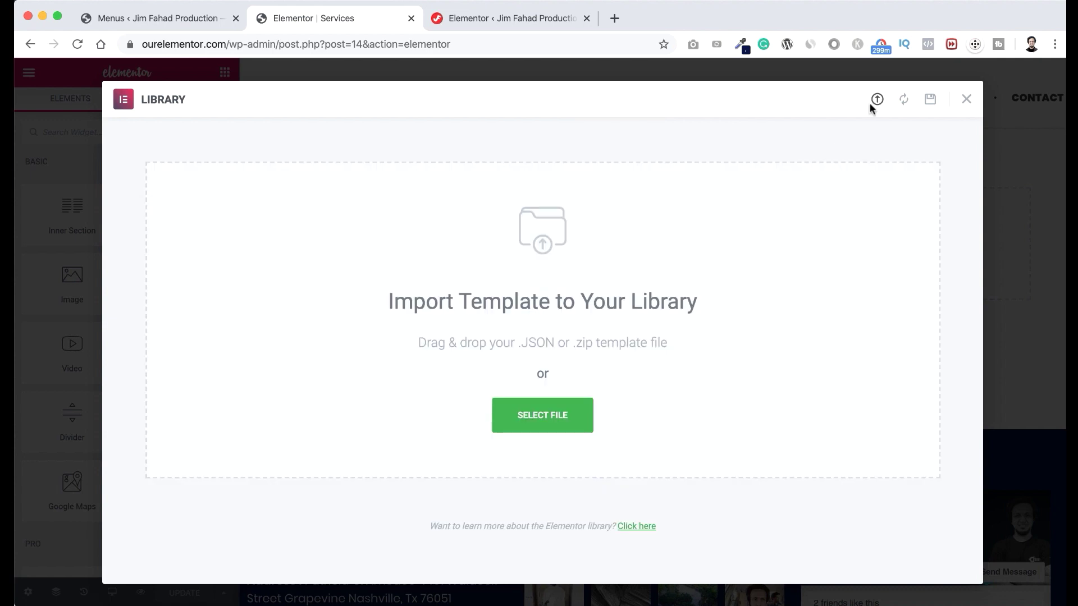
pyautogui.click(548, 421)
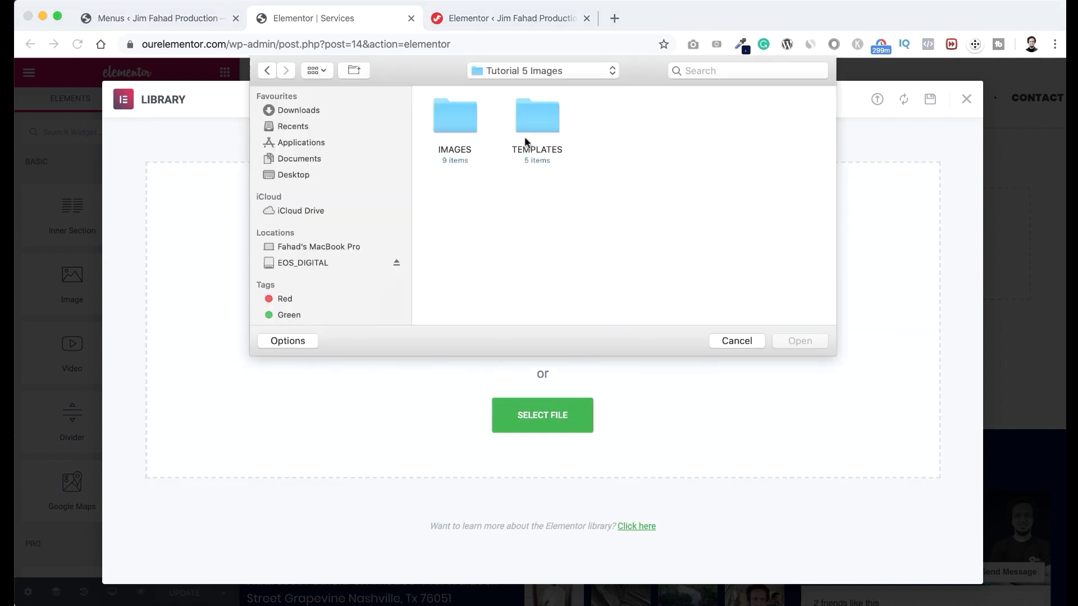
pyautogui.doubleClick(536, 120)
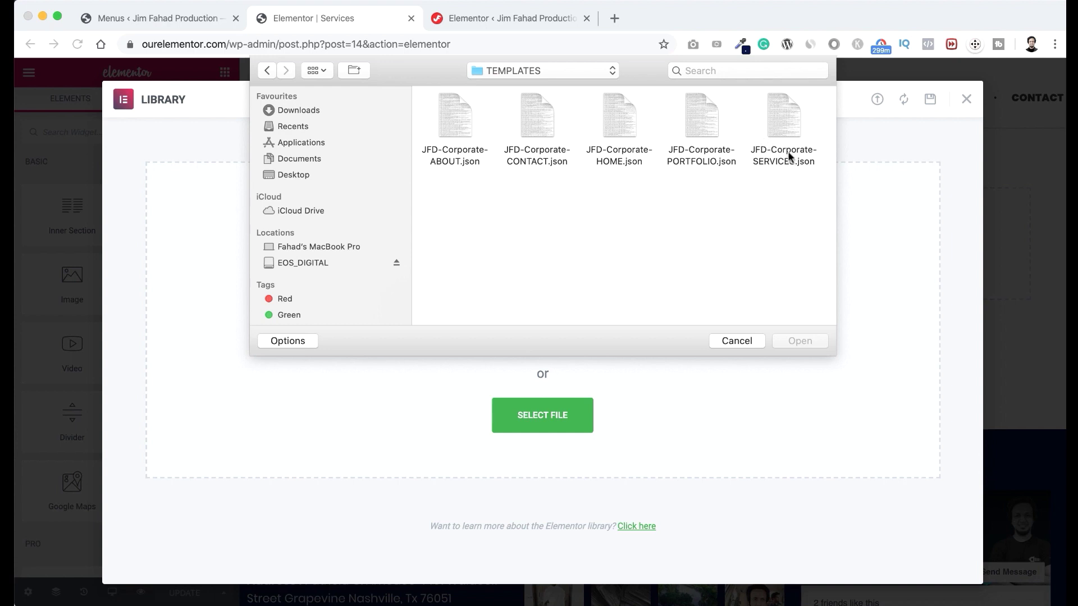
pyautogui.click(784, 119)
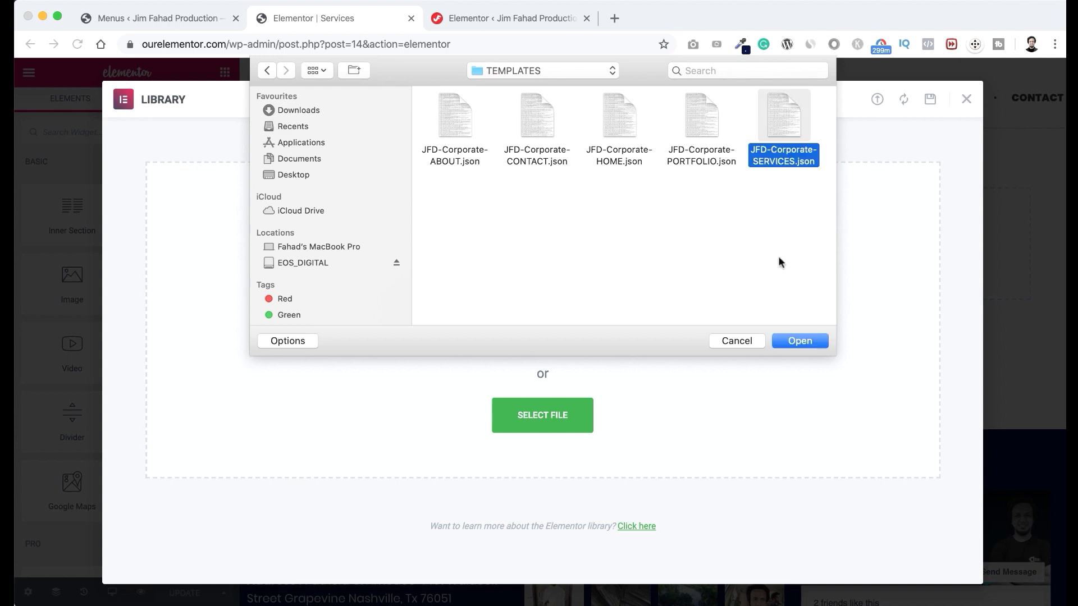
pyautogui.click(800, 342)
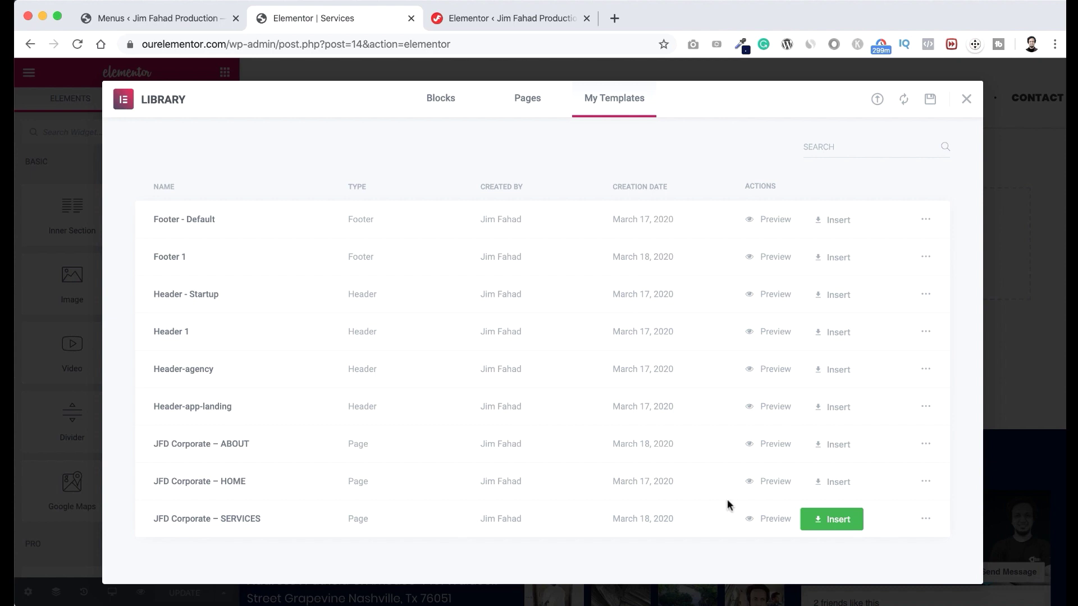
pyautogui.click(830, 520)
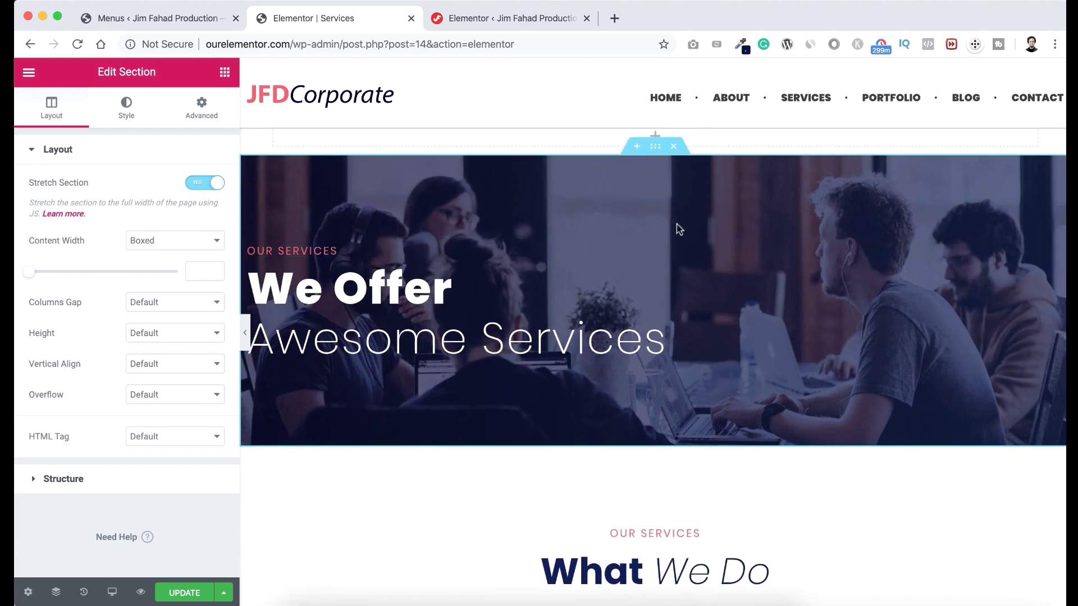
# Step: Return the panel to the widget list and scroll down to the $40, $60 and $80 pricing cards
pyautogui.scroll(-1, 648, 207)
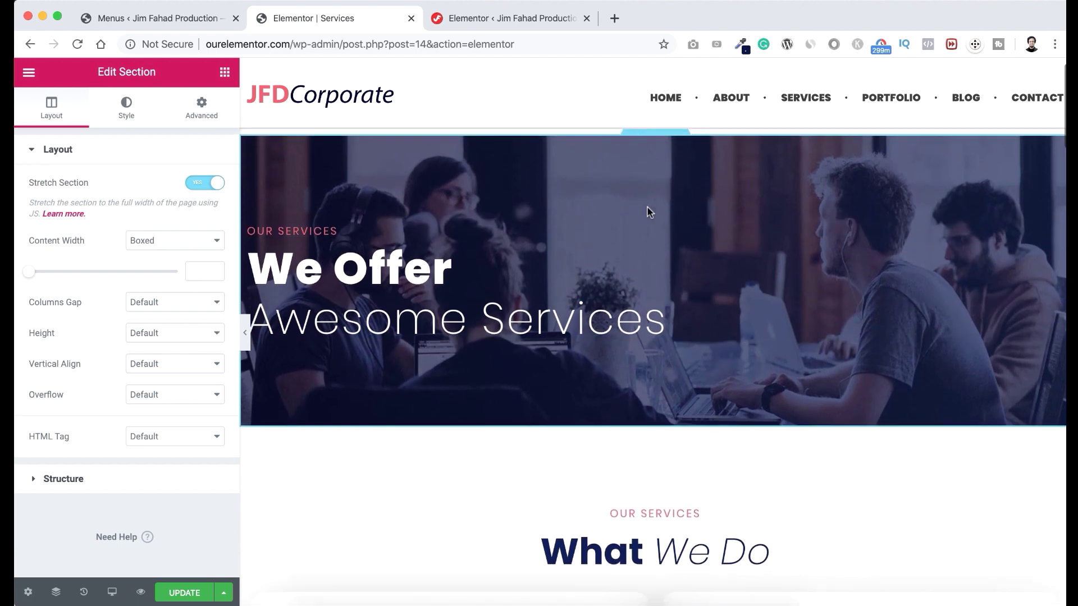
pyautogui.scroll(-1, 397, 275)
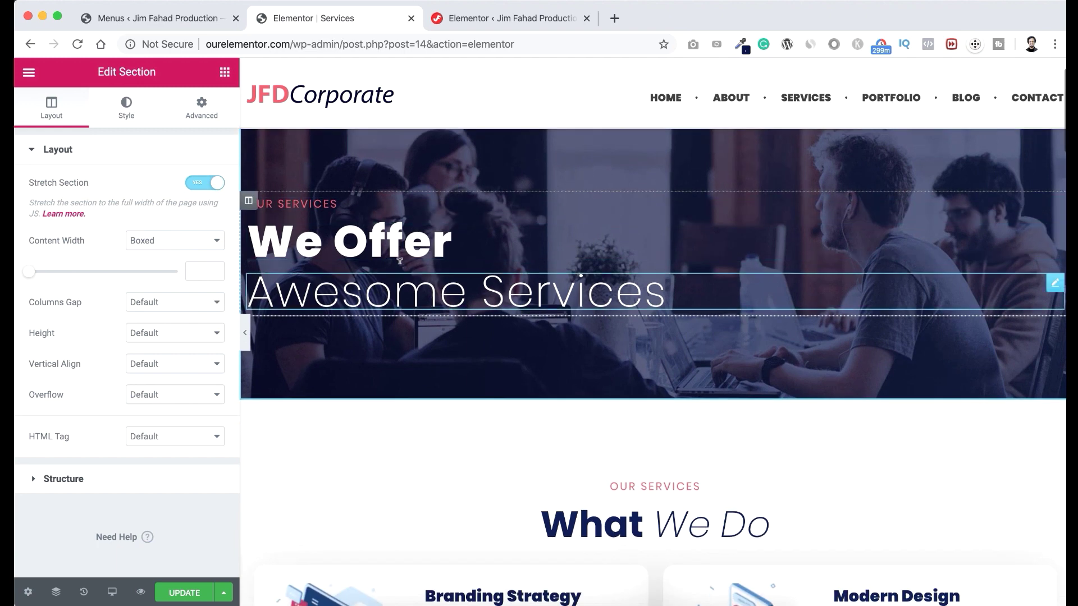
pyautogui.scroll(-1, 454, 280)
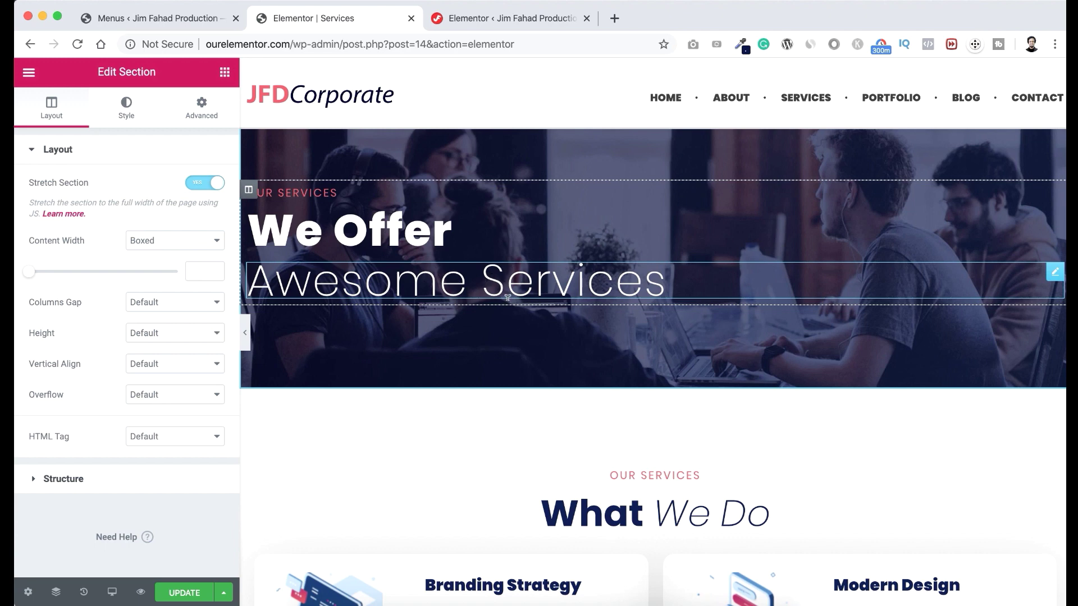
pyautogui.click(225, 74)
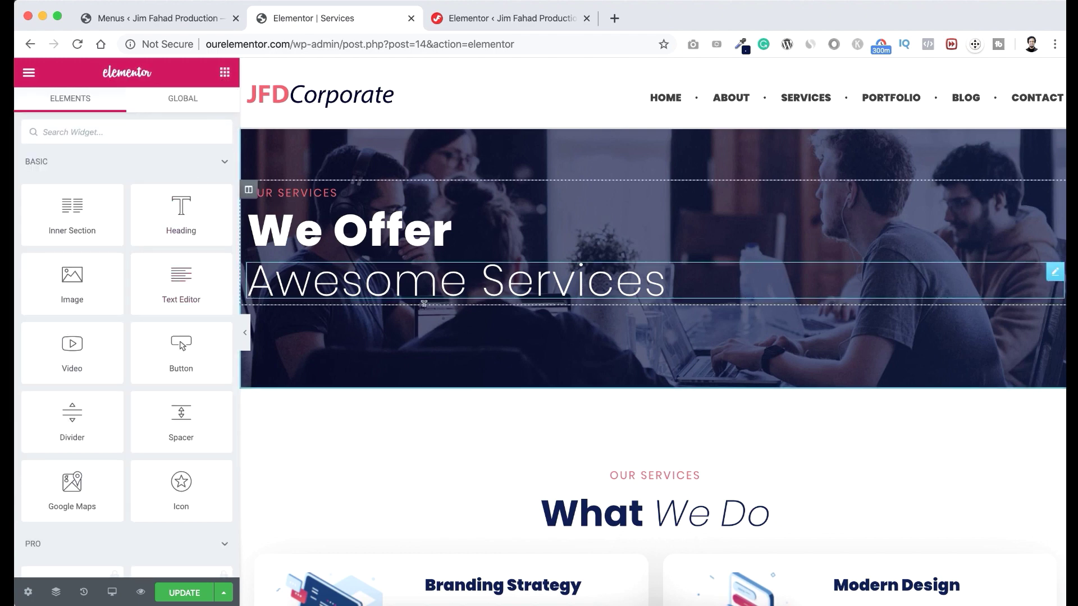
pyautogui.scroll(-5, 505, 436)
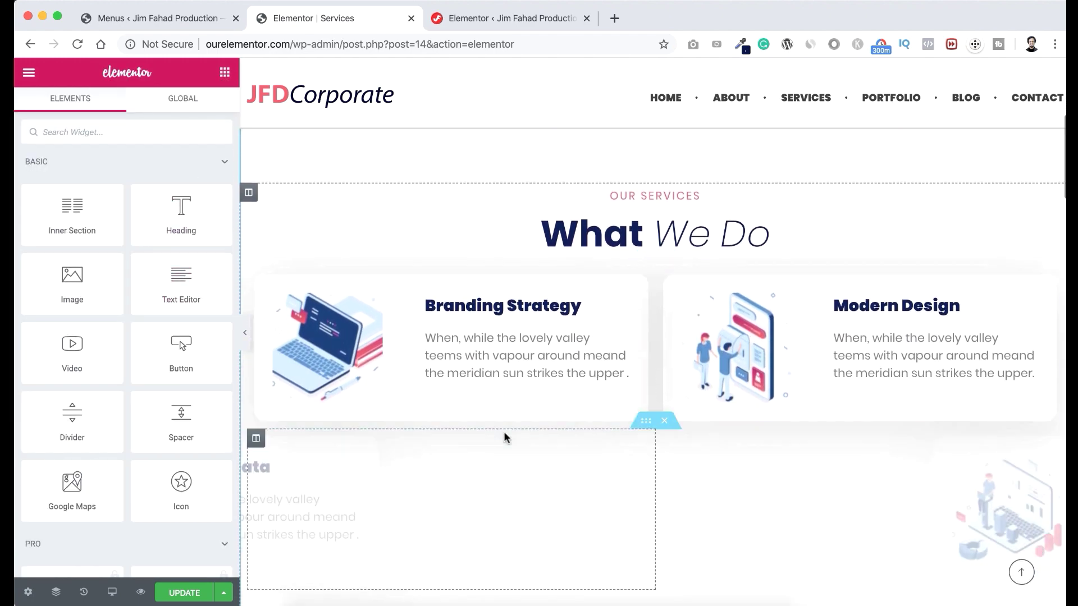
pyautogui.scroll(-2, 503, 431)
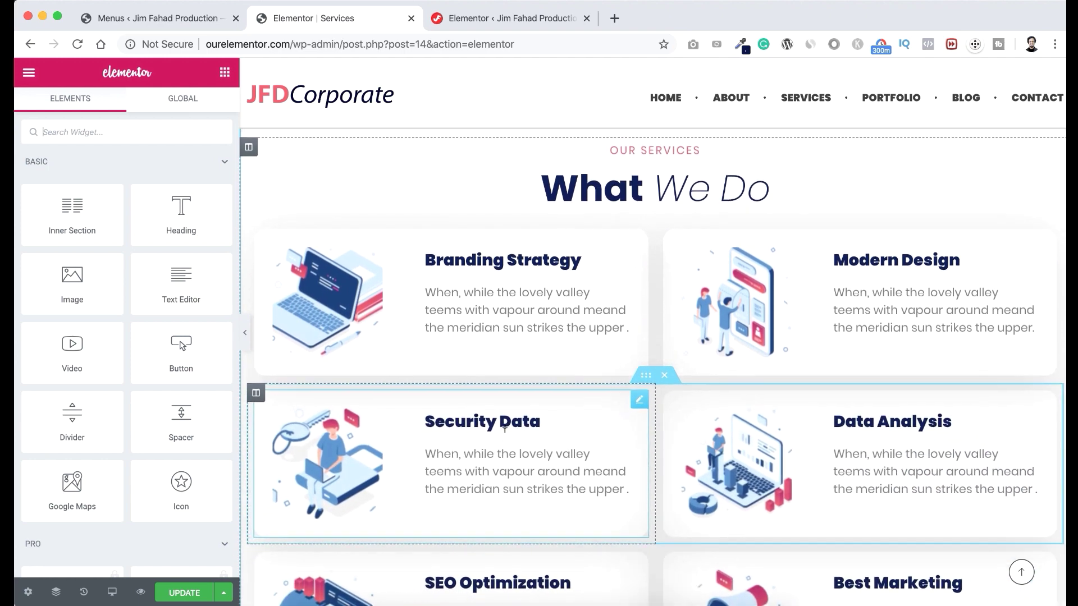
pyautogui.scroll(-3, 505, 432)
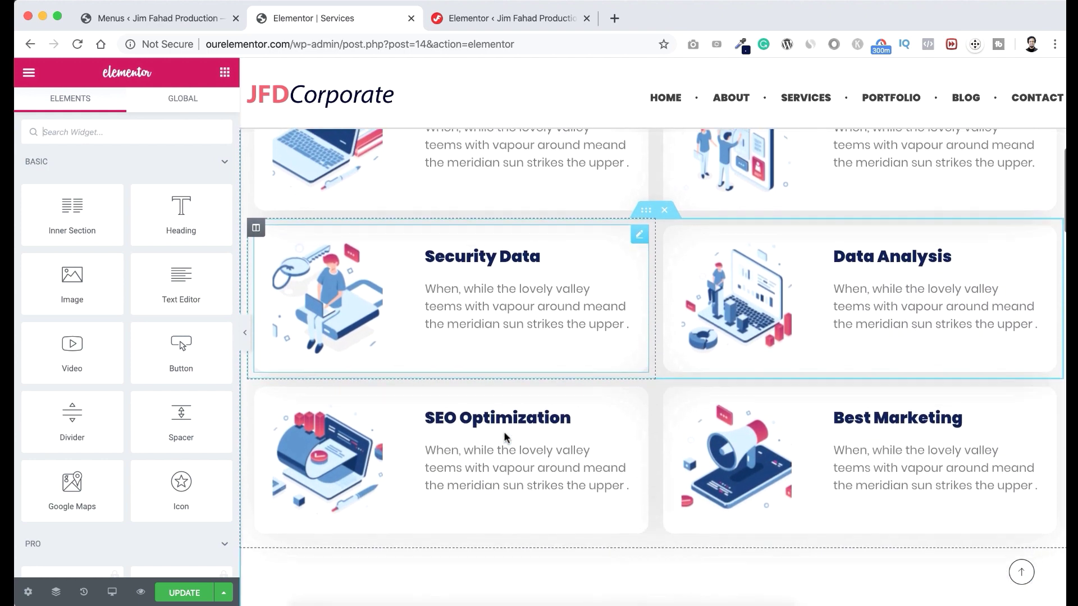
pyautogui.scroll(3, 505, 426)
pyautogui.scroll(1, 505, 437)
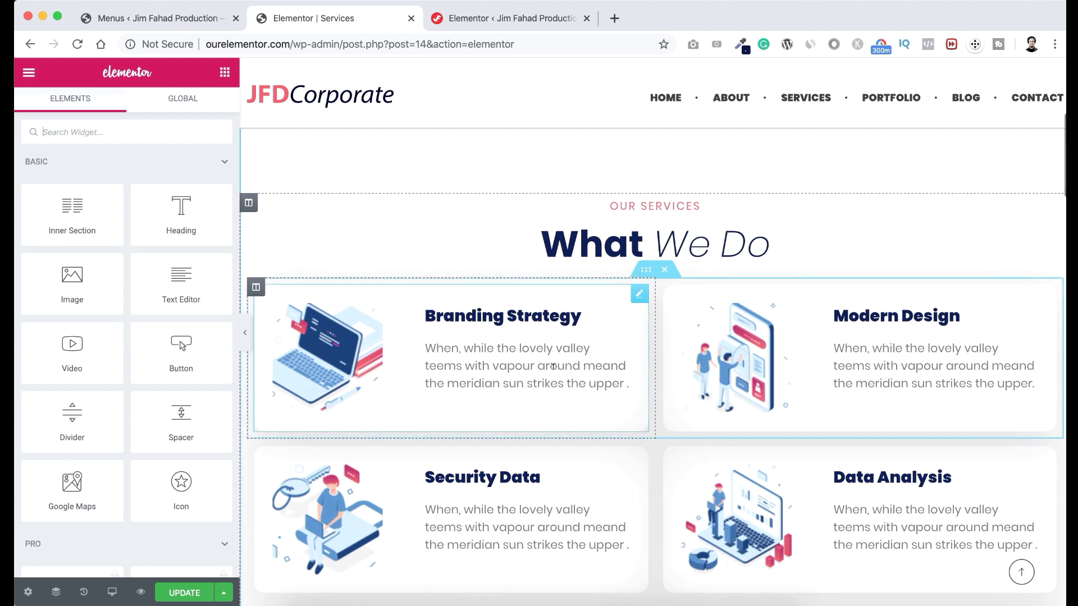
pyautogui.scroll(-9, 619, 427)
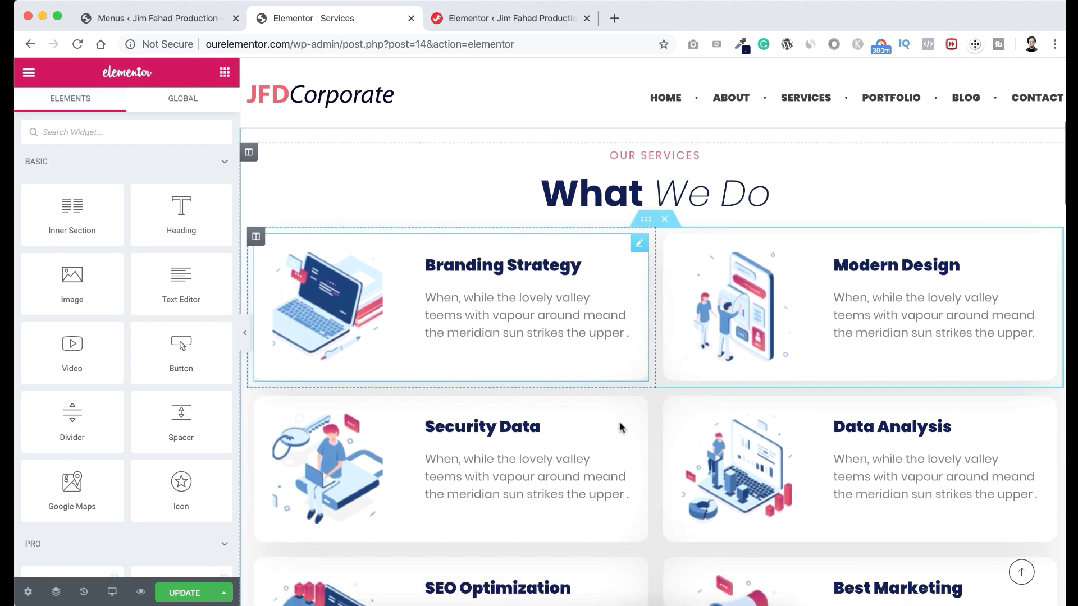
pyautogui.scroll(-4, 619, 428)
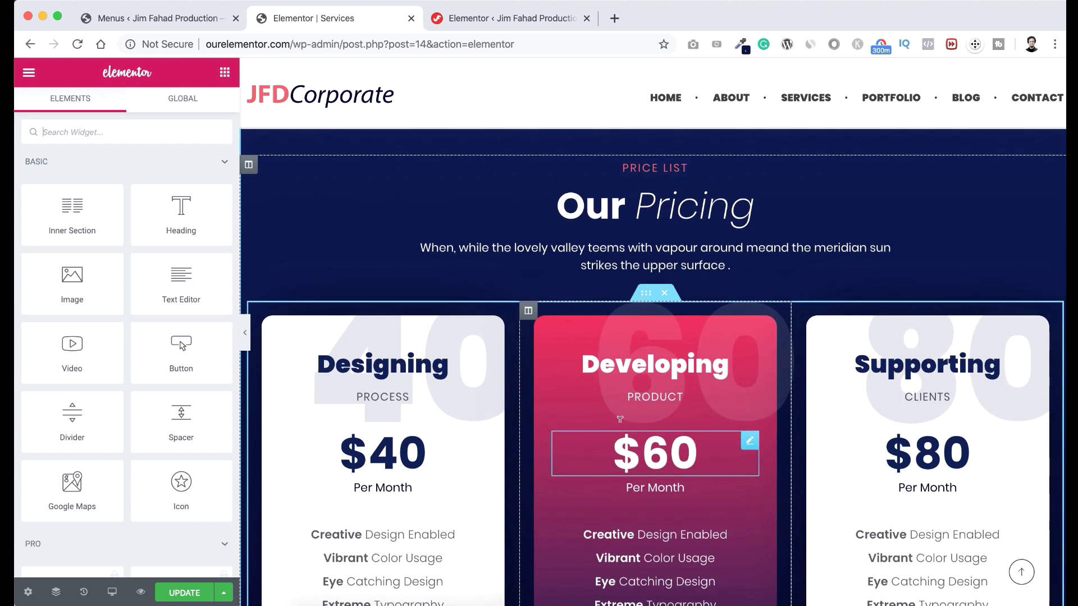
pyautogui.scroll(-3, 620, 419)
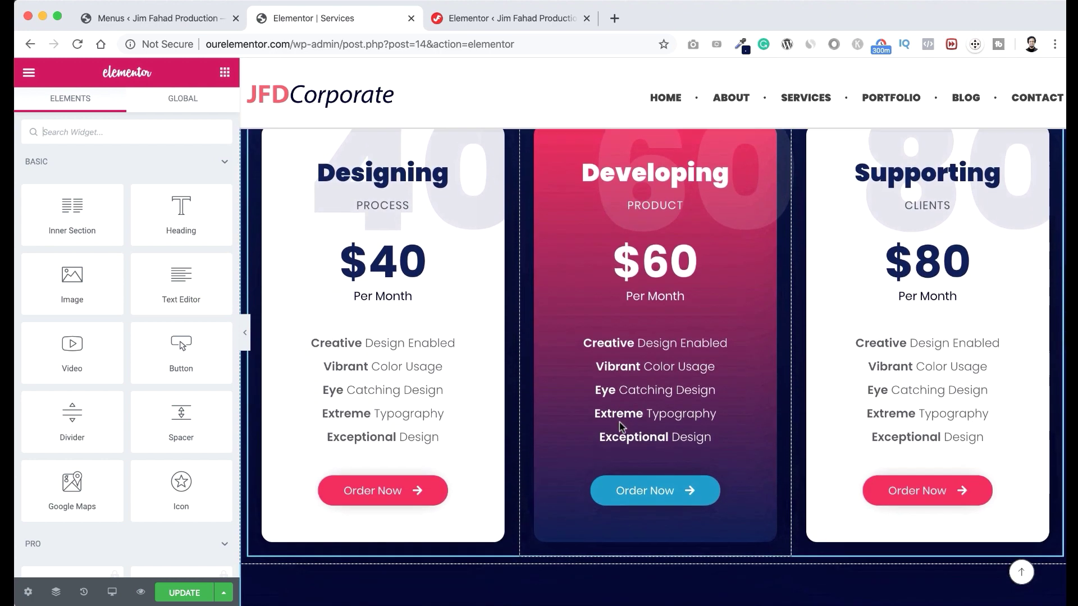
pyautogui.scroll(-1, 620, 427)
pyautogui.scroll(2, 619, 428)
pyautogui.scroll(-1, 620, 428)
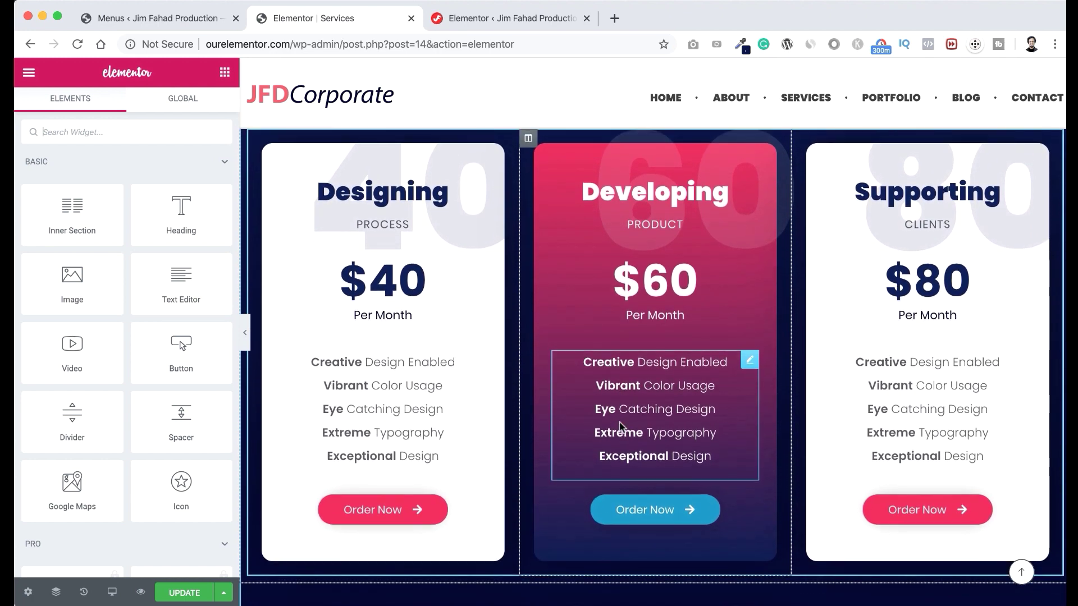
pyautogui.scroll(-1, 620, 428)
pyautogui.scroll(1, 619, 422)
pyautogui.scroll(-1, 618, 422)
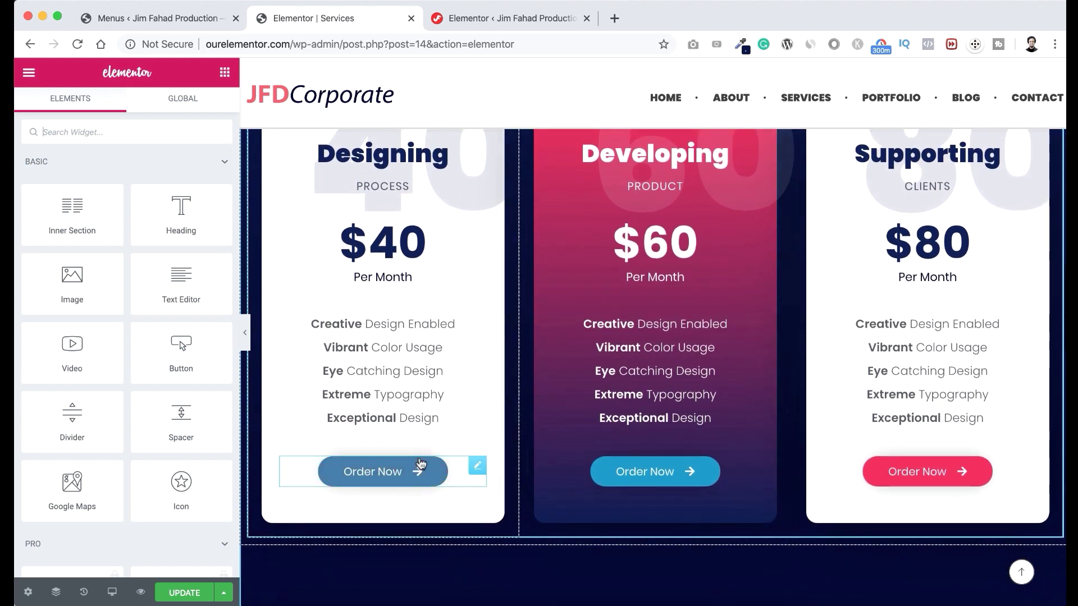
# Step: Relabel the Designing, Developing and Supporting pricing buttons to Contact Now, linking them to /contact
pyautogui.click(388, 474)
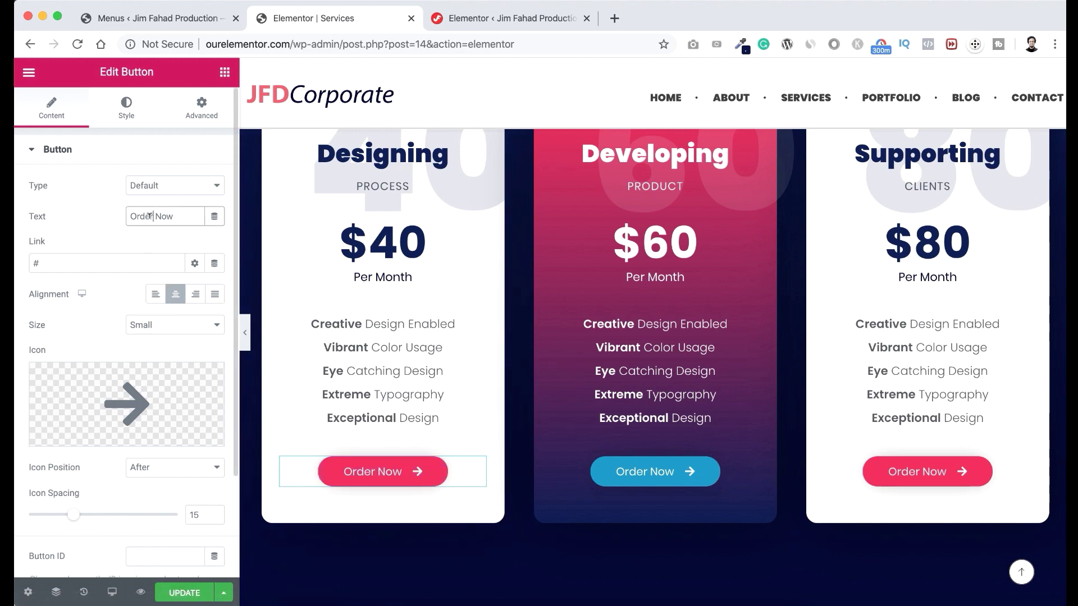
pyautogui.write('Contact')
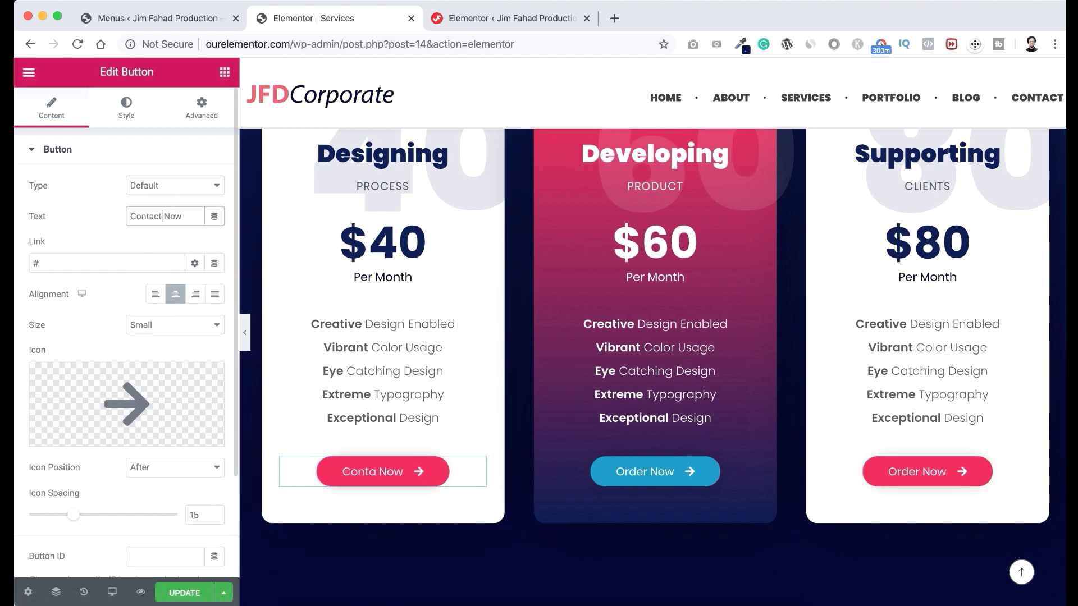
pyautogui.click(31, 258)
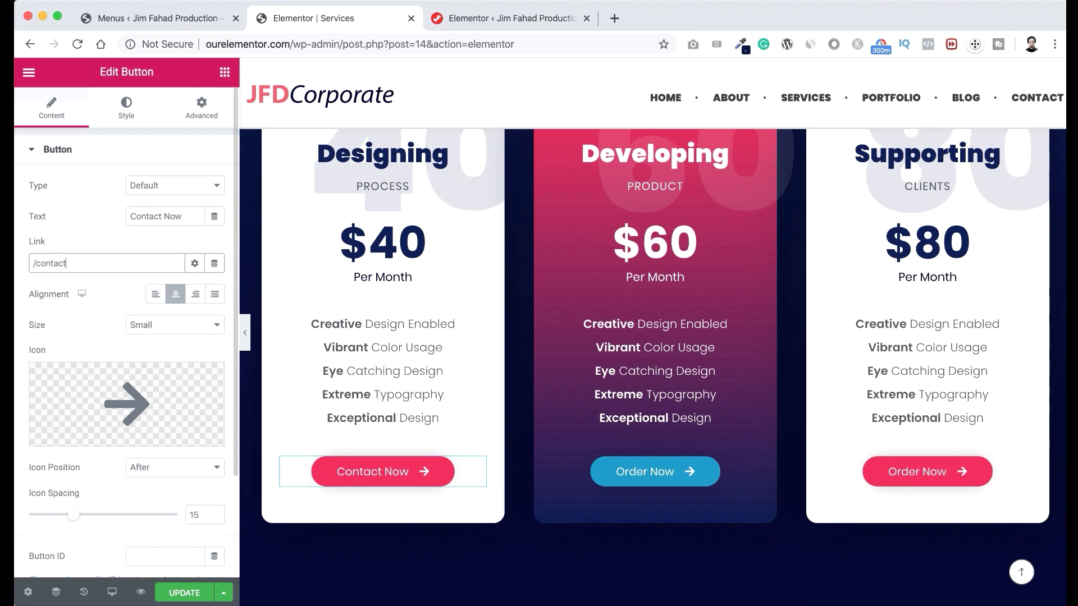
pyautogui.click(671, 472)
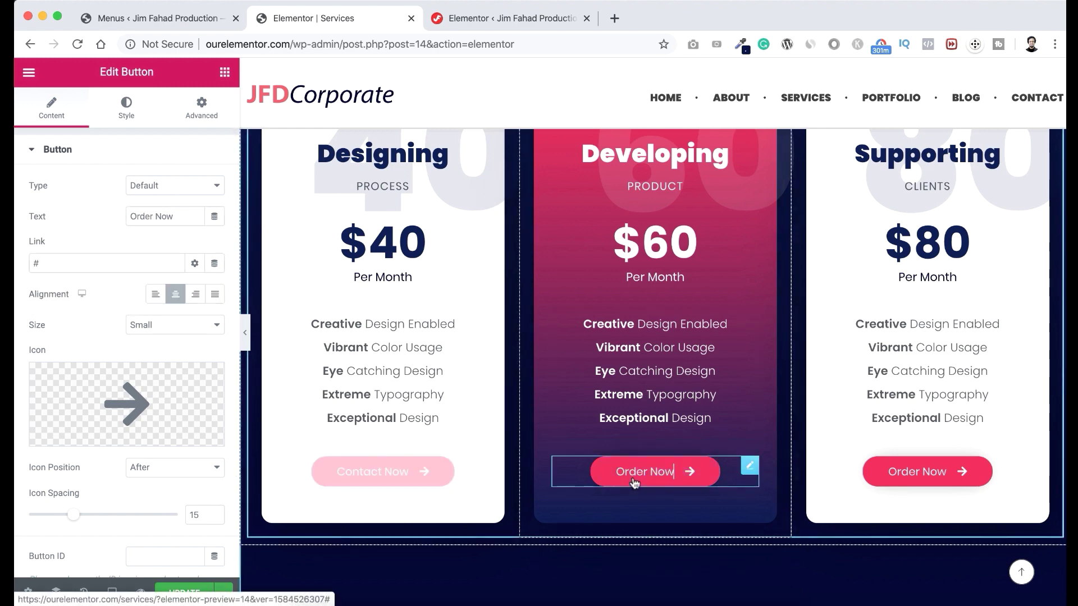
pyautogui.click(150, 216)
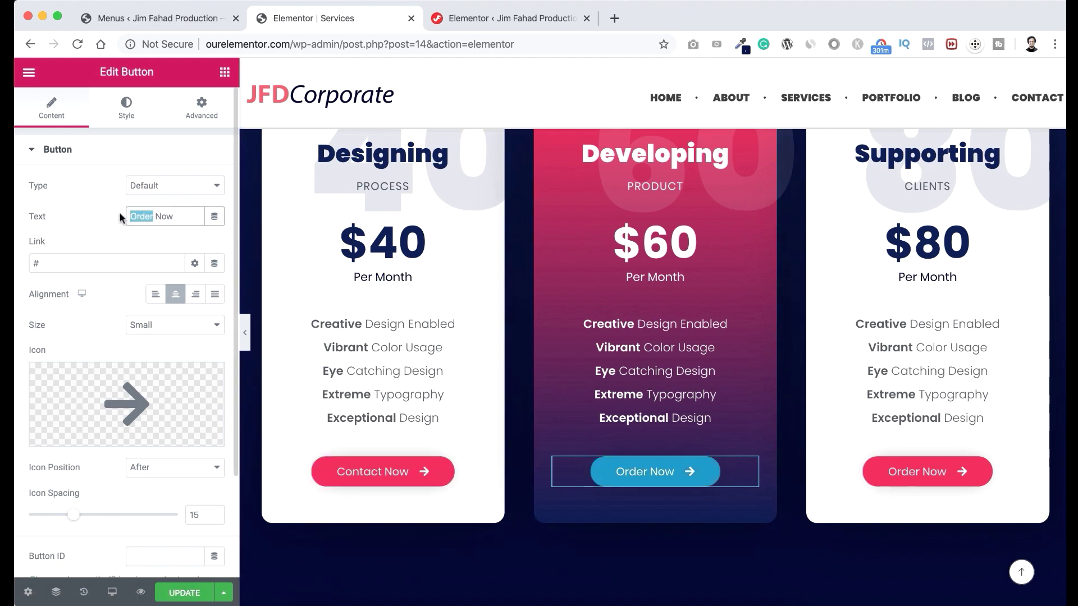
pyautogui.write('Contact')
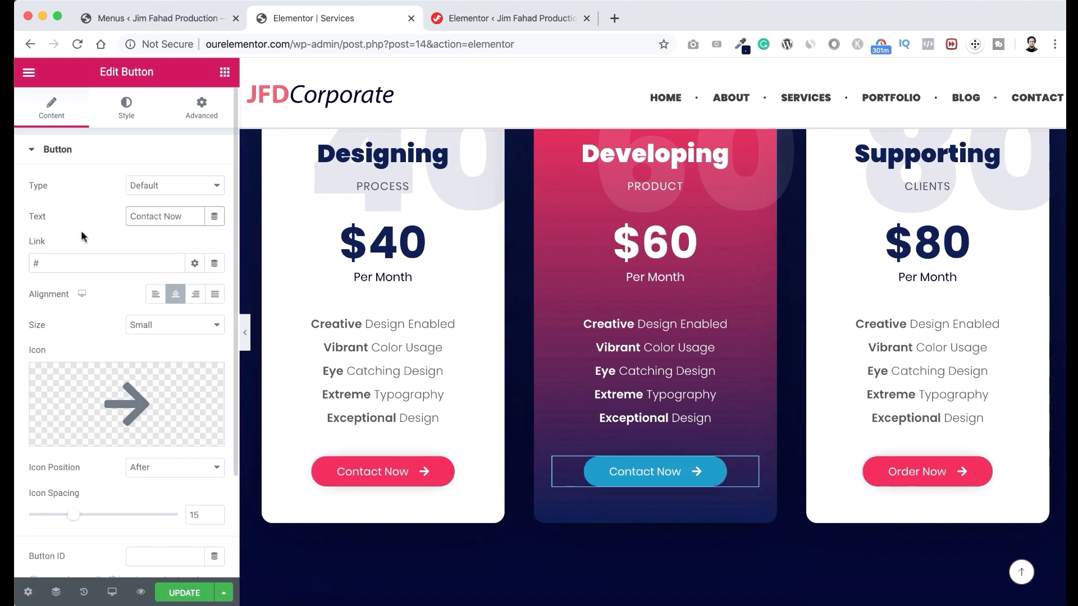
pyautogui.click(63, 258)
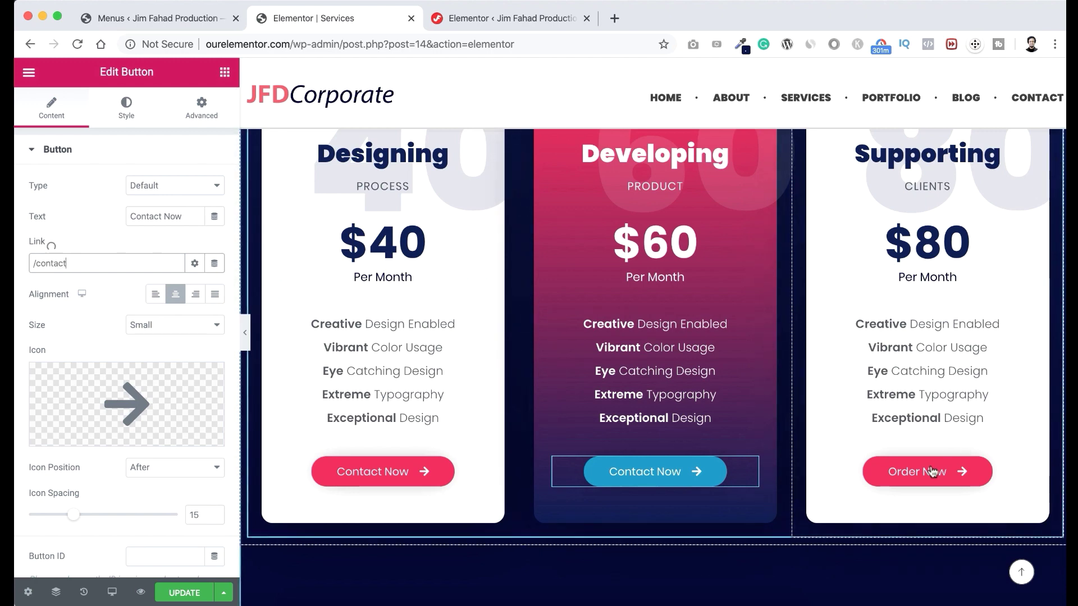
pyautogui.click(867, 472)
pyautogui.click(152, 216)
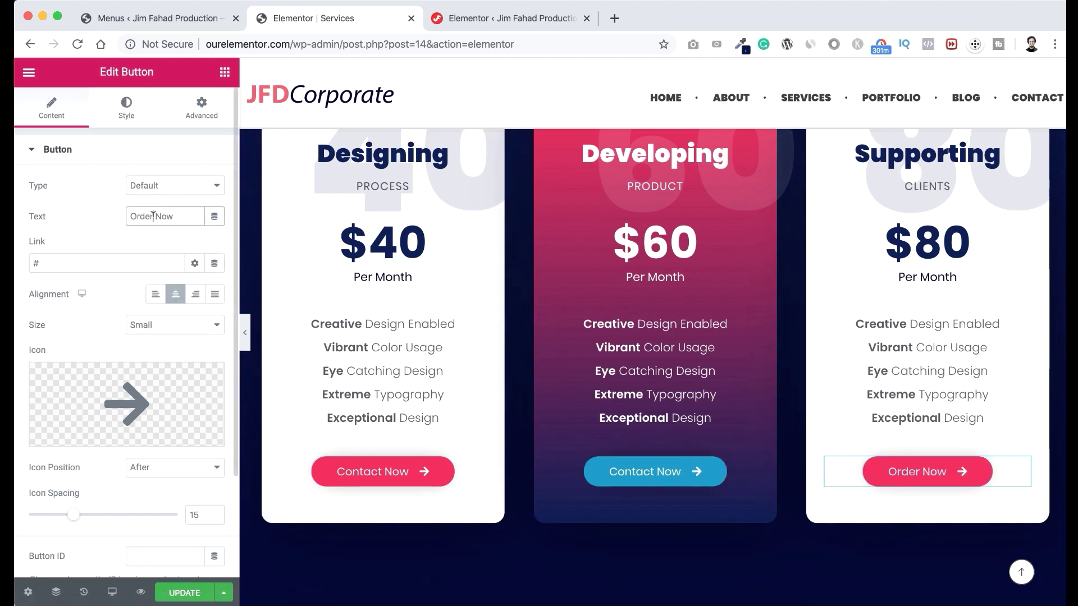
pyautogui.write('Contac')
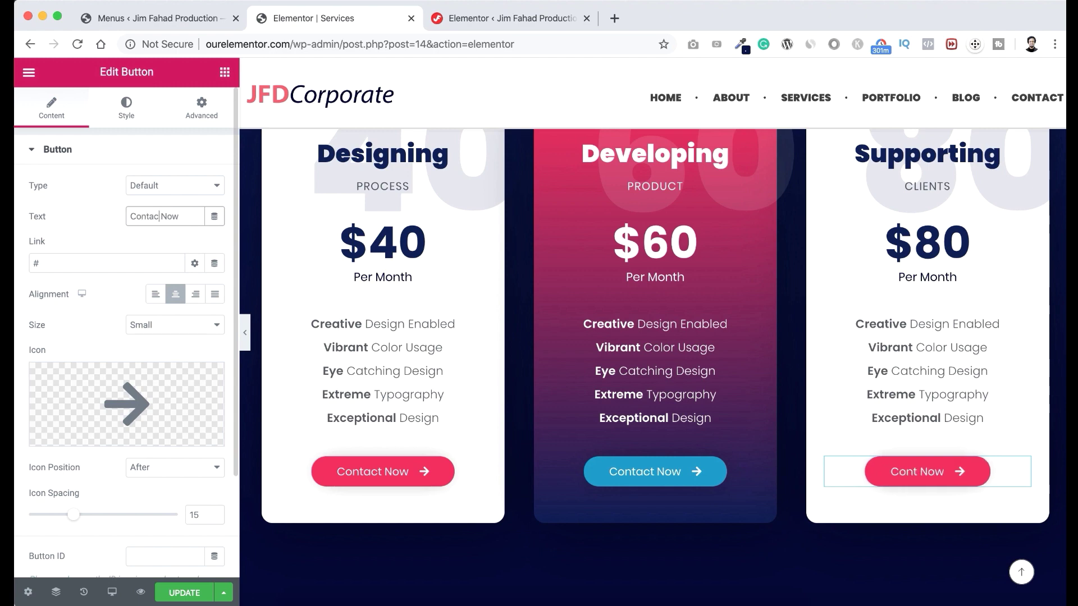
pyautogui.write('t')
pyautogui.click(62, 265)
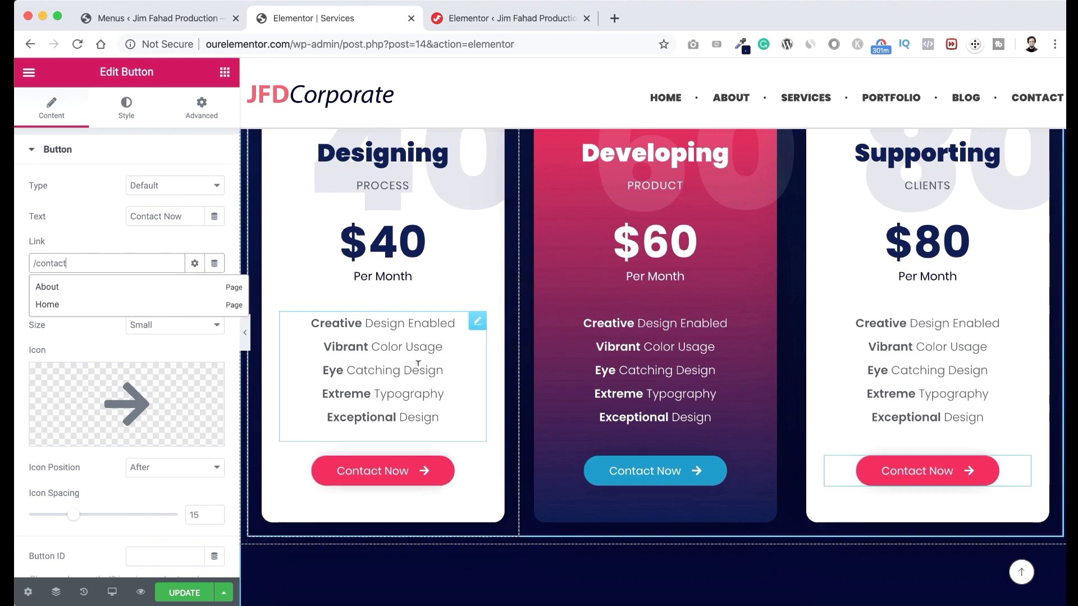
# Step: Scroll through the Services page preview to review the pricing cards and What People Say testimonials
pyautogui.scroll(-4, 417, 363)
pyautogui.scroll(-6, 417, 362)
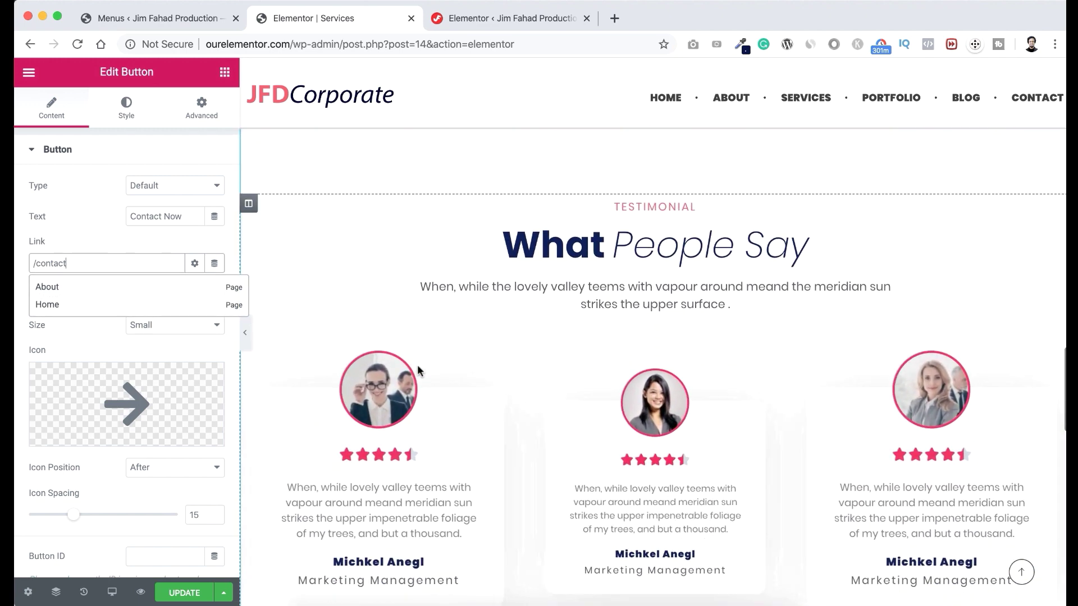
pyautogui.scroll(-1, 417, 369)
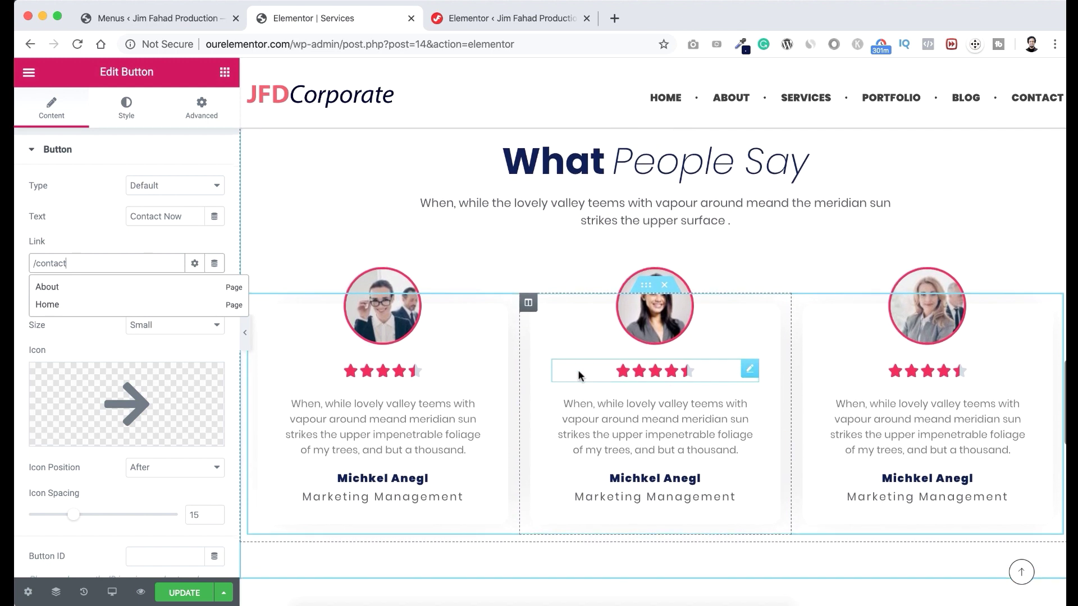
pyautogui.scroll(1, 578, 375)
pyautogui.scroll(1, 578, 369)
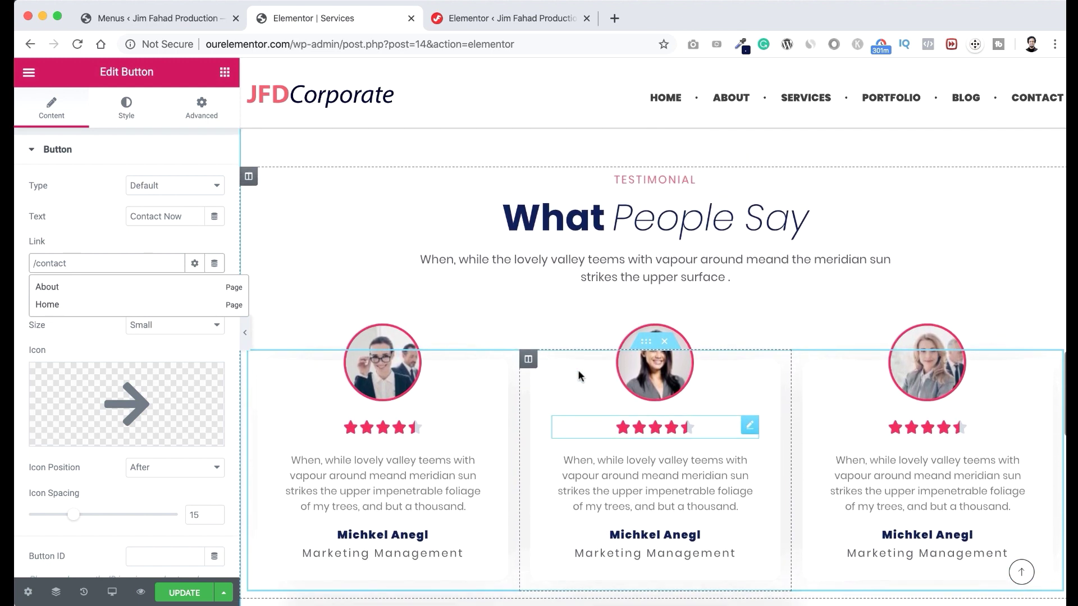
pyautogui.scroll(-1, 578, 370)
pyautogui.scroll(1, 578, 369)
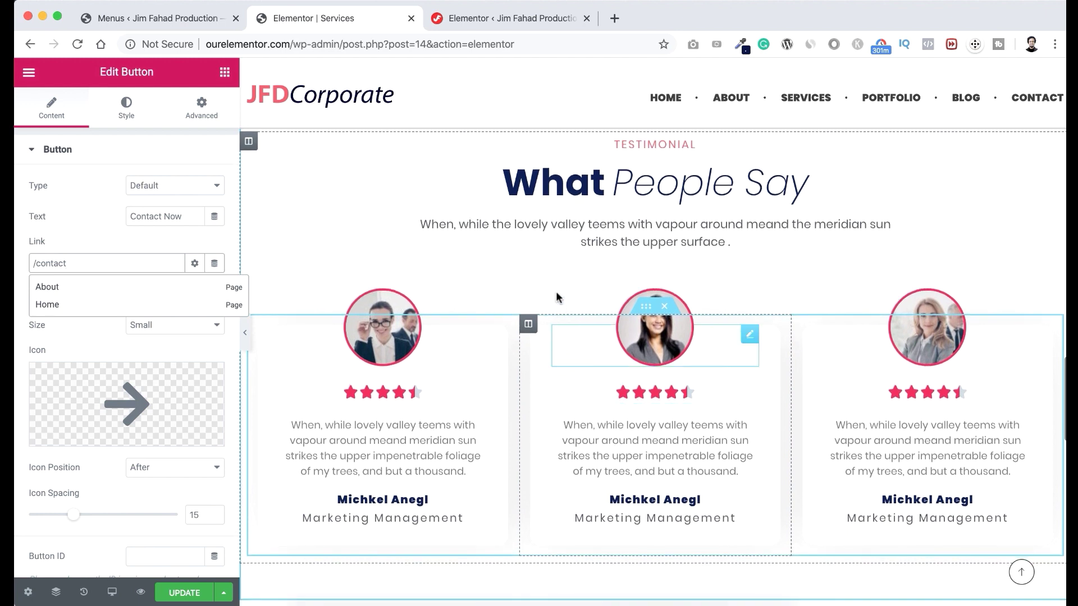
pyautogui.scroll(1, 557, 287)
pyautogui.scroll(-1, 557, 287)
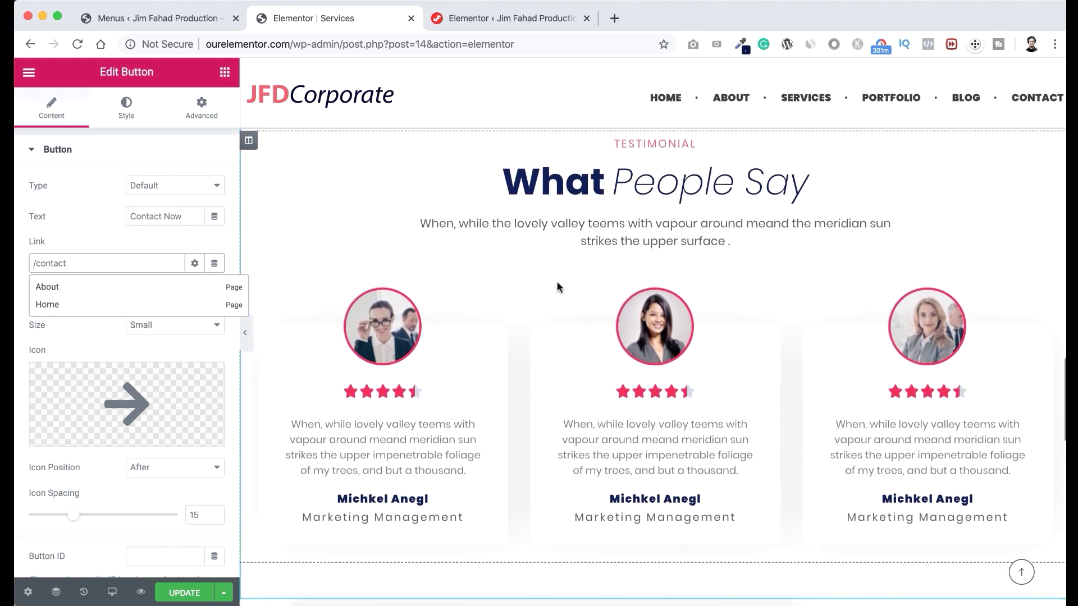
pyautogui.scroll(1, 557, 287)
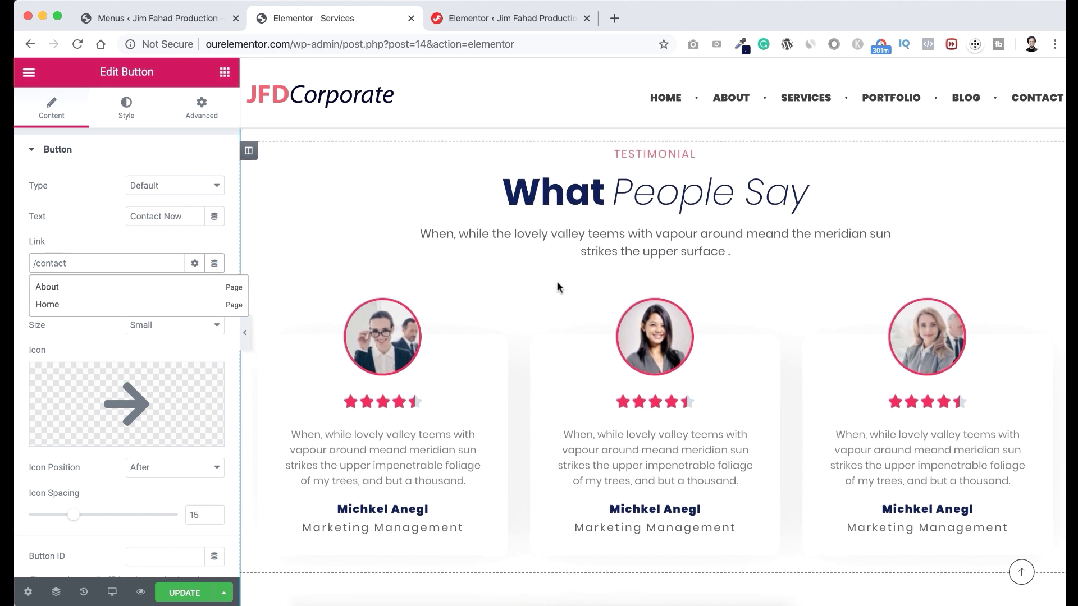
pyautogui.scroll(-1, 558, 287)
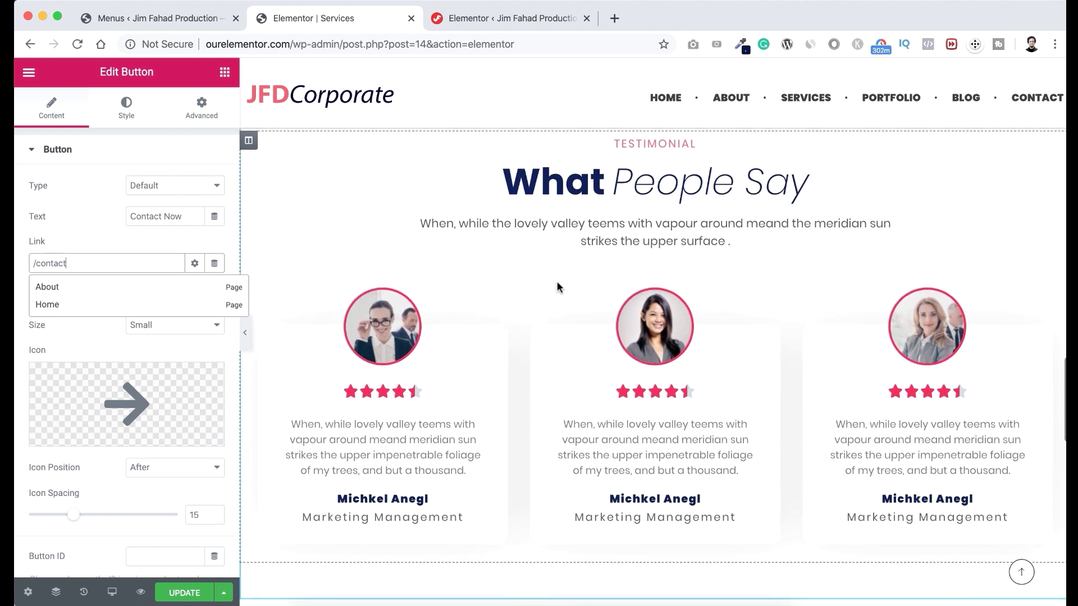
pyautogui.scroll(-1, 557, 283)
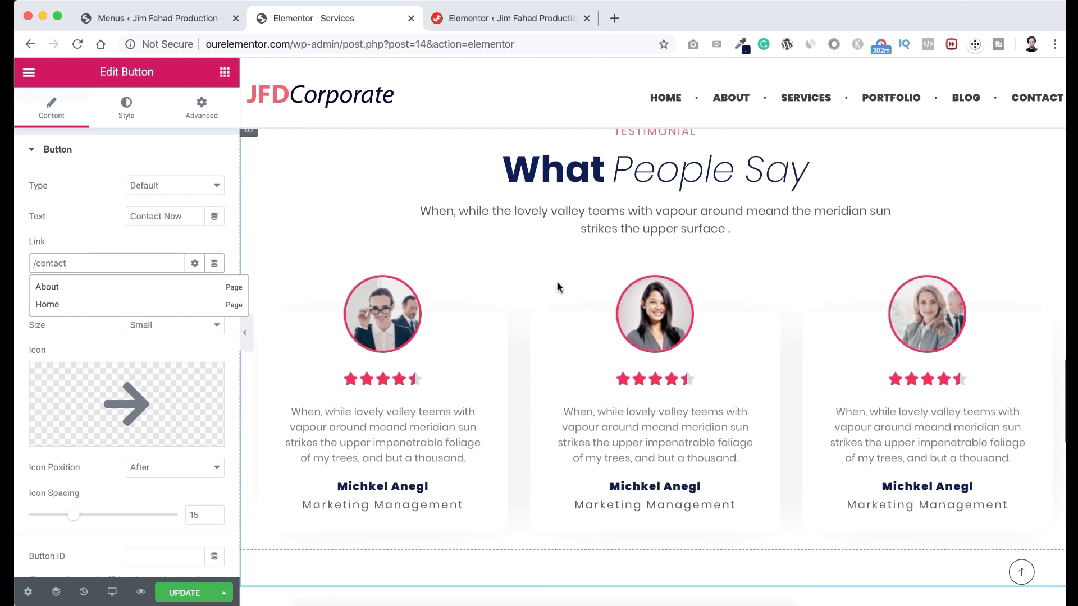
pyautogui.scroll(-3, 557, 281)
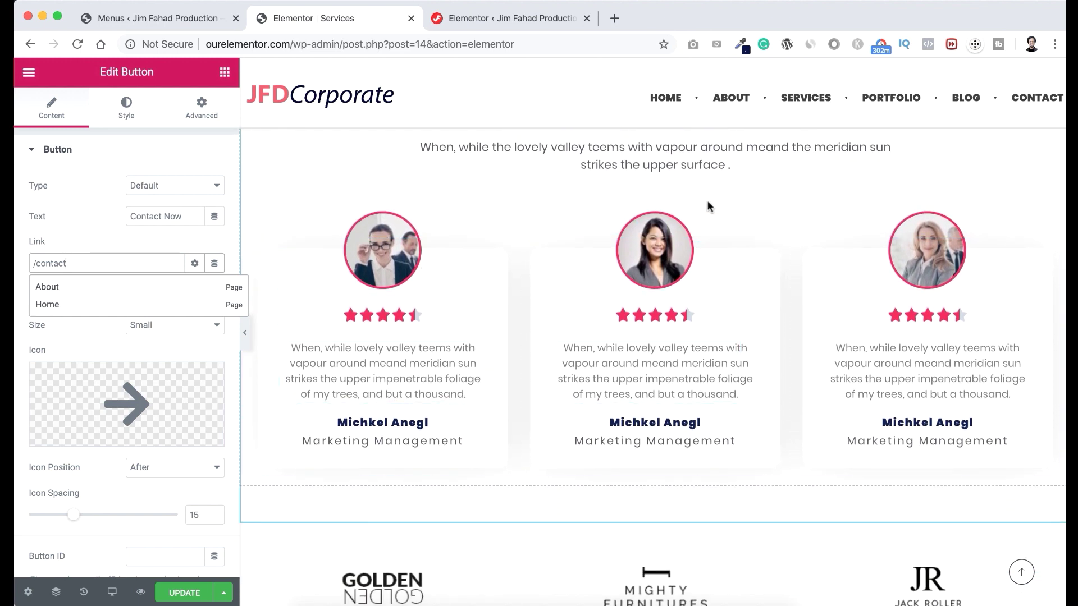
pyautogui.scroll(-5, 508, 336)
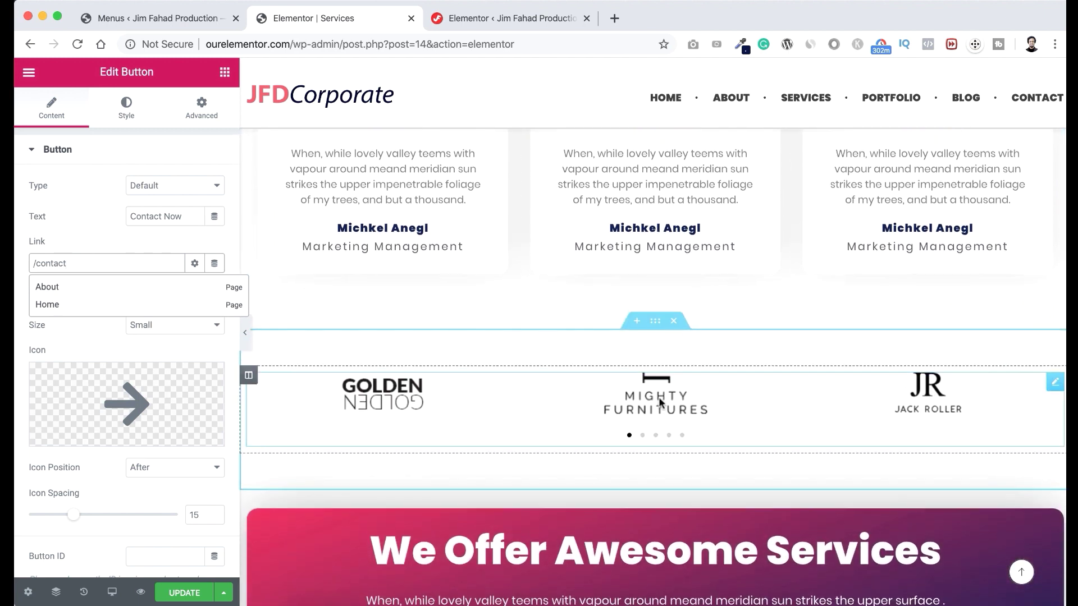
pyautogui.scroll(-1, 561, 382)
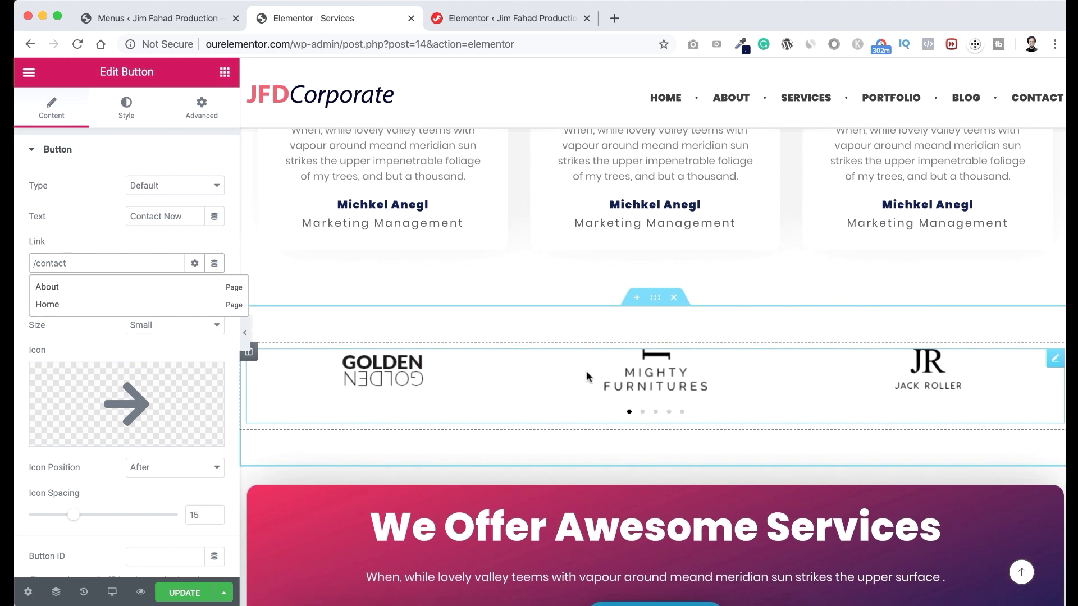
pyautogui.scroll(-4, 672, 382)
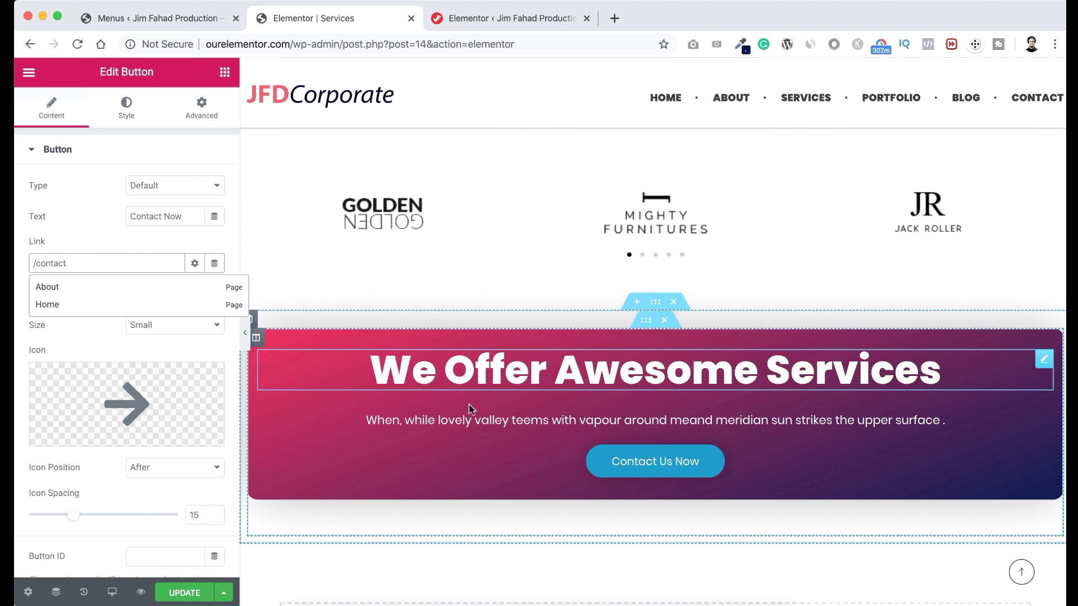
pyautogui.scroll(-1, 544, 414)
pyautogui.scroll(-1, 543, 414)
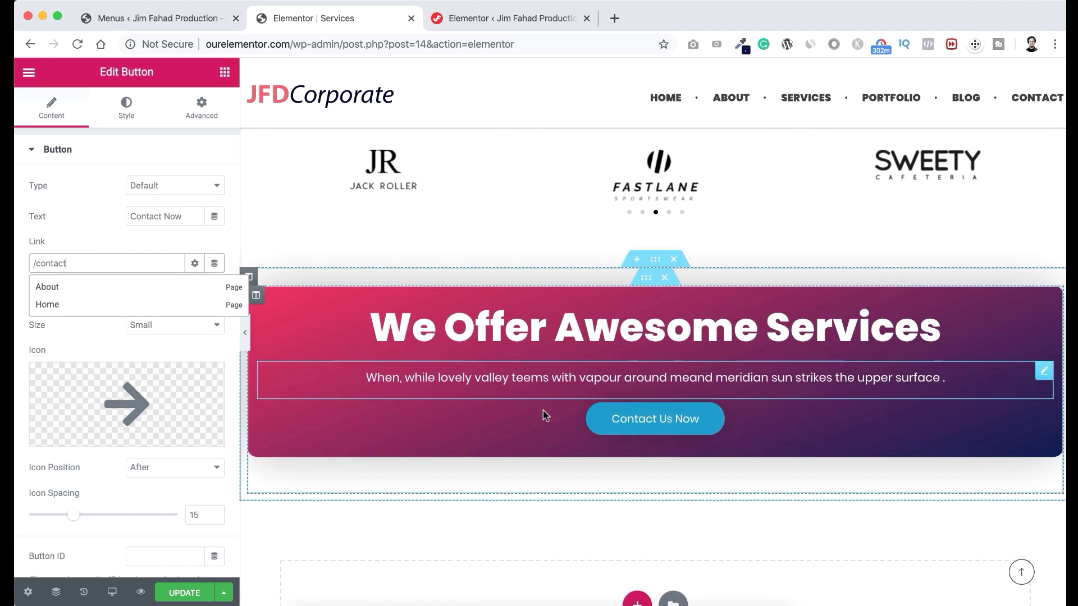
pyautogui.scroll(-8, 546, 459)
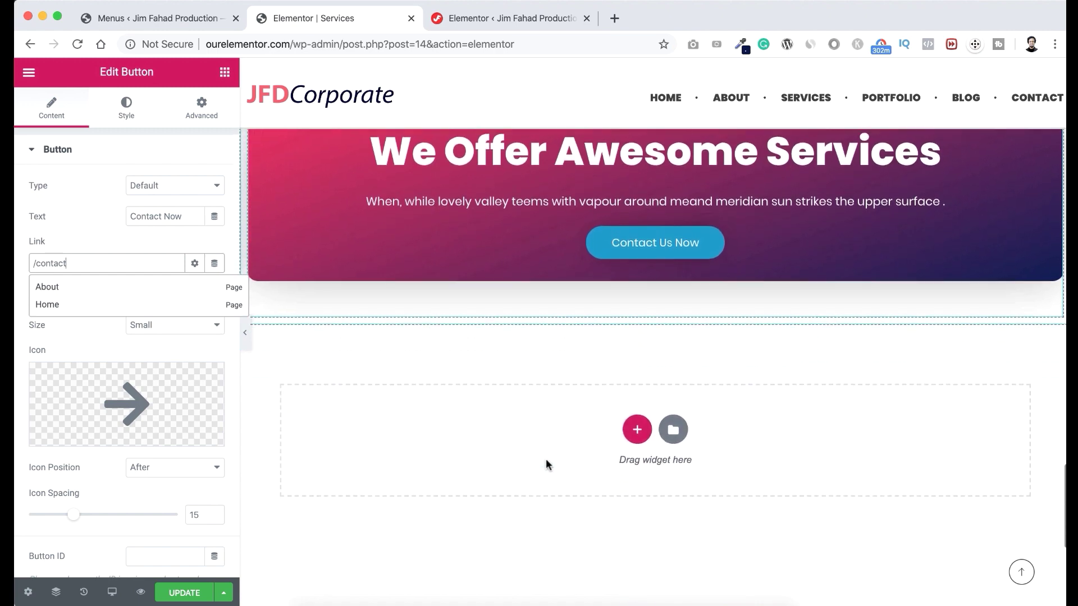
pyautogui.scroll(-3, 546, 459)
pyautogui.scroll(3, 546, 459)
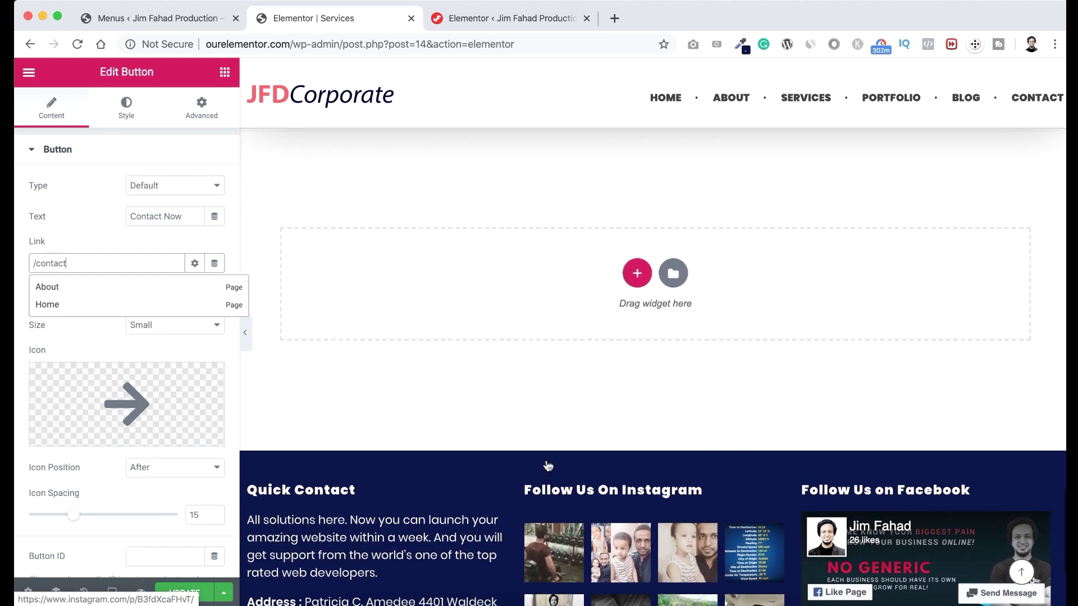
pyautogui.scroll(-4, 546, 461)
pyautogui.scroll(10, 546, 463)
pyautogui.scroll(-3, 546, 462)
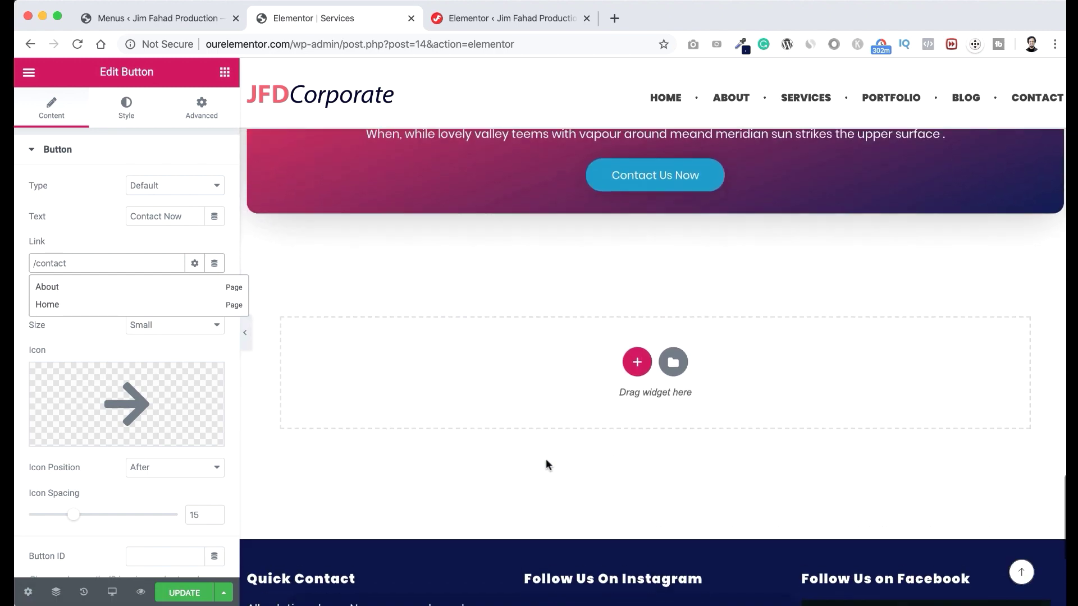
pyautogui.scroll(1, 546, 463)
pyautogui.scroll(-1, 546, 459)
pyautogui.scroll(2, 546, 459)
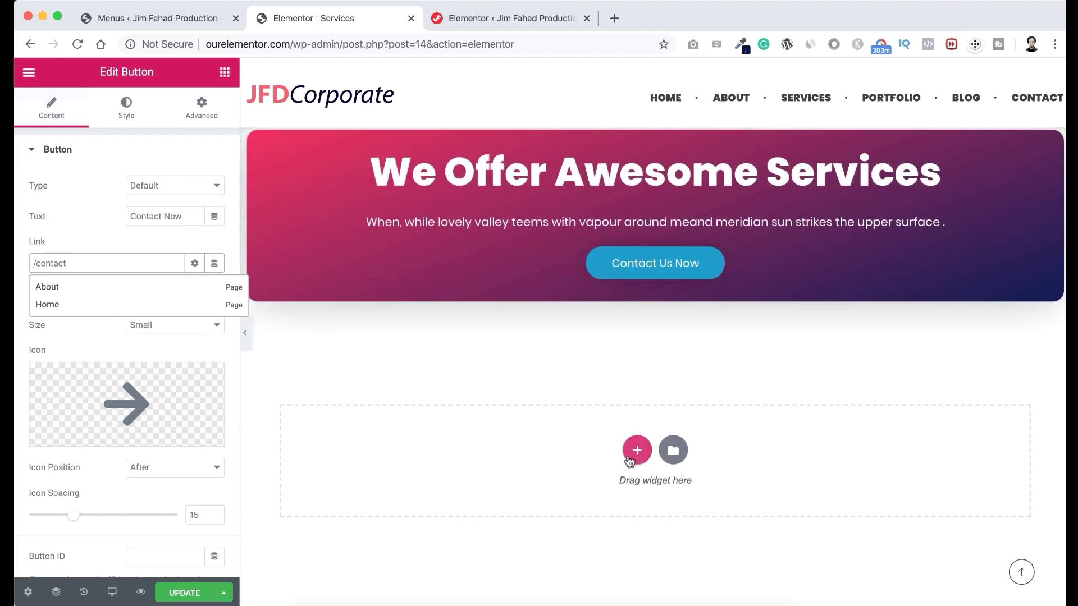
pyautogui.scroll(3, 615, 355)
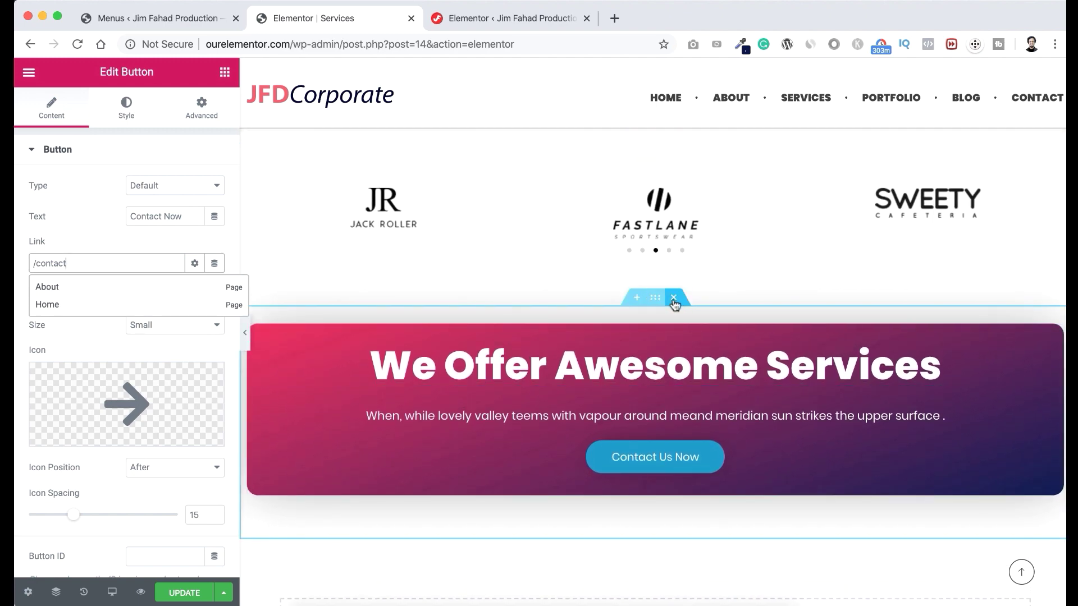
pyautogui.scroll(10, 659, 258)
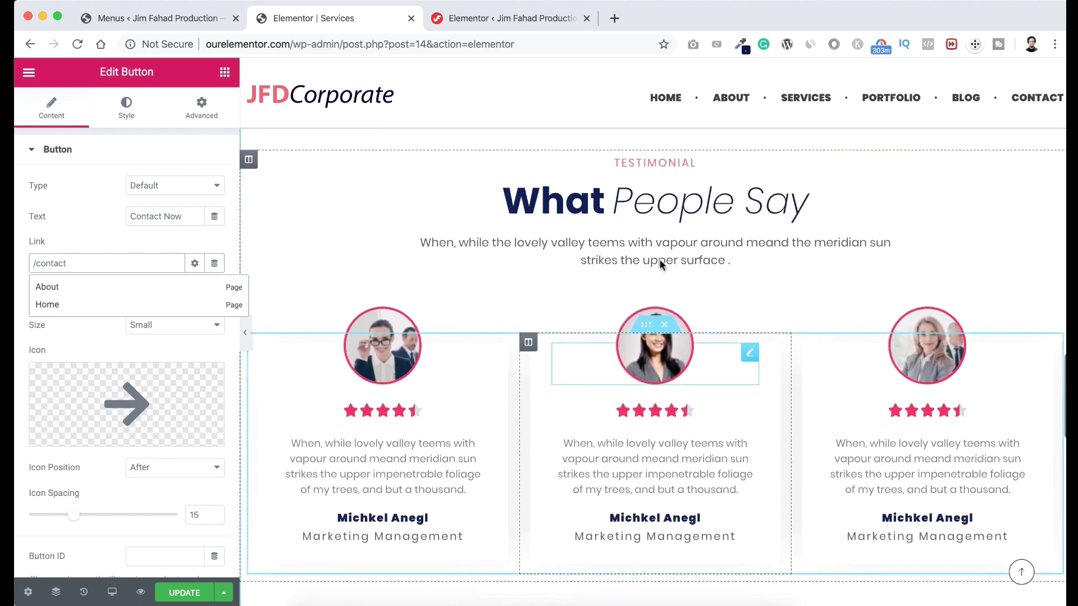
pyautogui.scroll(2, 659, 260)
pyautogui.scroll(-1, 660, 260)
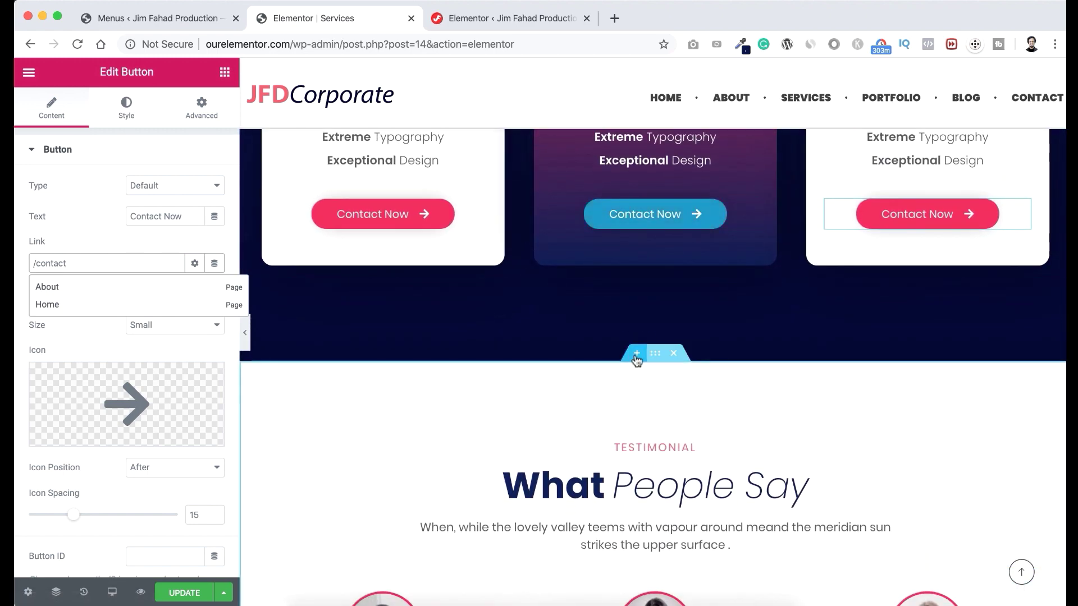
# Step: Add an empty section above the What People Say testimonials, then delete it again
pyautogui.click(636, 355)
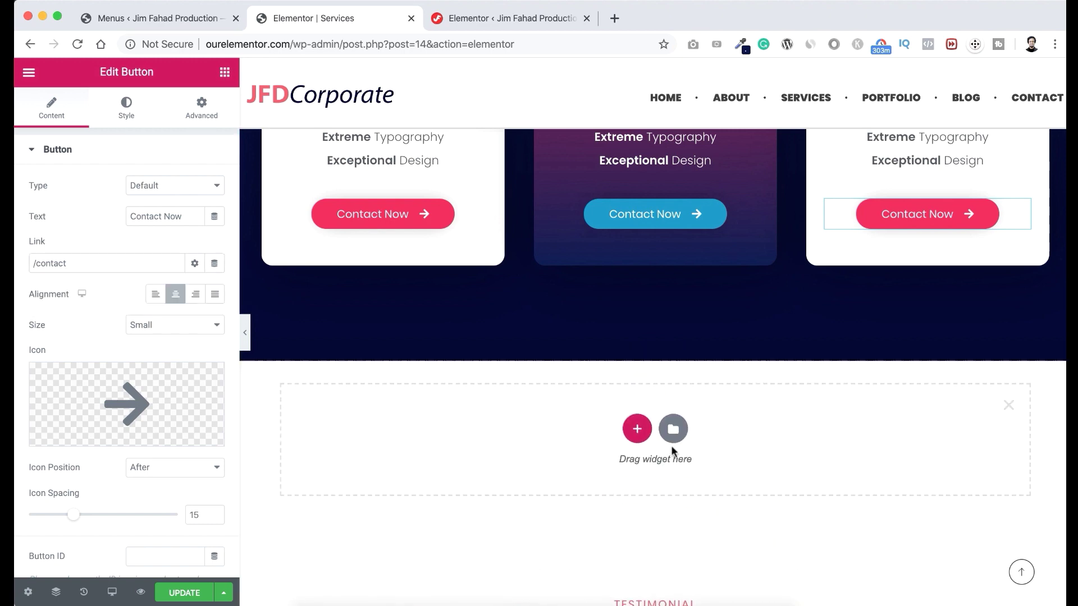
pyautogui.click(1009, 406)
pyautogui.scroll(-5, 615, 494)
pyautogui.scroll(12, 615, 494)
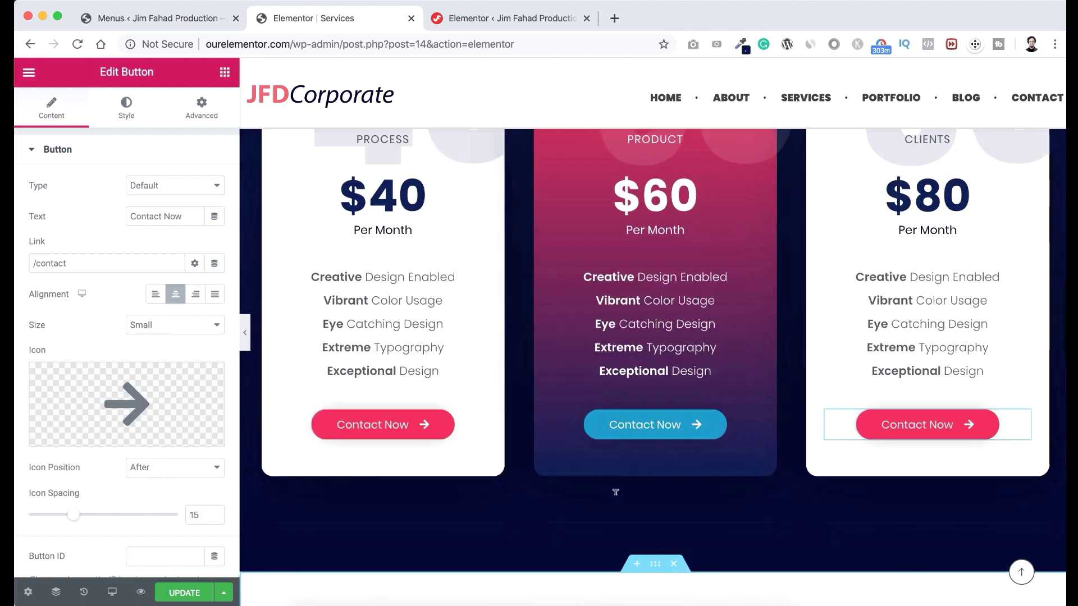
pyautogui.scroll(10, 615, 494)
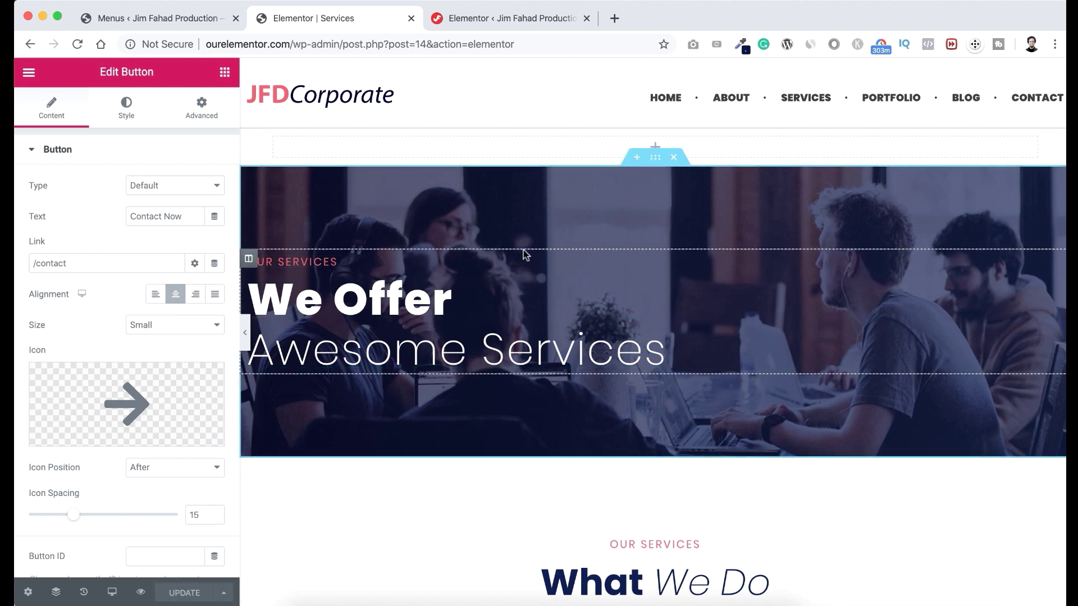
# Step: Exit to the dashboard and open the Portfolio page in Elementor from All Pages
pyautogui.click(30, 81)
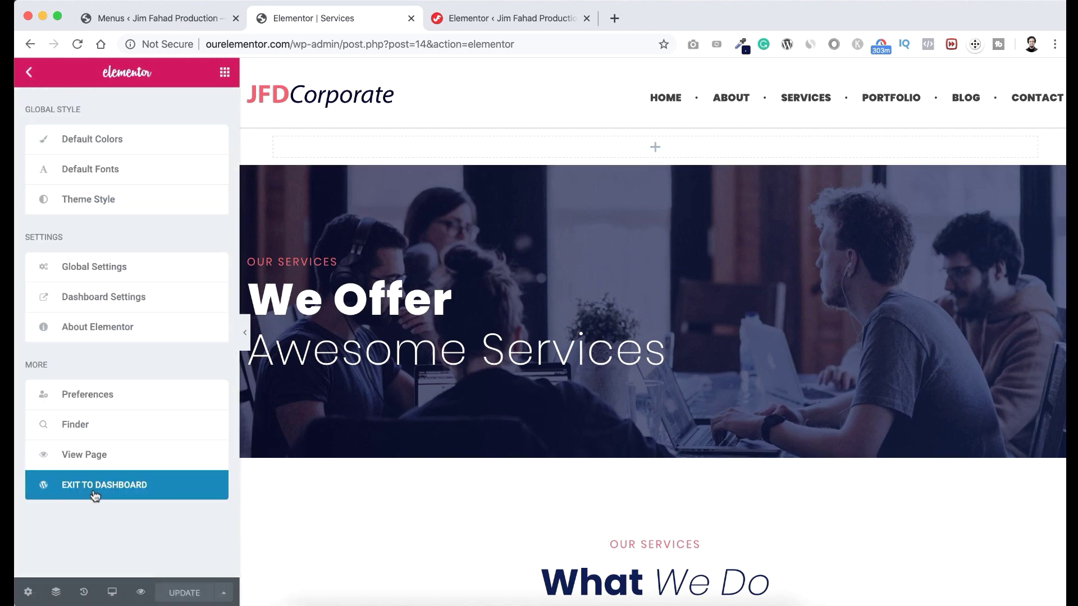
pyautogui.click(98, 490)
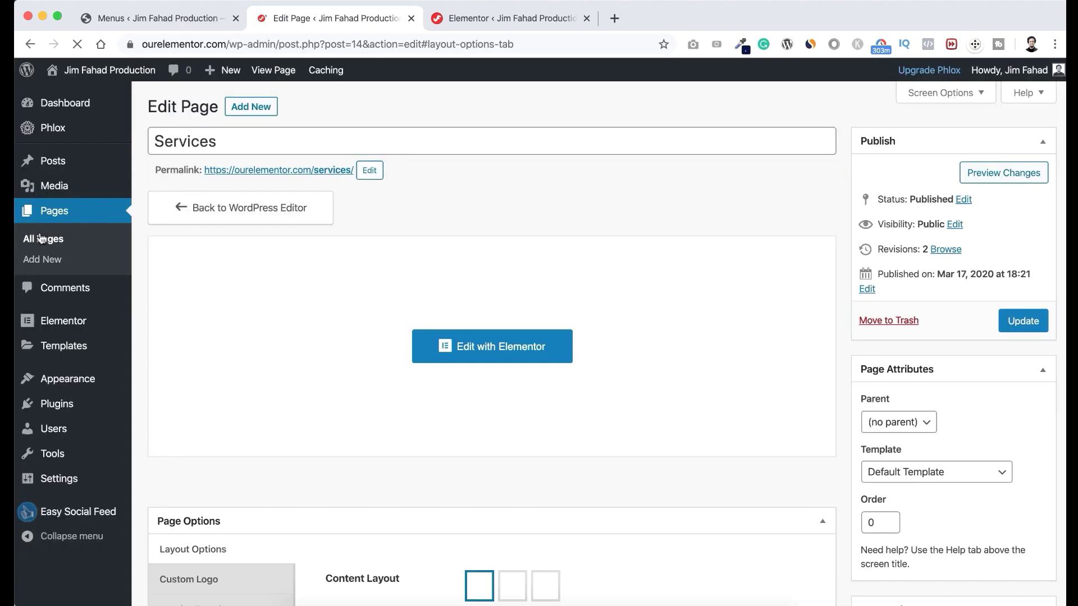
pyautogui.click(45, 240)
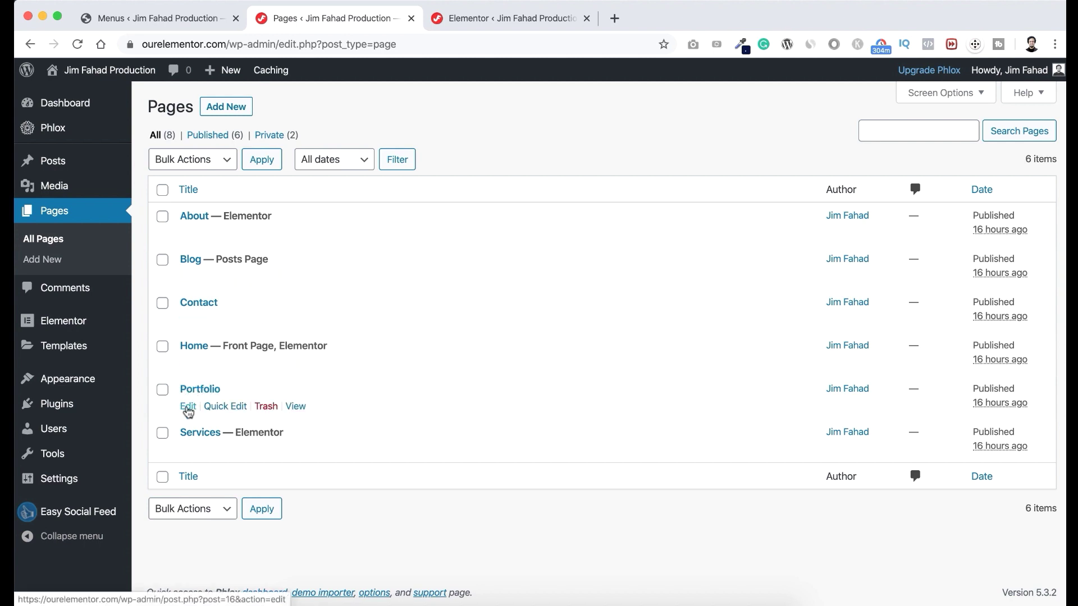
pyautogui.click(188, 408)
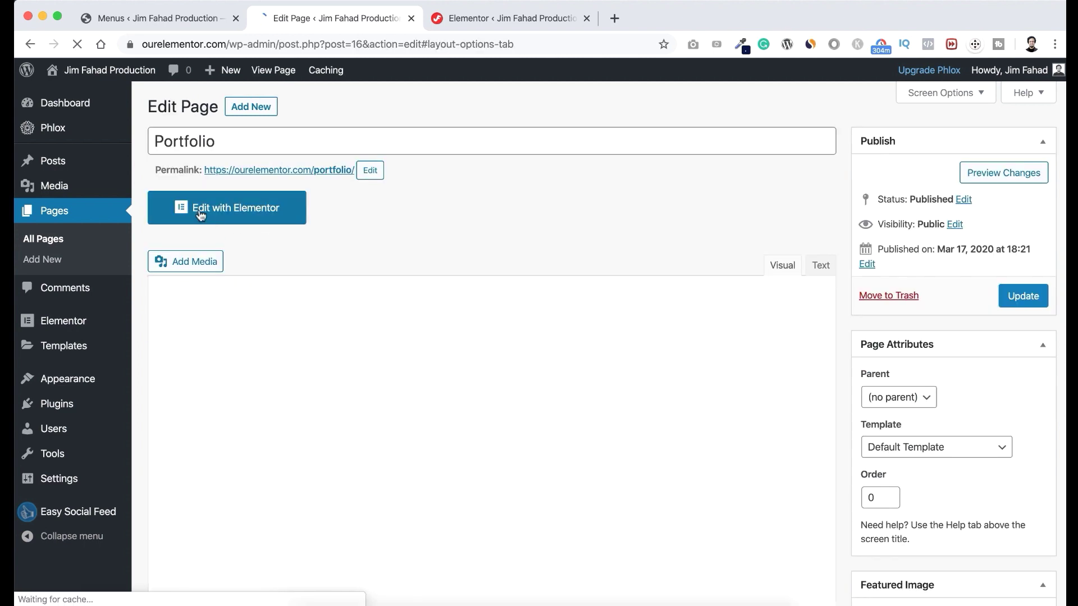
pyautogui.click(238, 212)
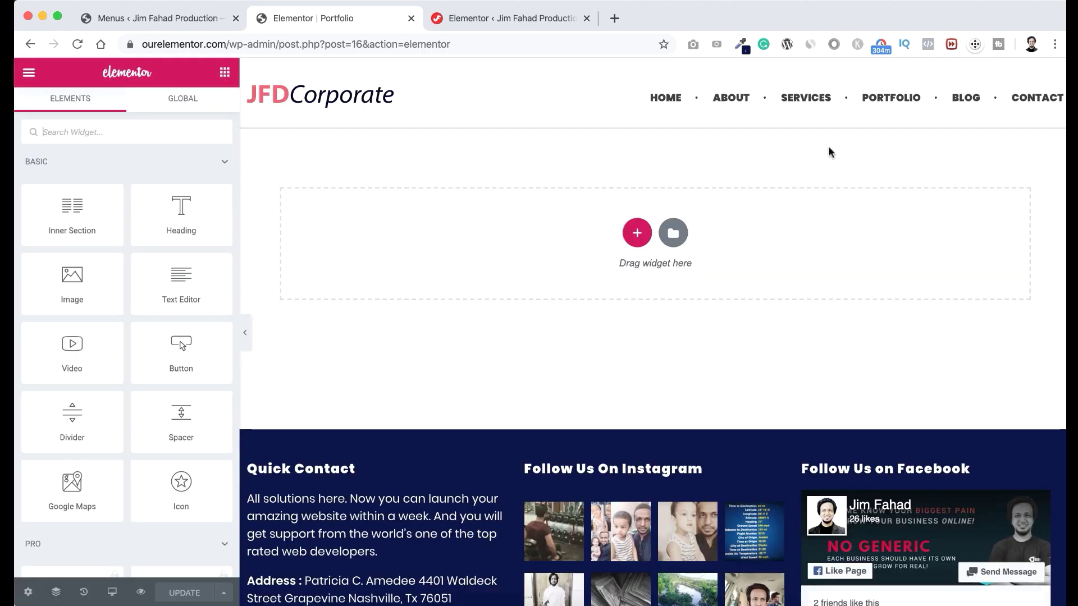
# Step: Import JFD-Corporate-PORTFOLIO.json and insert the JFD Corporate – PORTFOLIO template onto the page
pyautogui.click(676, 234)
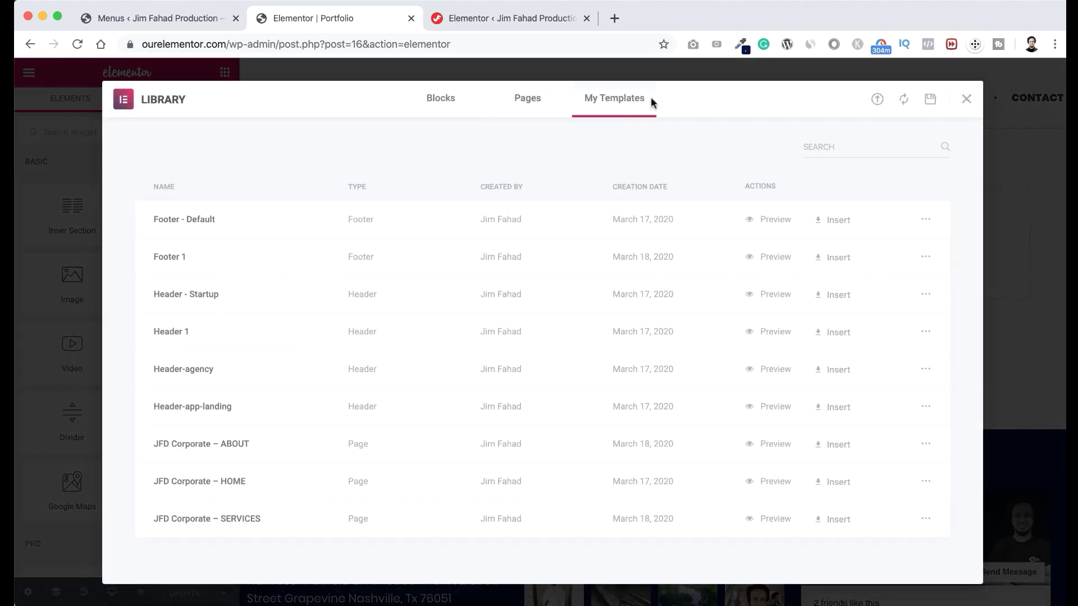
pyautogui.click(877, 101)
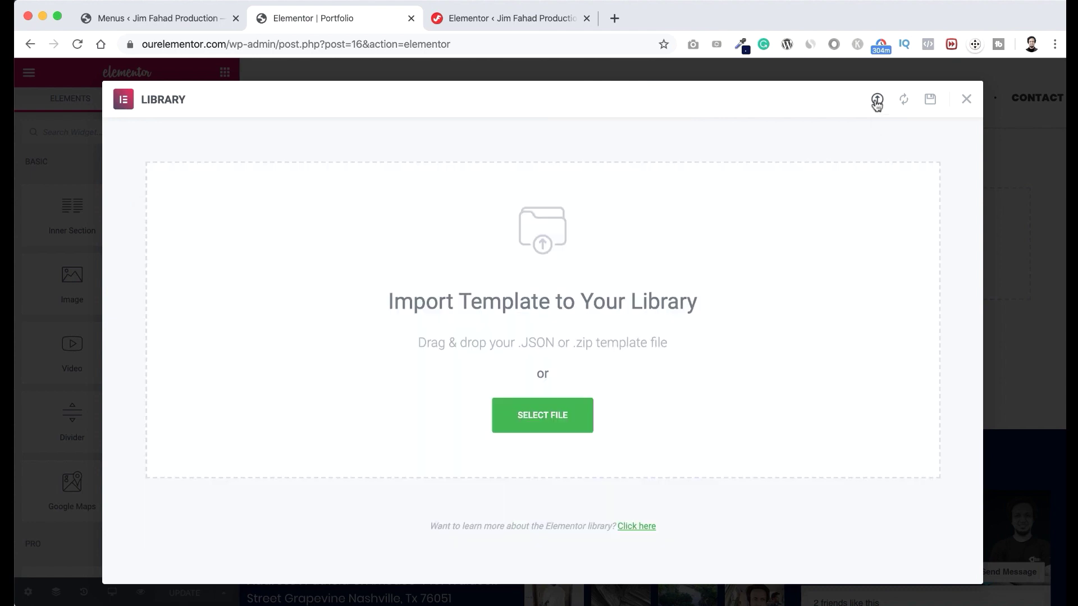
pyautogui.click(553, 416)
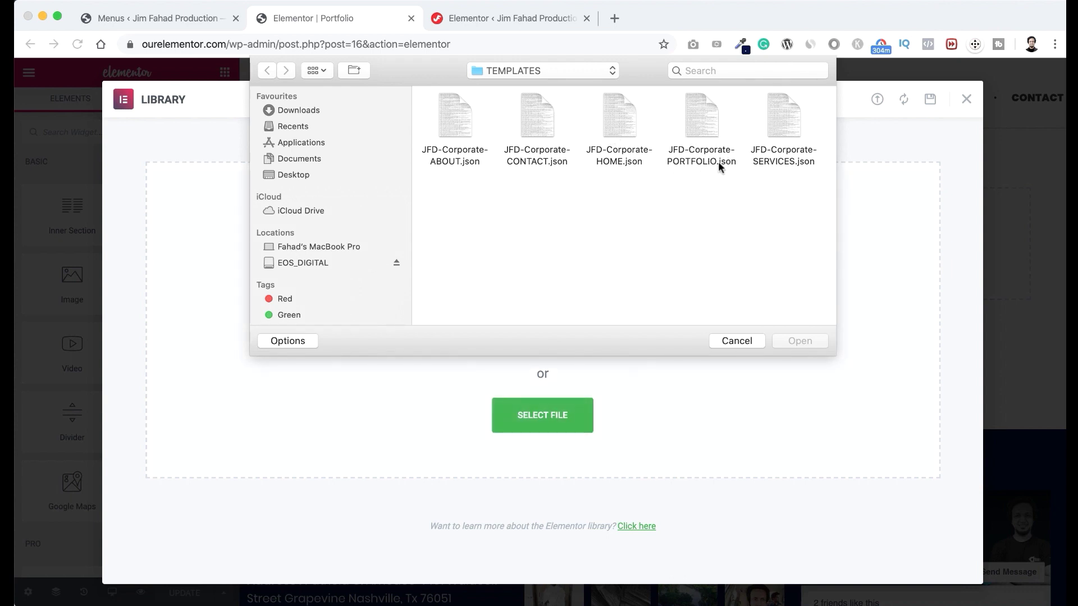
pyautogui.click(704, 113)
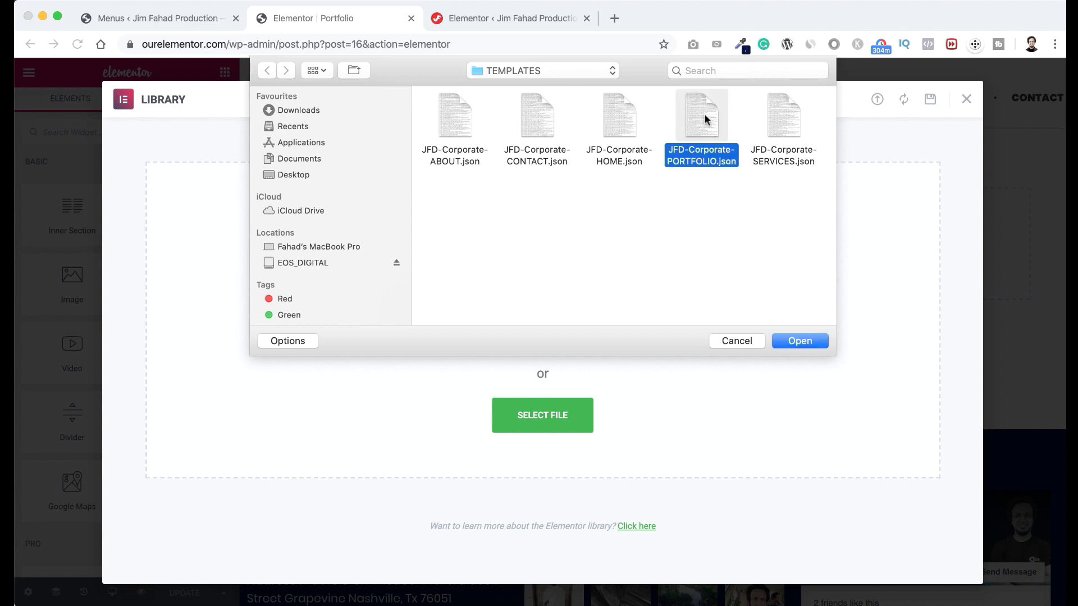
pyautogui.click(800, 341)
pyautogui.scroll(-1, 644, 453)
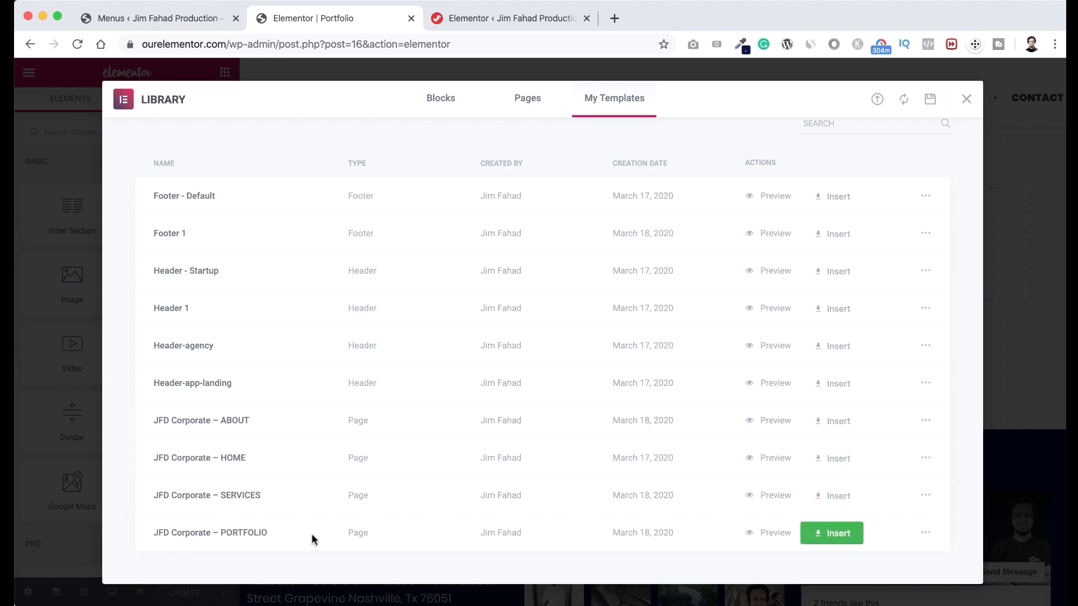
pyautogui.click(831, 533)
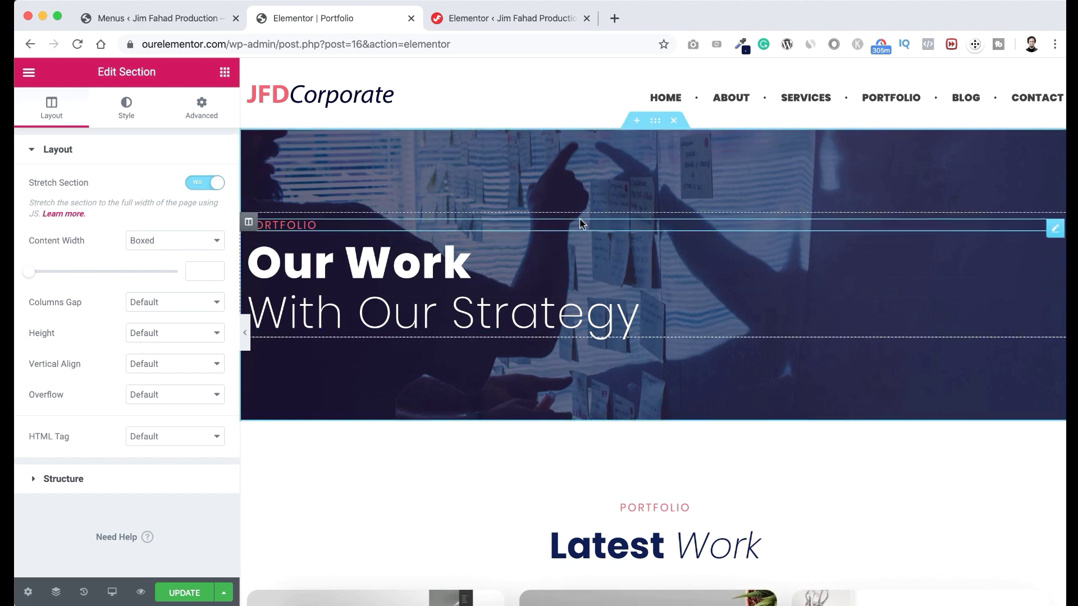
# Step: Scroll the Portfolio canvas down to the last row with the Vizeon, book and branding cards
pyautogui.scroll(-5, 552, 277)
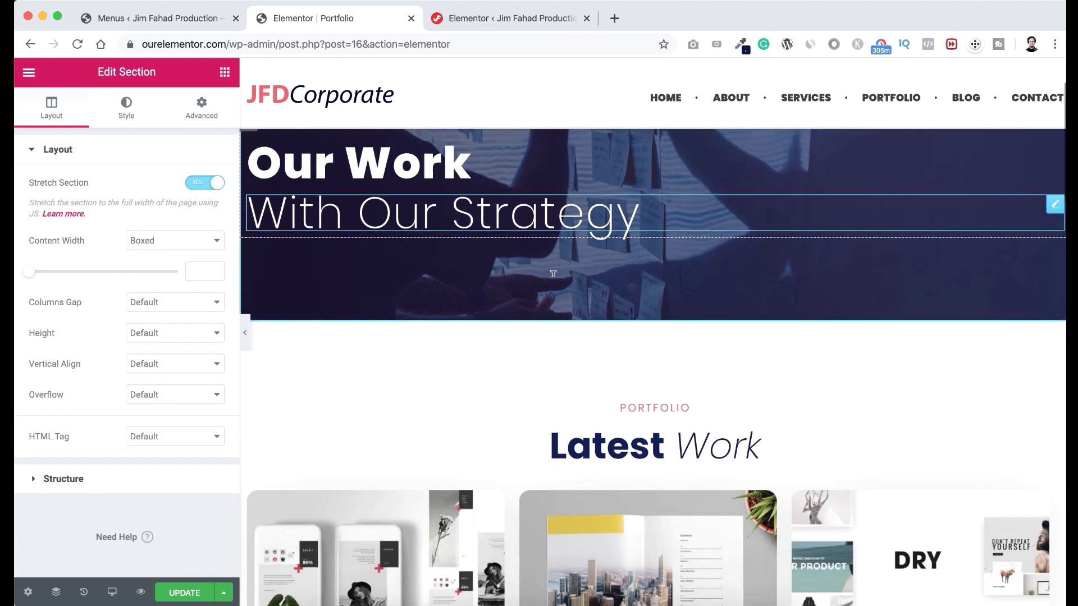
pyautogui.scroll(-2, 552, 275)
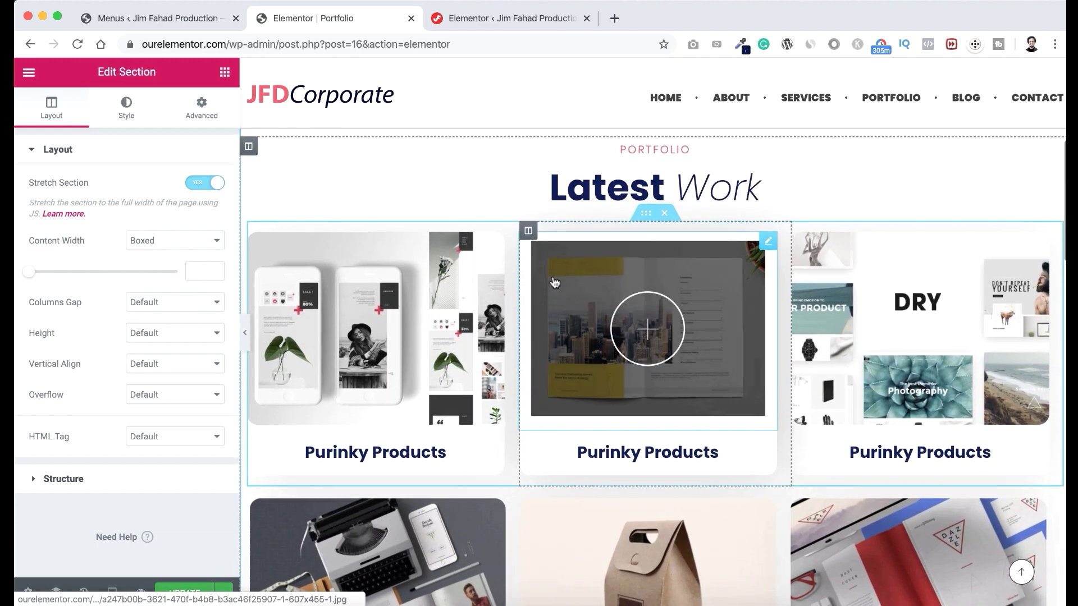
pyautogui.scroll(-2, 555, 282)
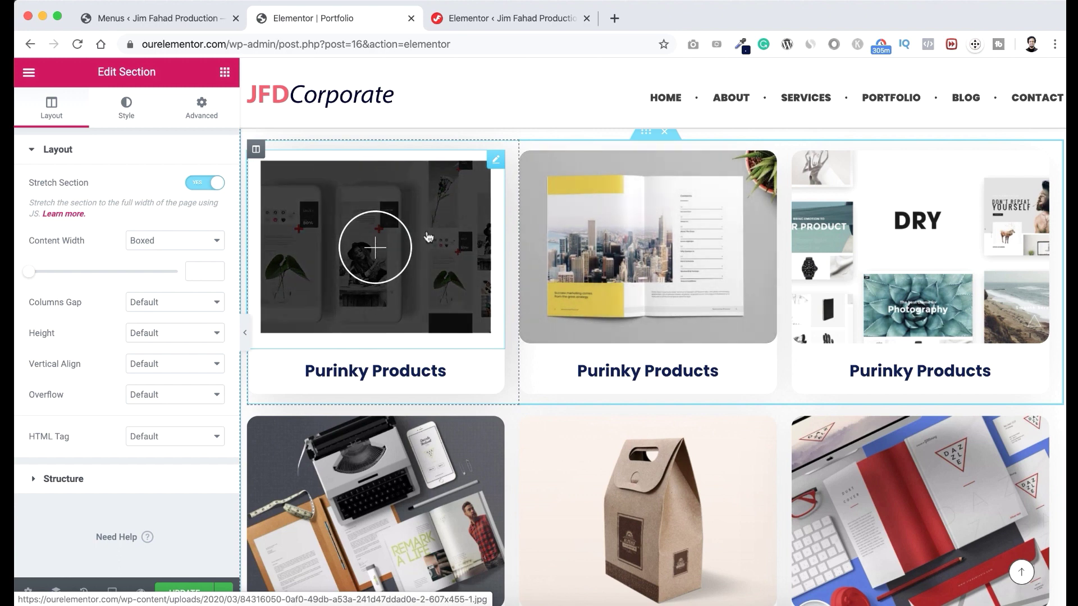
pyautogui.scroll(-3, 428, 237)
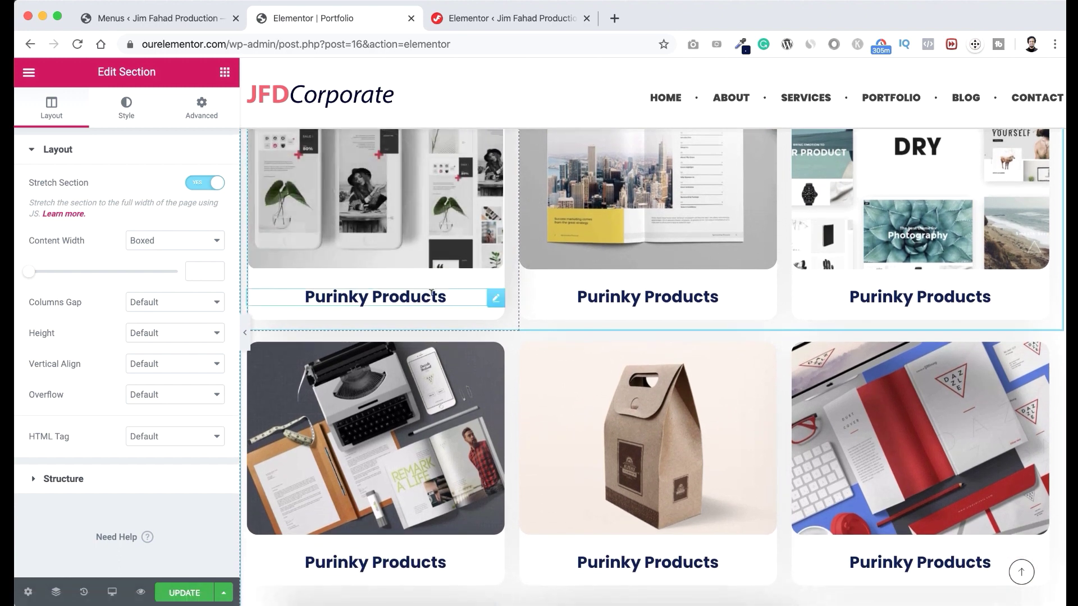
pyautogui.scroll(3, 393, 299)
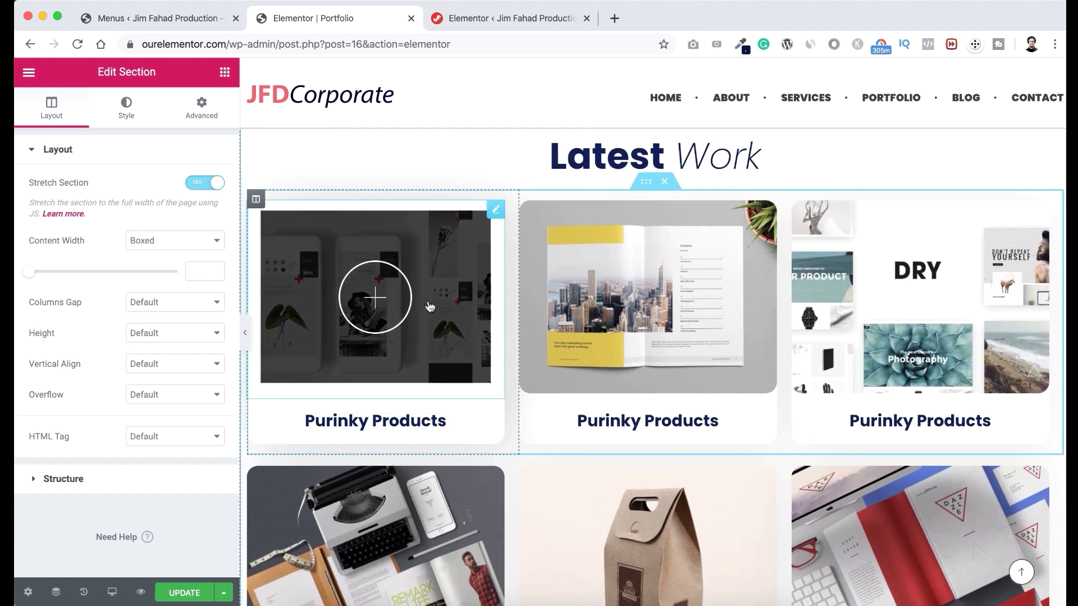
pyautogui.scroll(-7, 460, 270)
pyautogui.scroll(5, 513, 238)
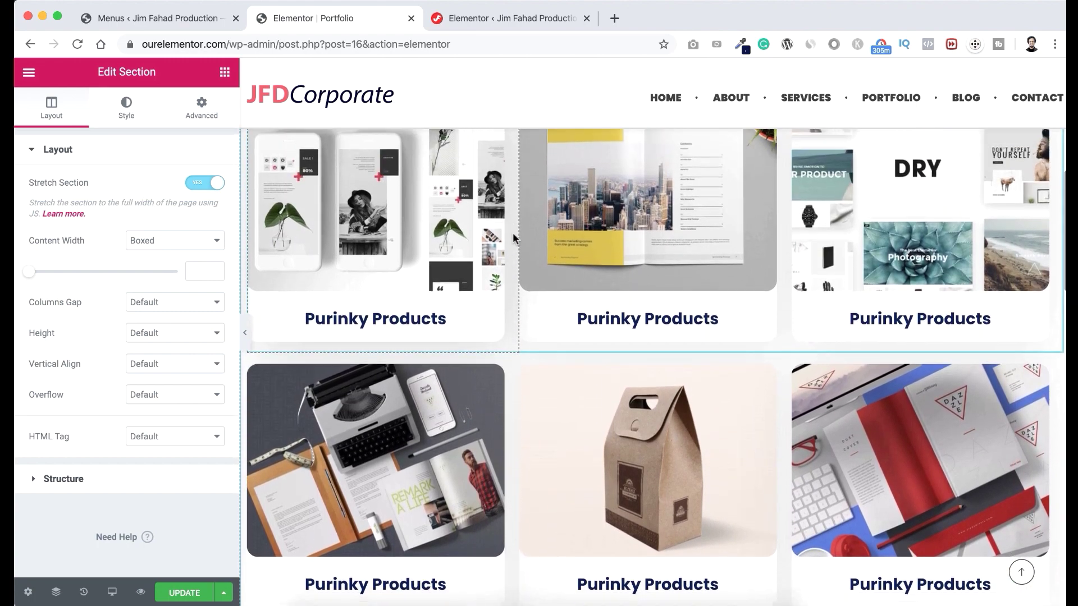
pyautogui.scroll(-3, 513, 238)
pyautogui.scroll(-4, 513, 237)
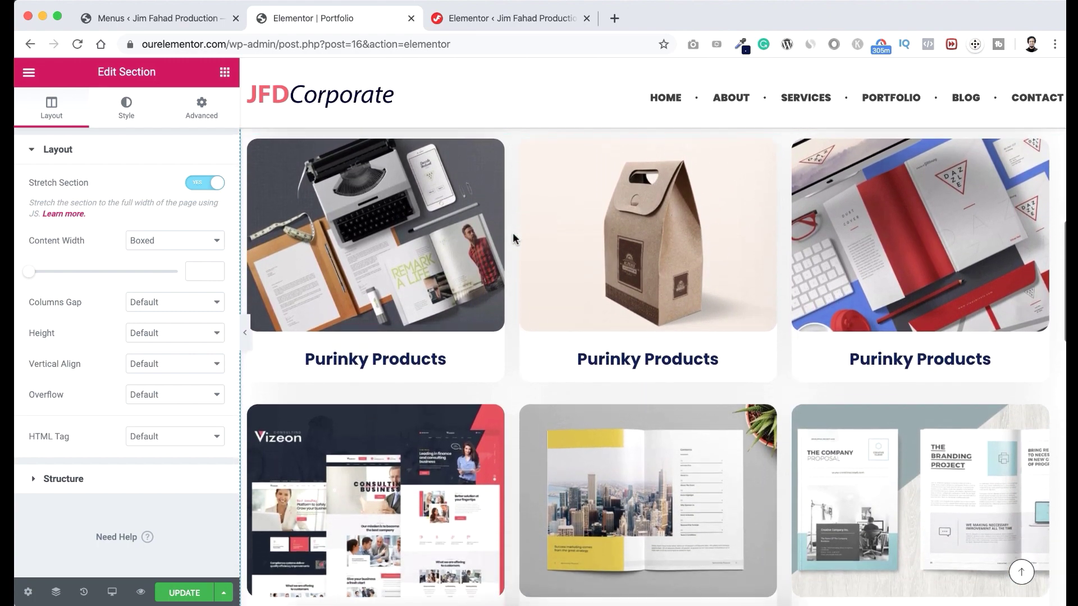
pyautogui.scroll(1, 513, 238)
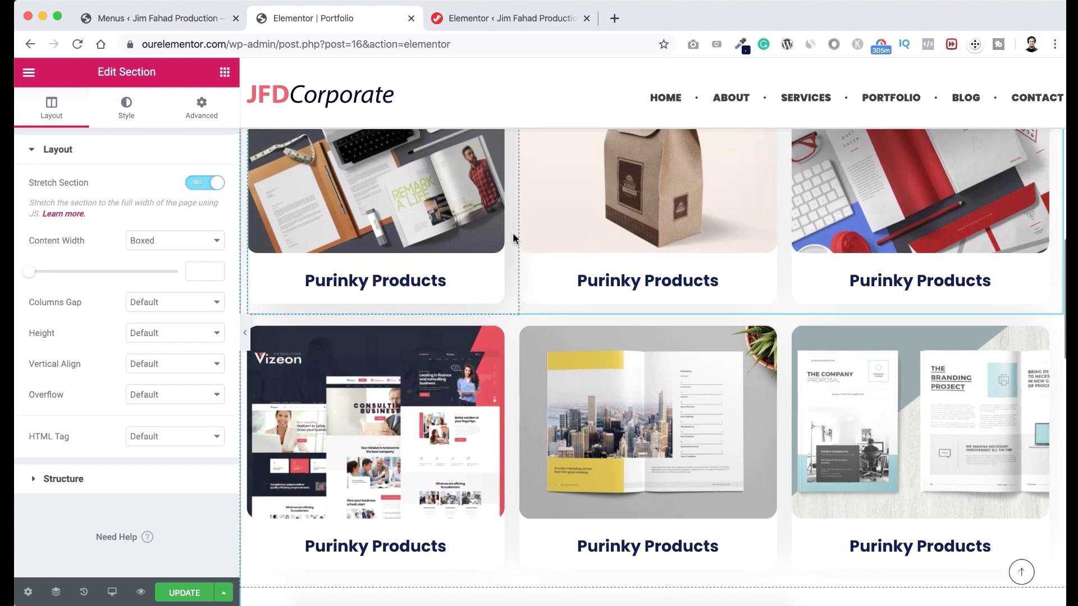
pyautogui.scroll(-3, 513, 238)
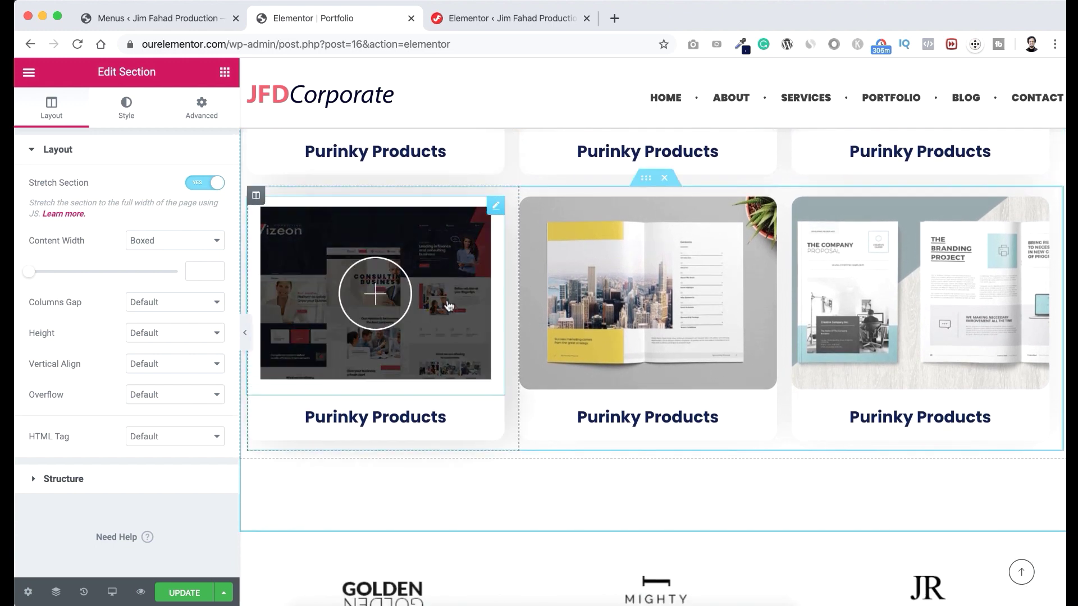
pyautogui.click(450, 304)
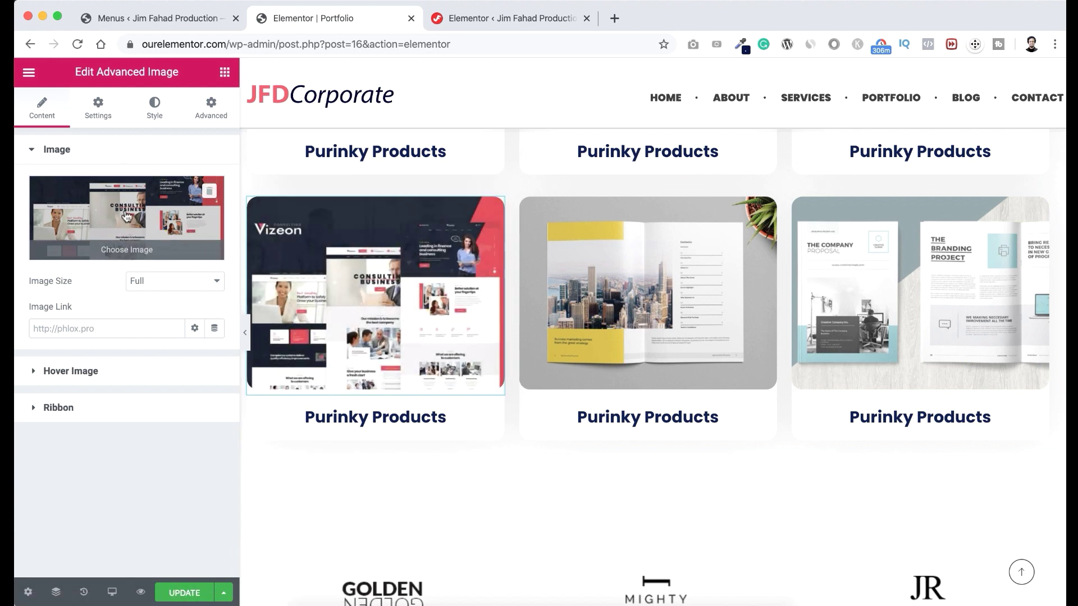
pyautogui.click(126, 216)
pyautogui.click(87, 133)
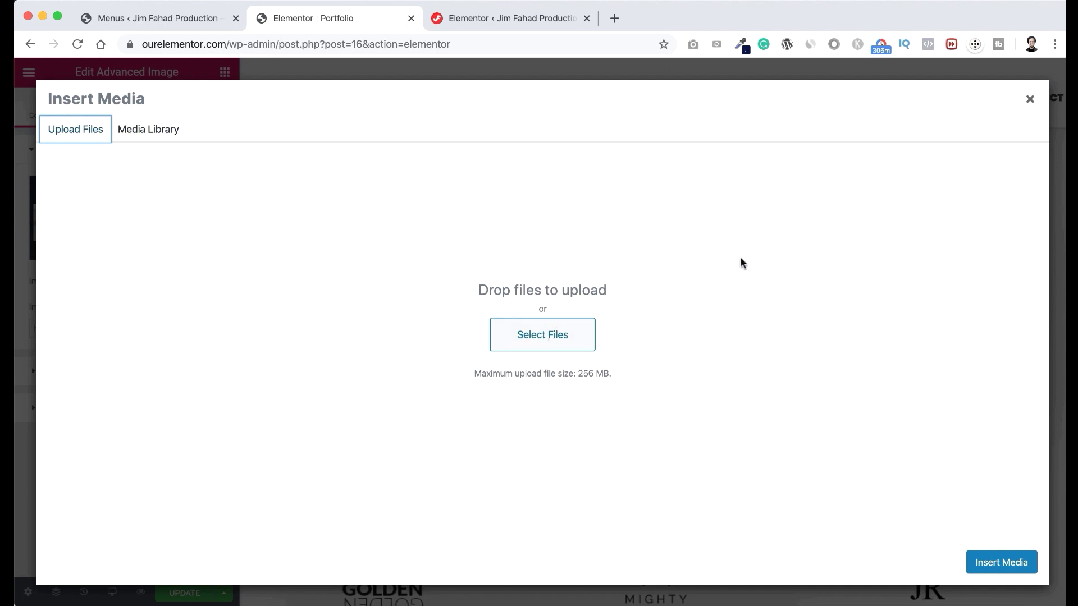
pyautogui.click(1029, 98)
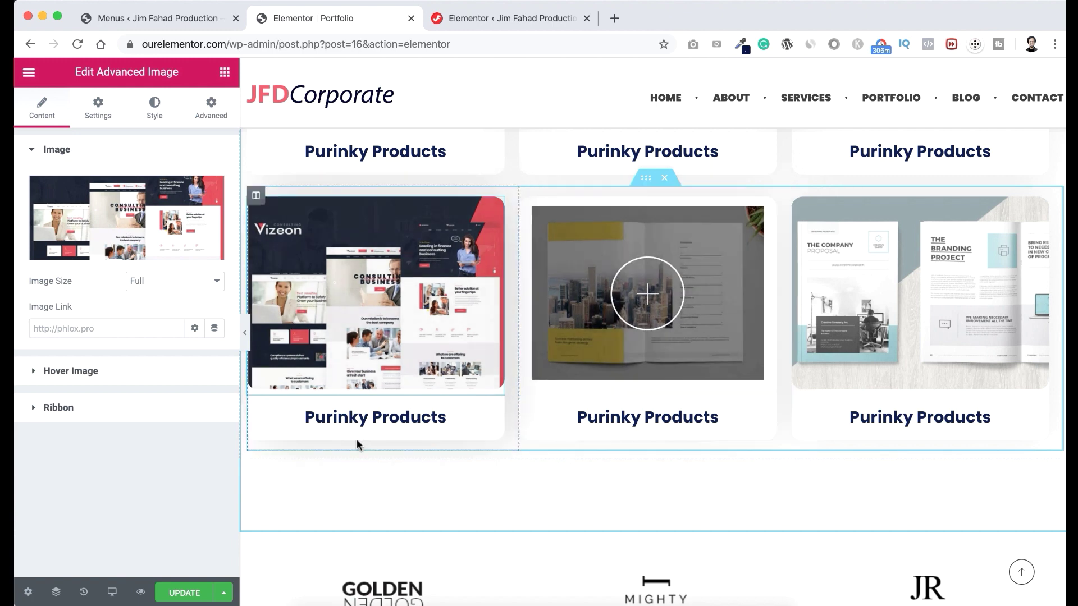
pyautogui.click(360, 416)
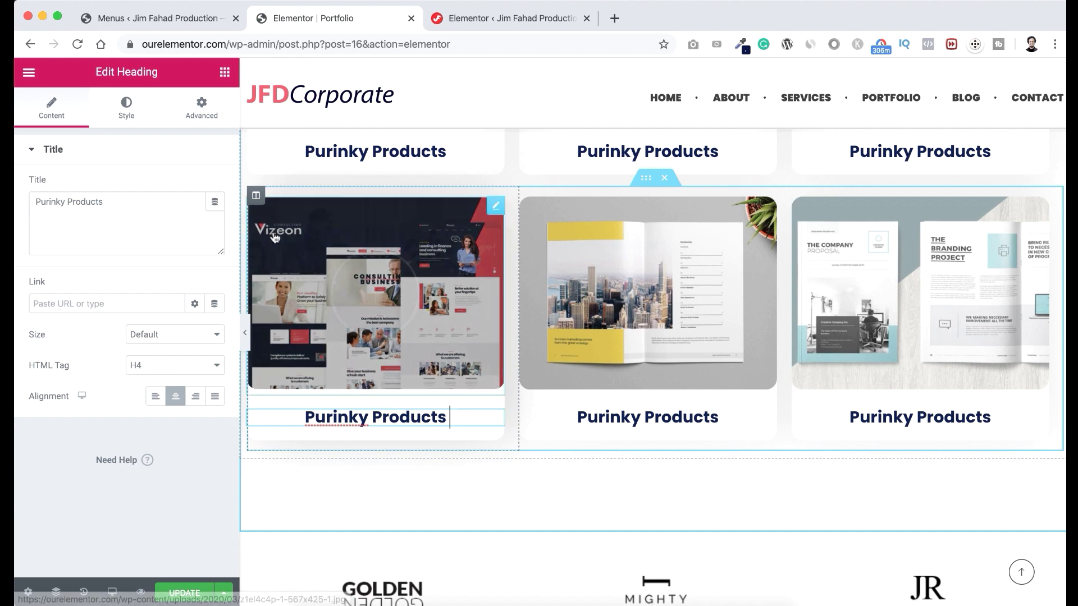
# Step: Add a centered Text Editor widget under the first card's heading, then delete it
pyautogui.click(225, 73)
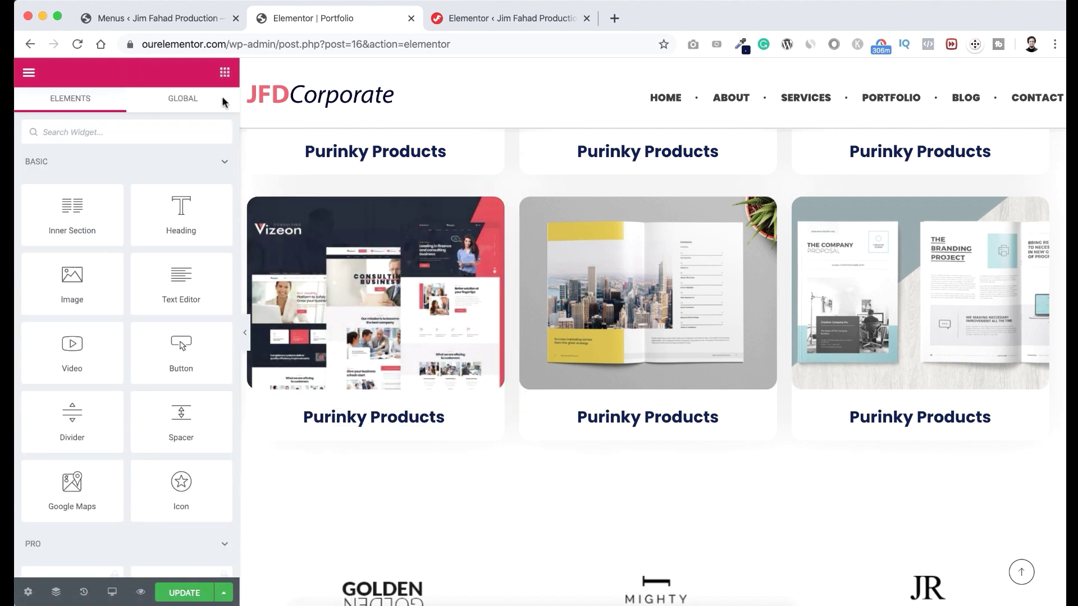
pyautogui.moveTo(177, 282); pyautogui.dragTo(357, 419)
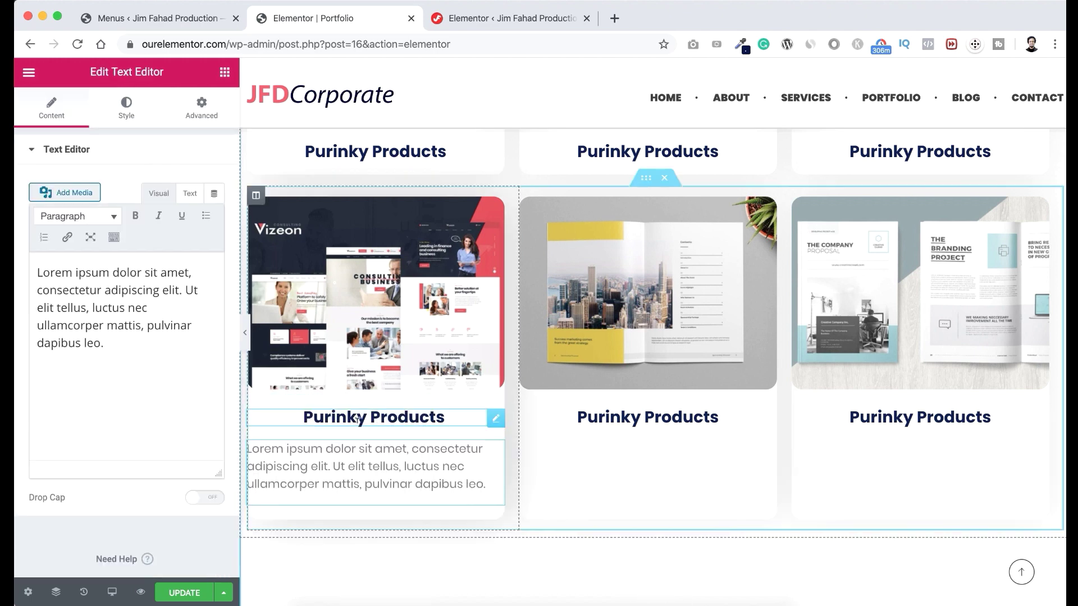
pyautogui.click(126, 102)
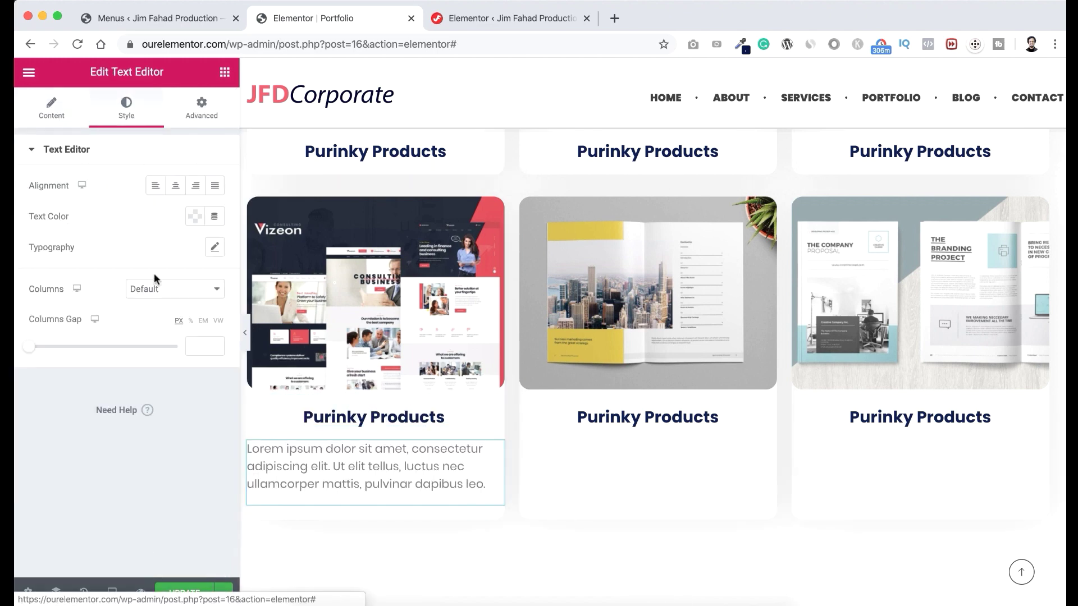
pyautogui.click(176, 186)
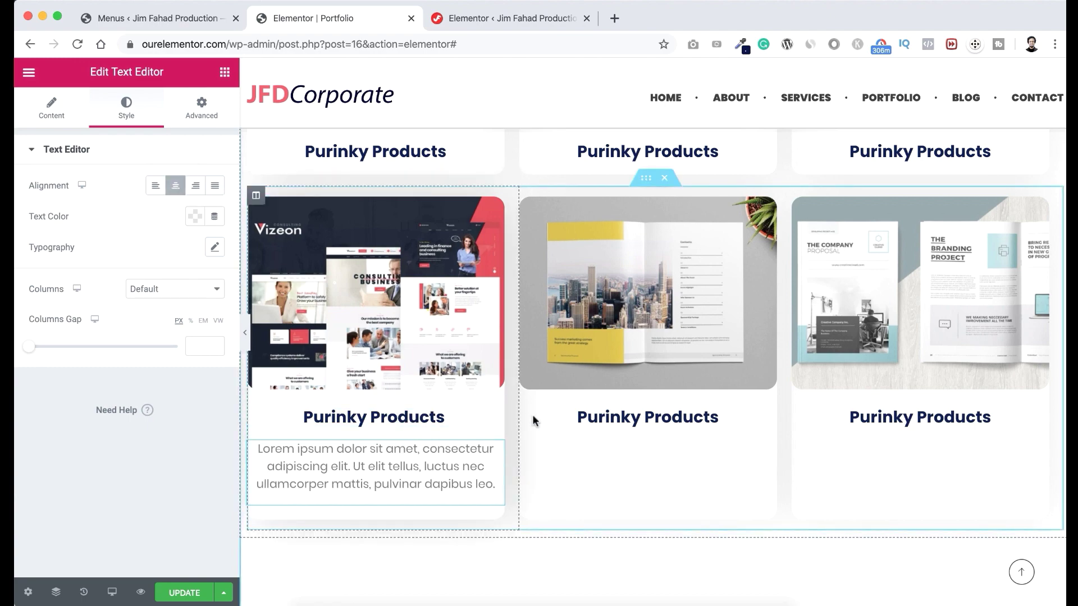
pyautogui.scroll(-5, 601, 427)
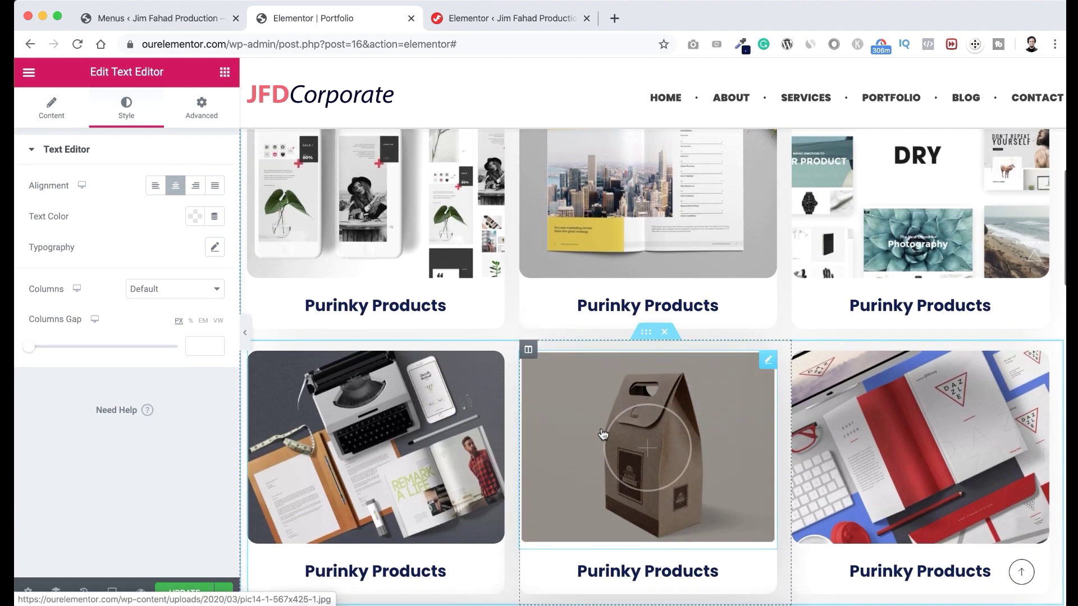
pyautogui.scroll(-7, 602, 434)
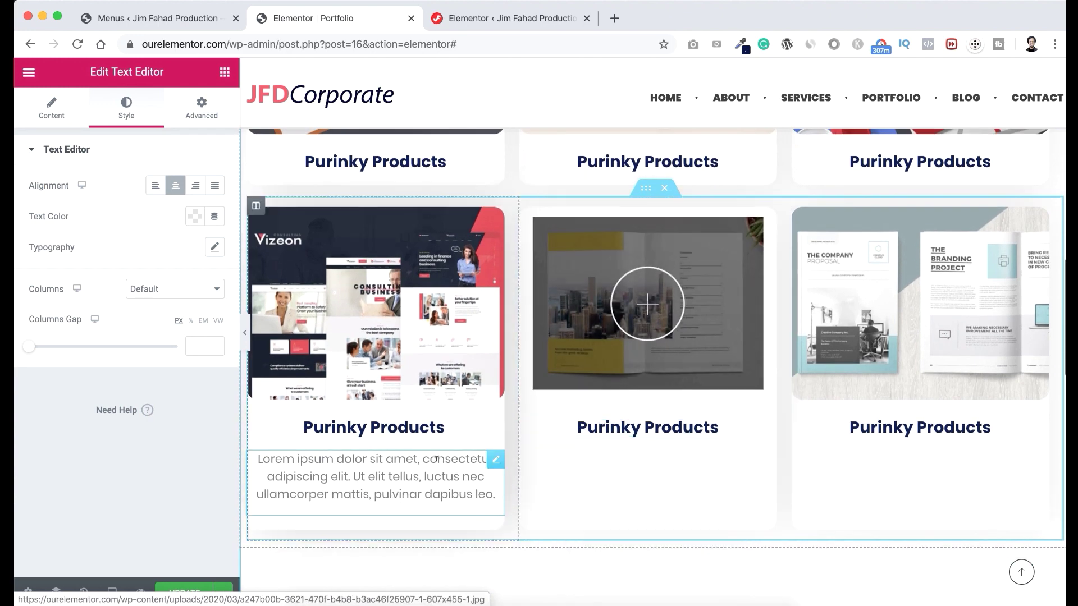
pyautogui.rightClick(495, 463)
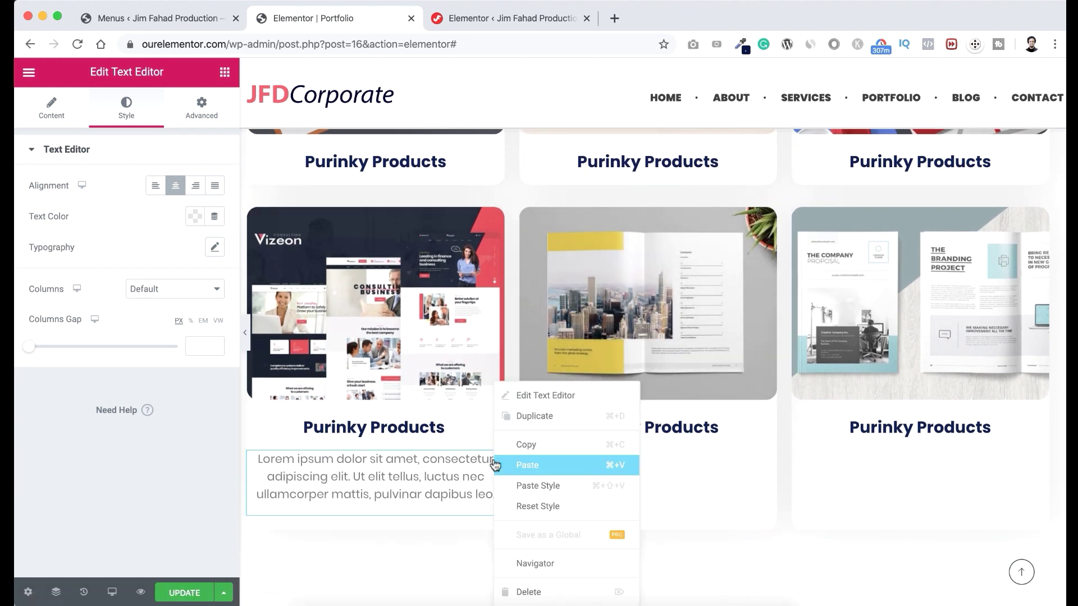
pyautogui.click(521, 590)
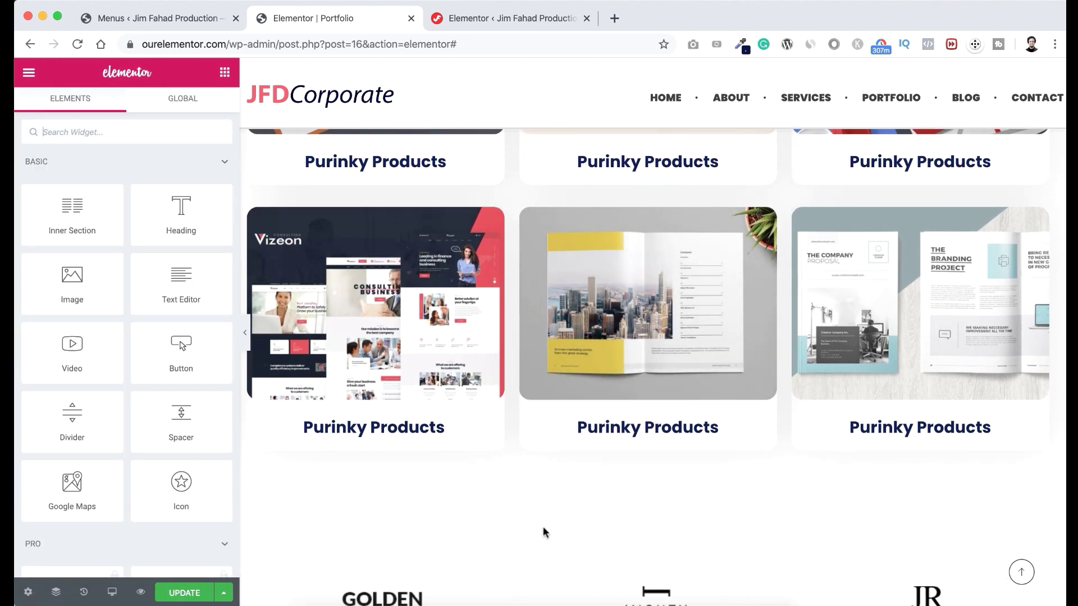
# Step: Duplicate the inner section holding the Vizeon, book and branding cards
pyautogui.scroll(2, 517, 494)
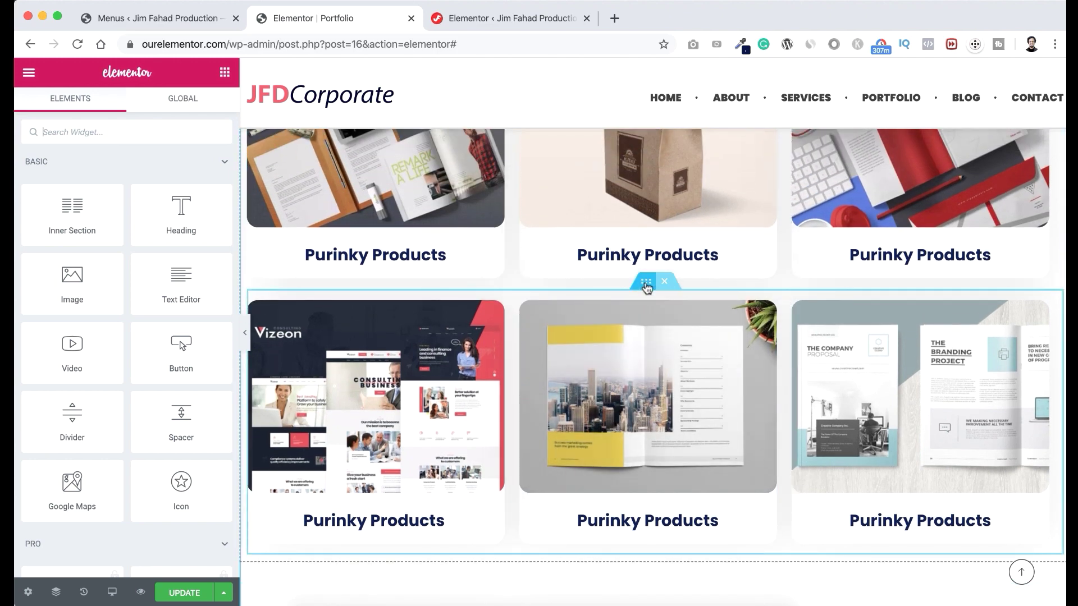
pyautogui.rightClick(645, 282)
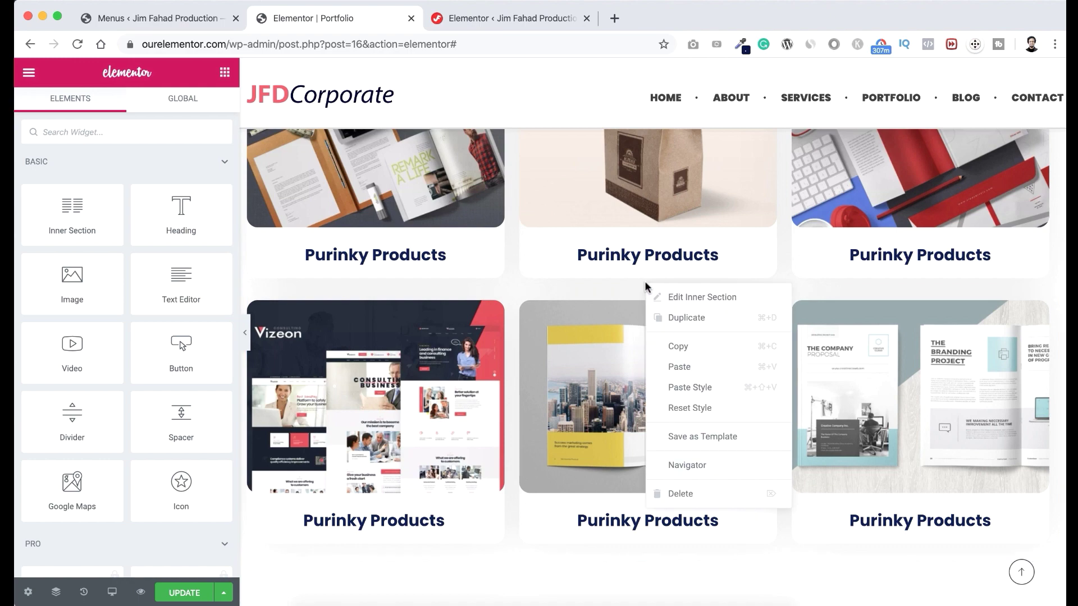
pyautogui.click(673, 321)
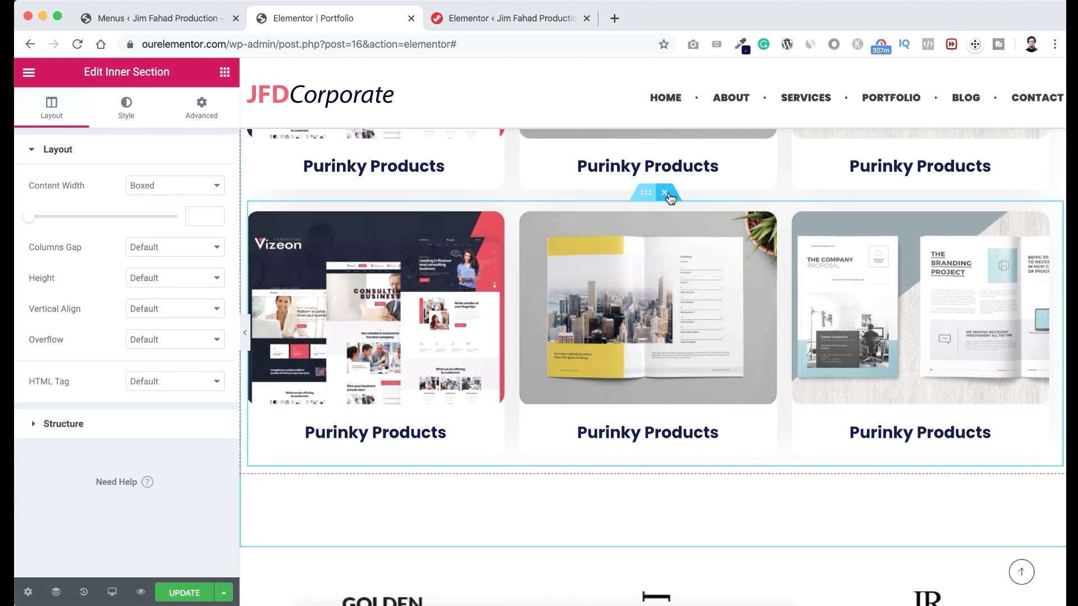
# Step: Delete the duplicated row of cards and review the Portfolio page
pyautogui.click(666, 195)
pyautogui.scroll(-3, 618, 356)
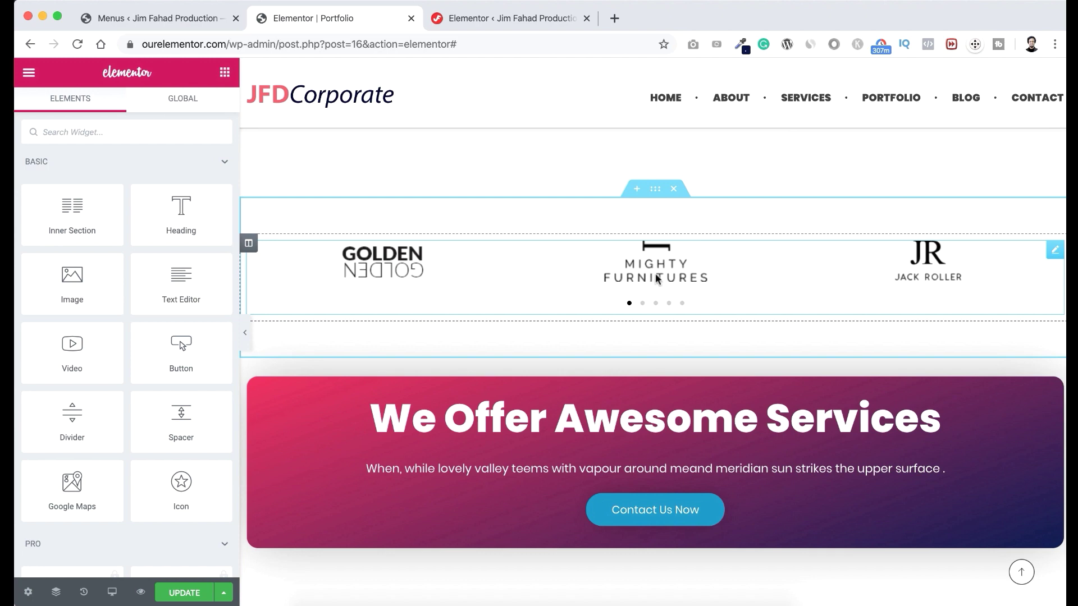
pyautogui.scroll(-8, 734, 254)
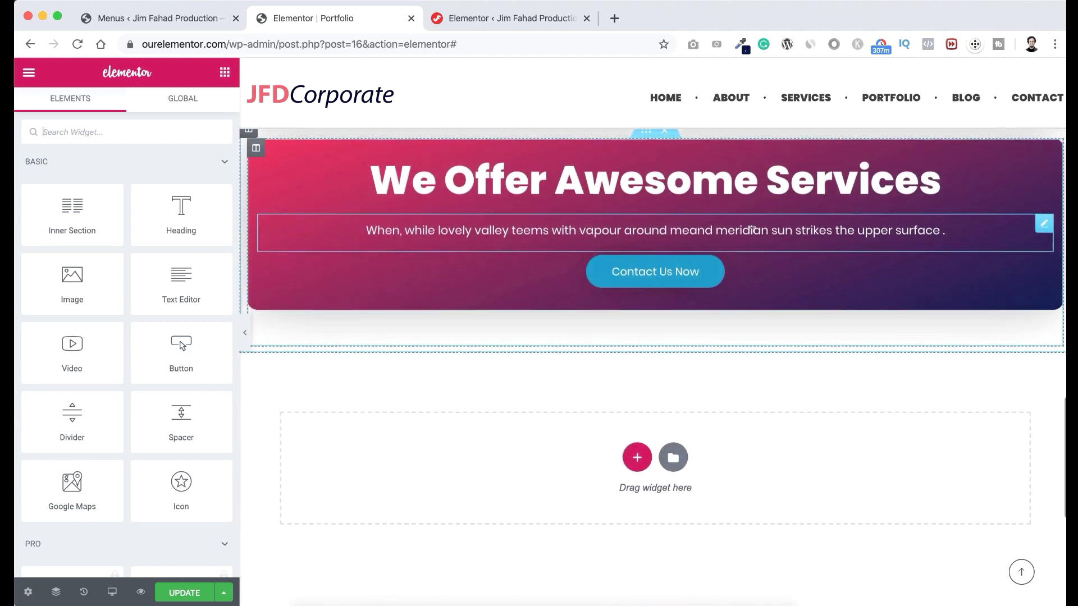
pyautogui.scroll(4, 681, 227)
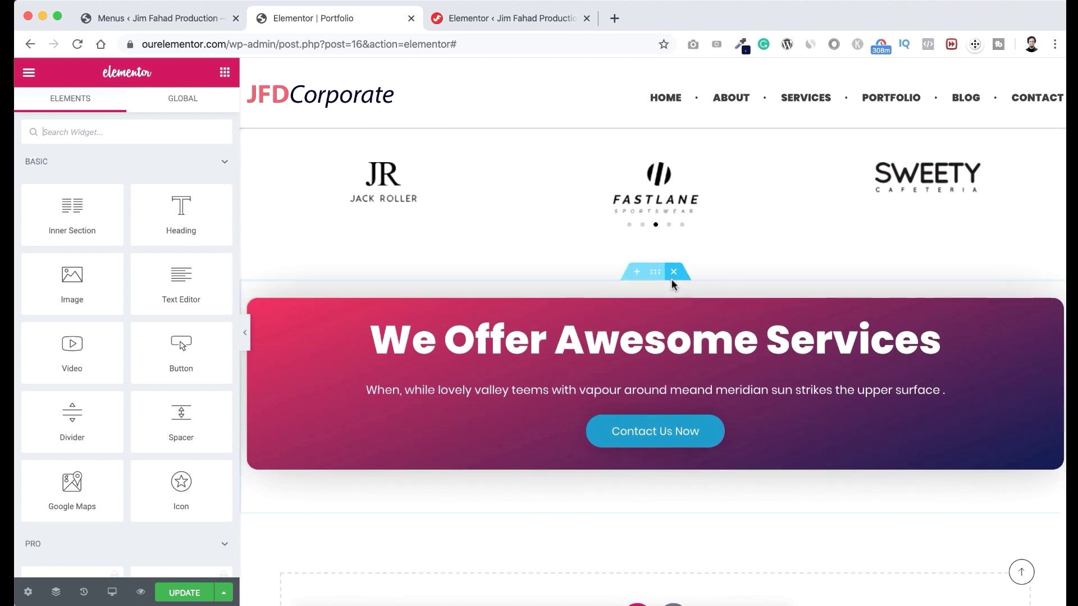
pyautogui.scroll(-10, 676, 314)
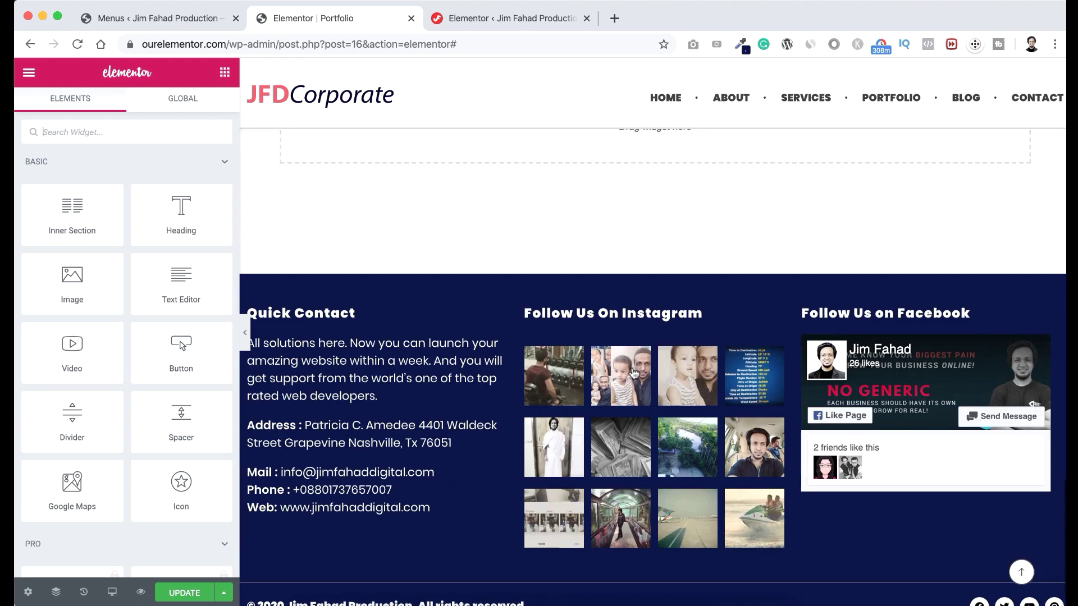
# Step: Save the Portfolio page changes with Update
pyautogui.scroll(10, 653, 219)
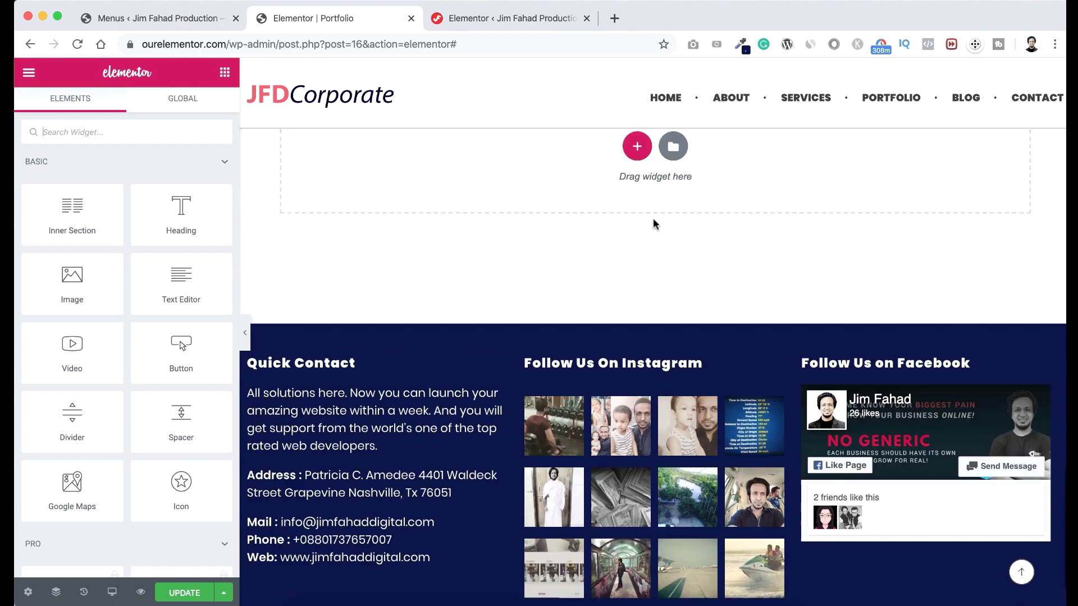
pyautogui.scroll(8, 653, 223)
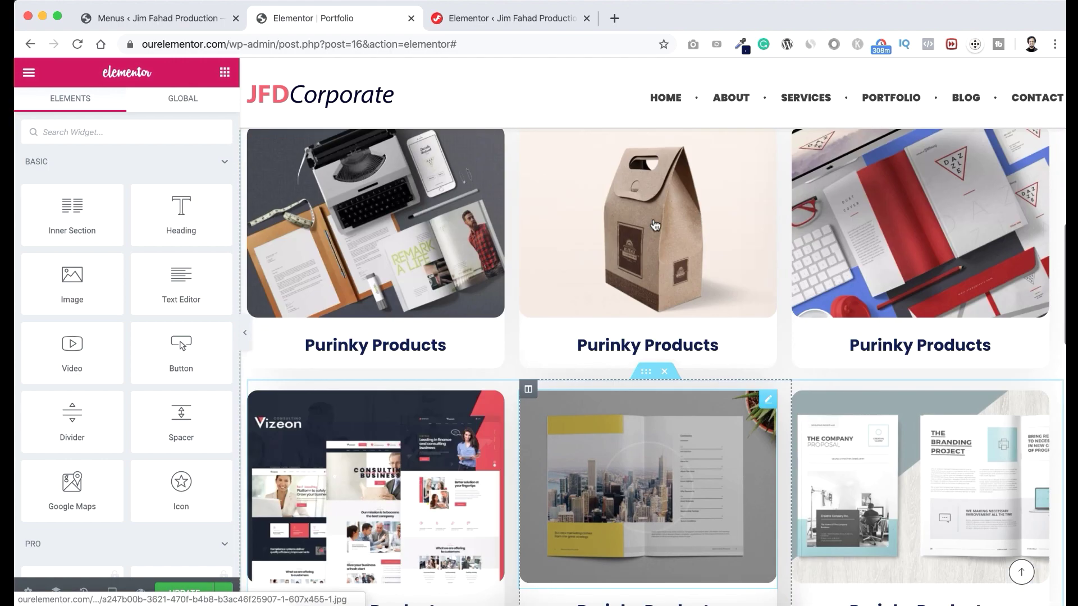
pyautogui.scroll(3, 655, 224)
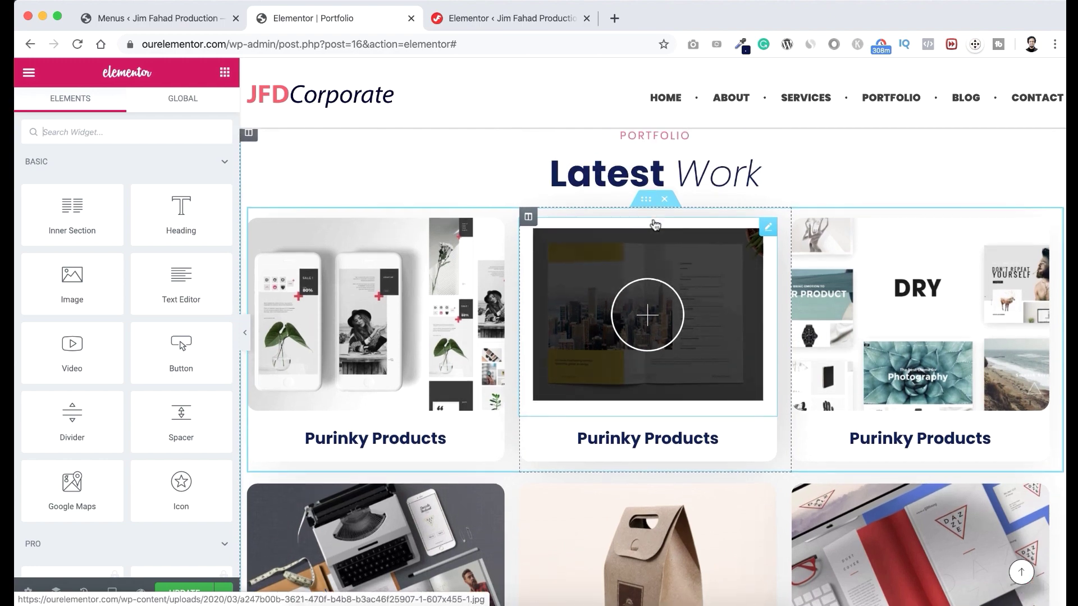
pyautogui.scroll(-5, 655, 219)
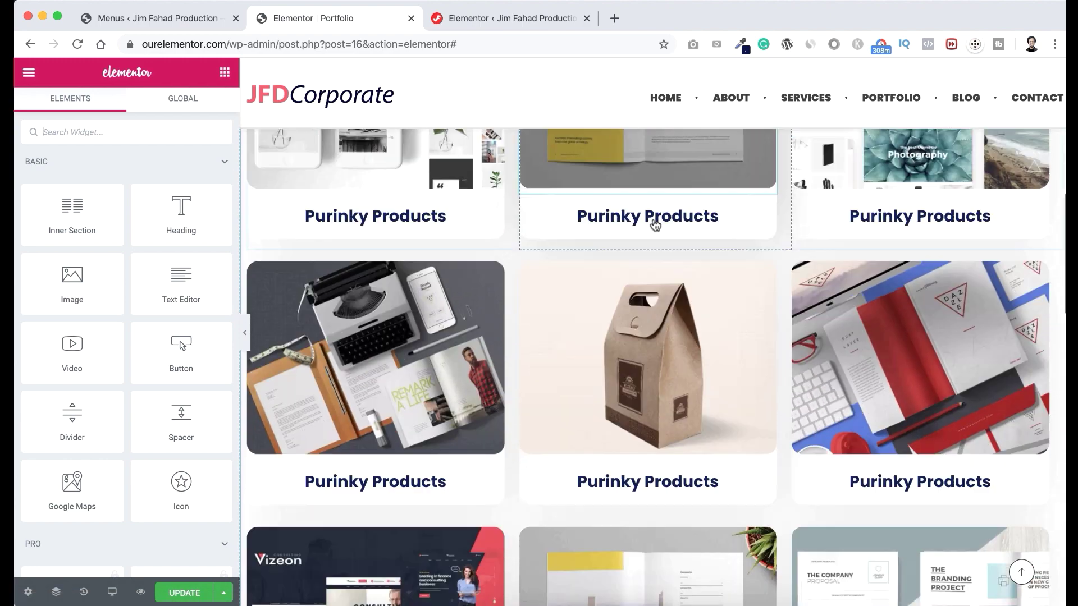
pyautogui.scroll(10, 655, 223)
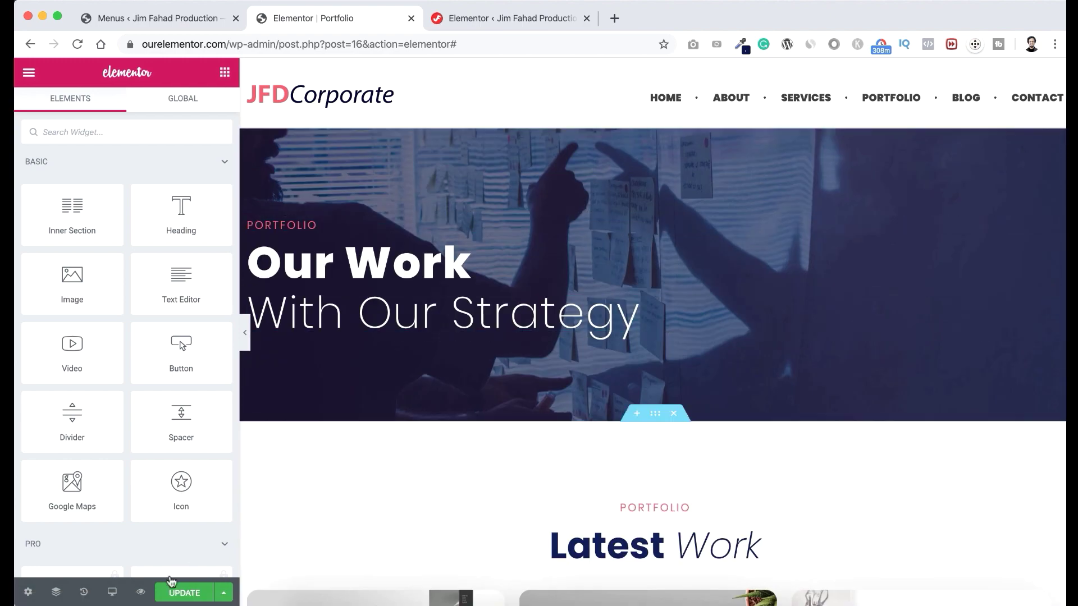
pyautogui.click(179, 594)
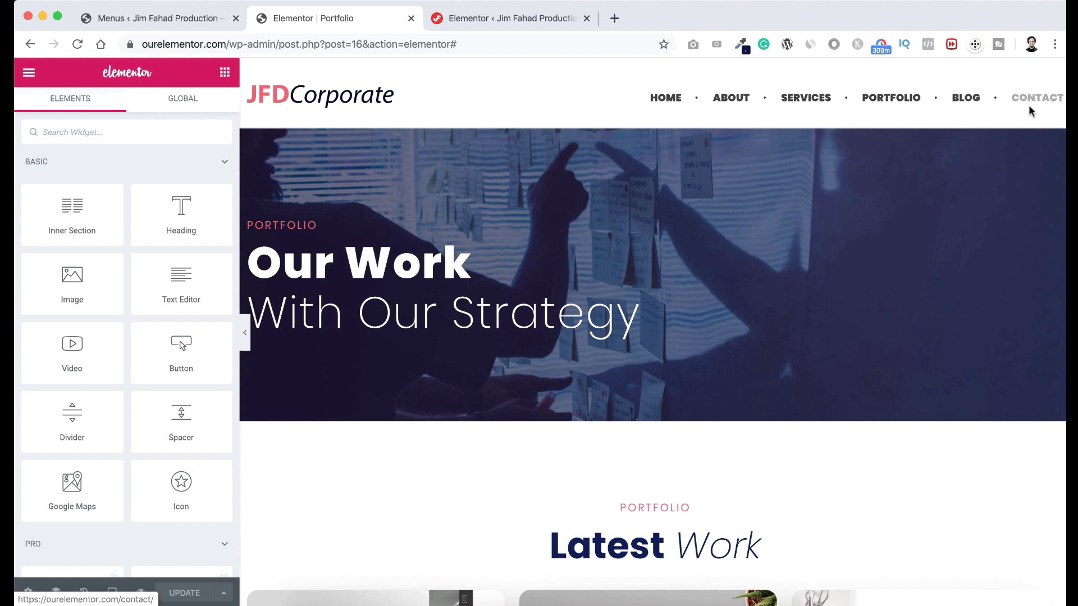
# Step: Exit to the dashboard, find Contact under All Pages, and open it with Elementor
pyautogui.click(29, 72)
pyautogui.click(116, 485)
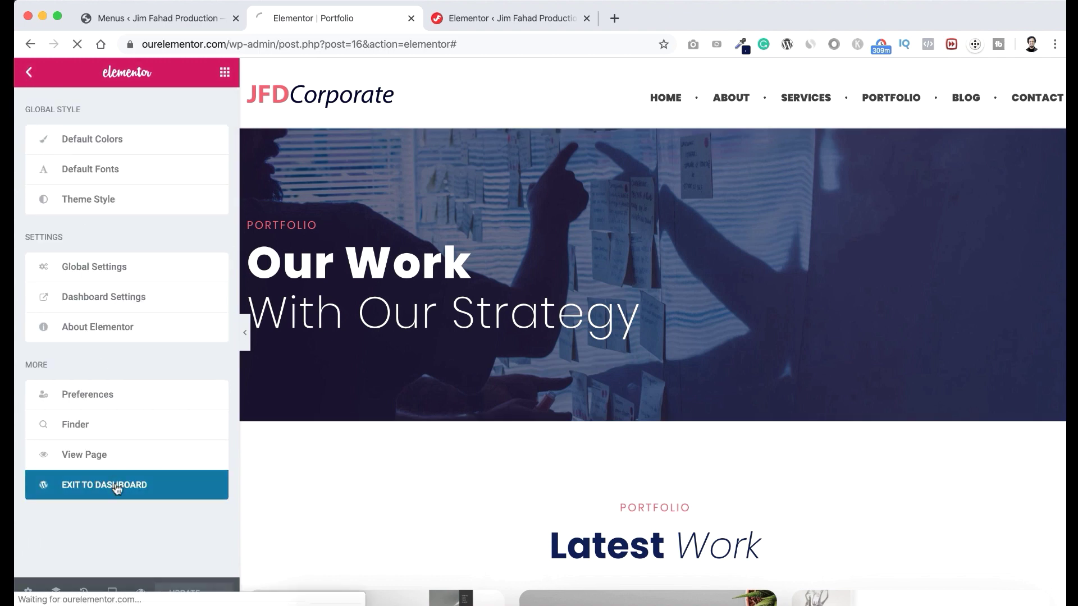
pyautogui.click(55, 247)
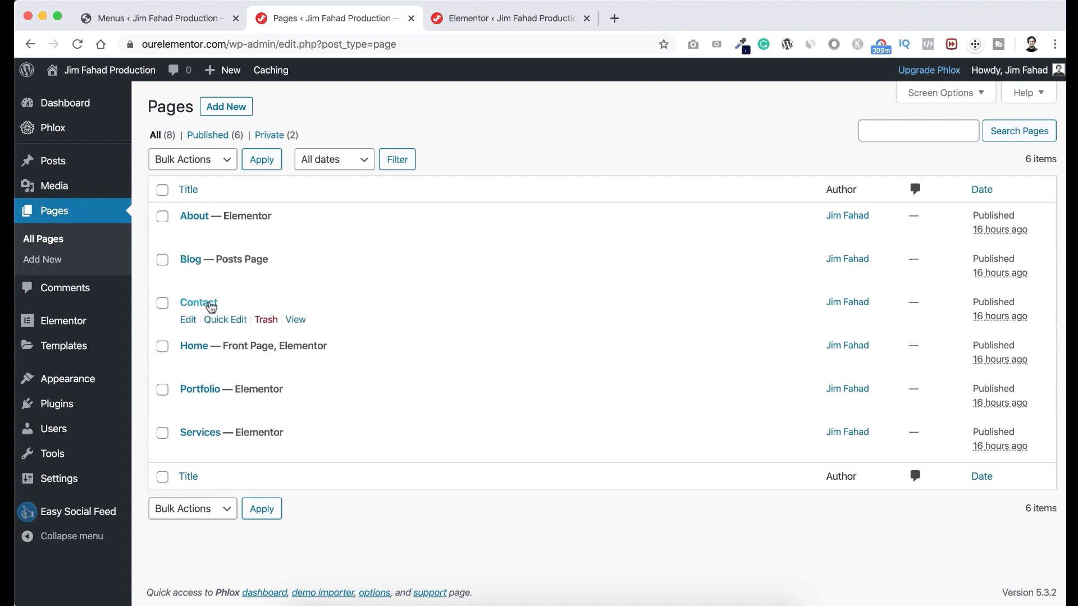
pyautogui.click(188, 322)
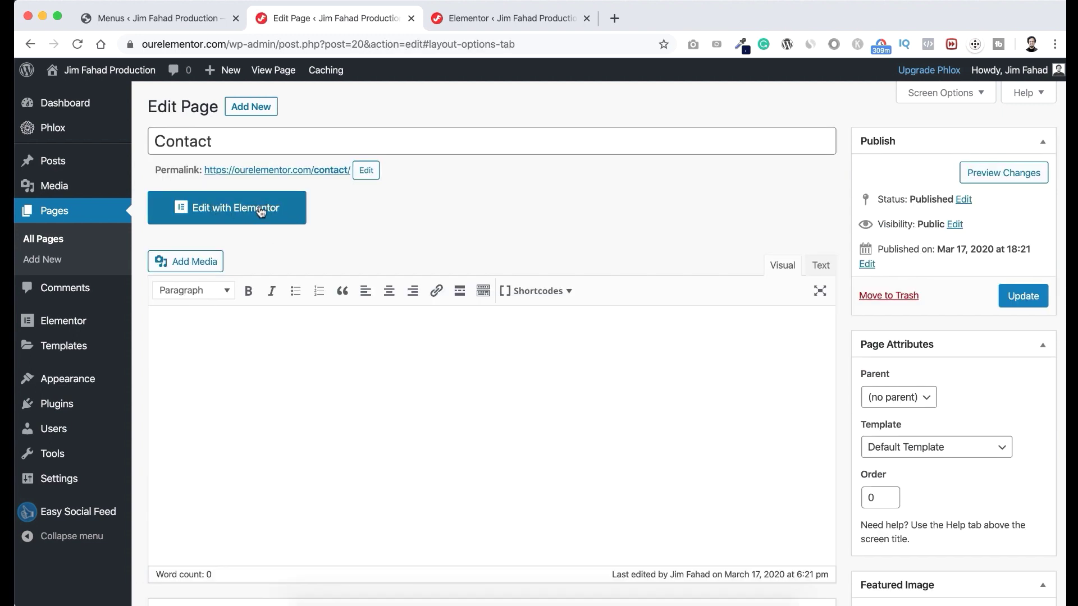
pyautogui.click(255, 212)
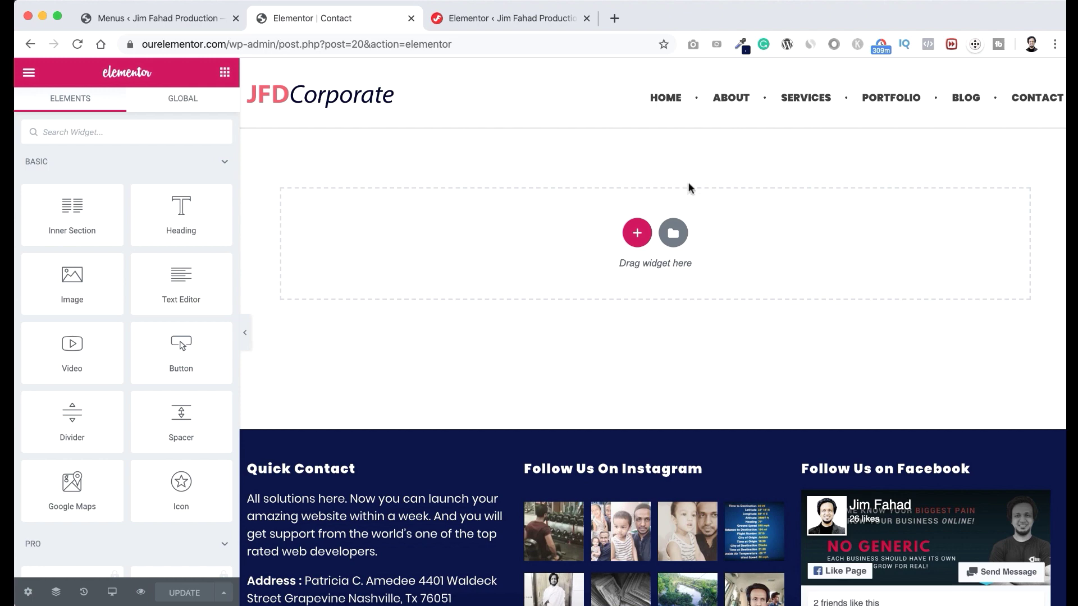
# Step: Import JFD-Corporate-CONTACT.json into the template library and insert the CONTACT template on the page
pyautogui.click(675, 236)
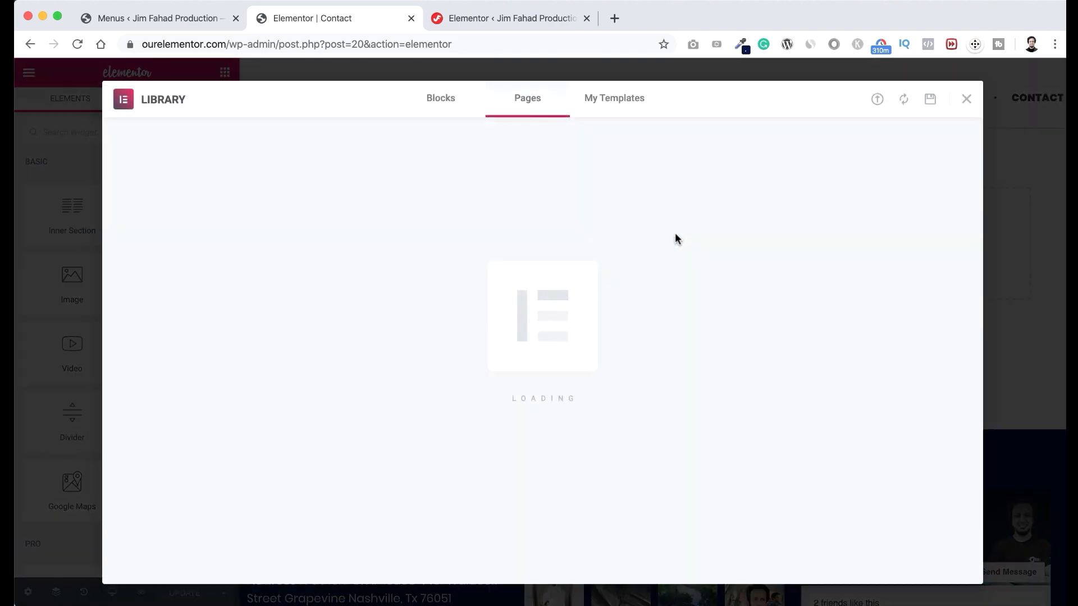
pyautogui.click(618, 101)
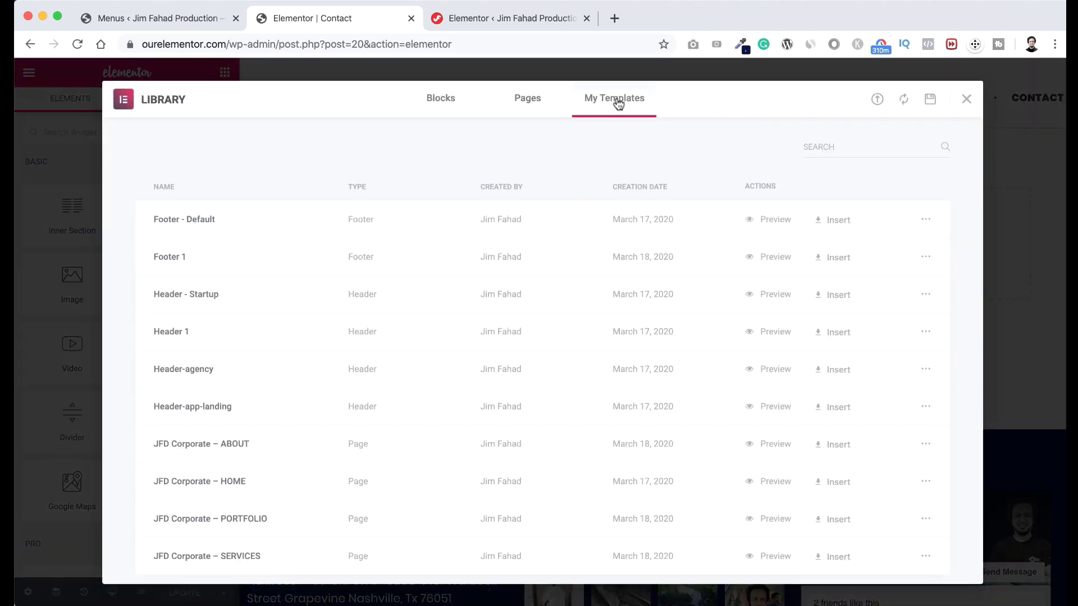
pyautogui.click(877, 101)
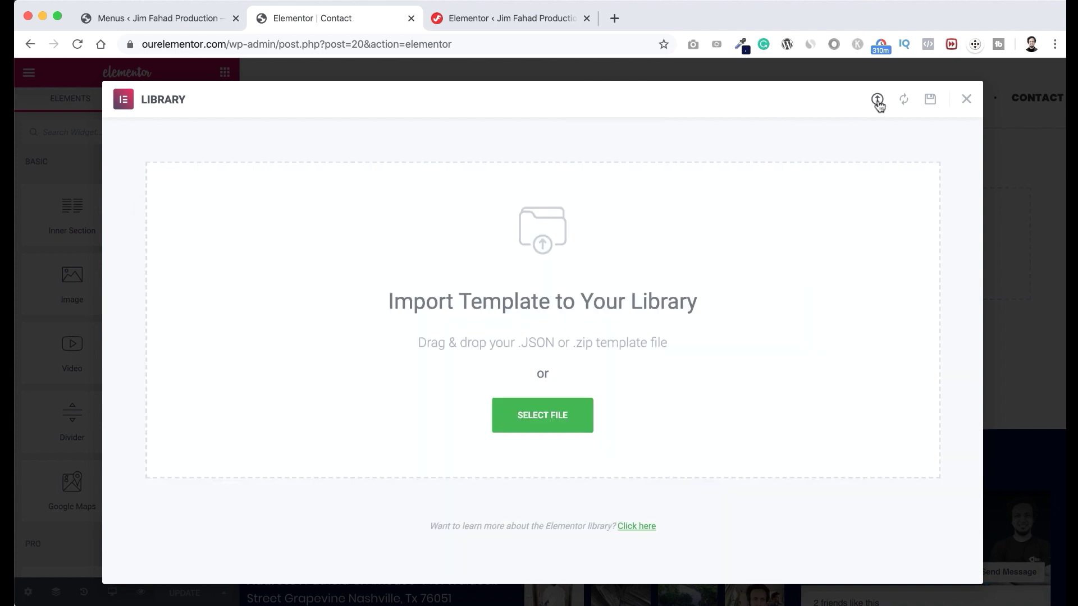
pyautogui.click(552, 425)
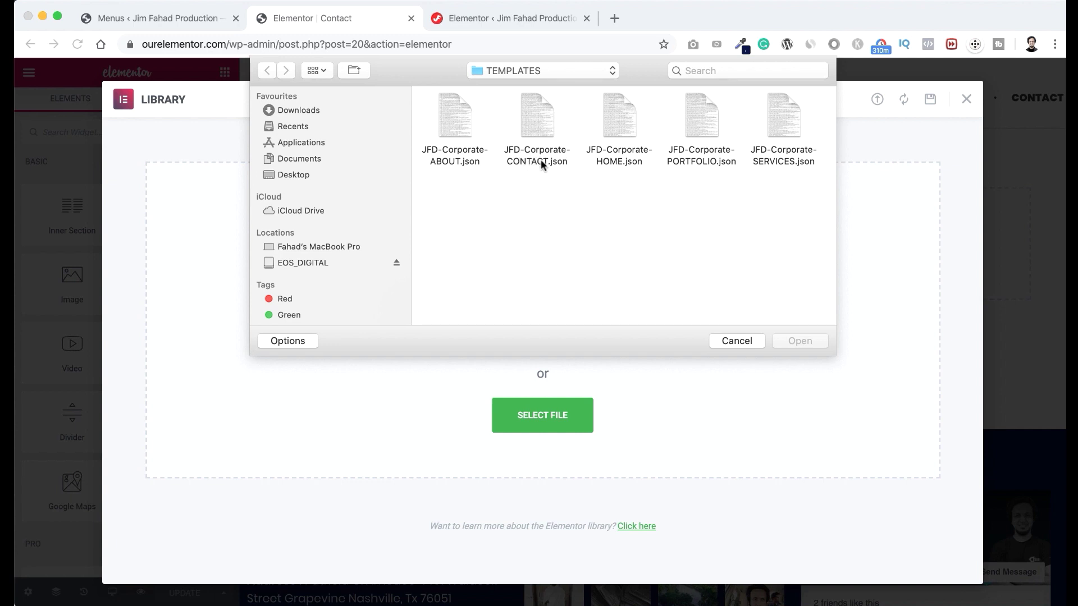
pyautogui.click(540, 123)
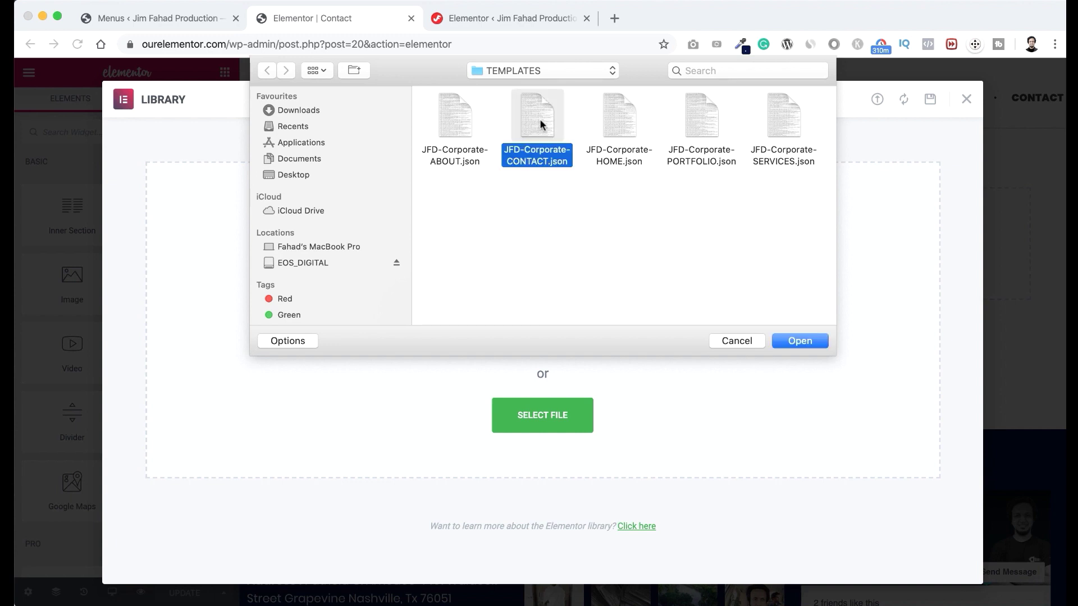
pyautogui.click(799, 341)
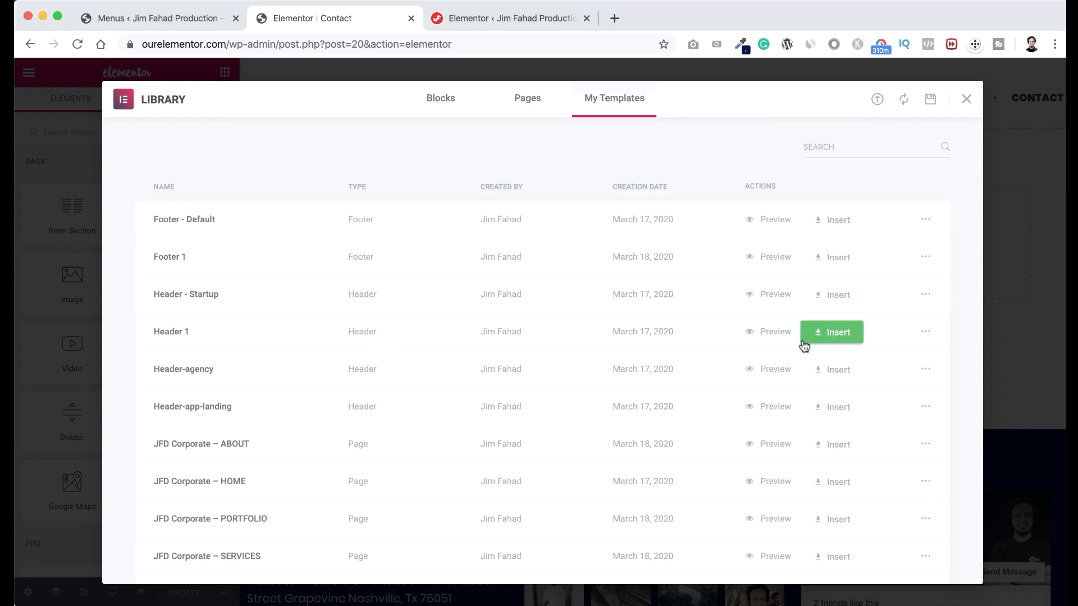
pyautogui.scroll(-2, 582, 419)
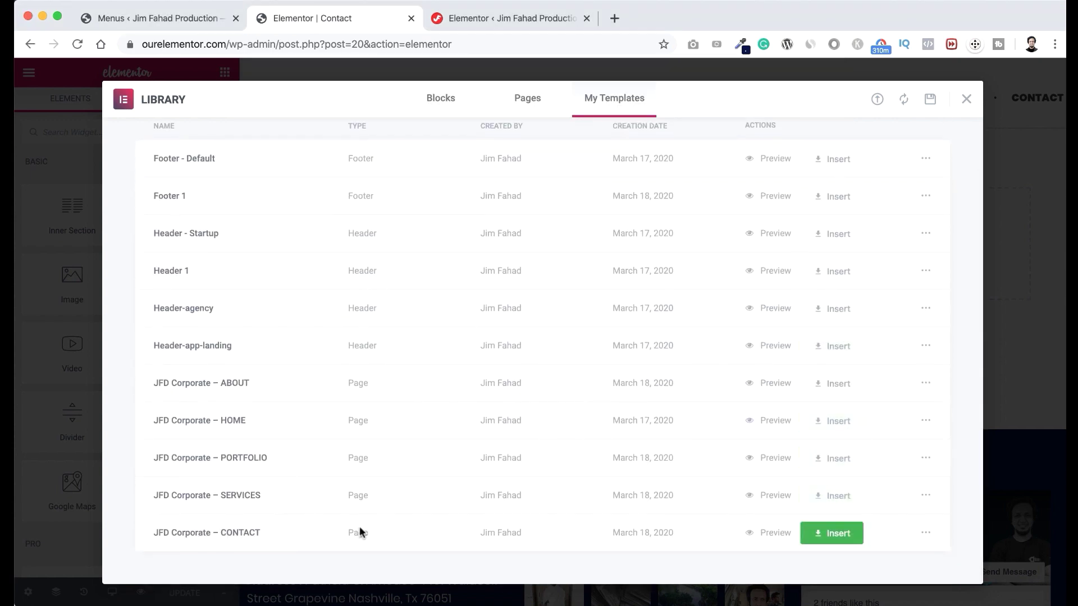
pyautogui.click(843, 532)
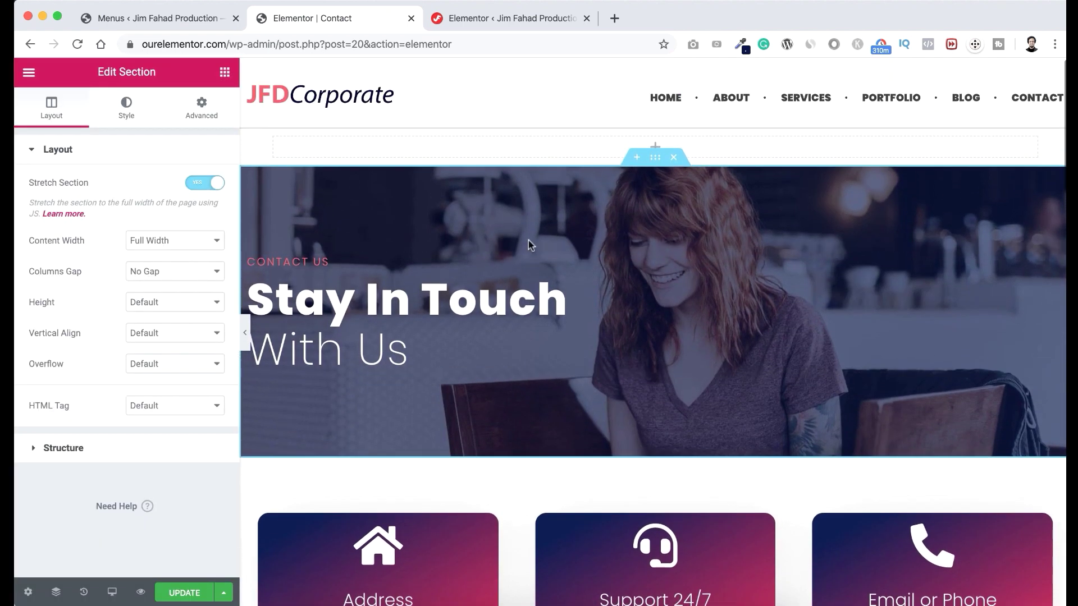
pyautogui.scroll(-5, 591, 236)
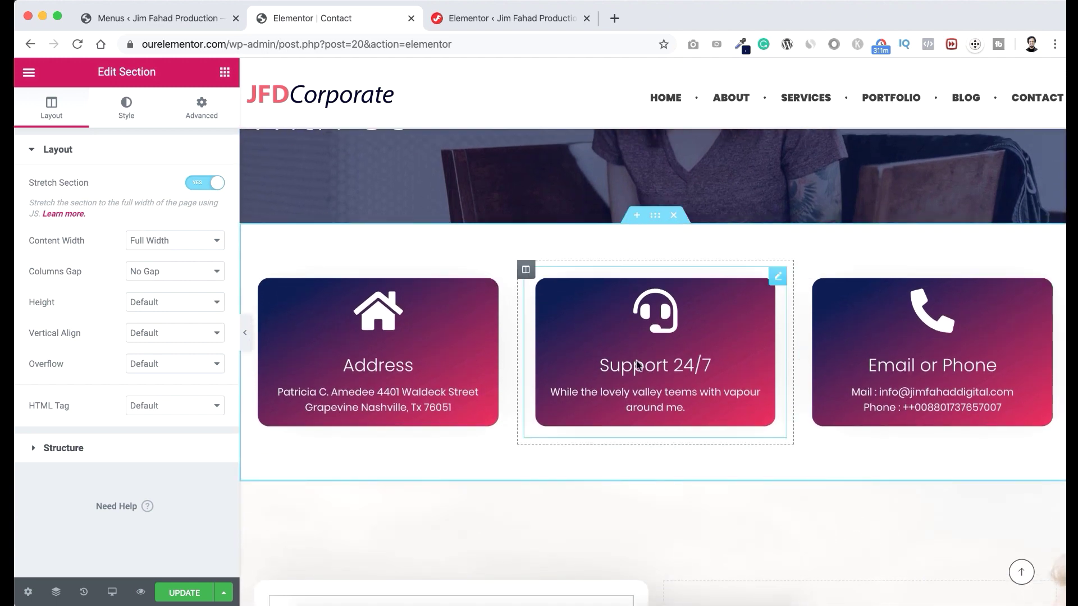
pyautogui.scroll(-5, 554, 366)
pyautogui.scroll(-3, 554, 371)
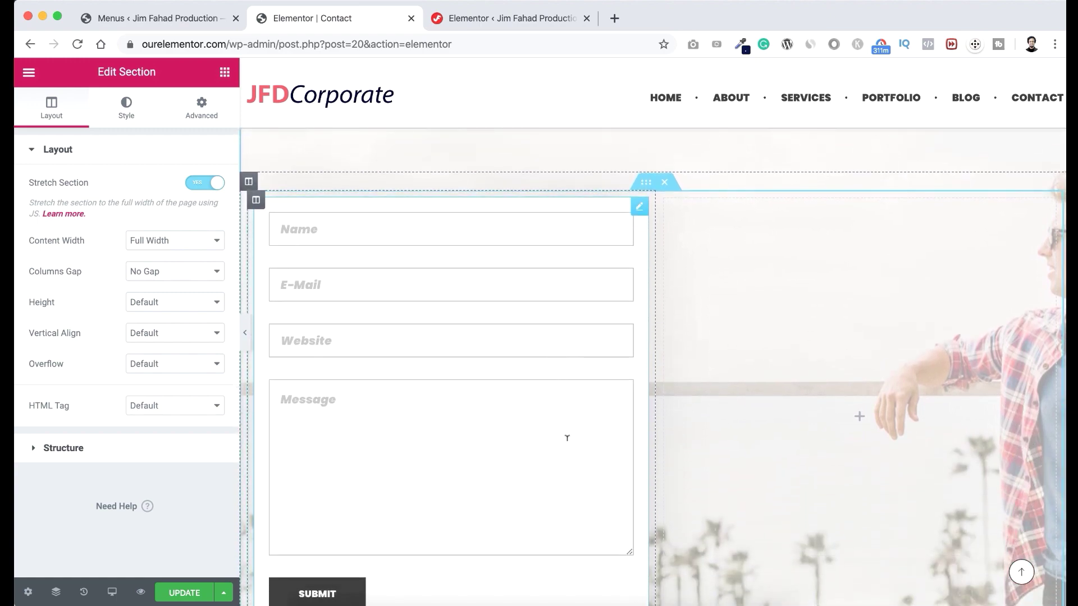
pyautogui.scroll(-10, 567, 438)
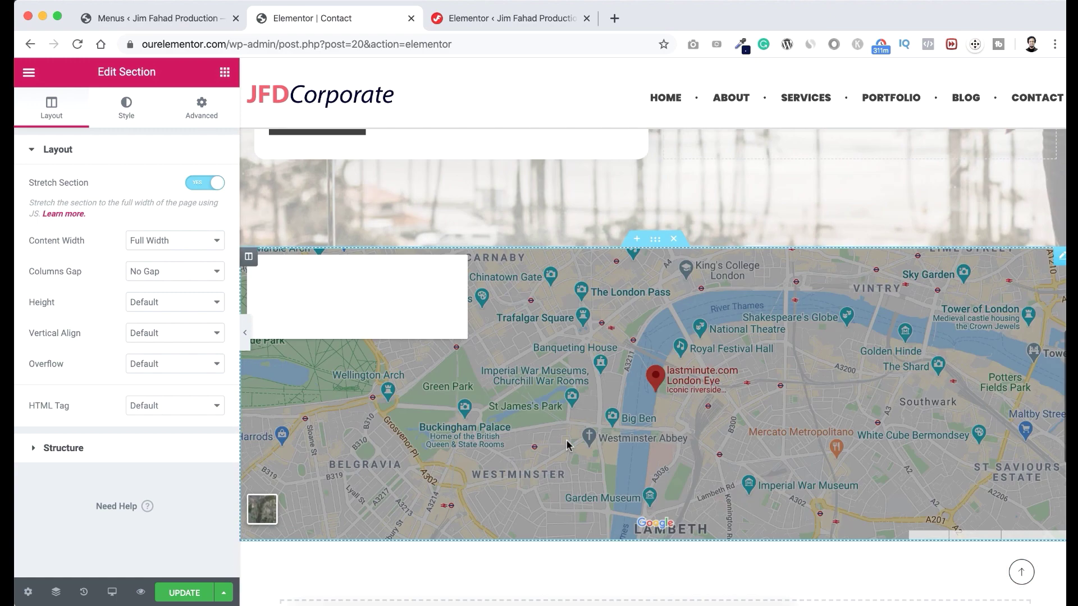
pyautogui.scroll(-8, 567, 443)
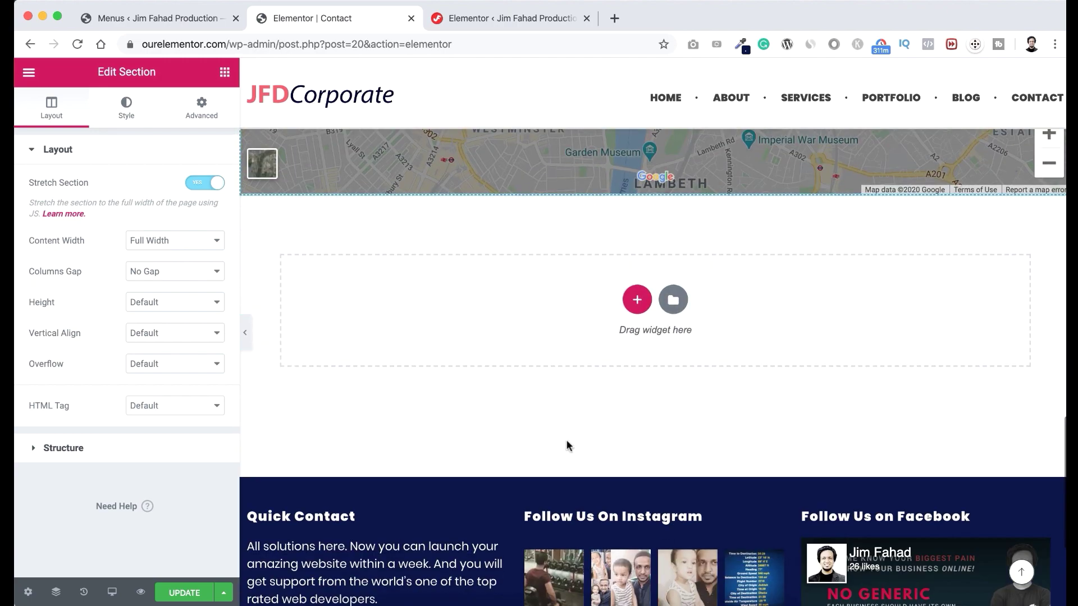
pyautogui.scroll(-5, 567, 445)
pyautogui.scroll(20, 606, 211)
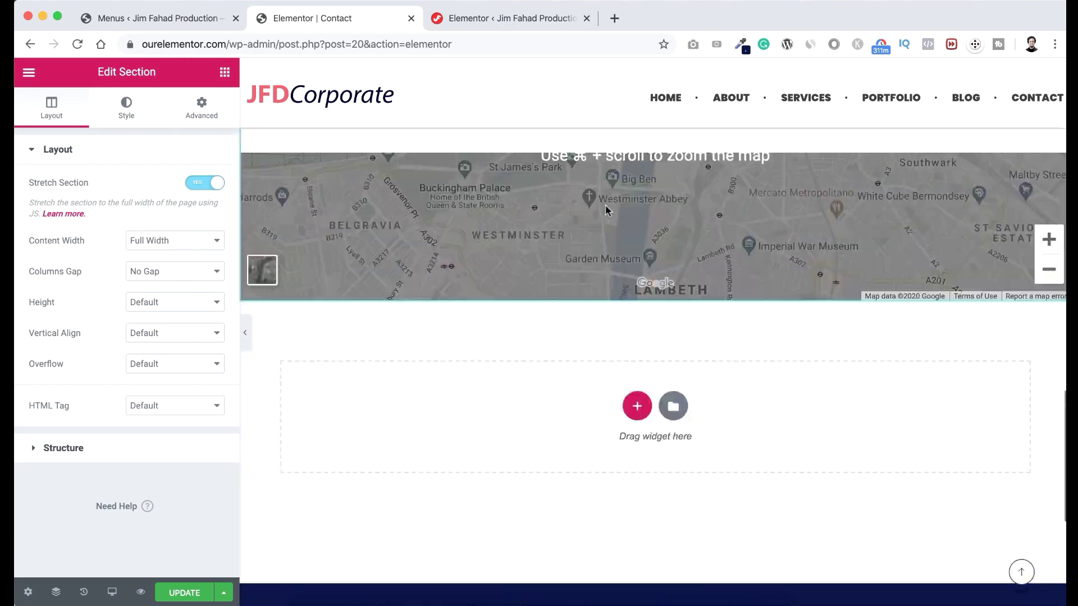
pyautogui.scroll(1, 605, 205)
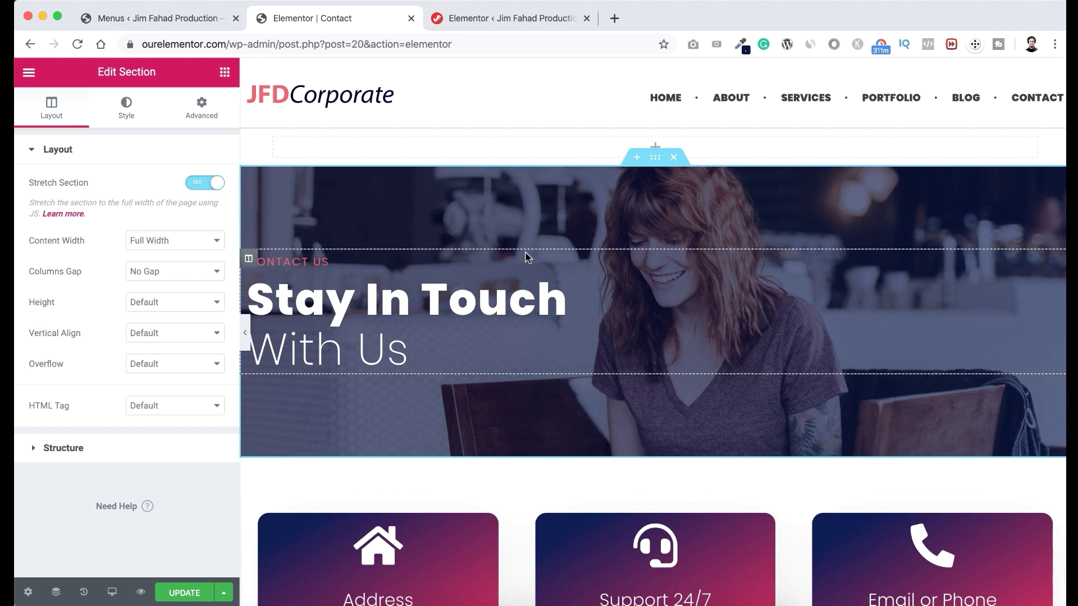
pyautogui.scroll(-5, 526, 257)
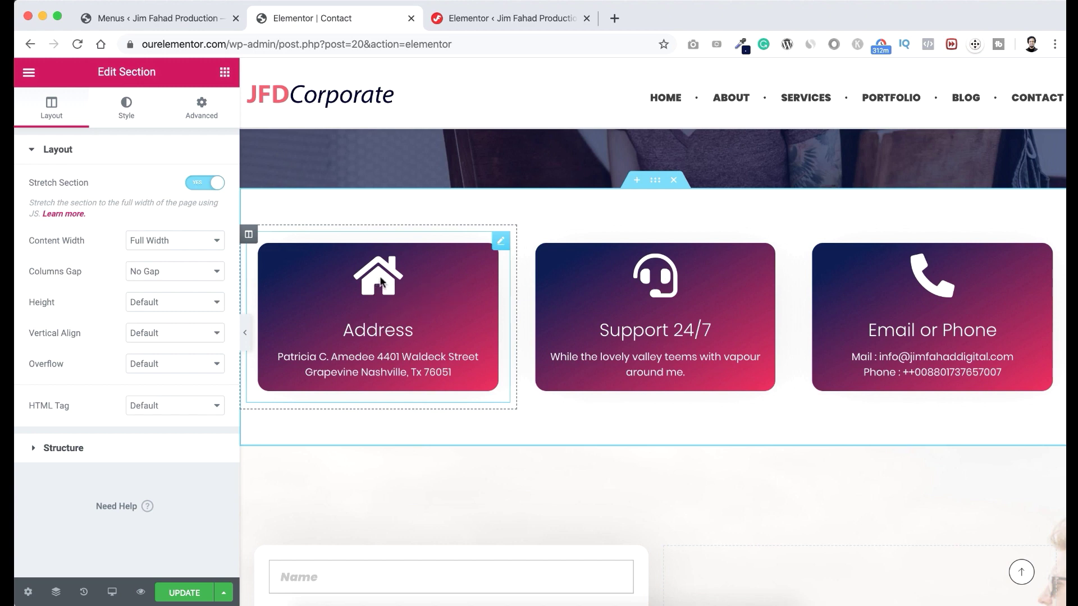
# Step: Open the Address icon box settings, keeping its house icon and sample street address unchanged
pyautogui.click(380, 281)
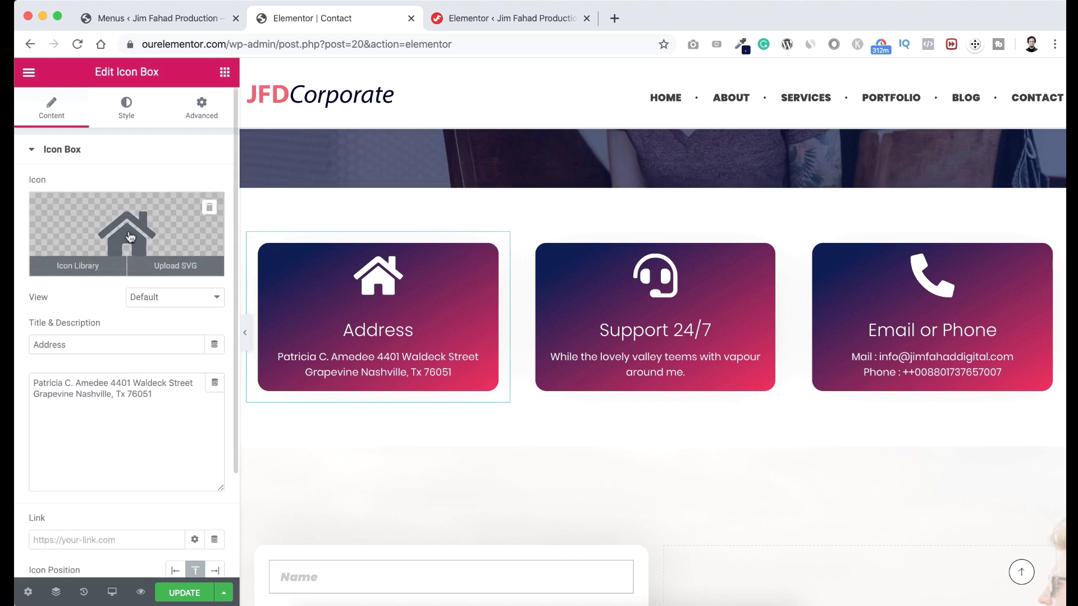
pyautogui.click(129, 237)
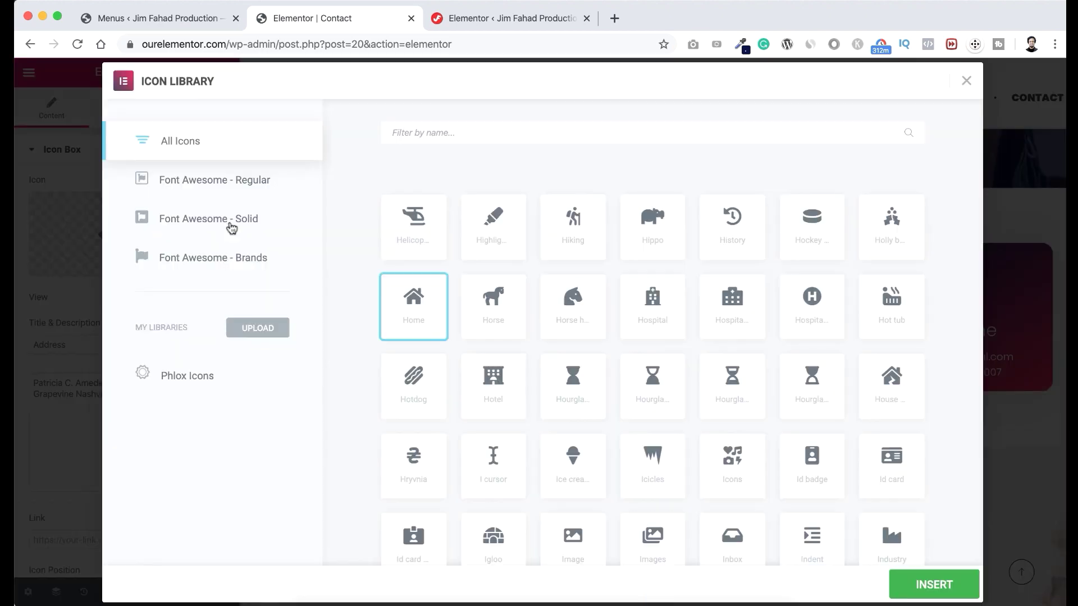
pyautogui.click(965, 81)
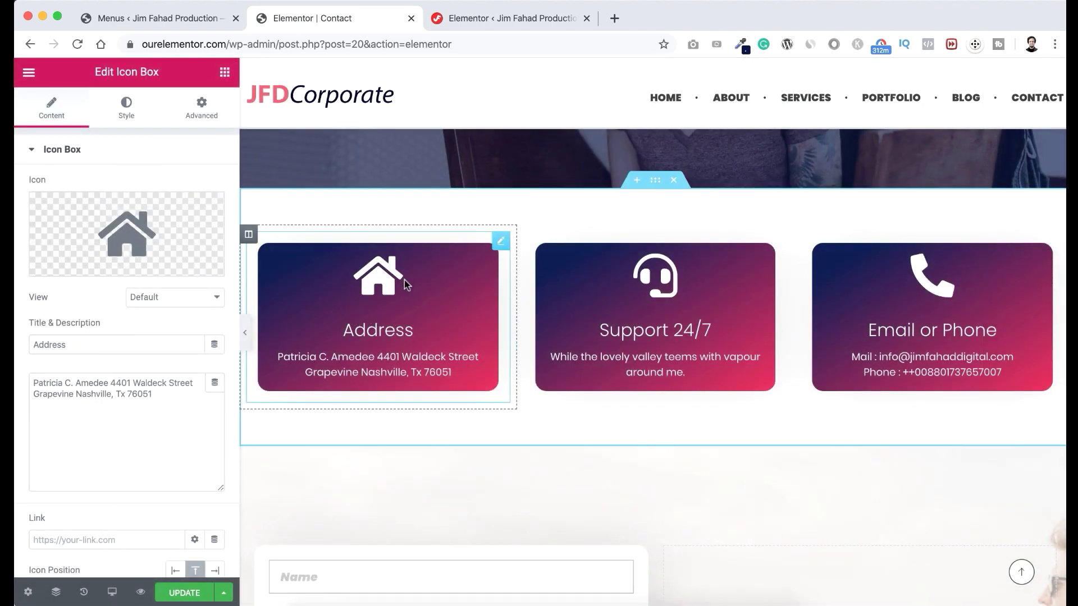
pyautogui.click(360, 354)
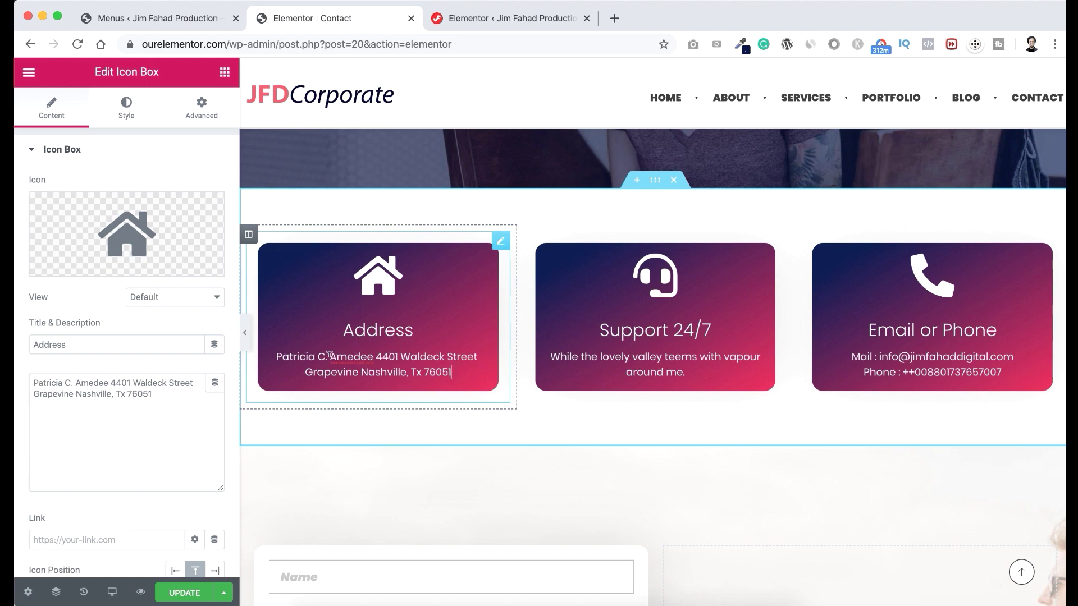
pyautogui.moveTo(279, 355); pyautogui.dragTo(452, 373)
pyautogui.click(448, 366)
pyautogui.click(501, 243)
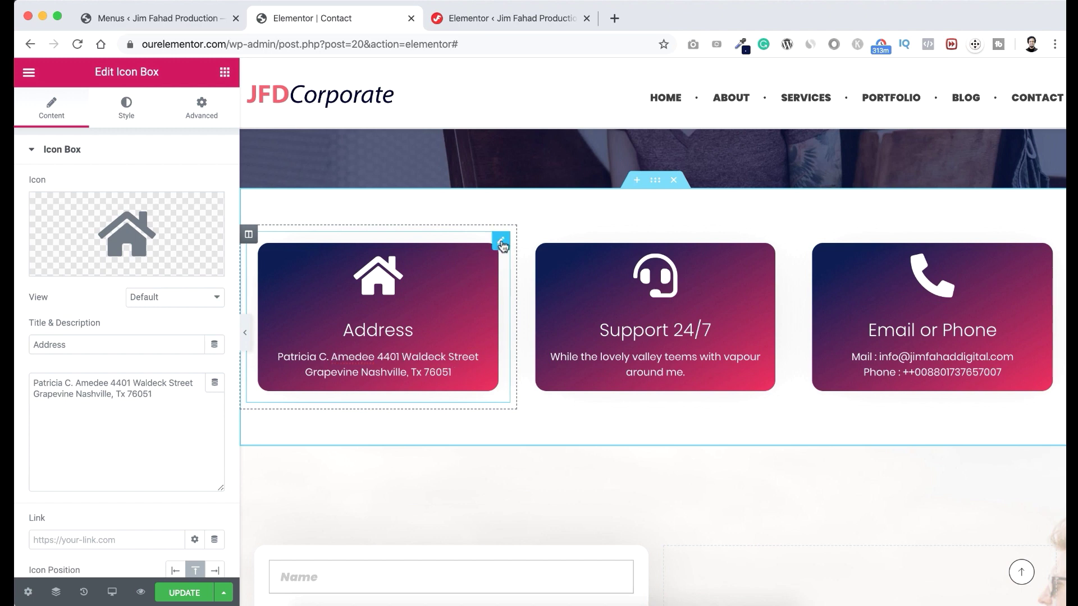
# Step: Switch the Address card's Advanced background to Classic and open the colour picker
pyautogui.click(202, 108)
pyautogui.scroll(-2, 139, 373)
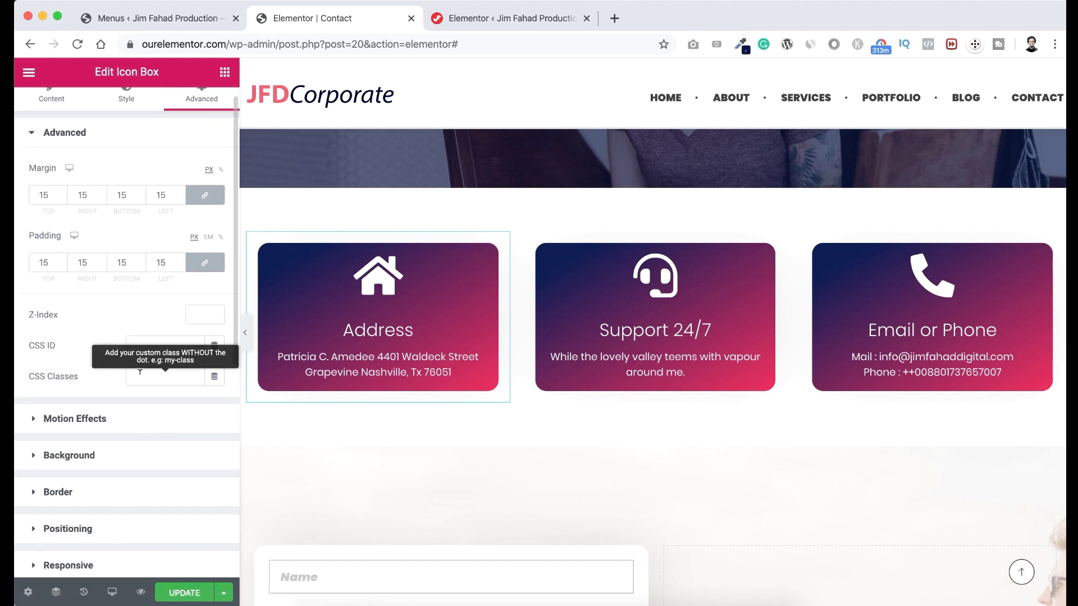
pyautogui.scroll(-2, 139, 376)
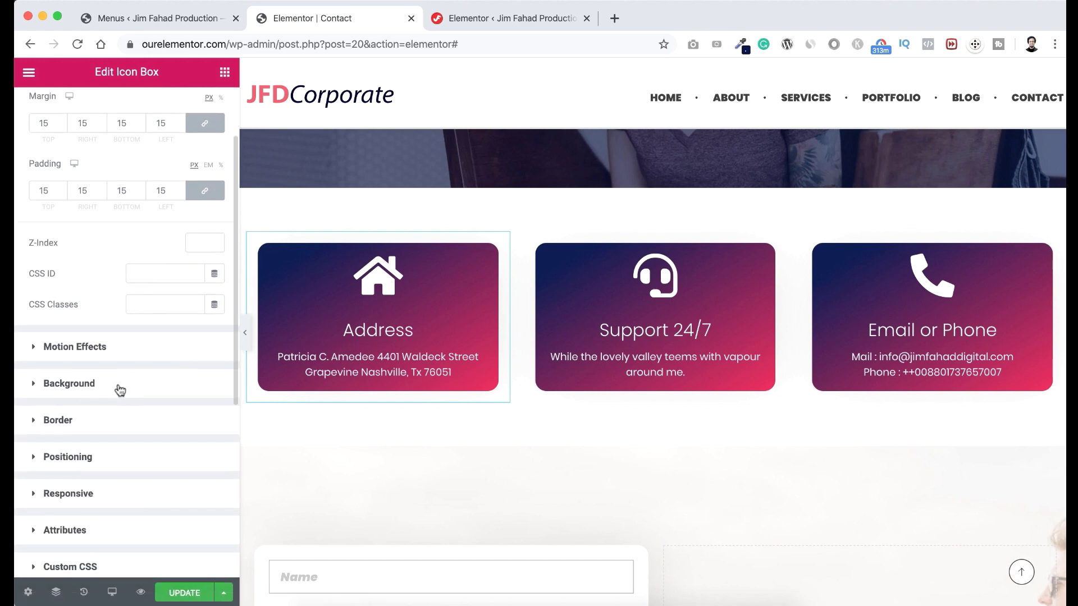
pyautogui.click(120, 387)
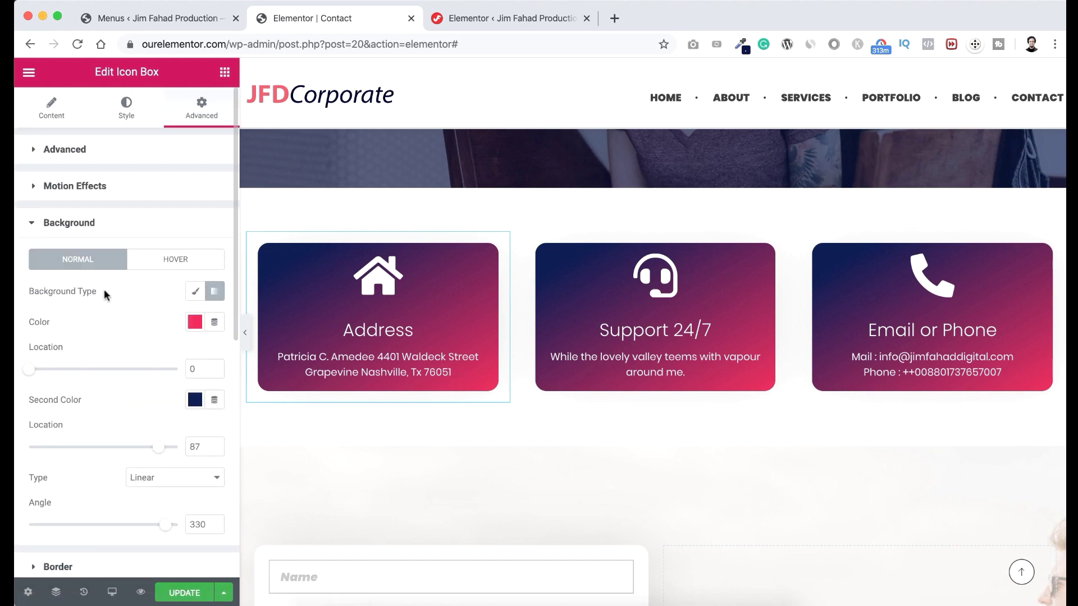
pyautogui.click(196, 292)
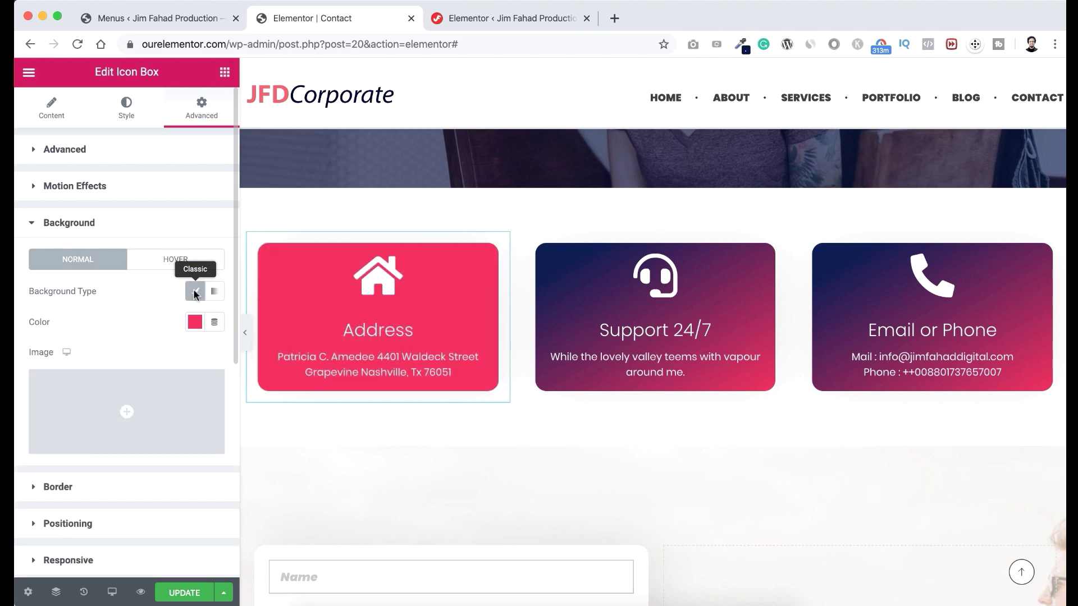
pyautogui.click(194, 321)
# Step: Try dark red, light pink and white as the card's background colour
pyautogui.click(245, 454)
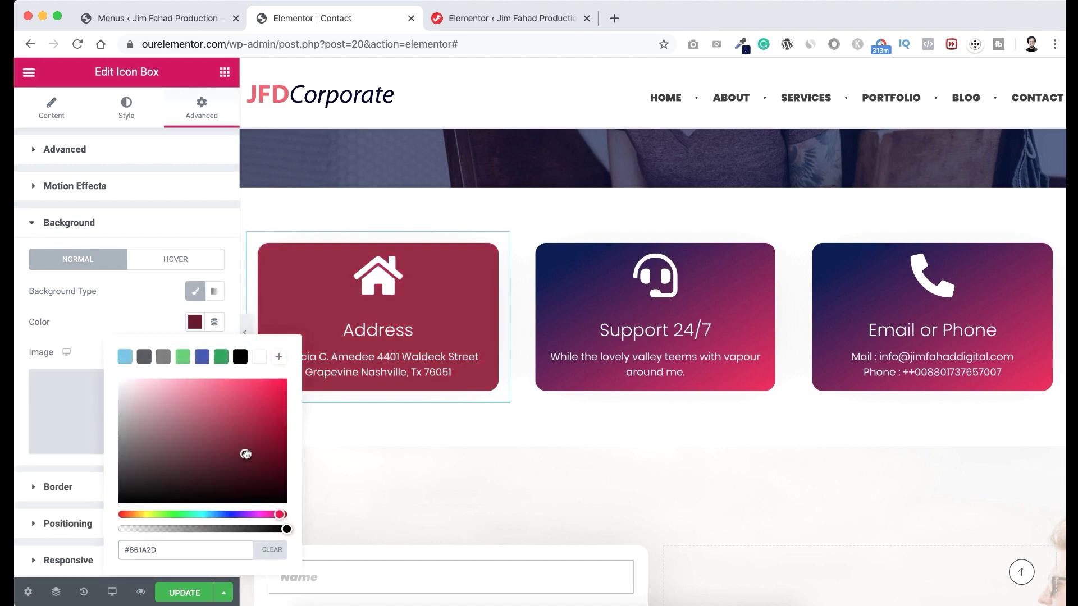
pyautogui.click(209, 479)
pyautogui.click(209, 396)
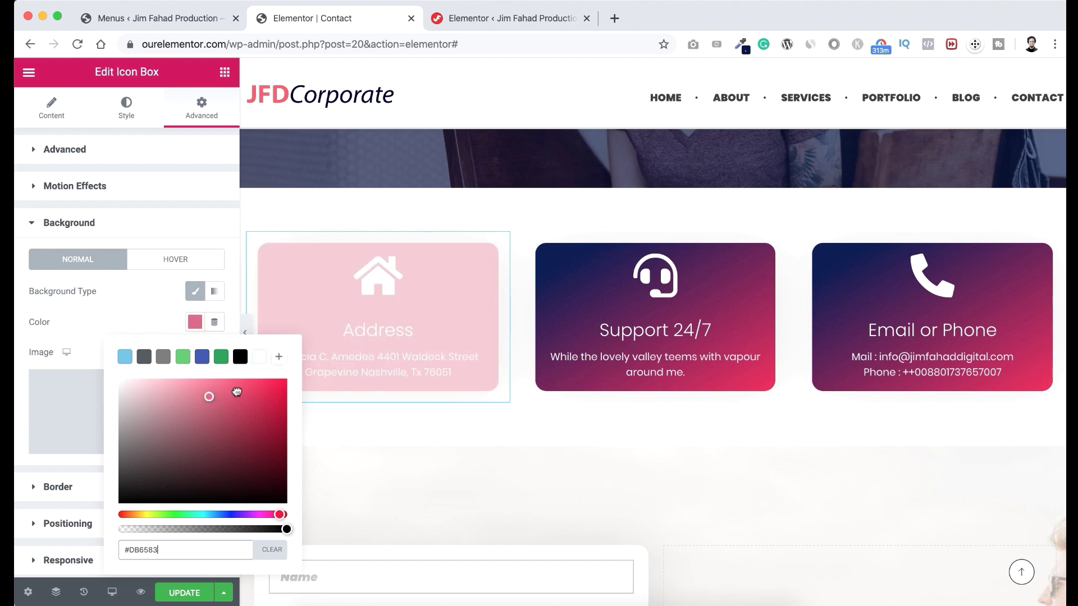
pyautogui.moveTo(237, 392); pyautogui.dragTo(246, 449)
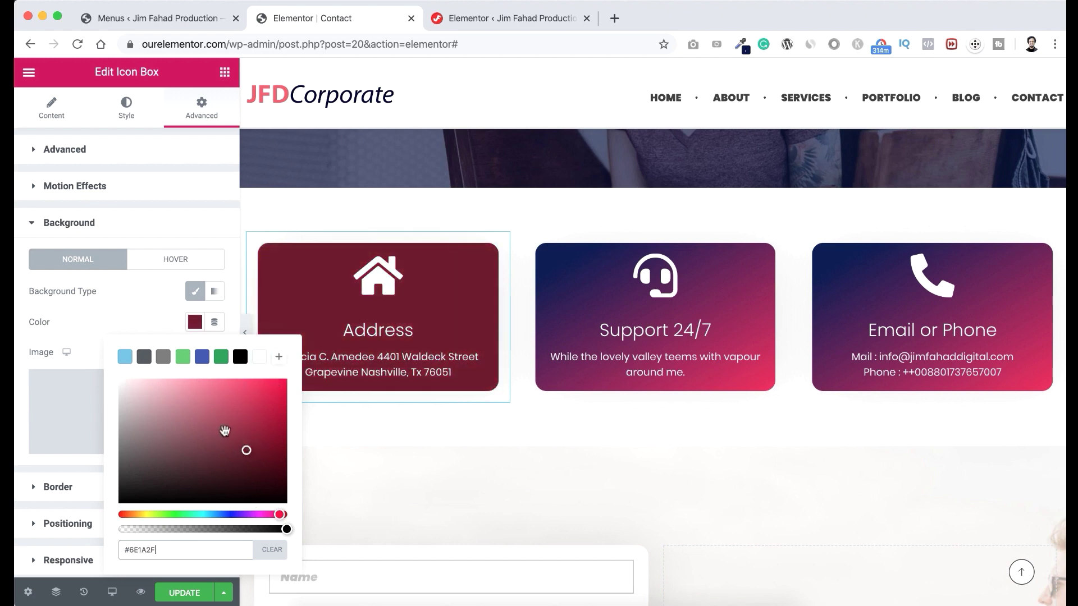
pyautogui.click(224, 446)
pyautogui.moveTo(224, 446); pyautogui.dragTo(158, 437)
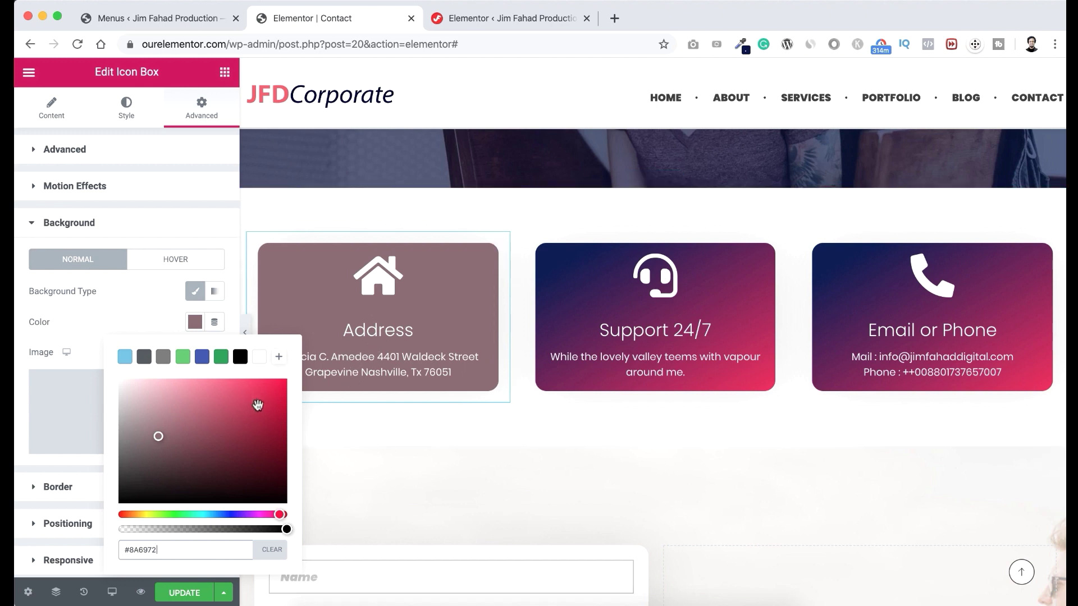
pyautogui.click(143, 312)
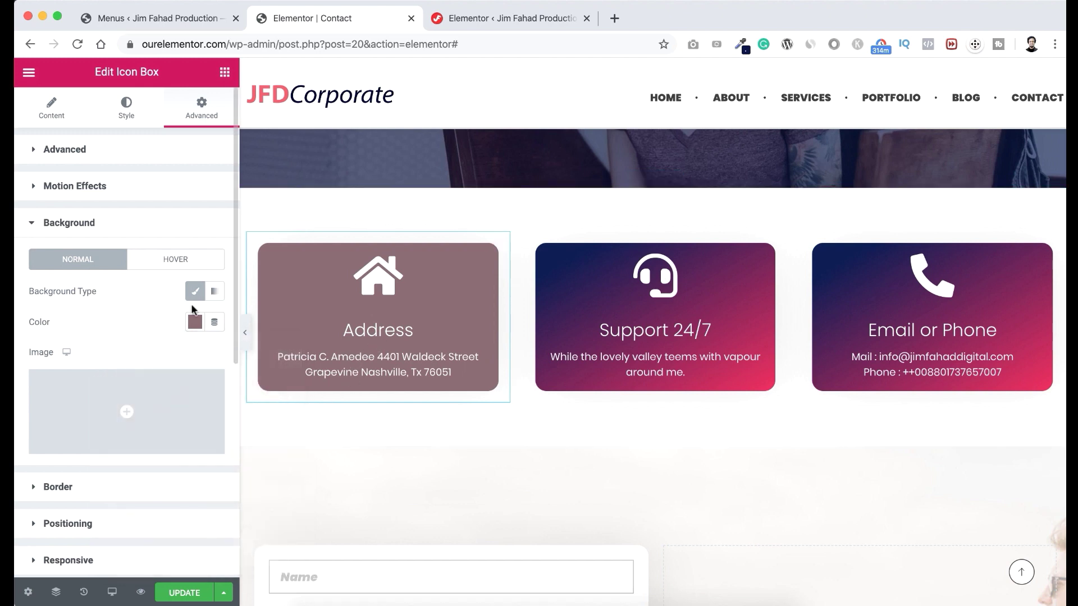
# Step: Return to the original 330° pink-to-navy gradient background
pyautogui.click(216, 295)
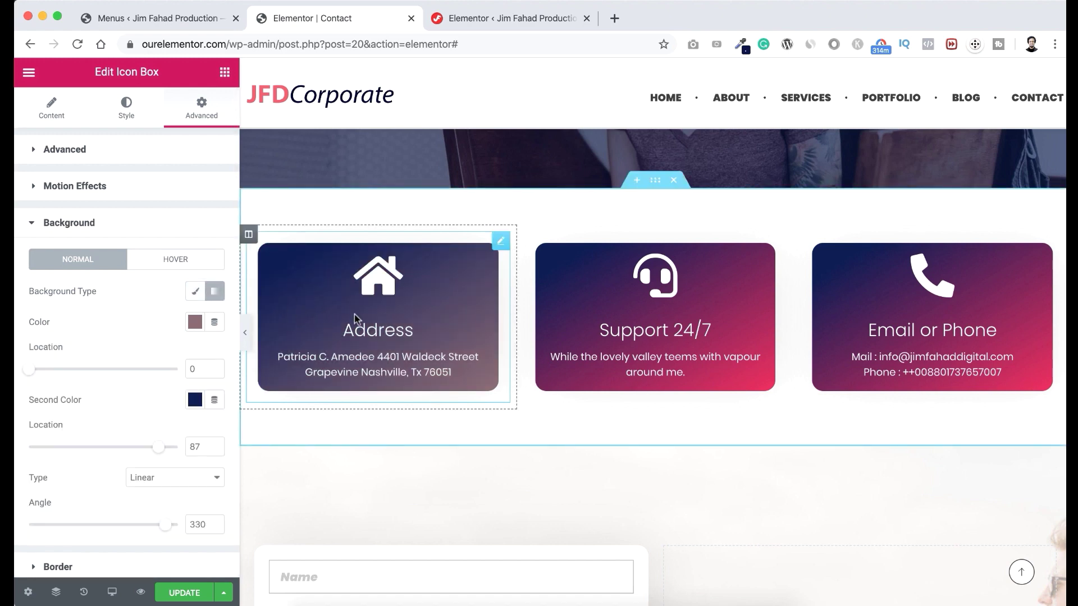
pyautogui.press('super+z')
pyautogui.press('super+z')
pyautogui.press('super+z')
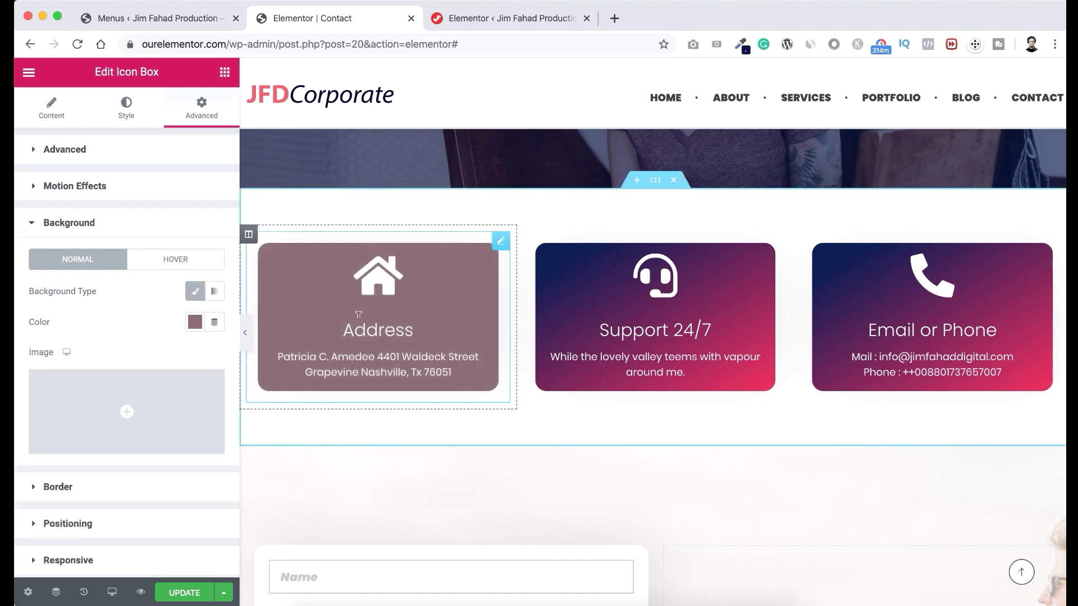
pyautogui.press('super+shift+z')
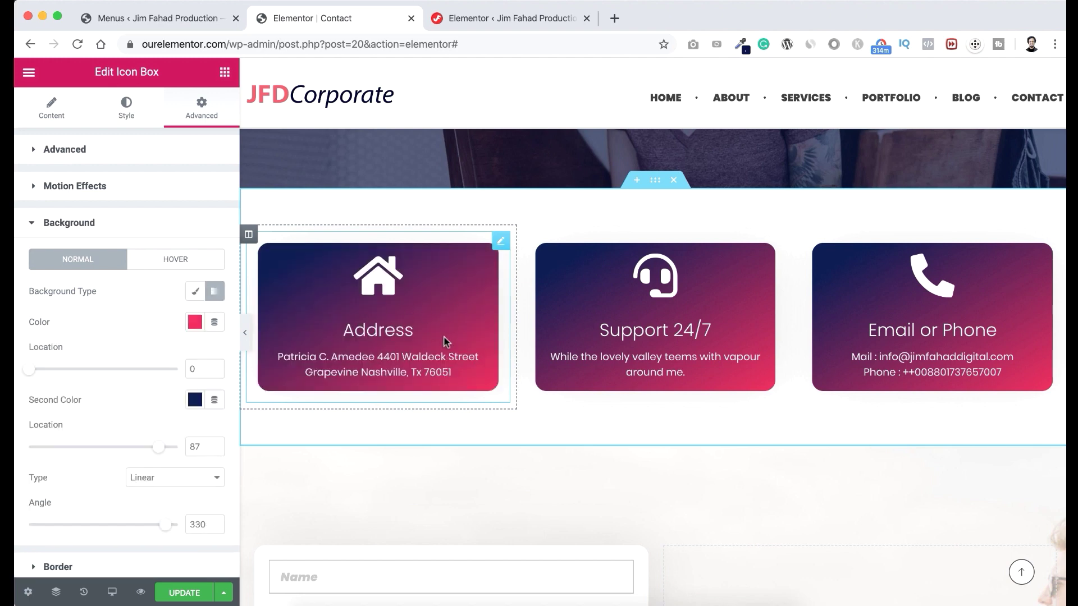
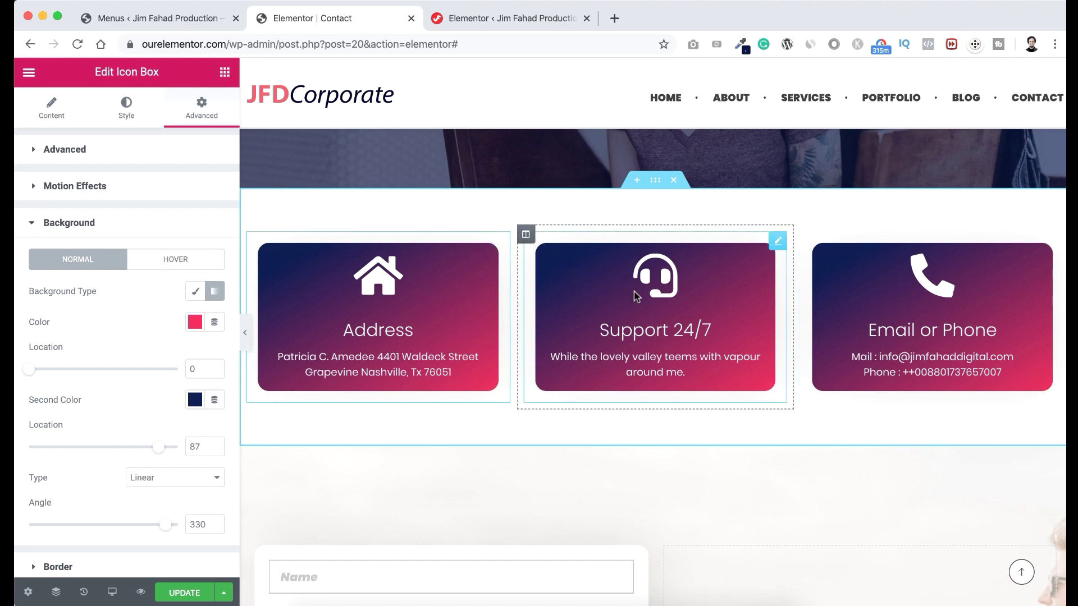
# Step: Delete the Support 24/7 column, then undo the deletion
pyautogui.rightClick(528, 236)
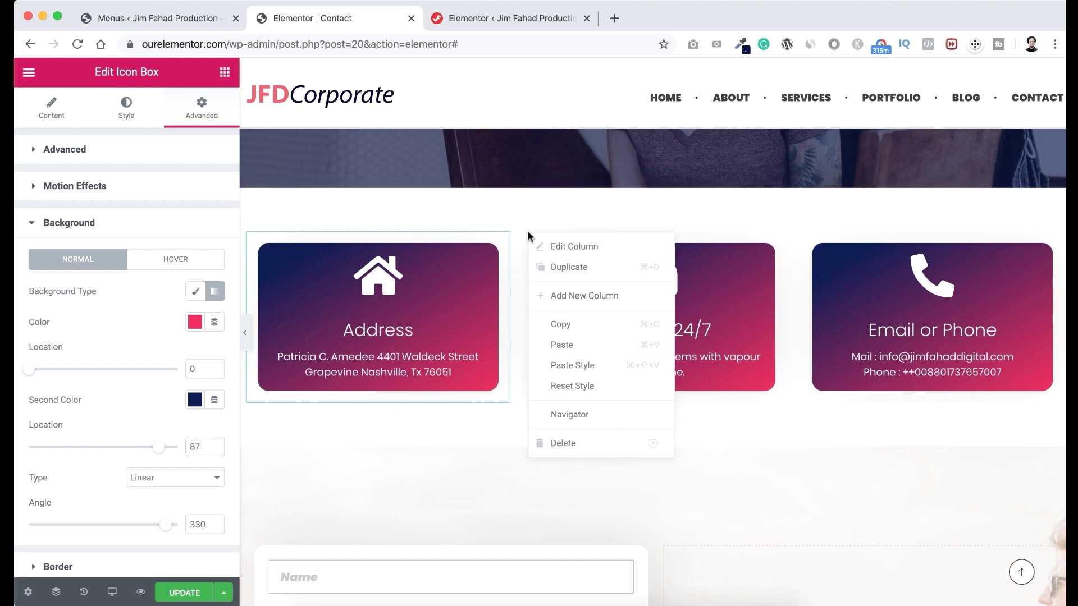
pyautogui.click(578, 443)
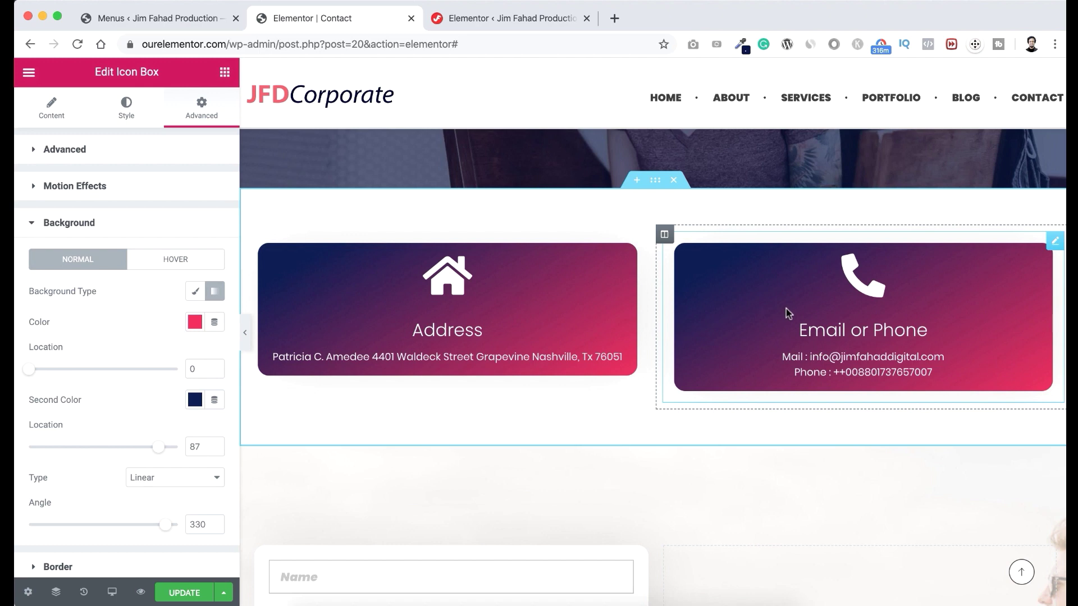
pyautogui.press('super+z')
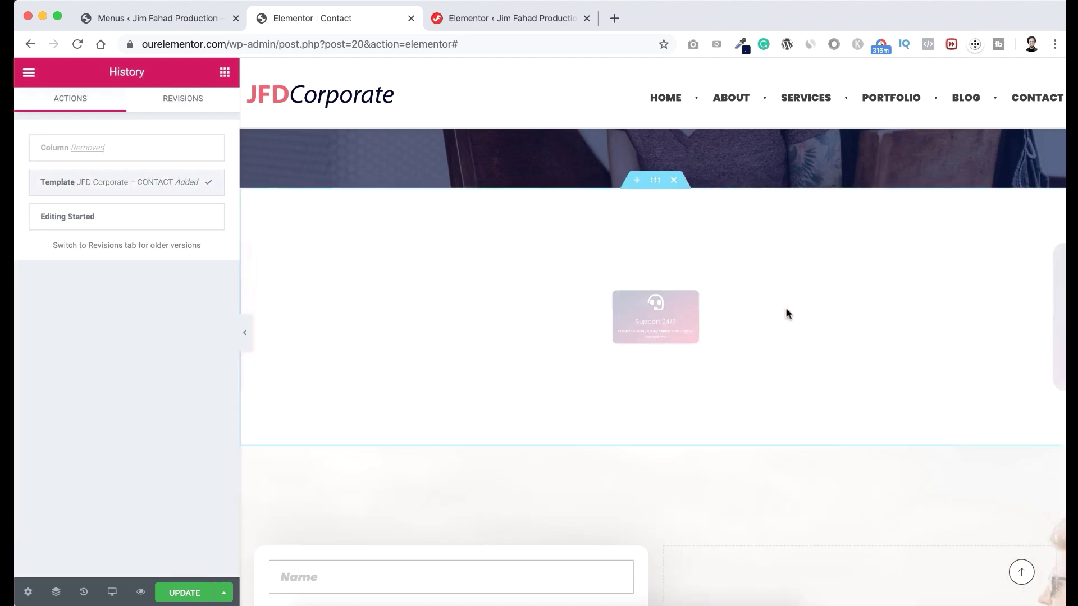
# Step: Select the beach-photo contact section and view its Center Center, No-repeat, Cover background settings
pyautogui.scroll(-6, 751, 435)
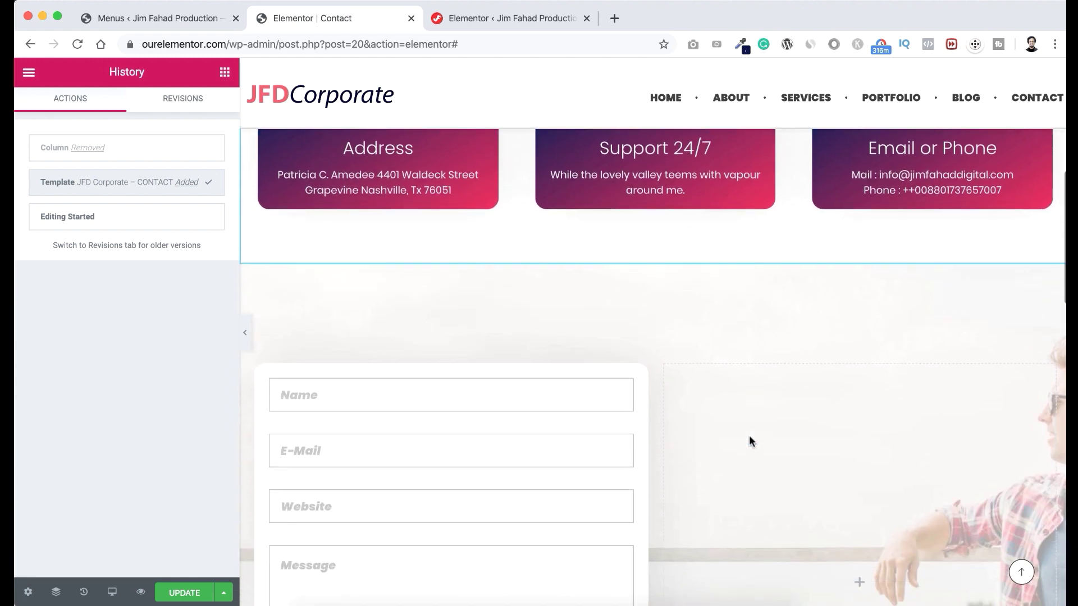
pyautogui.scroll(-4, 750, 436)
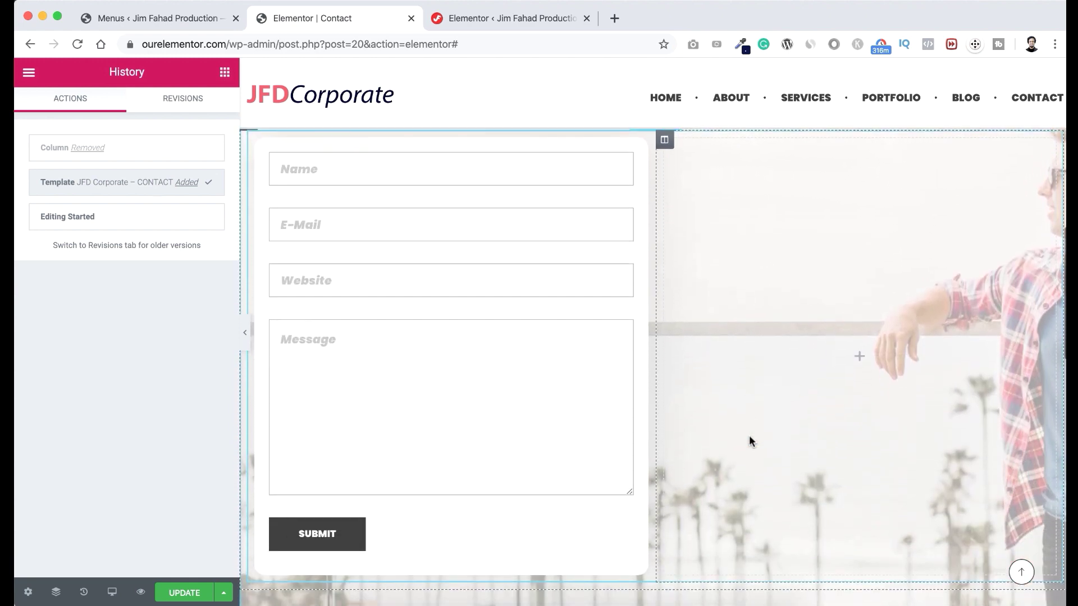
pyautogui.scroll(3, 750, 441)
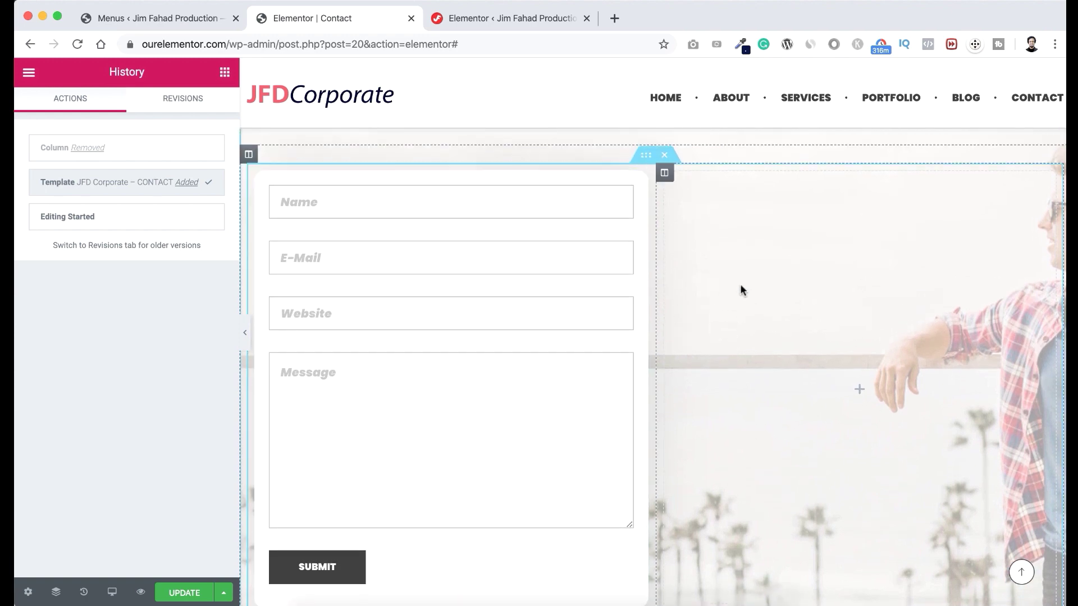
pyautogui.scroll(2, 729, 300)
pyautogui.scroll(-2, 729, 301)
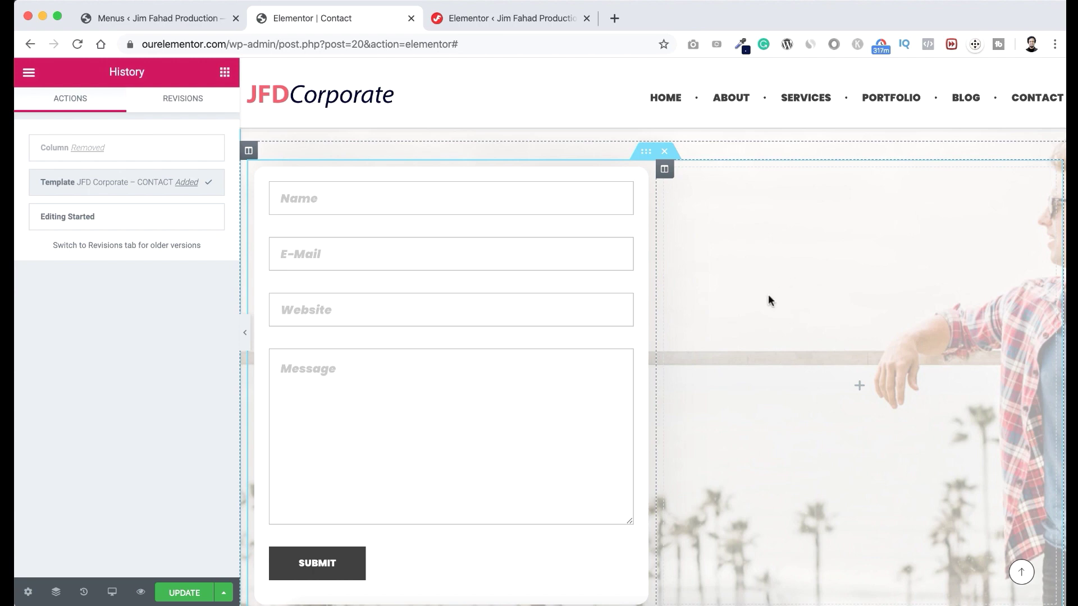
pyautogui.scroll(1, 755, 298)
pyautogui.scroll(1, 752, 263)
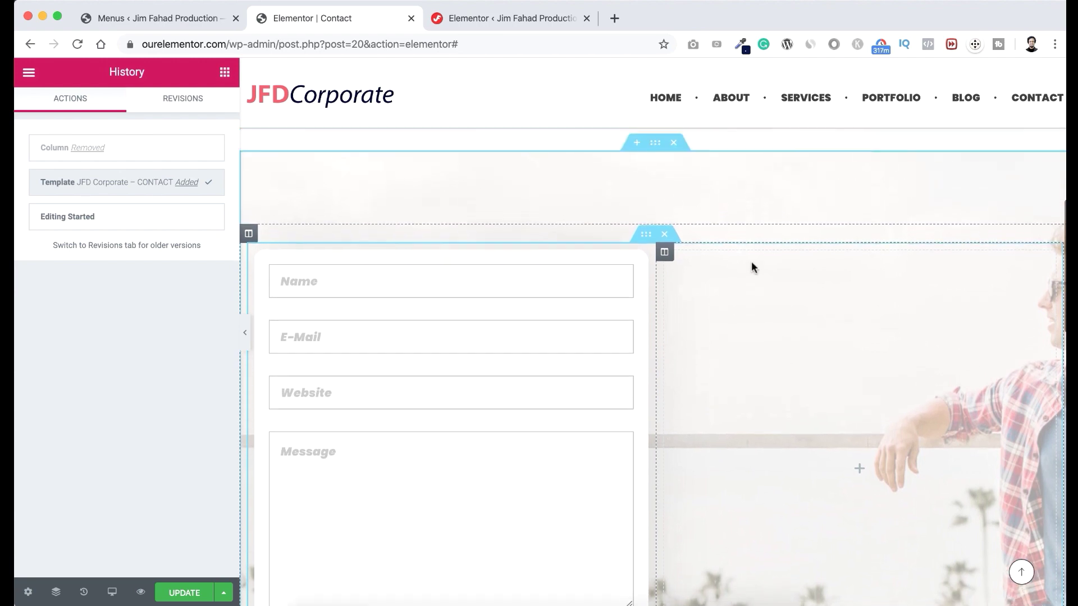
pyautogui.scroll(1, 751, 262)
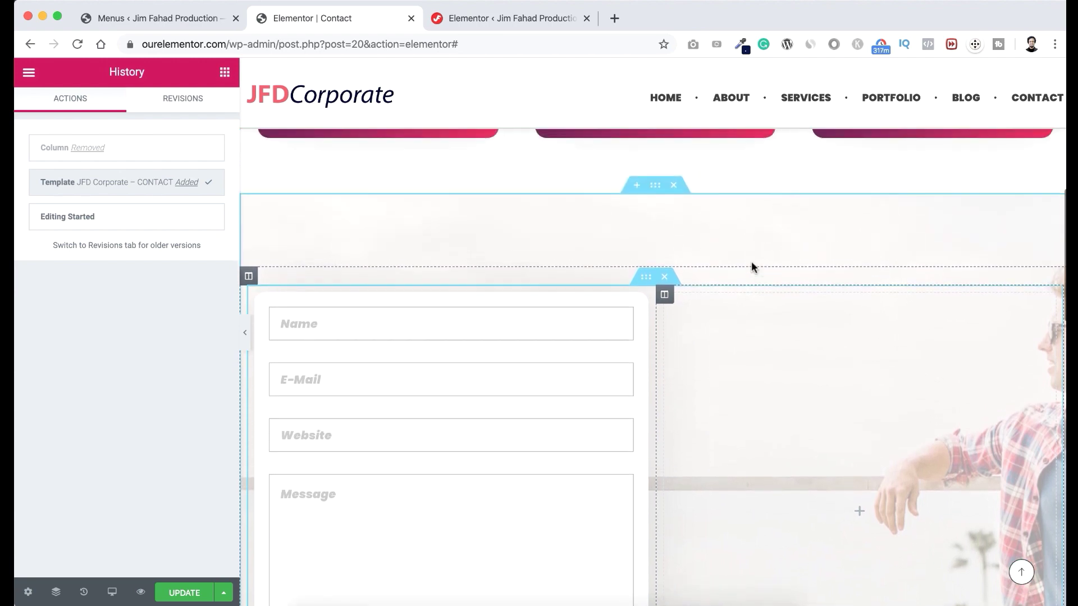
pyautogui.click(655, 187)
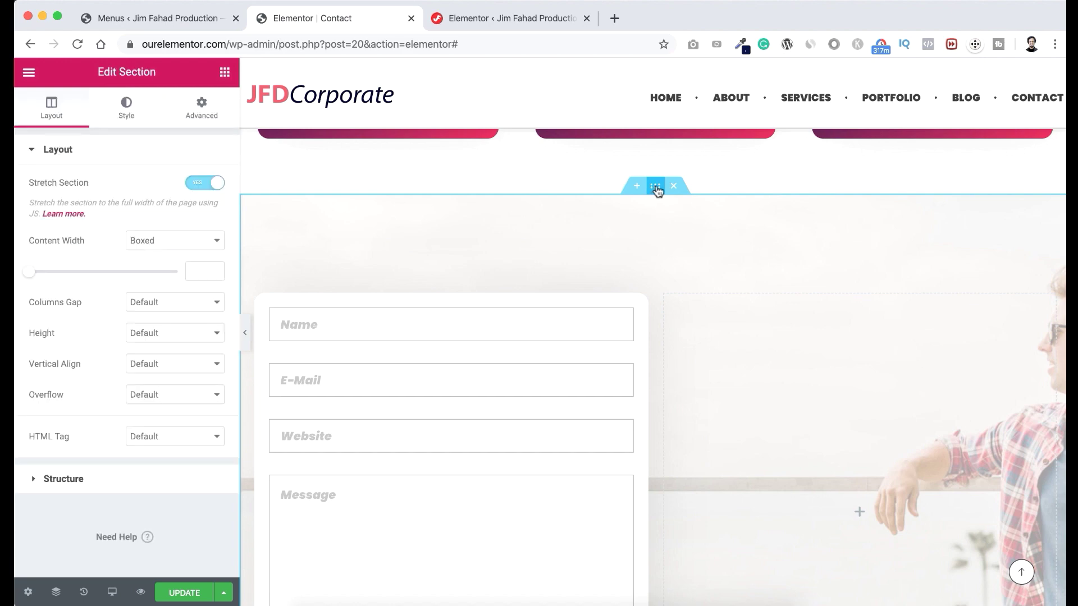
pyautogui.click(129, 116)
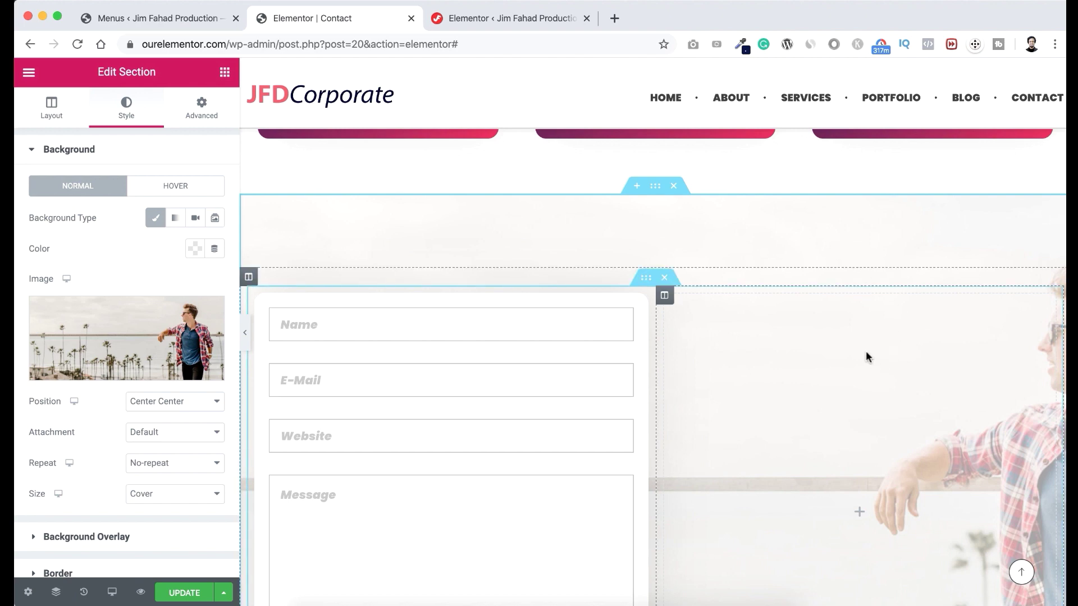
pyautogui.scroll(-3, 866, 357)
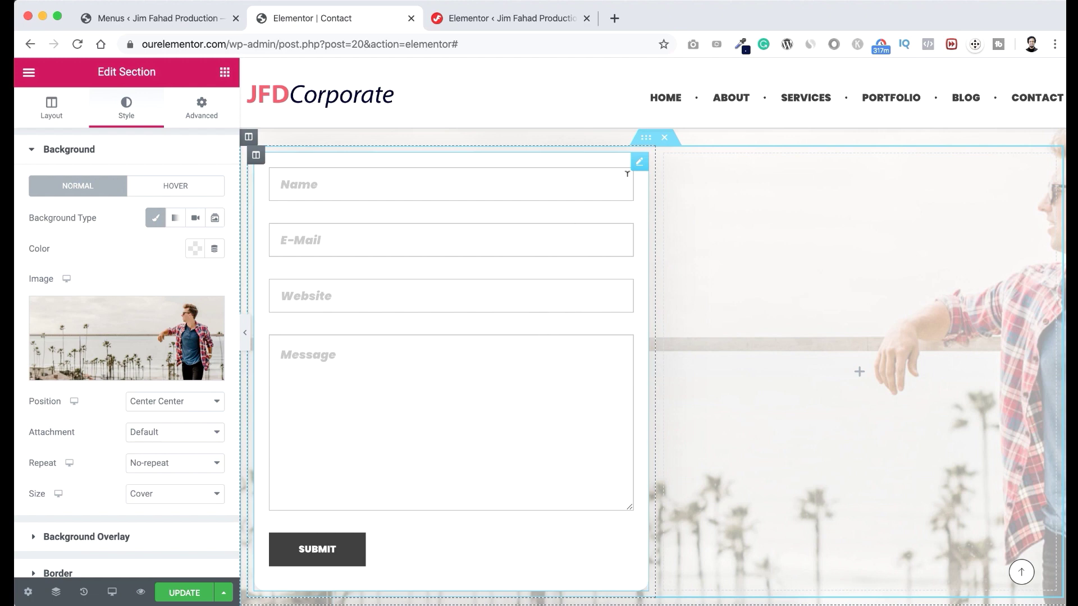
# Step: Paste the recipient e-mail into the contact form's Email field, keeping the Phlox Contact Form type
pyautogui.click(640, 163)
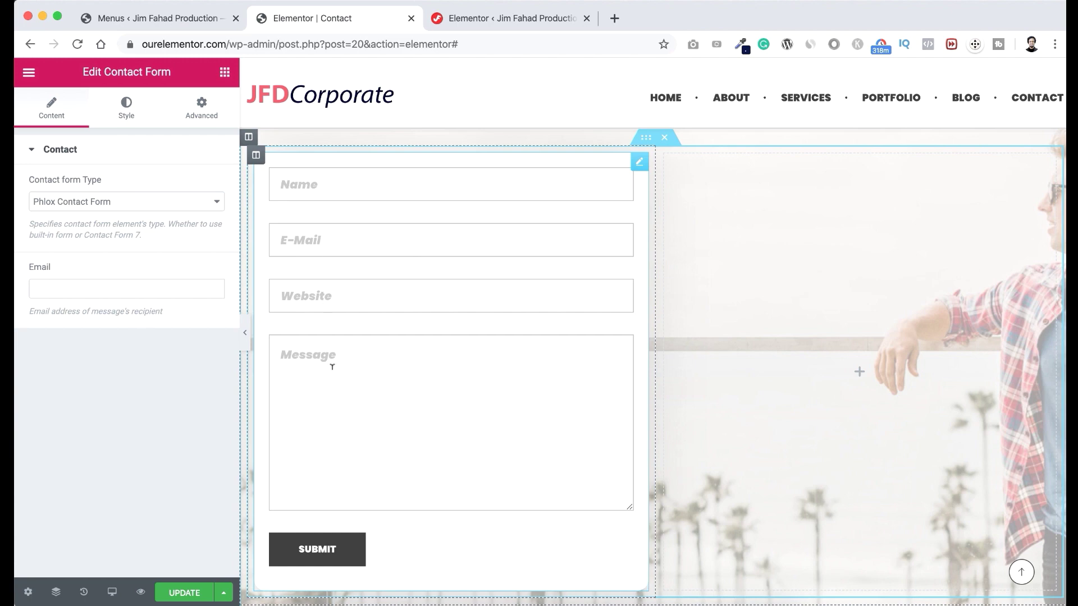
pyautogui.click(62, 283)
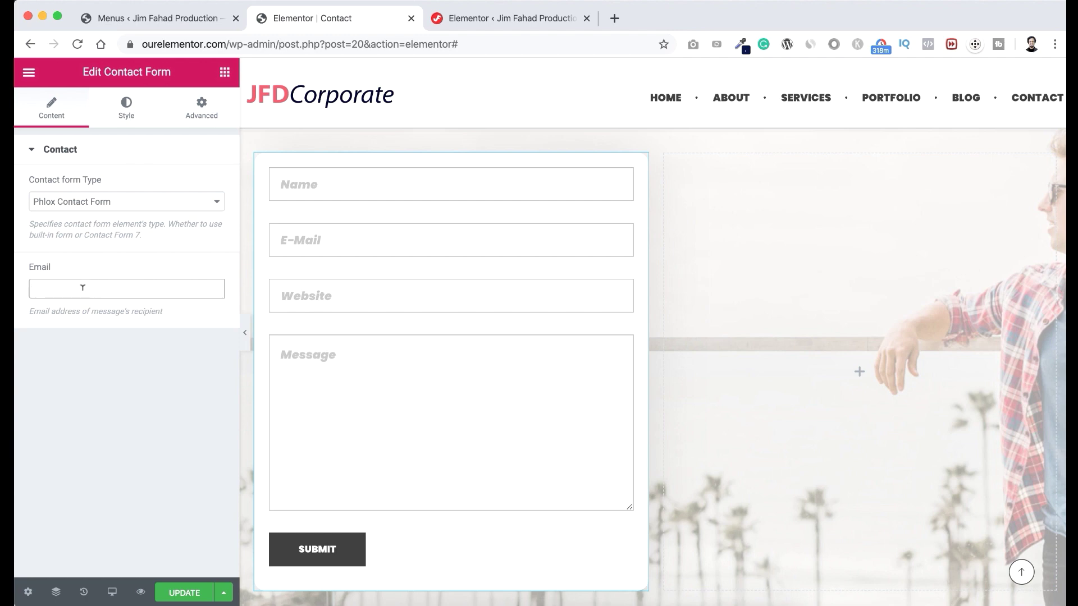
pyautogui.press('super+v')
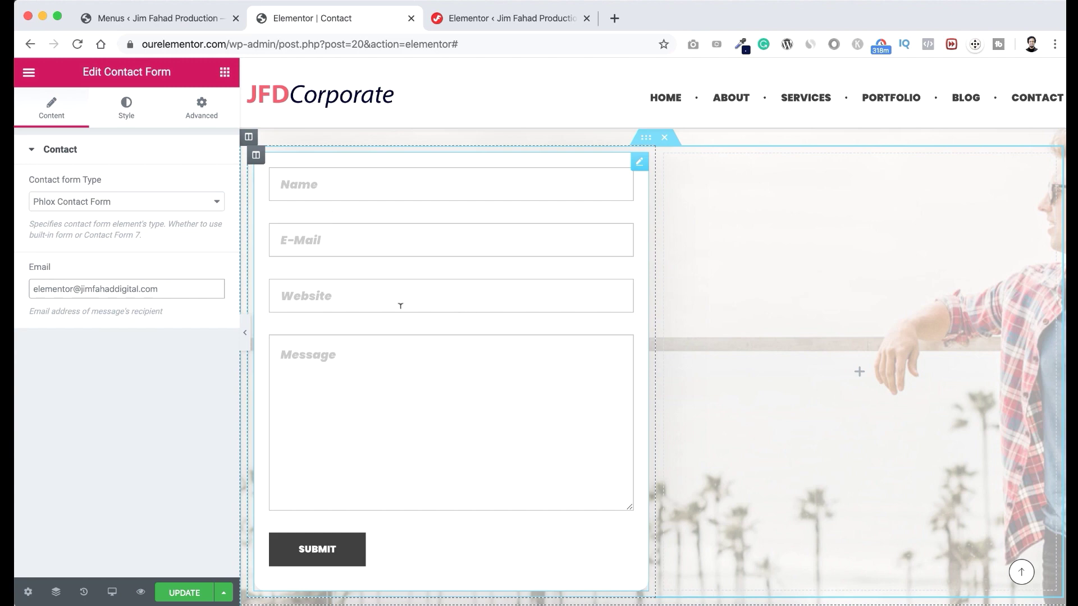
pyautogui.scroll(-1, 437, 340)
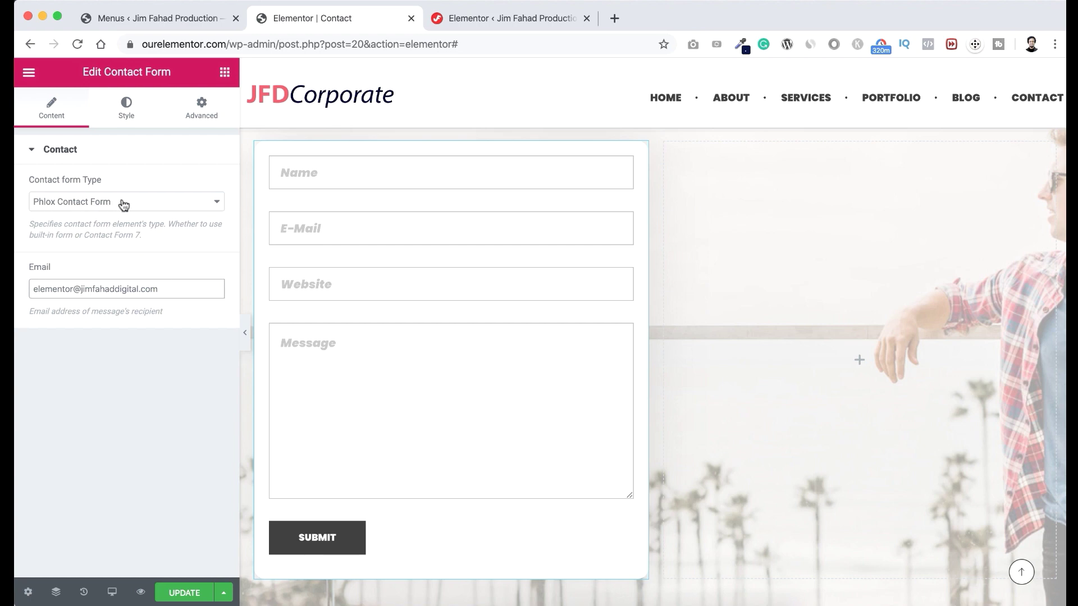
pyautogui.click(124, 205)
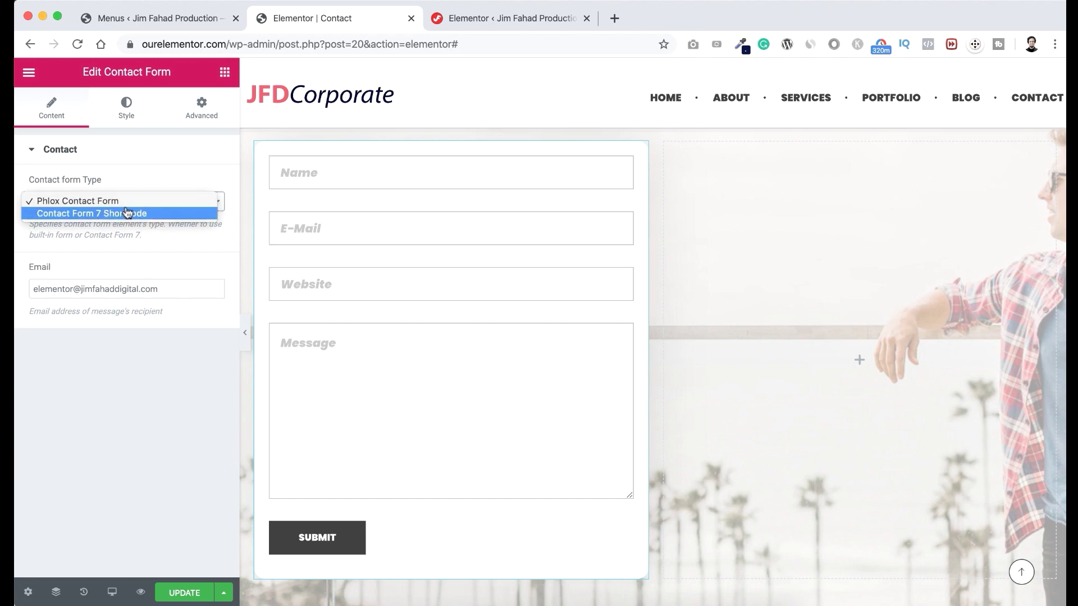
pyautogui.click(139, 180)
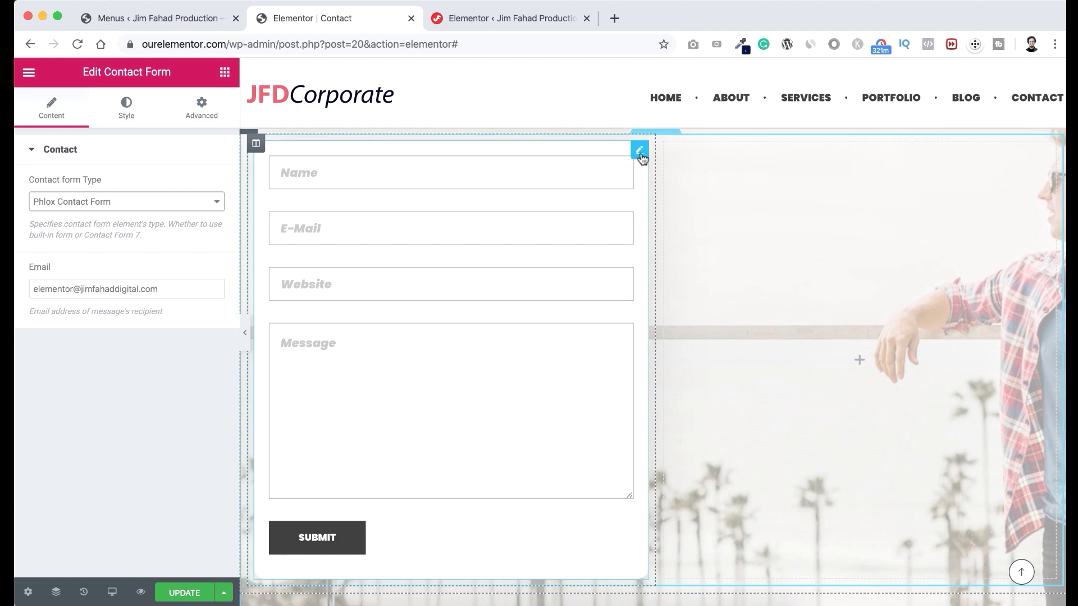
# Step: Delete the contact form and drag a PHLOX Contact Form from the 'contact' search into the column
pyautogui.rightClick(641, 154)
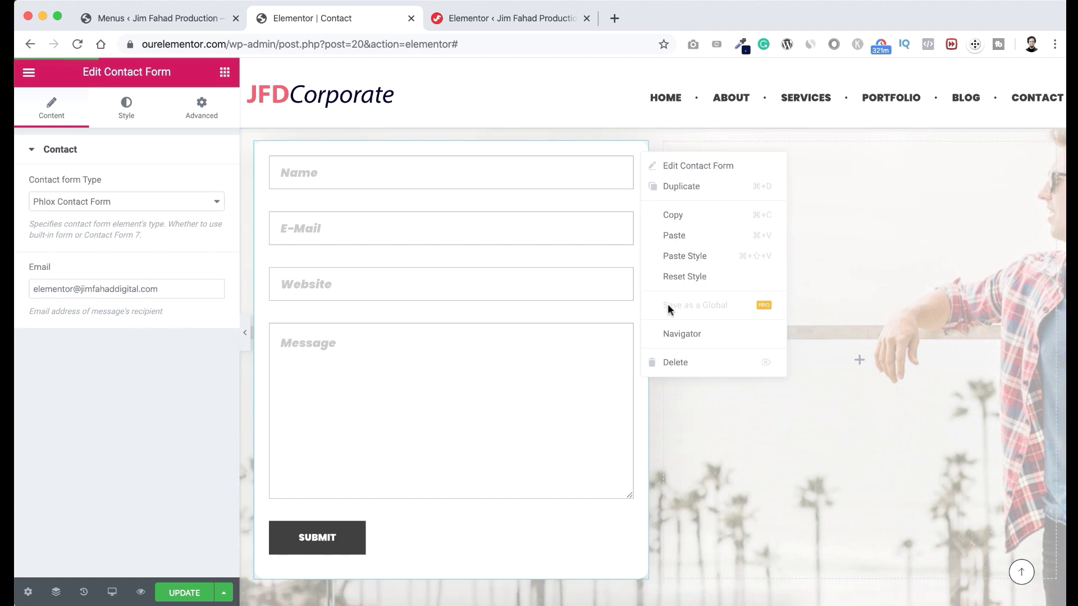
pyautogui.click(677, 362)
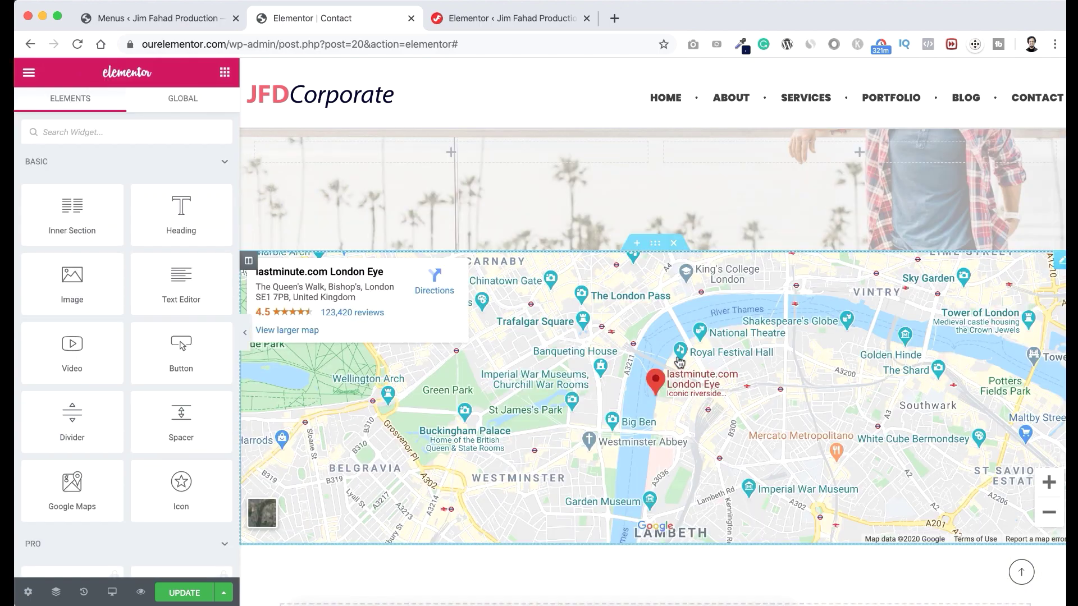
pyautogui.scroll(4, 678, 361)
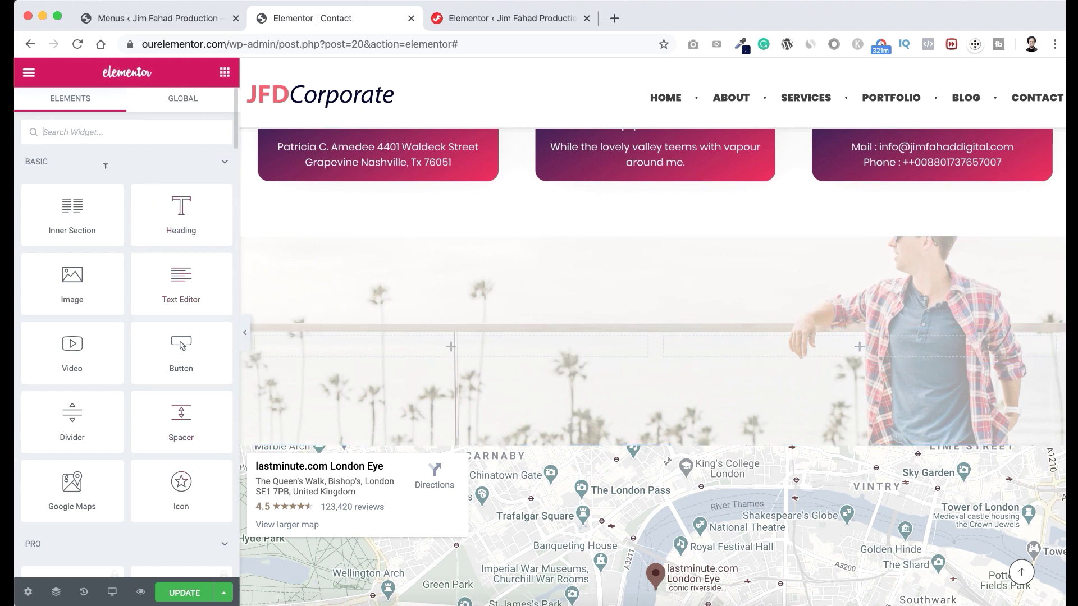
pyautogui.click(90, 126)
pyautogui.write('contact')
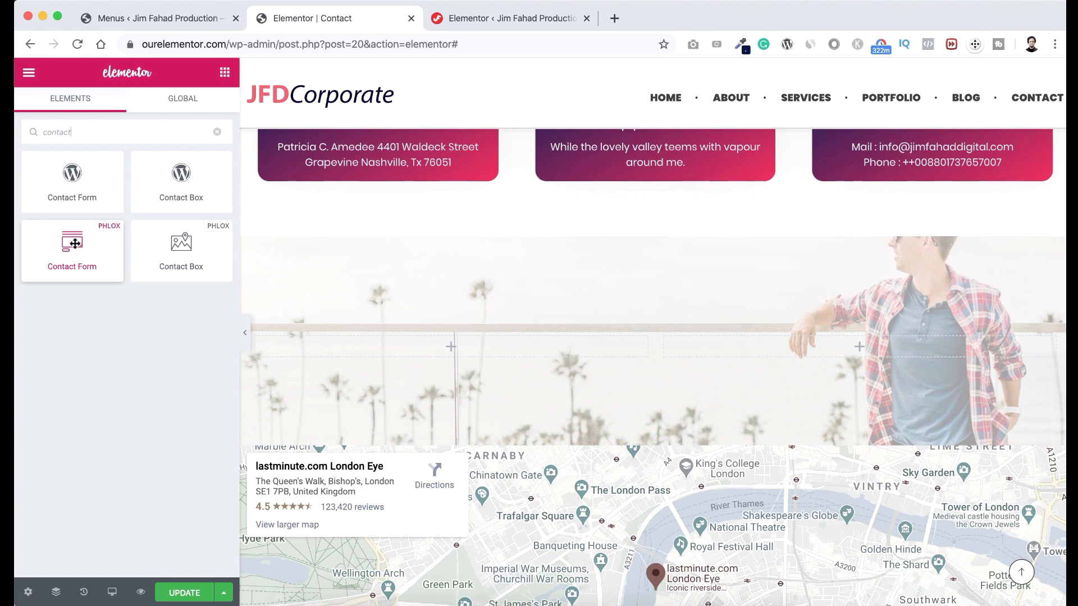
pyautogui.moveTo(75, 244); pyautogui.dragTo(437, 350)
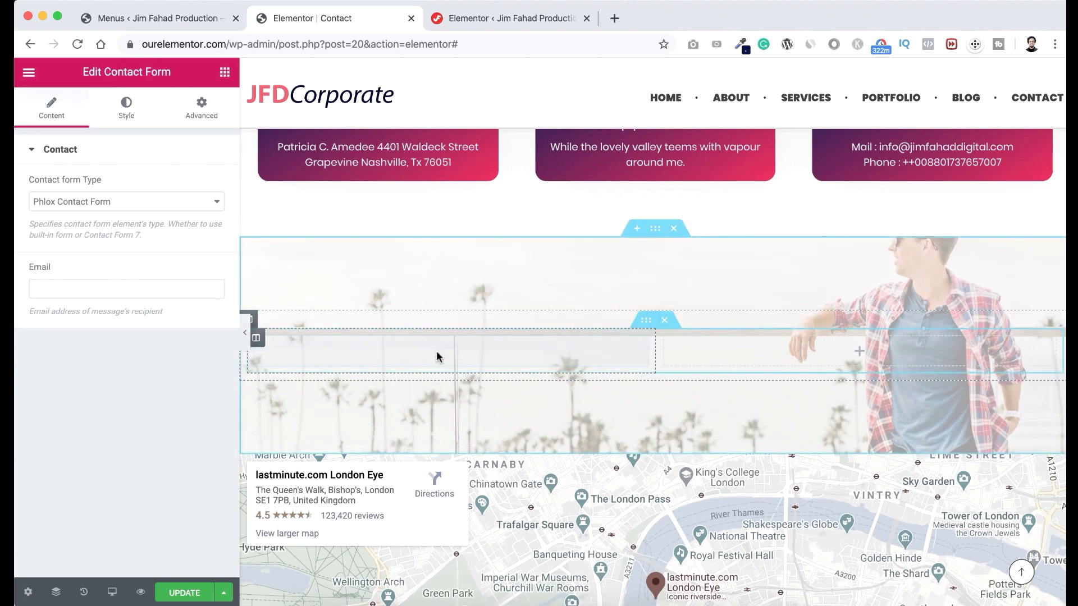
# Step: Paste the recipient e-mail address into the new form's Email field
pyautogui.scroll(-4, 437, 351)
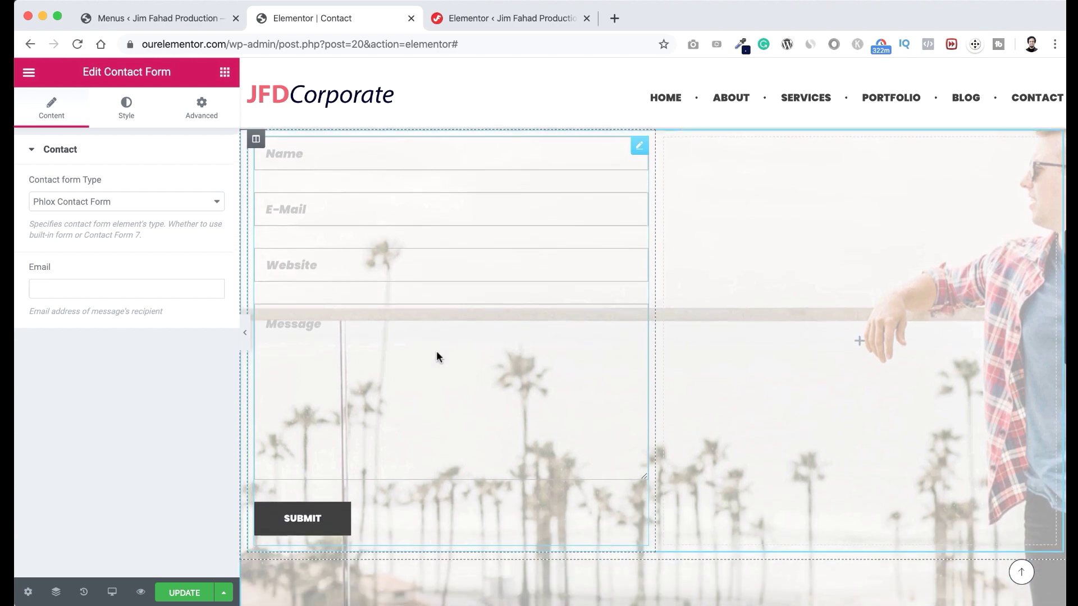
pyautogui.click(67, 283)
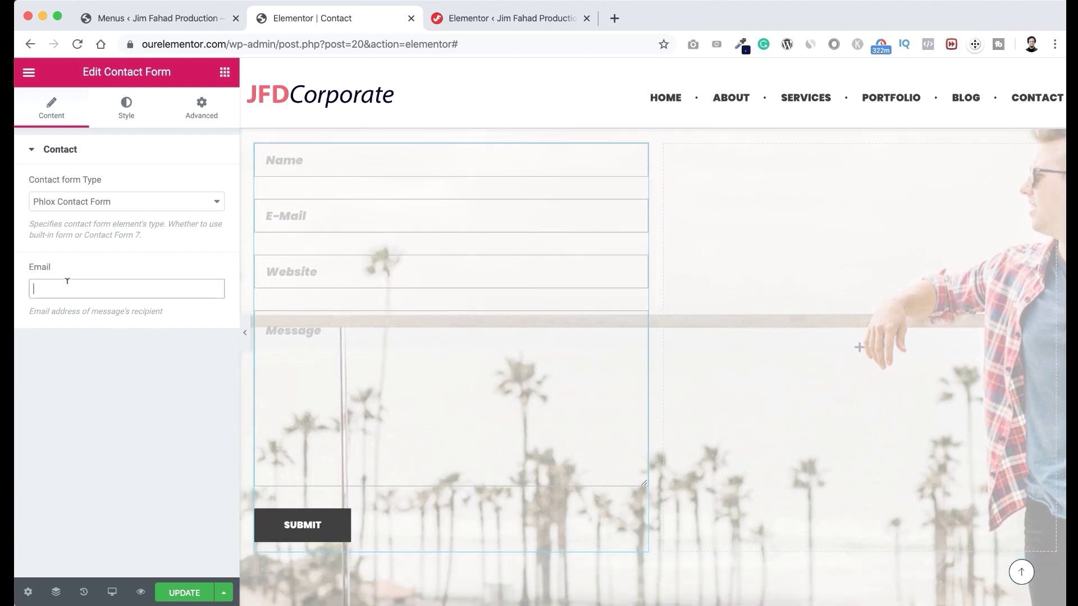
pyautogui.press('super+v')
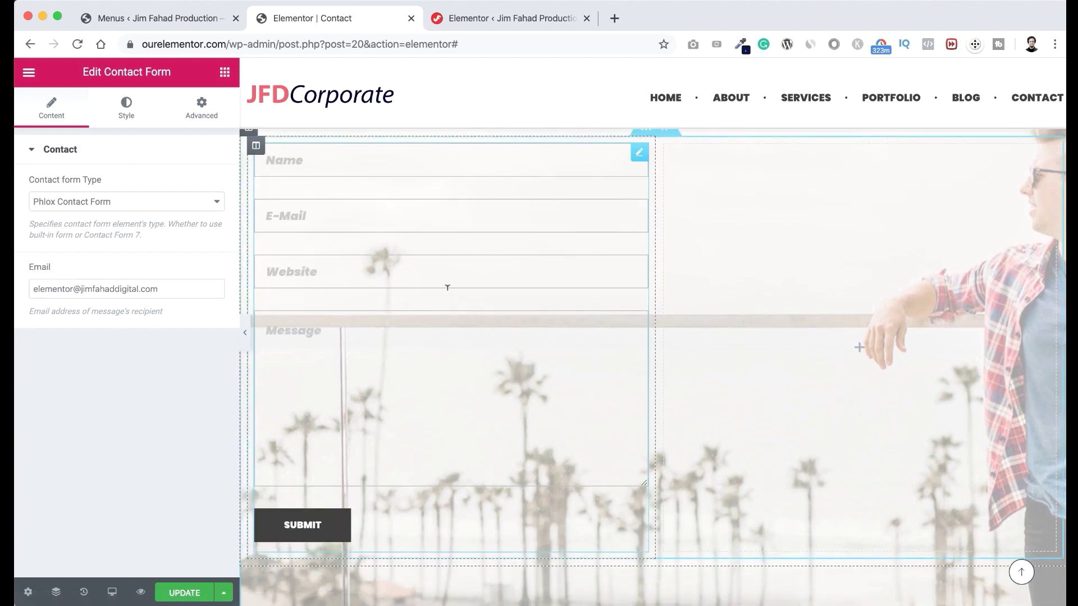
pyautogui.scroll(1, 446, 289)
pyautogui.scroll(-1, 425, 266)
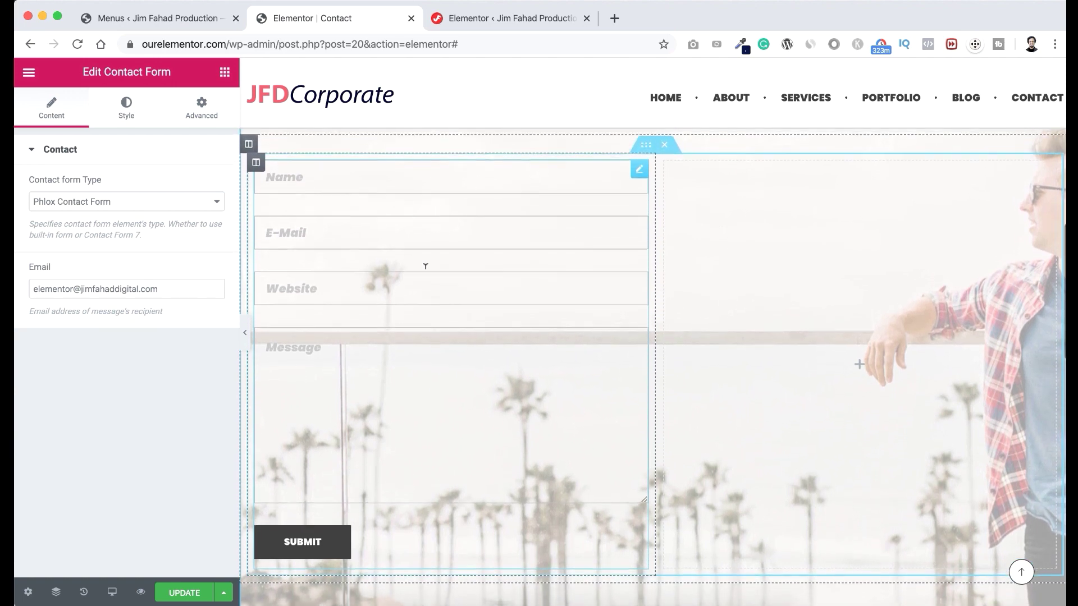
pyautogui.scroll(1, 425, 266)
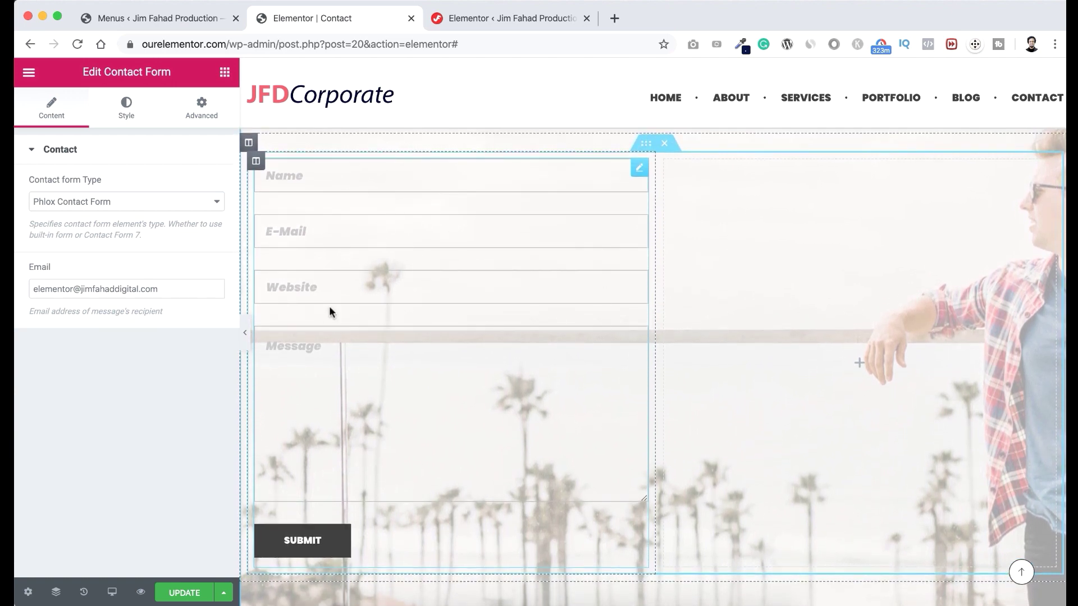
# Step: Give the form's column a classic pure white (#FFFFFF) background
pyautogui.click(256, 163)
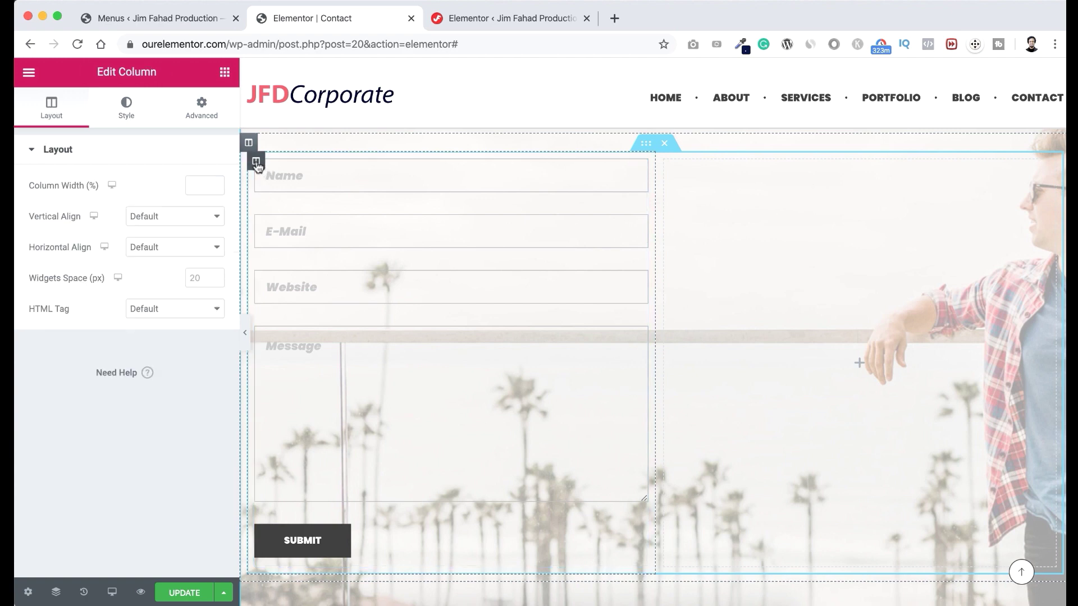
pyautogui.click(129, 110)
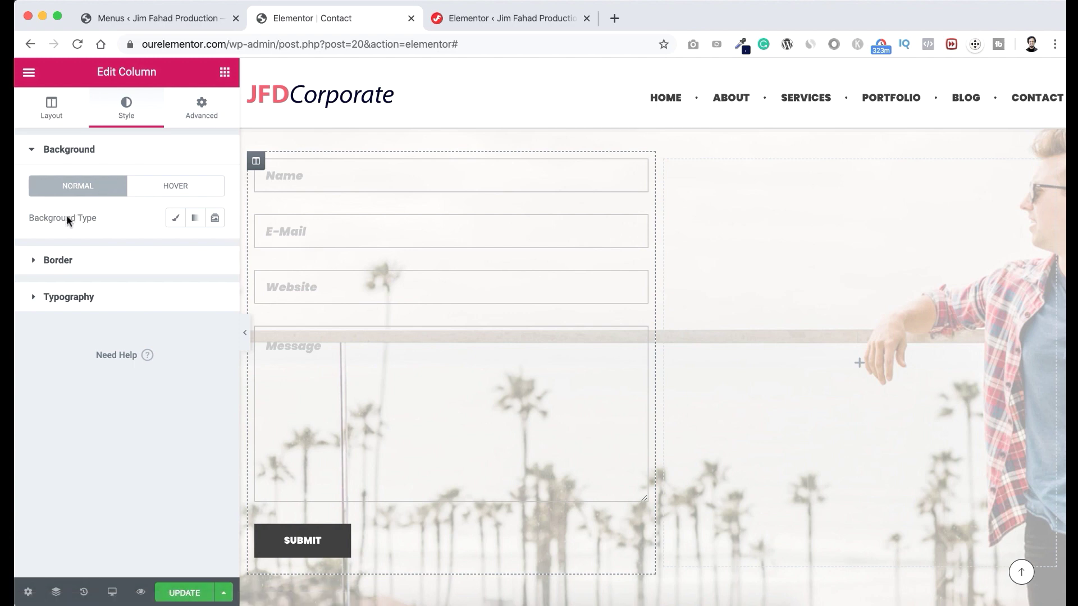
pyautogui.click(173, 221)
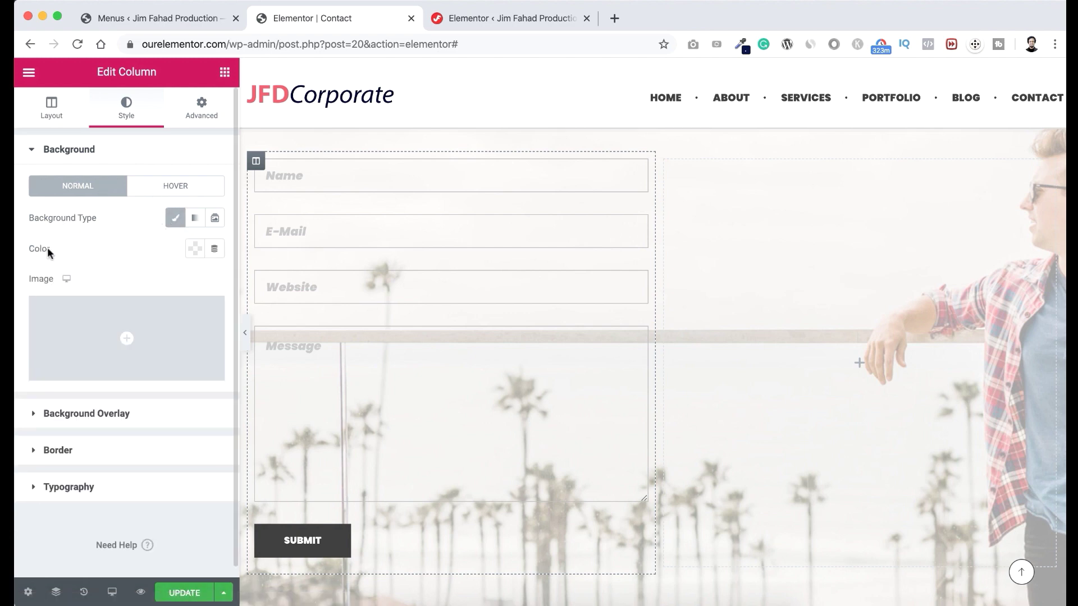
pyautogui.click(195, 254)
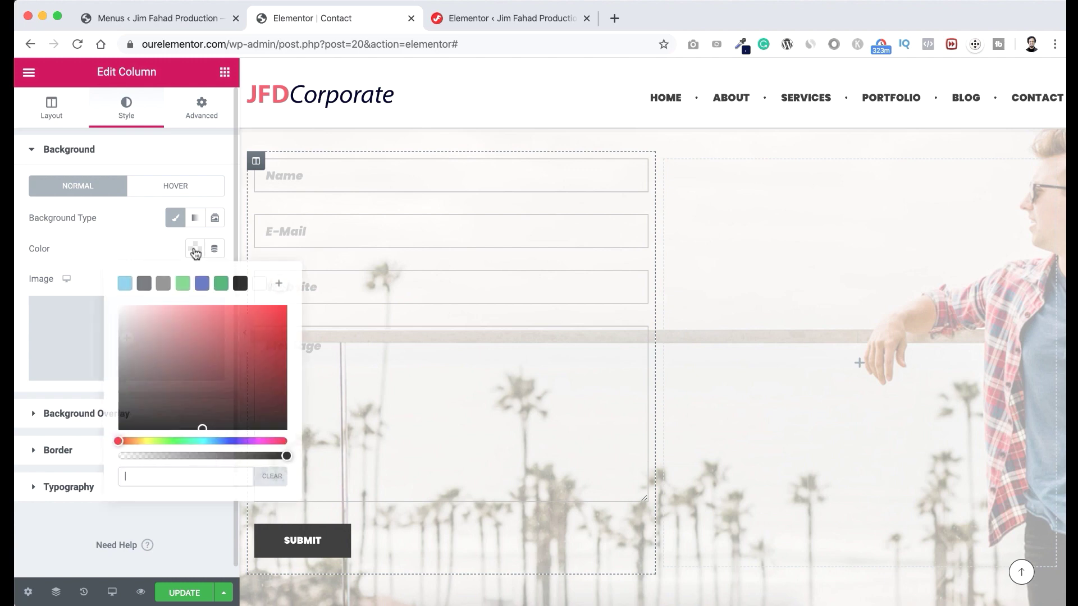
pyautogui.moveTo(156, 329); pyautogui.dragTo(108, 304)
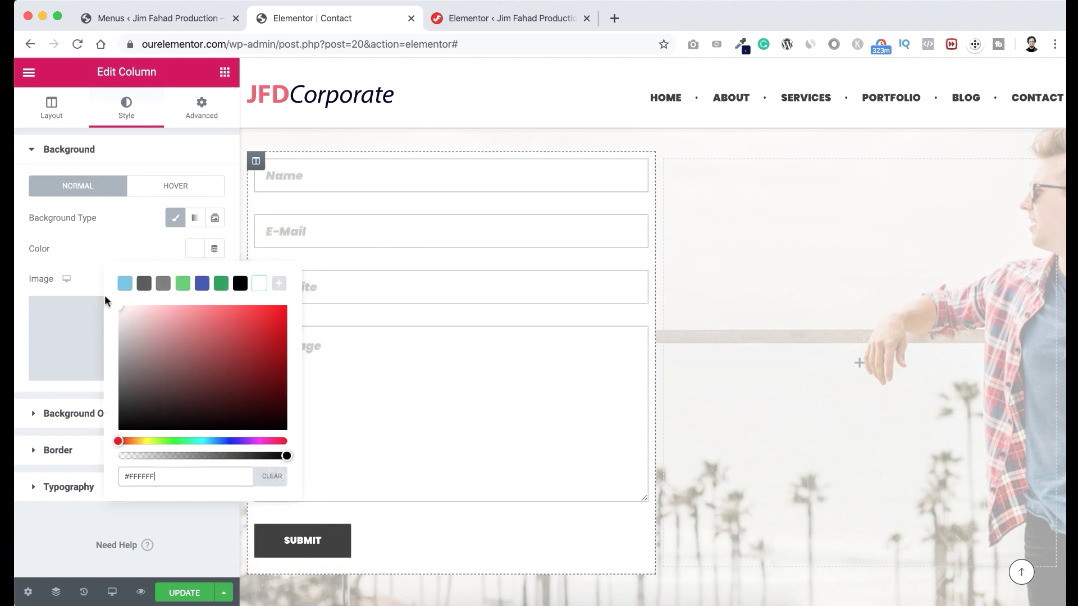
pyautogui.click(103, 240)
# Step: Set the column's border radius to 20 on all corners and review the edit History
pyautogui.scroll(-1, 108, 298)
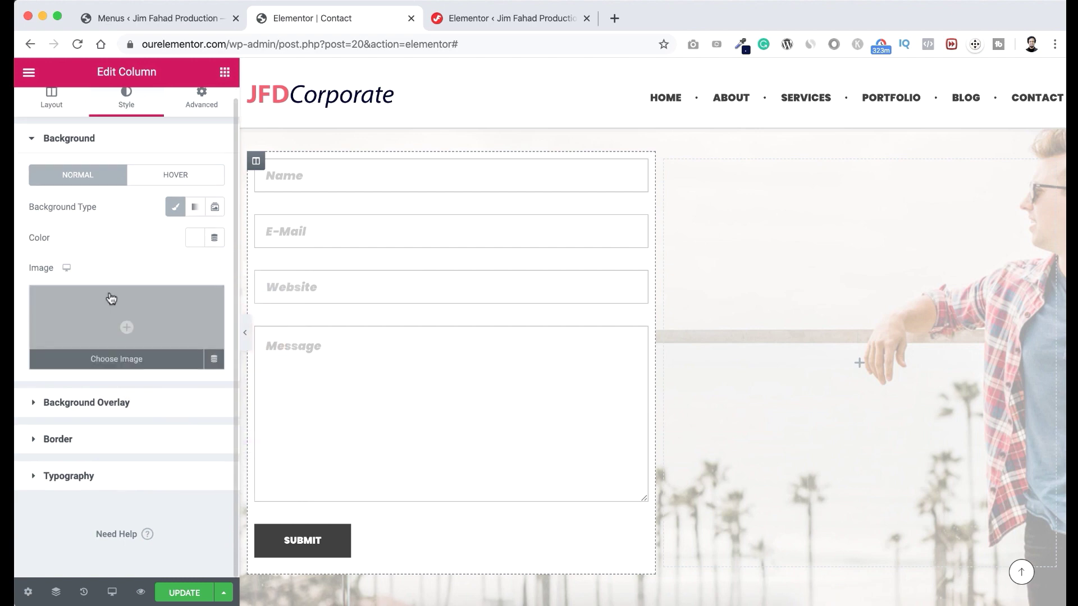
pyautogui.click(74, 440)
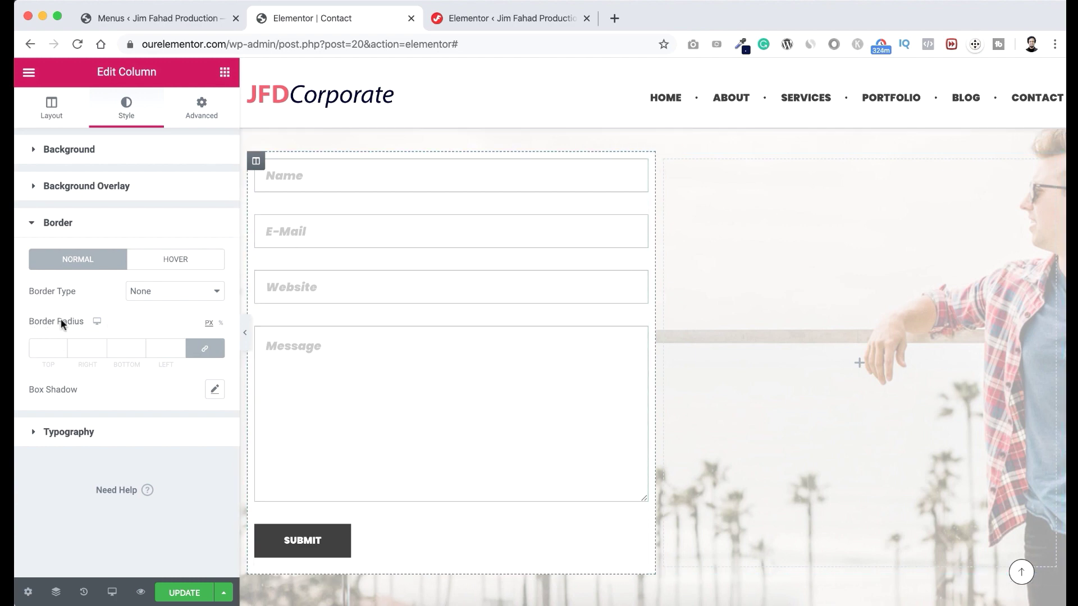
pyautogui.click(39, 344)
pyautogui.write('20')
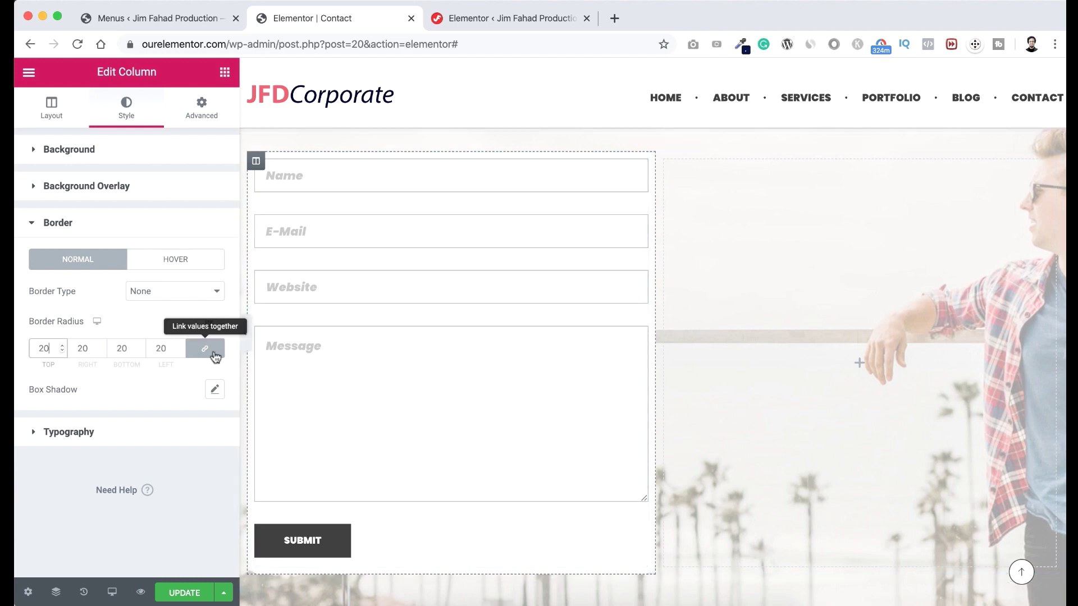
pyautogui.hotkey('ctrl', 'shift', 'h')
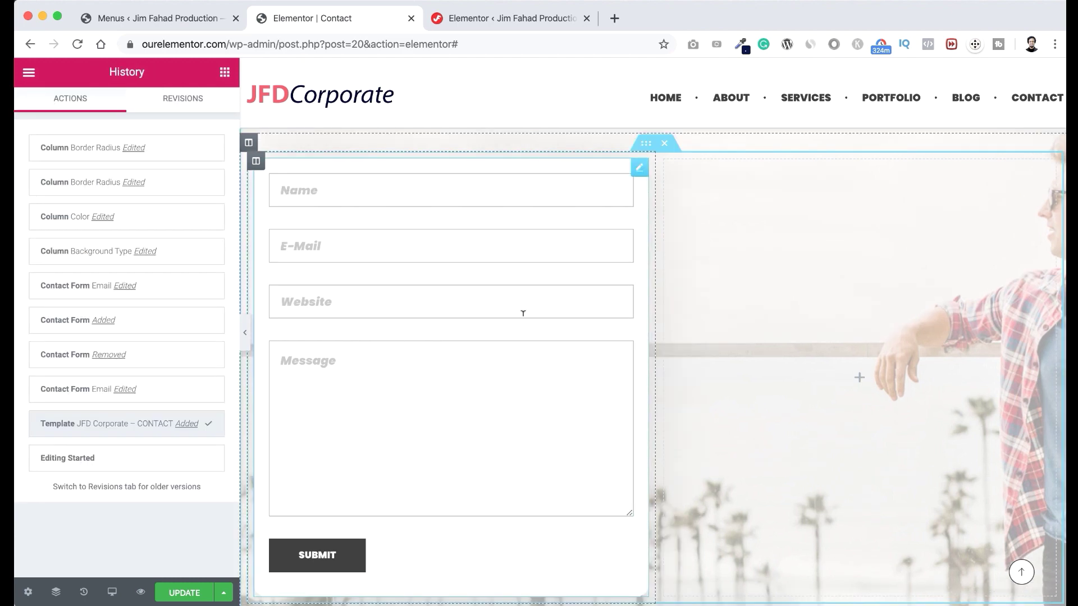
pyautogui.scroll(-5, 555, 378)
pyautogui.scroll(-5, 557, 382)
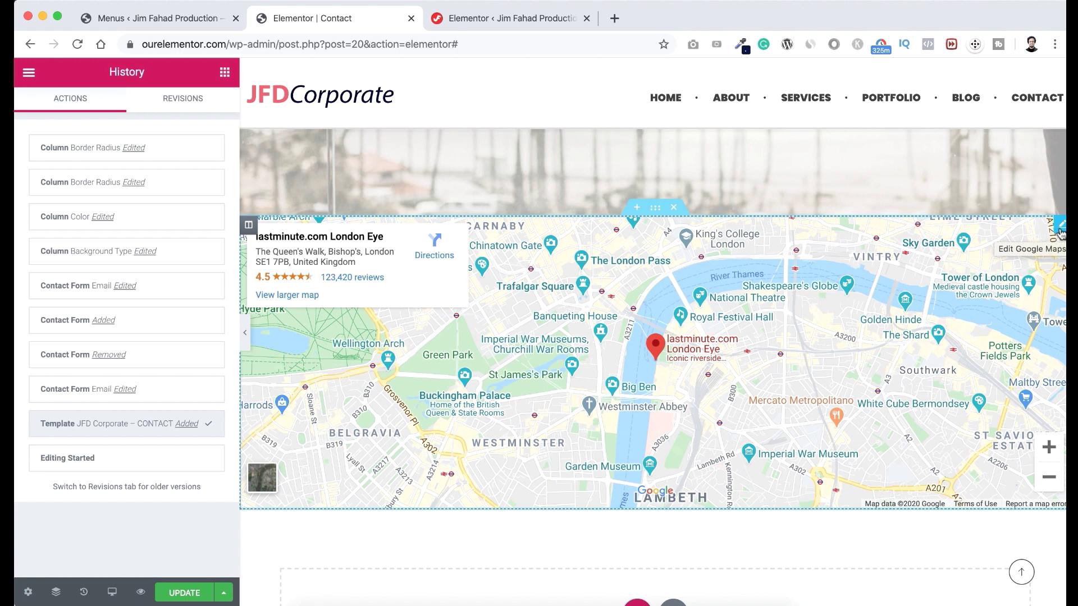
# Step: Change the Google map from London Eye to the Menlo Park Facebook campus, height 400, zoom 13
pyautogui.click(1061, 227)
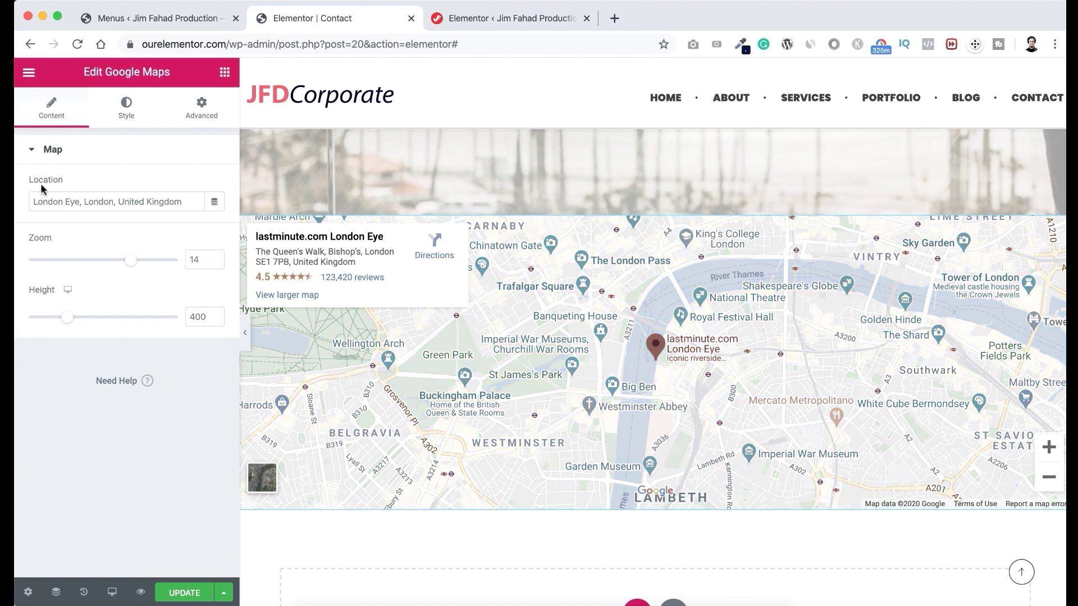
pyautogui.moveTo(35, 201); pyautogui.dragTo(189, 201)
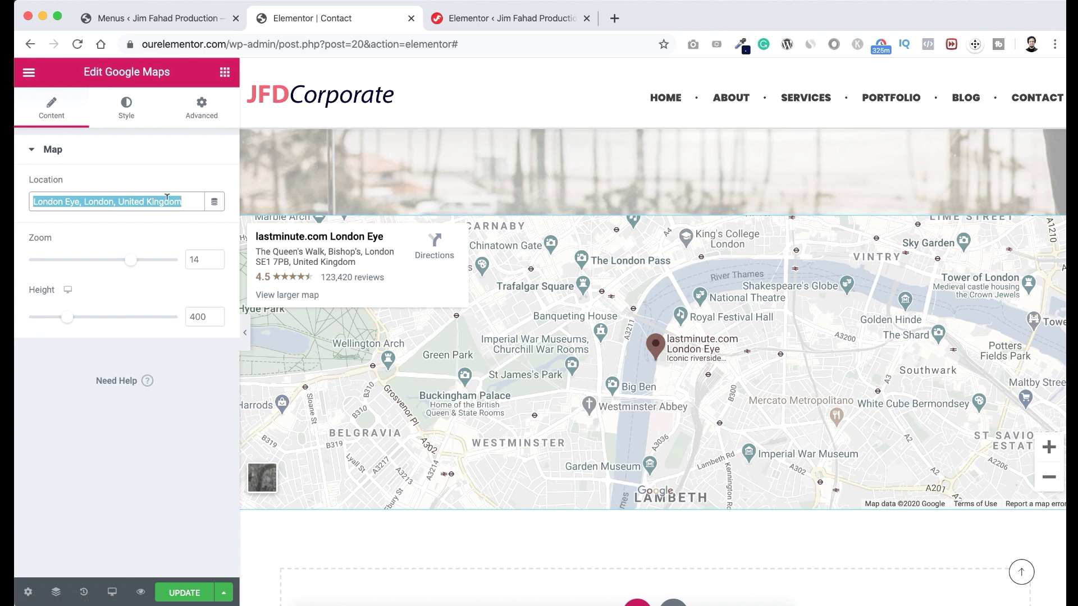
pyautogui.press('super+v')
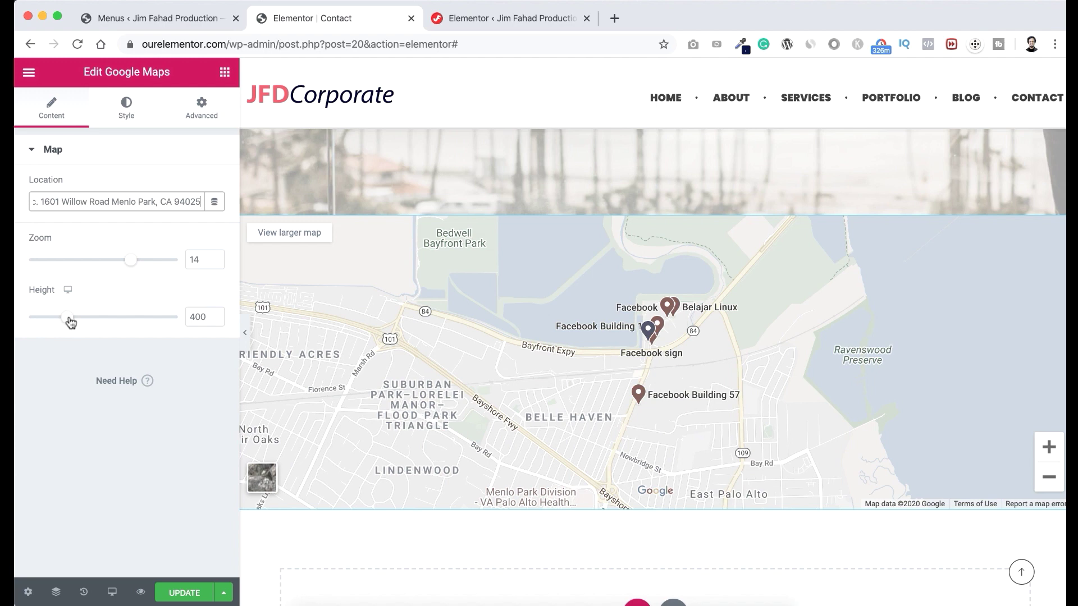
pyautogui.moveTo(69, 322)
pyautogui.mouseDown()
pyautogui.moveTo(83, 323)
pyautogui.moveTo(57, 320)
pyautogui.mouseUp()
pyautogui.moveTo(204, 309); pyautogui.dragTo(178, 315)
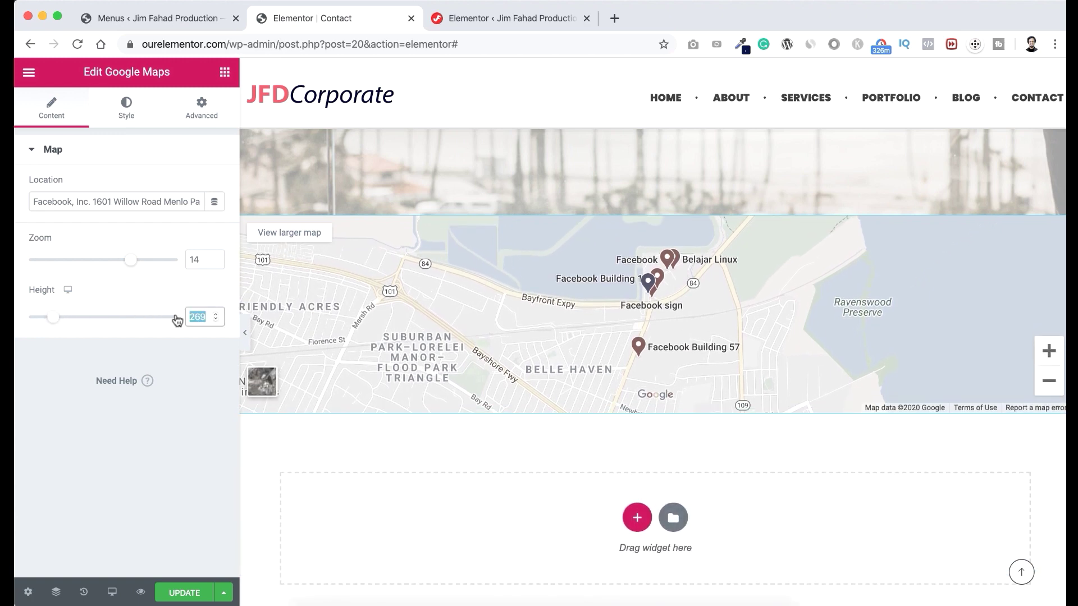
pyautogui.write('400')
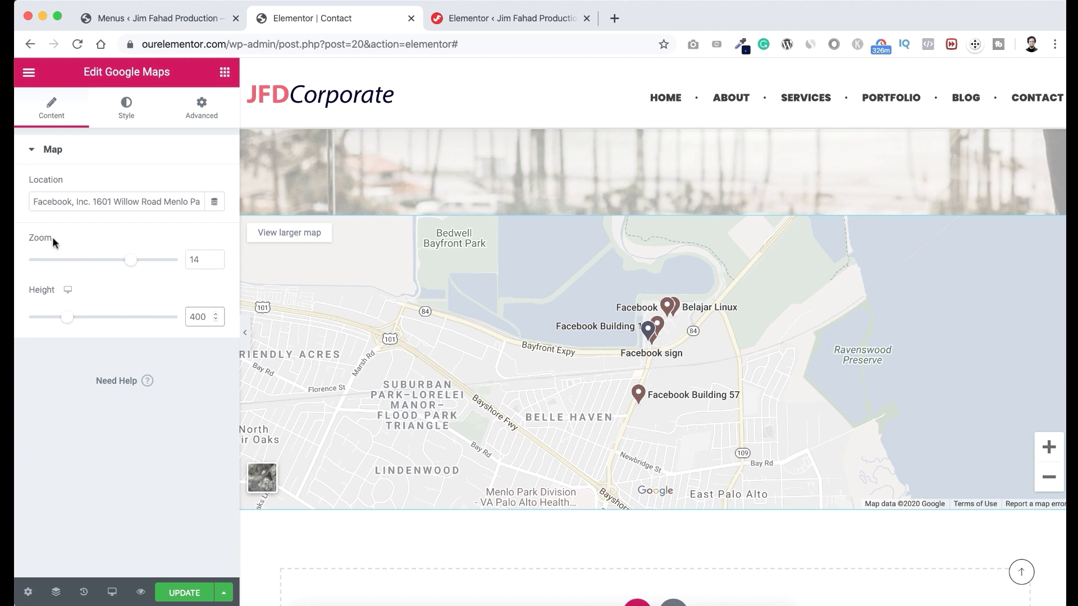
pyautogui.moveTo(131, 265)
pyautogui.mouseDown()
pyautogui.moveTo(146, 266)
pyautogui.moveTo(110, 264)
pyautogui.mouseUp()
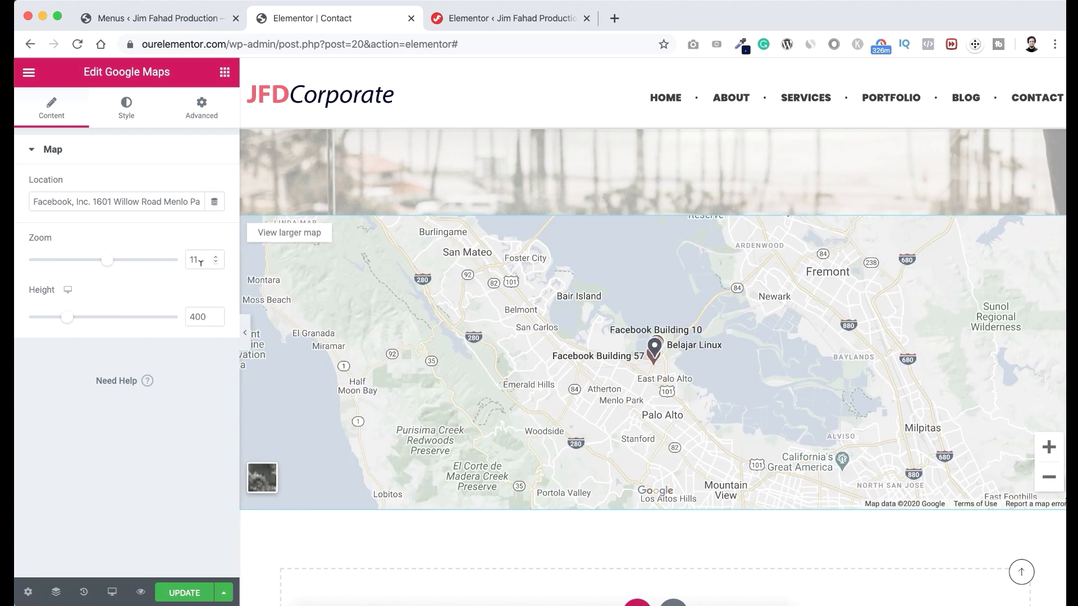
pyautogui.click(198, 258)
pyautogui.write('13')
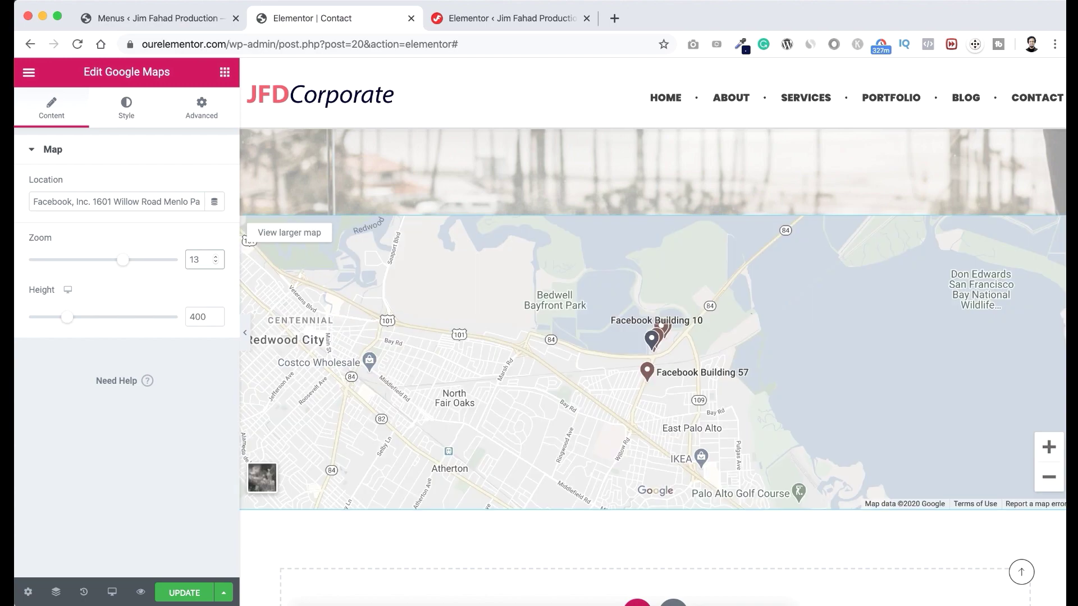
# Step: Save the Contact page changes with UPDATE
pyautogui.scroll(-10, 582, 387)
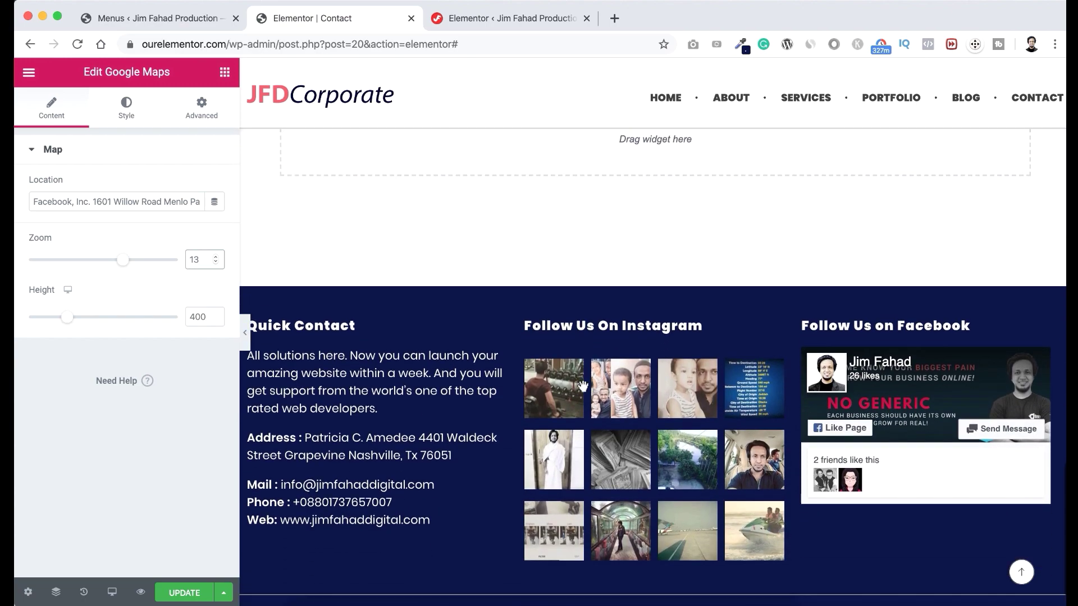
pyautogui.scroll(-2, 583, 386)
pyautogui.scroll(20, 583, 386)
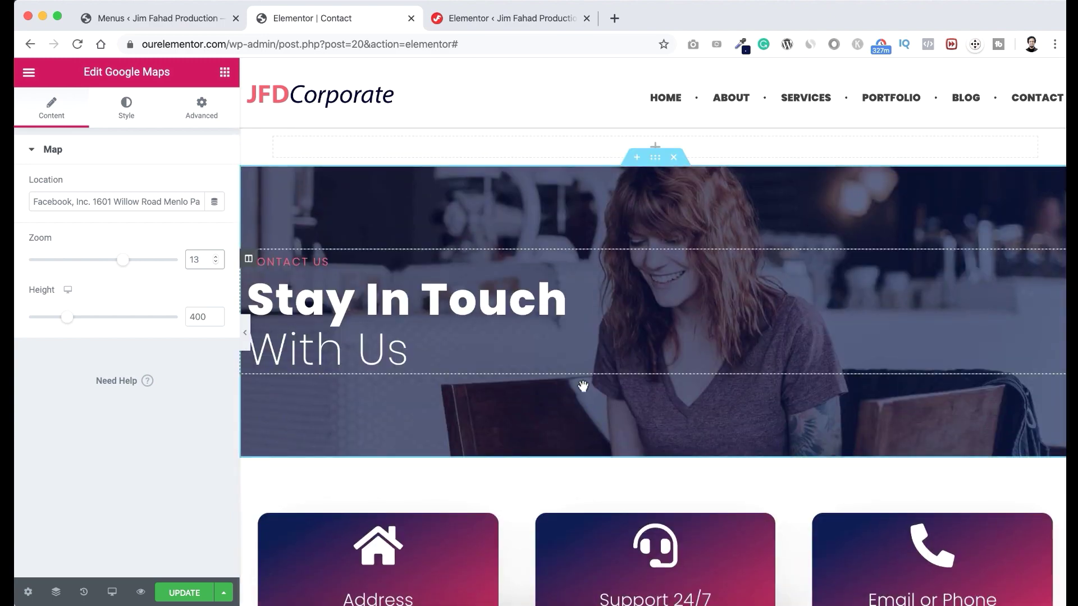
pyautogui.click(185, 593)
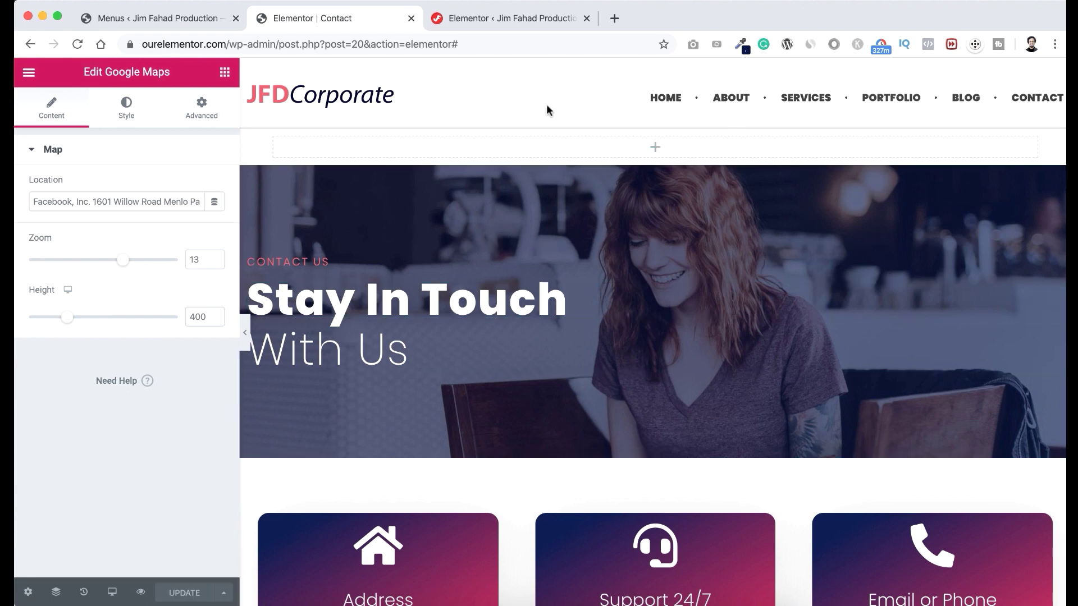
pyautogui.click(28, 72)
# Step: Trash the Hello world! post from All Posts, then delete it permanently from the Trash
pyautogui.click(93, 486)
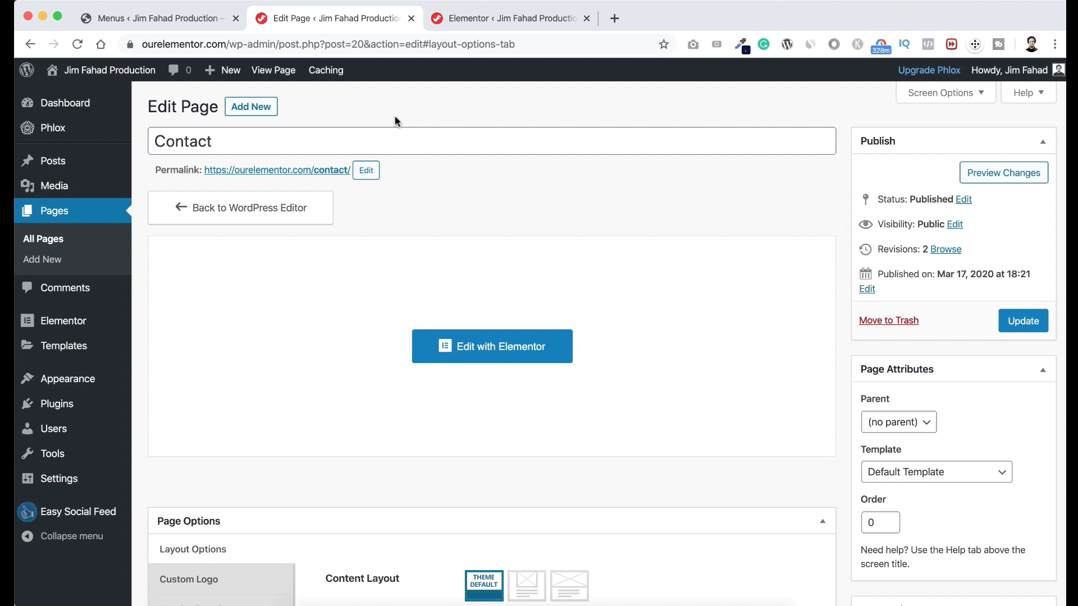
pyautogui.moveTo(104, 144)
pyautogui.moveTo(84, 161)
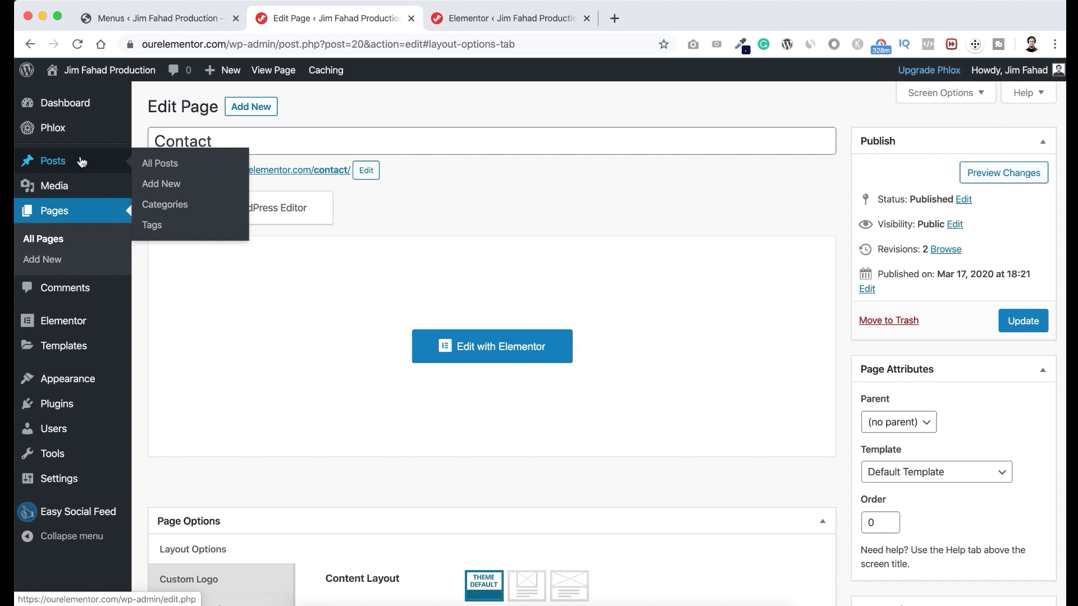
pyautogui.click(162, 165)
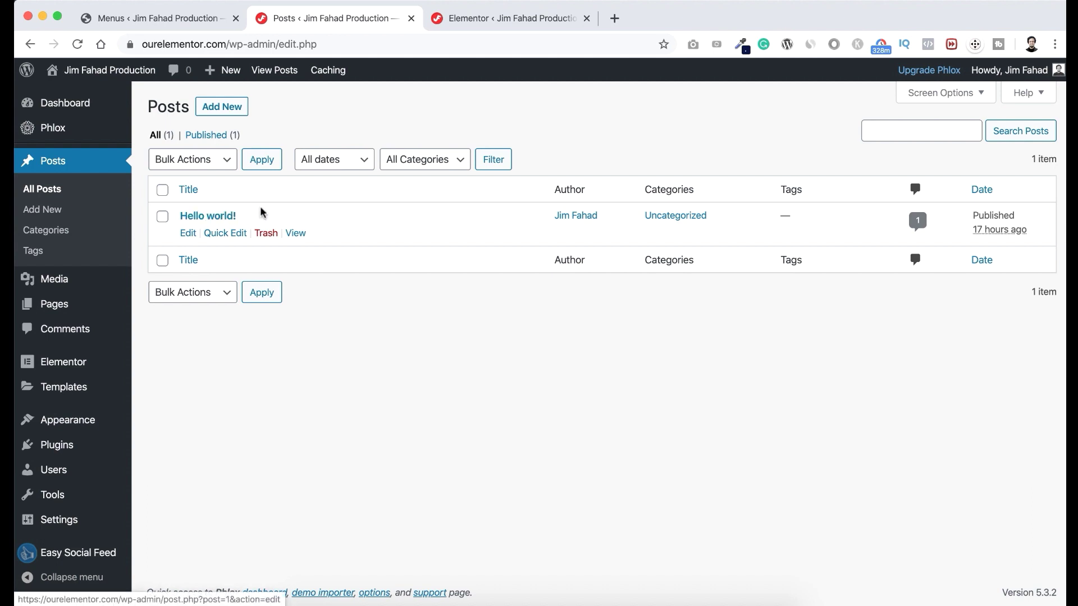
pyautogui.click(267, 234)
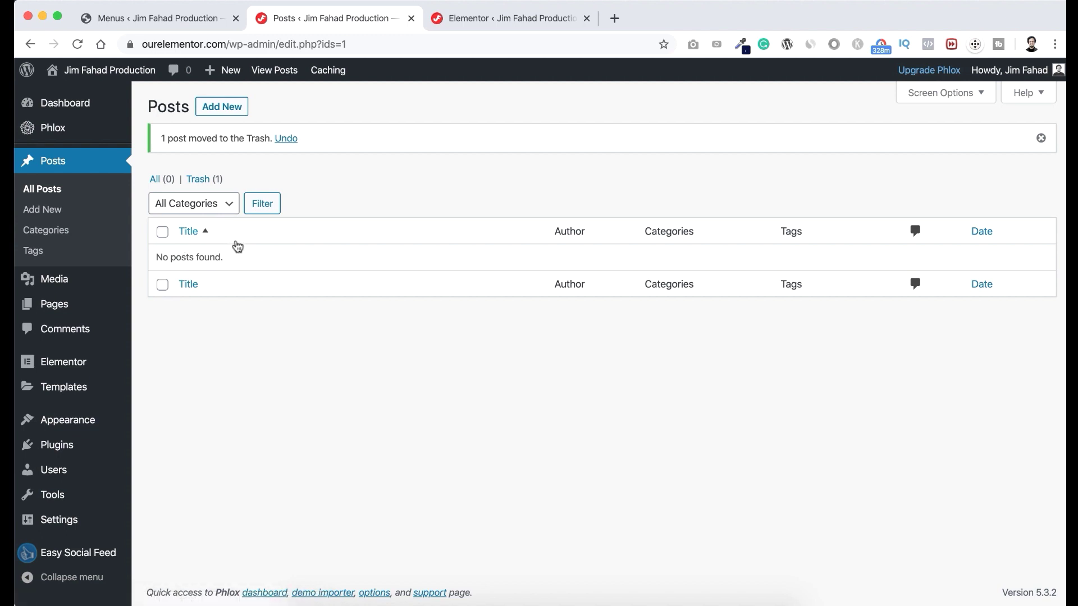
pyautogui.click(205, 179)
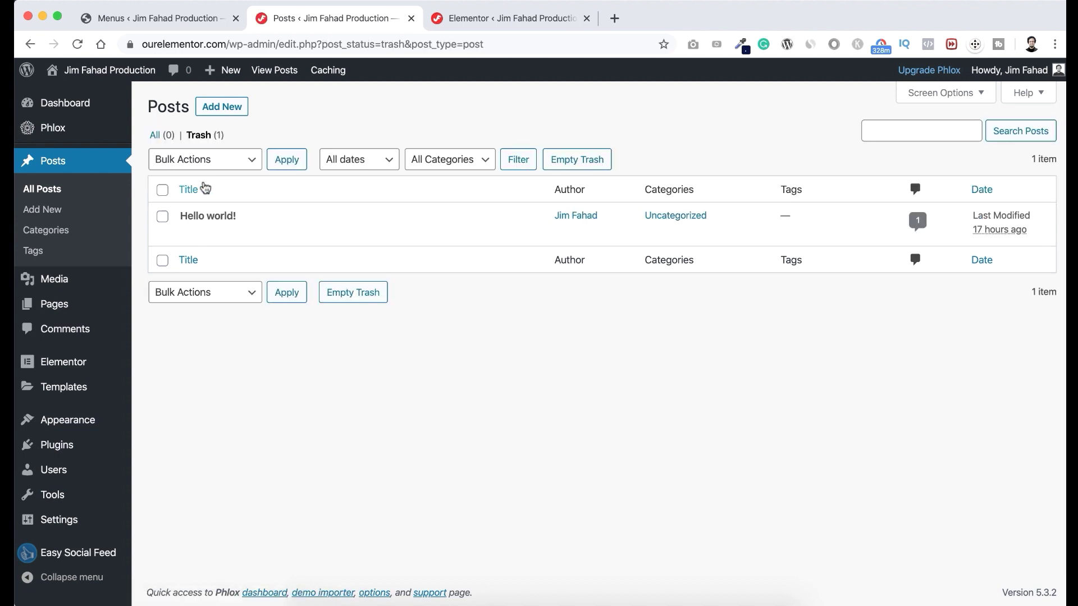
pyautogui.moveTo(236, 210)
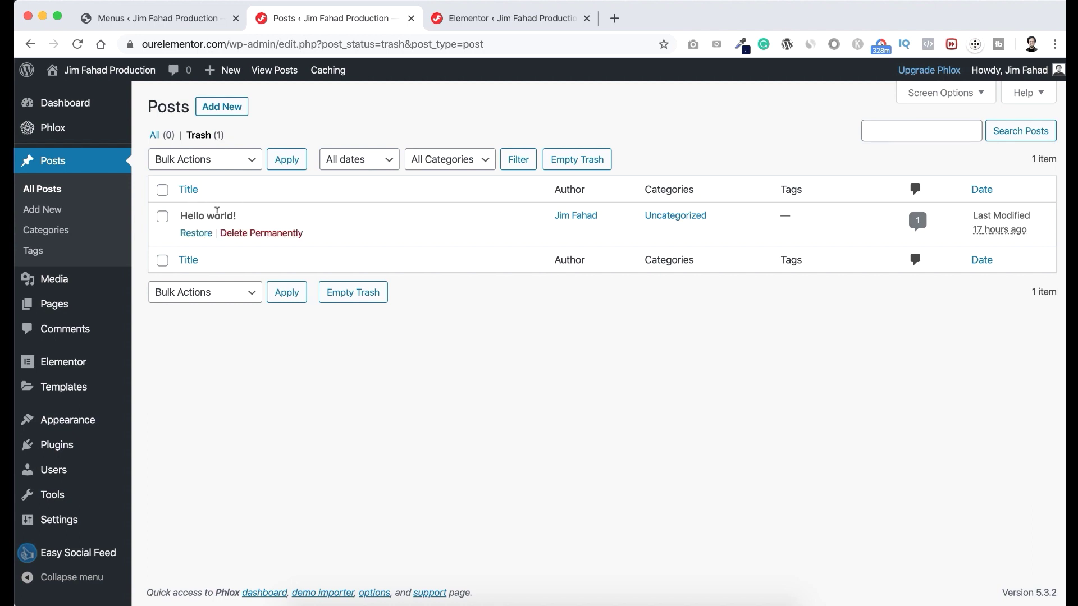
pyautogui.click(251, 235)
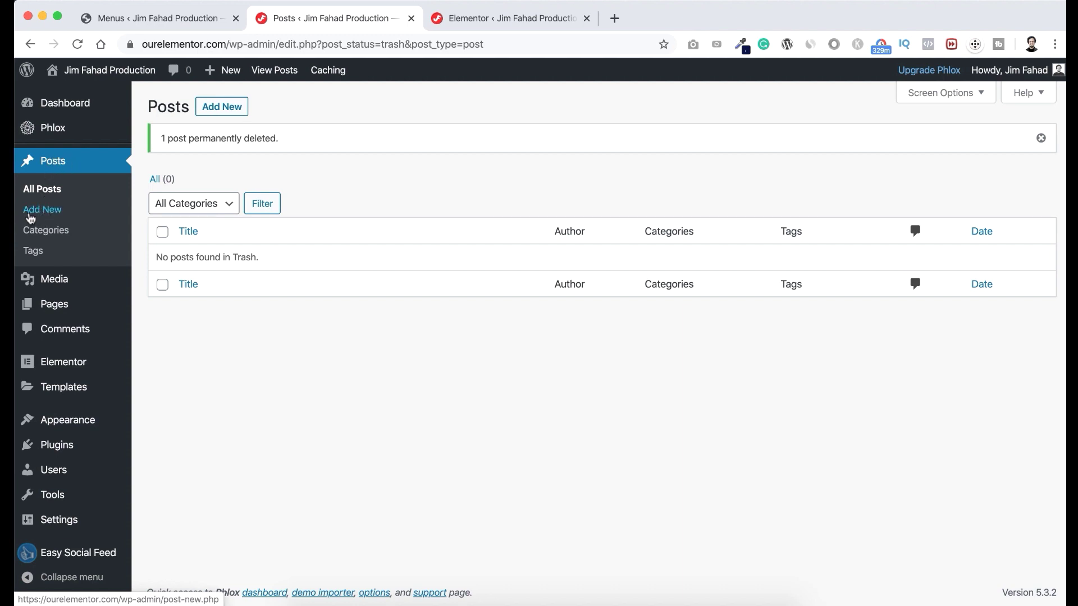
# Step: Create a new post titled 'Where better to go for a delicious coffee?'
pyautogui.click(218, 109)
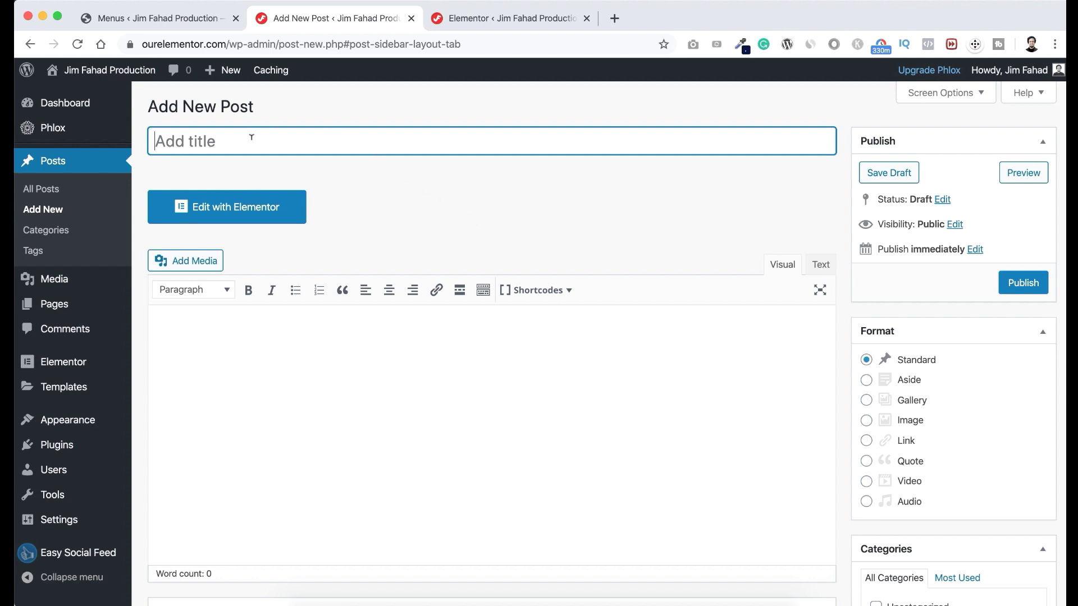
pyautogui.scroll(-1, 339, 229)
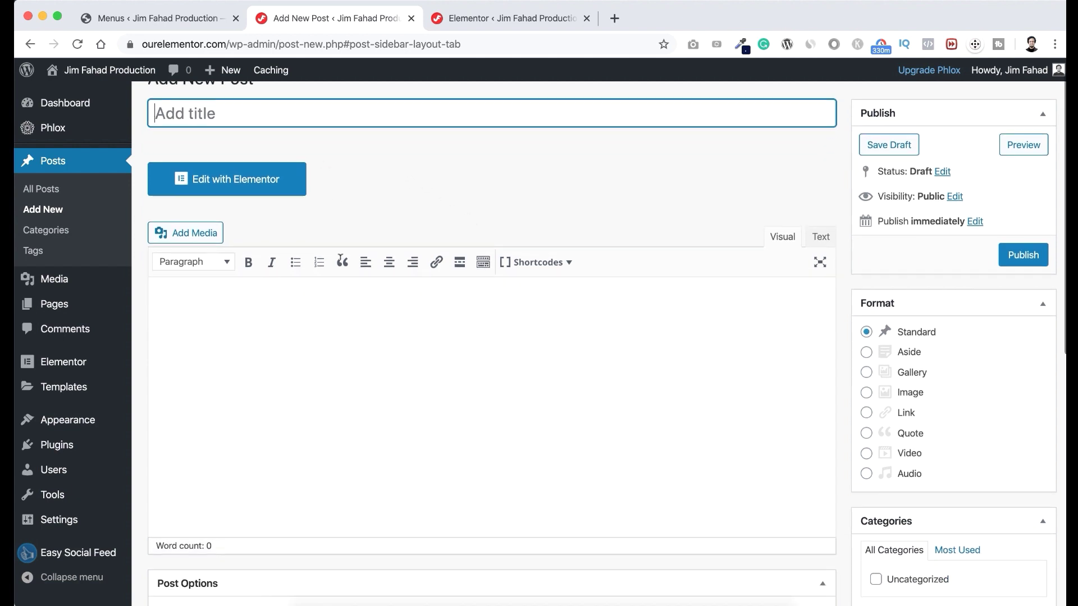
pyautogui.click(252, 303)
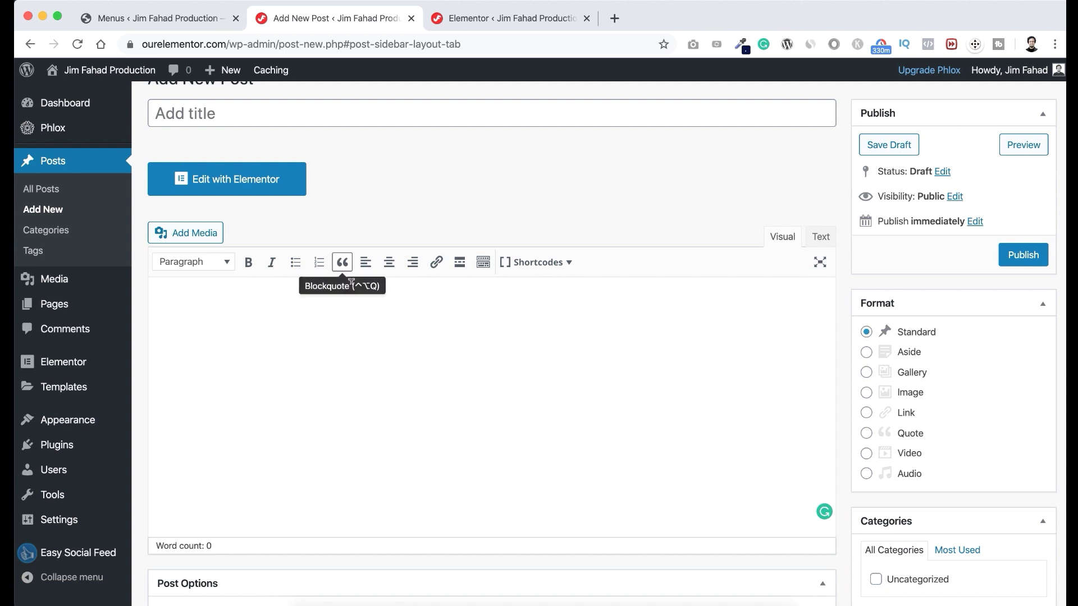
pyautogui.scroll(1, 351, 331)
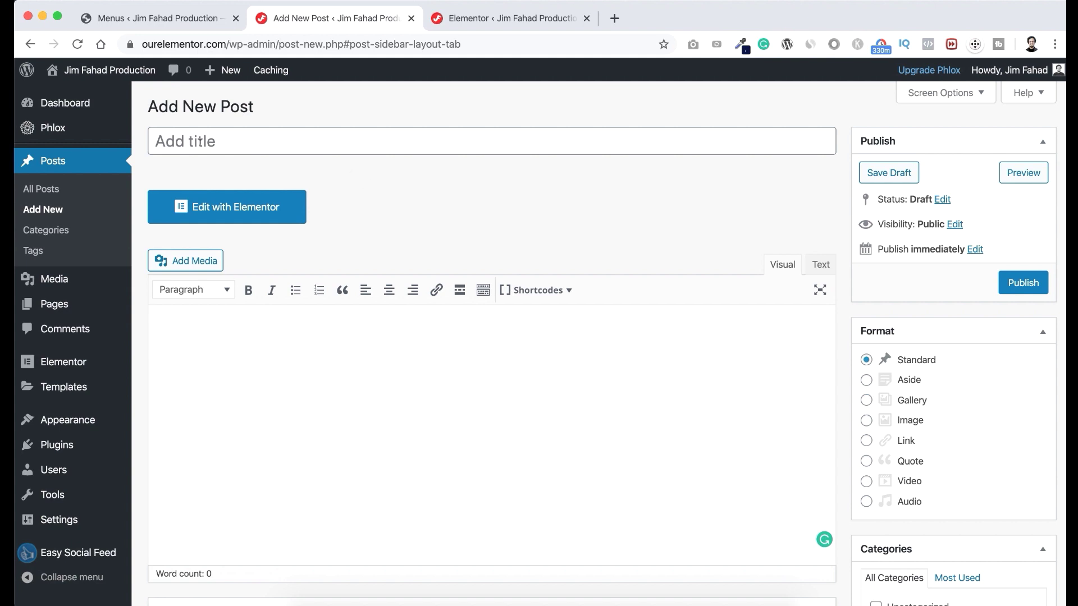
pyautogui.click(243, 137)
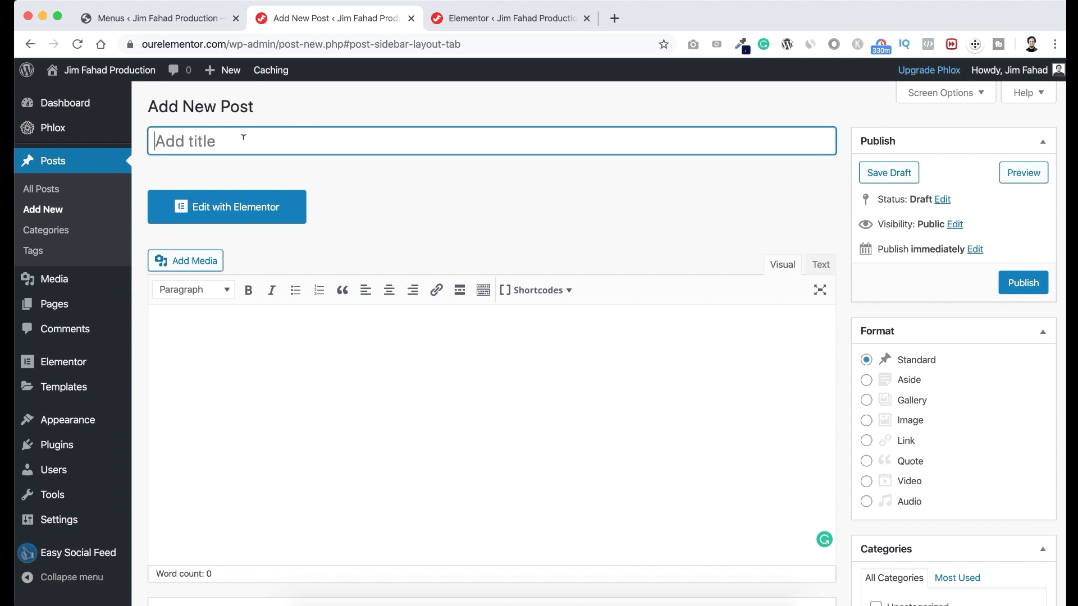
pyautogui.write('Where better to go for a delicious coffee?')
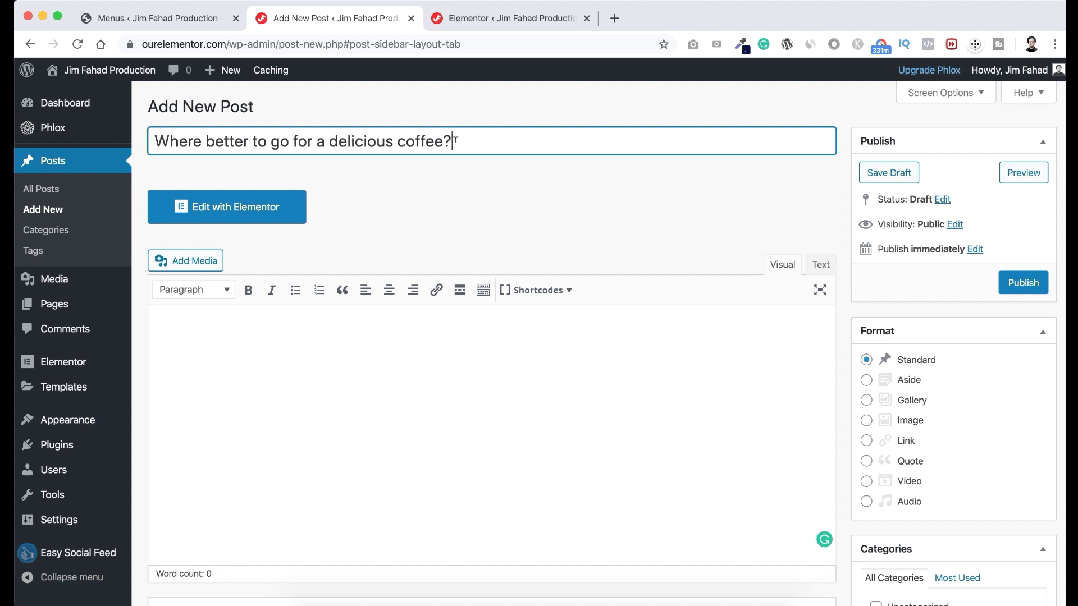
pyautogui.click(320, 330)
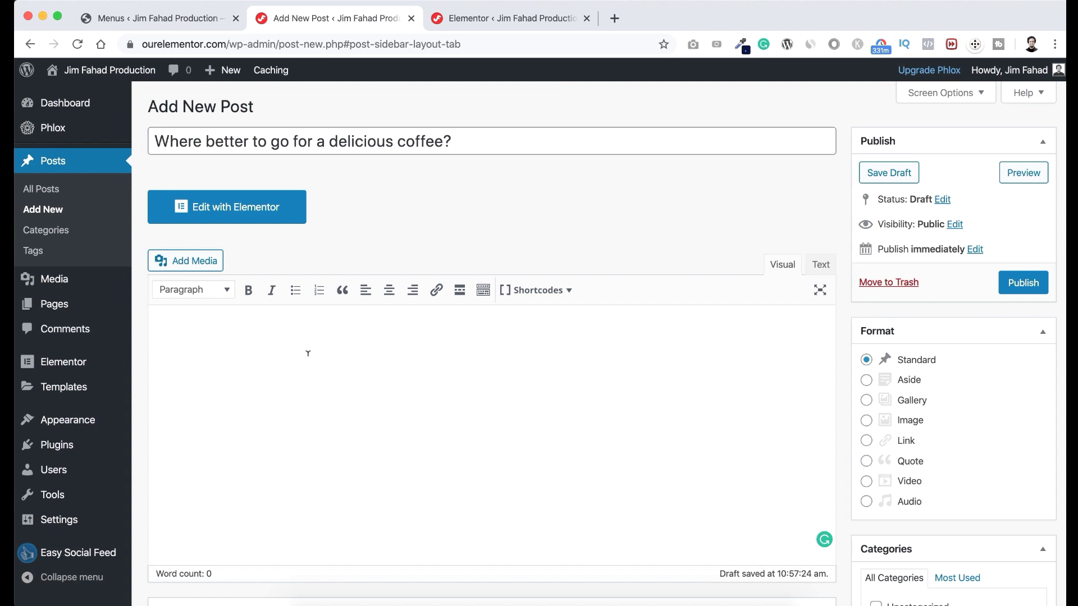
# Step: Paste the 500-word sample text into the post body
pyautogui.press('super+v')
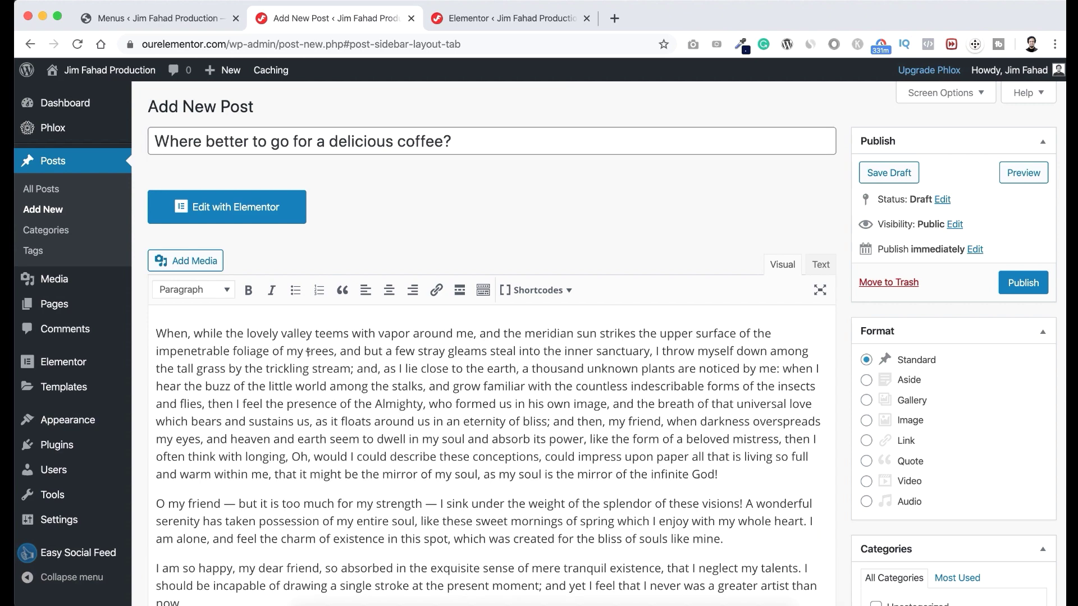
pyautogui.scroll(-5, 308, 352)
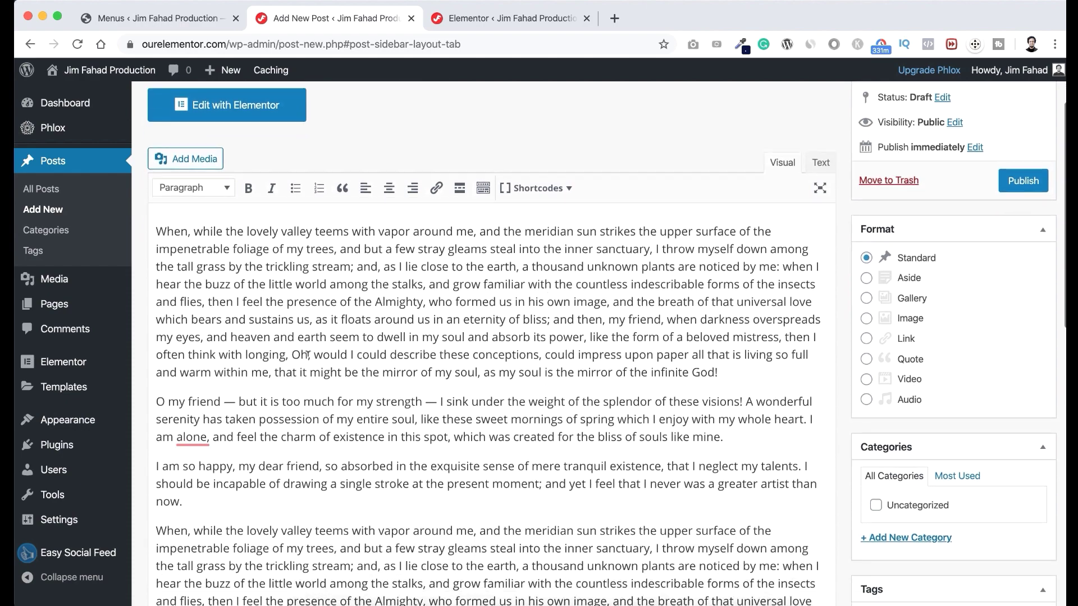
pyautogui.scroll(2, 328, 345)
pyautogui.scroll(-3, 329, 345)
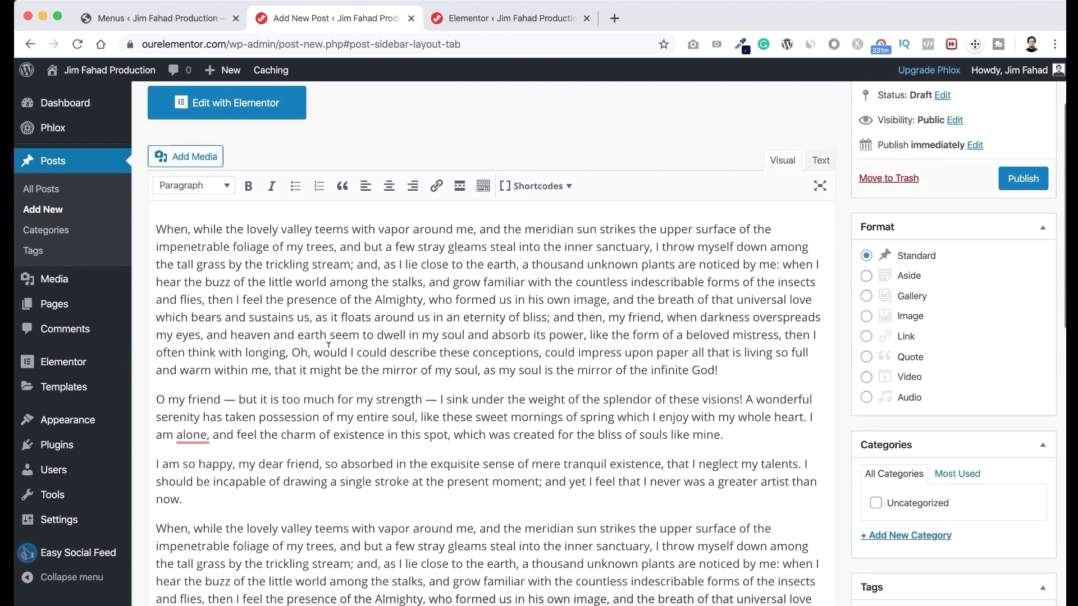
pyautogui.scroll(2, 330, 344)
pyautogui.scroll(1, 330, 344)
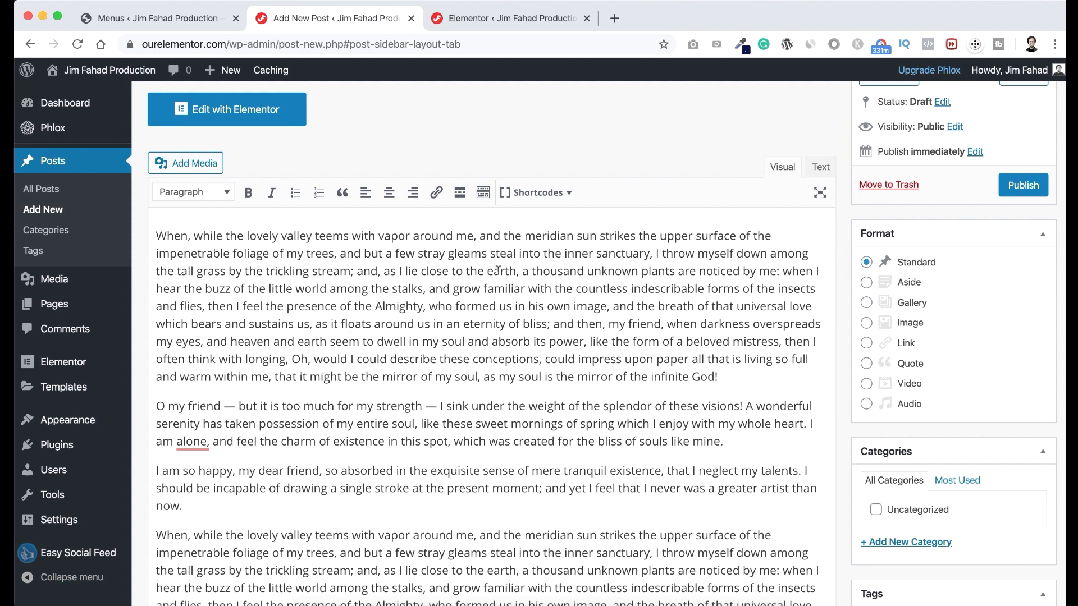
# Step: Bold the word 'earth' and italicize 'presence' in the first paragraph
pyautogui.doubleClick(500, 272)
pyautogui.click(494, 271)
pyautogui.moveTo(487, 271); pyautogui.dragTo(513, 270)
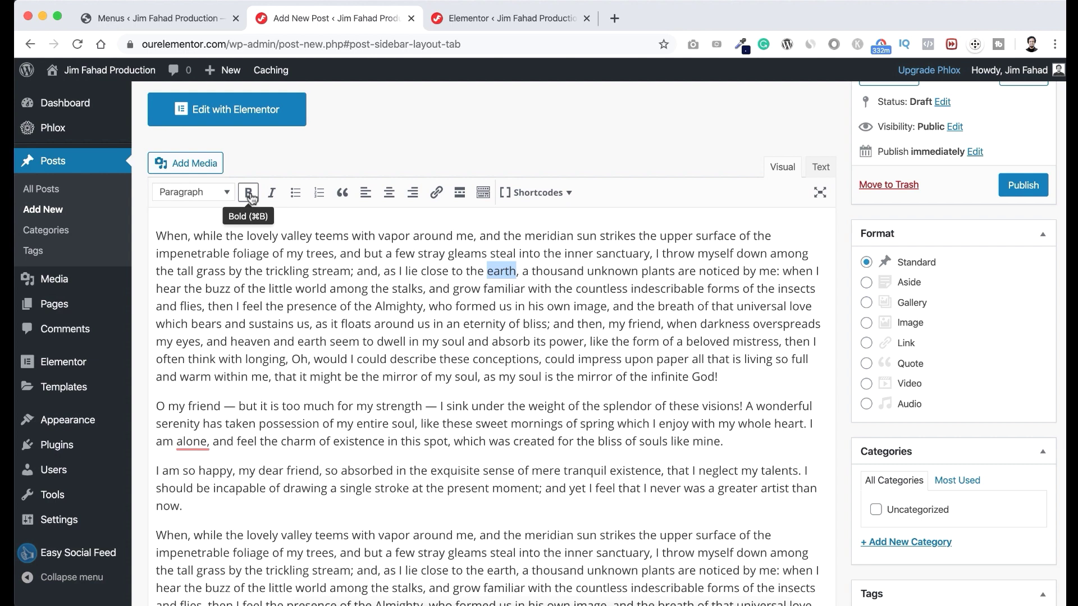
pyautogui.click(248, 193)
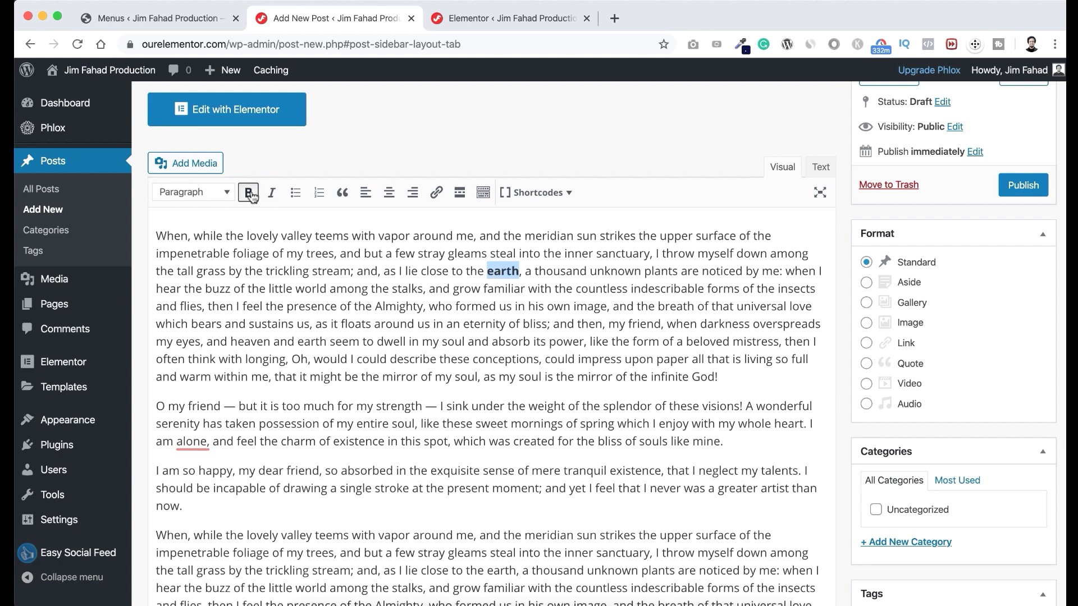
pyautogui.click(484, 271)
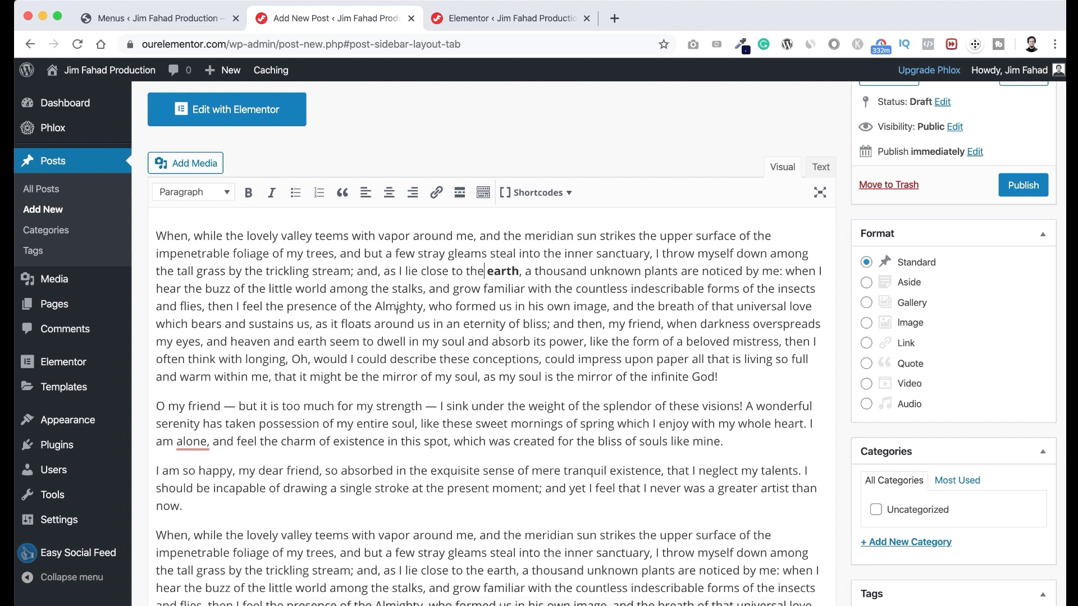
pyautogui.moveTo(287, 307); pyautogui.dragTo(334, 306)
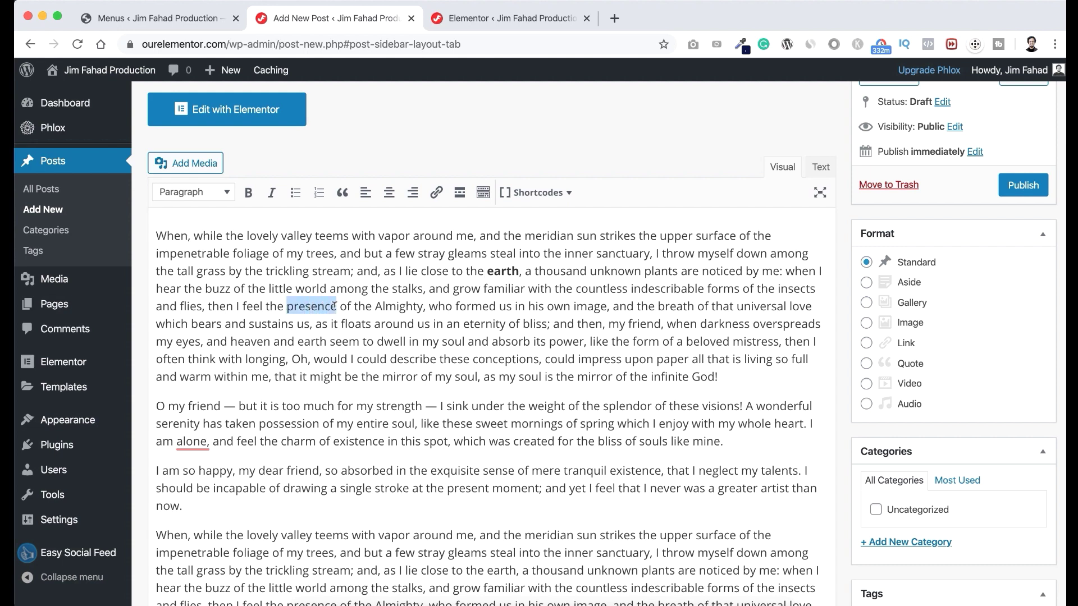
pyautogui.click(273, 195)
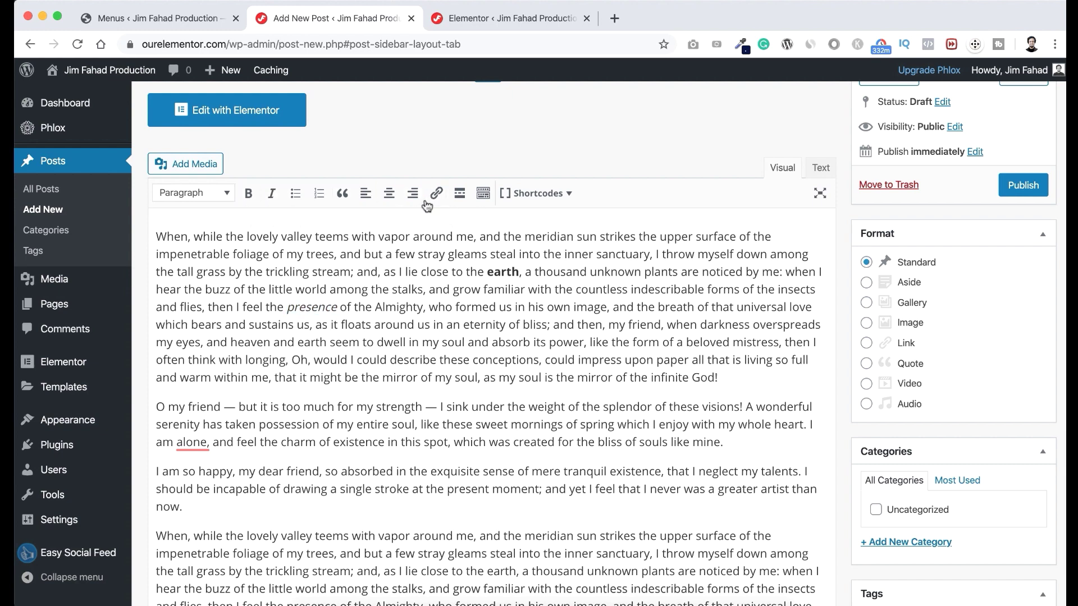
# Step: Strike through 'longing' using the second toolbar row, then select the 'eternity of bliss' phrase
pyautogui.click(484, 196)
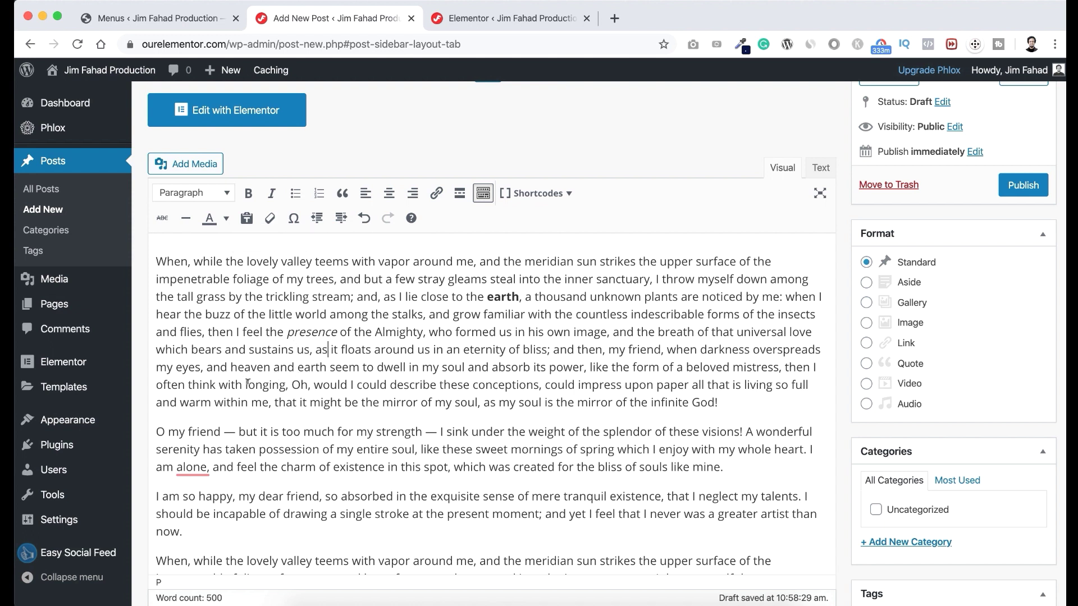
pyautogui.moveTo(245, 384); pyautogui.dragTo(284, 383)
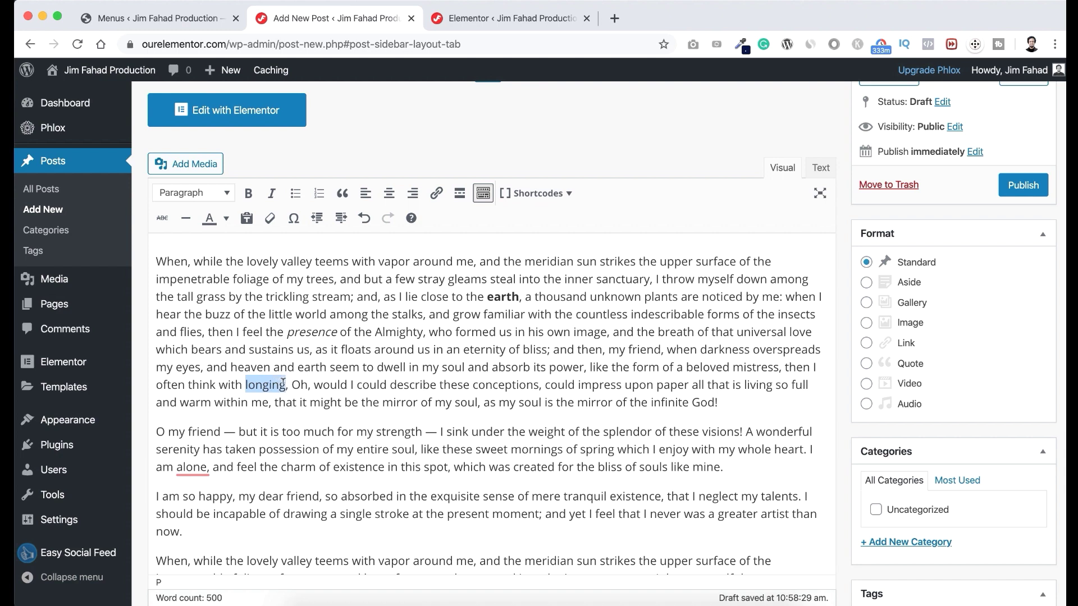
pyautogui.click(164, 219)
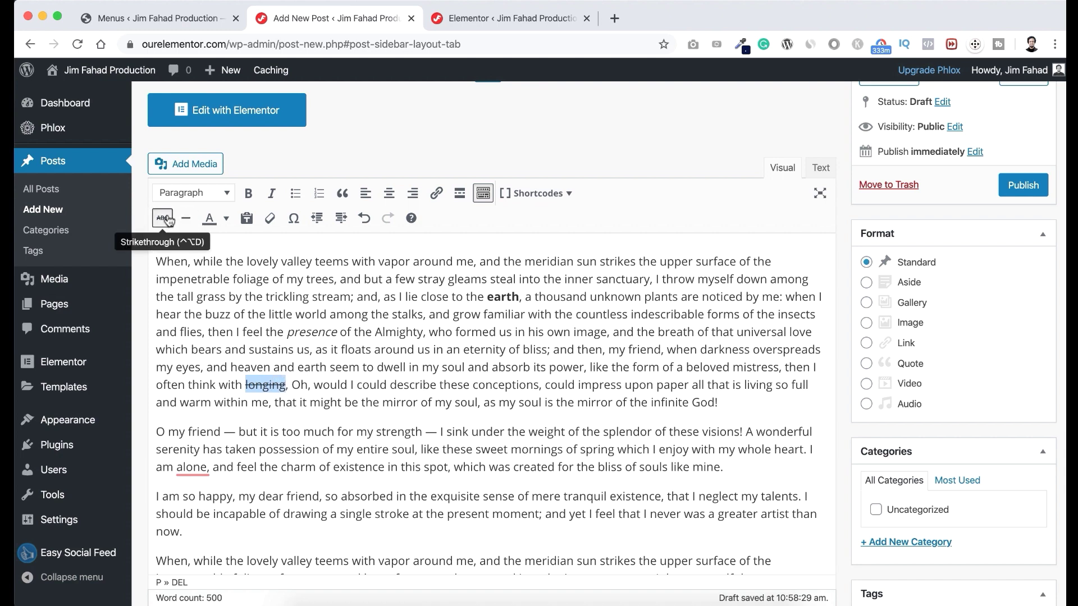
pyautogui.click(263, 385)
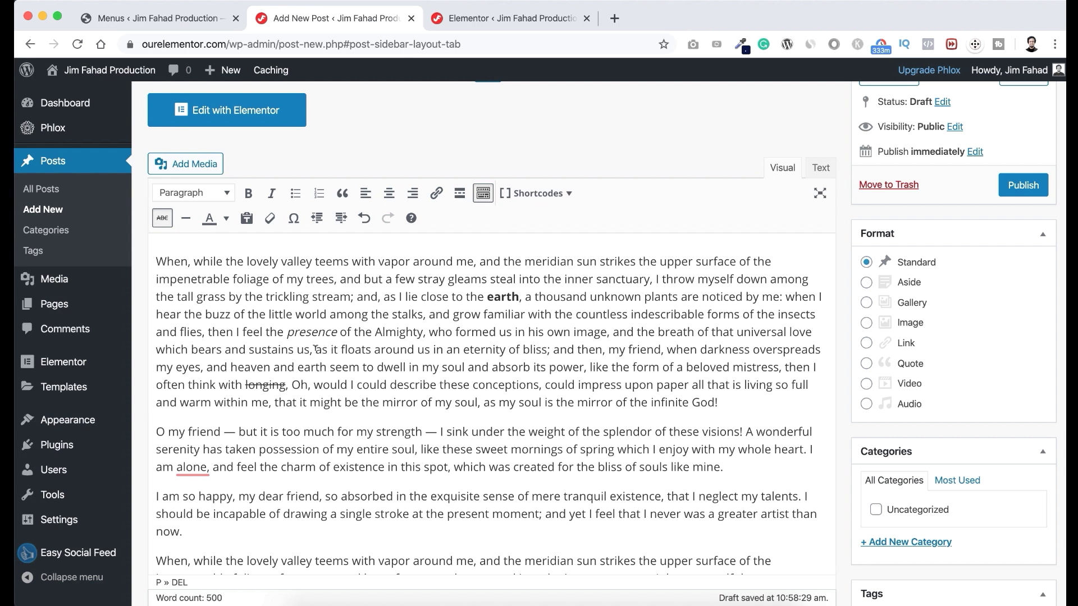
pyautogui.moveTo(315, 349); pyautogui.dragTo(600, 350)
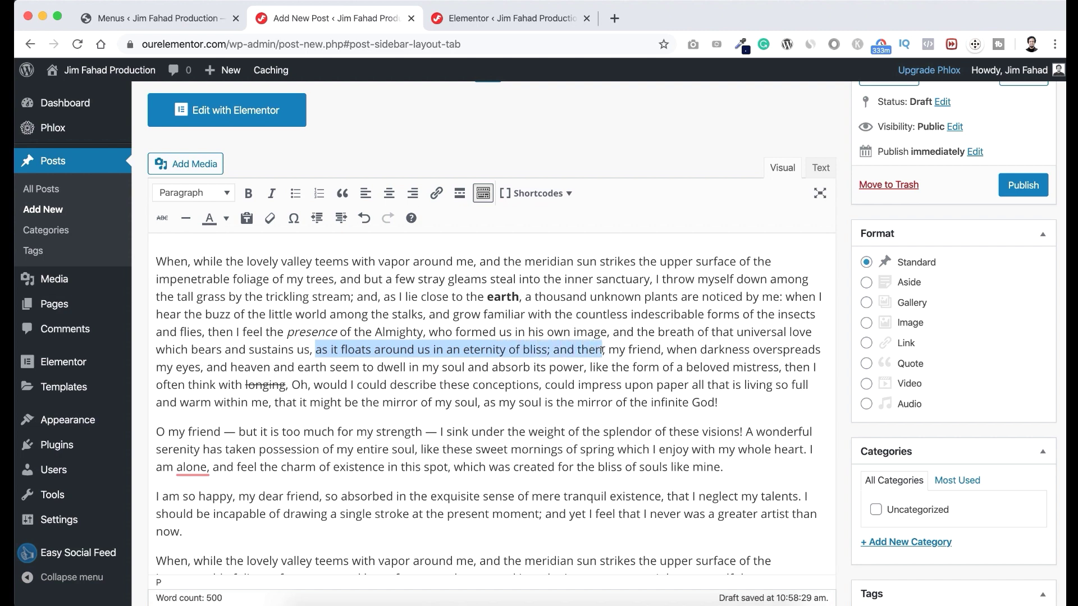
# Step: Colour the selected 'eternity of bliss' phrase magenta
pyautogui.click(223, 224)
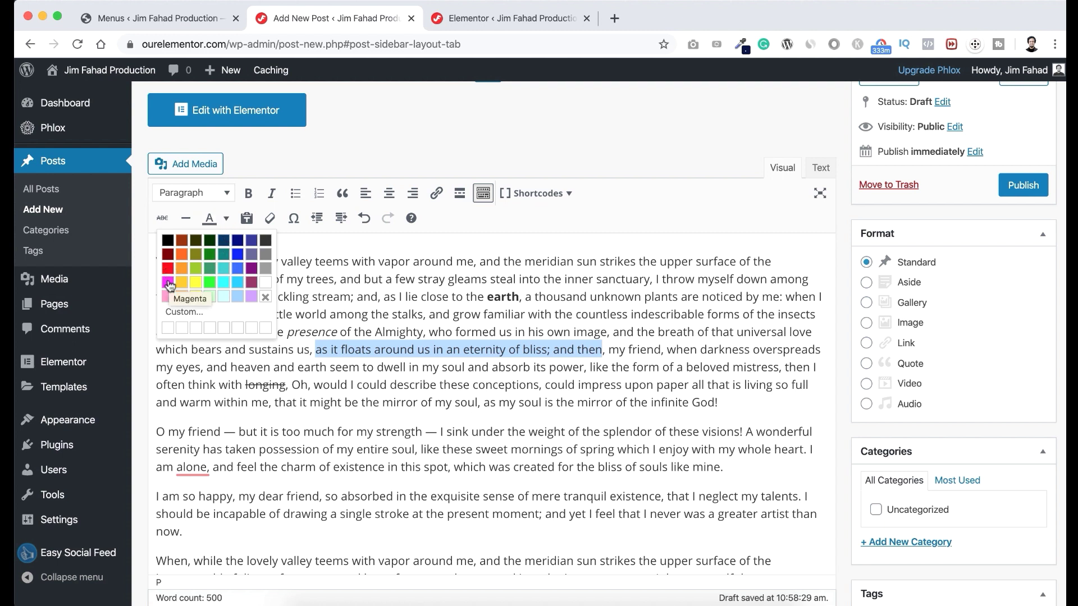
pyautogui.click(168, 283)
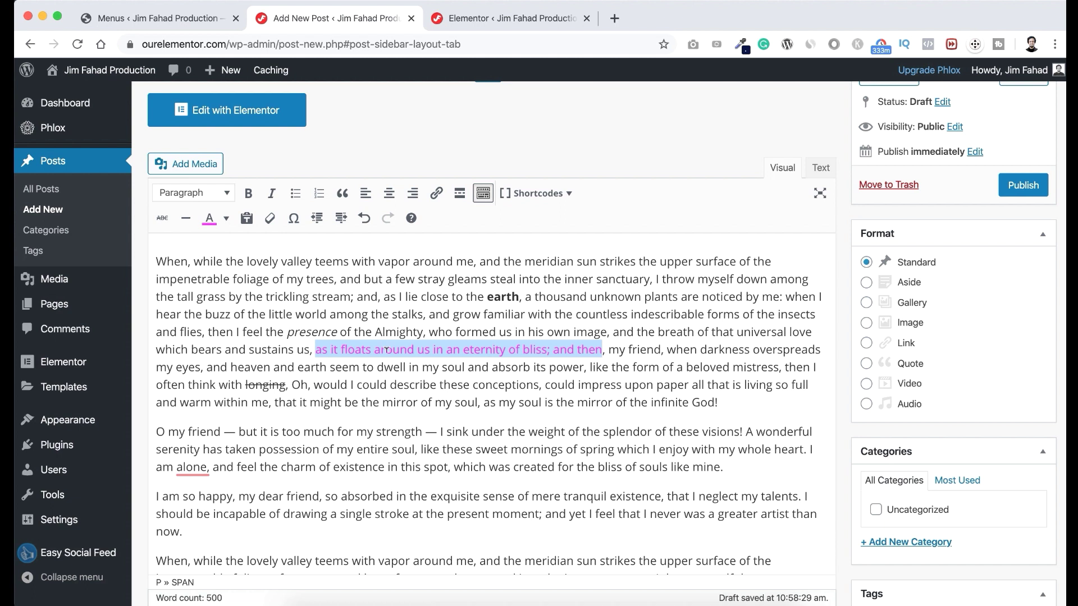
pyautogui.click(393, 367)
# Step: Insert a 'This is a heading' line after 'my friend,' and format it as Heading 2
pyautogui.click(591, 385)
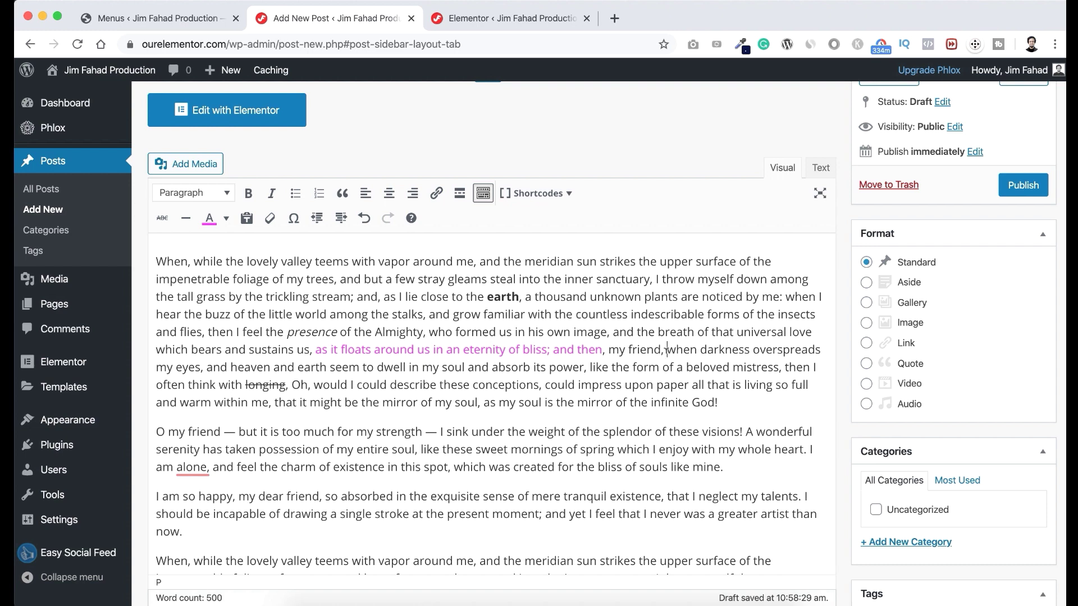
pyautogui.press('Return')
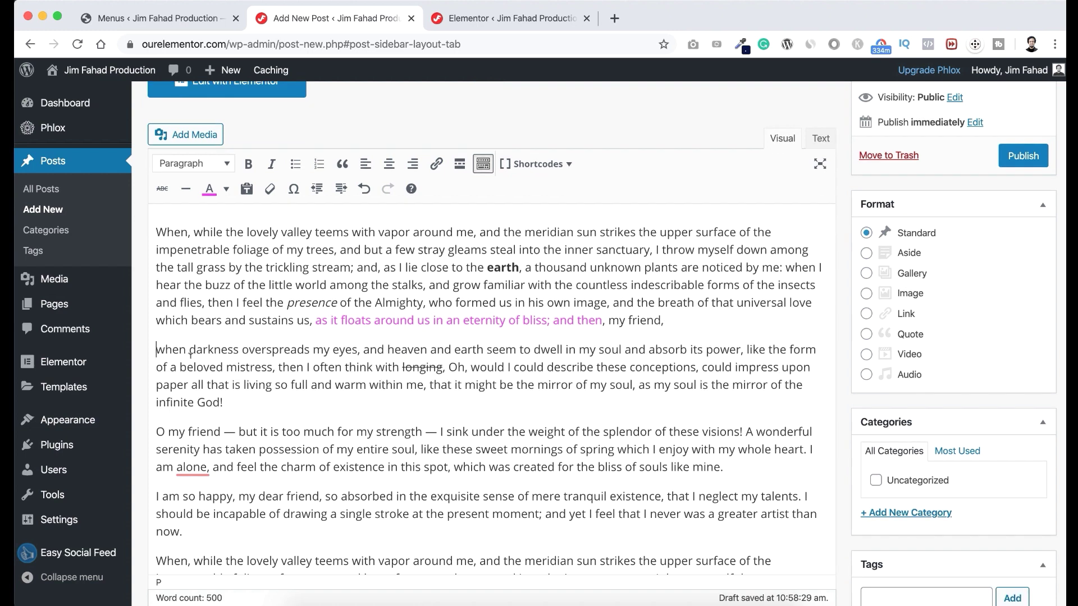
pyautogui.hotkey('shift', 'Right')
pyautogui.write('W')
pyautogui.hotkey('ctrl', 'z')
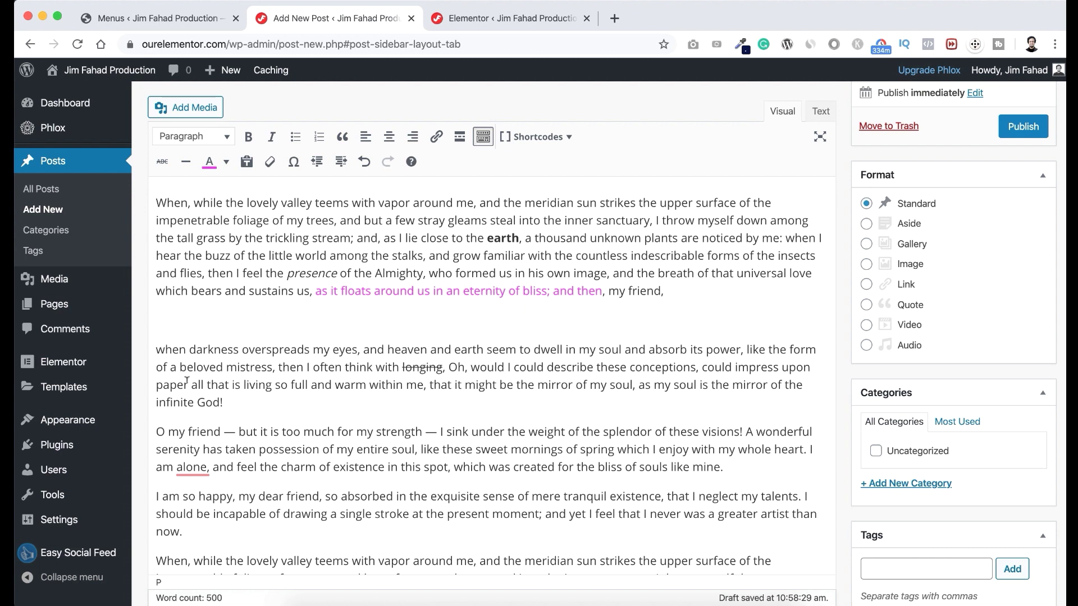
pyautogui.press('Return')
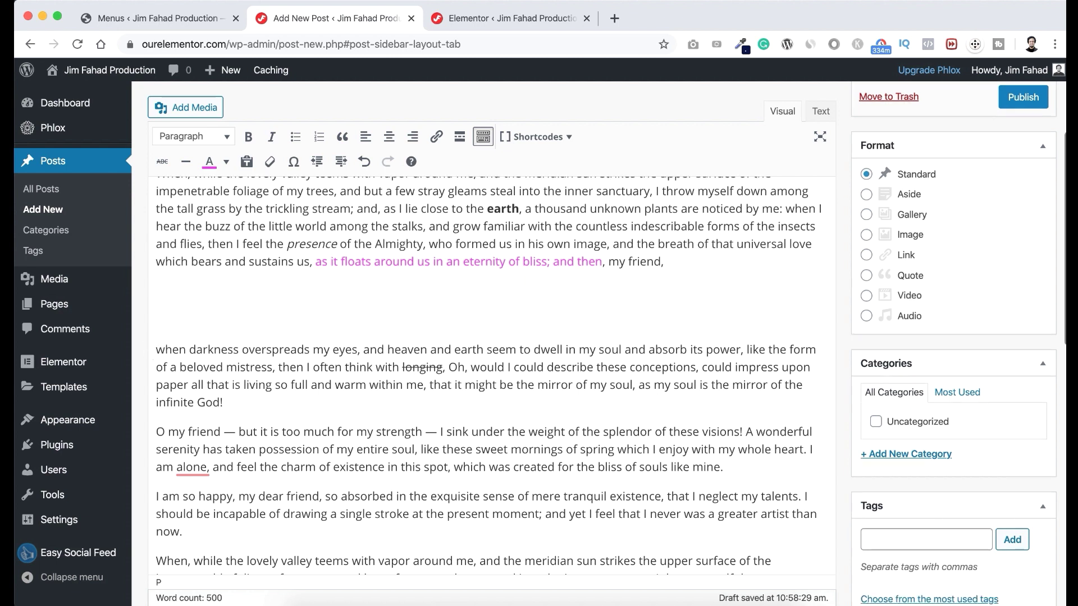
pyautogui.write('This is a heading')
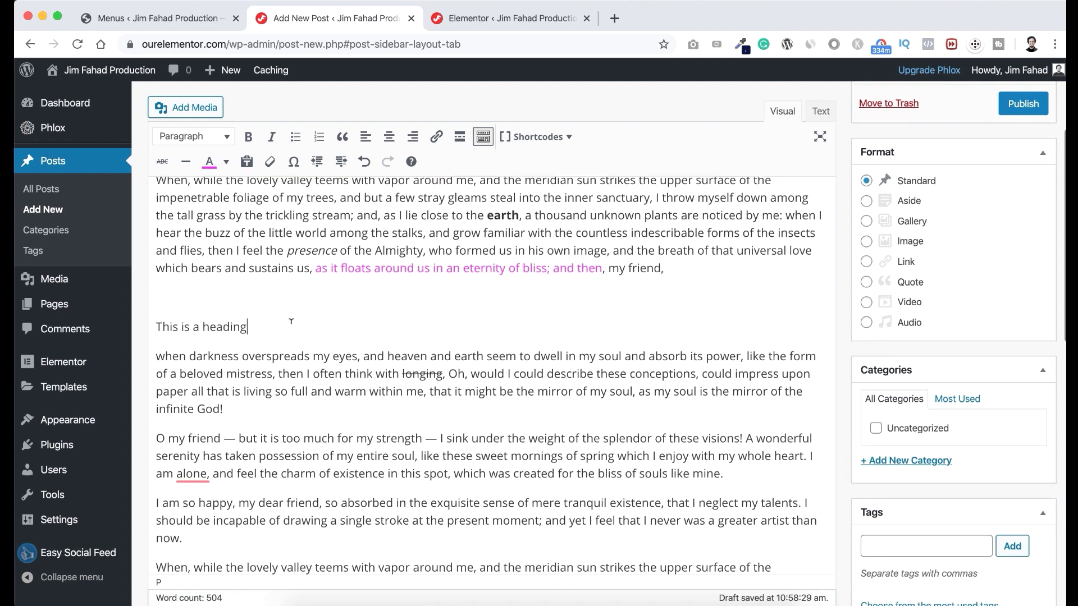
pyautogui.scroll(2, 228, 333)
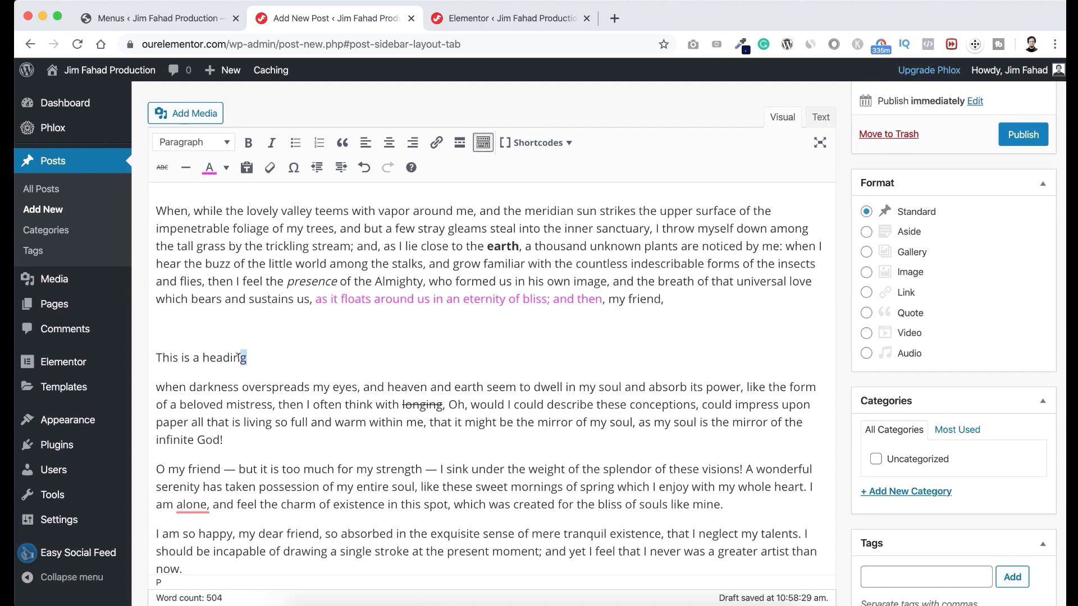
pyautogui.moveTo(246, 355); pyautogui.dragTo(157, 356)
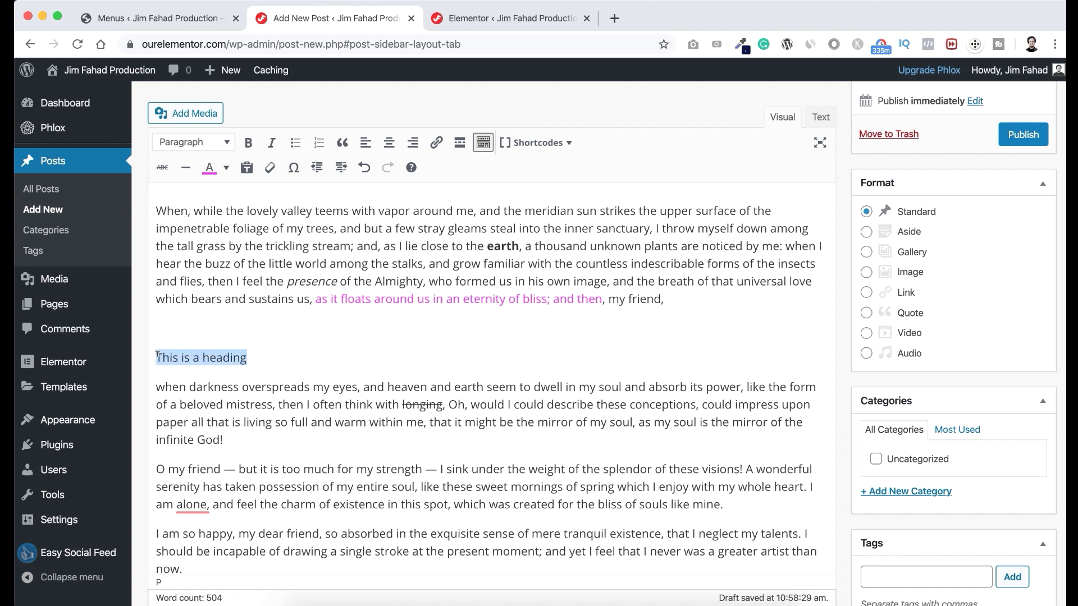
pyautogui.click(213, 145)
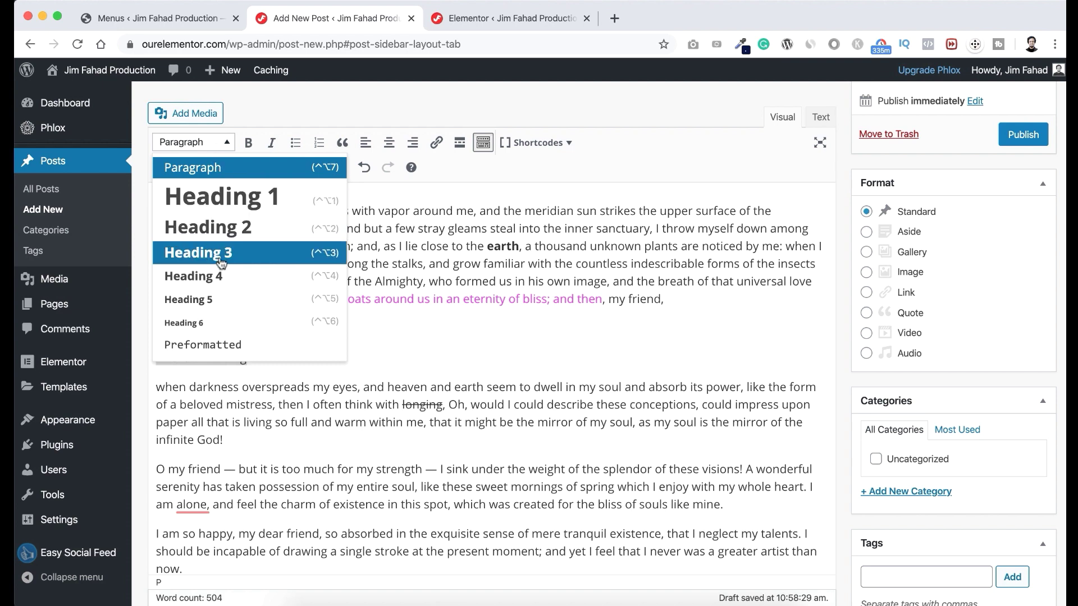
pyautogui.click(240, 227)
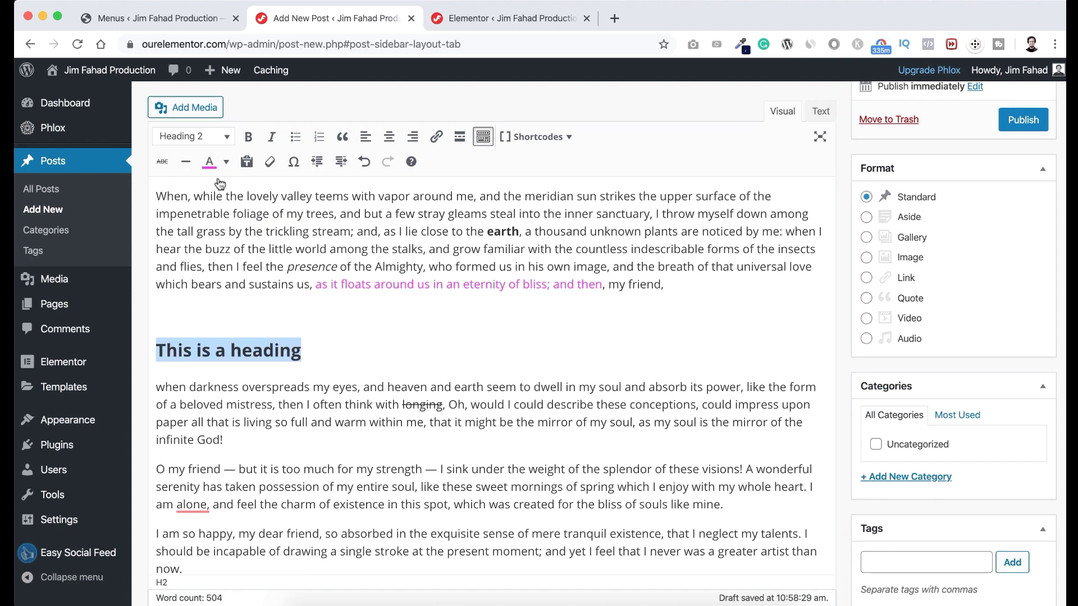
# Step: Change the 'This is a heading' line to Heading 3
pyautogui.click(218, 140)
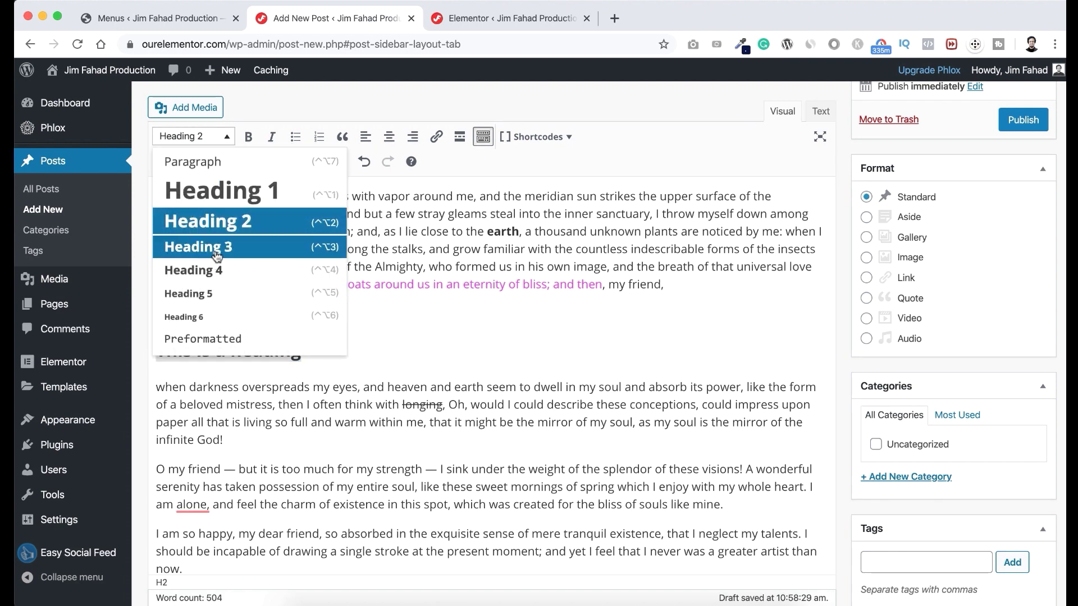
pyautogui.click(217, 248)
pyautogui.click(281, 346)
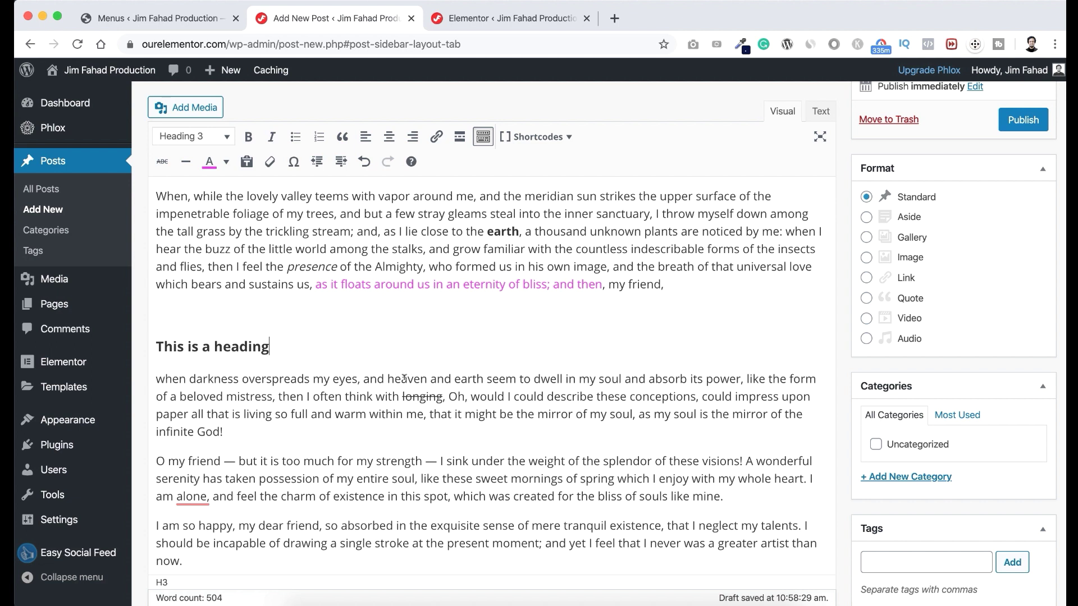
pyautogui.click(407, 378)
pyautogui.moveTo(390, 379); pyautogui.dragTo(427, 378)
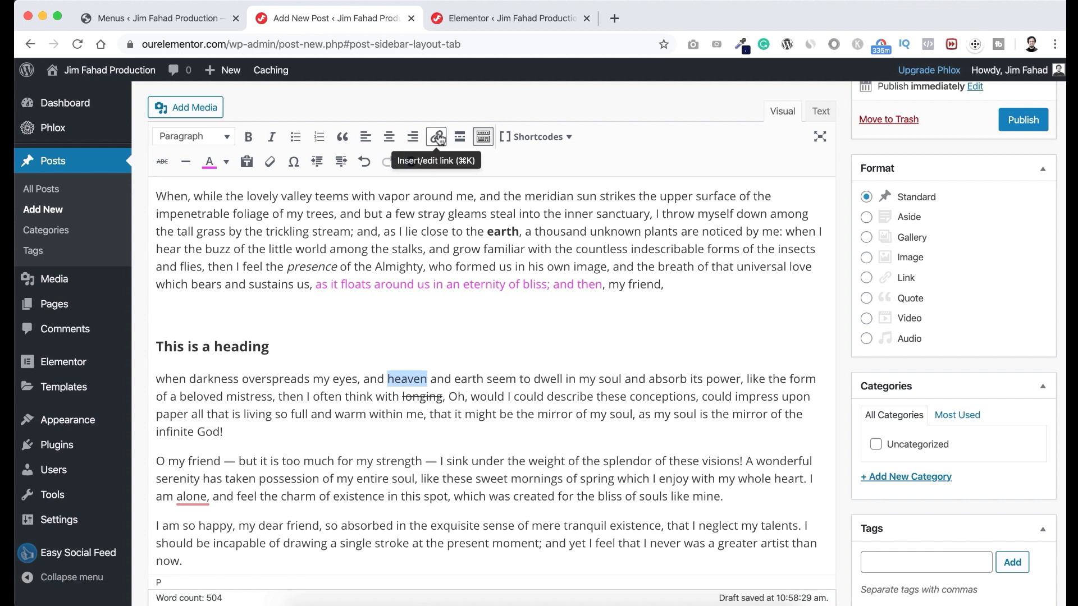
pyautogui.click(438, 138)
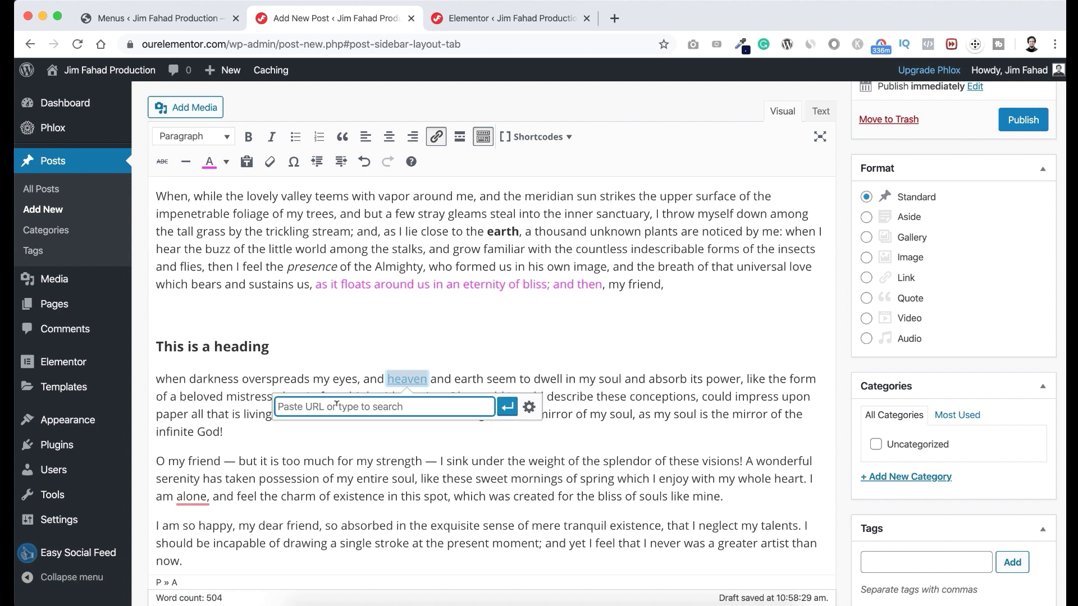
pyautogui.write('https://')
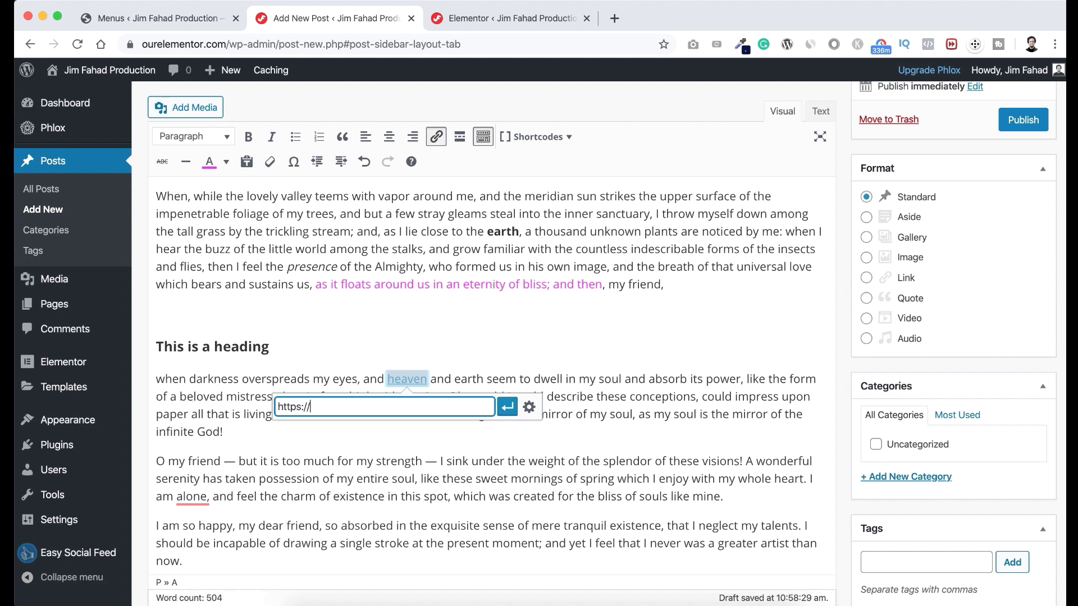
pyautogui.write('jimfahaddigital.com')
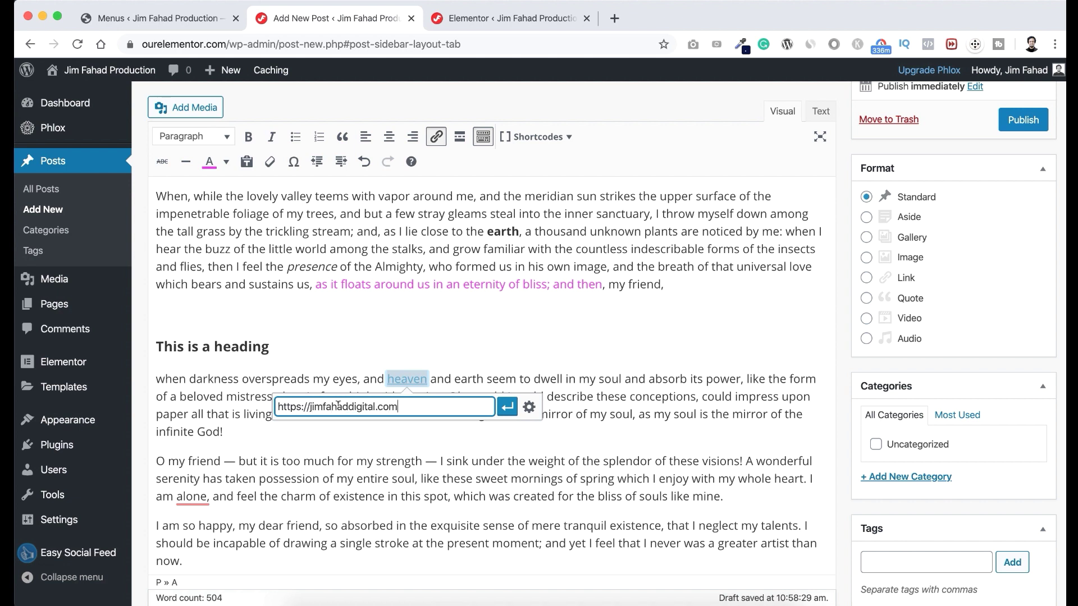
pyautogui.click(507, 408)
pyautogui.click(451, 379)
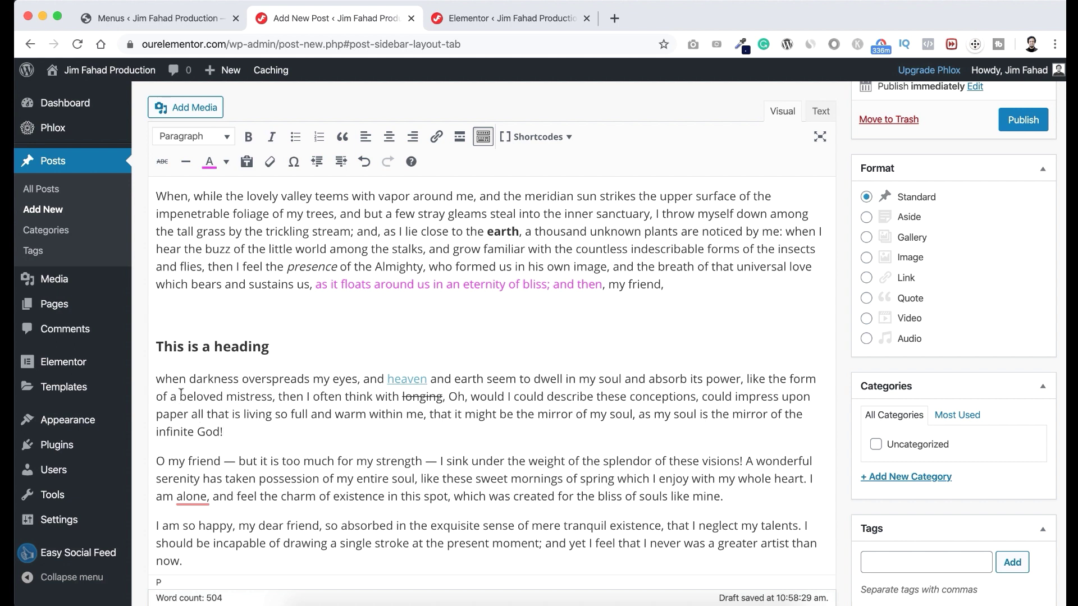
pyautogui.click(232, 429)
pyautogui.press('Return')
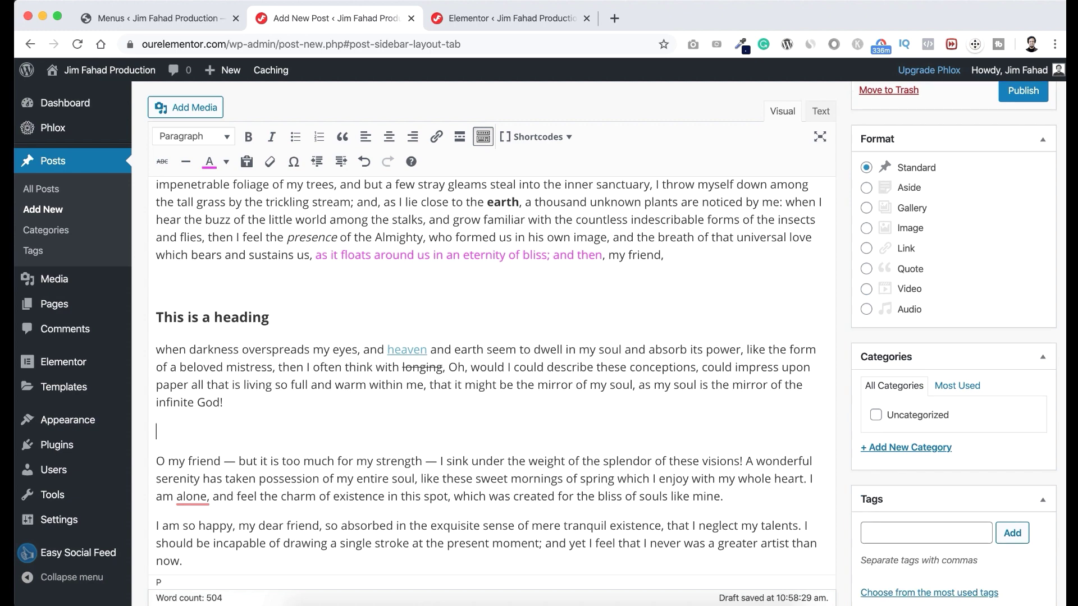
# Step: Insert bp-1.jpg from the Media Library below the paragraph under 'This is a heading'
pyautogui.click(181, 109)
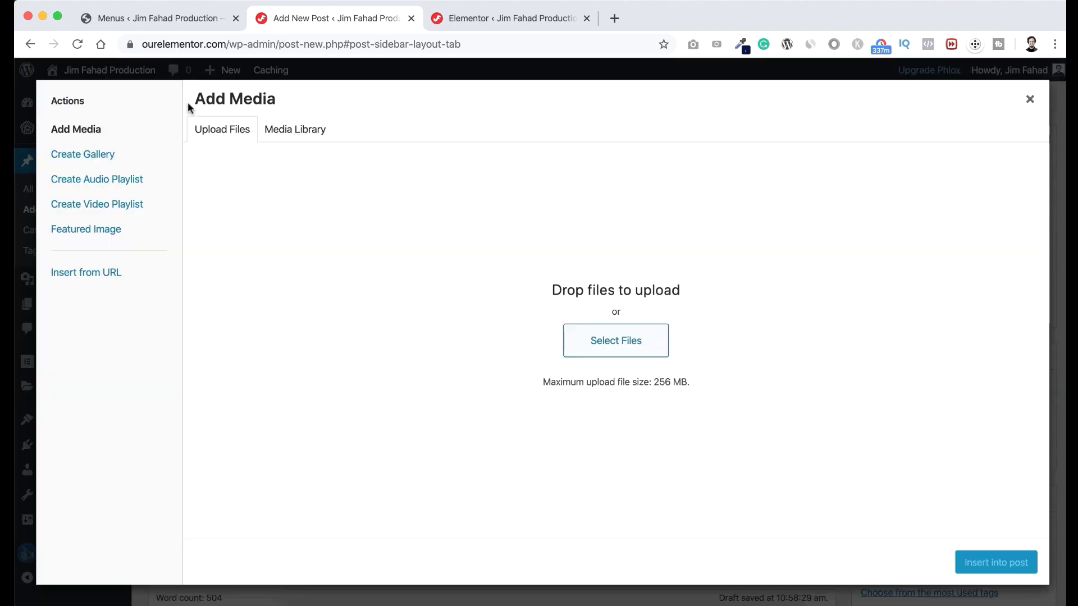
pyautogui.click(286, 132)
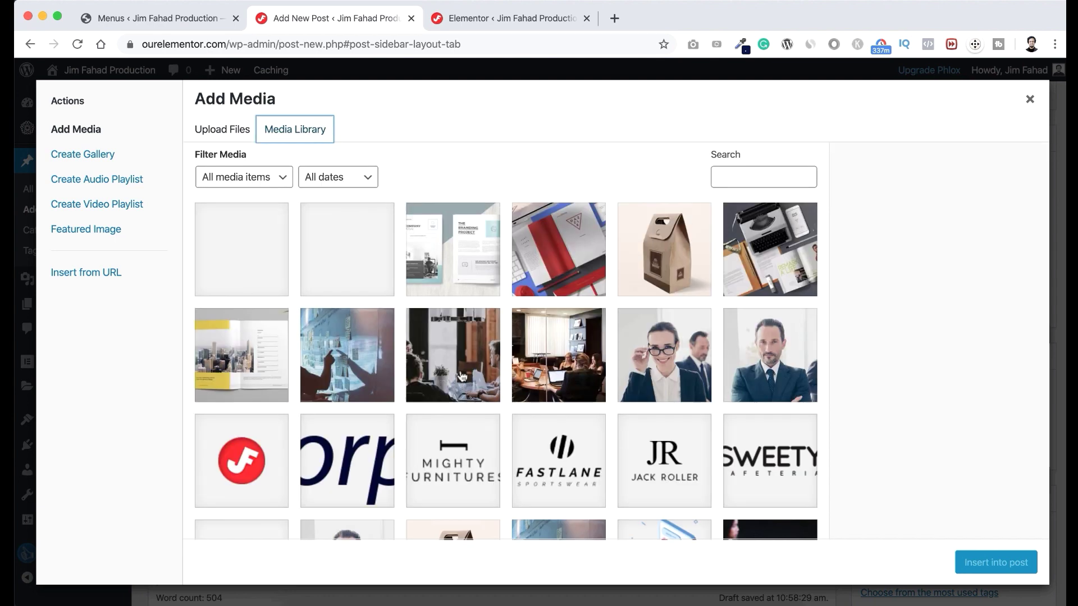
pyautogui.click(227, 133)
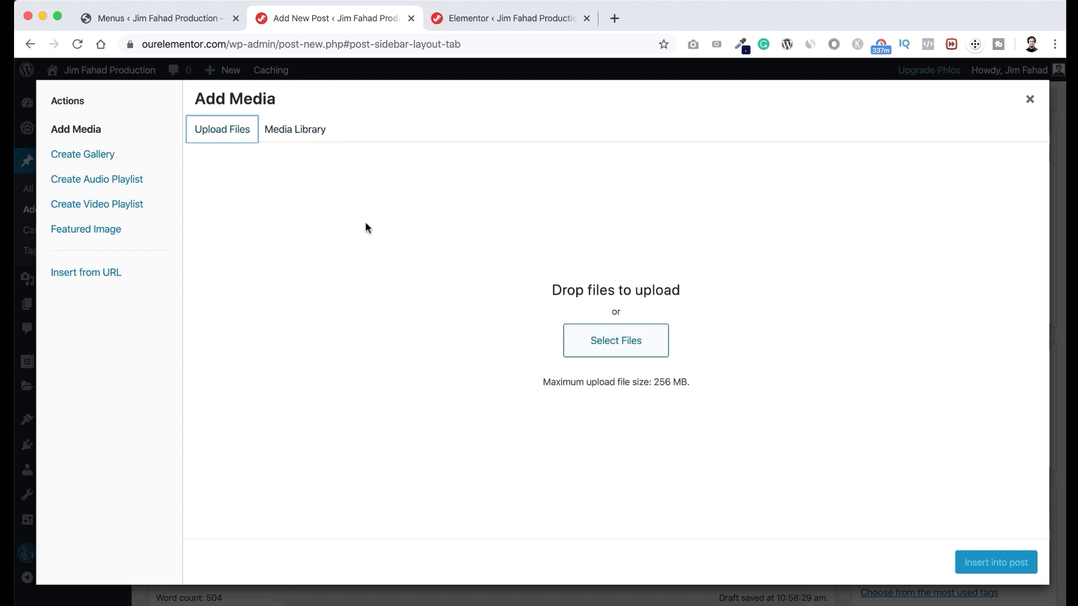
pyautogui.click(289, 131)
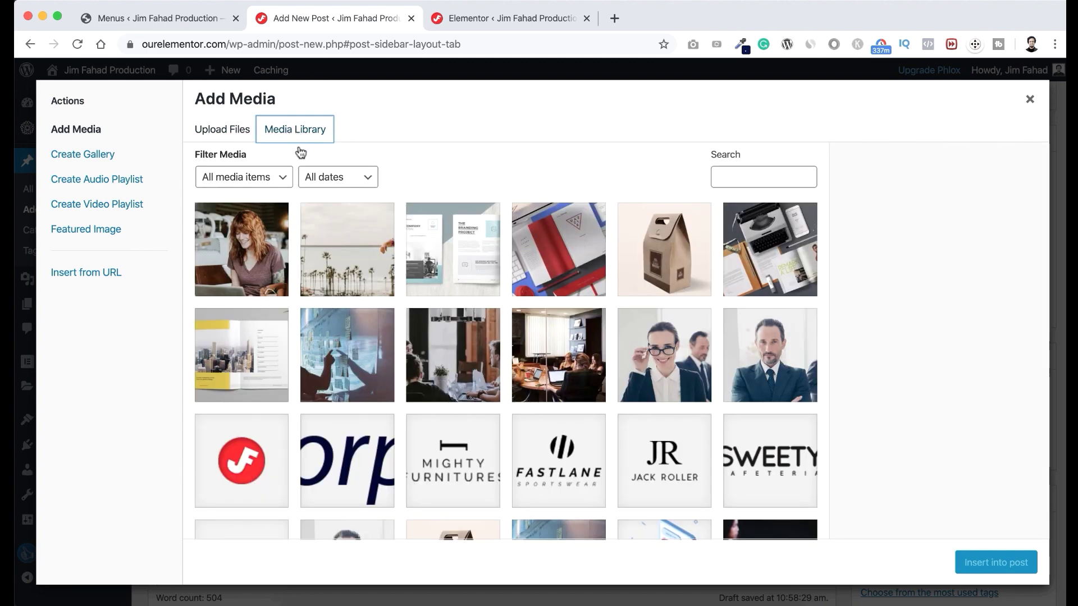
pyautogui.click(245, 254)
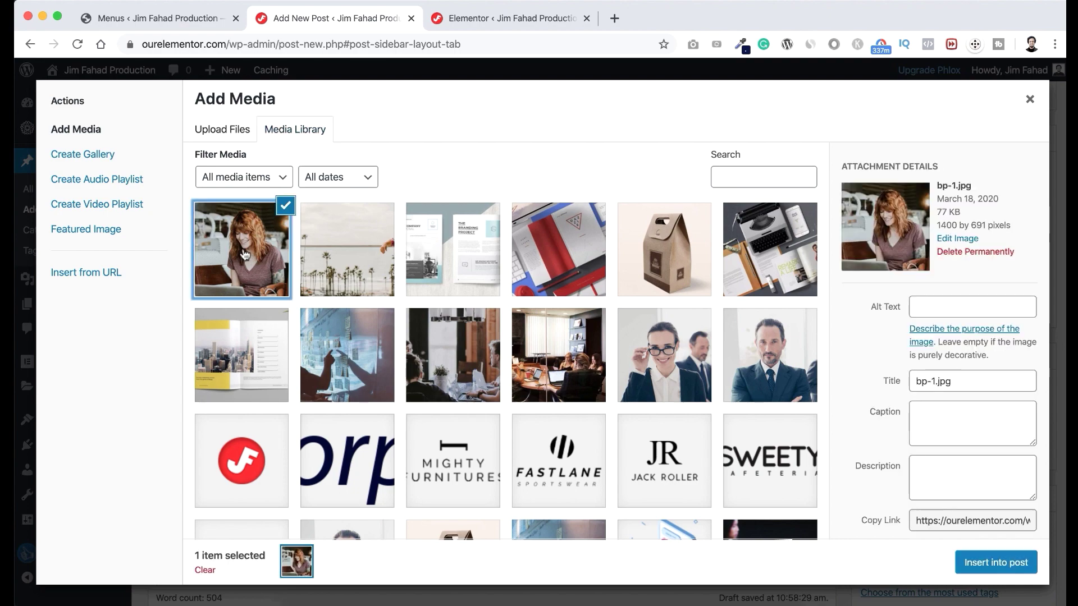
pyautogui.click(991, 563)
pyautogui.scroll(-4, 348, 383)
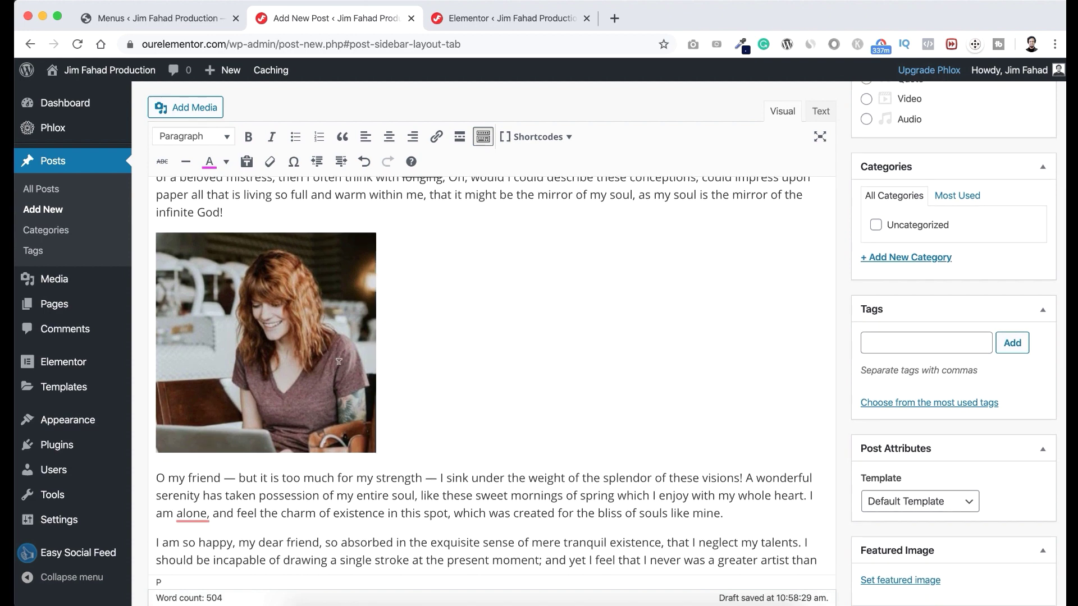
pyautogui.scroll(2, 343, 370)
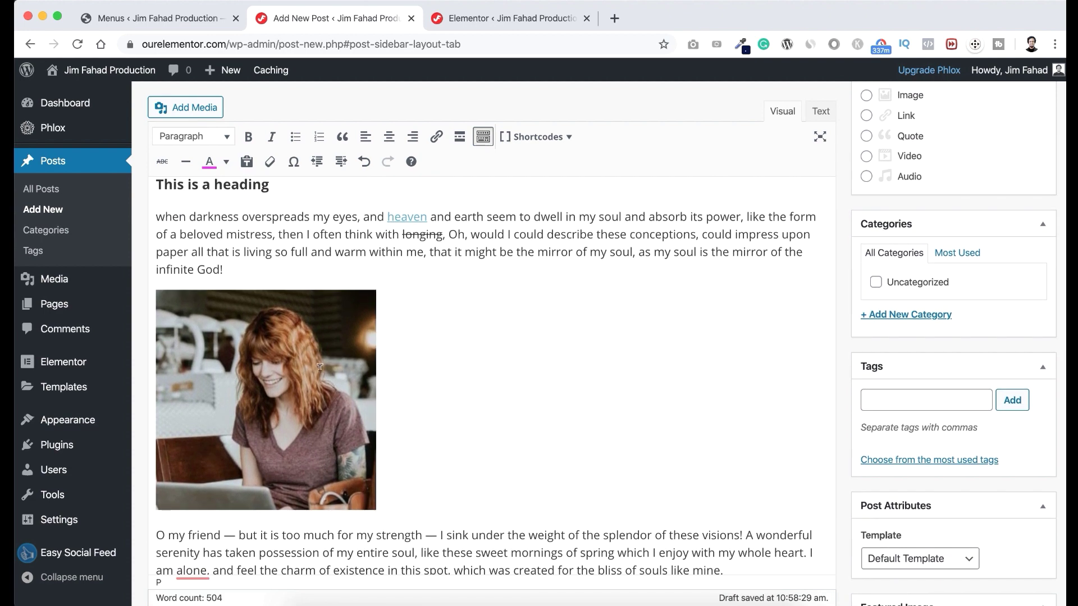
# Step: Try left and right alignment on the inserted photo, then settle on Align center
pyautogui.click(280, 361)
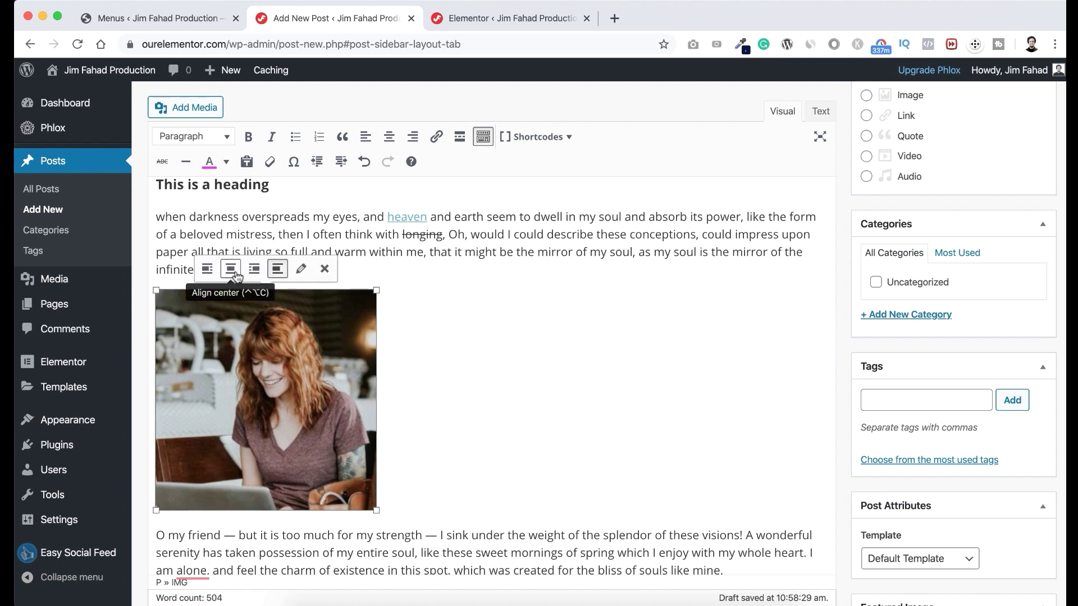
pyautogui.click(233, 269)
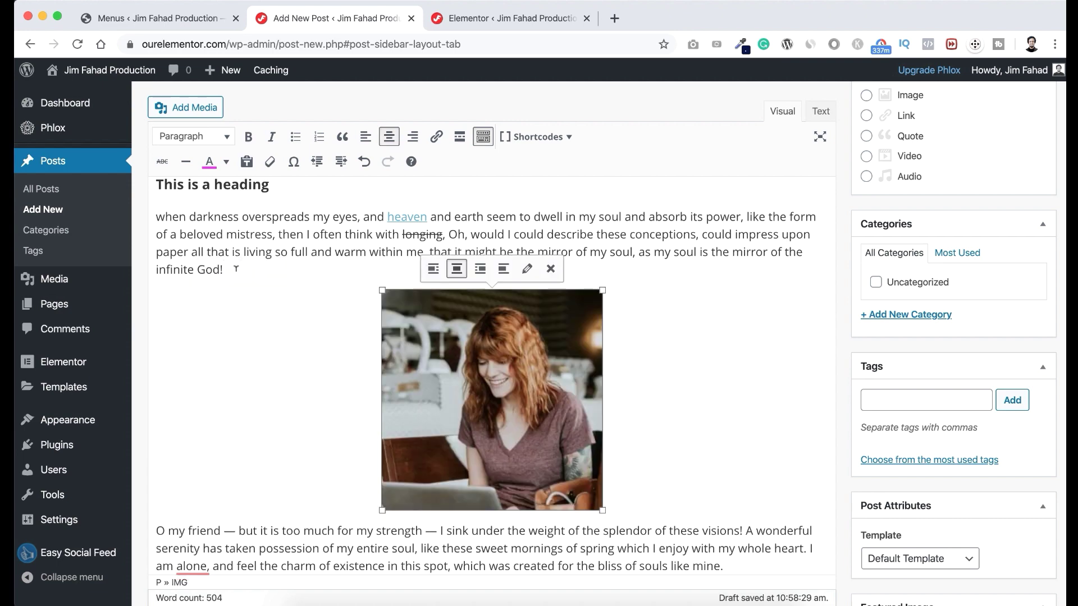
pyautogui.click(433, 269)
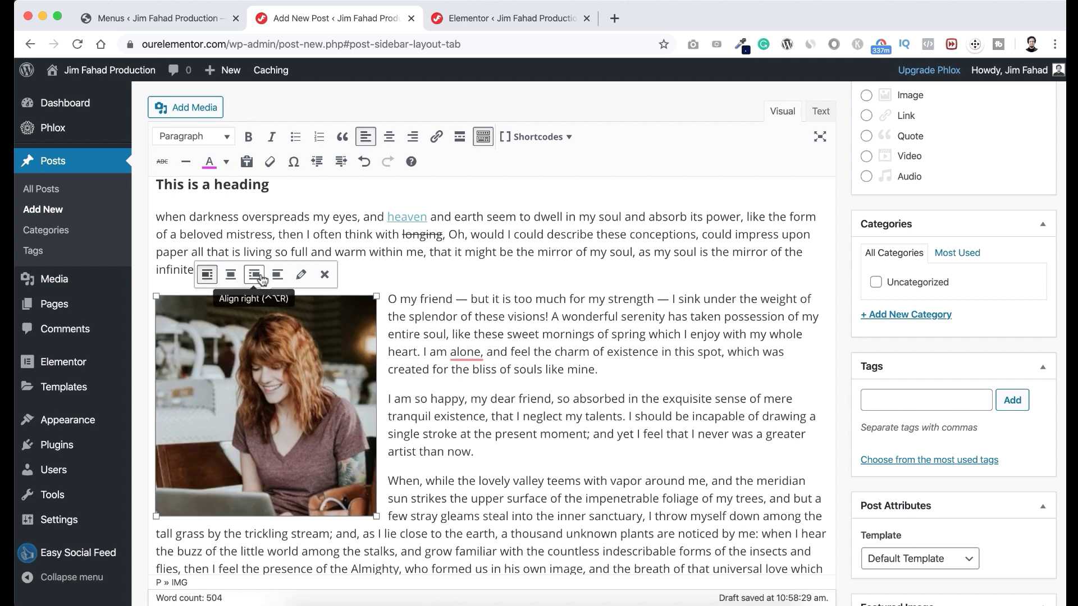
pyautogui.click(254, 274)
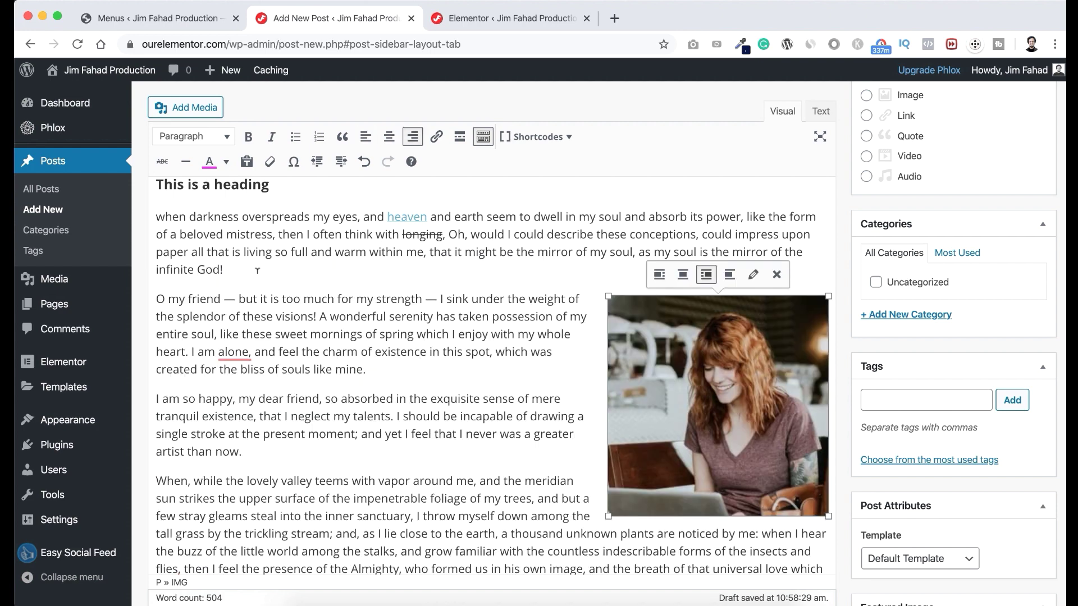
pyautogui.click(684, 272)
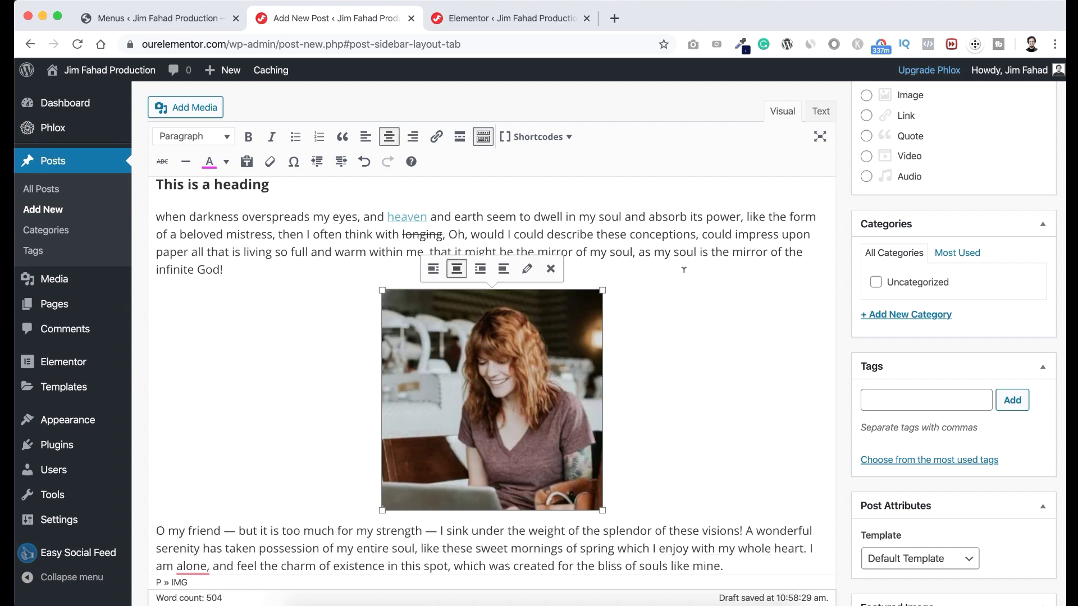
pyautogui.click(671, 307)
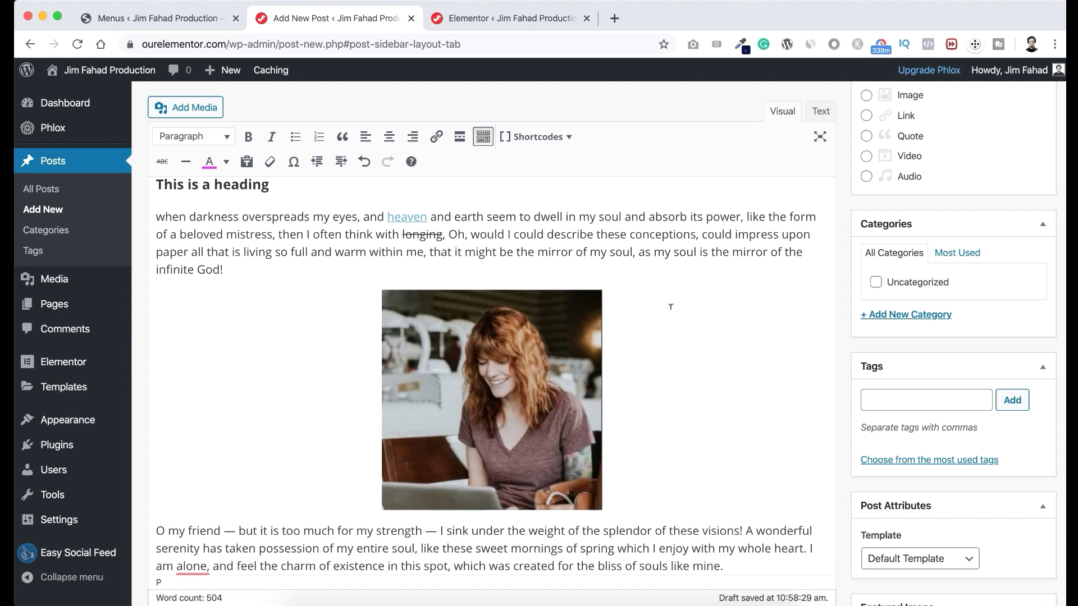
pyautogui.scroll(-3, 670, 306)
pyautogui.scroll(-3, 671, 307)
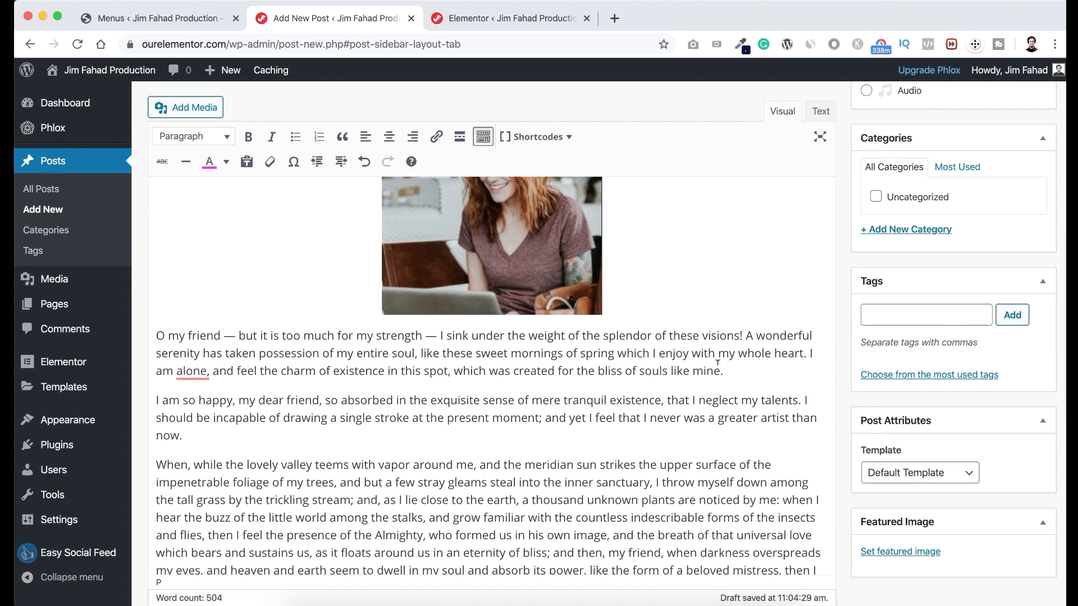
# Step: After 'souls like mine.', add a numbered list with list 1, list 2, list 3
pyautogui.click(730, 370)
pyautogui.scroll(-1, 729, 369)
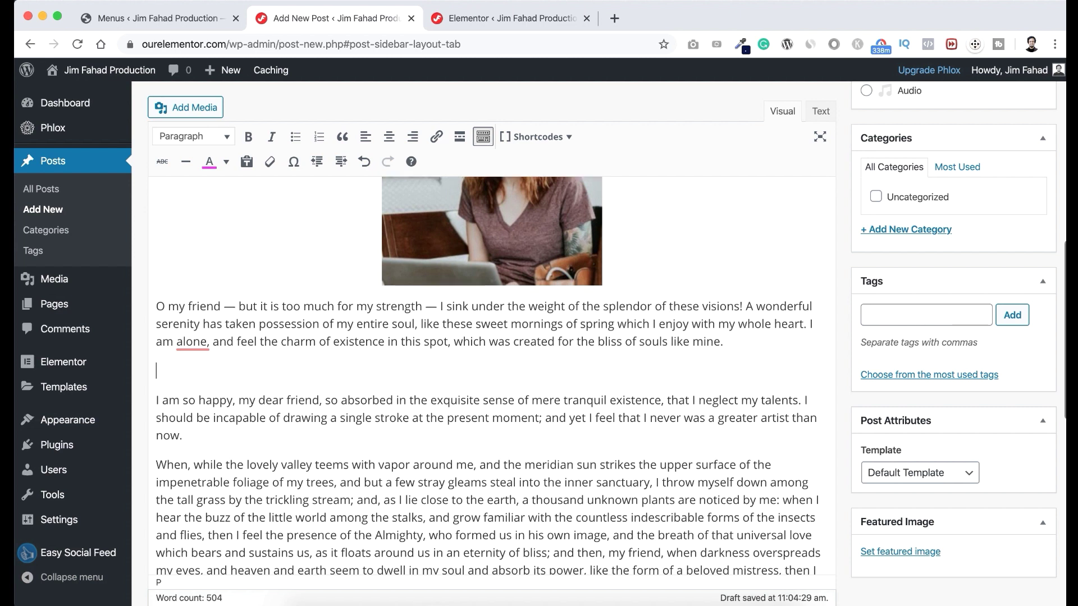
pyautogui.press('Return')
pyautogui.press('Return')
pyautogui.press('BackSpace')
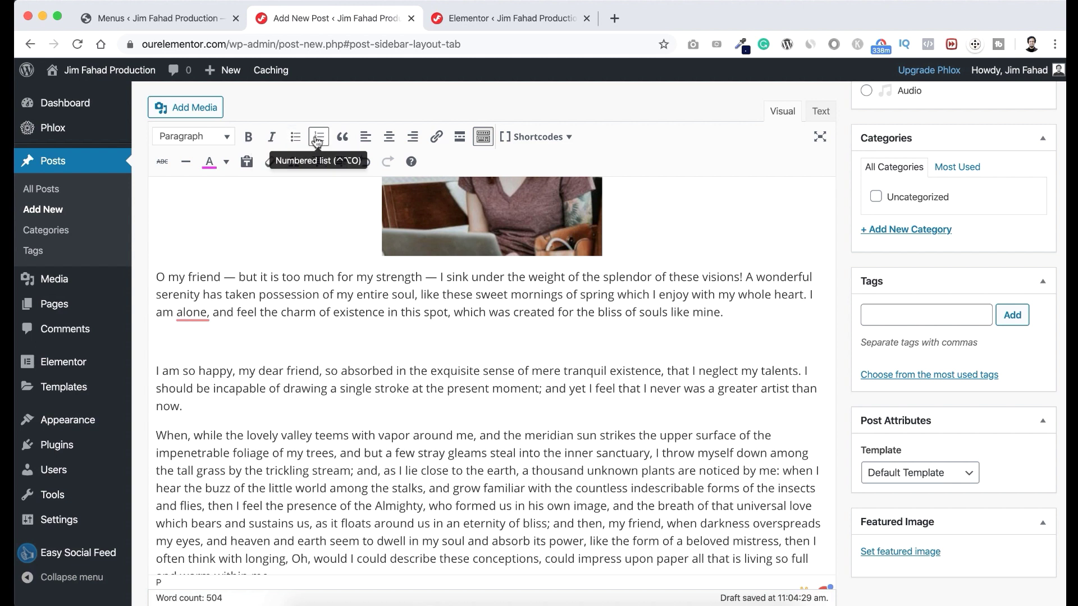
pyautogui.click(319, 137)
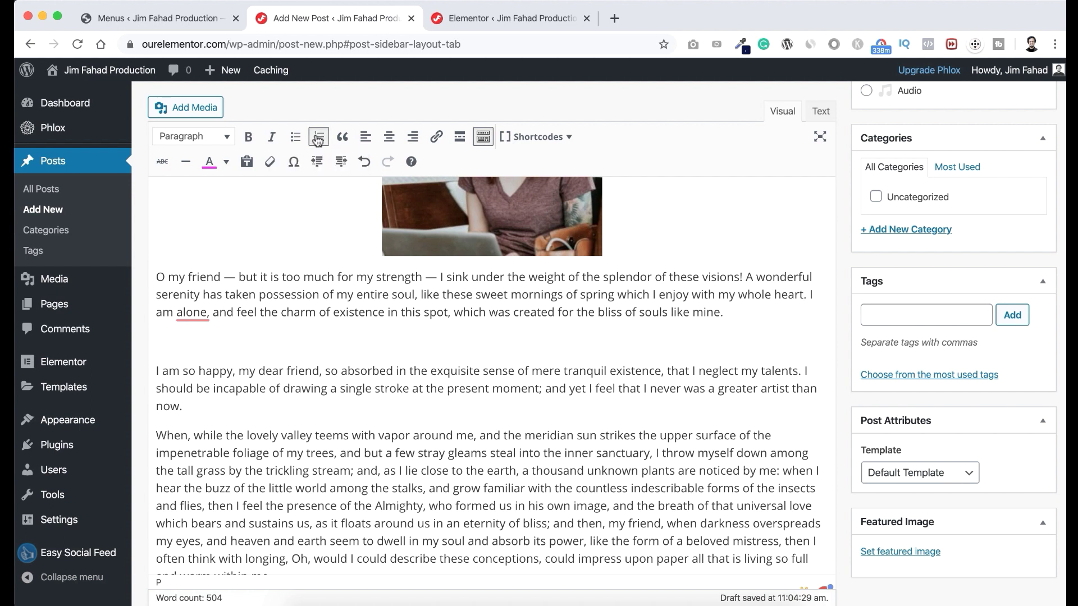
pyautogui.write('list 1')
pyautogui.press('Return')
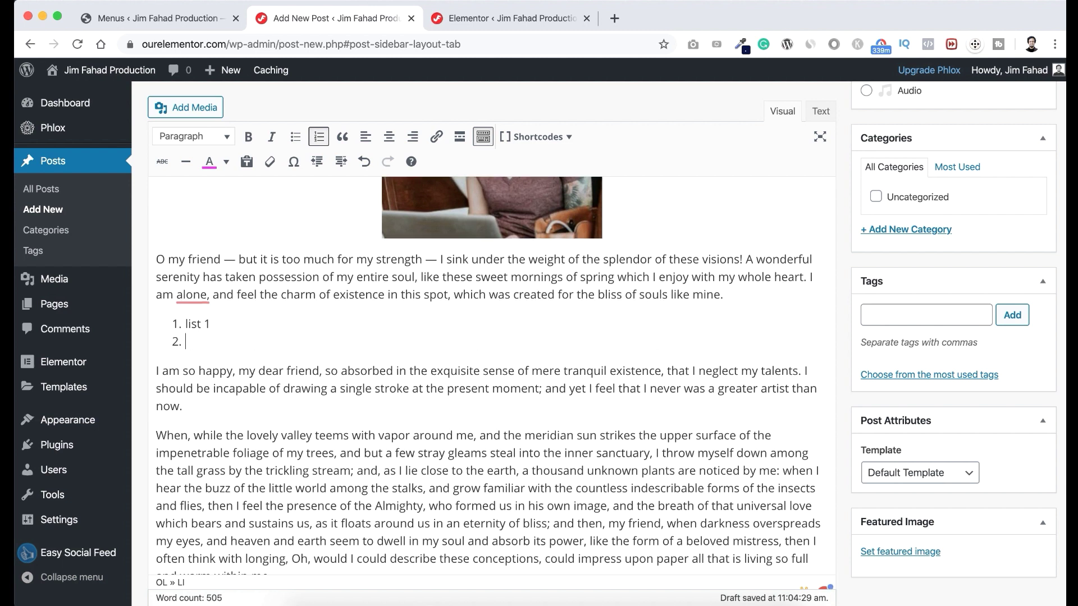
pyautogui.write('list 2')
pyautogui.press('Return')
pyautogui.write('list 2')
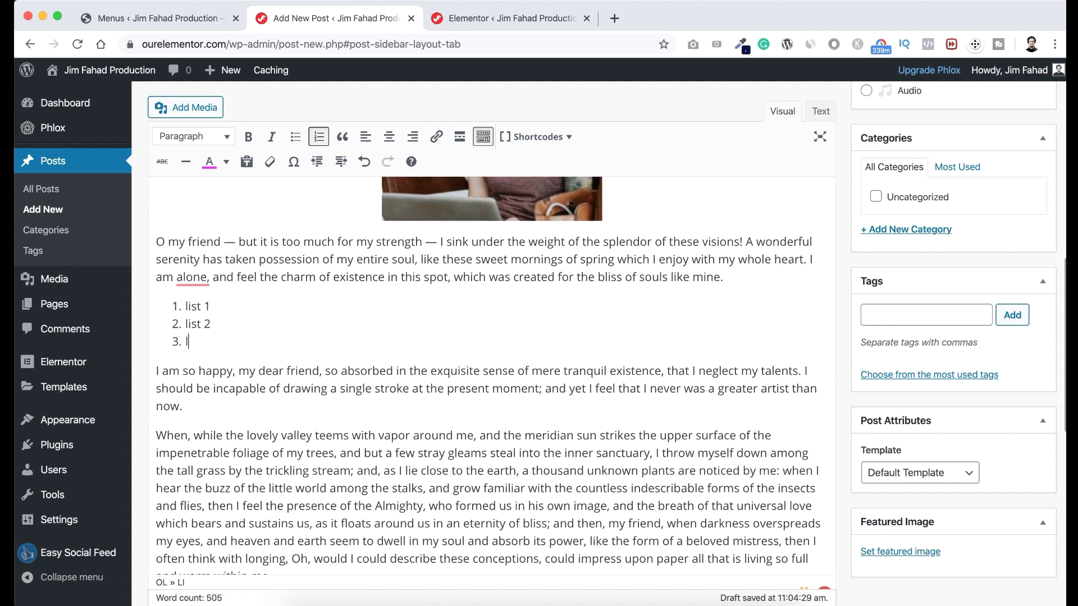
pyautogui.press('BackSpace')
pyautogui.write('3')
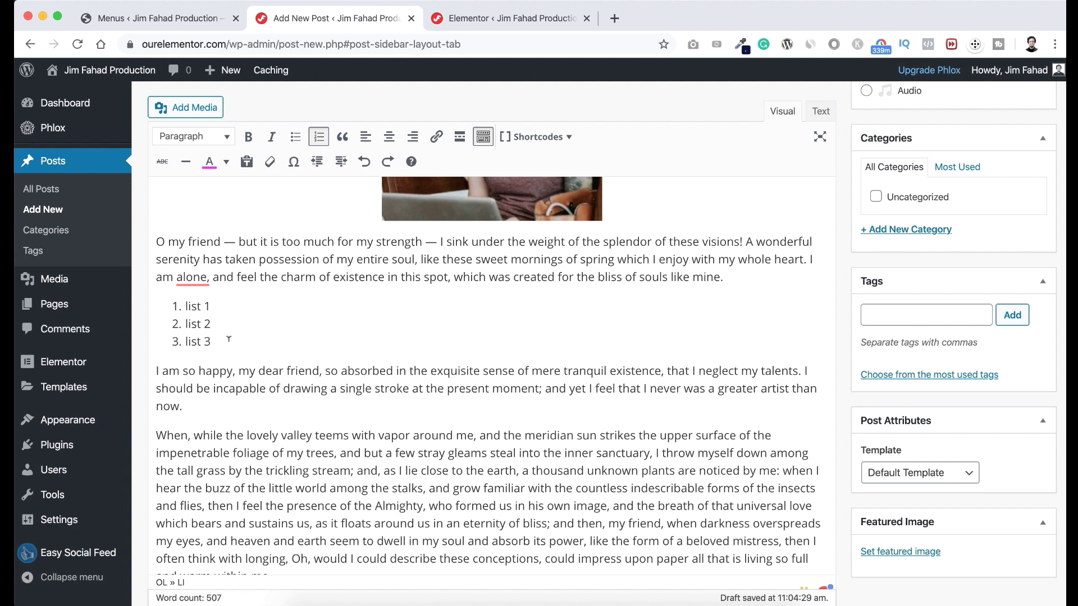
# Step: End the numbered list and delete the stray test text typed below it
pyautogui.press('Return')
pyautogui.press('Return')
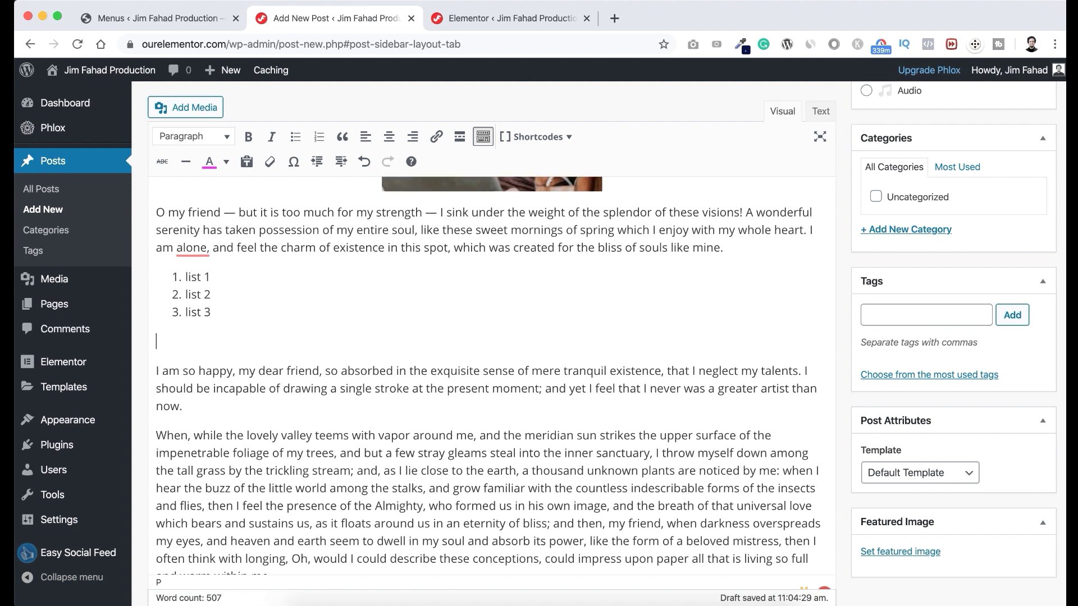
pyautogui.write('jdahjkahfkkj jhkjdfh')
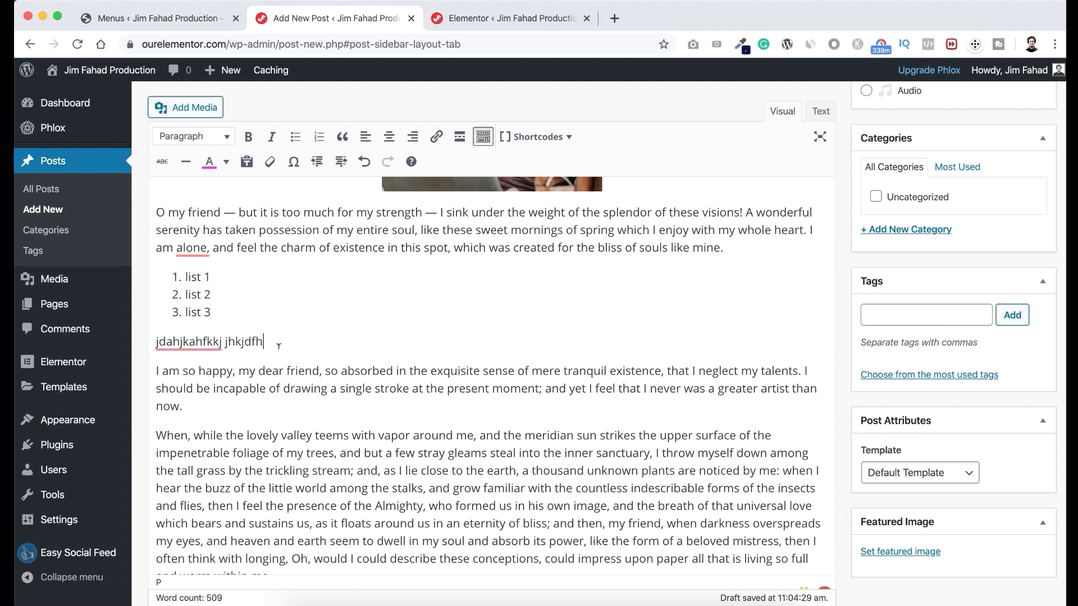
pyautogui.moveTo(278, 346); pyautogui.dragTo(156, 343)
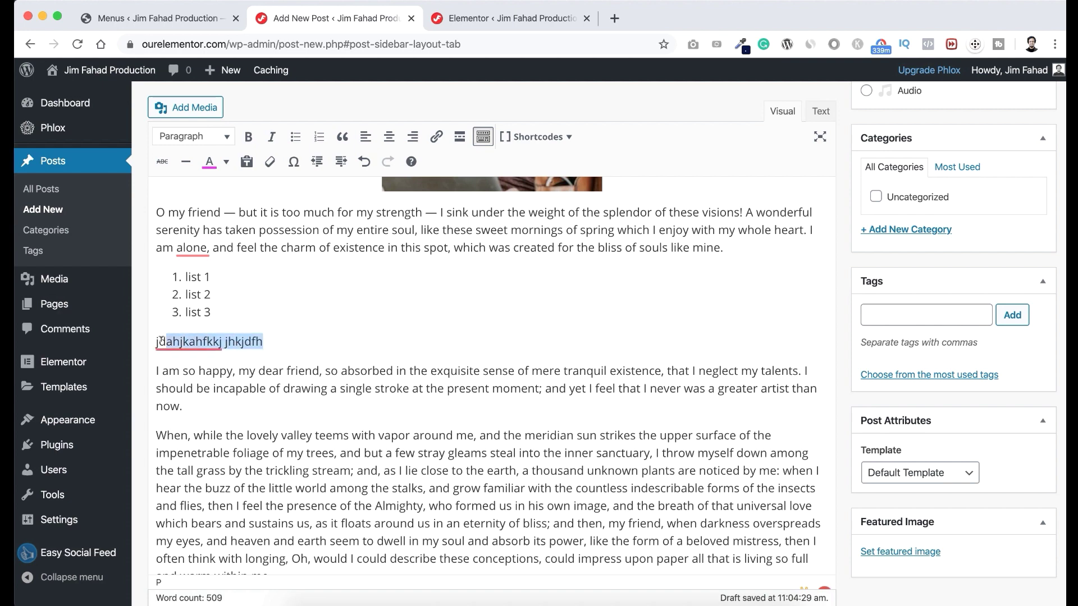
pyautogui.press('BackSpace')
pyautogui.press('BackSpace')
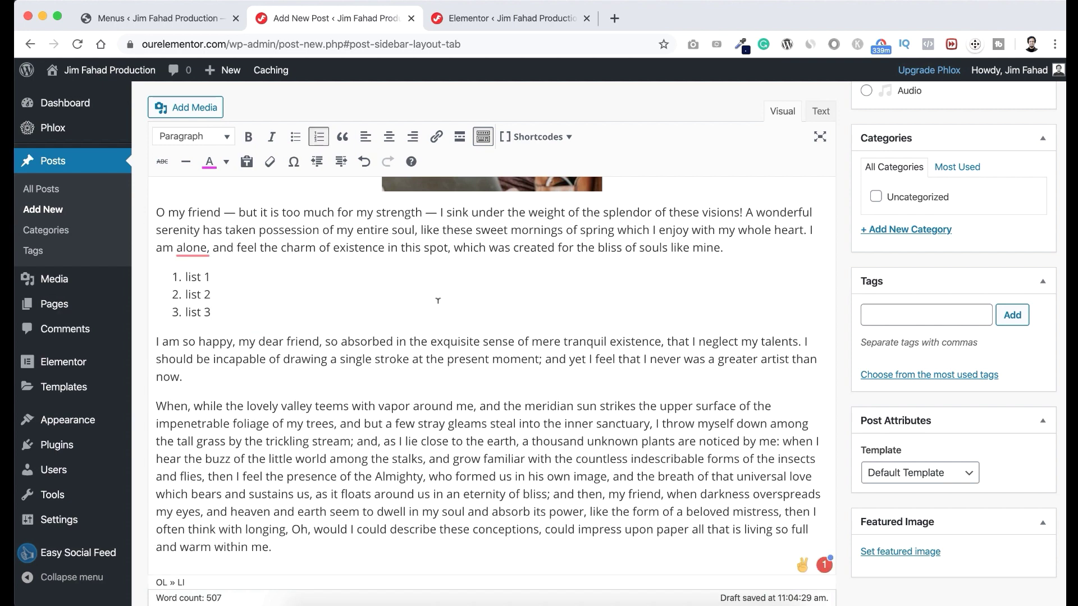
pyautogui.scroll(10, 438, 301)
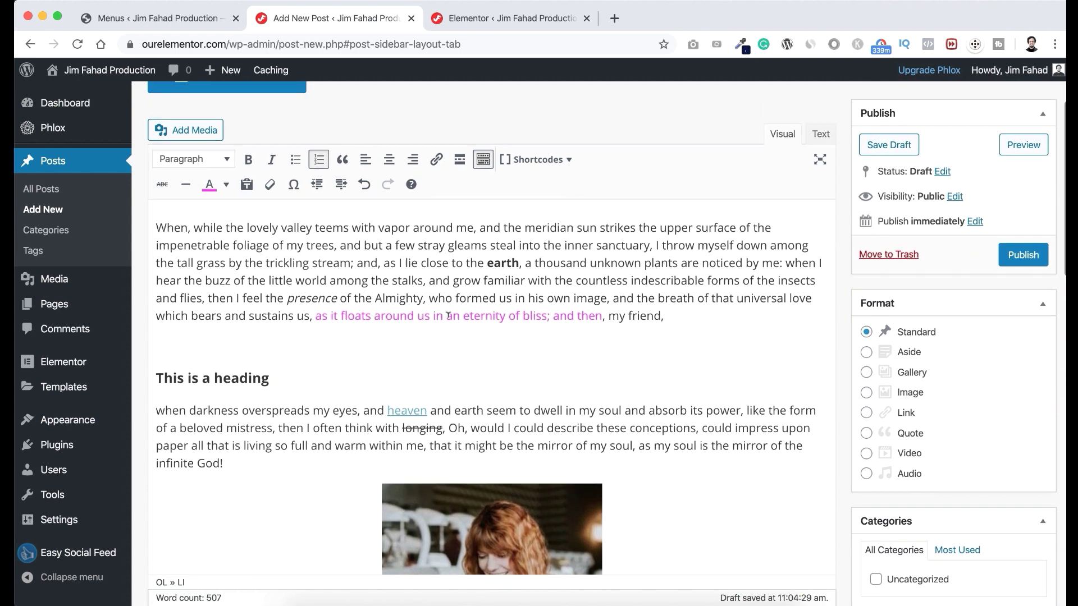
pyautogui.scroll(3, 448, 315)
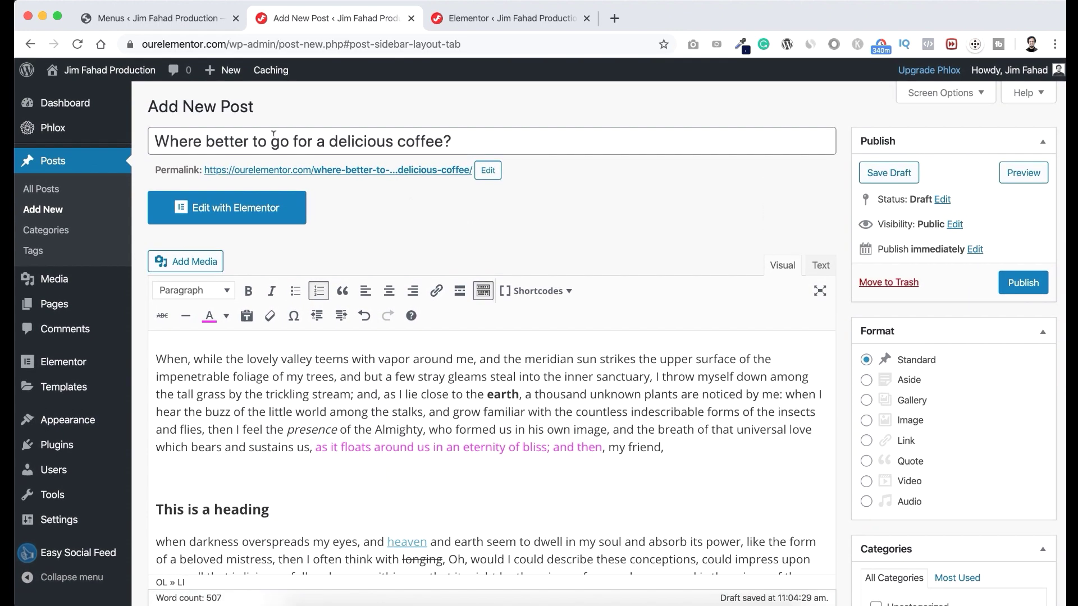
pyautogui.click(367, 138)
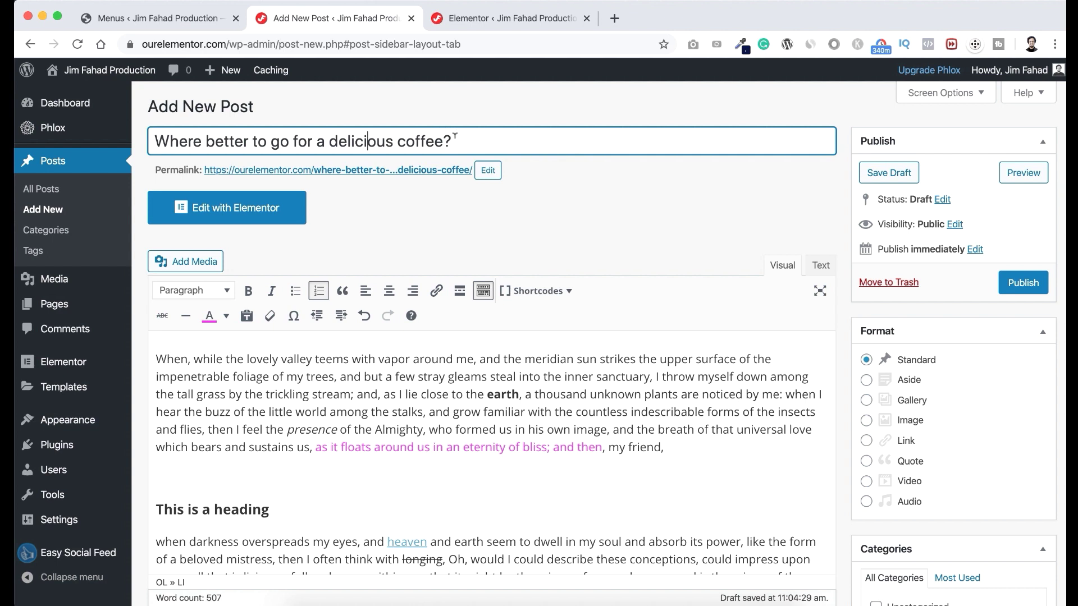
pyautogui.moveTo(455, 136); pyautogui.dragTo(154, 136)
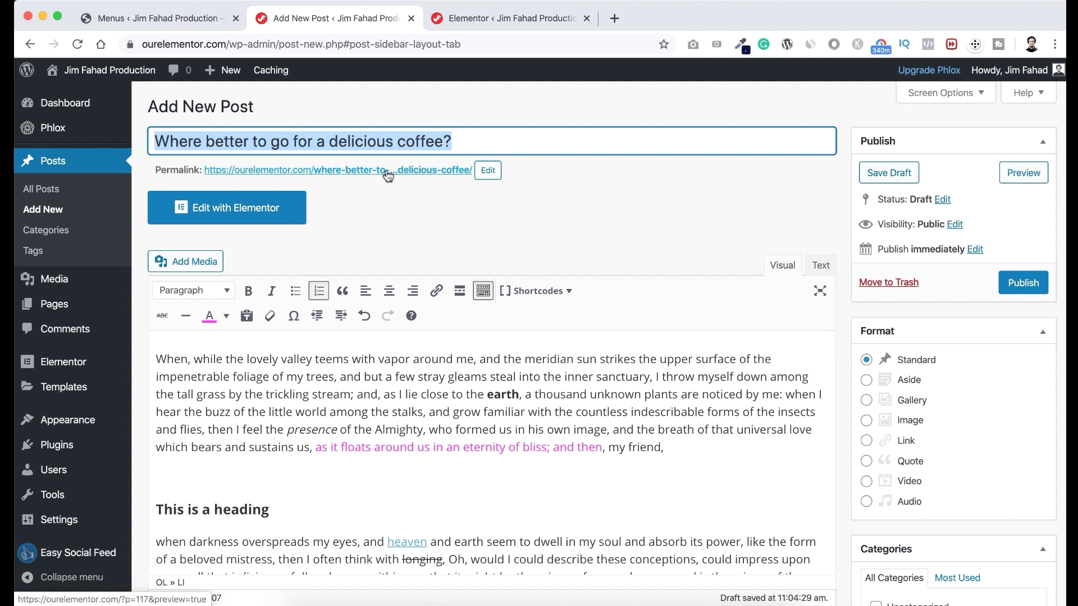
pyautogui.click(488, 171)
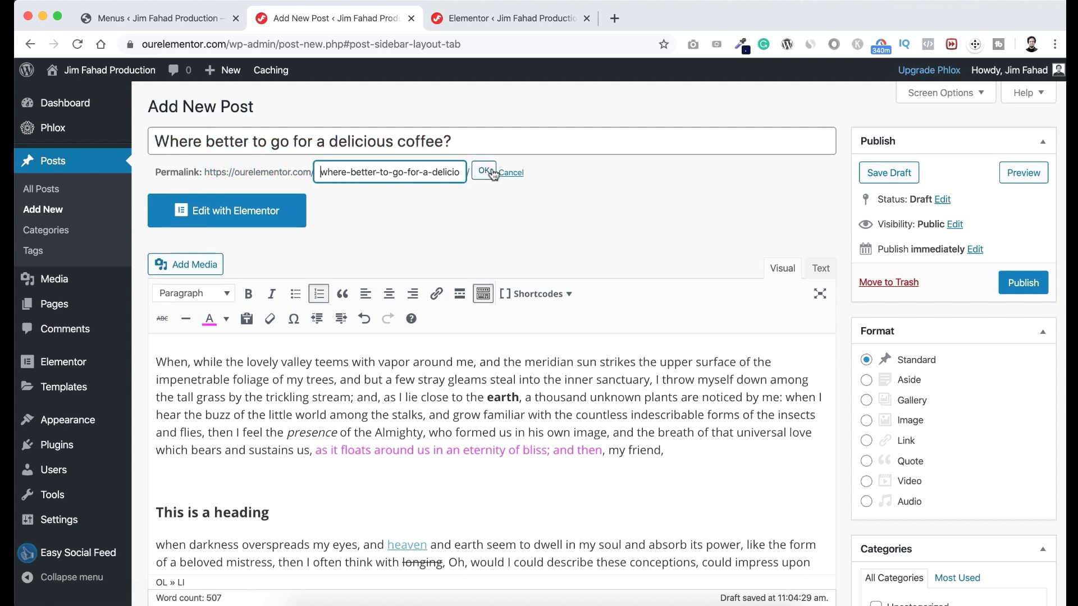
pyautogui.tripleClick(321, 172)
pyautogui.write('ca')
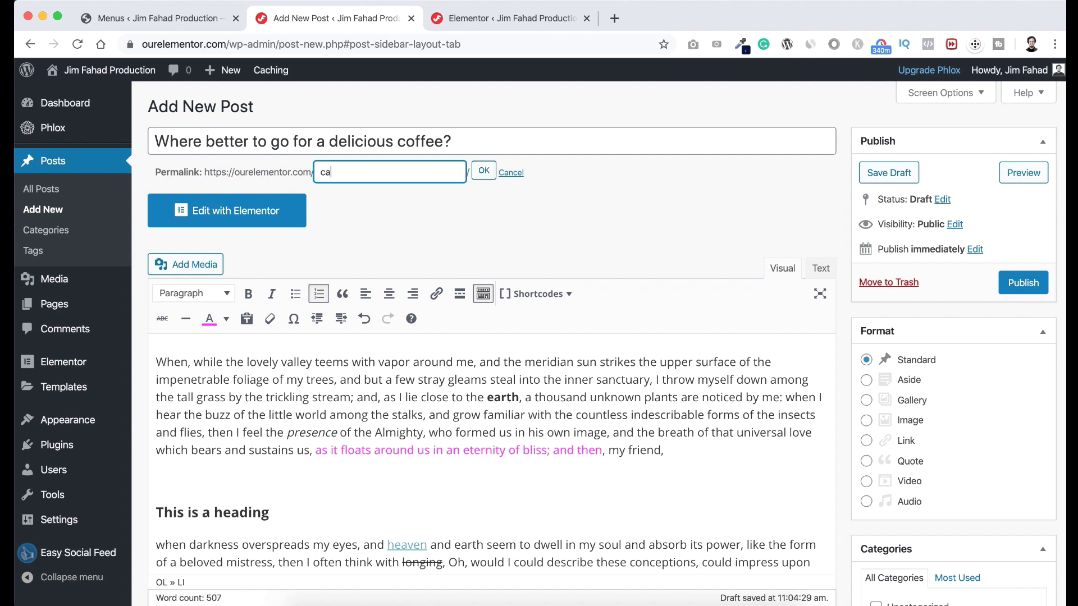
pyautogui.write('offee-review')
pyautogui.click(330, 172)
pyautogui.press('BackSpace')
pyautogui.click(484, 174)
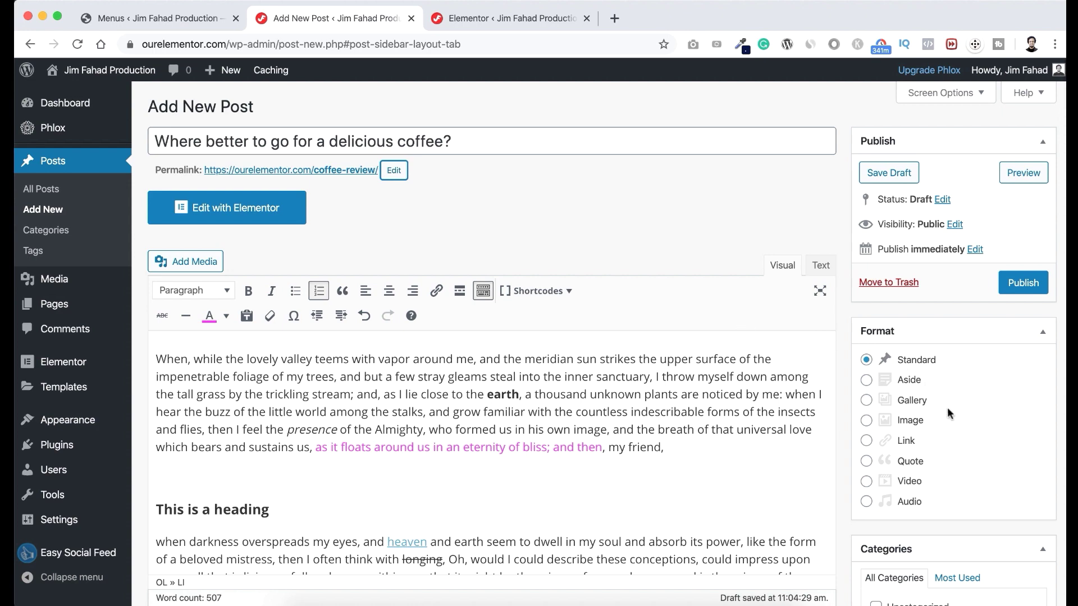
pyautogui.scroll(-3, 947, 414)
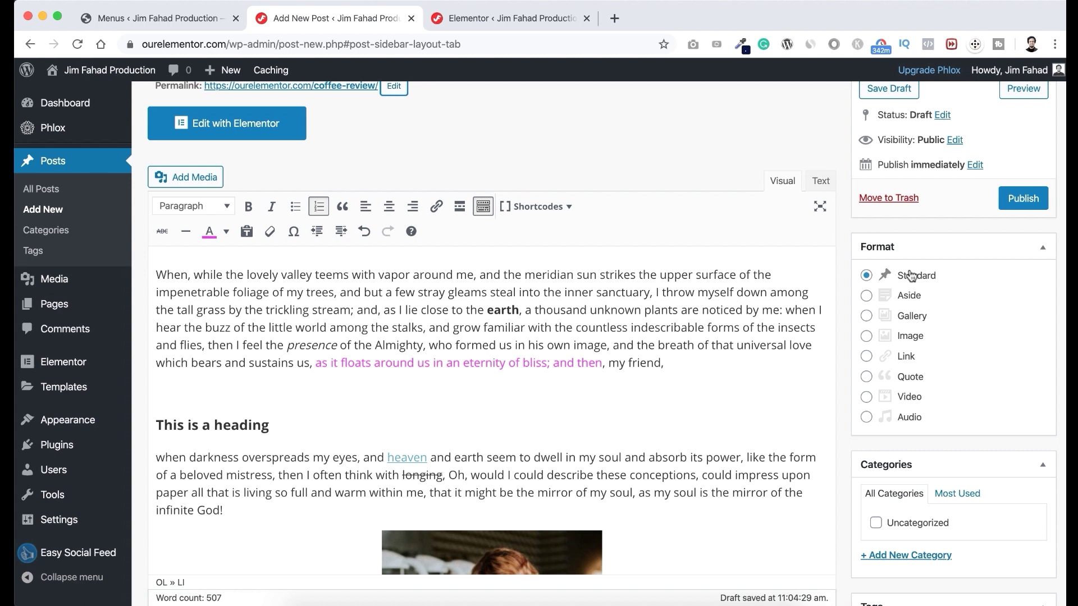
pyautogui.scroll(-3, 920, 275)
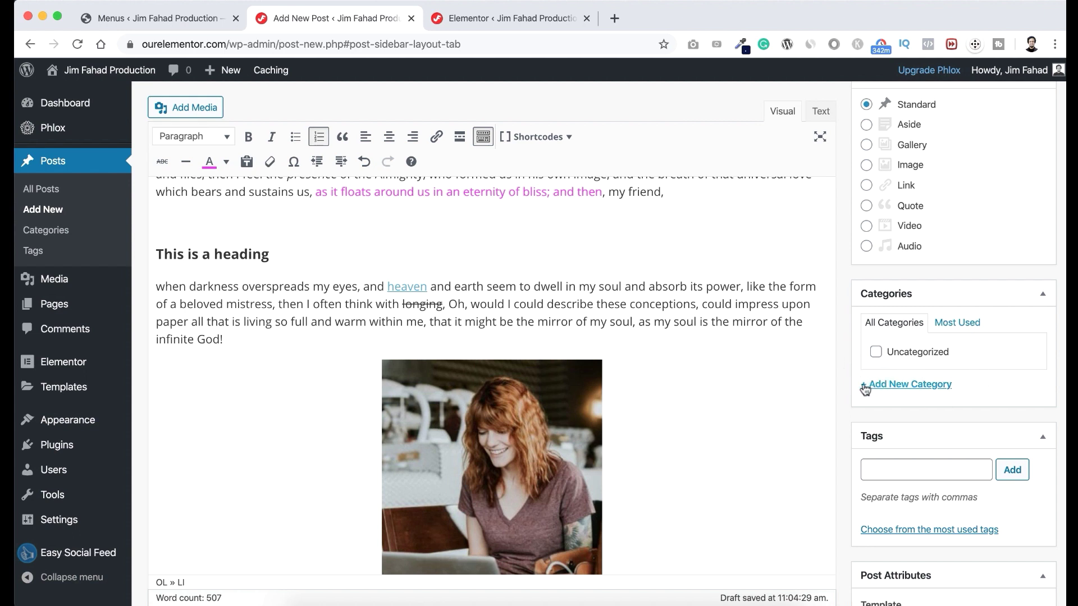
# Step: Add the new categories Food and Review, leaving both ticked for the post
pyautogui.click(903, 386)
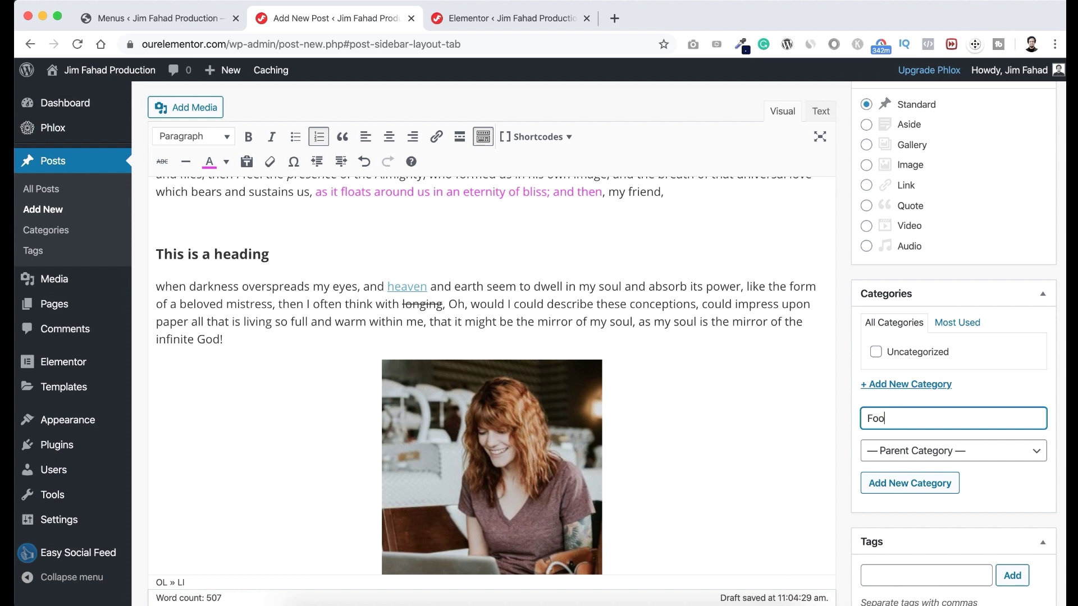
pyautogui.click(911, 480)
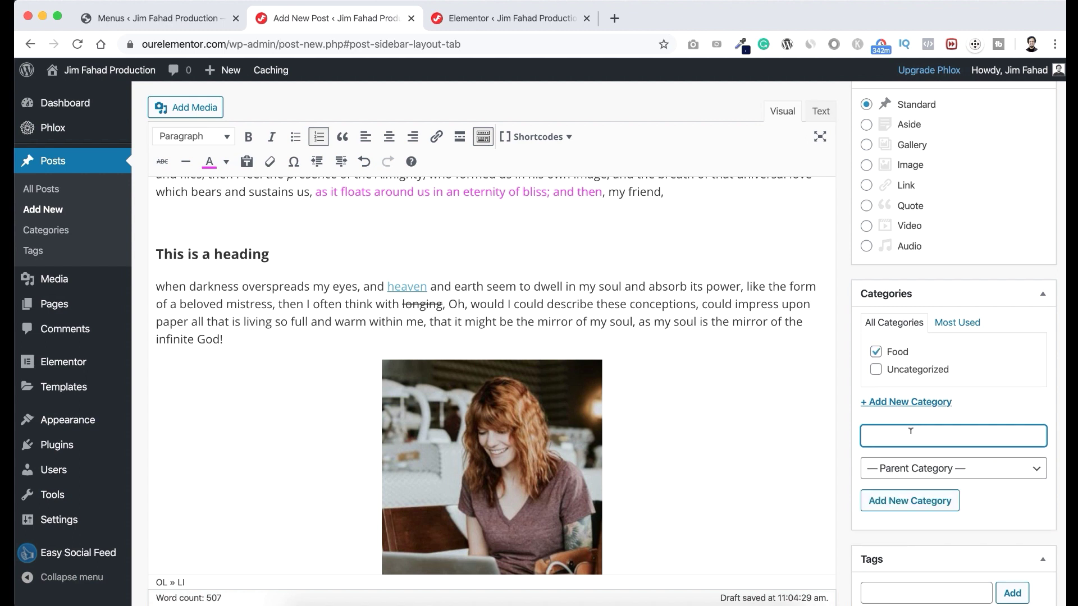
pyautogui.click(910, 501)
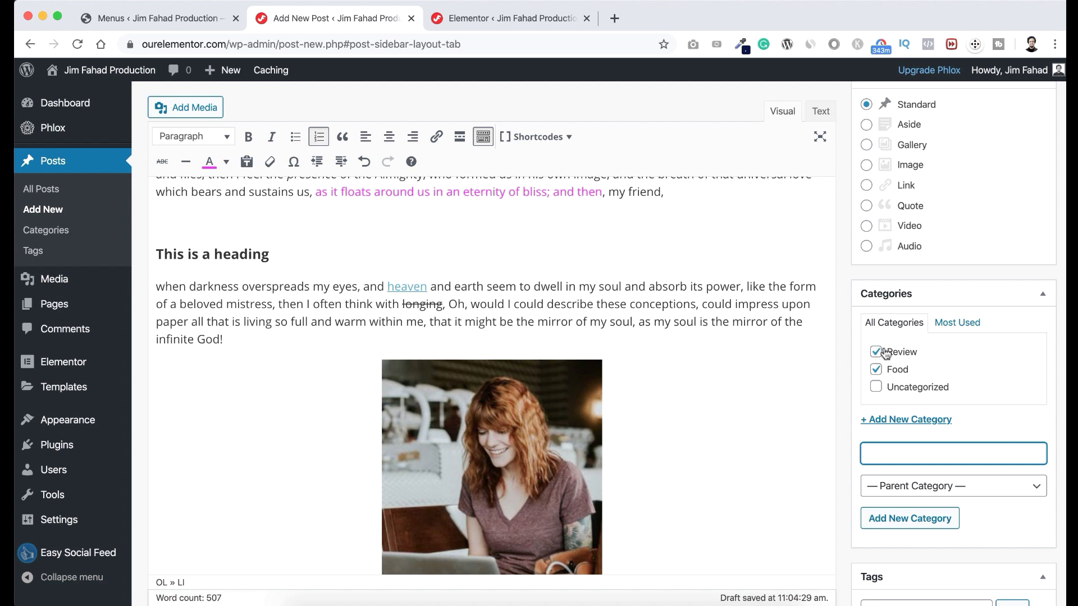
pyautogui.click(876, 371)
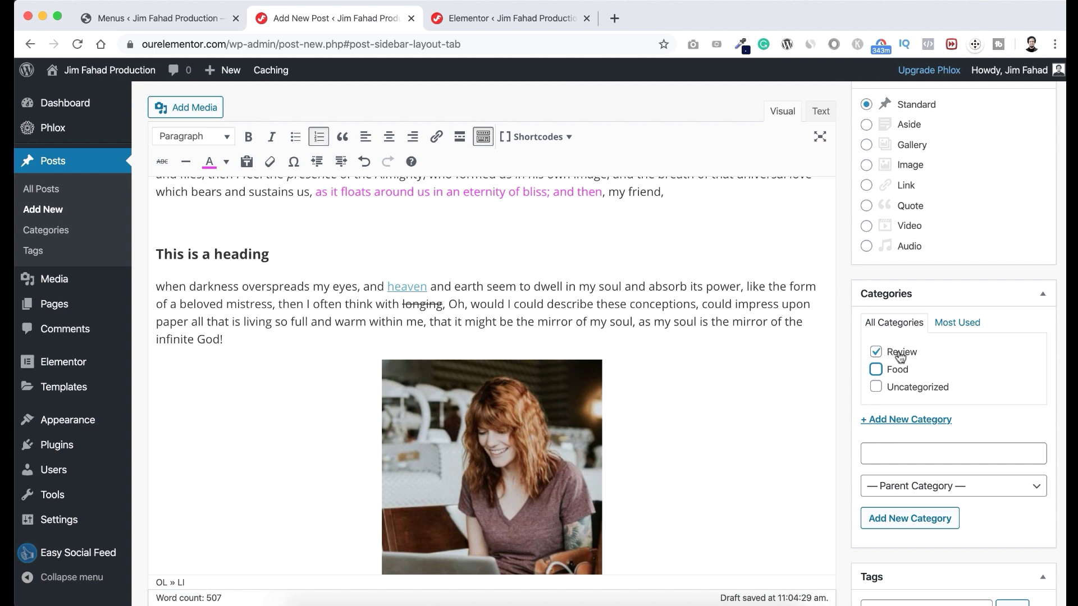
pyautogui.click(876, 370)
pyautogui.scroll(-5, 854, 370)
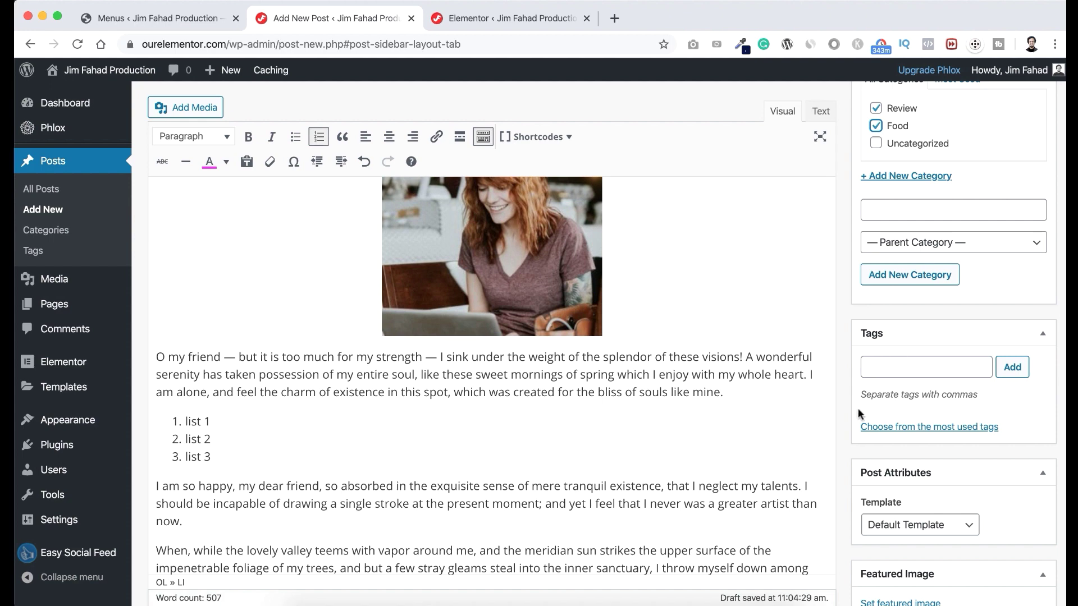
pyautogui.scroll(-3, 858, 408)
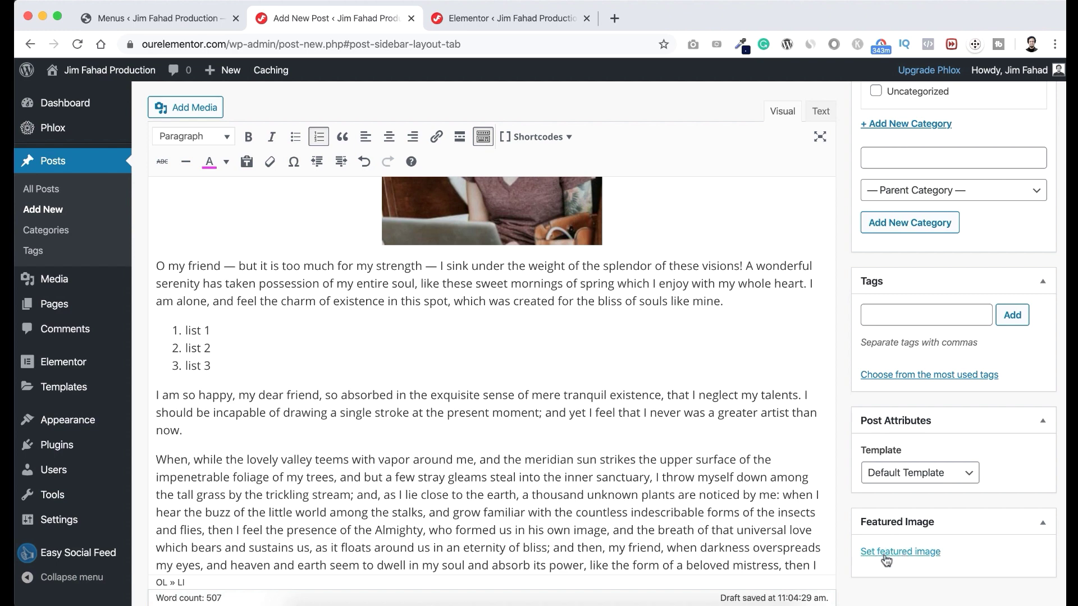
# Step: Set bp-1.jpg, the woman at her laptop, as the post's featured image
pyautogui.click(912, 554)
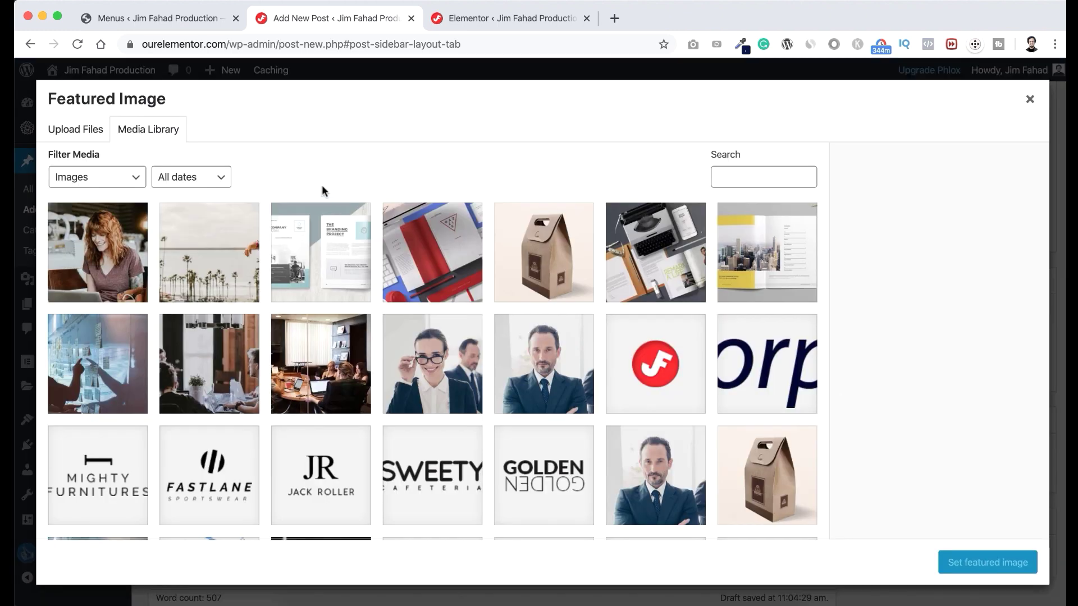
pyautogui.click(108, 242)
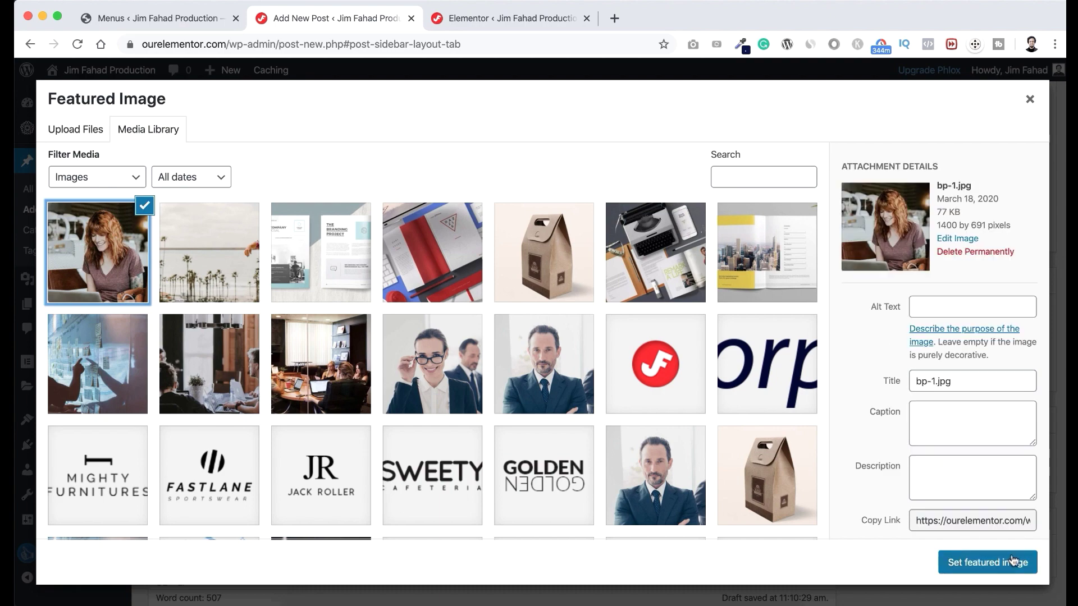
pyautogui.click(985, 566)
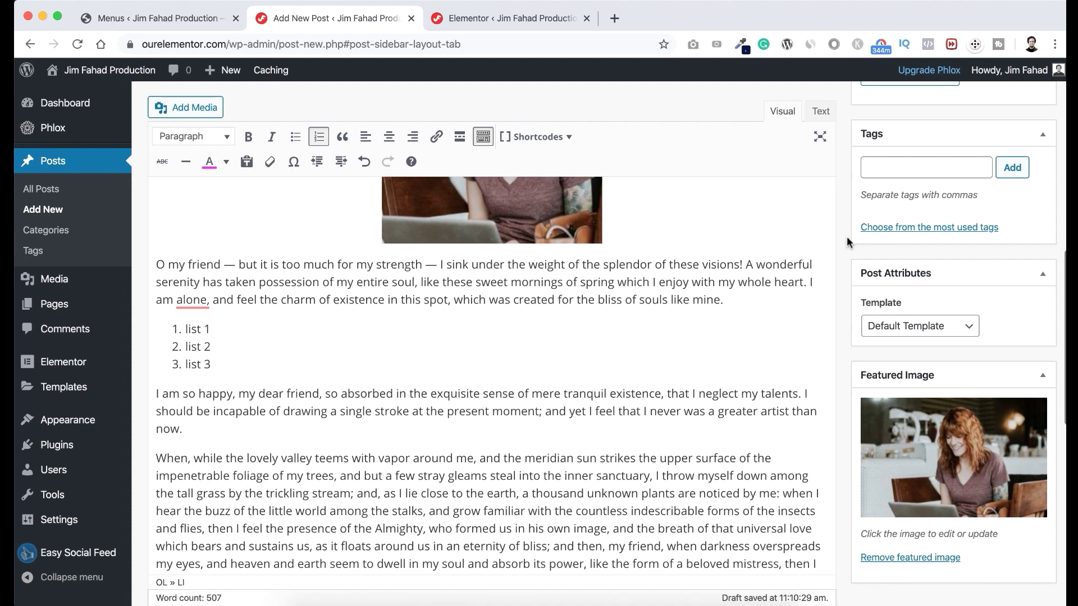
pyautogui.scroll(10, 847, 242)
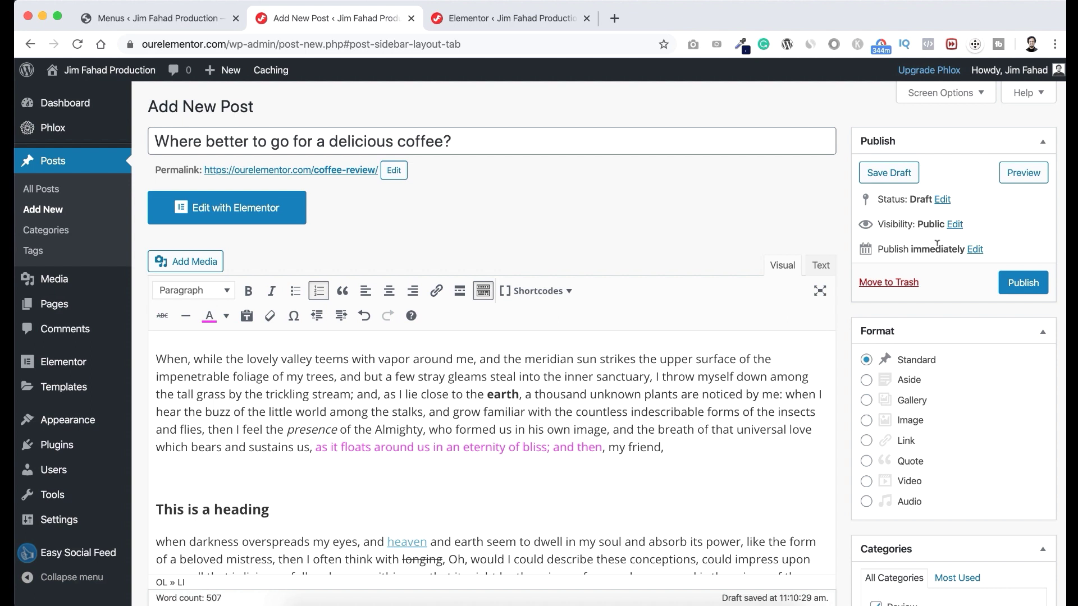
# Step: Keep the publish time as immediately and publish the coffee post
pyautogui.click(975, 250)
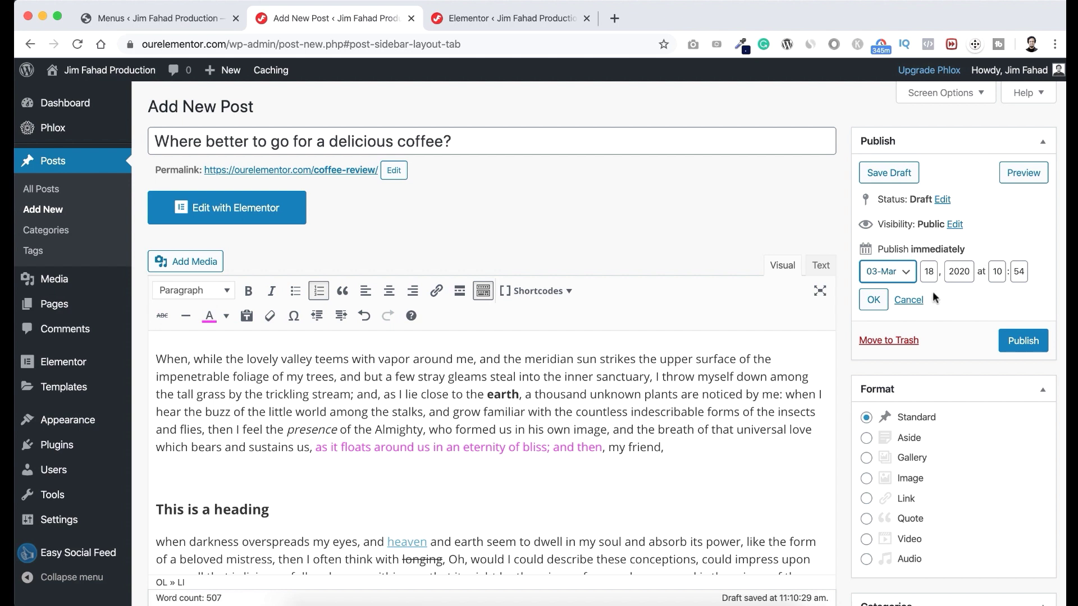
pyautogui.click(913, 299)
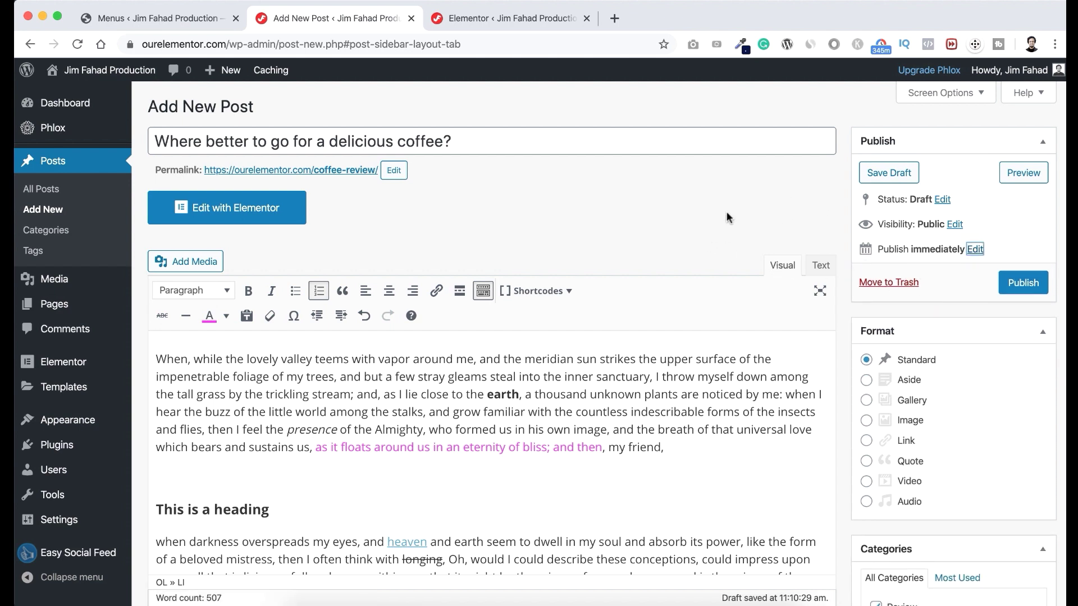
pyautogui.click(933, 279)
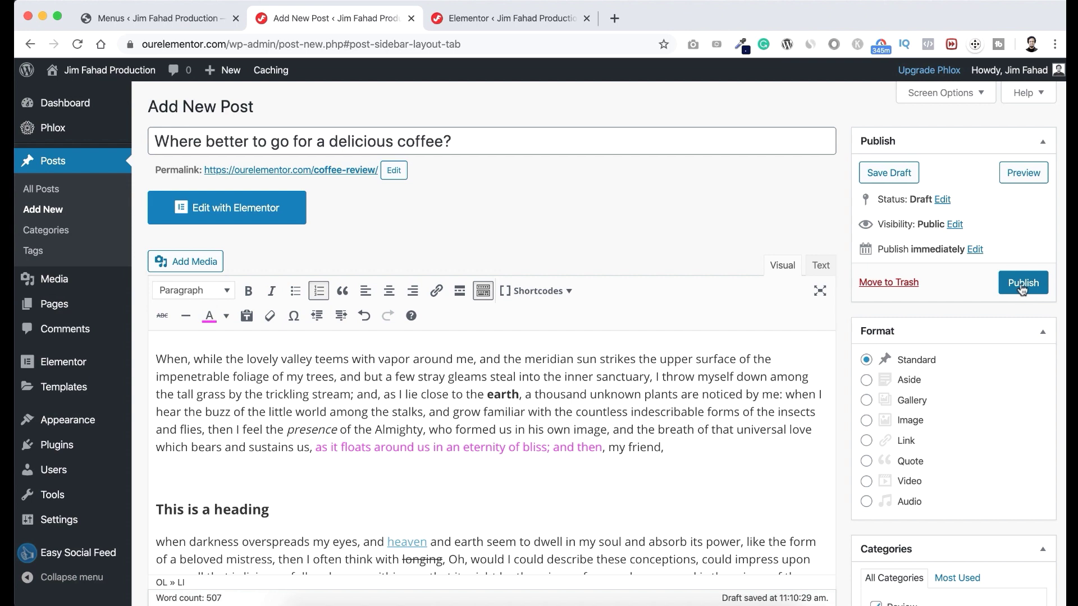
pyautogui.click(1022, 287)
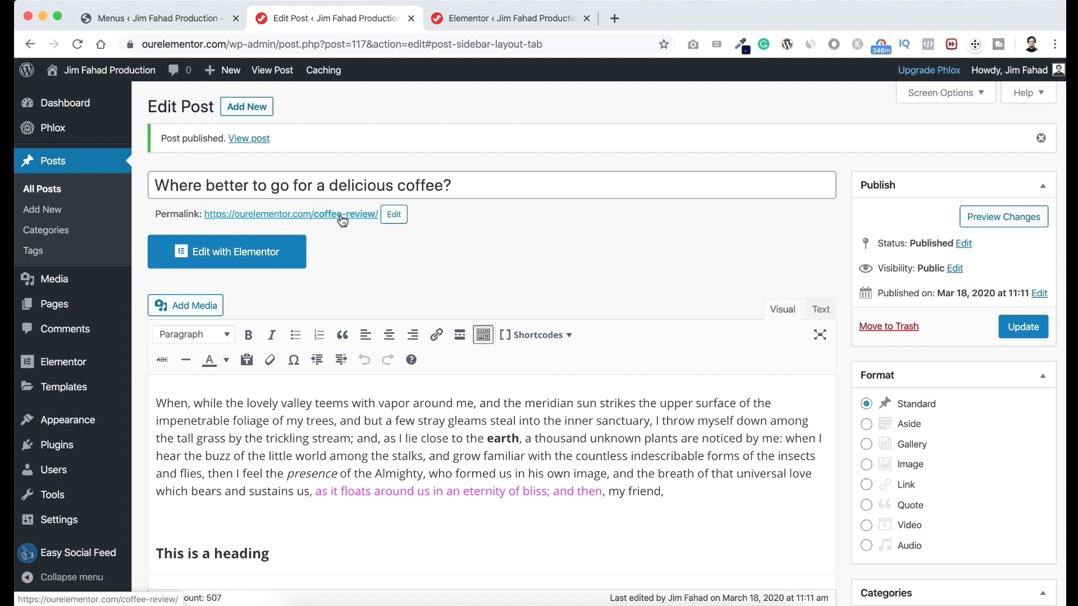
# Step: Open the published coffee post in a new tab and scroll down through it
pyautogui.rightClick(323, 218)
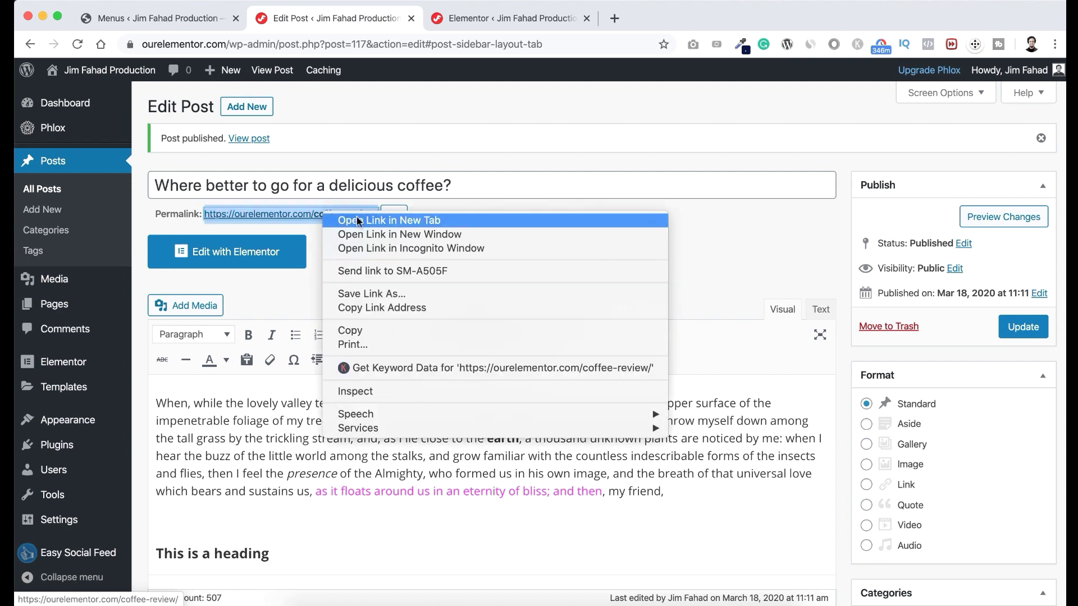
pyautogui.click(362, 216)
pyautogui.click(497, 21)
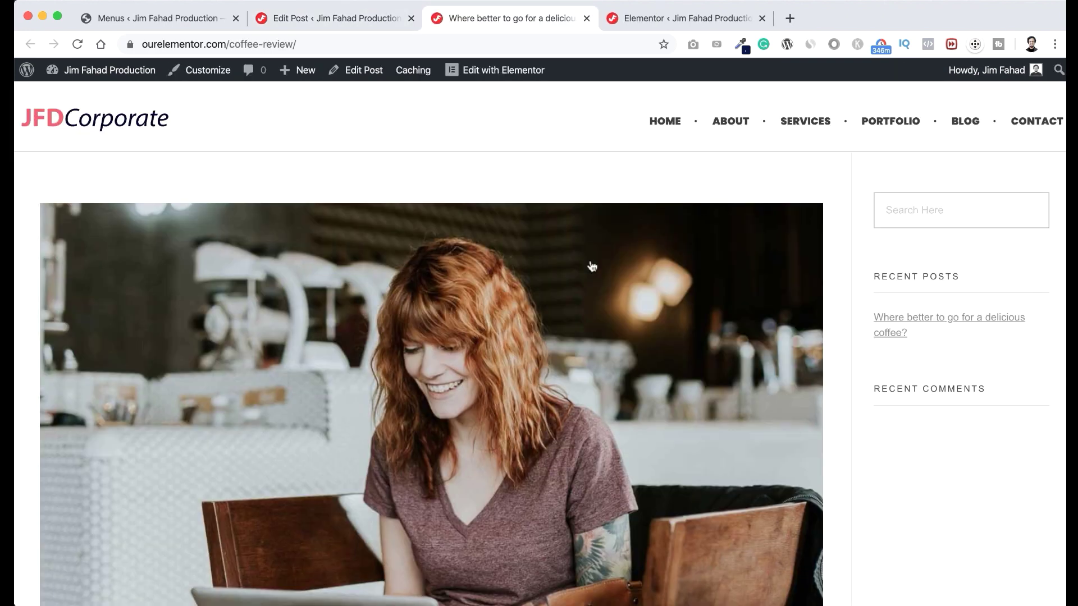
pyautogui.scroll(-3, 592, 265)
pyautogui.scroll(1, 591, 265)
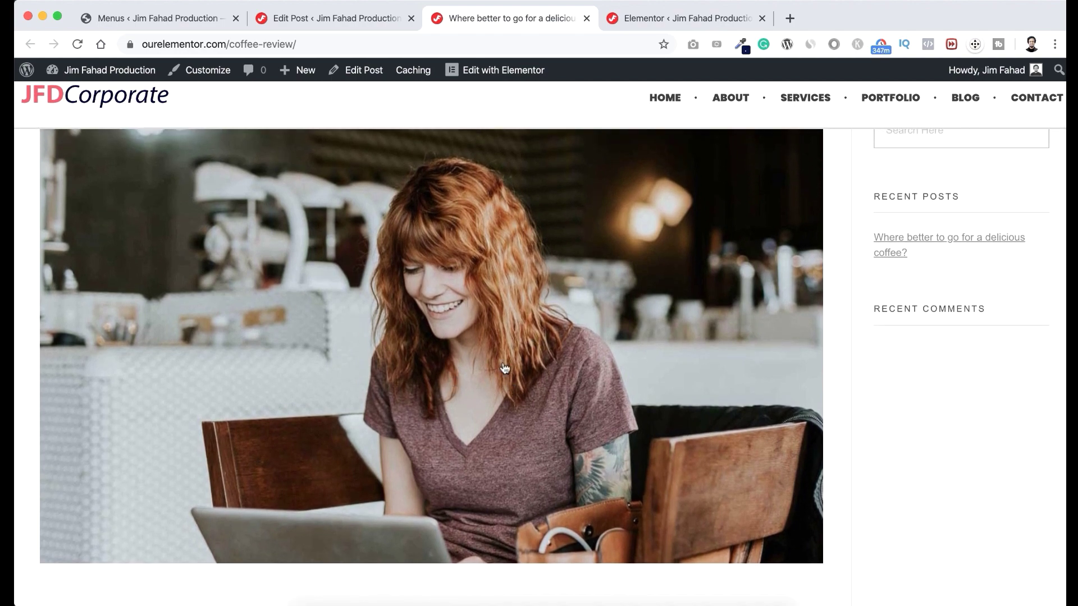
pyautogui.scroll(-6, 504, 368)
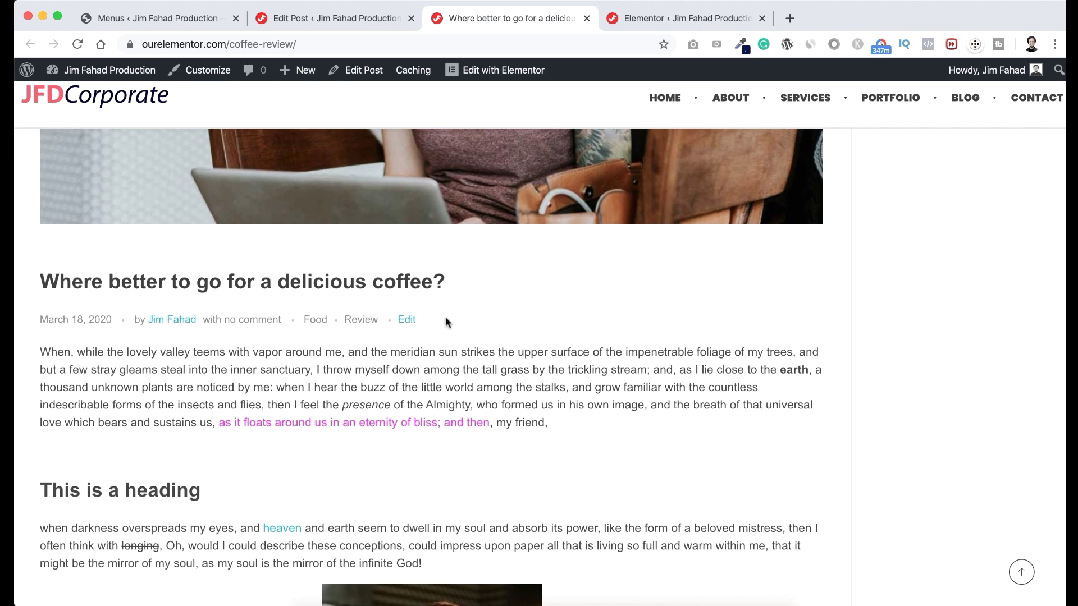
pyautogui.scroll(-2, 334, 303)
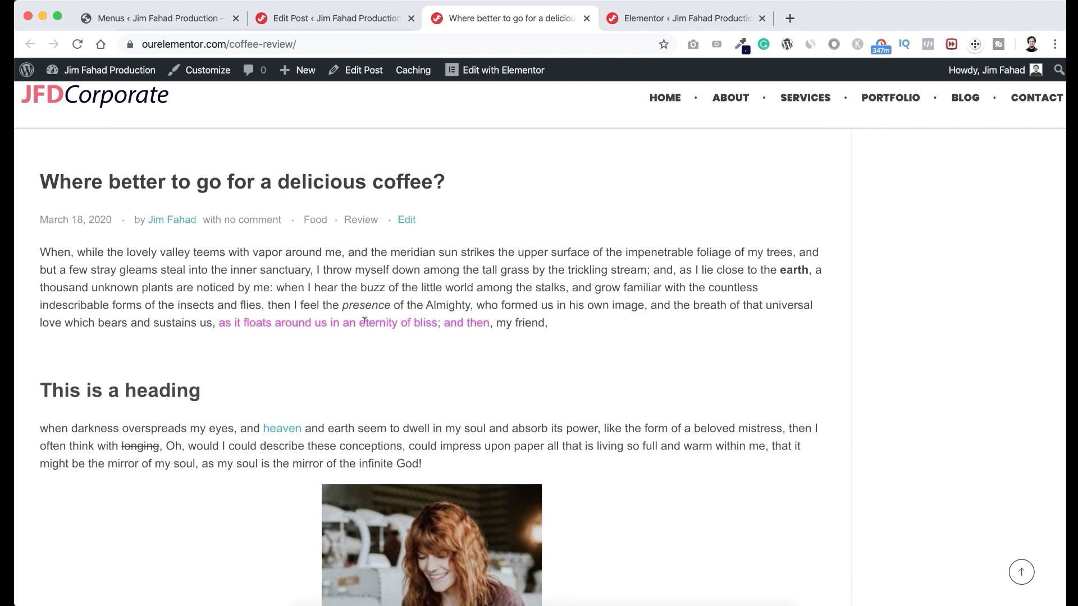
pyautogui.scroll(-2, 364, 321)
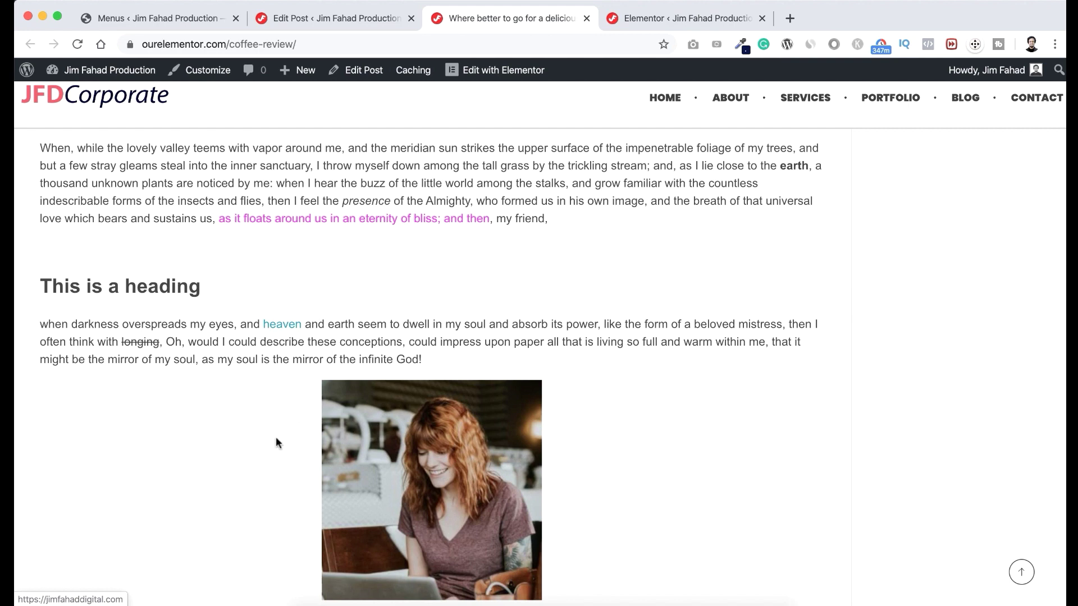
pyautogui.scroll(-3, 267, 452)
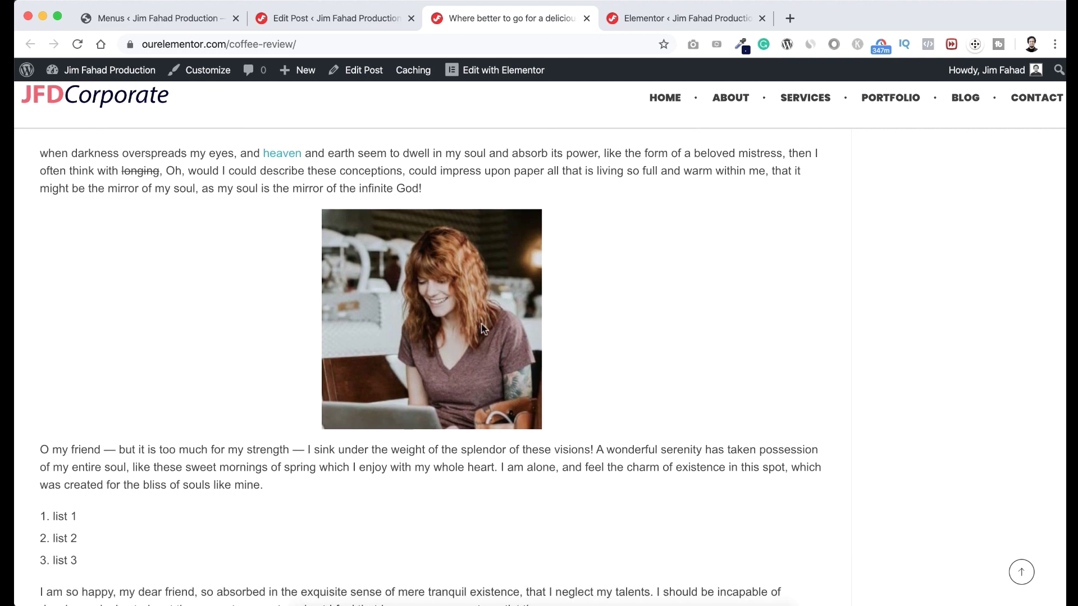
pyautogui.scroll(-8, 451, 350)
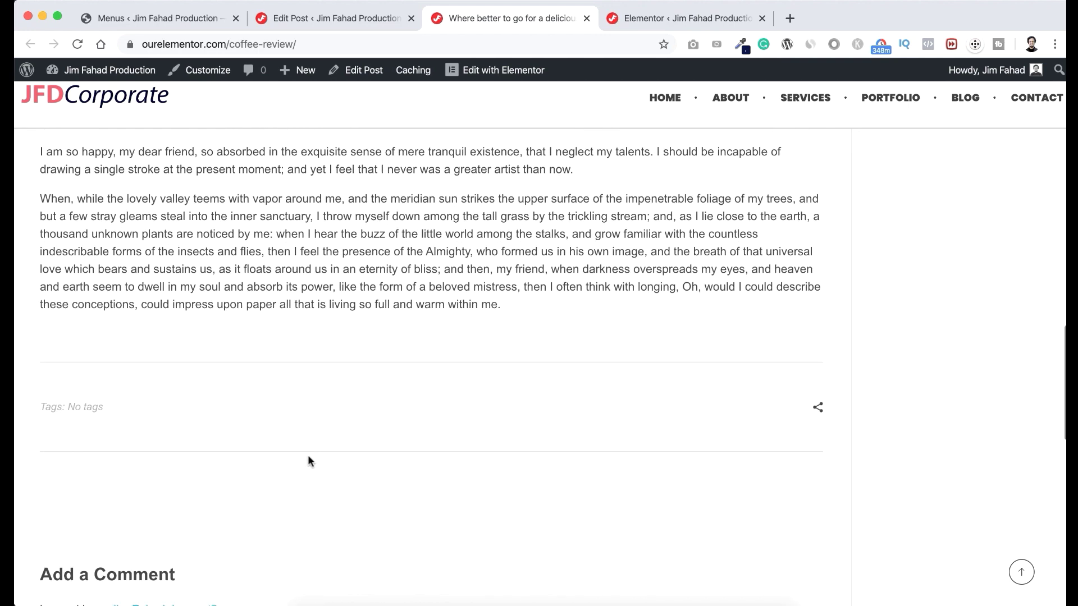
pyautogui.scroll(-2, 382, 288)
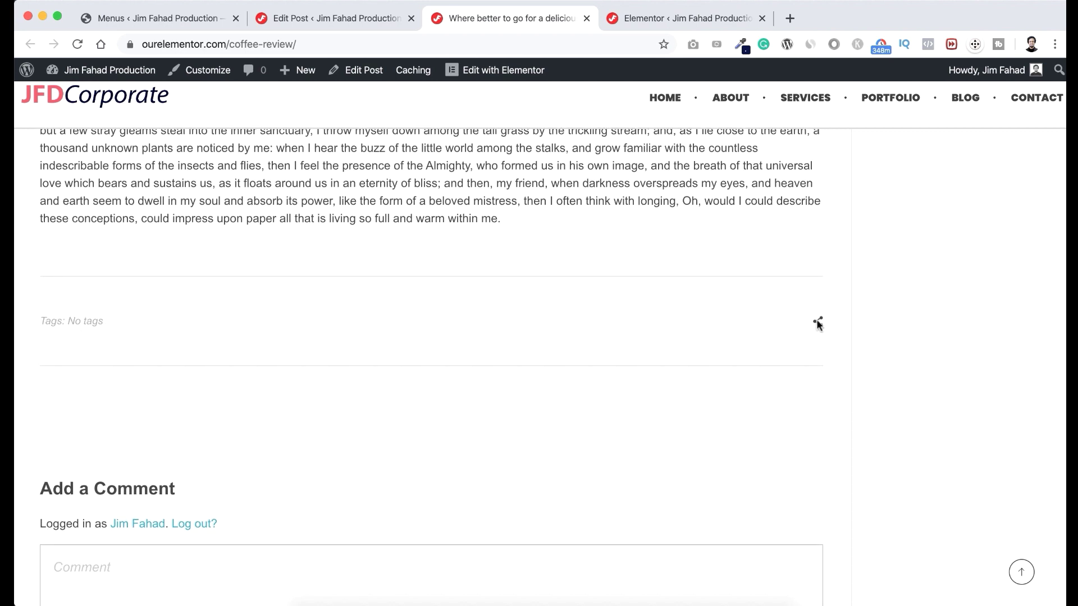
pyautogui.scroll(-5, 754, 340)
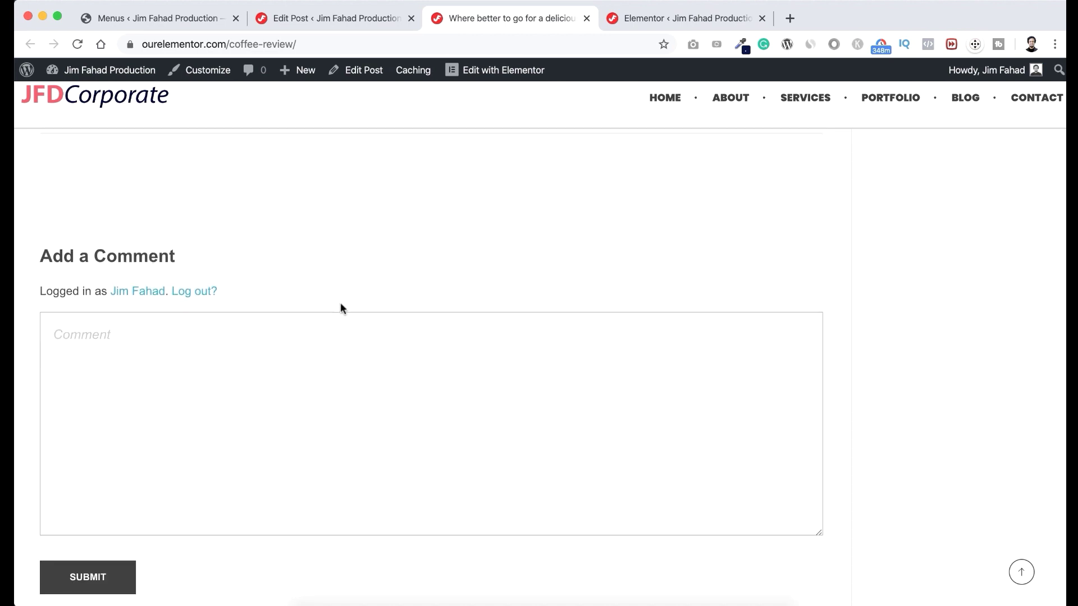
pyautogui.scroll(-10, 991, 556)
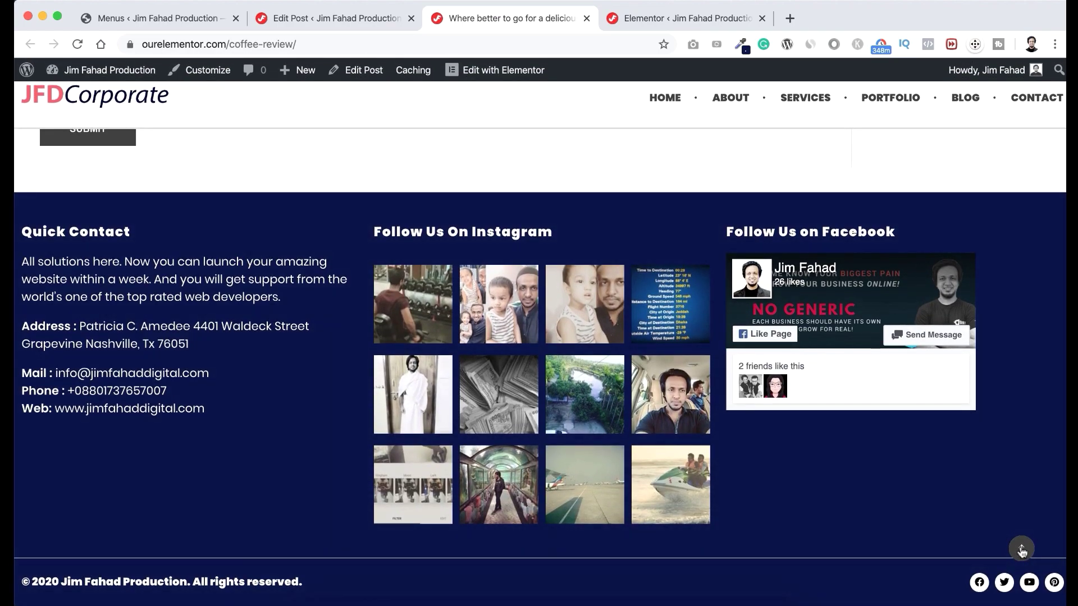
# Step: Jump back to the top, review the post again, then return to Edit Post
pyautogui.click(1022, 550)
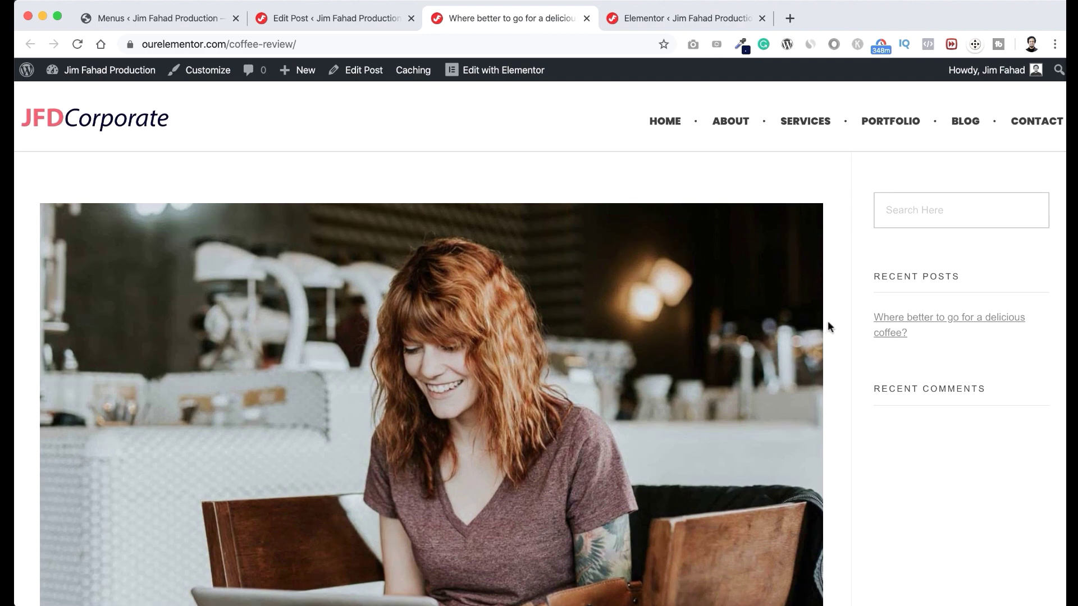
pyautogui.scroll(-2, 828, 322)
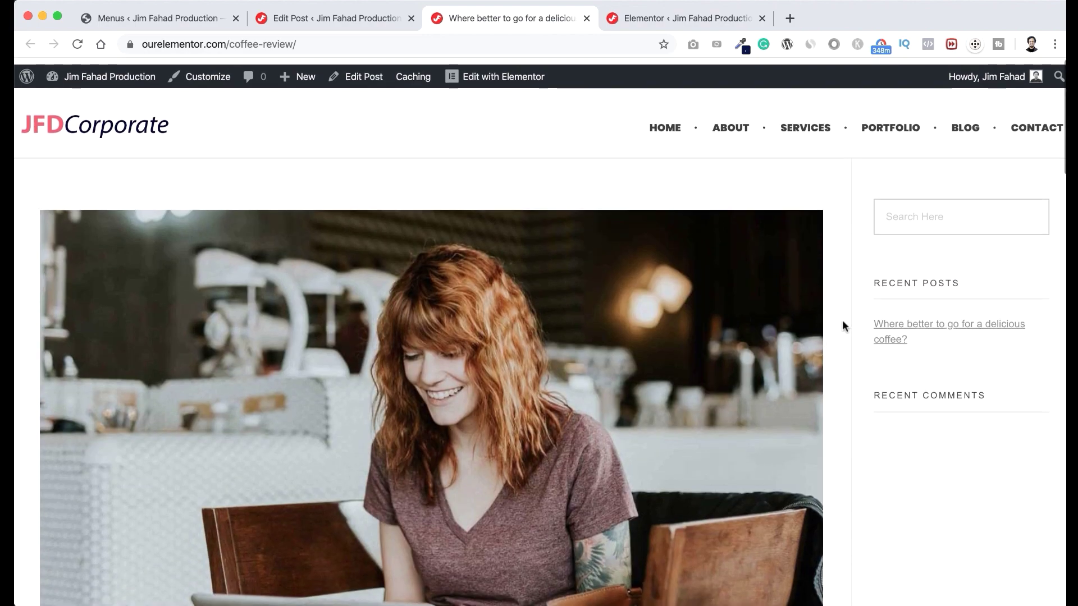
pyautogui.scroll(-2, 764, 396)
pyautogui.scroll(-5, 764, 394)
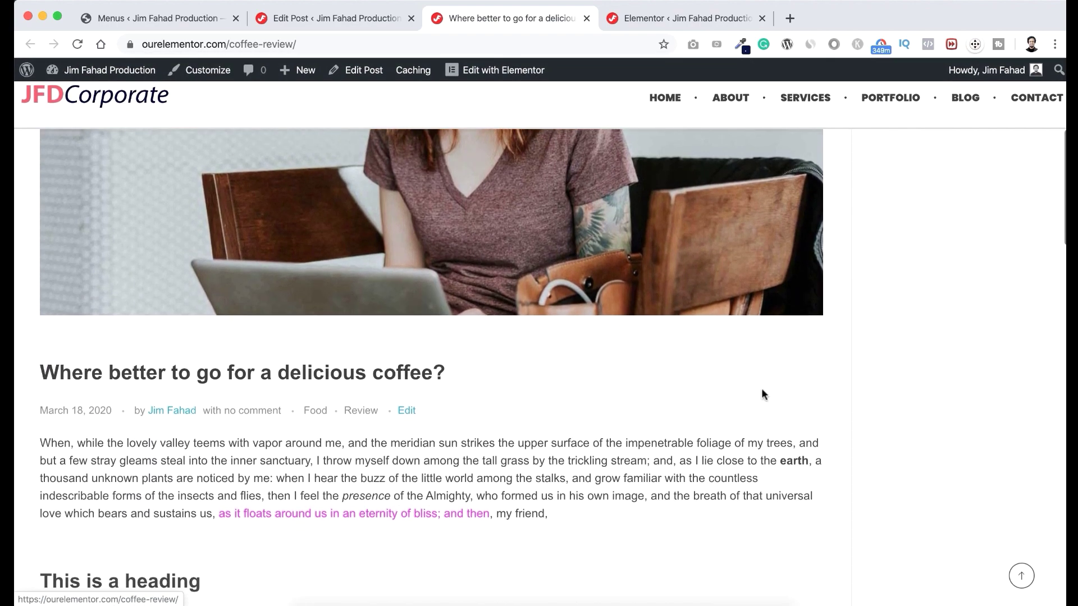
pyautogui.scroll(5, 762, 393)
pyautogui.scroll(-2, 830, 355)
pyautogui.scroll(-1, 830, 359)
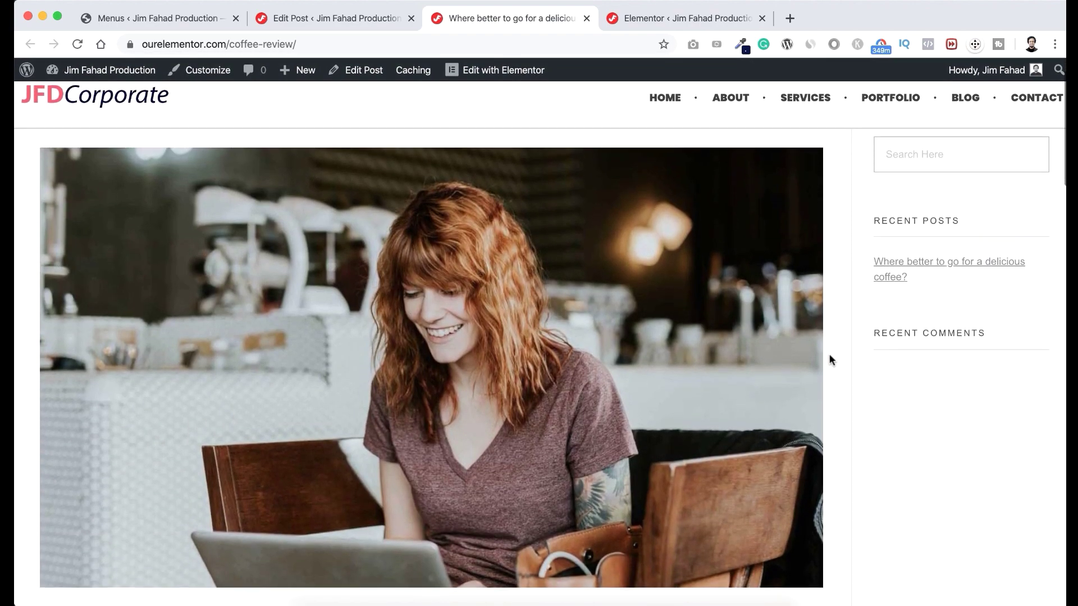
pyautogui.scroll(-3, 833, 323)
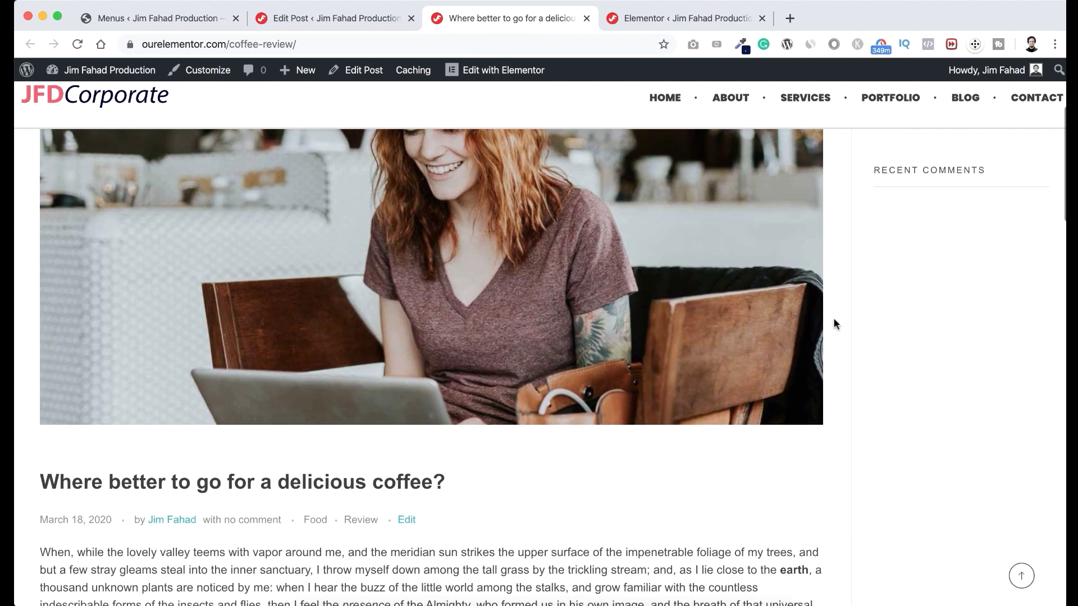
pyautogui.scroll(-2, 842, 343)
pyautogui.scroll(5, 845, 342)
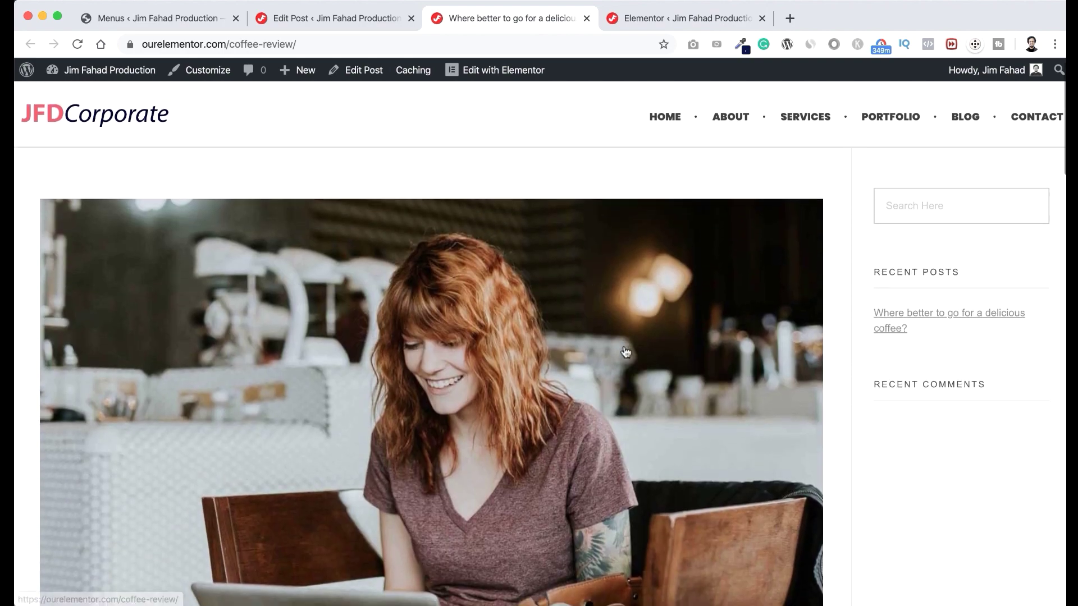
pyautogui.scroll(-8, 626, 352)
pyautogui.scroll(8, 626, 353)
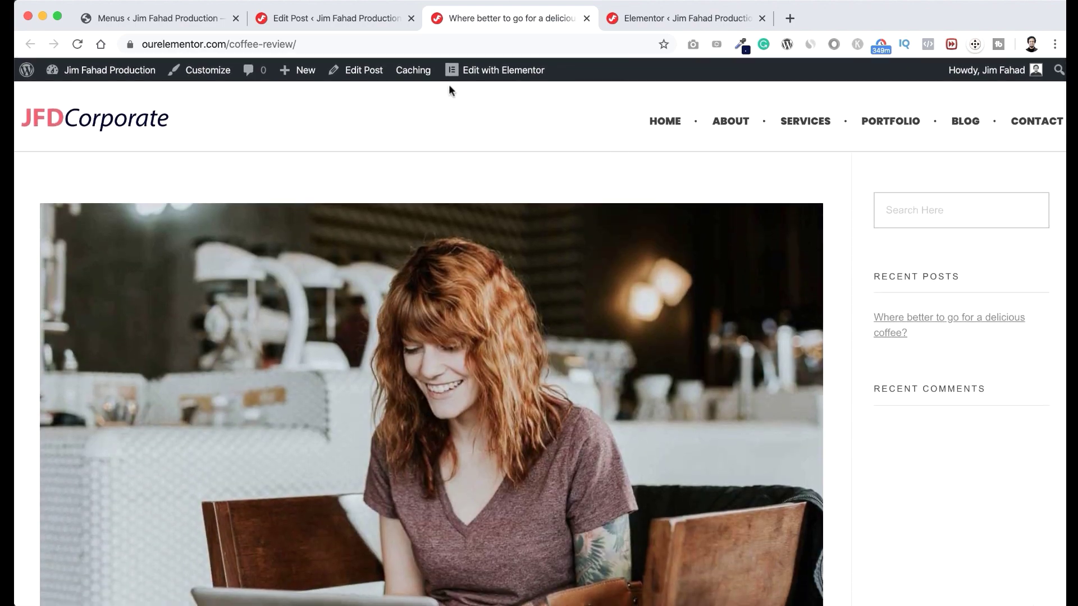
pyautogui.click(366, 18)
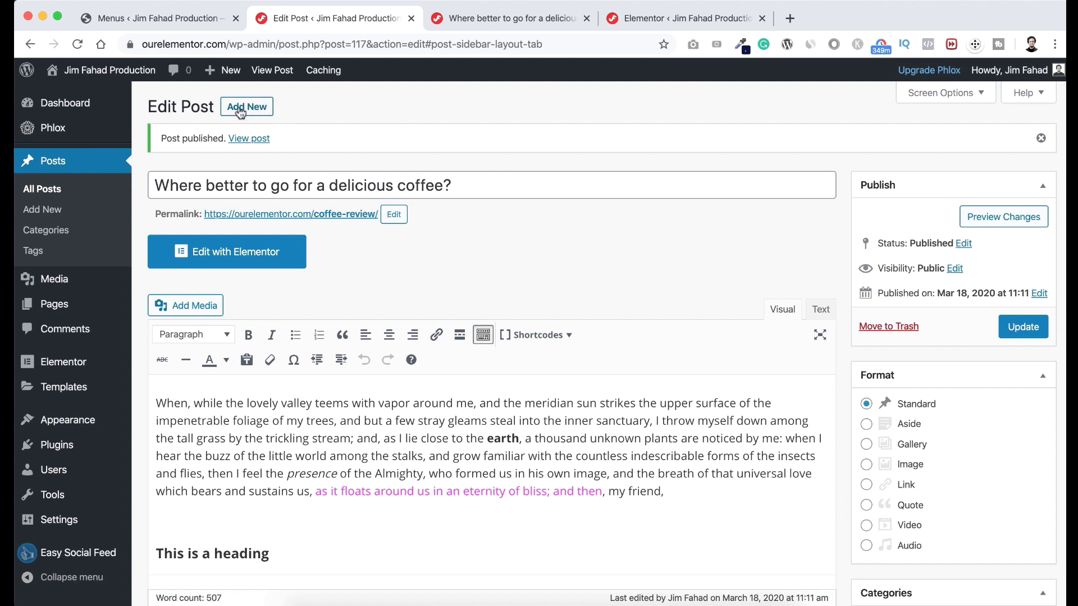
# Step: Go to Posts > All Posts to list the seven published posts
pyautogui.click(43, 211)
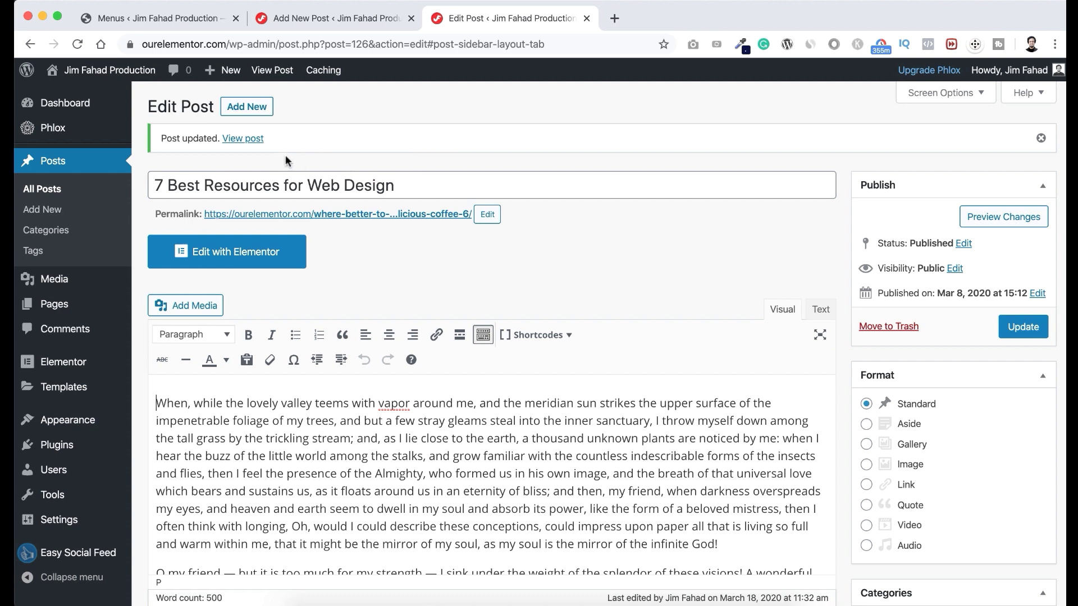
pyautogui.click(42, 191)
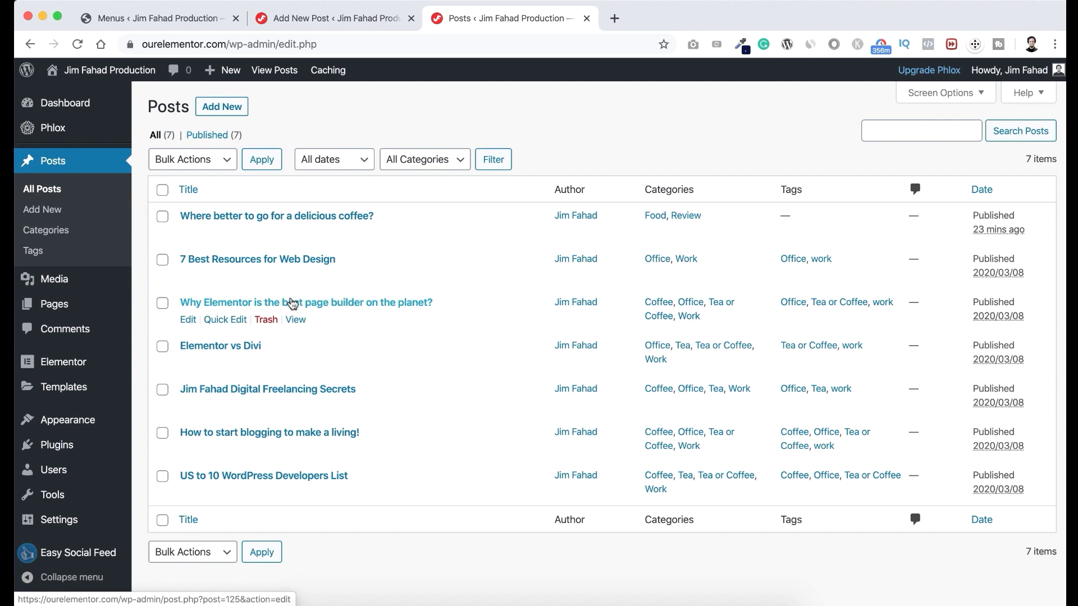
# Step: View 'Why Elementor is the best page builder on the planet?' live, scrolling to the comment form
pyautogui.click(297, 322)
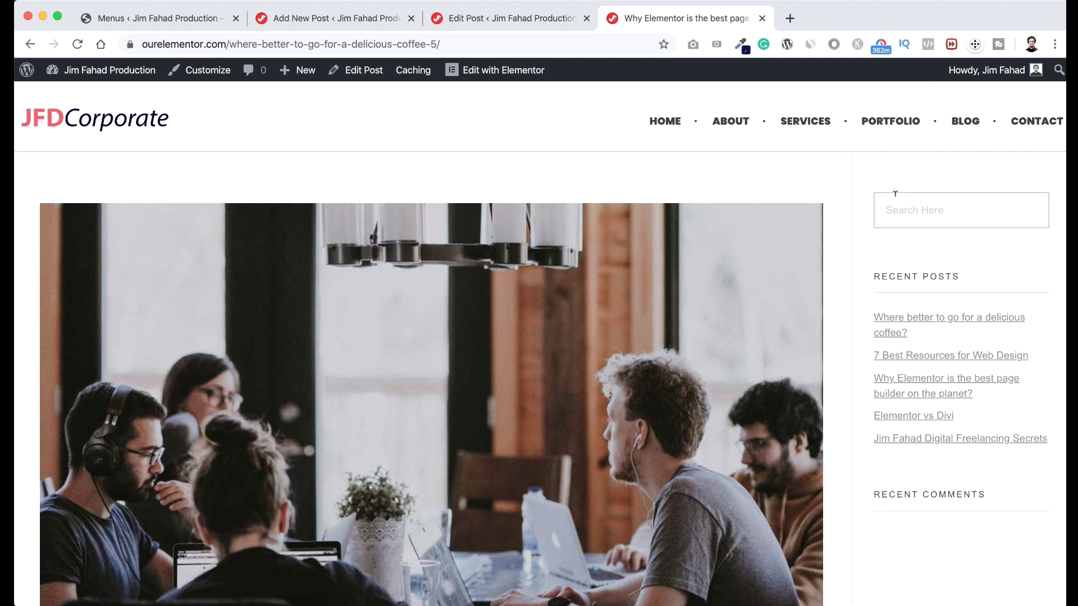
pyautogui.scroll(-3, 522, 295)
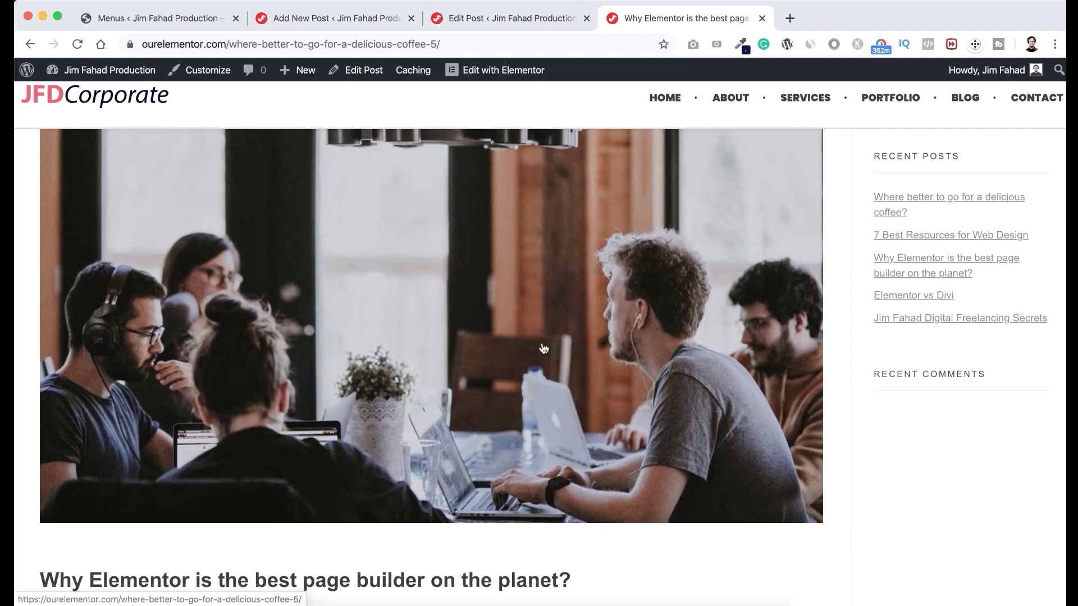
pyautogui.scroll(-5, 543, 349)
pyautogui.scroll(-3, 512, 369)
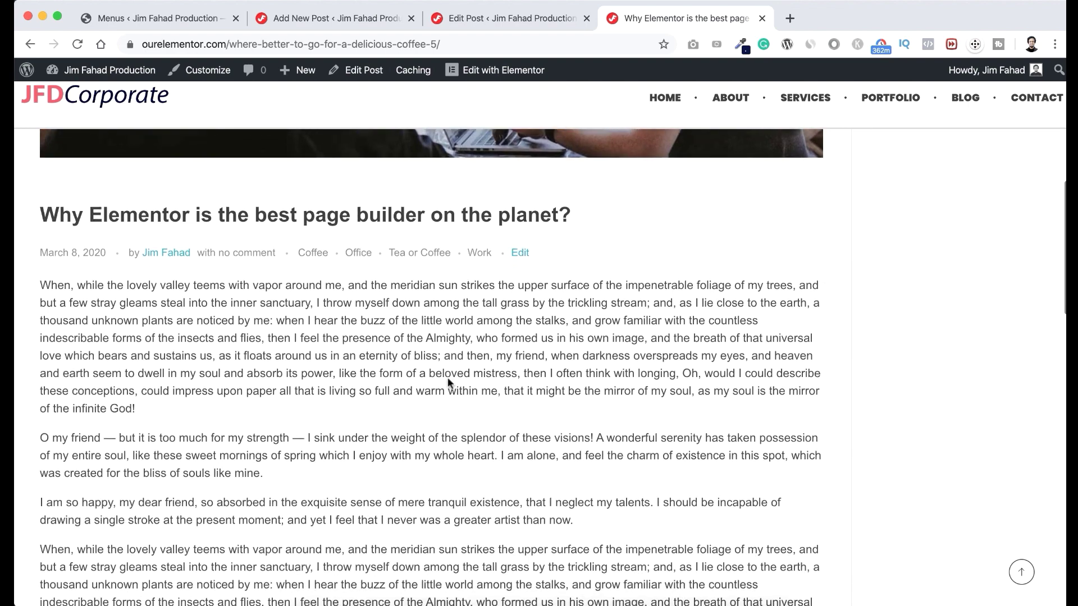
pyautogui.scroll(-10, 450, 383)
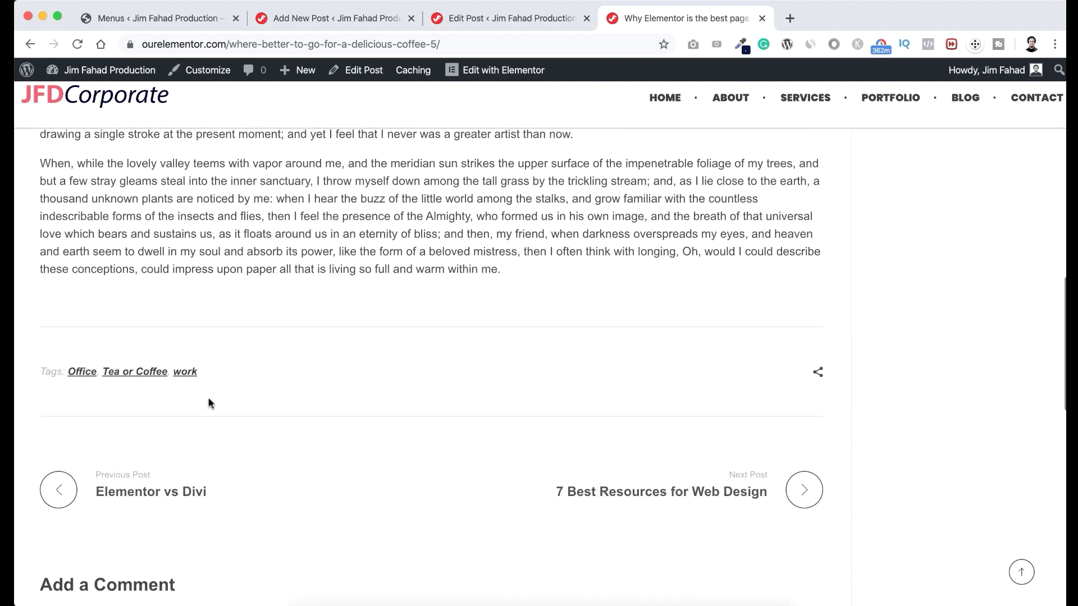
pyautogui.scroll(-3, 266, 382)
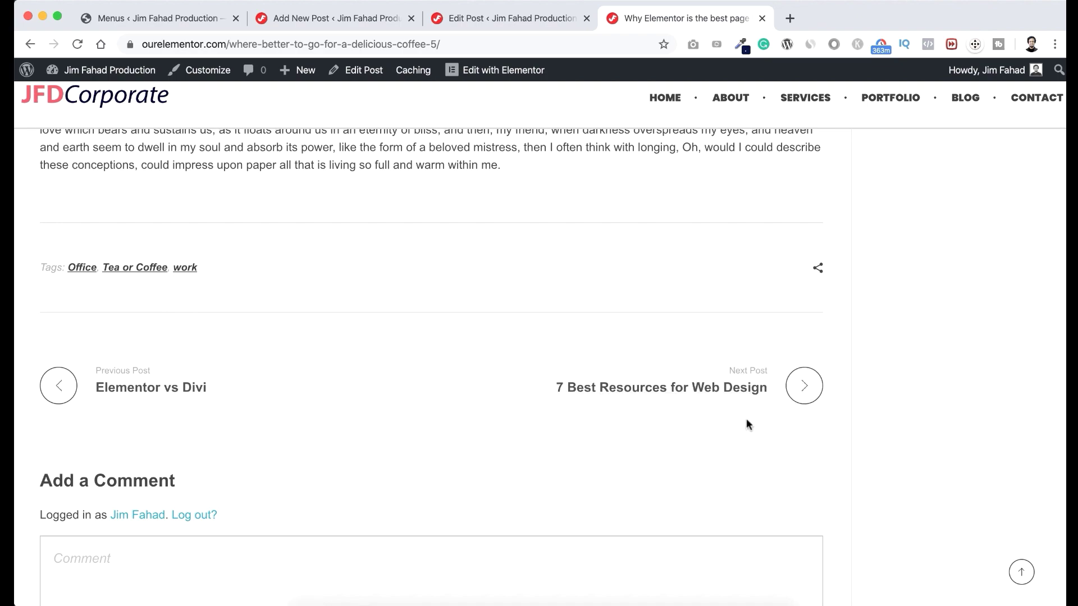
pyautogui.scroll(-5, 746, 421)
pyautogui.scroll(2, 746, 416)
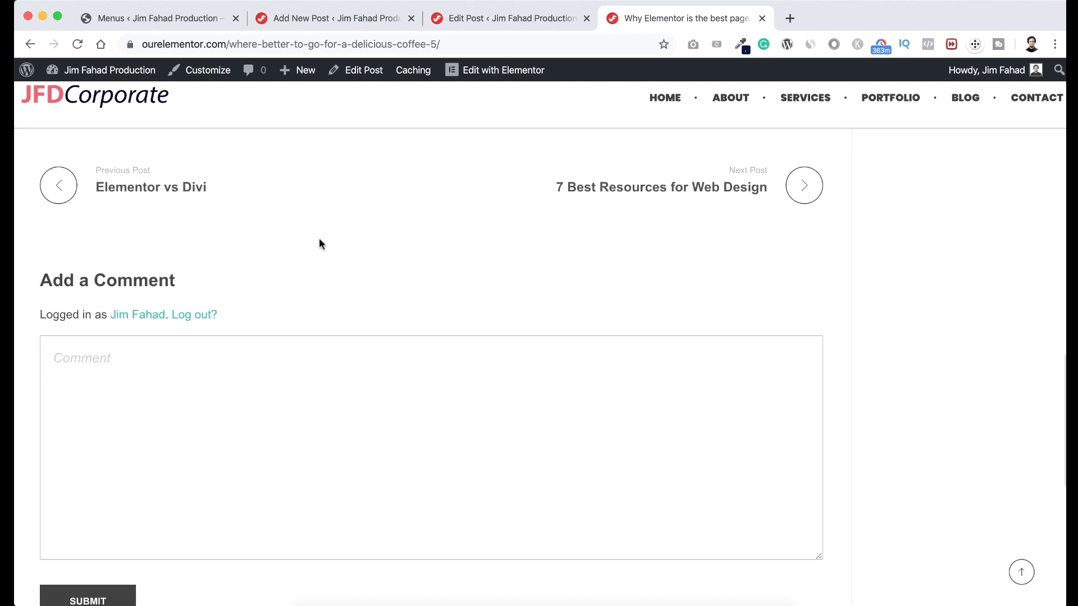
pyautogui.scroll(15, 319, 239)
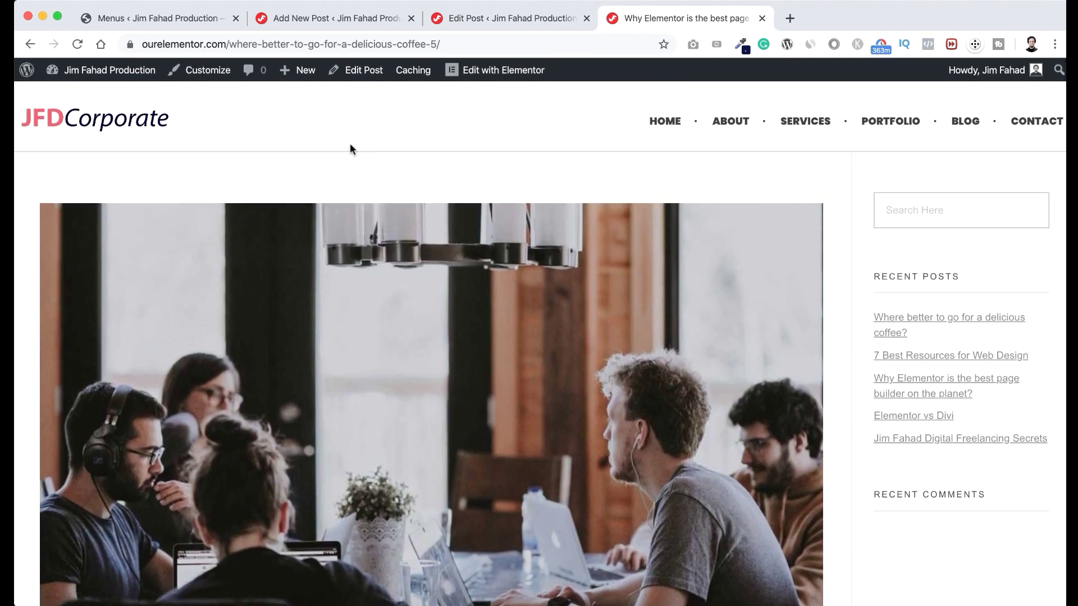
# Step: In Customizer Blog > Single Post Title, preview centred alignment, then restore left alignment
pyautogui.click(206, 73)
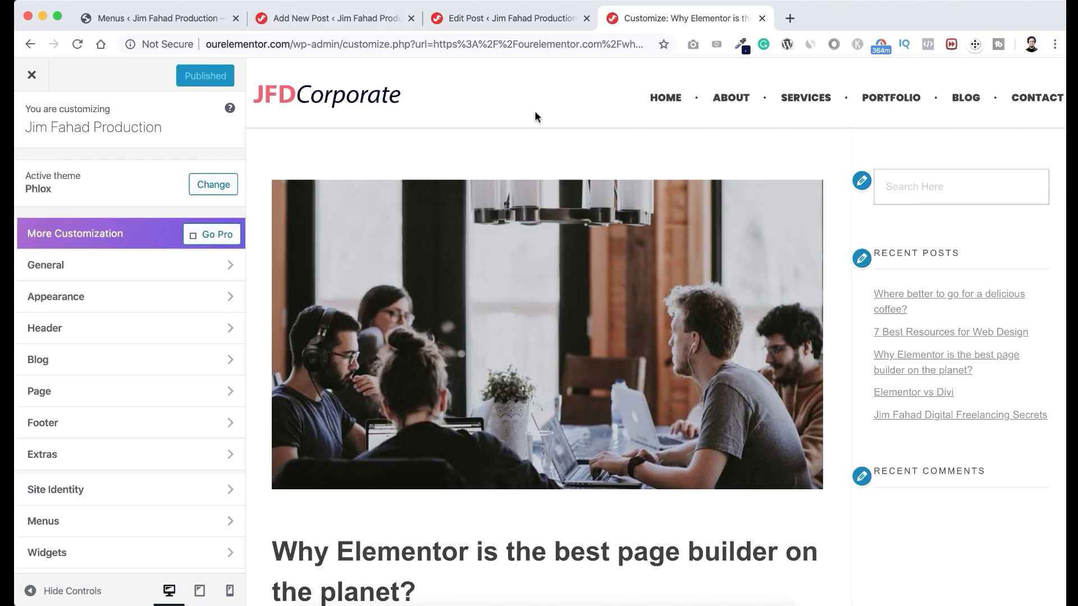
pyautogui.scroll(-3, 505, 354)
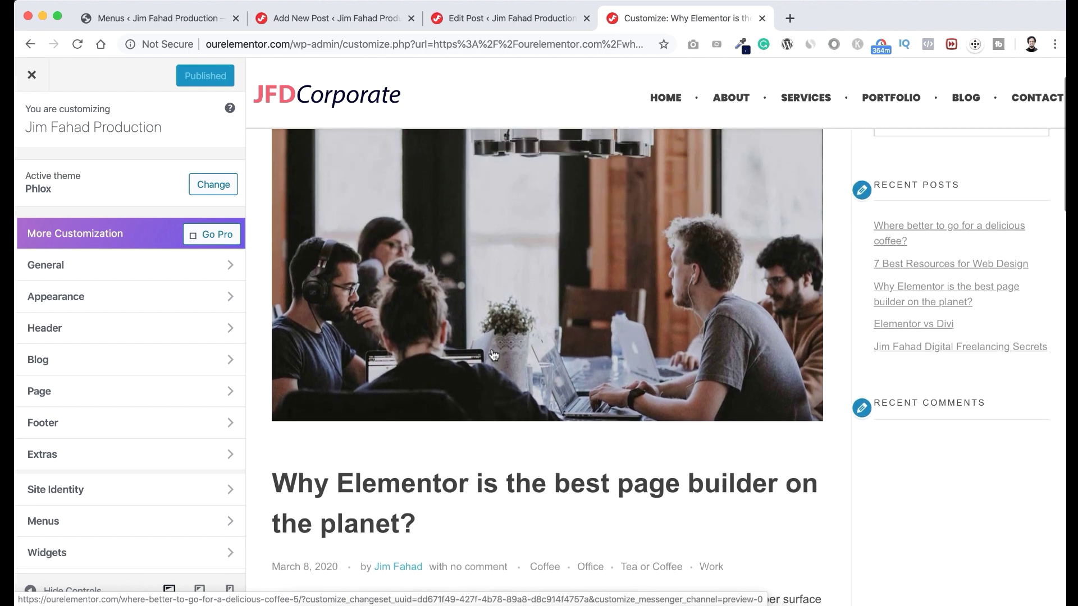
pyautogui.scroll(3, 493, 354)
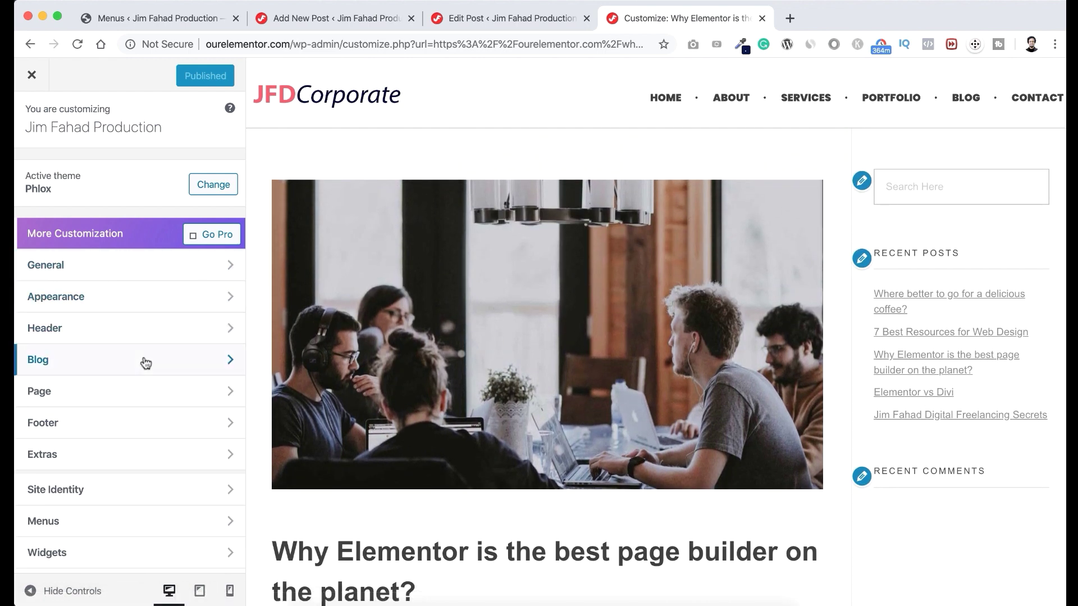
pyautogui.click(94, 366)
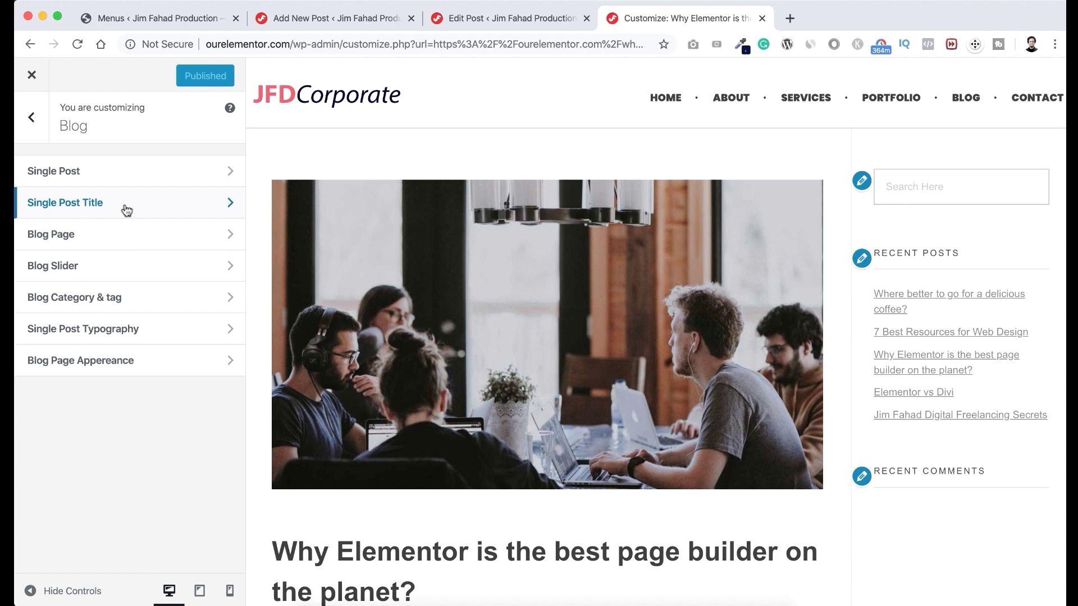
pyautogui.click(164, 208)
pyautogui.scroll(-2, 400, 394)
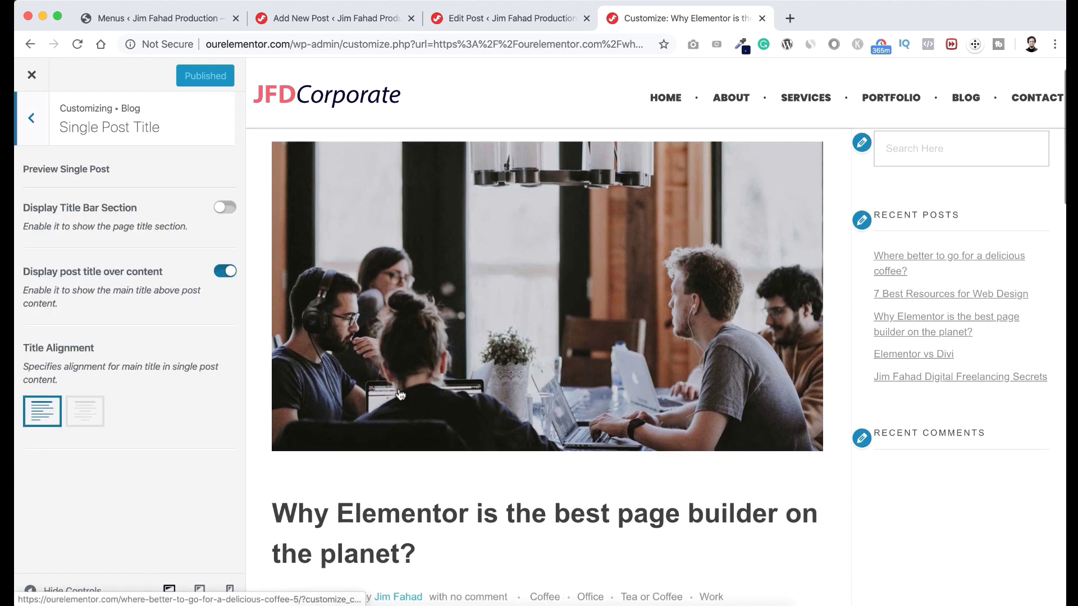
pyautogui.scroll(-5, 401, 395)
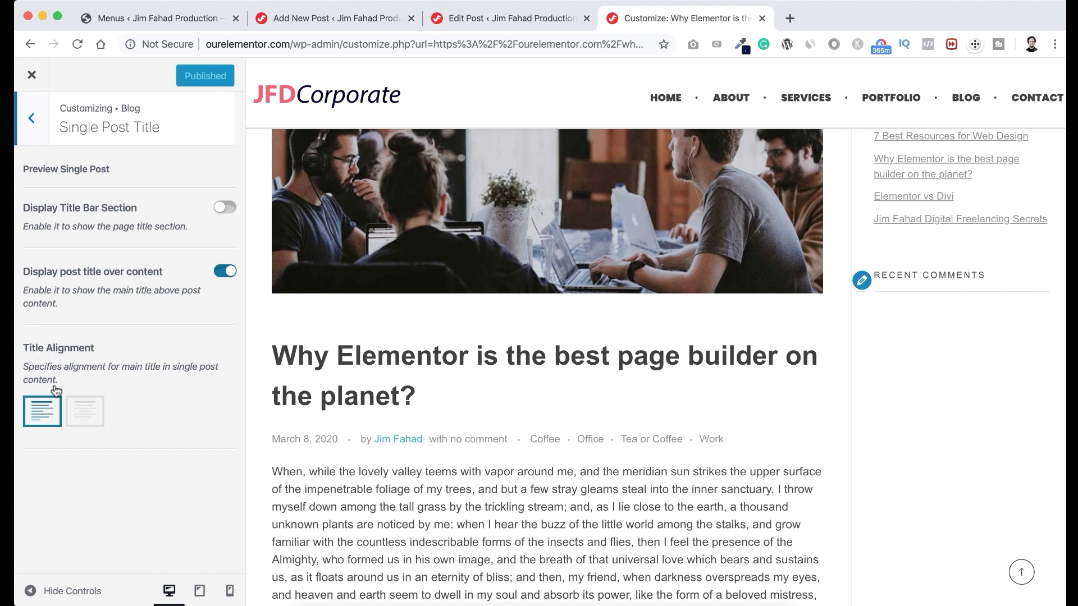
pyautogui.click(89, 412)
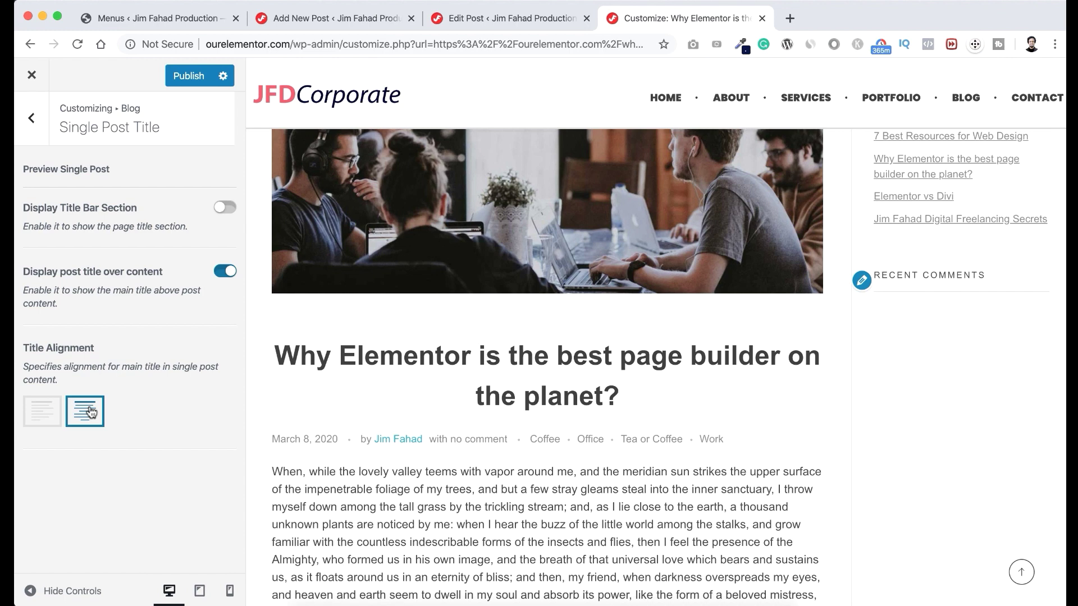
pyautogui.click(50, 413)
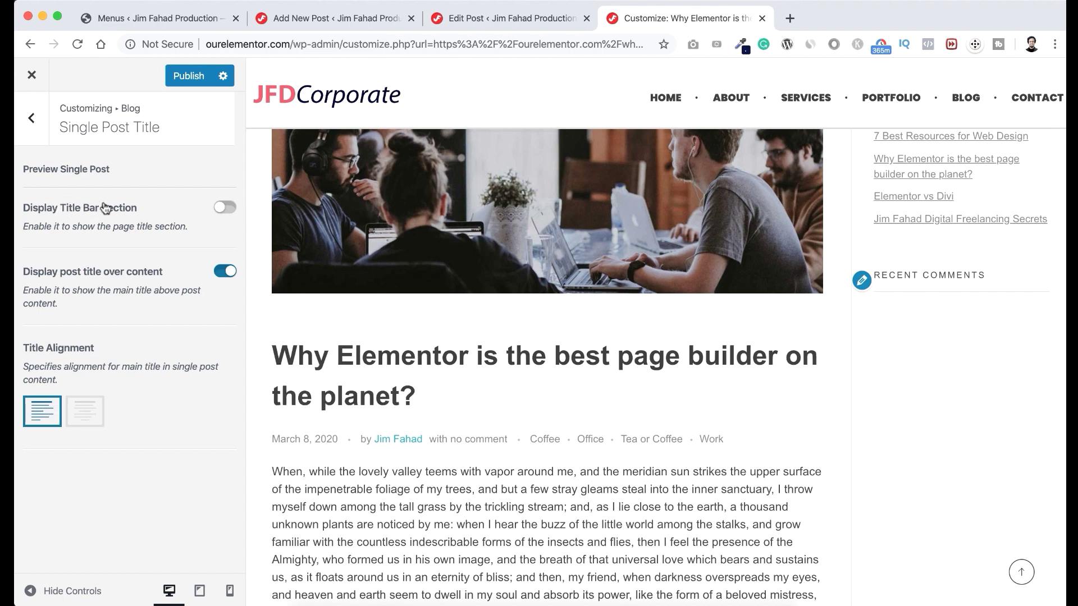
# Step: Preview the centred and dark grey title bar presets, then switch the title bar off
pyautogui.click(227, 209)
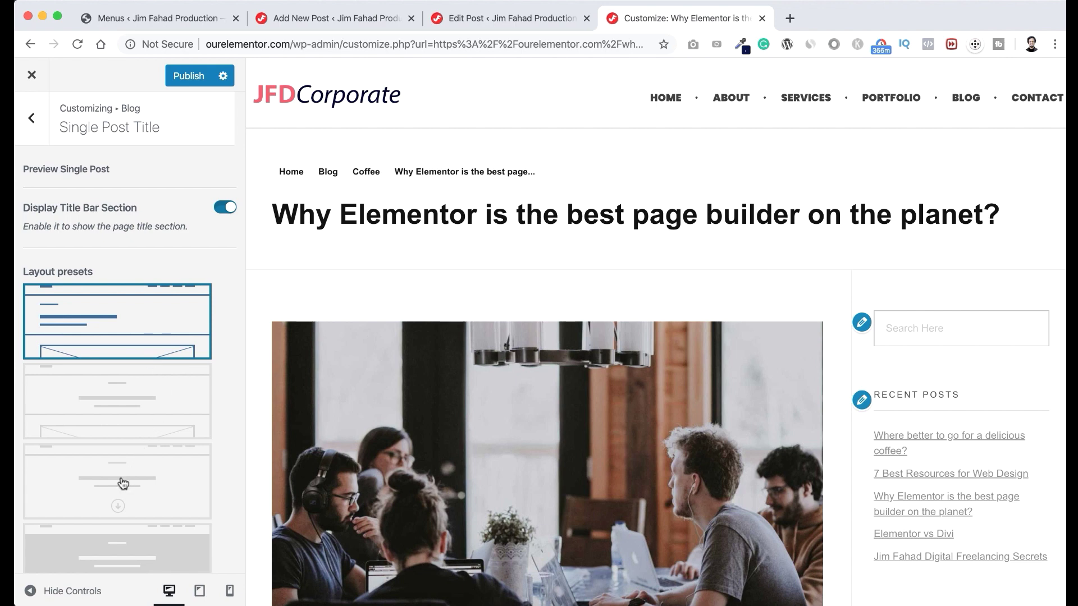
pyautogui.click(141, 477)
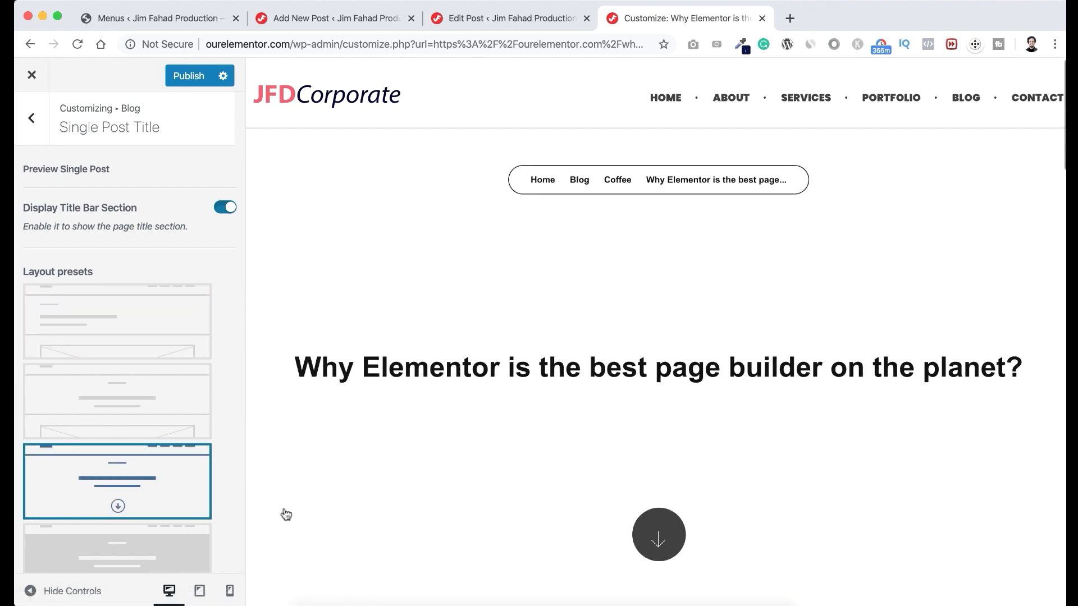
pyautogui.click(140, 553)
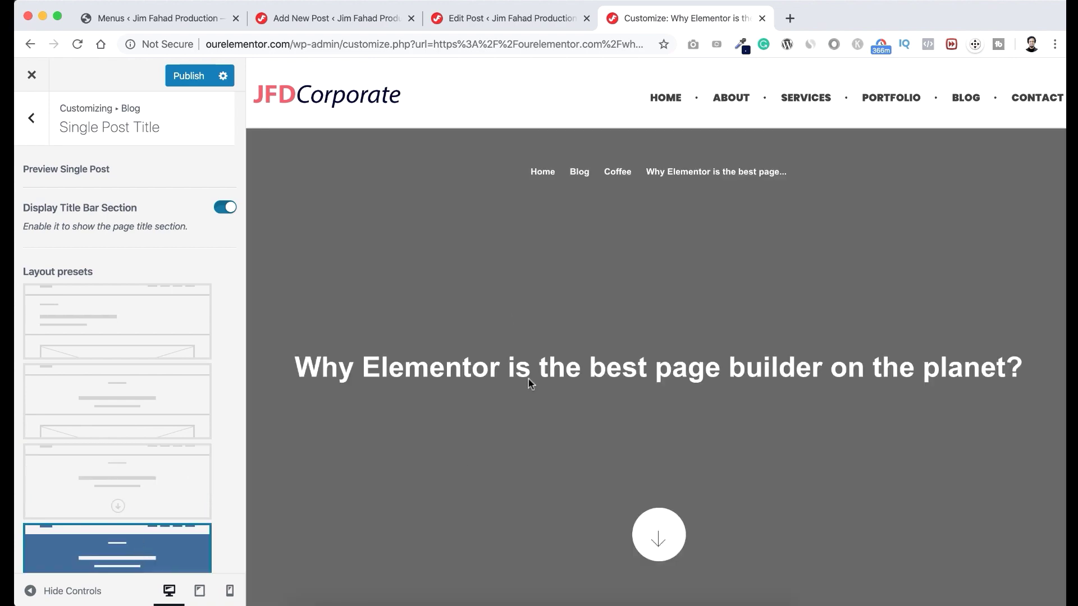
pyautogui.scroll(-5, 469, 417)
pyautogui.scroll(5, 469, 421)
pyautogui.click(221, 209)
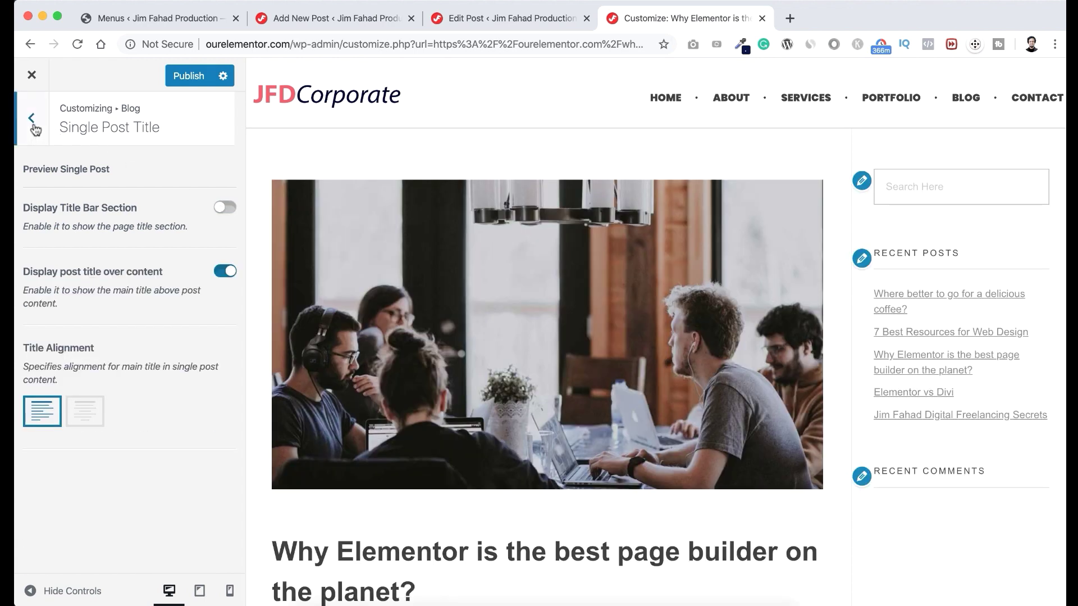
pyautogui.click(31, 118)
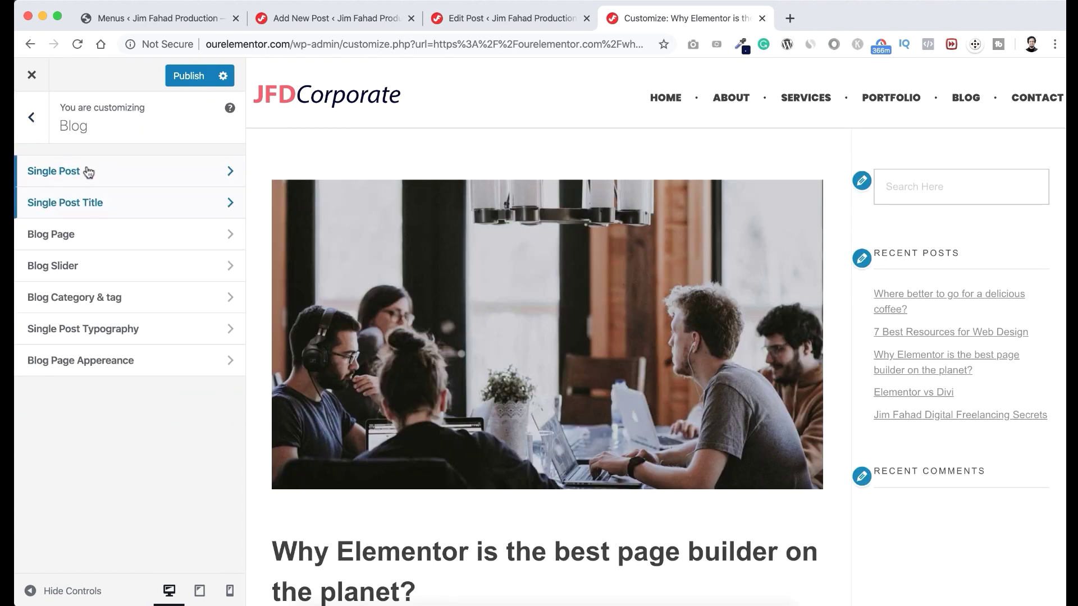
# Step: In Single Post layout, try no-sidebar and left-sidebar options, keeping the original right sidebar
pyautogui.click(112, 170)
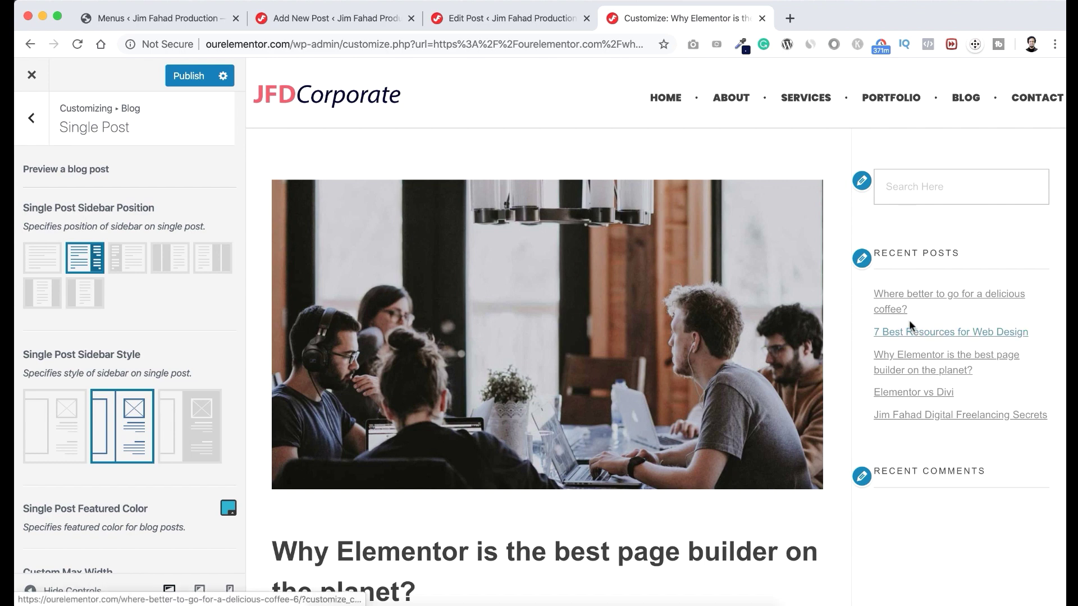
pyautogui.click(50, 259)
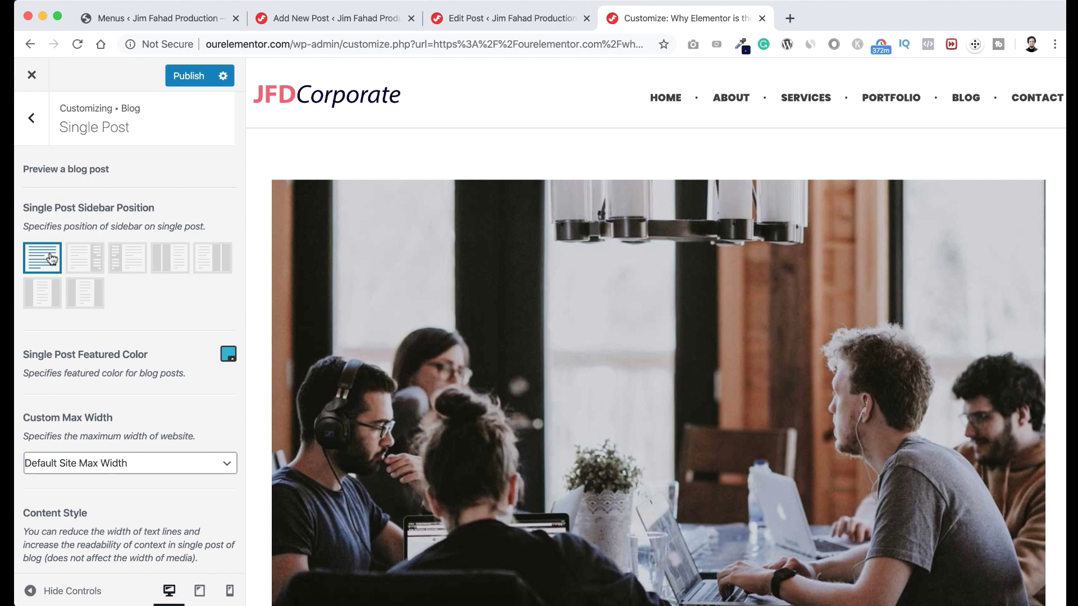
pyautogui.click(80, 259)
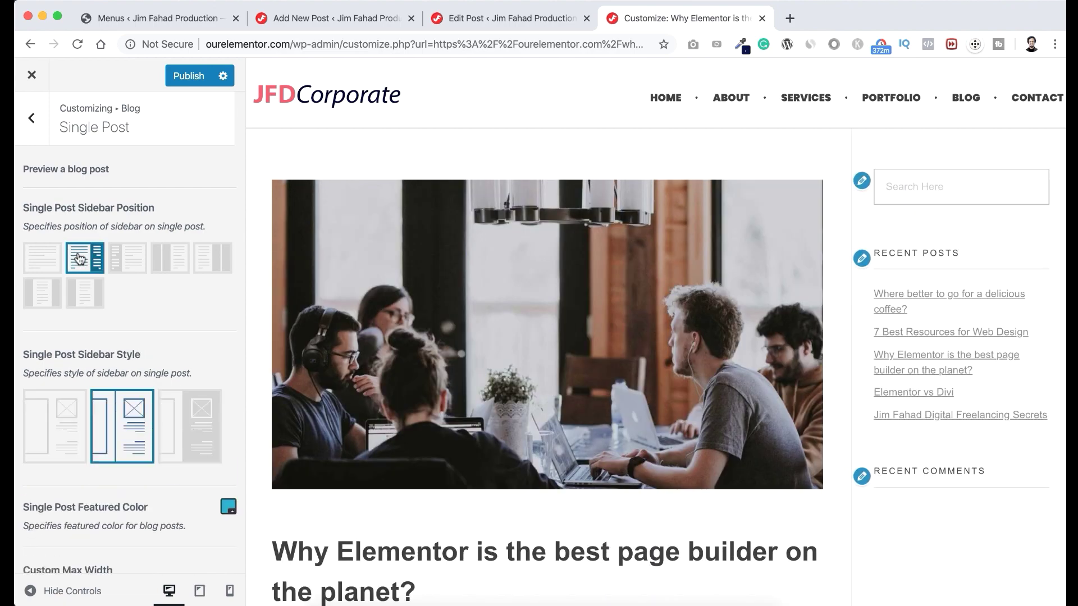
pyautogui.click(123, 260)
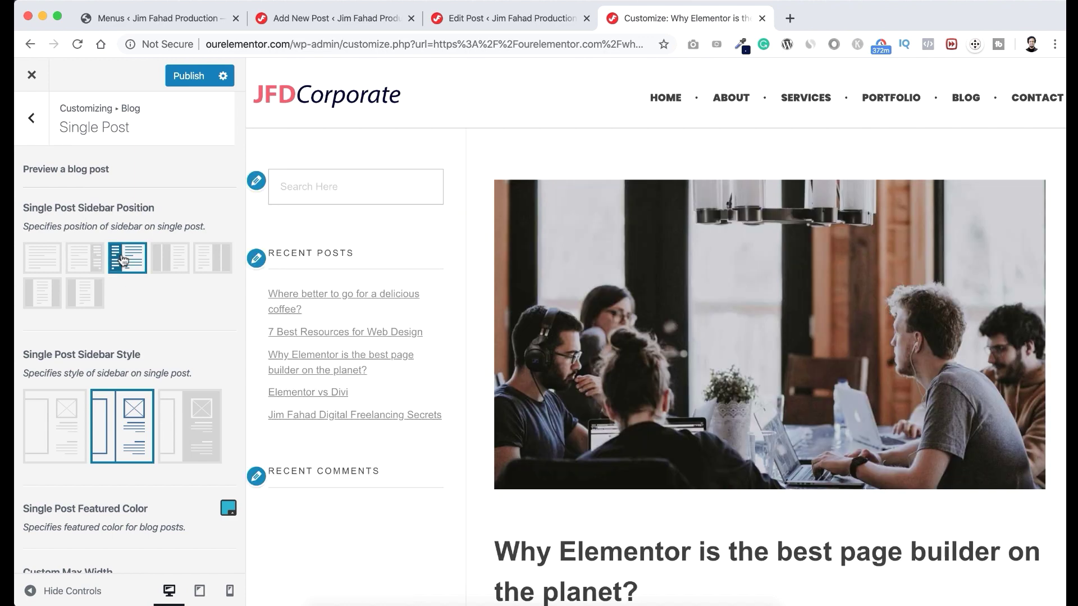
pyautogui.click(93, 264)
pyautogui.scroll(-3, 131, 335)
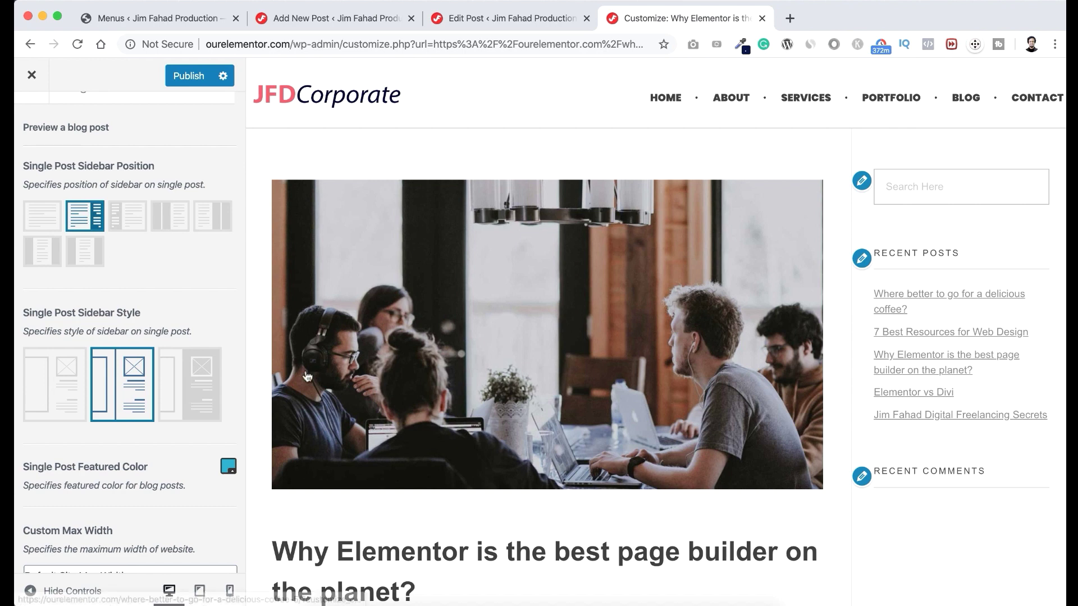
pyautogui.click(61, 389)
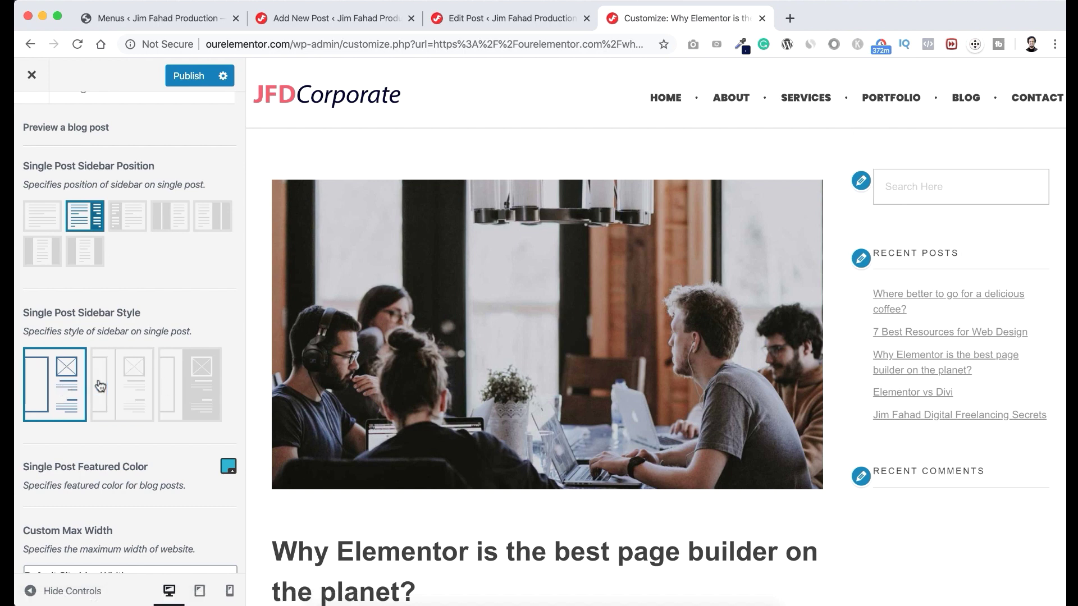
pyautogui.click(121, 384)
# Step: Try a 1000 Pixels custom max width, then restore Default Site Max Width
pyautogui.scroll(-5, 112, 485)
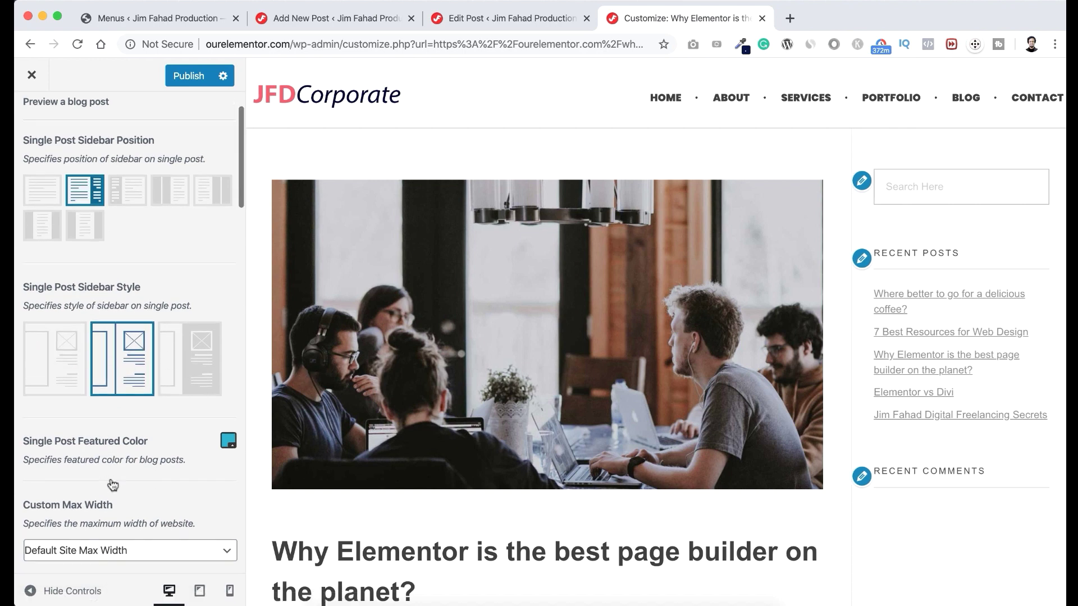
pyautogui.scroll(-1, 113, 480)
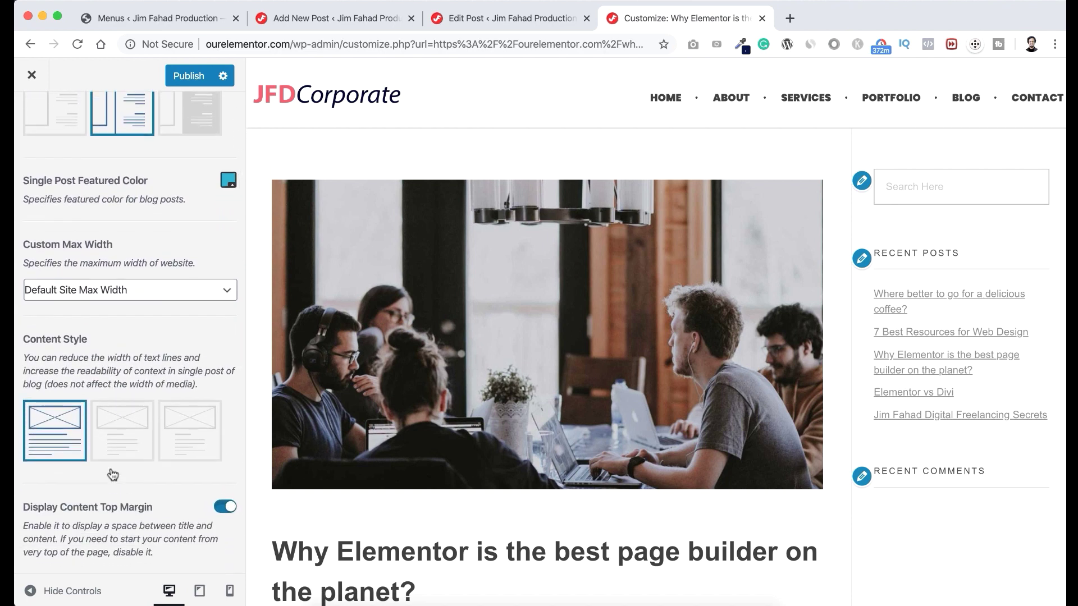
pyautogui.click(103, 291)
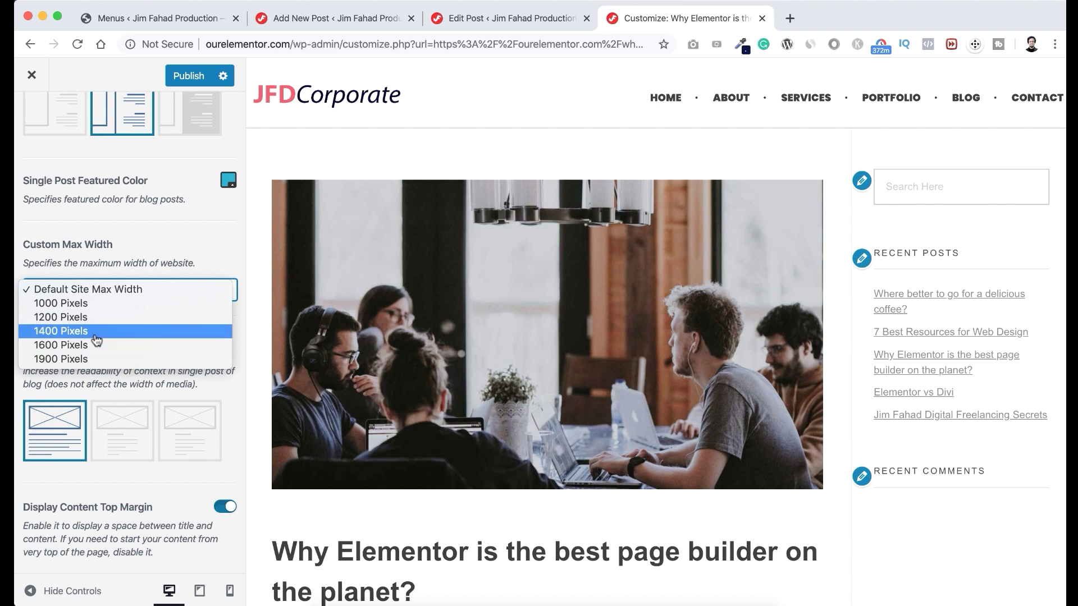
pyautogui.click(99, 304)
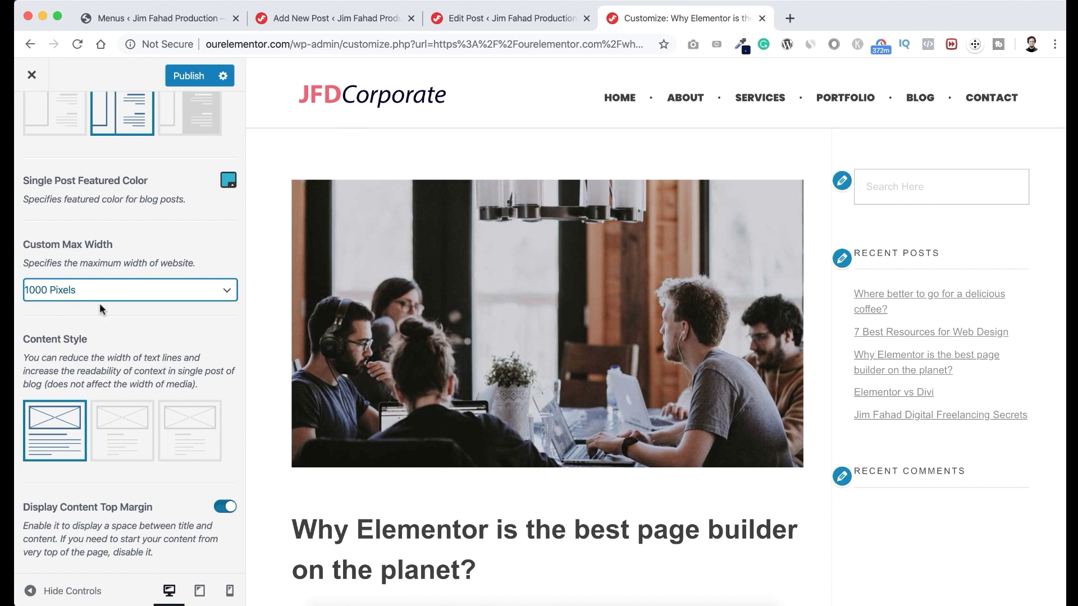
pyautogui.click(118, 290)
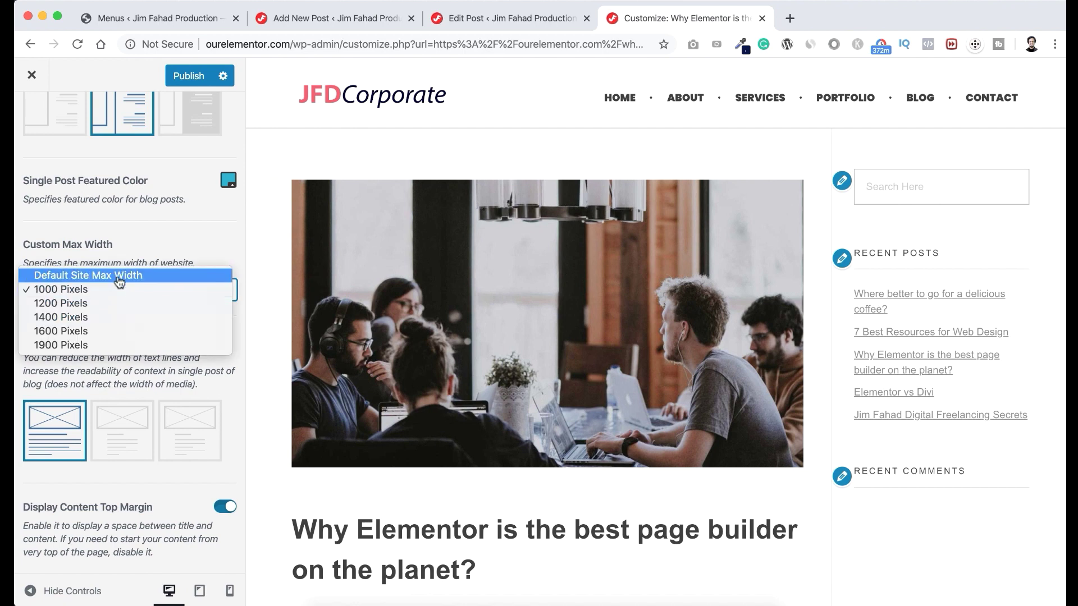
pyautogui.click(117, 276)
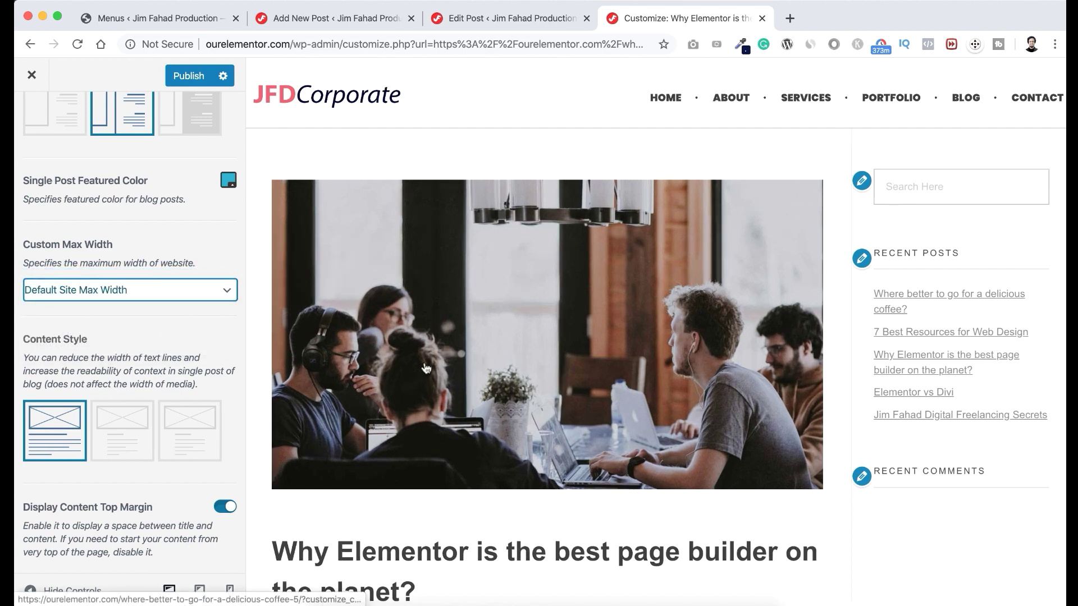
# Step: Try narrower Content Style thumbnails, then return the post content to full width
pyautogui.scroll(-3, 426, 366)
pyautogui.scroll(-5, 426, 367)
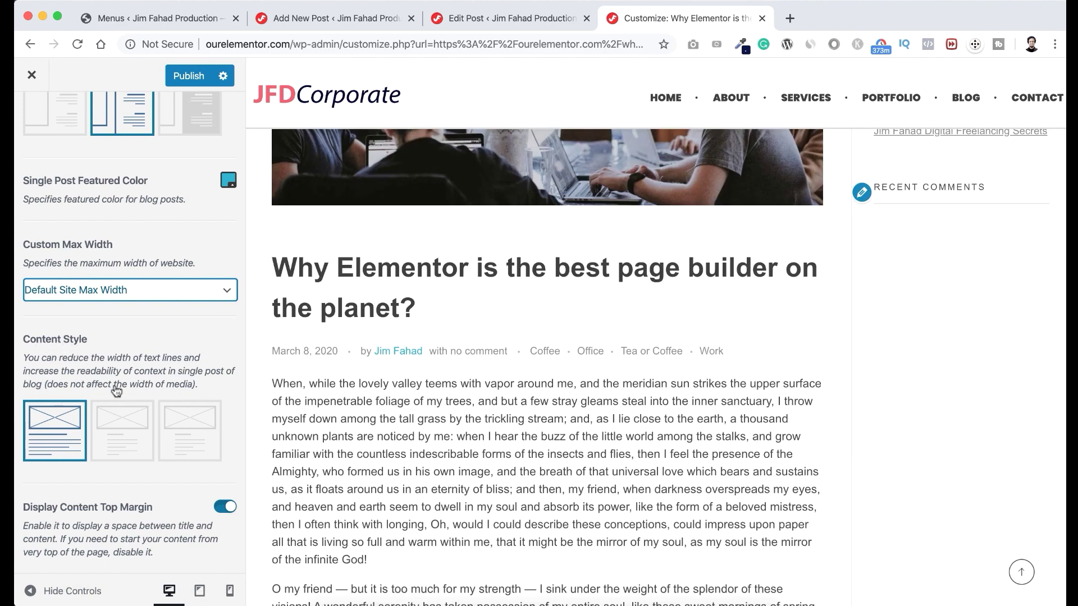
pyautogui.click(127, 434)
pyautogui.click(172, 438)
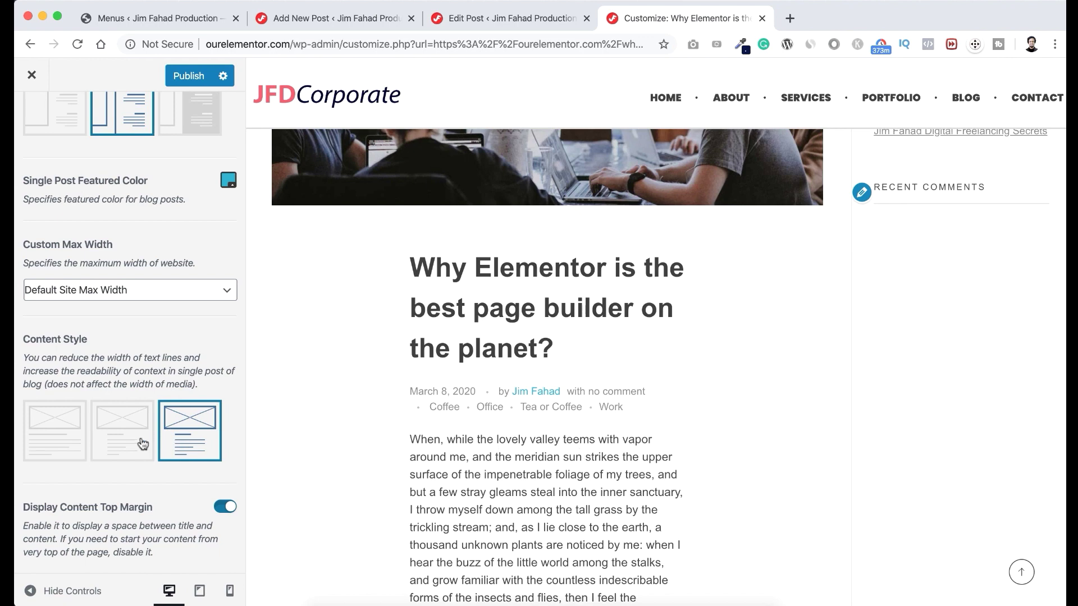
pyautogui.click(72, 441)
# Step: Turn Display post date off and then back on in the single post settings
pyautogui.scroll(-4, 74, 447)
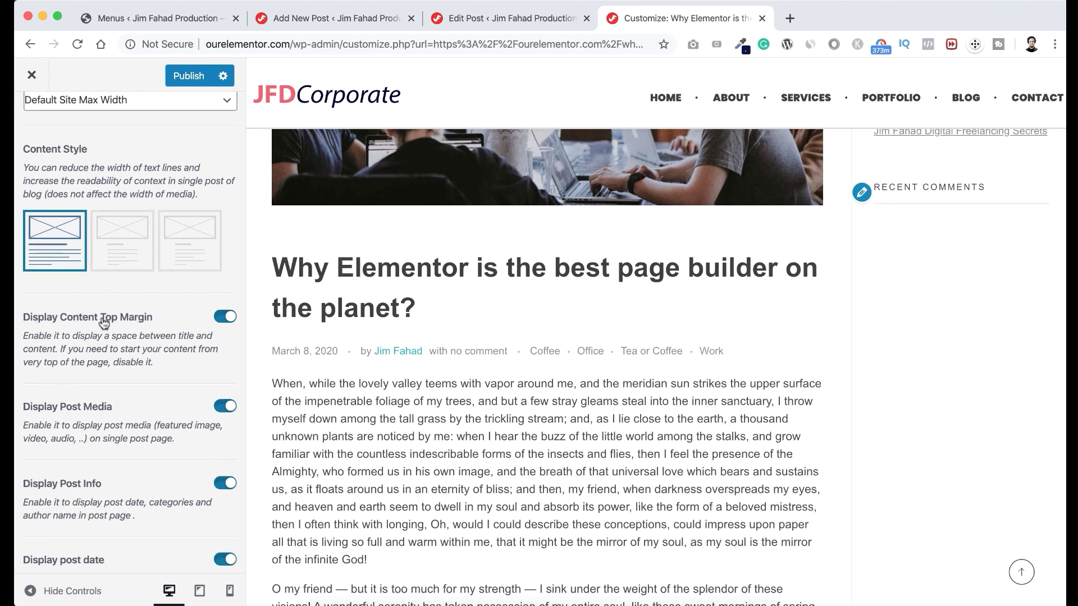
pyautogui.scroll(5, 455, 209)
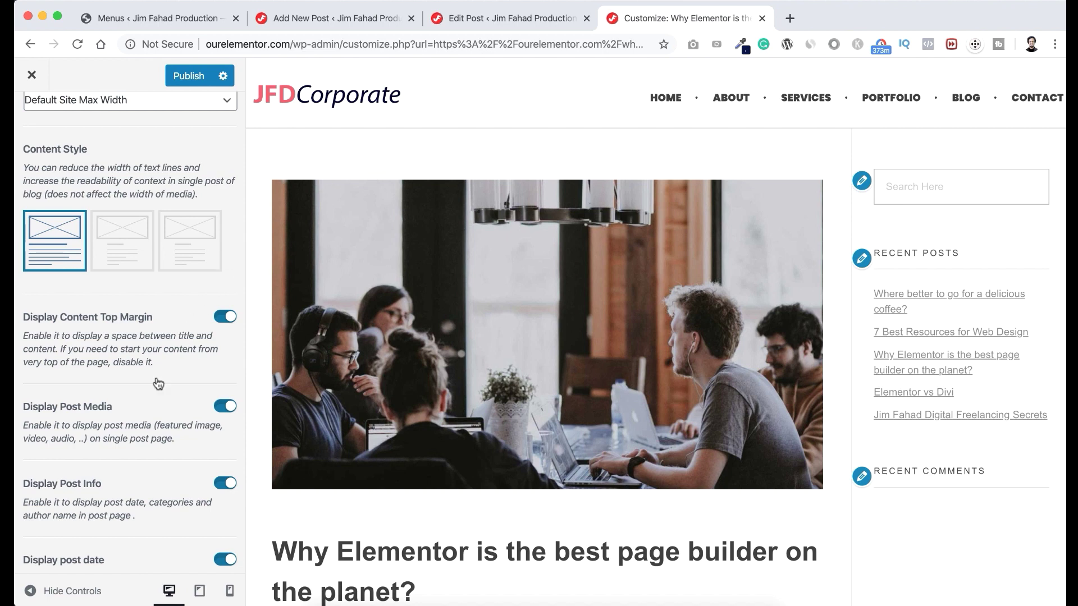
pyautogui.scroll(-5, 125, 433)
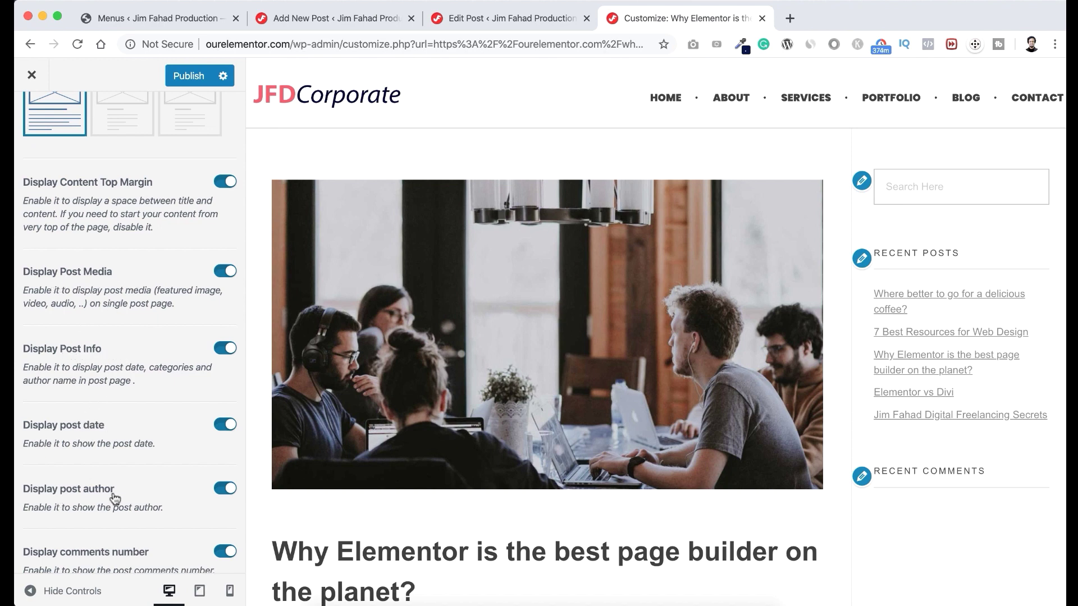
pyautogui.scroll(-5, 340, 497)
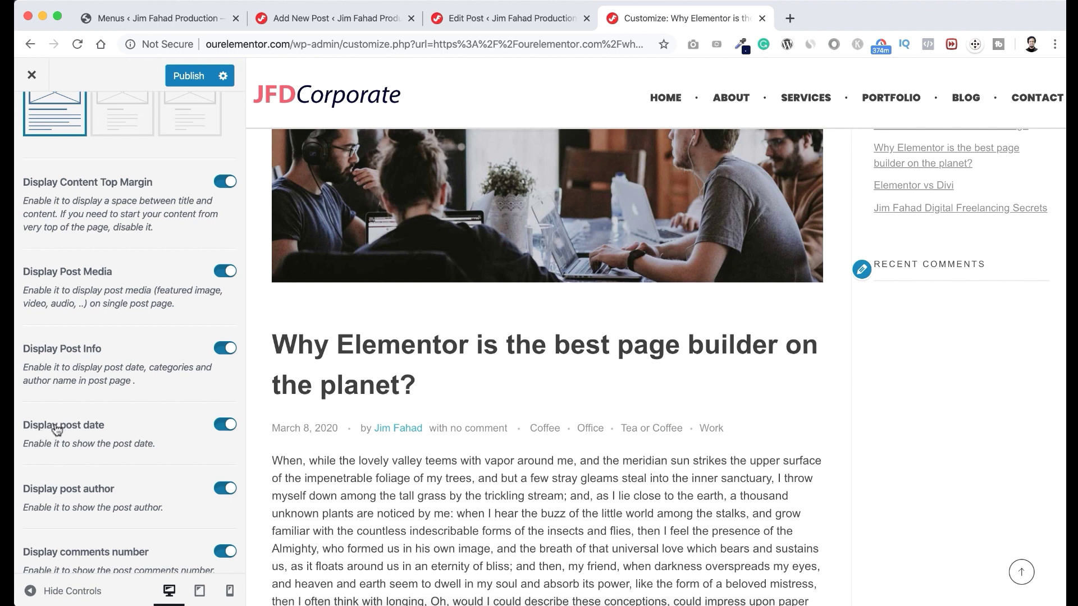
pyautogui.click(221, 425)
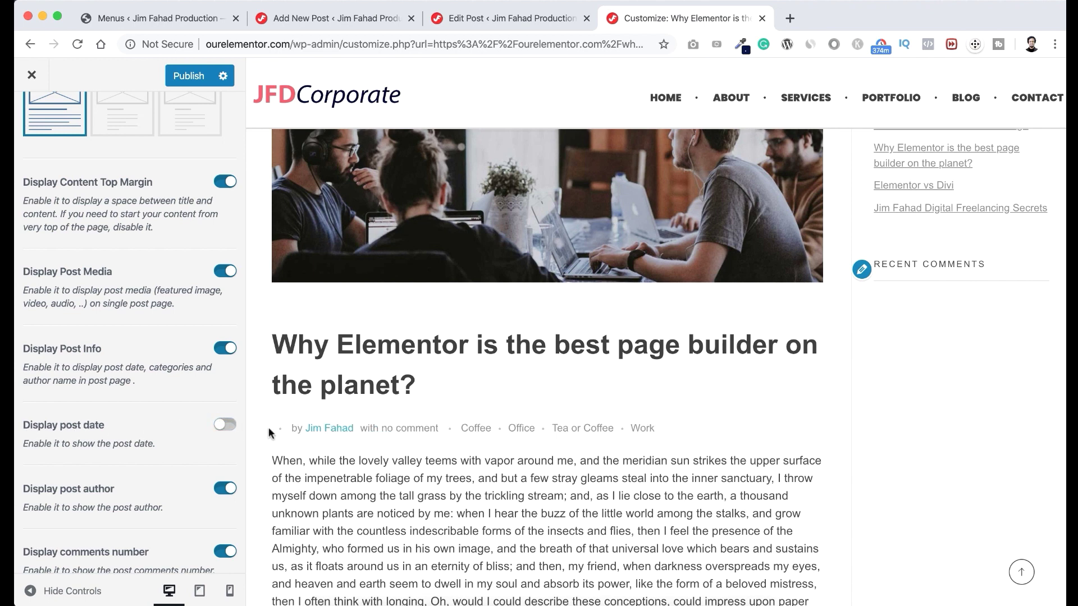
pyautogui.click(227, 427)
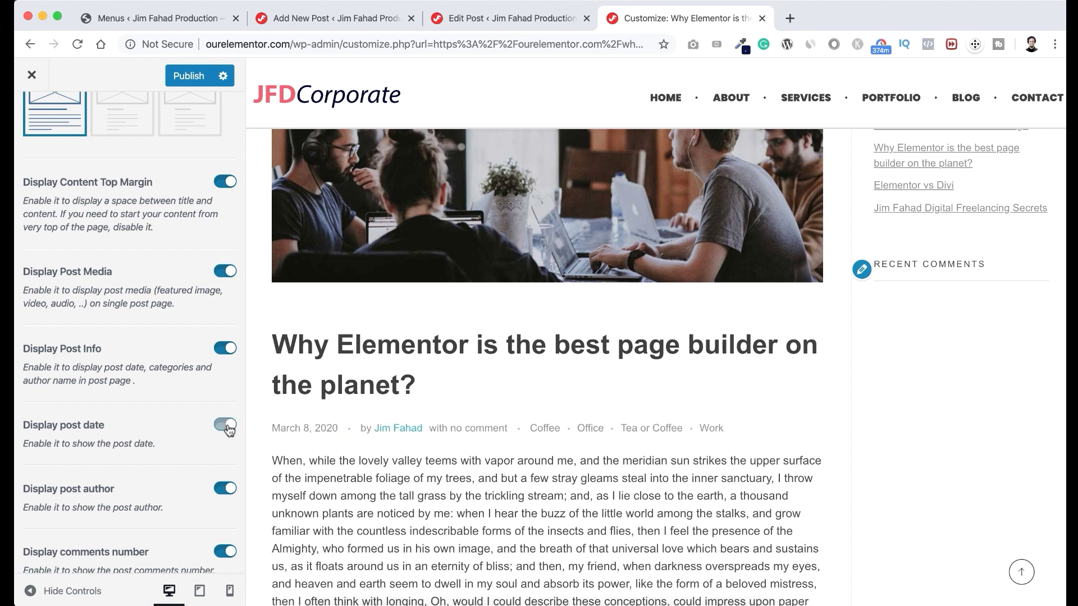
# Step: Choose the second Next & Previous Links skin, showing boxes with thumbnail images
pyautogui.scroll(-5, 369, 434)
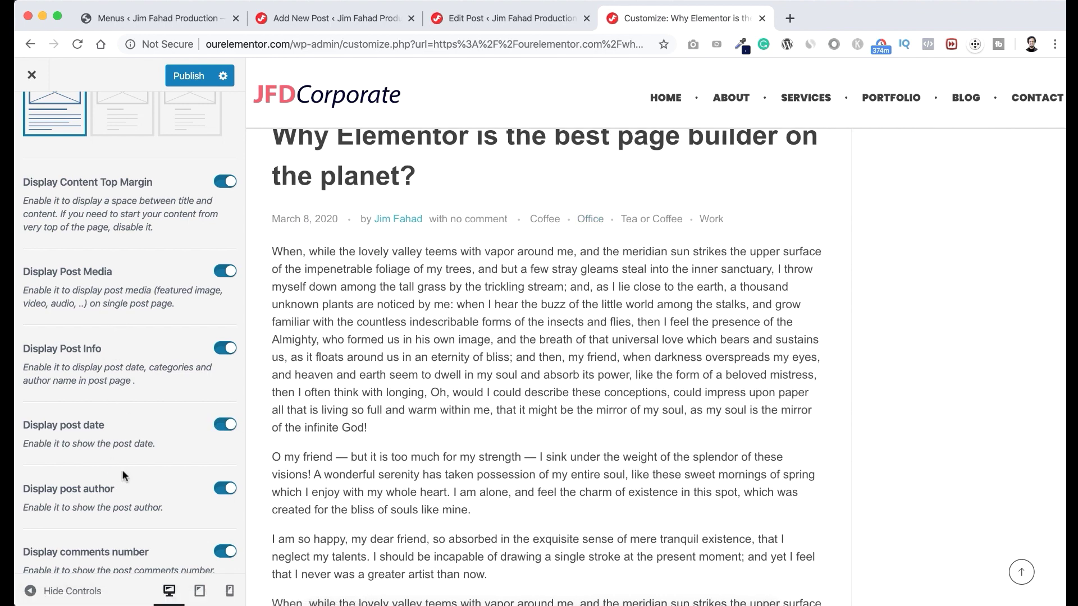
pyautogui.scroll(-10, 123, 475)
pyautogui.scroll(-1, 382, 456)
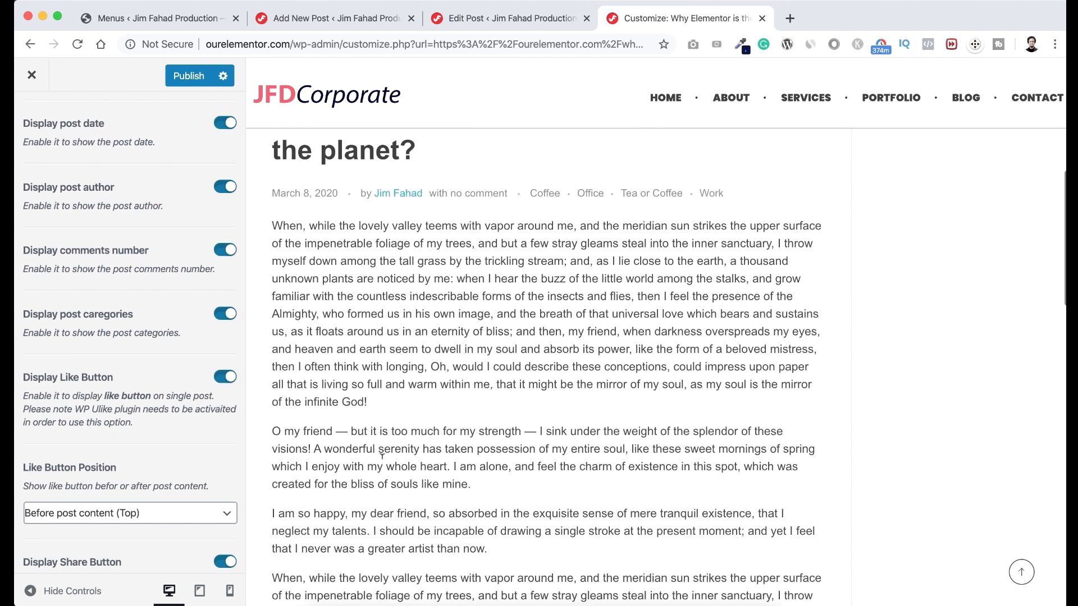
pyautogui.scroll(-9, 382, 456)
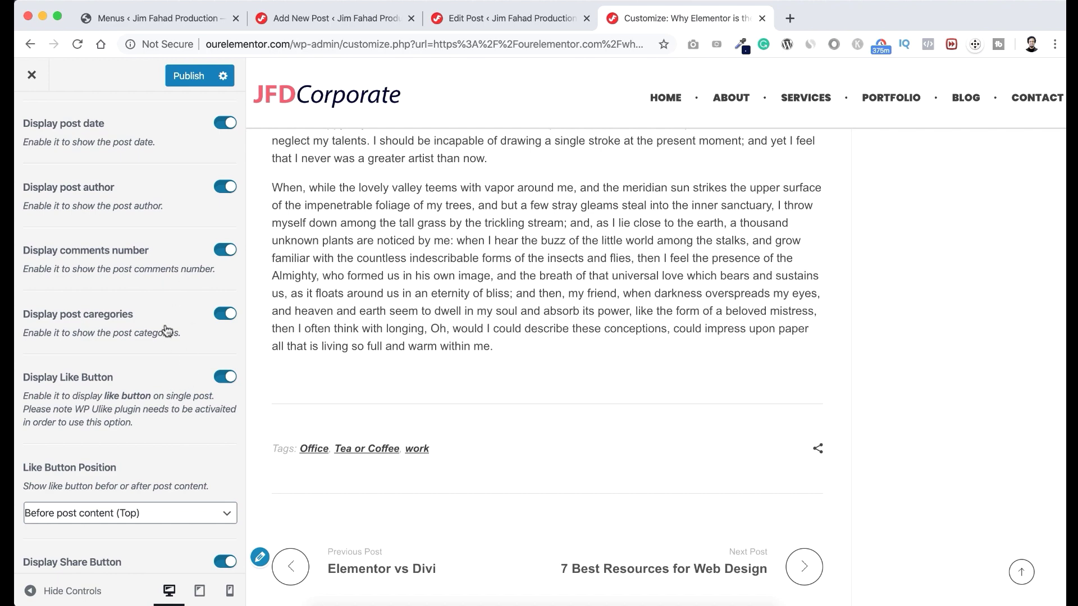
pyautogui.scroll(-2, 163, 387)
pyautogui.scroll(-10, 163, 388)
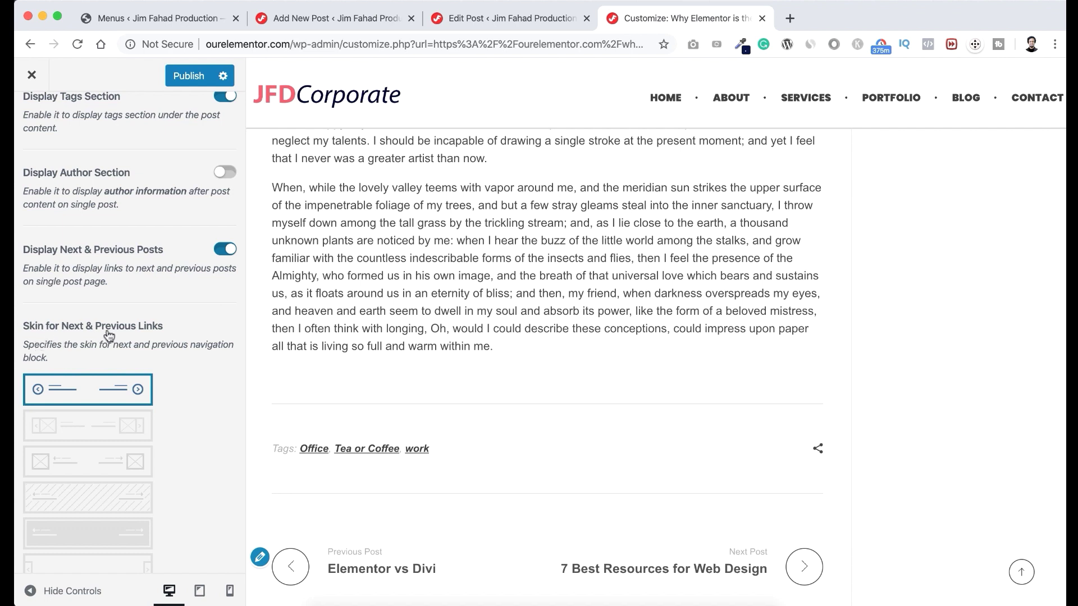
pyautogui.scroll(-4, 480, 446)
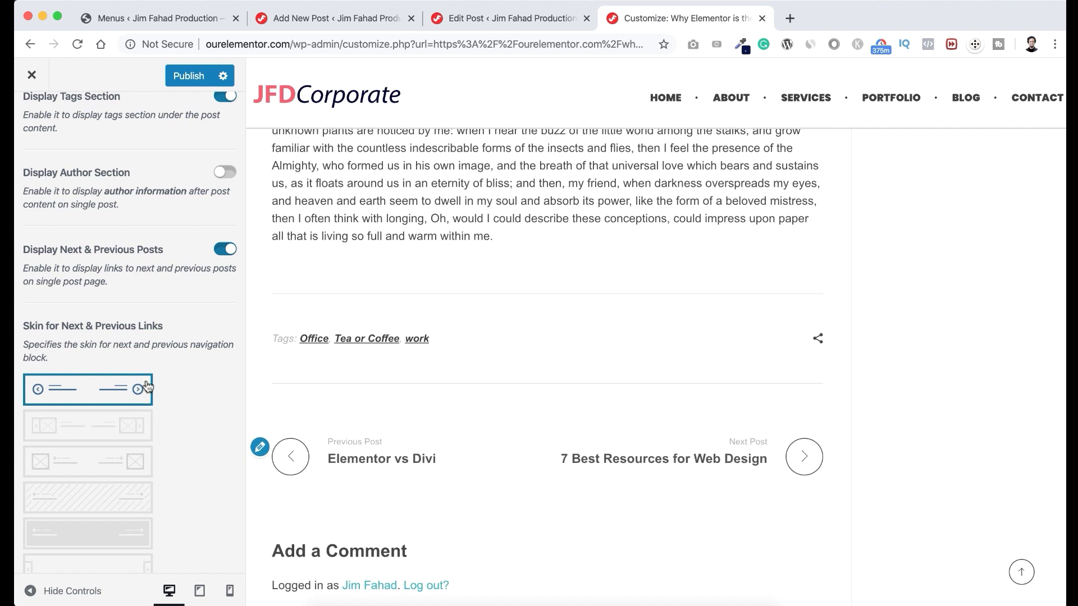
pyautogui.click(100, 426)
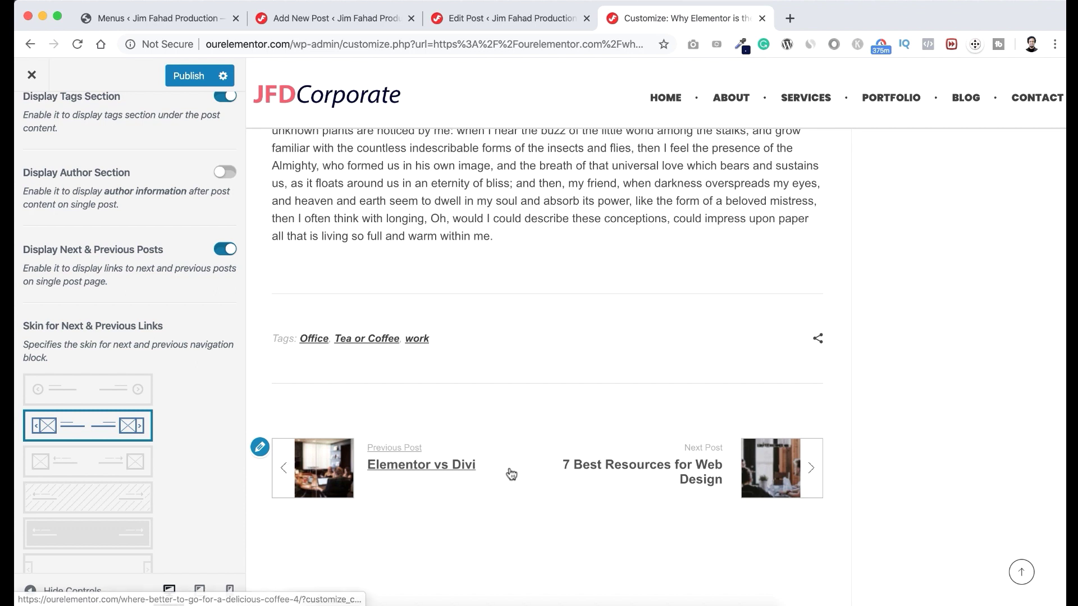
pyautogui.scroll(-5, 107, 427)
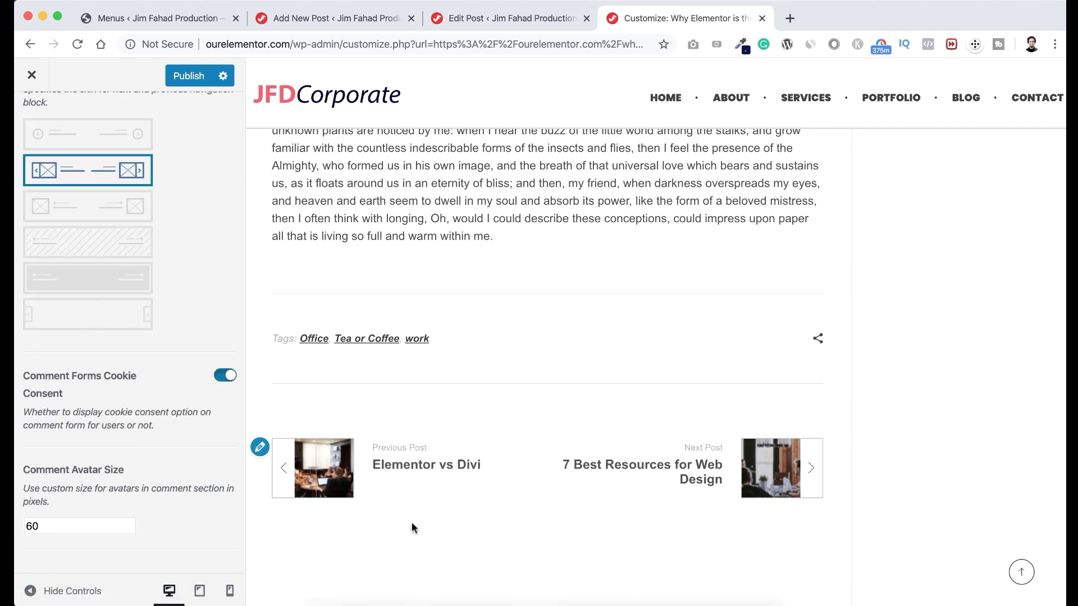
pyautogui.scroll(-5, 412, 527)
pyautogui.scroll(-2, 412, 525)
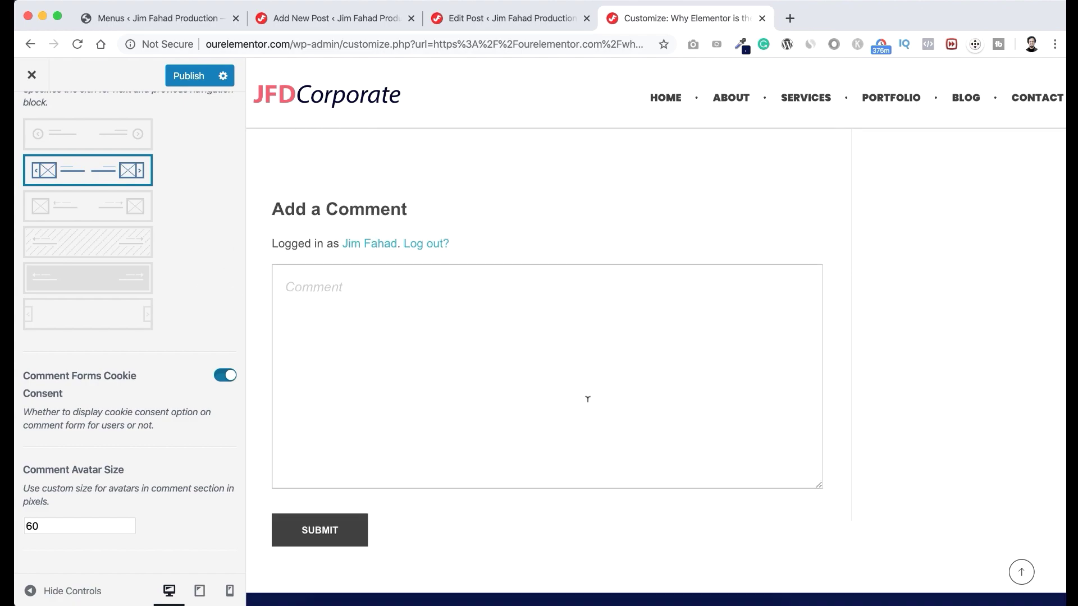
pyautogui.scroll(7, 620, 249)
pyautogui.scroll(10, 620, 250)
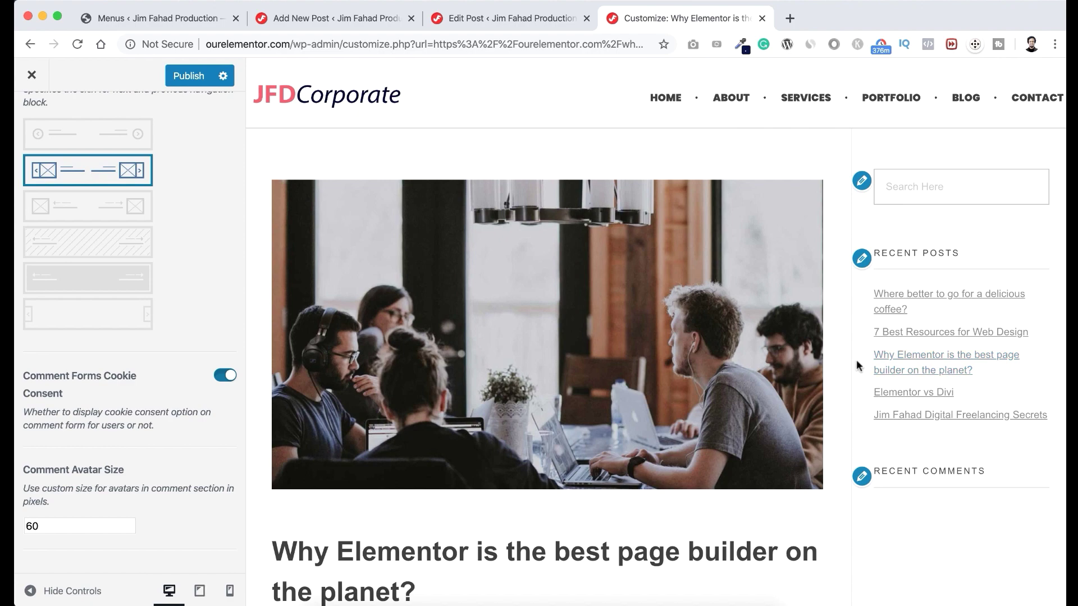
pyautogui.scroll(15, 77, 223)
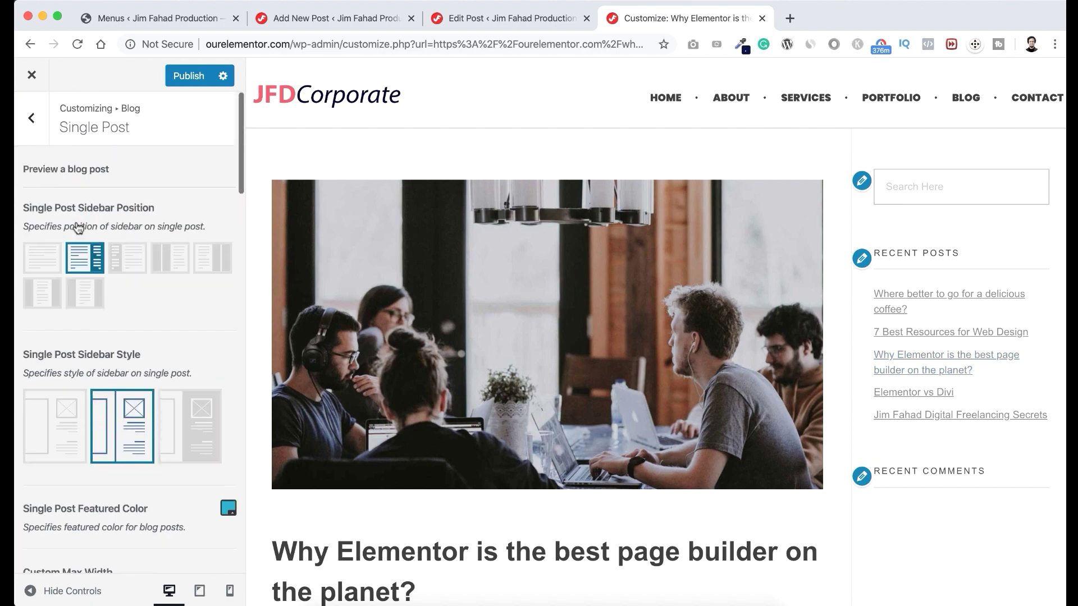
# Step: Return to the main Customizer sections and open Widgets, then Global Primary Widget Area
pyautogui.click(32, 118)
pyautogui.click(32, 118)
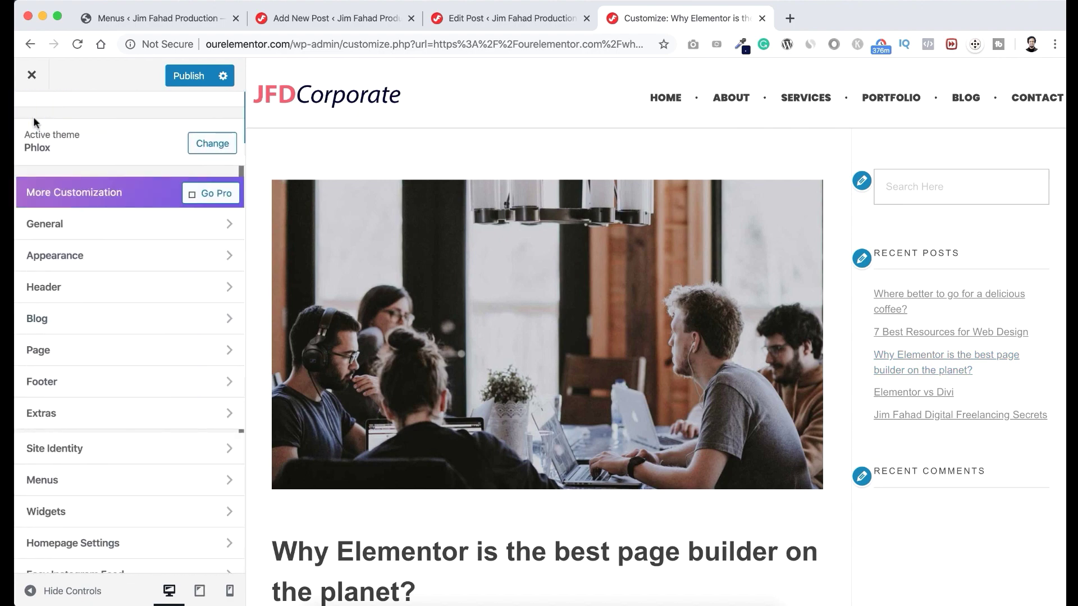
pyautogui.scroll(-3, 87, 392)
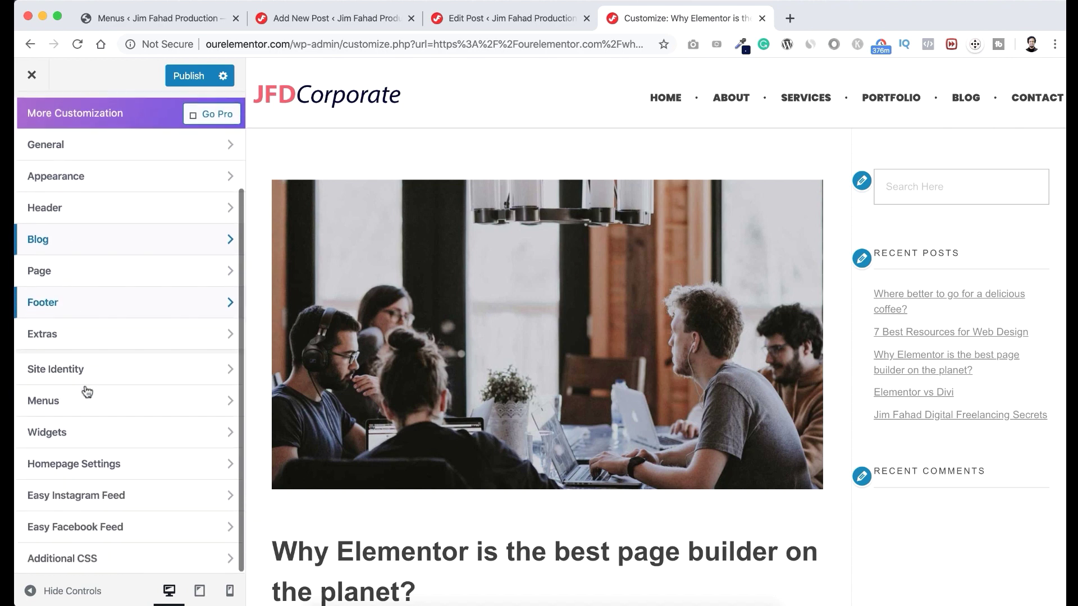
pyautogui.click(116, 442)
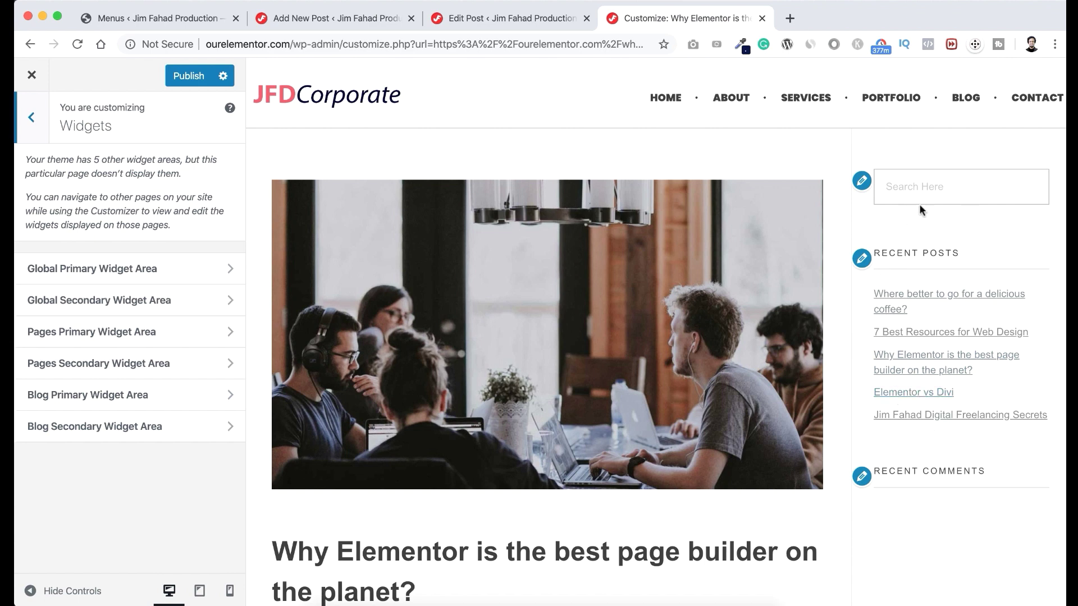
pyautogui.click(125, 277)
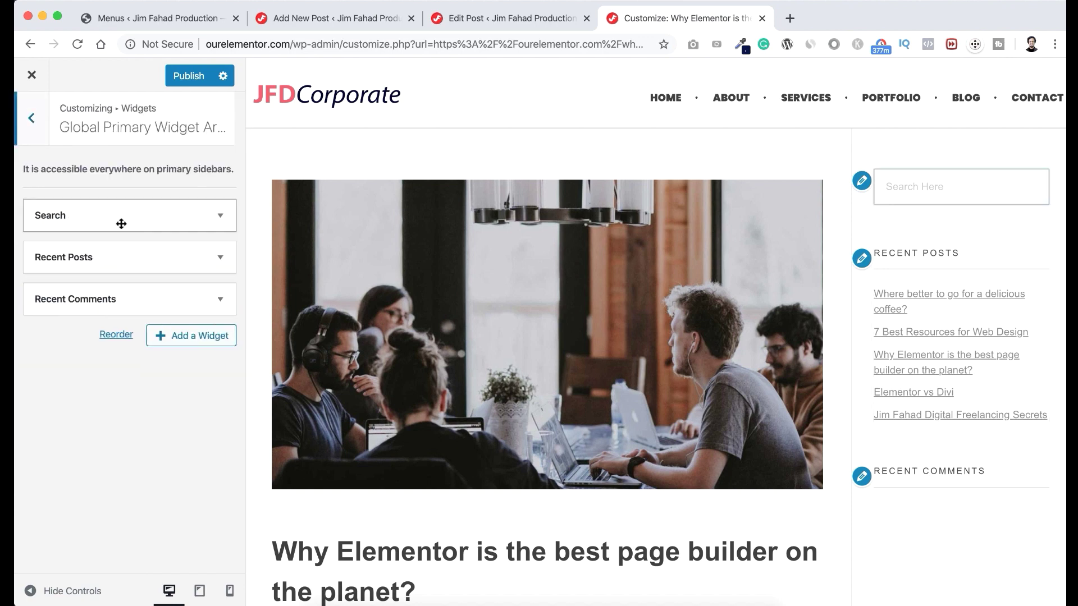
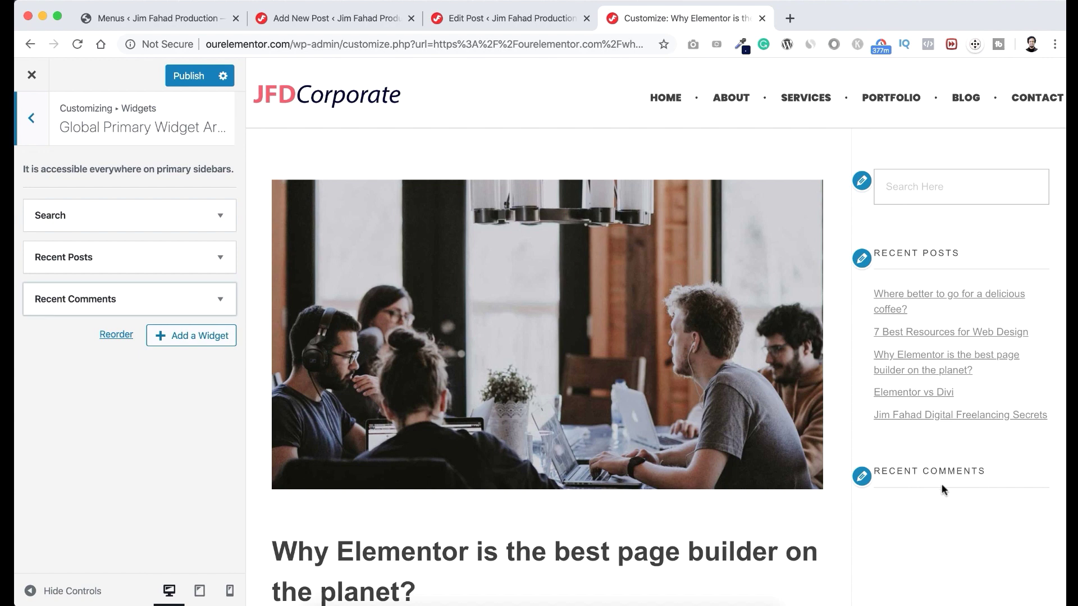
# Step: Remove the Recent Comments widget from the primary sidebar
pyautogui.scroll(-2, 933, 480)
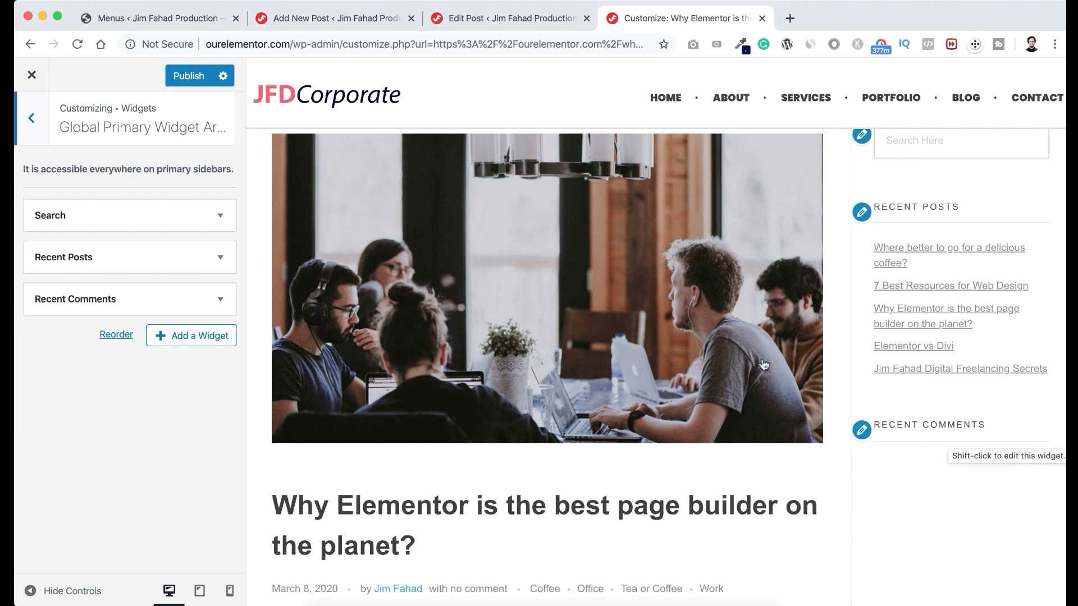
pyautogui.click(185, 303)
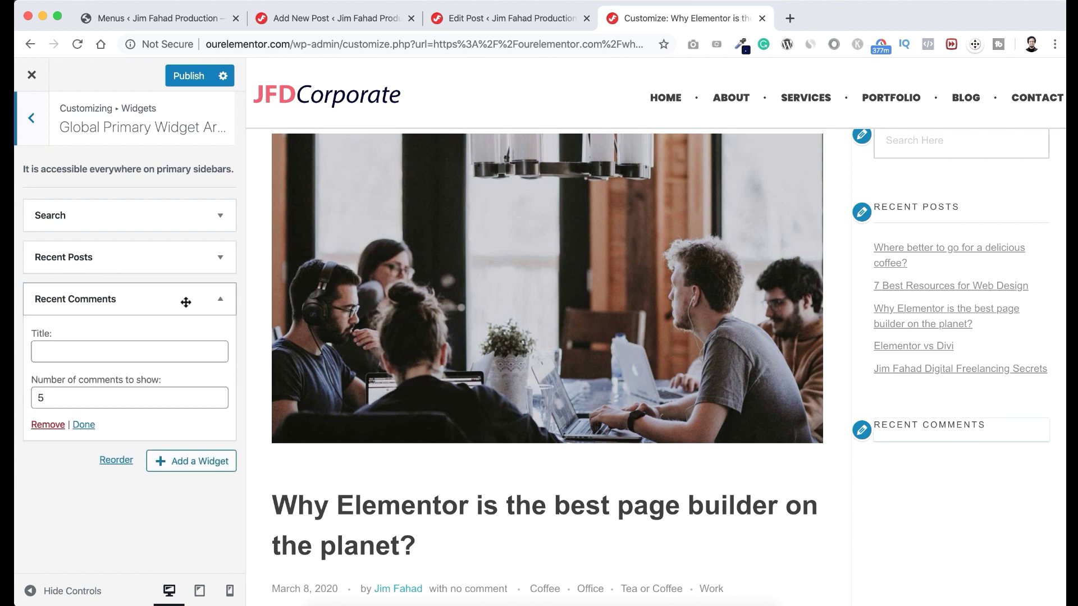
pyautogui.click(49, 427)
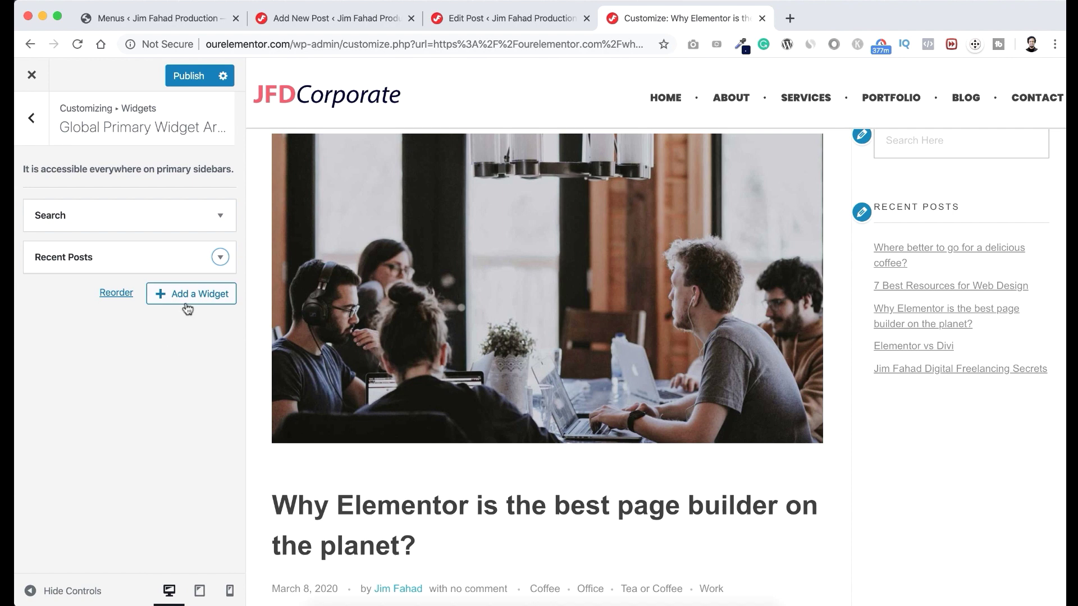
# Step: Add a Calendar widget to the primary sidebar
pyautogui.click(171, 293)
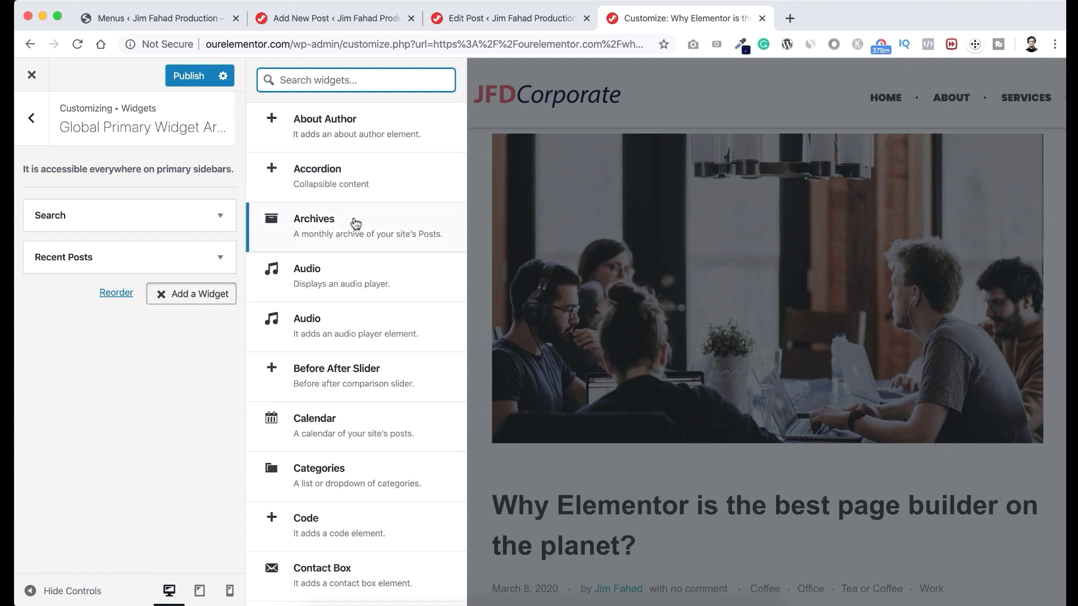
pyautogui.scroll(-1, 339, 342)
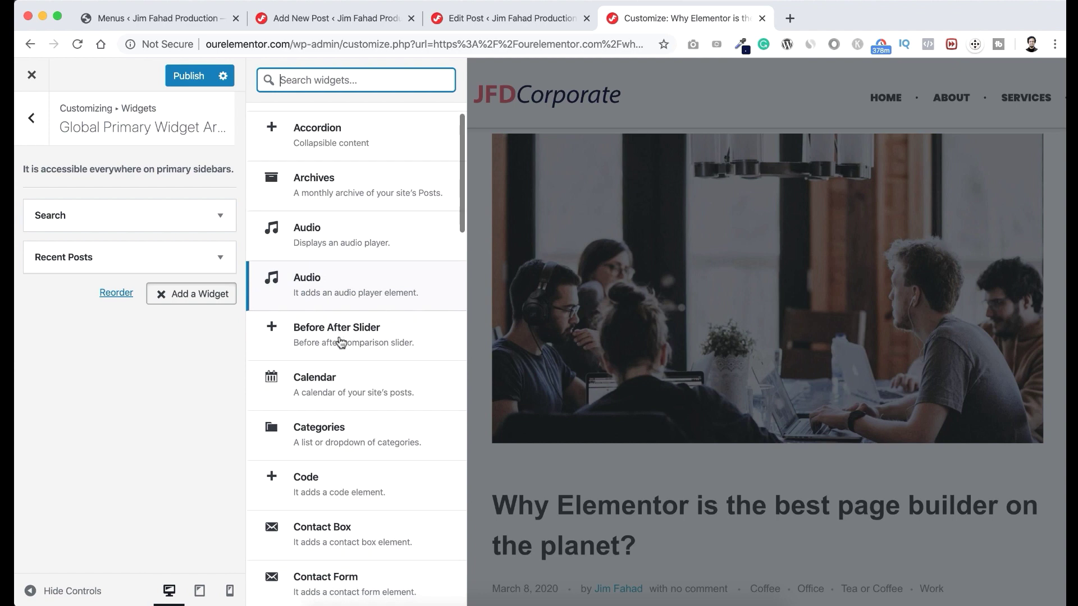
pyautogui.scroll(-6, 340, 341)
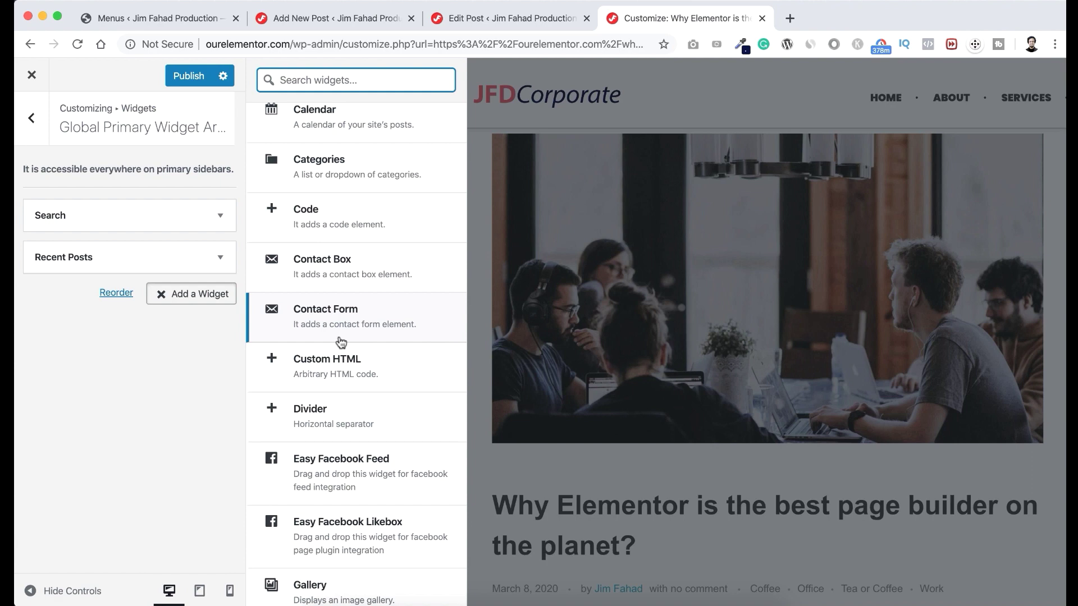
pyautogui.scroll(3, 337, 252)
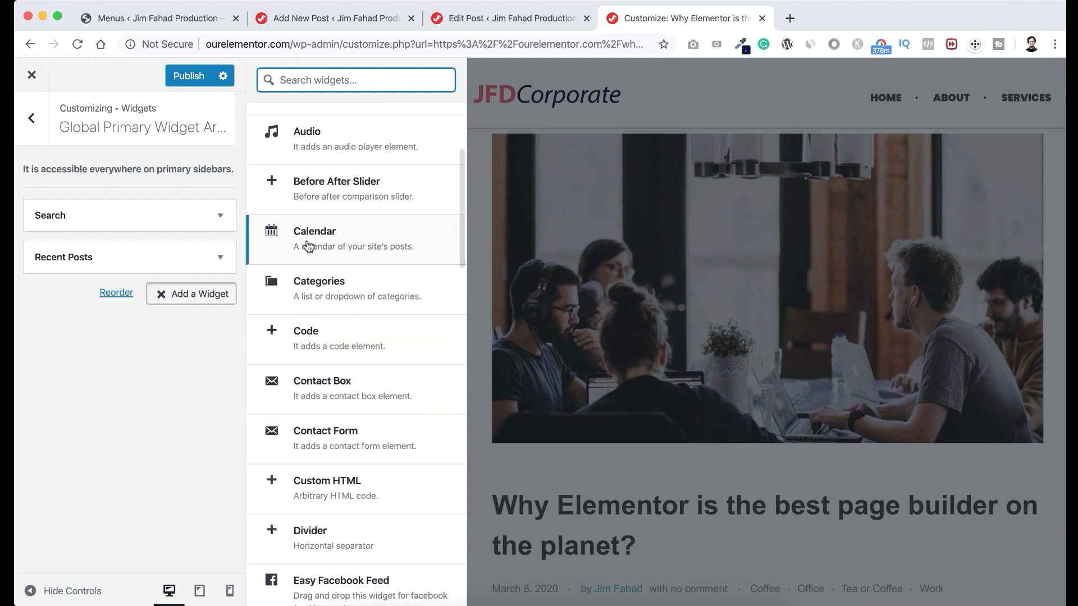
pyautogui.click(308, 245)
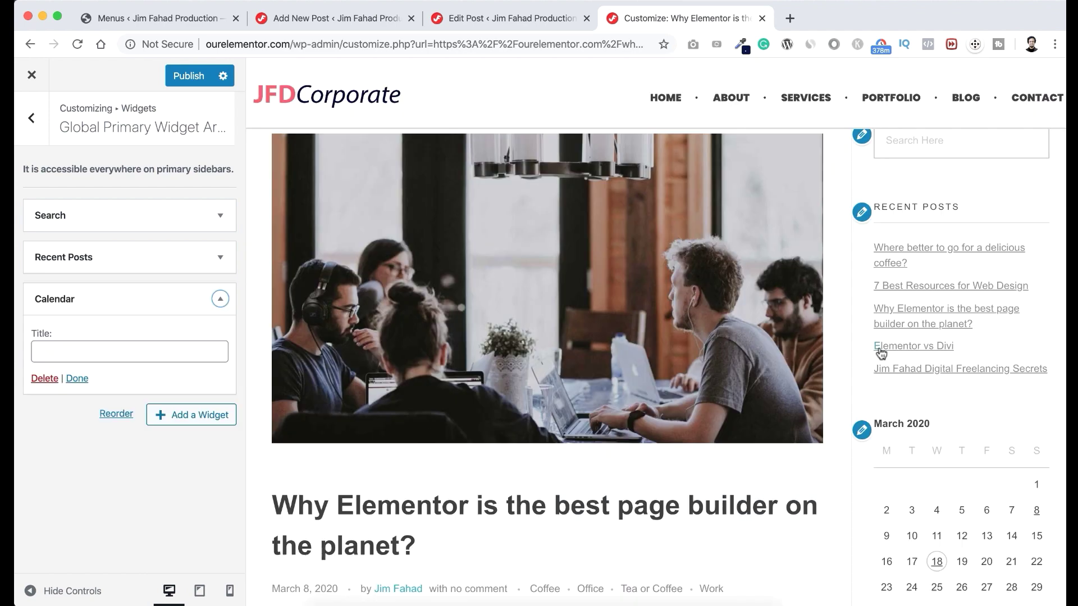
pyautogui.scroll(-3, 962, 382)
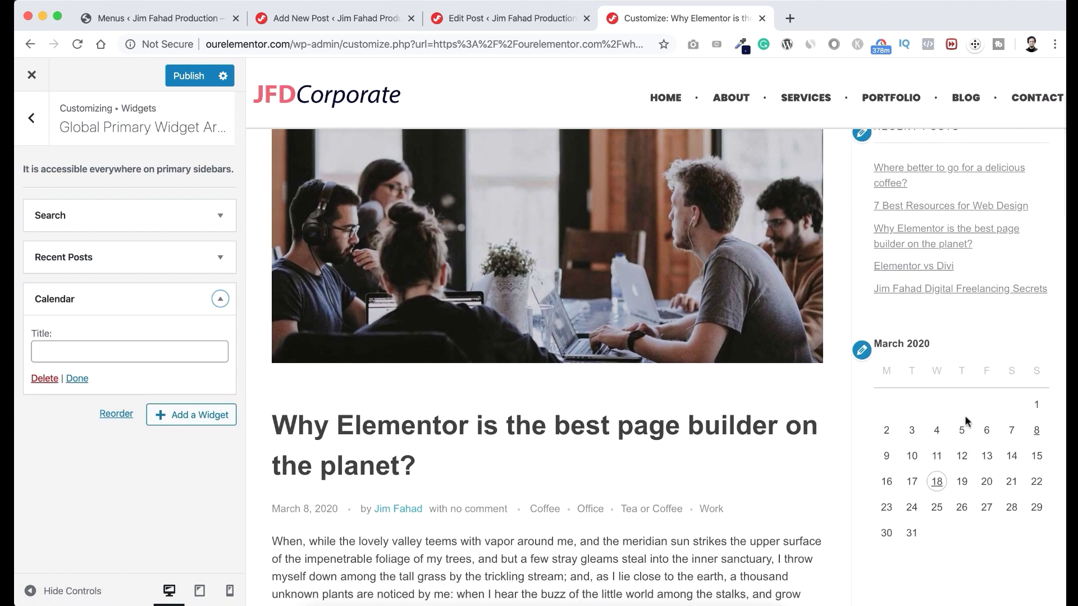
# Step: Title the Calendar widget 'Calendar', then delete it from the sidebar
pyautogui.click(83, 349)
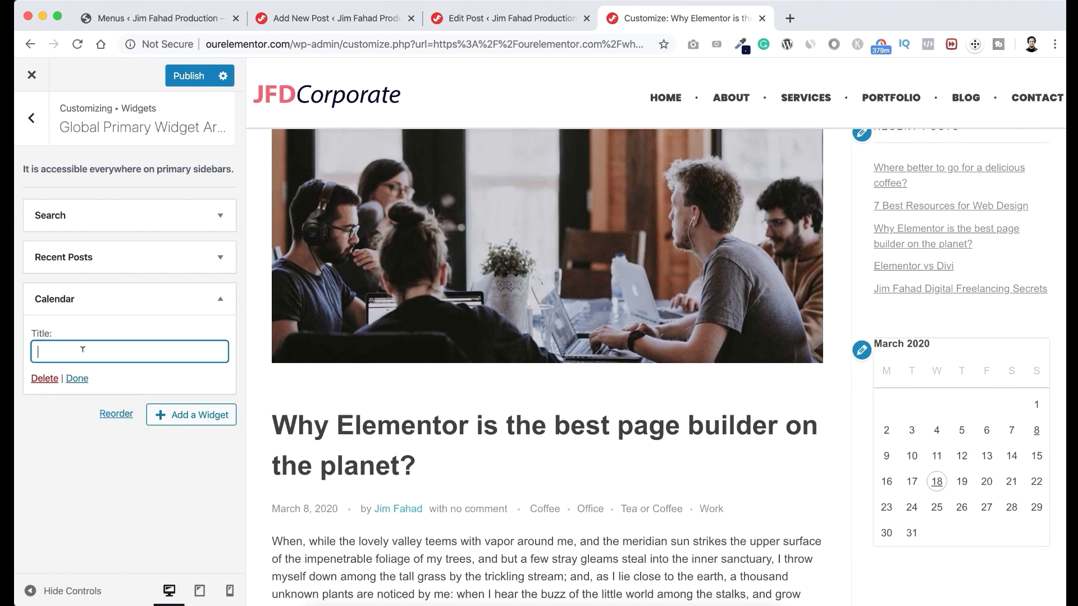
pyautogui.write('Cale')
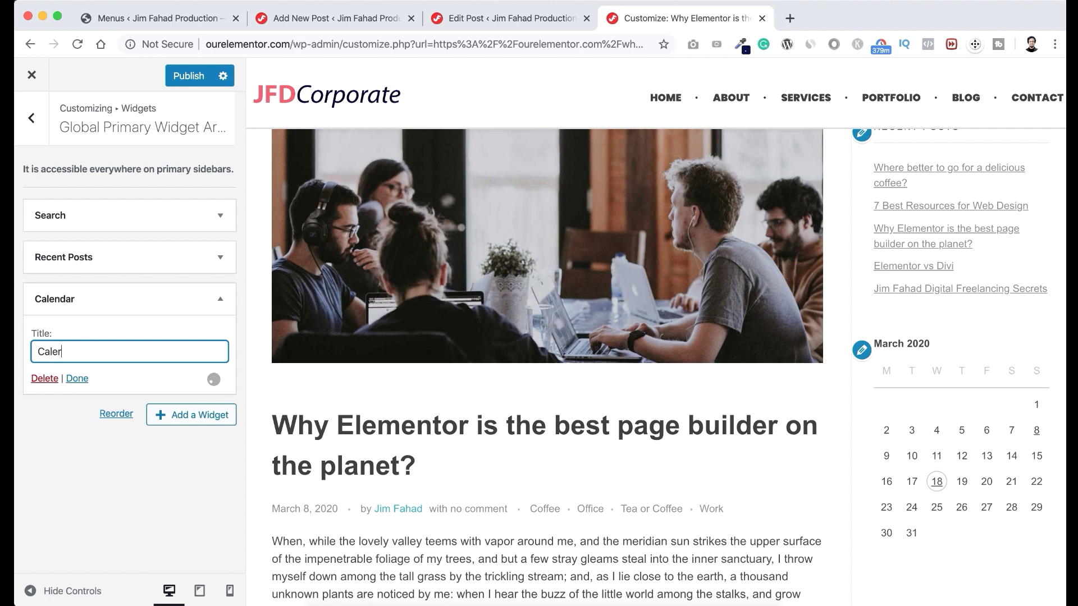
pyautogui.write('ndar')
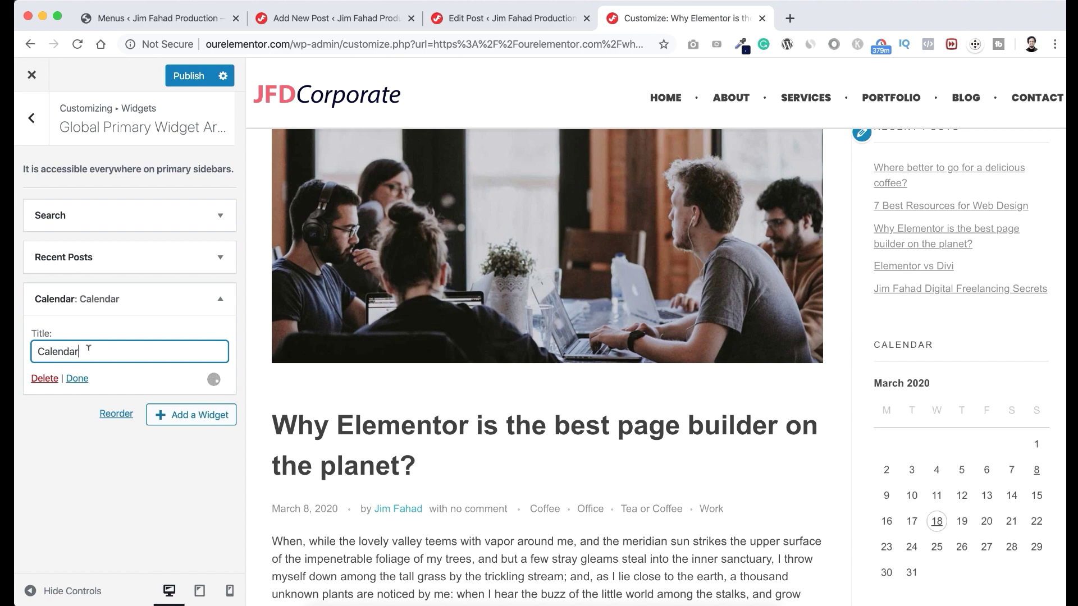
pyautogui.click(87, 381)
pyautogui.click(149, 302)
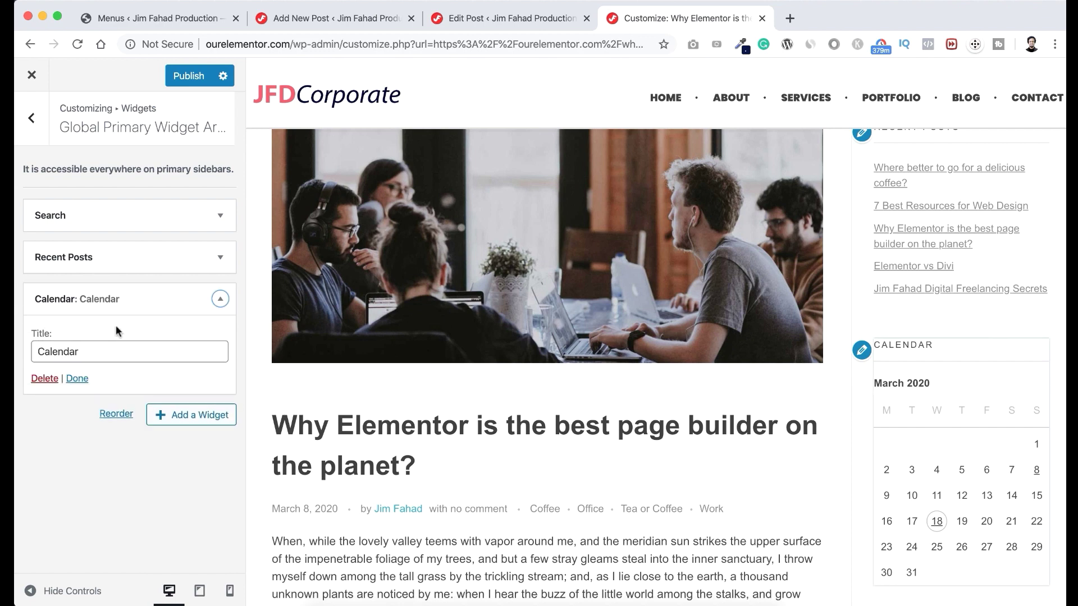
pyautogui.click(44, 379)
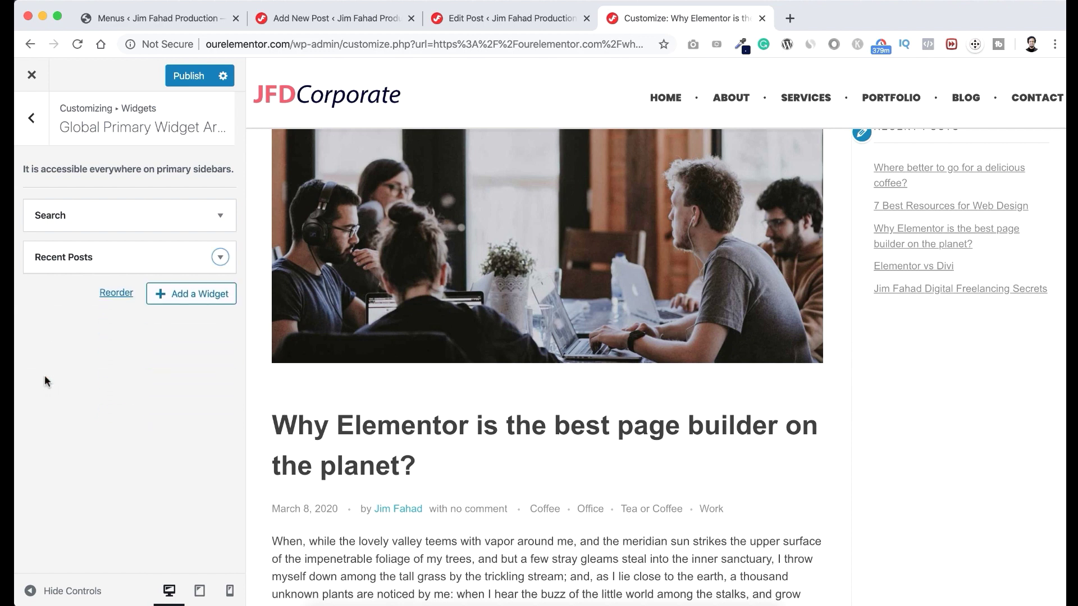
# Step: Search the widget list and add the Instagram Widget by WPZOOM to the sidebar
pyautogui.click(187, 299)
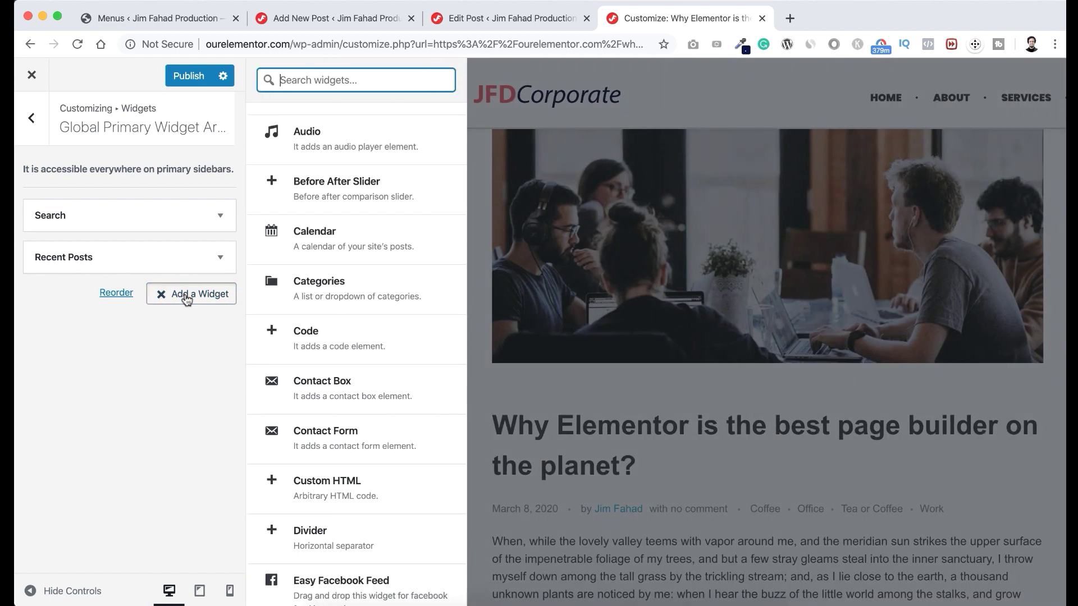
pyautogui.write('insta')
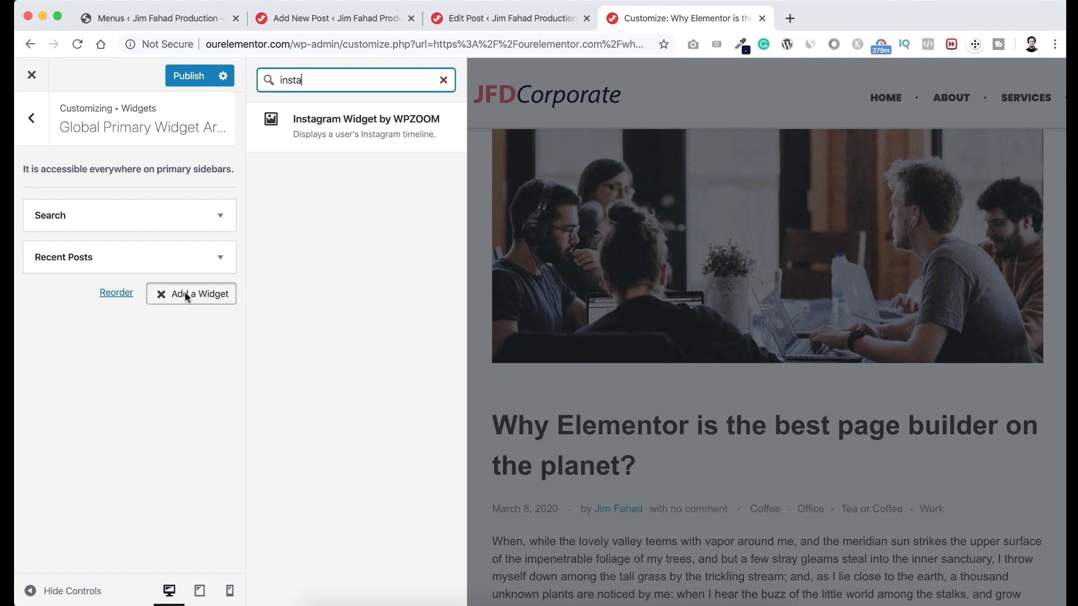
pyautogui.click(356, 130)
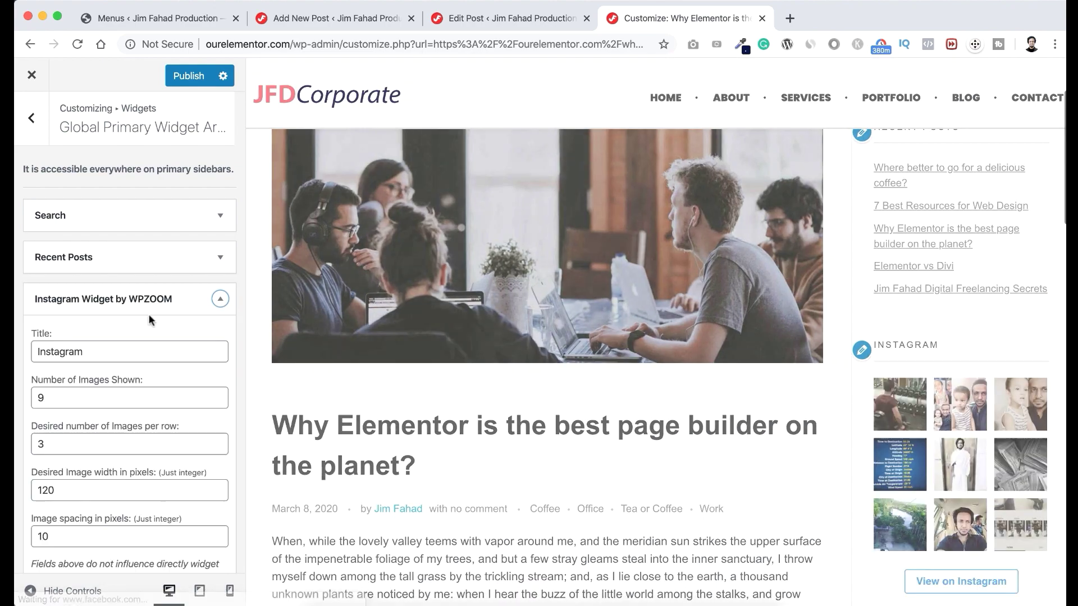
pyautogui.scroll(-2, 976, 365)
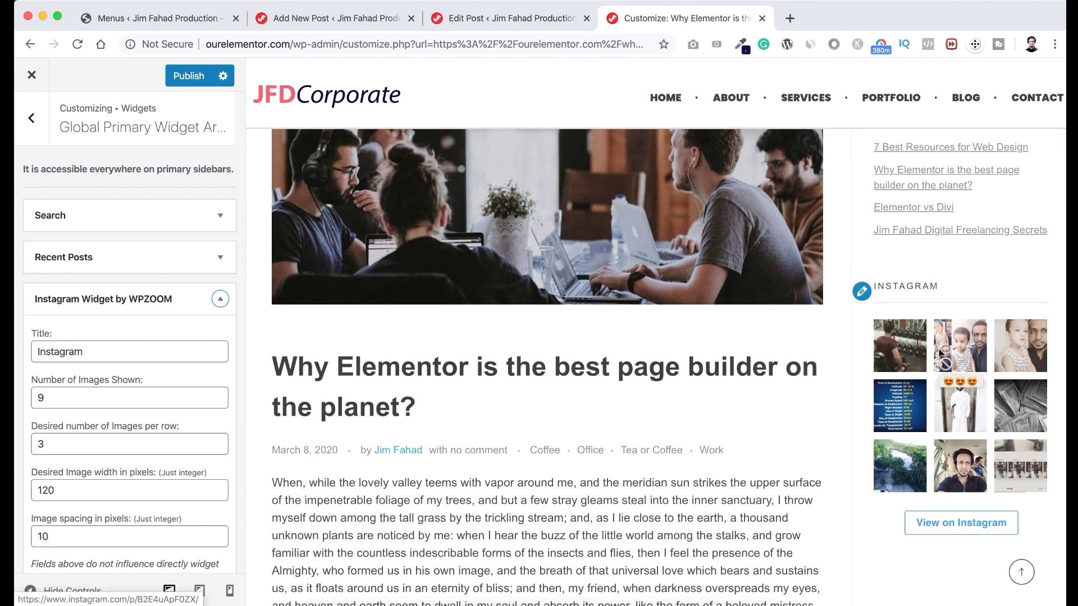
pyautogui.scroll(-5, 115, 435)
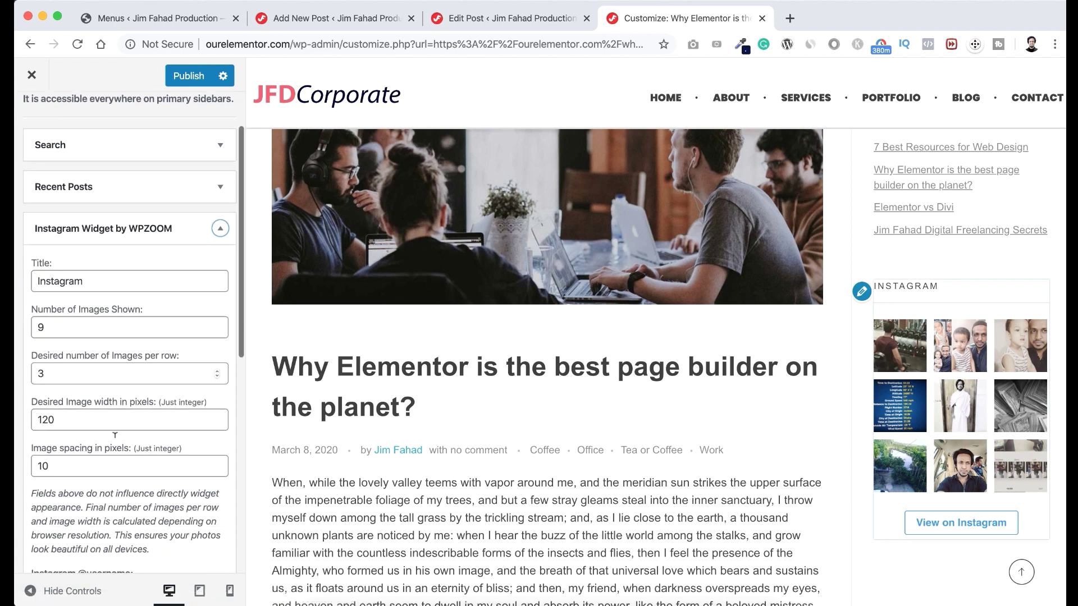
pyautogui.scroll(-6, 115, 435)
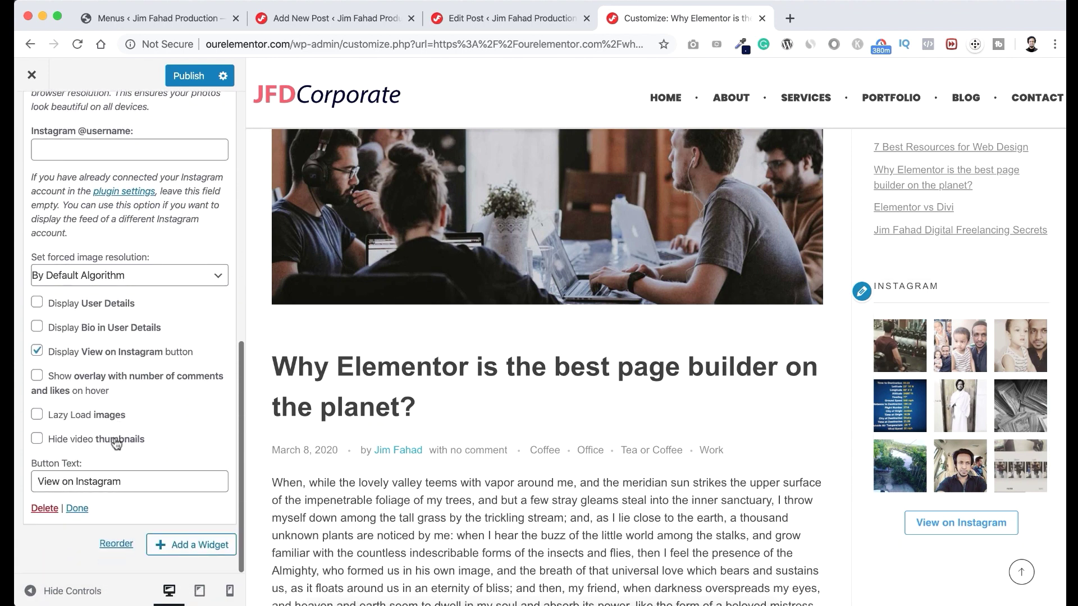
# Step: Publish the sidebar widget change and exit the Customizer to the live post
pyautogui.click(77, 507)
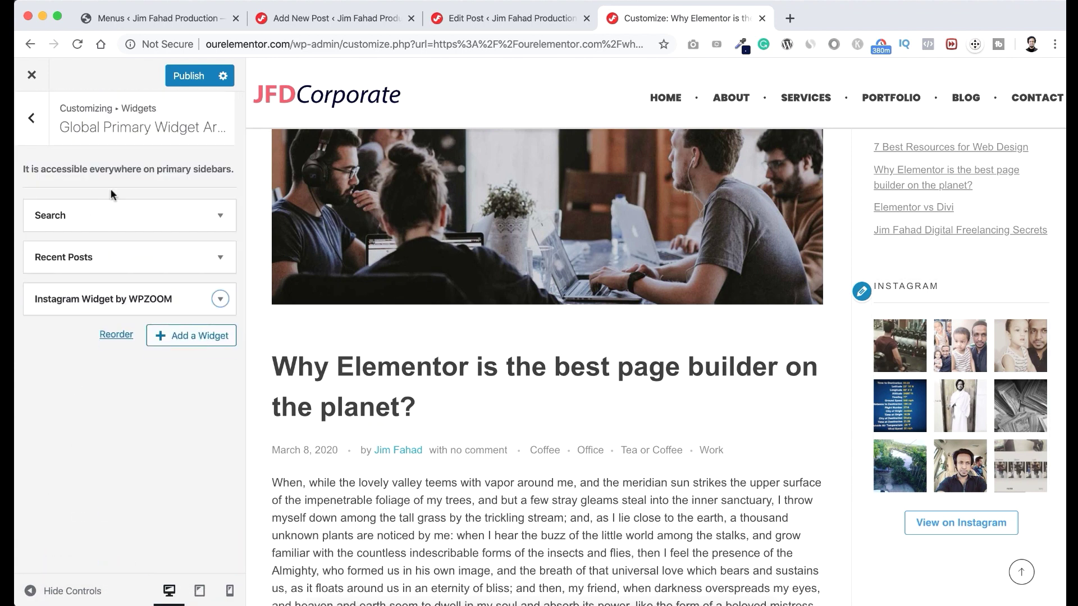
pyautogui.click(182, 78)
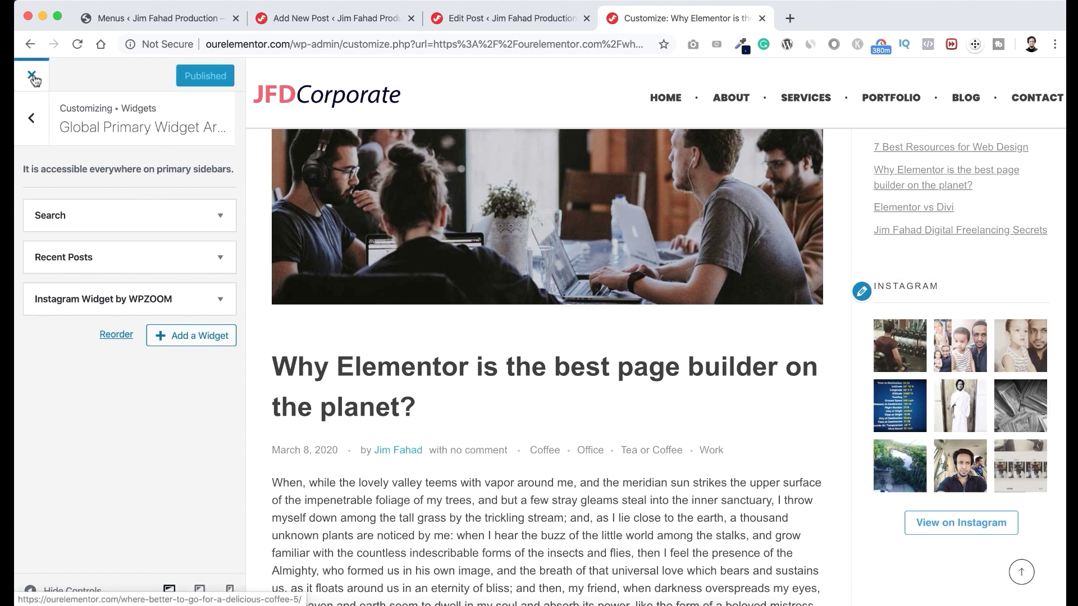
pyautogui.click(32, 76)
# Step: Go to the Blog page from the header menu, look it over, and reopen the Customizer
pyautogui.scroll(-20, 271, 161)
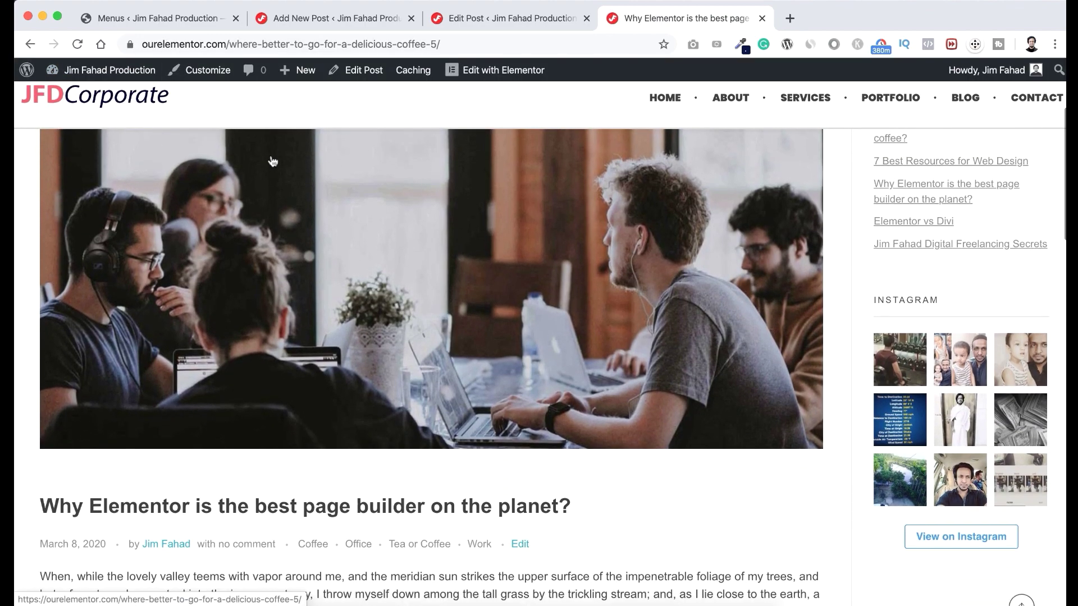
pyautogui.scroll(20, 271, 161)
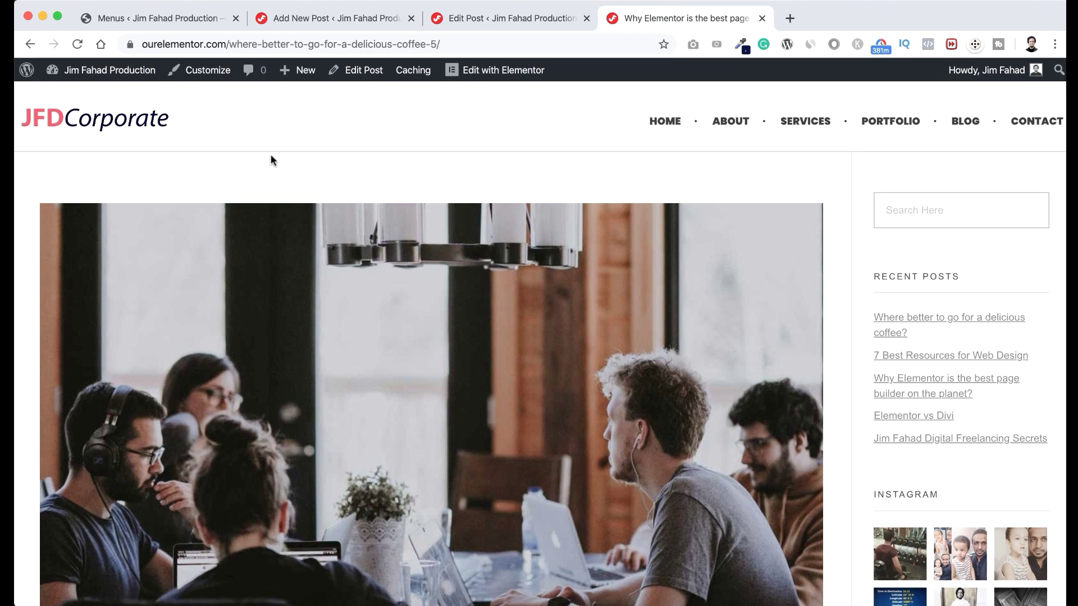
pyautogui.click(969, 128)
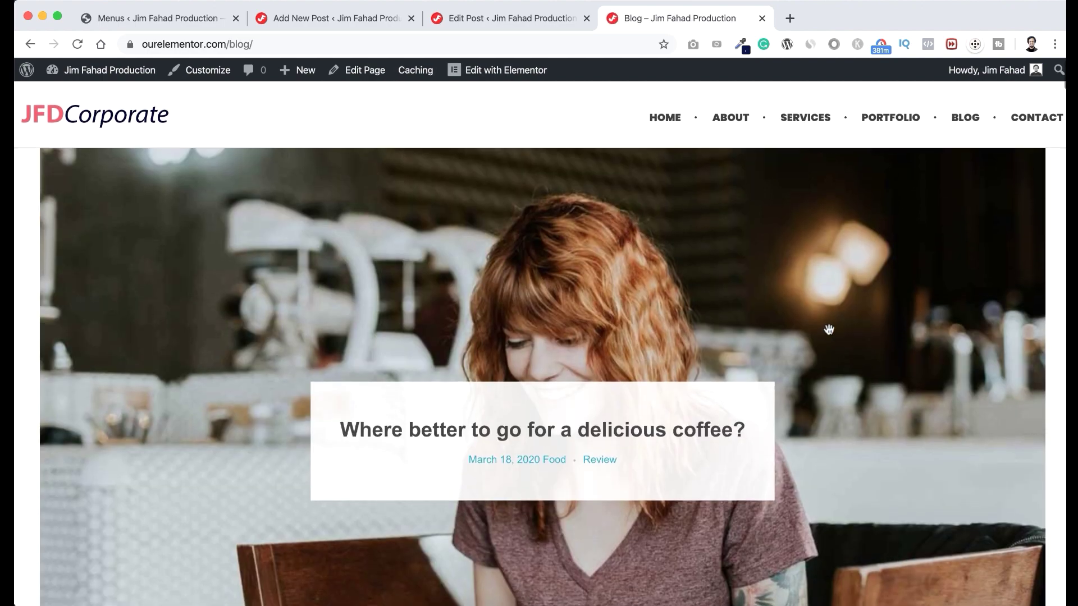
pyautogui.scroll(-3, 829, 330)
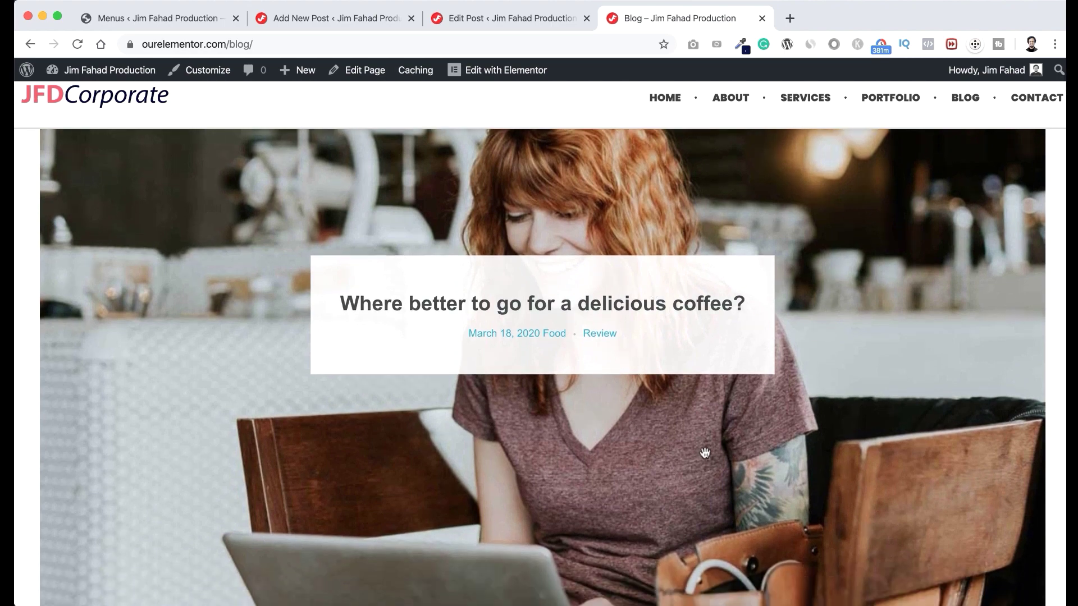
pyautogui.scroll(-5, 704, 452)
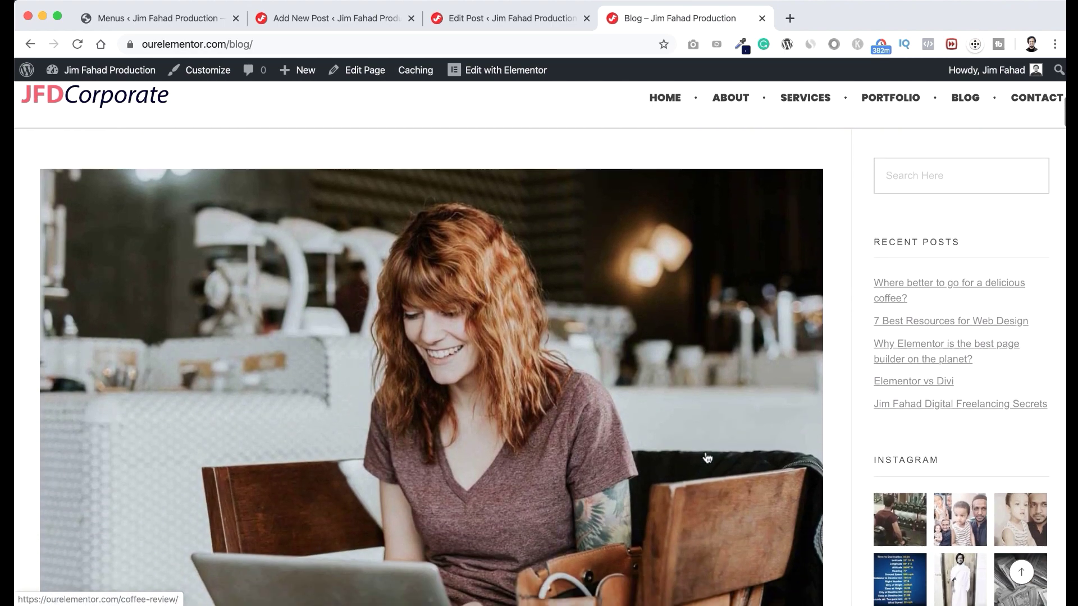
pyautogui.scroll(-10, 706, 457)
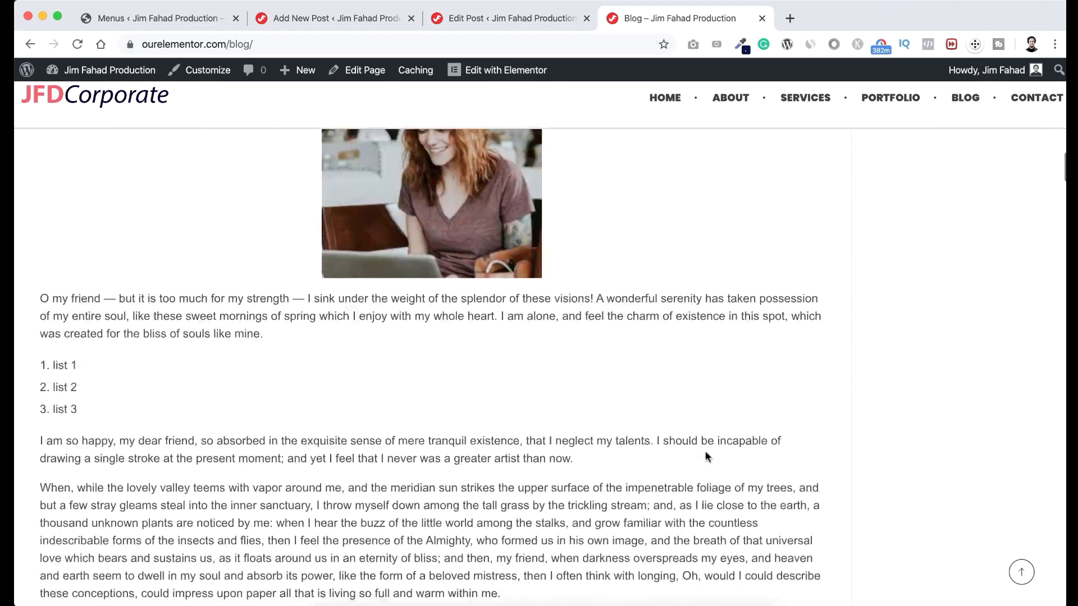
pyautogui.scroll(-20, 705, 453)
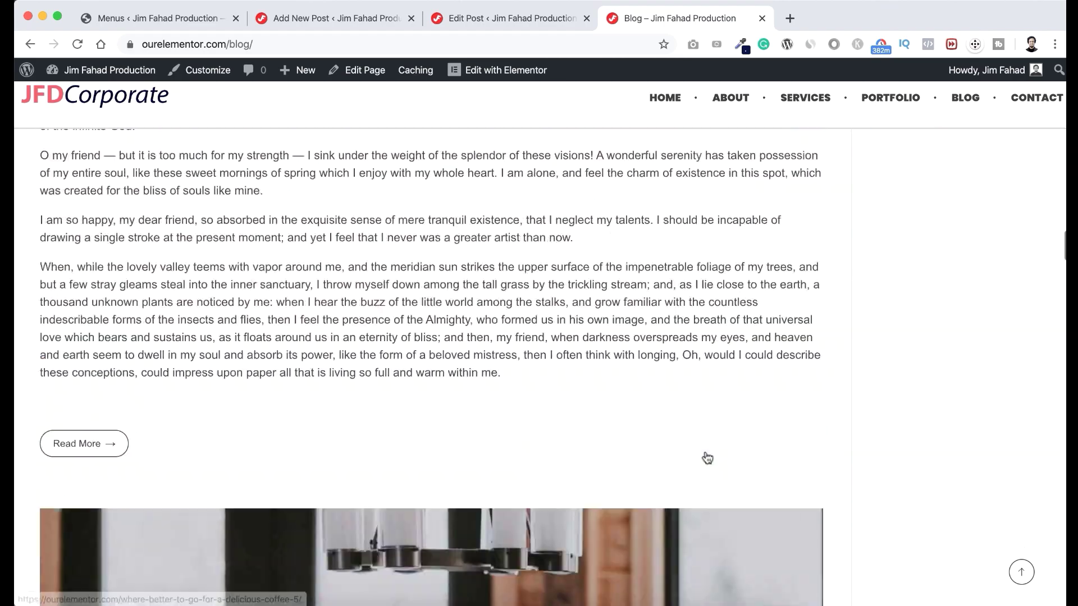
pyautogui.scroll(20, 707, 458)
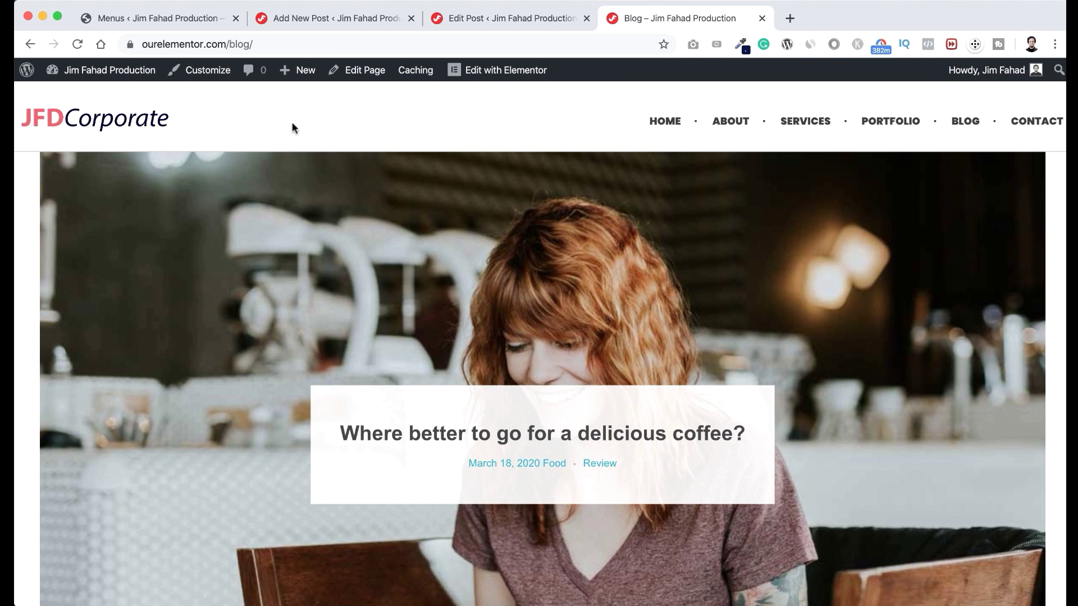
pyautogui.click(207, 72)
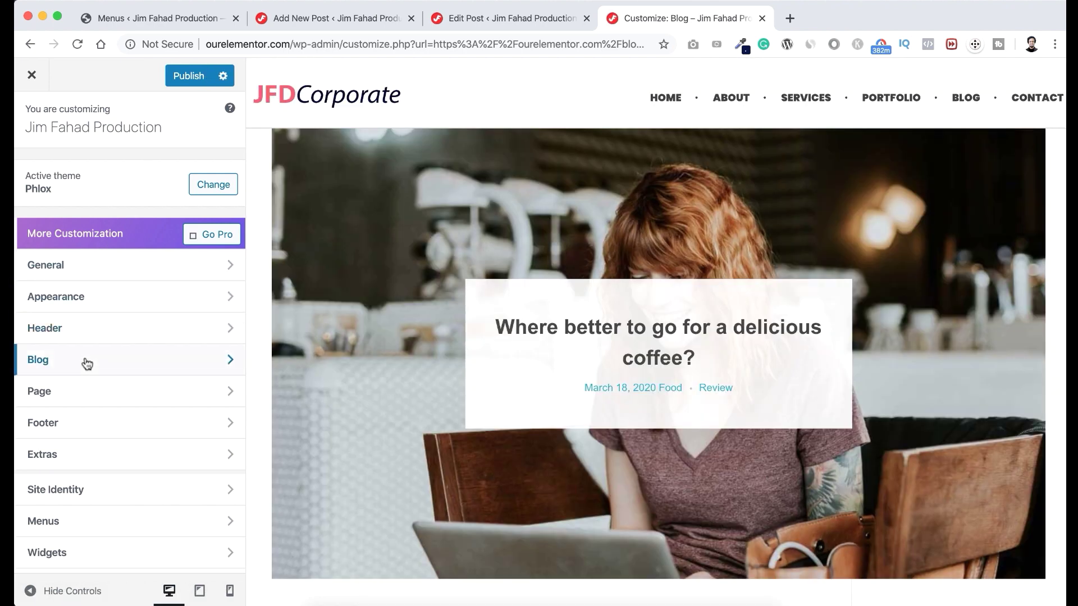
# Step: Turn off Display Slider under Blog > Blog Slider and return to the Blog section
pyautogui.click(79, 363)
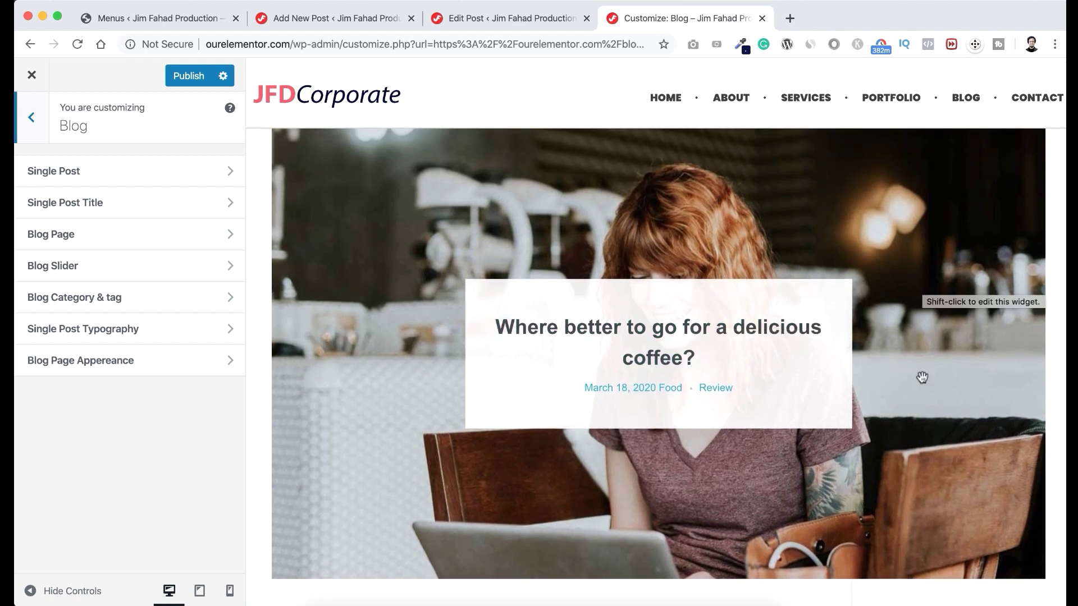
pyautogui.scroll(-2, 758, 467)
pyautogui.scroll(1, 758, 466)
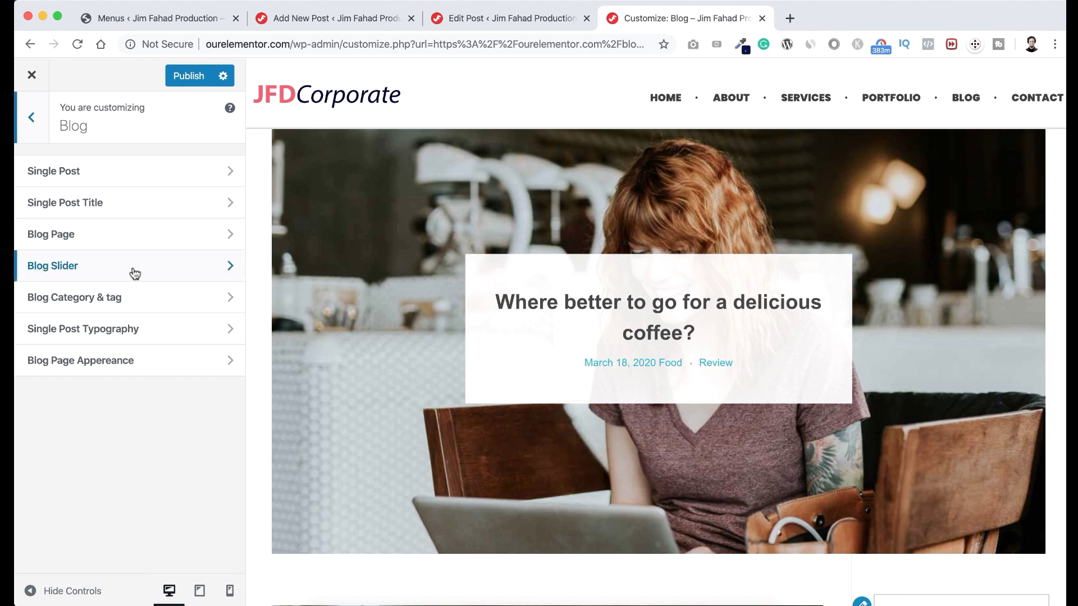
pyautogui.click(164, 274)
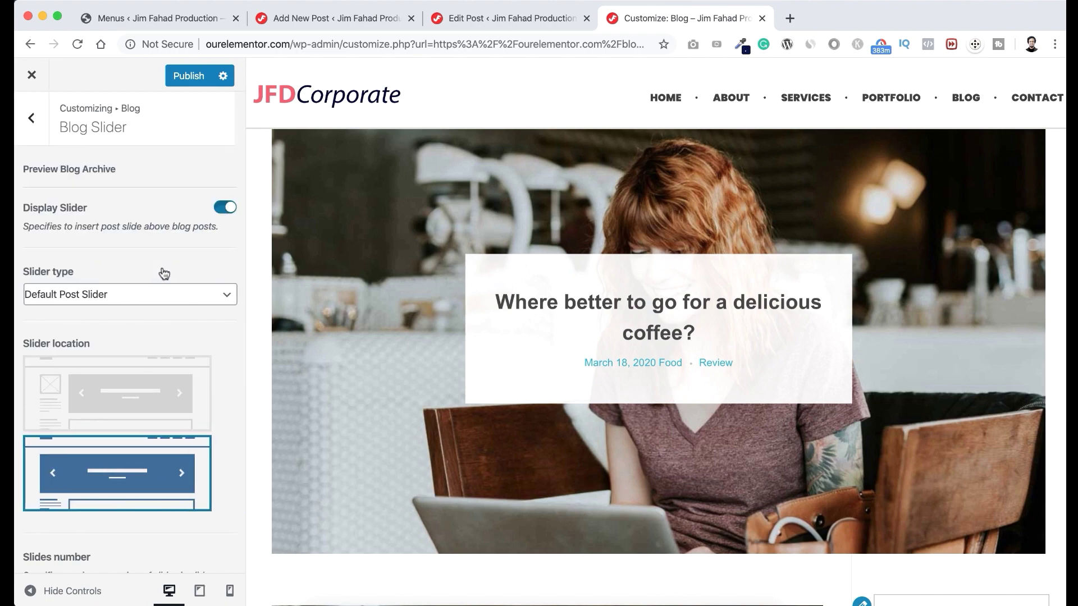
pyautogui.click(220, 210)
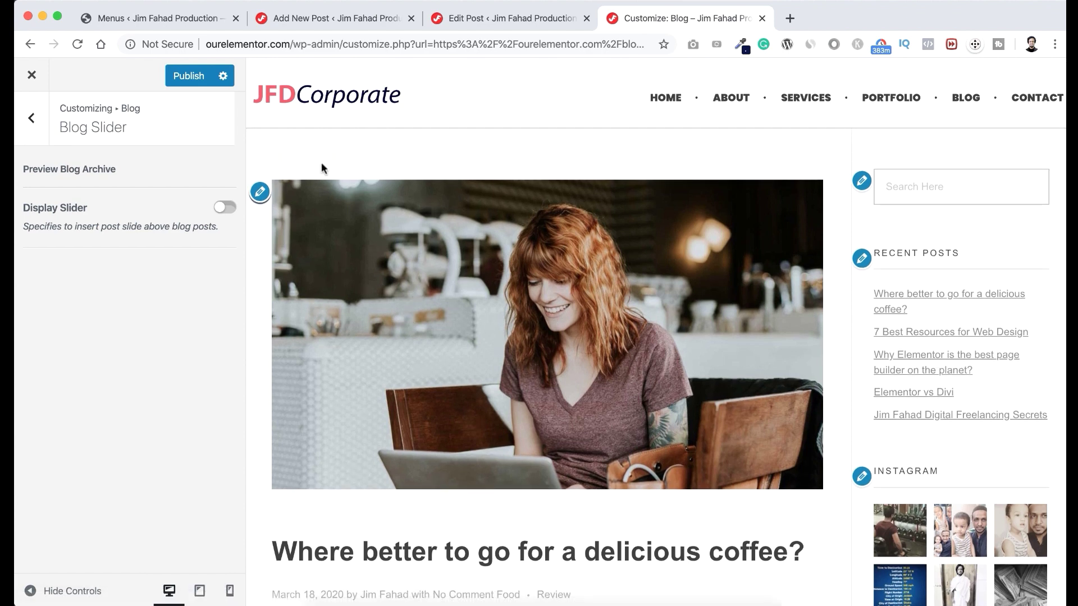
pyautogui.click(40, 134)
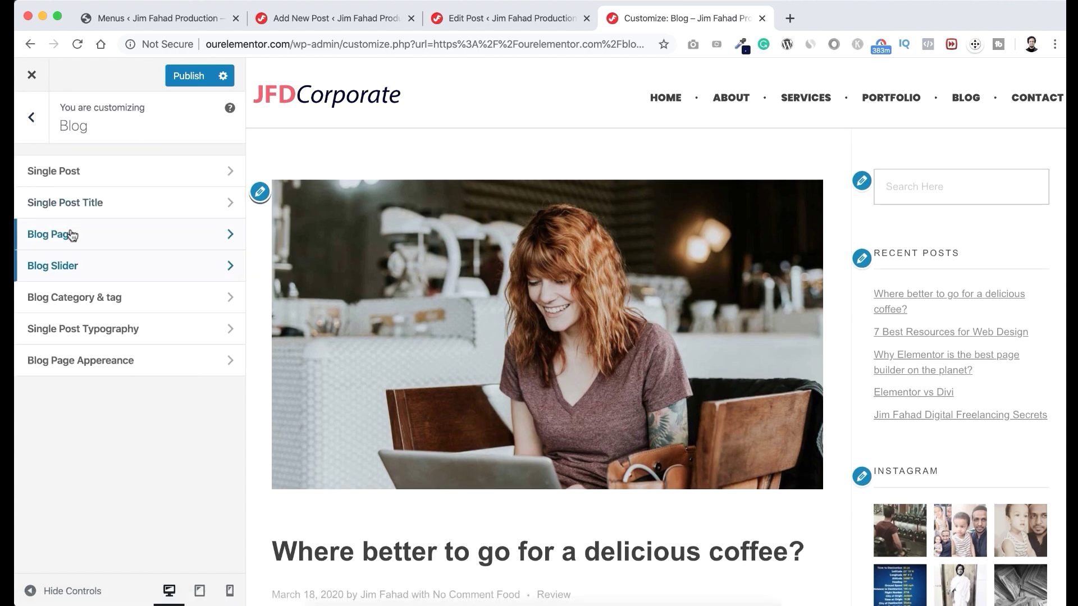
# Step: Set the Blog Page layout to no sidebar with posts in a single-column list
pyautogui.click(166, 238)
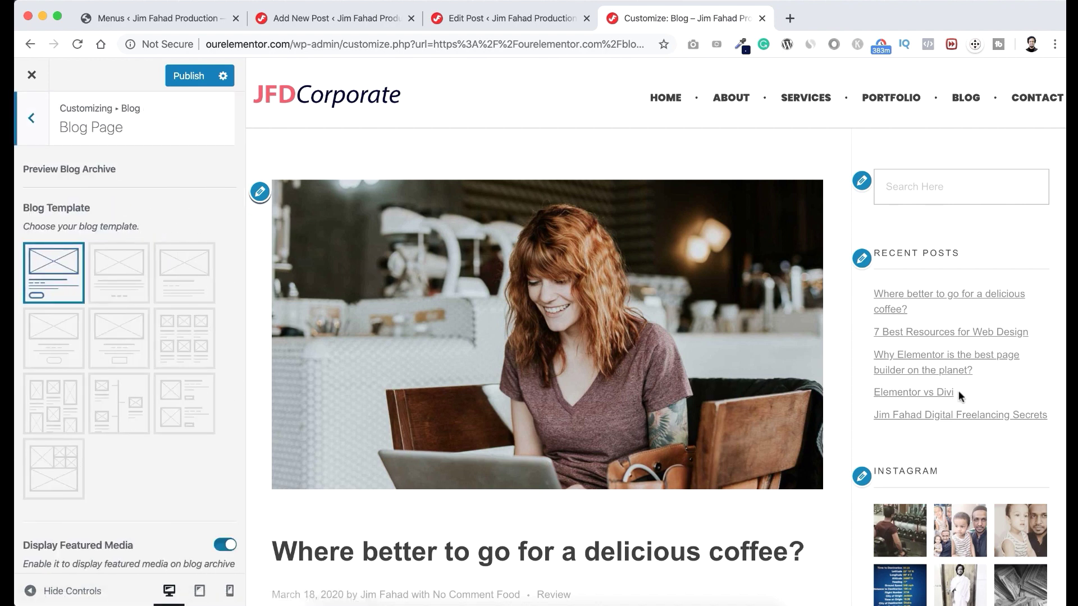
pyautogui.scroll(-10, 193, 433)
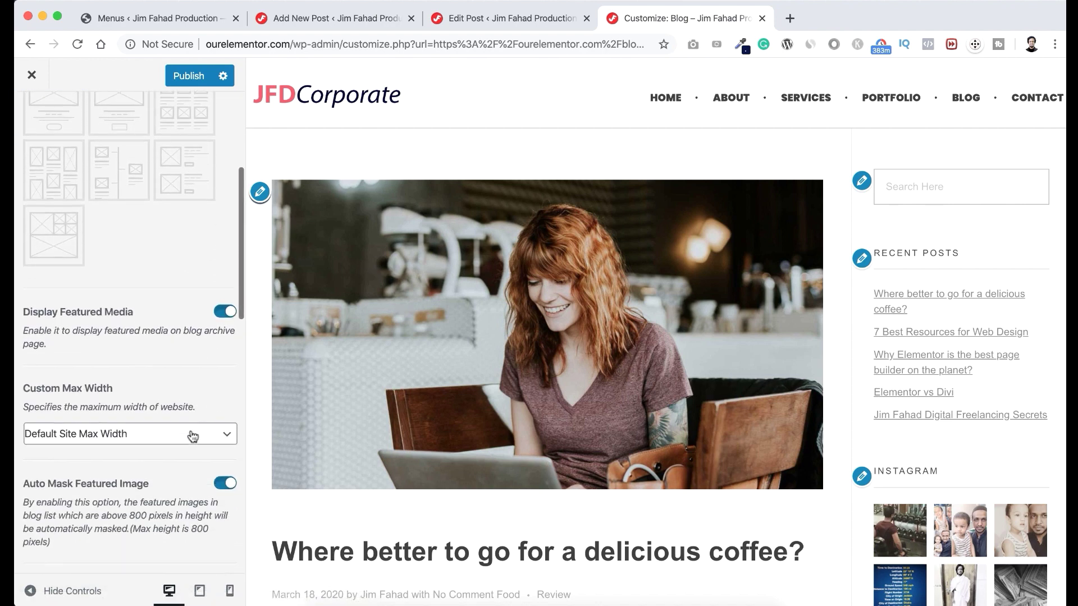
pyautogui.scroll(-12, 192, 436)
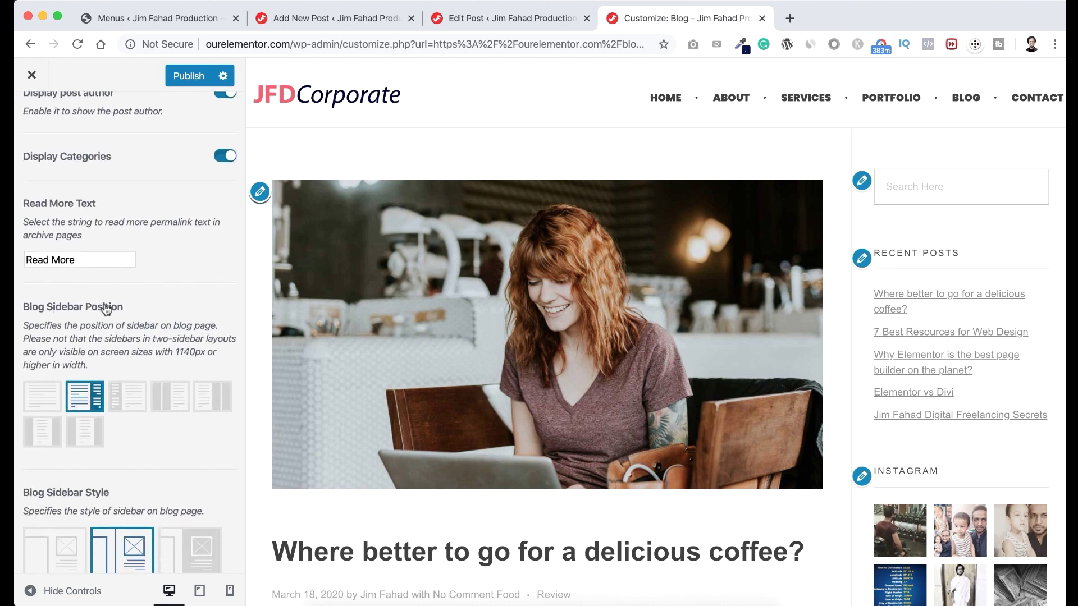
pyautogui.click(47, 392)
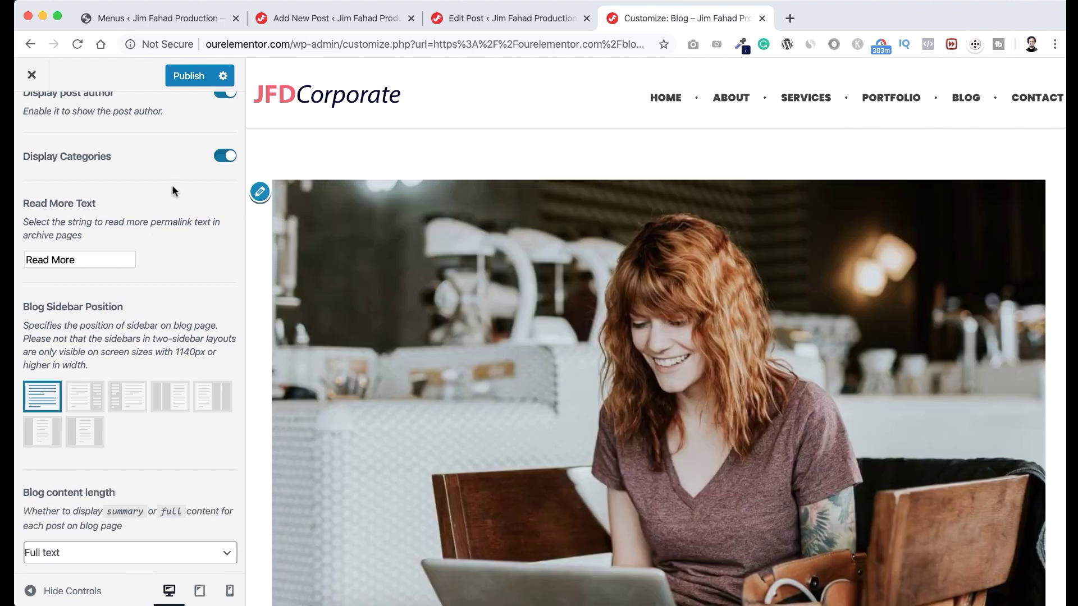
pyautogui.scroll(10, 172, 186)
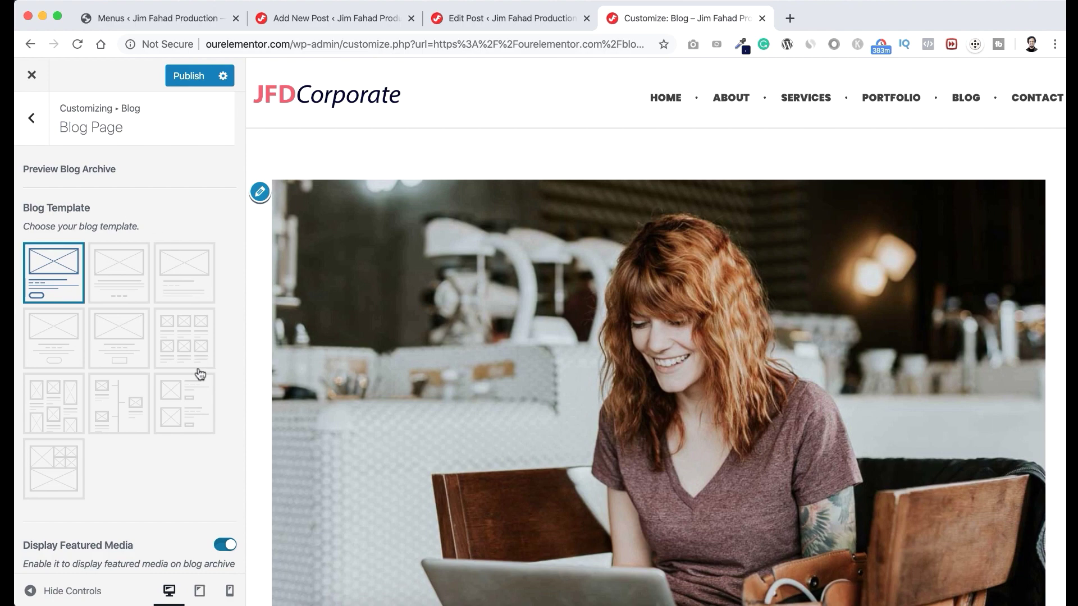
pyautogui.click(189, 335)
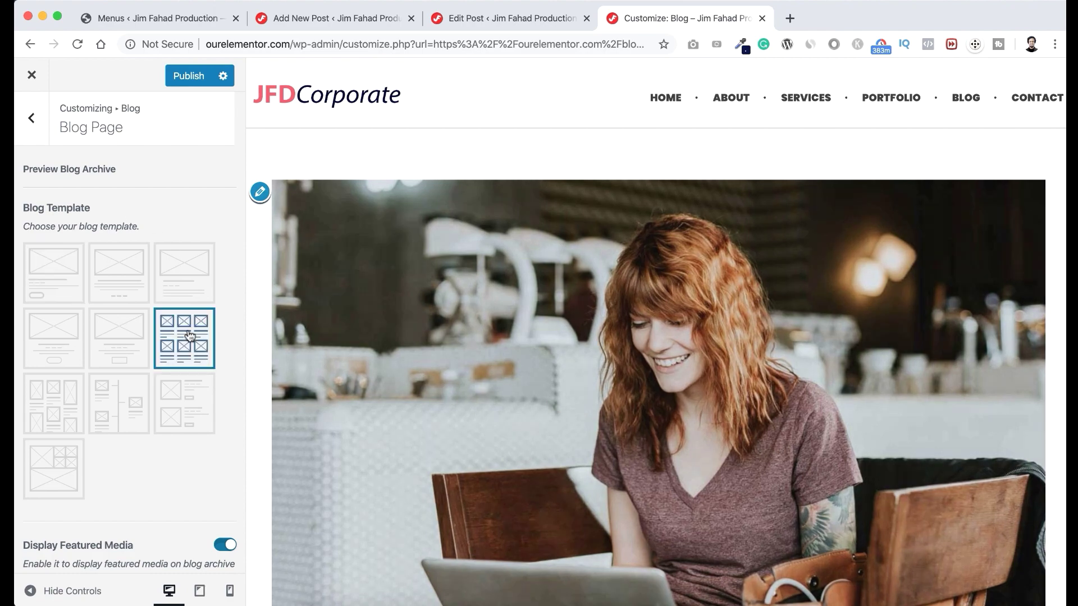
pyautogui.scroll(-6, 493, 353)
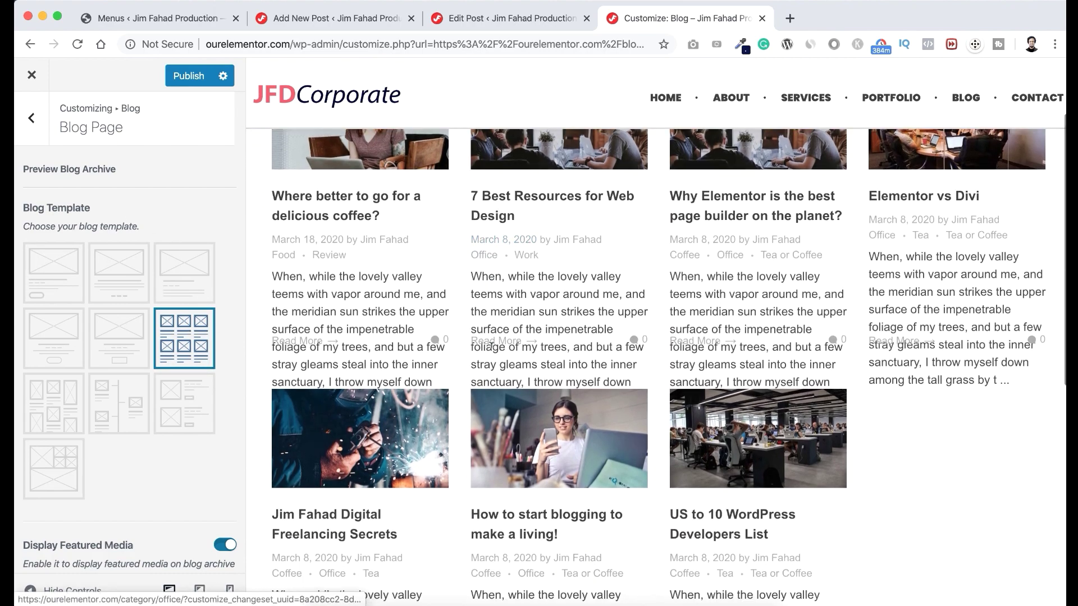
pyautogui.scroll(6, 492, 354)
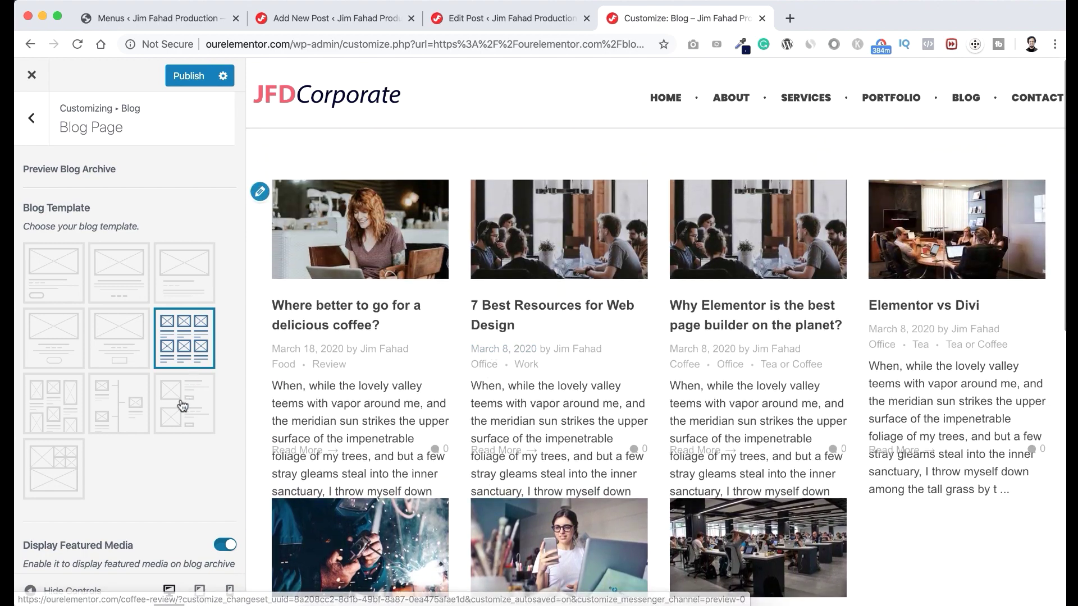
pyautogui.click(183, 406)
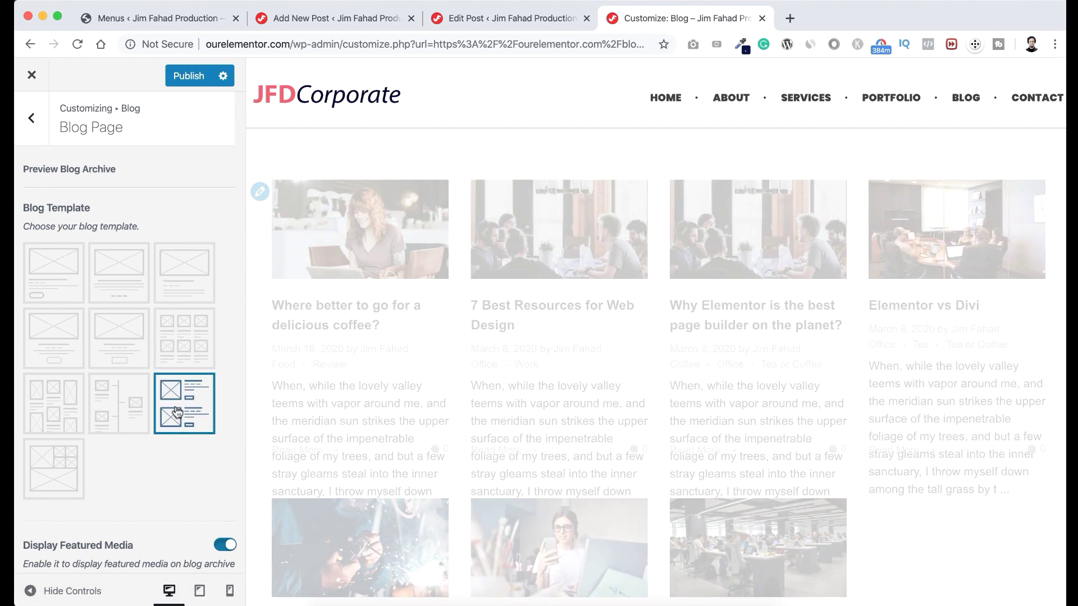
# Step: Set blog content length to Summary, keeping the 255-character summary length
pyautogui.scroll(-8, 507, 432)
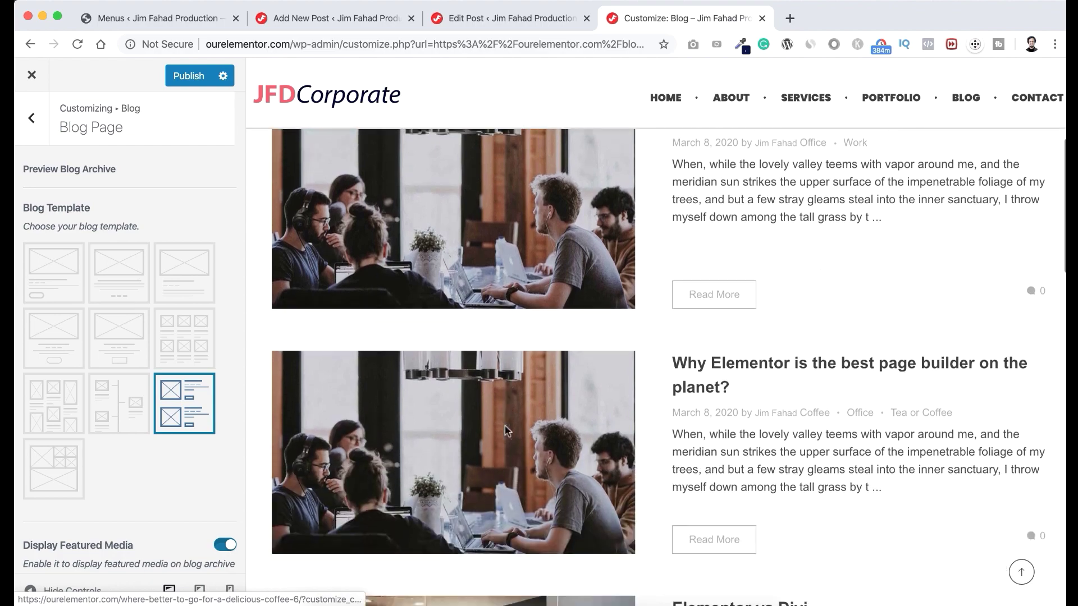
pyautogui.scroll(-8, 507, 432)
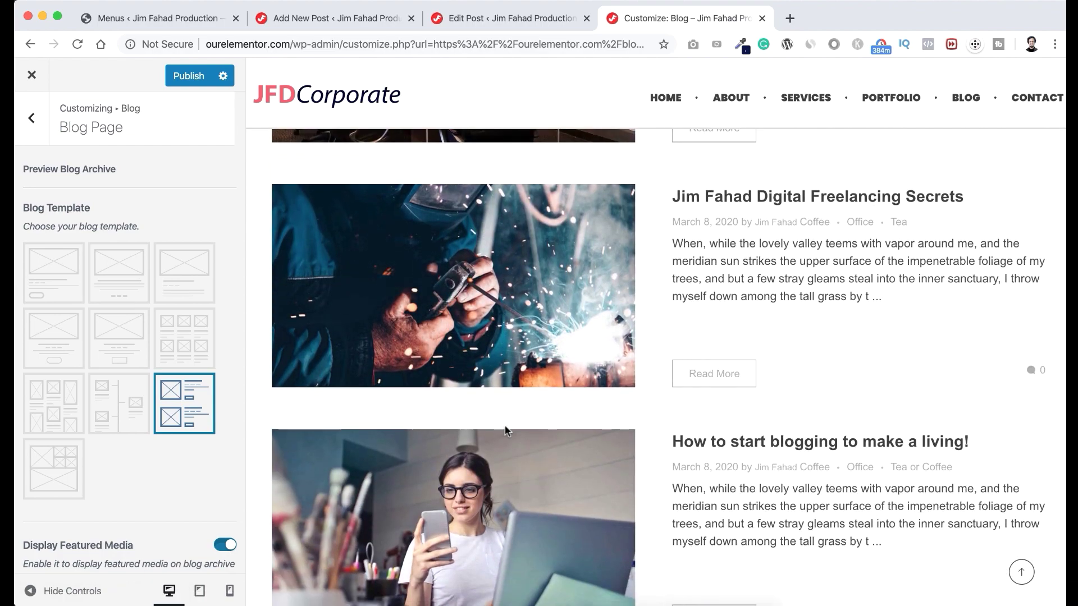
pyautogui.scroll(-4, 507, 431)
pyautogui.scroll(15, 507, 432)
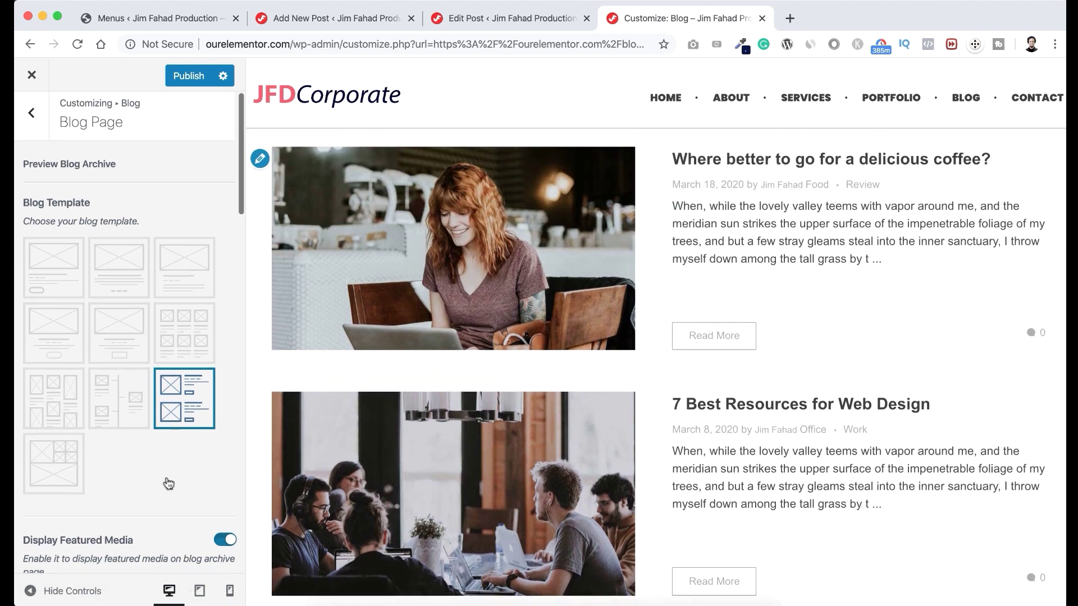
pyautogui.scroll(-2, 168, 482)
pyautogui.scroll(-5, 169, 482)
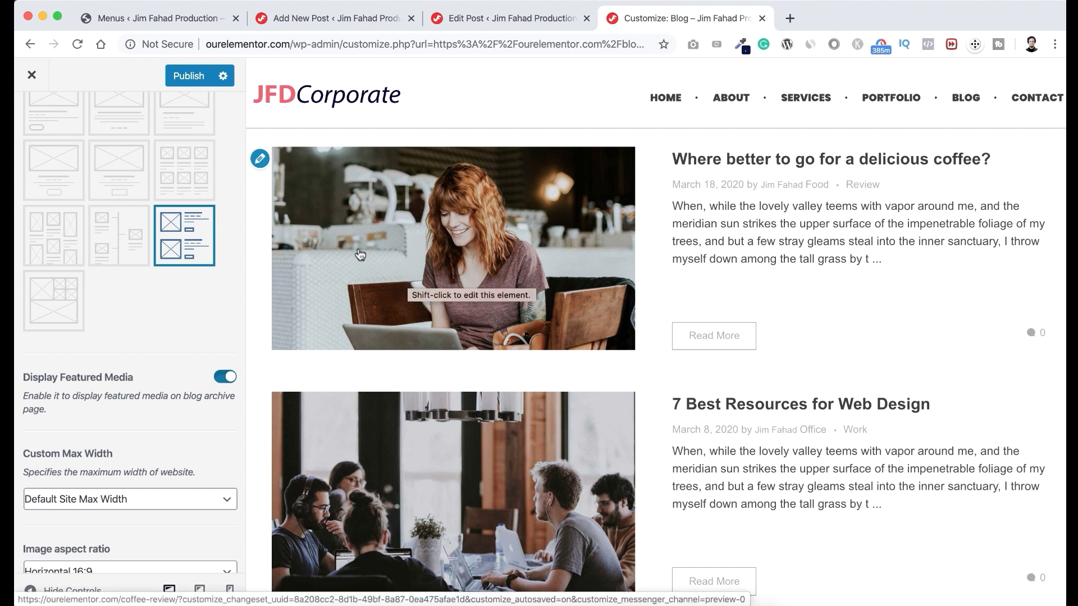
pyautogui.scroll(-5, 216, 410)
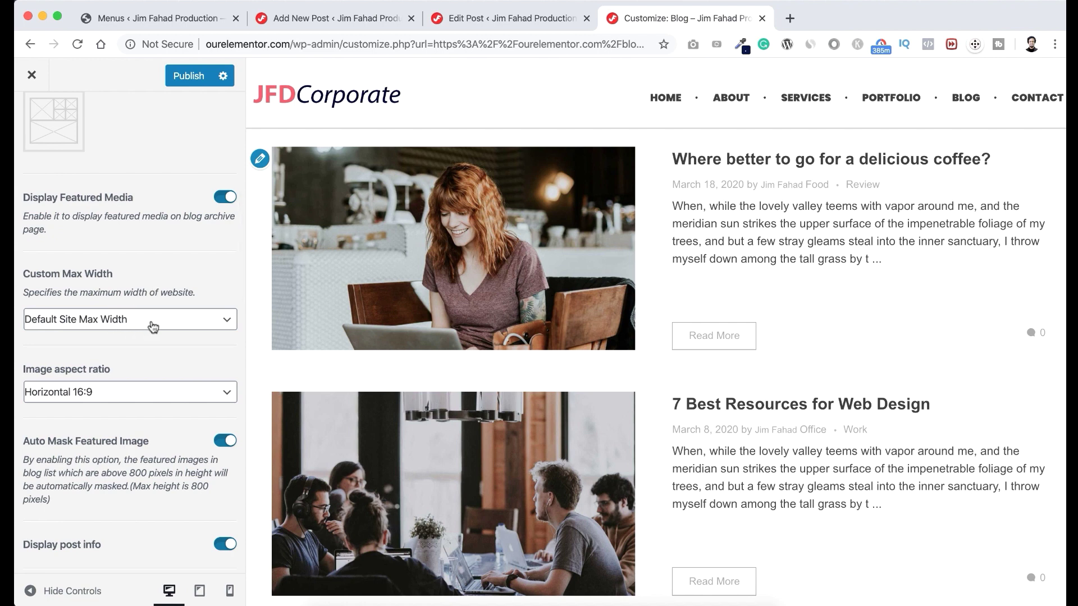
pyautogui.scroll(-3, 150, 360)
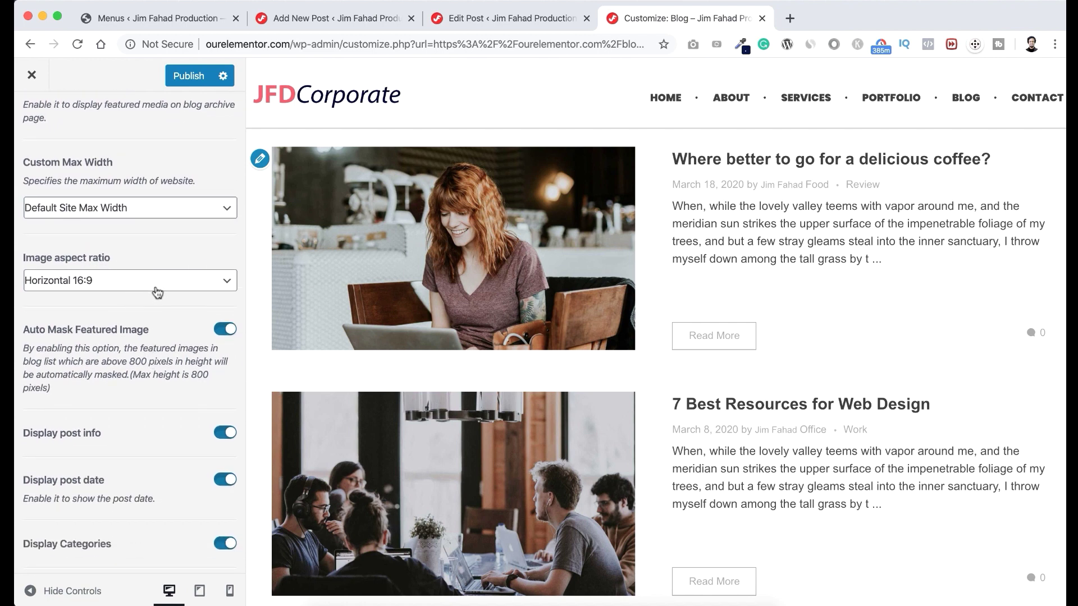
pyautogui.scroll(-3, 157, 292)
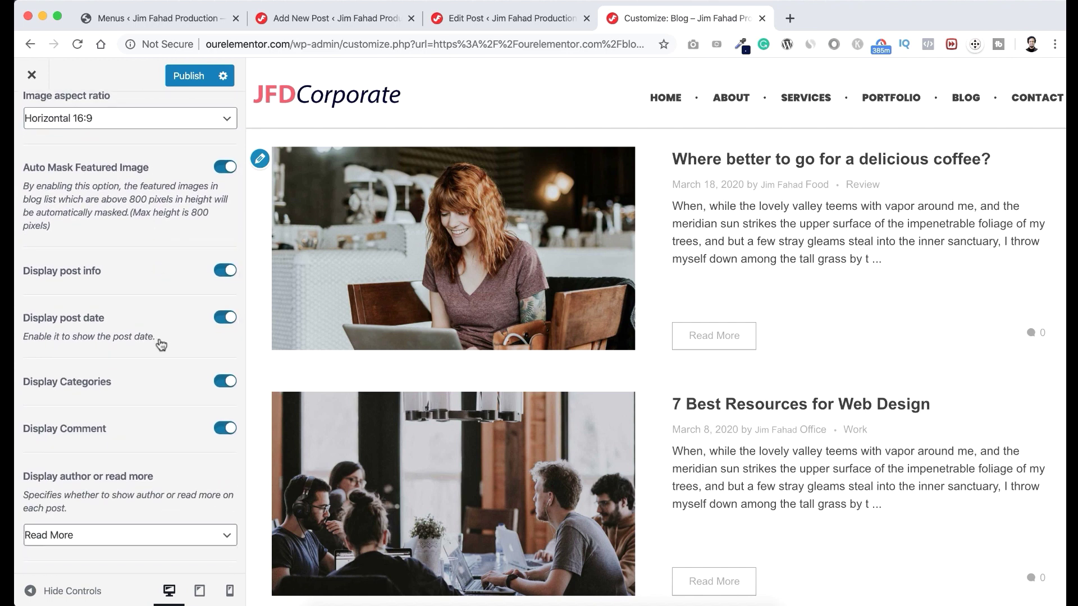
pyautogui.scroll(-2, 161, 344)
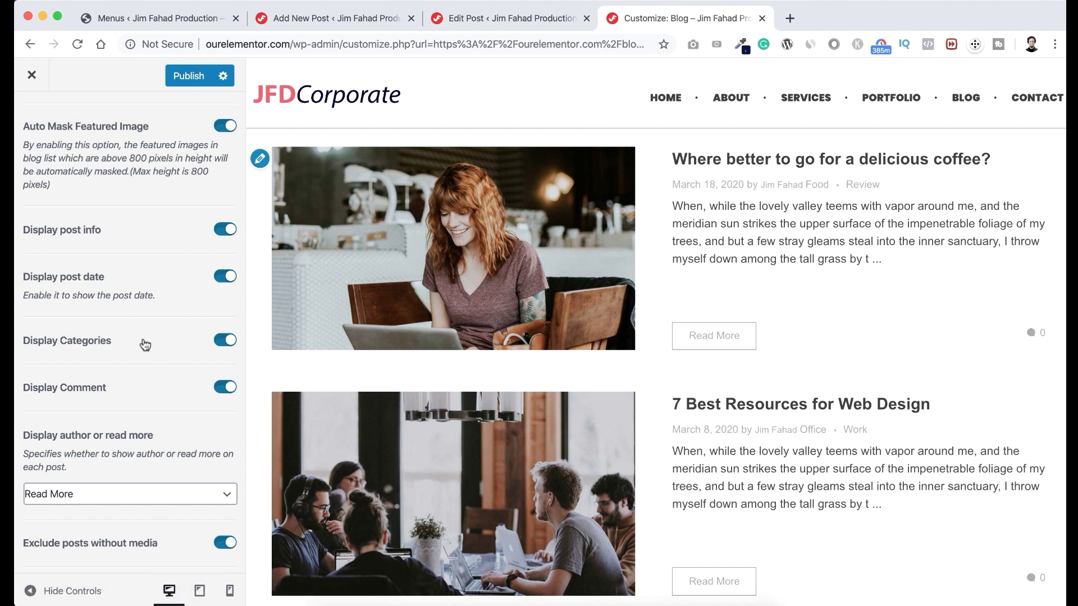
pyautogui.scroll(-3, 150, 368)
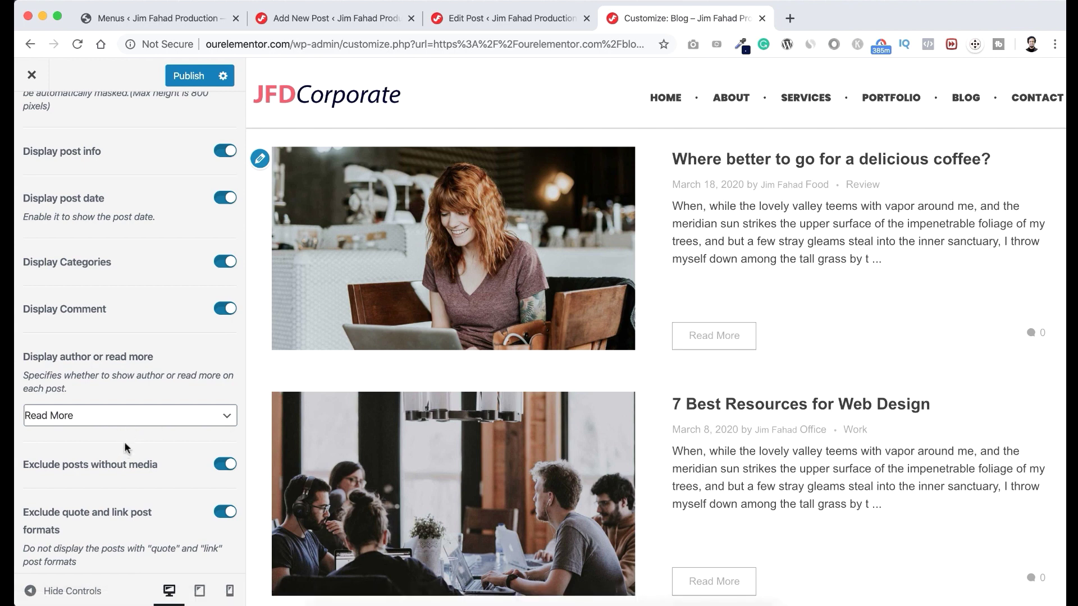
pyautogui.scroll(-15, 123, 441)
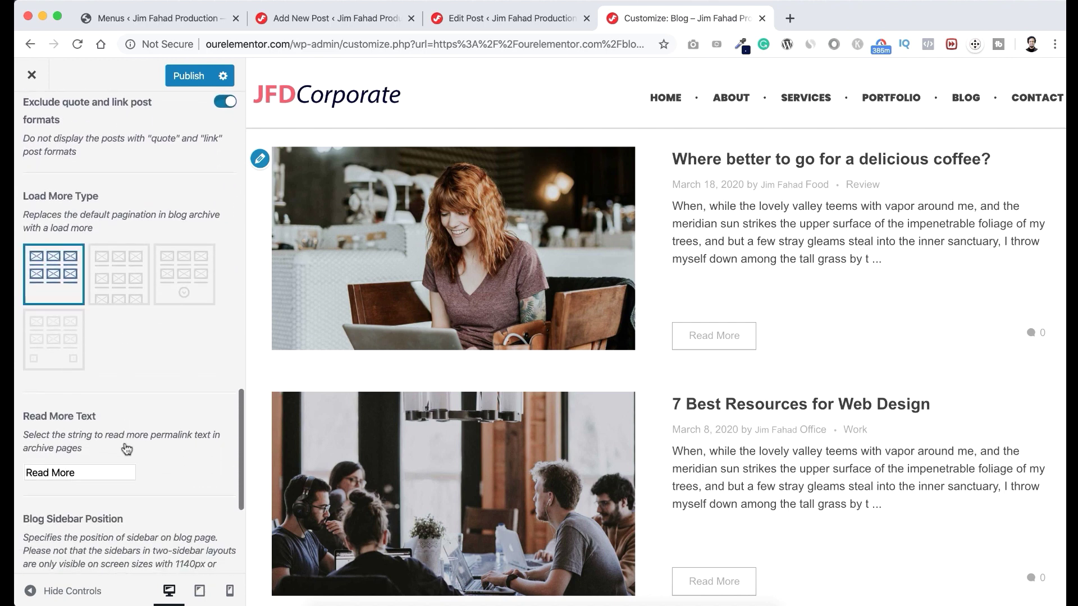
pyautogui.scroll(-6, 137, 493)
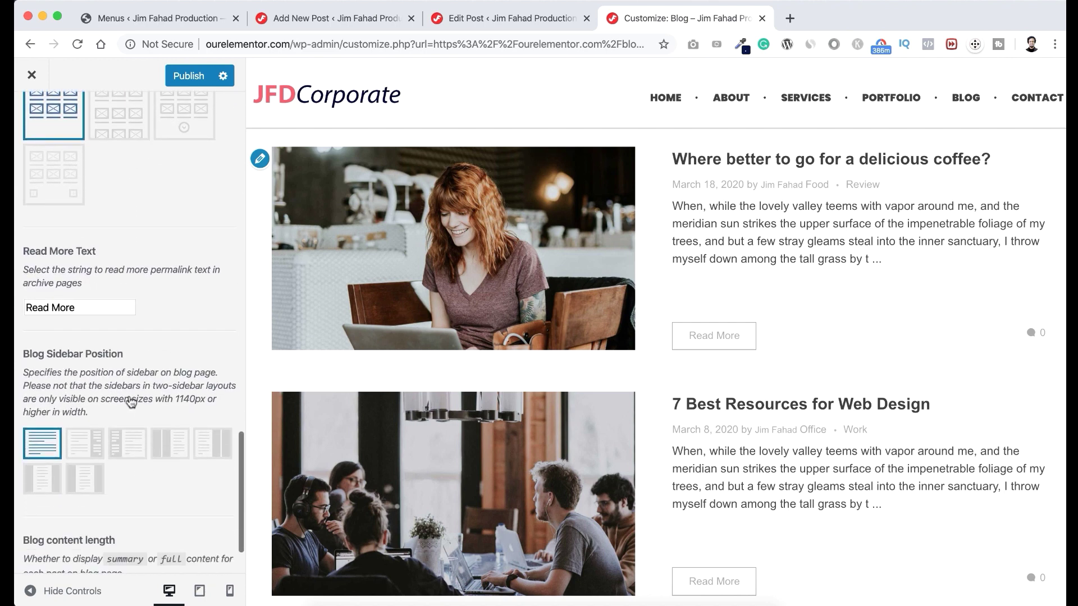
pyautogui.scroll(-3, 141, 384)
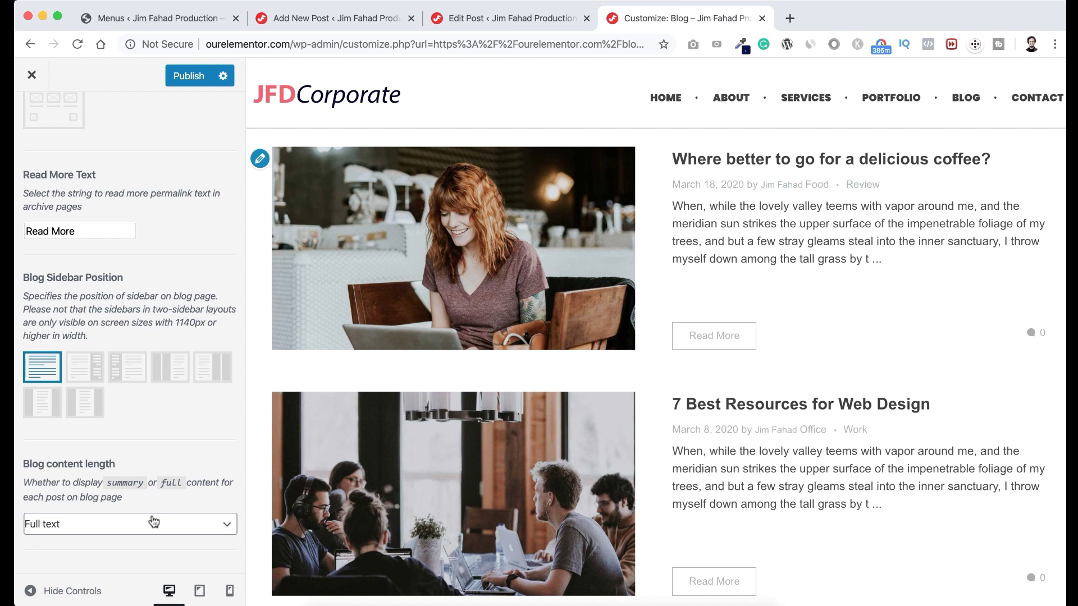
pyautogui.click(126, 523)
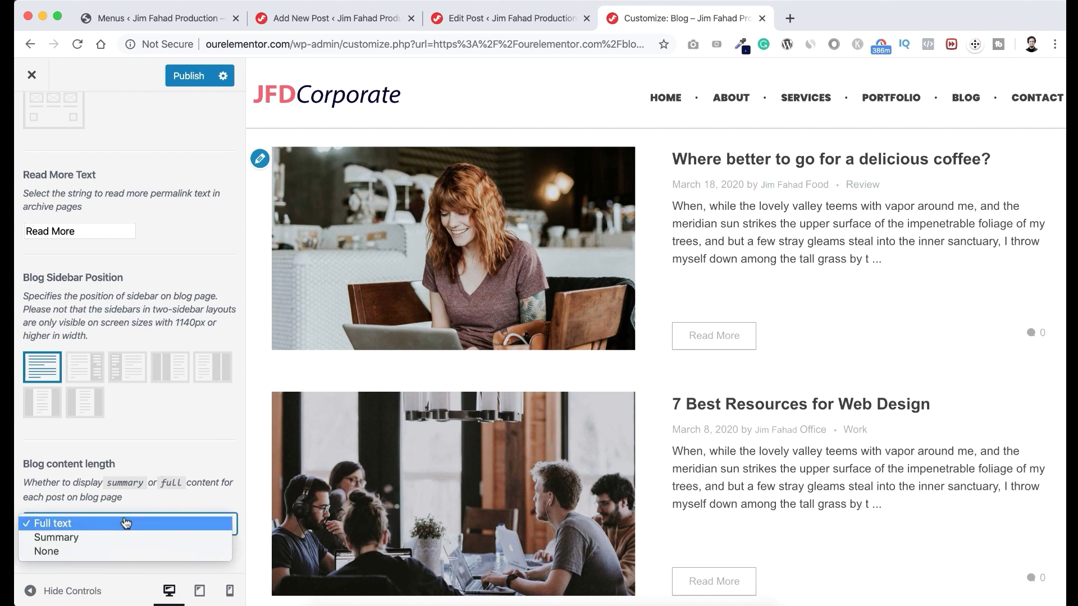
pyautogui.click(102, 540)
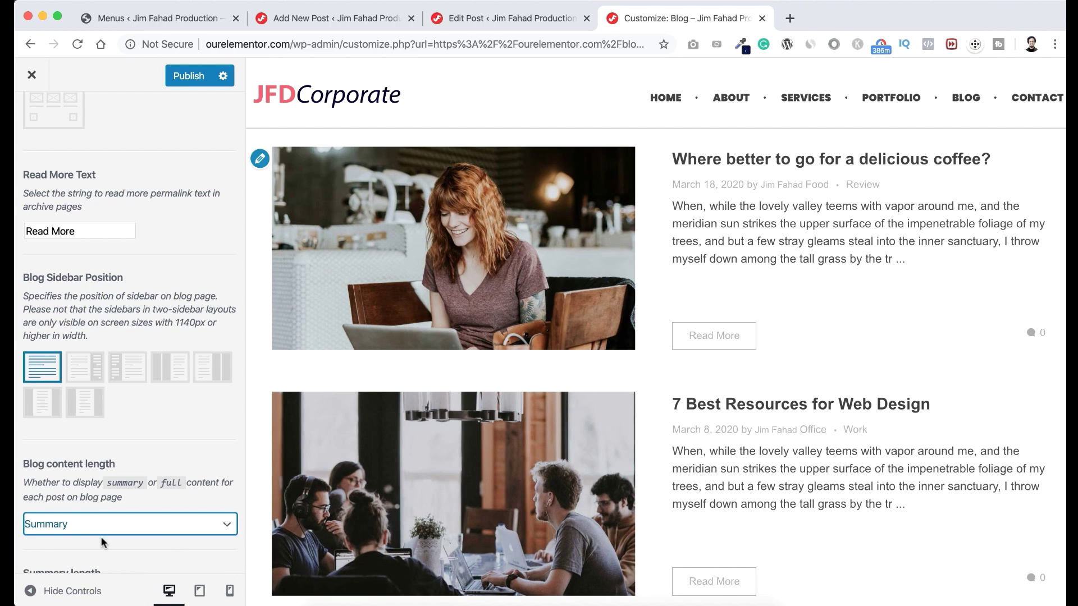
pyautogui.scroll(-3, 101, 534)
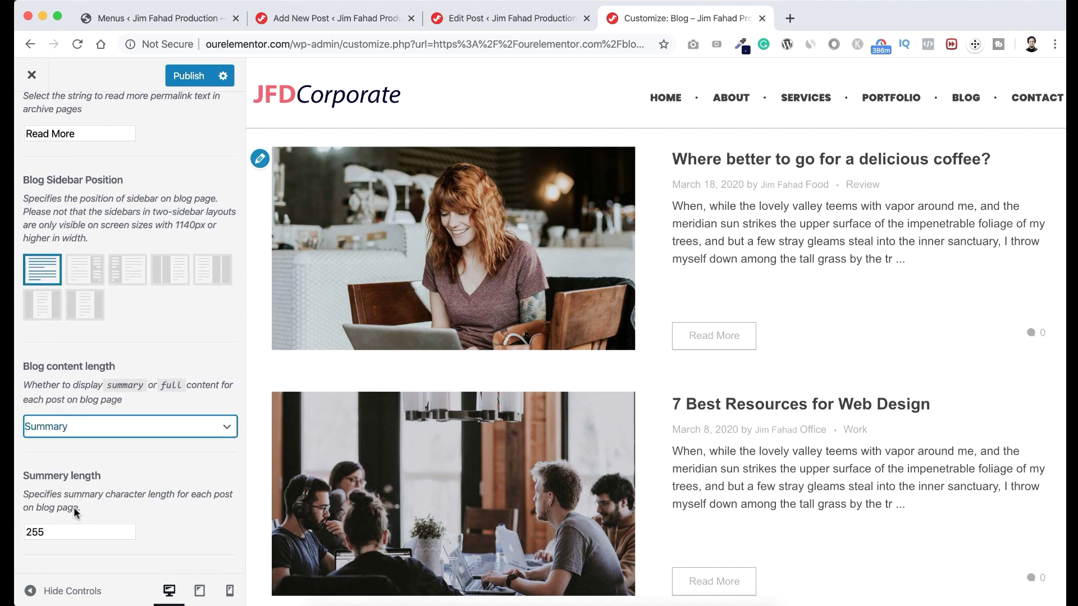
pyautogui.moveTo(45, 528); pyautogui.dragTo(29, 530)
pyautogui.click(159, 489)
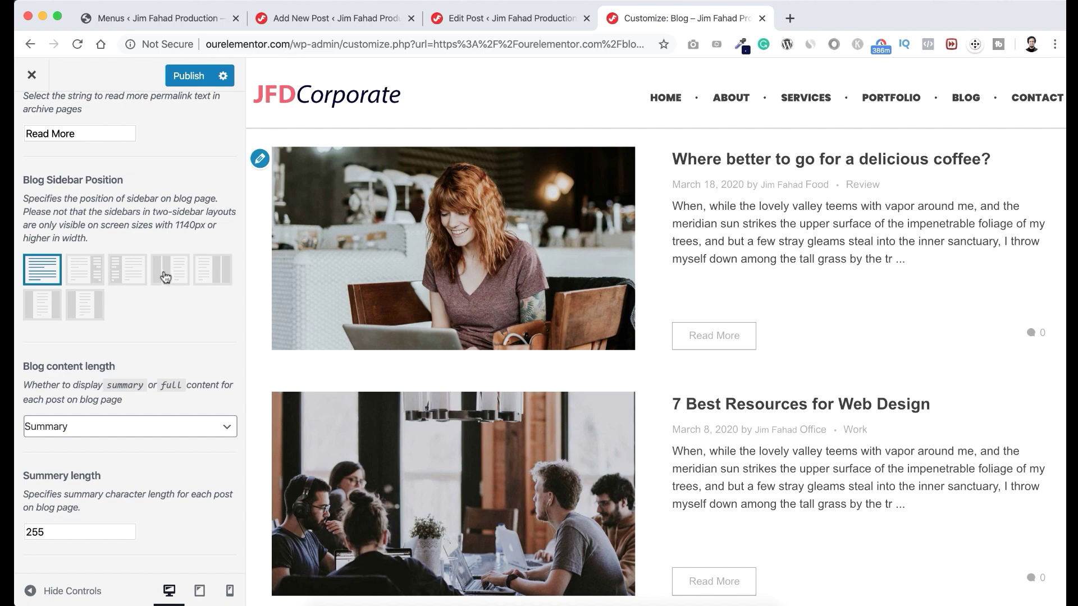
# Step: Publish the Blog Page changes and close the Customizer
pyautogui.scroll(15, 166, 275)
pyautogui.click(183, 79)
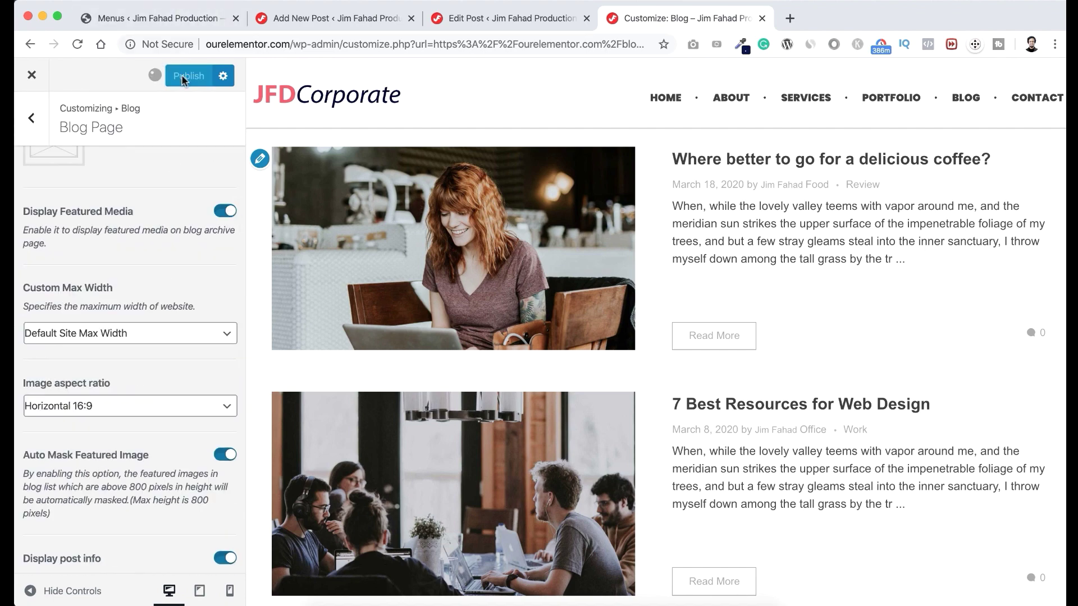
pyautogui.click(32, 78)
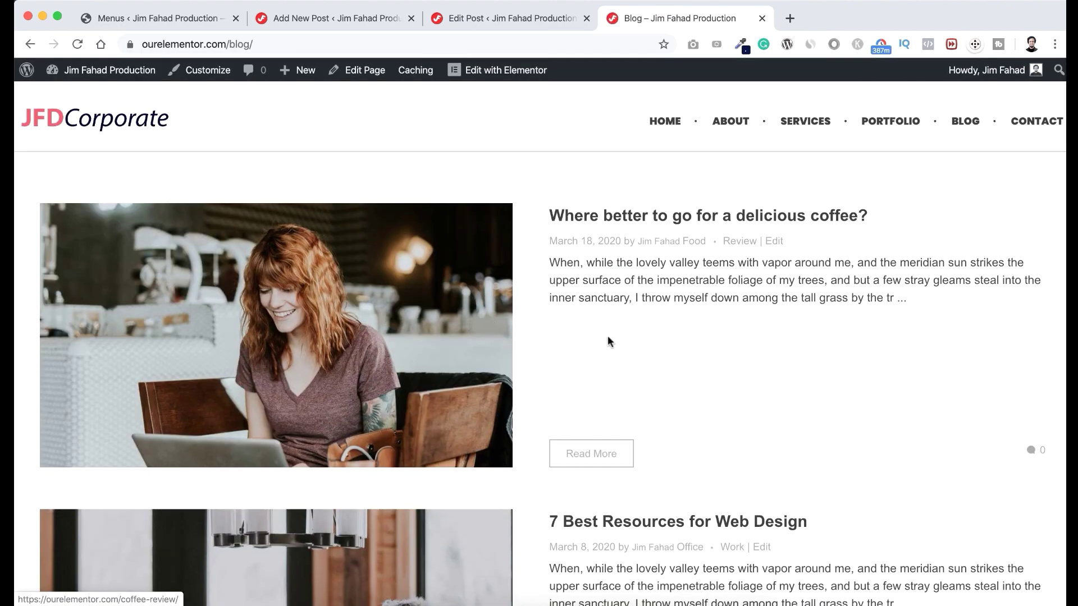
# Step: Scroll the live blog and open the delicious-coffee post with Read More
pyautogui.scroll(-7, 607, 337)
pyautogui.scroll(-20, 605, 405)
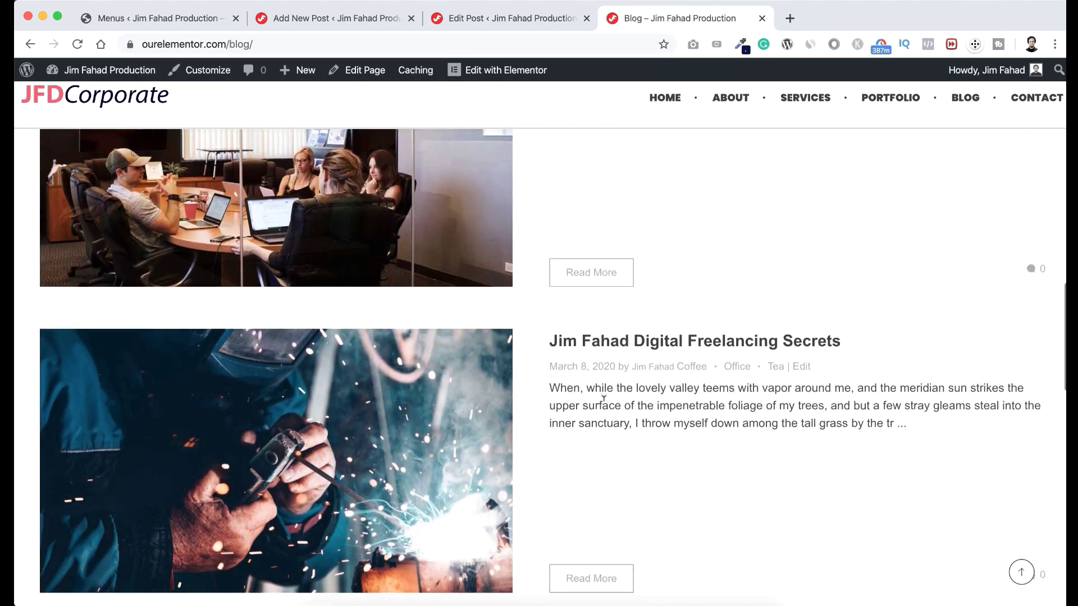
pyautogui.scroll(-10, 602, 400)
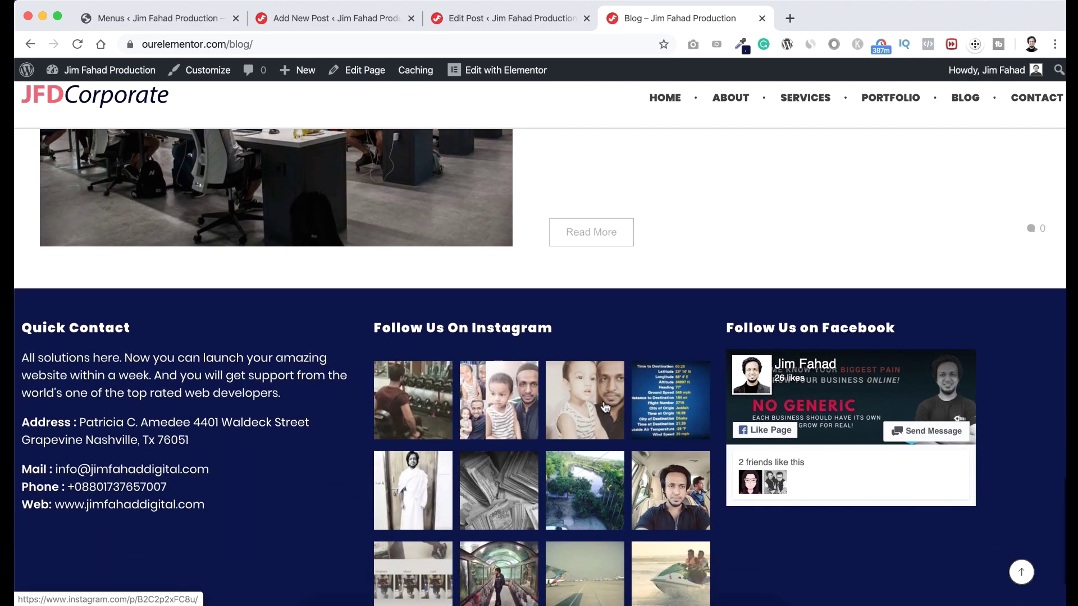
pyautogui.scroll(20, 603, 400)
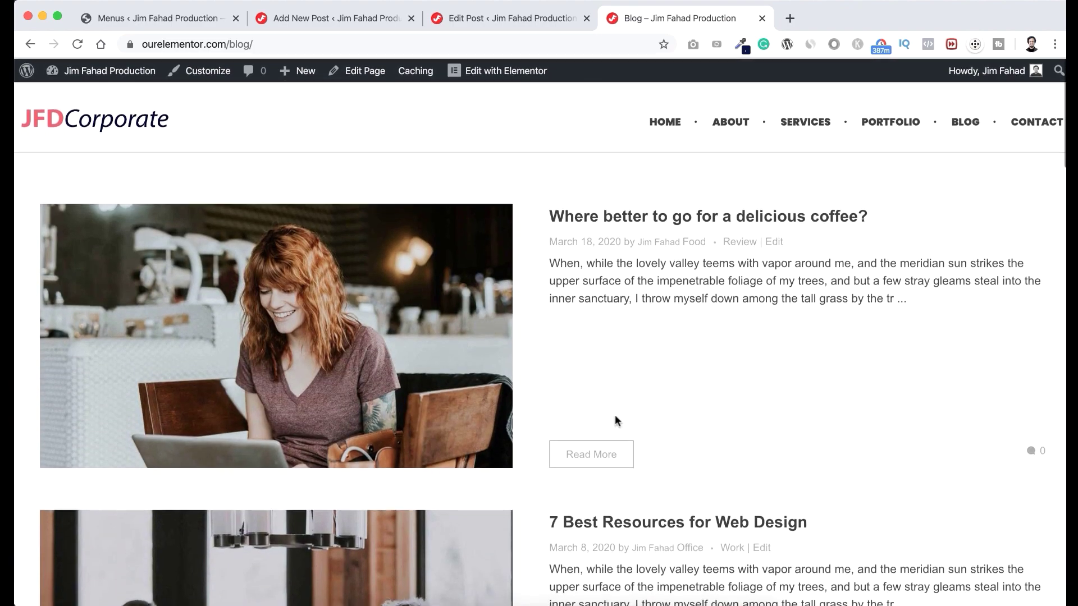
pyautogui.click(591, 454)
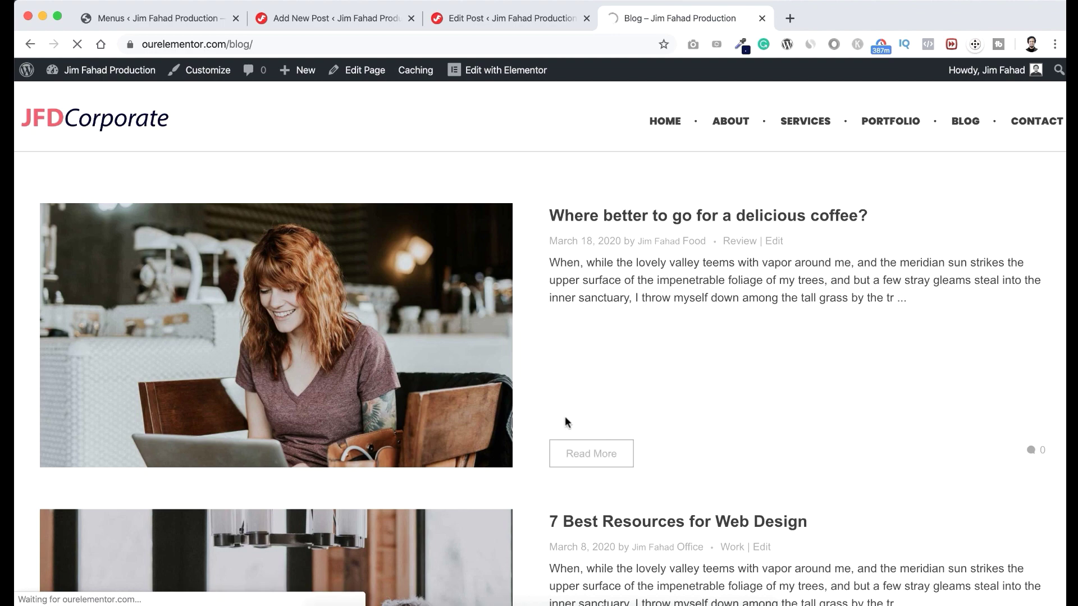
# Step: Scroll through the full delicious-coffee post
pyautogui.scroll(-5, 547, 459)
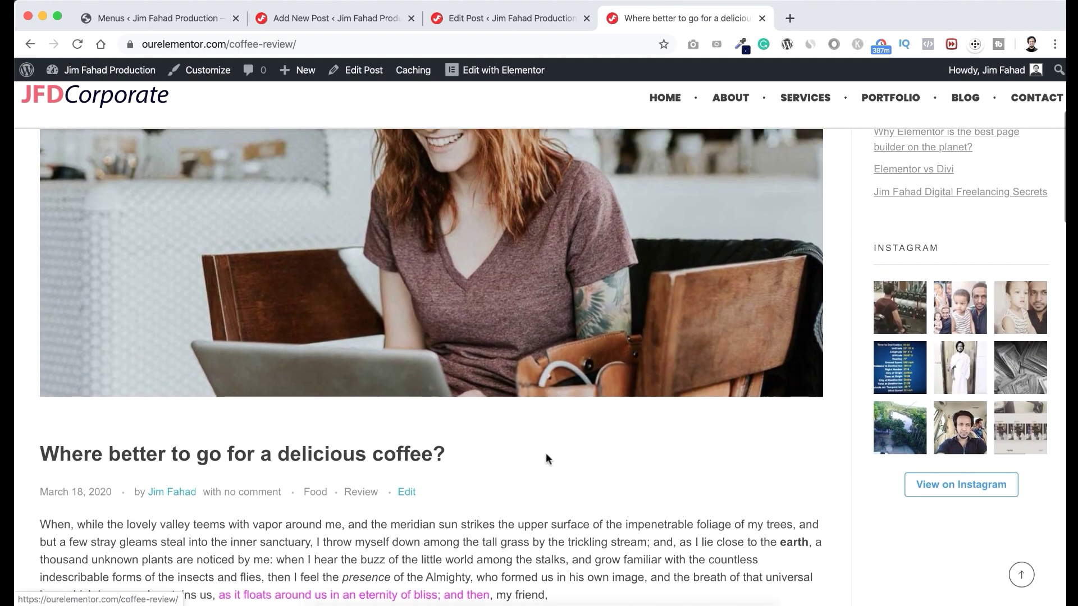
pyautogui.scroll(5, 547, 459)
pyautogui.scroll(-2, 548, 459)
pyautogui.scroll(-3, 547, 459)
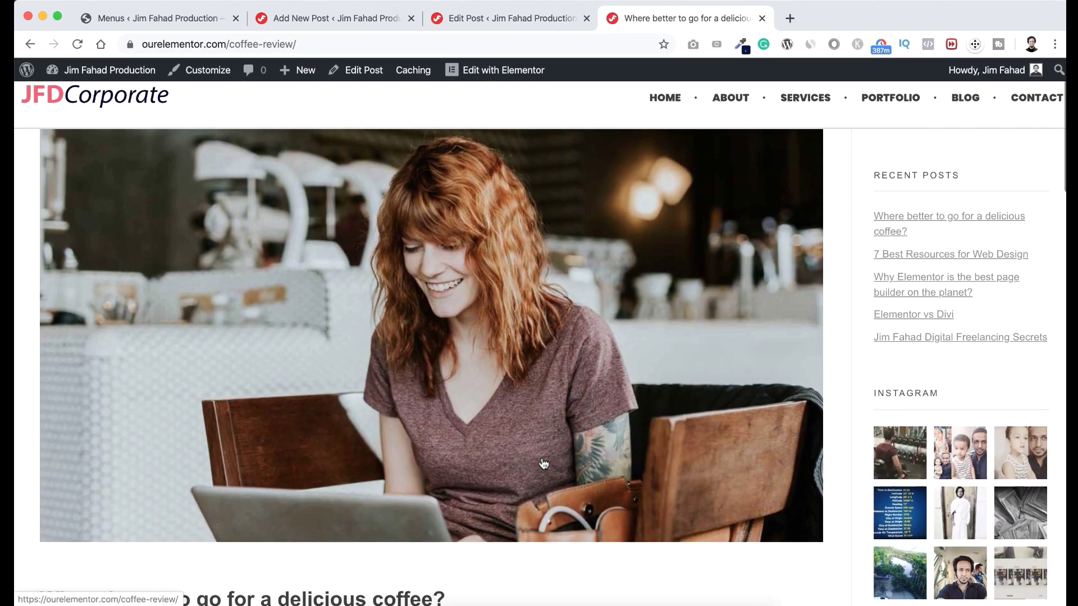
pyautogui.scroll(5, 541, 456)
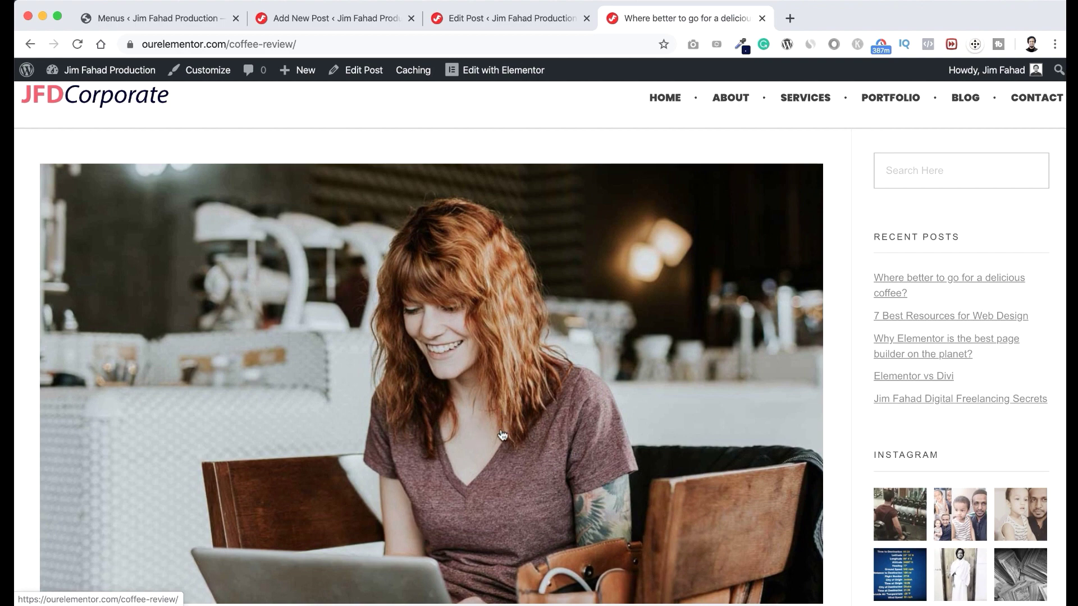
pyautogui.scroll(-9, 489, 412)
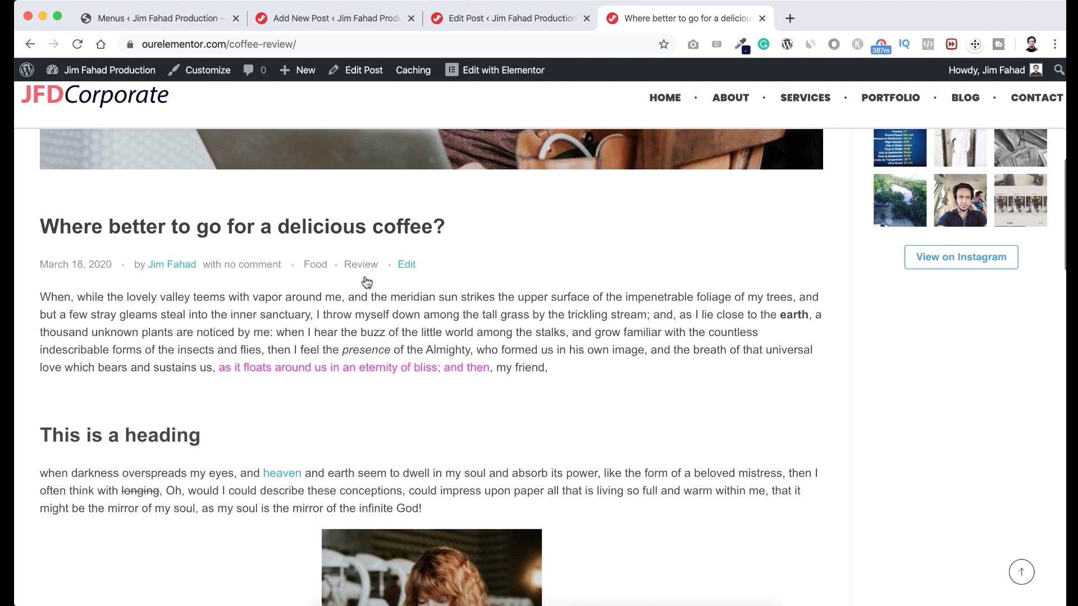
pyautogui.scroll(-15, 451, 431)
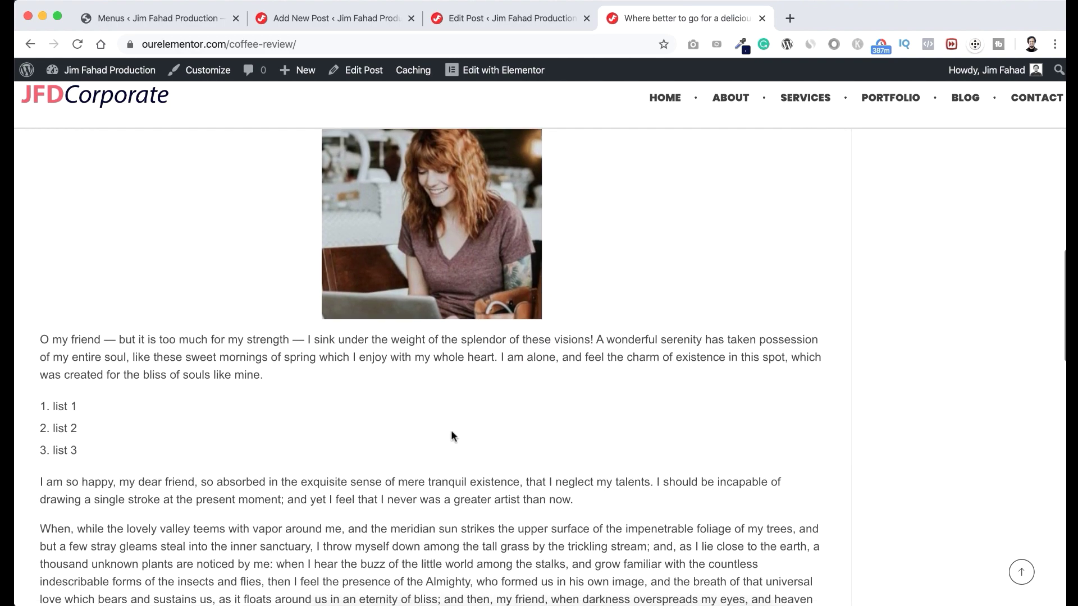
pyautogui.scroll(-2, 451, 431)
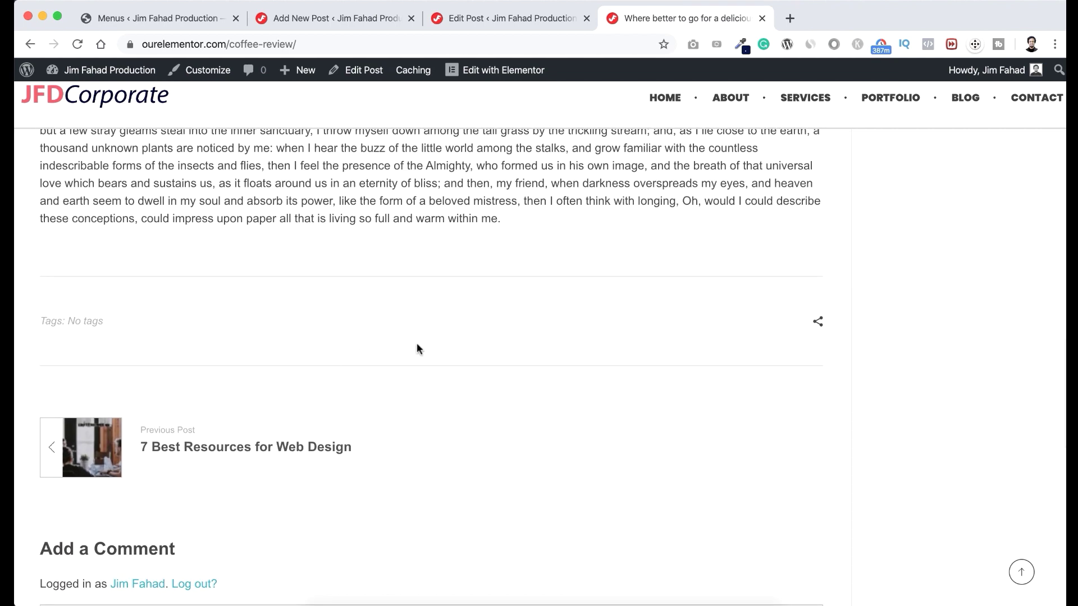
pyautogui.scroll(-3, 433, 389)
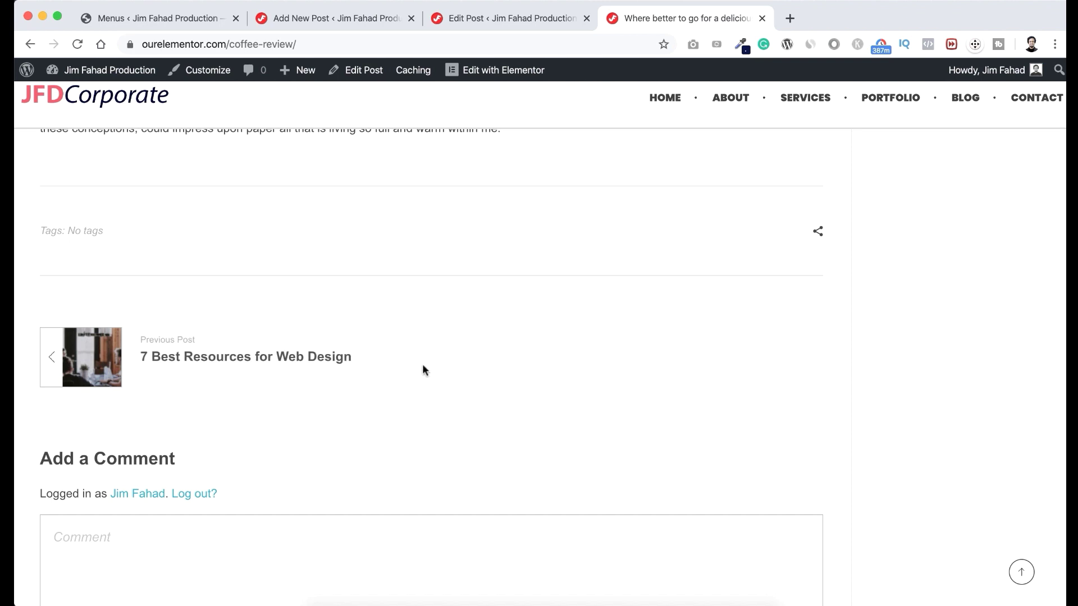
pyautogui.scroll(-1, 422, 369)
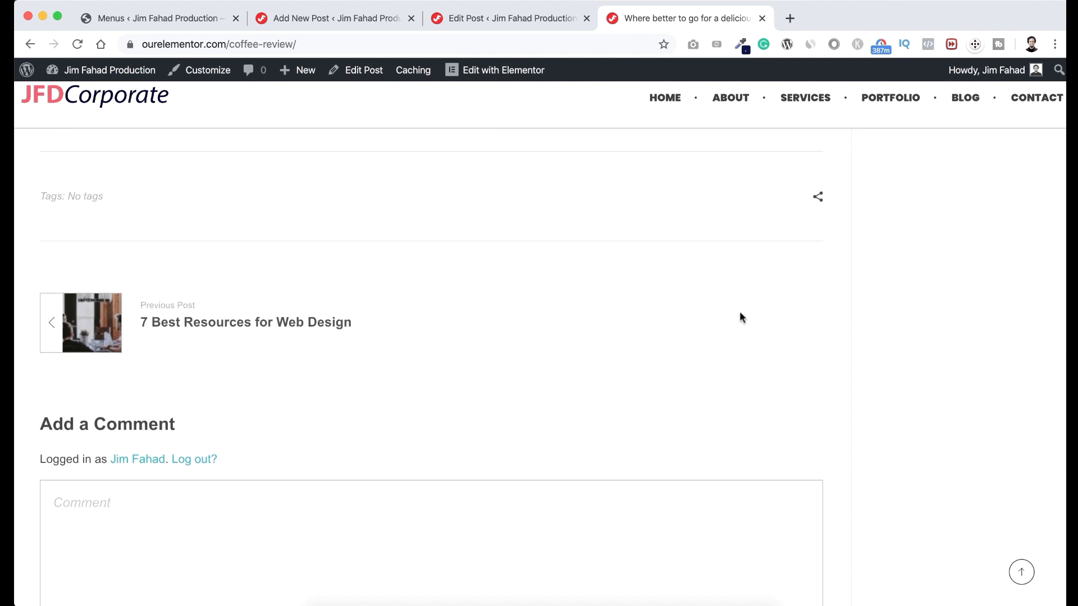
pyautogui.scroll(-7, 692, 347)
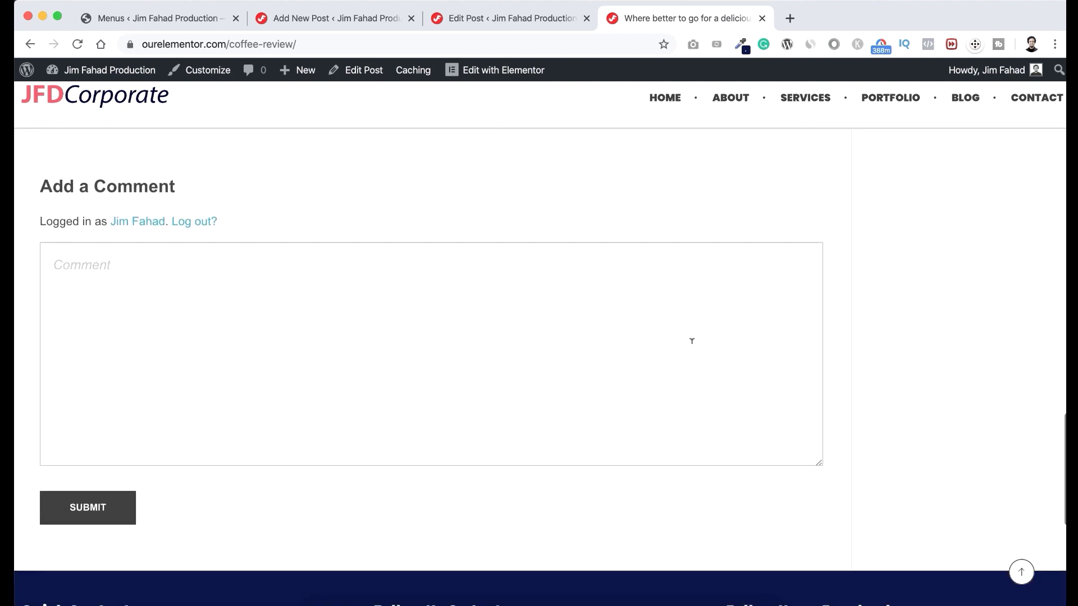
pyautogui.scroll(-4, 506, 390)
pyautogui.scroll(-4, 532, 395)
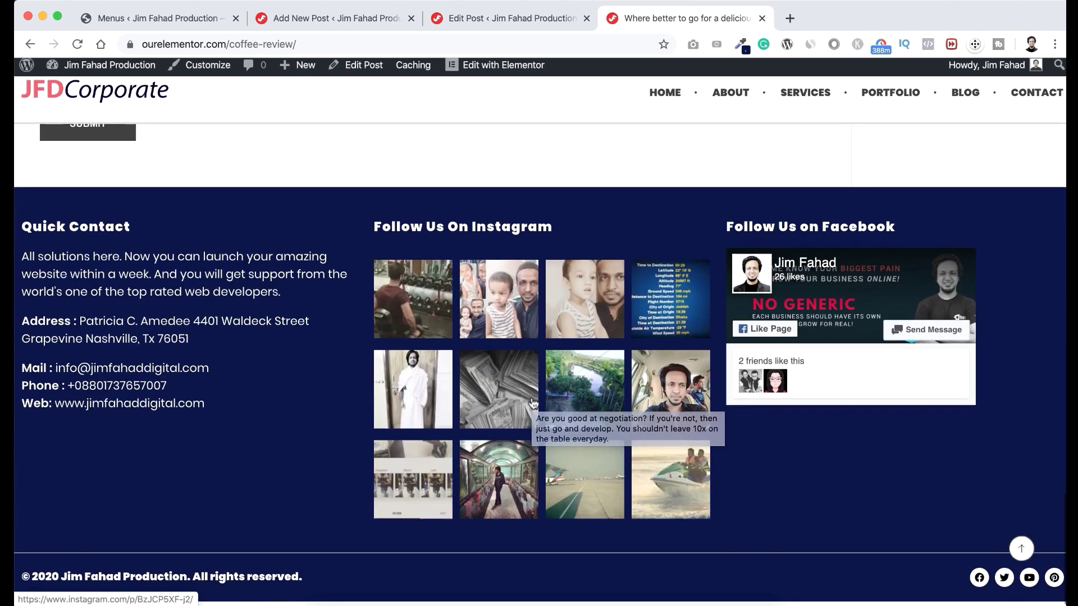
pyautogui.scroll(20, 531, 398)
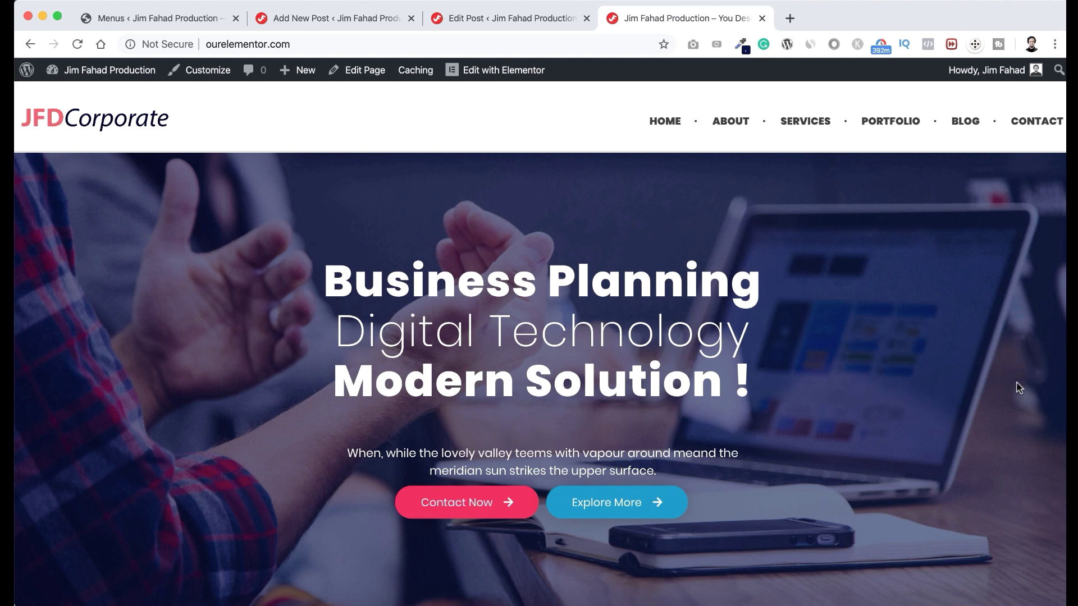
pyautogui.moveTo(1066, 402); pyautogui.dragTo(736, 407)
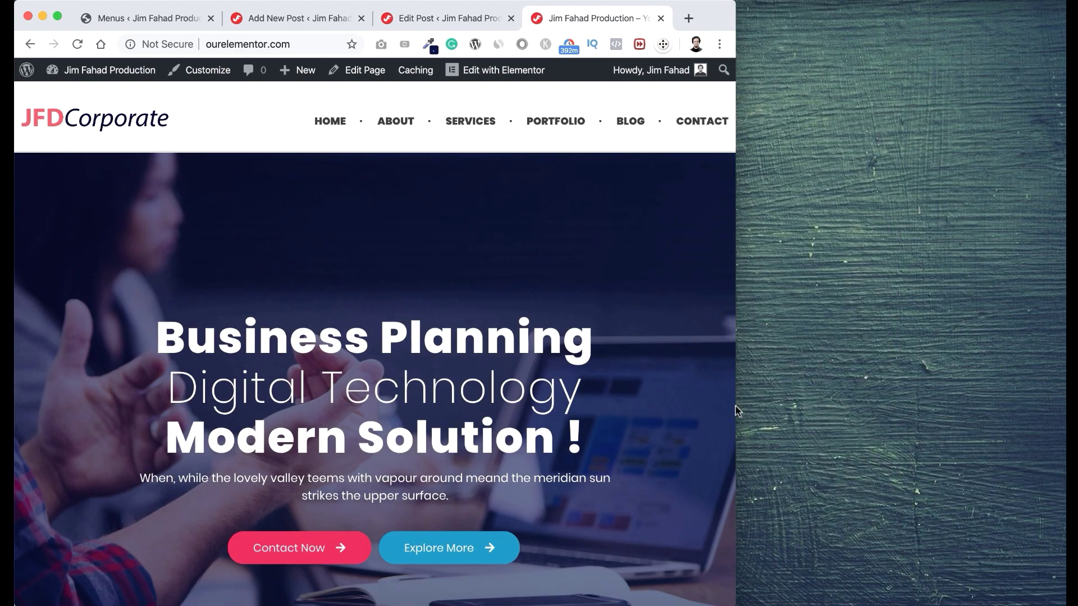
pyautogui.scroll(-10, 548, 413)
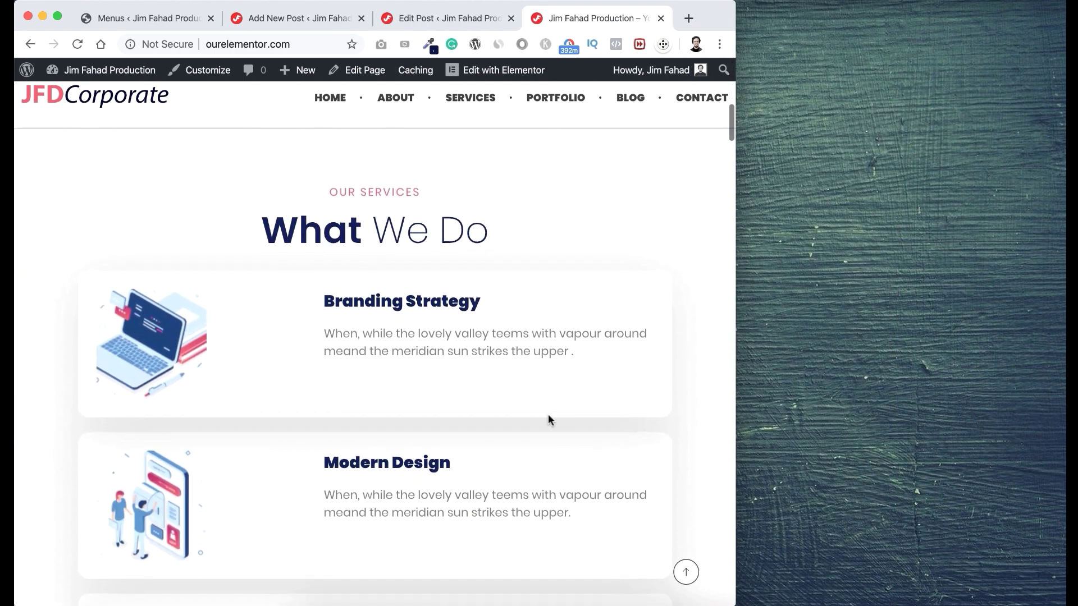
pyautogui.scroll(-10, 549, 417)
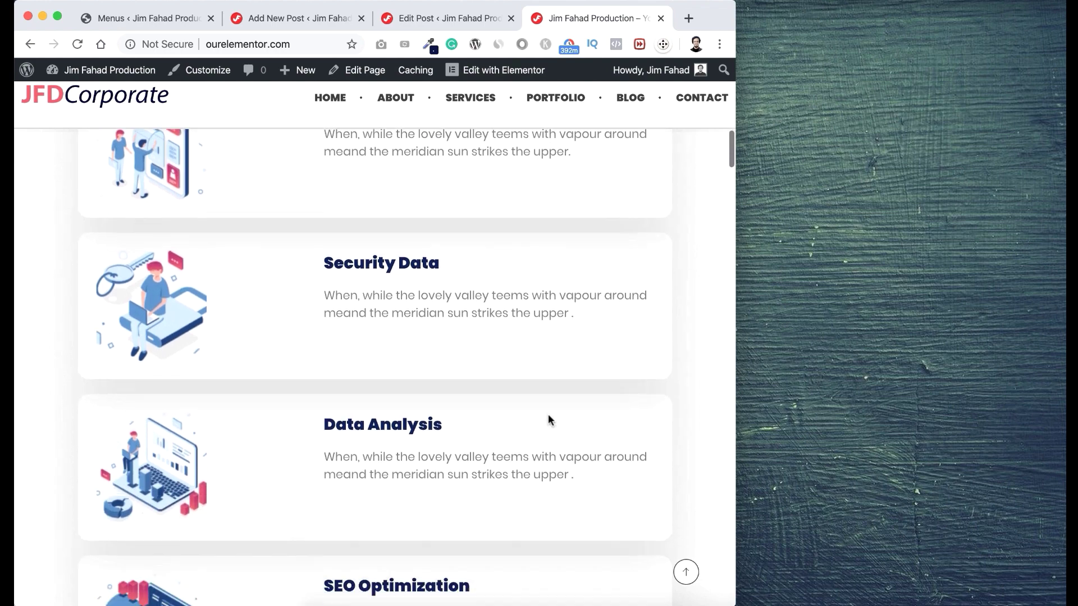
pyautogui.scroll(-10, 549, 418)
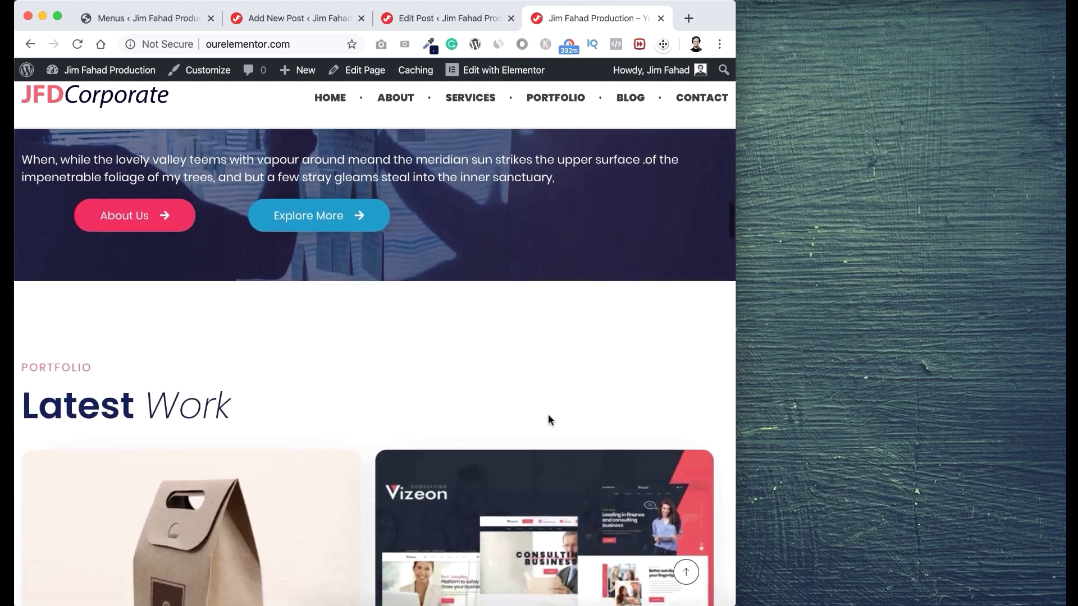
pyautogui.scroll(4, 548, 419)
pyautogui.scroll(10, 550, 420)
pyautogui.moveTo(733, 390); pyautogui.dragTo(264, 415)
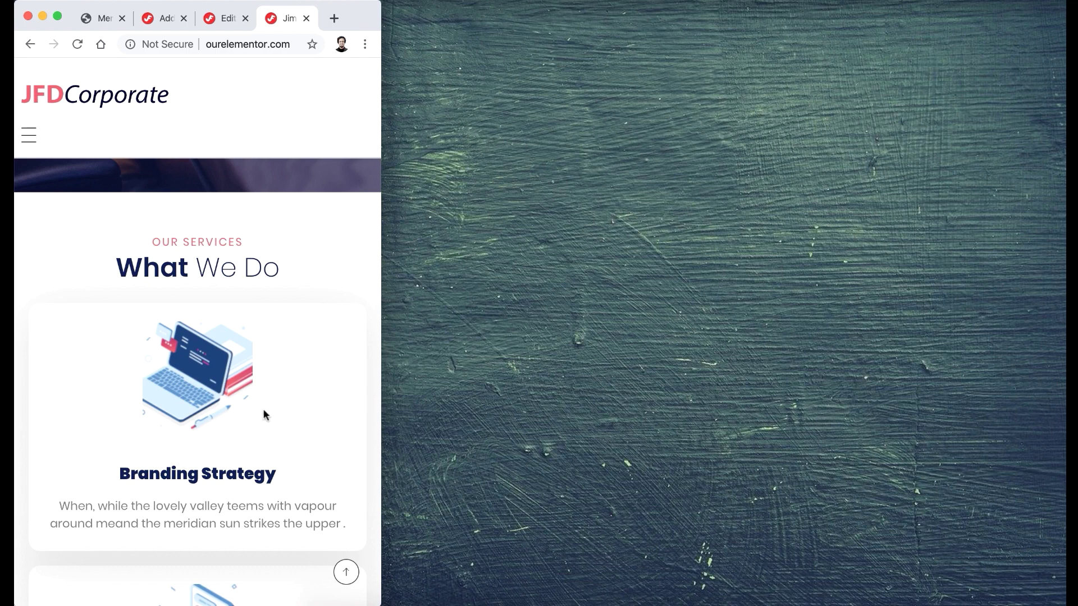
pyautogui.scroll(-15, 263, 415)
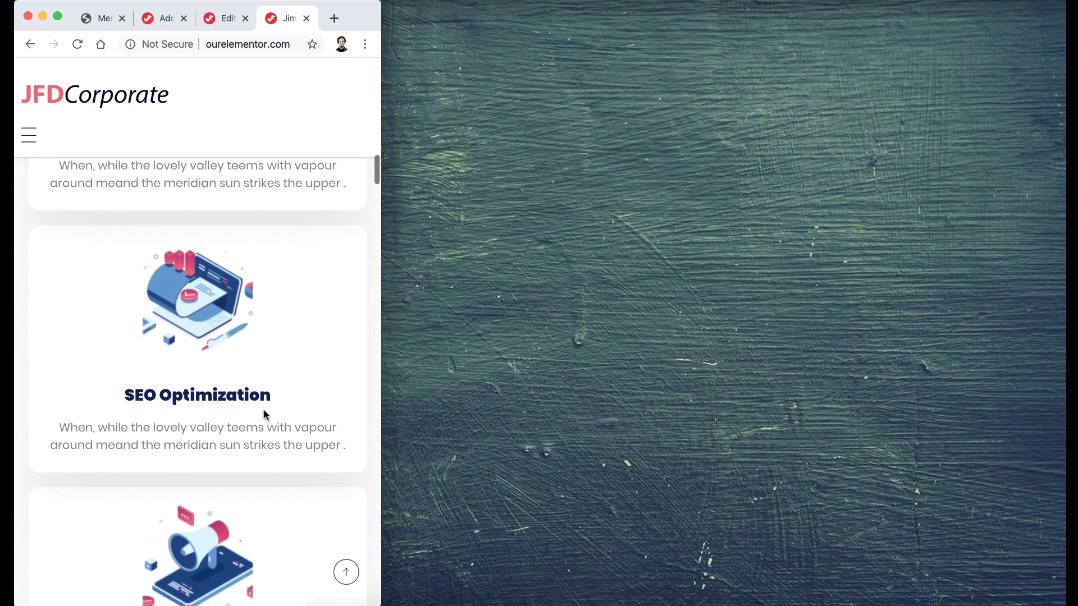
pyautogui.scroll(-12, 265, 414)
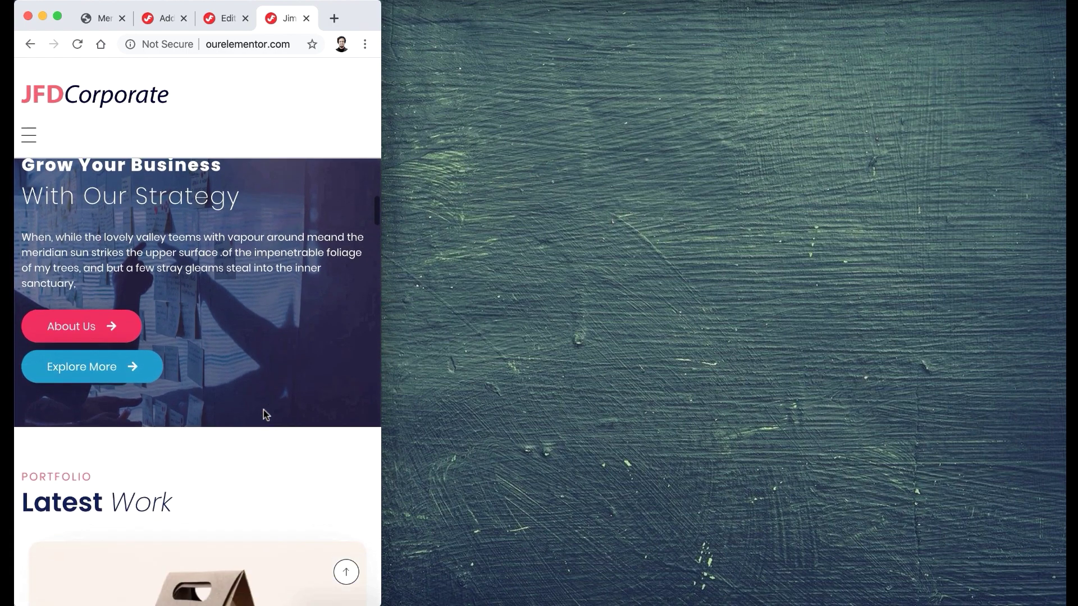
pyautogui.scroll(-3, 265, 415)
pyautogui.scroll(15, 264, 415)
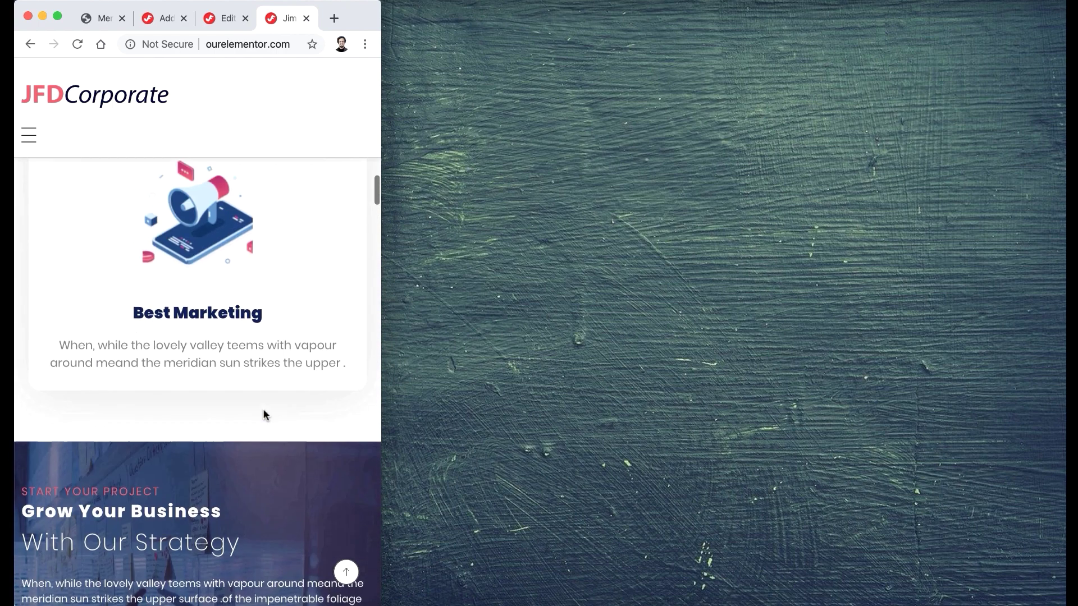
pyautogui.scroll(5, 265, 415)
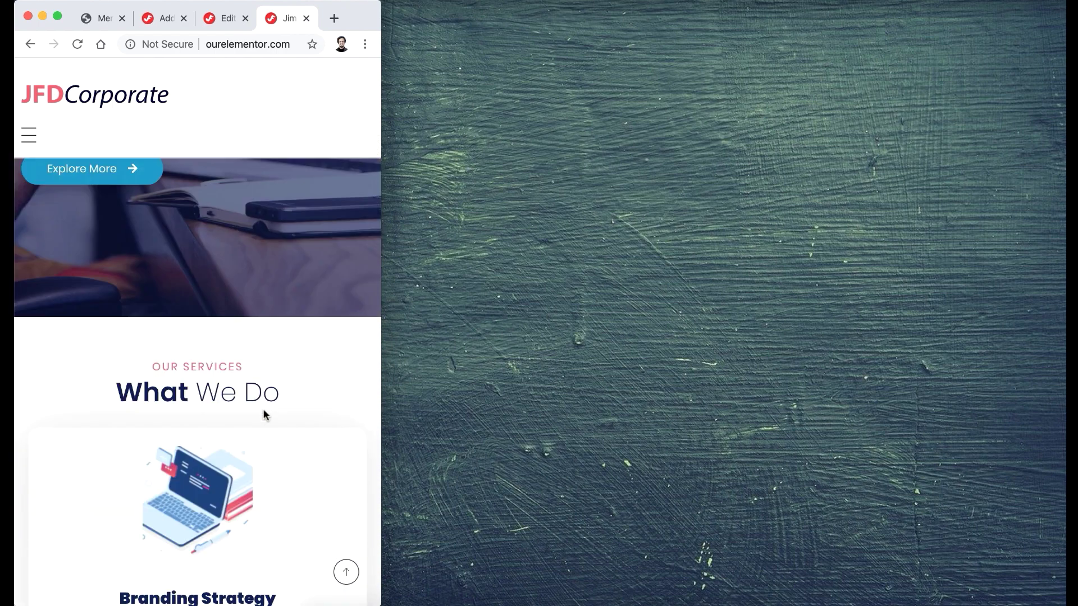
pyautogui.moveTo(381, 402); pyautogui.dragTo(1066, 402)
pyautogui.scroll(7, 727, 379)
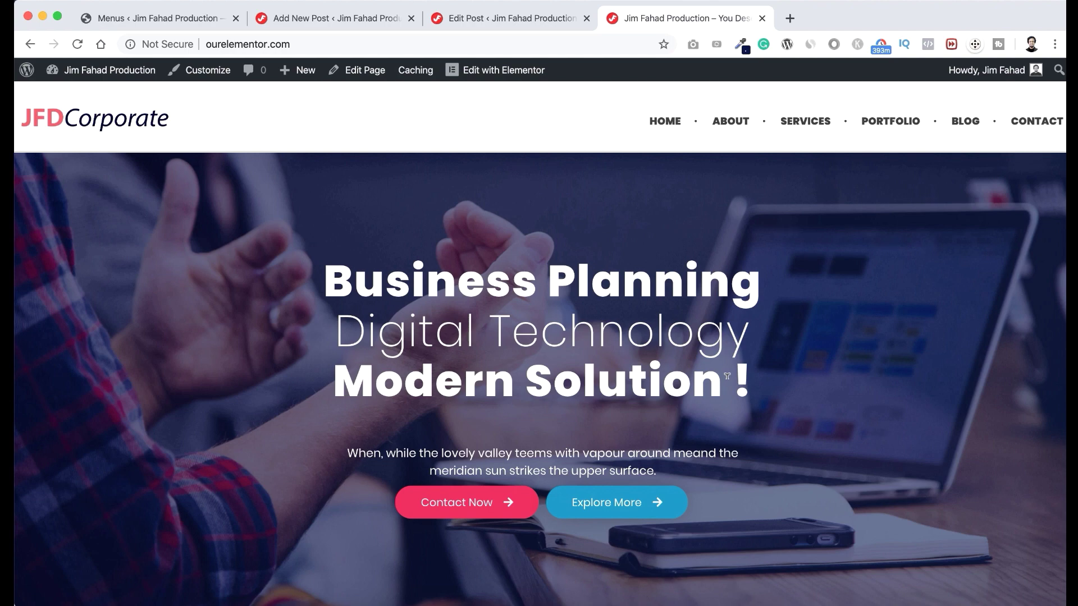
# Step: Open the Home page in the Elementor editor
pyautogui.scroll(-7, 726, 378)
pyautogui.scroll(7, 727, 377)
pyautogui.moveTo(486, 73)
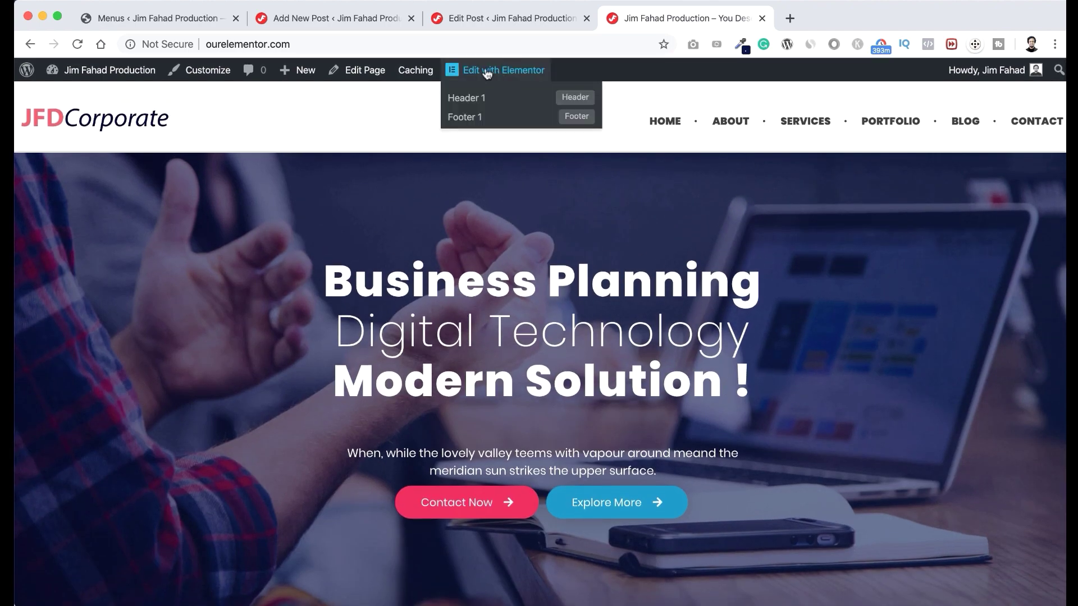
pyautogui.click(498, 72)
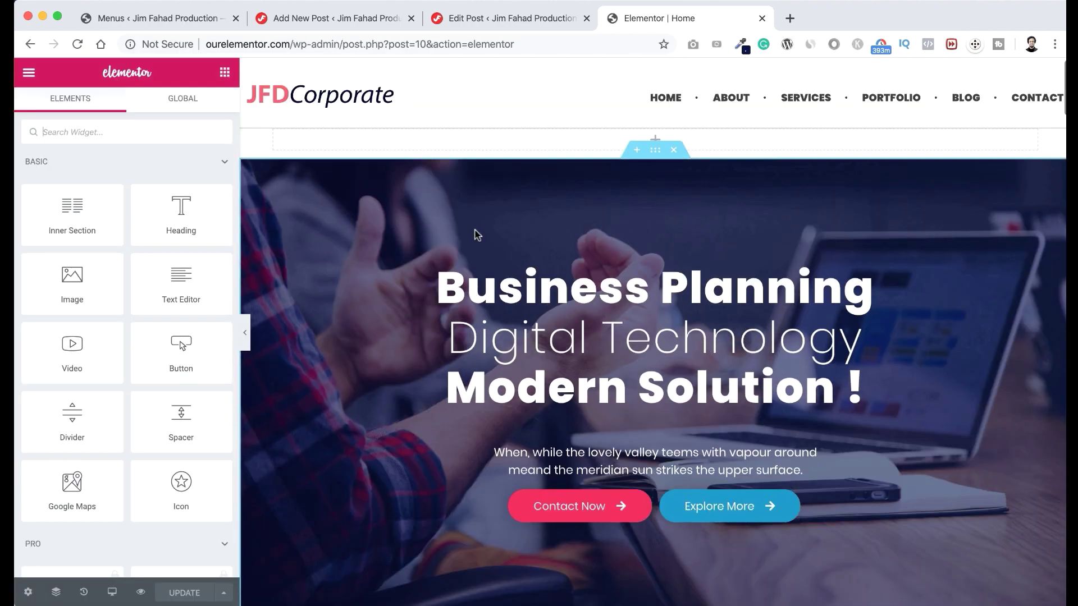
# Step: Switch the Elementor responsive preview from desktop to Tablet
pyautogui.scroll(-4, 476, 235)
pyautogui.scroll(-3, 476, 234)
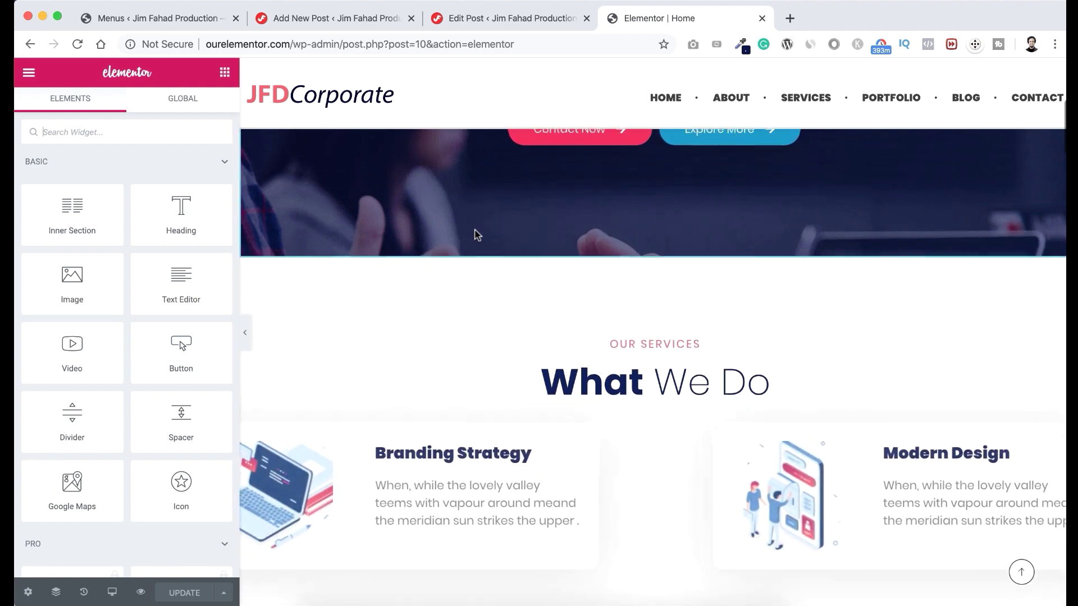
pyautogui.scroll(-3, 475, 235)
pyautogui.scroll(-3, 475, 233)
pyautogui.scroll(10, 476, 234)
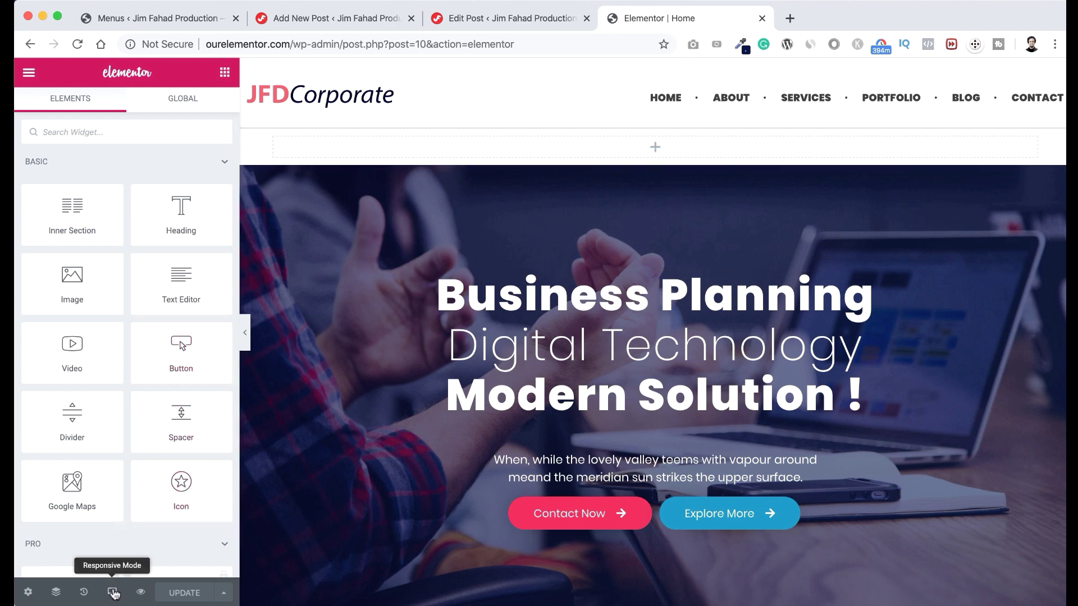
pyautogui.click(112, 593)
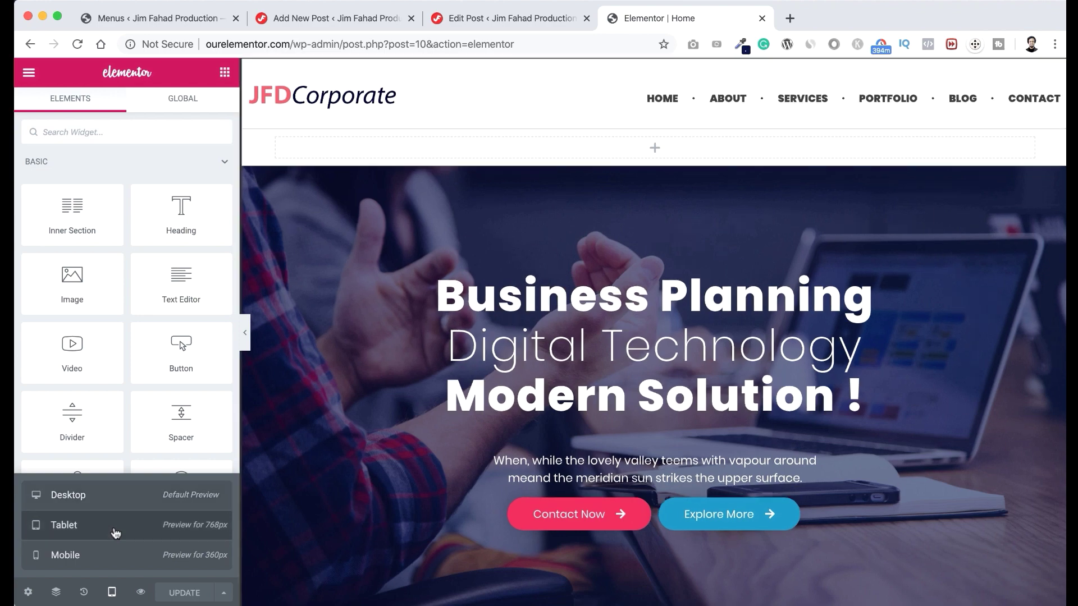
pyautogui.click(115, 532)
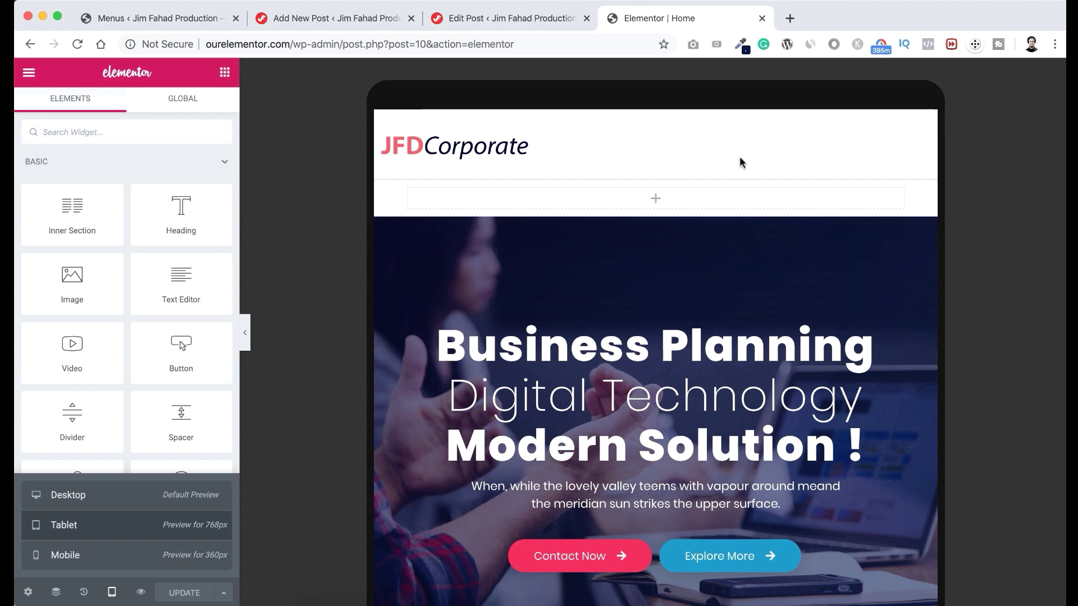
# Step: Preview the Home page in a new tab, narrowing then re-widening the window to test the header
pyautogui.click(140, 592)
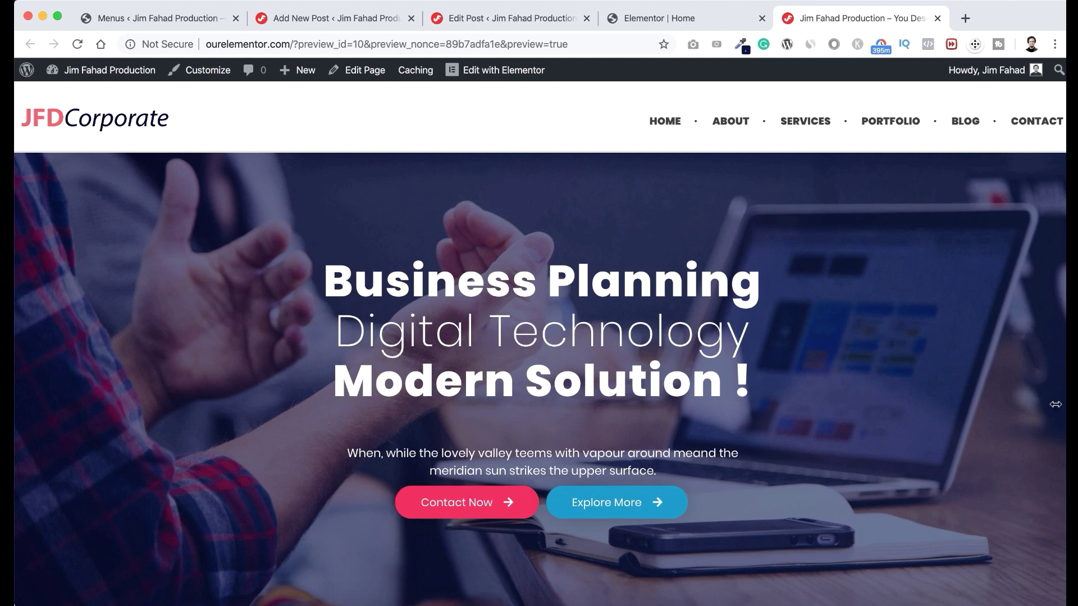
pyautogui.moveTo(1055, 404); pyautogui.dragTo(685, 372)
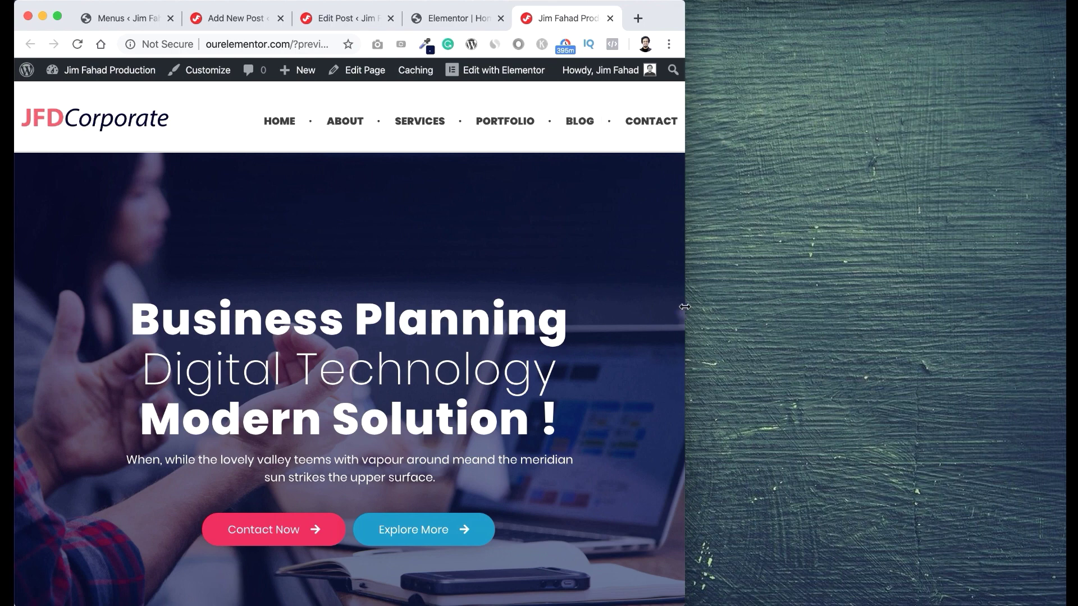
pyautogui.moveTo(685, 307); pyautogui.dragTo(1066, 307)
# Step: Back in the Elementor | Home tab, scroll the tablet preview down to the footer and back up
pyautogui.click(613, 29)
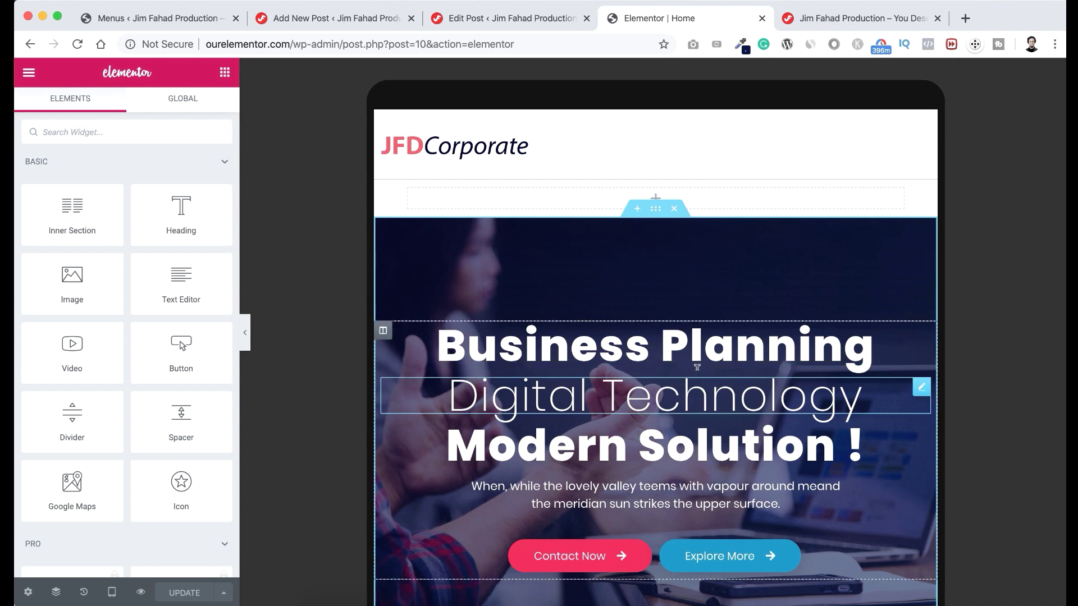
pyautogui.scroll(-2, 696, 371)
pyautogui.scroll(-5, 696, 368)
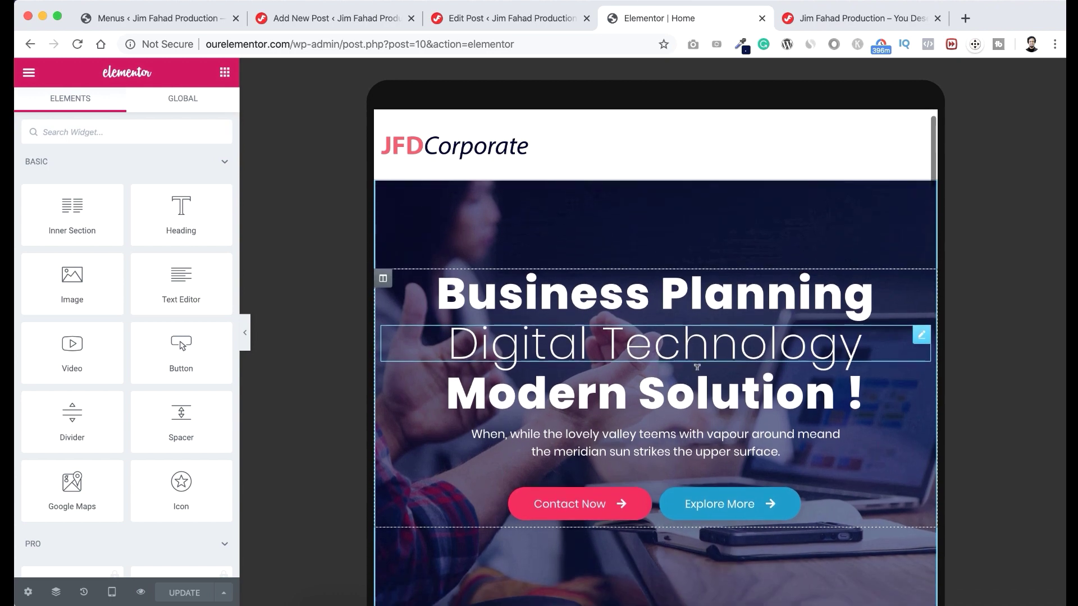
pyautogui.scroll(-13, 697, 367)
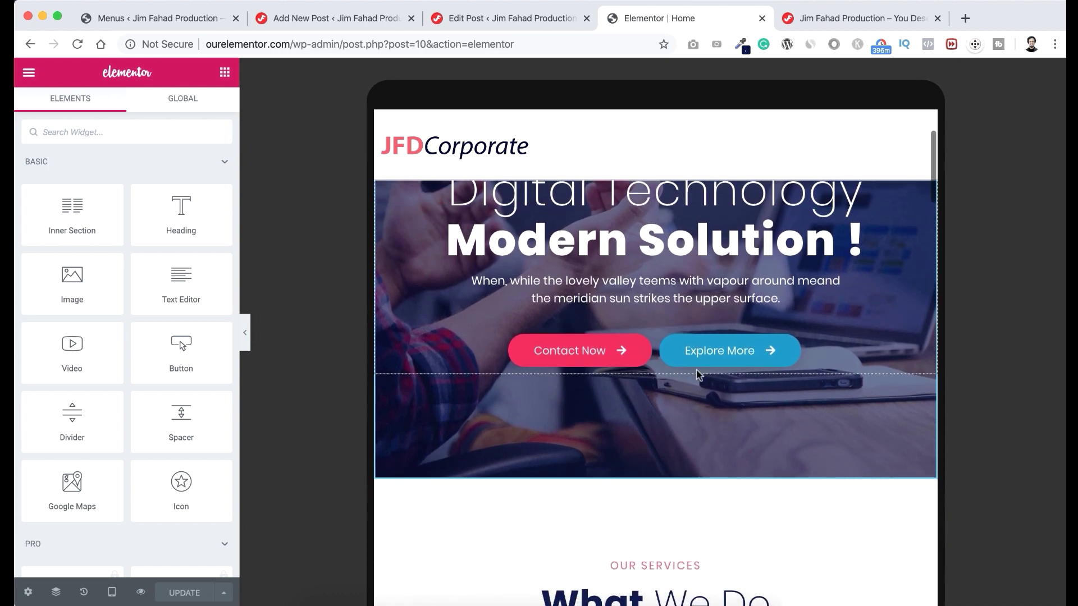
pyautogui.scroll(-18, 697, 367)
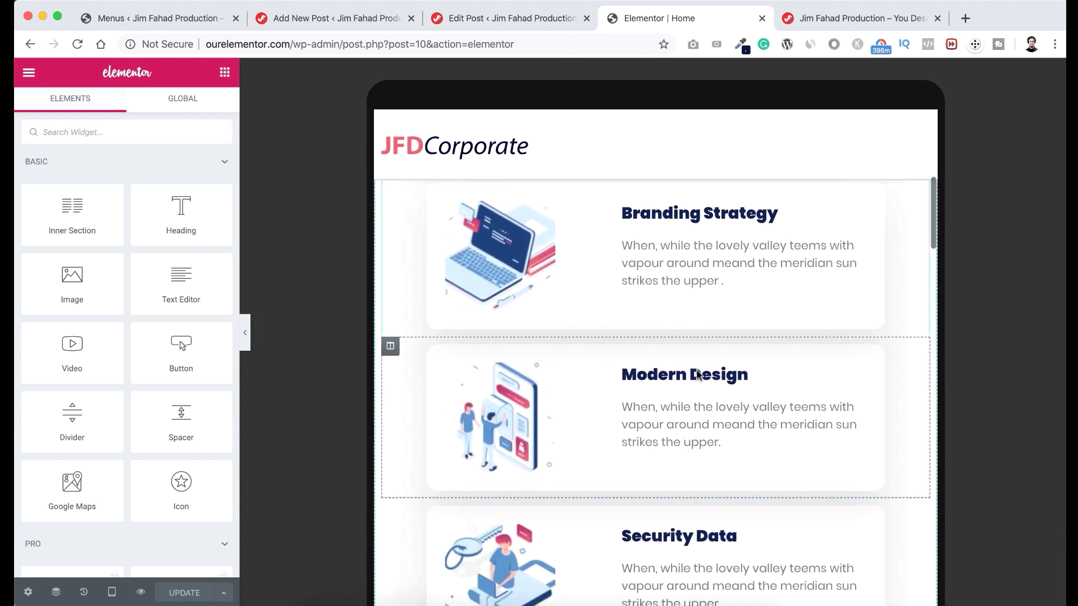
pyautogui.scroll(-20, 697, 375)
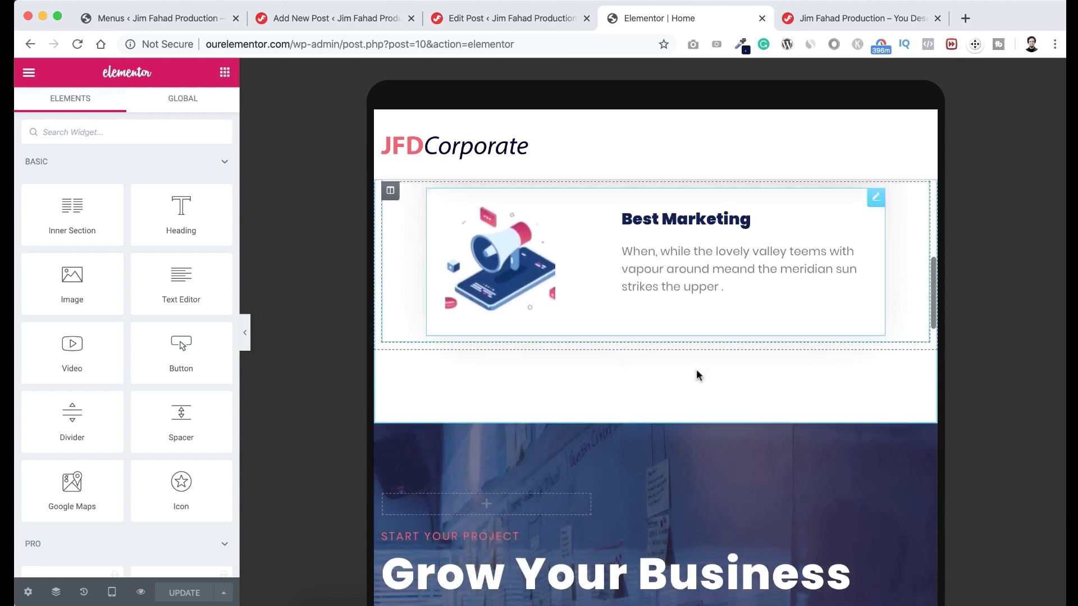
pyautogui.scroll(-17, 697, 375)
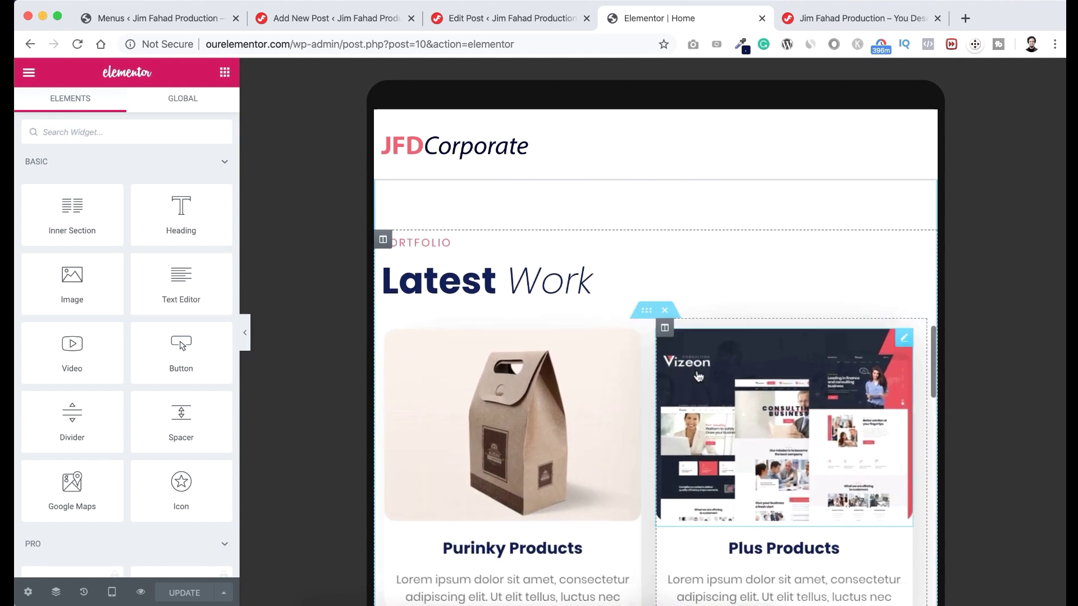
pyautogui.scroll(-20, 699, 375)
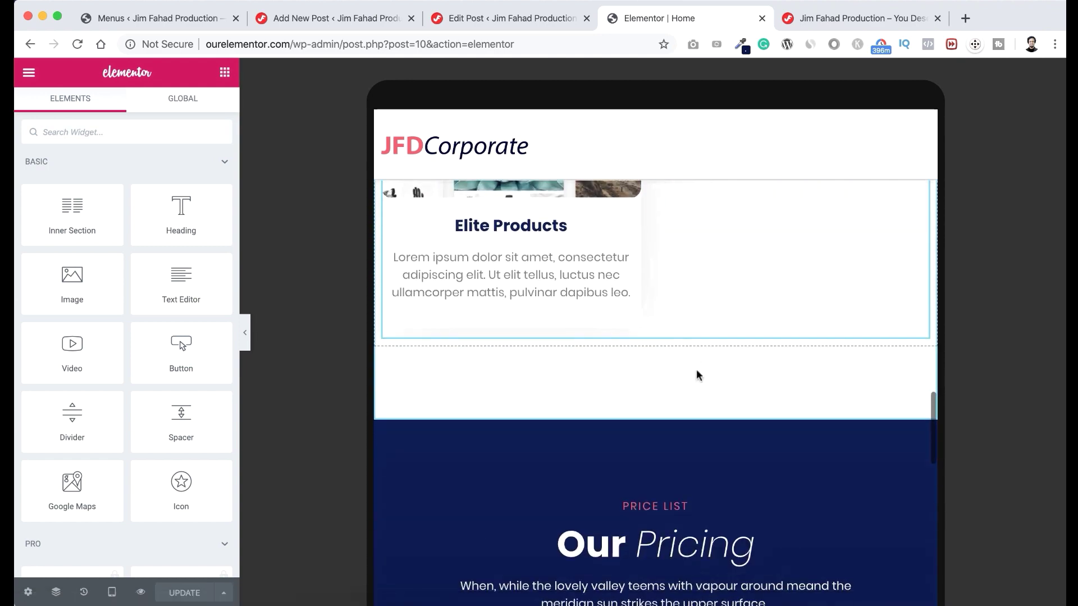
pyautogui.scroll(-20, 697, 371)
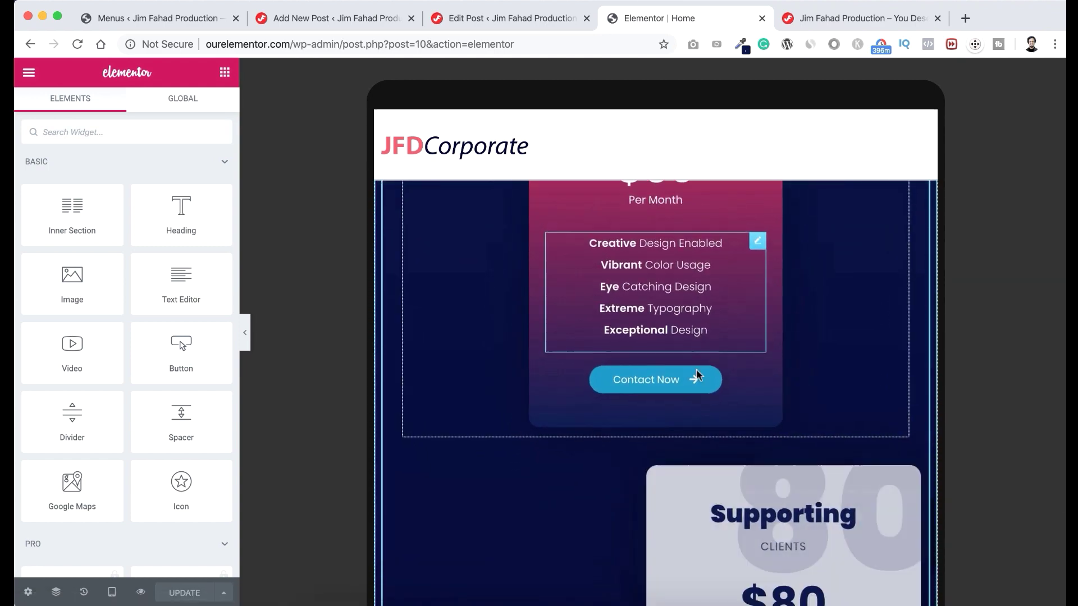
pyautogui.scroll(-14, 696, 375)
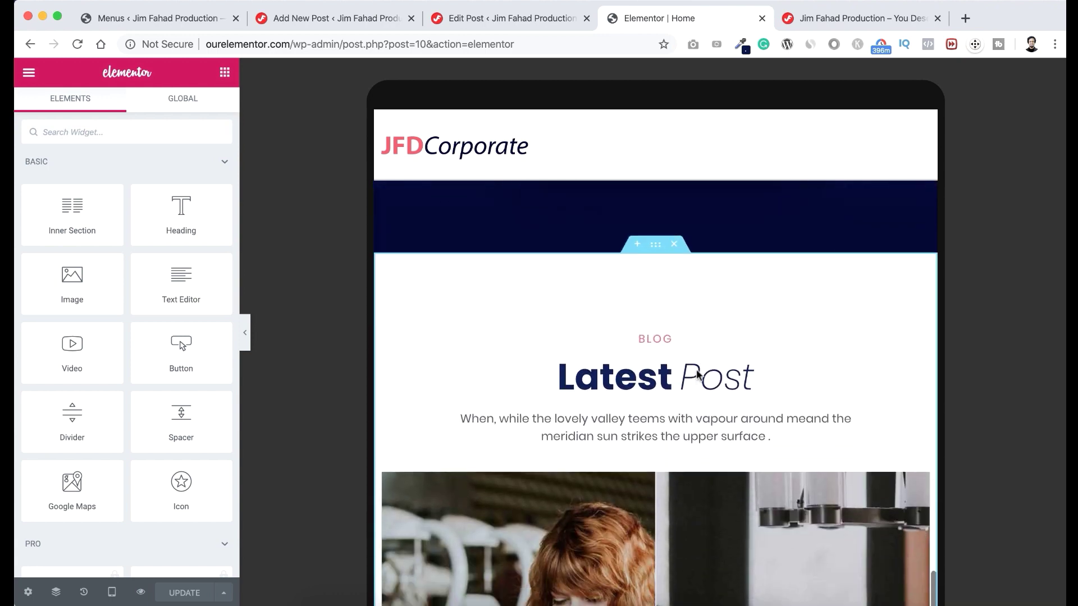
pyautogui.scroll(-16, 696, 375)
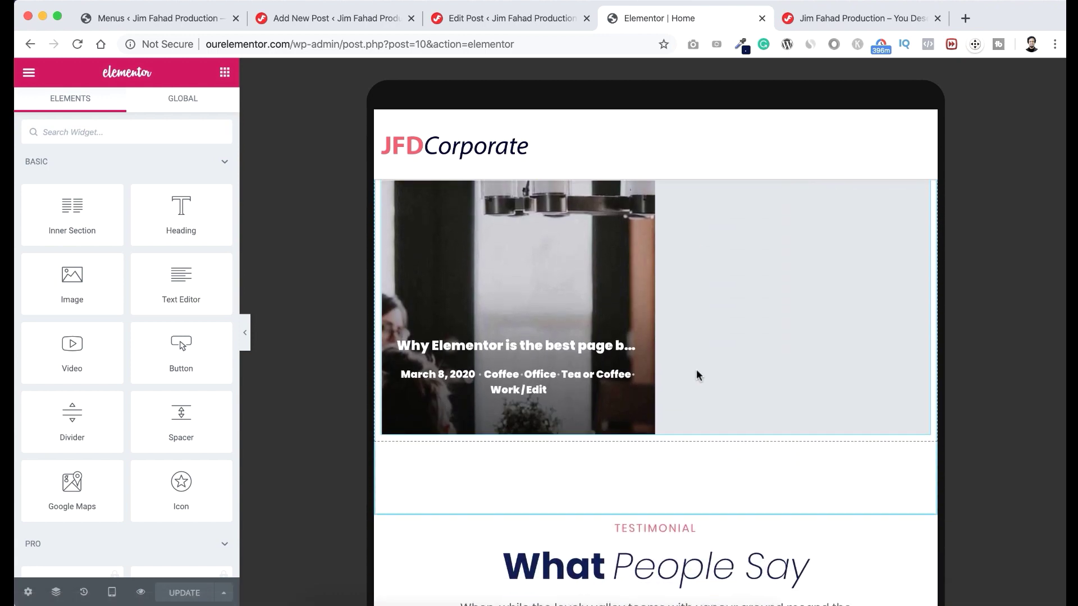
pyautogui.scroll(-14, 696, 368)
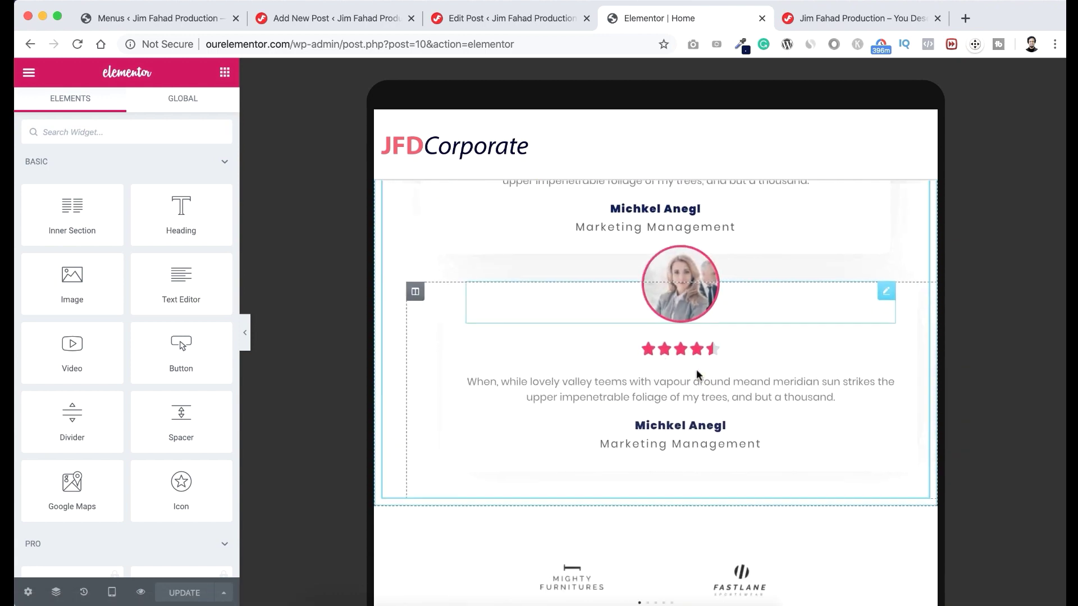
pyautogui.scroll(-12, 697, 368)
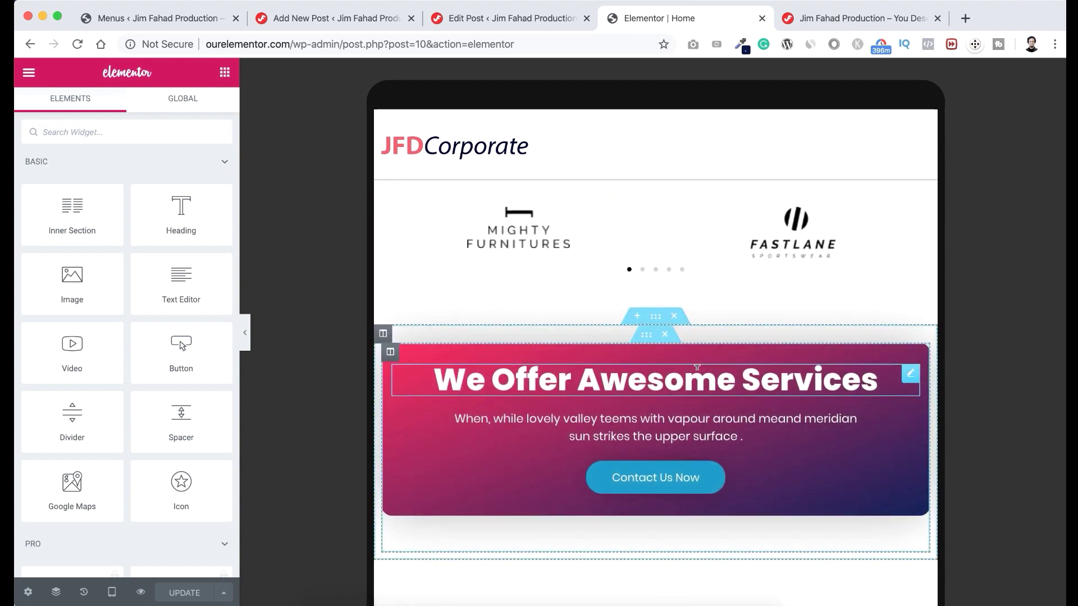
pyautogui.scroll(-6, 697, 375)
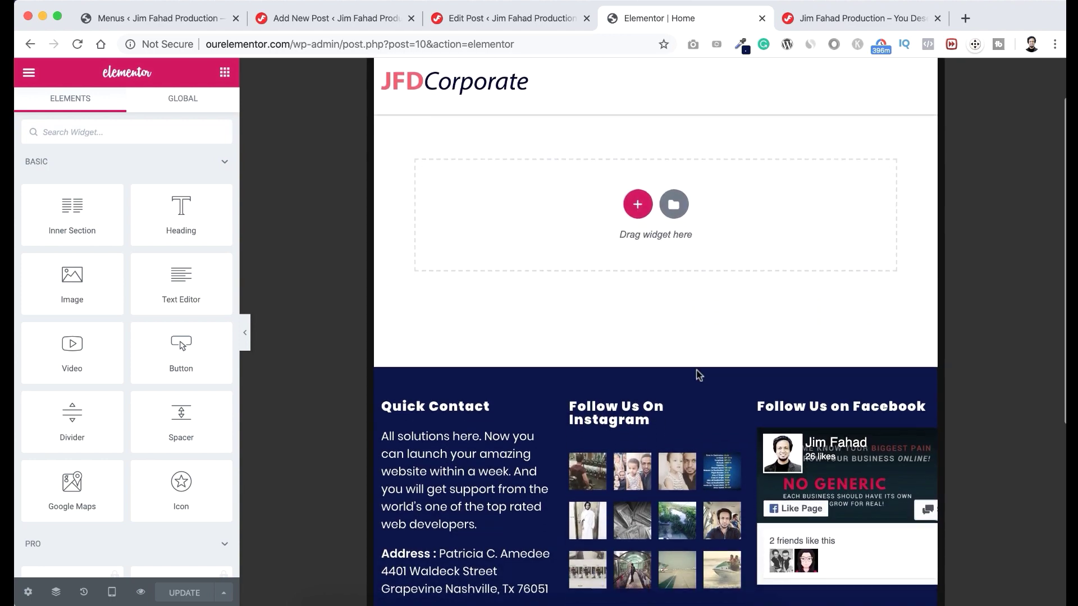
pyautogui.scroll(12, 696, 375)
pyautogui.scroll(20, 697, 375)
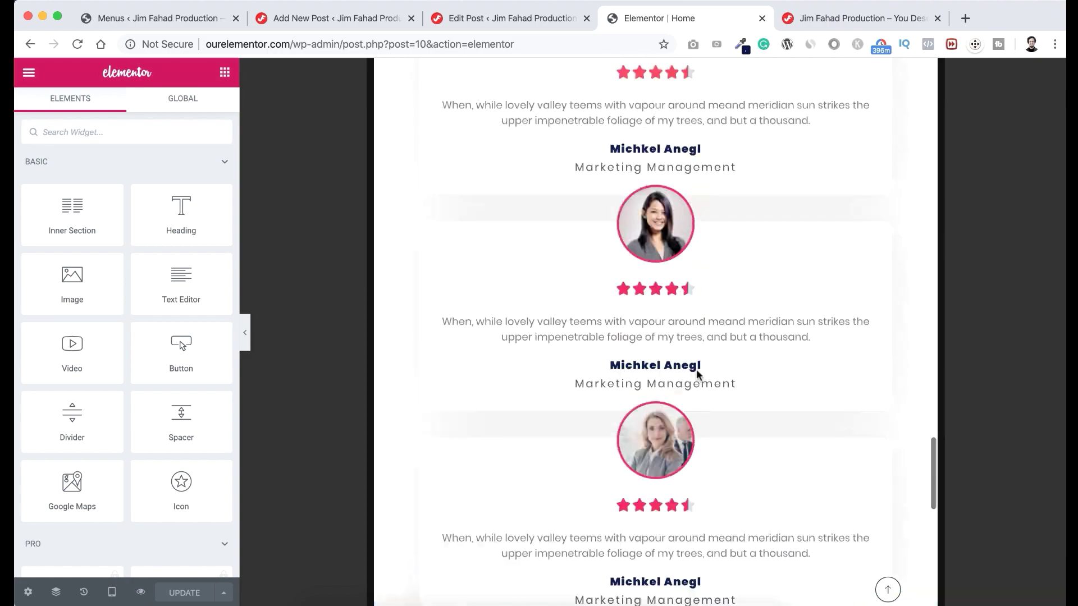
pyautogui.scroll(20, 696, 370)
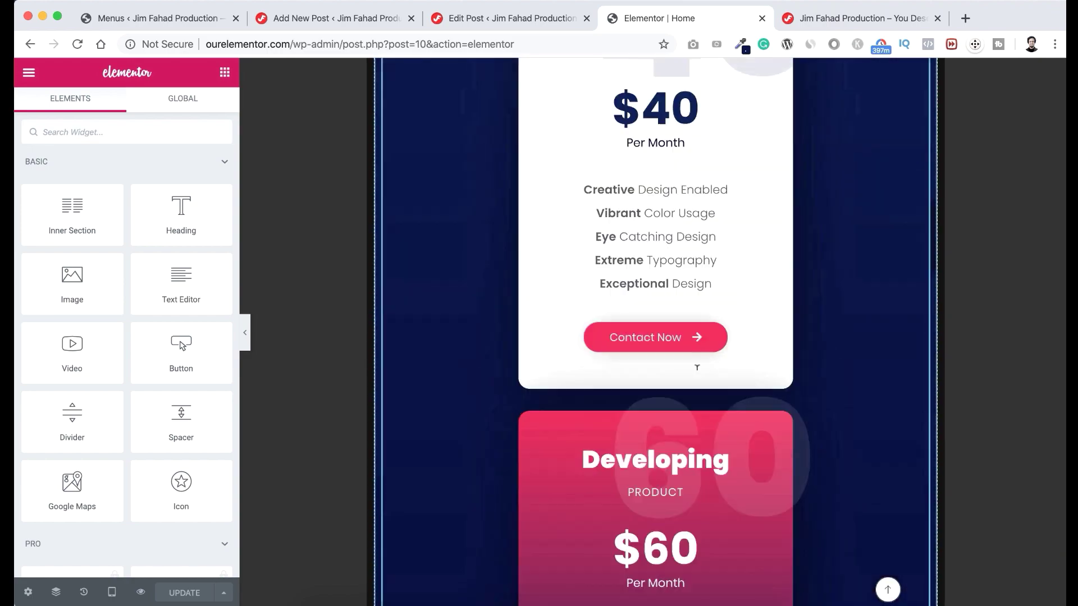
pyautogui.scroll(20, 697, 375)
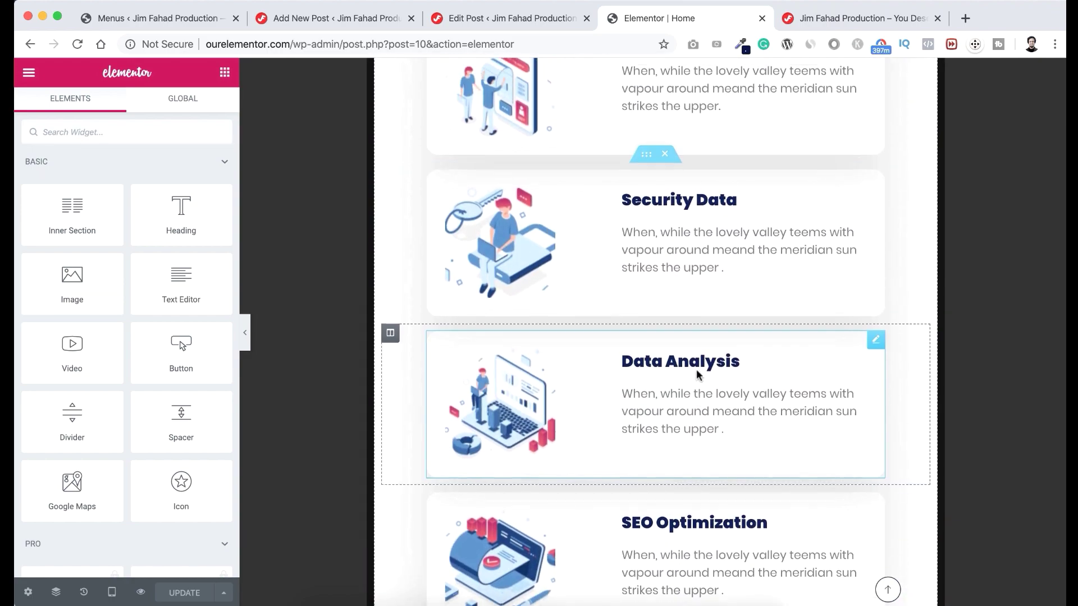
pyautogui.scroll(1, 697, 375)
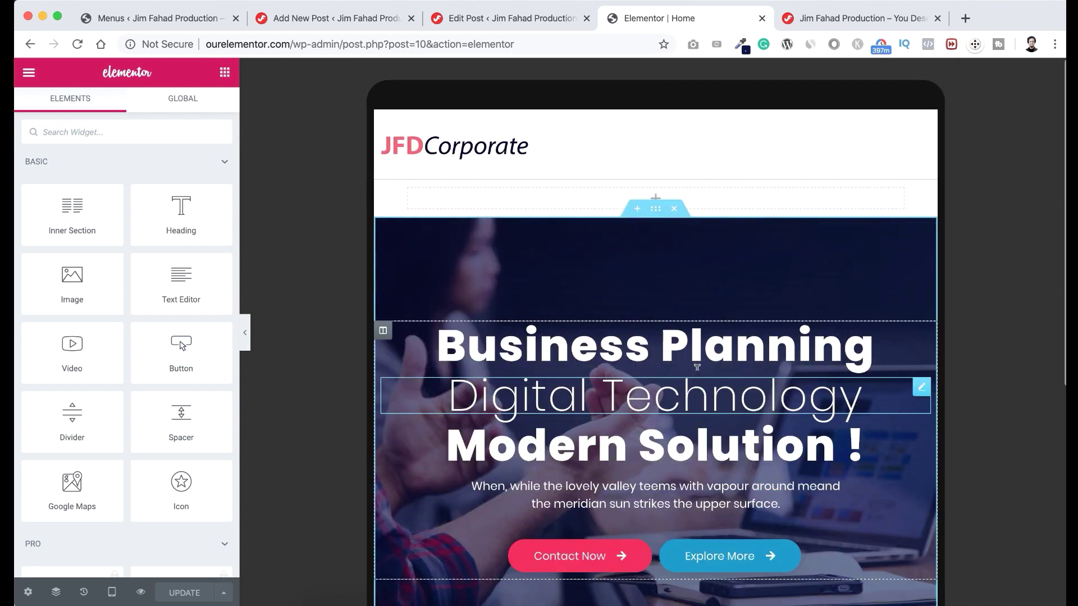
# Step: Switch the preview to Mobile and open then close the hamburger navigation menu
pyautogui.click(110, 594)
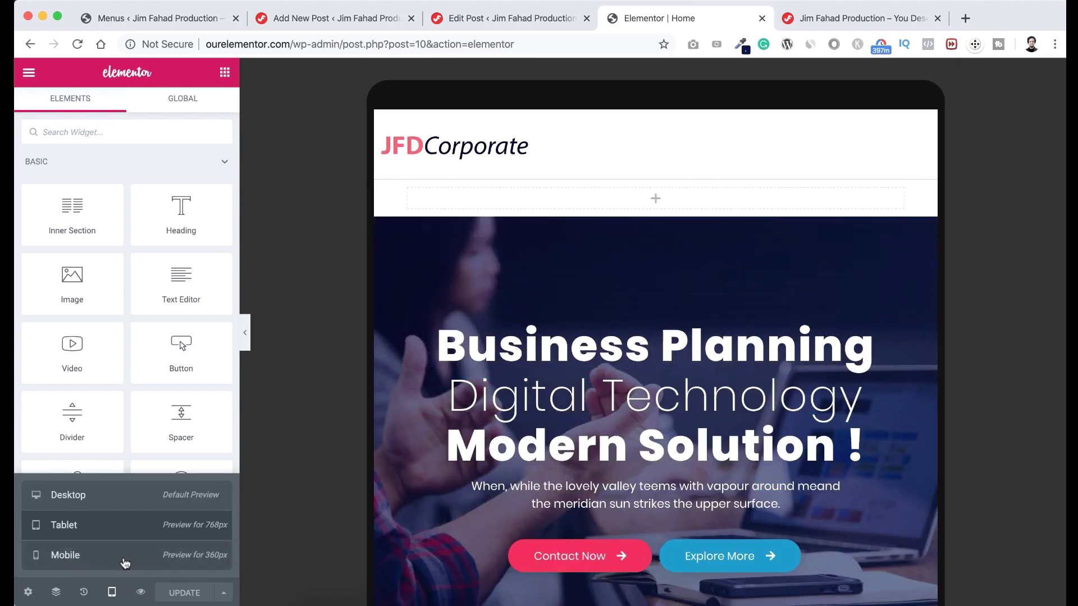
pyautogui.click(125, 563)
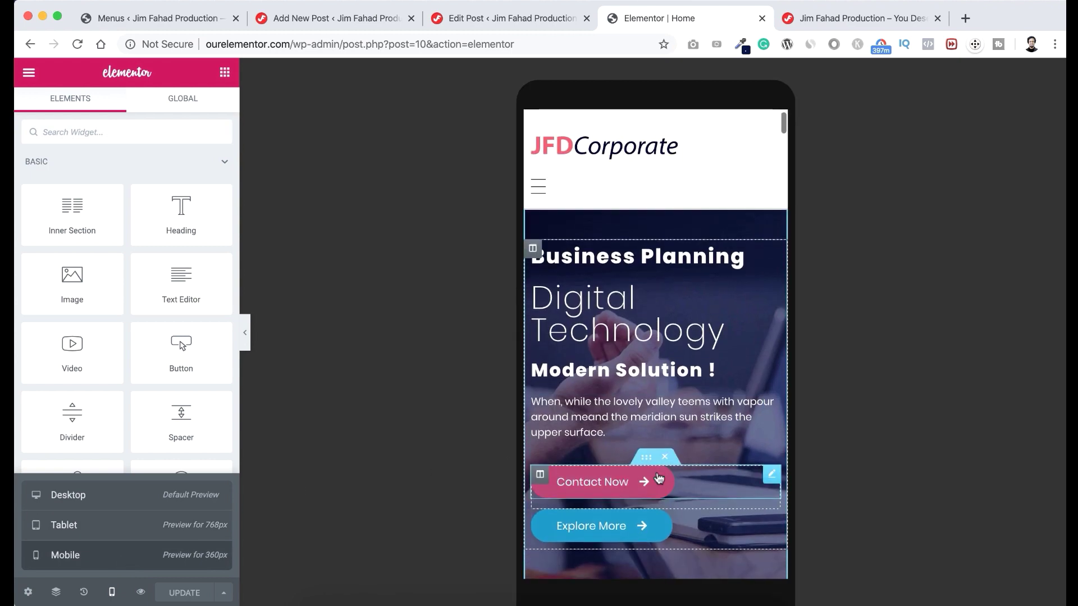
pyautogui.scroll(-4, 658, 475)
pyautogui.scroll(5, 659, 477)
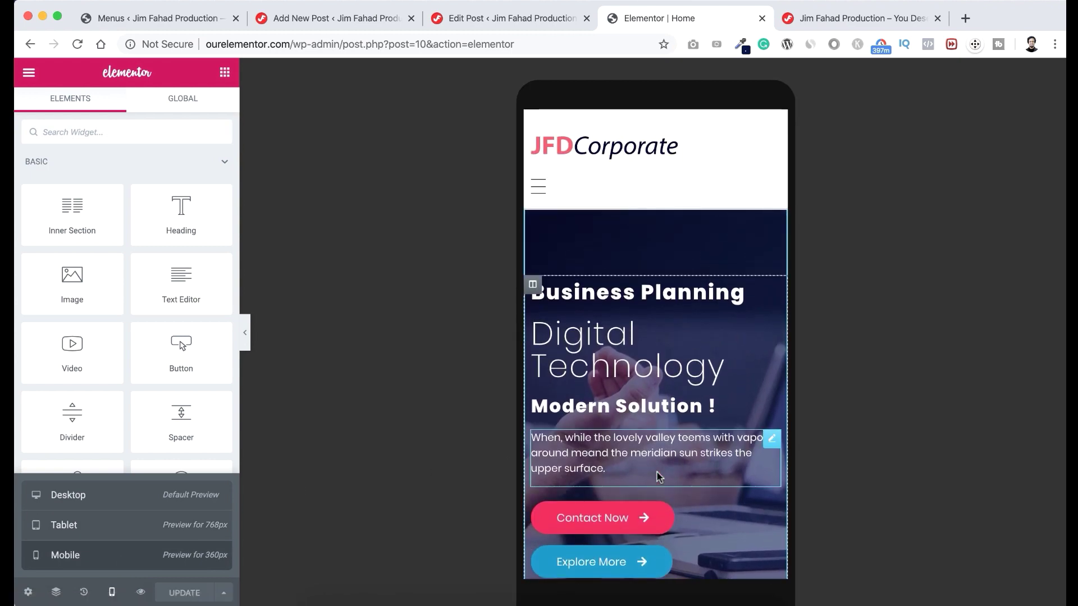
pyautogui.scroll(2, 659, 477)
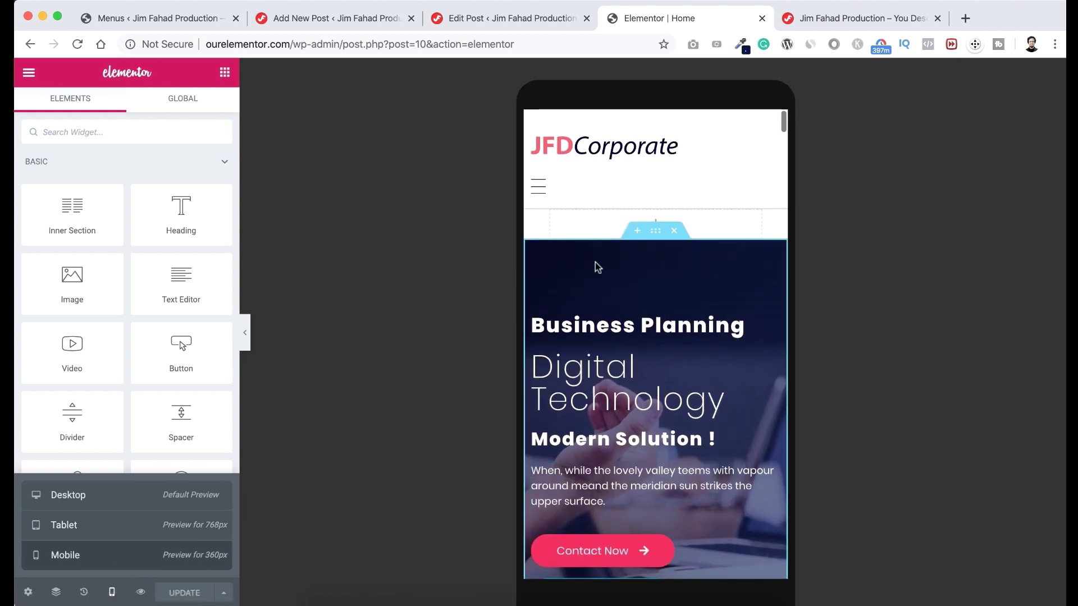
pyautogui.click(539, 186)
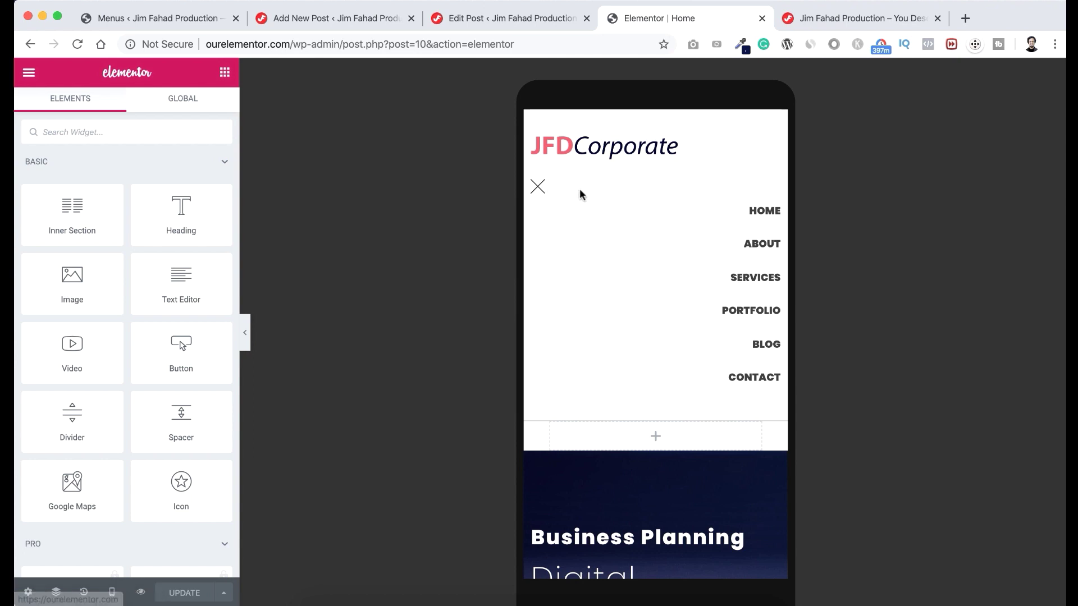
pyautogui.click(537, 188)
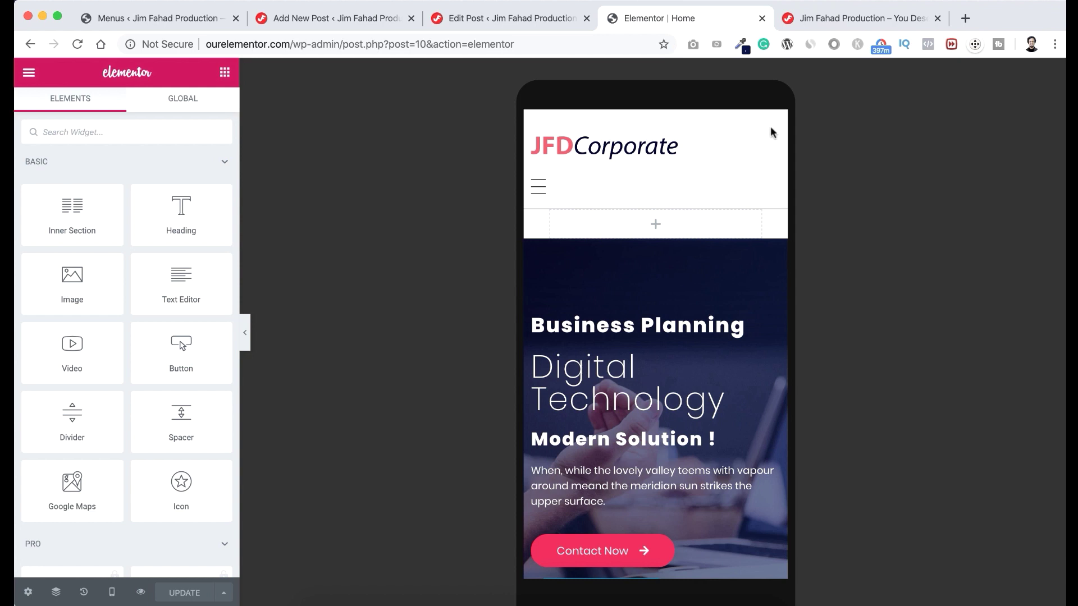
# Step: Scroll the mobile preview down to the stacked About Us and Explore More buttons
pyautogui.scroll(-3, 698, 340)
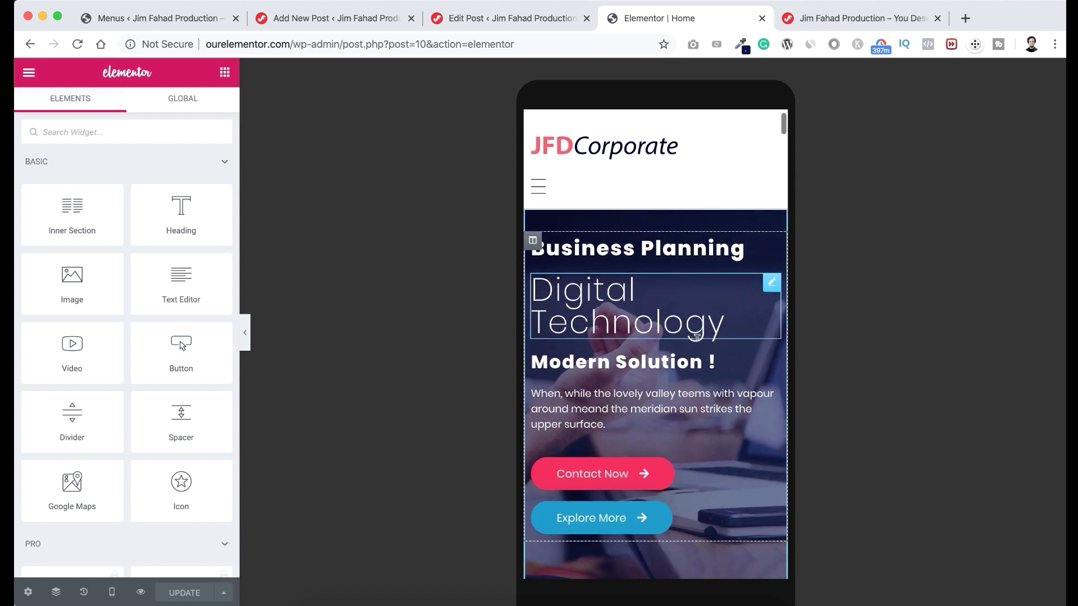
pyautogui.scroll(-5, 697, 338)
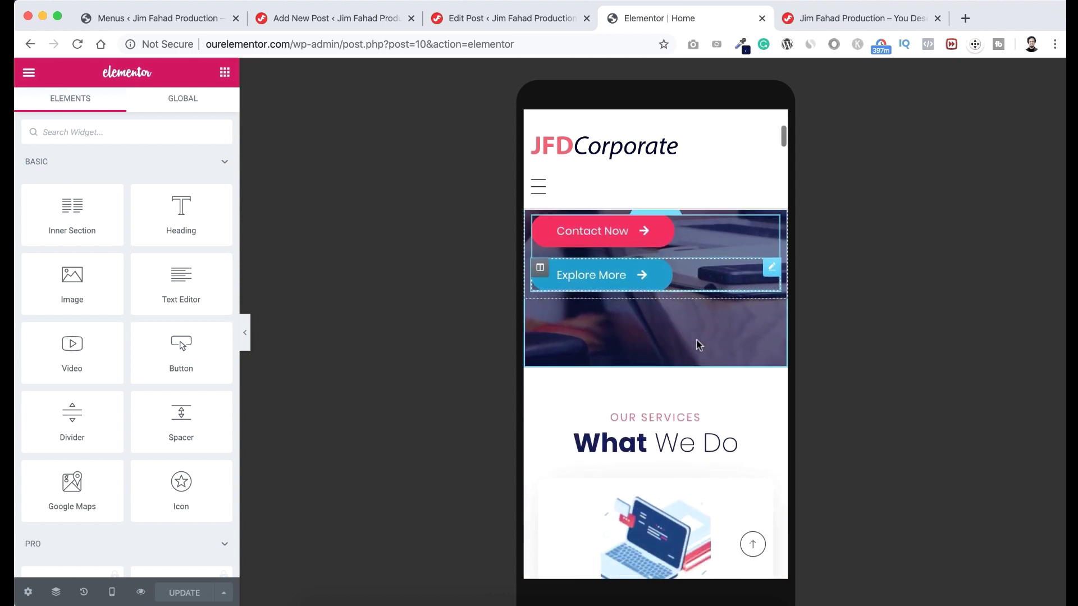
pyautogui.scroll(-10, 698, 344)
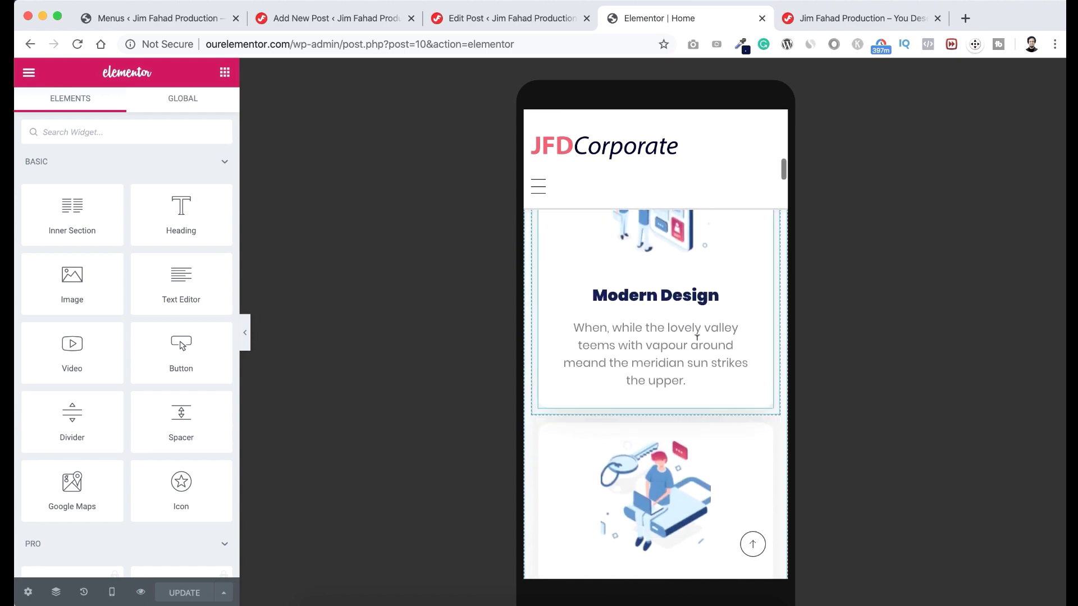
pyautogui.scroll(-15, 697, 336)
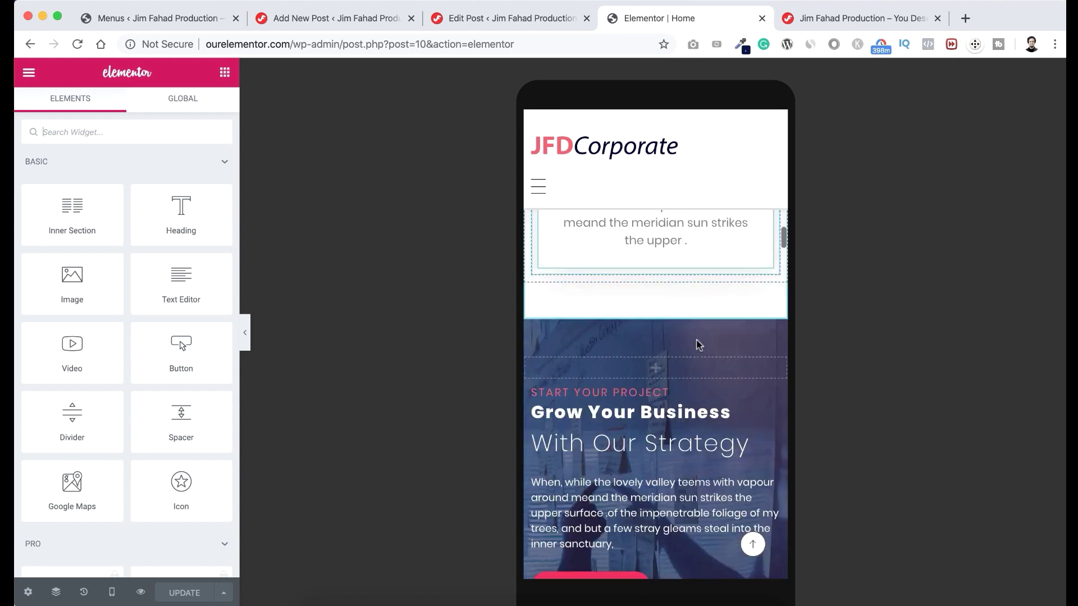
pyautogui.scroll(-5, 699, 344)
pyautogui.scroll(2, 698, 345)
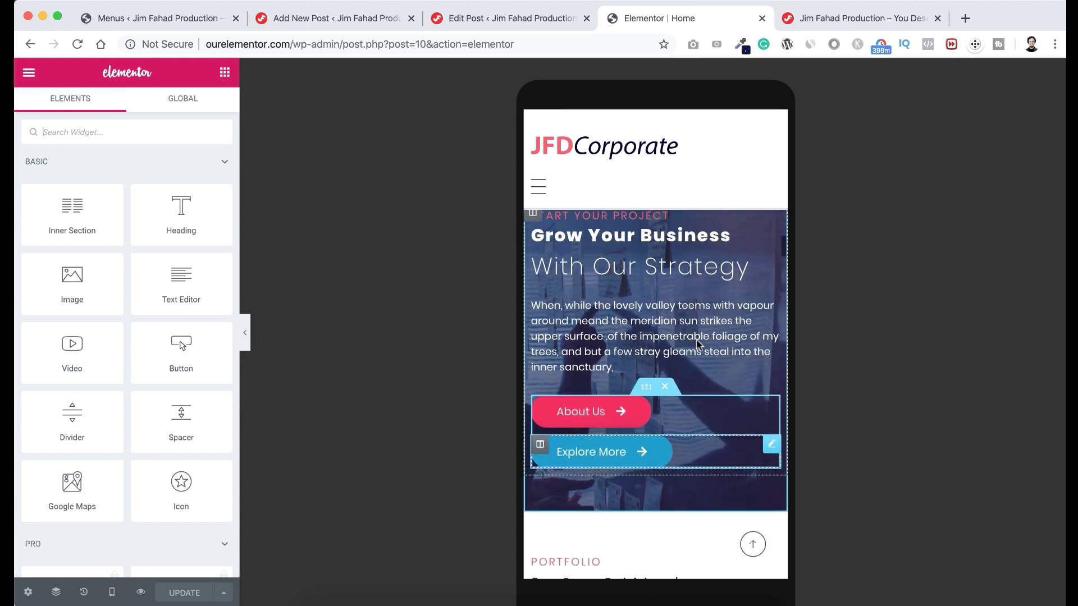
pyautogui.scroll(2, 698, 342)
pyautogui.scroll(-1, 698, 343)
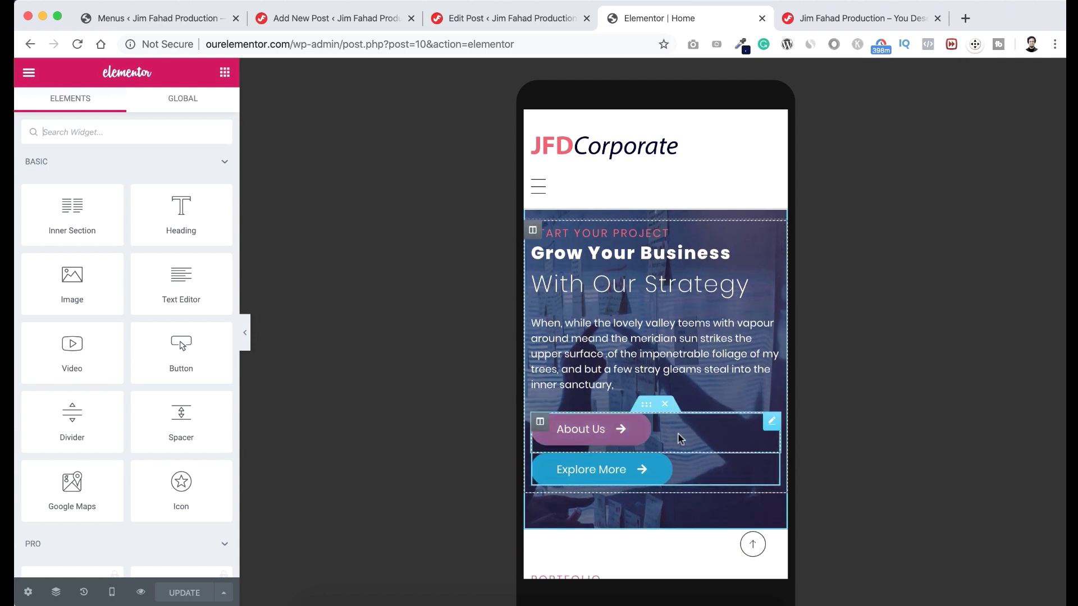
pyautogui.scroll(2, 702, 421)
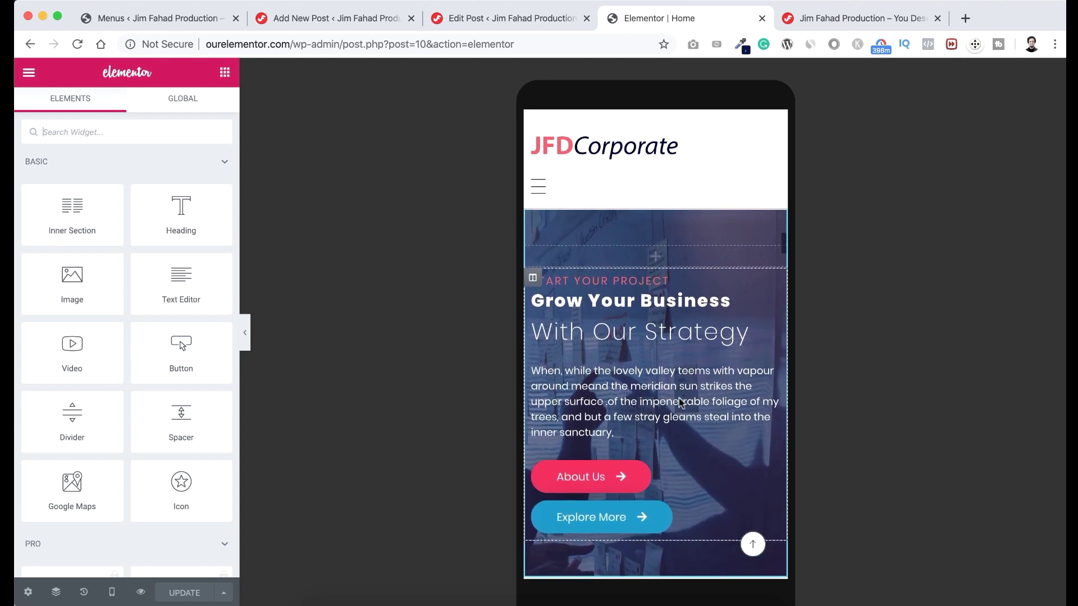
pyautogui.scroll(-1, 680, 402)
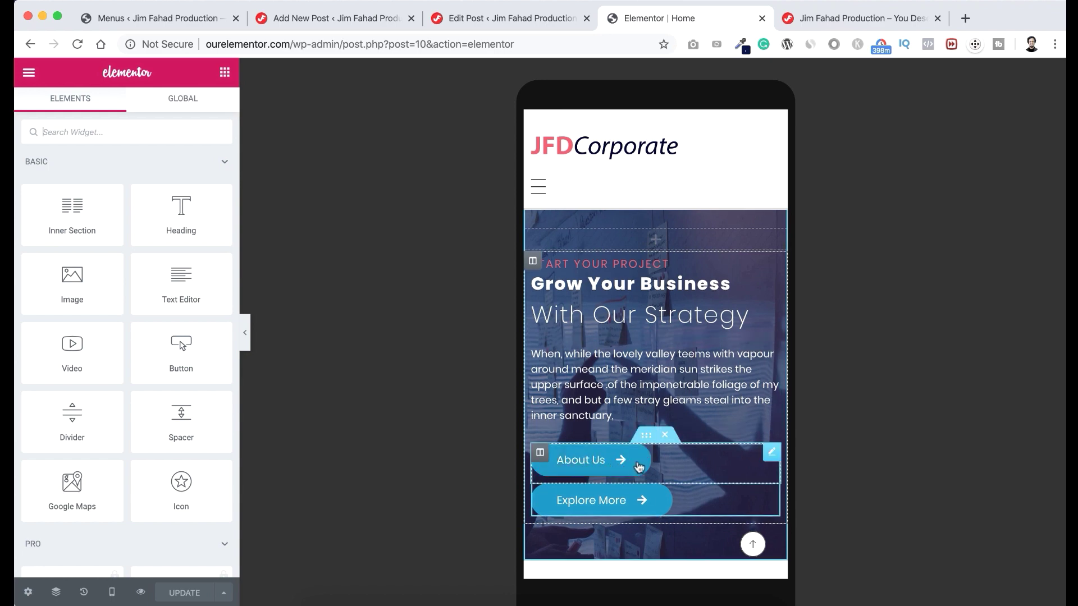
# Step: Set mobile Alignment to Center for the About Us and Explore More buttons
pyautogui.click(772, 455)
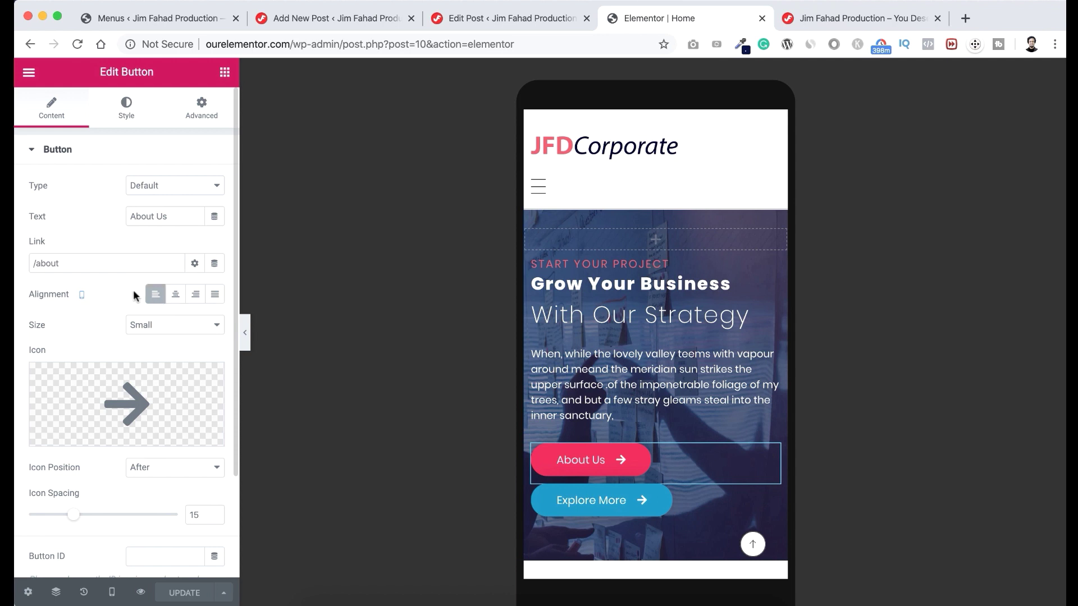
pyautogui.click(176, 297)
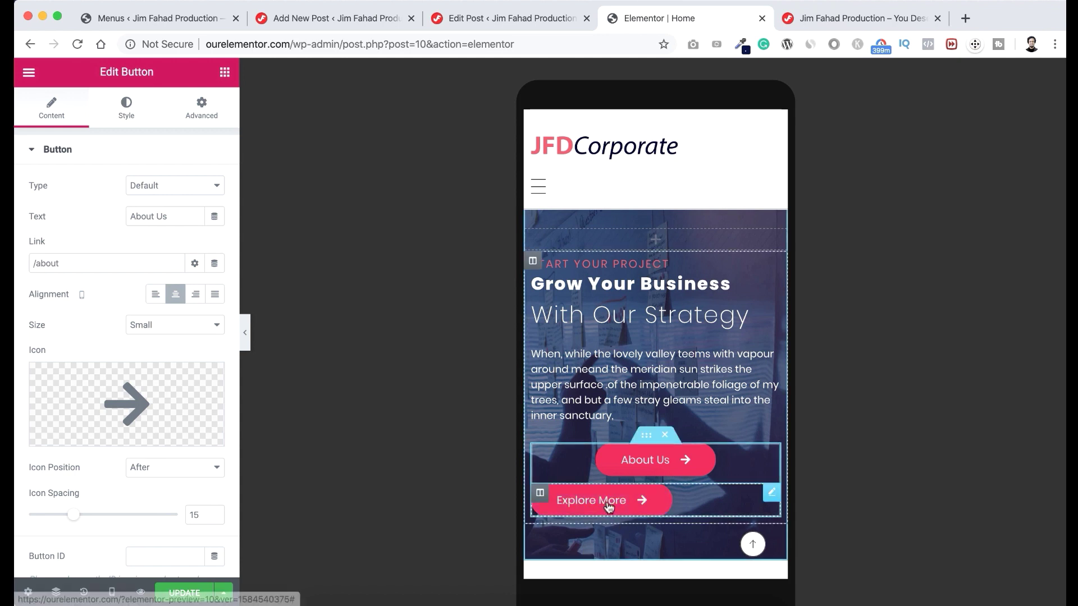
pyautogui.click(771, 494)
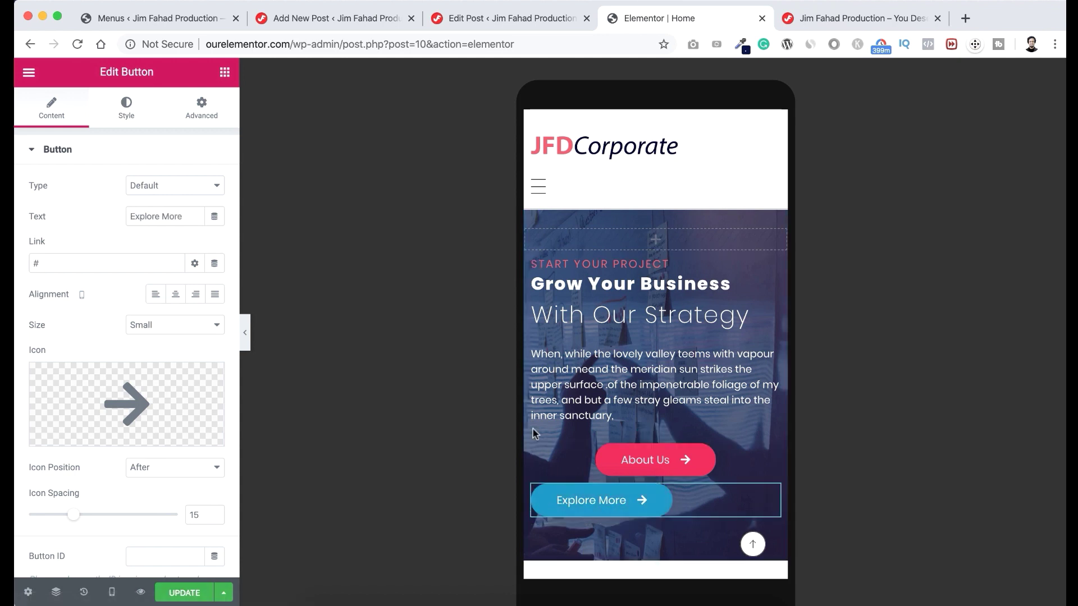
pyautogui.click(176, 295)
pyautogui.scroll(-10, 525, 385)
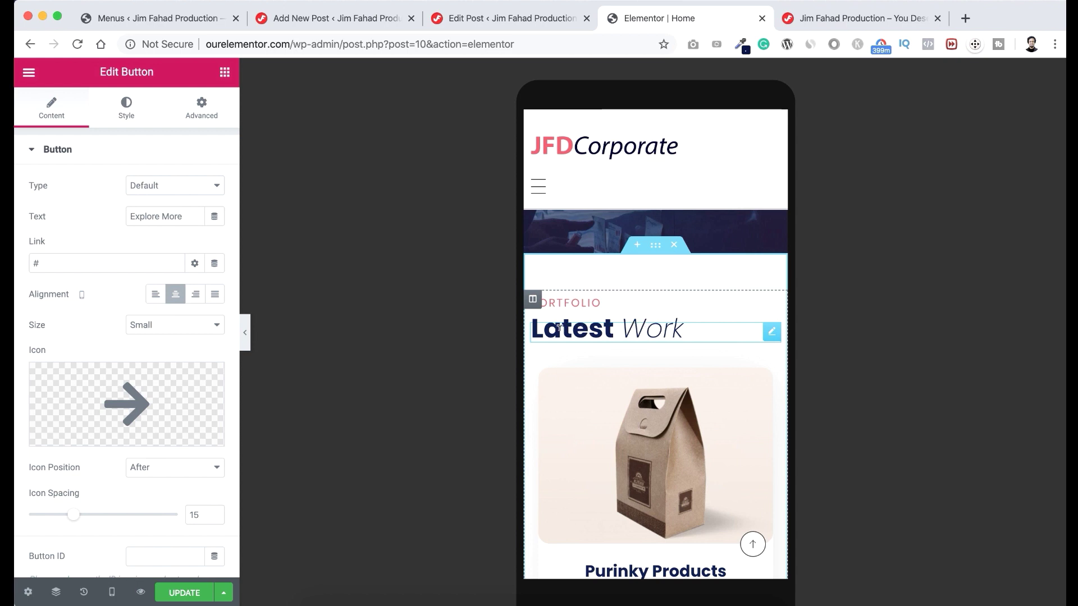
# Step: Try centering the Latest Work heading, revert it to left, and set its typography size to 36
pyautogui.click(770, 333)
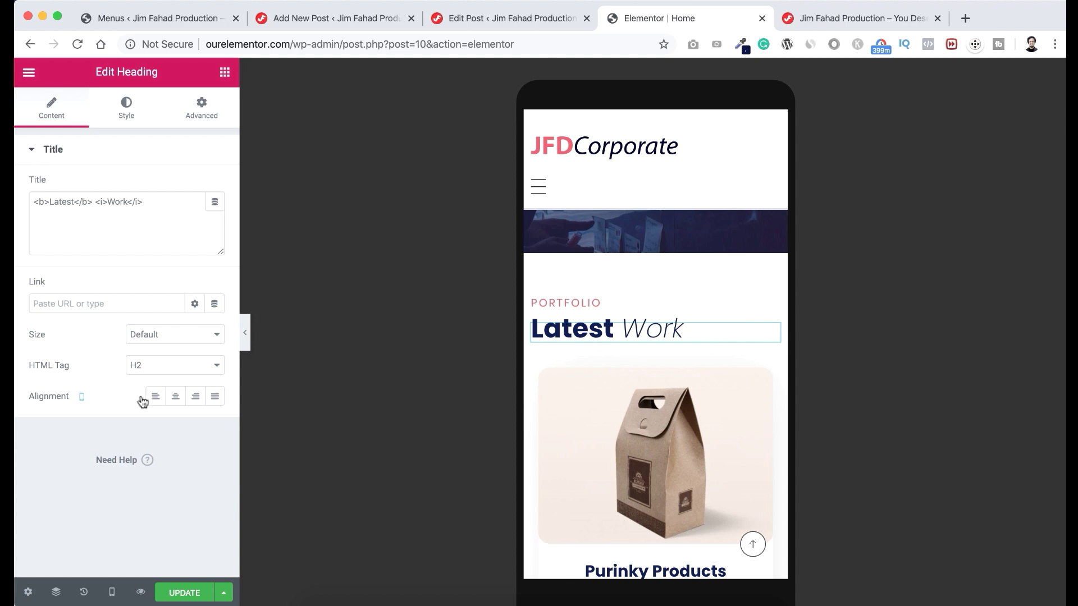
pyautogui.click(176, 397)
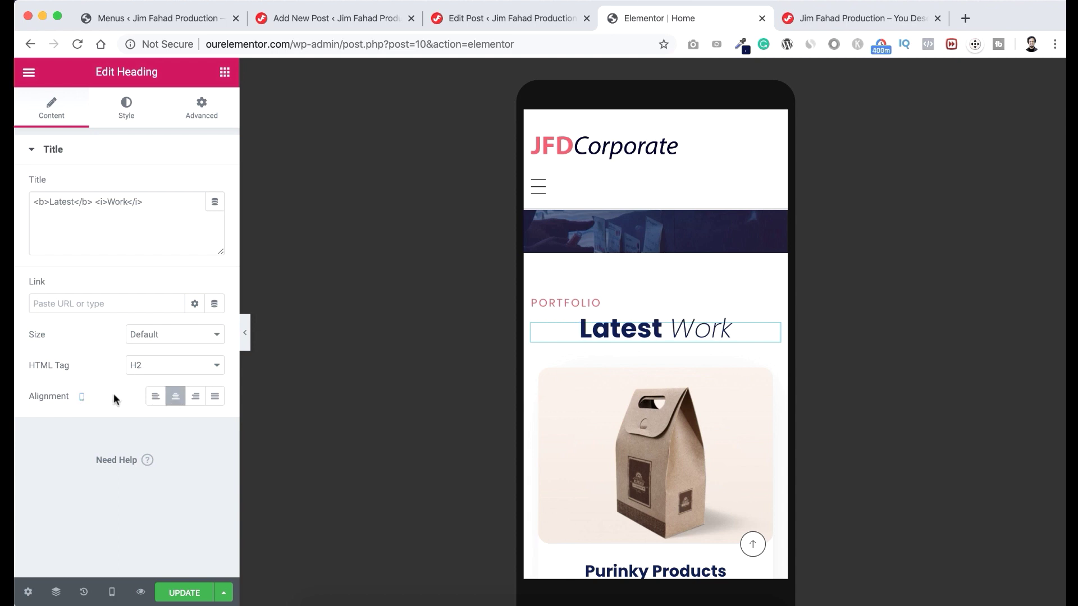
pyautogui.click(154, 397)
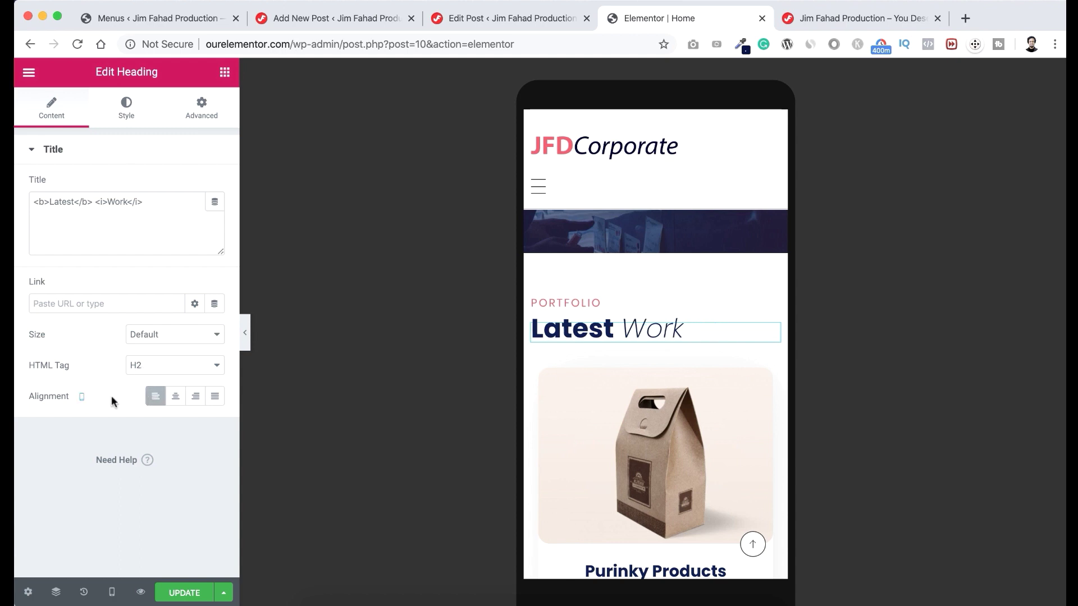
pyautogui.click(126, 111)
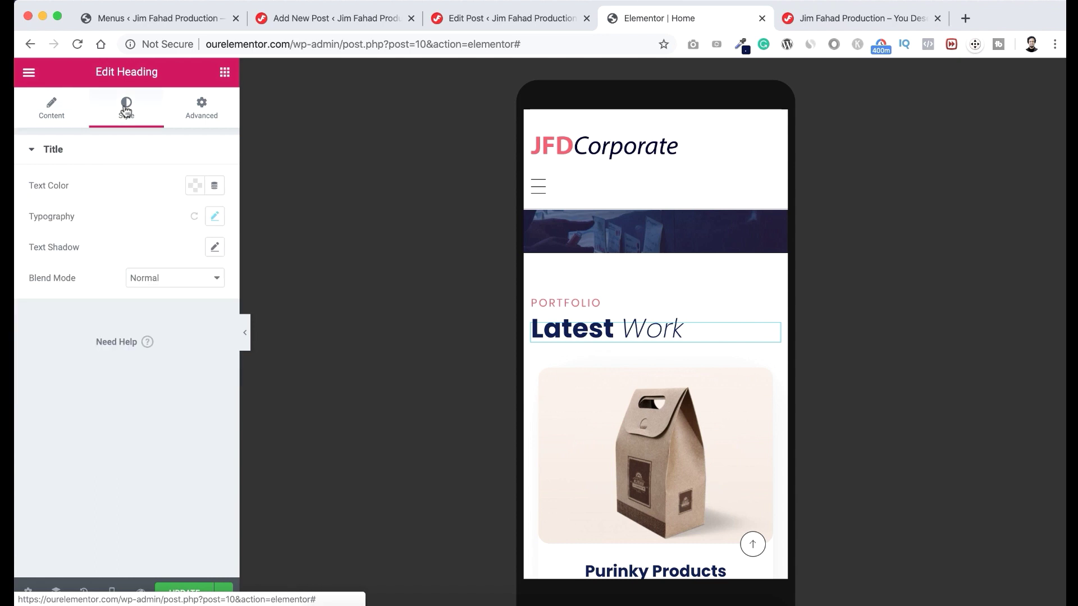
pyautogui.click(214, 217)
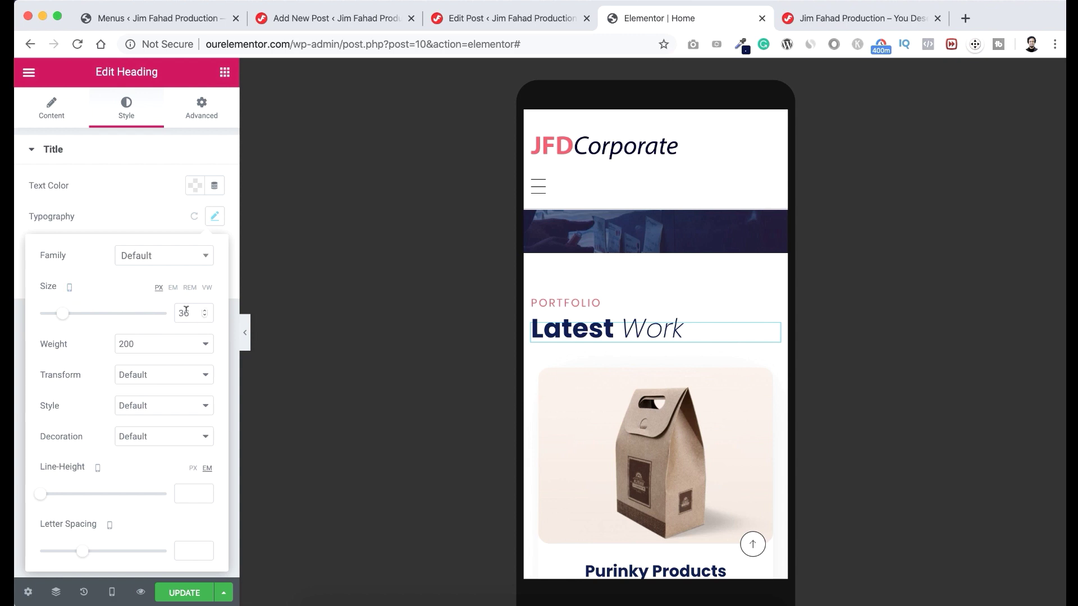
pyautogui.moveTo(63, 317); pyautogui.dragTo(56, 316)
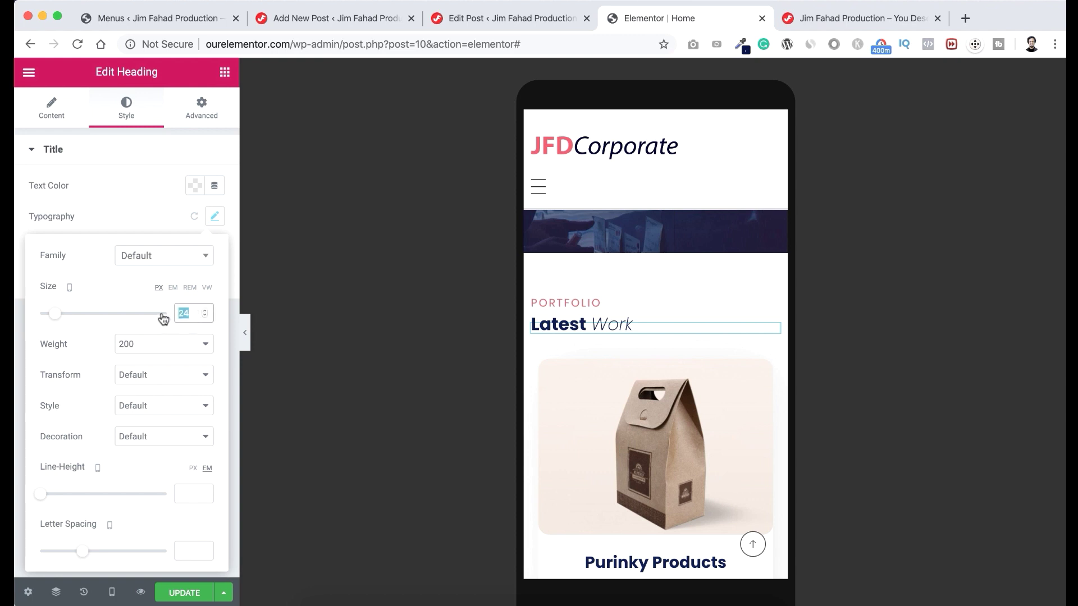
pyautogui.write('36')
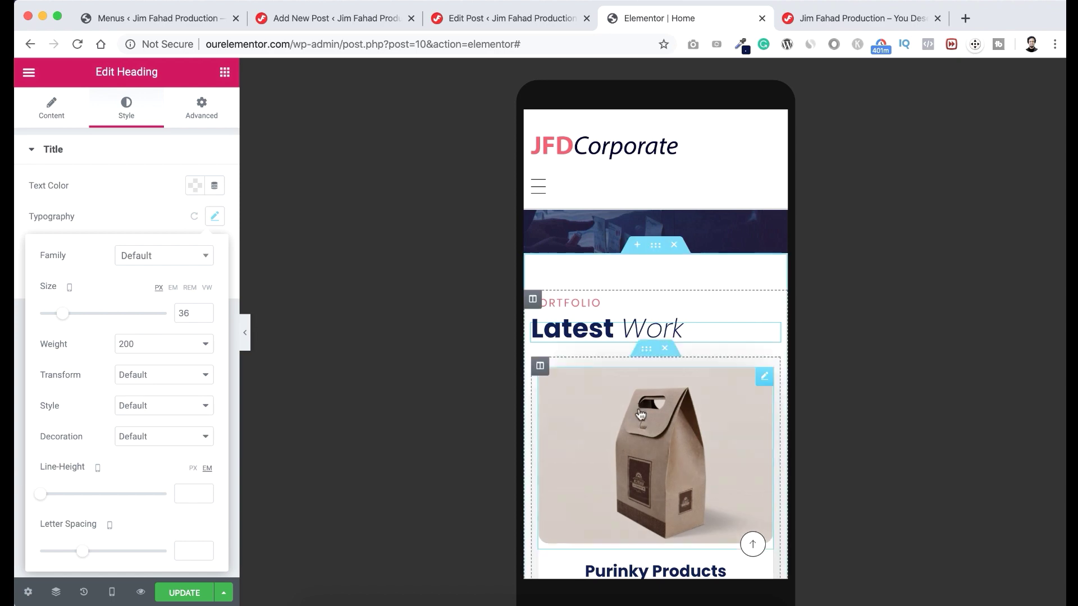
# Step: Save the home page changes with Update
pyautogui.scroll(-6, 638, 412)
pyautogui.scroll(-10, 639, 405)
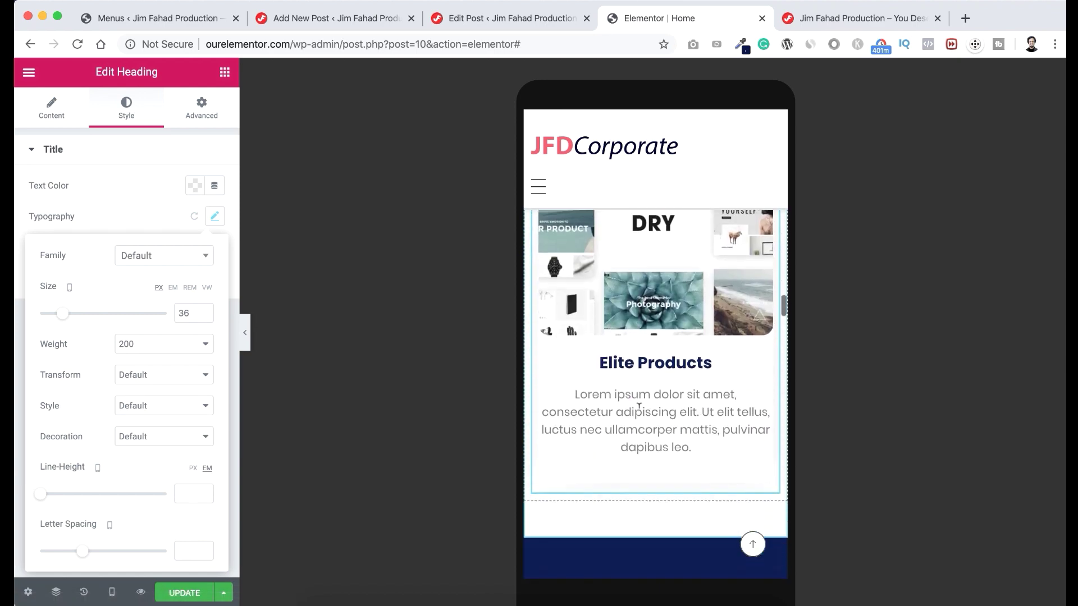
pyautogui.scroll(-10, 638, 408)
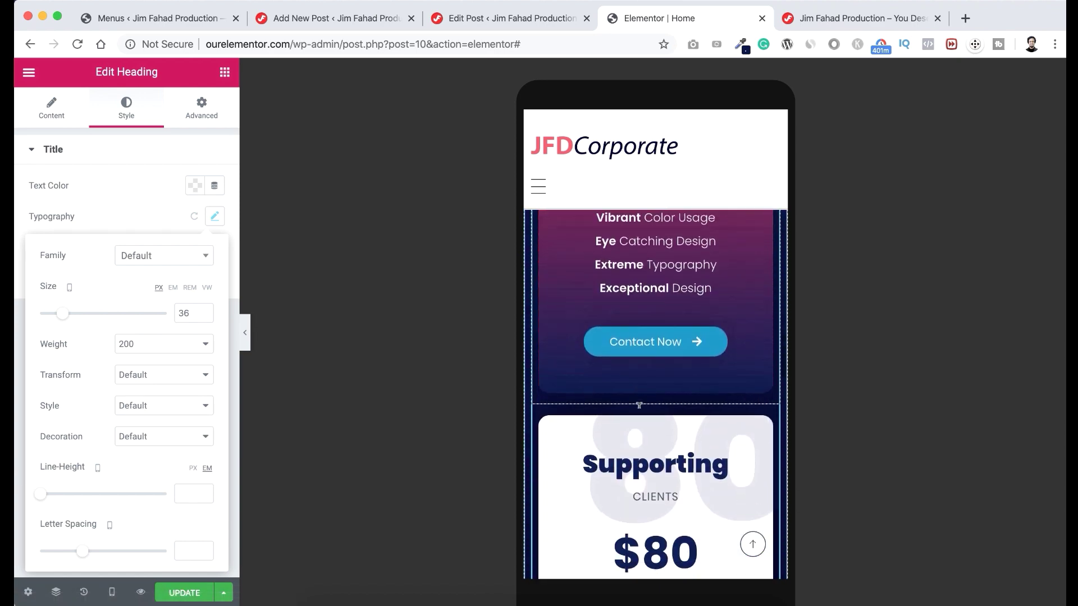
pyautogui.scroll(-10, 639, 413)
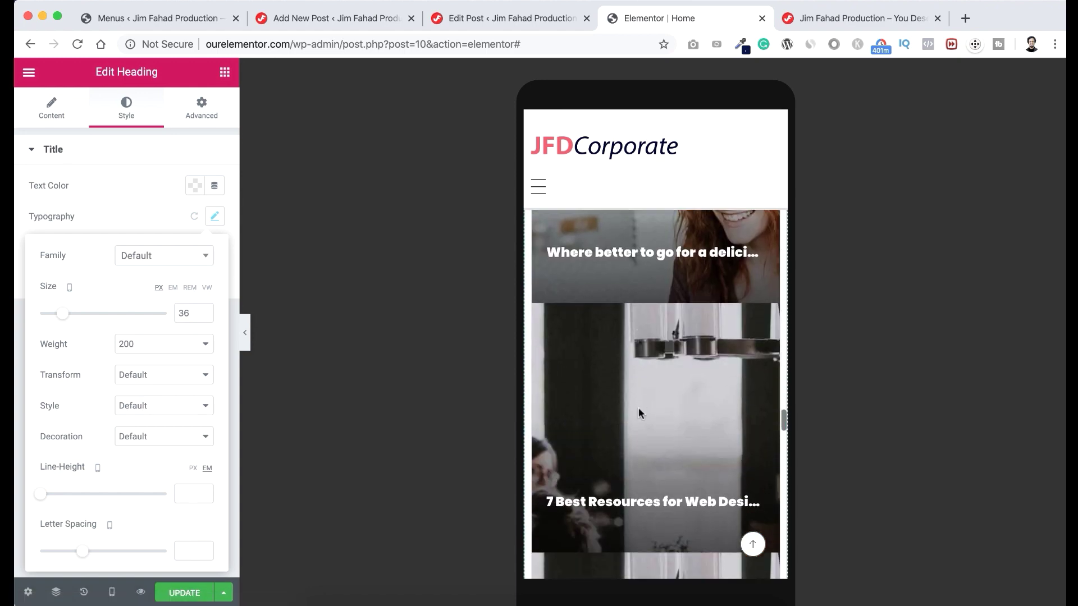
pyautogui.scroll(-10, 638, 414)
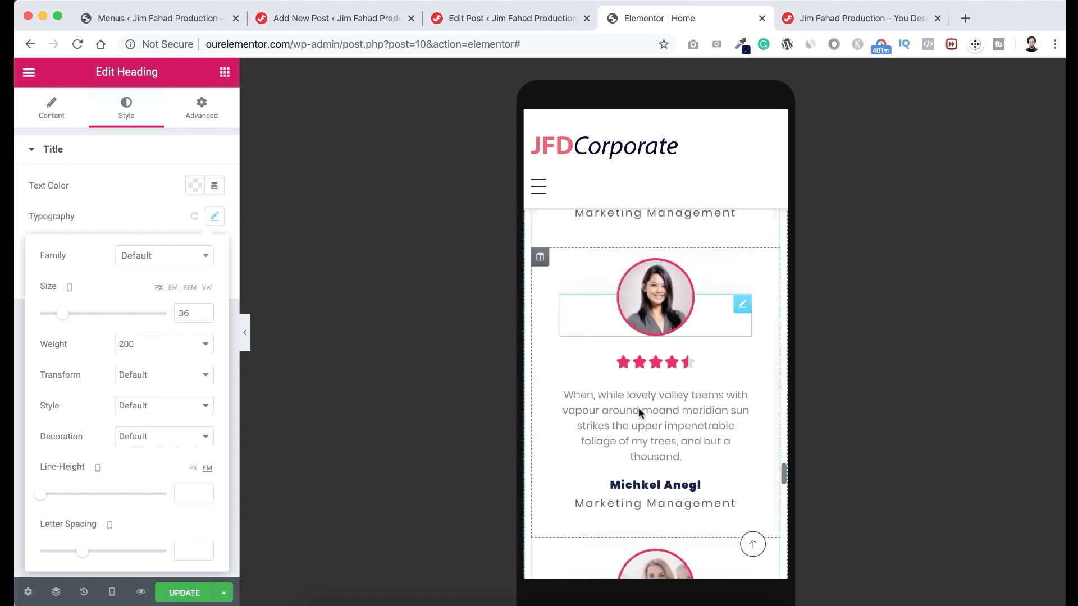
pyautogui.scroll(-10, 639, 407)
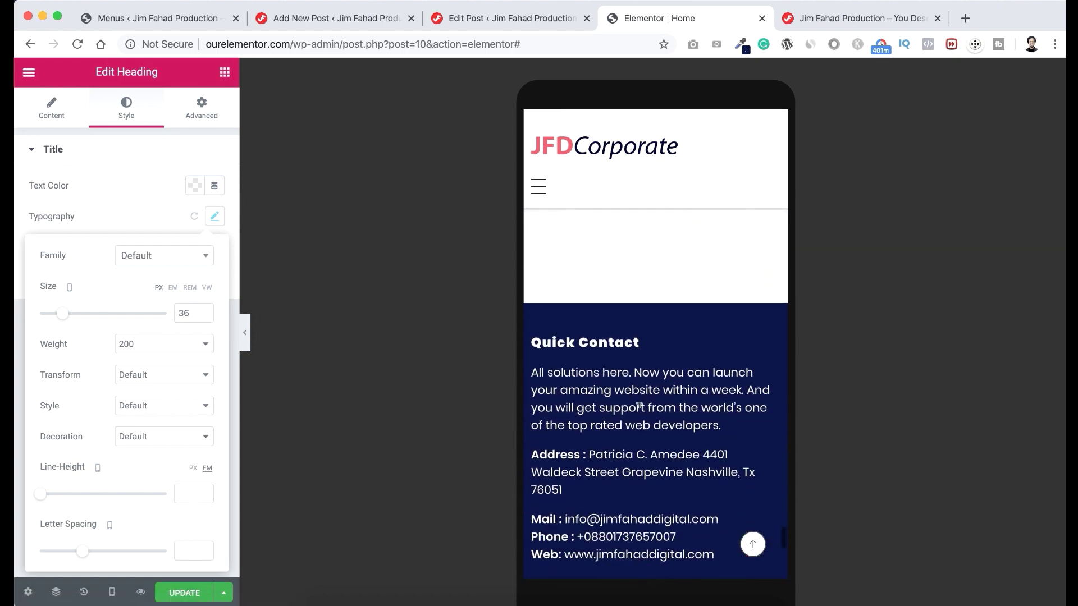
pyautogui.scroll(-5, 639, 412)
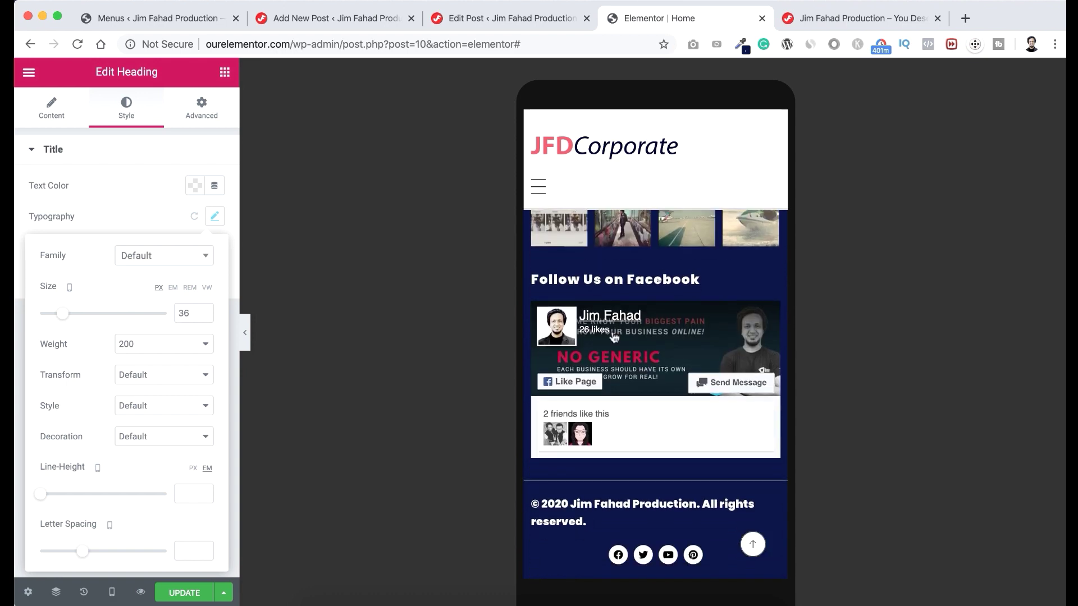
pyautogui.click(177, 590)
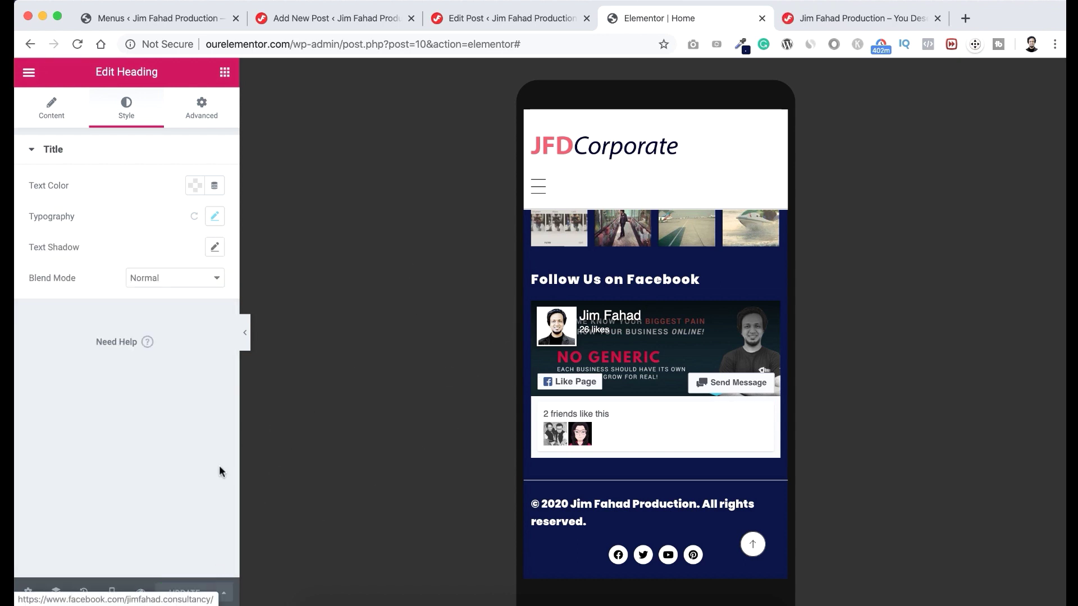
# Step: Switch the editor preview back to Desktop width
pyautogui.click(112, 592)
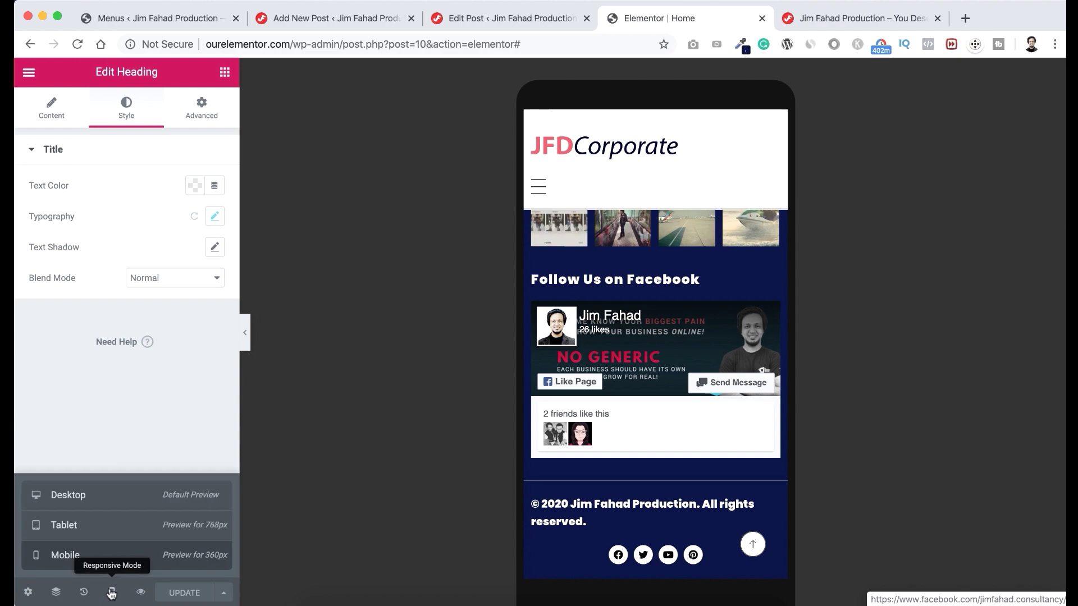
pyautogui.click(123, 495)
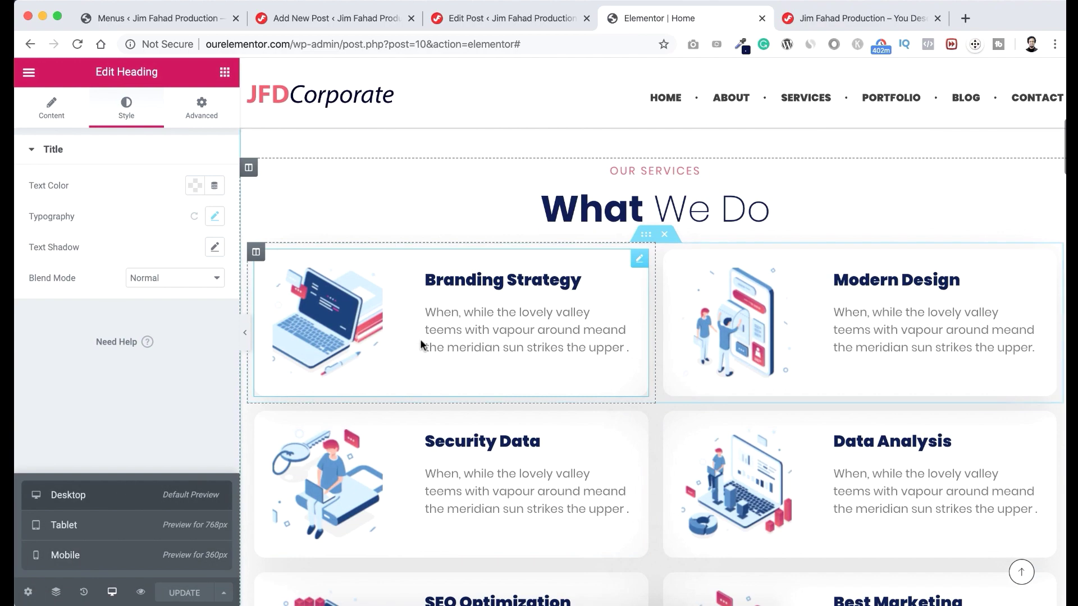
pyautogui.scroll(10, 420, 338)
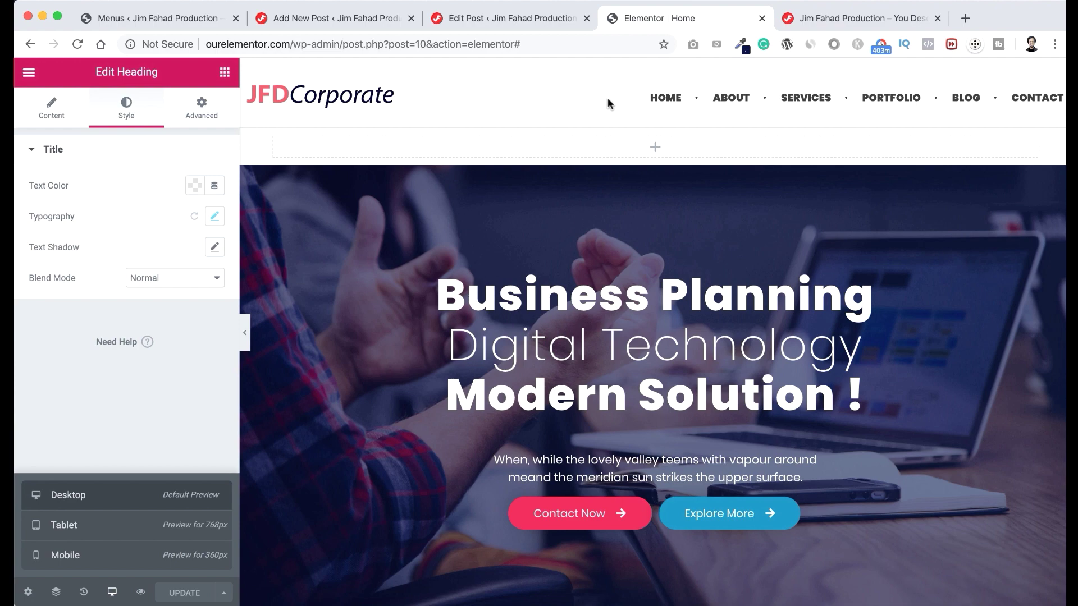
# Step: Exit to the dashboard and edit Header 1 from Saved Templates > Header with Elementor
pyautogui.click(29, 72)
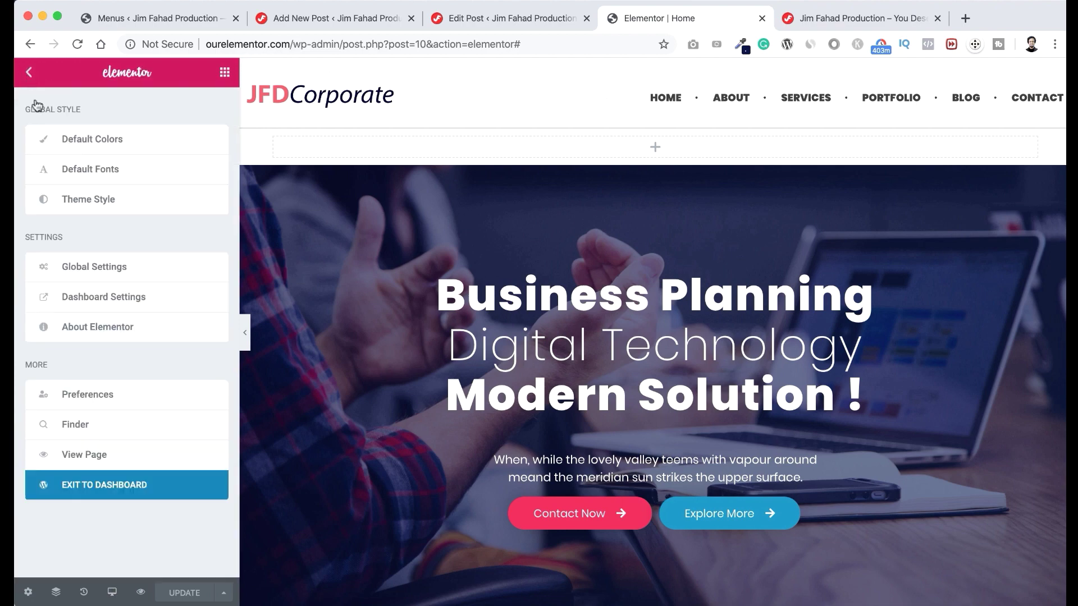
pyautogui.click(88, 484)
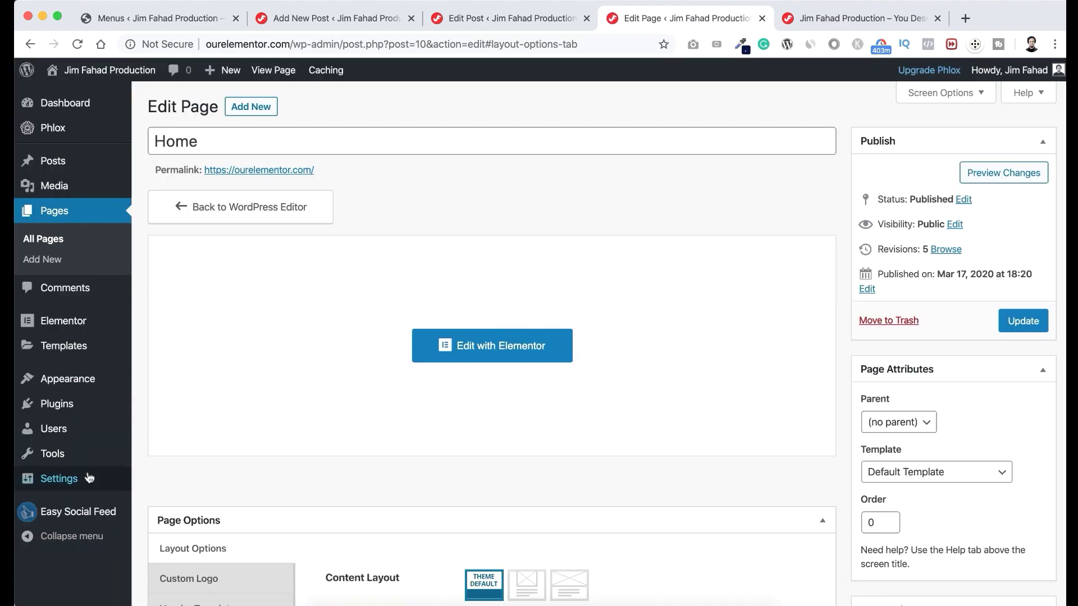
pyautogui.moveTo(60, 354)
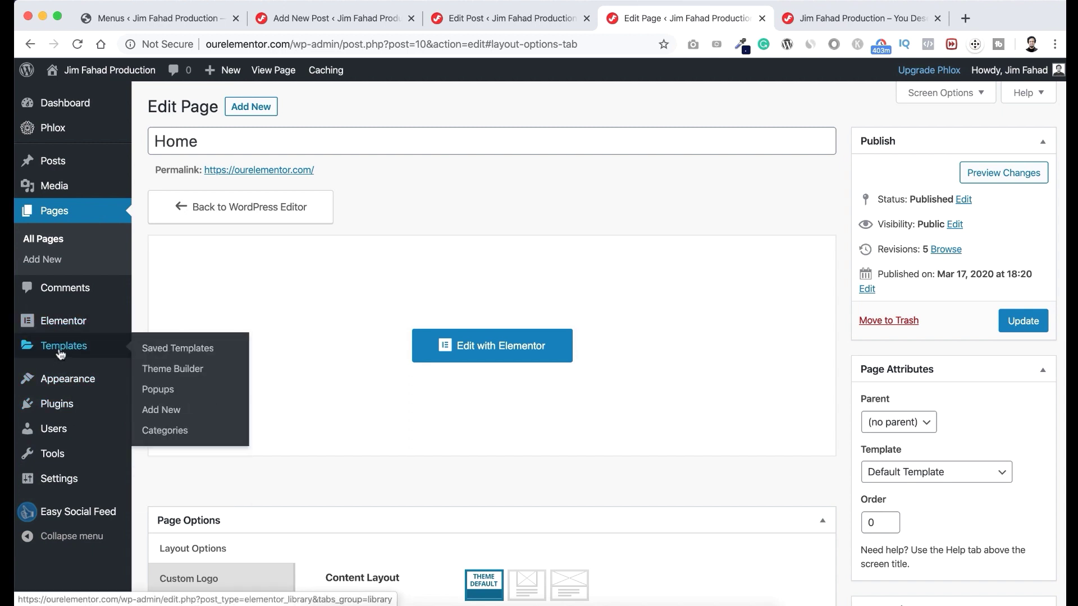
pyautogui.click(167, 352)
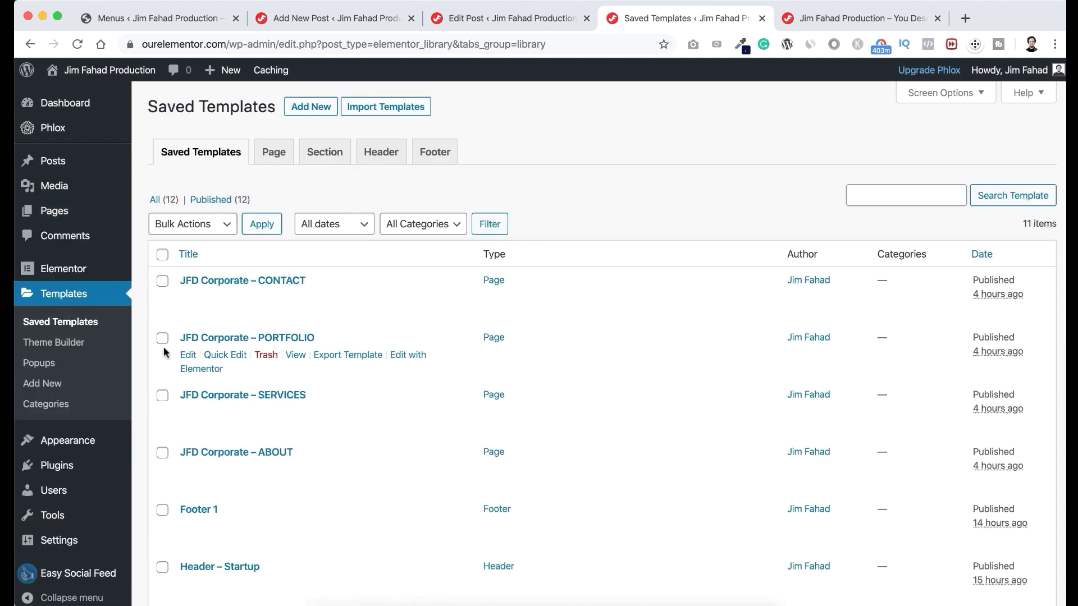
pyautogui.click(381, 155)
pyautogui.moveTo(235, 281)
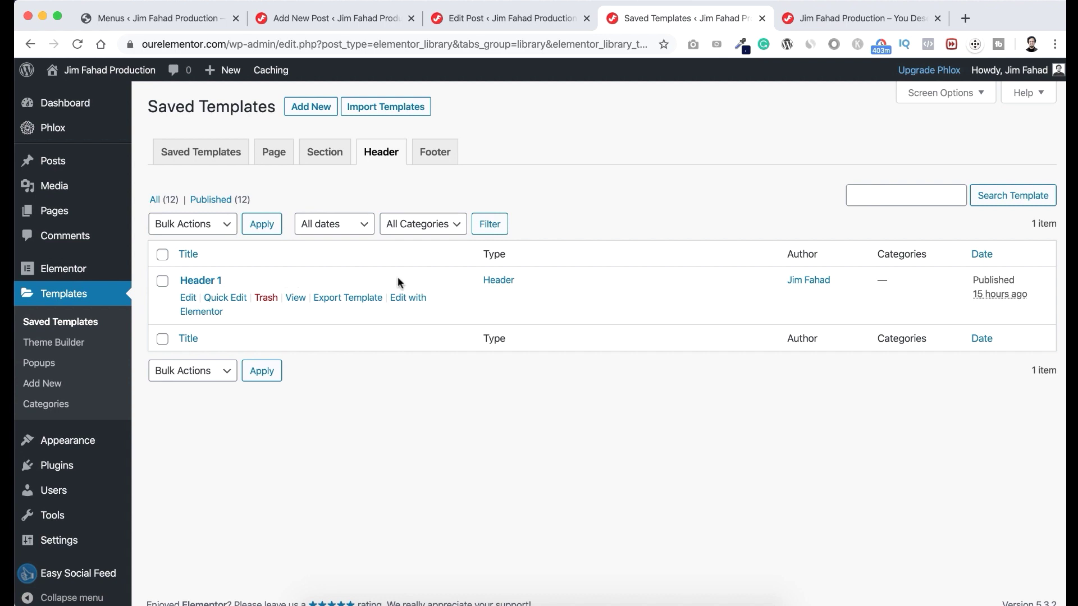
pyautogui.click(409, 302)
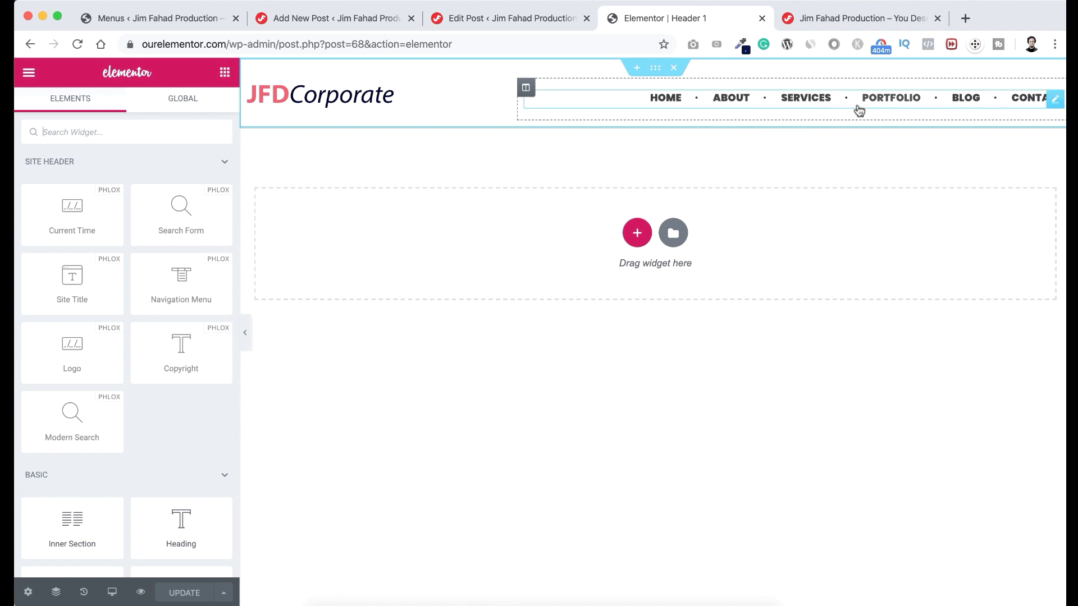
# Step: Turn off Display Menu Splitter and set the menu item typography weight to Normal
pyautogui.click(1055, 101)
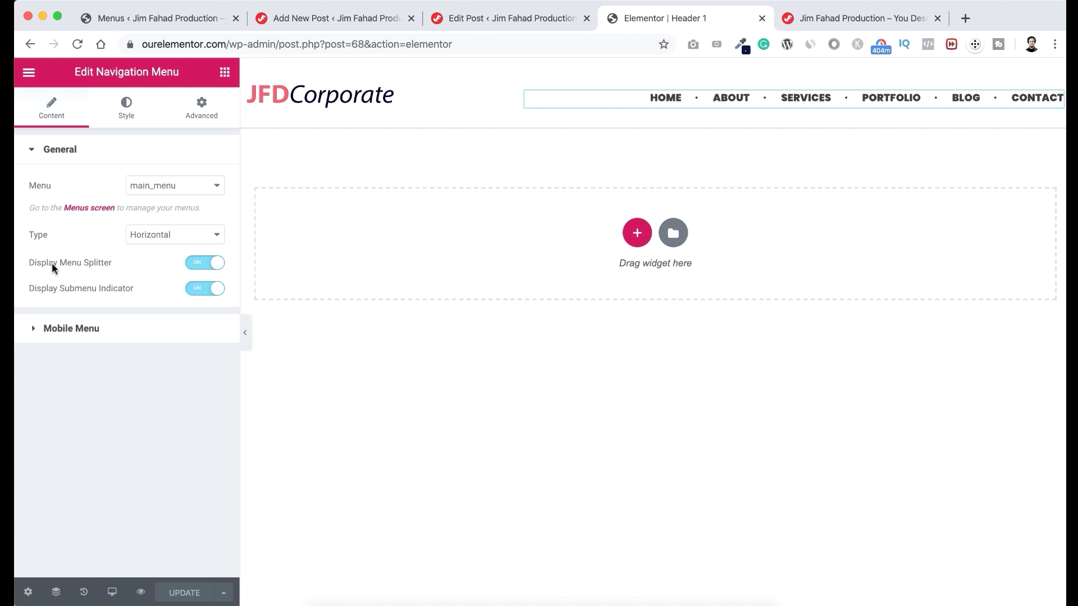
pyautogui.click(196, 267)
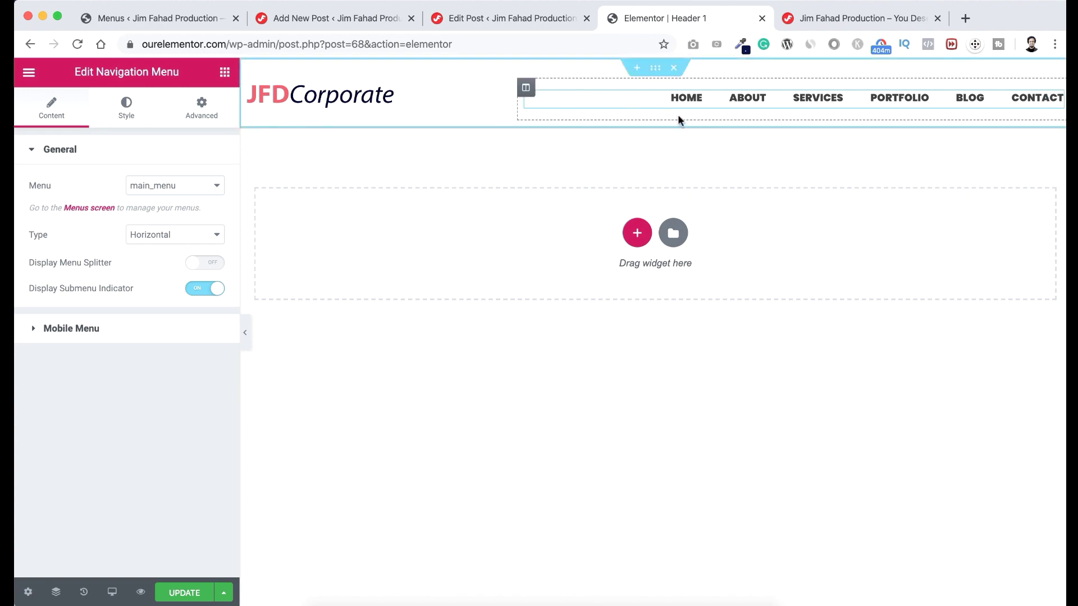
pyautogui.click(126, 112)
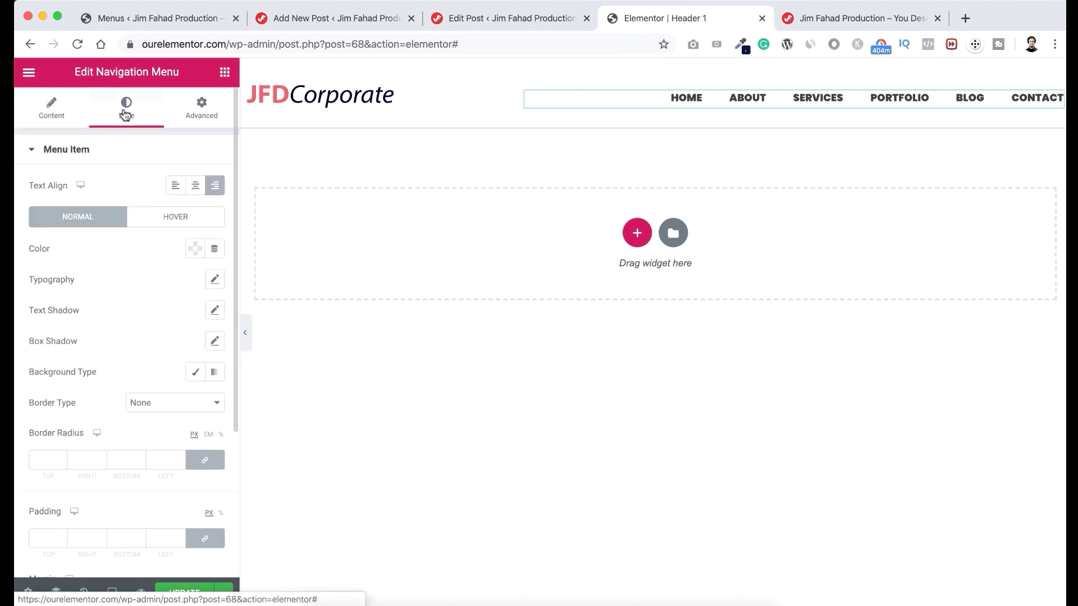
pyautogui.click(213, 279)
pyautogui.click(140, 413)
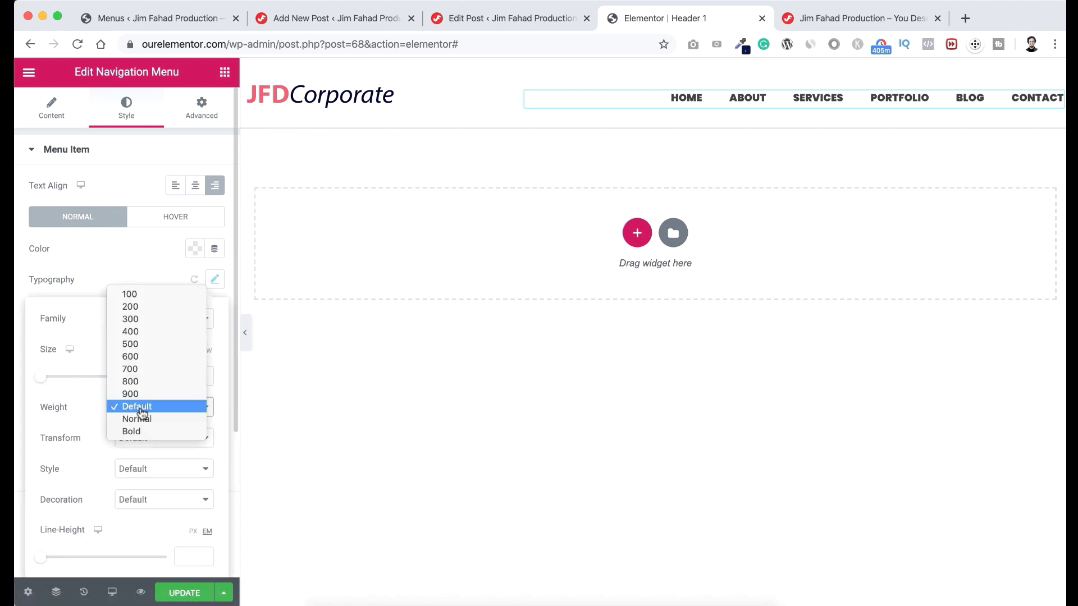
pyautogui.click(140, 419)
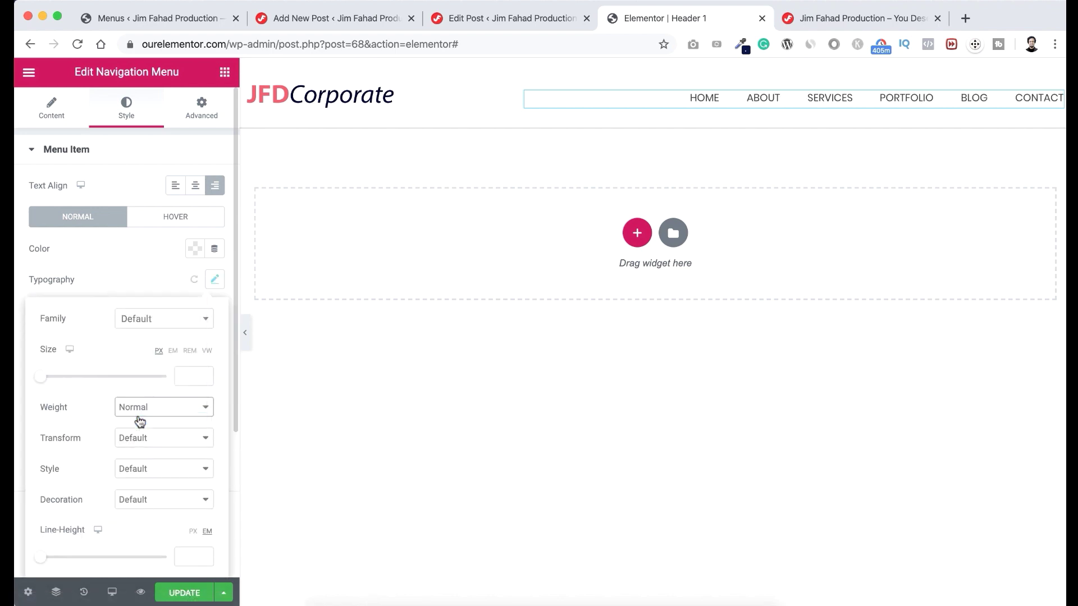
pyautogui.click(120, 268)
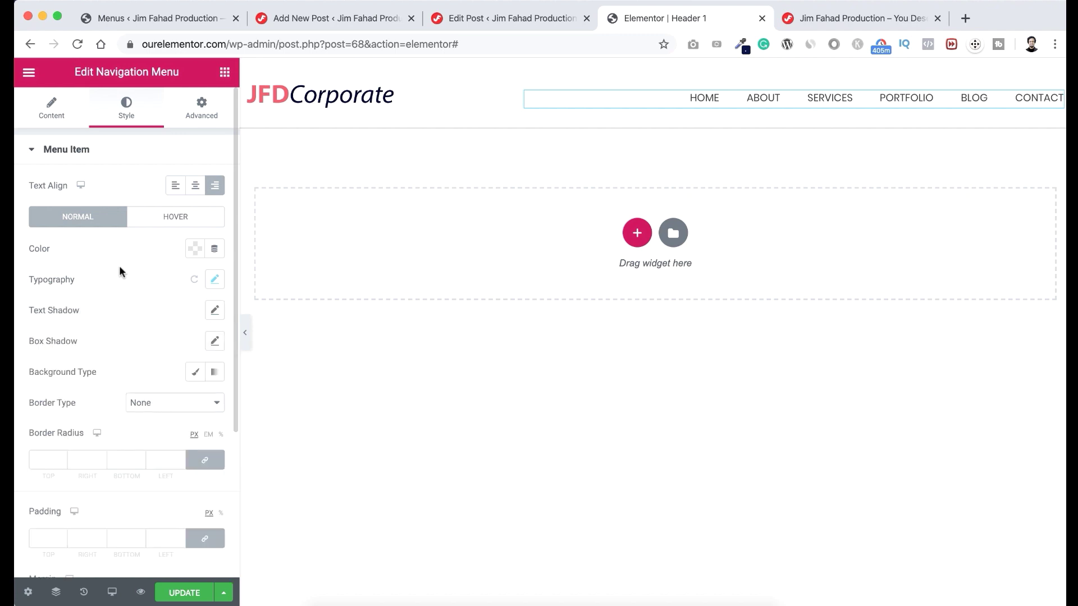
# Step: Set Display Mobile Menu to Tablet (1024px and lower) and preview the header at Tablet size
pyautogui.click(52, 110)
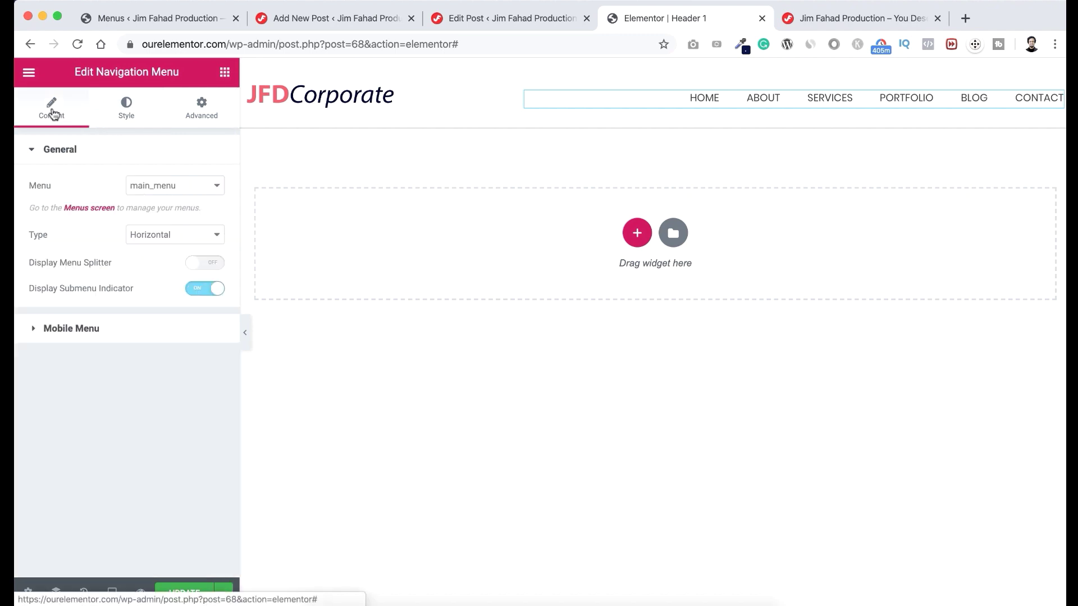
pyautogui.click(79, 330)
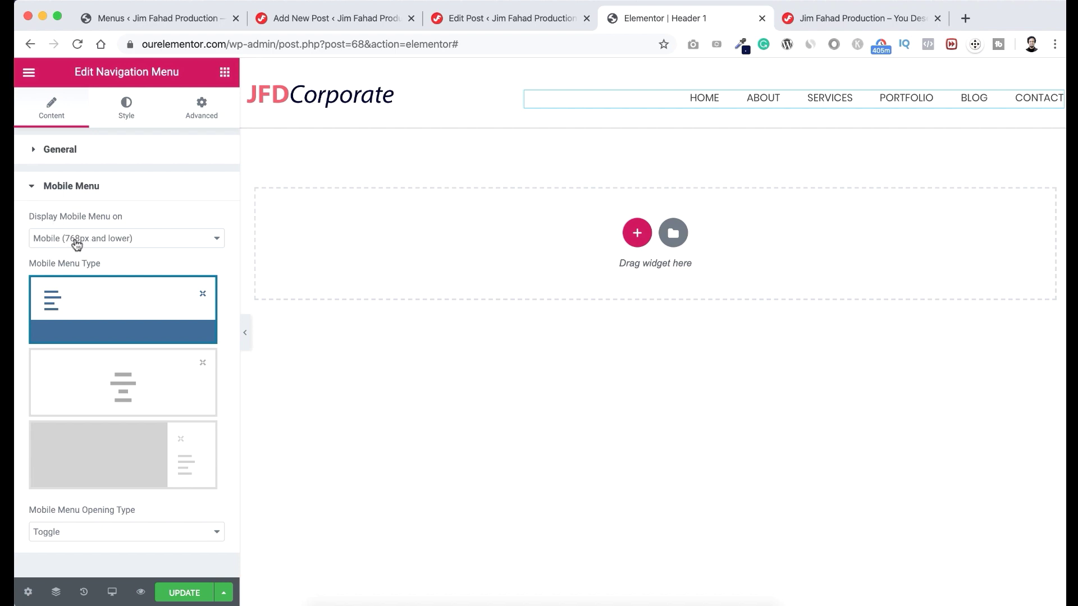
pyautogui.click(103, 242)
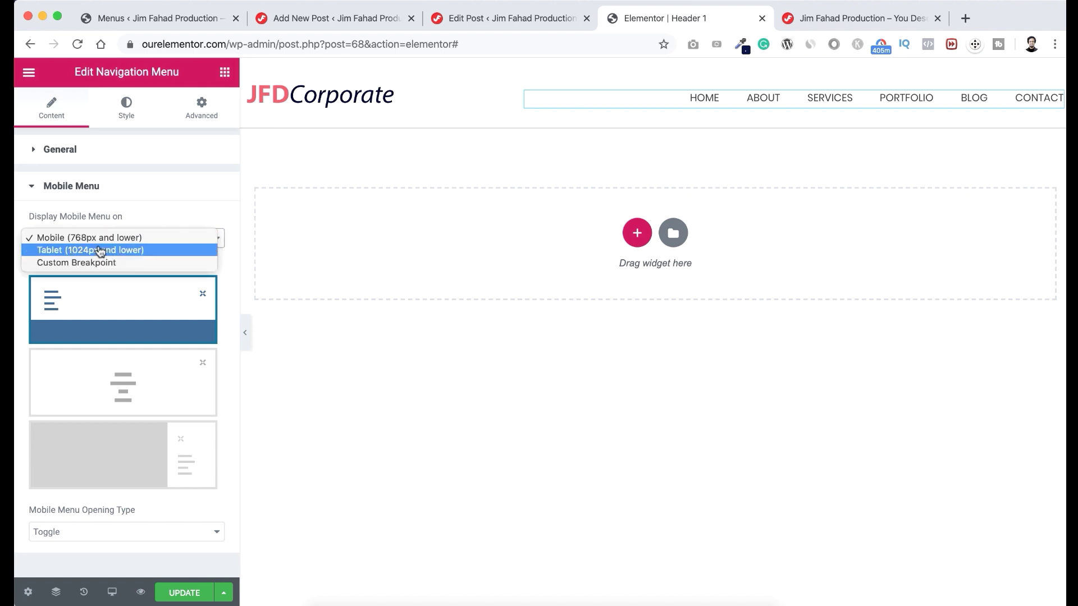
pyautogui.click(111, 251)
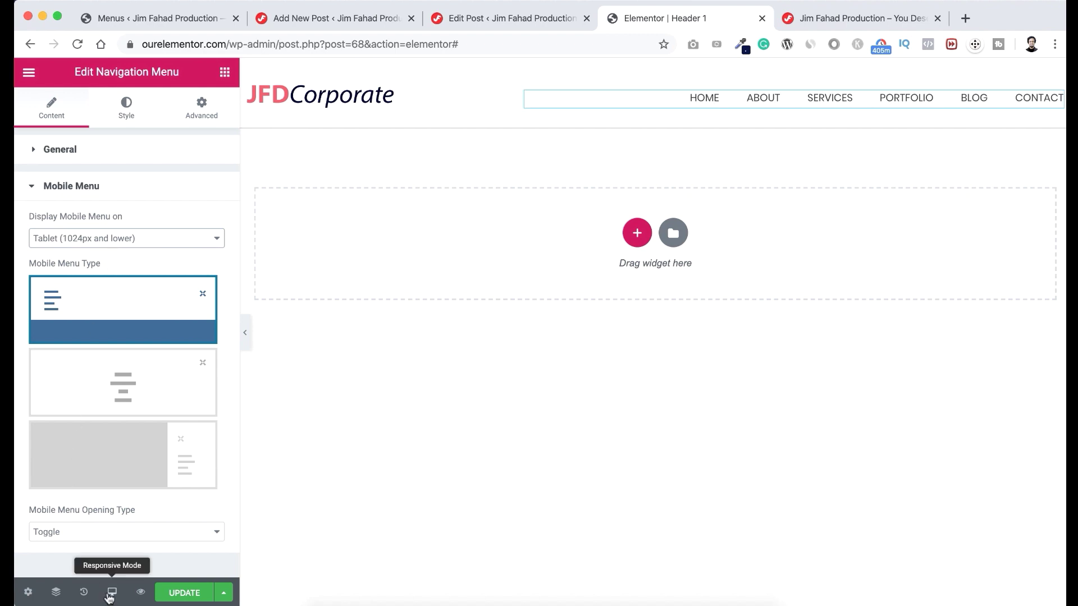
pyautogui.click(112, 592)
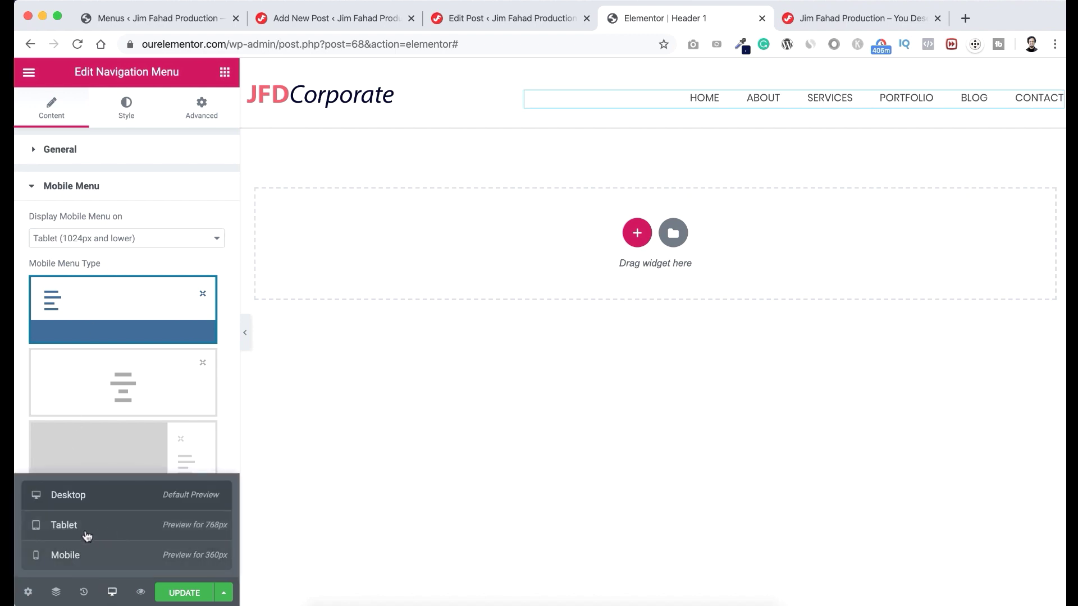
pyautogui.click(120, 532)
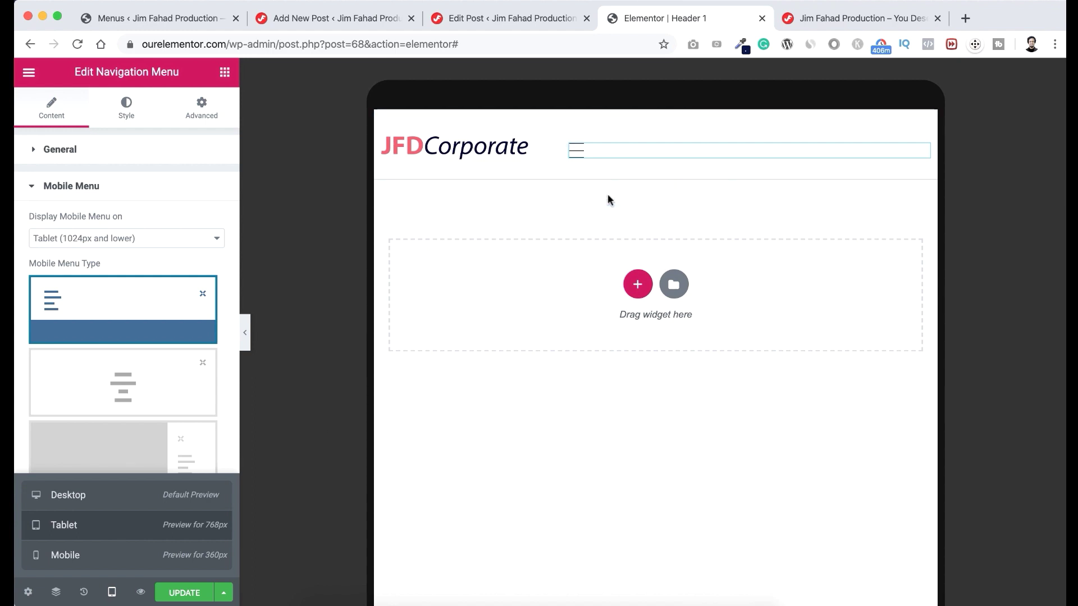
# Step: Test the dropdown toggle, set Mobile Menu Type to FullScreen, and open the full-screen menu
pyautogui.click(579, 161)
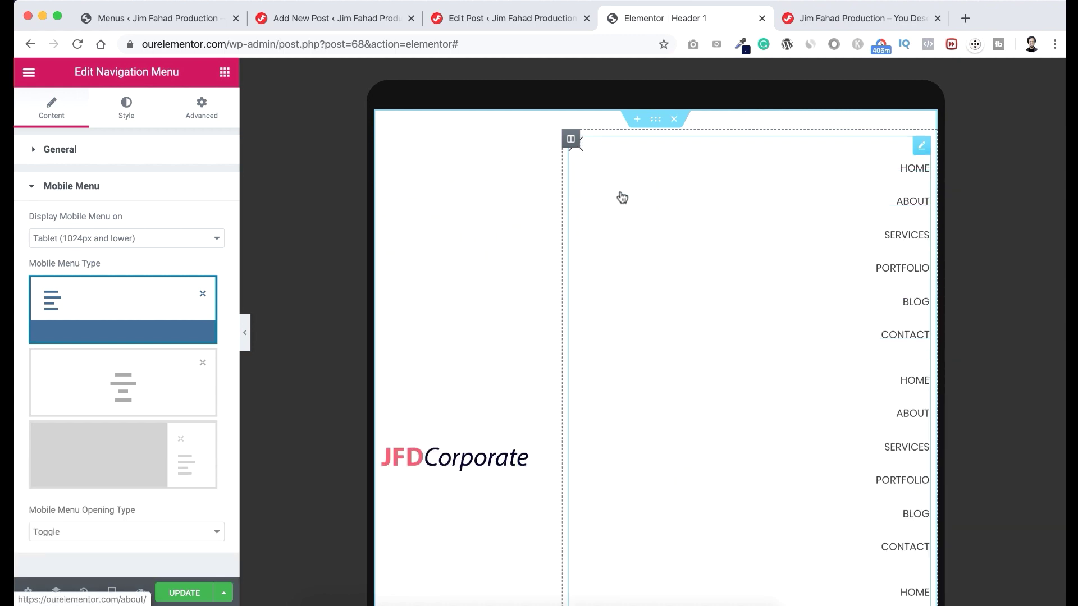
pyautogui.click(583, 155)
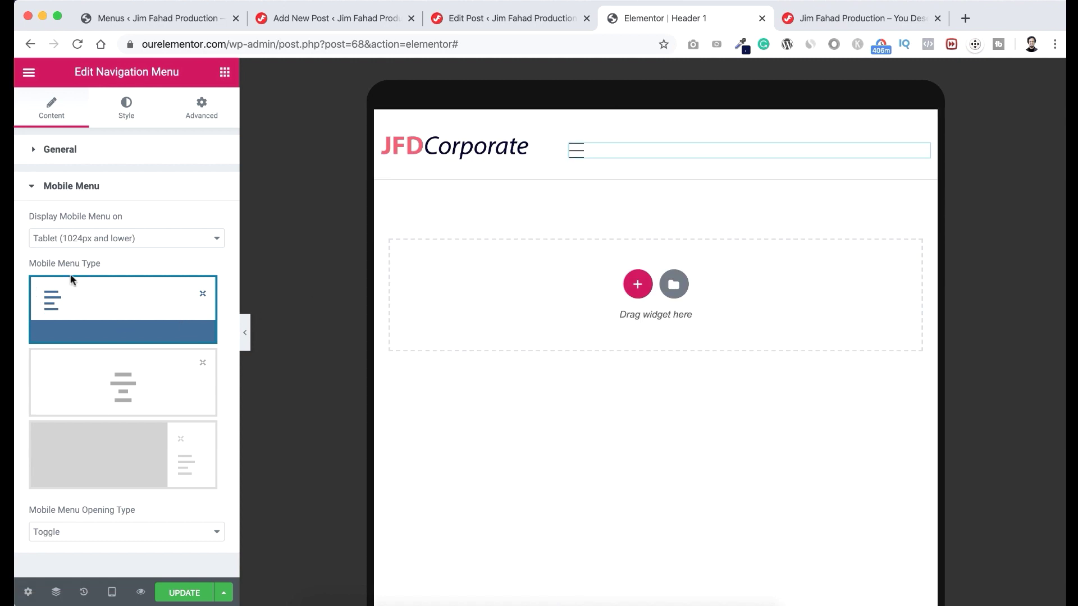
pyautogui.click(110, 372)
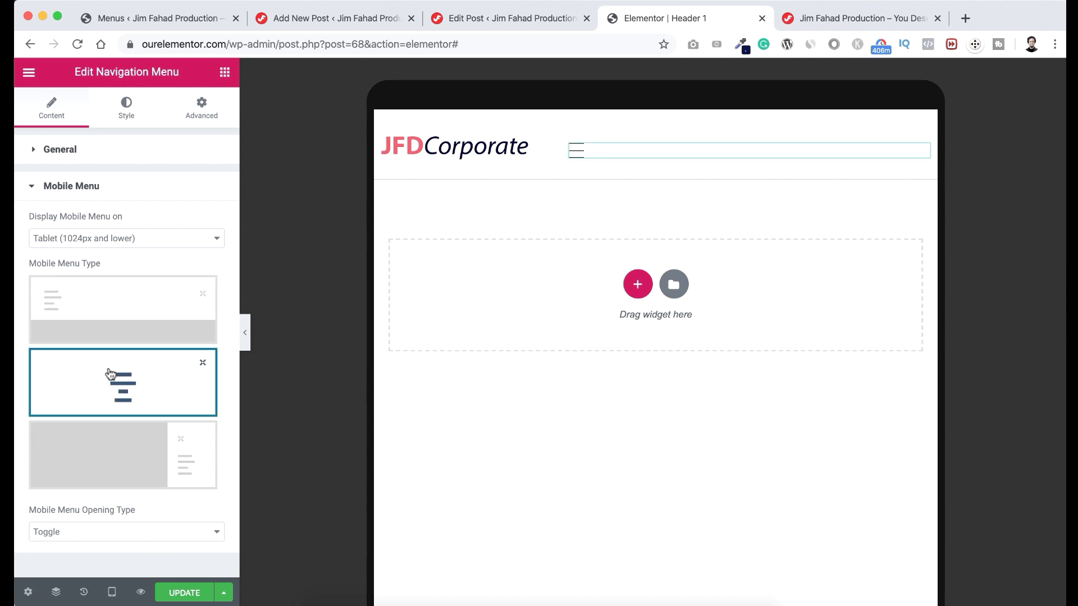
pyautogui.click(576, 159)
pyautogui.scroll(-3, 386, 427)
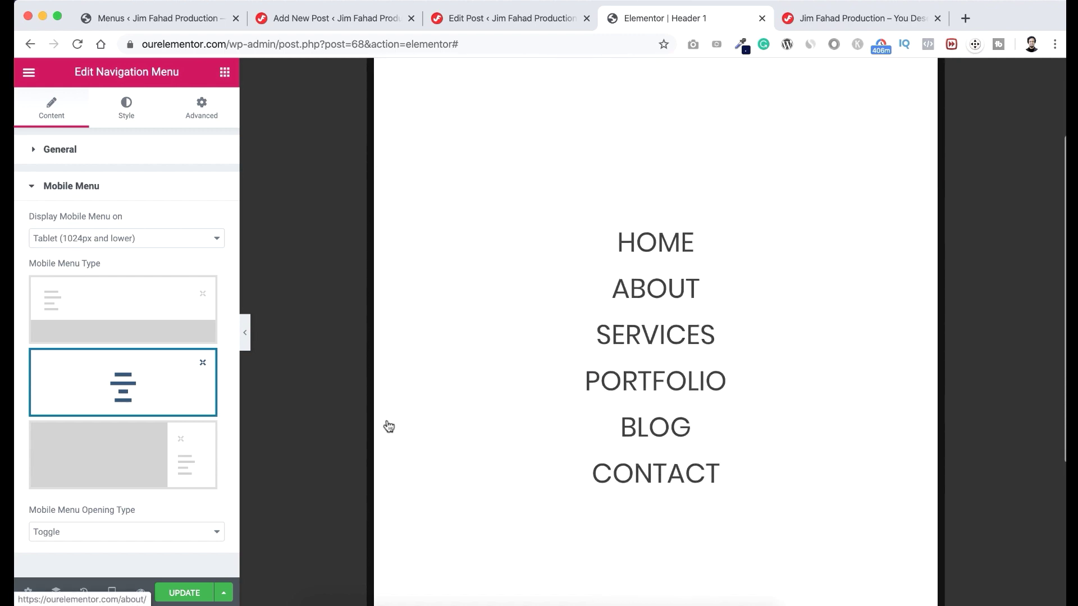
pyautogui.scroll(3, 387, 427)
pyautogui.scroll(-5, 386, 426)
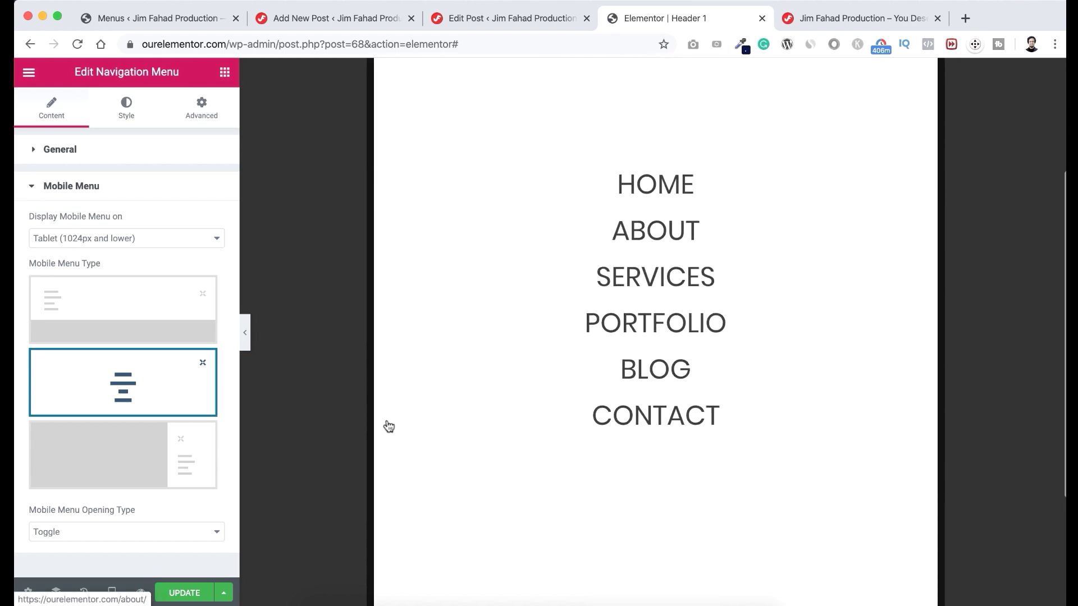
pyautogui.scroll(3, 386, 426)
pyautogui.scroll(2, 387, 421)
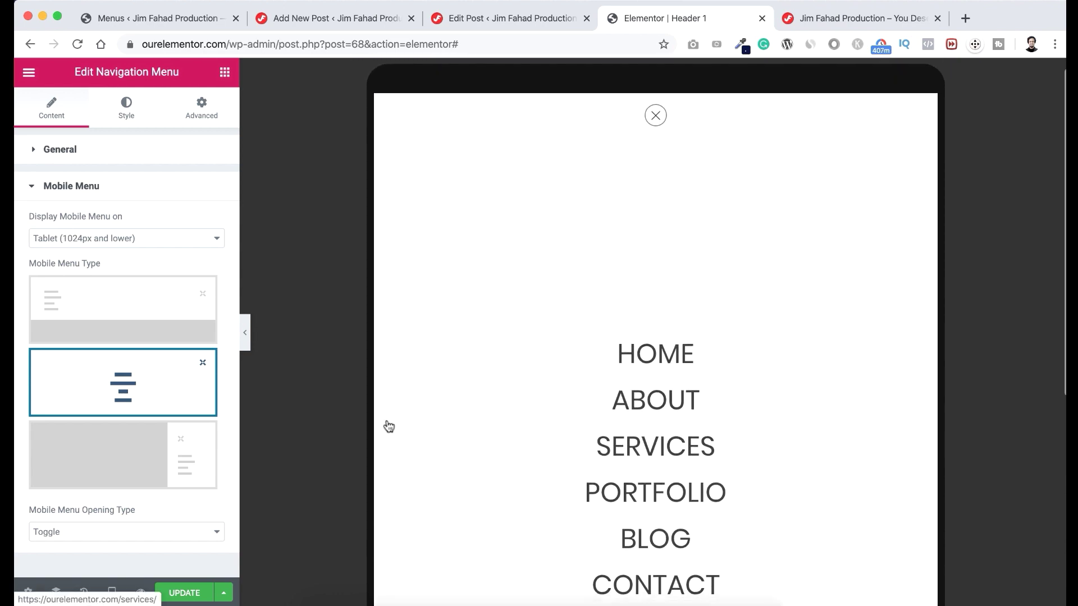
pyautogui.scroll(-4, 387, 424)
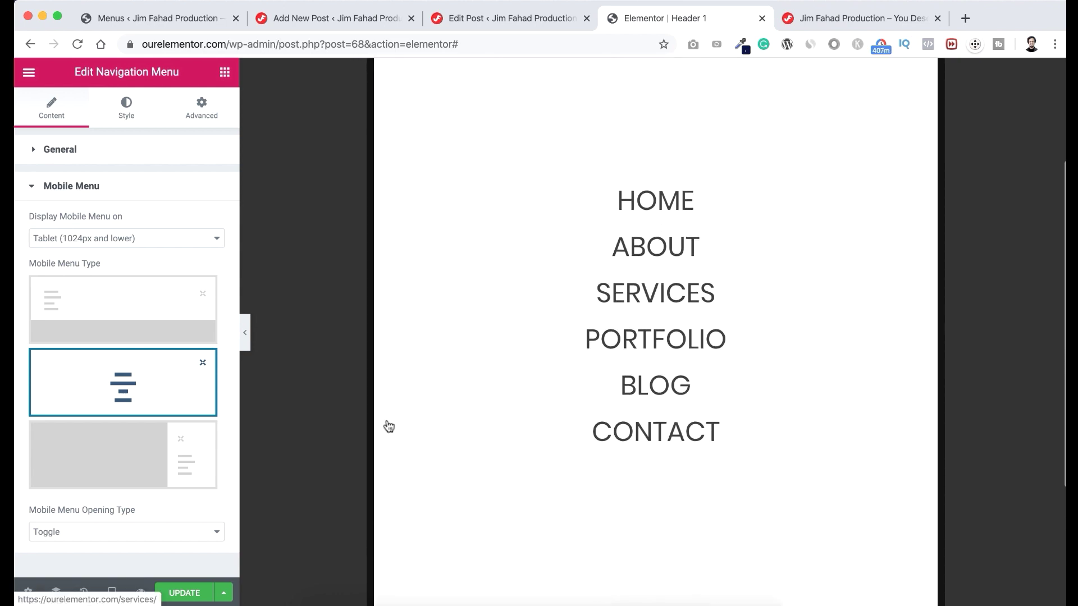
# Step: Check the open menu at Mobile size, close it, and return to the Tablet preview
pyautogui.click(111, 592)
pyautogui.click(112, 566)
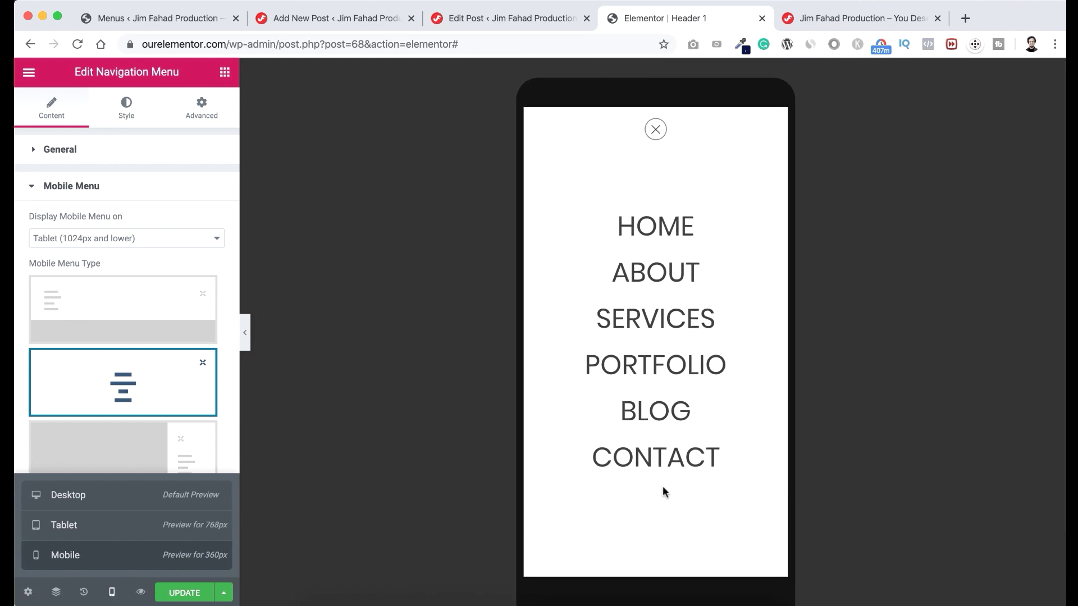
pyautogui.click(656, 130)
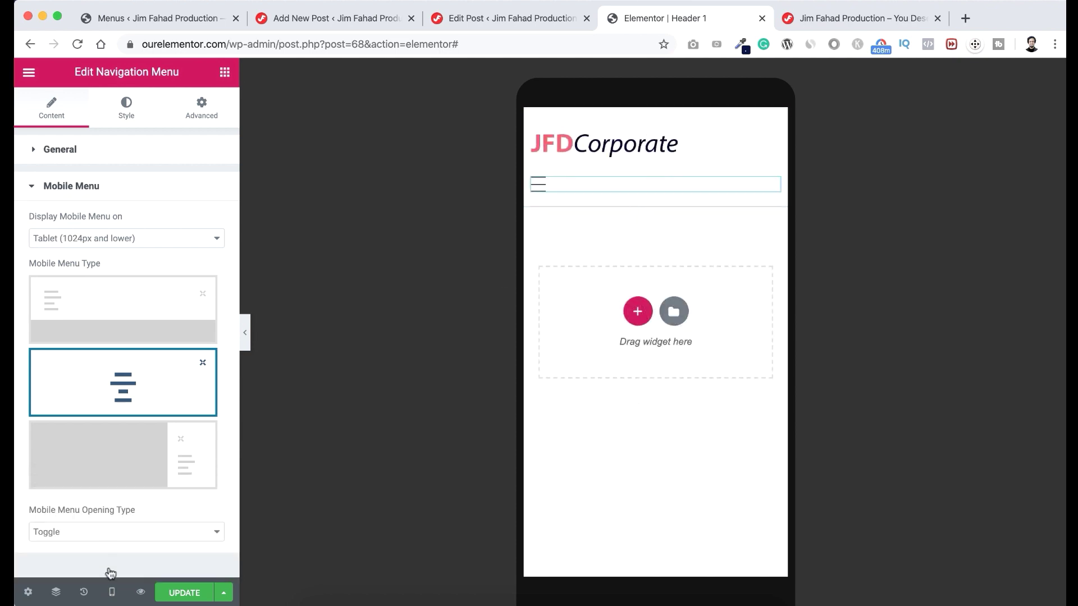
pyautogui.click(112, 593)
pyautogui.click(101, 533)
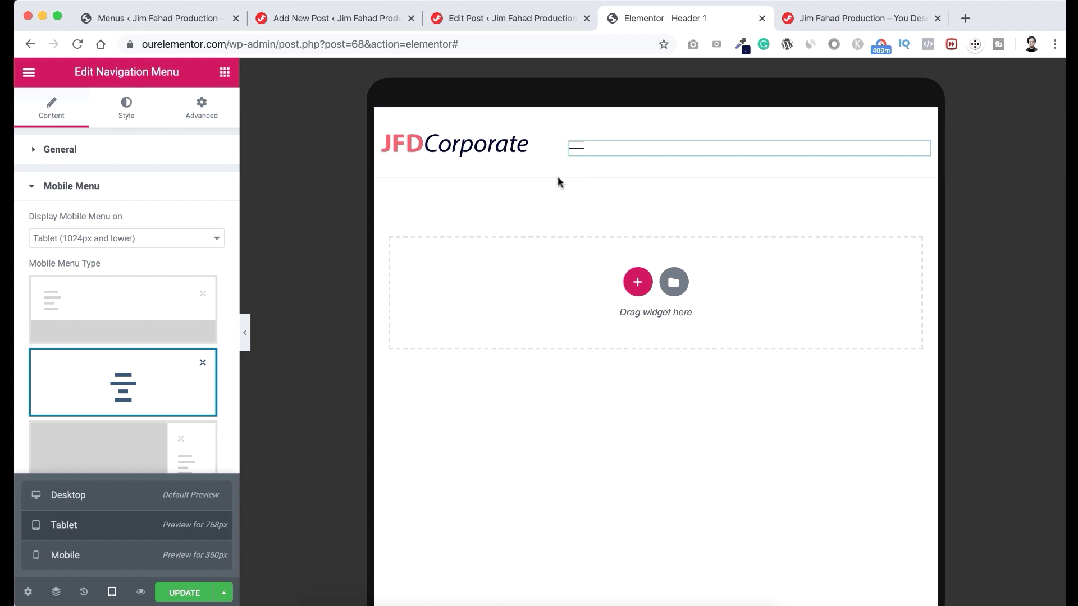
# Step: At desktop width, duplicate the logo column, delete the copied logo, and shrink the empty column to about 3.9%
pyautogui.click(117, 499)
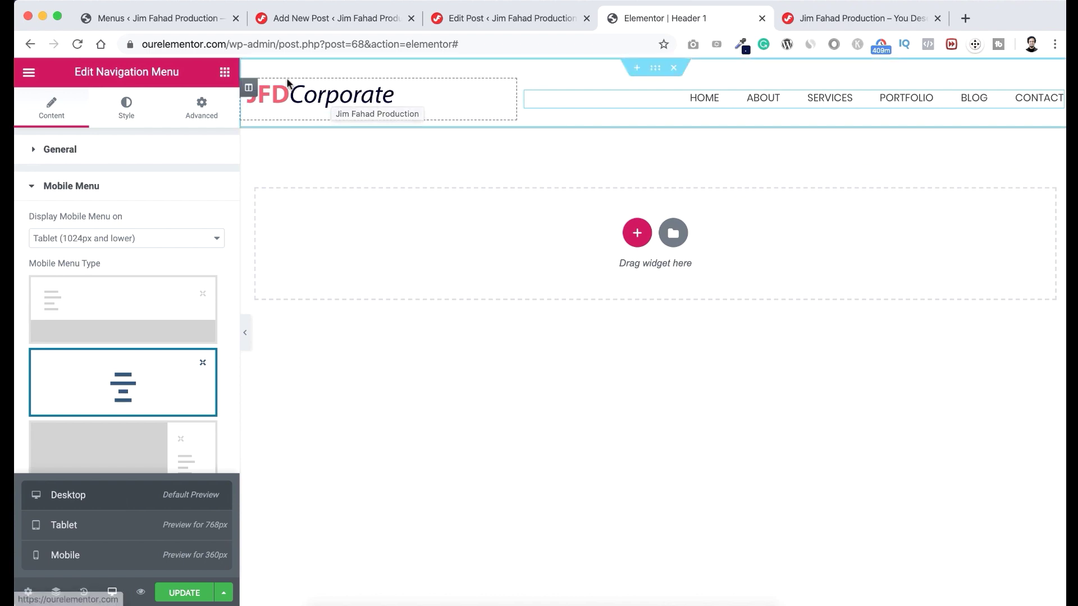
pyautogui.rightClick(250, 90)
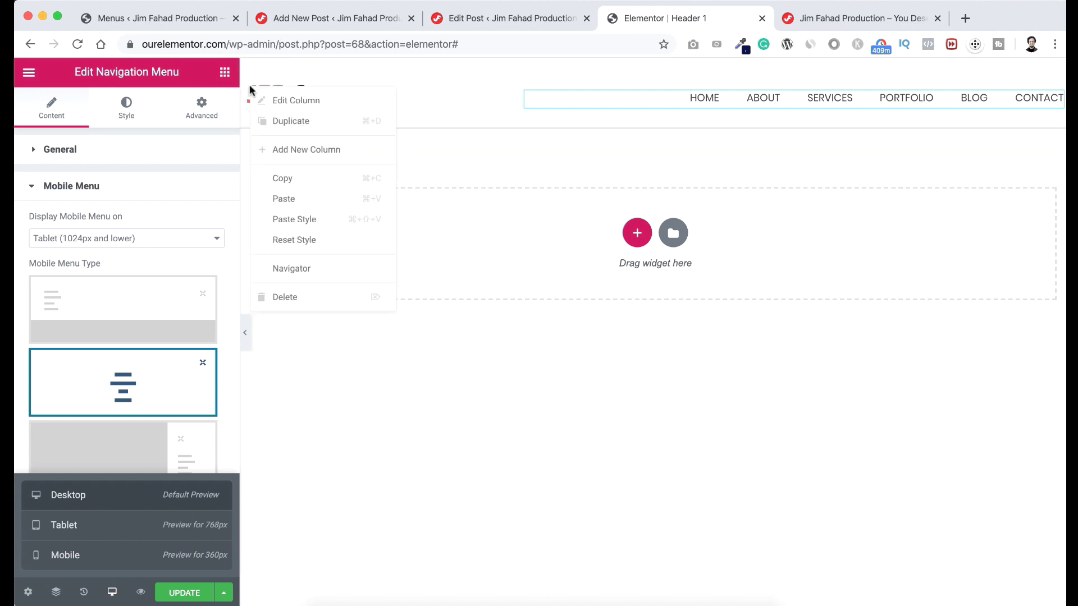
pyautogui.click(290, 121)
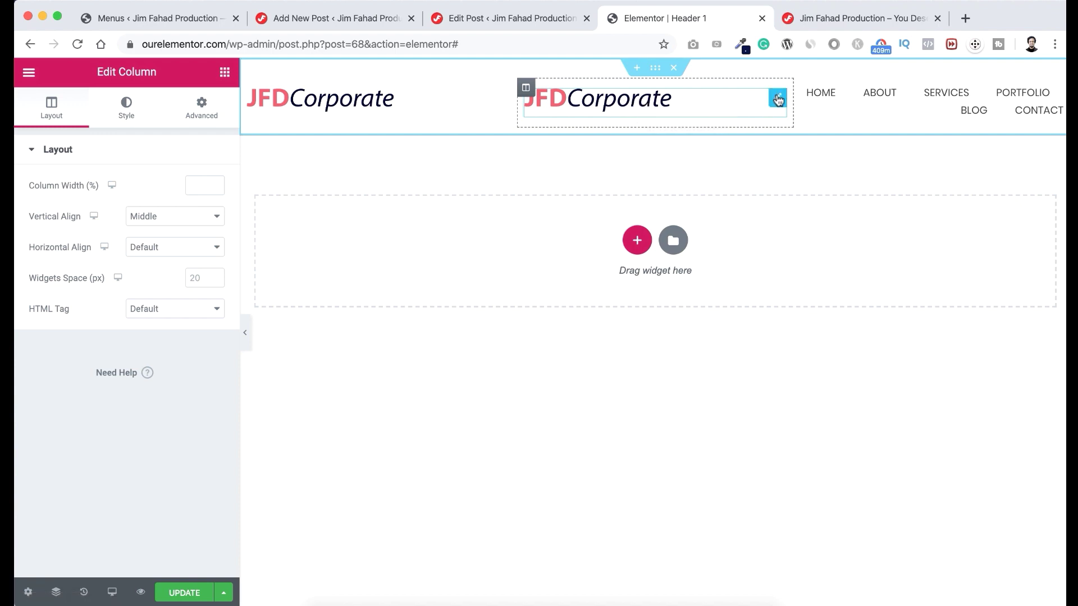
pyautogui.rightClick(778, 99)
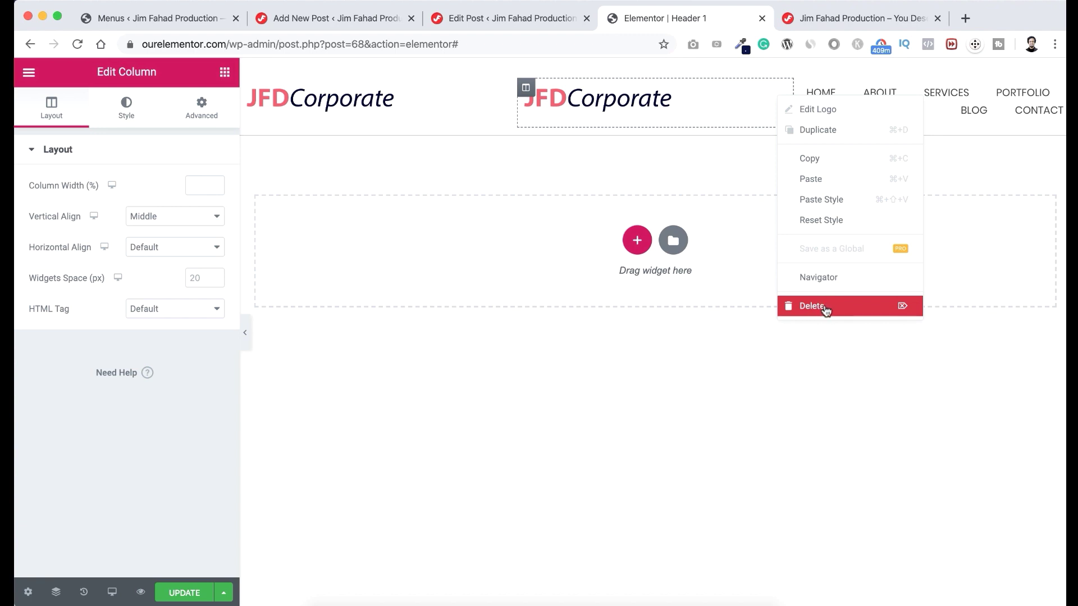
pyautogui.click(821, 308)
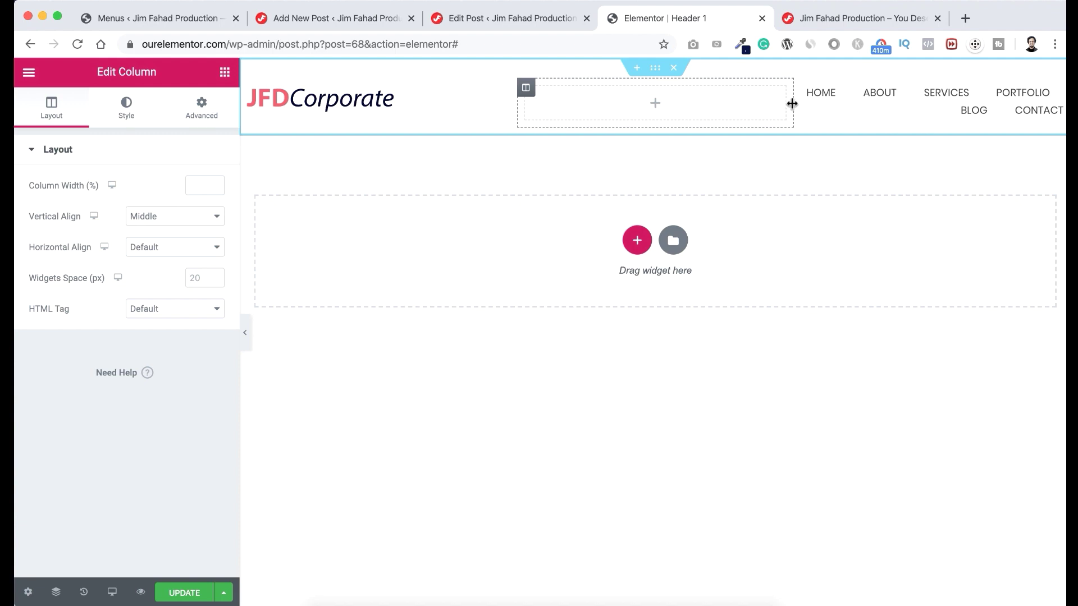
pyautogui.moveTo(792, 104); pyautogui.dragTo(547, 109)
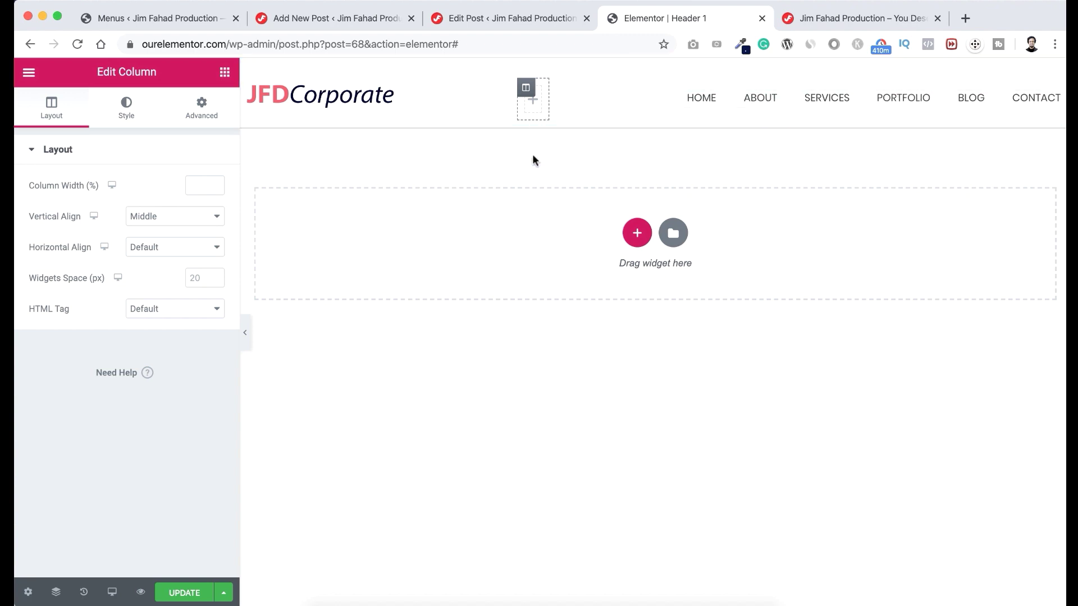
# Step: In Tablet preview, try hamburger column widths of 20, 11 and 5, then clear the value
pyautogui.click(111, 592)
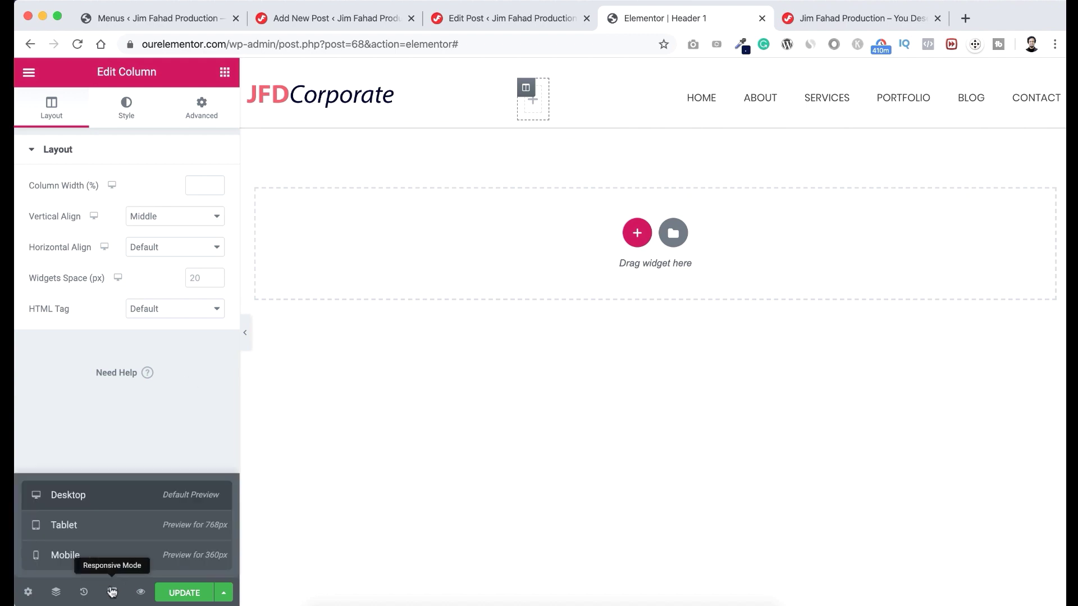
pyautogui.click(101, 536)
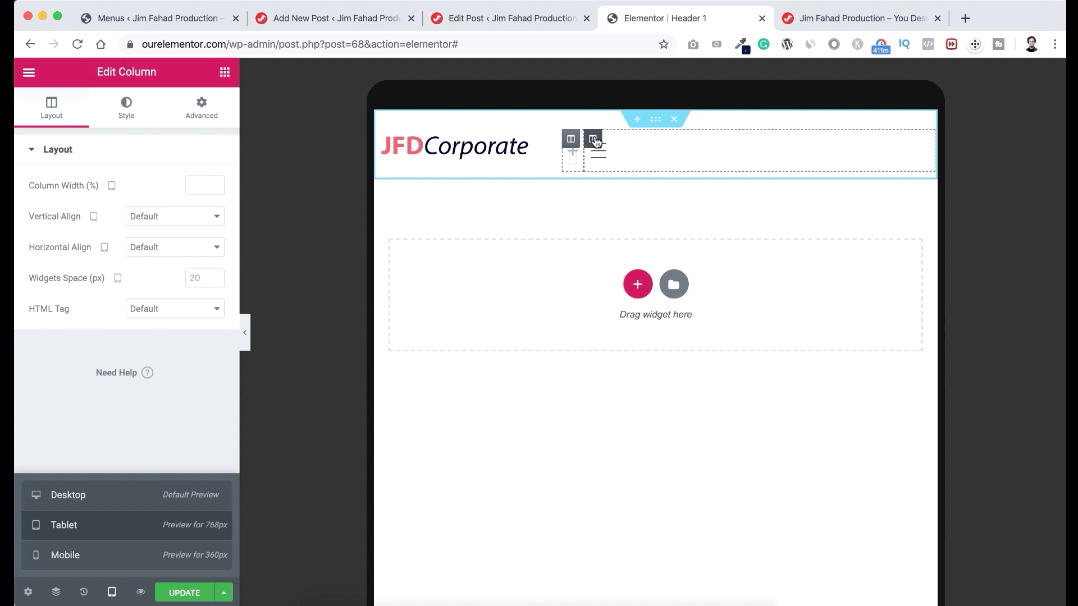
pyautogui.click(596, 140)
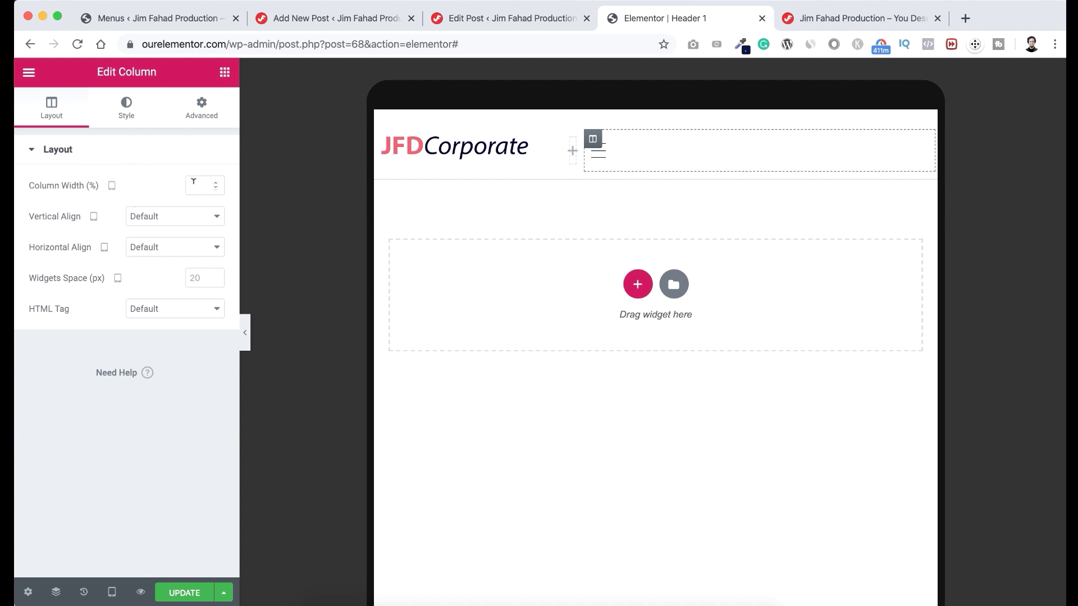
pyautogui.click(196, 184)
pyautogui.write('20')
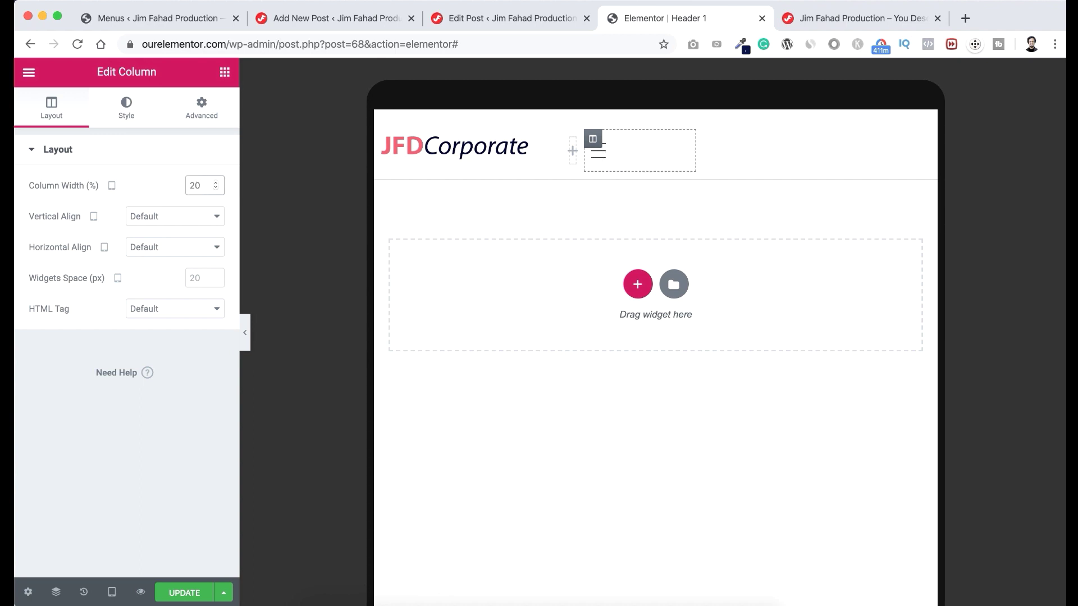
pyautogui.press('BackSpace')
pyautogui.press('BackSpace')
pyautogui.write('11')
pyautogui.press('BackSpace')
pyautogui.press('BackSpace')
pyautogui.write('5')
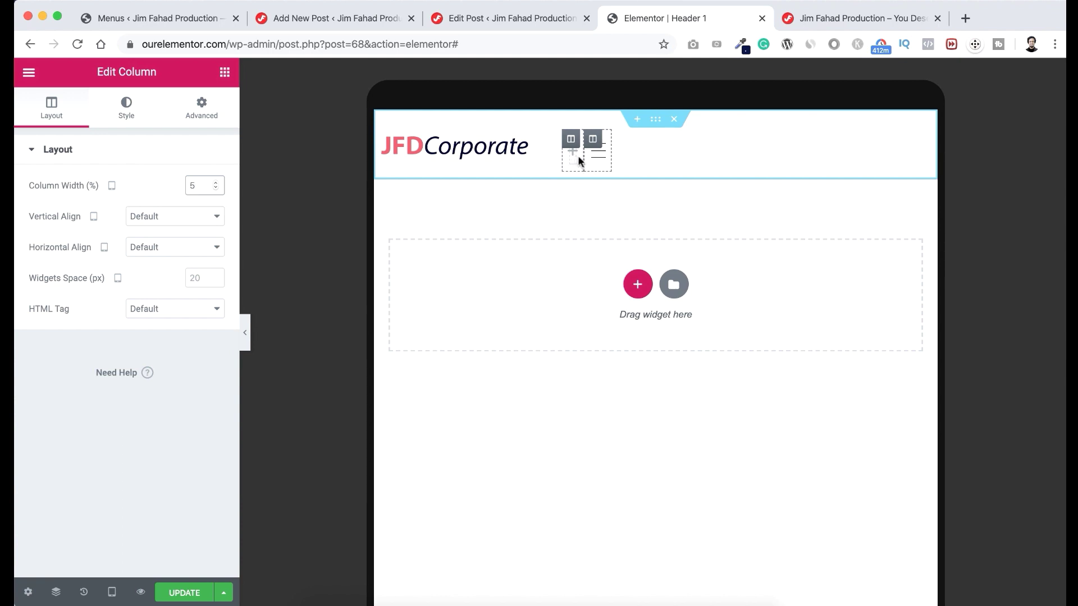
pyautogui.press('BackSpace')
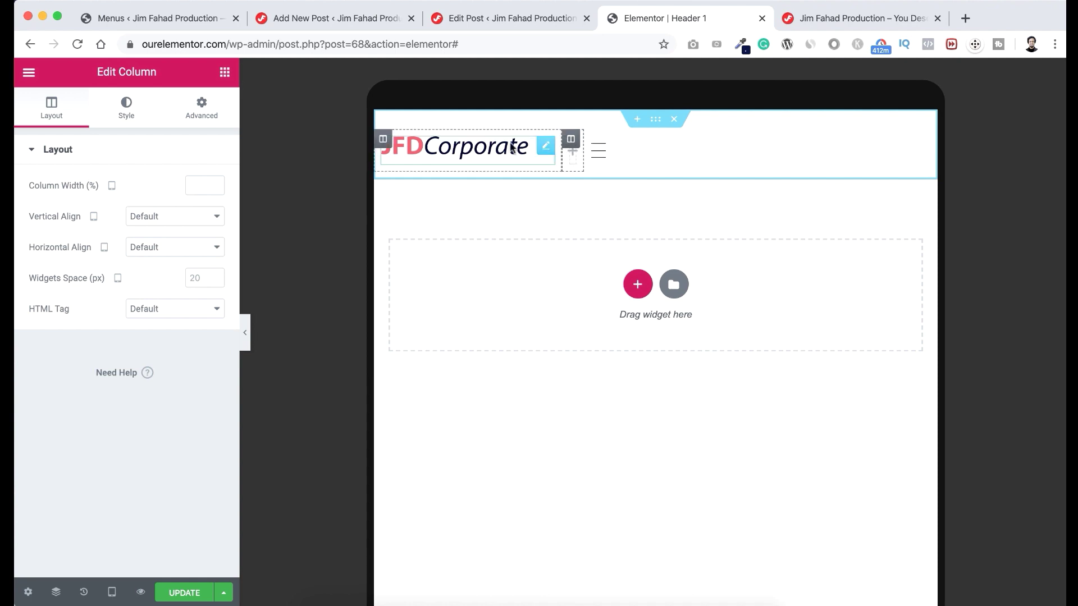
# Step: Set the empty middle column's Column Width to 60% at tablet size
pyautogui.click(192, 180)
pyautogui.write('21')
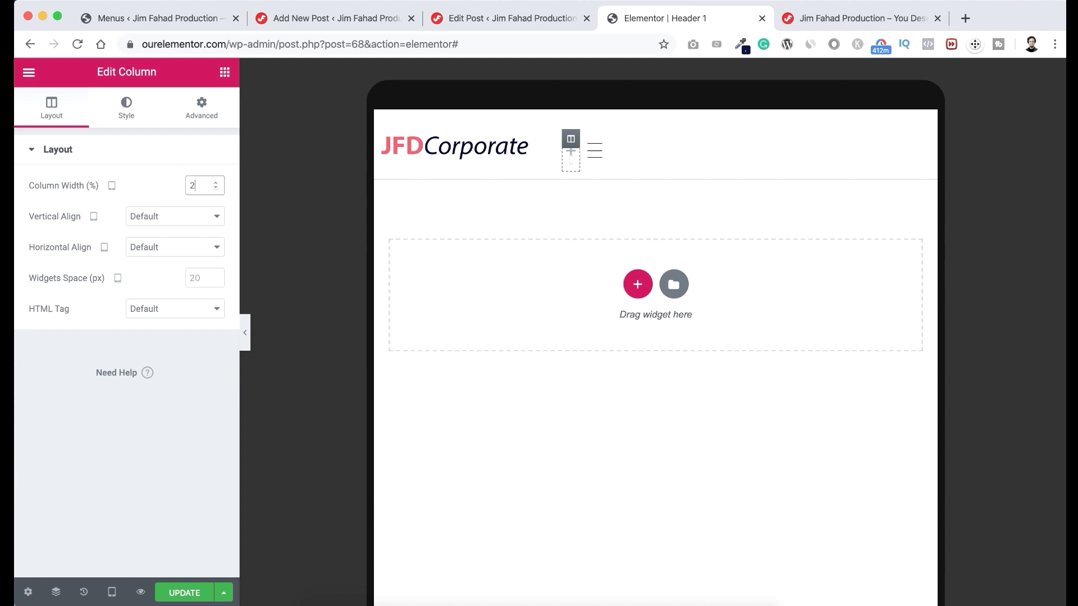
pyautogui.press('Up')
pyautogui.press('Up')
pyautogui.press('Up')
pyautogui.press('Up')
pyautogui.press('Up')
pyautogui.press('Up')
pyautogui.press('Up')
pyautogui.press('Up')
pyautogui.press('Up')
pyautogui.press('Up')
pyautogui.press('Up')
pyautogui.press('Up')
pyautogui.press('Up')
pyautogui.press('Up')
pyautogui.press('Up')
pyautogui.press('Up')
pyautogui.press('Up')
pyautogui.press('Up')
pyautogui.press('Up')
pyautogui.press('Up')
pyautogui.press('Up')
pyautogui.press('Up')
pyautogui.press('Up')
pyautogui.press('Up')
pyautogui.press('Up')
pyautogui.press('Up')
pyautogui.press('Up')
pyautogui.press('Up')
pyautogui.press('Up')
pyautogui.press('Up')
pyautogui.press('Up')
pyautogui.press('Up')
pyautogui.press('Up')
pyautogui.press('Up')
pyautogui.press('Up')
pyautogui.press('Up')
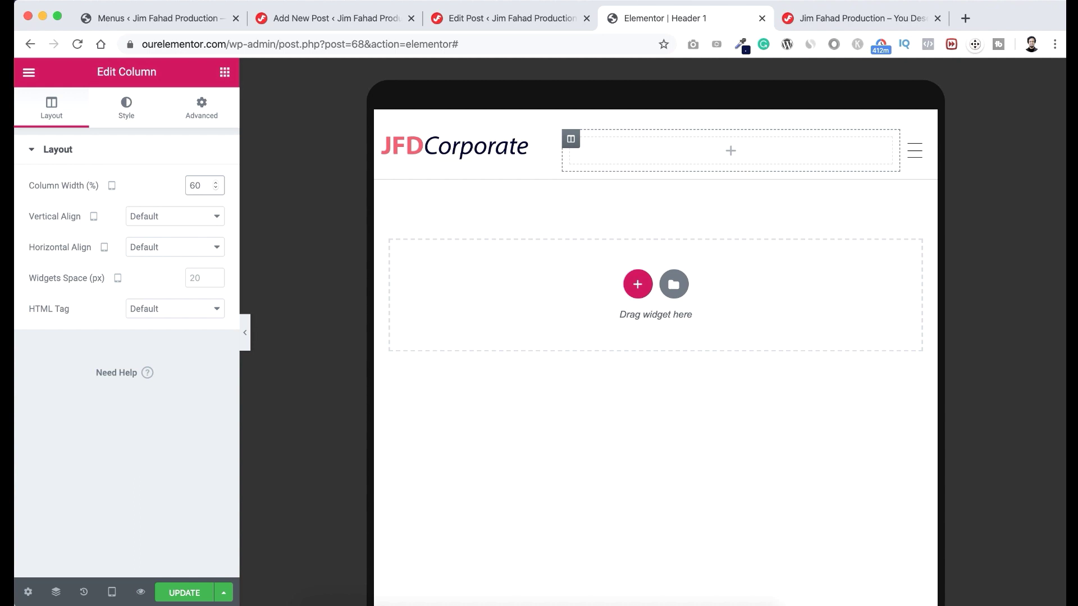
pyautogui.press('Up')
pyautogui.press('Up')
pyautogui.press('Up')
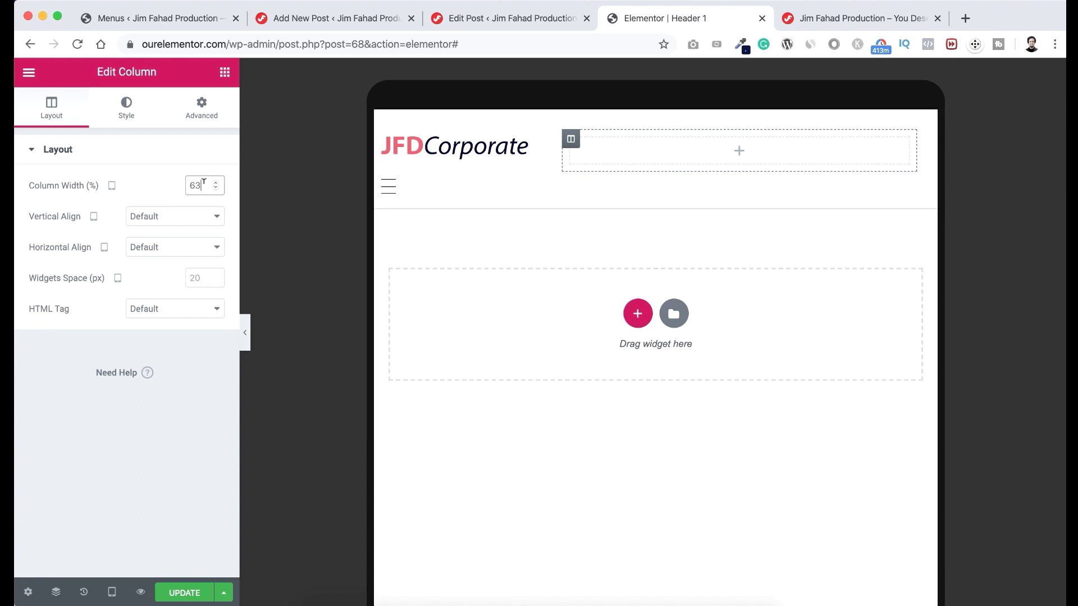
pyautogui.press('Down')
pyautogui.press('Down')
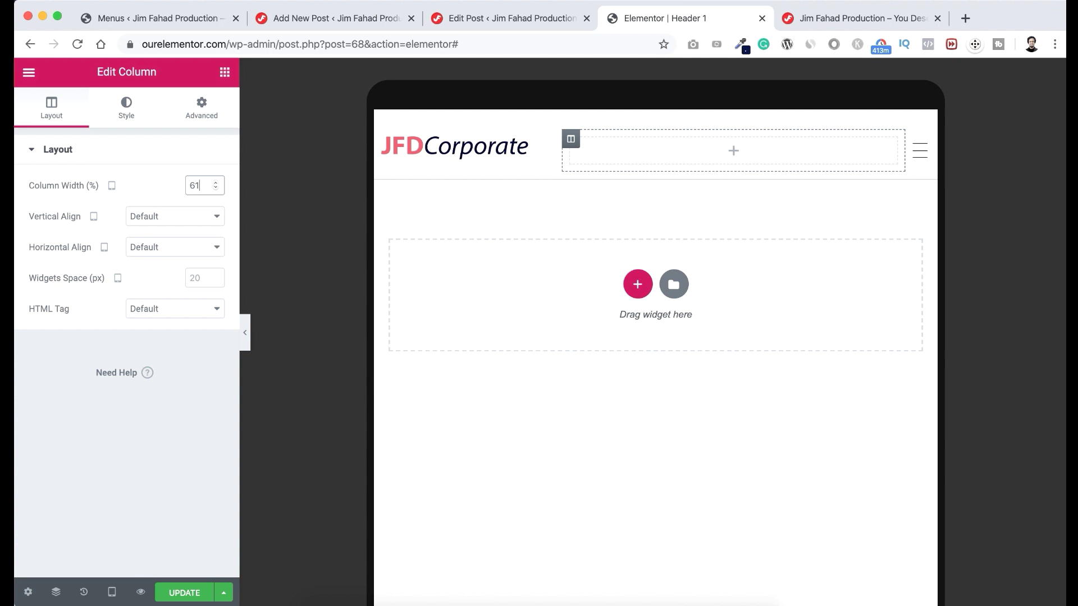
pyautogui.press('Down')
# Step: Close the full-screen menu with its X and switch the preview to Mobile width
pyautogui.click(920, 161)
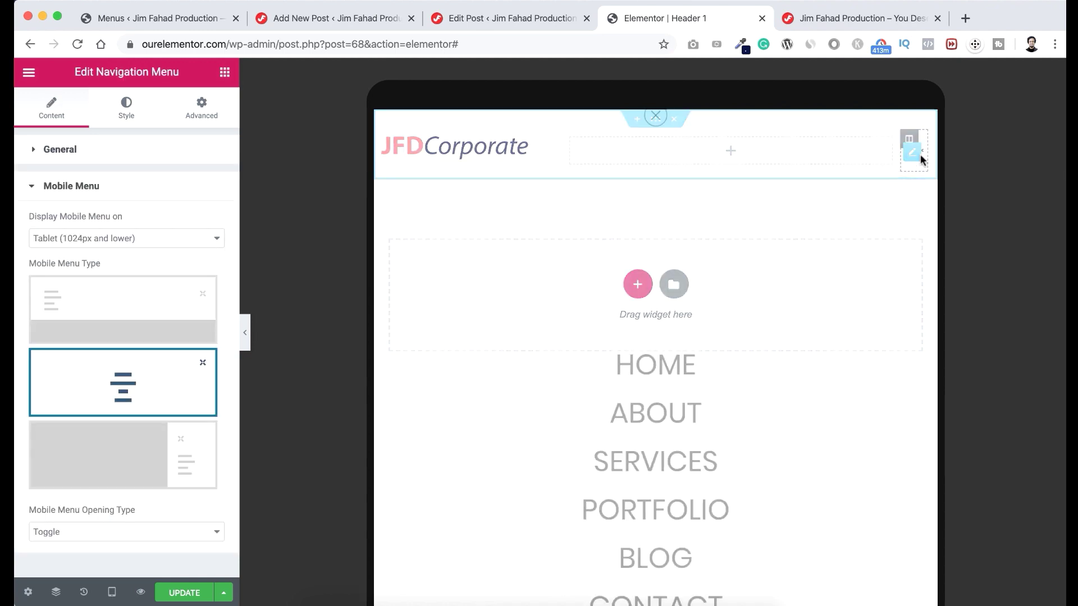
pyautogui.scroll(-5, 806, 299)
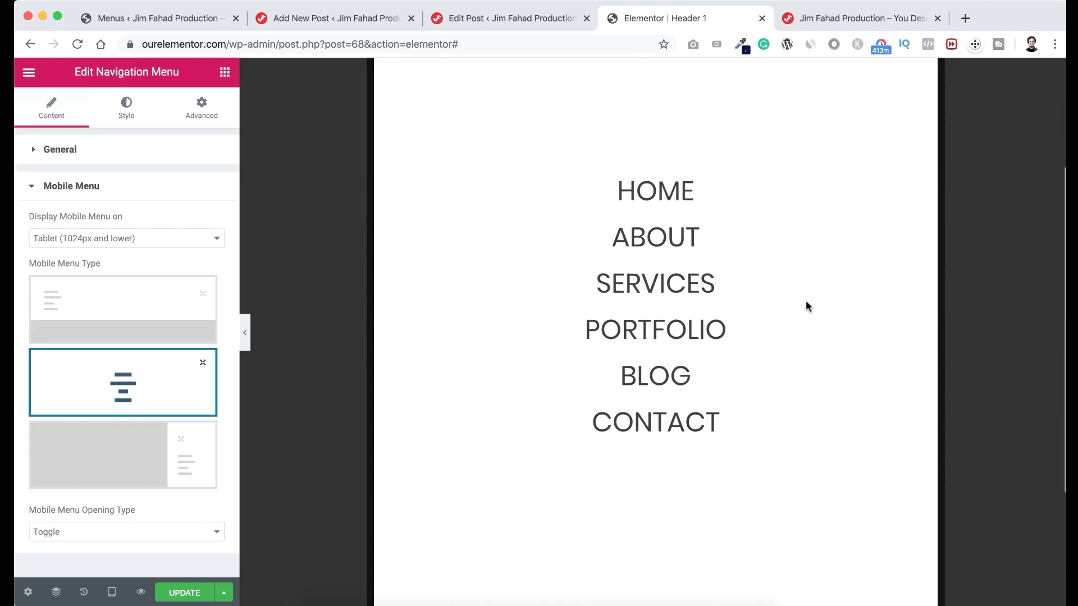
pyautogui.scroll(5, 806, 303)
pyautogui.click(656, 130)
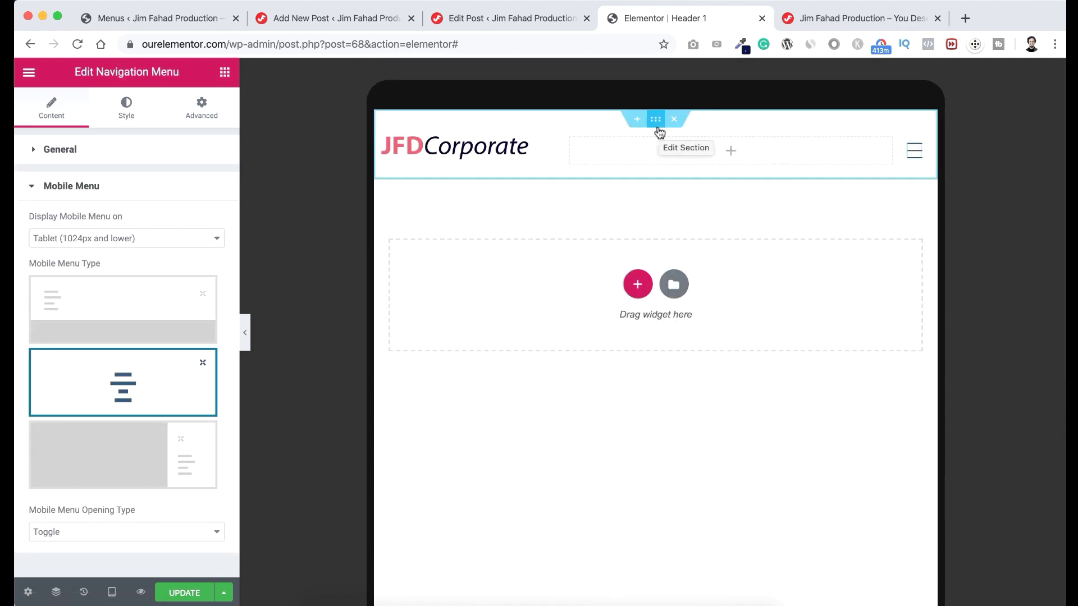
pyautogui.click(112, 593)
pyautogui.click(105, 559)
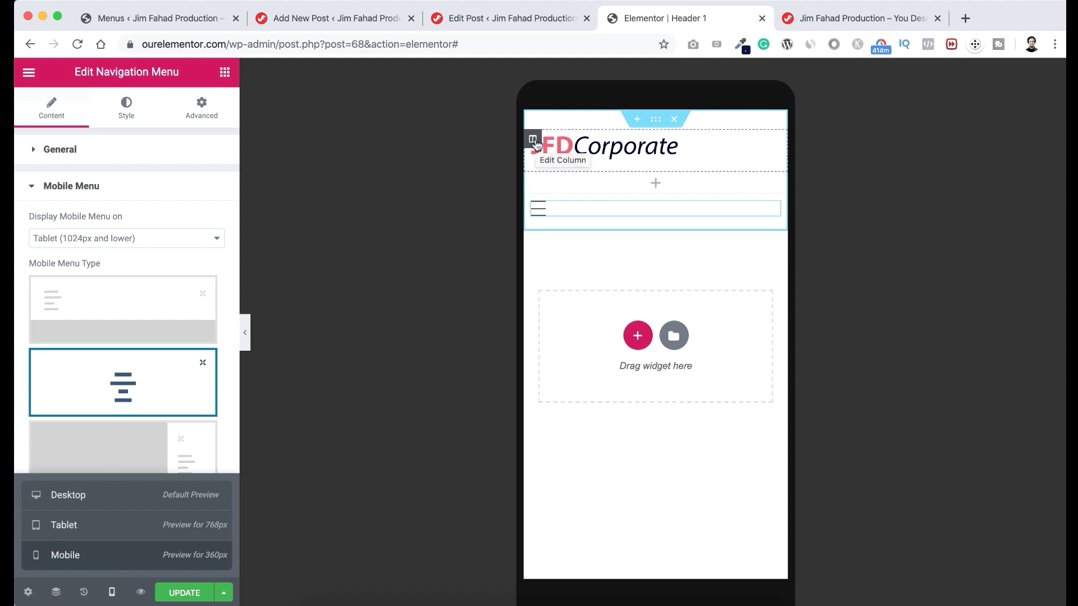
# Step: Set the logo column's Column Width to 60% at mobile size
pyautogui.click(533, 141)
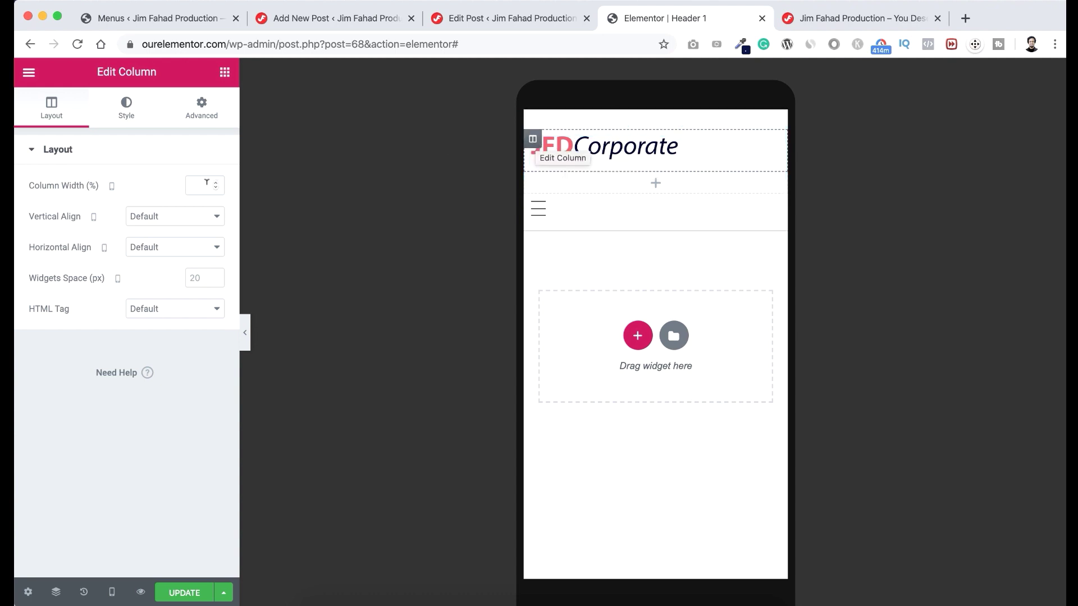
pyautogui.click(196, 184)
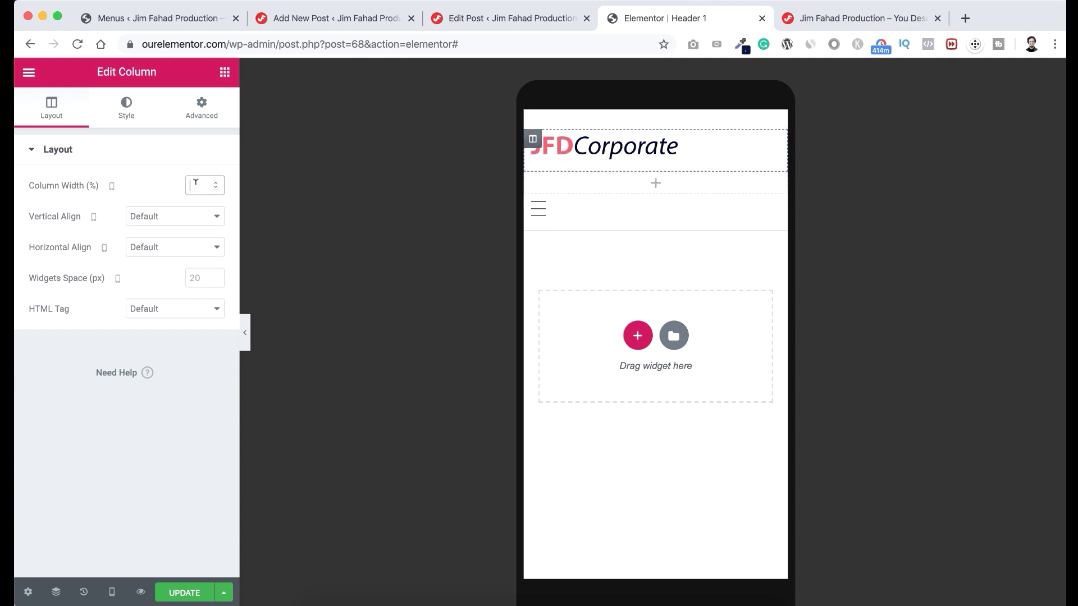
pyautogui.write('2')
pyautogui.press('Up')
pyautogui.press('Up')
pyautogui.press('Up')
pyautogui.press('Up')
pyautogui.press('Up')
pyautogui.press('Up')
pyautogui.press('Up')
pyautogui.press('Up')
pyautogui.press('Up')
pyautogui.press('Up')
pyautogui.press('Up')
pyautogui.press('Up')
pyautogui.press('Up')
pyautogui.press('Up')
pyautogui.press('Up')
pyautogui.press('Up')
pyautogui.press('Up')
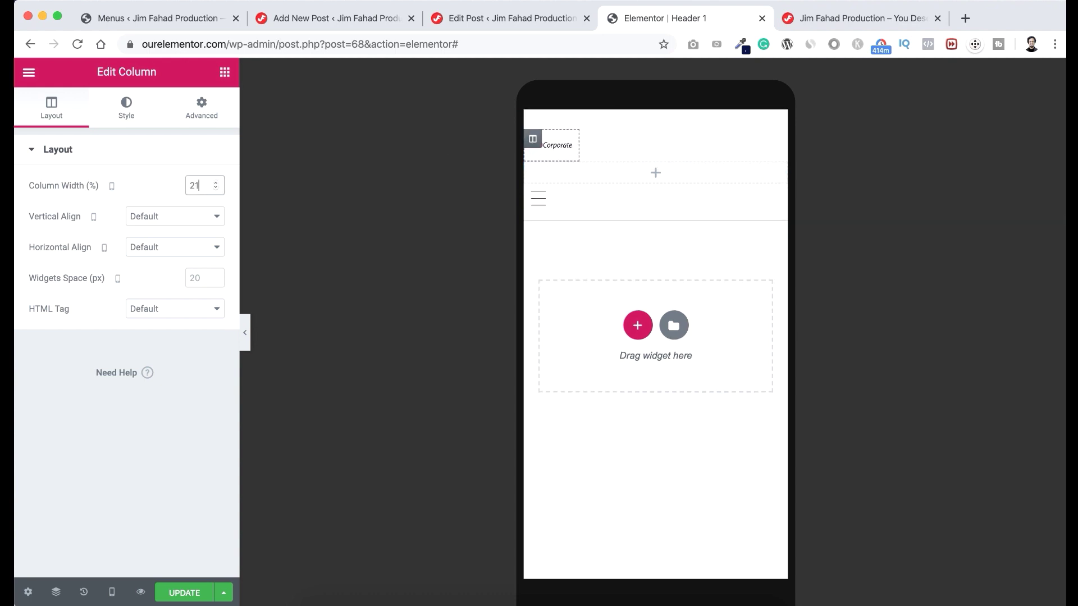
pyautogui.write('50')
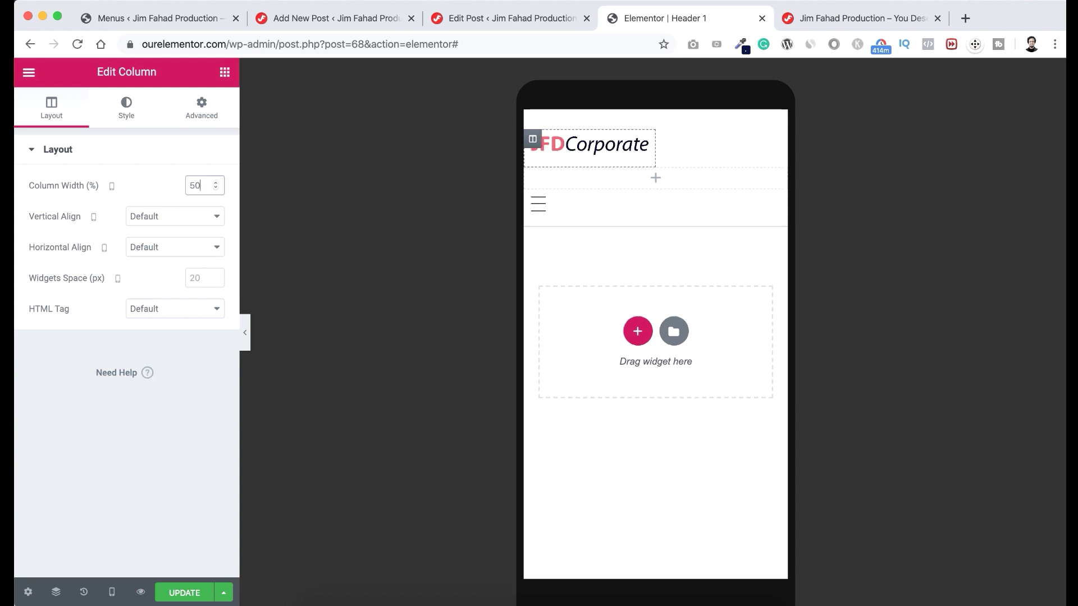
pyautogui.press('Up')
pyautogui.press('Up')
pyautogui.press('Up')
pyautogui.press('Up')
pyautogui.press('Up')
pyautogui.press('Up')
pyautogui.press('Up')
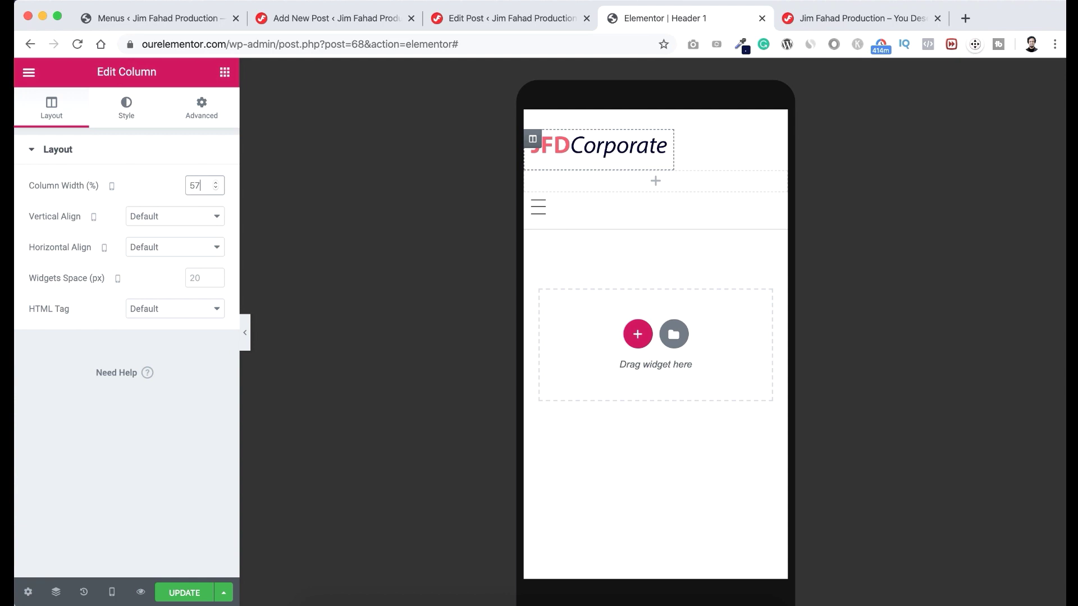
pyautogui.press('Up')
pyautogui.press('Up')
pyautogui.press('Up')
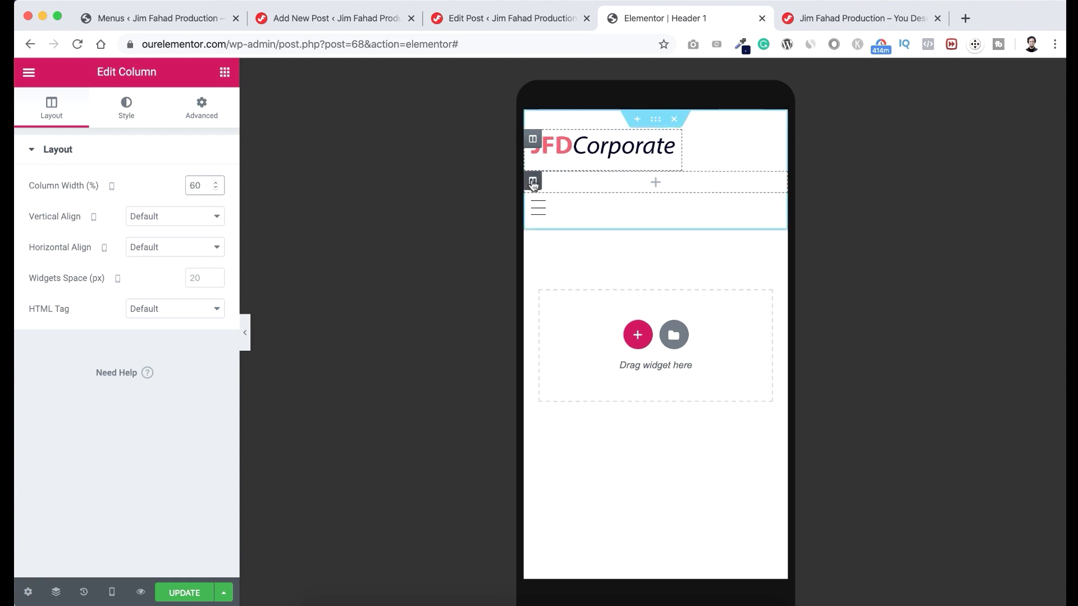
# Step: Set the empty middle column's Column Width to 28% so the hamburger fits beside the logo
pyautogui.click(532, 183)
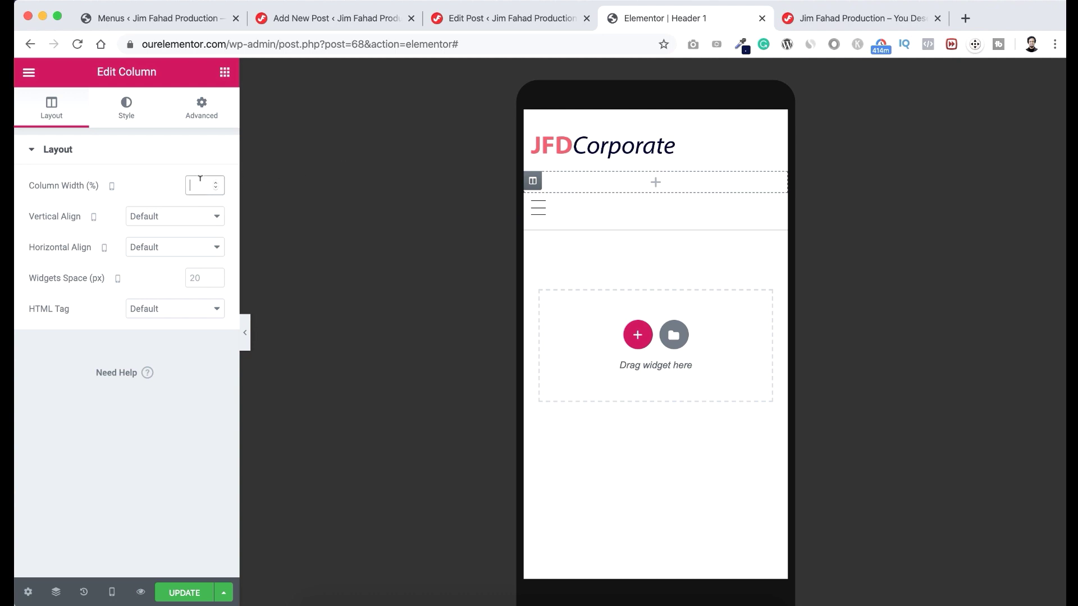
pyautogui.write('2')
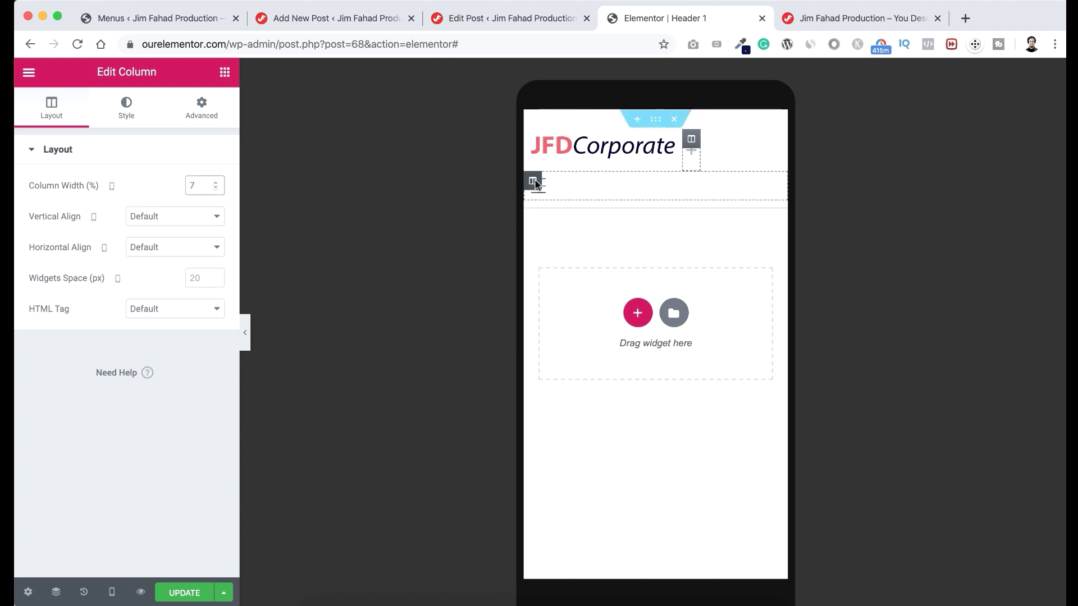
pyautogui.press('BackSpace')
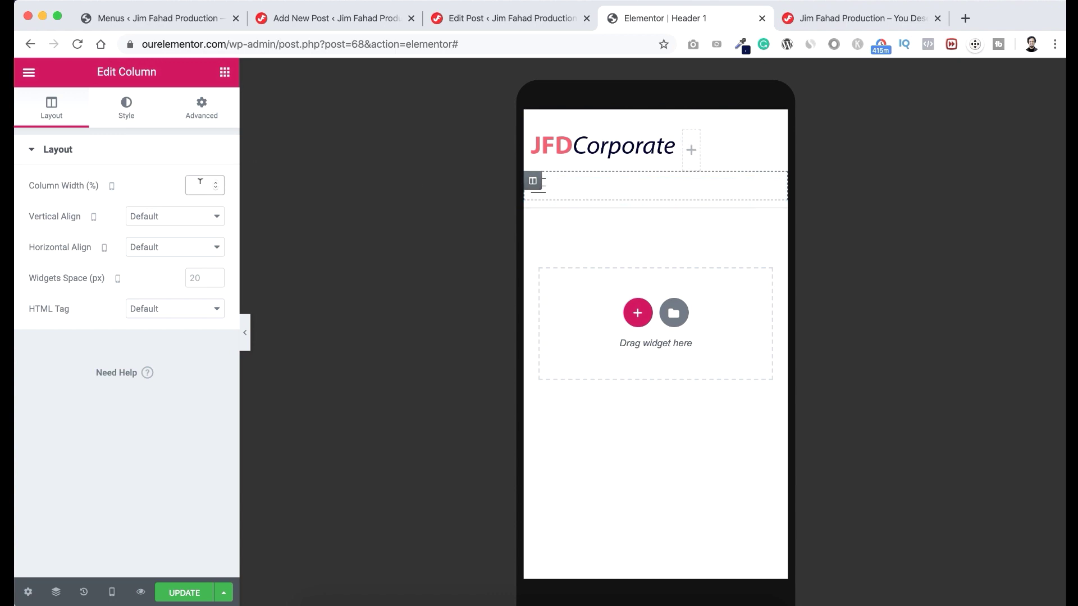
pyautogui.write('2')
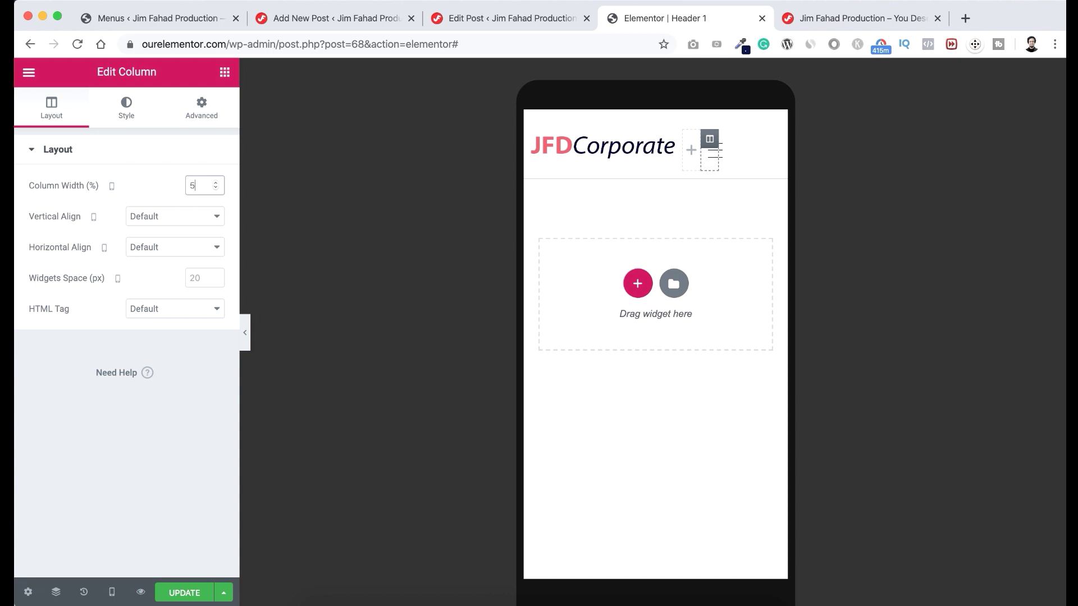
pyautogui.press('BackSpace')
pyautogui.write('11')
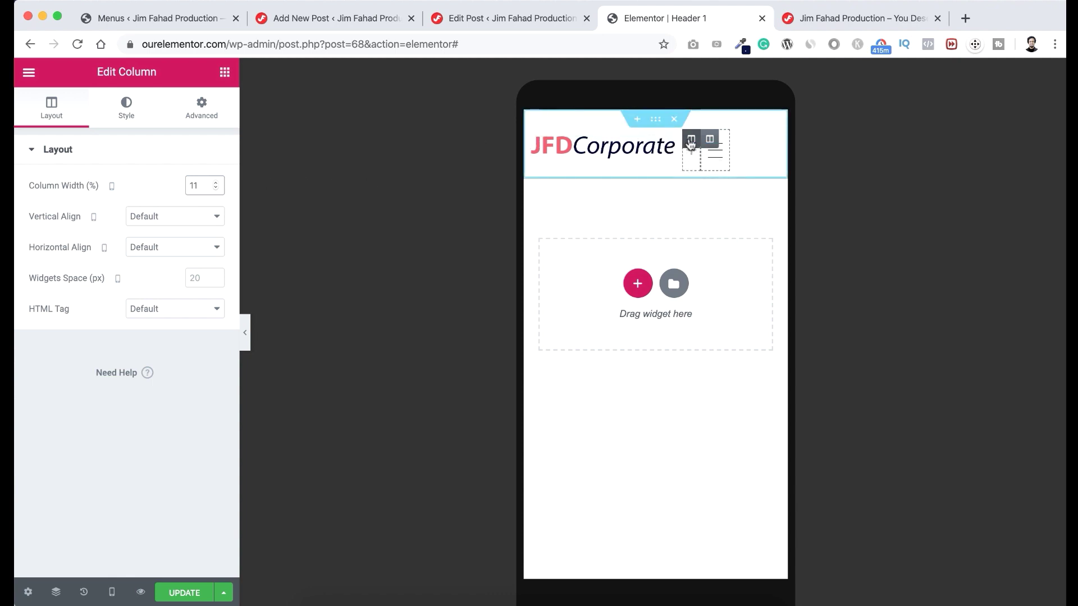
pyautogui.scroll(-4, 213, 190)
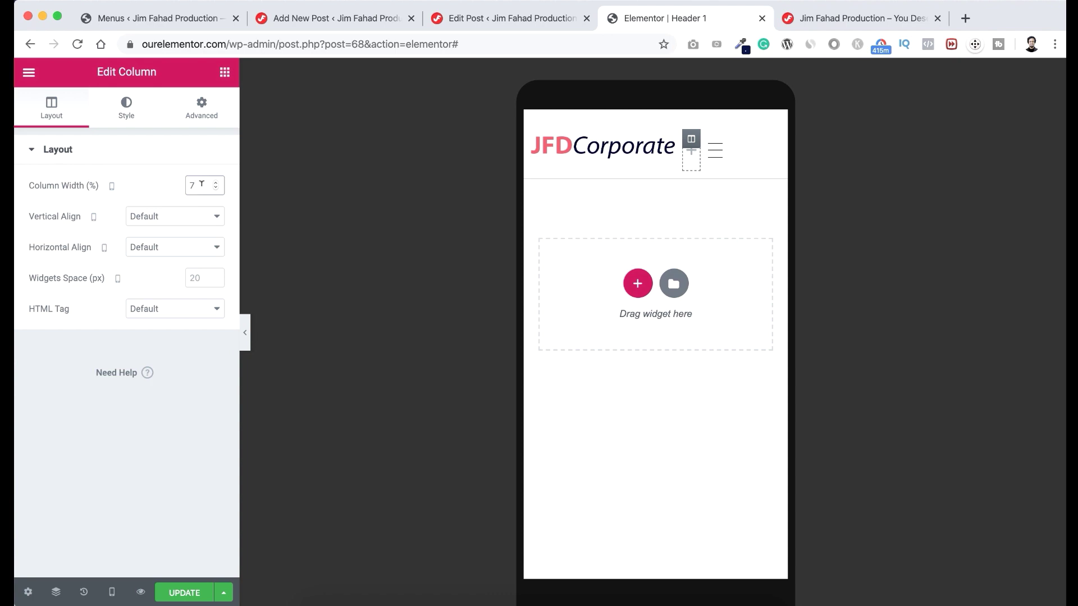
pyautogui.press('BackSpace')
pyautogui.write('12')
pyautogui.press('Up')
pyautogui.press('Up')
pyautogui.press('Up')
pyautogui.press('Up')
pyautogui.press('Up')
pyautogui.press('Up')
pyautogui.press('Up')
pyautogui.press('Up')
pyautogui.press('Up')
pyautogui.press('Up')
pyautogui.press('Up')
pyautogui.press('Up')
pyautogui.press('Up')
pyautogui.press('Up')
pyautogui.press('Up')
pyautogui.press('Up')
pyautogui.press('Up')
pyautogui.press('Up')
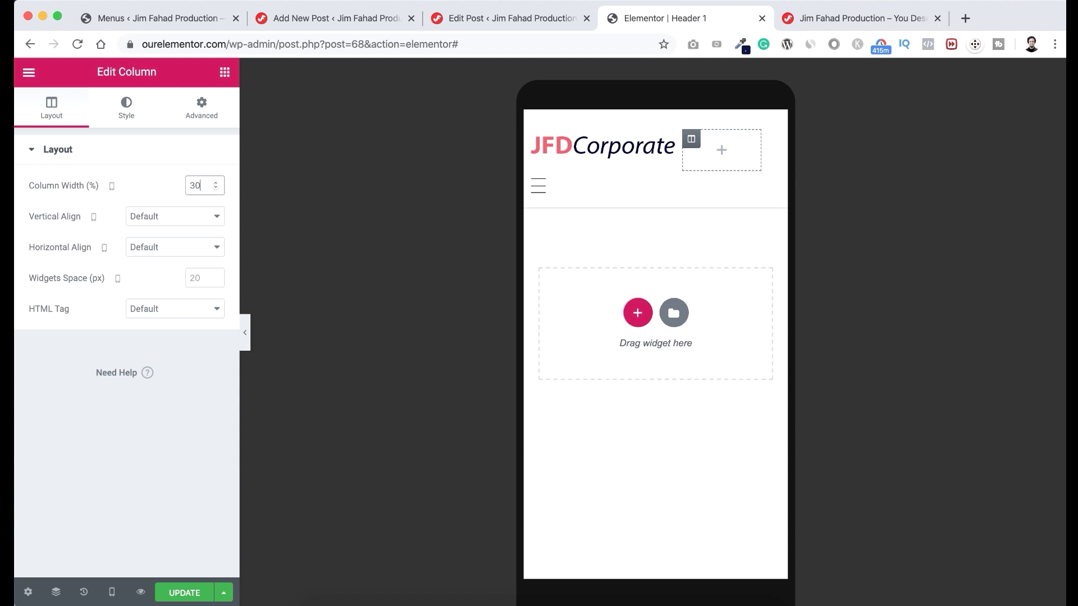
pyautogui.press('Down')
pyautogui.press('Down')
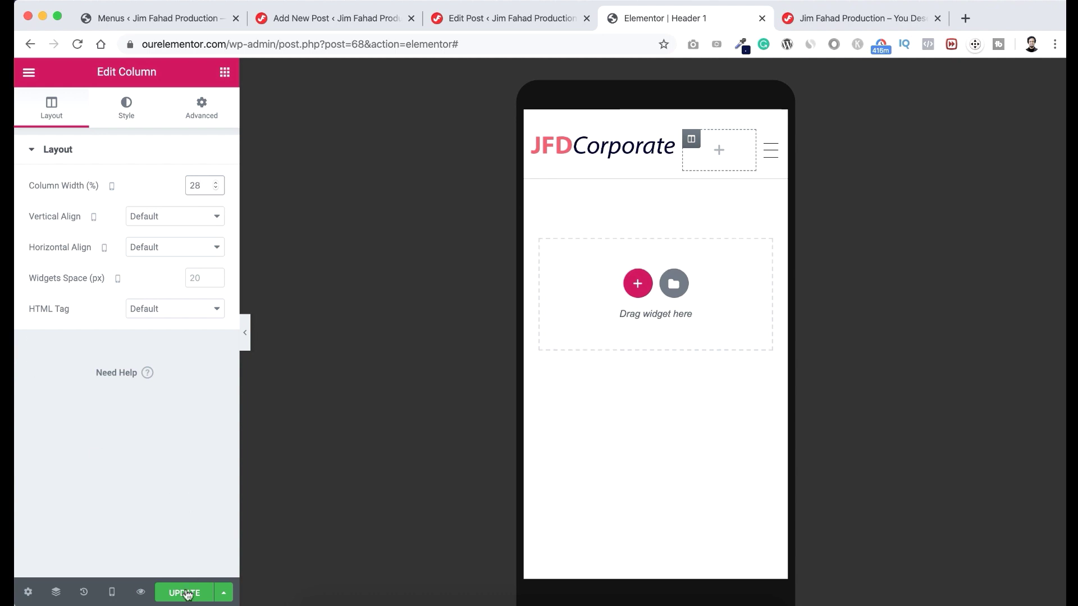
# Step: Save the header template, exit to the dashboard, and visit the live site
pyautogui.click(186, 594)
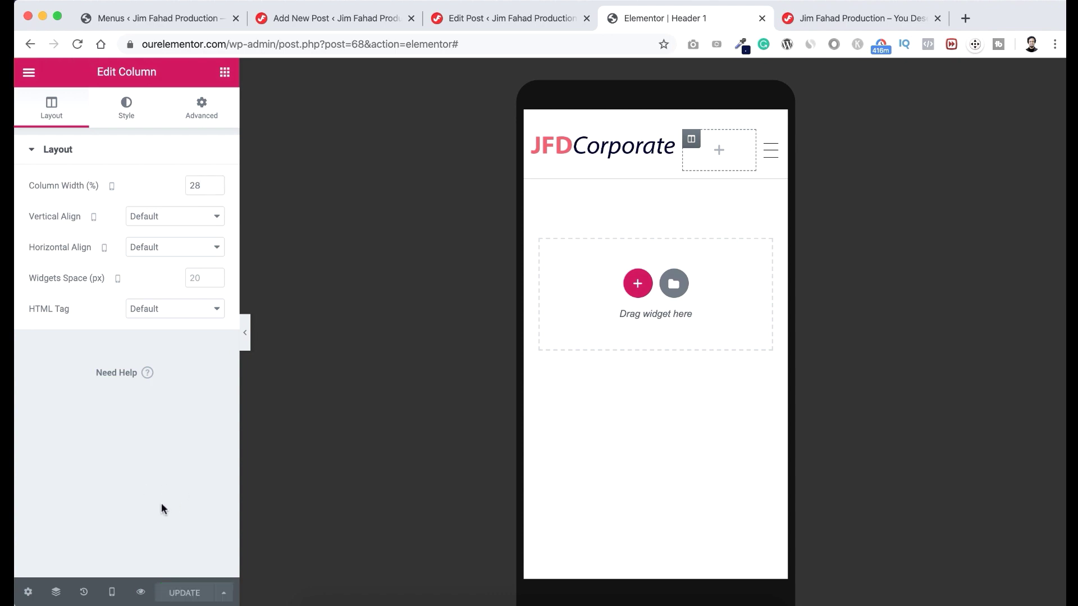
pyautogui.click(28, 71)
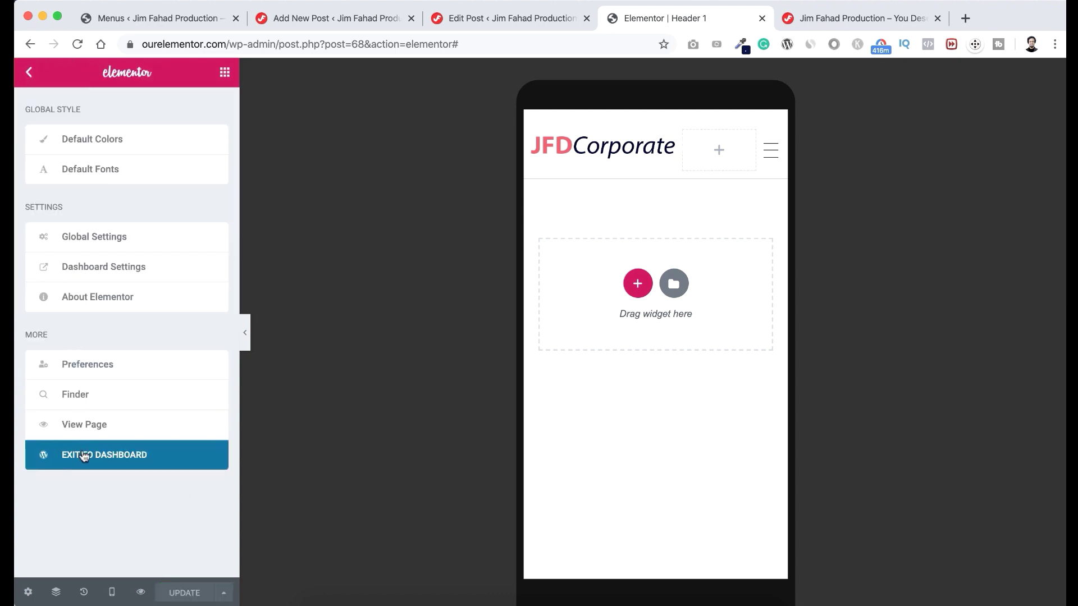
pyautogui.click(84, 455)
pyautogui.moveTo(84, 72)
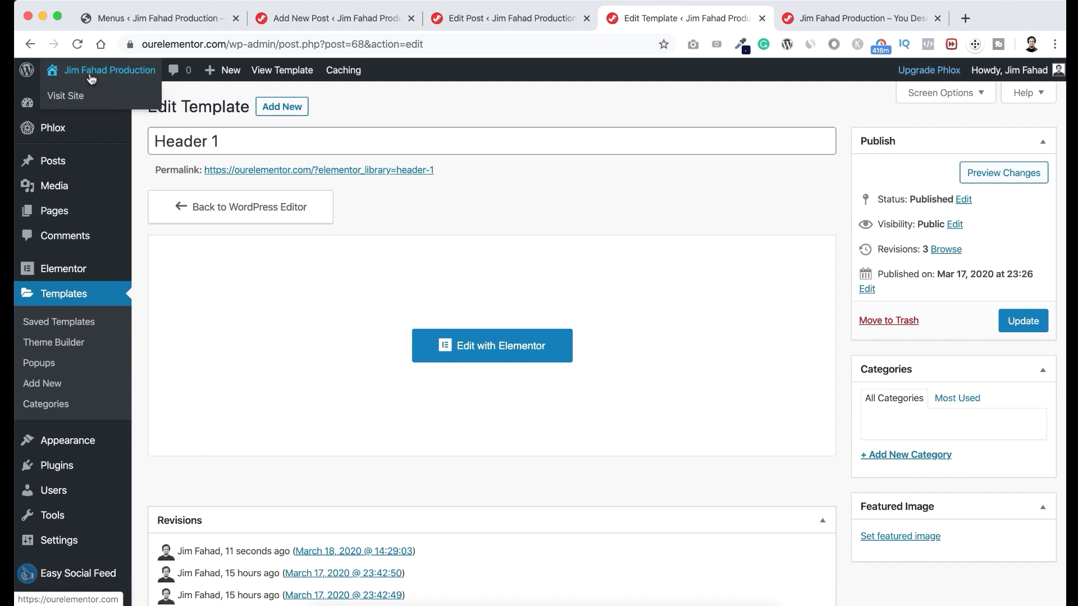
pyautogui.click(86, 97)
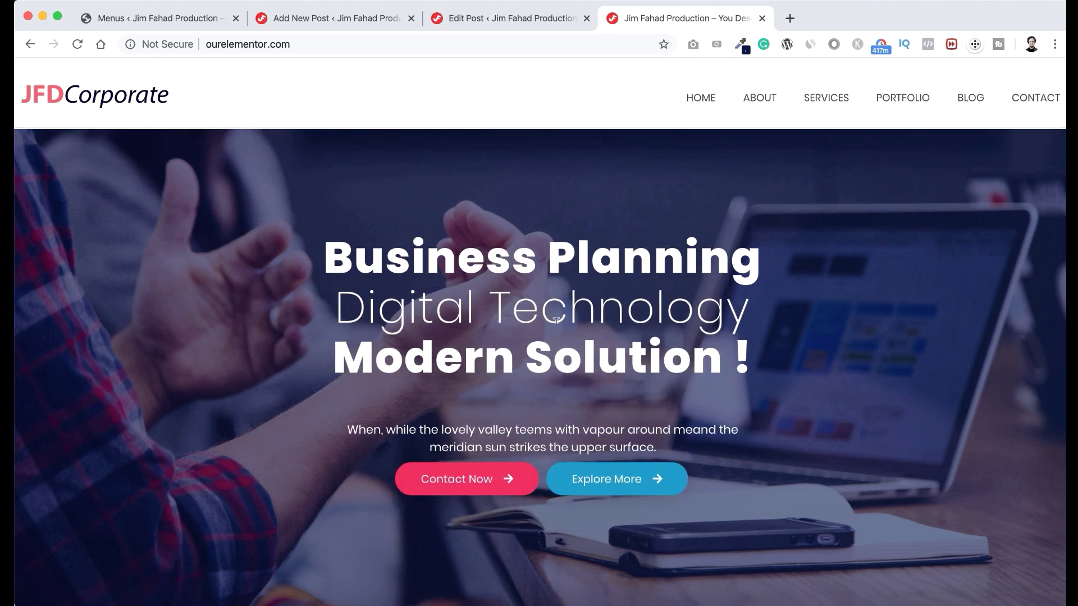
pyautogui.scroll(-20, 555, 320)
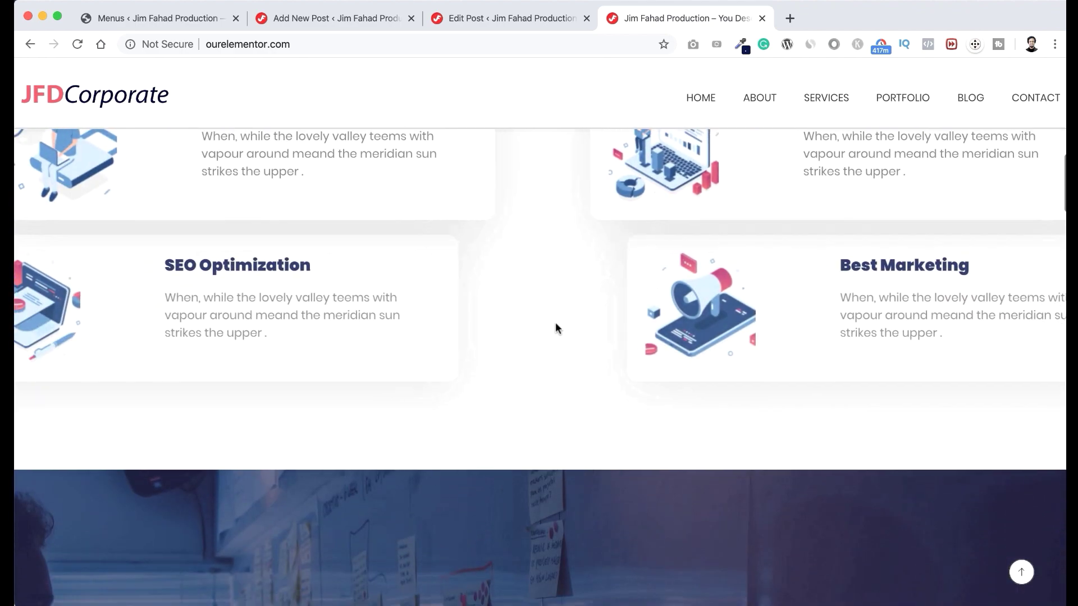
pyautogui.scroll(-15, 556, 324)
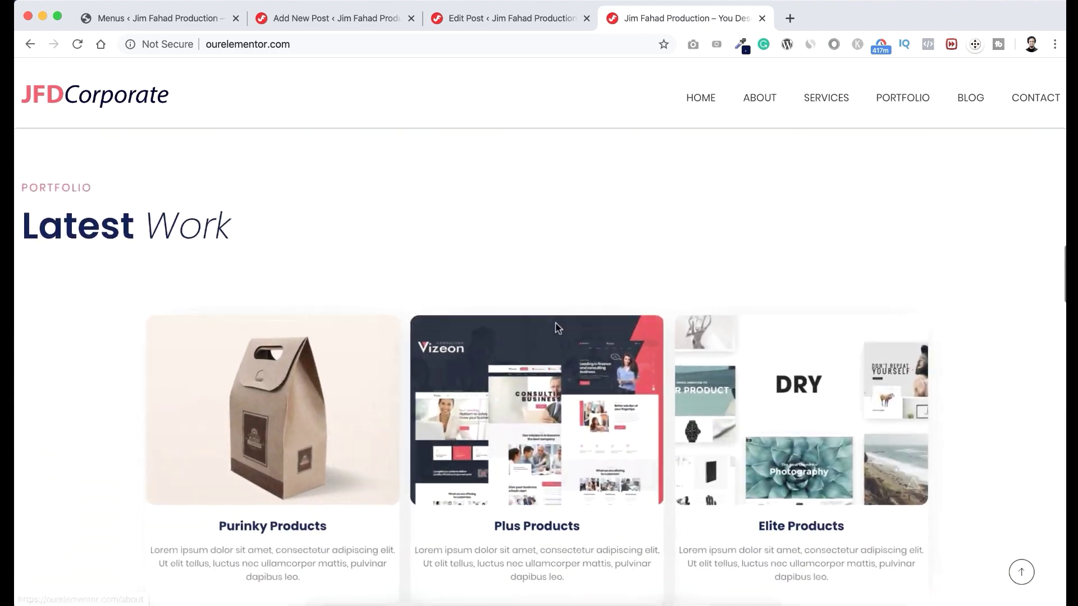
pyautogui.scroll(-15, 556, 328)
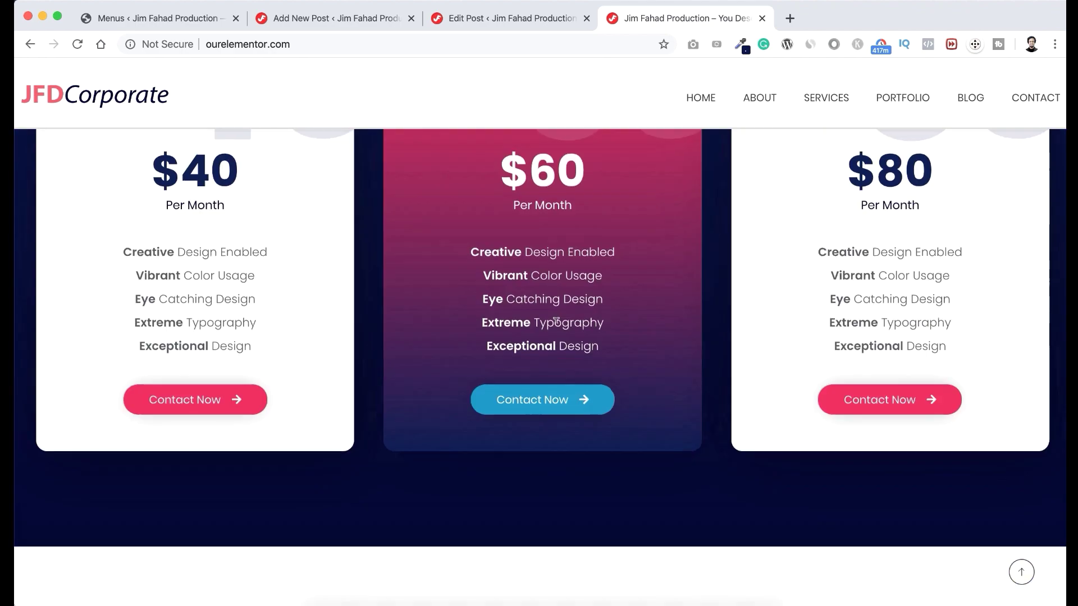
pyautogui.scroll(-15, 556, 321)
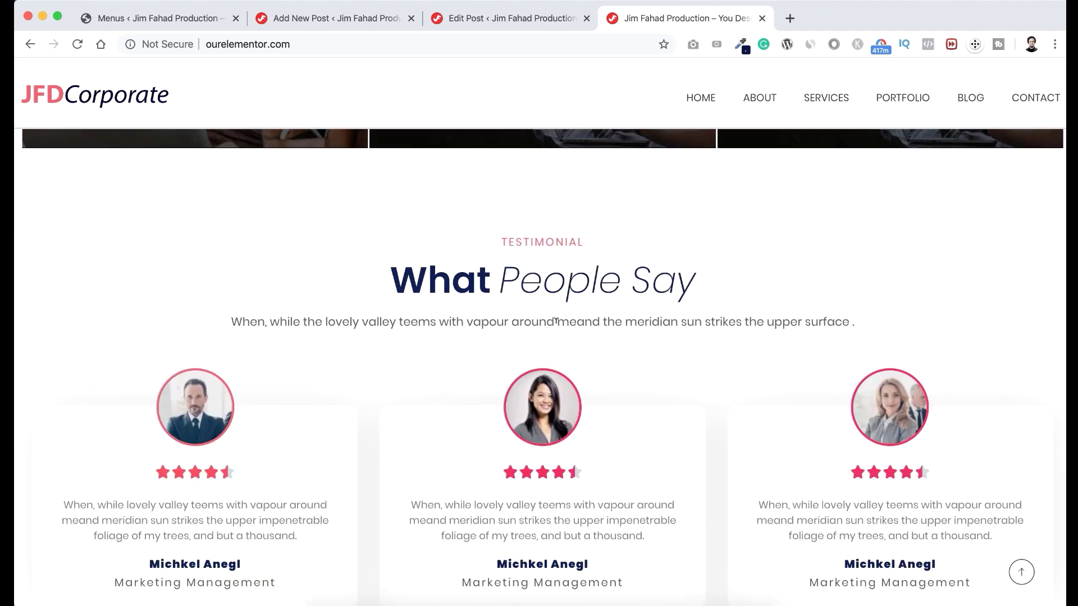
pyautogui.scroll(-15, 556, 323)
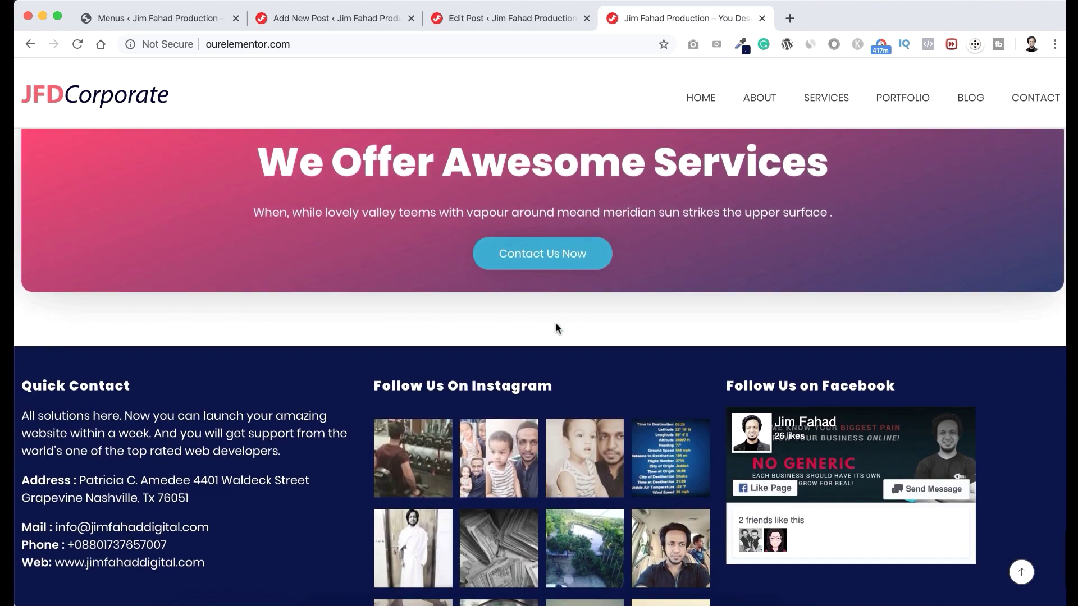
pyautogui.scroll(-2, 555, 323)
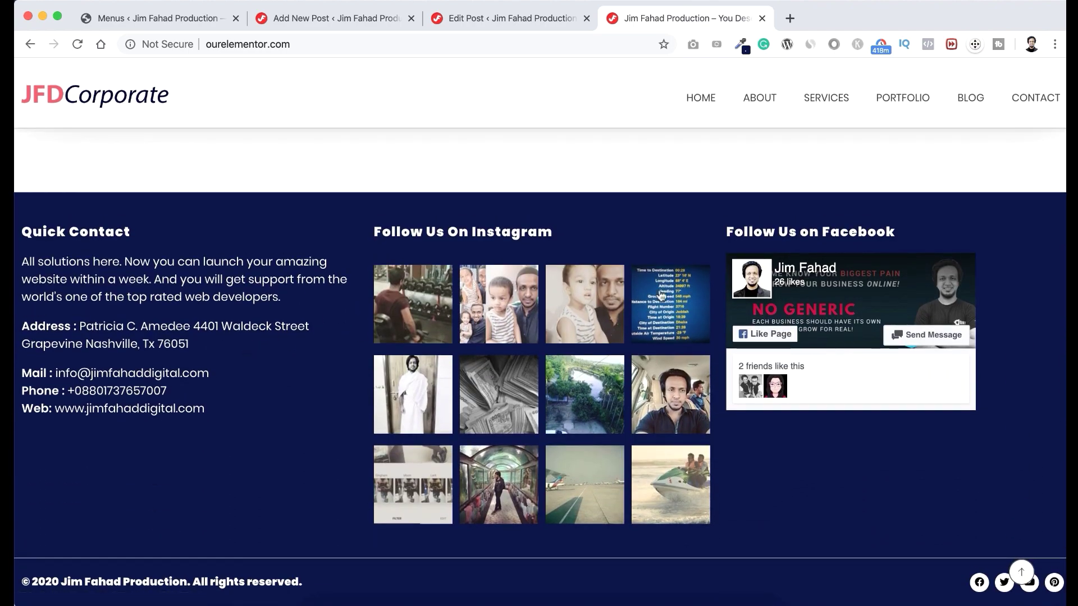
pyautogui.scroll(20, 317, 185)
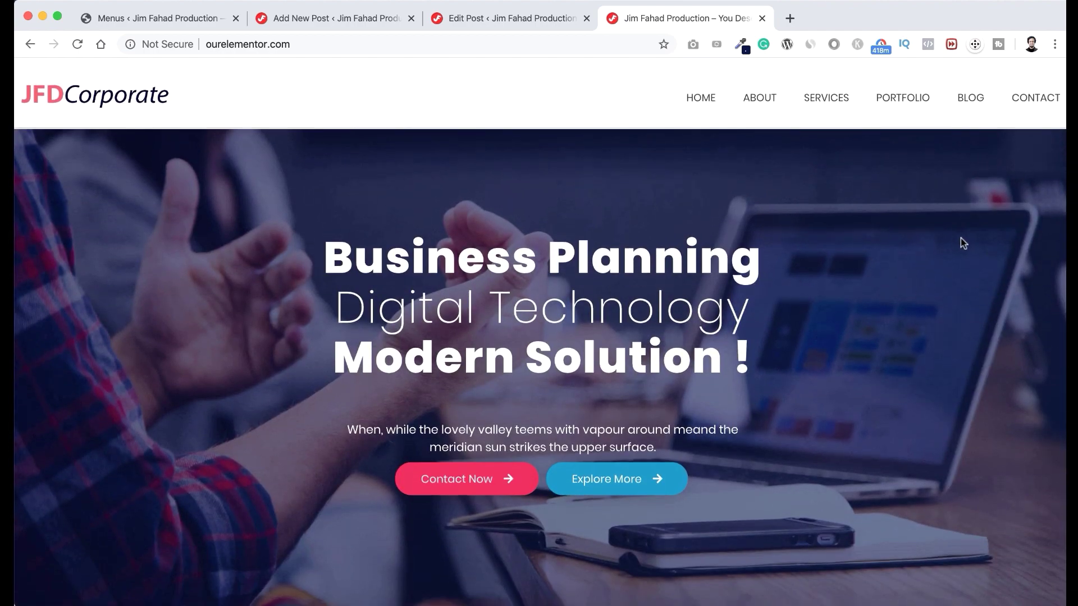
pyautogui.moveTo(1065, 289); pyautogui.dragTo(693, 308)
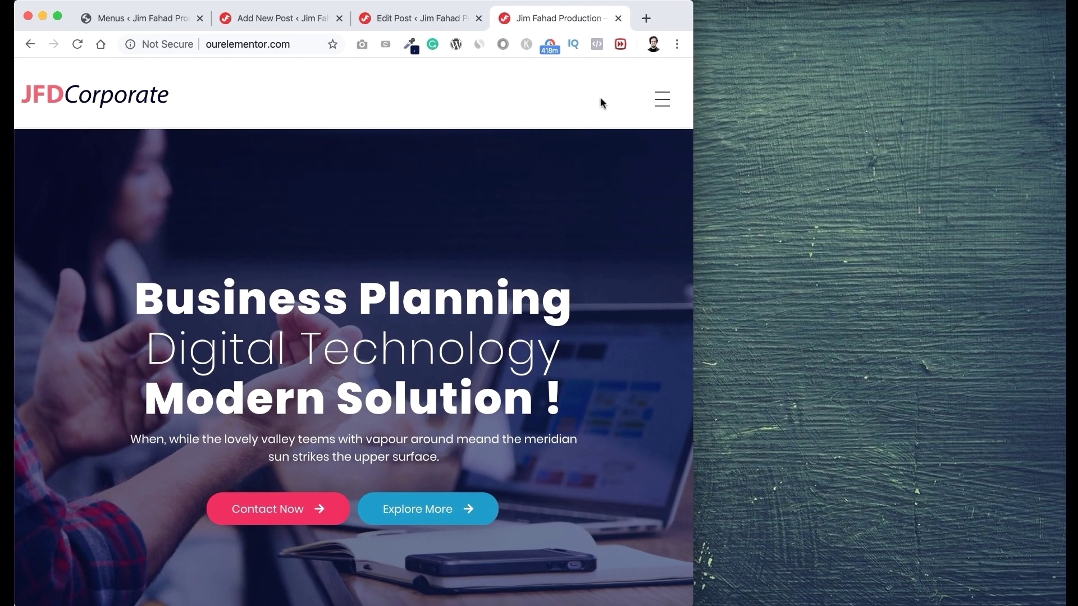
pyautogui.click(662, 104)
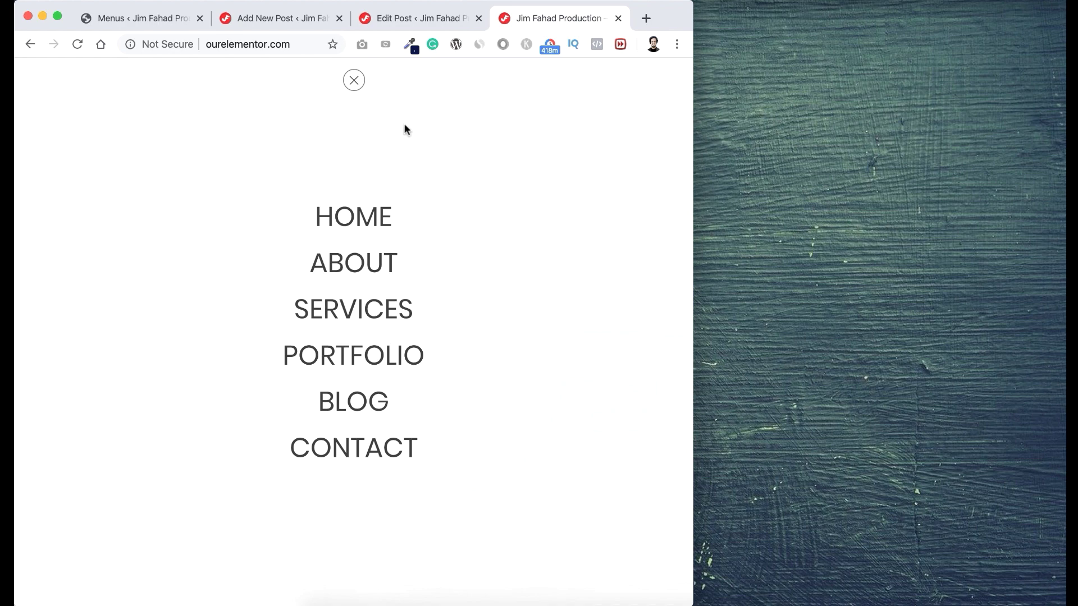
pyautogui.click(353, 80)
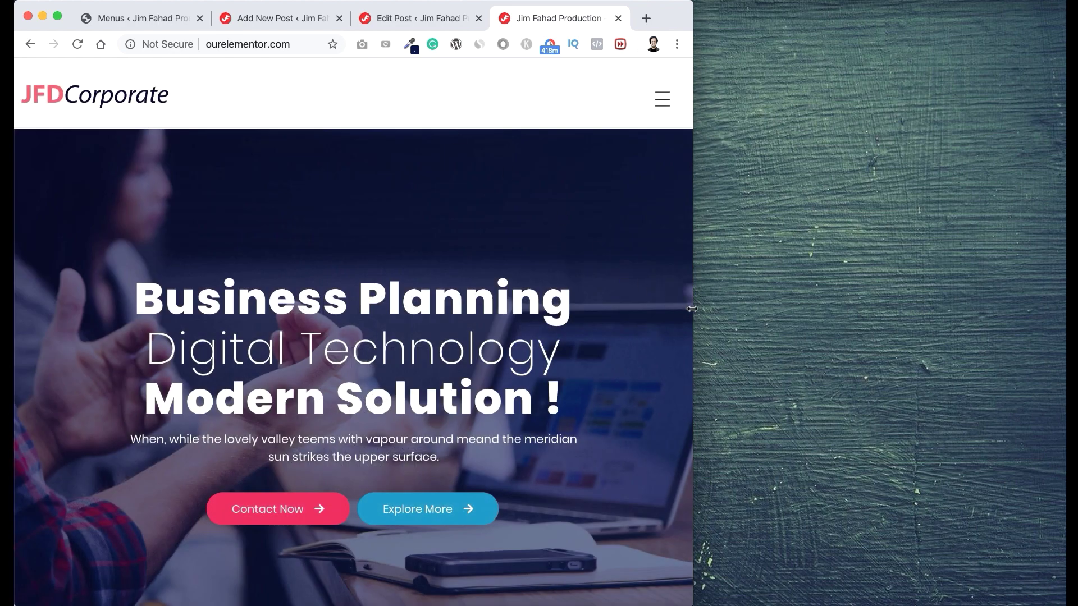
pyautogui.moveTo(692, 310); pyautogui.dragTo(252, 299)
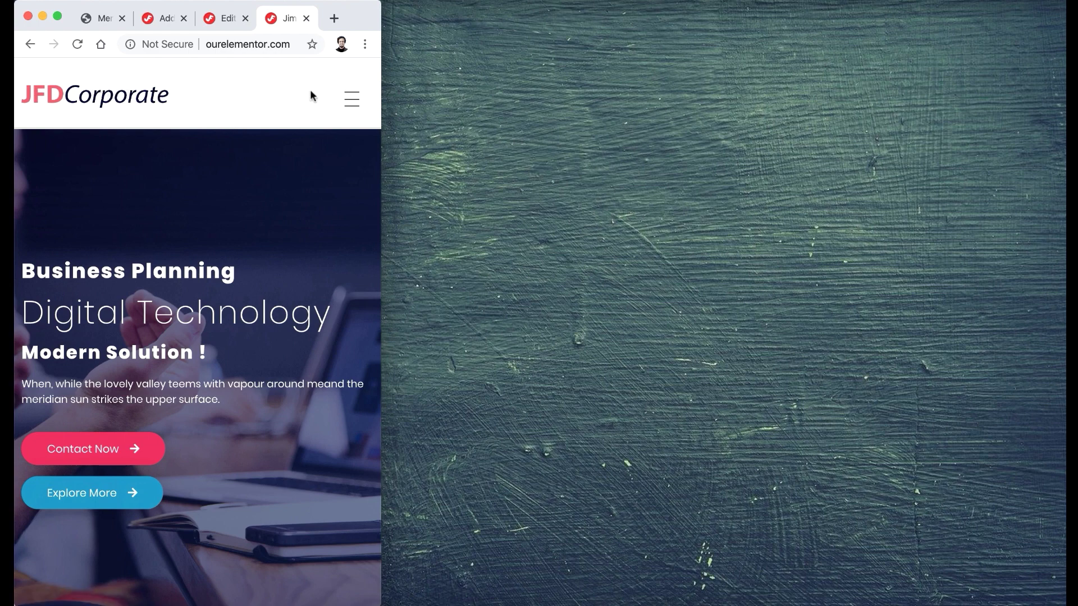
pyautogui.click(350, 100)
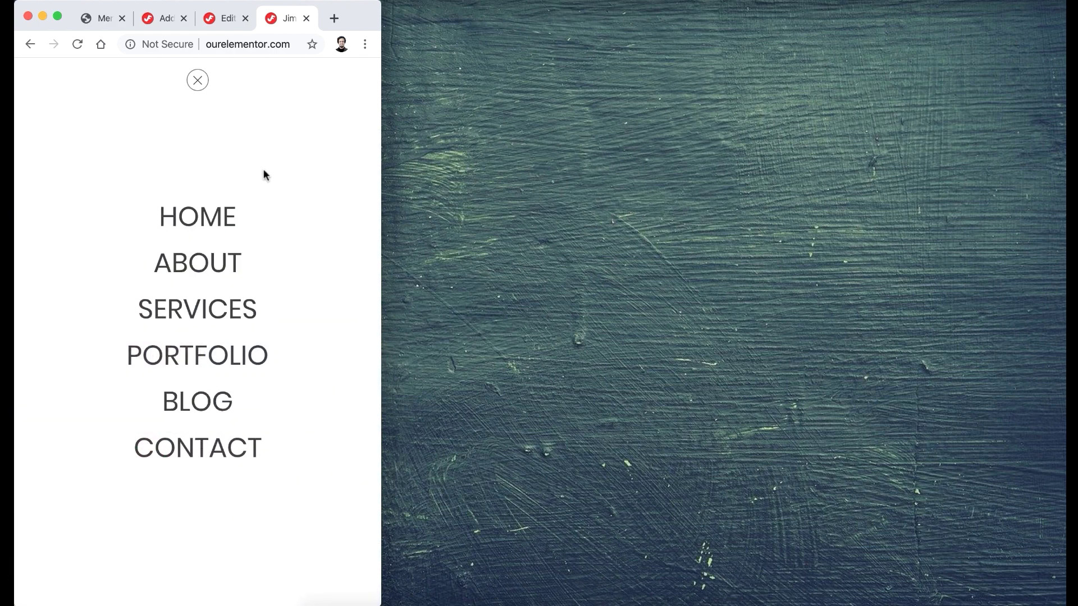
pyautogui.click(198, 81)
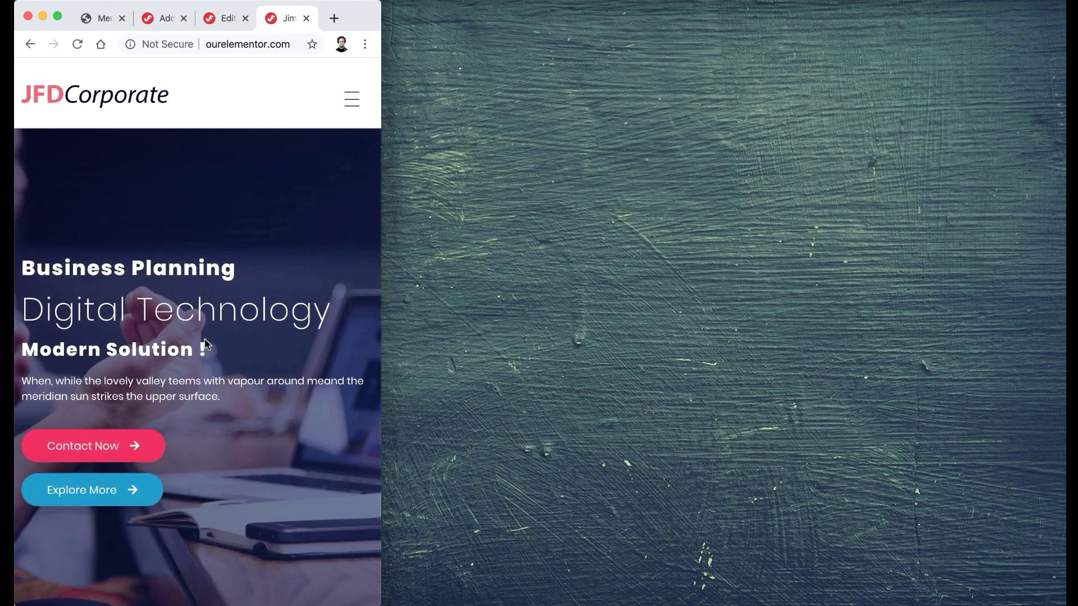
pyautogui.scroll(-15, 206, 337)
pyautogui.scroll(-15, 205, 337)
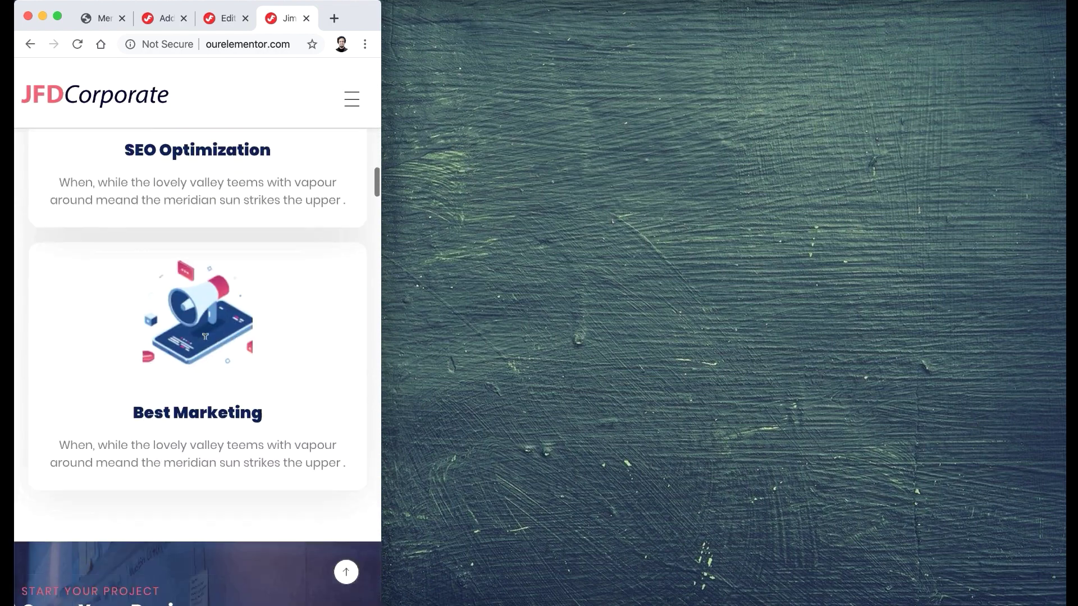
pyautogui.scroll(-20, 205, 345)
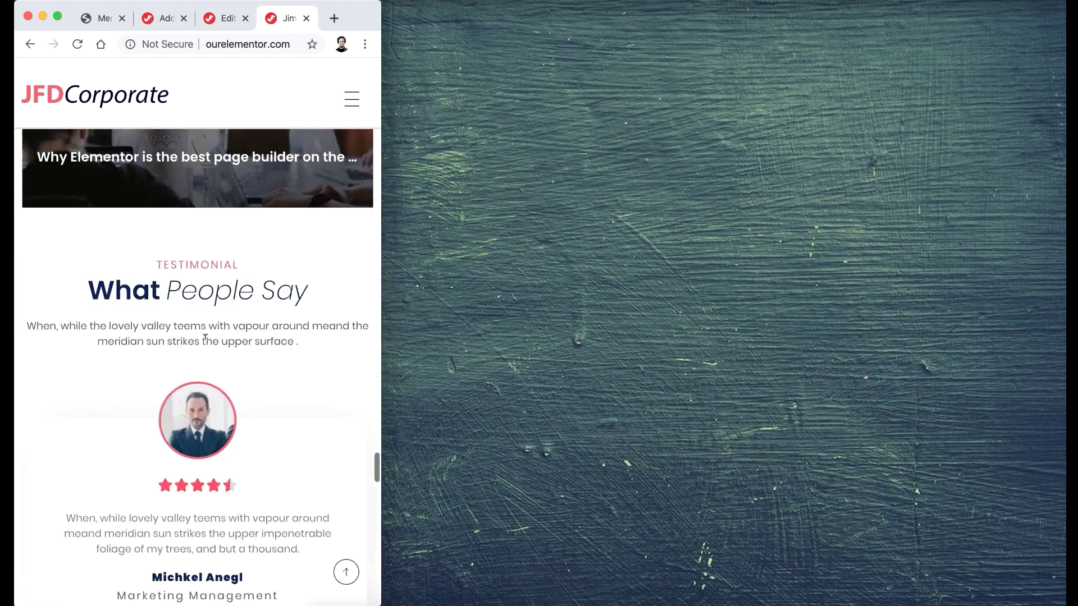
pyautogui.scroll(-3, 206, 345)
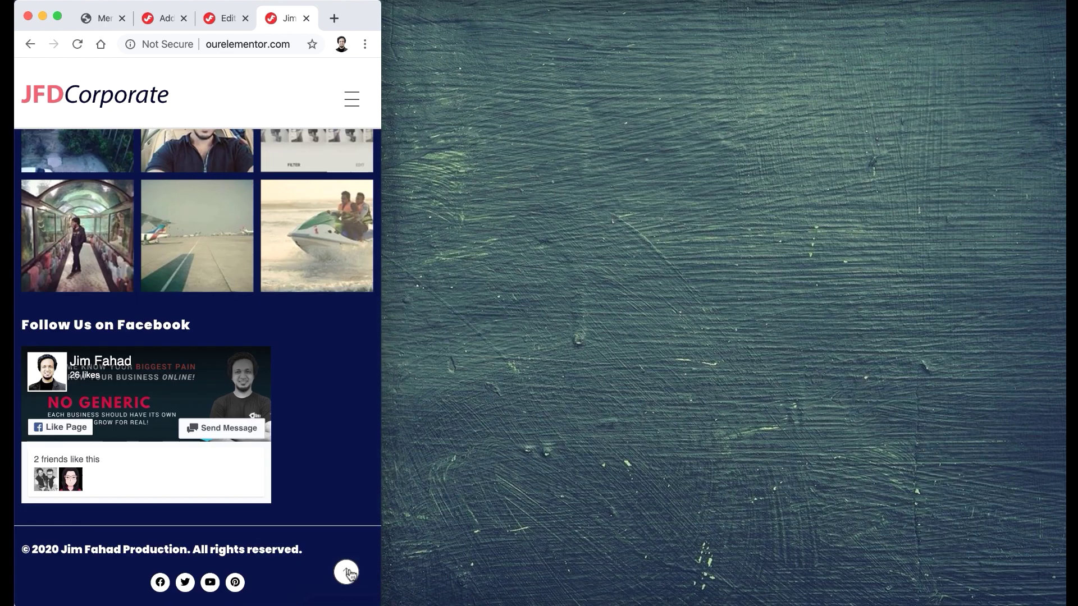
pyautogui.click(346, 572)
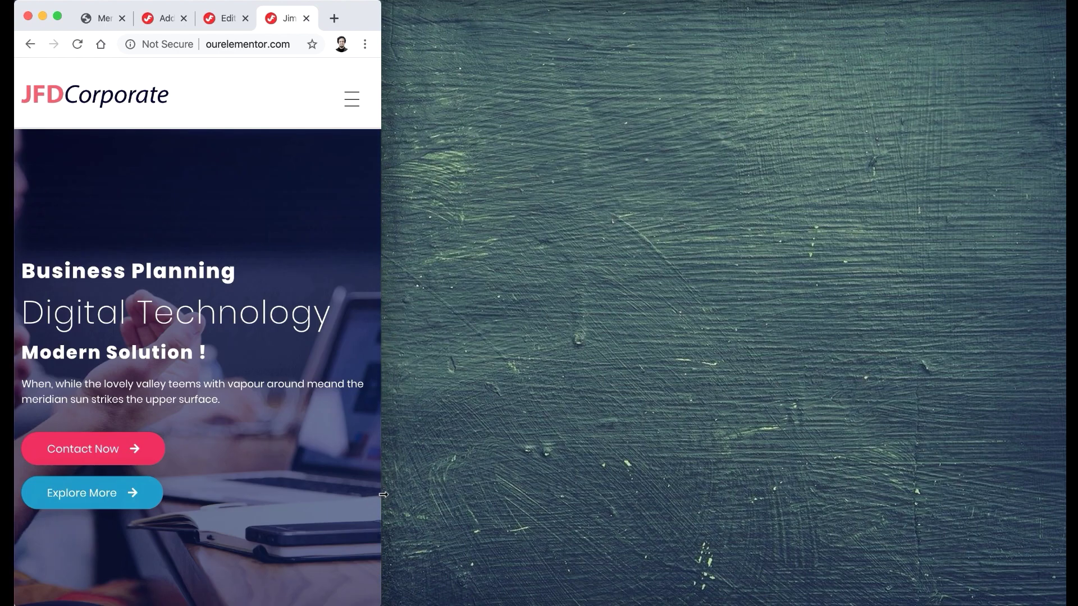
pyautogui.moveTo(384, 495); pyautogui.dragTo(1066, 444)
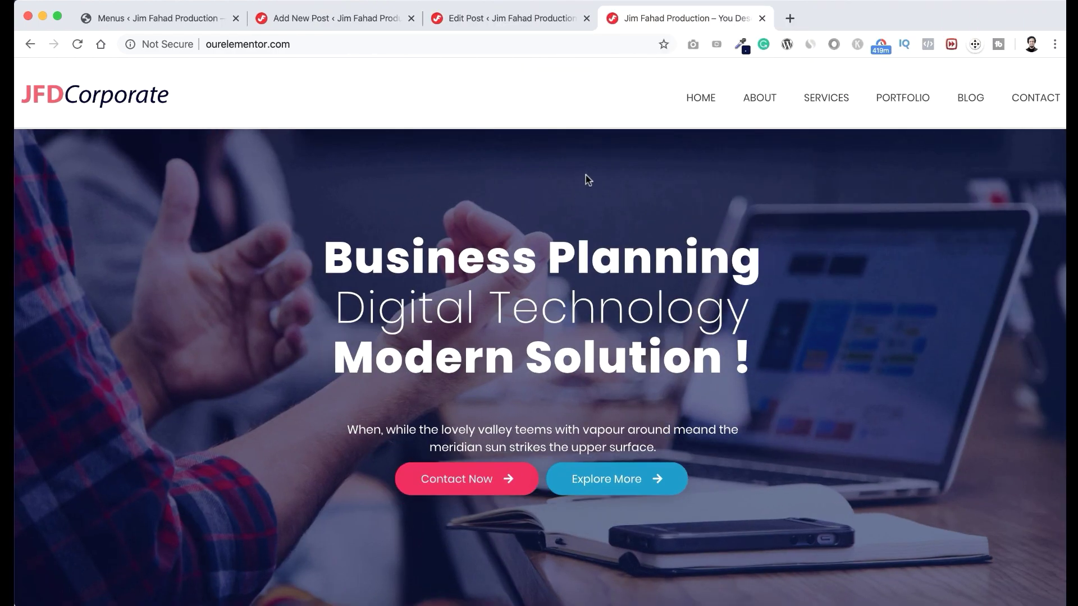
# Step: Open the About page and scroll through it at desktop width
pyautogui.click(761, 99)
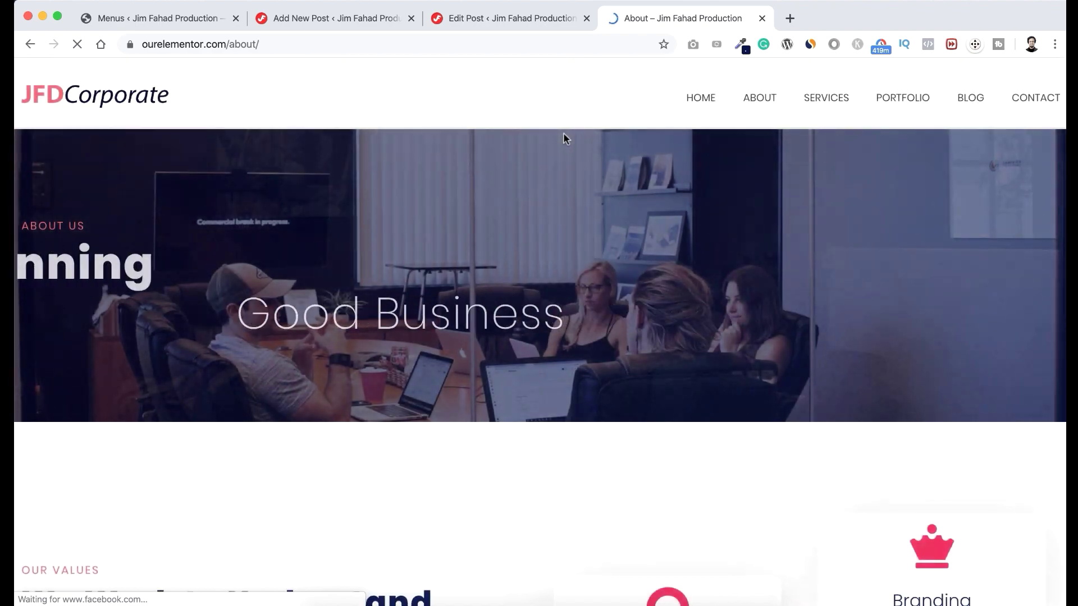
pyautogui.scroll(-10, 546, 330)
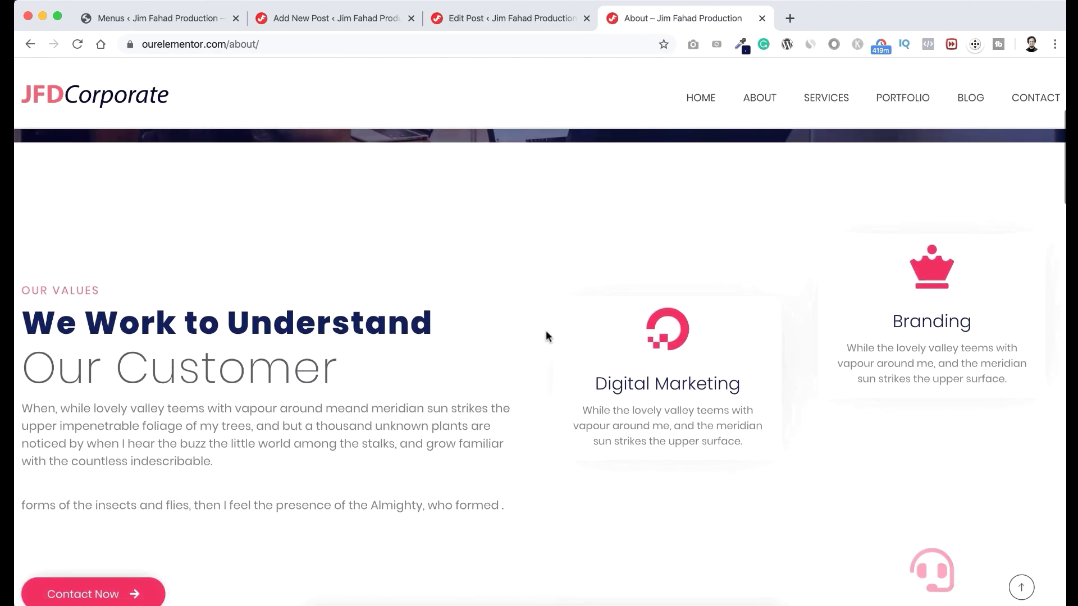
pyautogui.scroll(-15, 545, 332)
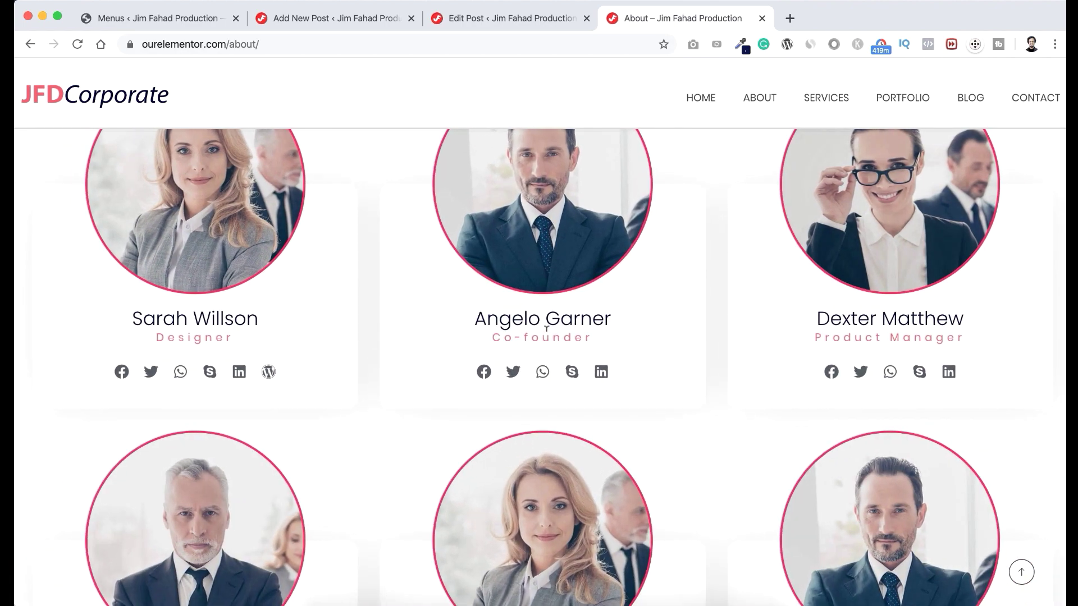
pyautogui.scroll(-2, 546, 330)
pyautogui.scroll(-10, 546, 329)
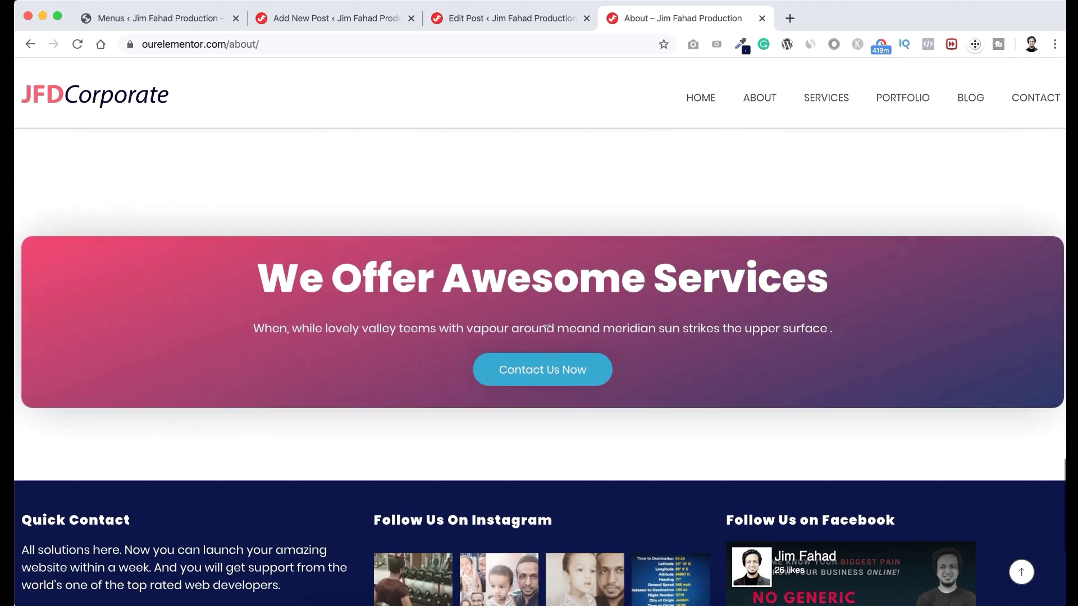
pyautogui.scroll(-10, 546, 328)
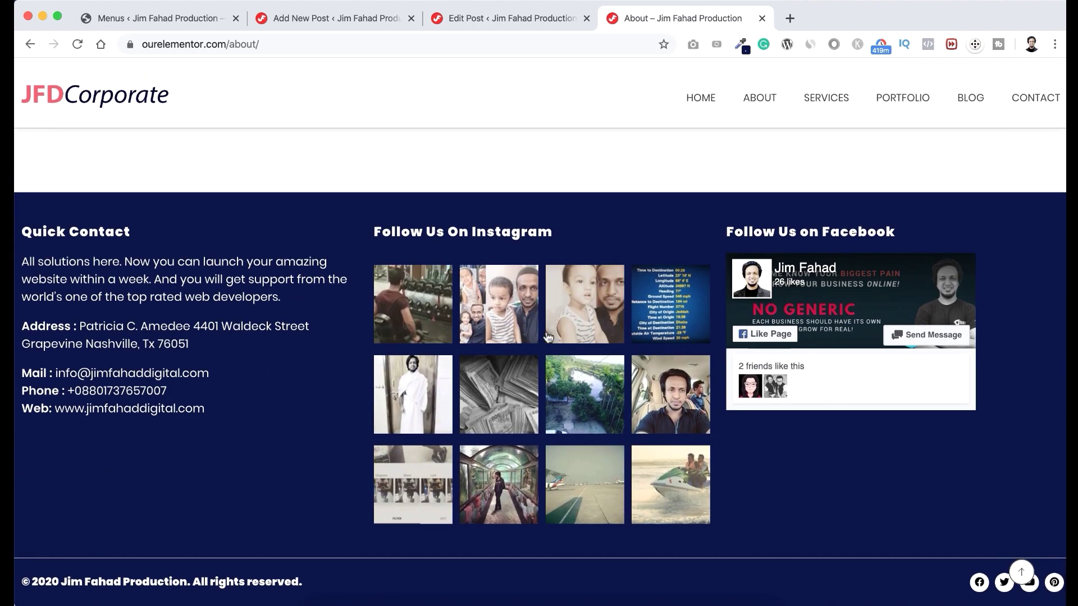
pyautogui.scroll(20, 547, 337)
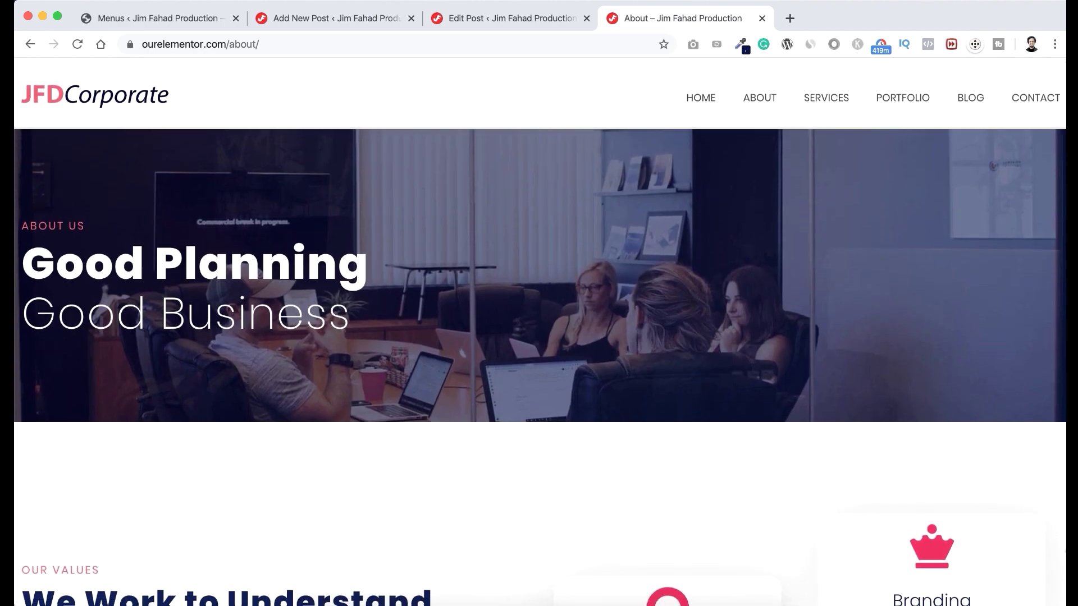
# Step: Narrow the browser window and review the About page layout
pyautogui.moveTo(1066, 451); pyautogui.dragTo(601, 466)
pyautogui.scroll(-10, 485, 500)
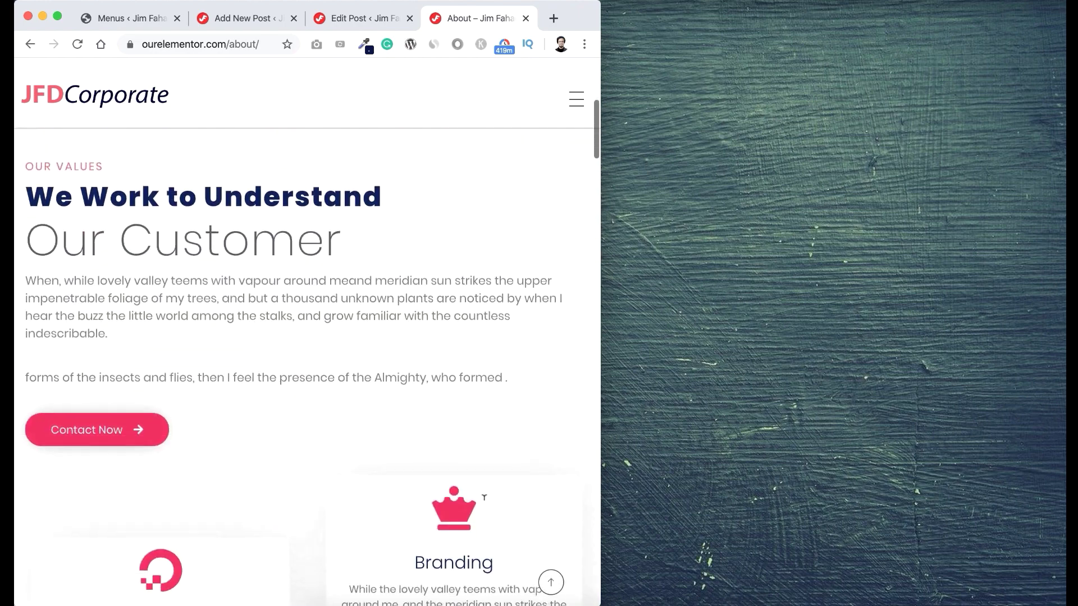
pyautogui.scroll(-15, 484, 502)
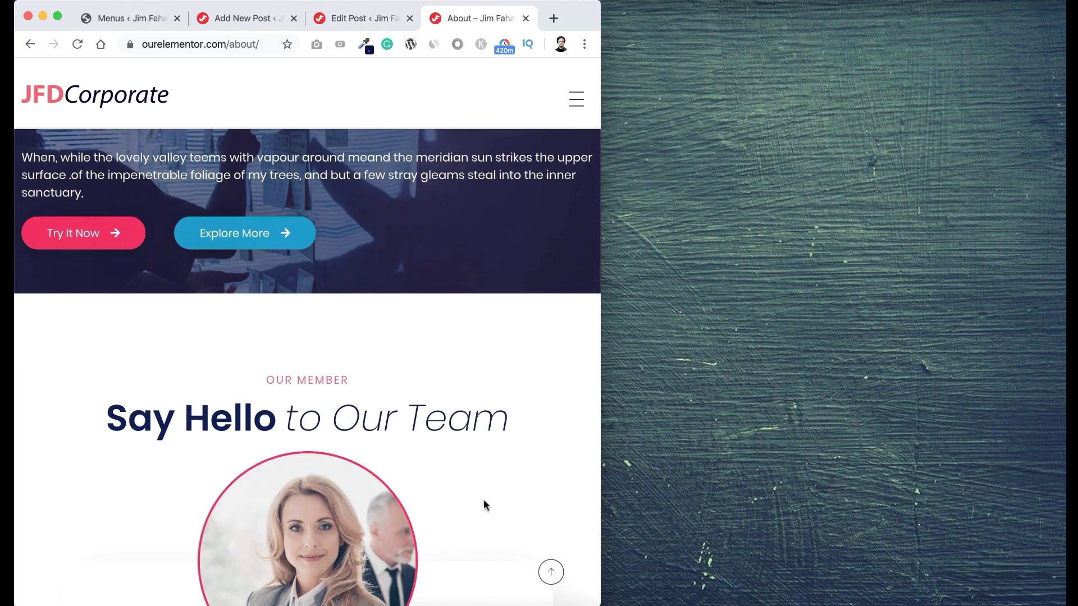
pyautogui.scroll(-10, 483, 500)
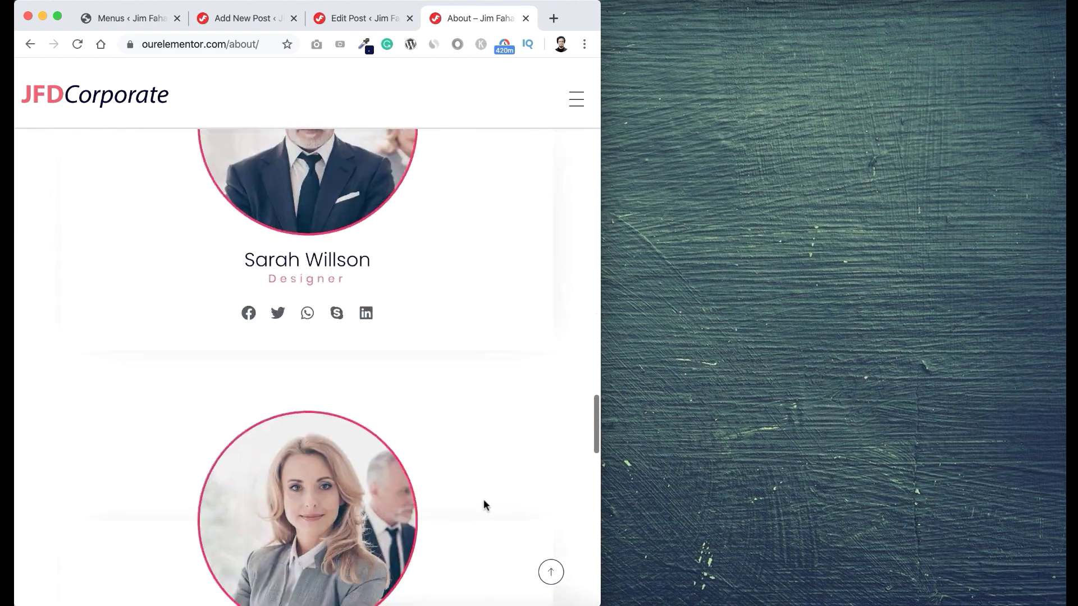
pyautogui.scroll(-8, 484, 499)
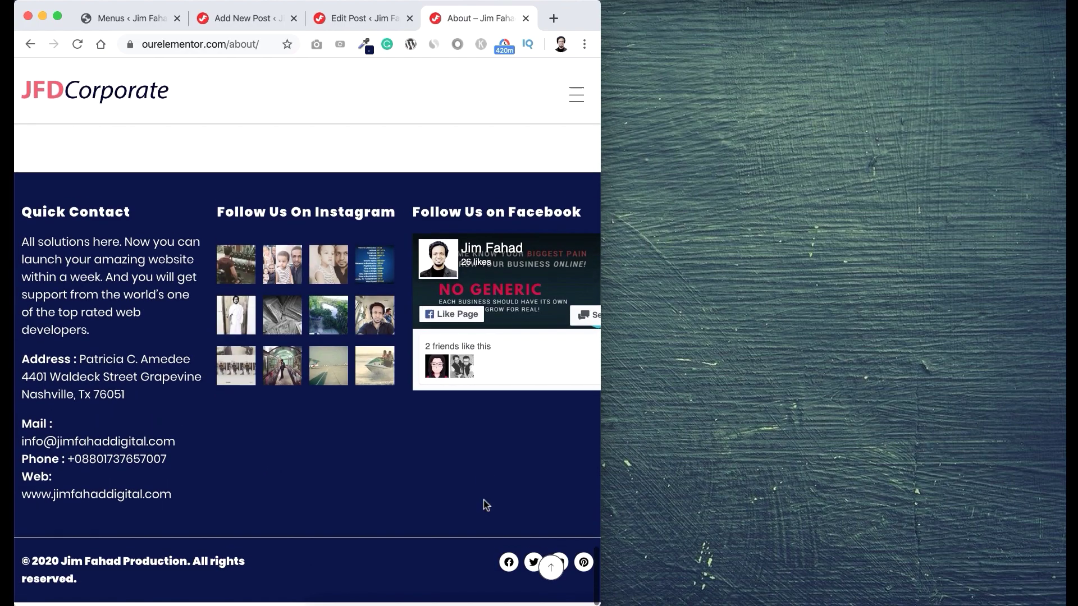
pyautogui.scroll(15, 483, 500)
pyautogui.scroll(15, 483, 500)
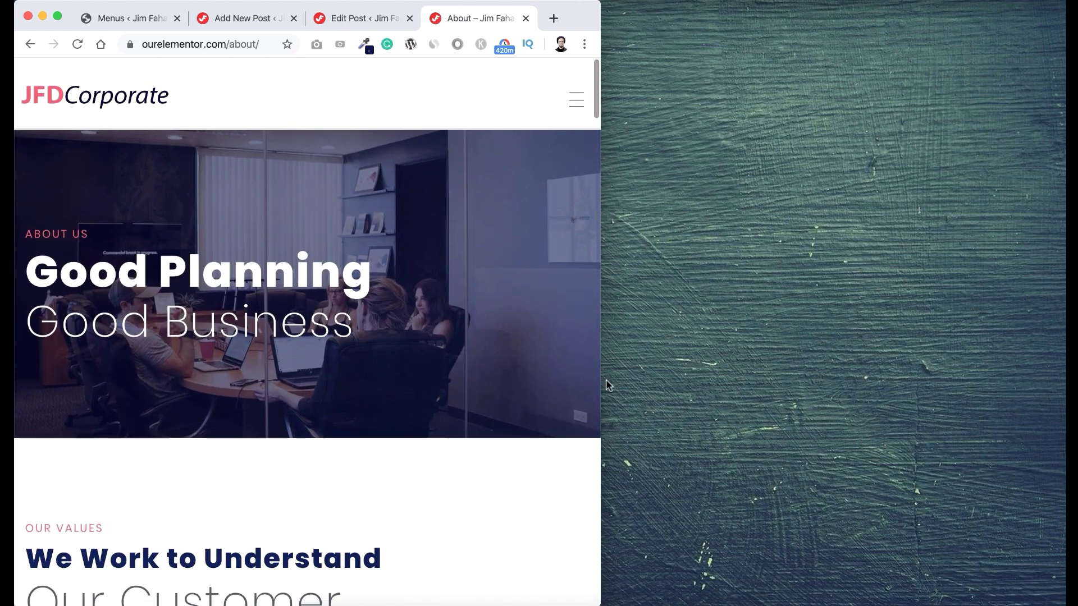
# Step: Check the About page at mobile width, then widen it to full desktop width
pyautogui.moveTo(260, 390); pyautogui.dragTo(93, 418)
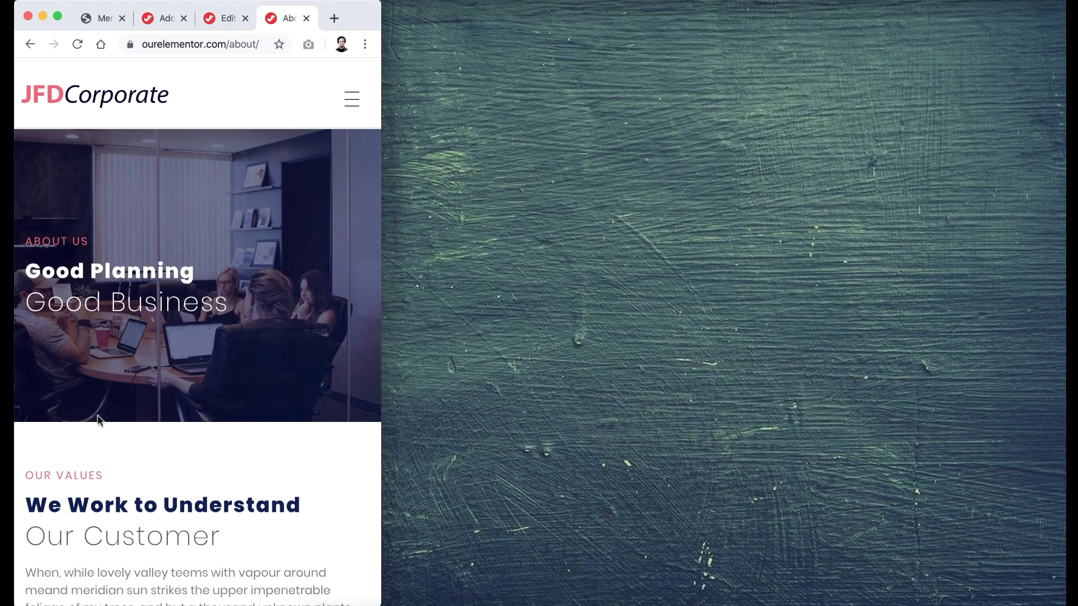
pyautogui.scroll(-12, 181, 456)
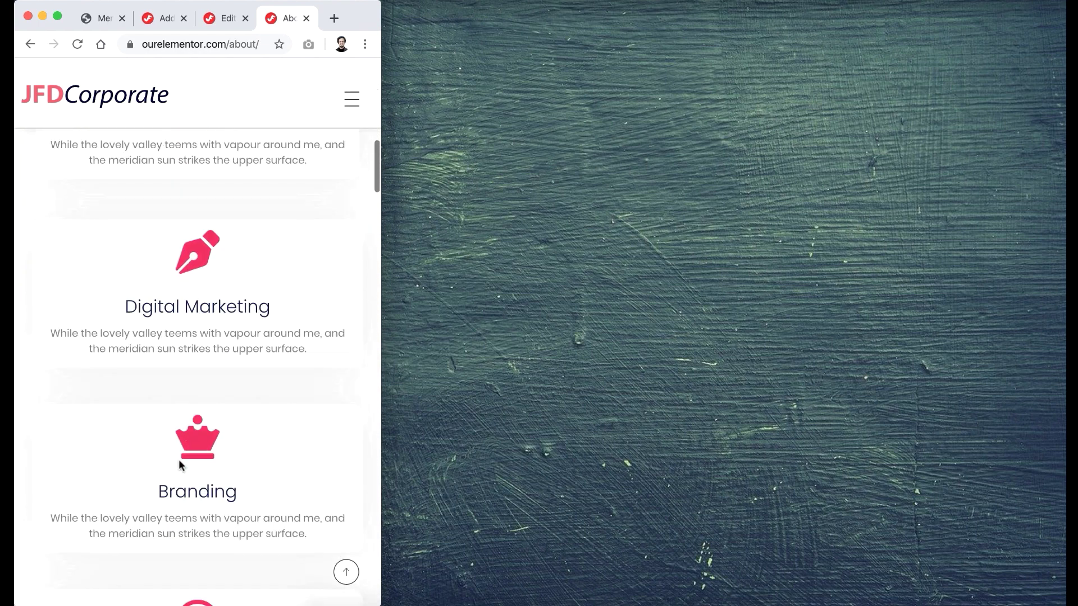
pyautogui.scroll(-15, 178, 459)
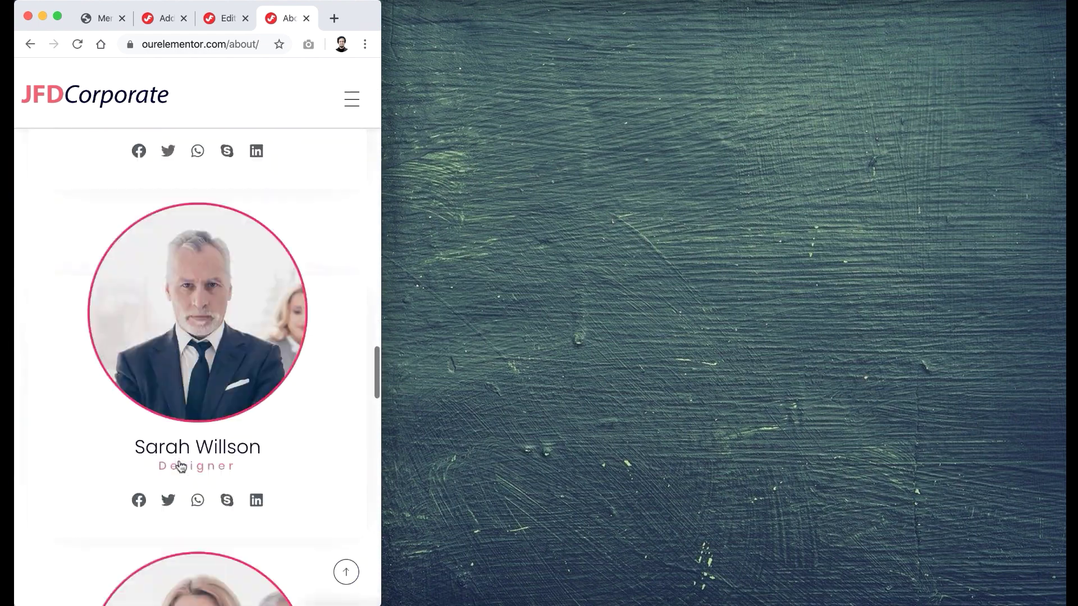
pyautogui.scroll(-20, 180, 466)
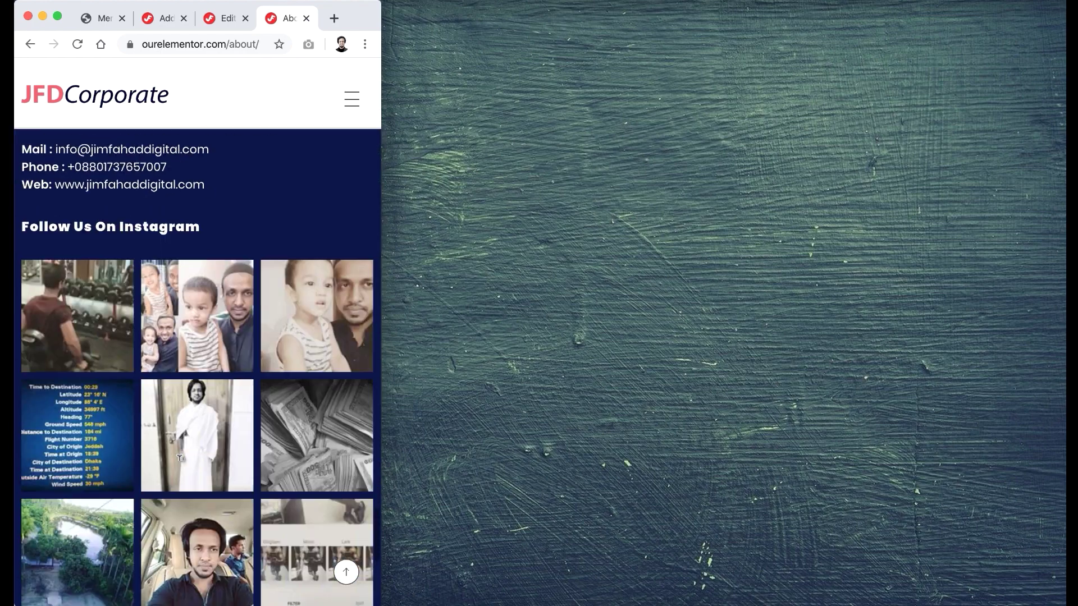
pyautogui.scroll(20, 179, 459)
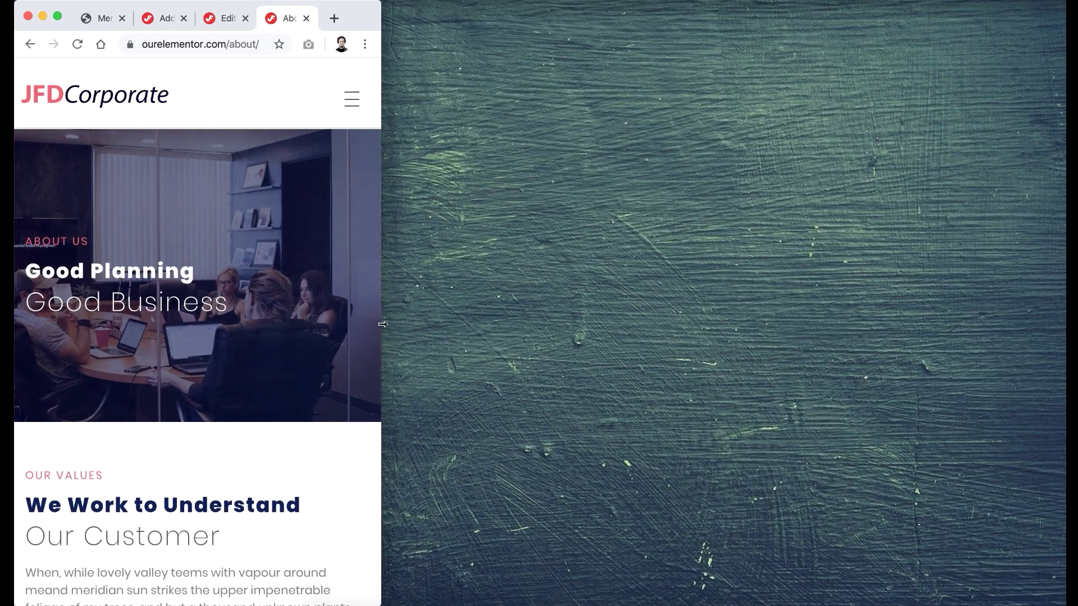
pyautogui.moveTo(383, 324); pyautogui.dragTo(1065, 324)
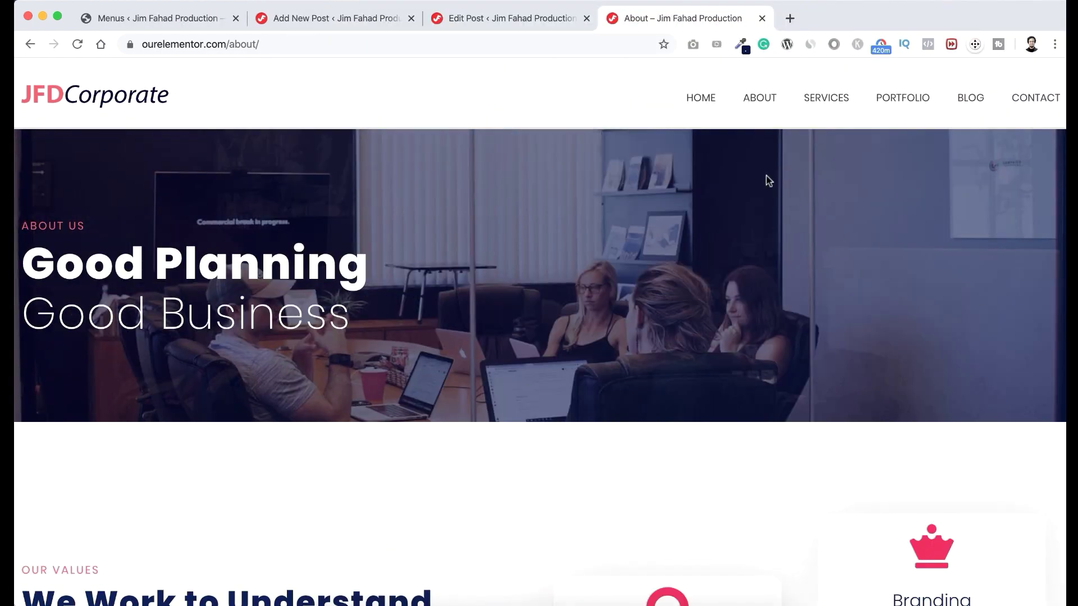
# Step: Go to the Services page and scroll through it at desktop width
pyautogui.click(829, 97)
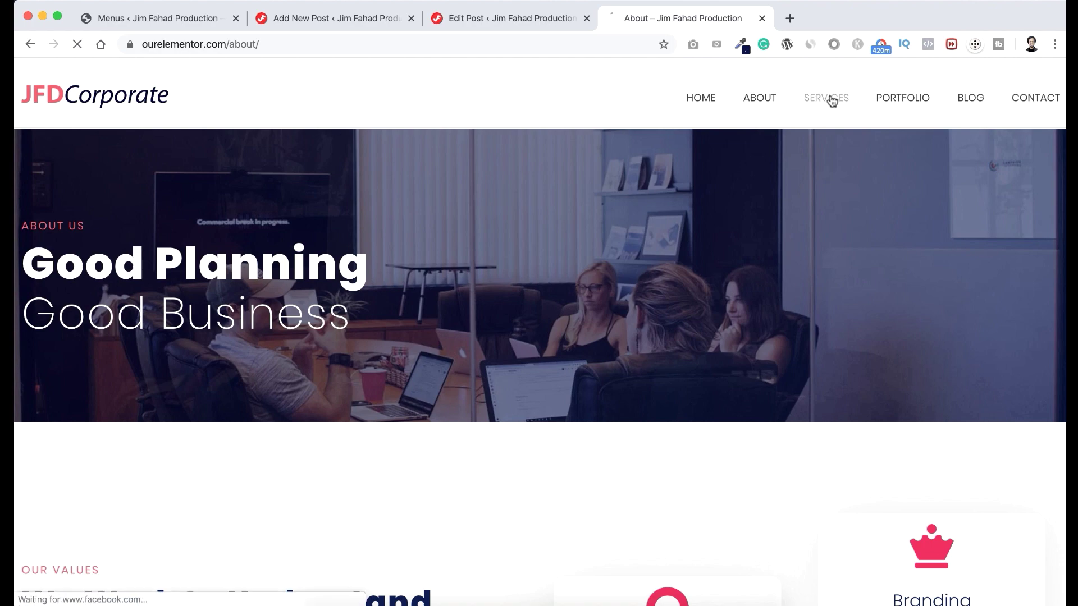
pyautogui.scroll(-15, 447, 297)
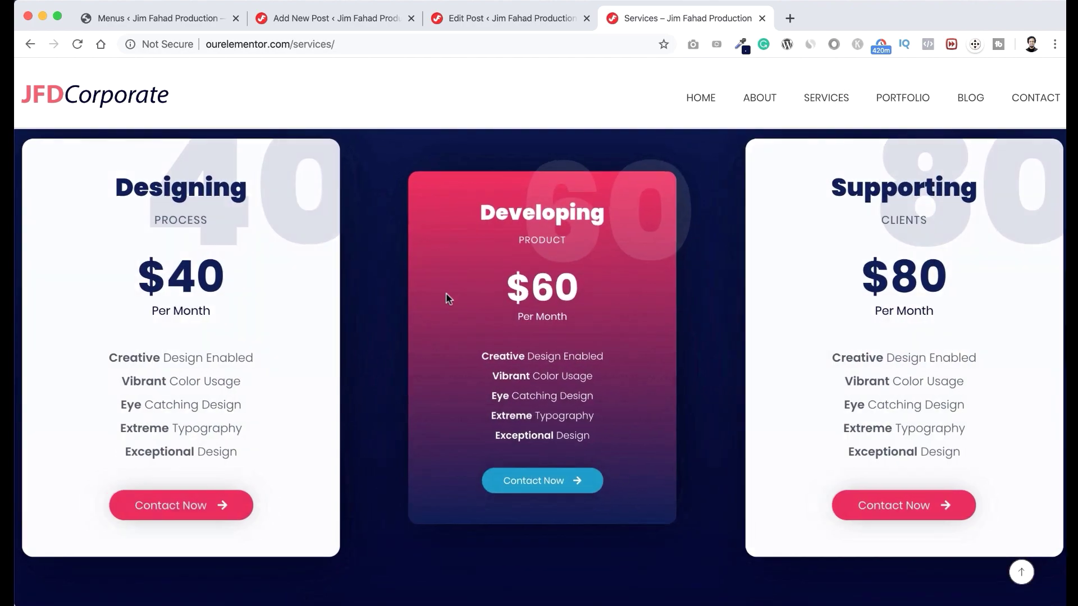
pyautogui.scroll(-5, 449, 297)
pyautogui.scroll(-20, 449, 297)
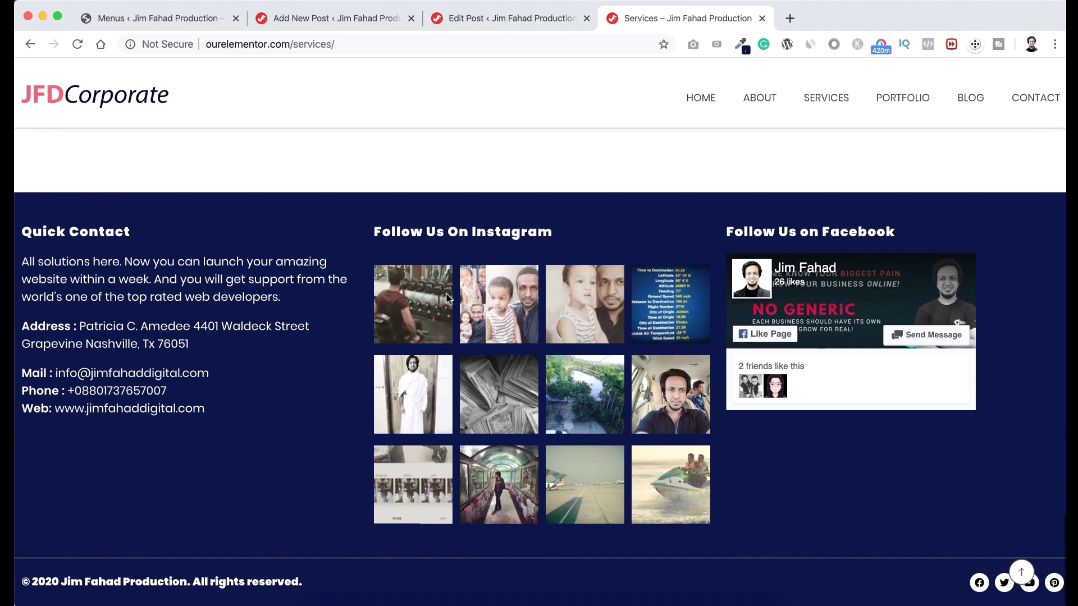
pyautogui.scroll(20, 446, 297)
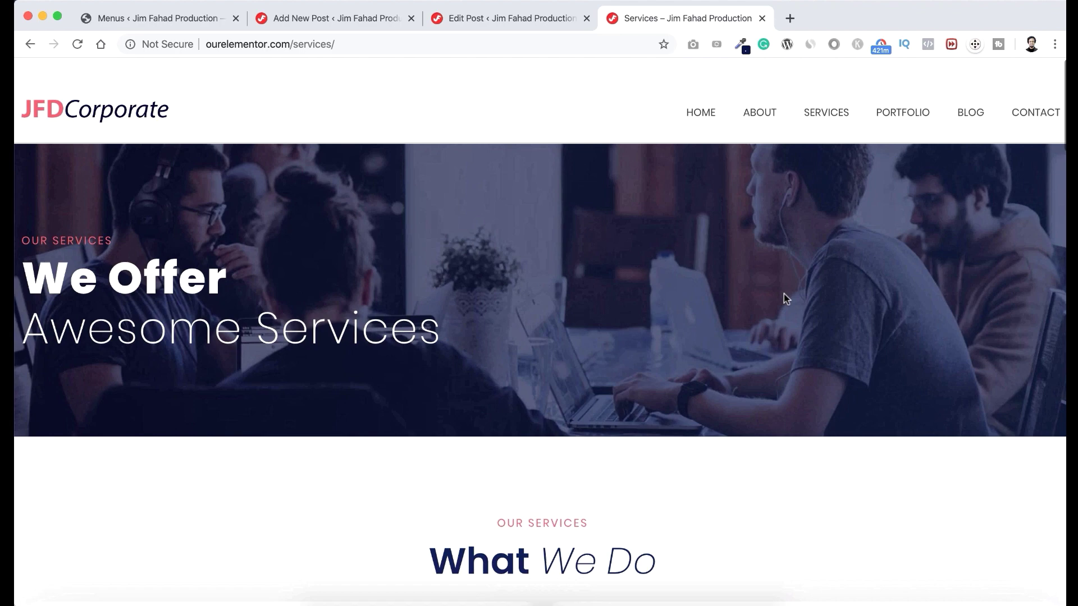
# Step: Shrink the Services page to its mobile layout and scroll it
pyautogui.moveTo(1066, 327); pyautogui.dragTo(530, 331)
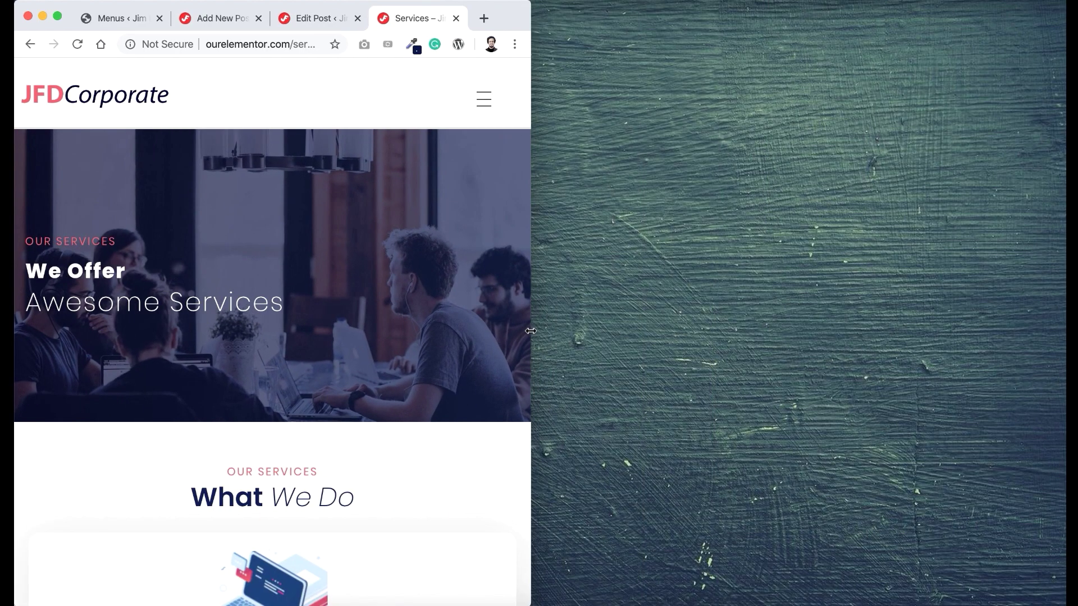
pyautogui.scroll(-20, 410, 452)
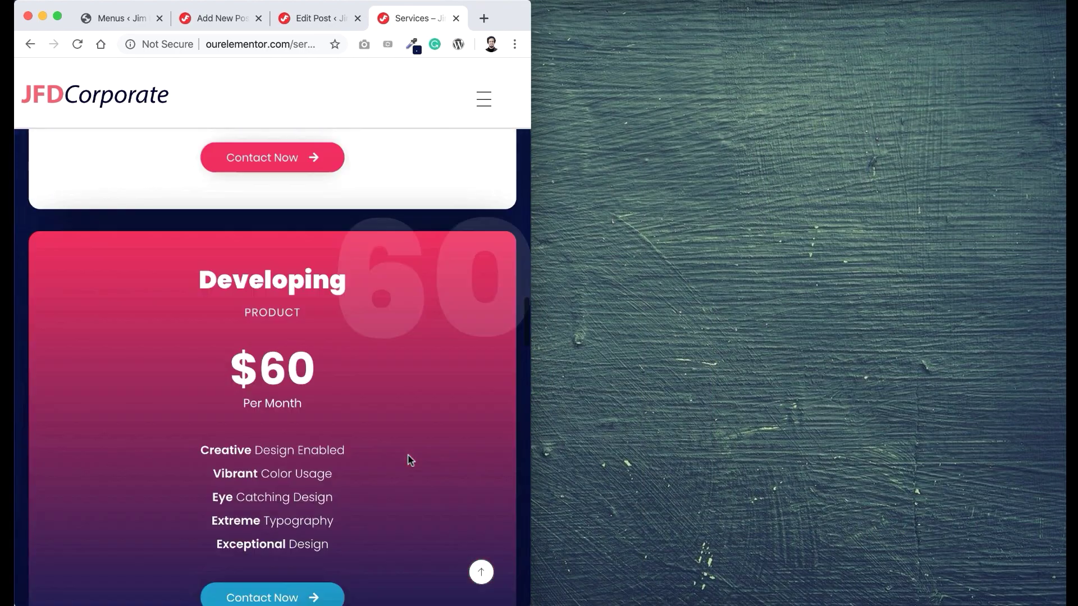
pyautogui.scroll(-15, 409, 453)
pyautogui.scroll(20, 409, 453)
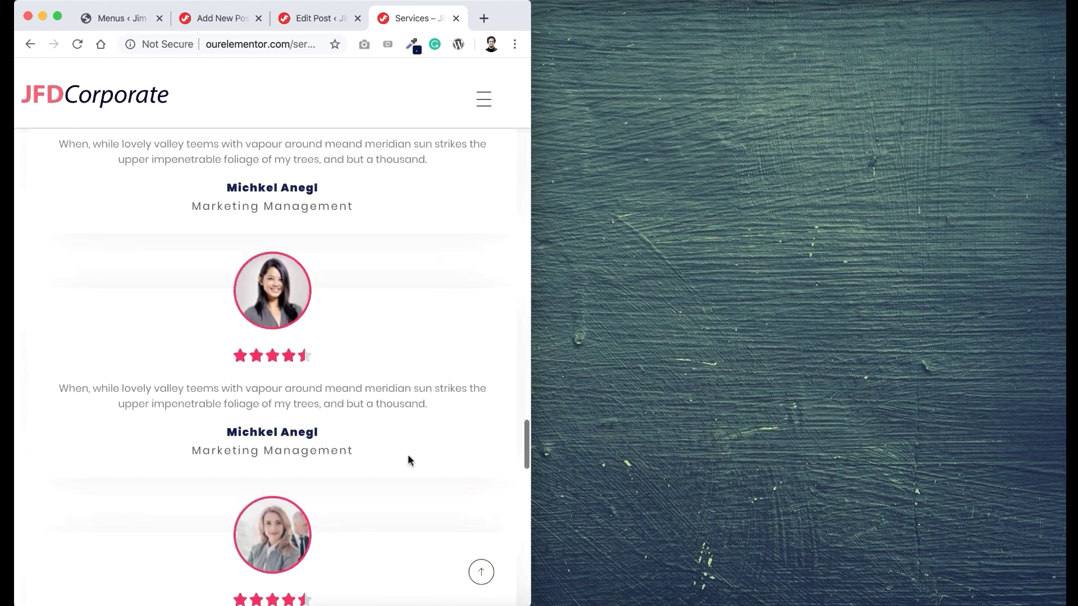
pyautogui.scroll(5, 408, 452)
# Step: Narrow the Services page further, then restore the full desktop layout
pyautogui.moveTo(529, 397); pyautogui.dragTo(382, 399)
pyautogui.scroll(-10, 119, 401)
pyautogui.scroll(-20, 117, 397)
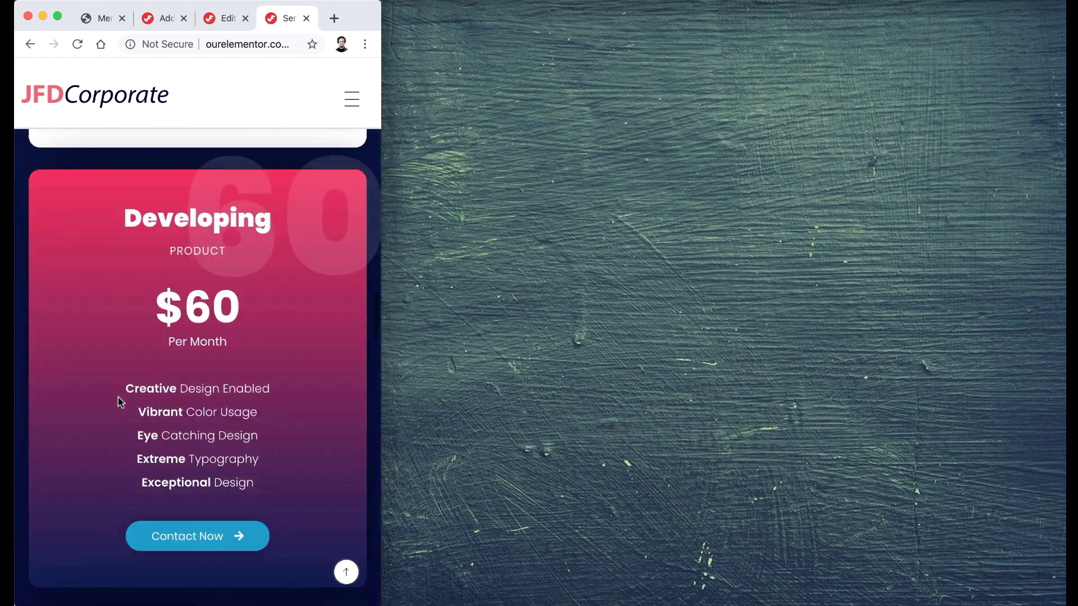
pyautogui.scroll(-3, 118, 398)
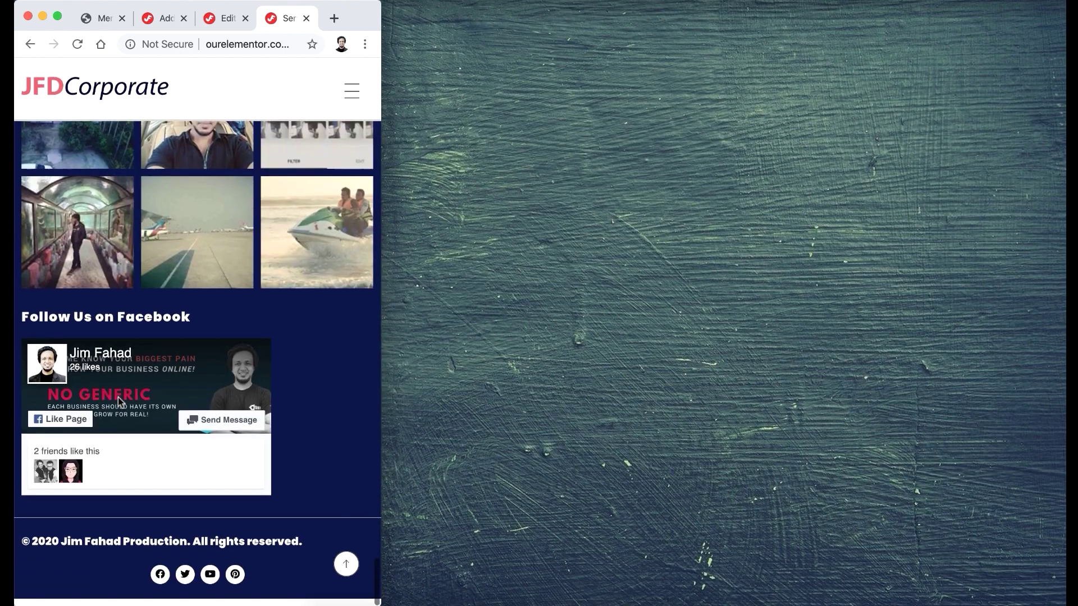
pyautogui.scroll(20, 117, 398)
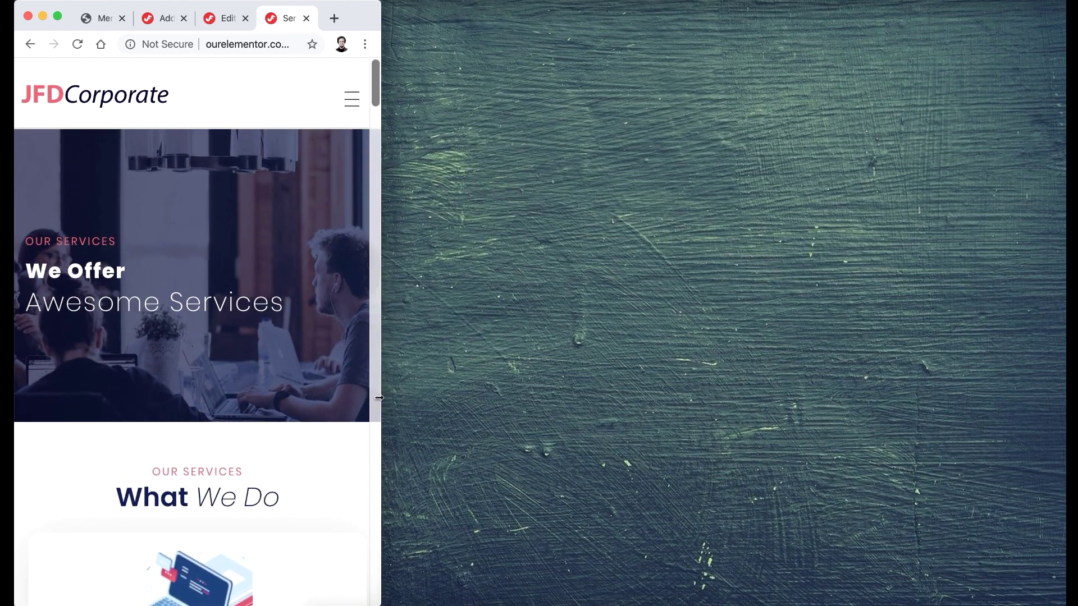
pyautogui.moveTo(381, 397); pyautogui.dragTo(1066, 397)
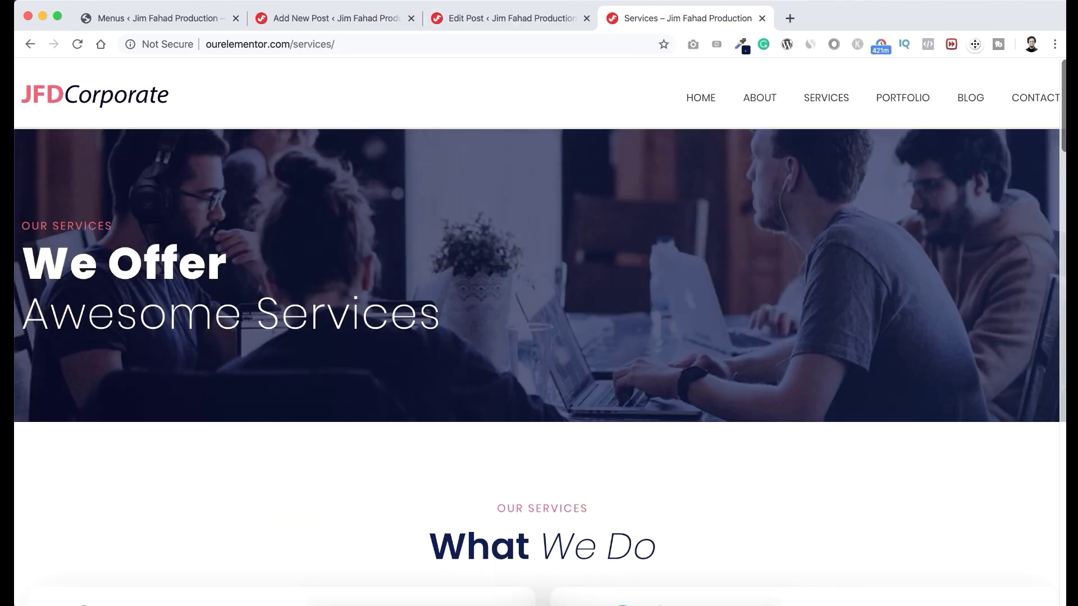
# Step: Go to the Contact page and scroll through it at desktop width
pyautogui.click(1031, 116)
pyautogui.scroll(-4, 679, 442)
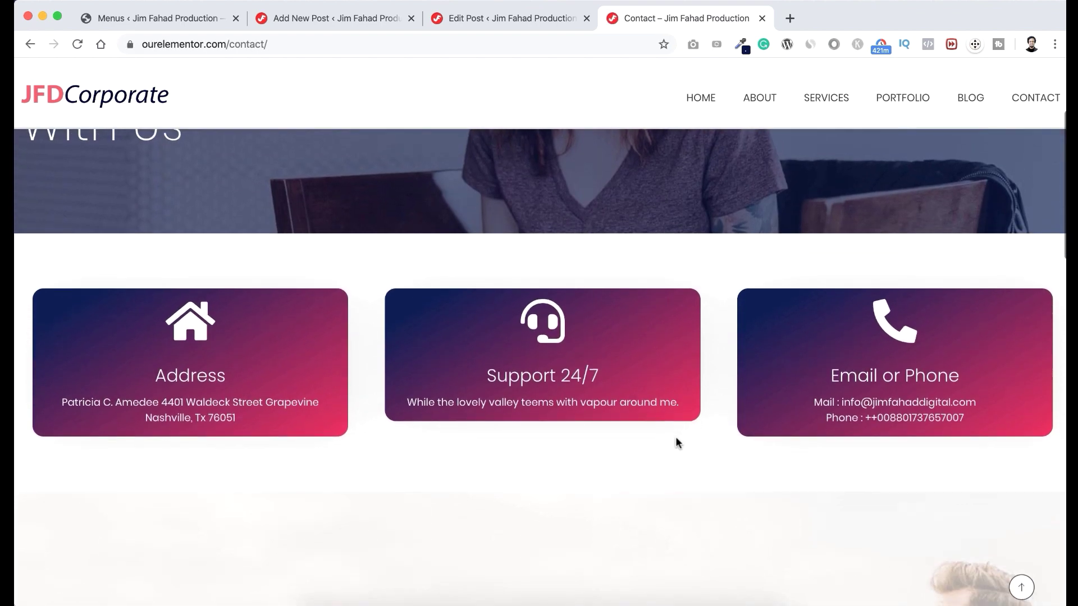
pyautogui.scroll(-8, 676, 439)
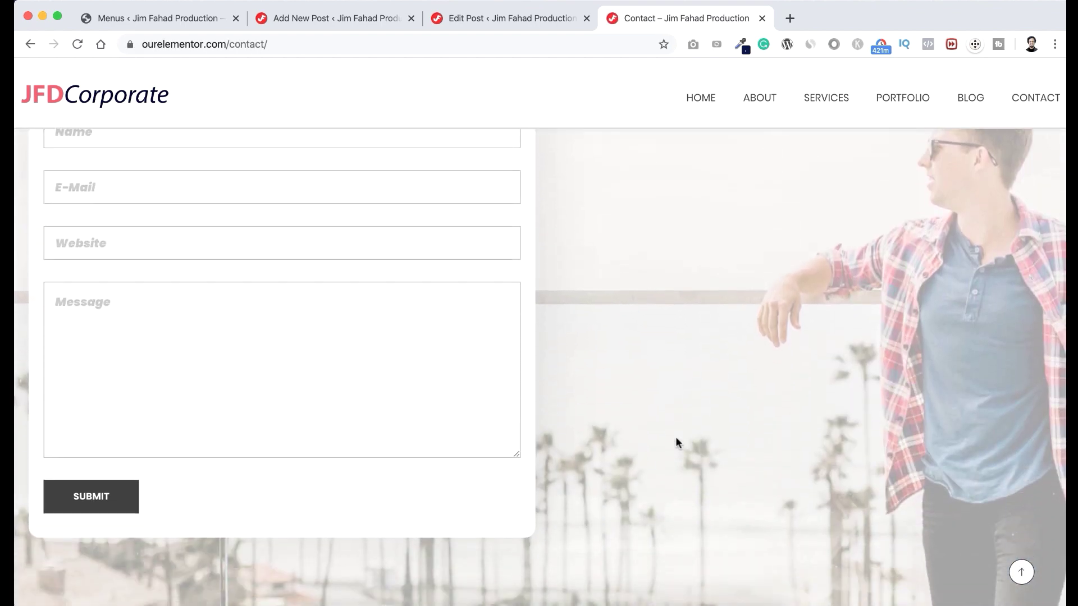
pyautogui.scroll(1, 675, 436)
pyautogui.scroll(-5, 675, 438)
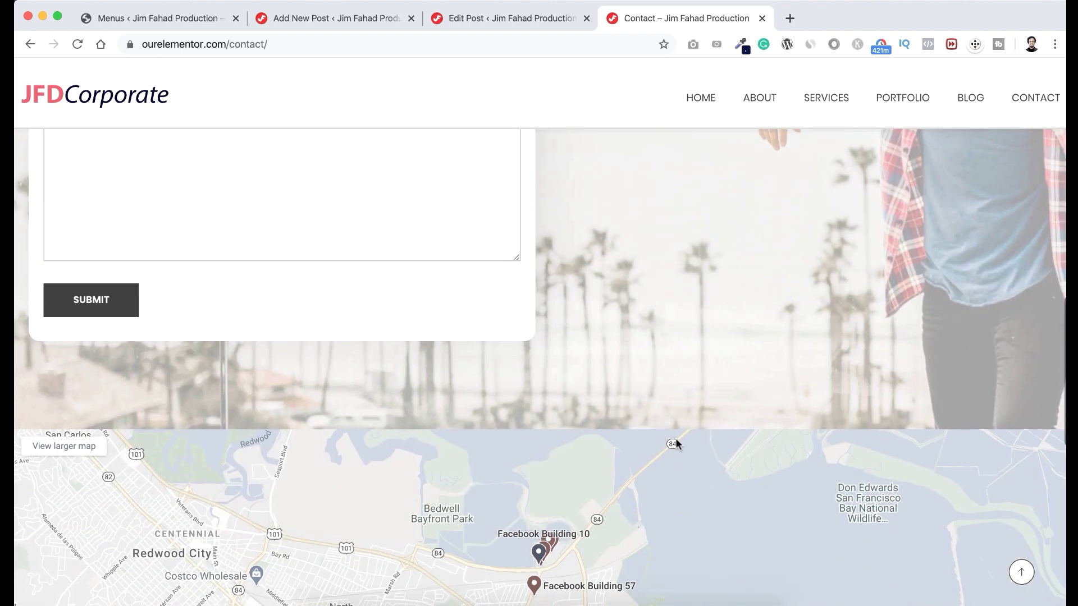
pyautogui.scroll(-4, 675, 442)
pyautogui.scroll(-5, 676, 444)
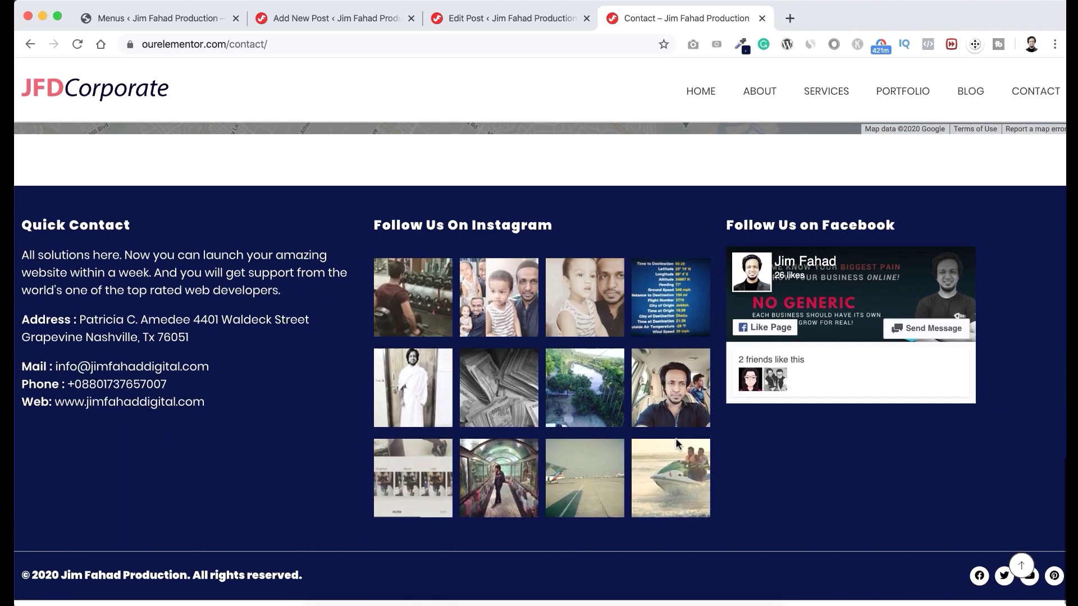
pyautogui.scroll(20, 676, 444)
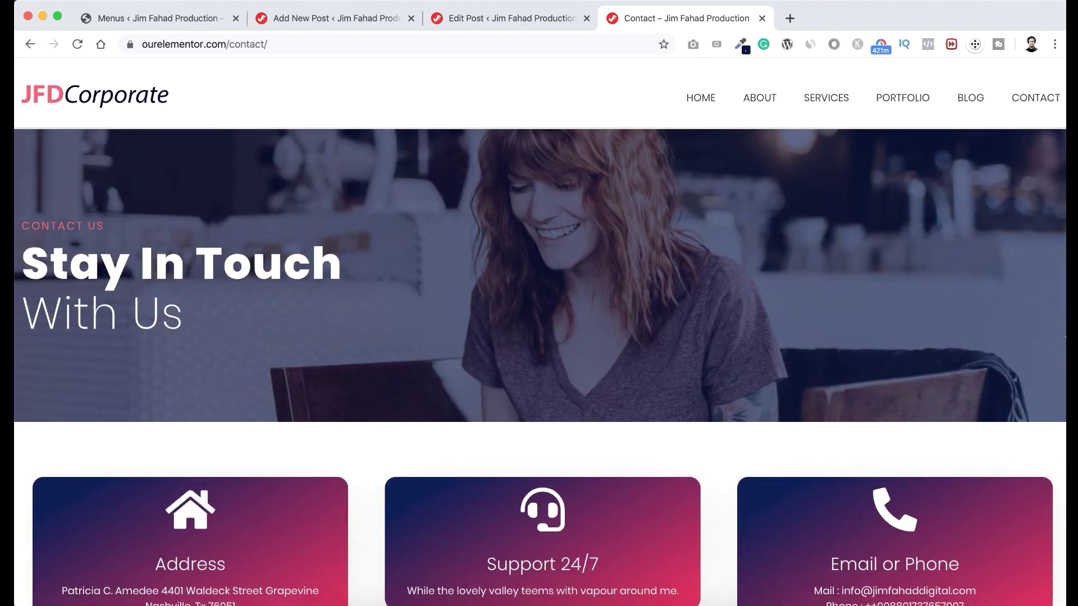
# Step: Shrink the Contact page to its mobile layout and review it
pyautogui.moveTo(1065, 331); pyautogui.dragTo(433, 331)
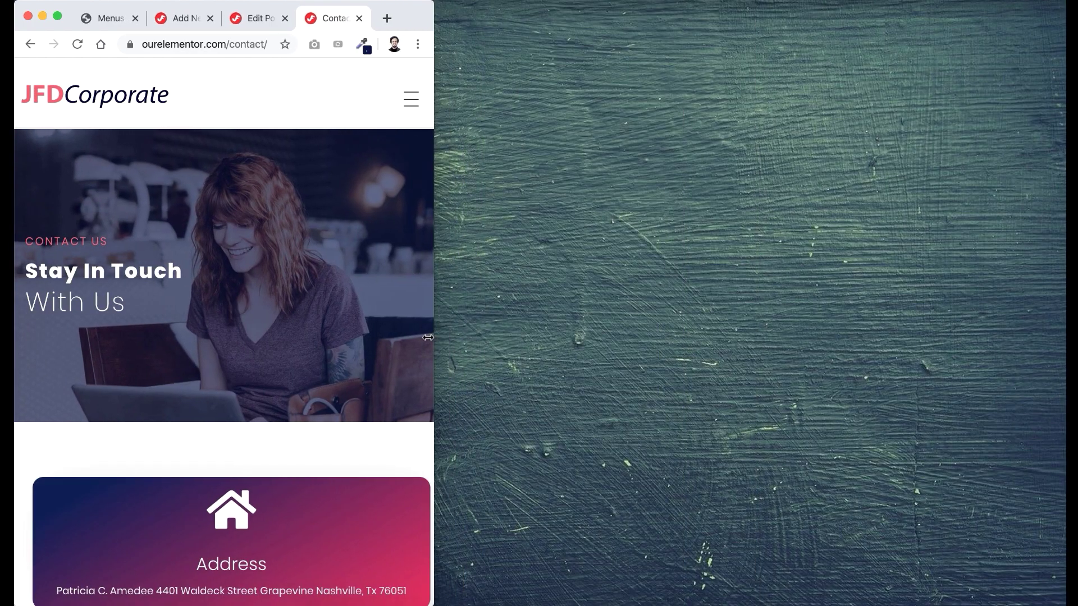
pyautogui.scroll(-12, 387, 410)
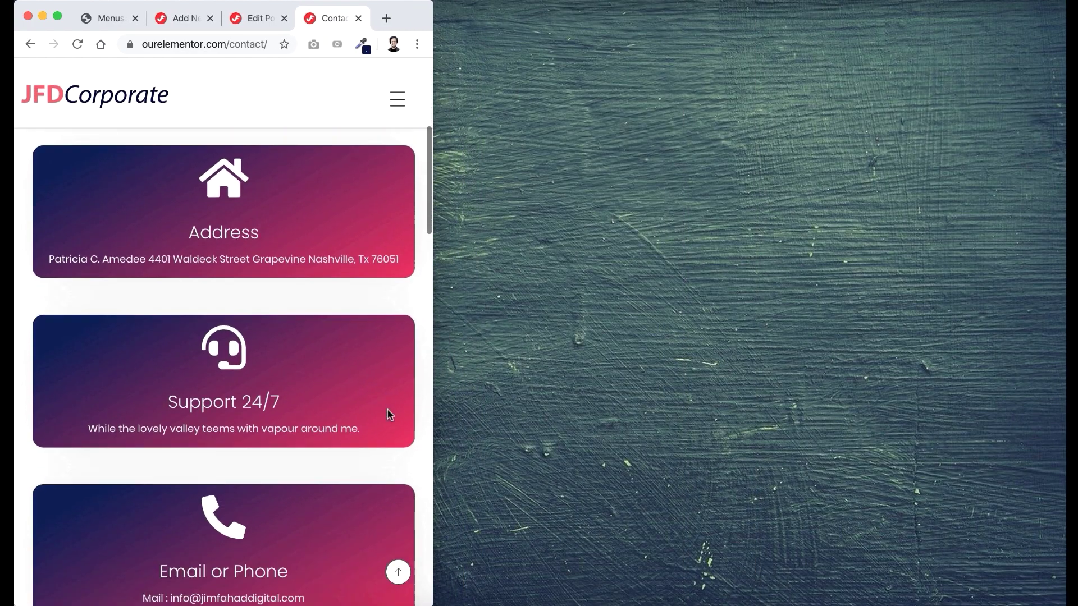
pyautogui.scroll(-10, 388, 415)
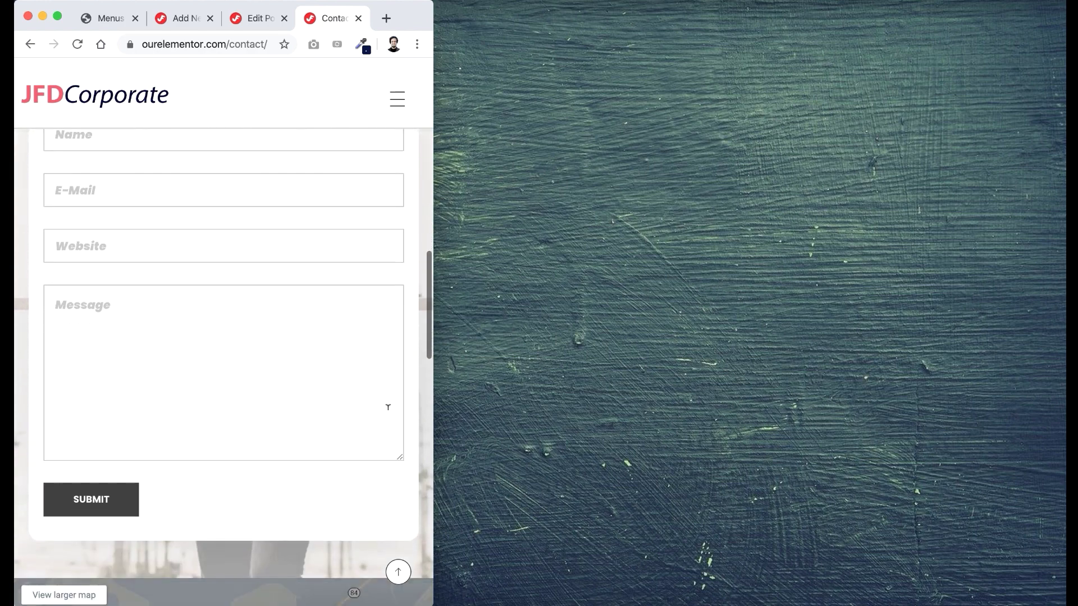
pyautogui.scroll(-8, 366, 440)
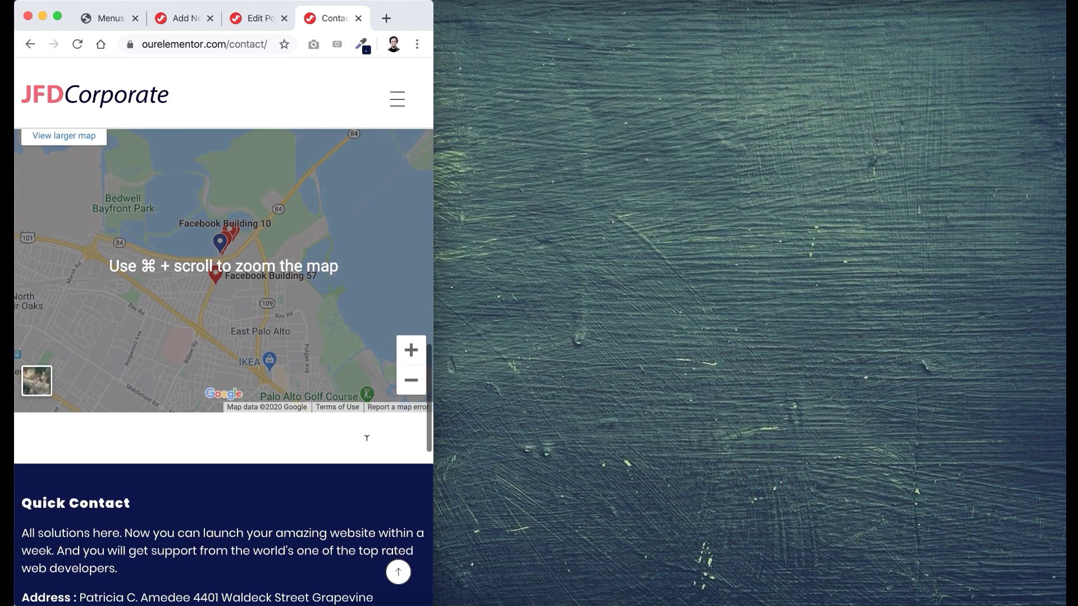
pyautogui.scroll(20, 366, 440)
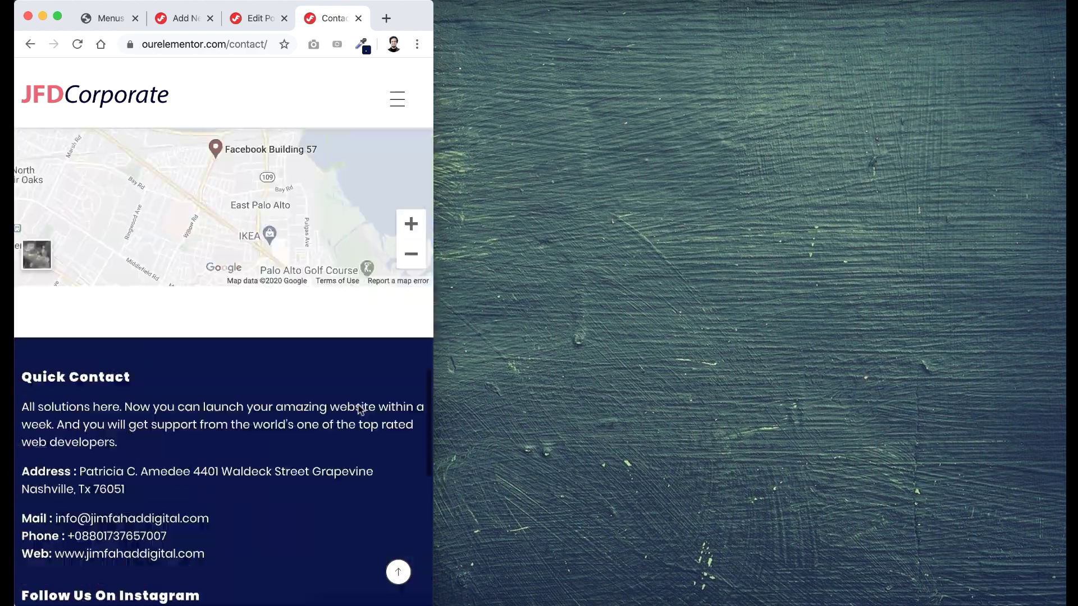
pyautogui.moveTo(433, 320); pyautogui.dragTo(381, 320)
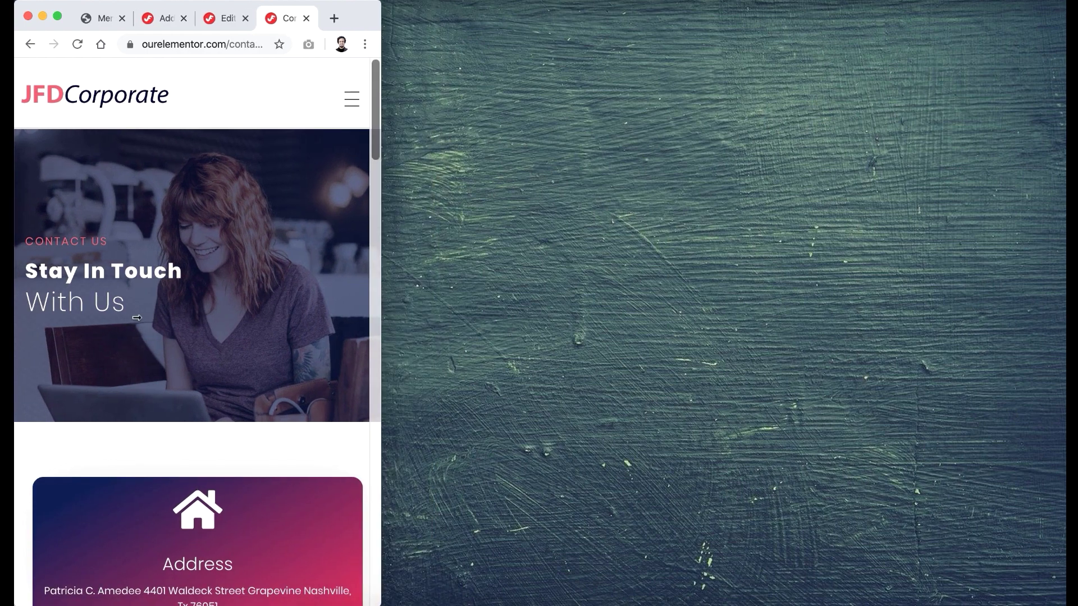
# Step: Open and close the mobile hamburger menu, then scroll the Contact page
pyautogui.click(349, 99)
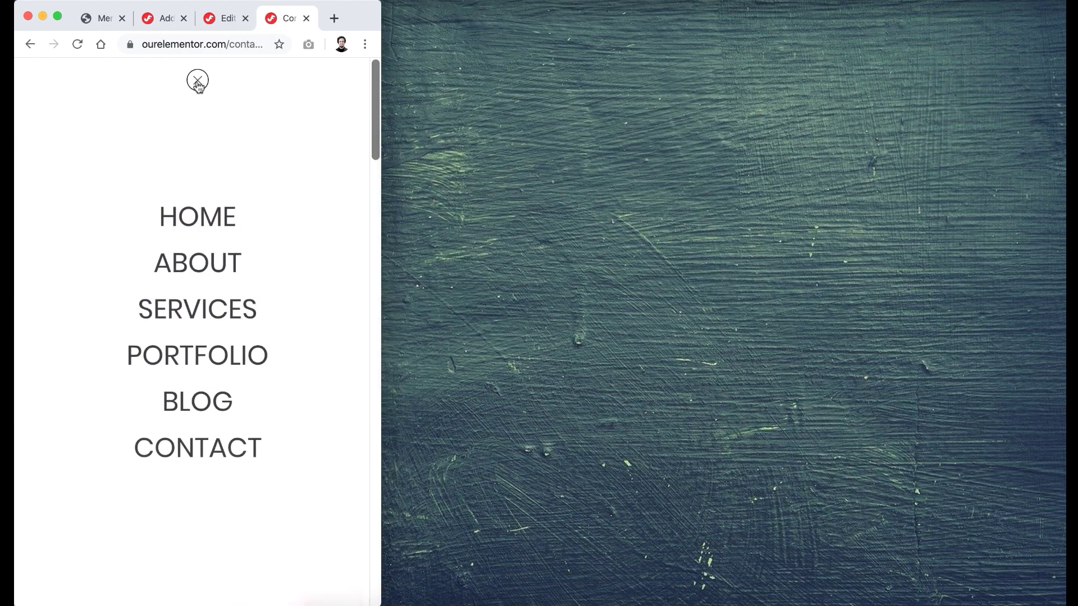
pyautogui.click(197, 83)
pyautogui.scroll(-10, 213, 341)
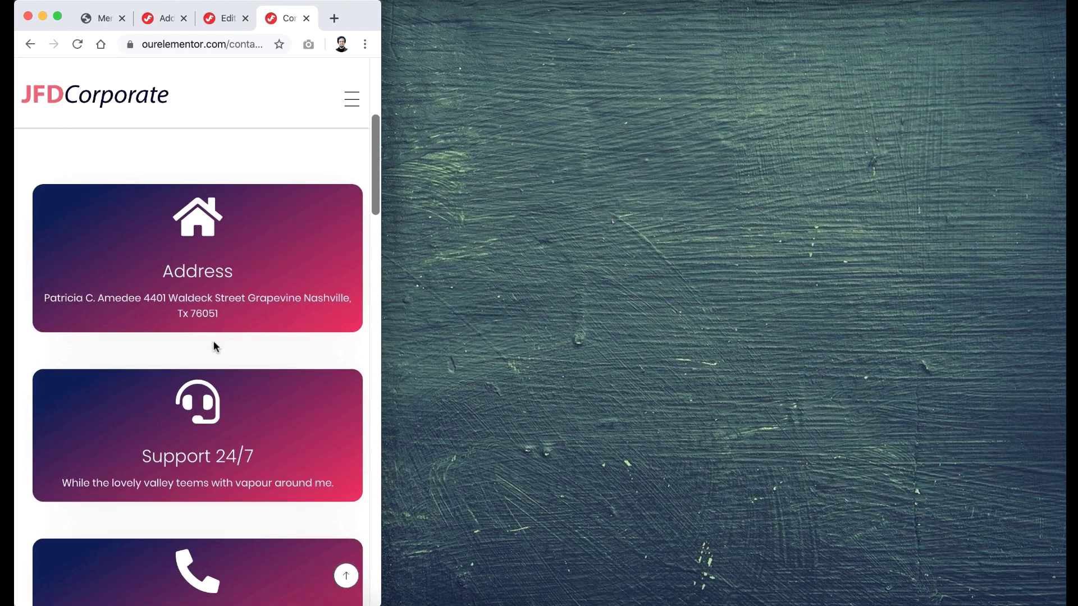
pyautogui.scroll(-8, 214, 343)
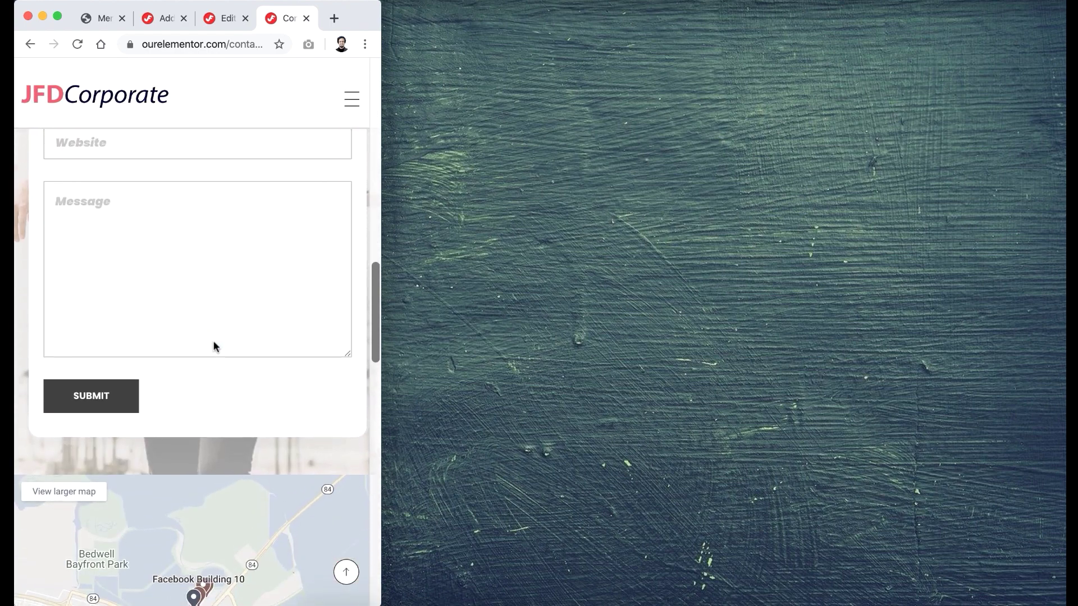
pyautogui.scroll(5, 214, 344)
pyautogui.scroll(-8, 214, 342)
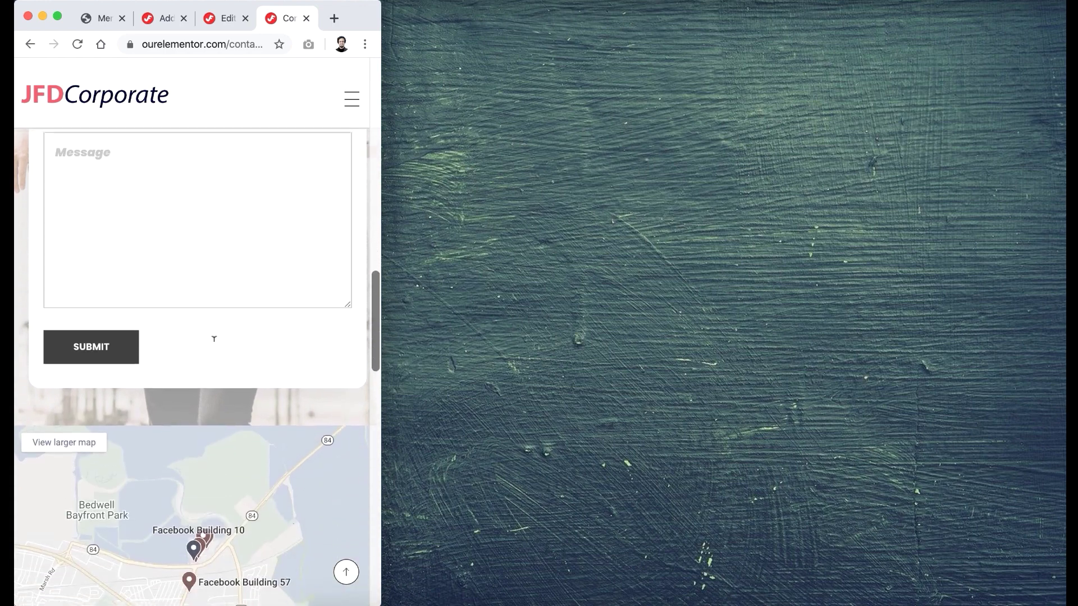
pyautogui.scroll(-8, 213, 342)
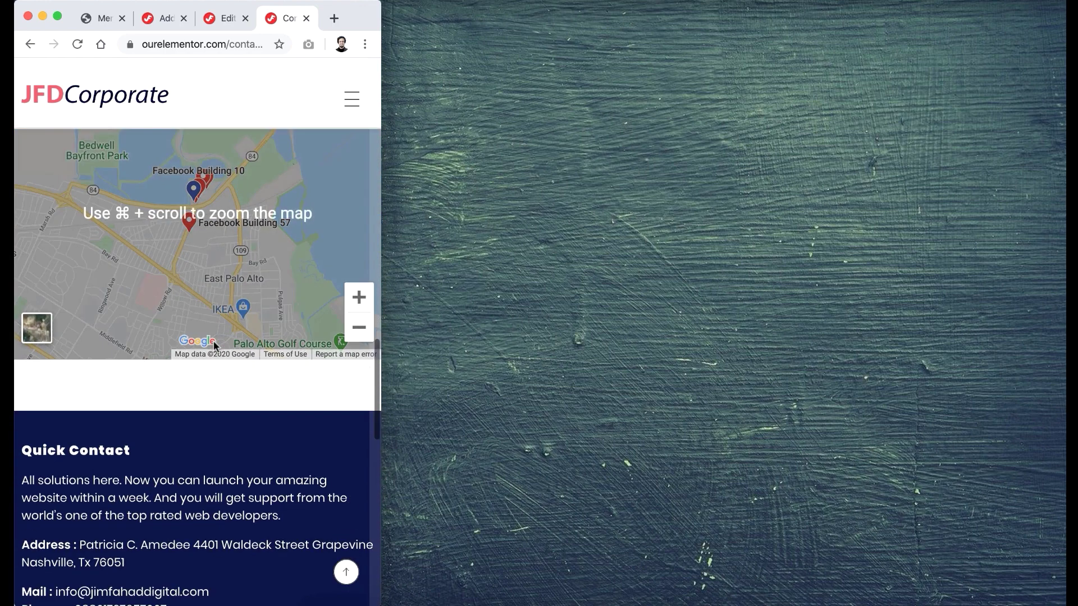
pyautogui.scroll(-12, 214, 339)
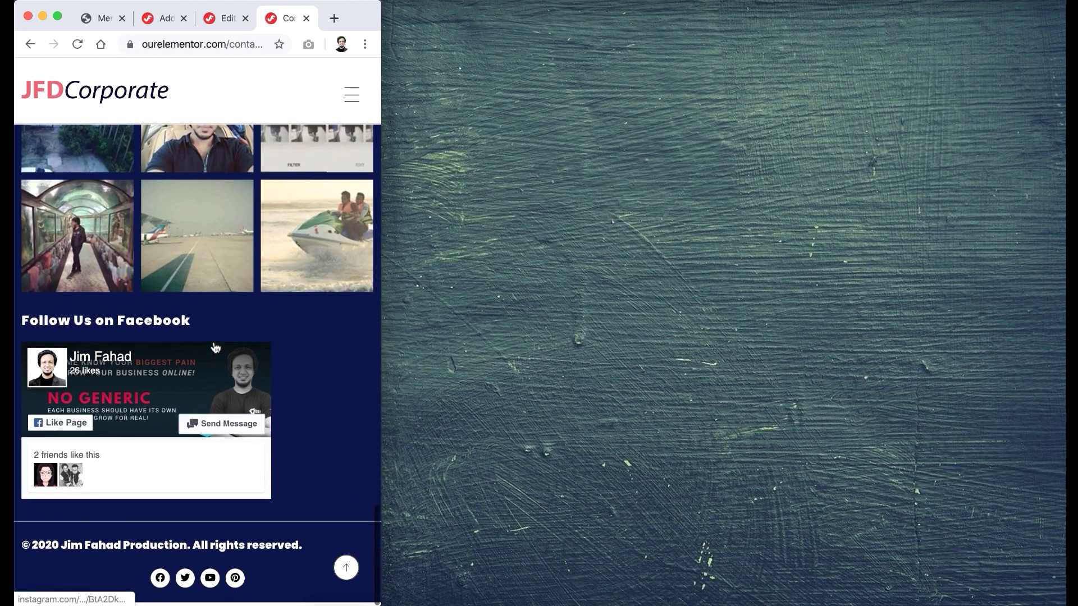
pyautogui.scroll(6, 214, 346)
pyautogui.scroll(8, 215, 346)
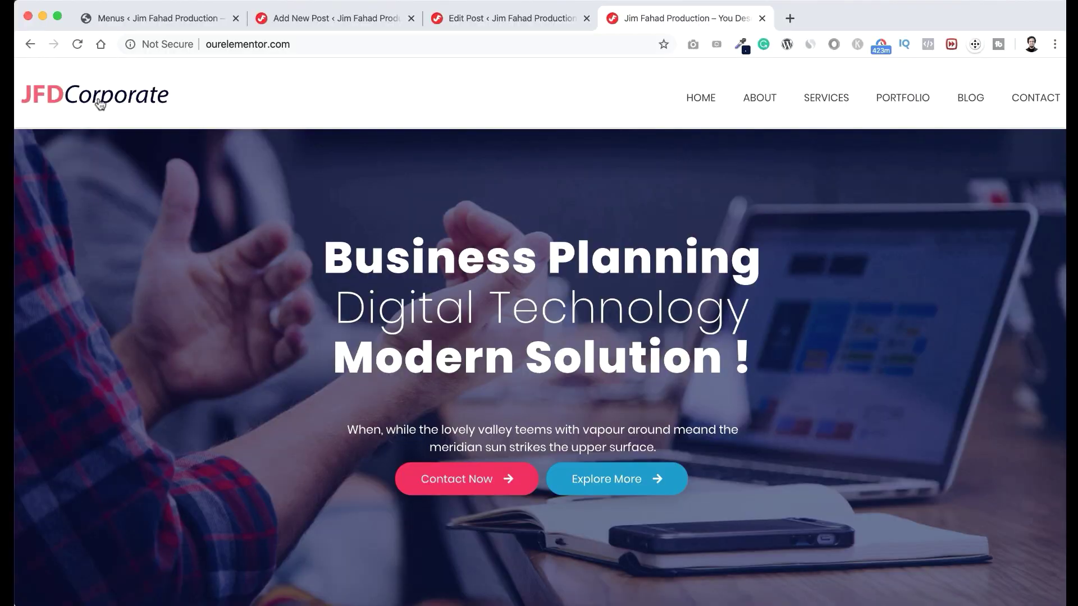